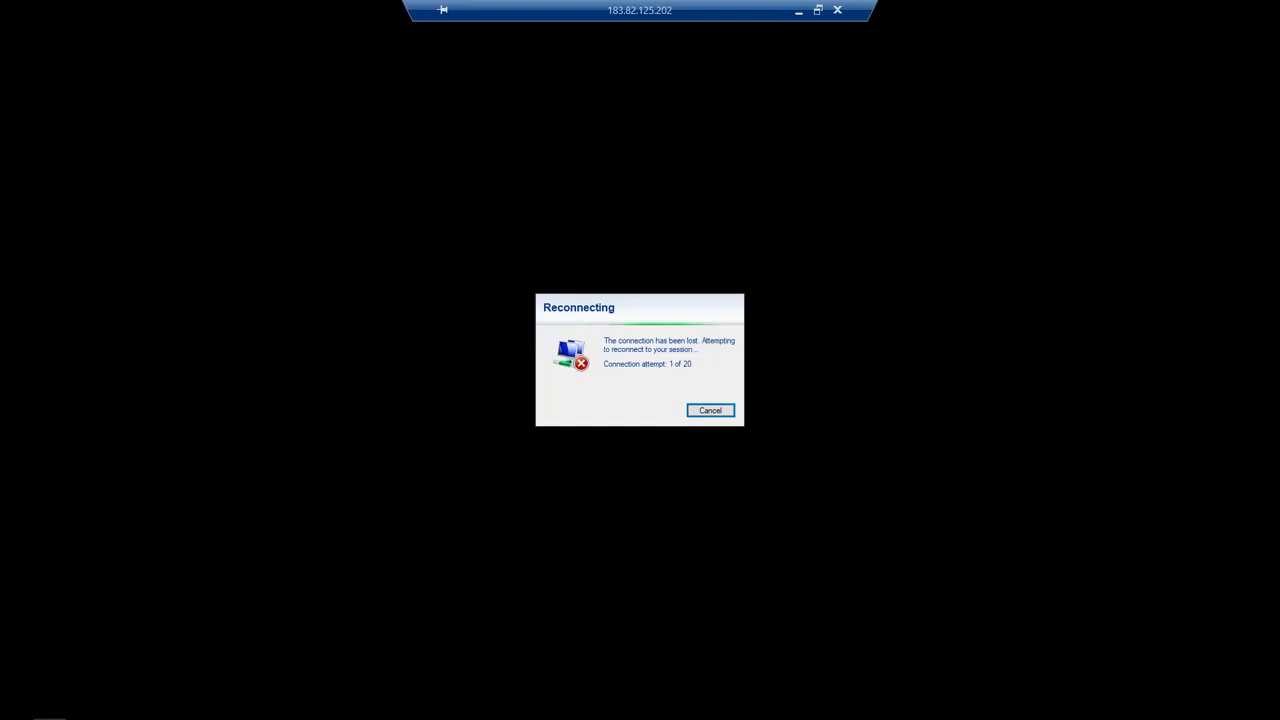
Step: Dismiss the Reconnecting prompt to get back to the QbexModelling calculation views
{"action": "left_click", "coordinate": [710, 410]}
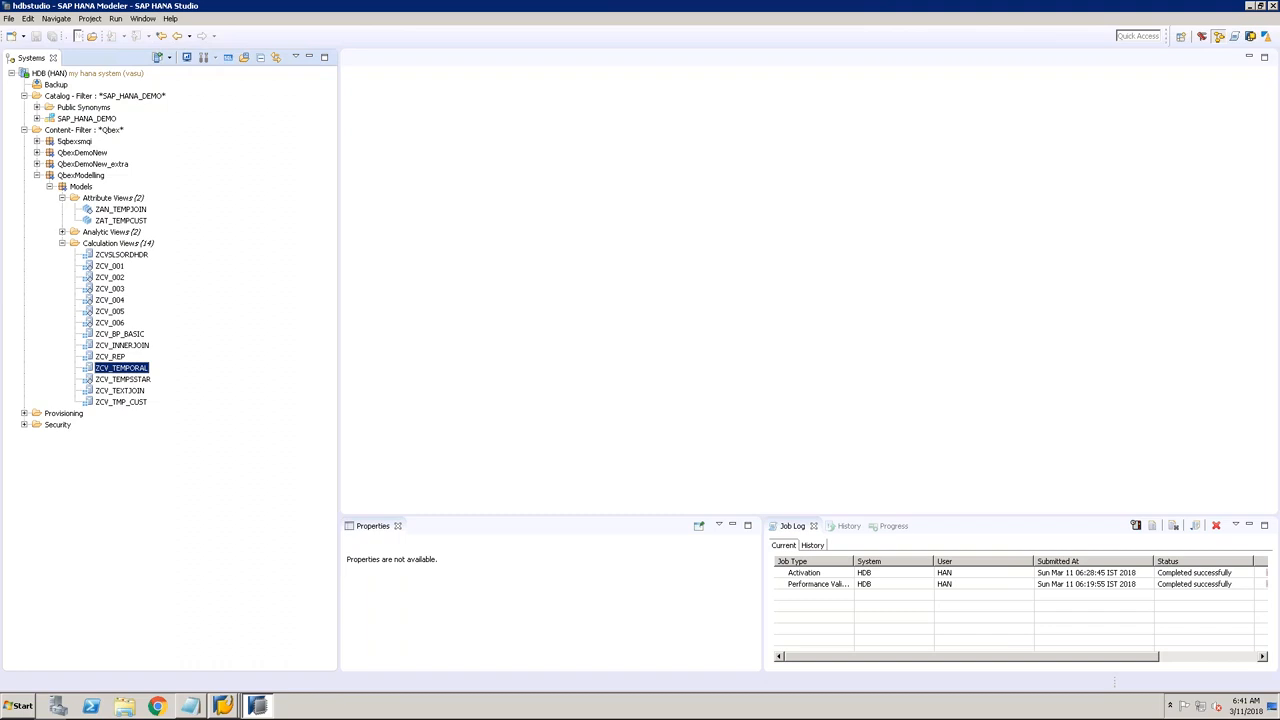
Step: Open ZCV_INNERJOIN, review its JORDERS–JCUSTOMER join on C_ID, and activate the view
{"action": "double_click", "coordinate": [124, 345]}
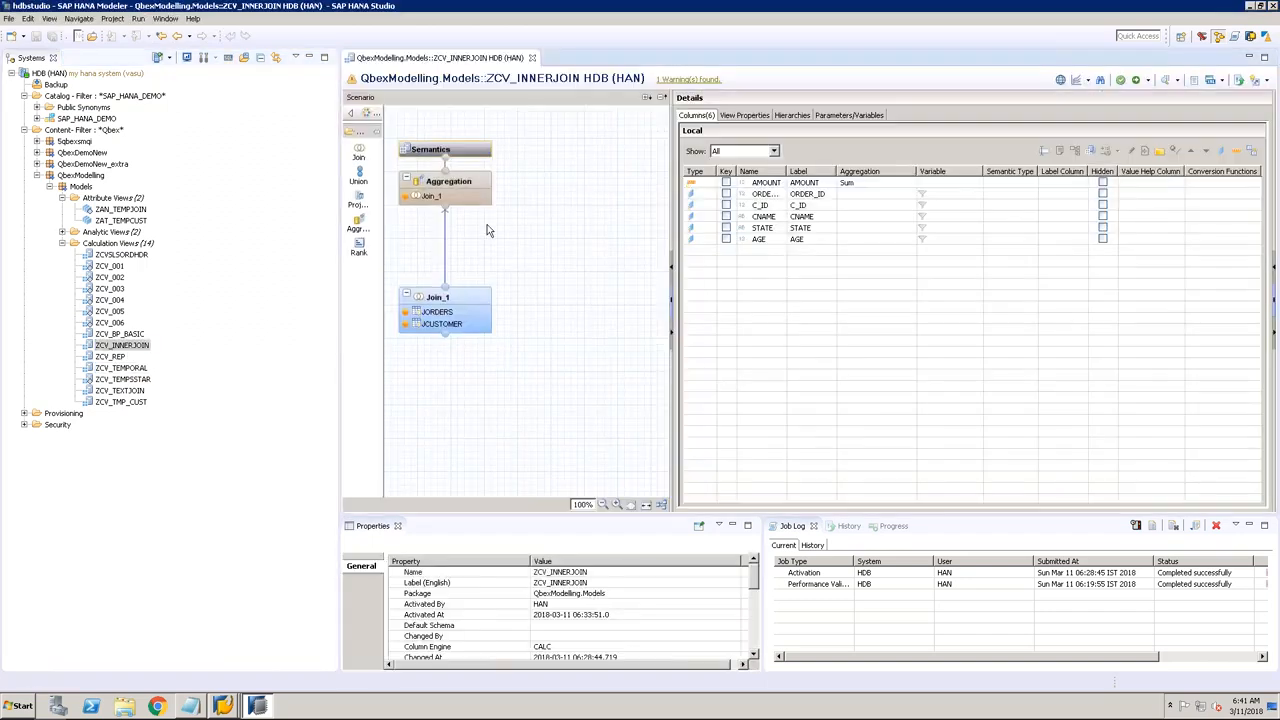
{"action": "left_click", "coordinate": [747, 116]}
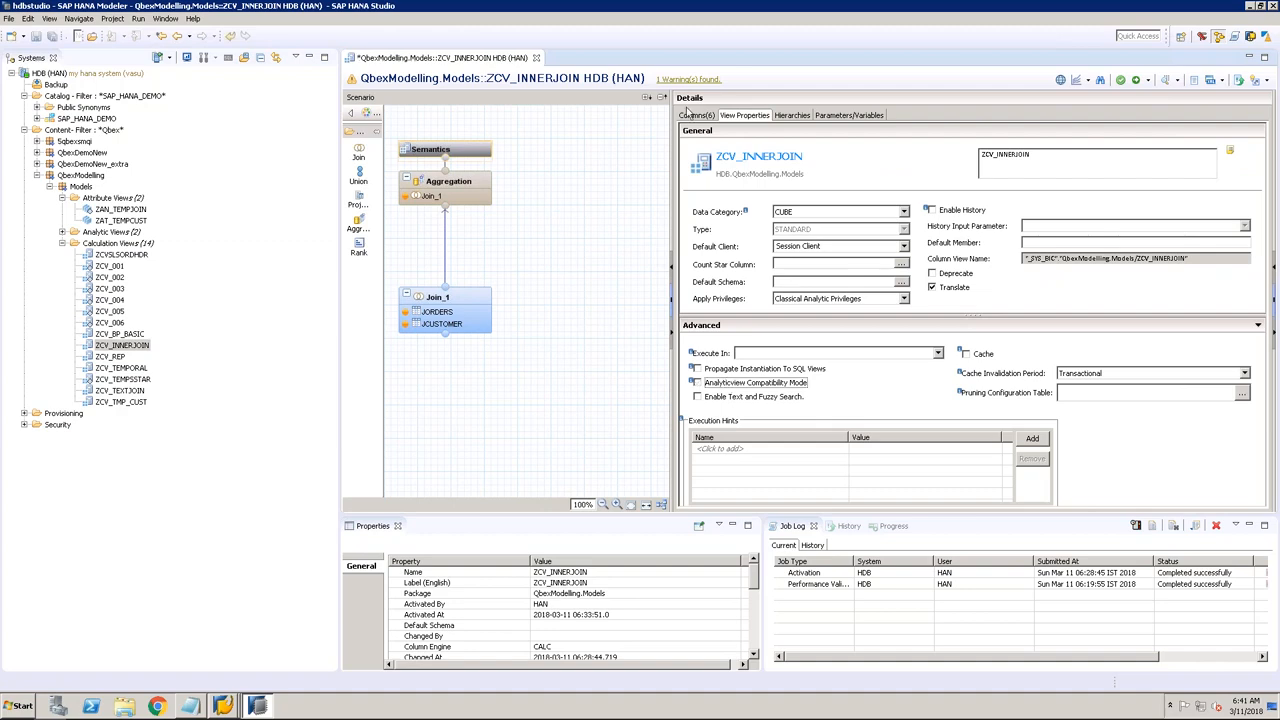
{"action": "left_click", "coordinate": [480, 310]}
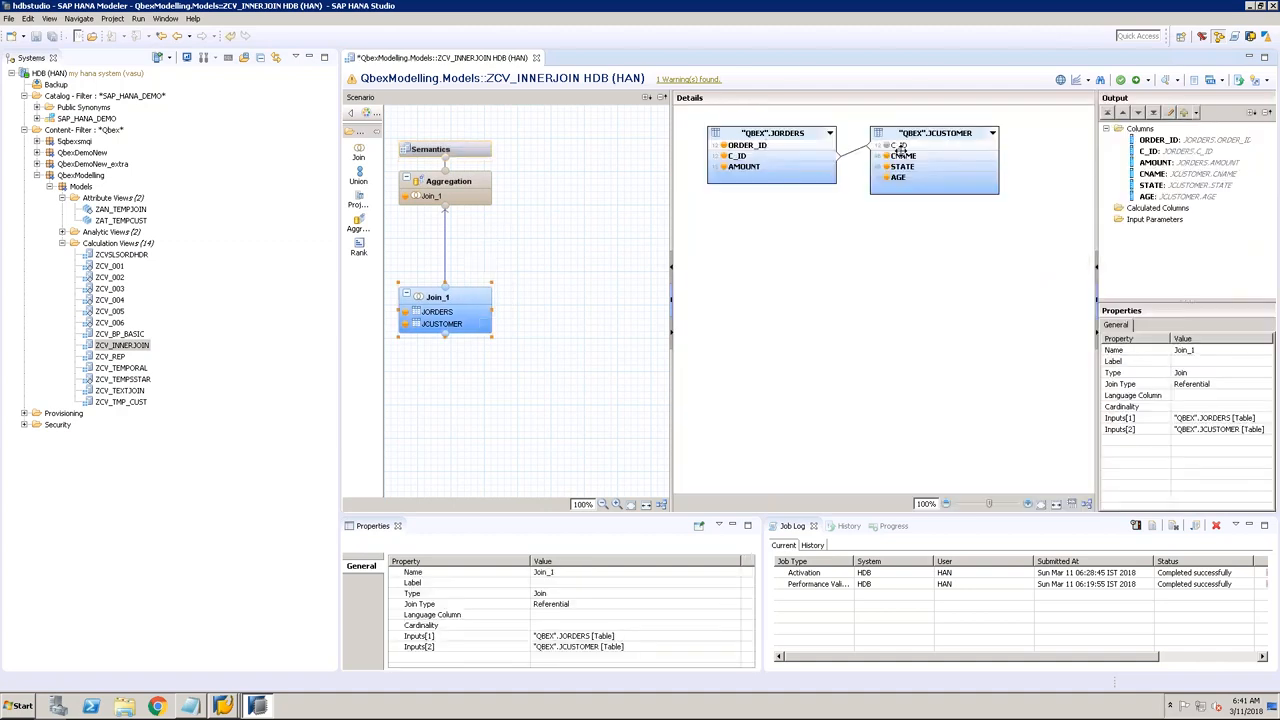
{"action": "double_click", "coordinate": [857, 153]}
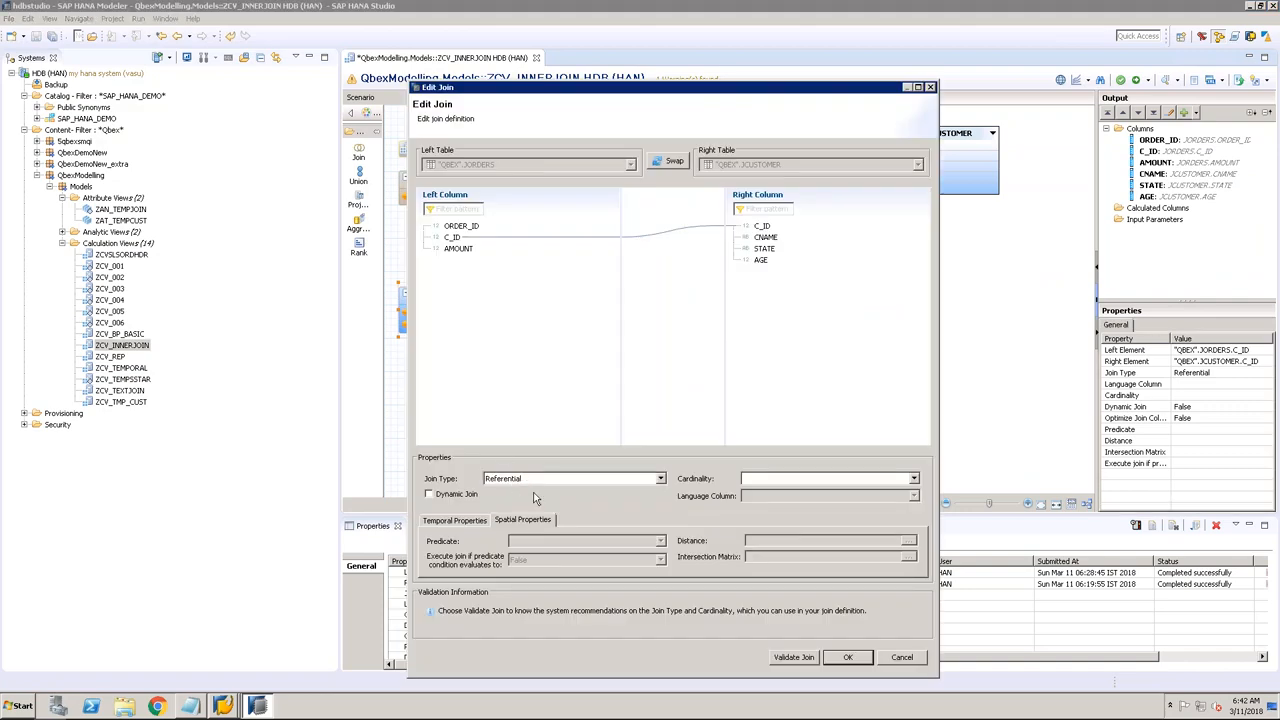
{"action": "left_click", "coordinate": [847, 657]}
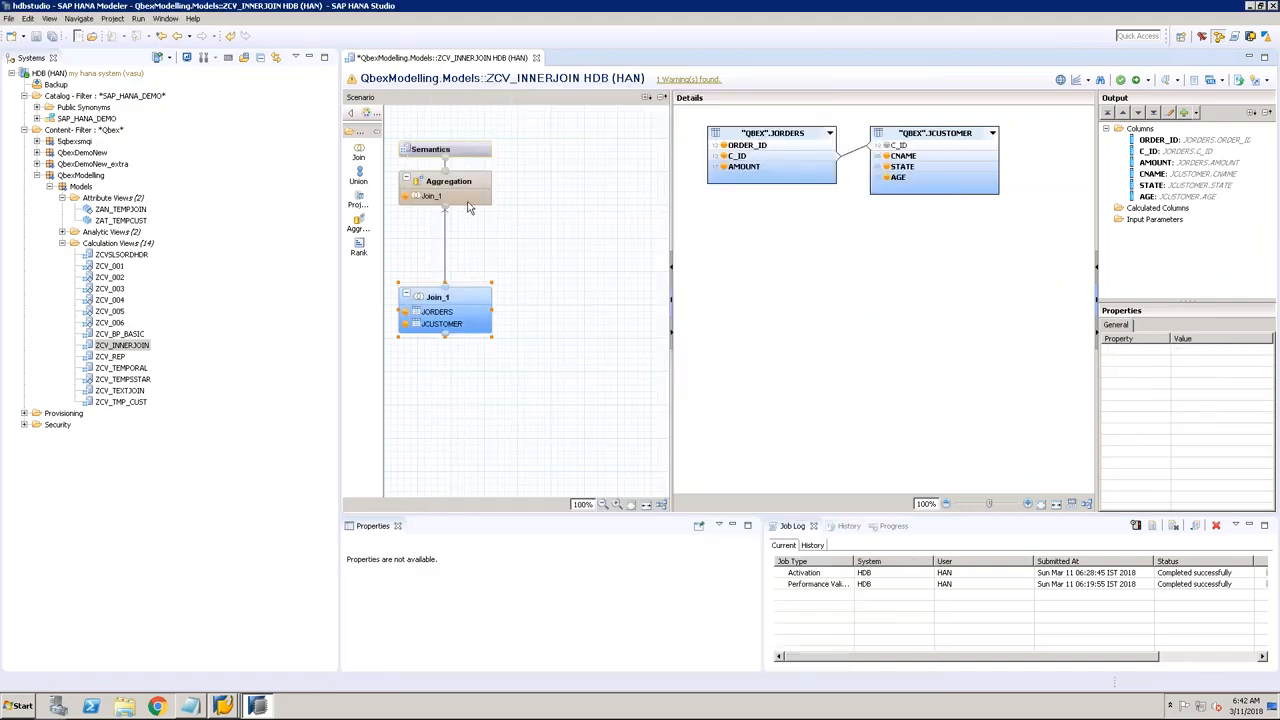
{"action": "left_click", "coordinate": [473, 182]}
{"action": "left_click", "coordinate": [1136, 79]}
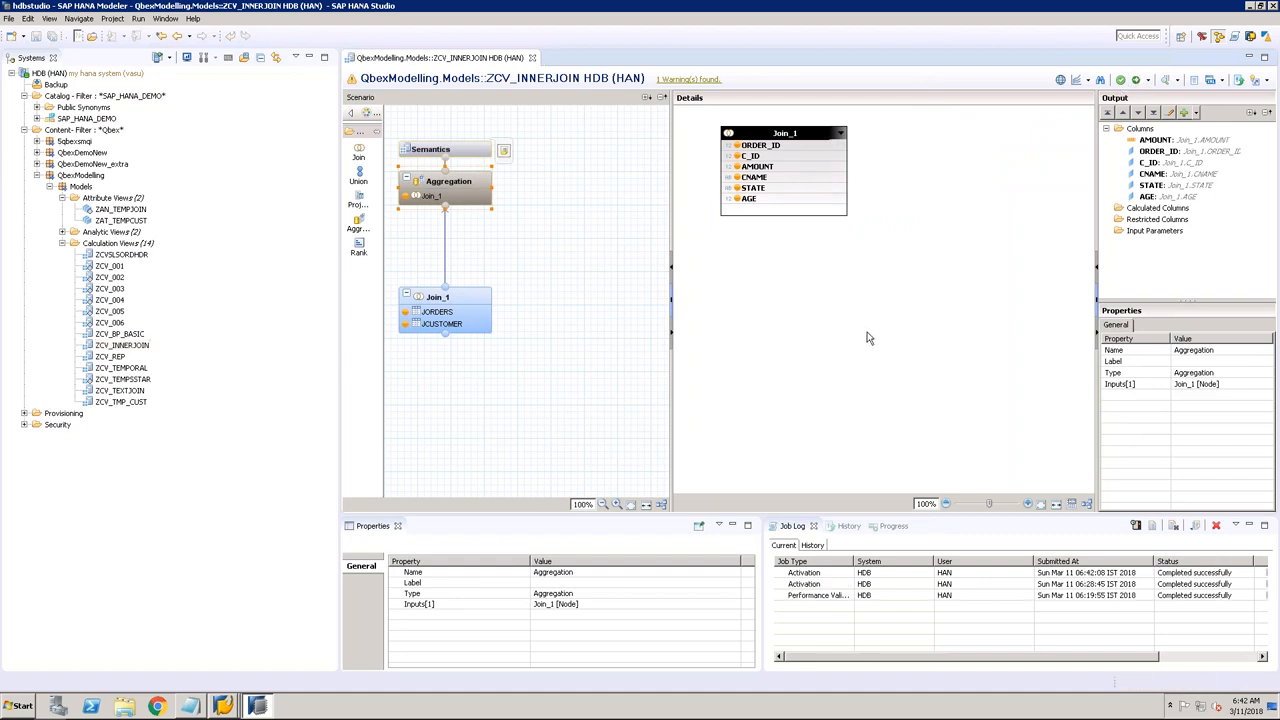
Step: Set the catalog's schema filter to _sys
{"action": "right_click", "coordinate": [133, 96]}
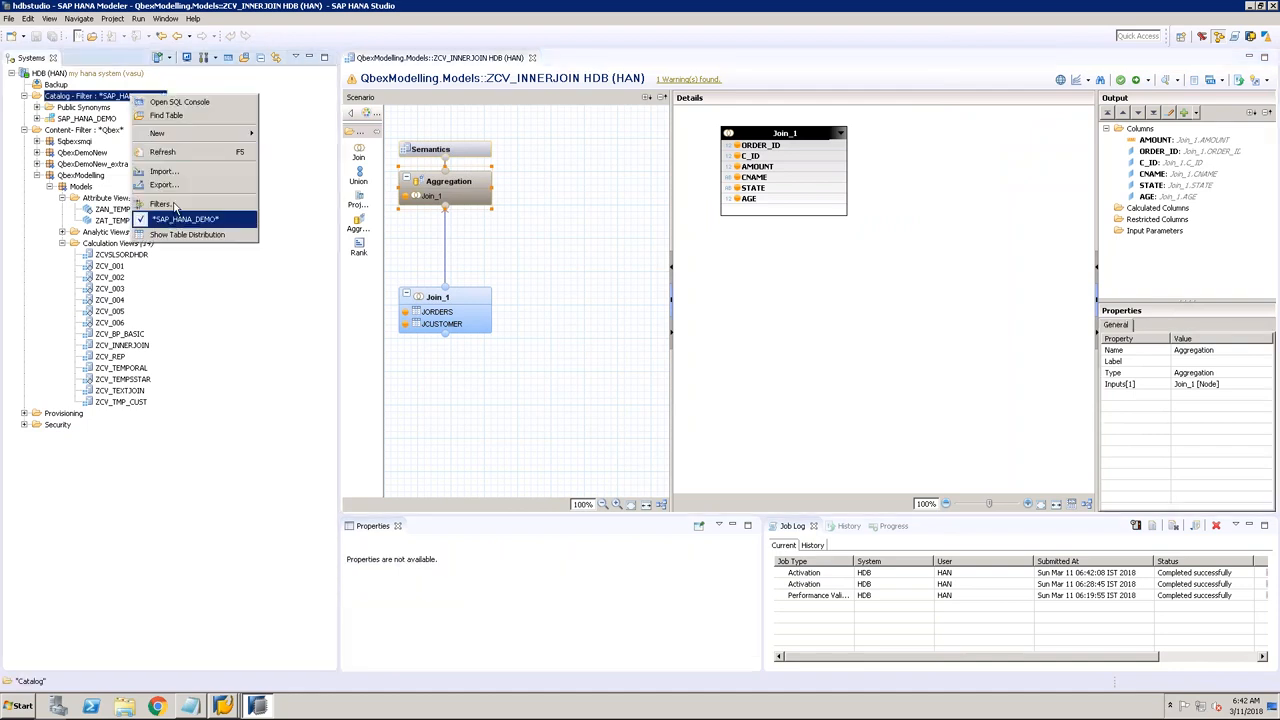
{"action": "left_click", "coordinate": [170, 204]}
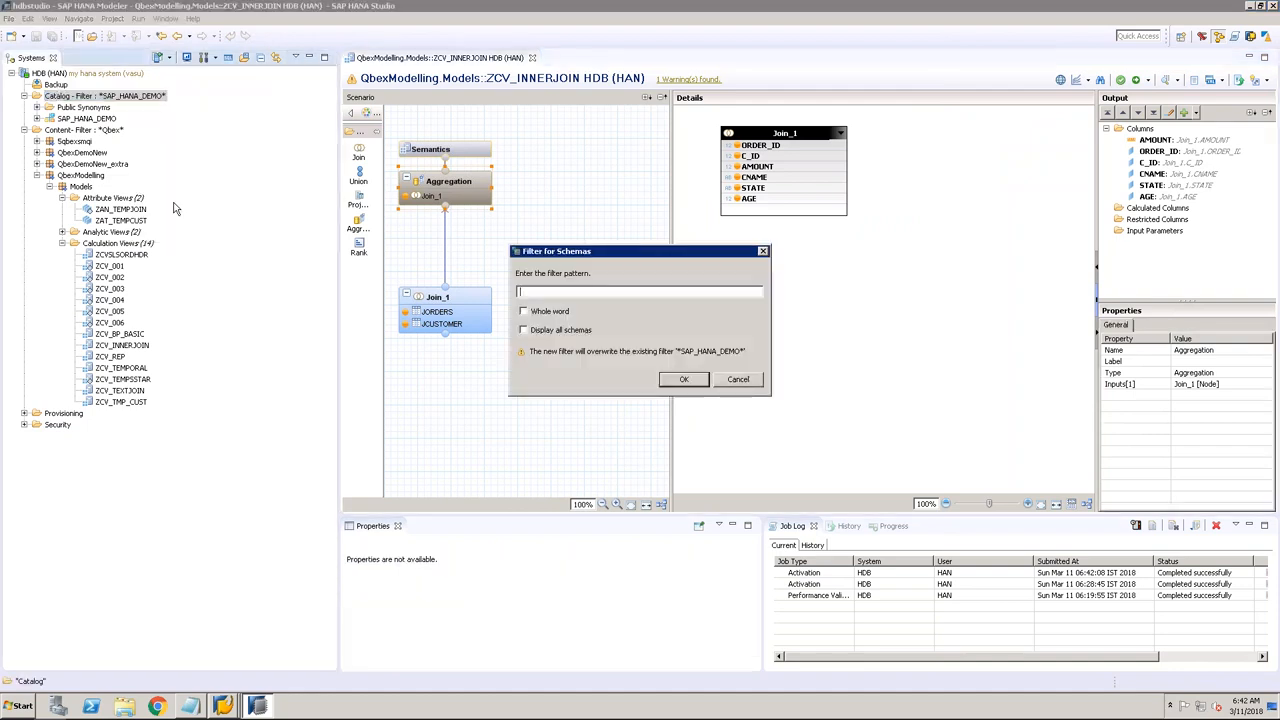
{"action": "type", "text": "_sys_bic"}
{"action": "key", "text": "Return"}
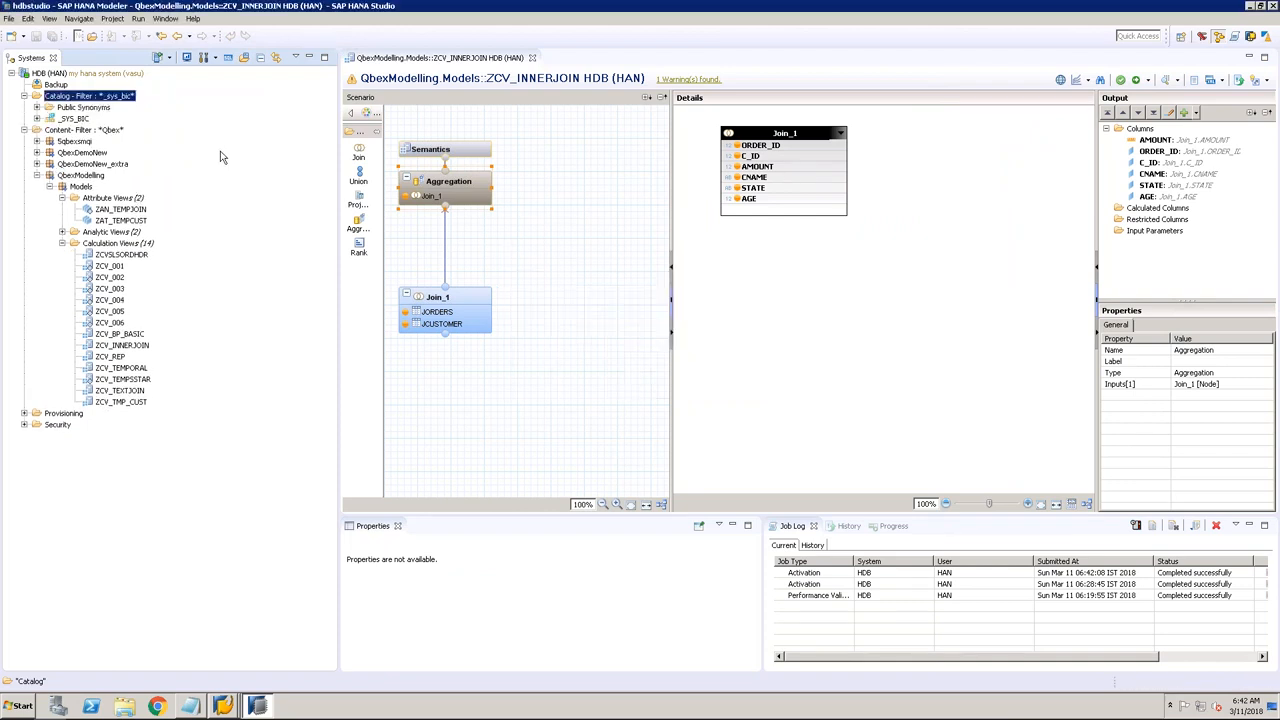
Step: Expand _SYS_BIC to list the ZCV_INNERJOIN column views and select the HDB system
{"action": "left_click", "coordinate": [37, 119]}
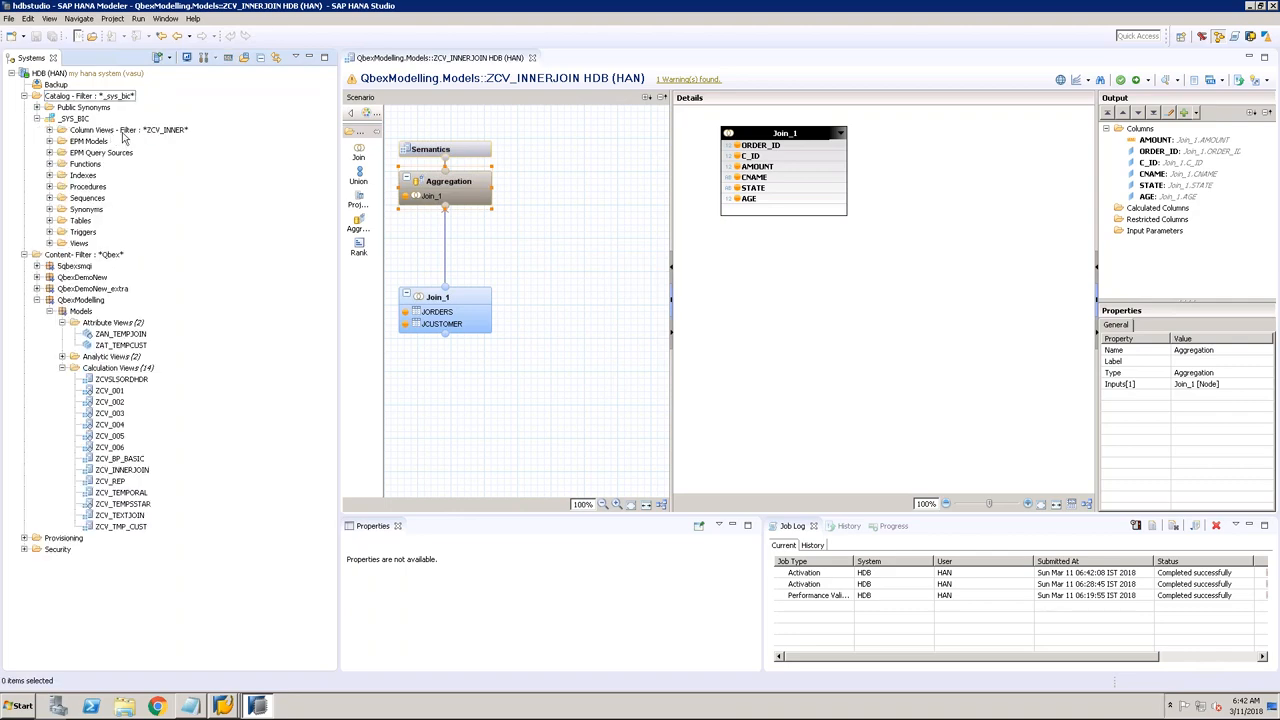
{"action": "left_click", "coordinate": [49, 131]}
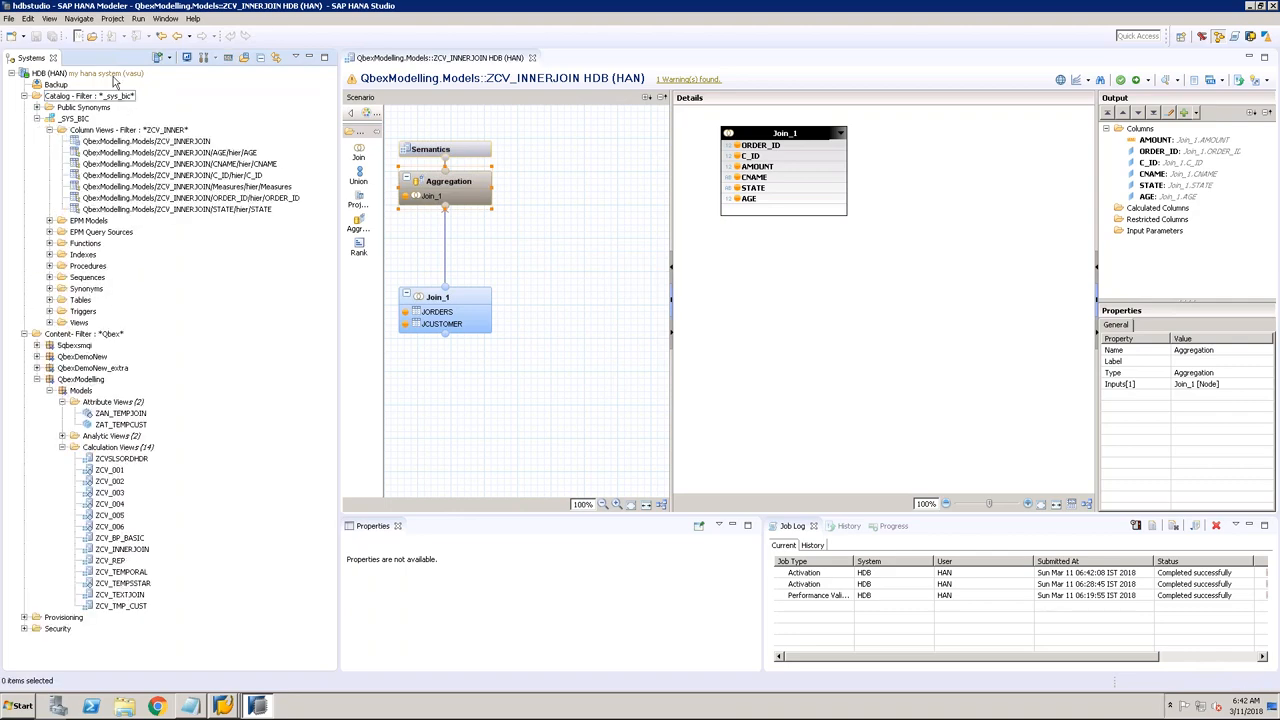
{"action": "left_click", "coordinate": [114, 74]}
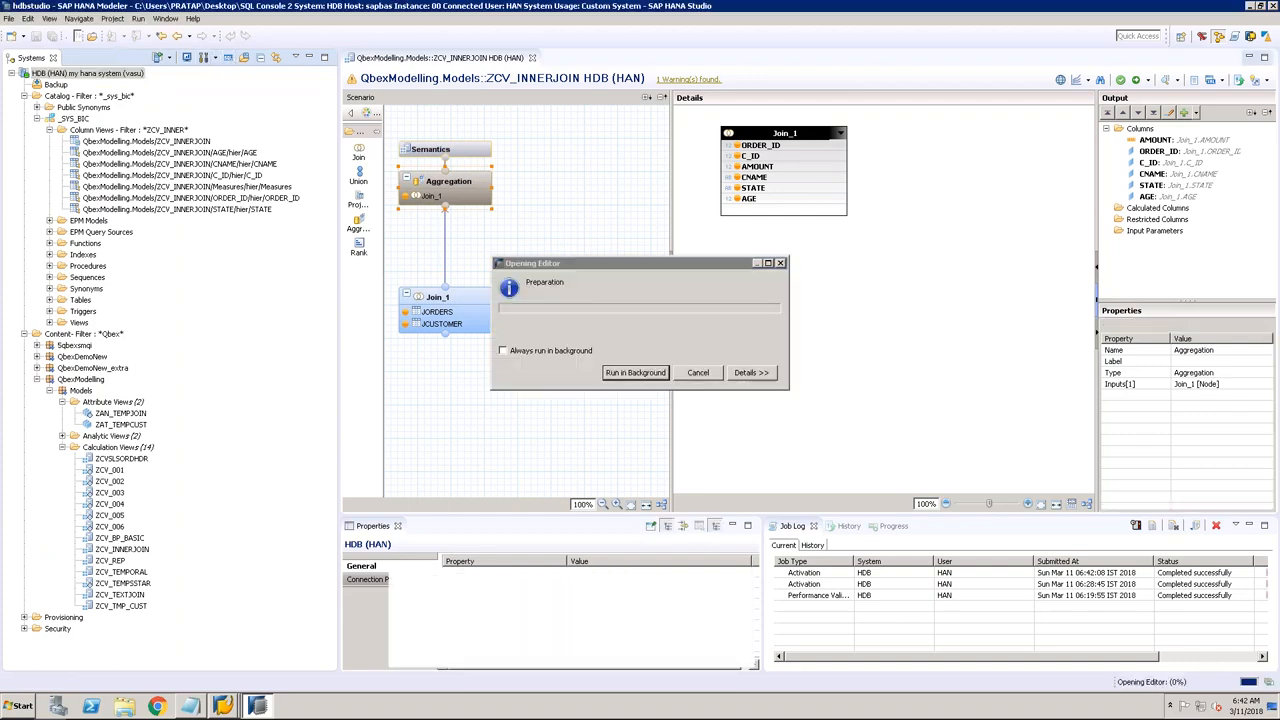
Step: Write SELECT SUM(AMOUNT) FROM the _SYS_BIC ZCV_INNERJOIN column view in the console
{"action": "key", "text": "Return"}
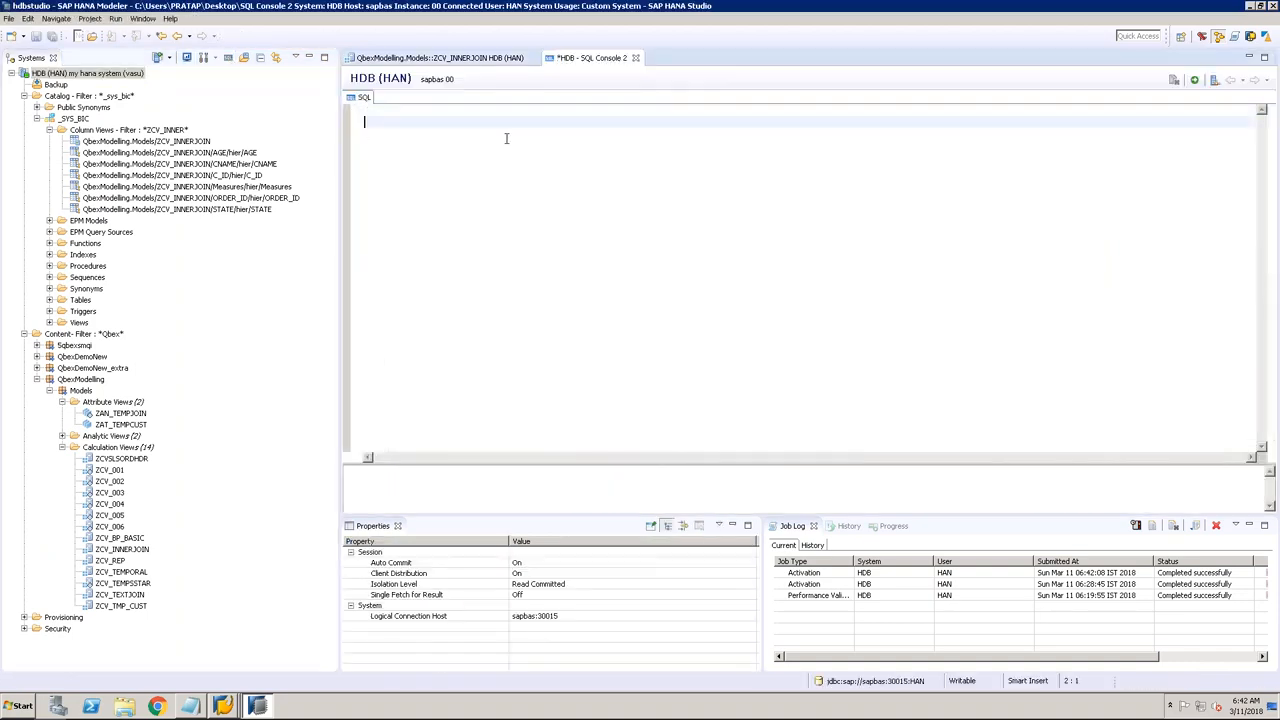
{"action": "type", "text": "SELECT SUM(AMOUNT)"}
{"action": "key", "text": "Return"}
{"action": "type", "text": "FROM"}
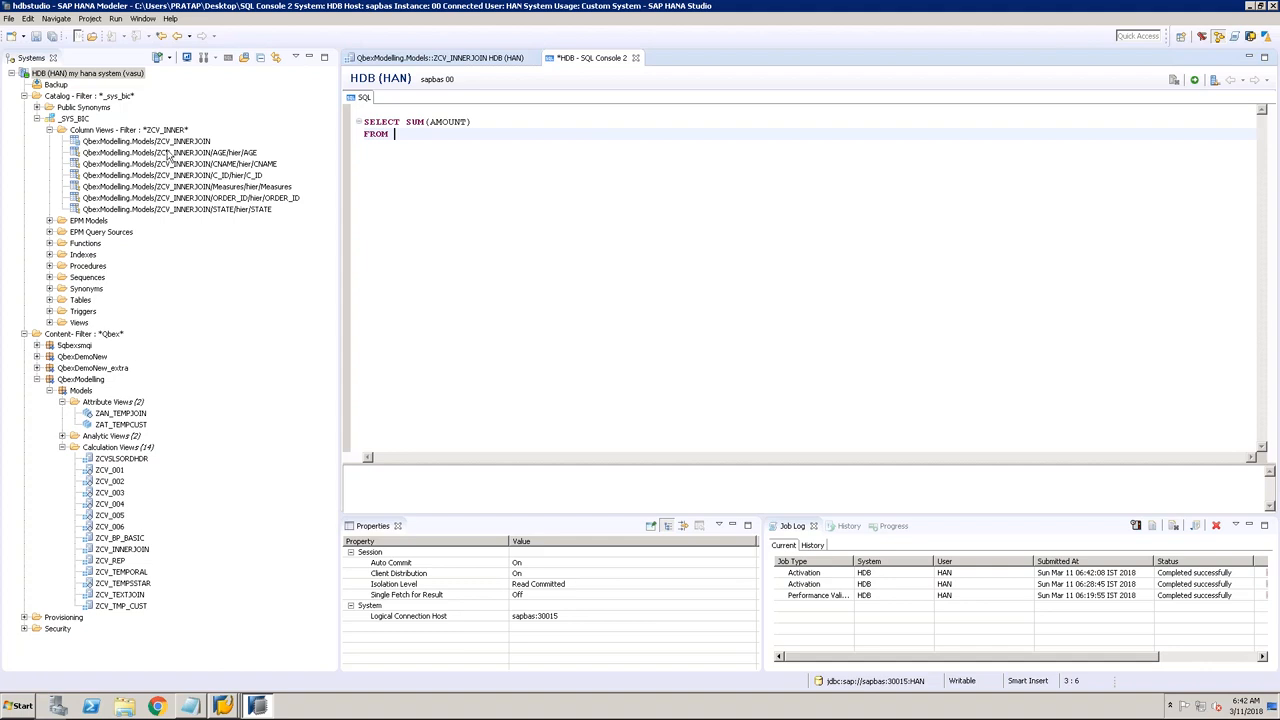
{"action": "left_click_drag", "start_coordinate": [170, 141], "coordinate": [402, 137]}
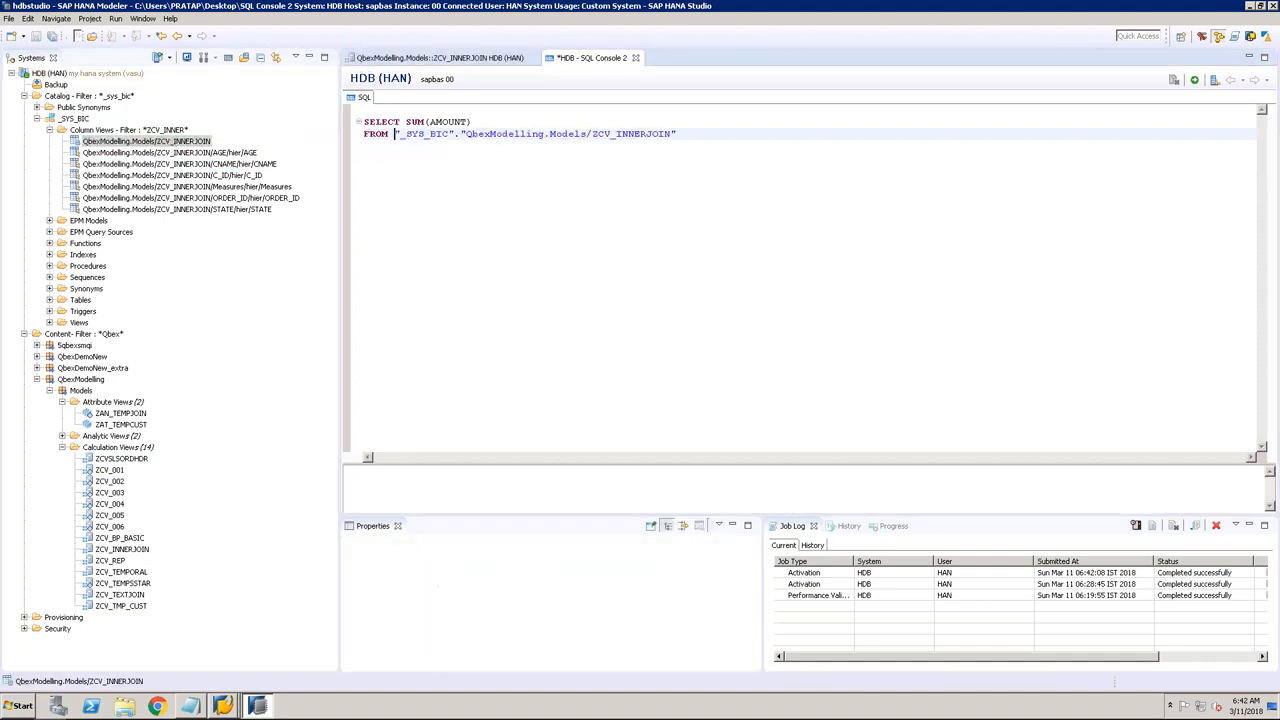
Step: Run the query, check the result of 400, and return to the editor
{"action": "left_click_drag", "start_coordinate": [745, 142], "coordinate": [351, 121]}
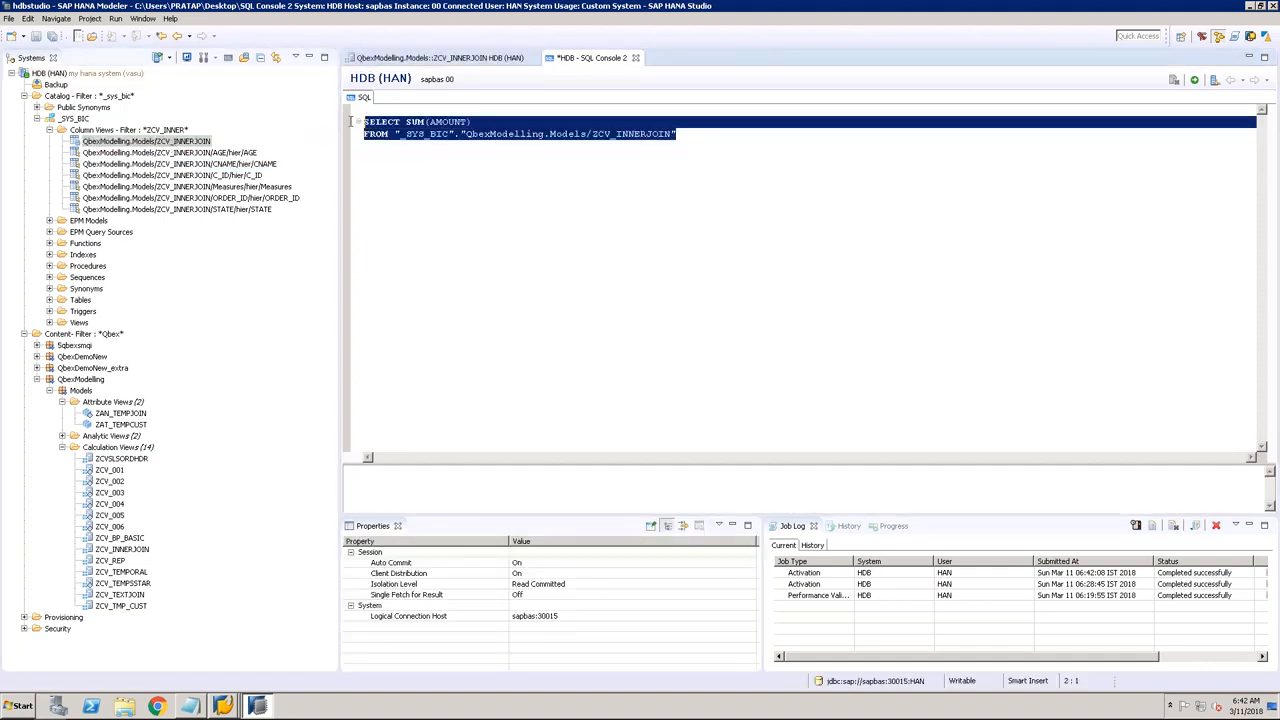
{"action": "left_click", "coordinate": [1194, 80]}
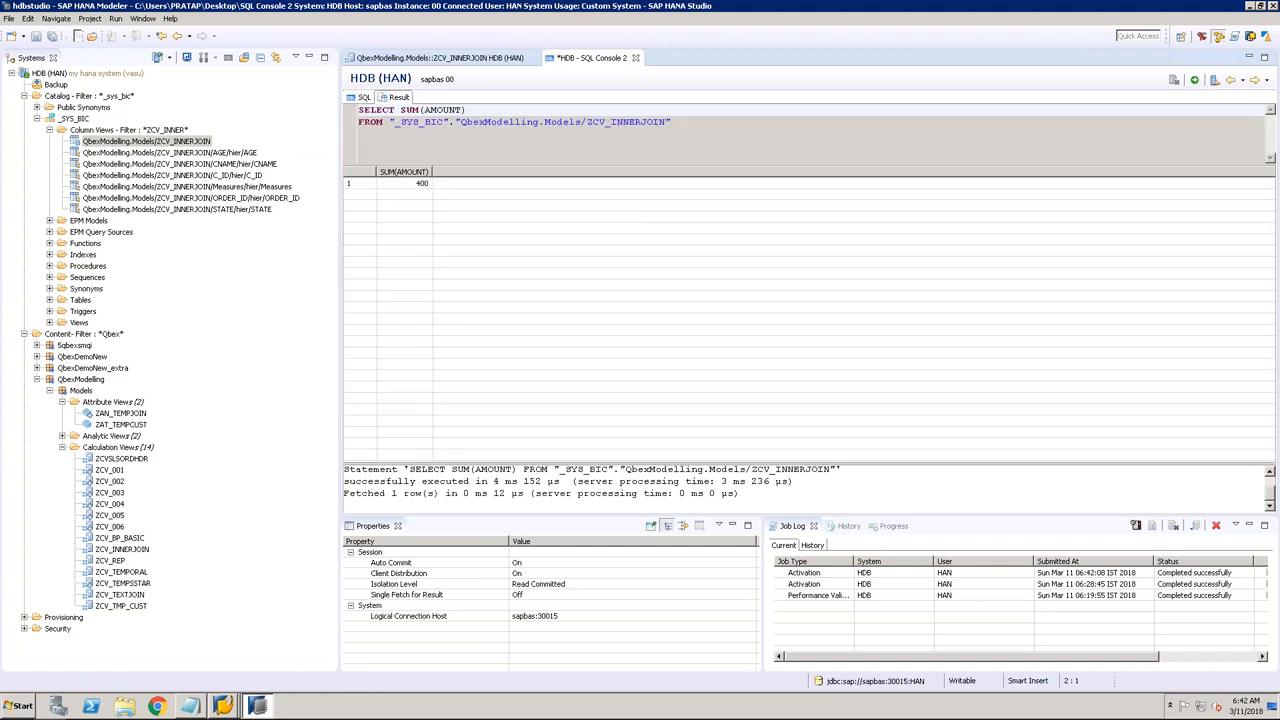
{"action": "left_click", "coordinate": [424, 187]}
{"action": "left_click", "coordinate": [363, 99]}
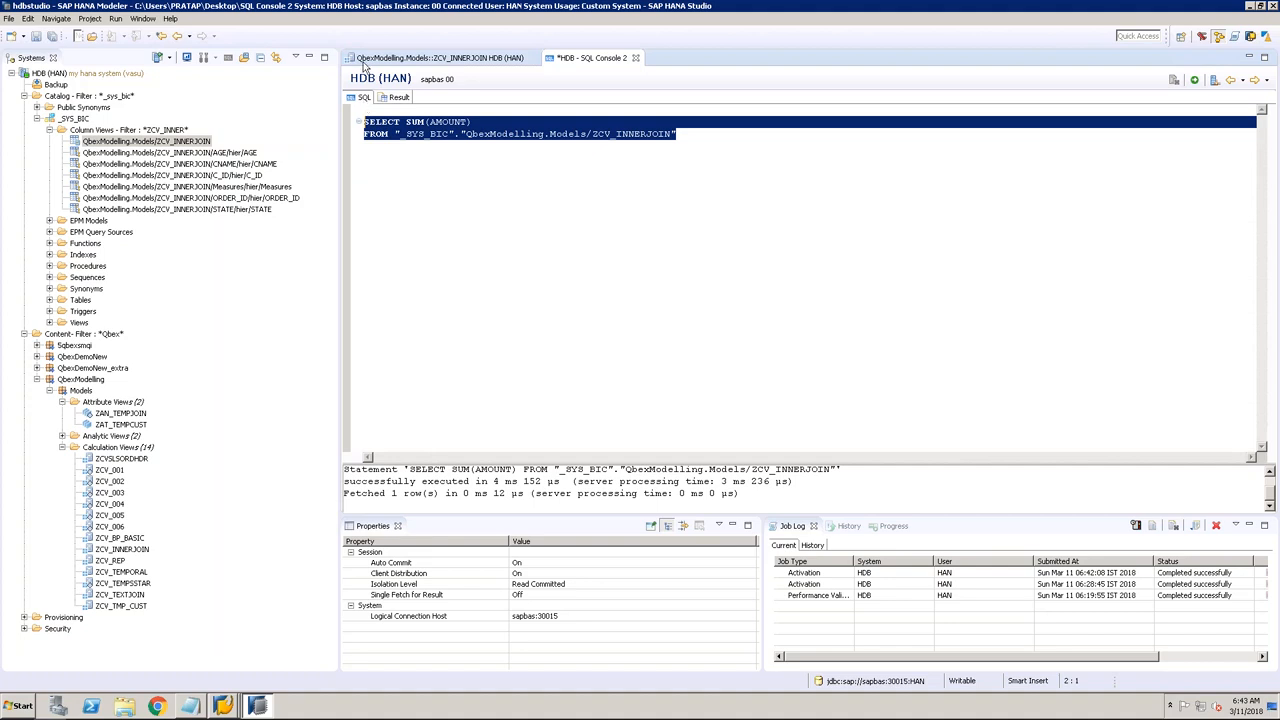
Step: Tick Analyticview Compatibility Mode in ZCV_INNERJOIN's View Properties and reactivate it
{"action": "left_click", "coordinate": [403, 58]}
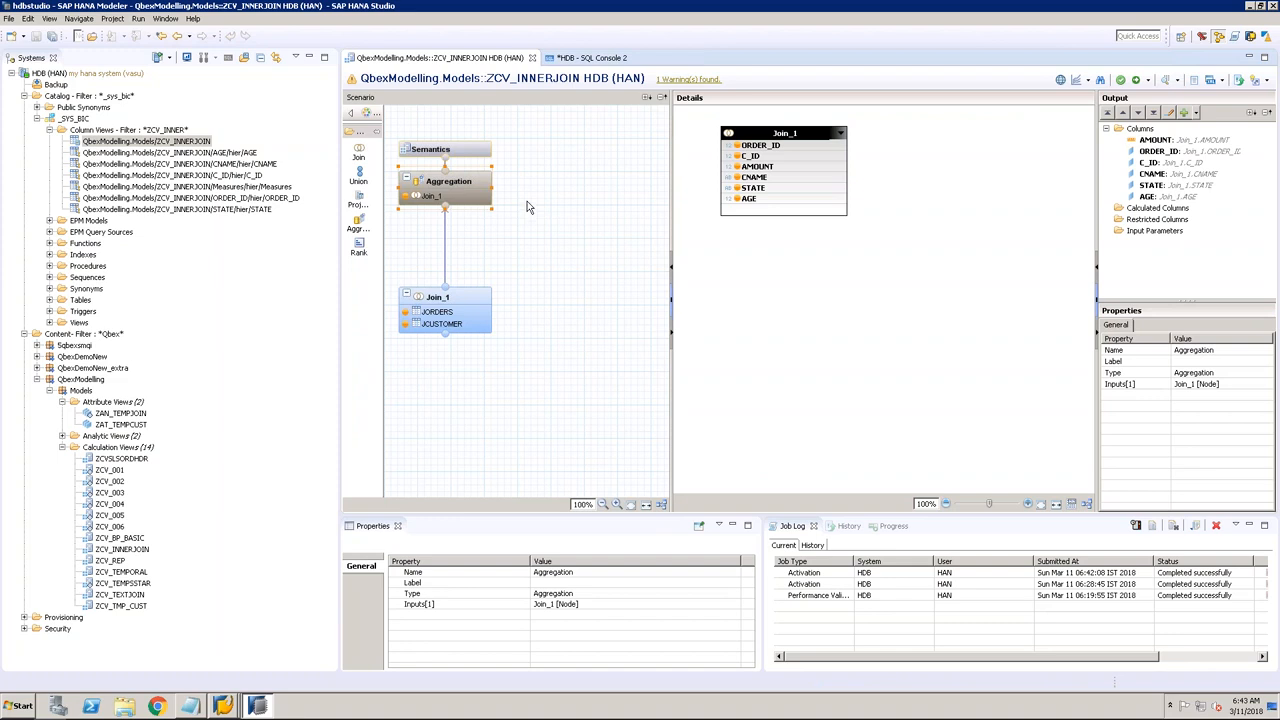
{"action": "left_click", "coordinate": [478, 155]}
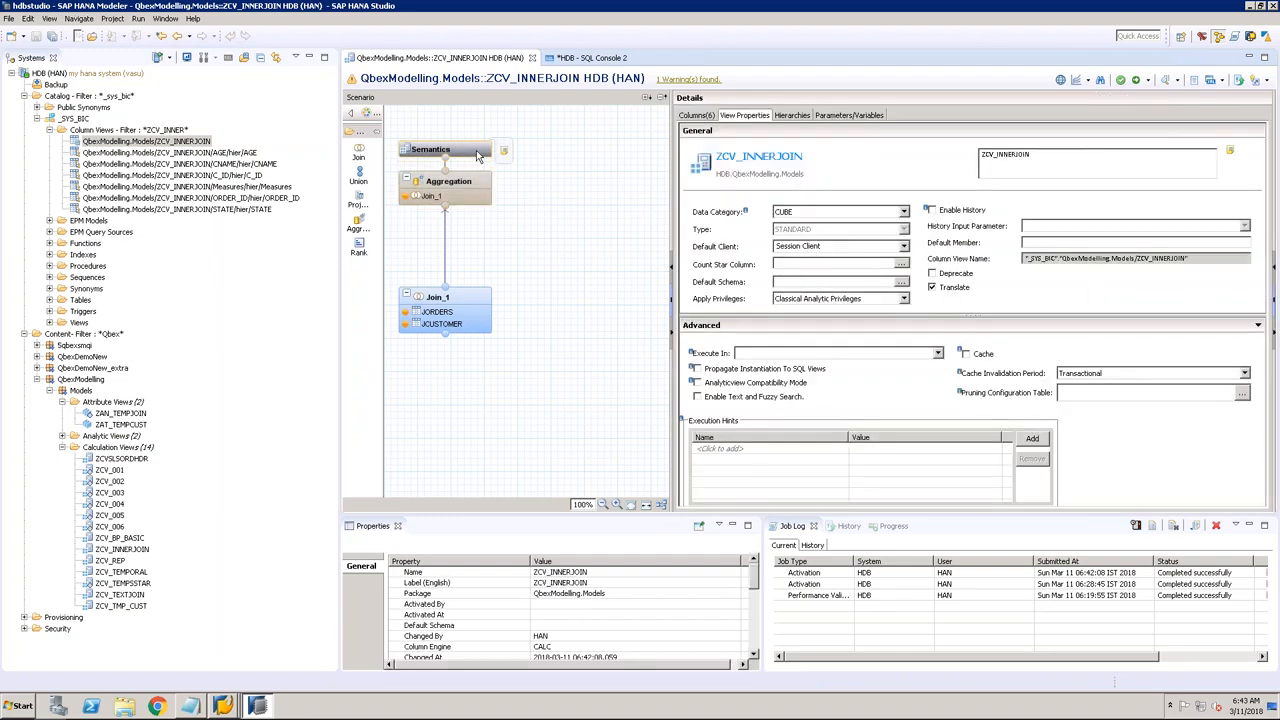
{"action": "left_click", "coordinate": [711, 116]}
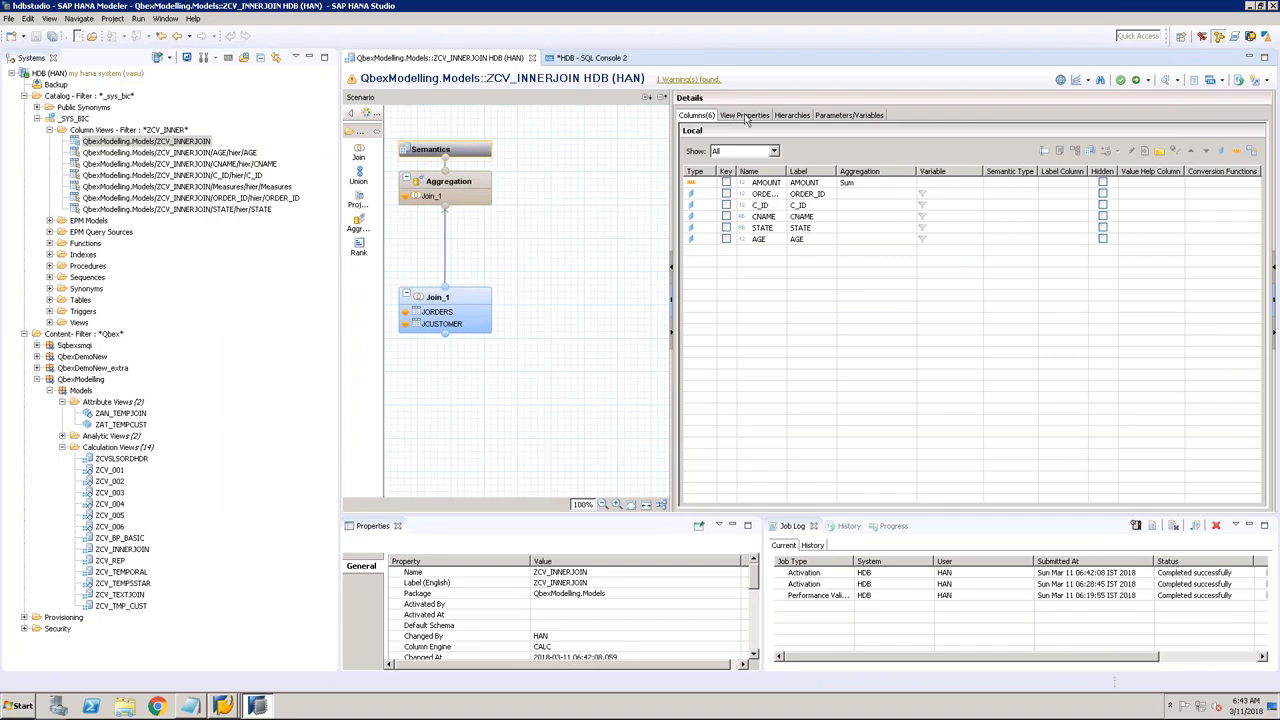
{"action": "left_click", "coordinate": [745, 116]}
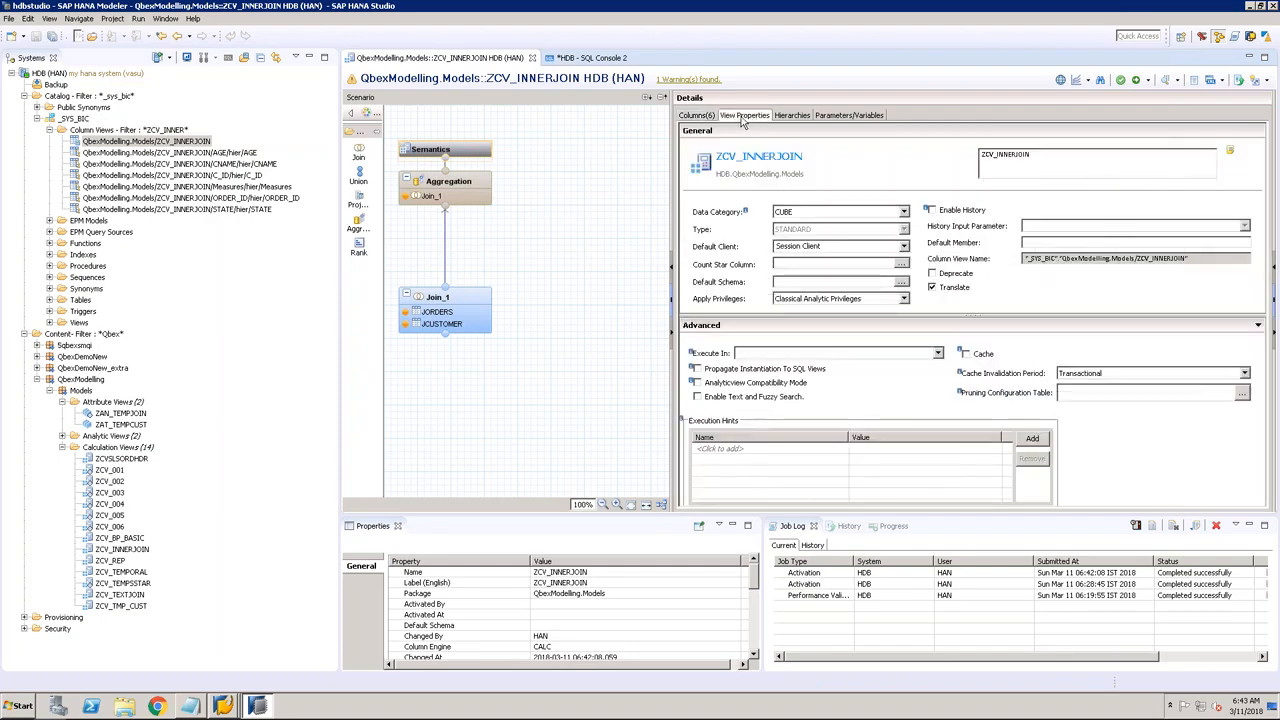
{"action": "left_click", "coordinate": [751, 386]}
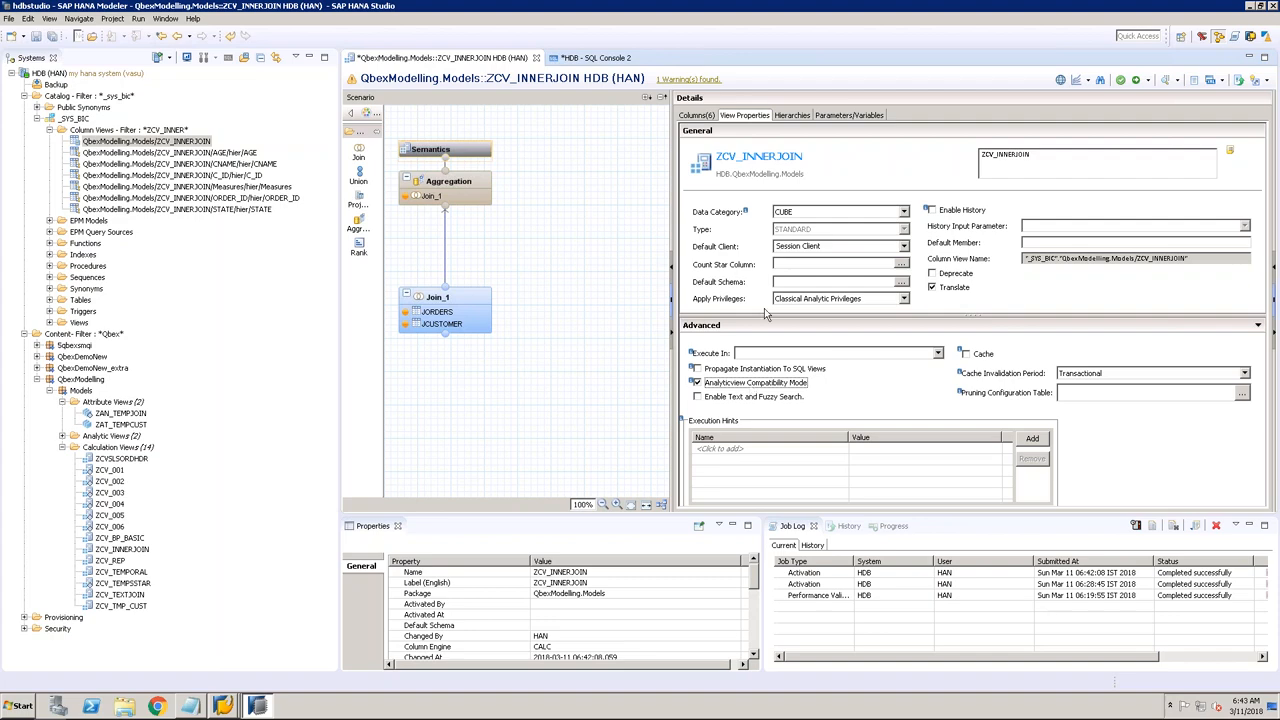
{"action": "left_click", "coordinate": [1135, 80]}
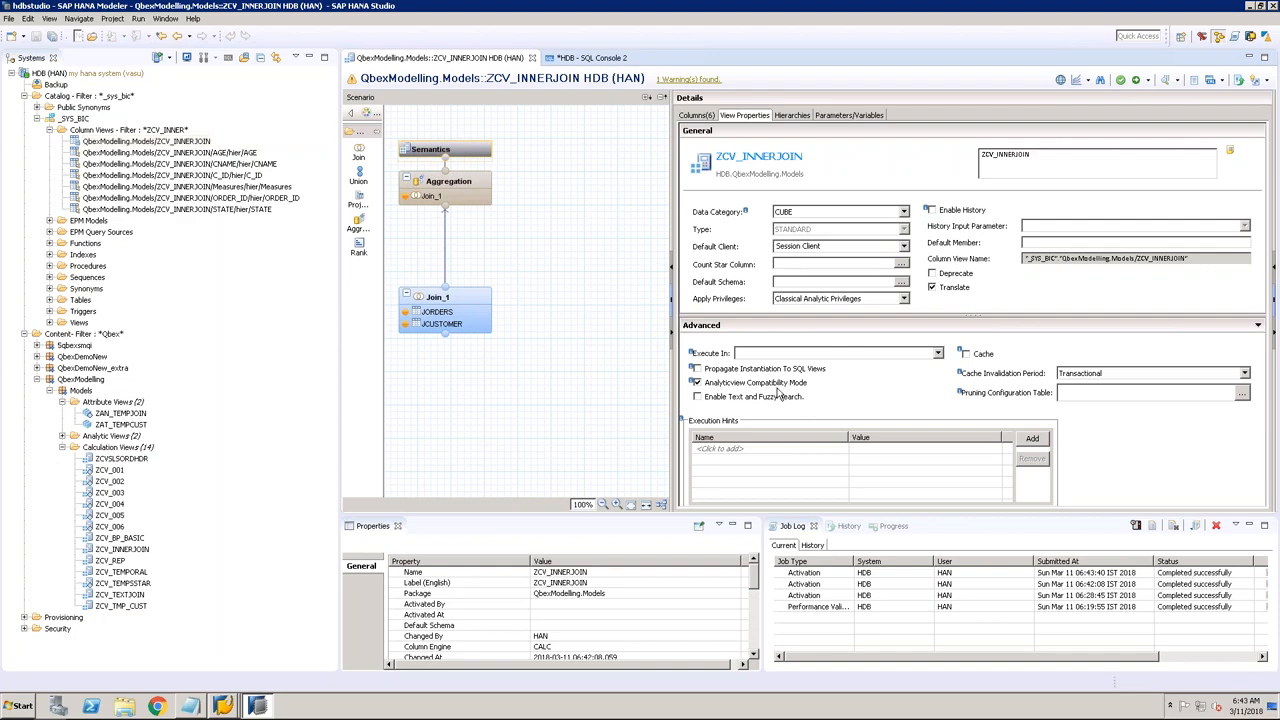
Step: Rerun the SUM(AMOUNT) query, now returning 500, then go back to ZCV_INNERJOIN
{"action": "left_click", "coordinate": [588, 58]}
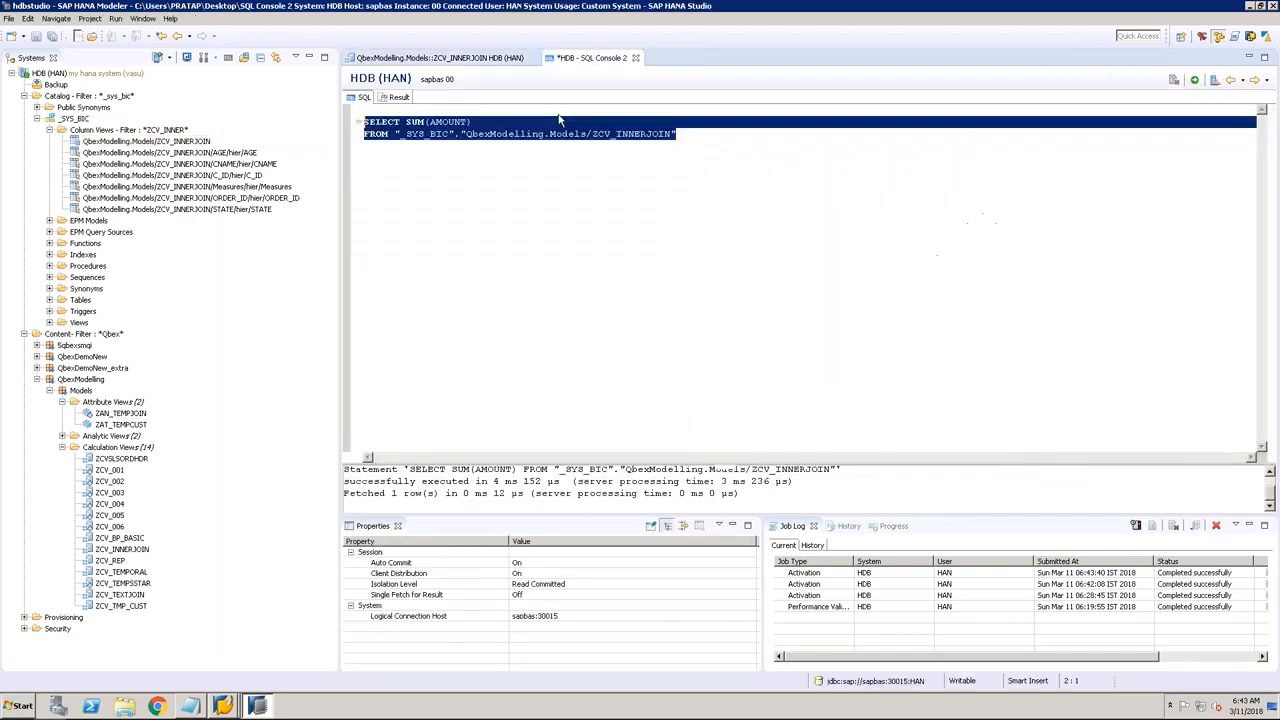
{"action": "left_click", "coordinate": [676, 134]}
{"action": "left_click_drag", "start_coordinate": [676, 134], "coordinate": [362, 121]}
{"action": "left_click", "coordinate": [1194, 80]}
{"action": "left_click", "coordinate": [419, 188]}
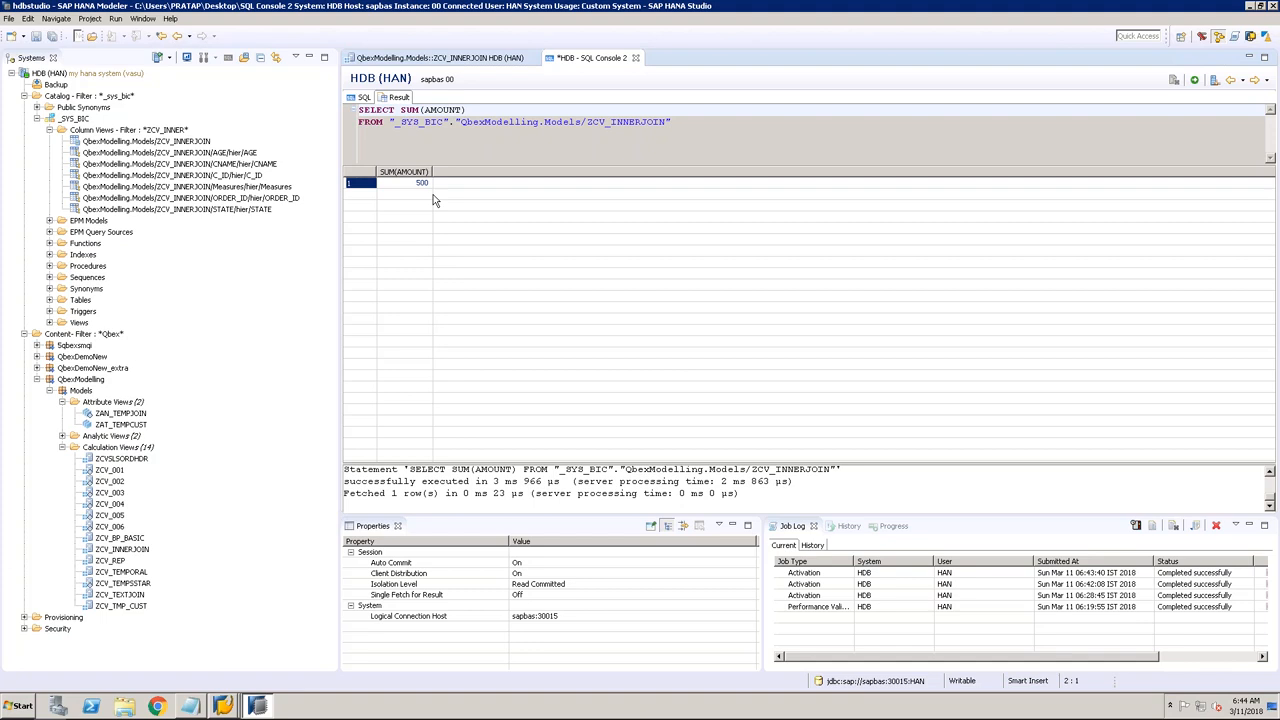
{"action": "left_click", "coordinate": [440, 57]}
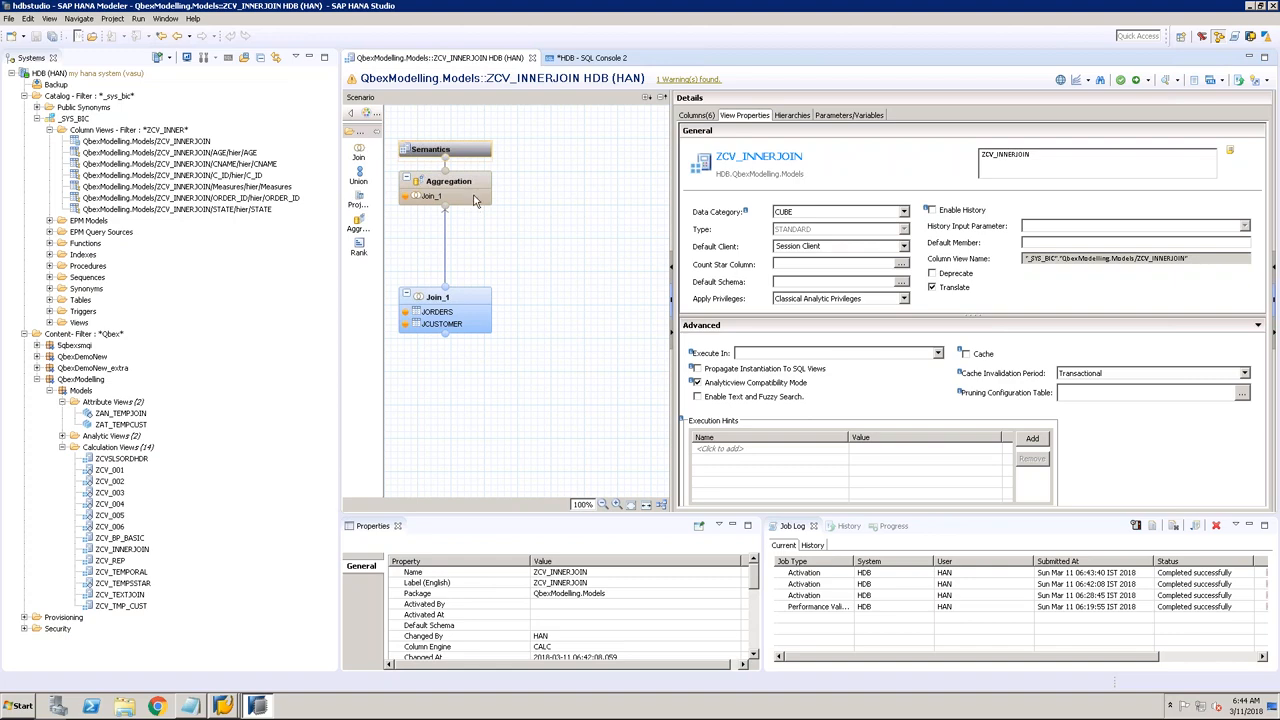
Step: Close the ZCV_INNERJOIN editor and unsaved SQL console, collapse _SYS_BIC, and bring up the Excel workbook
{"action": "mouse_move", "coordinate": [480, 303]}
{"action": "left_click", "coordinate": [532, 57]}
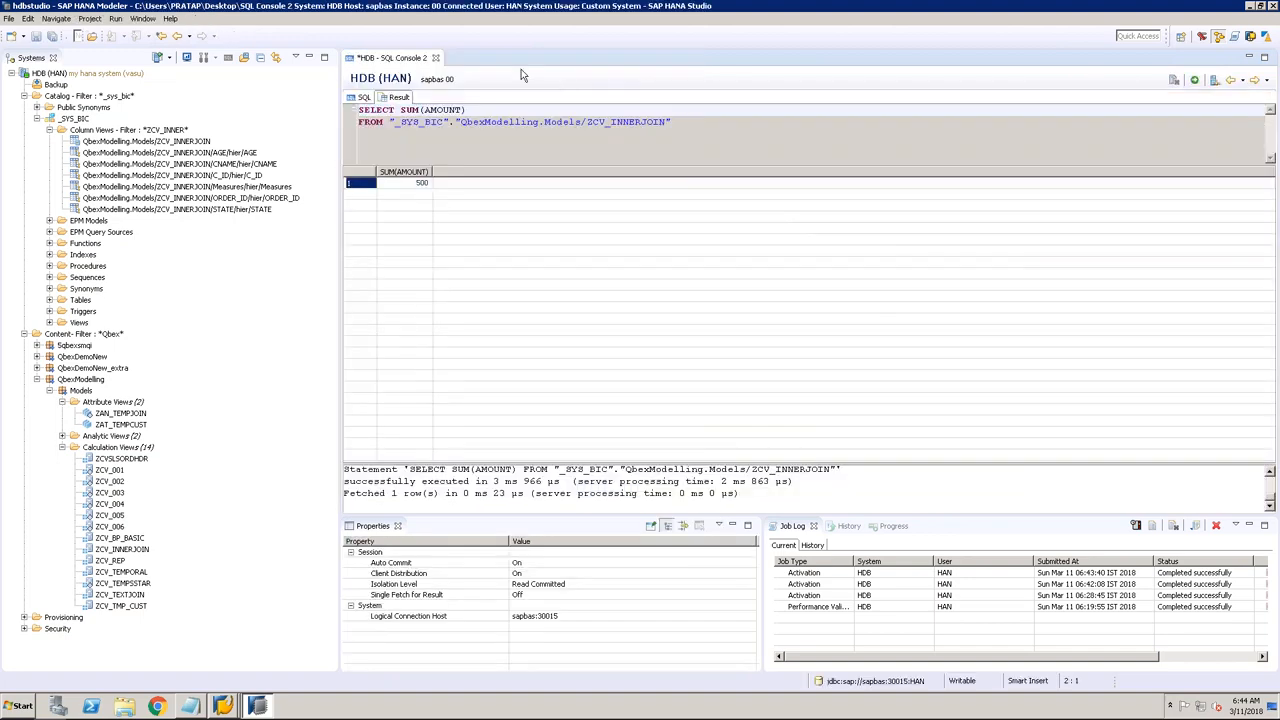
{"action": "left_click", "coordinate": [436, 58]}
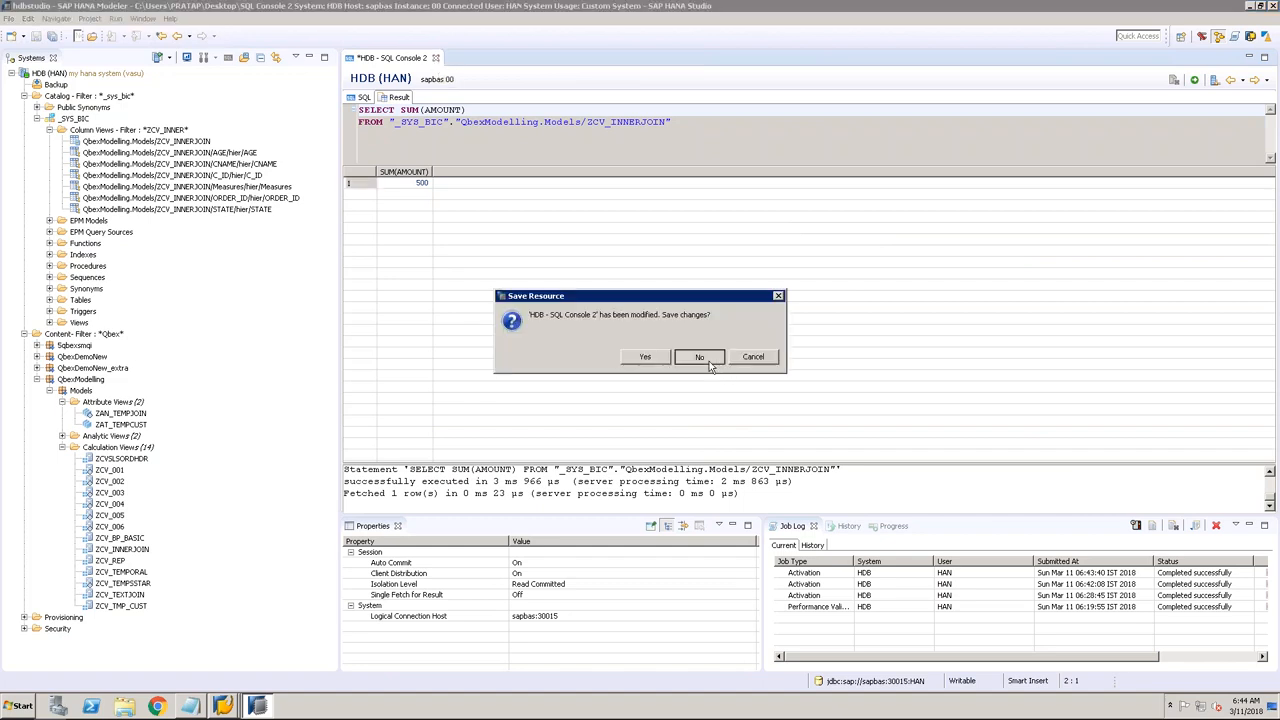
{"action": "left_click", "coordinate": [636, 360]}
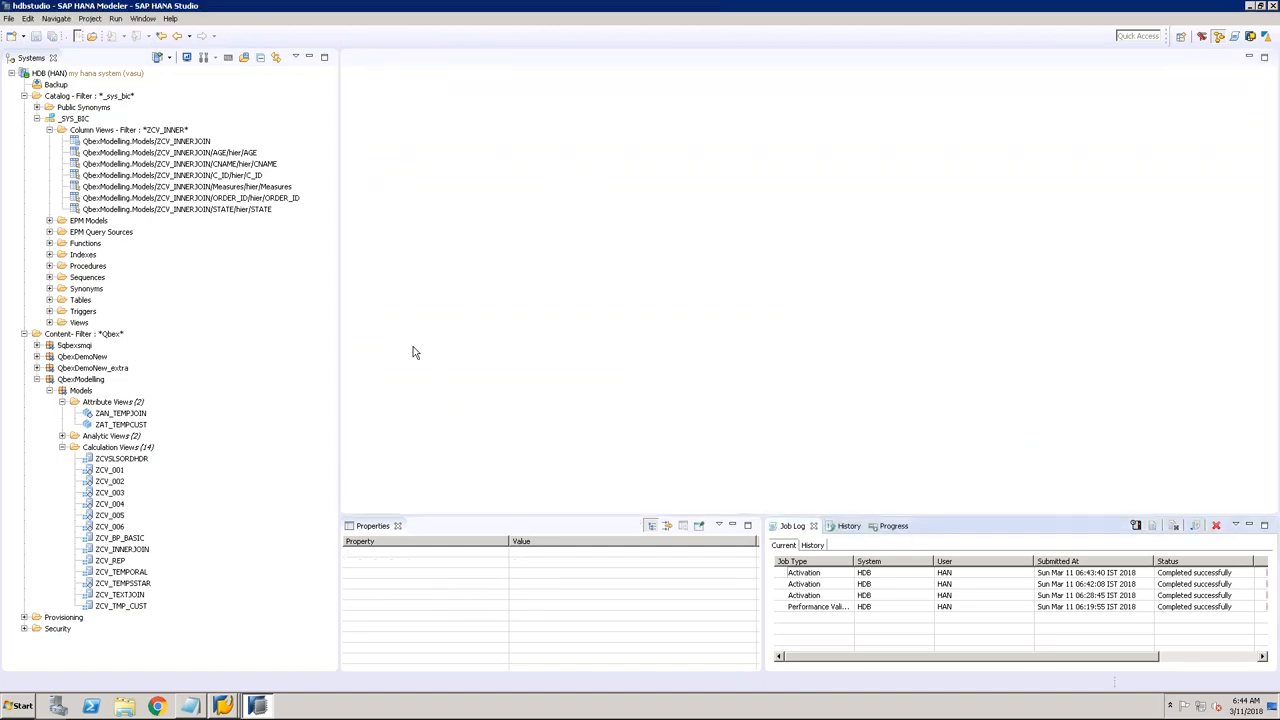
{"action": "left_click", "coordinate": [37, 119]}
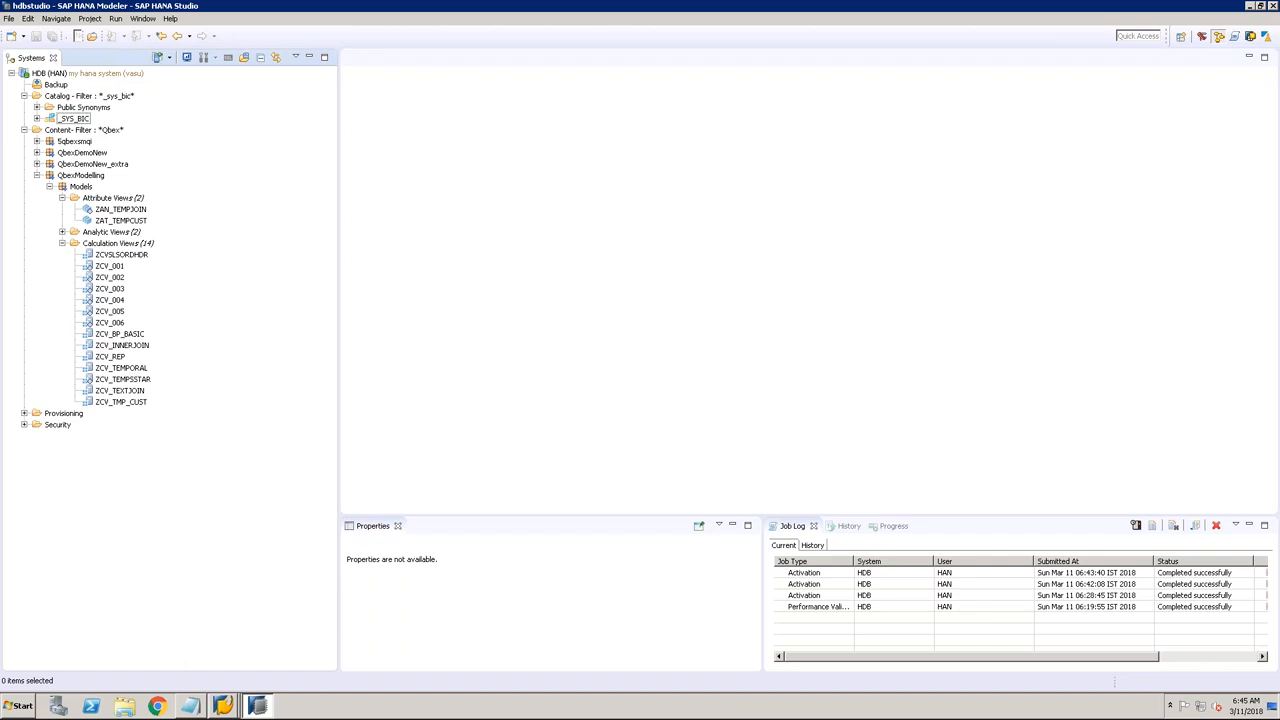
{"action": "left_click_drag", "start_coordinate": [0, 170], "coordinate": [534, 108]}
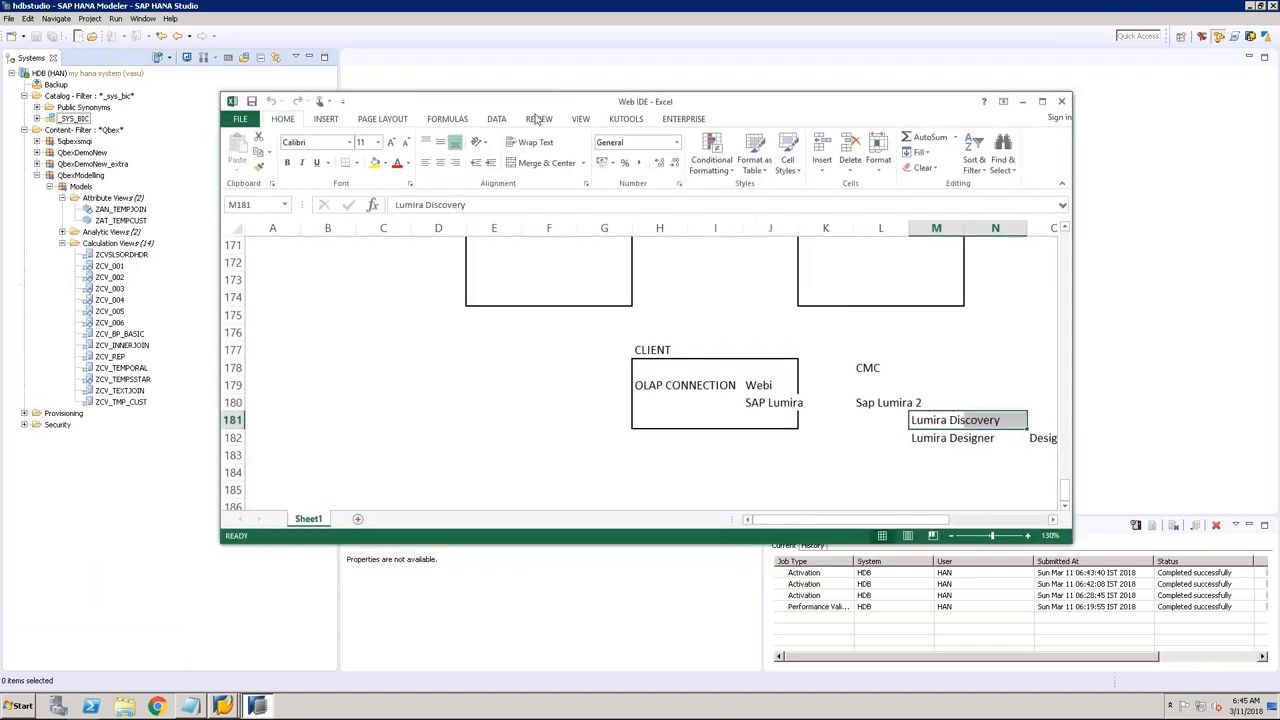
Step: Maximize Excel and enter 'Sales' in cell C189
{"action": "left_click", "coordinate": [1042, 101]}
{"action": "scroll", "coordinate": [637, 454], "scroll_direction": "down", "scroll_amount": 5}
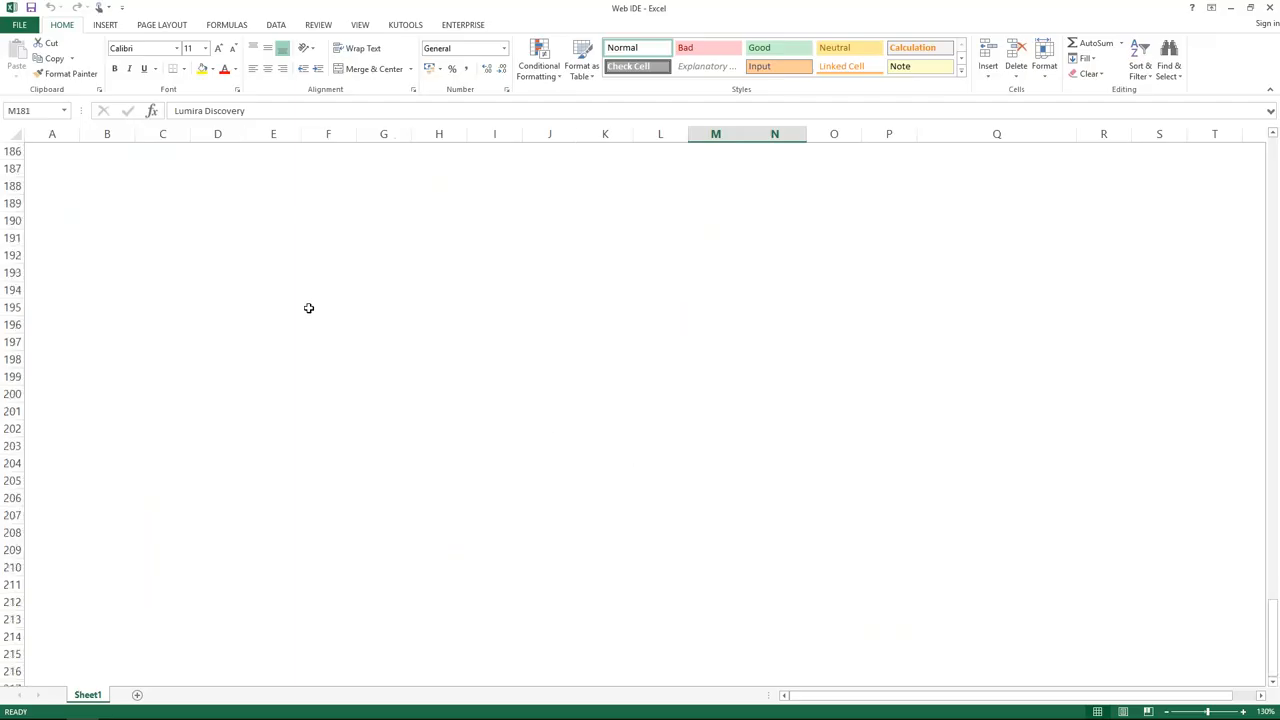
{"action": "left_click", "coordinate": [148, 204]}
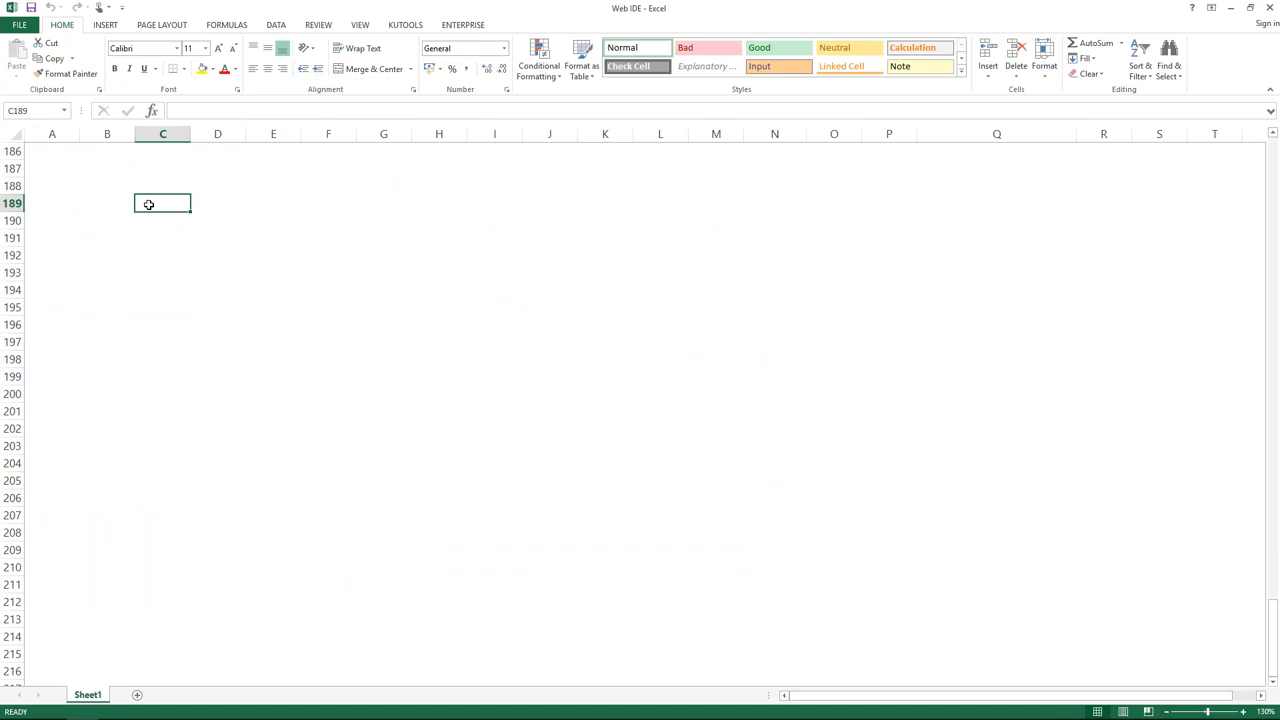
{"action": "type", "text": "Sales"}
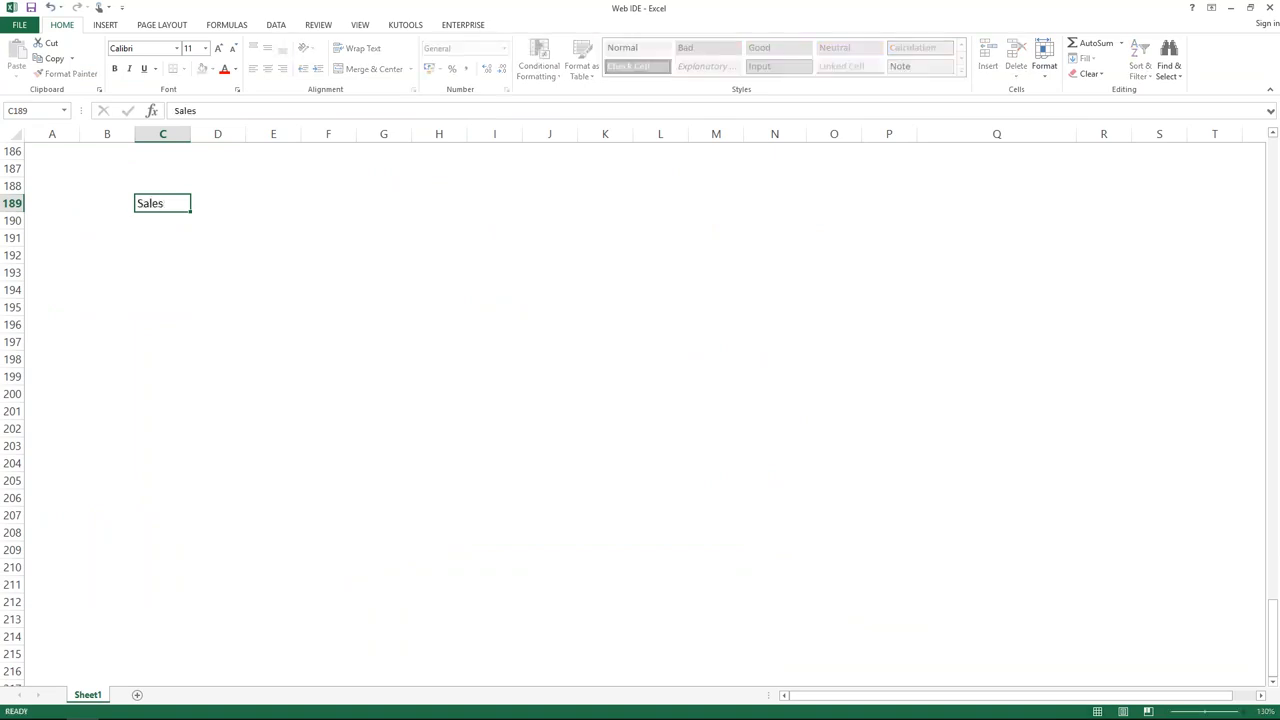
{"action": "key", "text": "Return"}
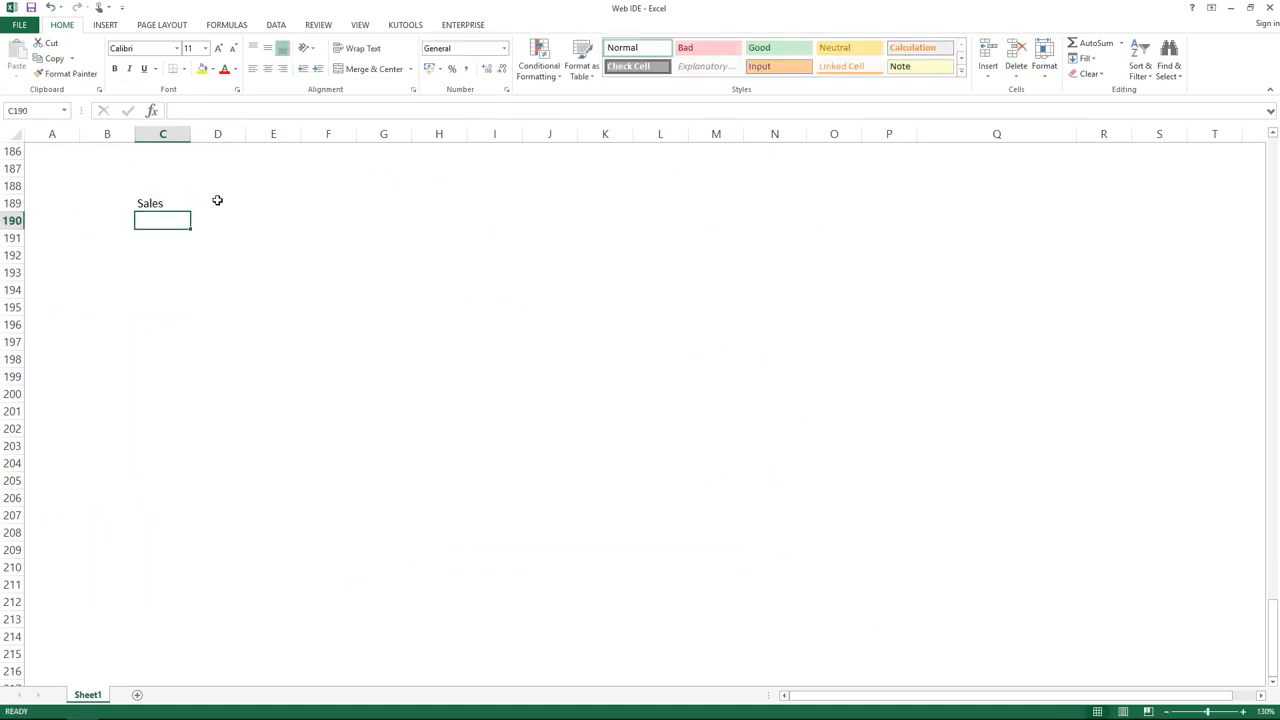
Step: Add Customers, Products and Sales Data in E191, E193 and E195, then return to HANA Studio
{"action": "left_click", "coordinate": [252, 223]}
{"action": "left_click", "coordinate": [264, 242]}
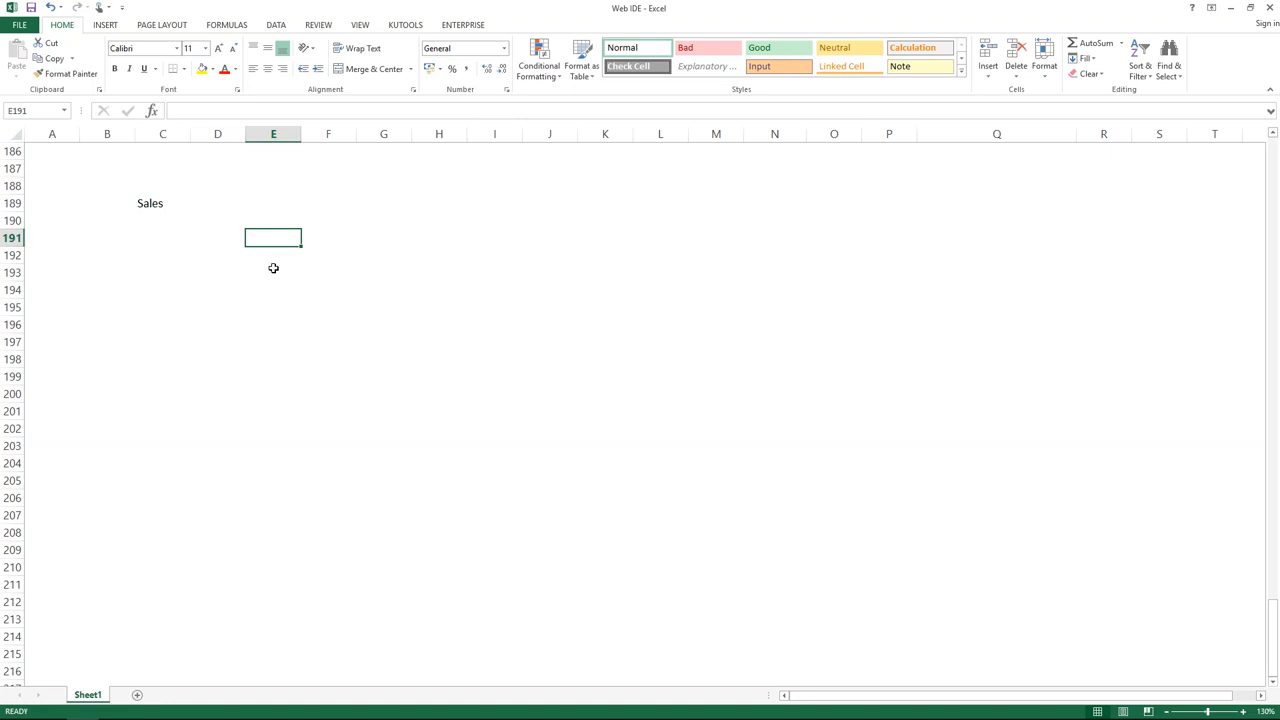
{"action": "type", "text": "Cust"}
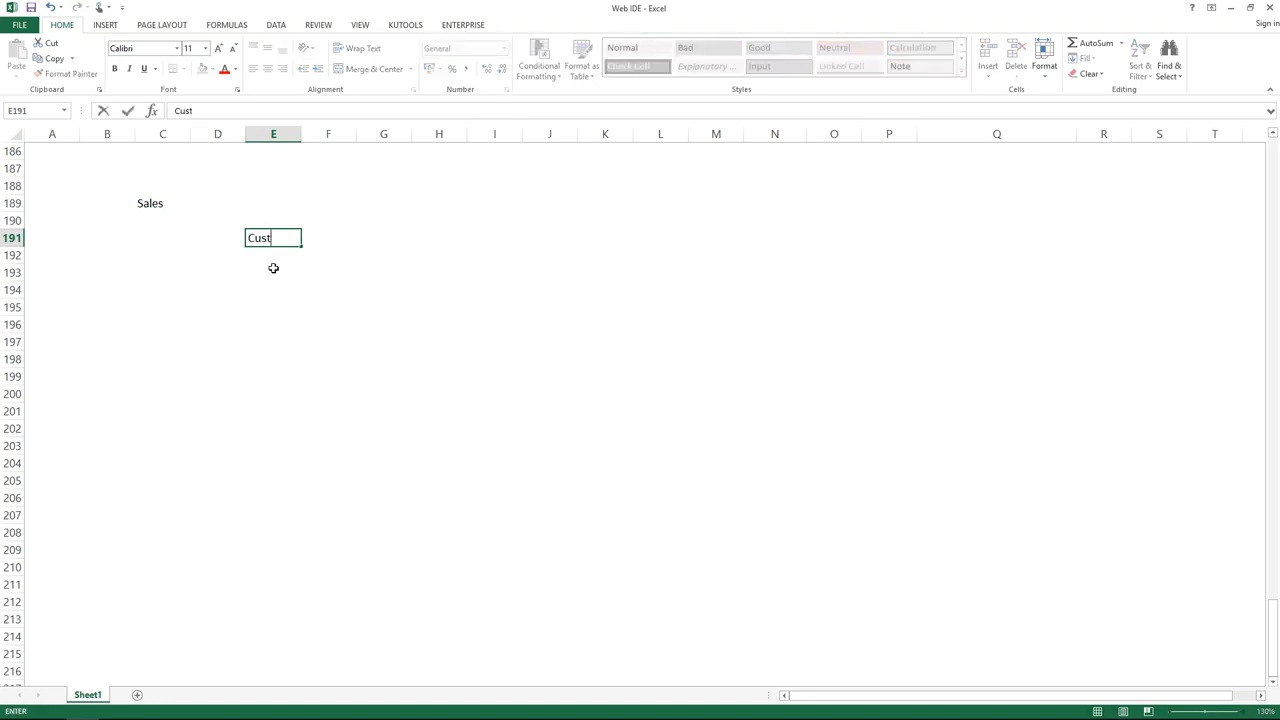
{"action": "type", "text": "omers"}
{"action": "left_click", "coordinate": [273, 268]}
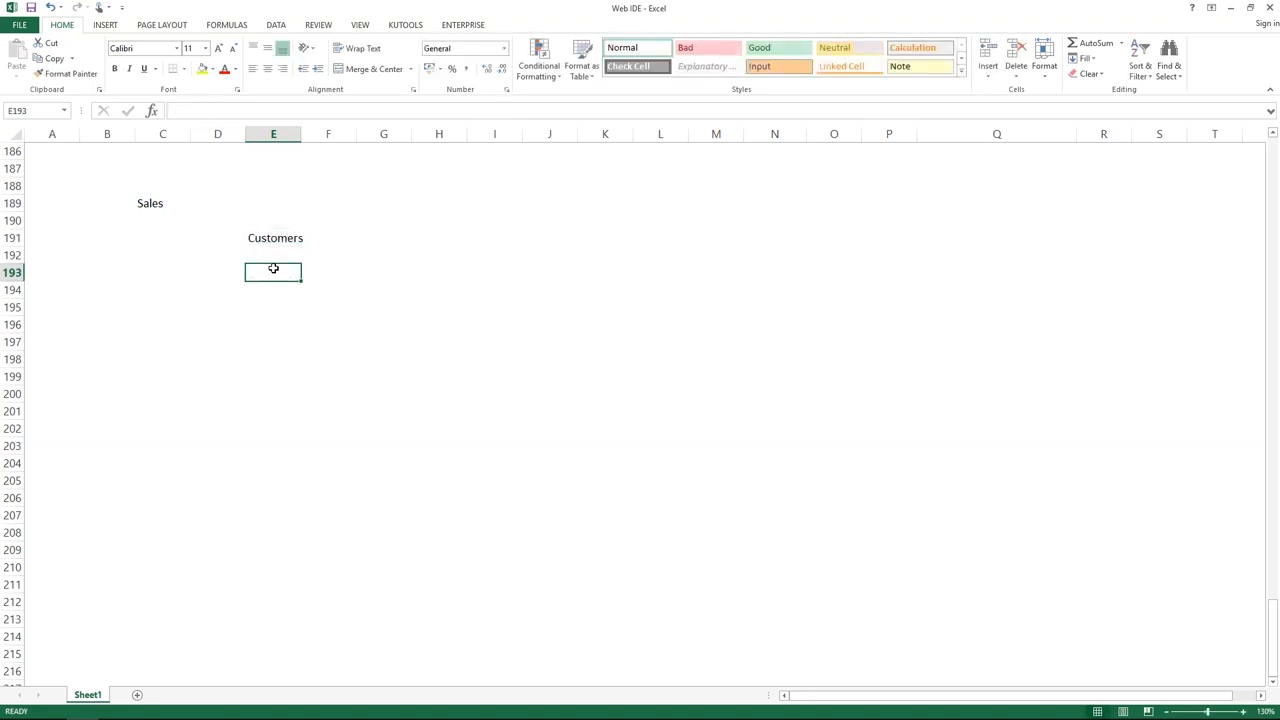
{"action": "type", "text": "Produ"}
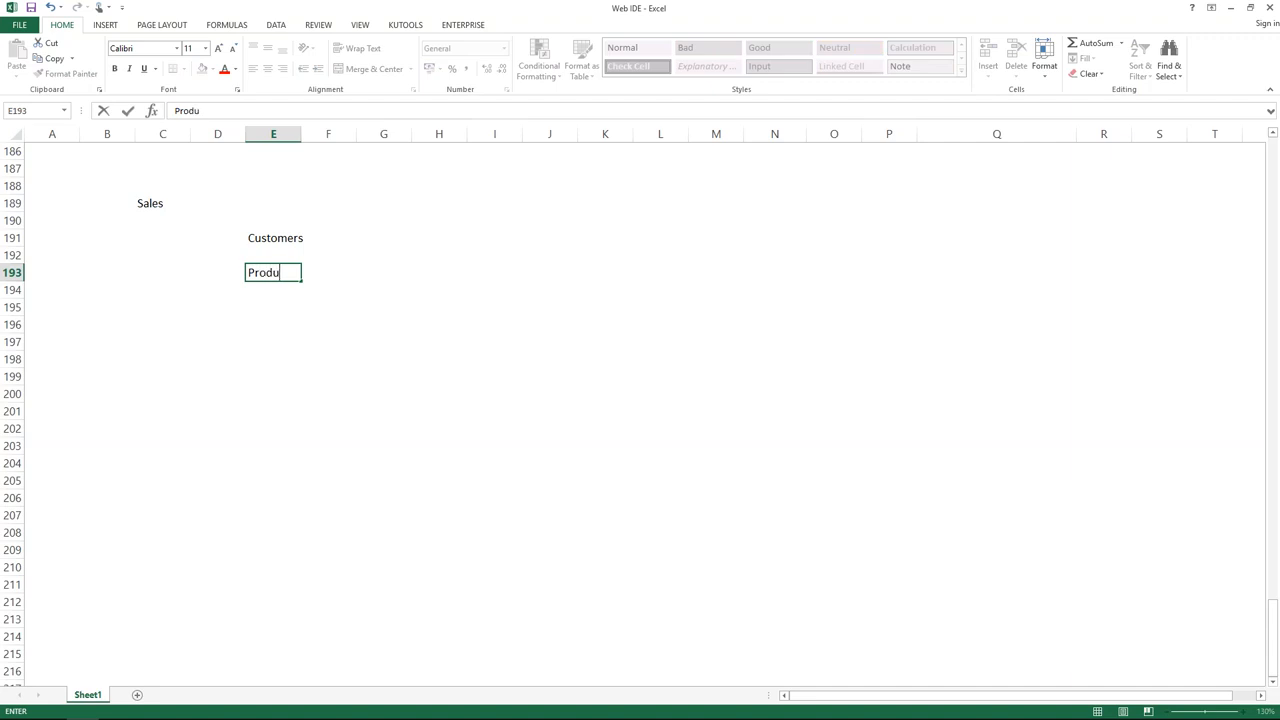
{"action": "type", "text": "cts"}
{"action": "left_click", "coordinate": [273, 307]}
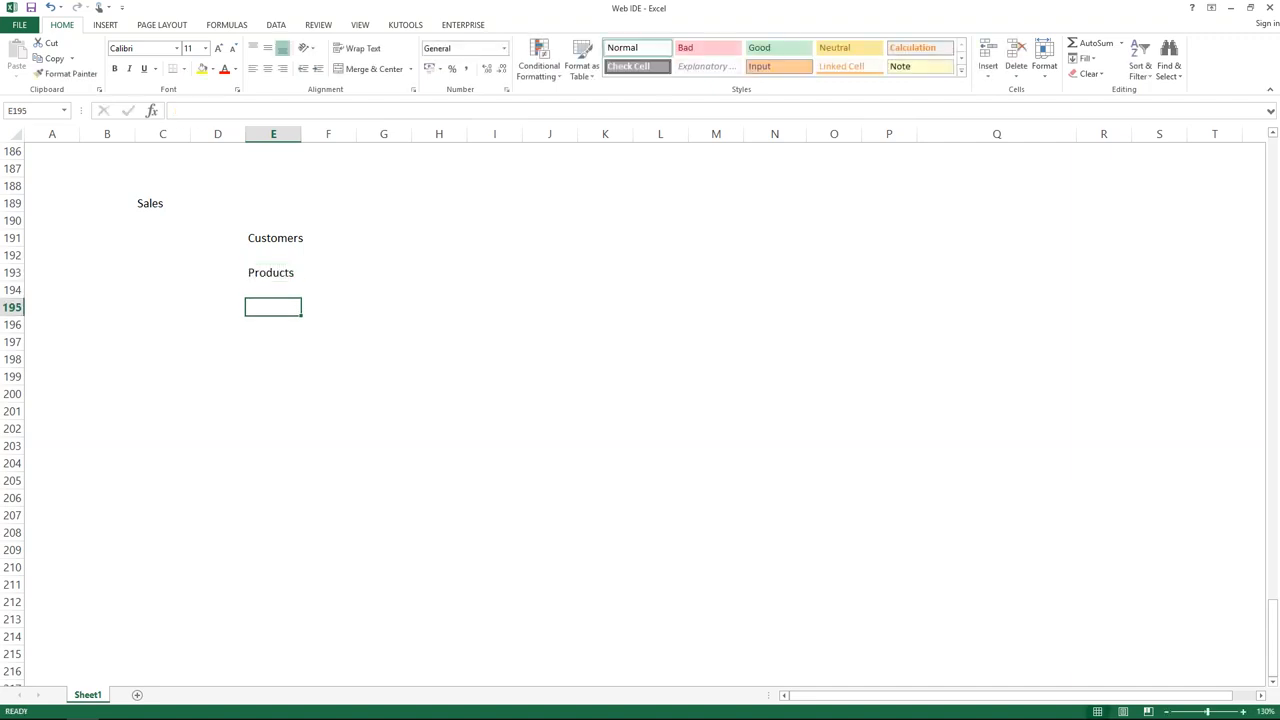
{"action": "type", "text": "Sales "}
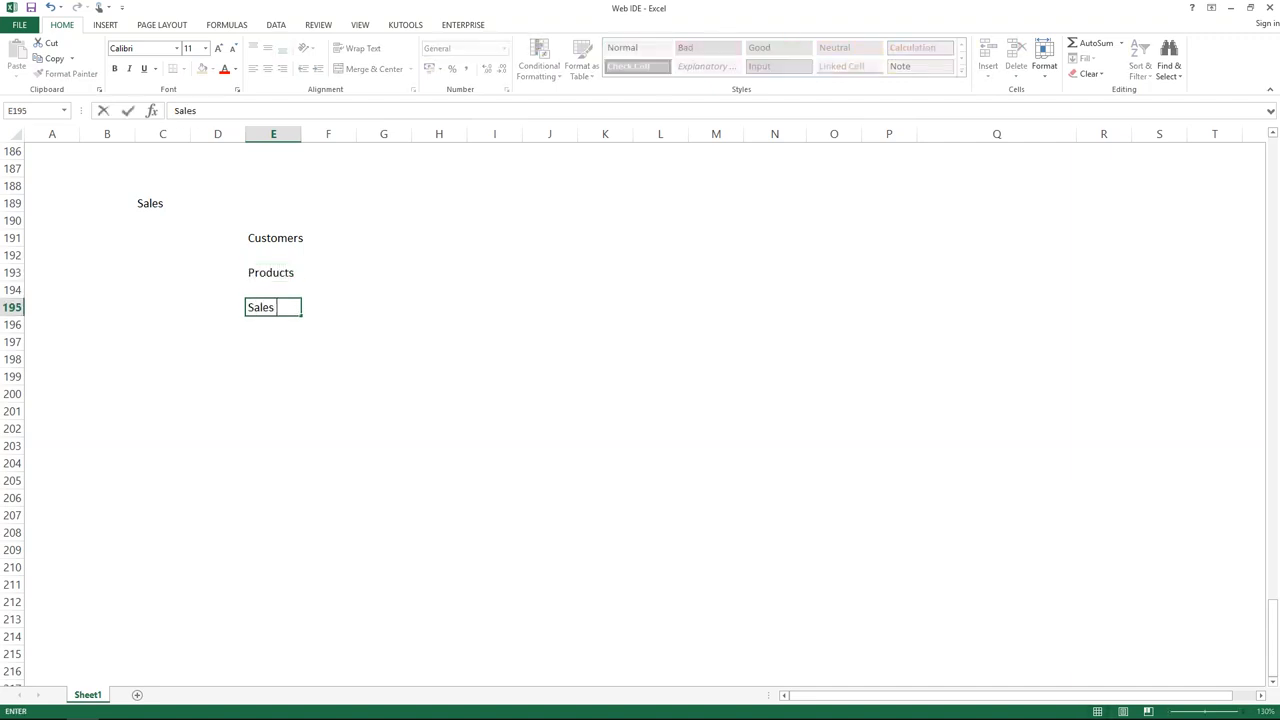
{"action": "type", "text": "Data"}
{"action": "left_click", "coordinate": [325, 356]}
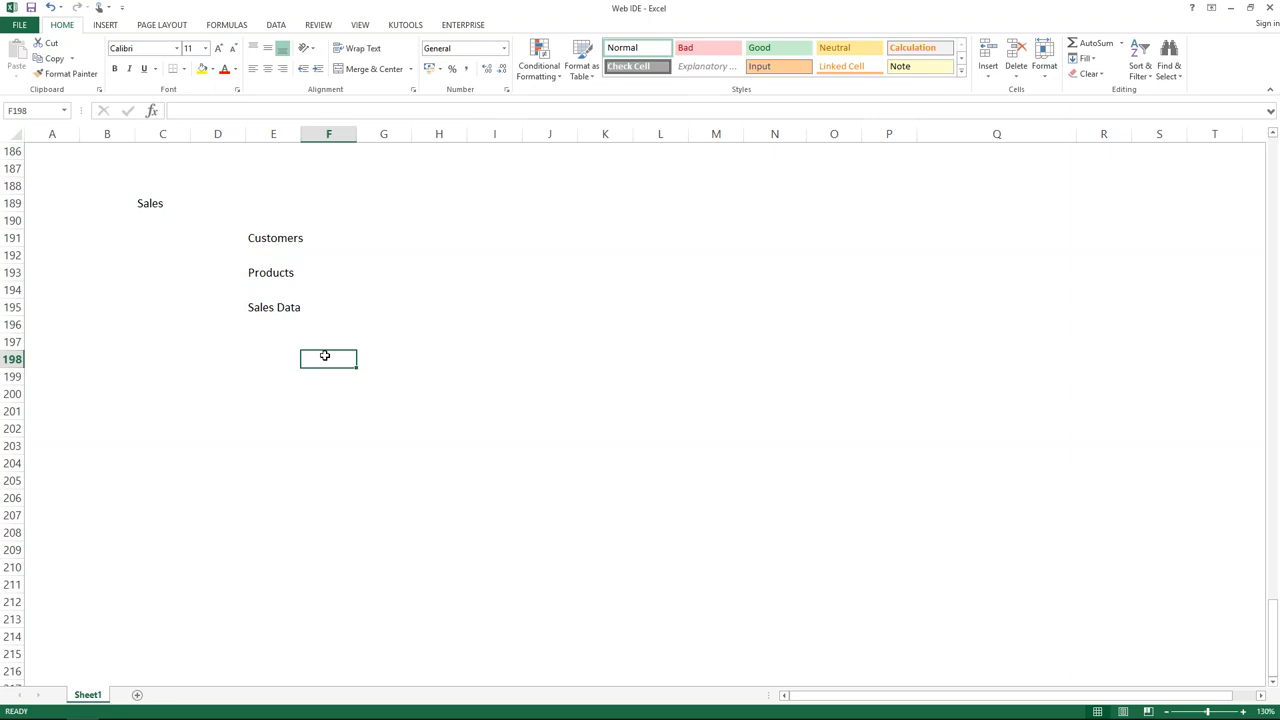
{"action": "left_click", "coordinate": [60, 707]}
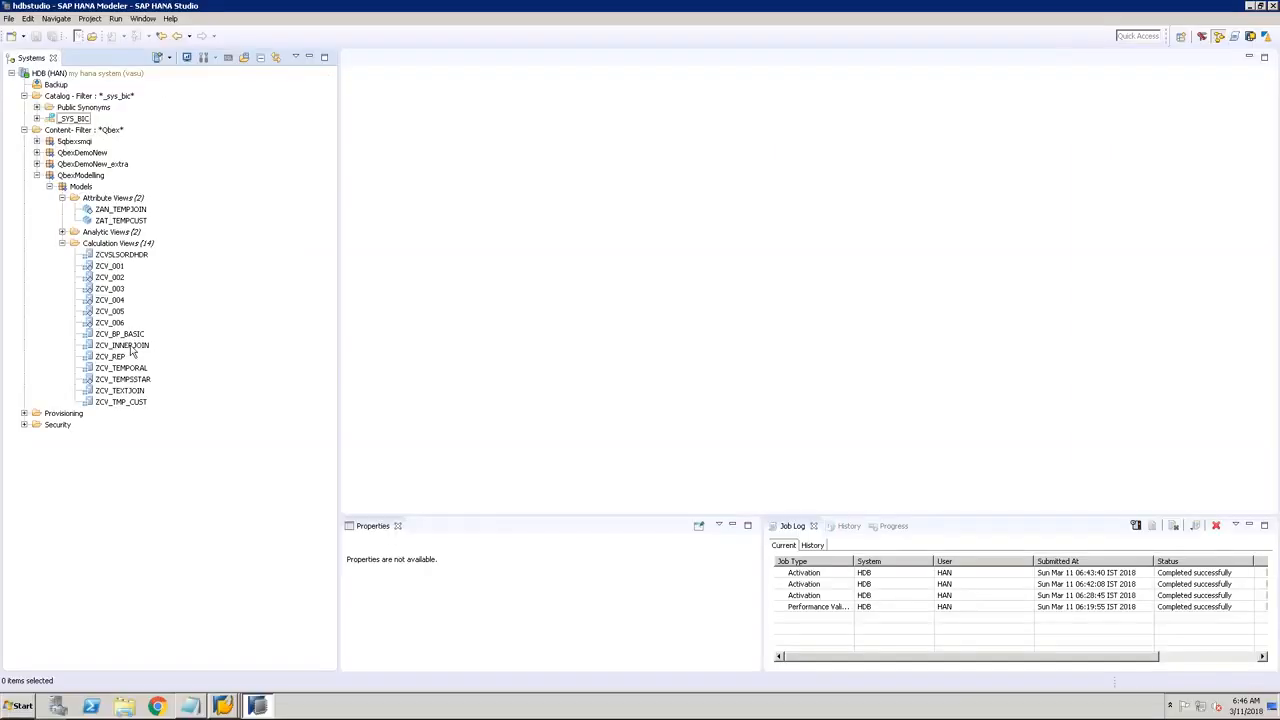
Step: Bring up the context menu of the Calculation Views folder under QbexModelling Models
{"action": "left_click", "coordinate": [114, 244]}
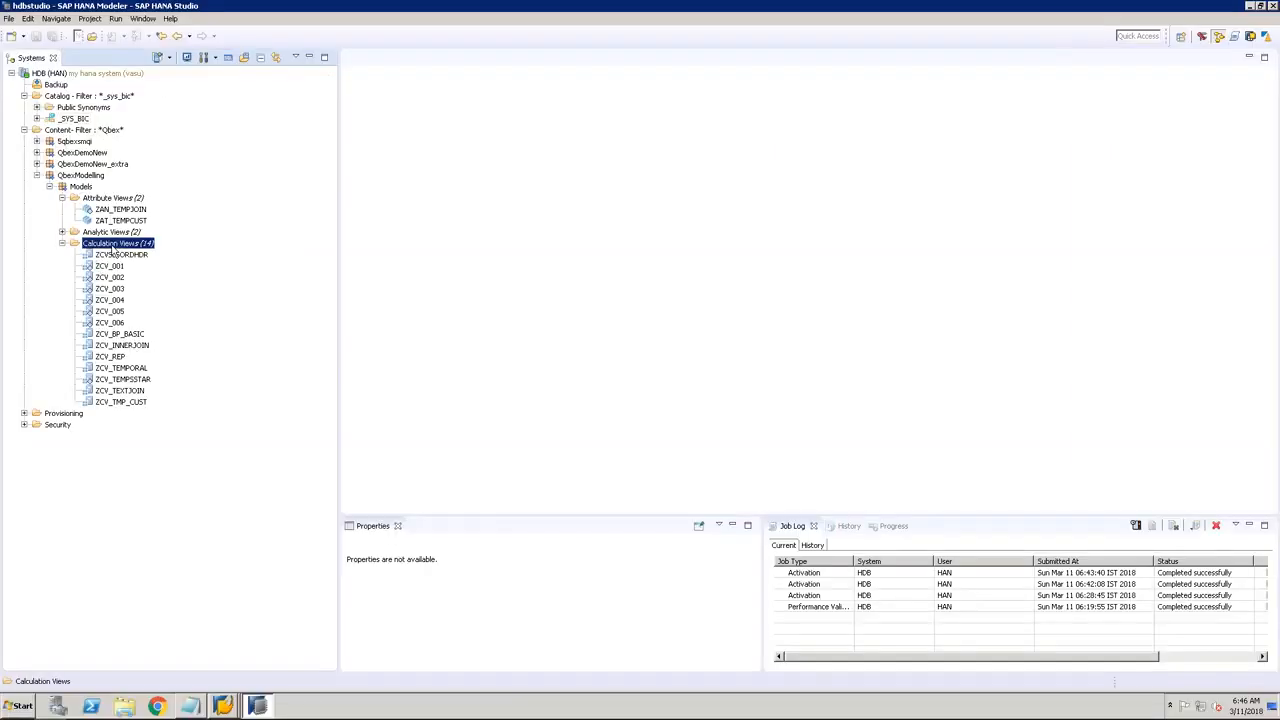
{"action": "right_click", "coordinate": [113, 248]}
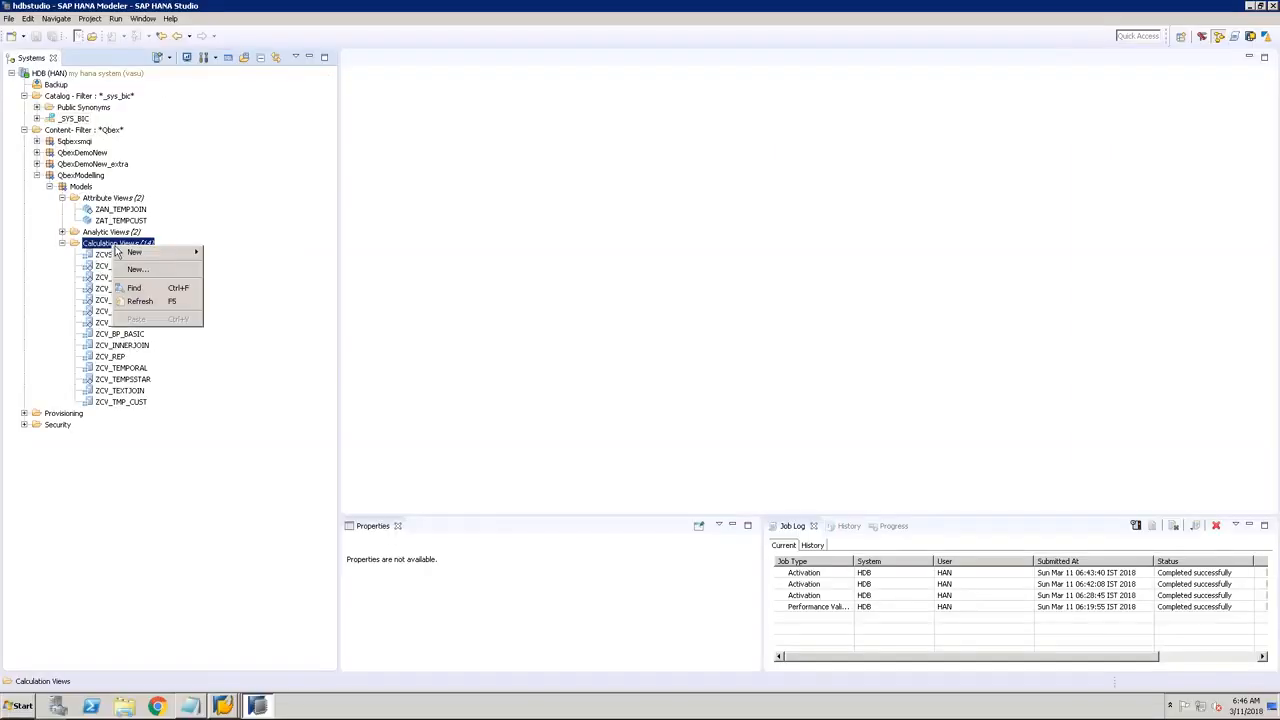
{"action": "left_click", "coordinate": [279, 356]}
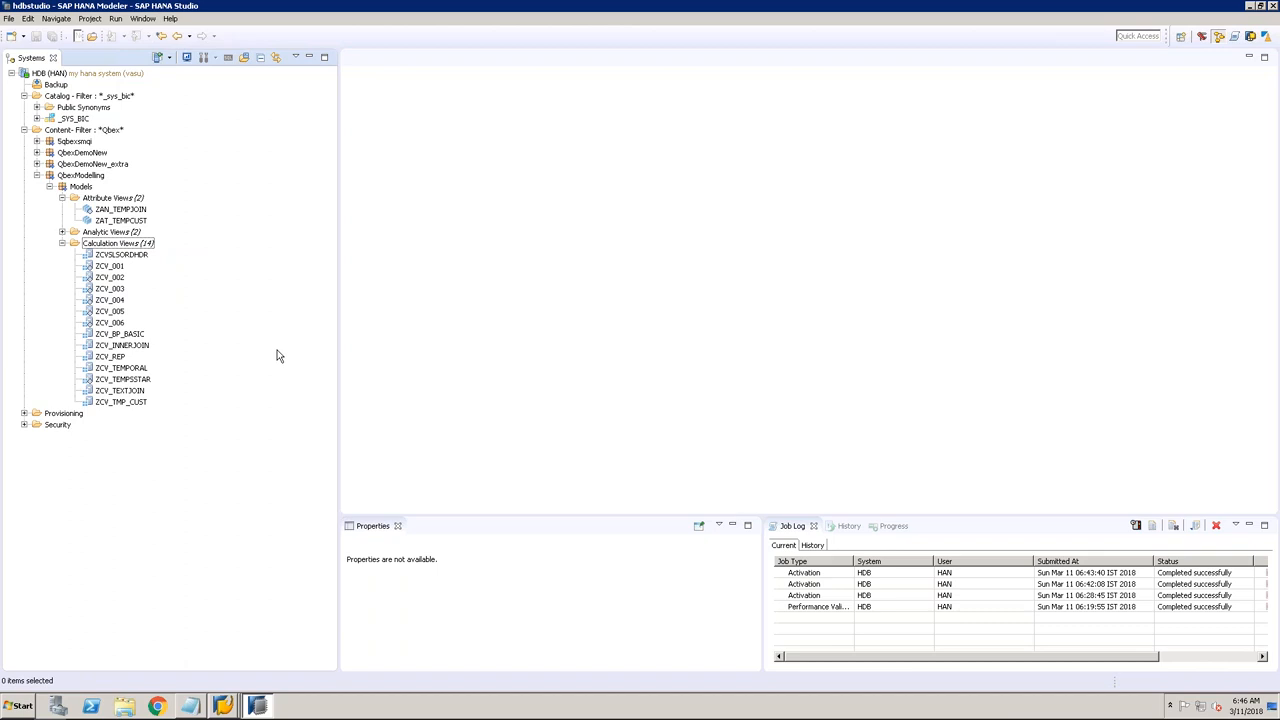
{"action": "right_click", "coordinate": [146, 245]}
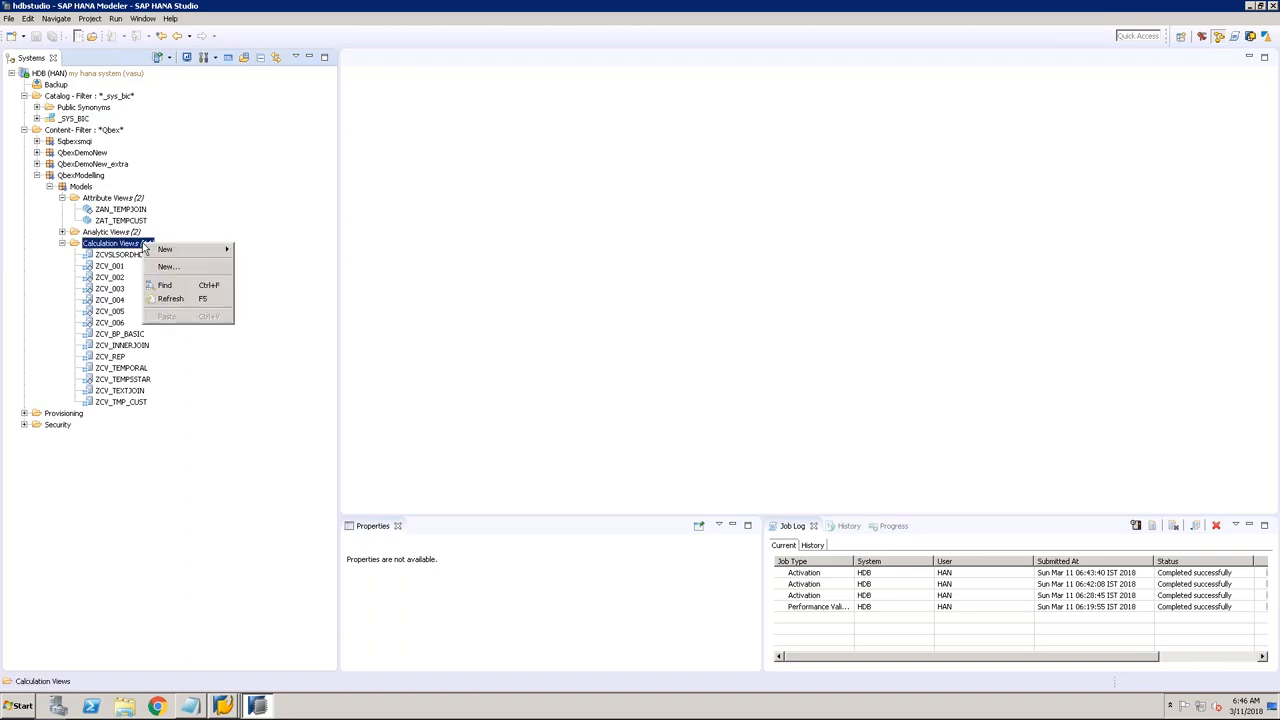
Step: Create a new calculation view named YCUSTOMER with data category DIMENSION
{"action": "left_click", "coordinate": [178, 265]}
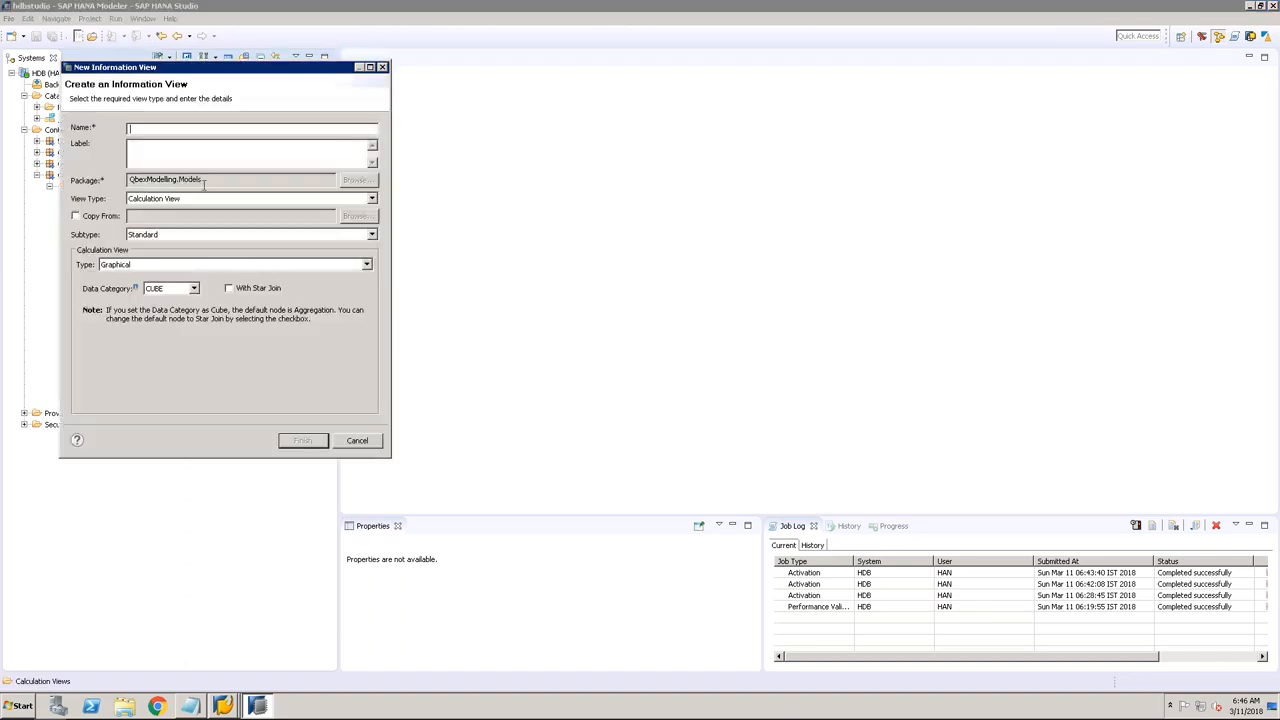
{"action": "type", "text": "YCUST"}
{"action": "key", "text": "BackSpace"}
{"action": "type", "text": "S"}
{"action": "key", "text": "BackSpace"}
{"action": "key", "text": "BackSpace"}
{"action": "type", "text": "STOMER"}
{"action": "left_click", "coordinate": [220, 150]}
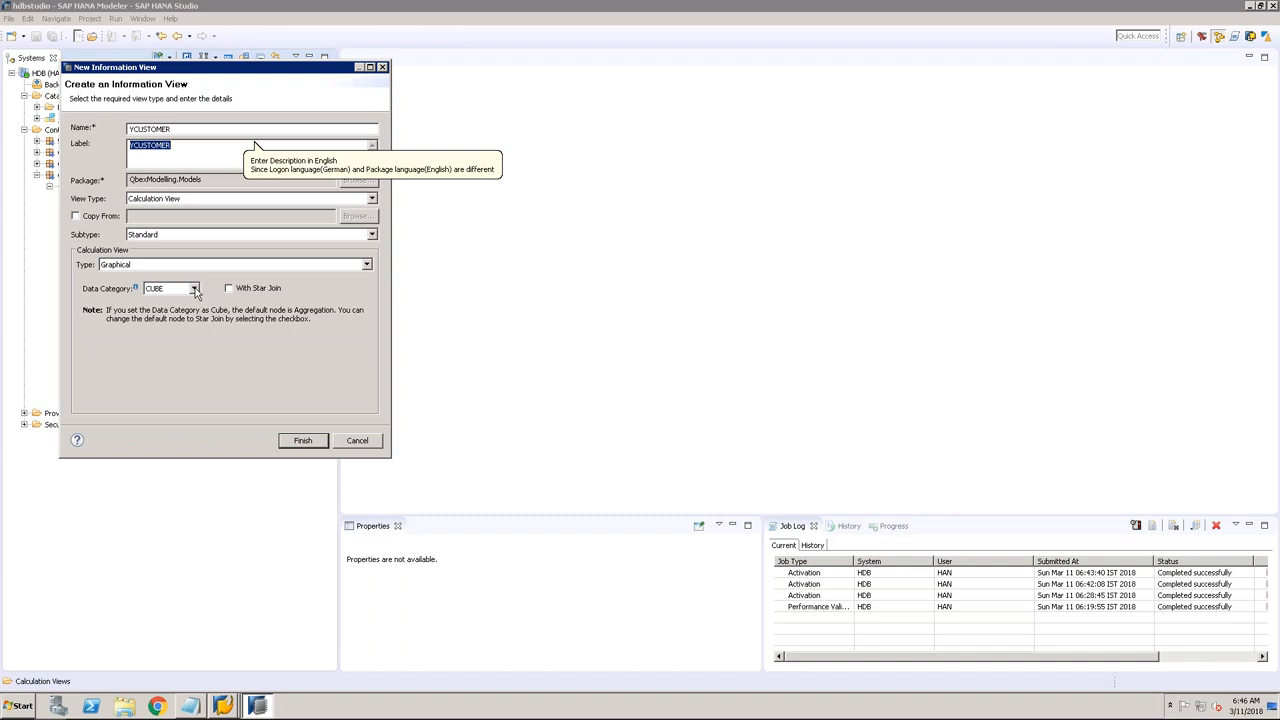
{"action": "left_click", "coordinate": [194, 290]}
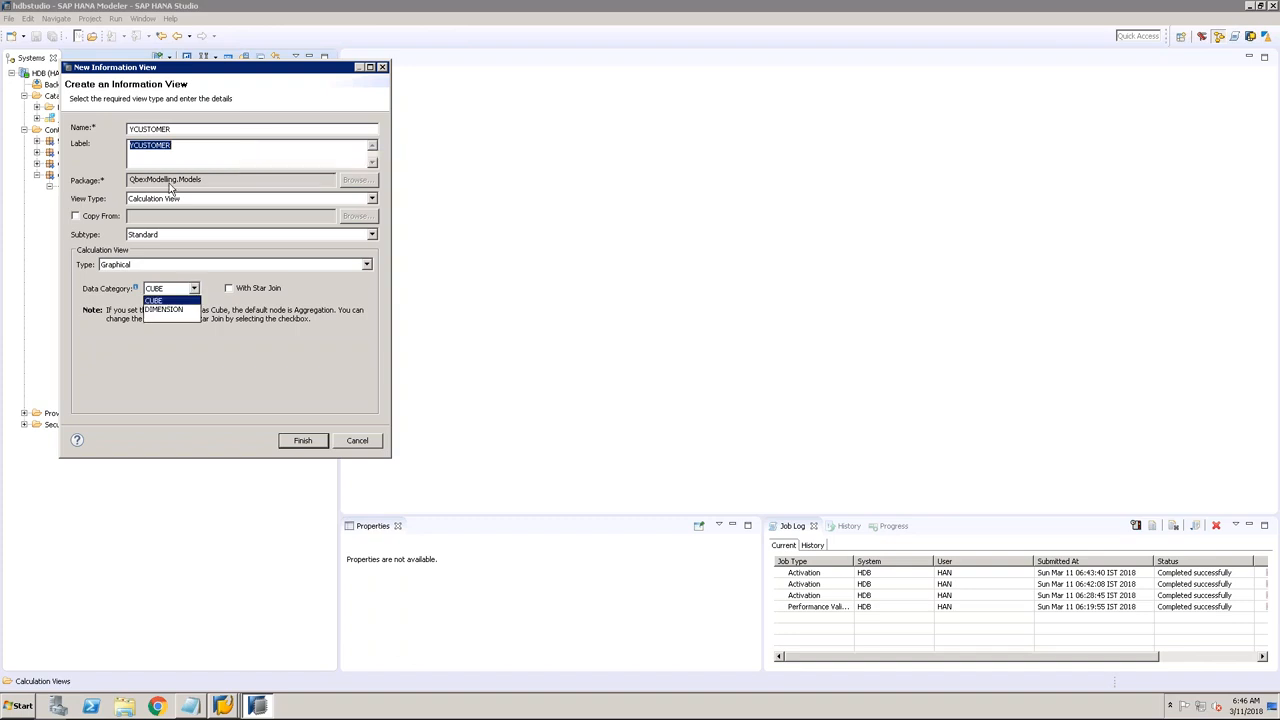
{"action": "left_click", "coordinate": [185, 310]}
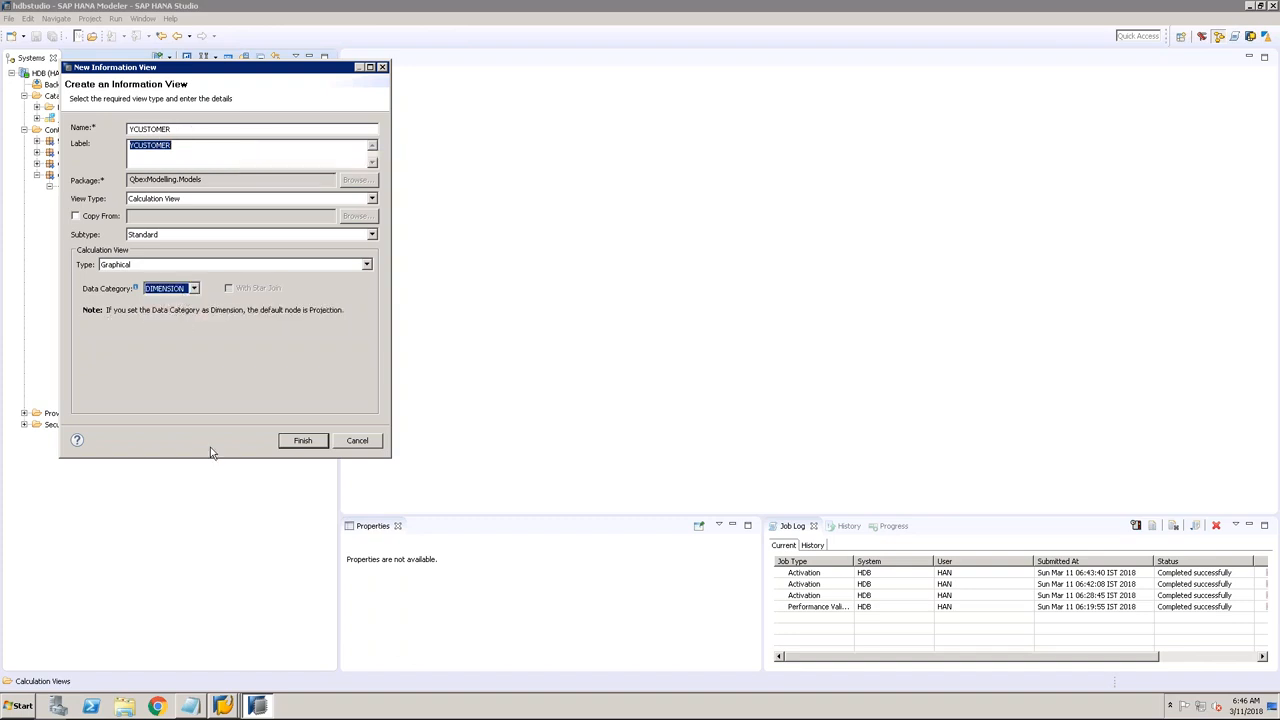
{"action": "left_click", "coordinate": [310, 441]}
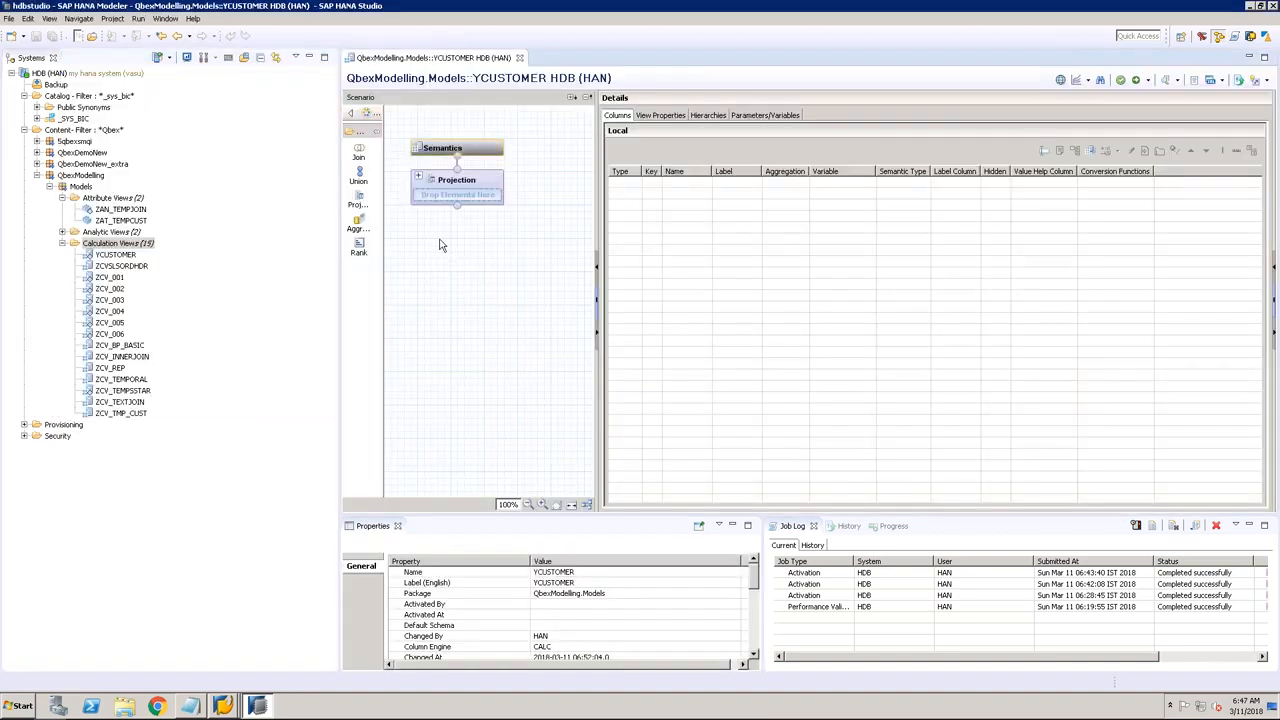
Step: Add a Projection_1 node to YCUSTOMER and filter the catalog to the SAP_HANA_DEMO schema's tables
{"action": "left_click", "coordinate": [358, 204]}
{"action": "left_click", "coordinate": [425, 343]}
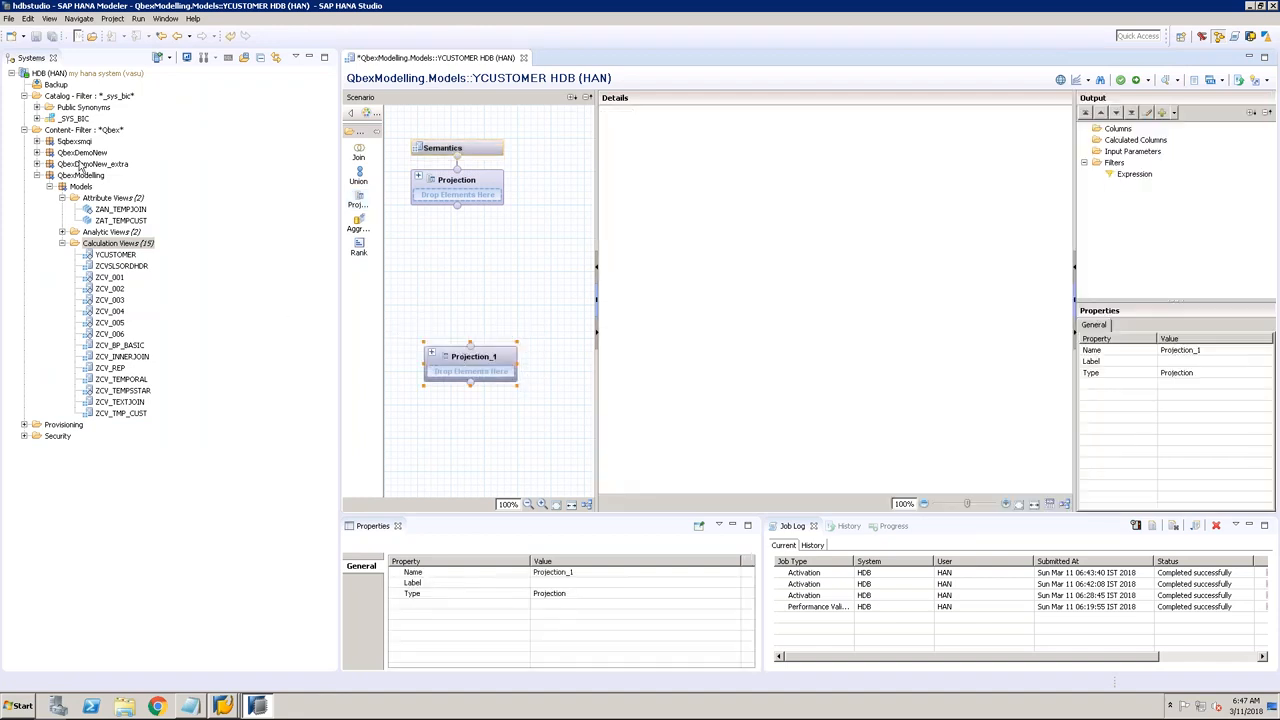
{"action": "left_click", "coordinate": [90, 96]}
{"action": "right_click", "coordinate": [92, 97]}
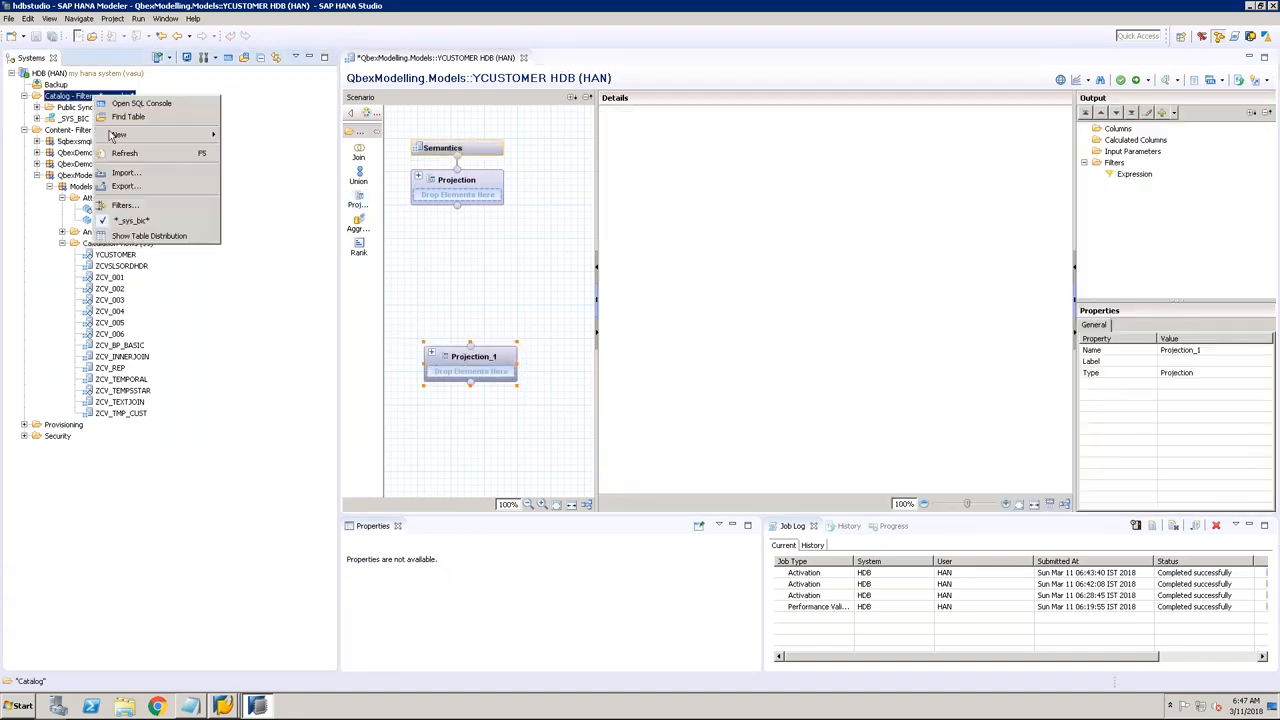
{"action": "left_click", "coordinate": [145, 206]}
{"action": "type", "text": "SAP_HANA_DEMO"}
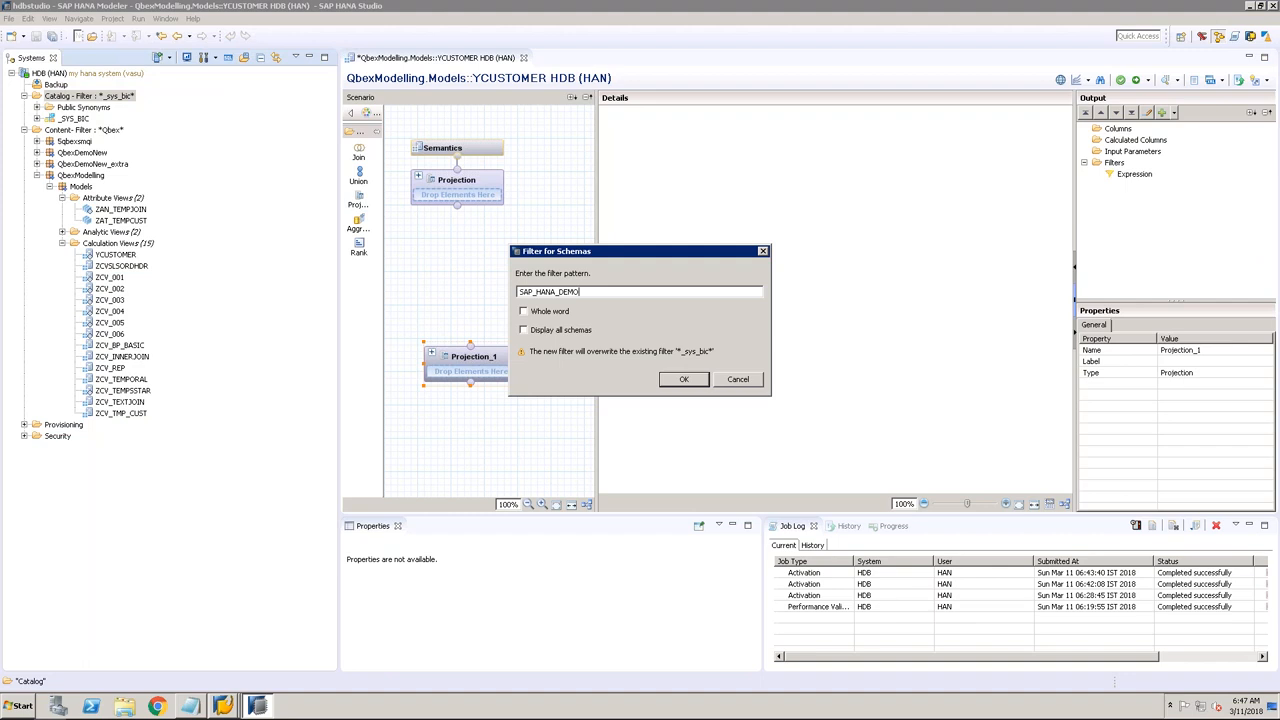
{"action": "key", "text": "Return"}
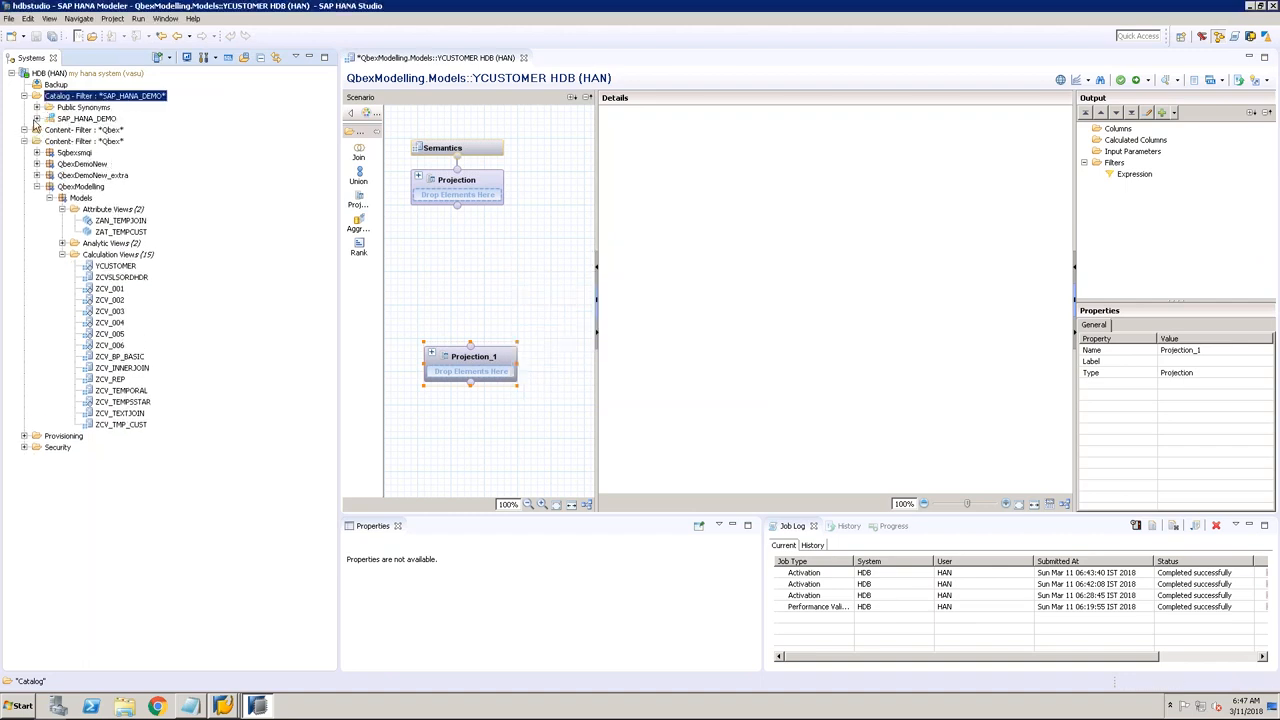
{"action": "left_click", "coordinate": [36, 119]}
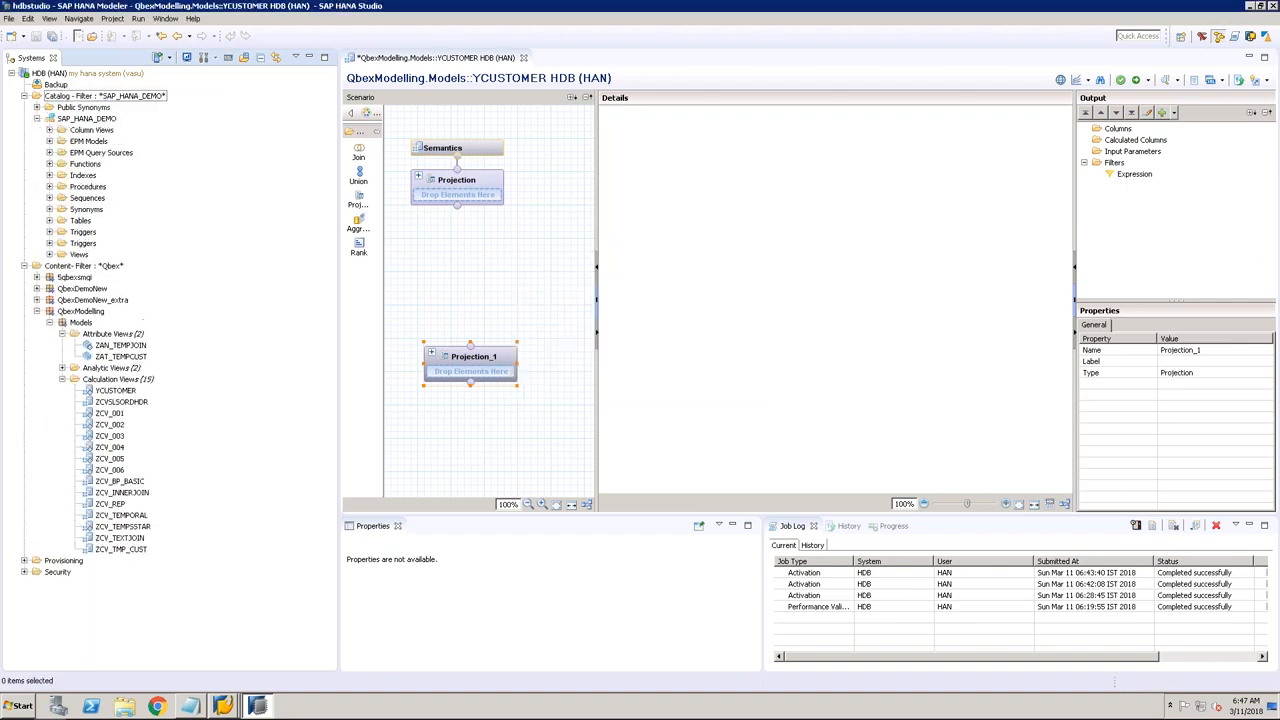
{"action": "double_click", "coordinate": [80, 221]}
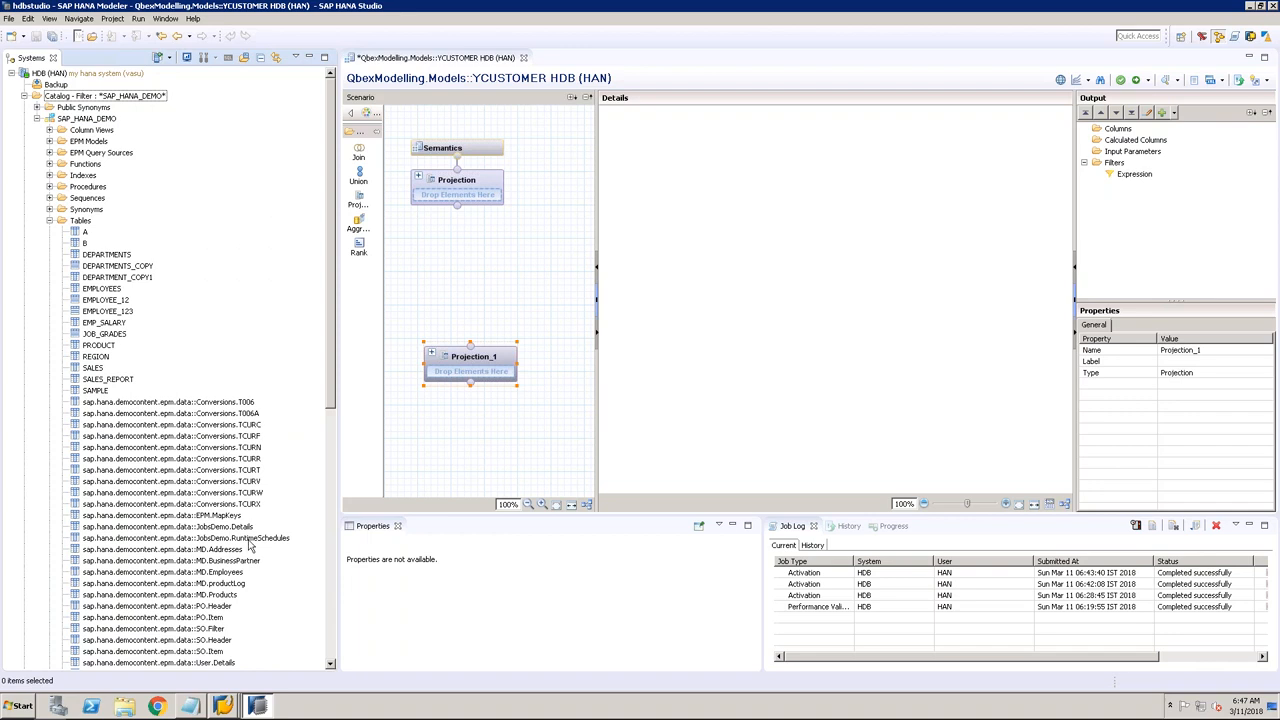
Step: Feed MD.BusinessPartner into Projection_1 and output PARTNERID, PARTNERROLE, COMPANYNAME and ADDRESSES.ADDRESSID
{"action": "left_click_drag", "start_coordinate": [240, 560], "coordinate": [467, 378]}
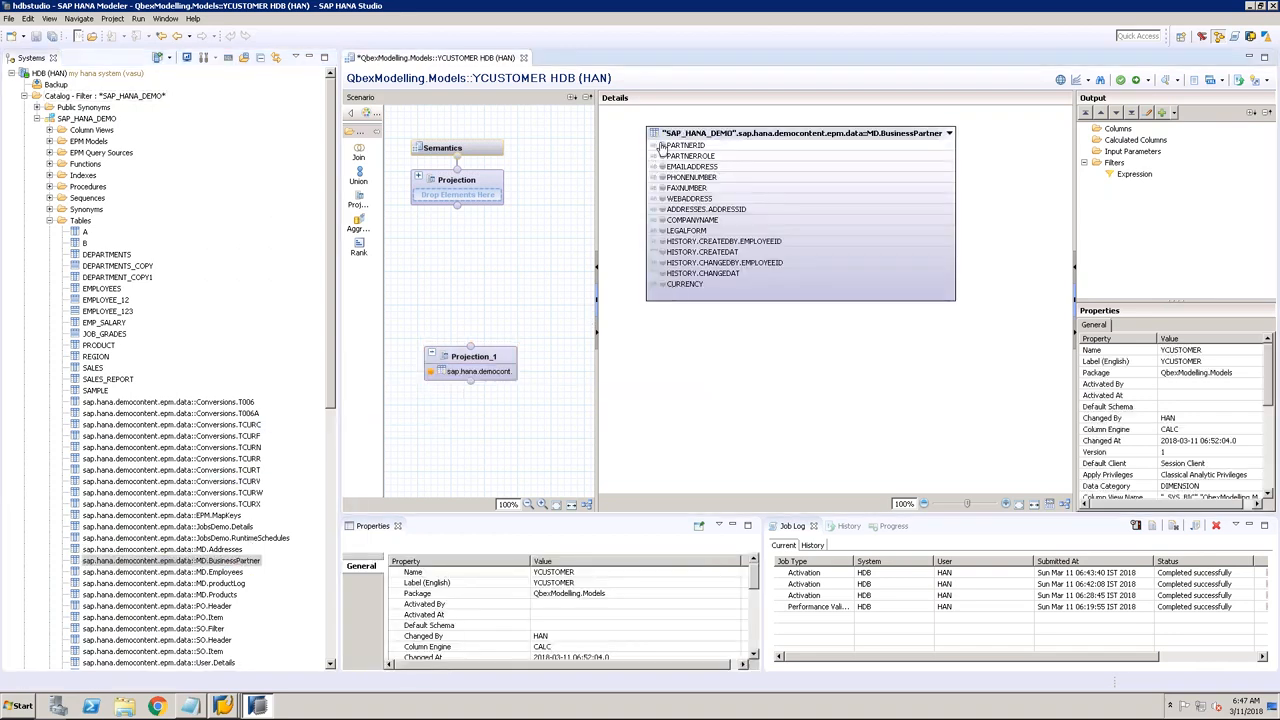
{"action": "left_click", "coordinate": [661, 146]}
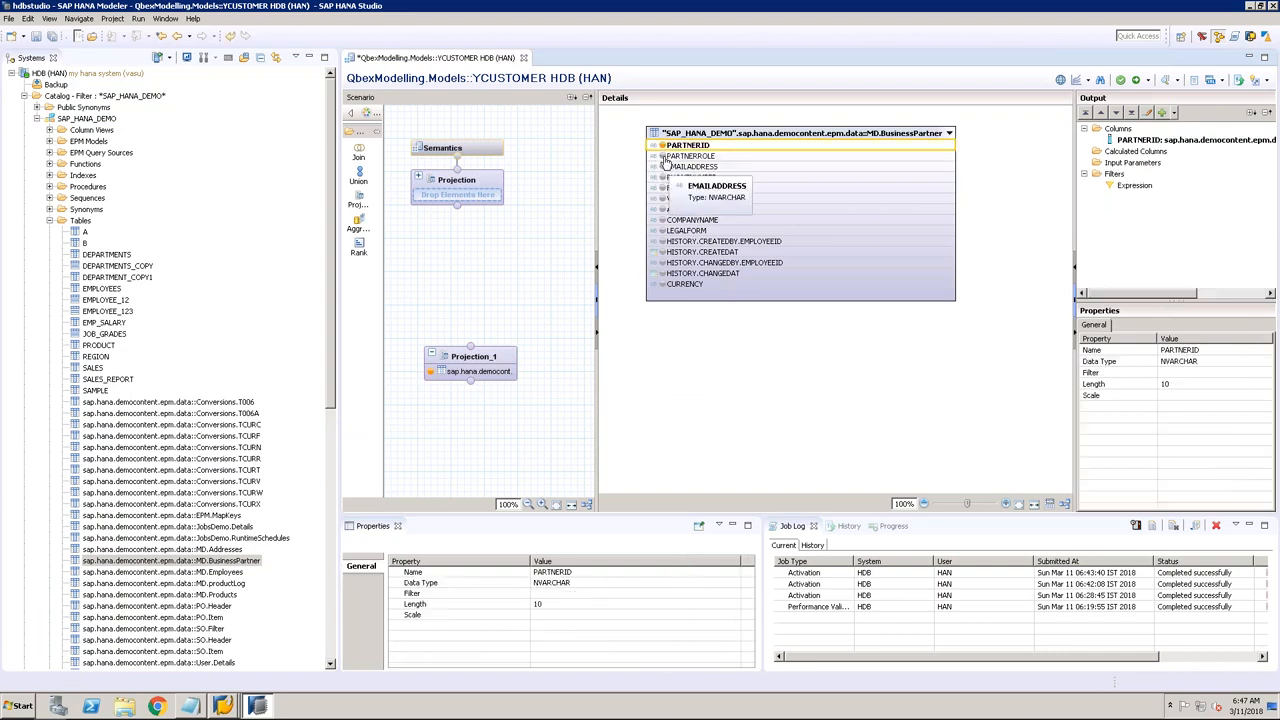
{"action": "left_click", "coordinate": [663, 157]}
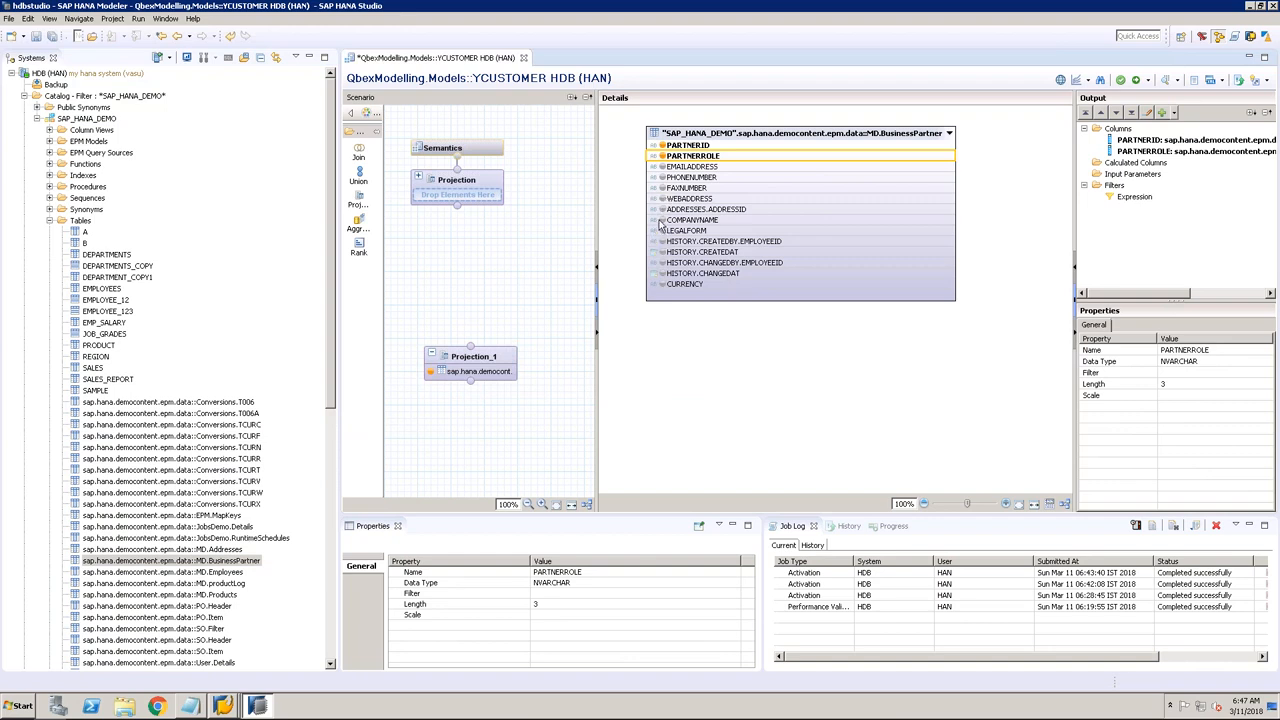
{"action": "left_click", "coordinate": [663, 220]}
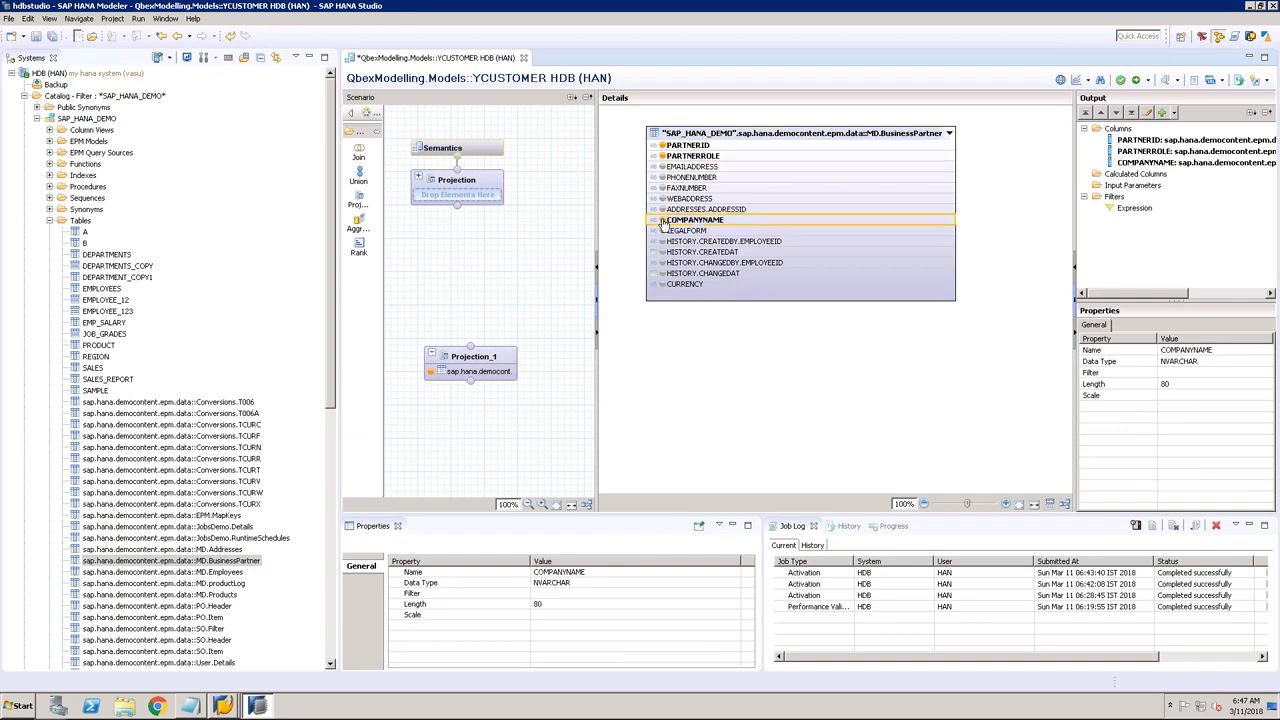
{"action": "left_click", "coordinate": [689, 325]}
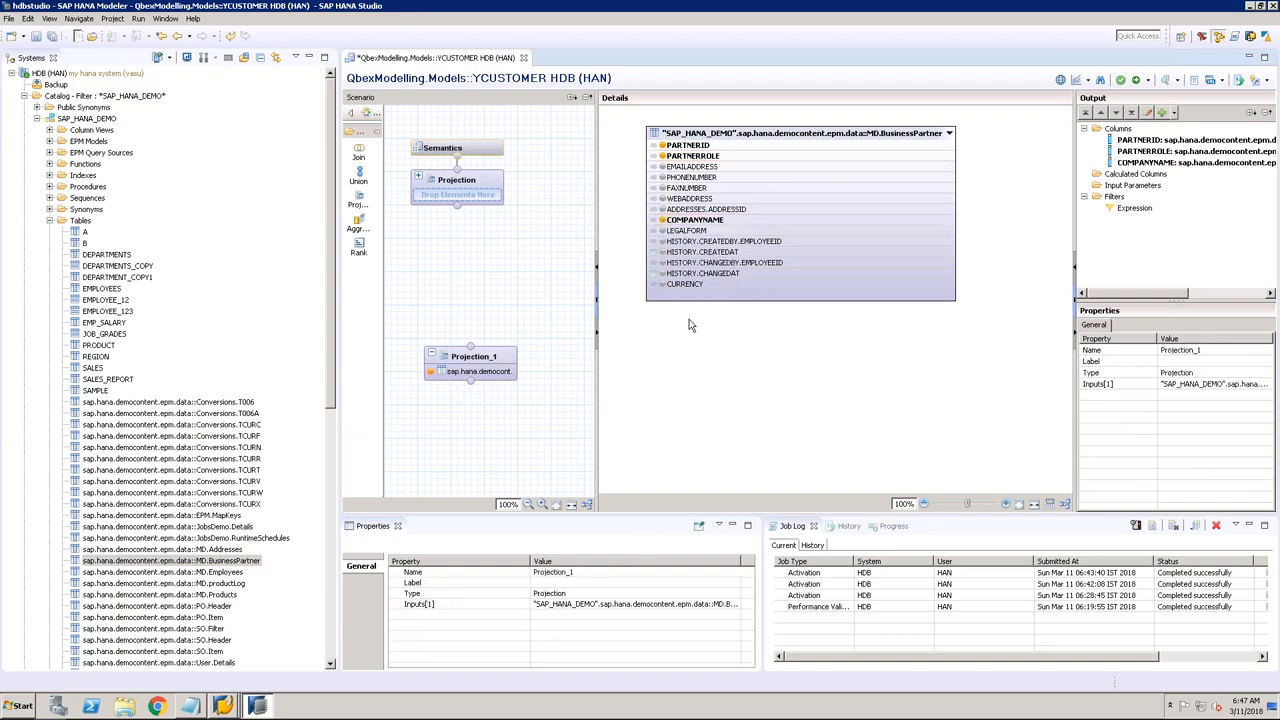
{"action": "left_click", "coordinate": [663, 209]}
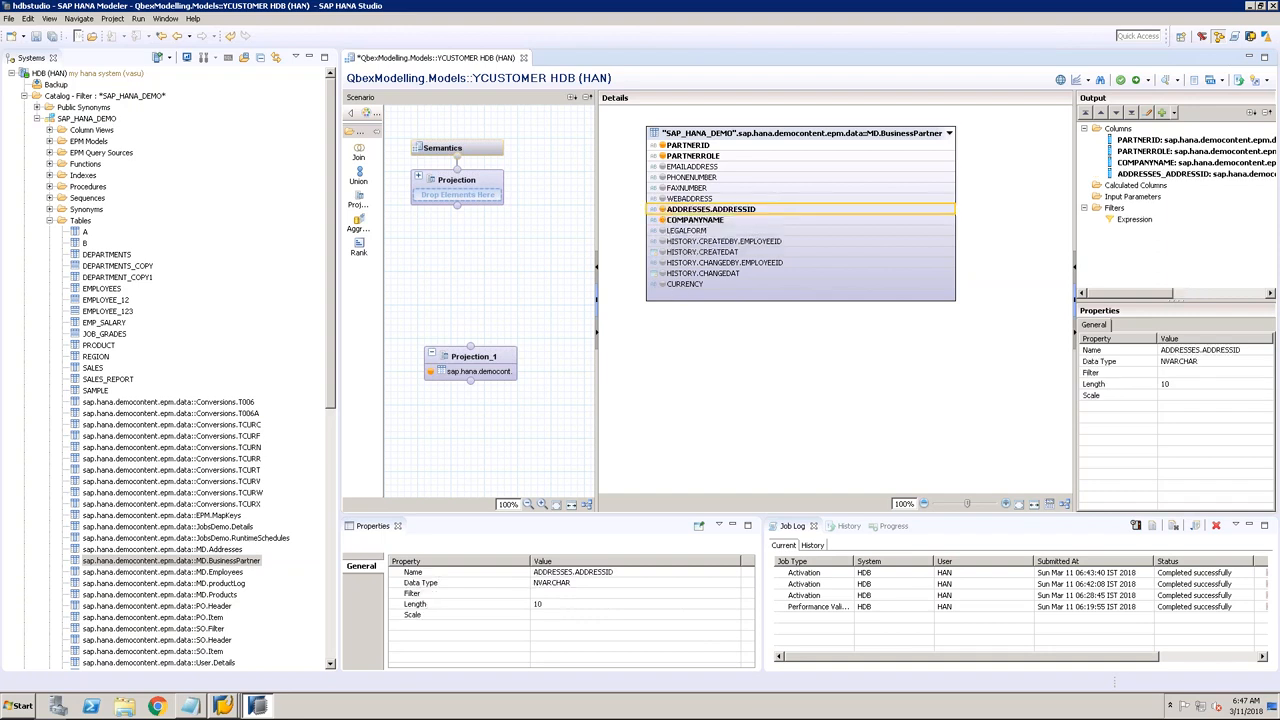
{"action": "left_click_drag", "start_coordinate": [597, 192], "coordinate": [665, 180]}
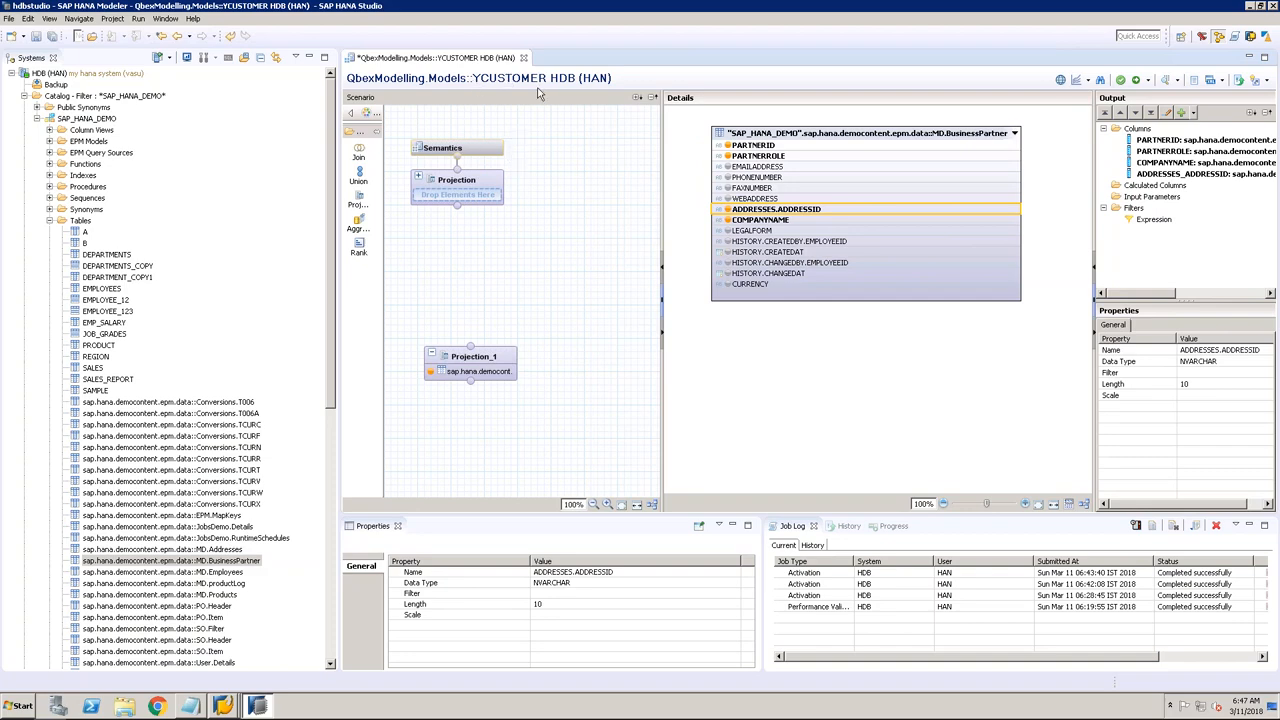
{"action": "left_click", "coordinate": [808, 157]}
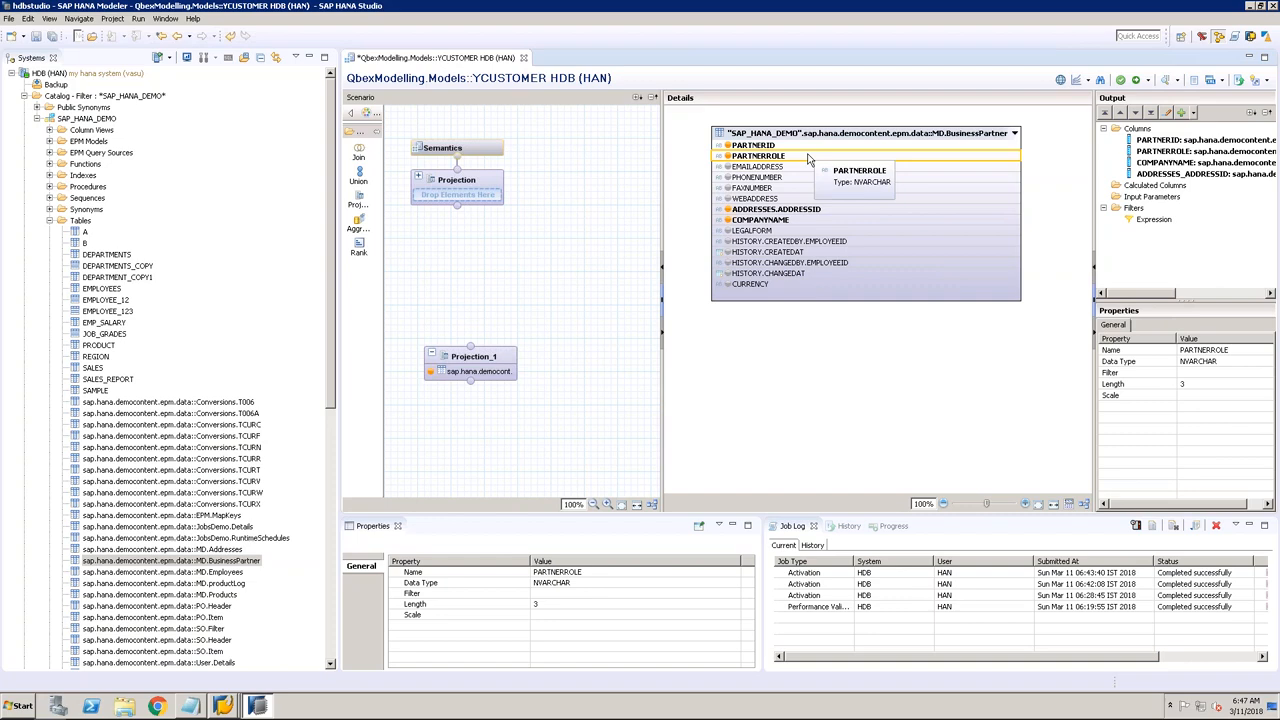
Step: Filter Projection_1's PARTNERROLE column to Equal 01, picked from the value help
{"action": "right_click", "coordinate": [808, 158]}
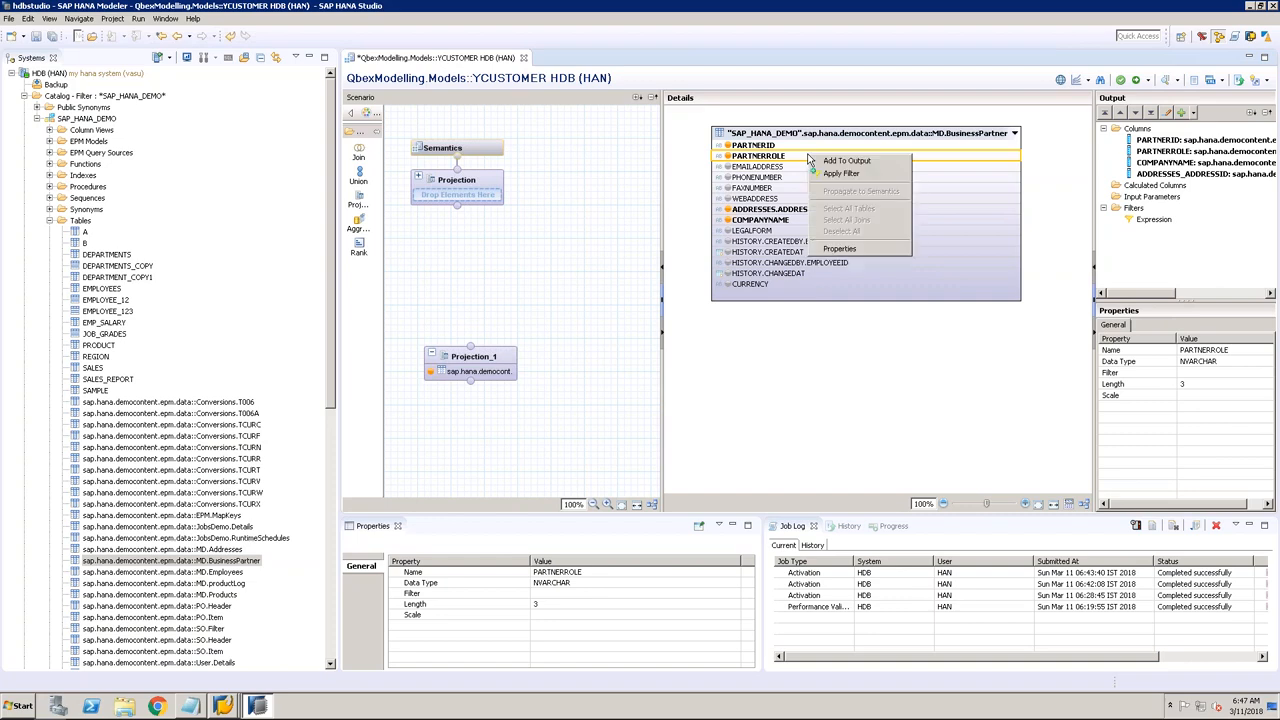
{"action": "left_click", "coordinate": [840, 174]}
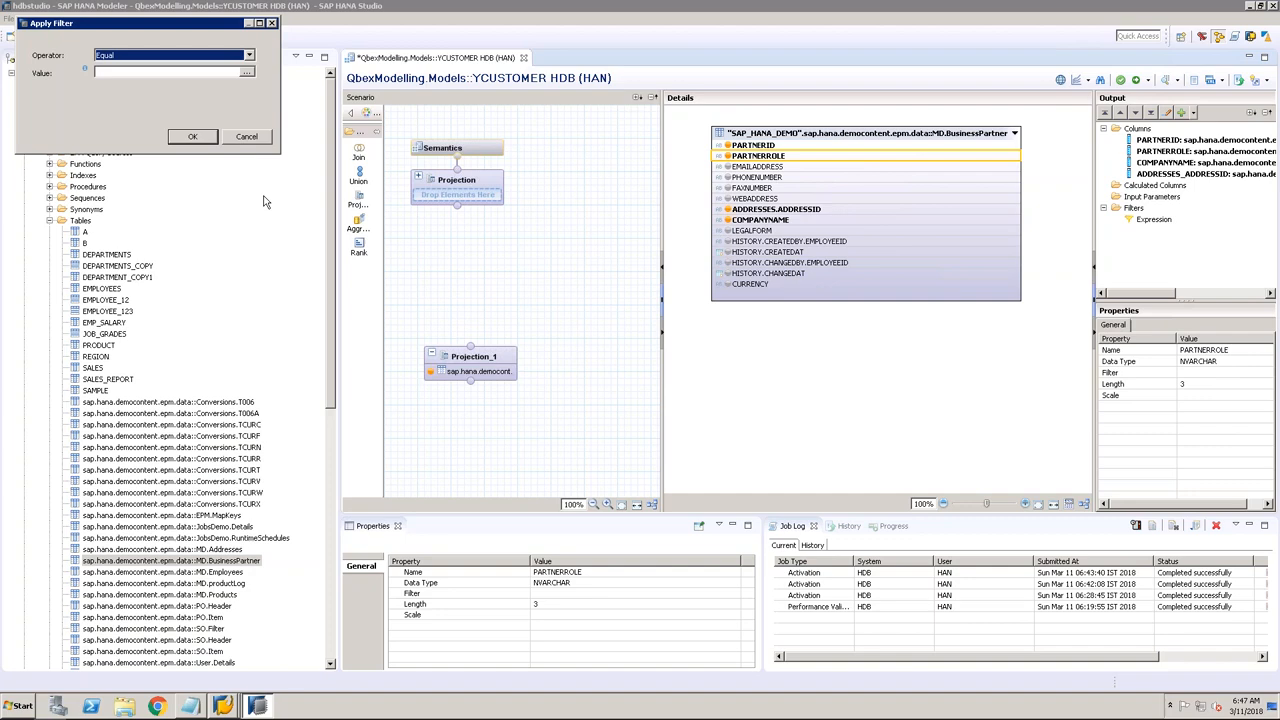
{"action": "left_click", "coordinate": [252, 77]}
{"action": "left_click", "coordinate": [75, 82]}
{"action": "left_click", "coordinate": [83, 75]}
{"action": "left_click", "coordinate": [186, 219]}
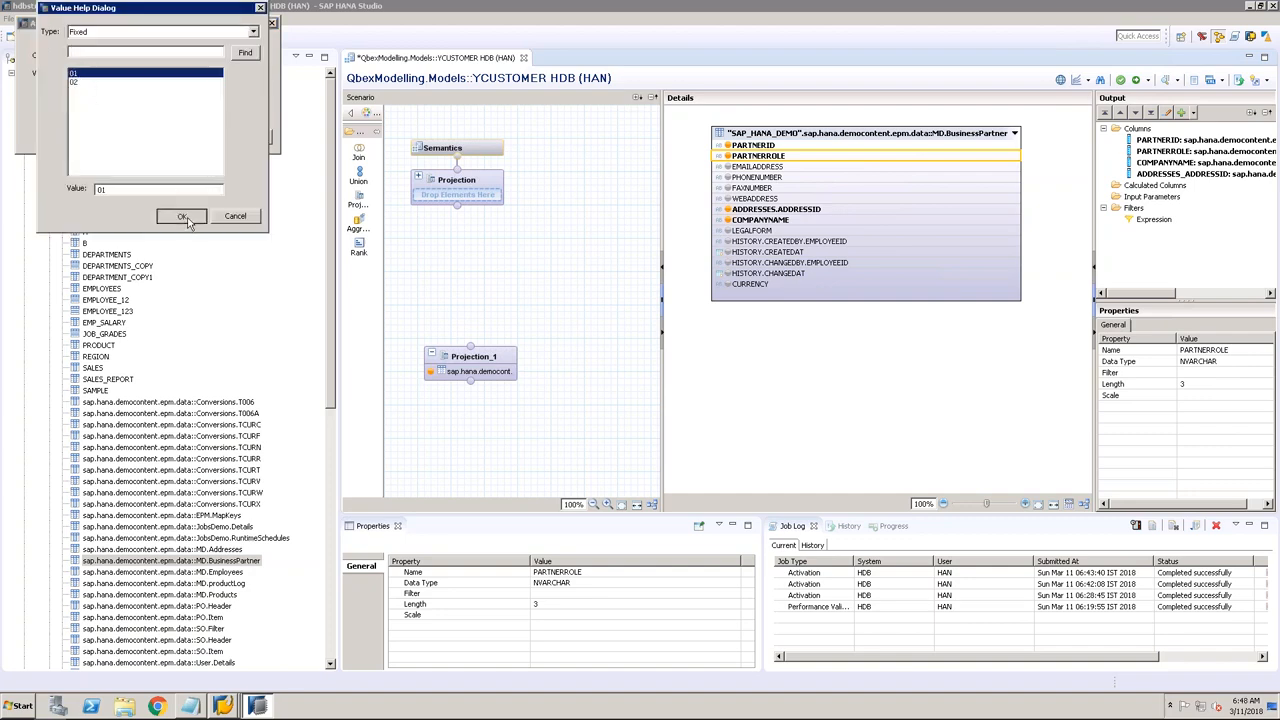
{"action": "left_click", "coordinate": [195, 138]}
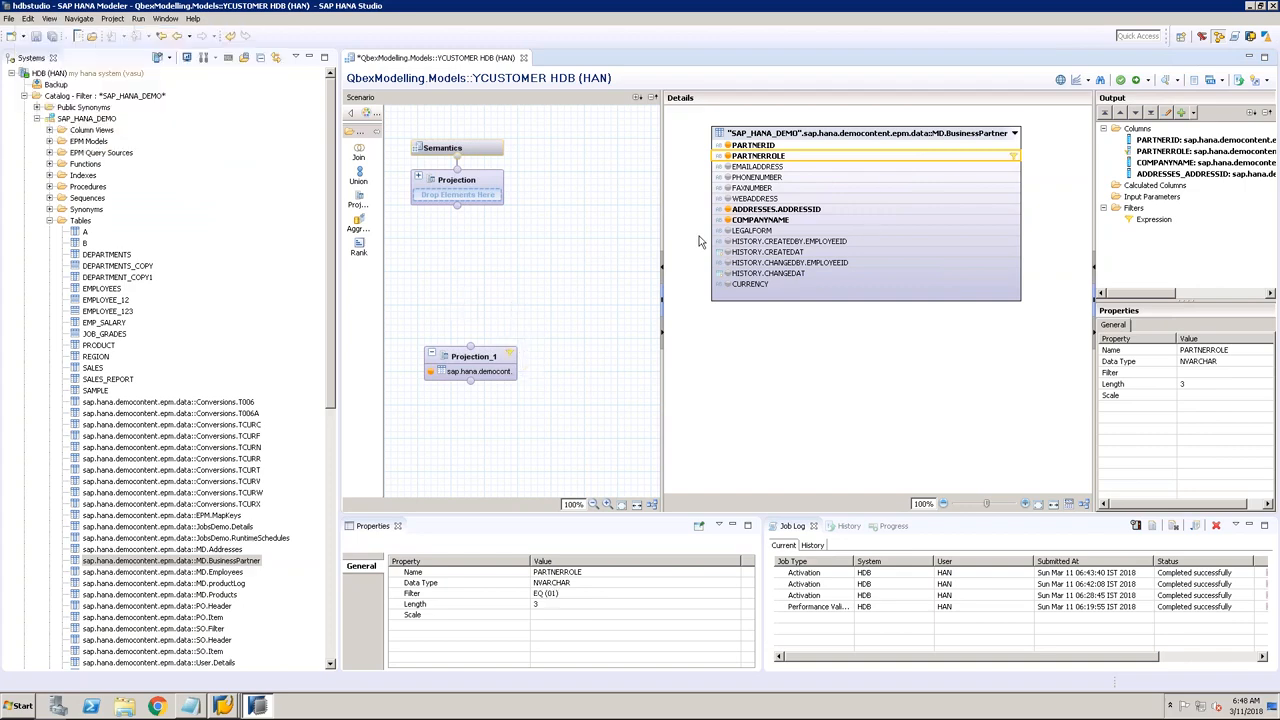
{"action": "mouse_move", "coordinate": [481, 366]}
Step: Add Projection_2 on MD.Addresses outputting ADDRESSID, CITY, COUNTRY and REGION
{"action": "left_click_drag", "start_coordinate": [363, 203], "coordinate": [574, 246]}
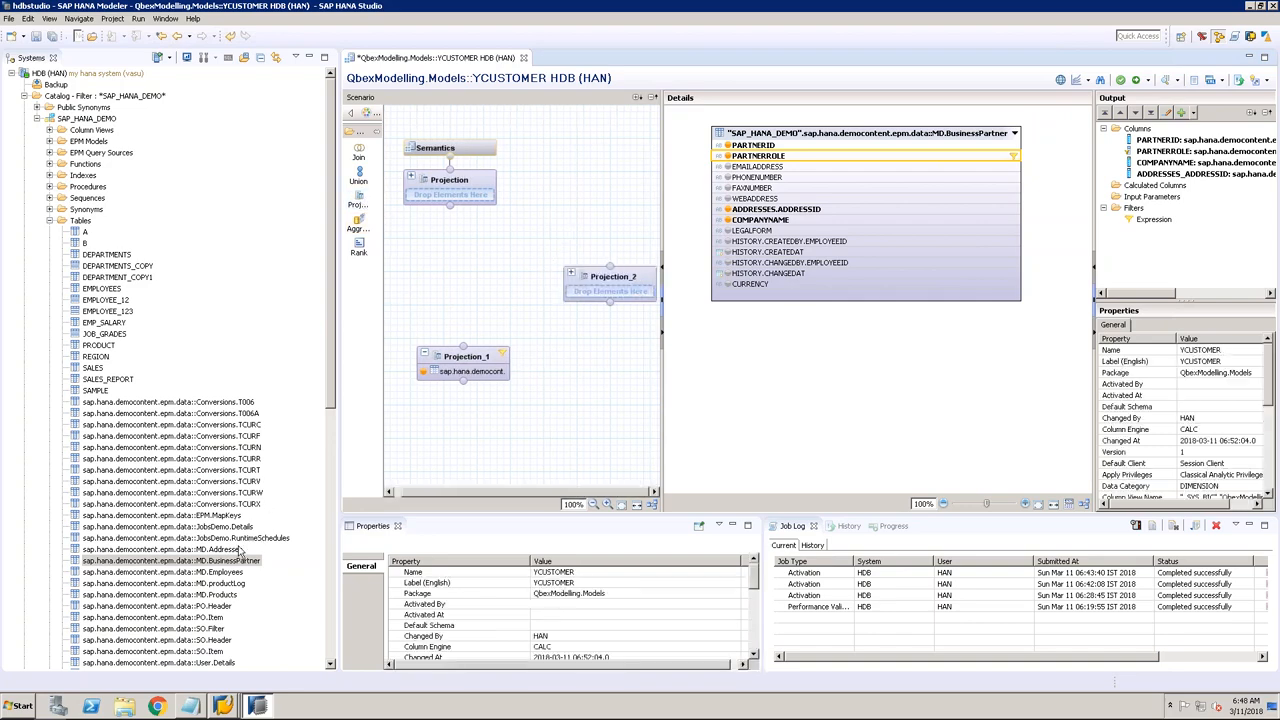
{"action": "left_click_drag", "start_coordinate": [229, 551], "coordinate": [607, 296]}
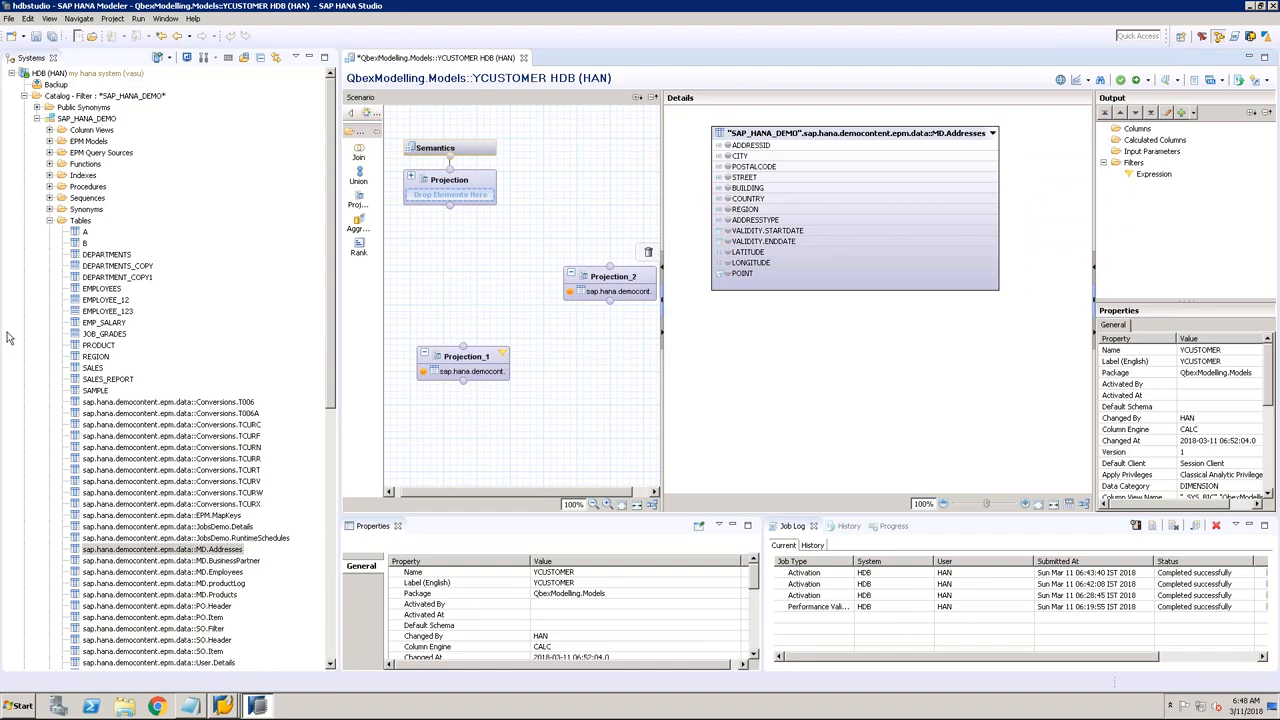
{"action": "left_click", "coordinate": [727, 146]}
{"action": "left_click", "coordinate": [727, 156]}
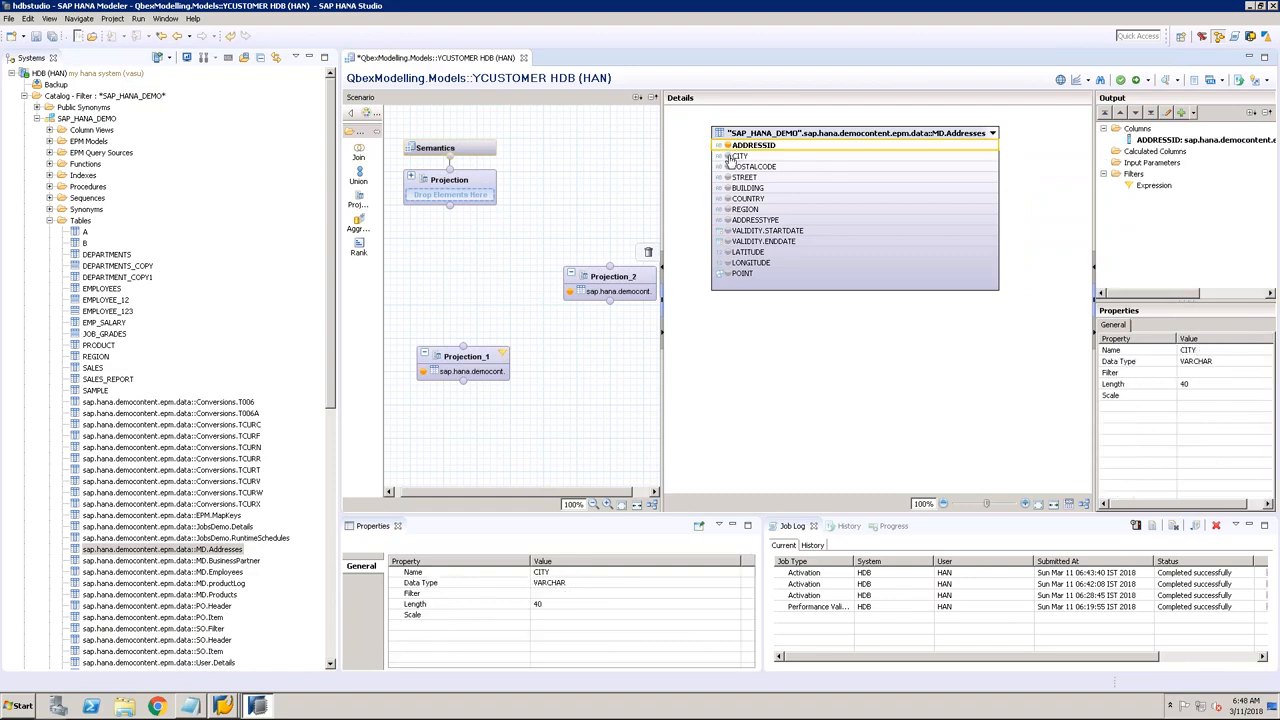
{"action": "left_click", "coordinate": [727, 199]}
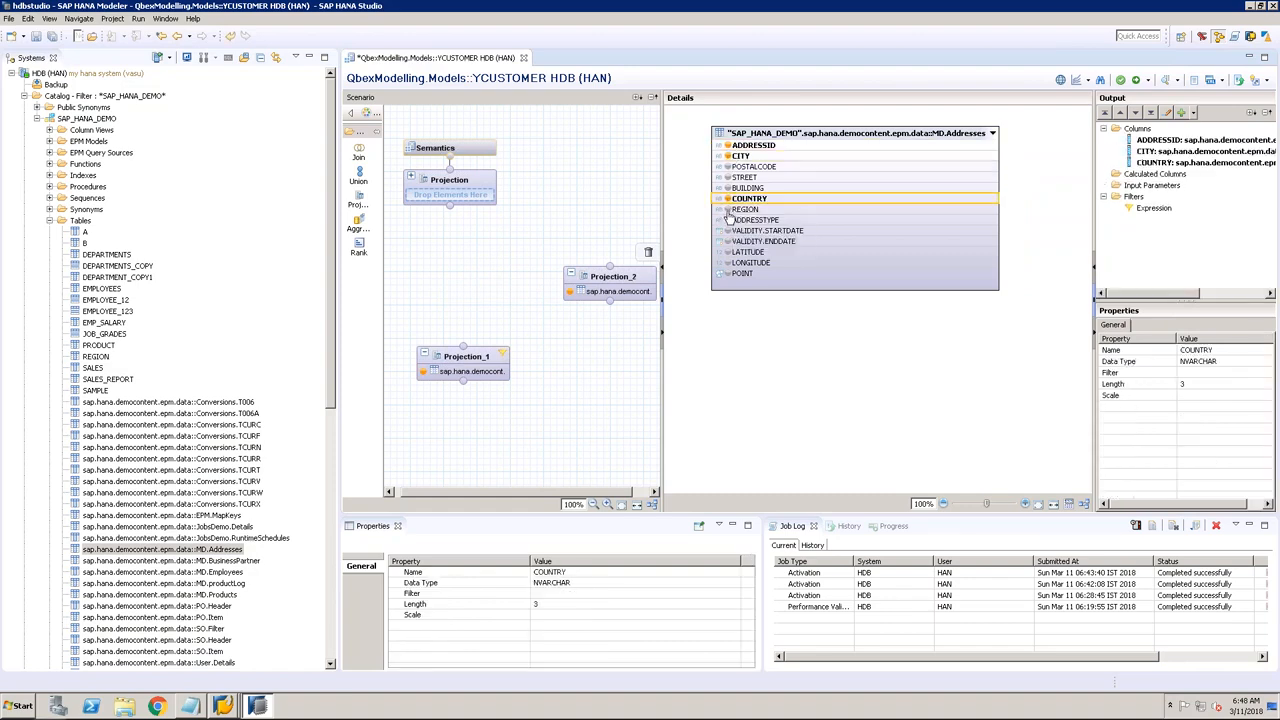
{"action": "left_click", "coordinate": [727, 209]}
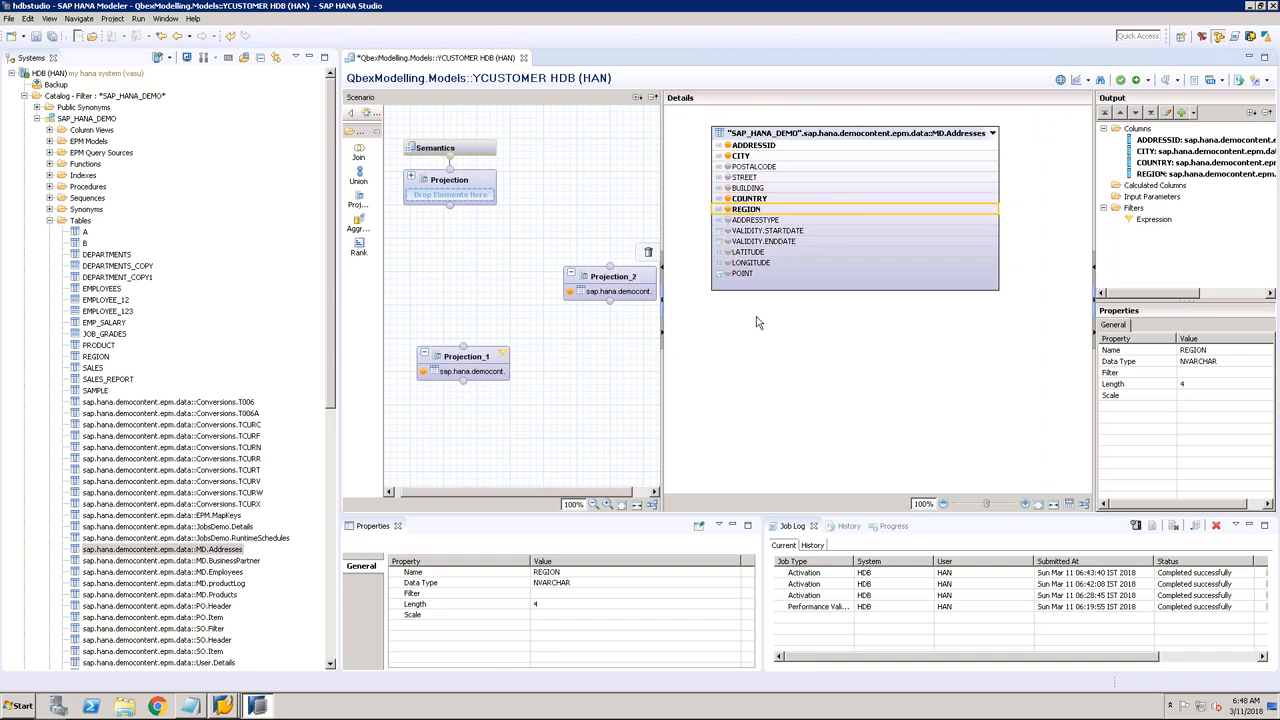
{"action": "left_click_drag", "start_coordinate": [597, 282], "coordinate": [588, 320]}
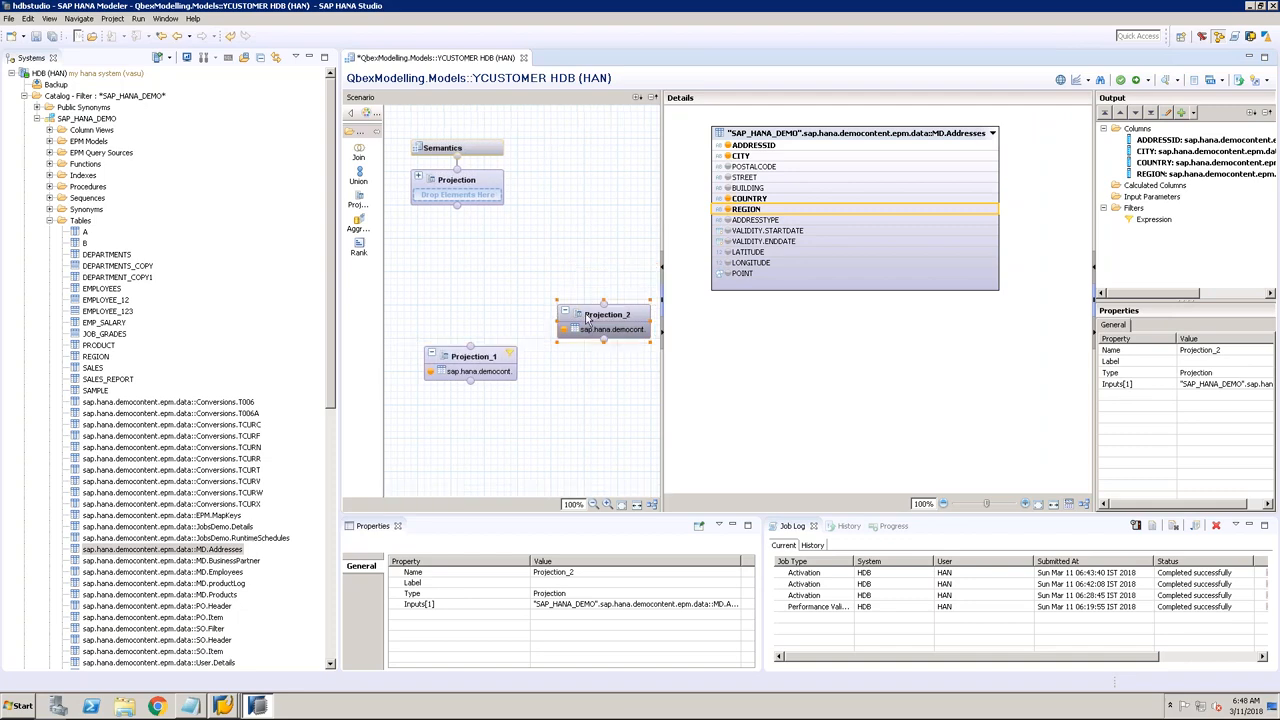
Step: Abandon an ADDRESSTYPE filter on Projection_2, then place a Join_1 node on the canvas
{"action": "right_click", "coordinate": [778, 221]}
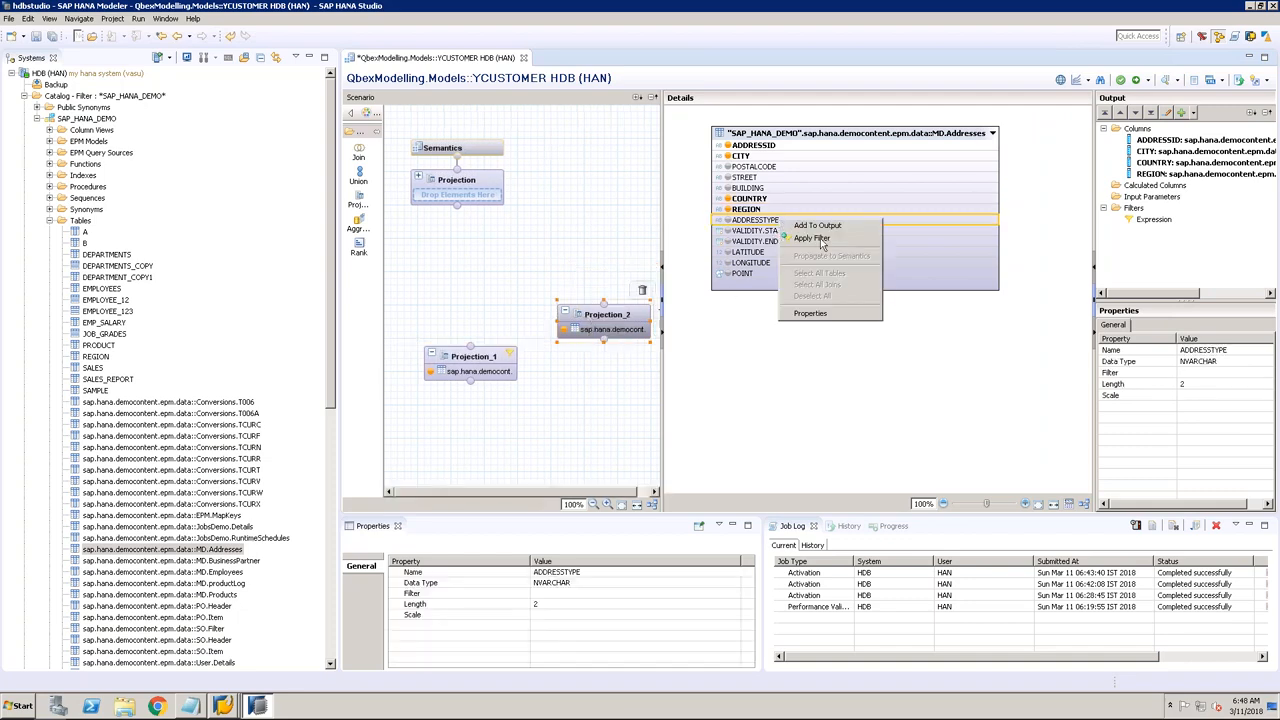
{"action": "left_click", "coordinate": [822, 239]}
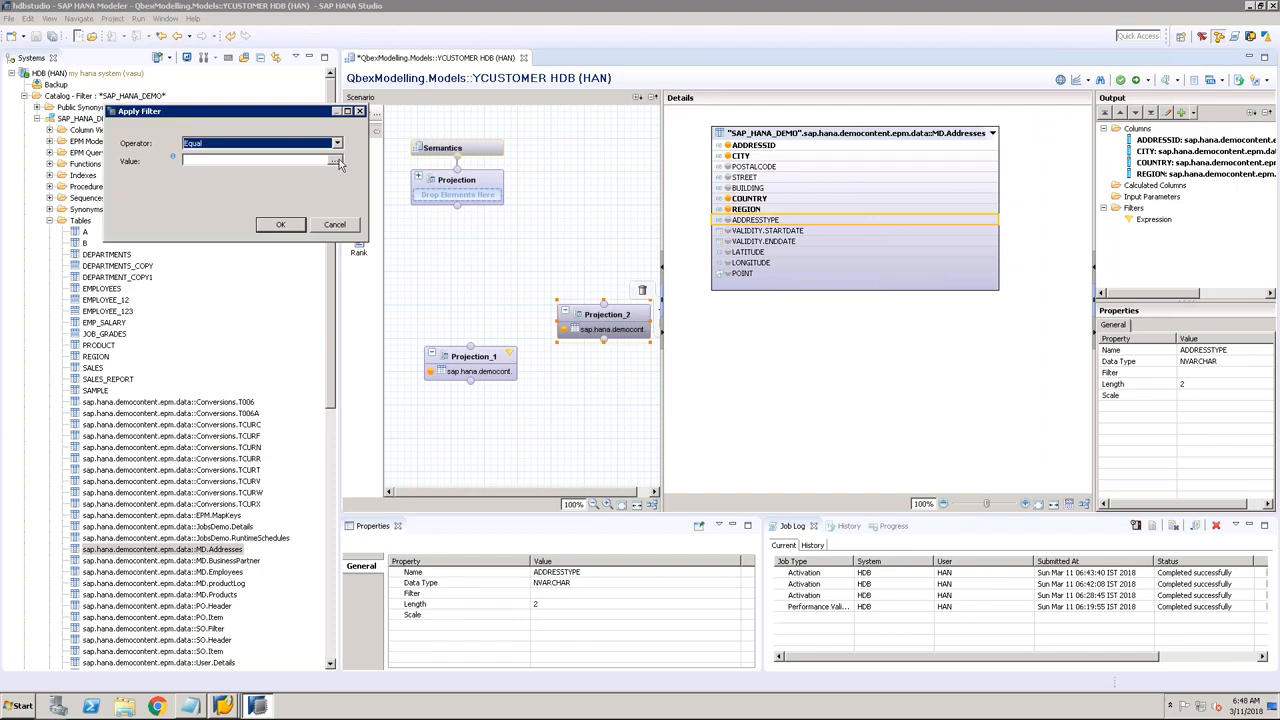
{"action": "left_click", "coordinate": [335, 160]}
{"action": "left_click", "coordinate": [322, 261]}
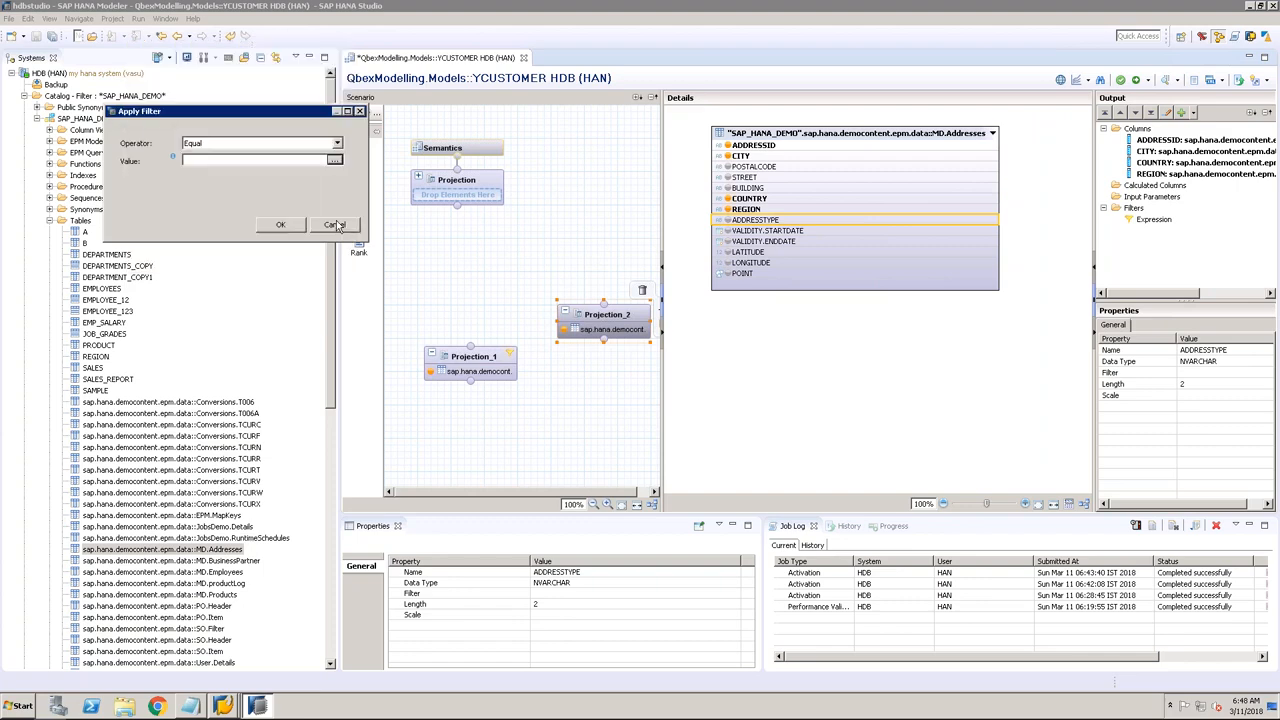
{"action": "left_click", "coordinate": [334, 225]}
{"action": "left_click", "coordinate": [358, 152]}
{"action": "left_click", "coordinate": [480, 259]}
Step: Connect the projections into Join_1 and hide the Systems view to widen the editor
{"action": "left_click_drag", "start_coordinate": [515, 283], "coordinate": [508, 266]}
{"action": "mouse_move", "coordinate": [505, 310]}
{"action": "left_mouse_down"}
{"action": "mouse_move", "coordinate": [510, 285]}
{"action": "mouse_move", "coordinate": [520, 300]}
{"action": "mouse_move", "coordinate": [510, 286]}
{"action": "left_mouse_up"}
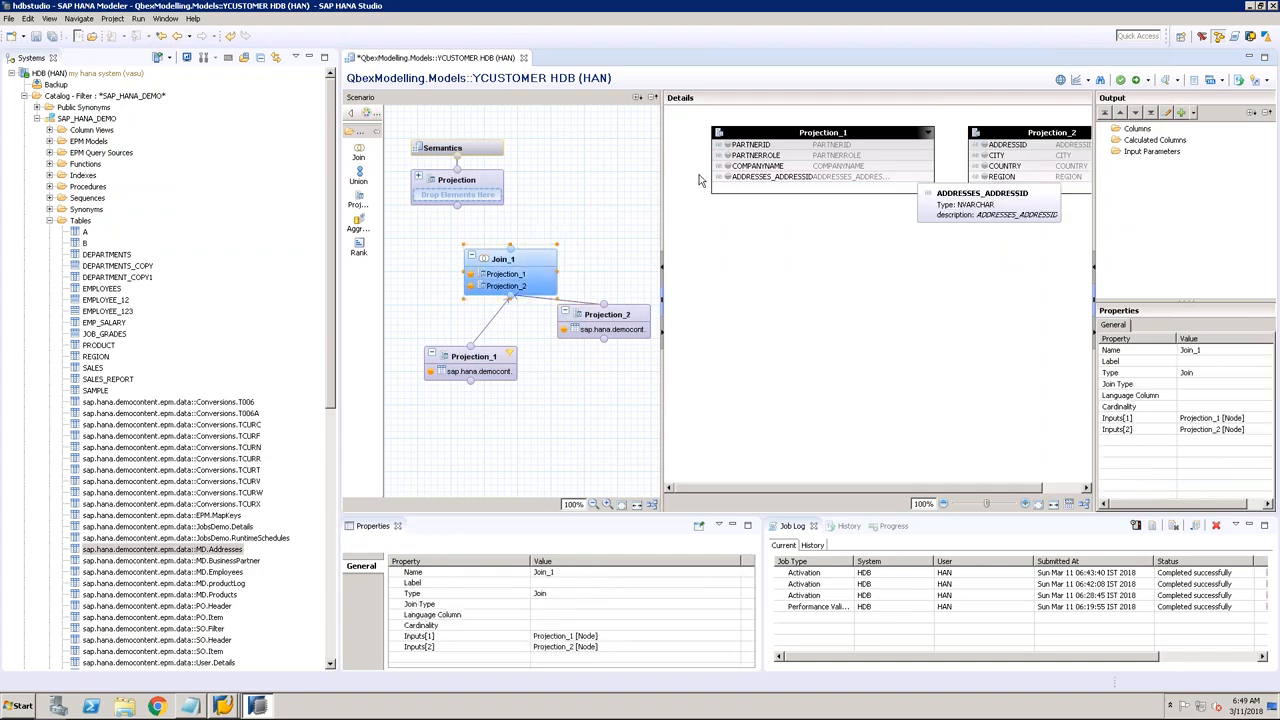
{"action": "left_click", "coordinate": [310, 60]}
{"action": "left_click", "coordinate": [310, 58]}
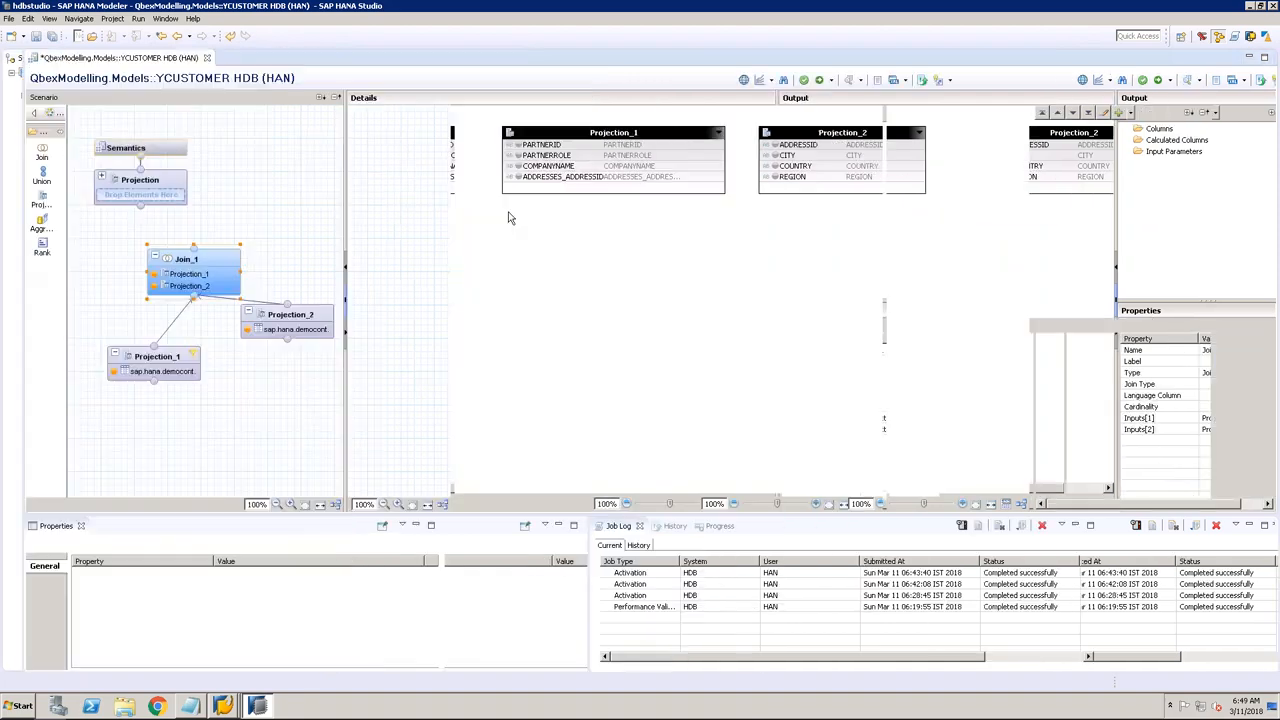
Step: Start a new join in Join_1 with Projection_1 as the left table
{"action": "right_click", "coordinate": [657, 249]}
{"action": "left_click", "coordinate": [699, 254]}
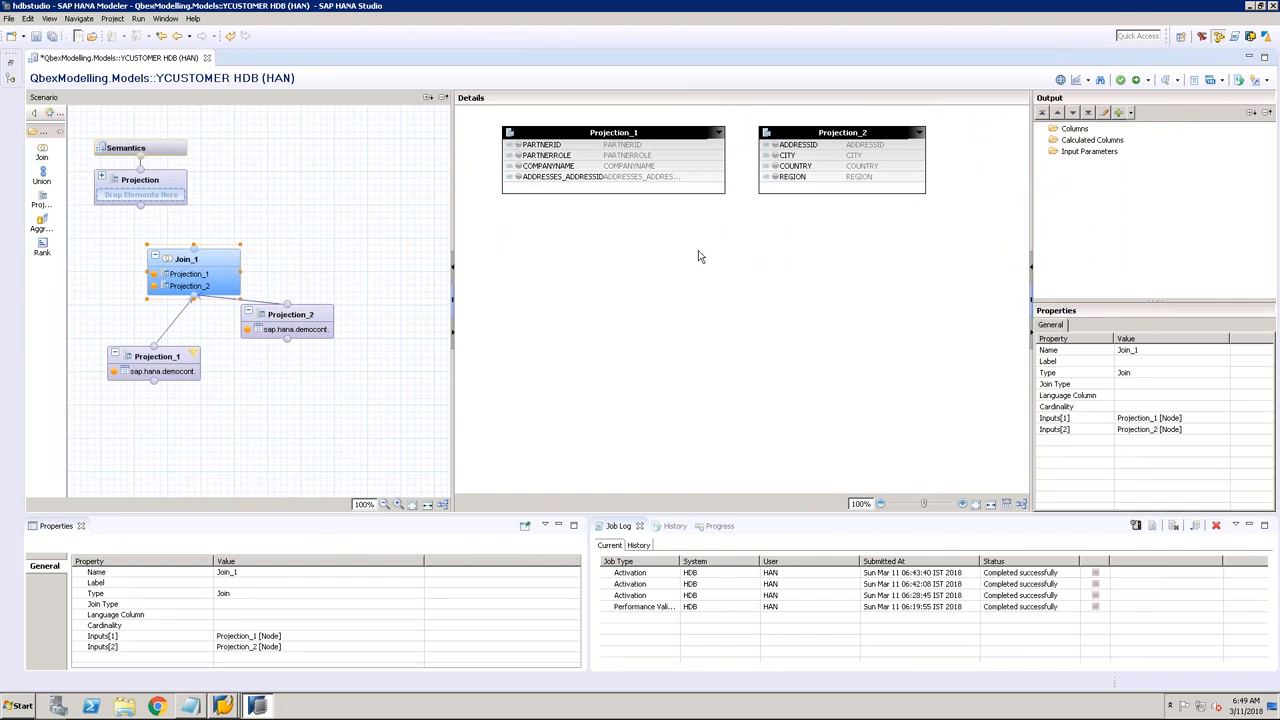
{"action": "left_click", "coordinate": [634, 164]}
{"action": "left_click", "coordinate": [611, 176]}
{"action": "left_click", "coordinate": [767, 166]}
Step: Link Projection_1's ADDRESSES_ADDRESSID to Projection_2's ADDRESSID as a Left Outer join
{"action": "left_click", "coordinate": [750, 178]}
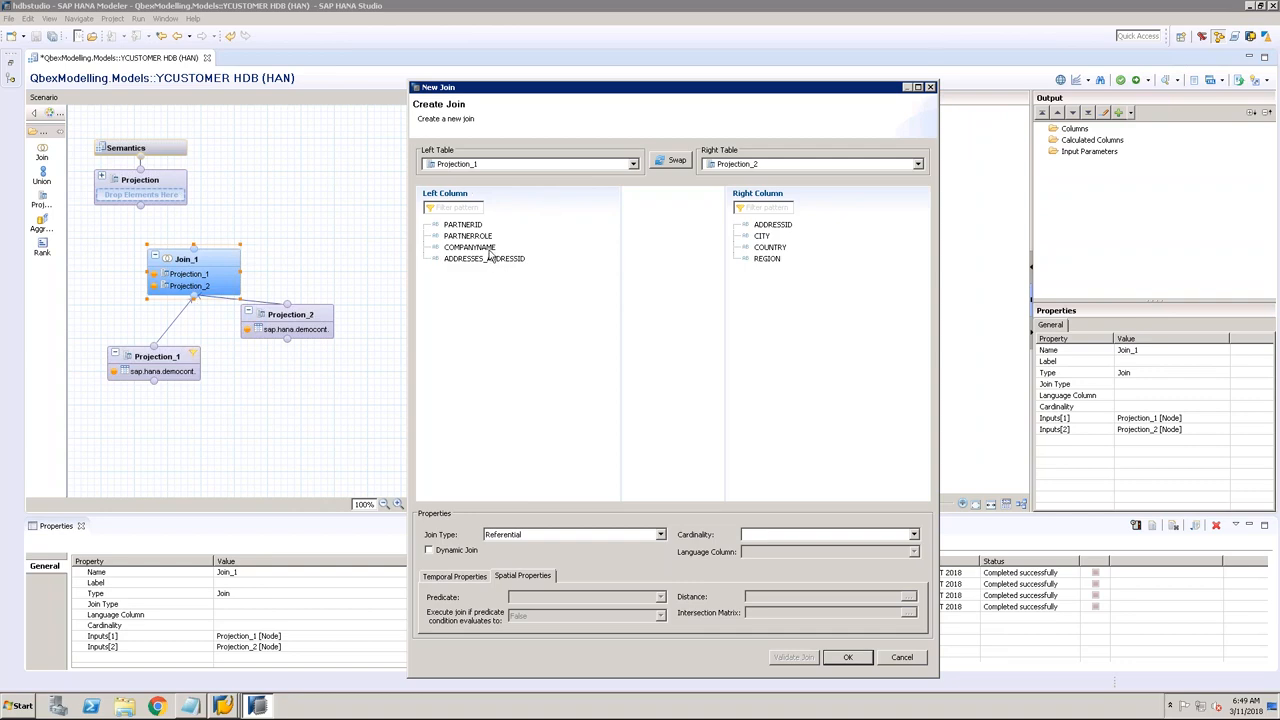
{"action": "left_click_drag", "start_coordinate": [463, 225], "coordinate": [777, 229]}
{"action": "left_click", "coordinate": [463, 226]}
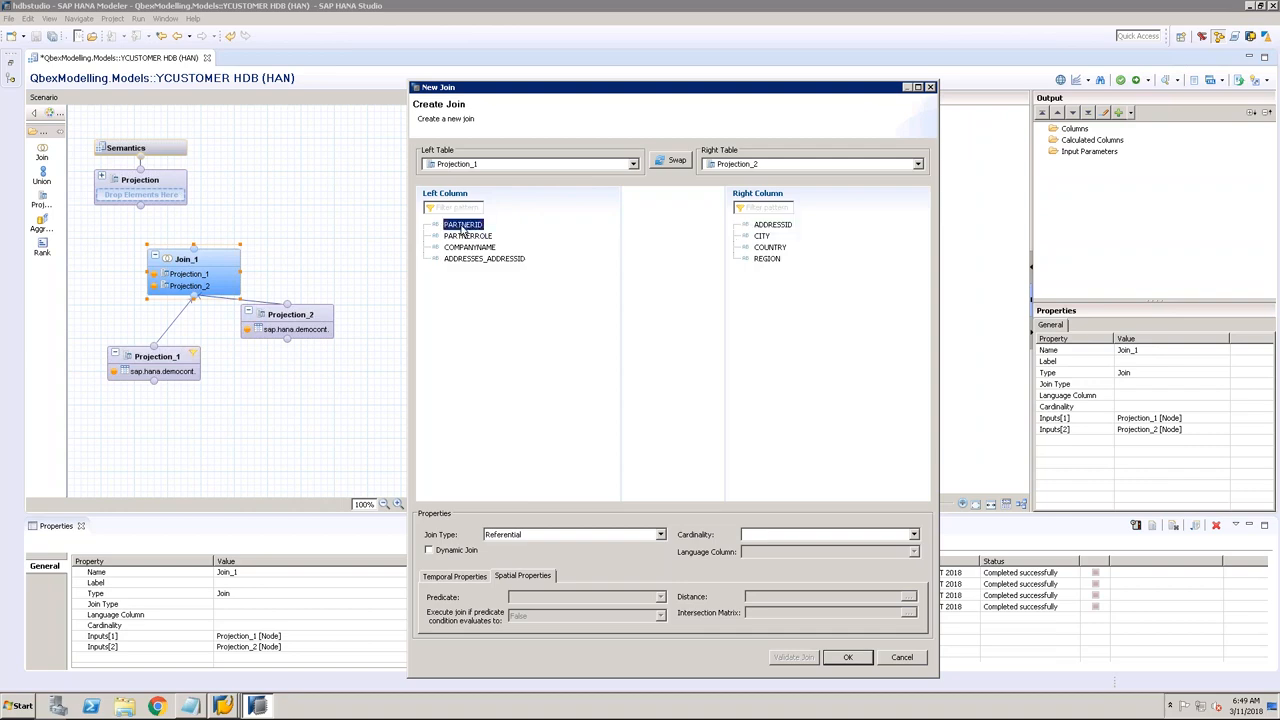
{"action": "left_click", "coordinate": [659, 535]}
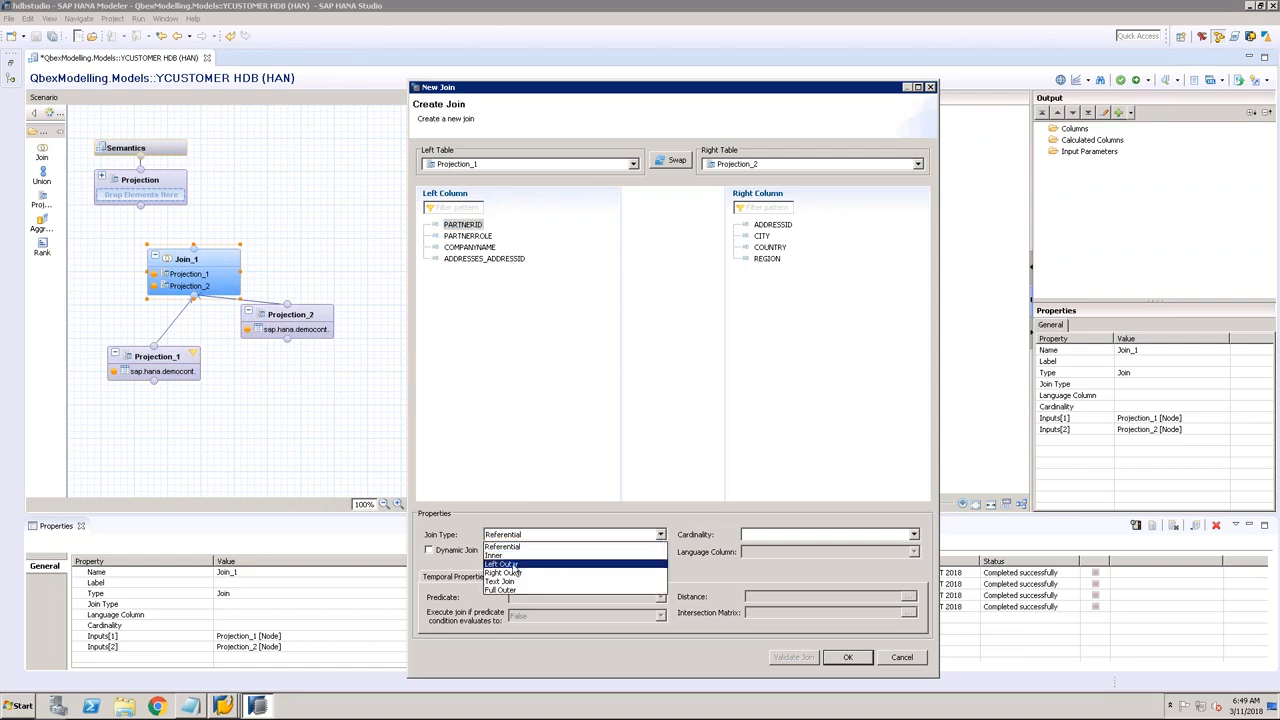
{"action": "left_click", "coordinate": [516, 565]}
{"action": "left_click_drag", "start_coordinate": [516, 260], "coordinate": [776, 227]}
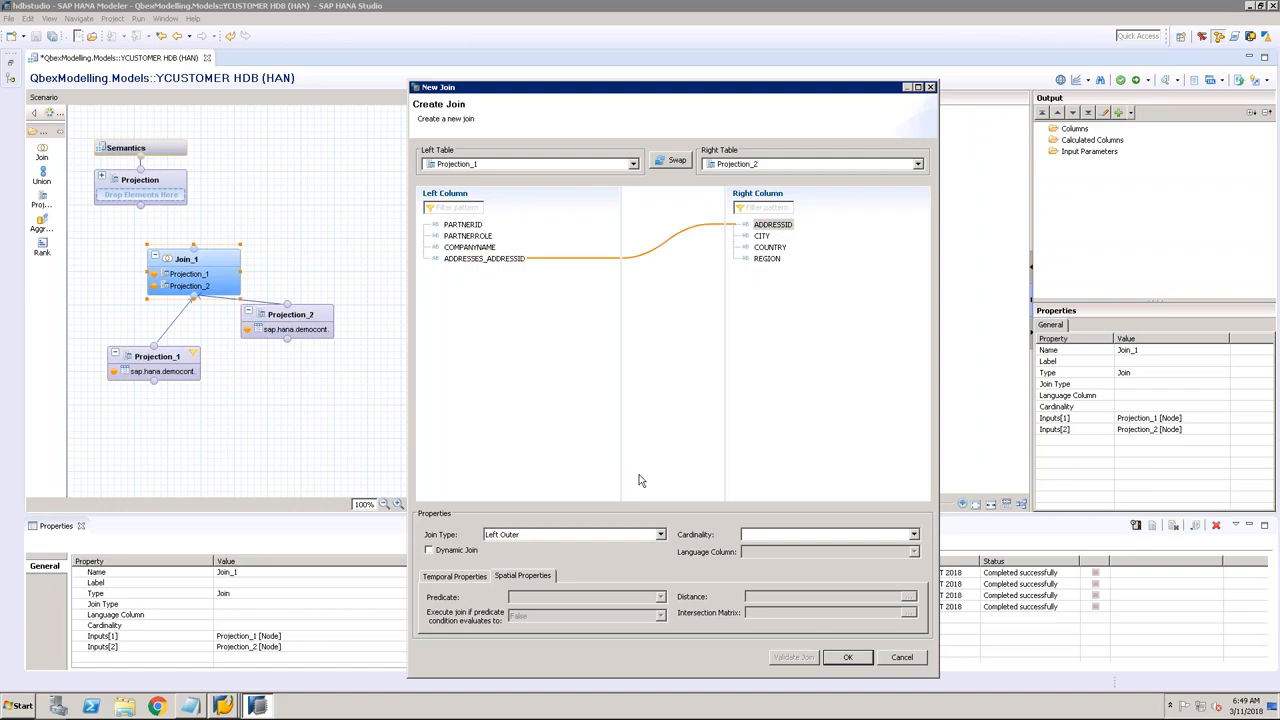
{"action": "left_click", "coordinate": [847, 658]}
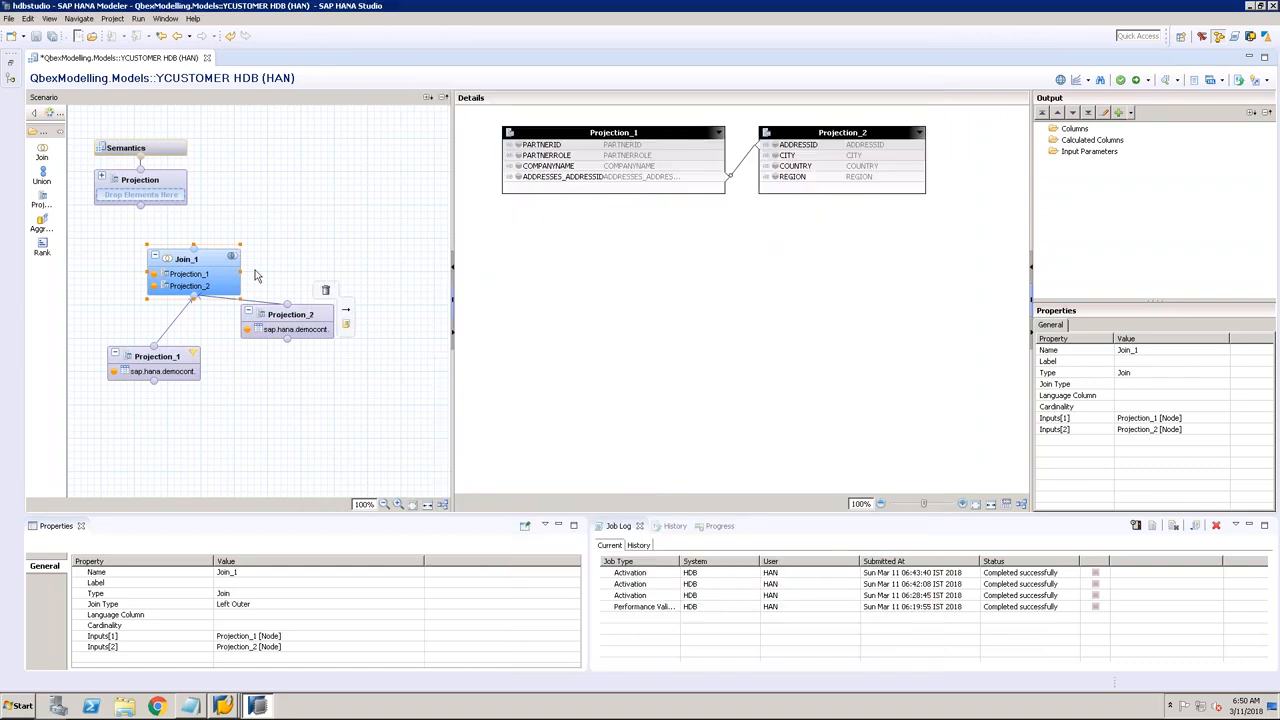
Step: Feed Join_1 into the top Projection and output PARTNERID, COMPANYNAME, CITY, COUNTRY and REGION from the join
{"action": "left_click_drag", "start_coordinate": [190, 250], "coordinate": [174, 181]}
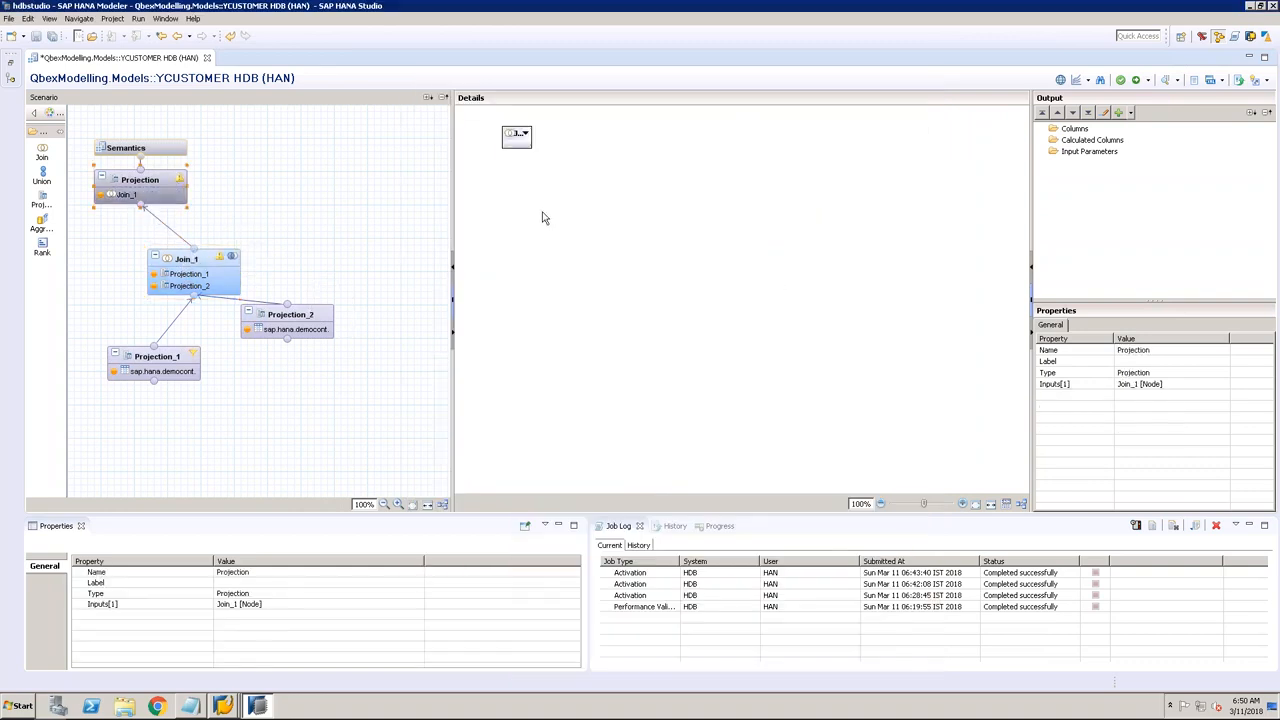
{"action": "left_click", "coordinate": [207, 258]}
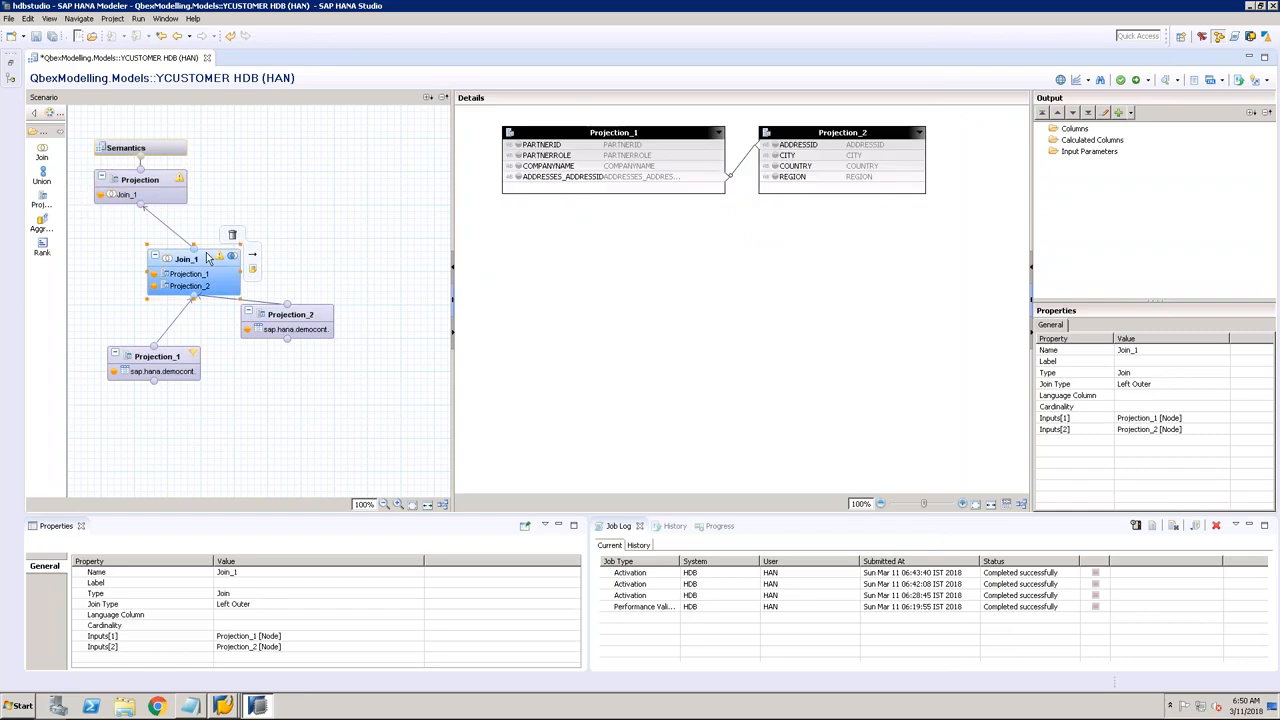
{"action": "left_click", "coordinate": [560, 145]}
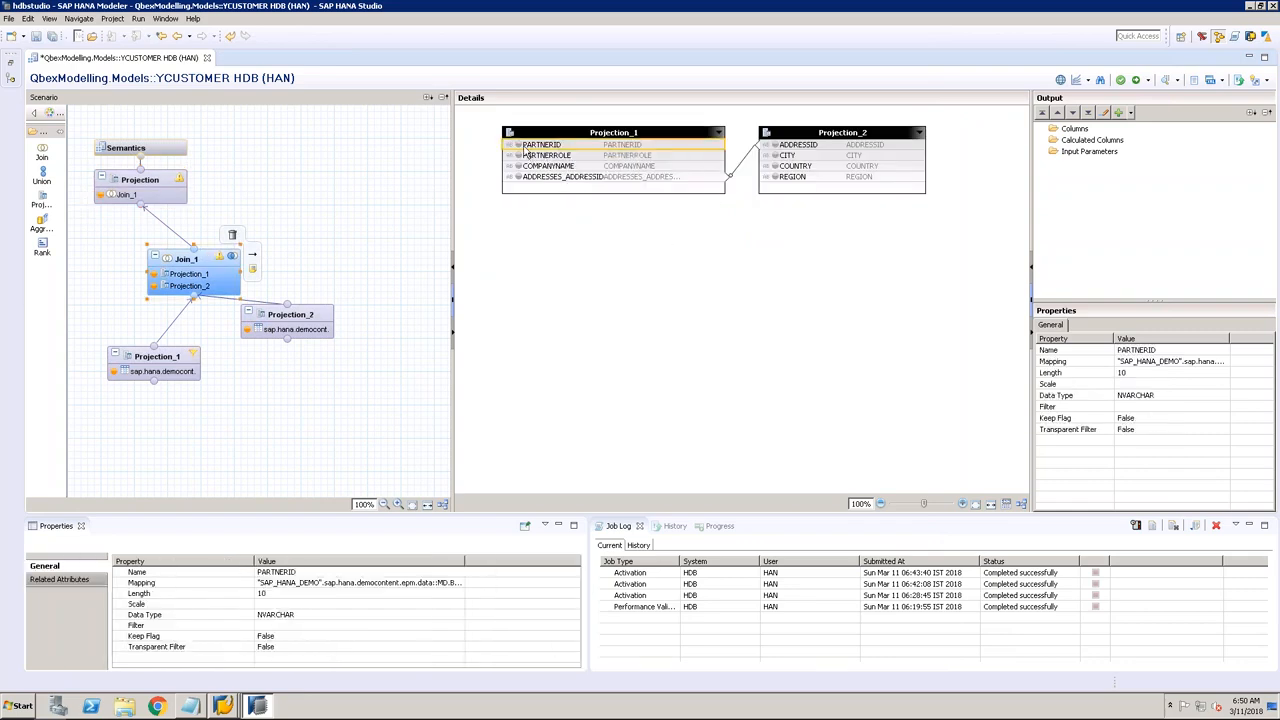
{"action": "left_click", "coordinate": [518, 145]}
{"action": "left_click", "coordinate": [518, 155]}
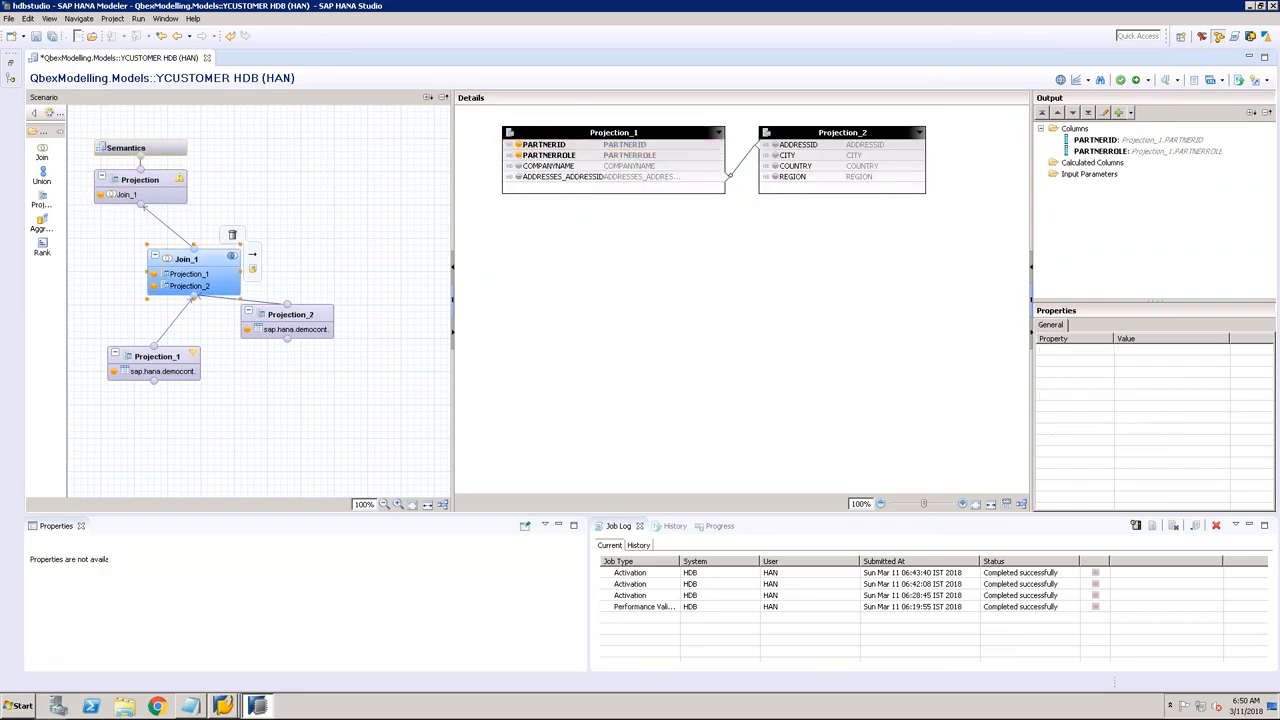
{"action": "left_click", "coordinate": [518, 156]}
{"action": "left_click", "coordinate": [706, 358]}
{"action": "left_click", "coordinate": [518, 166]}
{"action": "left_click", "coordinate": [775, 156]}
{"action": "left_click", "coordinate": [775, 166]}
{"action": "left_click", "coordinate": [775, 177]}
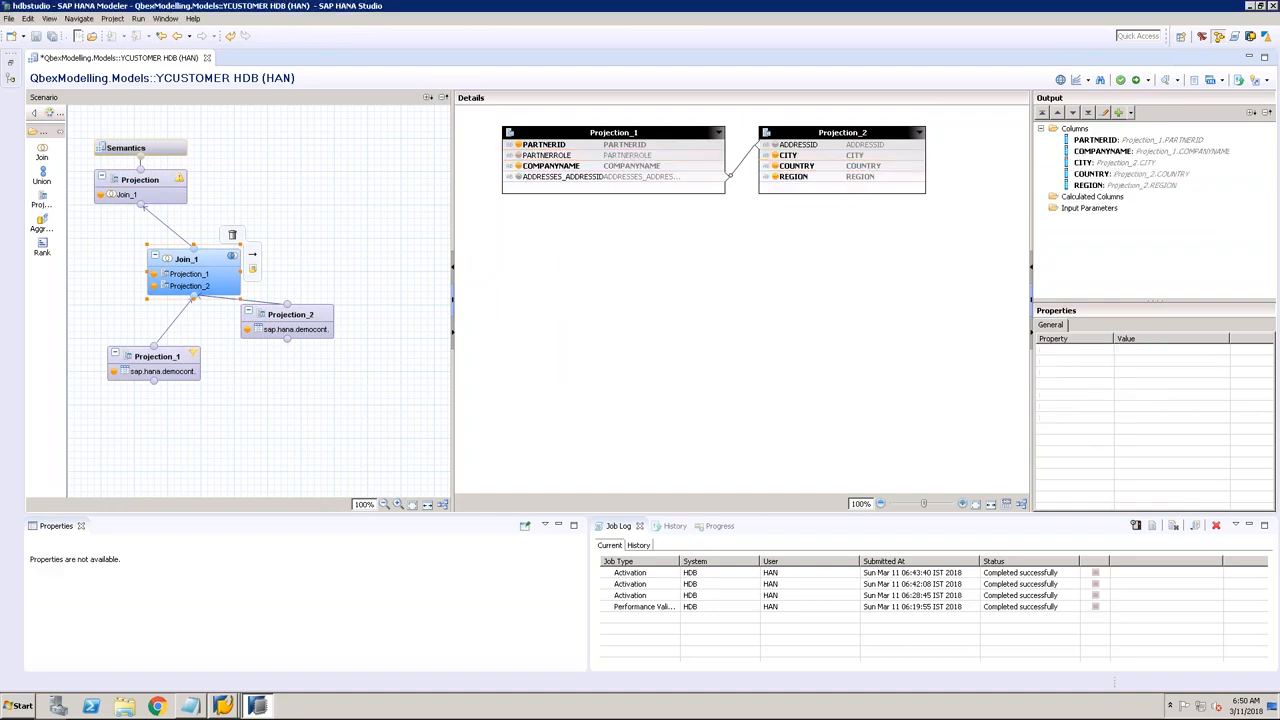
Step: Add all five join columns to the top Projection's output and check the Semantics node
{"action": "left_click", "coordinate": [172, 148]}
{"action": "left_click", "coordinate": [167, 172]}
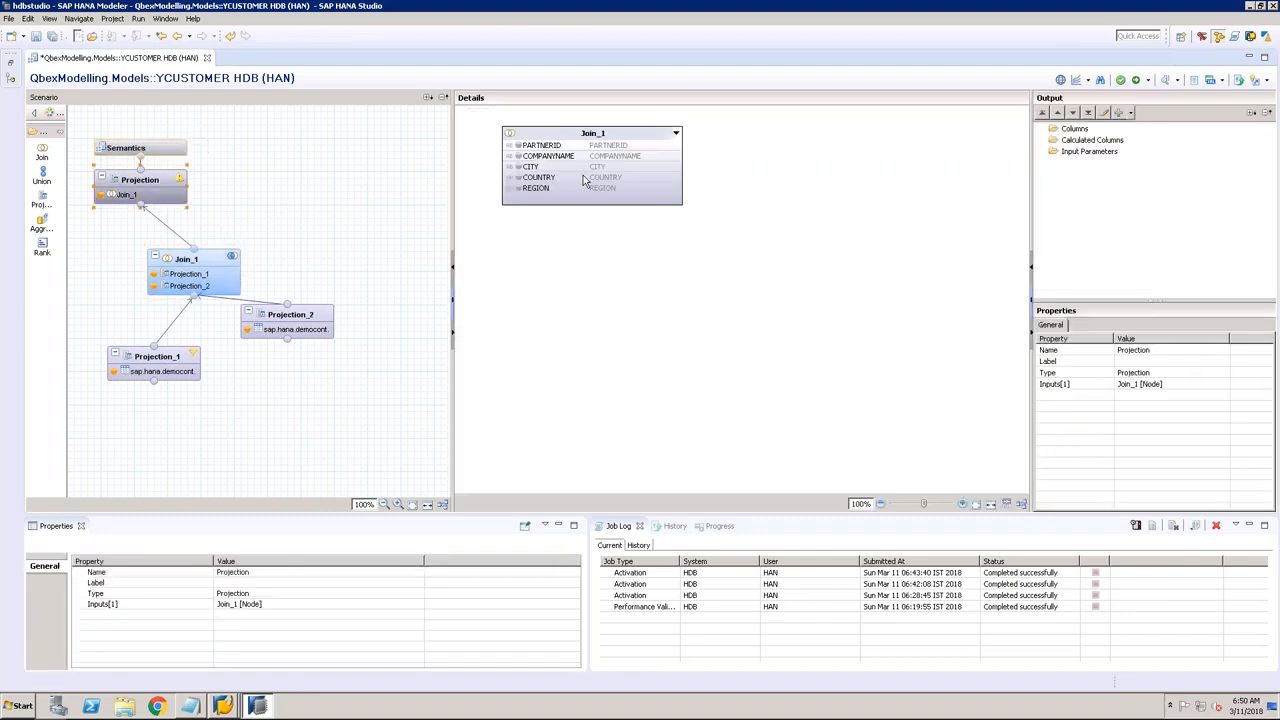
{"action": "left_click_drag", "start_coordinate": [577, 148], "coordinate": [552, 193]}
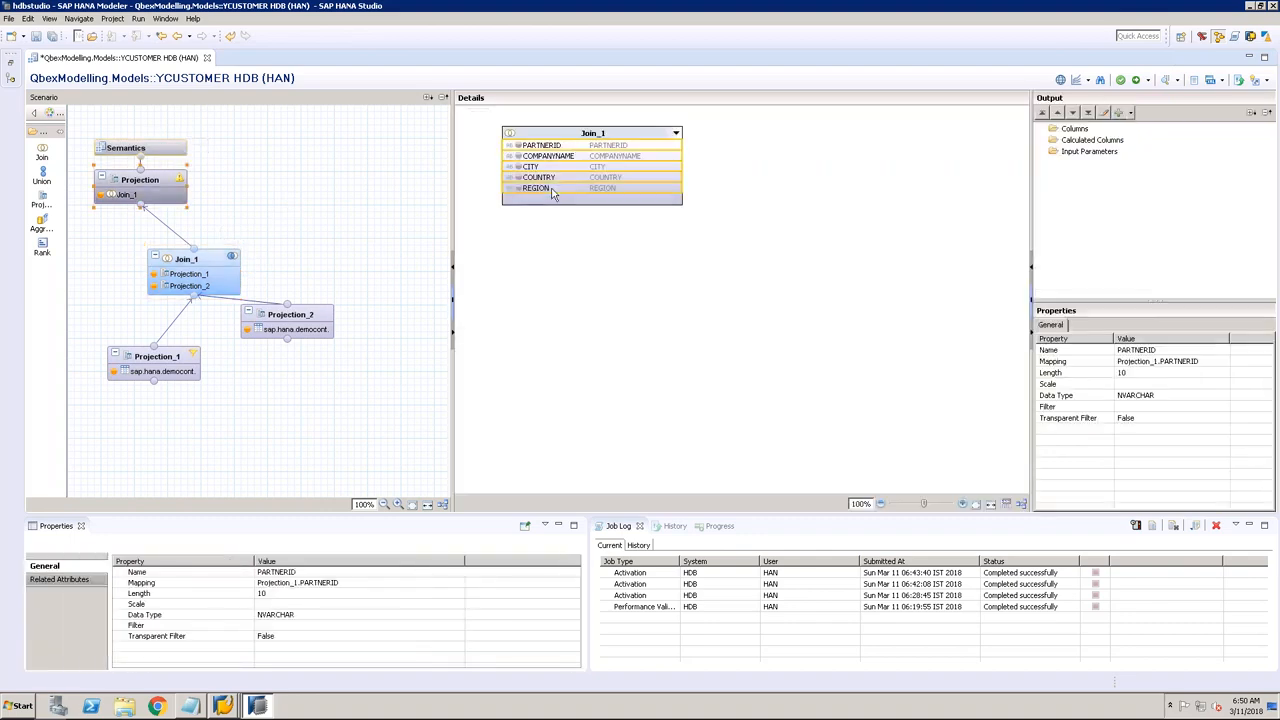
{"action": "right_click", "coordinate": [552, 193]}
{"action": "left_click", "coordinate": [595, 197]}
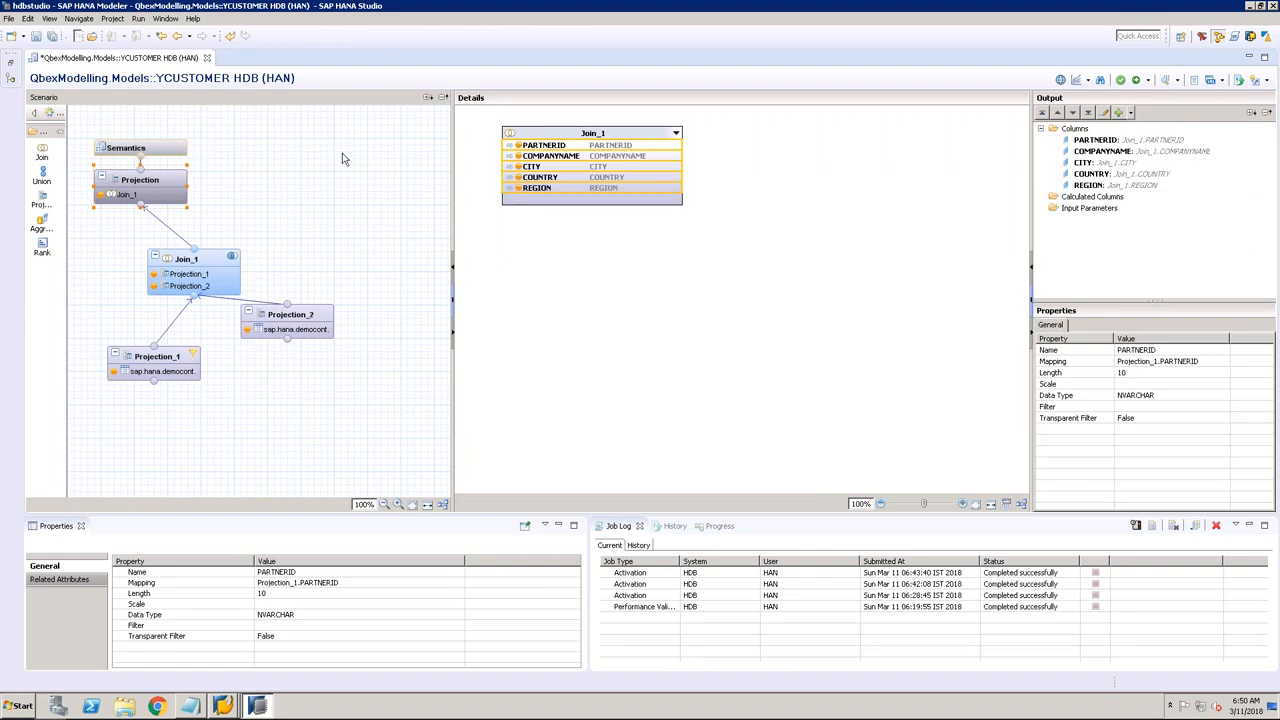
{"action": "left_click", "coordinate": [172, 148]}
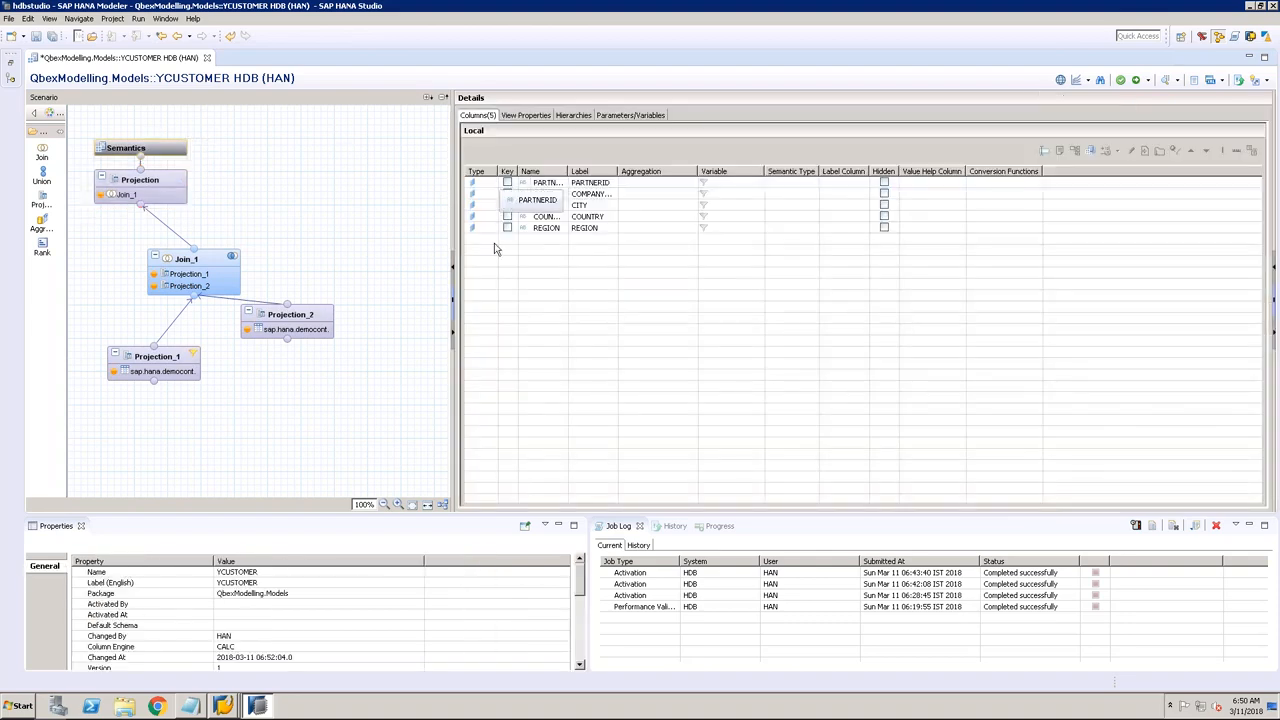
Step: Review YCUSTOMER's View Properties, Hierarchies and its empty Parameters/Variables list
{"action": "left_click", "coordinate": [531, 116]}
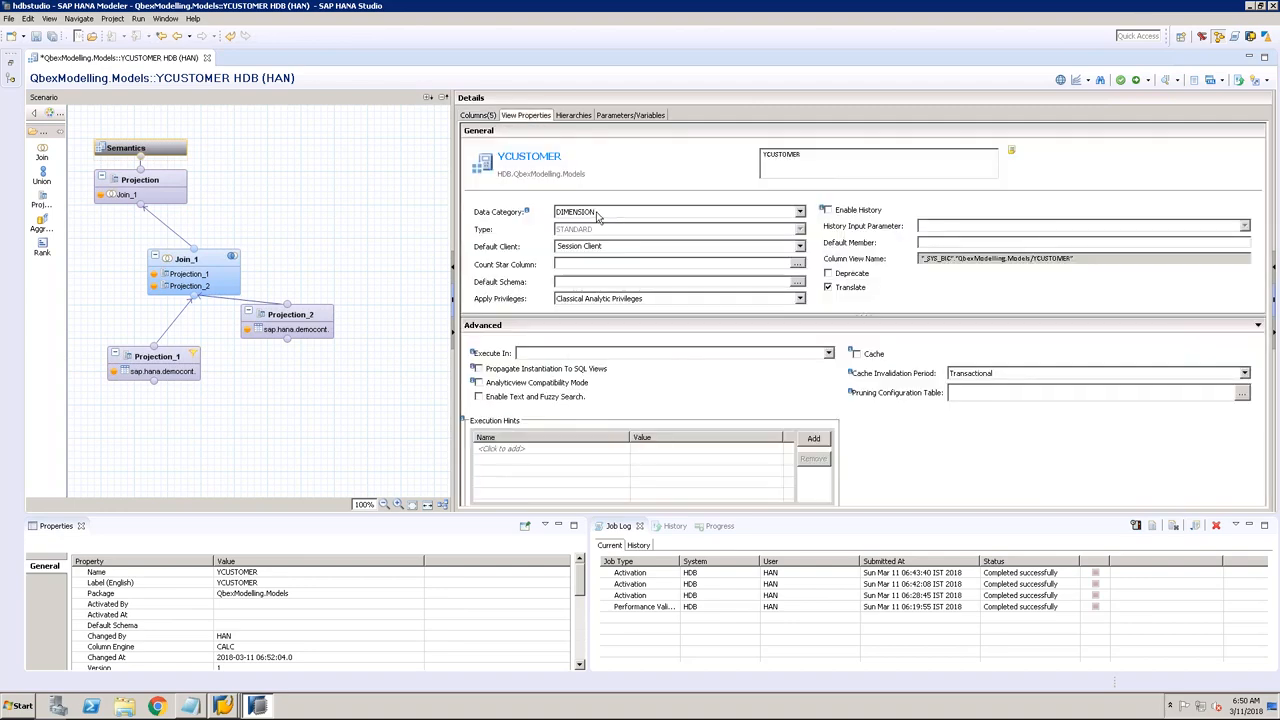
{"action": "left_click", "coordinate": [575, 116]}
{"action": "left_click", "coordinate": [620, 116]}
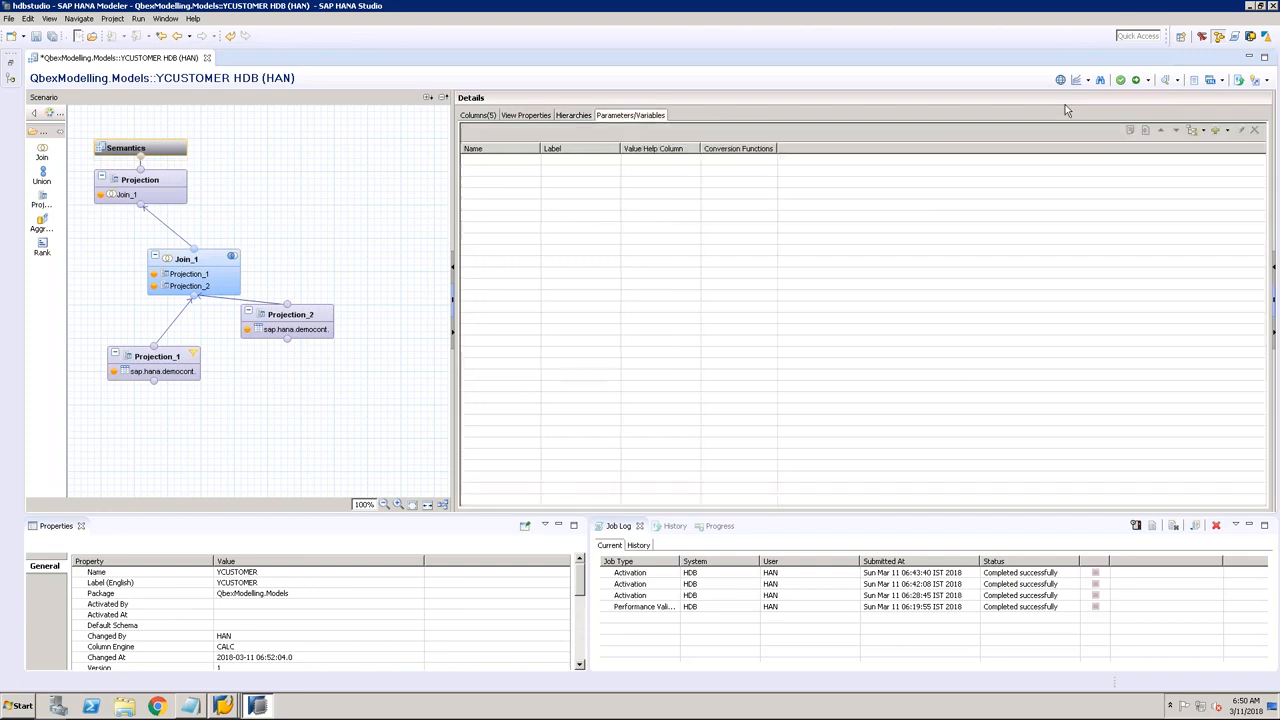
{"action": "left_click", "coordinate": [1140, 82]}
Step: Activate YCUSTOMER under the open change and verify the raw data preview shows 39 rows
{"action": "left_click", "coordinate": [633, 316]}
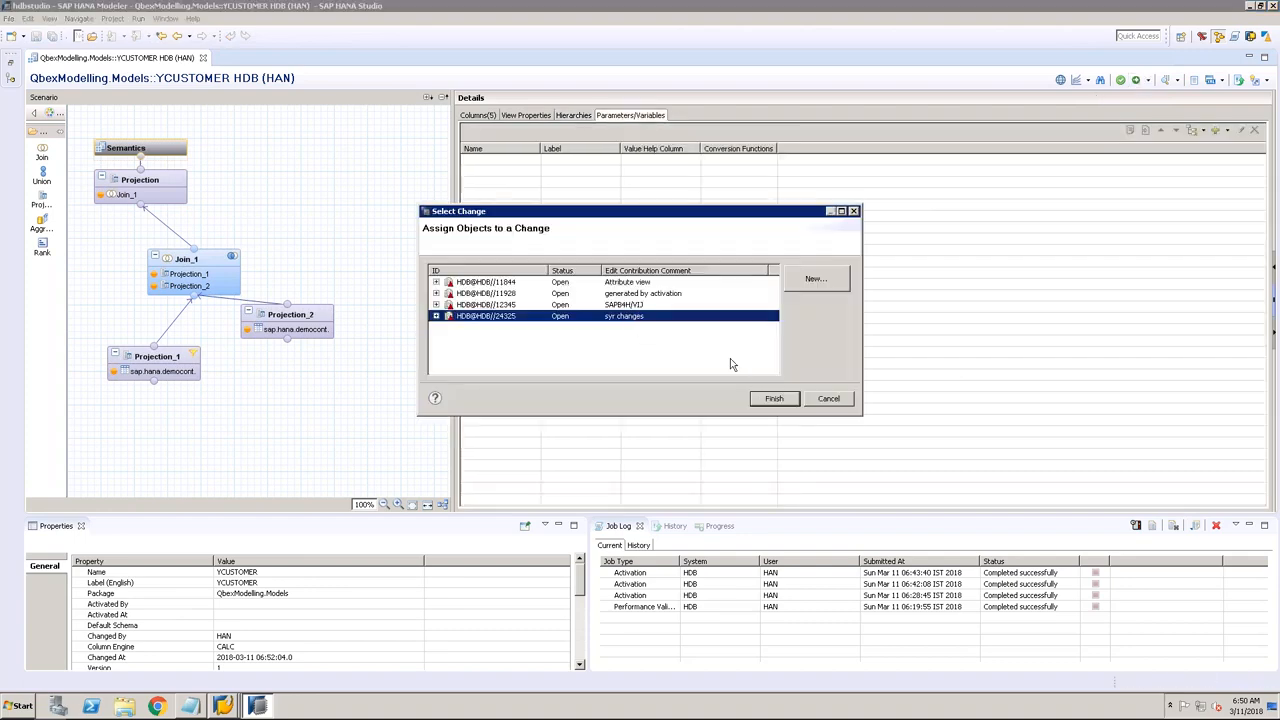
{"action": "left_click", "coordinate": [786, 398]}
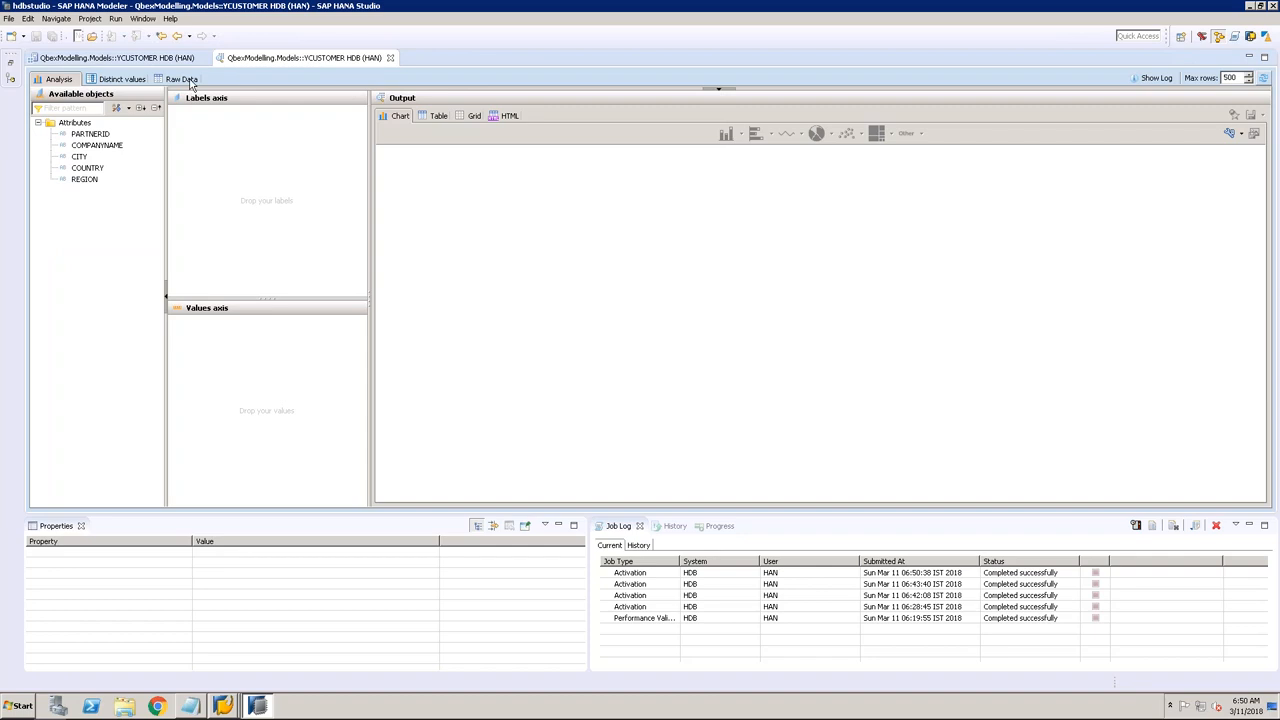
{"action": "left_click", "coordinate": [181, 79]}
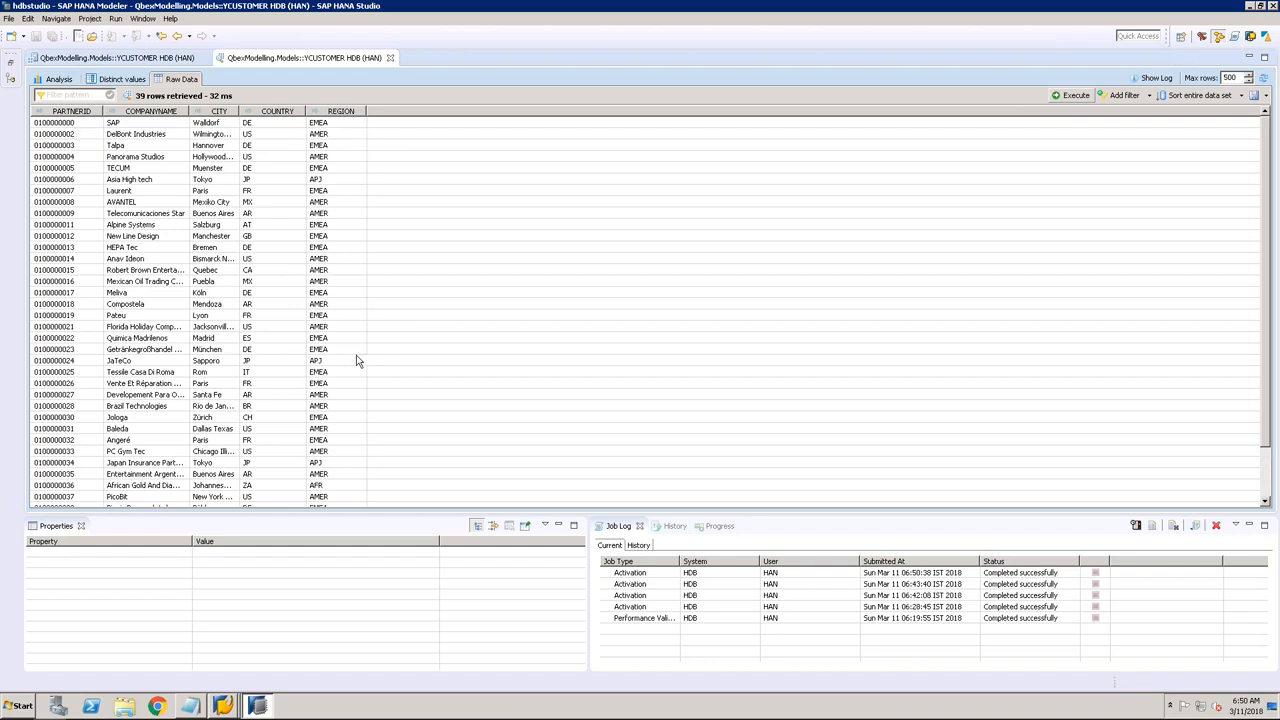
{"action": "left_click", "coordinate": [390, 57]}
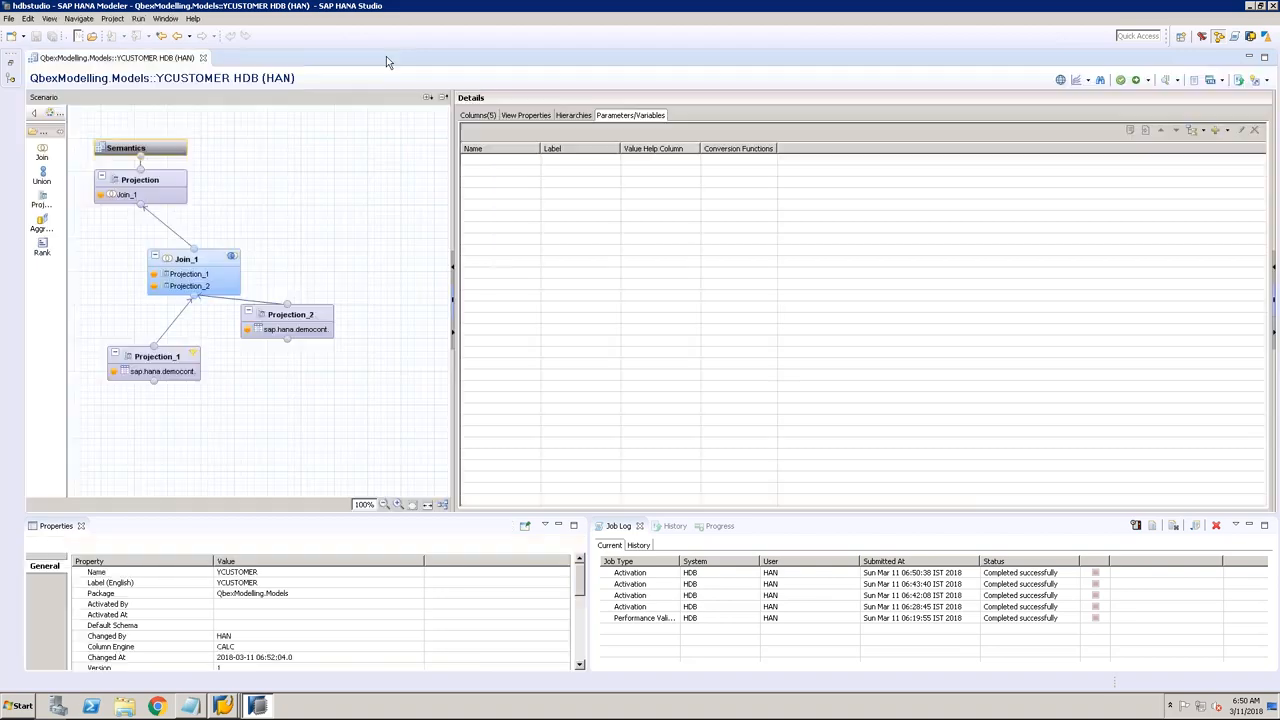
Step: Restore the systems tree, close the YCUSTOMER editor and collapse the catalog
{"action": "left_click", "coordinate": [10, 62]}
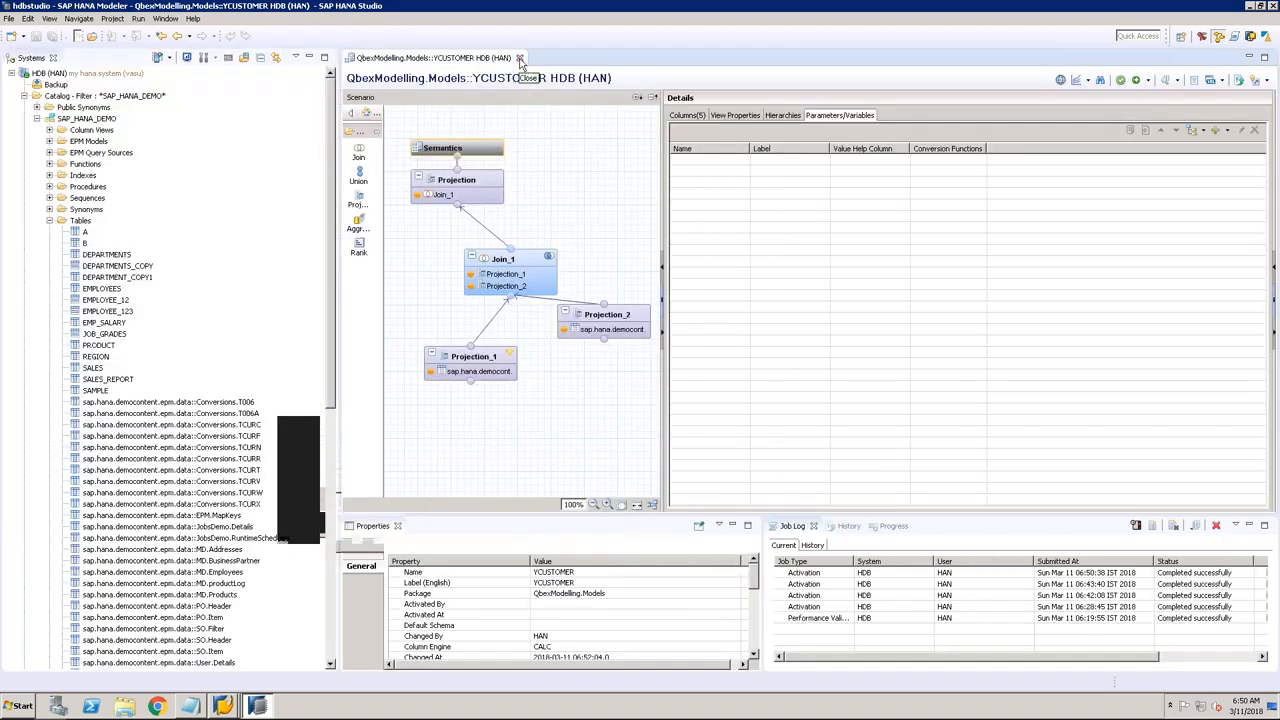
{"action": "left_click", "coordinate": [519, 58]}
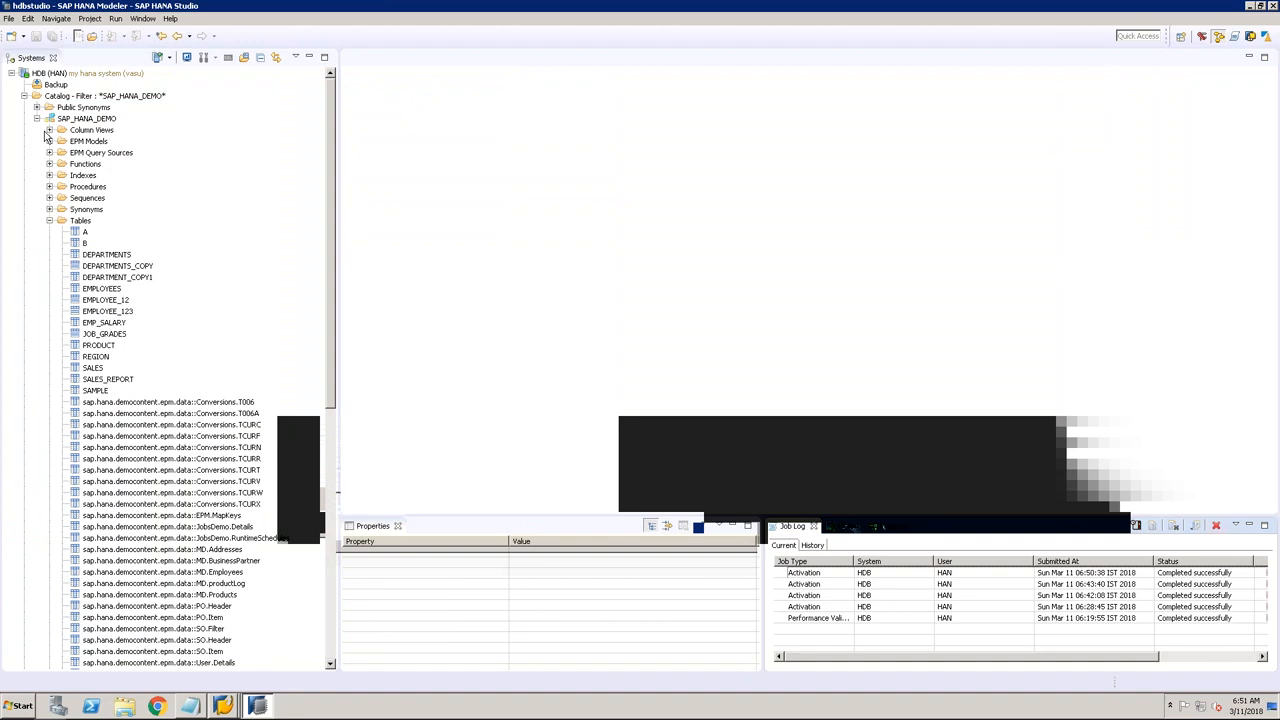
{"action": "left_click", "coordinate": [24, 96]}
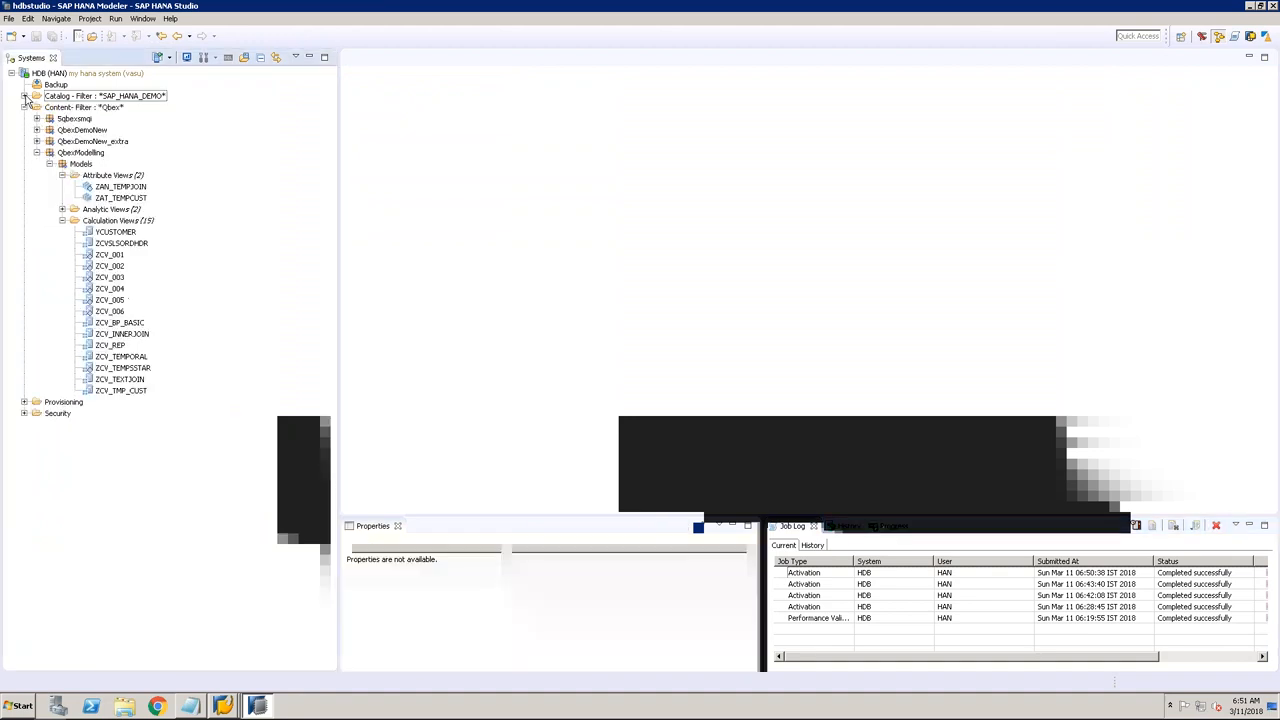
Step: Create a DIMENSION calculation view named YPRODUCT in the Calculation Views folder
{"action": "right_click", "coordinate": [126, 221]}
{"action": "left_click", "coordinate": [172, 246]}
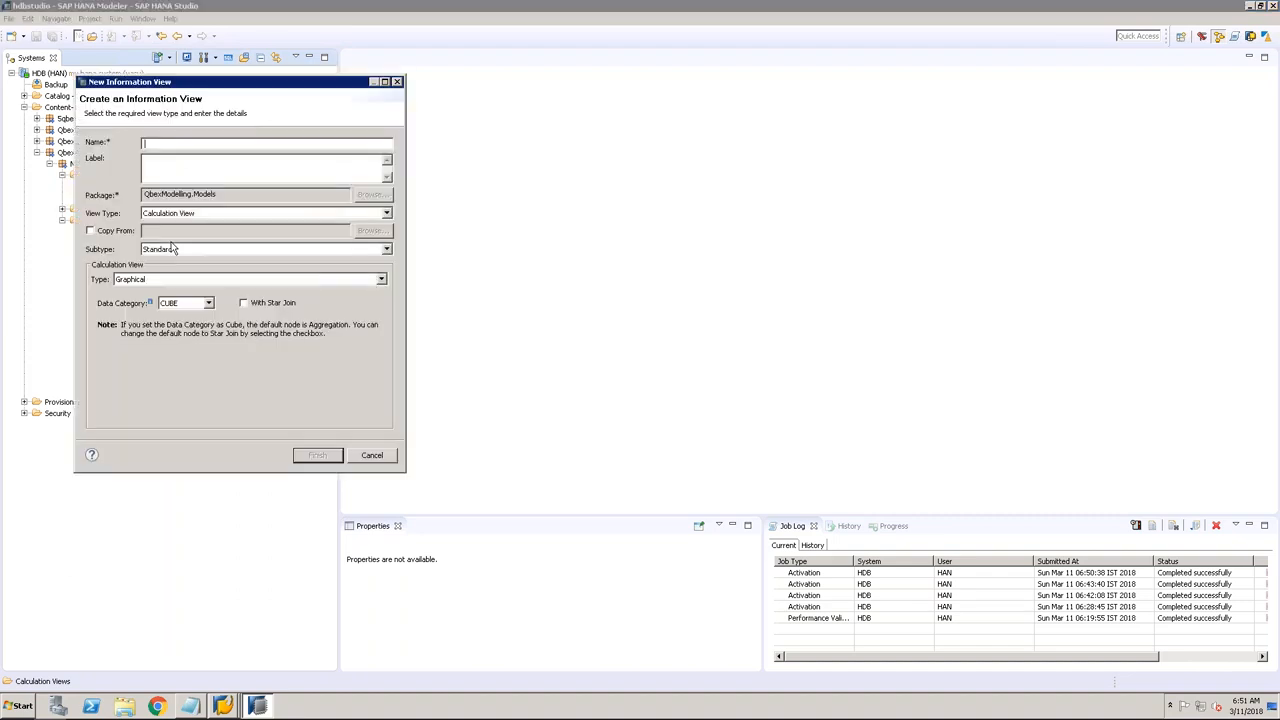
{"action": "type", "text": "Y"}
{"action": "key", "text": "Tab"}
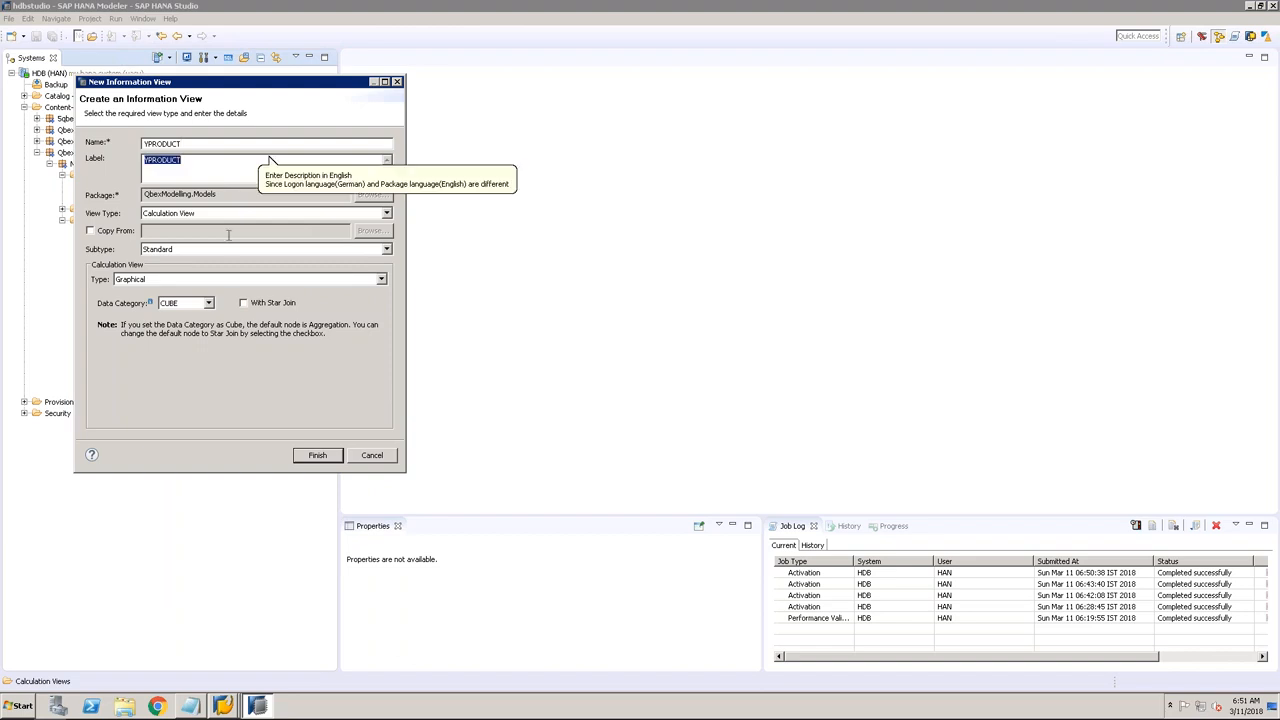
{"action": "left_click", "coordinate": [208, 304]}
{"action": "left_click", "coordinate": [200, 322]}
{"action": "left_click", "coordinate": [317, 455]}
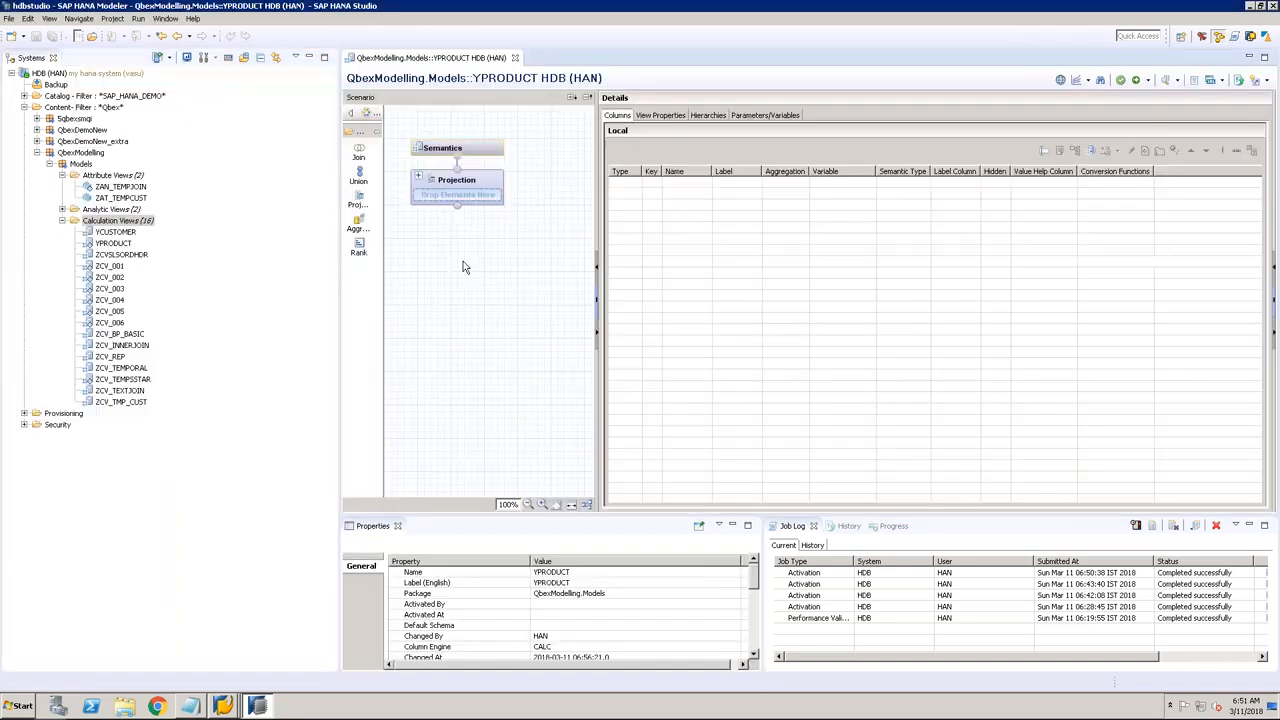
Step: Add a Projection_1 node to YPRODUCT with the MD.Products table as its source
{"action": "left_click", "coordinate": [358, 200]}
{"action": "left_click", "coordinate": [421, 340]}
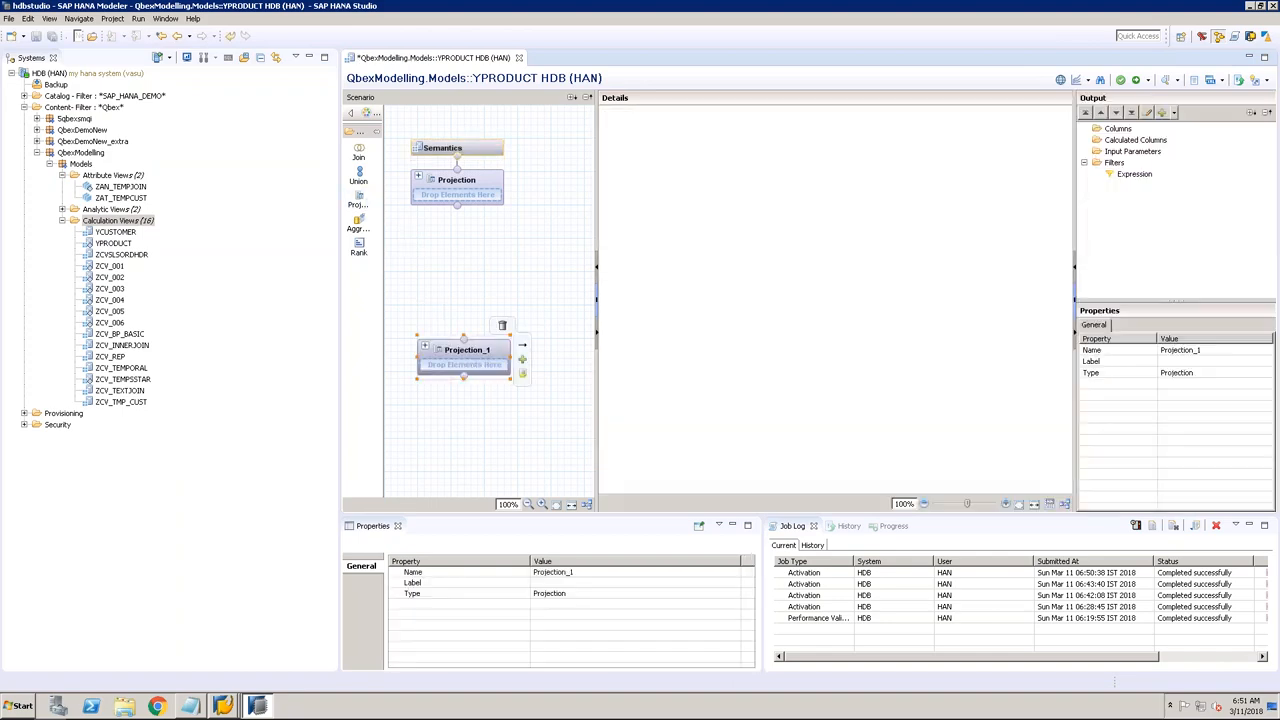
{"action": "left_click", "coordinate": [24, 96]}
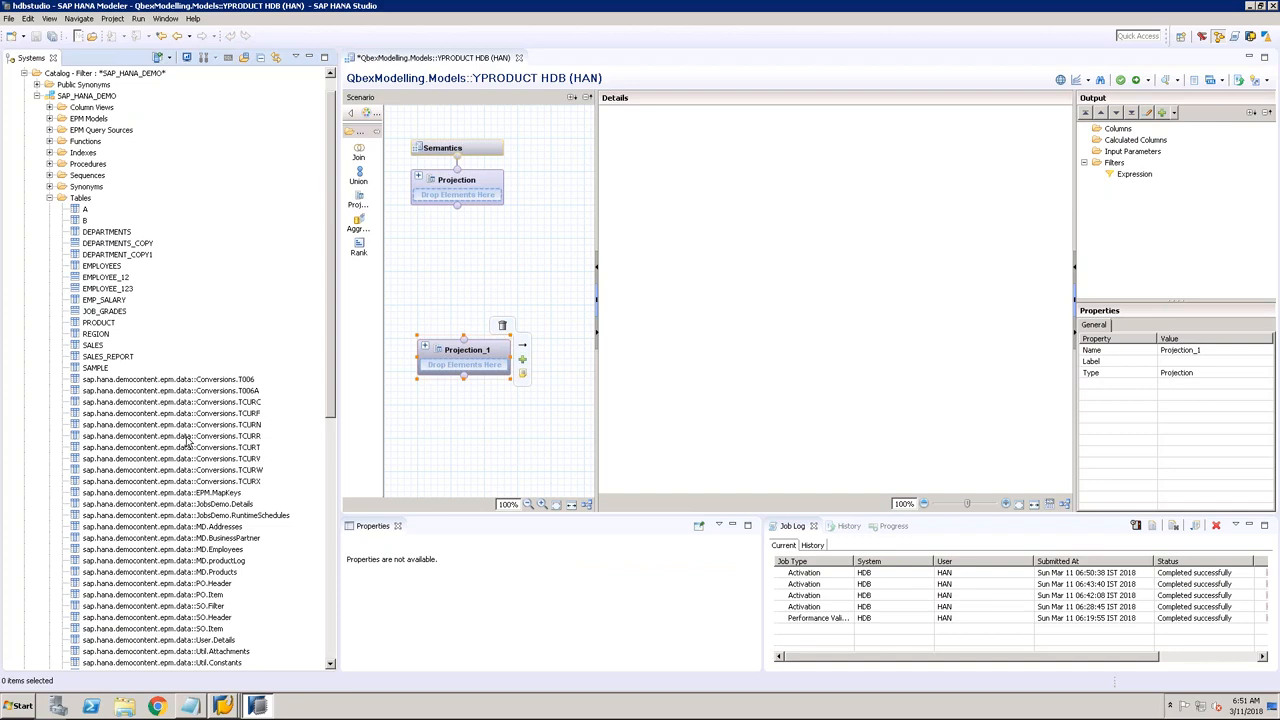
{"action": "scroll", "coordinate": [197, 453], "scroll_direction": "down", "scroll_amount": 2}
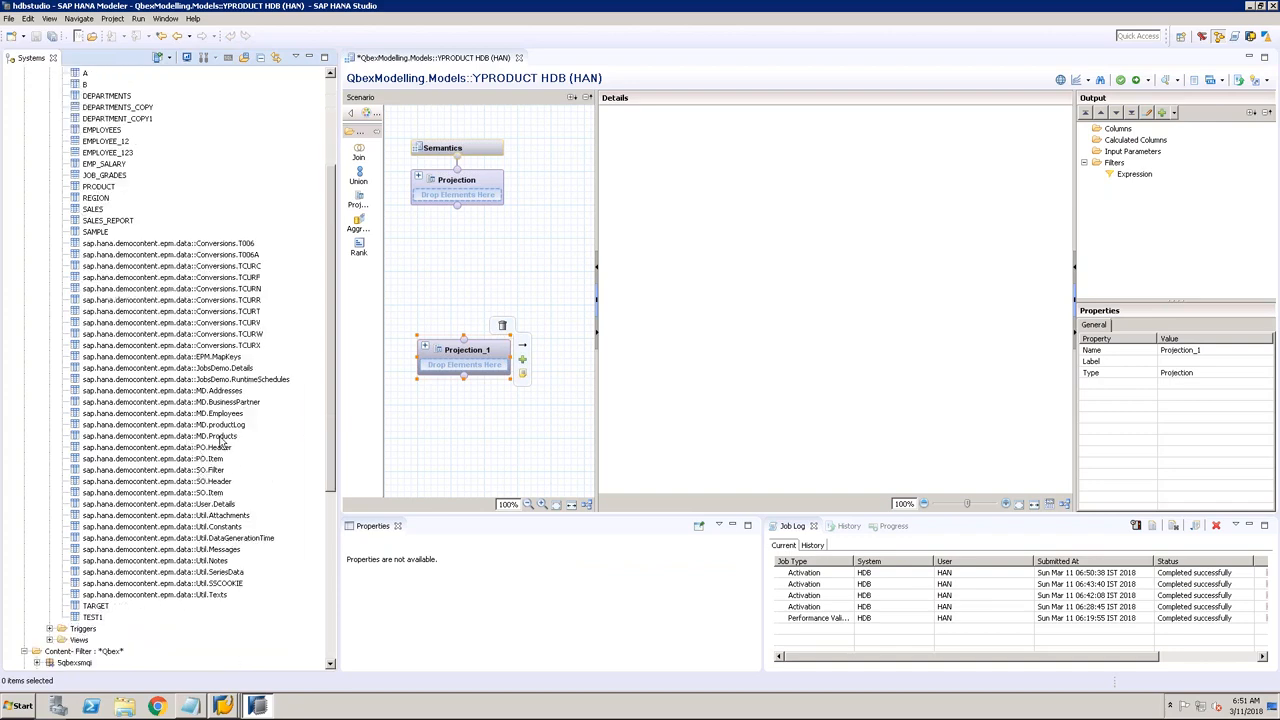
{"action": "left_click", "coordinate": [222, 437]}
{"action": "left_click_drag", "start_coordinate": [350, 428], "coordinate": [462, 362]}
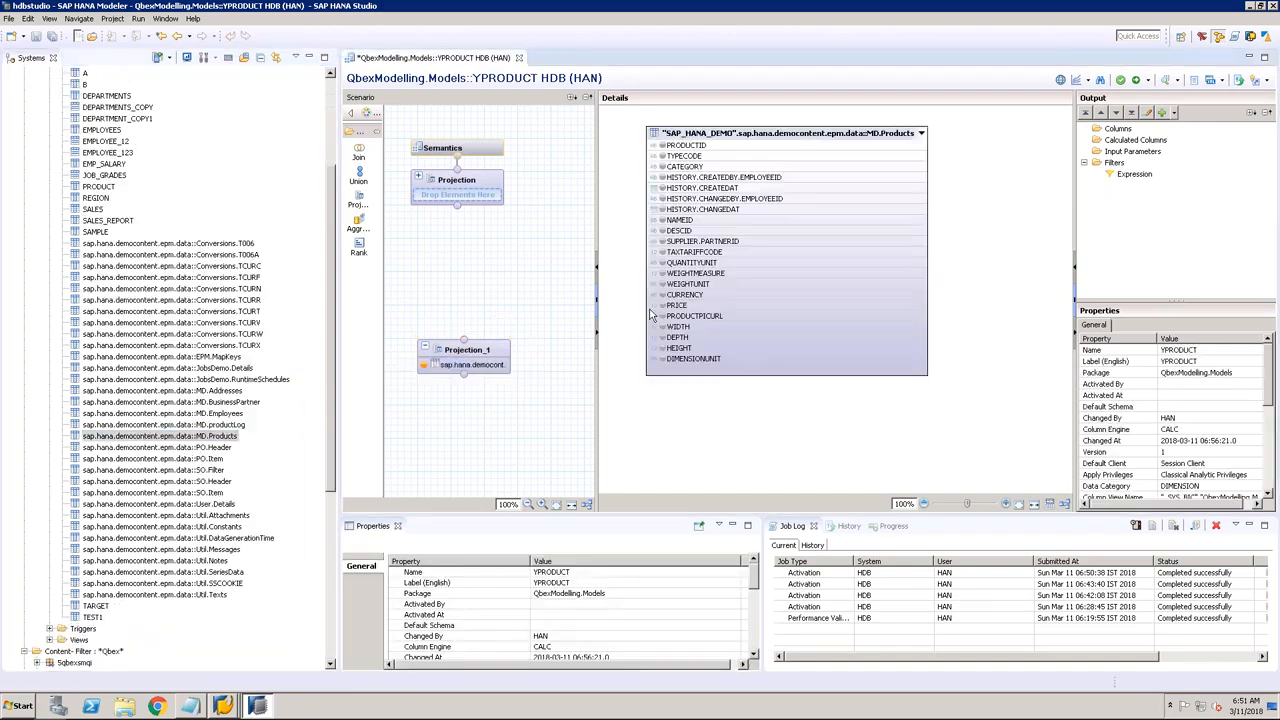
Step: Output PRODUCTID, TYPECODE, CATEGORY, NAMEID and DESCID from Projection_1 and check NAMEID's properties
{"action": "left_click", "coordinate": [661, 145]}
{"action": "left_click", "coordinate": [661, 156]}
{"action": "left_click", "coordinate": [662, 166]}
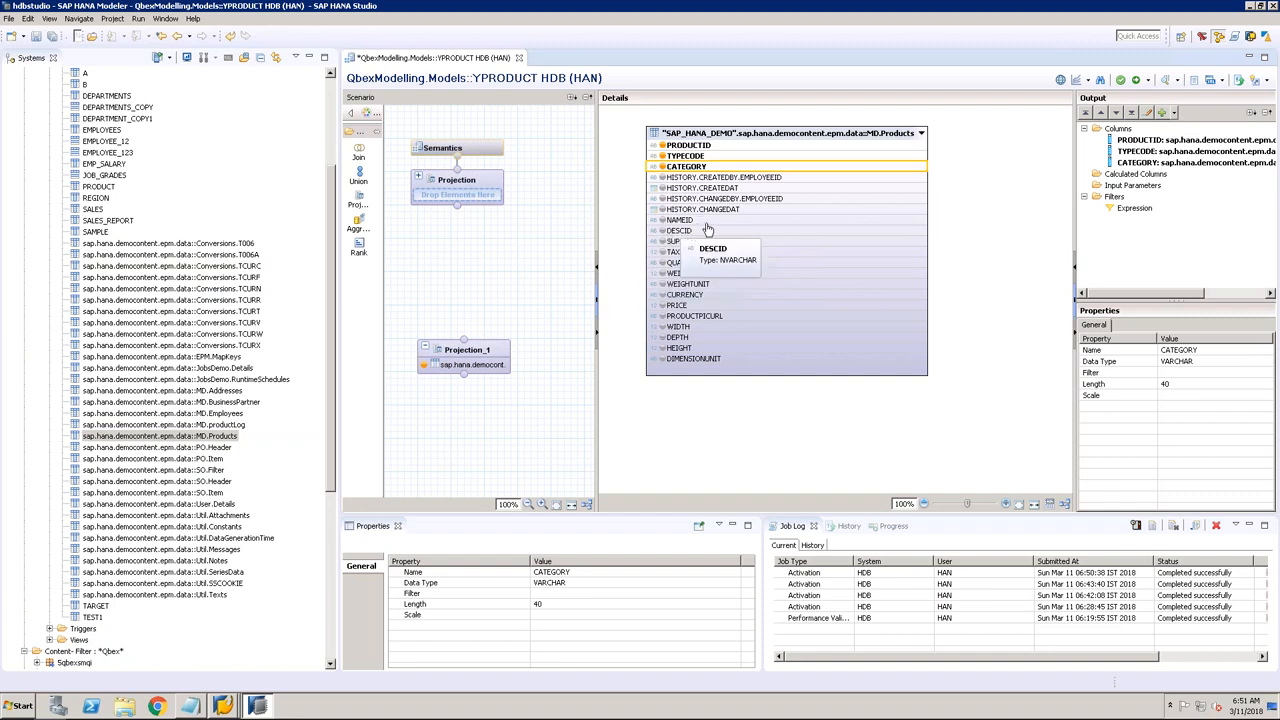
{"action": "left_click", "coordinate": [661, 220]}
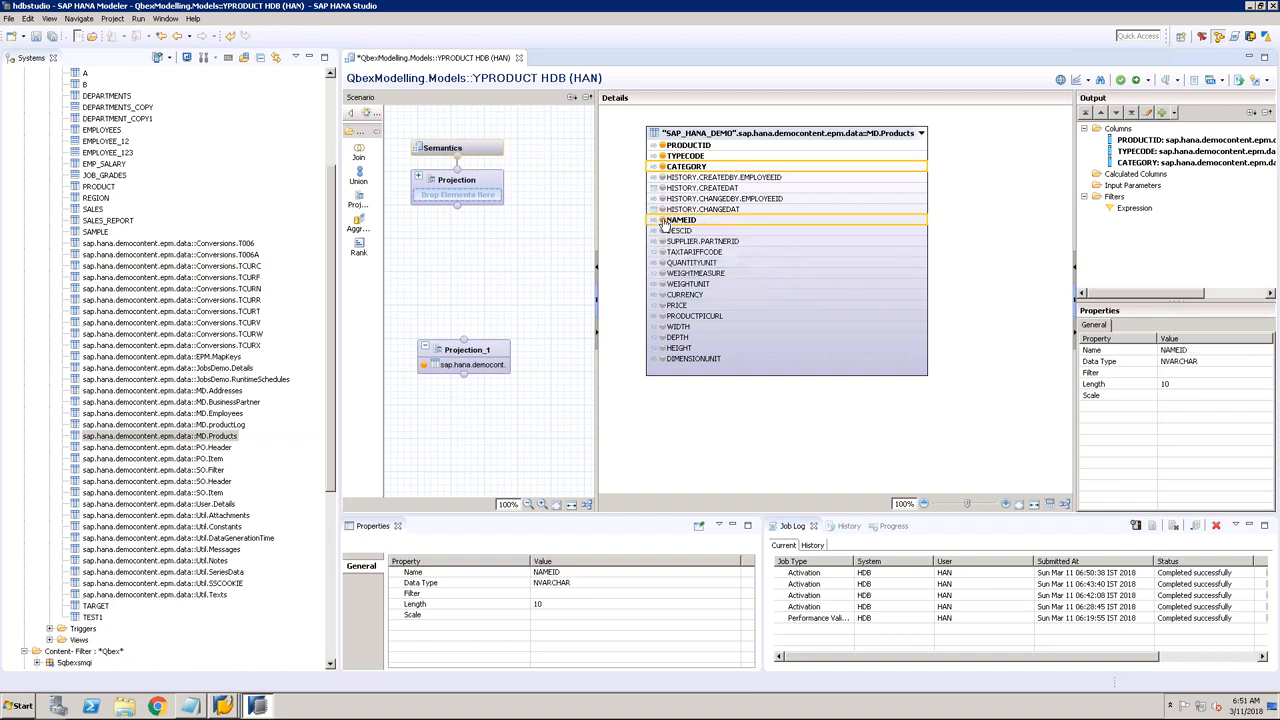
{"action": "left_click", "coordinate": [661, 231]}
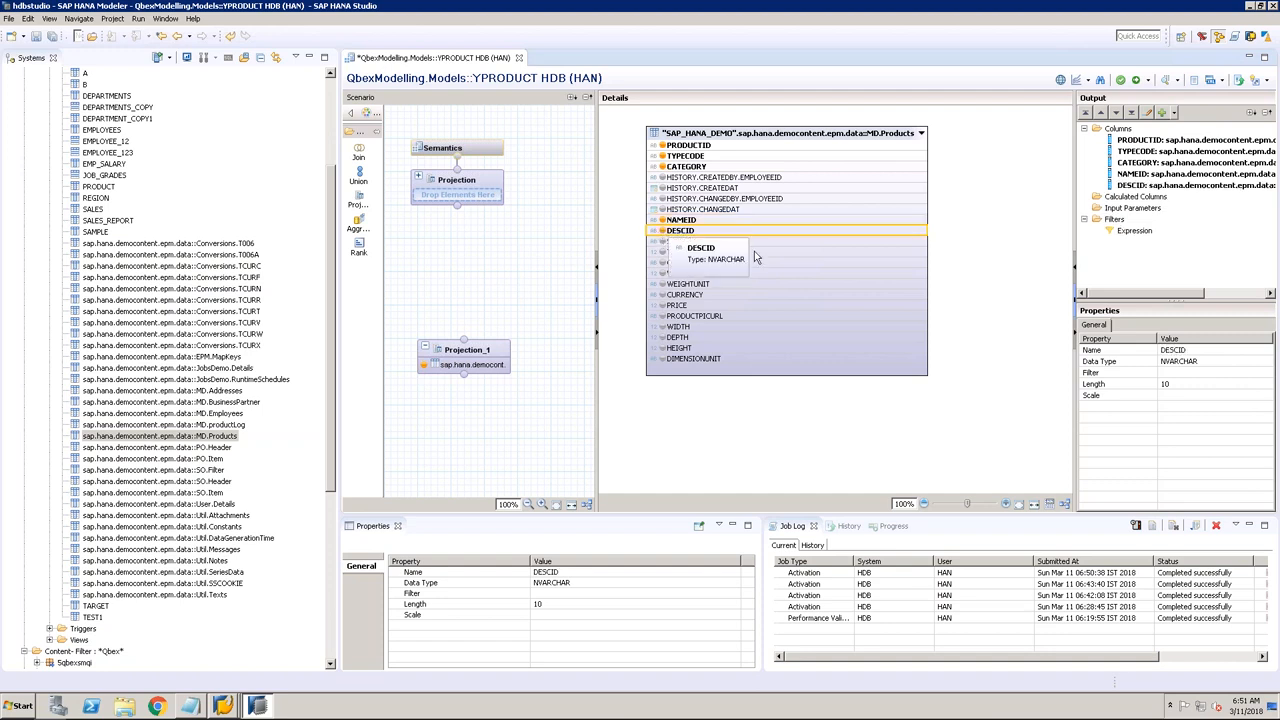
{"action": "left_click", "coordinate": [781, 443]}
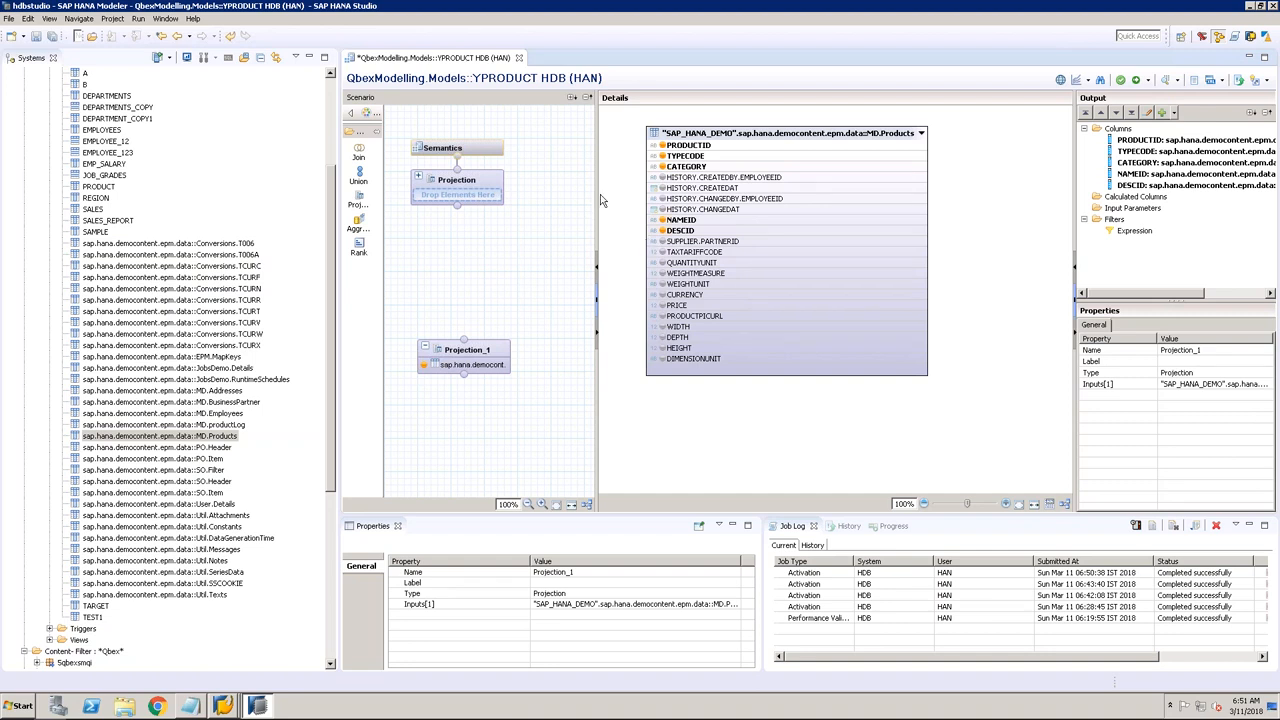
{"action": "left_click_drag", "start_coordinate": [600, 190], "coordinate": [684, 190]}
{"action": "mouse_move", "coordinate": [510, 352]}
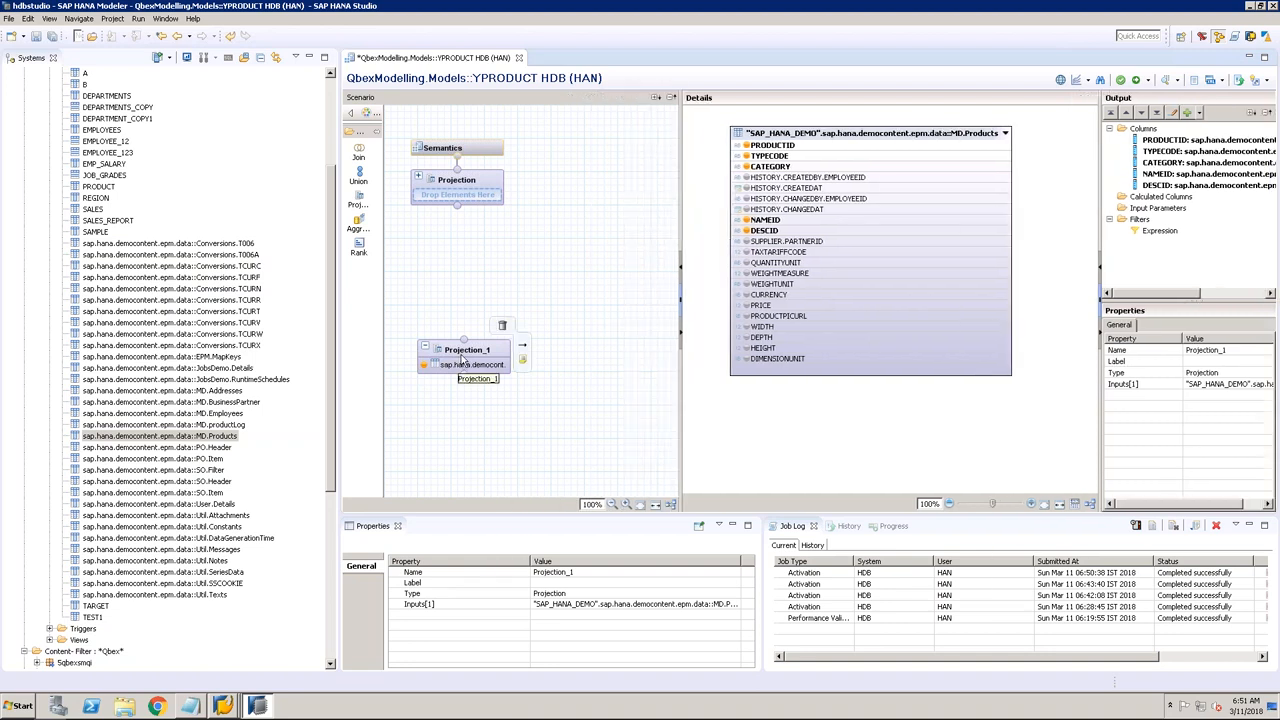
{"action": "left_click", "coordinate": [789, 222]}
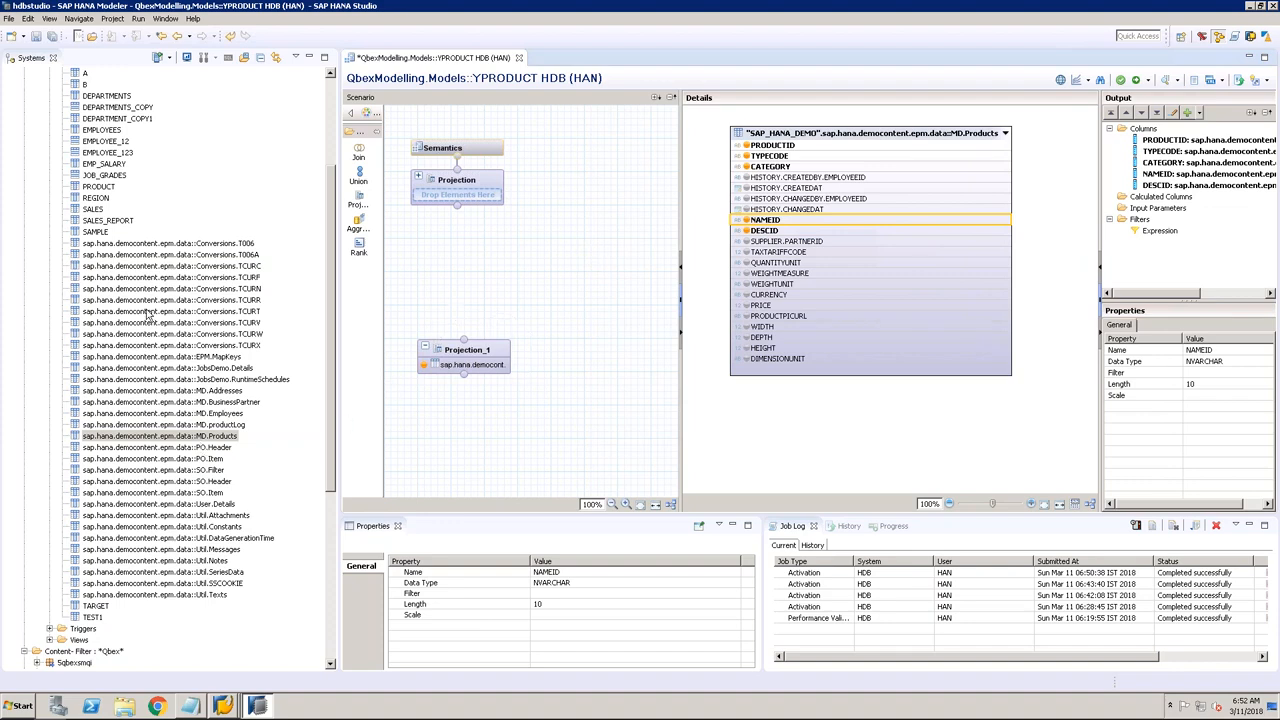
Step: Preview the Util.Texts table's 212 rows sorted by LANGUAGE, then close the preview
{"action": "left_click", "coordinate": [214, 596]}
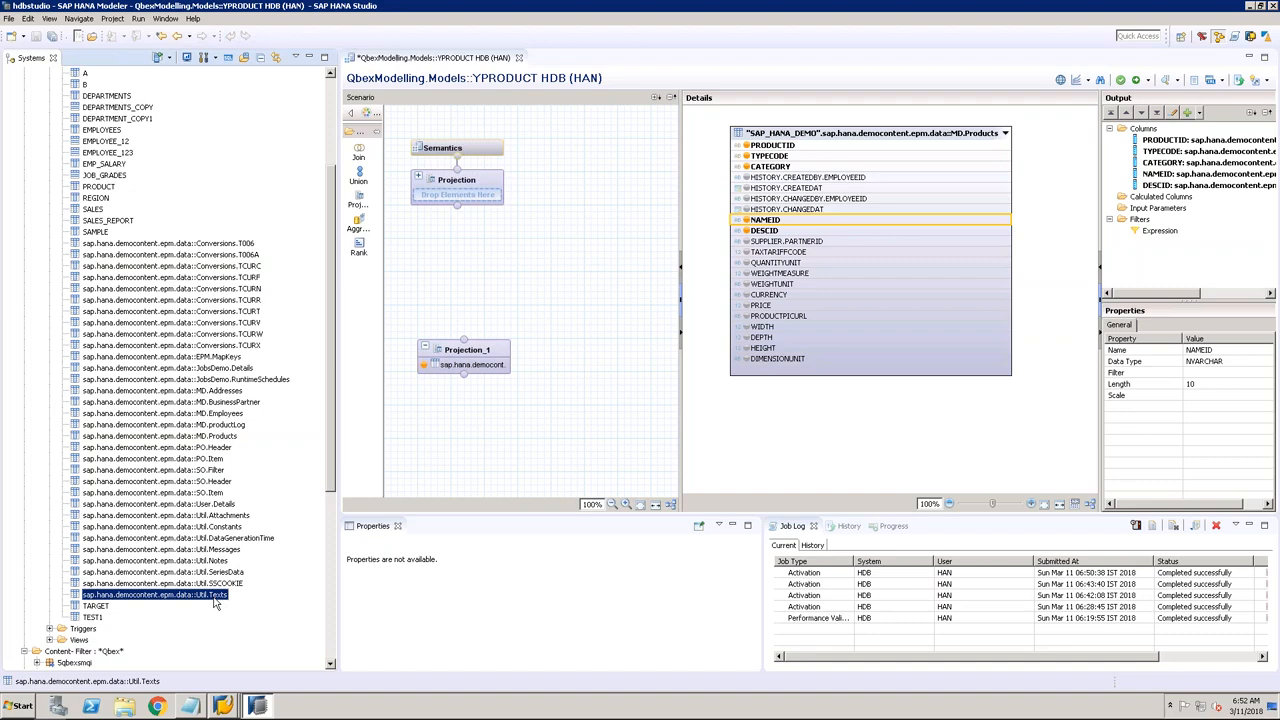
{"action": "right_click", "coordinate": [215, 596]}
{"action": "left_click", "coordinate": [260, 479]}
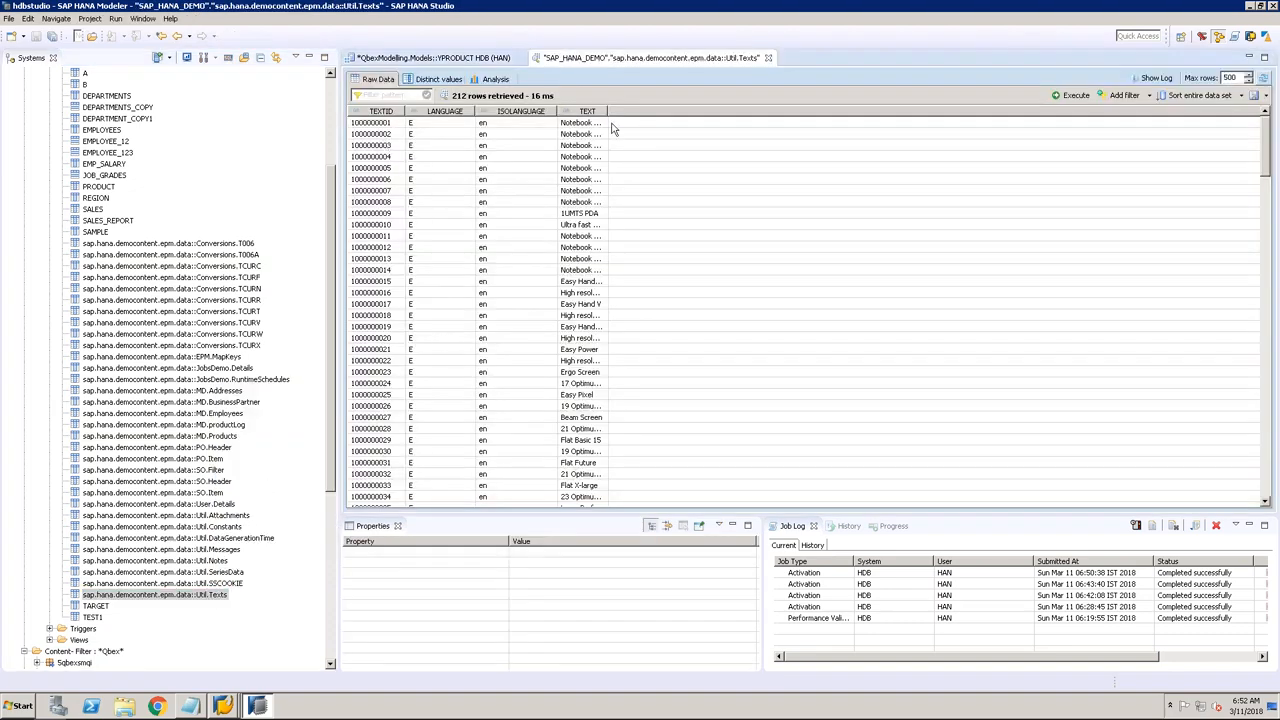
{"action": "left_click", "coordinate": [432, 114]}
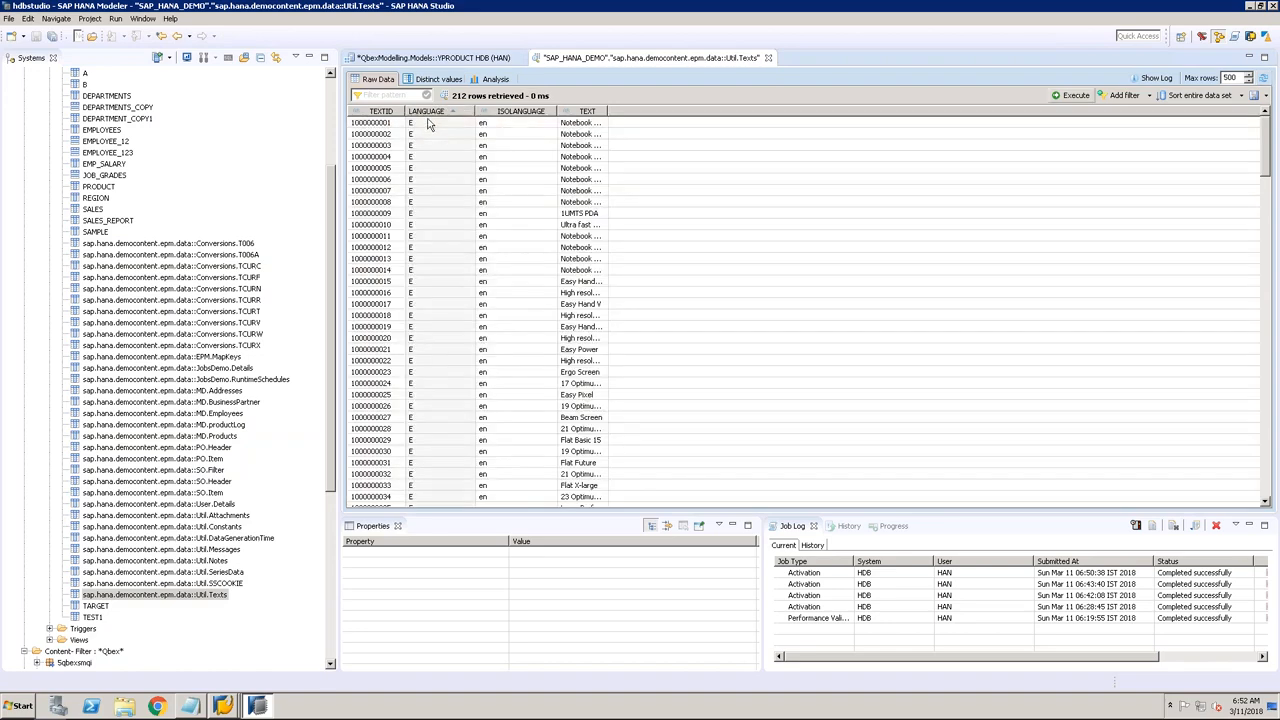
{"action": "left_click", "coordinate": [446, 294]}
{"action": "scroll", "coordinate": [446, 294], "scroll_direction": "down", "scroll_amount": 13}
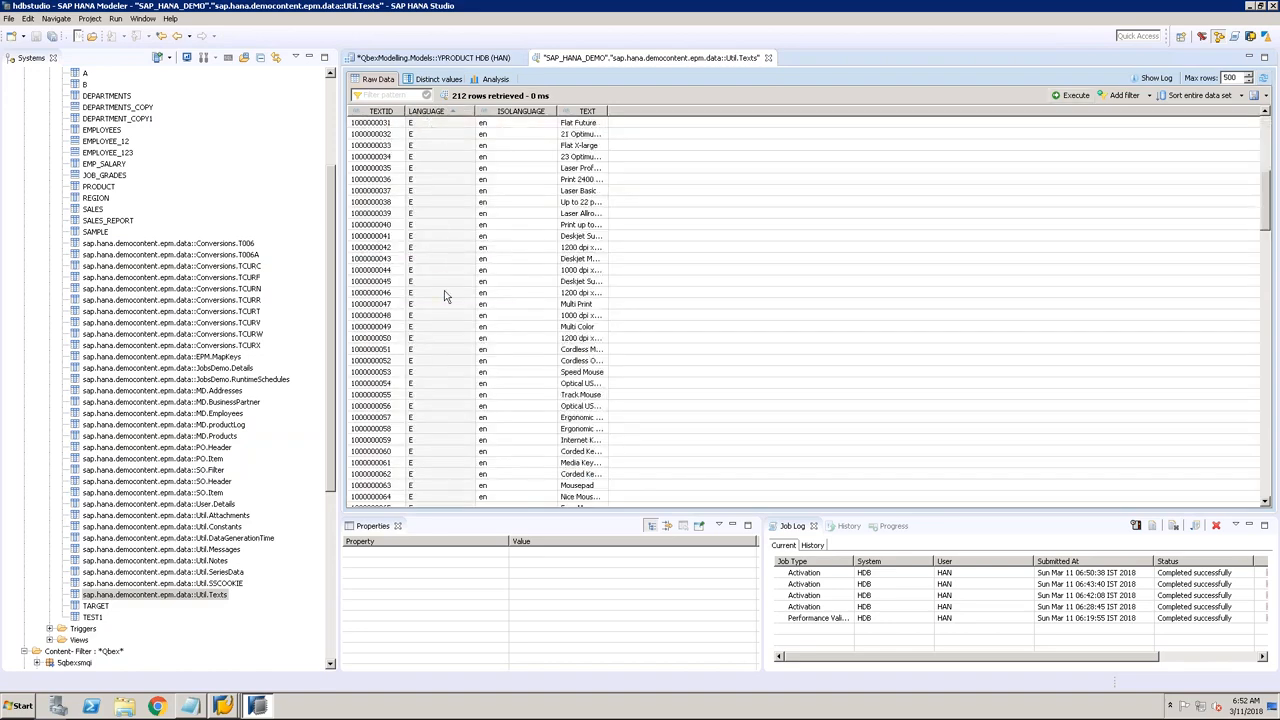
{"action": "left_click", "coordinate": [767, 58]}
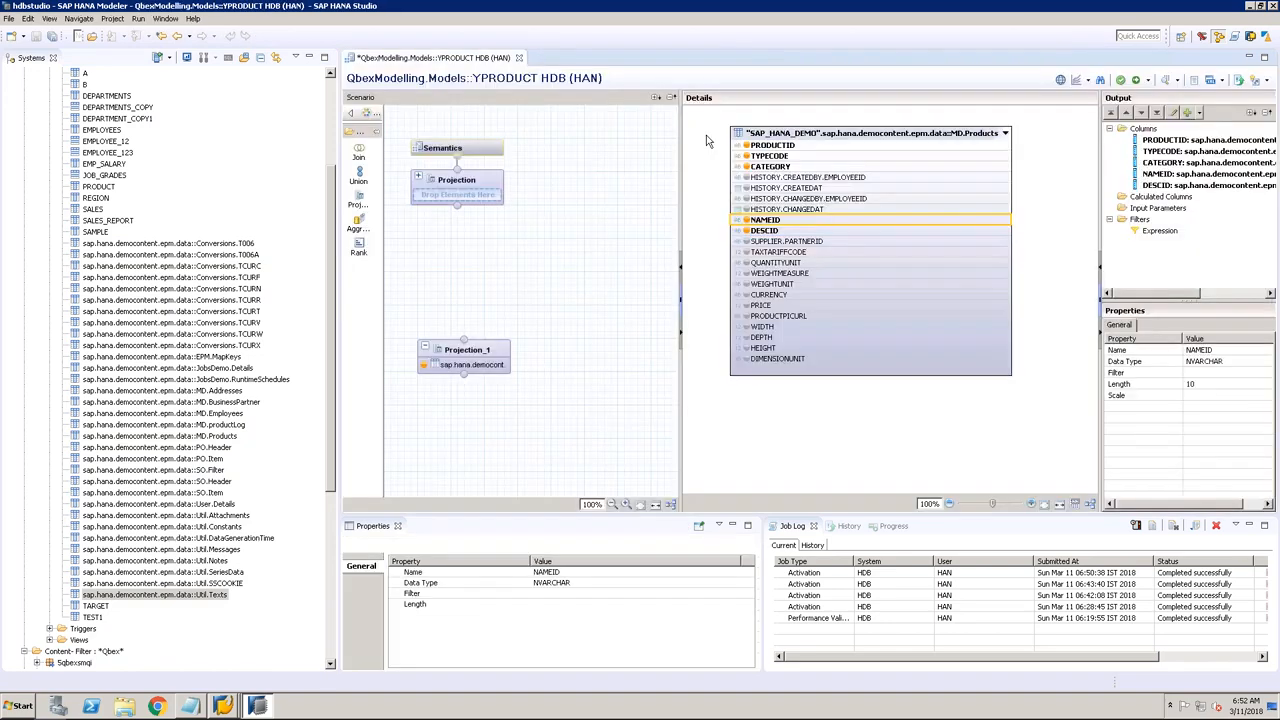
Step: Place a Join_1 node and connect Projection_1 into it
{"action": "left_click", "coordinate": [358, 155]}
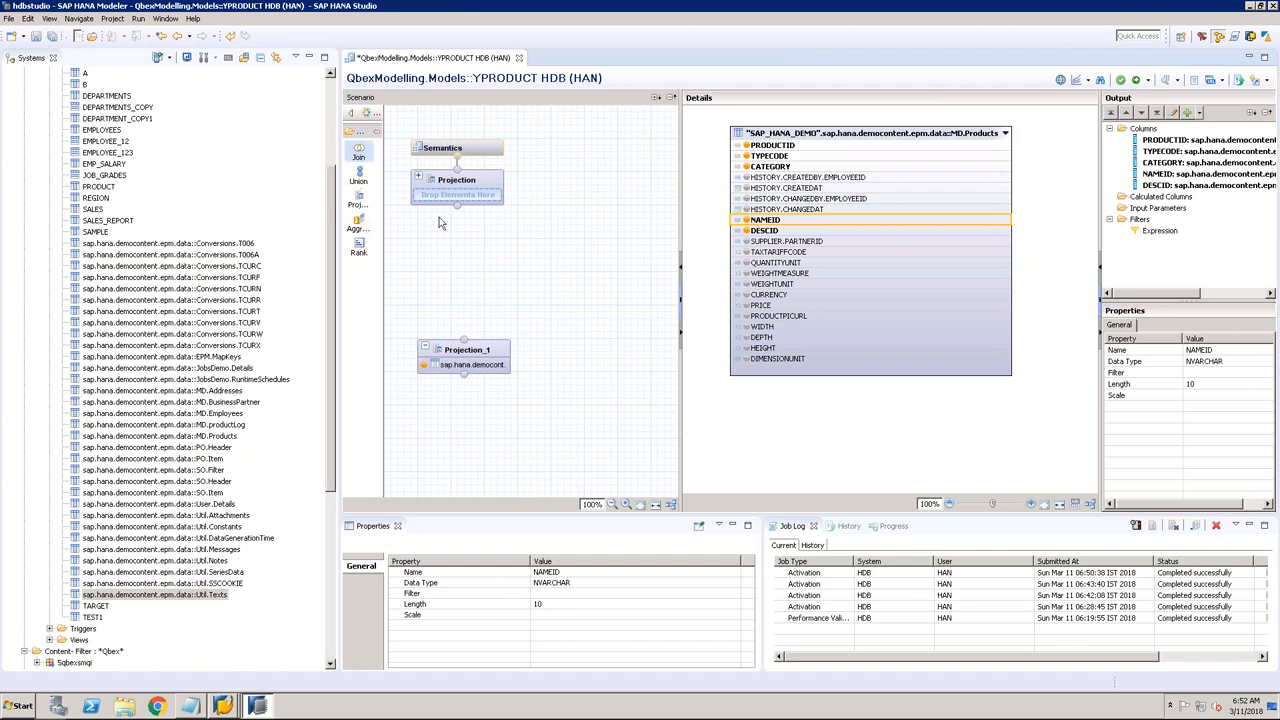
{"action": "left_click", "coordinate": [526, 262]}
{"action": "left_click_drag", "start_coordinate": [464, 340], "coordinate": [569, 300]}
{"action": "left_click", "coordinate": [572, 269]}
Step: Add the Util.Texts table to Join_1 and position it beside Projection_1
{"action": "left_click_drag", "start_coordinate": [200, 596], "coordinate": [690, 405]}
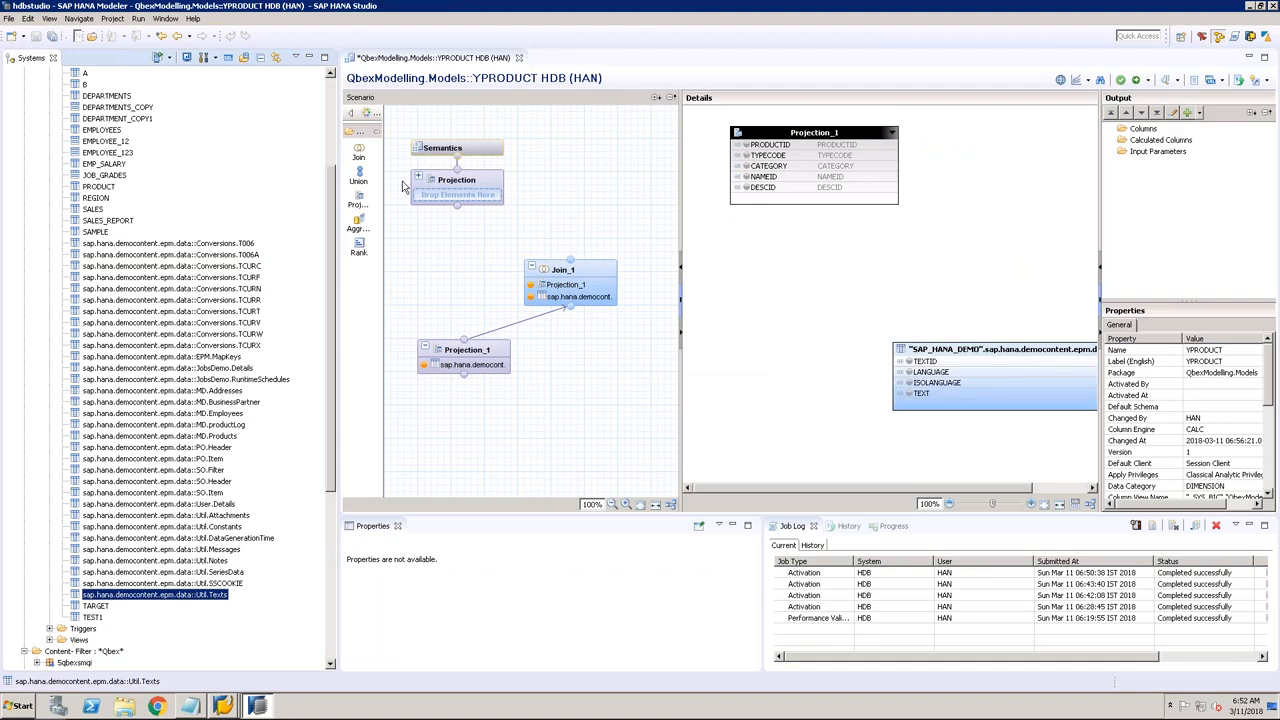
{"action": "left_click", "coordinate": [310, 58]}
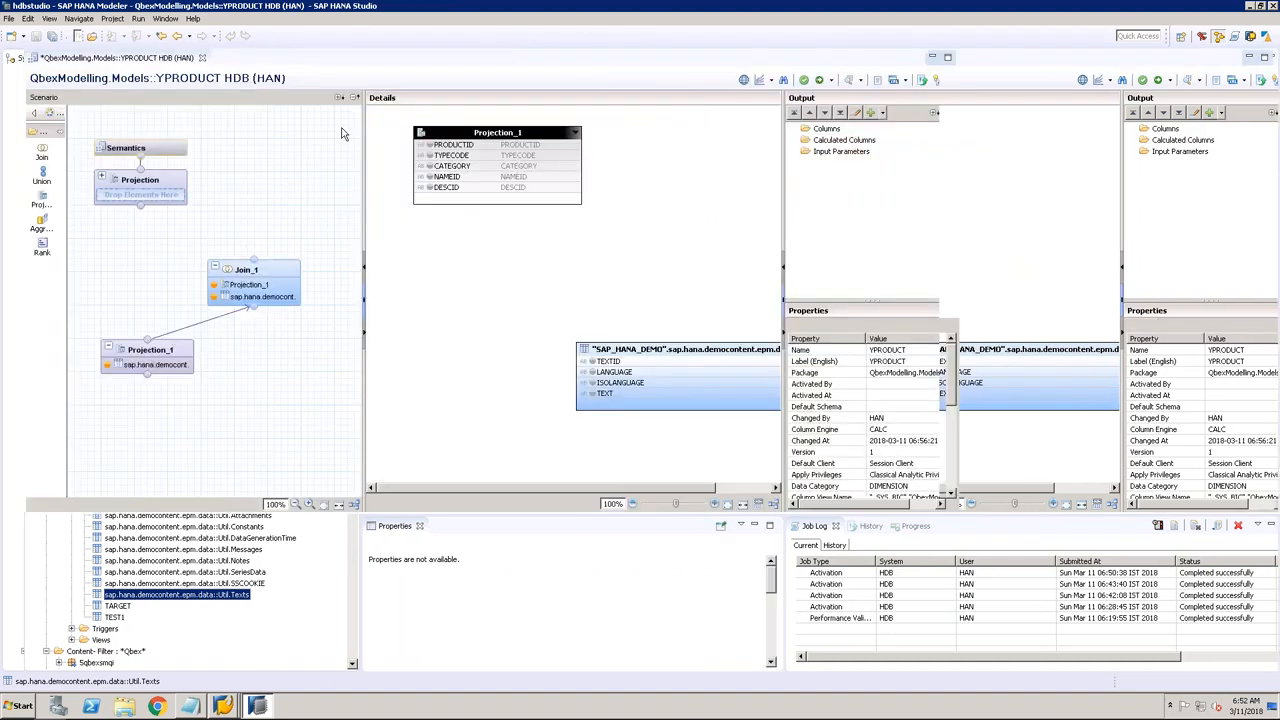
{"action": "left_click_drag", "start_coordinate": [794, 354], "coordinate": [841, 153]}
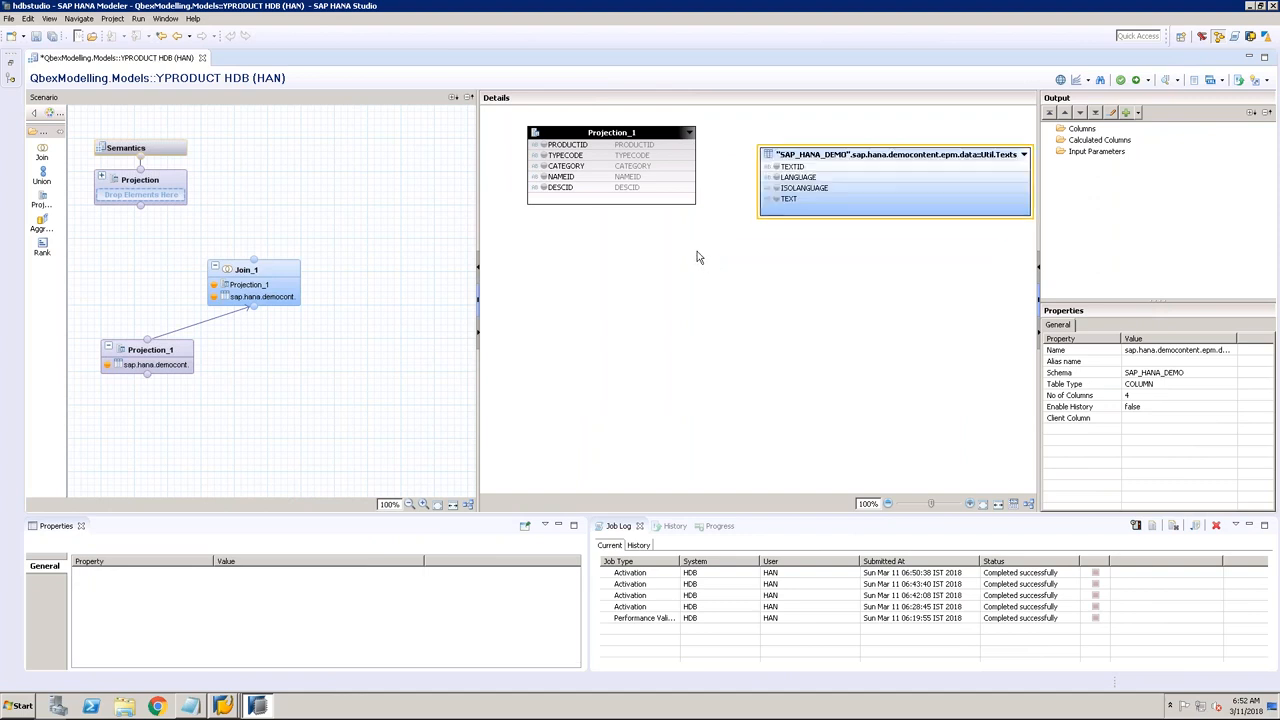
{"action": "left_click", "coordinate": [700, 256]}
{"action": "left_click_drag", "start_coordinate": [661, 181], "coordinate": [749, 180]}
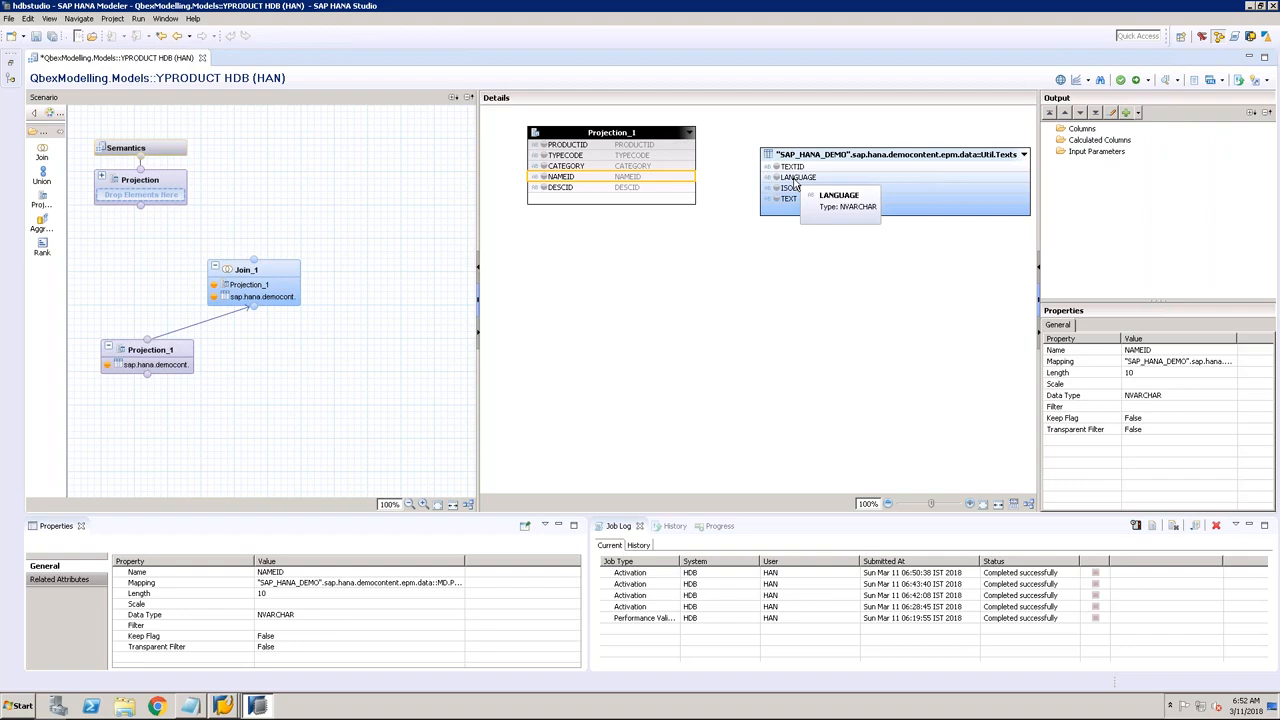
{"action": "right_click", "coordinate": [716, 262]}
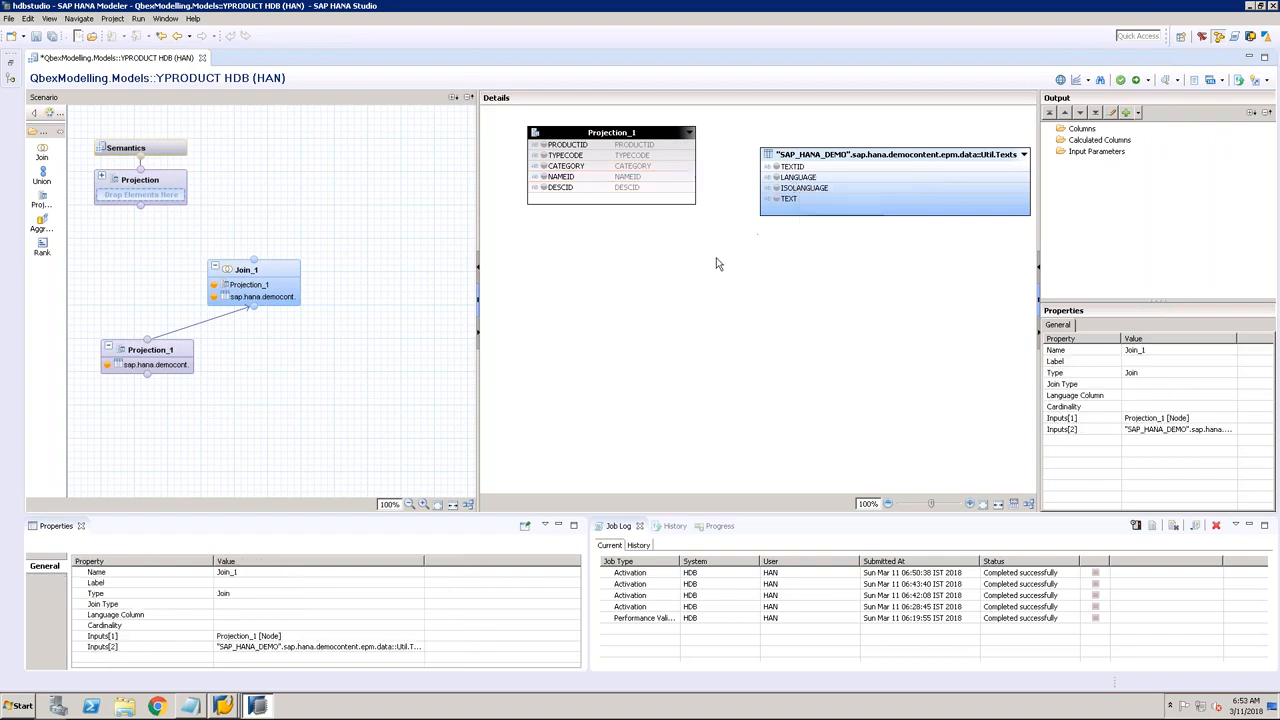
Step: Create a join from Projection_1 to Util.Texts mapping NAMEID to TEXTID
{"action": "left_click", "coordinate": [740, 265]}
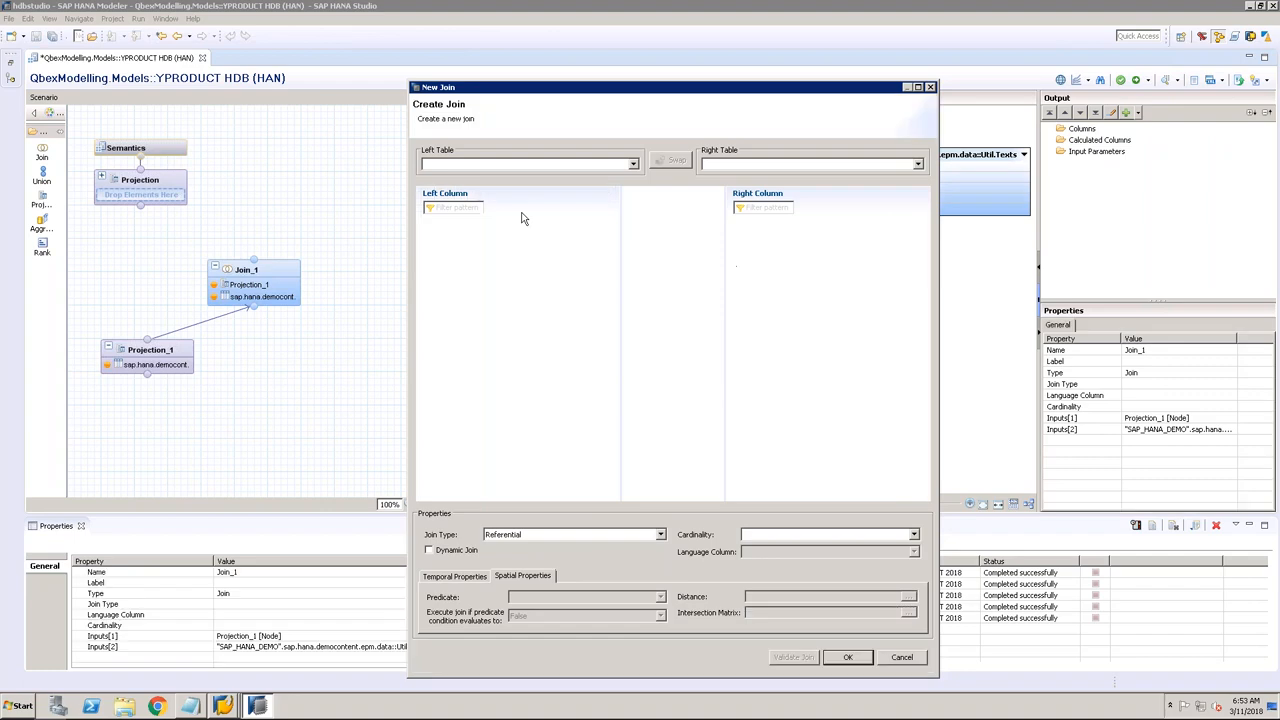
{"action": "left_click", "coordinate": [633, 164]}
{"action": "left_click", "coordinate": [491, 177]}
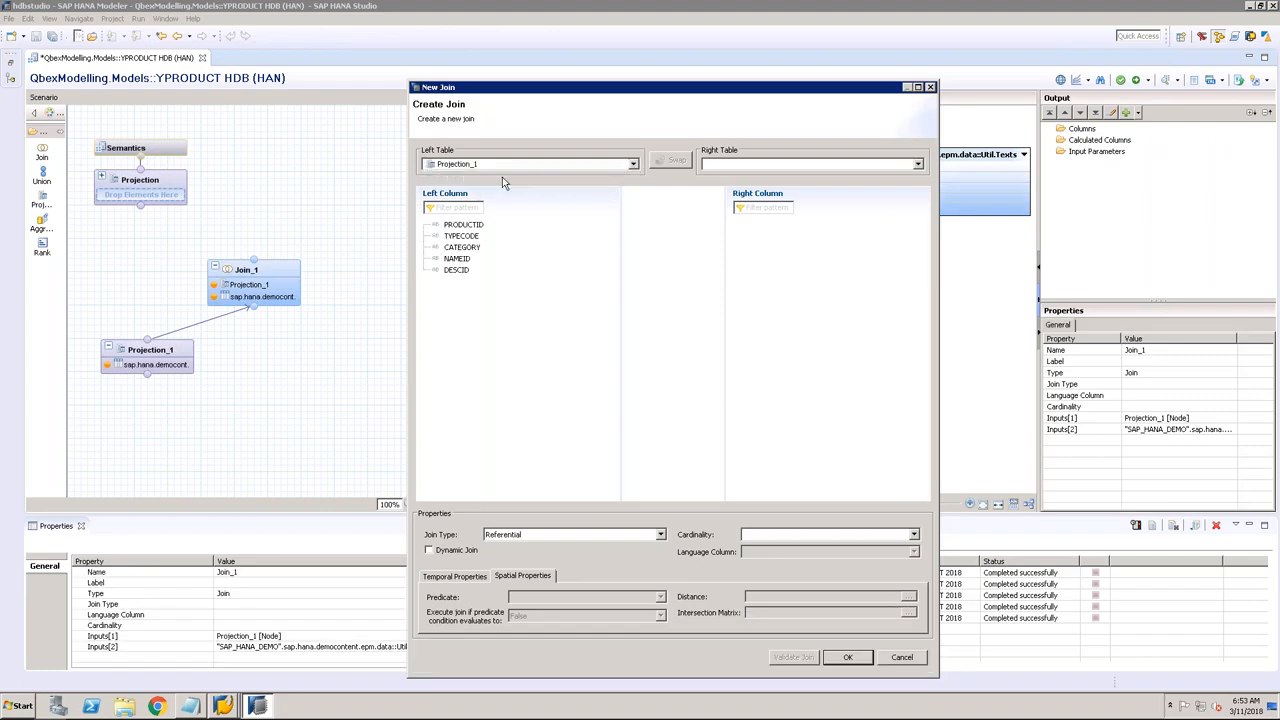
{"action": "left_click", "coordinate": [822, 166]}
{"action": "left_click", "coordinate": [796, 178]}
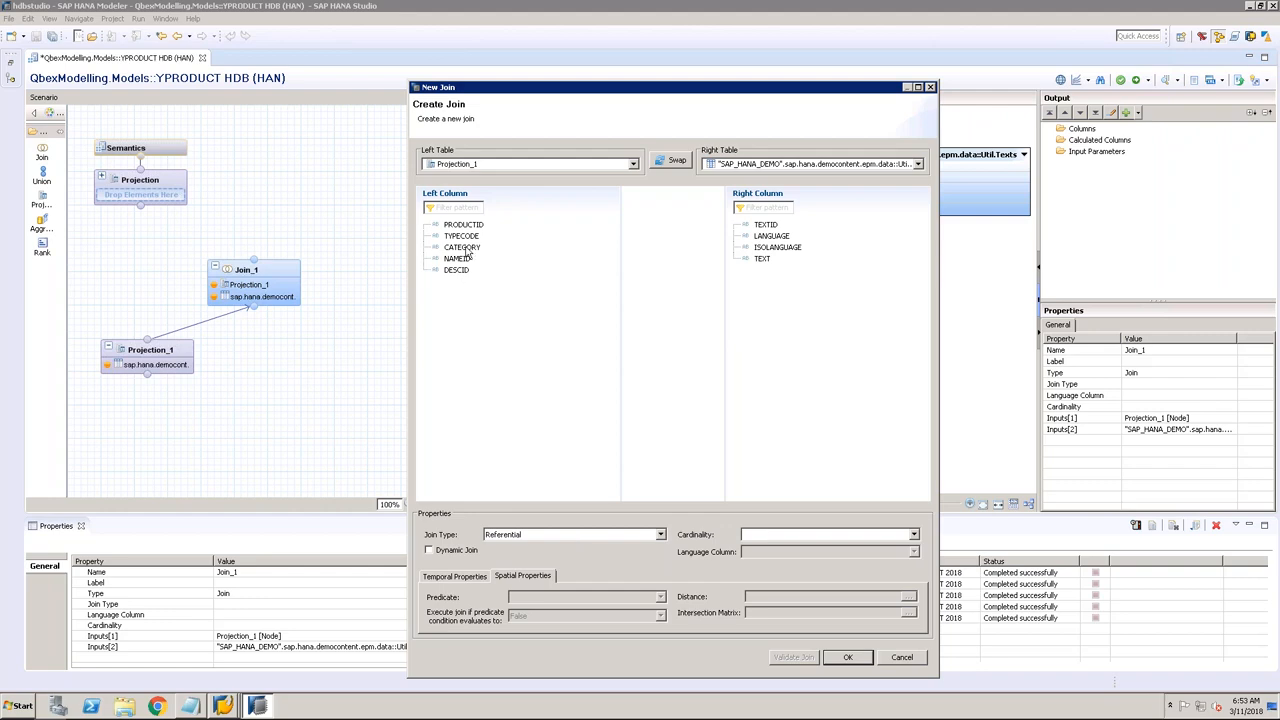
{"action": "left_click_drag", "start_coordinate": [467, 262], "coordinate": [762, 226]}
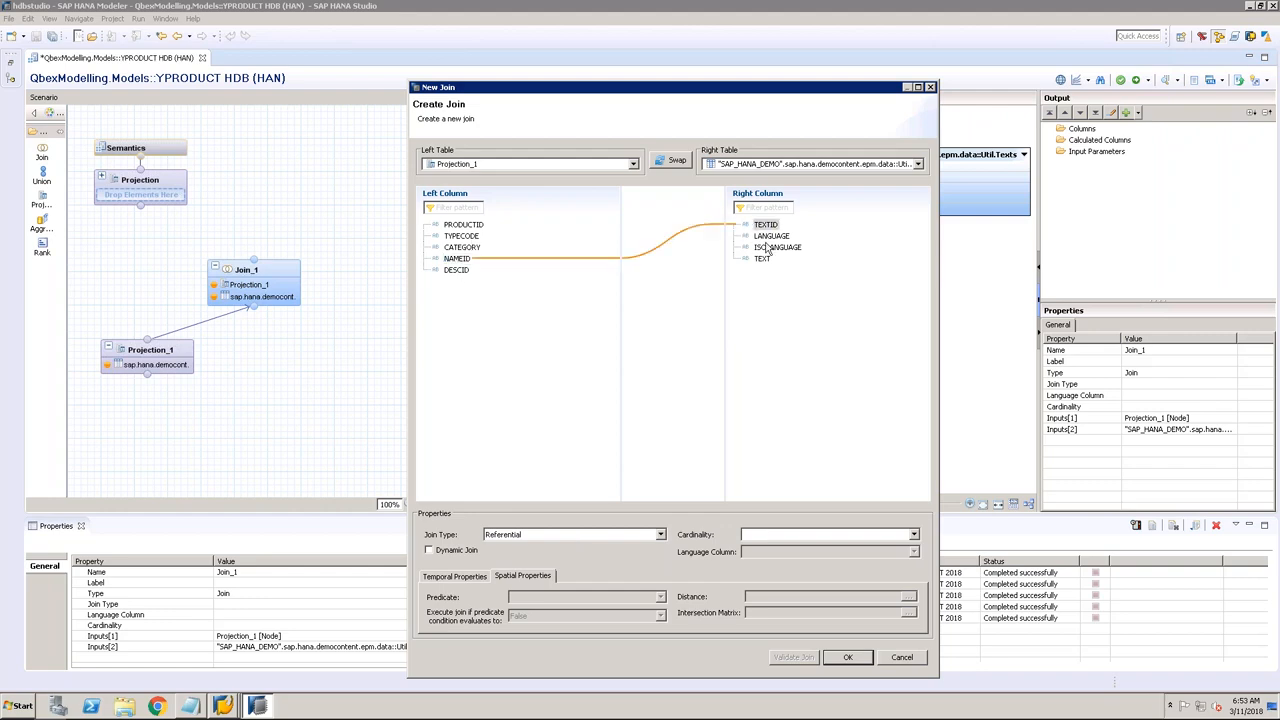
Step: Make it a Text Join with LANGUAGE as the language column and confirm
{"action": "left_click", "coordinate": [662, 535]}
{"action": "left_click", "coordinate": [516, 586]}
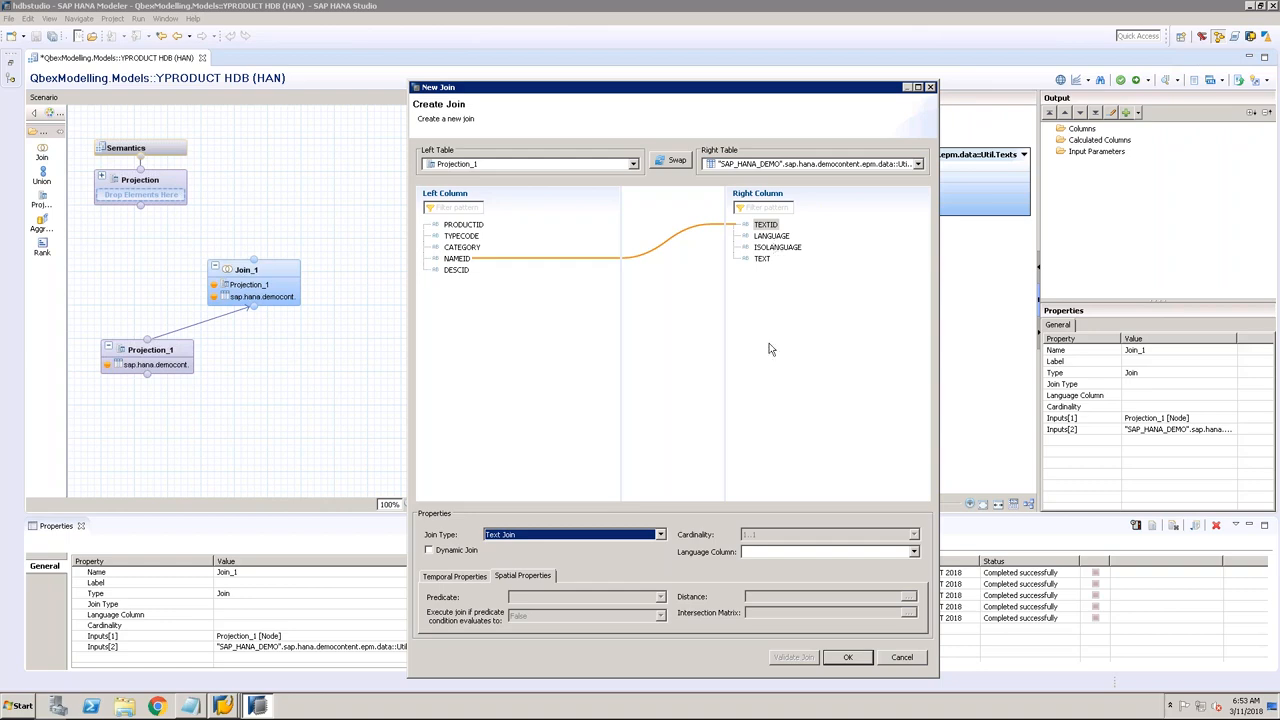
{"action": "left_click", "coordinate": [771, 237]}
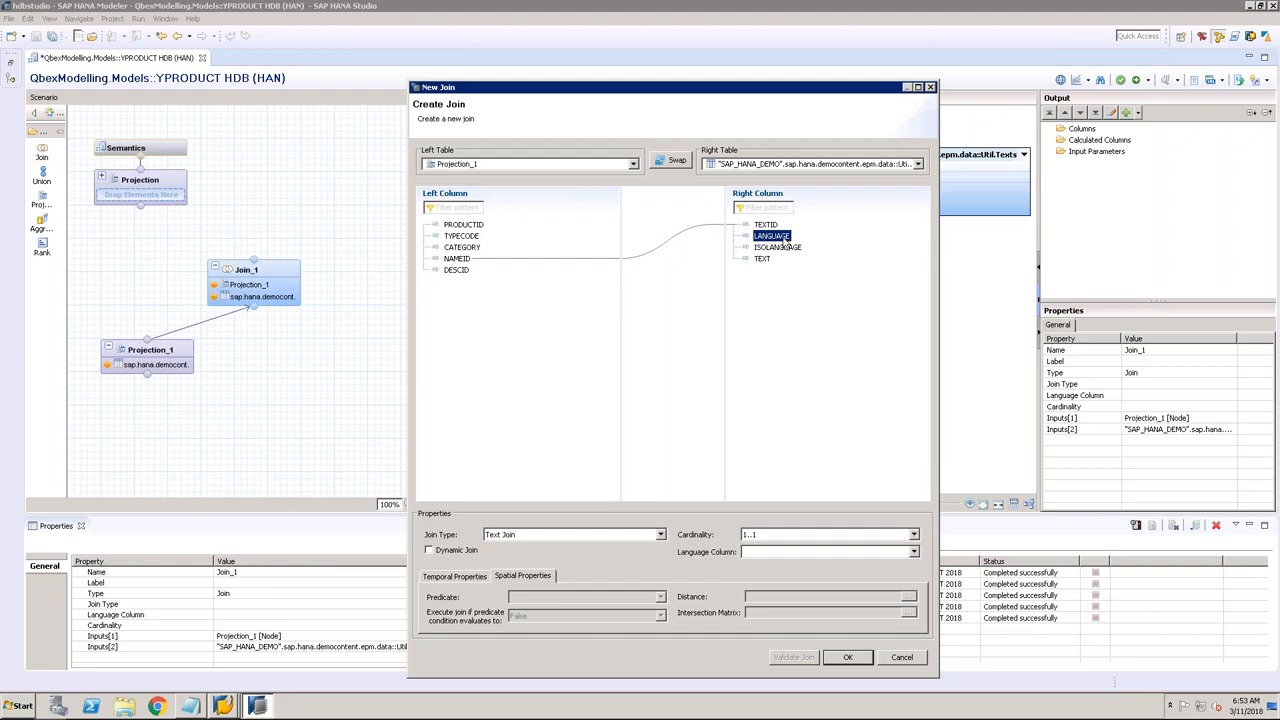
{"action": "left_click", "coordinate": [914, 553]}
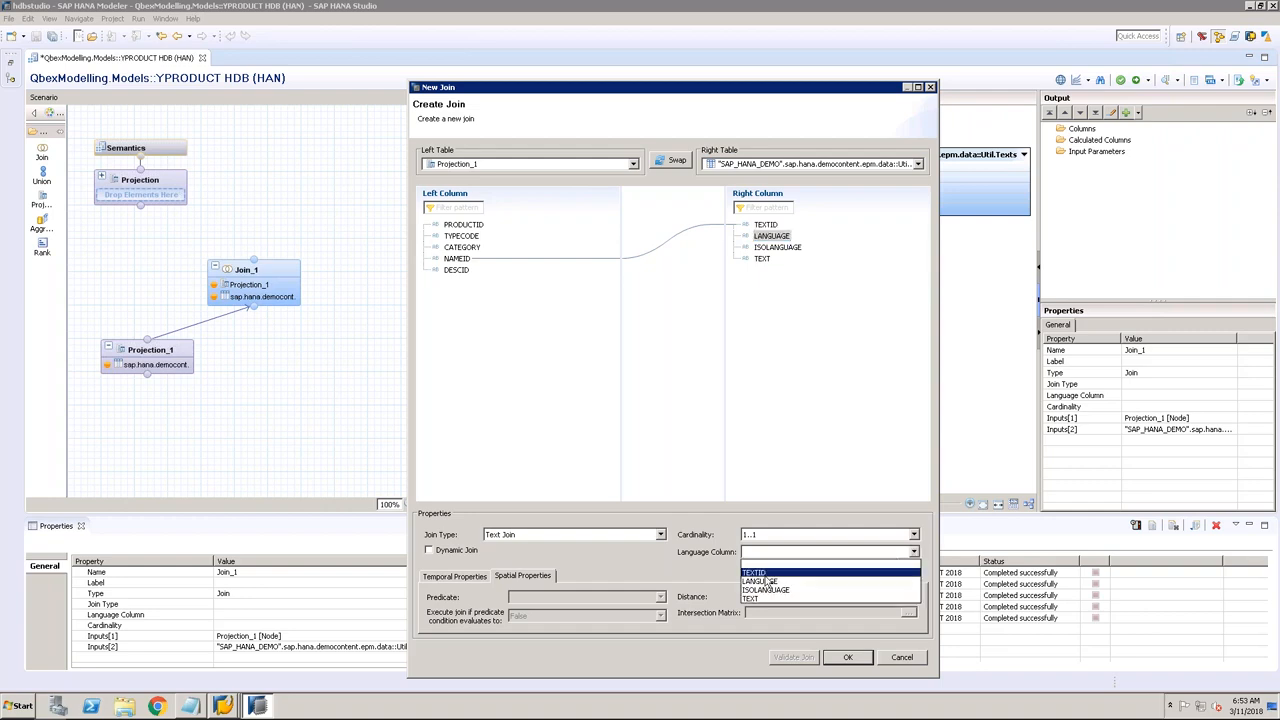
{"action": "left_click", "coordinate": [762, 582]}
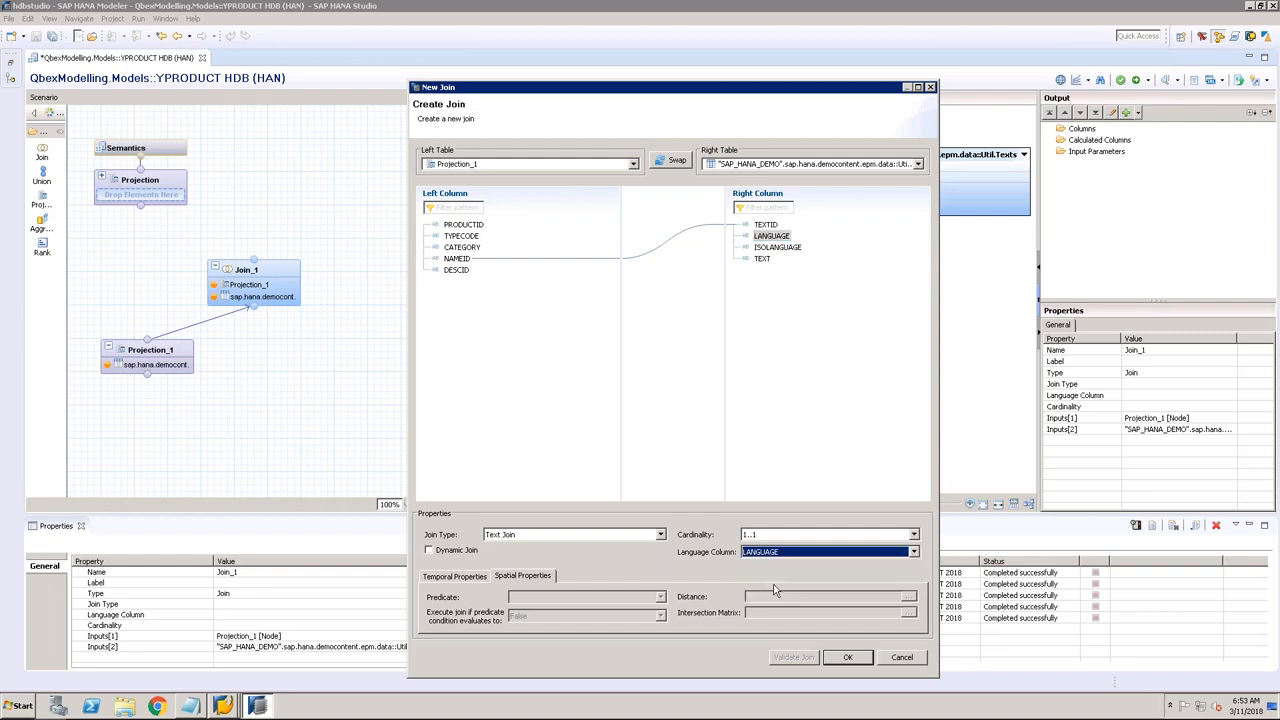
{"action": "left_click", "coordinate": [845, 659]}
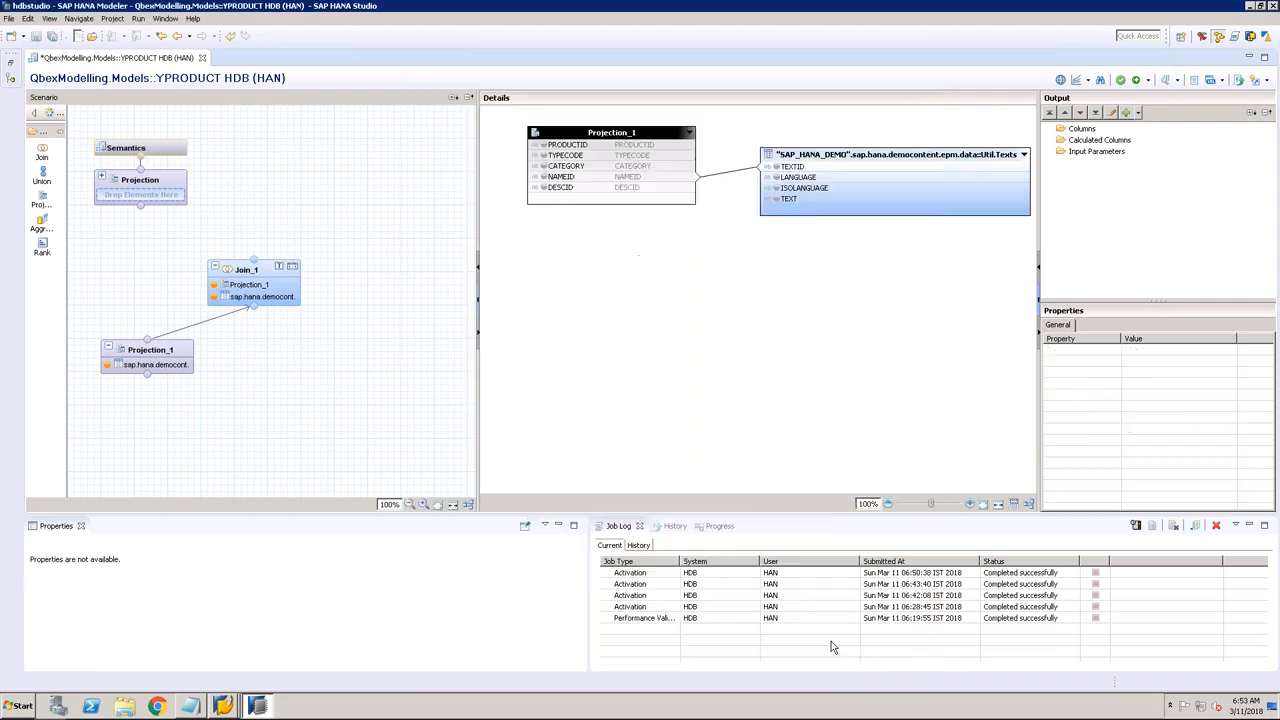
Step: Output PRODUCTID, TYPECODE, CATEGORY, DESCID and the Util.Texts TEXT column from Join_1
{"action": "left_click", "coordinate": [544, 145]}
{"action": "left_click", "coordinate": [544, 156]}
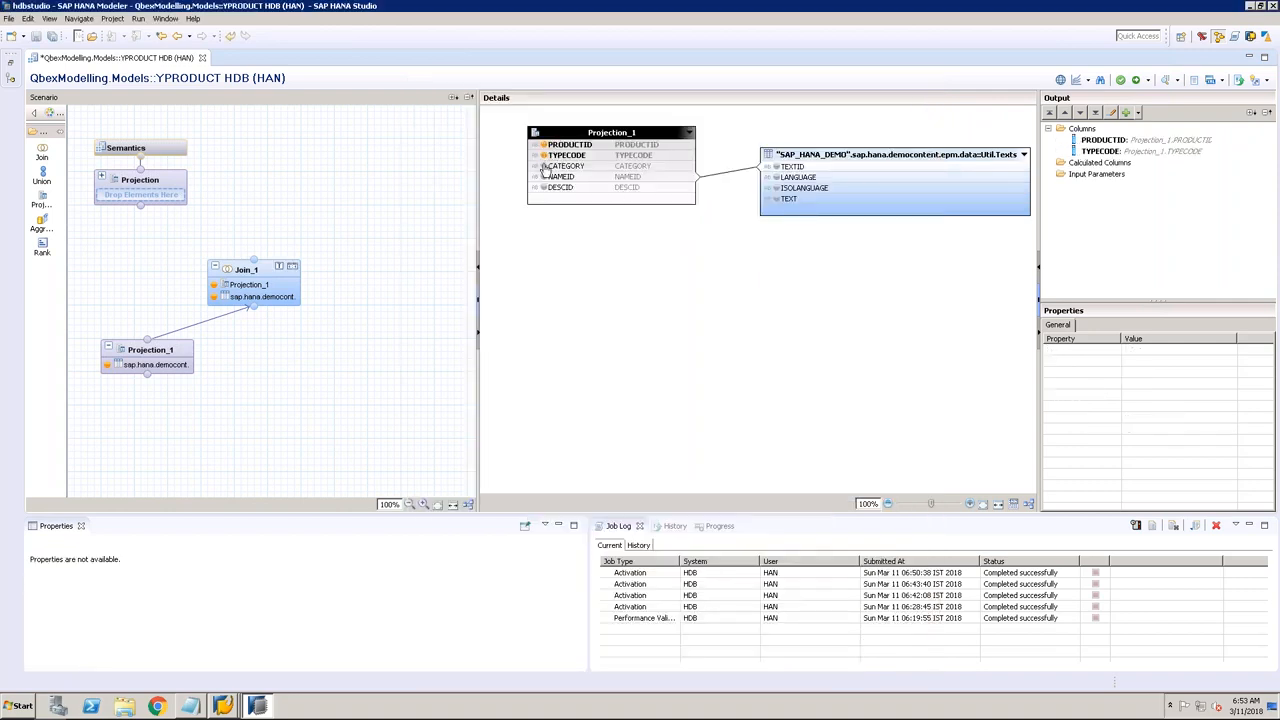
{"action": "left_click", "coordinate": [544, 166]}
{"action": "left_click", "coordinate": [544, 188]}
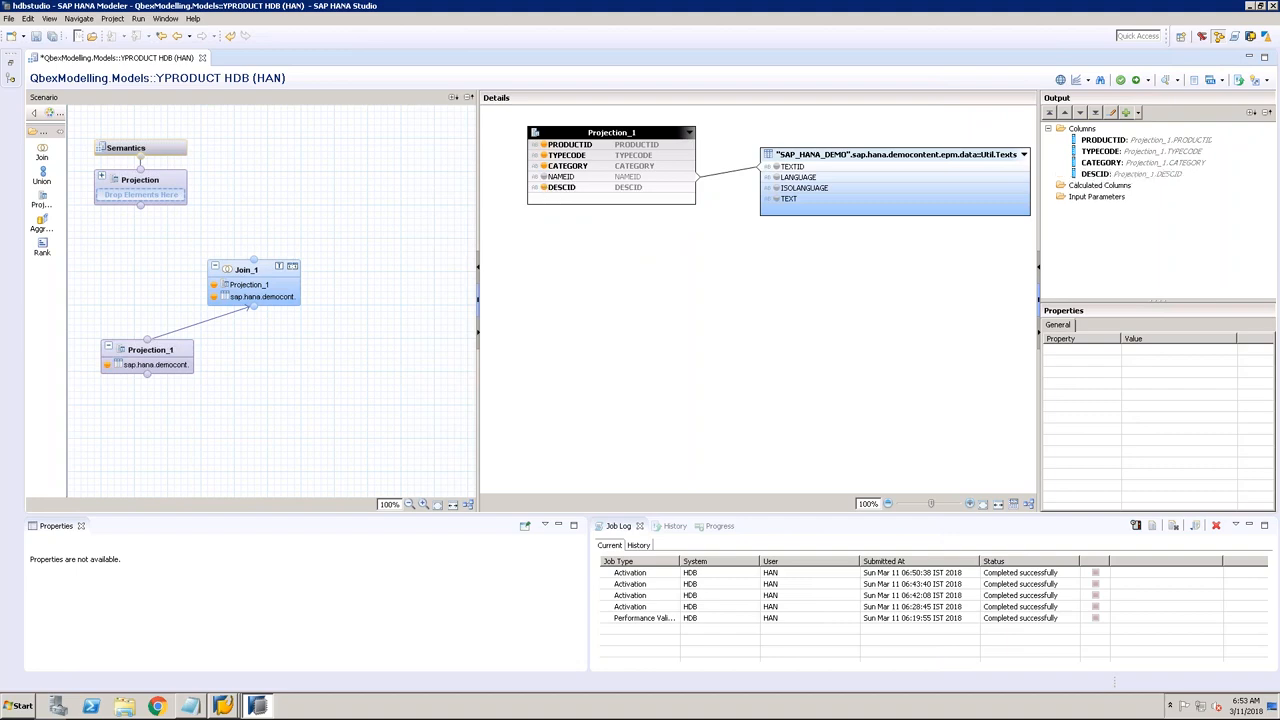
{"action": "left_click", "coordinate": [777, 198]}
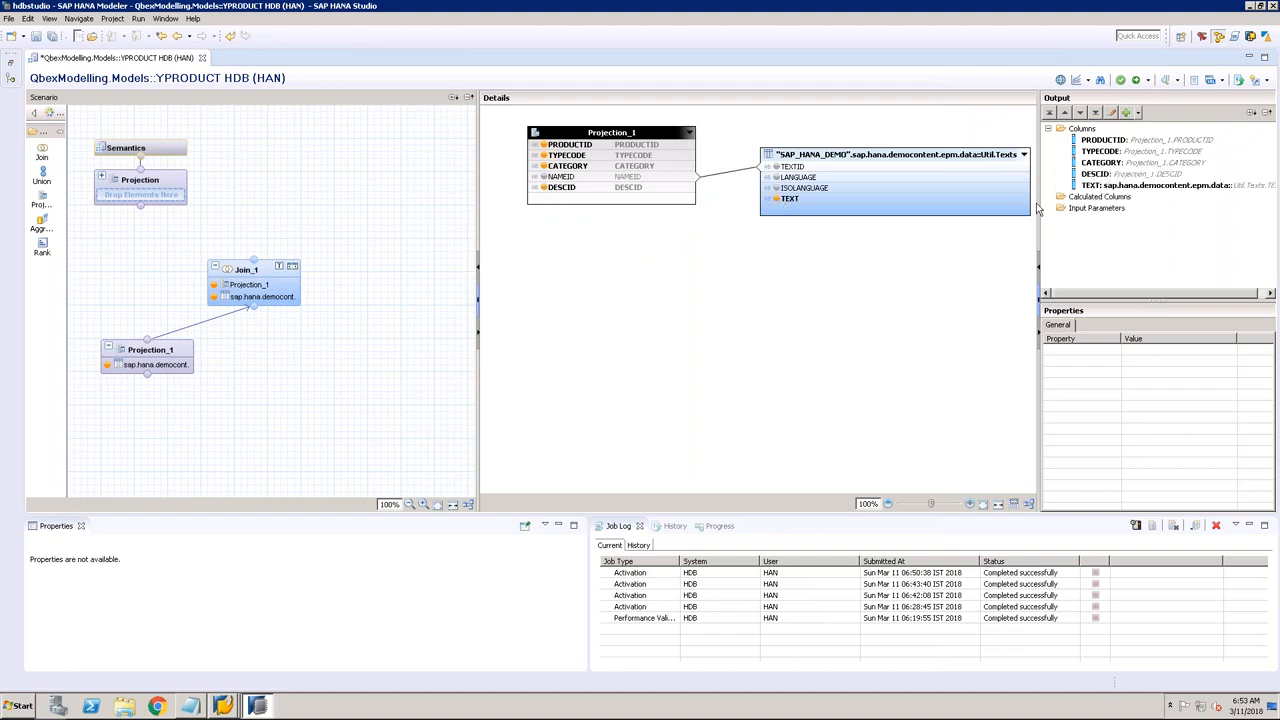
Step: Rename the TEXT output column to ProductName
{"action": "left_click", "coordinate": [1124, 186]}
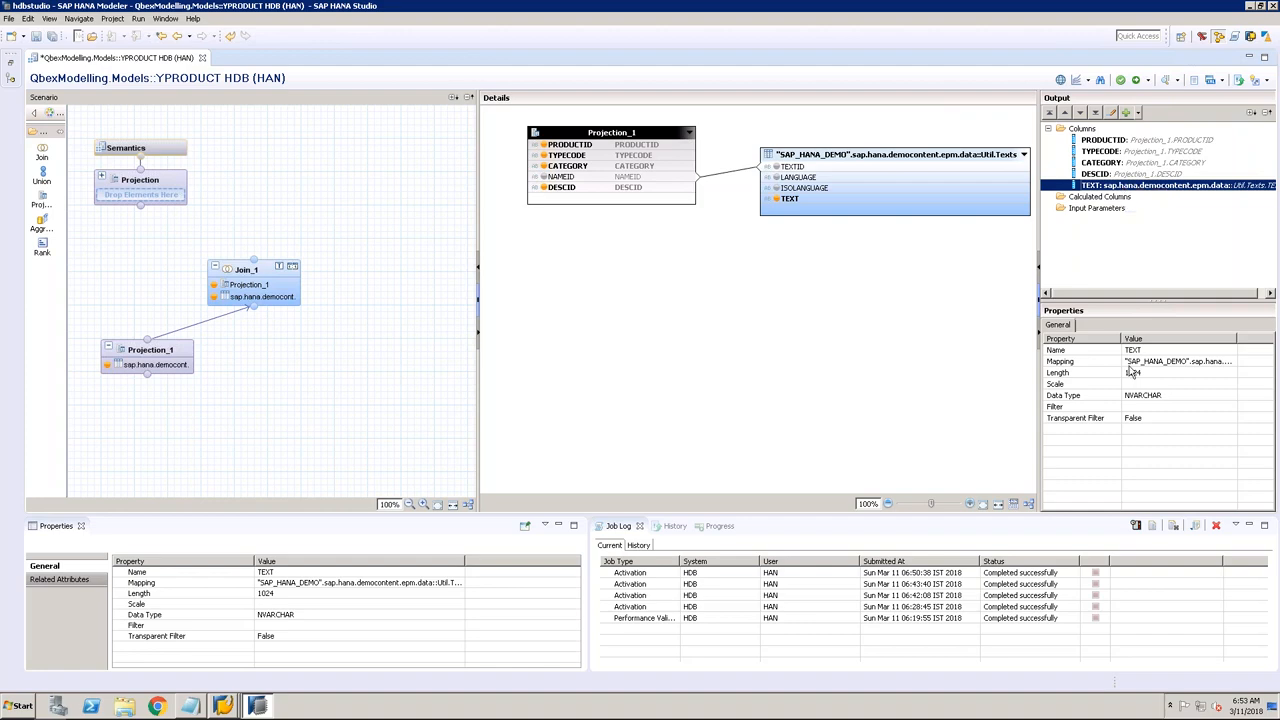
{"action": "left_click", "coordinate": [1155, 348]}
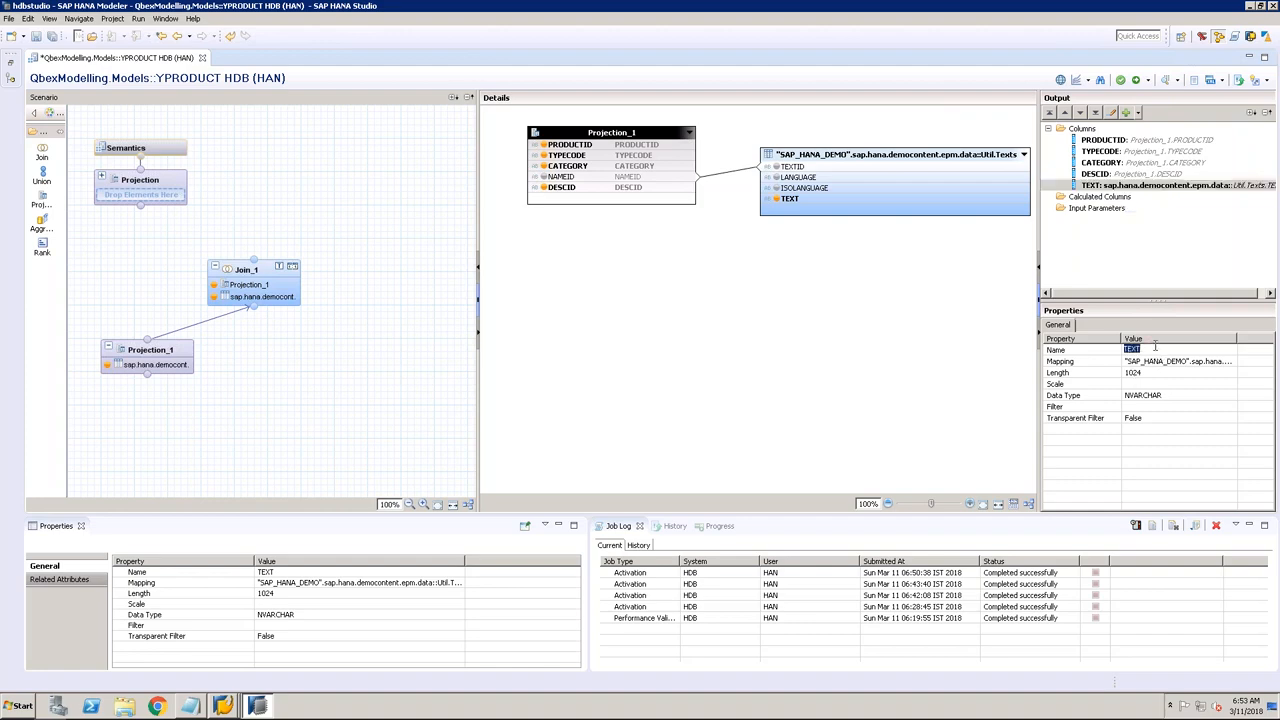
{"action": "type", "text": "ProductName"}
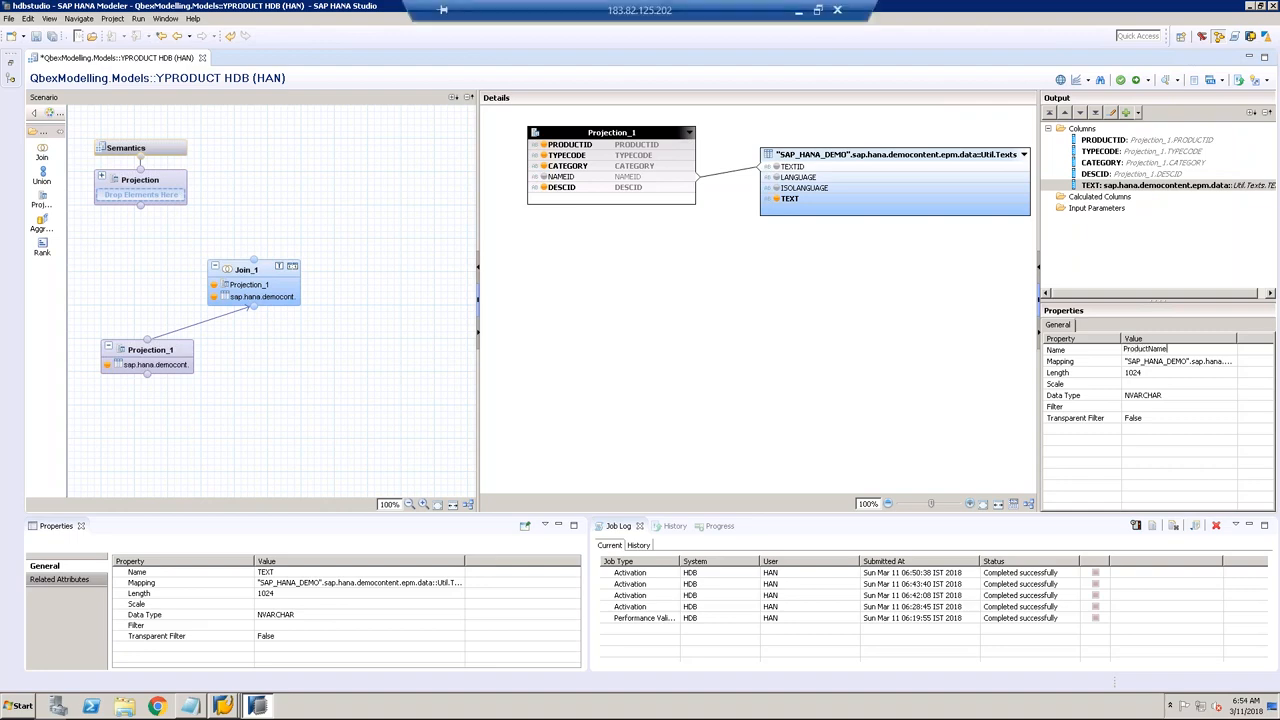
{"action": "key", "text": "Return"}
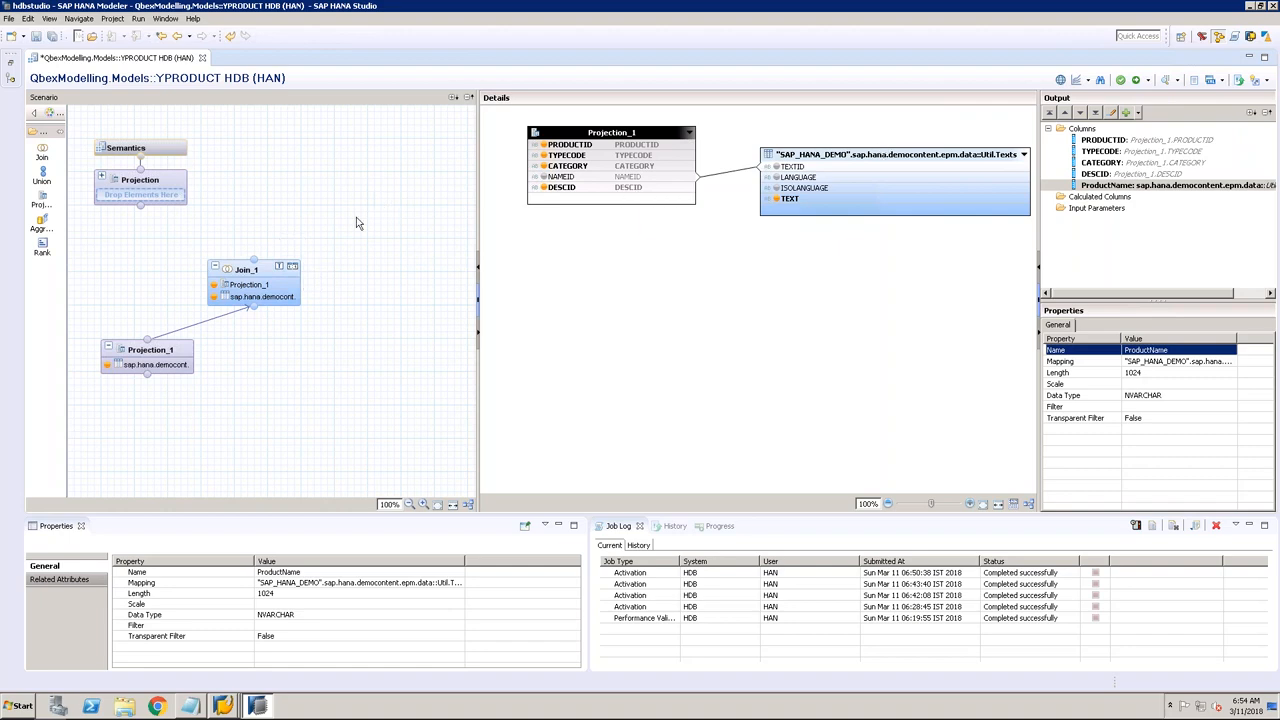
{"action": "left_click", "coordinate": [42, 152]}
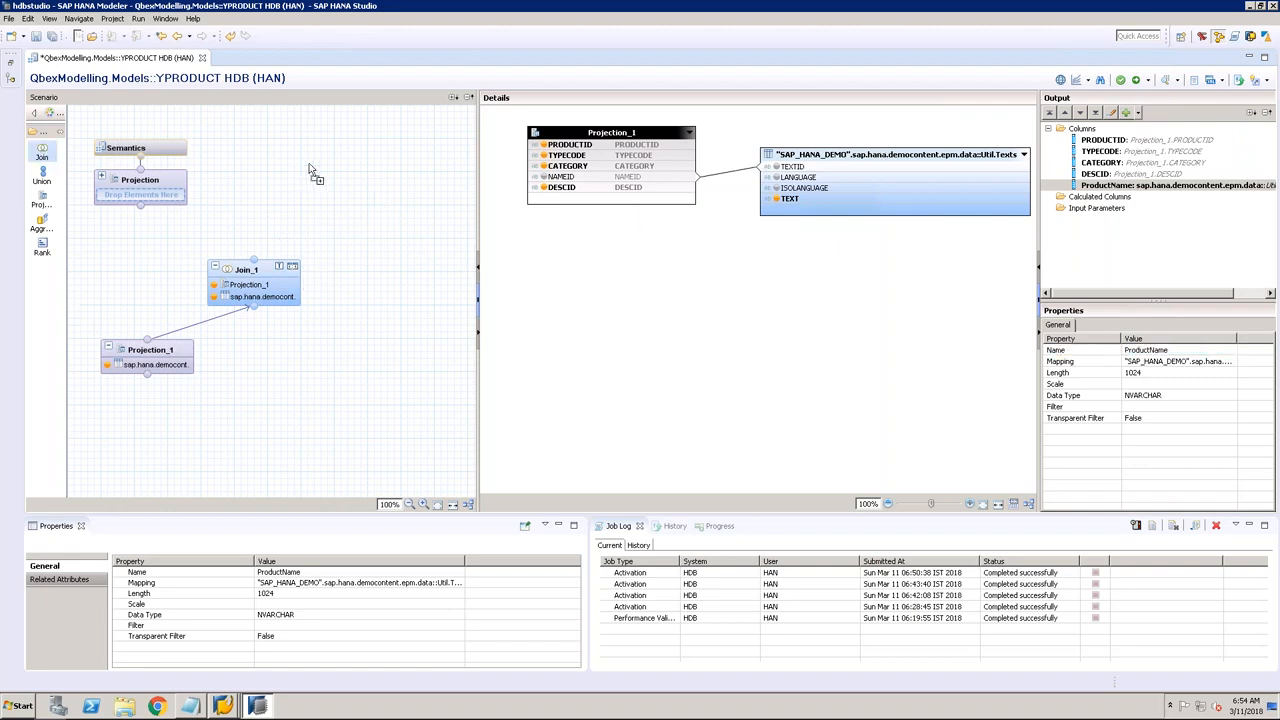
Step: Place a Join_2 node taking Join_1 and the Util.Texts table as inputs
{"action": "left_click", "coordinate": [312, 200]}
{"action": "mouse_move", "coordinate": [354, 233]}
{"action": "left_mouse_down"}
{"action": "mouse_move", "coordinate": [255, 259]}
{"action": "mouse_move", "coordinate": [354, 234]}
{"action": "left_mouse_up"}
{"action": "left_click", "coordinate": [364, 208]}
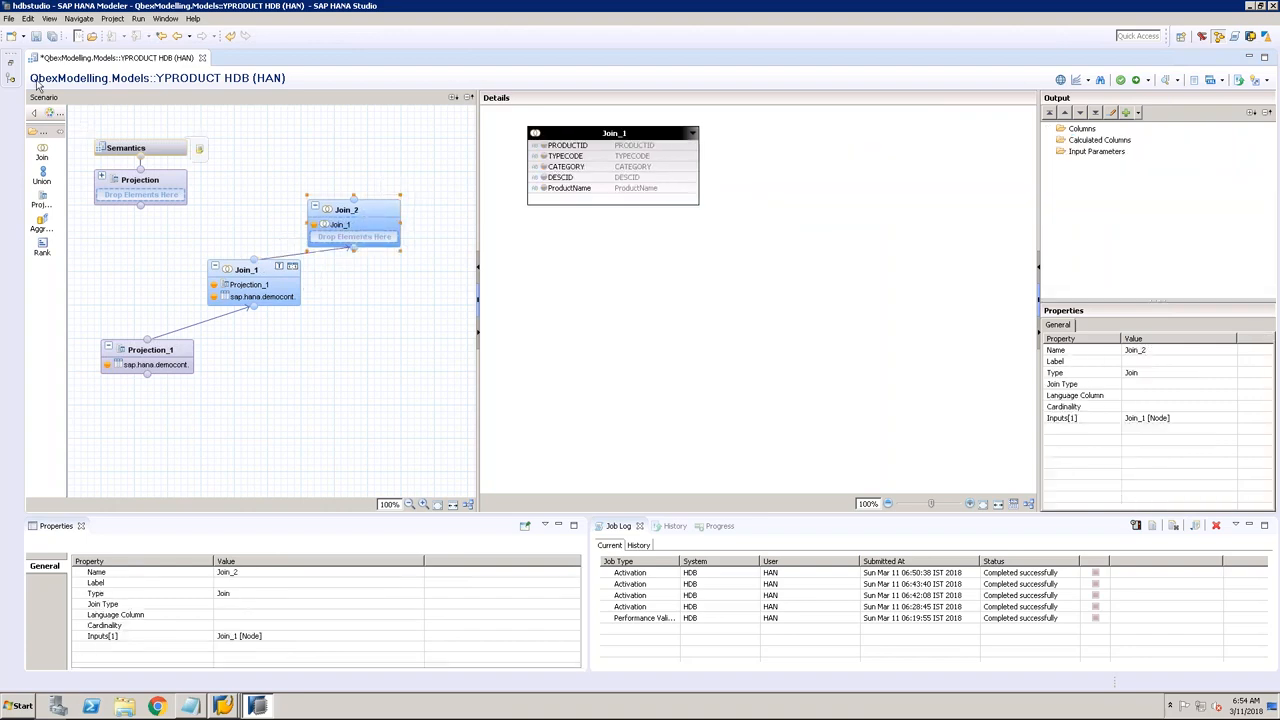
{"action": "left_click", "coordinate": [10, 62]}
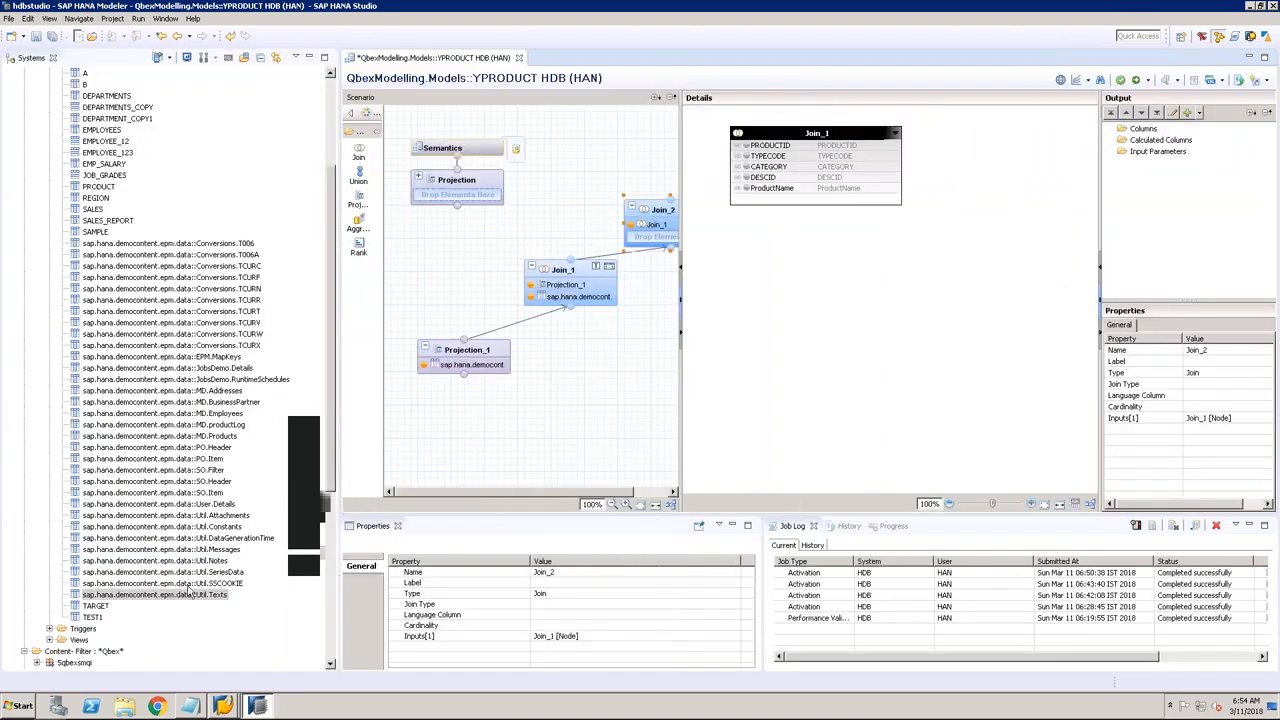
{"action": "left_click_drag", "start_coordinate": [212, 598], "coordinate": [996, 244]}
{"action": "left_click", "coordinate": [309, 57]}
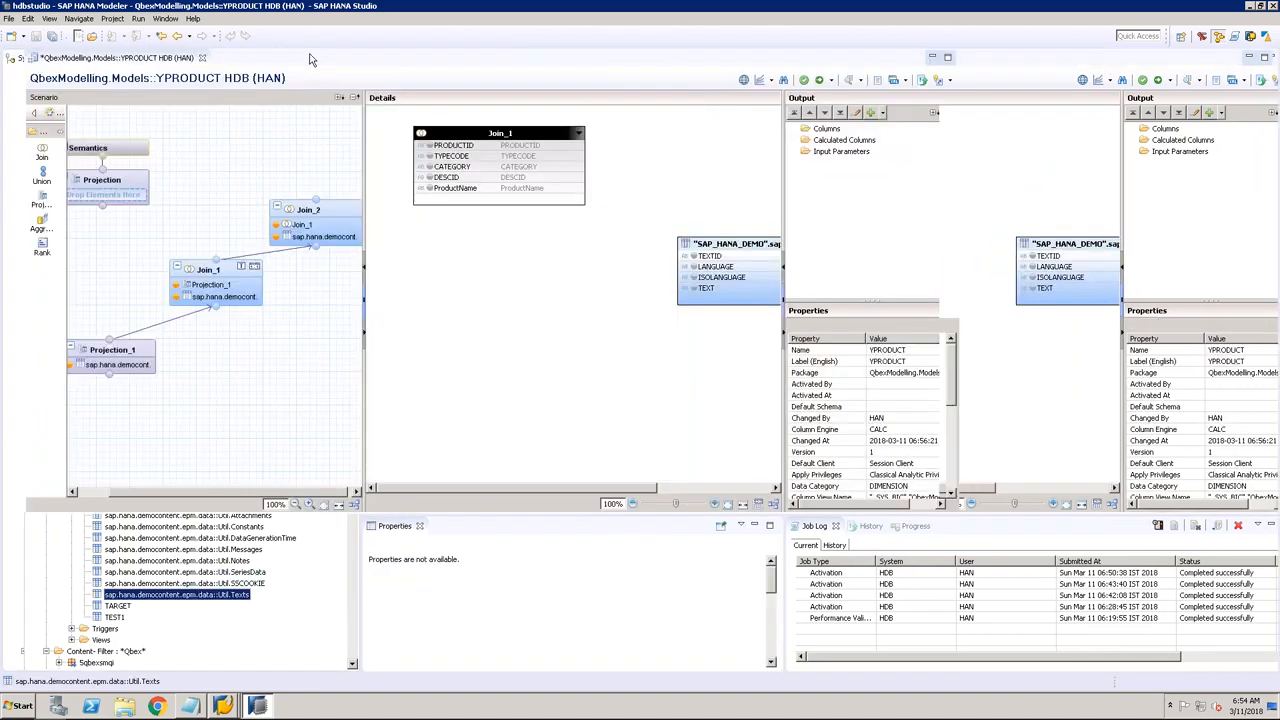
{"action": "left_click_drag", "start_coordinate": [870, 243], "coordinate": [857, 173]}
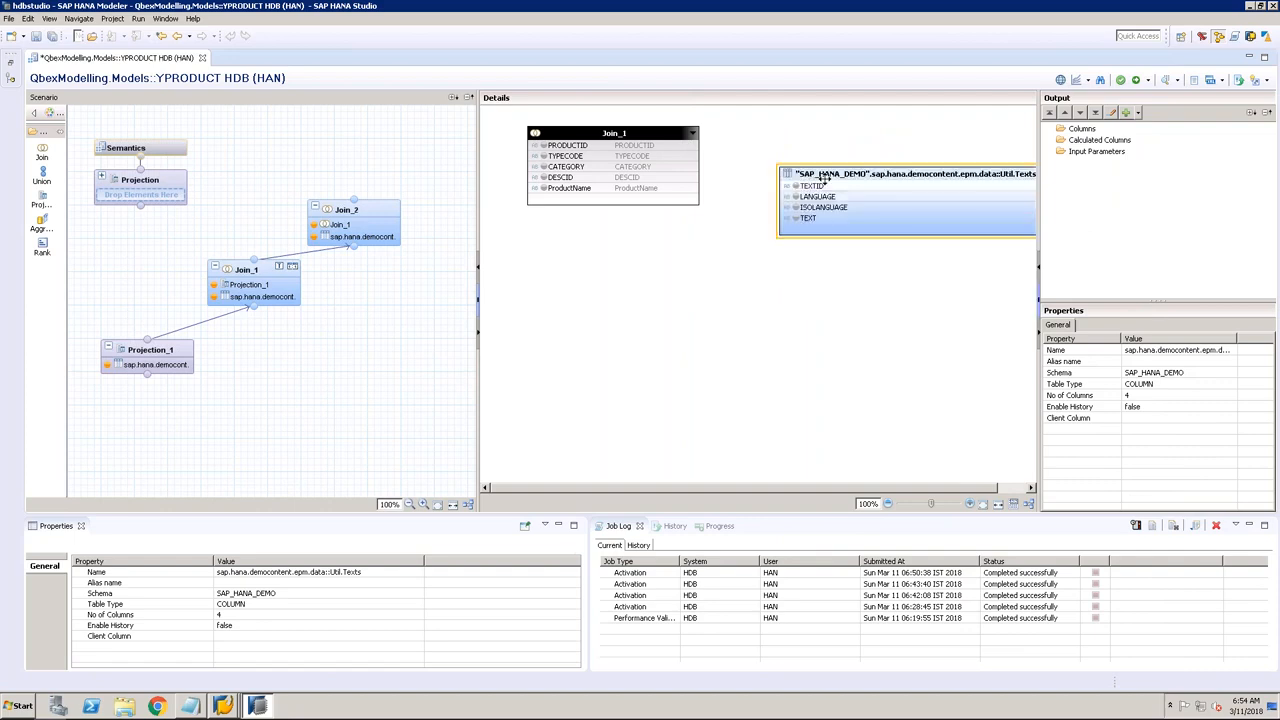
{"action": "left_click", "coordinate": [660, 185]}
{"action": "left_click", "coordinate": [737, 255]}
Step: Create a join from Join_1 to Util.Texts mapping DESCID to TEXTID
{"action": "right_click", "coordinate": [737, 255]}
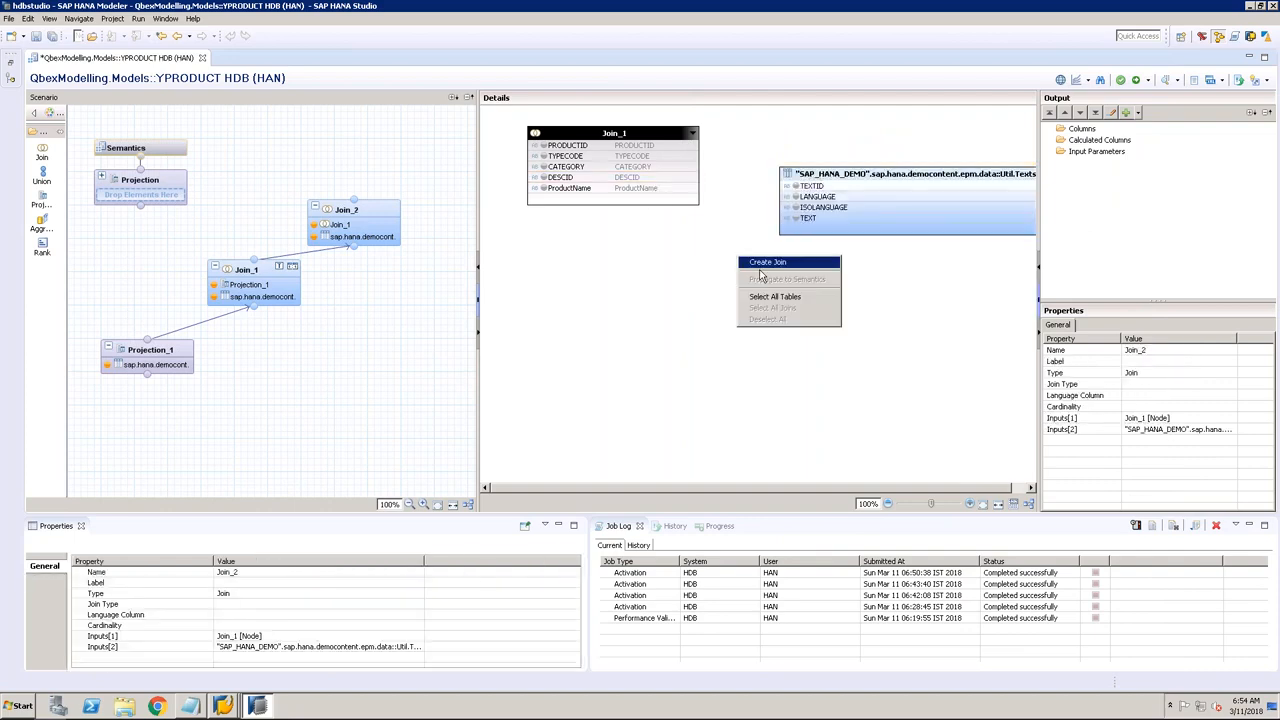
{"action": "left_click", "coordinate": [767, 262]}
{"action": "left_click", "coordinate": [632, 163]}
{"action": "left_click", "coordinate": [493, 177]}
{"action": "left_click", "coordinate": [762, 164]}
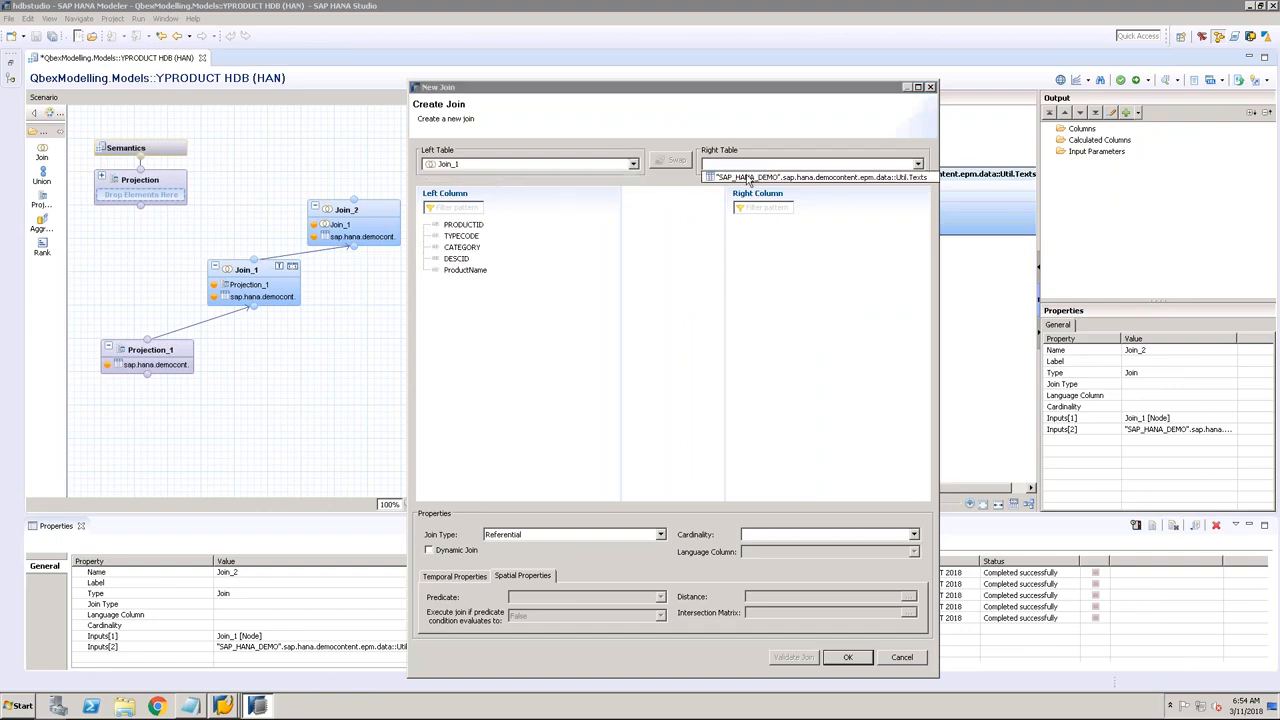
{"action": "left_click", "coordinate": [746, 176]}
{"action": "left_click_drag", "start_coordinate": [457, 259], "coordinate": [767, 227]}
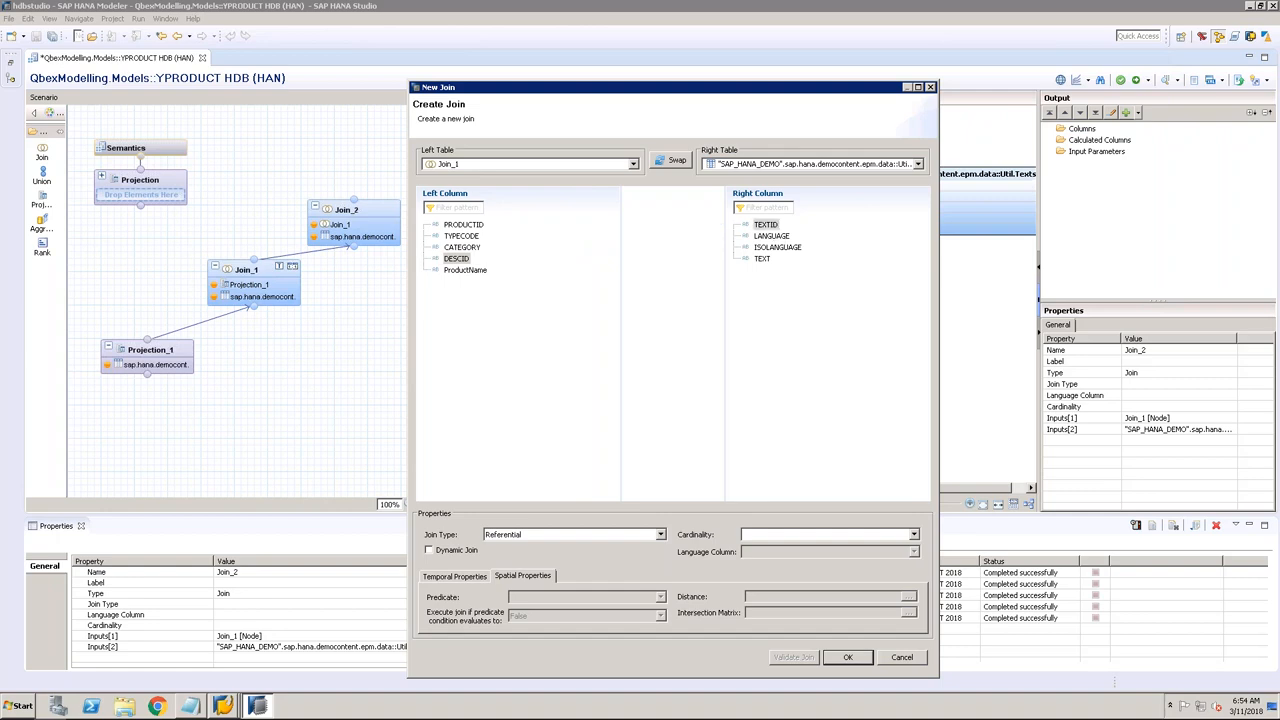
Step: Set the join type to Text Join with LANGUAGE as the language column
{"action": "left_click", "coordinate": [628, 536]}
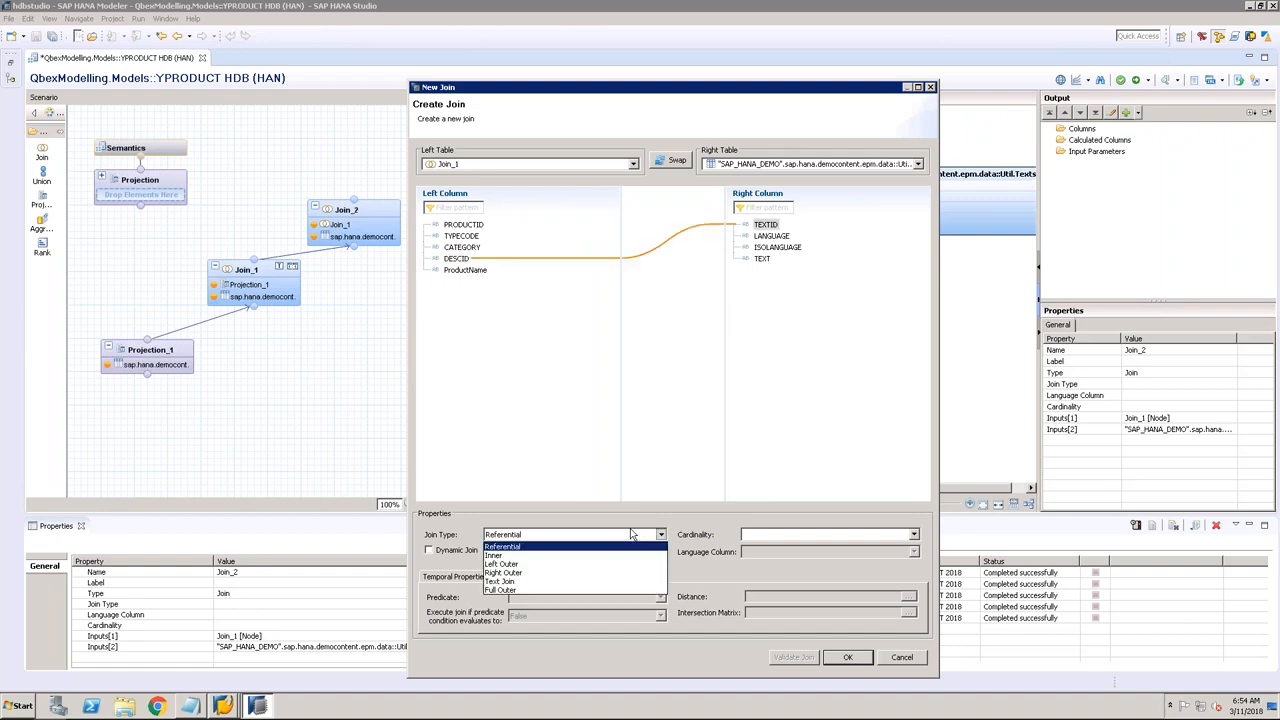
{"action": "left_click", "coordinate": [515, 588]}
{"action": "left_click", "coordinate": [803, 555]}
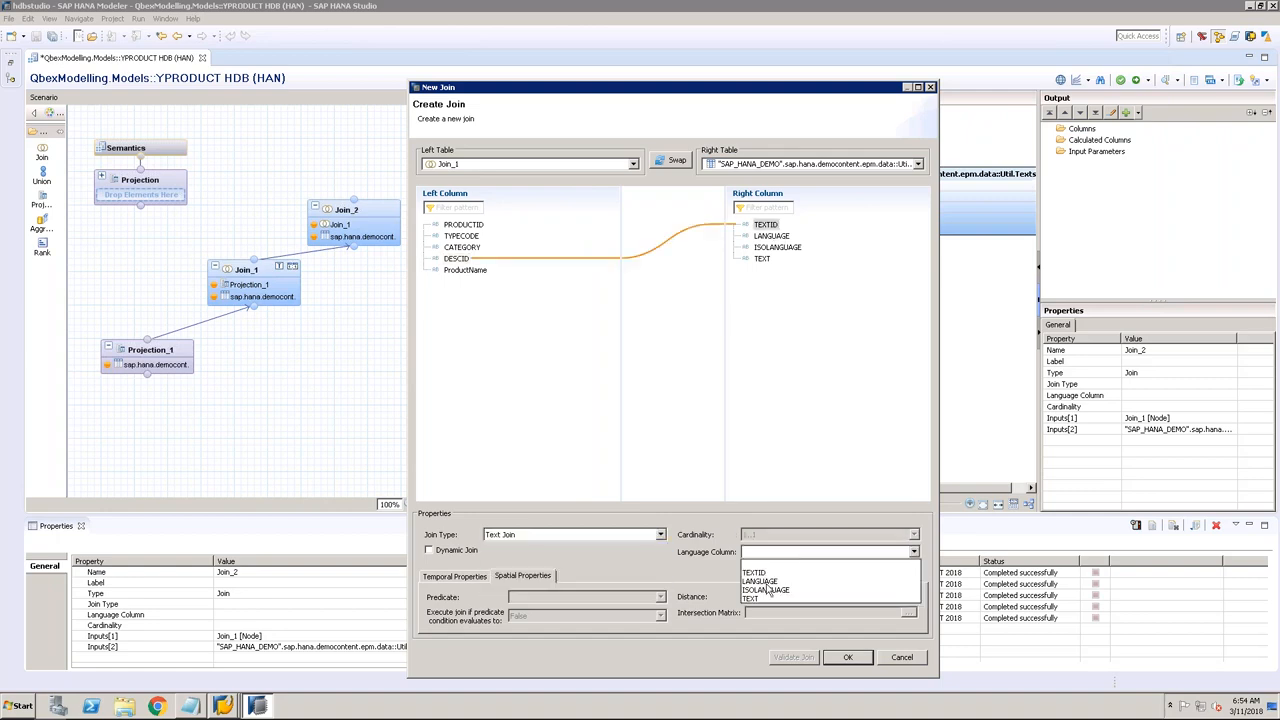
{"action": "left_click", "coordinate": [767, 588]}
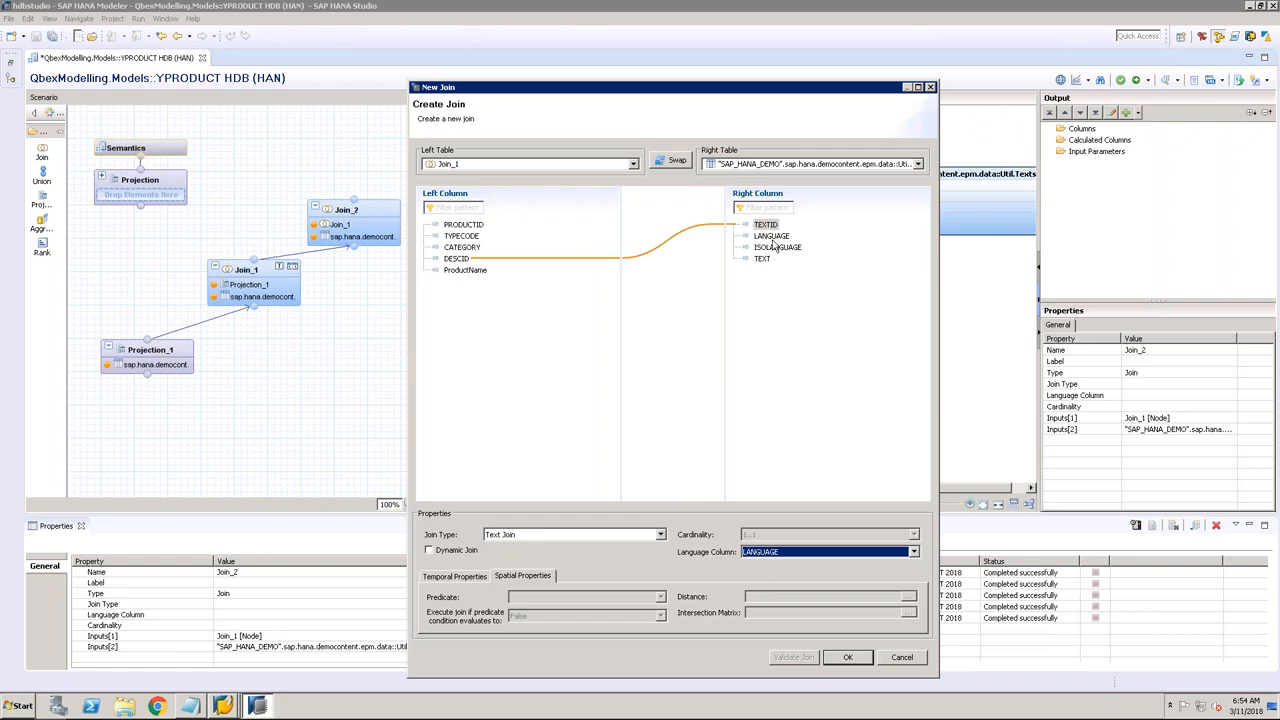
Step: Confirm the text join and output PRODUCTID, TYPECODE, CATEGORY, ProductName and TEXT from Join_2
{"action": "left_click", "coordinate": [845, 658]}
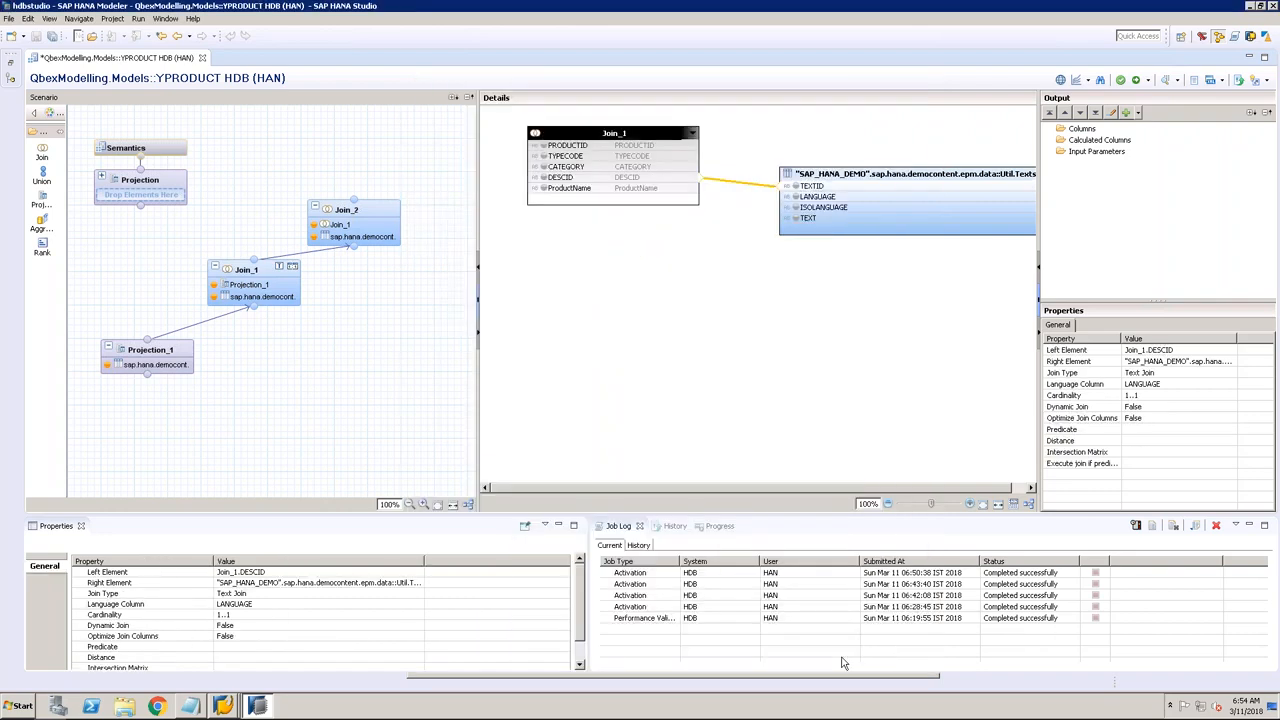
{"action": "left_click", "coordinate": [543, 146]}
{"action": "left_click", "coordinate": [543, 156]}
{"action": "left_click", "coordinate": [543, 167]}
{"action": "left_click", "coordinate": [543, 188]}
{"action": "left_click", "coordinate": [797, 219]}
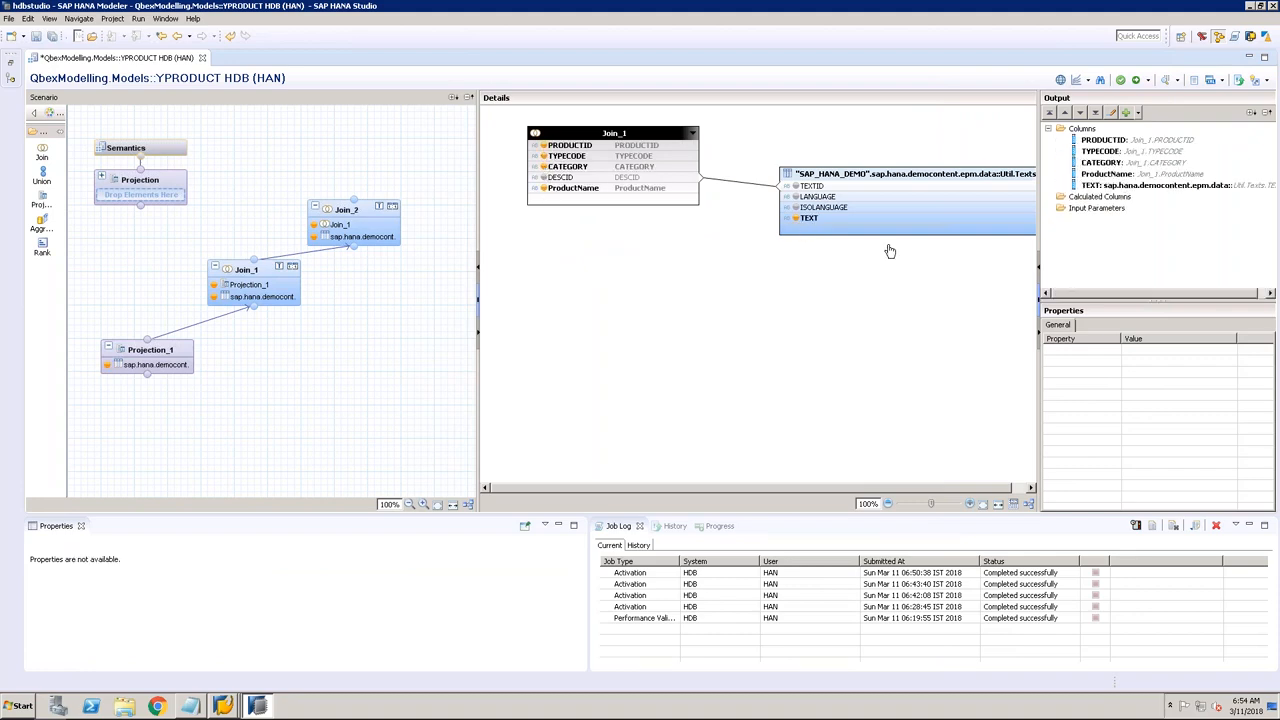
Step: Rename the TEXT output column to ProductDesc and connect Join_2 into the Projection
{"action": "left_click", "coordinate": [1100, 186]}
{"action": "left_click", "coordinate": [1157, 349]}
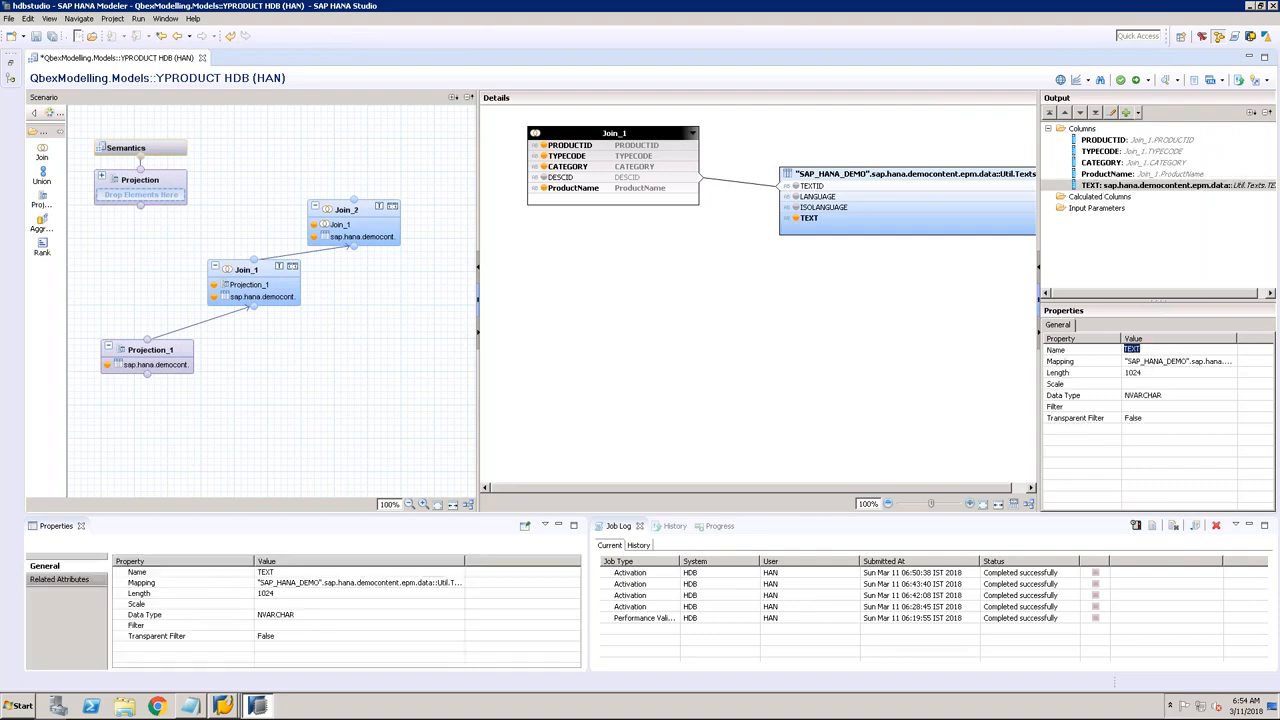
{"action": "type", "text": "Pr"}
{"action": "key", "text": "Return"}
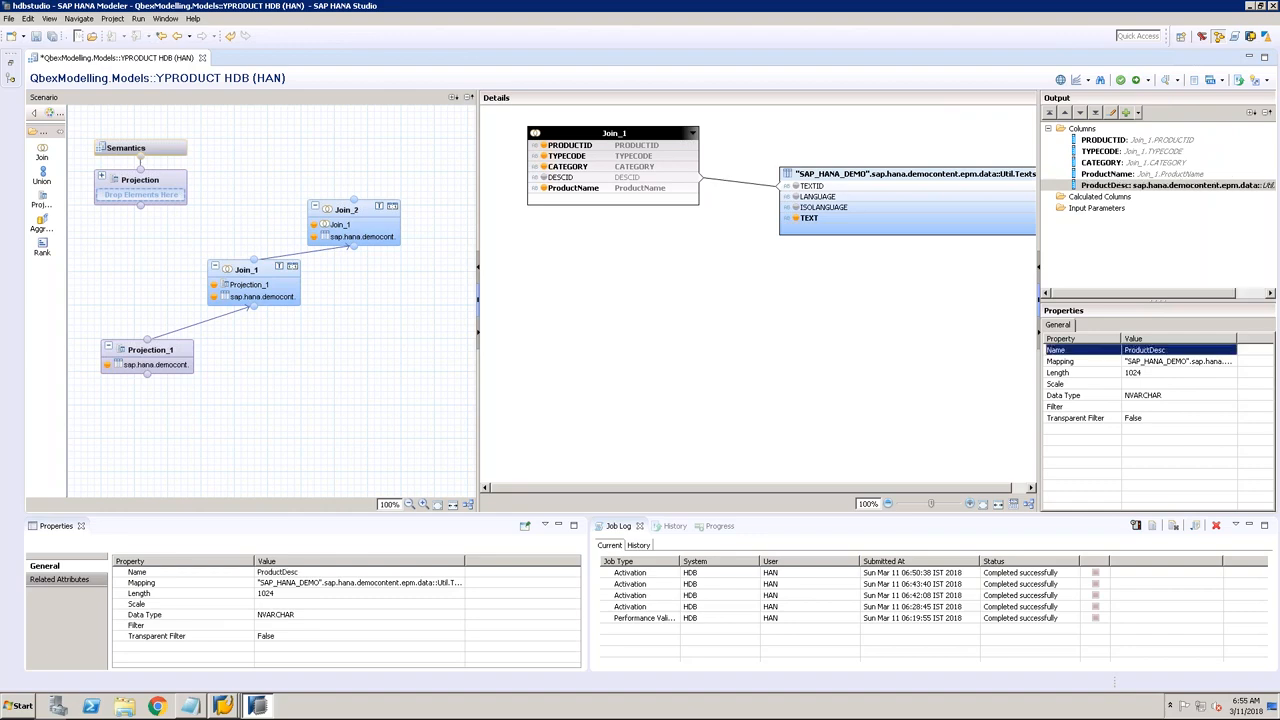
{"action": "left_click", "coordinate": [352, 206]}
{"action": "left_click_drag", "start_coordinate": [412, 205], "coordinate": [158, 185]}
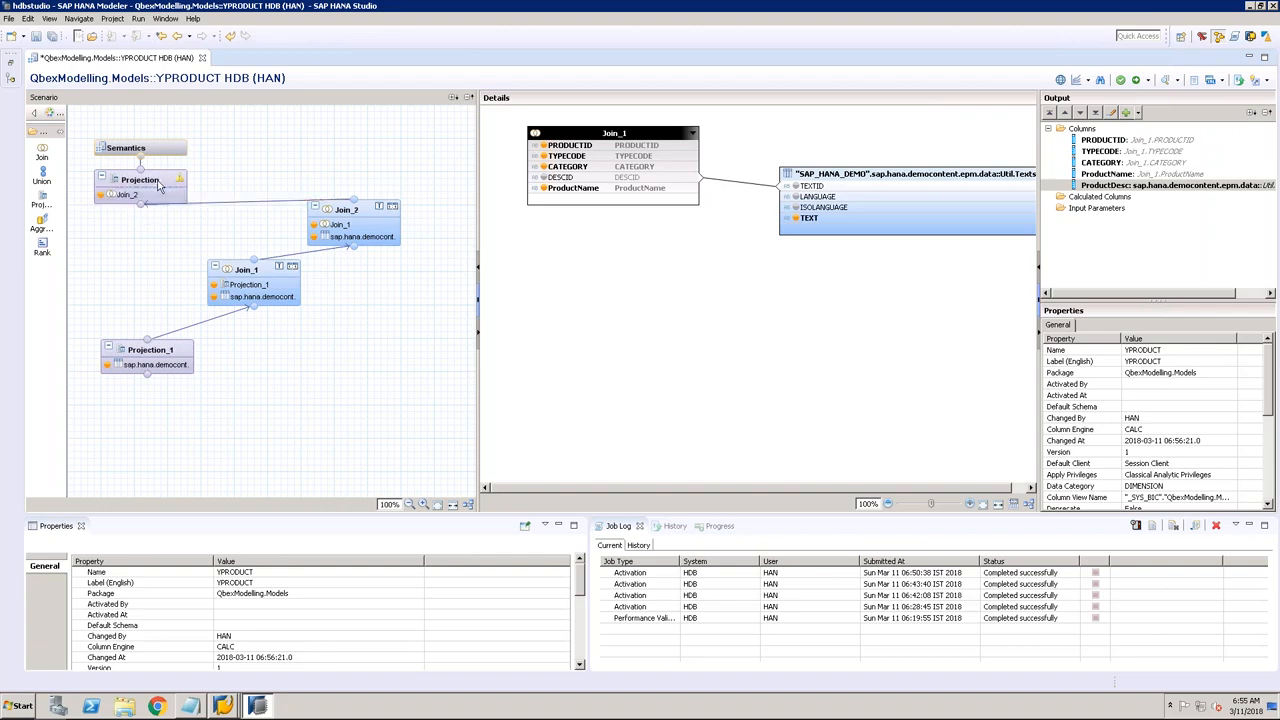
Step: Add all five Join_2 columns to the Projection output
{"action": "left_click", "coordinate": [577, 148]}
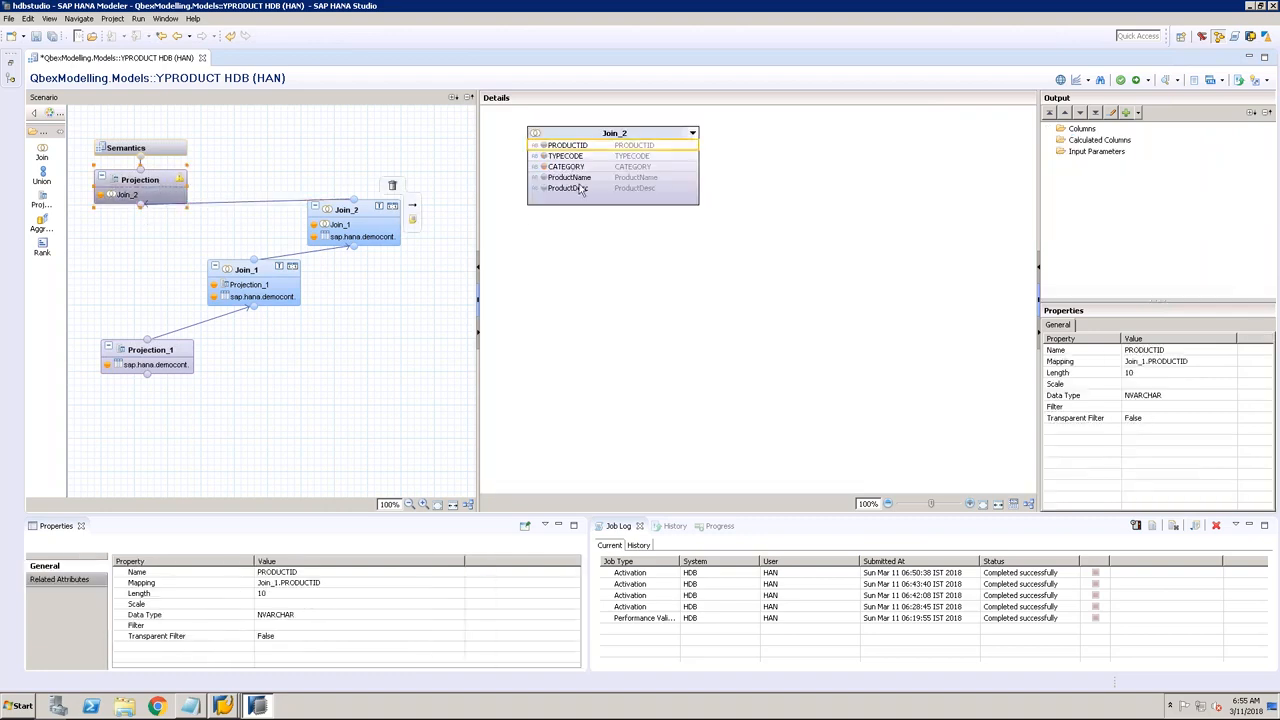
{"action": "left_click", "coordinate": [579, 190], "text": "shift"}
{"action": "right_click", "coordinate": [579, 190]}
{"action": "left_click", "coordinate": [592, 195]}
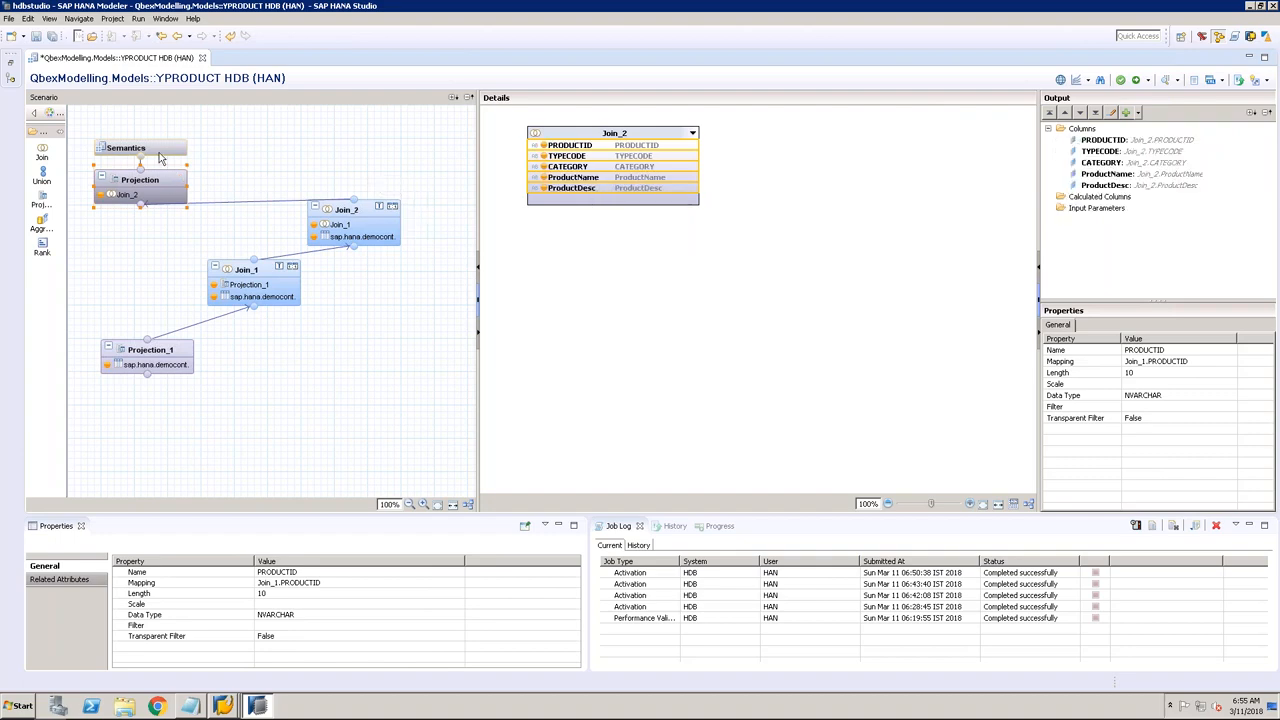
Step: Review the Semantics tabs, then save and activate YPRODUCT under the 'syr changes' change
{"action": "left_click", "coordinate": [160, 150]}
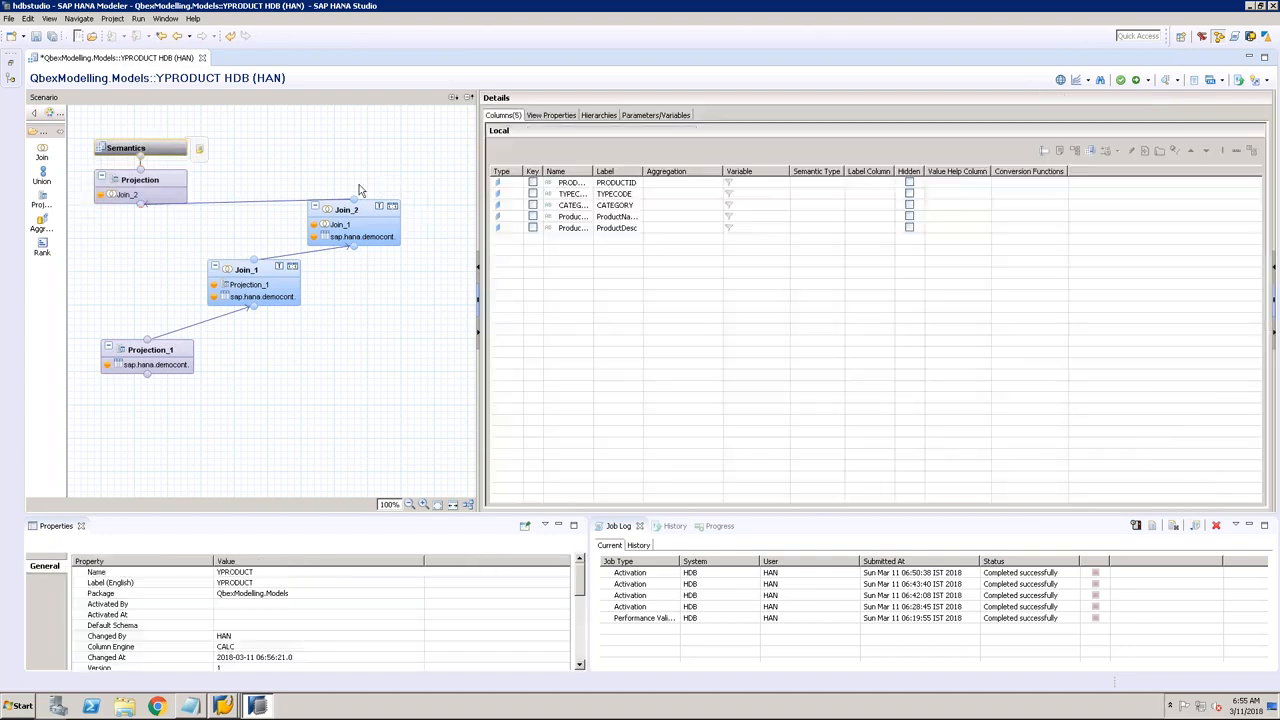
{"action": "left_click", "coordinate": [550, 116]}
{"action": "left_click", "coordinate": [596, 115]}
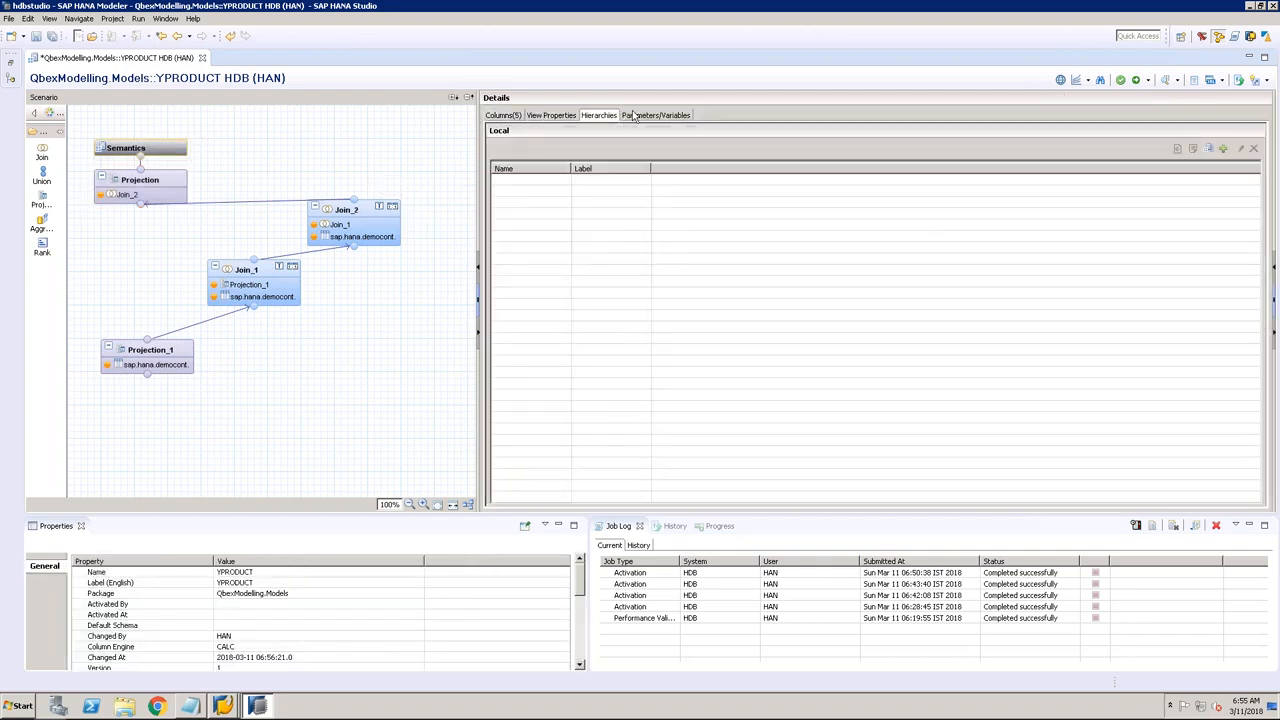
{"action": "left_click", "coordinate": [552, 115]}
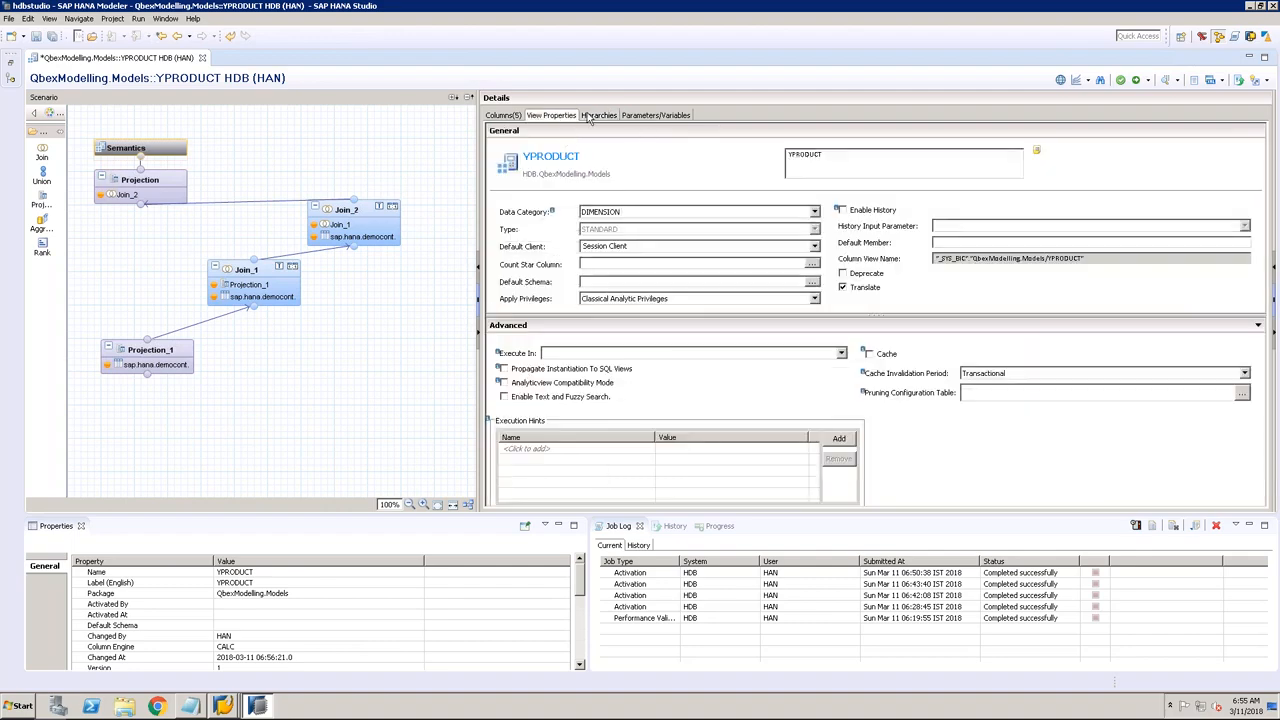
{"action": "left_click", "coordinate": [601, 115]}
{"action": "left_click", "coordinate": [652, 115]}
{"action": "left_click", "coordinate": [1135, 80]}
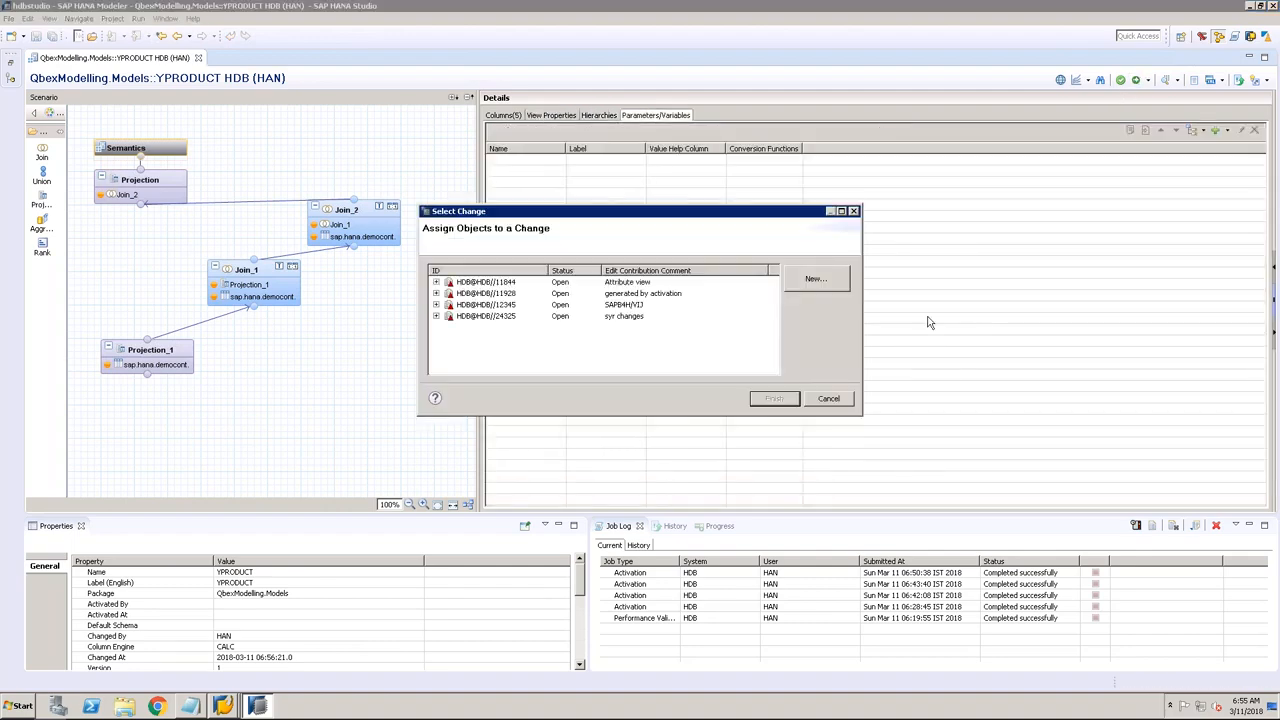
{"action": "left_click", "coordinate": [623, 318]}
{"action": "left_click", "coordinate": [766, 398]}
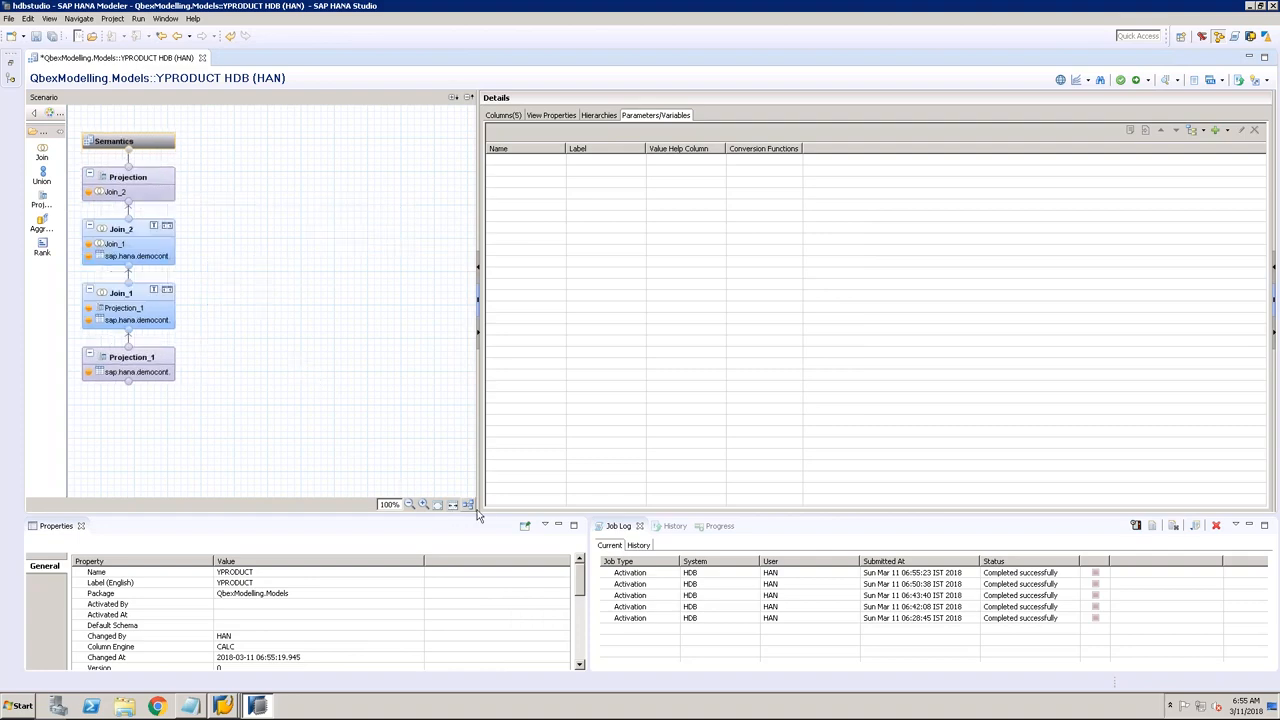
Step: Re-activate YPRODUCT, close its editor and restore the systems tree
{"action": "left_click", "coordinate": [202, 58]}
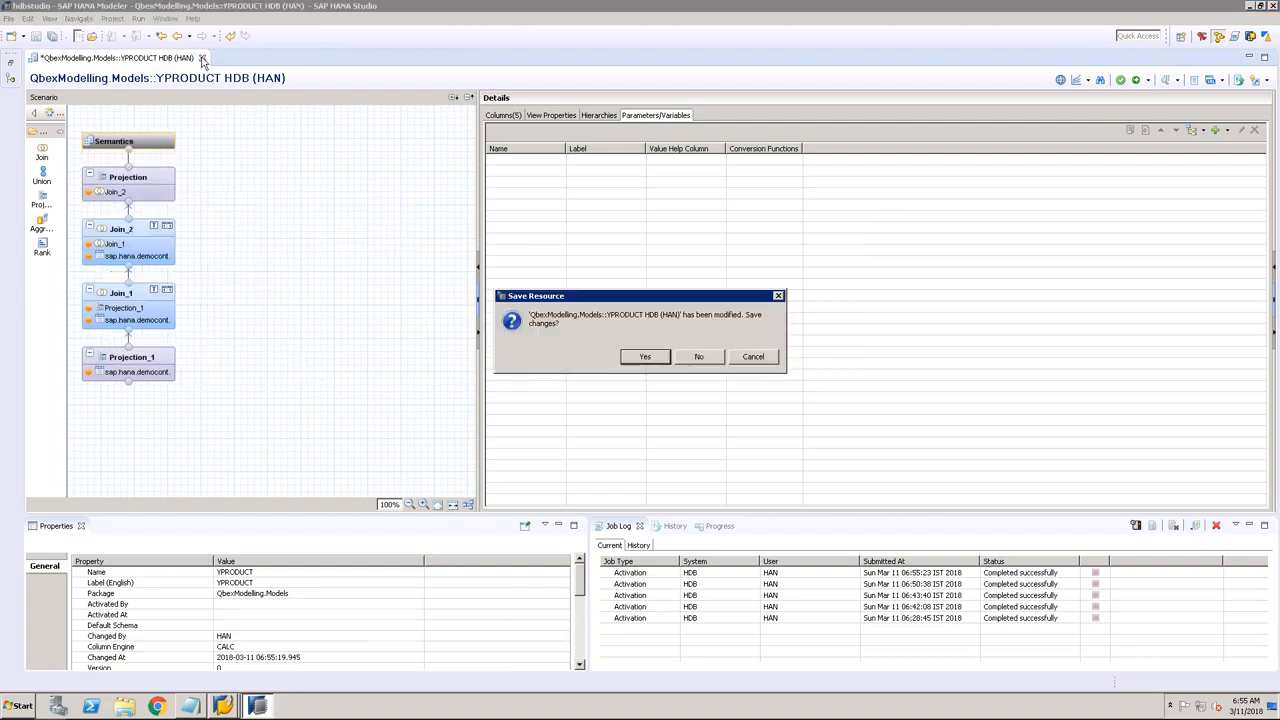
{"action": "left_click", "coordinate": [755, 358]}
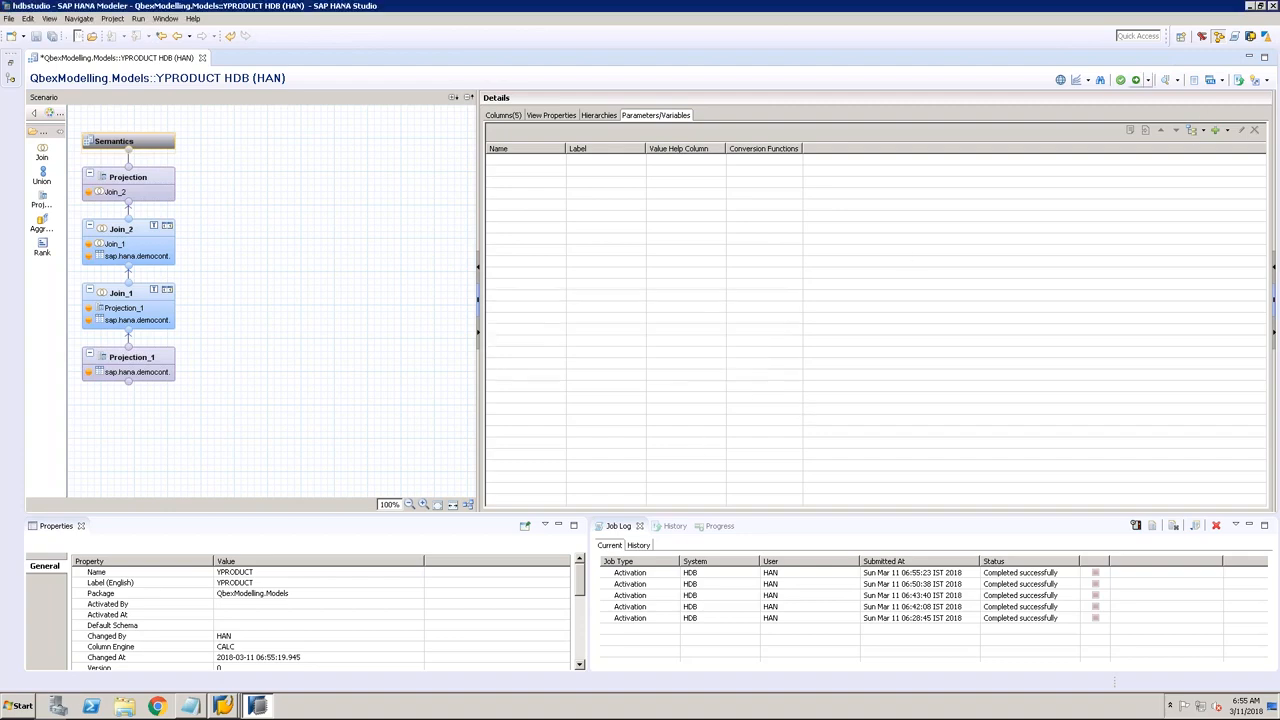
{"action": "left_click", "coordinate": [1136, 81]}
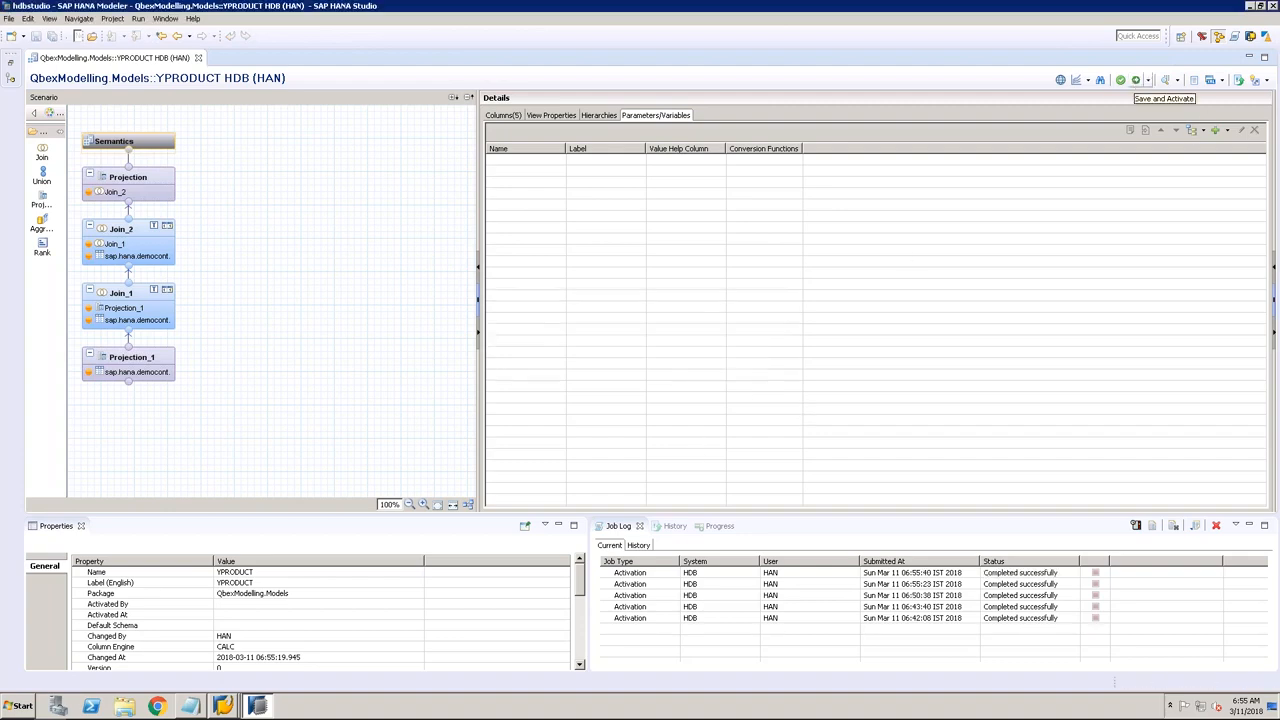
{"action": "left_click", "coordinate": [198, 57]}
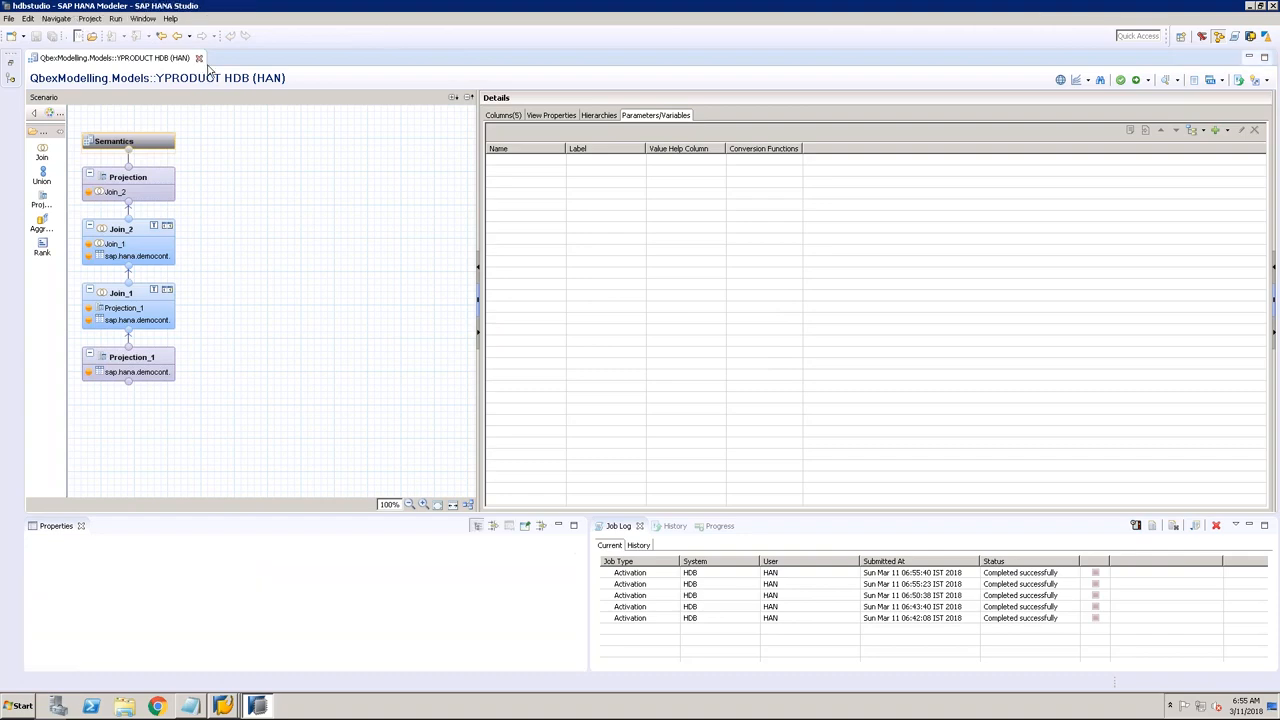
{"action": "left_click", "coordinate": [10, 62]}
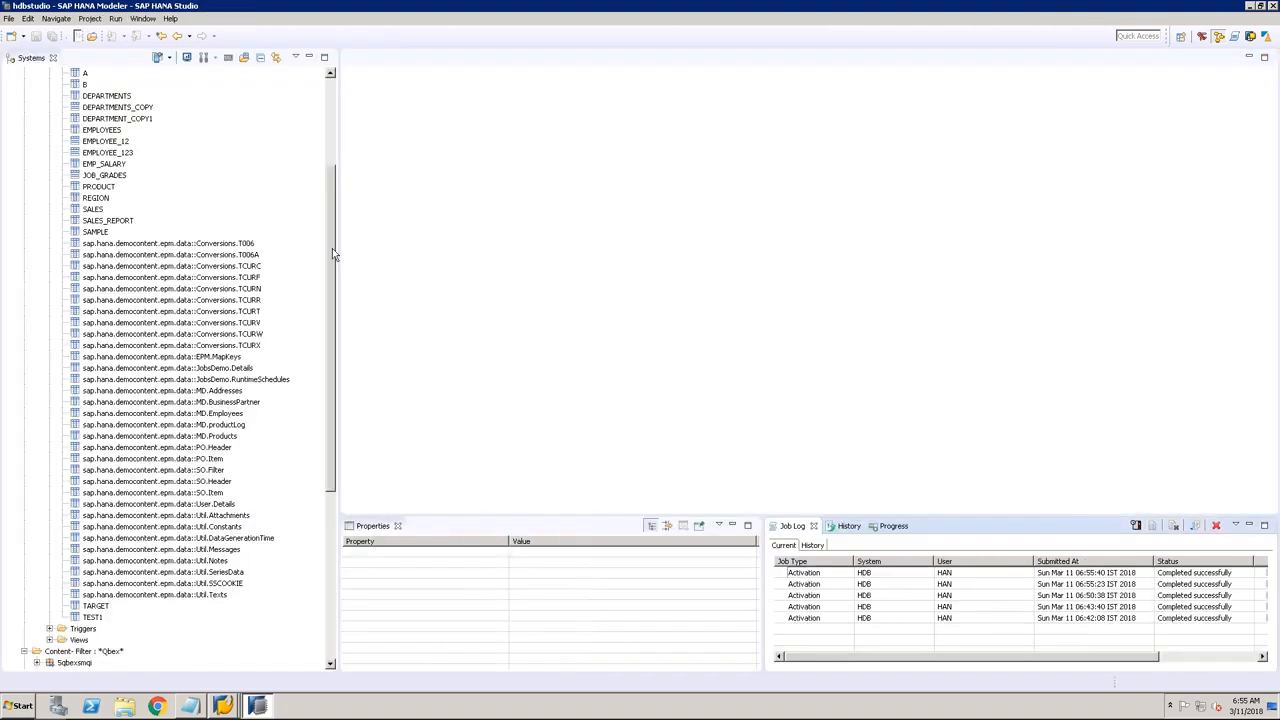
Step: Create a new calculation view in the Calculation Views folder named and labelled YFSALES
{"action": "left_click_drag", "start_coordinate": [330, 266], "coordinate": [321, 640]}
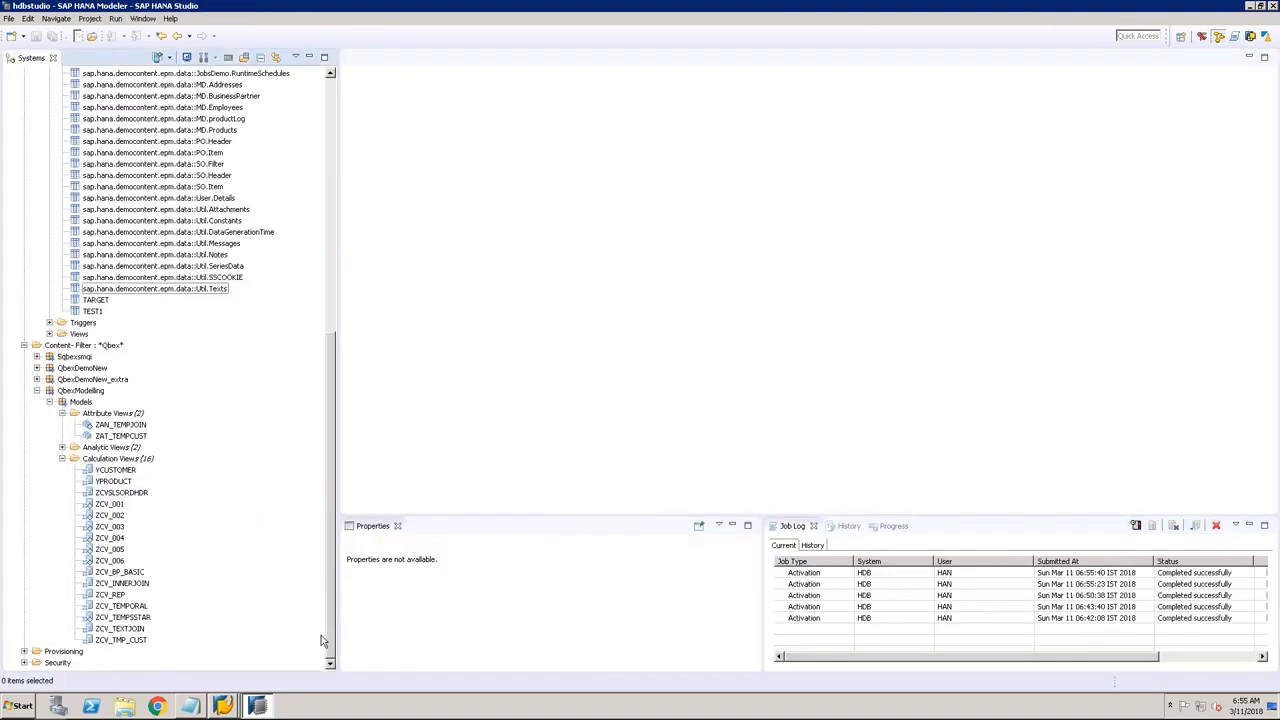
{"action": "left_click", "coordinate": [126, 460]}
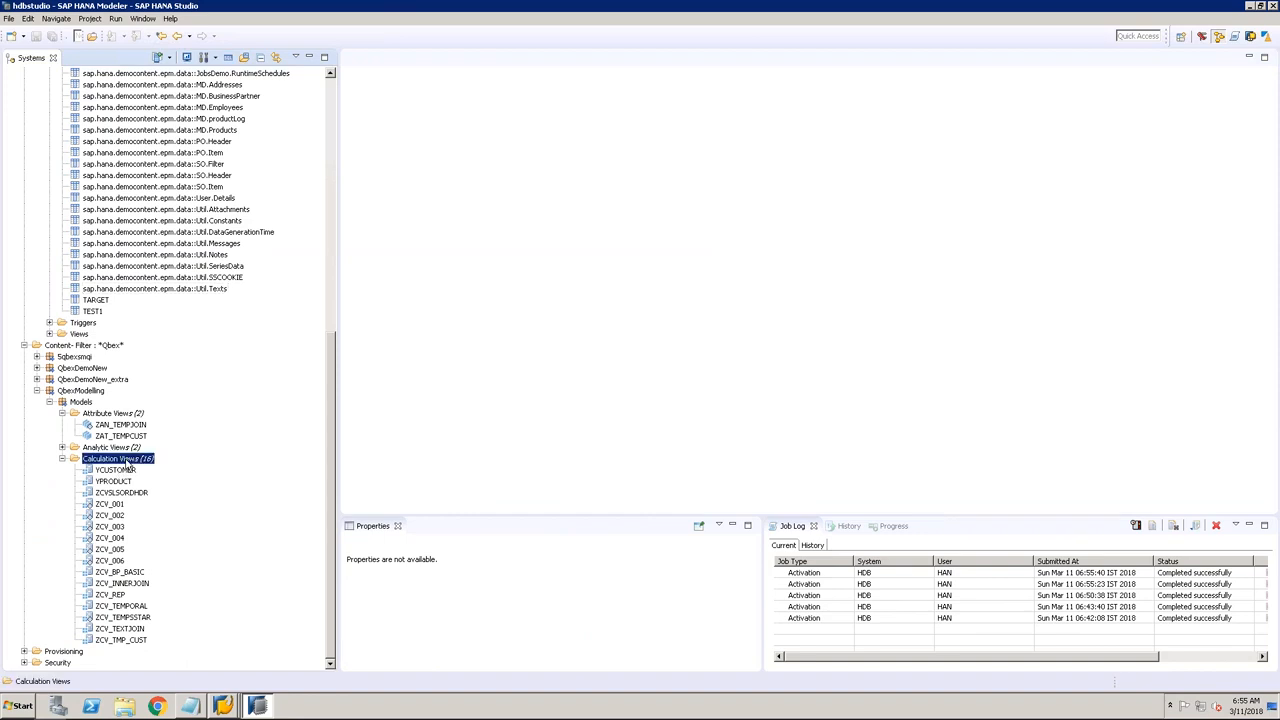
{"action": "right_click", "coordinate": [136, 460]}
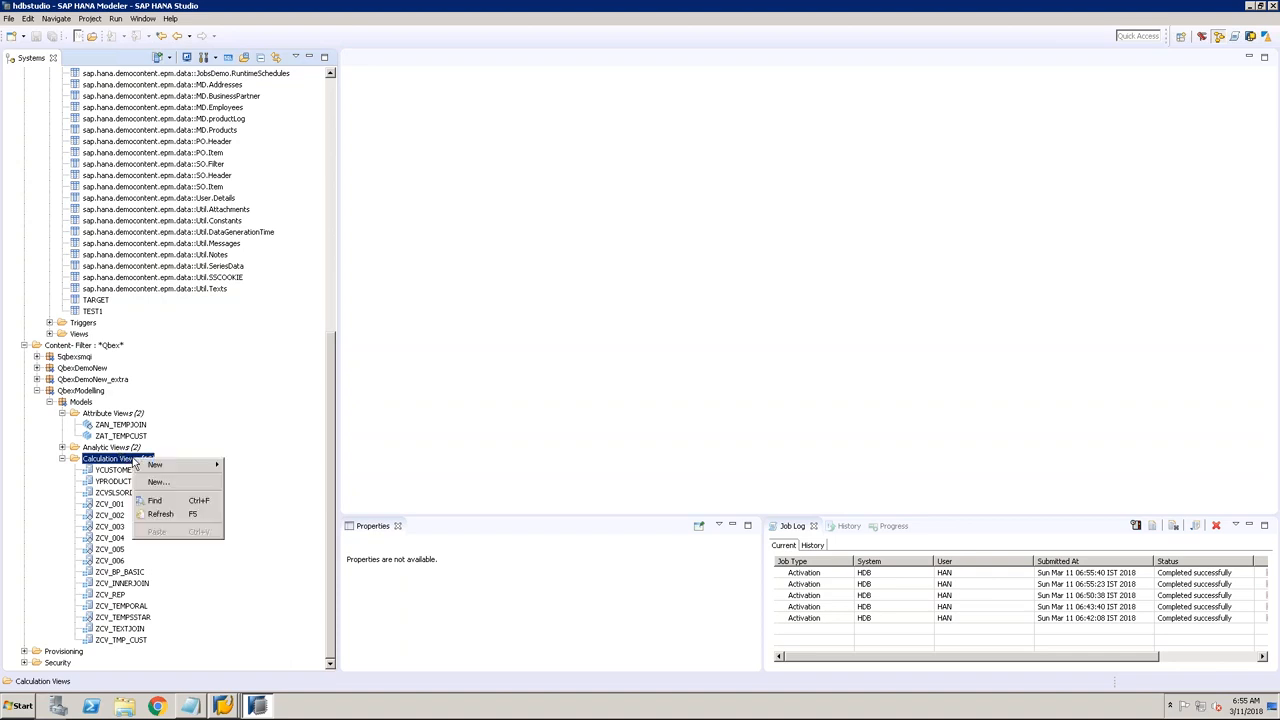
{"action": "left_click", "coordinate": [160, 483]}
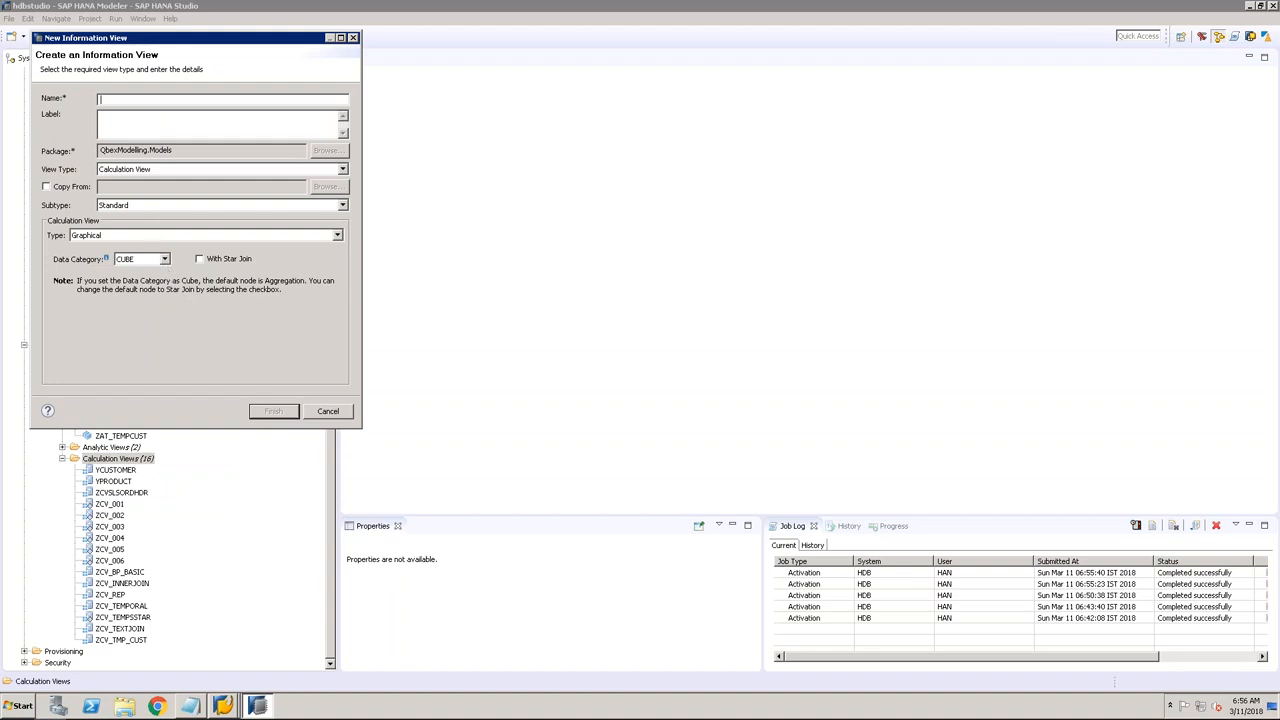
{"action": "type", "text": "T"}
{"action": "key", "text": "BackSpace"}
{"action": "type", "text": "YFSALES"}
{"action": "key", "text": "Tab"}
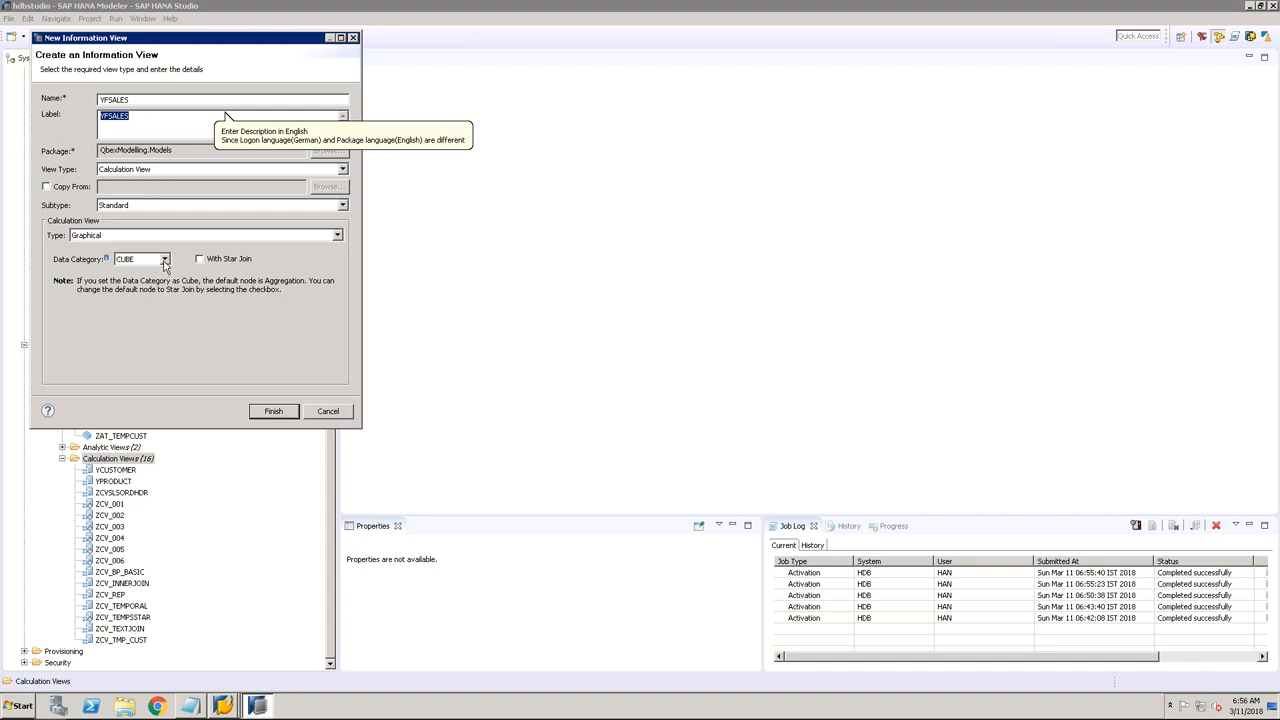
{"action": "left_click", "coordinate": [273, 411]}
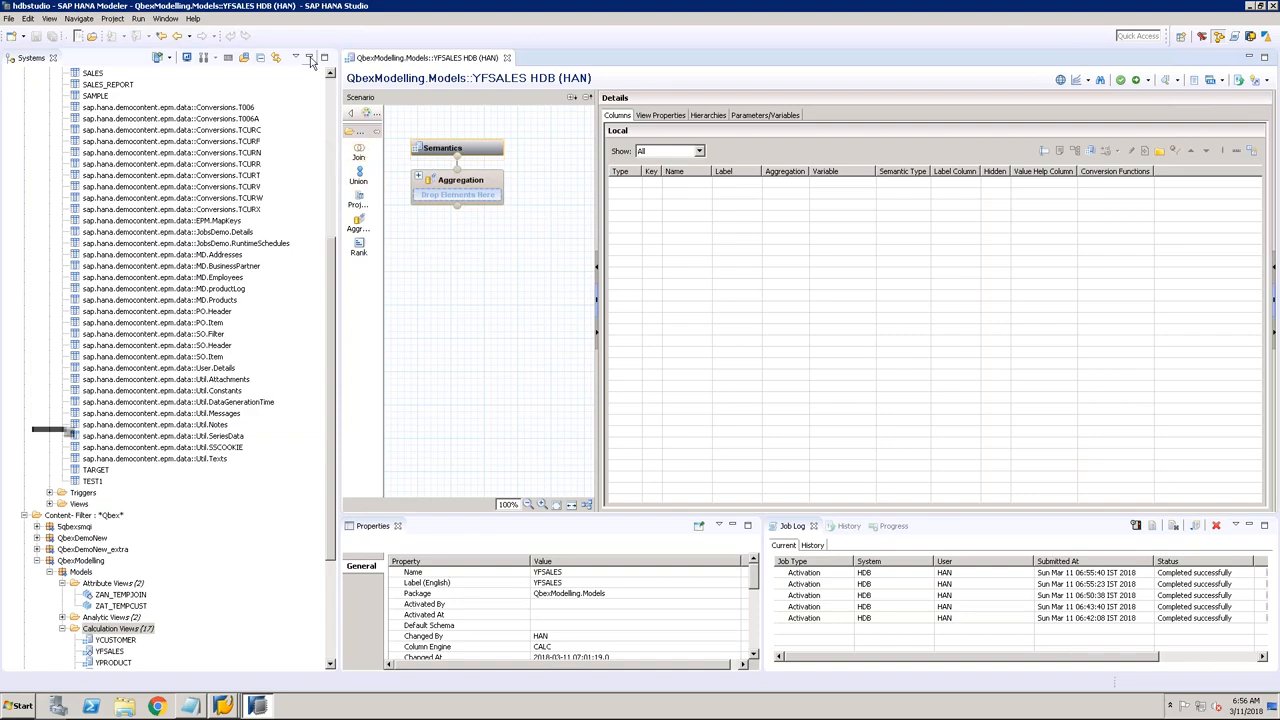
Step: Place a Join_1 node in YFSALES and add the SO.Header table to it
{"action": "left_click", "coordinate": [309, 57]}
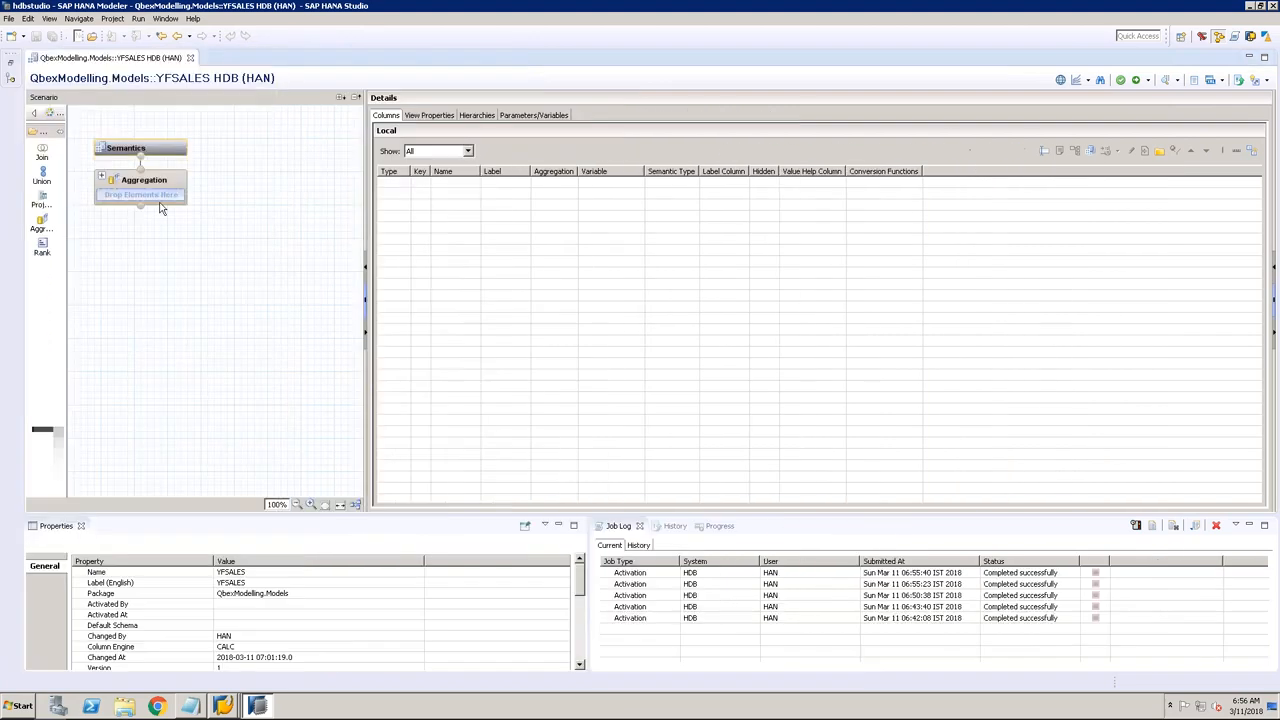
{"action": "left_click", "coordinate": [170, 318]}
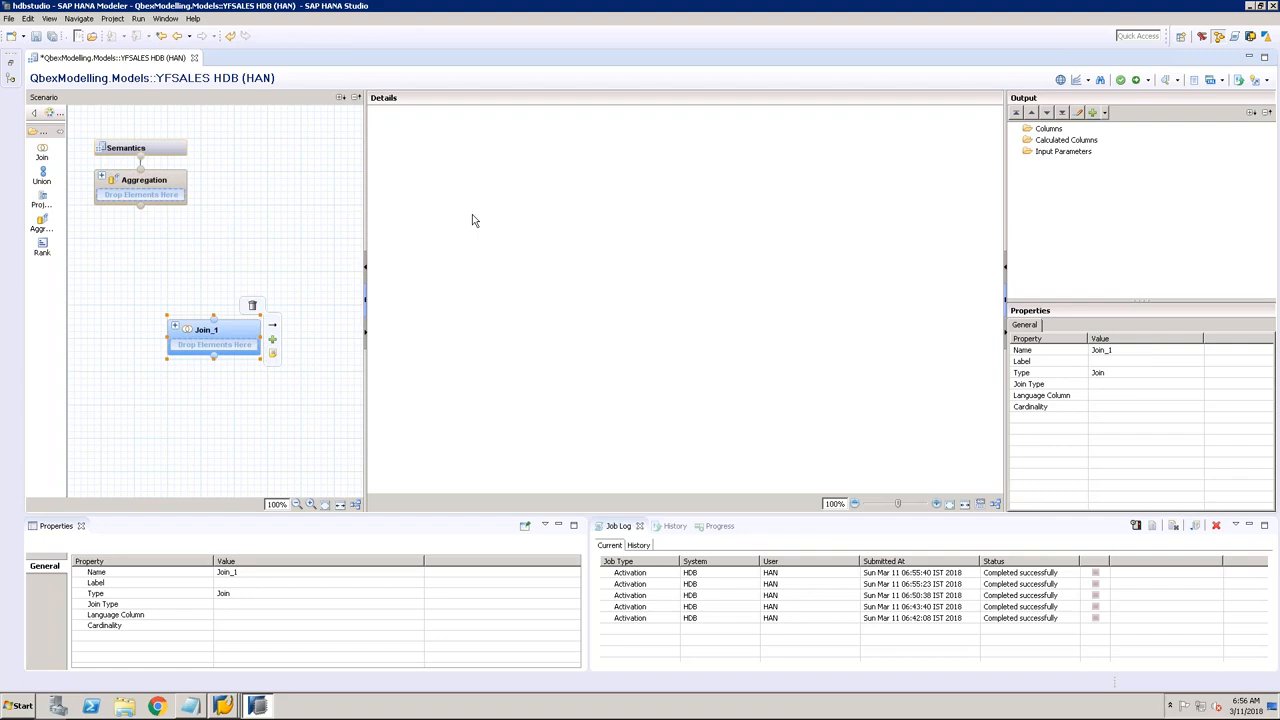
{"action": "left_click", "coordinate": [12, 64]}
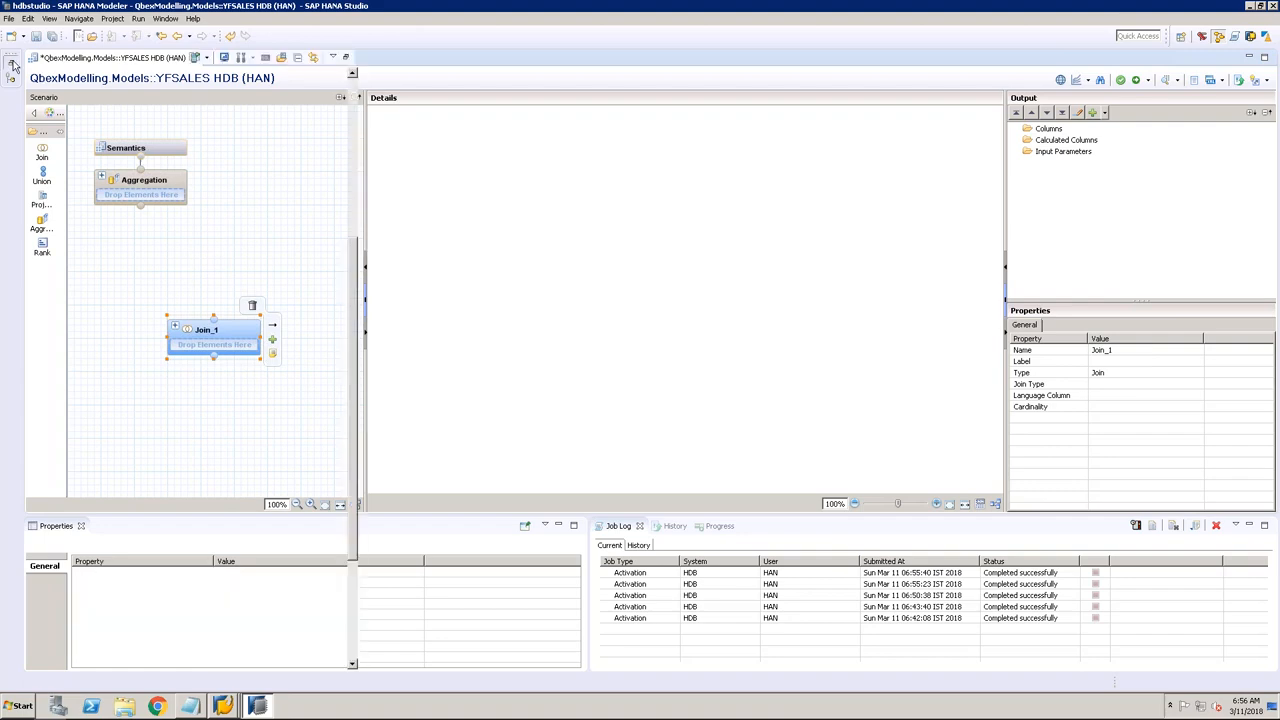
{"action": "left_click", "coordinate": [12, 64]}
{"action": "left_click_drag", "start_coordinate": [213, 348], "coordinate": [530, 356]}
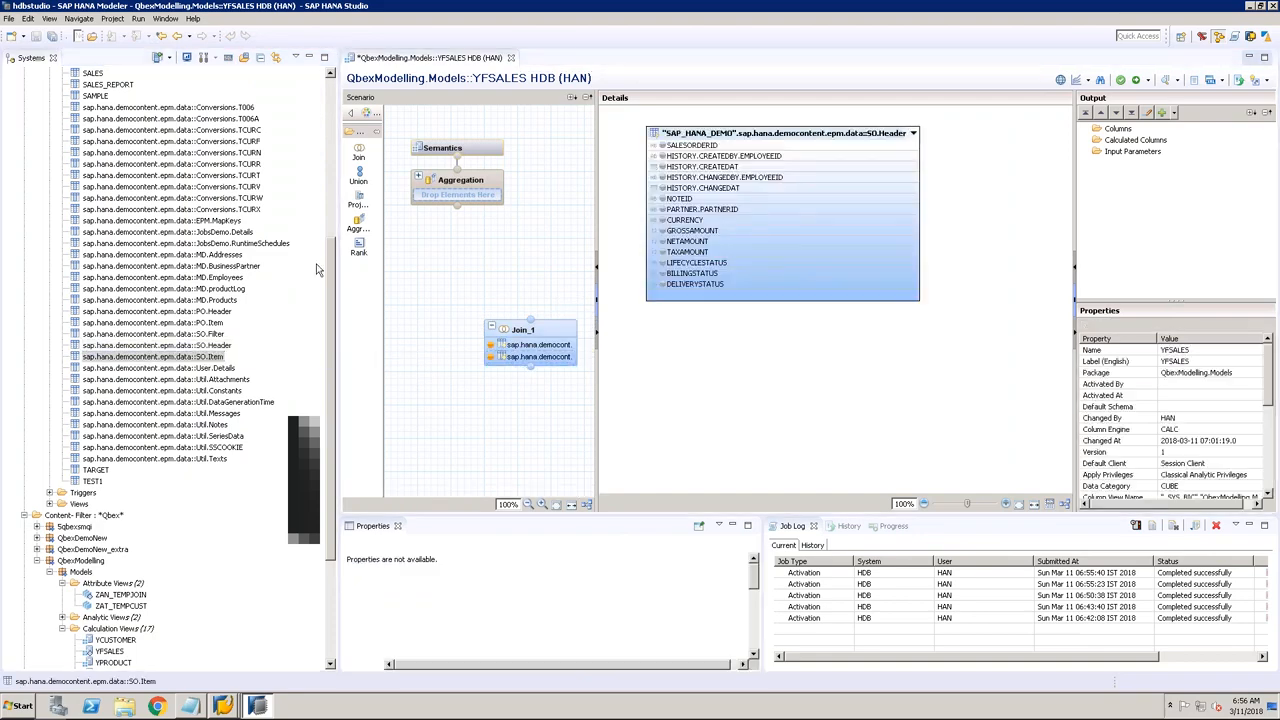
{"action": "left_click", "coordinate": [309, 57]}
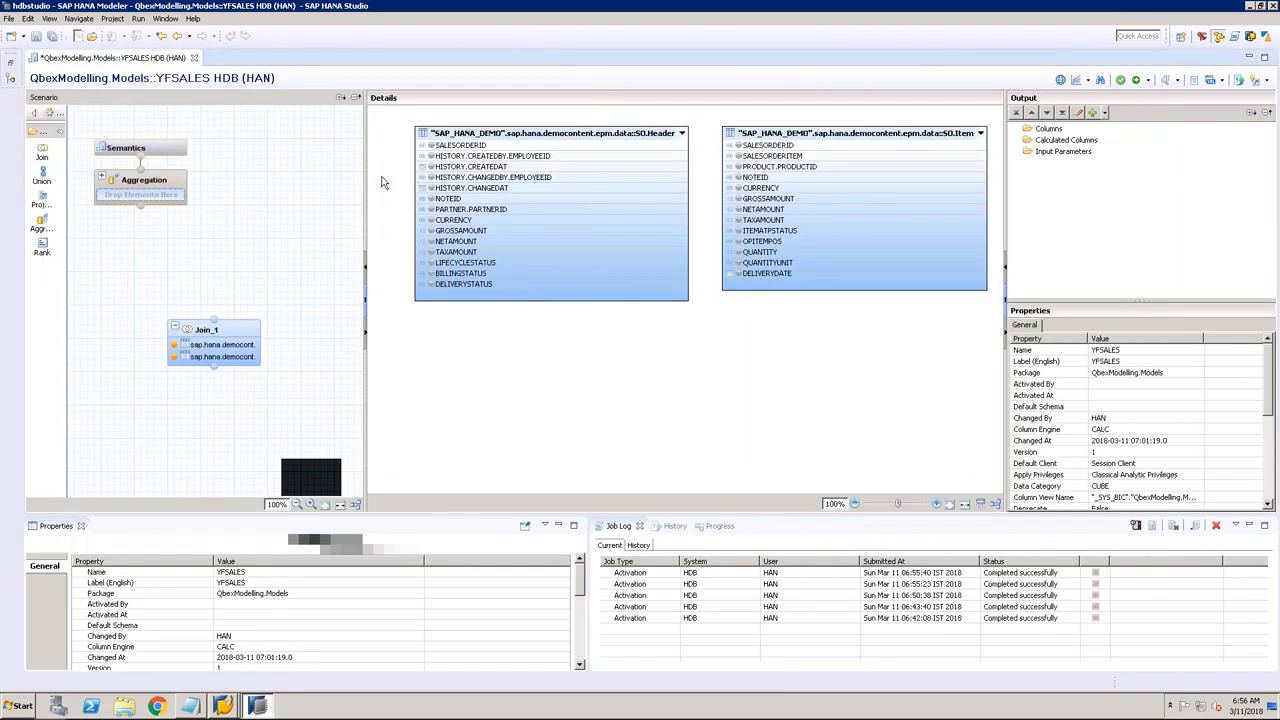
Step: Spread out SO.Header and SO.Item in the join details and start a new join
{"action": "left_click_drag", "start_coordinate": [355, 154], "coordinate": [265, 154]}
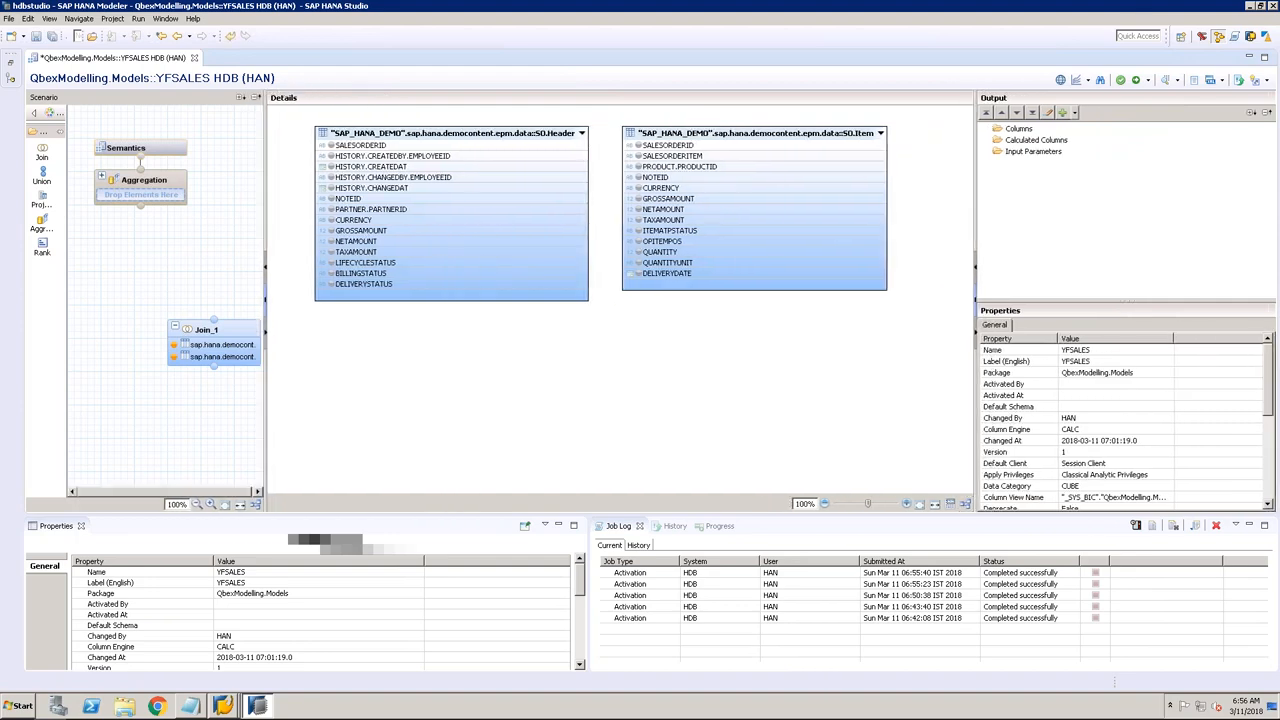
{"action": "left_click_drag", "start_coordinate": [735, 137], "coordinate": [809, 144]}
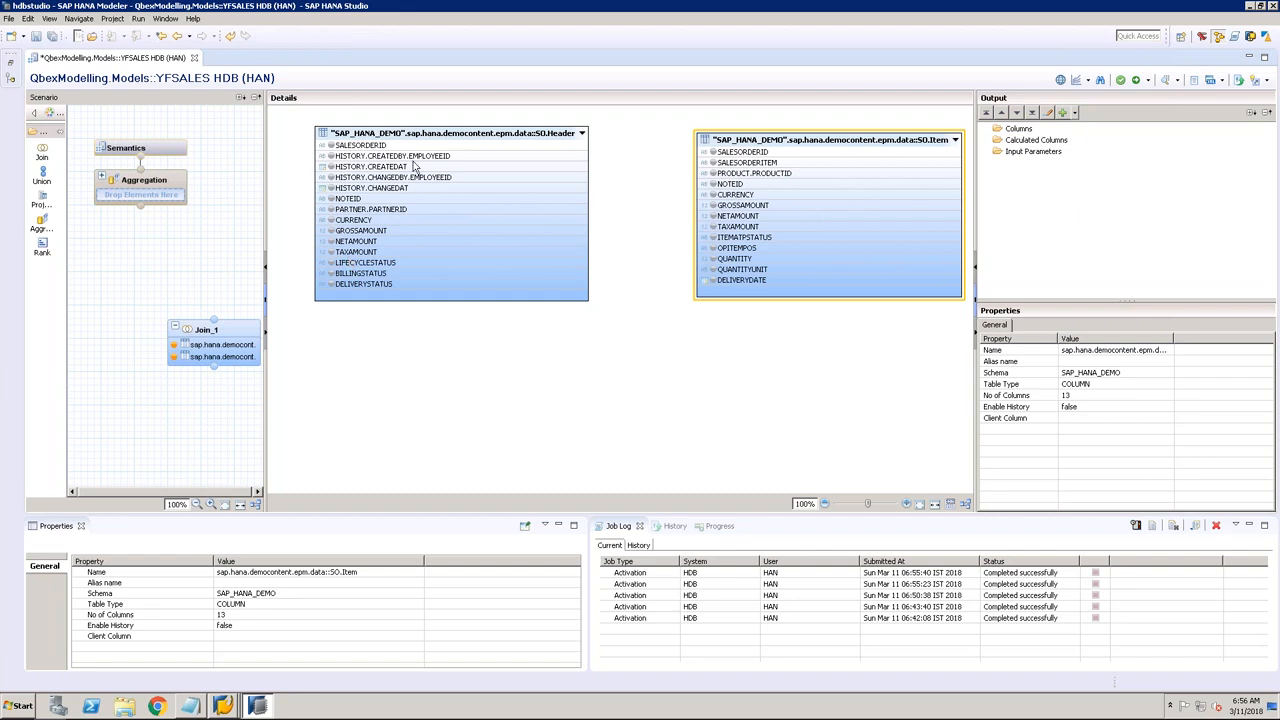
{"action": "right_click", "coordinate": [645, 325]}
{"action": "left_click", "coordinate": [672, 332]}
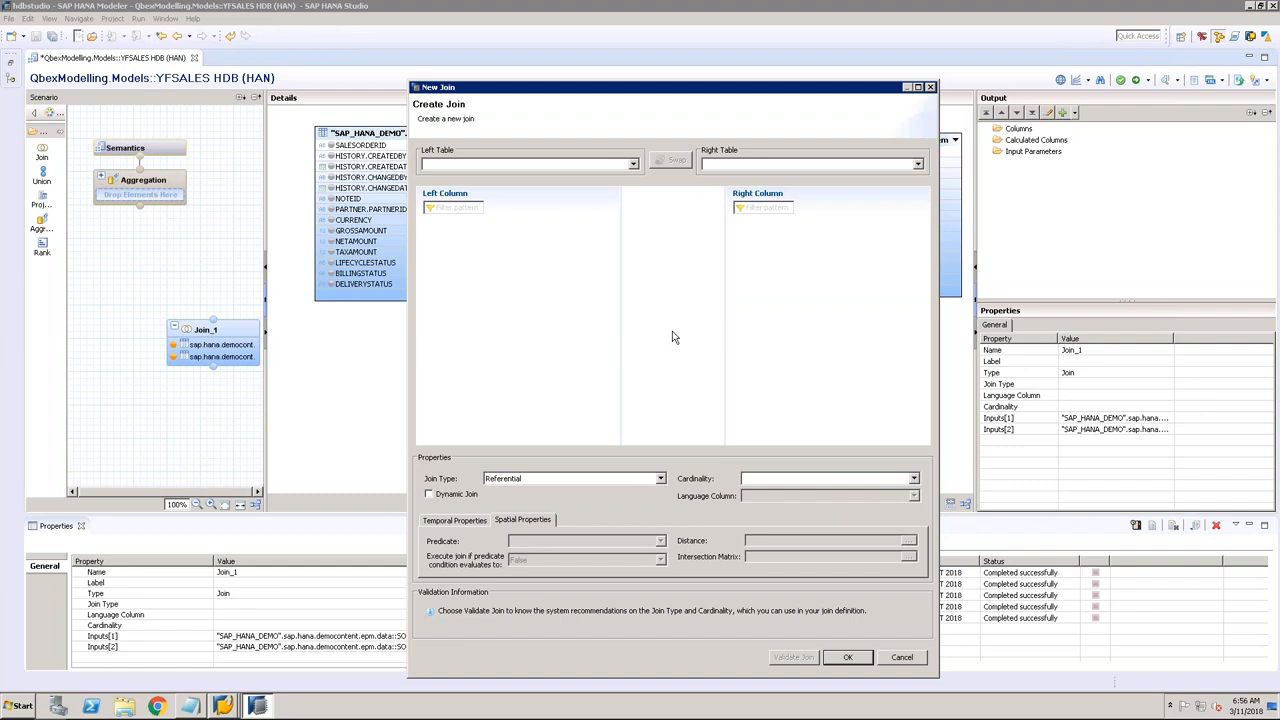
Step: Create a join with SO.Header as left and SO.Item as right table, linked on SALESORDERID
{"action": "left_click", "coordinate": [634, 164]}
{"action": "left_click", "coordinate": [618, 178]}
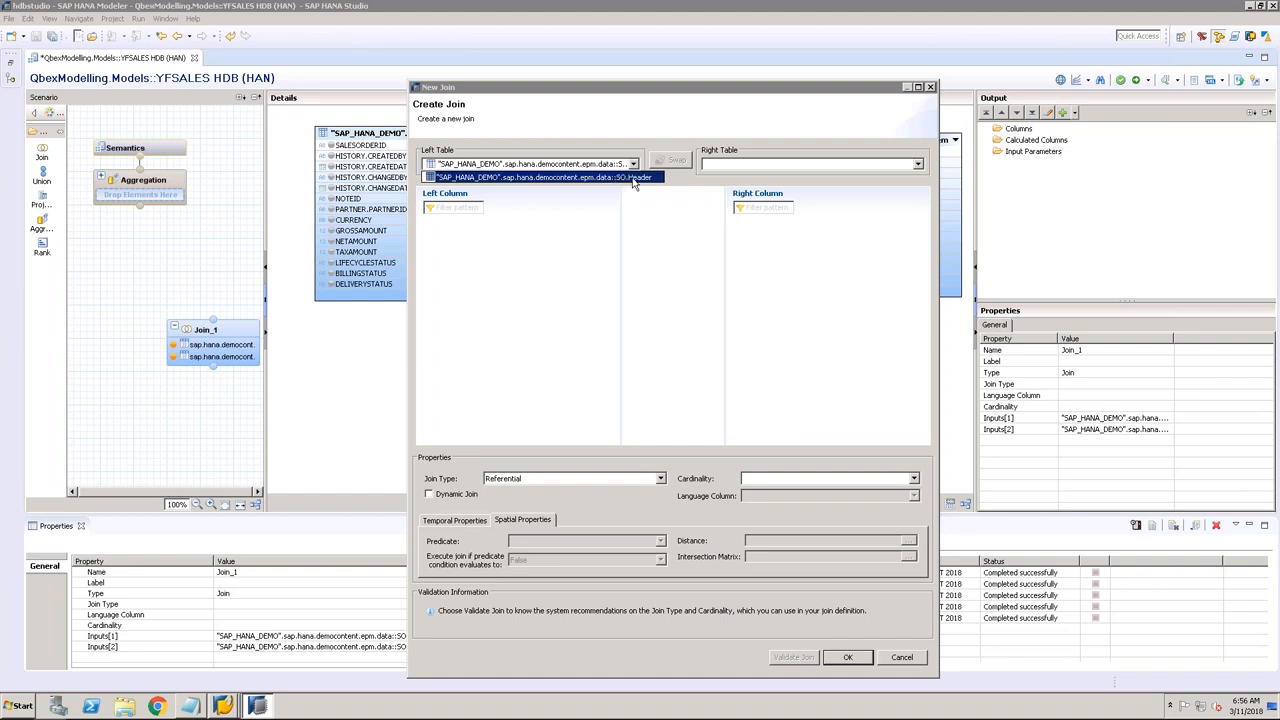
{"action": "left_click", "coordinate": [620, 178]}
{"action": "left_click", "coordinate": [760, 167]}
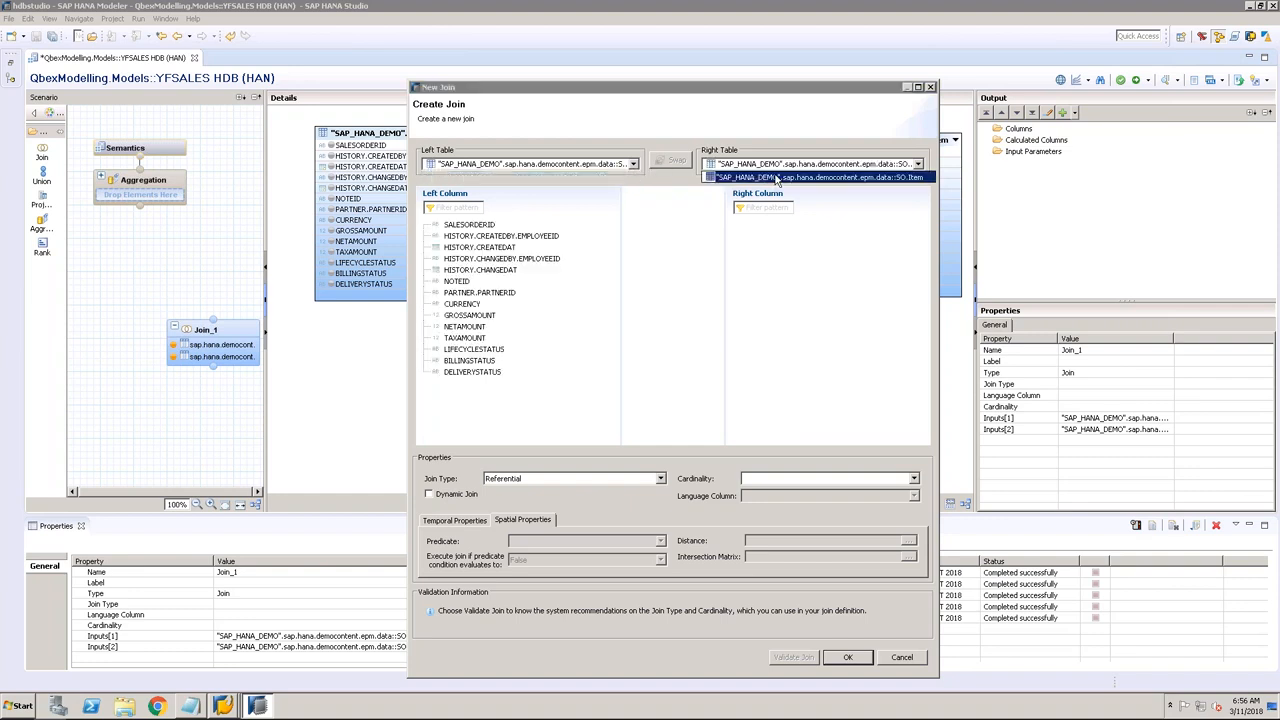
{"action": "left_click", "coordinate": [776, 178]}
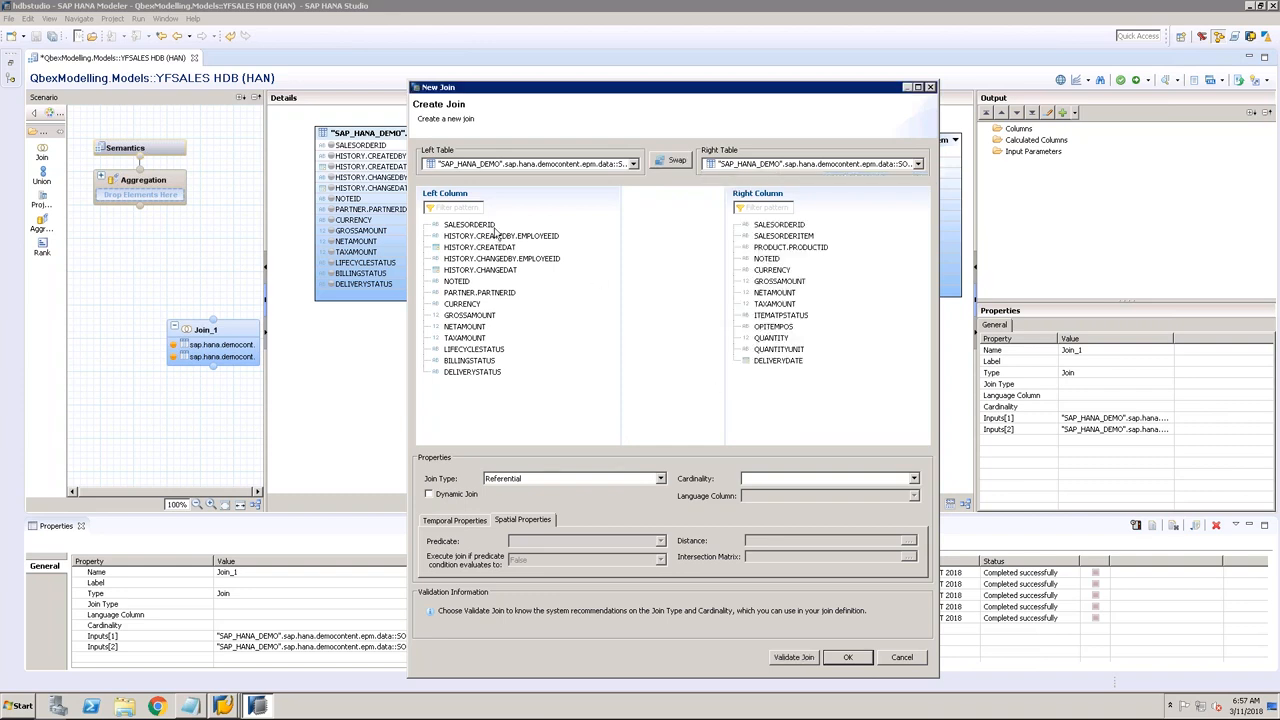
{"action": "left_click_drag", "start_coordinate": [497, 225], "coordinate": [790, 233]}
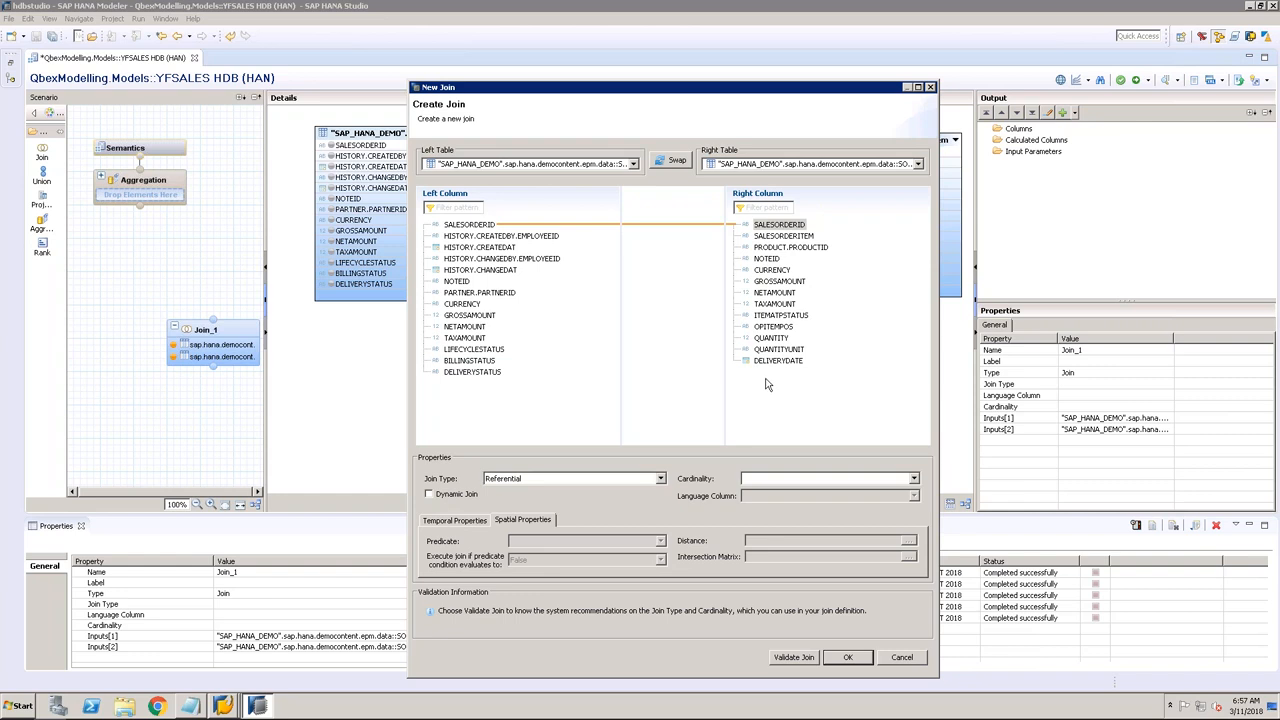
{"action": "left_click", "coordinate": [845, 660]}
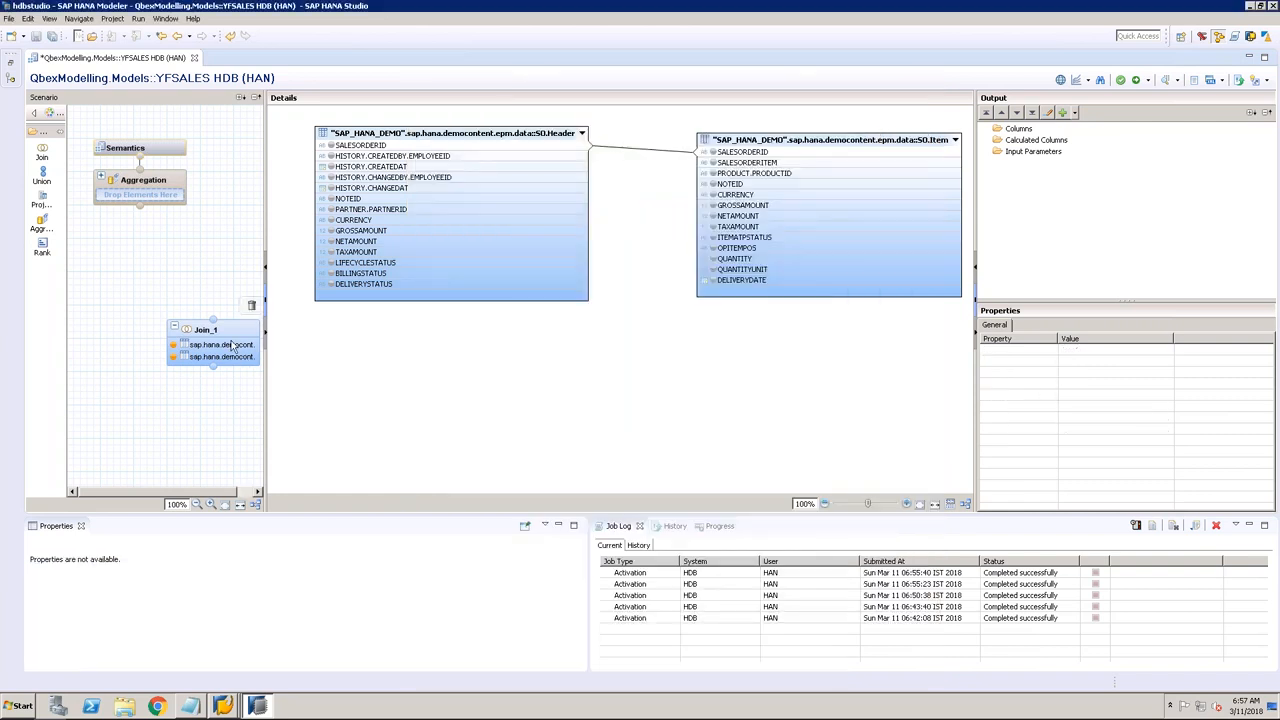
Step: Enable Analytic View Compatibility Mode in the YFSALES view properties
{"action": "left_click", "coordinate": [188, 148]}
{"action": "left_click", "coordinate": [324, 116]}
{"action": "left_click", "coordinate": [310, 384]}
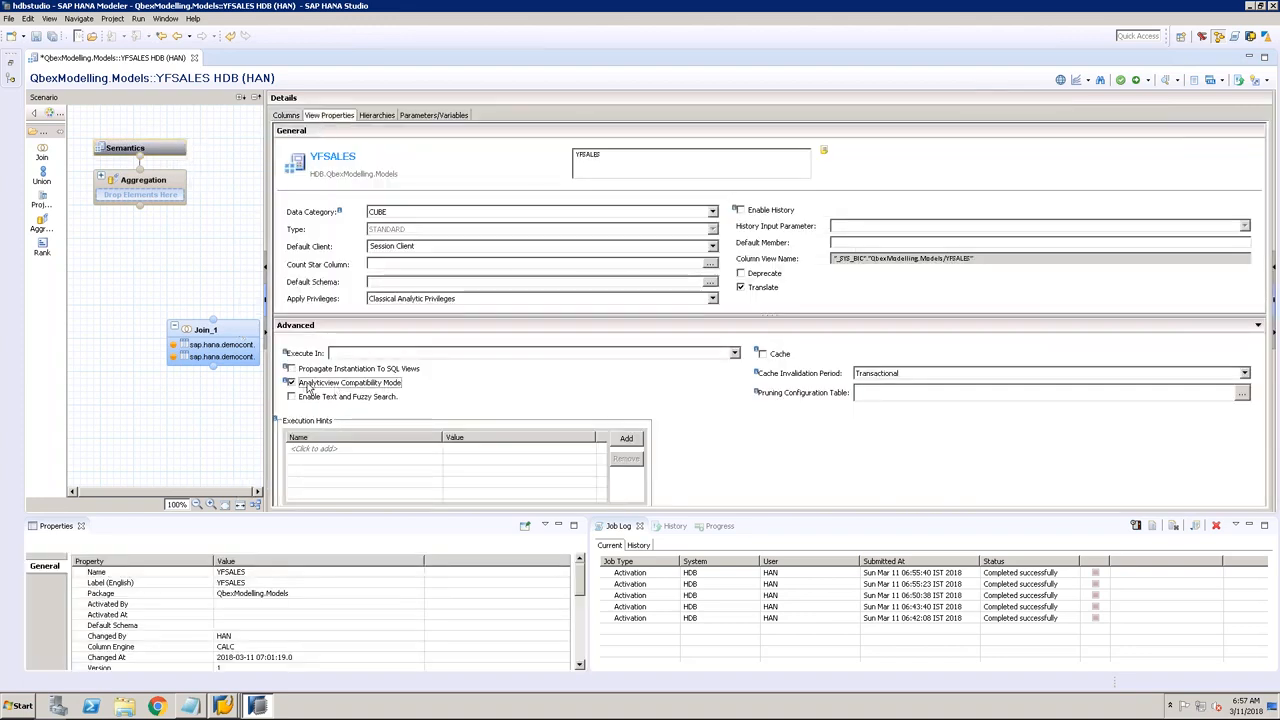
{"action": "left_click", "coordinate": [218, 332]}
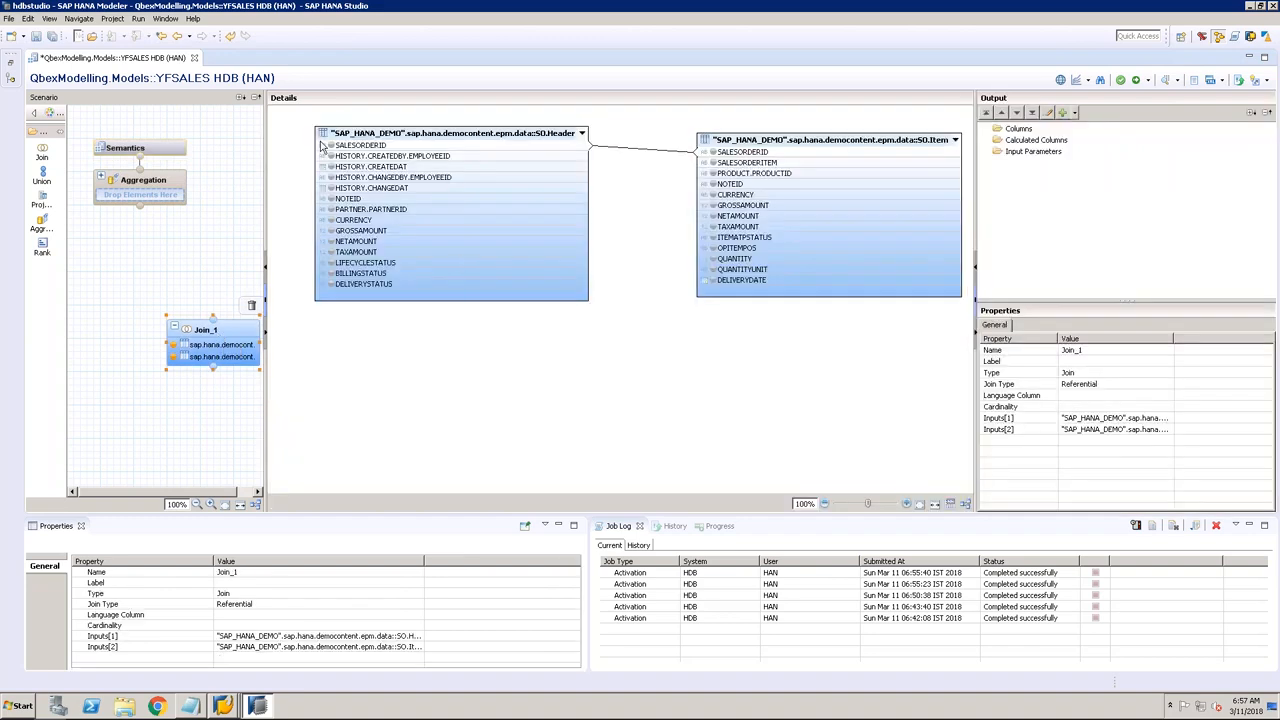
Step: Add Header's PARTNER.PARTNERID, LIFECYCLESTATUS, BILLINGSTATUS and DELIVERYSTATUS to Join_1's output
{"action": "right_click", "coordinate": [335, 210]}
{"action": "left_click", "coordinate": [370, 228]}
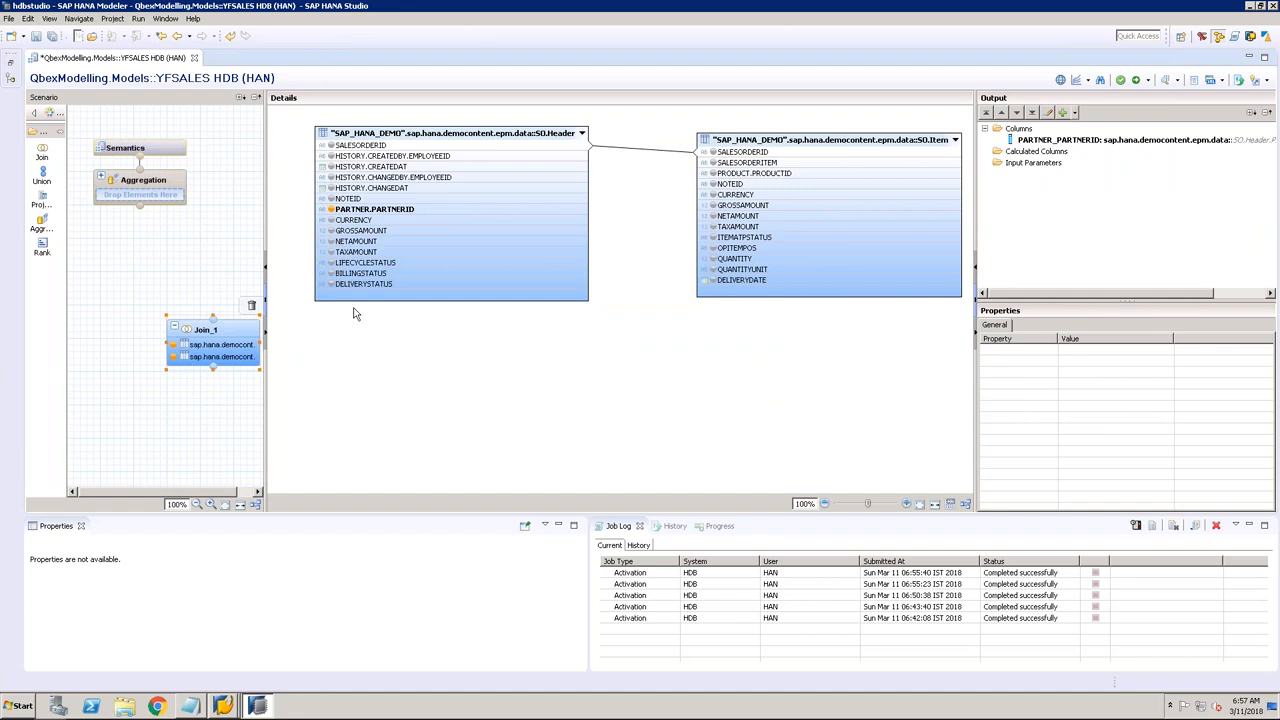
{"action": "right_click", "coordinate": [331, 264]}
{"action": "left_click", "coordinate": [370, 281]}
{"action": "right_click", "coordinate": [331, 274]}
{"action": "left_click", "coordinate": [370, 291]}
{"action": "left_click", "coordinate": [331, 287]}
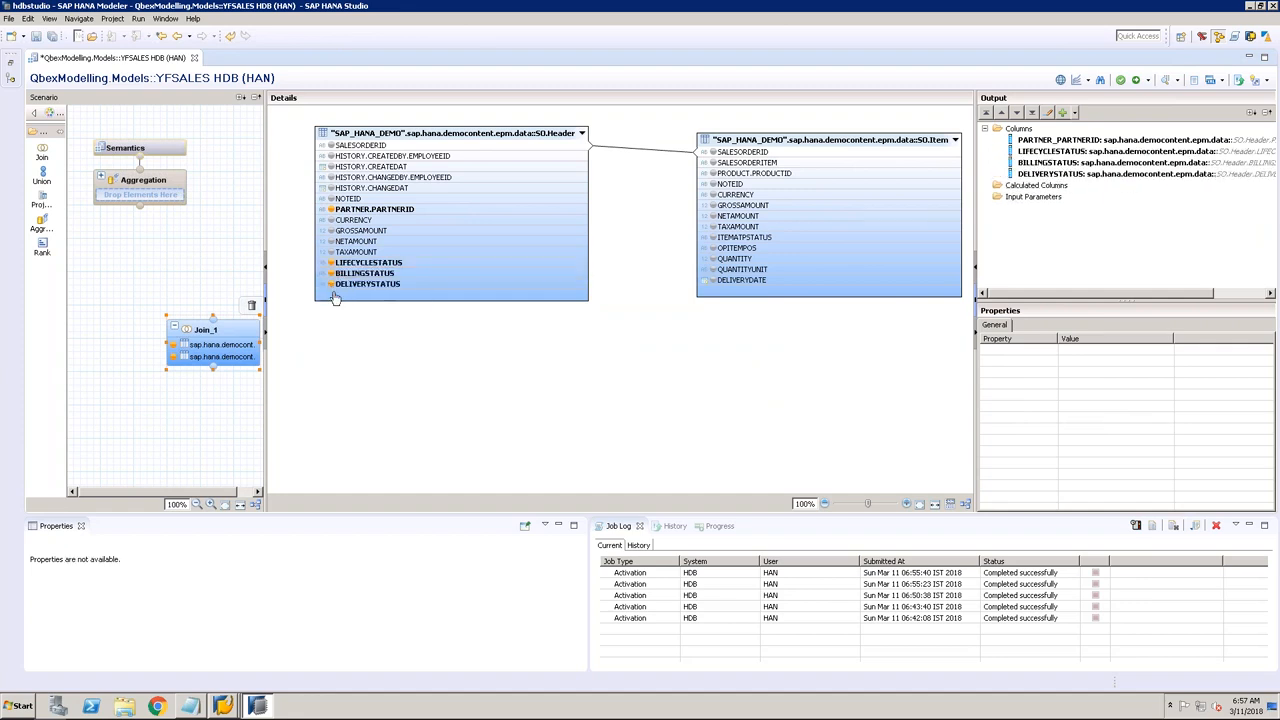
Step: Add Item's SALESORDERID, SALESORDERITEM, PRODUCTID, gross/net/tax amounts, CURRENCY, QUANTITY and QUANTITYUNIT to output
{"action": "left_click", "coordinate": [712, 152]}
{"action": "left_click", "coordinate": [712, 163]}
{"action": "left_click", "coordinate": [712, 173]}
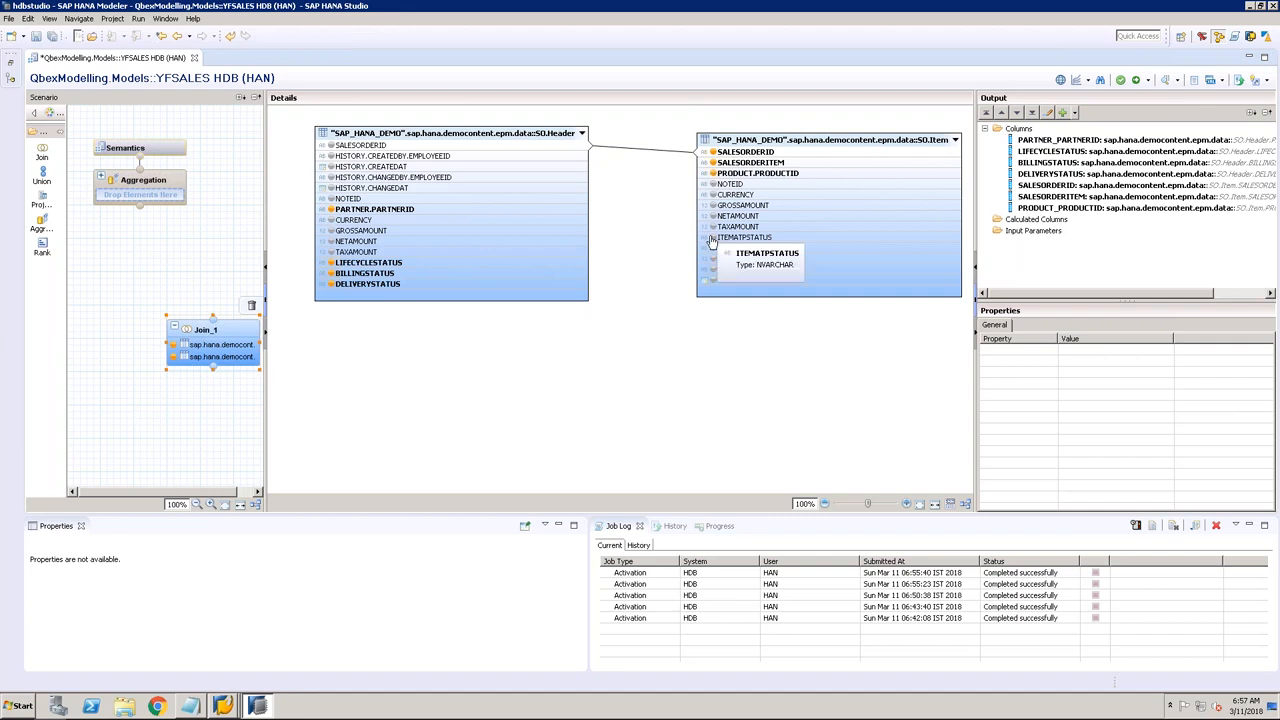
{"action": "left_click", "coordinate": [712, 205]}
{"action": "left_click", "coordinate": [713, 216]}
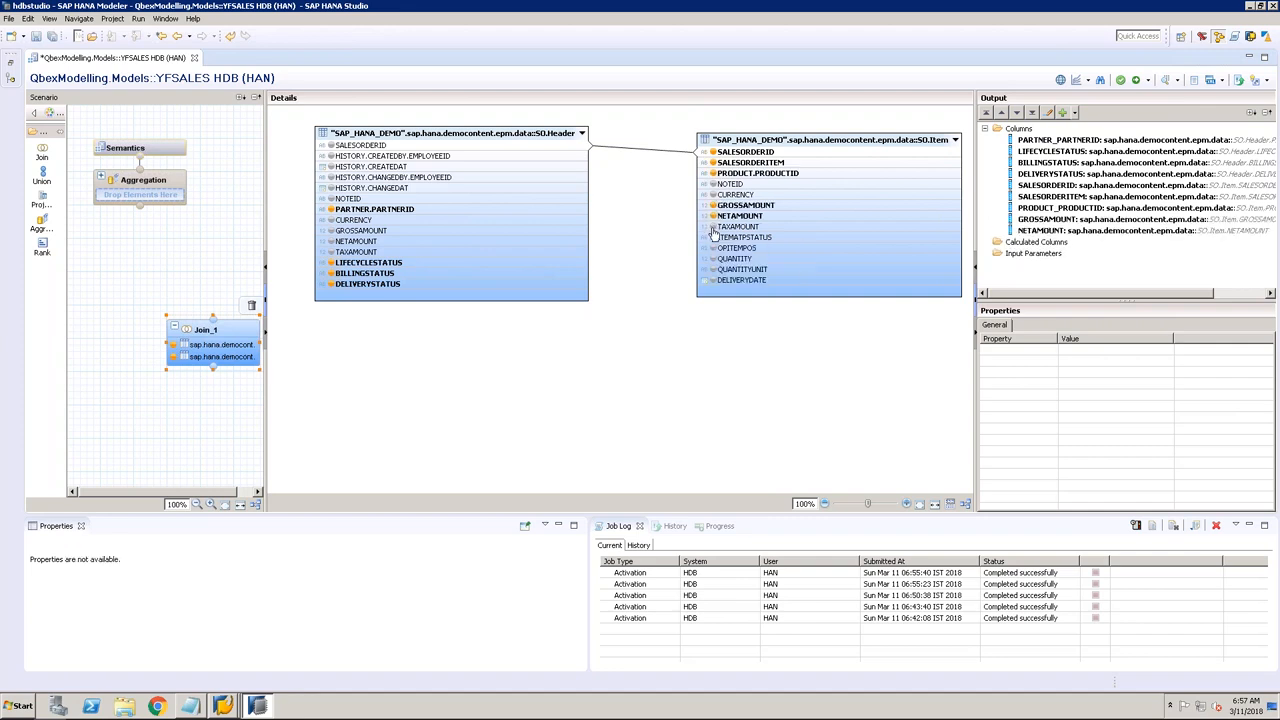
{"action": "left_click", "coordinate": [713, 227]}
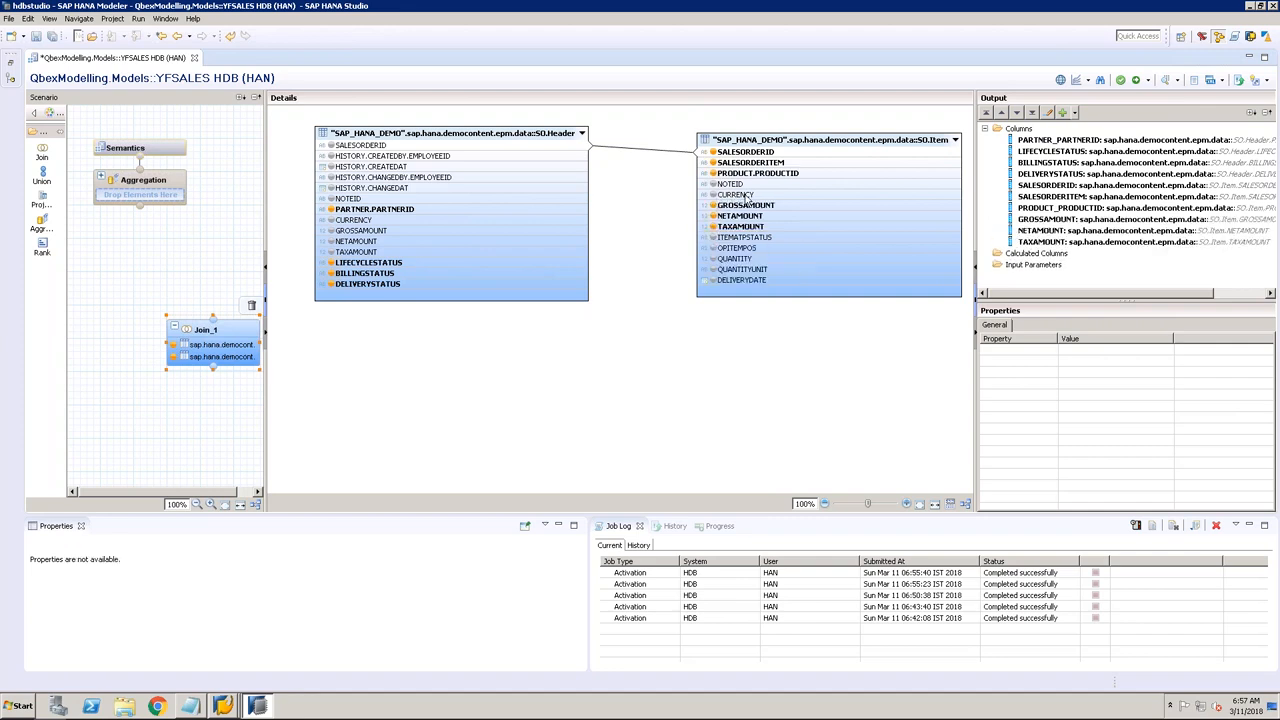
{"action": "left_click", "coordinate": [713, 195]}
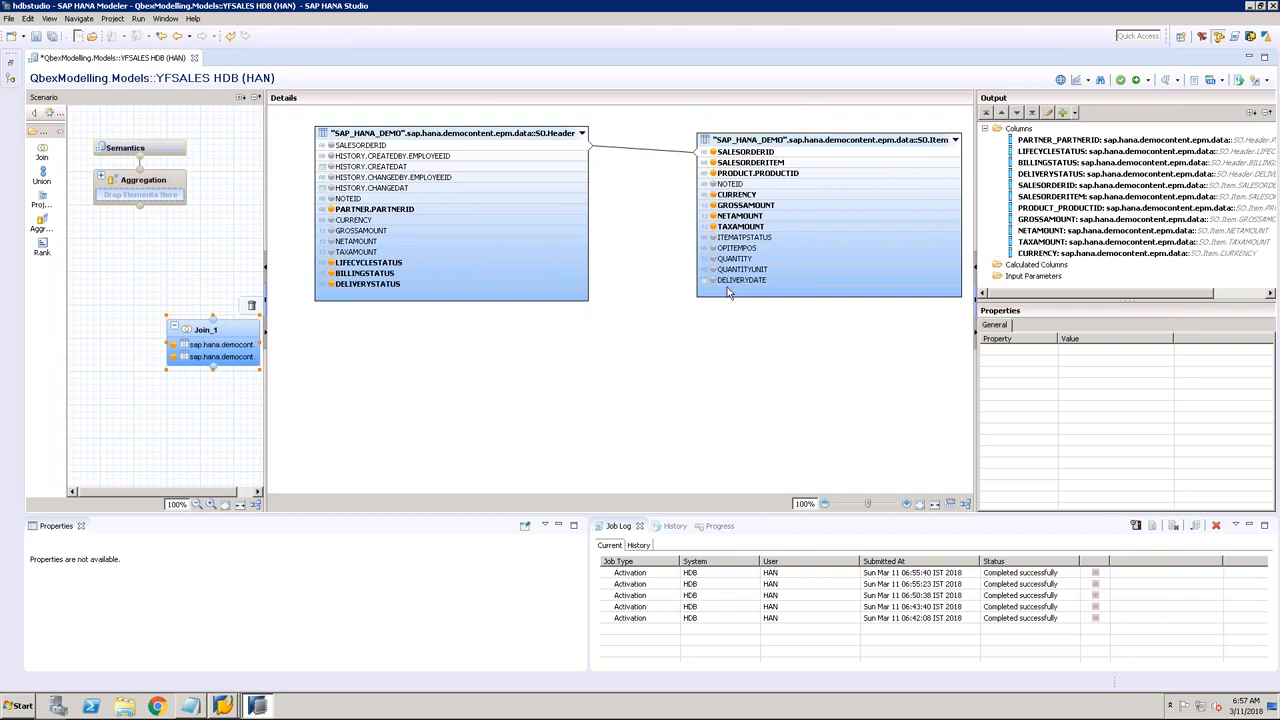
{"action": "left_click", "coordinate": [714, 259]}
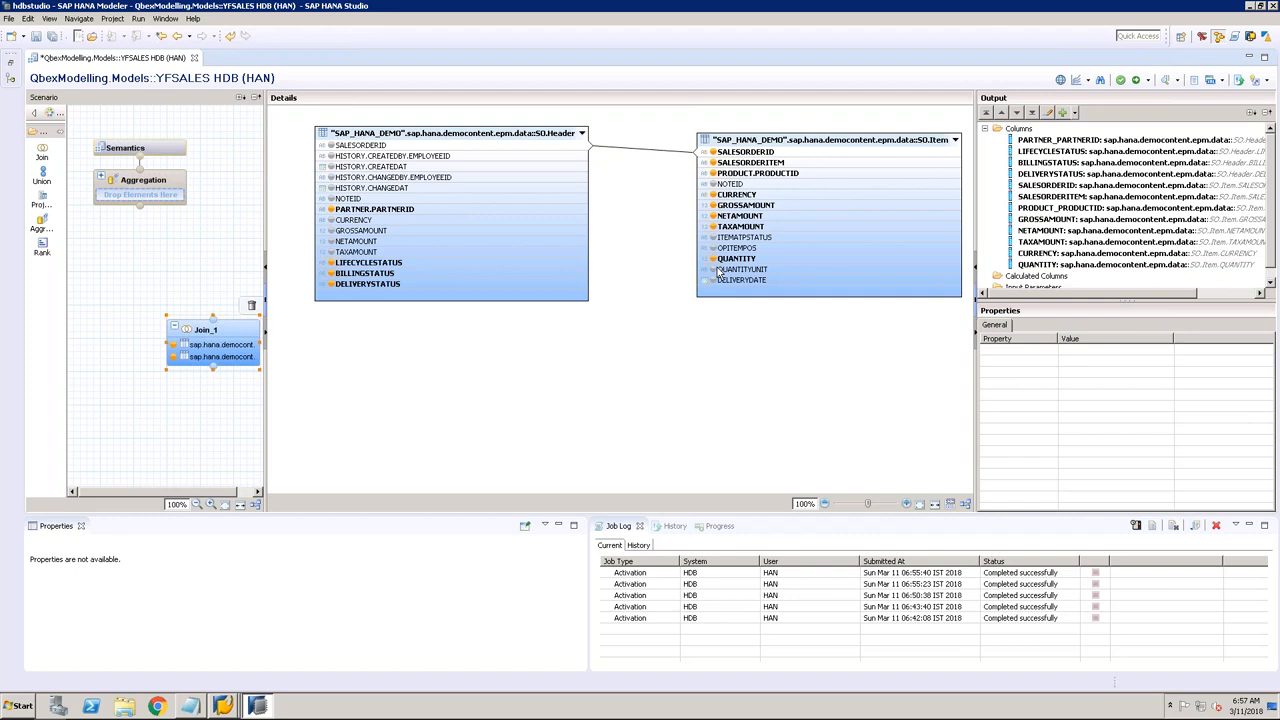
{"action": "left_click", "coordinate": [718, 270]}
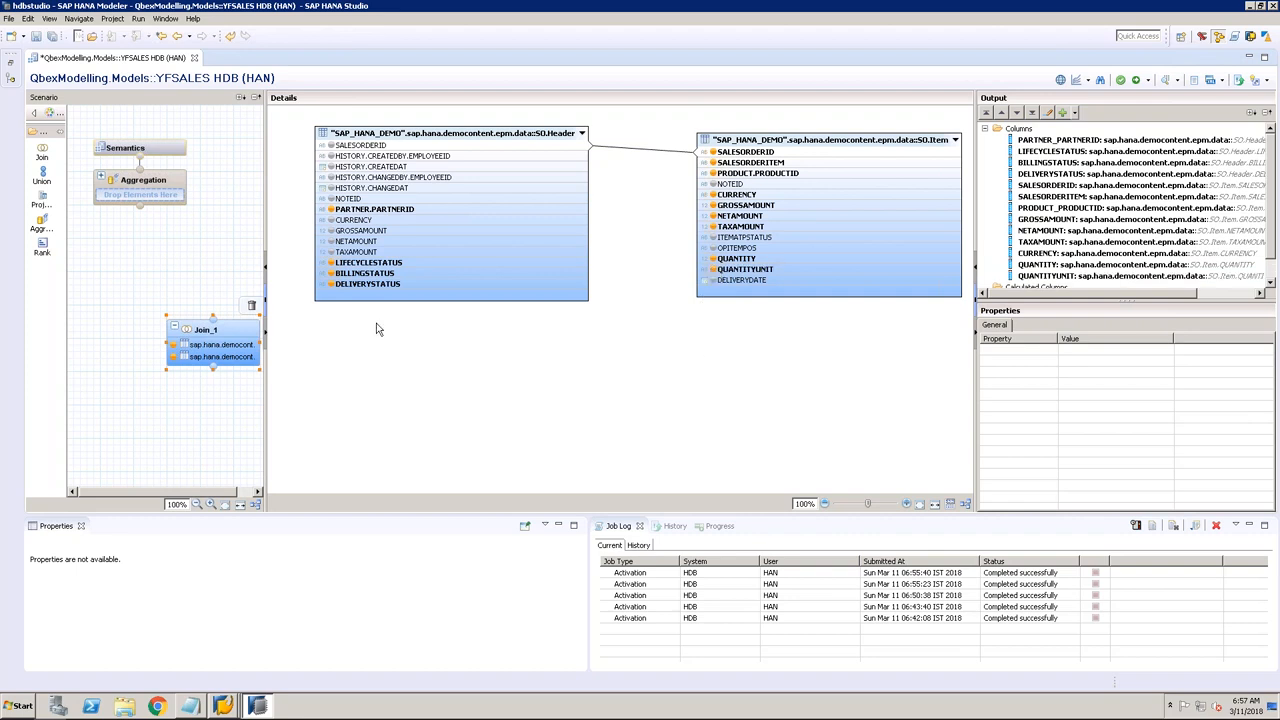
{"action": "left_click_drag", "start_coordinate": [206, 333], "coordinate": [139, 347]}
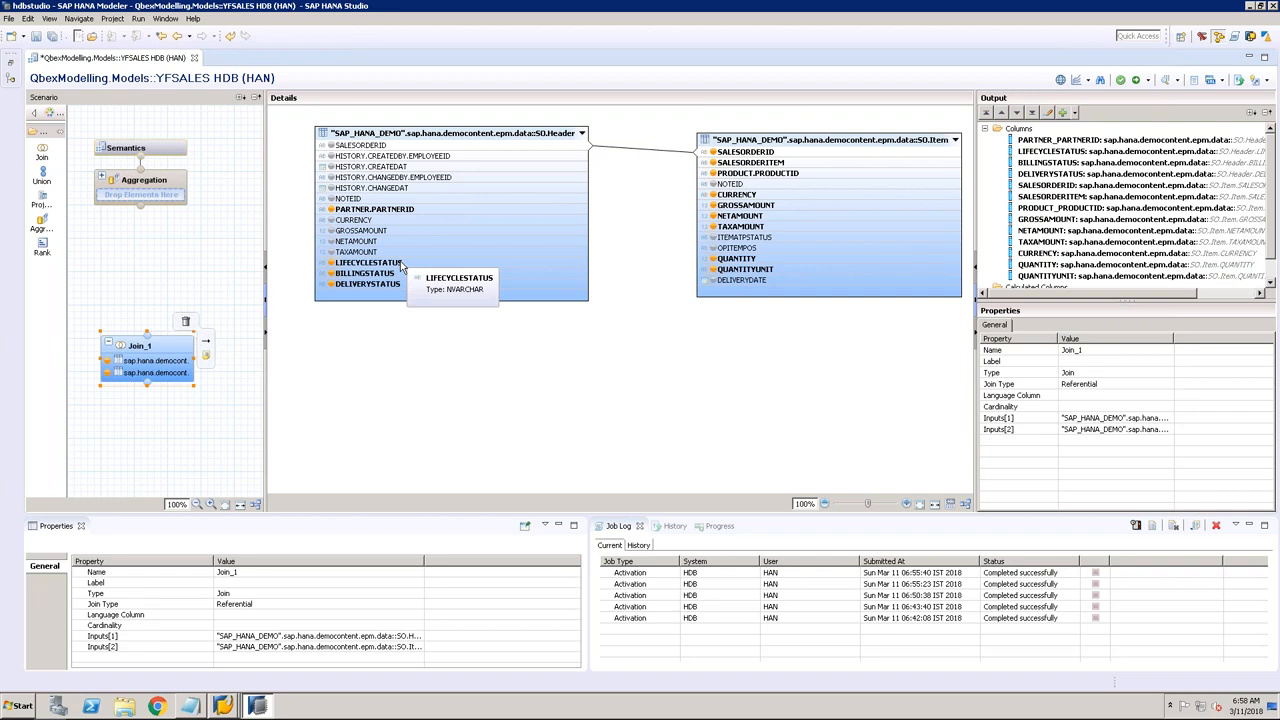
Step: Preview SO.Header's raw data, scroll to its status columns, then close the preview
{"action": "right_click", "coordinate": [401, 265]}
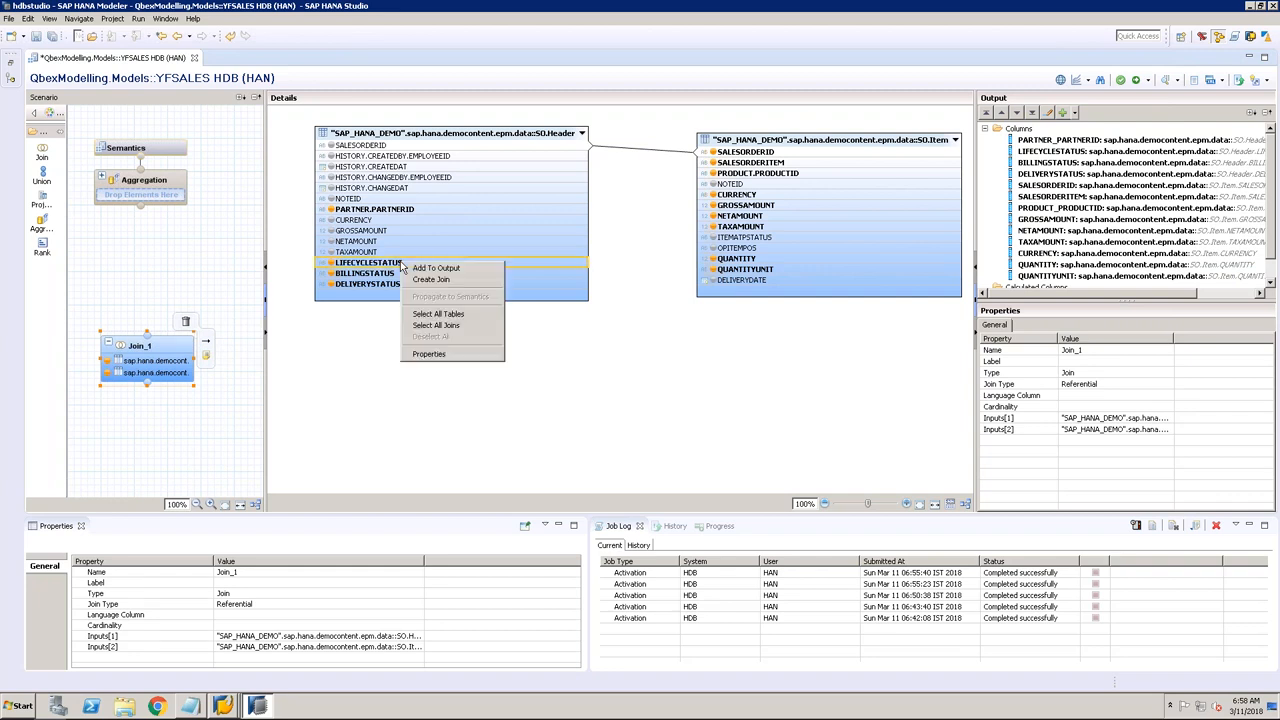
{"action": "left_click", "coordinate": [366, 358]}
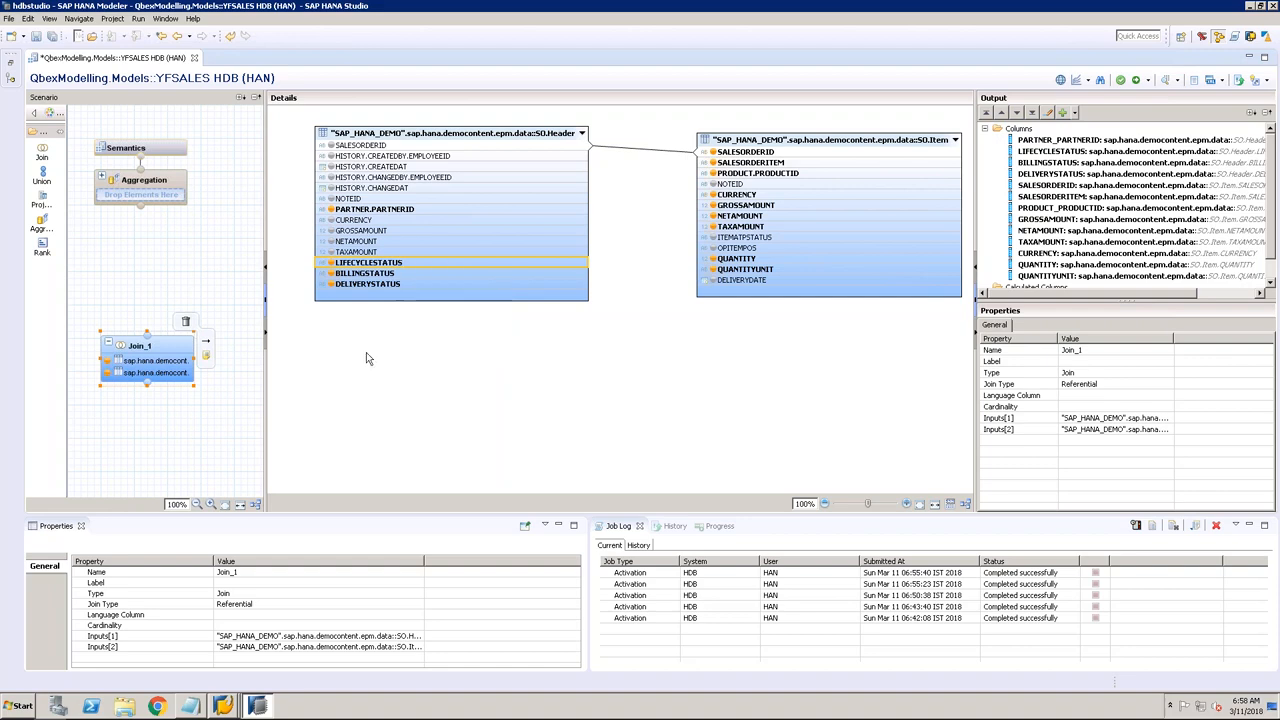
{"action": "right_click", "coordinate": [405, 142]}
{"action": "left_click", "coordinate": [440, 139]}
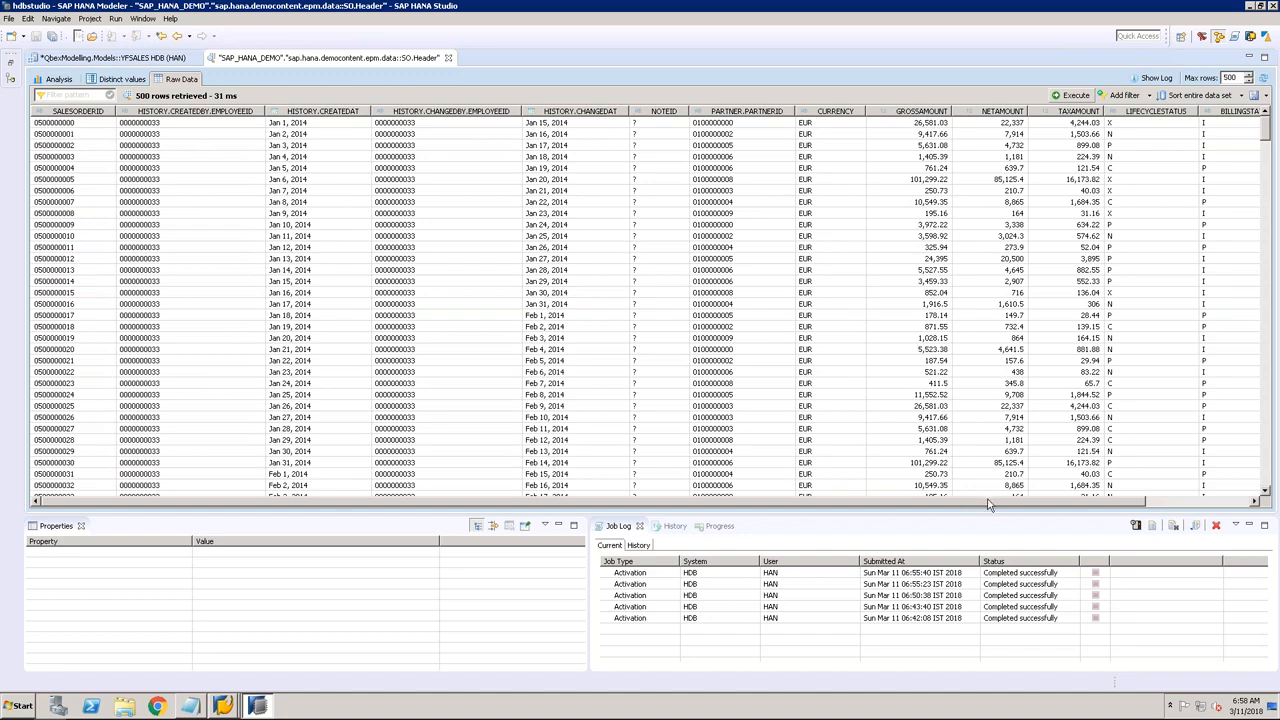
{"action": "left_click", "coordinate": [1240, 503]}
{"action": "left_click", "coordinate": [1240, 503]}
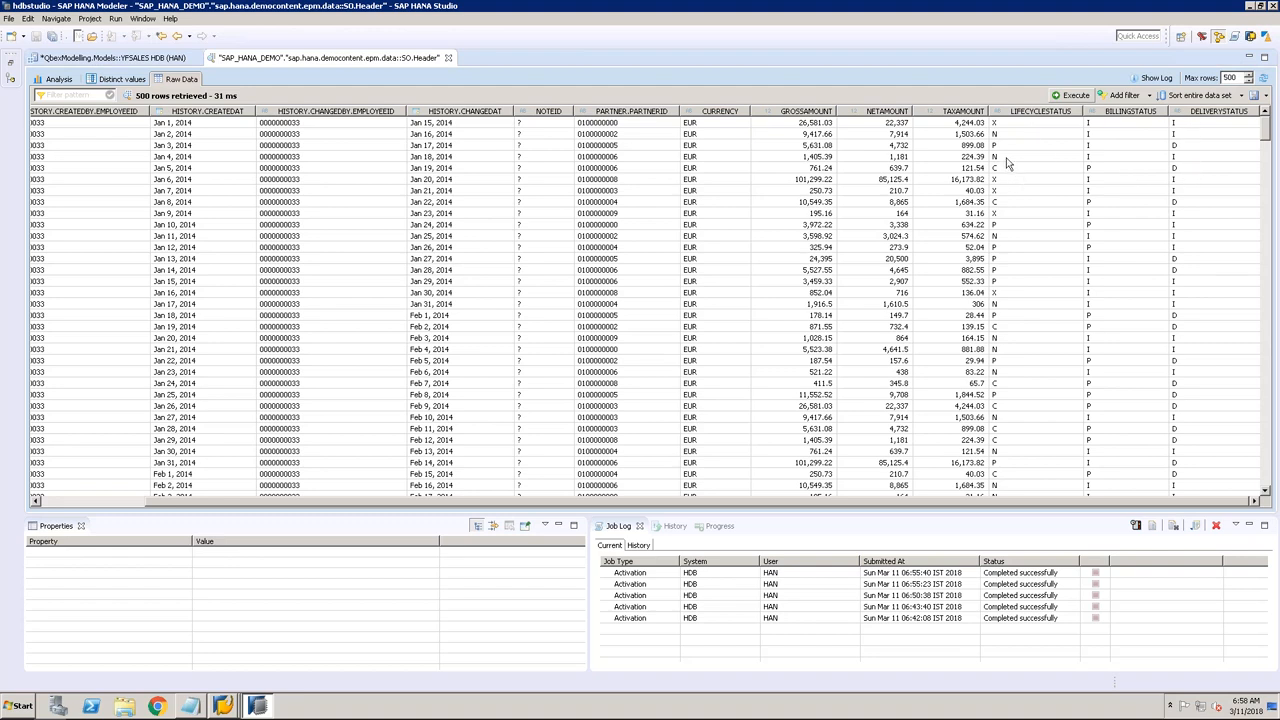
{"action": "left_click", "coordinate": [448, 58]}
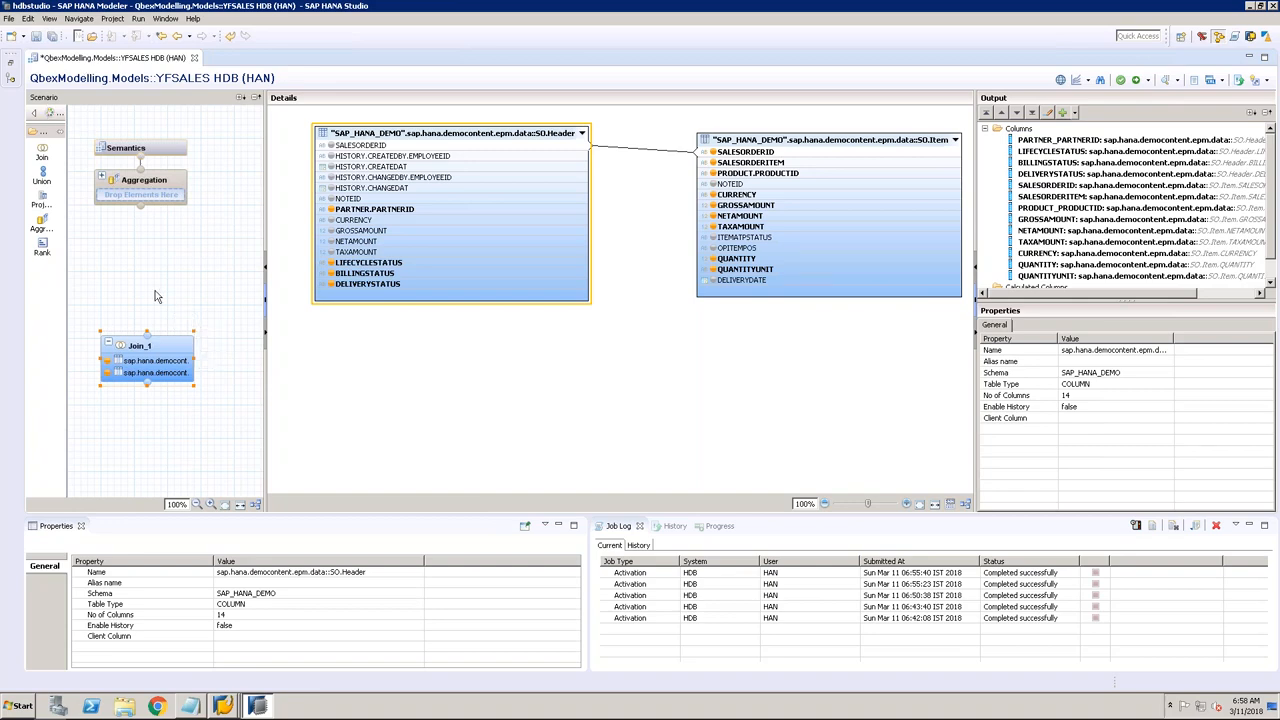
Step: Preview Util.Constants data from the catalog and look at the D_PO_CF and D_SO_CF Initial rows
{"action": "left_click", "coordinate": [10, 62]}
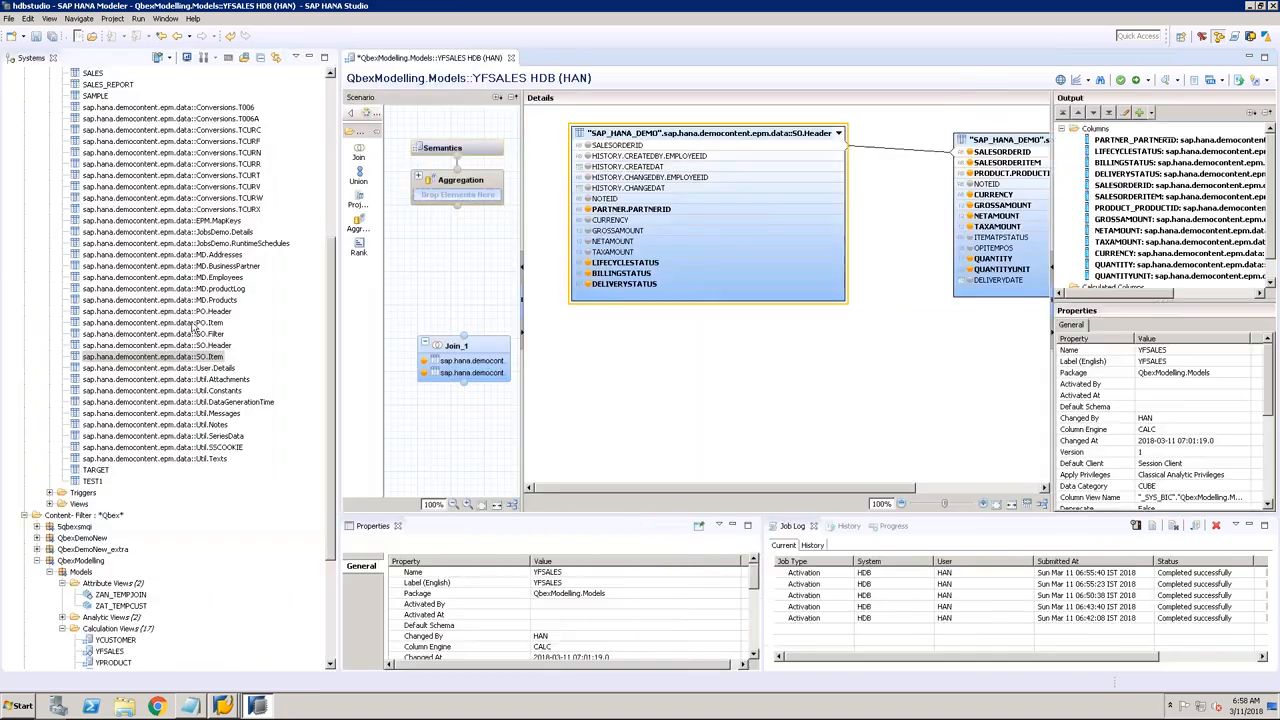
{"action": "left_click", "coordinate": [228, 391]}
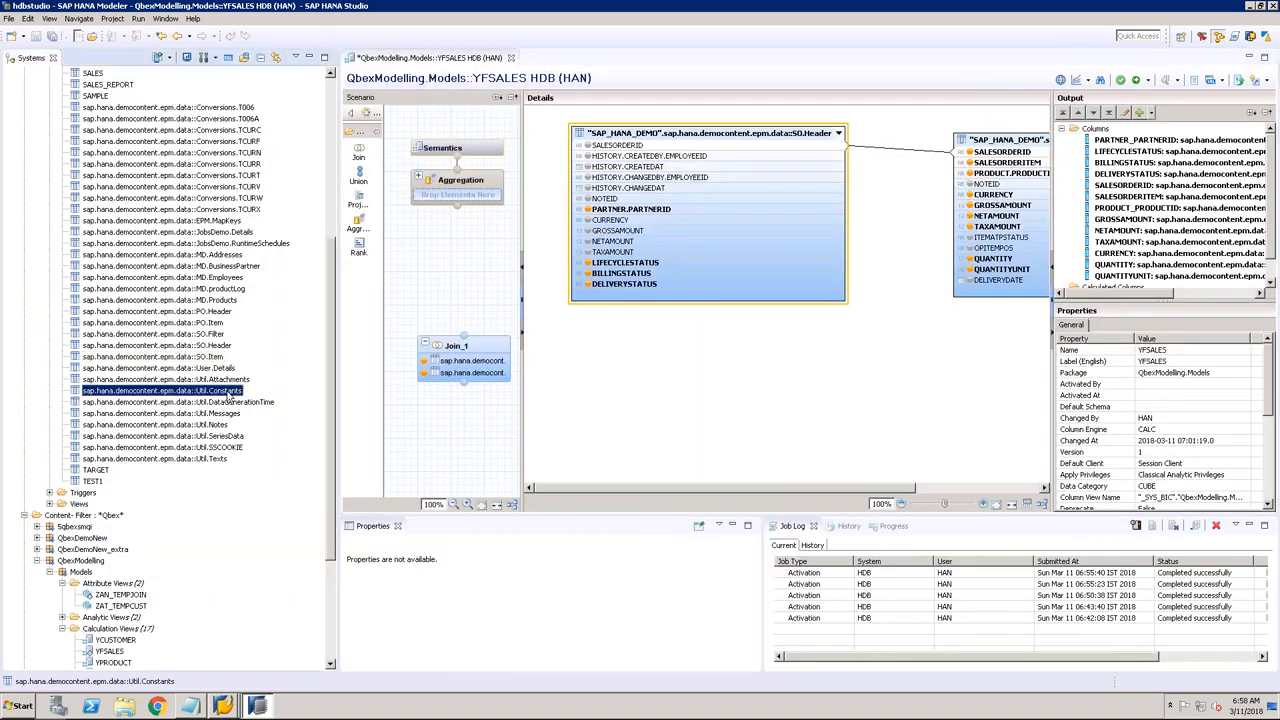
{"action": "right_click", "coordinate": [228, 391]}
{"action": "left_click", "coordinate": [287, 490]}
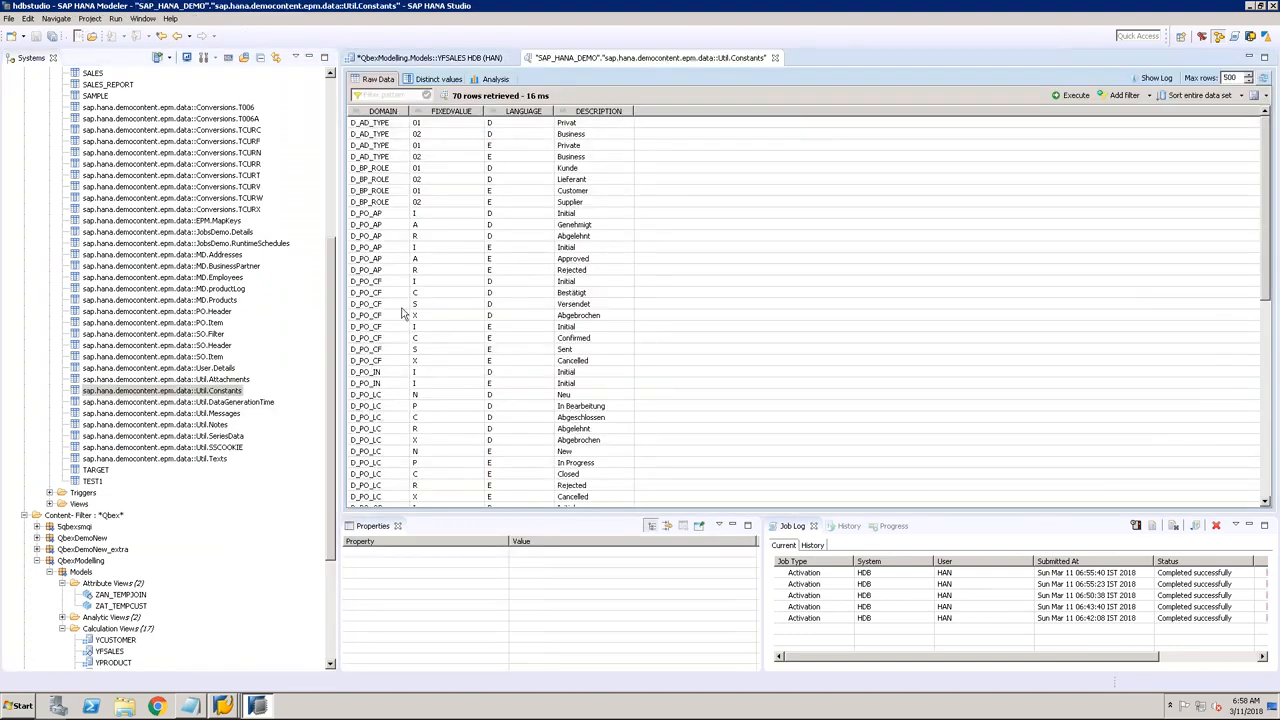
{"action": "left_click", "coordinate": [389, 283]}
{"action": "scroll", "coordinate": [387, 287], "scroll_direction": "down", "scroll_amount": 1}
{"action": "scroll", "coordinate": [389, 287], "scroll_direction": "down", "scroll_amount": 9}
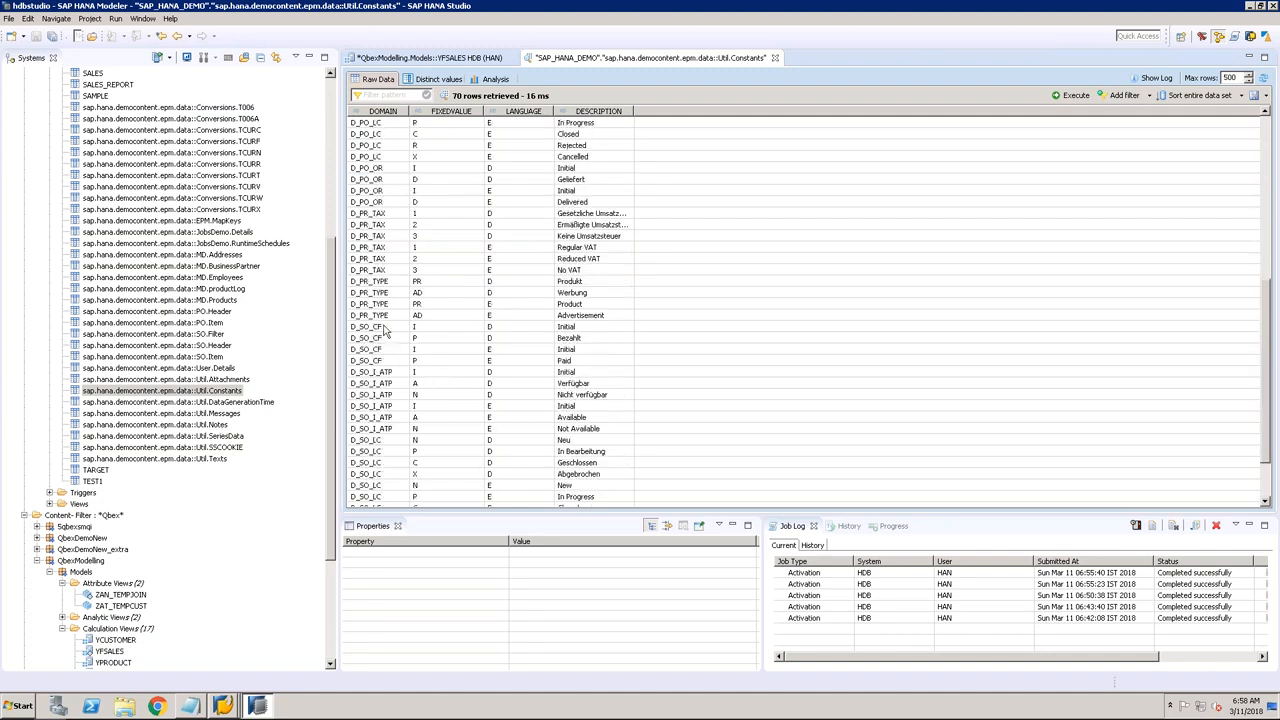
{"action": "left_click", "coordinate": [384, 328]}
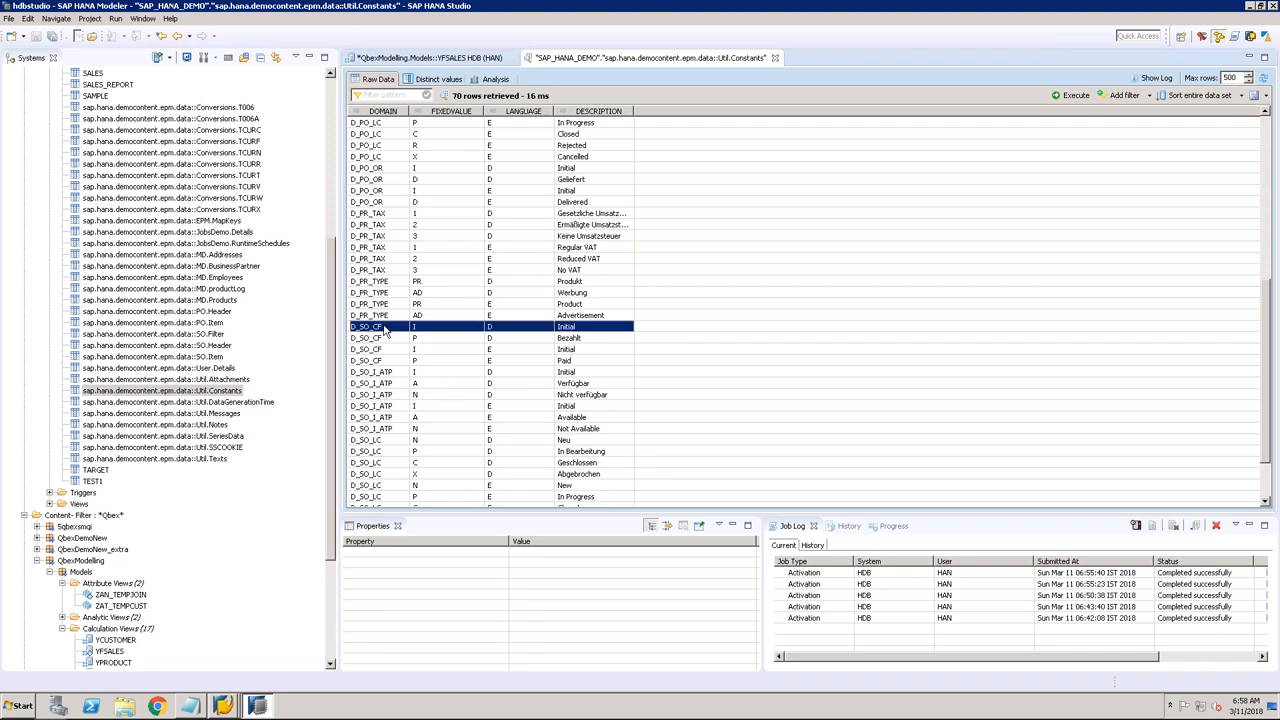
{"action": "scroll", "coordinate": [385, 330], "scroll_direction": "down", "scroll_amount": 2}
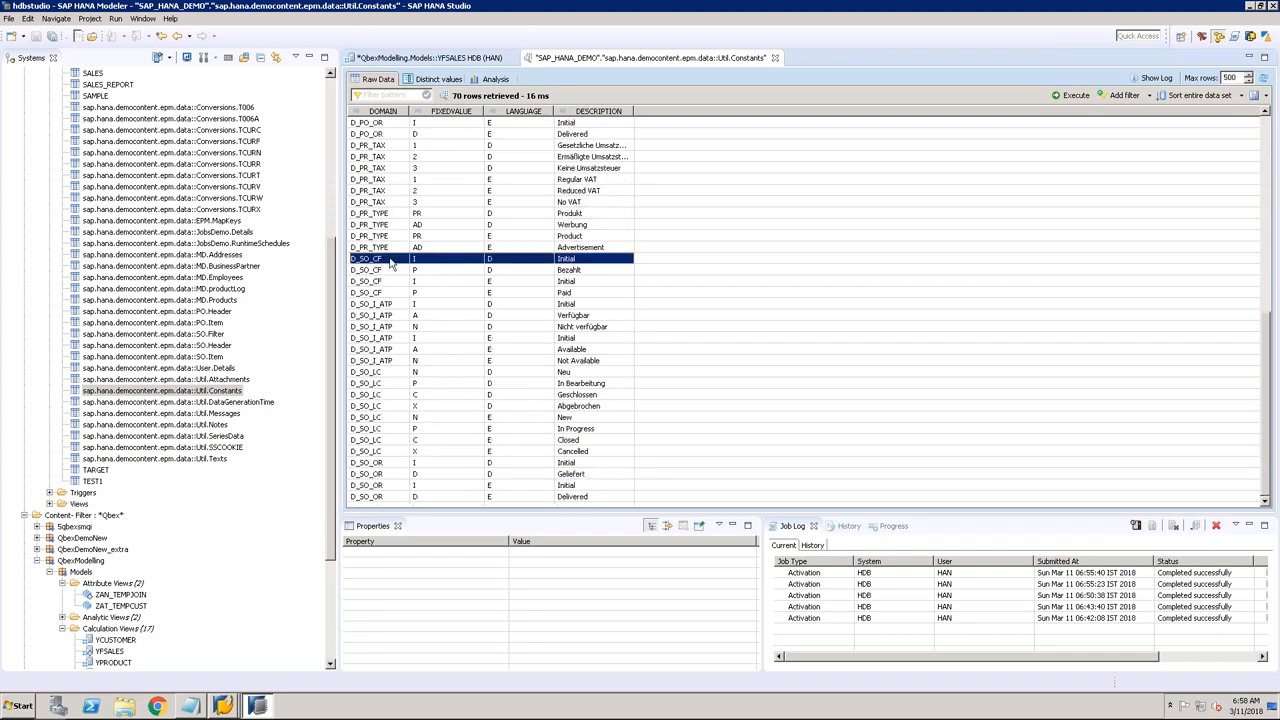
Step: Review the D_SO_LC lifecycle status rows in the Util.Constants preview
{"action": "left_click", "coordinate": [477, 62]}
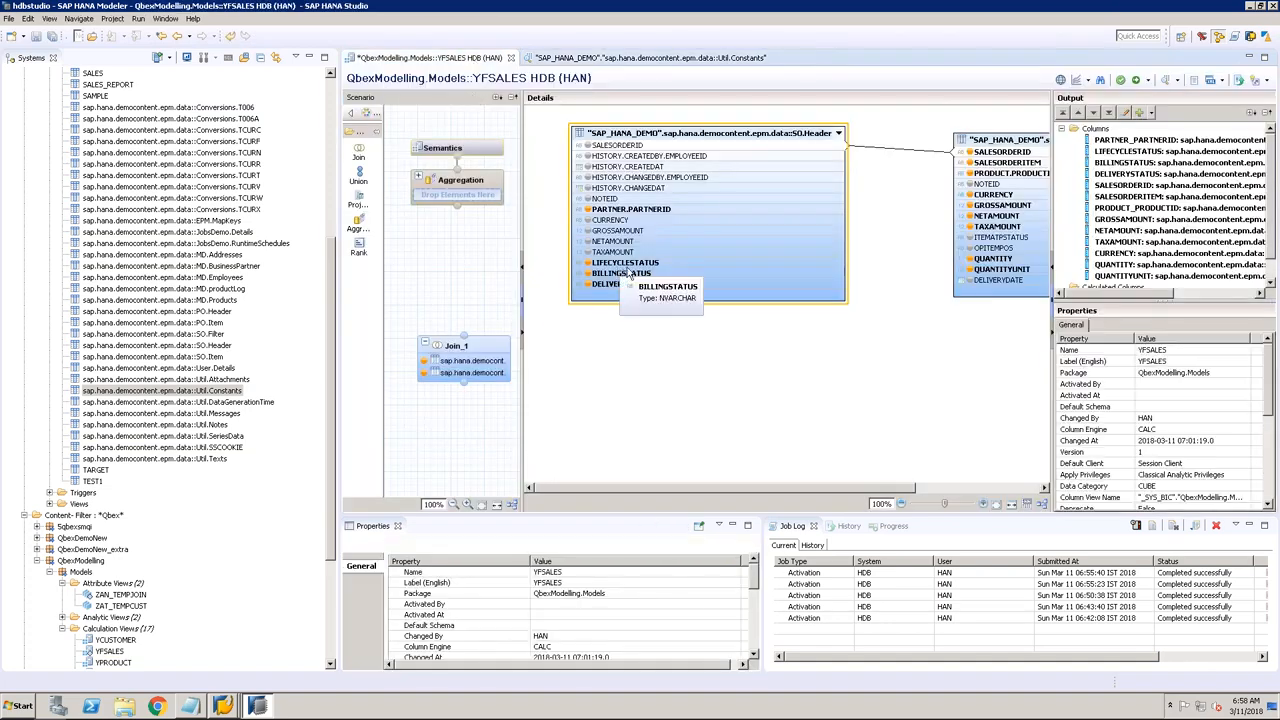
{"action": "left_click", "coordinate": [675, 57]}
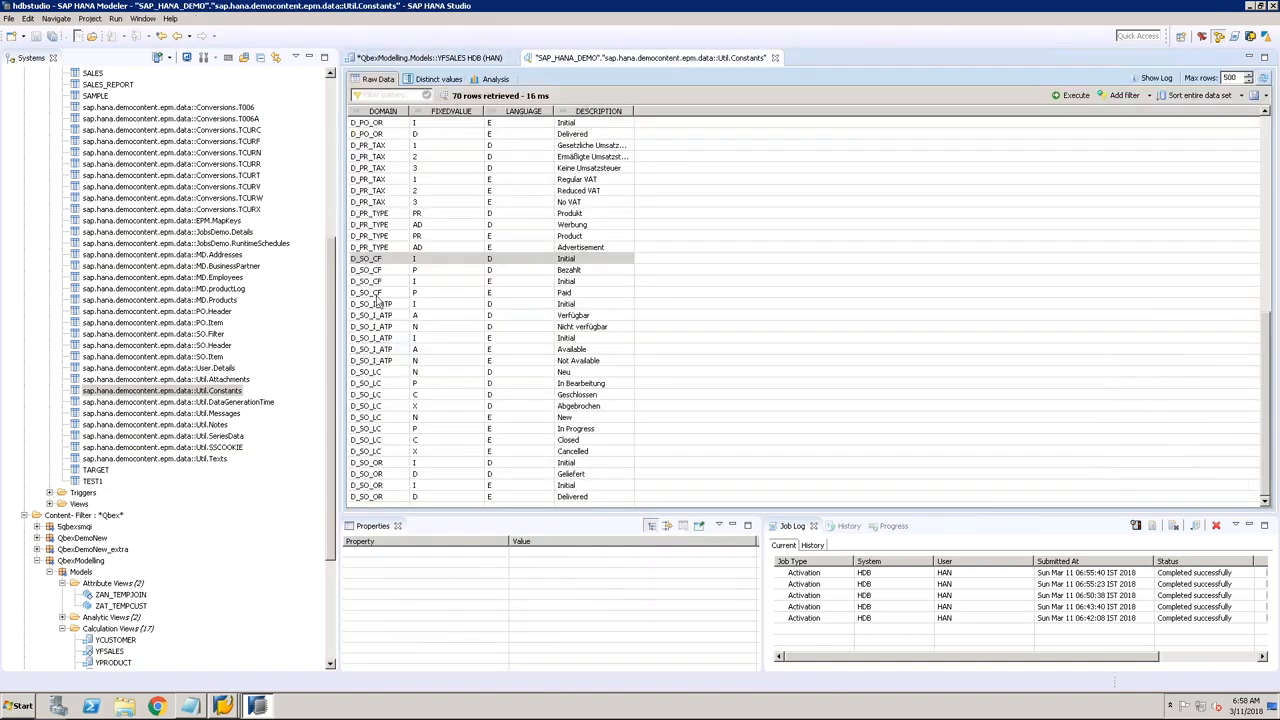
{"action": "left_click", "coordinate": [388, 373]}
{"action": "left_click", "coordinate": [389, 384]}
{"action": "left_click", "coordinate": [390, 396]}
{"action": "left_click", "coordinate": [390, 418]}
Step: Open a data preview of the SO.Header node from the YFSALES view
{"action": "left_click", "coordinate": [430, 57]}
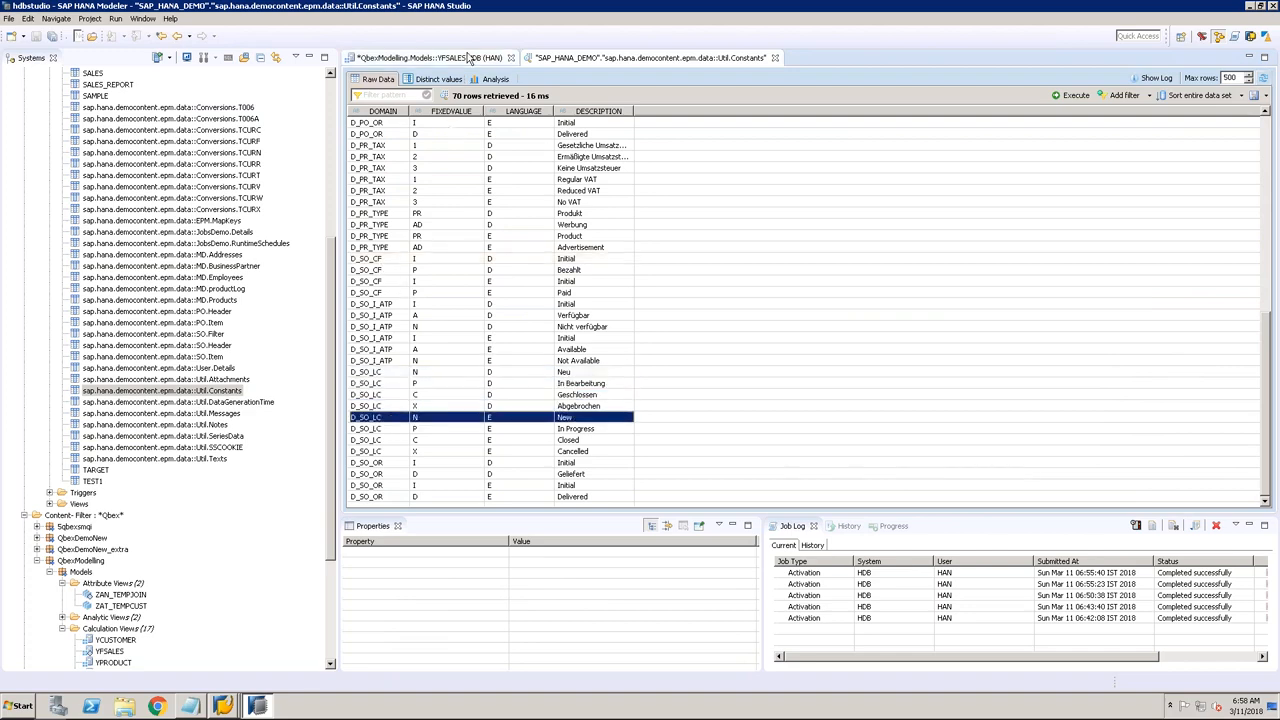
{"action": "right_click", "coordinate": [656, 130]}
{"action": "left_click", "coordinate": [700, 141]}
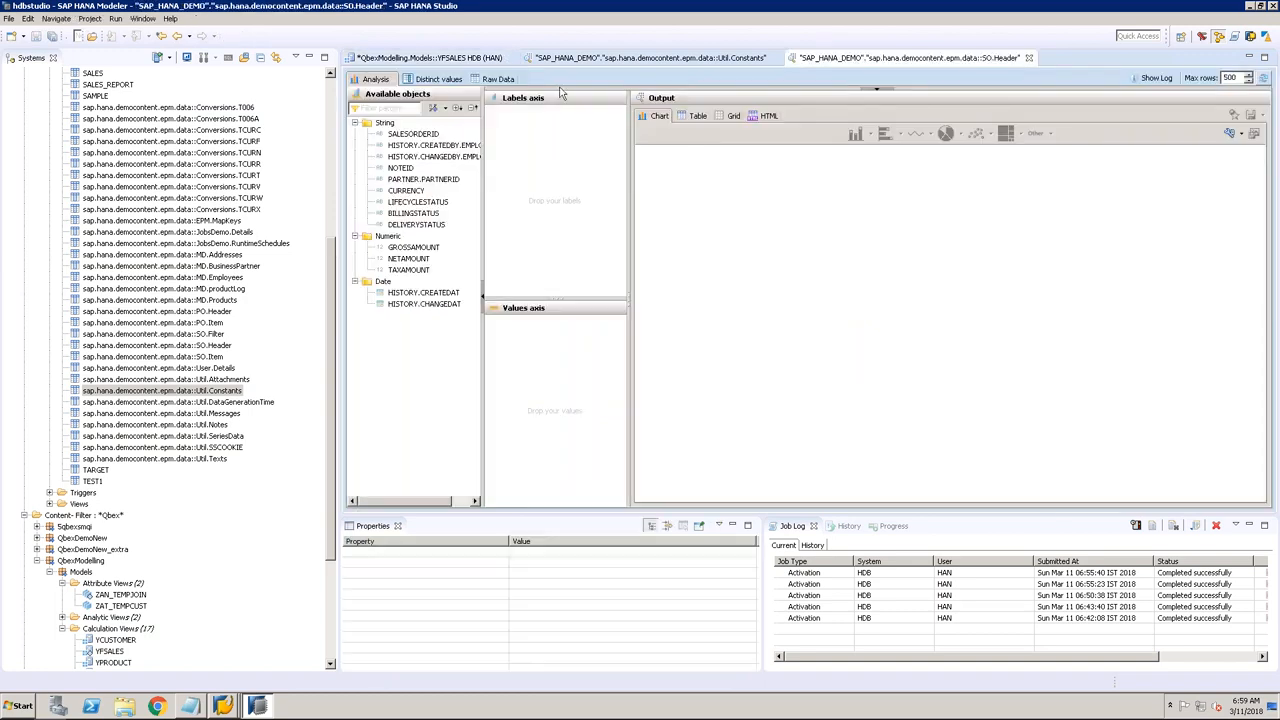
Step: Chart the distinct LIFECYCLESTATUS values of SO.Header (C, N, P, X)
{"action": "left_click", "coordinate": [499, 79]}
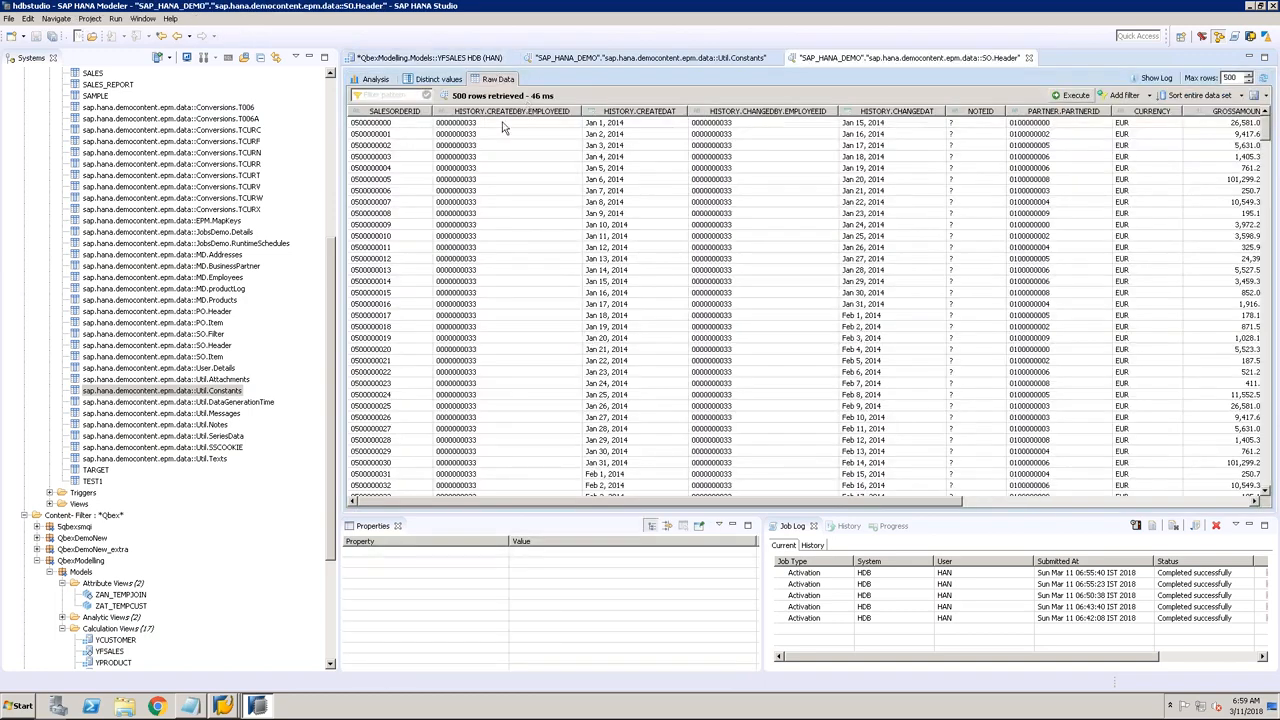
{"action": "left_click", "coordinate": [444, 82]}
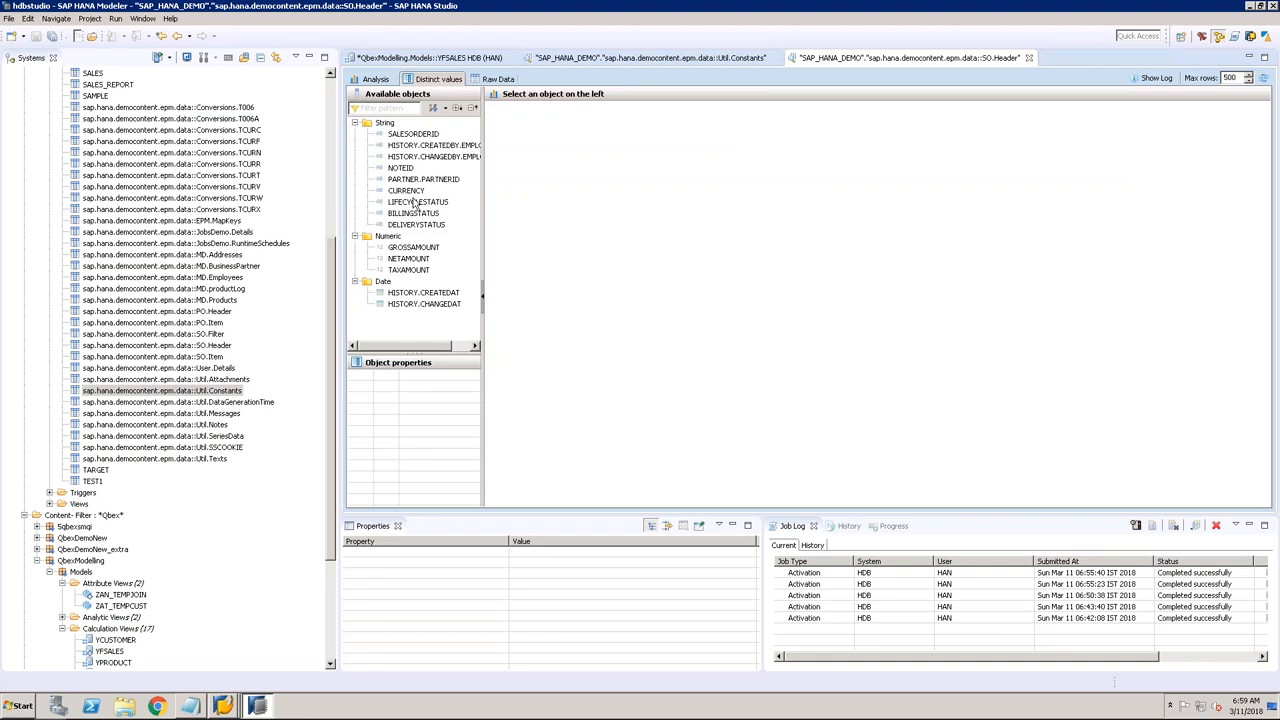
{"action": "left_click", "coordinate": [418, 202]}
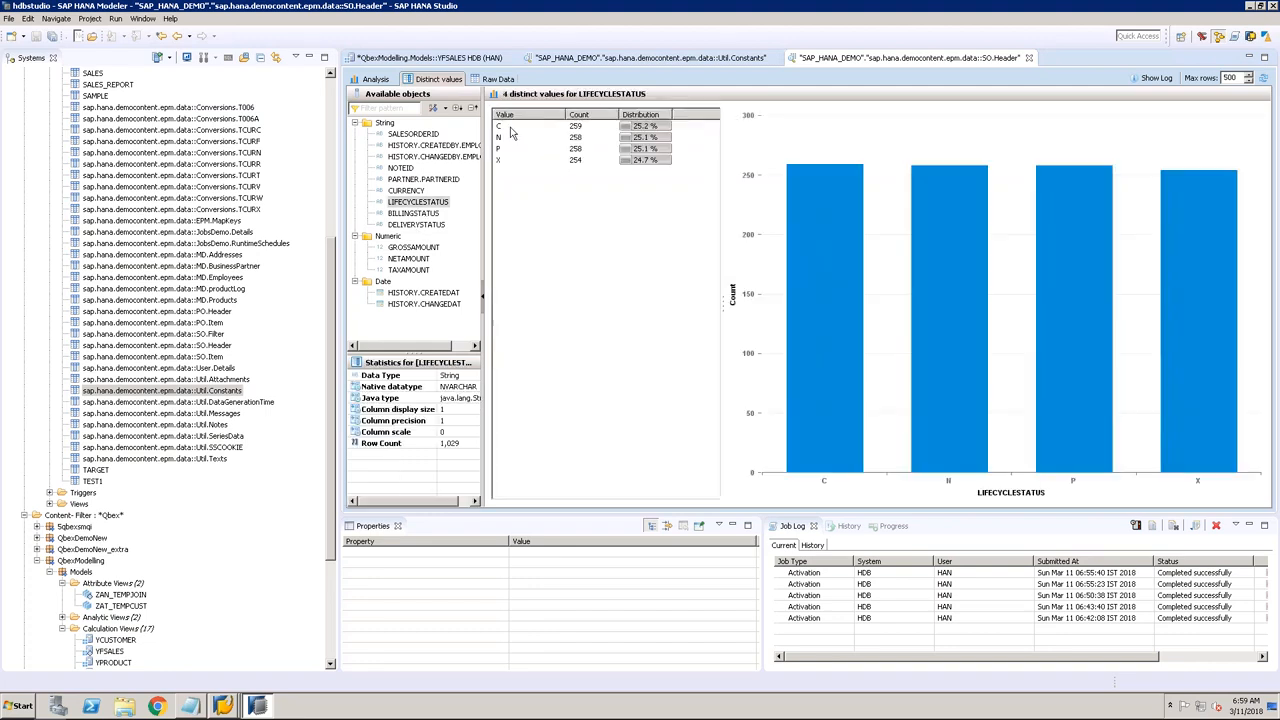
Step: Read the D_SO_LC descriptions in Util.Constants, such as Geschlossen and In Progress
{"action": "left_click", "coordinate": [600, 58]}
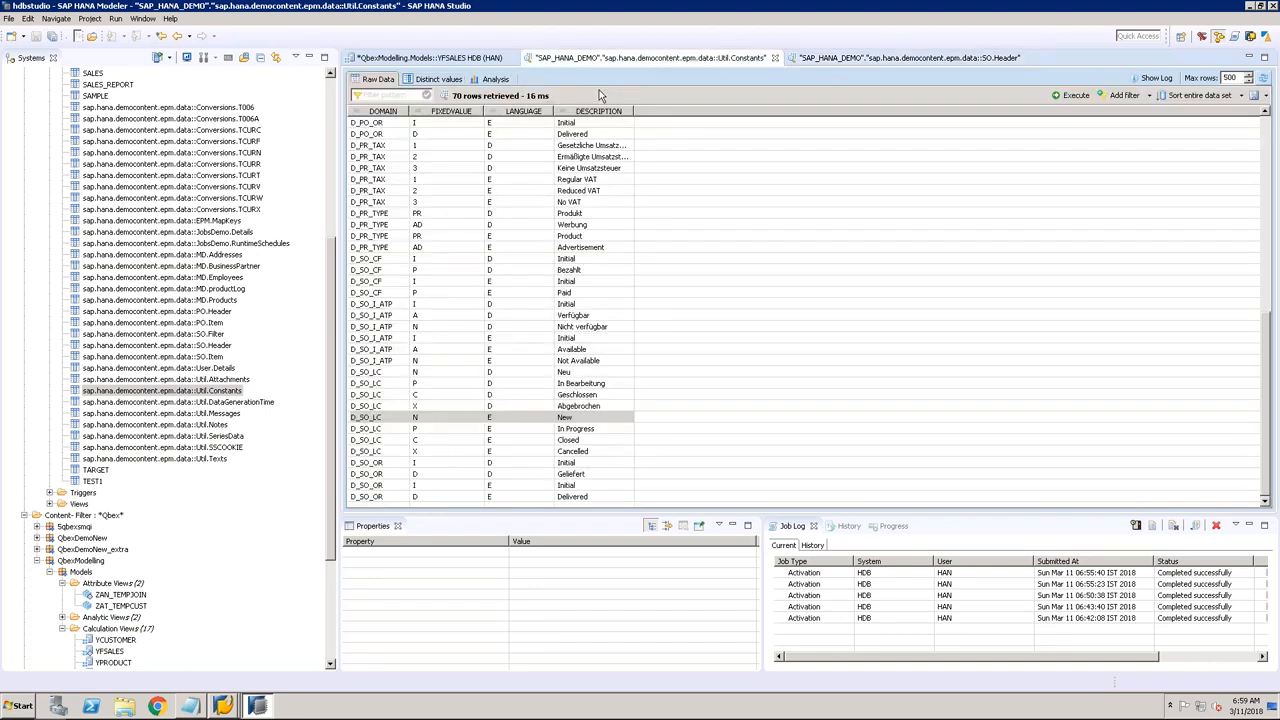
{"action": "left_click", "coordinate": [418, 396]}
{"action": "left_click", "coordinate": [428, 419]}
{"action": "left_click", "coordinate": [428, 429]}
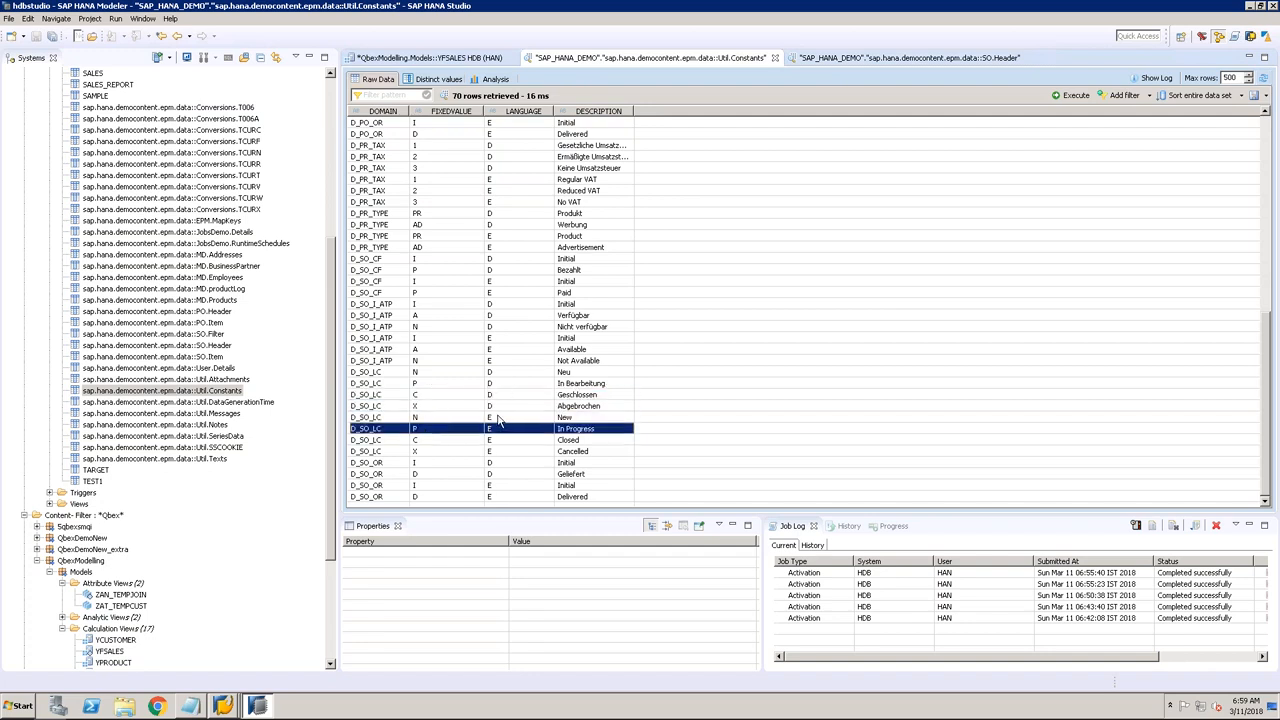
{"action": "left_click", "coordinate": [379, 386]}
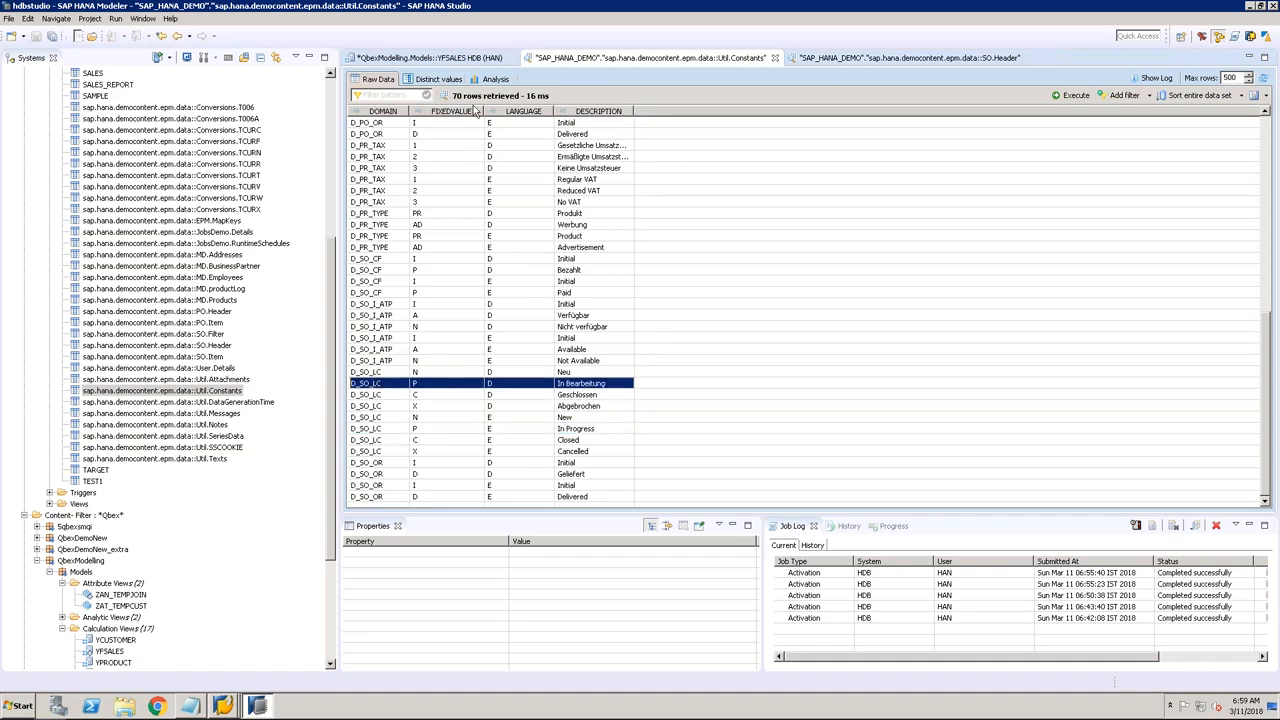
Step: Add a Projection_1 node sourced from the Util.Constants table
{"action": "left_click", "coordinate": [463, 58]}
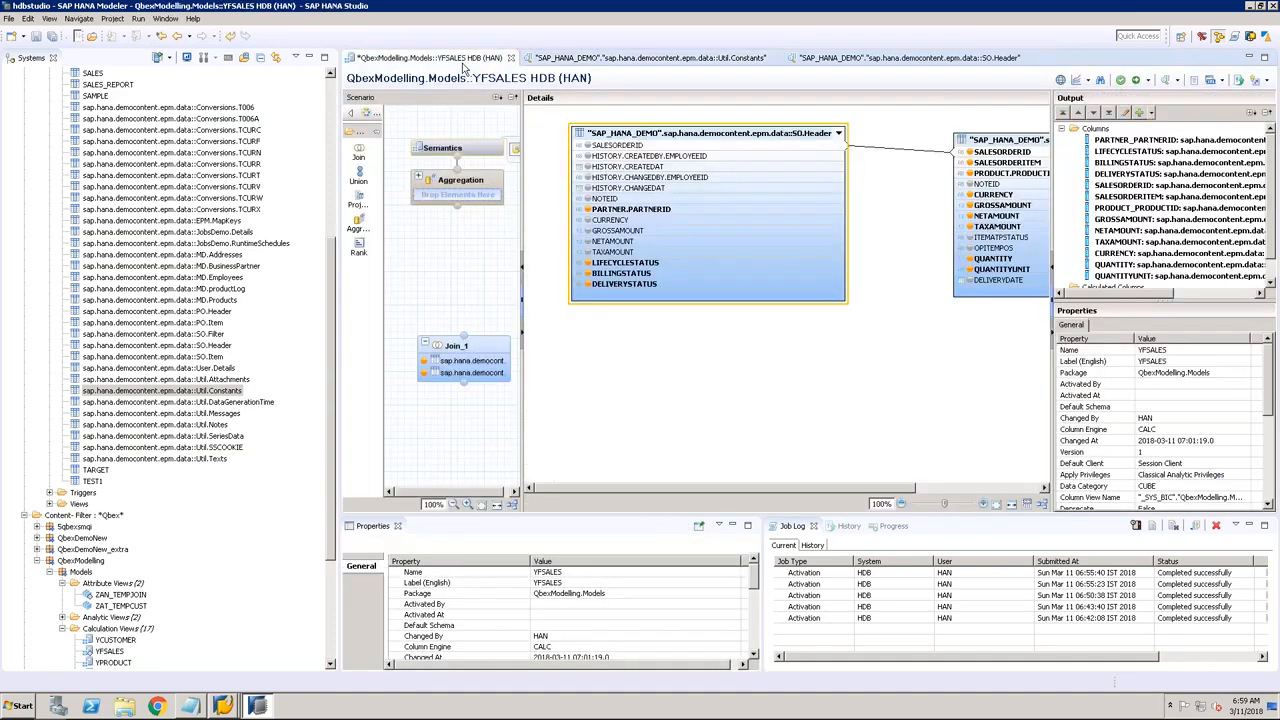
{"action": "left_click_drag", "start_coordinate": [522, 149], "coordinate": [737, 155]}
{"action": "left_click", "coordinate": [359, 200]}
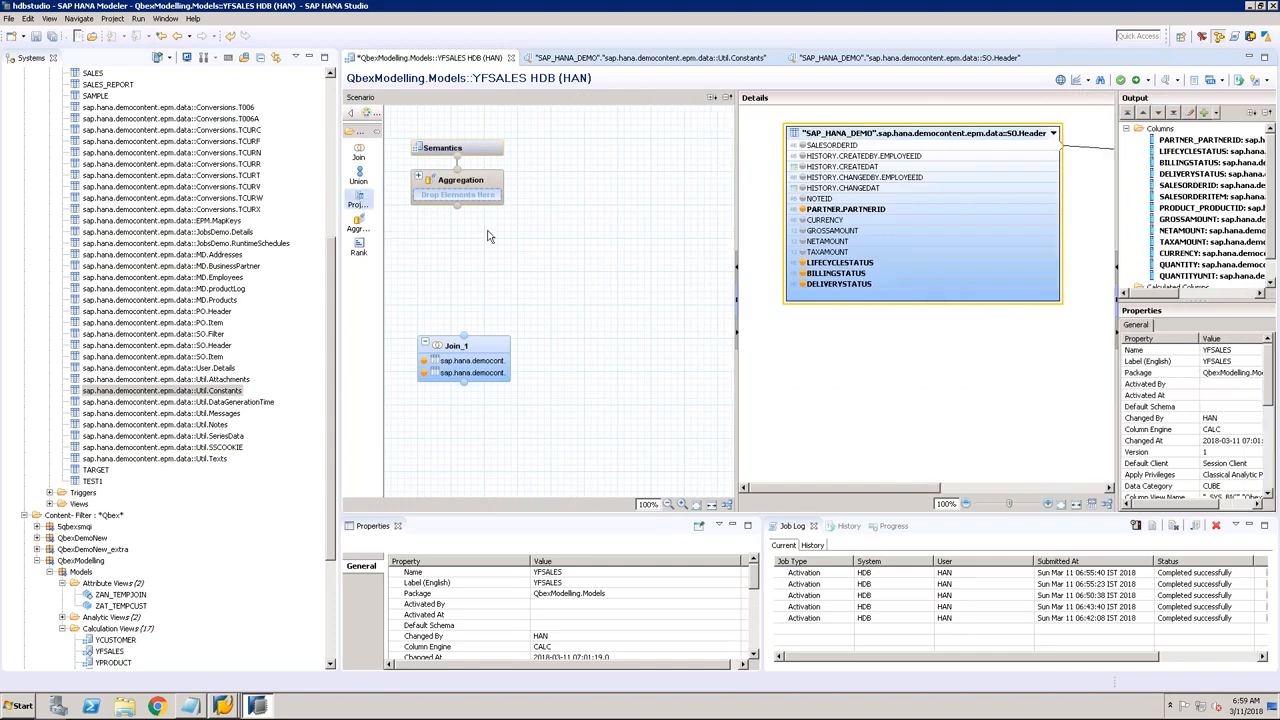
{"action": "left_click", "coordinate": [672, 257]}
{"action": "left_click_drag", "start_coordinate": [205, 392], "coordinate": [685, 300]}
Step: Filter Projection_1 on DOMAIN = D_SO_LC
{"action": "right_click", "coordinate": [821, 145]}
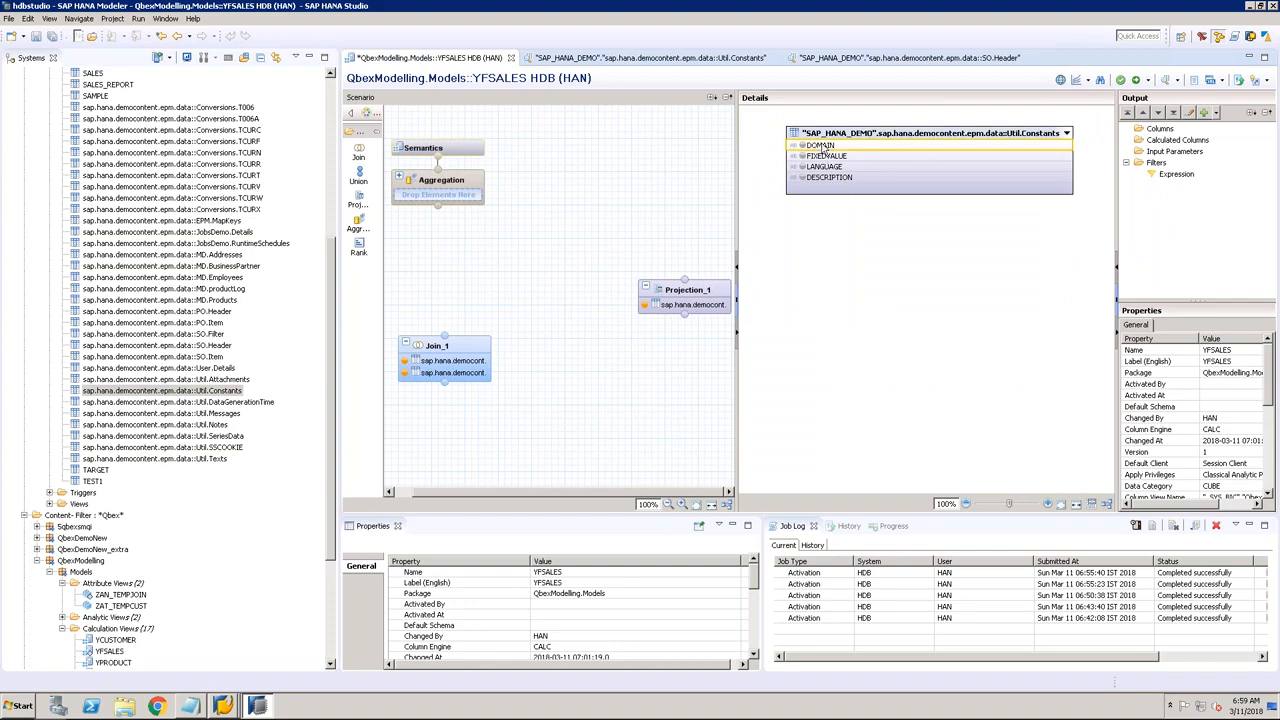
{"action": "left_click", "coordinate": [869, 165]}
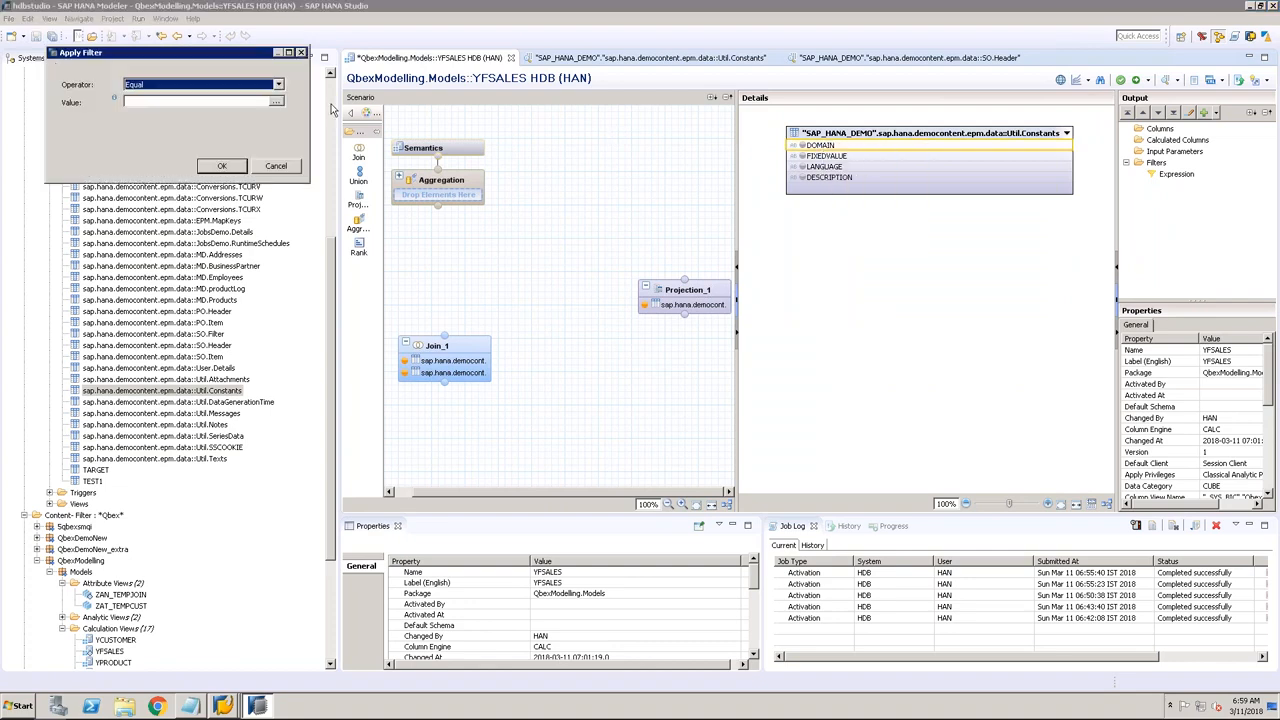
{"action": "left_click", "coordinate": [278, 108]}
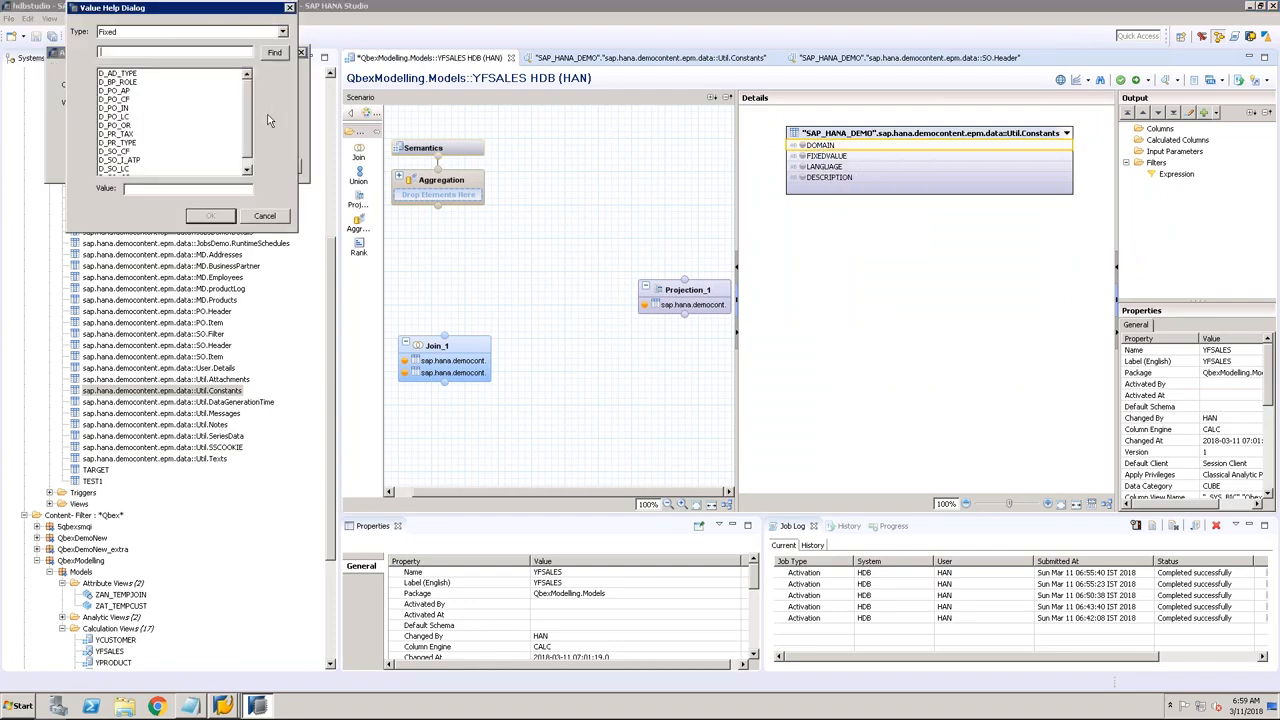
{"action": "left_click", "coordinate": [118, 168]}
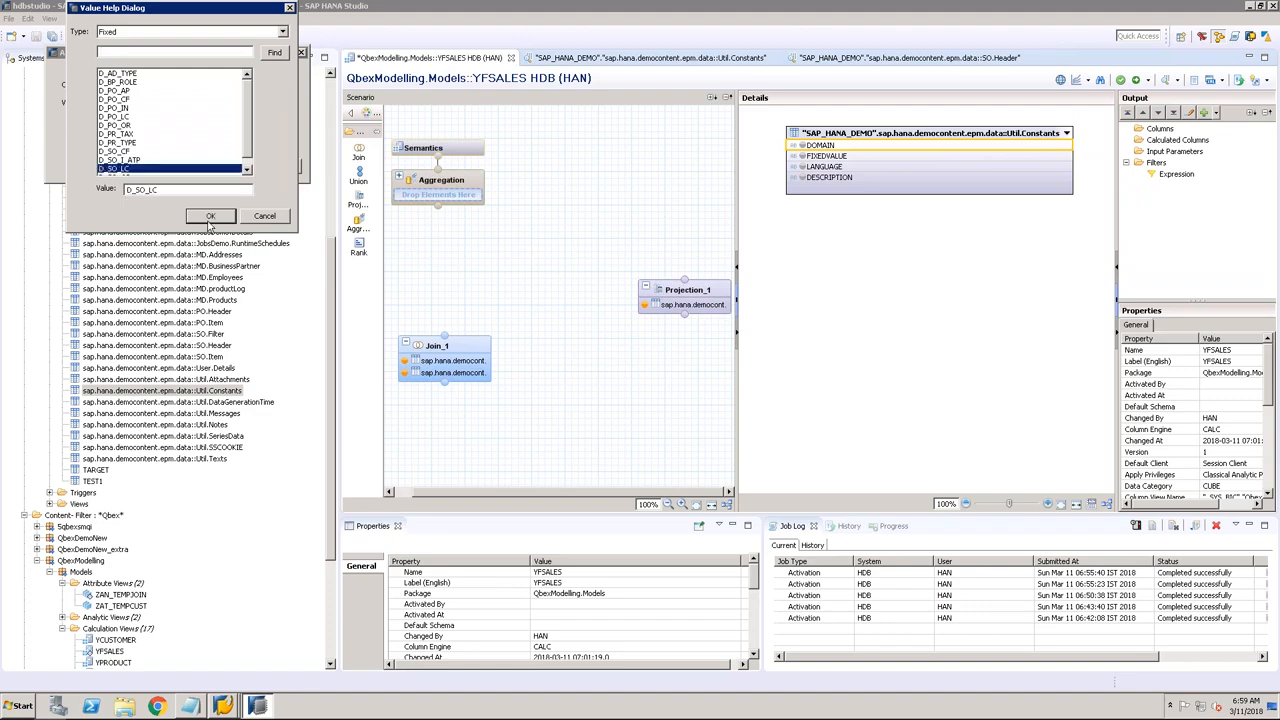
{"action": "left_click", "coordinate": [210, 216]}
{"action": "left_click", "coordinate": [224, 167]}
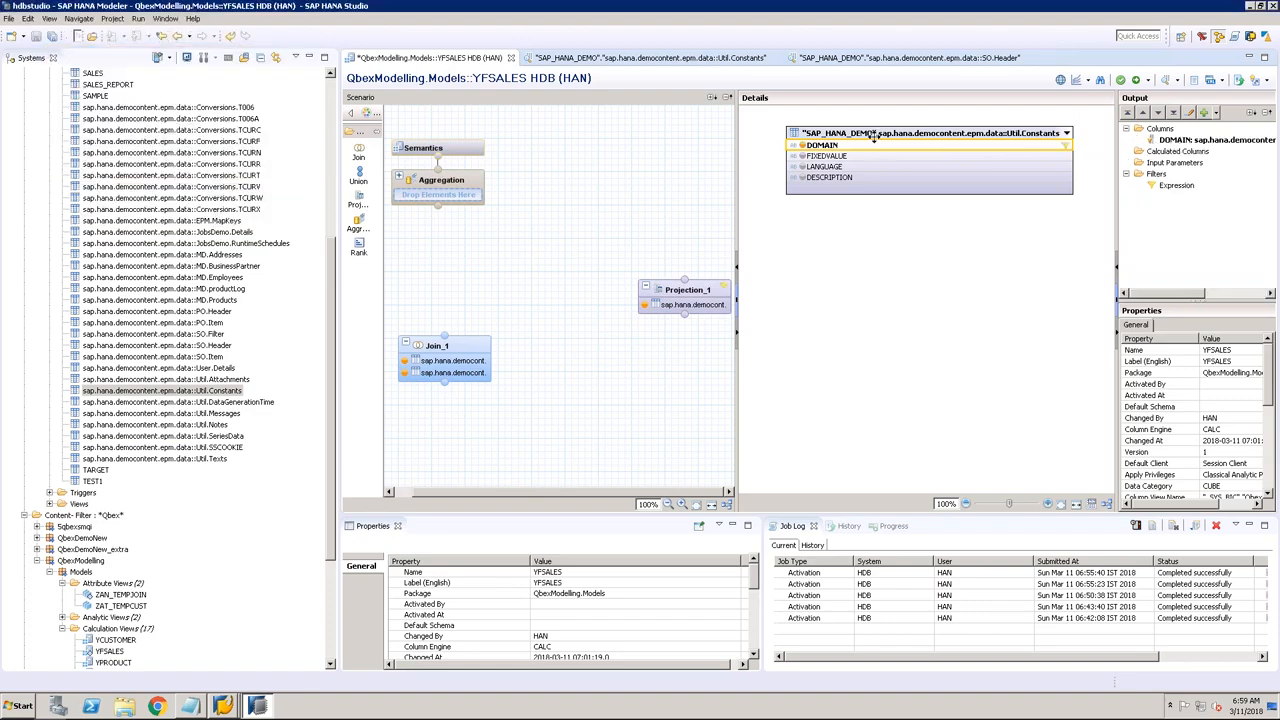
Step: Add a Join_2 node fed by Join_1 and Projection_1
{"action": "left_click", "coordinate": [360, 154]}
{"action": "left_click", "coordinate": [548, 235]}
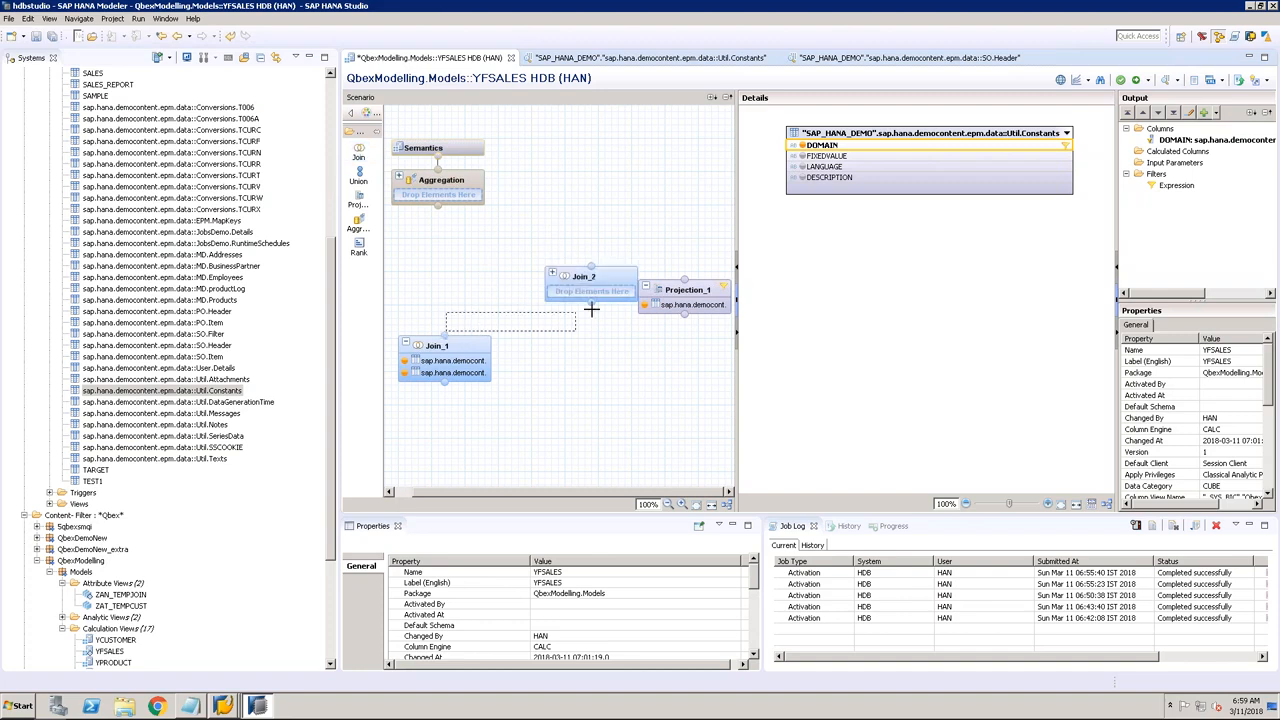
{"action": "mouse_move", "coordinate": [446, 342]}
{"action": "left_click_drag", "start_coordinate": [446, 342], "coordinate": [590, 302]}
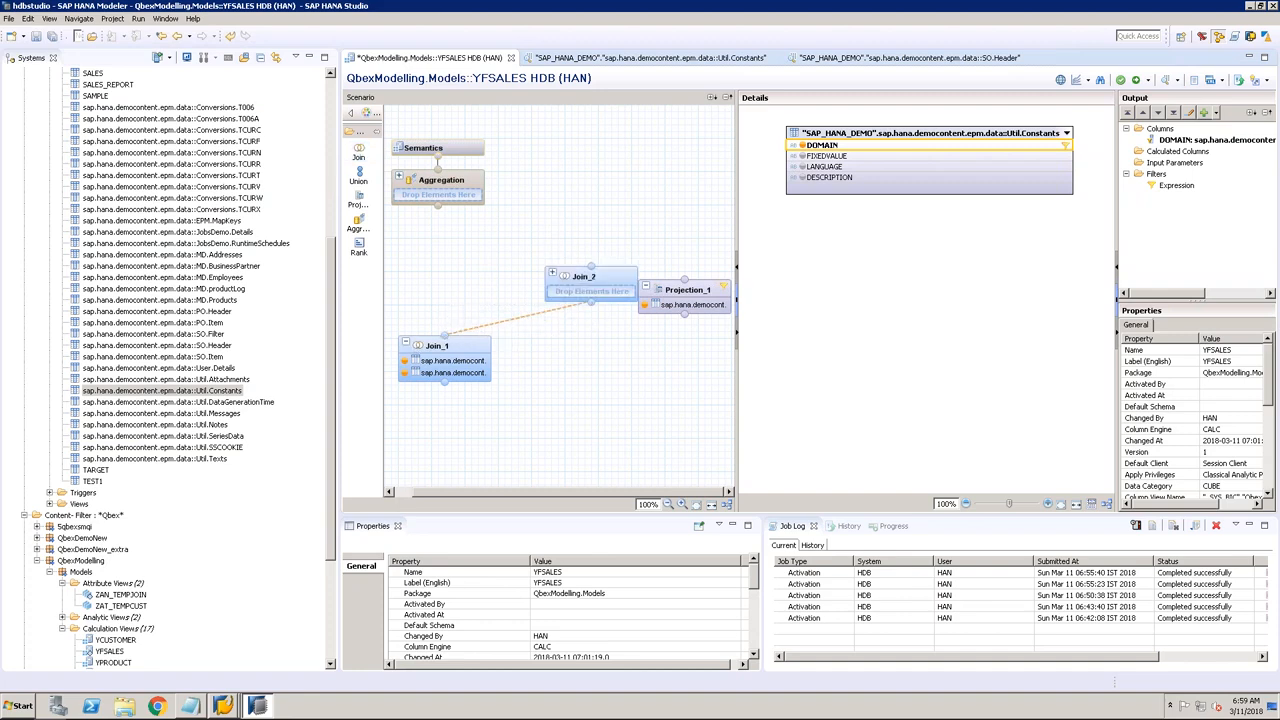
{"action": "left_click_drag", "start_coordinate": [685, 280], "coordinate": [597, 311]}
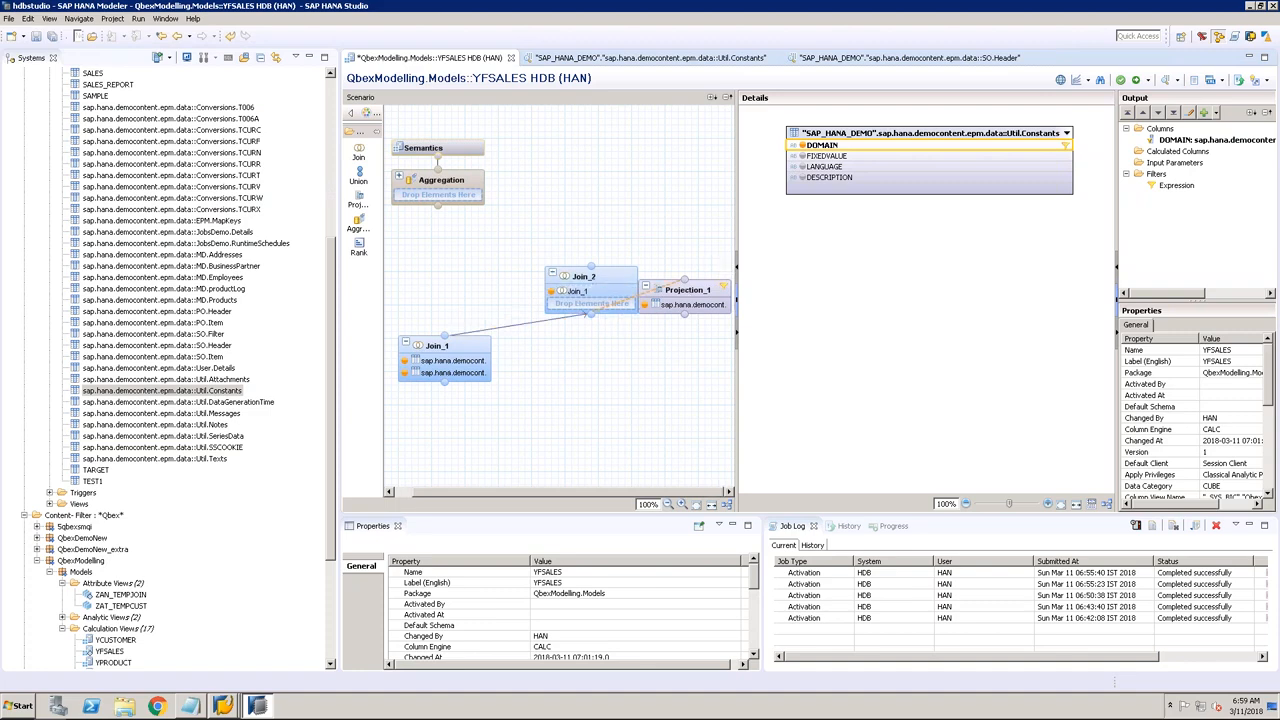
{"action": "left_click", "coordinate": [602, 279]}
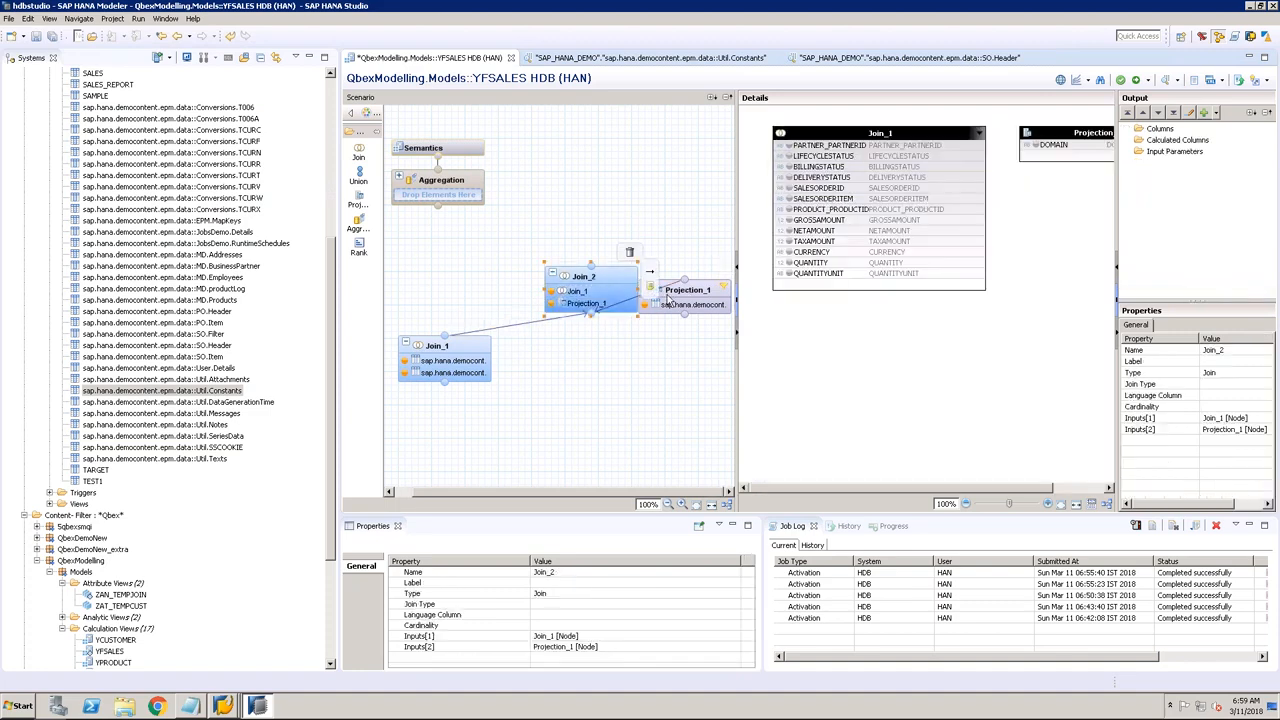
Step: Add FIXEDVALUE and LANGUAGE to Projection_1's output
{"action": "left_click", "coordinate": [670, 298]}
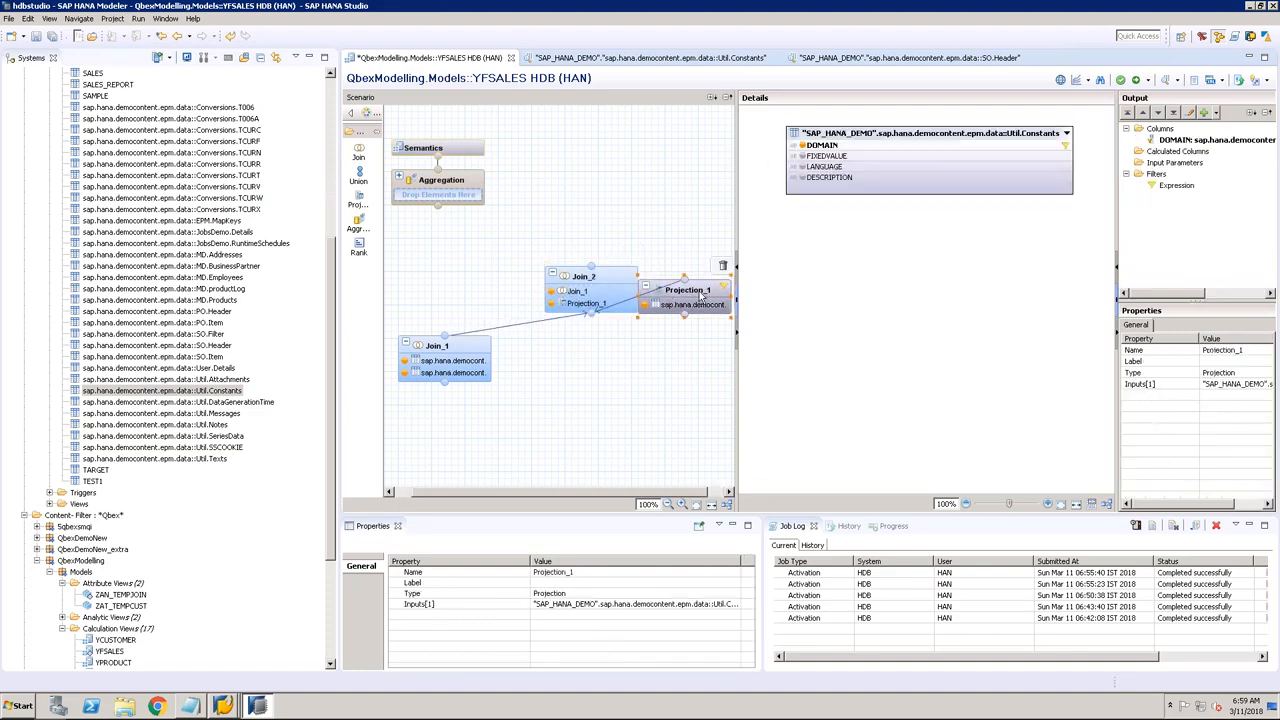
{"action": "left_click", "coordinate": [802, 156]}
{"action": "left_click", "coordinate": [802, 166]}
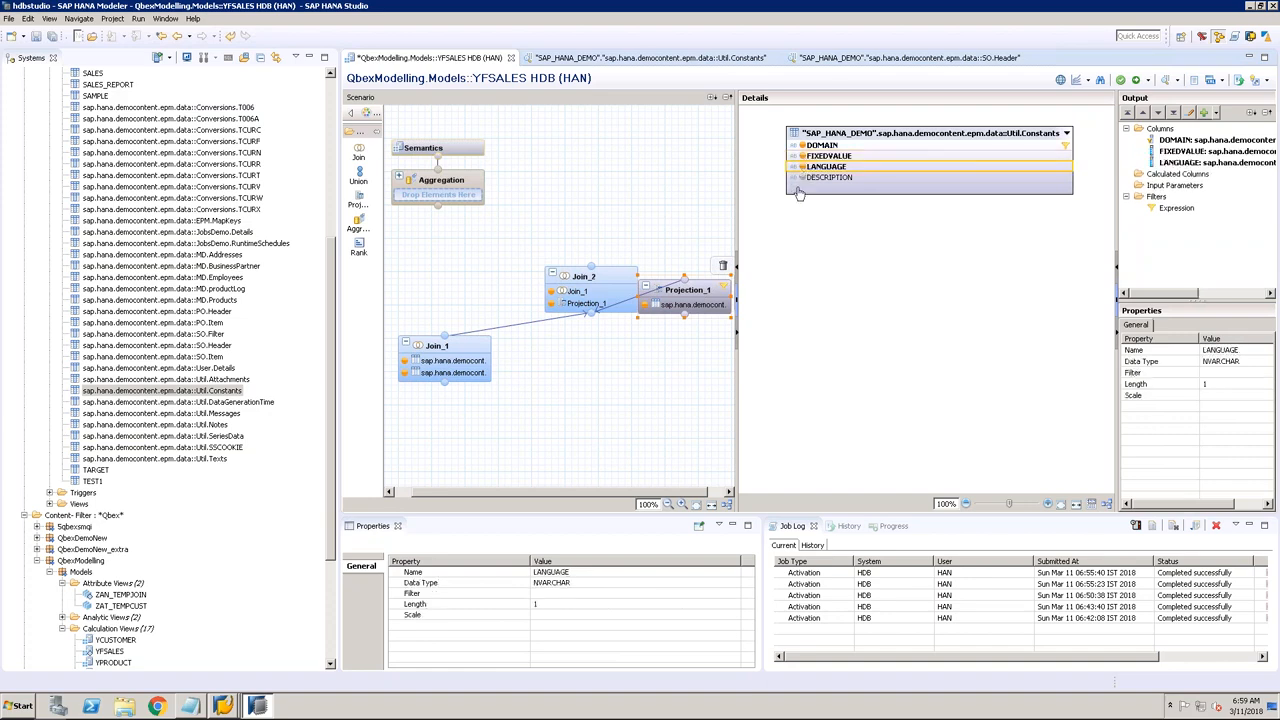
{"action": "left_click", "coordinate": [799, 194]}
{"action": "left_click", "coordinate": [597, 283]}
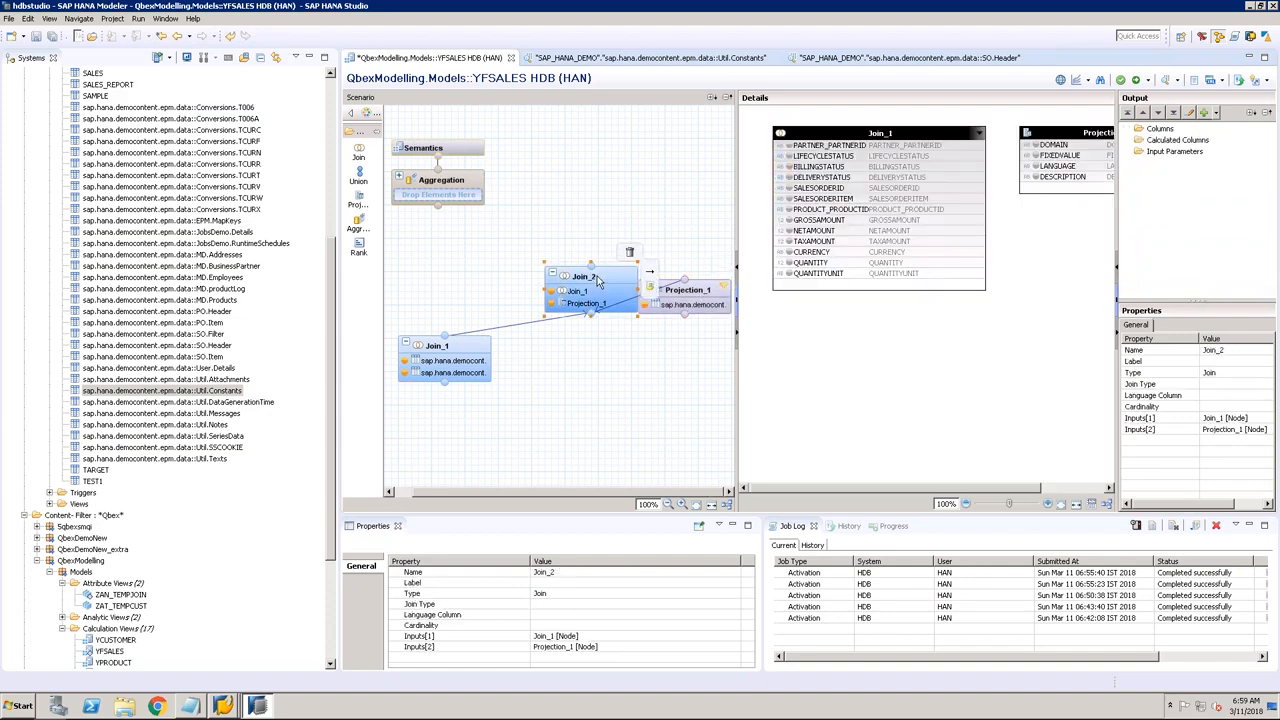
{"action": "left_click", "coordinate": [310, 58]}
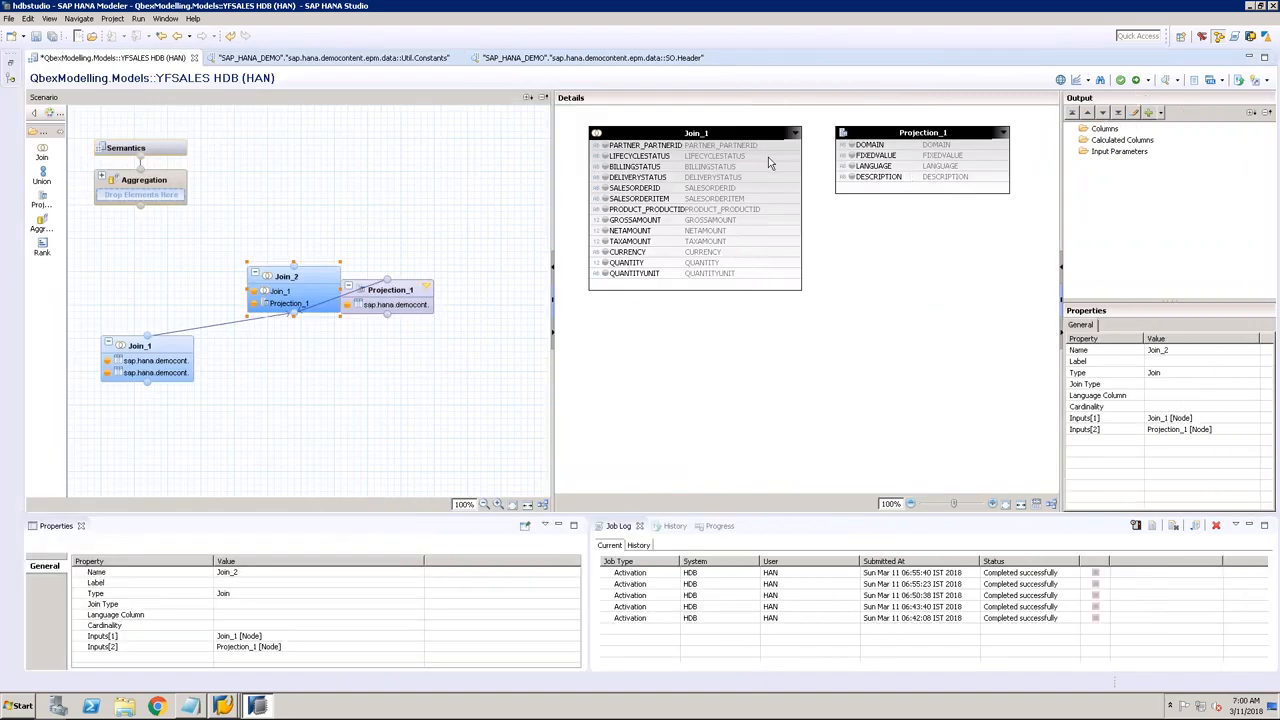
Step: Text-join LIFECYCLESTATUS to FIXEDVALUE in Join_2, with LANGUAGE as the language column
{"action": "left_click_drag", "start_coordinate": [637, 156], "coordinate": [862, 156]}
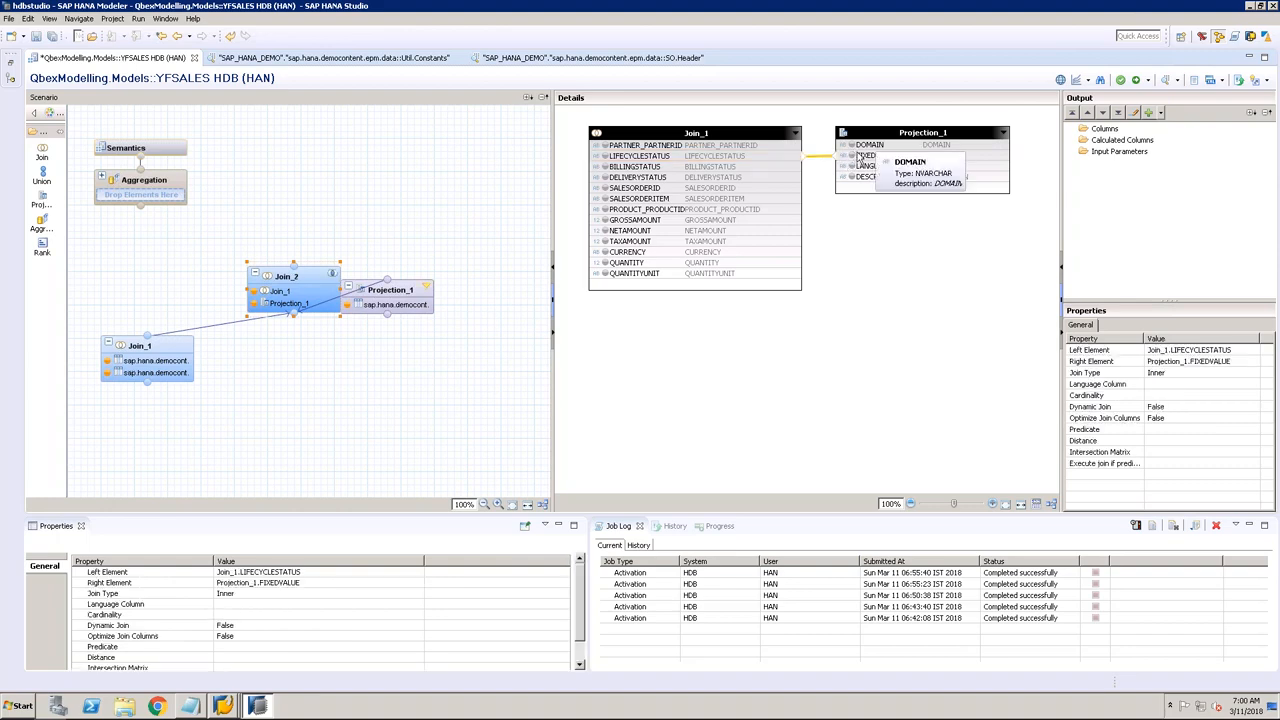
{"action": "left_click", "coordinate": [1203, 373]}
{"action": "left_click", "coordinate": [1254, 372]}
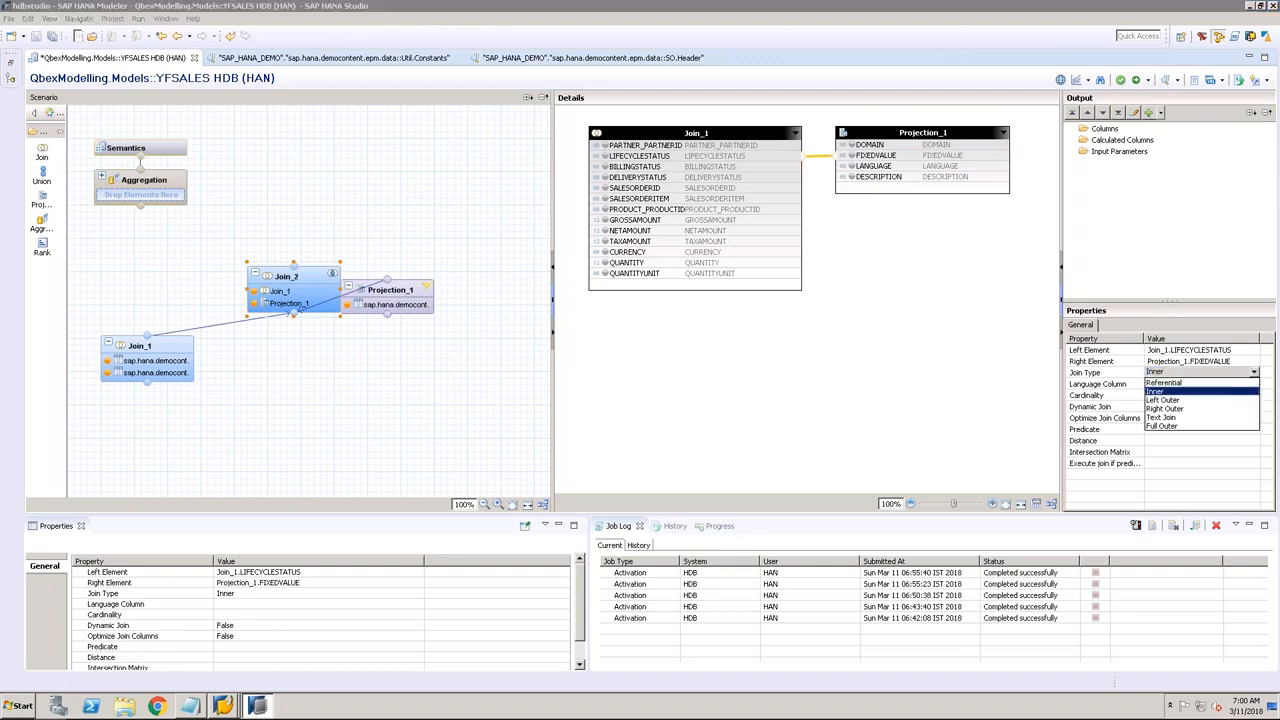
{"action": "left_click", "coordinate": [1163, 417]}
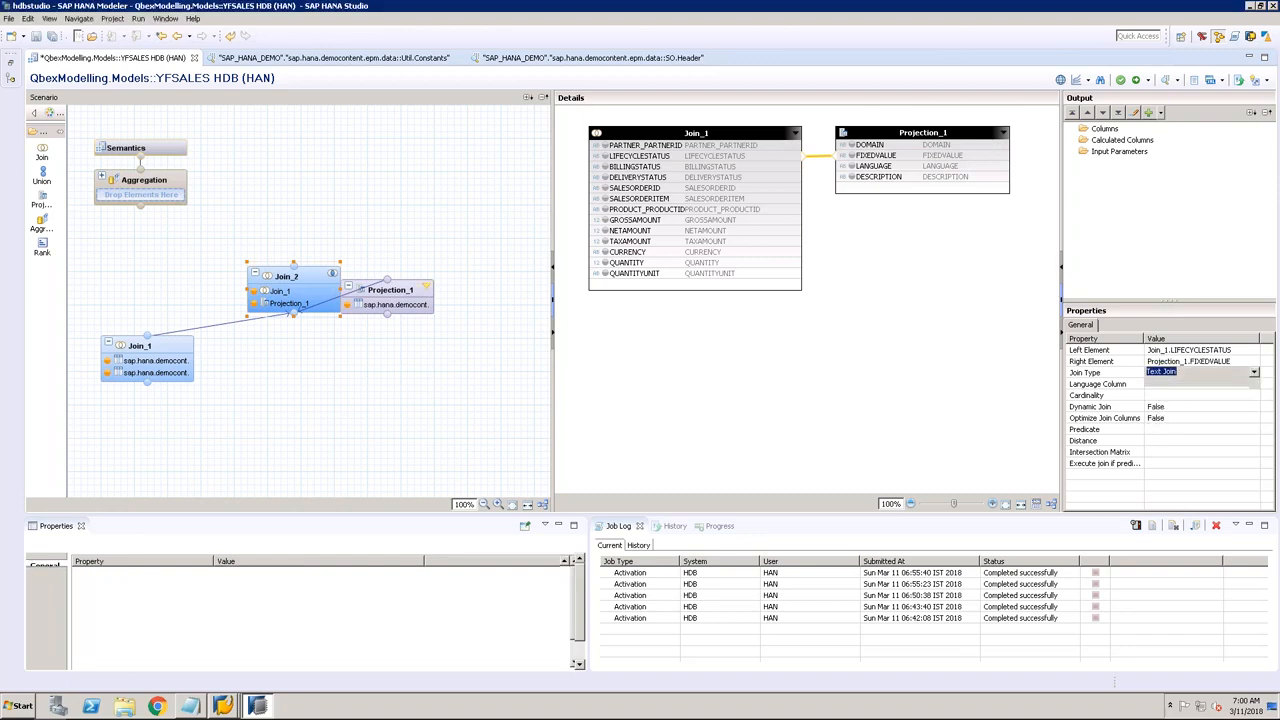
{"action": "left_click", "coordinate": [1254, 384]}
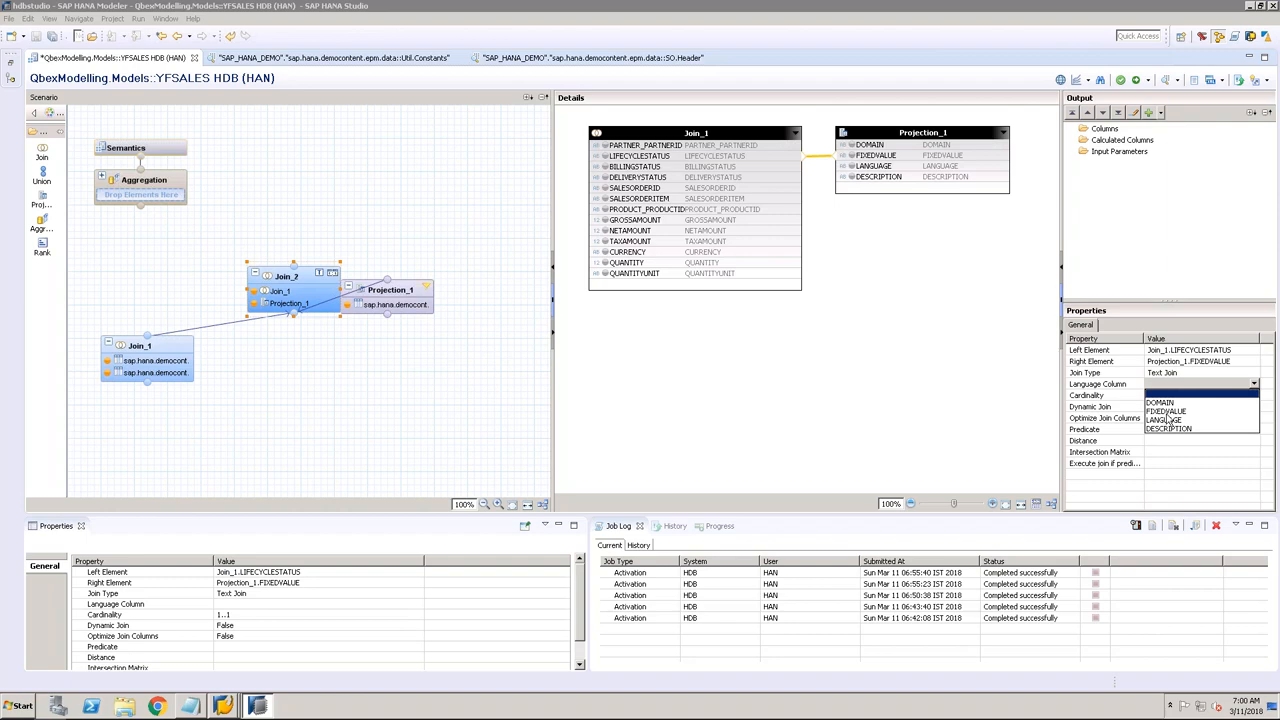
{"action": "left_click", "coordinate": [1165, 420]}
{"action": "left_click", "coordinate": [953, 320]}
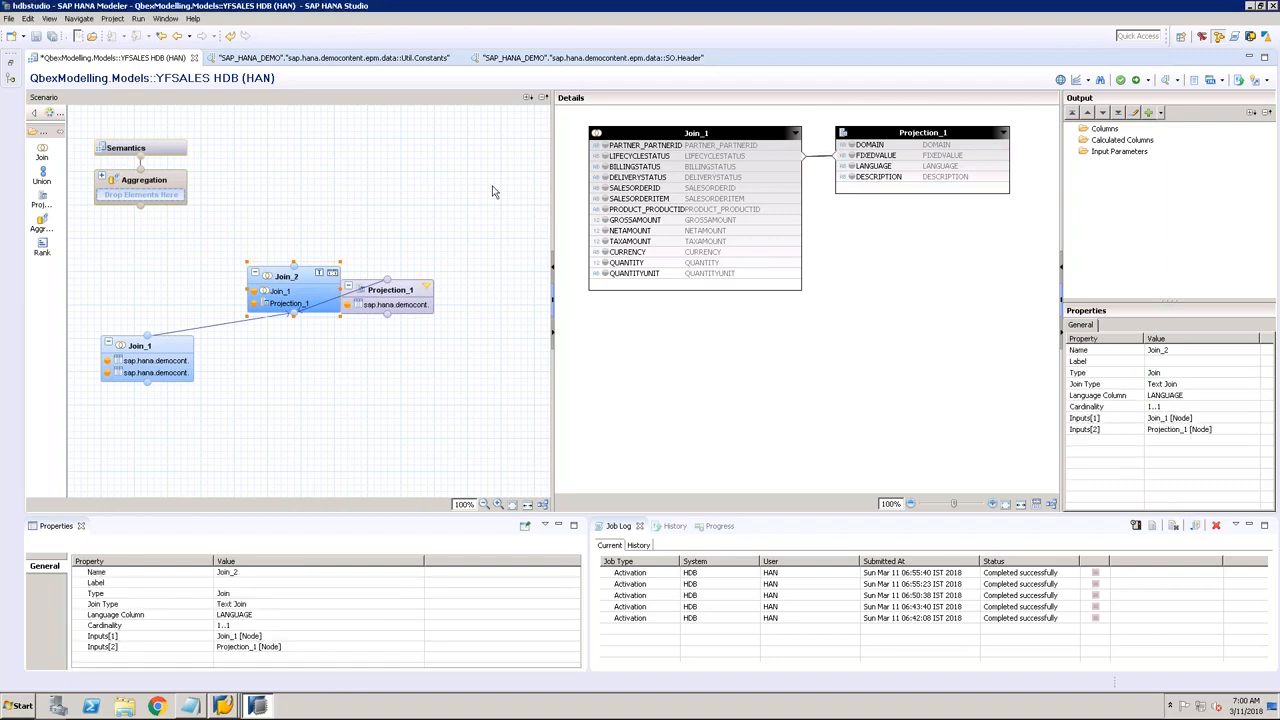
Step: Output Join_1's PARTNERID, BILLINGSTATUS, DELIVERYSTATUS, SALESORDERID, SALESORDERITEM and PRODUCT_PRODUCTID through QUANTITYUNIT
{"action": "left_click", "coordinate": [598, 146]}
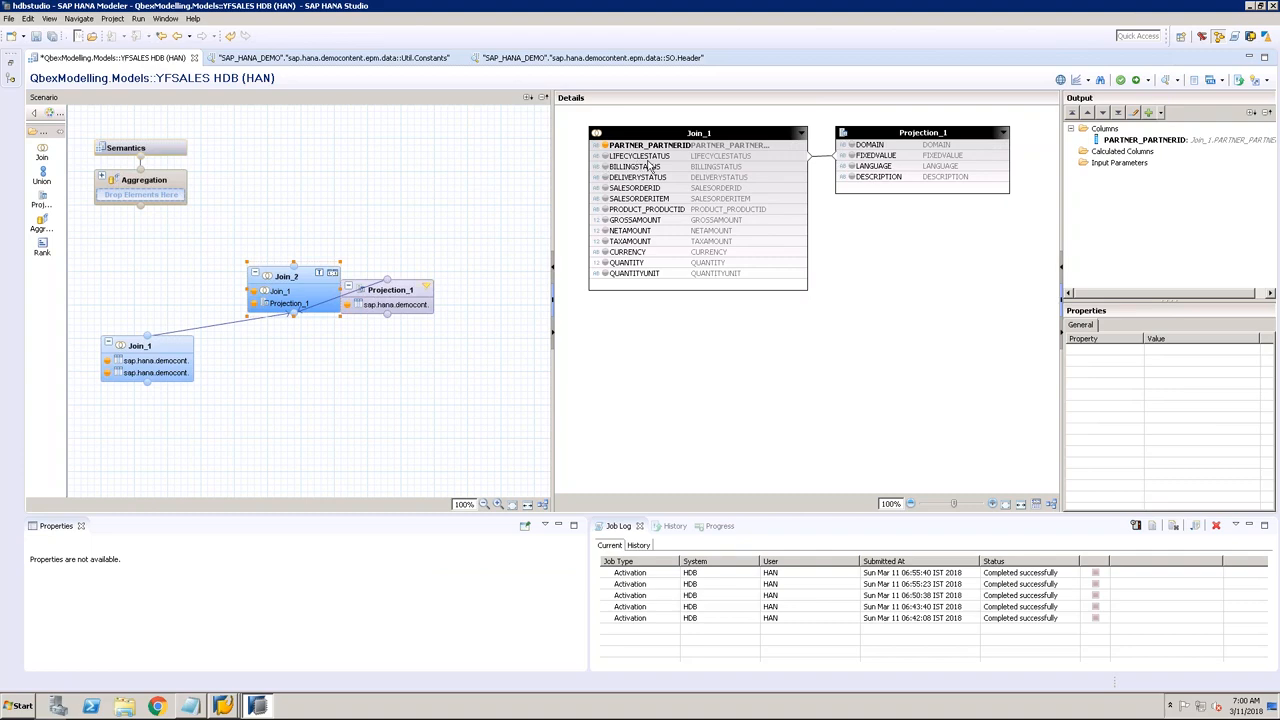
{"action": "left_click", "coordinate": [604, 166]}
{"action": "left_click", "coordinate": [604, 177]}
{"action": "left_click", "coordinate": [604, 188]}
{"action": "left_click", "coordinate": [604, 198]}
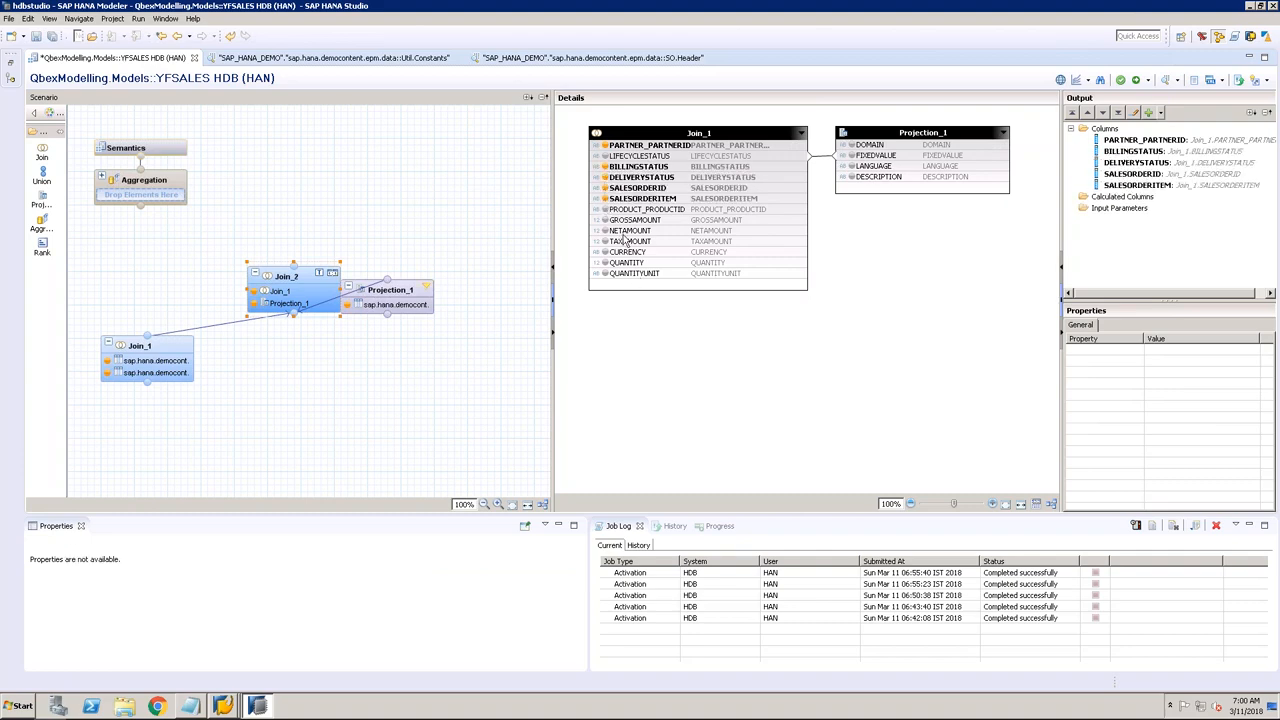
{"action": "left_click", "coordinate": [641, 210]}
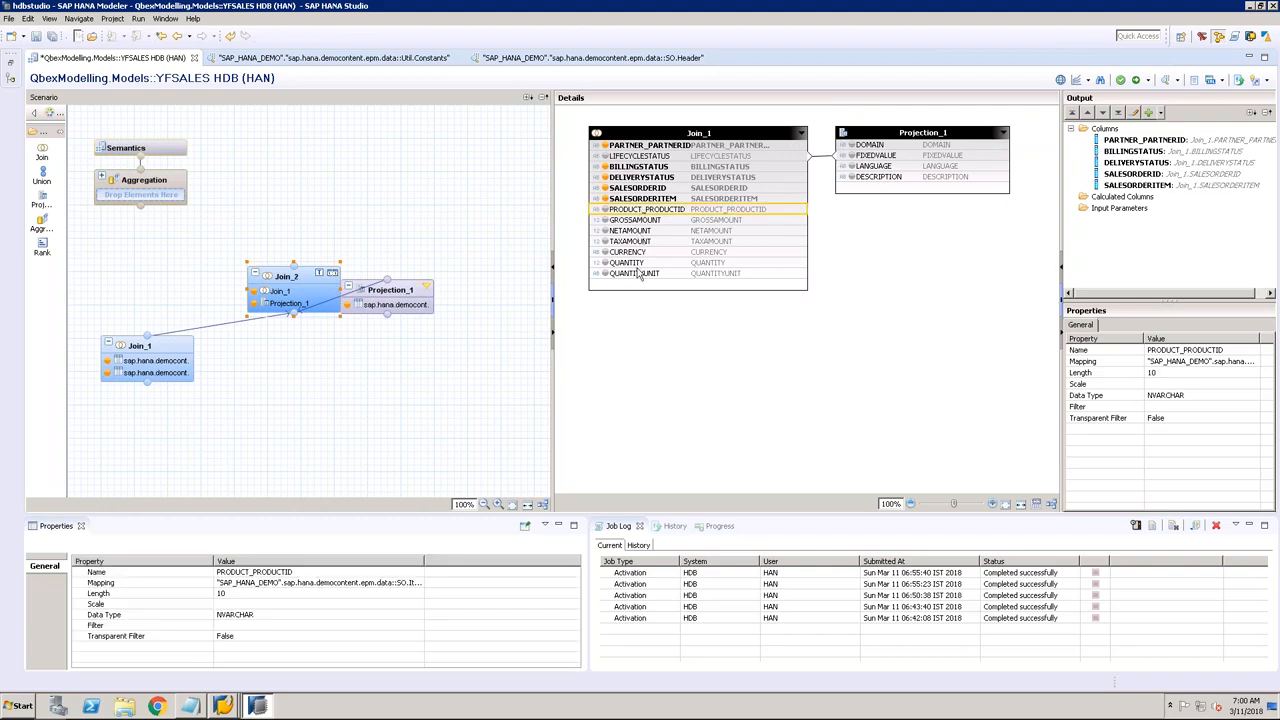
{"action": "left_click", "coordinate": [637, 275], "text": "shift"}
{"action": "right_click", "coordinate": [640, 278]}
{"action": "left_click", "coordinate": [655, 288]}
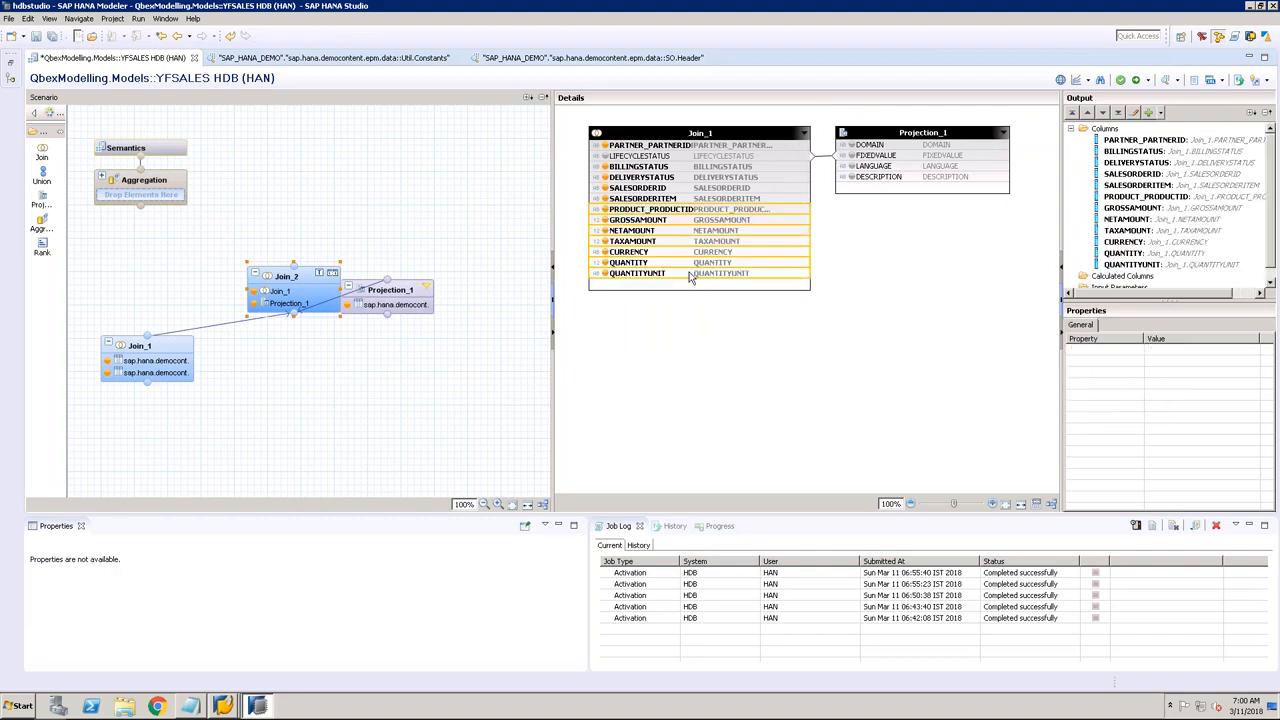
Step: Add Projection_1's DESCRIPTION to the output, renamed LifeCycleStatus
{"action": "left_click", "coordinate": [849, 180]}
{"action": "left_click_drag", "start_coordinate": [853, 185], "coordinate": [1195, 285]}
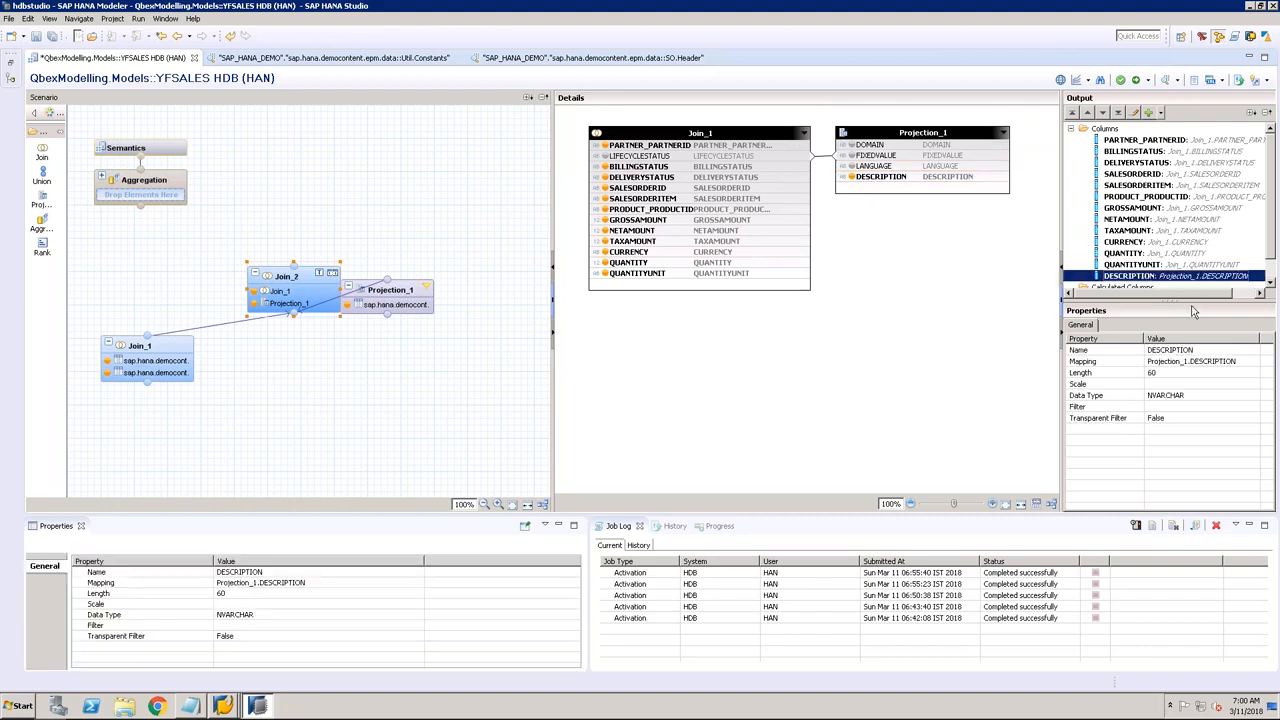
{"action": "left_click", "coordinate": [1190, 350]}
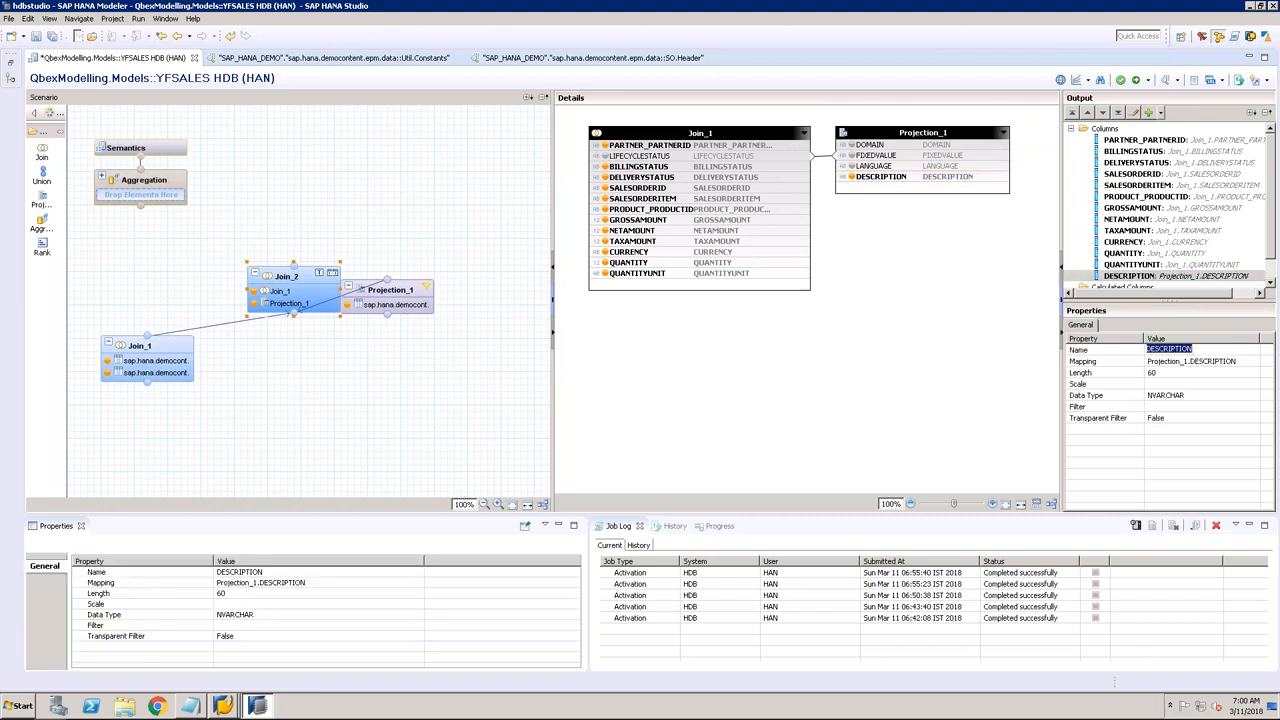
{"action": "type", "text": "L"}
{"action": "key", "text": "Return"}
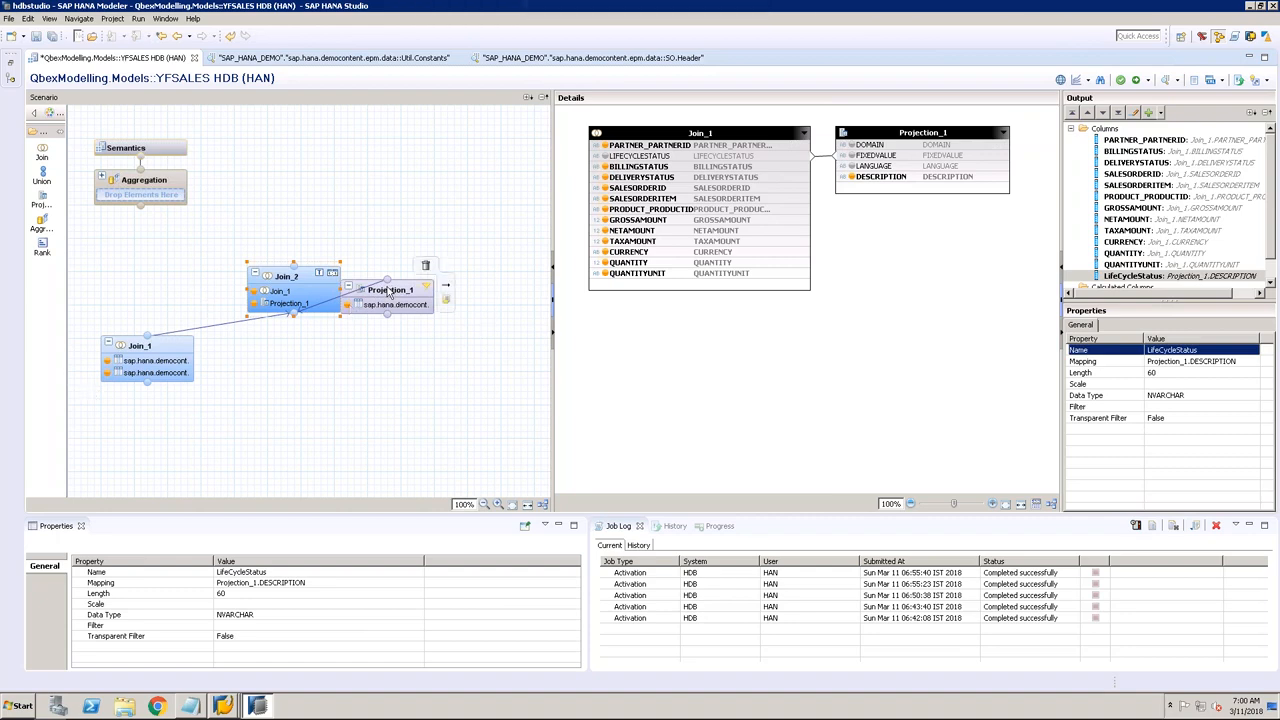
{"action": "left_click_drag", "start_coordinate": [388, 296], "coordinate": [389, 346]}
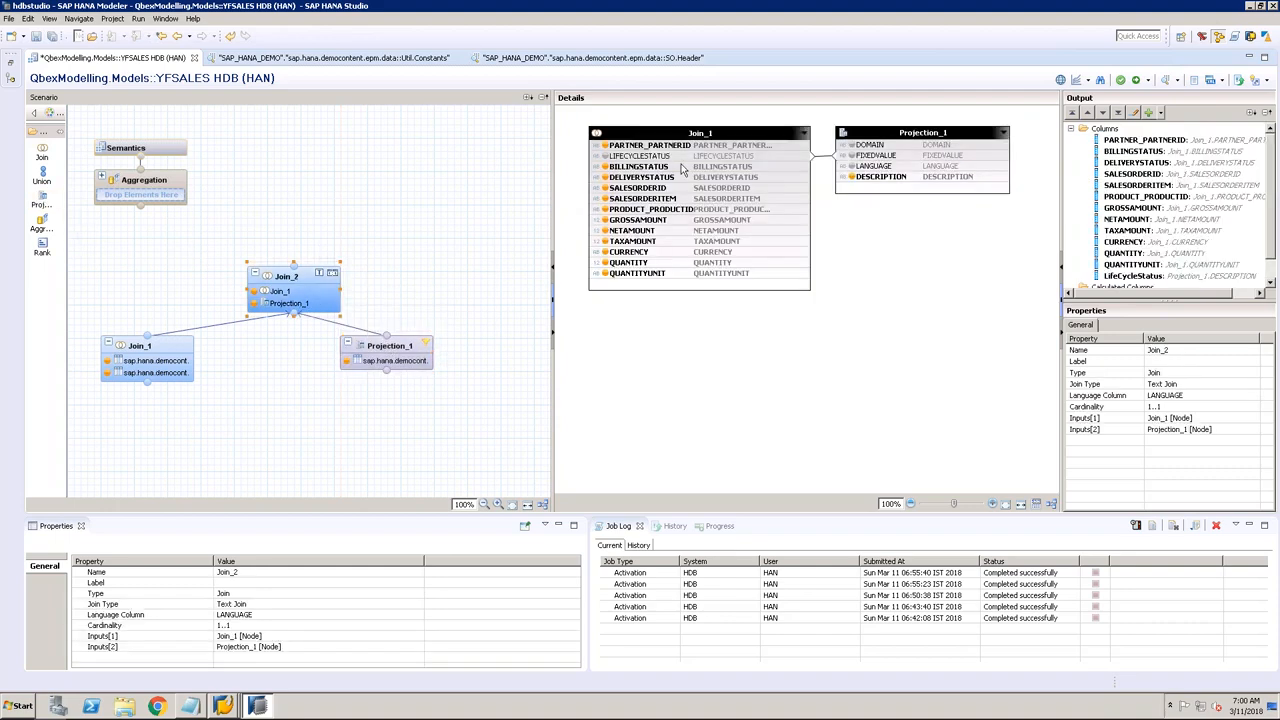
Step: Add a Projection_2 node sourced from the Util.Constants table
{"action": "left_click", "coordinate": [41, 199]}
{"action": "left_click", "coordinate": [410, 245]}
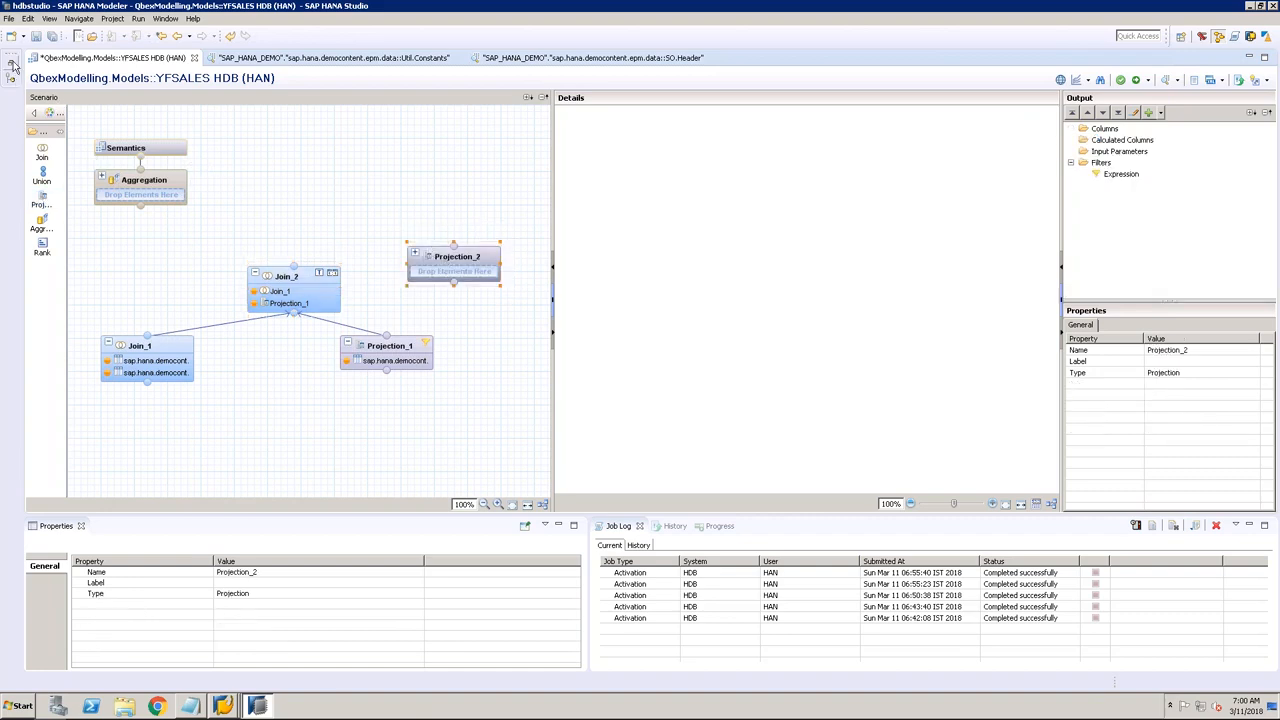
{"action": "left_click", "coordinate": [12, 63]}
{"action": "left_click_drag", "start_coordinate": [391, 385], "coordinate": [731, 264]}
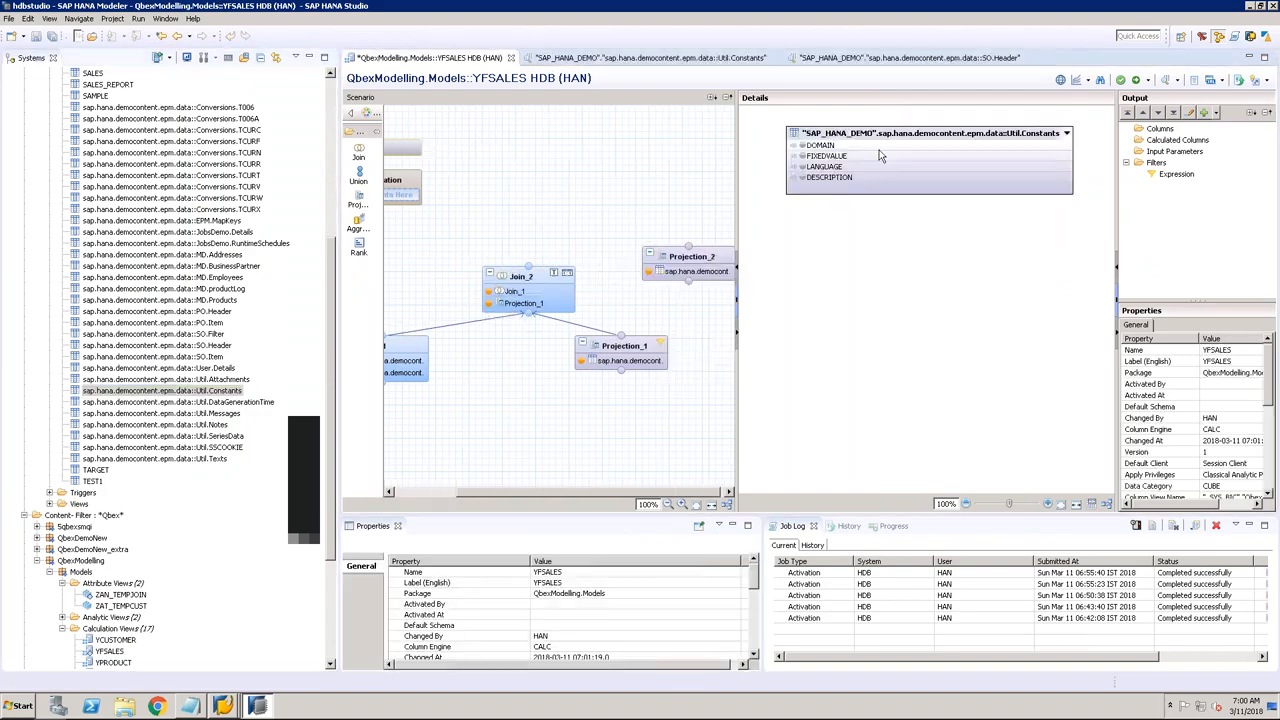
{"action": "left_click", "coordinate": [820, 145]}
Step: Chart SO.Header's distinct BILLINGSTATUS values, I and P
{"action": "left_click", "coordinate": [905, 57]}
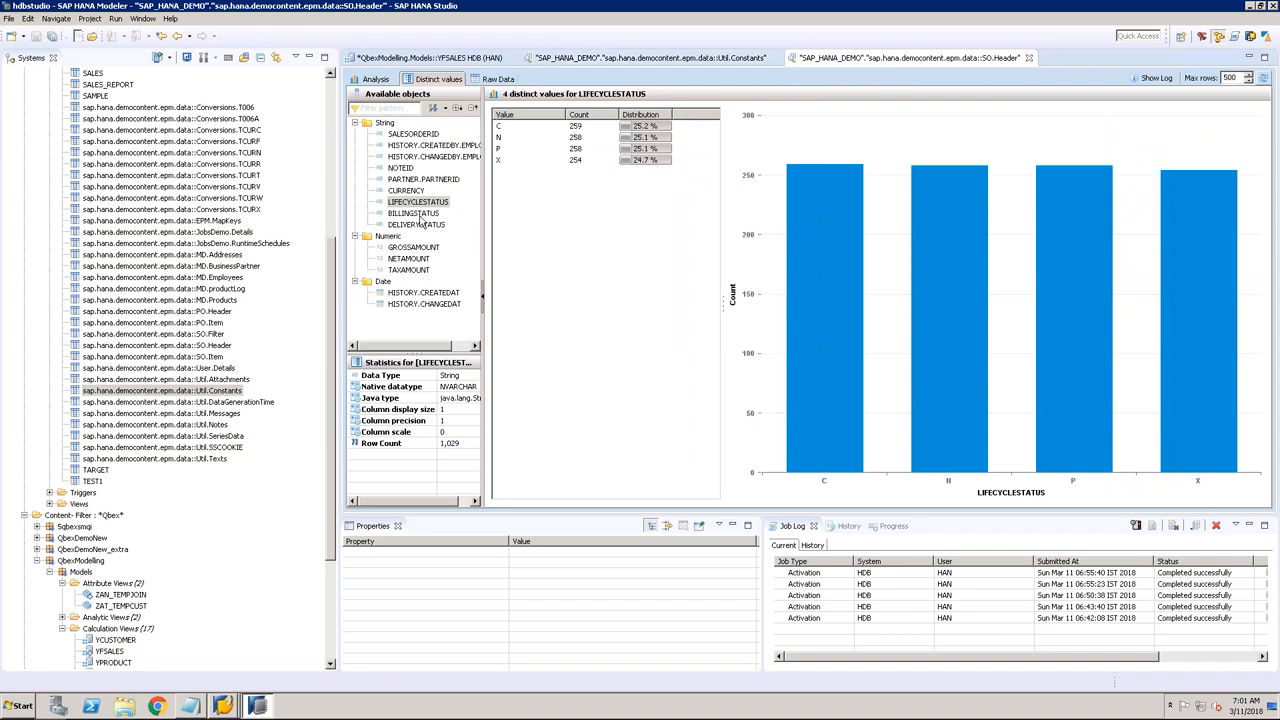
{"action": "left_click", "coordinate": [418, 214]}
{"action": "left_click", "coordinate": [516, 127]}
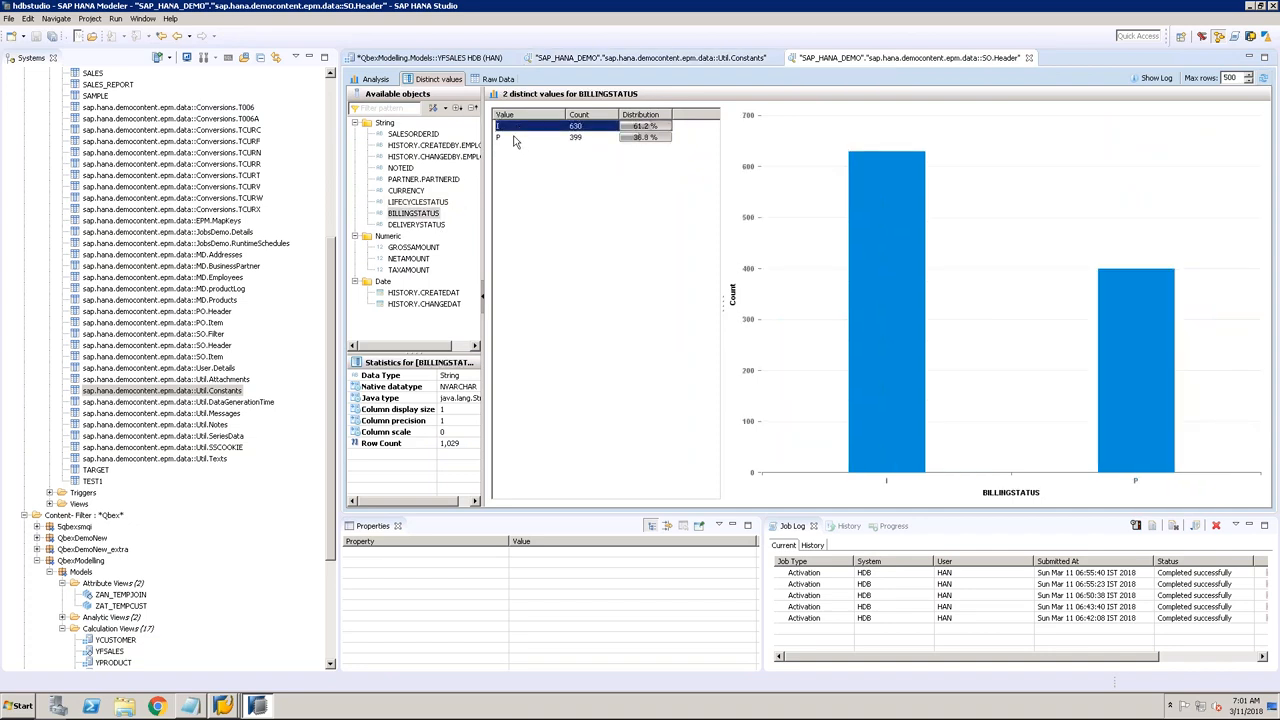
{"action": "left_click", "coordinate": [516, 139]}
Step: Check the D_SO_CF billing descriptions, such as Initial and Bezahlt, in Util.Constants
{"action": "left_click", "coordinate": [606, 59]}
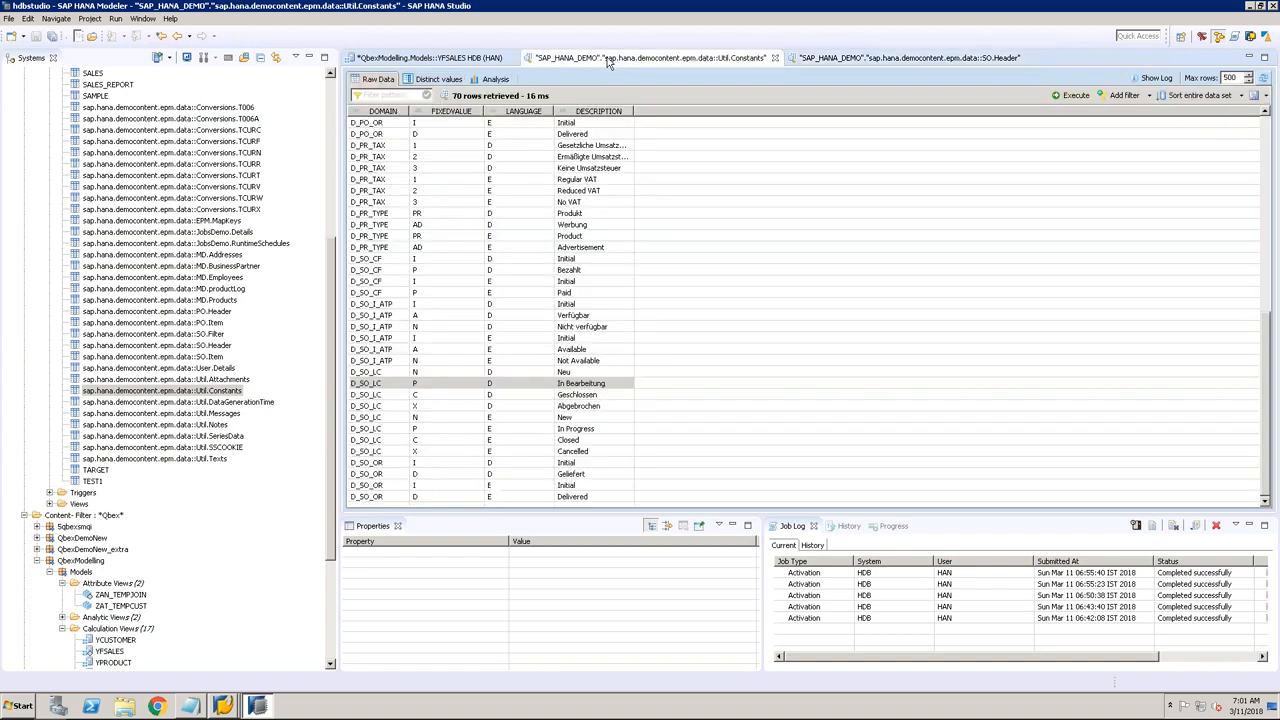
{"action": "left_click", "coordinate": [379, 408]}
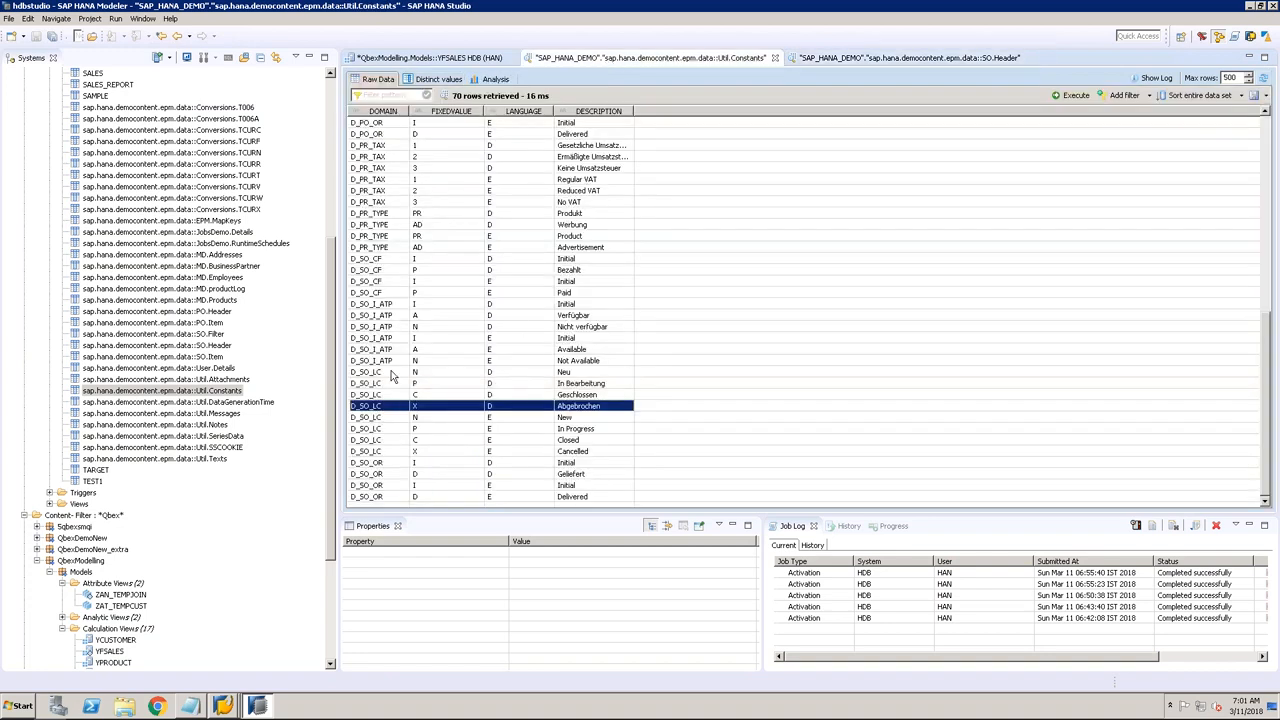
{"action": "left_click", "coordinate": [380, 260]}
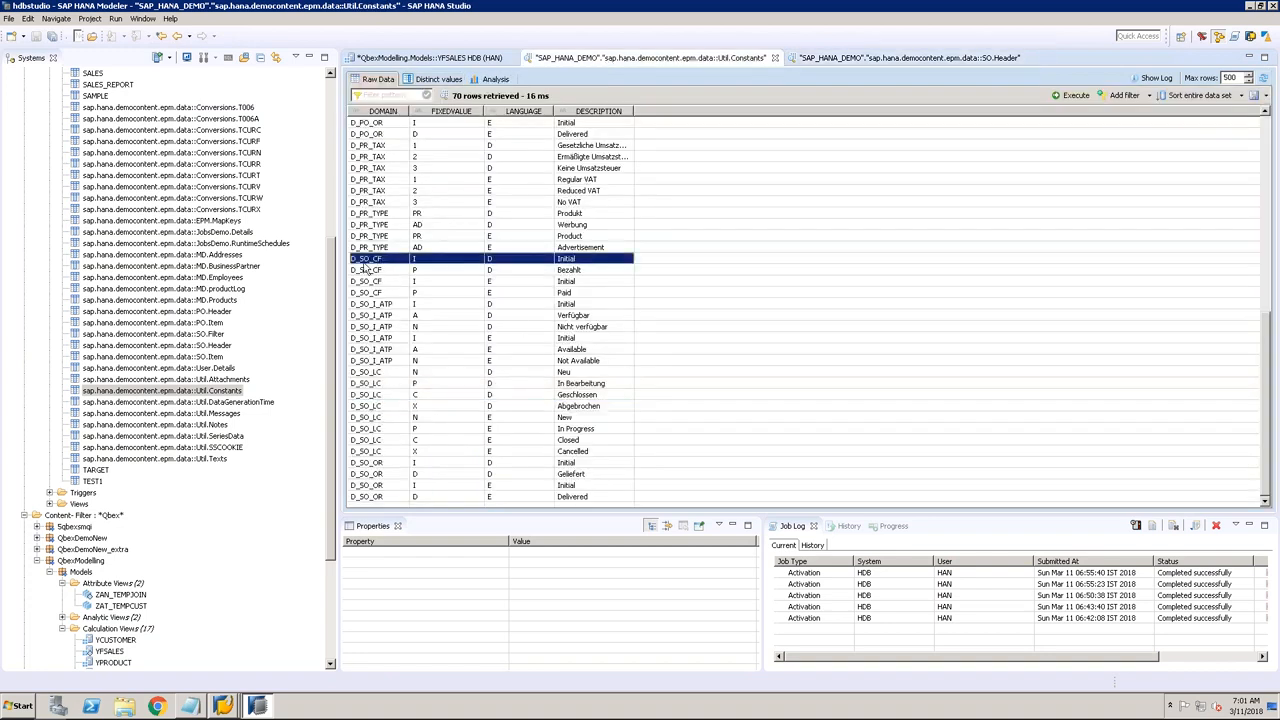
{"action": "left_click", "coordinate": [384, 271]}
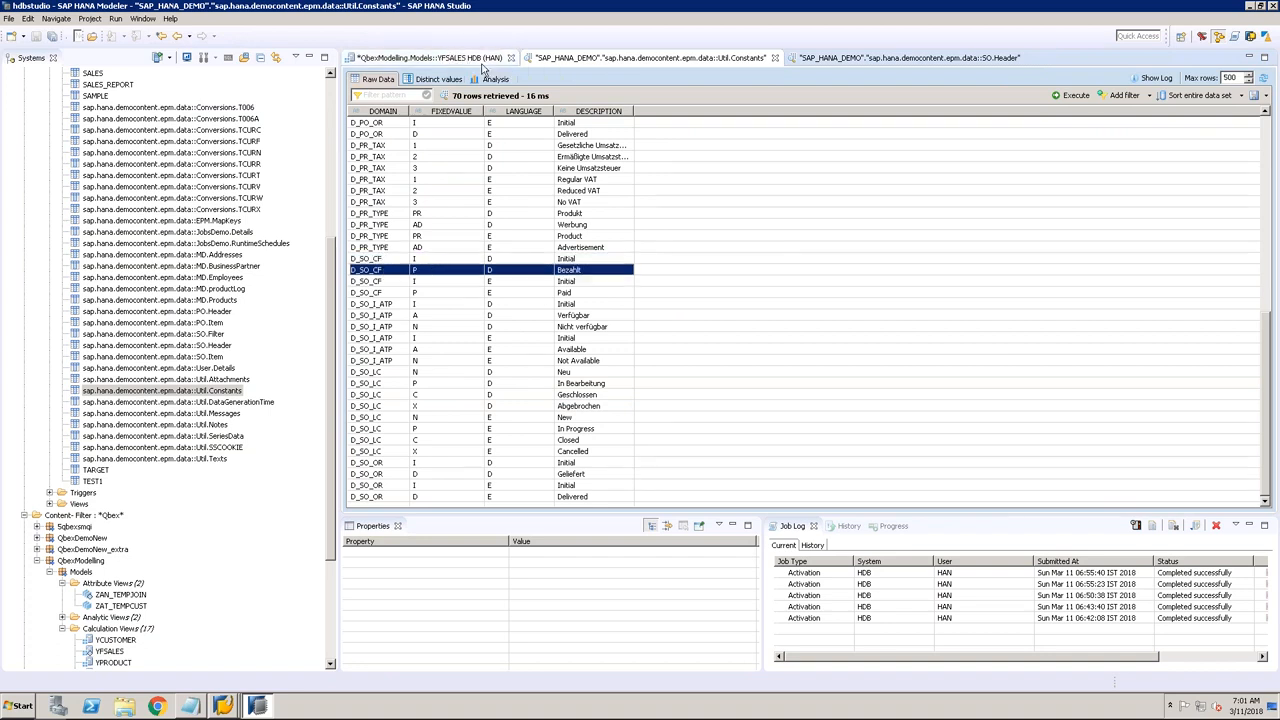
{"action": "left_click", "coordinate": [450, 57]}
Step: Filter Projection_2 on DOMAIN = D_SO_CF
{"action": "right_click", "coordinate": [869, 148]}
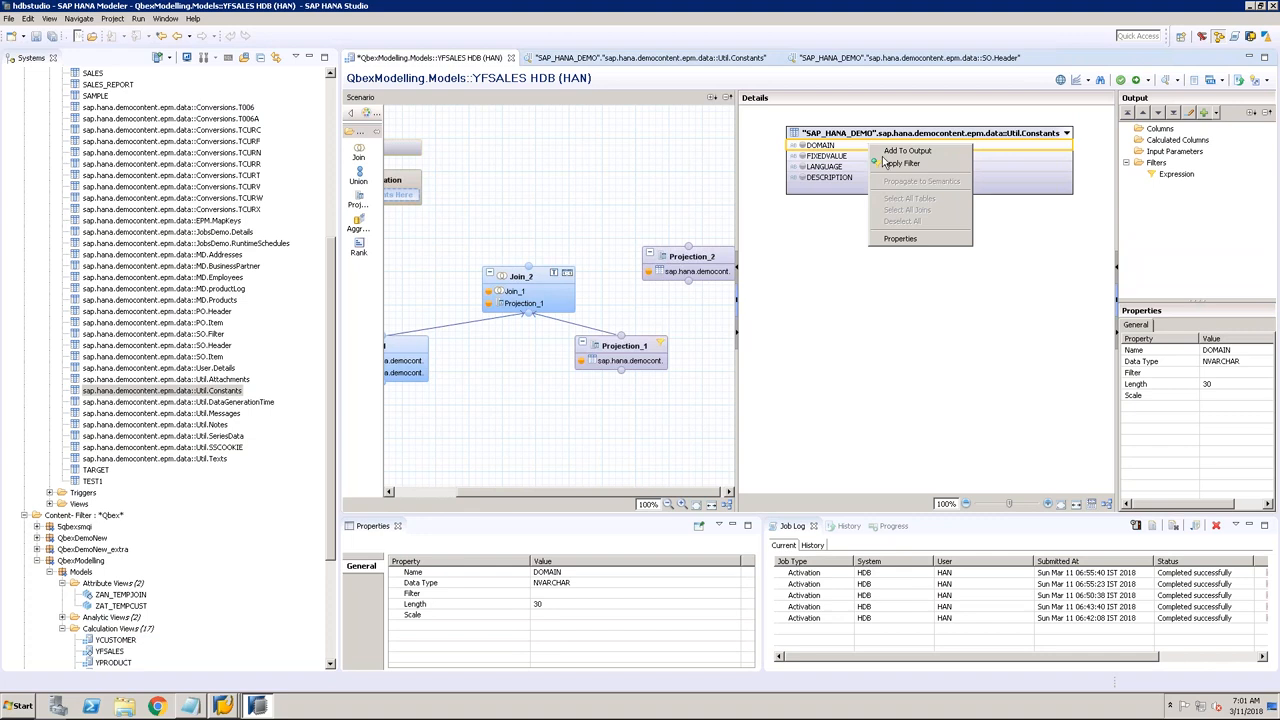
{"action": "left_click", "coordinate": [886, 166]}
{"action": "left_click", "coordinate": [364, 190]}
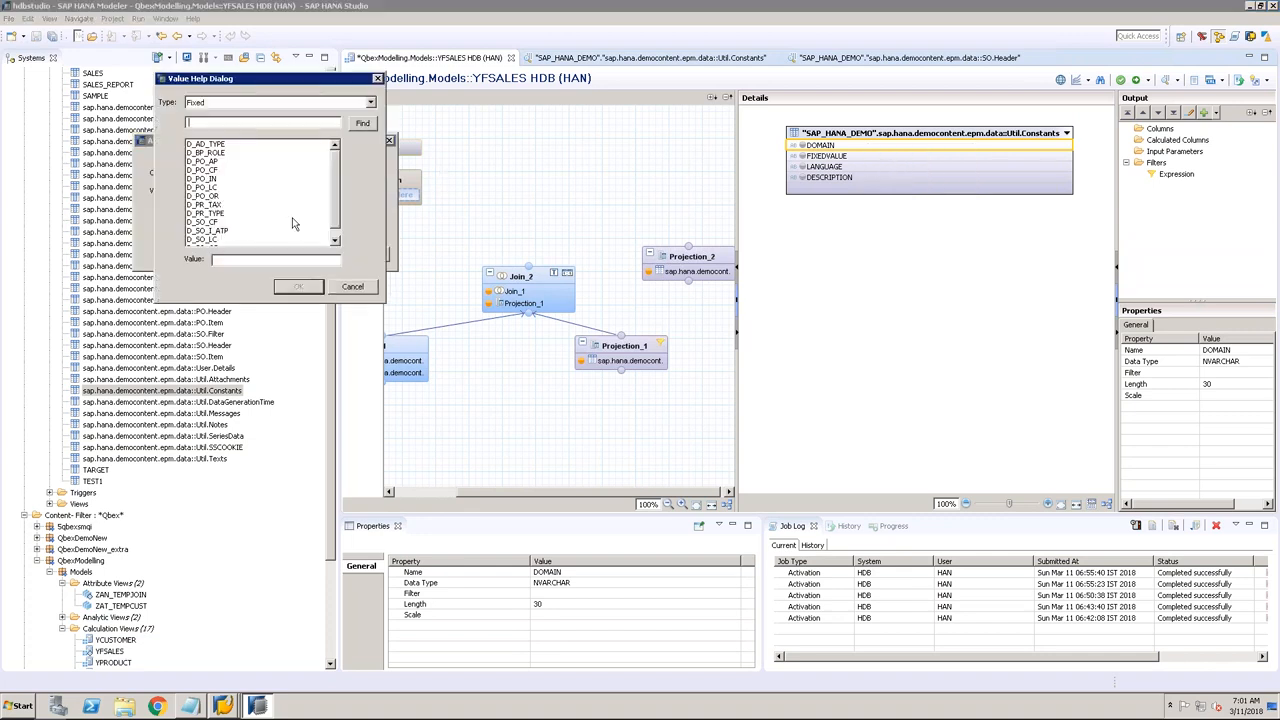
{"action": "left_click", "coordinate": [336, 240]}
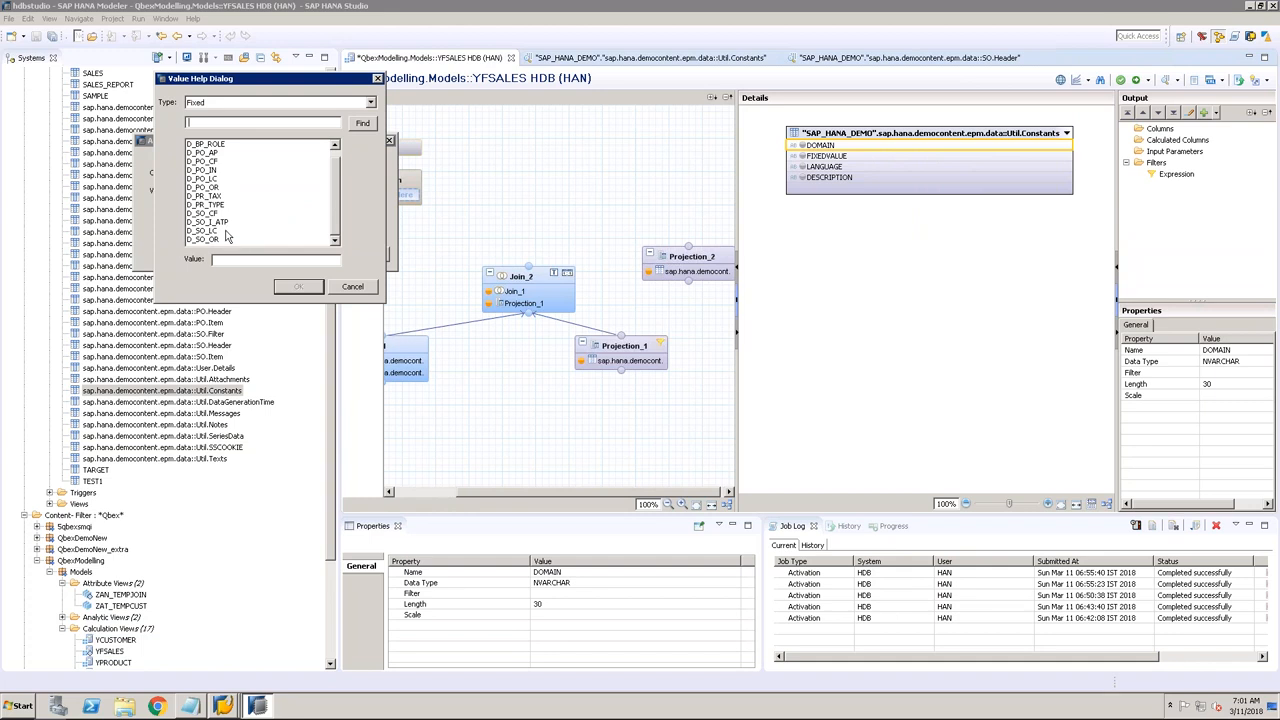
{"action": "left_click", "coordinate": [215, 214]}
{"action": "left_click", "coordinate": [293, 289]}
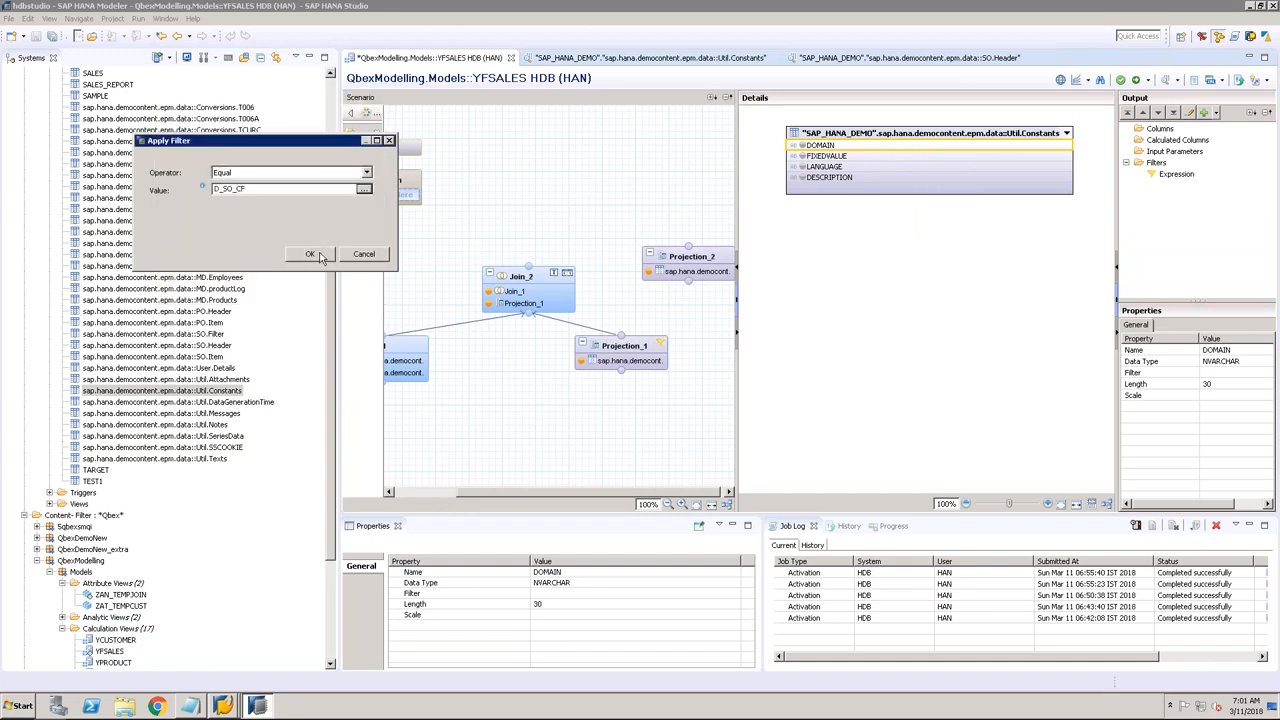
{"action": "left_click", "coordinate": [310, 254]}
Step: Add FIXEDVALUE, LANGUAGE and DESCRIPTION to Projection_2's output
{"action": "left_click", "coordinate": [803, 156]}
{"action": "left_click", "coordinate": [803, 166]}
{"action": "left_click", "coordinate": [803, 177]}
Step: Add a Join_3 node fed by Join_2 and Projection_2
{"action": "left_click", "coordinate": [358, 152]}
{"action": "left_click", "coordinate": [535, 205]}
{"action": "left_click_drag", "start_coordinate": [528, 270], "coordinate": [576, 236]}
{"action": "left_click_drag", "start_coordinate": [688, 247], "coordinate": [597, 208]}
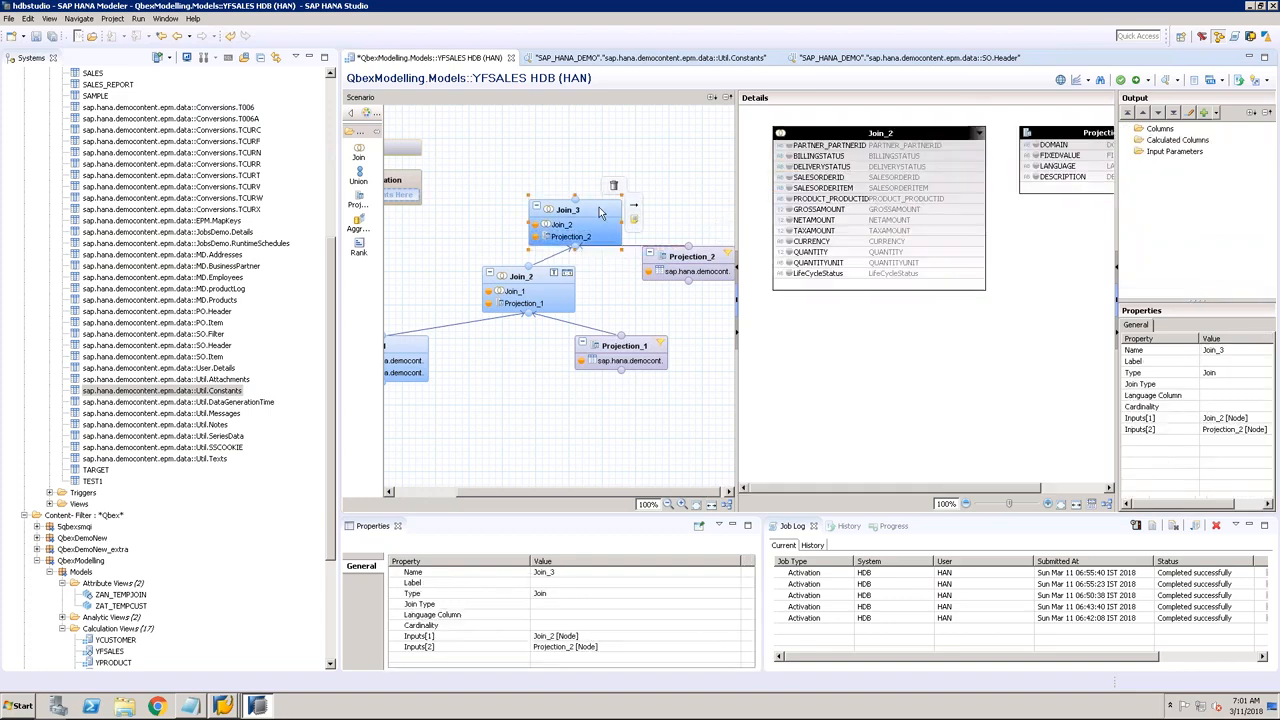
Step: Text-join BILLINGSTATUS to Projection_2's FIXEDVALUE, using LANGUAGE as the language column
{"action": "left_click", "coordinate": [310, 58]}
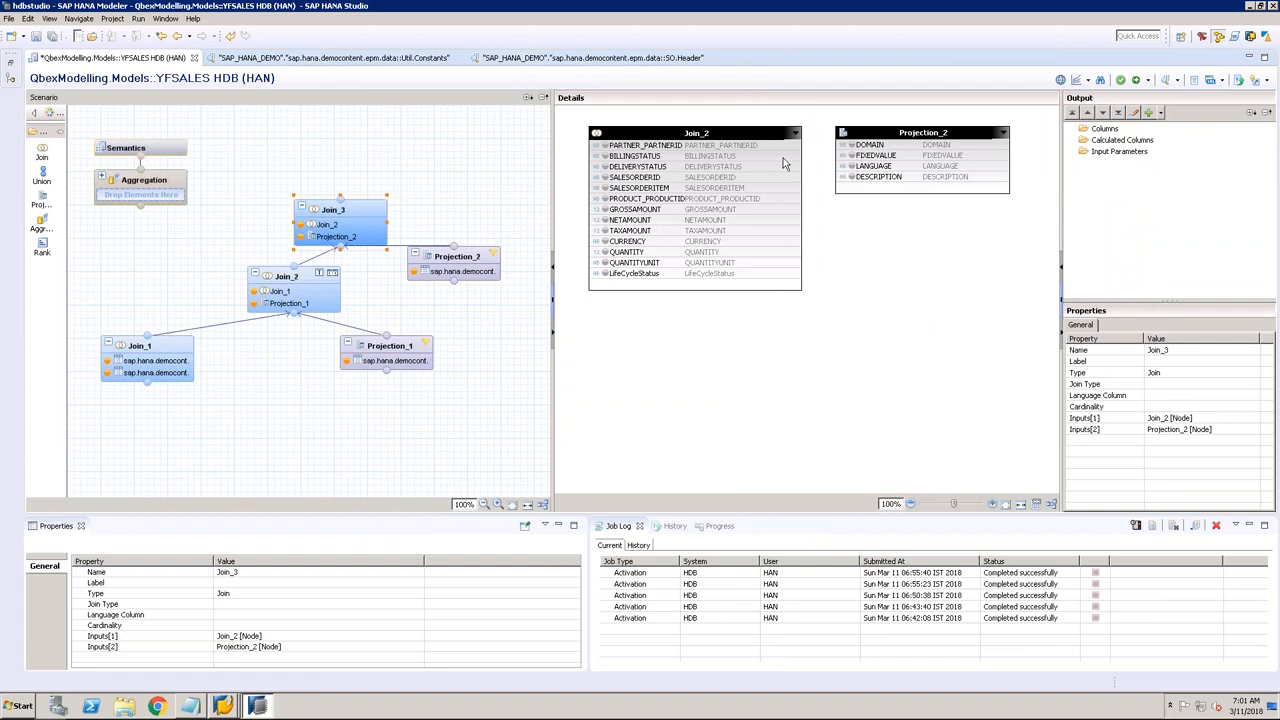
{"action": "left_click_drag", "start_coordinate": [785, 157], "coordinate": [852, 157]}
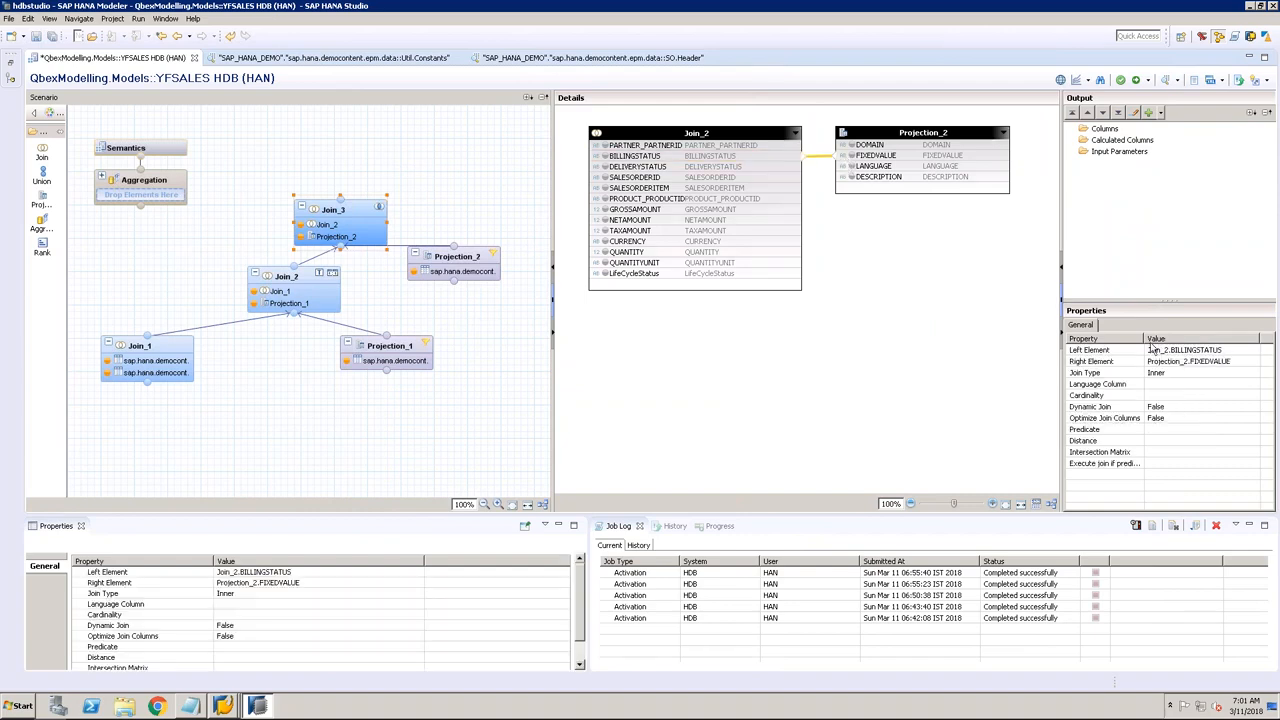
{"action": "left_click", "coordinate": [1200, 373]}
{"action": "left_click", "coordinate": [1254, 373]}
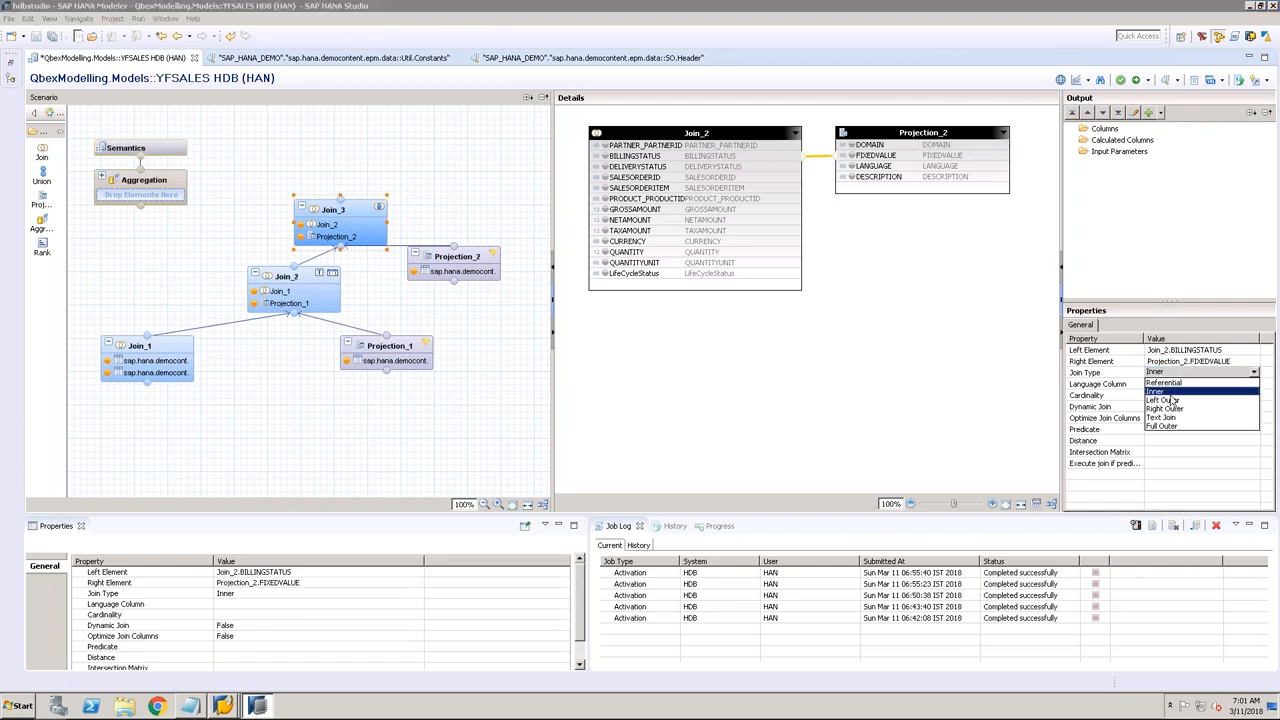
{"action": "left_click", "coordinate": [1163, 418]}
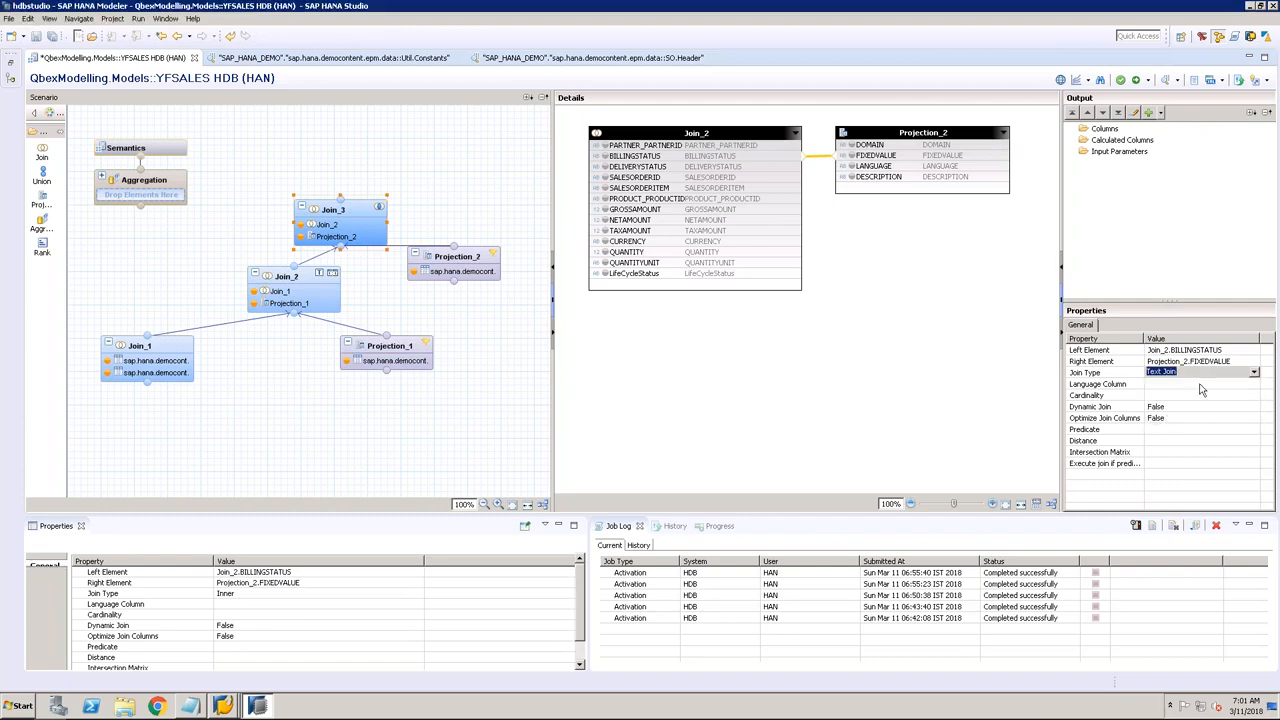
{"action": "left_click", "coordinate": [1238, 386]}
{"action": "left_click", "coordinate": [1240, 386]}
{"action": "left_click", "coordinate": [1254, 384]}
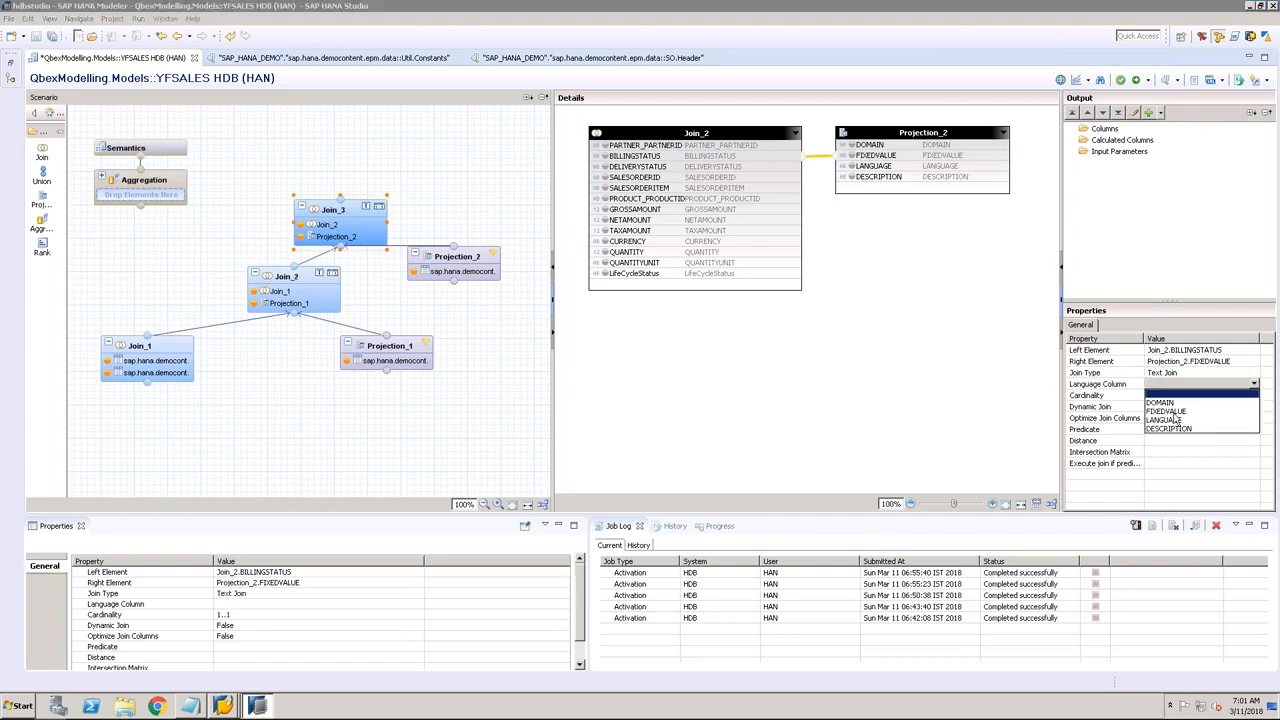
{"action": "left_click", "coordinate": [1162, 421]}
{"action": "left_click", "coordinate": [780, 278]}
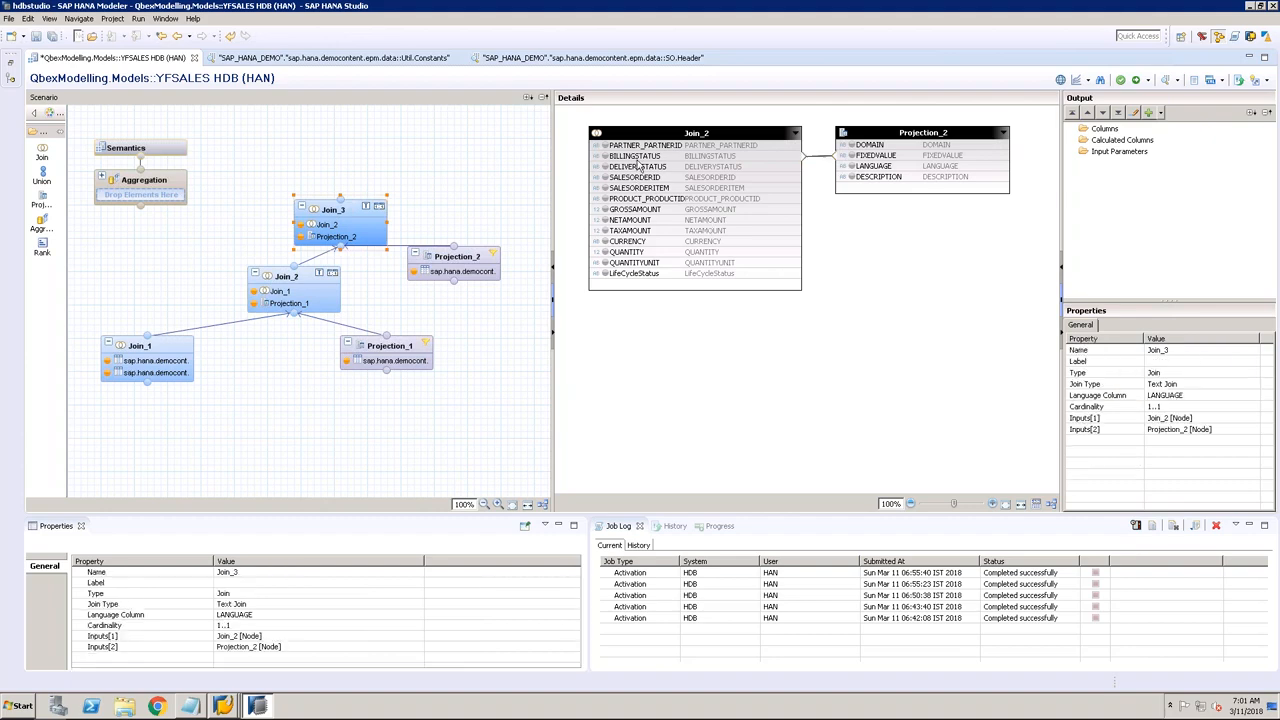
Step: Add PARTNER_PARTNERID, the DELIVERYSTATUS-to-LifeCycleStatus columns, and Projection_2's DESCRIPTION to the output
{"action": "left_click", "coordinate": [604, 146]}
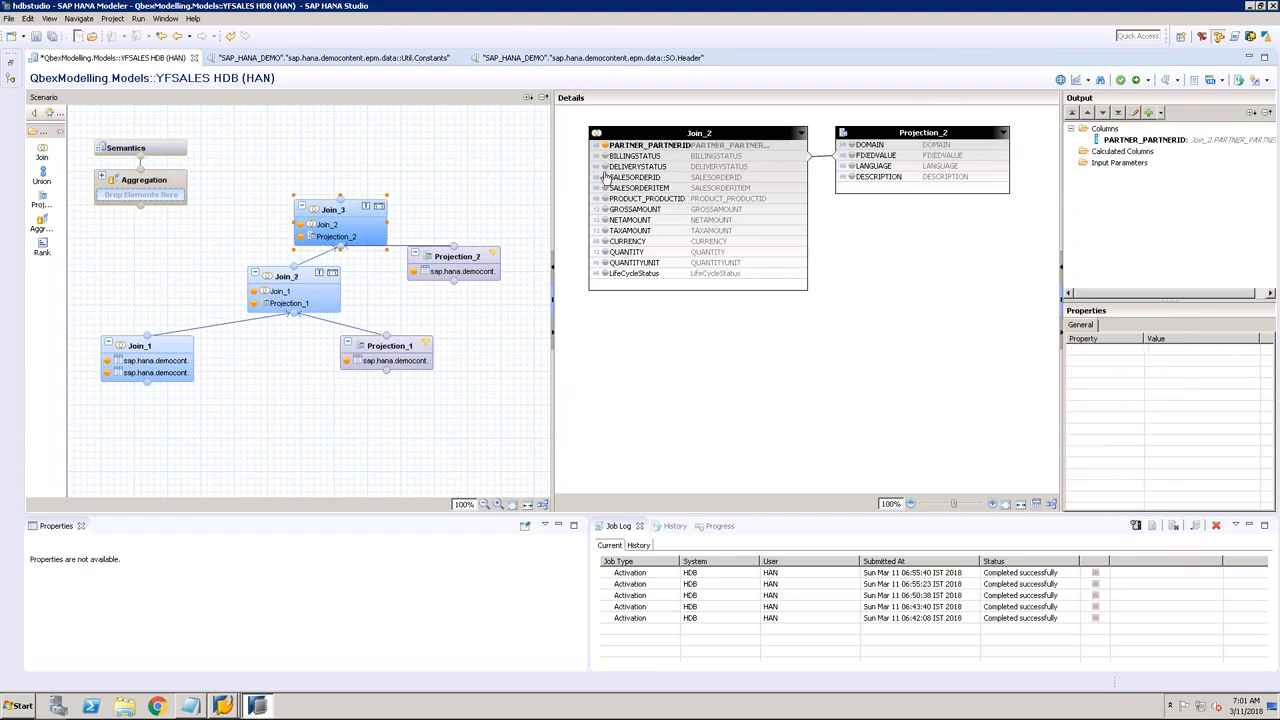
{"action": "left_click", "coordinate": [634, 167]}
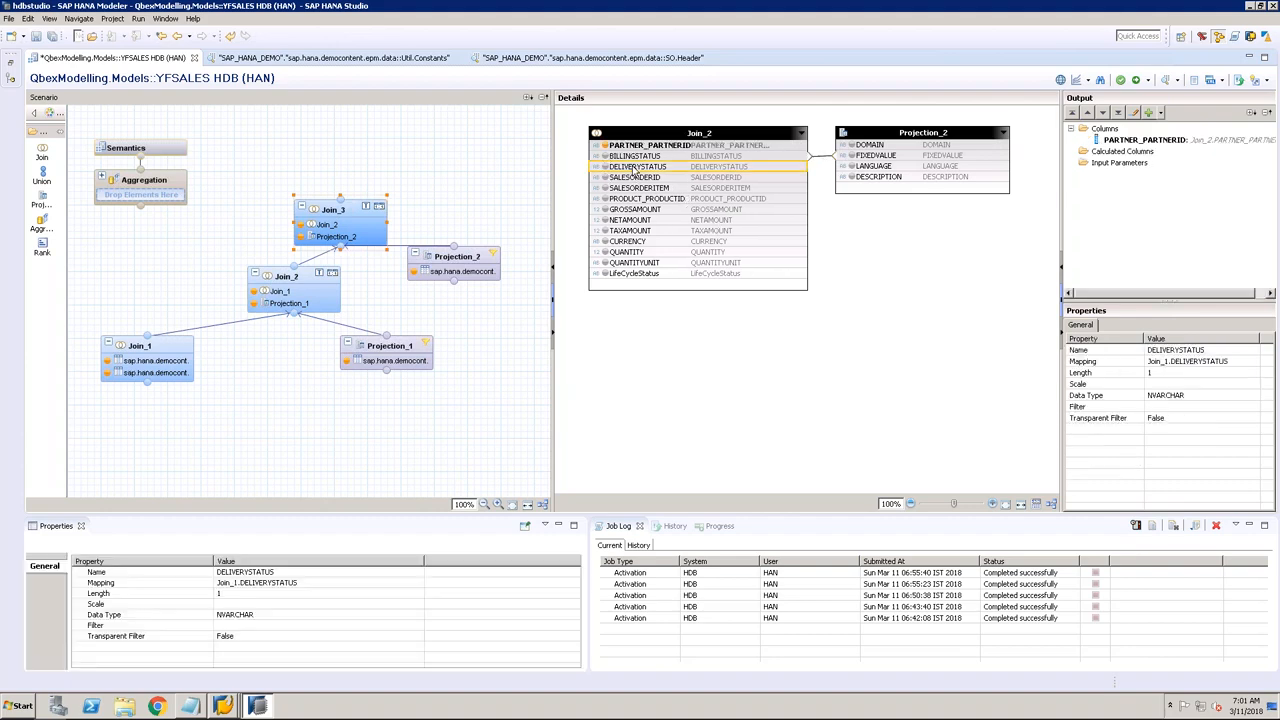
{"action": "left_click", "coordinate": [648, 274], "text": "shift"}
{"action": "right_click", "coordinate": [648, 275]}
{"action": "left_click", "coordinate": [663, 280]}
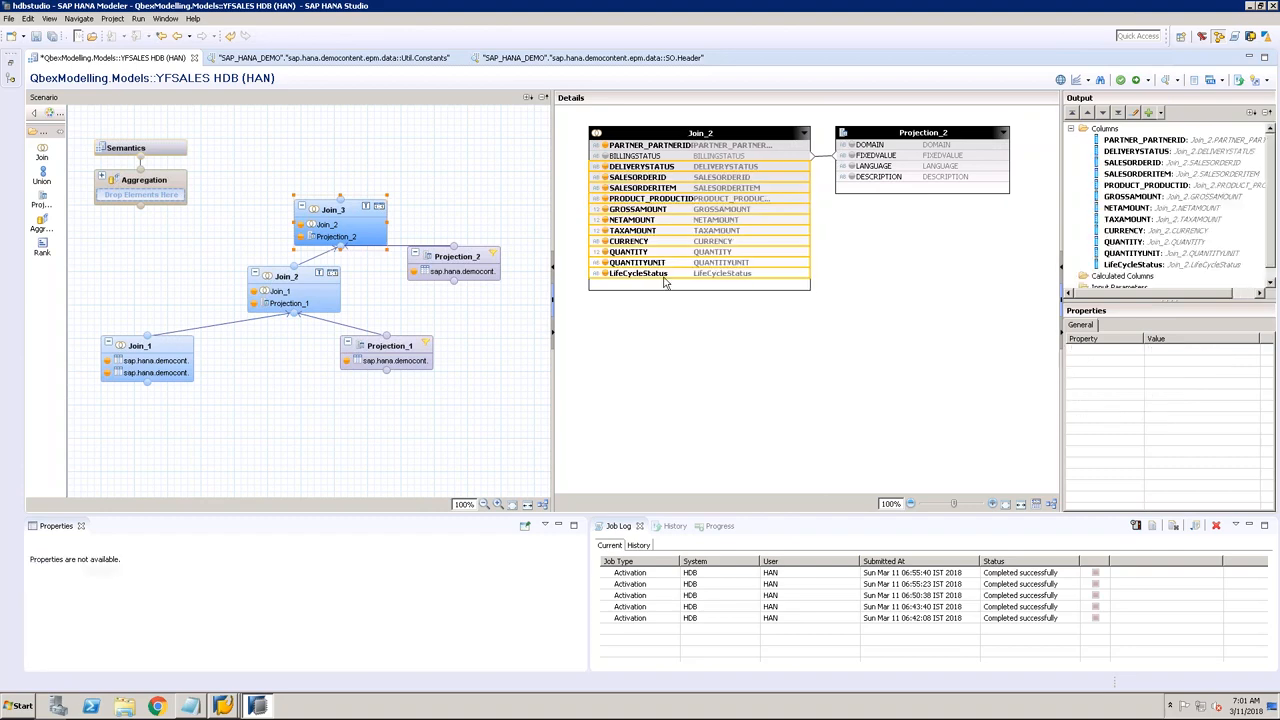
{"action": "left_click", "coordinate": [855, 180]}
{"action": "left_click", "coordinate": [852, 178]}
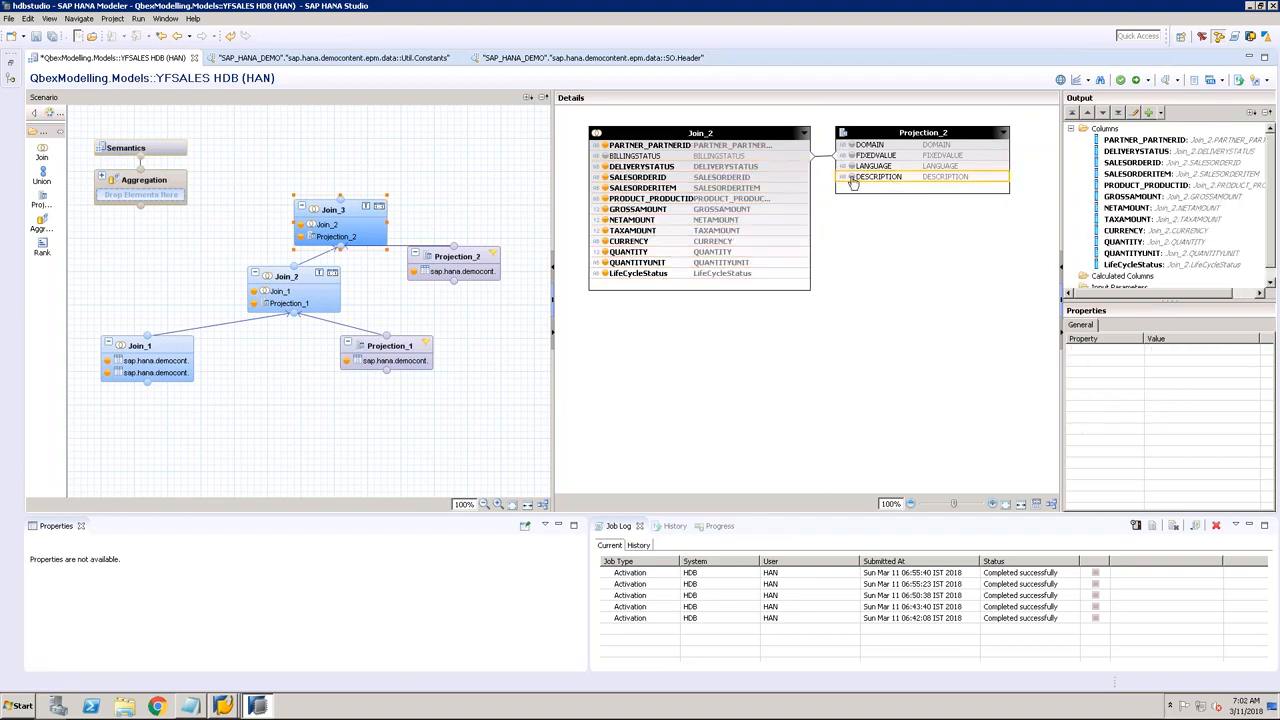
Step: Rename the DESCRIPTION output column to BillingStatus
{"action": "left_click", "coordinate": [1158, 277]}
{"action": "left_click", "coordinate": [1168, 349]}
{"action": "type", "text": "B"}
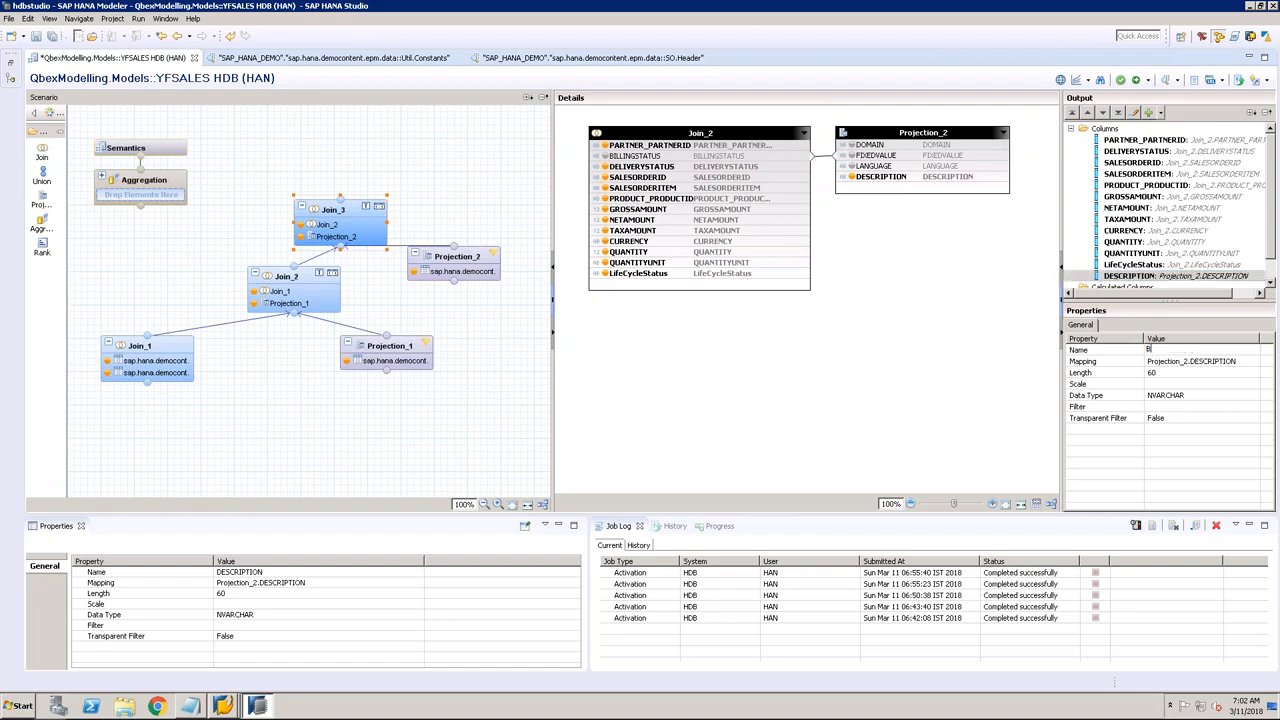
{"action": "type", "text": "illingStatus"}
{"action": "key", "text": "Return"}
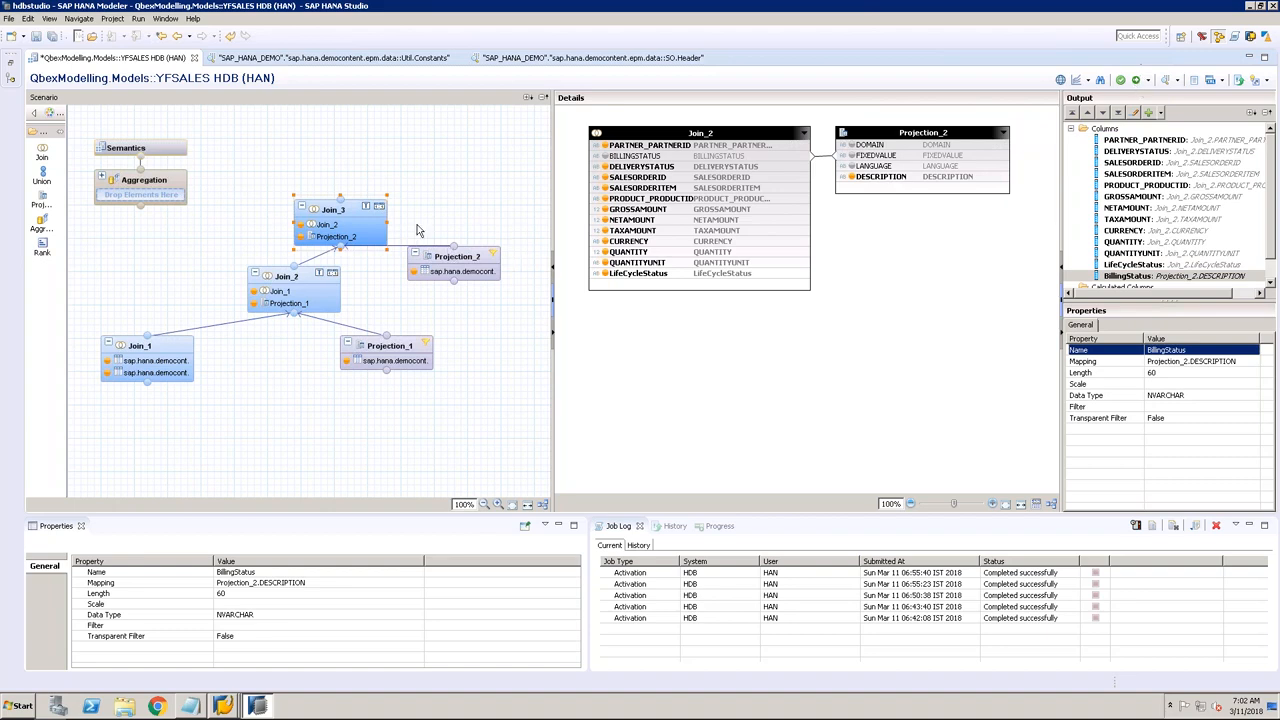
Step: Check Join_3's DELIVERYSTATUS column, deselect Join_3, and choose the Projection tool from the palette
{"action": "left_click", "coordinate": [653, 168]}
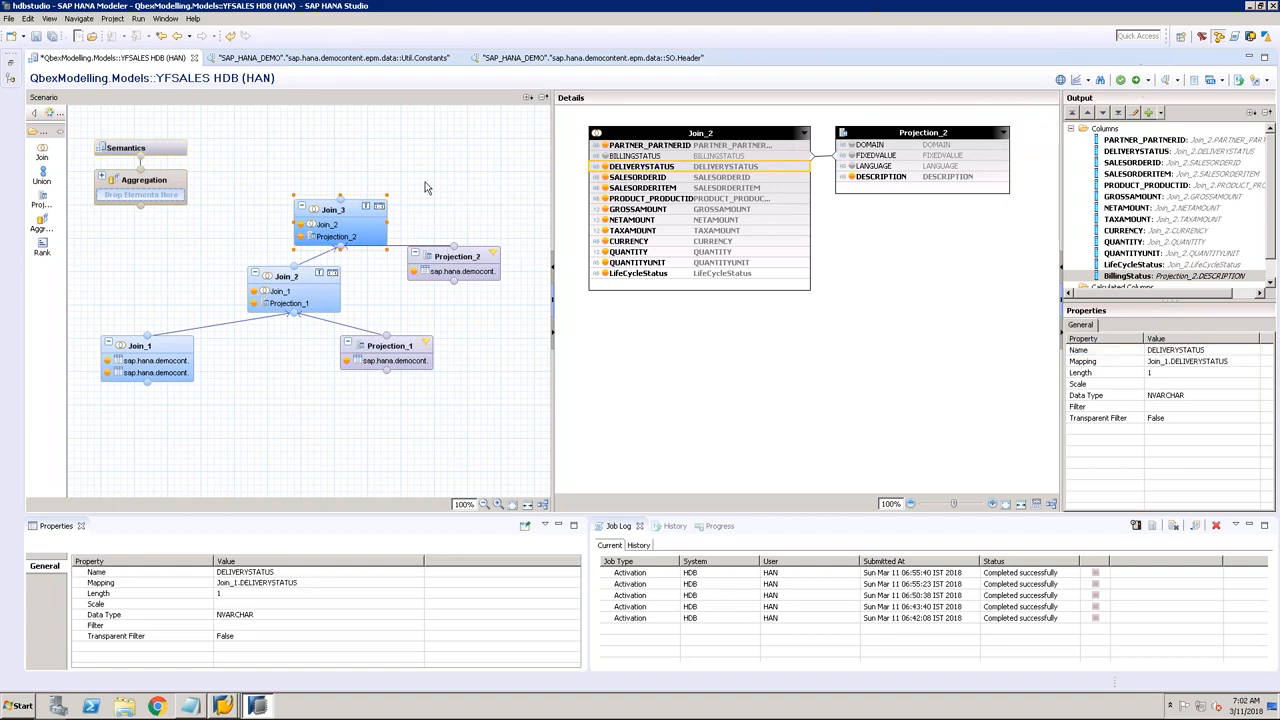
{"action": "left_click", "coordinate": [379, 185]}
{"action": "left_click", "coordinate": [43, 152]}
{"action": "left_click", "coordinate": [41, 200]}
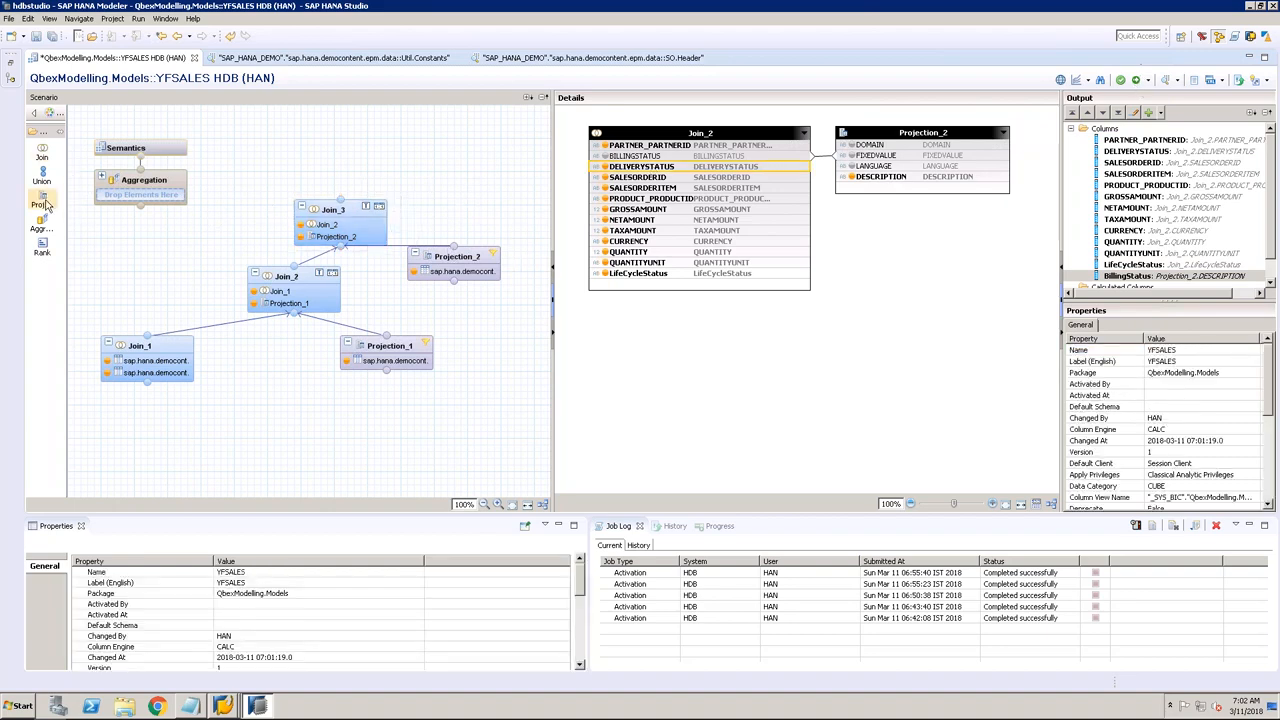
Step: Place Projection_3, remove the stray Constants node, and make Util.Constants Projection_3's source
{"action": "left_click", "coordinate": [437, 160]}
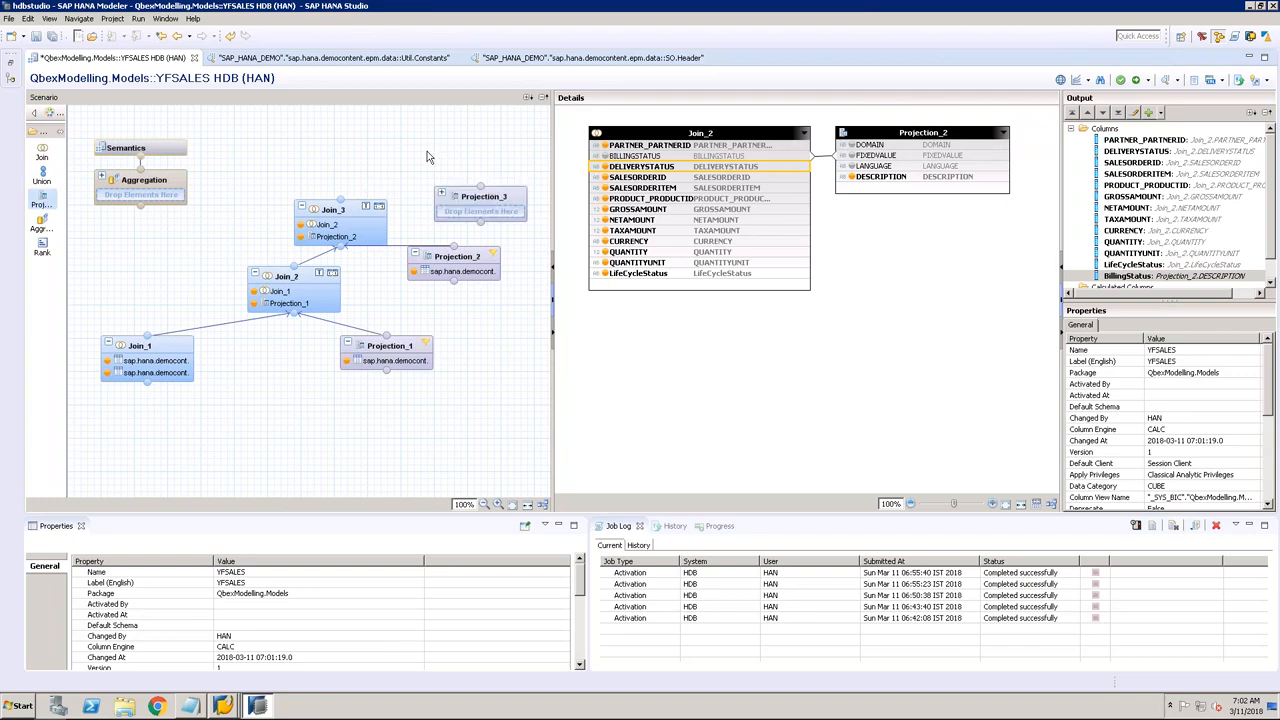
{"action": "left_click", "coordinate": [10, 62]}
{"action": "left_click_drag", "start_coordinate": [214, 396], "coordinate": [510, 415]}
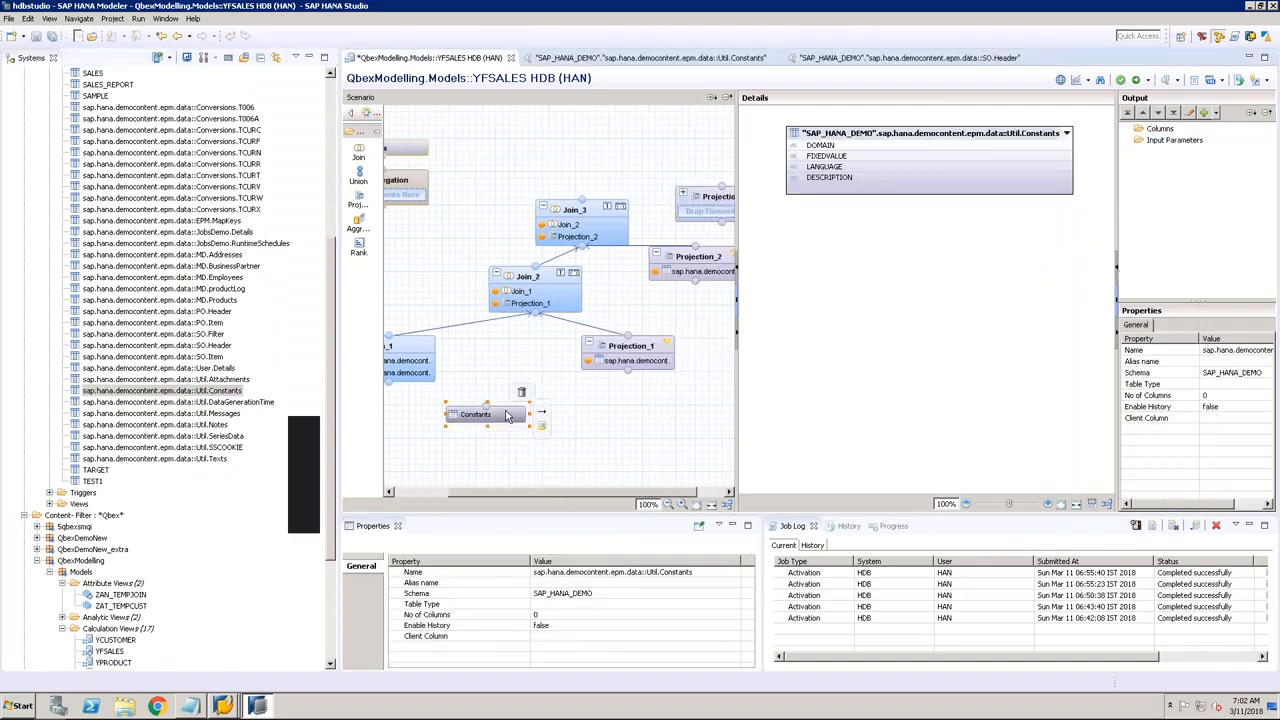
{"action": "left_click", "coordinate": [521, 392]}
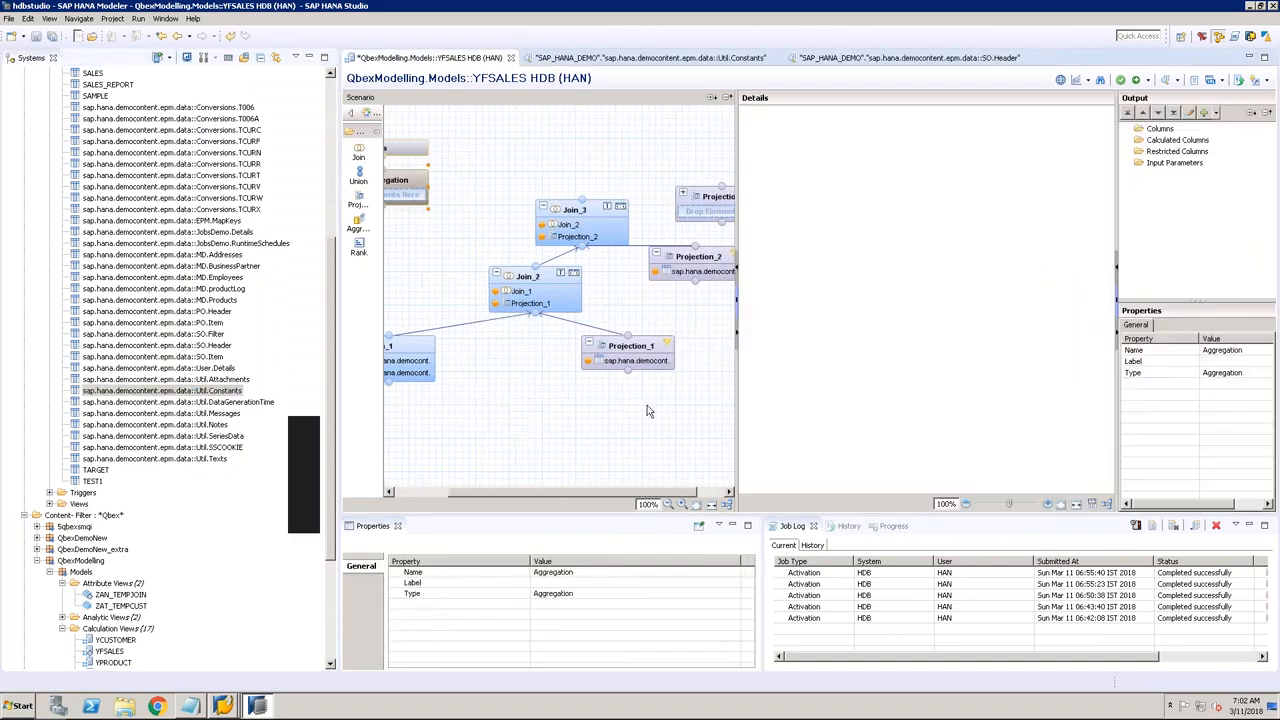
{"action": "left_click", "coordinate": [712, 208]}
{"action": "left_click_drag", "start_coordinate": [203, 397], "coordinate": [684, 210]}
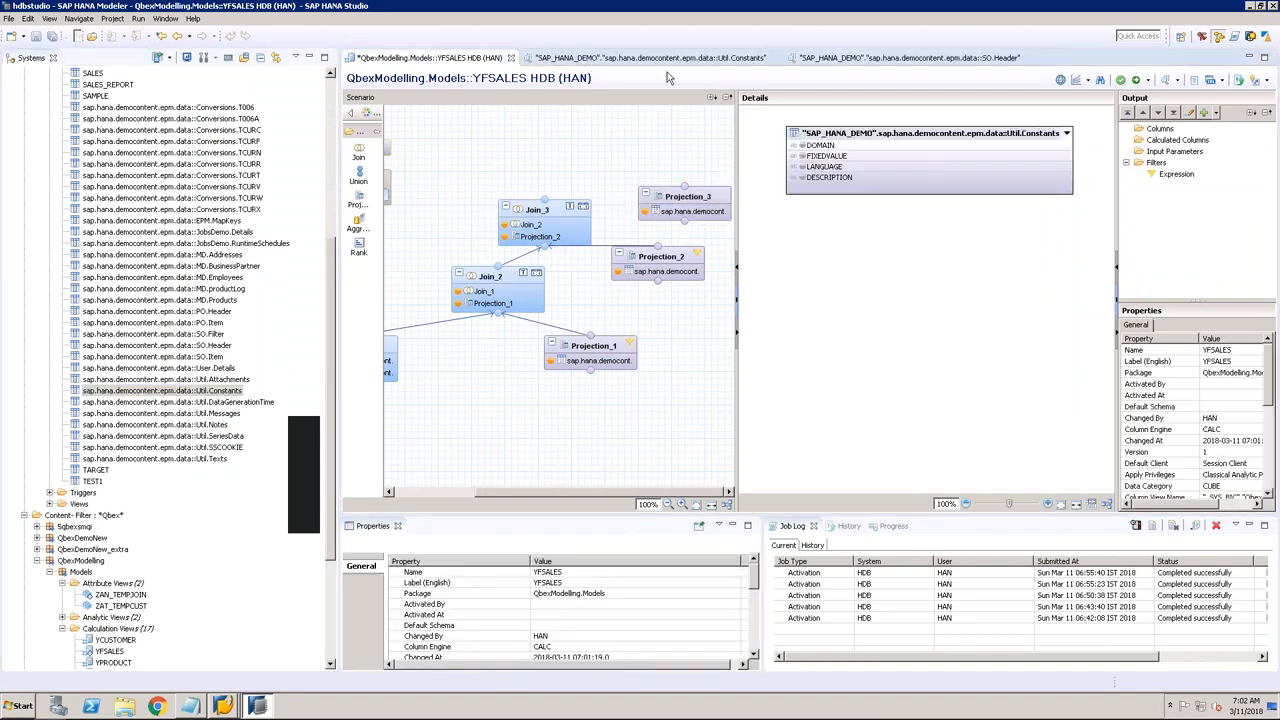
{"action": "left_click", "coordinate": [848, 60]}
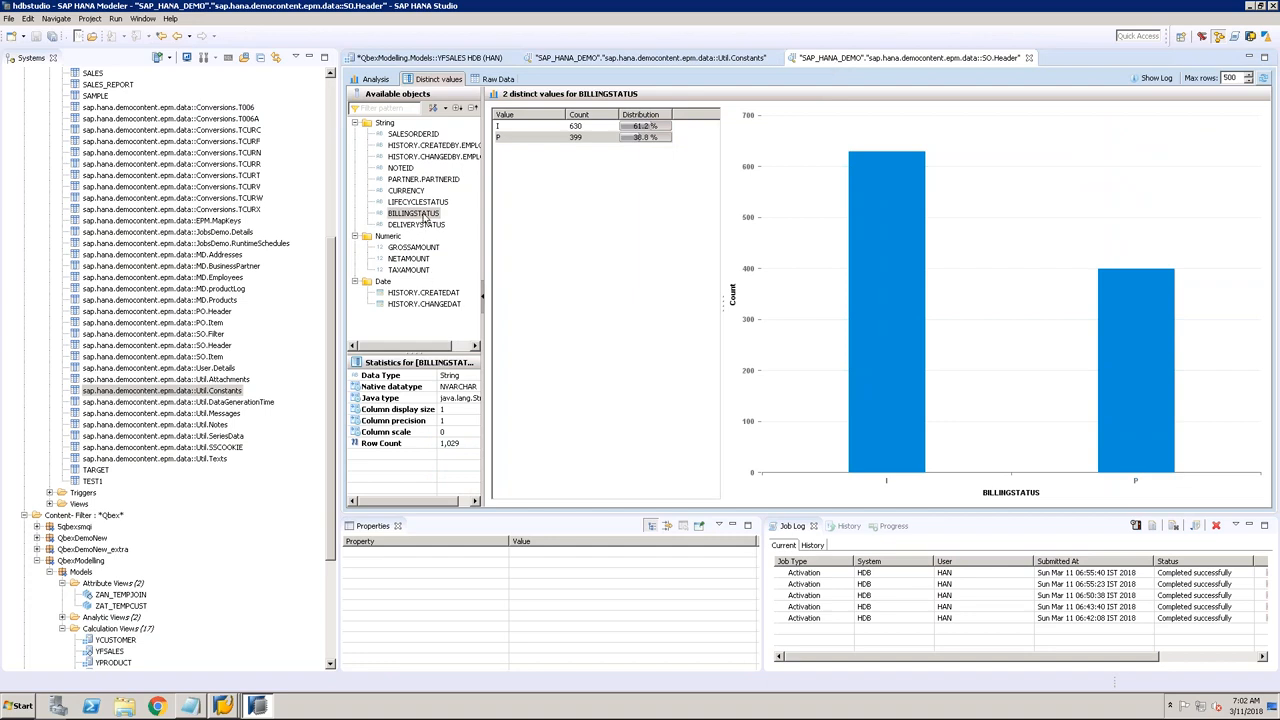
{"action": "left_click", "coordinate": [424, 225]}
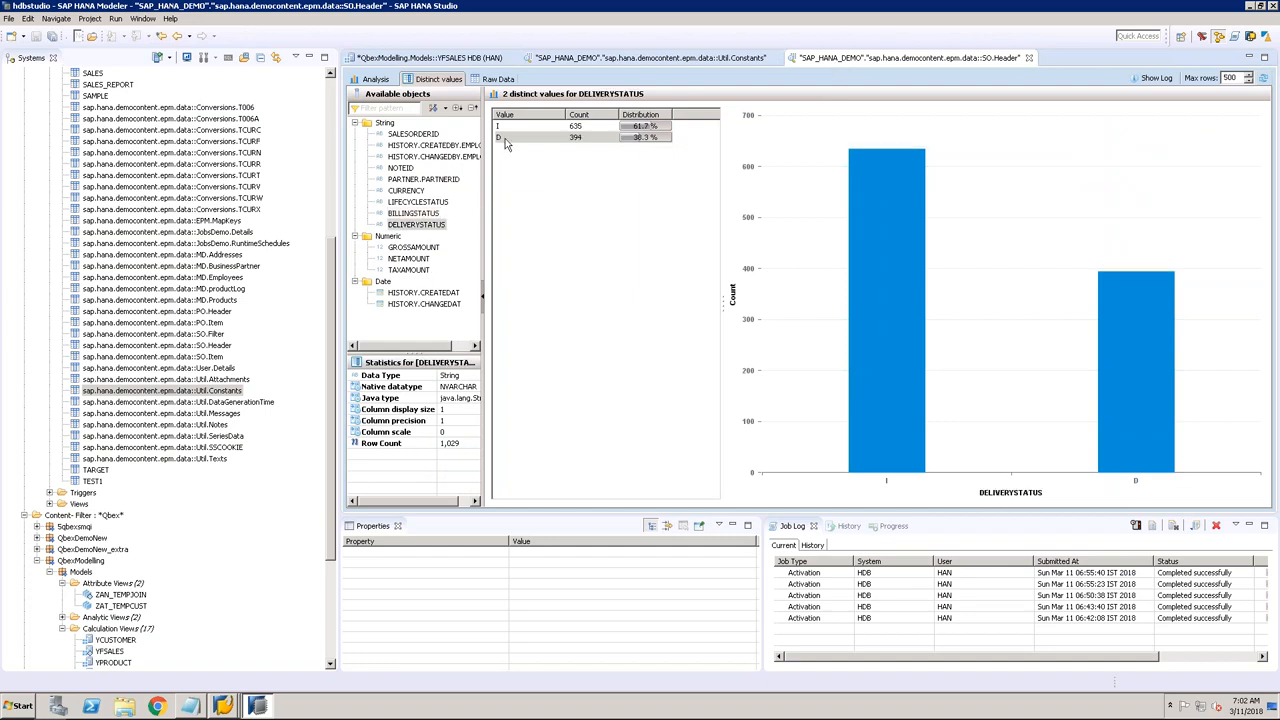
{"action": "left_click", "coordinate": [620, 58]}
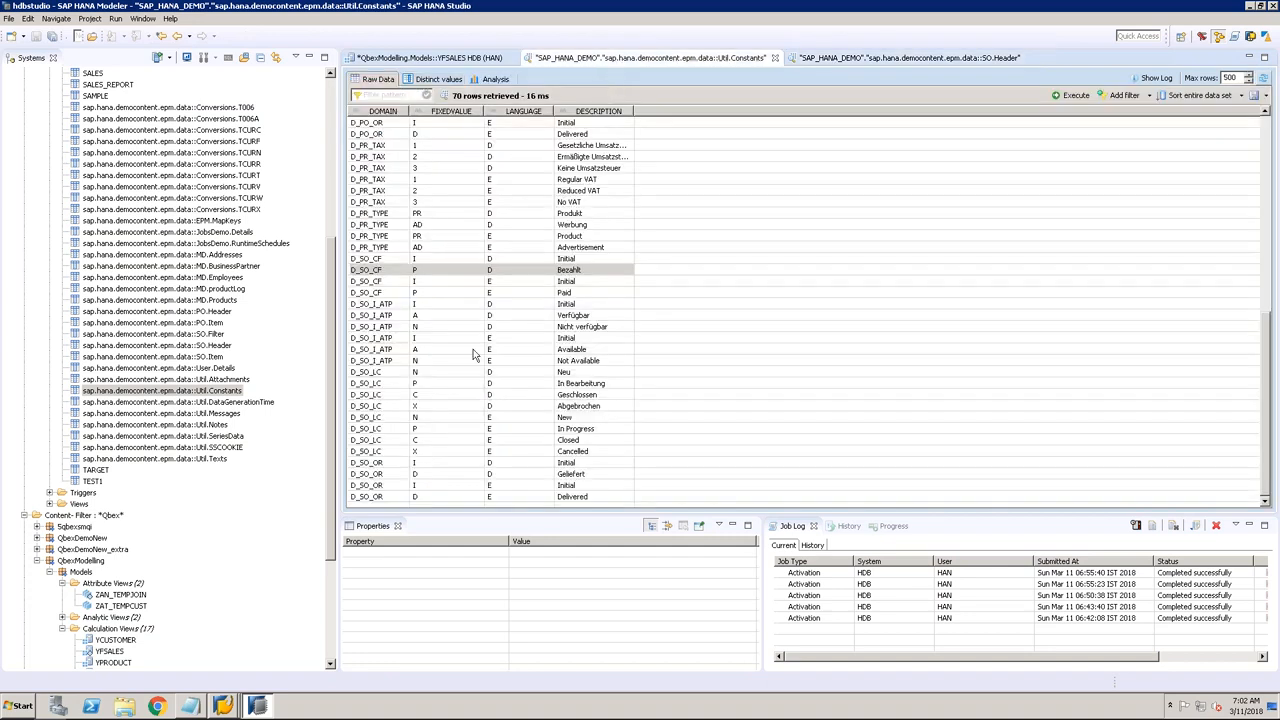
{"action": "left_click", "coordinate": [396, 338]}
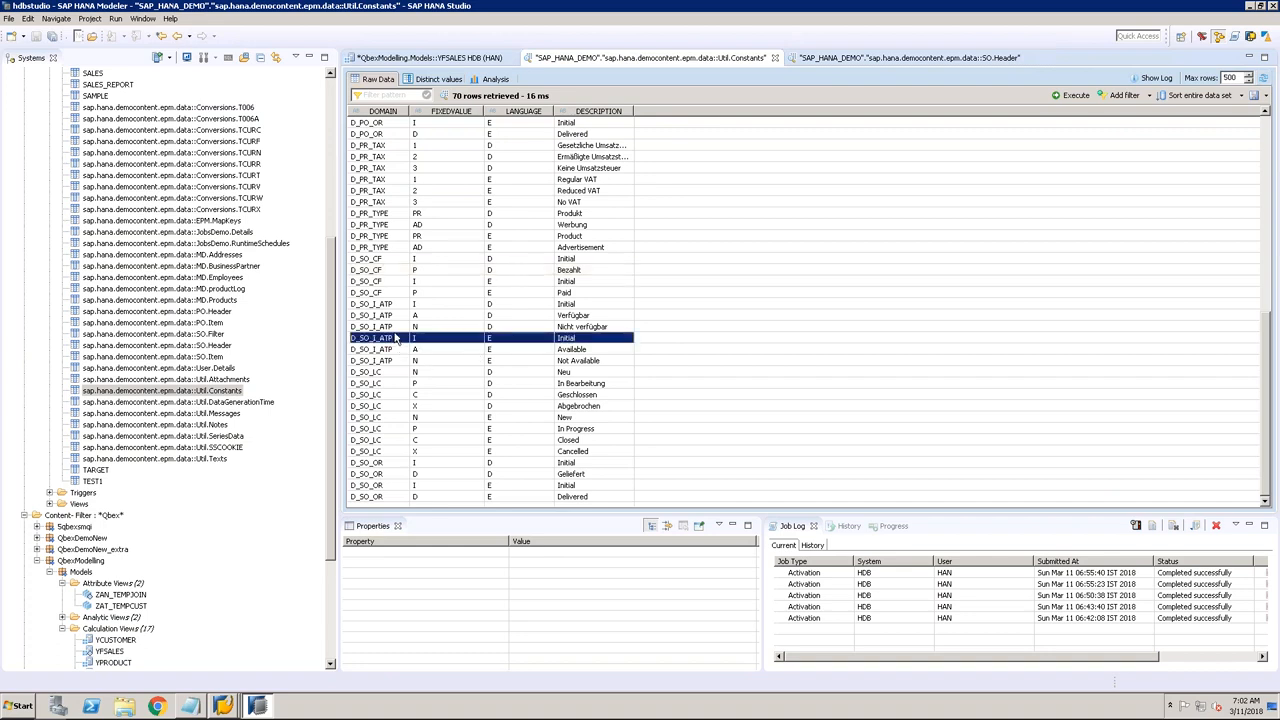
{"action": "left_click", "coordinate": [378, 463]}
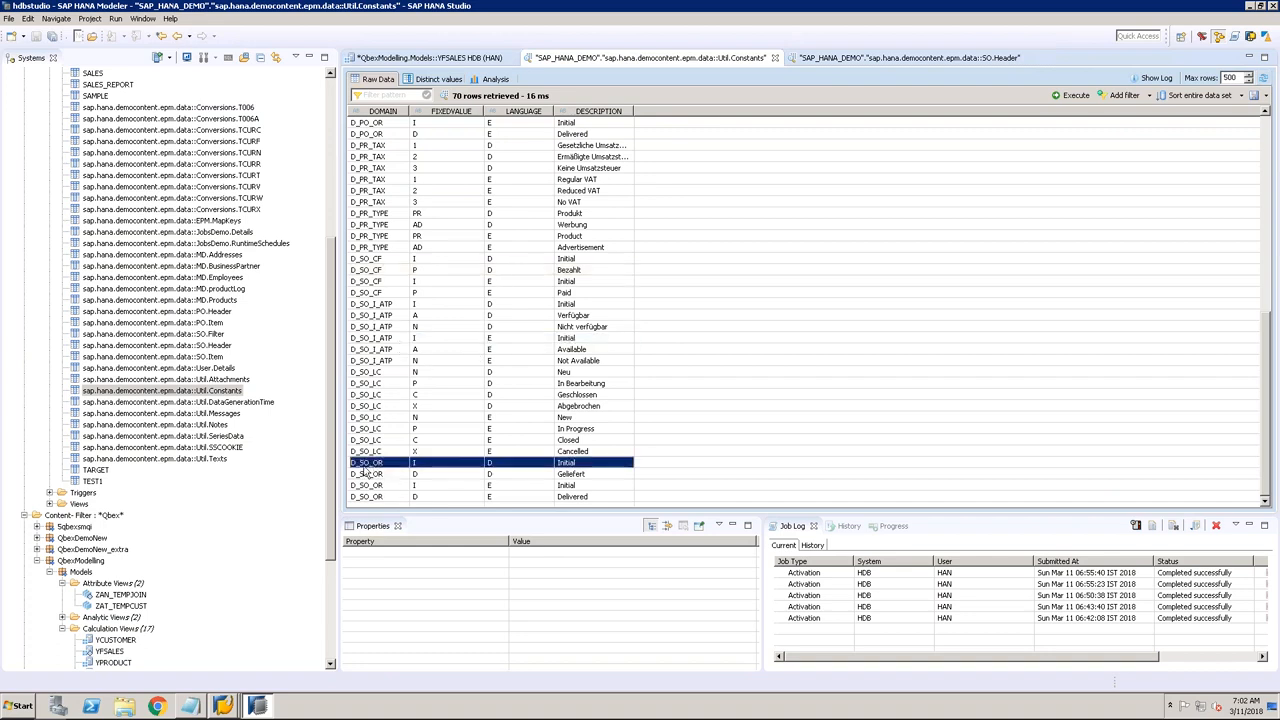
{"action": "left_click", "coordinate": [418, 486]}
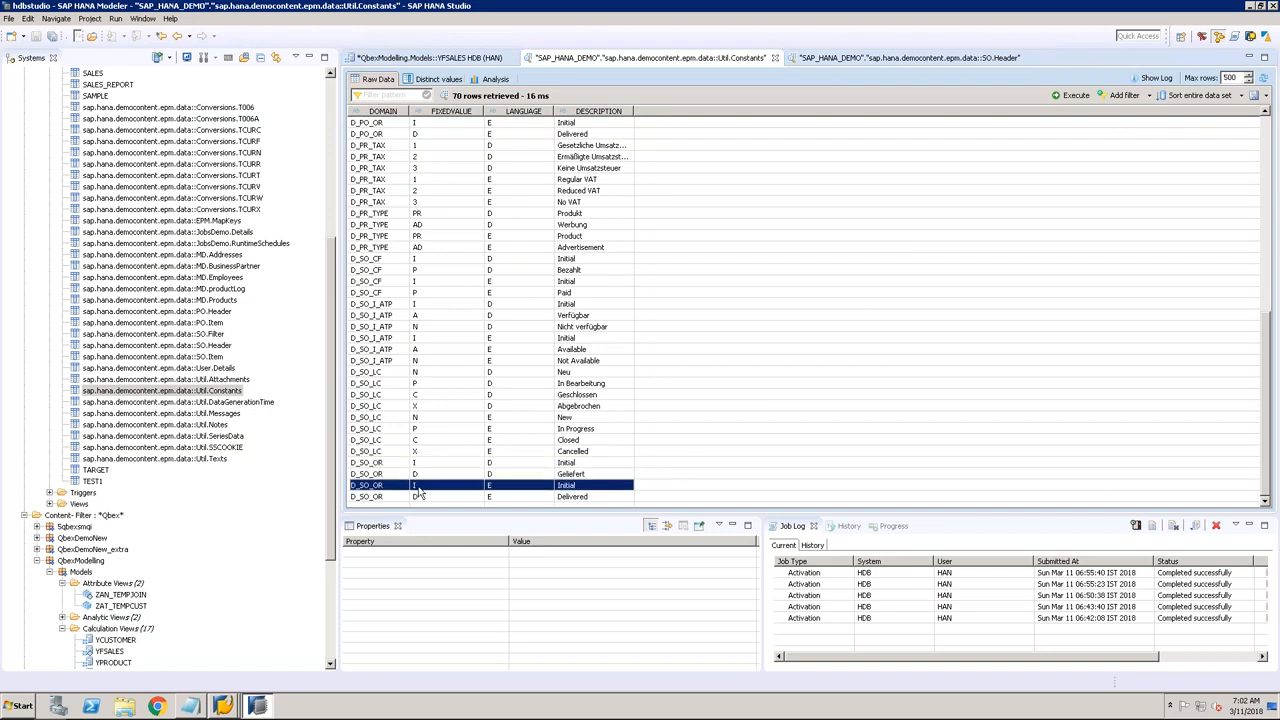
{"action": "left_click", "coordinate": [425, 497]}
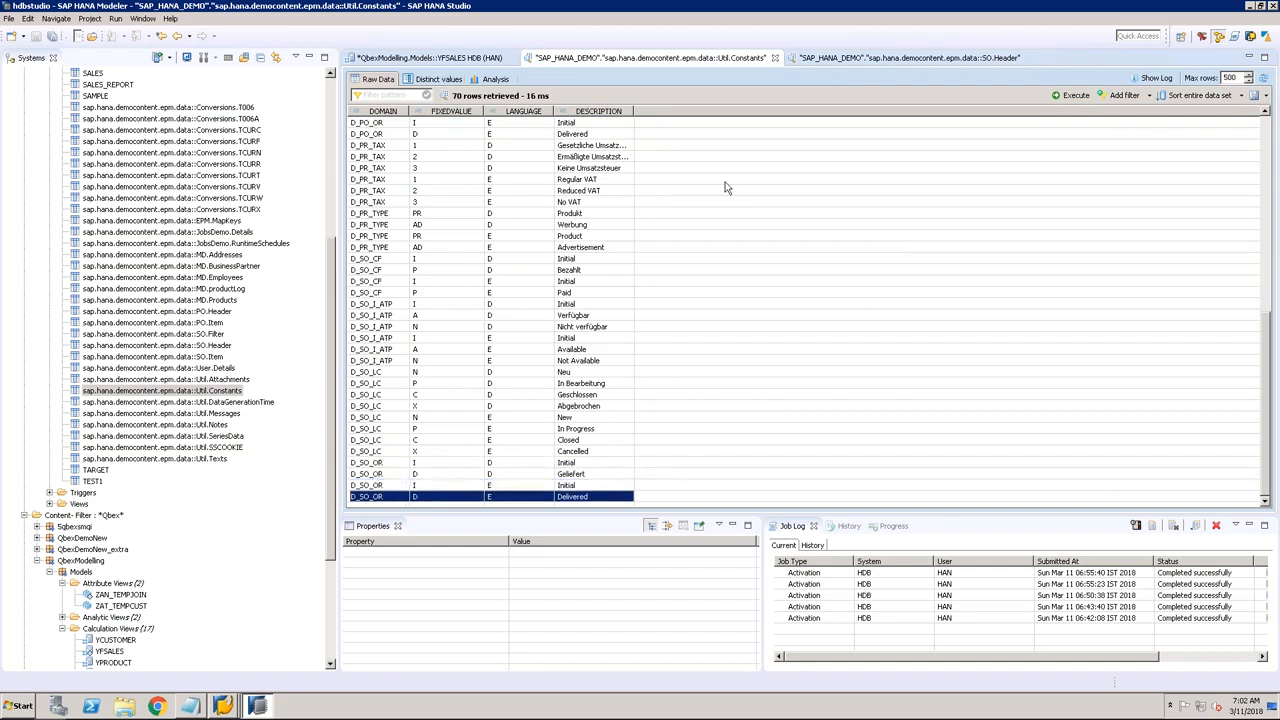
{"action": "left_click", "coordinate": [466, 60]}
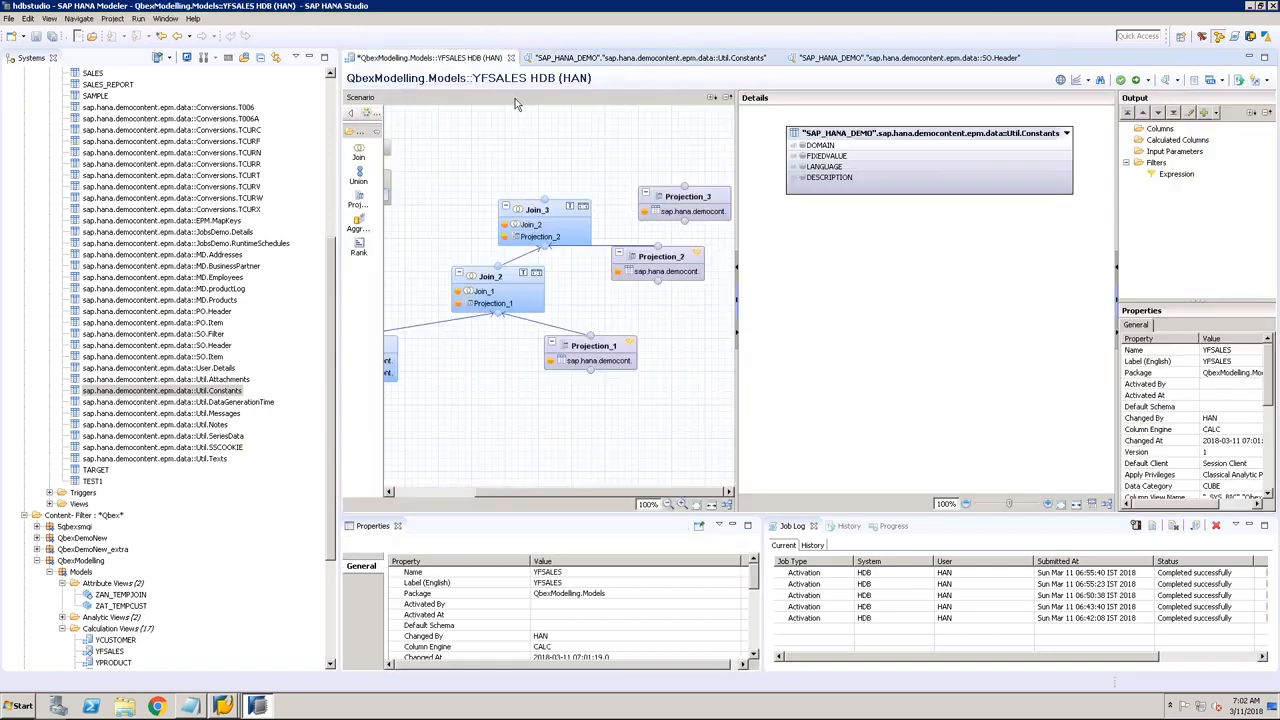
Step: Filter Projection_3's DOMAIN column to the value D_SO_OR
{"action": "right_click", "coordinate": [852, 148]}
{"action": "left_click", "coordinate": [880, 163]}
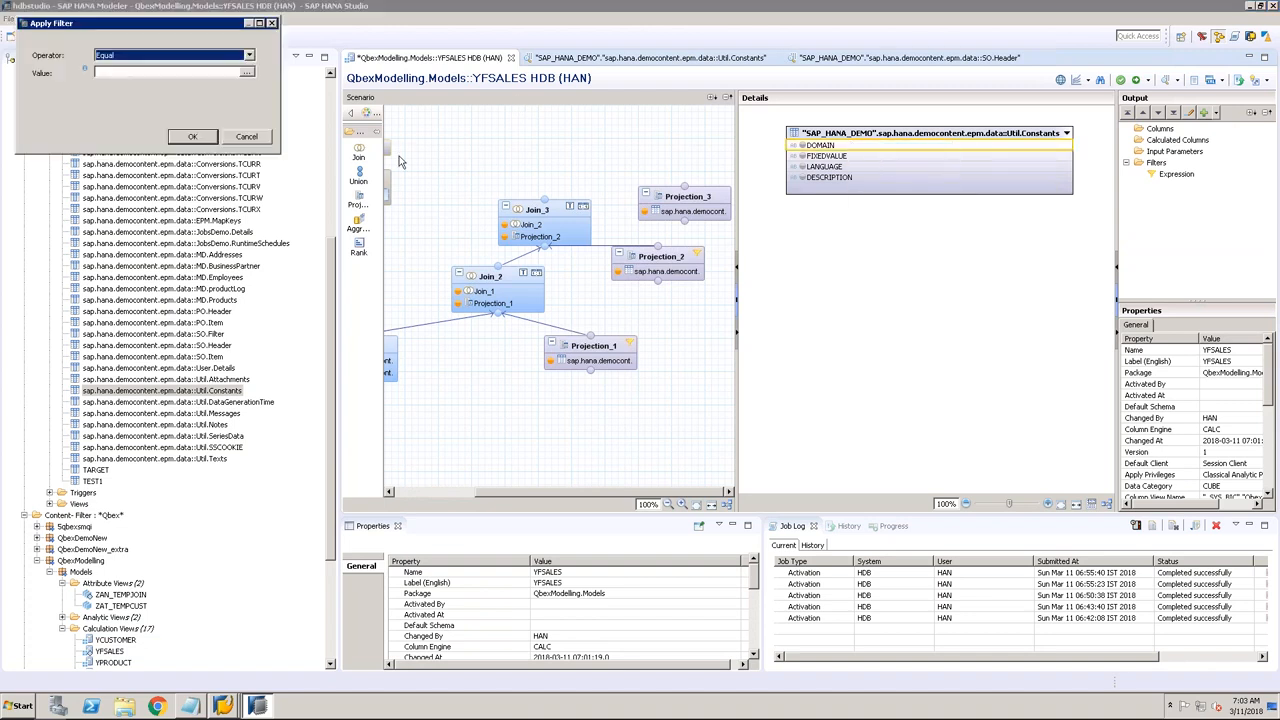
{"action": "left_click", "coordinate": [247, 72]}
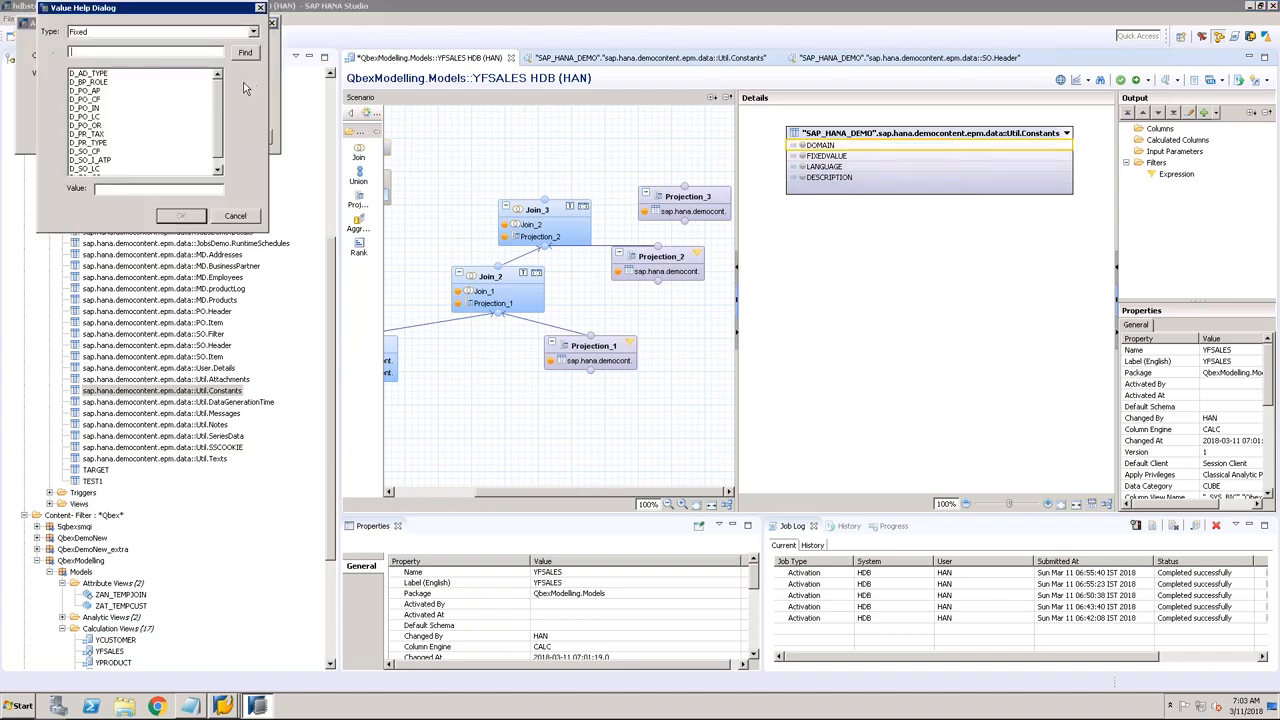
{"action": "left_click", "coordinate": [217, 170]}
{"action": "left_click", "coordinate": [105, 168]}
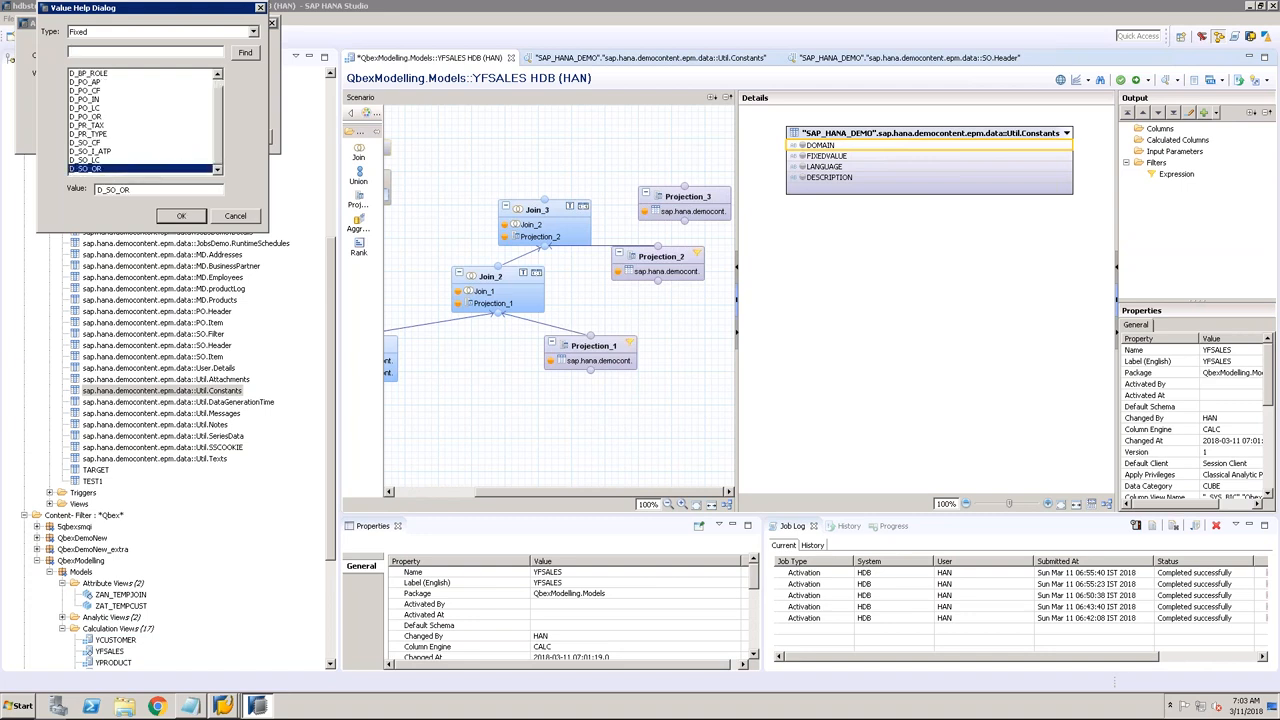
{"action": "left_click", "coordinate": [181, 216]}
{"action": "left_click", "coordinate": [182, 137]}
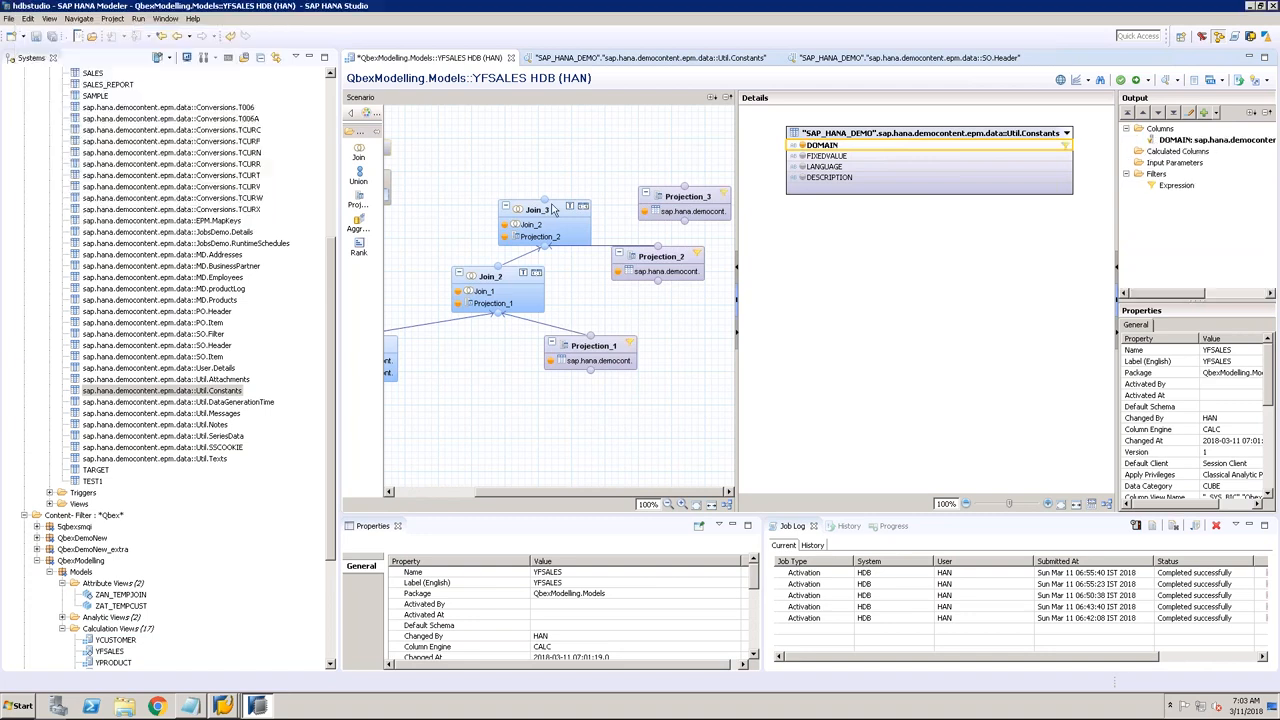
Step: Add FIXEDVALUE, LANGUAGE and DESCRIPTION to the output and place a new join node
{"action": "left_click", "coordinate": [802, 156]}
{"action": "left_click", "coordinate": [802, 167]}
{"action": "left_click", "coordinate": [802, 178]}
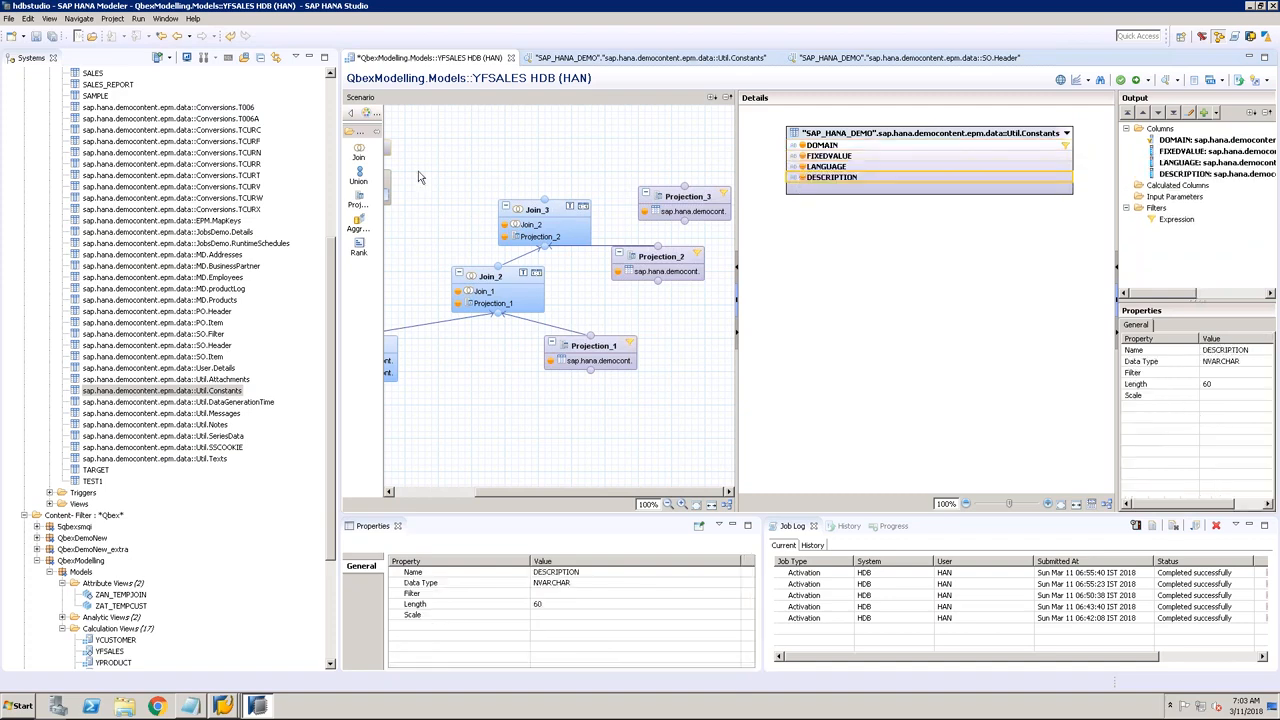
{"action": "left_click", "coordinate": [358, 152]}
{"action": "left_click", "coordinate": [586, 156]}
Step: Move Join_4 to the top and connect Join_3's output into it
{"action": "left_click_drag", "start_coordinate": [625, 169], "coordinate": [605, 141]}
{"action": "left_click_drag", "start_coordinate": [545, 205], "coordinate": [617, 170]}
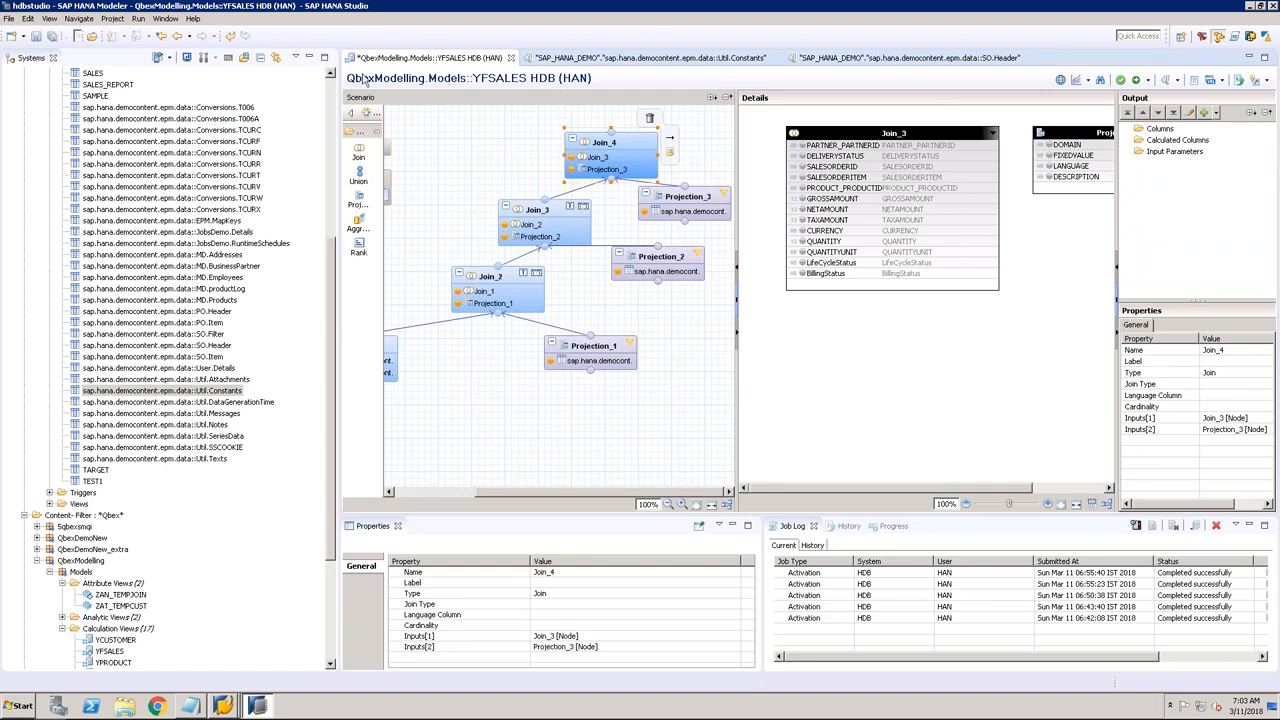
{"action": "left_click", "coordinate": [309, 57]}
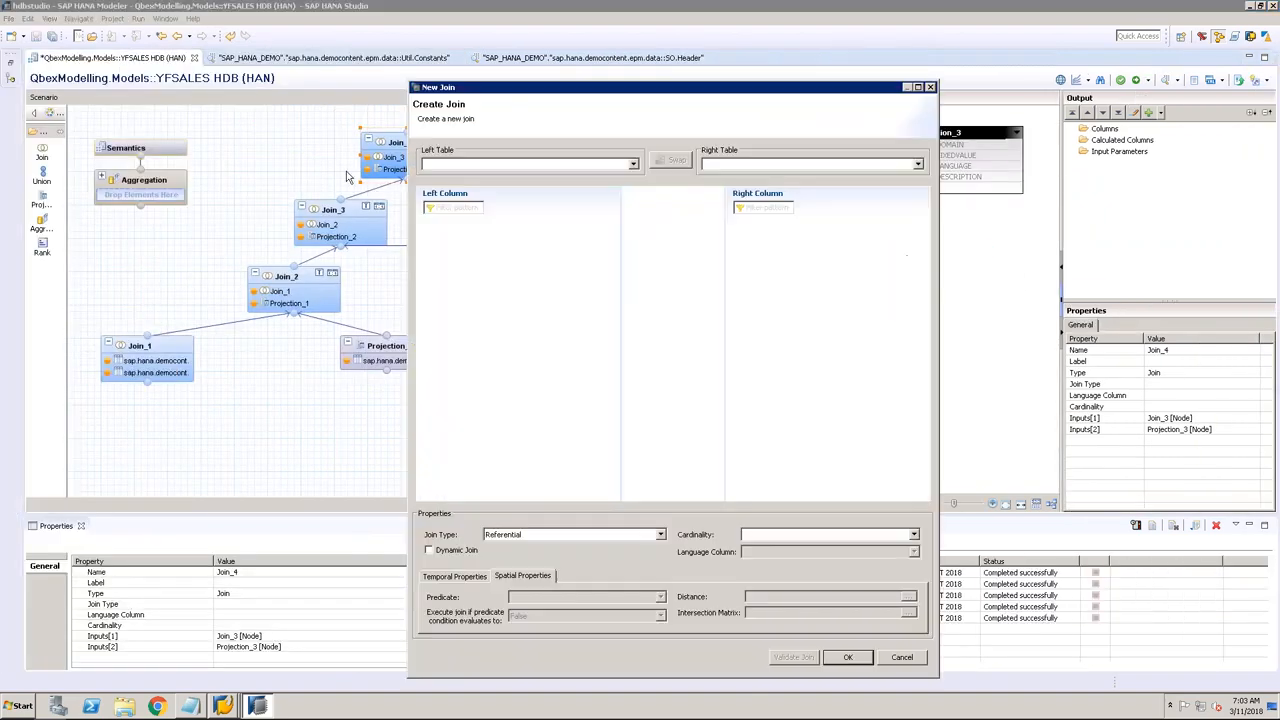
Step: Text-join Join_3's DELIVERYSTATUS to Projection_3's FIXEDVALUE, using LANGUAGE as the language column
{"action": "left_click", "coordinate": [516, 165]}
{"action": "left_click", "coordinate": [497, 176]}
{"action": "left_click", "coordinate": [730, 164]}
{"action": "left_click", "coordinate": [755, 177]}
{"action": "left_click_drag", "start_coordinate": [492, 240], "coordinate": [771, 238]}
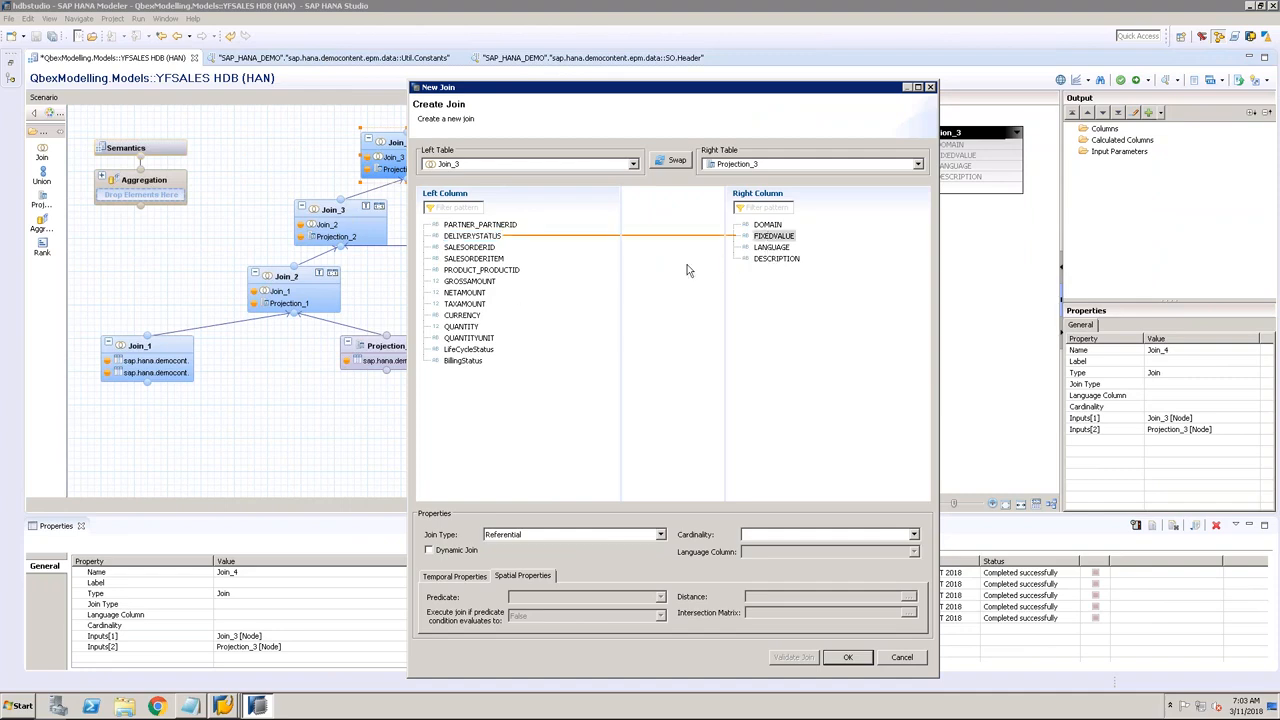
{"action": "left_click", "coordinate": [662, 535]}
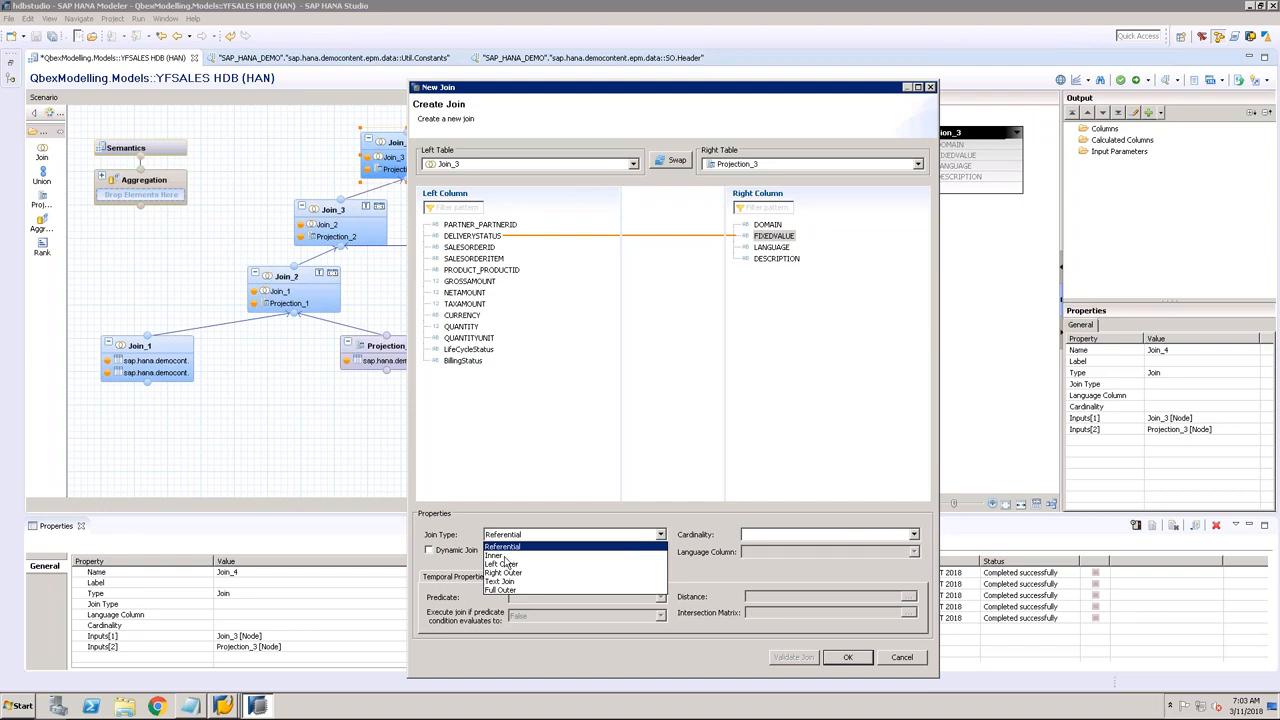
{"action": "left_click", "coordinate": [503, 581]}
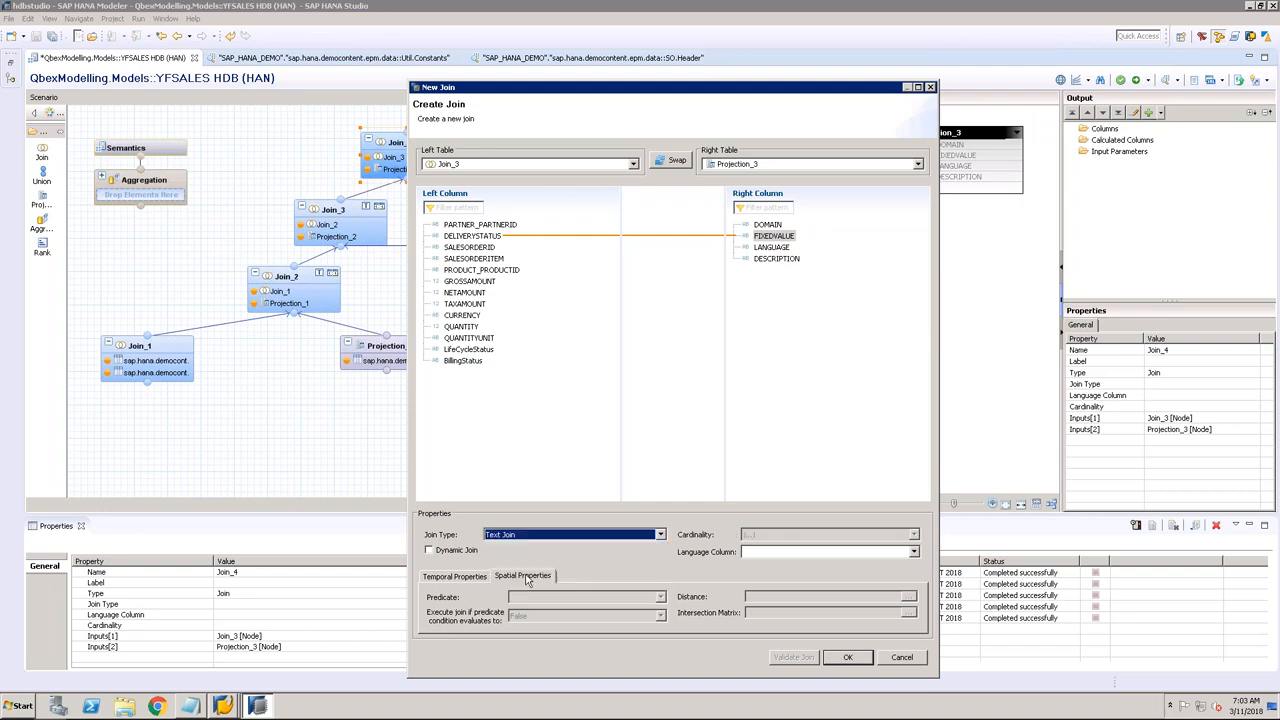
{"action": "left_click", "coordinate": [784, 552]}
{"action": "left_click", "coordinate": [768, 590]}
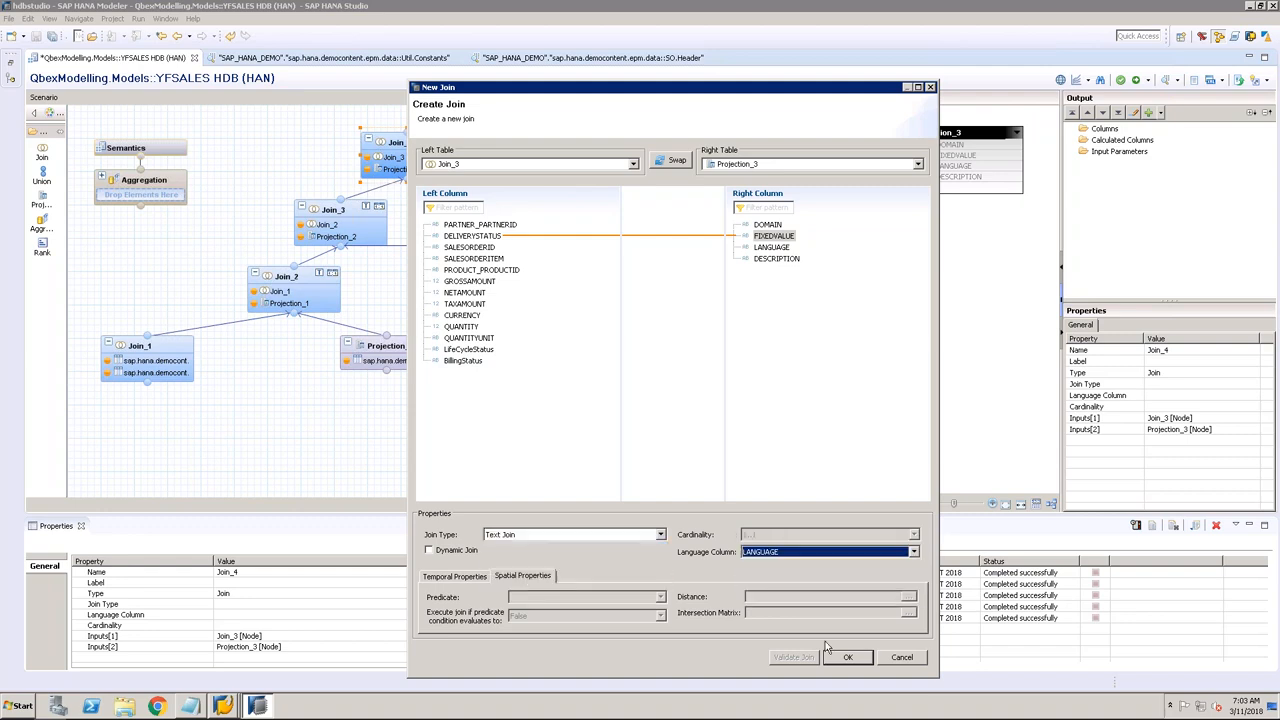
{"action": "left_click", "coordinate": [849, 659]}
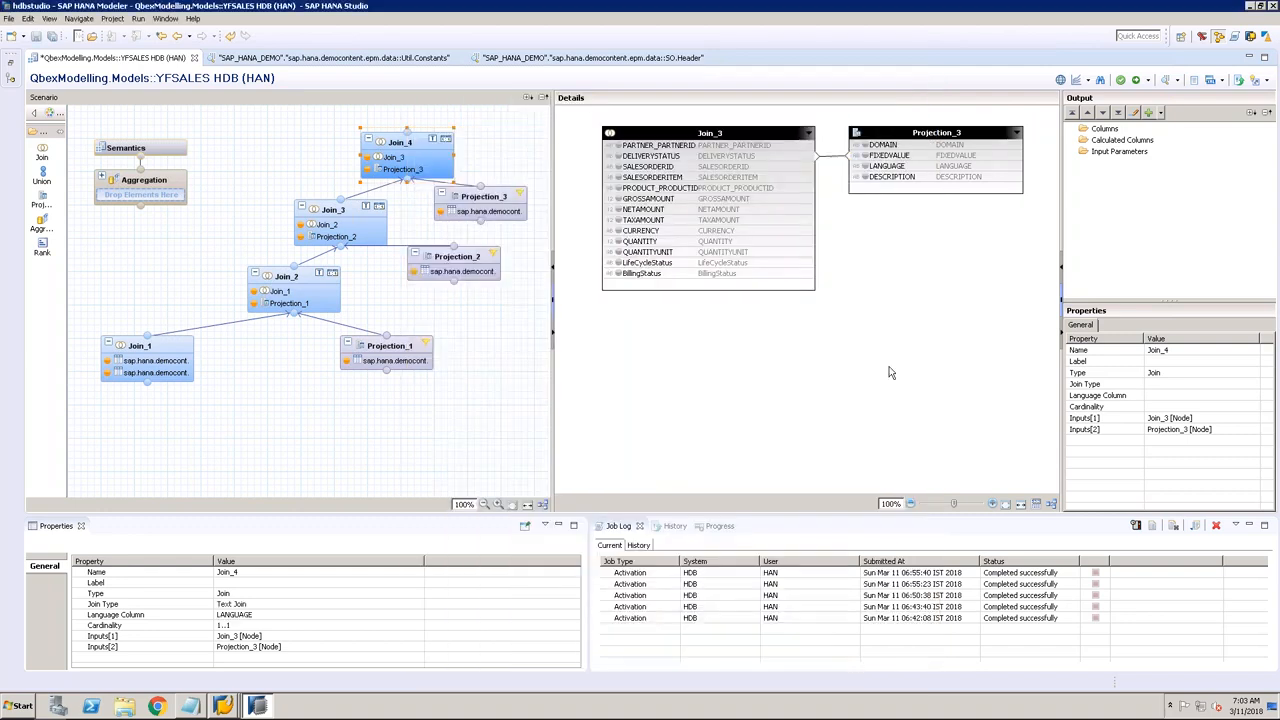
Step: Add PARTNER_PARTNERID and Join_3's SALESORDERID-through-BillingStatus columns to Join_4's output
{"action": "left_click", "coordinate": [619, 145]}
{"action": "left_click", "coordinate": [645, 167]}
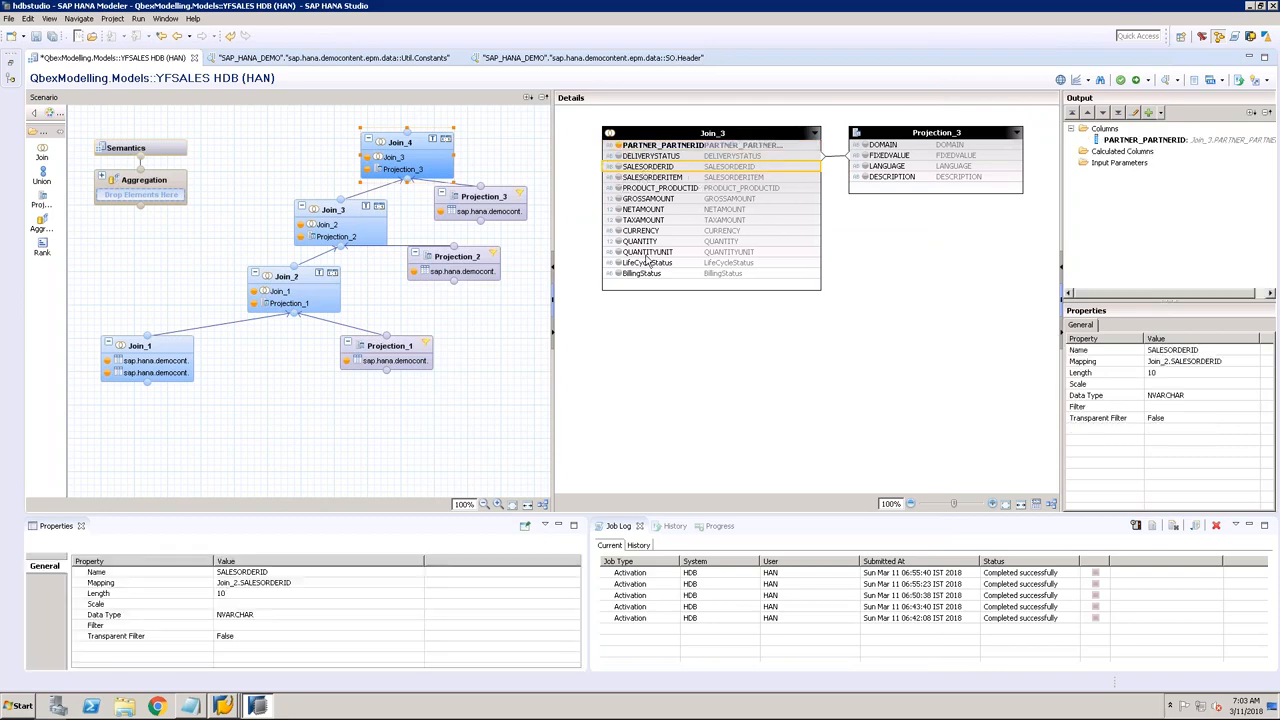
{"action": "left_click", "coordinate": [648, 274], "text": "shift"}
{"action": "right_click", "coordinate": [650, 274]}
{"action": "left_click", "coordinate": [690, 284]}
Step: Add Projection_3's DESCRIPTION to the output and rename it DeliveryStatus
{"action": "right_click", "coordinate": [864, 177]}
{"action": "left_click", "coordinate": [902, 187]}
{"action": "left_click", "coordinate": [1170, 276]}
{"action": "left_click", "coordinate": [1176, 349]}
{"action": "type", "text": "DeliveryStatus"}
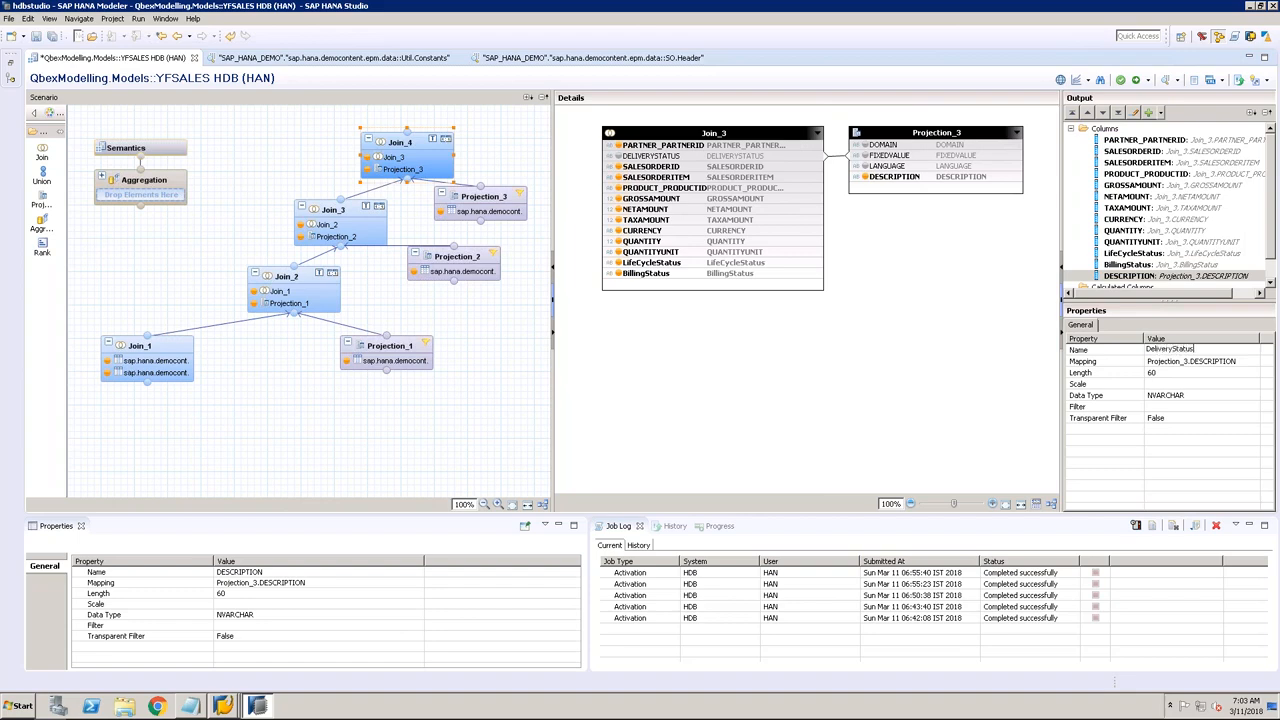
{"action": "key", "text": "Return"}
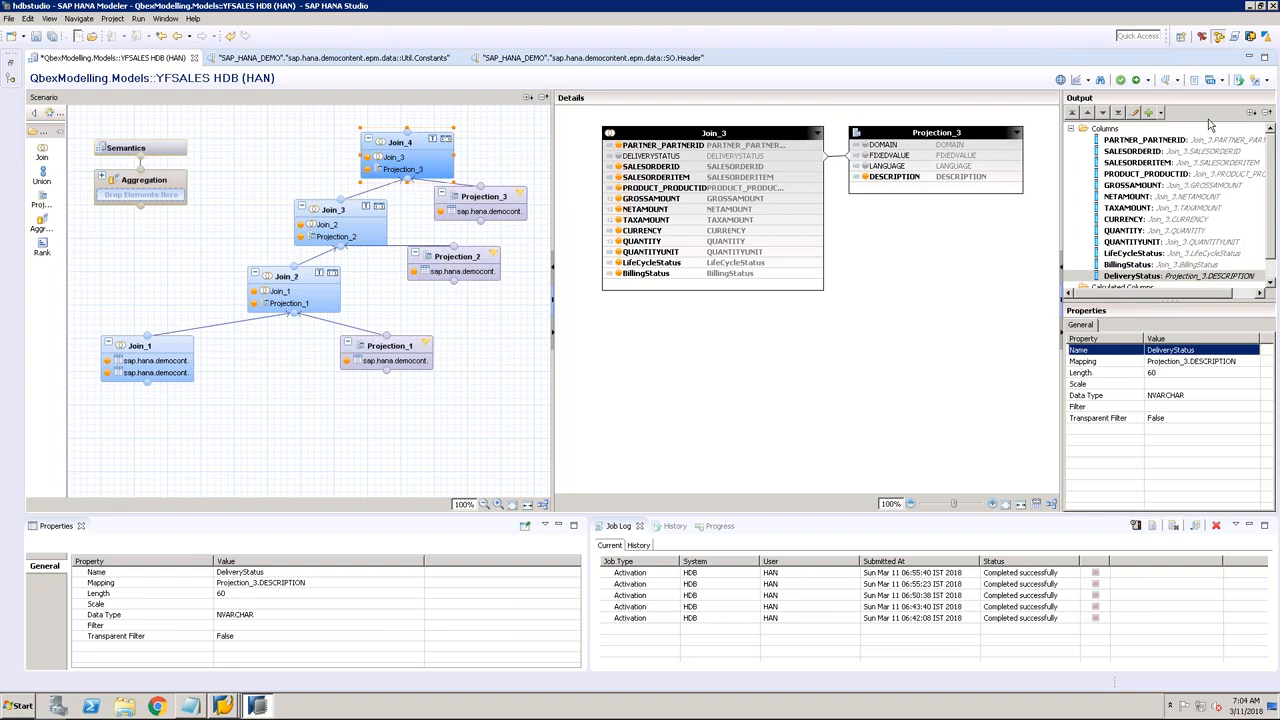
Step: Connect Join_4 to Aggregation and aggregate GROSSAMOUNT, NETAMOUNT, TAXAMOUNT and QUANTITY
{"action": "mouse_move", "coordinate": [408, 134]}
{"action": "left_click_drag", "start_coordinate": [408, 134], "coordinate": [146, 210]}
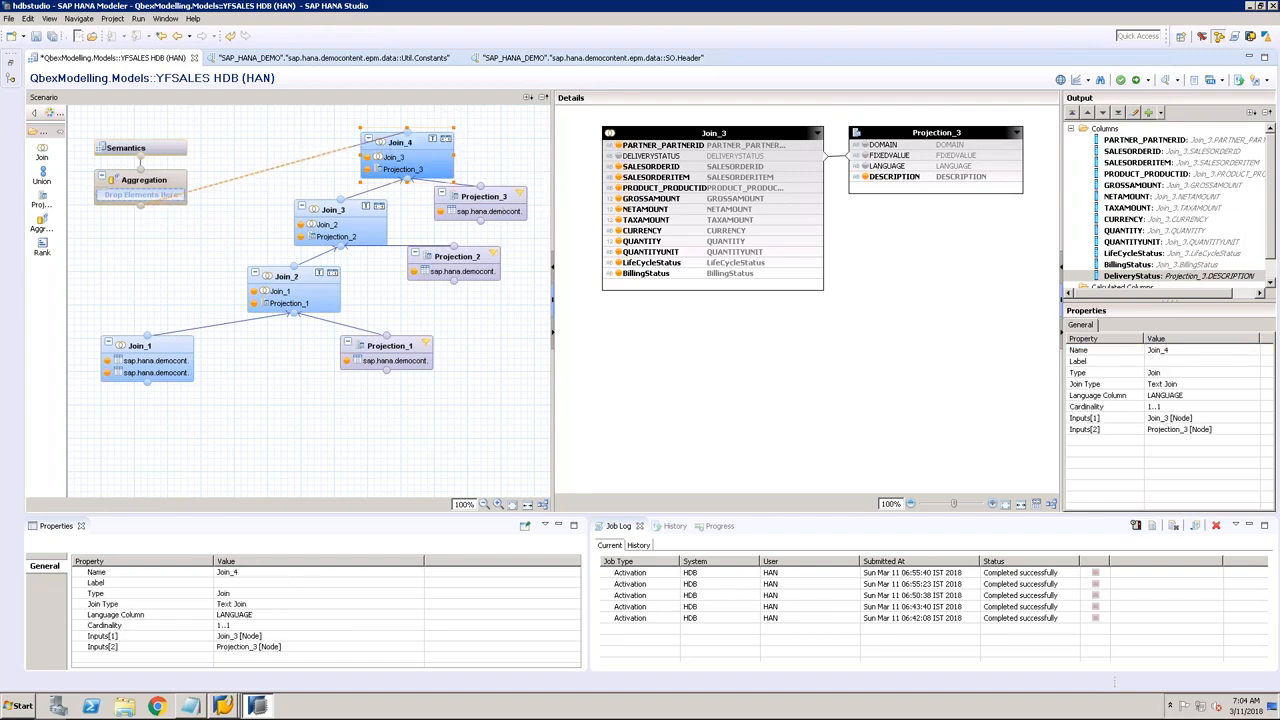
{"action": "left_click", "coordinate": [158, 187]}
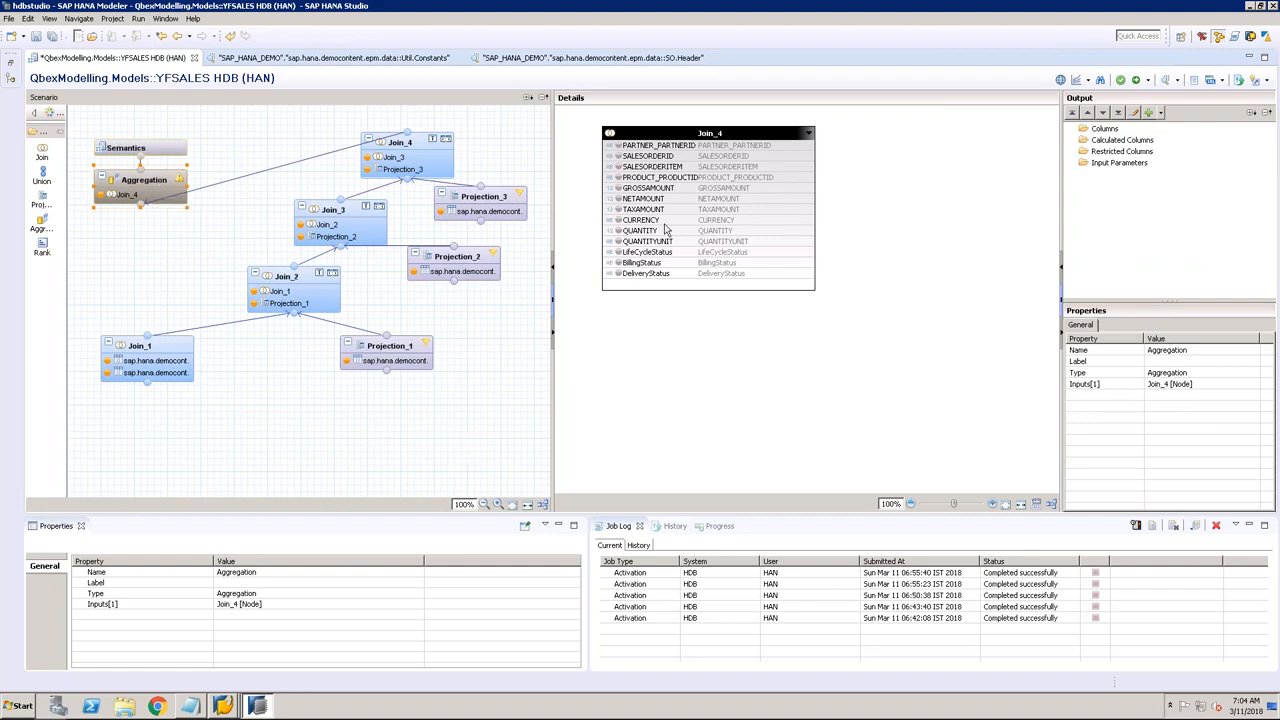
{"action": "left_click", "coordinate": [659, 190]}
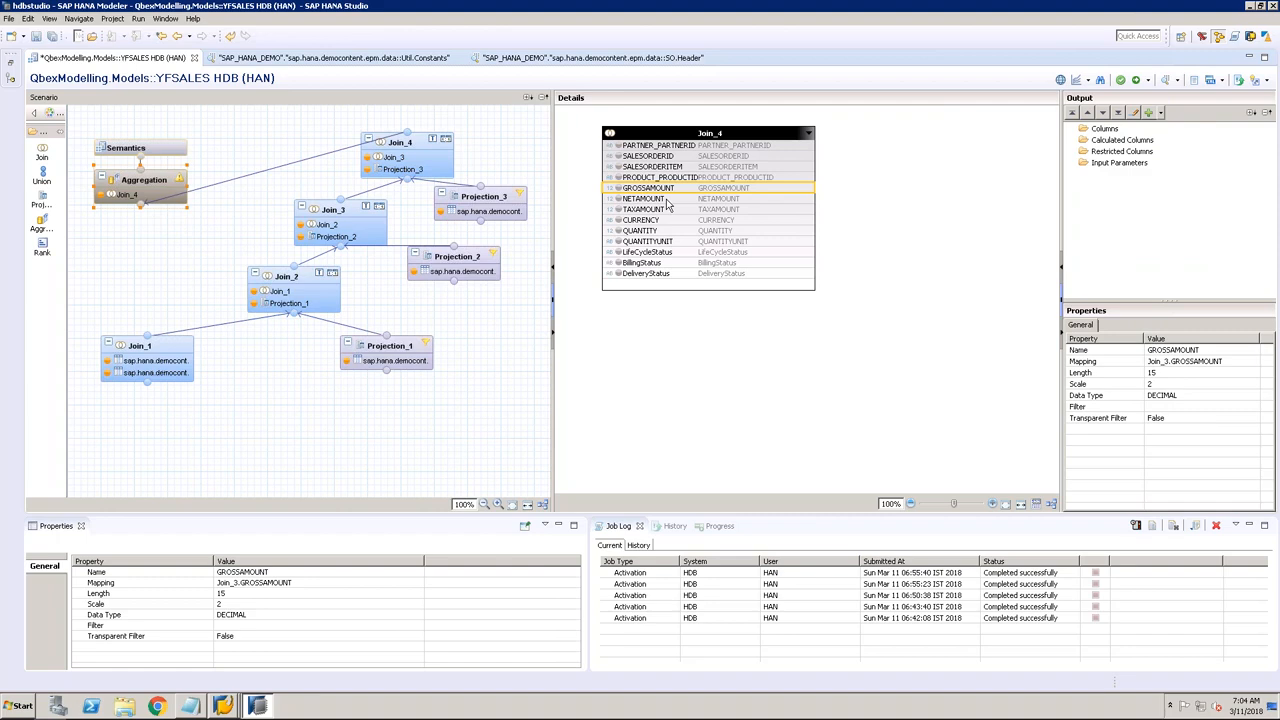
{"action": "left_click", "coordinate": [664, 200], "text": "ctrl"}
{"action": "left_click", "coordinate": [666, 210], "text": "ctrl"}
{"action": "left_click", "coordinate": [664, 231], "text": "ctrl"}
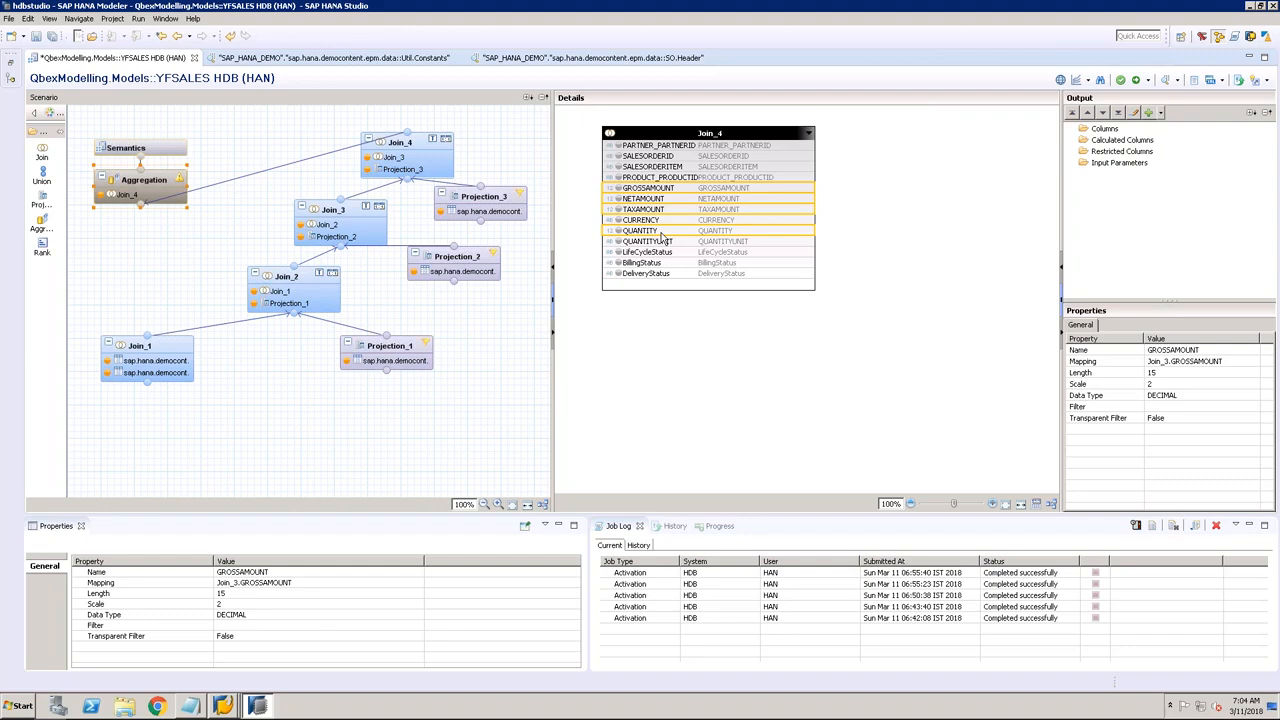
{"action": "right_click", "coordinate": [662, 235]}
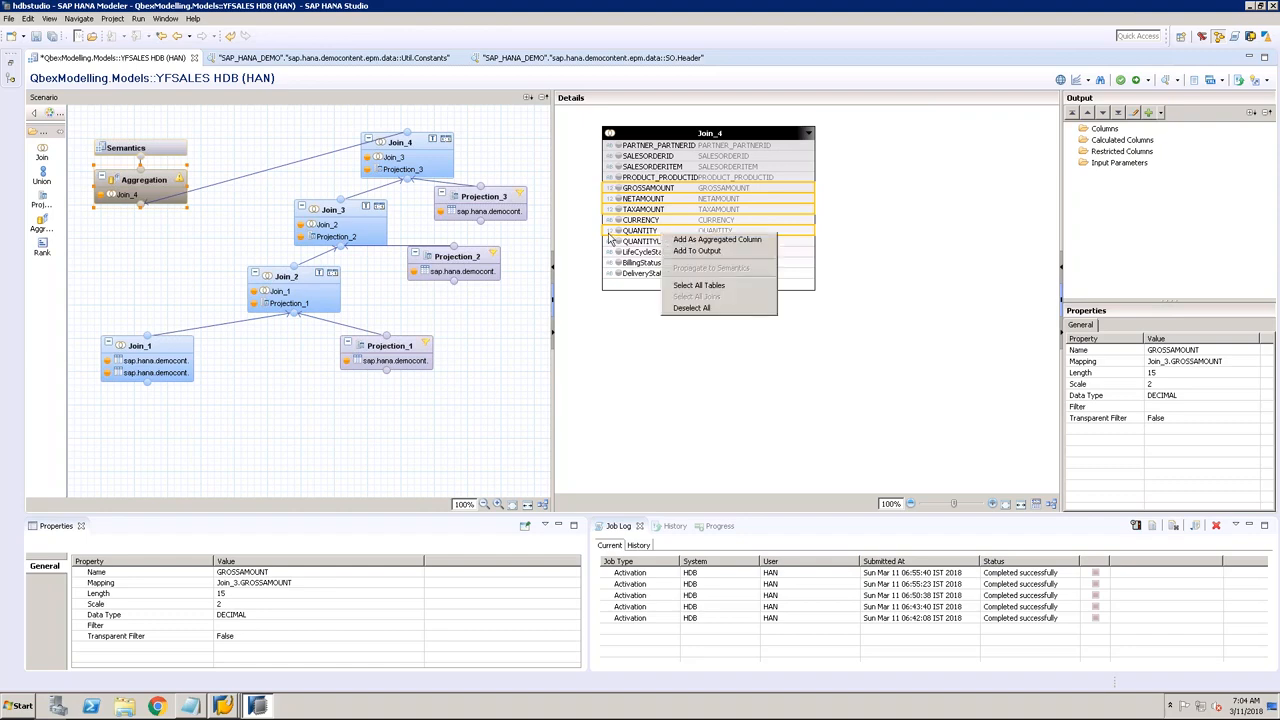
{"action": "left_click", "coordinate": [731, 242]}
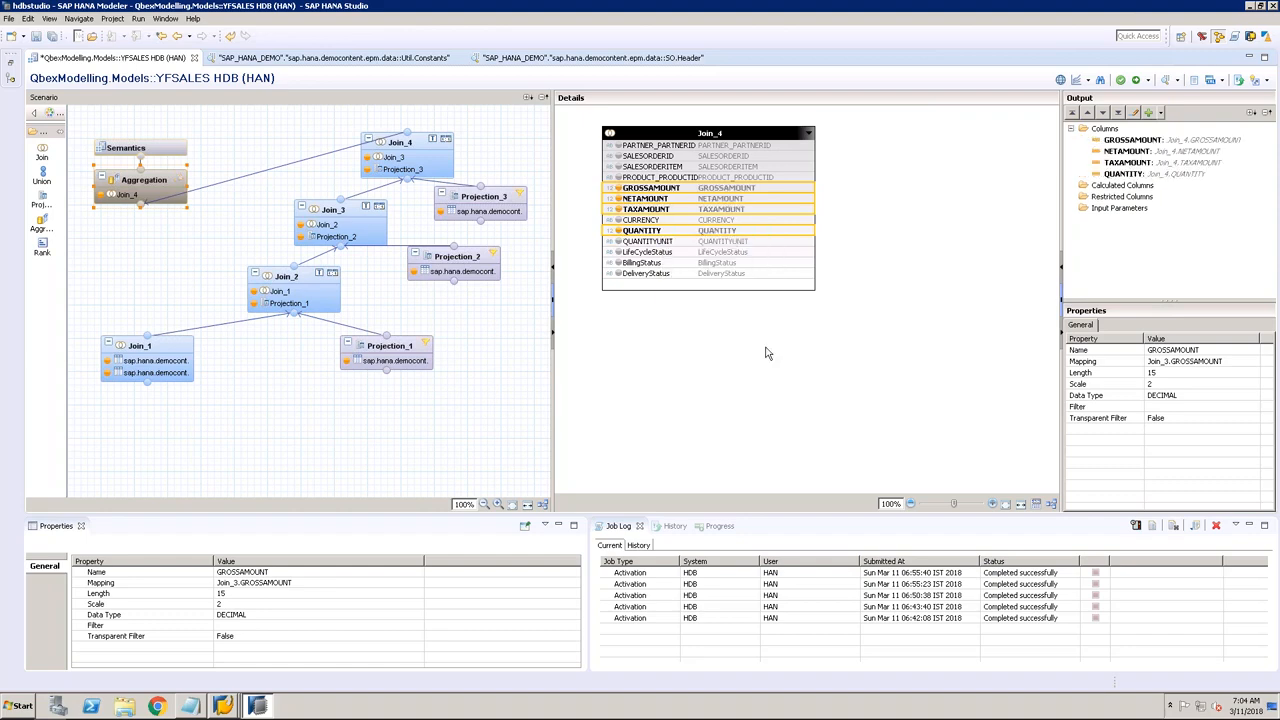
{"action": "left_click", "coordinate": [767, 348]}
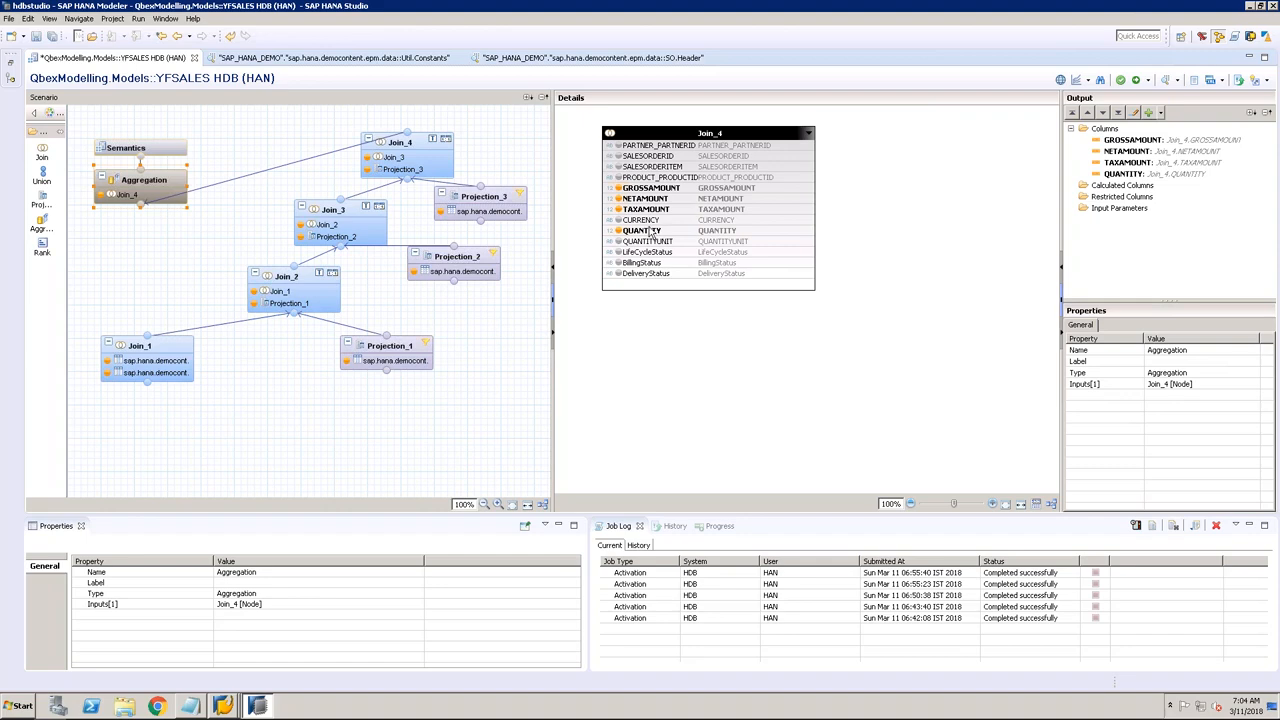
Step: Pass the IDs, CURRENCY, QUANTITYUNIT and the three status columns through to Aggregation's output
{"action": "left_click", "coordinate": [644, 146]}
{"action": "left_click", "coordinate": [648, 157], "text": "ctrl"}
{"action": "left_click", "coordinate": [654, 167], "text": "ctrl"}
{"action": "left_click", "coordinate": [659, 178], "text": "ctrl"}
{"action": "left_click", "coordinate": [658, 221], "text": "ctrl"}
{"action": "left_click", "coordinate": [670, 241], "text": "ctrl"}
{"action": "left_click", "coordinate": [674, 252], "text": "ctrl"}
{"action": "left_click", "coordinate": [674, 263], "text": "ctrl"}
{"action": "left_click", "coordinate": [674, 273], "text": "ctrl"}
{"action": "right_click", "coordinate": [675, 274]}
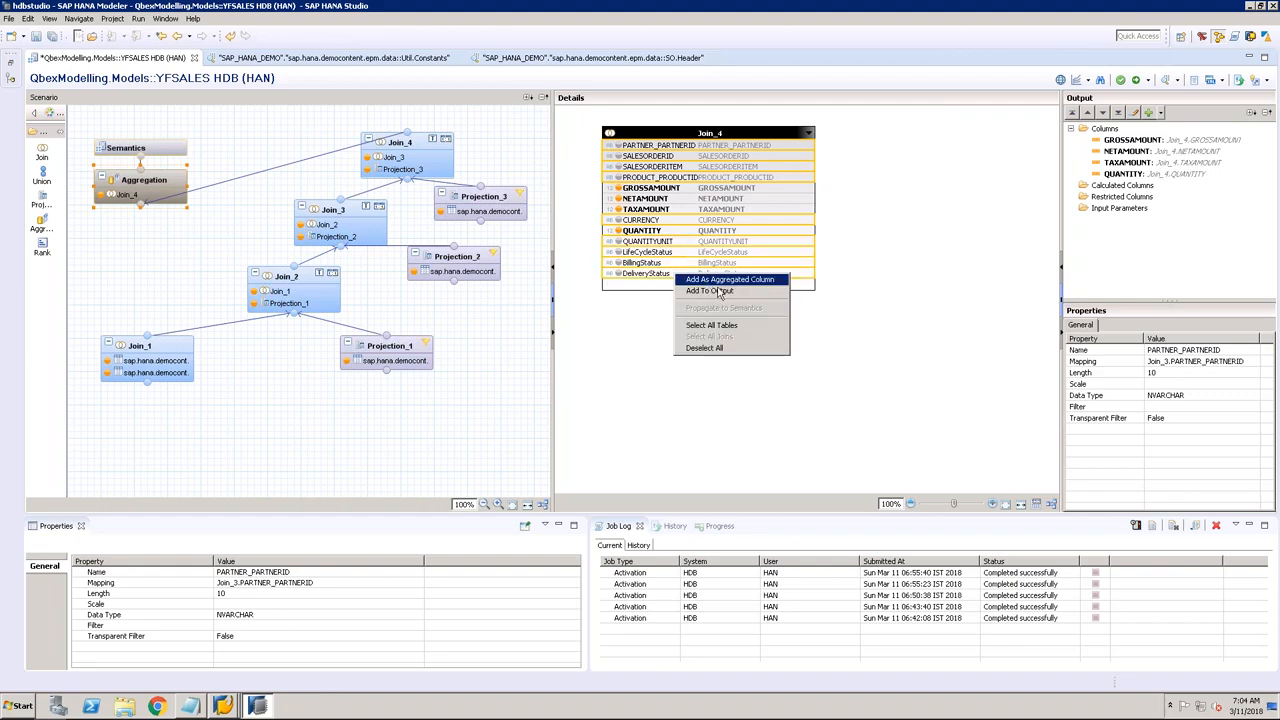
{"action": "left_click", "coordinate": [718, 291]}
{"action": "left_click", "coordinate": [689, 364]}
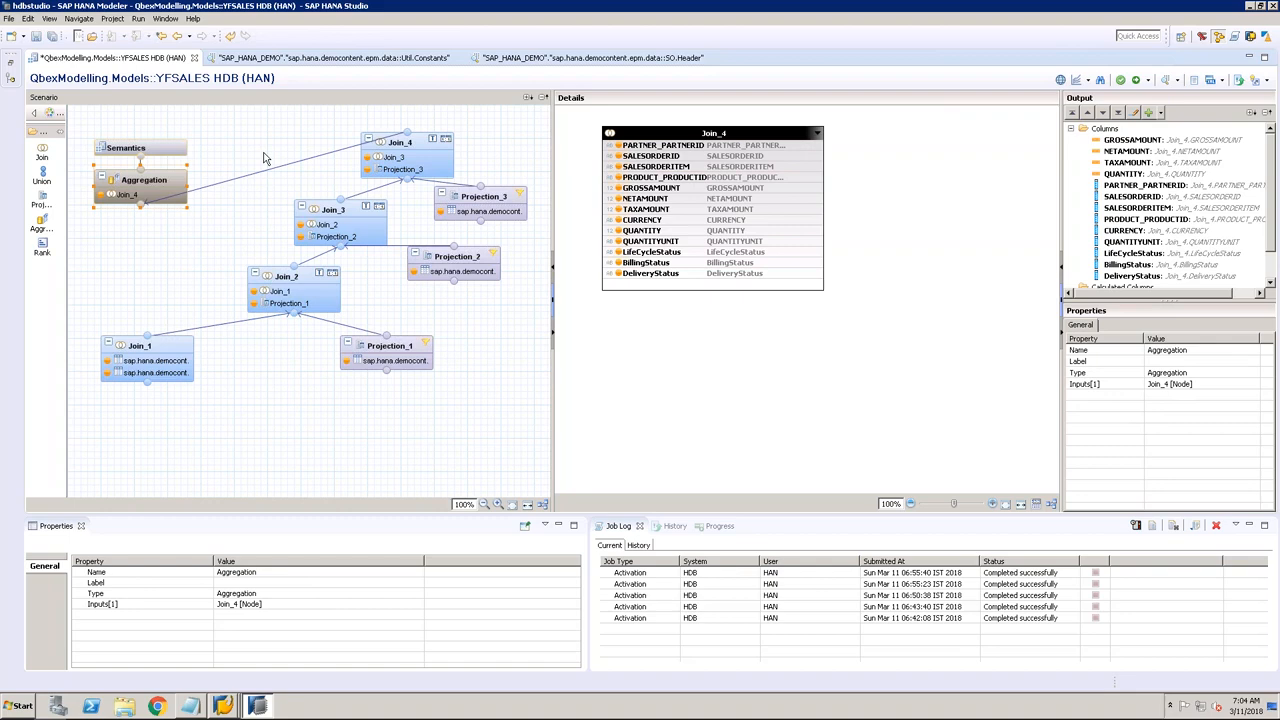
{"action": "left_click", "coordinate": [178, 150]}
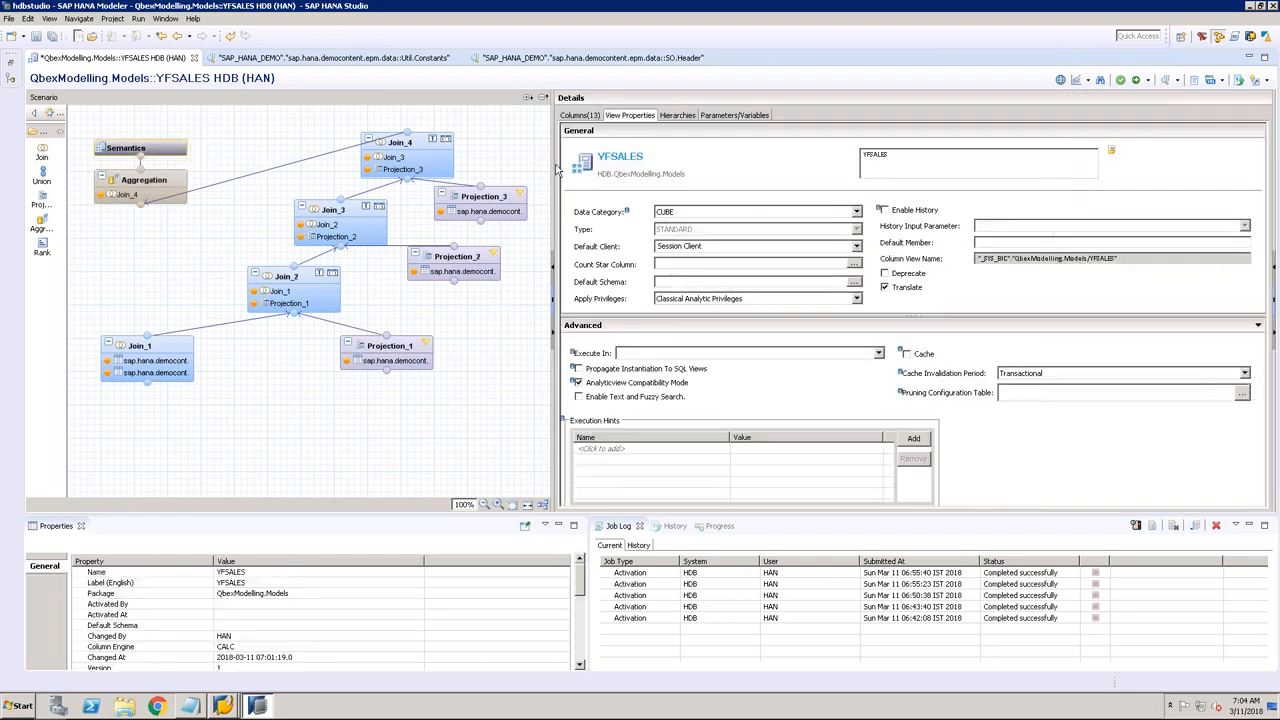
Step: Review Semantics' 13 columns and View Properties, auto-layout the diagram, then show Parameters/Variables
{"action": "left_click", "coordinate": [582, 117]}
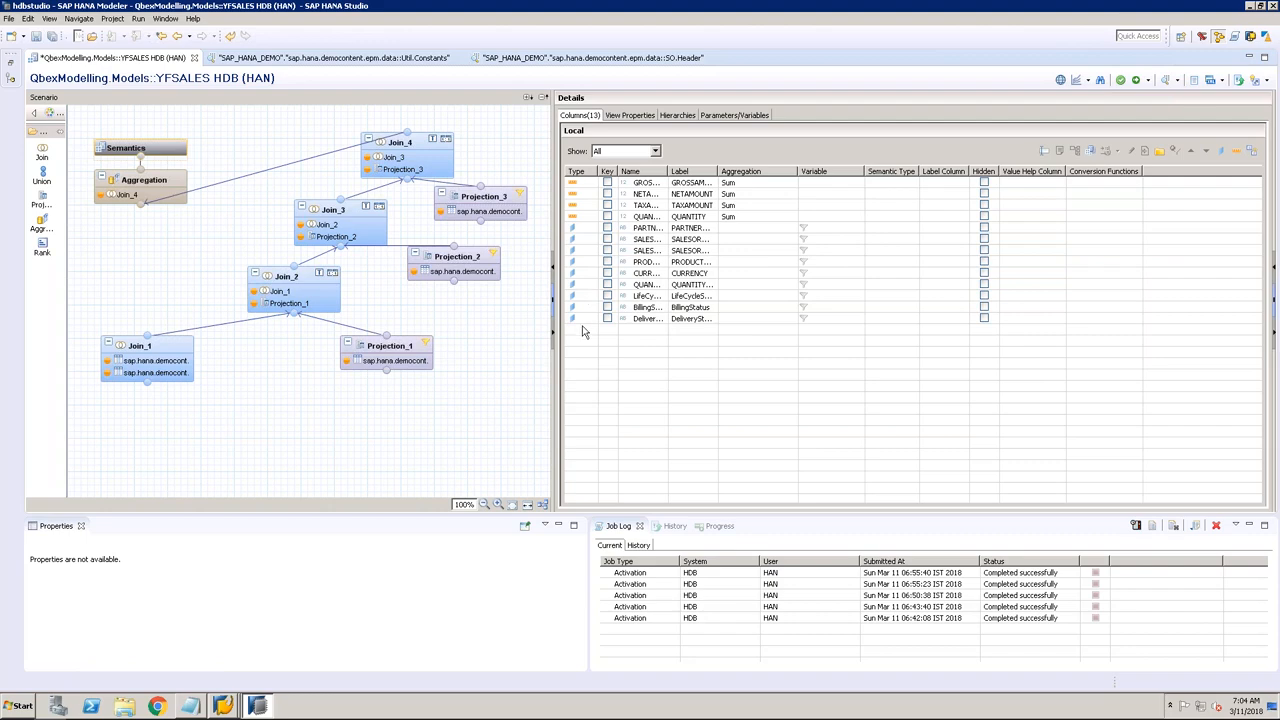
{"action": "left_click", "coordinate": [645, 117]}
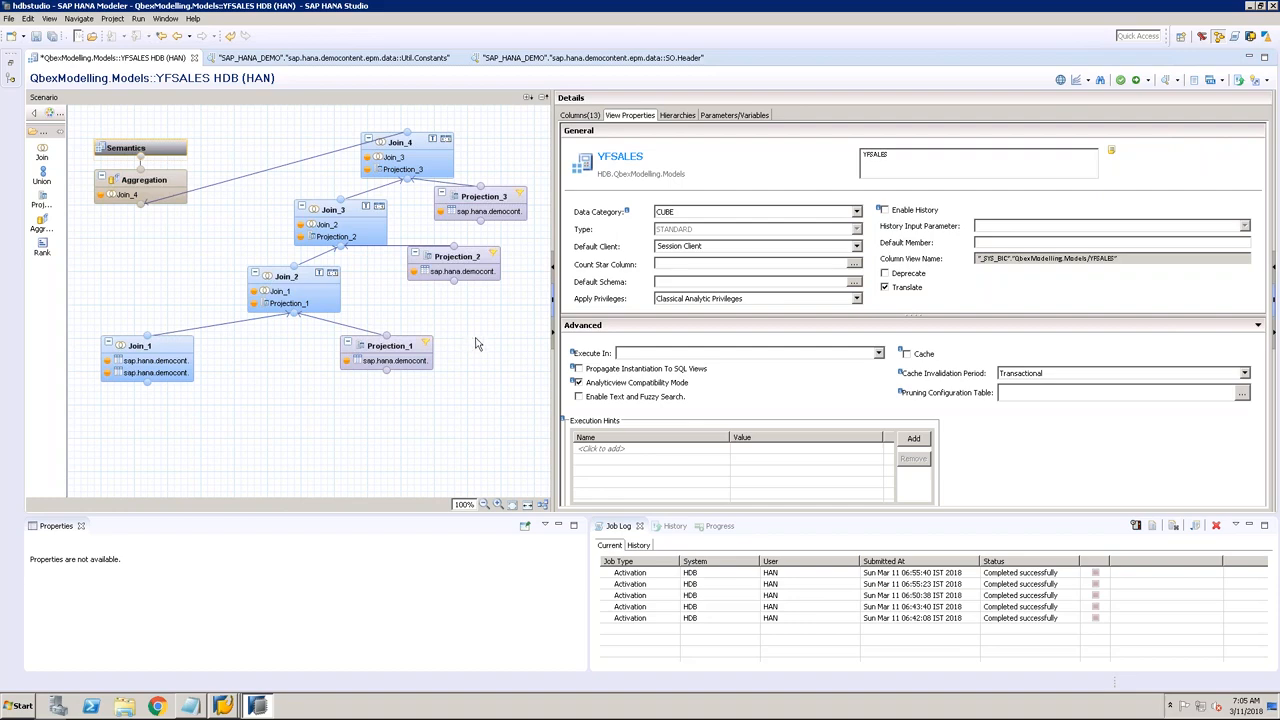
{"action": "left_click", "coordinate": [541, 504]}
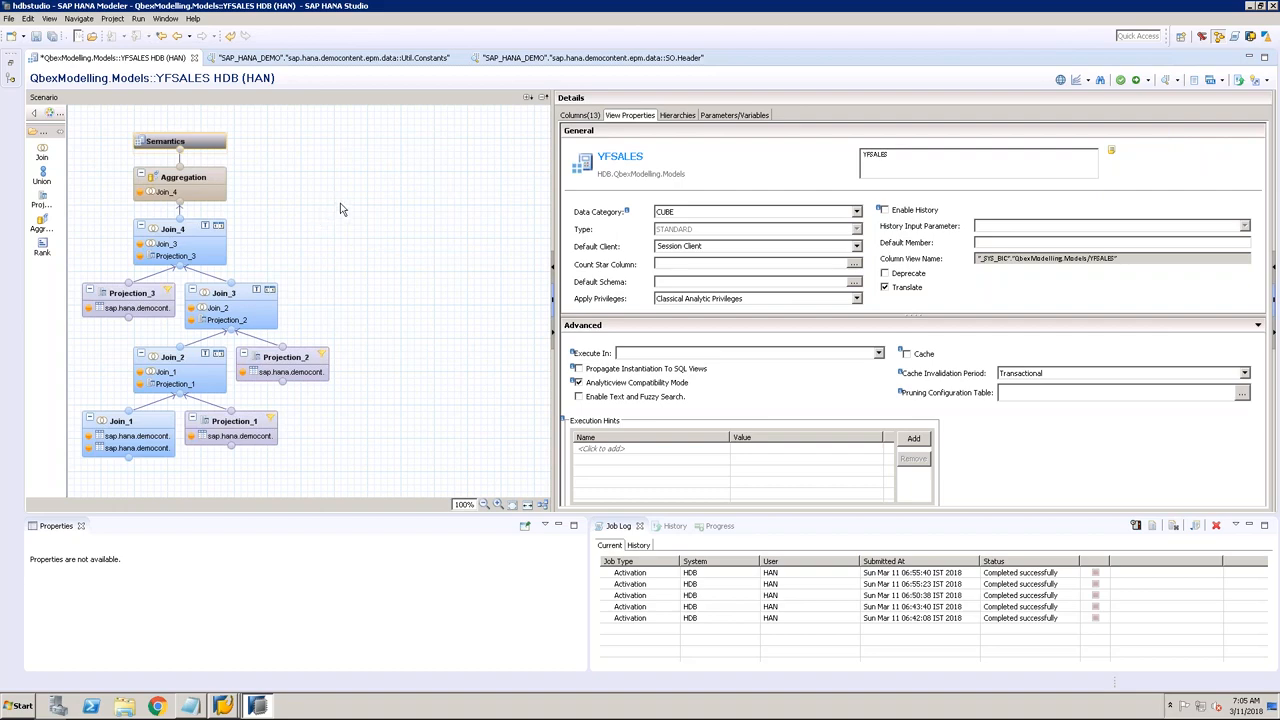
{"action": "left_click", "coordinate": [734, 115]}
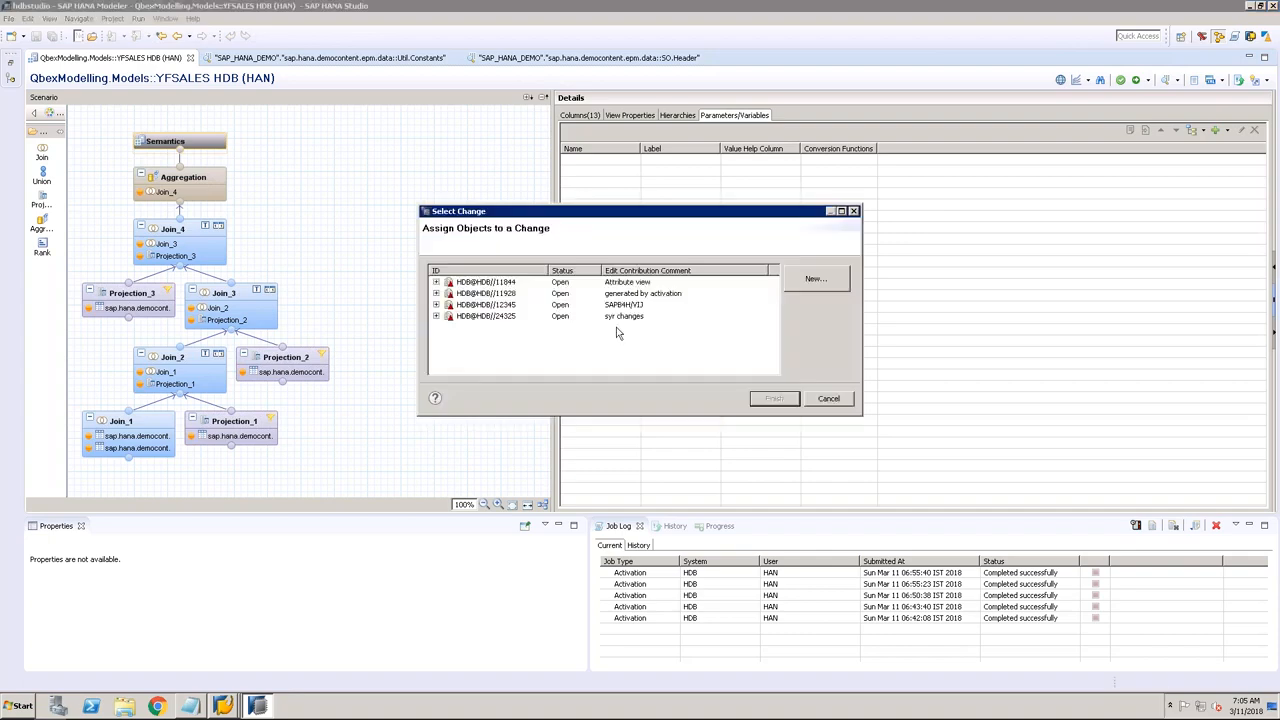
Step: Activate YFSALES under the existing open change 'syr changes'
{"action": "left_click", "coordinate": [630, 318]}
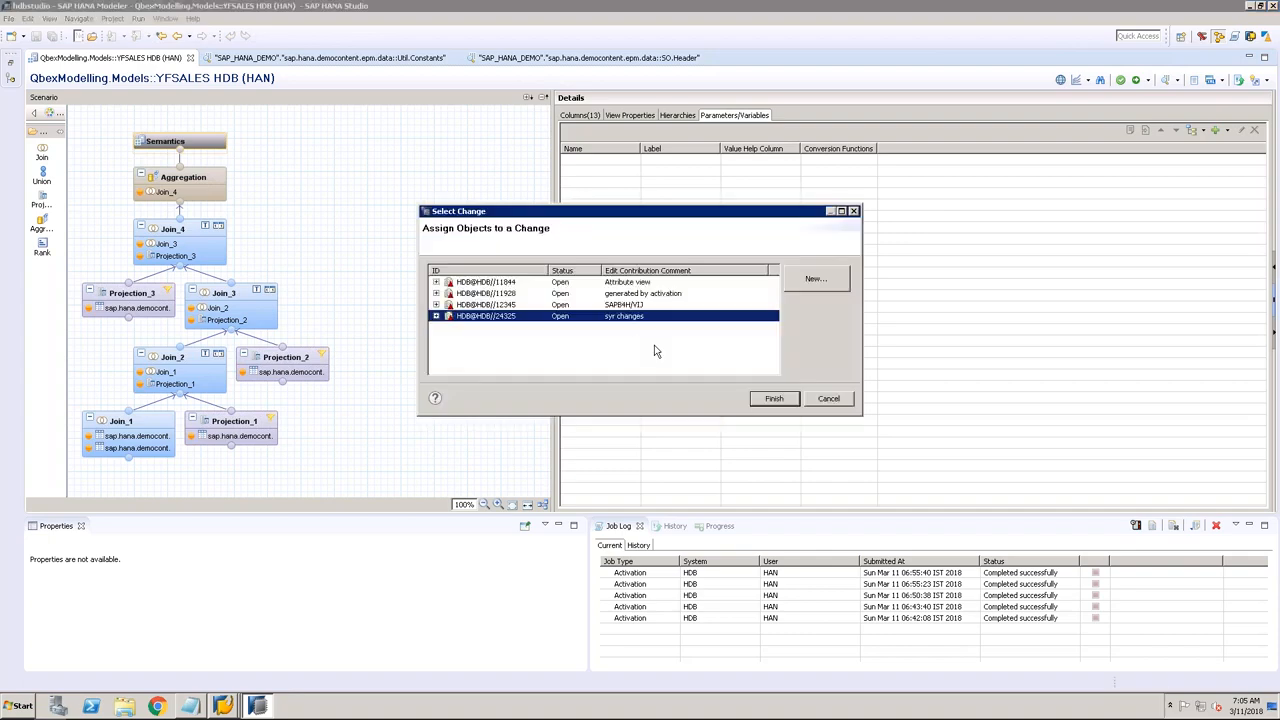
{"action": "left_click", "coordinate": [758, 403]}
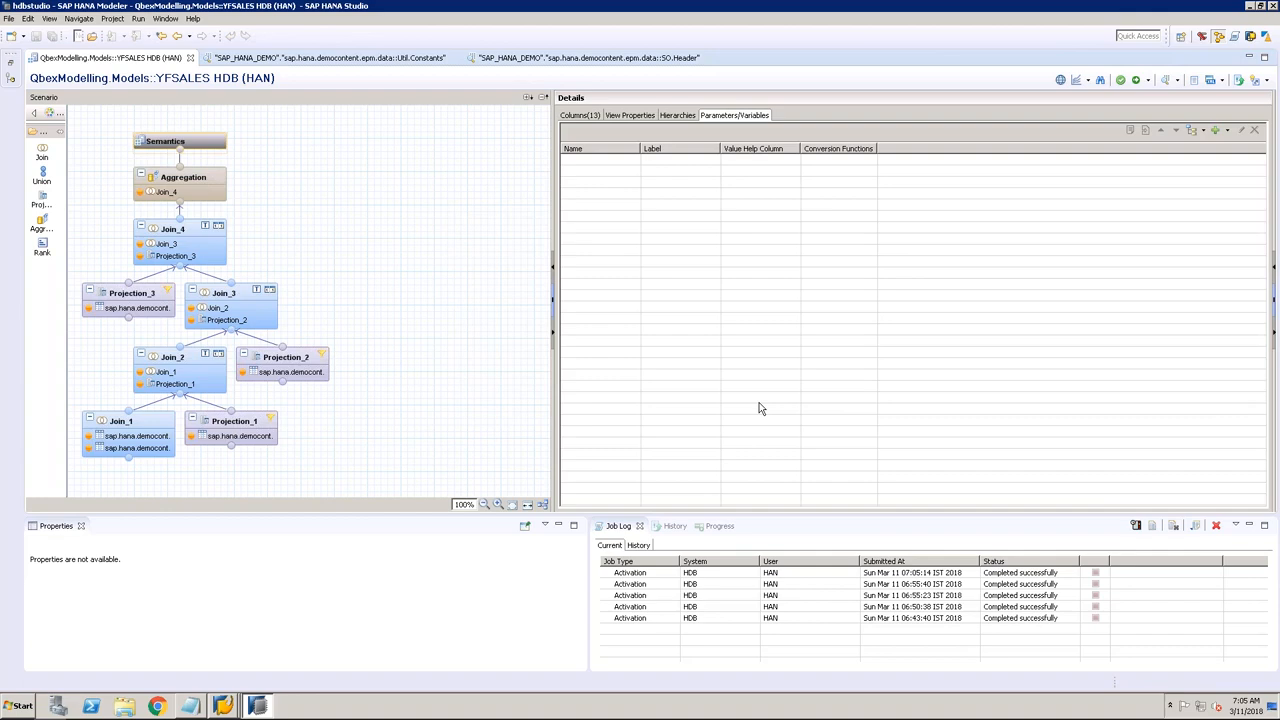
Step: Close the YFSALES, Util.Constants and SO.Header data preview editors
{"action": "left_click", "coordinate": [190, 58]}
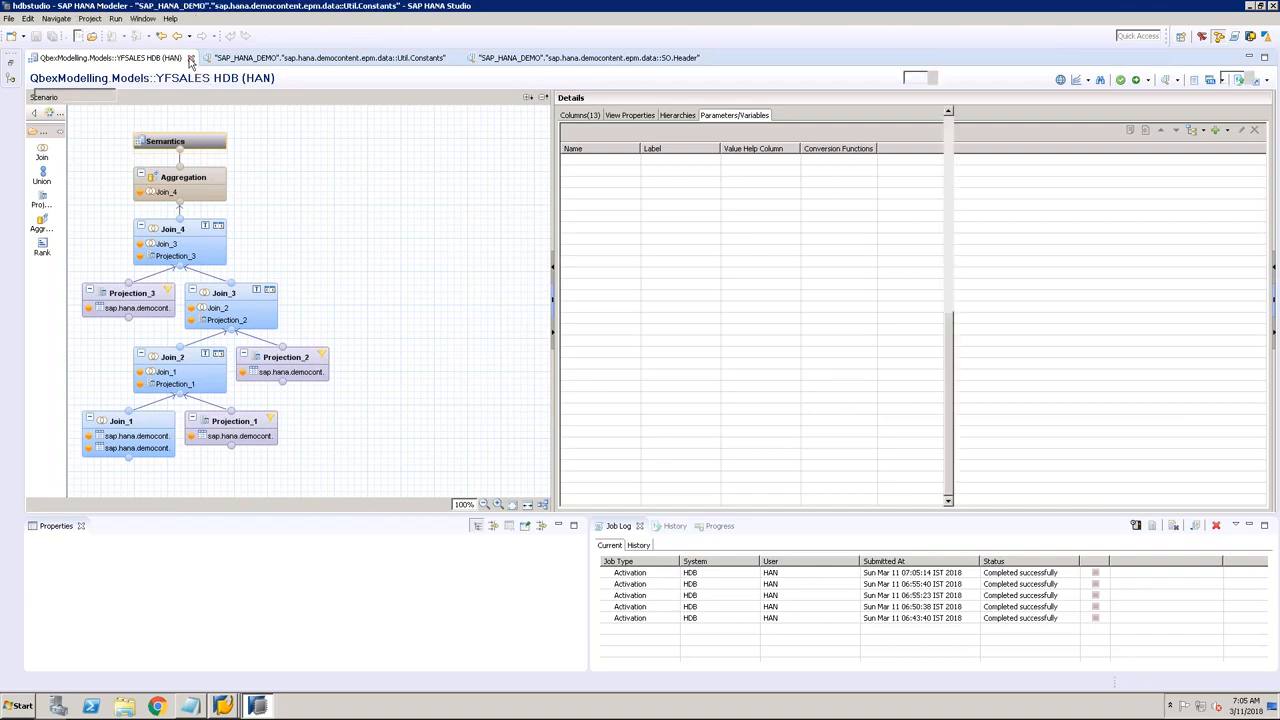
{"action": "left_click", "coordinate": [272, 58]}
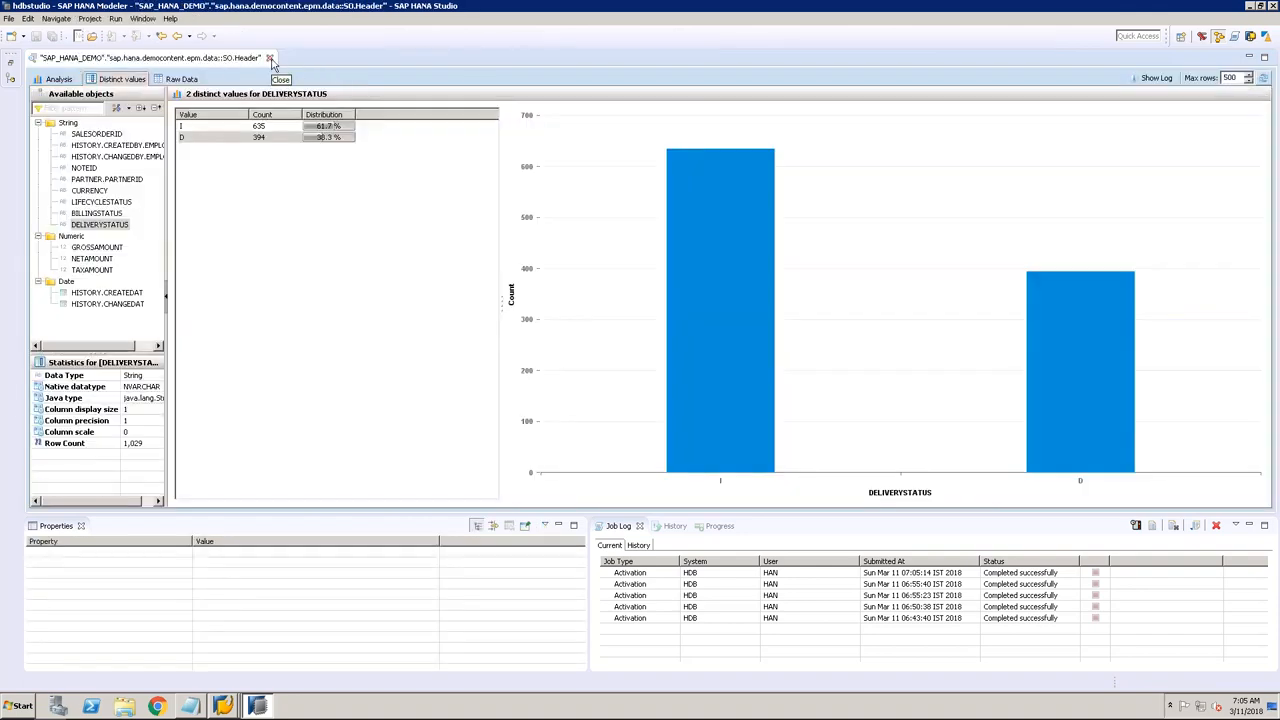
{"action": "left_click", "coordinate": [270, 58]}
Step: Create a new graphical cube calculation view named YREPSALES under Calculation Views
{"action": "left_click", "coordinate": [10, 64]}
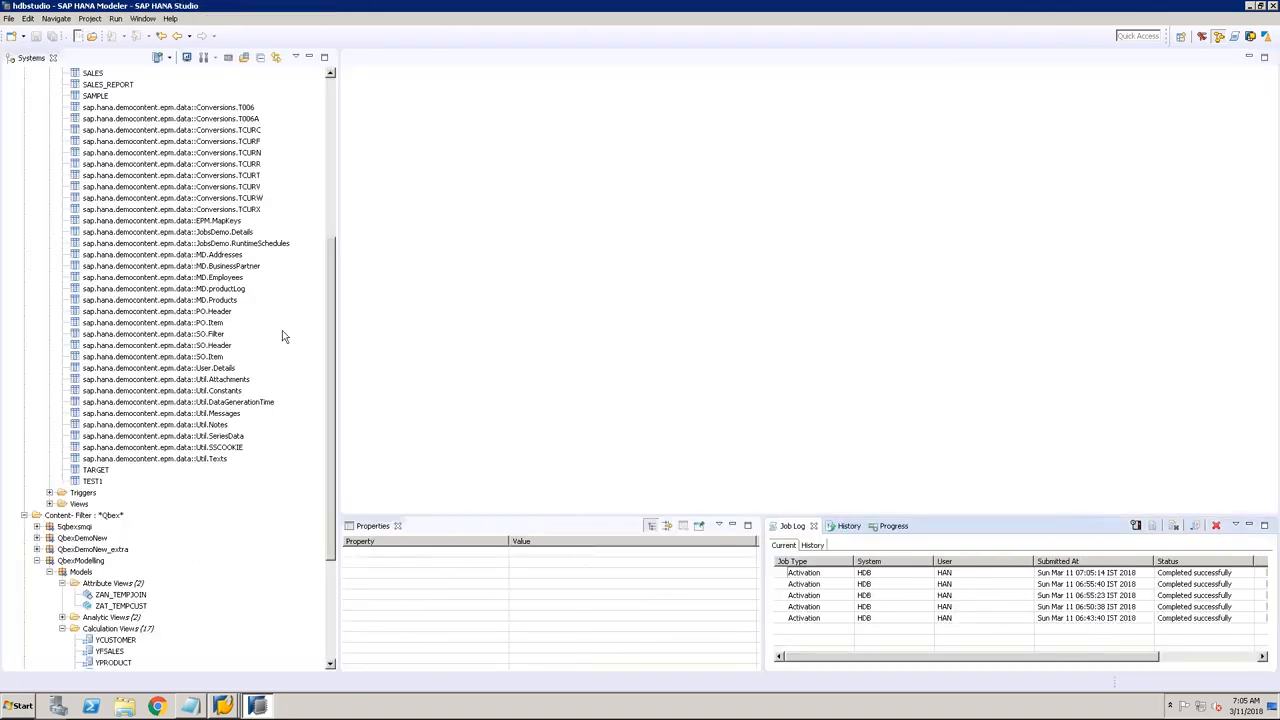
{"action": "scroll", "coordinate": [325, 403], "scroll_direction": "down", "scroll_amount": 5}
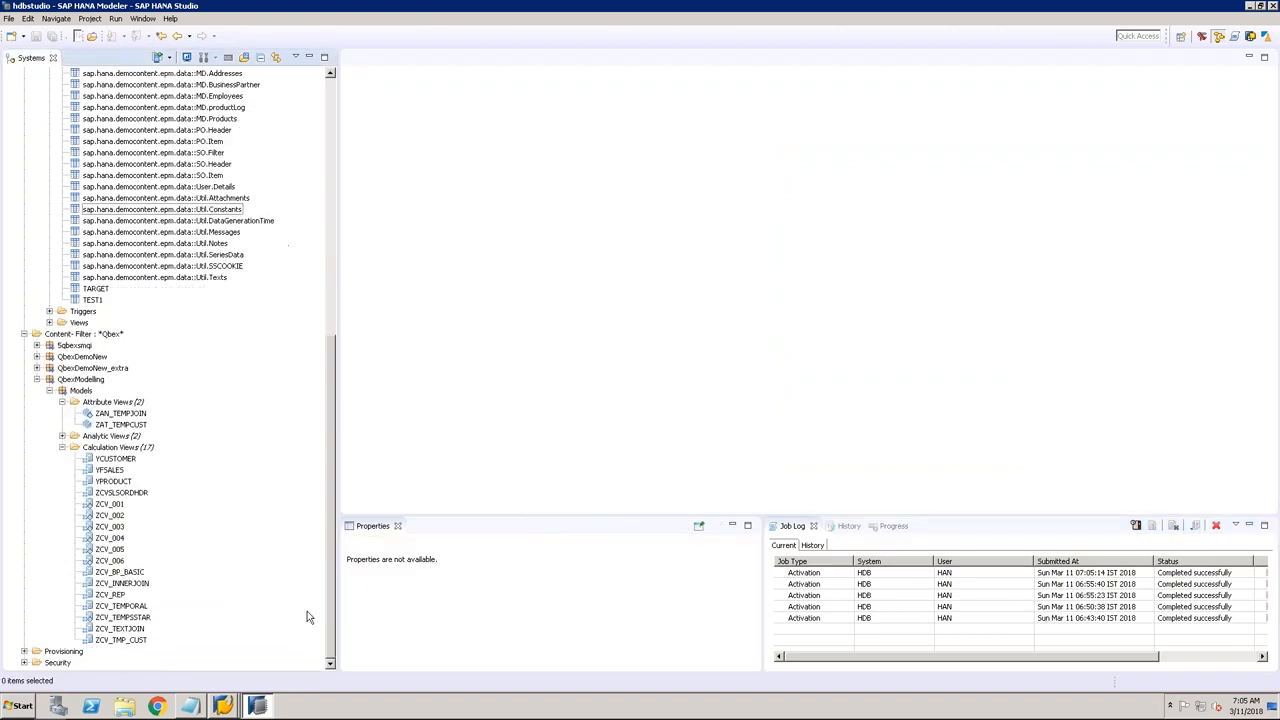
{"action": "right_click", "coordinate": [112, 448]}
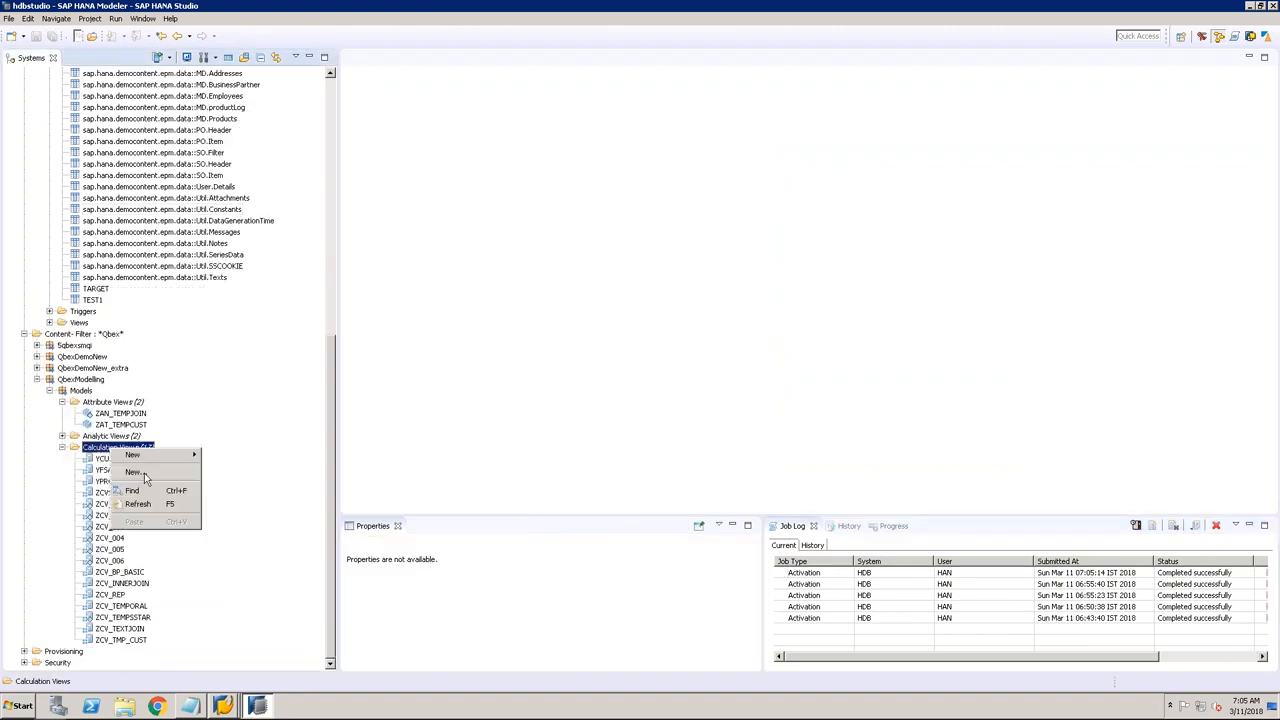
{"action": "left_click", "coordinate": [140, 473]}
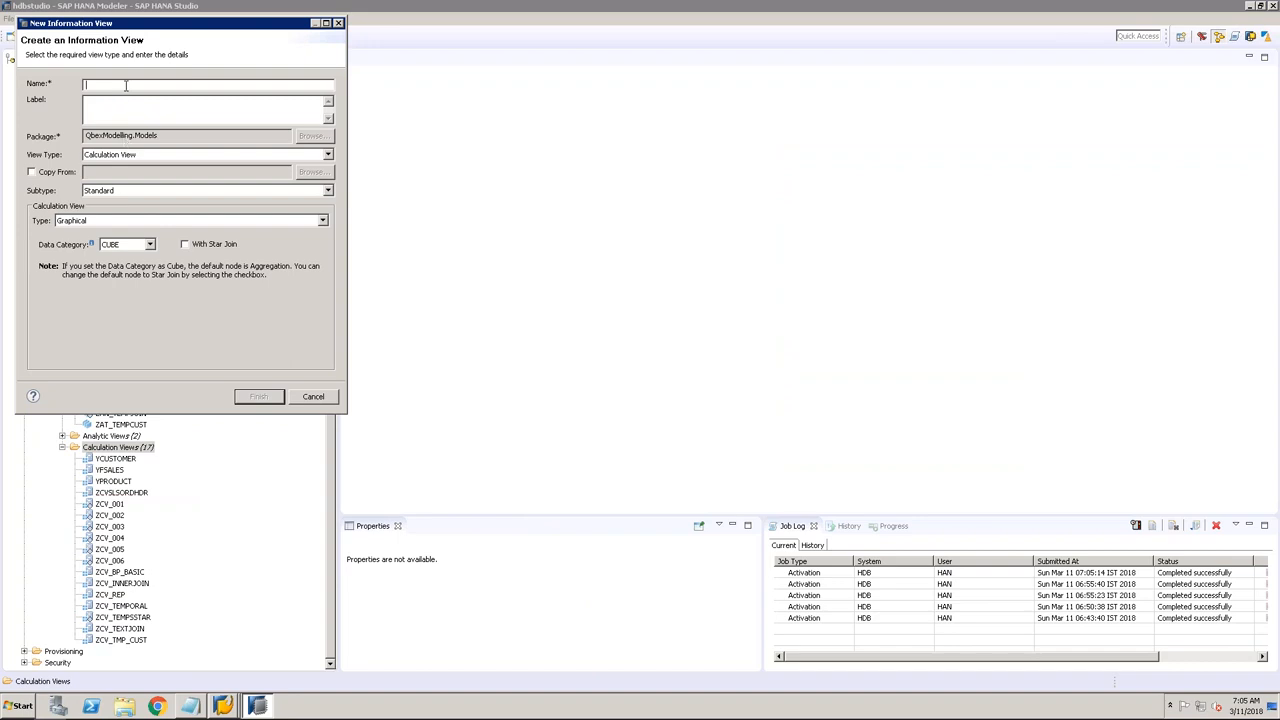
{"action": "type", "text": "Y"}
{"action": "left_click", "coordinate": [210, 100]}
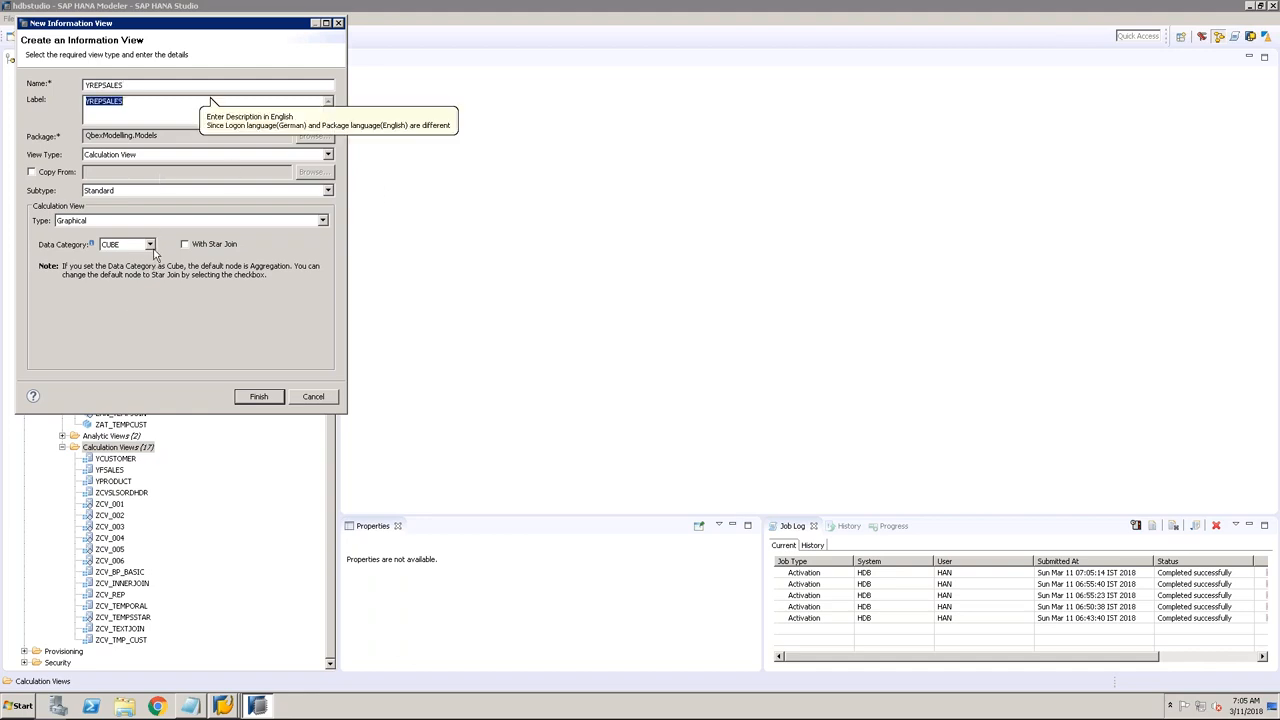
{"action": "left_click", "coordinate": [261, 397]}
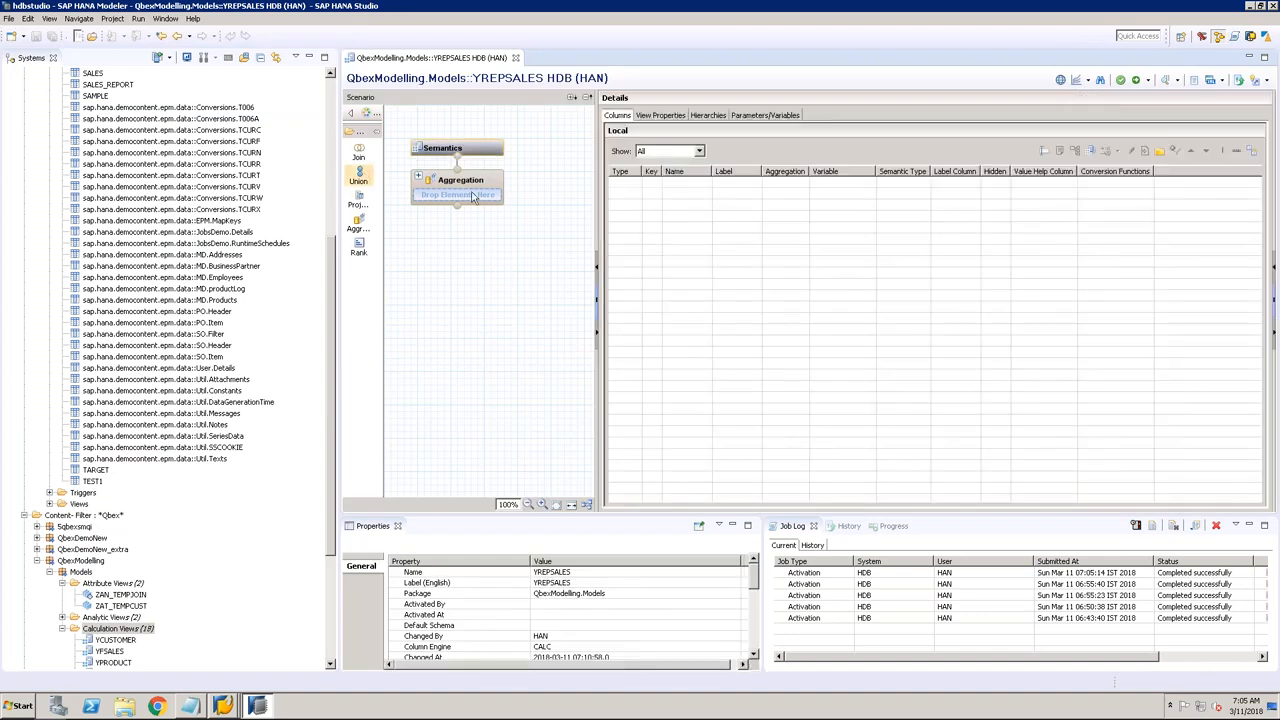
Step: Add Join_1 to the scenario with YFSALES and YCUSTOMER as its inputs
{"action": "left_click", "coordinate": [309, 57]}
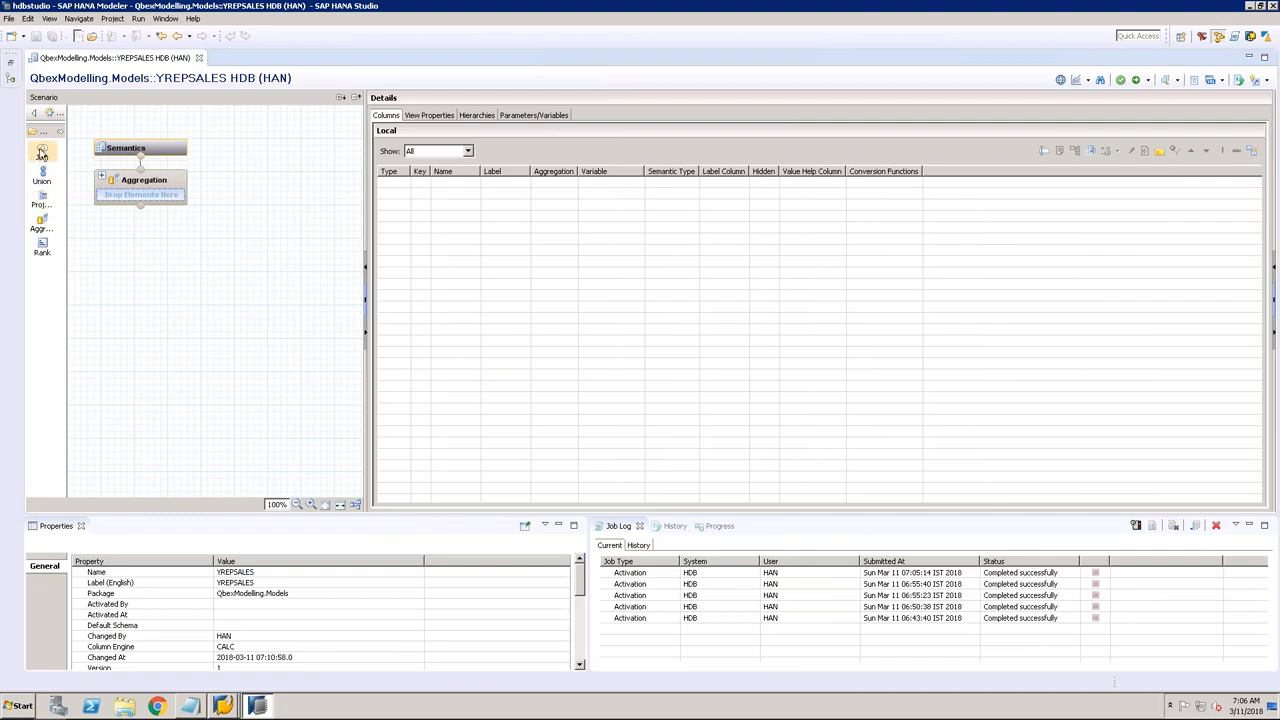
{"action": "left_click", "coordinate": [160, 343]}
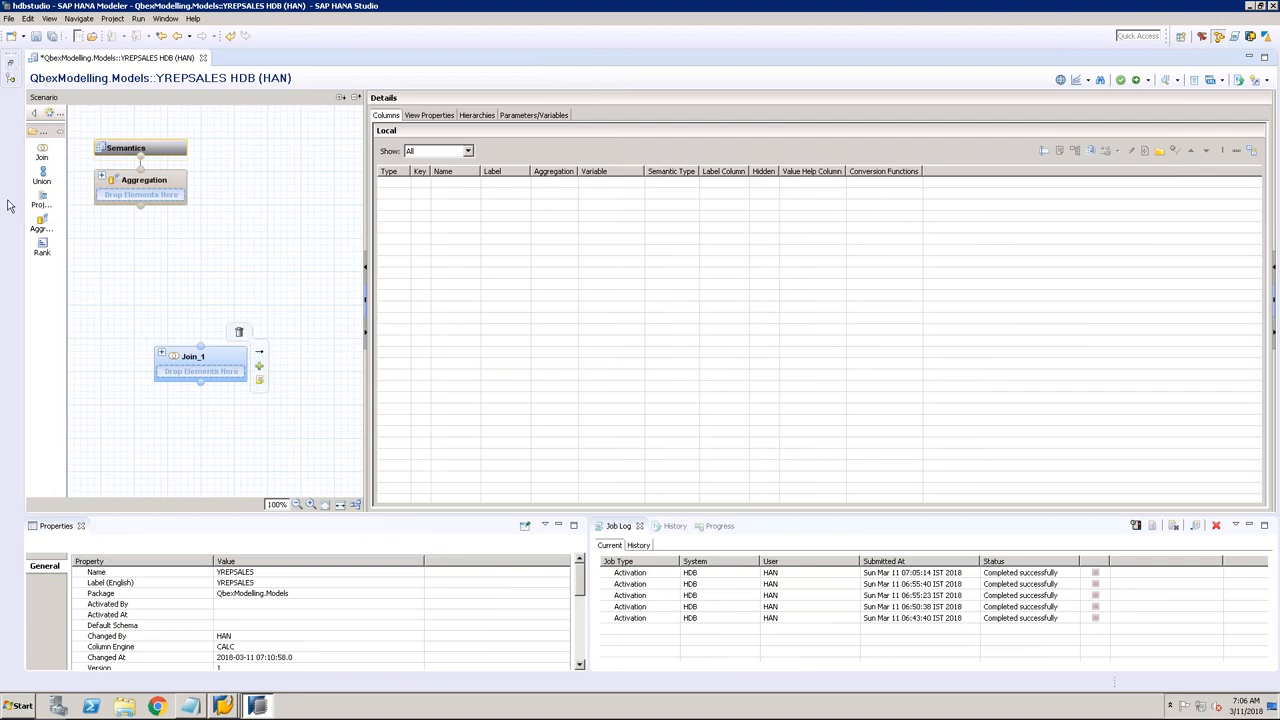
{"action": "left_click", "coordinate": [8, 69]}
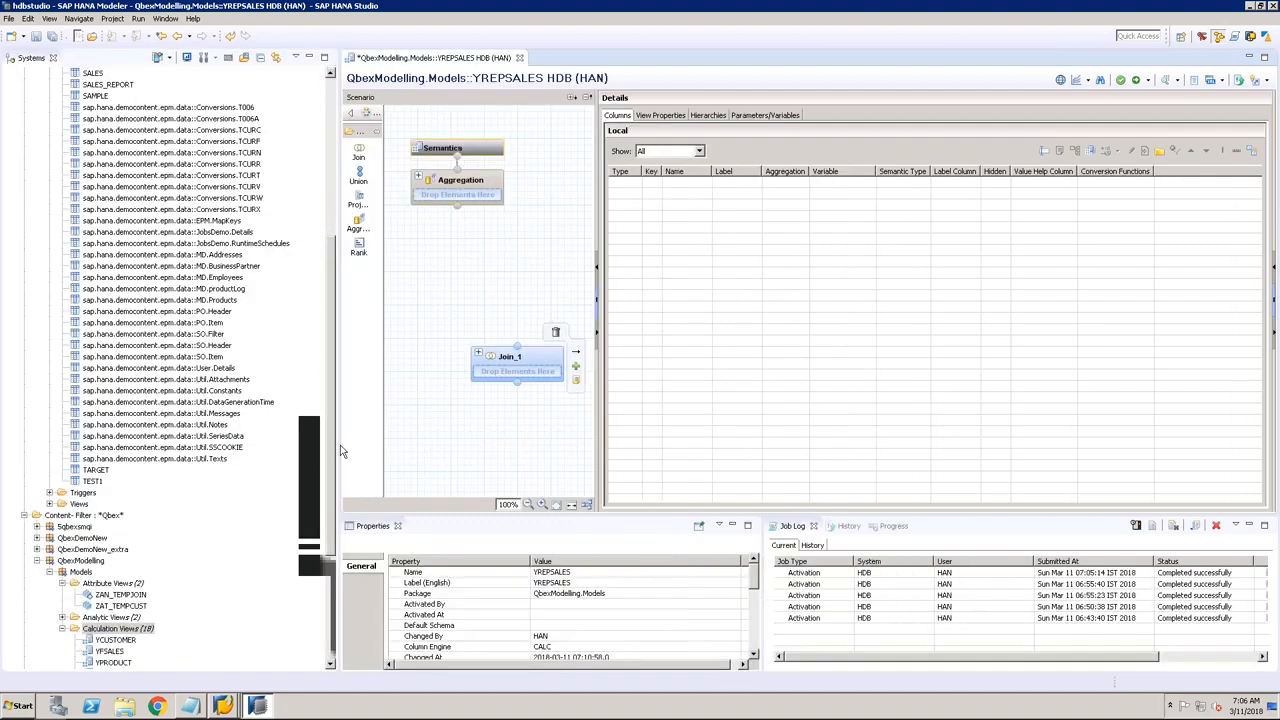
{"action": "left_click_drag", "start_coordinate": [334, 444], "coordinate": [328, 668]}
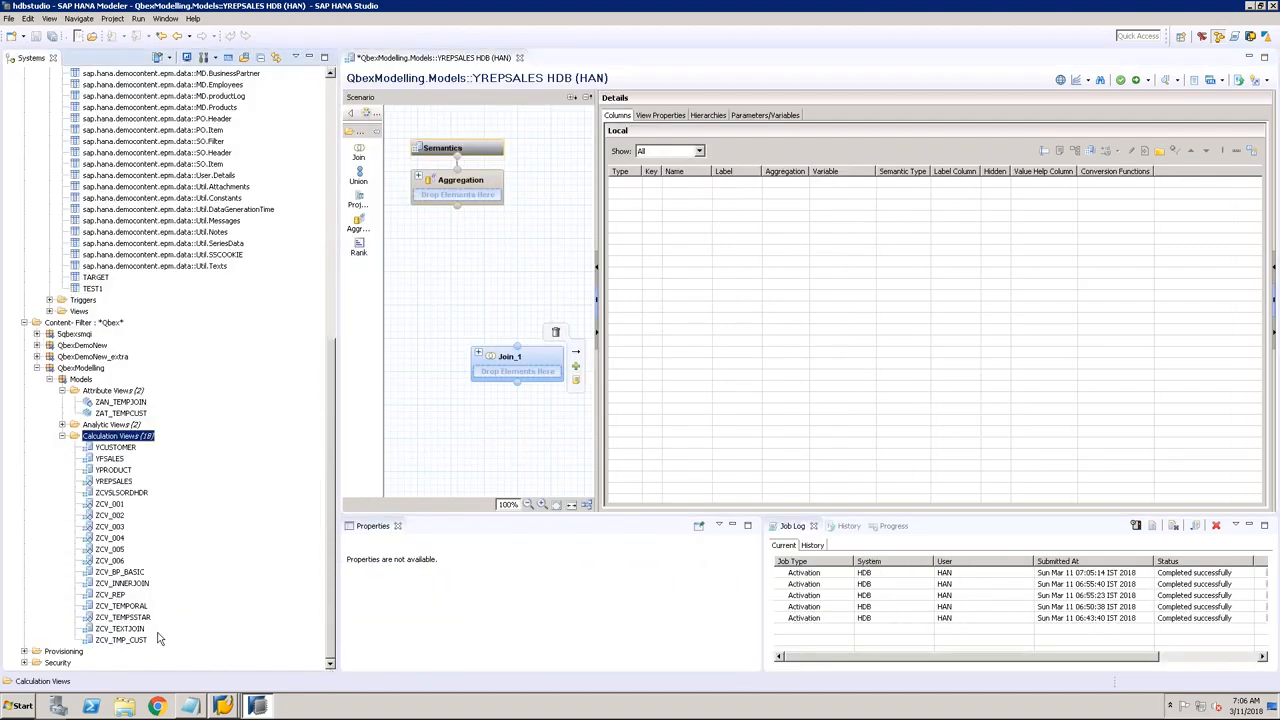
{"action": "left_click_drag", "start_coordinate": [112, 459], "coordinate": [508, 380]}
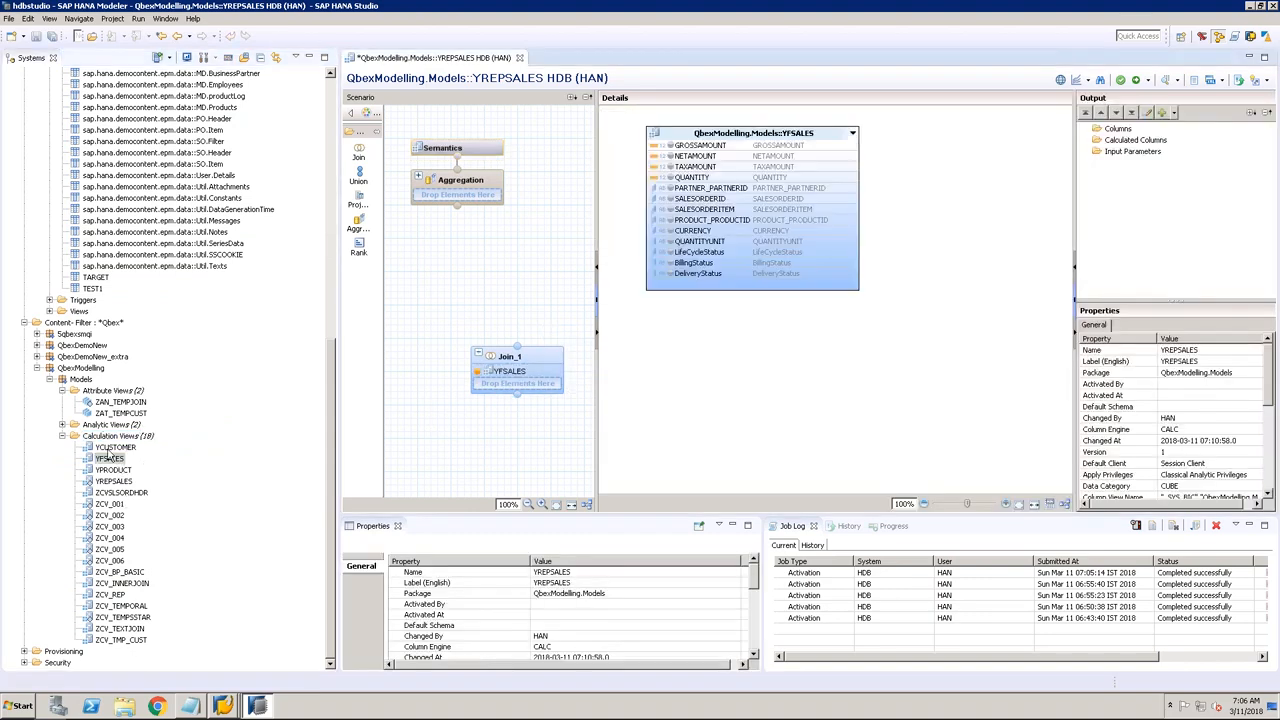
{"action": "left_click_drag", "start_coordinate": [113, 447], "coordinate": [515, 383]}
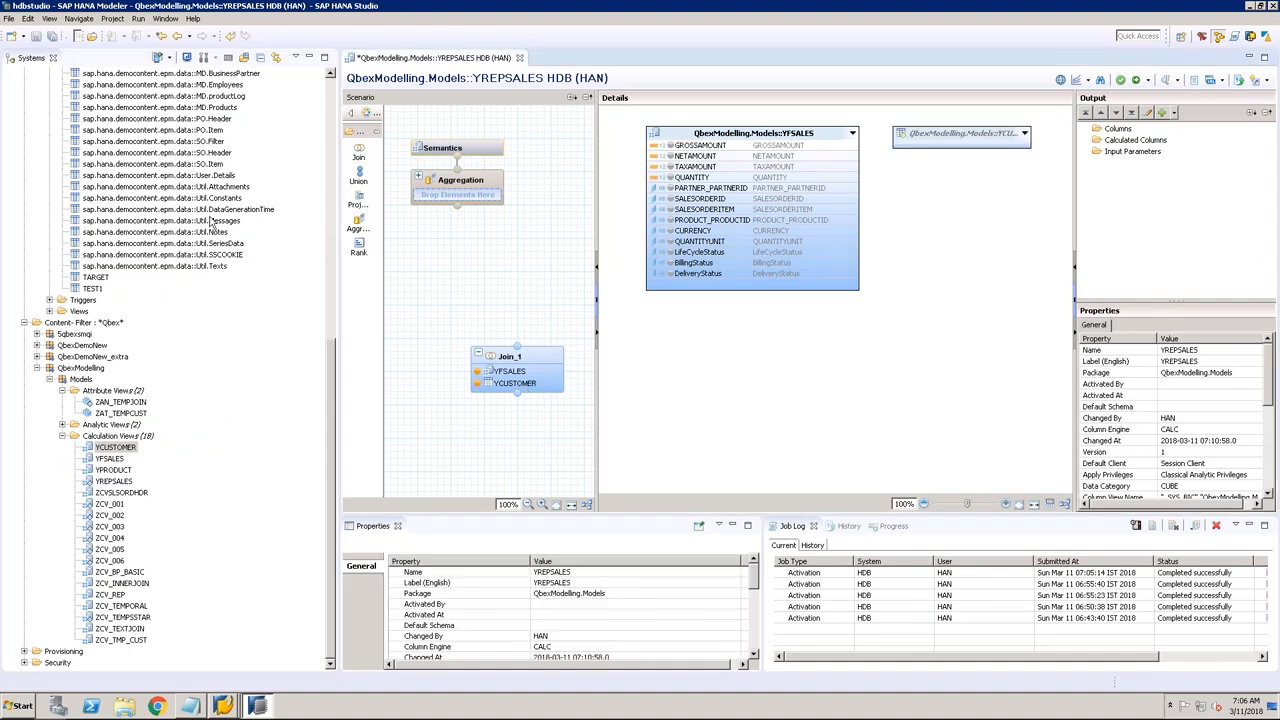
Step: Join YFSALES's PARTNER_PARTNERID to YCUSTOMER's PARTNERID in Join_1
{"action": "left_click", "coordinate": [309, 57]}
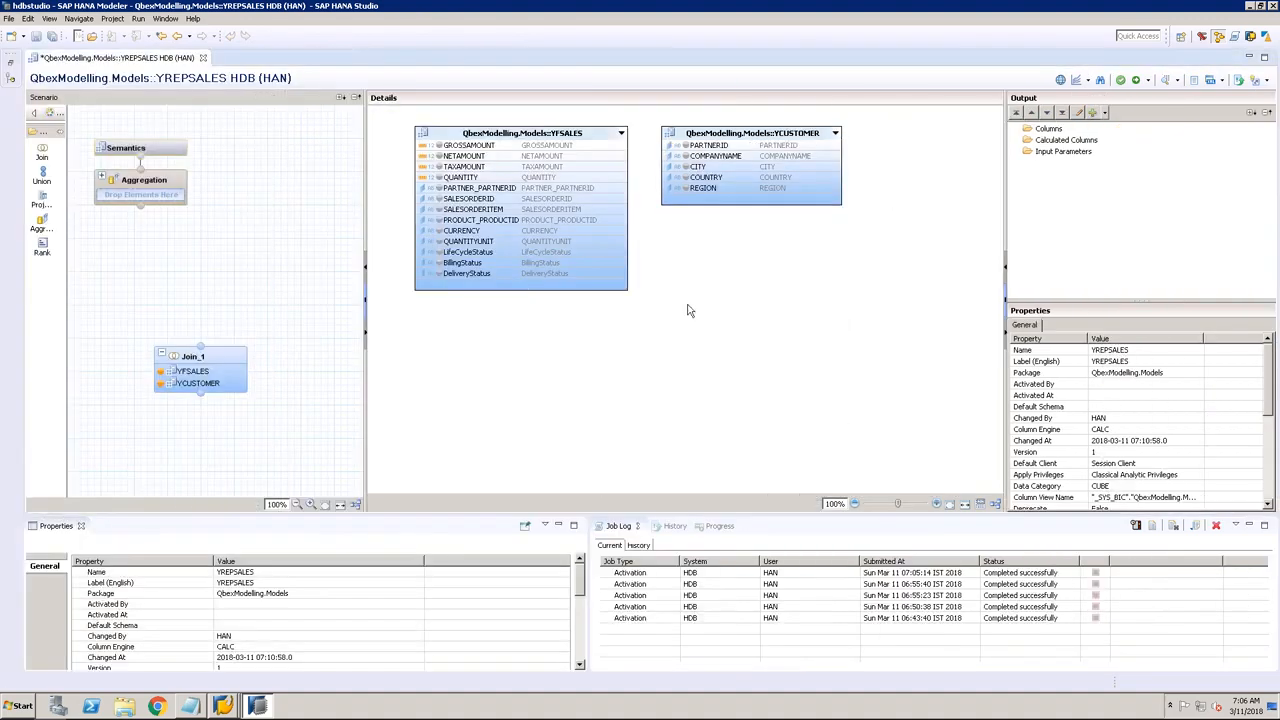
{"action": "left_click_drag", "start_coordinate": [724, 155], "coordinate": [782, 159]}
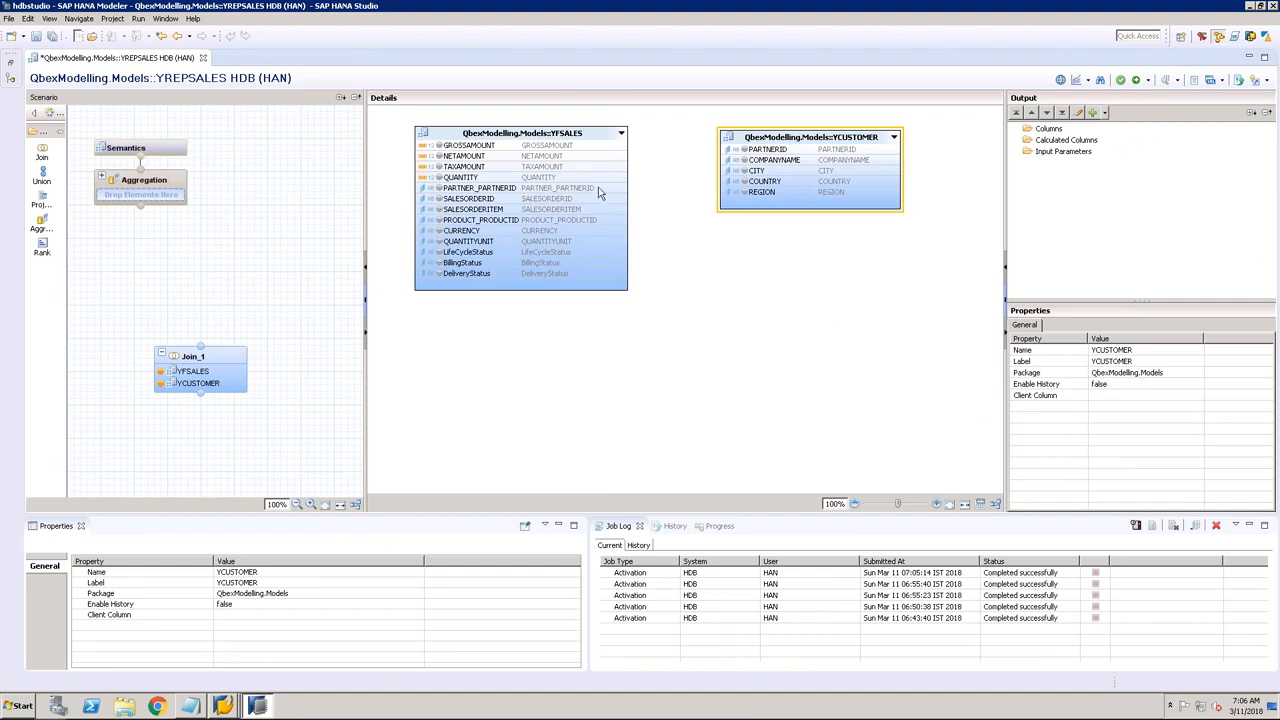
{"action": "left_click_drag", "start_coordinate": [598, 187], "coordinate": [730, 158]}
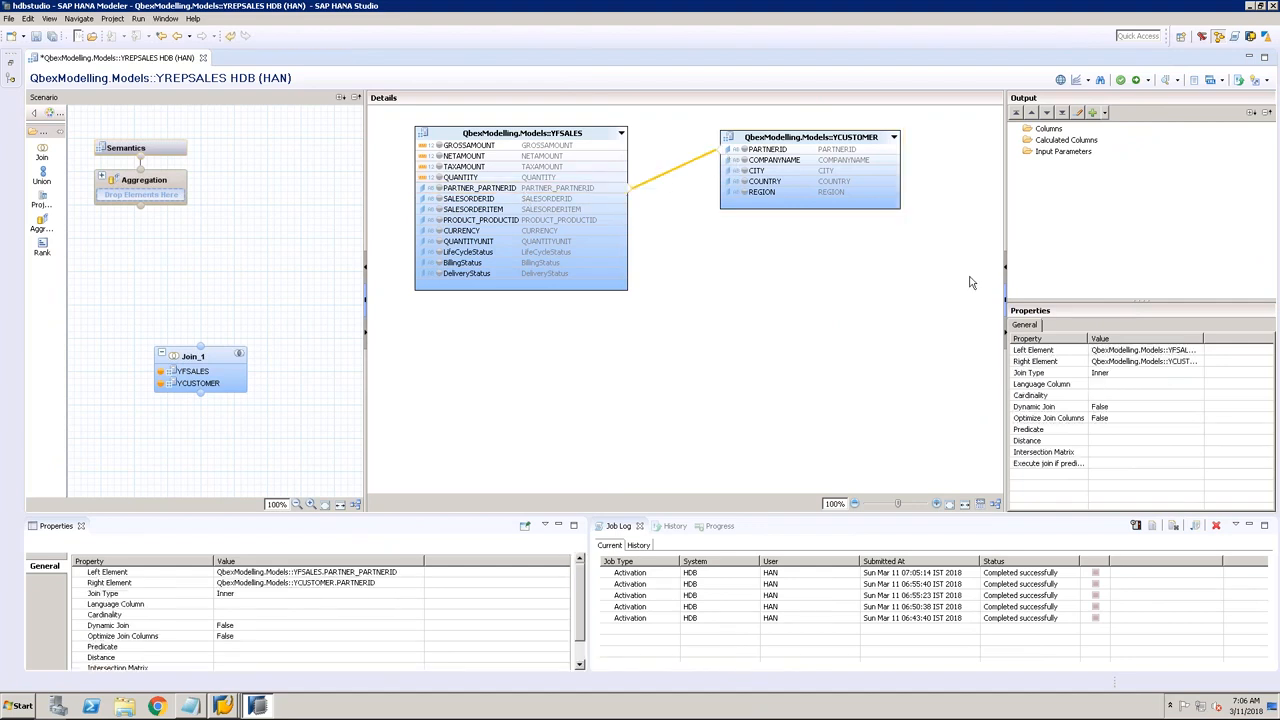
Step: Make Join_1's customer join a Left Outer join
{"action": "left_click", "coordinate": [1185, 372]}
{"action": "left_click", "coordinate": [1198, 372]}
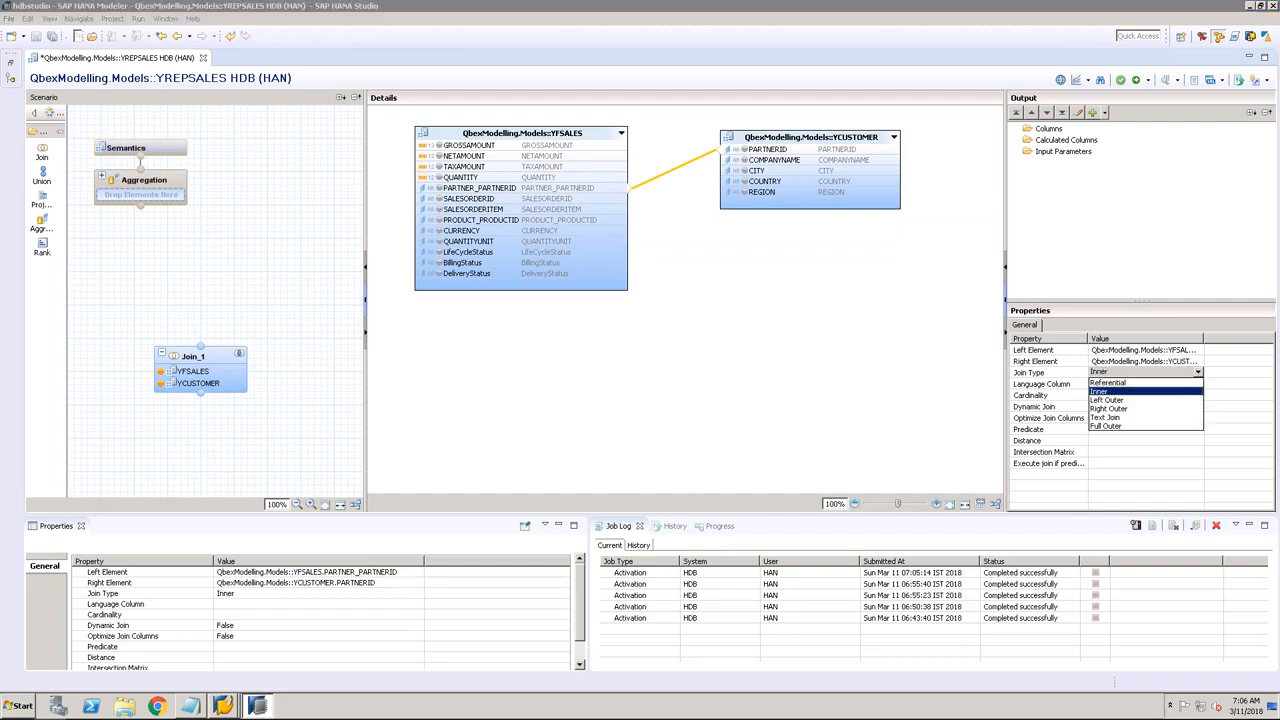
{"action": "left_click", "coordinate": [1108, 400]}
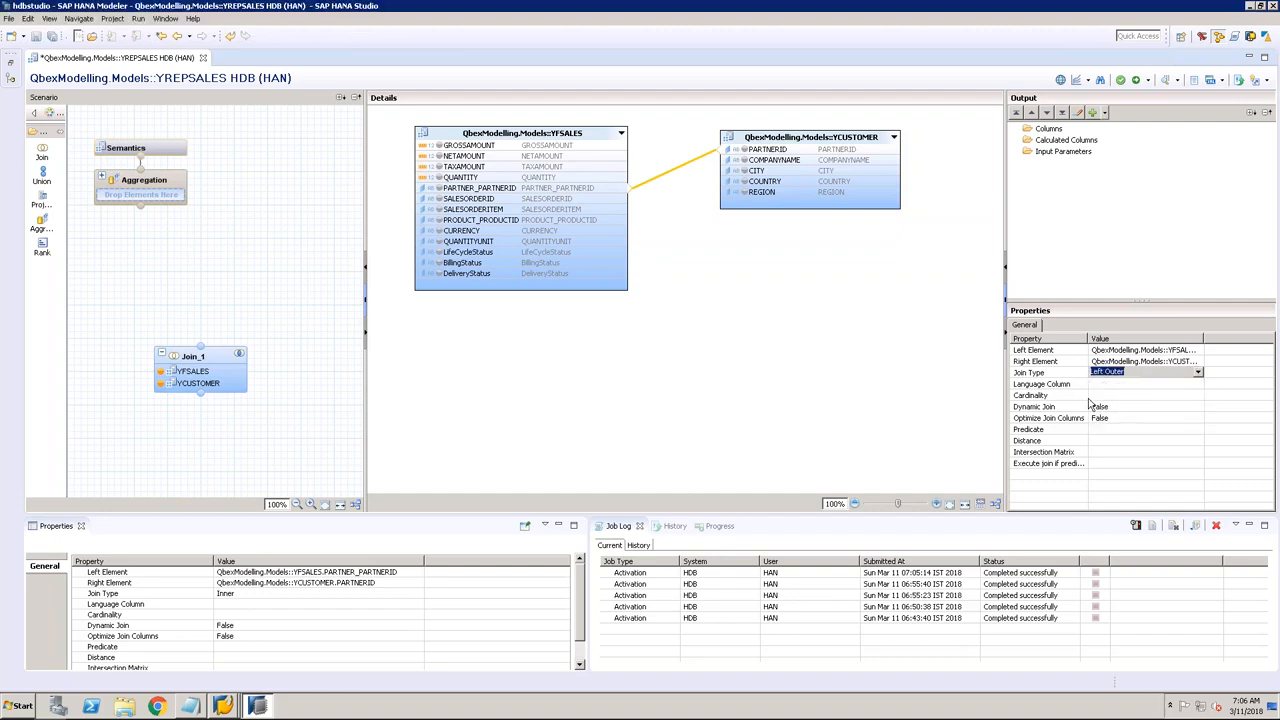
{"action": "left_click", "coordinate": [759, 344]}
Step: Add all YFSALES columns, GROSSAMOUNT through DeliveryStatus, to Join_1's output
{"action": "left_click", "coordinate": [485, 146]}
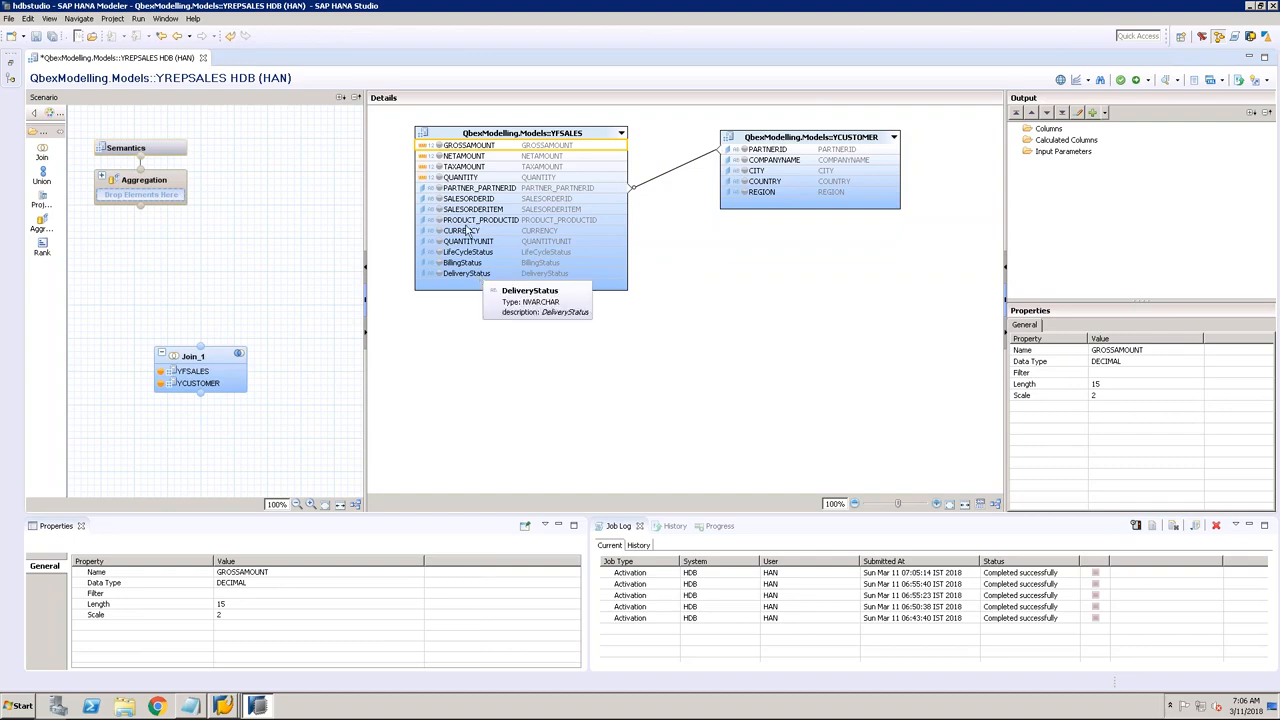
{"action": "left_click", "coordinate": [461, 177], "text": "shift"}
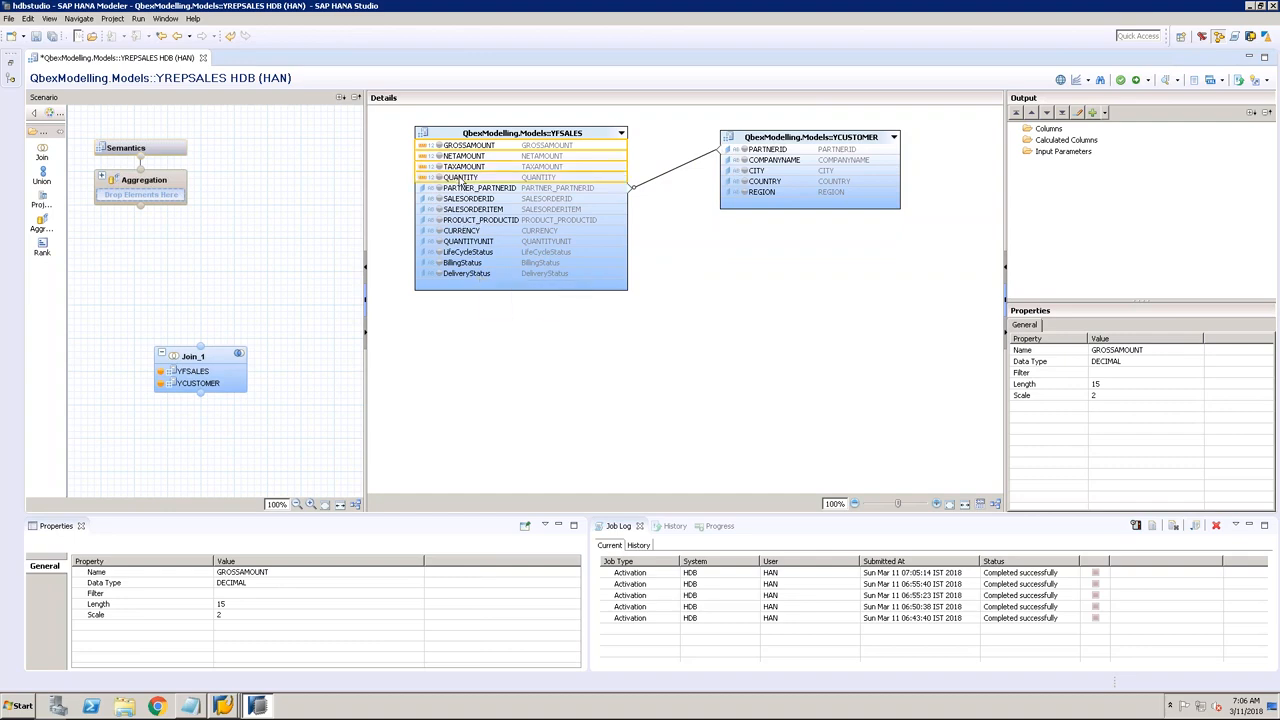
{"action": "right_click", "coordinate": [460, 180]}
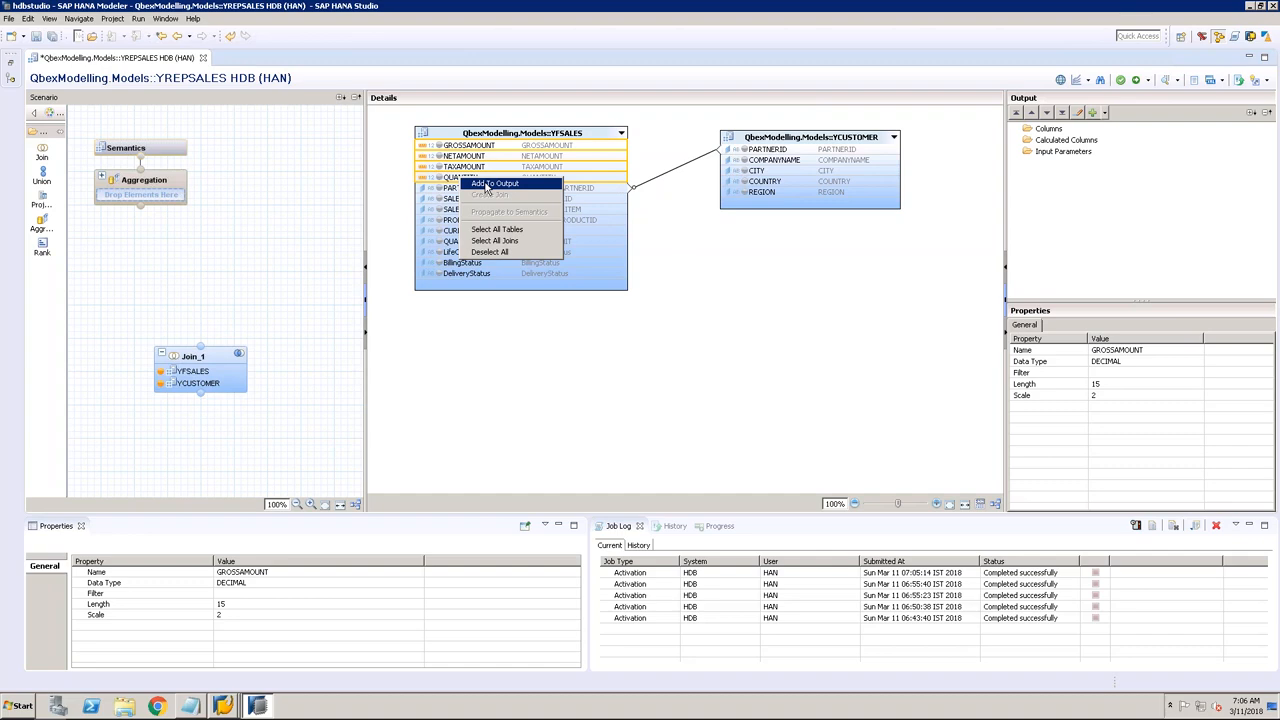
{"action": "left_click", "coordinate": [487, 185]}
{"action": "left_click", "coordinate": [478, 199]}
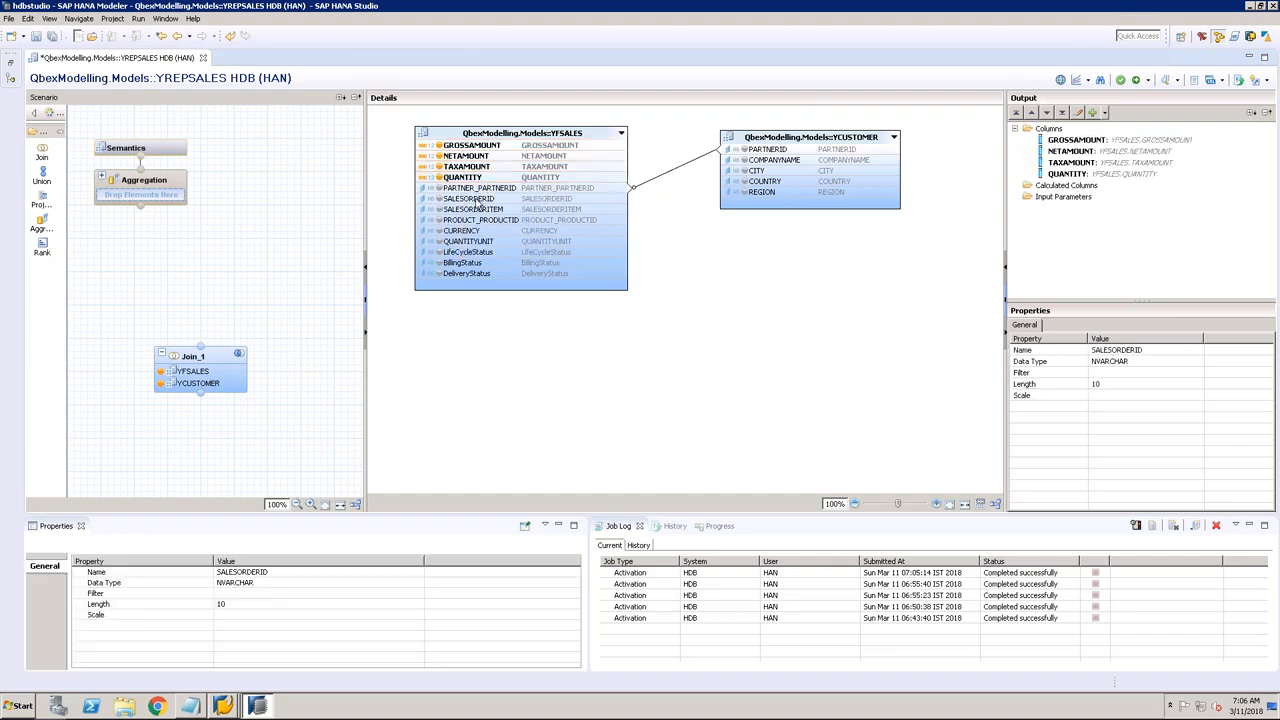
{"action": "left_click", "coordinate": [483, 276], "text": "shift"}
{"action": "left_click", "coordinate": [485, 188]}
{"action": "left_click", "coordinate": [484, 200]}
{"action": "left_click", "coordinate": [486, 275], "text": "shift"}
{"action": "right_click", "coordinate": [487, 272]}
{"action": "left_click", "coordinate": [517, 279]}
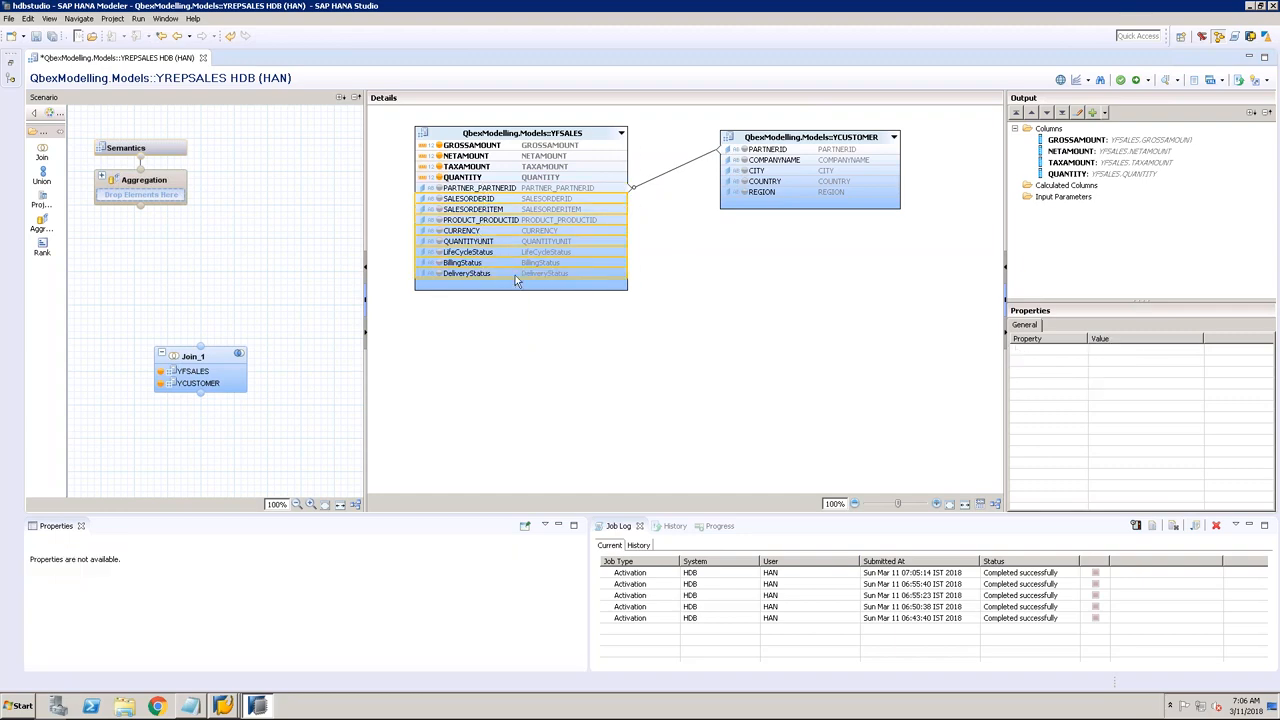
Step: Output YCUSTOMER's COMPANYNAME, CITY, COUNTRY and REGION columns from Join_1
{"action": "left_click", "coordinate": [744, 160]}
{"action": "left_click", "coordinate": [744, 171]}
{"action": "left_click", "coordinate": [744, 181]}
{"action": "left_click", "coordinate": [746, 194]}
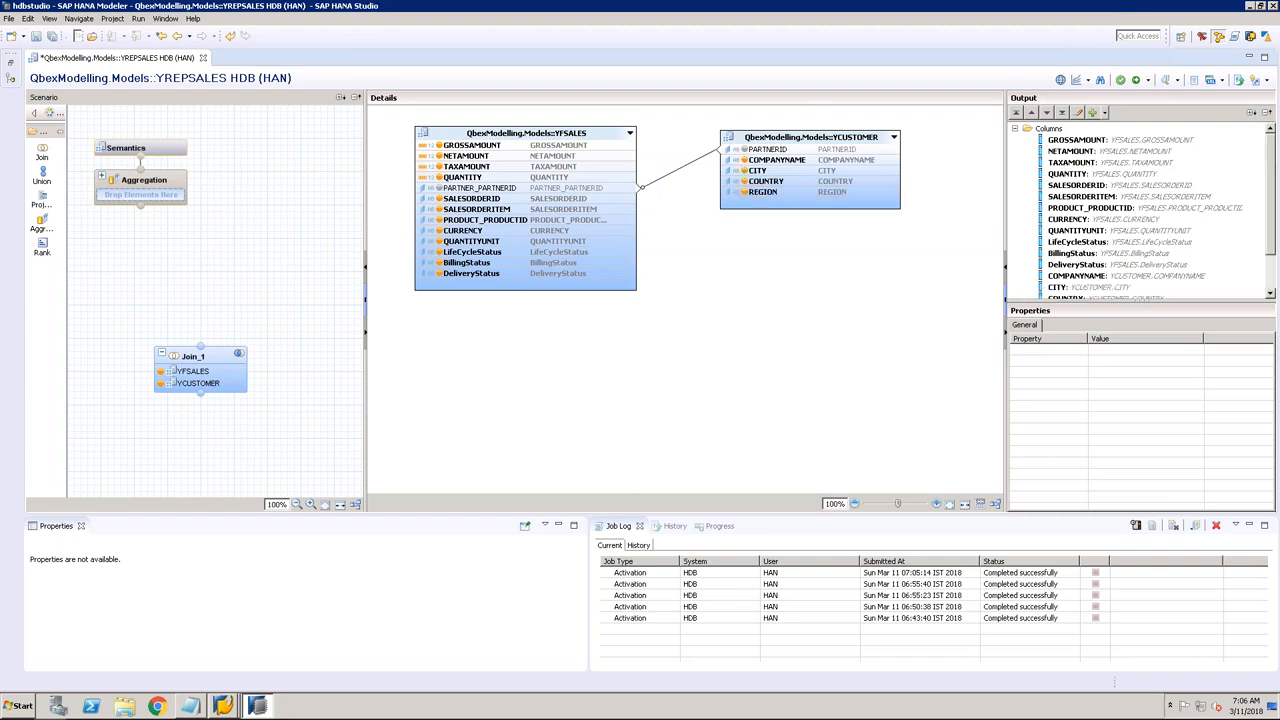
Step: Add a new Join_2 node and connect Join_1 into it
{"action": "left_click", "coordinate": [264, 300]}
{"action": "left_click_drag", "start_coordinate": [37, 160], "coordinate": [254, 256]}
{"action": "left_click_drag", "start_coordinate": [202, 346], "coordinate": [305, 285]}
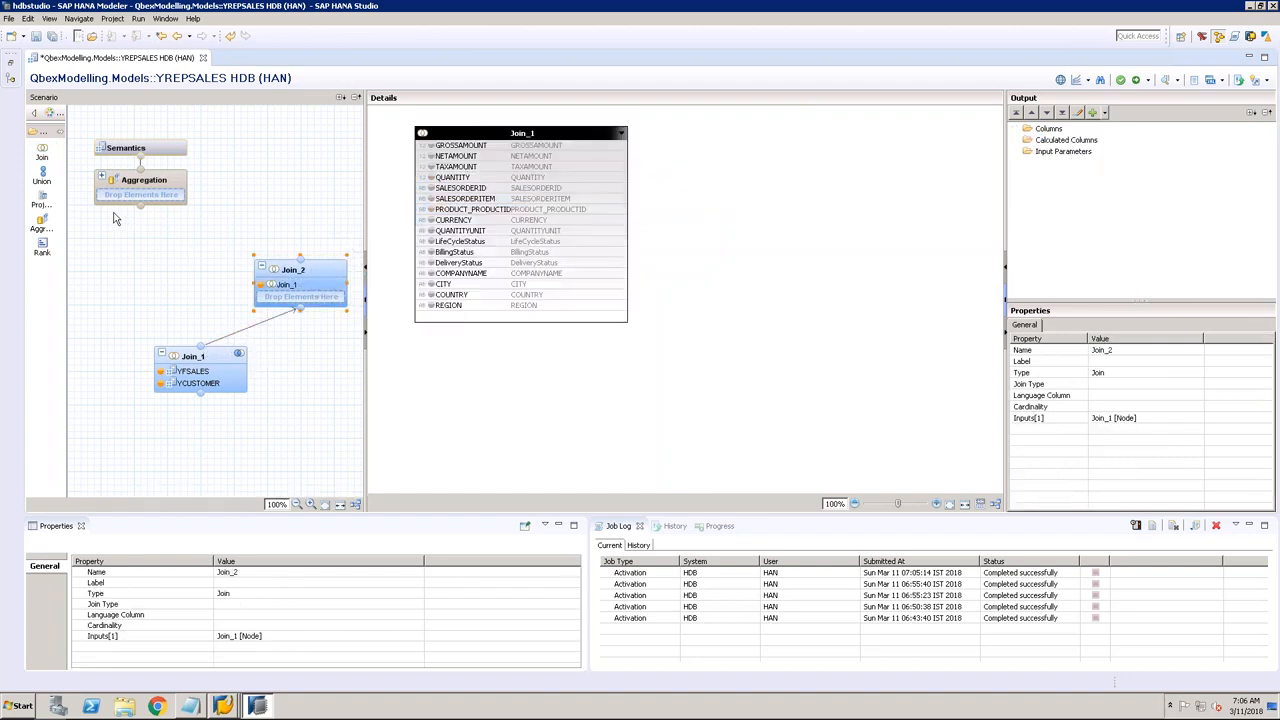
Step: Add YPRODUCT to Join_2 and join PRODUCT_PRODUCTID to its PRODUCTID
{"action": "left_click", "coordinate": [12, 63]}
{"action": "left_click", "coordinate": [116, 471]}
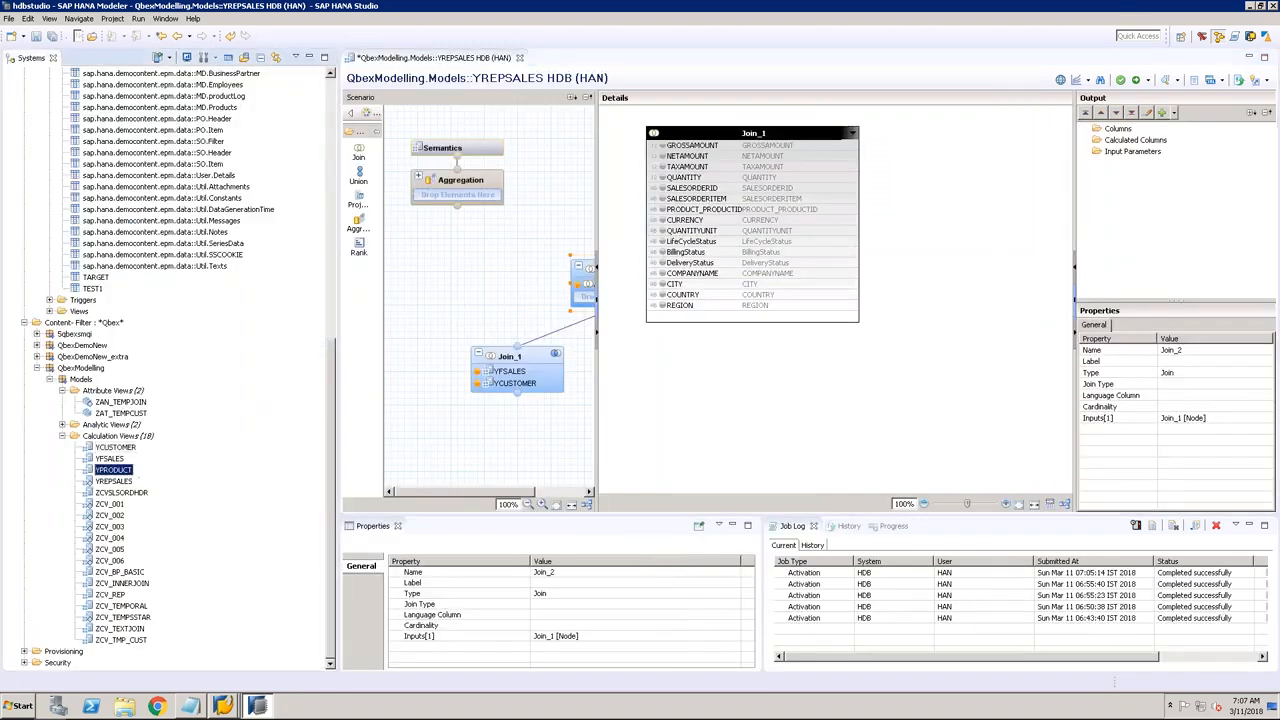
{"action": "left_click", "coordinate": [310, 58]}
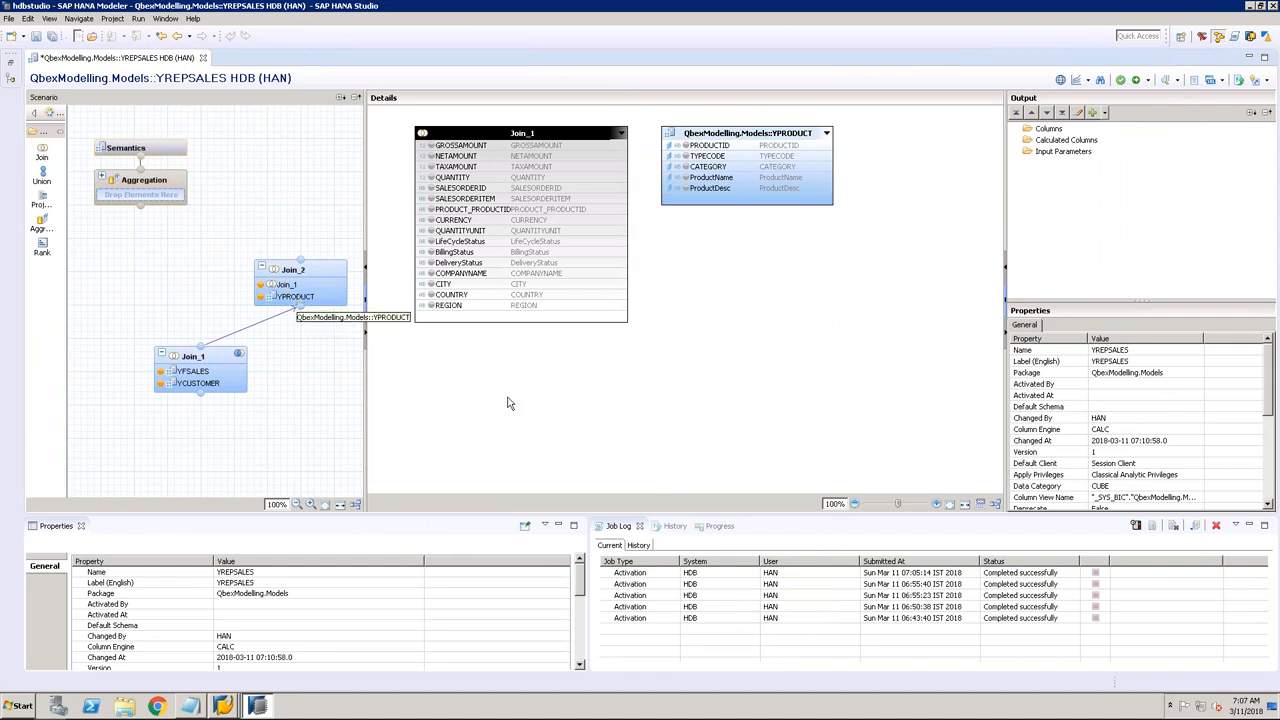
{"action": "left_click_drag", "start_coordinate": [849, 131], "coordinate": [940, 128]}
{"action": "left_click_drag", "start_coordinate": [600, 215], "coordinate": [790, 144]}
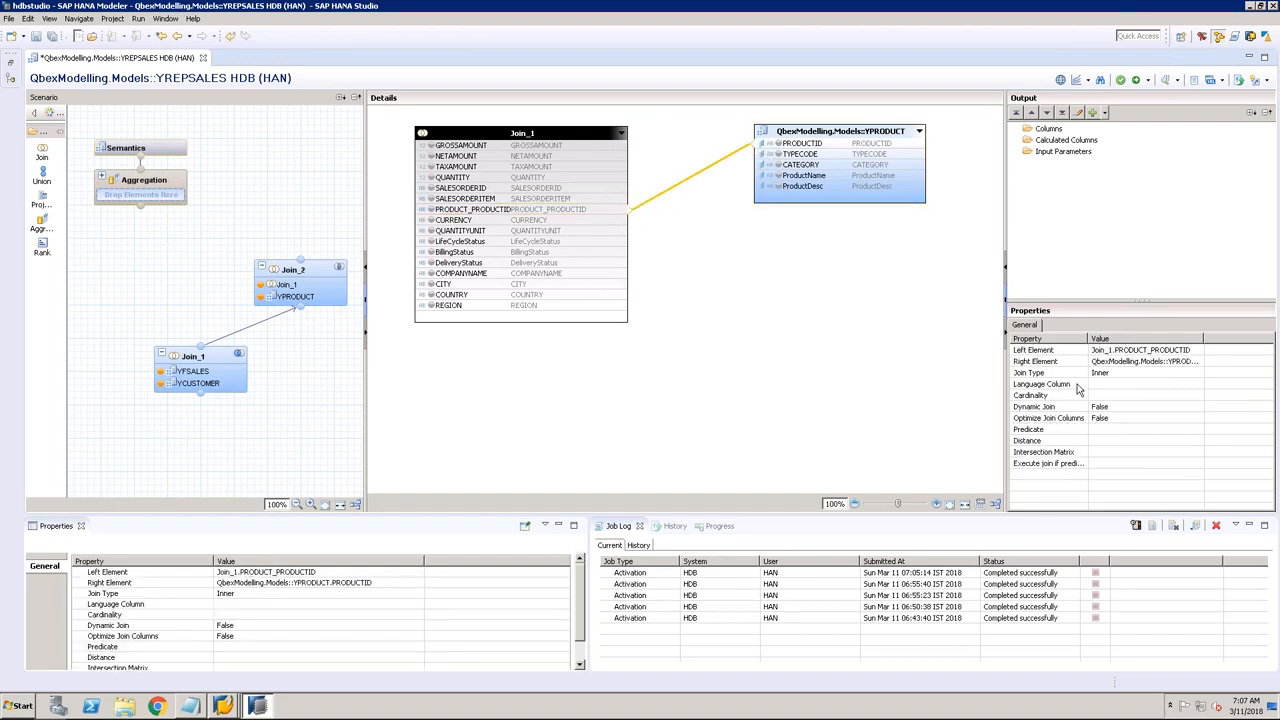
Step: Set the product join's type to Left Outer
{"action": "left_click", "coordinate": [1160, 373]}
{"action": "left_click", "coordinate": [1199, 373]}
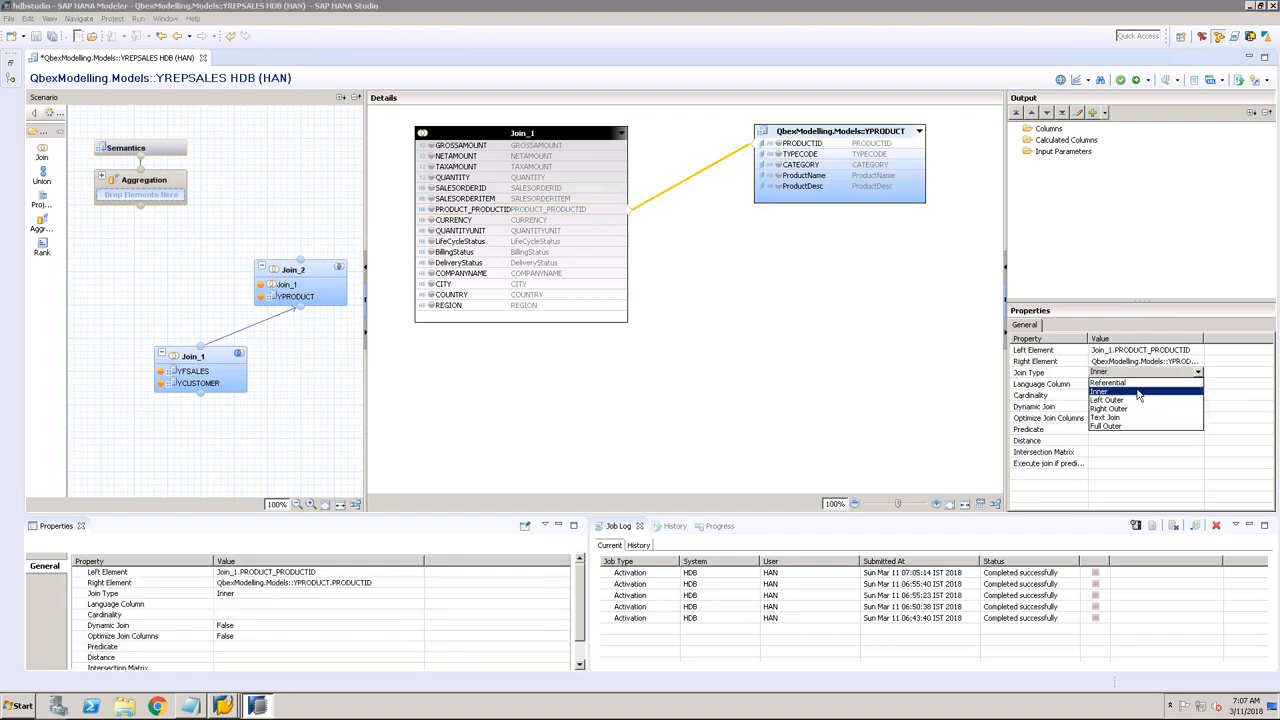
{"action": "left_click", "coordinate": [1107, 400]}
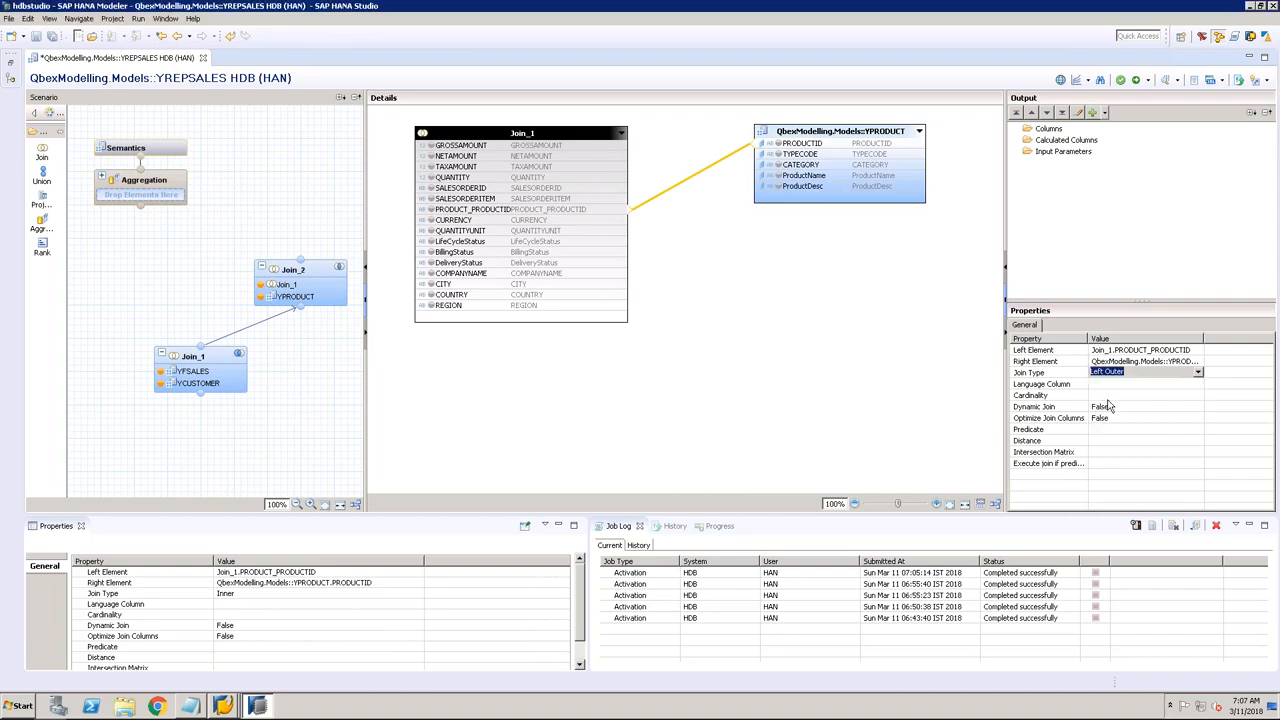
{"action": "left_click", "coordinate": [731, 277]}
Step: Add all Join_1 columns, GROSSAMOUNT through REGION, to Join_2's output
{"action": "left_click", "coordinate": [457, 311]}
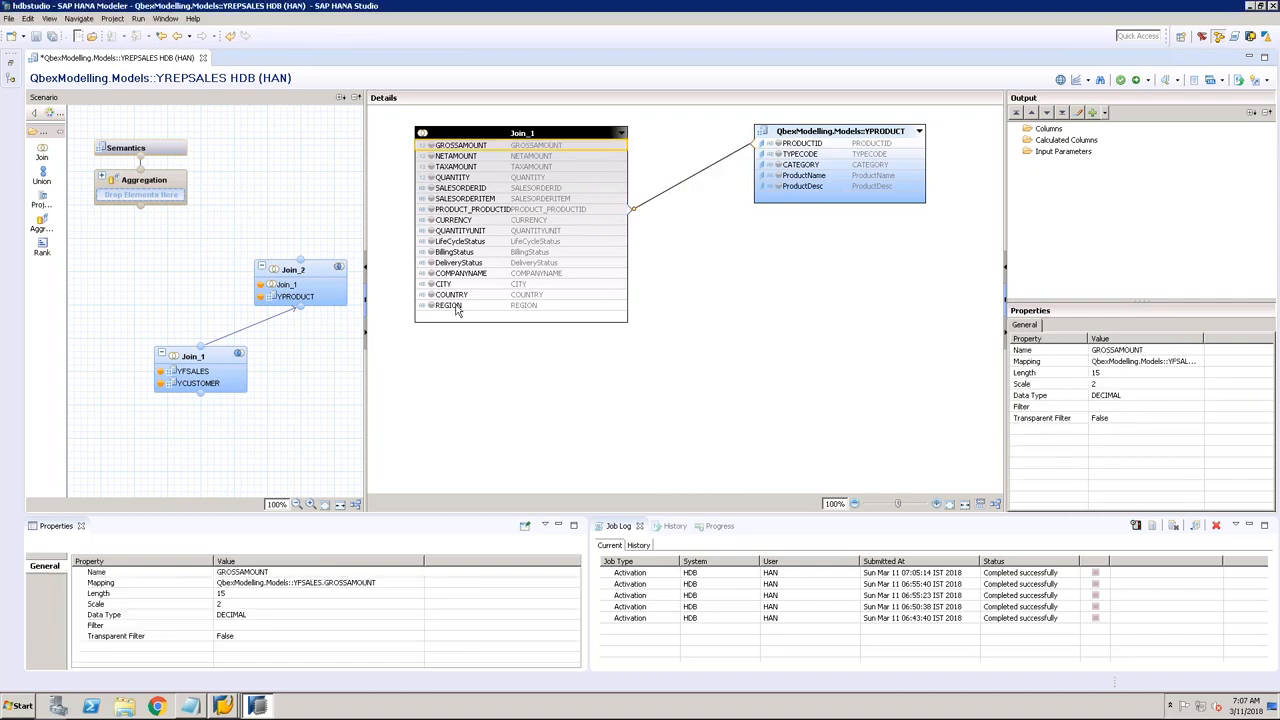
{"action": "left_click", "coordinate": [484, 201], "text": "shift"}
{"action": "right_click", "coordinate": [484, 202]}
{"action": "left_click", "coordinate": [506, 206]}
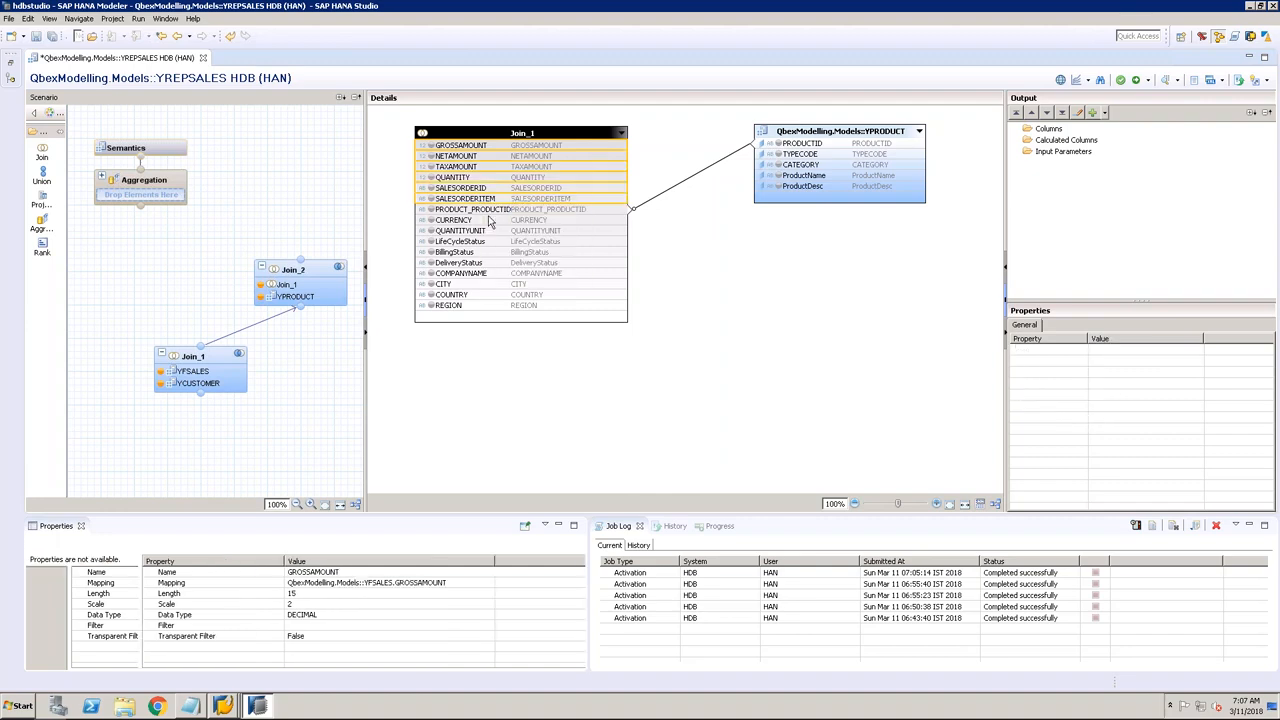
{"action": "left_click", "coordinate": [470, 310], "text": "shift"}
{"action": "right_click", "coordinate": [471, 309]}
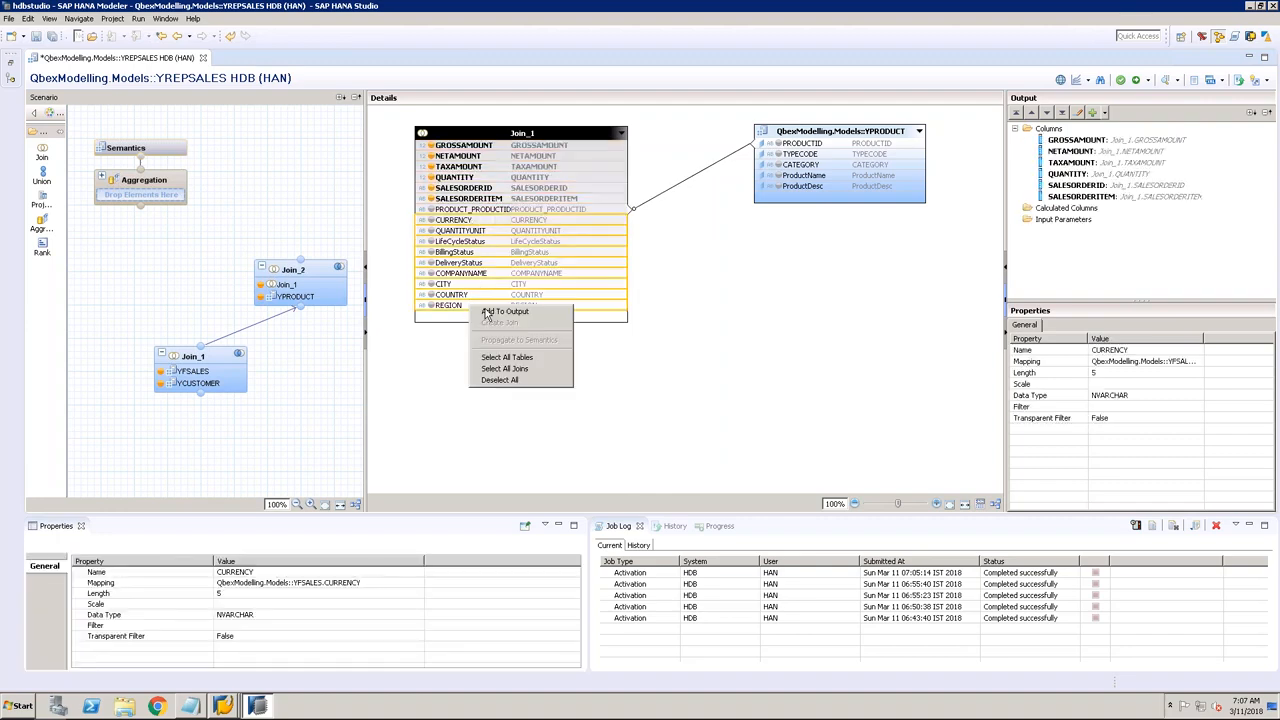
Step: Output YPRODUCT's TYPECODE, CATEGORY, ProductName and ProductDesc columns
{"action": "left_click", "coordinate": [778, 154]}
{"action": "left_click", "coordinate": [778, 164]}
{"action": "left_click", "coordinate": [778, 175]}
{"action": "left_click", "coordinate": [778, 186]}
{"action": "left_click", "coordinate": [297, 269]}
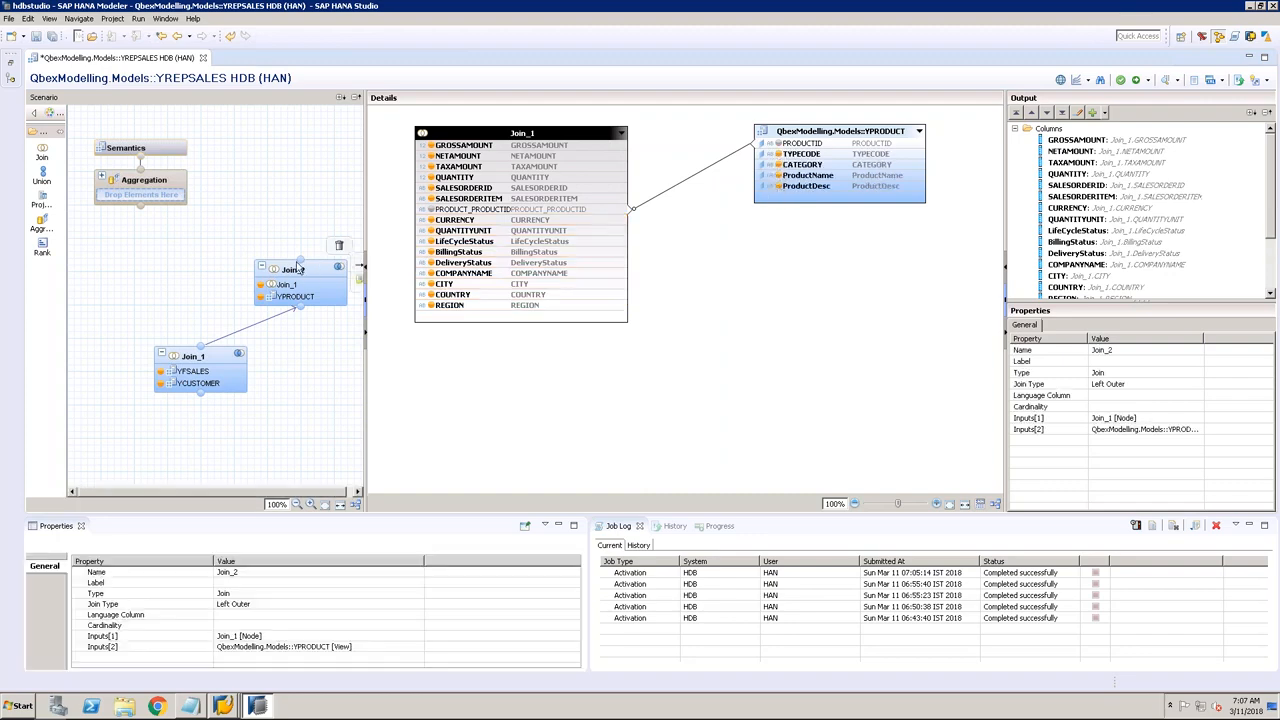
Step: Feed Join_2 into Aggregation and add GROSSAMOUNT, NETAMOUNT, TAXAMOUNT, QUANTITY as aggregated measures
{"action": "left_click_drag", "start_coordinate": [297, 263], "coordinate": [152, 198]}
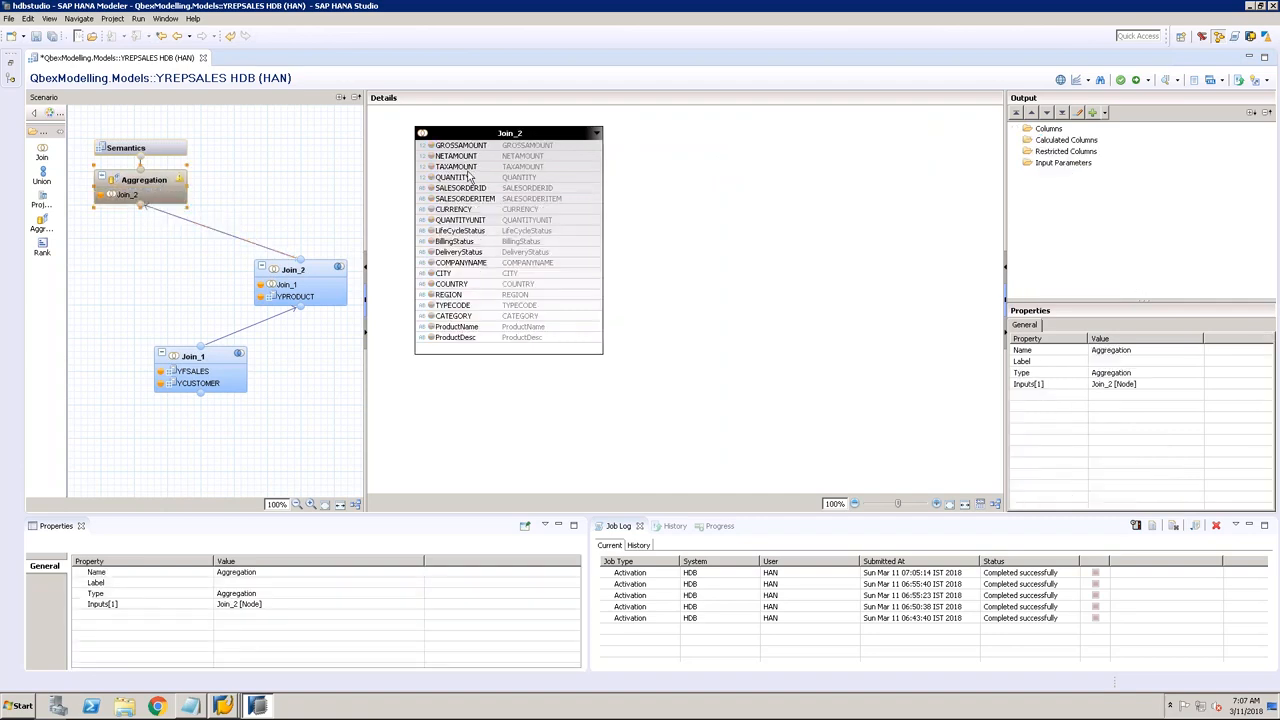
{"action": "left_click", "coordinate": [470, 147]}
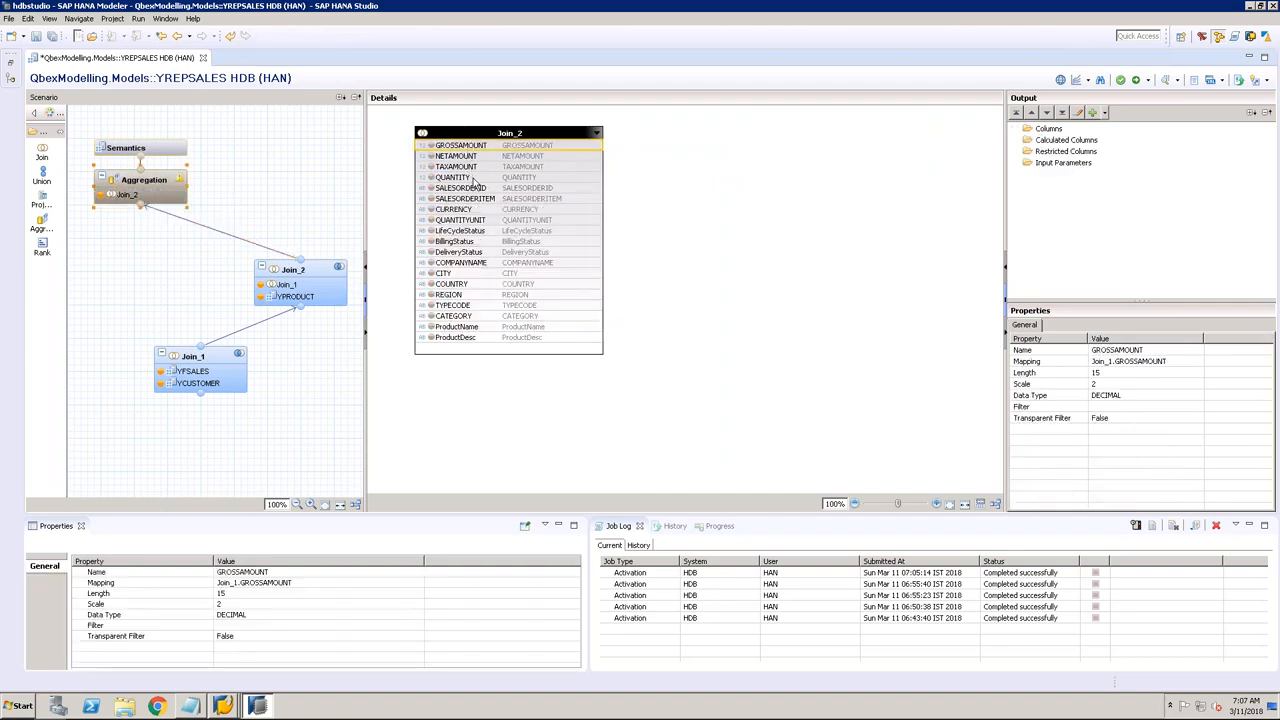
{"action": "left_click", "coordinate": [477, 178], "text": "shift"}
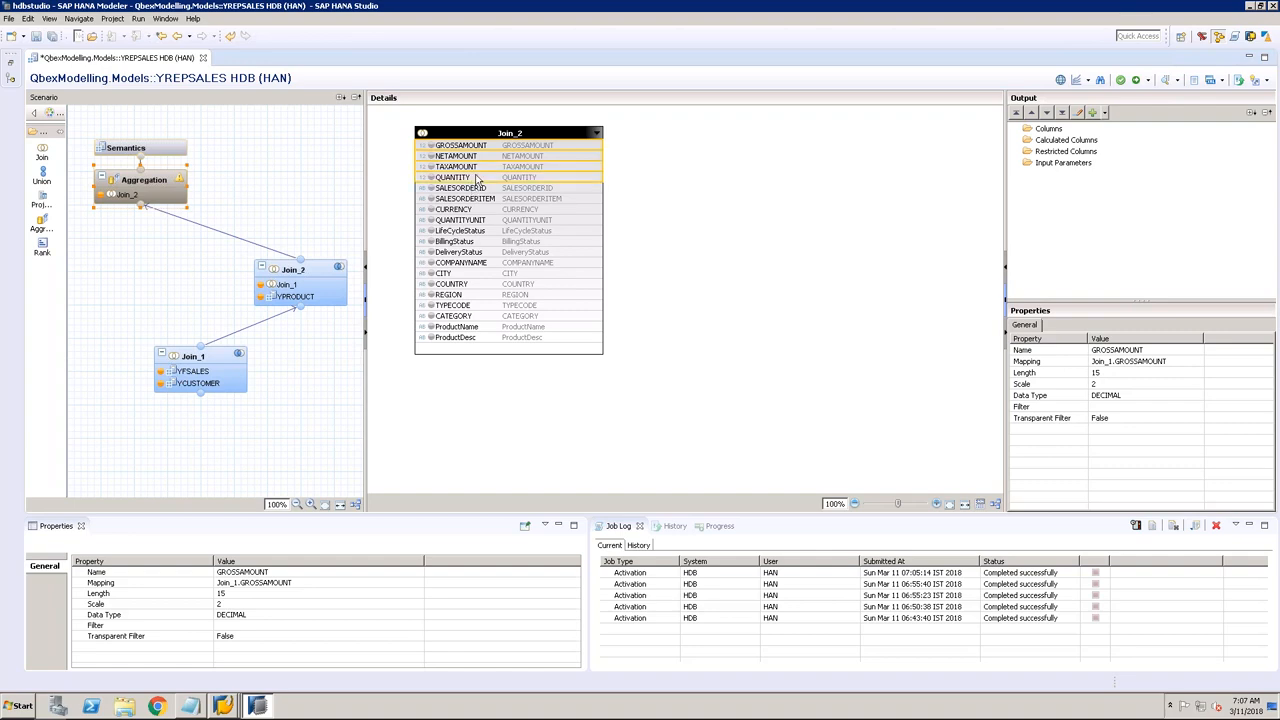
{"action": "right_click", "coordinate": [477, 178]}
{"action": "left_click", "coordinate": [532, 184]}
{"action": "left_click", "coordinate": [1125, 140]}
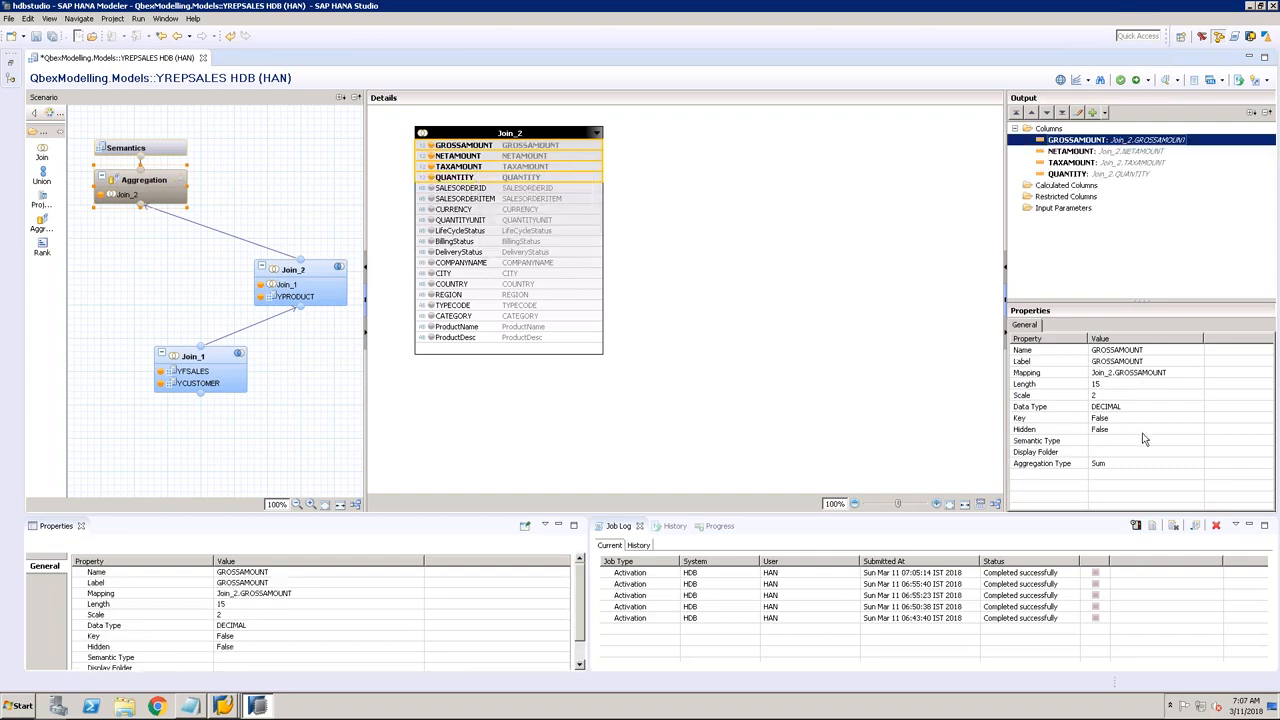
{"action": "left_click", "coordinate": [1115, 463]}
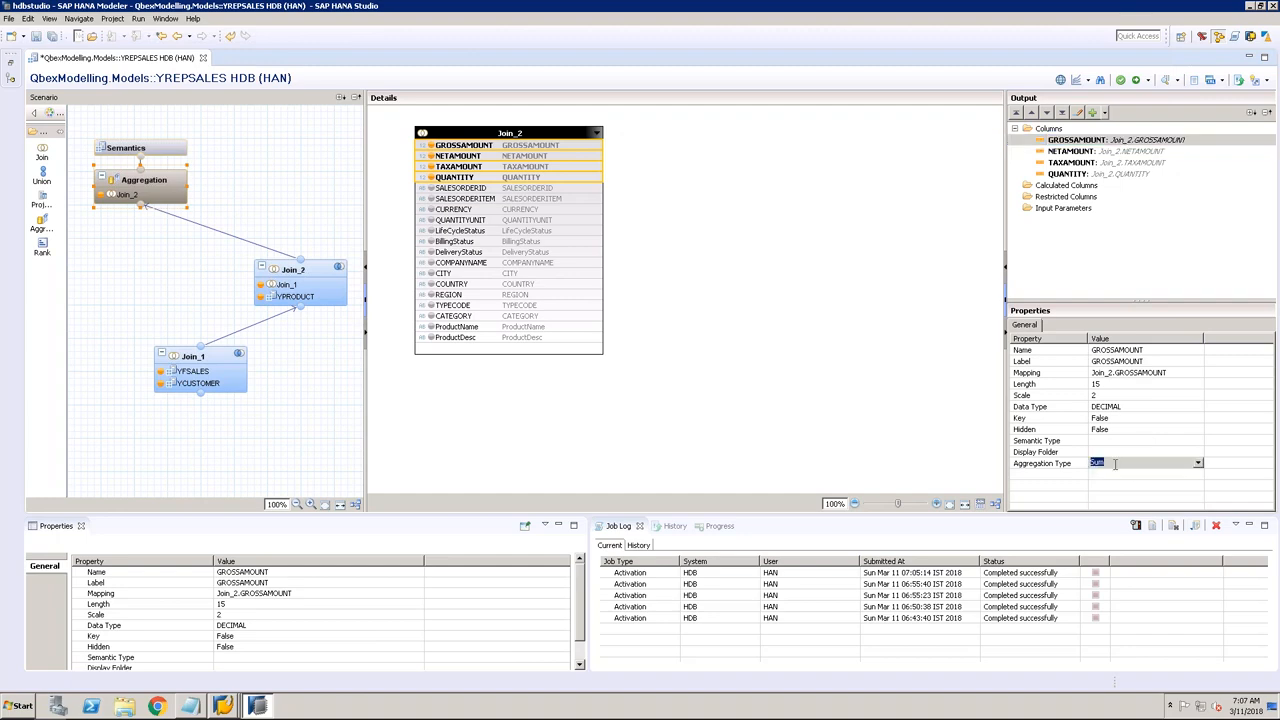
Step: Output Join_2's SALESORDERID through ProductDesc columns and view the Semantics column list
{"action": "left_click", "coordinate": [478, 189]}
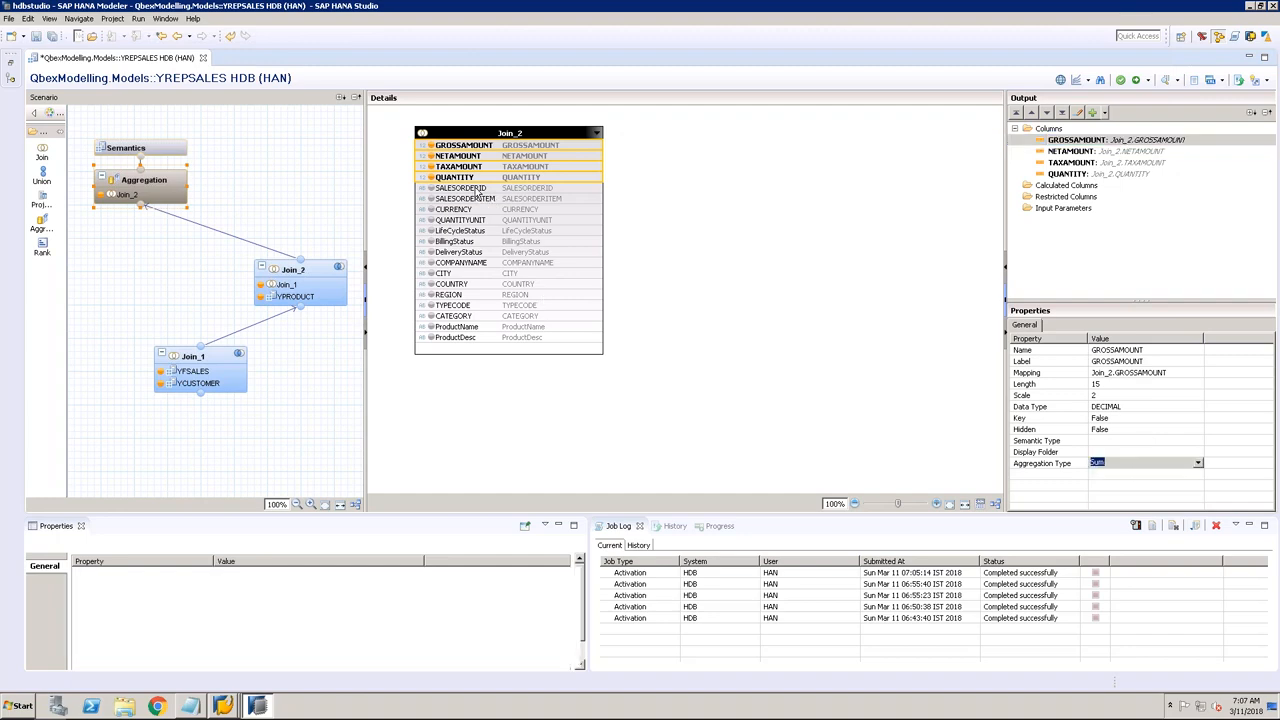
{"action": "left_click", "coordinate": [466, 340], "text": "shift"}
{"action": "right_click", "coordinate": [466, 340]}
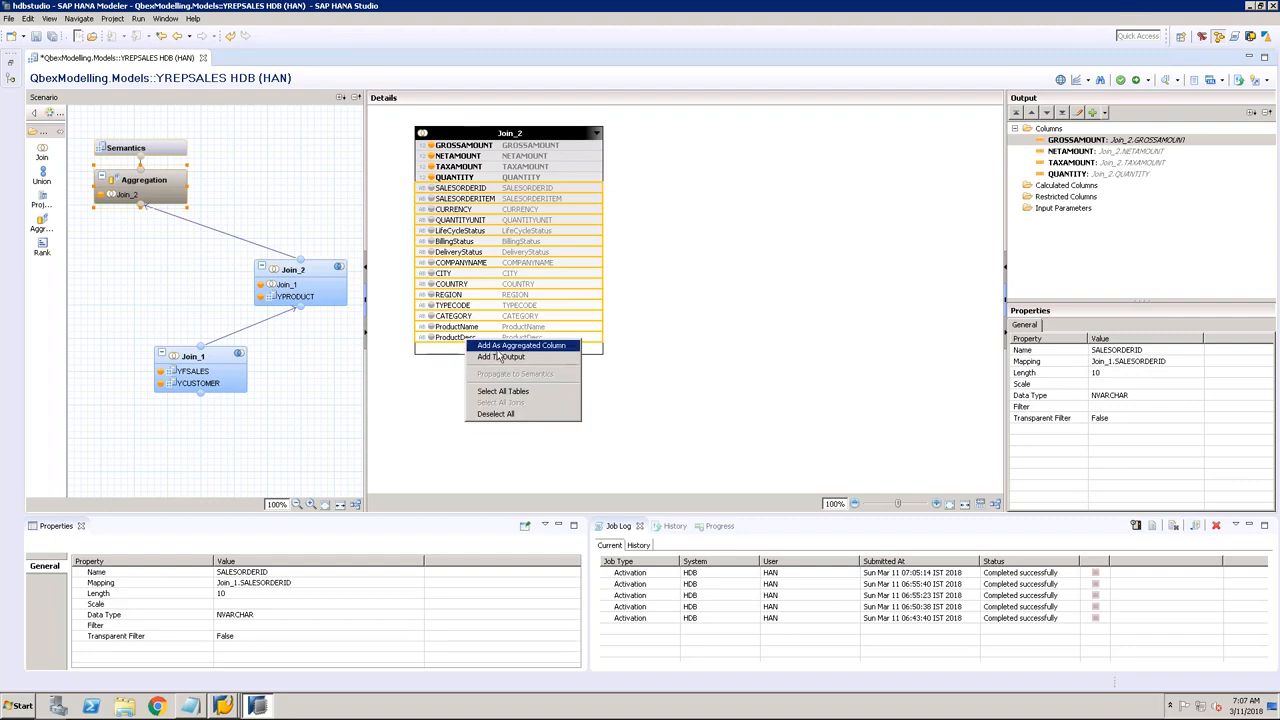
{"action": "left_click", "coordinate": [504, 358]}
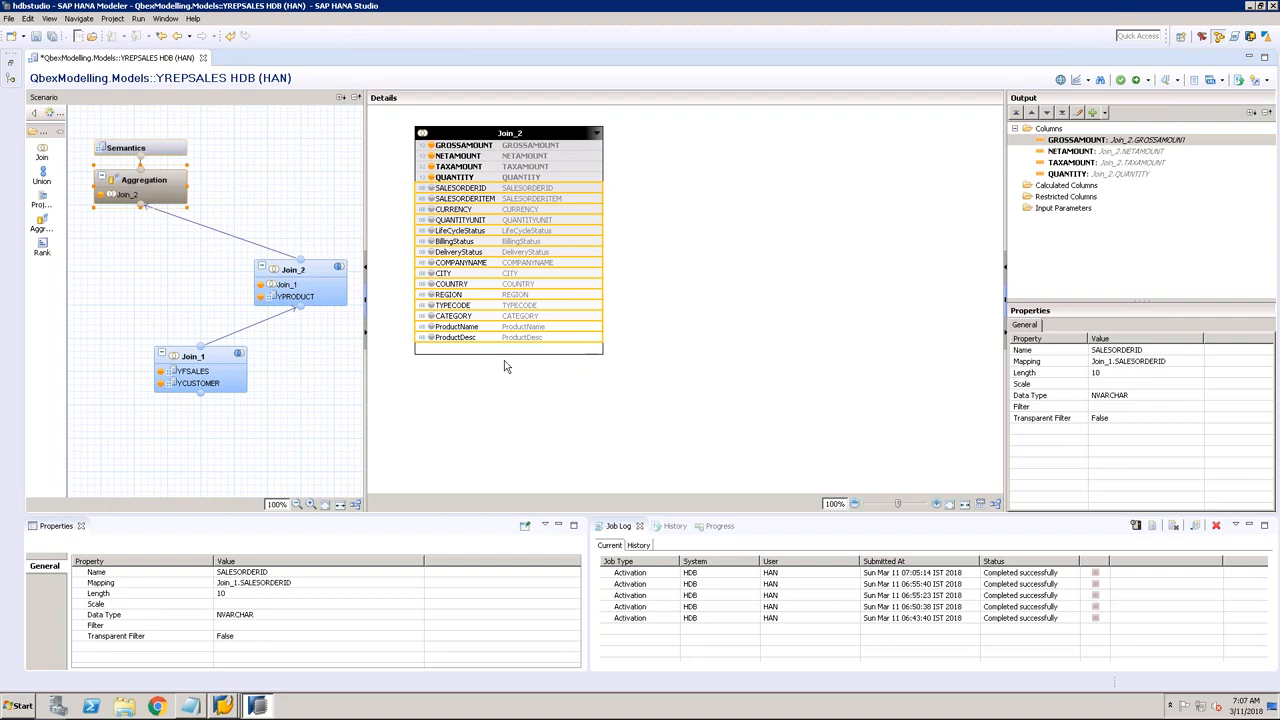
{"action": "left_click", "coordinate": [481, 147]}
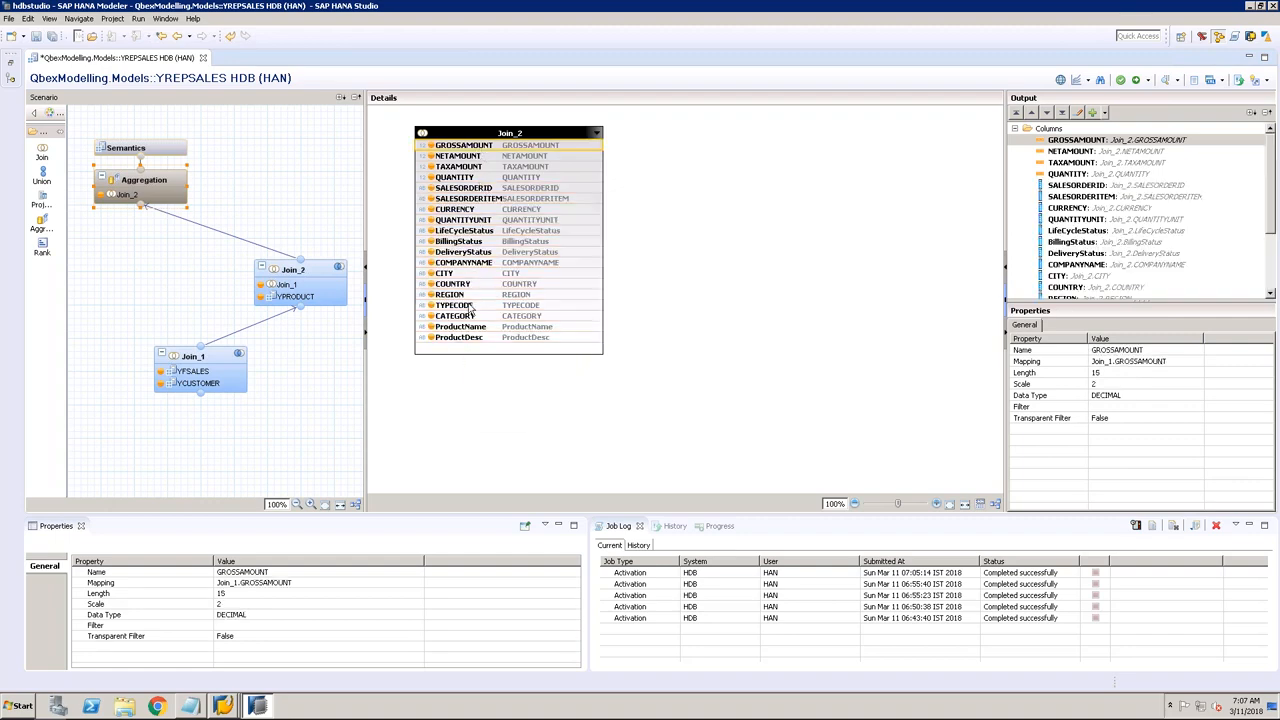
{"action": "left_click", "coordinate": [165, 180]}
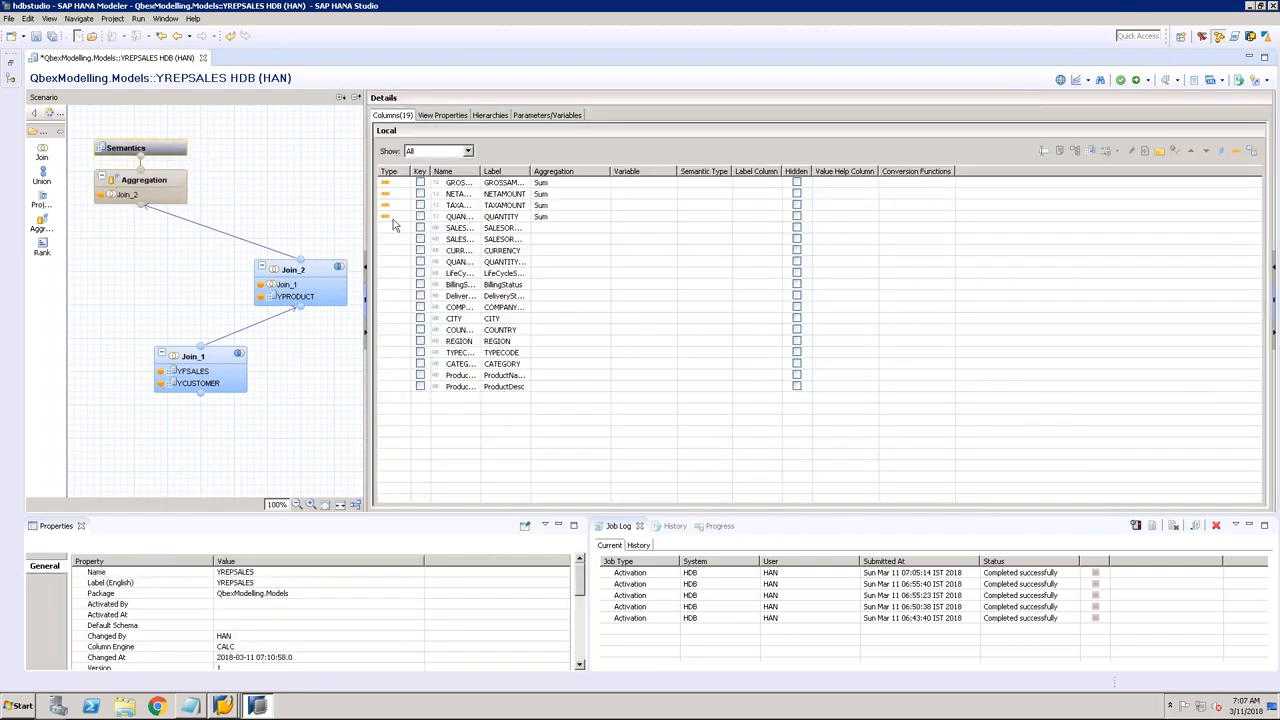
Step: Mark all untyped YREPSALES columns as attributes, review the view's tabs, then save and activate
{"action": "left_click", "coordinate": [1250, 150]}
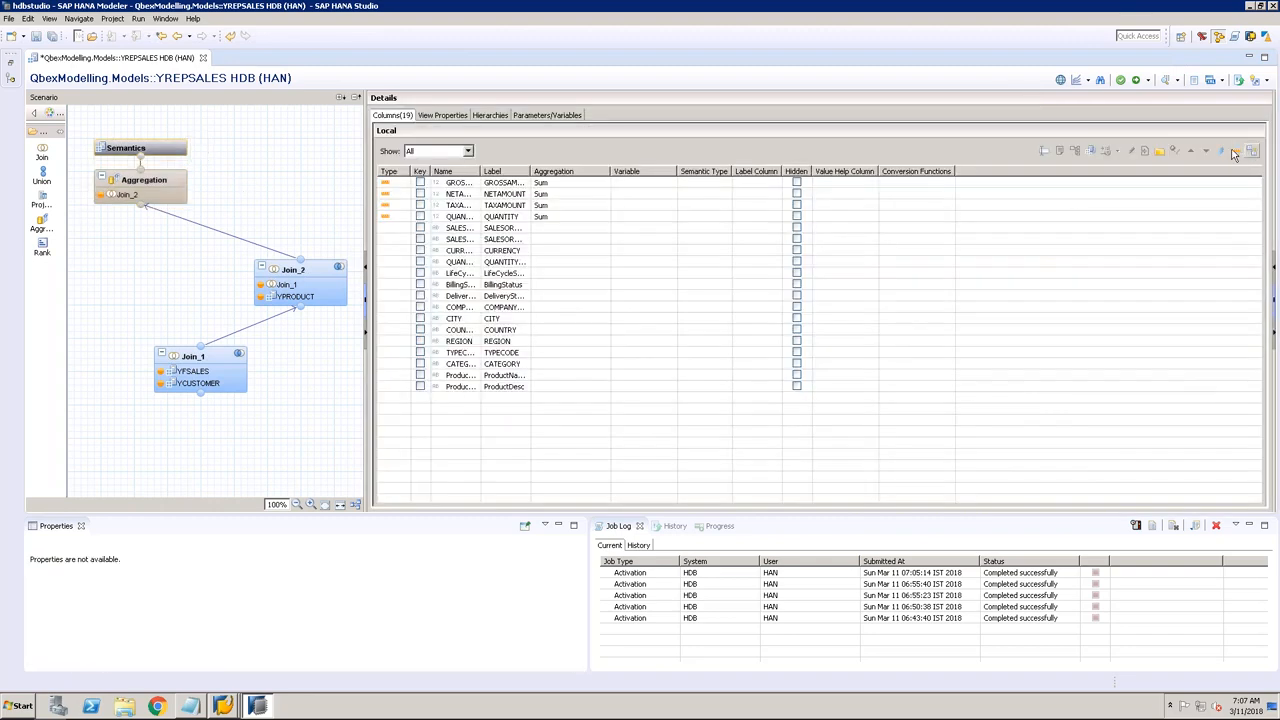
{"action": "double_click", "coordinate": [481, 170]}
{"action": "left_click", "coordinate": [443, 115]}
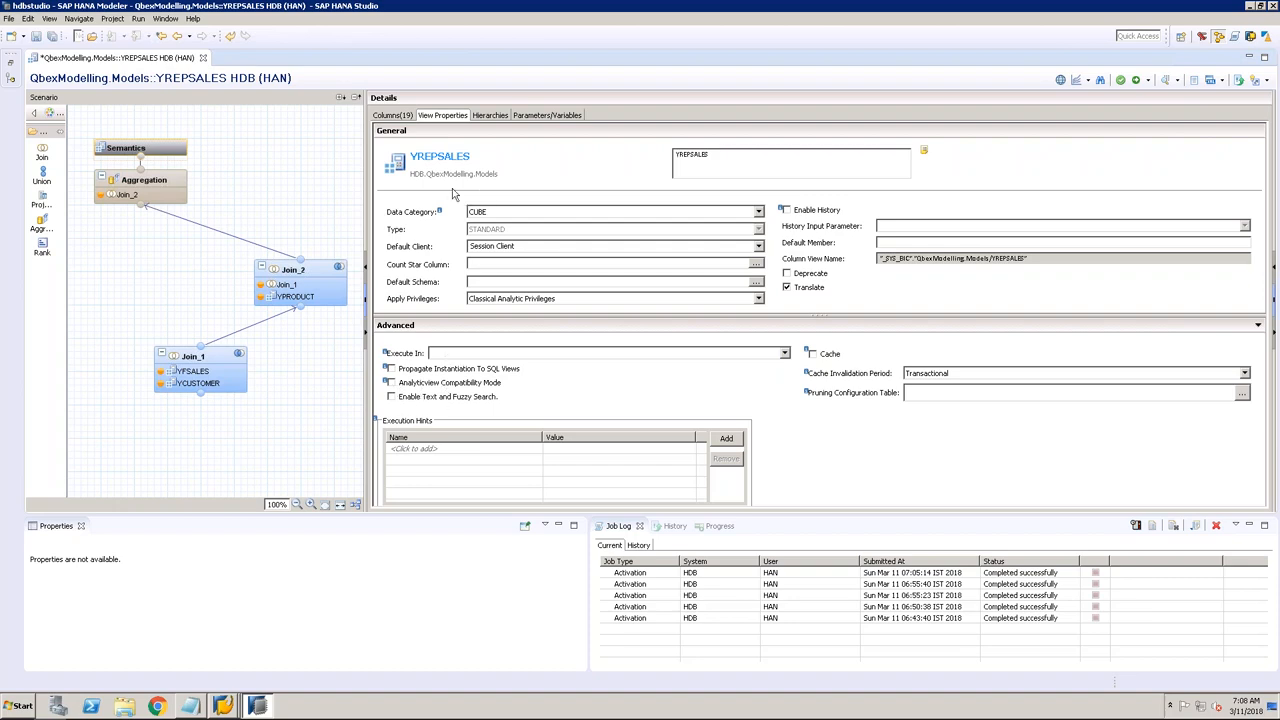
{"action": "left_click", "coordinate": [490, 115]}
{"action": "left_click", "coordinate": [546, 115]}
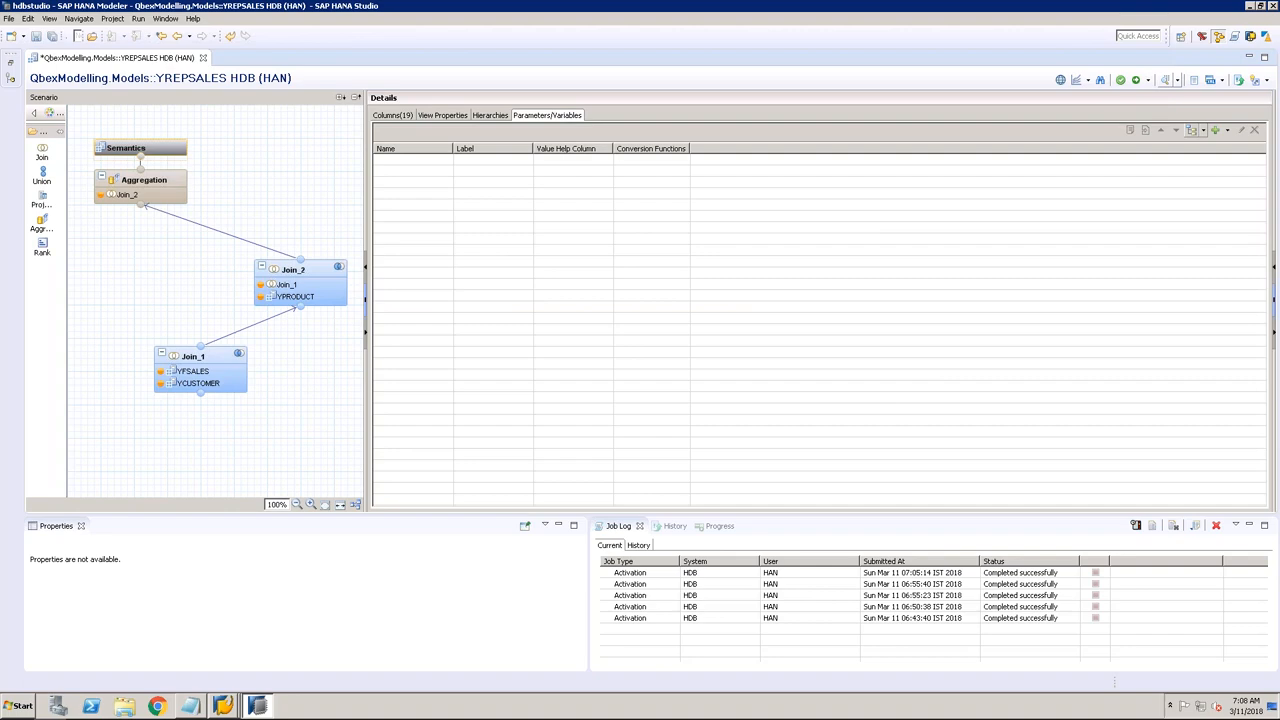
{"action": "left_click", "coordinate": [1120, 80]}
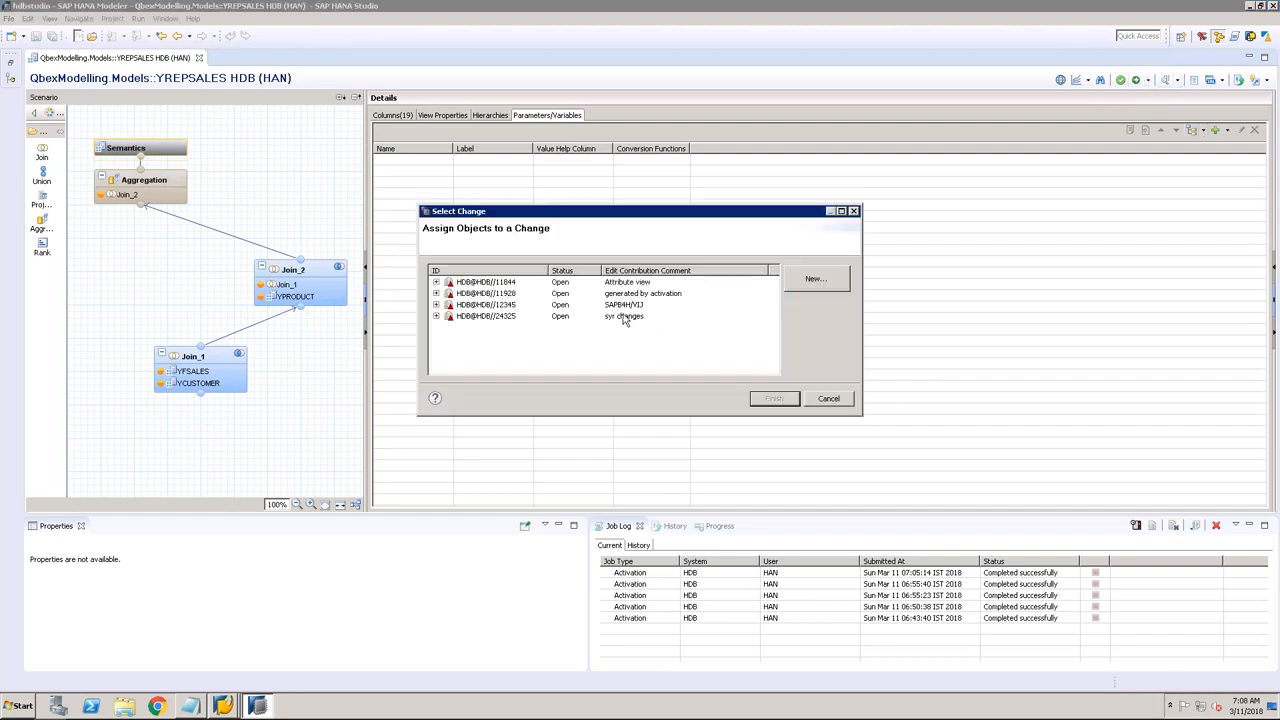
Step: Activate under the existing open change, auto-layout the nodes, and inspect Join_1 and Join_2
{"action": "left_click", "coordinate": [624, 317]}
{"action": "left_click", "coordinate": [775, 399]}
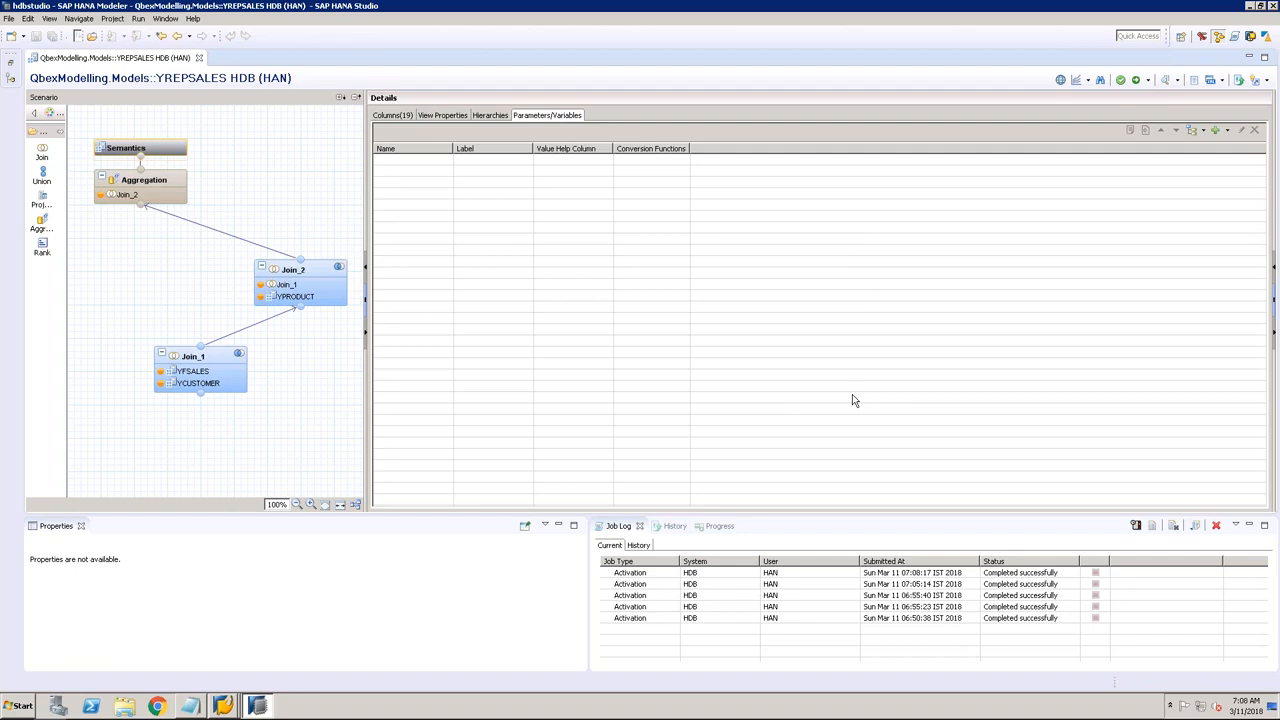
{"action": "left_click", "coordinate": [355, 505]}
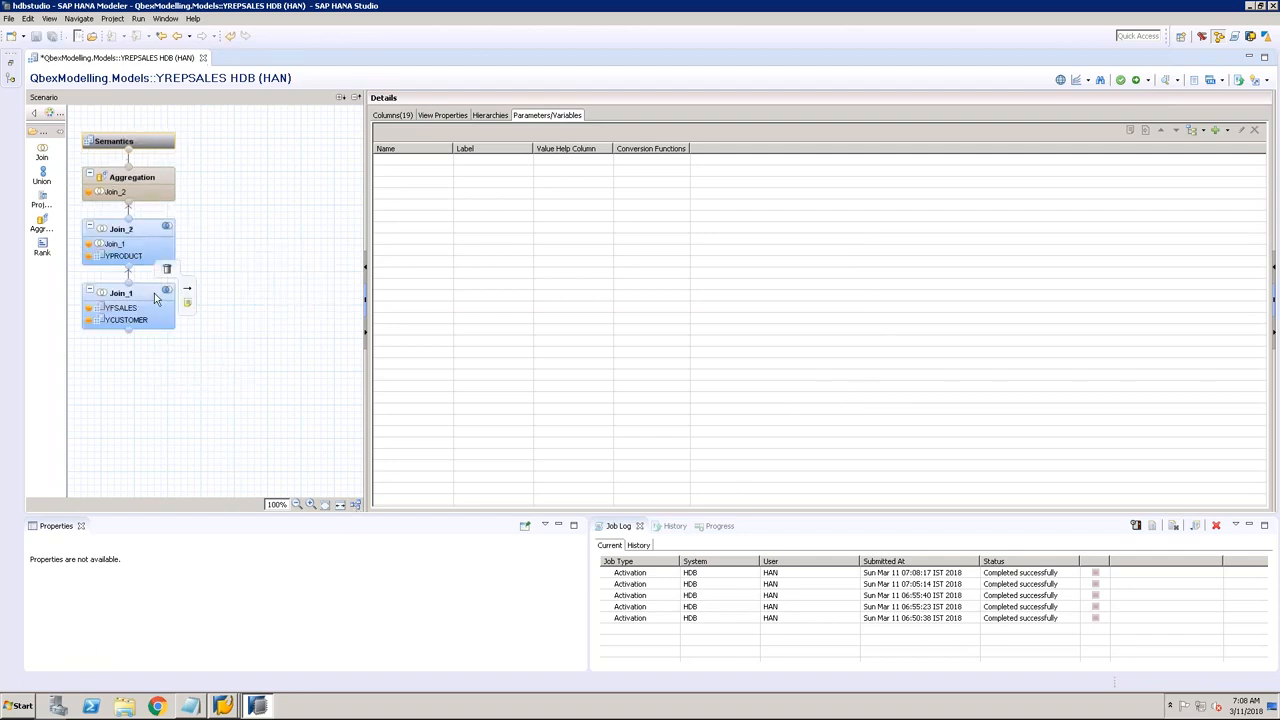
{"action": "left_click", "coordinate": [157, 308]}
{"action": "left_click", "coordinate": [155, 260]}
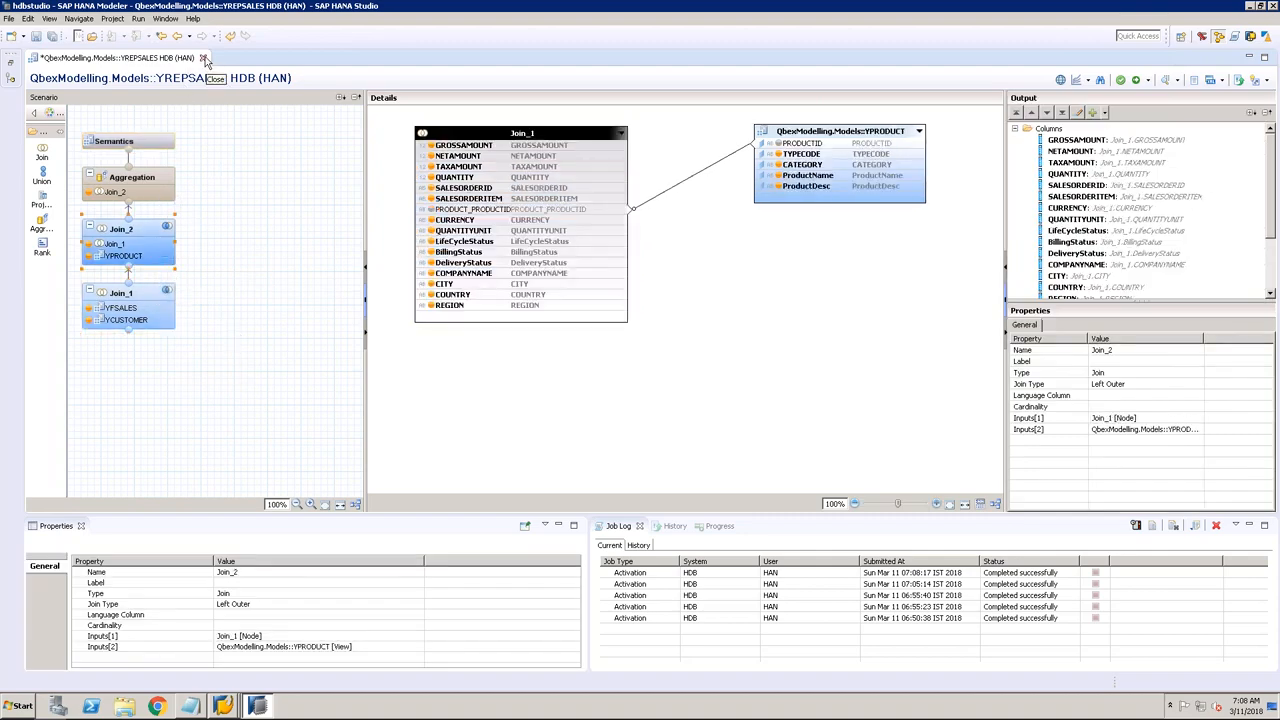
Step: Save and activate YREPSALES again, then close its editor
{"action": "left_click", "coordinate": [203, 58]}
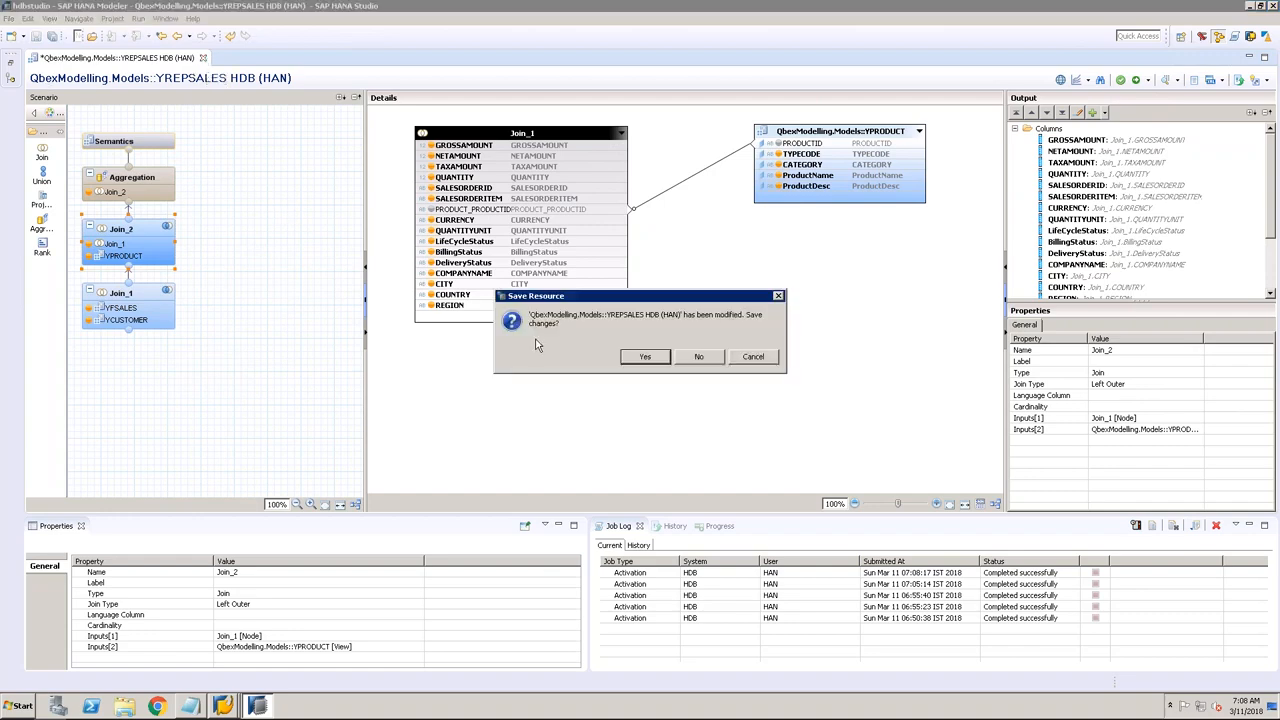
{"action": "left_click", "coordinate": [752, 357]}
{"action": "left_click", "coordinate": [1133, 81]}
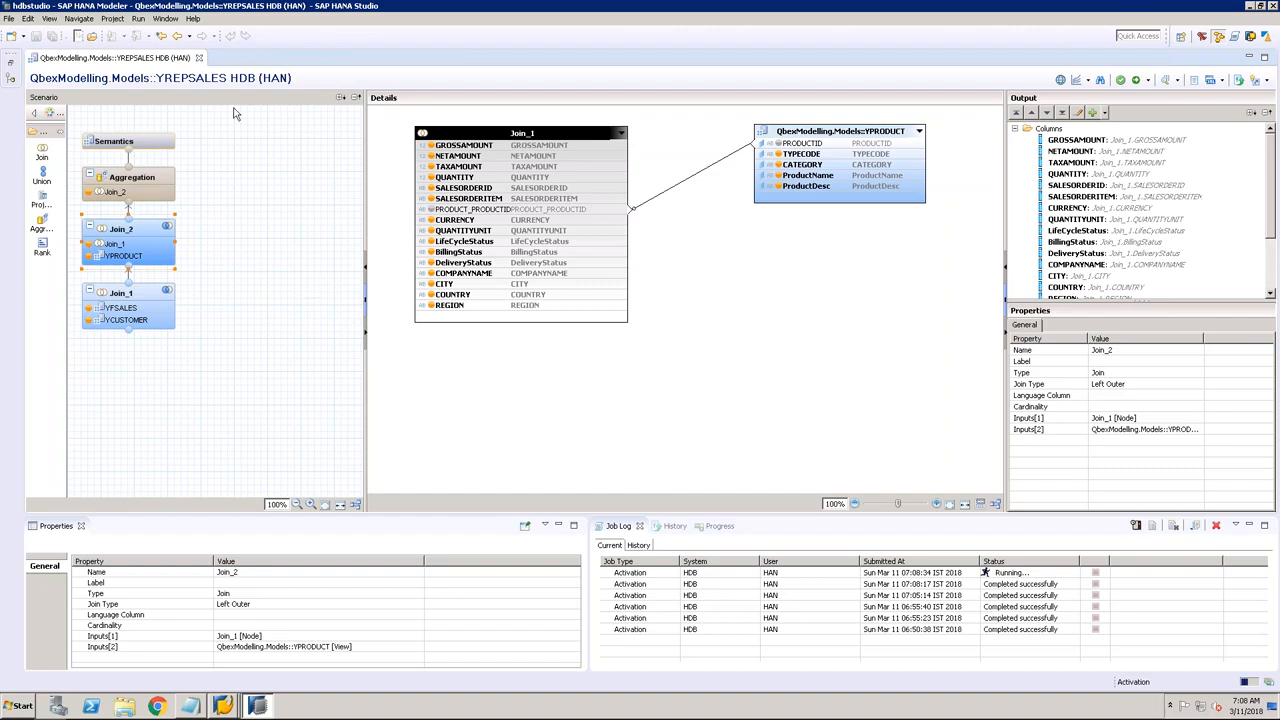
{"action": "left_click", "coordinate": [200, 58]}
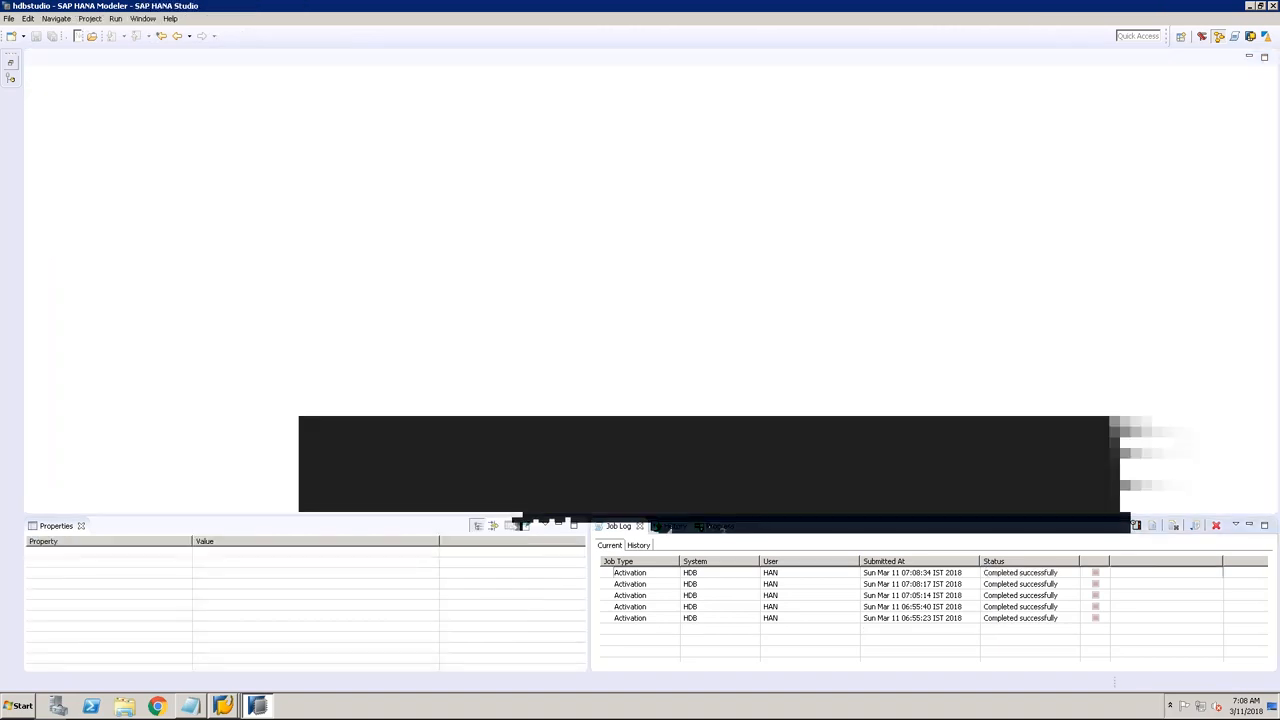
Step: Create calculation view YREPSALESSTAR with Star Join enabled under Calculation Views
{"action": "left_click", "coordinate": [10, 62]}
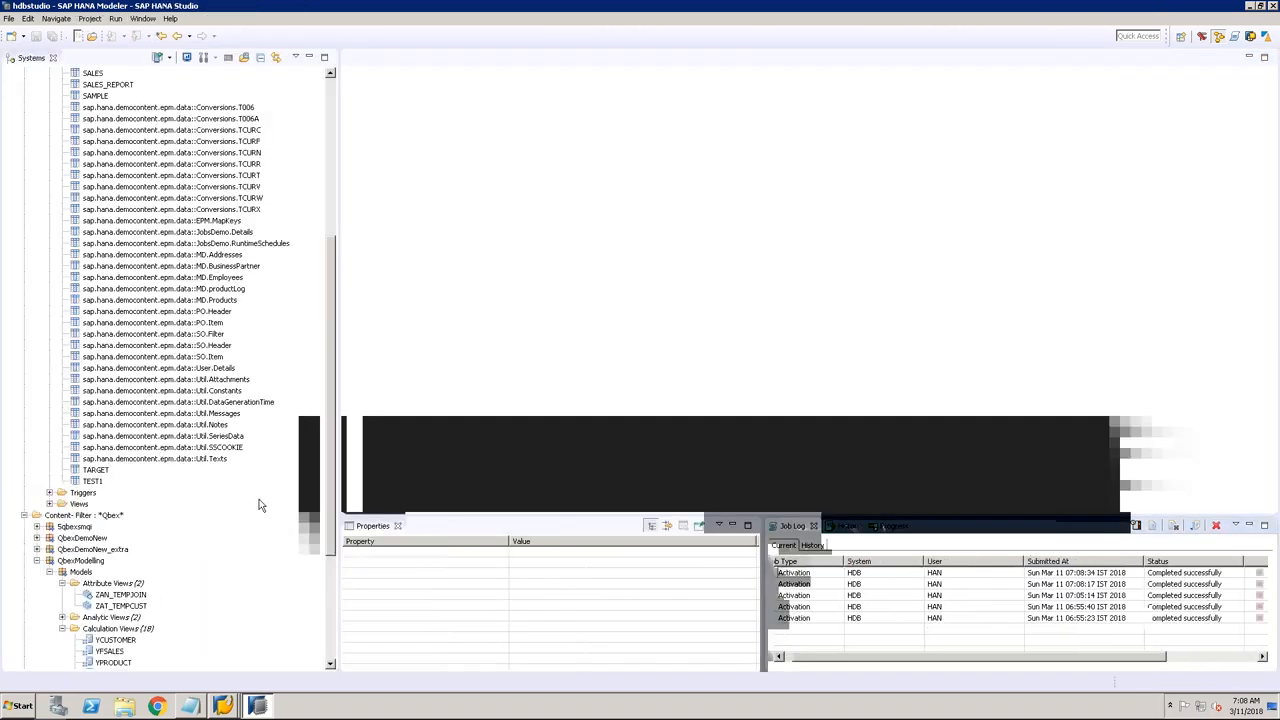
{"action": "left_click_drag", "start_coordinate": [331, 440], "coordinate": [344, 621]}
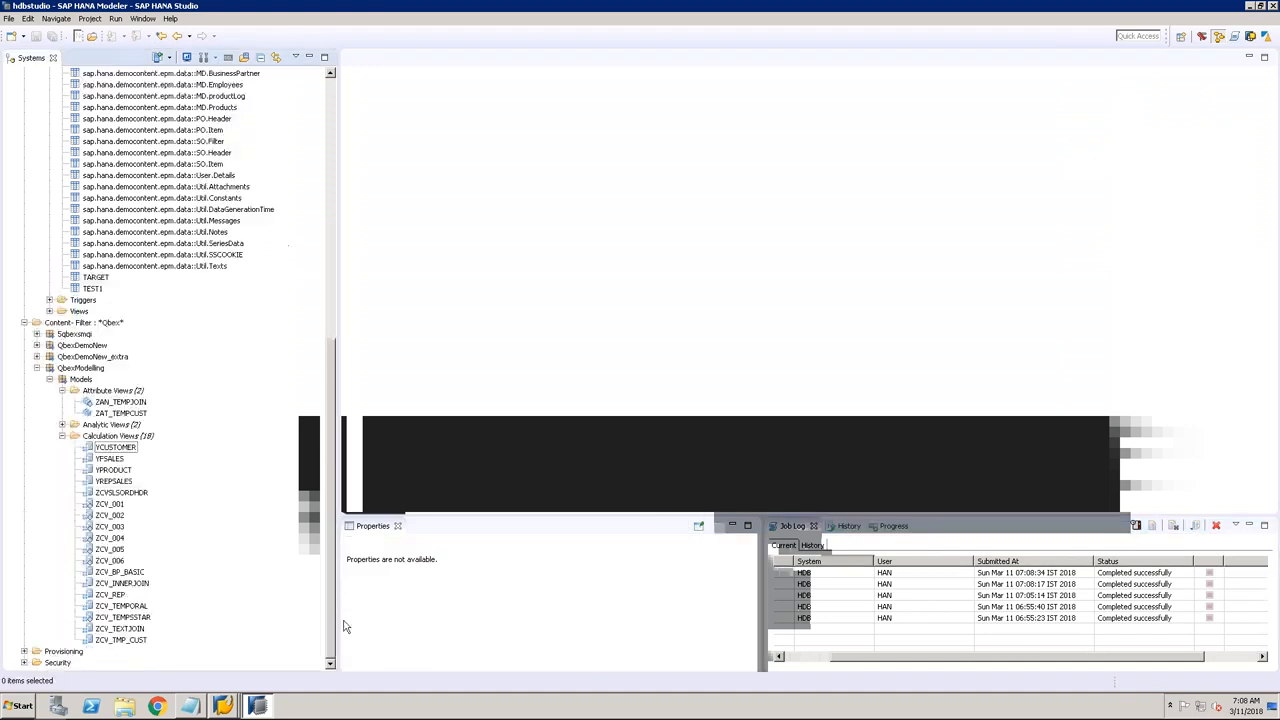
{"action": "right_click", "coordinate": [125, 437]}
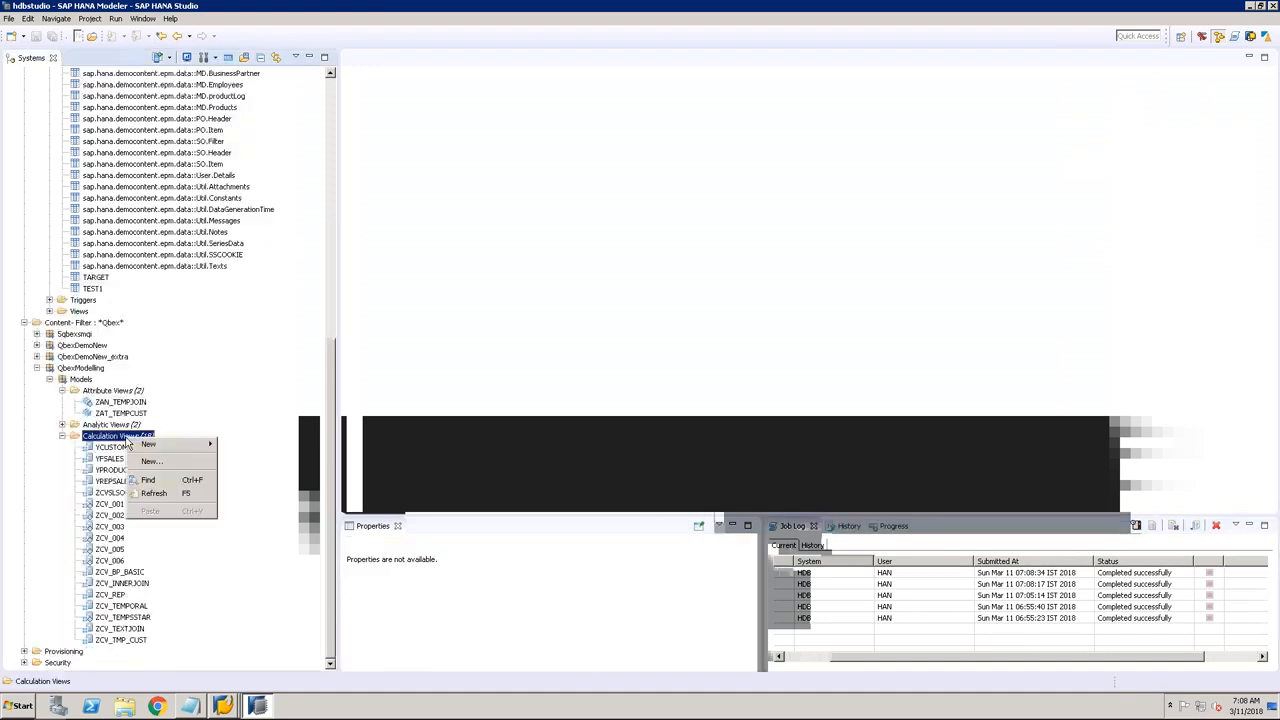
{"action": "left_click", "coordinate": [167, 469]}
{"action": "type", "text": "YREPSALESSTAR"}
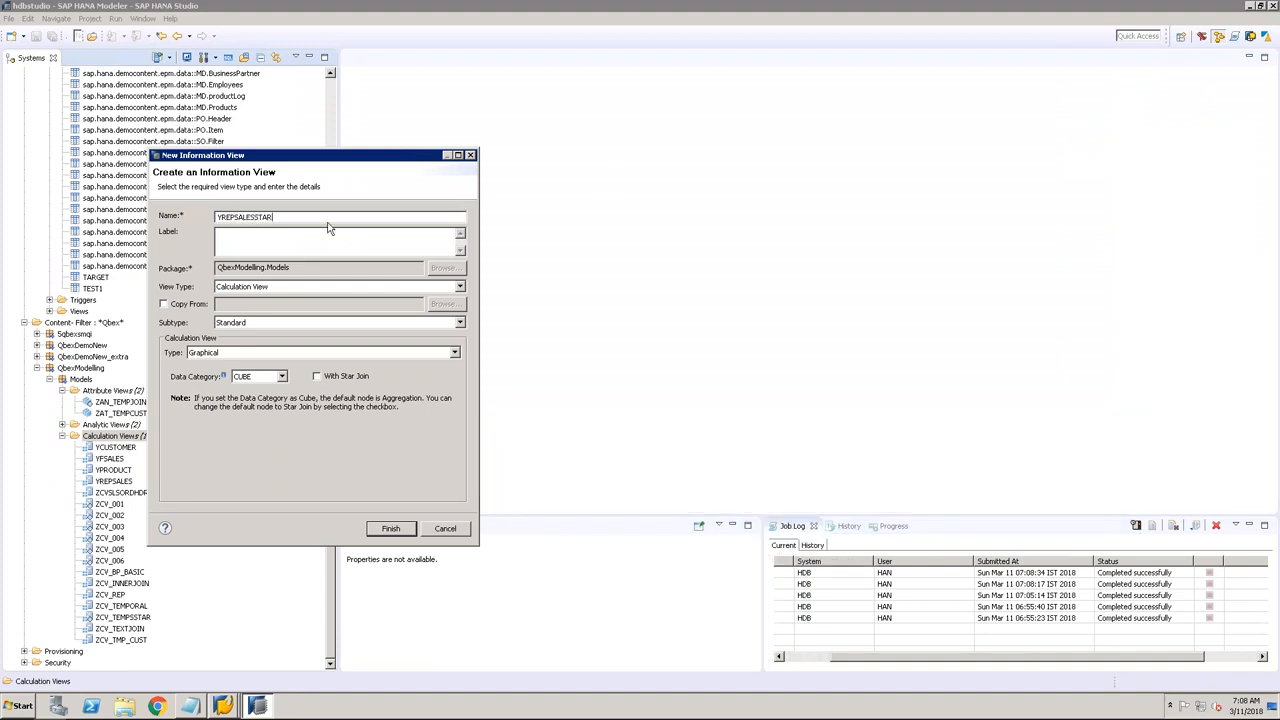
{"action": "left_click", "coordinate": [340, 233]}
{"action": "left_click", "coordinate": [316, 377]}
{"action": "left_click", "coordinate": [391, 529]}
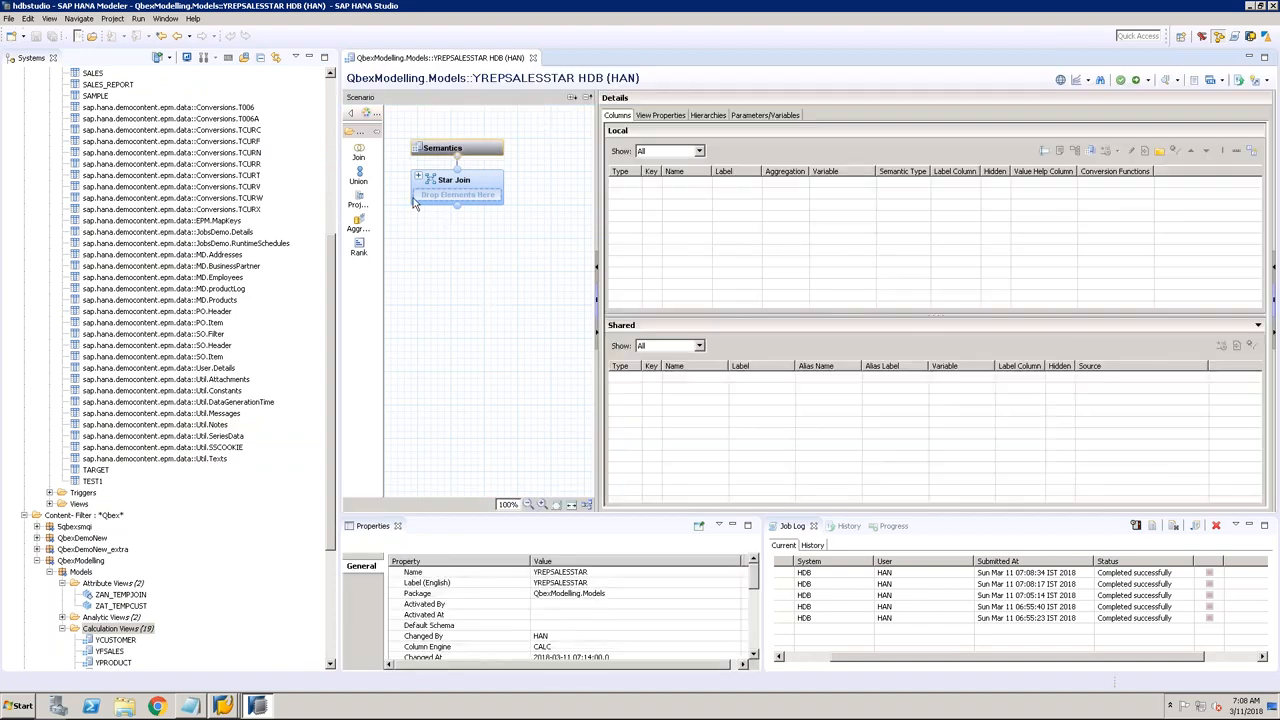
Step: Place a Projection_1 node and use YFSALES as its data source
{"action": "left_click", "coordinate": [358, 198]}
{"action": "left_click", "coordinate": [453, 335]}
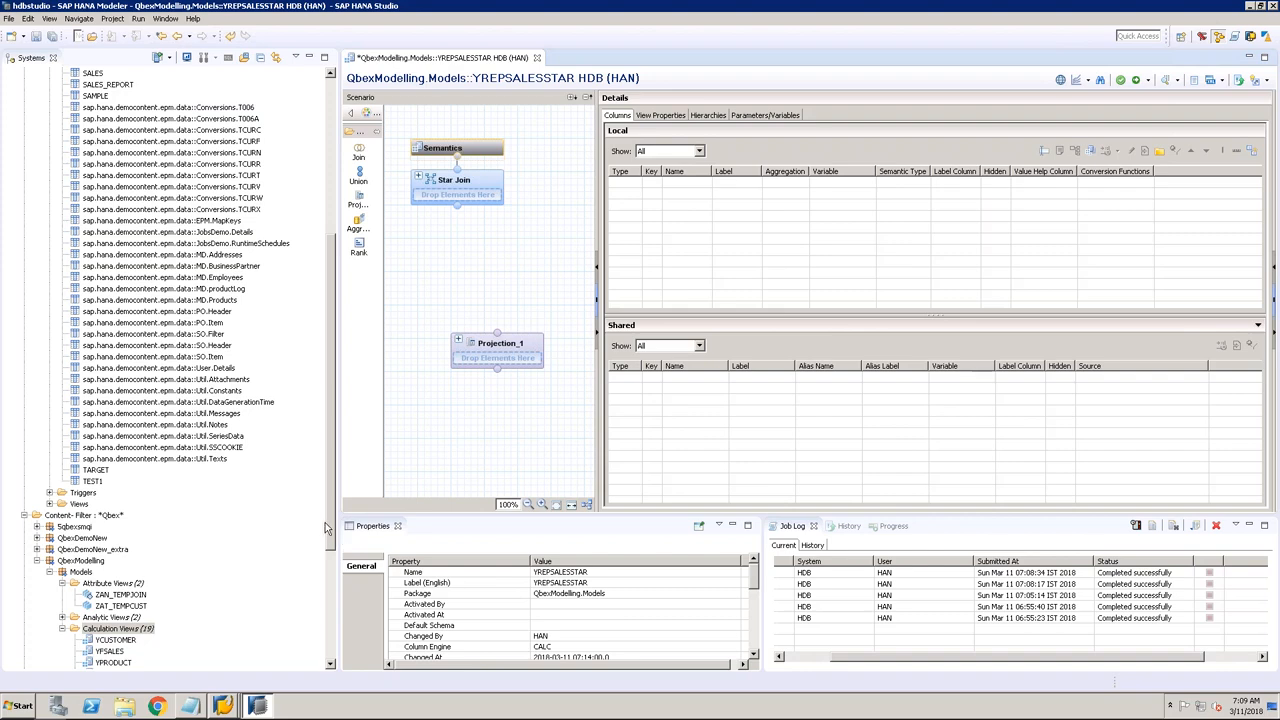
{"action": "left_click_drag", "start_coordinate": [330, 533], "coordinate": [330, 600]}
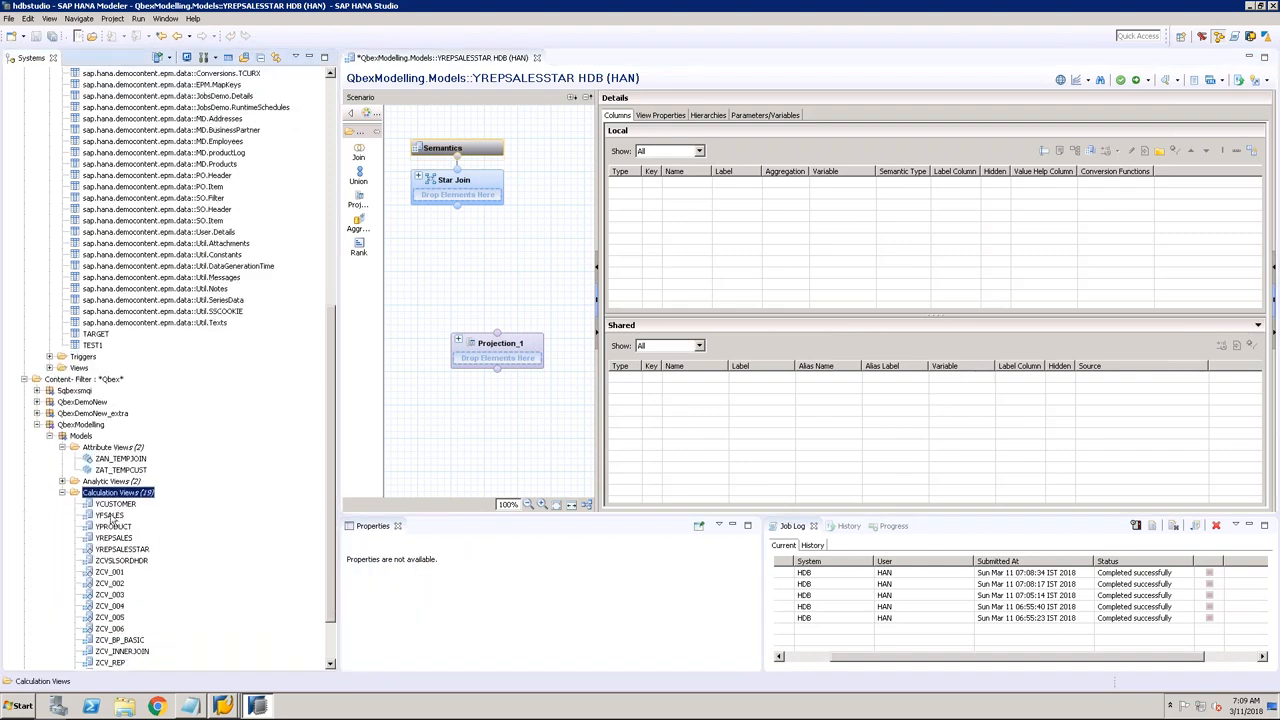
{"action": "left_click", "coordinate": [109, 515]}
{"action": "left_click_drag", "start_coordinate": [109, 515], "coordinate": [491, 362]}
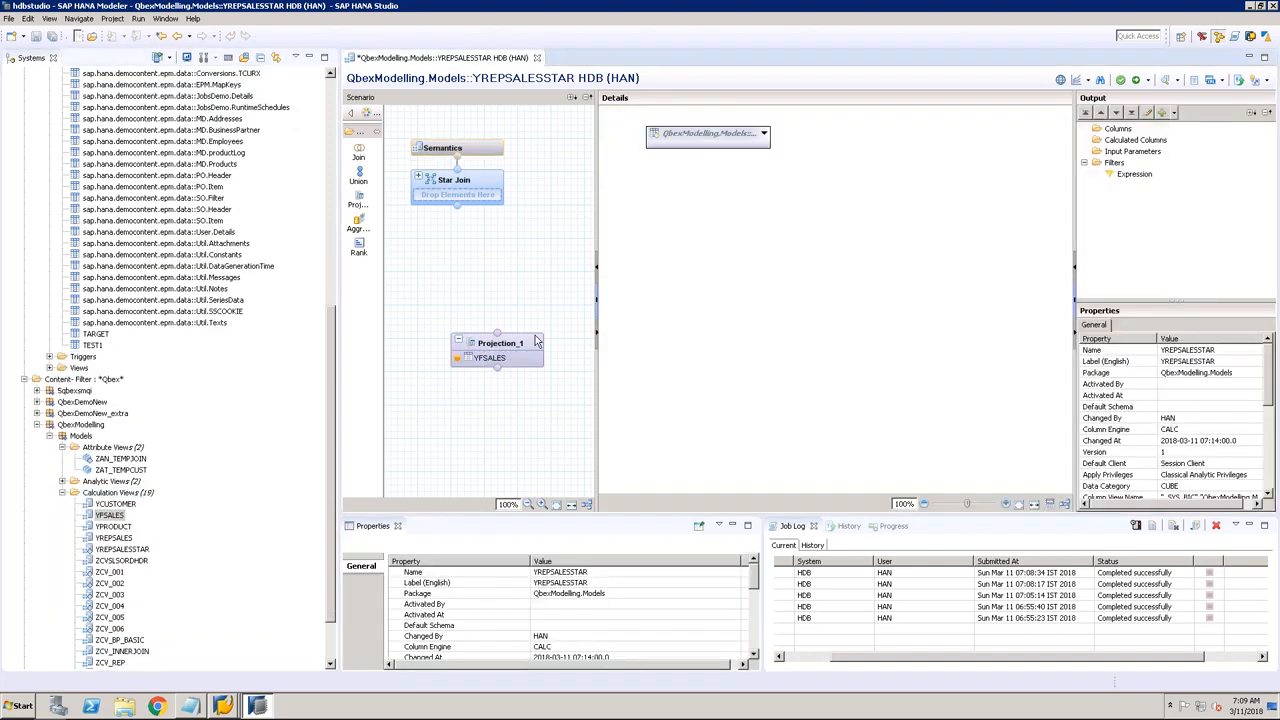
Step: Output all YFSALES columns from Projection_1 and connect it into the Star Join
{"action": "left_click", "coordinate": [708, 146]}
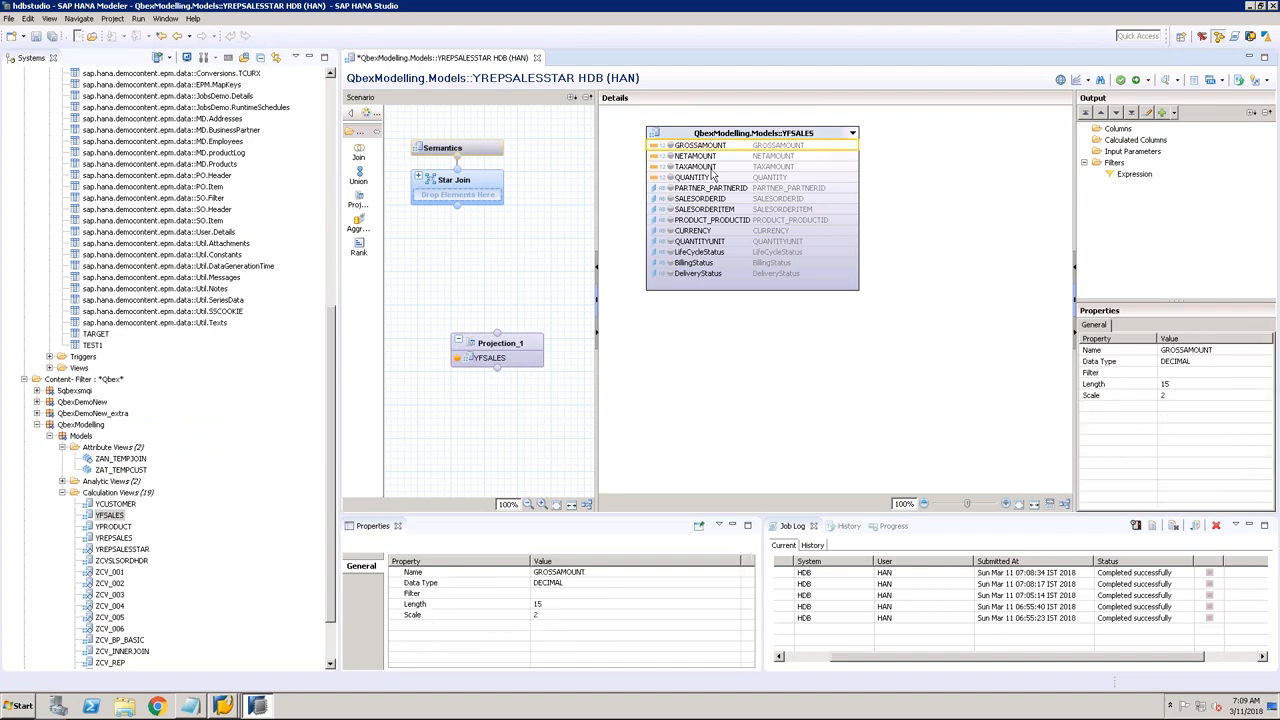
{"action": "left_click", "coordinate": [714, 274], "text": "shift"}
{"action": "right_click", "coordinate": [714, 274]}
{"action": "left_click", "coordinate": [740, 281]}
{"action": "mouse_move", "coordinate": [502, 341]}
{"action": "left_mouse_down"}
{"action": "mouse_move", "coordinate": [491, 243]}
{"action": "mouse_move", "coordinate": [460, 208]}
{"action": "mouse_move", "coordinate": [481, 176]}
{"action": "left_mouse_up"}
{"action": "left_click", "coordinate": [481, 176]}
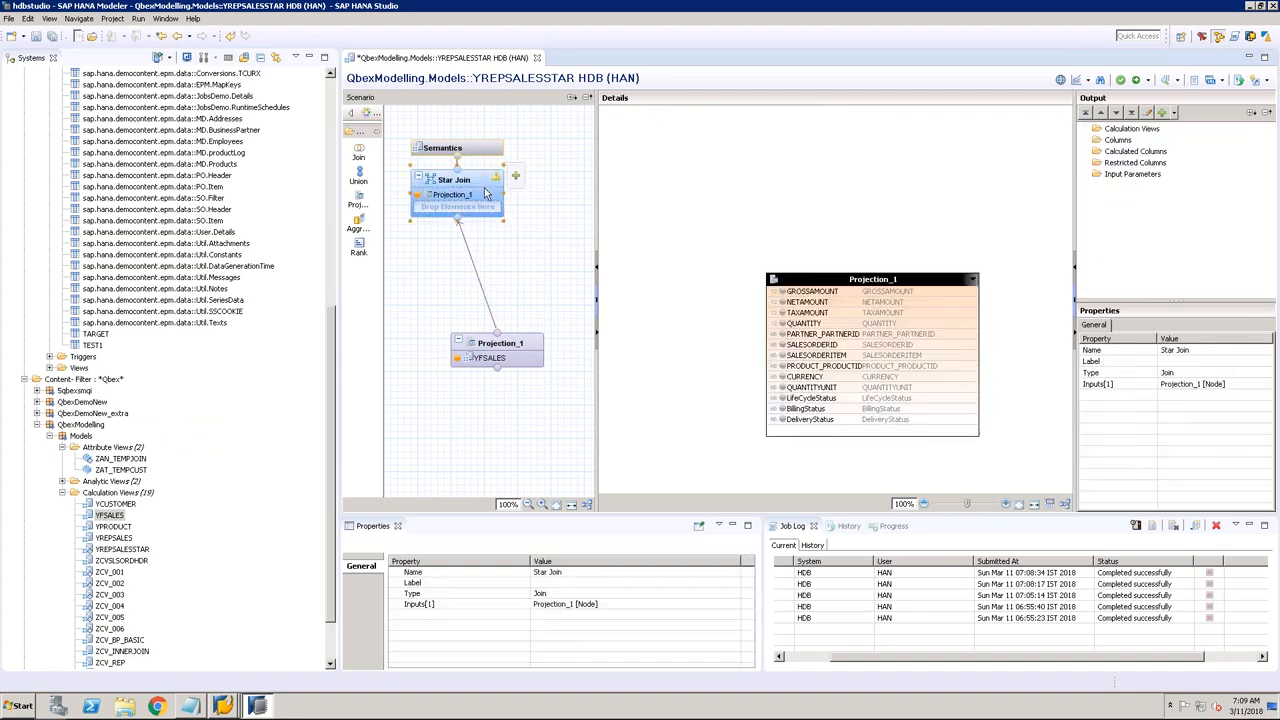
{"action": "left_click_drag", "start_coordinate": [873, 279], "coordinate": [865, 260]}
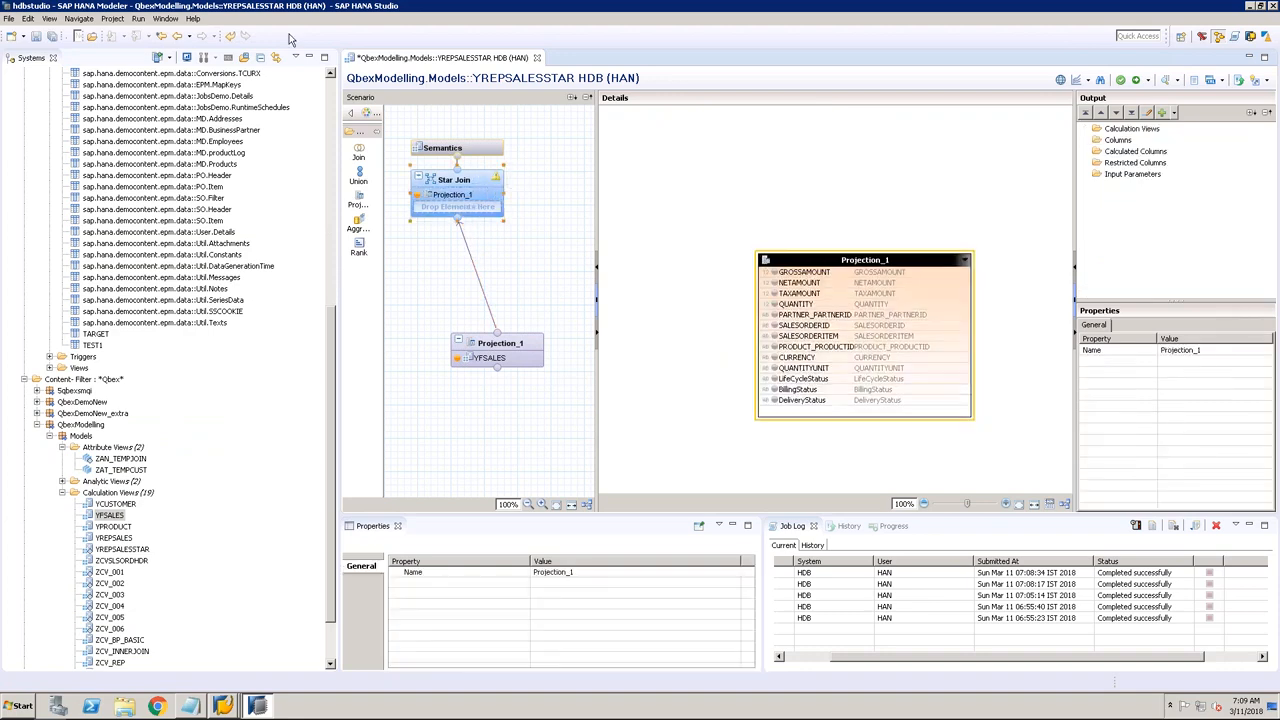
Step: Add YCUSTOMER to the Star Join via the object search
{"action": "left_click", "coordinate": [311, 58]}
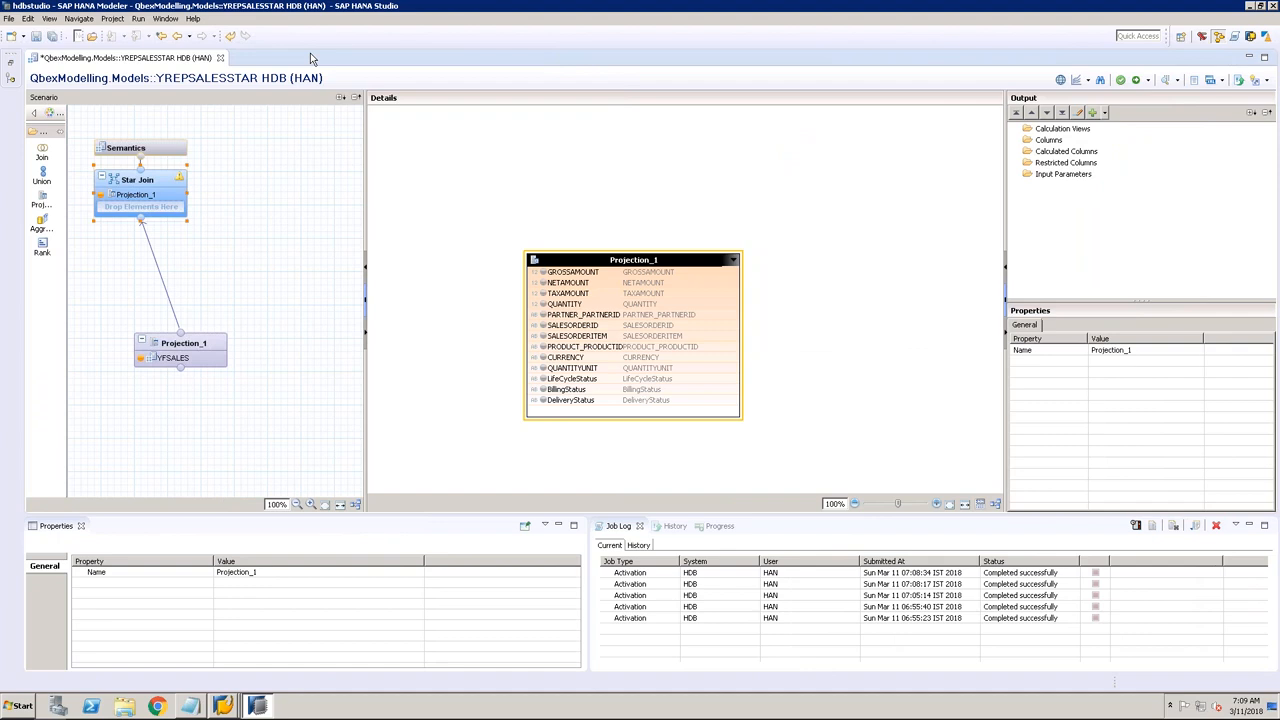
{"action": "left_click", "coordinate": [178, 183]}
{"action": "right_click", "coordinate": [494, 146]}
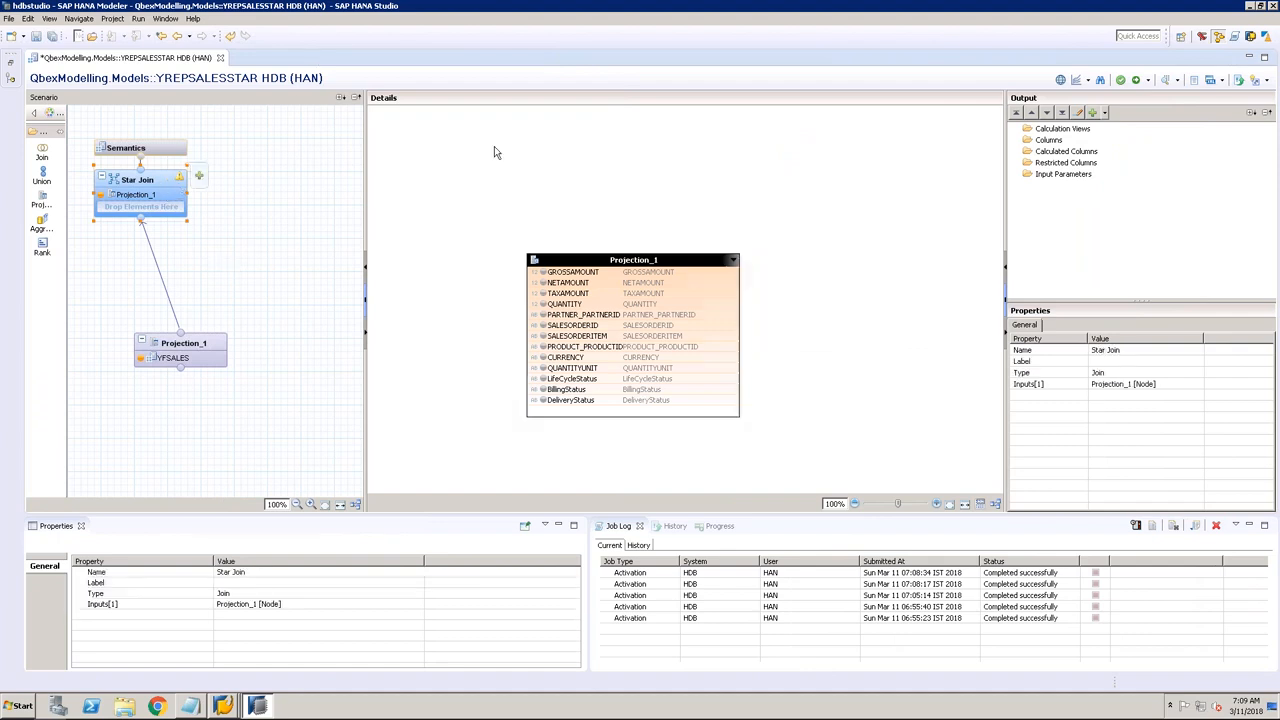
{"action": "left_click", "coordinate": [514, 156]}
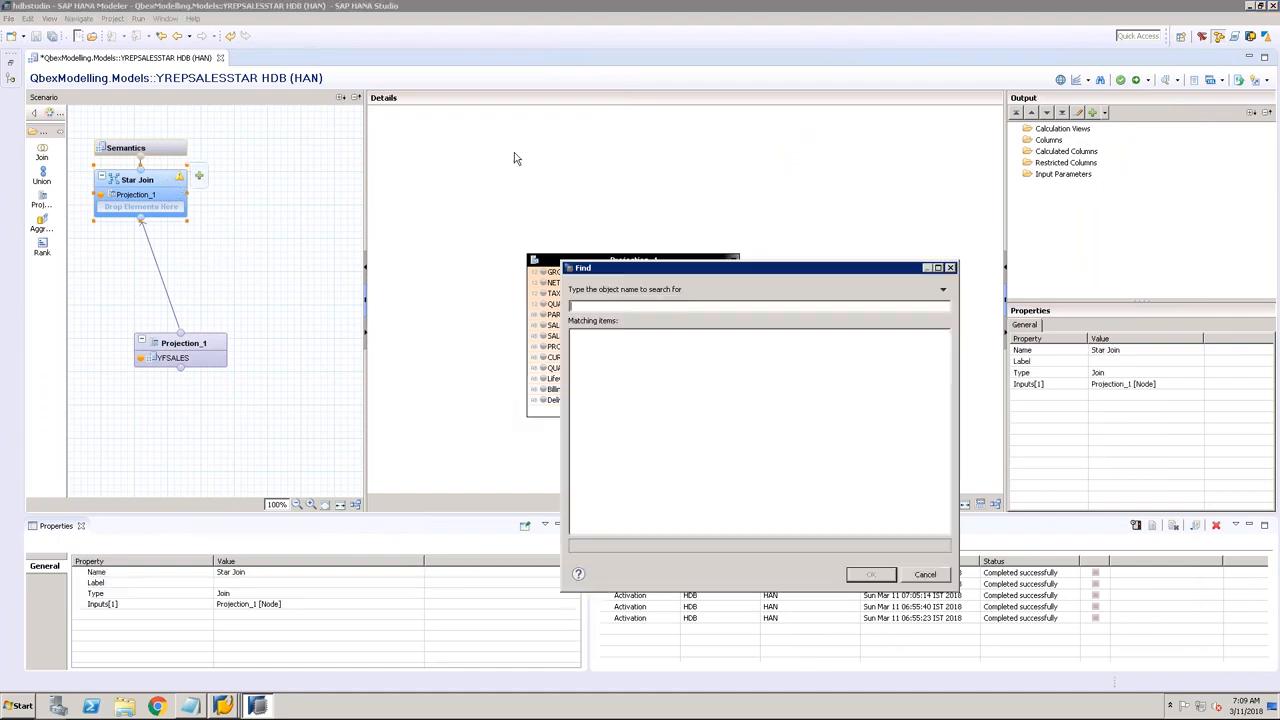
{"action": "type", "text": "YCUST"}
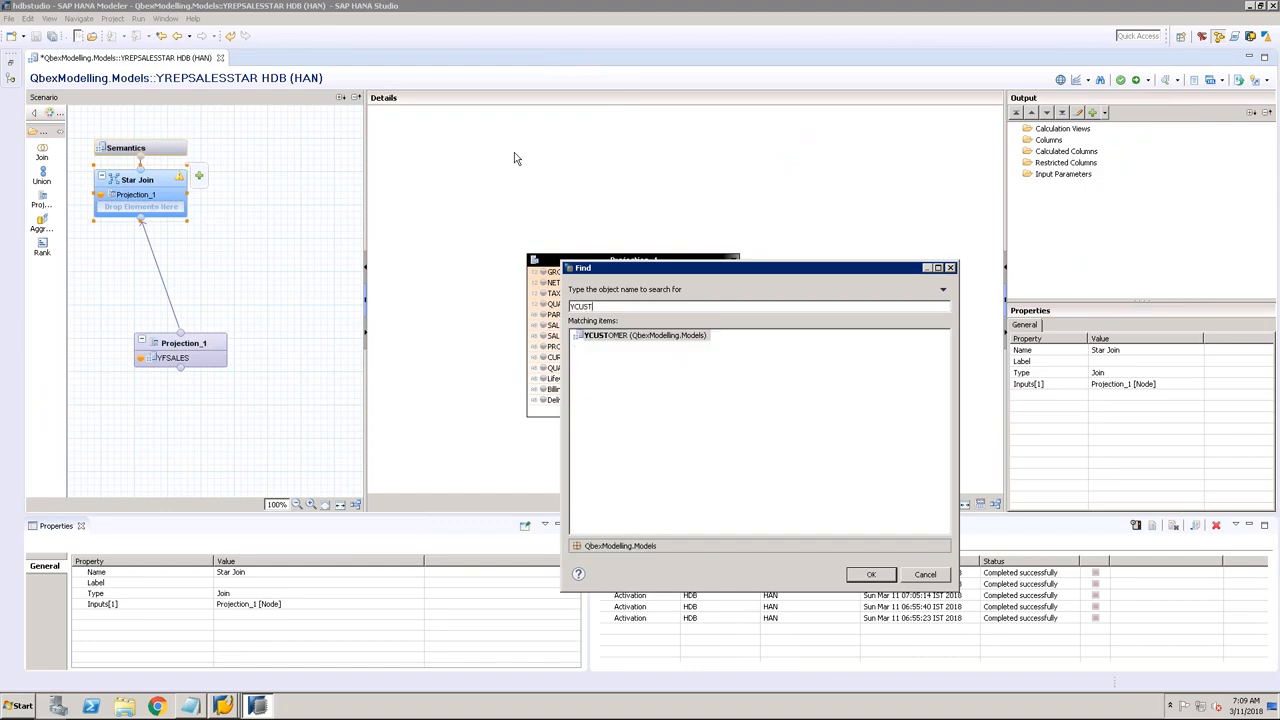
{"action": "type", "text": "OM"}
{"action": "double_click", "coordinate": [637, 336]}
Step: Add YPRODUCT from the Calculation Views folder as another Star Join input
{"action": "right_click", "coordinate": [589, 158]}
{"action": "left_click", "coordinate": [609, 163]}
{"action": "type", "text": "YPRODU"}
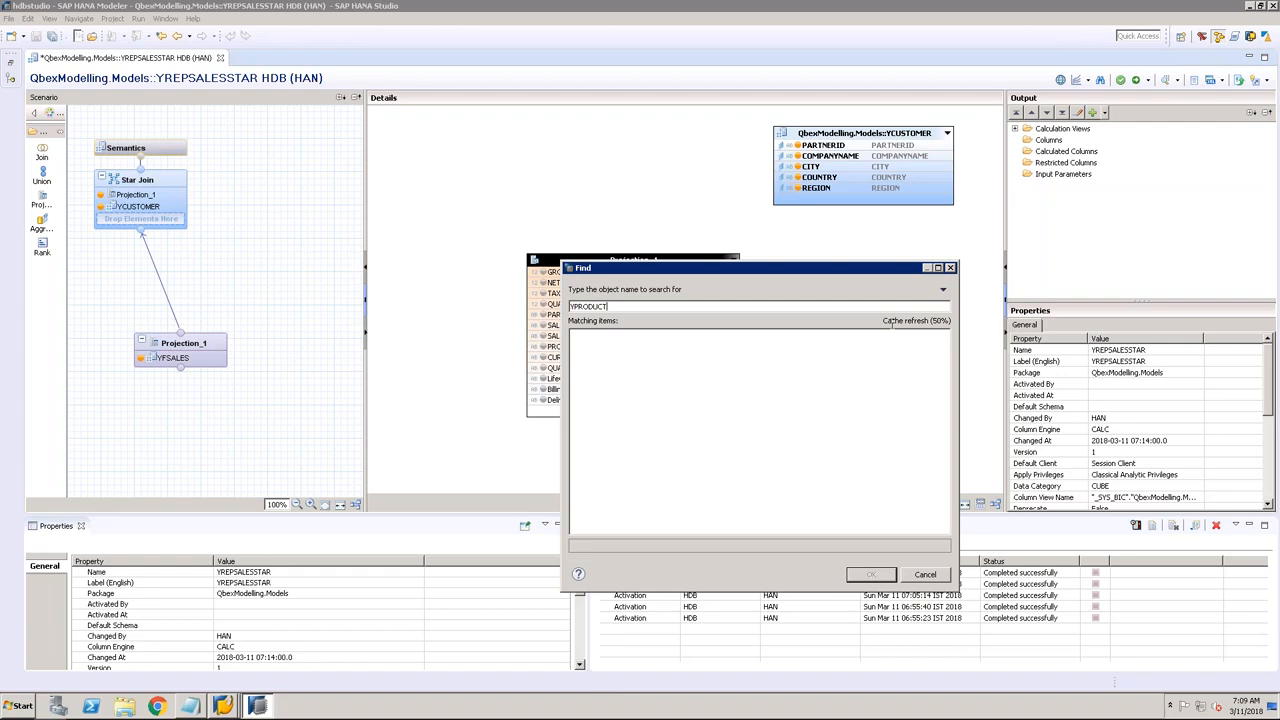
{"action": "left_click", "coordinate": [926, 575]}
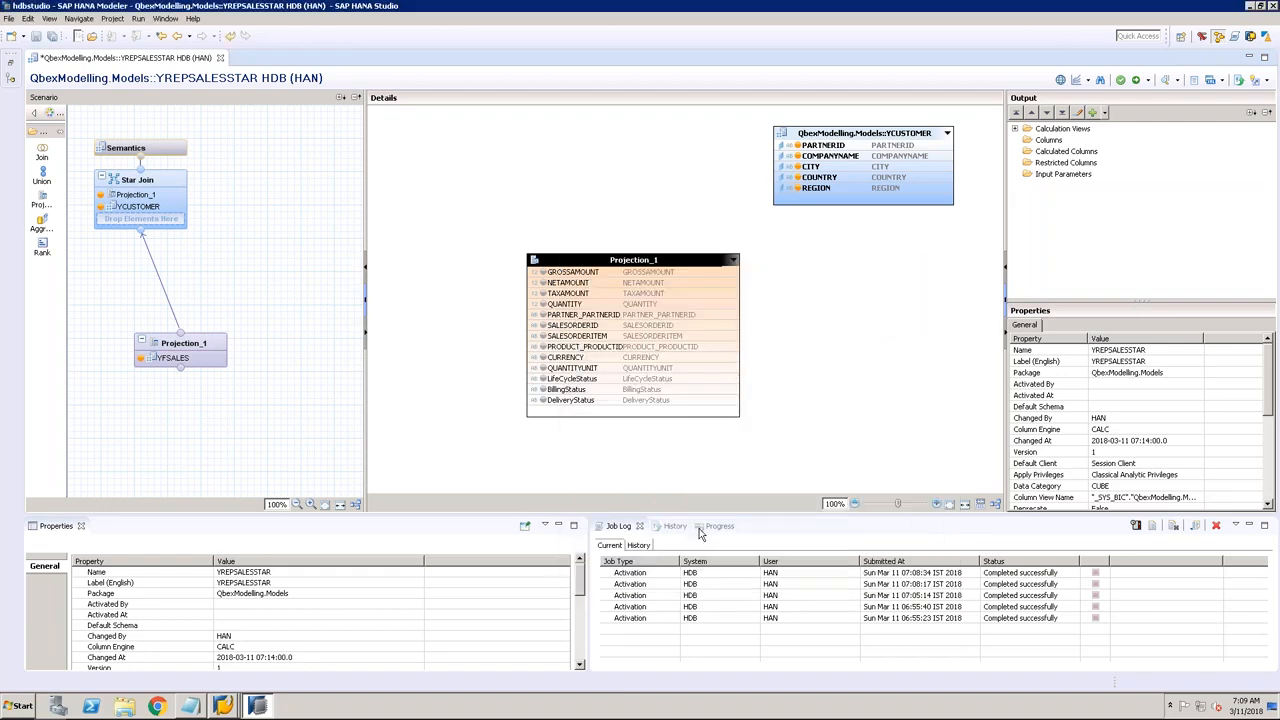
{"action": "left_click", "coordinate": [8, 66]}
{"action": "left_click_drag", "start_coordinate": [112, 527], "coordinate": [485, 220]}
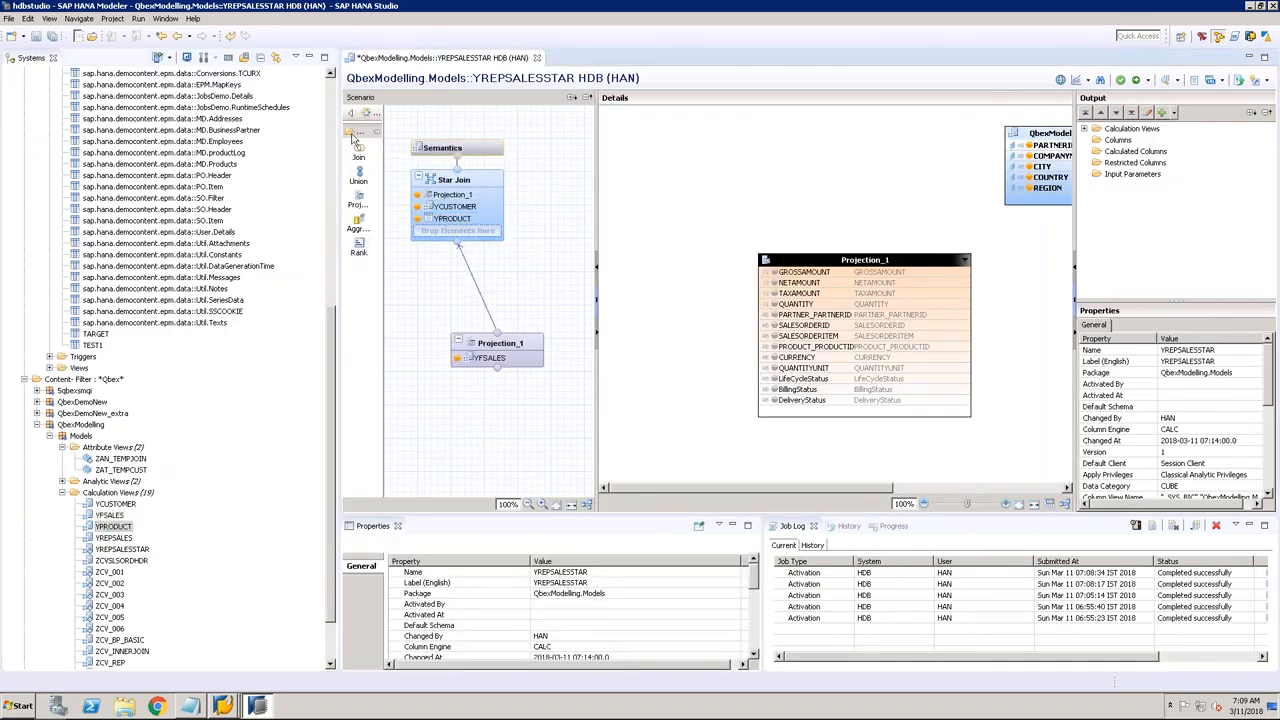
{"action": "left_click", "coordinate": [310, 57]}
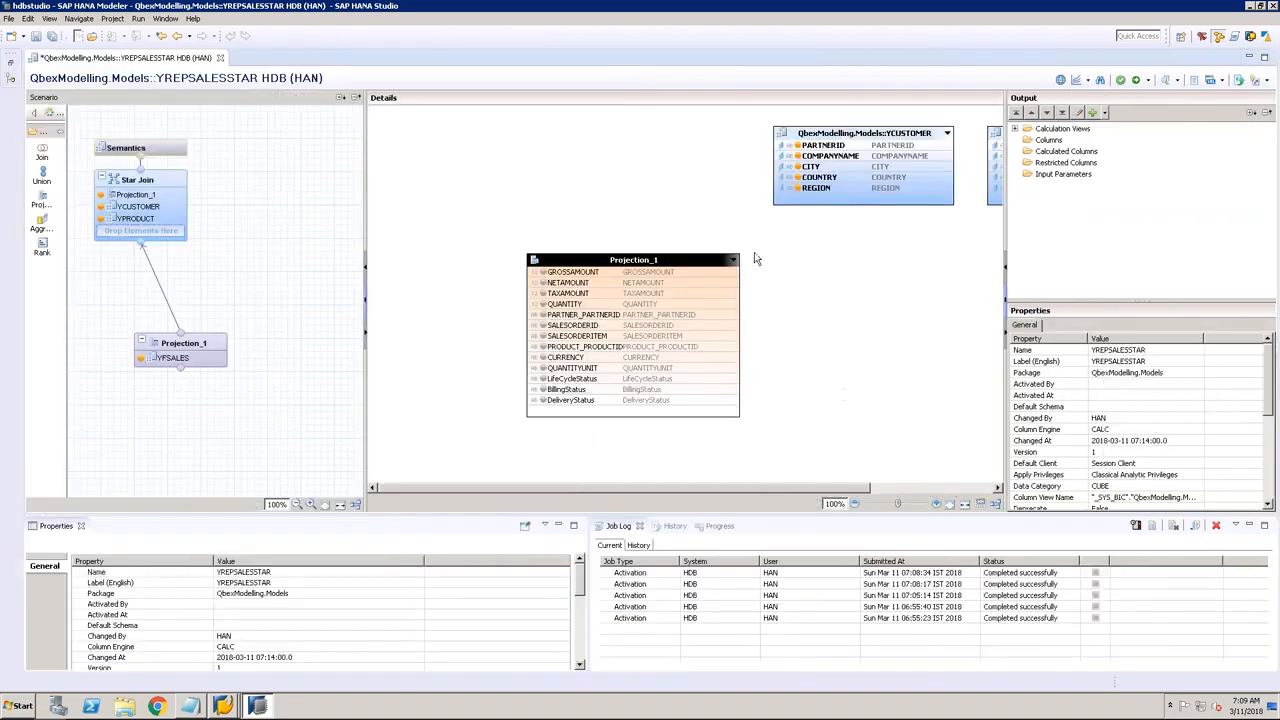
Step: Arrange YCUSTOMER and YPRODUCT at the top, Projection_1 below them in the join diagram
{"action": "left_click_drag", "start_coordinate": [866, 135], "coordinate": [401, 129]}
{"action": "left_click_drag", "start_coordinate": [997, 137], "coordinate": [737, 128]}
{"action": "left_click_drag", "start_coordinate": [600, 258], "coordinate": [583, 259]}
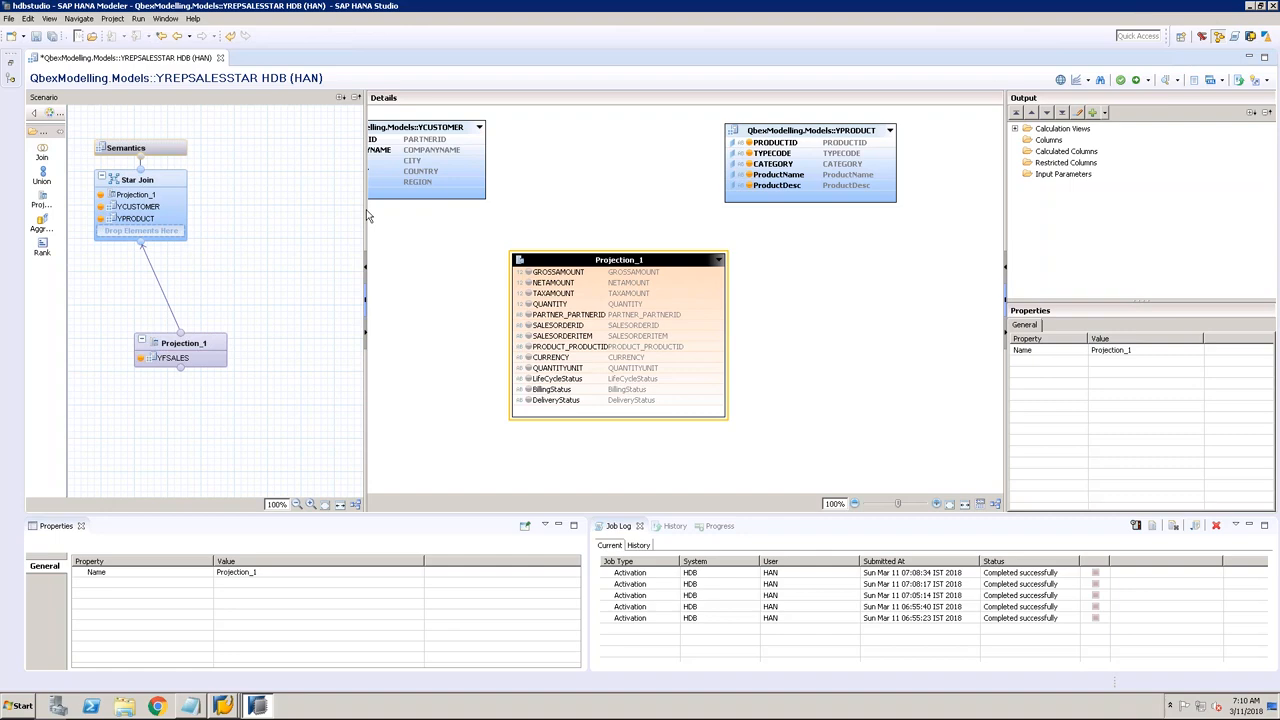
{"action": "left_click_drag", "start_coordinate": [365, 203], "coordinate": [252, 203]}
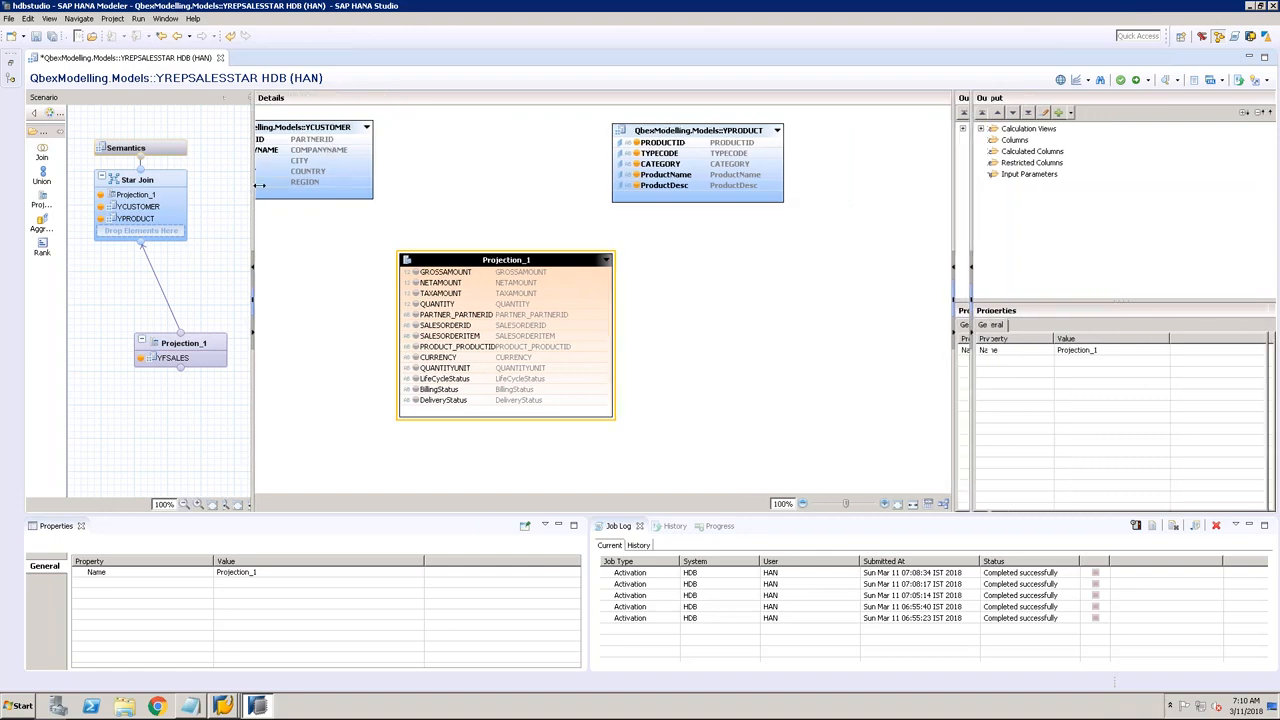
{"action": "left_click_drag", "start_coordinate": [330, 121], "coordinate": [400, 128]}
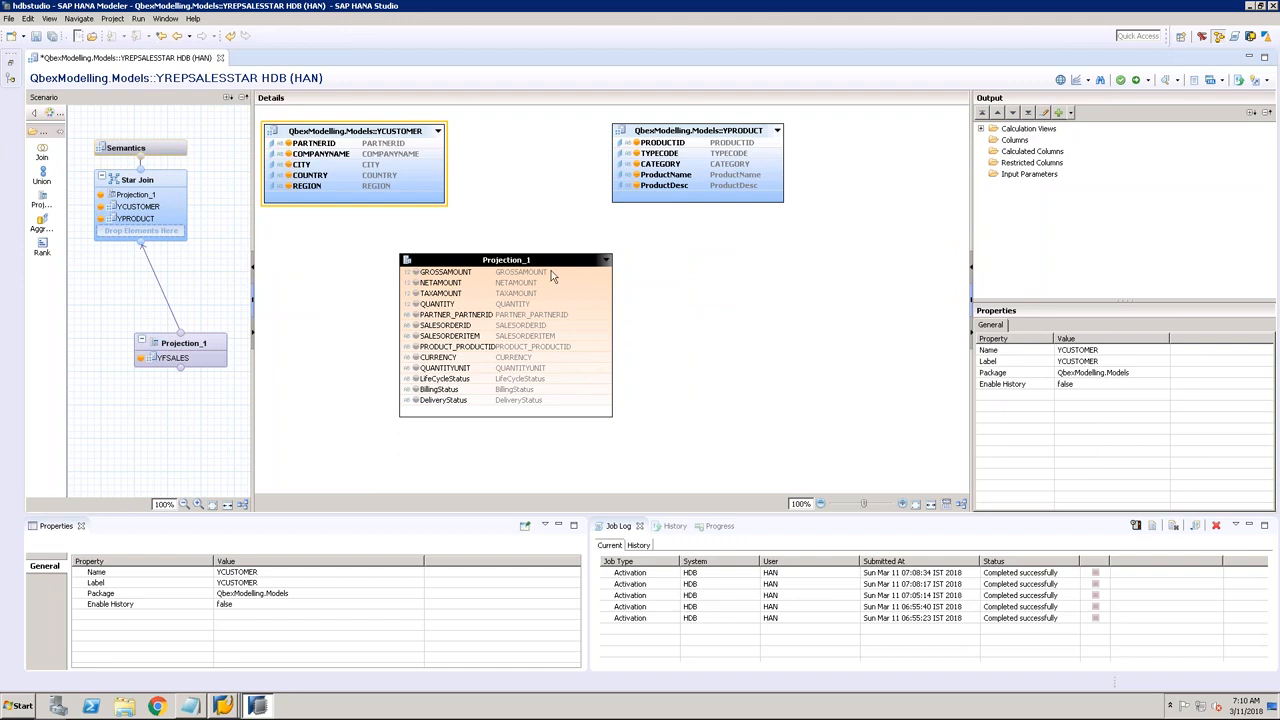
{"action": "left_click_drag", "start_coordinate": [548, 268], "coordinate": [575, 274]}
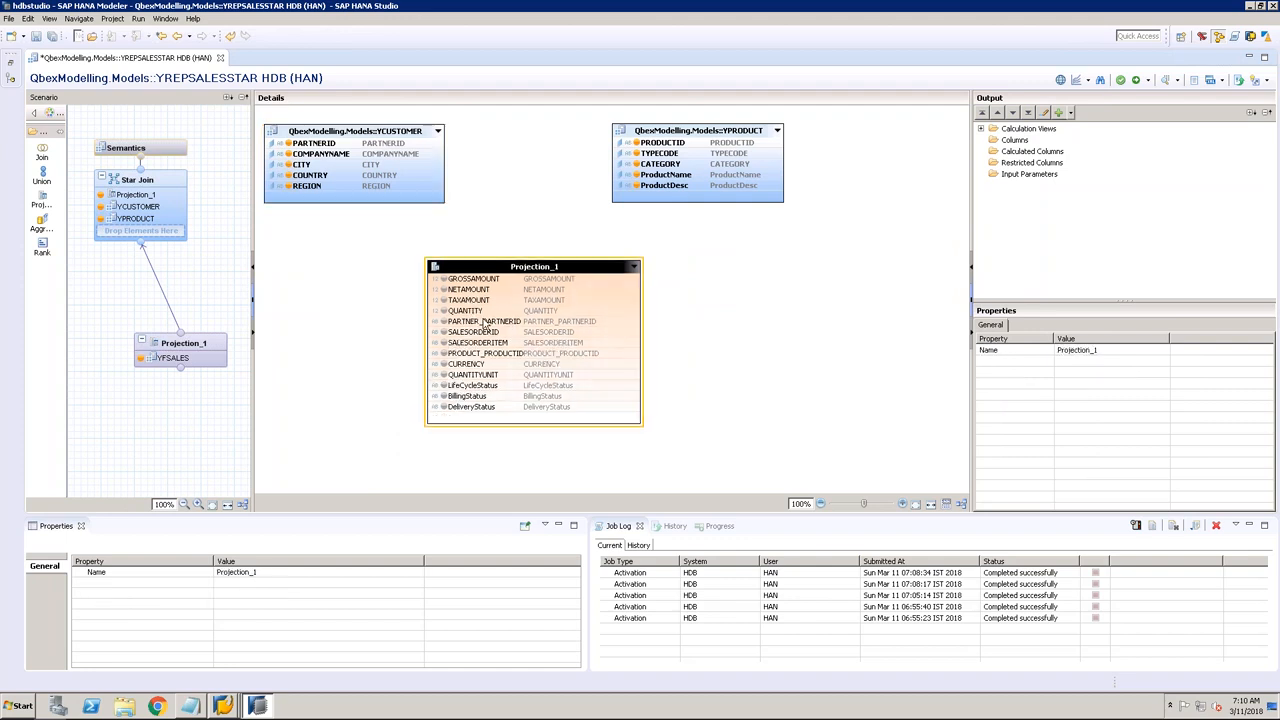
Step: Join Projection_1's PARTNER_PARTNERID to YCUSTOMER's PARTNERID, trying Left Outer as its type
{"action": "left_click_drag", "start_coordinate": [465, 320], "coordinate": [445, 146]}
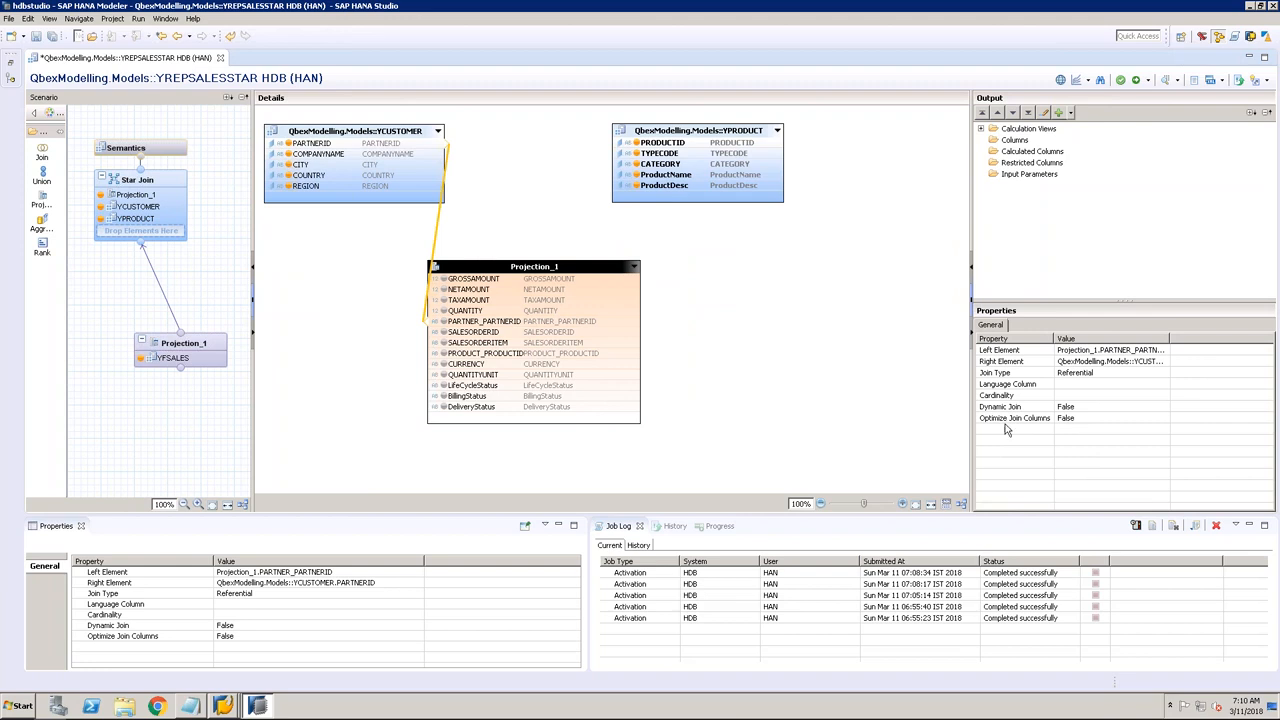
{"action": "left_click", "coordinate": [1150, 373]}
{"action": "left_click", "coordinate": [1164, 373]}
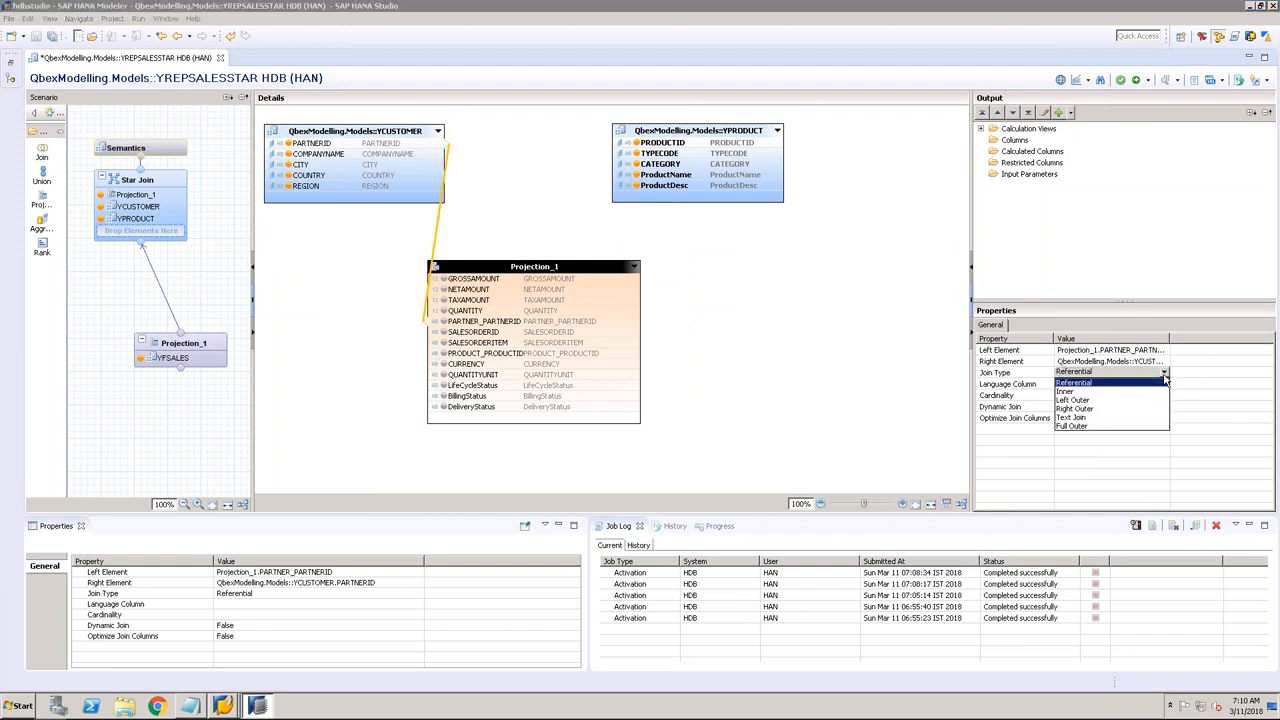
{"action": "double_click", "coordinate": [438, 220]}
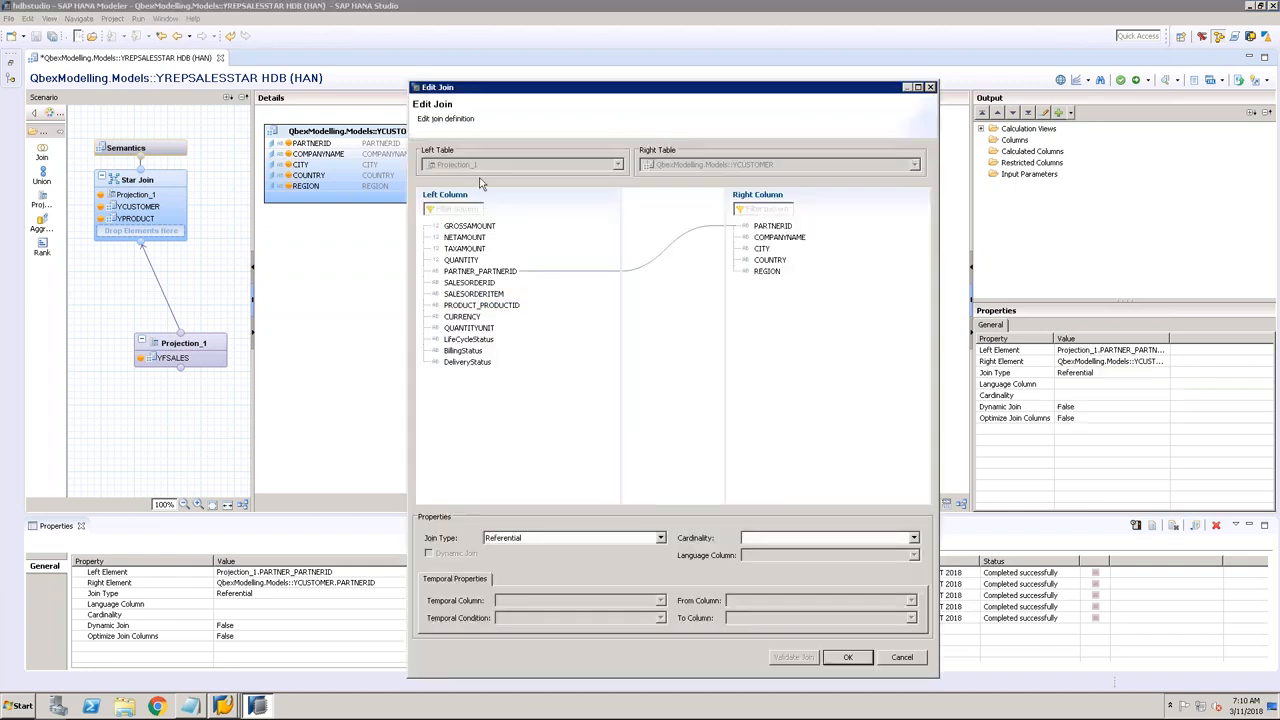
{"action": "left_click", "coordinate": [660, 538]}
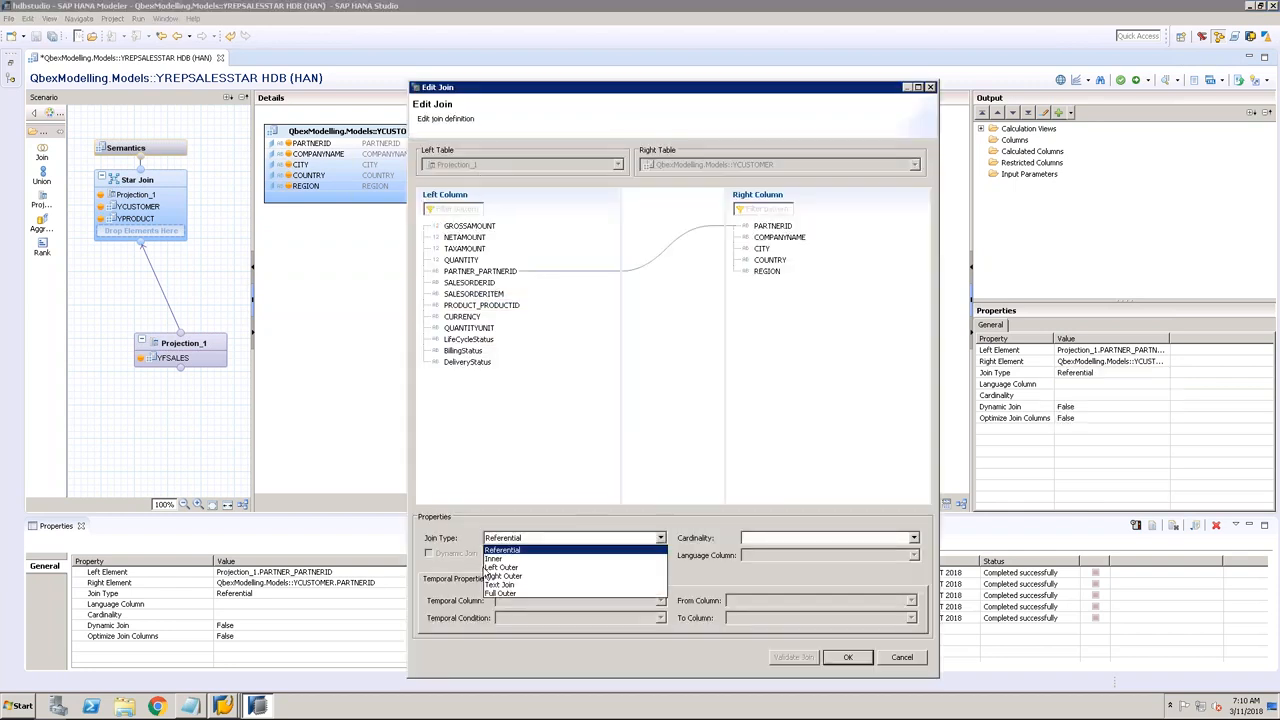
{"action": "left_click", "coordinate": [498, 571]}
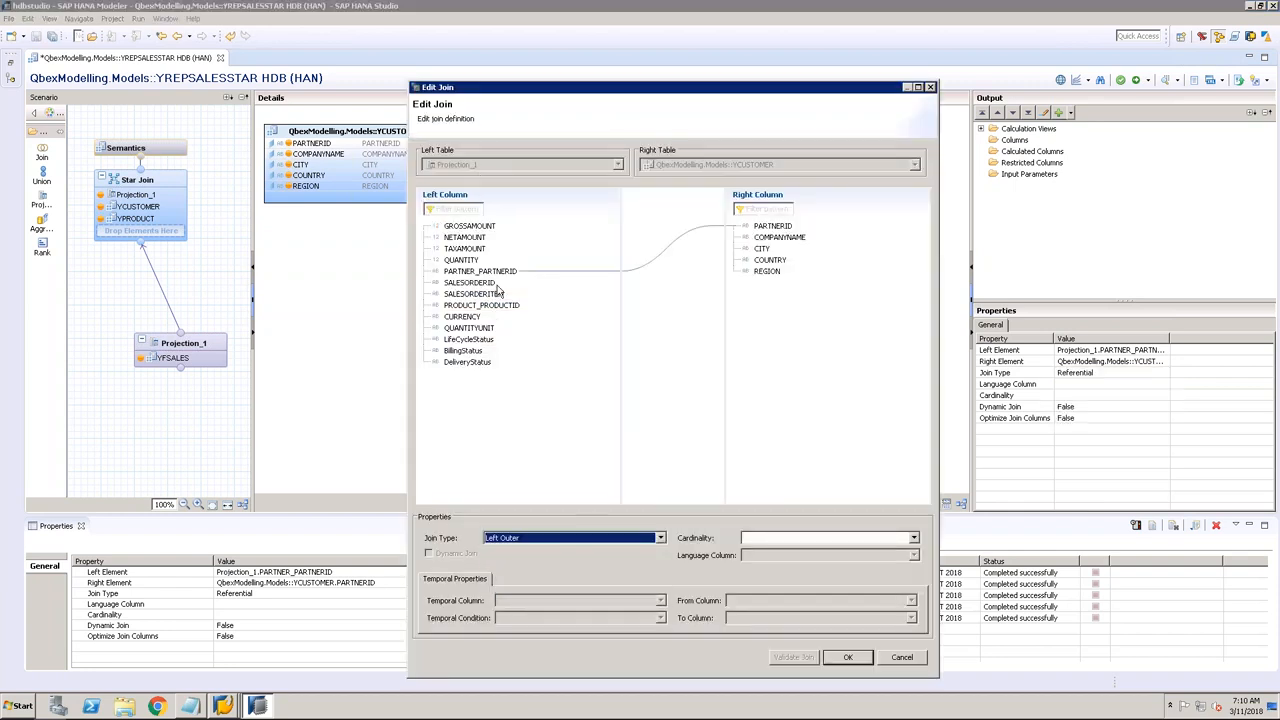
{"action": "left_click", "coordinate": [846, 658]}
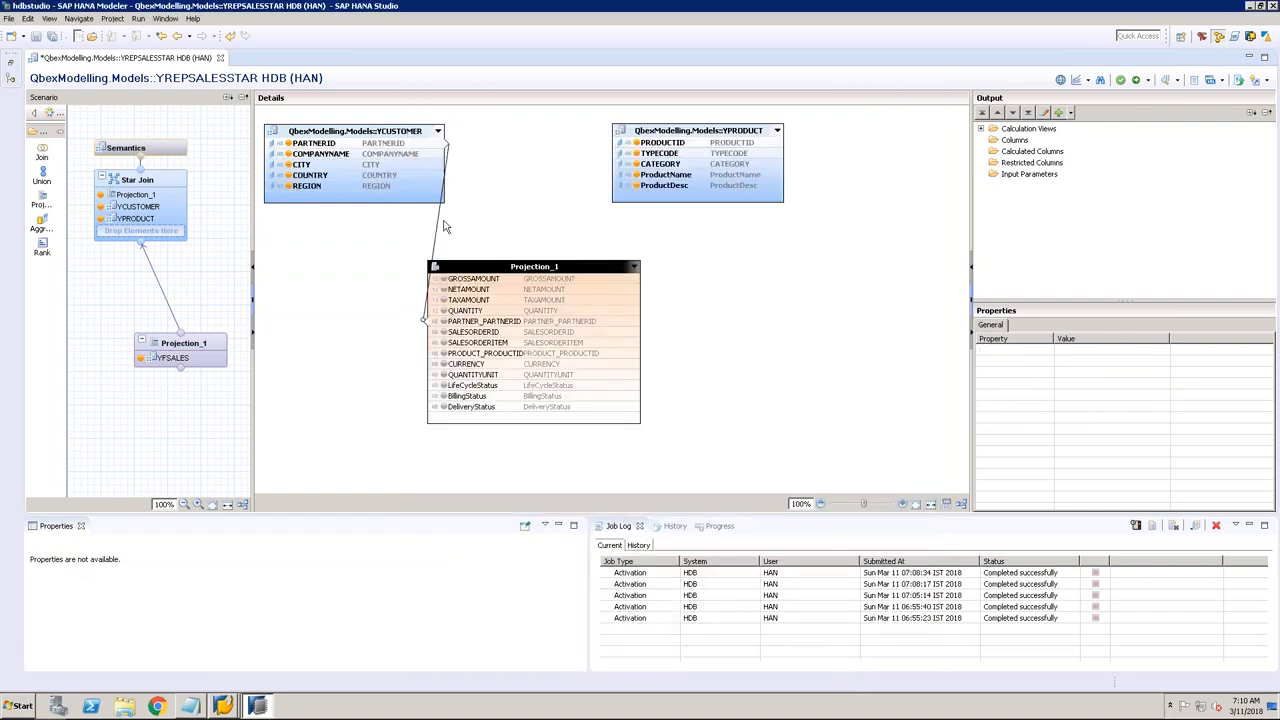
Step: Set the customer join back to Referential and join PRODUCT_PRODUCTID to YPRODUCT's PRODUCTID
{"action": "double_click", "coordinate": [438, 222]}
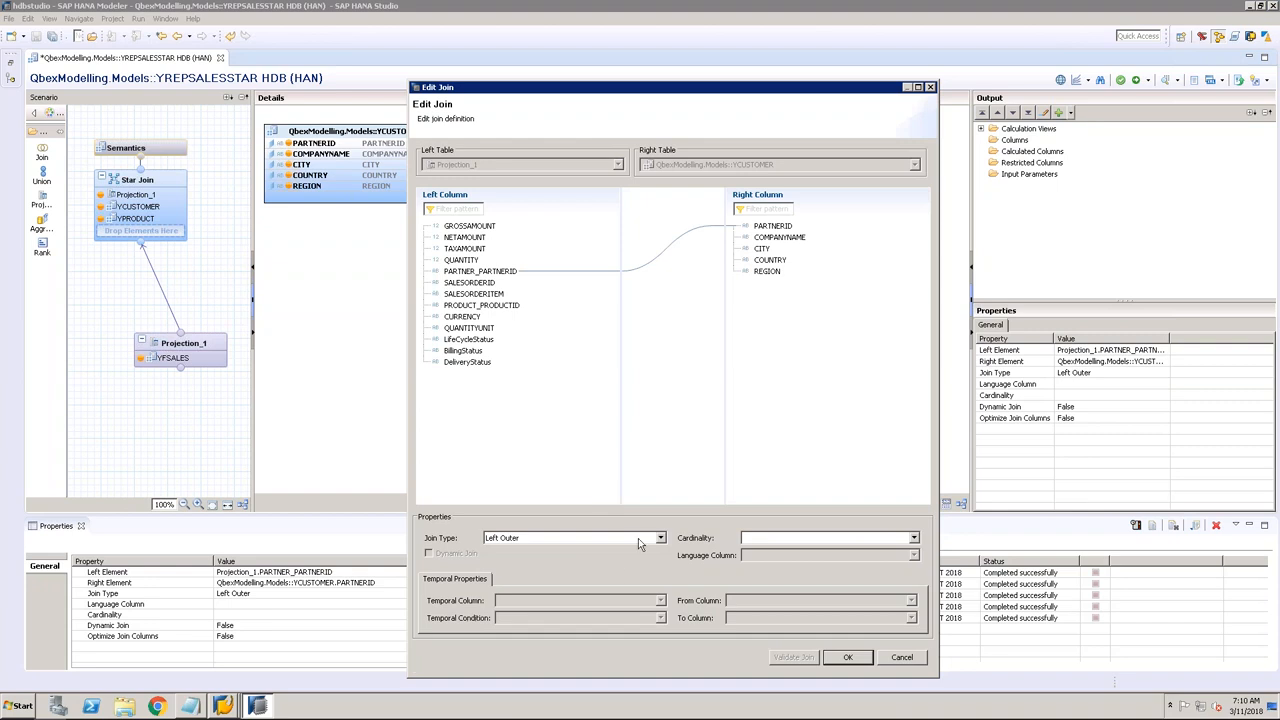
{"action": "left_click", "coordinate": [638, 538]}
{"action": "left_click", "coordinate": [521, 553]}
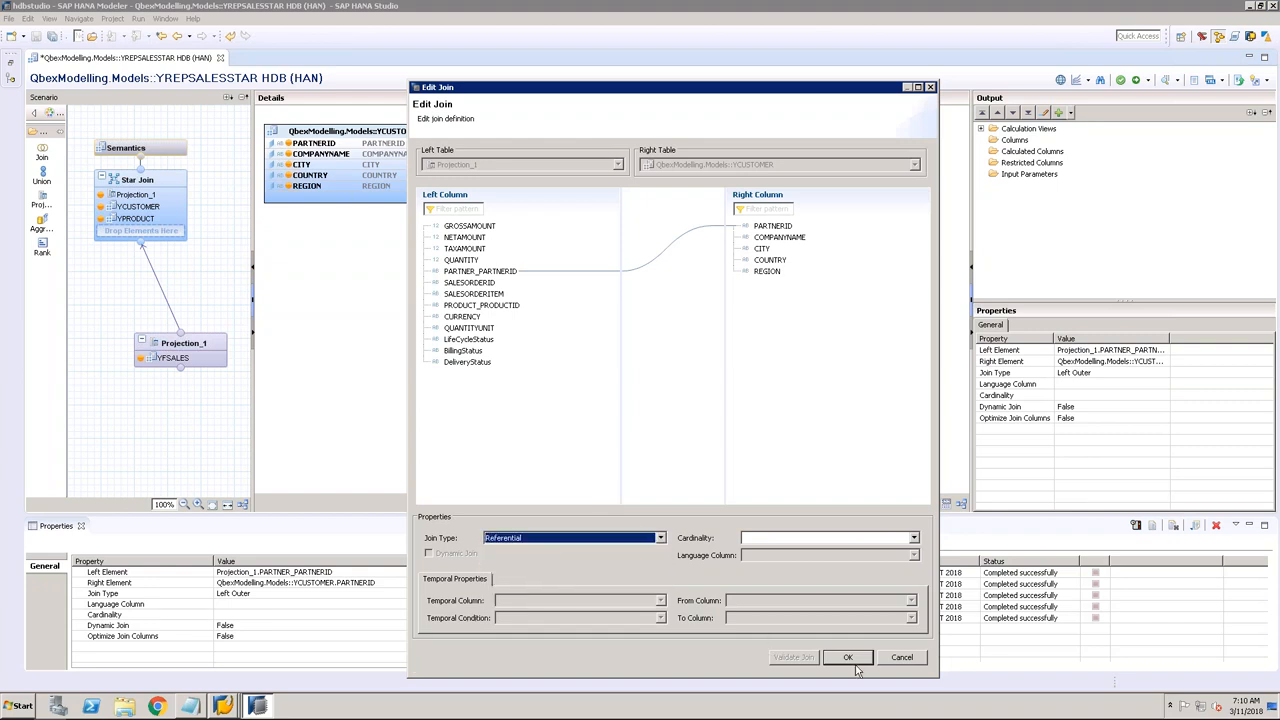
{"action": "left_click", "coordinate": [862, 660]}
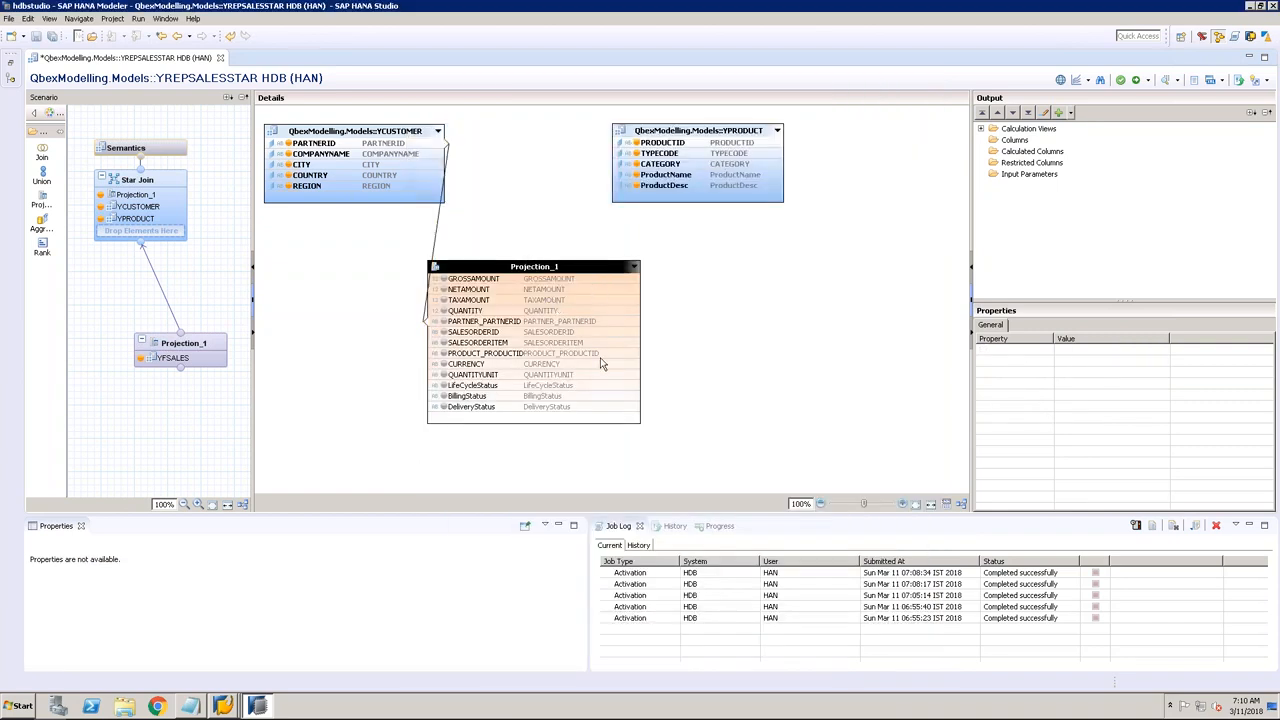
{"action": "left_click_drag", "start_coordinate": [601, 358], "coordinate": [621, 143]}
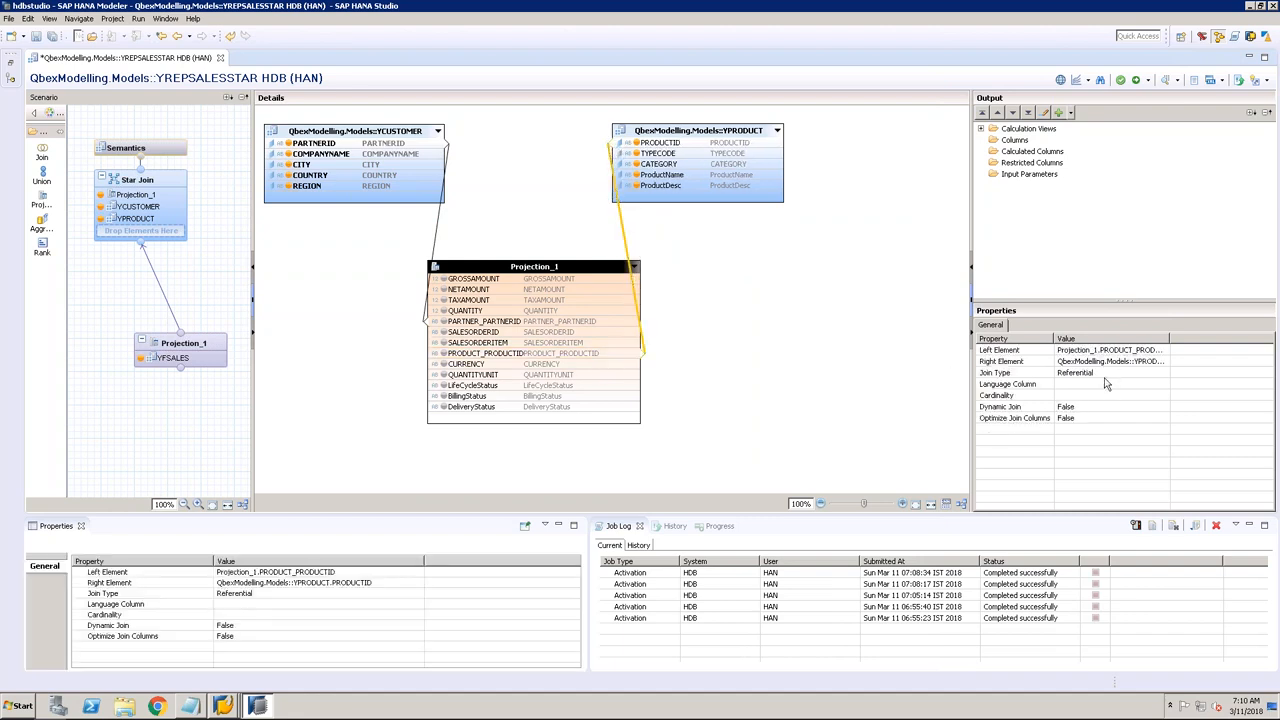
{"action": "left_click", "coordinate": [760, 302]}
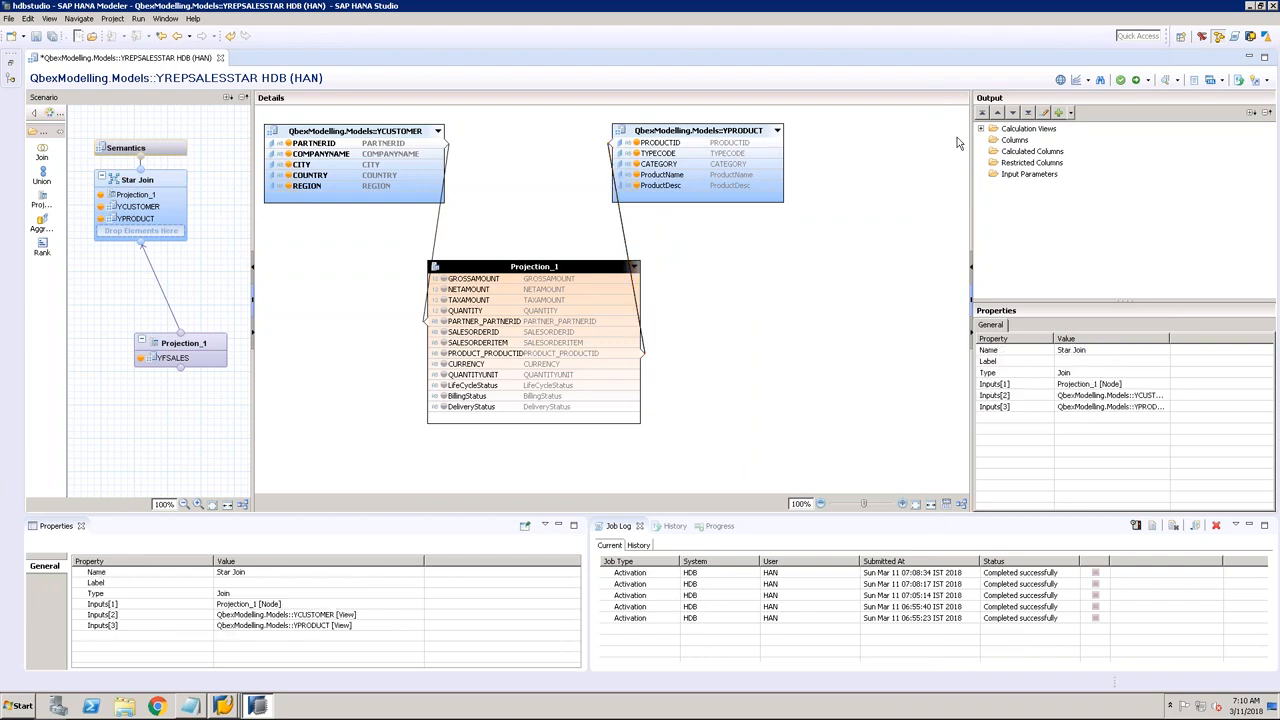
Step: Review the shared YCUSTOMER and YPRODUCT columns, then output GROSSAMOUNT through QUANTITY
{"action": "left_click", "coordinate": [981, 129]}
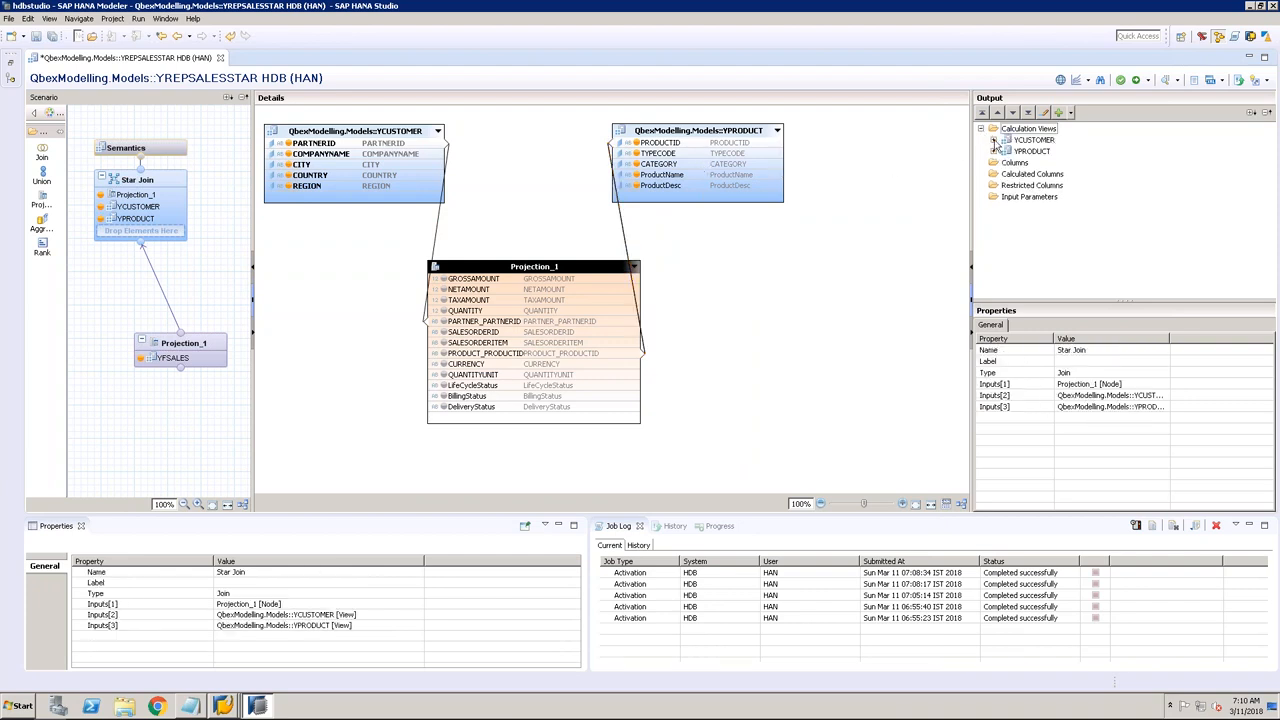
{"action": "left_click", "coordinate": [994, 140]}
{"action": "left_click", "coordinate": [993, 219]}
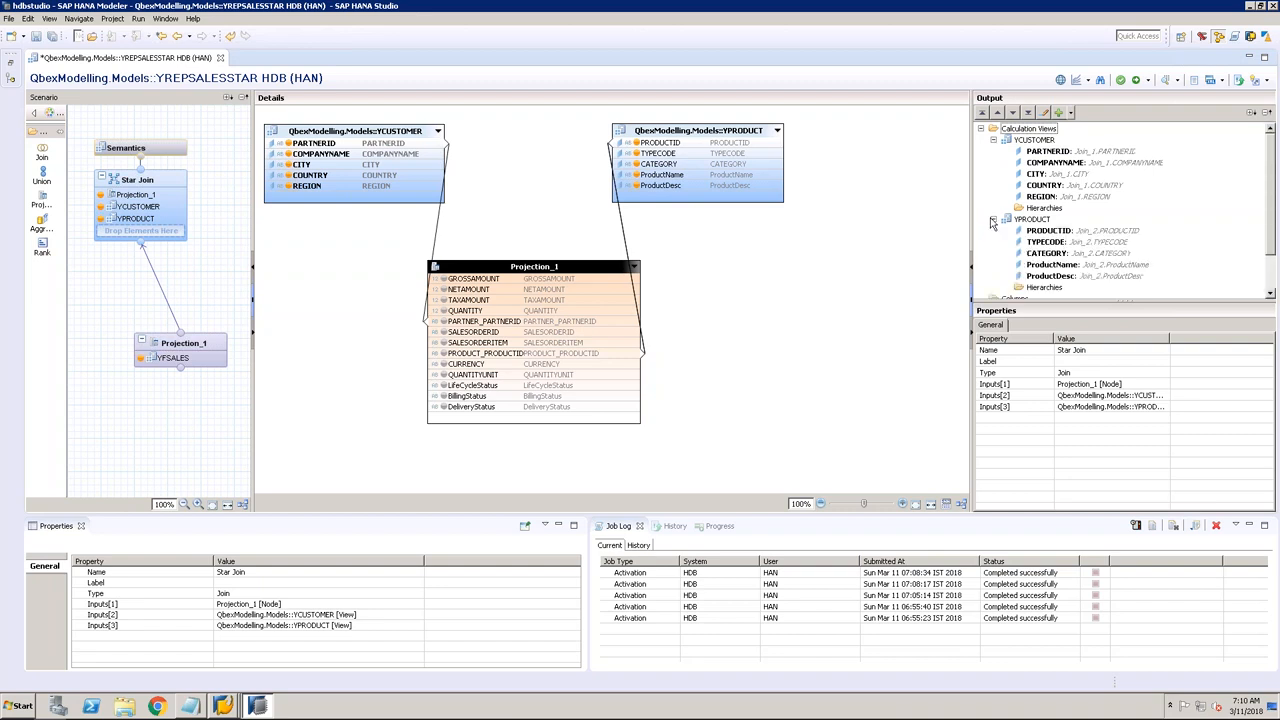
{"action": "left_click", "coordinate": [993, 140]}
{"action": "left_click", "coordinate": [993, 151]}
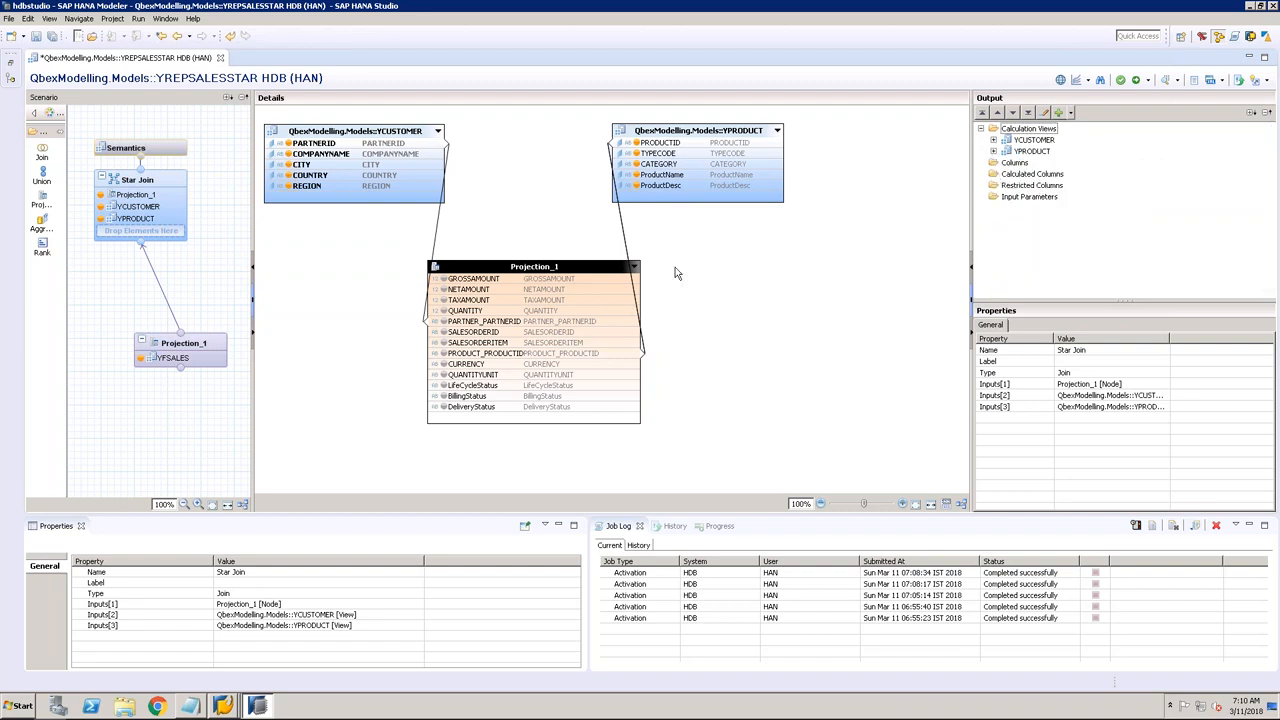
{"action": "left_click", "coordinate": [477, 282]}
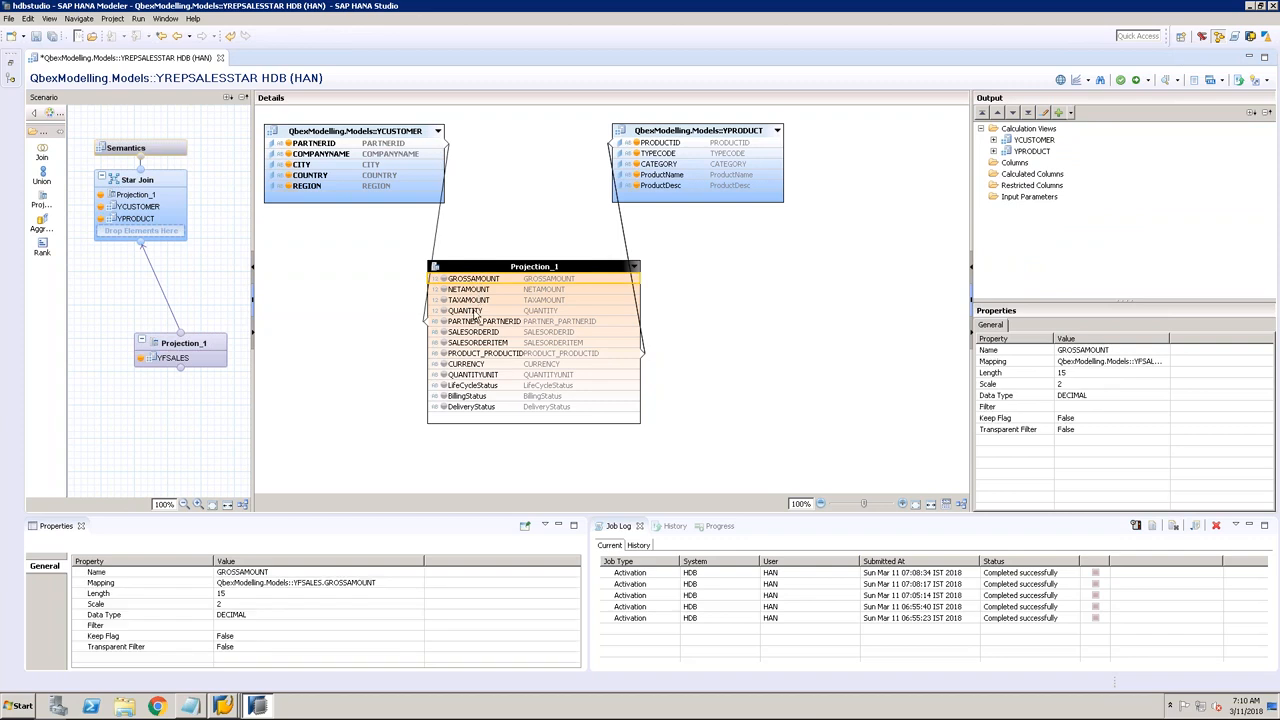
{"action": "left_click", "coordinate": [477, 311], "text": "shift"}
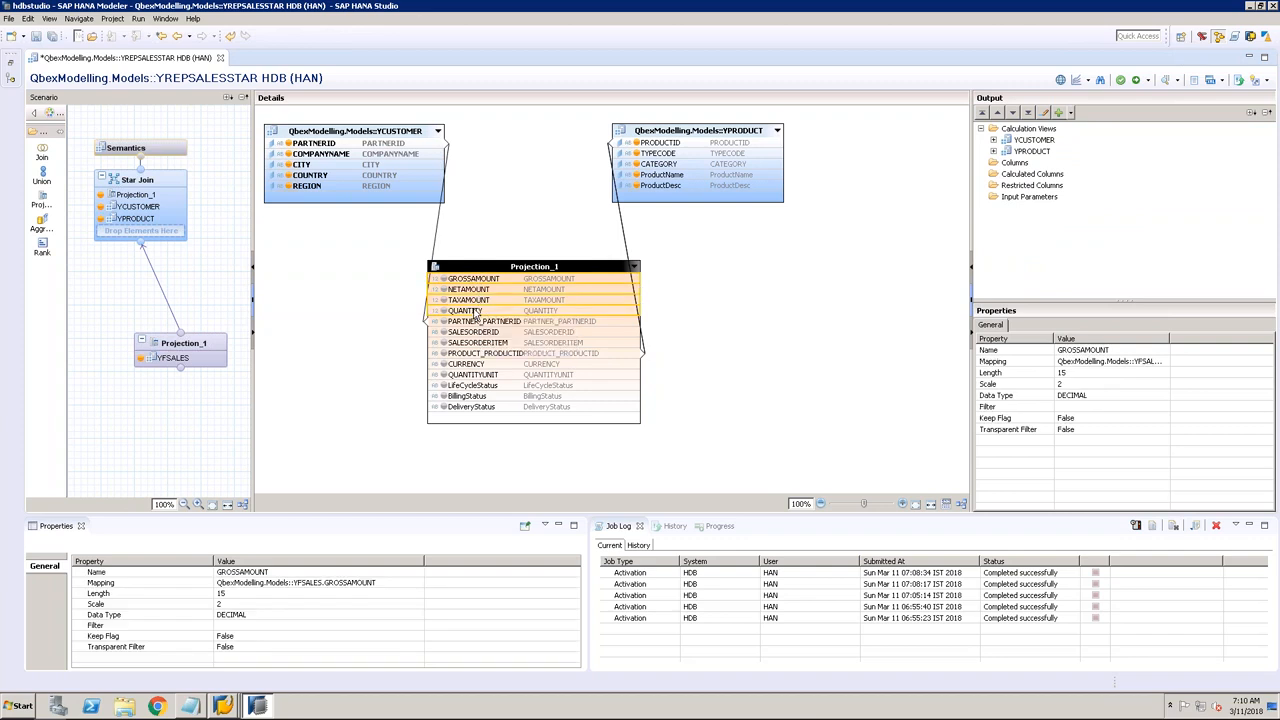
{"action": "right_click", "coordinate": [477, 311]}
{"action": "left_click", "coordinate": [500, 316]}
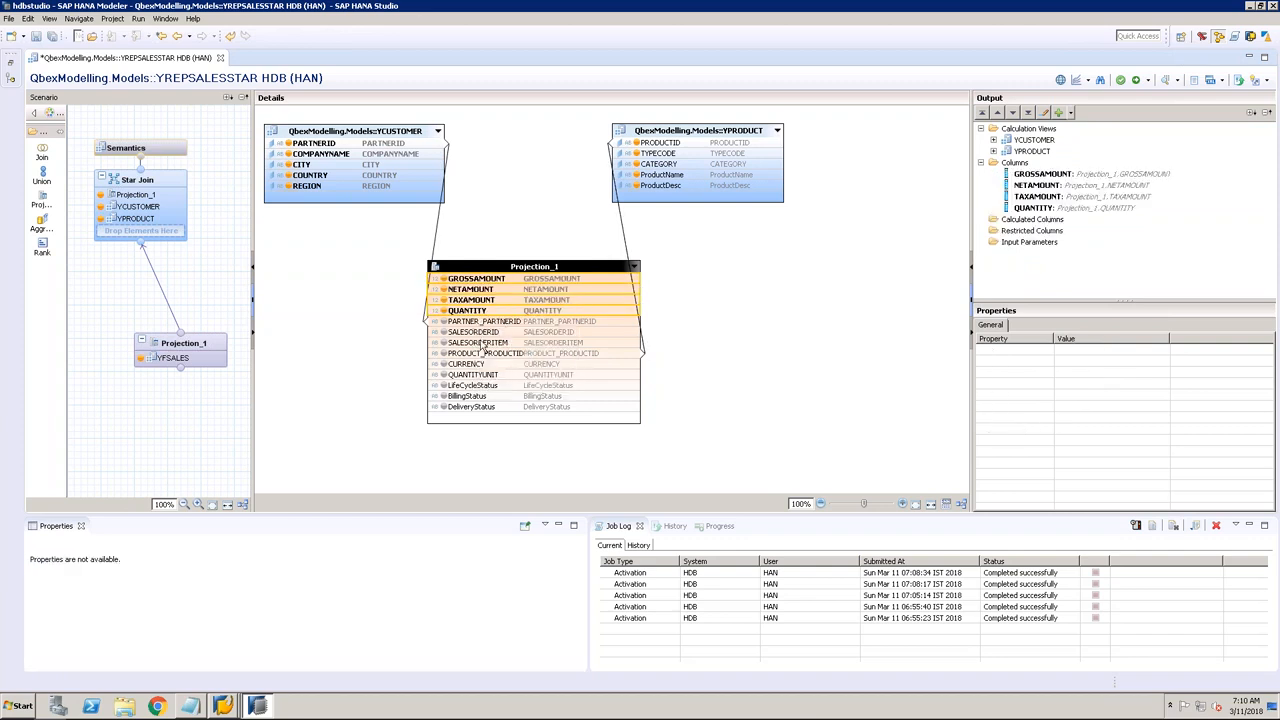
Step: Output SALESORDERID, SALESORDERITEM and CURRENCY through DeliveryStatus, then open Semantics
{"action": "left_click", "coordinate": [474, 332]}
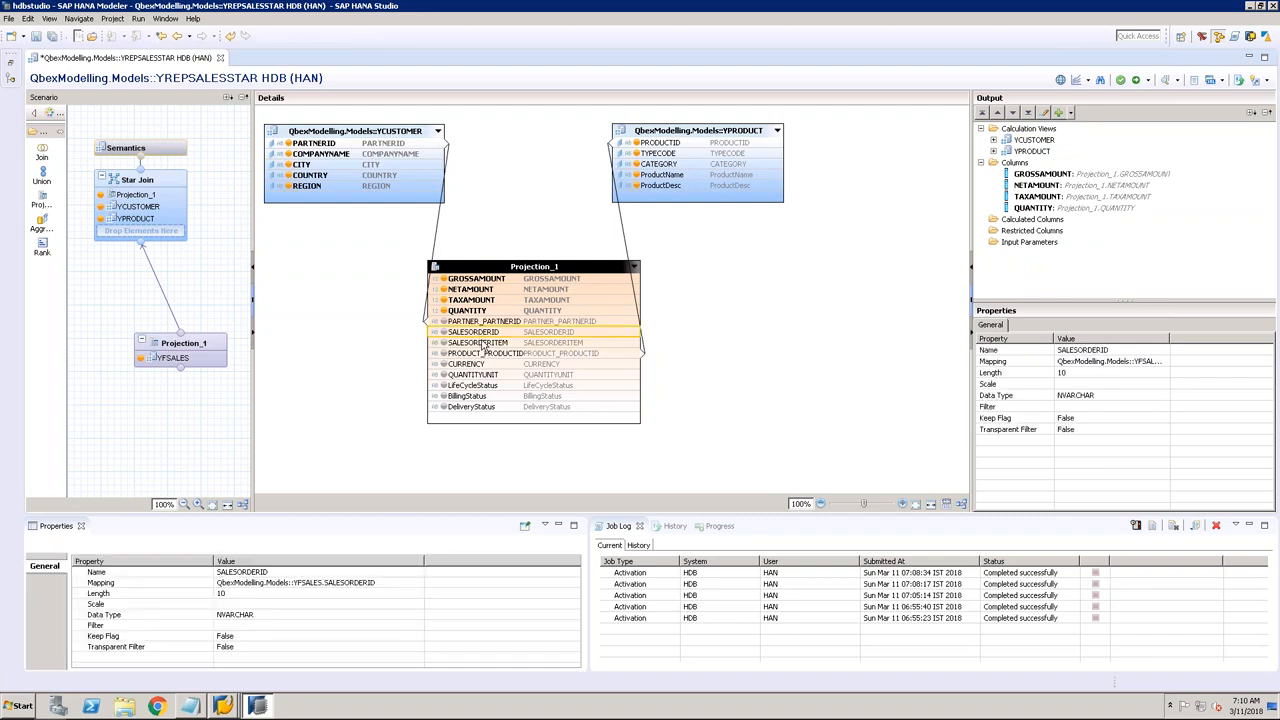
{"action": "left_click", "coordinate": [485, 342], "text": "shift"}
{"action": "right_click", "coordinate": [487, 343]}
{"action": "left_click", "coordinate": [510, 346]}
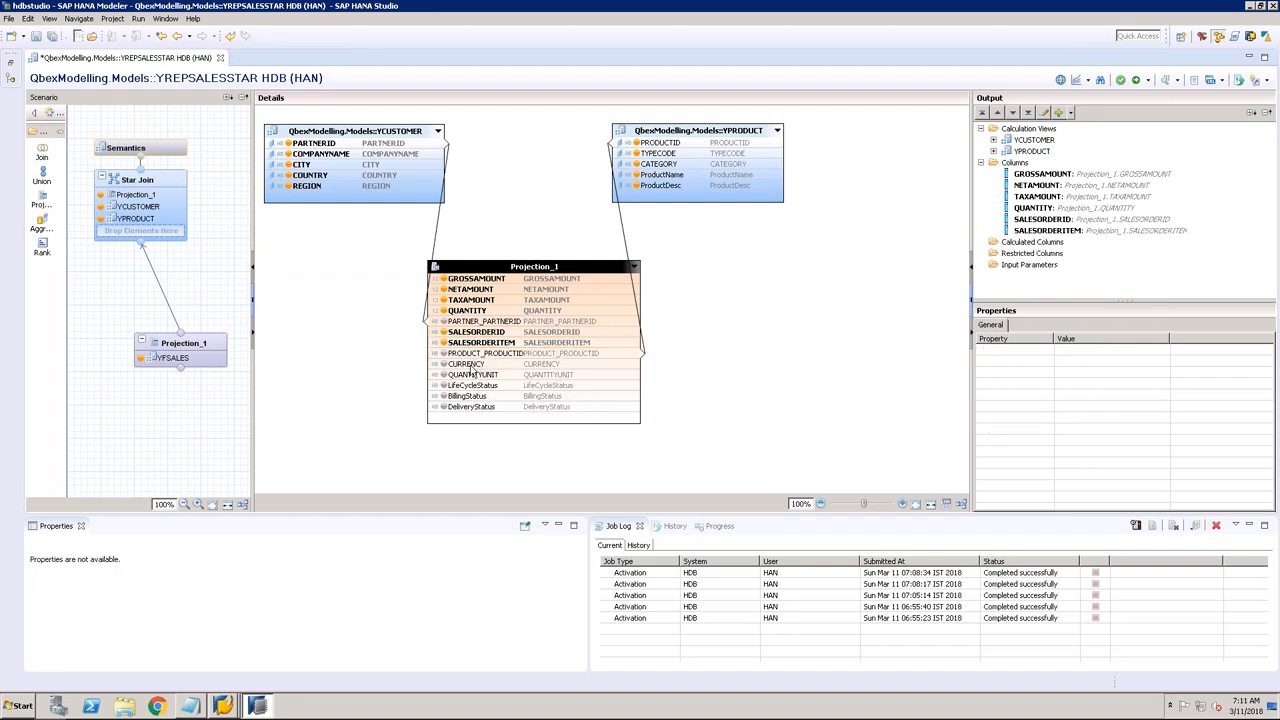
{"action": "left_click", "coordinate": [466, 364]}
{"action": "left_click", "coordinate": [474, 408], "text": "shift"}
{"action": "right_click", "coordinate": [474, 408]}
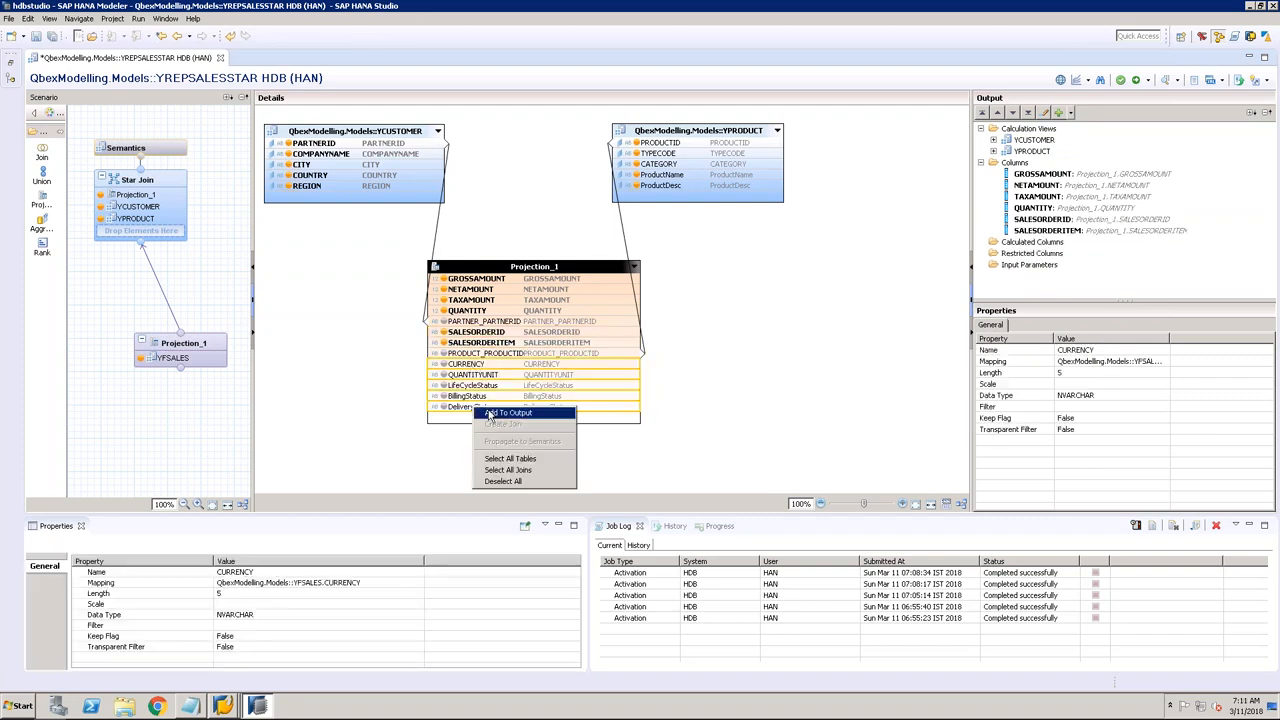
{"action": "left_click", "coordinate": [490, 417]}
{"action": "left_click", "coordinate": [177, 152]}
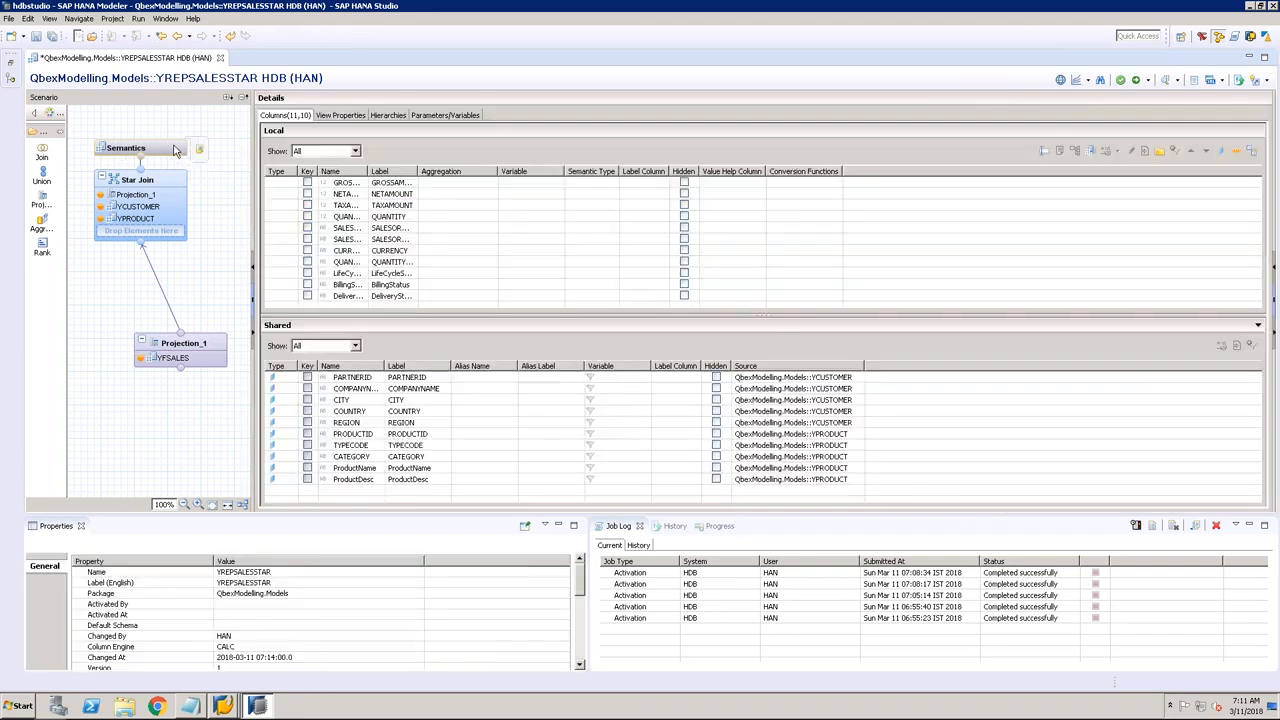
Step: Widen the Local and Shared Name columns to show full names, then select PRODUCTID
{"action": "left_click", "coordinate": [1239, 150]}
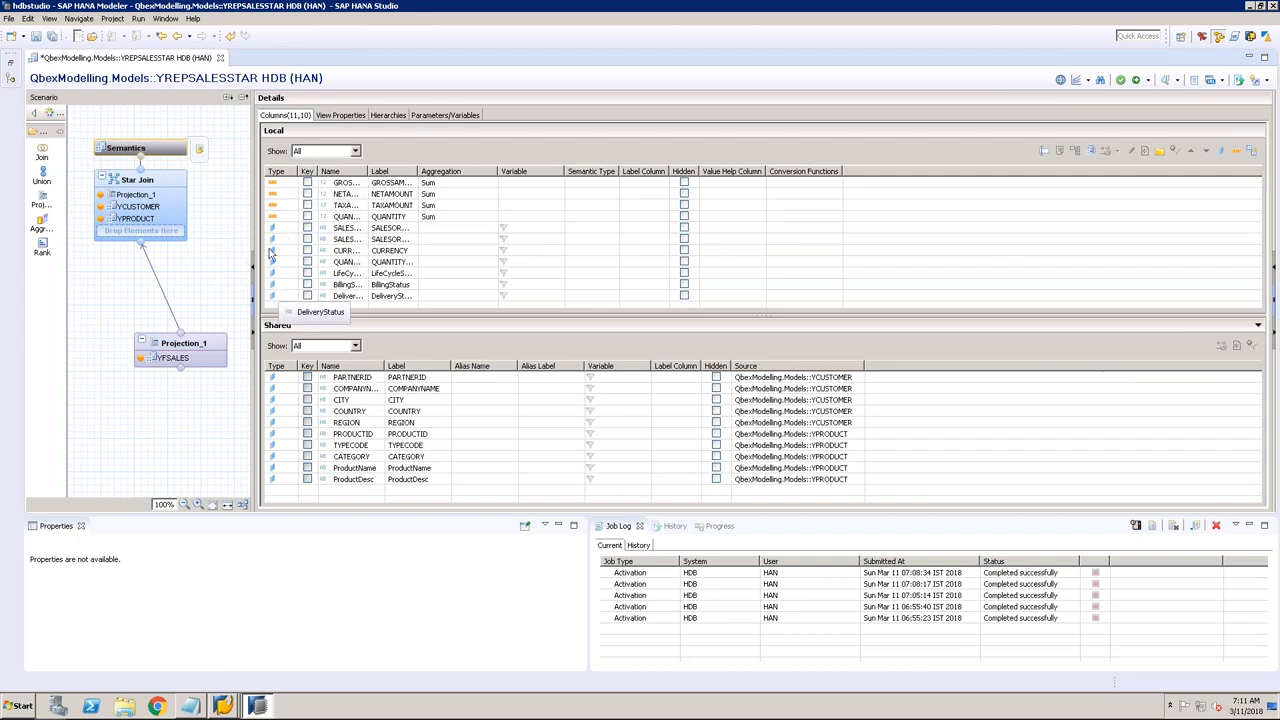
{"action": "double_click", "coordinate": [369, 172]}
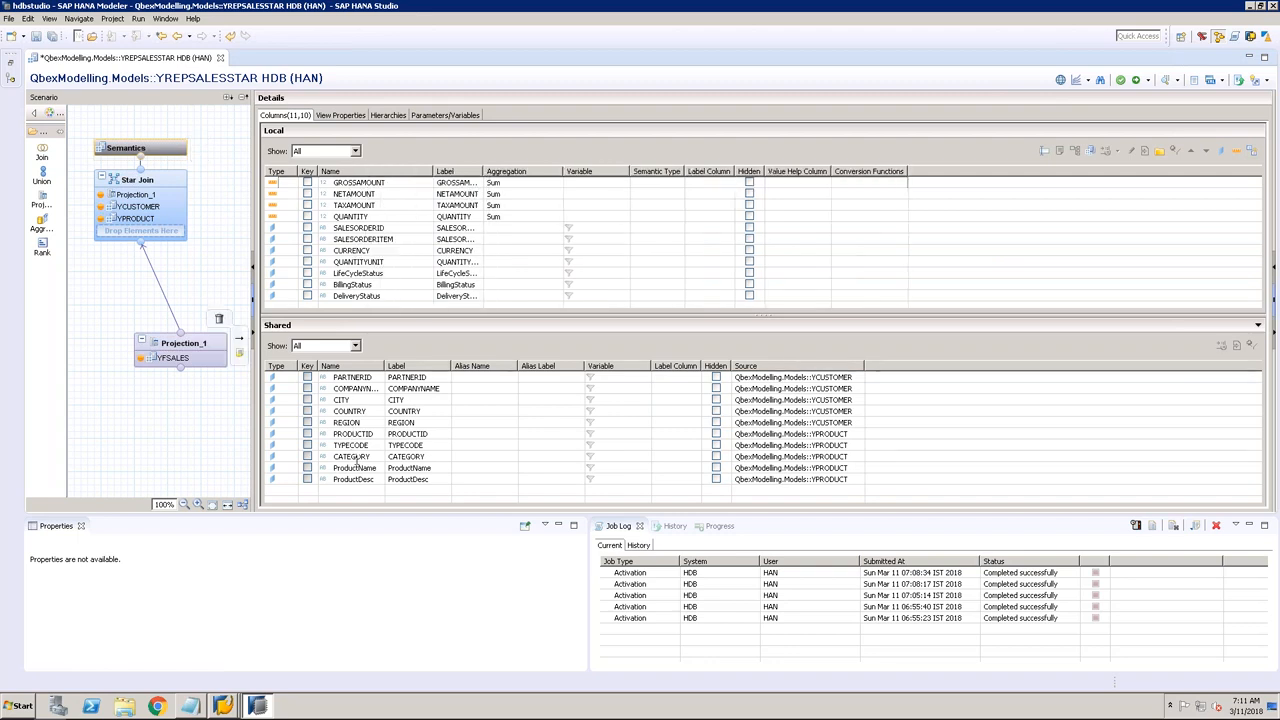
{"action": "double_click", "coordinate": [385, 366]}
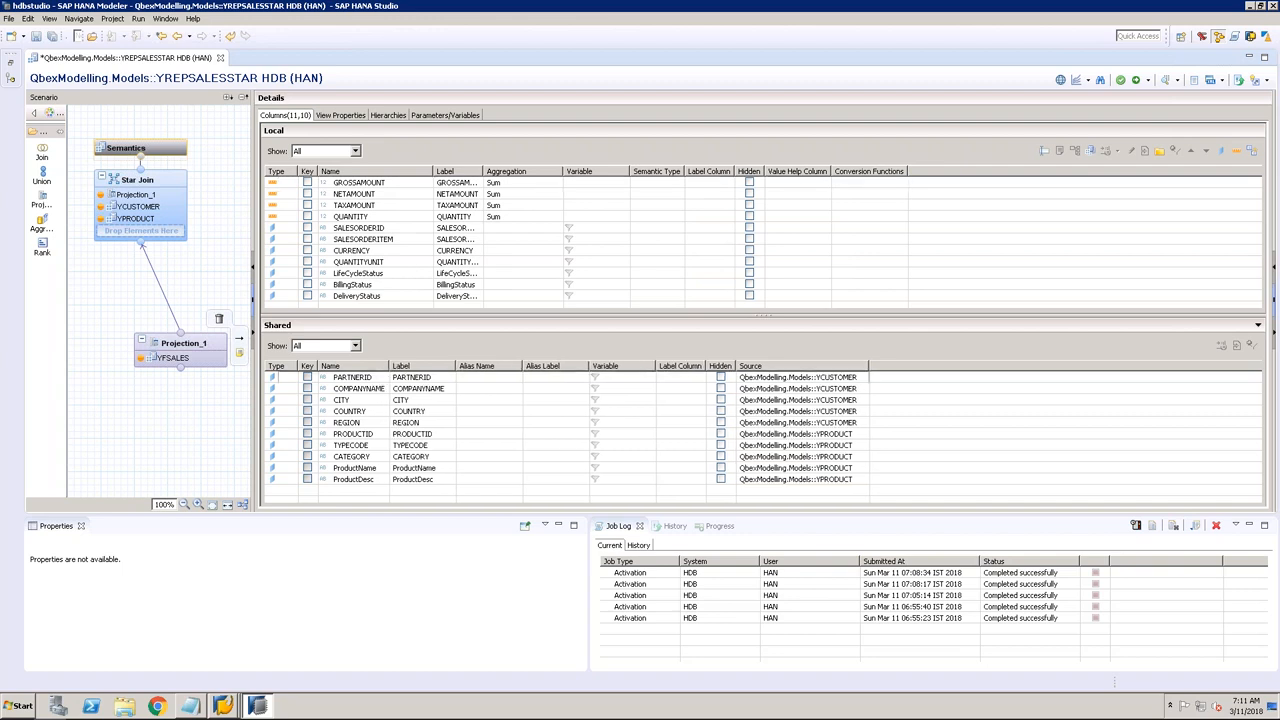
{"action": "left_click", "coordinate": [376, 433]}
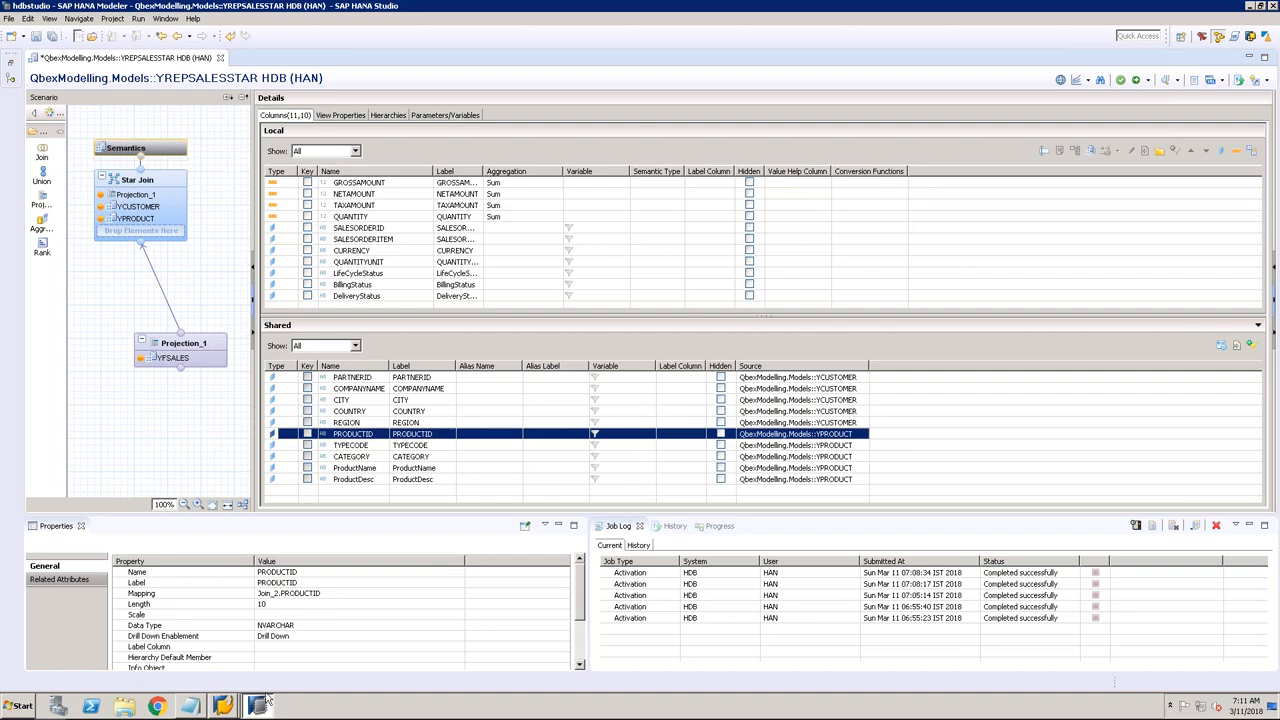
Step: Enable Analyticview Compatibility Mode and activate YREPSALESSTAR under the 'syr changes' change
{"action": "left_click", "coordinate": [320, 115]}
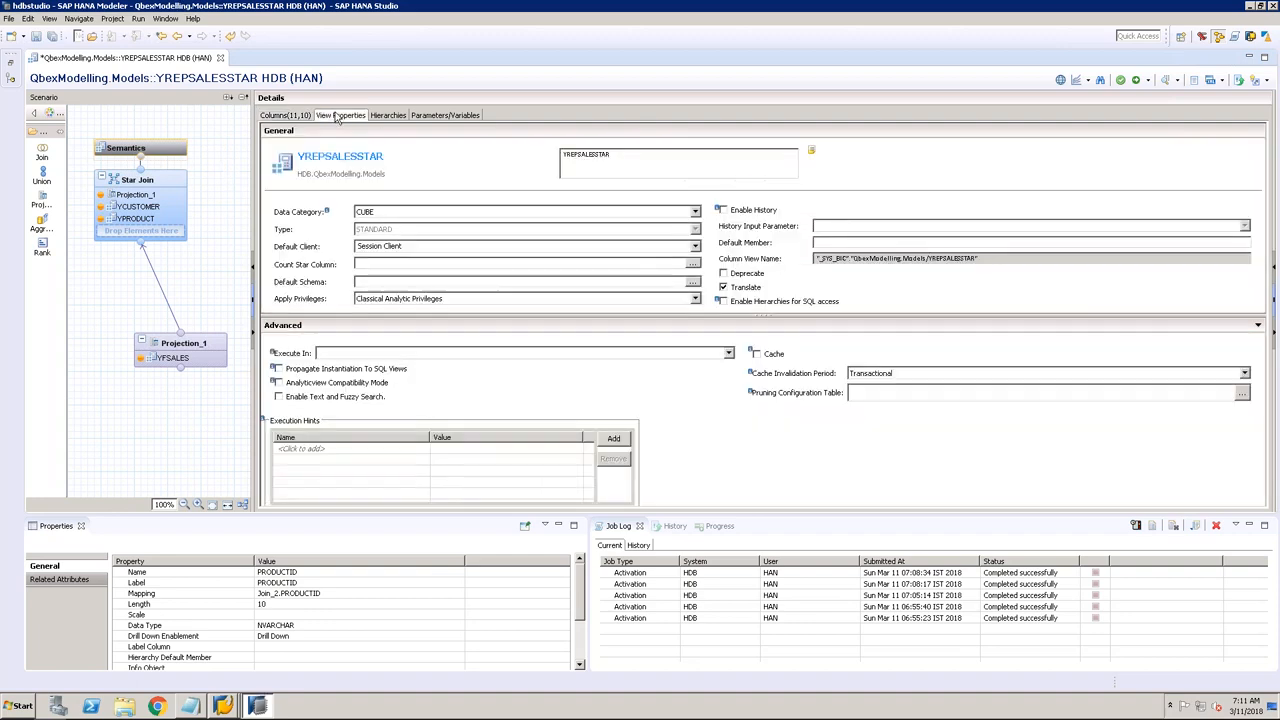
{"action": "left_click", "coordinate": [290, 116]}
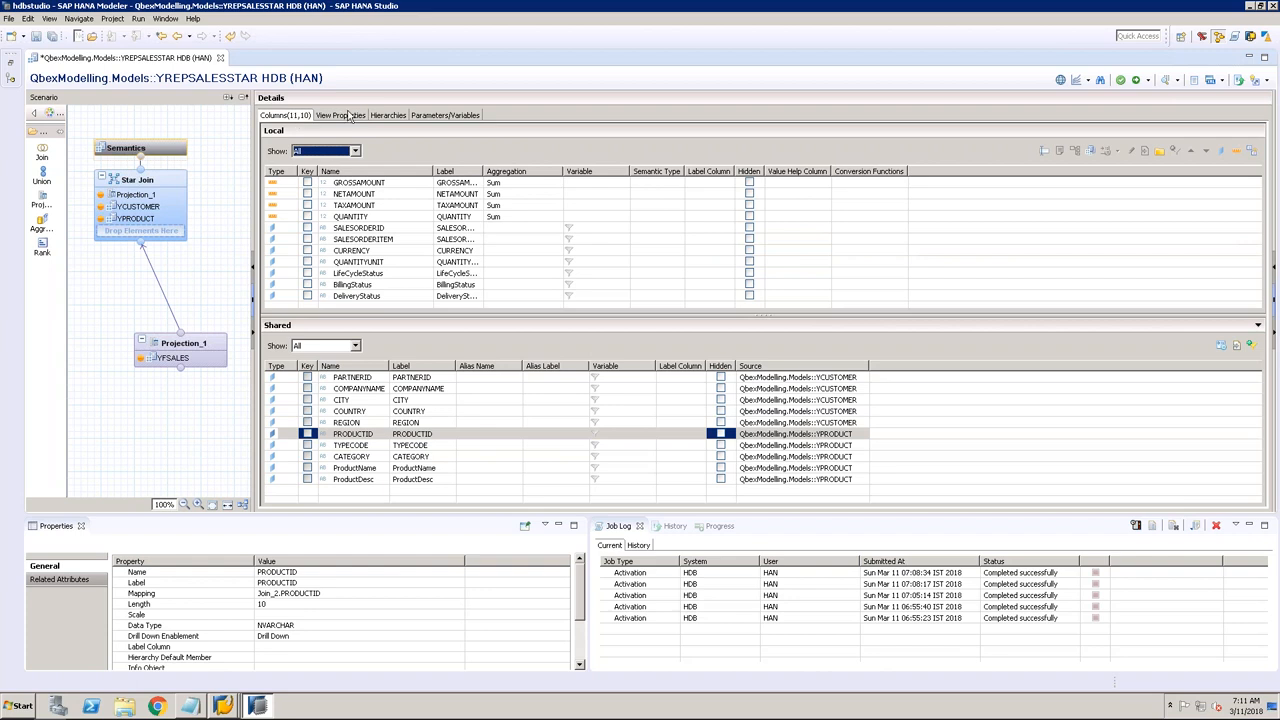
{"action": "left_click", "coordinate": [347, 119]}
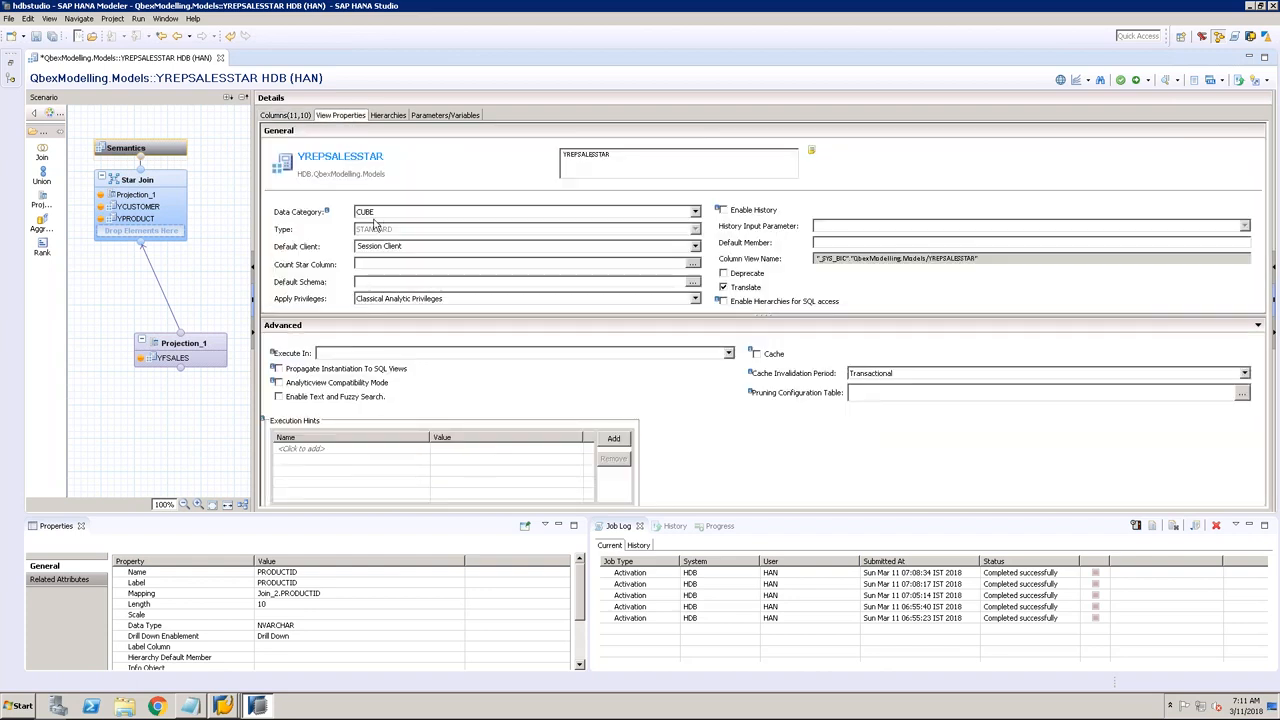
{"action": "left_click", "coordinate": [290, 384]}
{"action": "left_click", "coordinate": [1136, 81]}
{"action": "left_click", "coordinate": [620, 316]}
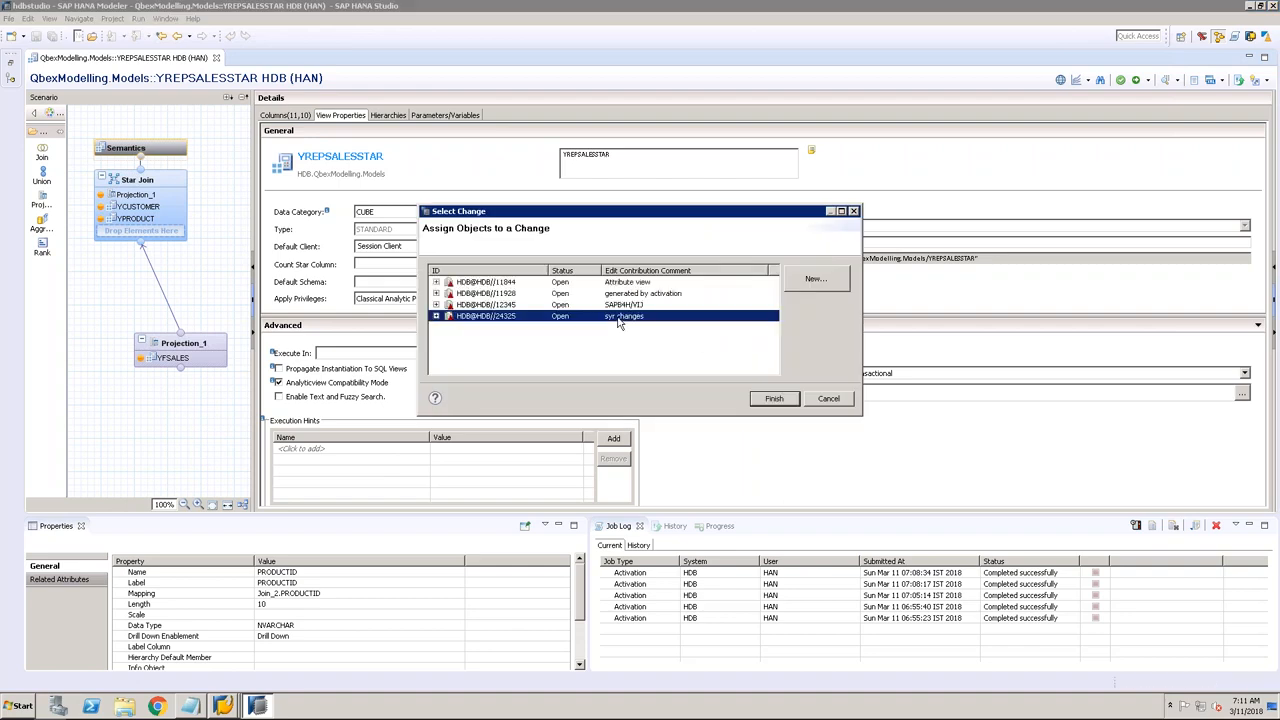
{"action": "left_click", "coordinate": [774, 398]}
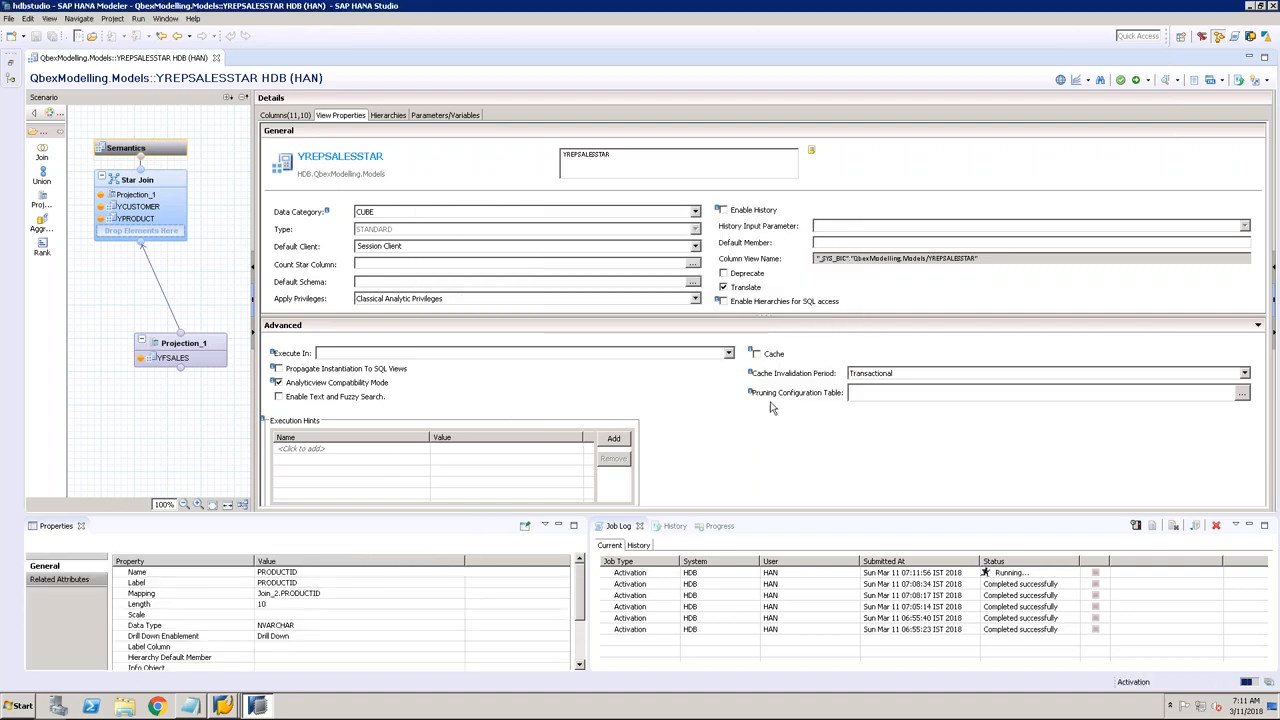
Step: Review the aggregation of GROSSAMOUNT, TAXAMOUNT, QUANTITY and the other measures, then close the editor
{"action": "left_click", "coordinate": [300, 115]}
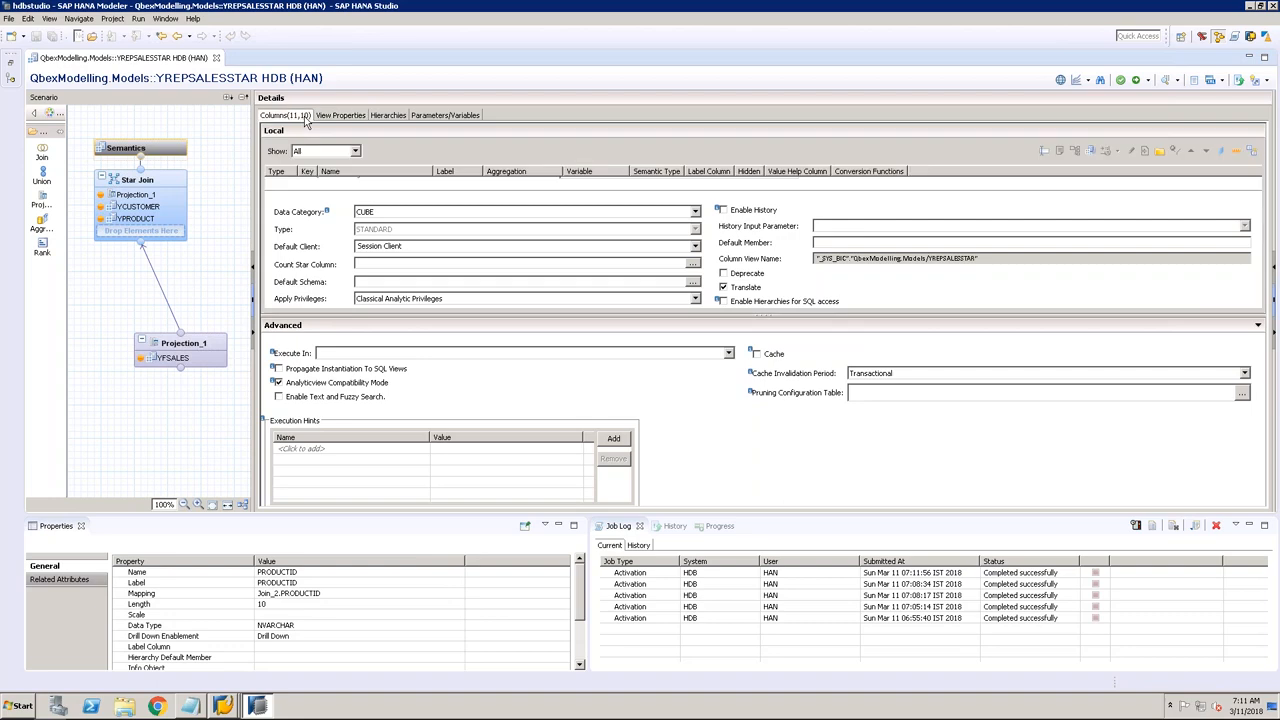
{"action": "left_click", "coordinate": [520, 184]}
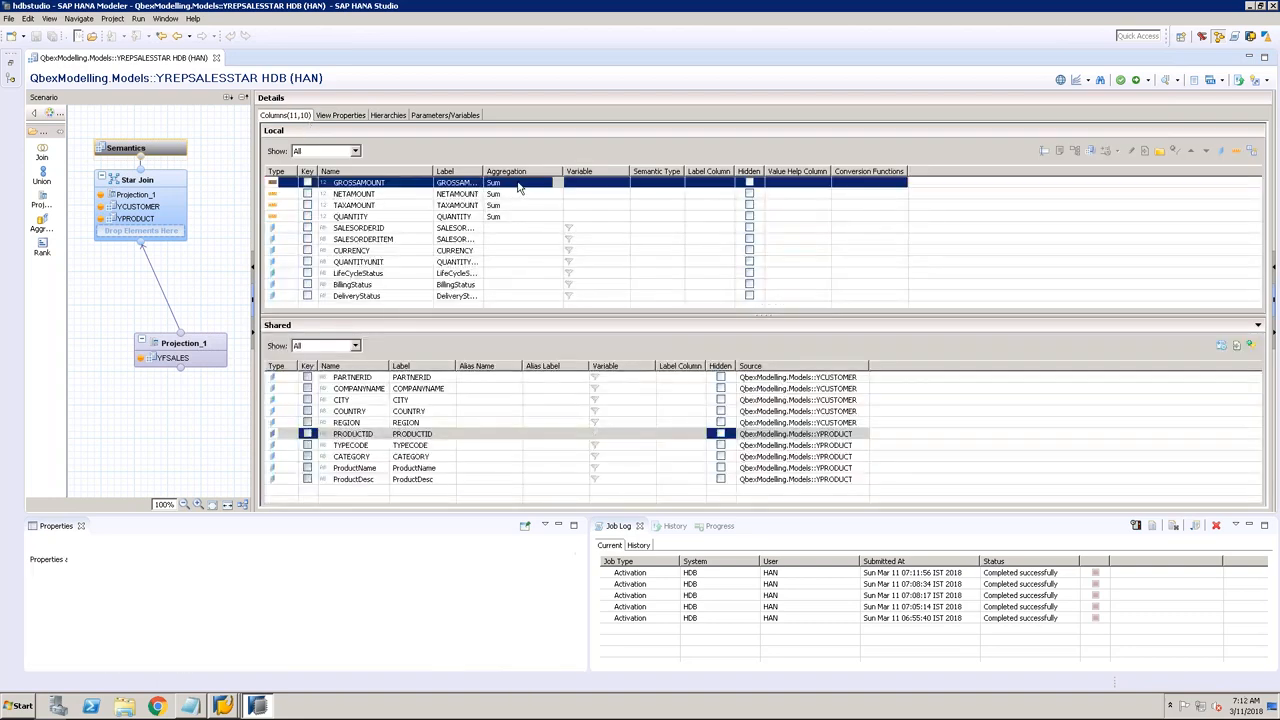
{"action": "key", "text": "Down"}
{"action": "key", "text": "Down"}
{"action": "key", "text": "Down"}
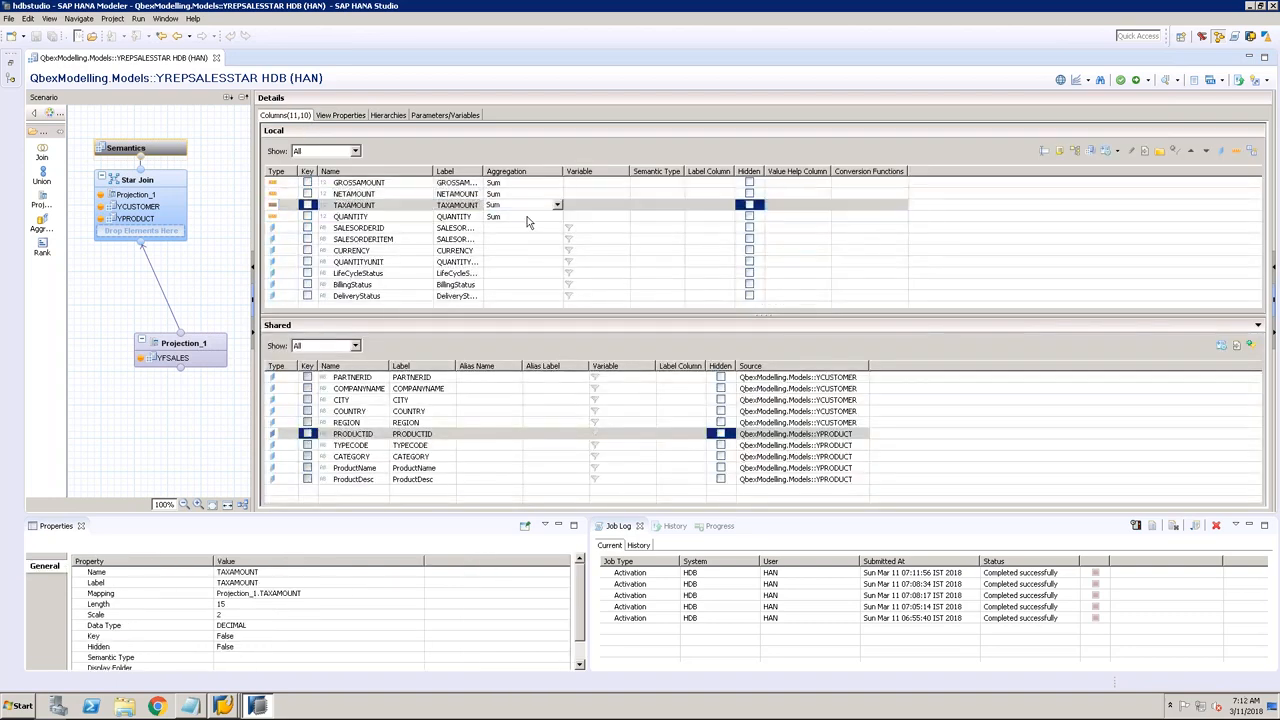
{"action": "left_click", "coordinate": [525, 183]}
{"action": "left_click", "coordinate": [525, 194]}
{"action": "left_click", "coordinate": [526, 206]}
{"action": "left_click", "coordinate": [526, 216]}
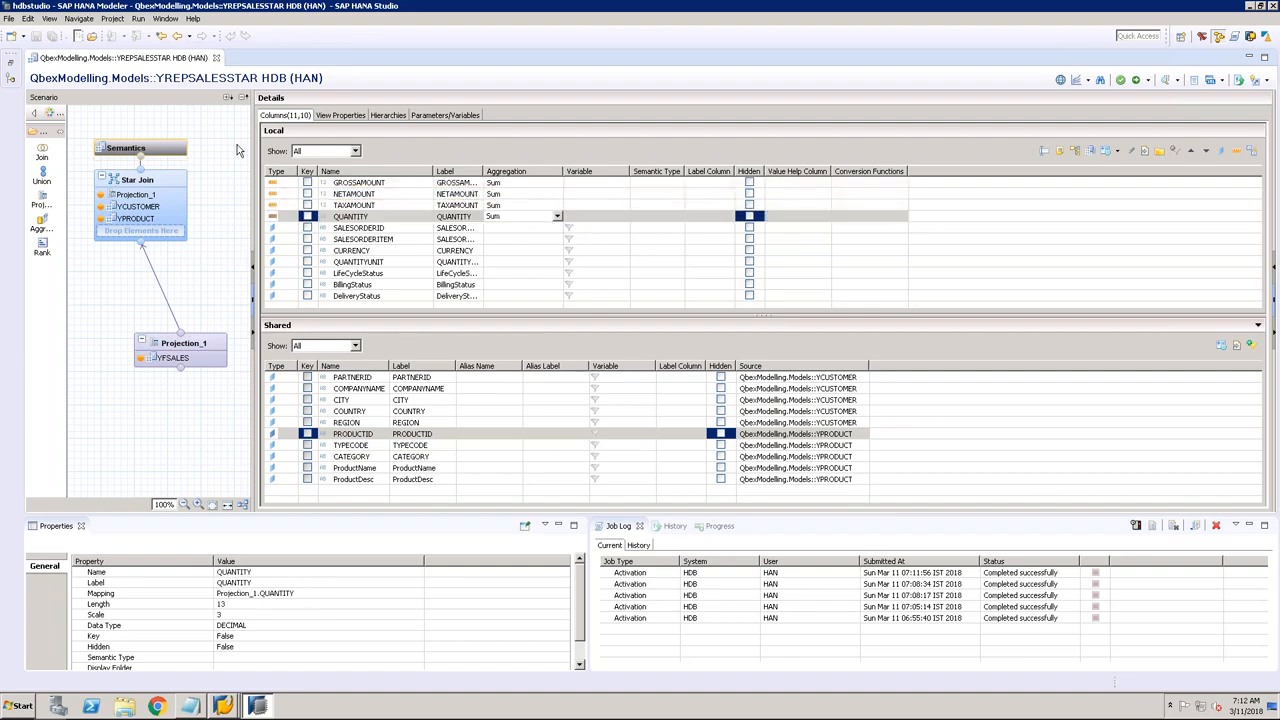
{"action": "left_click", "coordinate": [216, 58]}
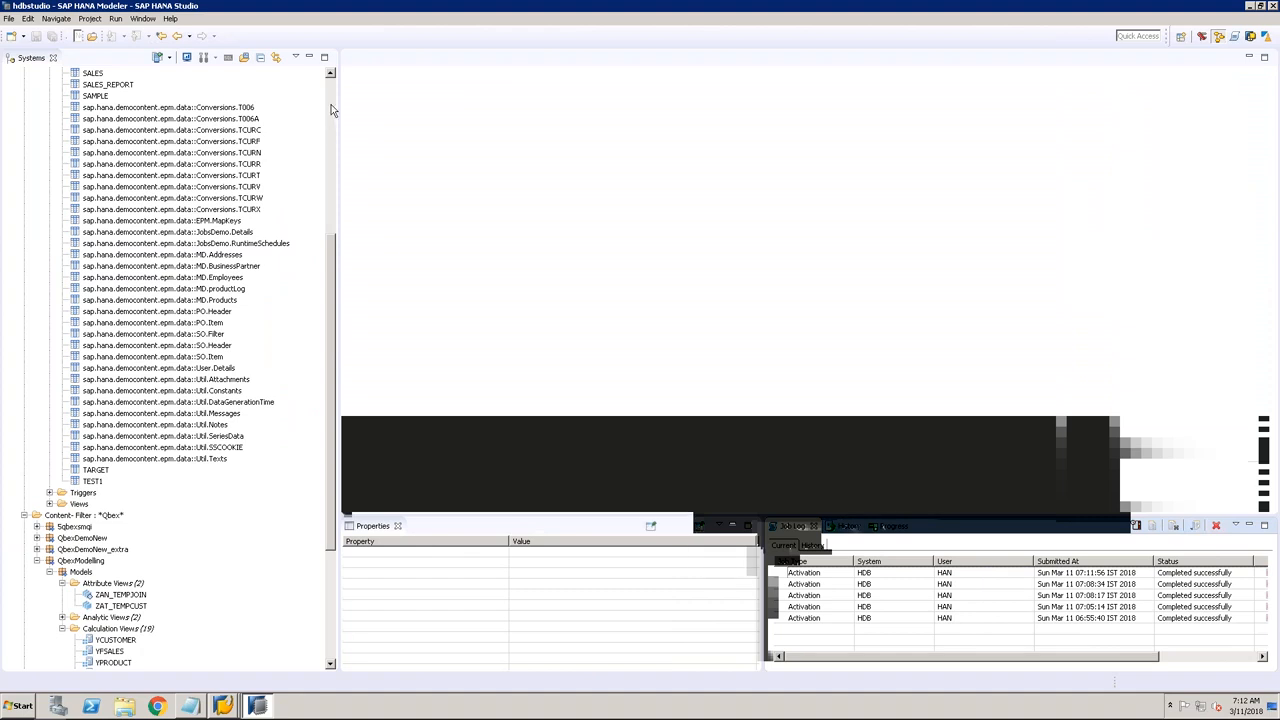
Step: Collapse Tables and SAP_HANA_DEMO, select the YREPSALES calculation view, and open the Start menu
{"action": "left_click", "coordinate": [331, 104]}
{"action": "left_click", "coordinate": [49, 220]}
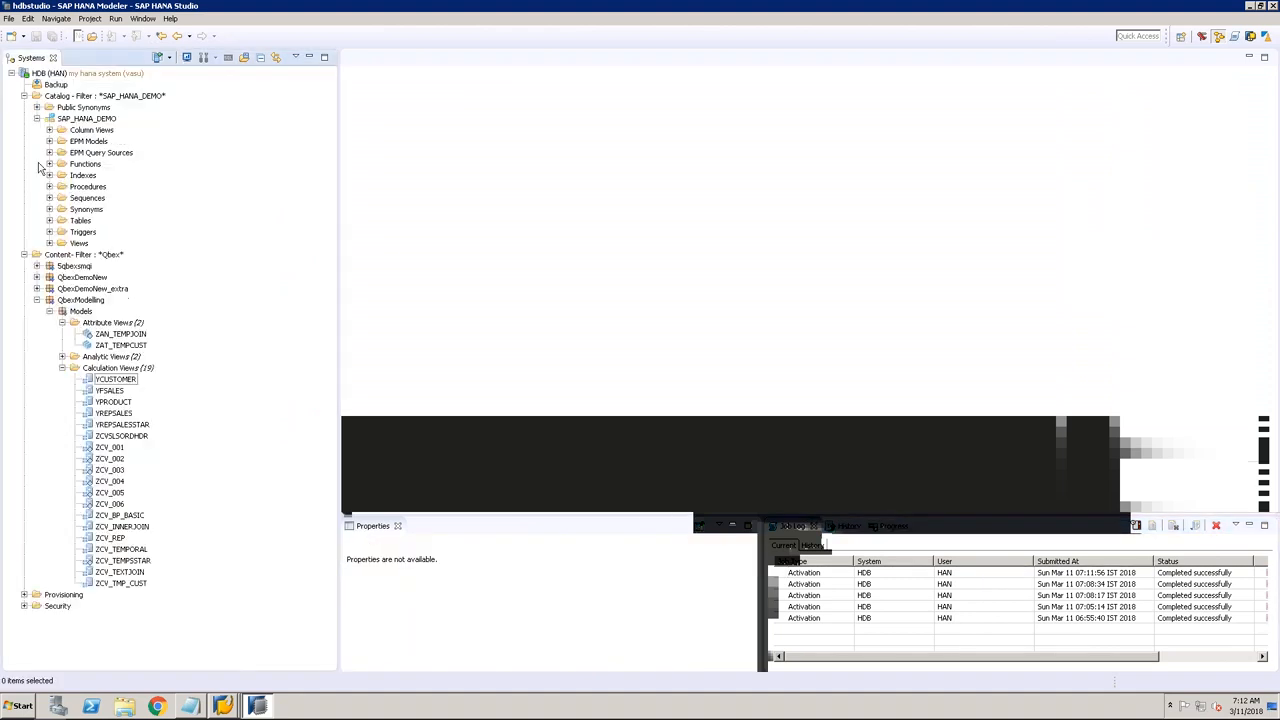
{"action": "left_click", "coordinate": [37, 118]}
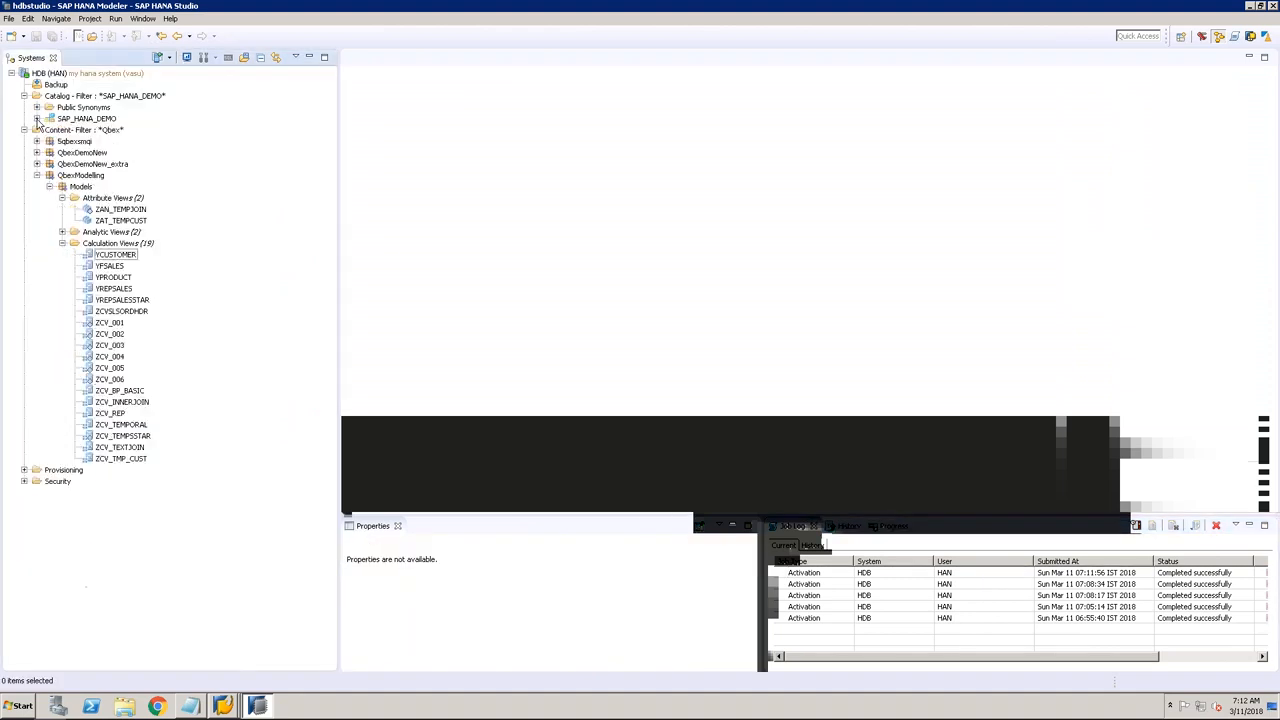
{"action": "left_click", "coordinate": [131, 299]}
{"action": "key", "text": "Up"}
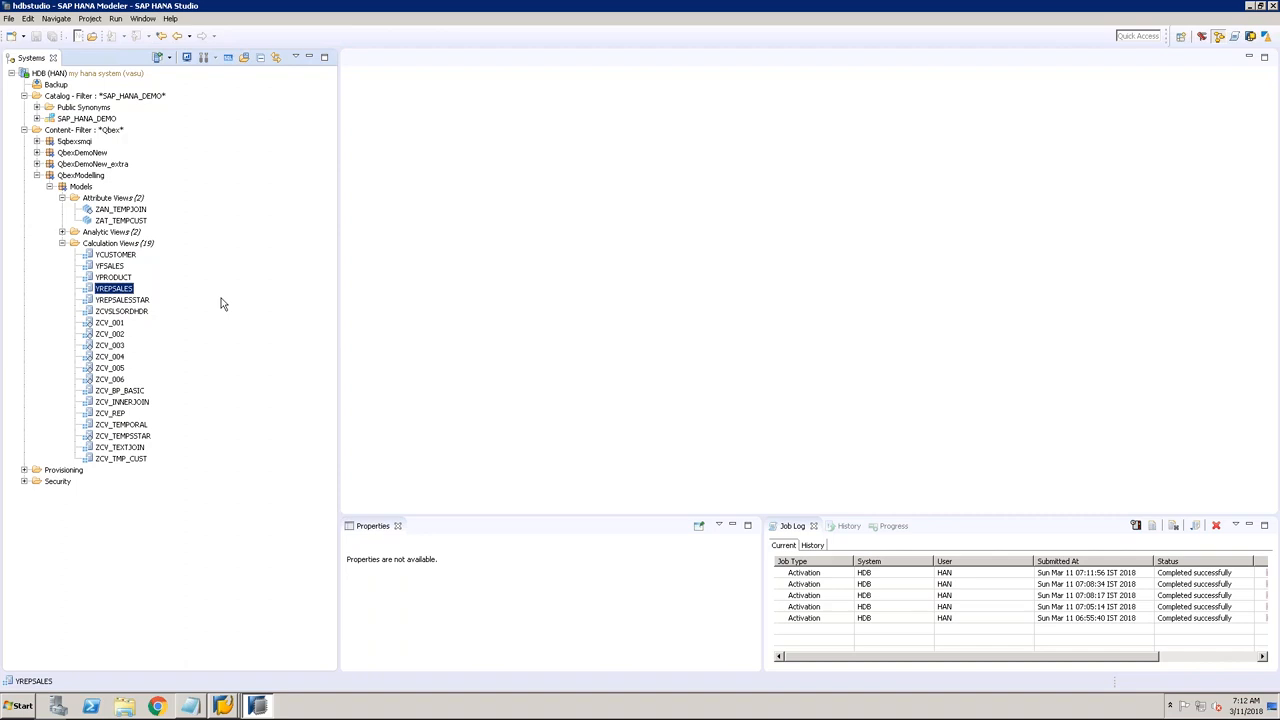
{"action": "left_click", "coordinate": [16, 706]}
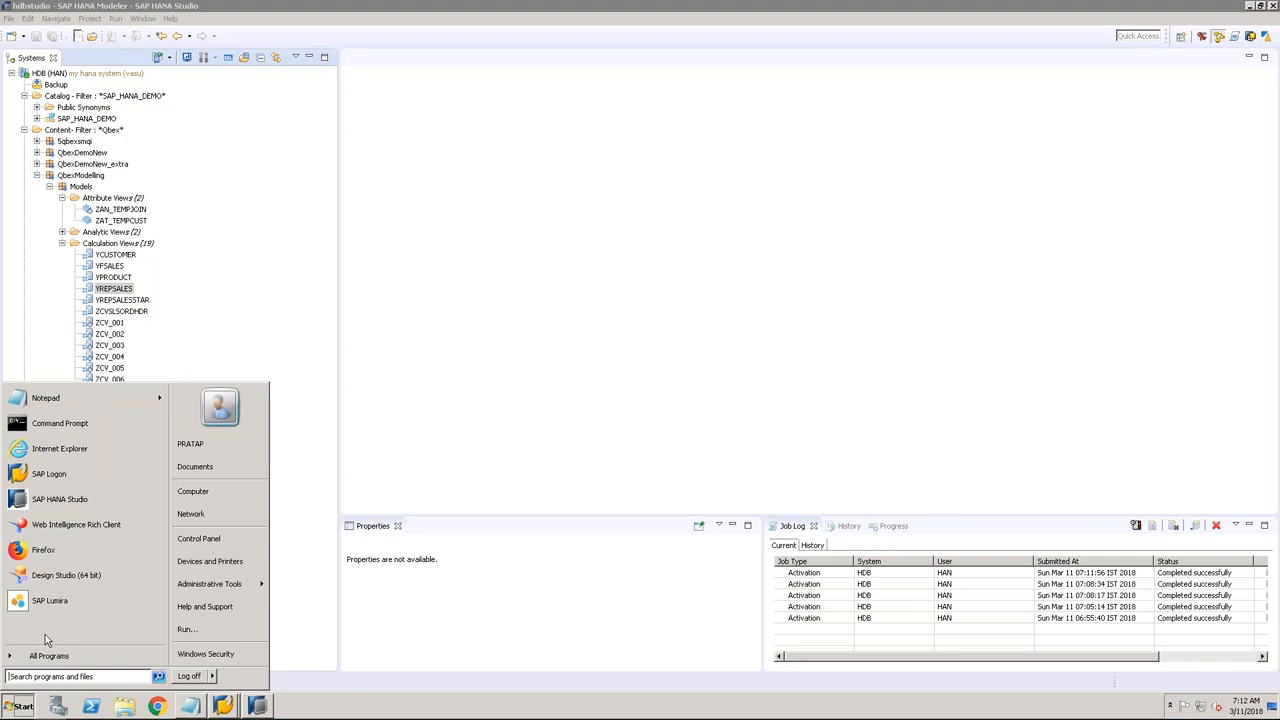
Step: Launch Design Studio (64 bit) and enter the account password with Caps Lock off
{"action": "left_click", "coordinate": [72, 578]}
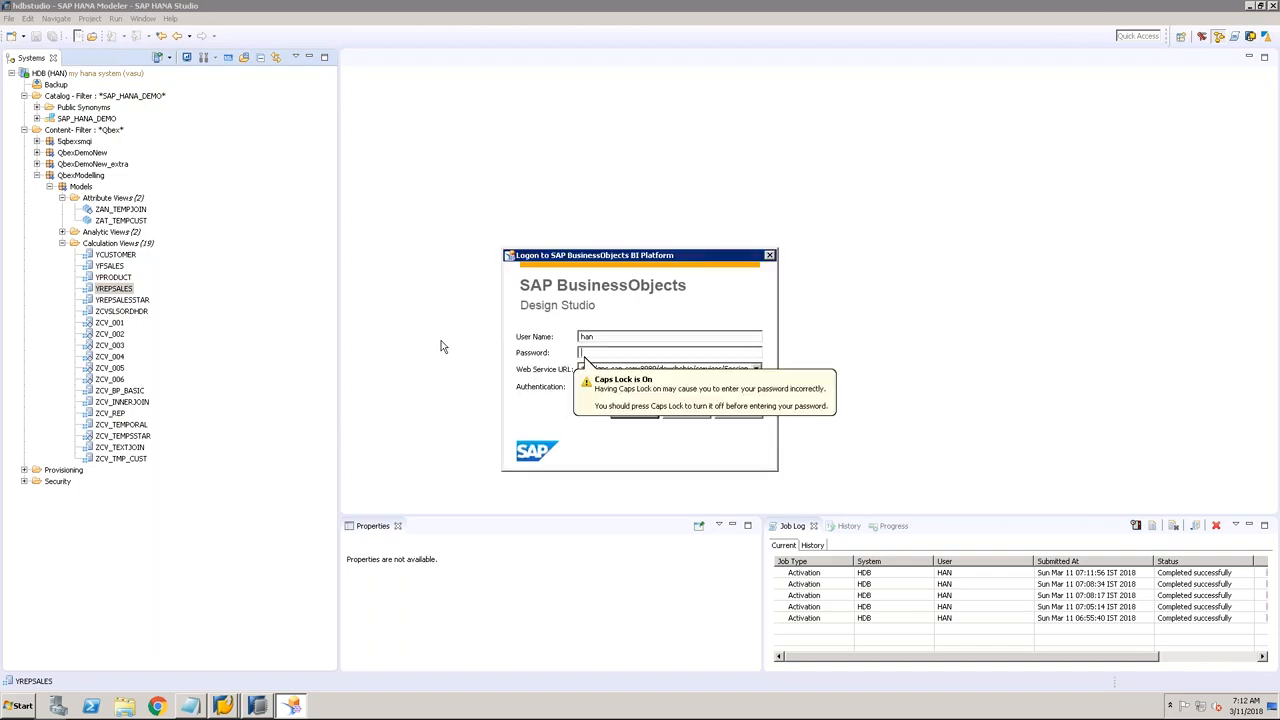
{"action": "key", "text": "Caps_Lock"}
{"action": "type", "text": "**********"}
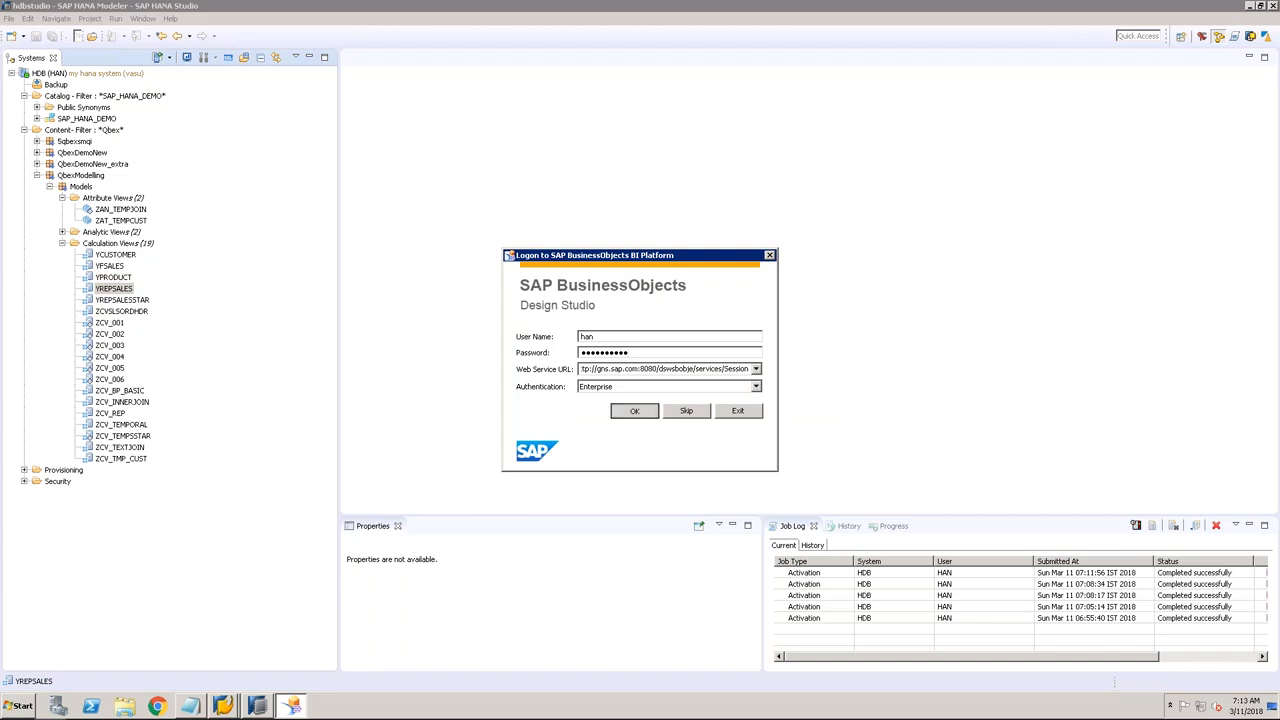
Step: Log on to the BI platform, then dismiss the New Application and Preferences dialogs unchanged
{"action": "left_click", "coordinate": [634, 411]}
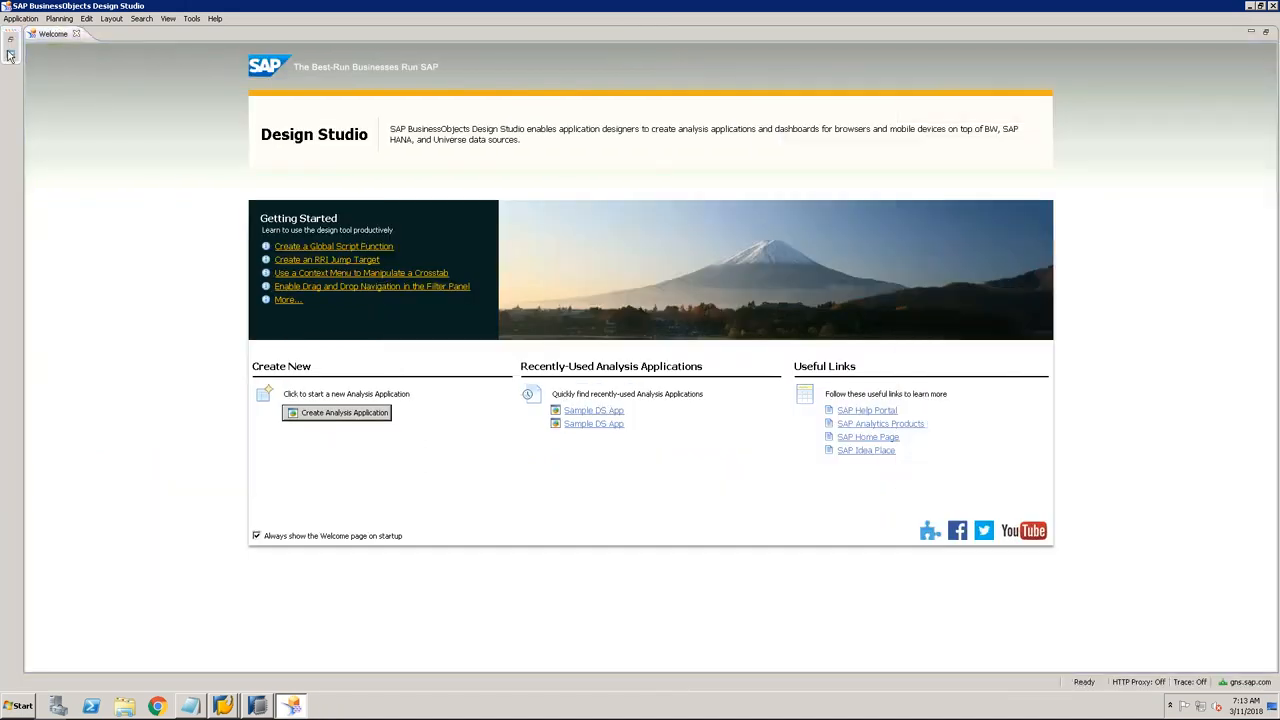
{"action": "left_click", "coordinate": [19, 19]}
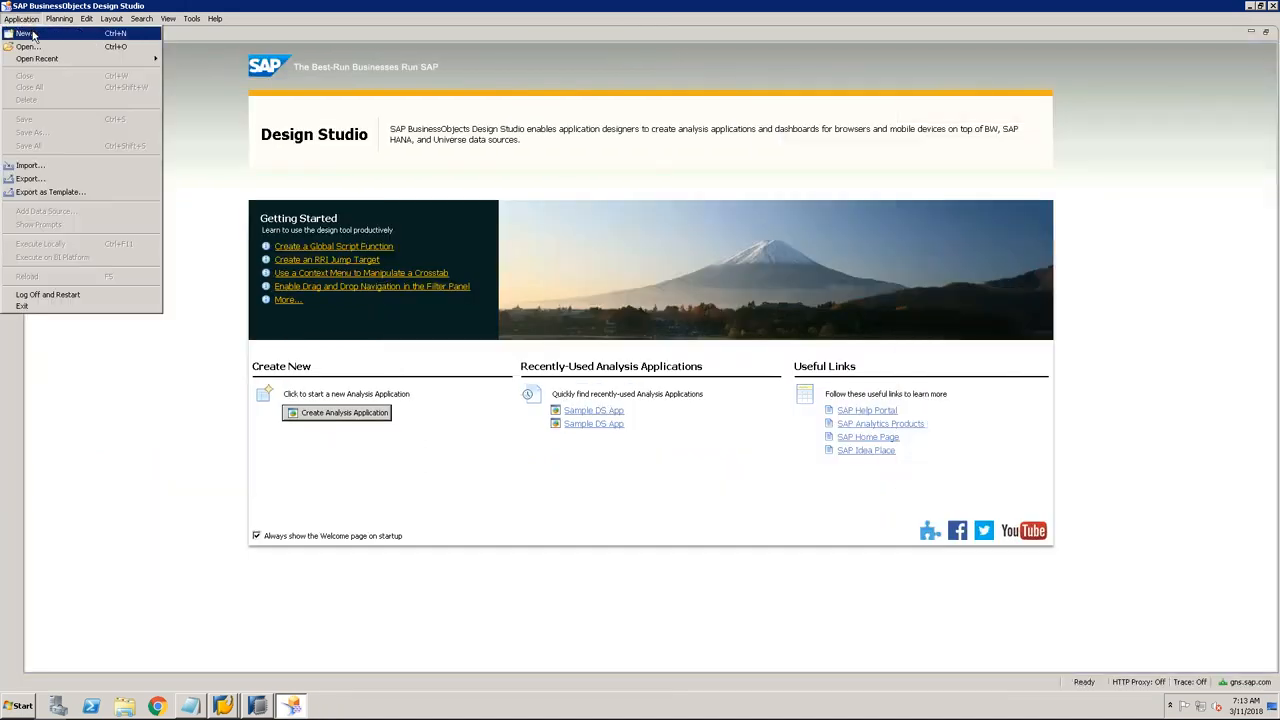
{"action": "left_click", "coordinate": [33, 36]}
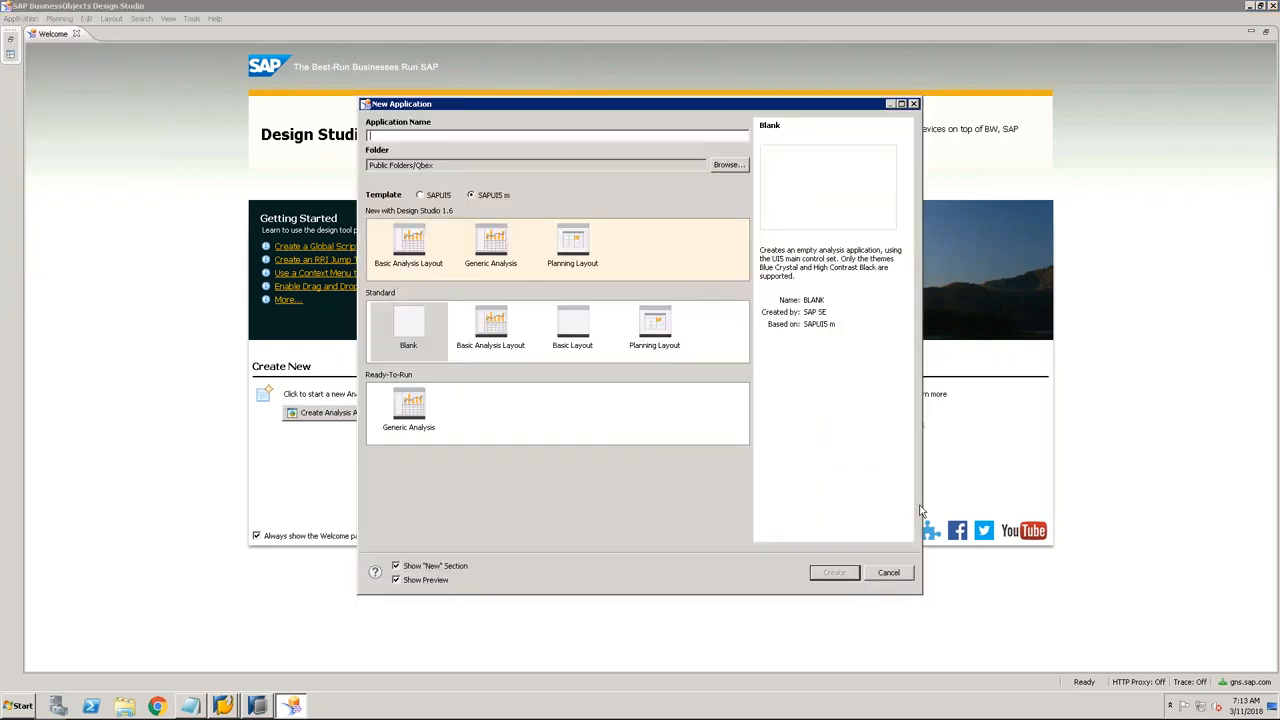
{"action": "left_click", "coordinate": [898, 572]}
{"action": "left_click", "coordinate": [190, 24]}
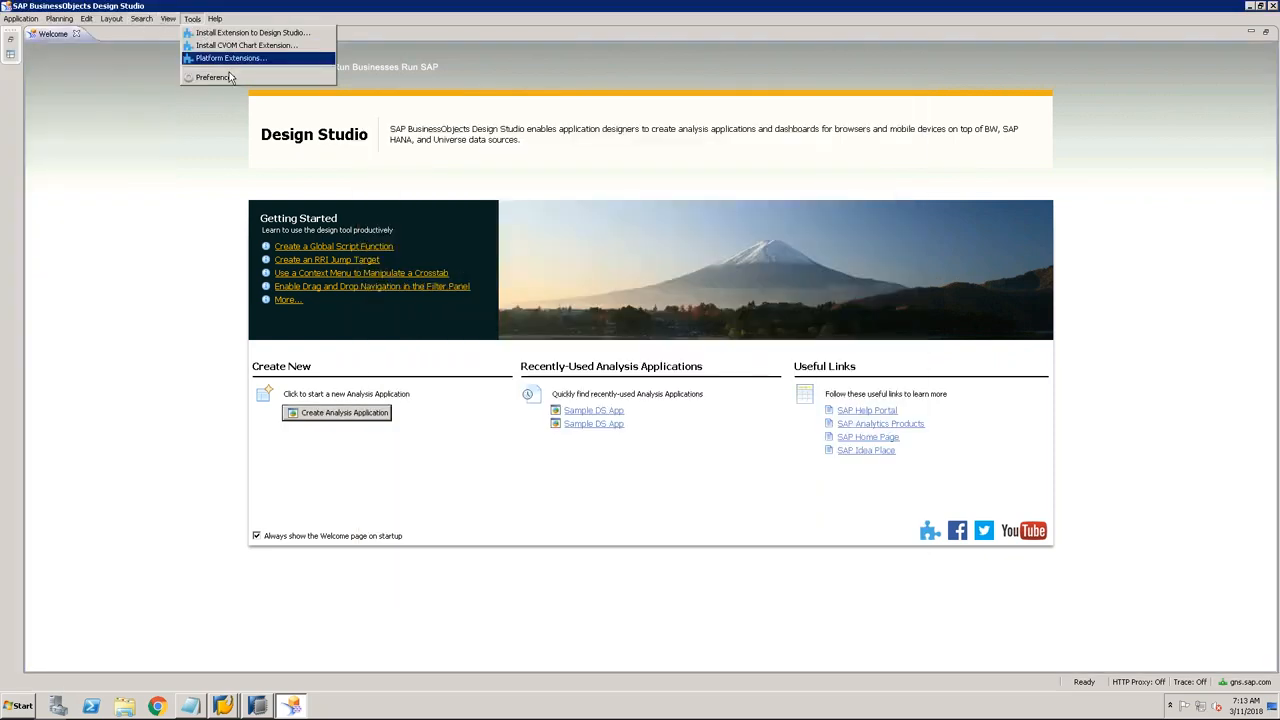
{"action": "left_click", "coordinate": [232, 78]}
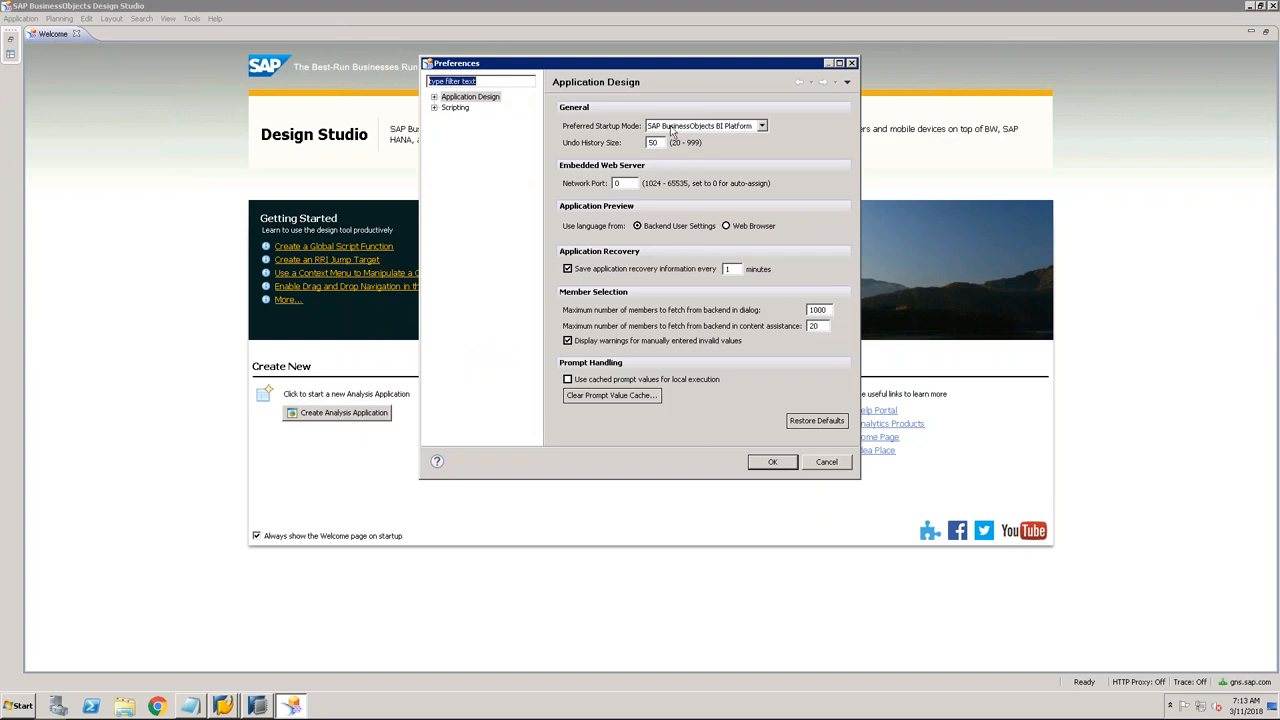
{"action": "left_click", "coordinate": [826, 462]}
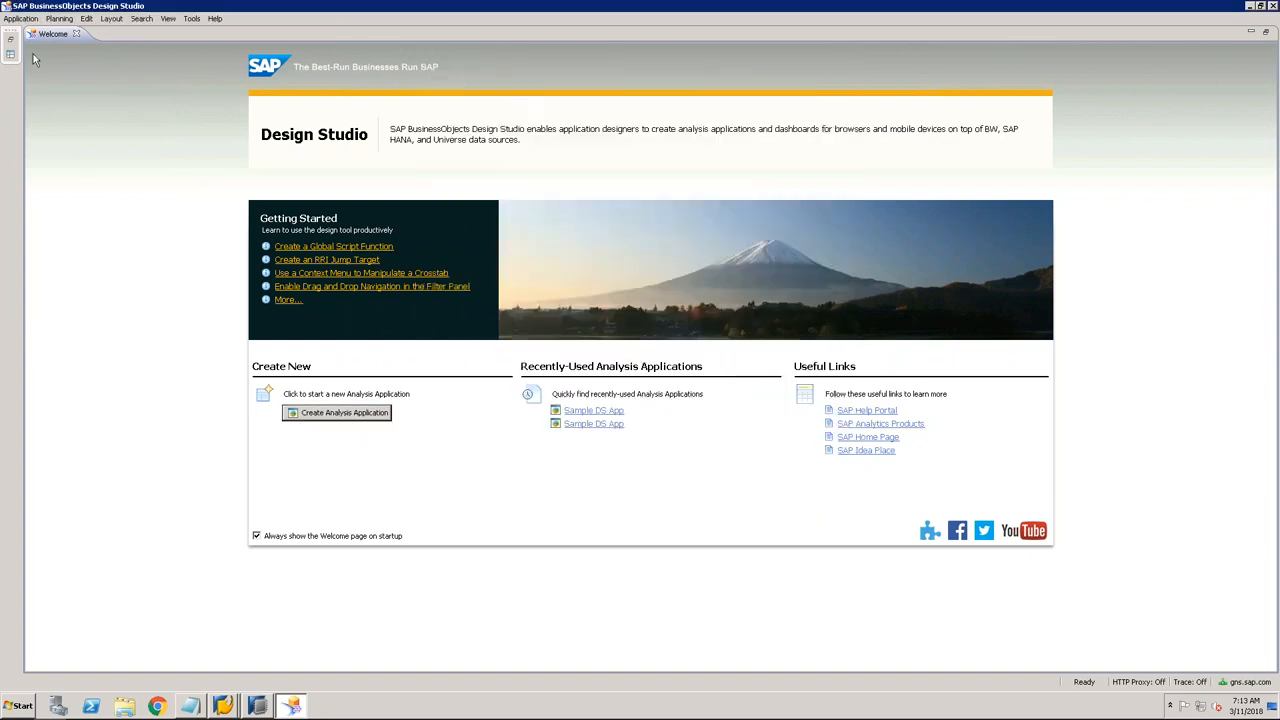
Step: Create a blank analysis application named YSALESREP in Public Folders/Qbex
{"action": "left_click", "coordinate": [21, 18]}
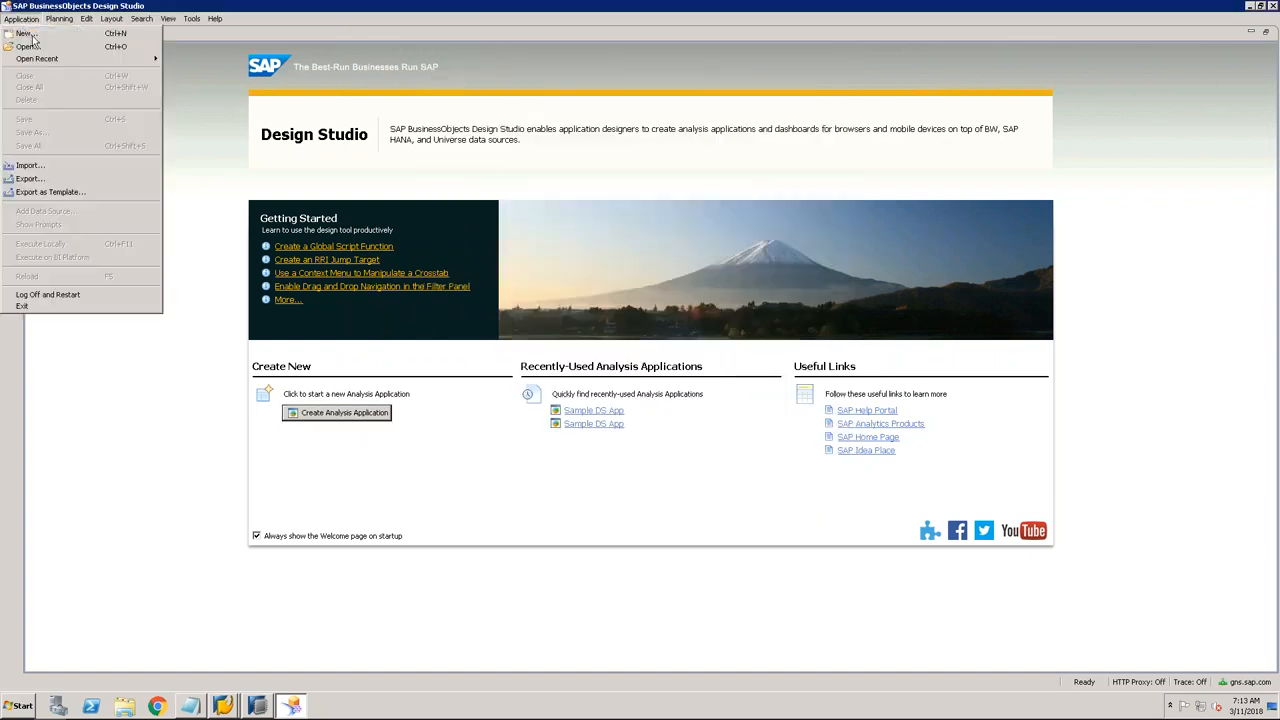
{"action": "left_click", "coordinate": [24, 34]}
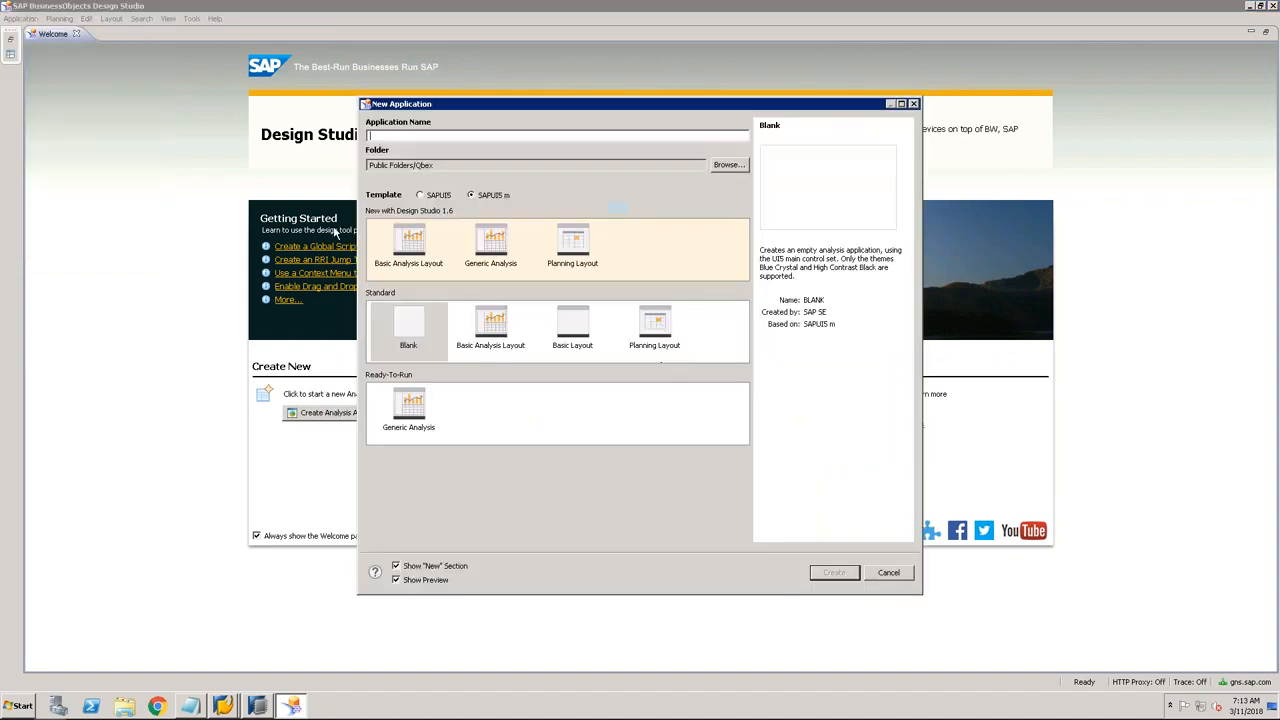
{"action": "left_click", "coordinate": [444, 135]}
{"action": "type", "text": "YS"}
{"action": "left_click", "coordinate": [836, 574]}
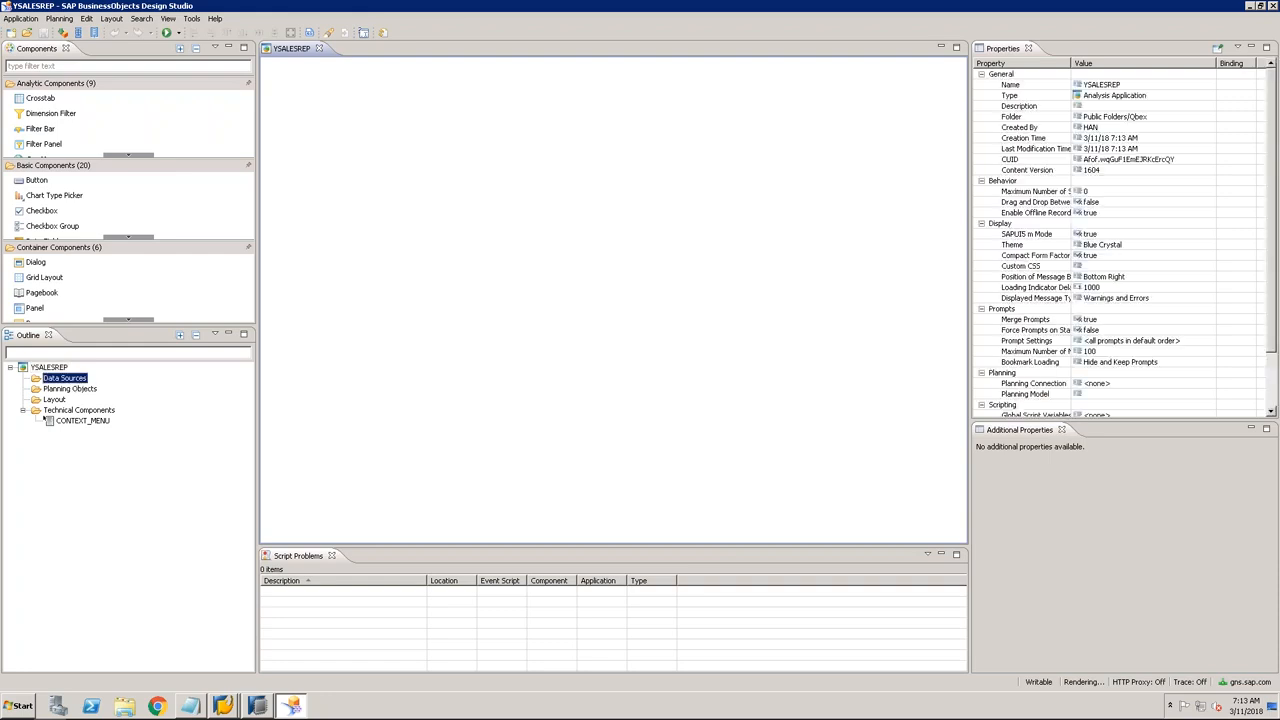
Step: Start adding a data source and choose the MyHana connection
{"action": "left_click", "coordinate": [68, 379]}
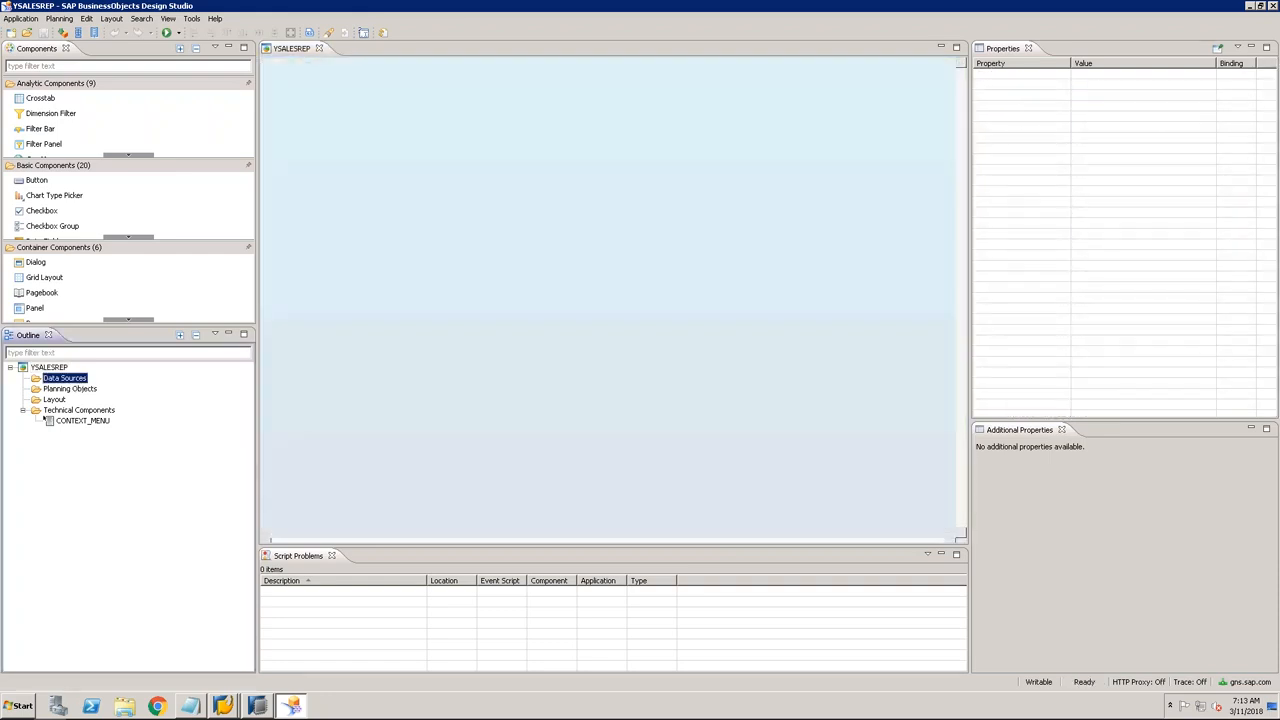
{"action": "right_click", "coordinate": [68, 379]}
{"action": "left_click", "coordinate": [108, 388]}
{"action": "left_click", "coordinate": [760, 250]}
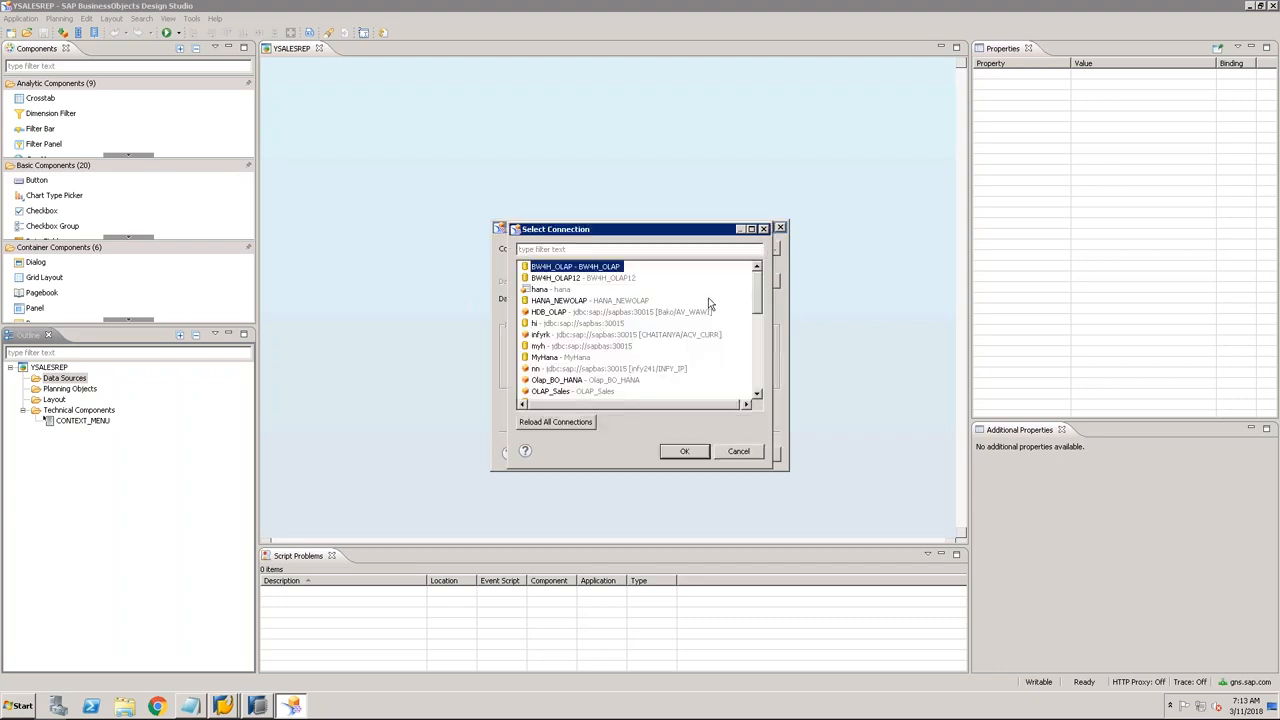
{"action": "left_click", "coordinate": [567, 359]}
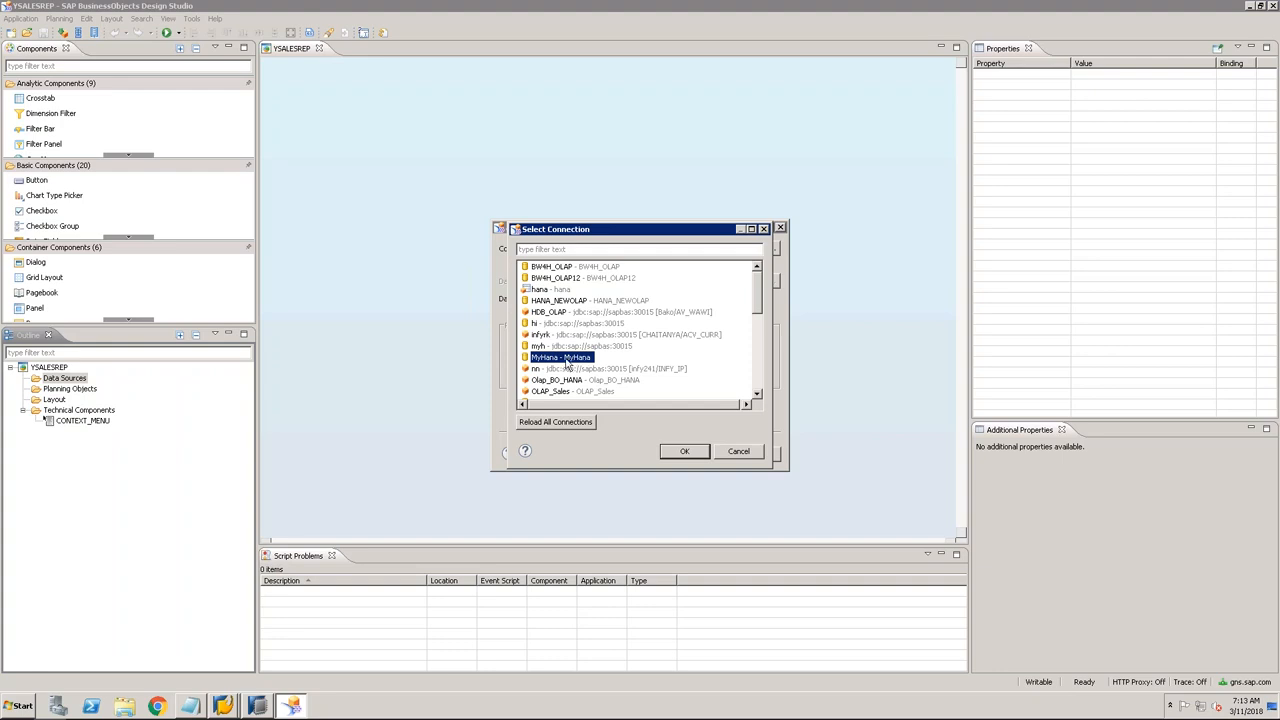
{"action": "left_click", "coordinate": [684, 451]}
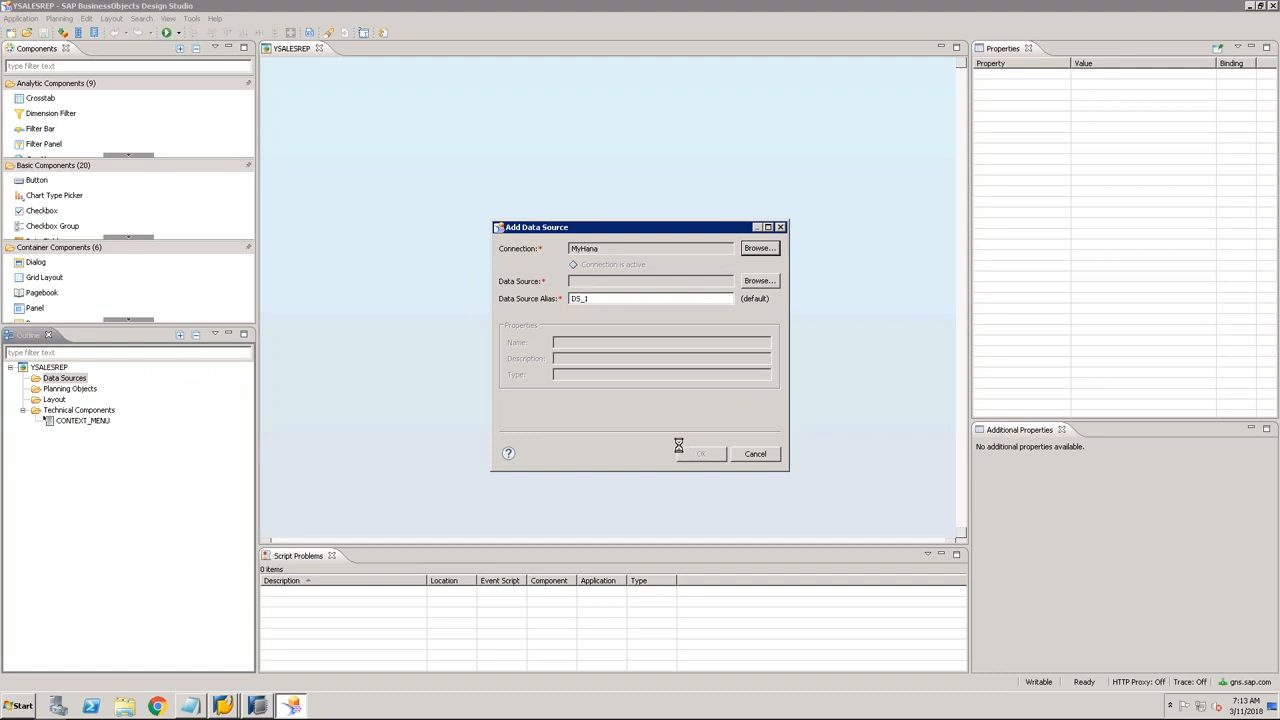
Step: Pick QbexModelling > Models > YREPSALES as the data source and keep alias DS_1
{"action": "left_click", "coordinate": [762, 281]}
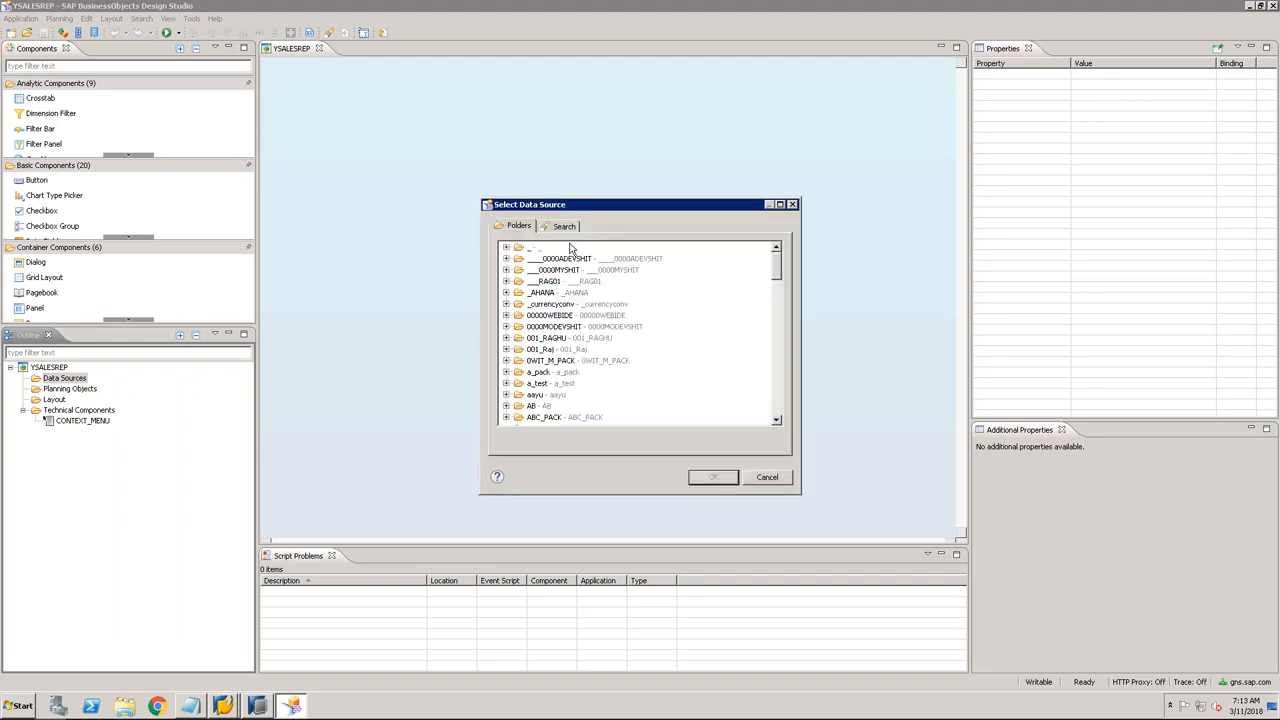
{"action": "left_click", "coordinate": [777, 325]}
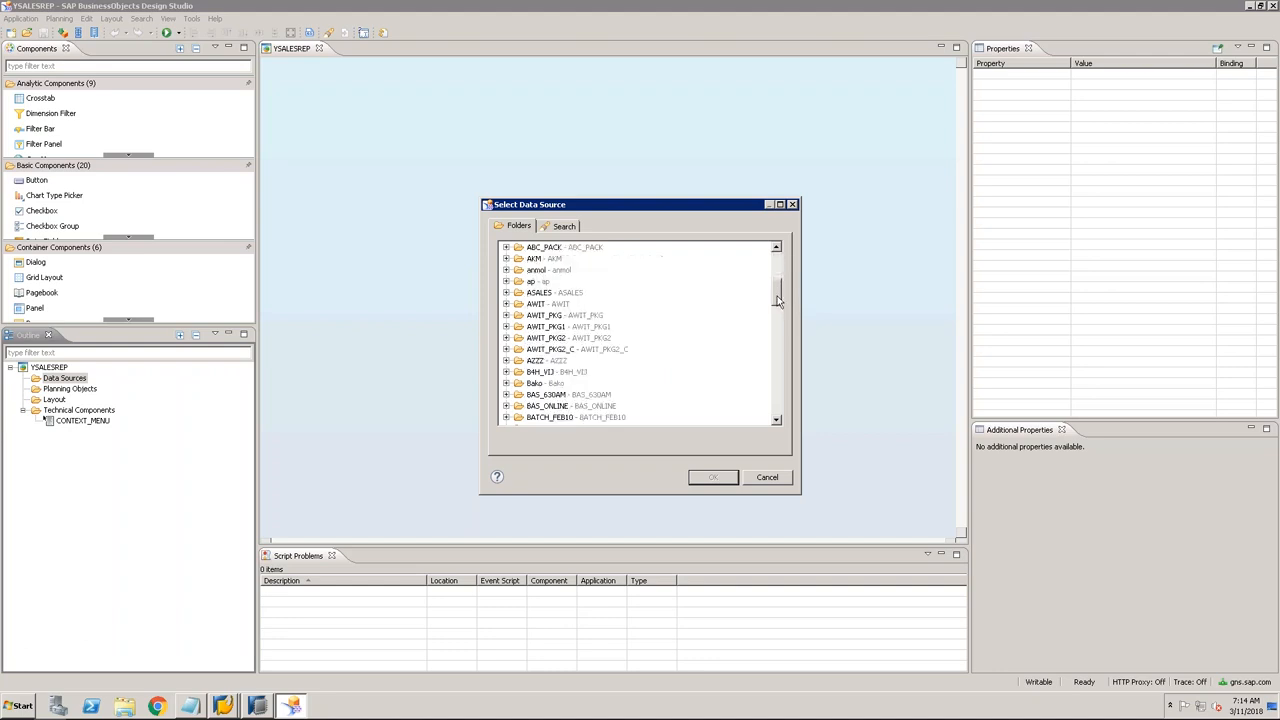
{"action": "left_click_drag", "start_coordinate": [777, 287], "coordinate": [778, 359]}
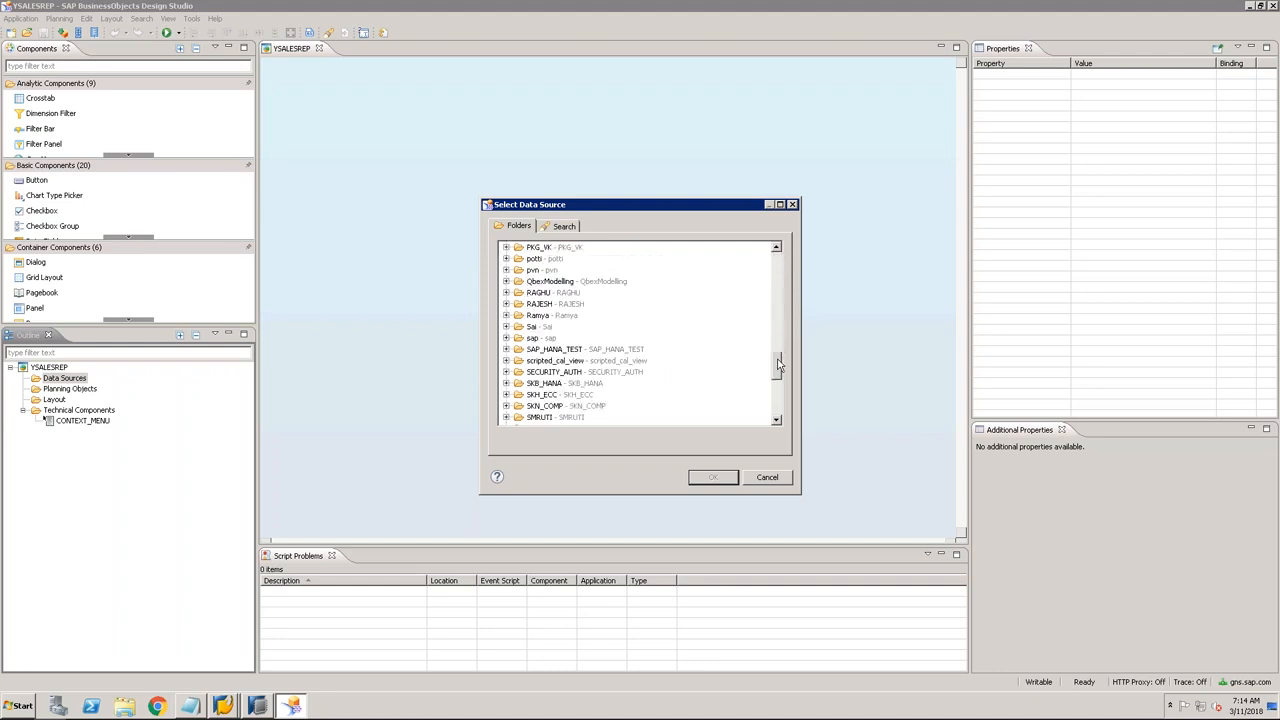
{"action": "left_click", "coordinate": [507, 281]}
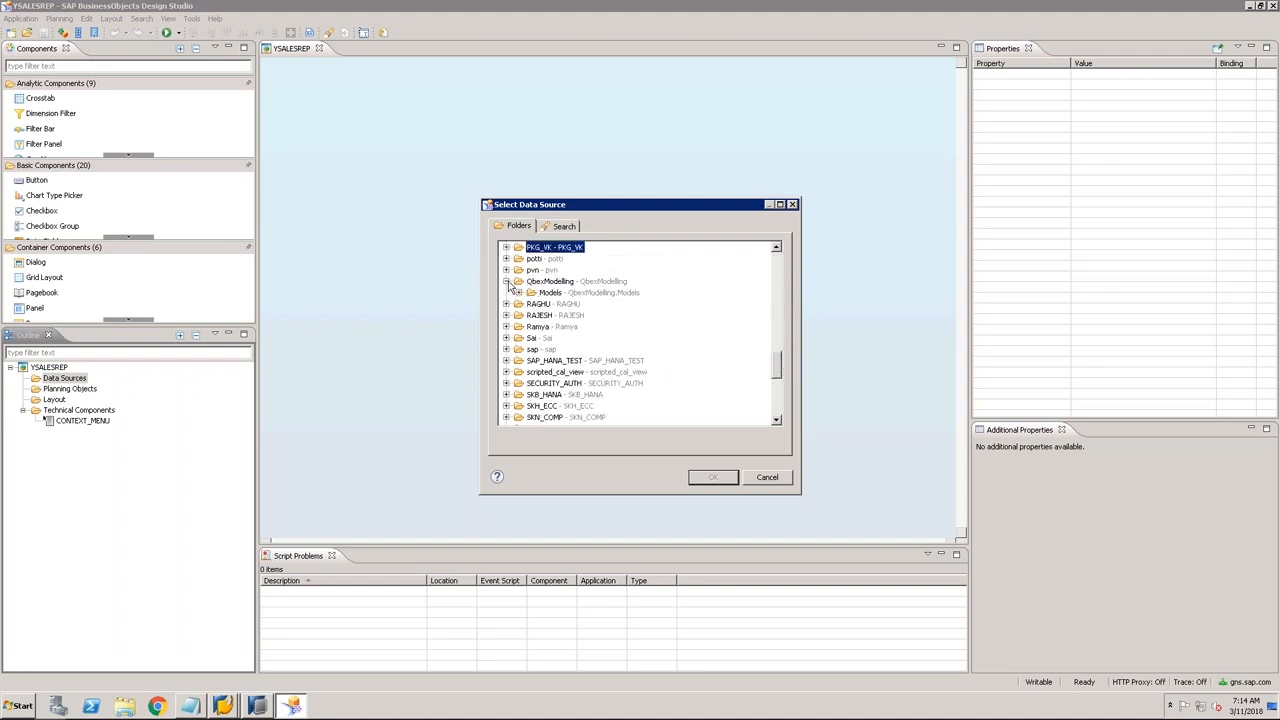
{"action": "left_click", "coordinate": [518, 292]}
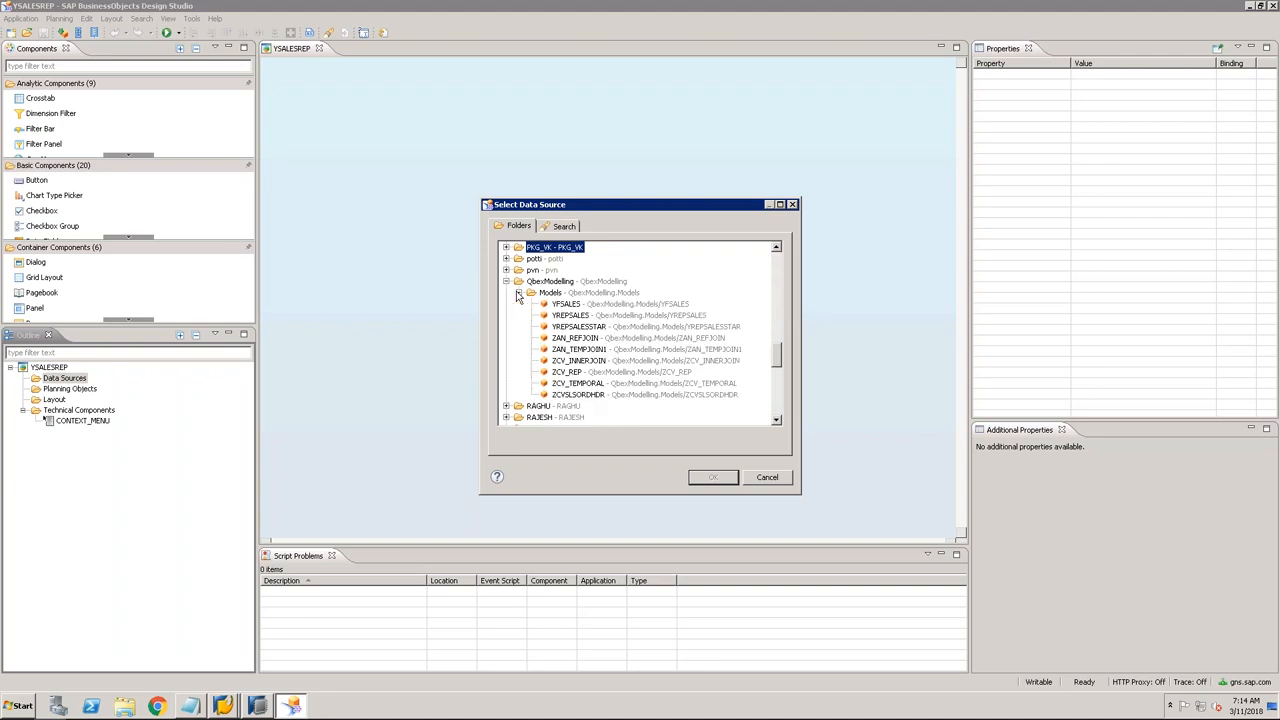
{"action": "left_click", "coordinate": [612, 316]}
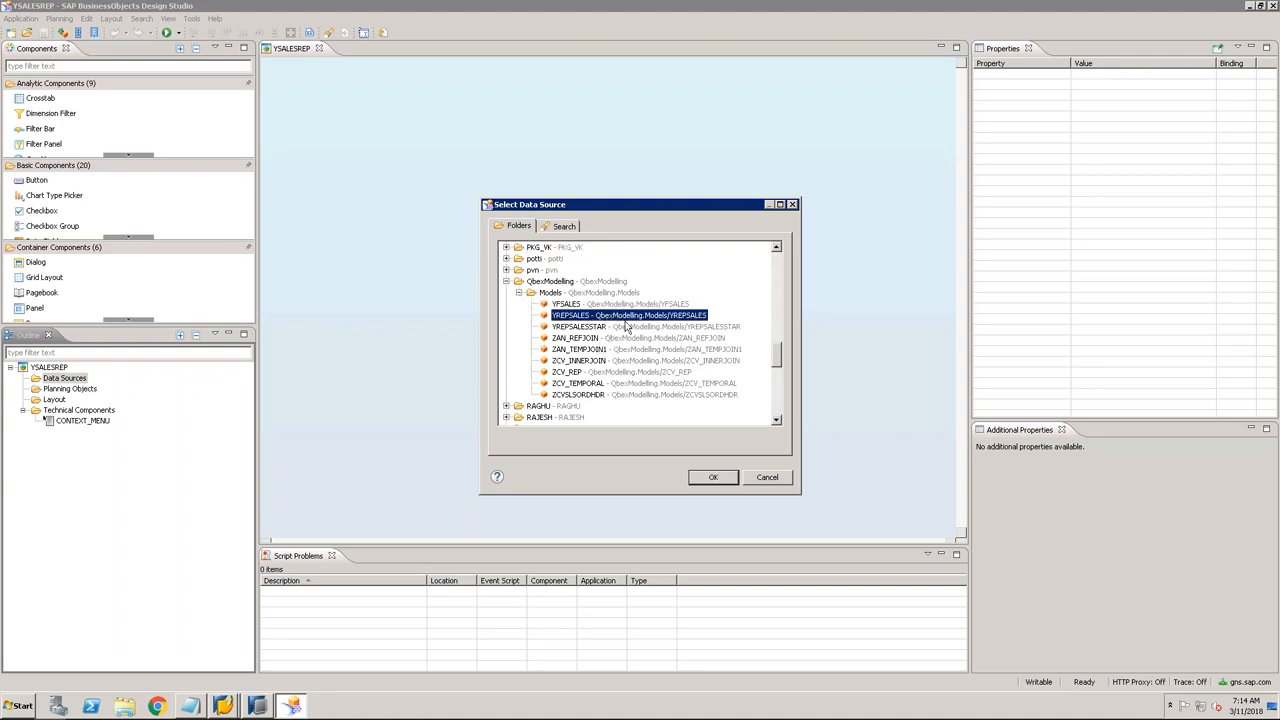
{"action": "left_click", "coordinate": [722, 480]}
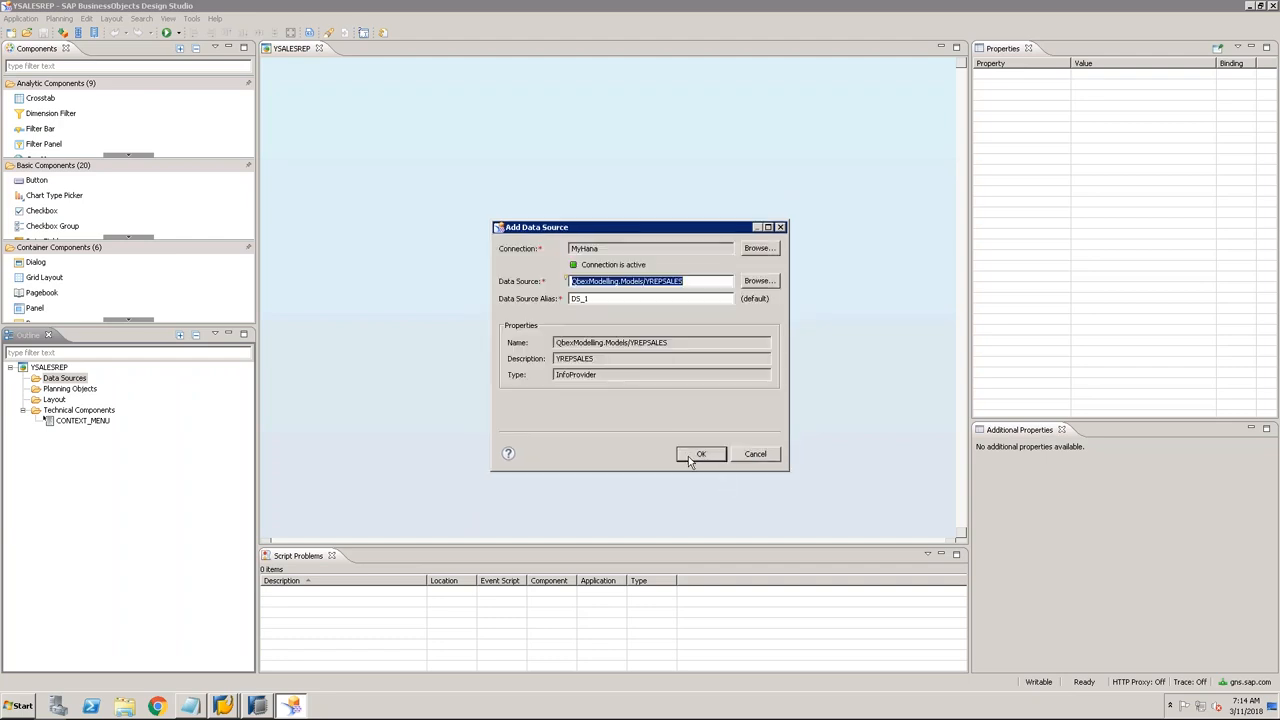
{"action": "left_click_drag", "start_coordinate": [605, 301], "coordinate": [552, 293]}
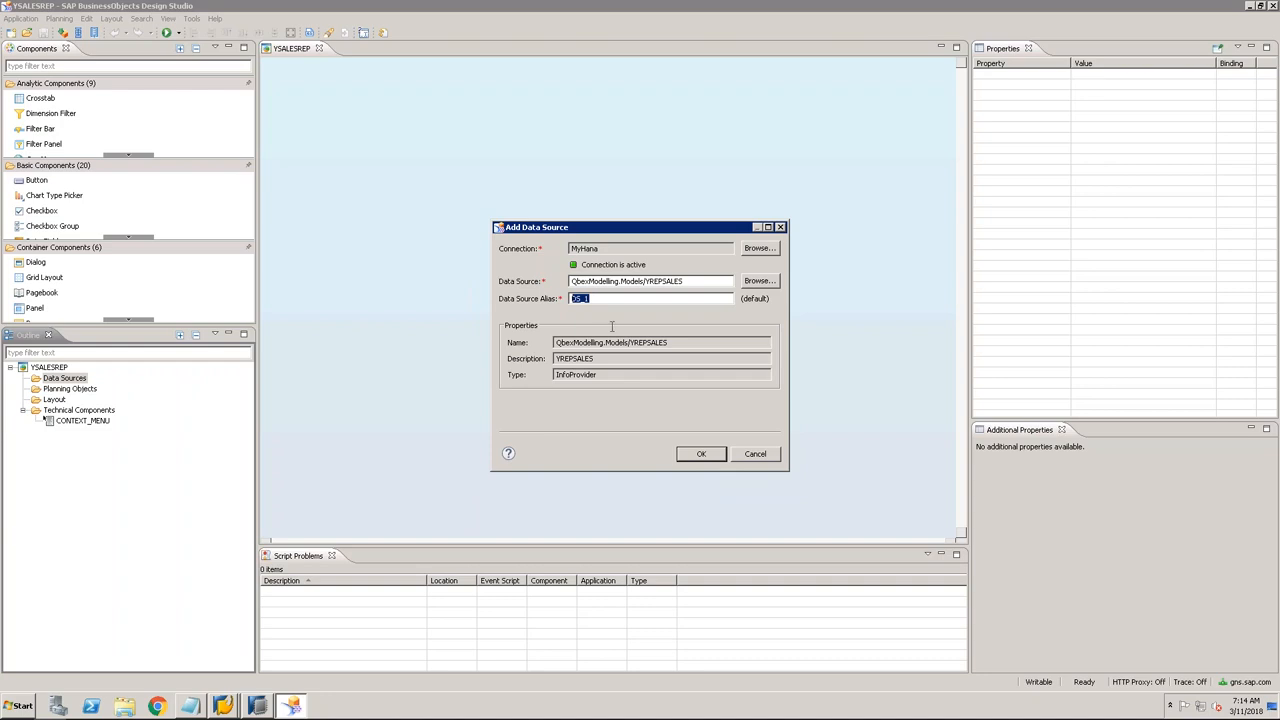
{"action": "left_click", "coordinate": [700, 453]}
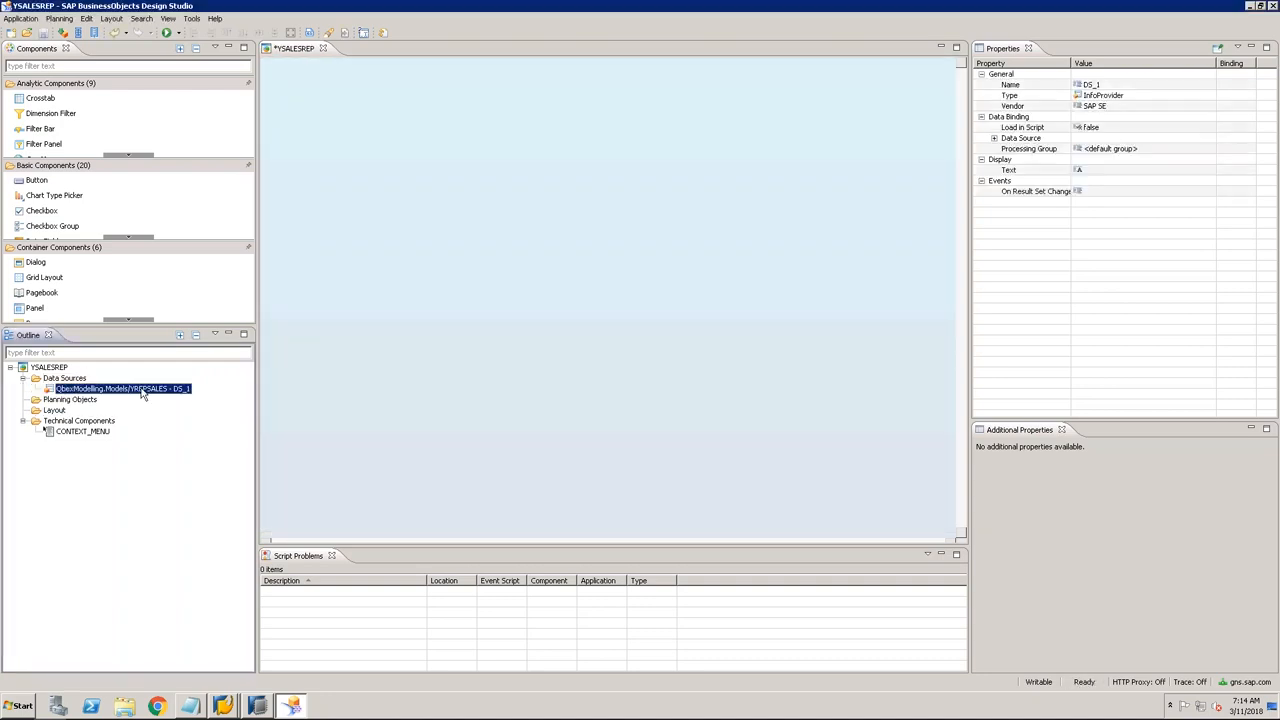
Step: In DS_1's initial view, place REGION in Rows and hide its totals
{"action": "right_click", "coordinate": [142, 392]}
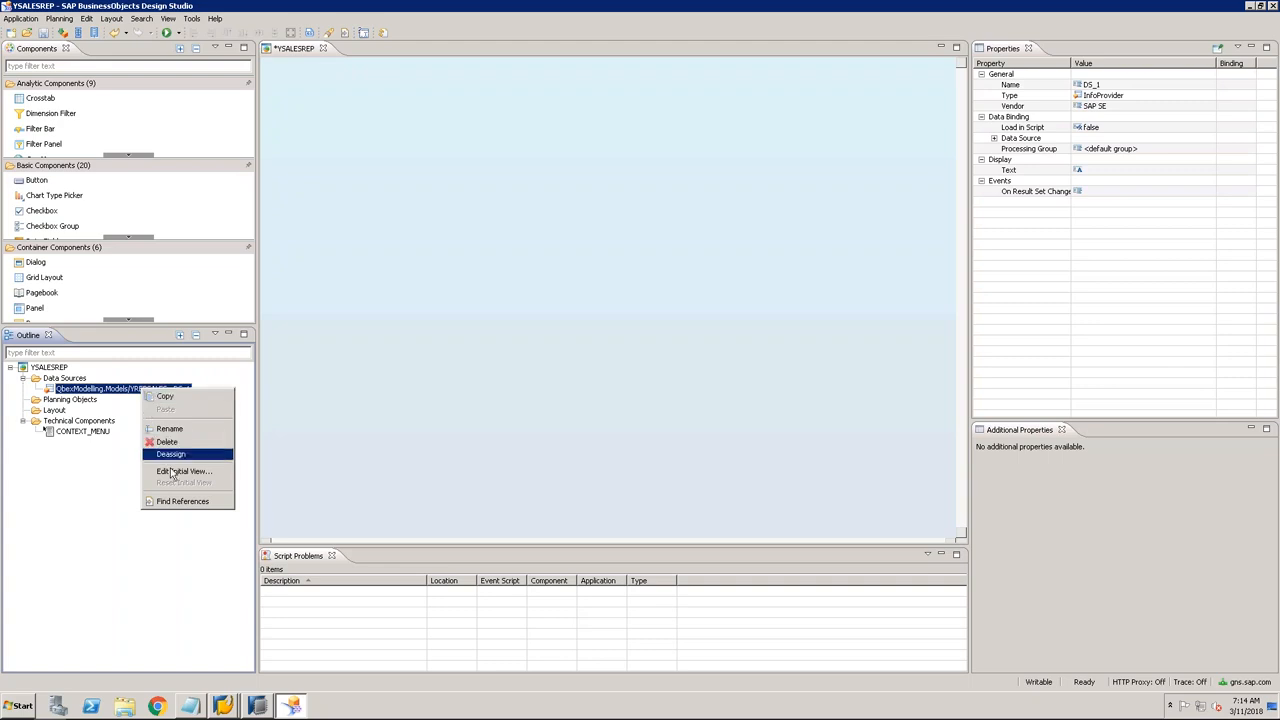
{"action": "left_click", "coordinate": [174, 475]}
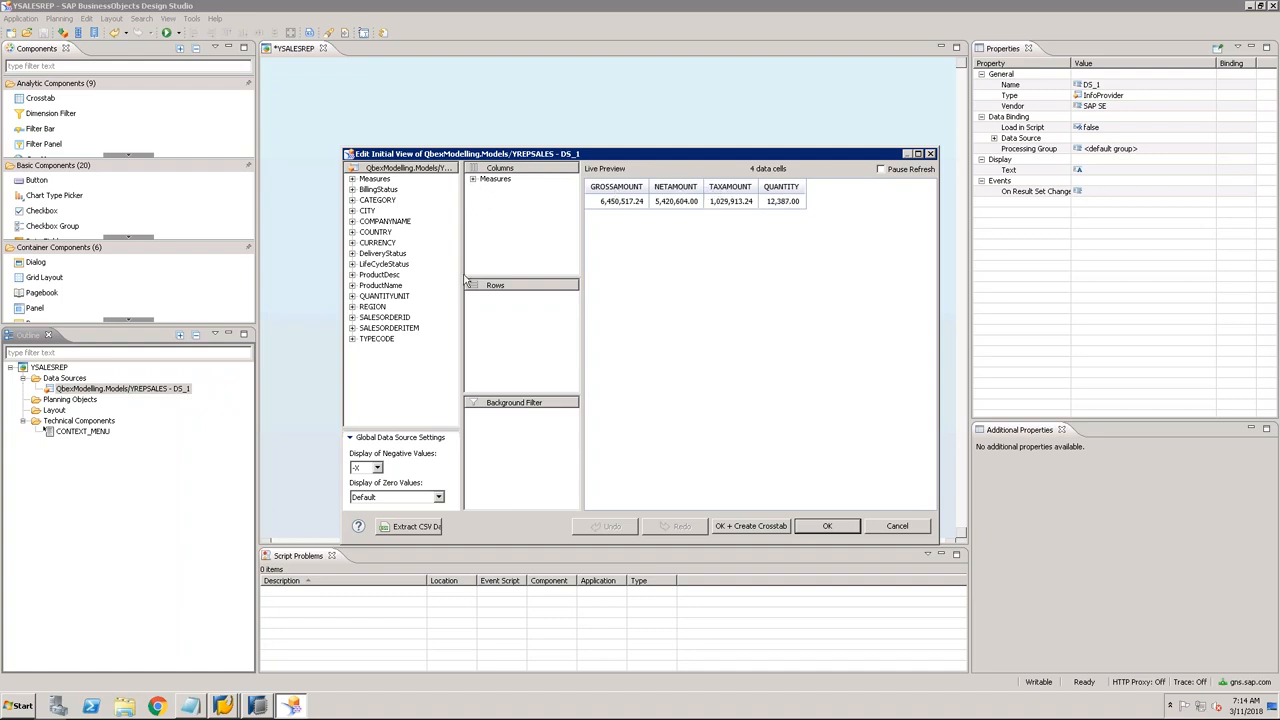
{"action": "left_click", "coordinate": [376, 307]}
{"action": "left_click_drag", "start_coordinate": [375, 307], "coordinate": [500, 320]}
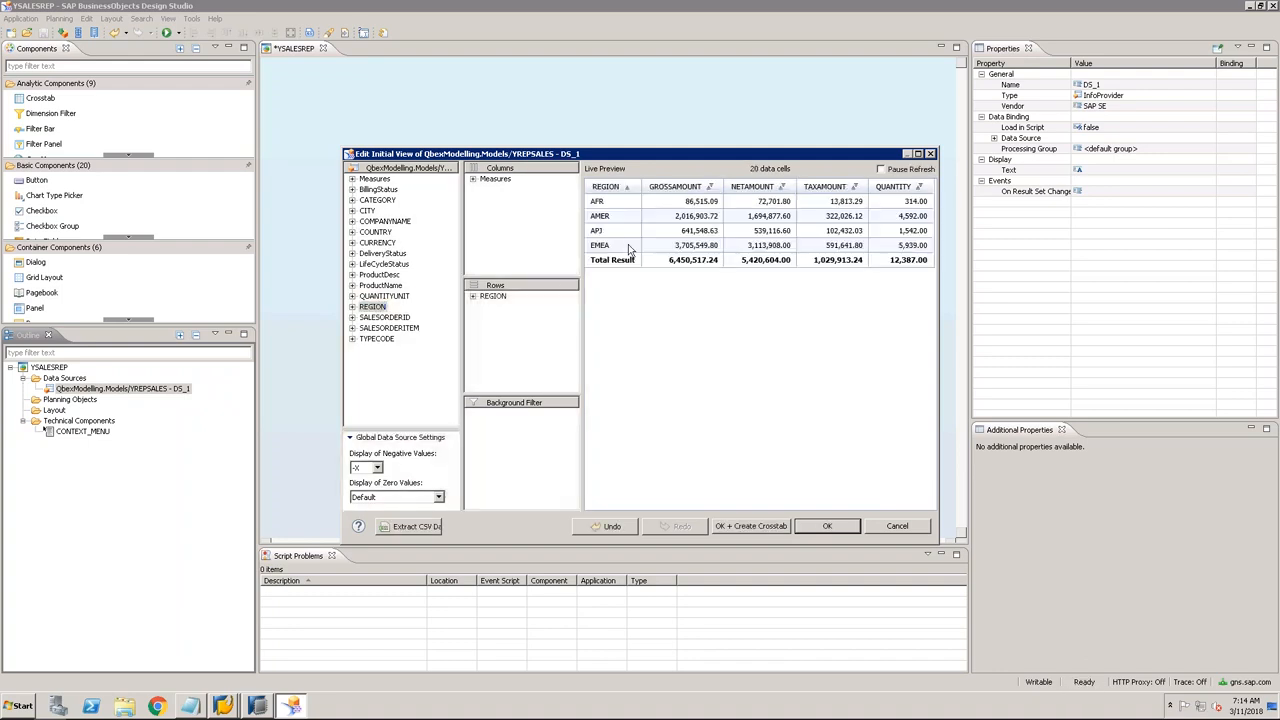
{"action": "right_click", "coordinate": [492, 298]}
{"action": "mouse_move", "coordinate": [532, 368]}
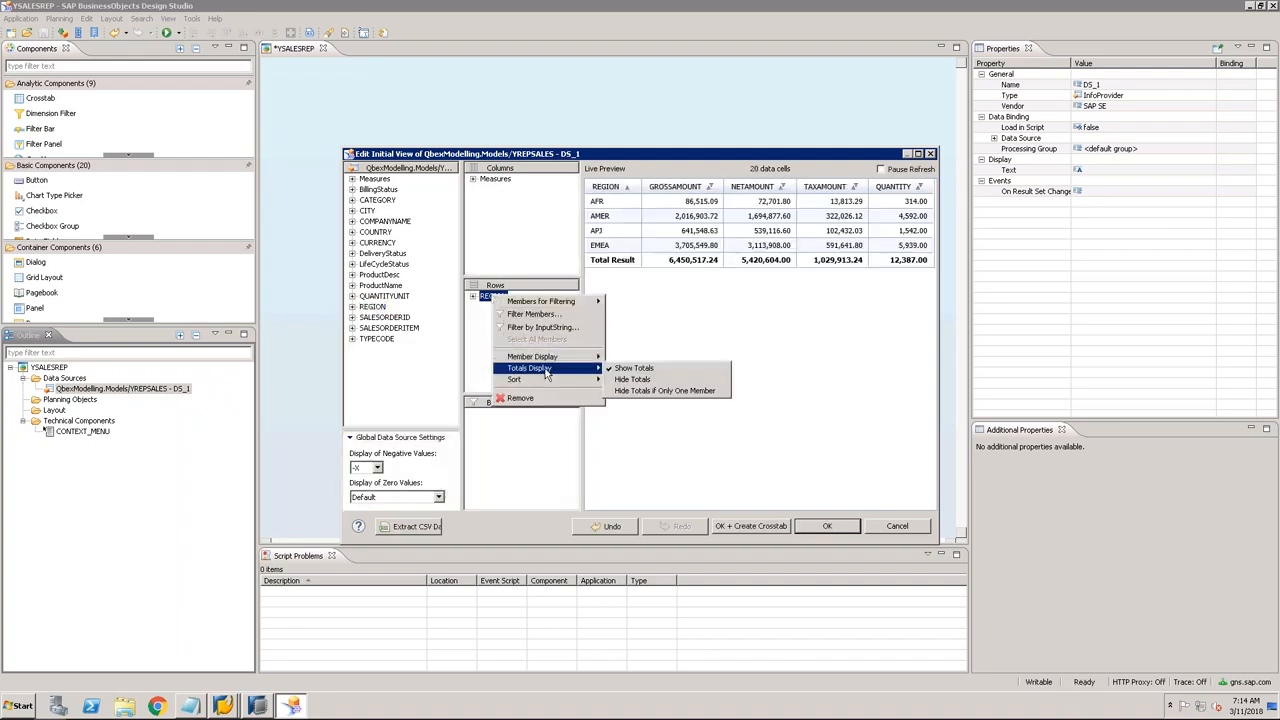
{"action": "left_click", "coordinate": [650, 387]}
{"action": "left_click", "coordinate": [825, 527]}
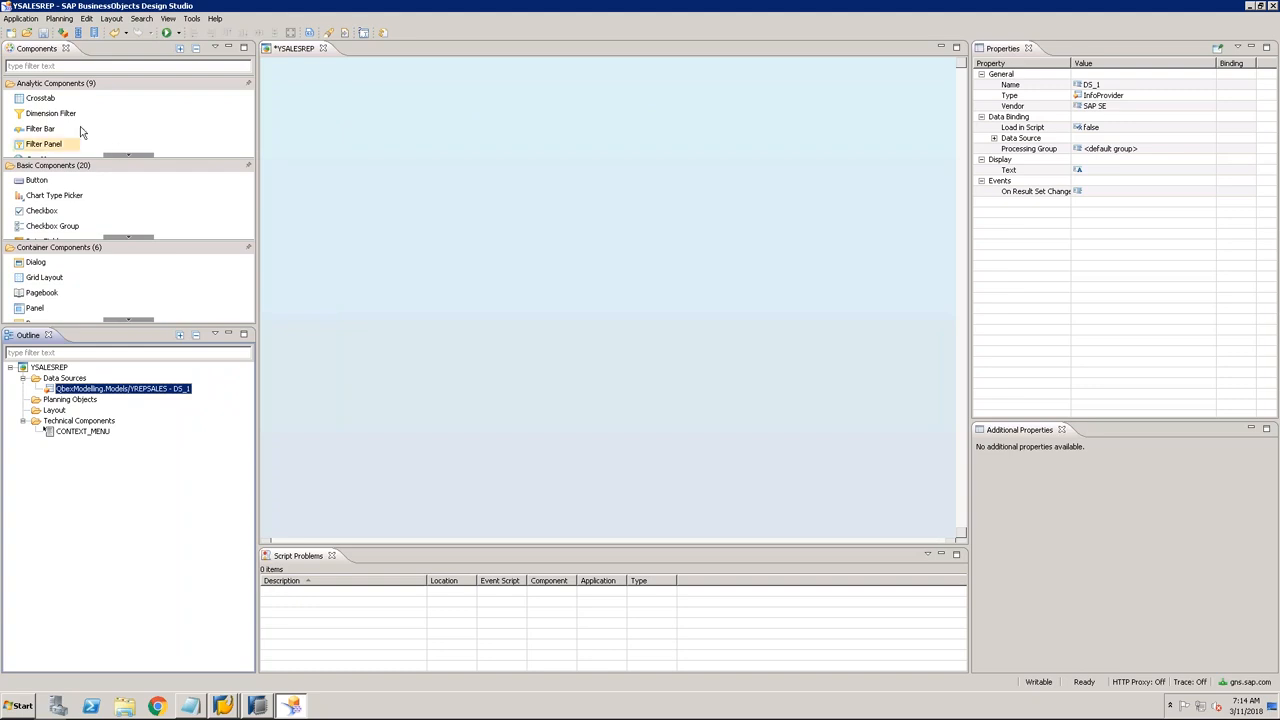
{"action": "left_click_drag", "start_coordinate": [43, 103], "coordinate": [340, 136]}
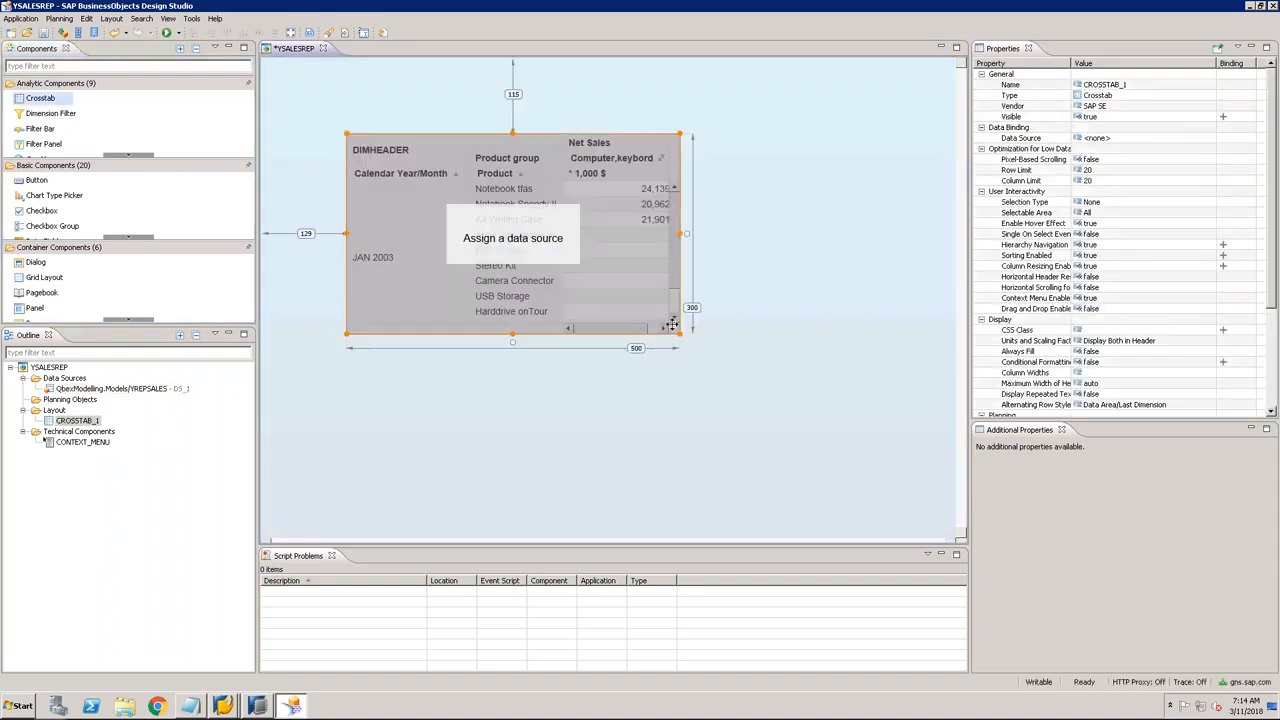
{"action": "left_click_drag", "start_coordinate": [683, 340], "coordinate": [906, 428]}
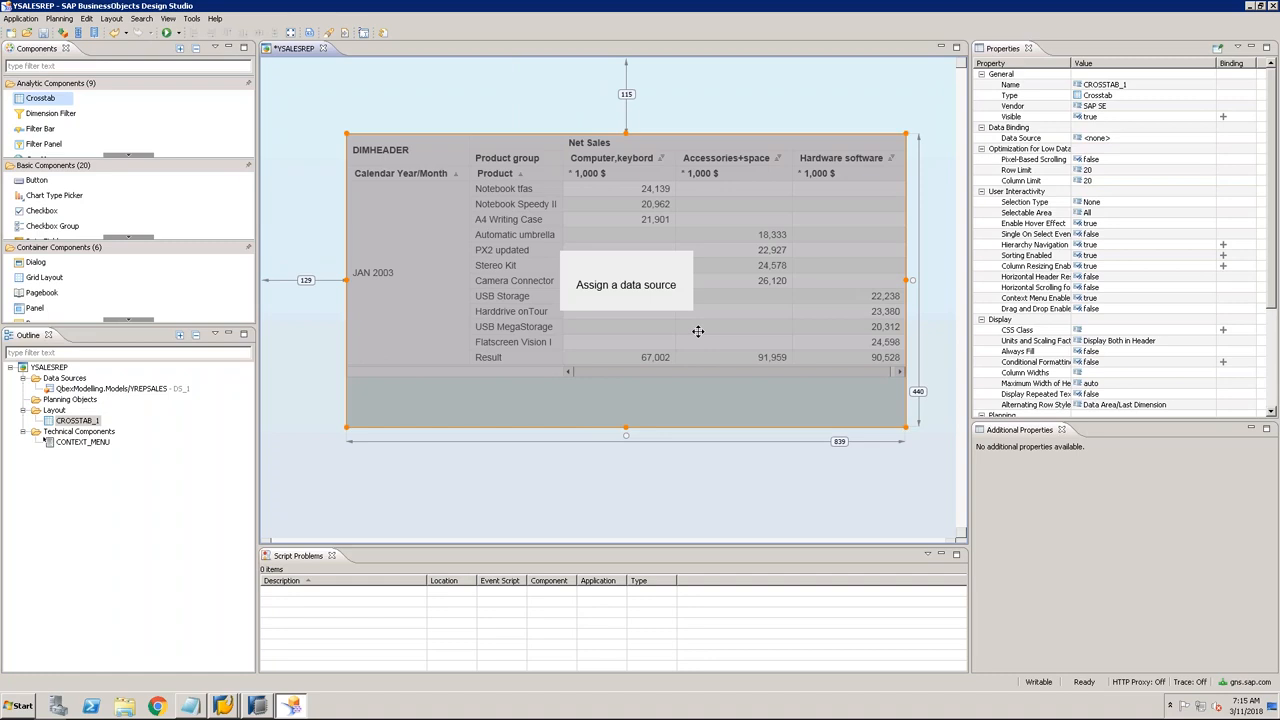
{"action": "key", "text": "Delete"}
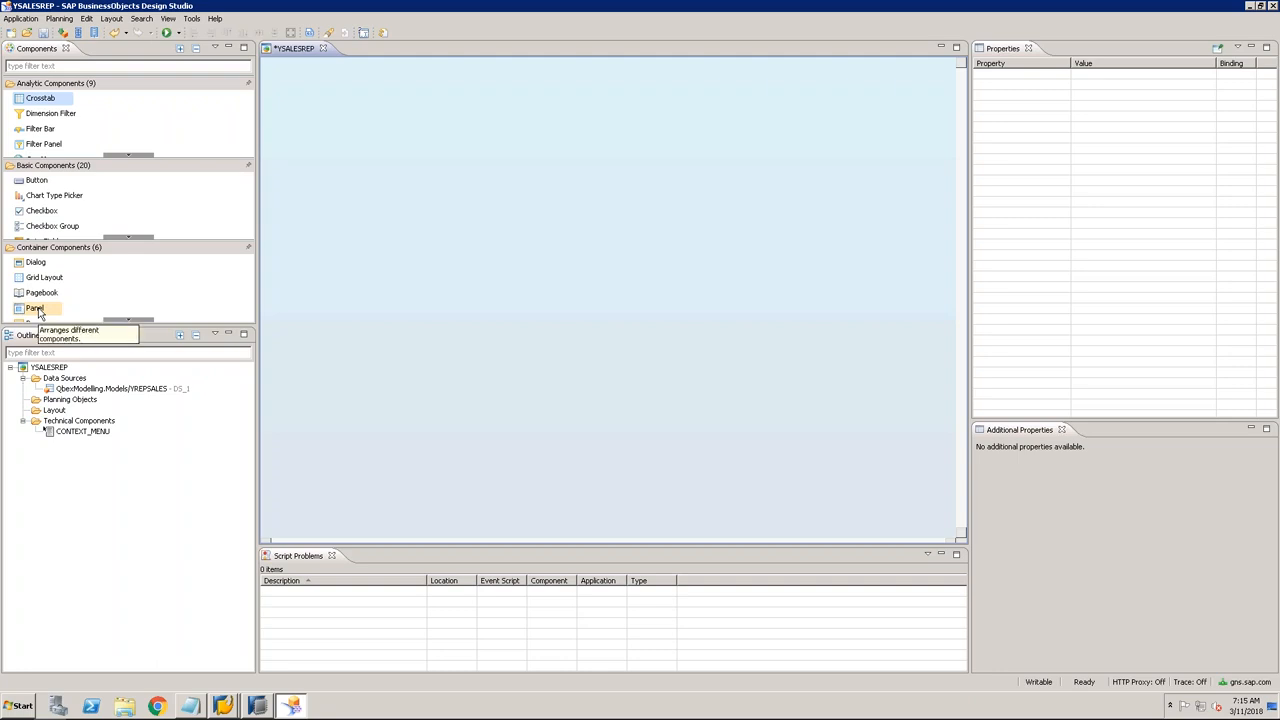
Step: Place a panel on the canvas and set its top, left, right and bottom margins to 0
{"action": "left_click_drag", "start_coordinate": [38, 313], "coordinate": [363, 227]}
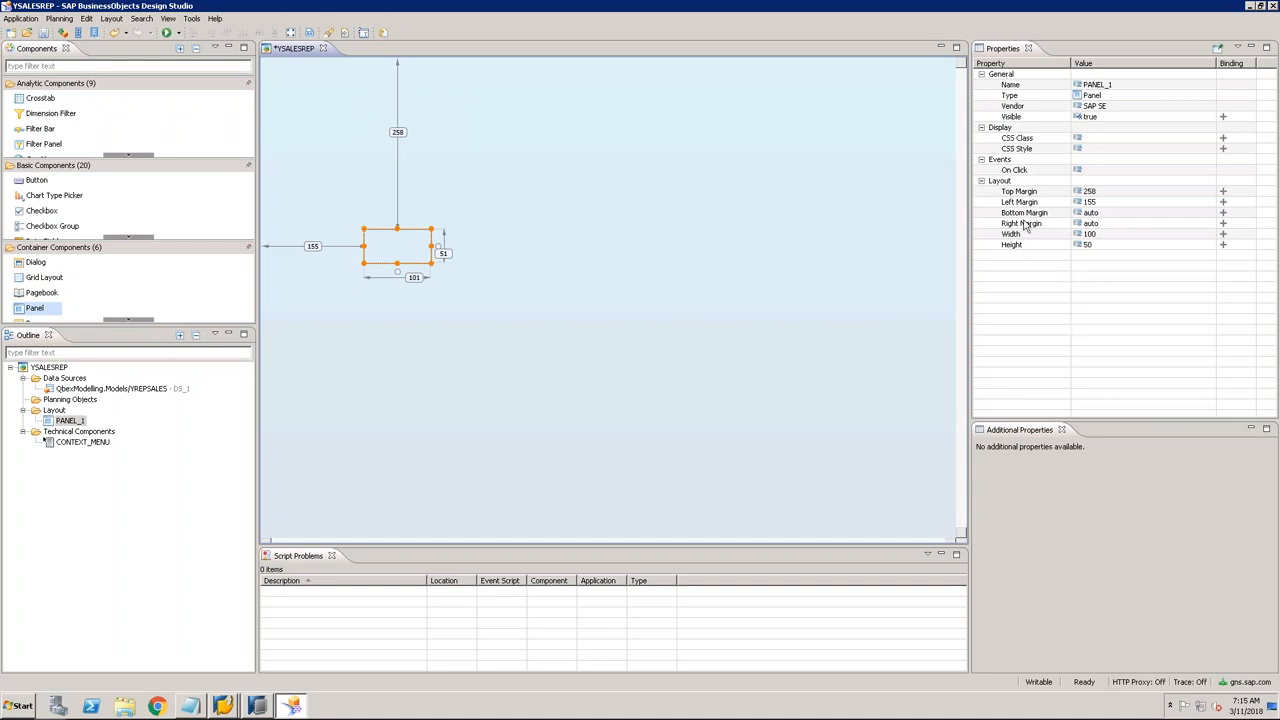
{"action": "left_click", "coordinate": [1122, 191]}
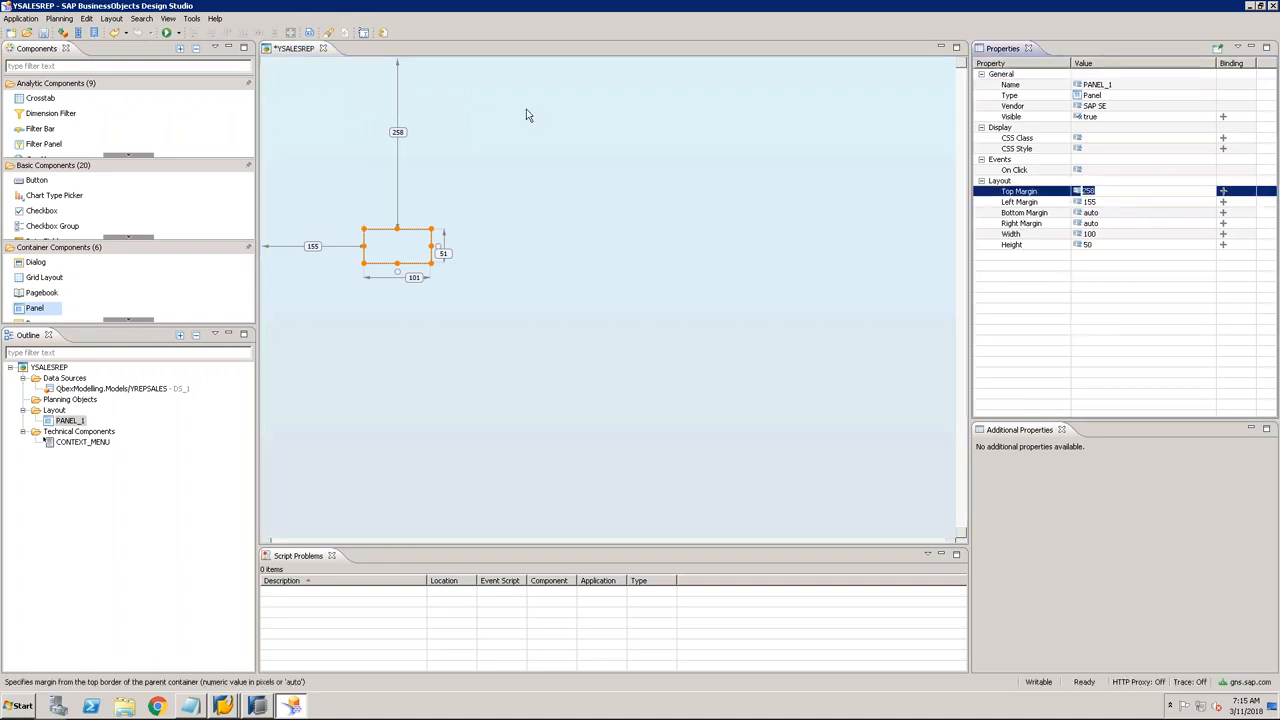
{"action": "type", "text": "0"}
{"action": "key", "text": "Return"}
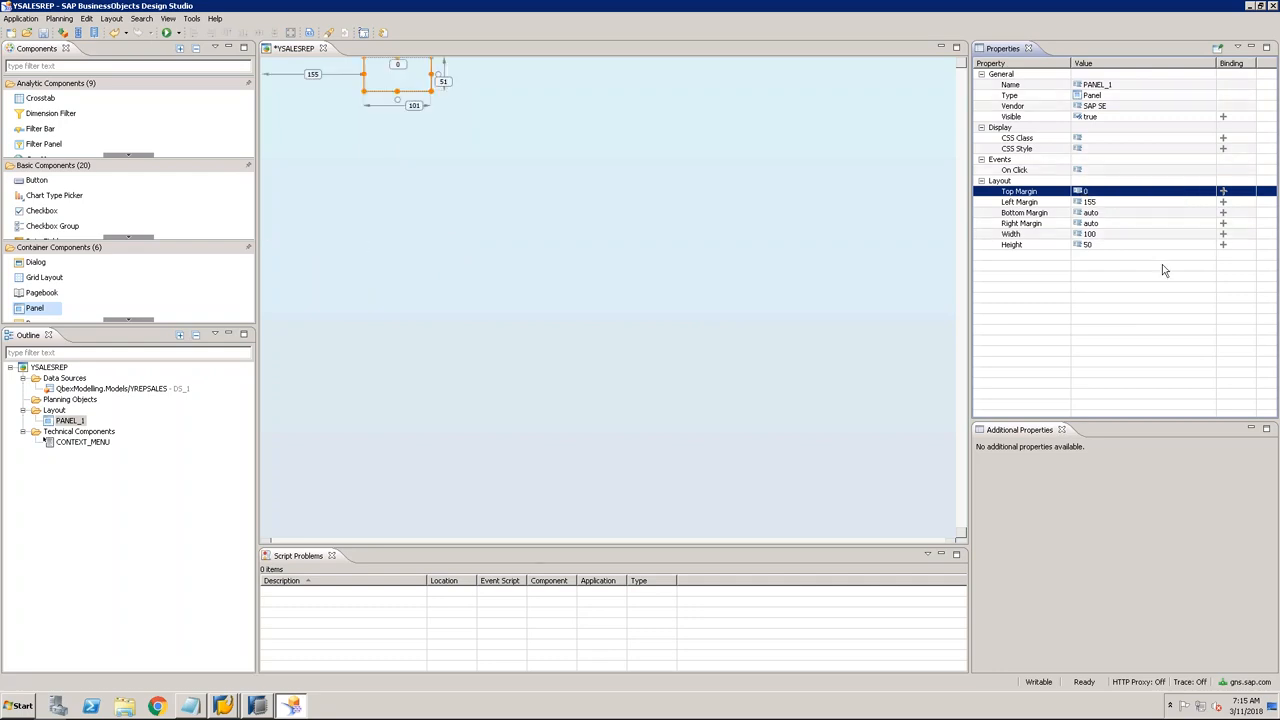
{"action": "left_click", "coordinate": [1105, 203]}
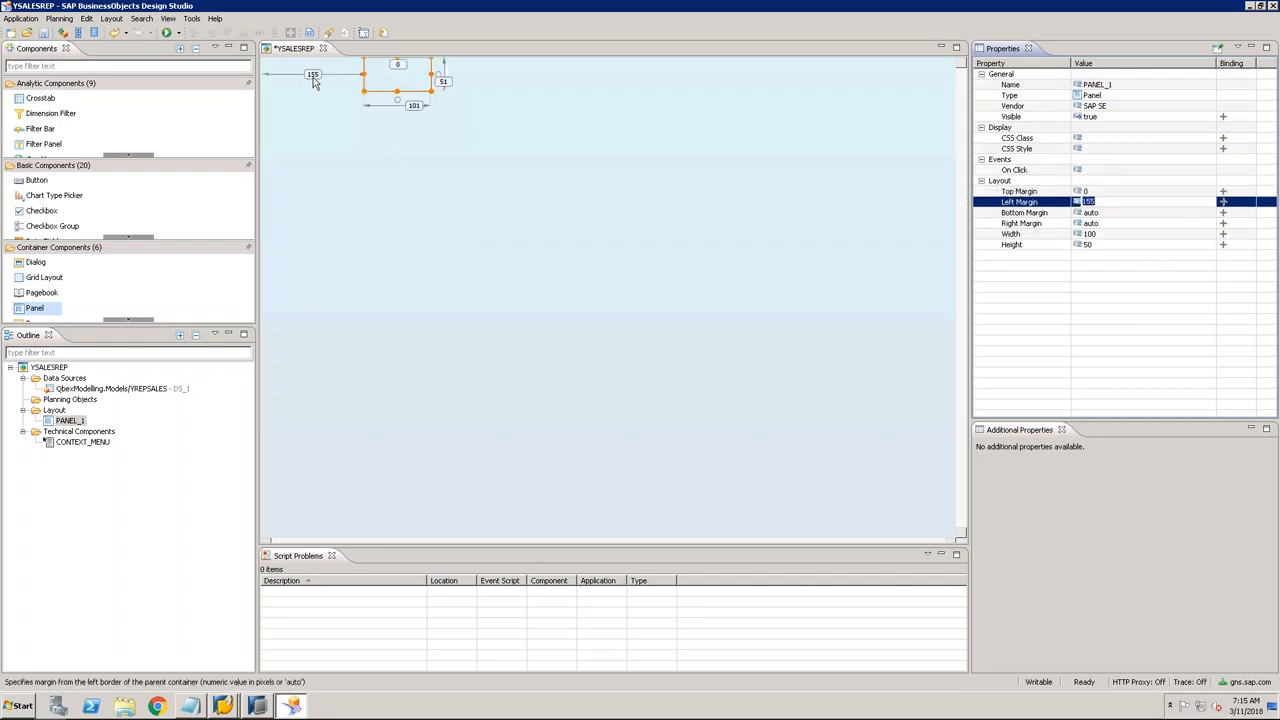
{"action": "type", "text": "0"}
{"action": "key", "text": "Return"}
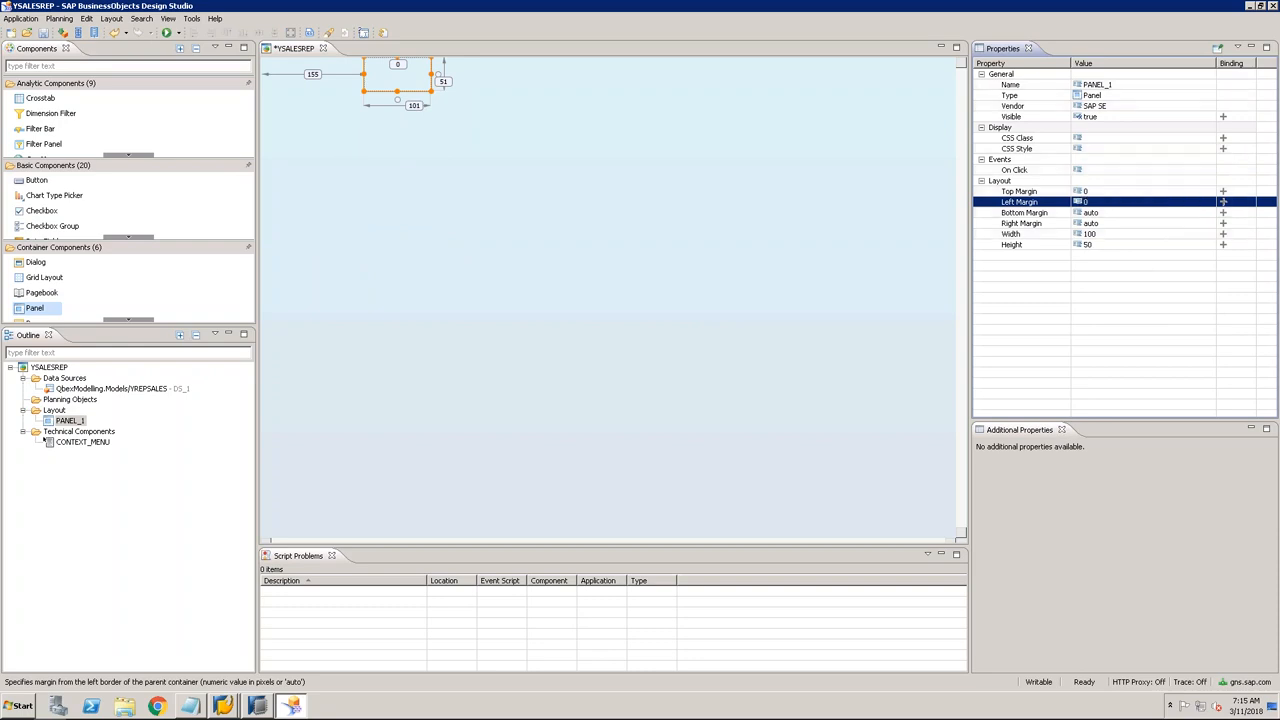
{"action": "left_click", "coordinate": [1100, 223]}
{"action": "type", "text": "0"}
{"action": "left_click", "coordinate": [1109, 213]}
{"action": "type", "text": "0"}
{"action": "key", "text": "Return"}
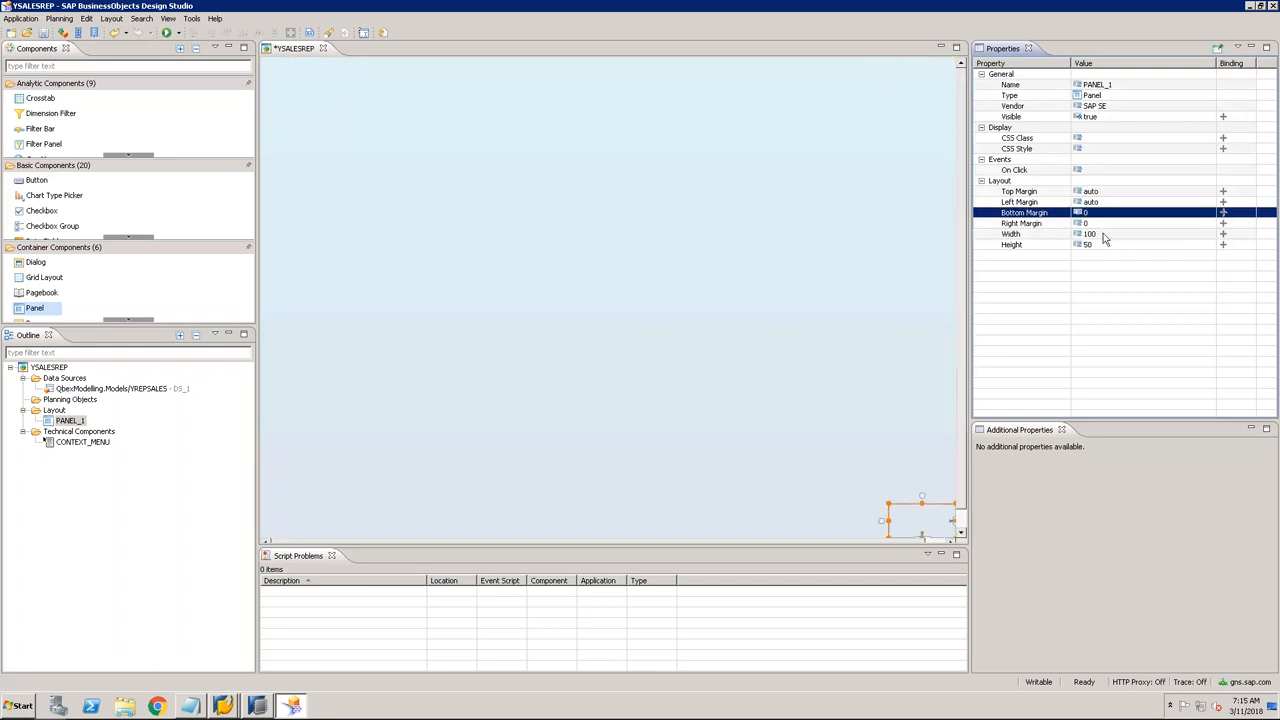
Step: Set PANEL_1's width and height to auto and re-confirm 0 top and left margins
{"action": "left_click", "coordinate": [1103, 234]}
{"action": "type", "text": "auto"}
{"action": "key", "text": "Return"}
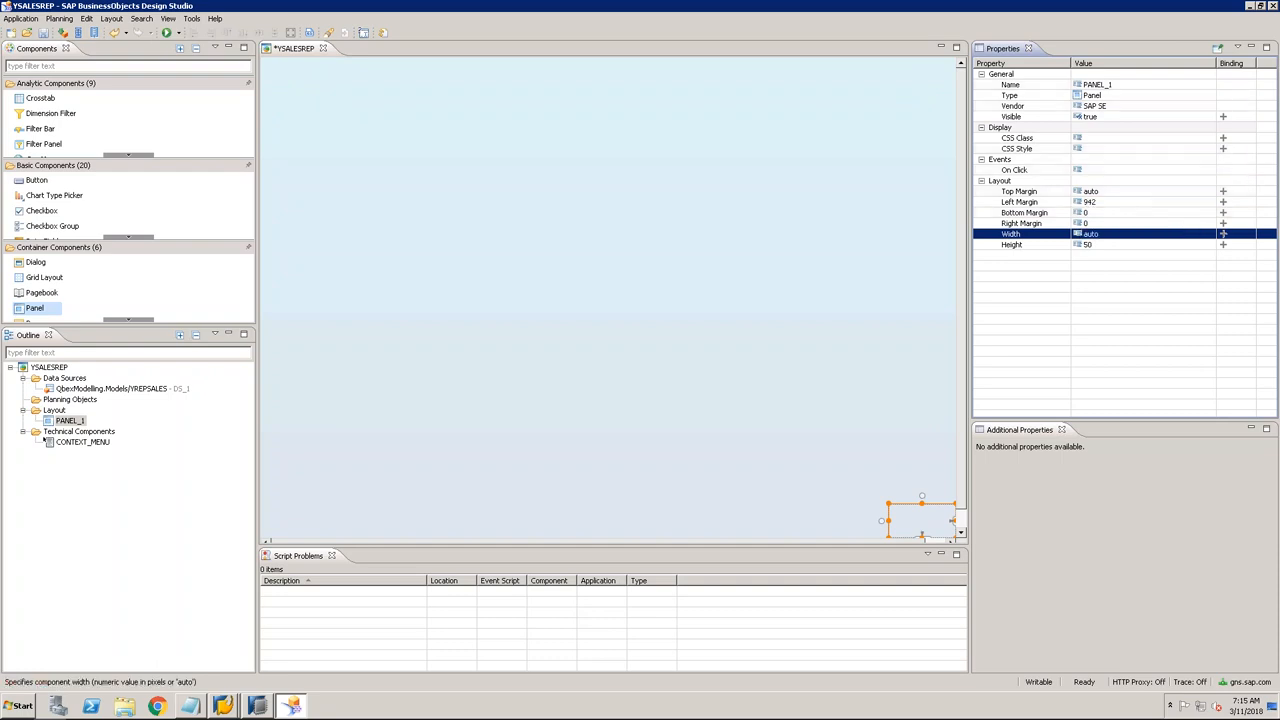
{"action": "left_click", "coordinate": [1115, 246]}
{"action": "type", "text": "auto"}
{"action": "key", "text": "Return"}
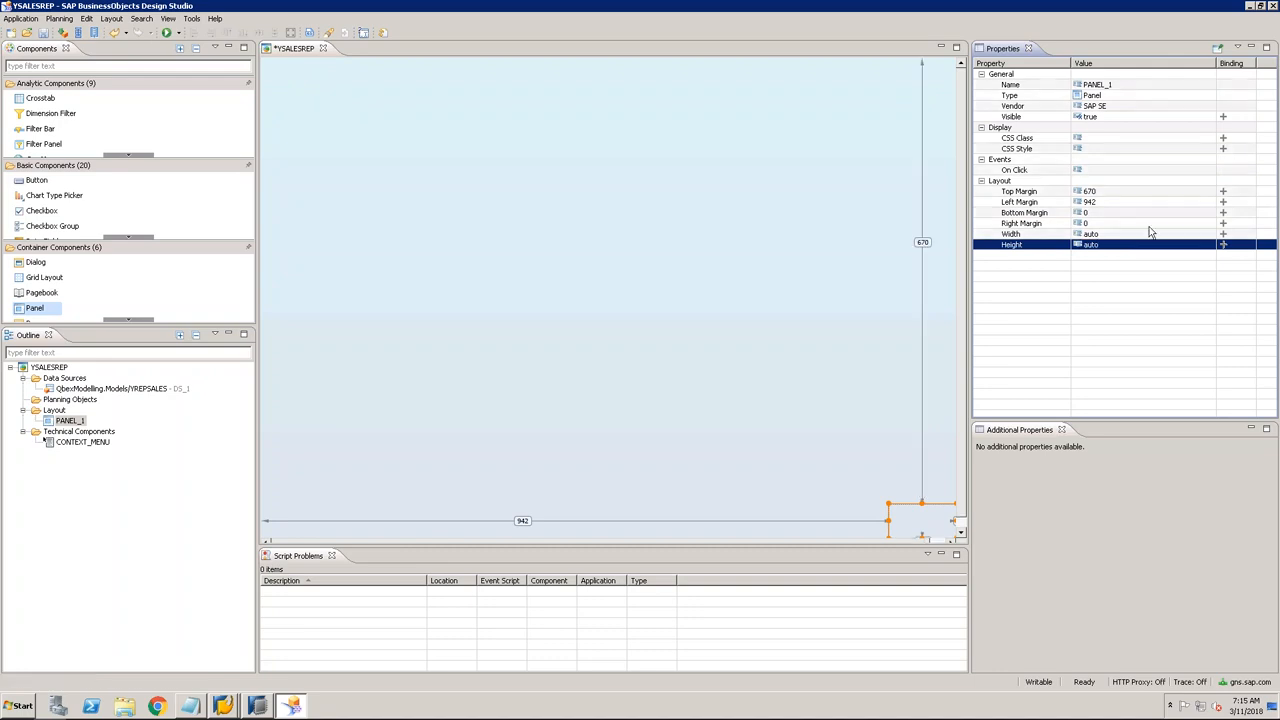
{"action": "left_click", "coordinate": [1117, 194]}
{"action": "type", "text": "0"}
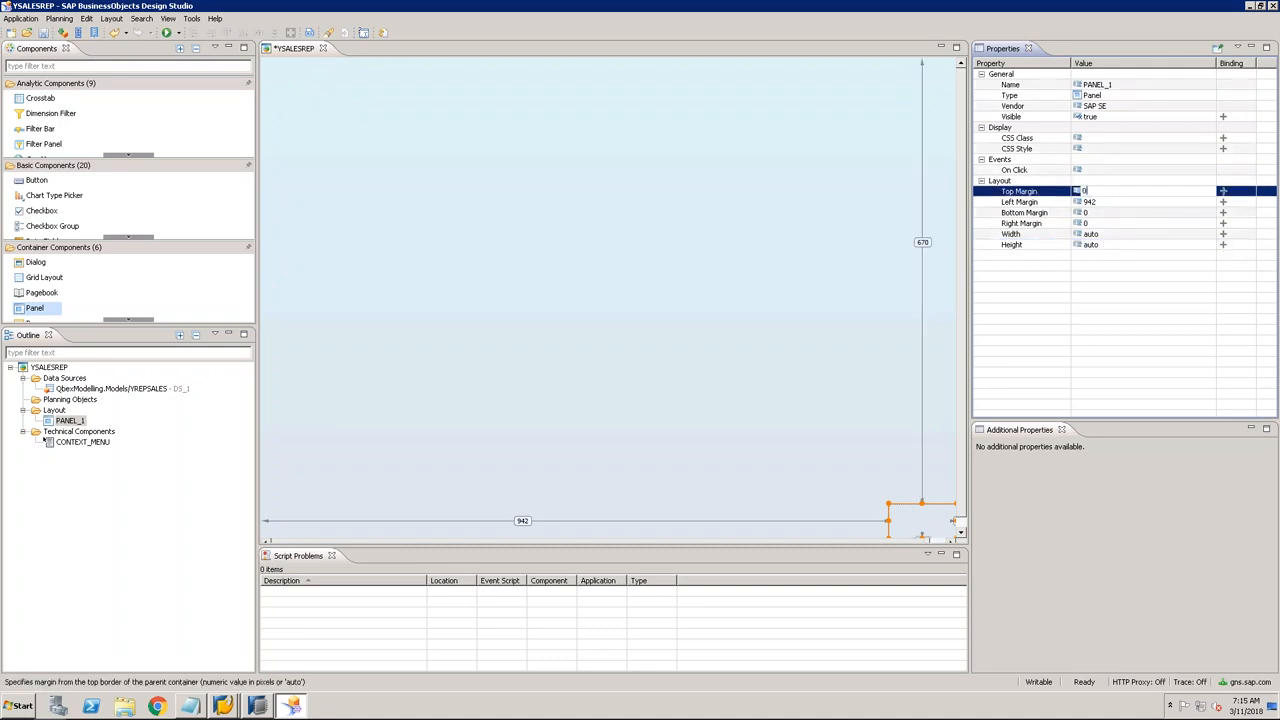
{"action": "key", "text": "Return"}
{"action": "left_click", "coordinate": [1117, 202]}
{"action": "type", "text": "0"}
{"action": "key", "text": "Return"}
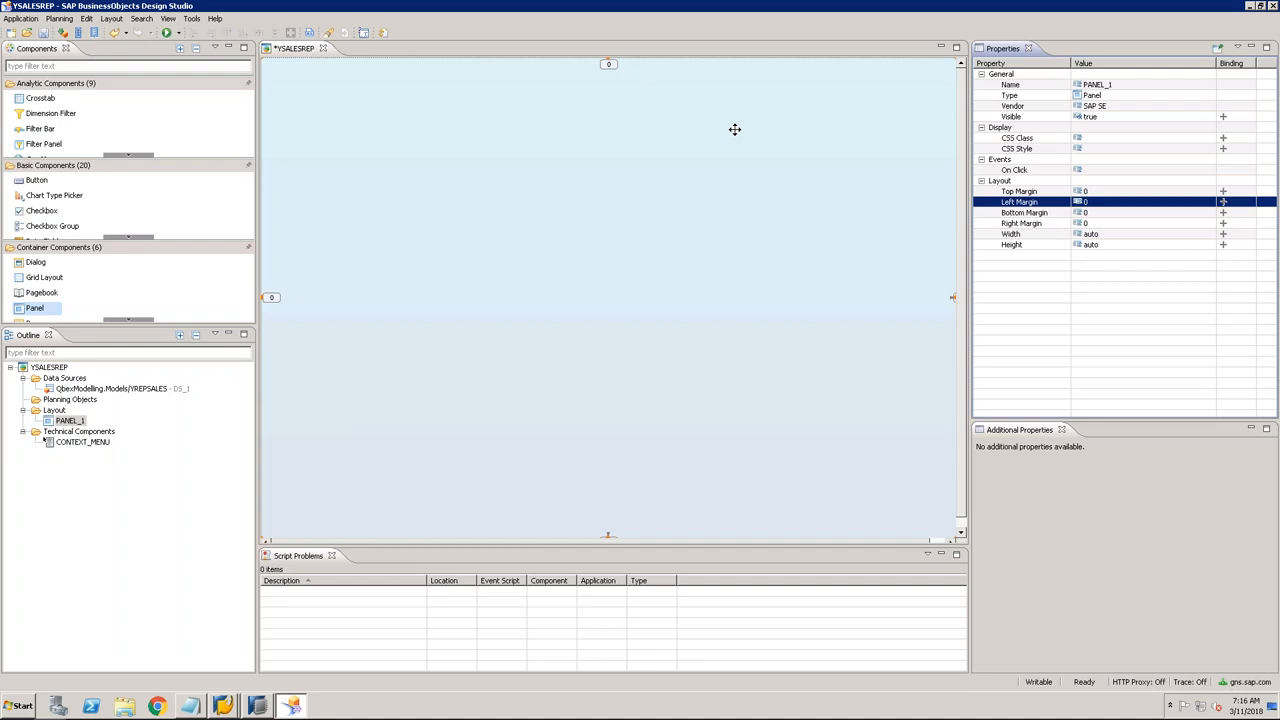
Step: Search 'css' in Chrome and copy the background-color line from W3Schools' CSS Backgrounds page
{"action": "left_click", "coordinate": [157, 707]}
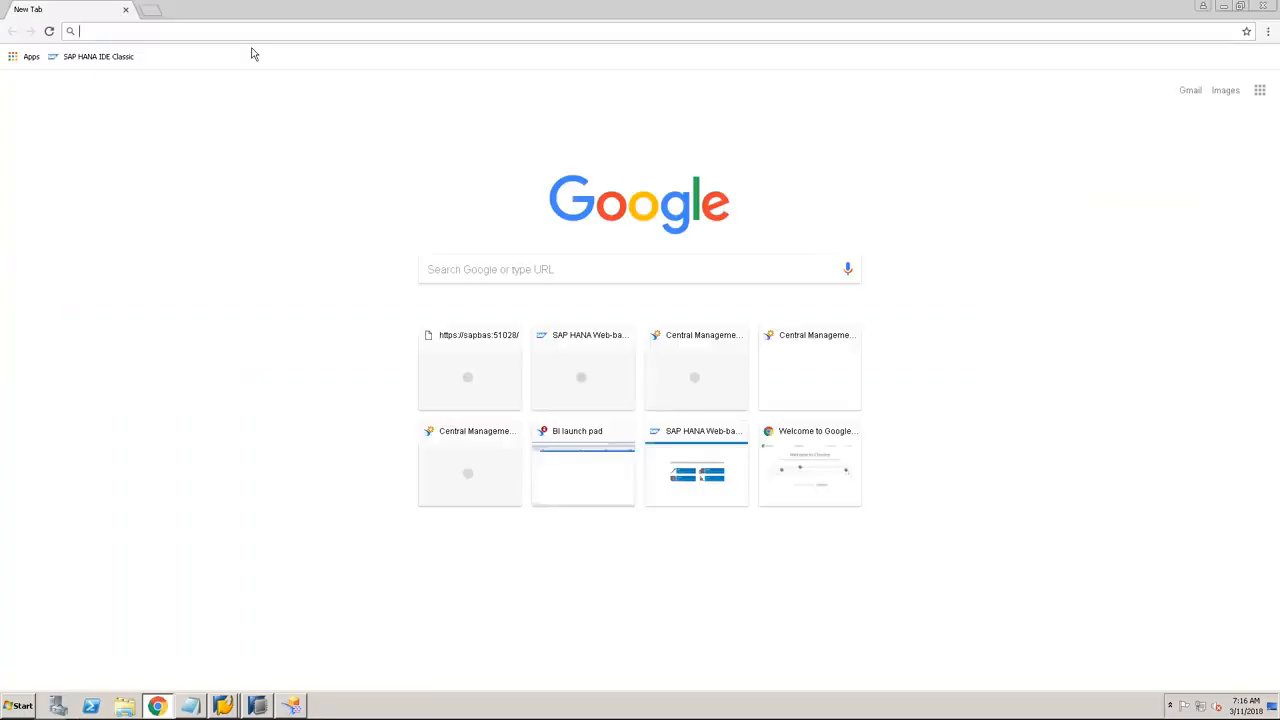
{"action": "type", "text": "css"}
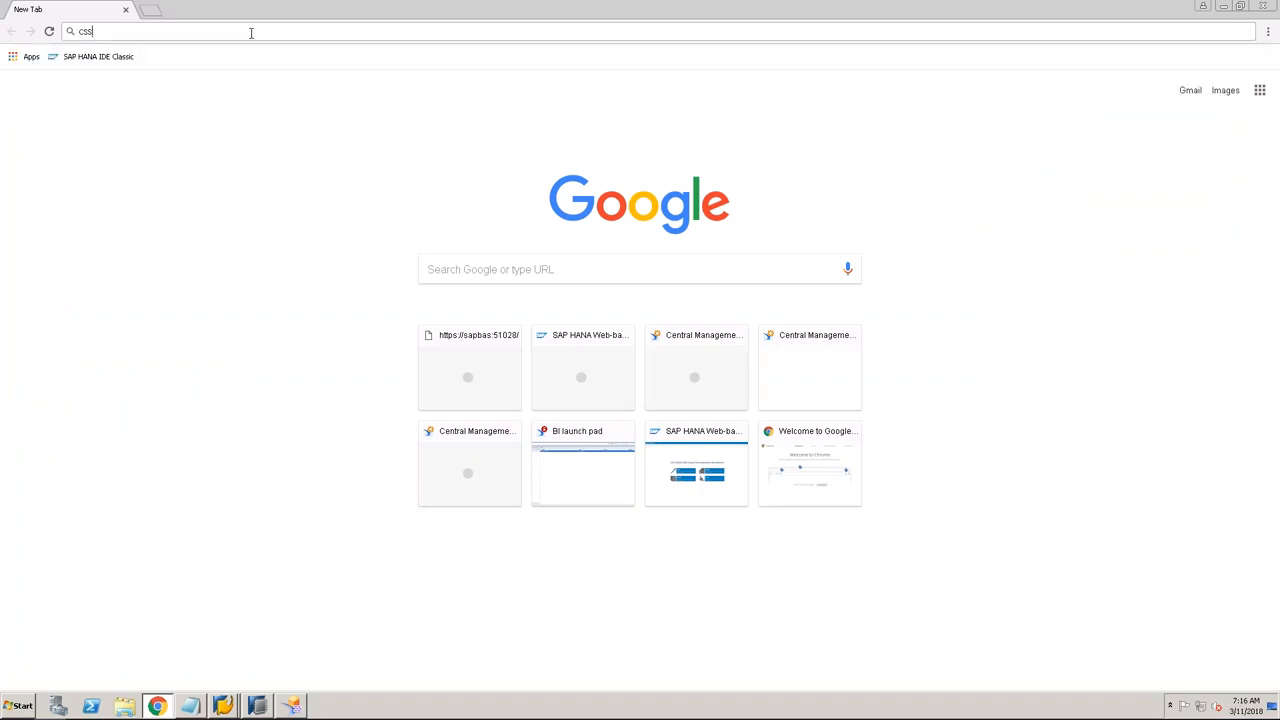
{"action": "key", "text": "Return"}
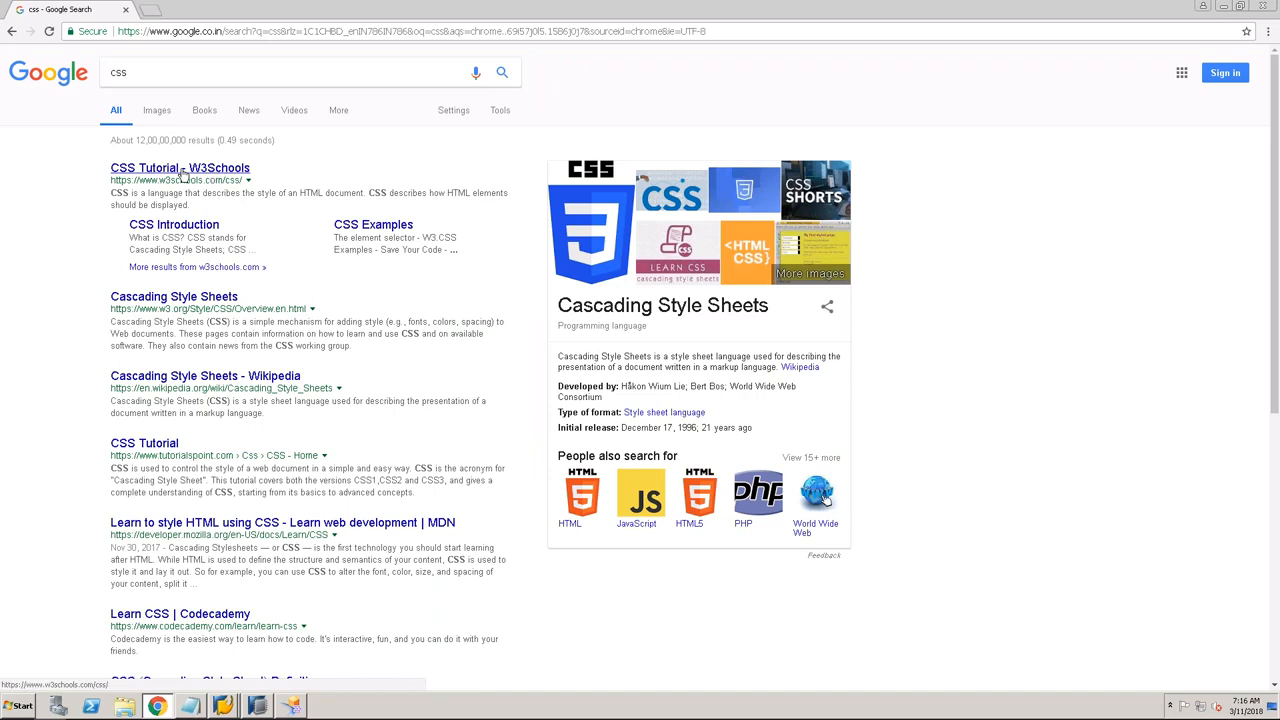
{"action": "left_click", "coordinate": [196, 170]}
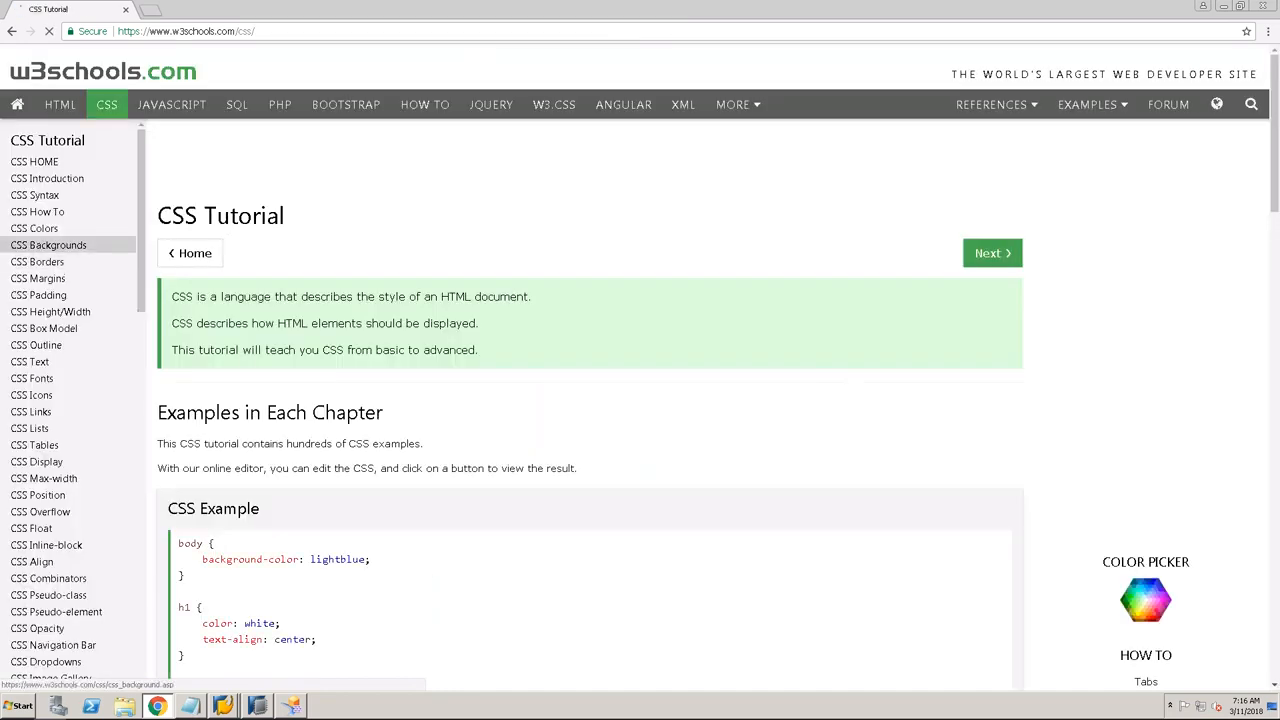
{"action": "left_click", "coordinate": [48, 245]}
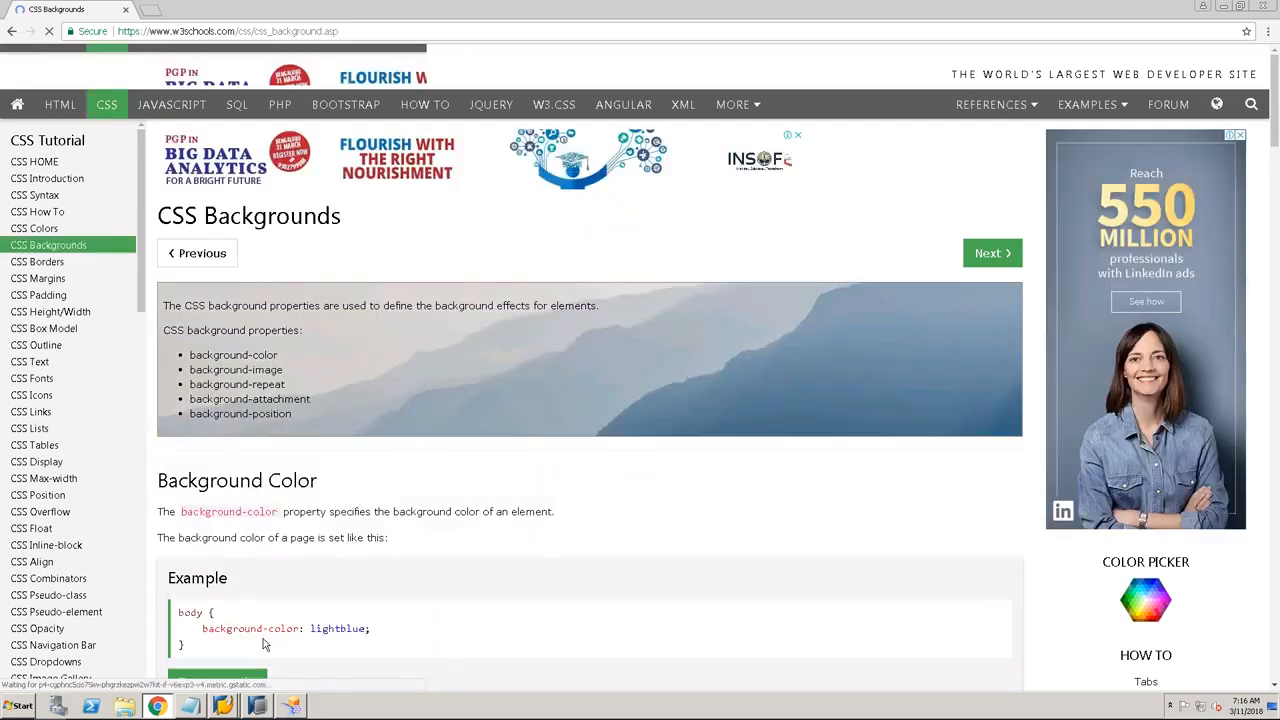
{"action": "scroll", "coordinate": [190, 573], "scroll_direction": "down", "scroll_amount": 1}
{"action": "scroll", "coordinate": [190, 573], "scroll_direction": "down", "scroll_amount": 2}
{"action": "left_click_drag", "start_coordinate": [202, 429], "coordinate": [368, 427]}
{"action": "key", "text": "ctrl+c"}
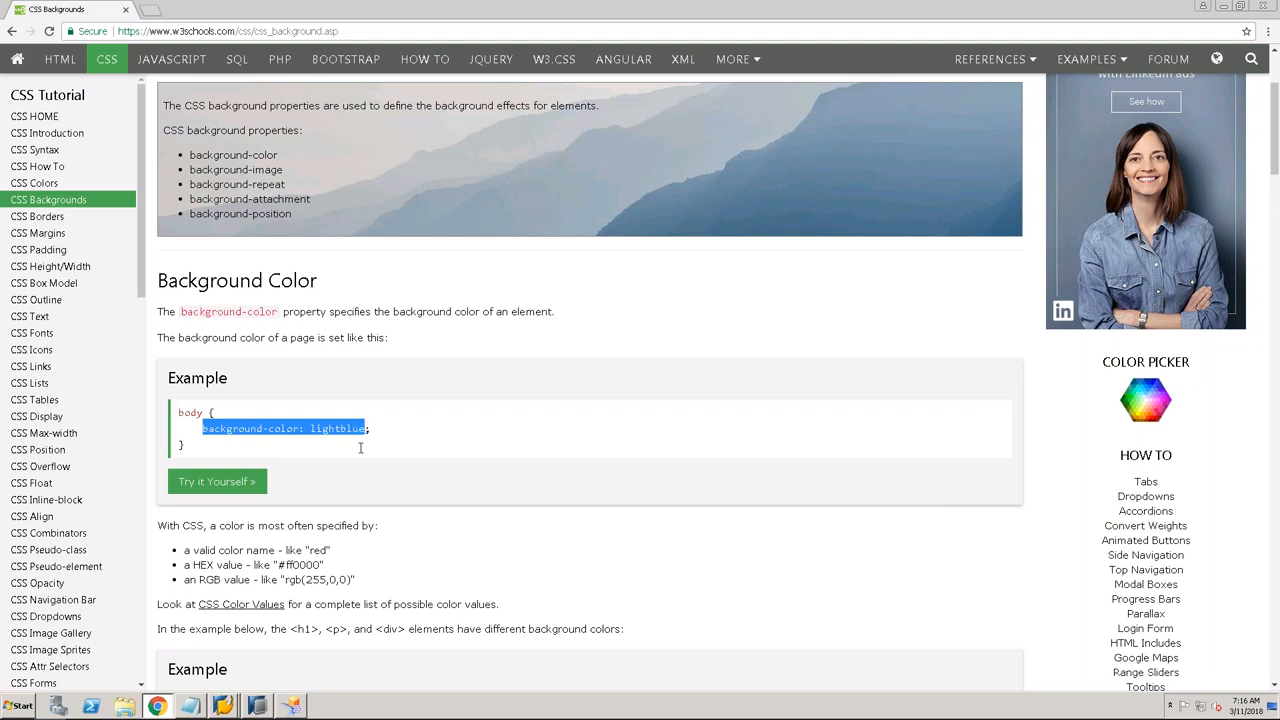
Step: Return to Design Studio and select PANEL_1 in the outline
{"action": "left_click", "coordinate": [262, 708]}
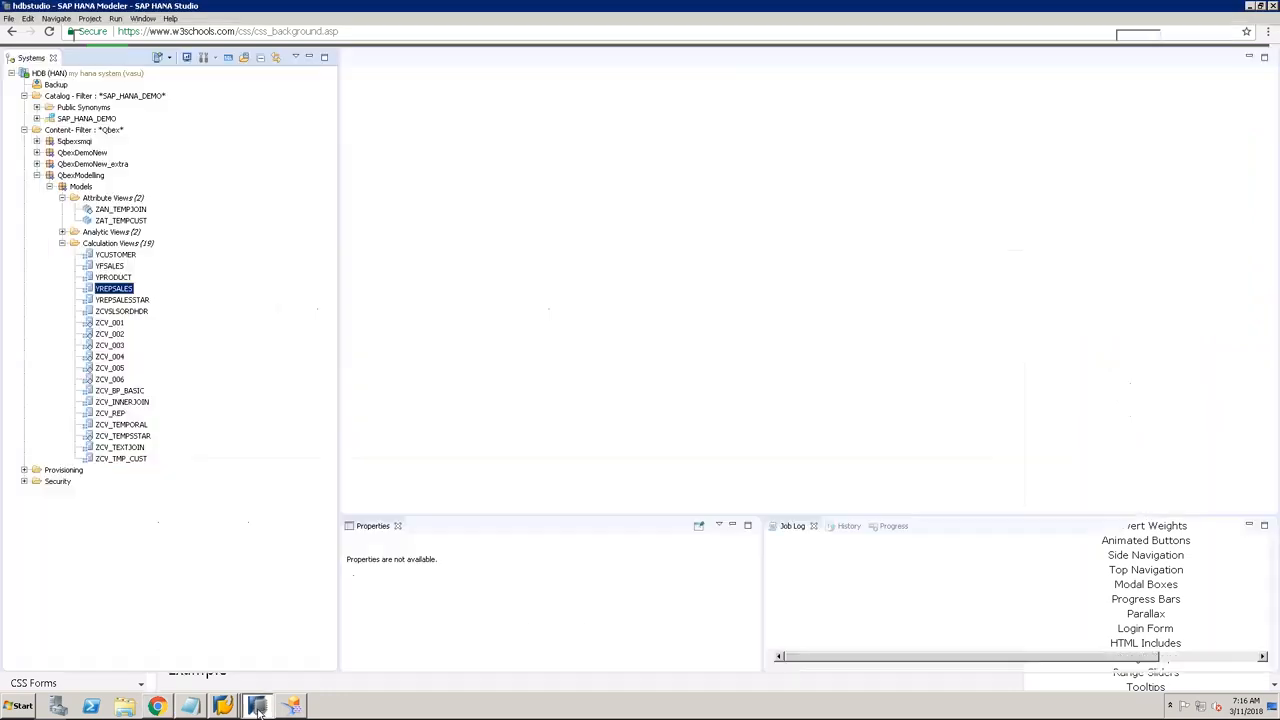
{"action": "left_click", "coordinate": [291, 707]}
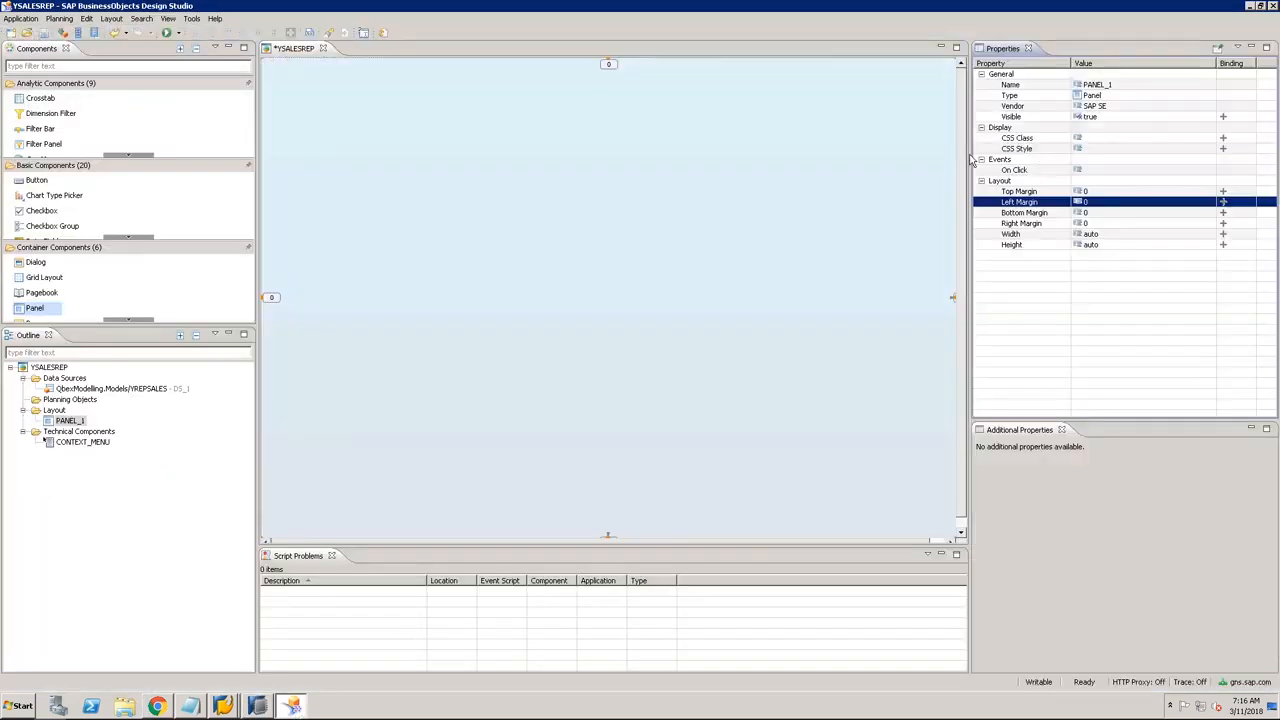
{"action": "left_click", "coordinate": [70, 421]}
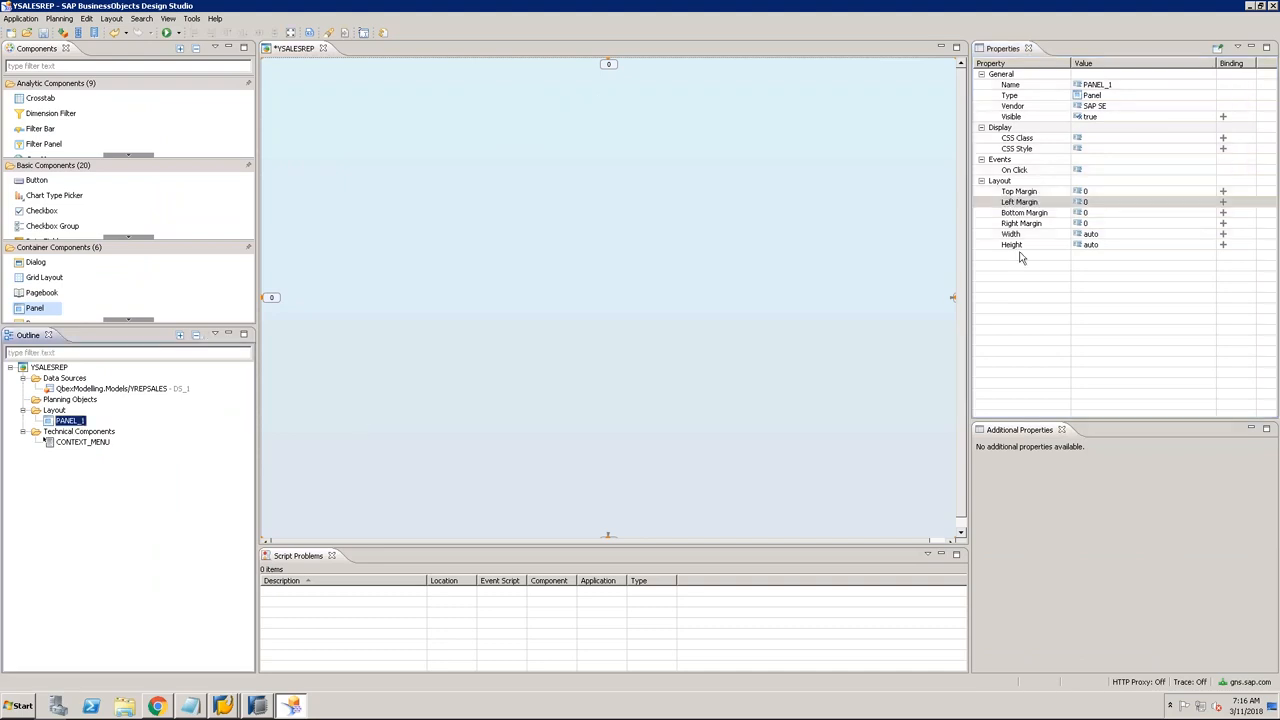
Step: Paste 'background-color: lightblue;' into PANEL_1's CSS Style
{"action": "left_click", "coordinate": [1116, 148]}
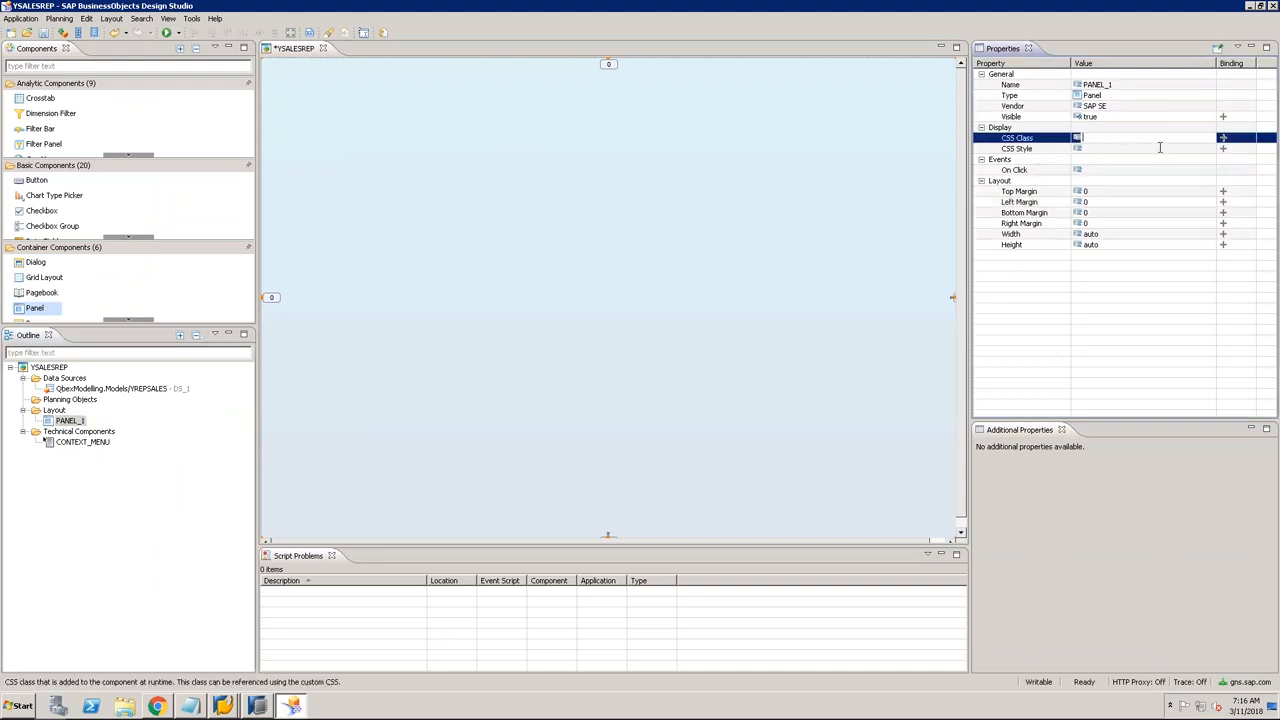
{"action": "left_click", "coordinate": [1206, 149]}
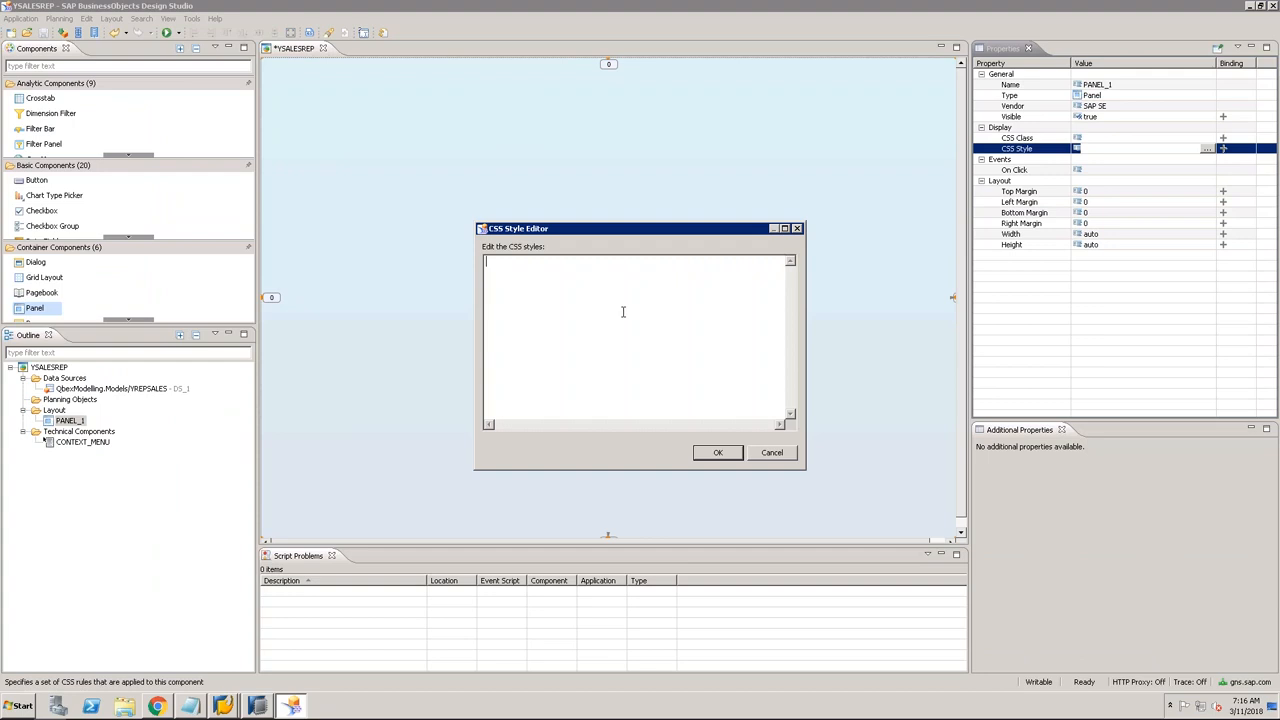
{"action": "key", "text": "ctrl+v"}
{"action": "type", "text": ";"}
{"action": "key", "text": "Return"}
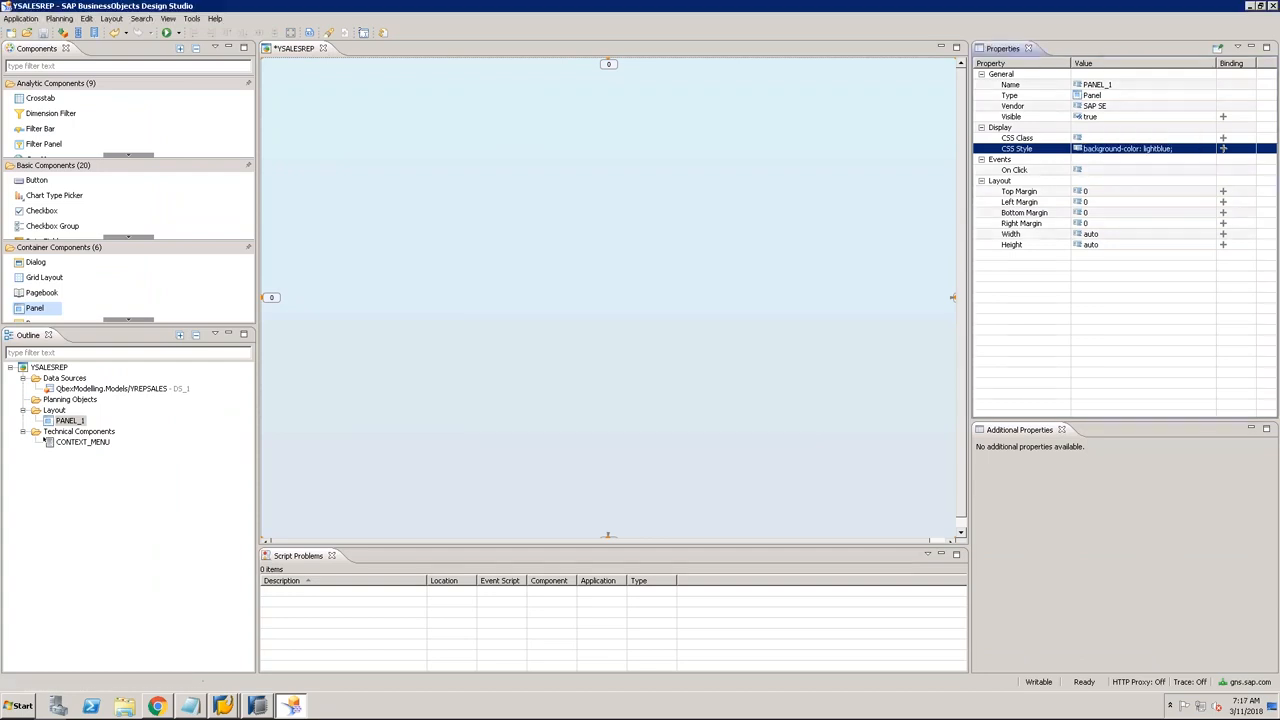
Step: Change PANEL_1's CSS background colour from lightblue to green
{"action": "left_click", "coordinate": [1178, 152]}
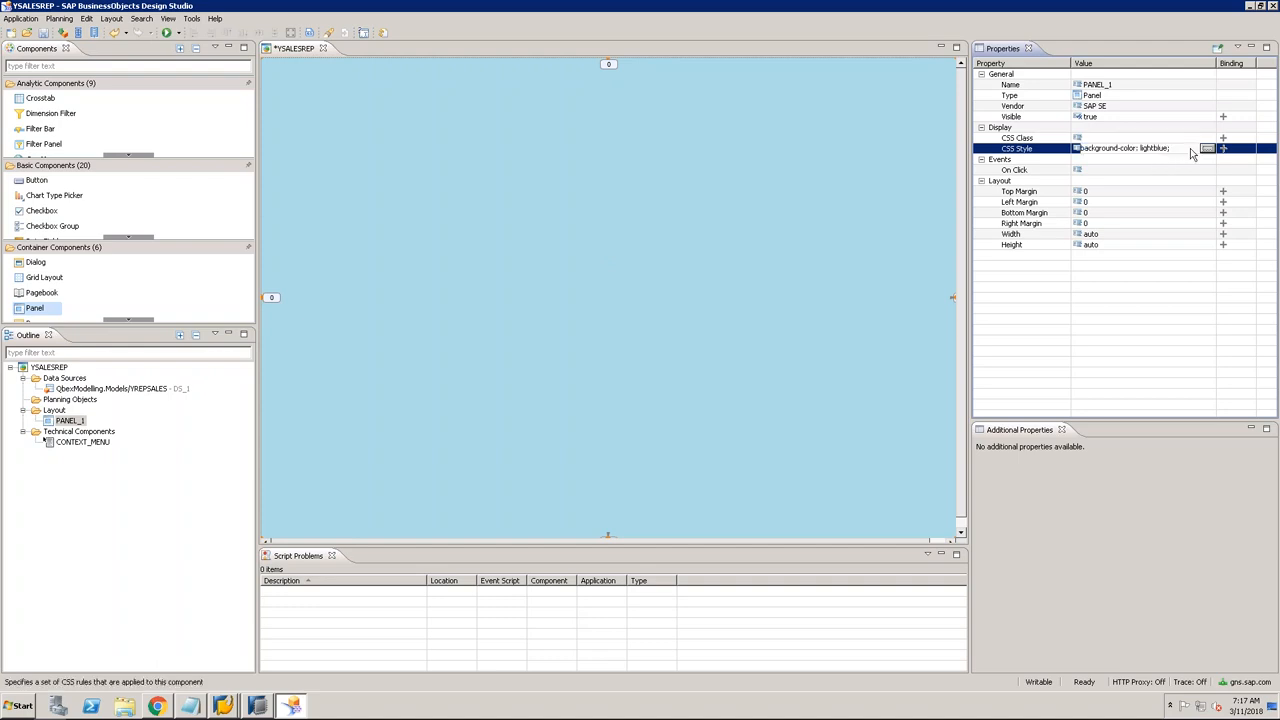
{"action": "left_click", "coordinate": [1208, 149]}
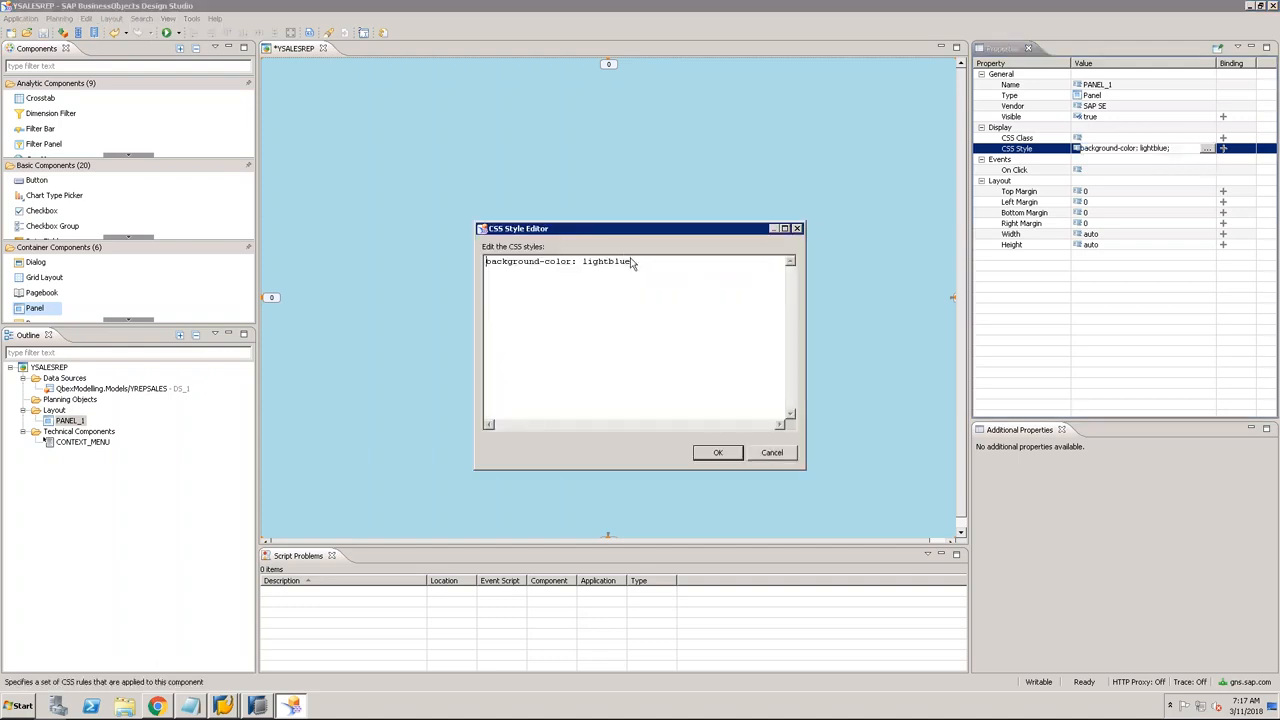
{"action": "left_click_drag", "start_coordinate": [632, 261], "coordinate": [583, 261]}
{"action": "type", "text": "green"}
{"action": "left_click", "coordinate": [717, 452]}
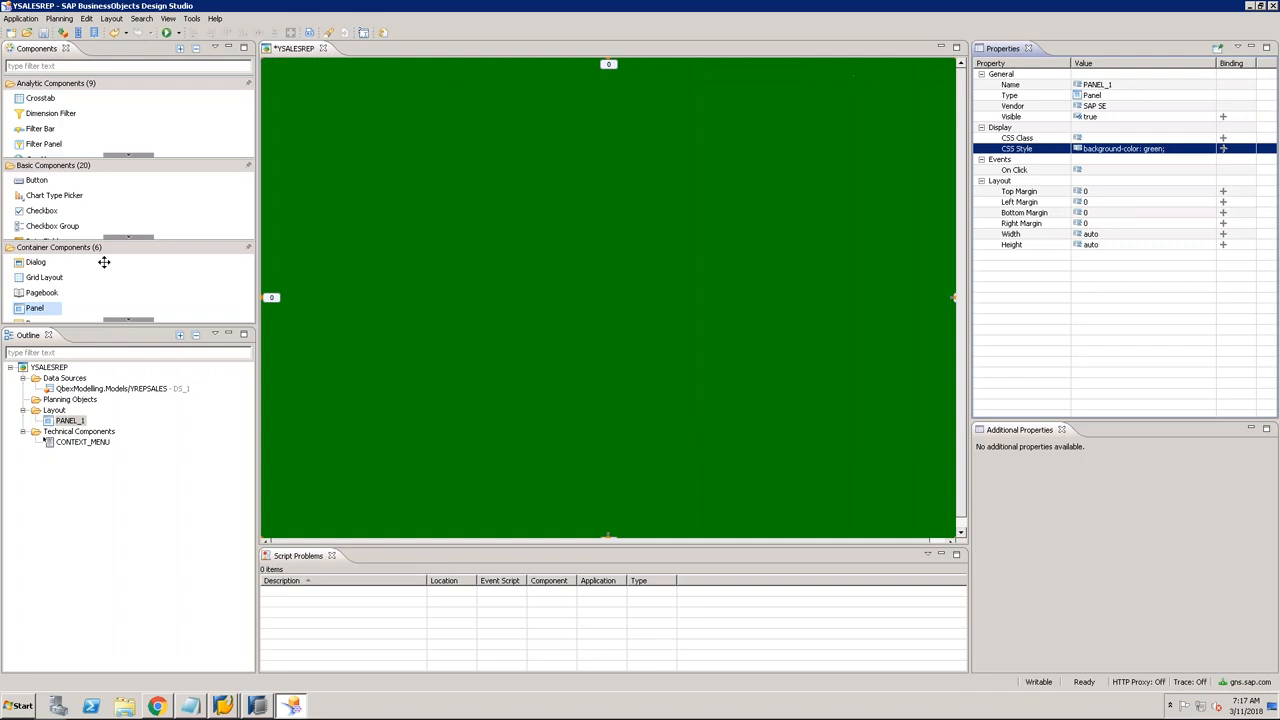
{"action": "left_click", "coordinate": [76, 426]}
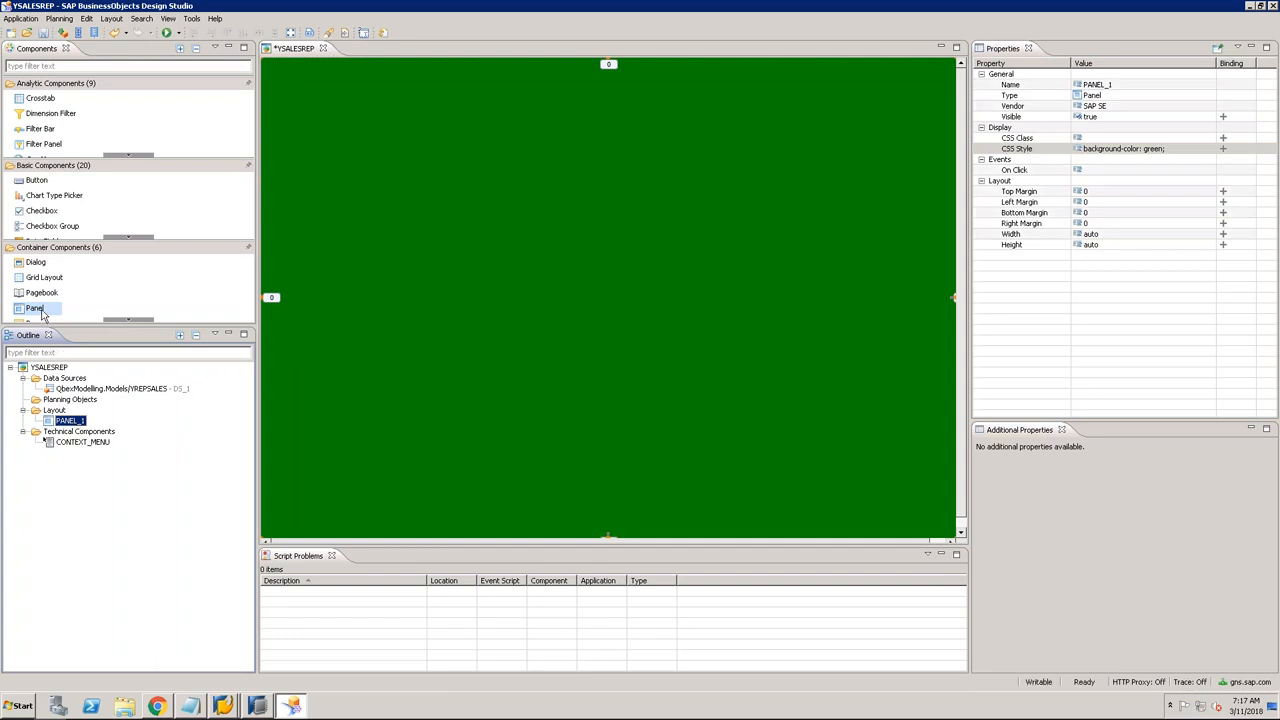
Step: Create a new panel inside PANEL_1 for the header
{"action": "right_click", "coordinate": [76, 420]}
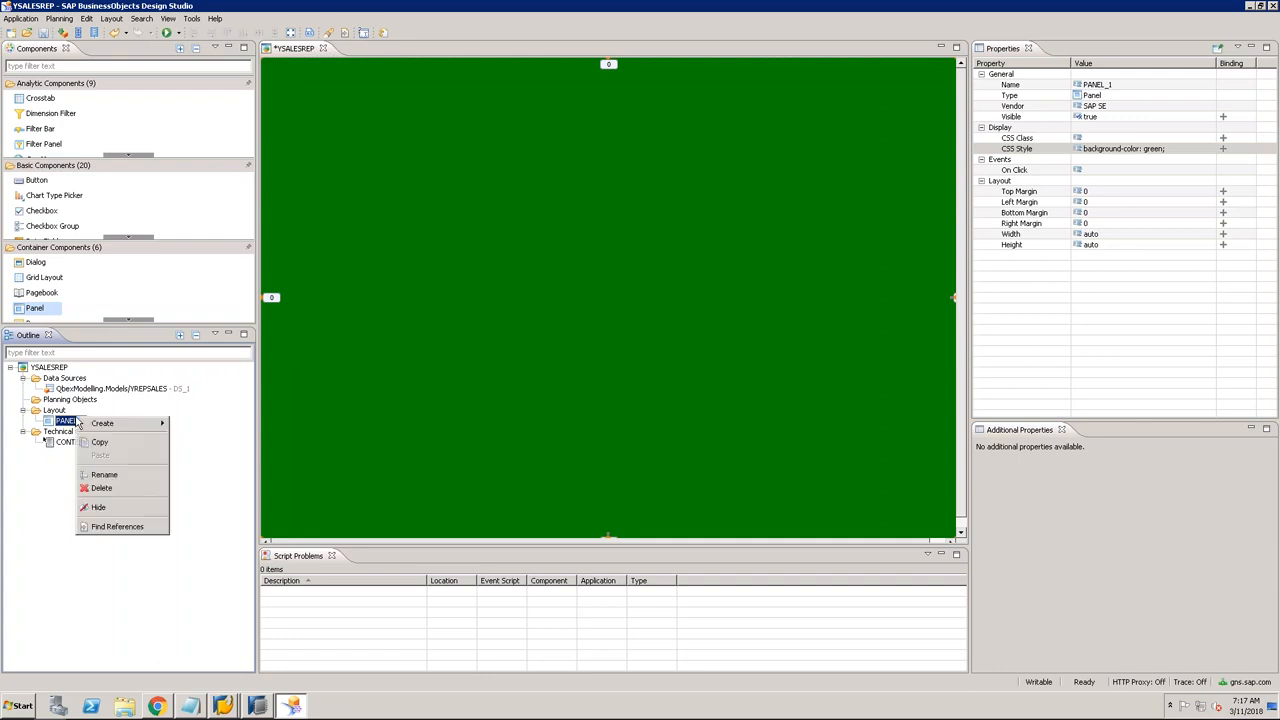
{"action": "mouse_move", "coordinate": [110, 424]}
{"action": "mouse_move", "coordinate": [245, 451]}
{"action": "left_click", "coordinate": [311, 481]}
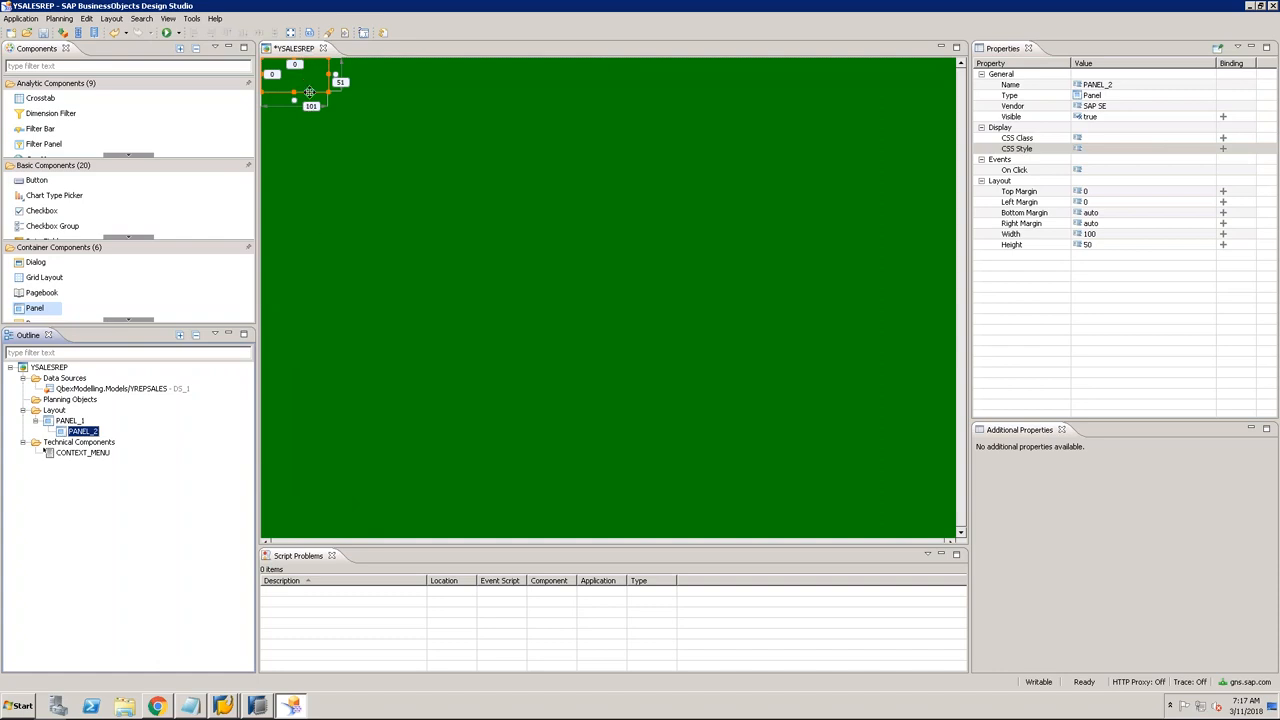
Step: Give the header panel a height of 40 with top and bottom margins of 0
{"action": "left_click", "coordinate": [1103, 249]}
{"action": "type", "text": "40"}
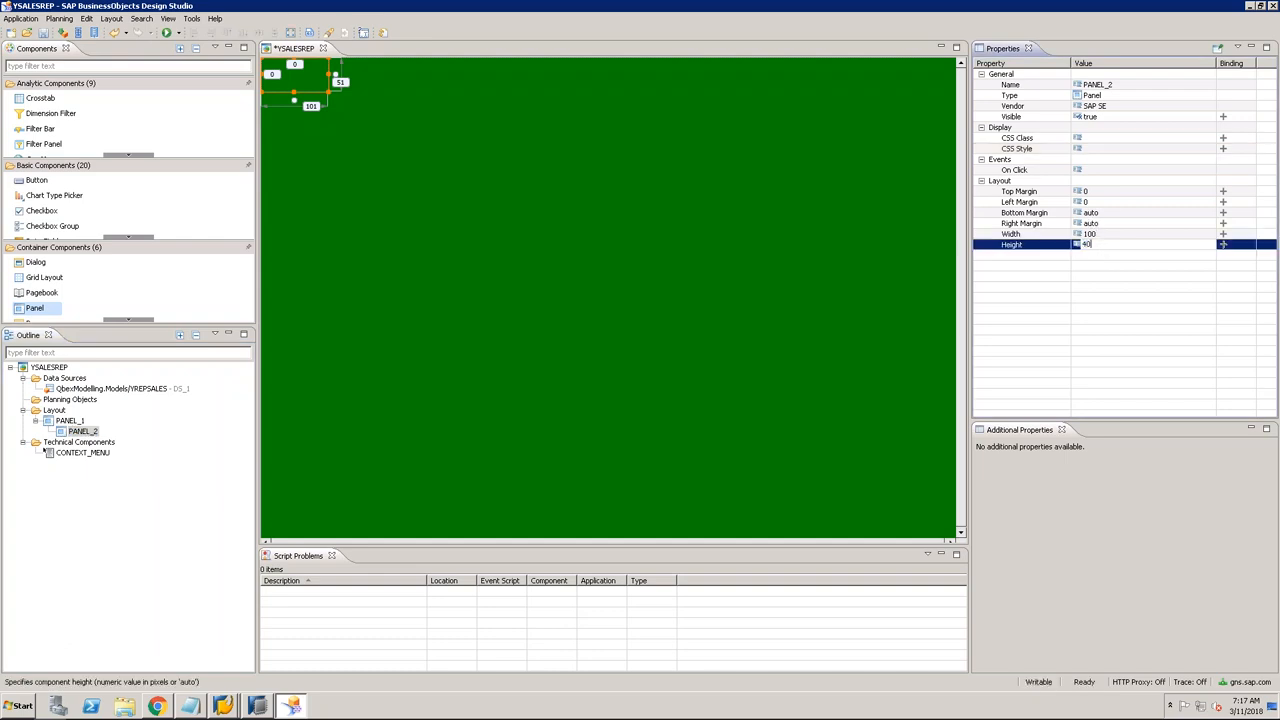
{"action": "left_click", "coordinate": [1094, 235]}
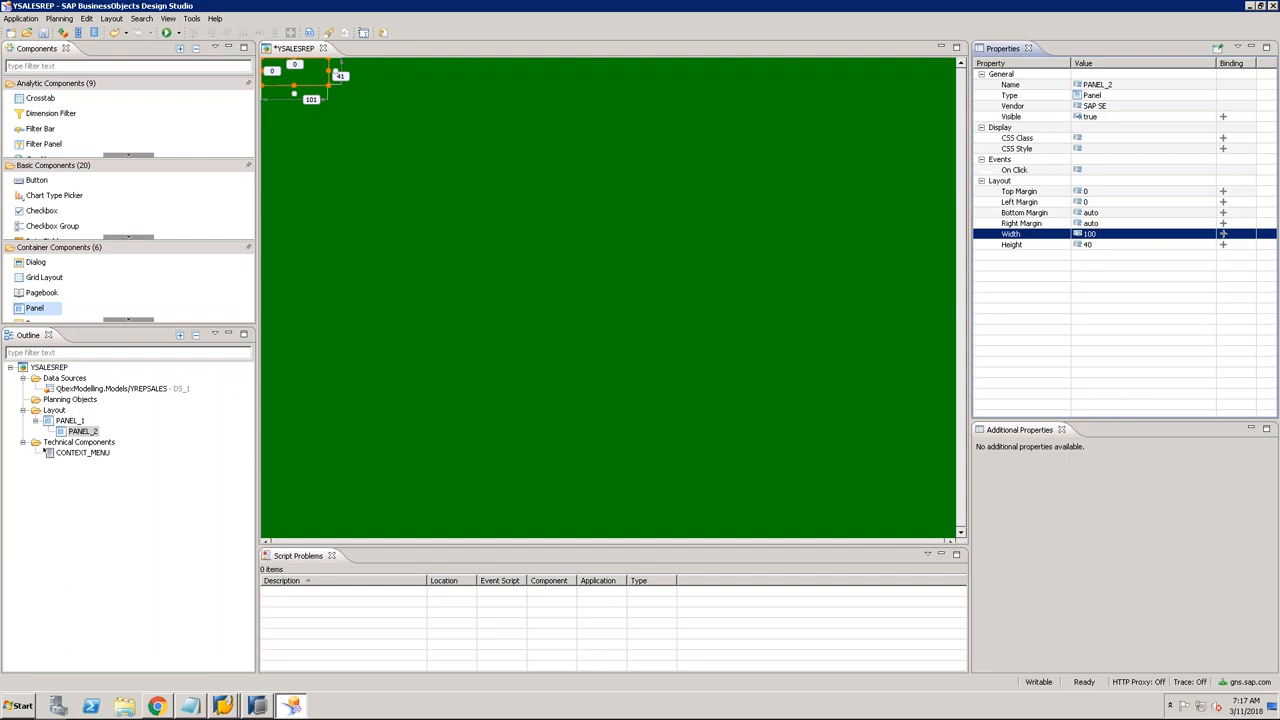
{"action": "left_click", "coordinate": [1108, 234]}
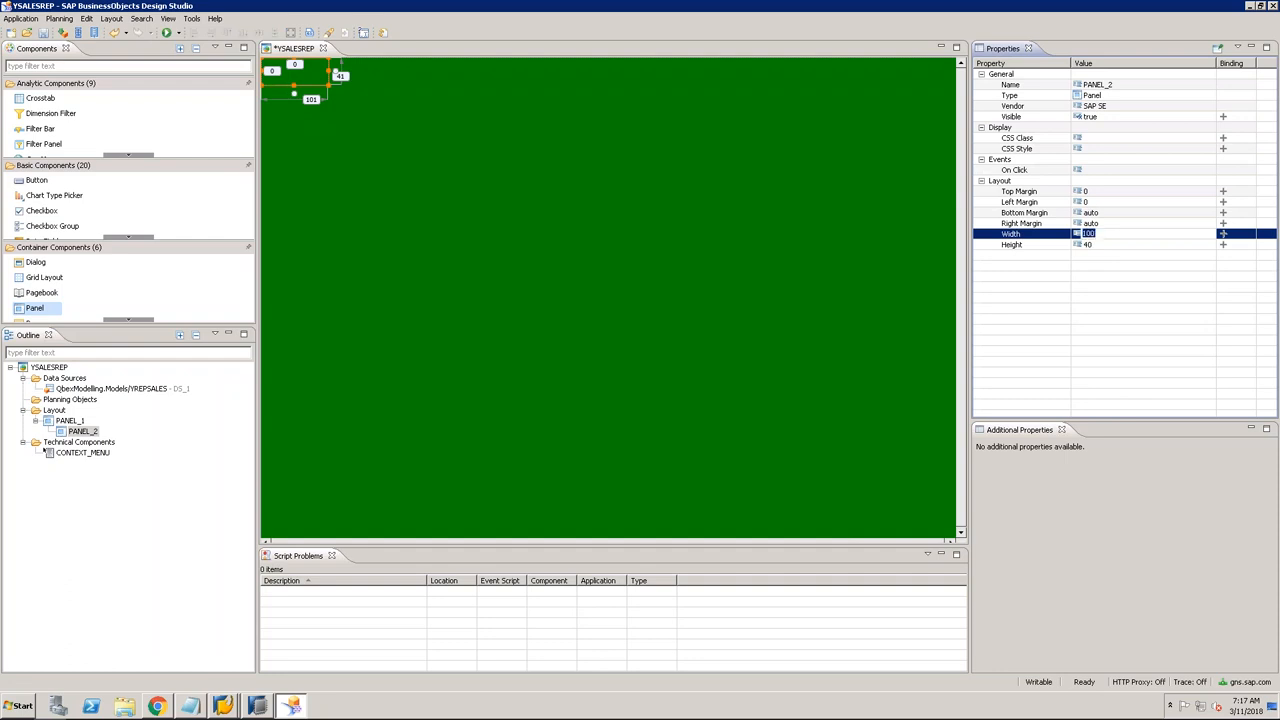
{"action": "left_click", "coordinate": [1108, 213]}
{"action": "type", "text": "0"}
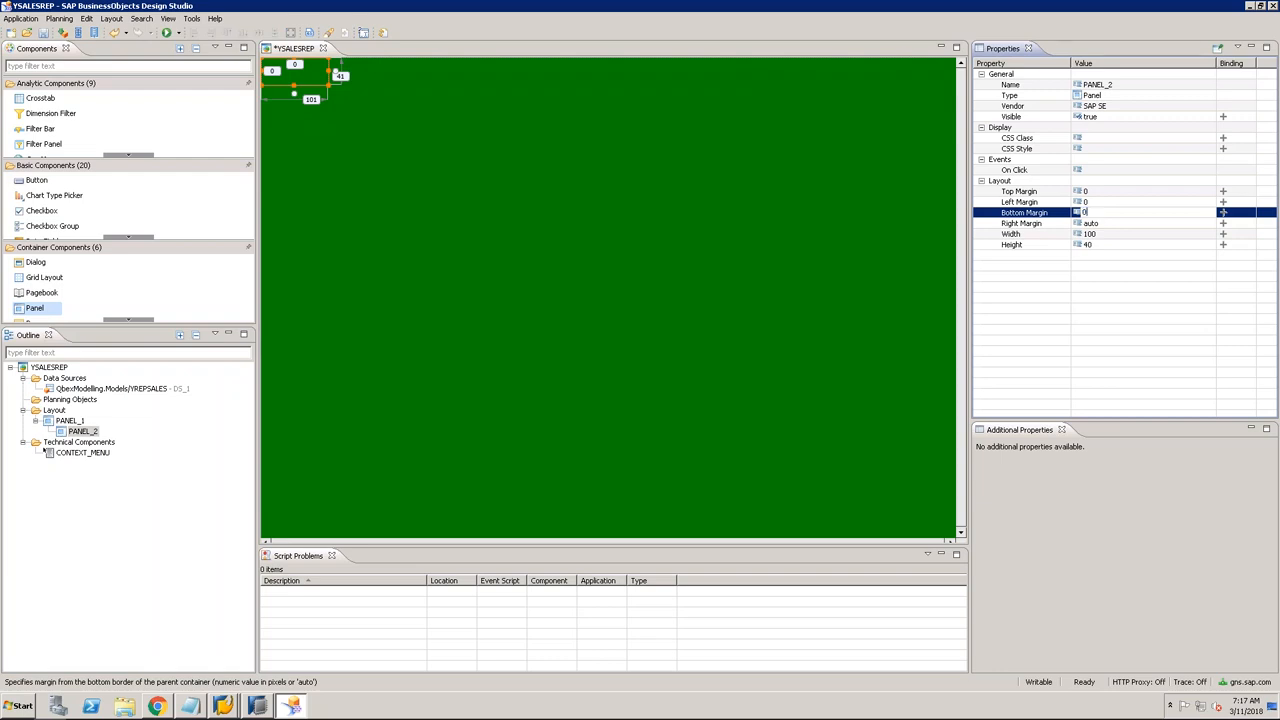
{"action": "key", "text": "Return"}
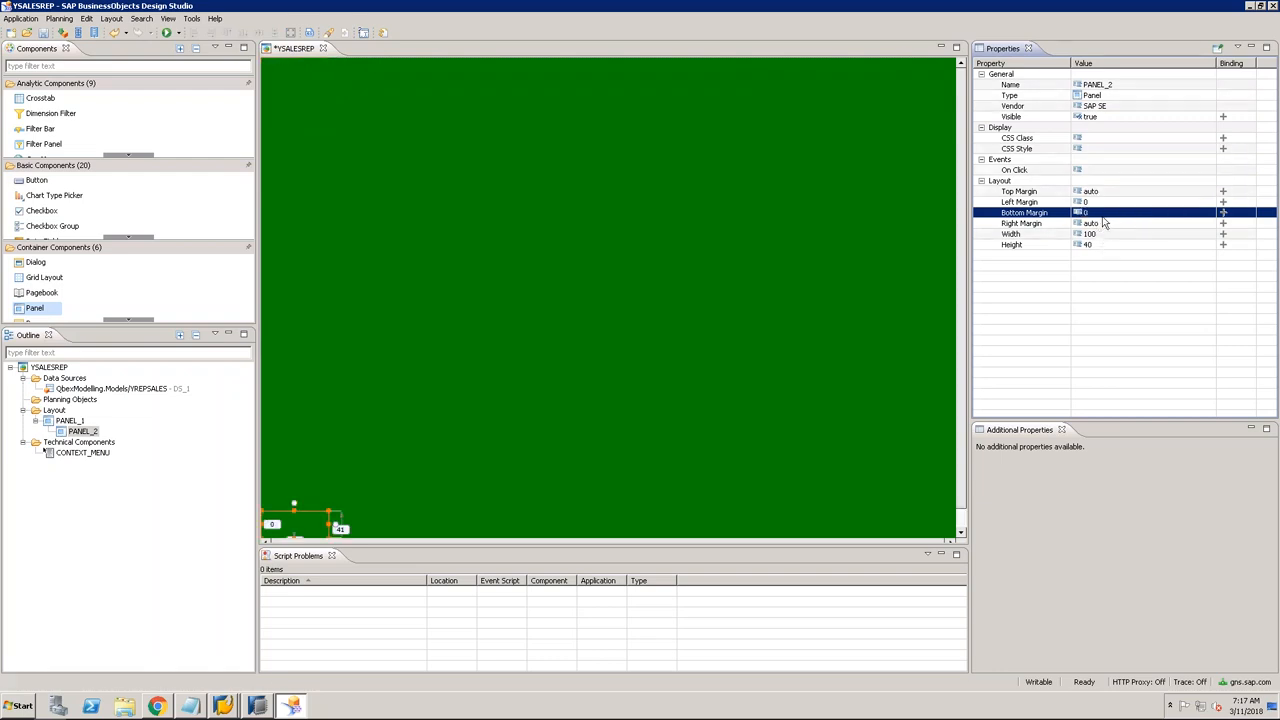
{"action": "left_click", "coordinate": [1100, 191]}
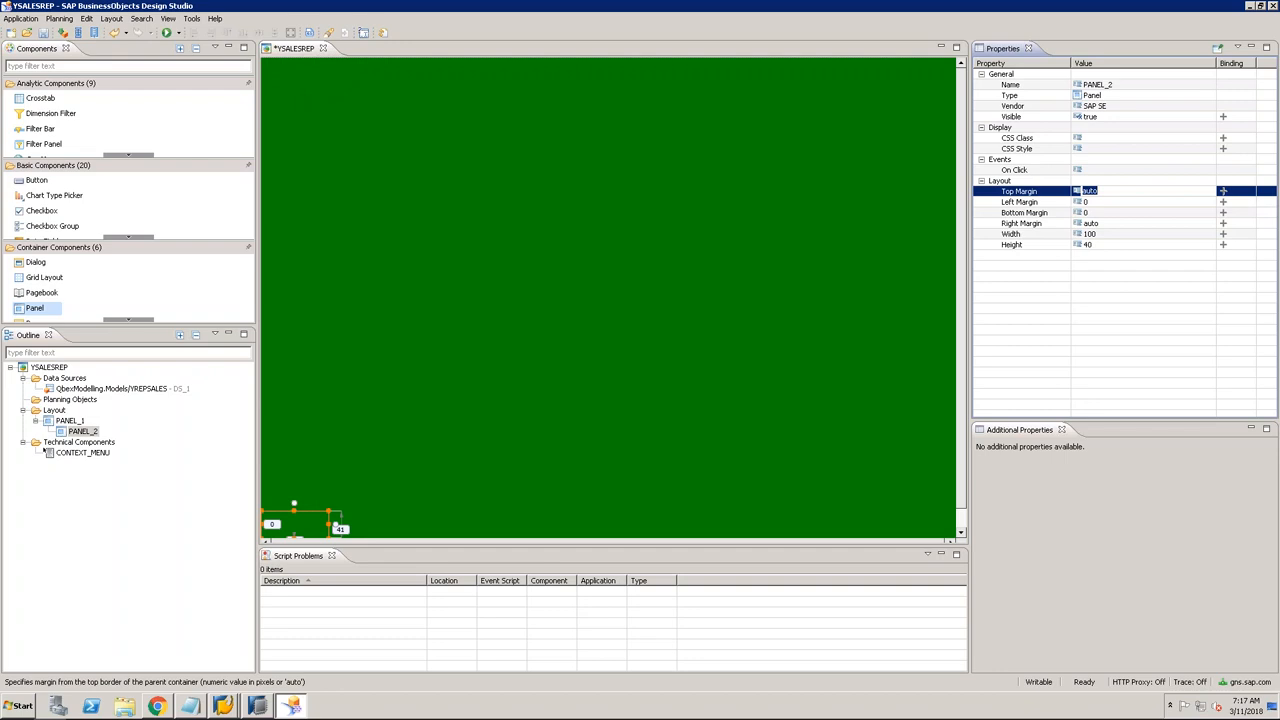
{"action": "type", "text": "0"}
{"action": "key", "text": "Return"}
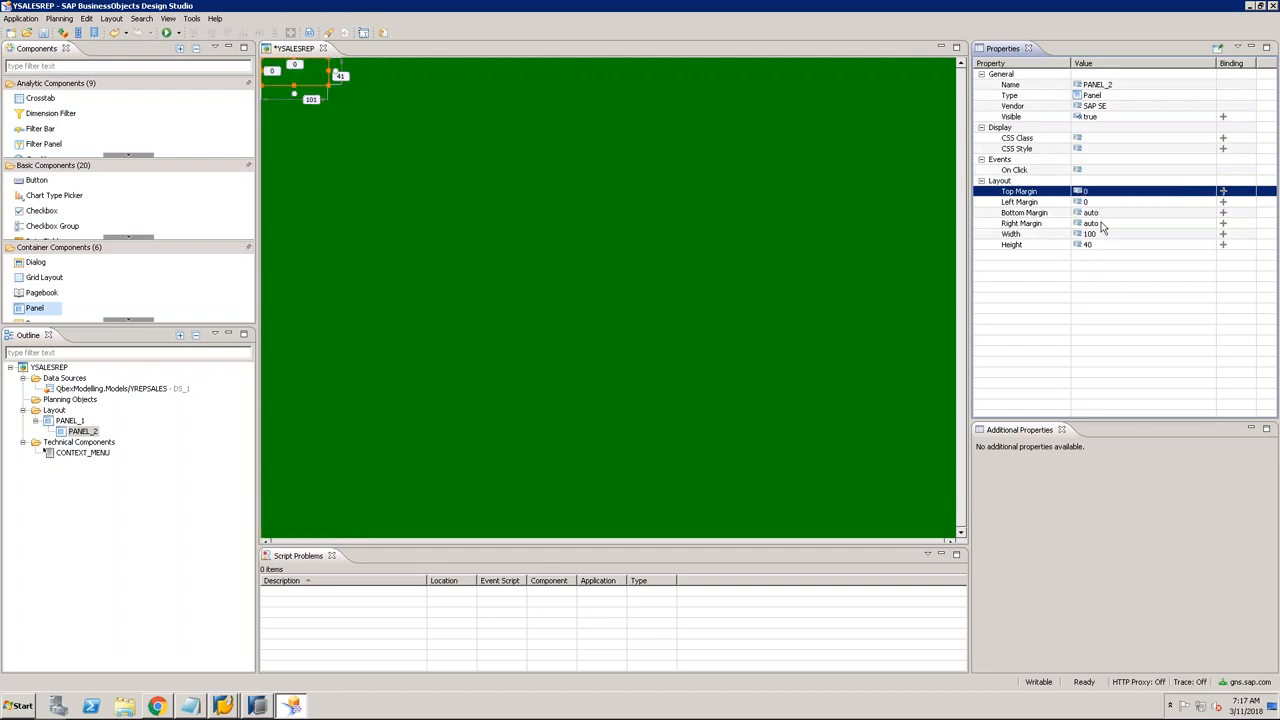
Step: Stretch the header panel across the page with width auto and right margin 0
{"action": "left_click", "coordinate": [1098, 234]}
{"action": "type", "text": "auto"}
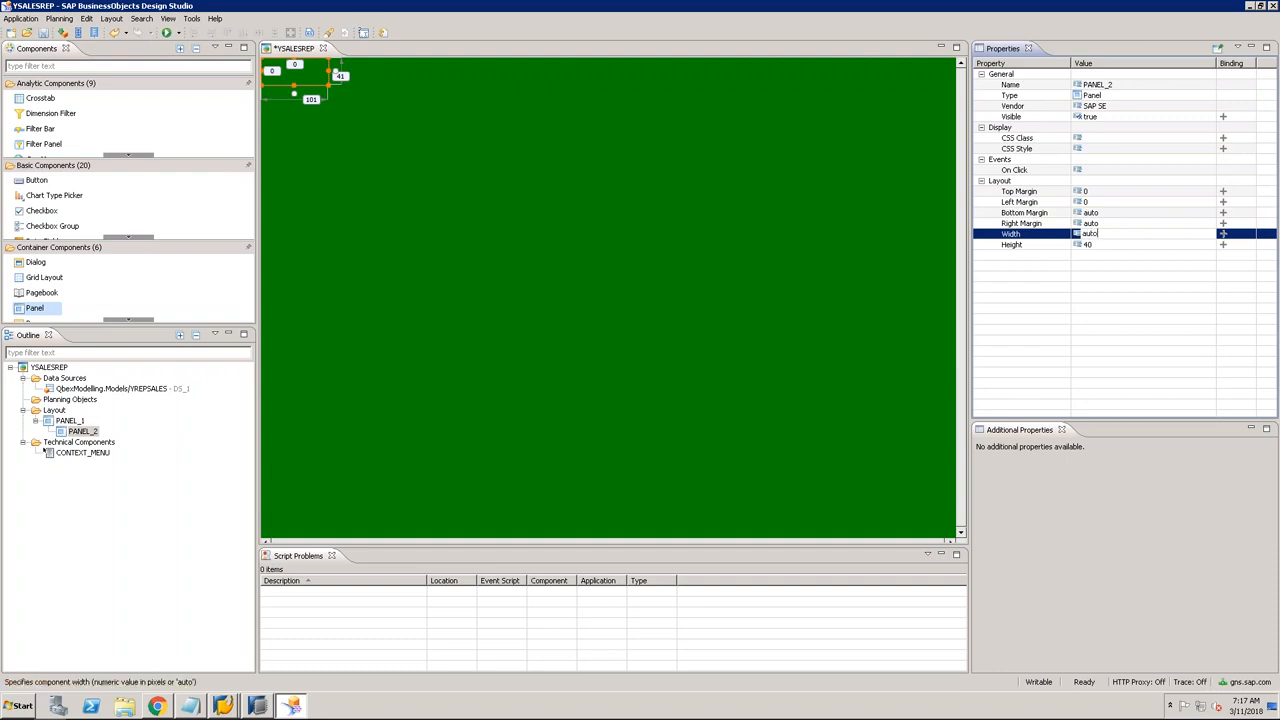
{"action": "key", "text": "Return"}
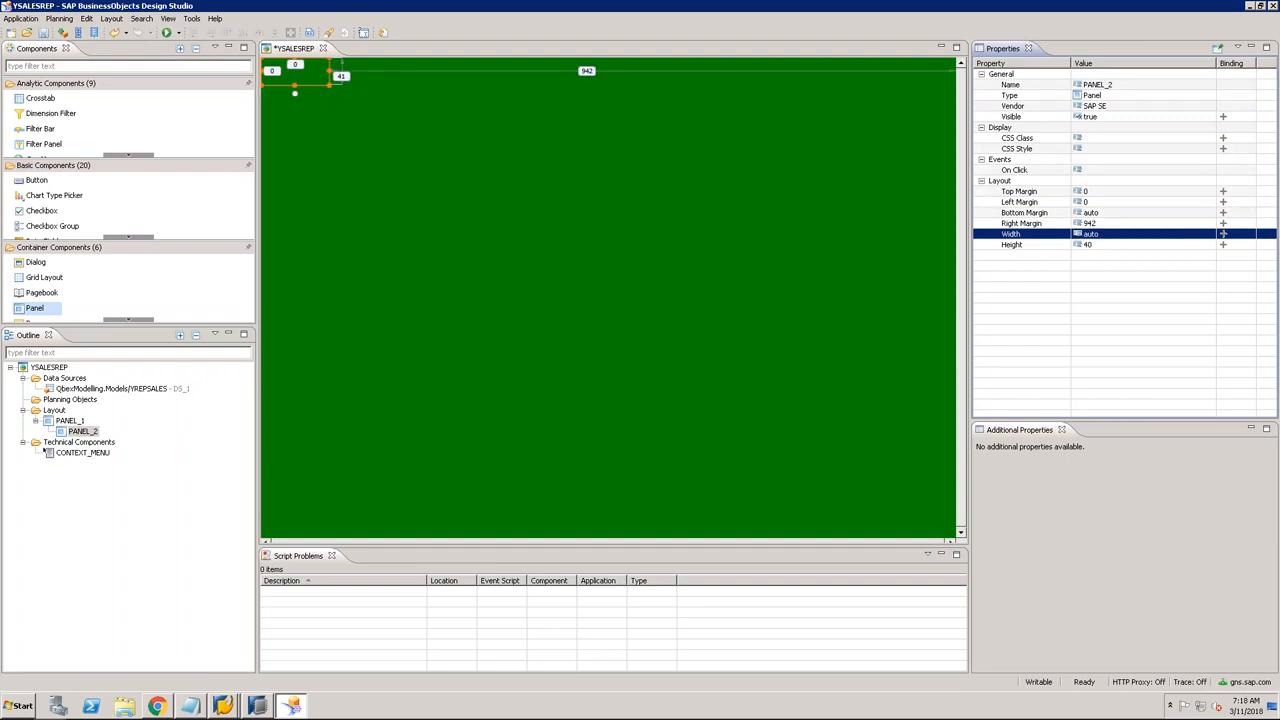
{"action": "left_click", "coordinate": [1108, 225]}
{"action": "type", "text": "0"}
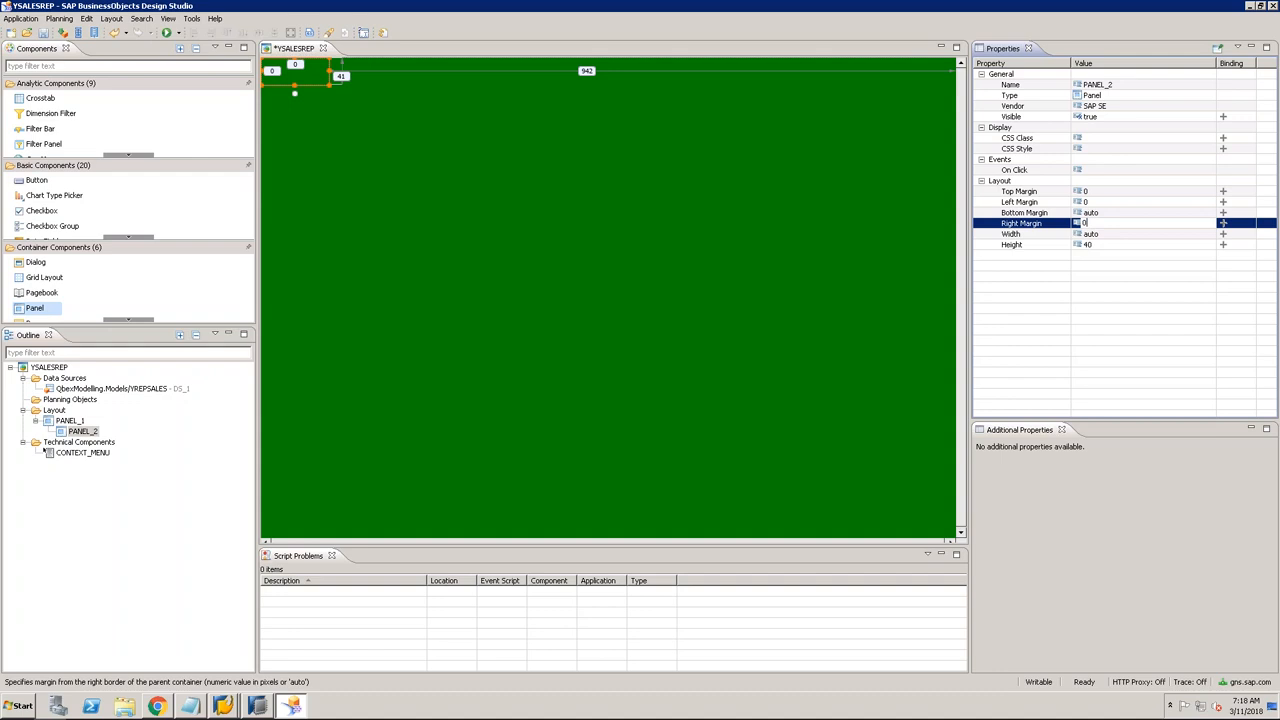
{"action": "key", "text": "Return"}
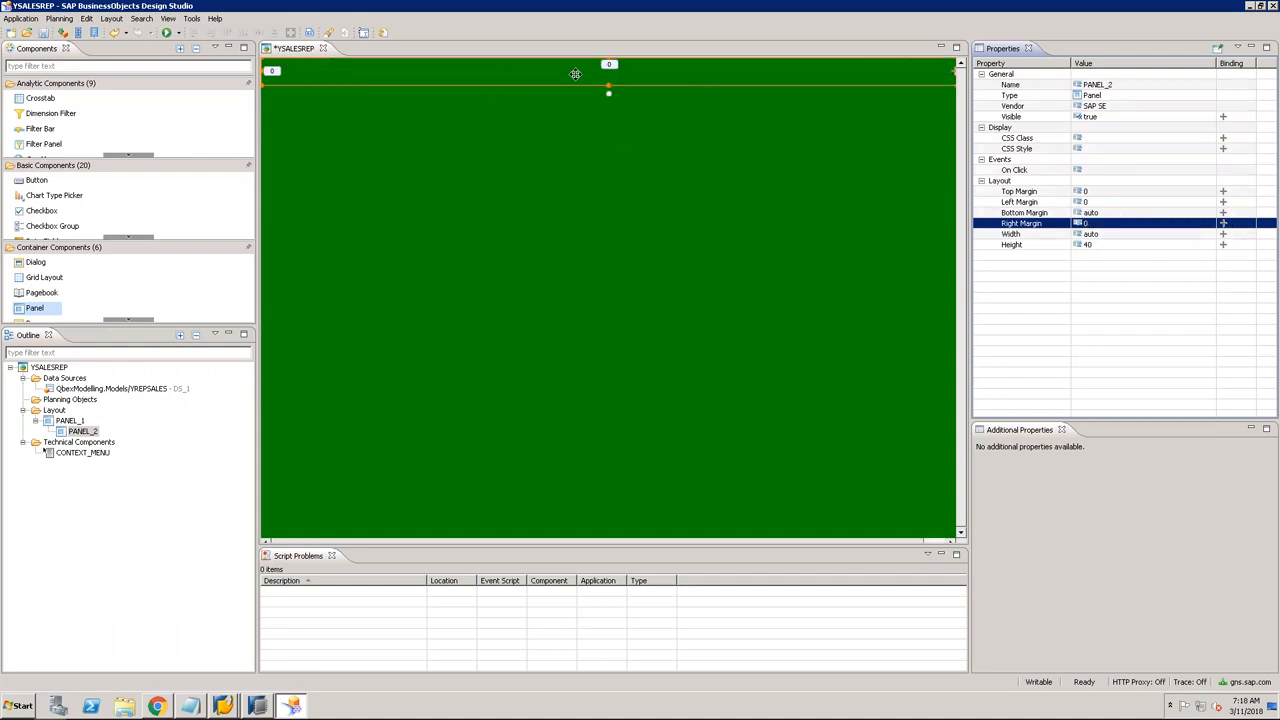
Step: Set PANEL_2's CSS Style to 'background-color: white;'
{"action": "left_click", "coordinate": [1128, 150]}
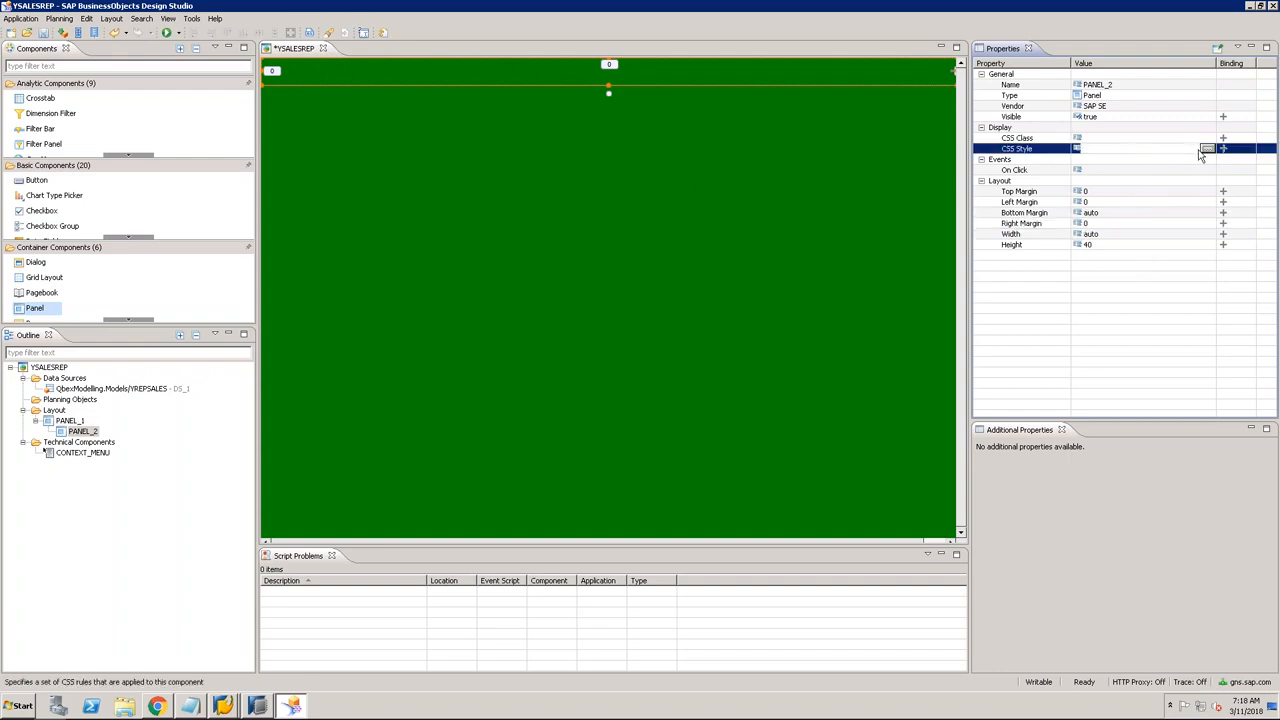
{"action": "left_click", "coordinate": [1208, 149]}
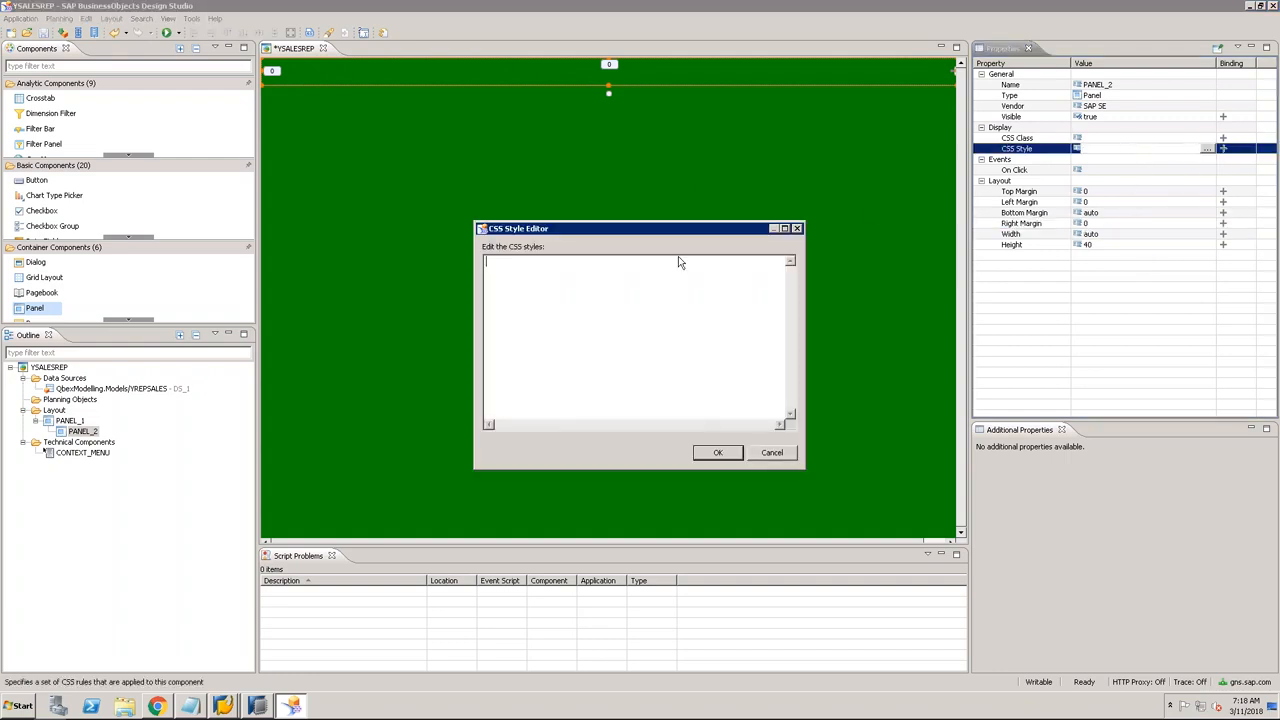
{"action": "type", "text": "background-color: lightblue"}
{"action": "left_click_drag", "start_coordinate": [631, 261], "coordinate": [583, 261]}
{"action": "type", "text": "white;"}
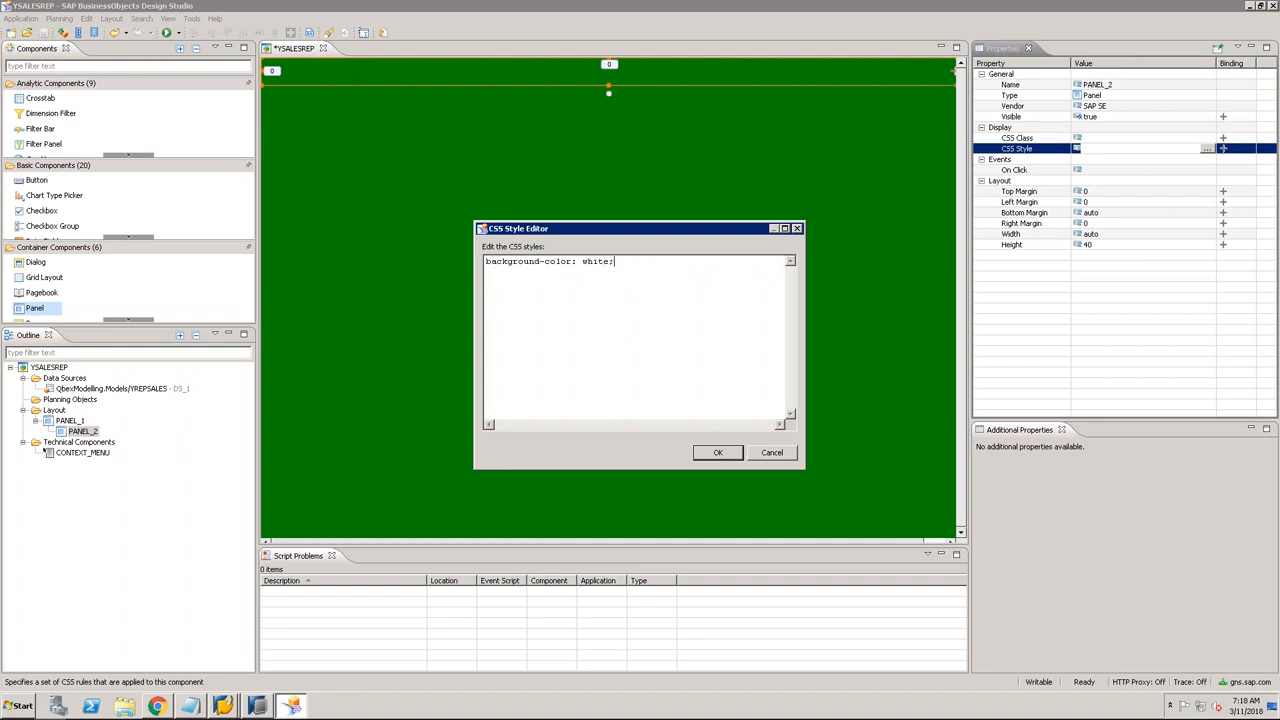
{"action": "left_click", "coordinate": [730, 454]}
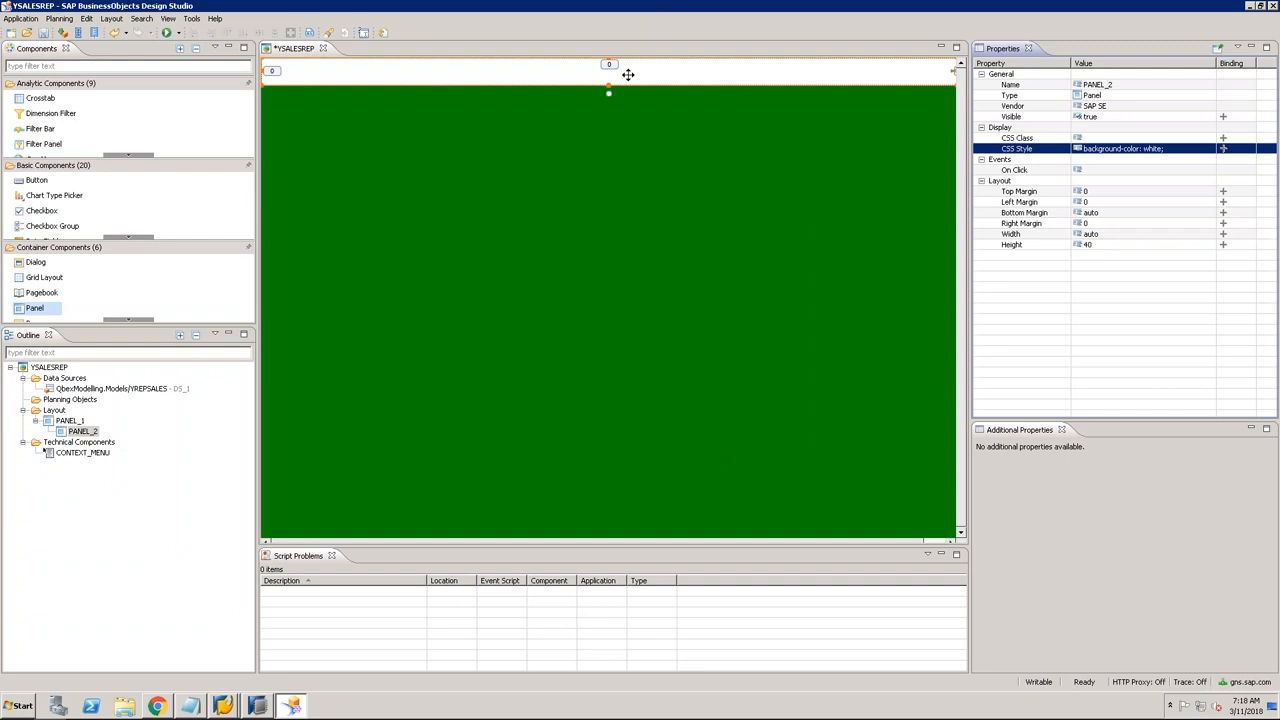
Step: Create a new panel, PANEL_3, inside PANEL_1 and select it
{"action": "left_click", "coordinate": [81, 423]}
{"action": "right_click", "coordinate": [81, 423]}
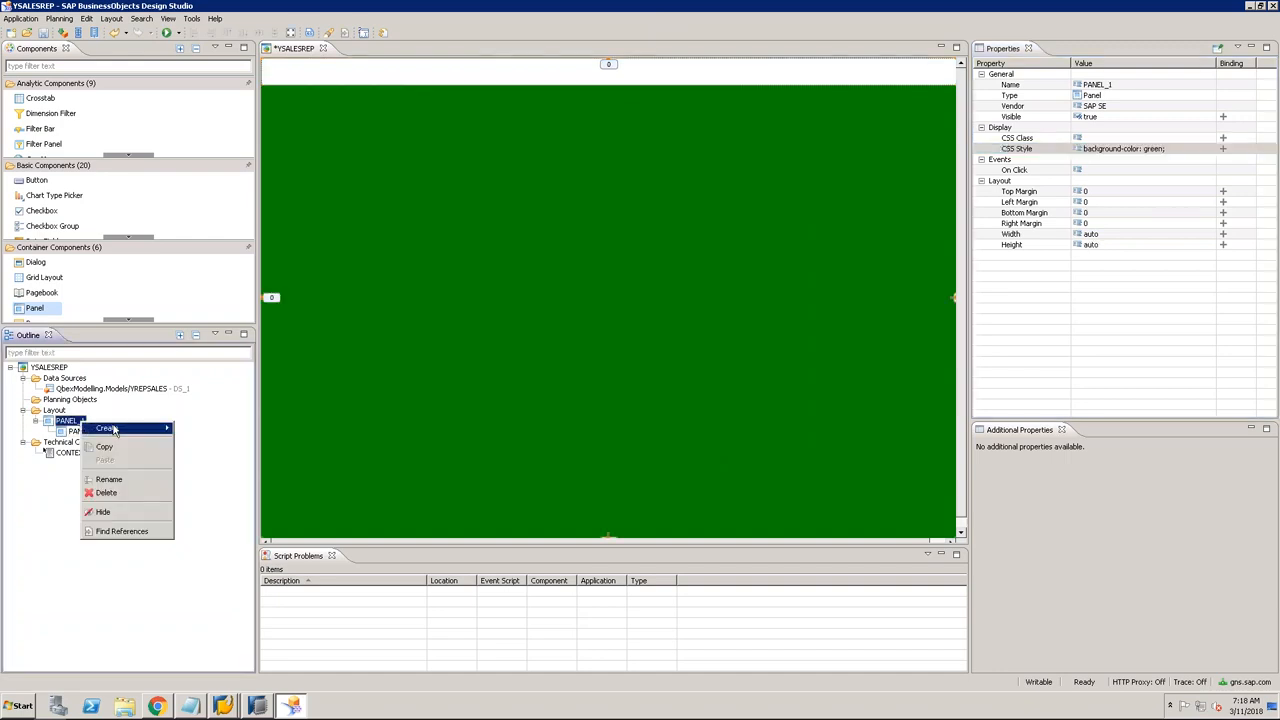
{"action": "mouse_move", "coordinate": [115, 429]}
{"action": "mouse_move", "coordinate": [243, 457]}
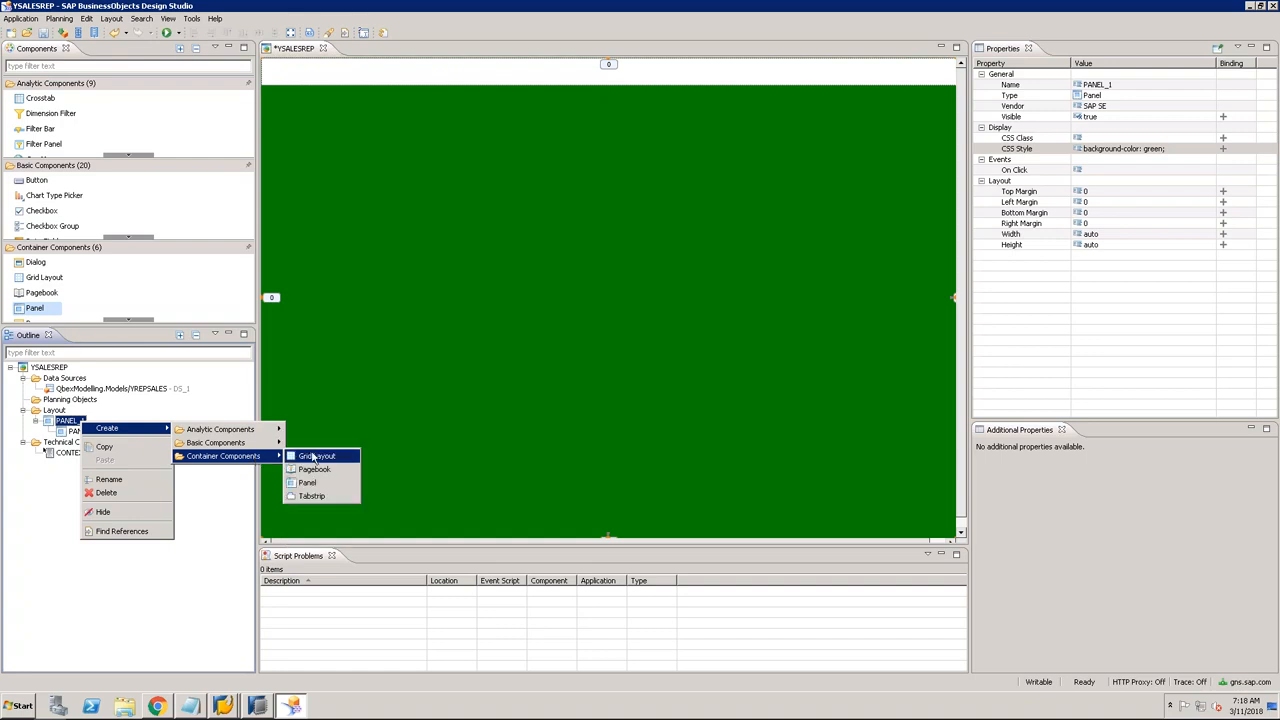
{"action": "left_click", "coordinate": [315, 481]}
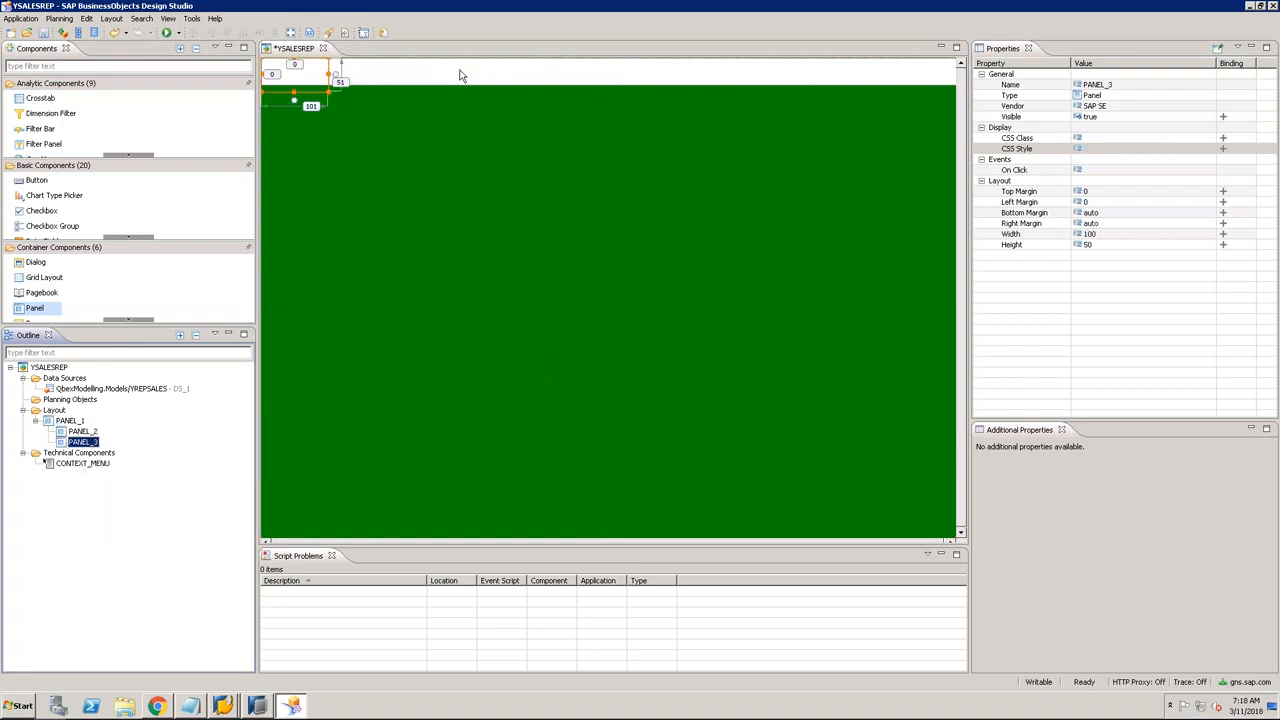
{"action": "left_click", "coordinate": [93, 433]}
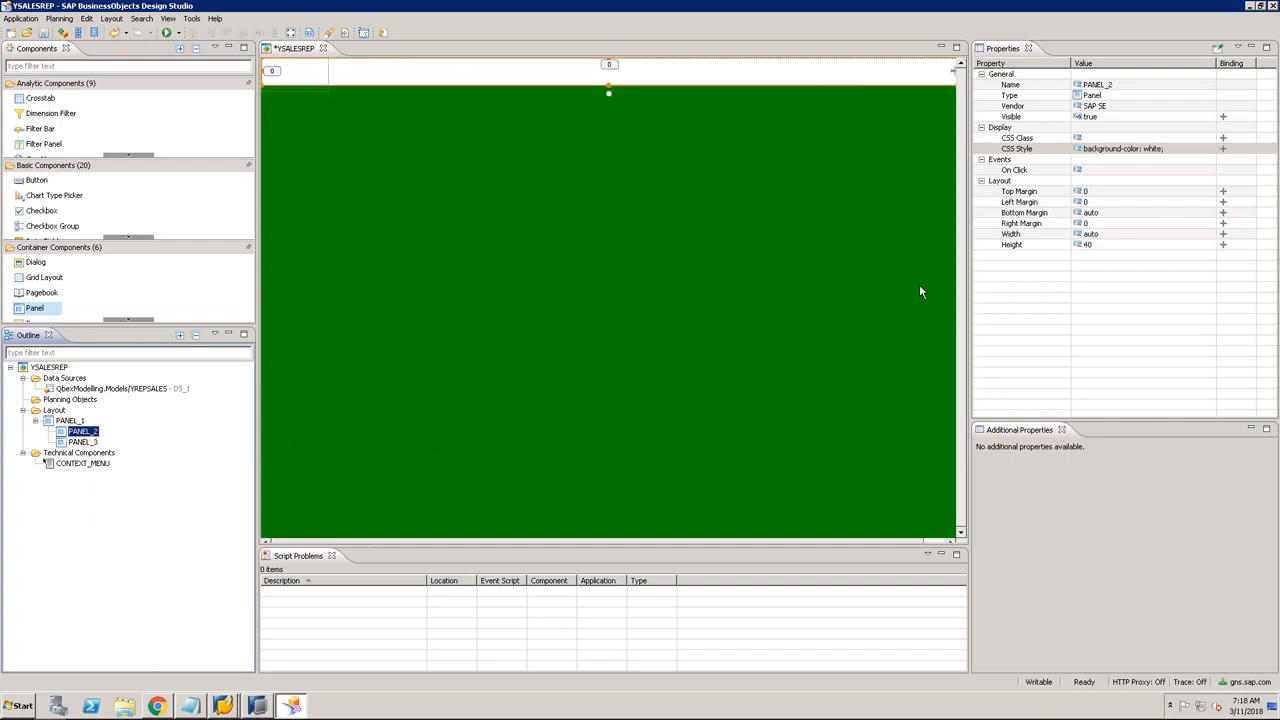
{"action": "left_click", "coordinate": [88, 441]}
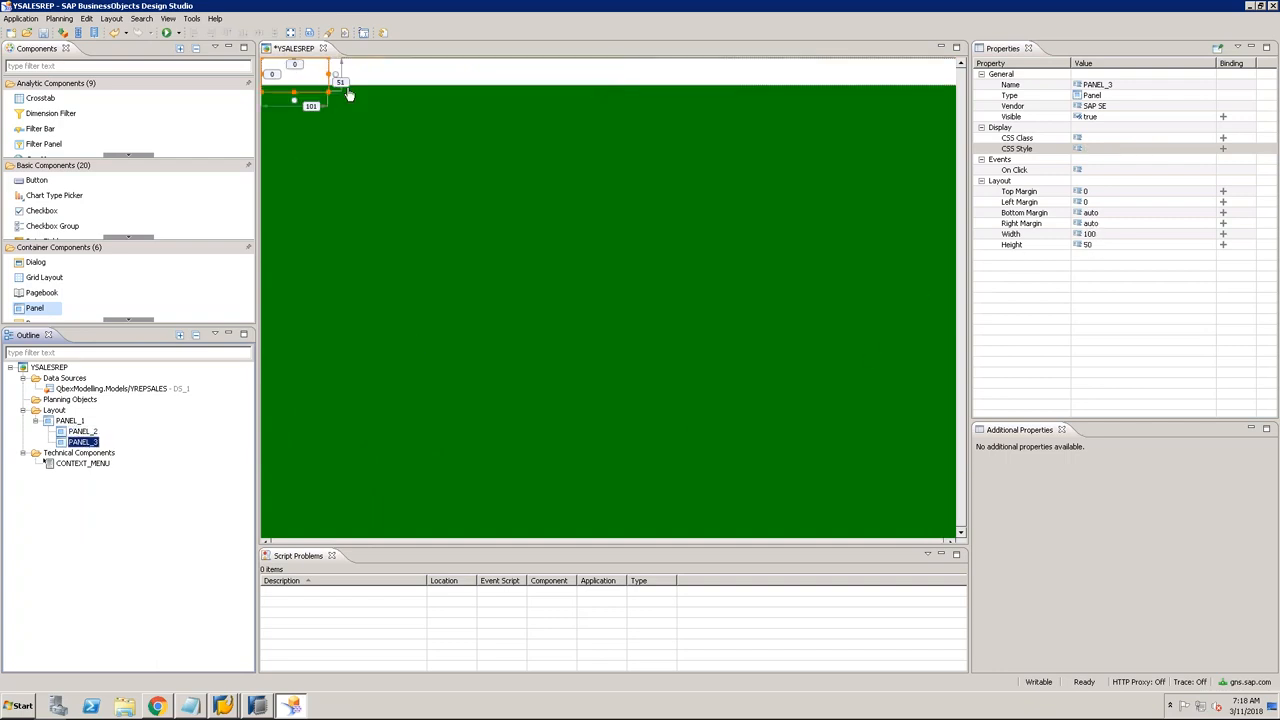
Step: Give PANEL_3 a top margin of 41 and an auto height
{"action": "left_click", "coordinate": [1101, 195]}
{"action": "left_click", "coordinate": [1101, 193]}
{"action": "type", "text": "41"}
{"action": "key", "text": "Return"}
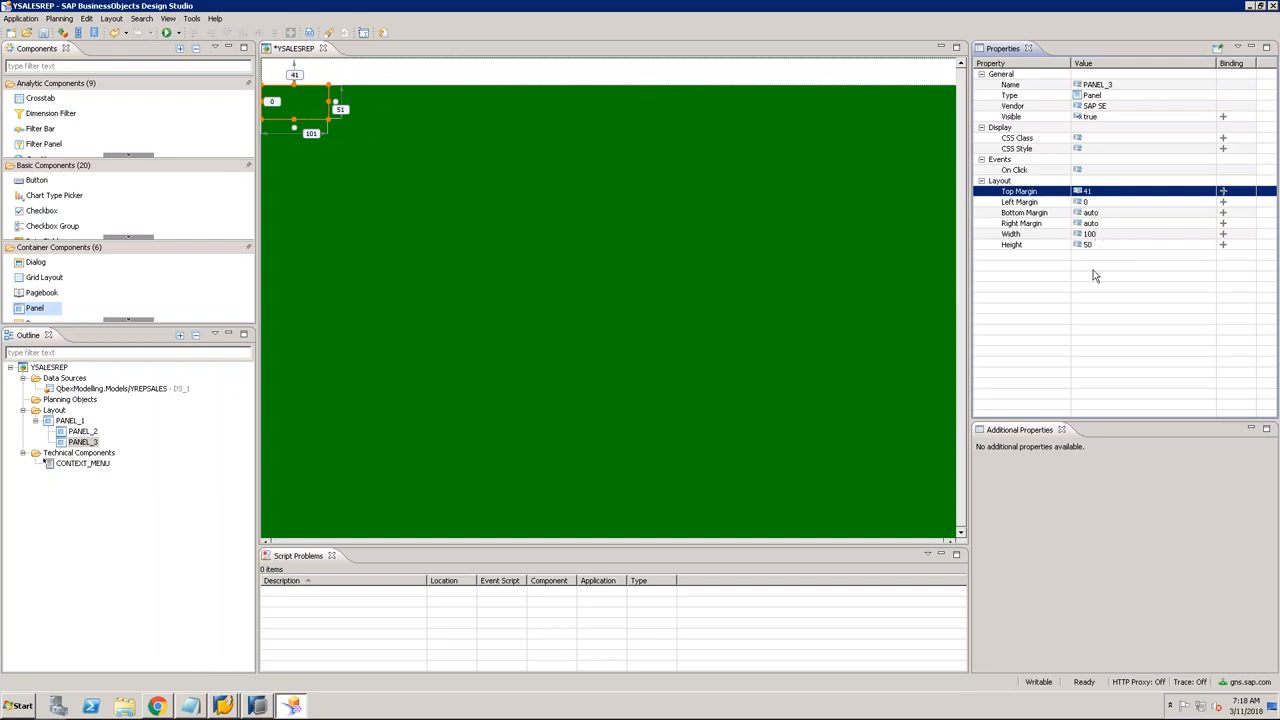
{"action": "left_click", "coordinate": [1088, 245]}
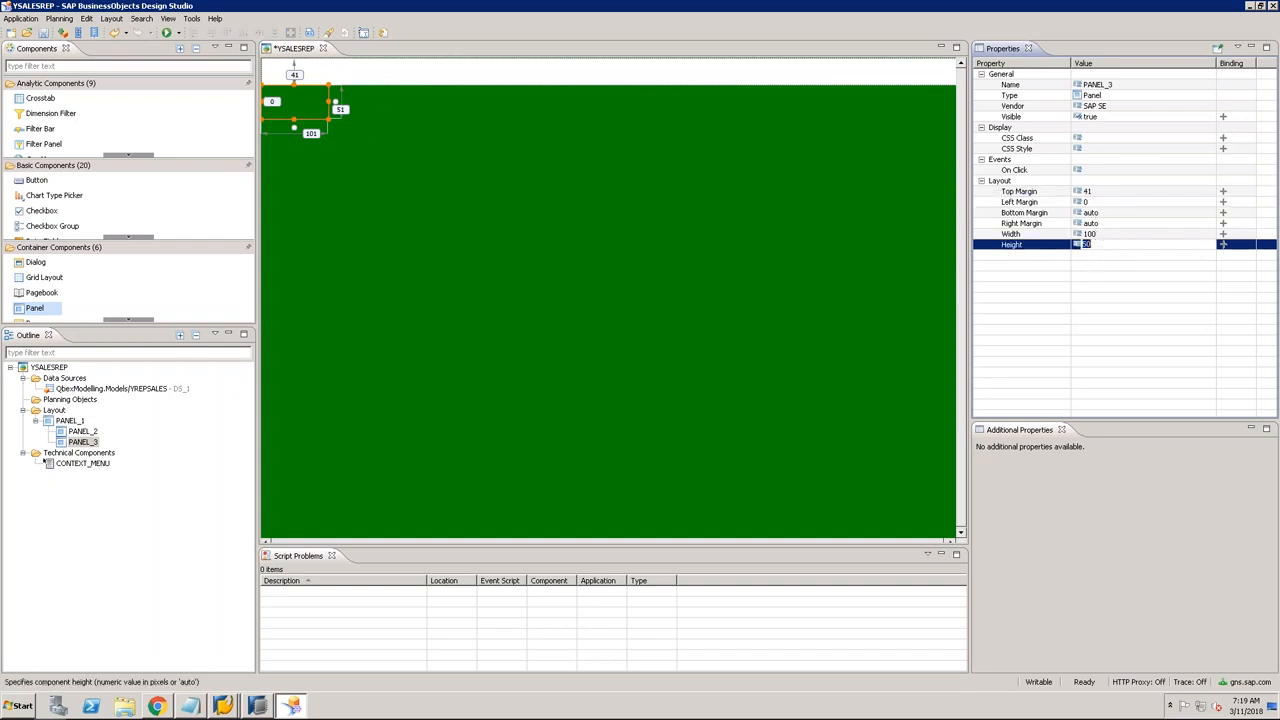
{"action": "type", "text": "auto"}
{"action": "key", "text": "Return"}
Step: Set PANEL_3's width to auto with right and bottom margins of 0
{"action": "left_click", "coordinate": [1106, 233]}
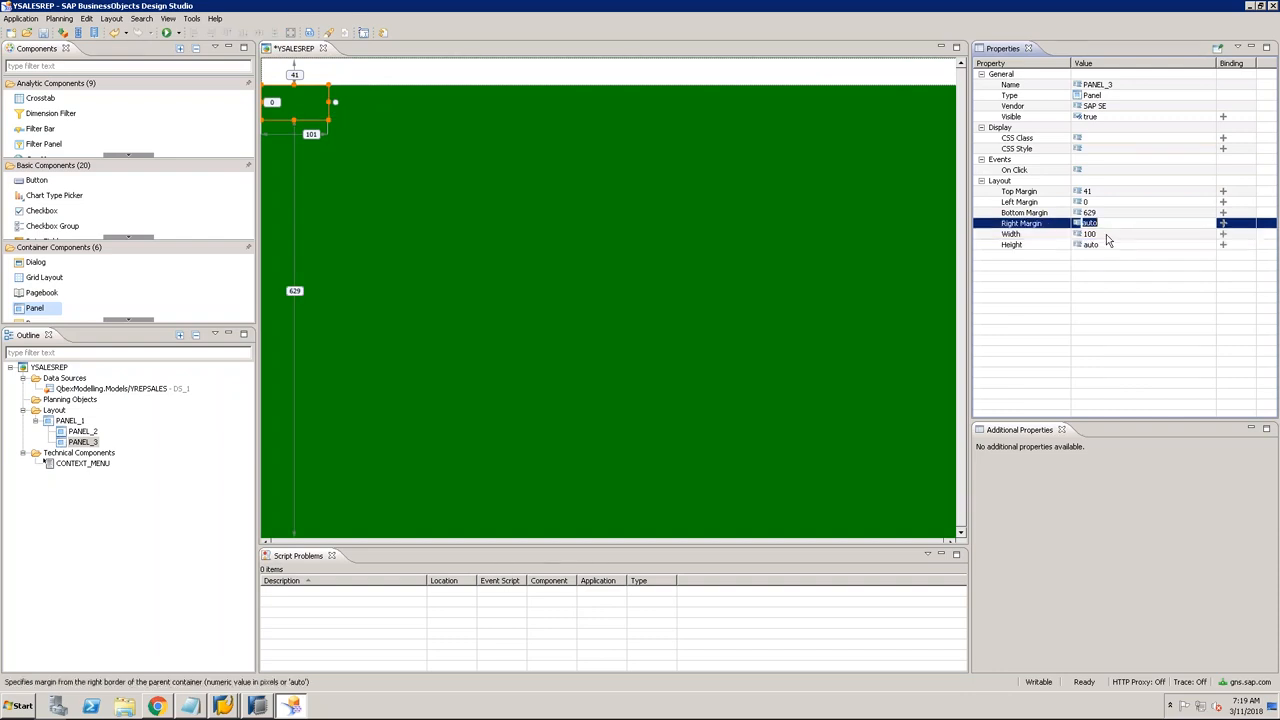
{"action": "type", "text": "auto"}
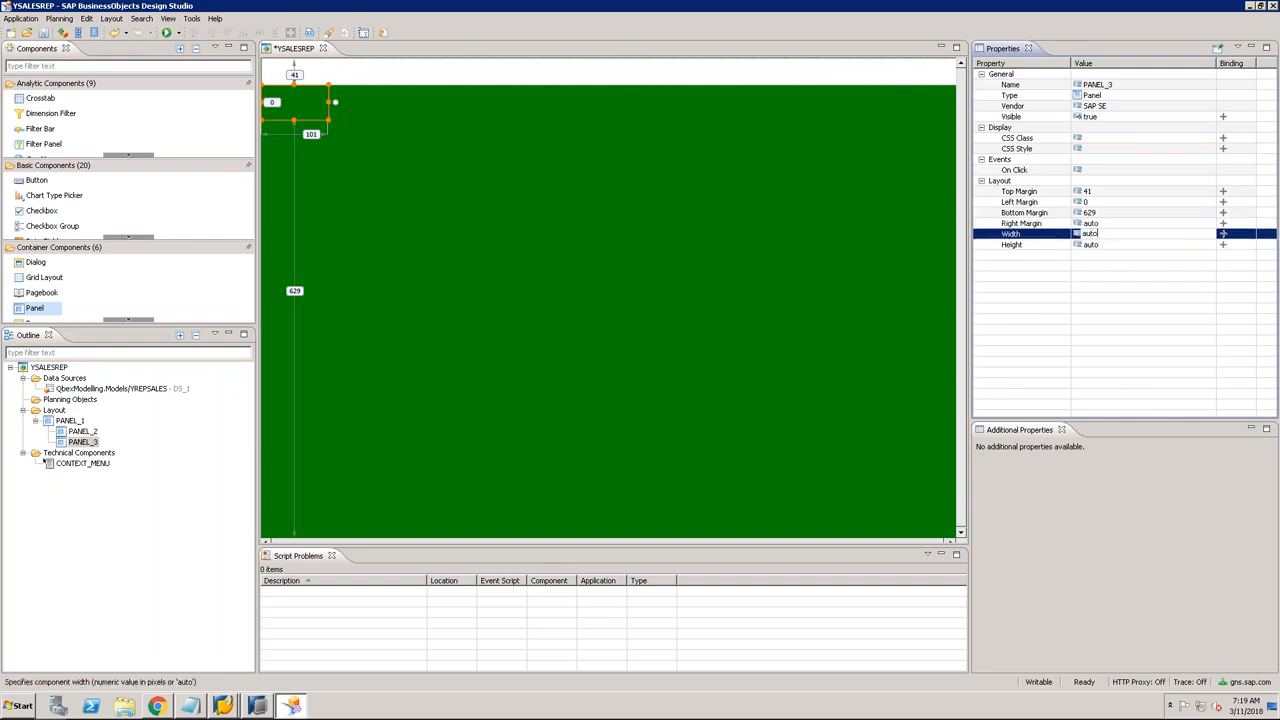
{"action": "key", "text": "Return"}
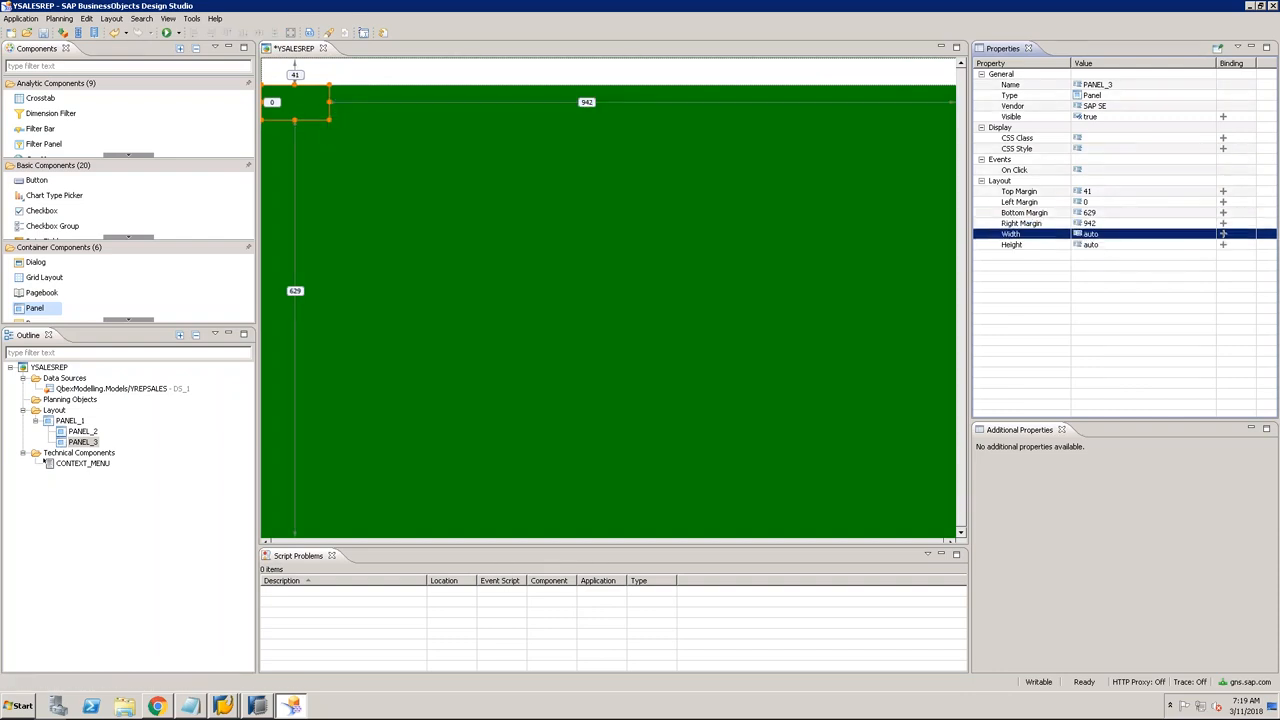
{"action": "left_click", "coordinate": [1104, 222]}
{"action": "type", "text": "0"}
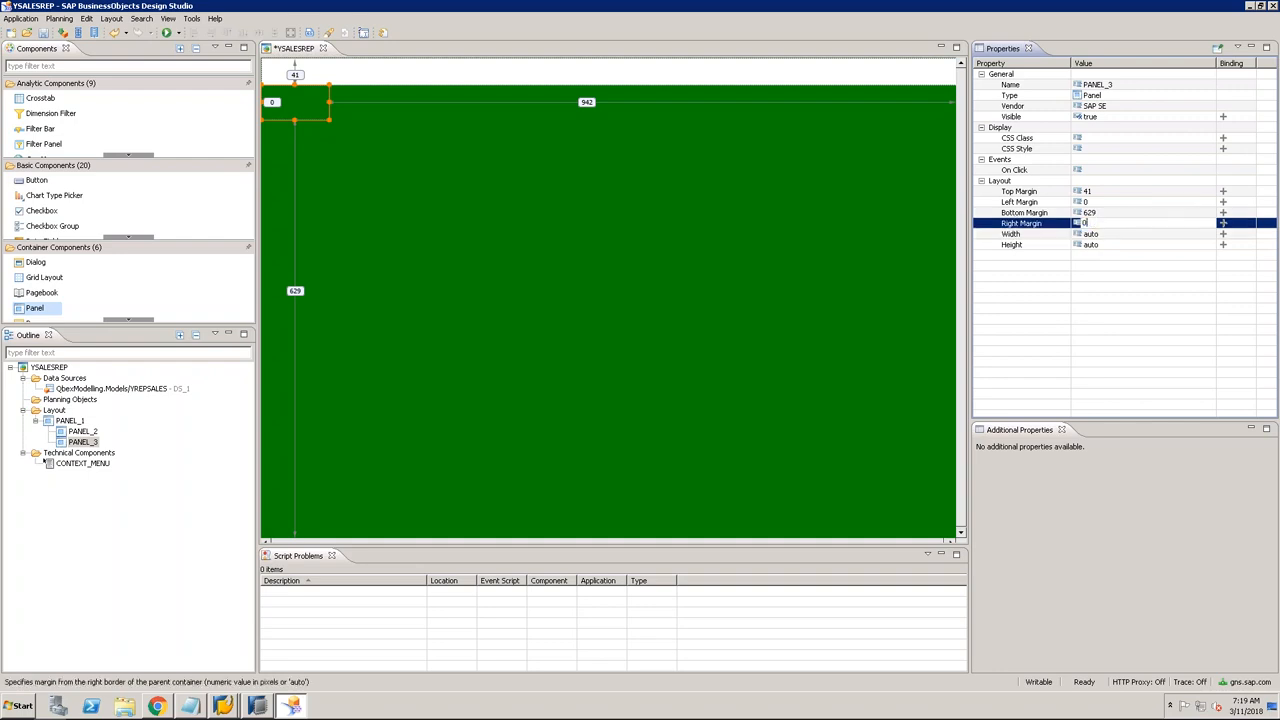
{"action": "key", "text": "Return"}
{"action": "left_click", "coordinate": [1088, 212]}
{"action": "type", "text": "0"}
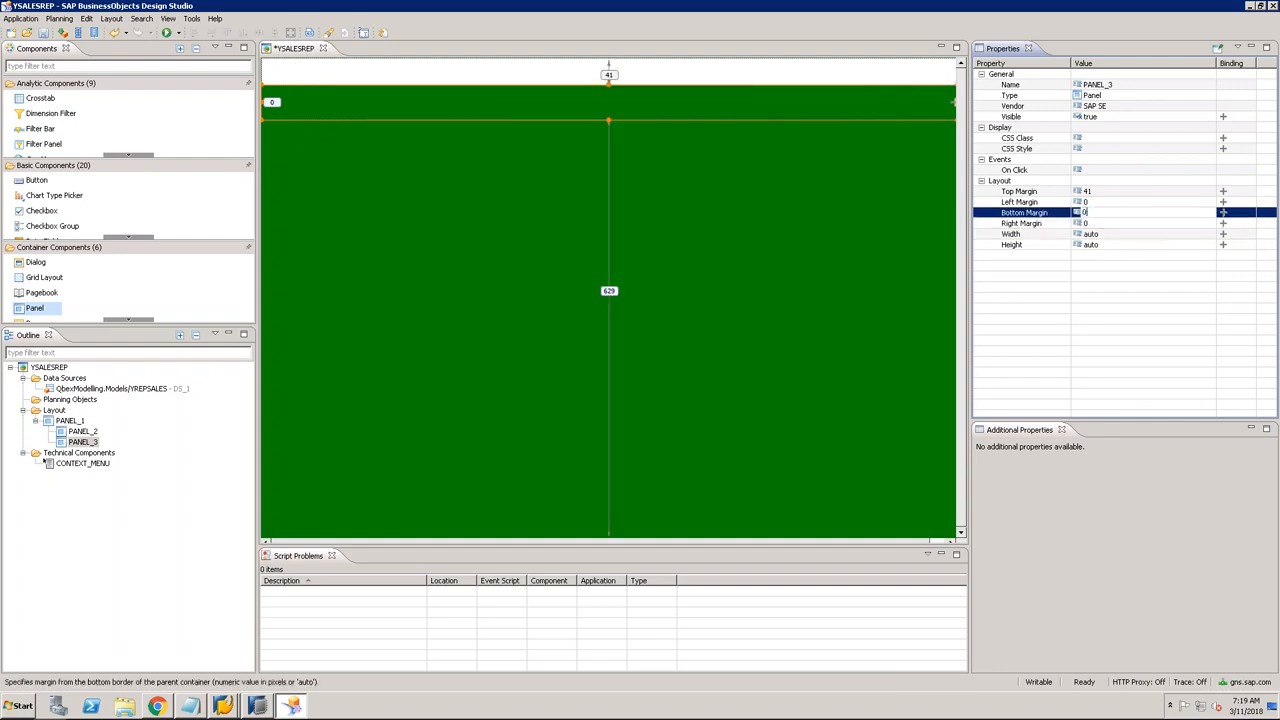
{"action": "key", "text": "Return"}
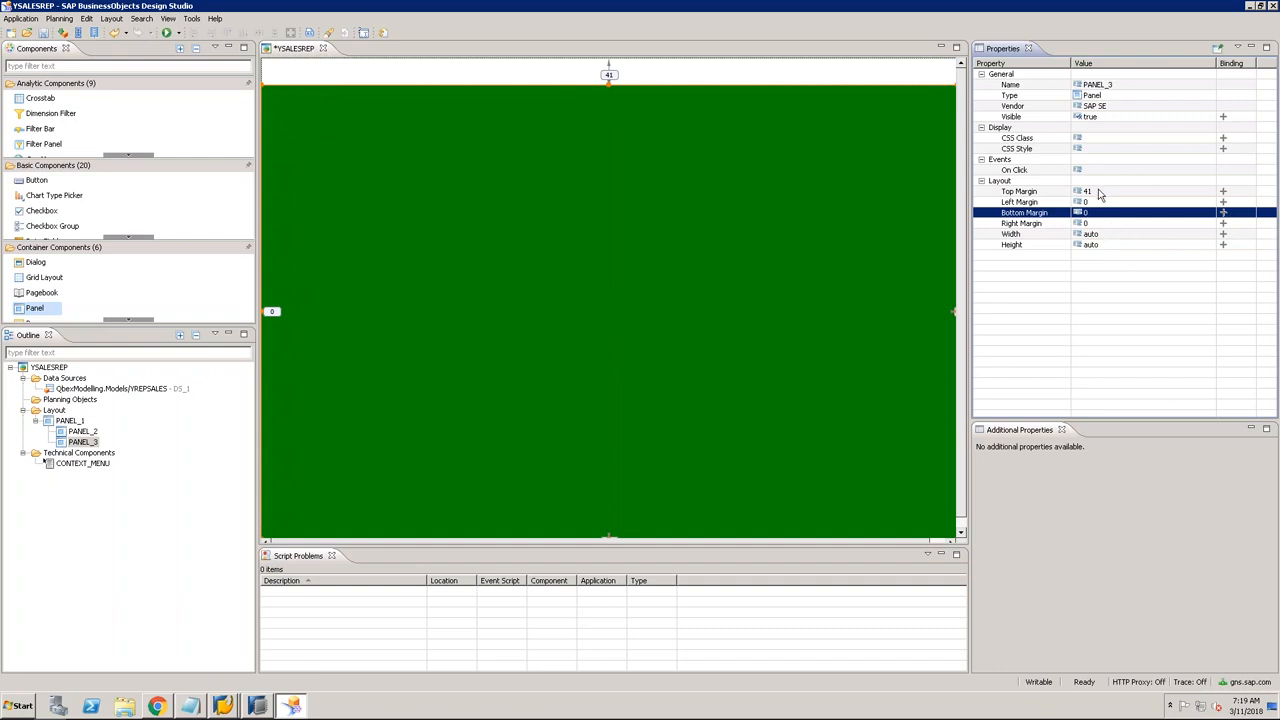
Step: Set PANEL_3's CSS Style to 'background-color: pink;'
{"action": "left_click", "coordinate": [1150, 148]}
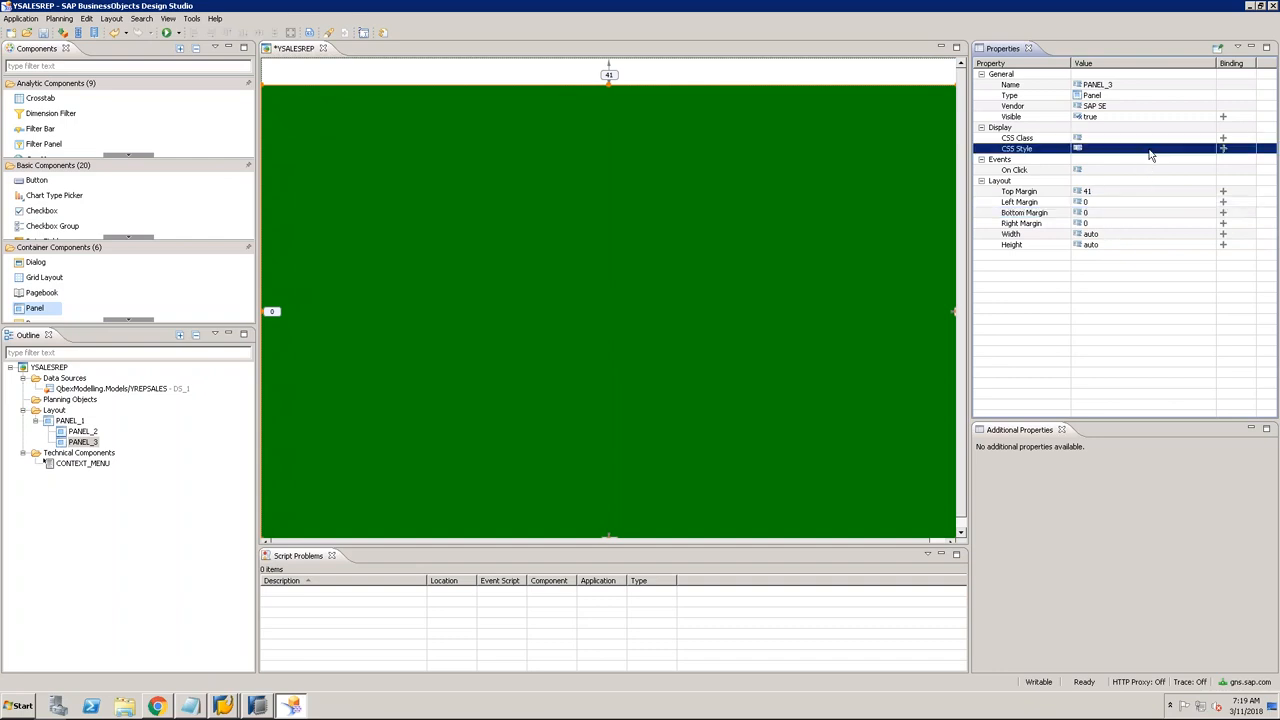
{"action": "left_click", "coordinate": [1207, 148]}
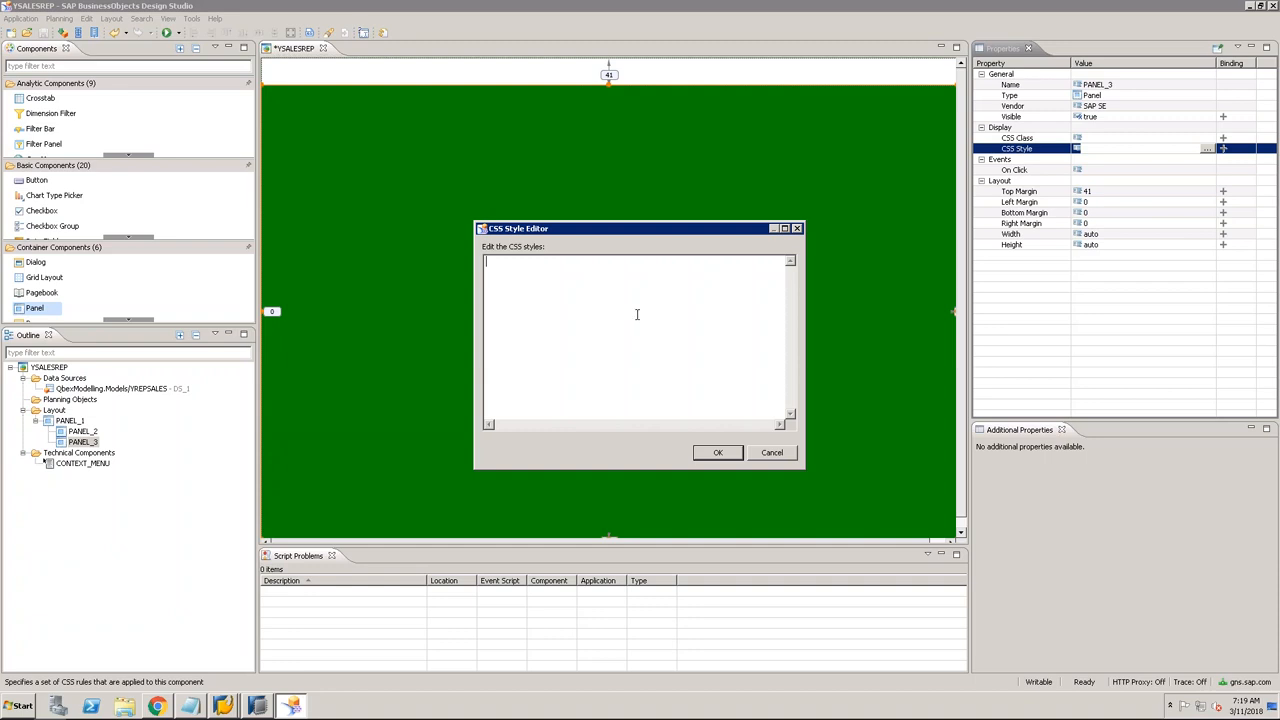
{"action": "type", "text": "background-color: lightblue"}
{"action": "key", "text": "BackSpace"}
{"action": "key", "text": "BackSpace"}
{"action": "key", "text": "BackSpace"}
{"action": "key", "text": "BackSpace"}
{"action": "key", "text": "BackSpace"}
{"action": "key", "text": "BackSpace"}
{"action": "key", "text": "BackSpace"}
{"action": "key", "text": "BackSpace"}
{"action": "key", "text": "BackSpace"}
{"action": "type", "text": "pink;"}
{"action": "left_click", "coordinate": [718, 452]}
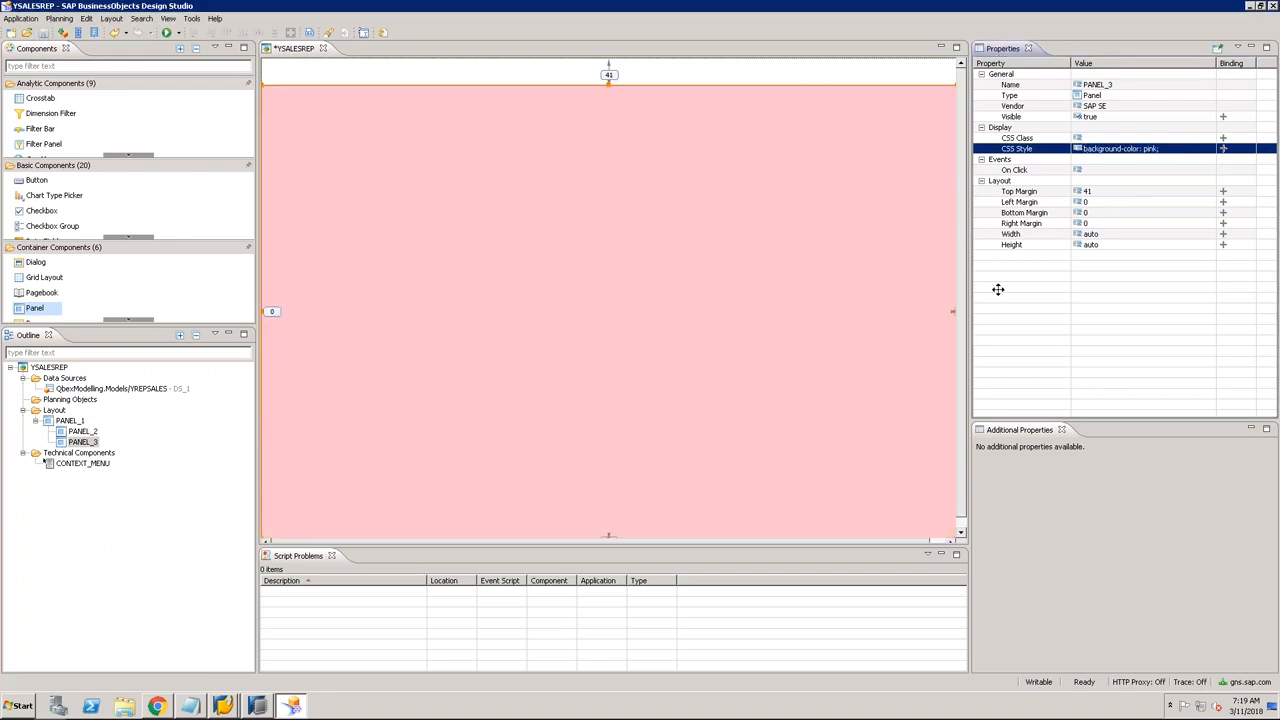
{"action": "left_click", "coordinate": [960, 533]}
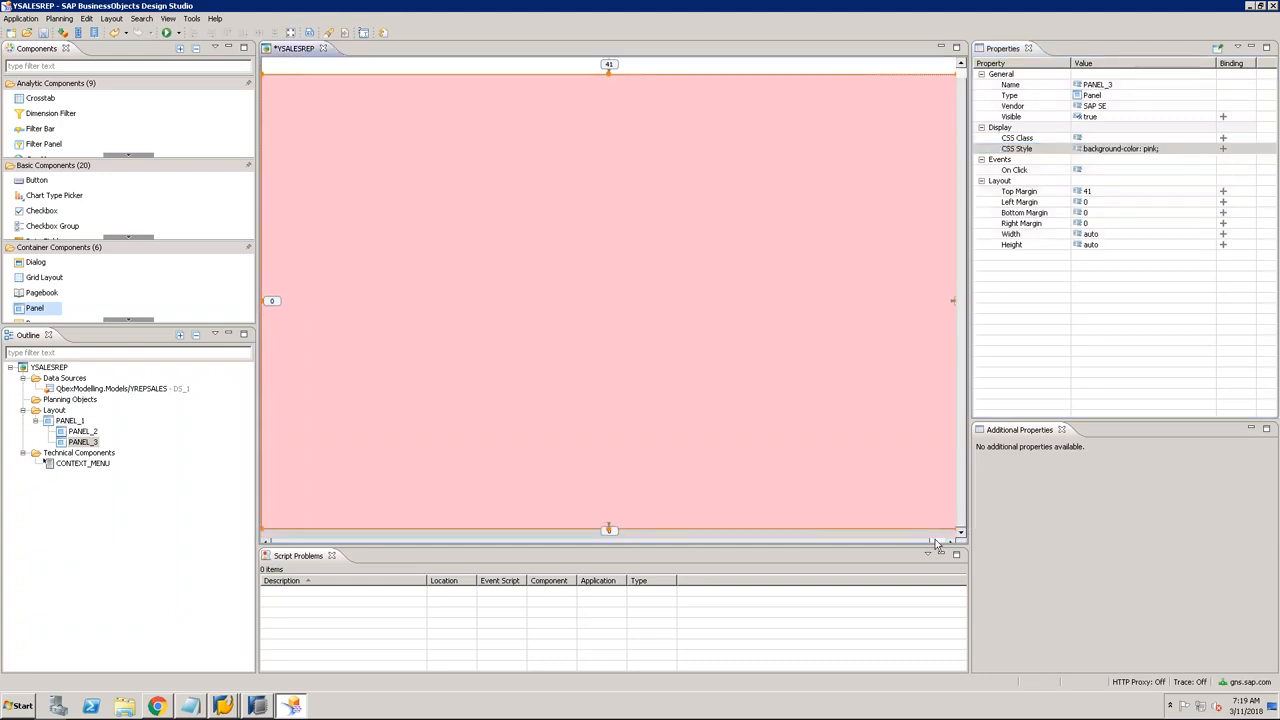
{"action": "mouse_move", "coordinate": [926, 541]}
{"action": "left_mouse_down"}
{"action": "mouse_move", "coordinate": [948, 541]}
{"action": "mouse_move", "coordinate": [963, 315]}
{"action": "left_mouse_up"}
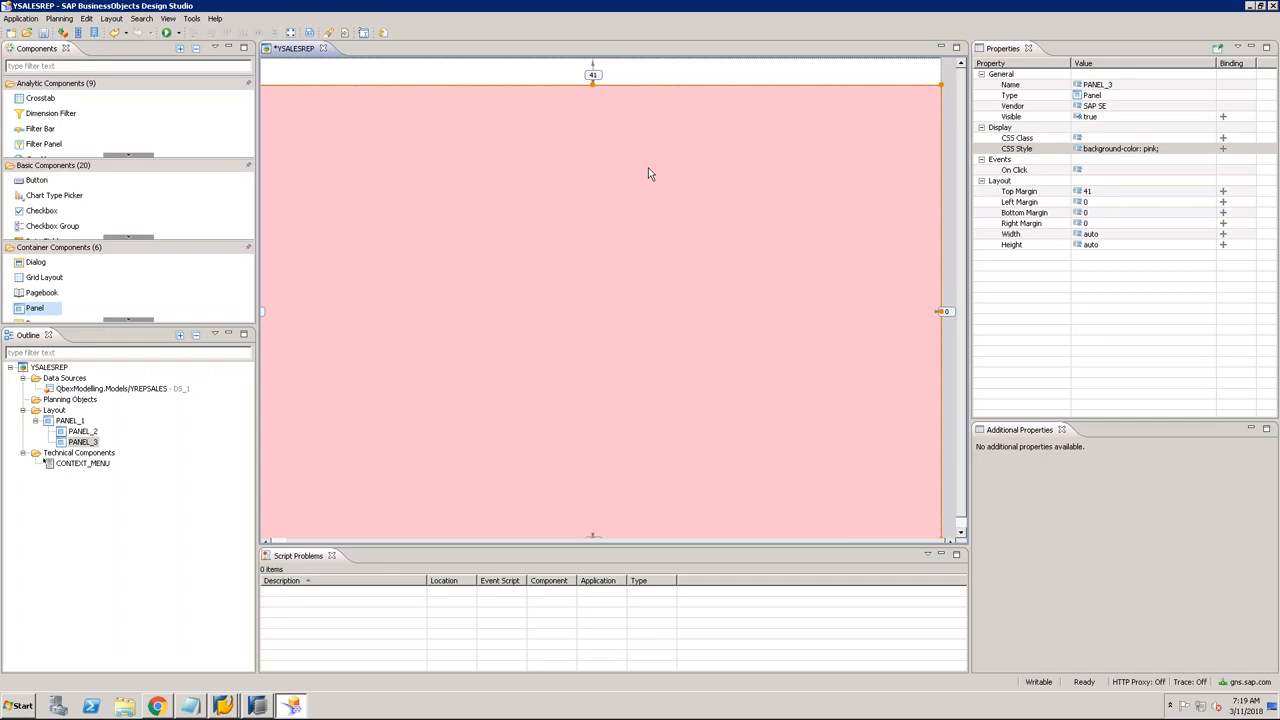
Step: Add a Text component inside PANEL_2 from the Basic Components menu
{"action": "left_click", "coordinate": [83, 431]}
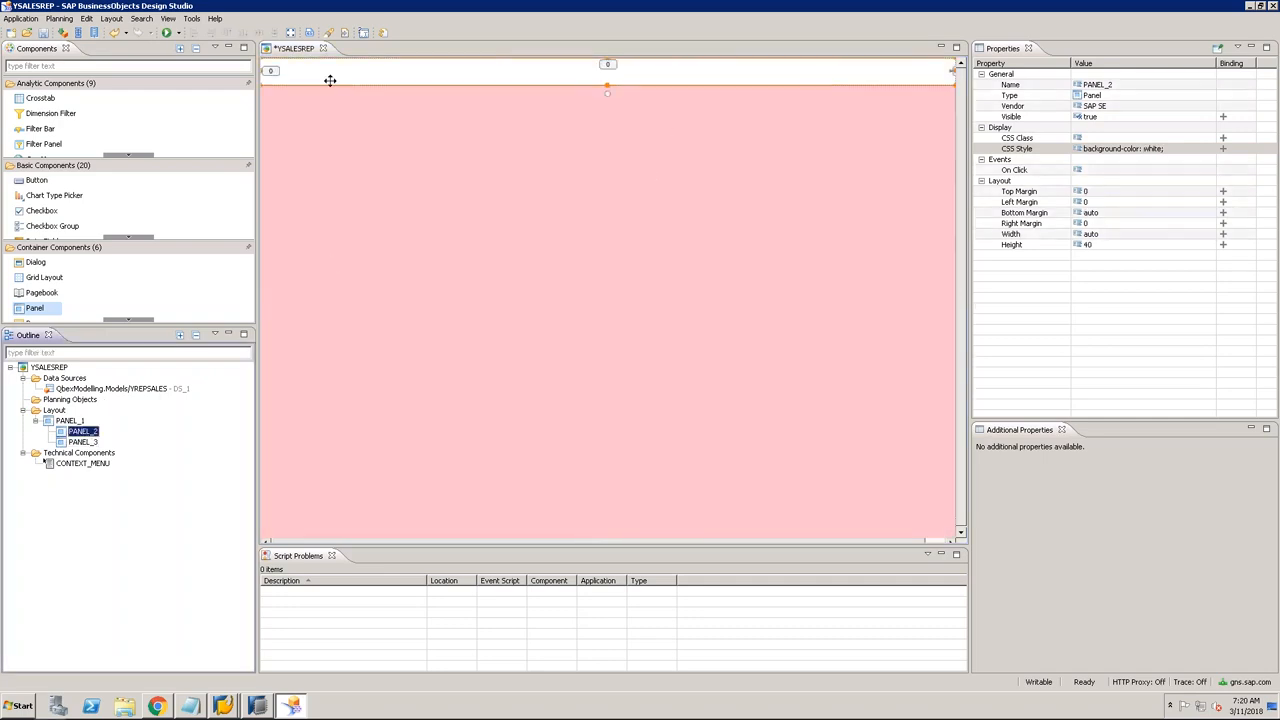
{"action": "right_click", "coordinate": [93, 432]}
{"action": "mouse_move", "coordinate": [160, 440]}
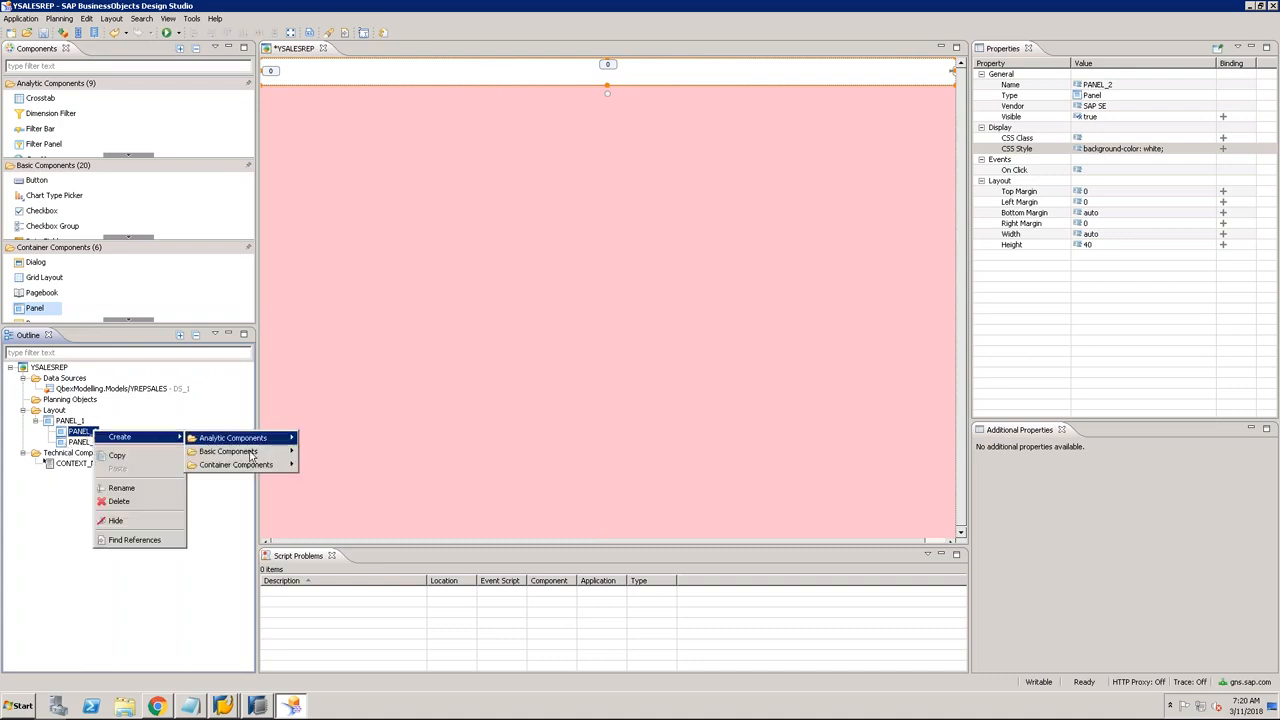
{"action": "mouse_move", "coordinate": [251, 456]}
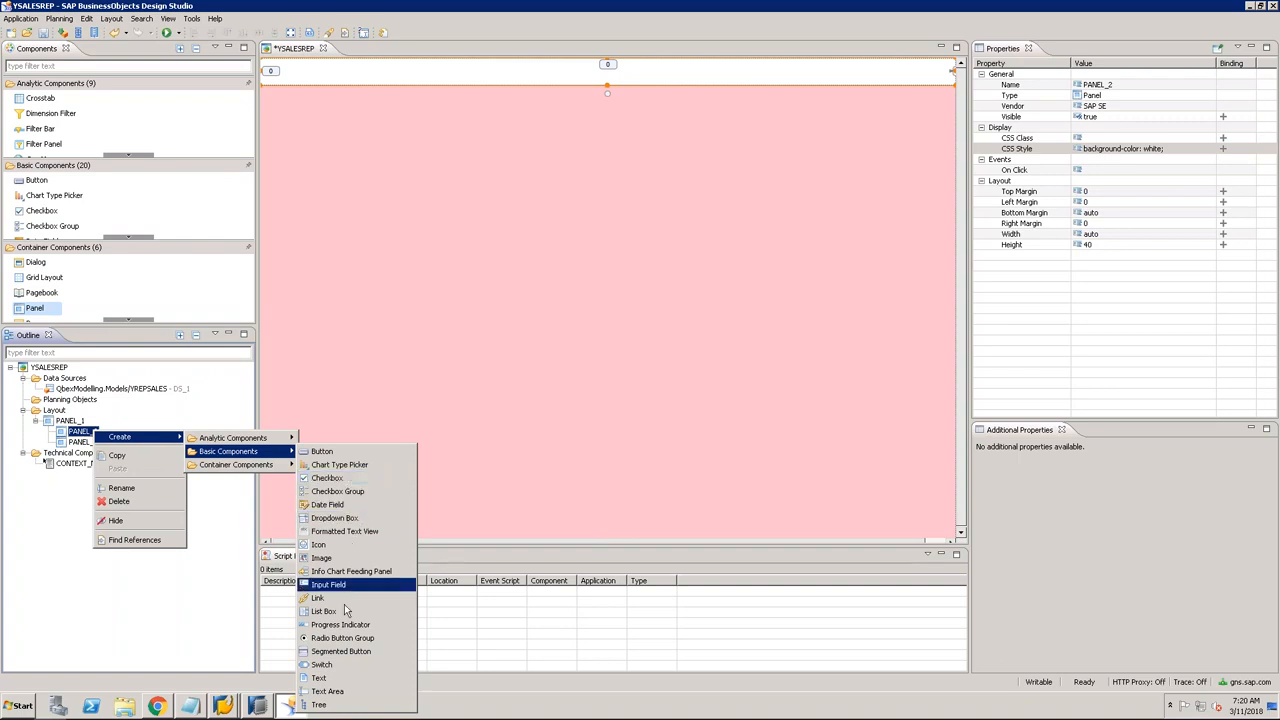
{"action": "left_click", "coordinate": [343, 680]}
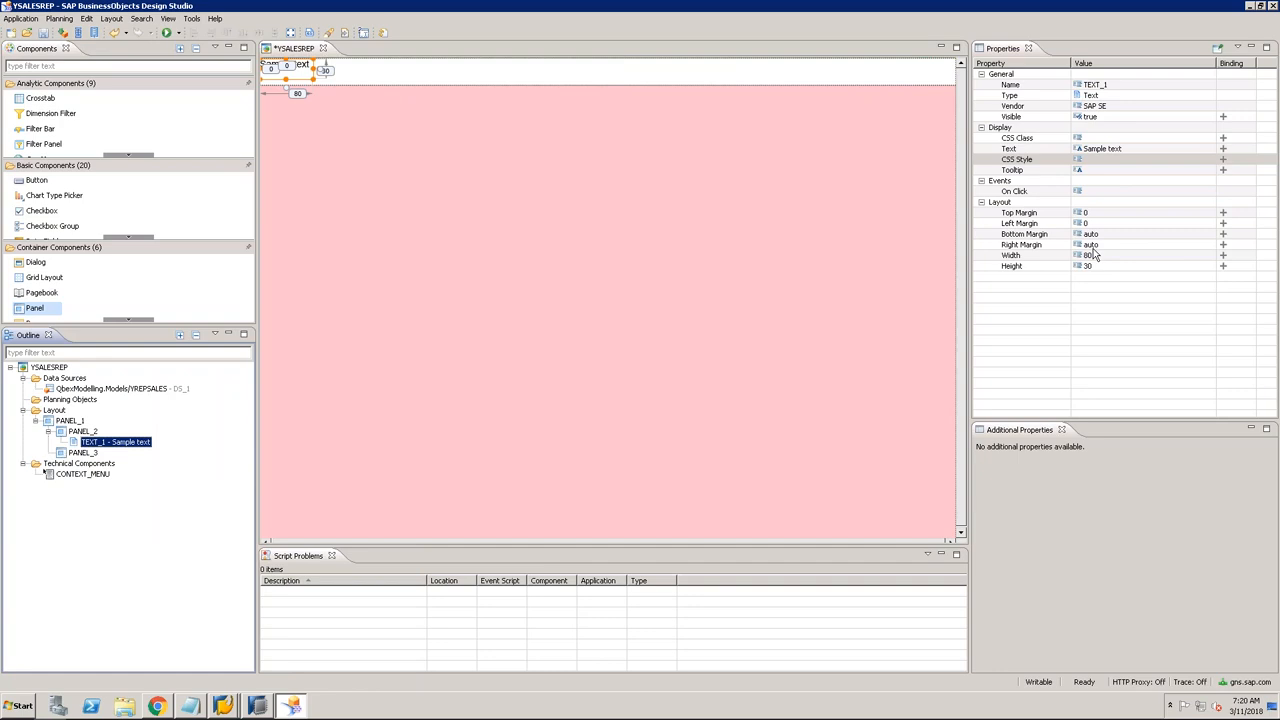
Step: Give TEXT_1 auto width, height 40 and a right margin of 0
{"action": "left_click", "coordinate": [1098, 255]}
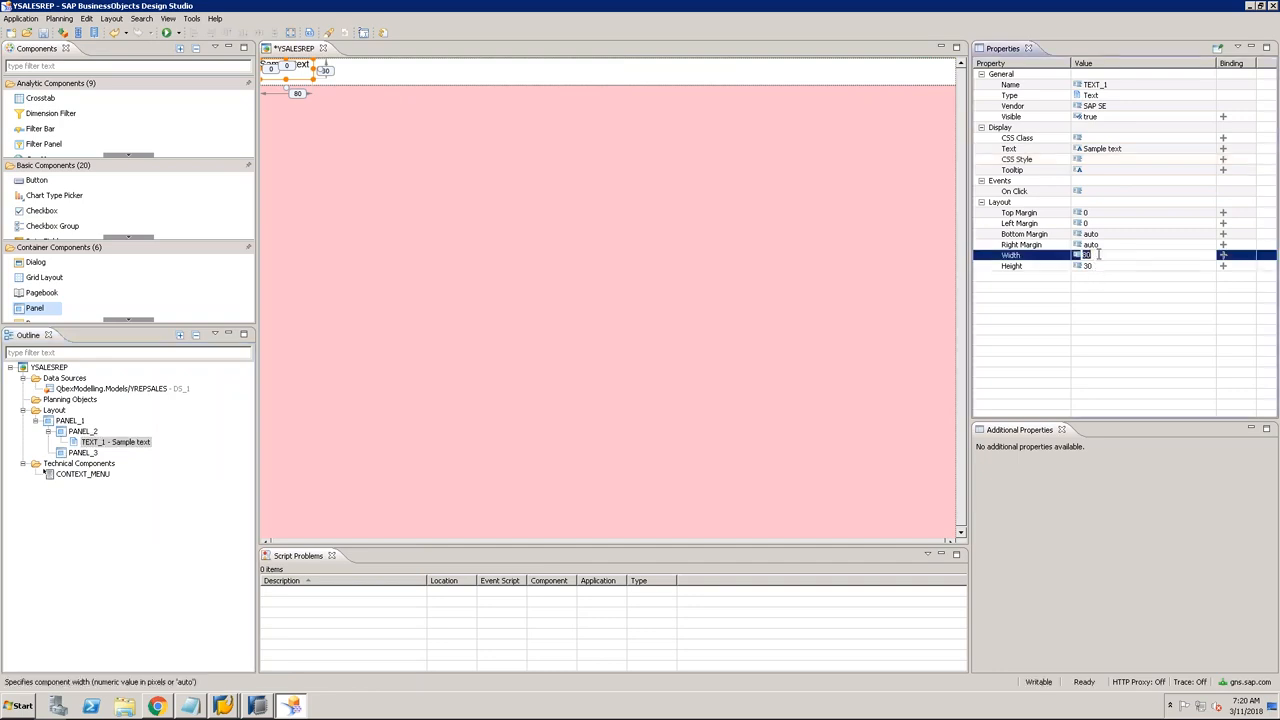
{"action": "type", "text": "40"}
{"action": "key", "text": "Return"}
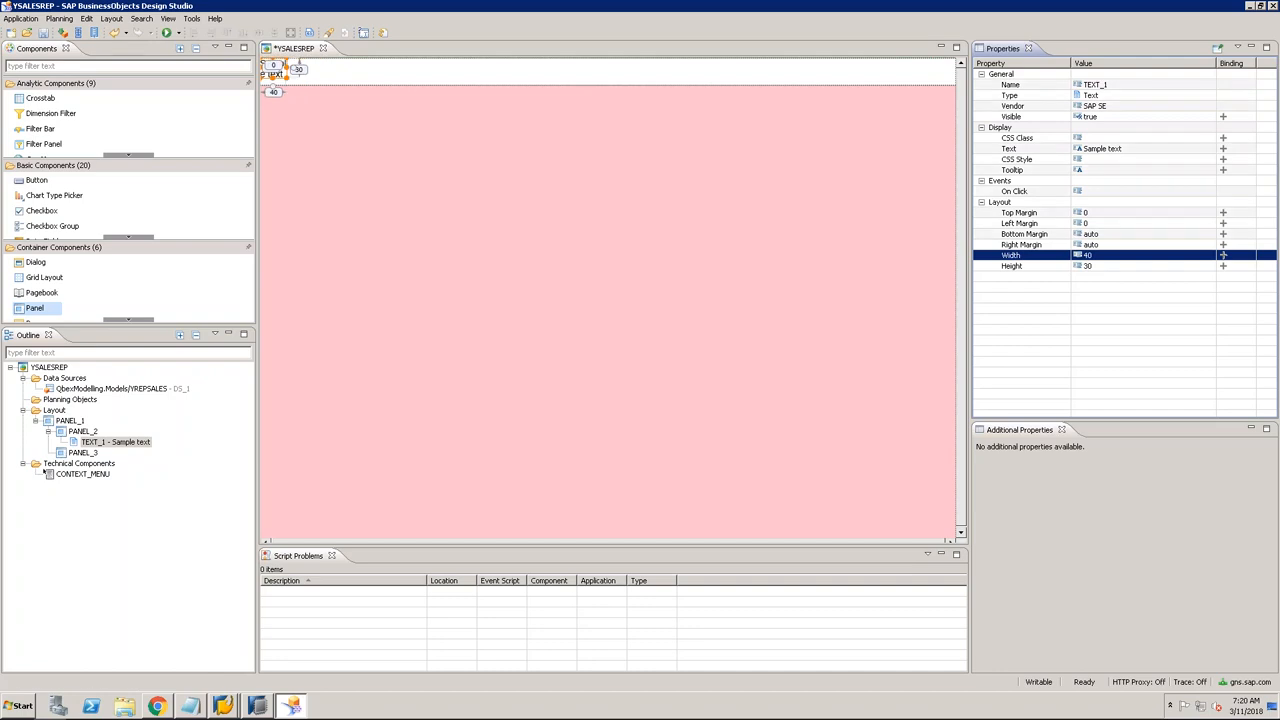
{"action": "left_click", "coordinate": [1103, 257]}
{"action": "type", "text": "auto"}
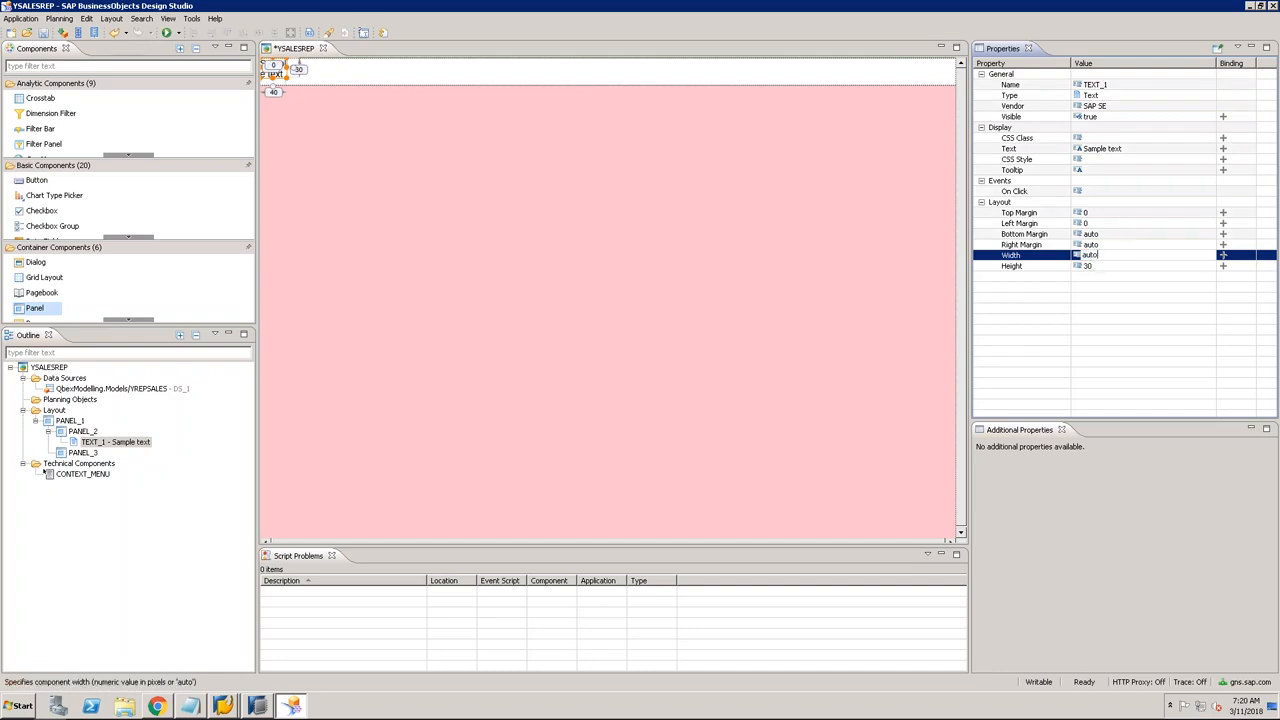
{"action": "key", "text": "Return"}
{"action": "left_click", "coordinate": [1100, 266]}
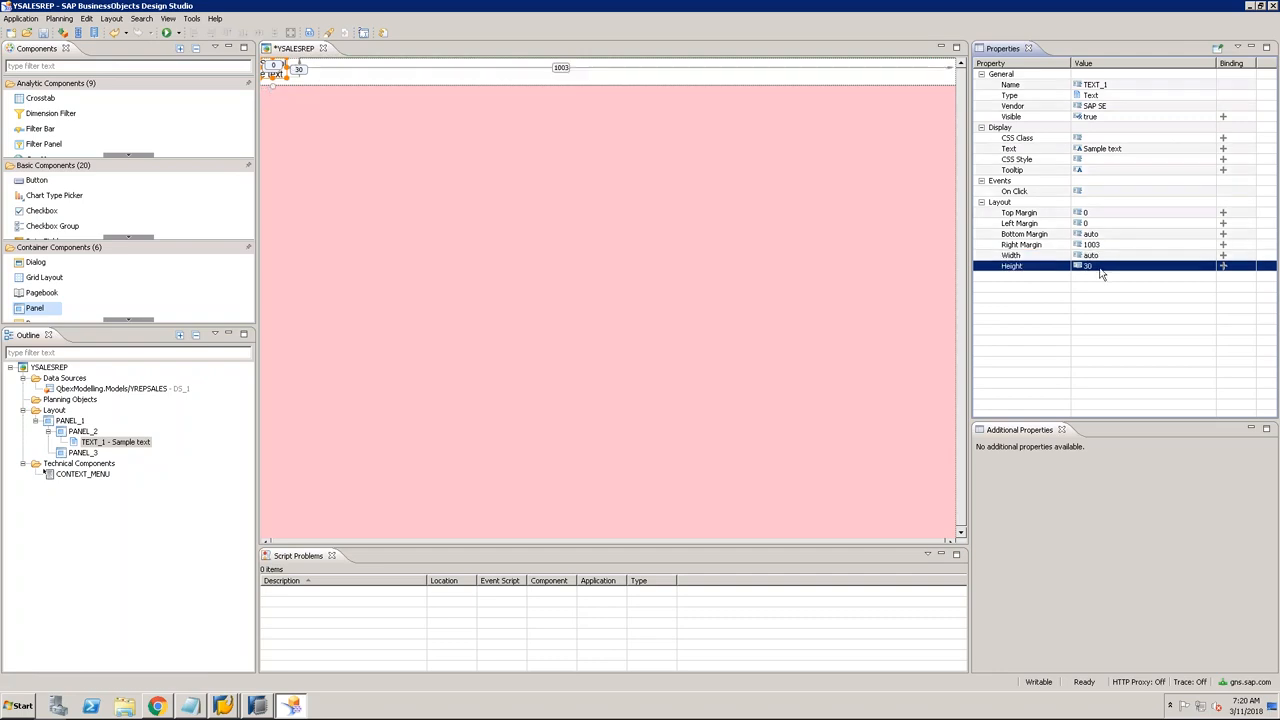
{"action": "type", "text": "40"}
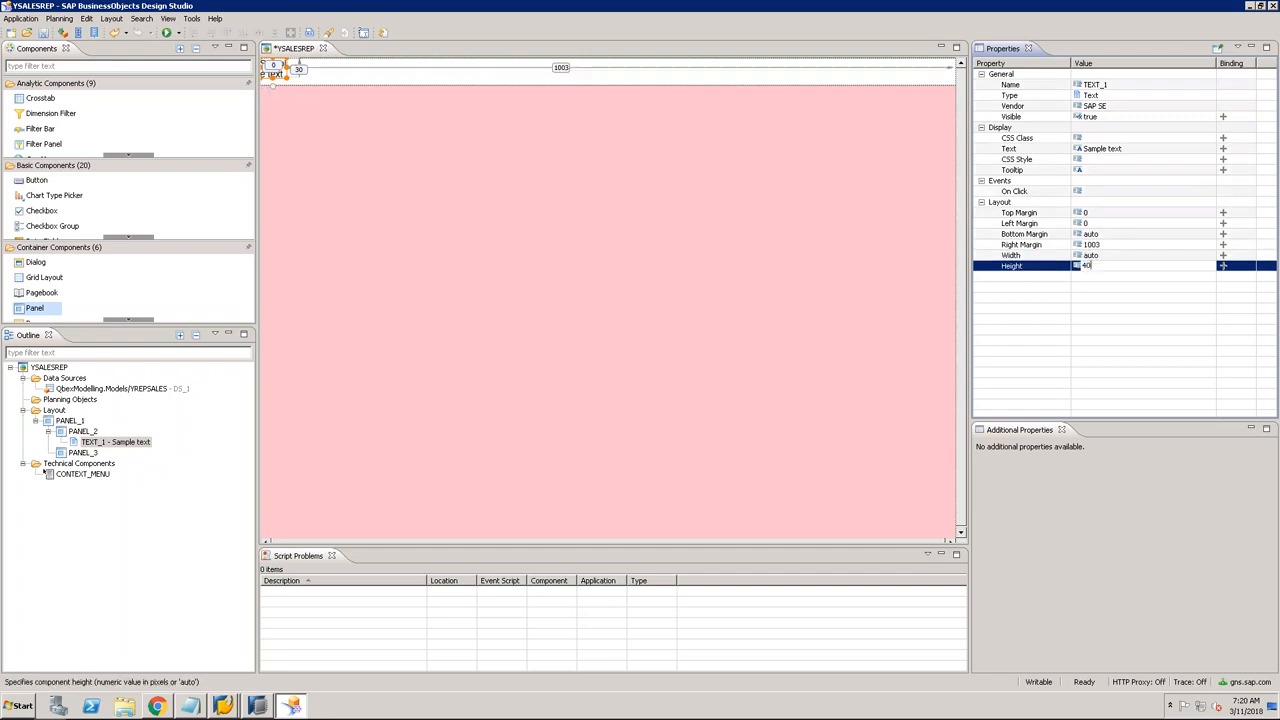
{"action": "key", "text": "Return"}
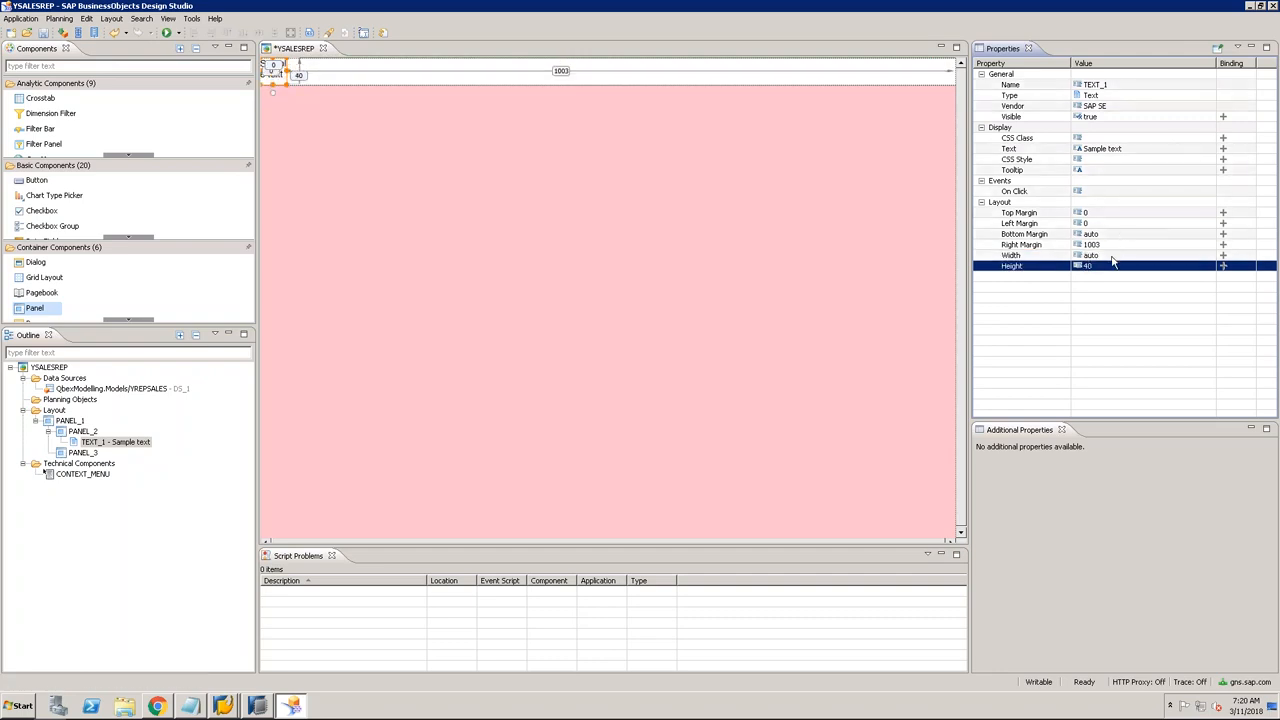
{"action": "left_click", "coordinate": [1106, 245]}
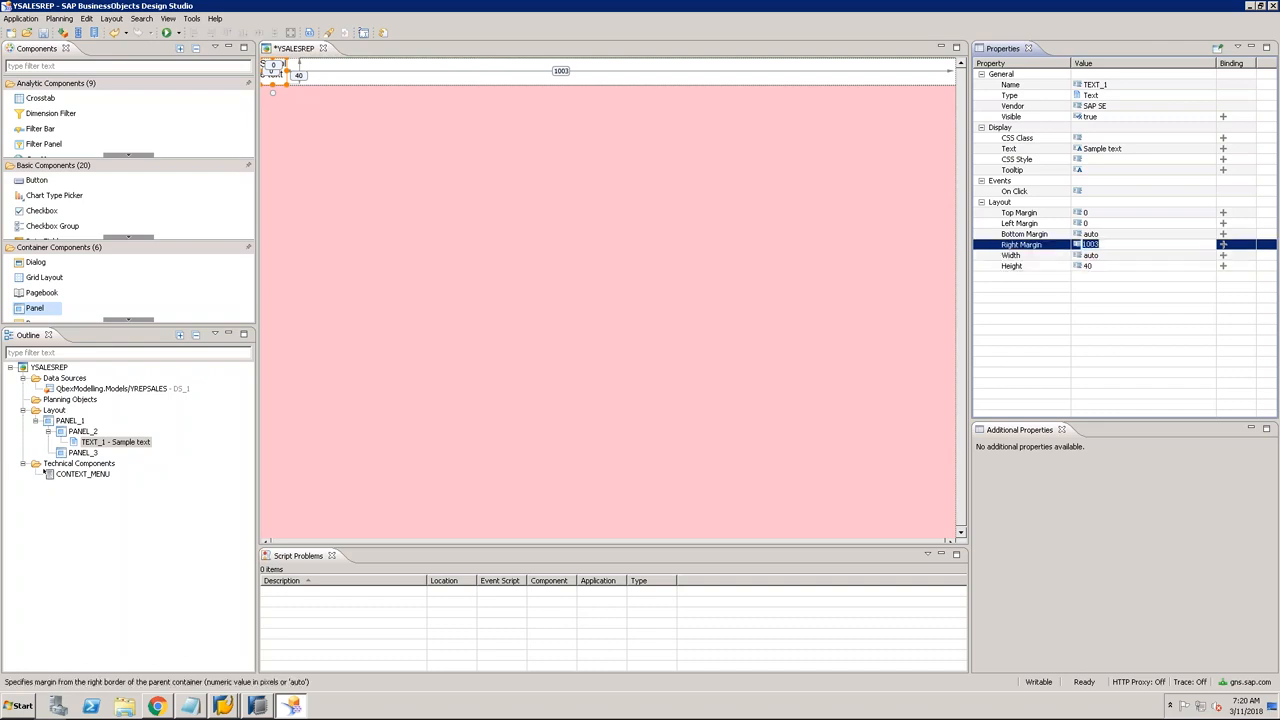
{"action": "type", "text": "0"}
{"action": "key", "text": "Return"}
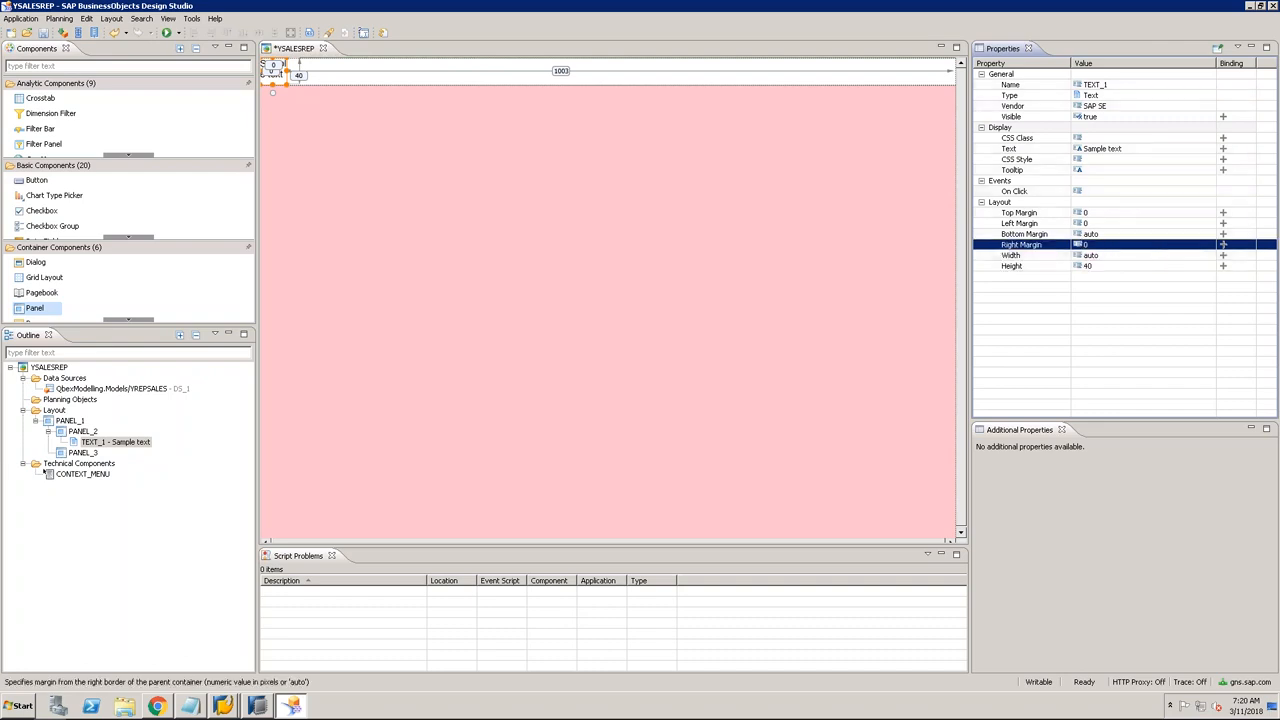
Step: Change TEXT_1's text to 'Sales Dashboard'
{"action": "left_click", "coordinate": [1126, 149]}
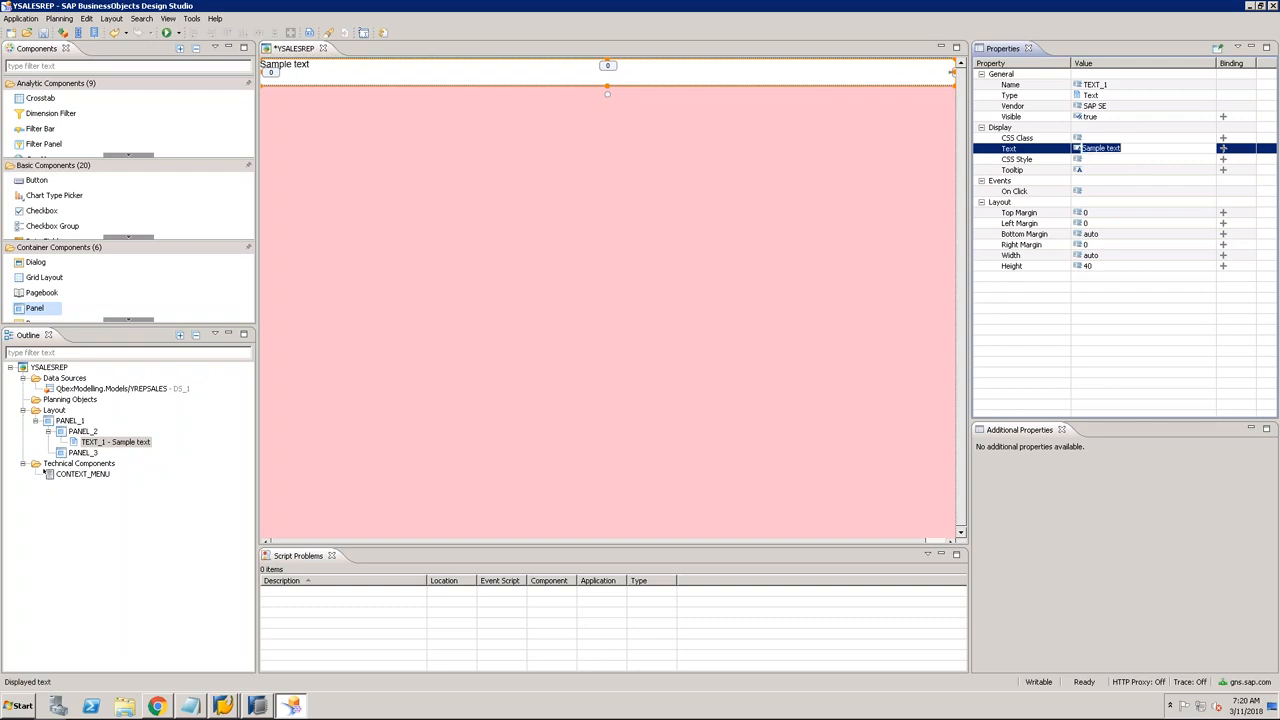
{"action": "type", "text": "Sales D"}
{"action": "type", "text": "ashboard"}
{"action": "key", "text": "Return"}
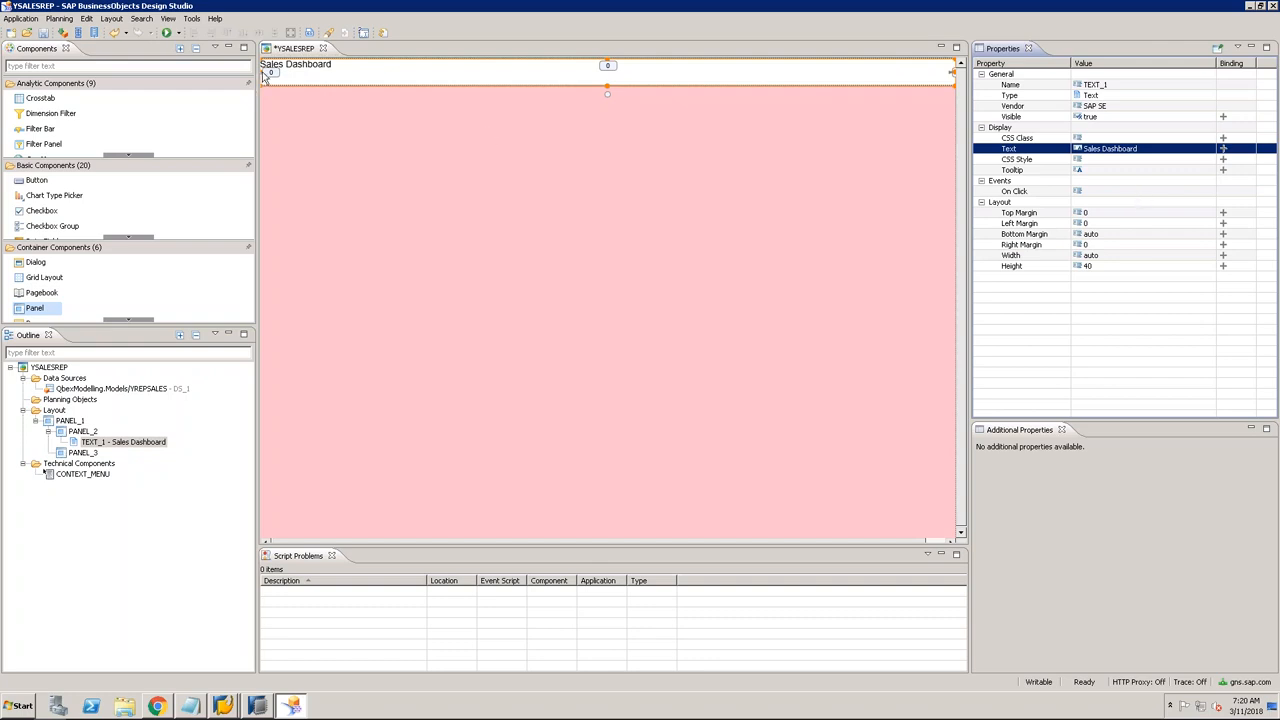
Step: Keep the title's top margin at 0 and set its left margin to 100
{"action": "left_click", "coordinate": [1090, 213]}
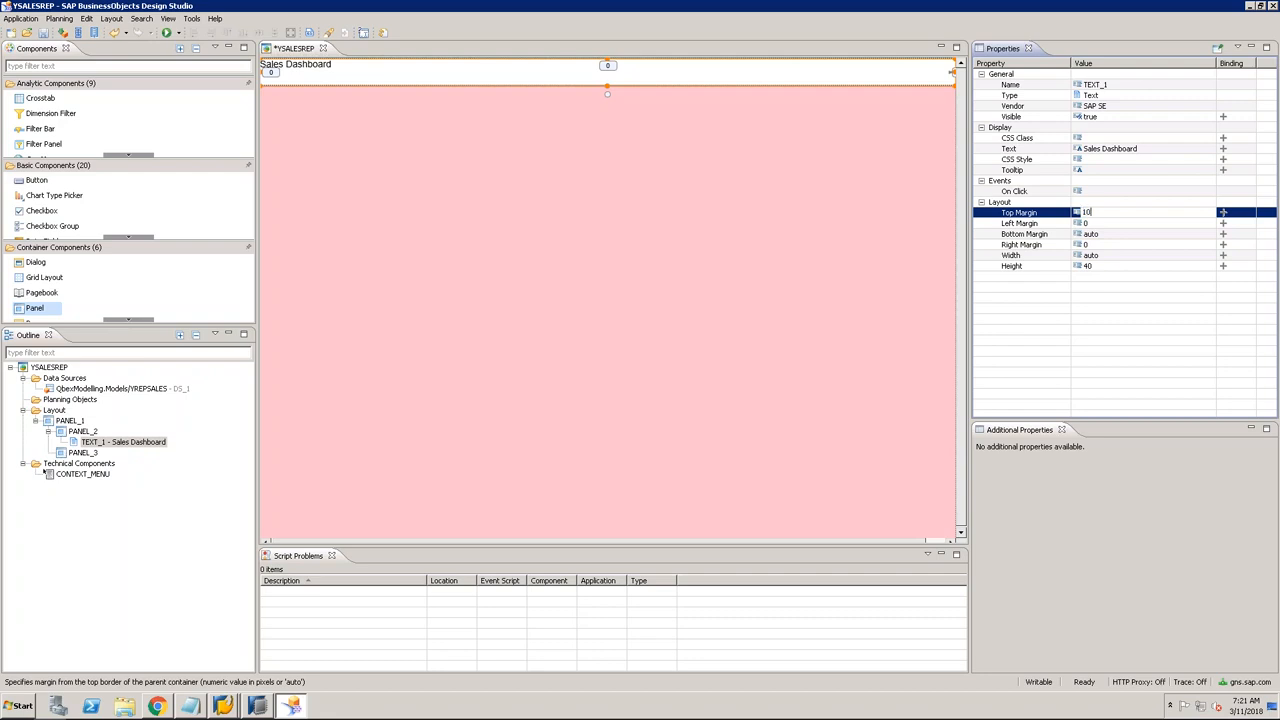
{"action": "key", "text": "Return"}
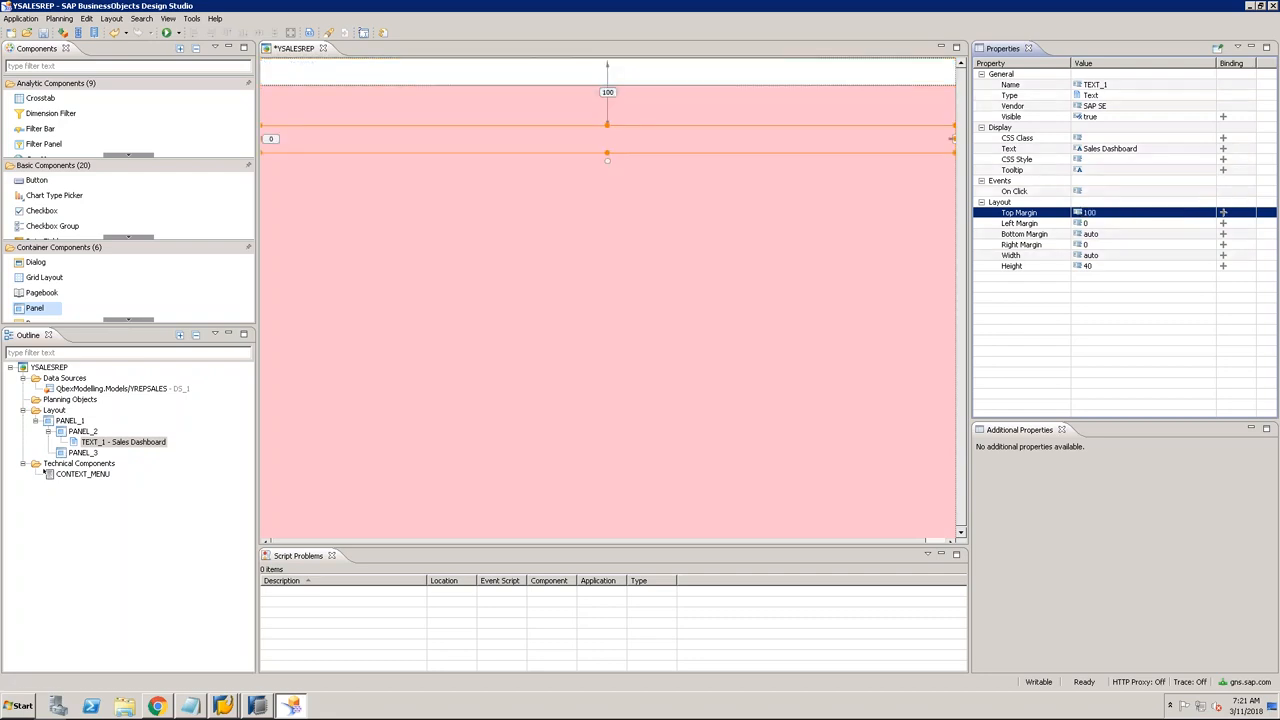
{"action": "key", "text": "ctrl+z"}
{"action": "left_click", "coordinate": [1099, 224]}
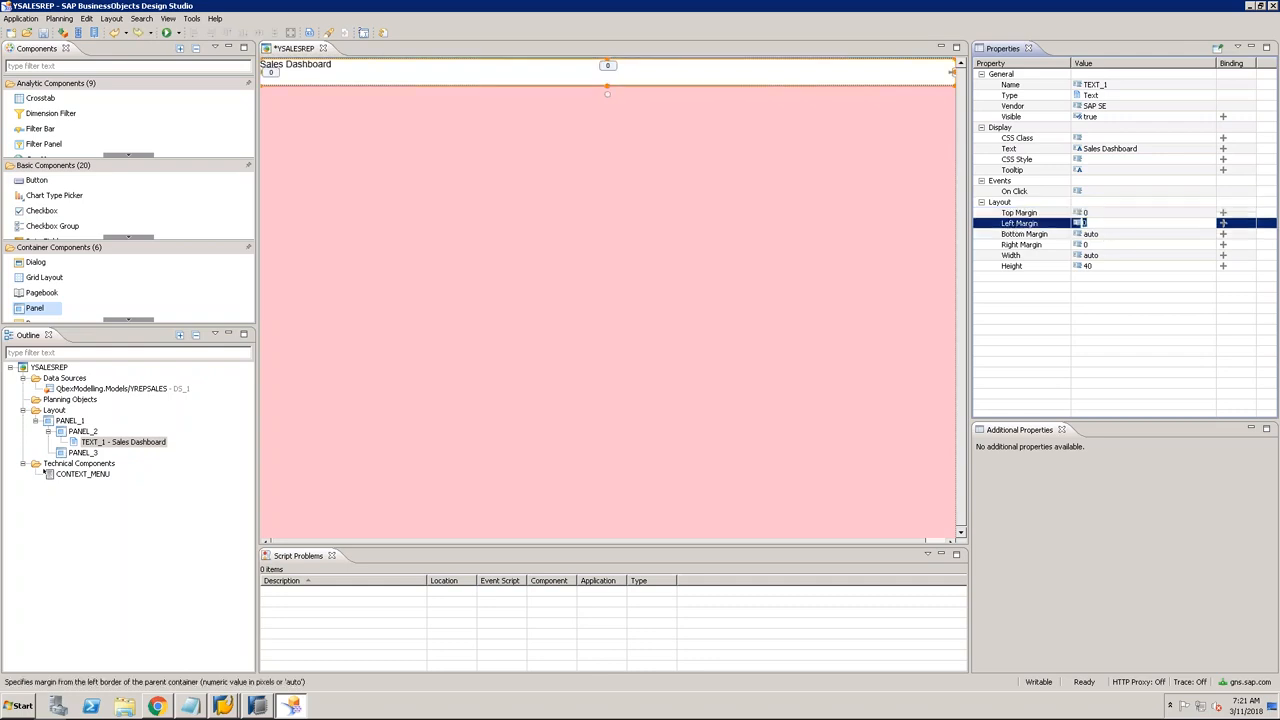
{"action": "type", "text": "100"}
{"action": "key", "text": "Return"}
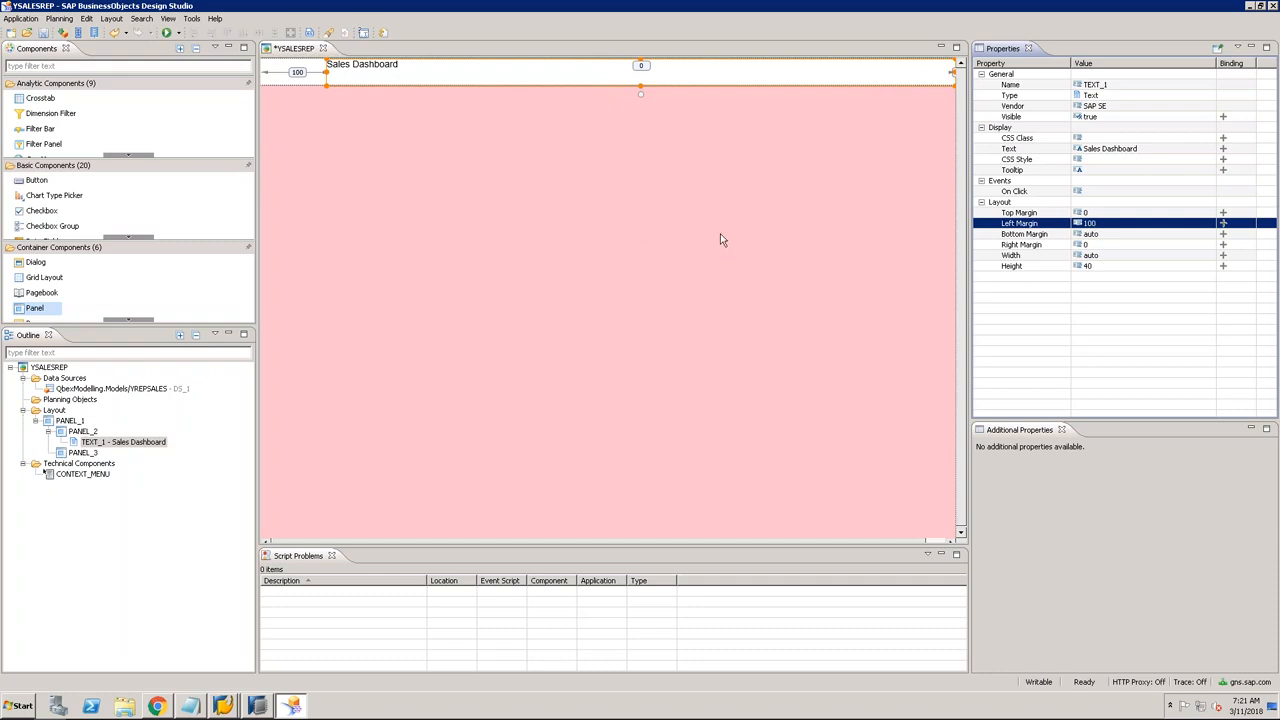
Step: Leave the title's CSS style unchanged and select PANEL_3 in the Outline
{"action": "left_click", "coordinate": [1114, 162]}
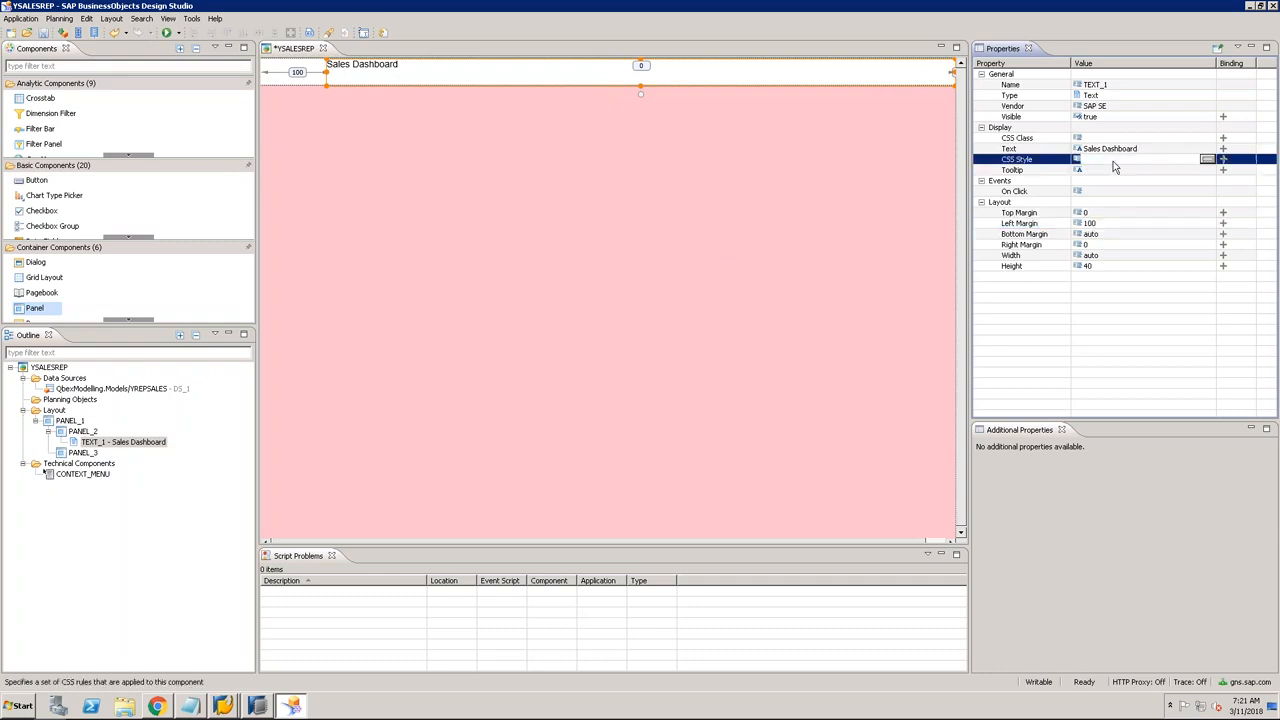
{"action": "left_click", "coordinate": [1019, 312]}
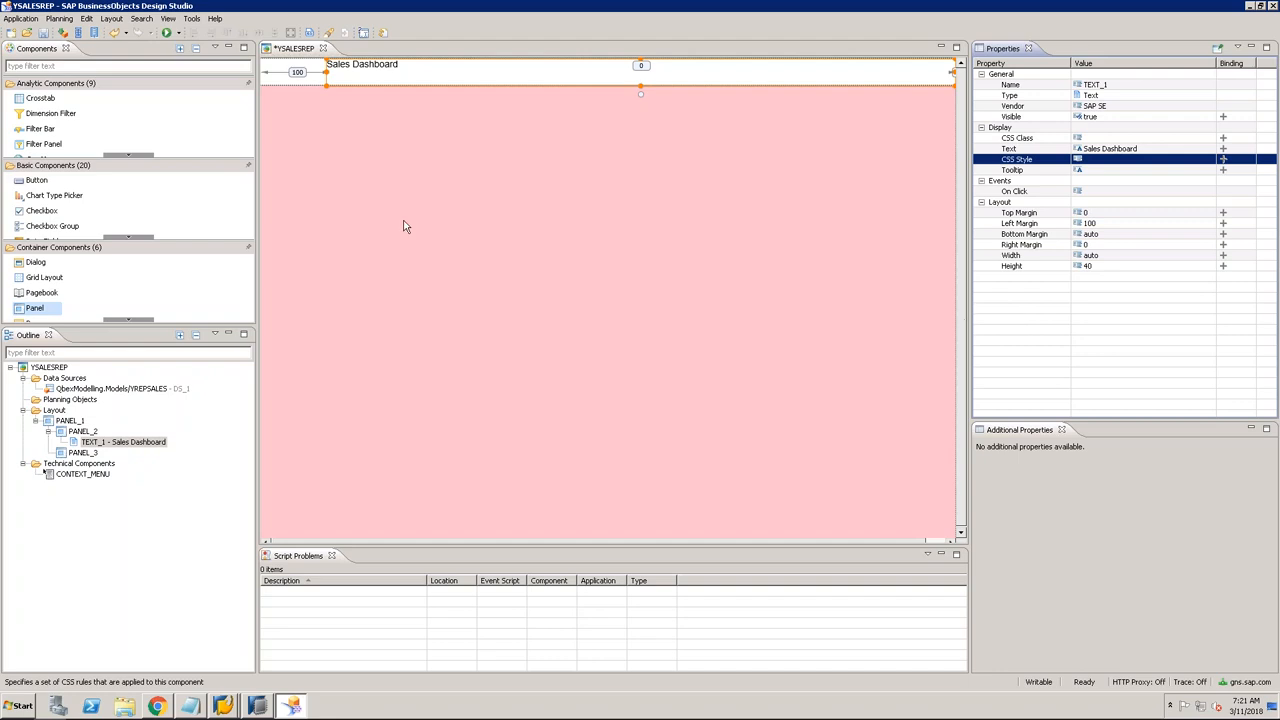
{"action": "left_click", "coordinate": [85, 453]}
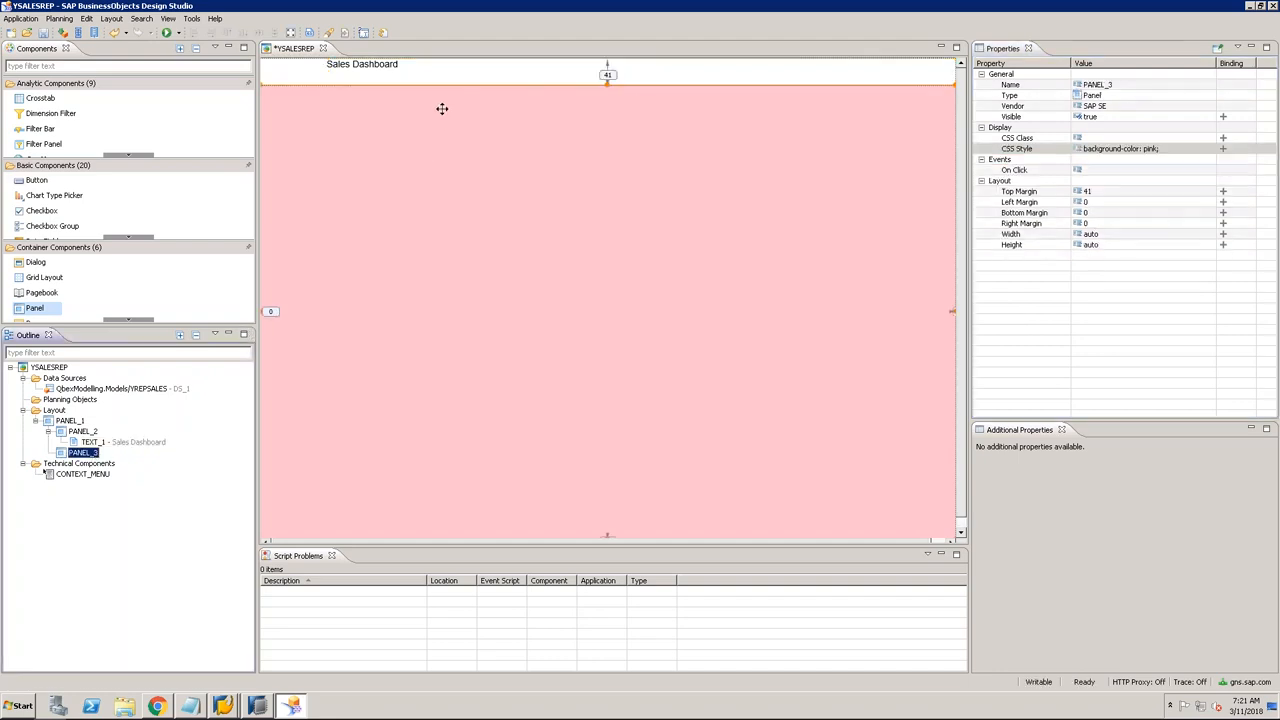
Step: Add a Grid Layout inside PANEL_3
{"action": "right_click", "coordinate": [84, 456]}
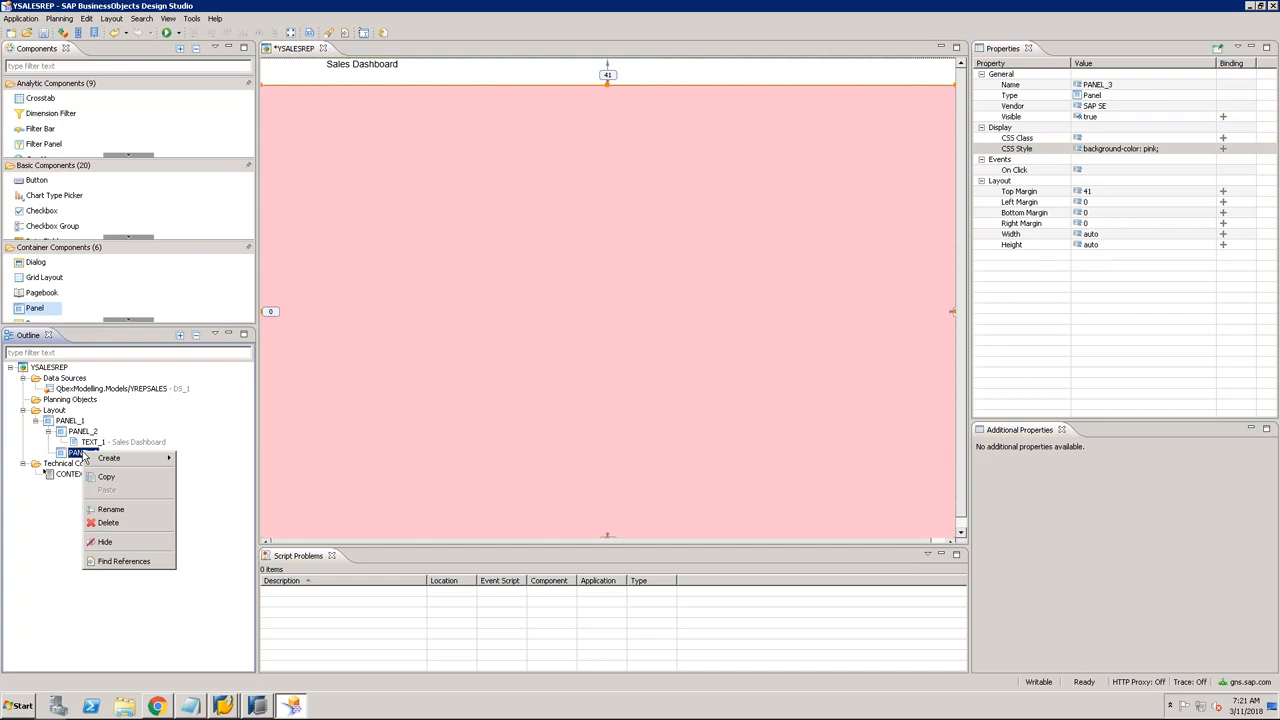
{"action": "mouse_move", "coordinate": [124, 462]}
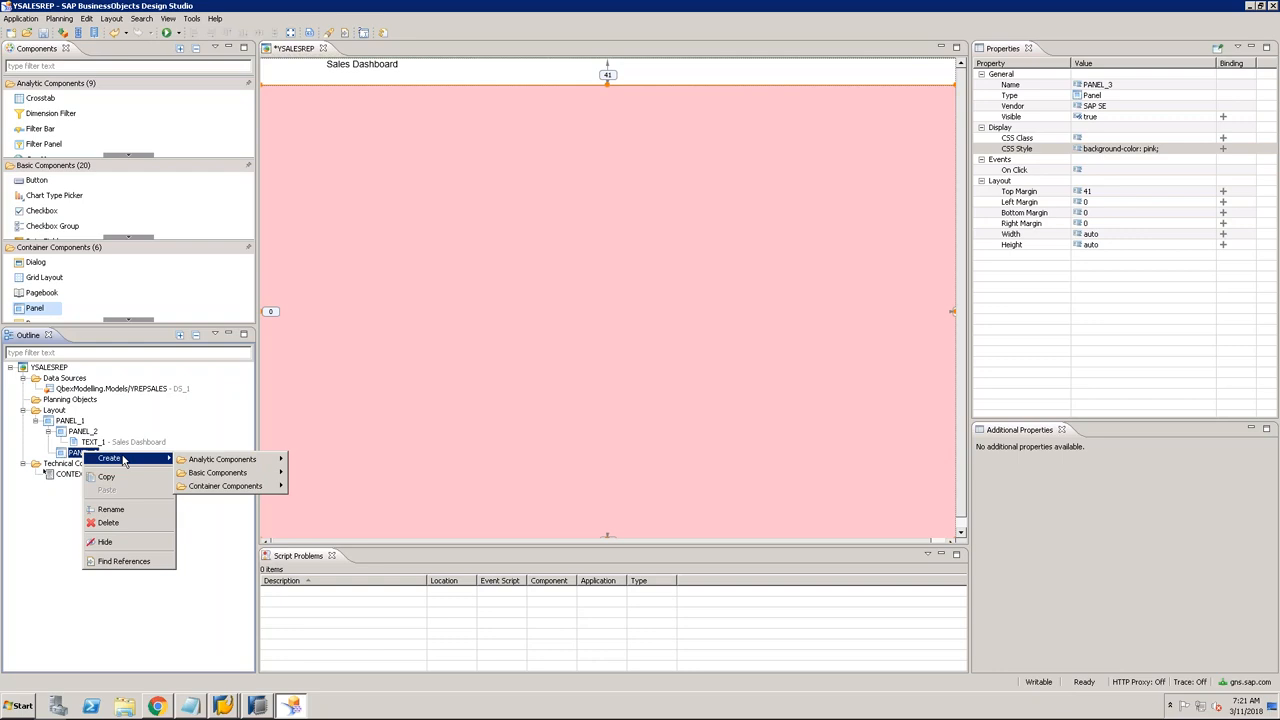
{"action": "mouse_move", "coordinate": [268, 488]}
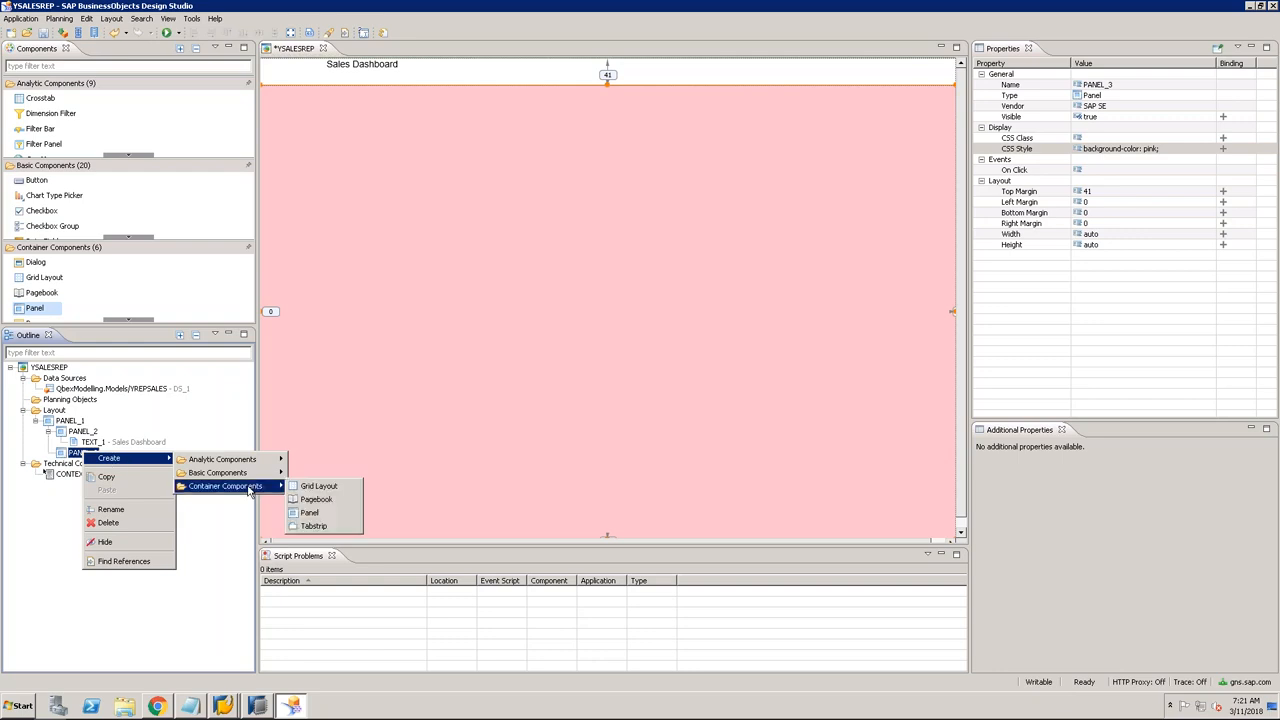
{"action": "left_click", "coordinate": [319, 487]}
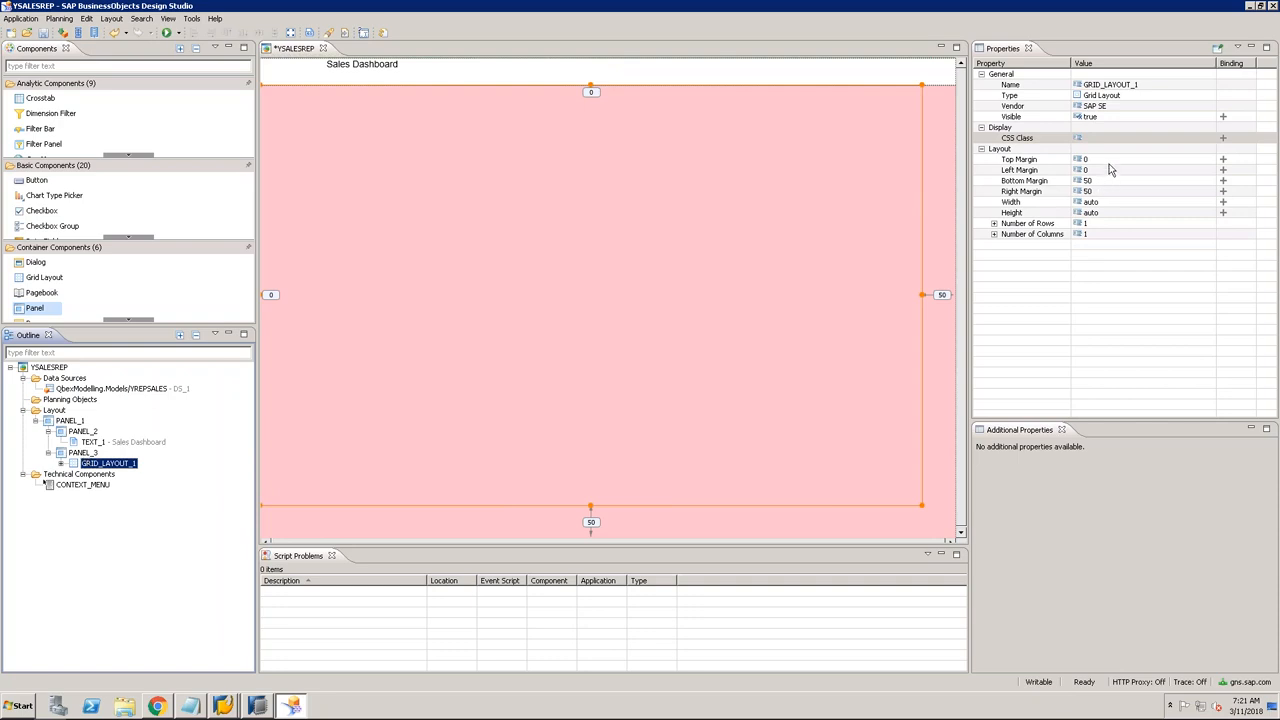
Step: Set GRID_LAYOUT_1's bottom and right margins to 0
{"action": "left_click", "coordinate": [1083, 159]}
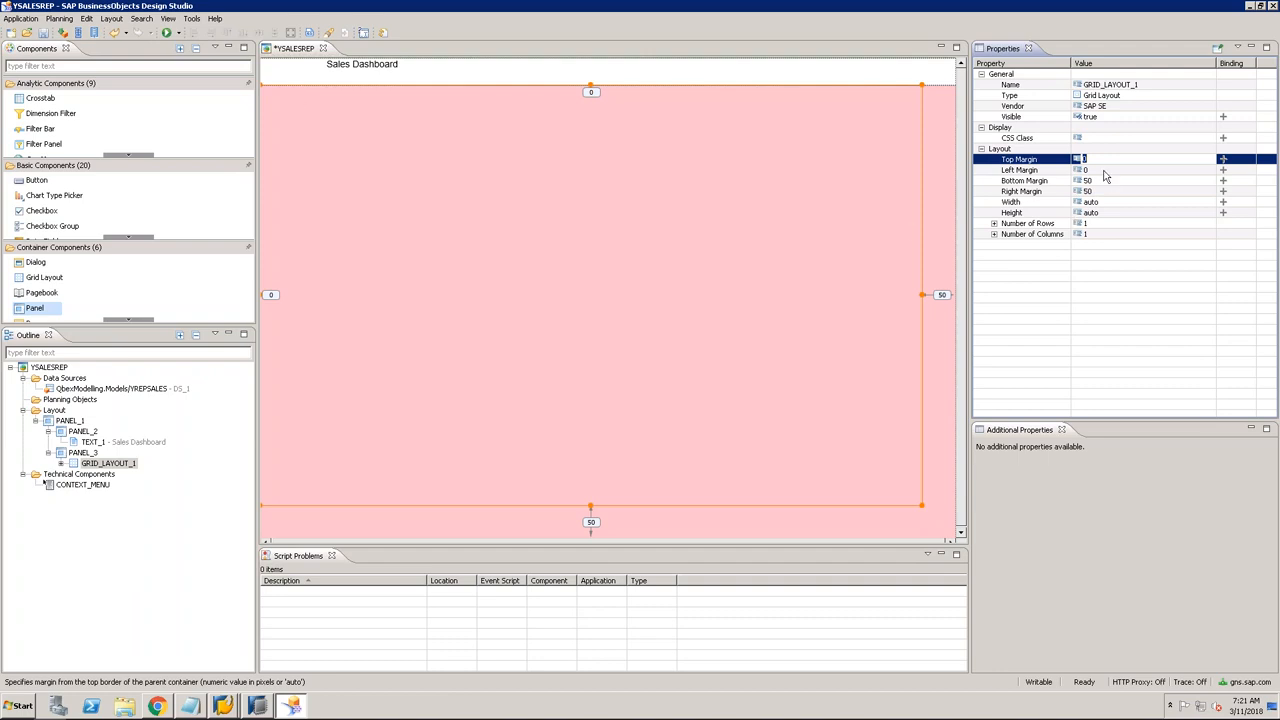
{"action": "left_click", "coordinate": [1100, 180]}
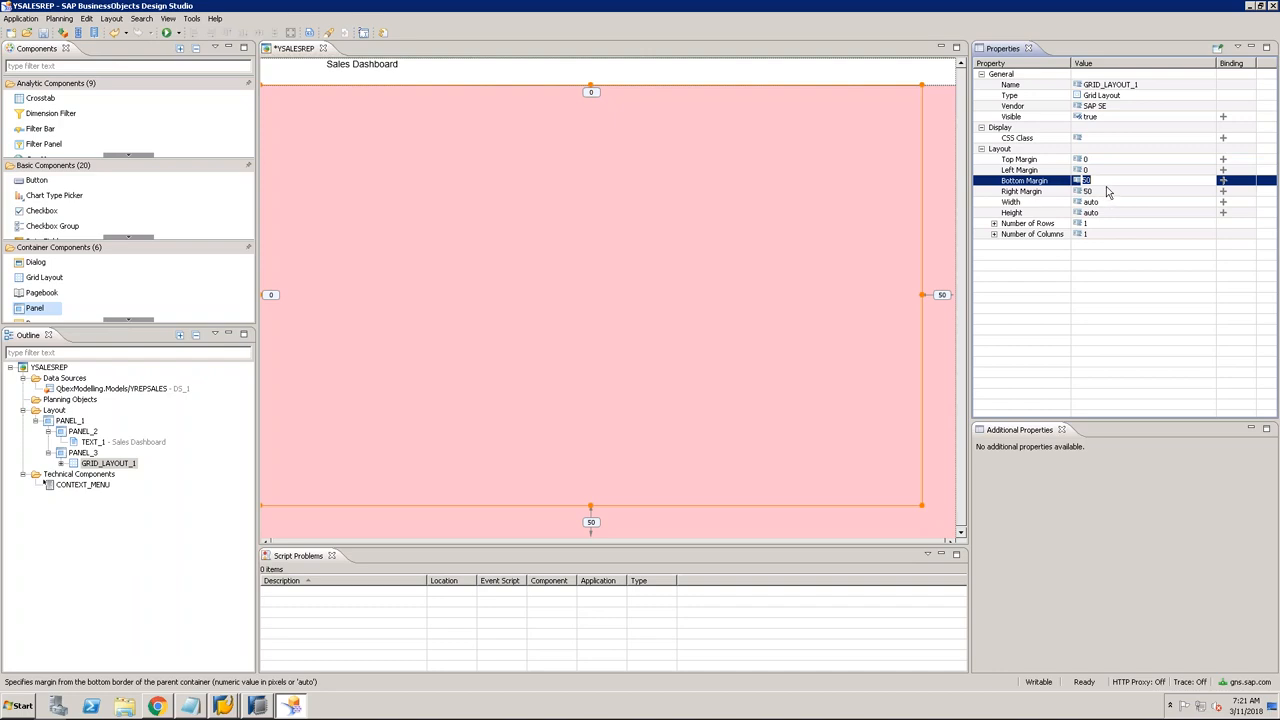
{"action": "type", "text": "0"}
{"action": "key", "text": "Tab"}
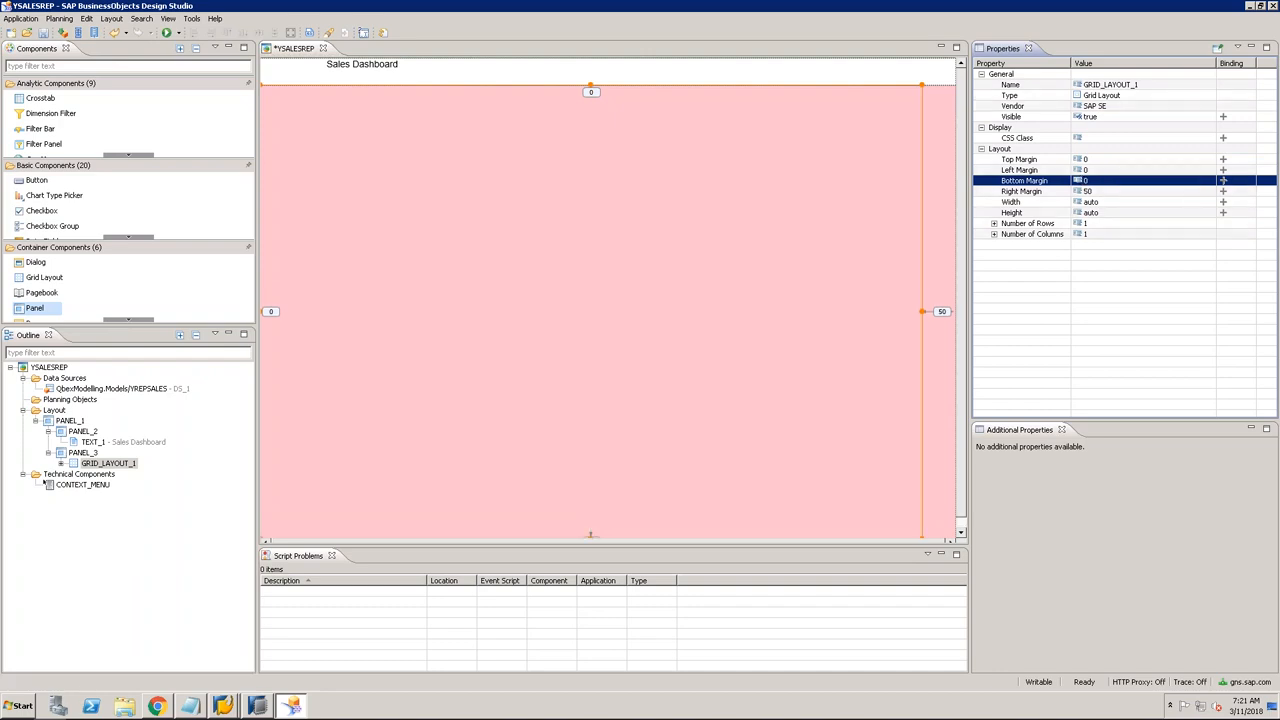
{"action": "type", "text": "0"}
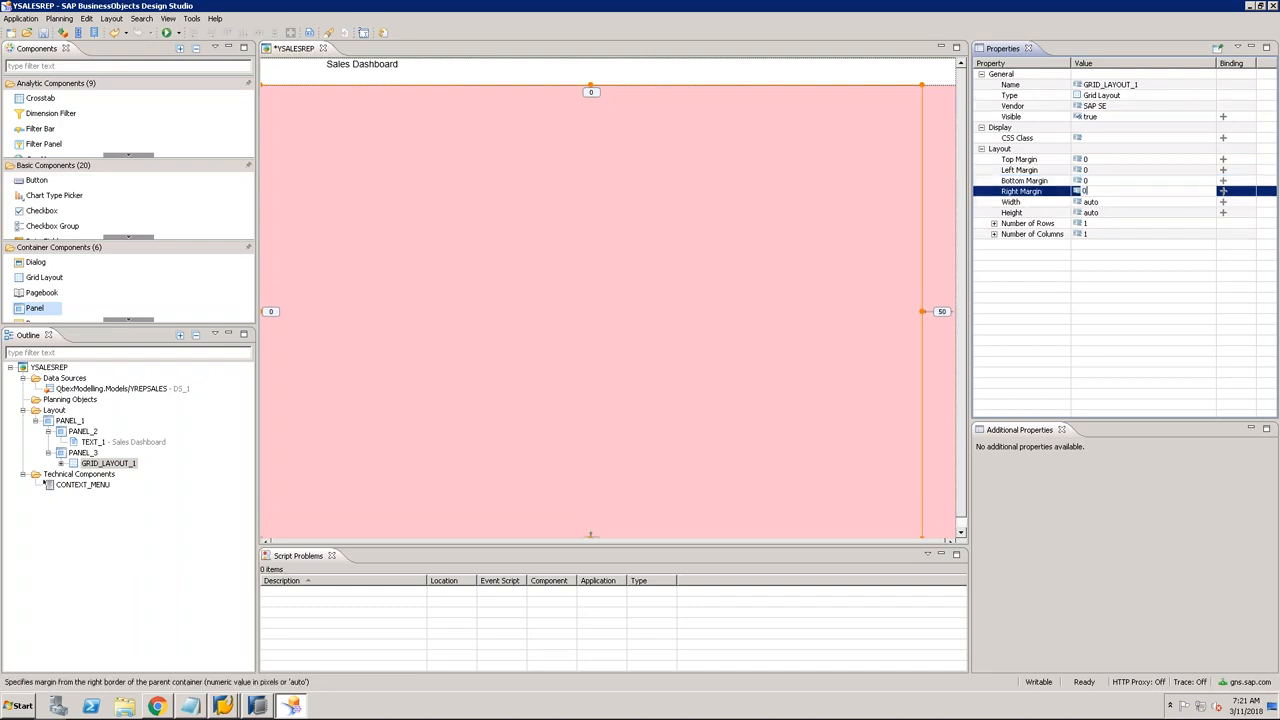
{"action": "key", "text": "Return"}
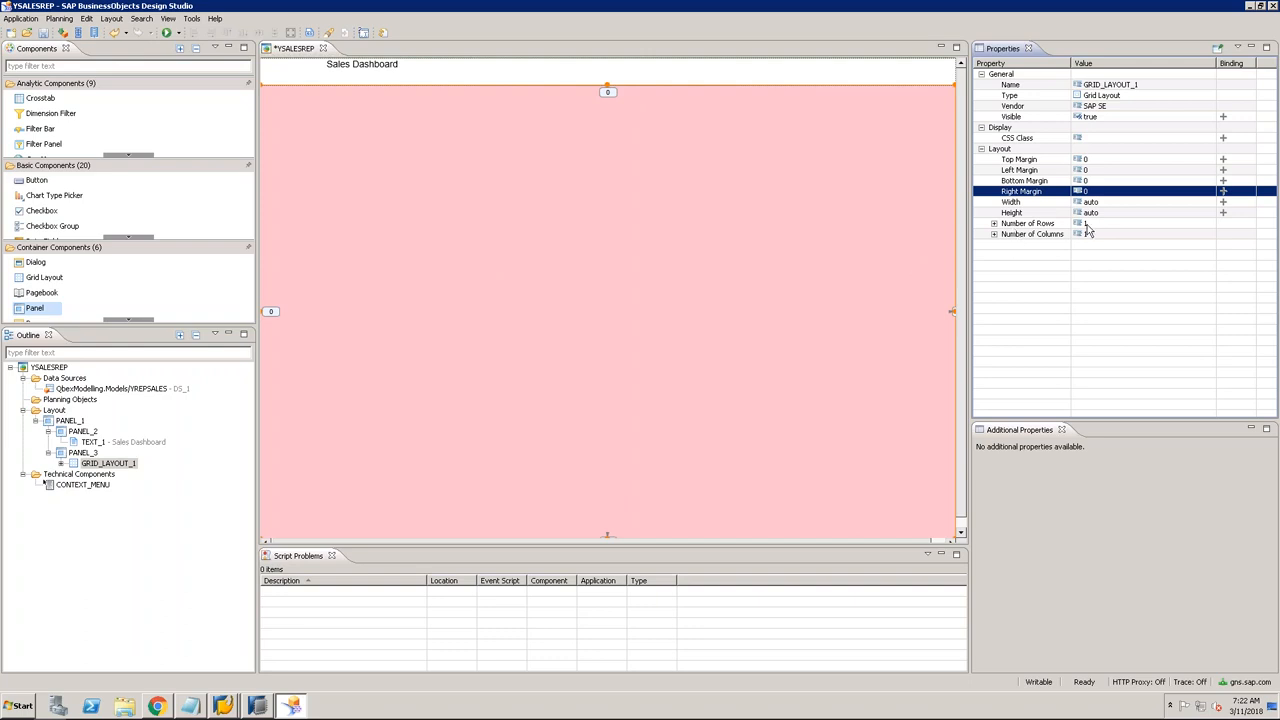
Step: Give GRID_LAYOUT_1 2 columns with second column width 4, then select CELL [0,0]
{"action": "left_click", "coordinate": [993, 234]}
{"action": "left_click", "coordinate": [1090, 234]}
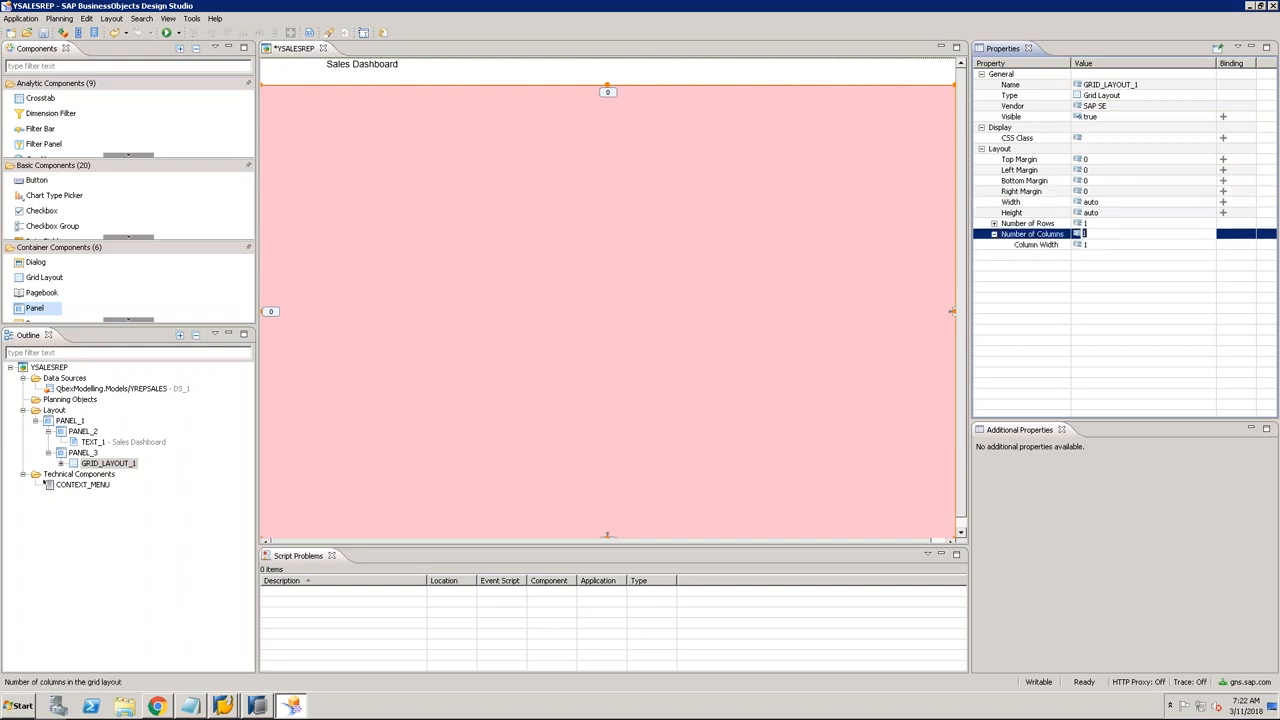
{"action": "type", "text": "2"}
{"action": "key", "text": "Return"}
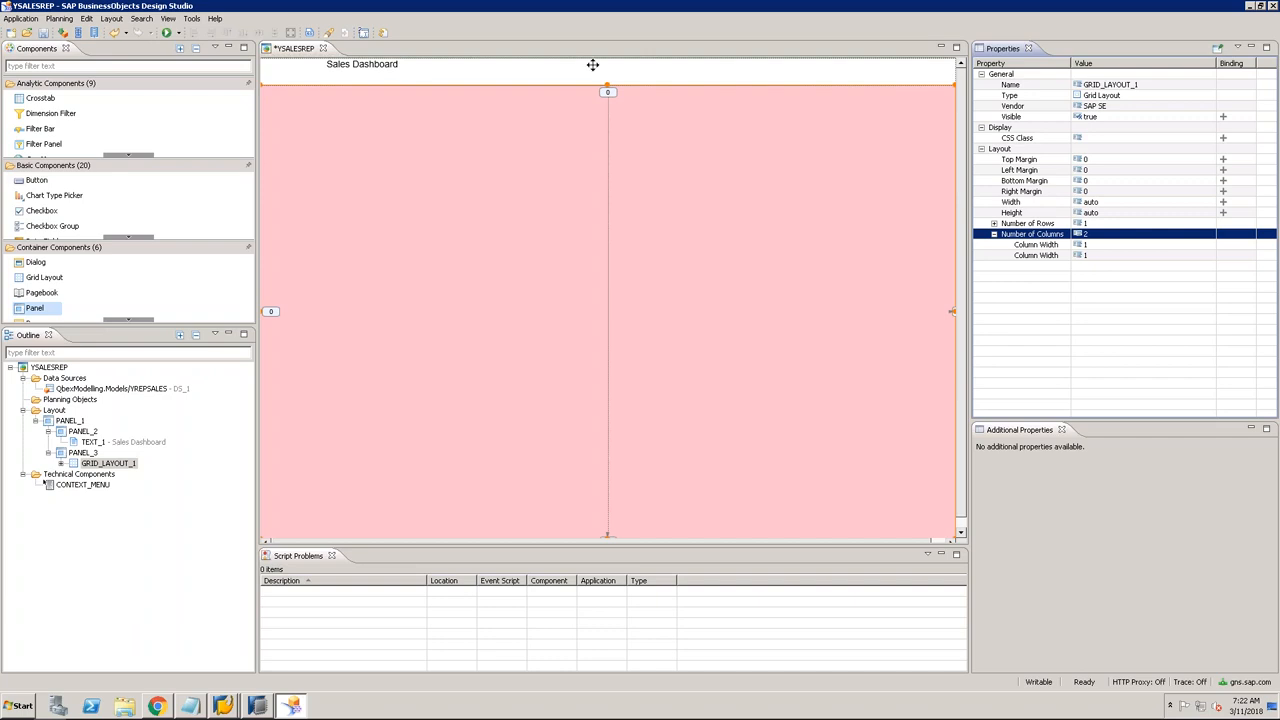
{"action": "left_click", "coordinate": [1105, 255]}
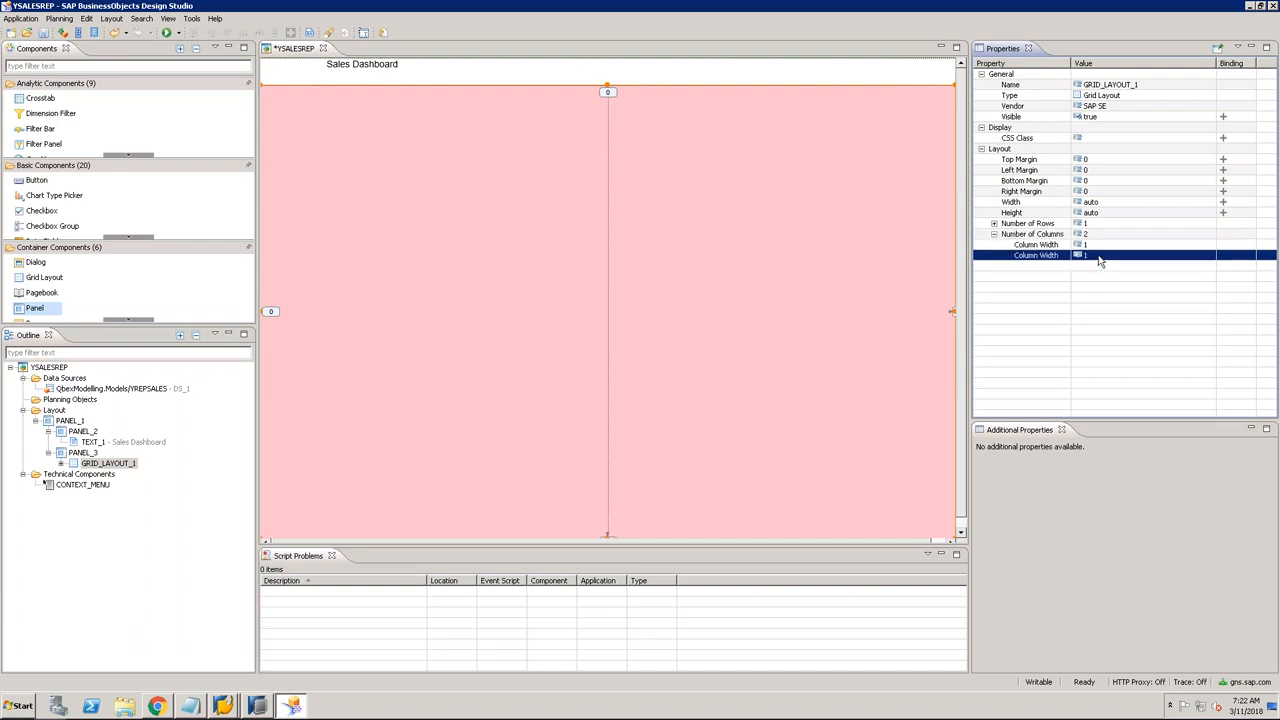
{"action": "type", "text": "4"}
{"action": "key", "text": "Return"}
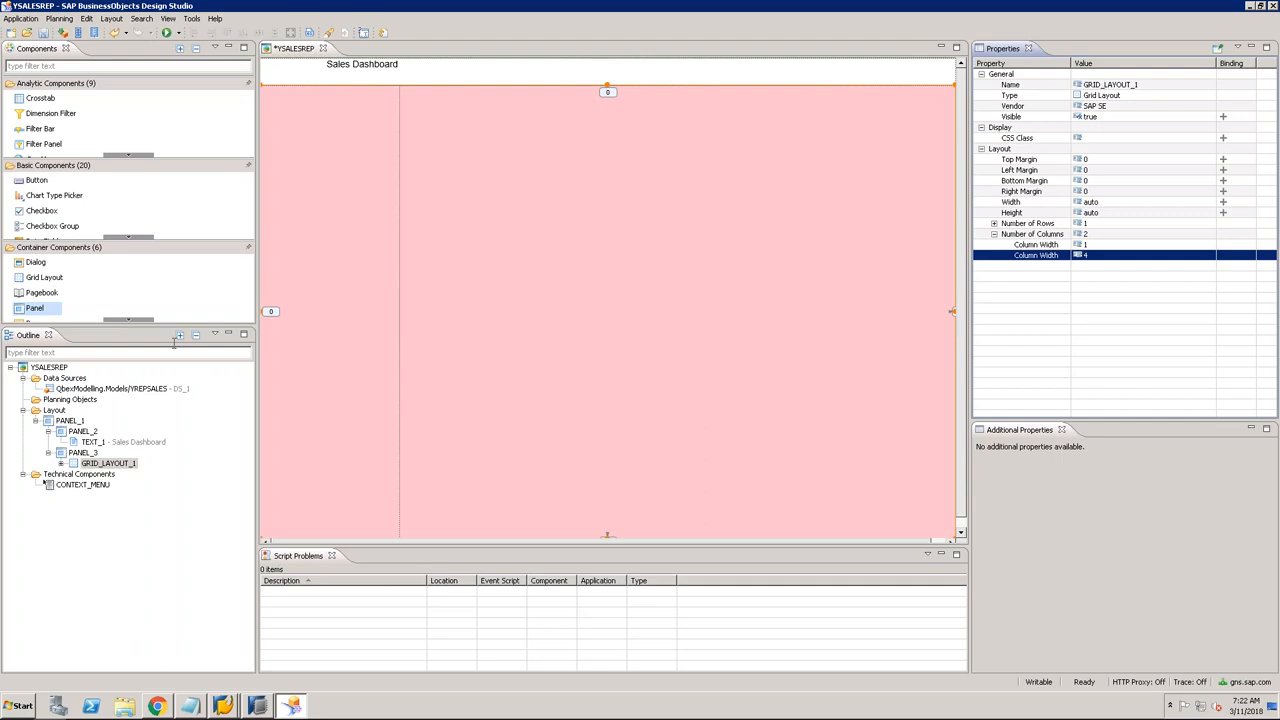
{"action": "left_click", "coordinate": [61, 464]}
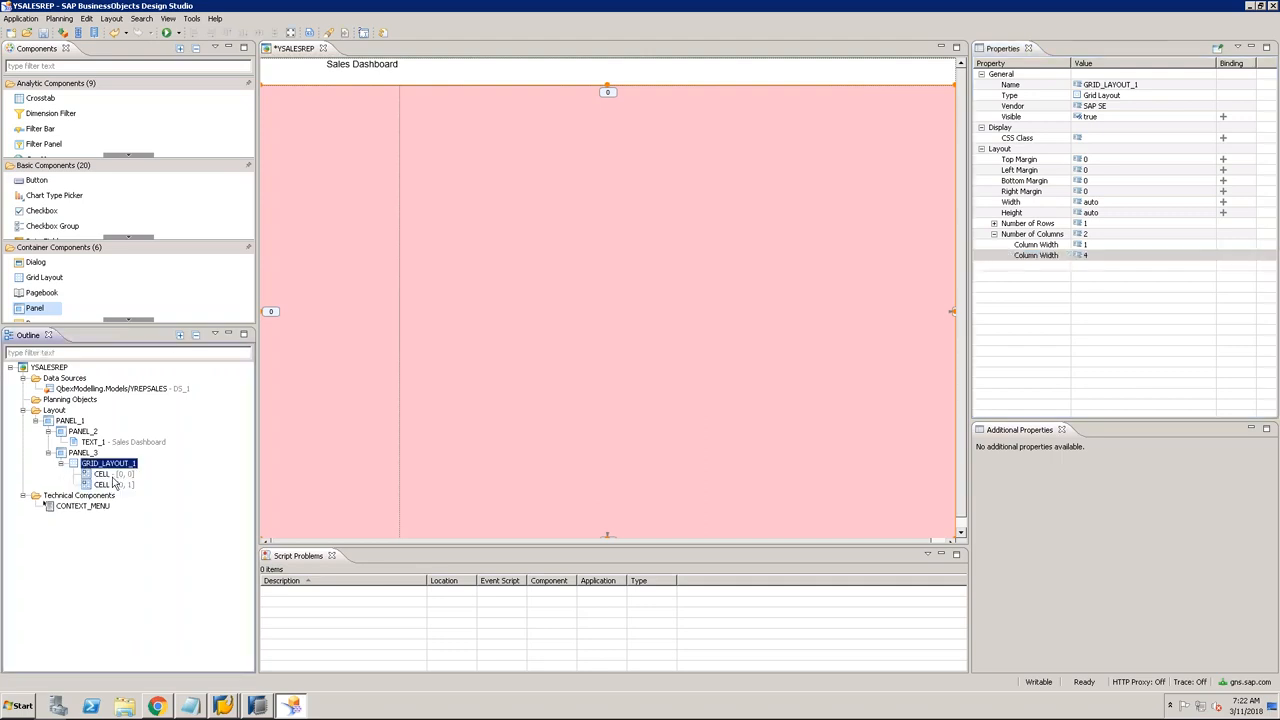
{"action": "left_click", "coordinate": [116, 475]}
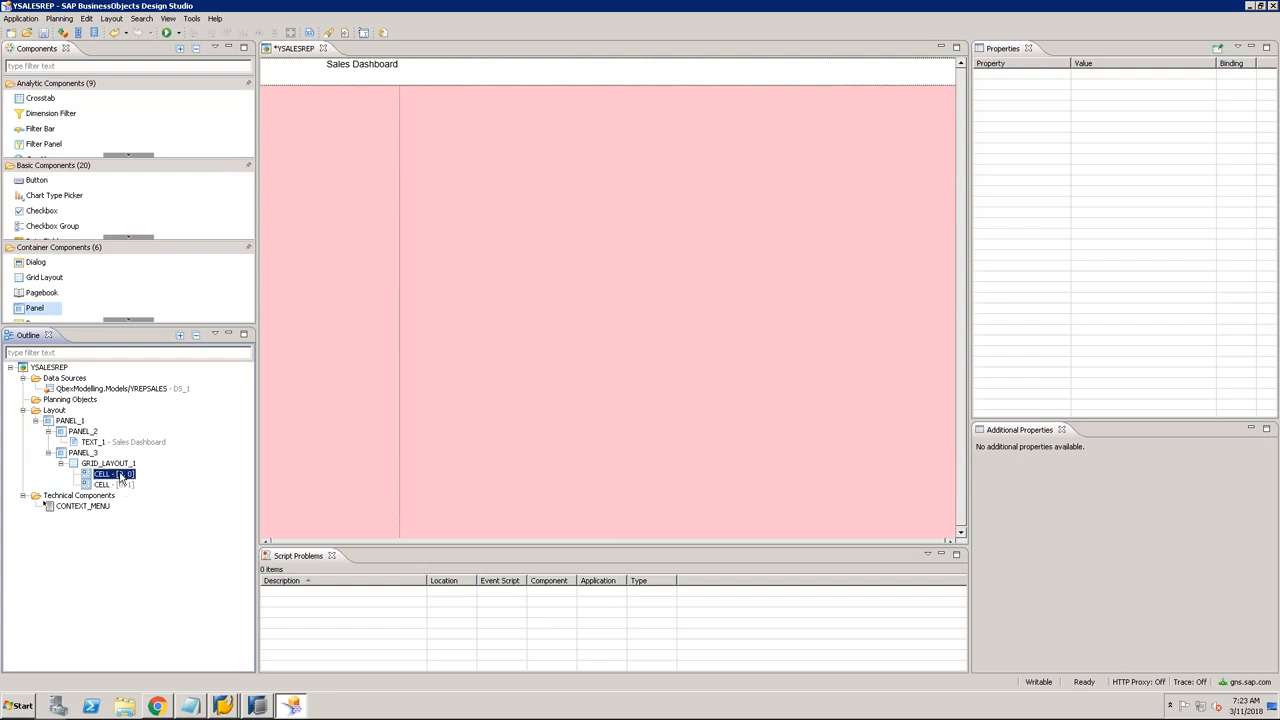
Step: Add a Navigation Panel into CELL [0,0]
{"action": "right_click", "coordinate": [120, 476]}
{"action": "mouse_move", "coordinate": [155, 481]}
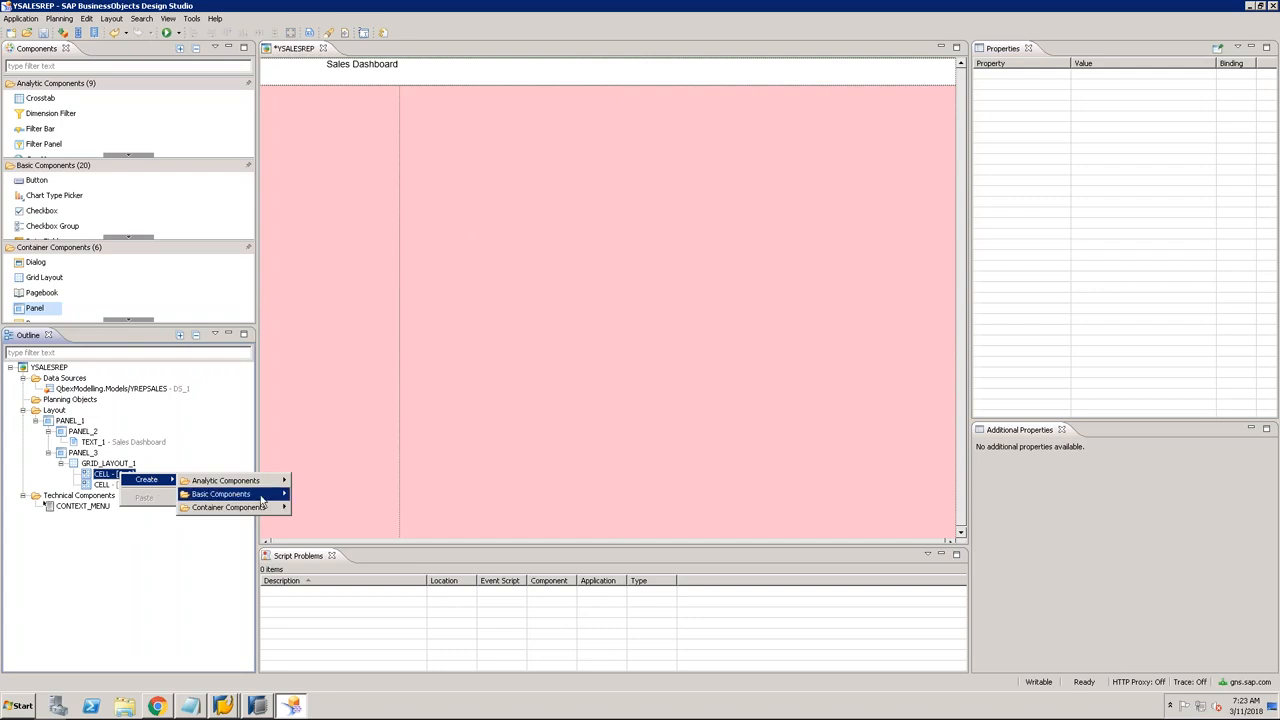
{"action": "mouse_move", "coordinate": [262, 502]}
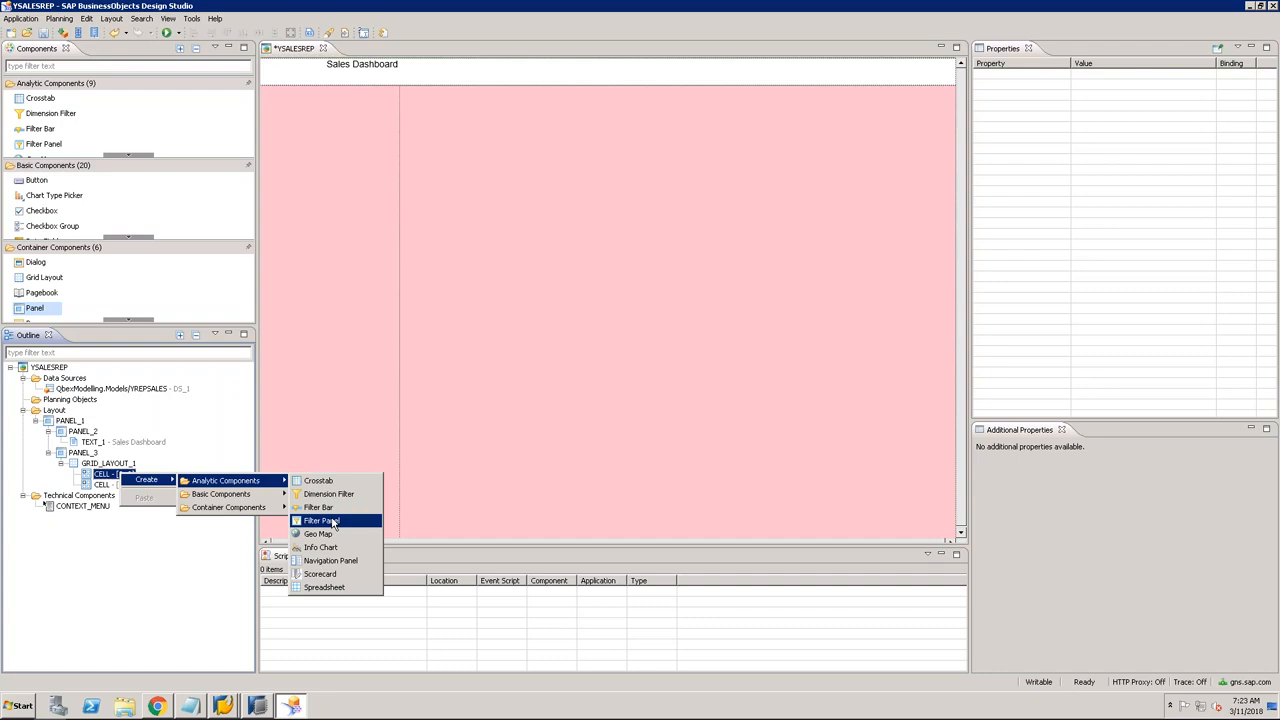
{"action": "left_click", "coordinate": [331, 562]}
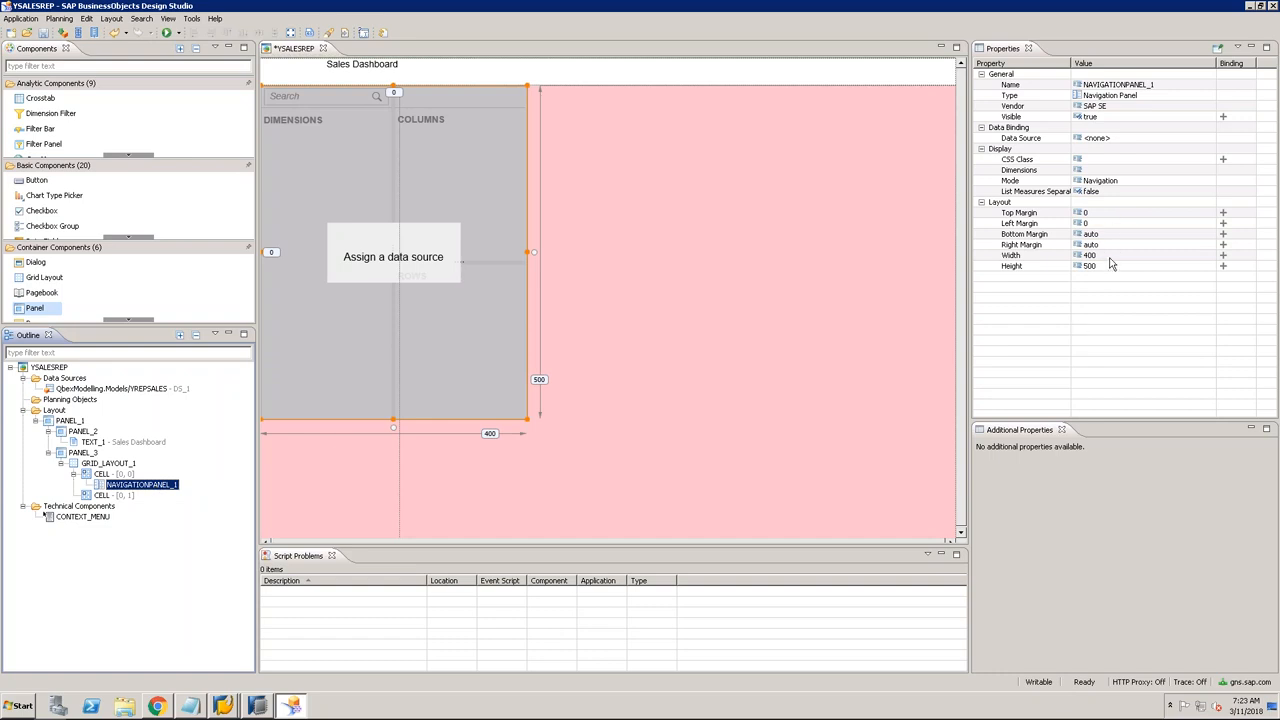
Step: Give the navigation panel auto width and height with bottom and right margins of 0
{"action": "left_click", "coordinate": [1100, 256]}
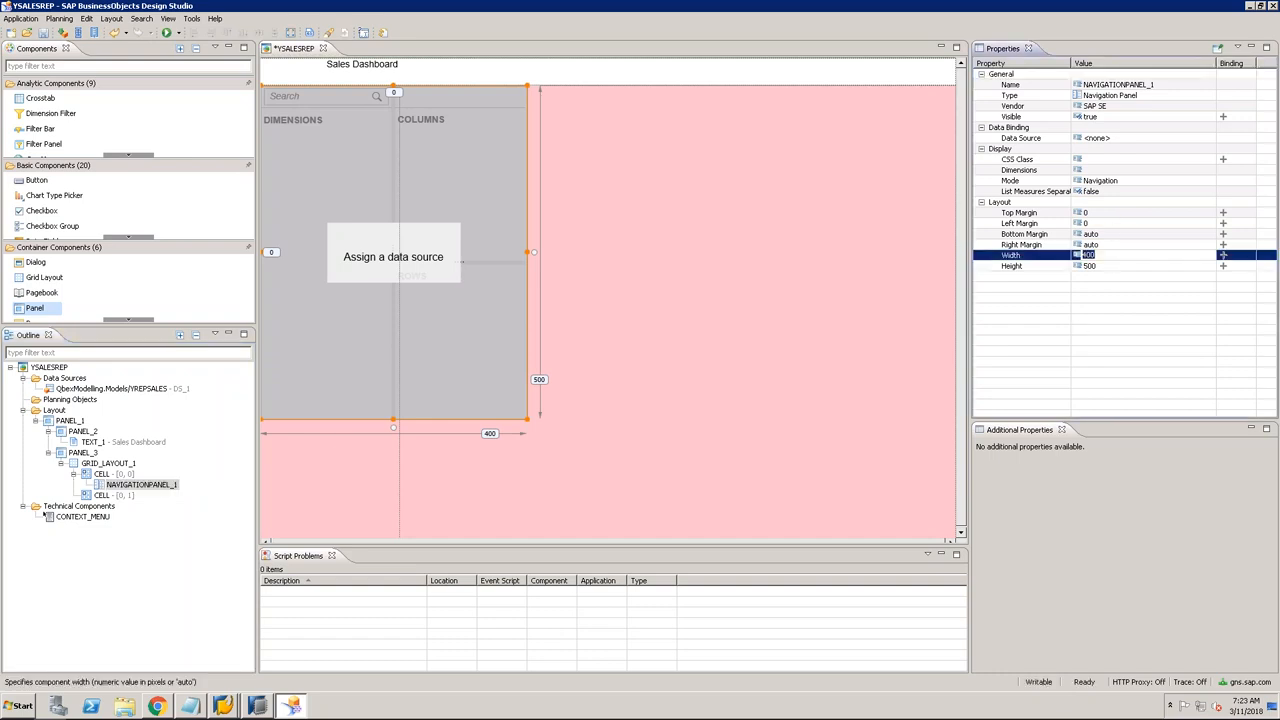
{"action": "type", "text": "auto"}
{"action": "key", "text": "Return"}
{"action": "left_click", "coordinate": [1115, 266]}
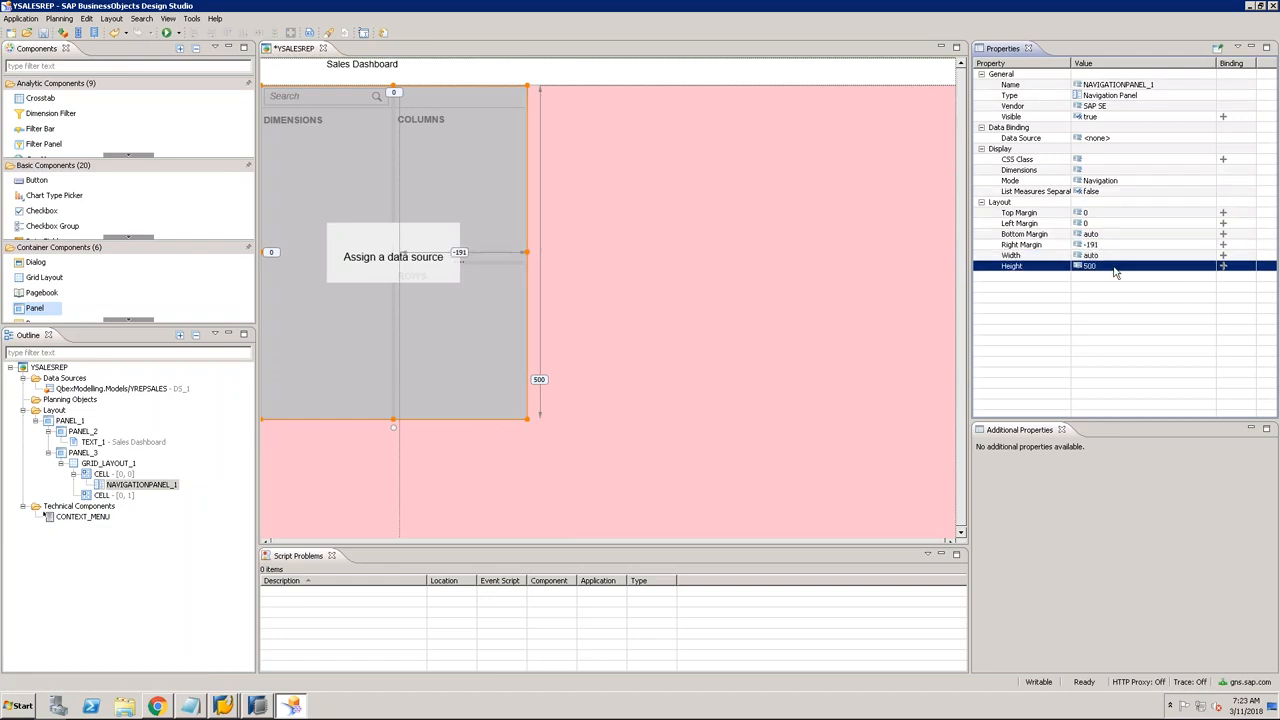
{"action": "type", "text": "auto"}
{"action": "key", "text": "Return"}
{"action": "left_click", "coordinate": [1108, 234]}
{"action": "type", "text": "0"}
{"action": "key", "text": "Return"}
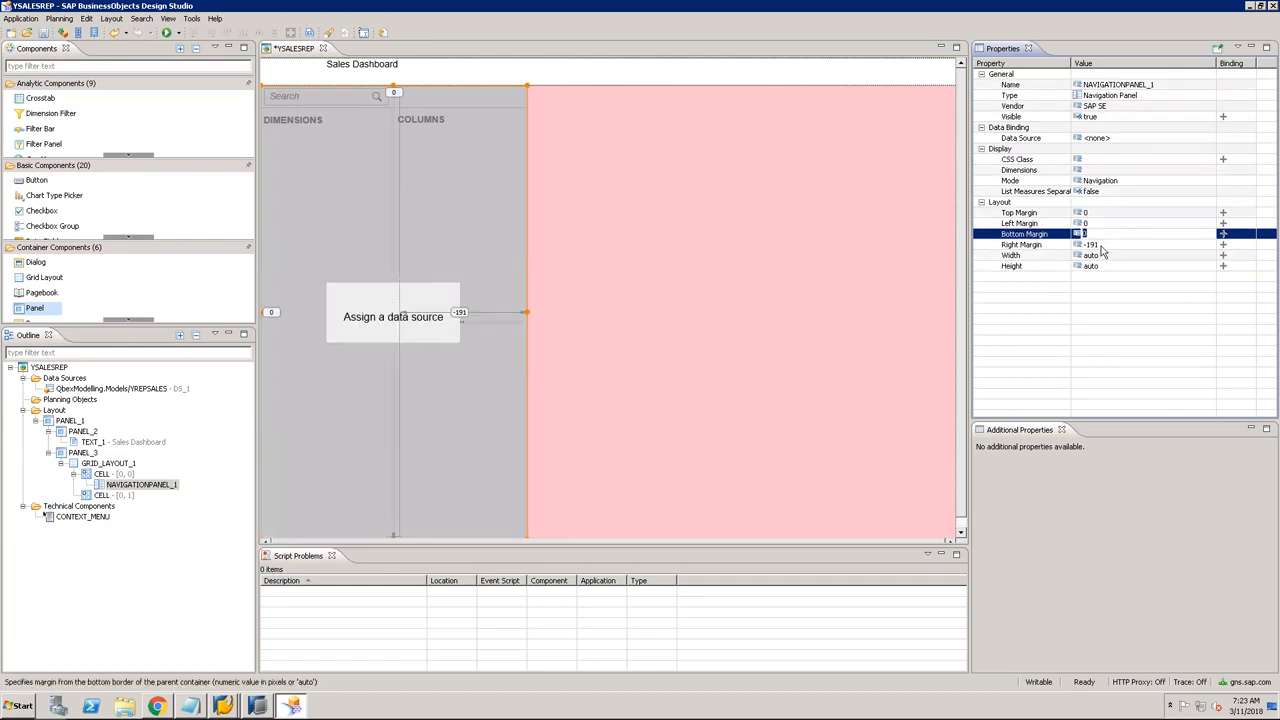
{"action": "left_click", "coordinate": [1101, 246]}
{"action": "type", "text": "0"}
{"action": "key", "text": "Return"}
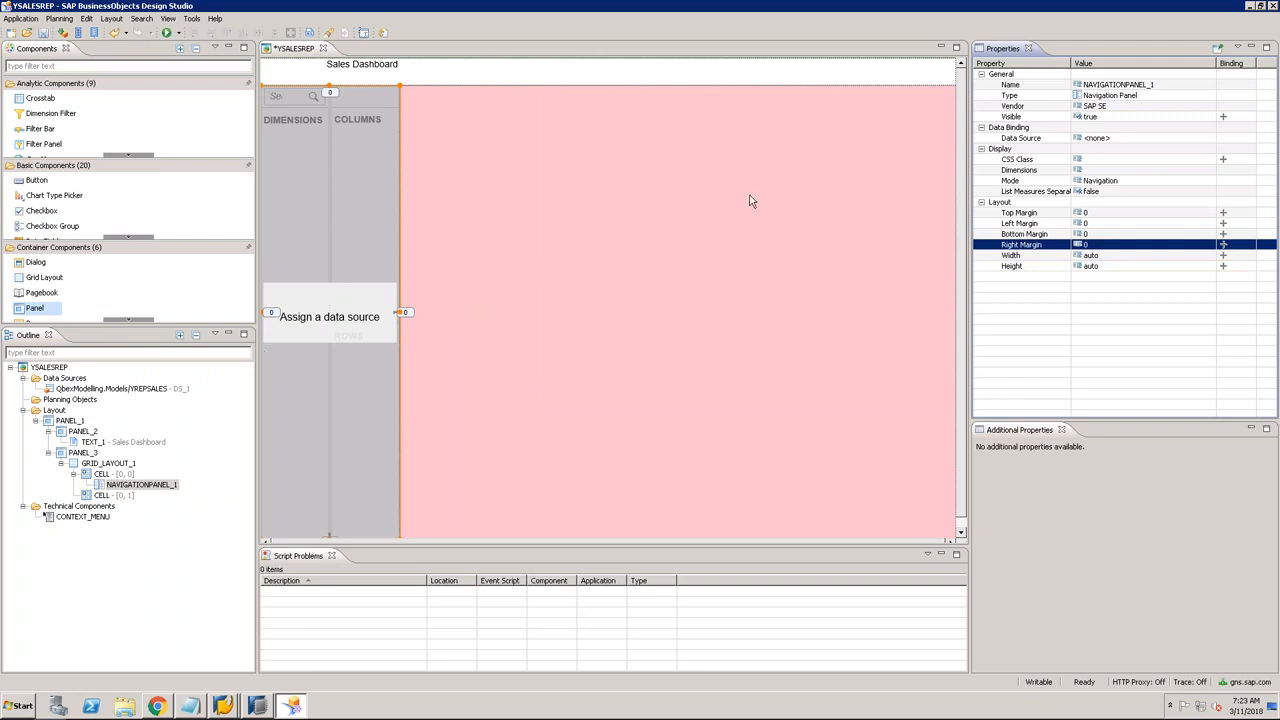
Step: Add a Crosstab into CELL [0,1]
{"action": "right_click", "coordinate": [128, 499]}
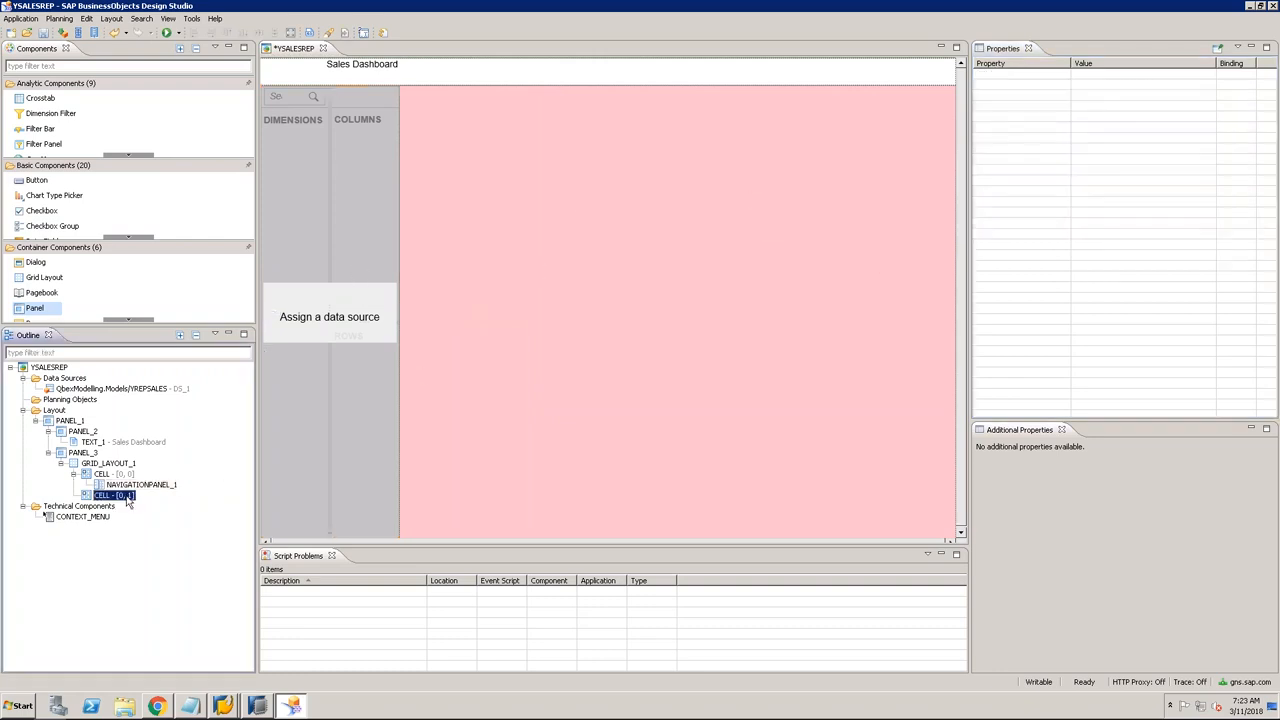
{"action": "mouse_move", "coordinate": [155, 503]}
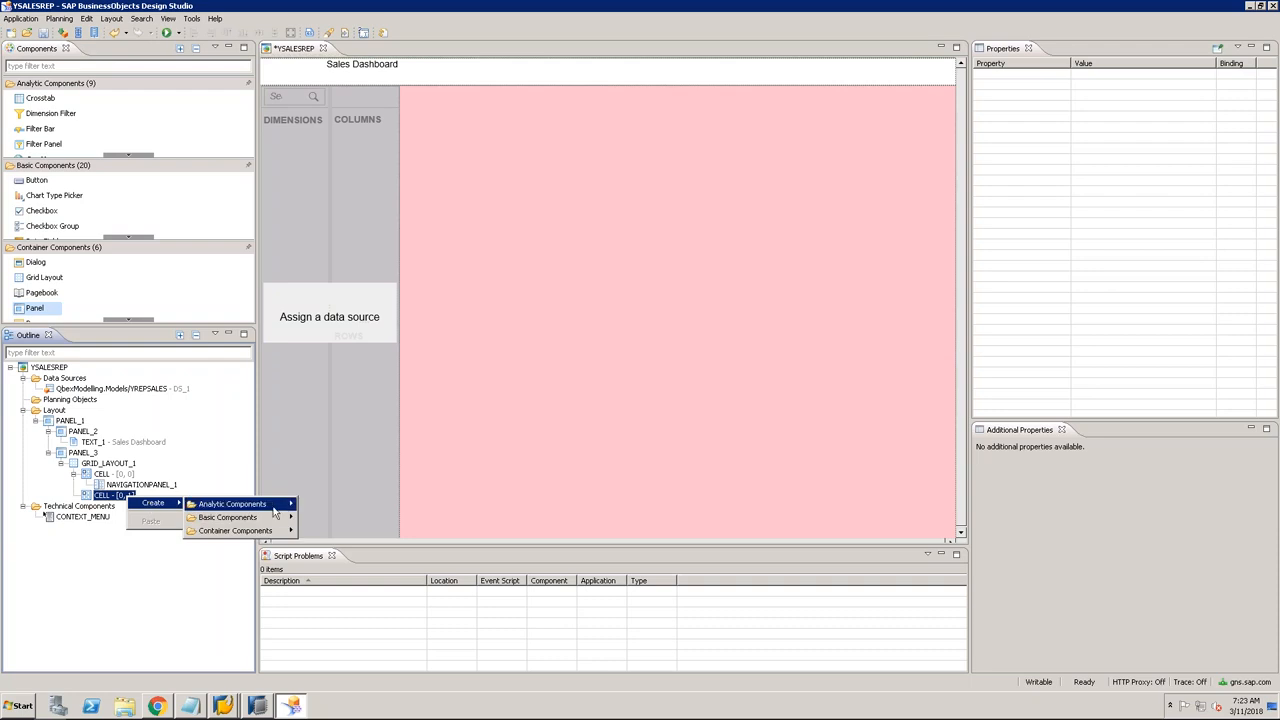
{"action": "left_click", "coordinate": [325, 504]}
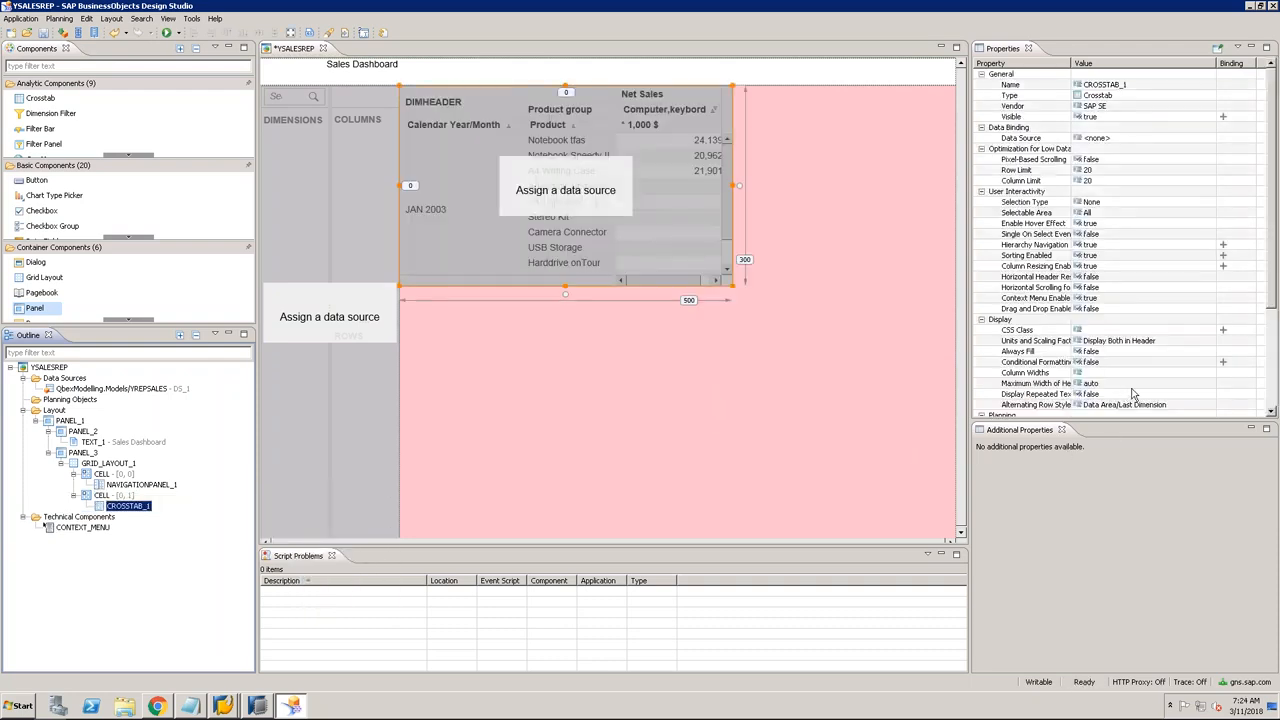
Step: Give CROSSTAB_1 auto width and height with bottom and right margins of 0
{"action": "left_click_drag", "start_coordinate": [1273, 292], "coordinate": [1276, 403]}
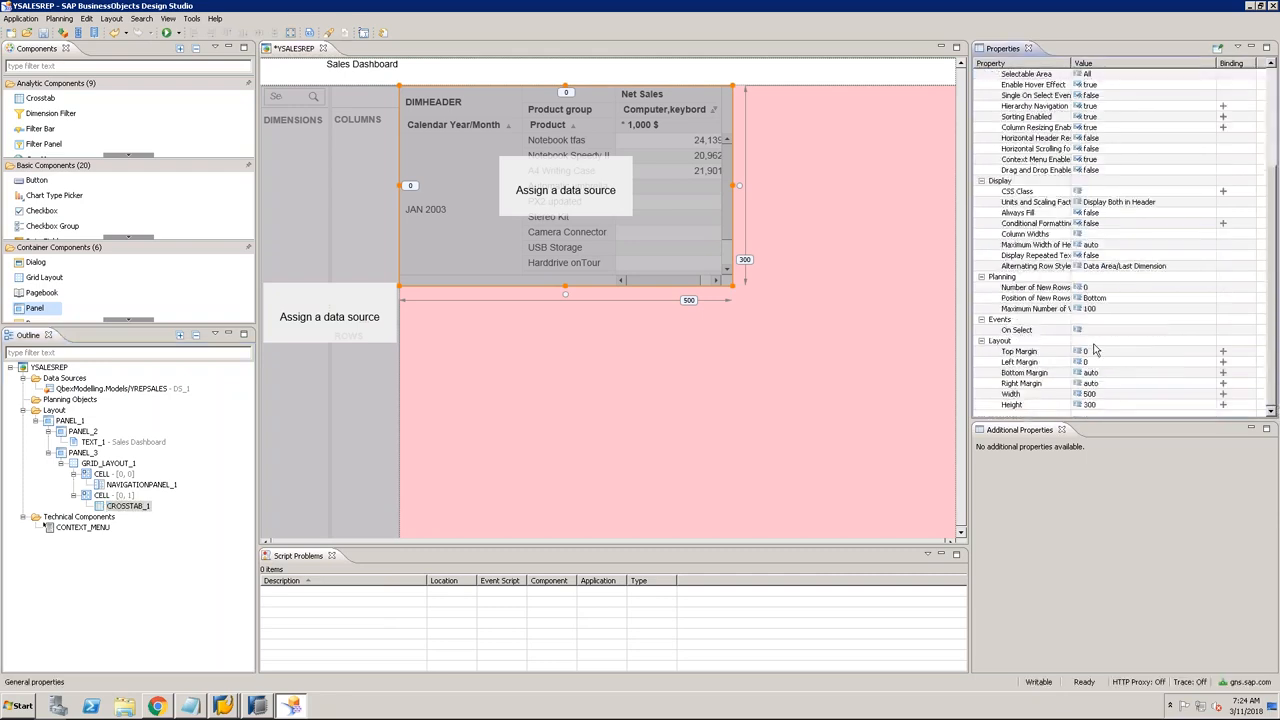
{"action": "left_click", "coordinate": [1103, 396]}
{"action": "type", "text": "auto"}
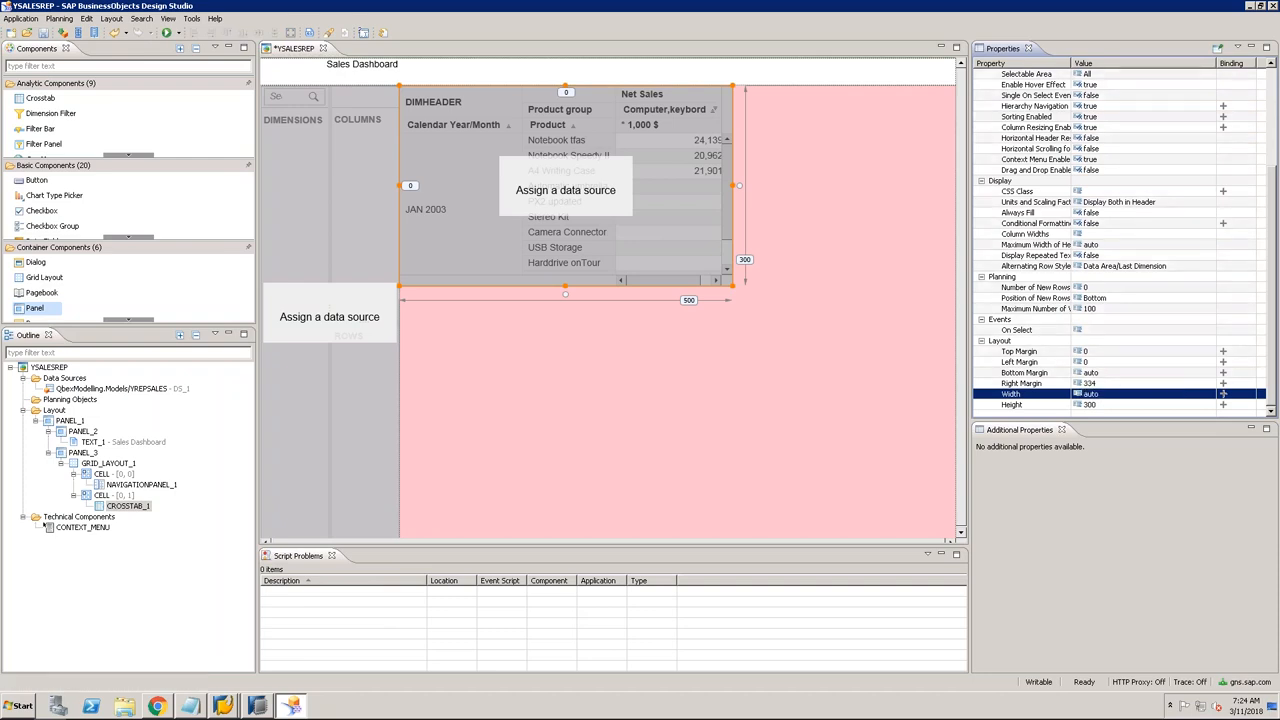
{"action": "left_click", "coordinate": [1092, 405]}
{"action": "type", "text": "auto"}
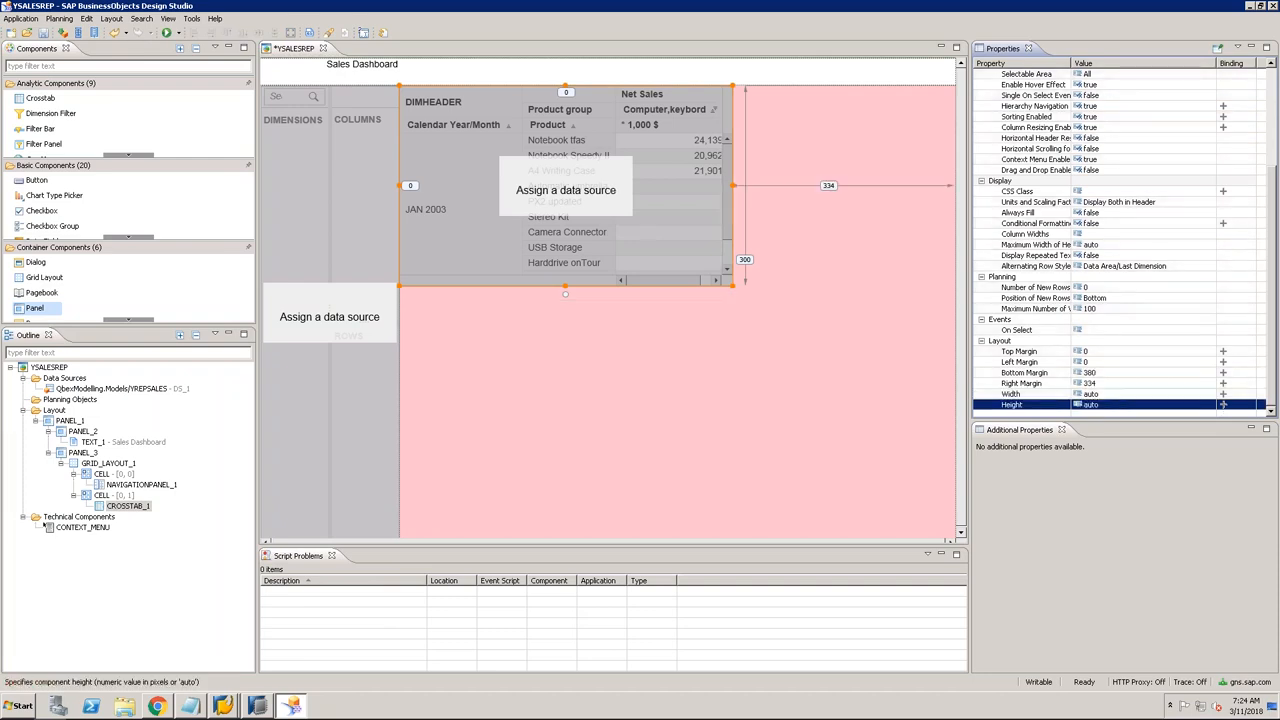
{"action": "left_click", "coordinate": [1092, 373]}
{"action": "type", "text": "0"}
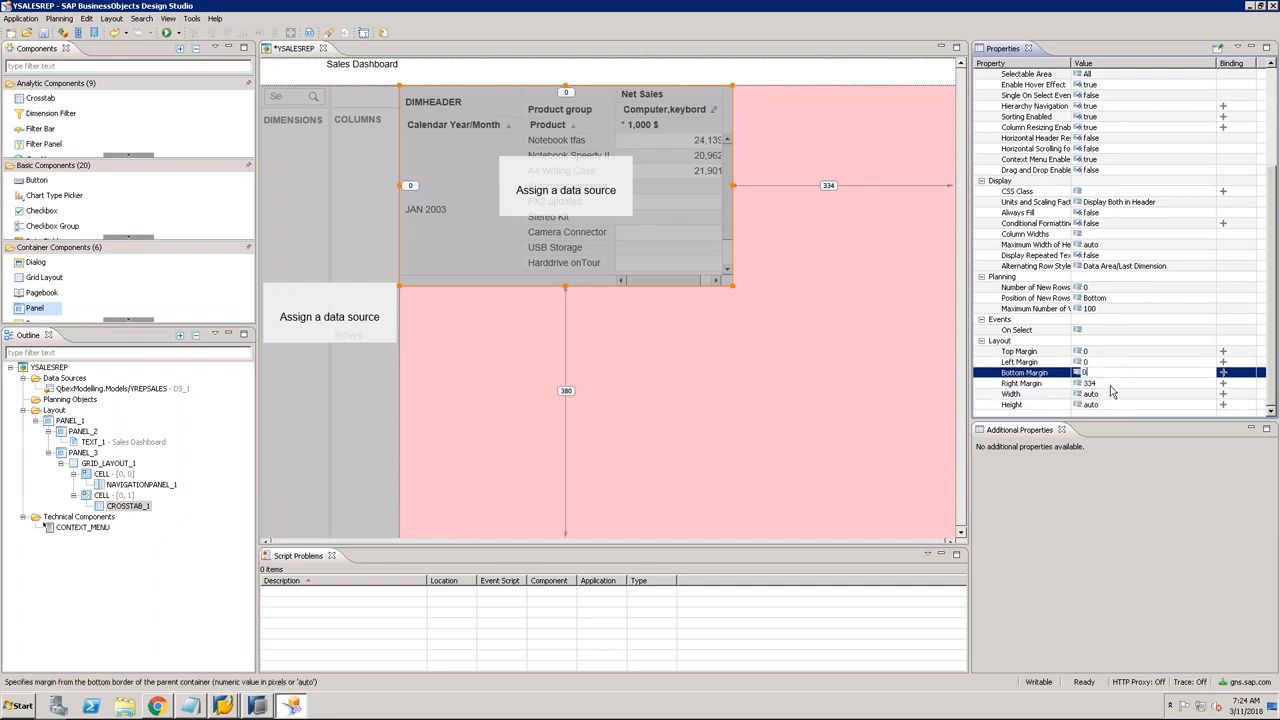
{"action": "left_click", "coordinate": [1110, 384]}
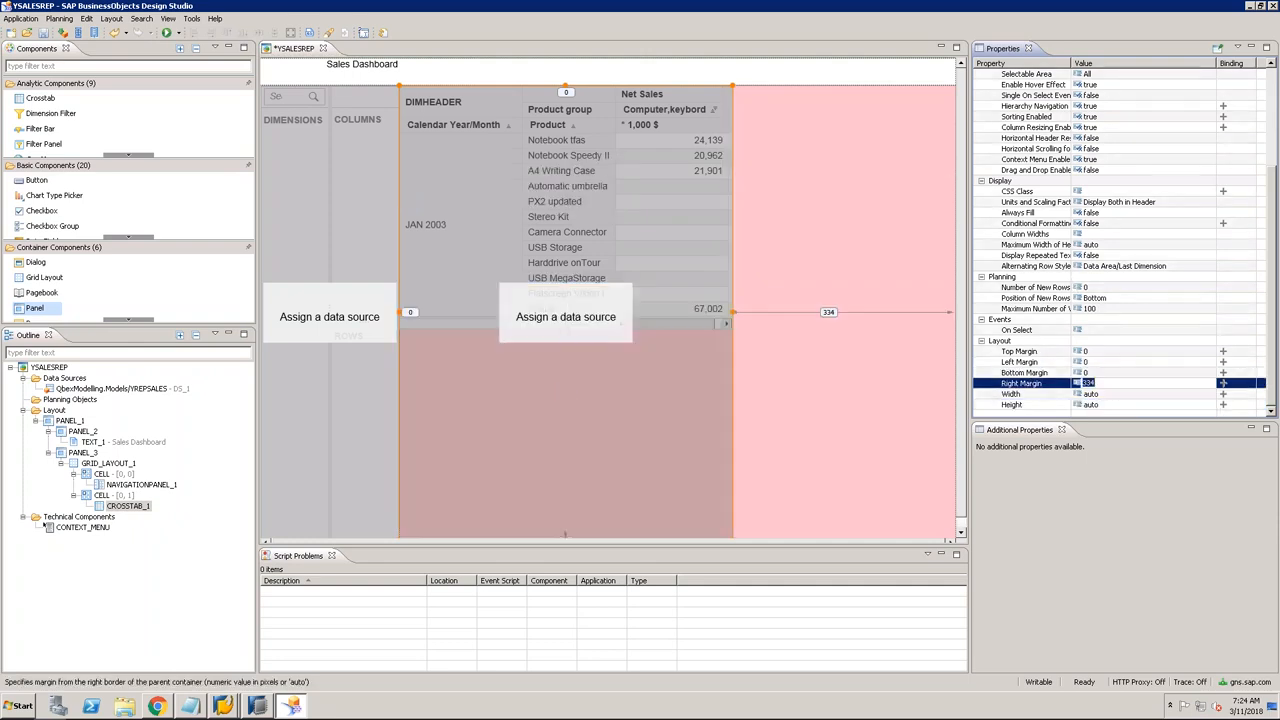
{"action": "type", "text": "0"}
{"action": "key", "text": "Return"}
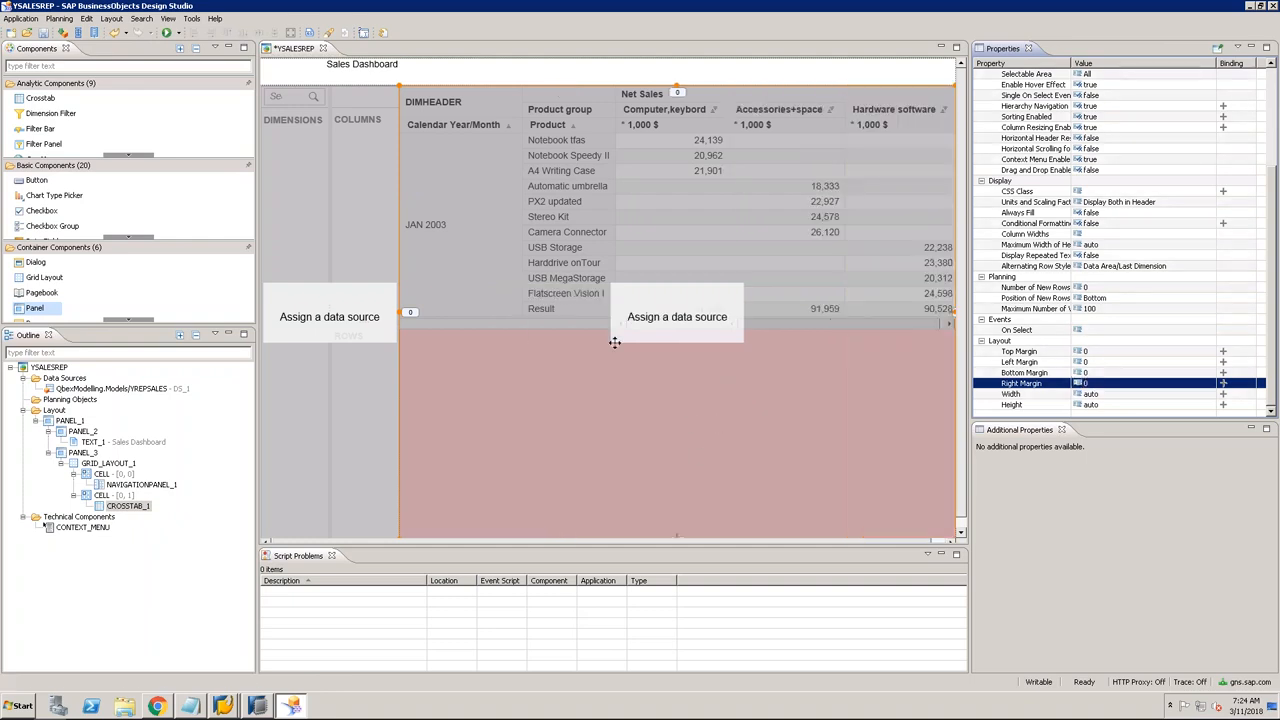
Step: Set the Data Source of both NAVIGATIONPANEL_1 and CROSSTAB_1 to DS_1
{"action": "left_click", "coordinate": [142, 485]}
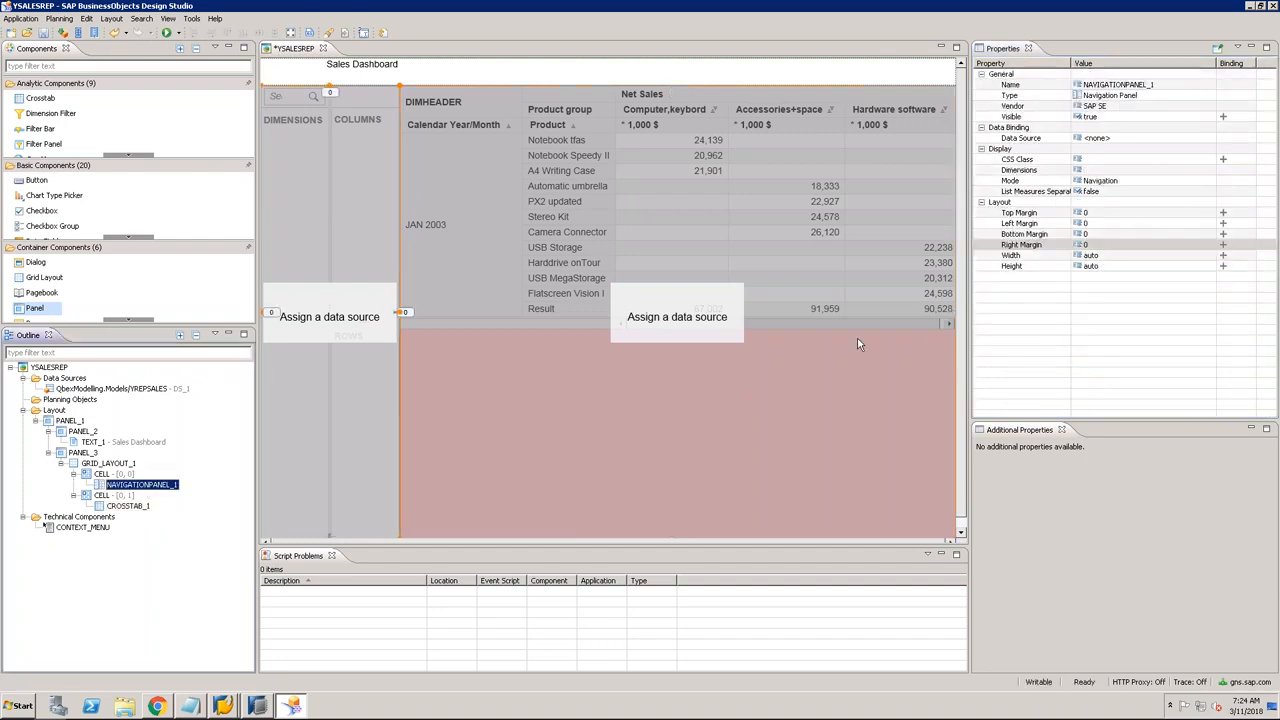
{"action": "left_click", "coordinate": [1178, 139]}
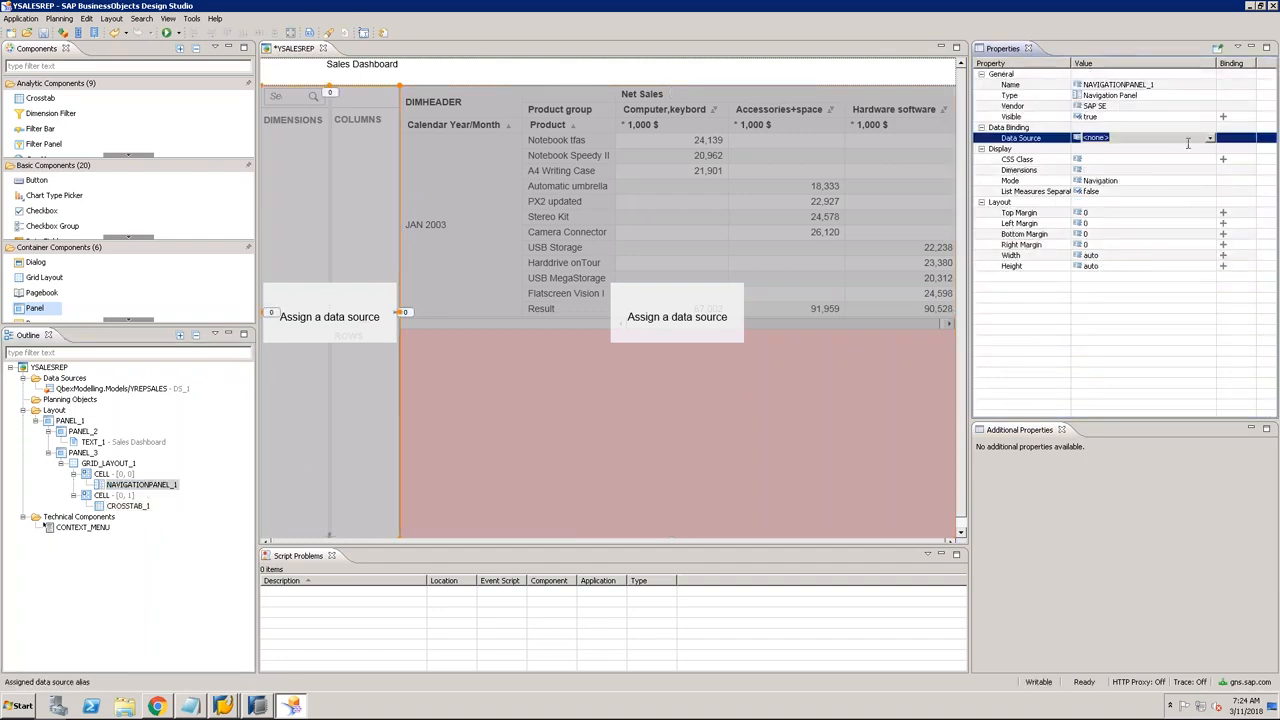
{"action": "left_click", "coordinate": [1210, 138]}
{"action": "left_click", "coordinate": [1107, 160]}
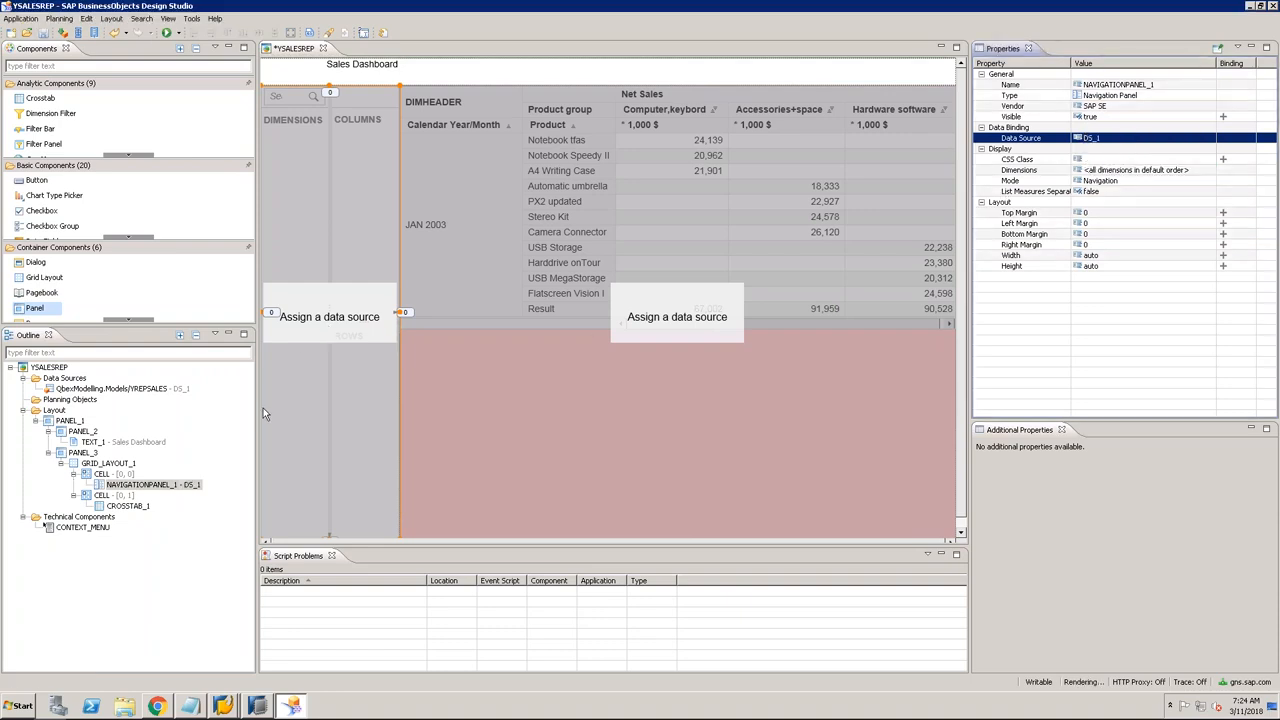
{"action": "left_click", "coordinate": [128, 506]}
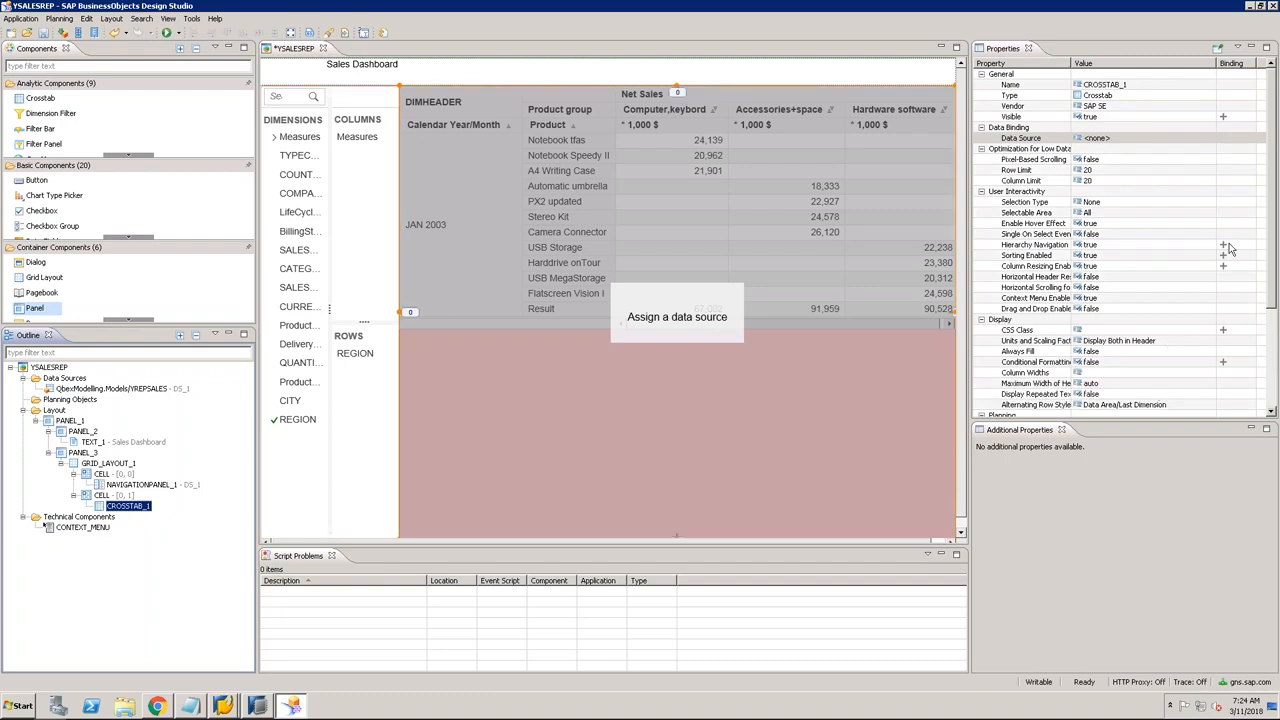
{"action": "left_click", "coordinate": [1201, 140]}
{"action": "left_click", "coordinate": [1210, 138]}
{"action": "left_click", "coordinate": [1104, 161]}
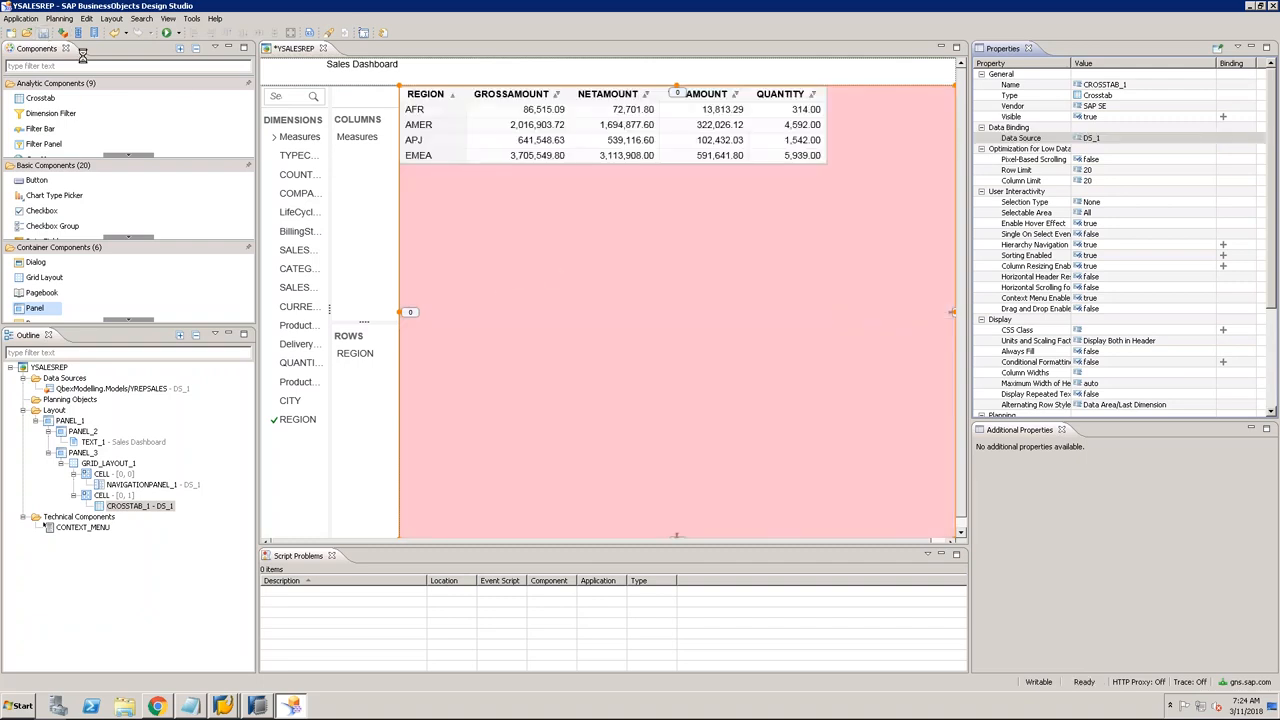
Step: Save As into the Qbex folder, overwriting the existing YSALESREP application
{"action": "left_click", "coordinate": [178, 34]}
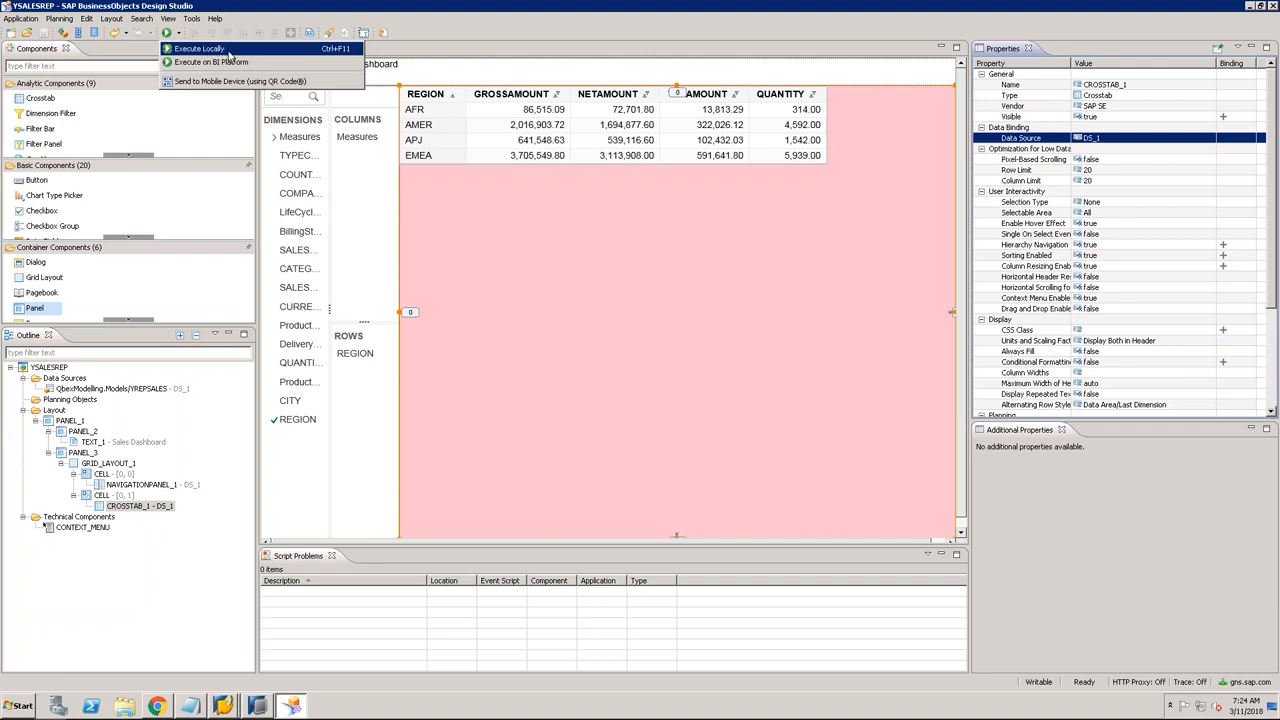
{"action": "left_click", "coordinate": [27, 20]}
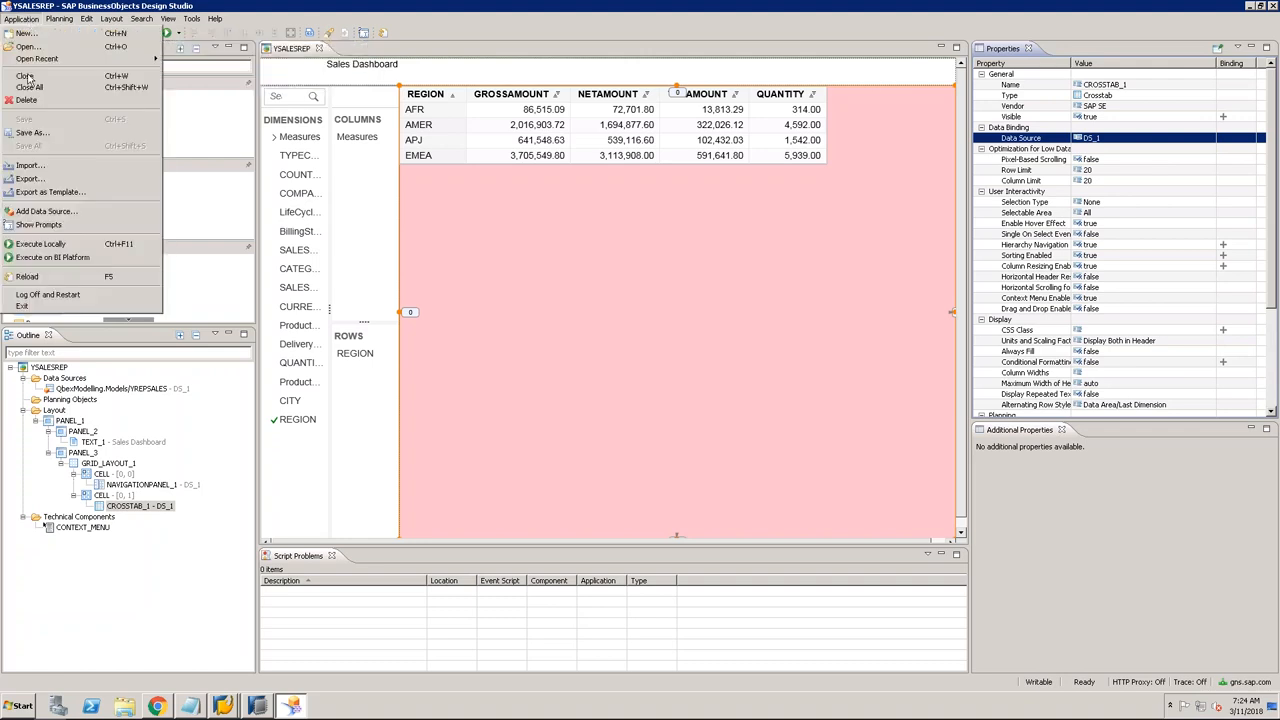
{"action": "left_click", "coordinate": [46, 136]}
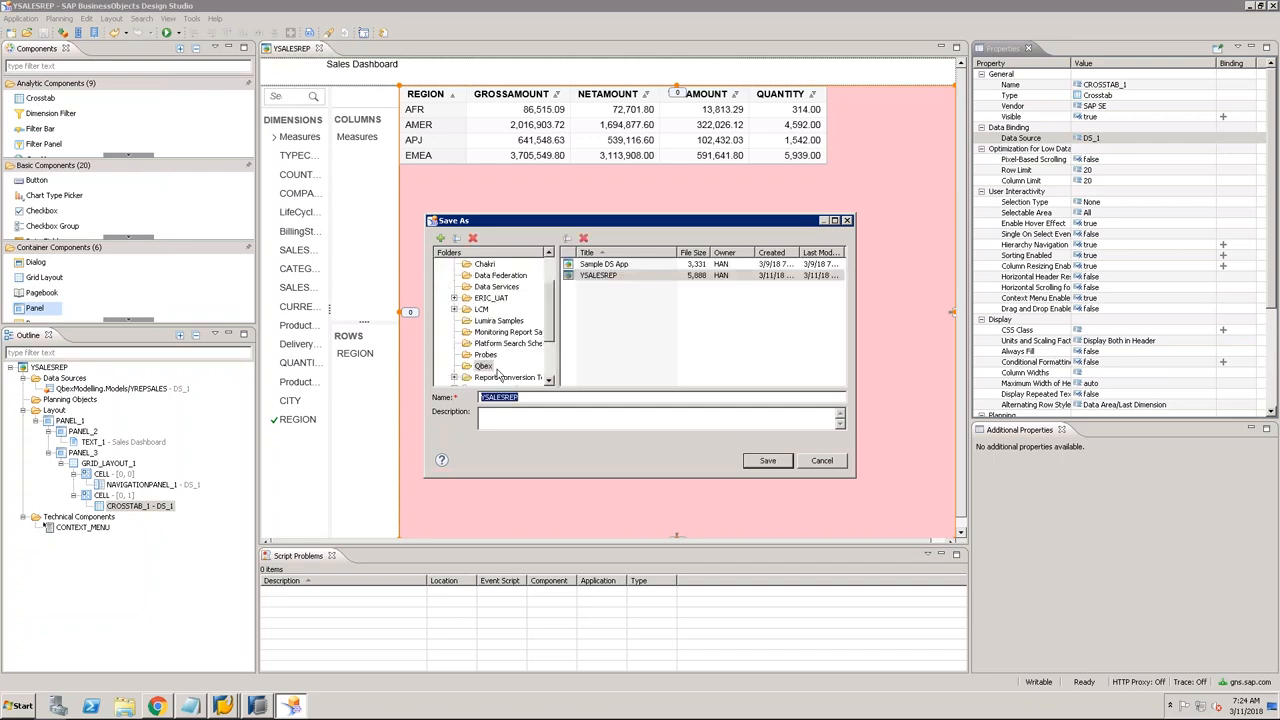
{"action": "left_click", "coordinate": [490, 367]}
{"action": "left_click", "coordinate": [597, 277]}
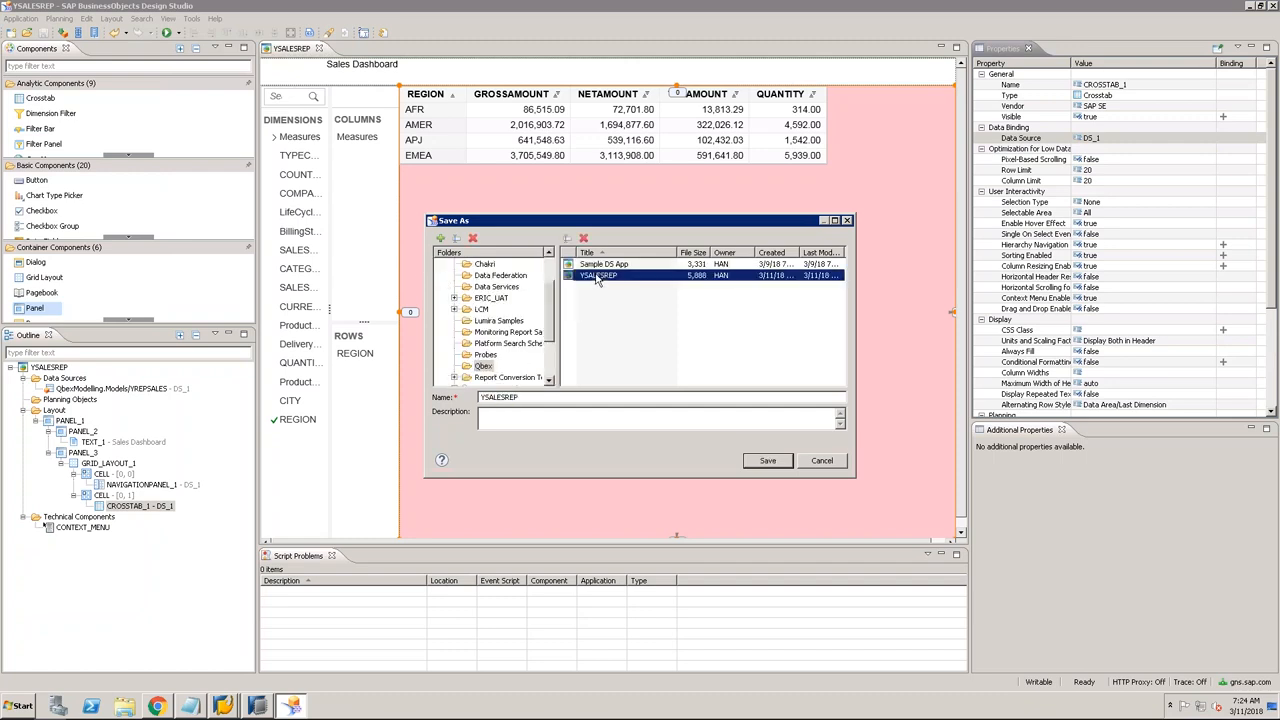
{"action": "left_click", "coordinate": [764, 461]}
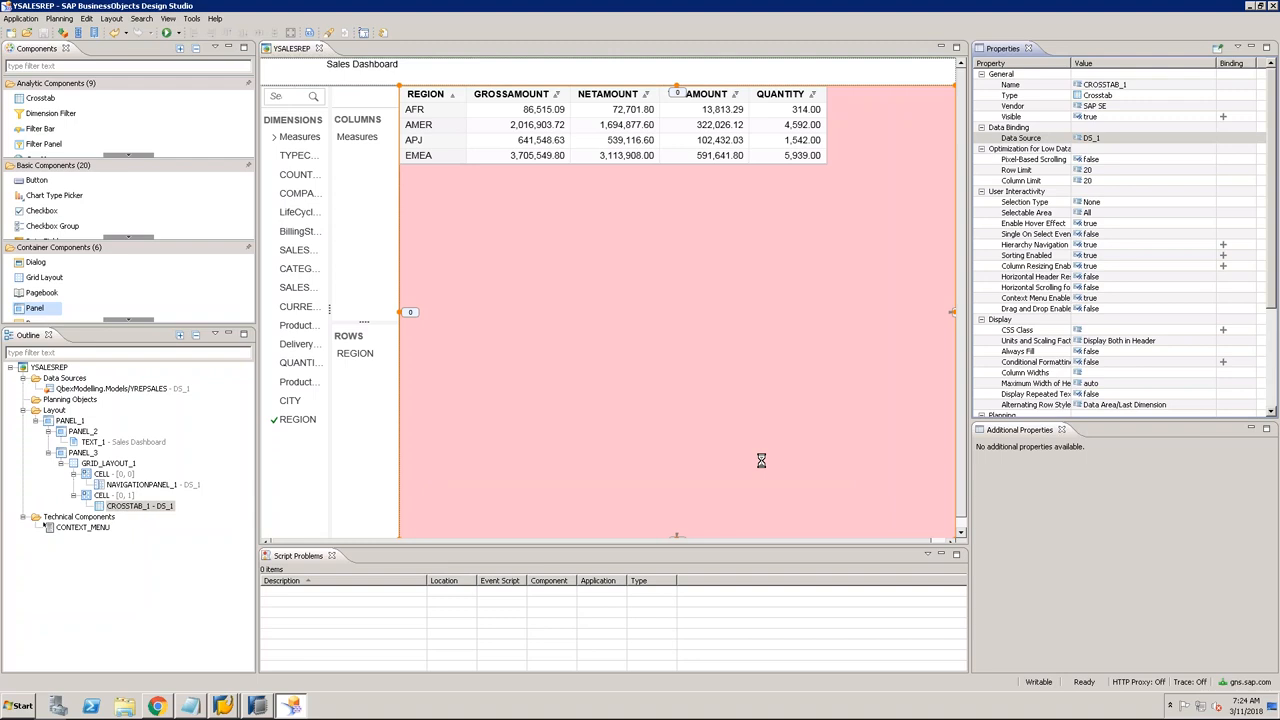
Step: Open gns.sap.com:8080/BOE/BI in a new Chrome tab and log on with the account password
{"action": "left_click", "coordinate": [160, 705]}
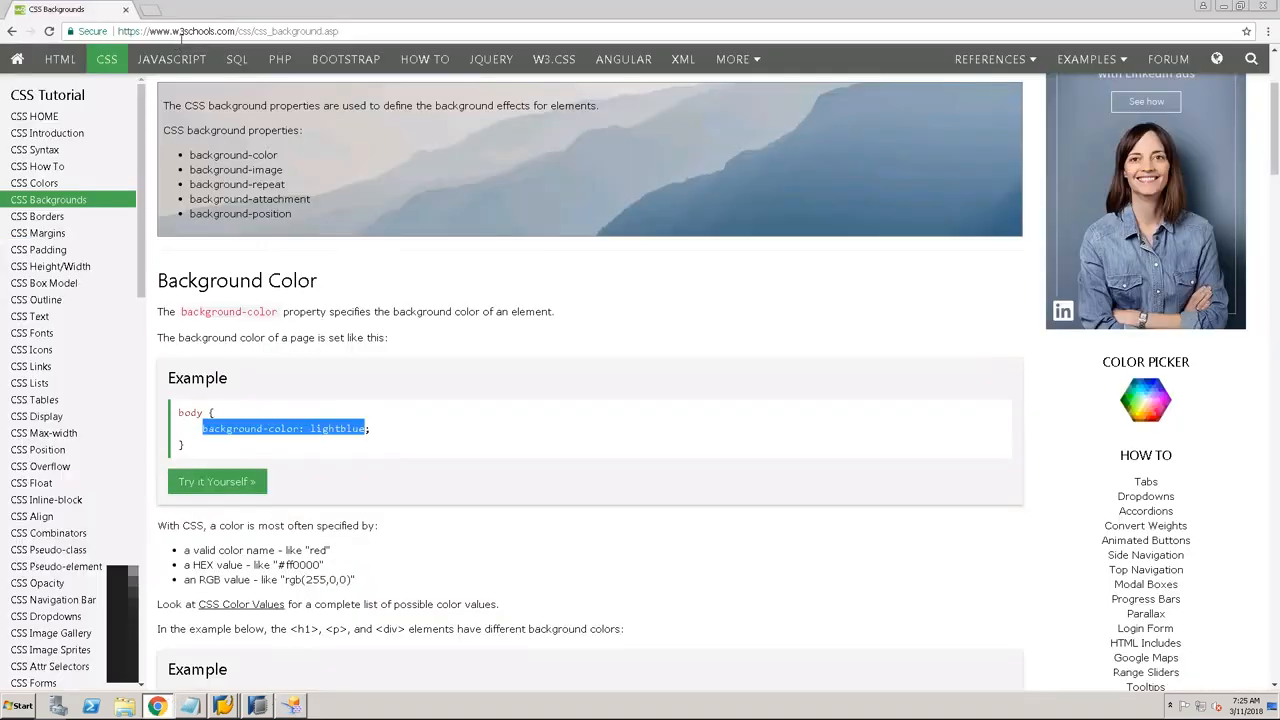
{"action": "key", "text": "ctrl+t"}
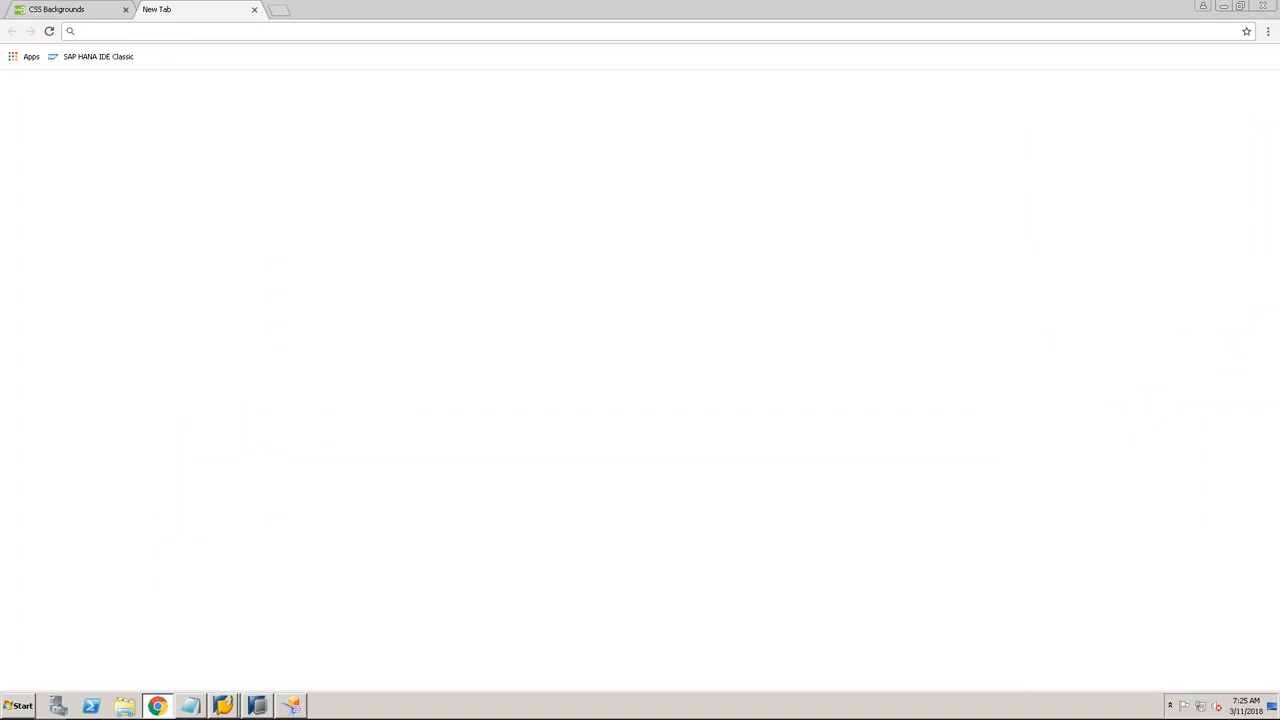
{"action": "type", "text": "g"}
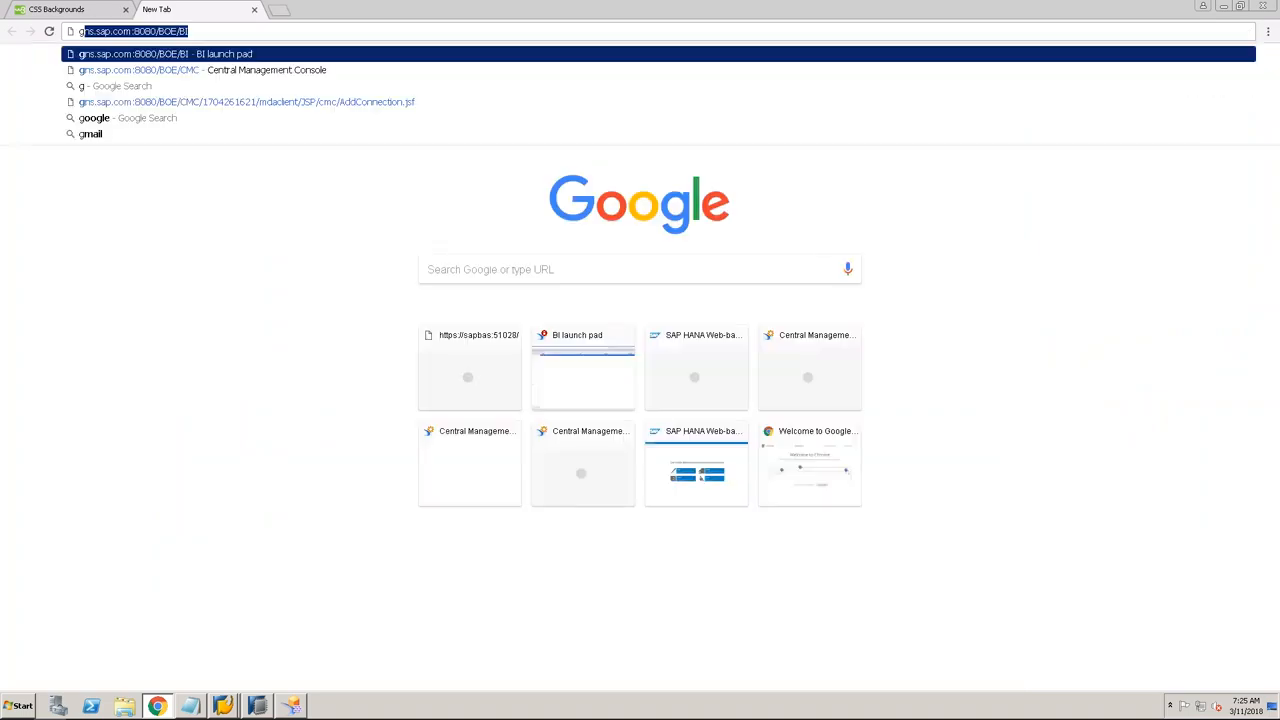
{"action": "key", "text": "Return"}
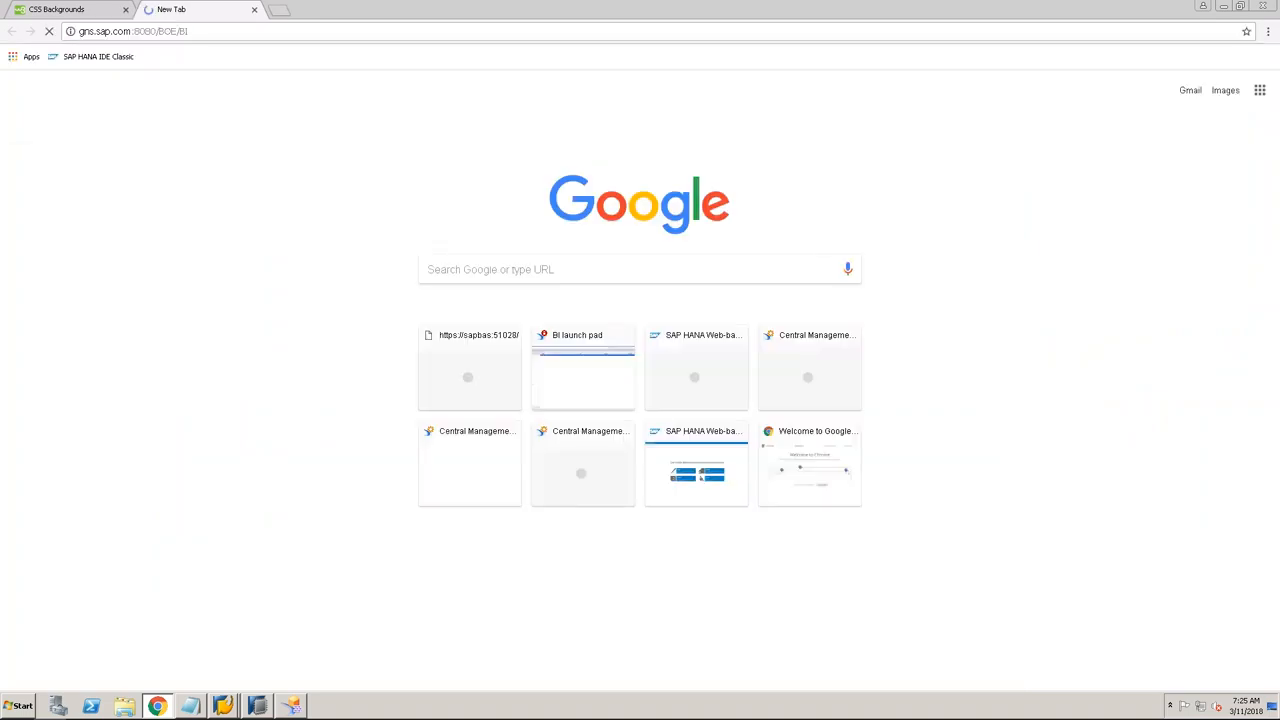
{"action": "left_click", "coordinate": [671, 259]}
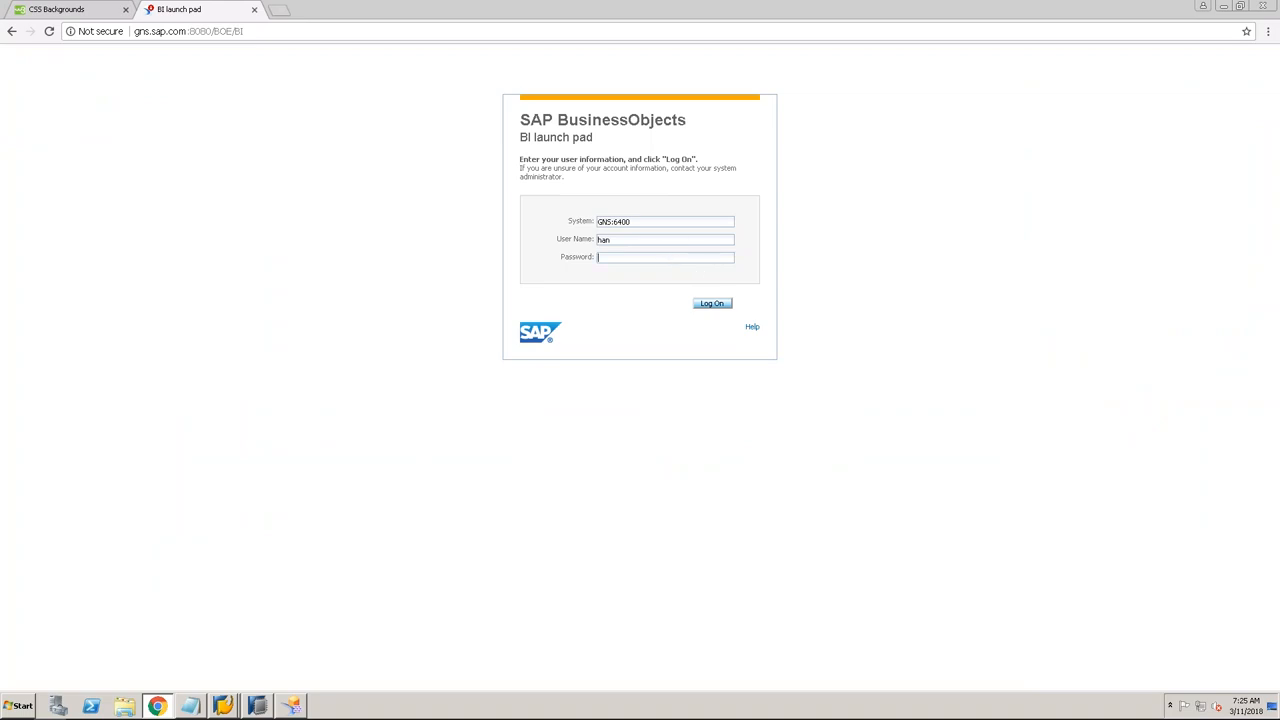
{"action": "type", "text": "p"}
{"action": "key", "text": "Return"}
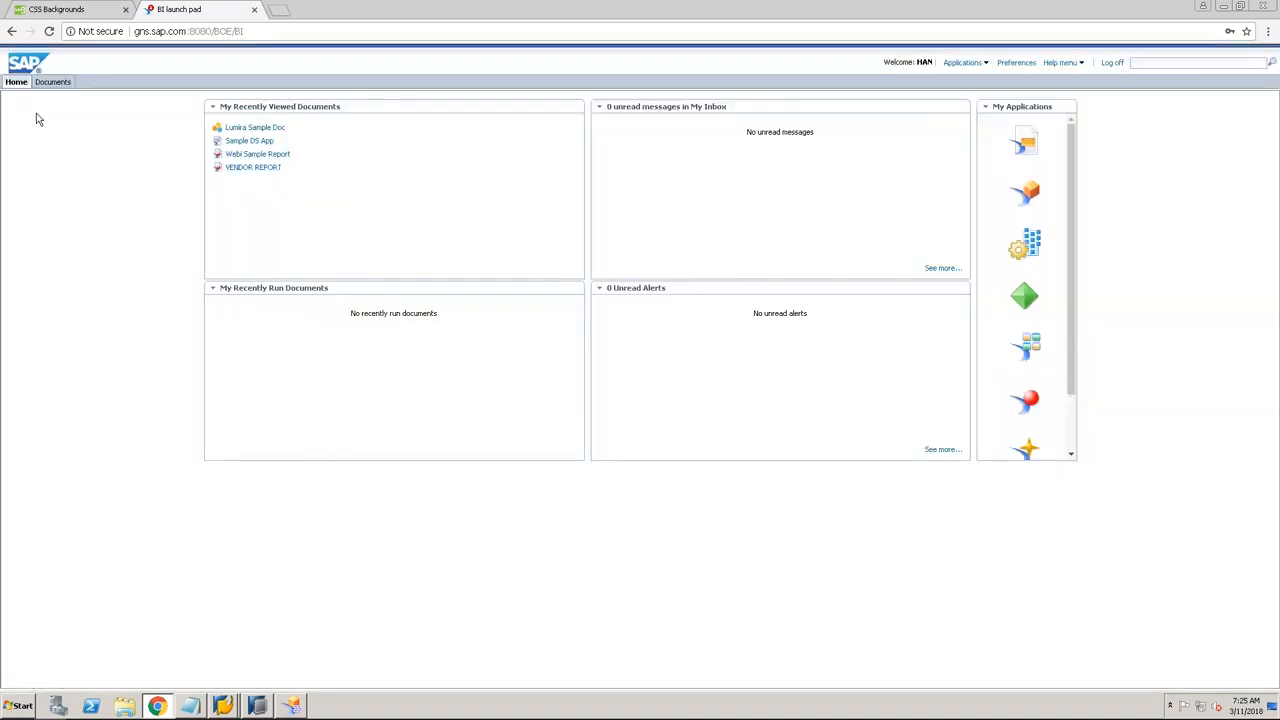
Step: Open the Qbex folder under Documents and View the YSALESREP application
{"action": "left_click", "coordinate": [52, 82]}
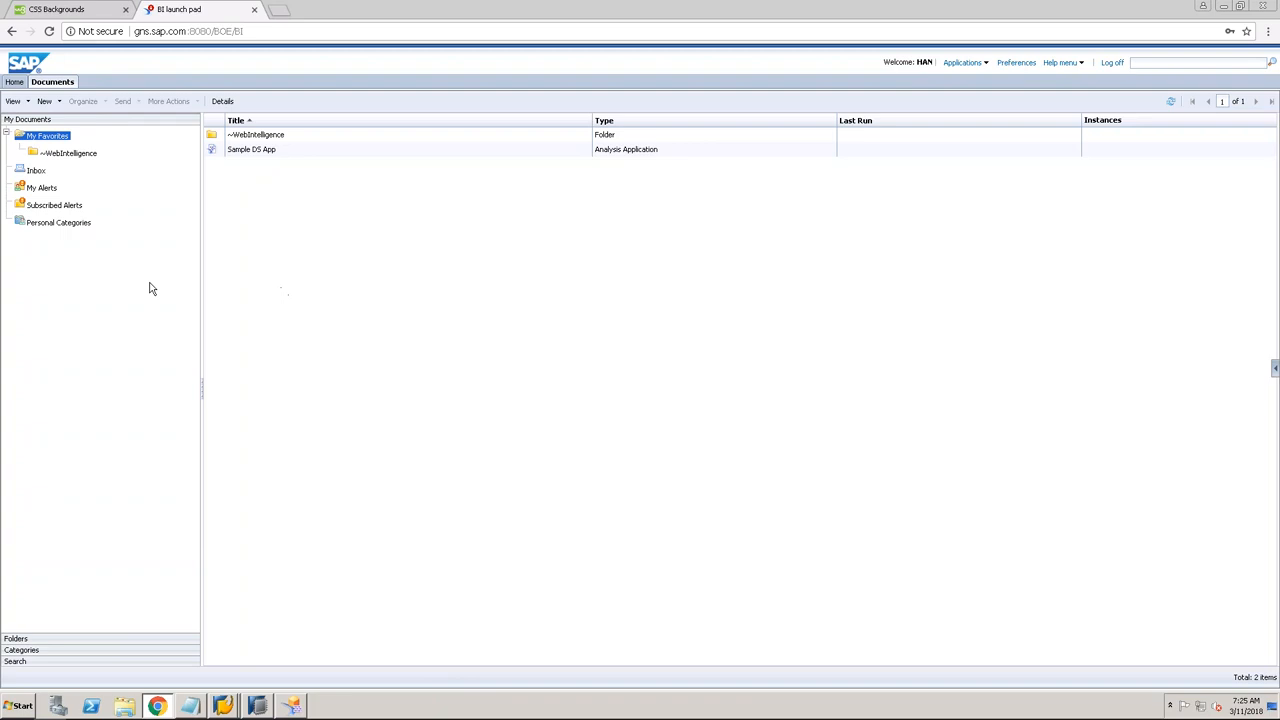
{"action": "left_click", "coordinate": [97, 638]}
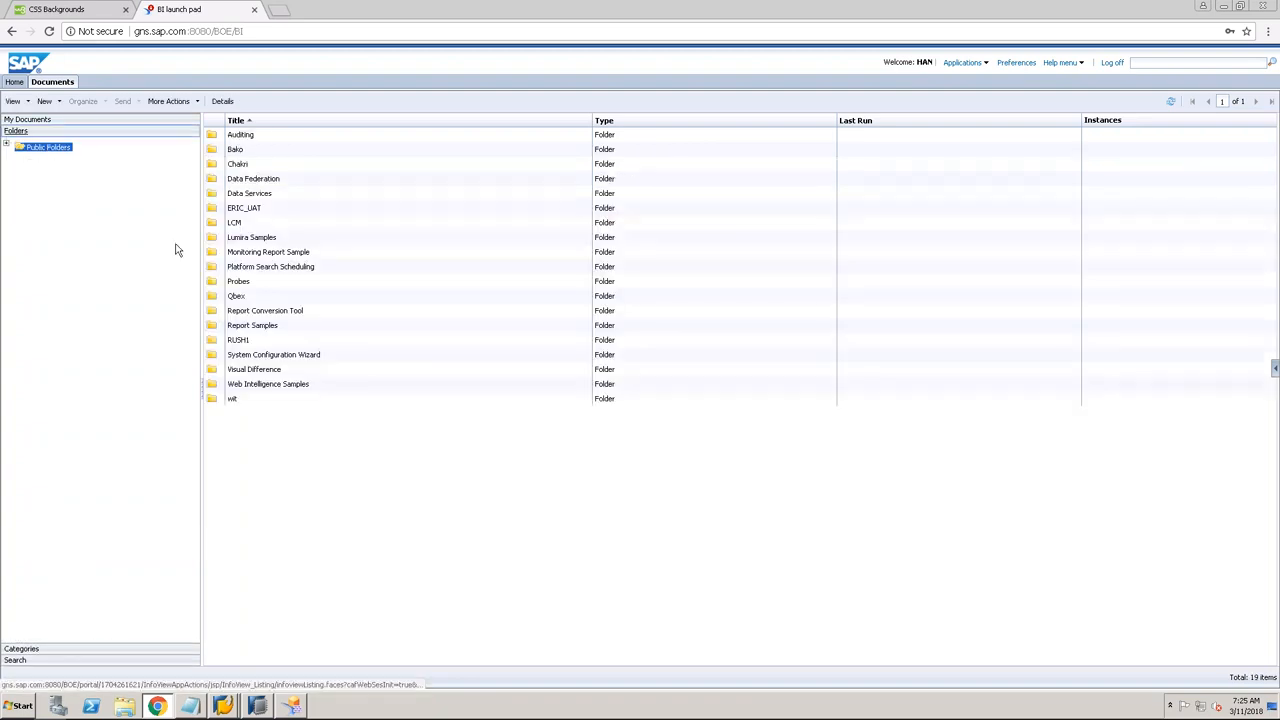
{"action": "left_click", "coordinate": [265, 298]}
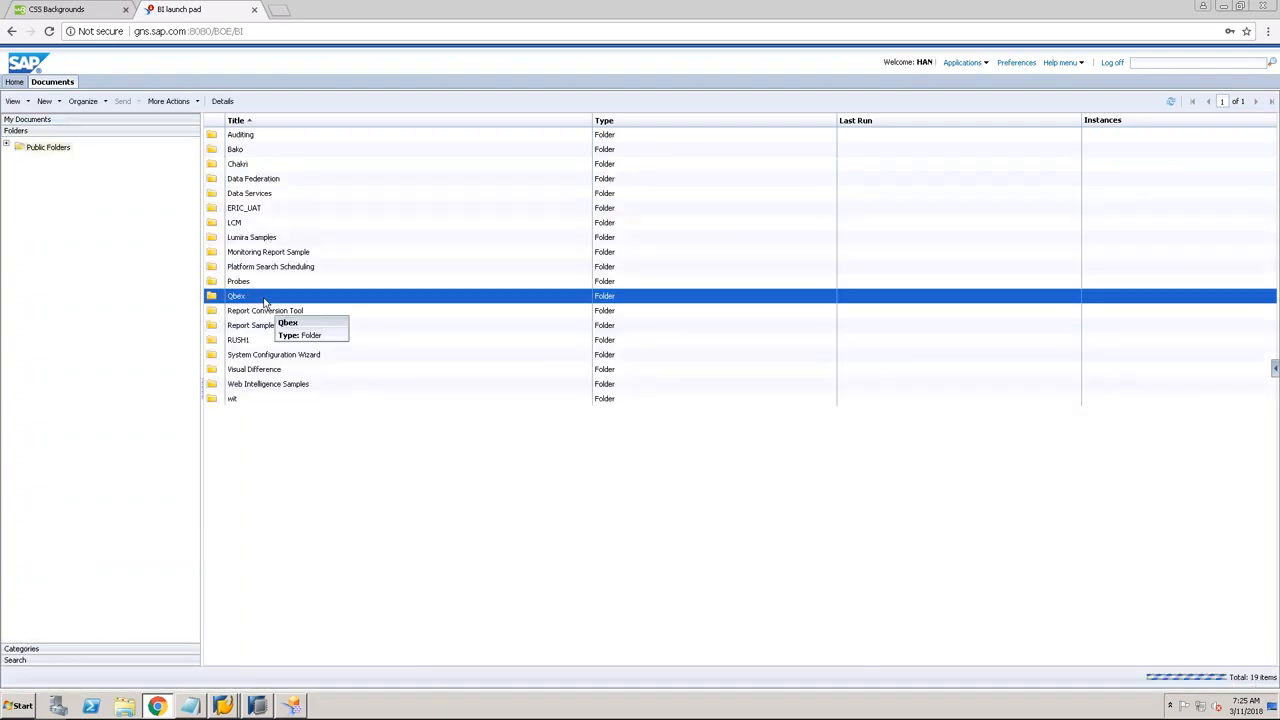
{"action": "double_click", "coordinate": [265, 300]}
{"action": "left_click", "coordinate": [270, 181]}
{"action": "right_click", "coordinate": [274, 182]}
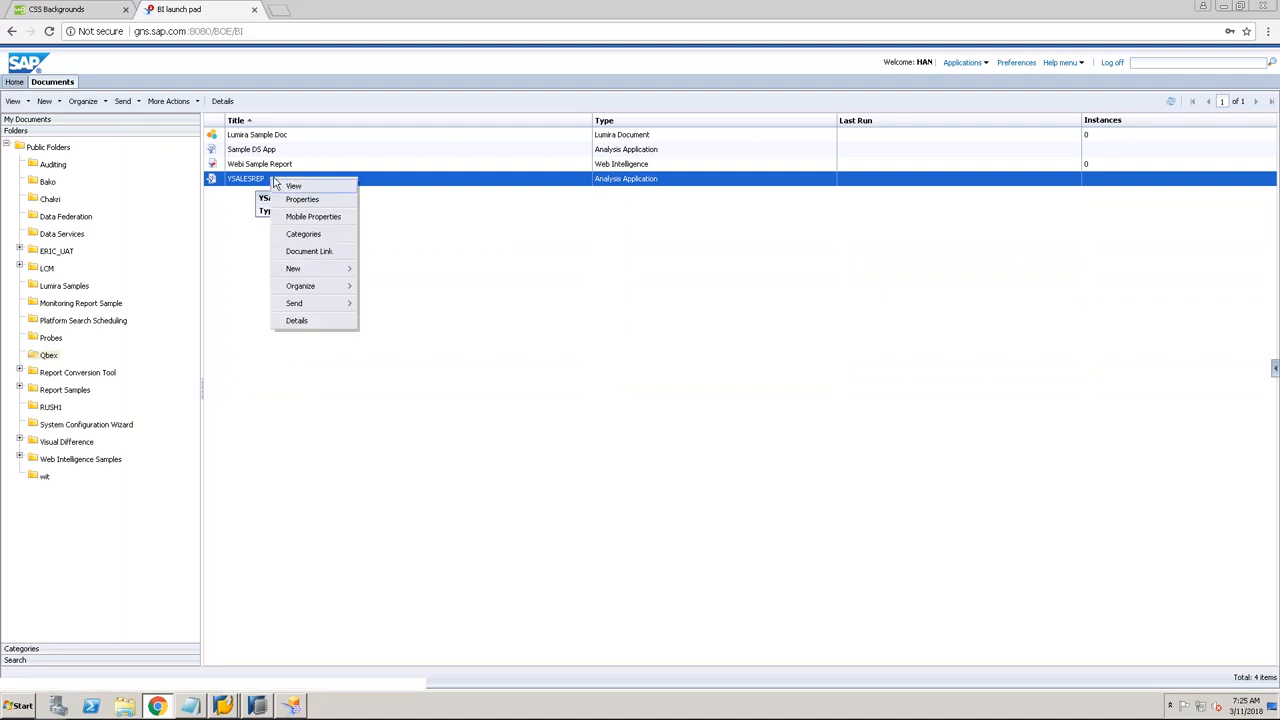
{"action": "left_click", "coordinate": [293, 186]}
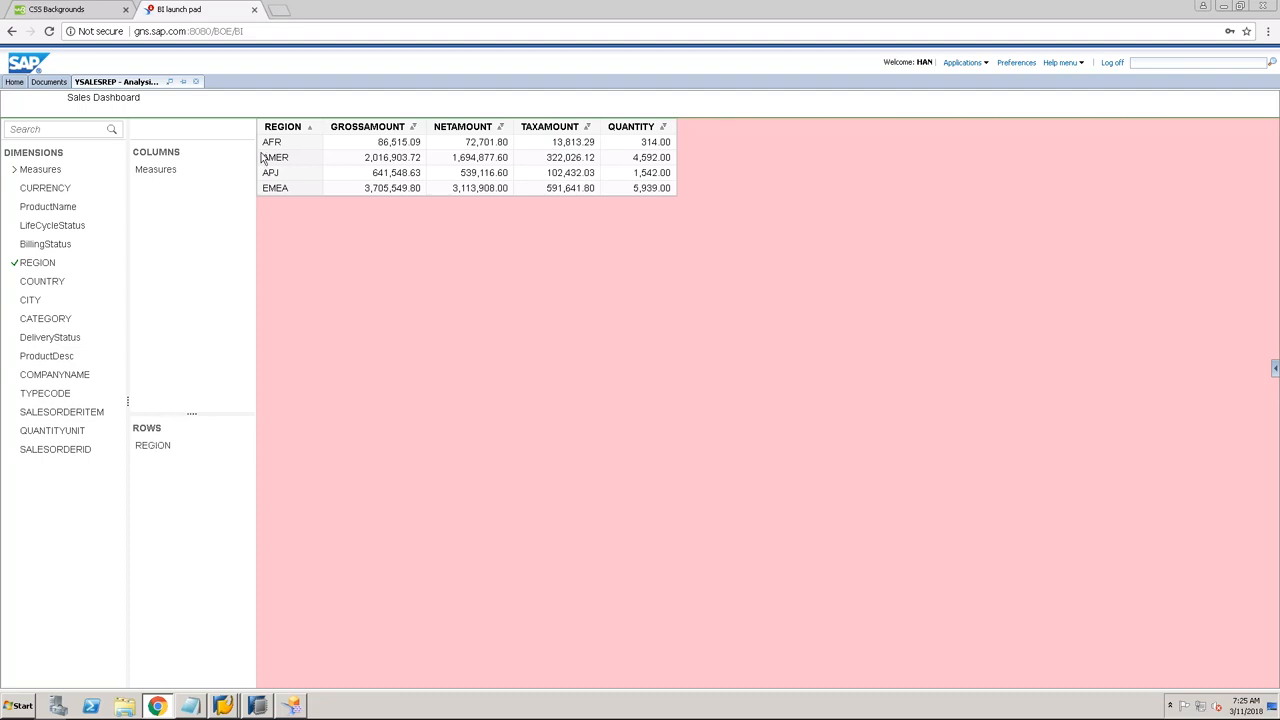
Step: Rearrange the crosstab rows so COUNTRY is nested beneath REGION, with per-region subtotals
{"action": "left_click_drag", "start_coordinate": [147, 448], "coordinate": [78, 445]}
{"action": "left_click_drag", "start_coordinate": [47, 283], "coordinate": [57, 477]}
{"action": "left_click_drag", "start_coordinate": [31, 300], "coordinate": [34, 494]}
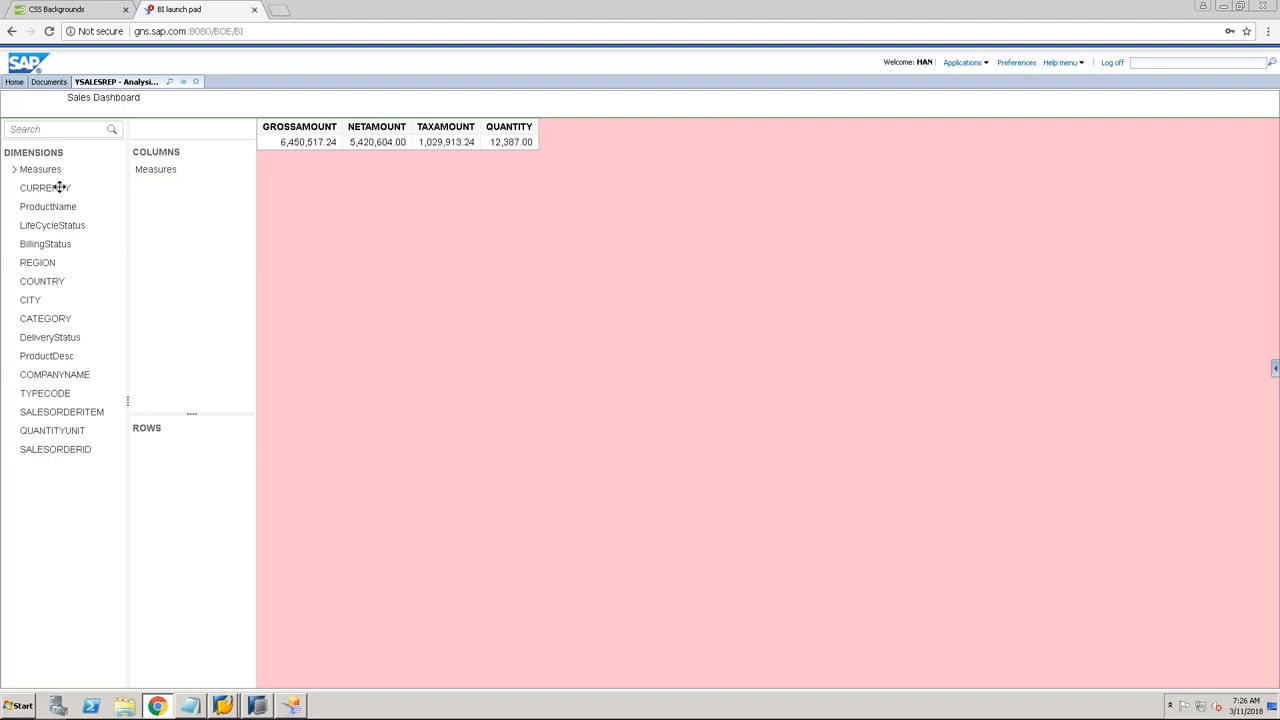
{"action": "left_click_drag", "start_coordinate": [58, 318], "coordinate": [145, 440]}
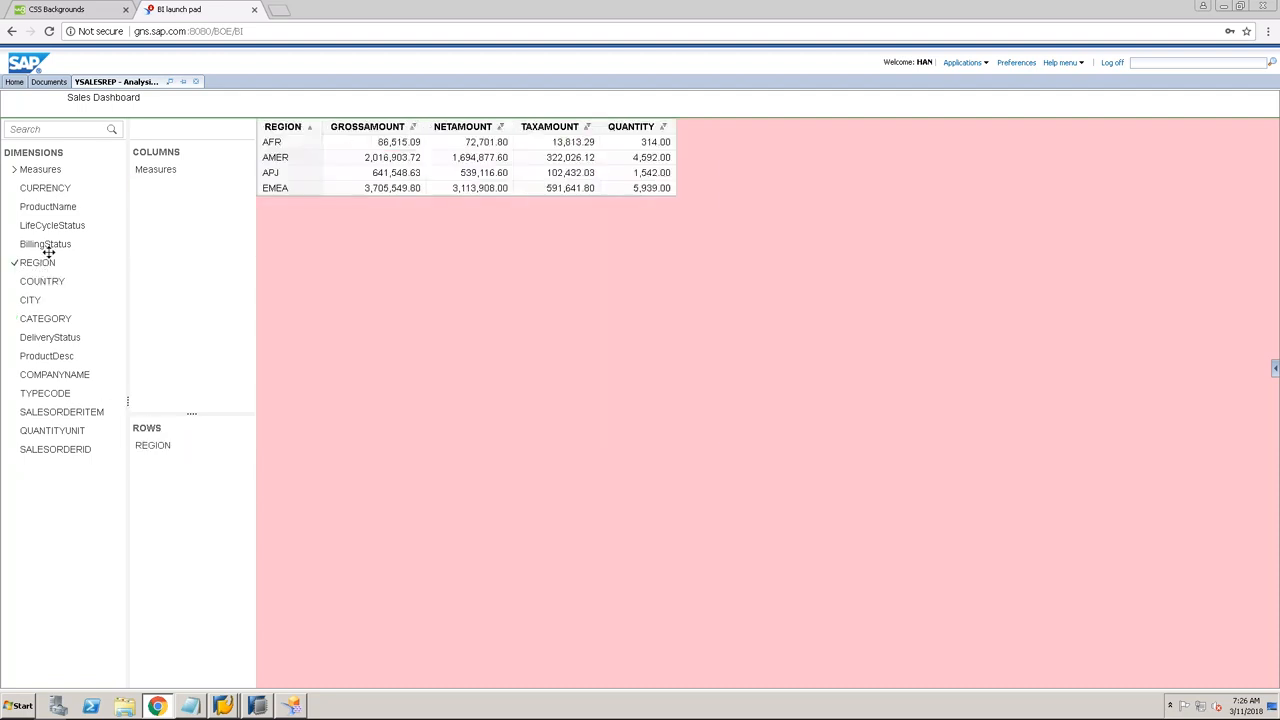
{"action": "left_click_drag", "start_coordinate": [46, 283], "coordinate": [172, 460]}
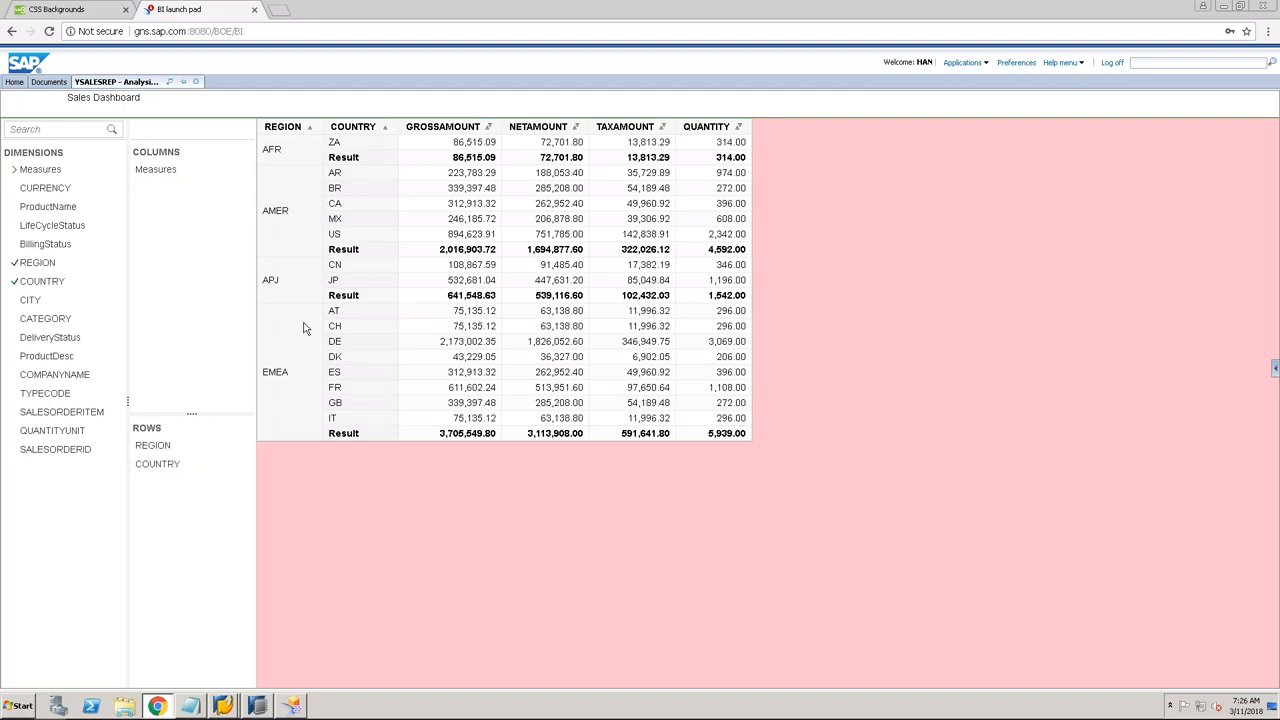
Step: Try hiding and then re-showing the Result subtotal rows on the COUNTRY column
{"action": "right_click", "coordinate": [352, 133]}
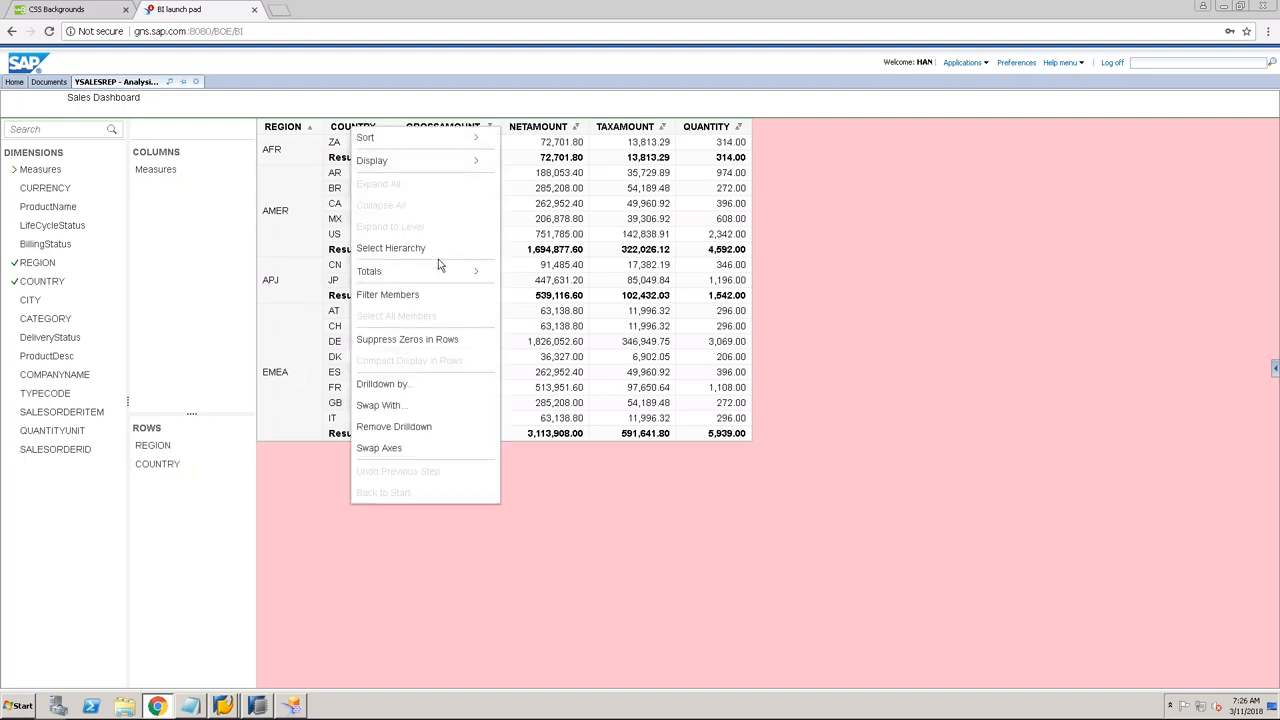
{"action": "mouse_move", "coordinate": [452, 270]}
{"action": "left_click", "coordinate": [551, 292]}
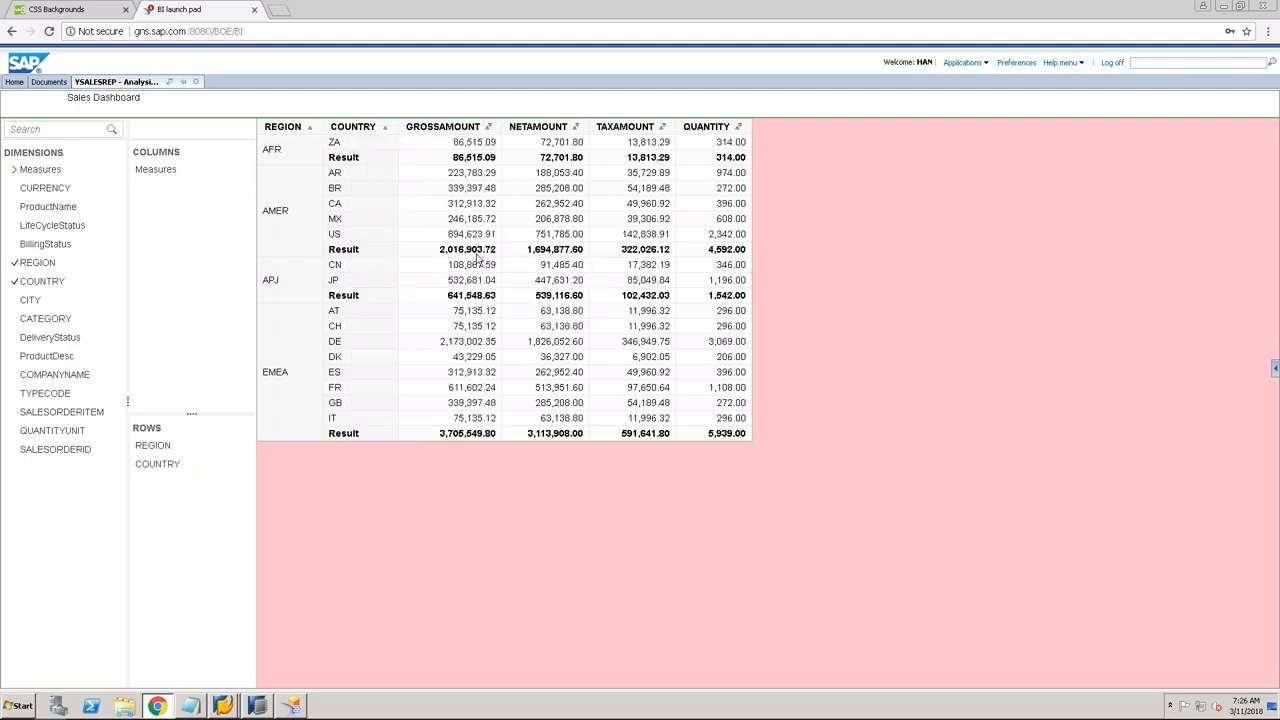
{"action": "right_click", "coordinate": [303, 128]}
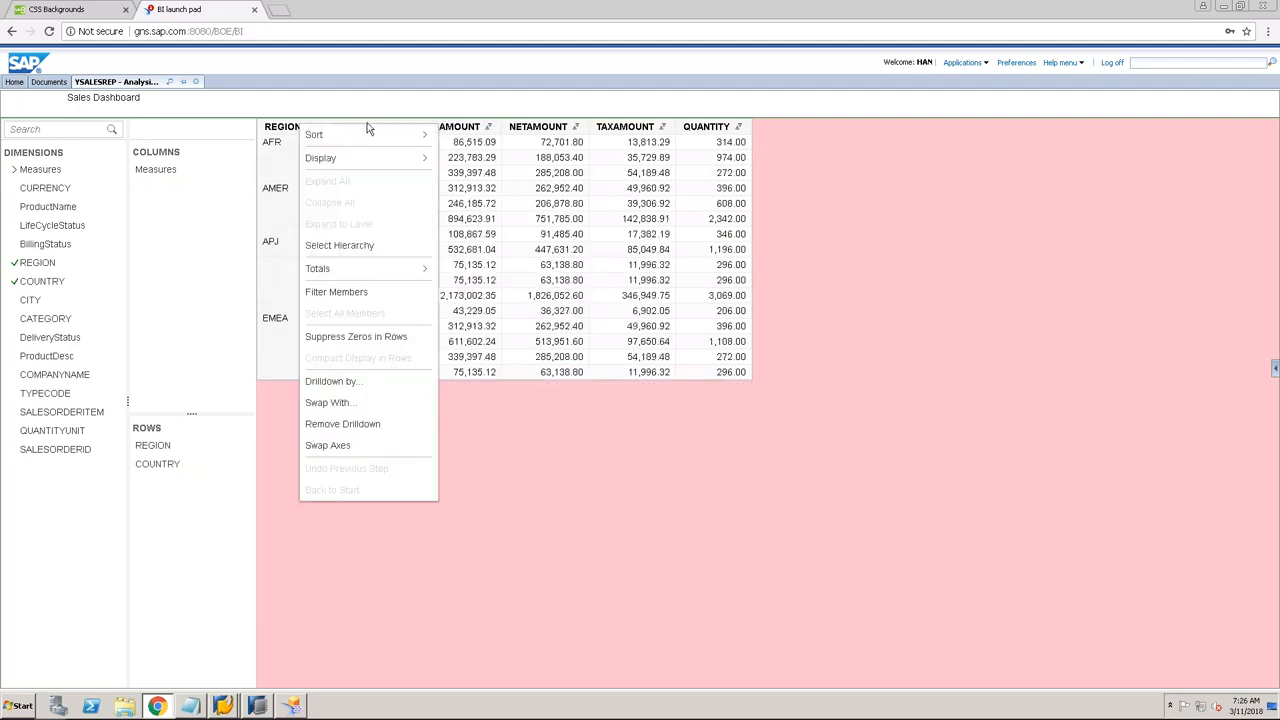
{"action": "left_click", "coordinate": [840, 274]}
{"action": "right_click", "coordinate": [366, 130]}
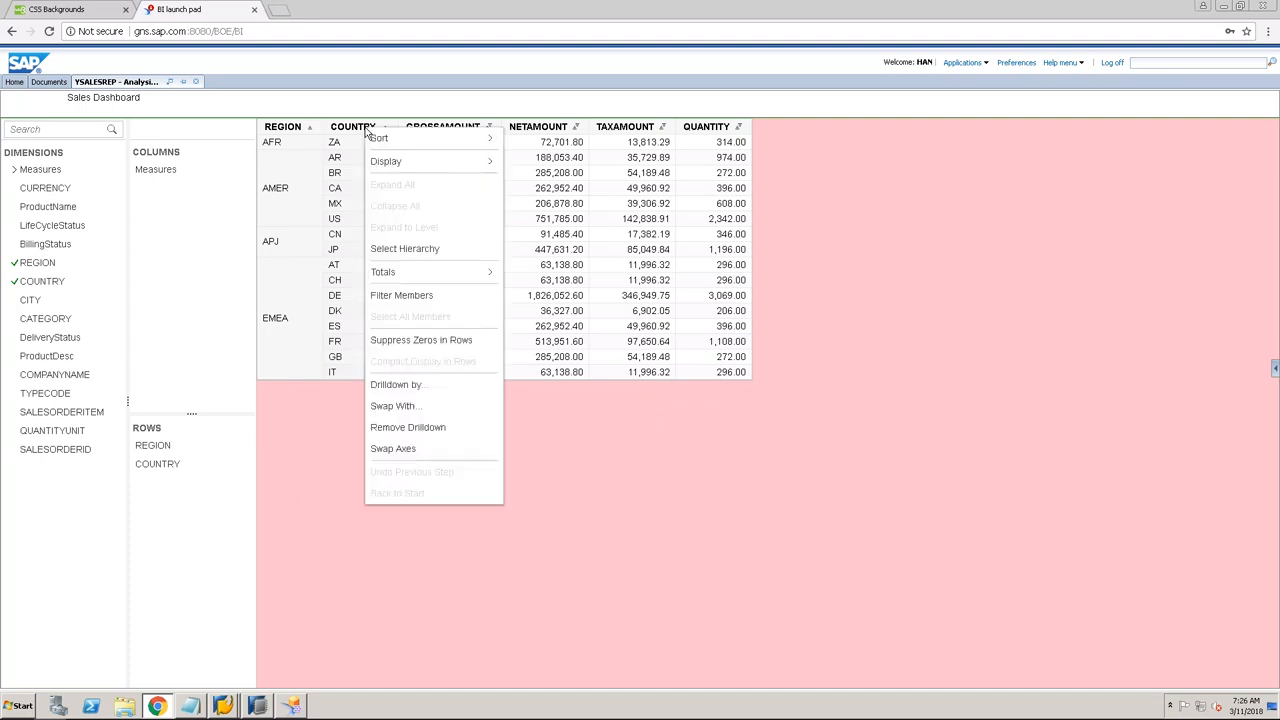
{"action": "mouse_move", "coordinate": [449, 278]}
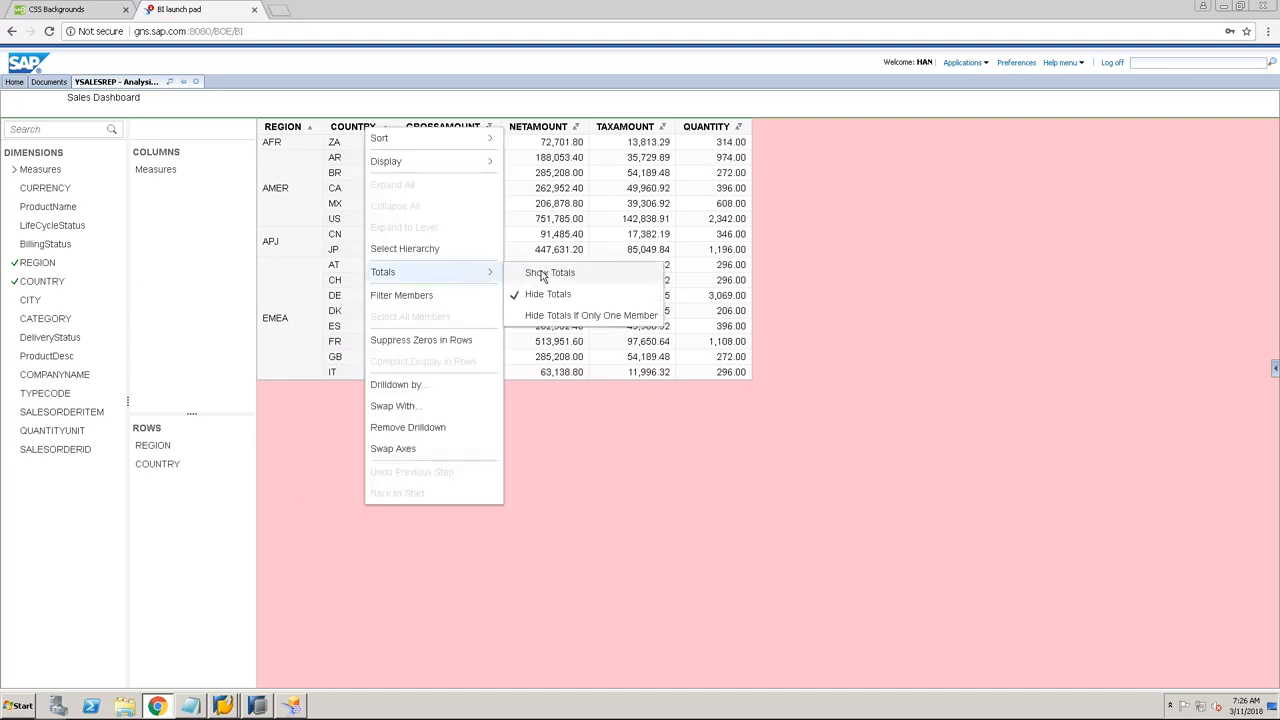
{"action": "left_click", "coordinate": [542, 274]}
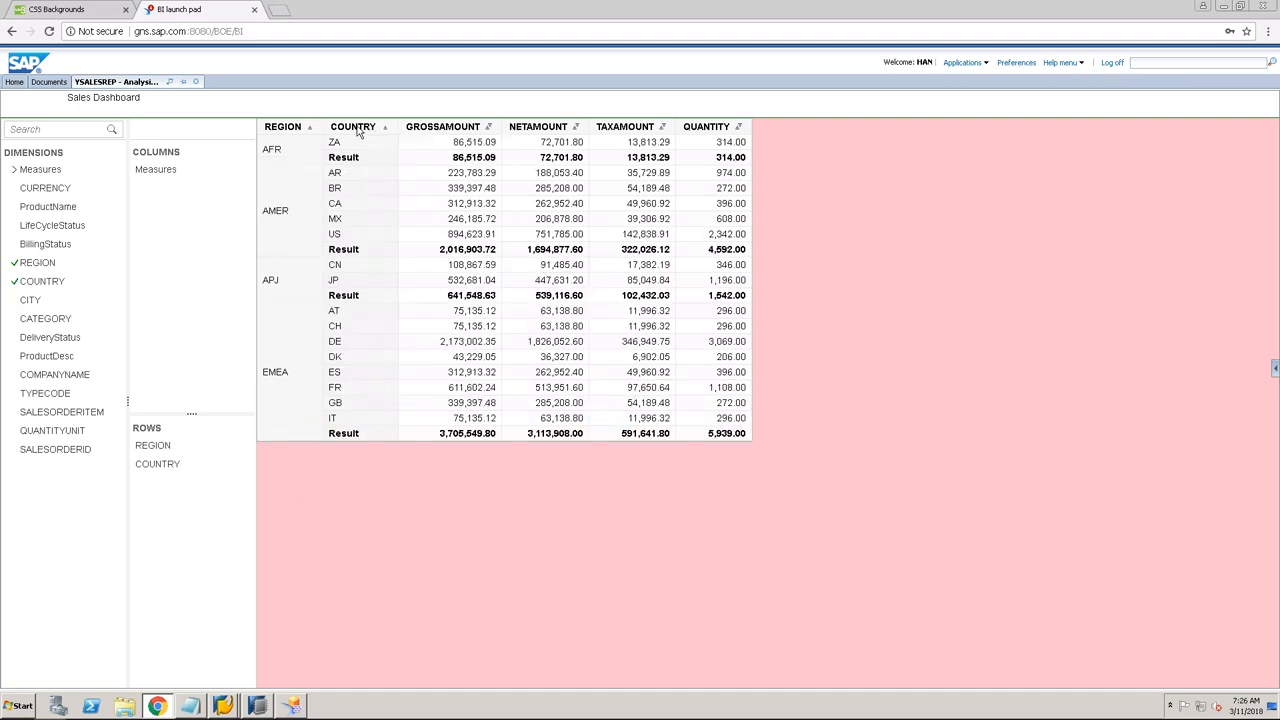
Step: Hide the COUNTRY Result subtotals and show REGION totals for a single Total Result row
{"action": "right_click", "coordinate": [358, 132]}
{"action": "mouse_move", "coordinate": [400, 272]}
{"action": "left_click", "coordinate": [549, 293]}
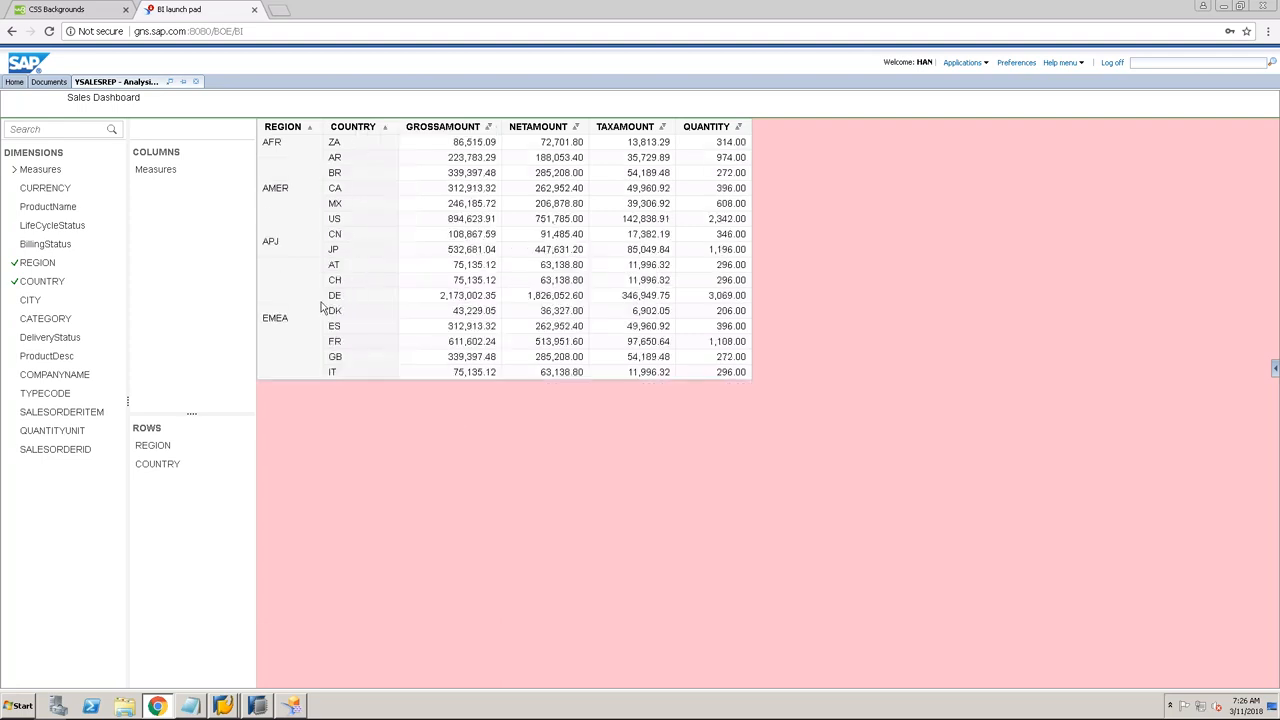
{"action": "right_click", "coordinate": [287, 134]}
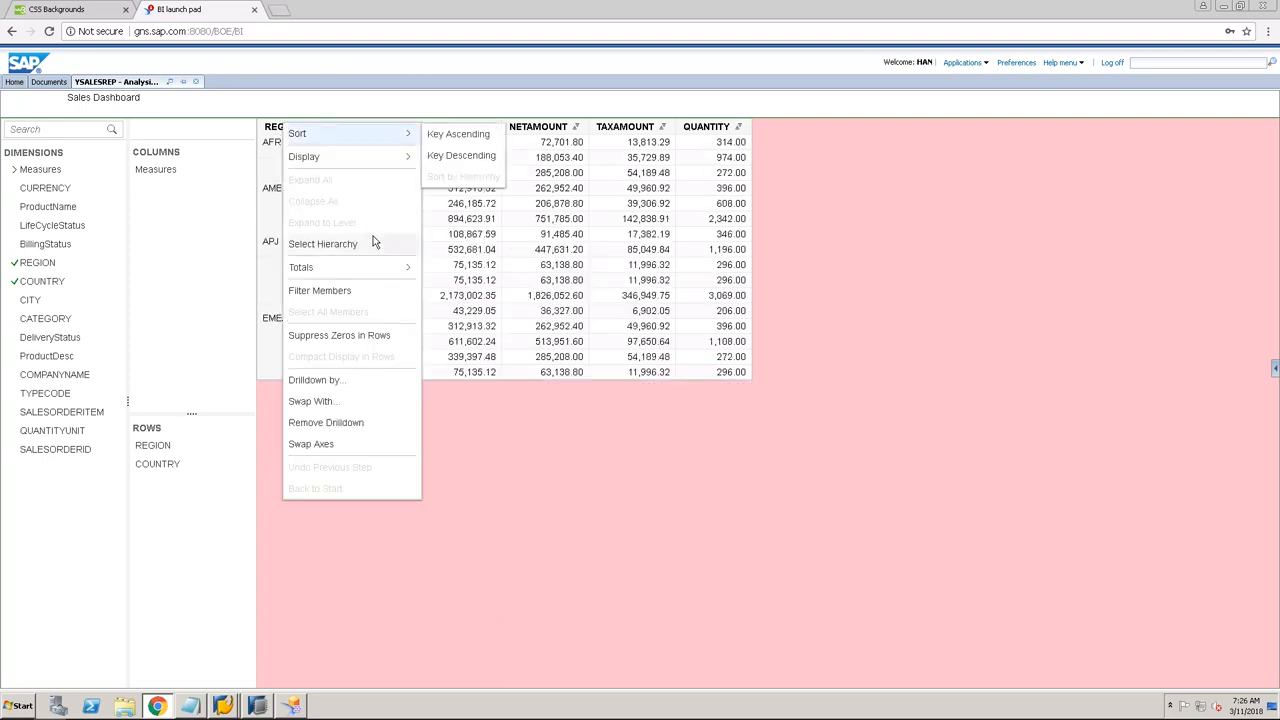
{"action": "mouse_move", "coordinate": [392, 268]}
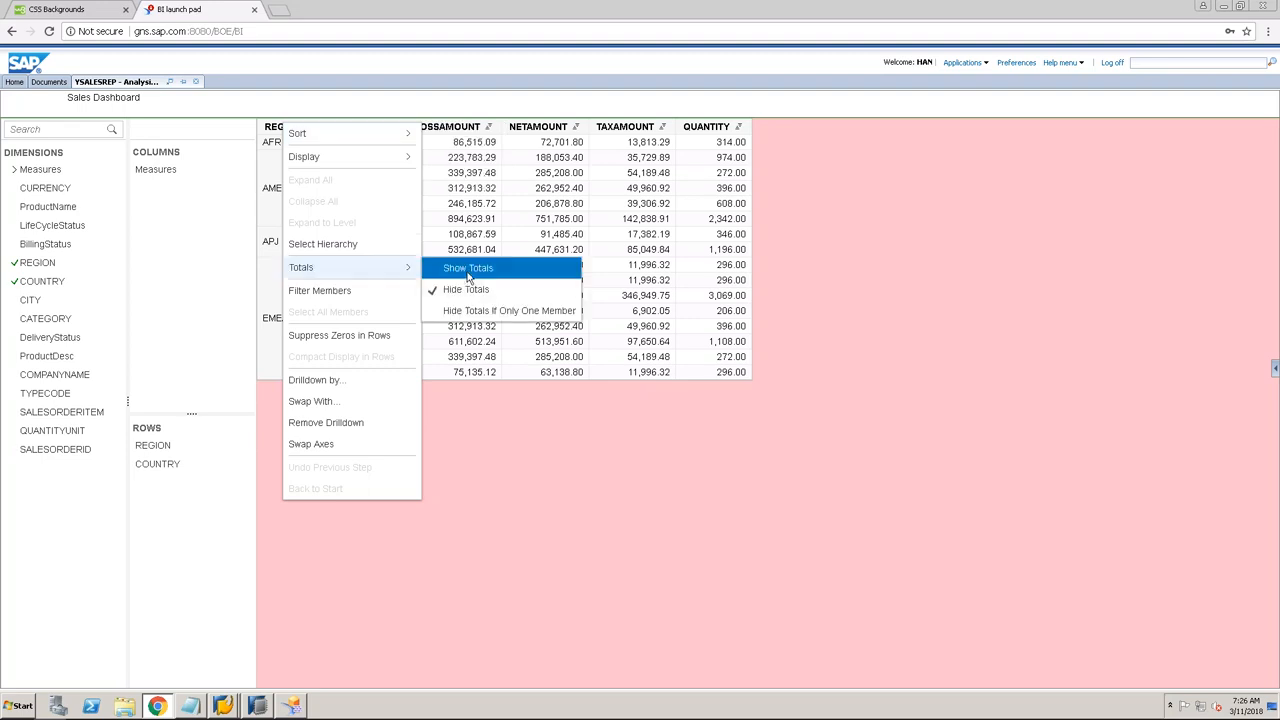
{"action": "left_click", "coordinate": [458, 267]}
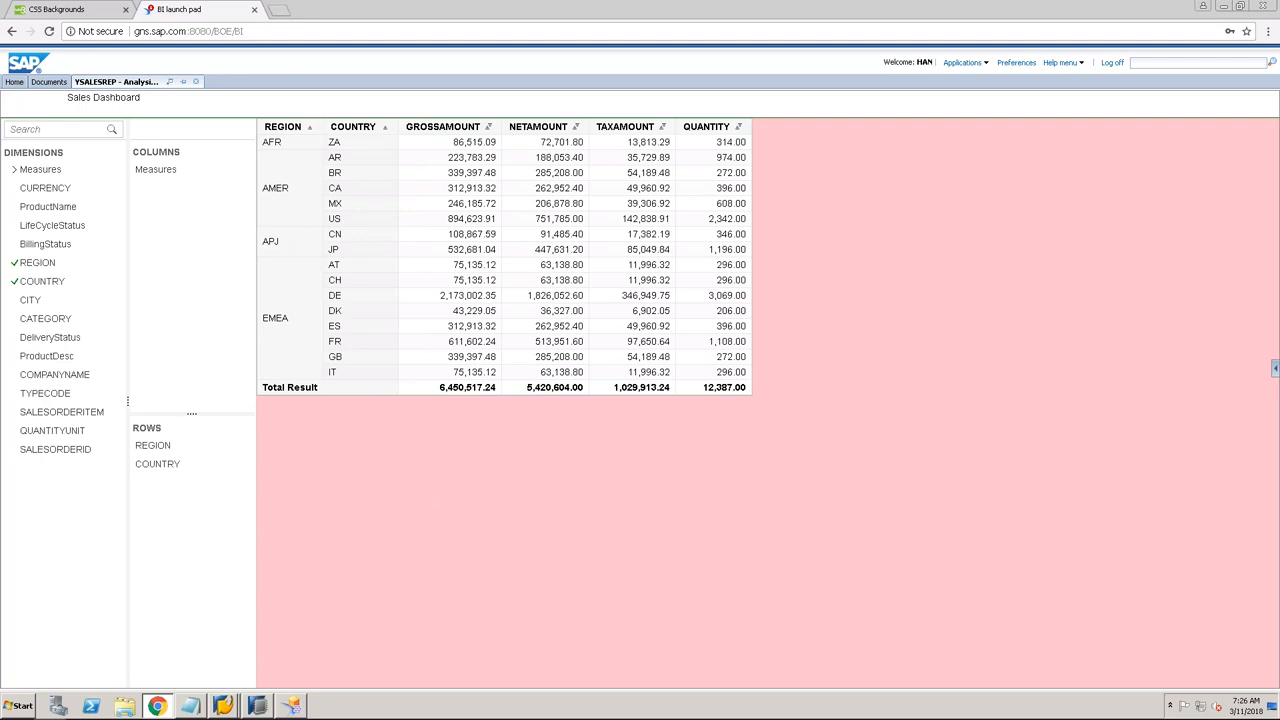
{"action": "right_click", "coordinate": [165, 468]}
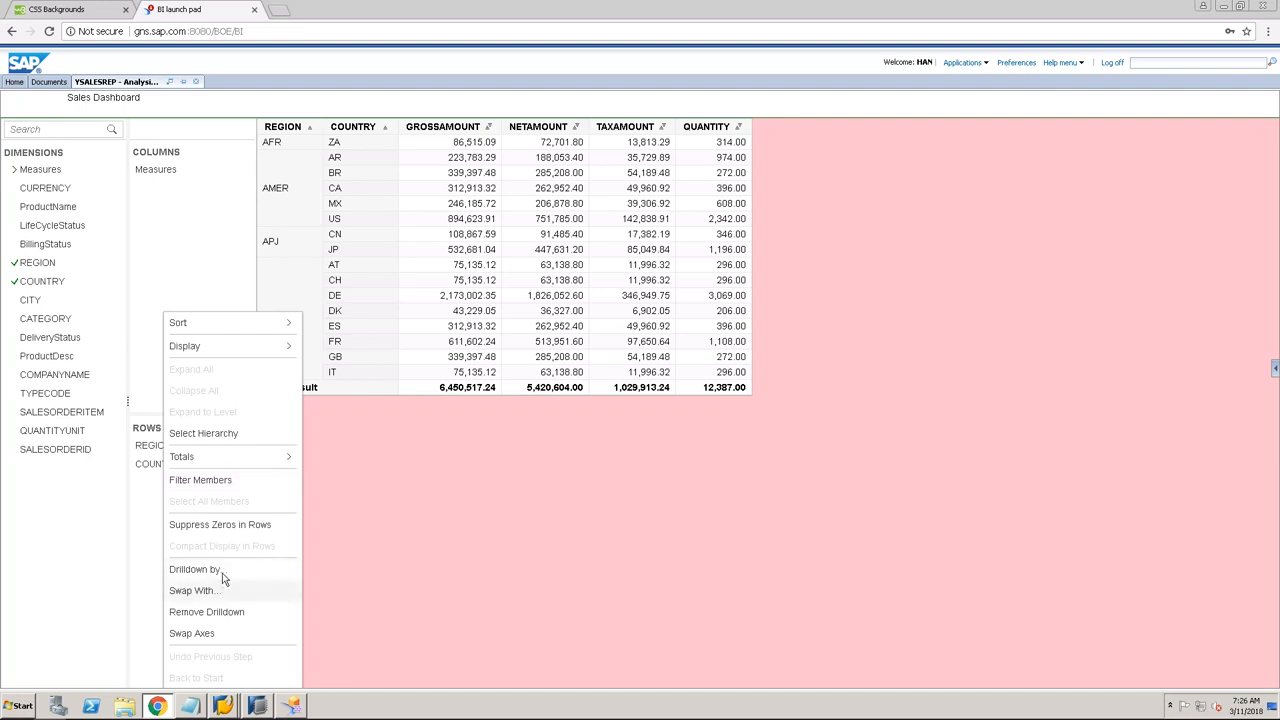
{"action": "left_click", "coordinate": [219, 481]}
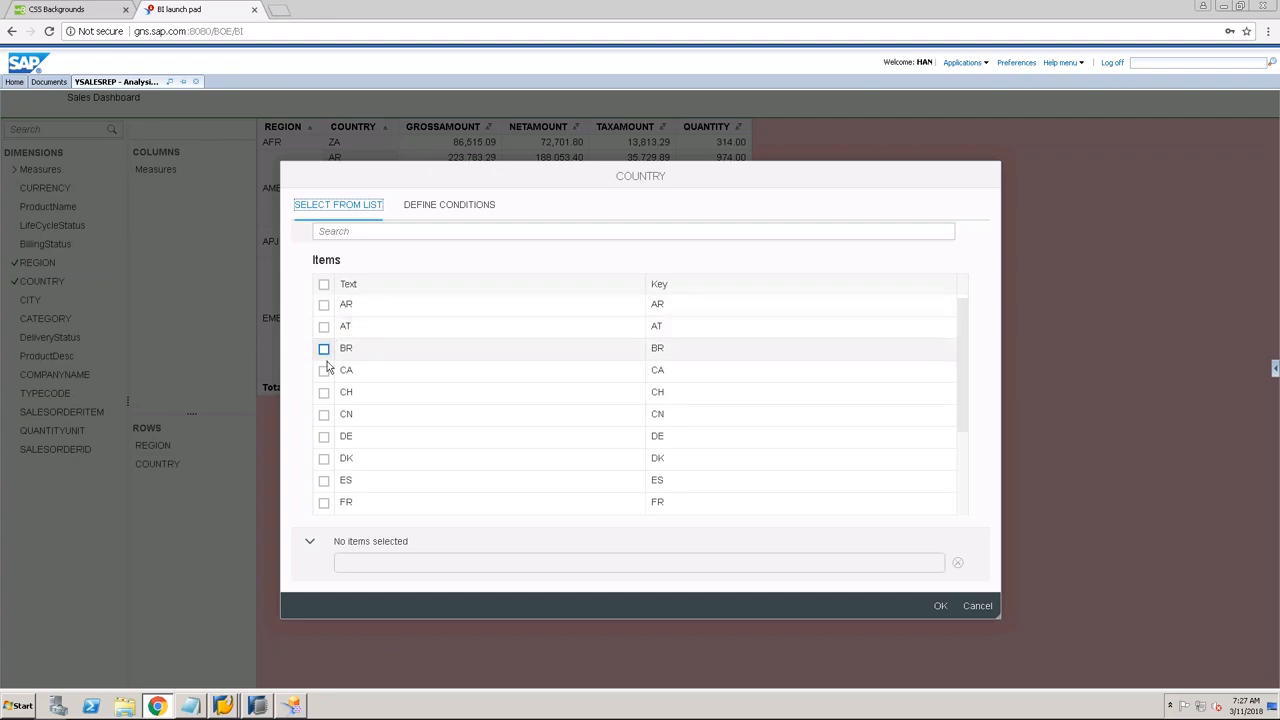
{"action": "left_click", "coordinate": [324, 392]}
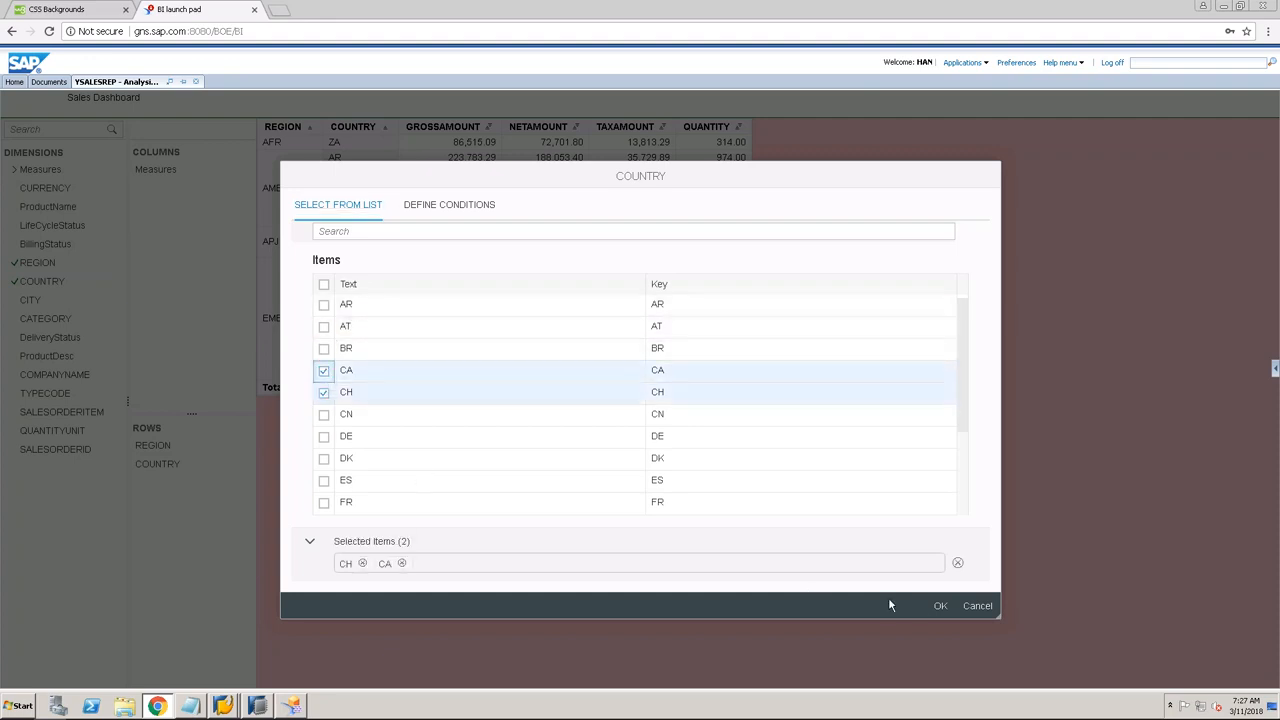
{"action": "left_click", "coordinate": [939, 606]}
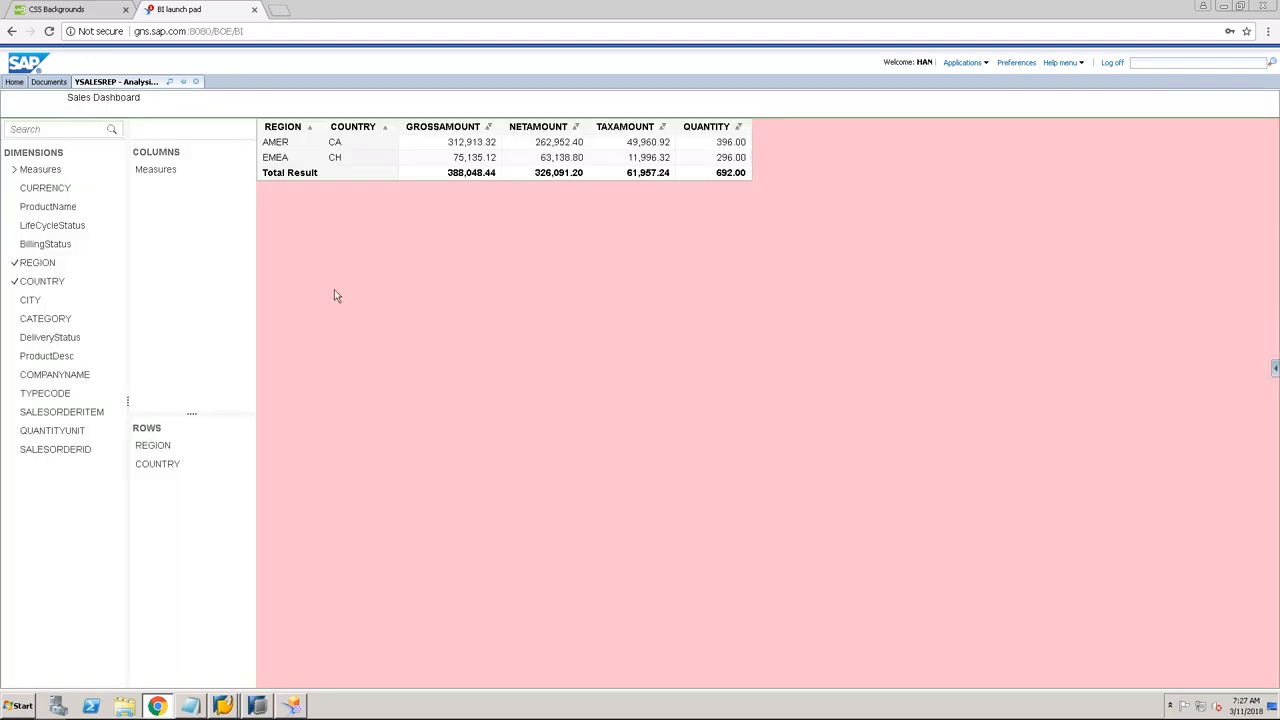
{"action": "right_click", "coordinate": [160, 460]}
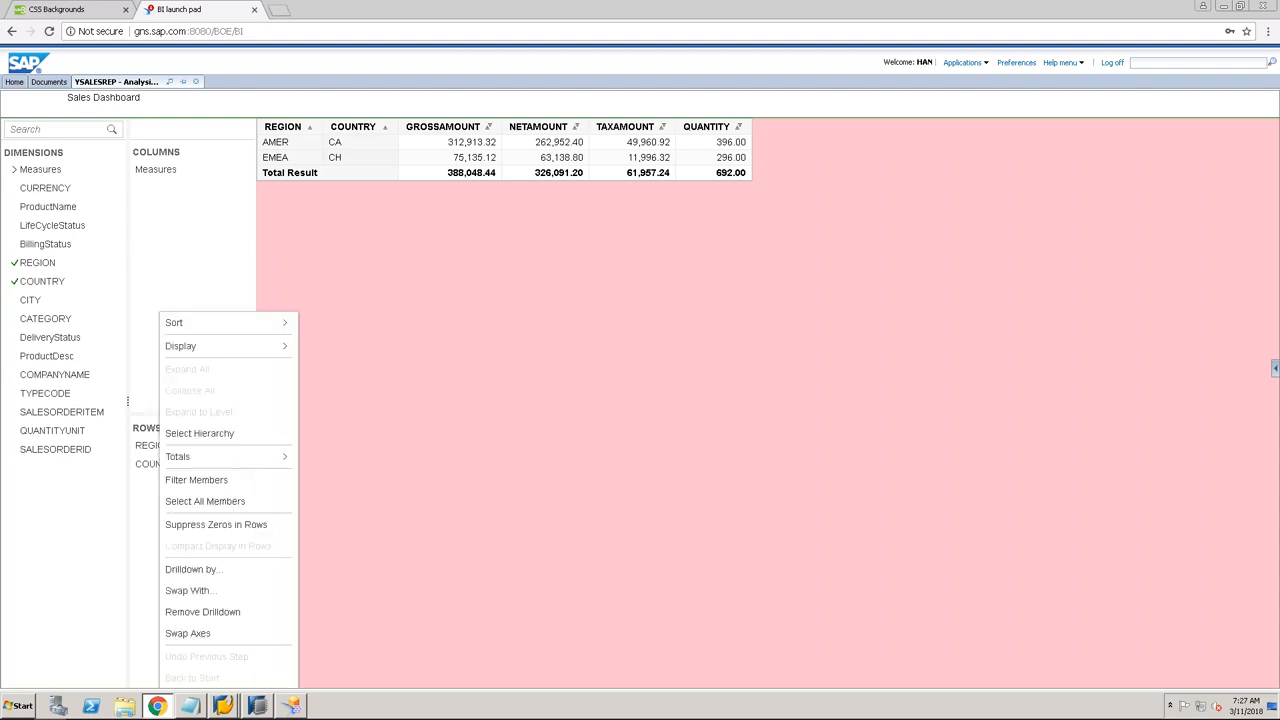
{"action": "left_click", "coordinate": [238, 503]}
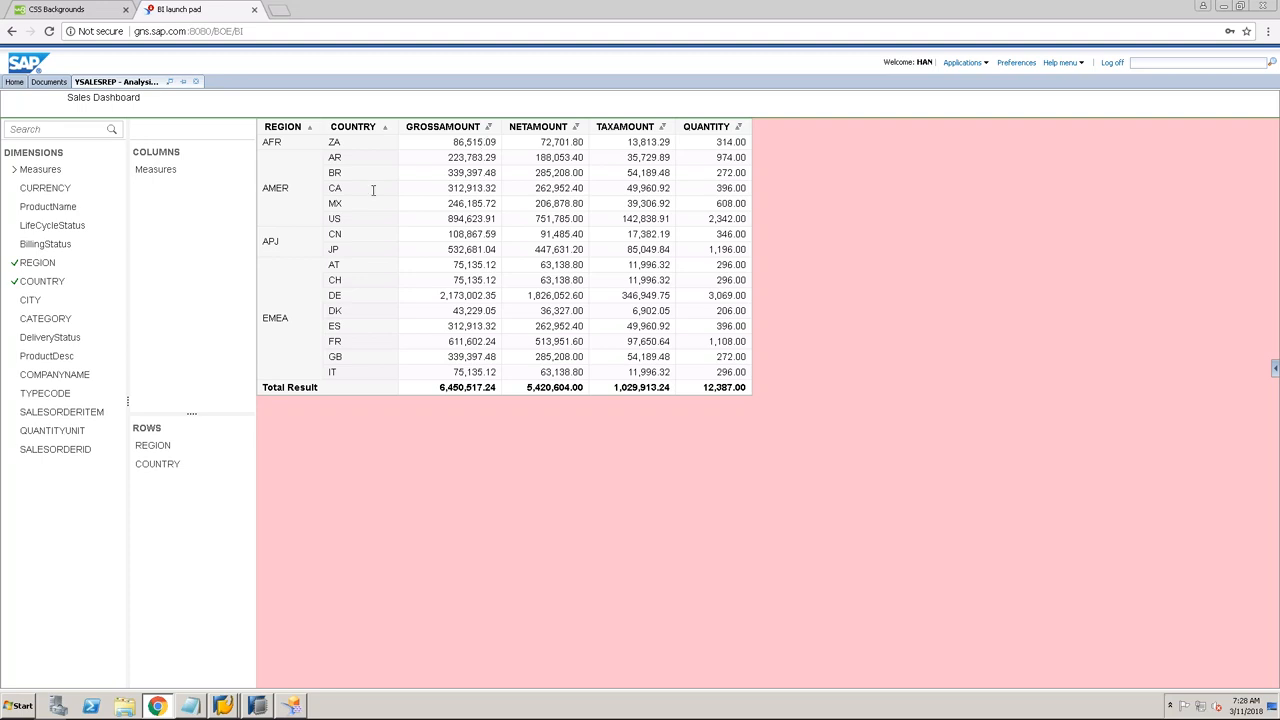
Step: Add CURRENCY to the rows, then insert QUANTITYUNIT between COUNTRY and CURRENCY
{"action": "left_click_drag", "start_coordinate": [45, 188], "coordinate": [176, 480]}
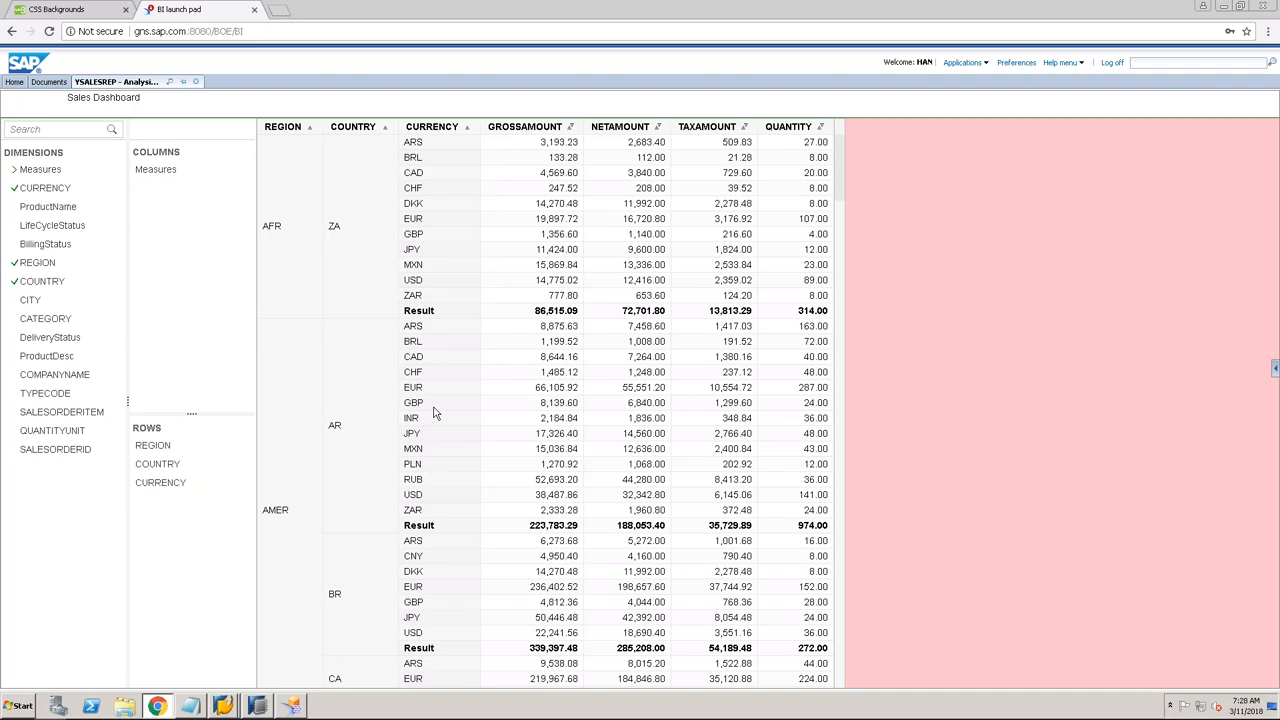
{"action": "scroll", "coordinate": [436, 401], "scroll_direction": "down", "scroll_amount": 1}
{"action": "scroll", "coordinate": [436, 401], "scroll_direction": "down", "scroll_amount": 4}
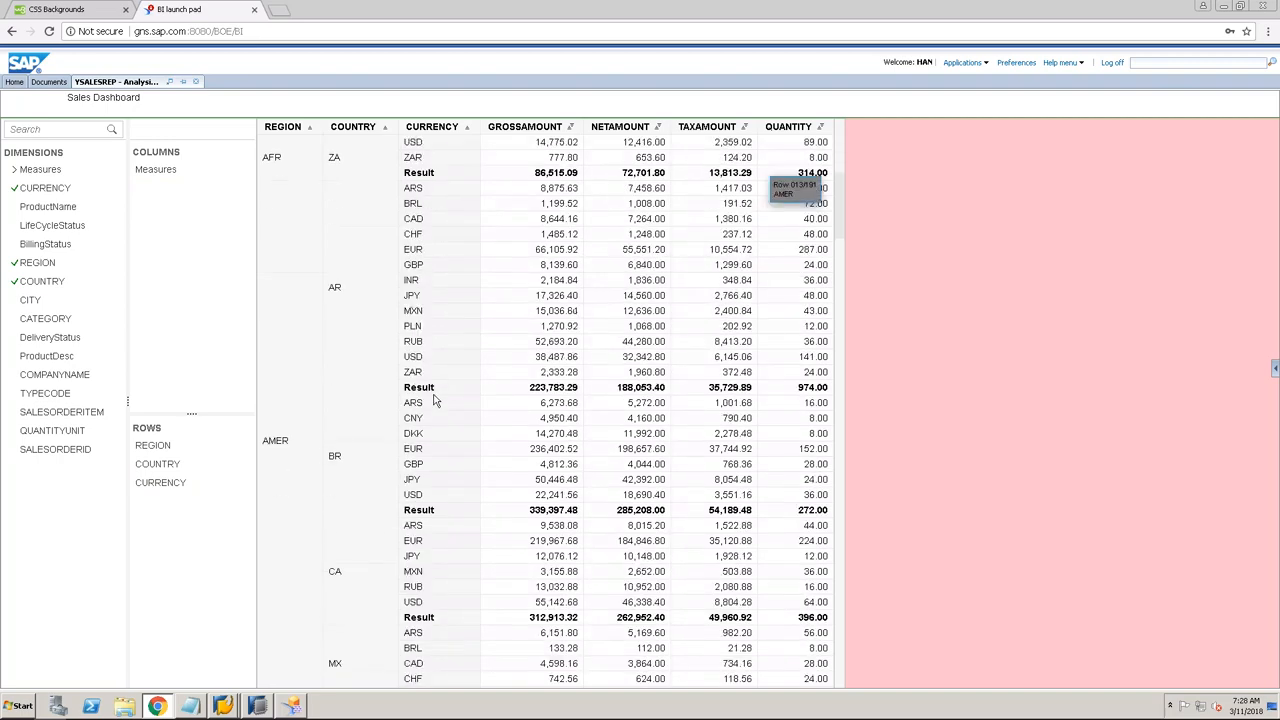
{"action": "scroll", "coordinate": [430, 410], "scroll_direction": "down", "scroll_amount": 2}
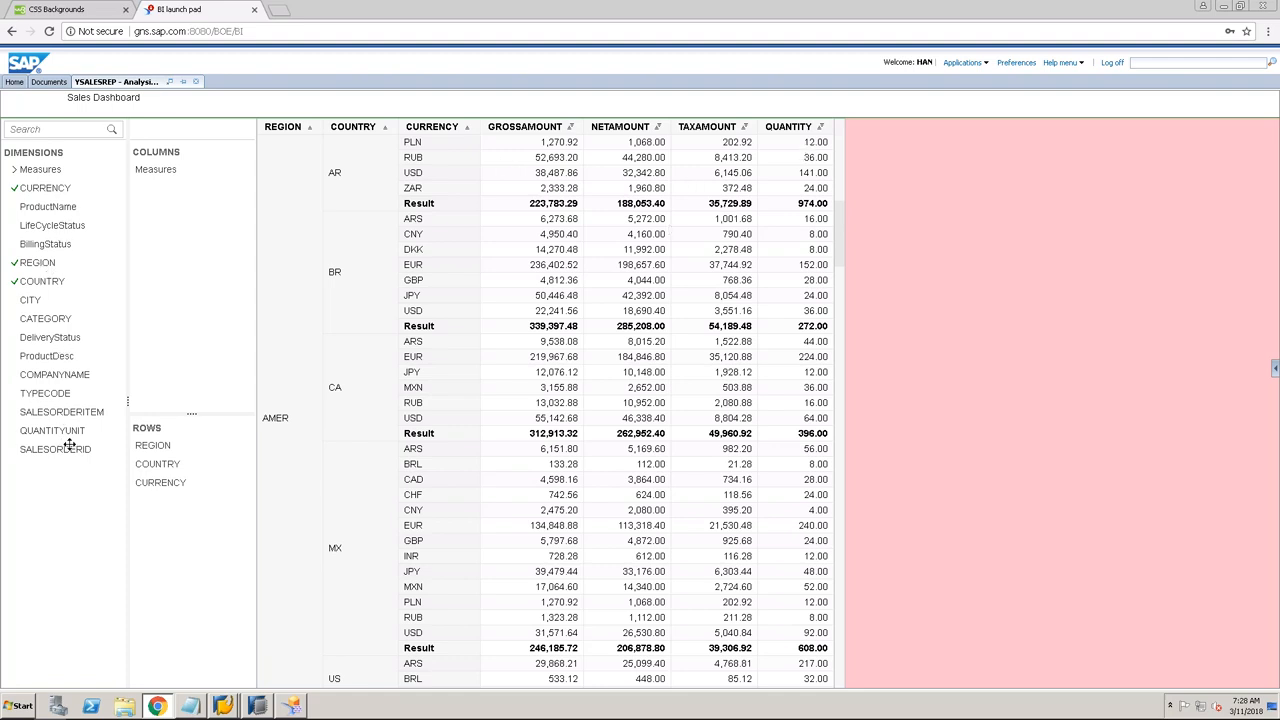
{"action": "left_click_drag", "start_coordinate": [62, 430], "coordinate": [176, 496]}
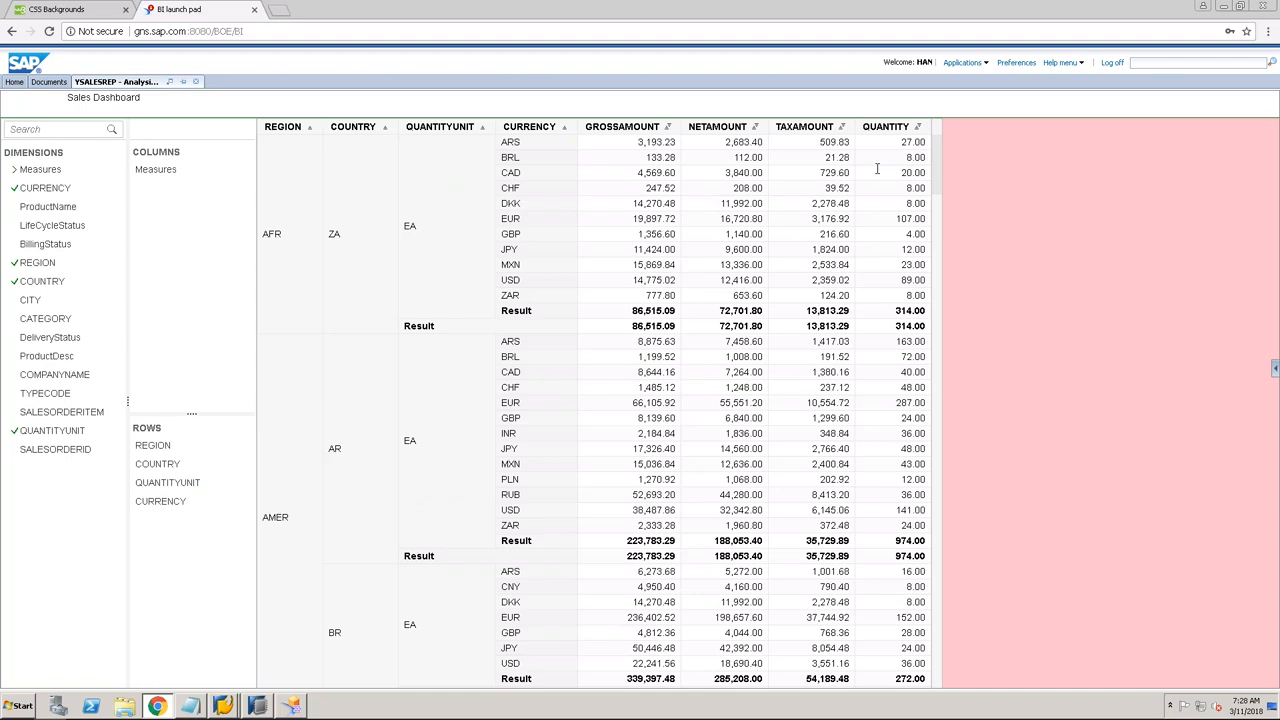
Step: Open the YREPSALES calculation view in HANA Studio with the Name and Label columns widened
{"action": "left_click", "coordinate": [262, 700]}
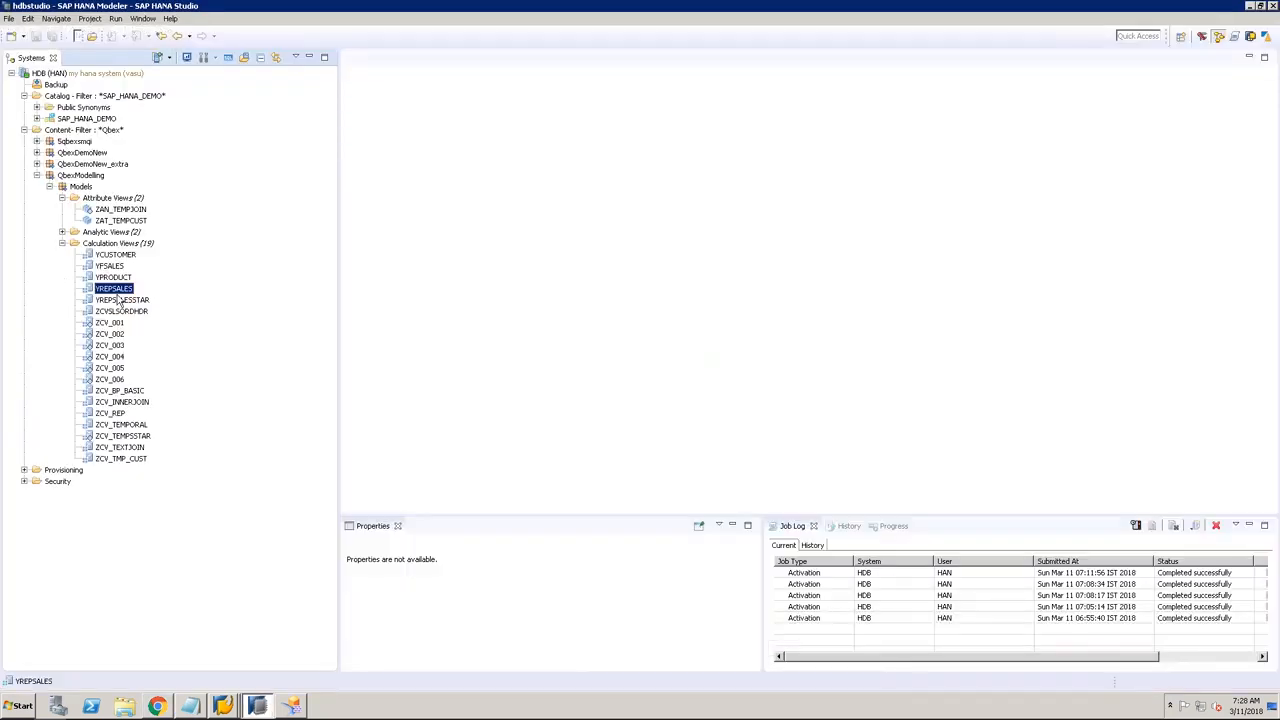
{"action": "double_click", "coordinate": [117, 292]}
{"action": "left_click", "coordinate": [309, 57]}
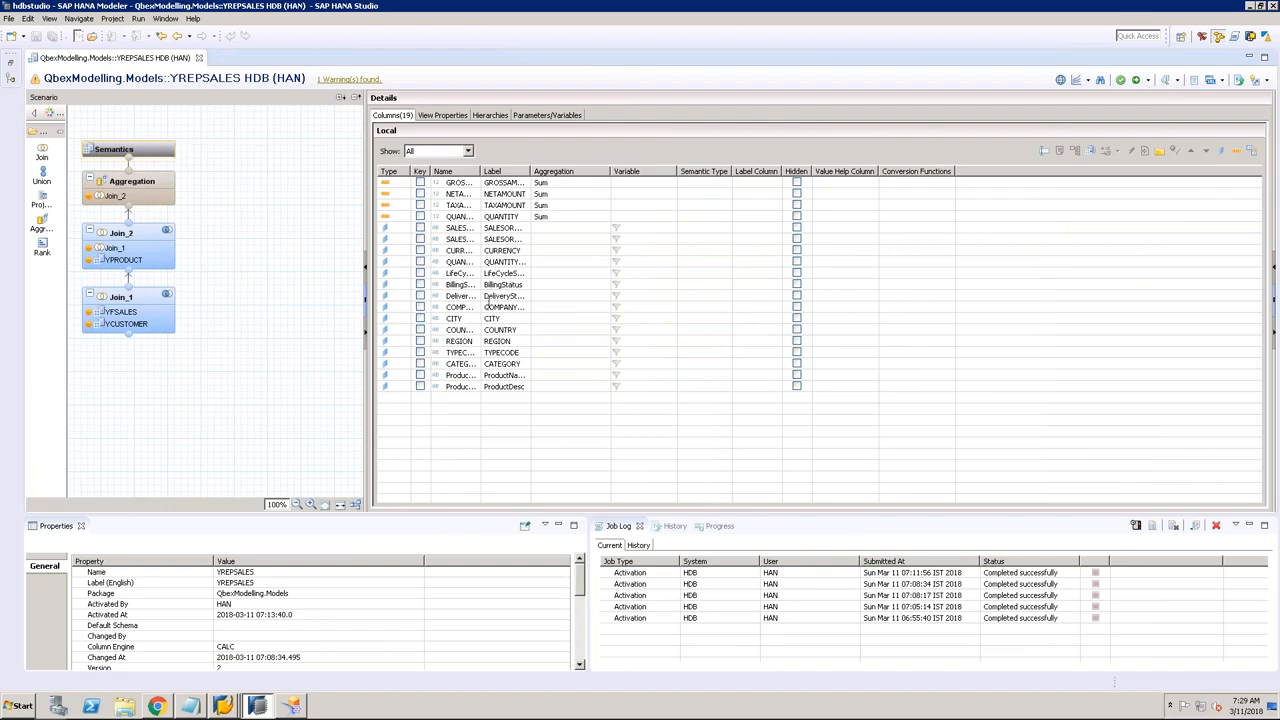
{"action": "left_click_drag", "start_coordinate": [481, 171], "coordinate": [528, 170]}
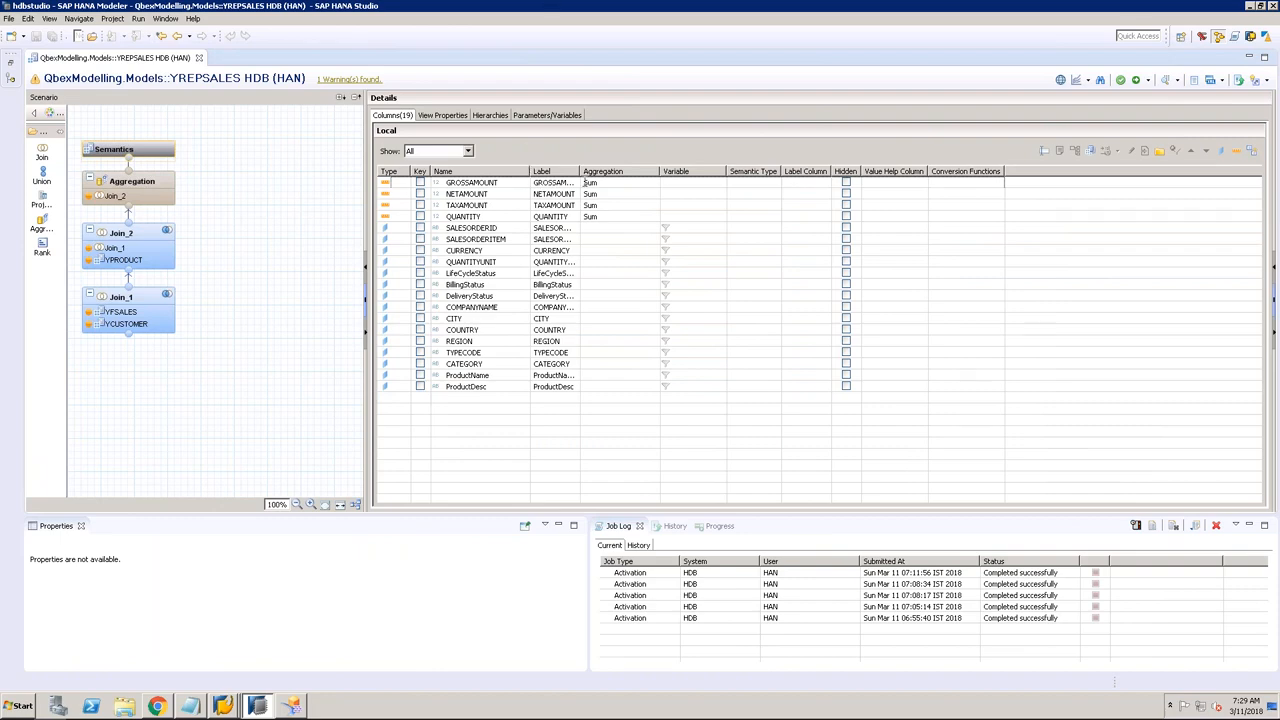
{"action": "double_click", "coordinate": [580, 171]}
Step: Select the GROSSAMOUNT measure and open its Semantic Type settings
{"action": "left_click", "coordinate": [563, 182]}
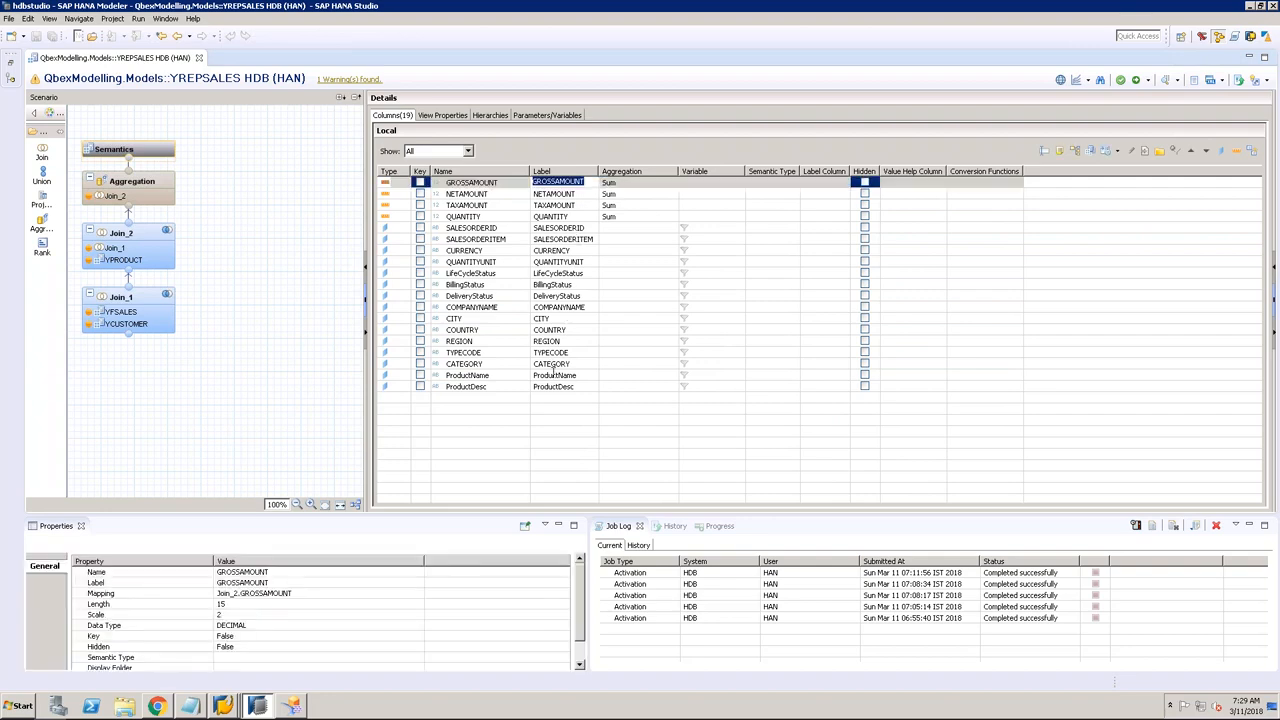
{"action": "left_click", "coordinate": [473, 250]}
{"action": "left_click", "coordinate": [639, 184]}
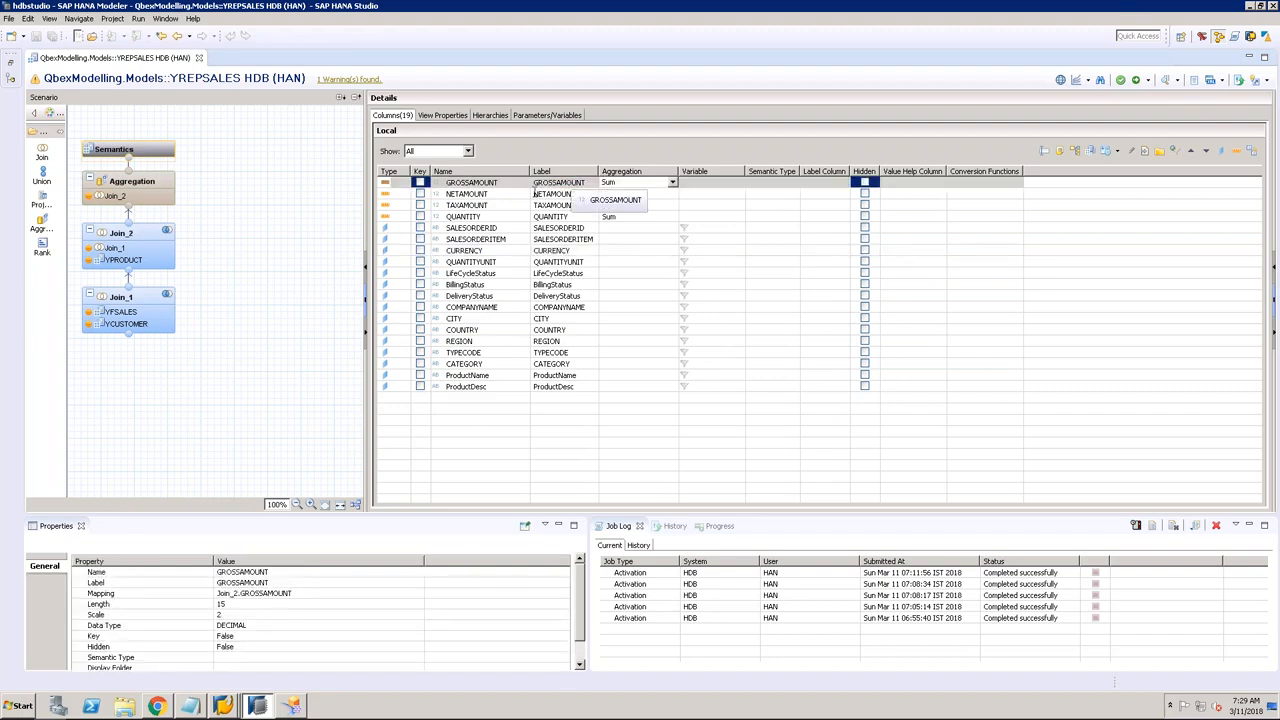
{"action": "left_click", "coordinate": [790, 185]}
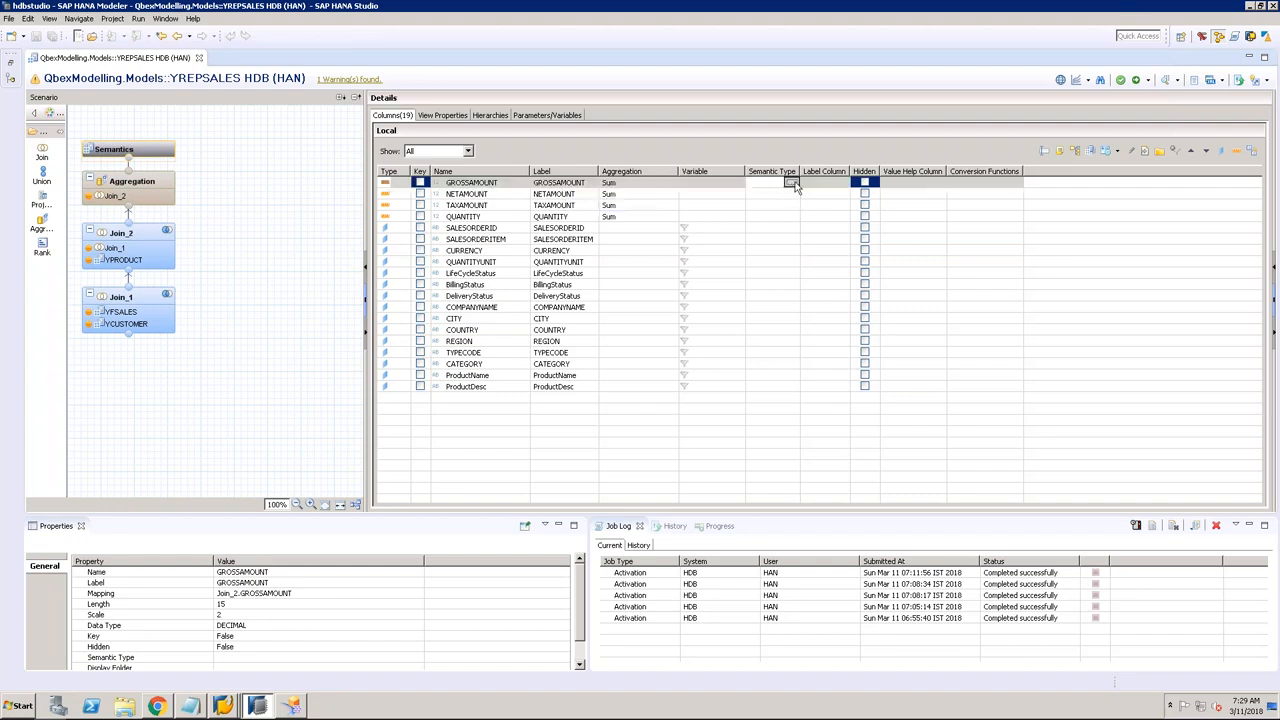
{"action": "left_click", "coordinate": [791, 184]}
Step: Give GROSSAMOUNT the Amount with Currency Code semantic type, taking currency from column CURRENCY
{"action": "left_click", "coordinate": [860, 313]}
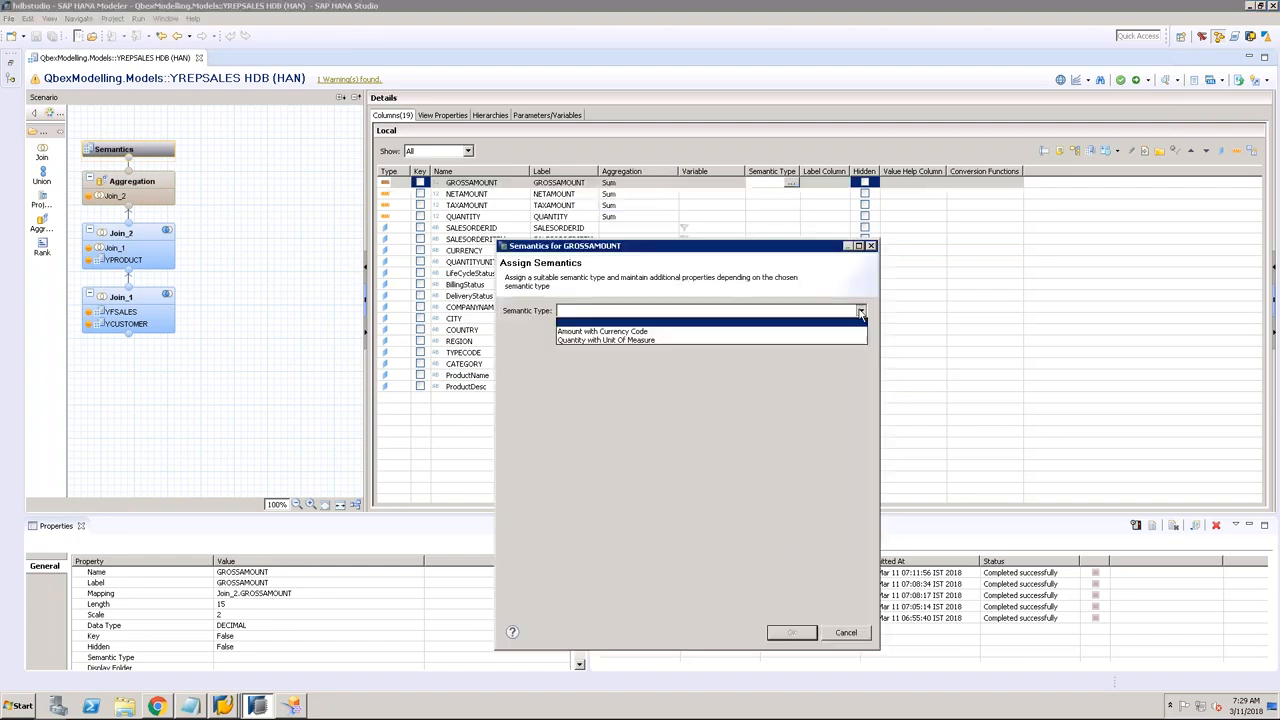
{"action": "left_click", "coordinate": [595, 332]}
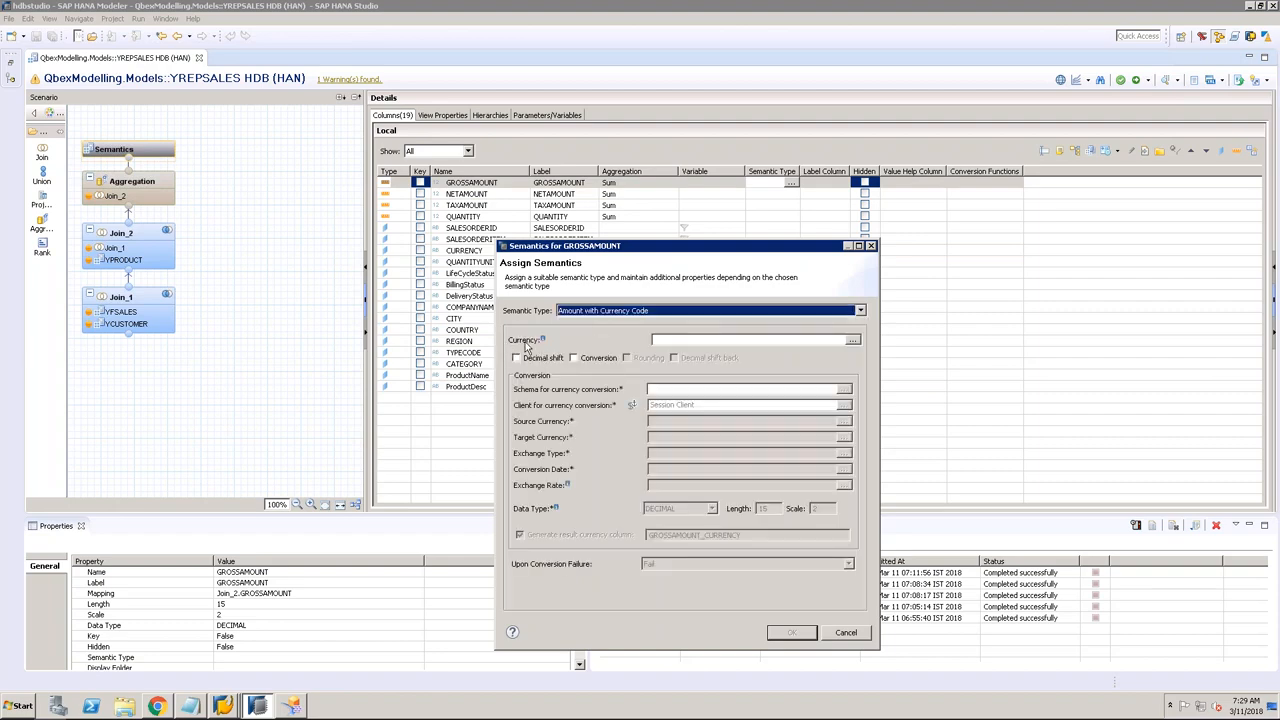
{"action": "left_click", "coordinate": [853, 341]}
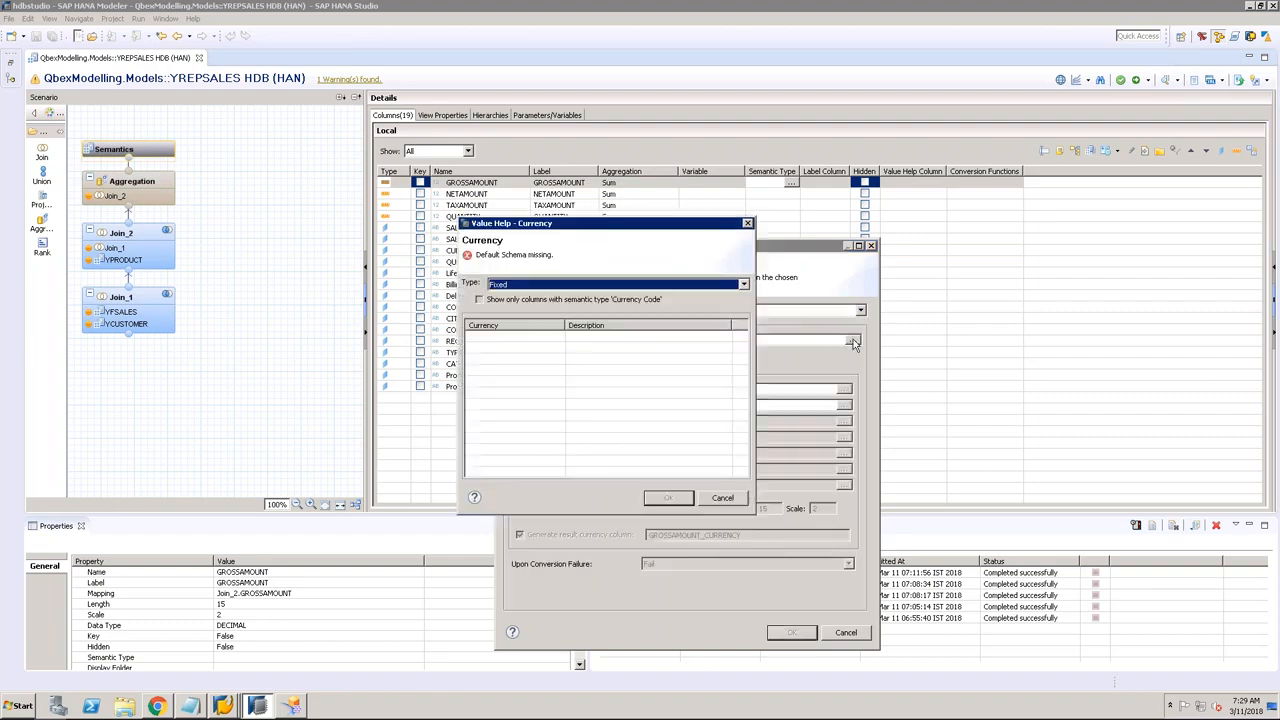
{"action": "left_click", "coordinate": [541, 289]}
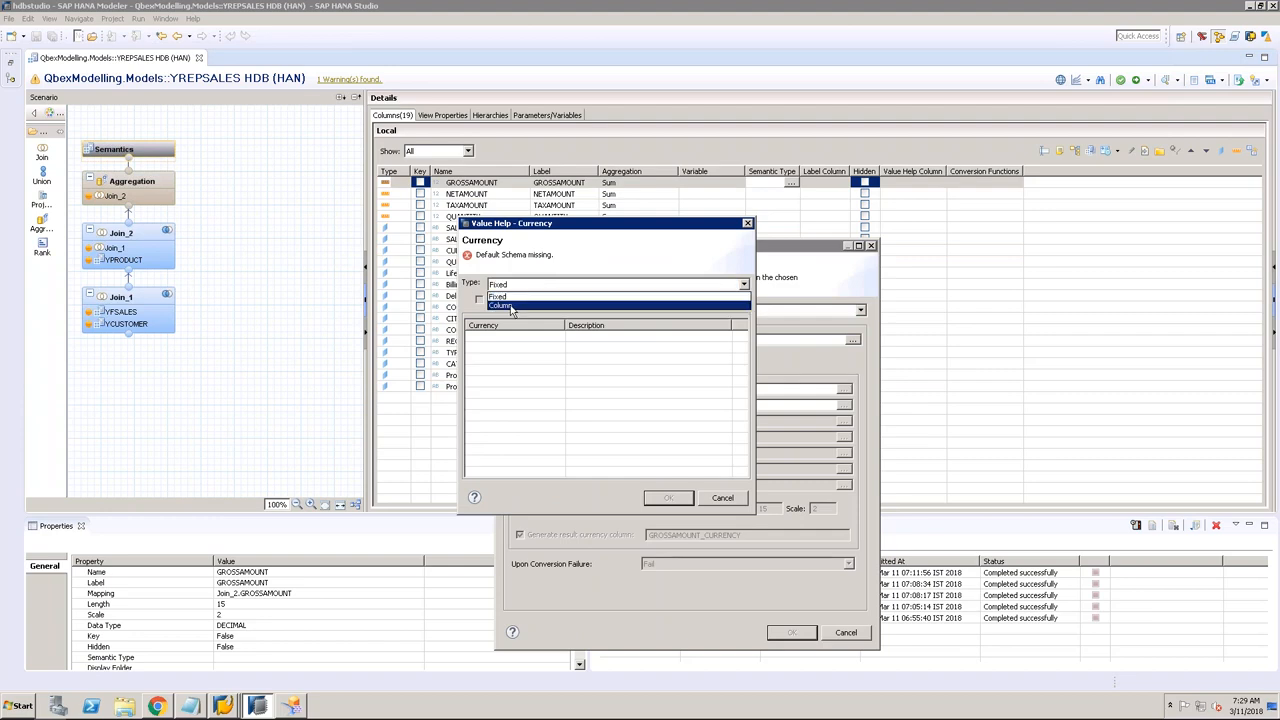
{"action": "left_click", "coordinate": [505, 306]}
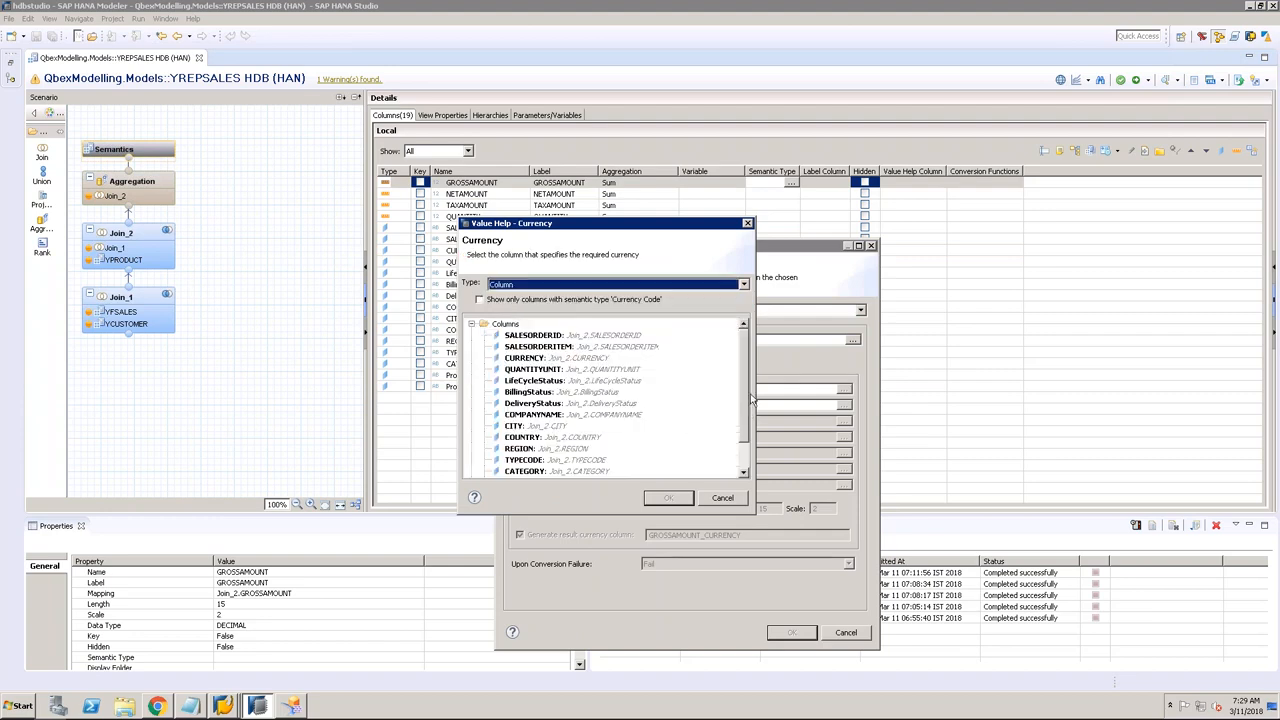
{"action": "left_click", "coordinate": [535, 358]}
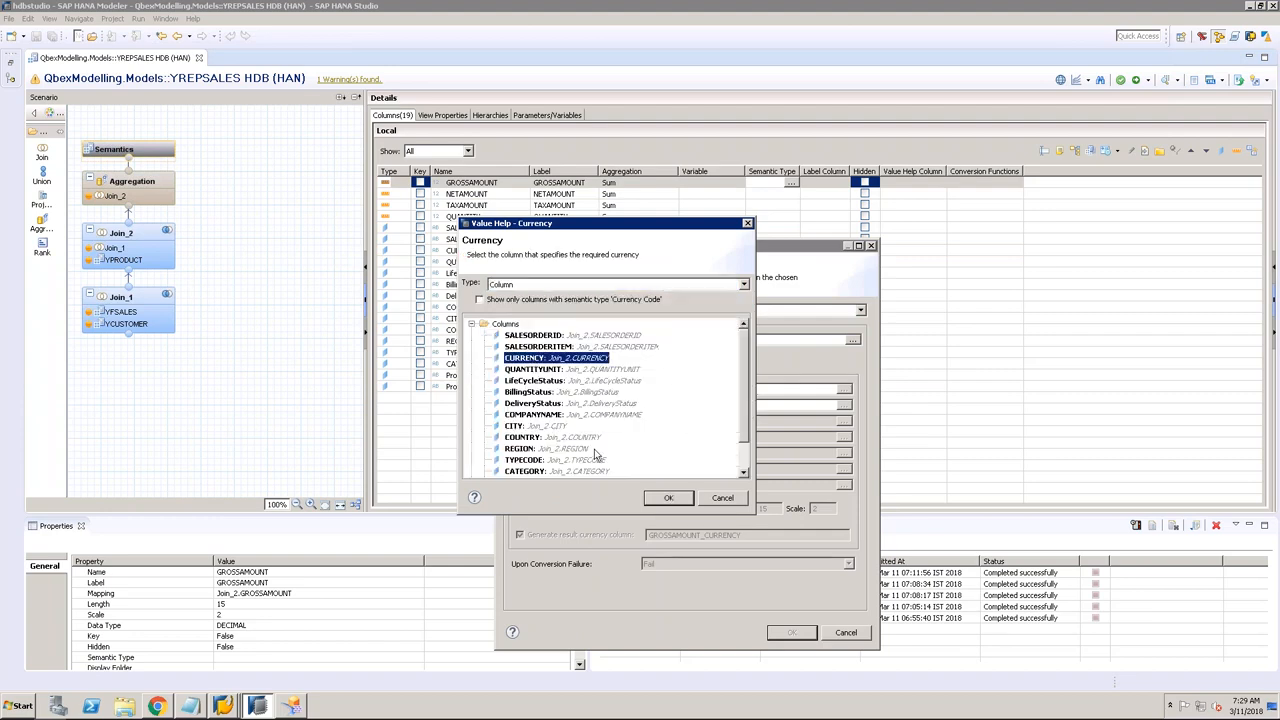
{"action": "left_click", "coordinate": [669, 499]}
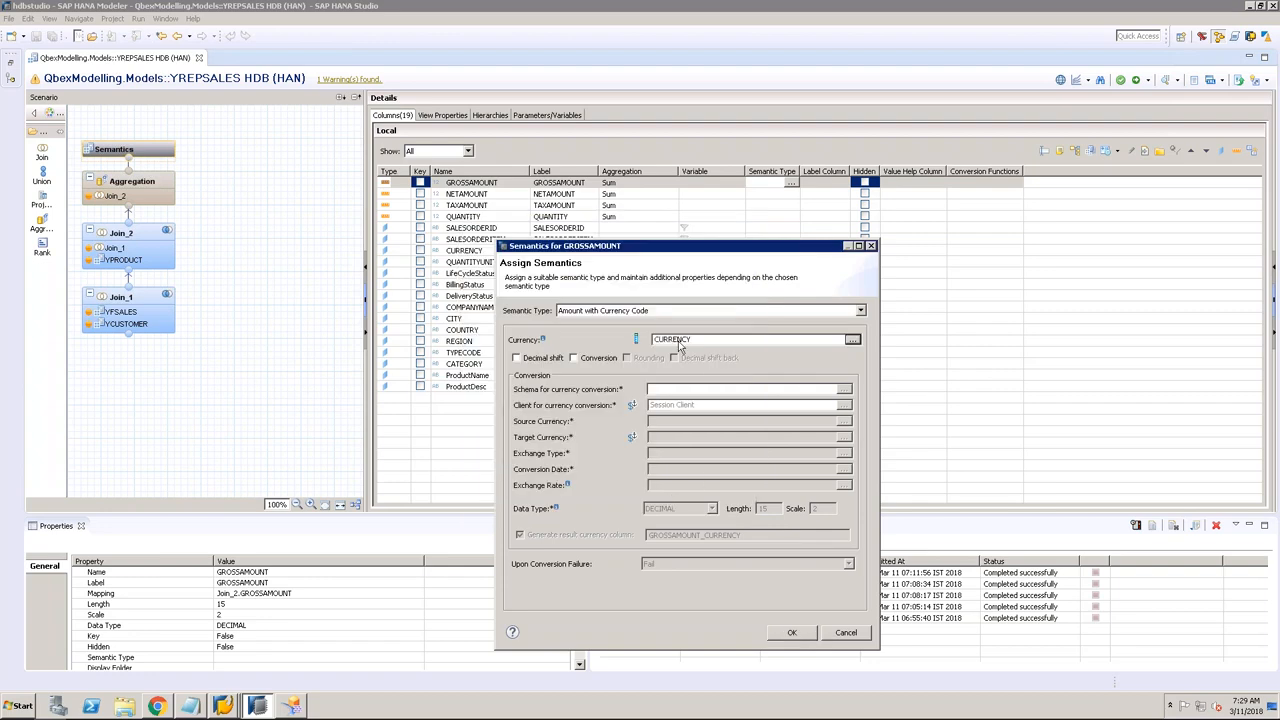
{"action": "left_click", "coordinate": [791, 632]}
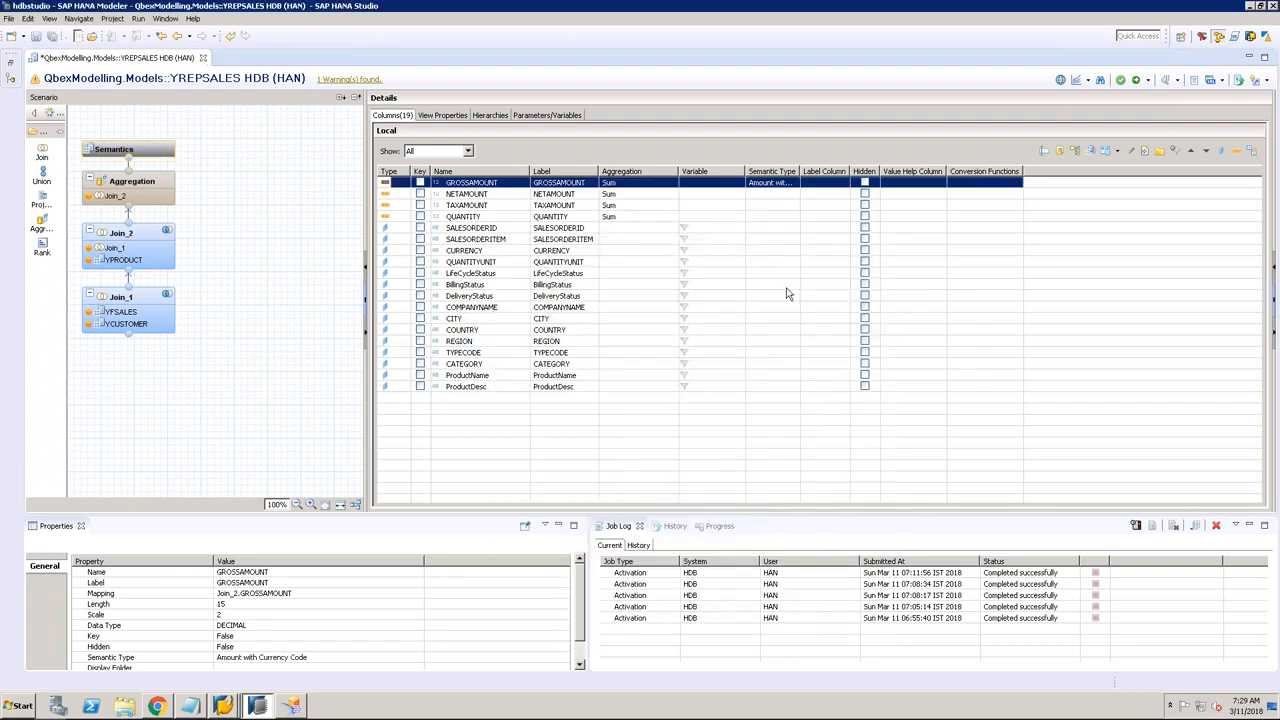
{"action": "double_click", "coordinate": [800, 172]}
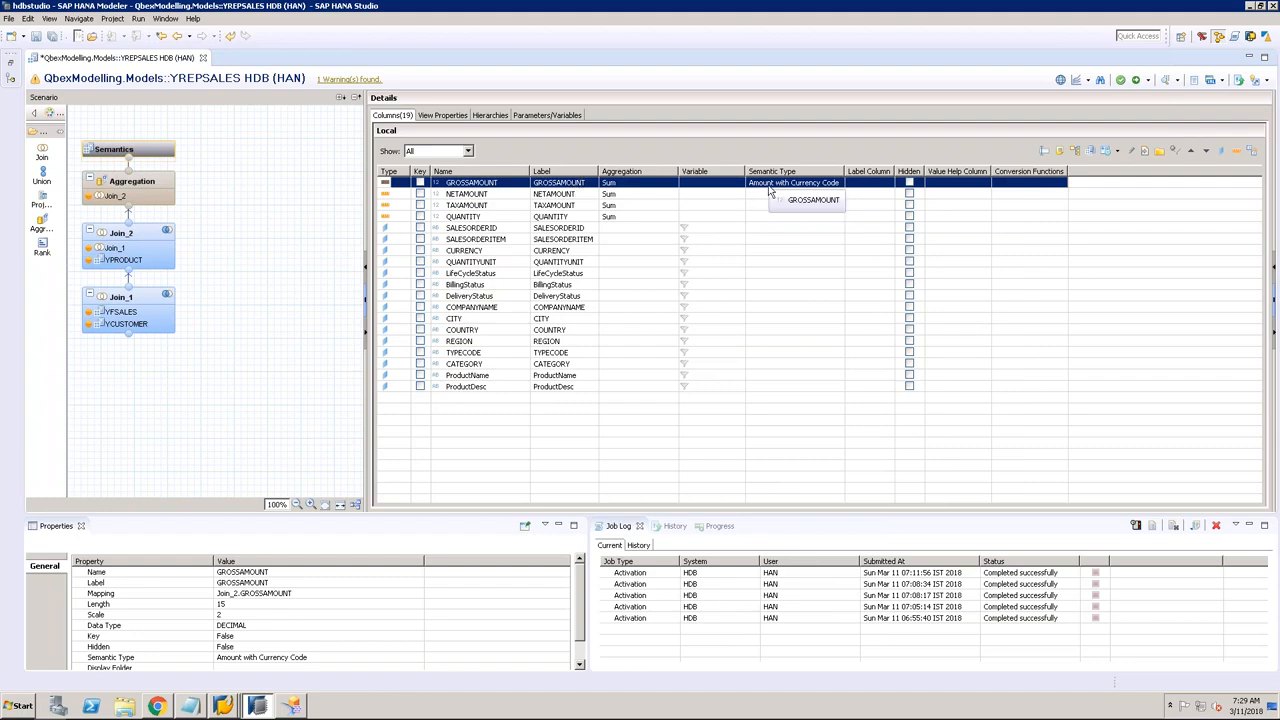
Step: Set QUANTITY to Quantity with Unit Of Measure using QUANTITYUNIT, then save and activate YREPSALES
{"action": "left_click", "coordinate": [520, 217]}
{"action": "left_click", "coordinate": [776, 218]}
{"action": "left_click", "coordinate": [836, 217]}
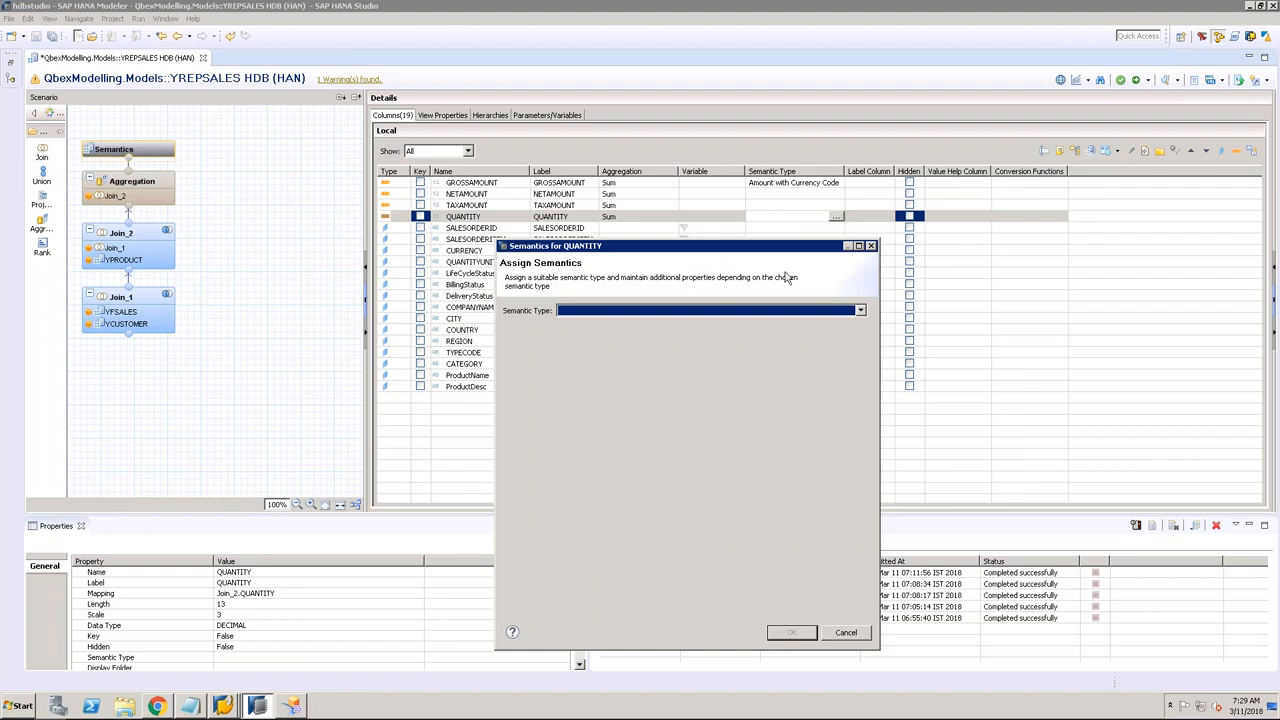
{"action": "left_click", "coordinate": [784, 312]}
{"action": "left_click", "coordinate": [626, 341]}
{"action": "left_click", "coordinate": [849, 341]}
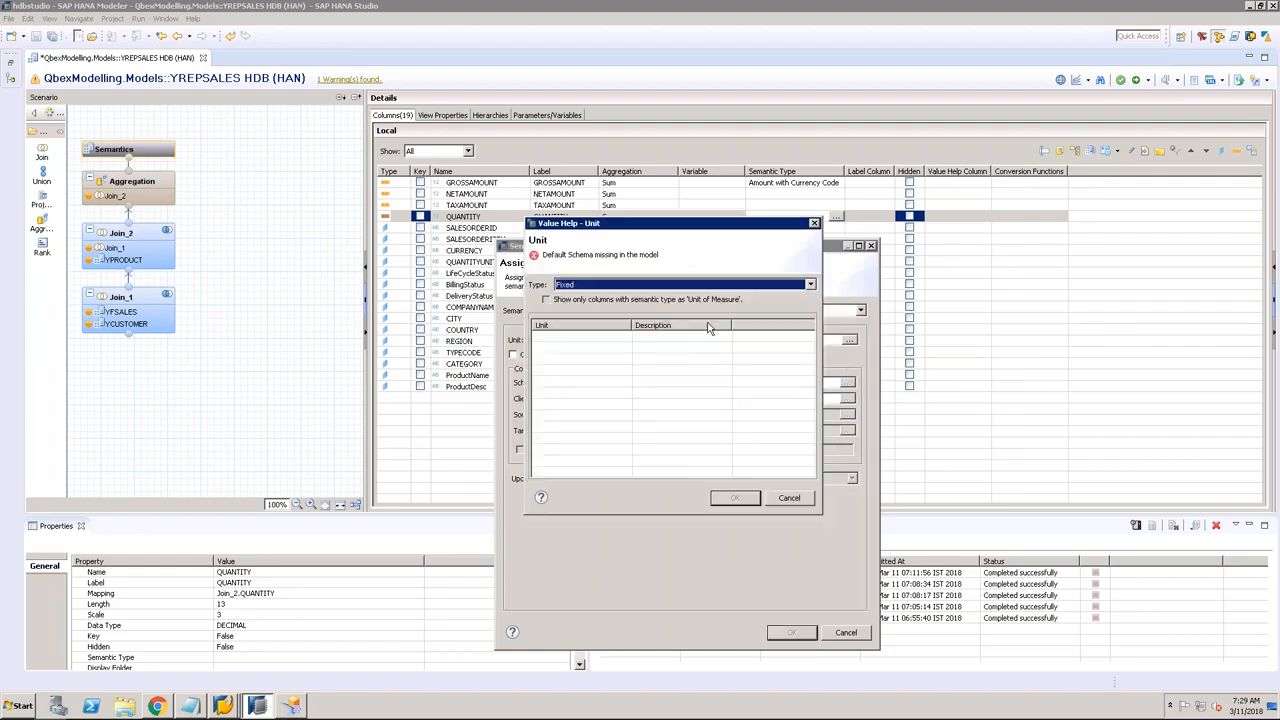
{"action": "left_click", "coordinate": [689, 286]}
{"action": "left_click", "coordinate": [599, 305]}
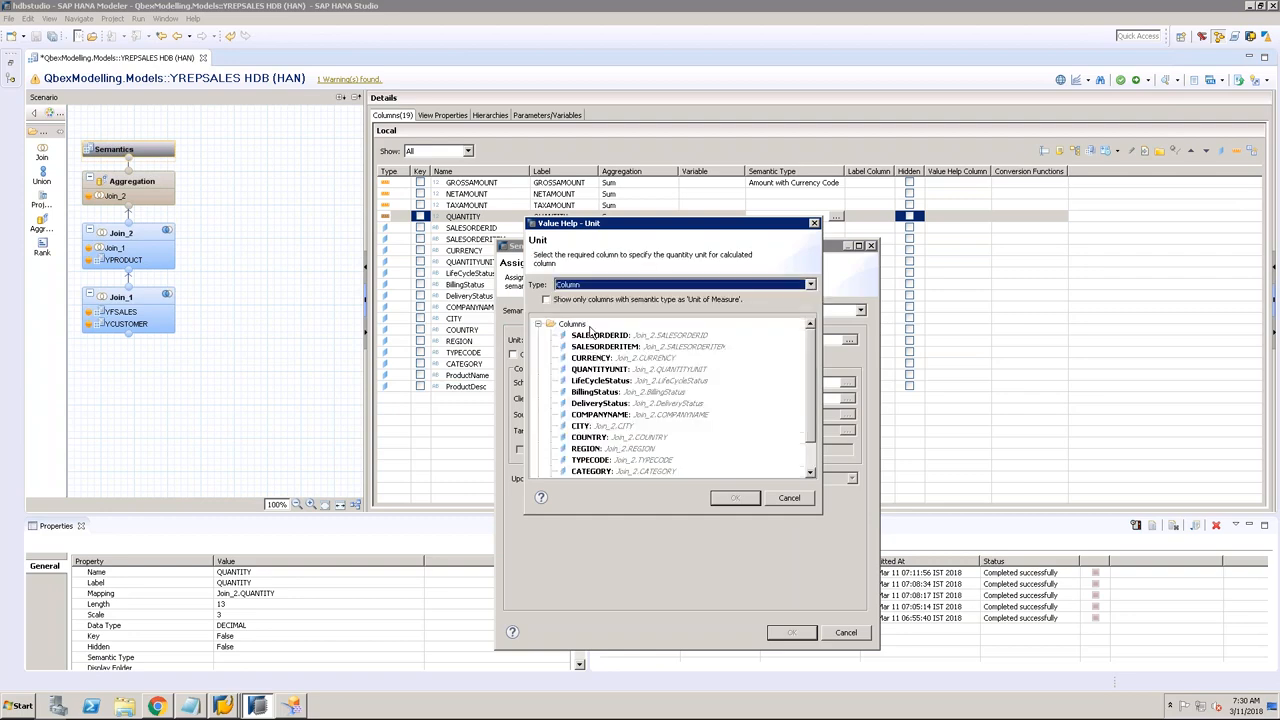
{"action": "left_click", "coordinate": [600, 369]}
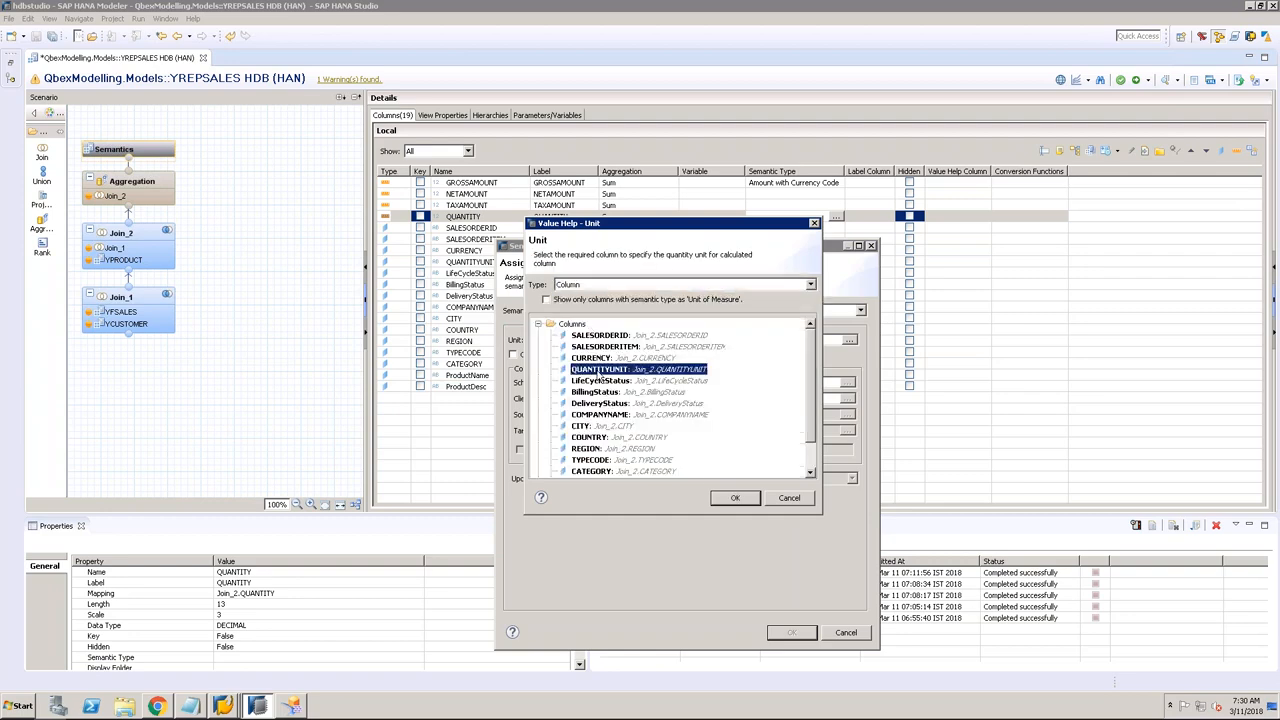
{"action": "left_click", "coordinate": [735, 498]}
{"action": "left_click", "coordinate": [810, 632]}
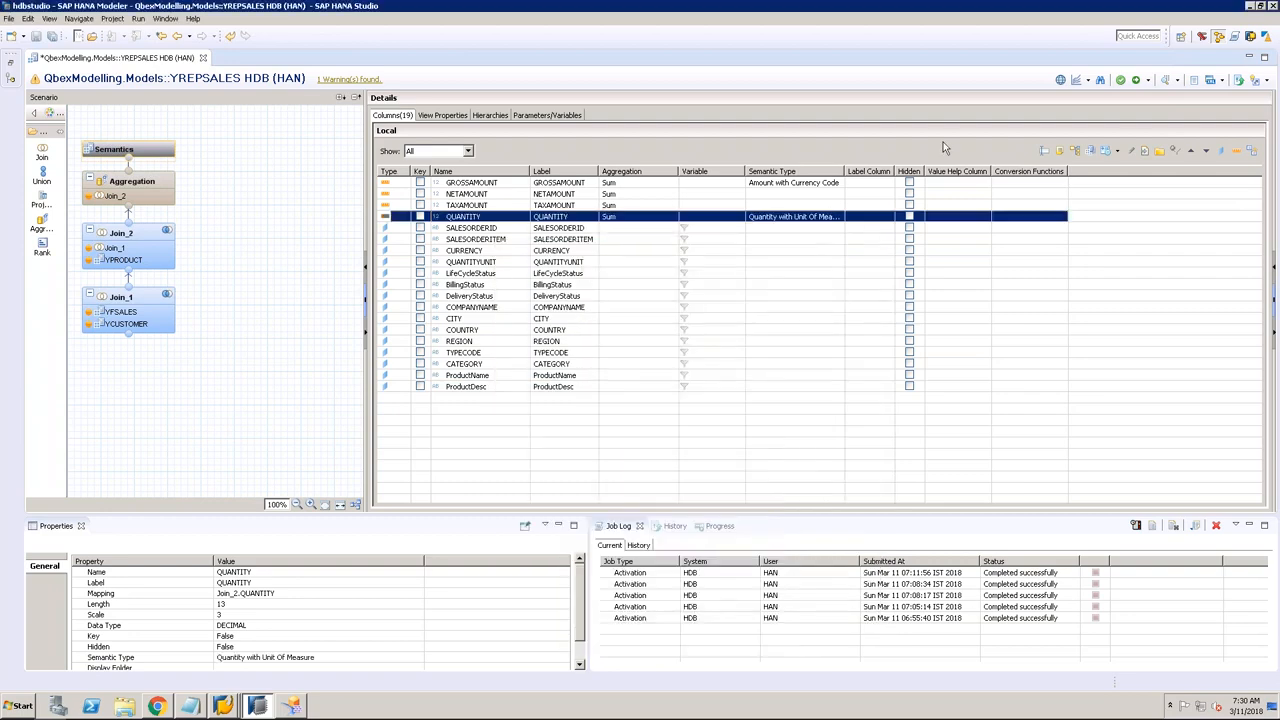
{"action": "left_click", "coordinate": [1136, 80]}
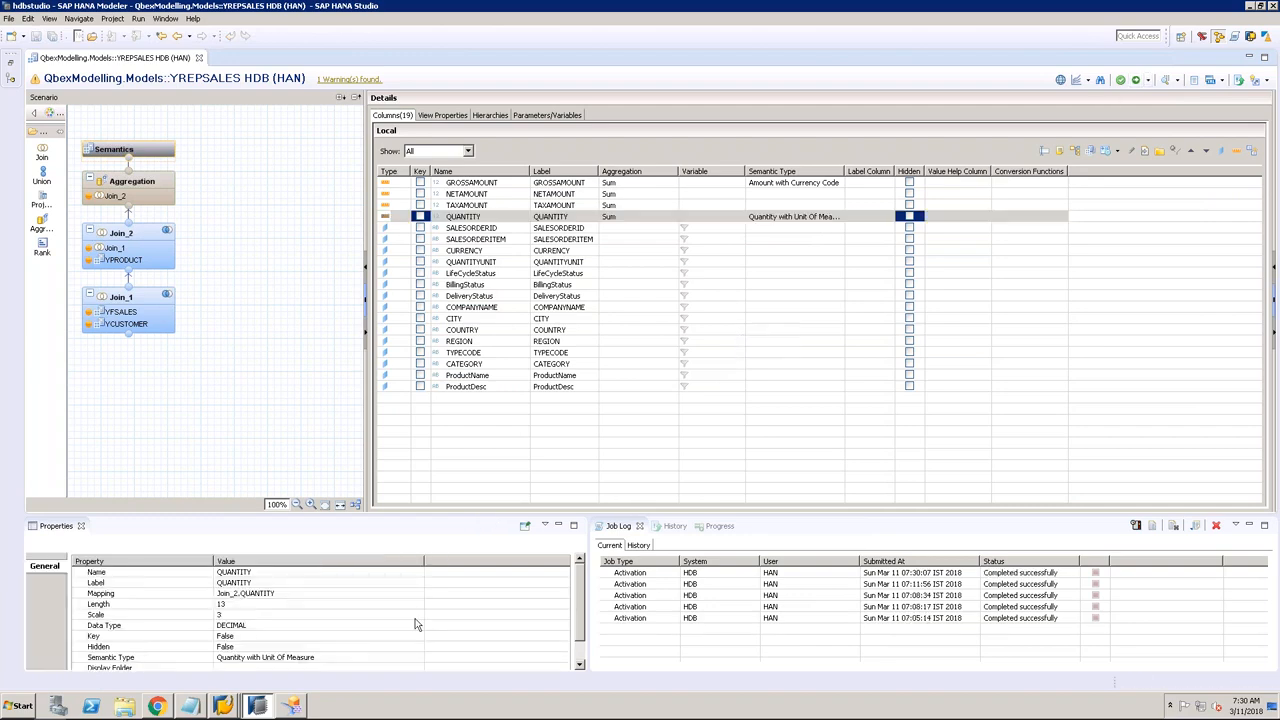
Step: Reload the YSALESREP dashboard from Documents and inspect the QUANTITY column's options without changes
{"action": "left_click", "coordinate": [167, 708]}
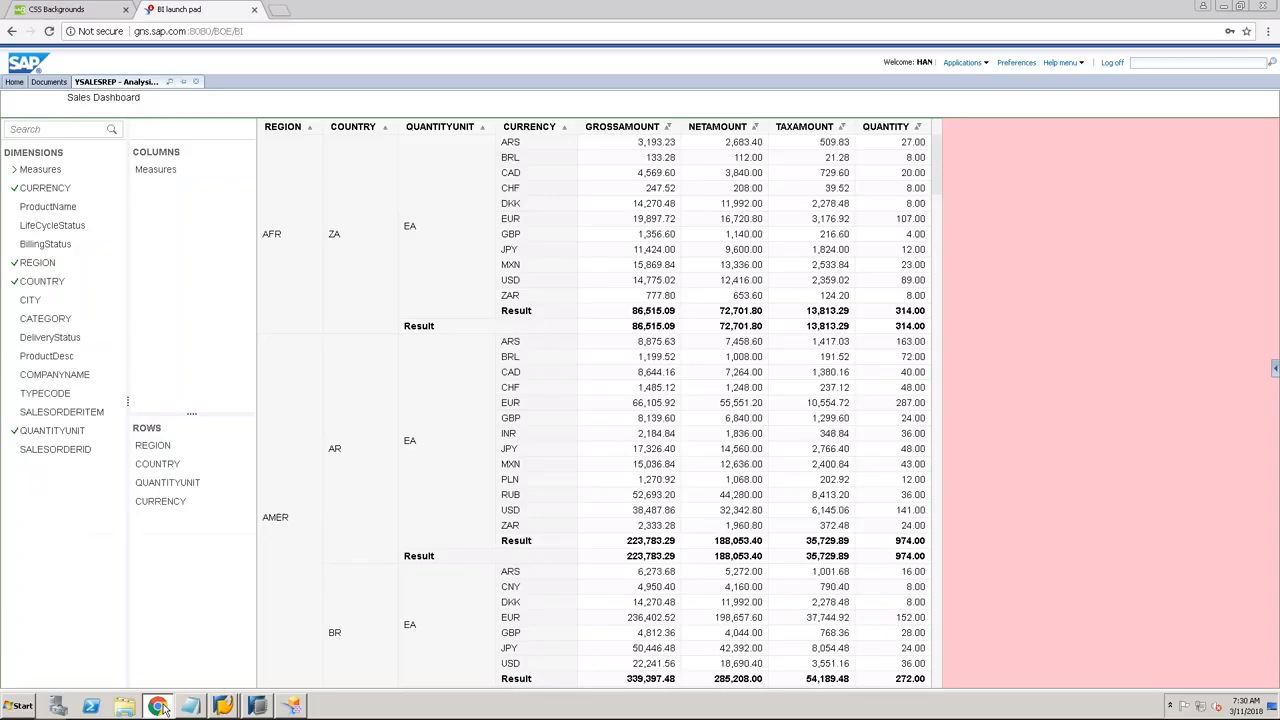
{"action": "left_click", "coordinate": [196, 81]}
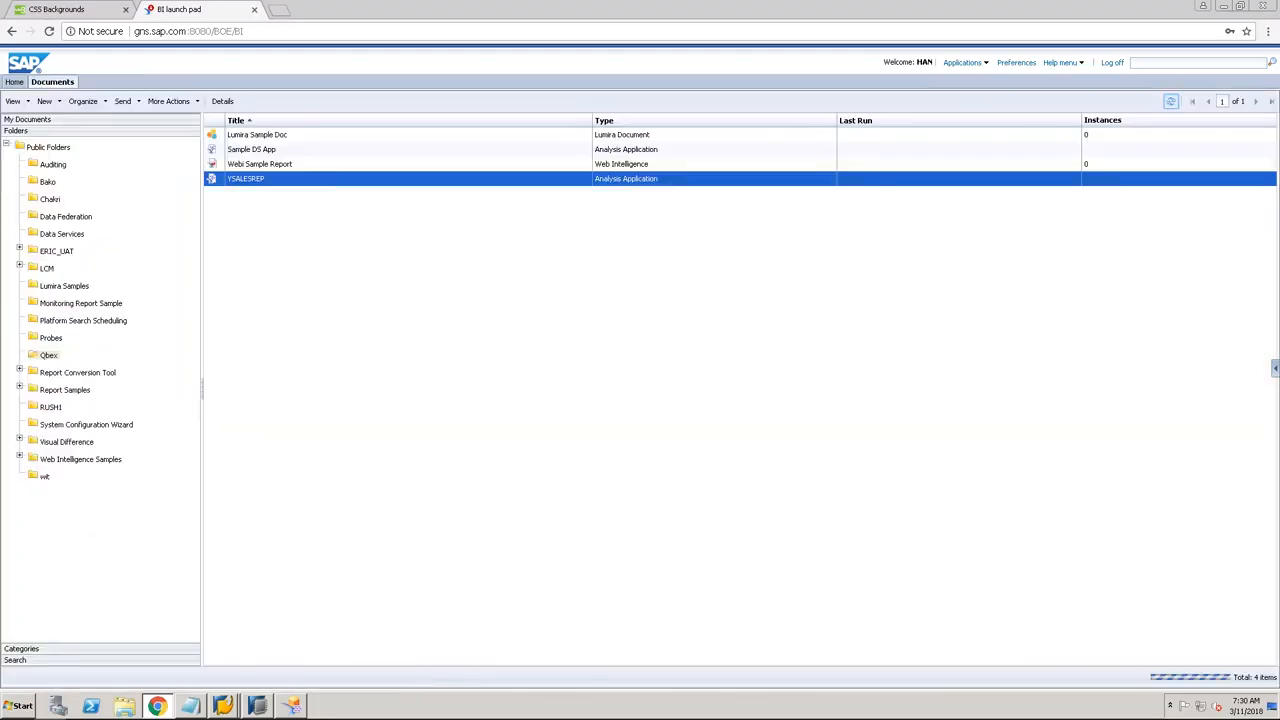
{"action": "right_click", "coordinate": [500, 179]}
{"action": "left_click", "coordinate": [515, 184]}
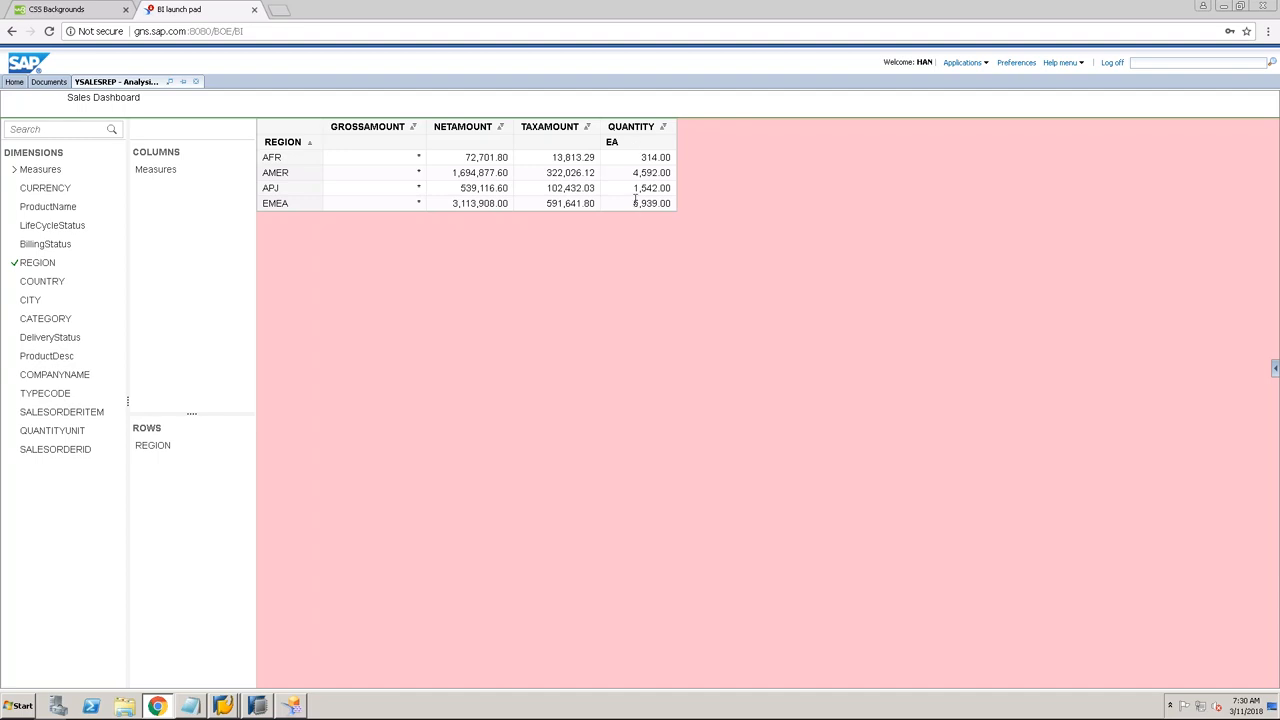
{"action": "right_click", "coordinate": [633, 130]}
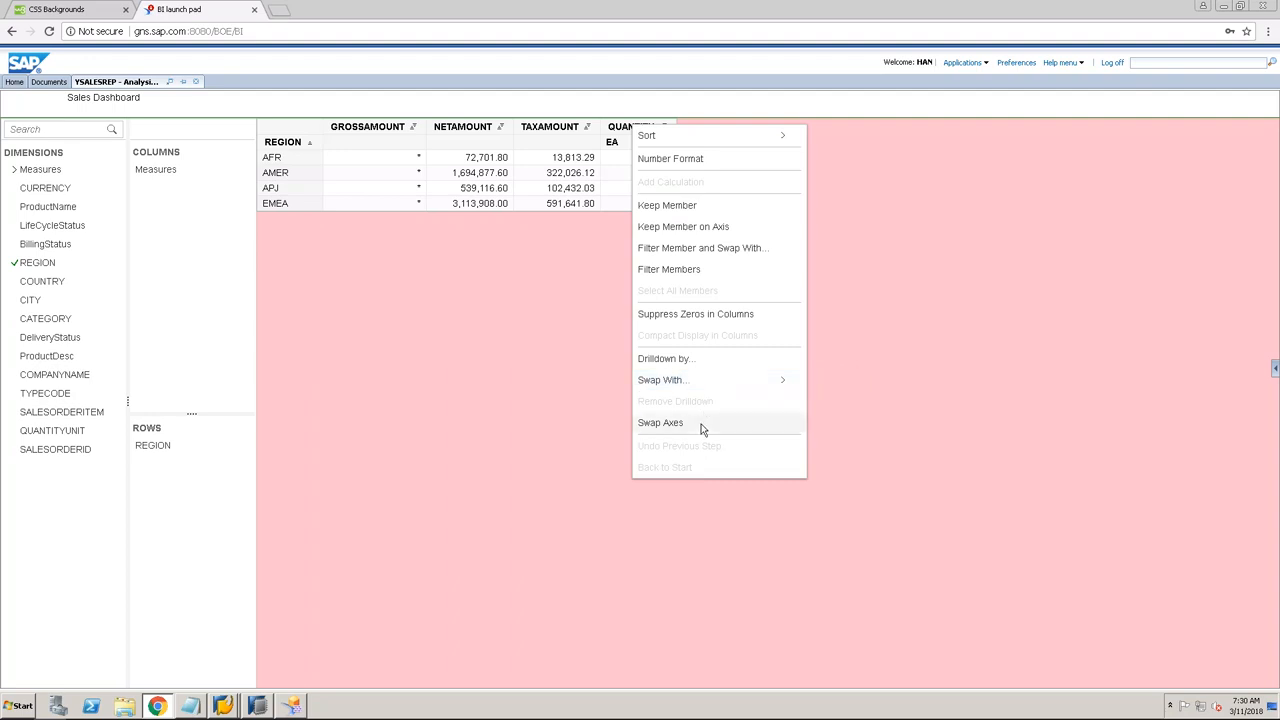
{"action": "left_click", "coordinate": [508, 396]}
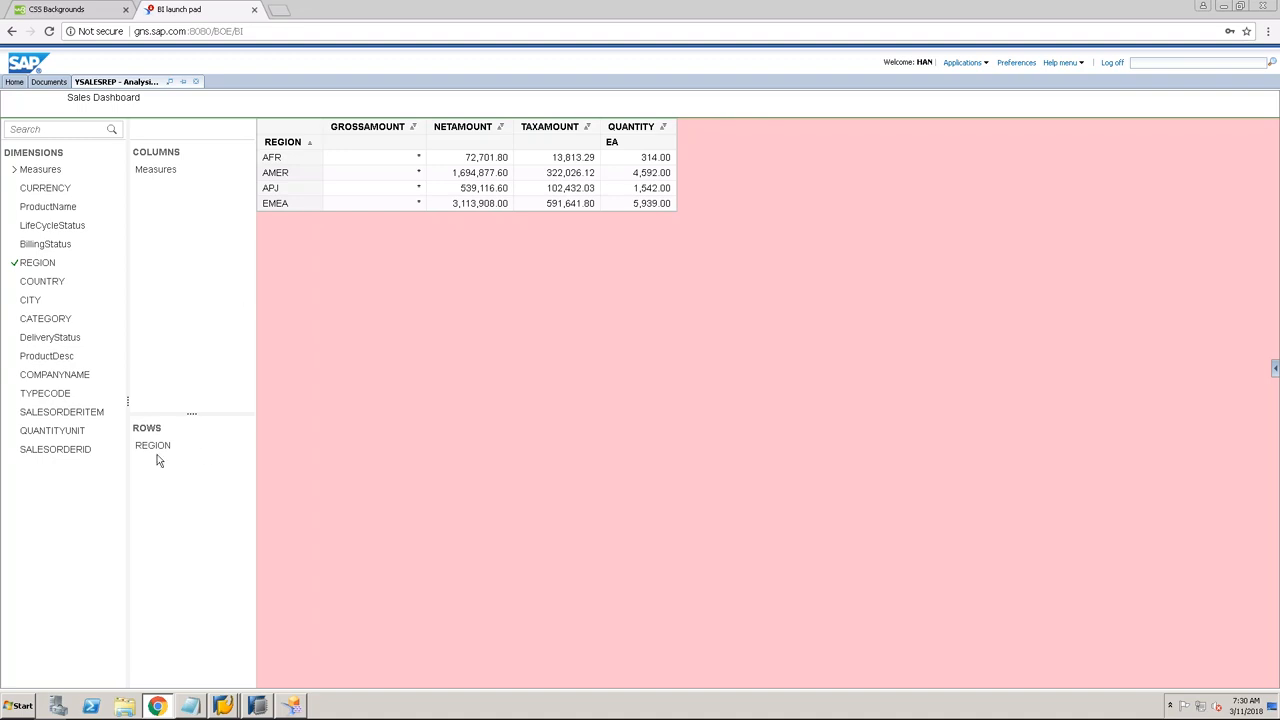
Step: Replace REGION with CURRENCY as the crosstab row dimension
{"action": "left_click_drag", "start_coordinate": [158, 445], "coordinate": [49, 280]}
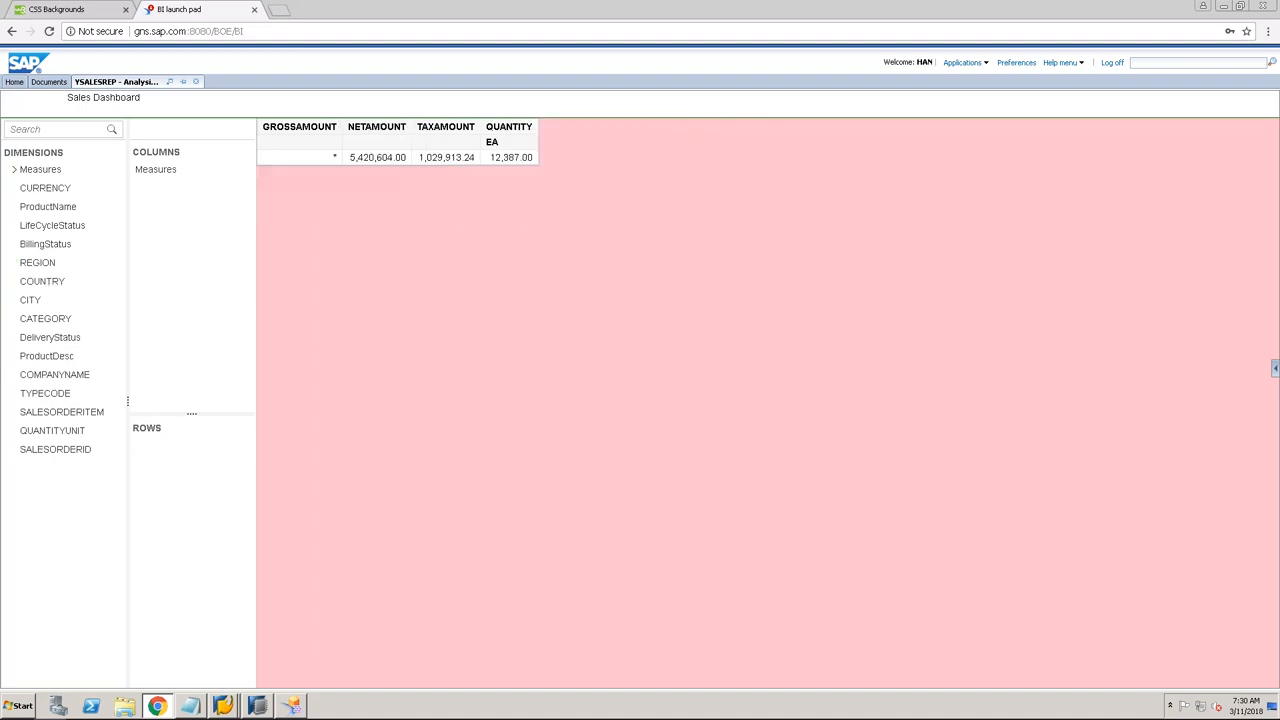
{"action": "left_click_drag", "start_coordinate": [44, 188], "coordinate": [200, 439]}
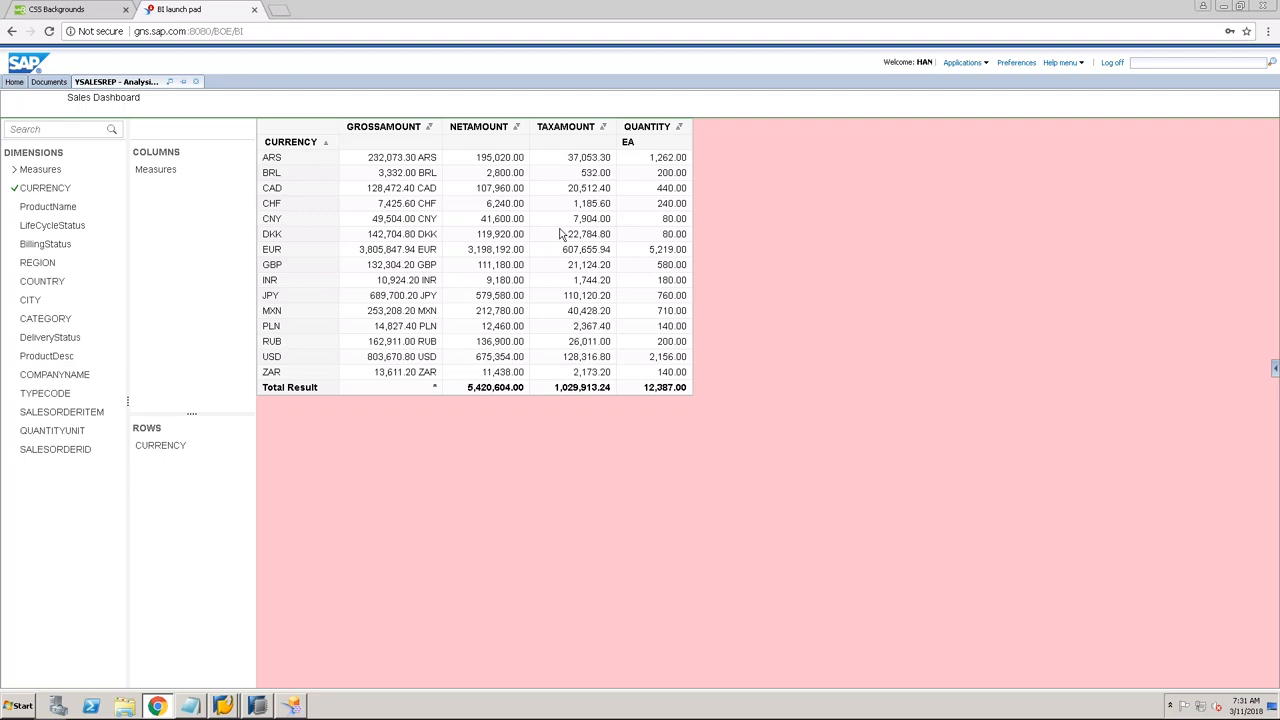
Step: Open and cancel the GROSSAMOUNT and QUANTITY semantics dialogs in YREPSALES without changes
{"action": "left_click", "coordinate": [258, 707]}
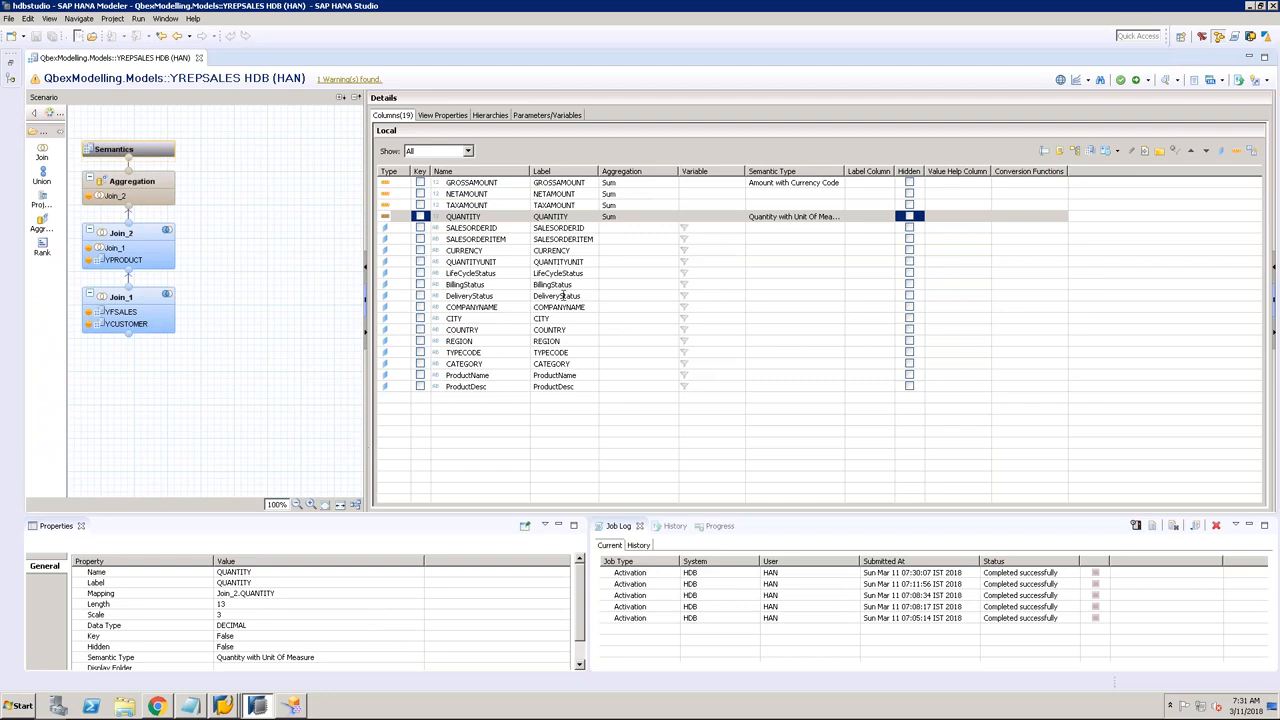
{"action": "left_click", "coordinate": [820, 183]}
{"action": "left_click", "coordinate": [838, 183]}
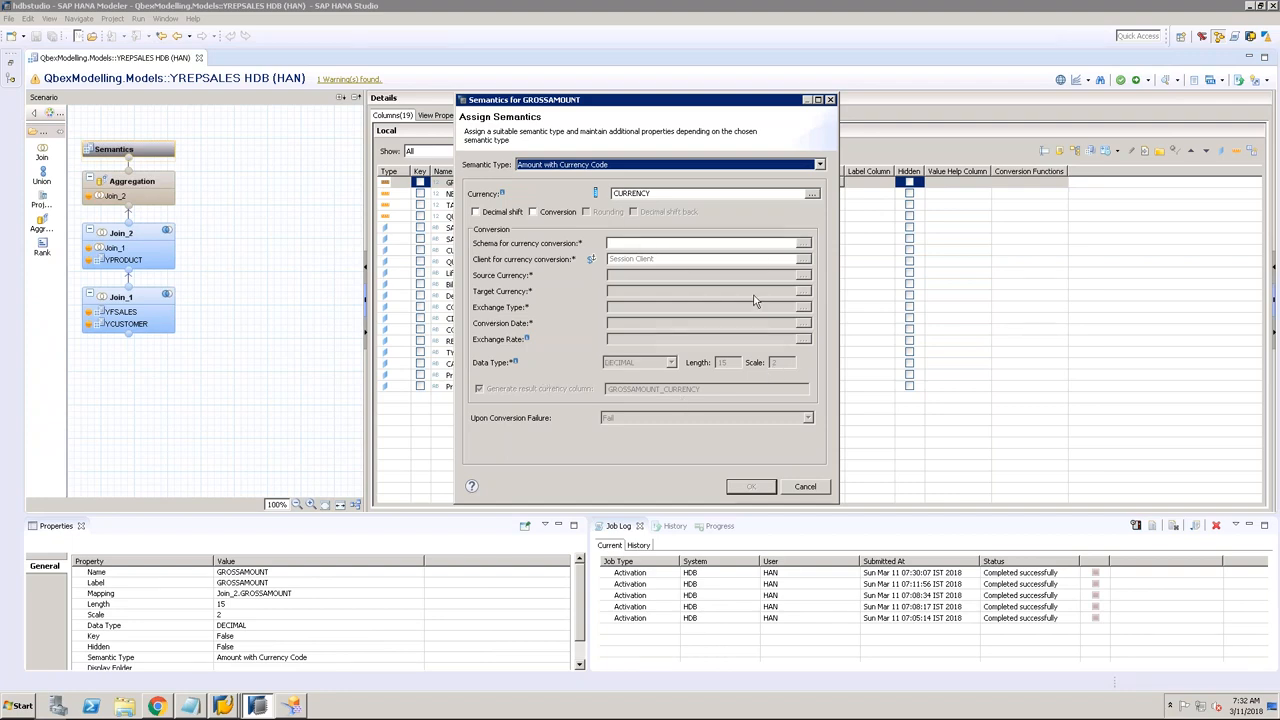
{"action": "left_click", "coordinate": [802, 488]}
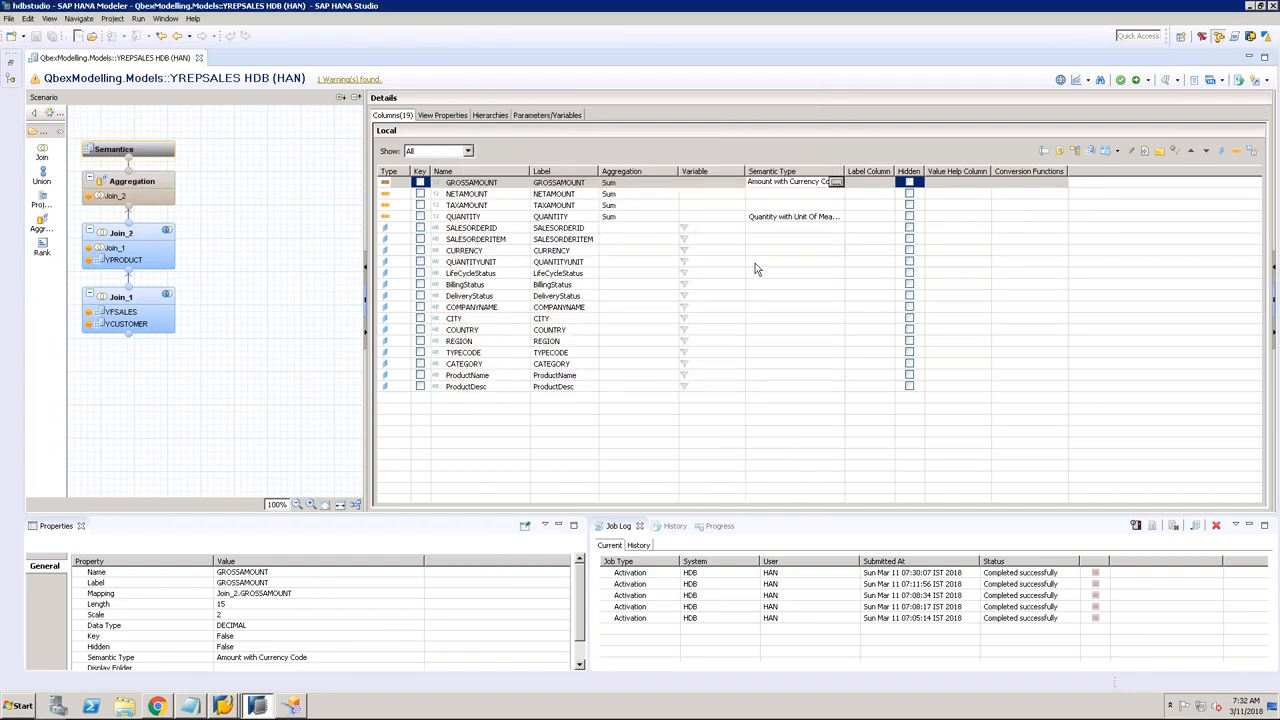
{"action": "left_click", "coordinate": [797, 215]}
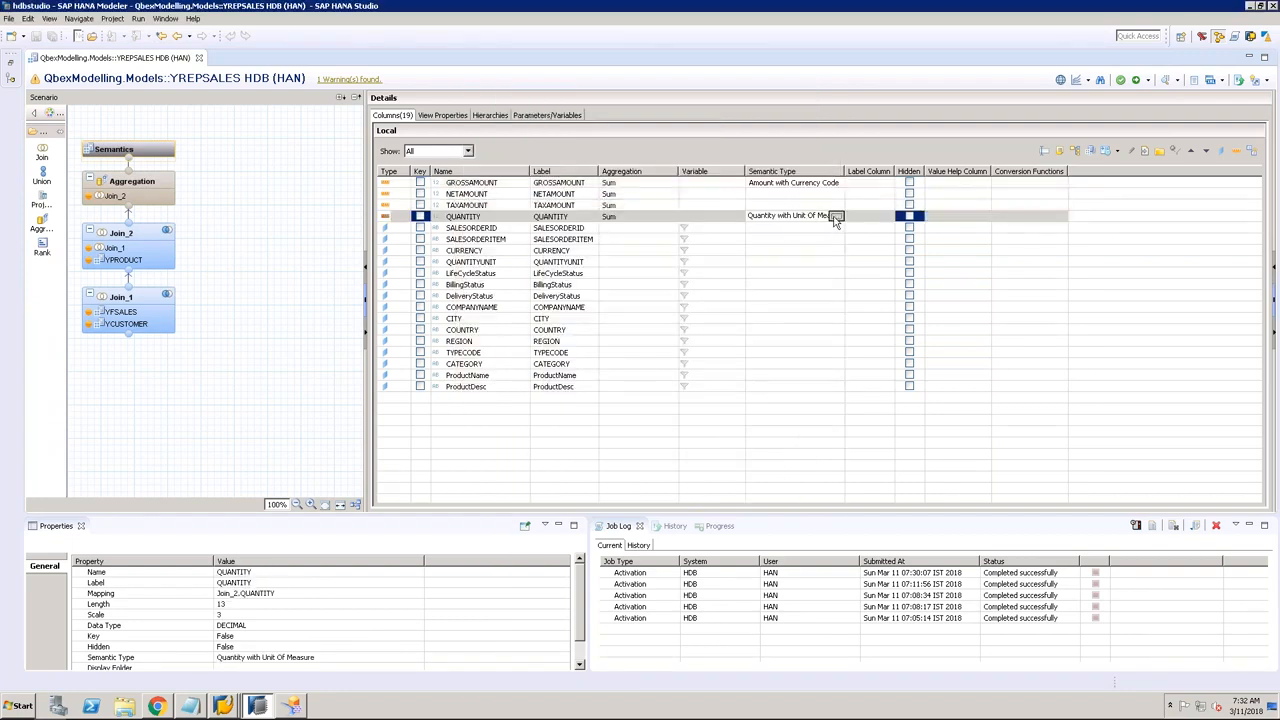
{"action": "left_click", "coordinate": [835, 216]}
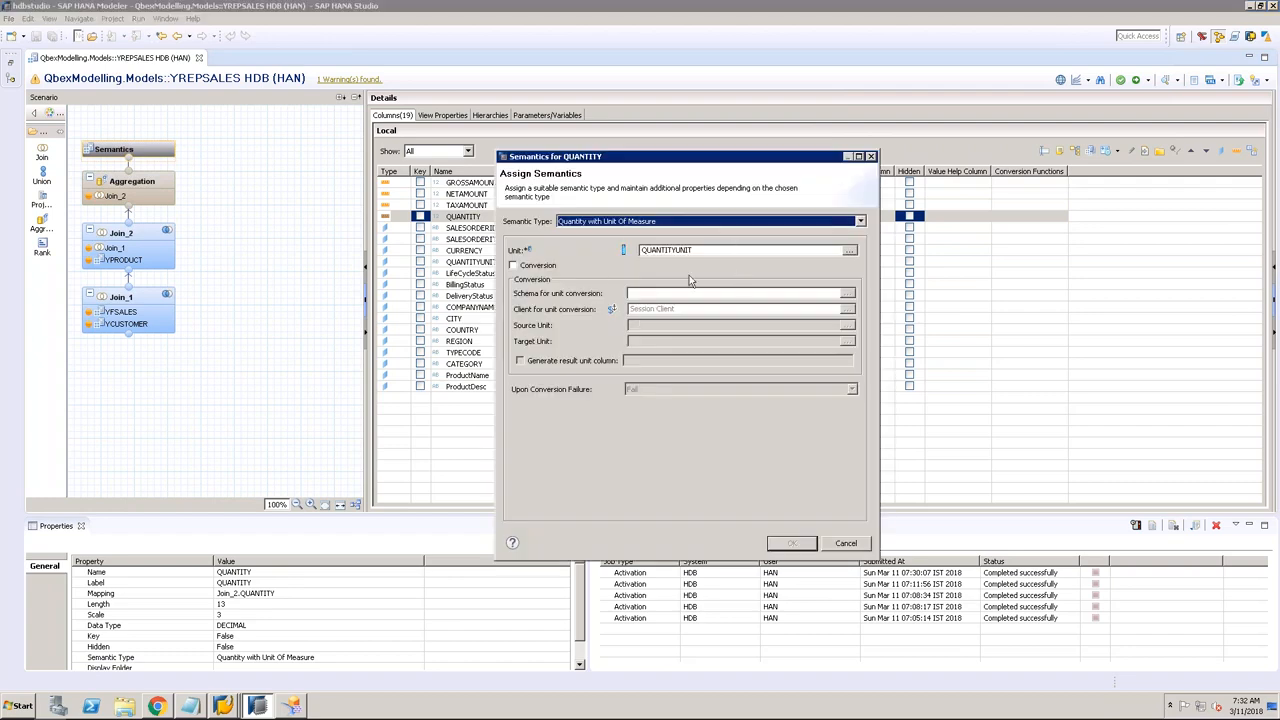
{"action": "left_click", "coordinate": [835, 541]}
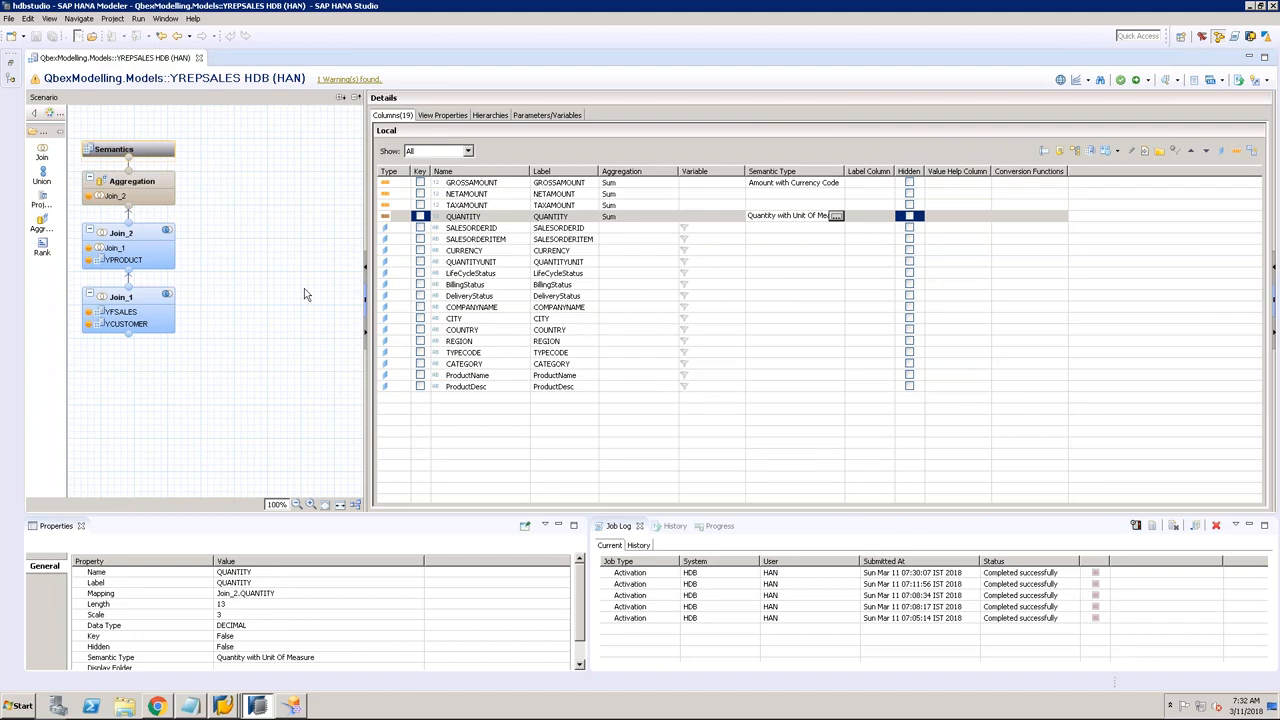
Step: Remove PRODUCT_PRODUCTID from the Join_2 node's output columns
{"action": "left_click", "coordinate": [146, 238]}
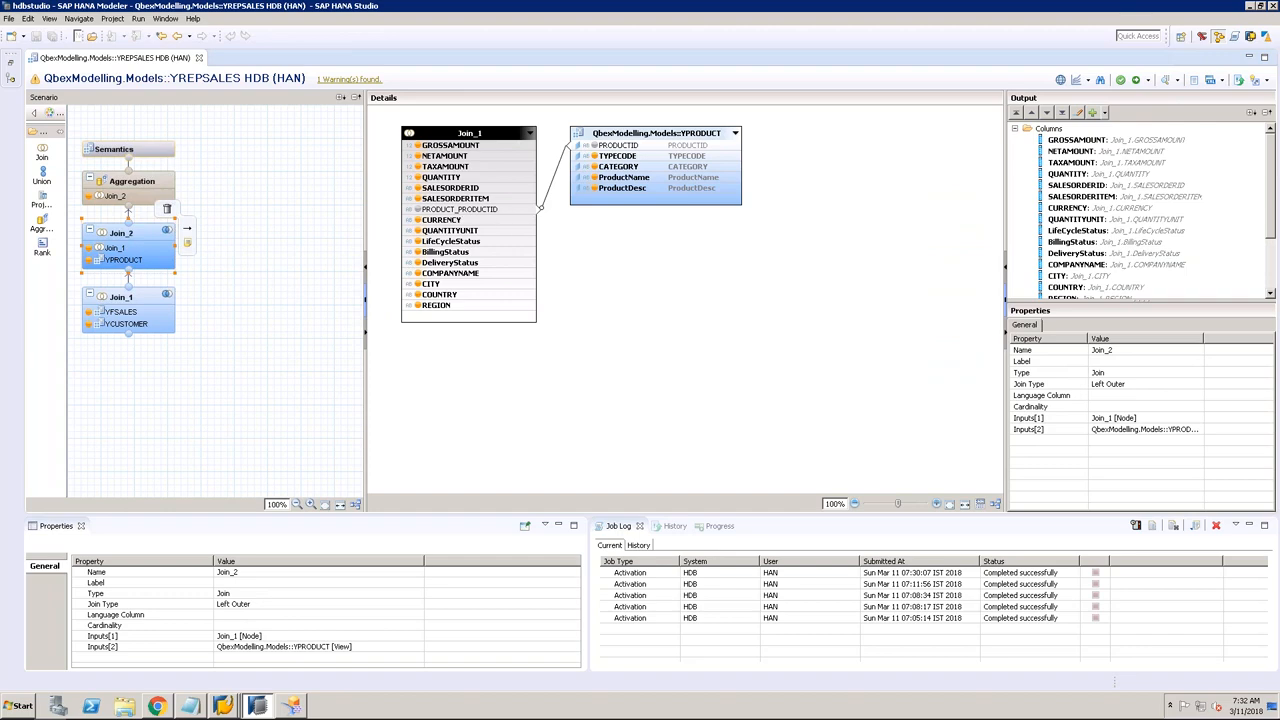
{"action": "left_click", "coordinate": [146, 195]}
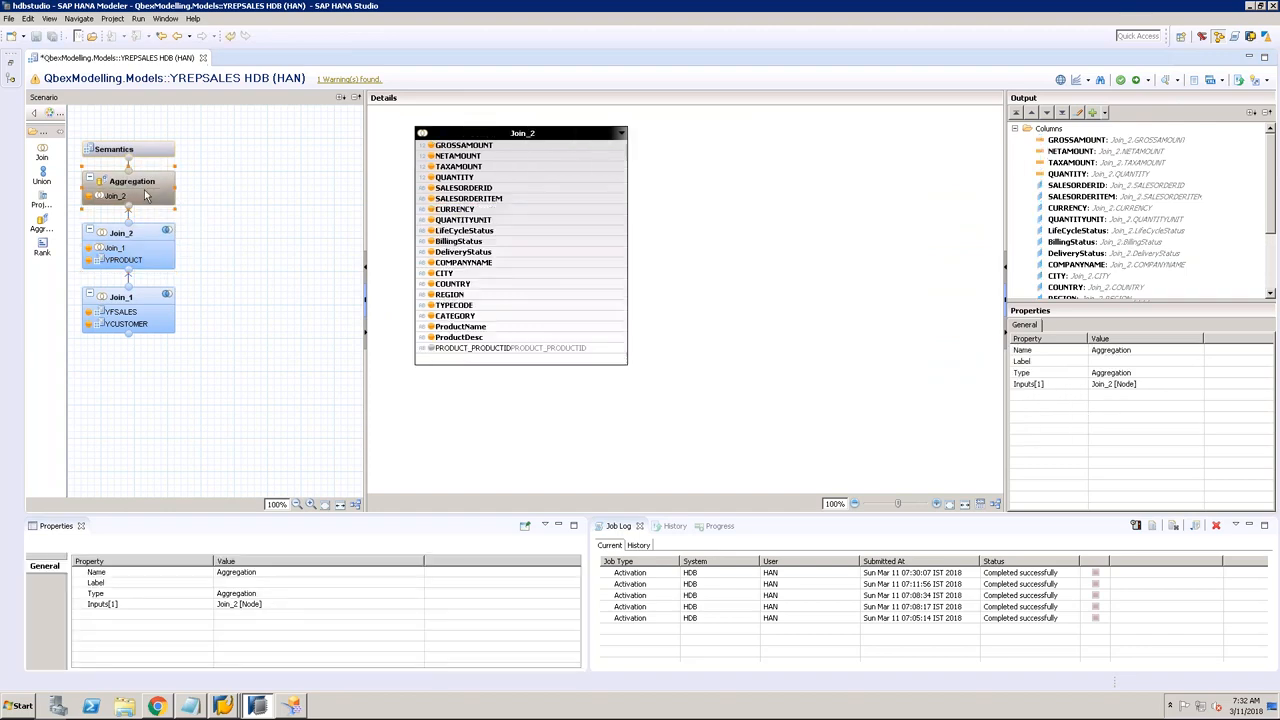
{"action": "left_click", "coordinate": [160, 241]}
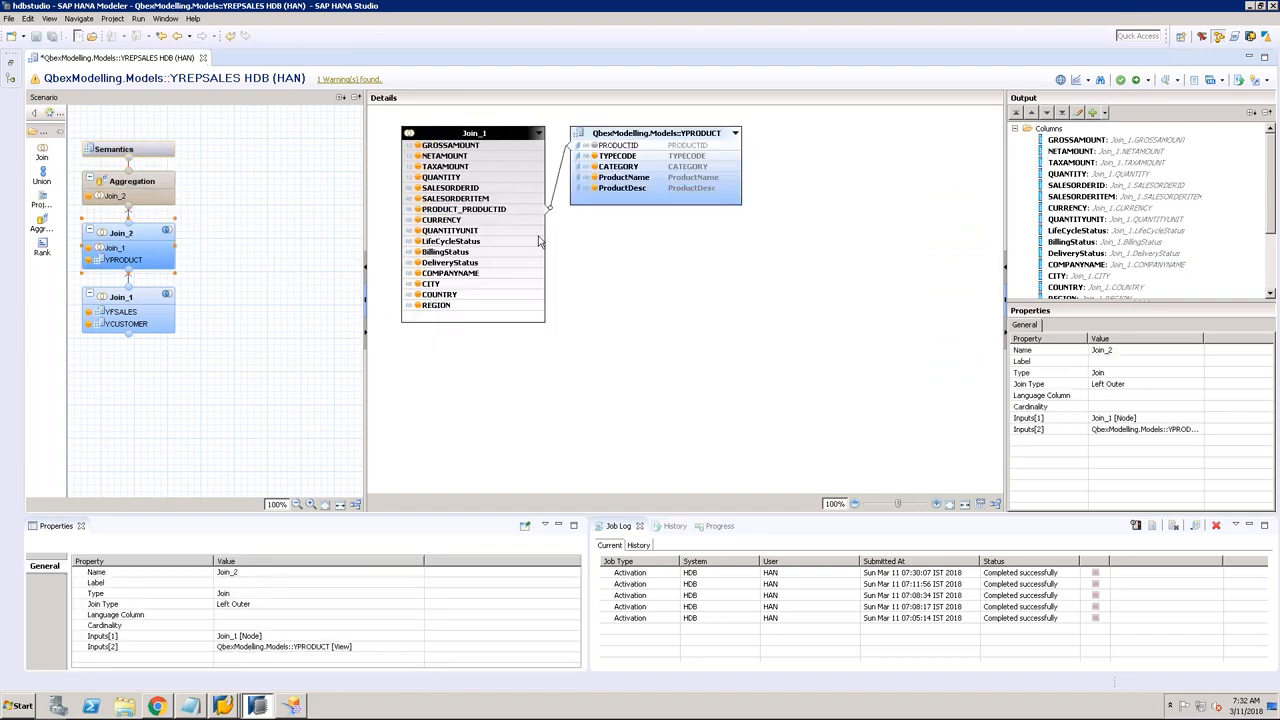
{"action": "scroll", "coordinate": [1140, 285], "scroll_direction": "down", "scroll_amount": 3}
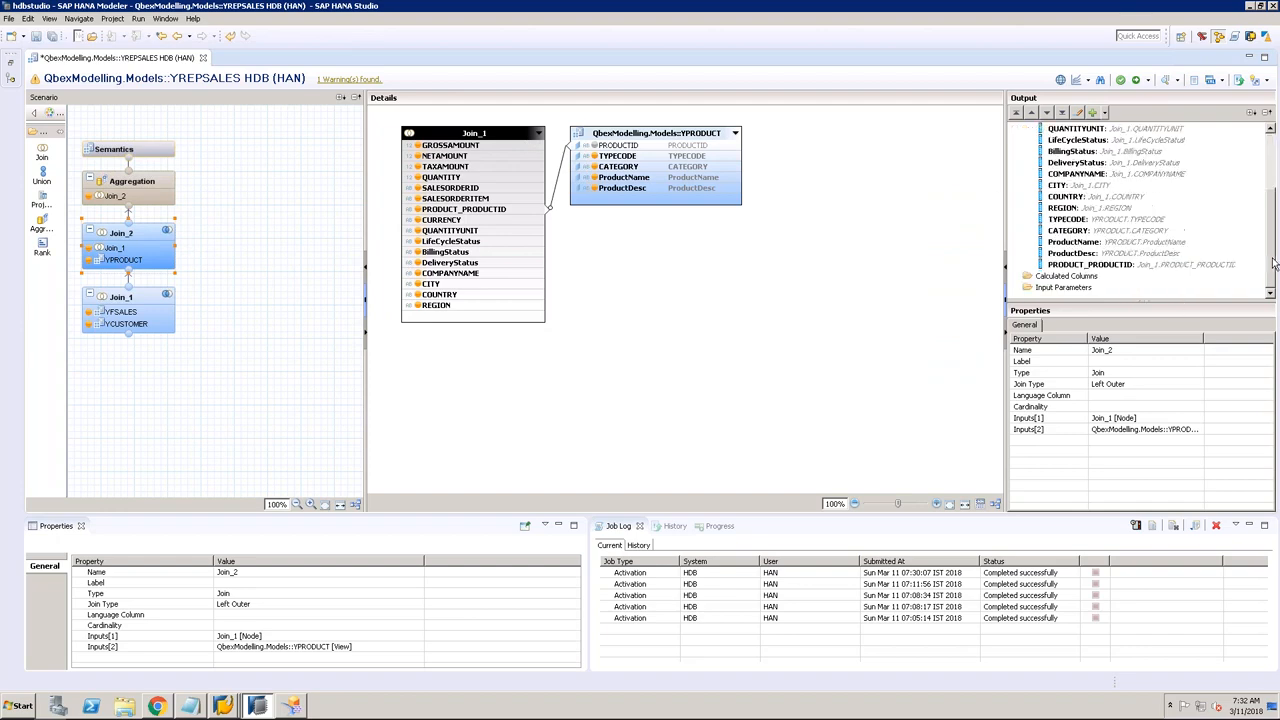
{"action": "right_click", "coordinate": [1112, 266]}
{"action": "left_click", "coordinate": [1146, 296]}
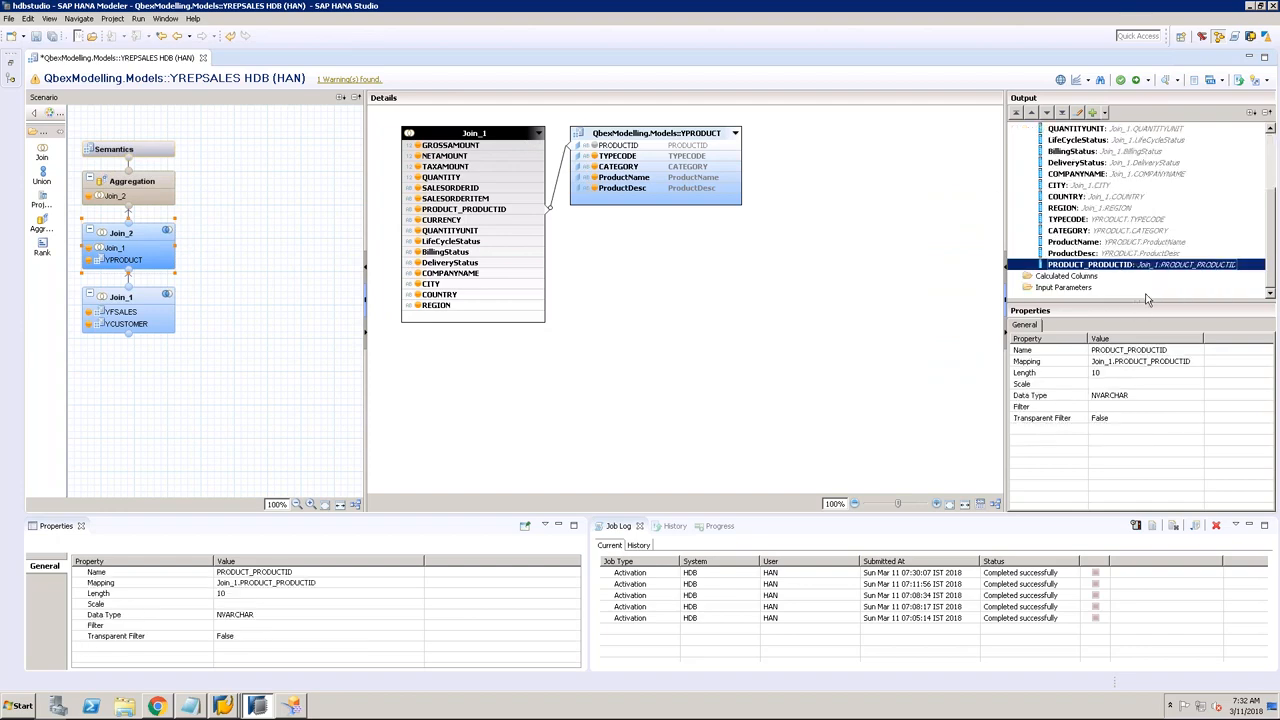
{"action": "left_click", "coordinate": [699, 355]}
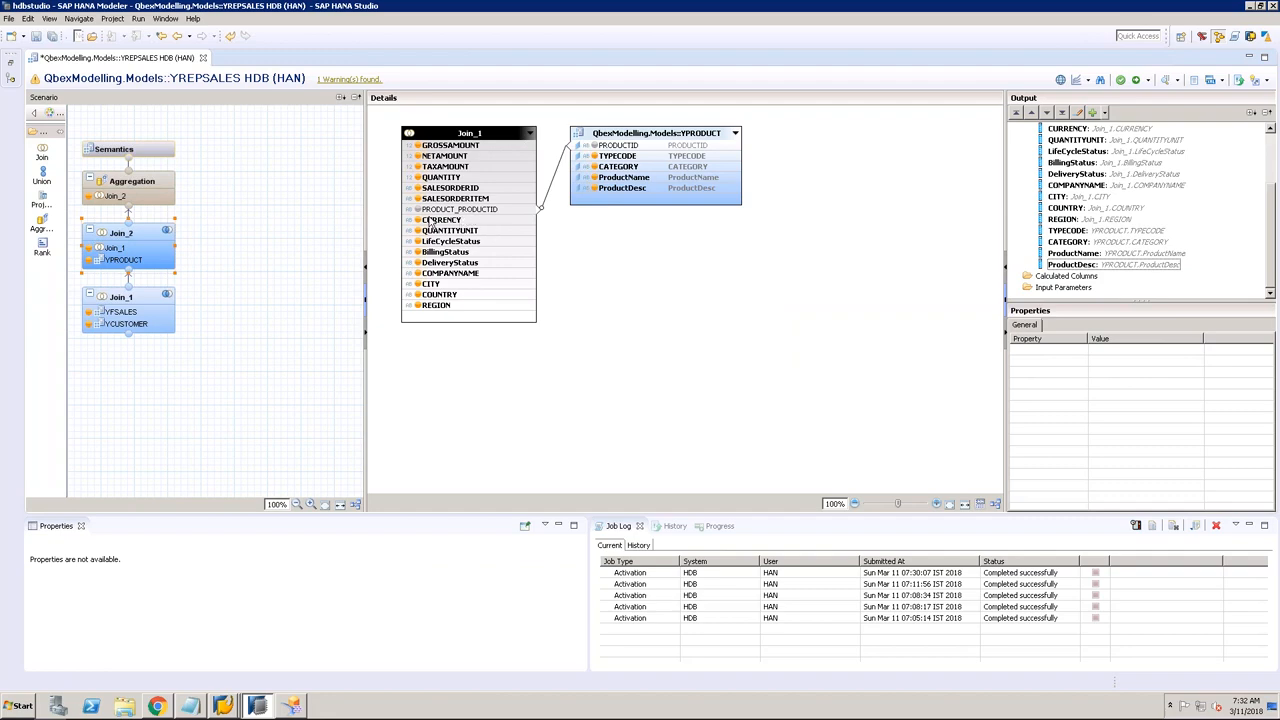
Step: Propagate PRODUCT_PRODUCTID from the Join_1 table up to the Semantics node
{"action": "left_click", "coordinate": [157, 190]}
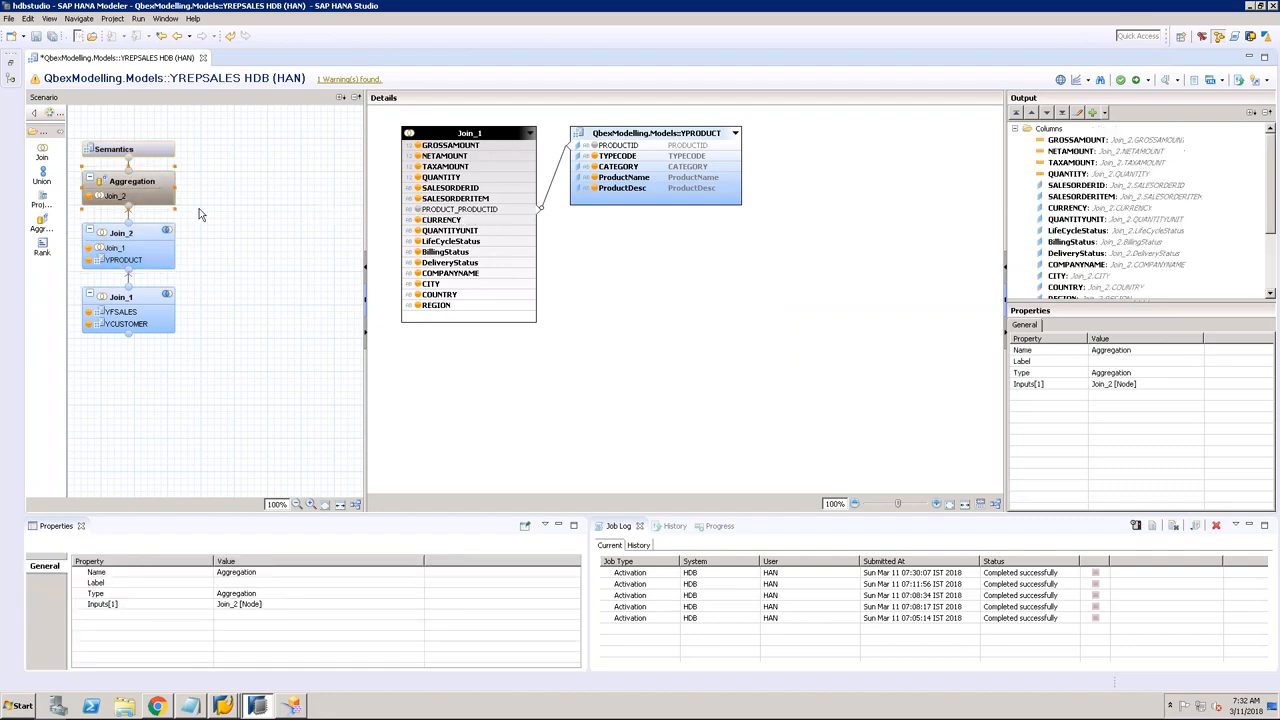
{"action": "left_click", "coordinate": [146, 150]}
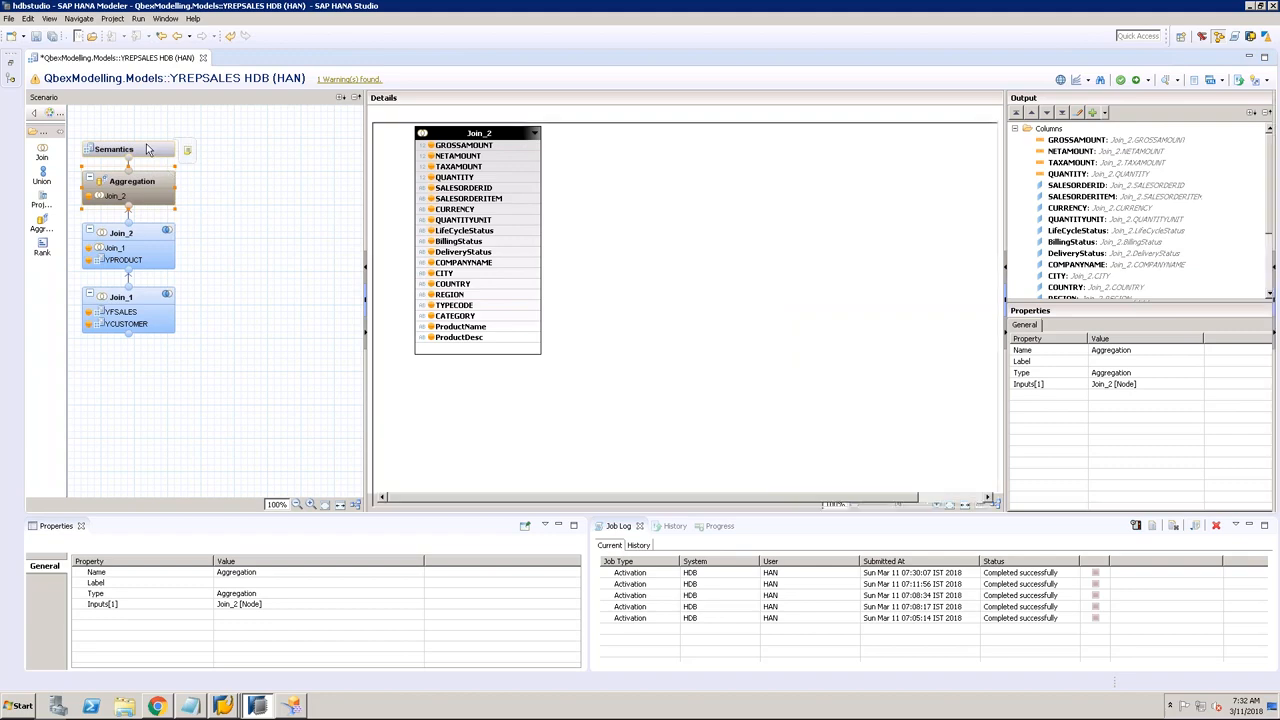
{"action": "left_click", "coordinate": [163, 231]}
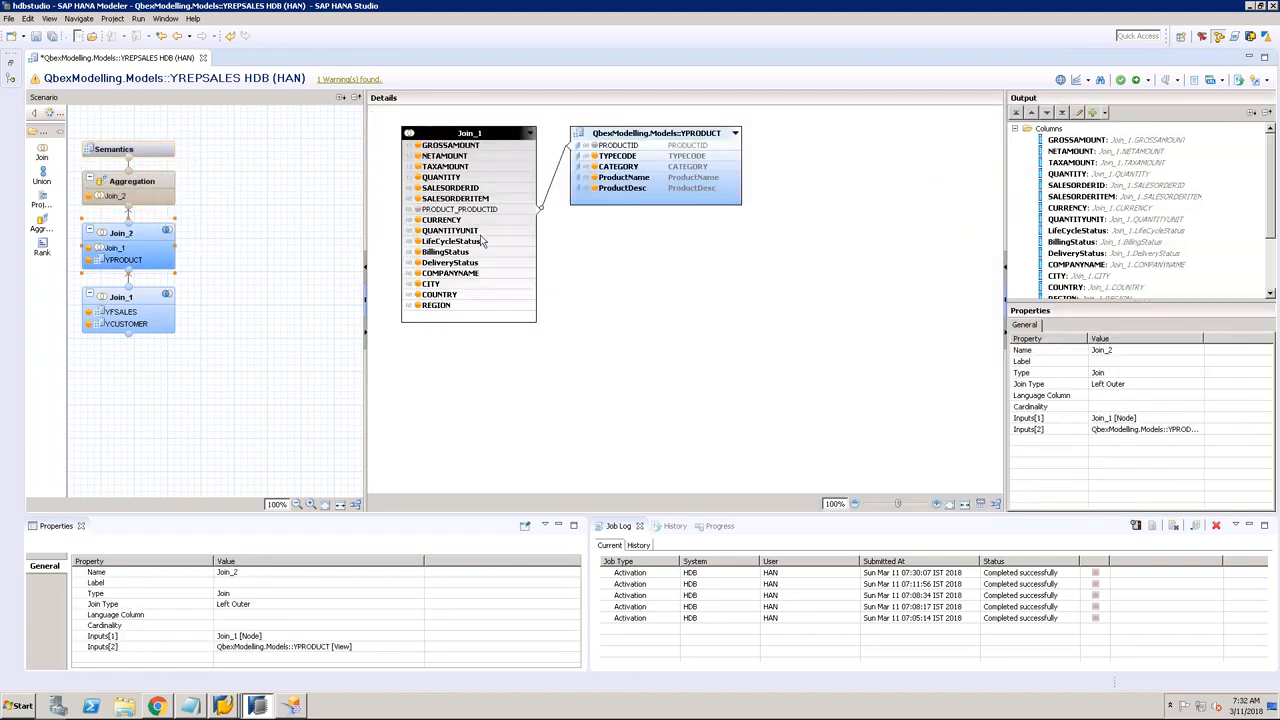
{"action": "left_click", "coordinate": [500, 210]}
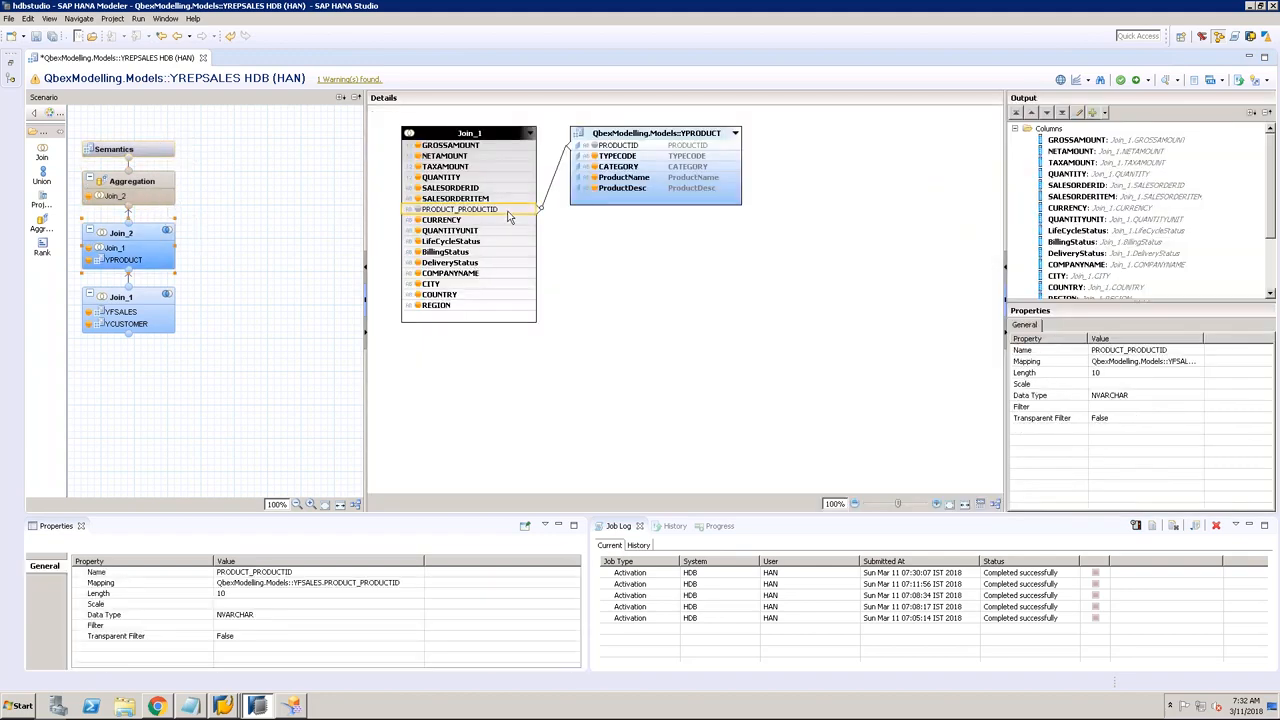
{"action": "right_click", "coordinate": [507, 213]}
{"action": "left_click", "coordinate": [556, 248]}
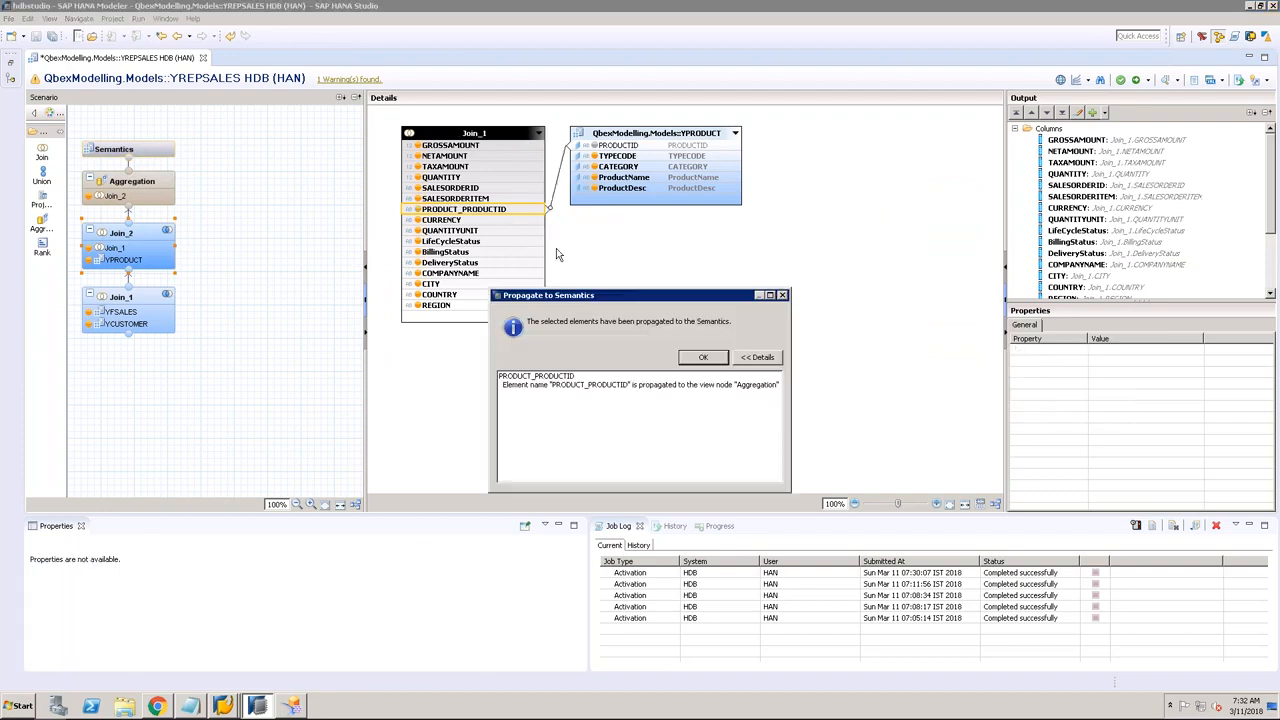
{"action": "left_click", "coordinate": [713, 360]}
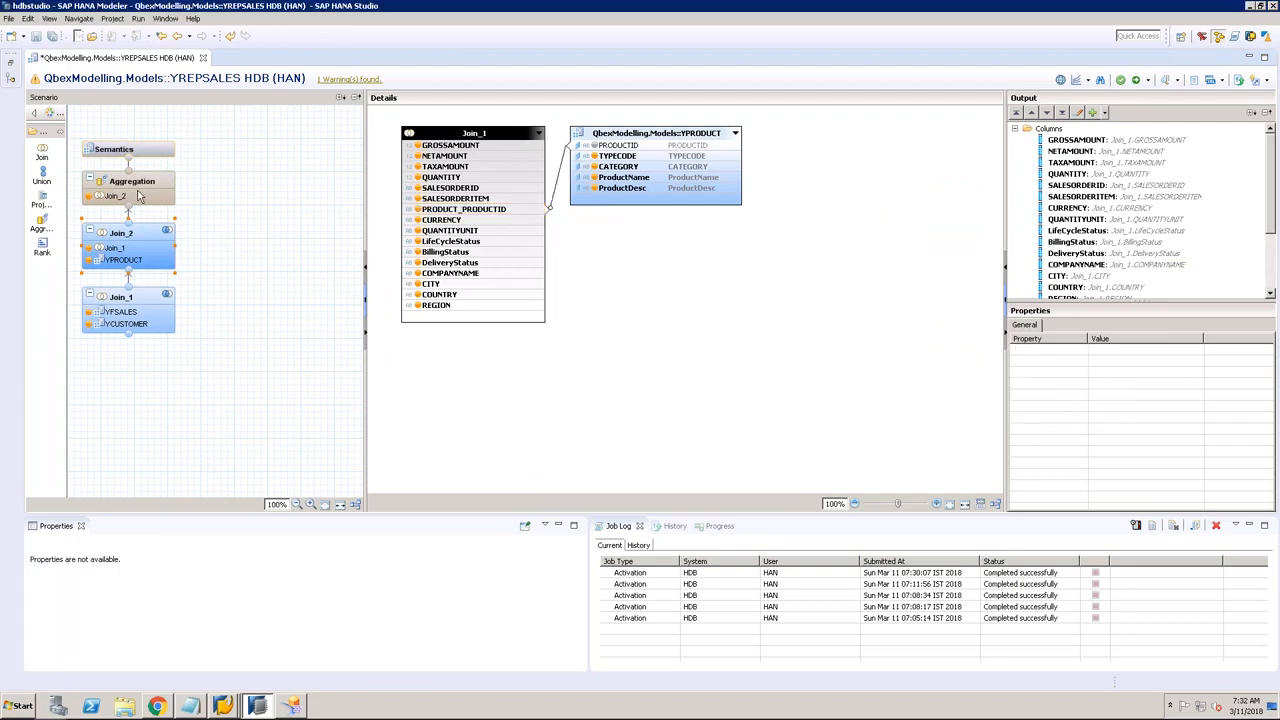
Step: Confirm the new PRODUCT_PRODUCTID column in Semantics and save and activate YREPSALES
{"action": "left_click", "coordinate": [140, 196]}
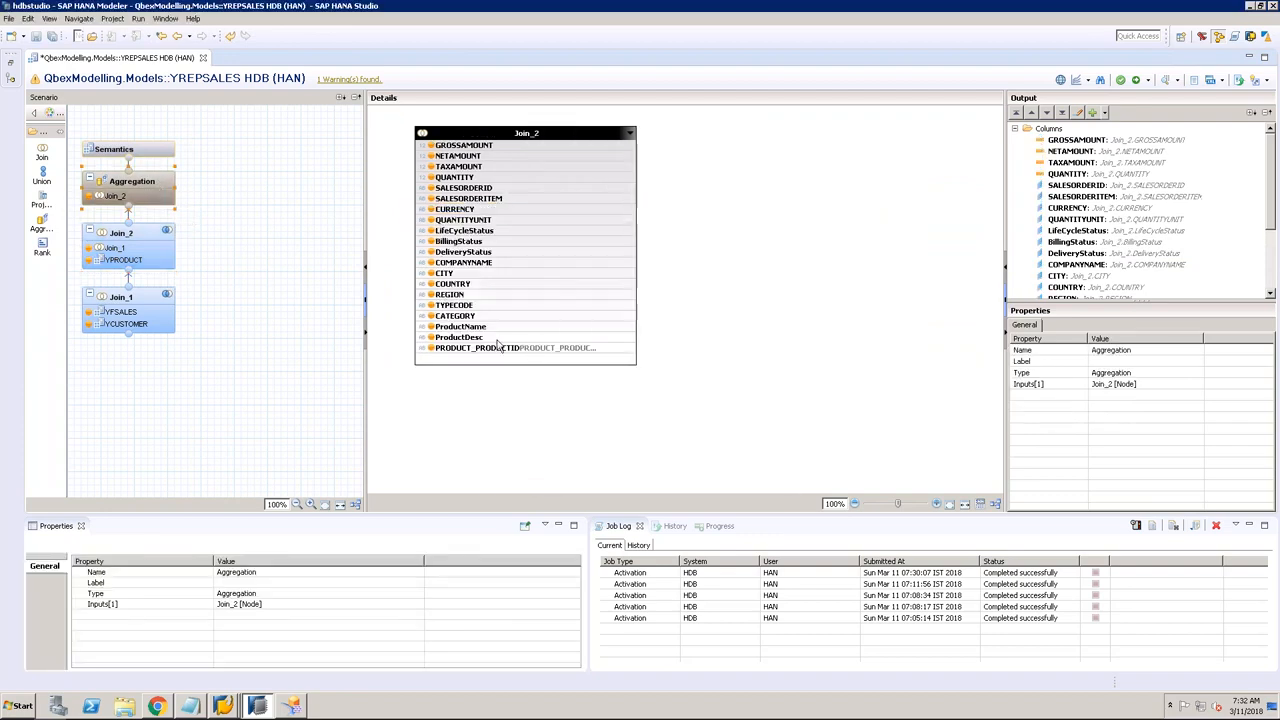
{"action": "left_click", "coordinate": [150, 150]}
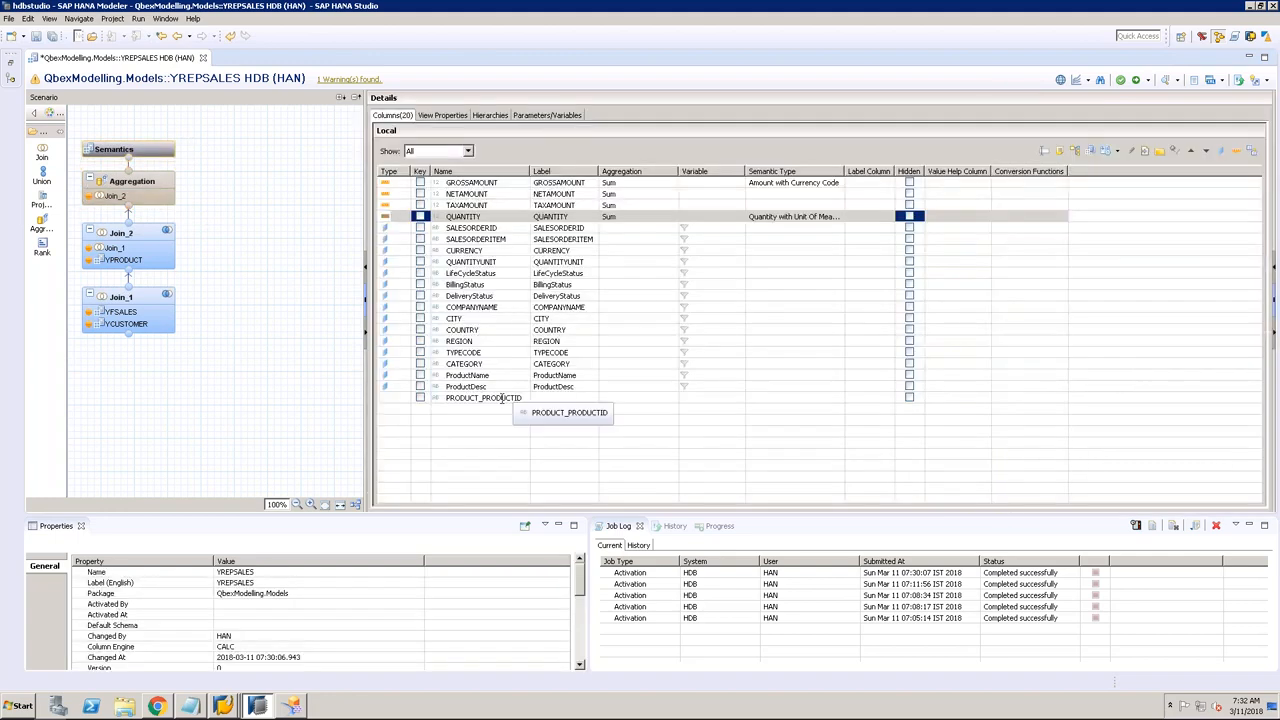
{"action": "left_click", "coordinate": [1251, 152]}
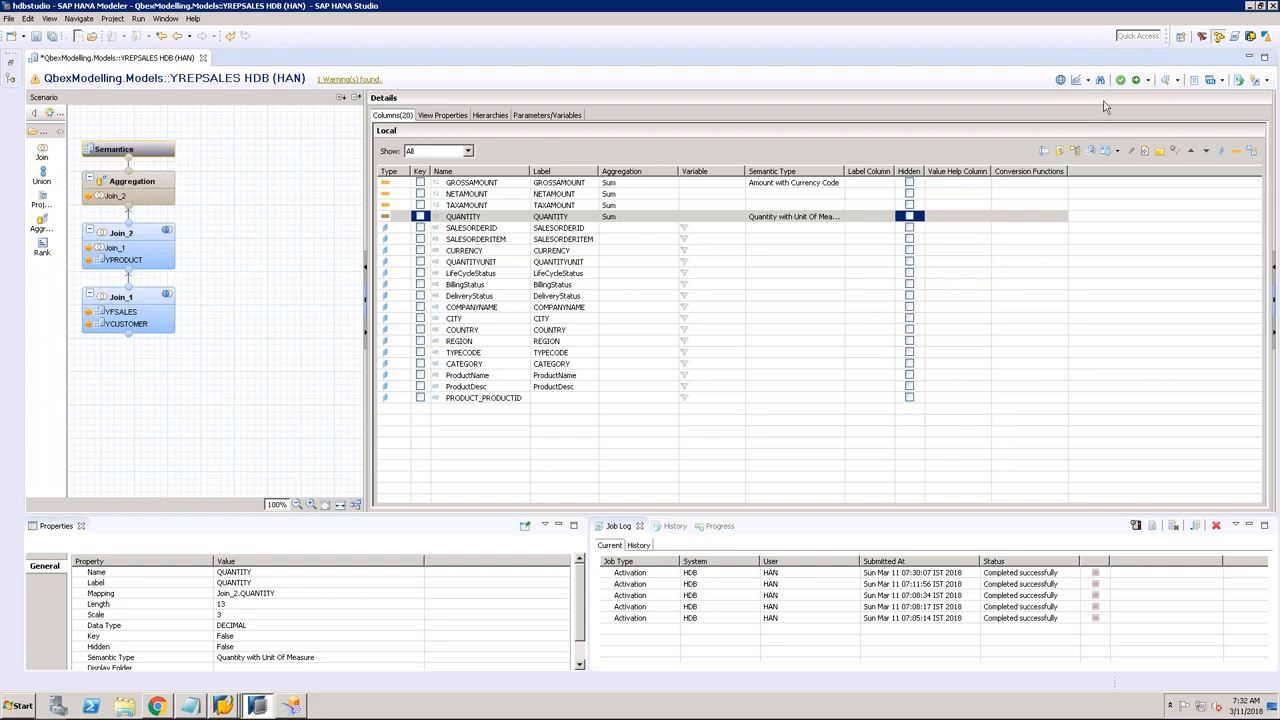
{"action": "left_click", "coordinate": [1135, 80]}
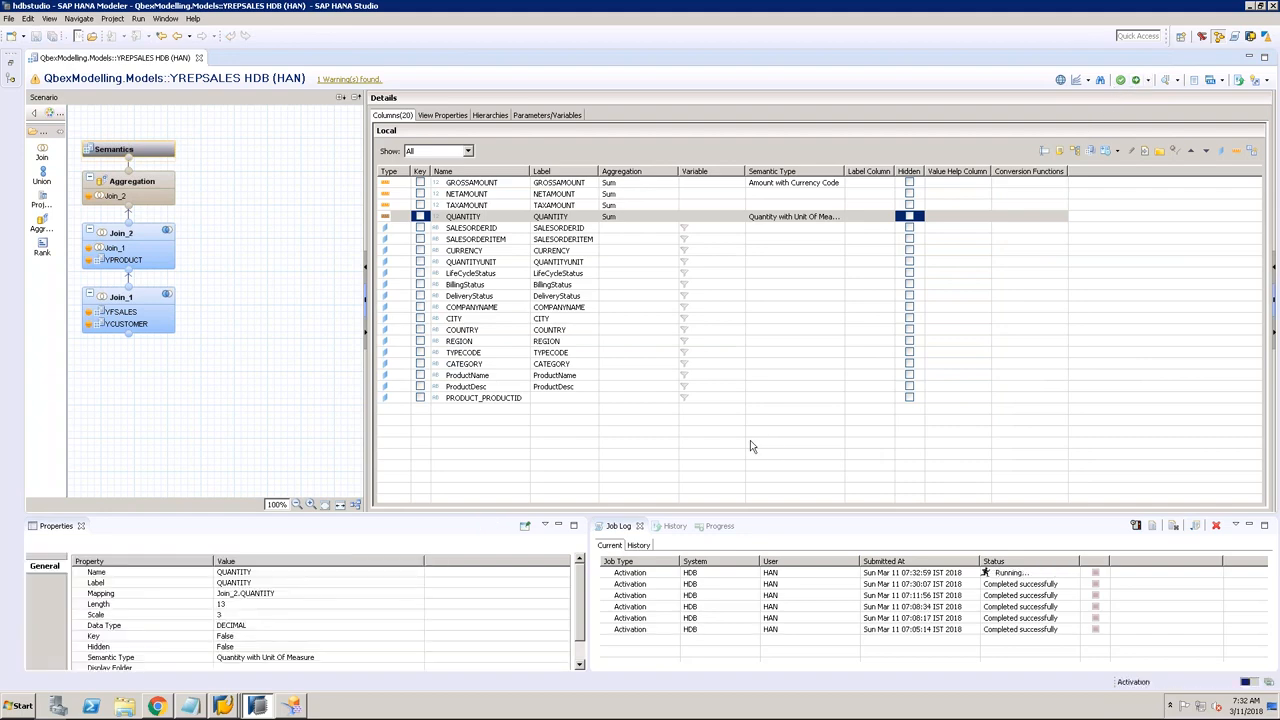
{"action": "left_click", "coordinate": [157, 706]}
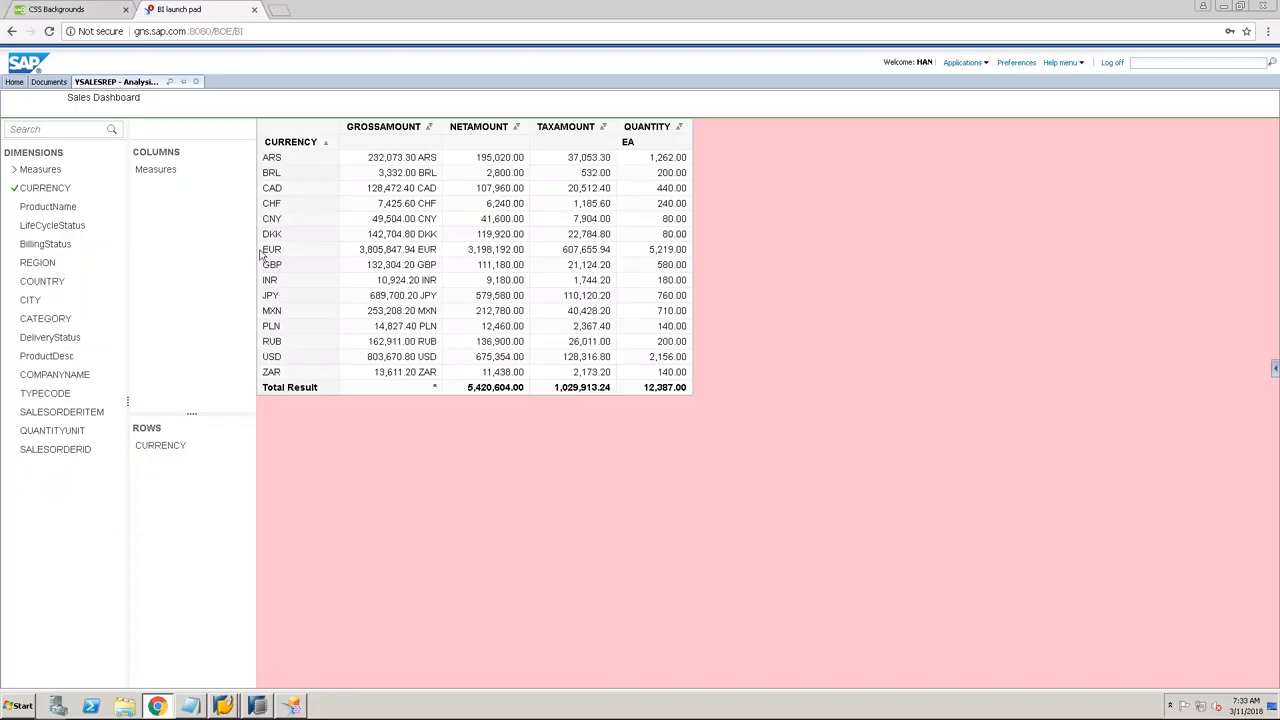
Step: Close the YSALESREP dashboard, refresh the document list, and view YSALESREP again
{"action": "left_click", "coordinate": [196, 81]}
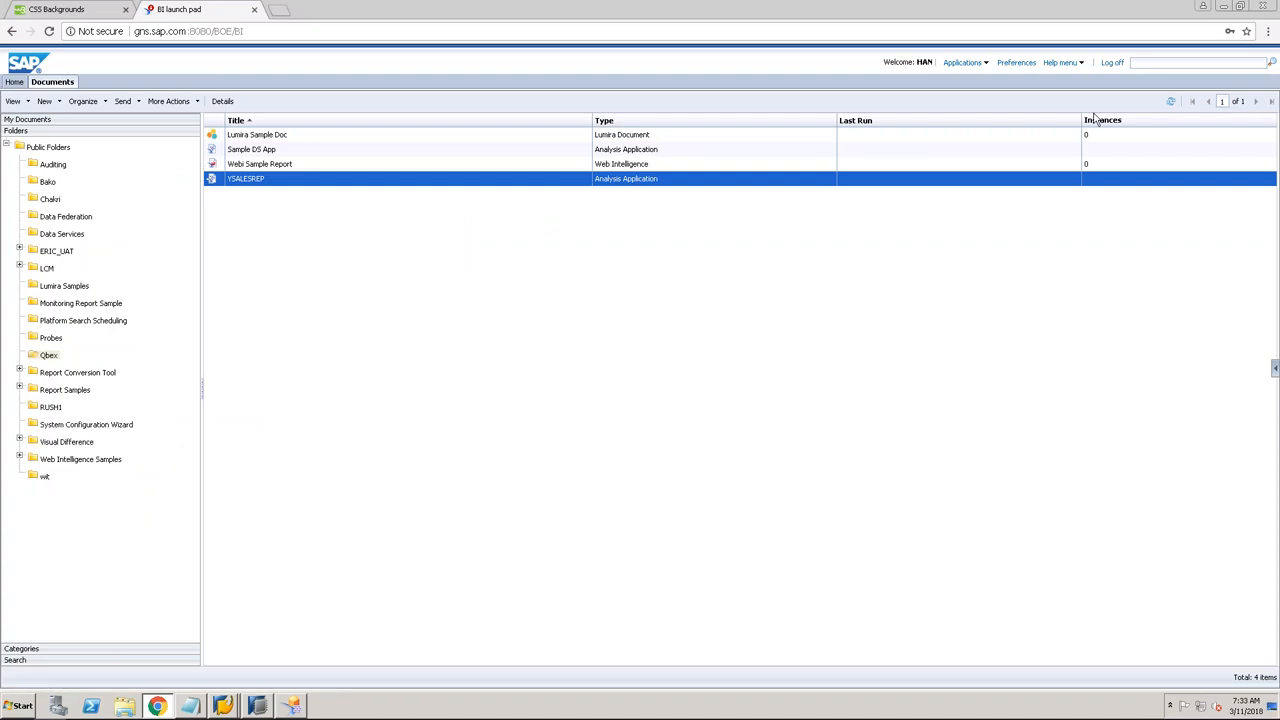
{"action": "left_click", "coordinate": [1171, 101]}
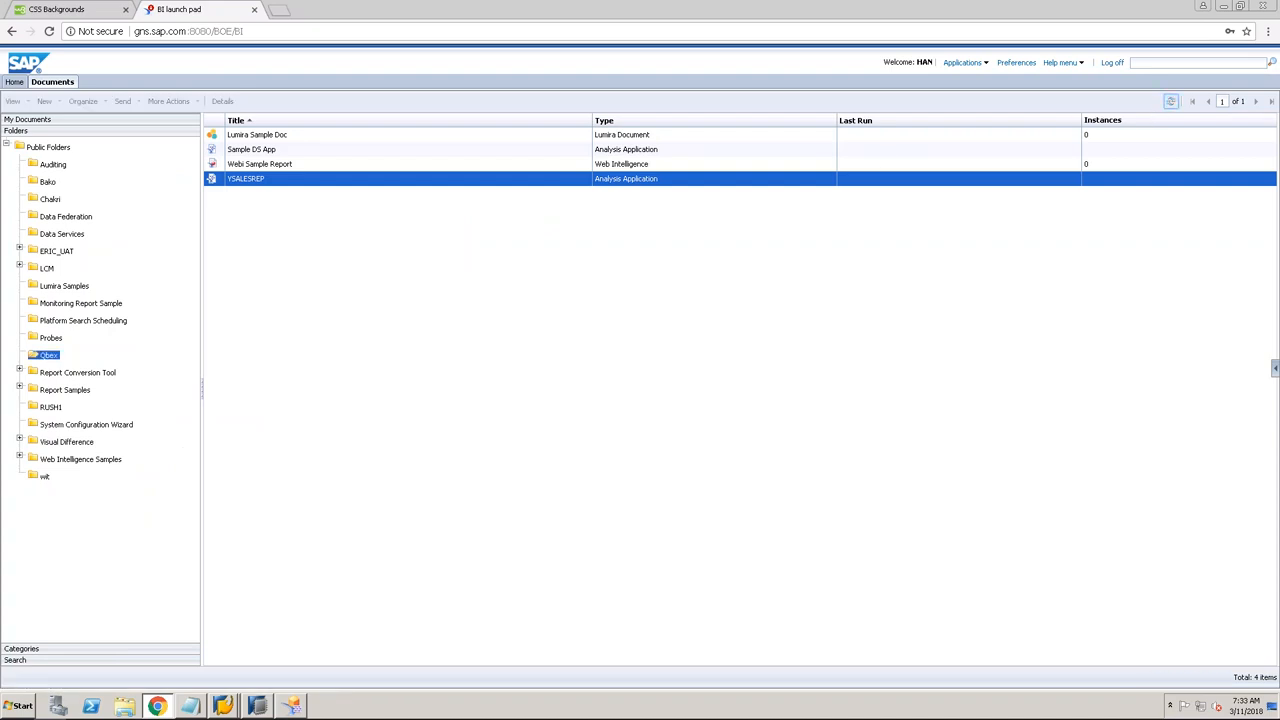
{"action": "right_click", "coordinate": [463, 181]}
{"action": "left_click", "coordinate": [478, 188]}
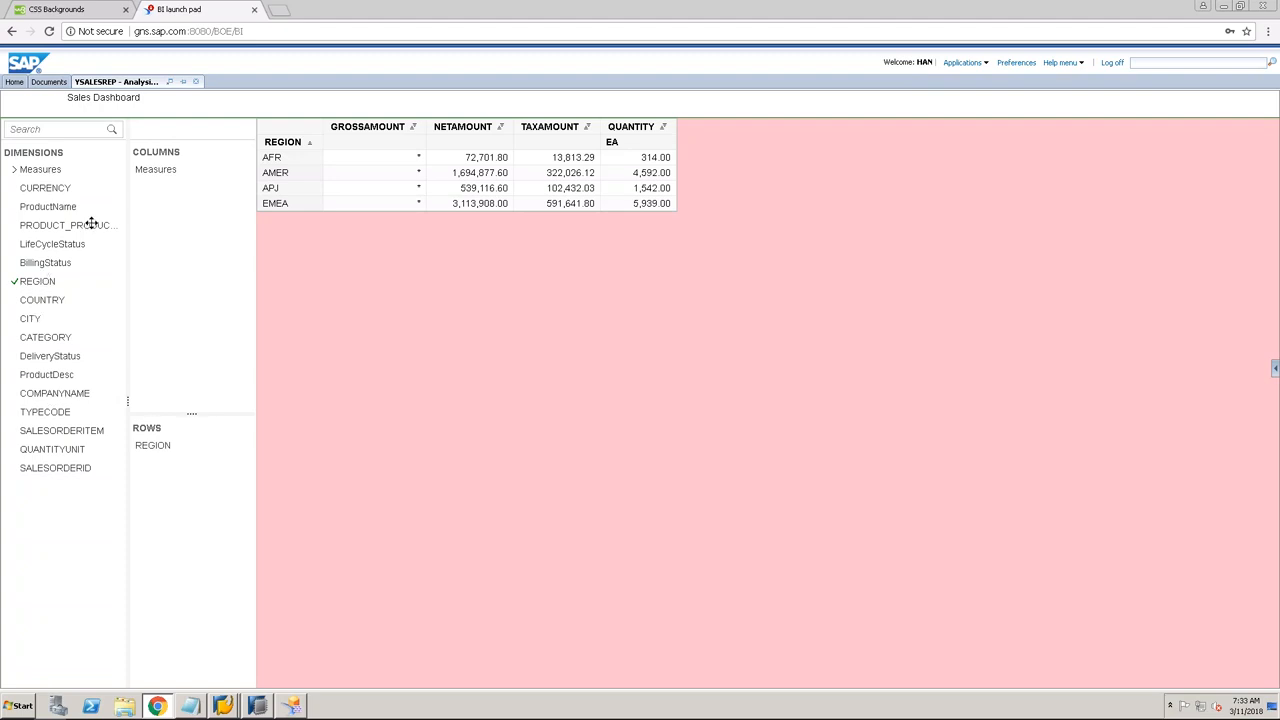
Step: Replace REGION in the rows with PRODUCT_PRODUCTID followed by ProductName
{"action": "left_click_drag", "start_coordinate": [88, 228], "coordinate": [78, 441]}
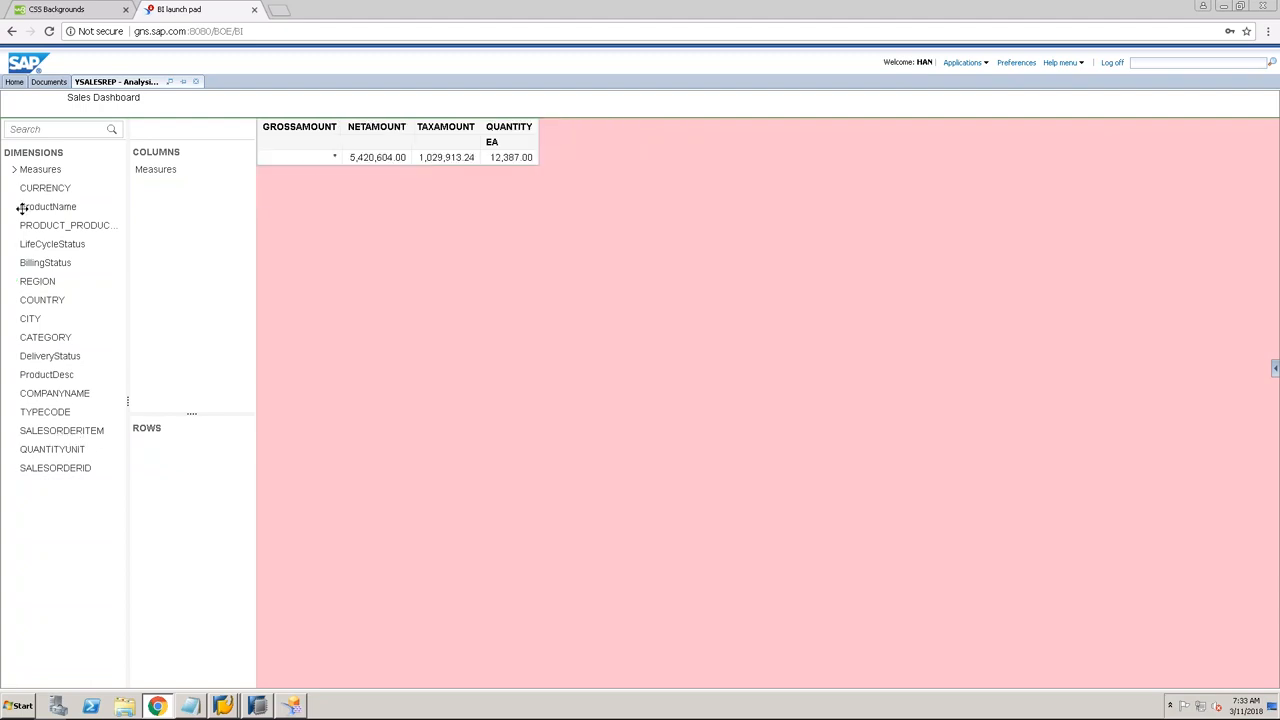
{"action": "left_click_drag", "start_coordinate": [71, 226], "coordinate": [185, 448]}
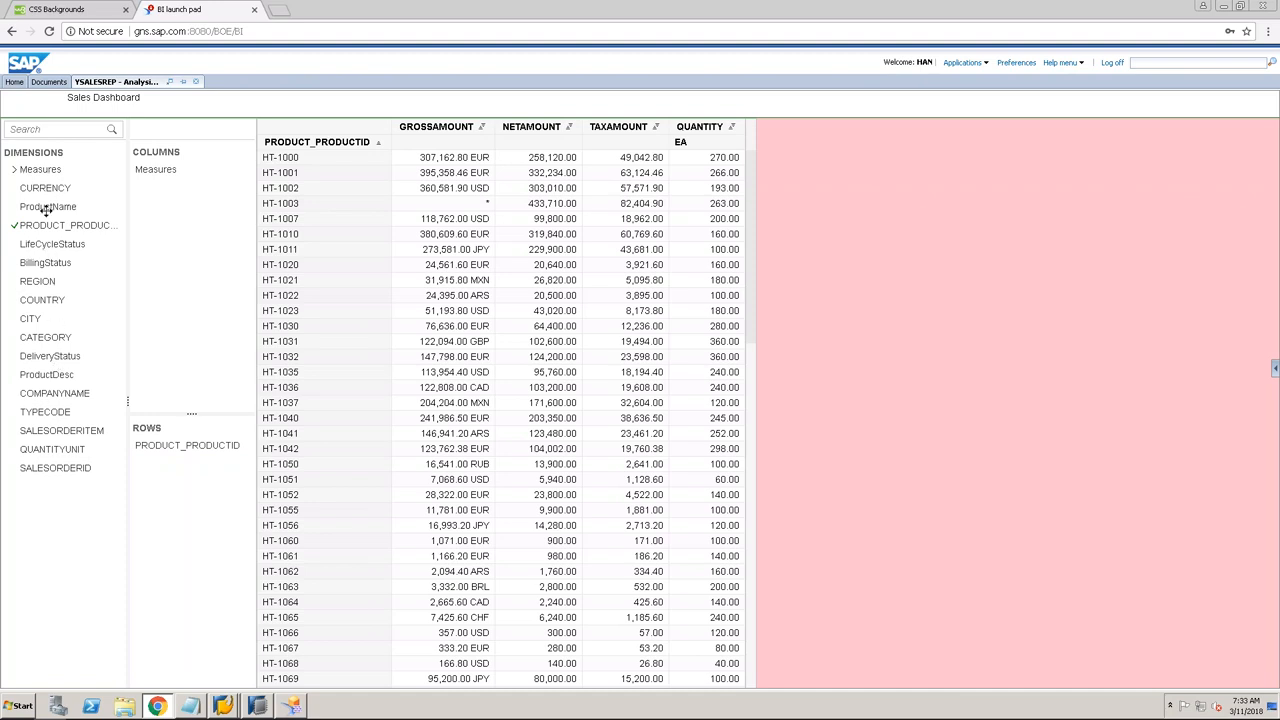
{"action": "left_click_drag", "start_coordinate": [46, 206], "coordinate": [196, 464]}
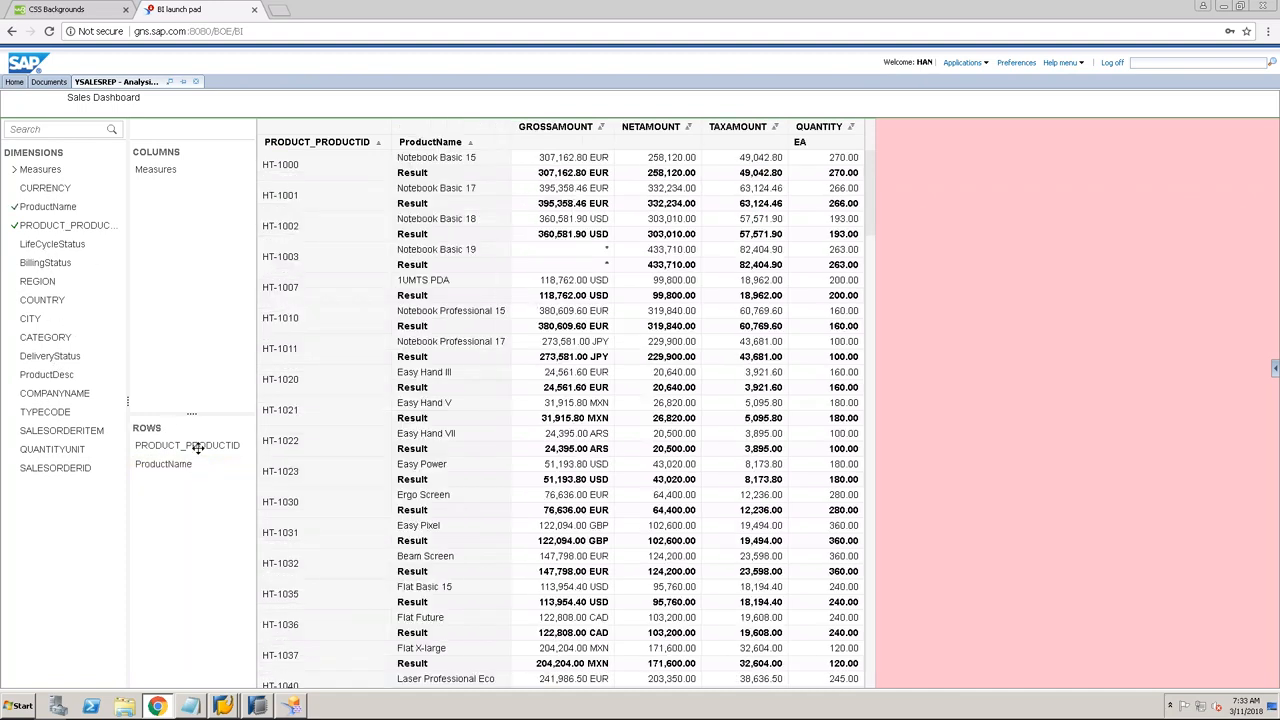
Step: Hide the Result subtotal rows in the crosstab
{"action": "right_click", "coordinate": [448, 150]}
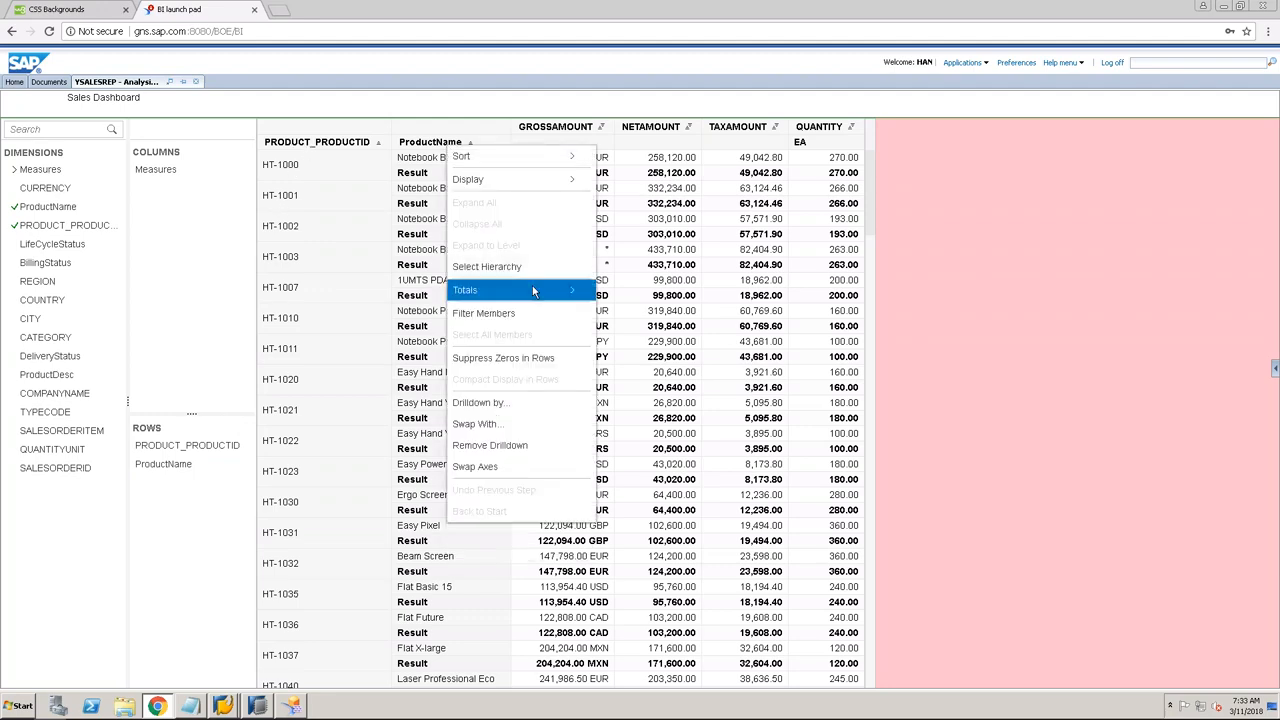
{"action": "mouse_move", "coordinate": [531, 289]}
{"action": "left_click", "coordinate": [638, 312]}
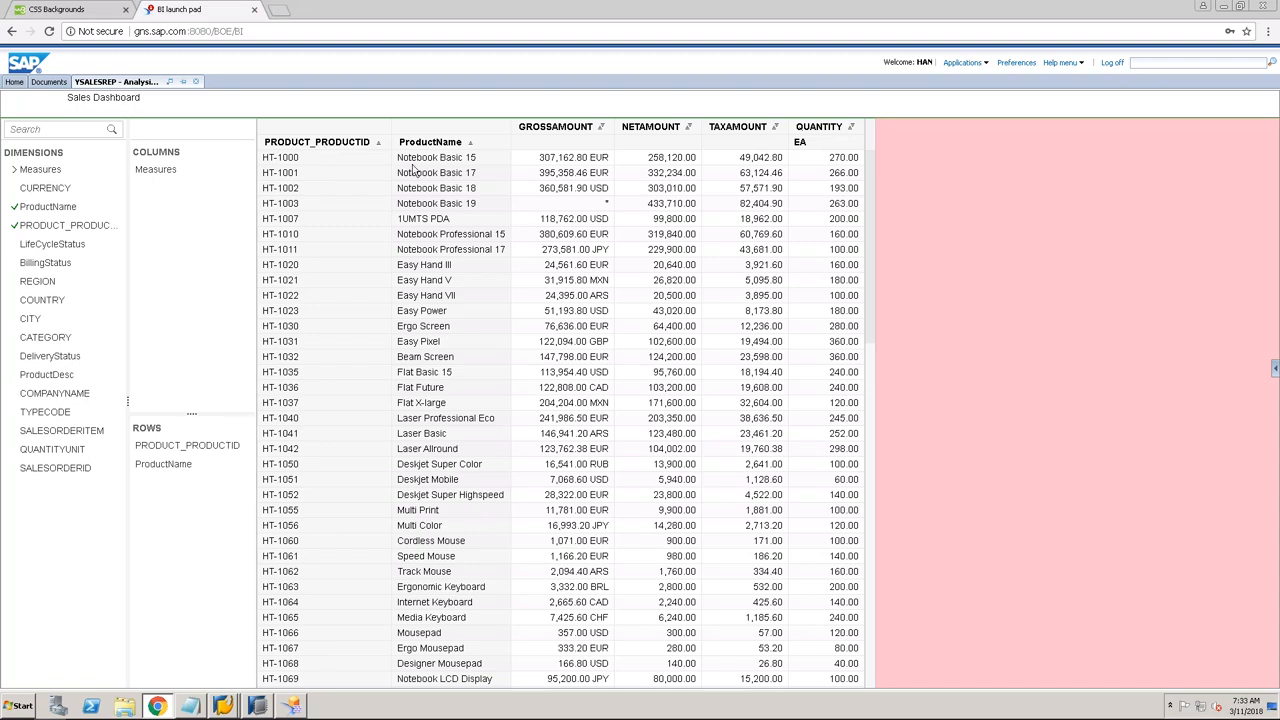
Step: Remove ProductName from the rows, leaving PRODUCT_PRODUCTID with its display unchanged
{"action": "left_click_drag", "start_coordinate": [137, 466], "coordinate": [36, 484]}
{"action": "right_click", "coordinate": [180, 443]}
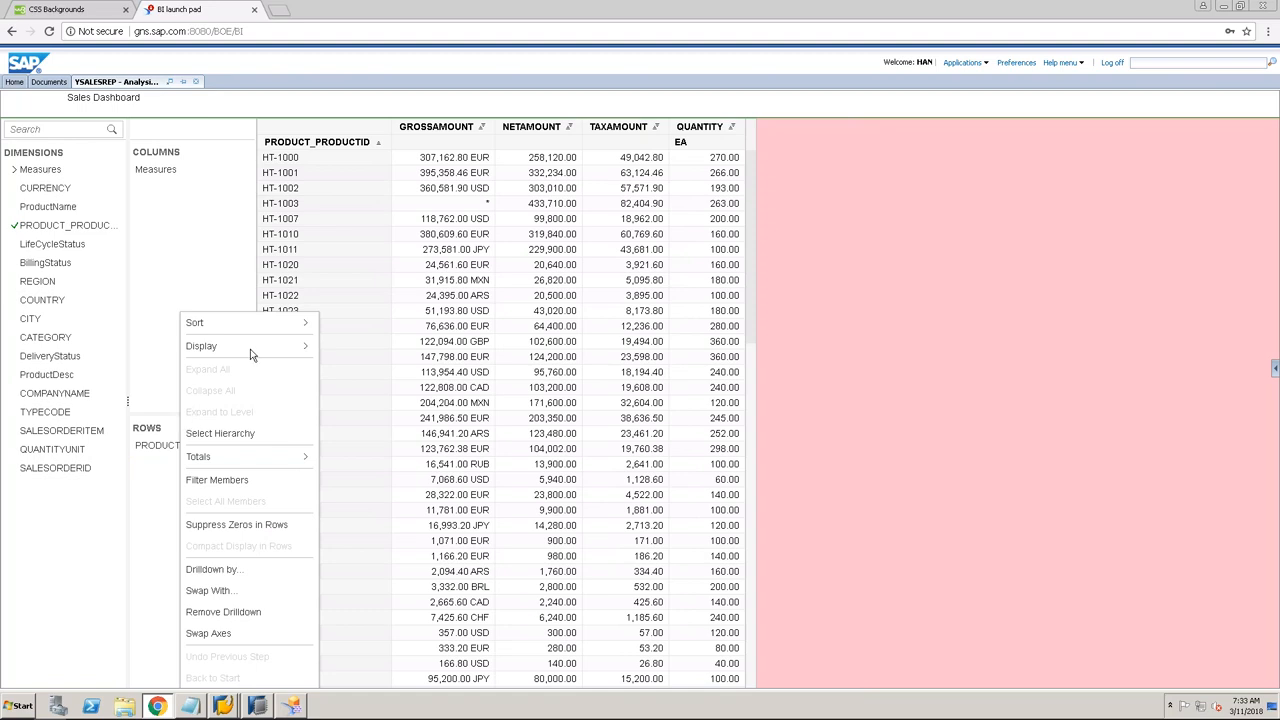
{"action": "mouse_move", "coordinate": [251, 354]}
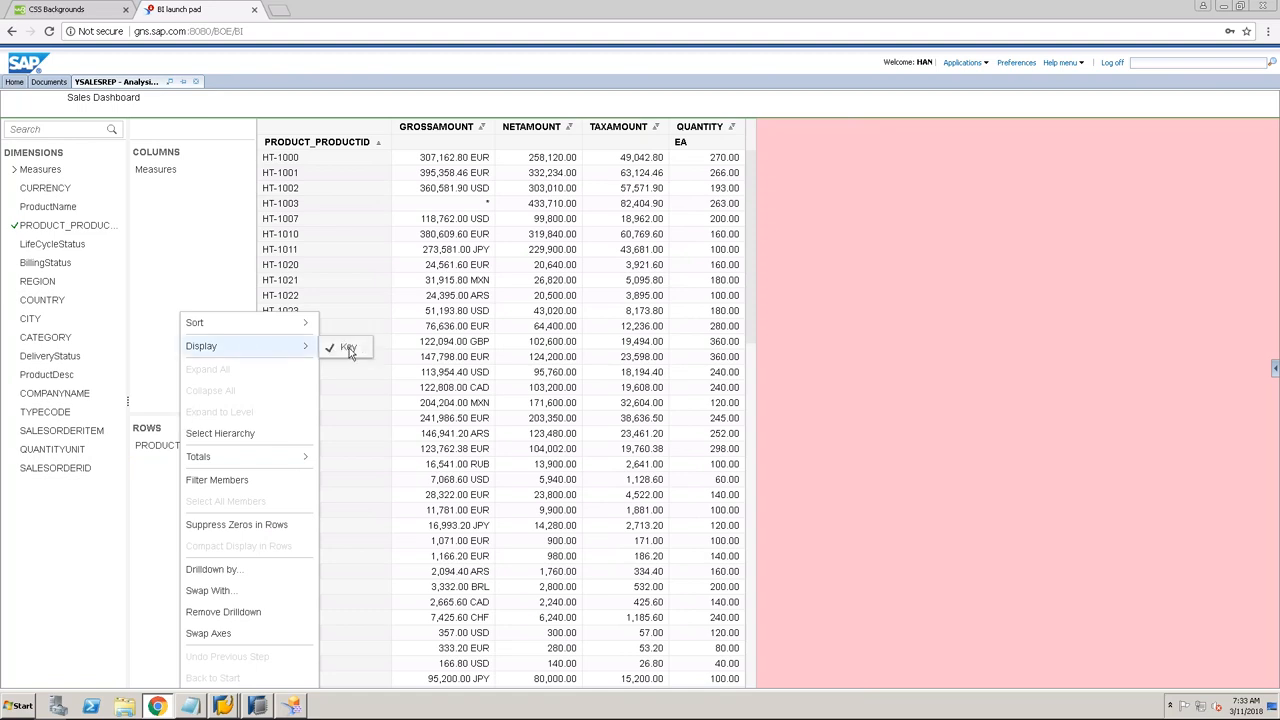
{"action": "left_click", "coordinate": [132, 495]}
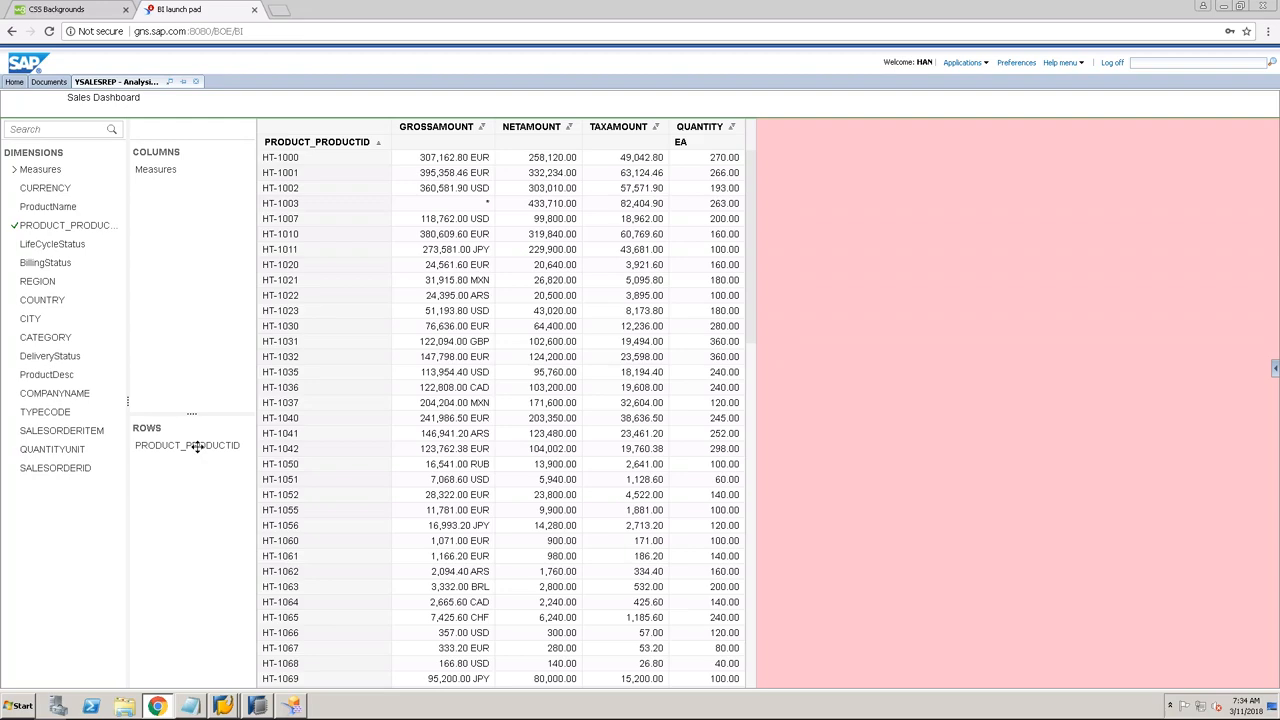
Step: Set ProductName as PRODUCT_PRODUCTID's label column in YREPSALES, then save and activate the view
{"action": "left_click", "coordinate": [291, 707]}
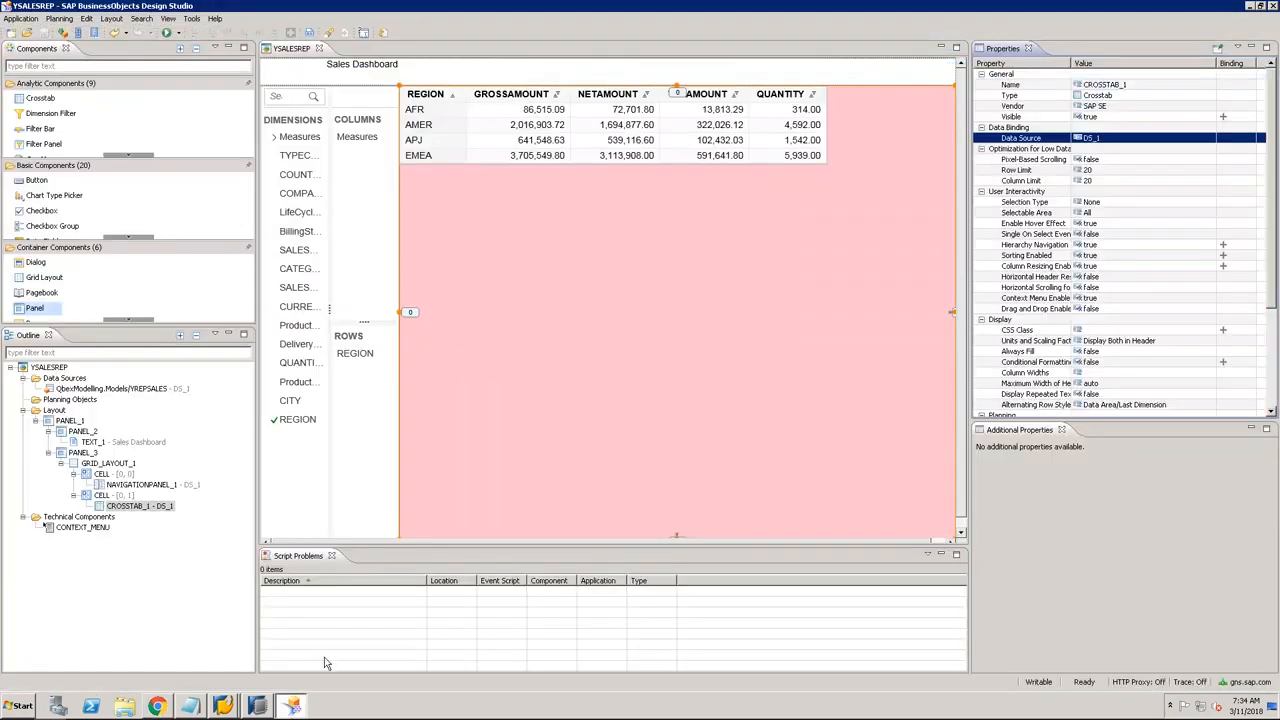
{"action": "left_click", "coordinate": [260, 706]}
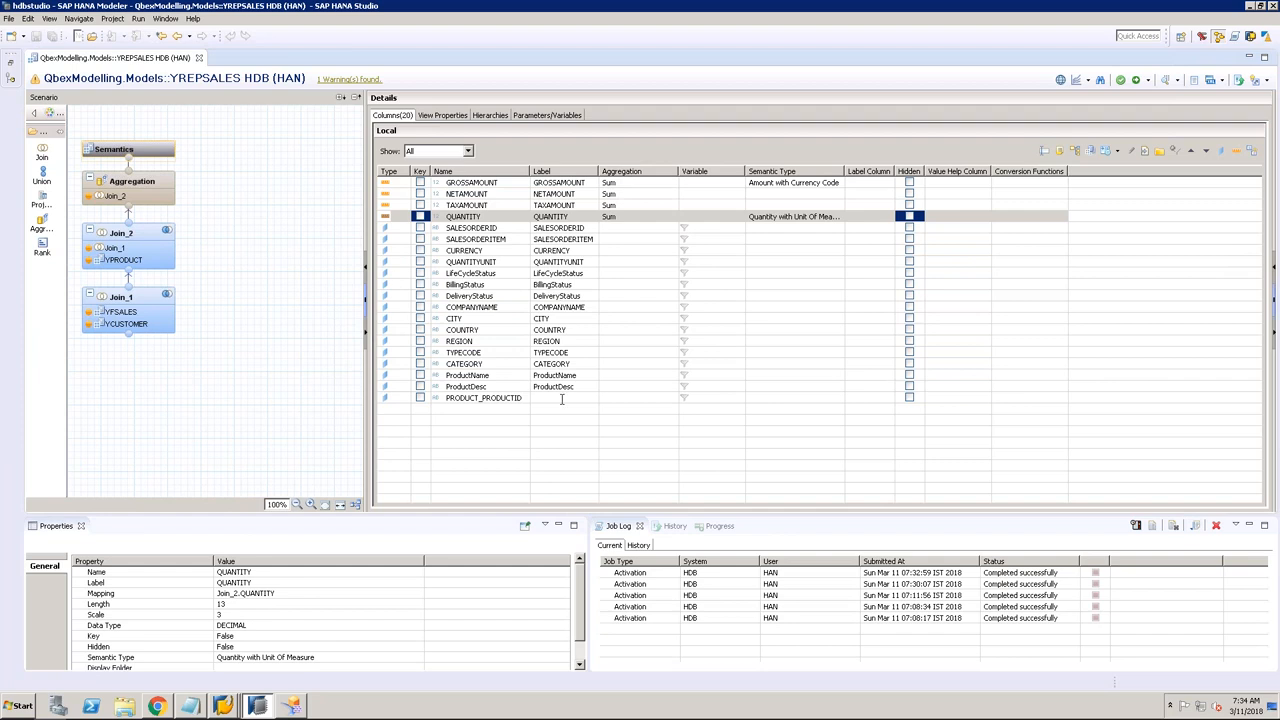
{"action": "left_click", "coordinate": [497, 399]}
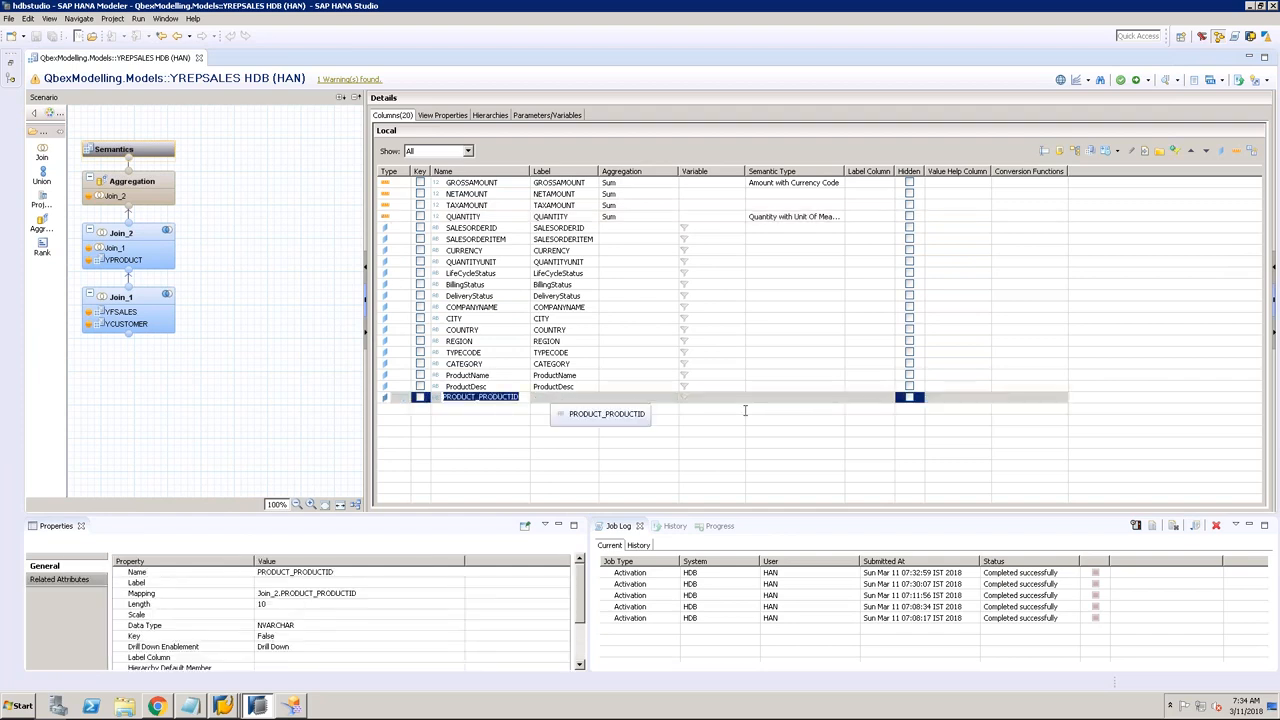
{"action": "left_click", "coordinate": [871, 398]}
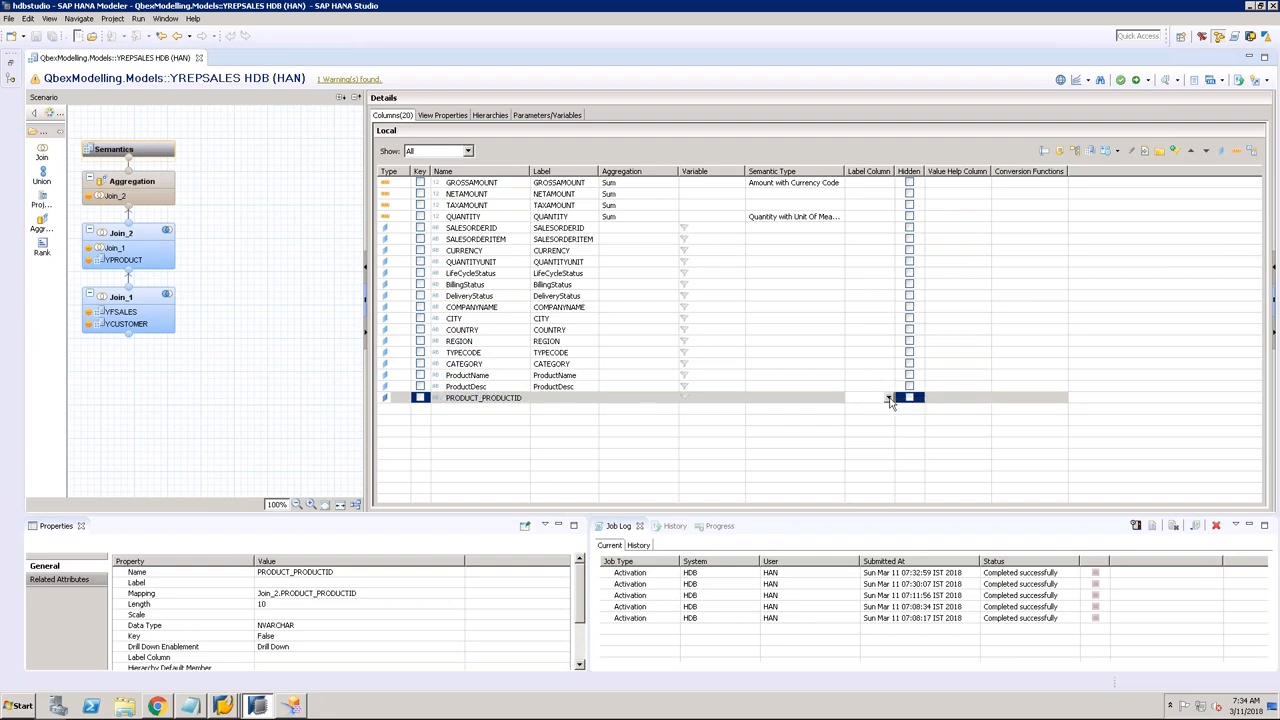
{"action": "left_click", "coordinate": [889, 398]}
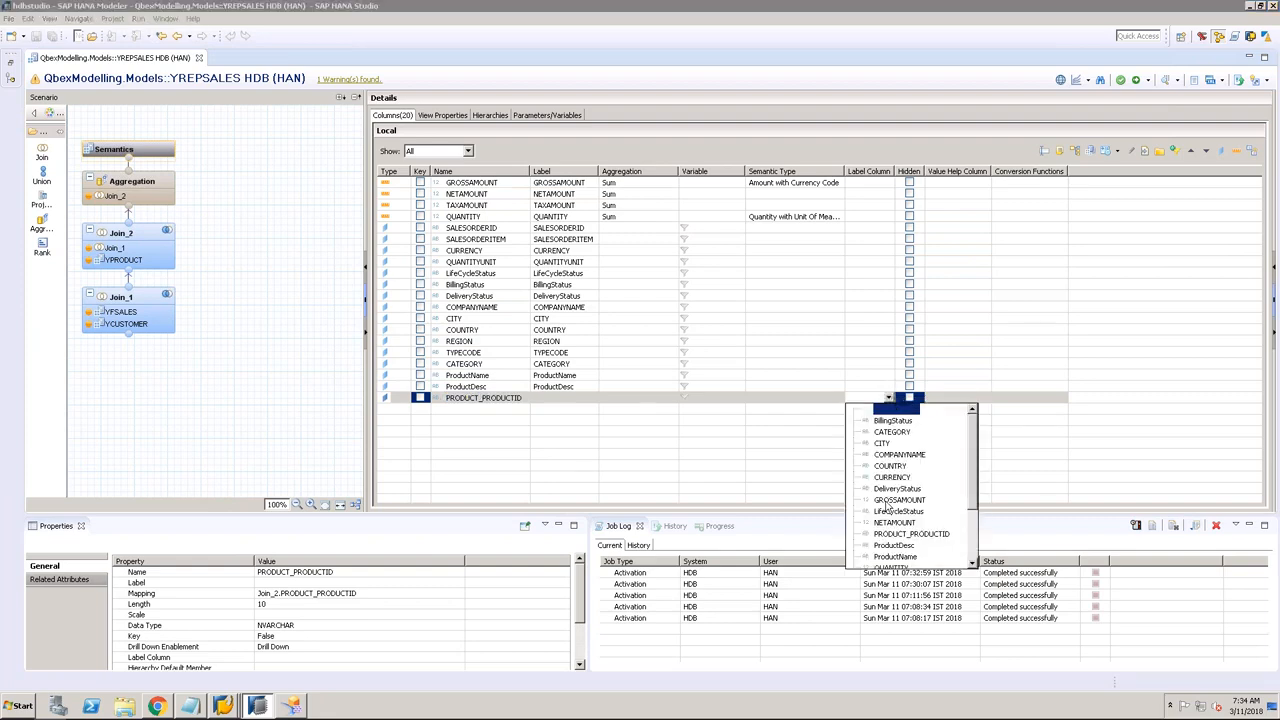
{"action": "left_click", "coordinate": [901, 559]}
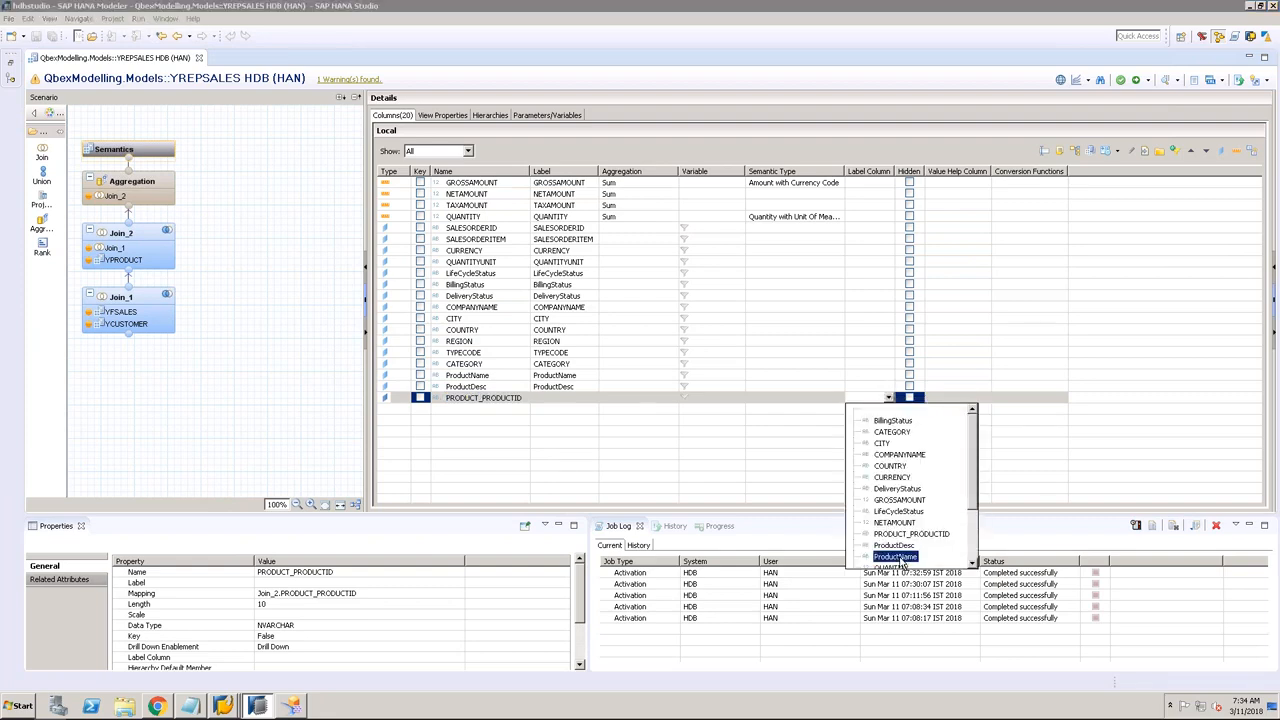
{"action": "left_click", "coordinate": [901, 558]}
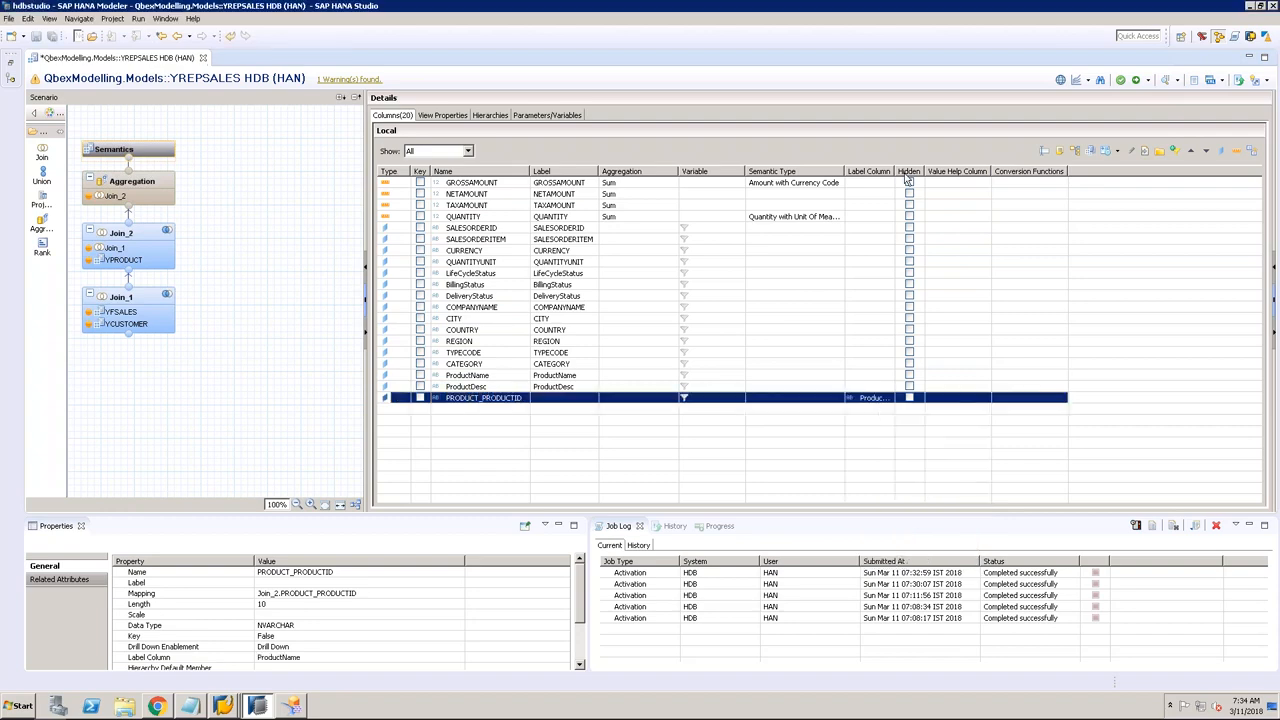
{"action": "left_click_drag", "start_coordinate": [905, 172], "coordinate": [918, 172]}
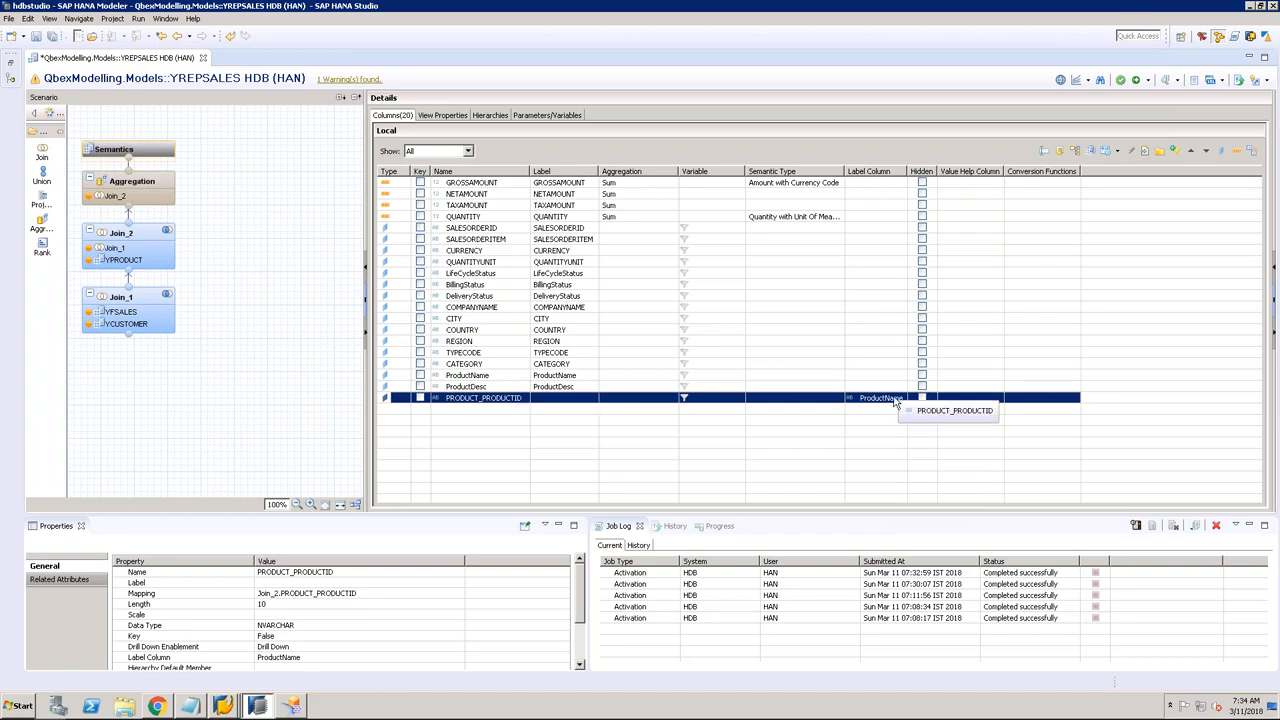
{"action": "left_click", "coordinate": [1136, 81]}
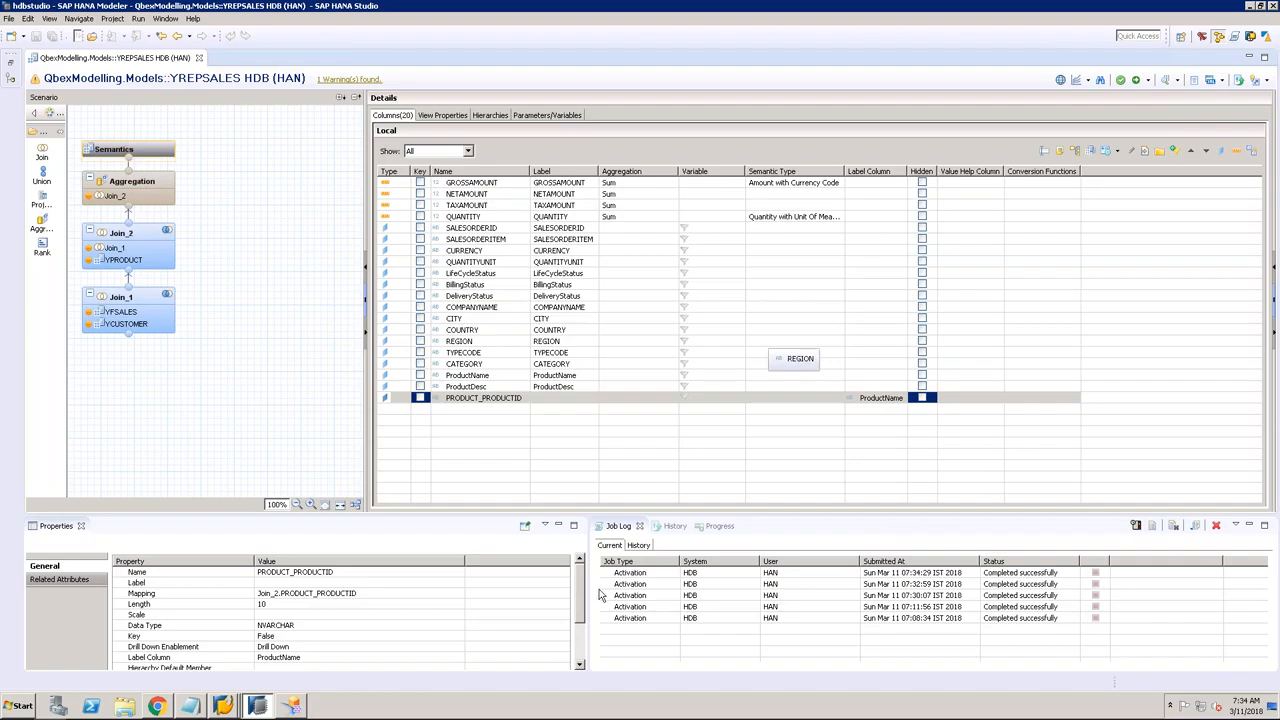
Step: Reopen YSALESREP and replace REGION with PRODUCT_PRODUCTID in the crosstab rows
{"action": "left_click", "coordinate": [157, 707]}
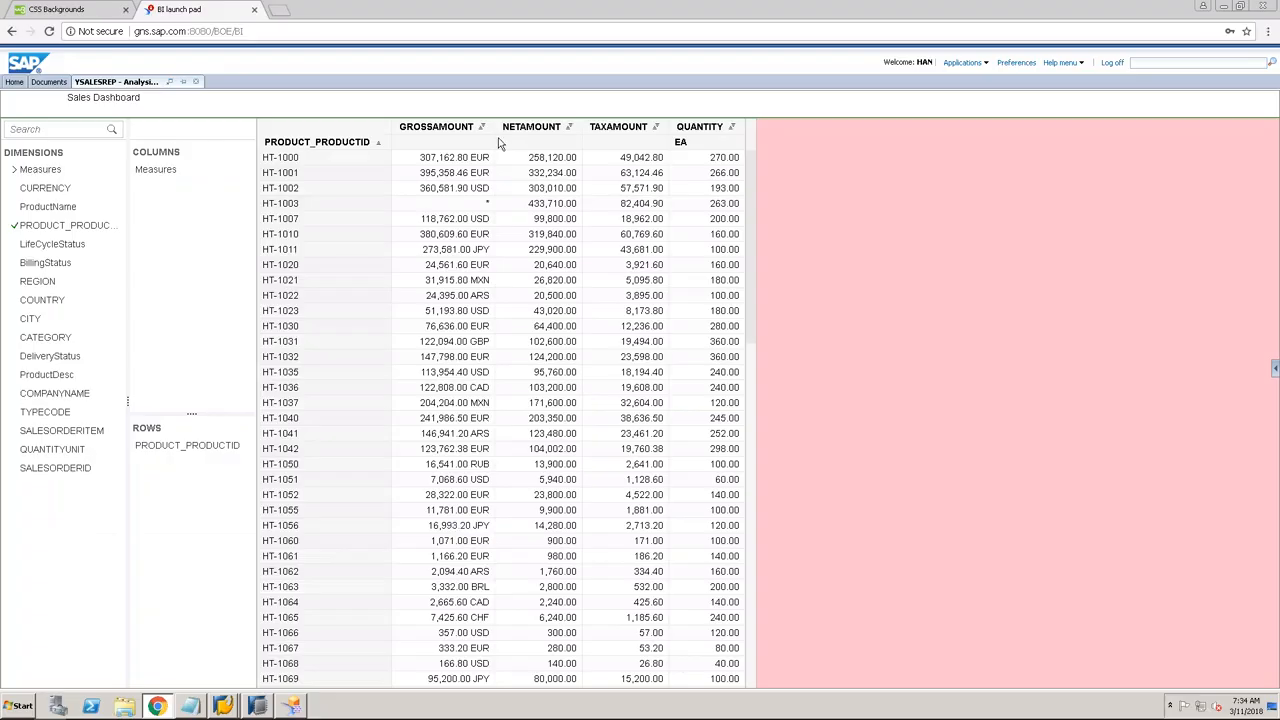
{"action": "left_click", "coordinate": [173, 84]}
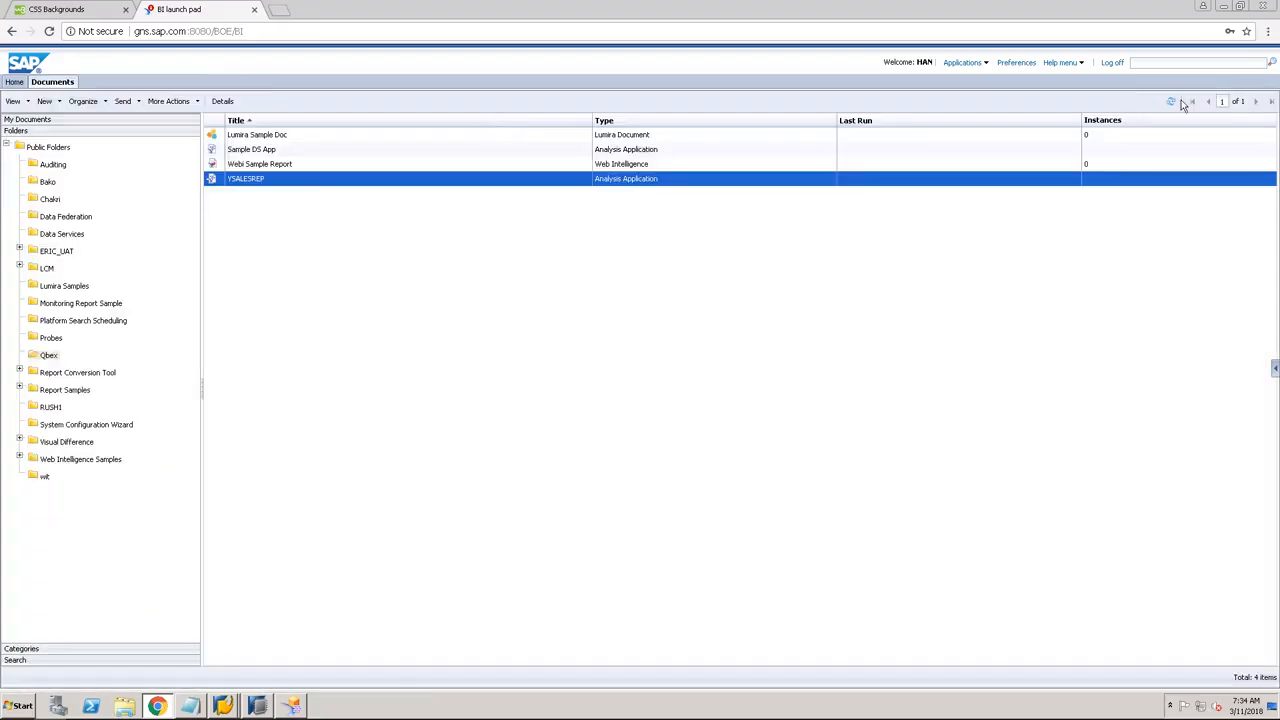
{"action": "right_click", "coordinate": [398, 185]}
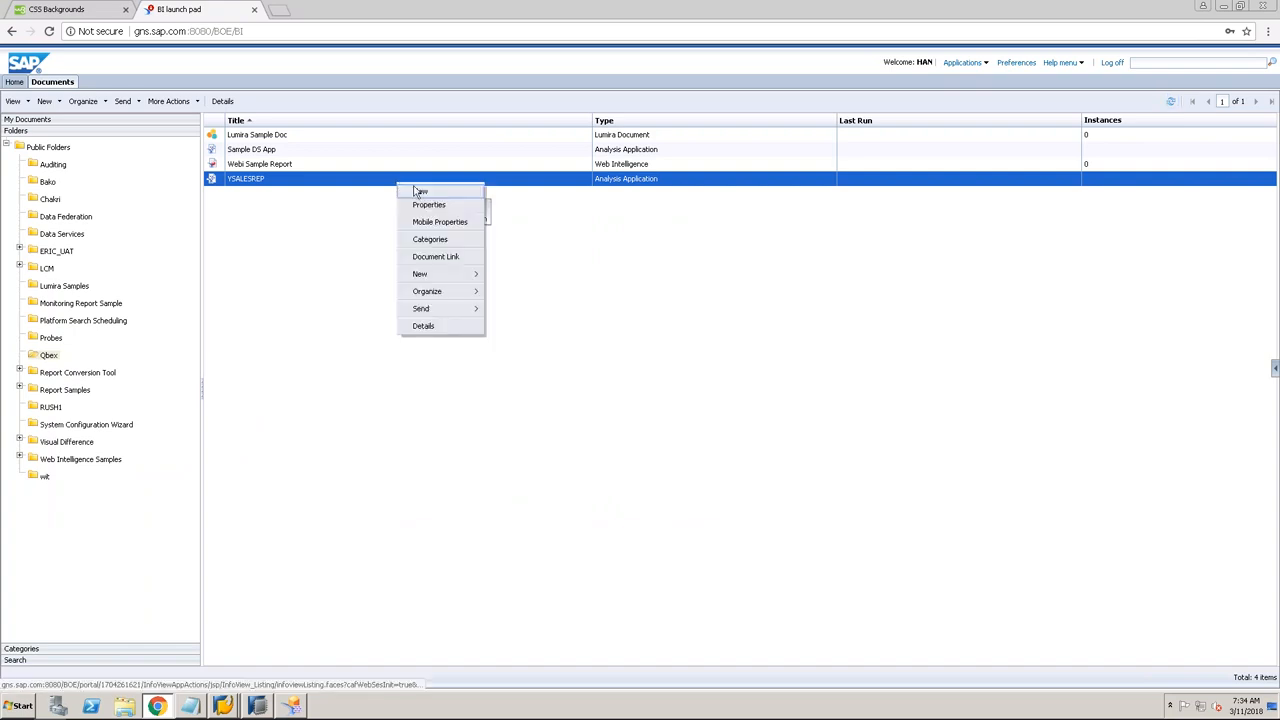
{"action": "left_click", "coordinate": [404, 192]}
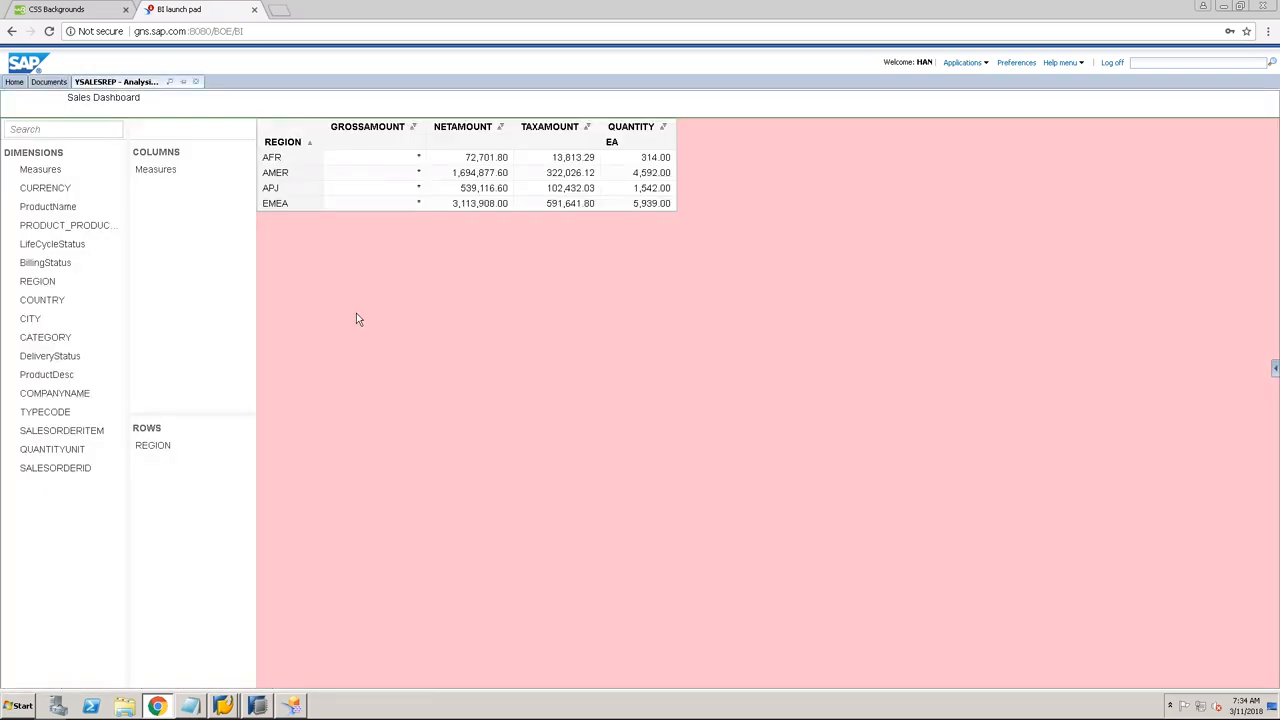
{"action": "left_click_drag", "start_coordinate": [160, 446], "coordinate": [36, 300]}
{"action": "left_click_drag", "start_coordinate": [69, 231], "coordinate": [185, 448]}
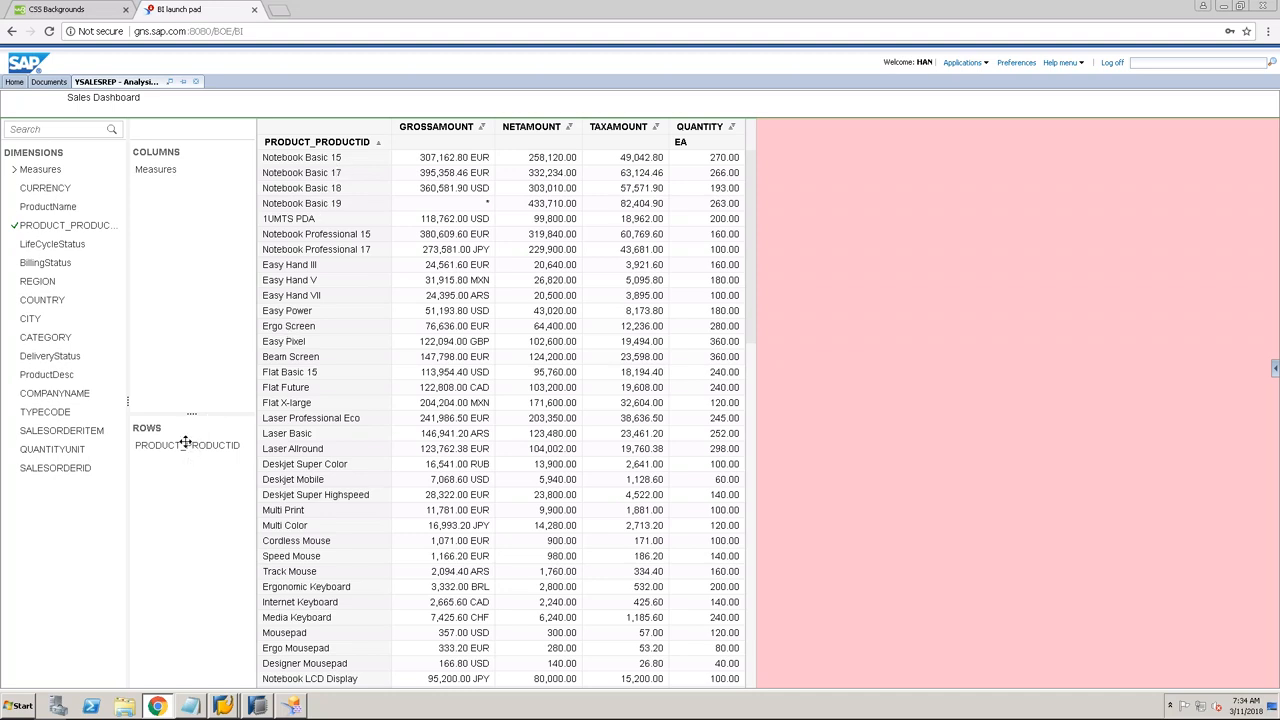
Step: Try the Key, then the Key and Text display options for PRODUCT_PRODUCTID
{"action": "right_click", "coordinate": [186, 443]}
{"action": "mouse_move", "coordinate": [283, 314]}
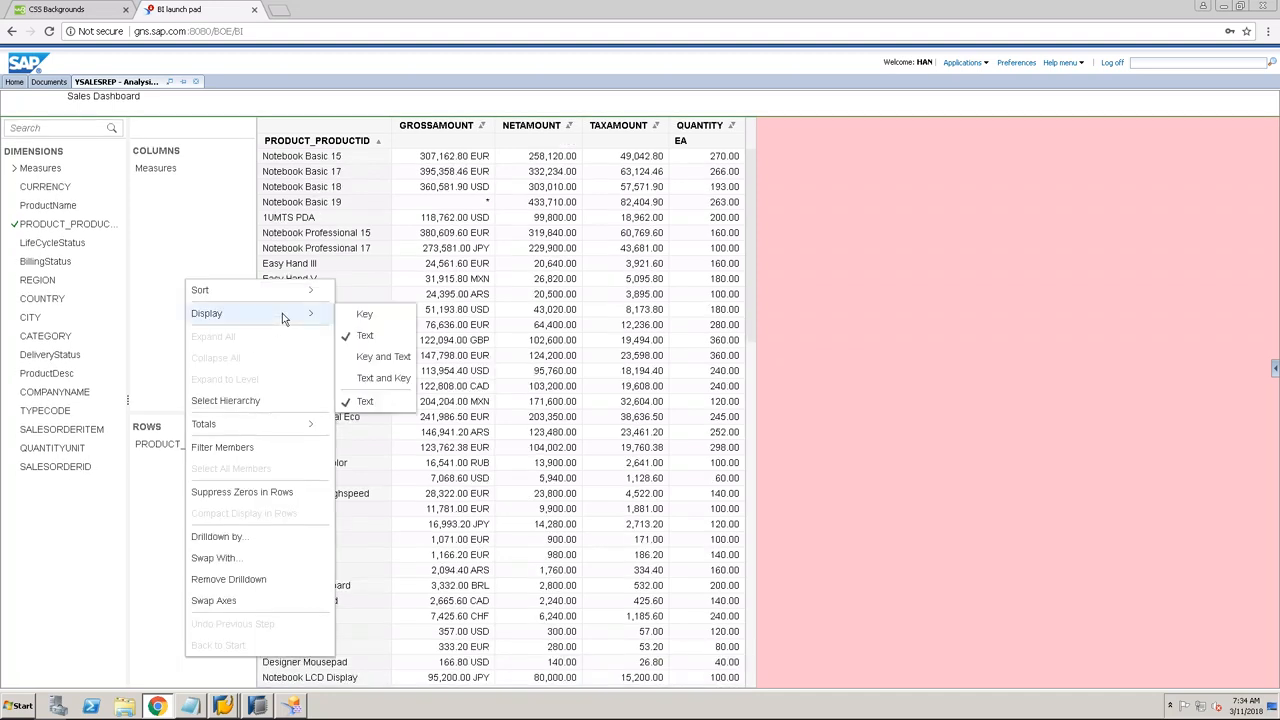
{"action": "left_click", "coordinate": [366, 315]}
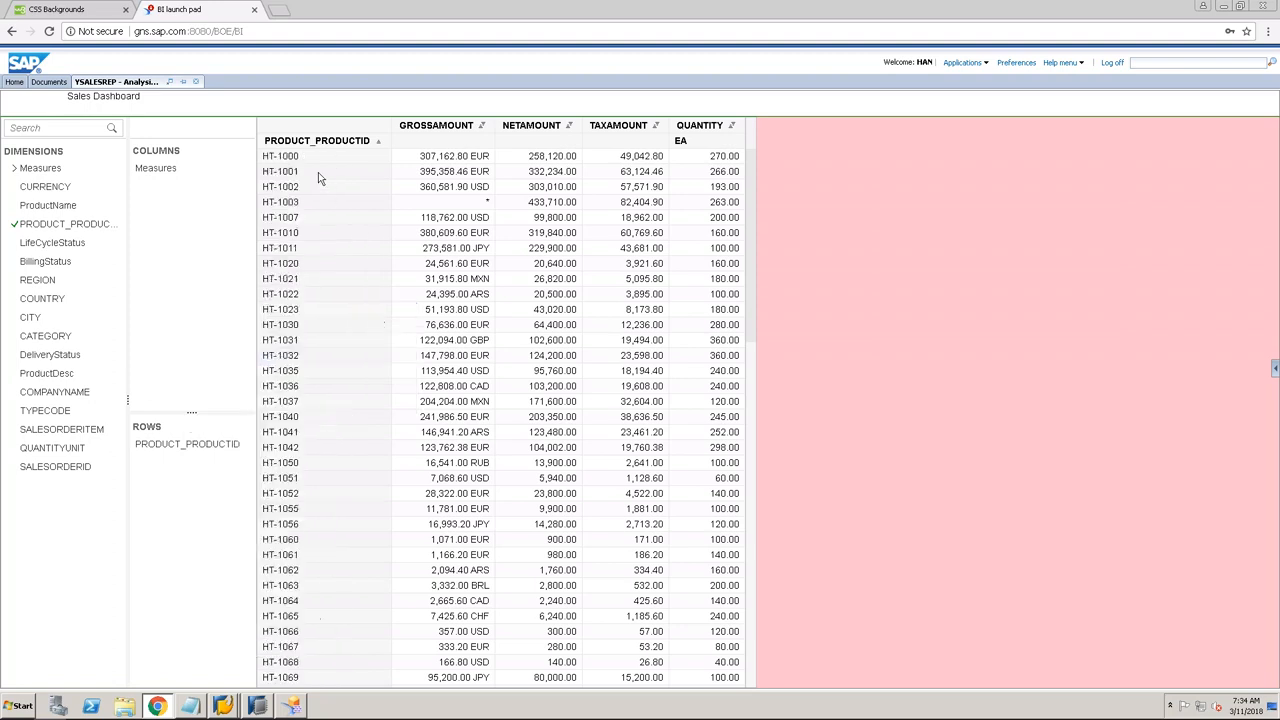
{"action": "right_click", "coordinate": [178, 443]}
{"action": "mouse_move", "coordinate": [248, 344]}
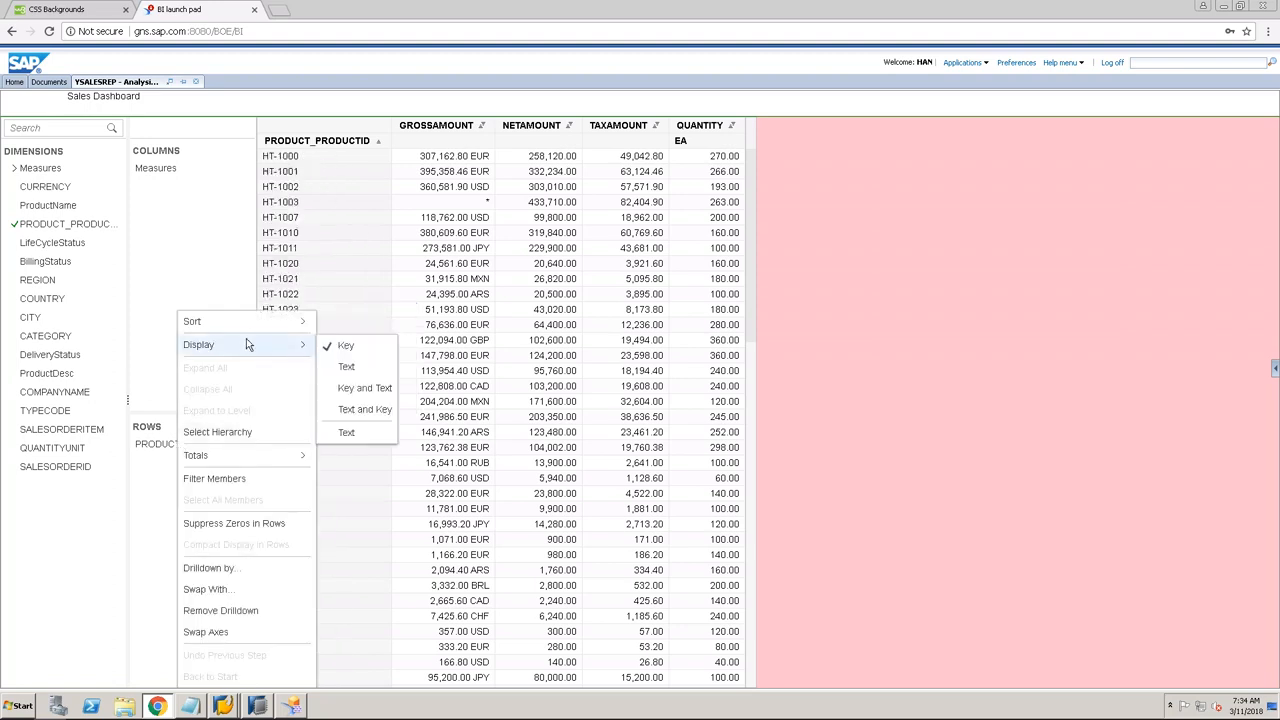
{"action": "left_click", "coordinate": [368, 387]}
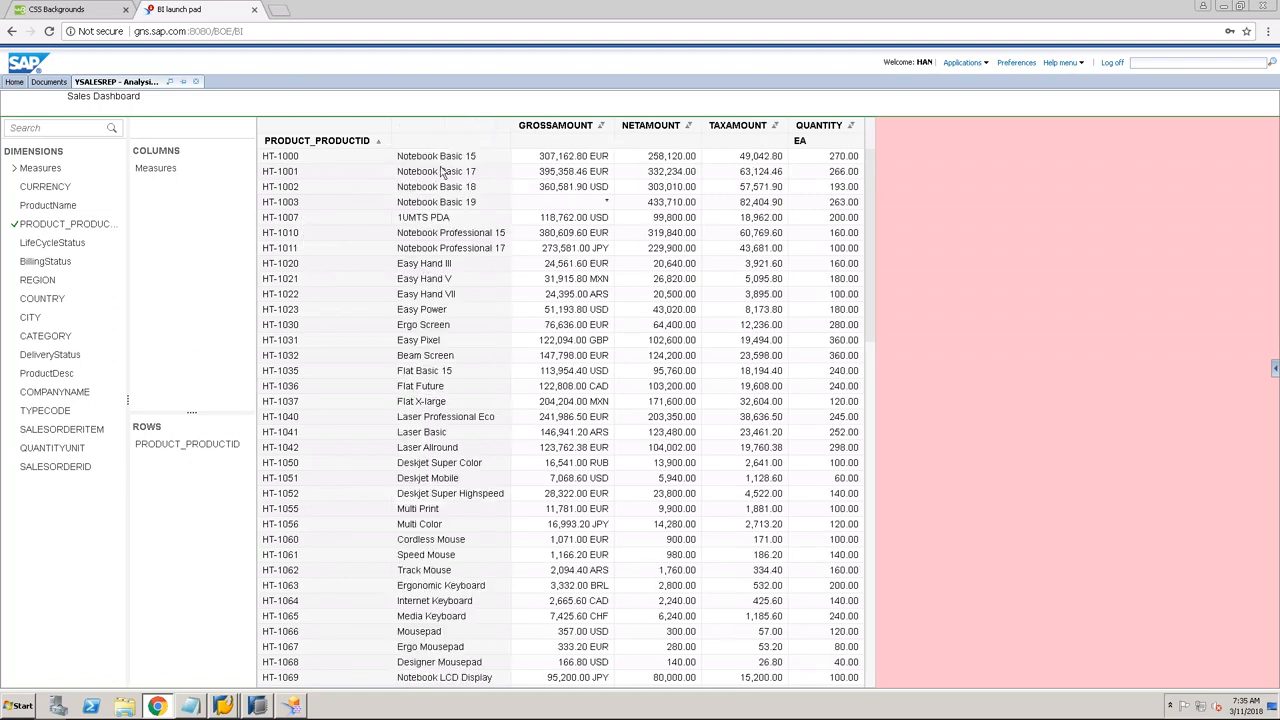
Step: Set PRODUCT_PRODUCTID to display Text only, listing names like Notebook Basic 15
{"action": "right_click", "coordinate": [181, 444]}
{"action": "left_click", "coordinate": [152, 474]}
{"action": "right_click", "coordinate": [199, 442]}
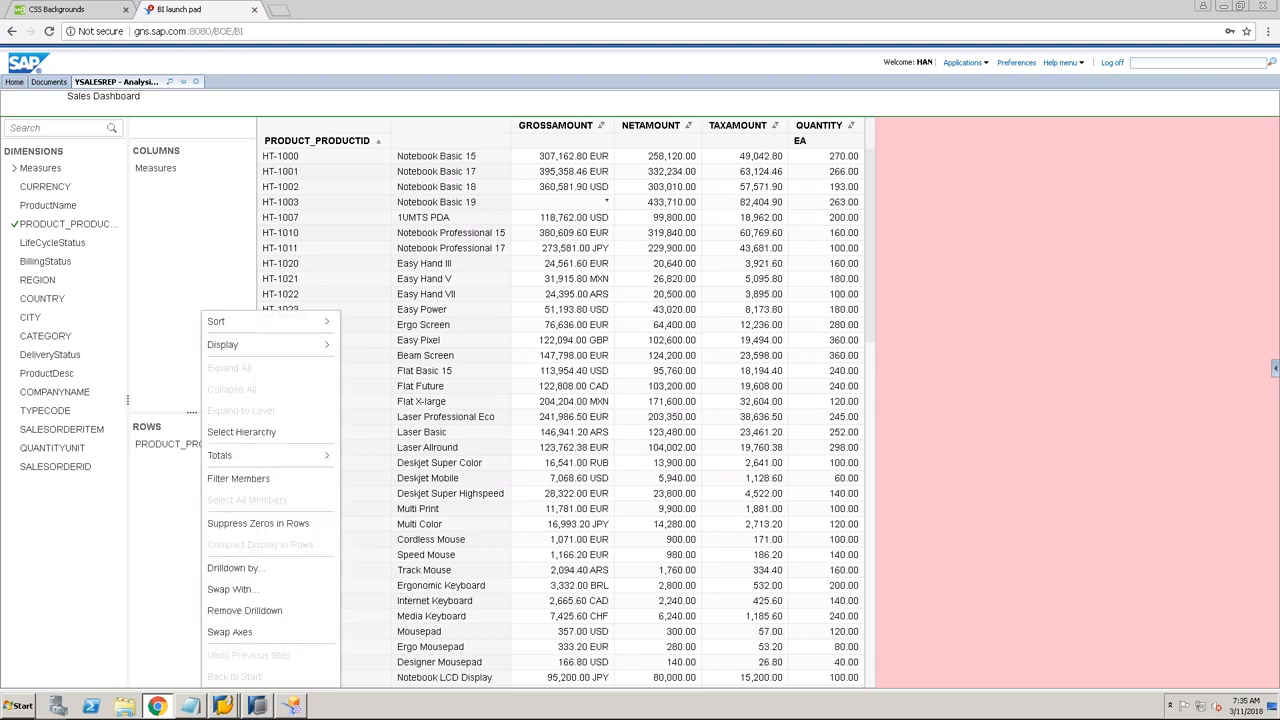
{"action": "mouse_move", "coordinate": [274, 346]}
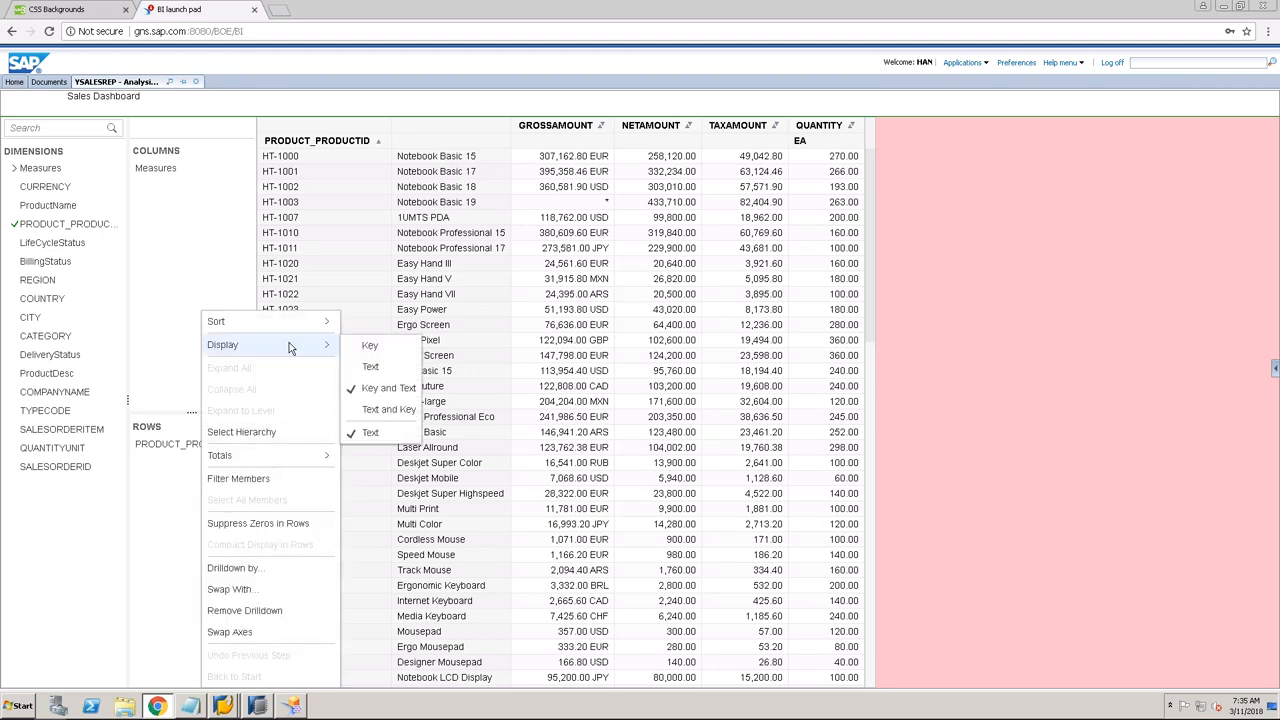
{"action": "left_click", "coordinate": [378, 369]}
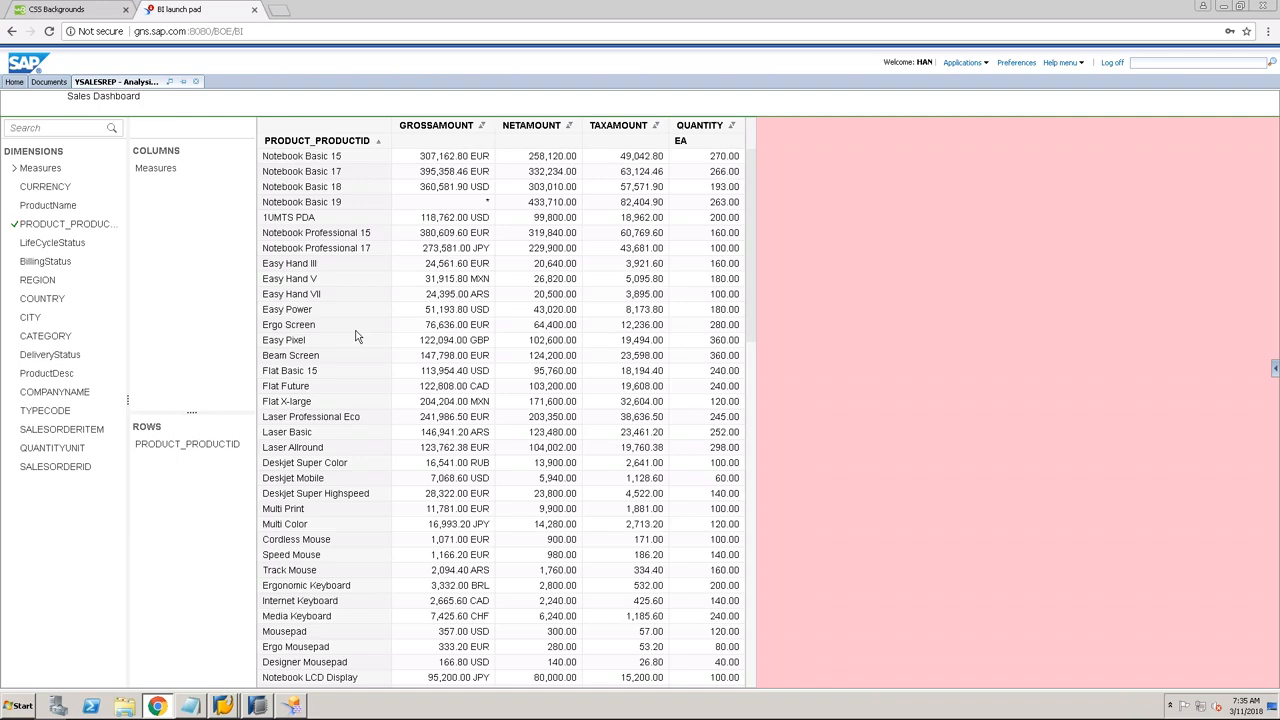
{"action": "left_click", "coordinate": [259, 706]}
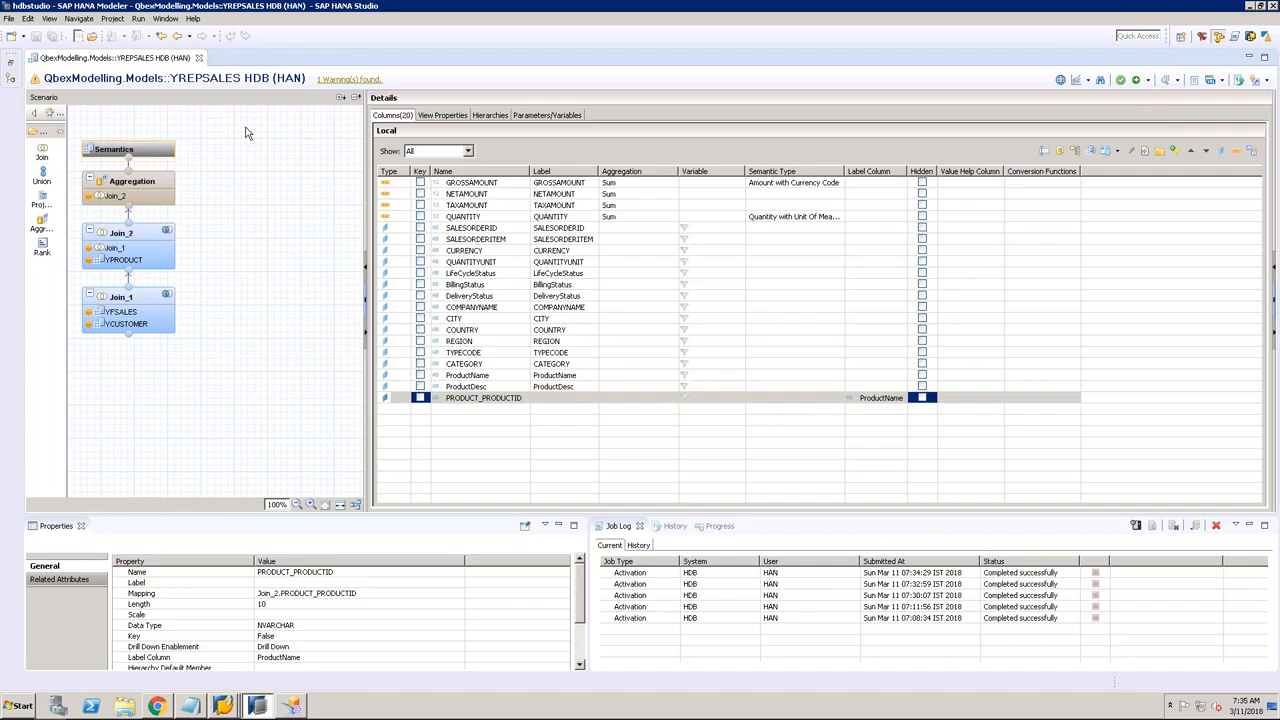
Step: Return to the YSALESREP dashboard in the browser
{"action": "left_click", "coordinate": [158, 707]}
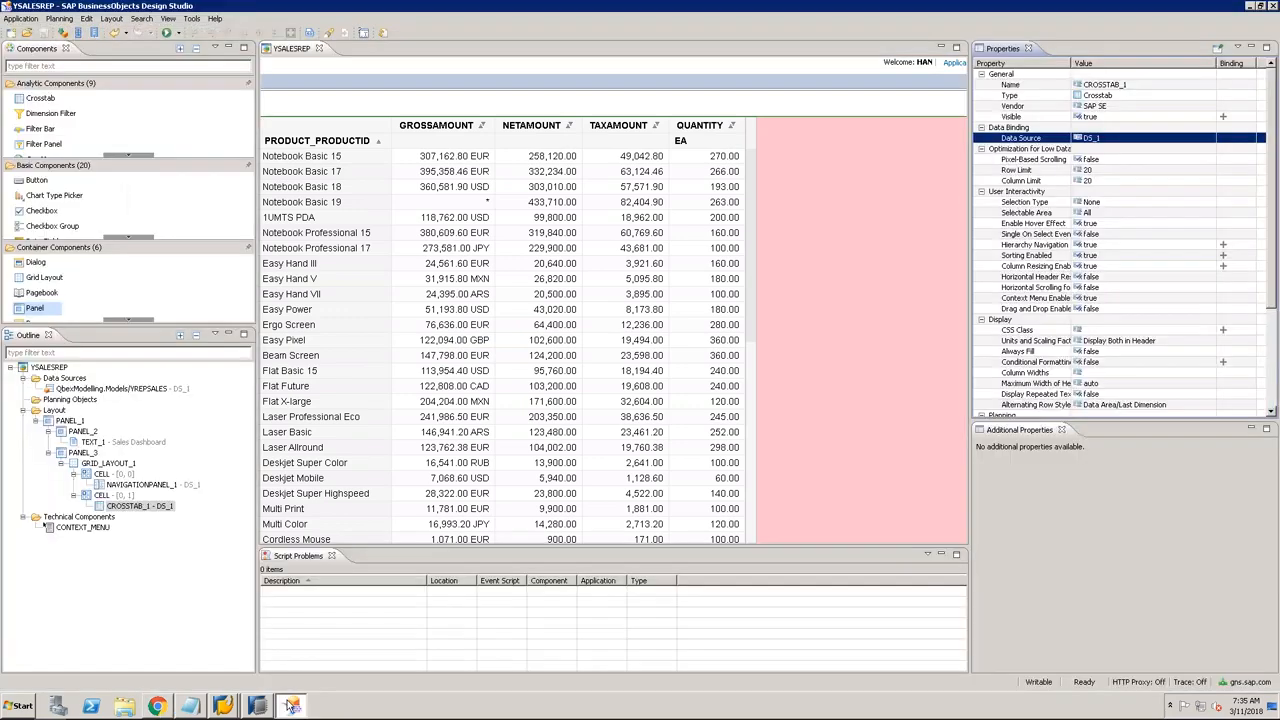
Step: Edit DS_1's initial view to replace REGION with COMPANYNAME in the rows
{"action": "left_click", "coordinate": [291, 706]}
{"action": "right_click", "coordinate": [108, 389]}
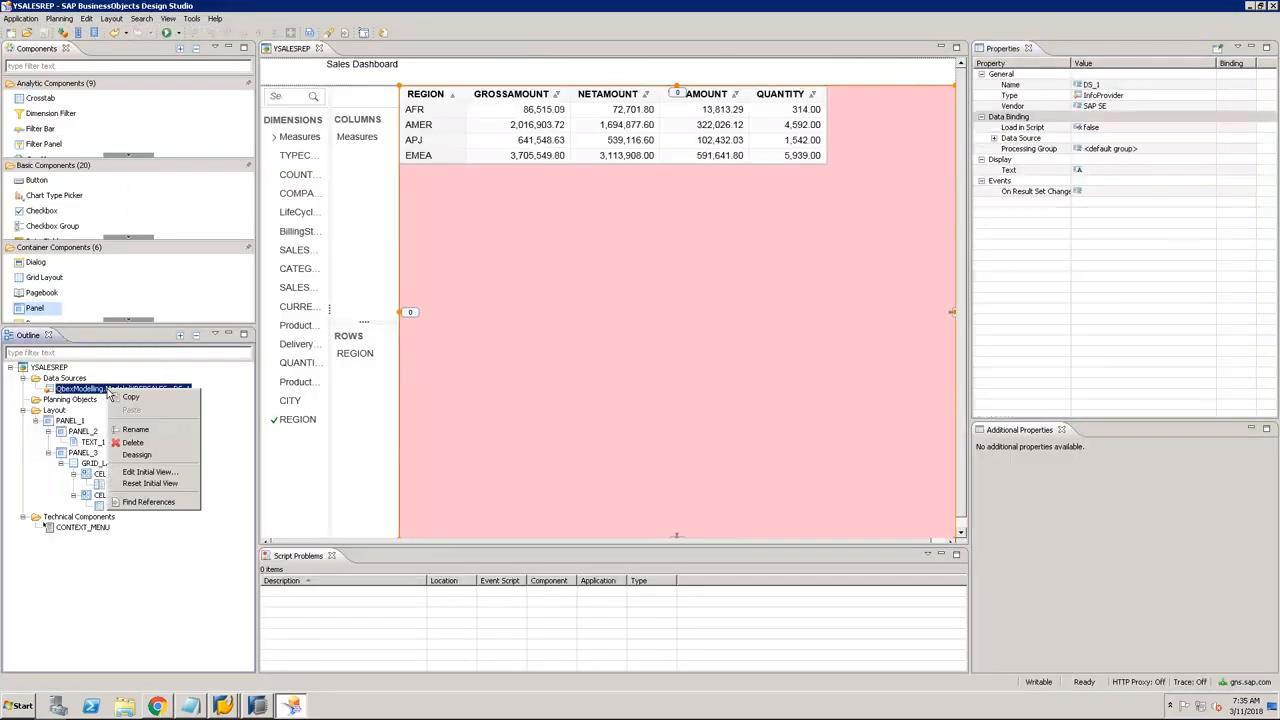
{"action": "left_click", "coordinate": [150, 471]}
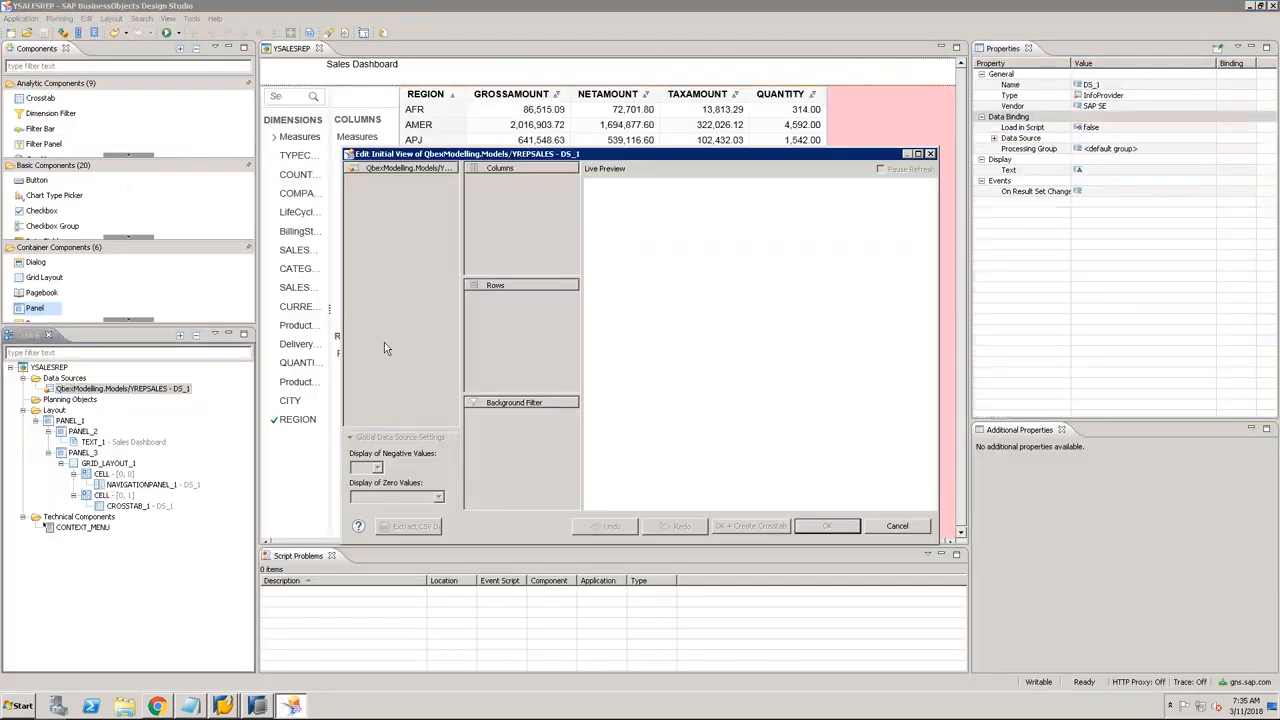
{"action": "left_click_drag", "start_coordinate": [487, 297], "coordinate": [442, 296]}
{"action": "left_click_drag", "start_coordinate": [389, 222], "coordinate": [481, 326]}
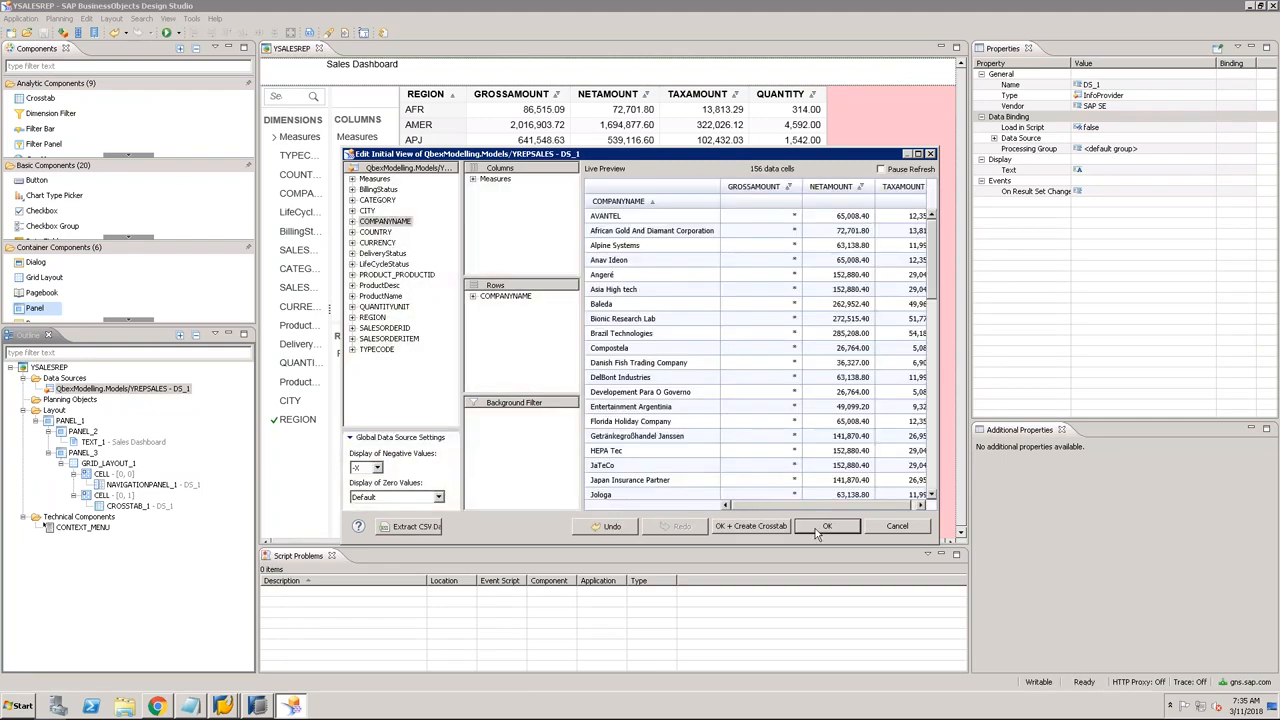
{"action": "left_click", "coordinate": [768, 524]}
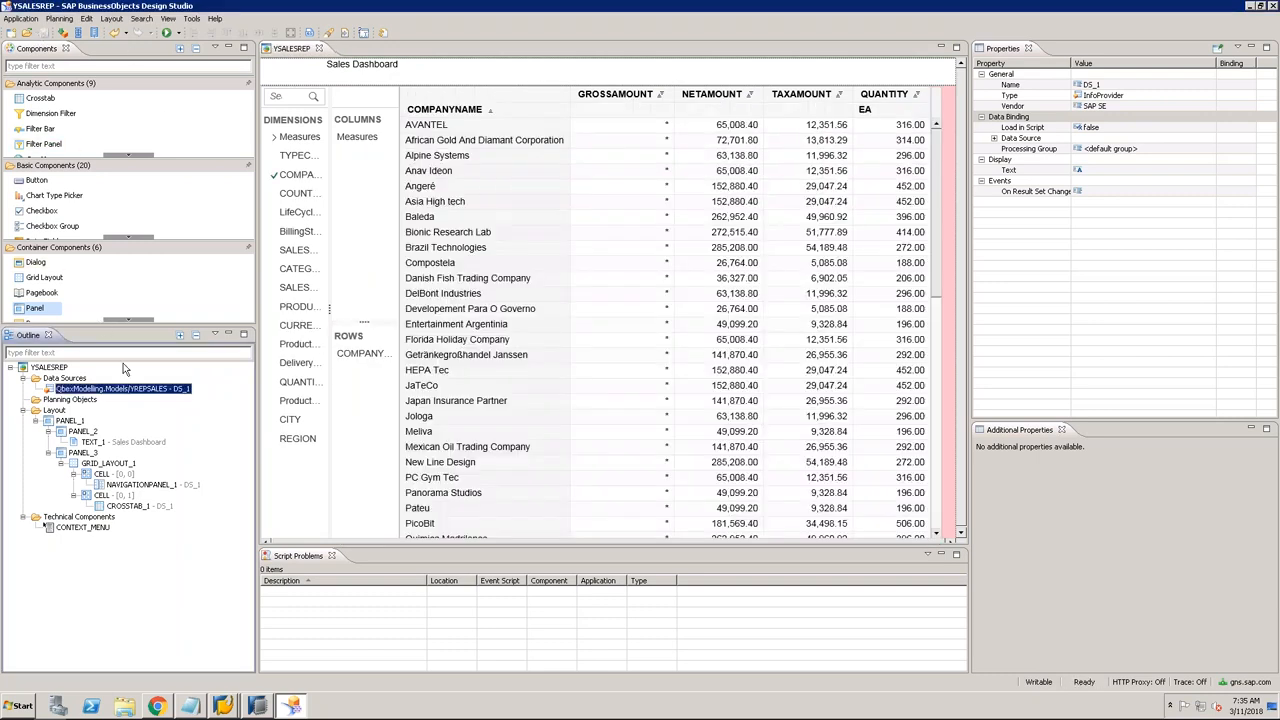
{"action": "mouse_move", "coordinate": [162, 707]}
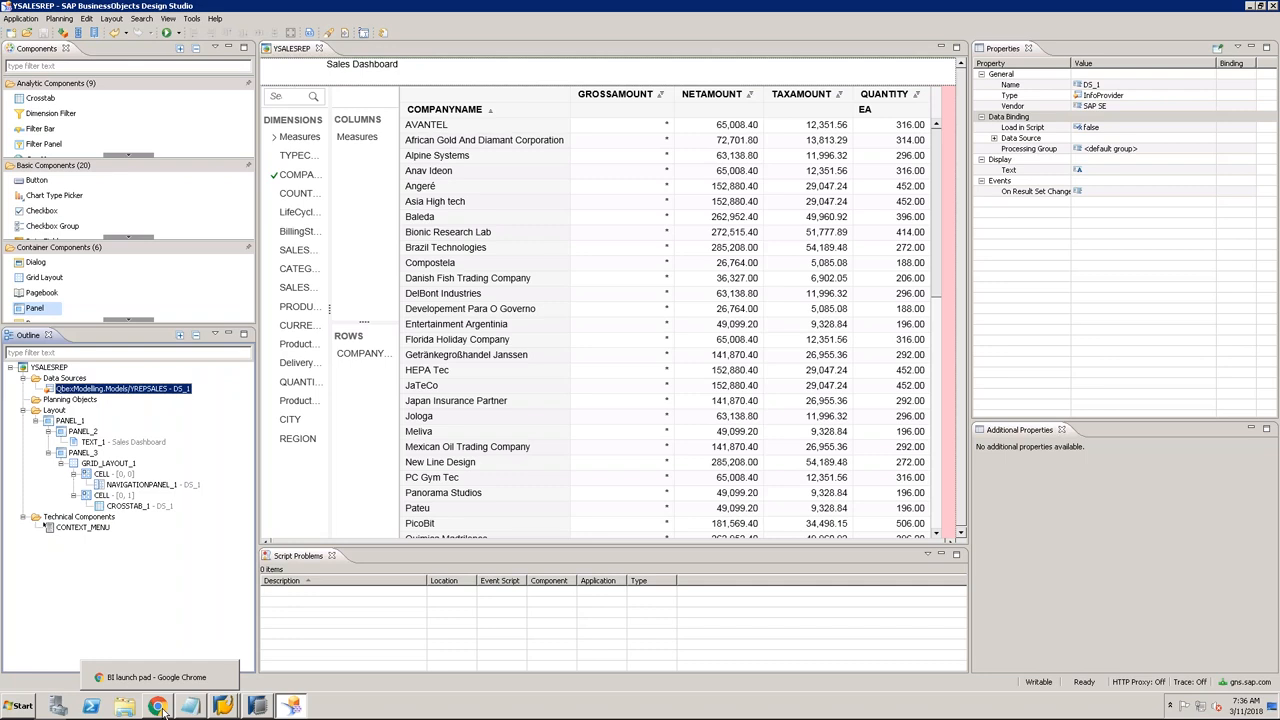
{"action": "left_click", "coordinate": [257, 706]}
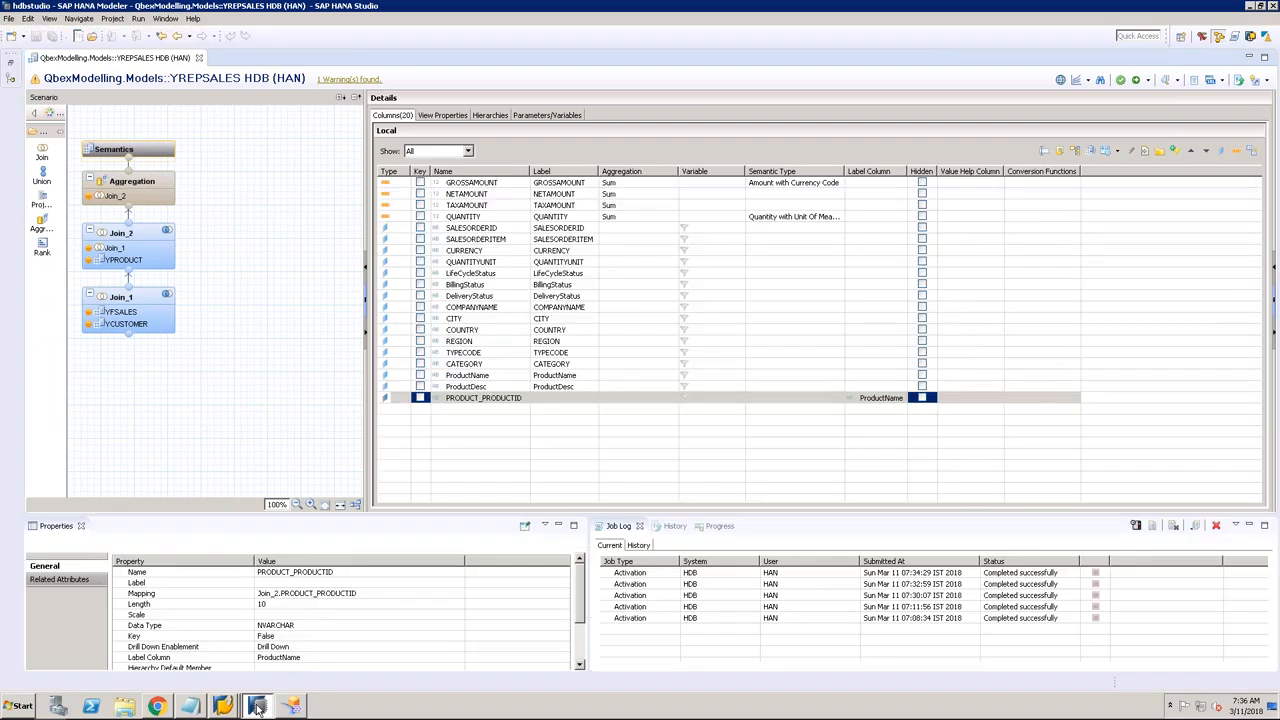
Step: Start a new variable in Parameters/Variables named v_region
{"action": "left_click", "coordinate": [546, 115]}
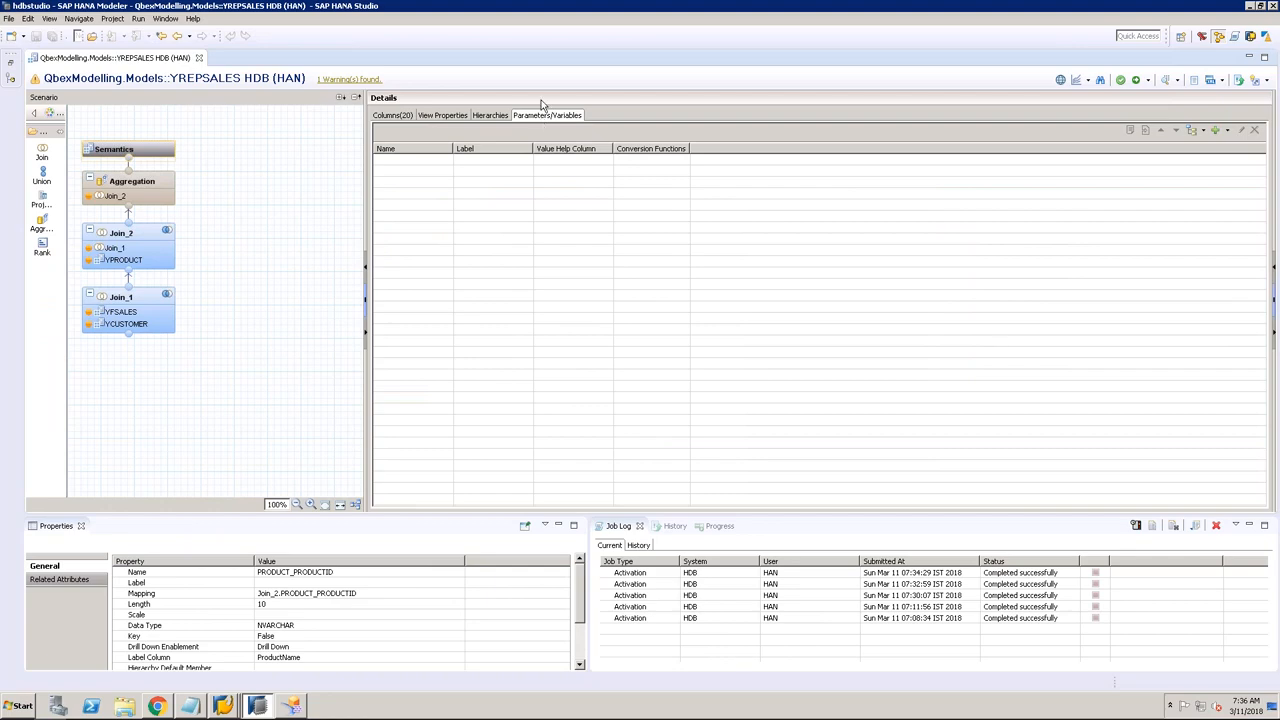
{"action": "left_click", "coordinate": [1229, 132]}
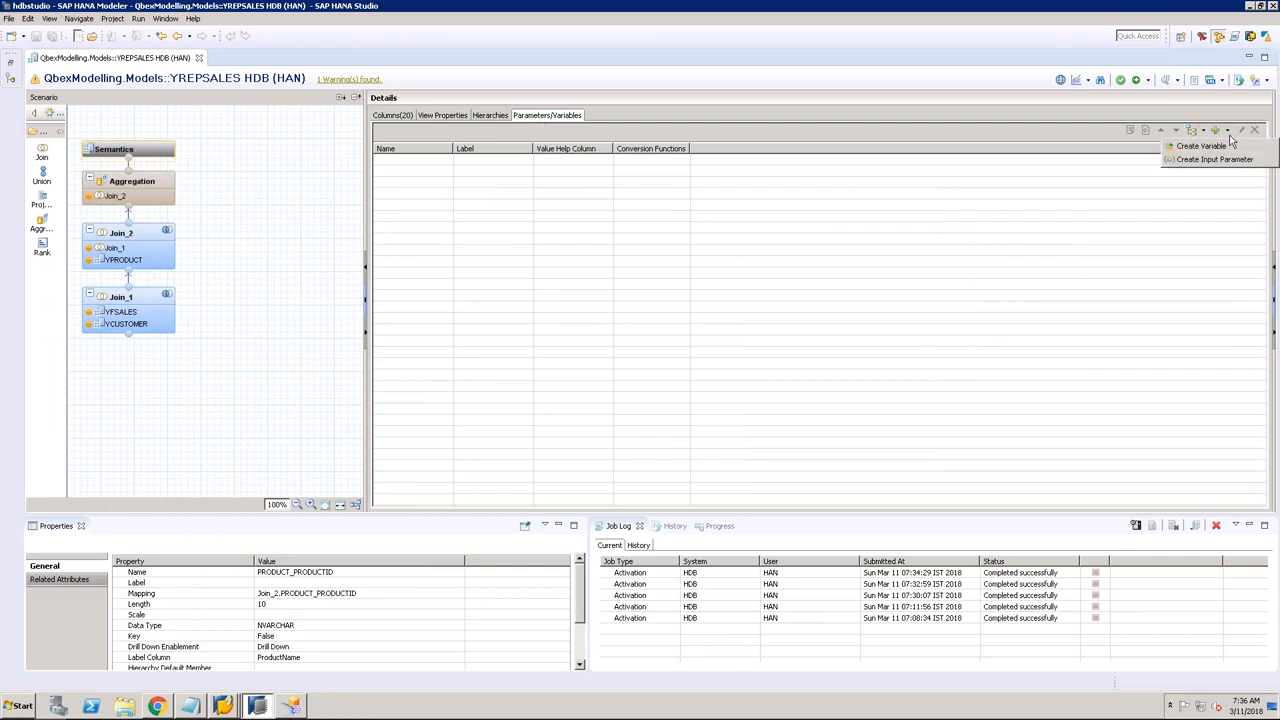
{"action": "left_click", "coordinate": [1216, 143]}
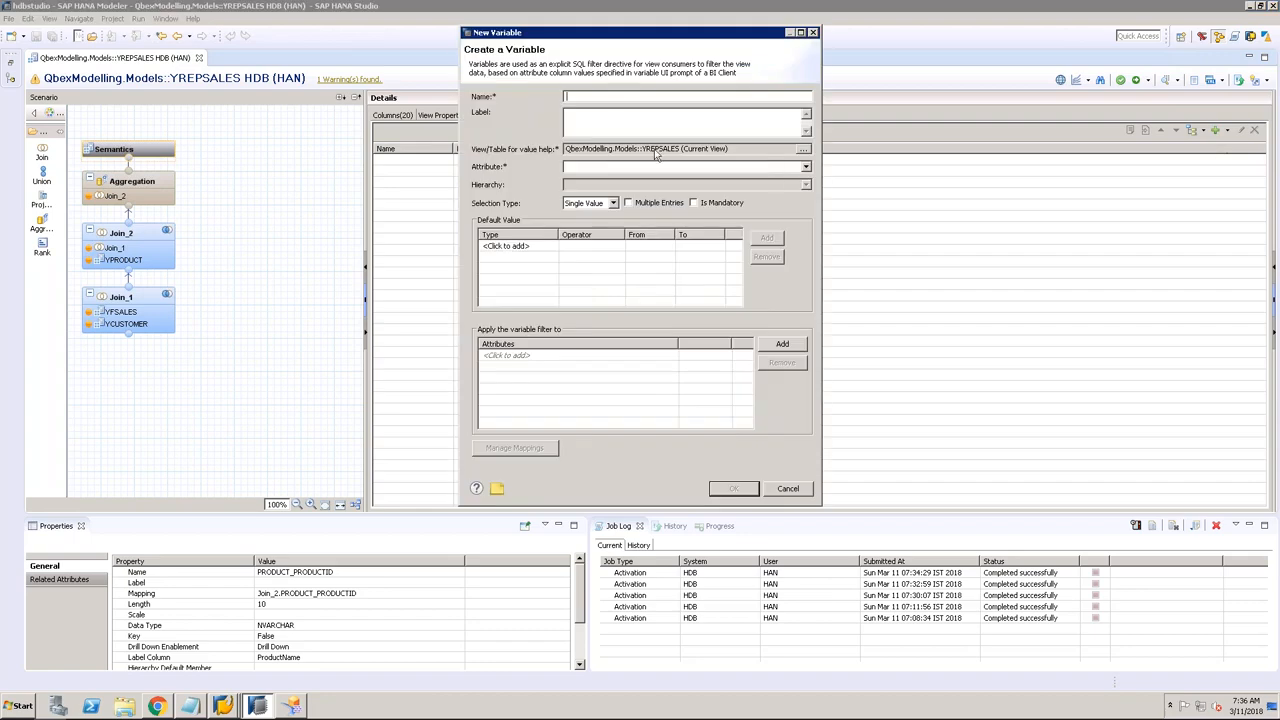
{"action": "type", "text": "r"}
{"action": "type", "text": "V"}
Step: Base v_region on REGION with multiple entries, mandatory and single-value selection
{"action": "left_click", "coordinate": [690, 115]}
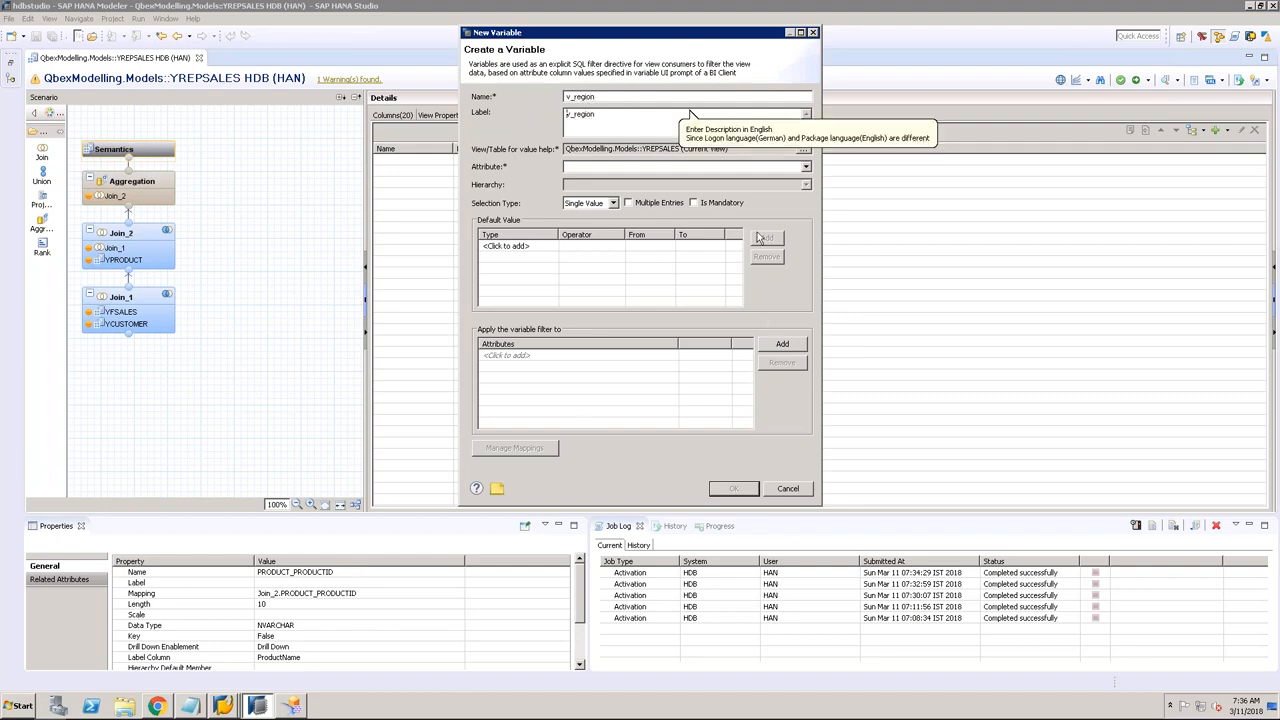
{"action": "left_click", "coordinate": [806, 170]}
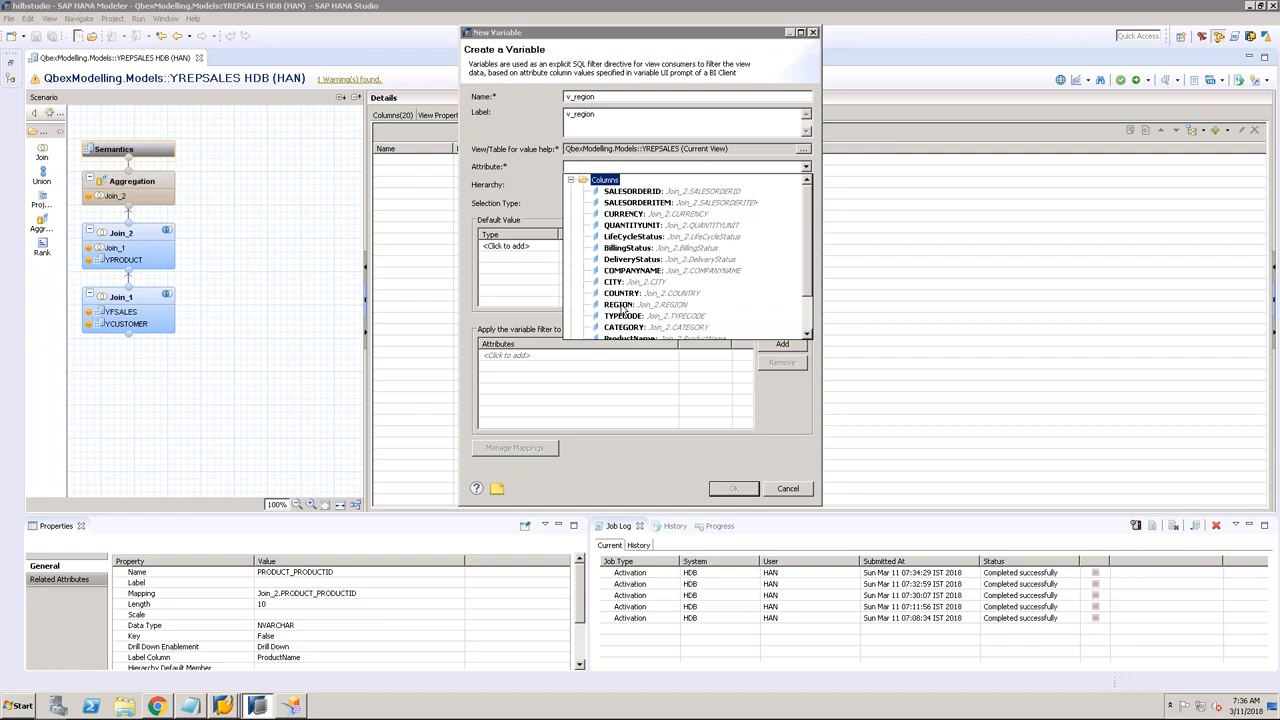
{"action": "left_click", "coordinate": [622, 308]}
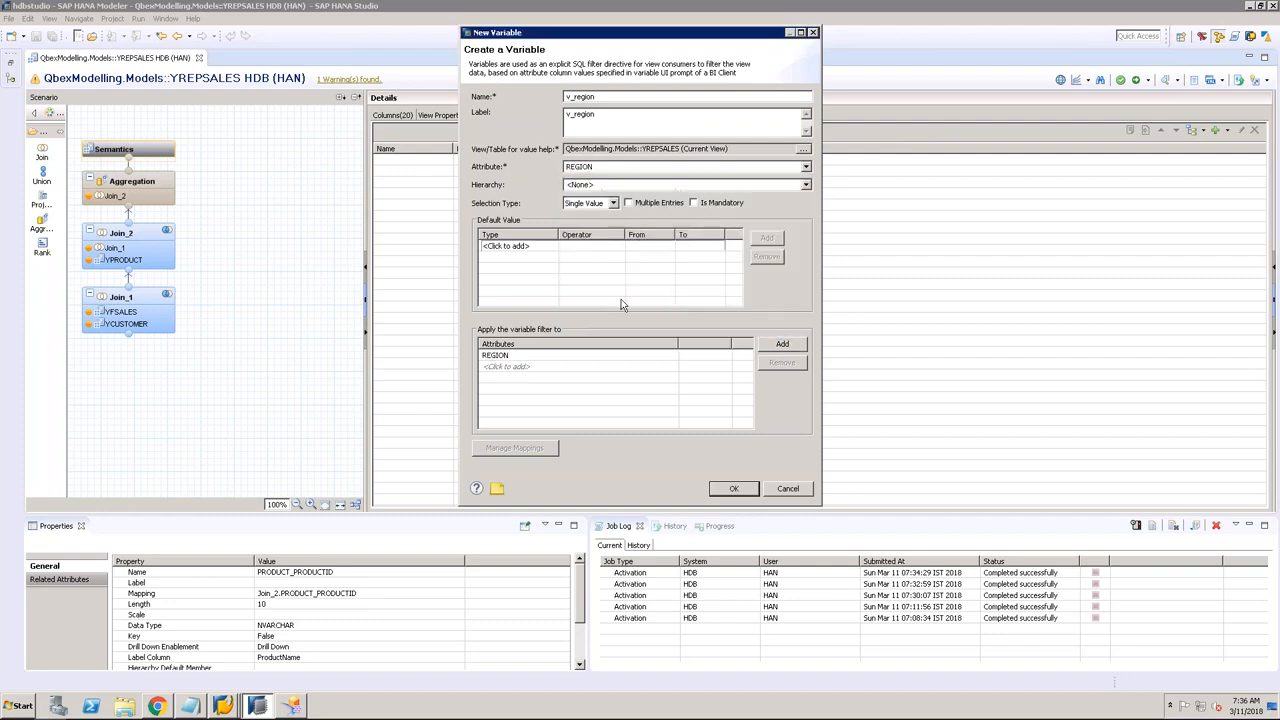
{"action": "left_click", "coordinate": [631, 206]}
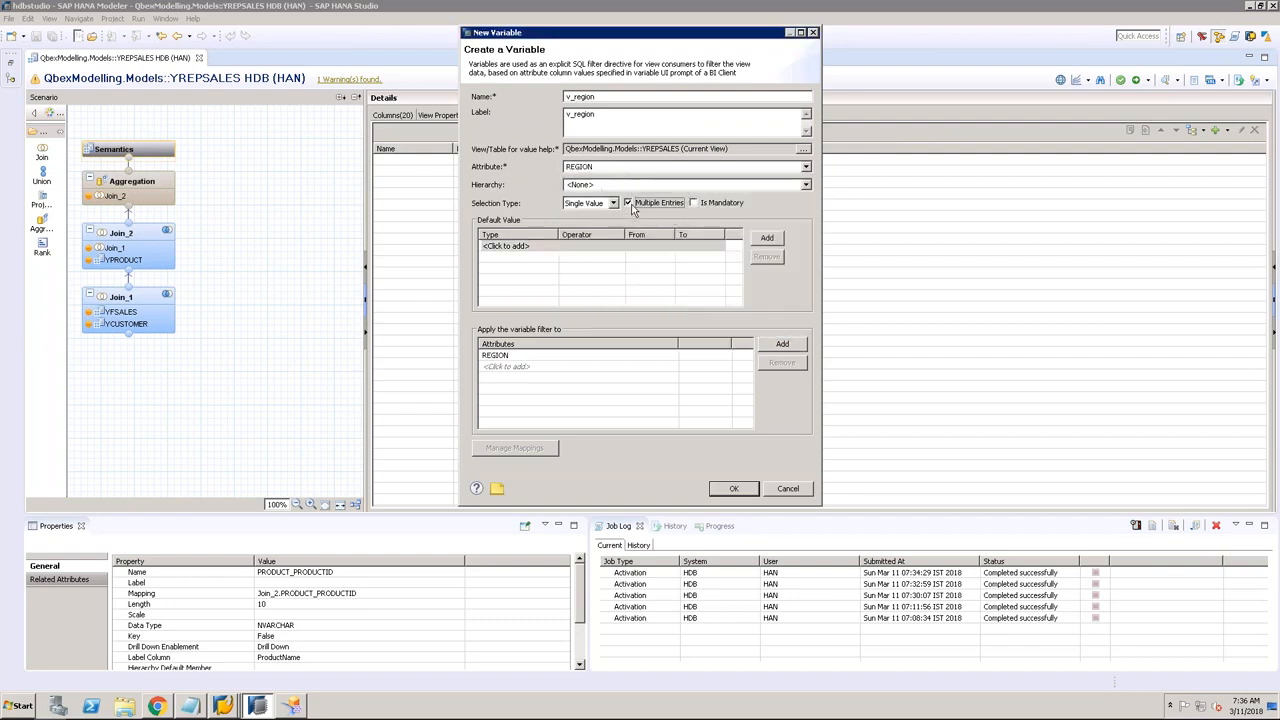
{"action": "left_click", "coordinate": [715, 204]}
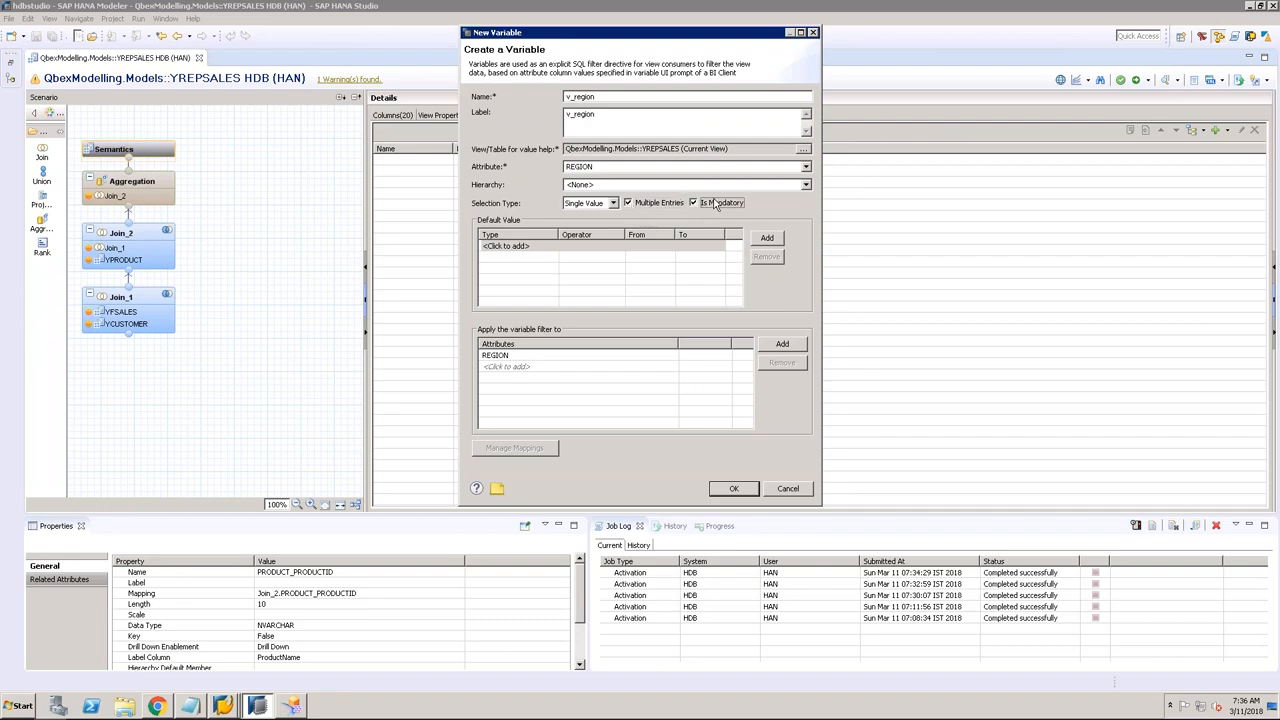
{"action": "left_click", "coordinate": [614, 203]}
{"action": "left_click", "coordinate": [660, 216]}
{"action": "left_click", "coordinate": [733, 488]}
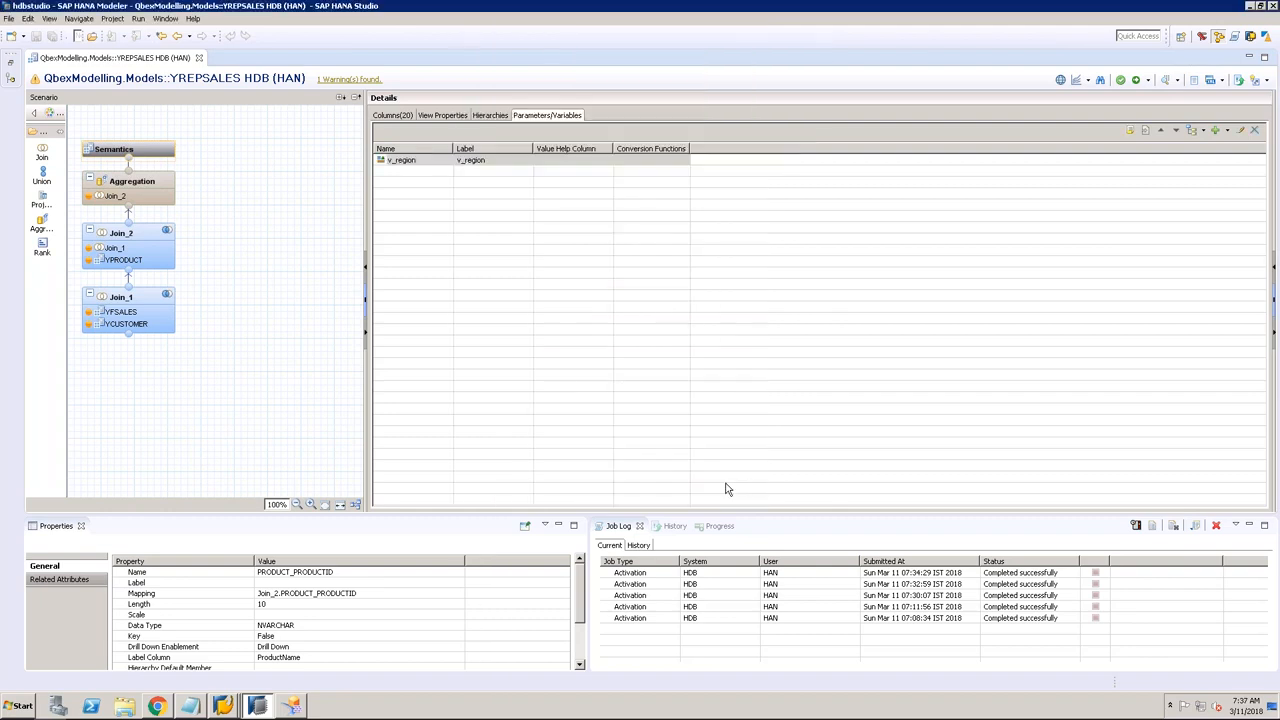
Step: Save and activate the YREPSALES view
{"action": "left_click", "coordinate": [394, 116]}
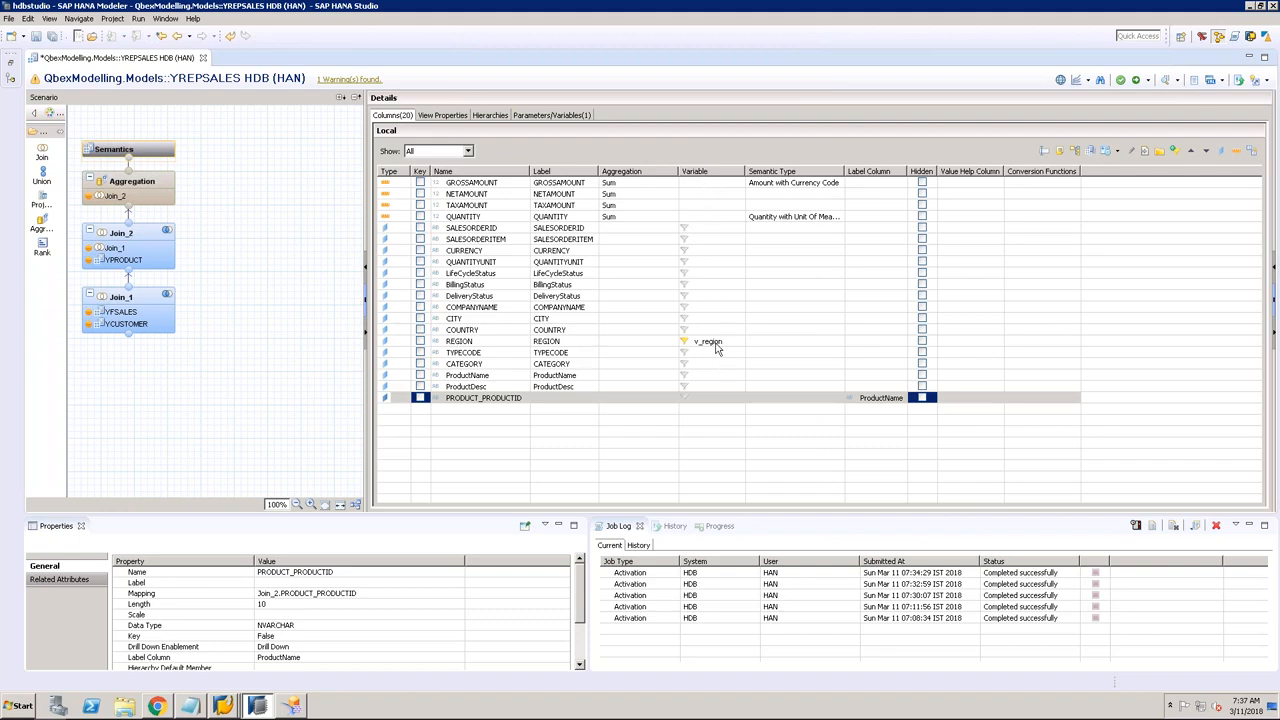
{"action": "left_click", "coordinate": [1137, 82]}
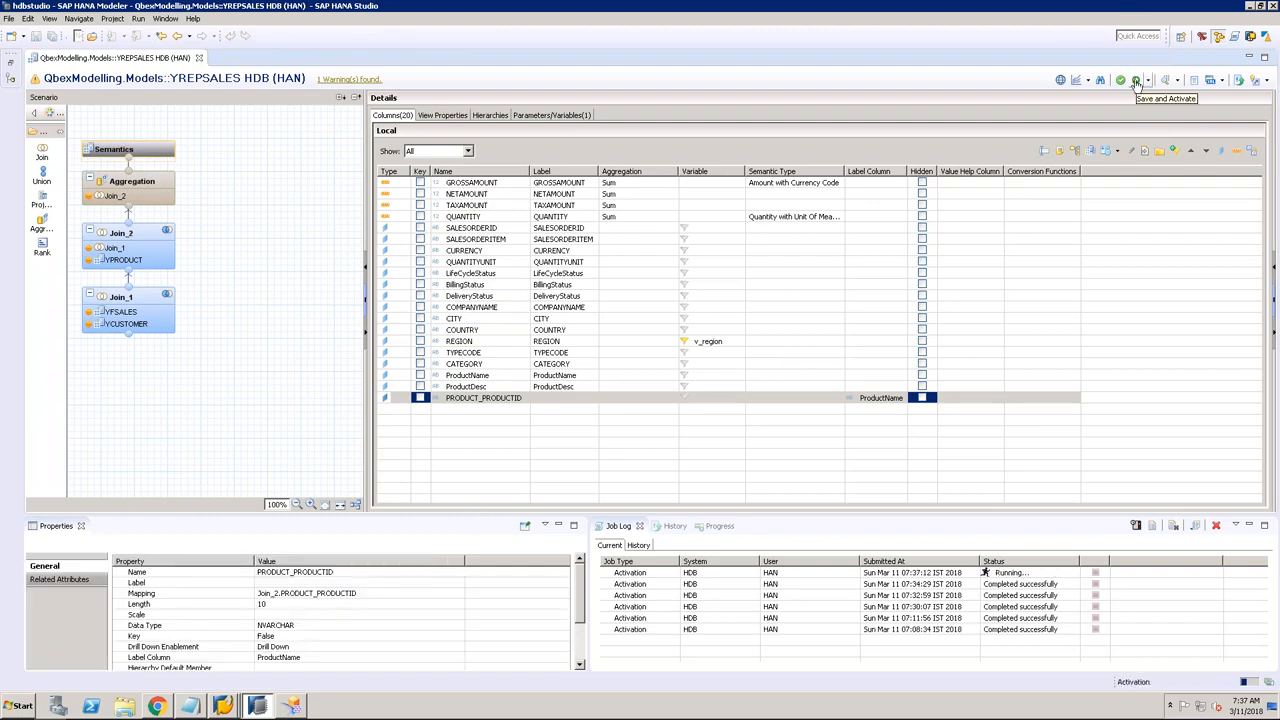
{"action": "left_click", "coordinate": [163, 709]}
Step: Refresh the document list and reopen the YSALESREP dashboard
{"action": "left_click", "coordinate": [195, 83]}
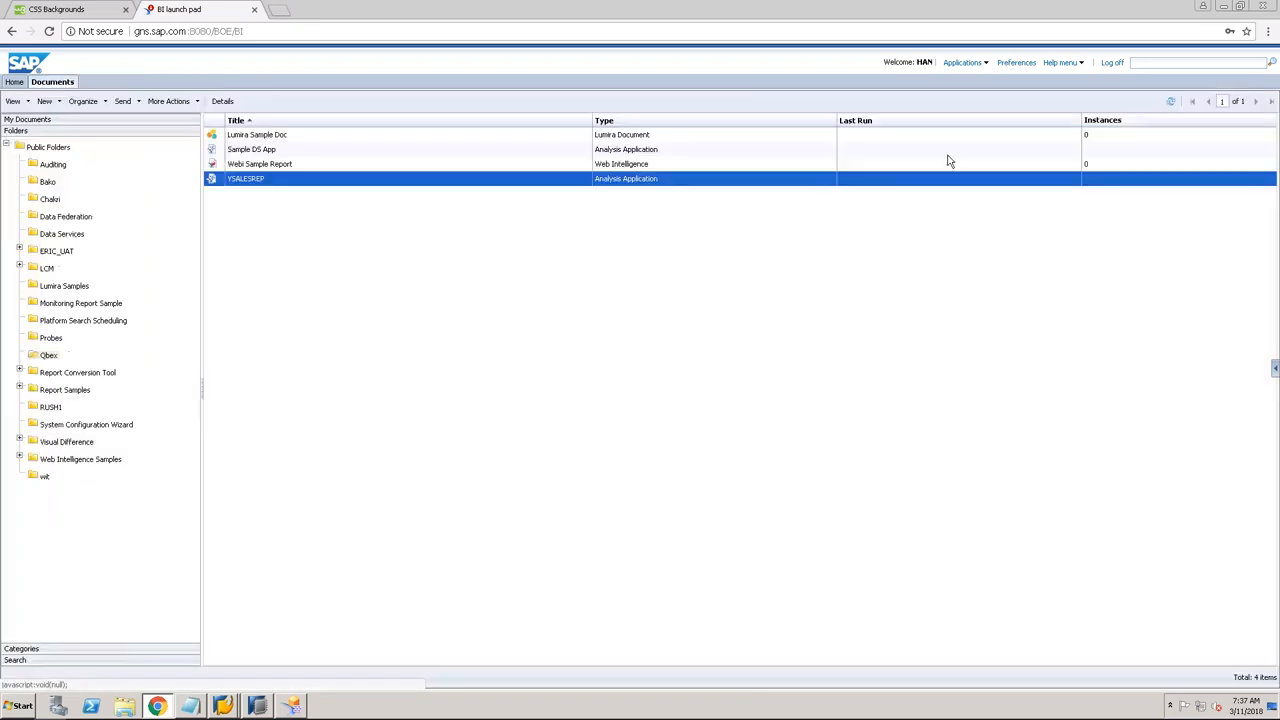
{"action": "left_click", "coordinate": [1171, 101]}
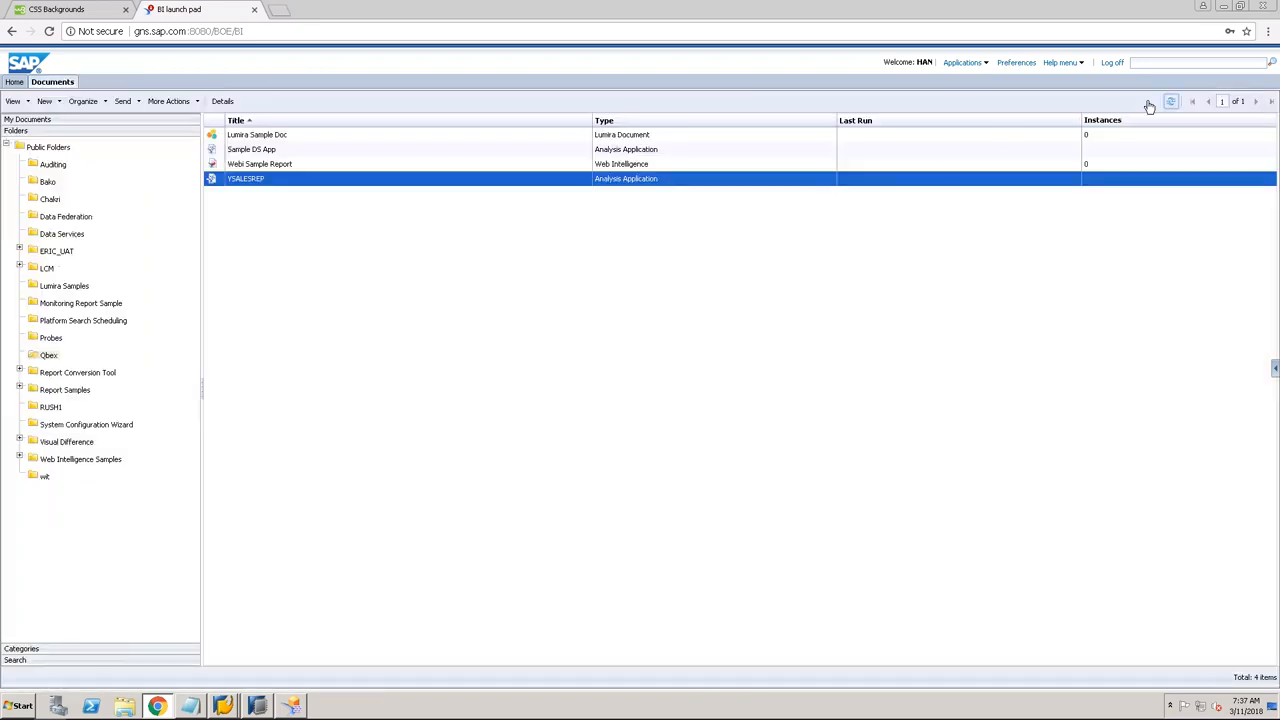
{"action": "right_click", "coordinate": [404, 178]}
{"action": "left_click", "coordinate": [448, 184]}
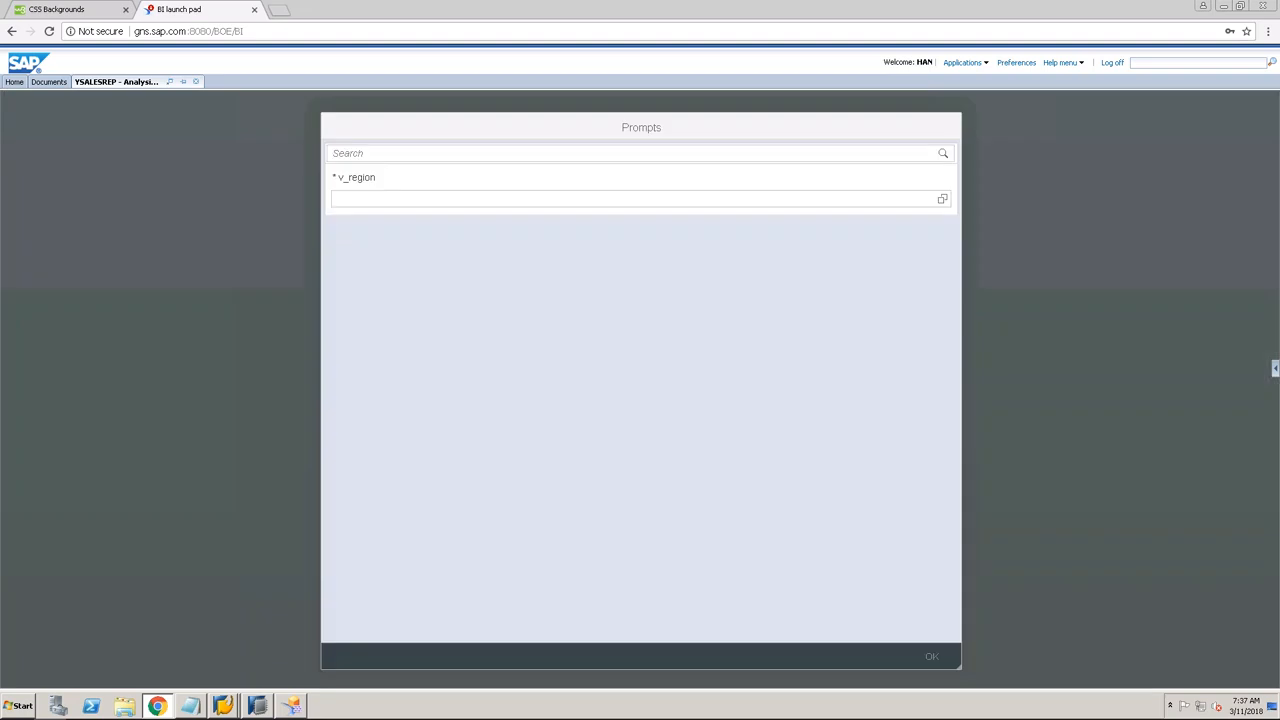
Step: Answer the v_region prompt with APJ and add REGION to the rows above COMPANYNAME
{"action": "left_click", "coordinate": [383, 200]}
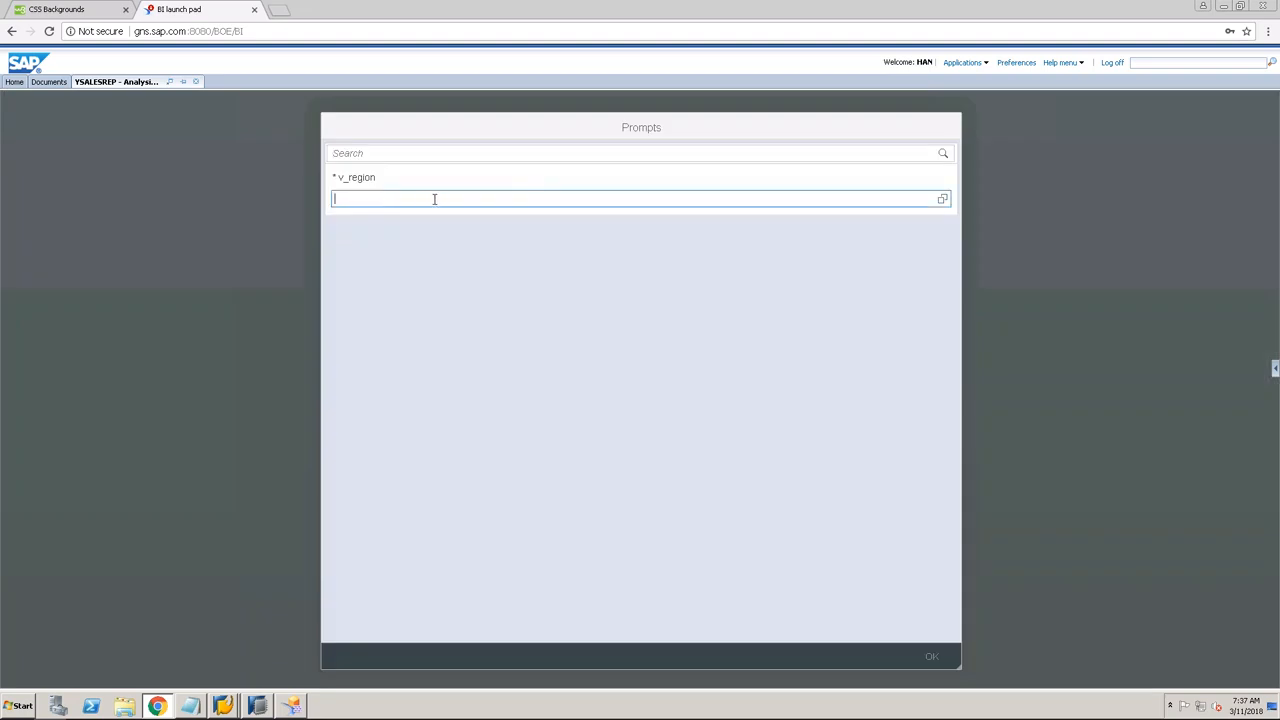
{"action": "left_click", "coordinate": [946, 200]}
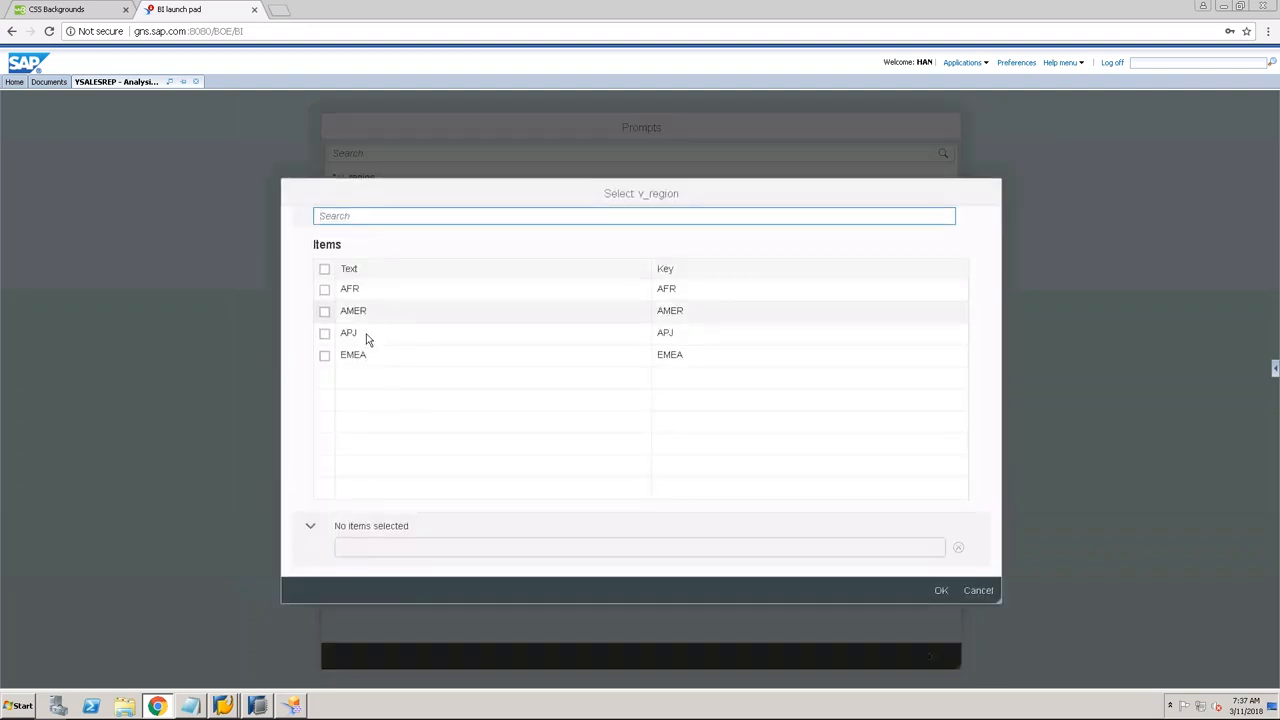
{"action": "left_click", "coordinate": [324, 334]}
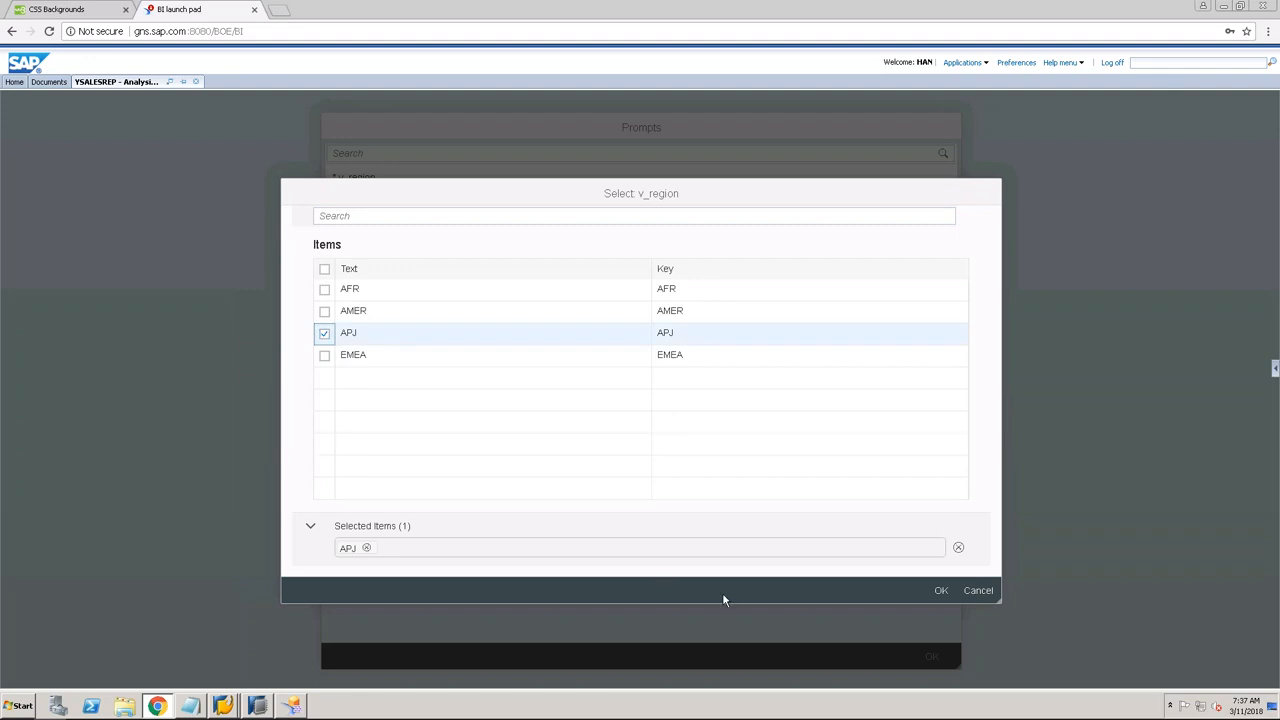
{"action": "left_click", "coordinate": [937, 591]}
{"action": "left_click", "coordinate": [930, 657]}
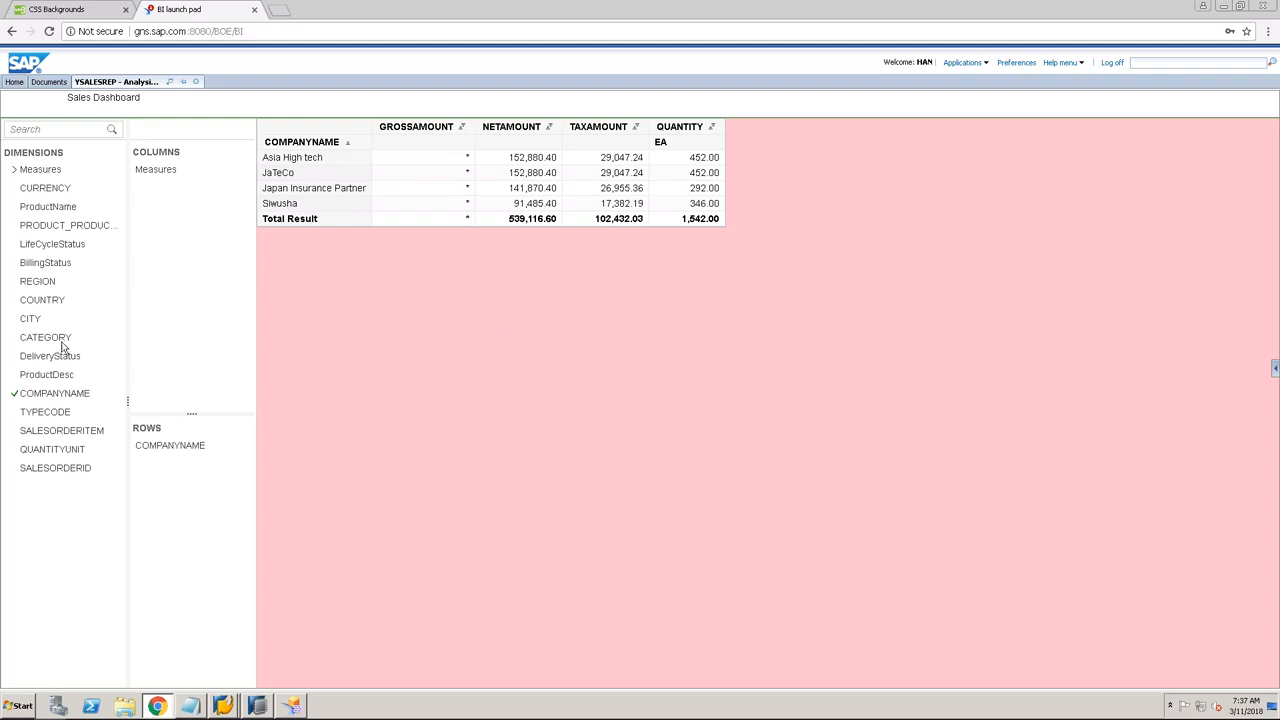
{"action": "left_click_drag", "start_coordinate": [40, 281], "coordinate": [180, 442]}
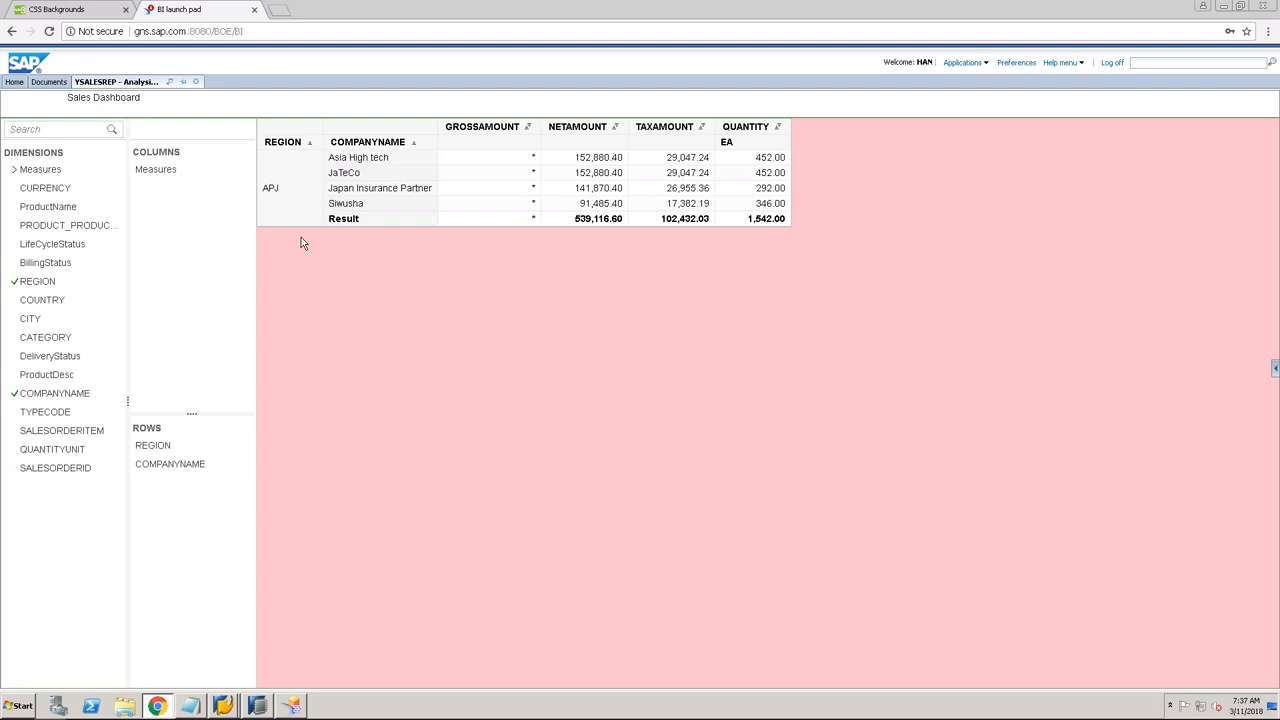
{"action": "left_click", "coordinate": [259, 710]}
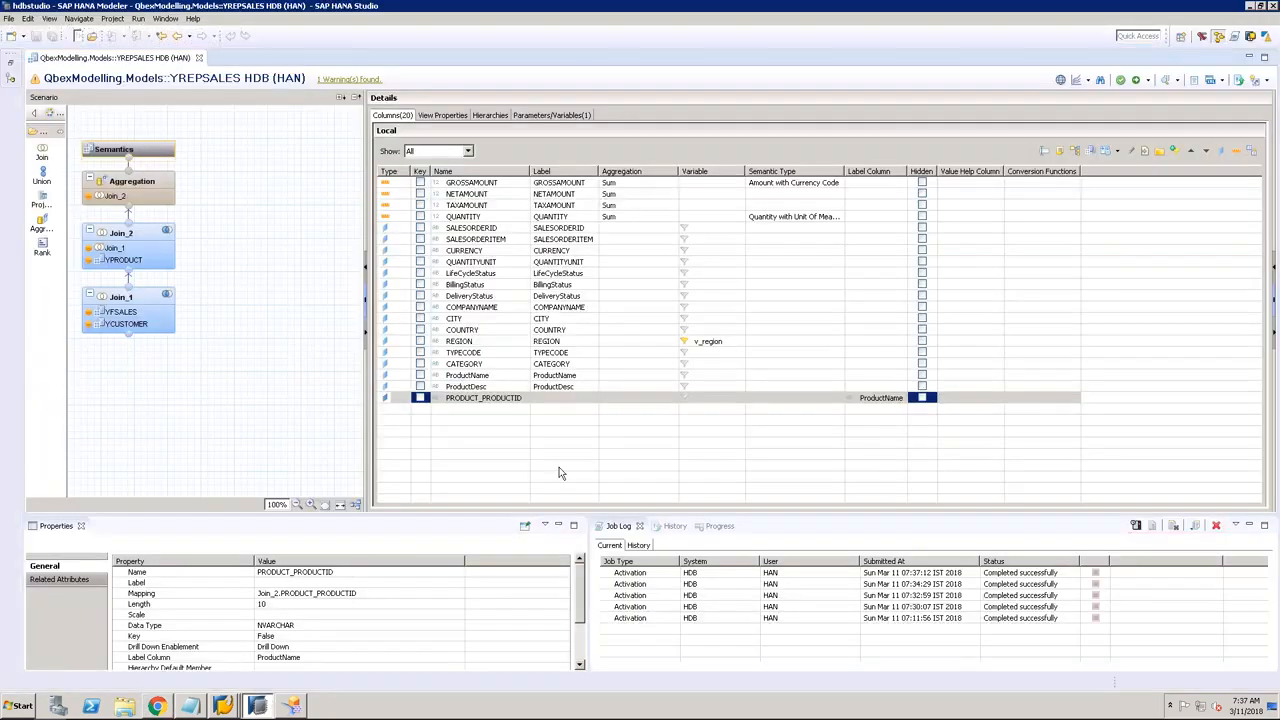
Step: Inspect the v_region variable and the Join_2, Join_1 and Aggregation nodes
{"action": "left_click", "coordinate": [565, 117]}
{"action": "left_click", "coordinate": [471, 164]}
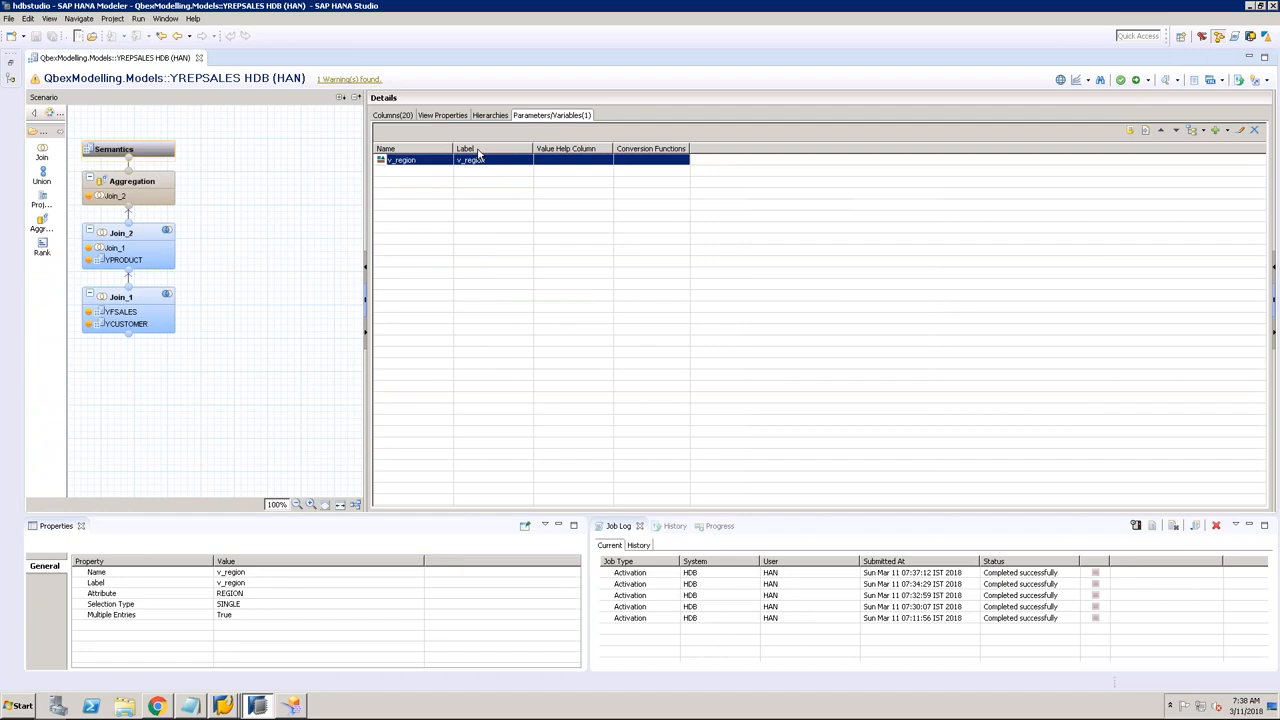
{"action": "left_click", "coordinate": [155, 243]}
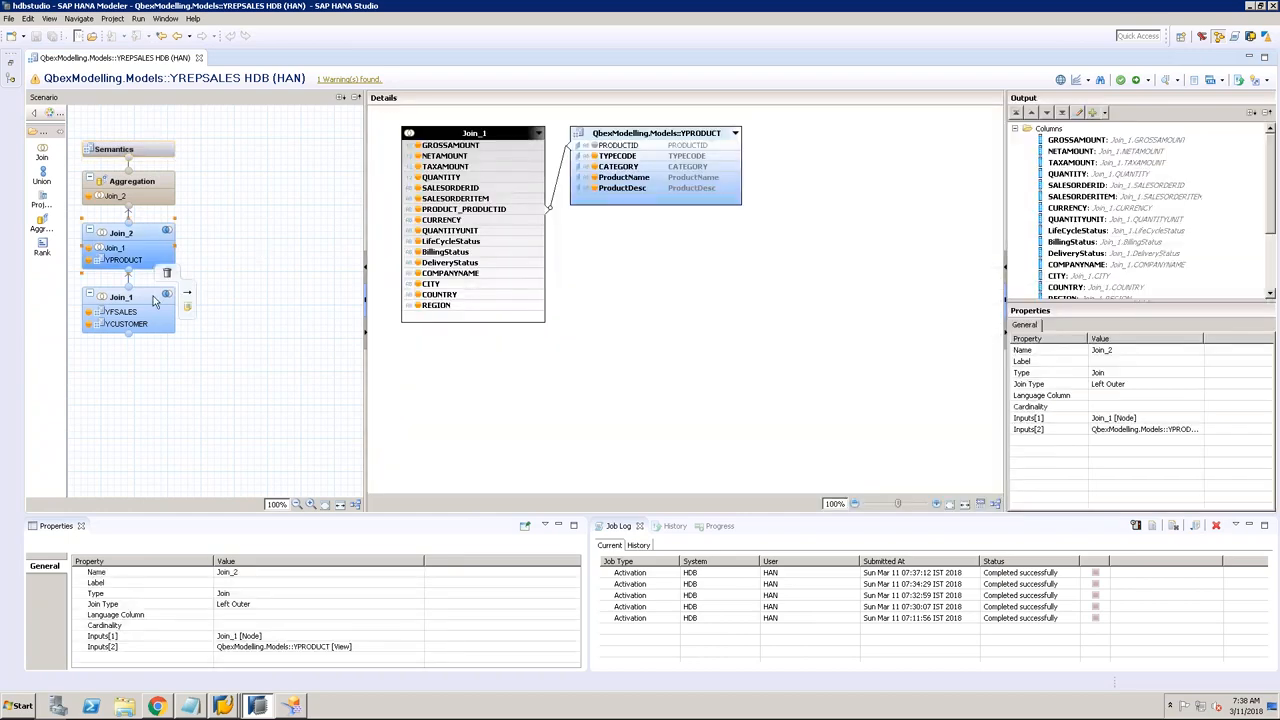
{"action": "left_click", "coordinate": [155, 300]}
{"action": "left_click", "coordinate": [155, 245]}
{"action": "left_click", "coordinate": [160, 184]}
{"action": "left_click", "coordinate": [168, 150]}
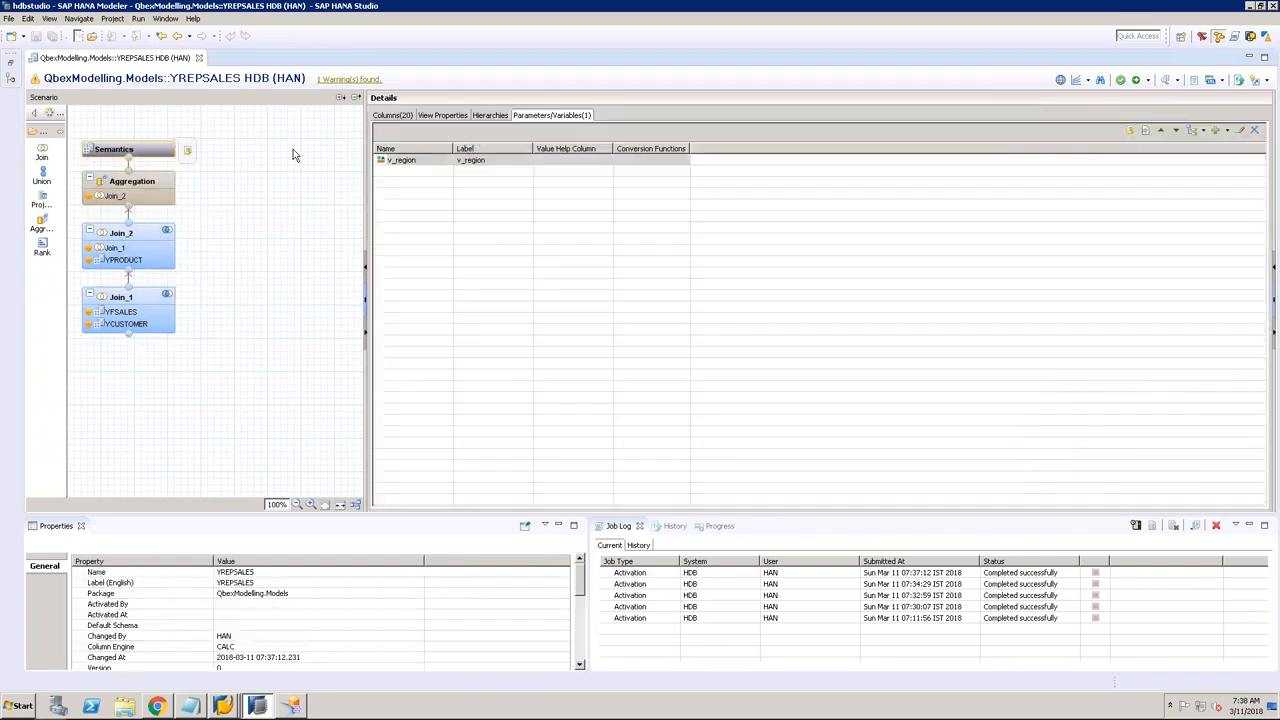
{"action": "left_click", "coordinate": [455, 162]}
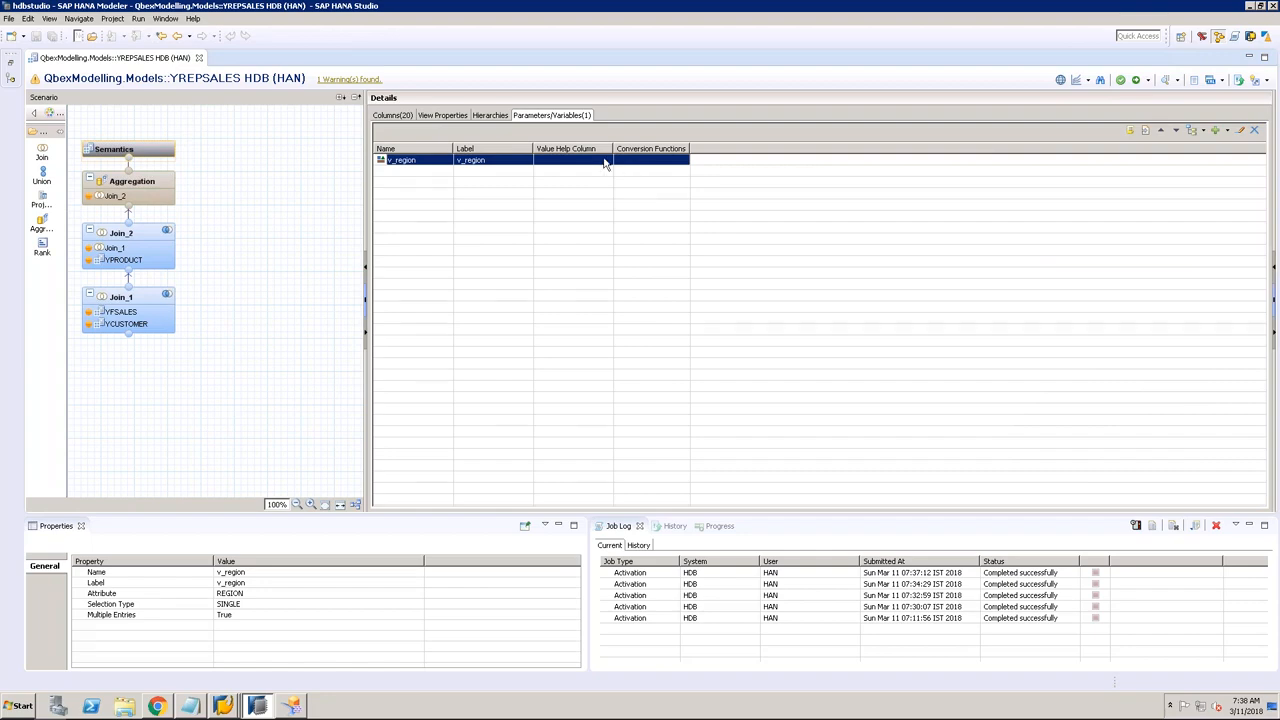
Step: Delete the v_region variable, accept its impact, and show the Hierarchies list
{"action": "left_click", "coordinate": [1256, 134]}
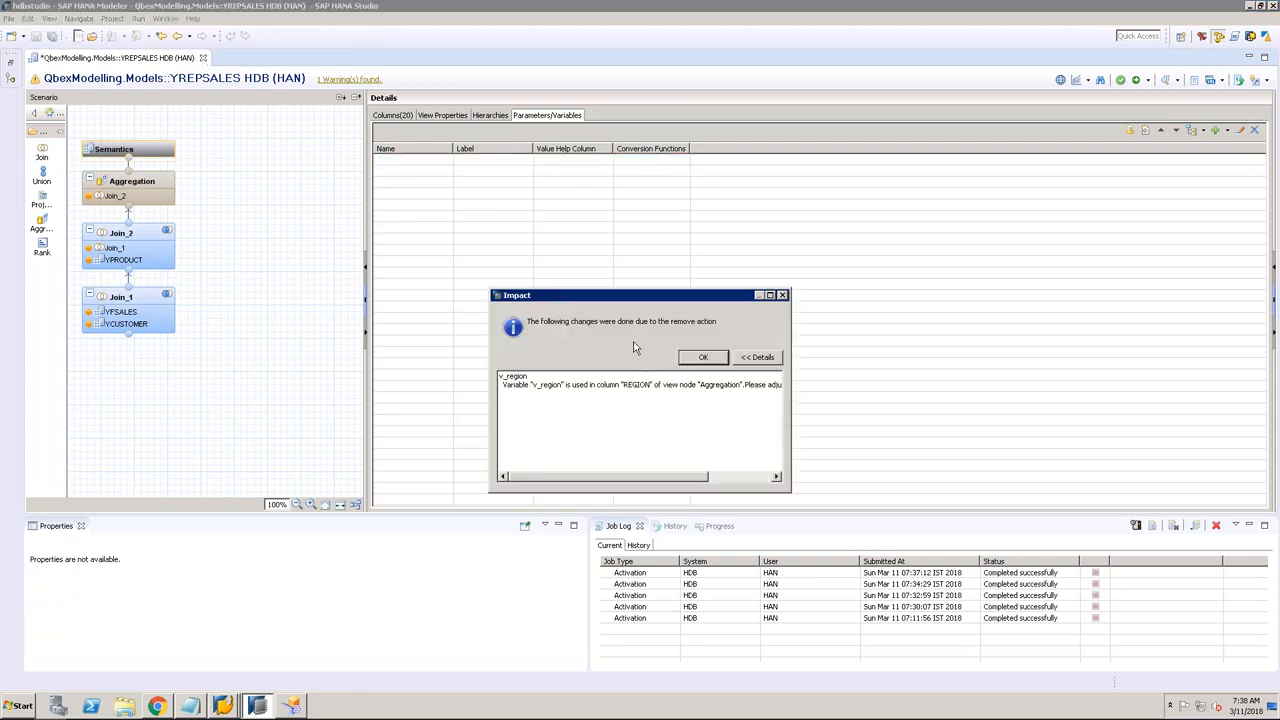
{"action": "left_click", "coordinate": [784, 296]}
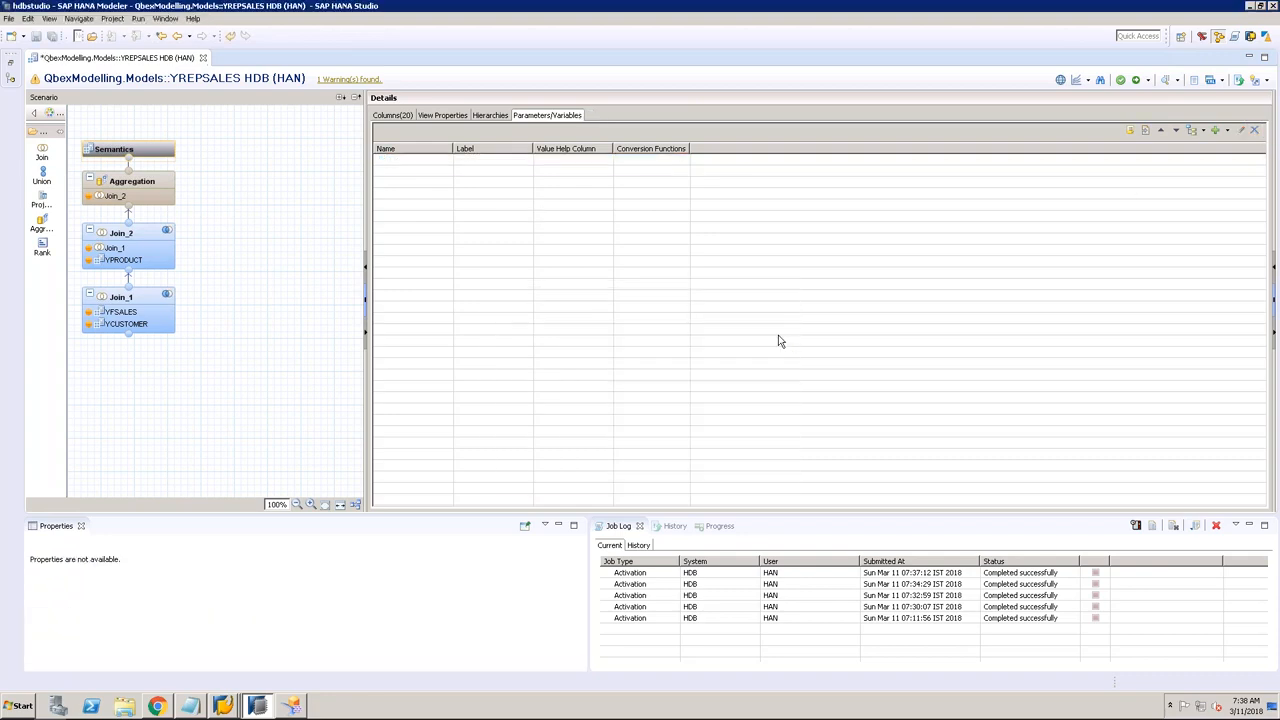
{"action": "left_click", "coordinate": [500, 116]}
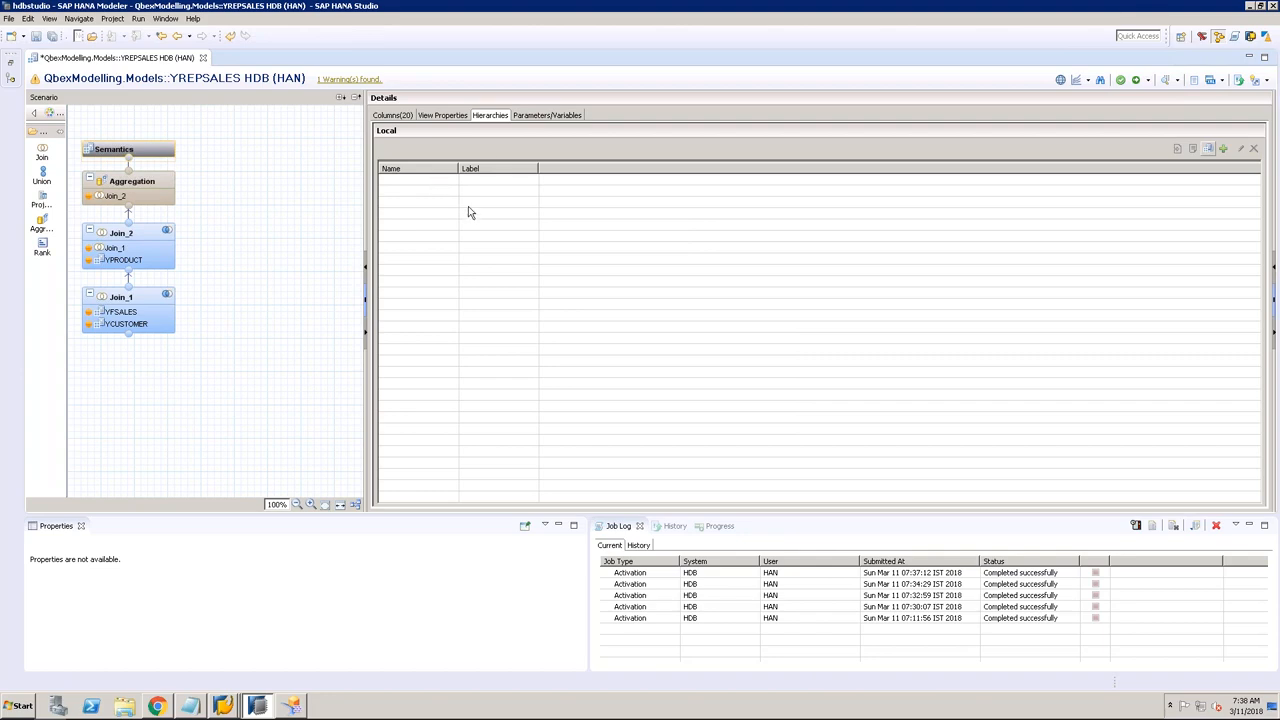
Step: Start a new level hierarchy named CustomerHierarchy
{"action": "left_click", "coordinate": [1222, 150]}
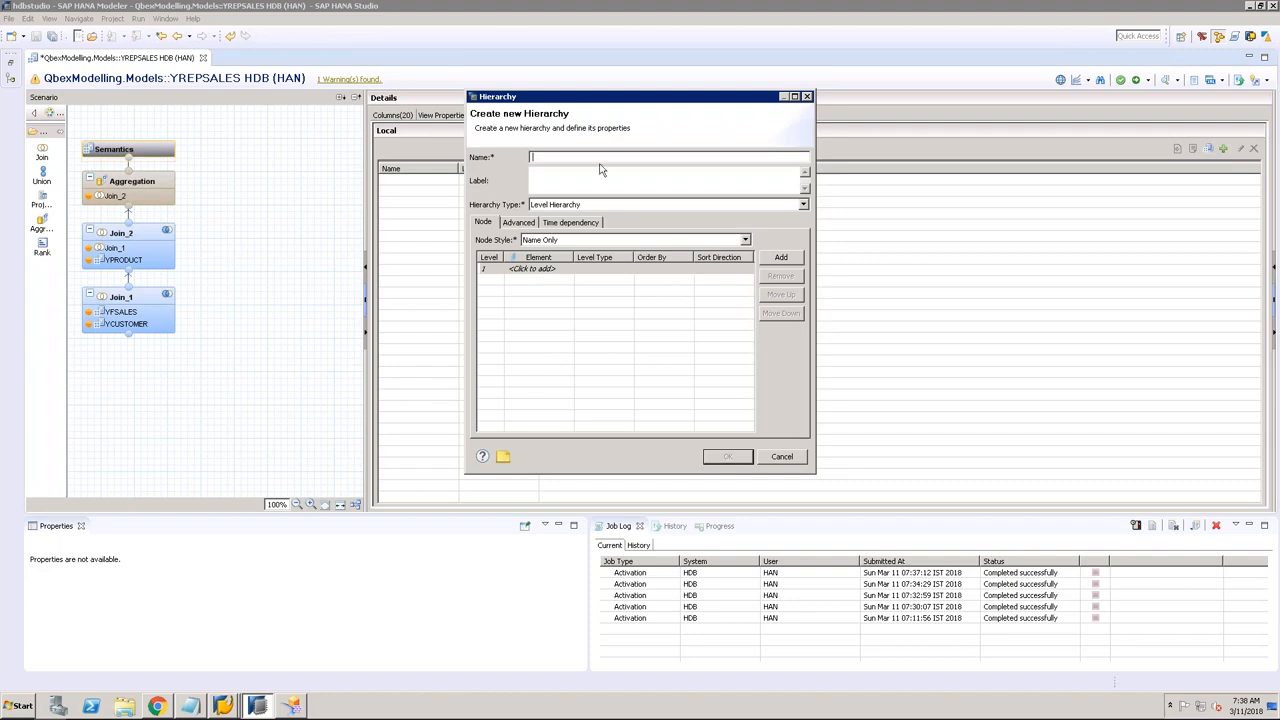
{"action": "type", "text": "CustomerHierarchy"}
{"action": "left_click", "coordinate": [652, 184]}
{"action": "left_click", "coordinate": [573, 206]}
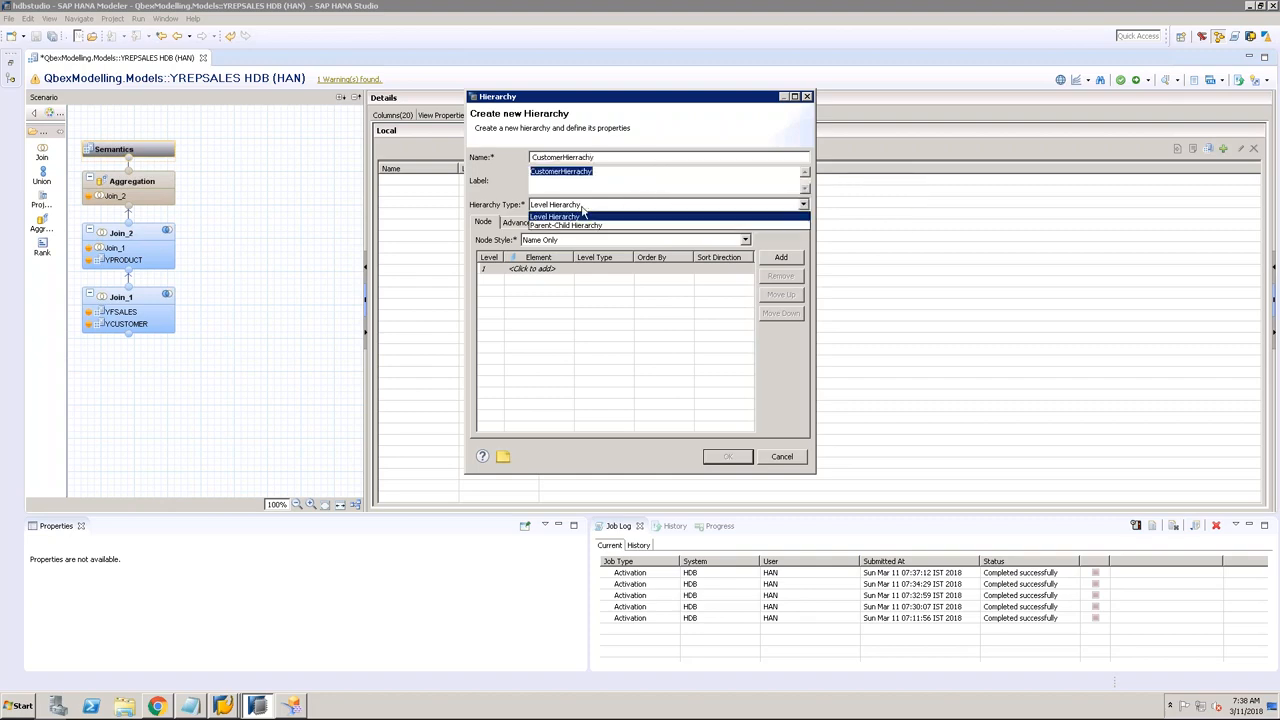
{"action": "left_click", "coordinate": [575, 217]}
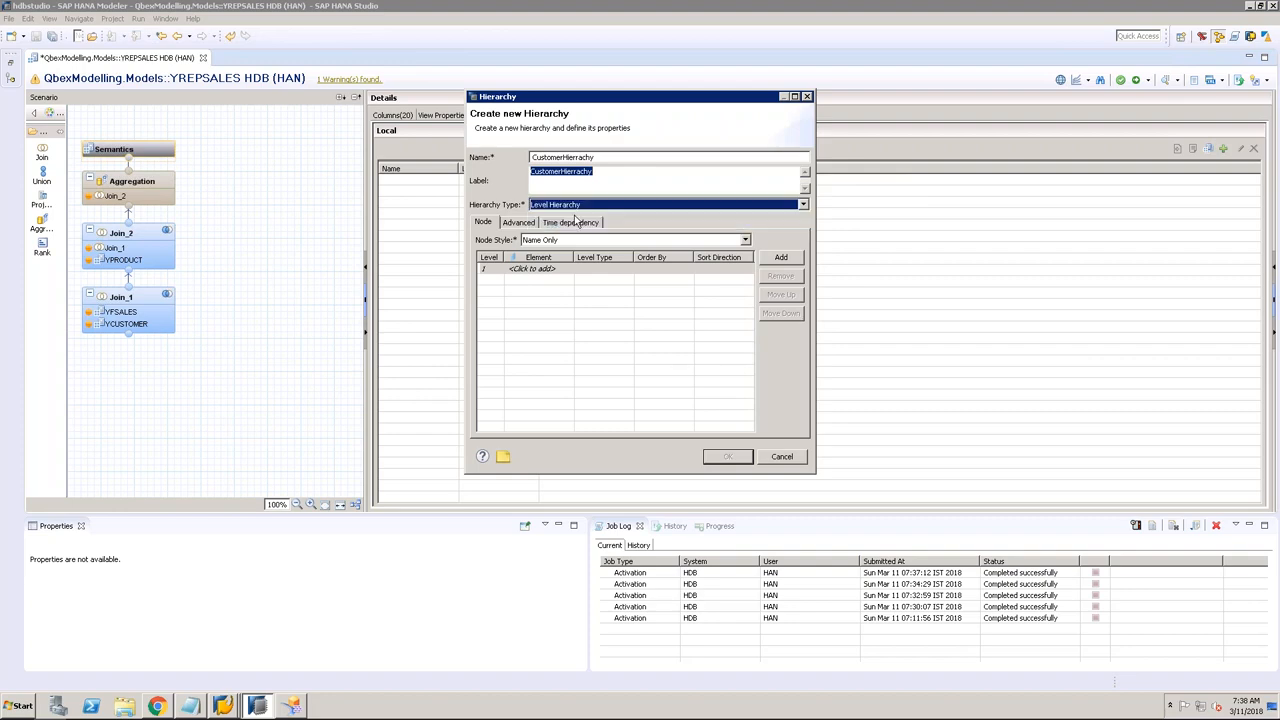
Step: Add REGION, COUNTRY, CITY and COMPANYNAME as hierarchy levels 1 to 4
{"action": "left_click", "coordinate": [567, 270]}
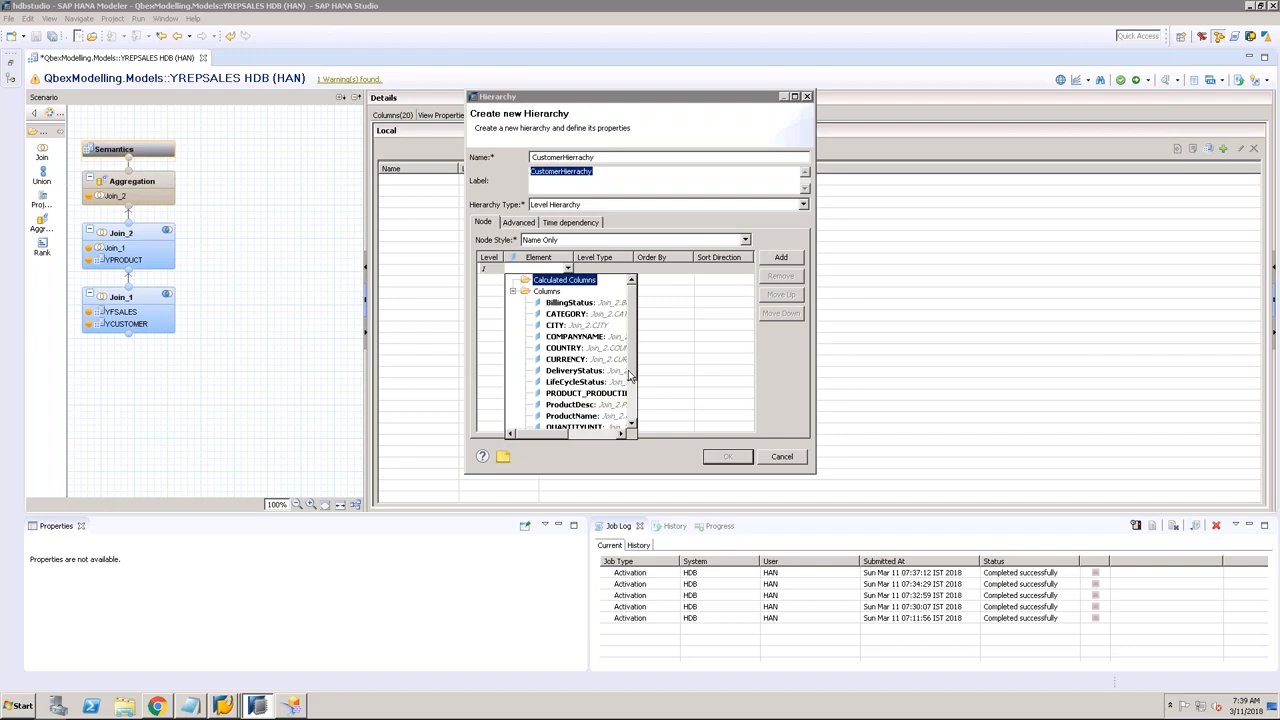
{"action": "scroll", "coordinate": [632, 365], "scroll_direction": "down", "scroll_amount": 2}
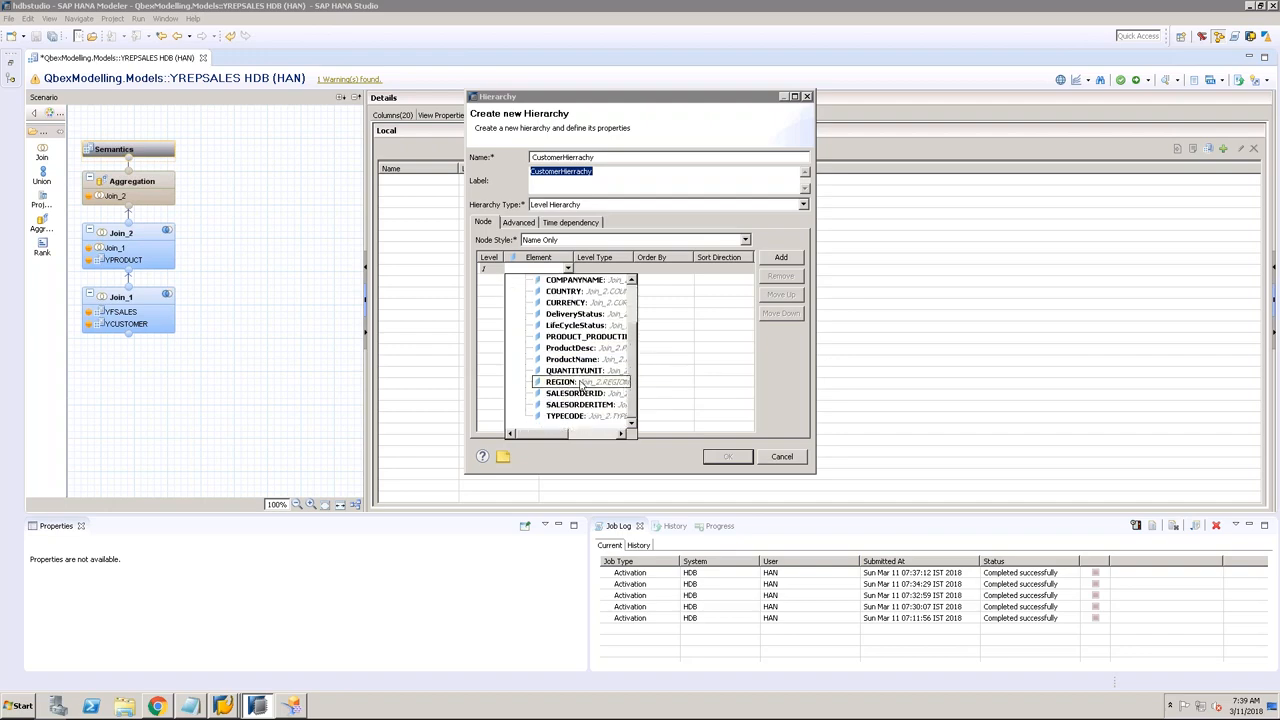
{"action": "left_click", "coordinate": [580, 386]}
{"action": "left_click", "coordinate": [558, 286]}
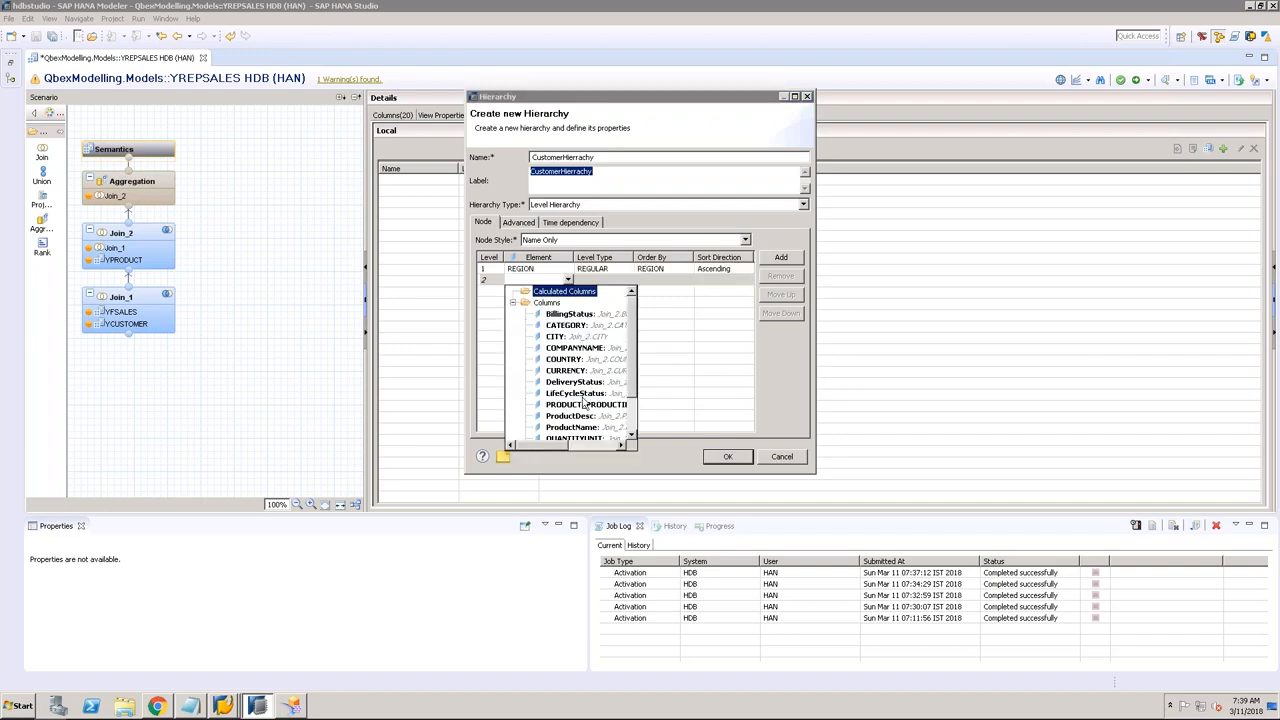
{"action": "left_click", "coordinate": [565, 360]}
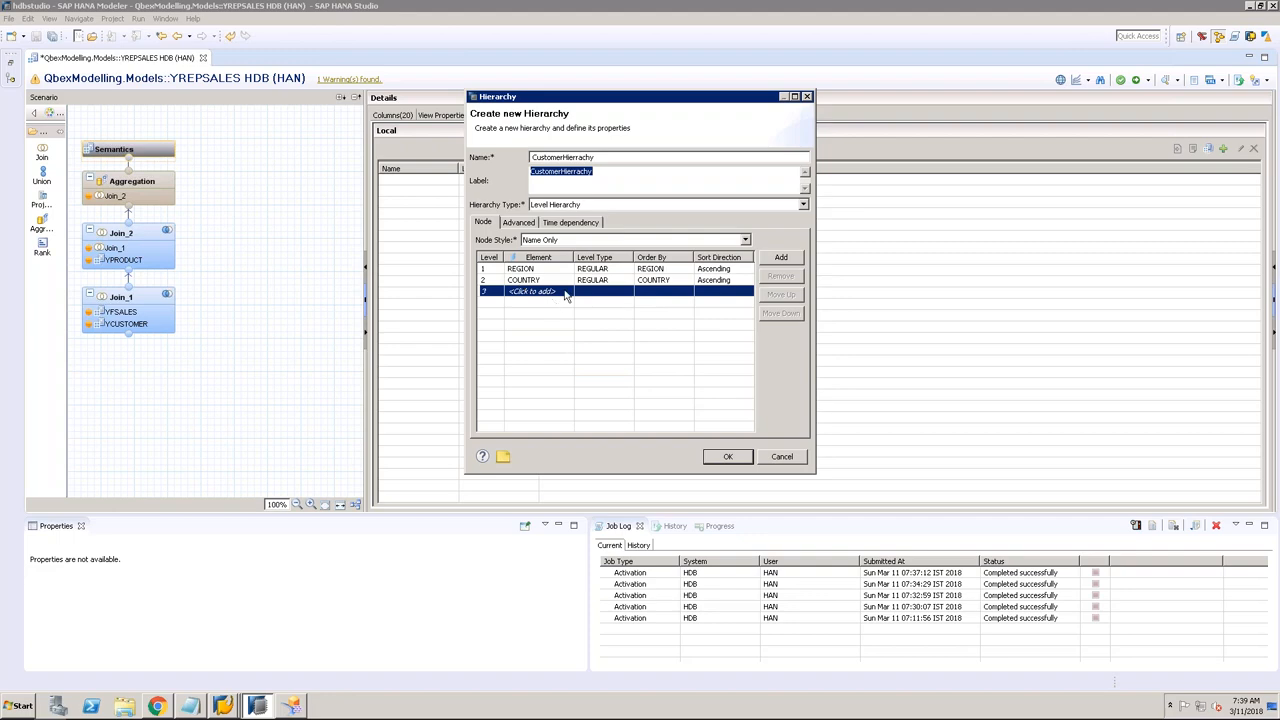
{"action": "left_click", "coordinate": [565, 293]}
{"action": "left_click", "coordinate": [577, 360]}
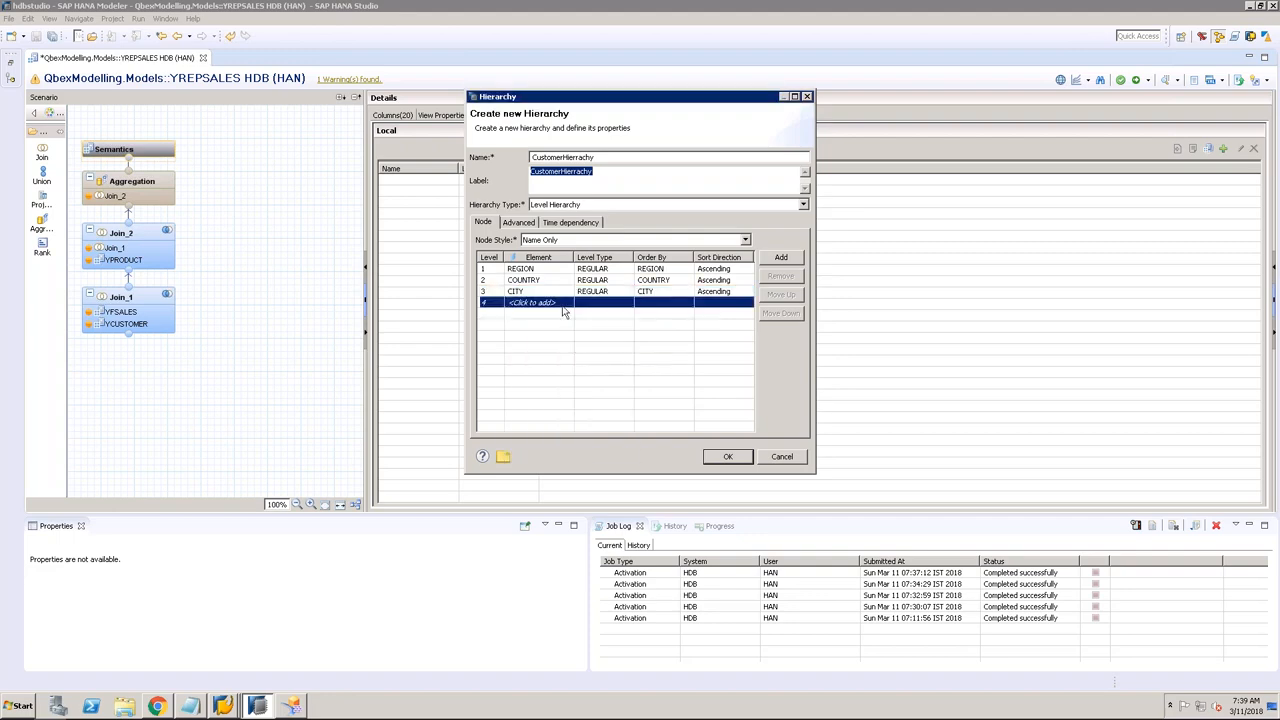
{"action": "left_click", "coordinate": [563, 305]}
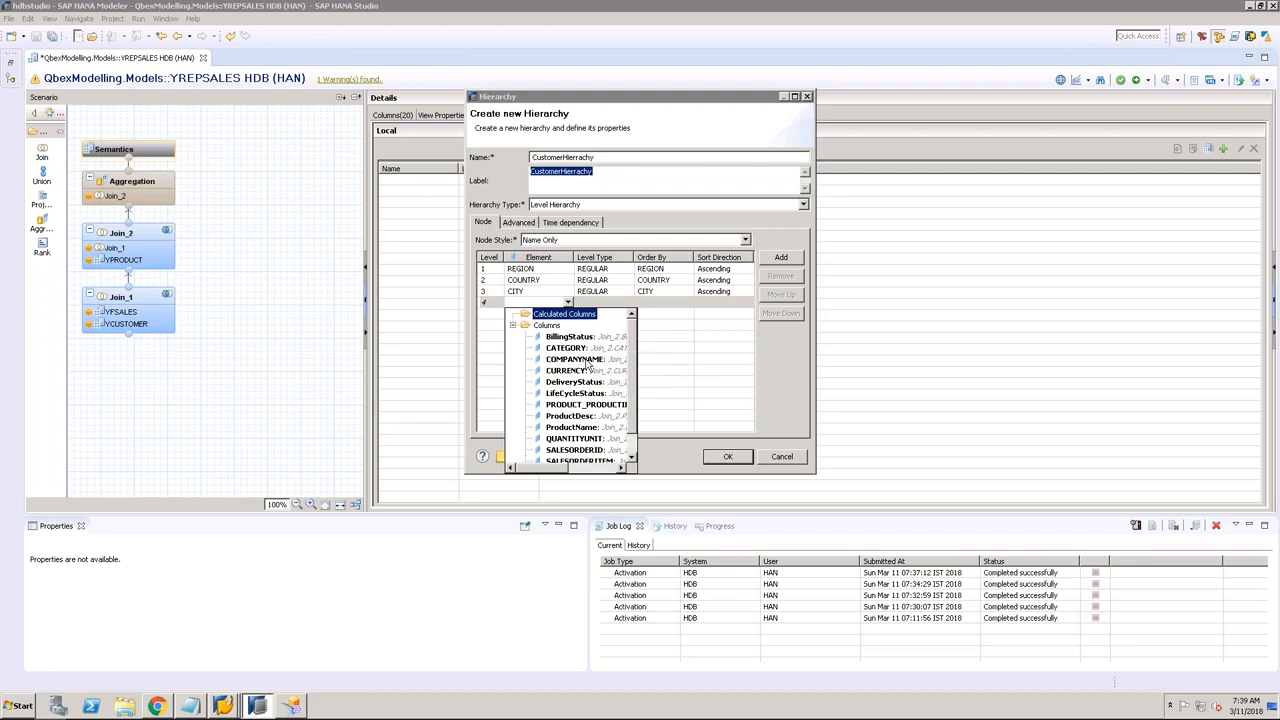
{"action": "left_click", "coordinate": [586, 361]}
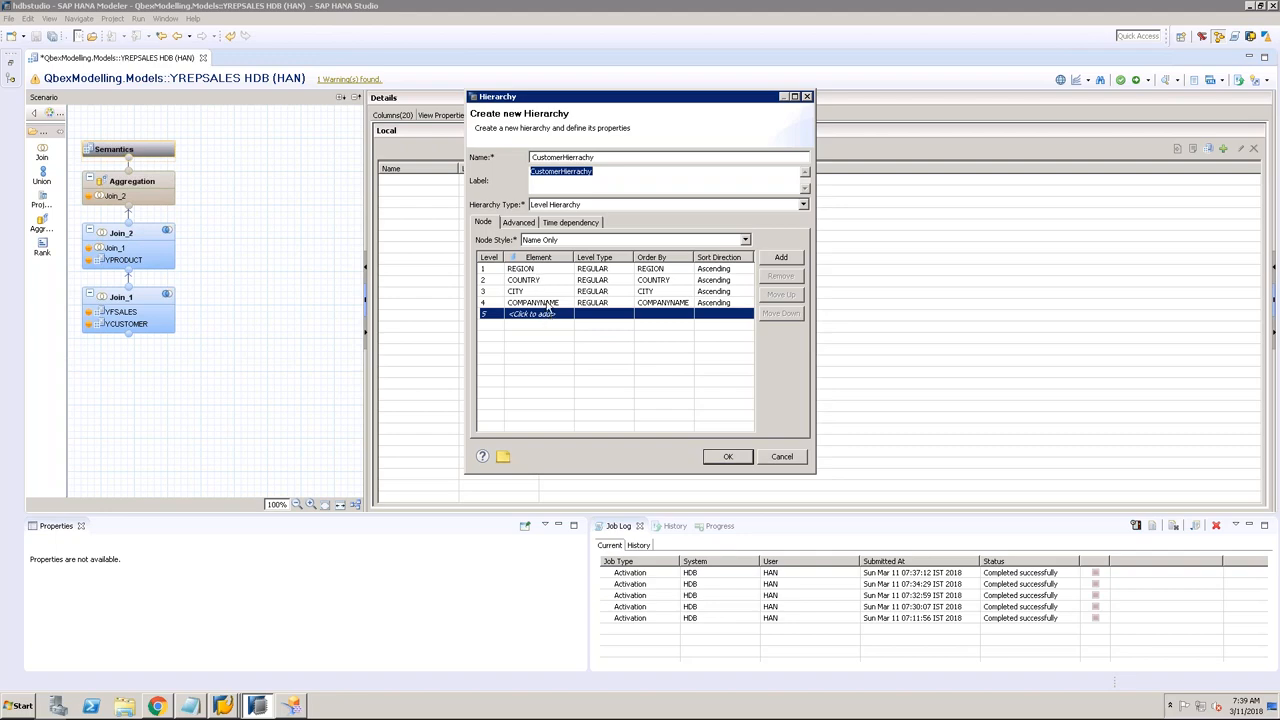
Step: Review the Advanced and time dependency settings, then create the hierarchy
{"action": "left_click", "coordinate": [527, 224]}
{"action": "left_click", "coordinate": [575, 224]}
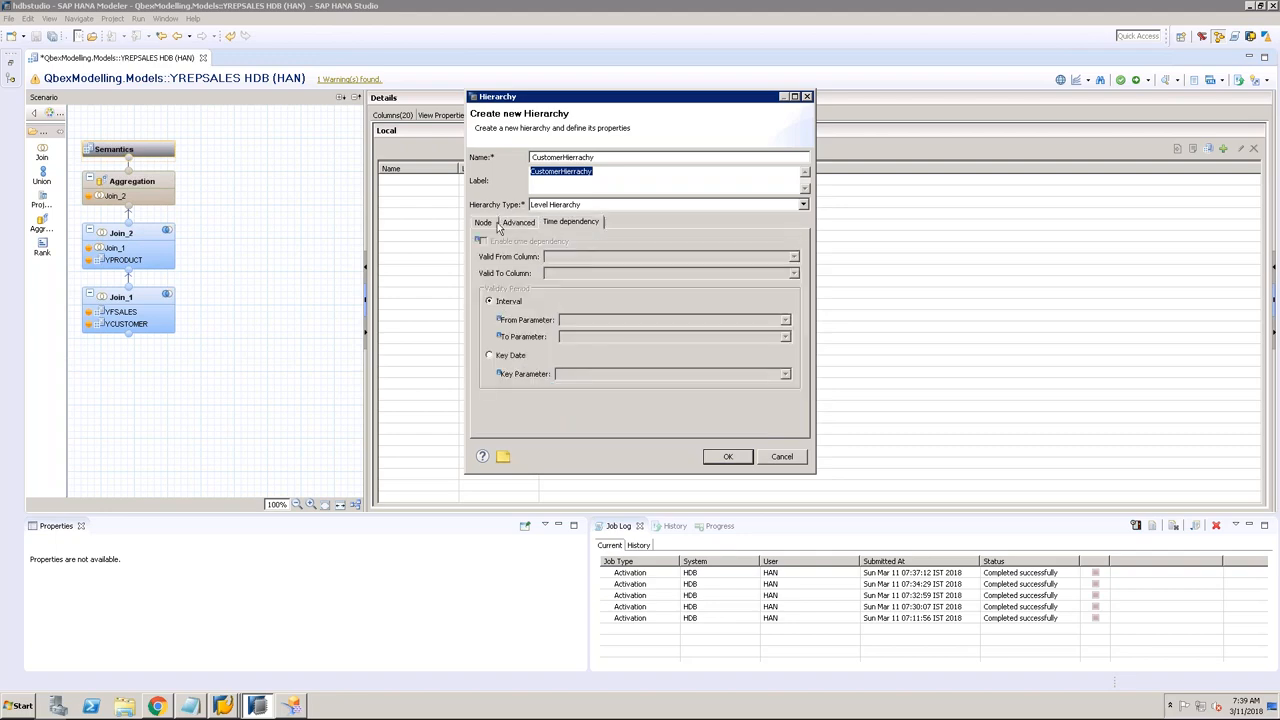
{"action": "left_click", "coordinate": [499, 226]}
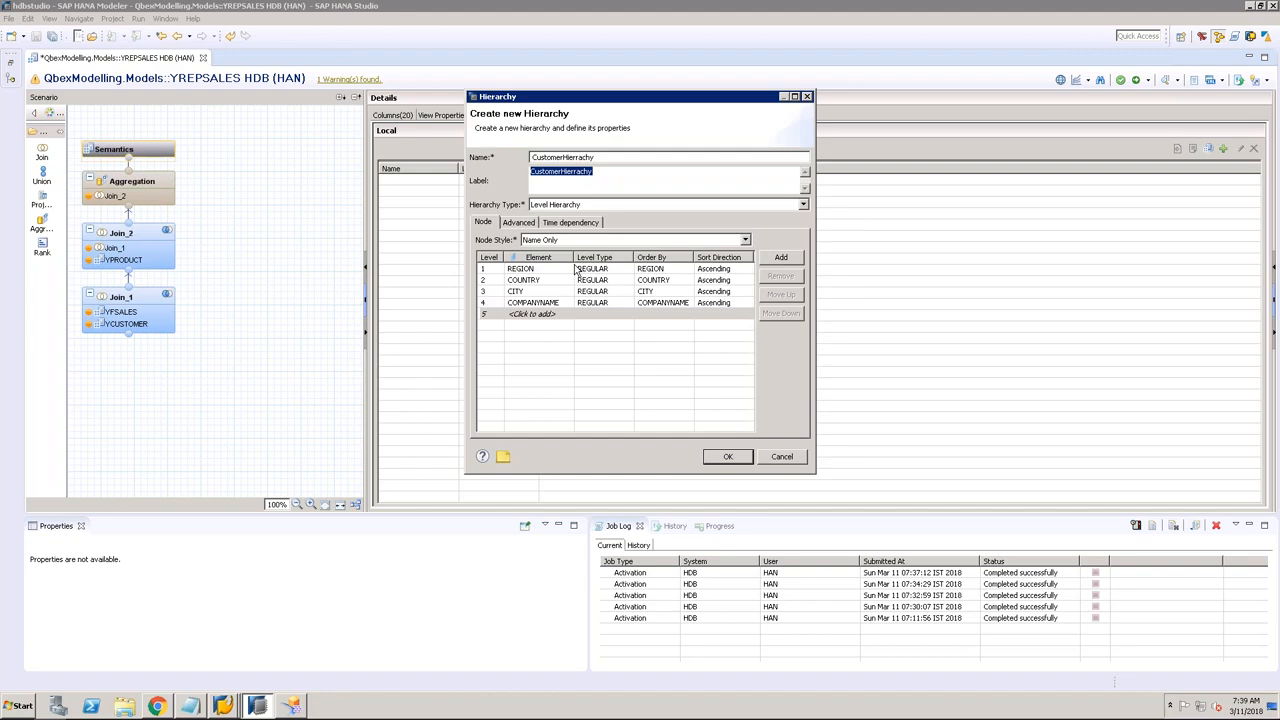
{"action": "left_click", "coordinate": [530, 224]}
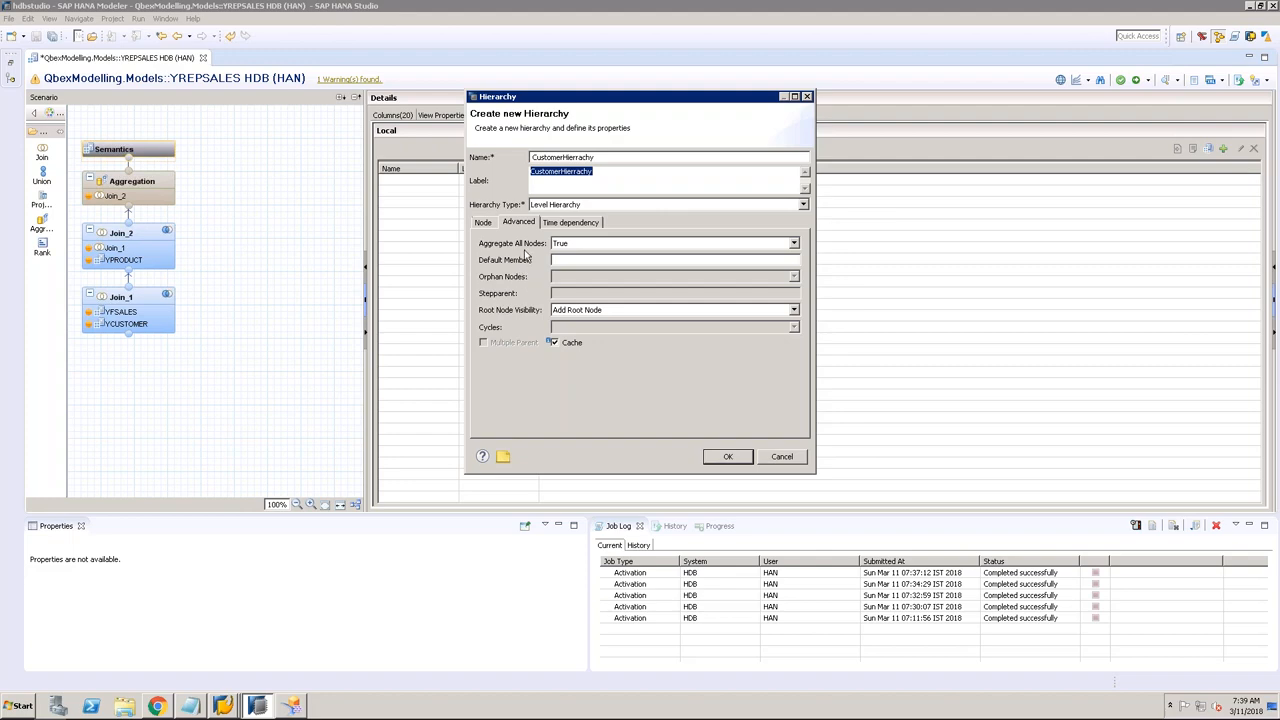
{"action": "left_click", "coordinate": [659, 263]}
{"action": "left_click", "coordinate": [729, 457]}
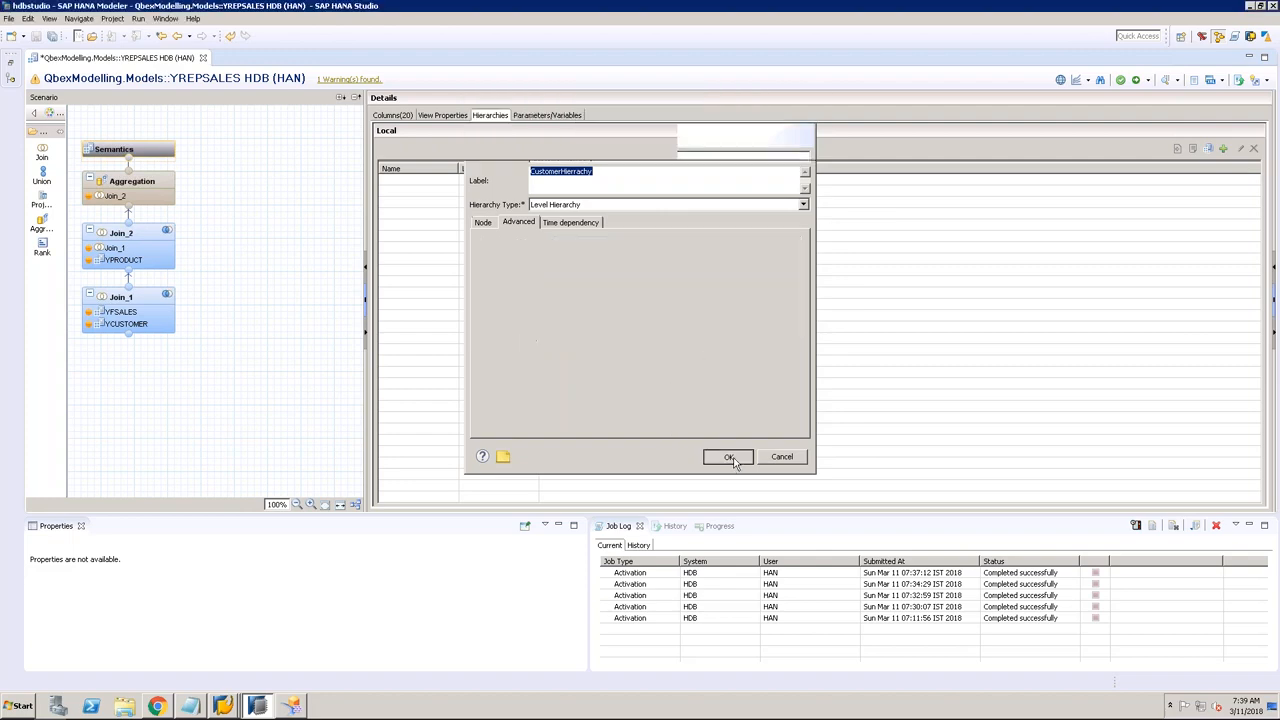
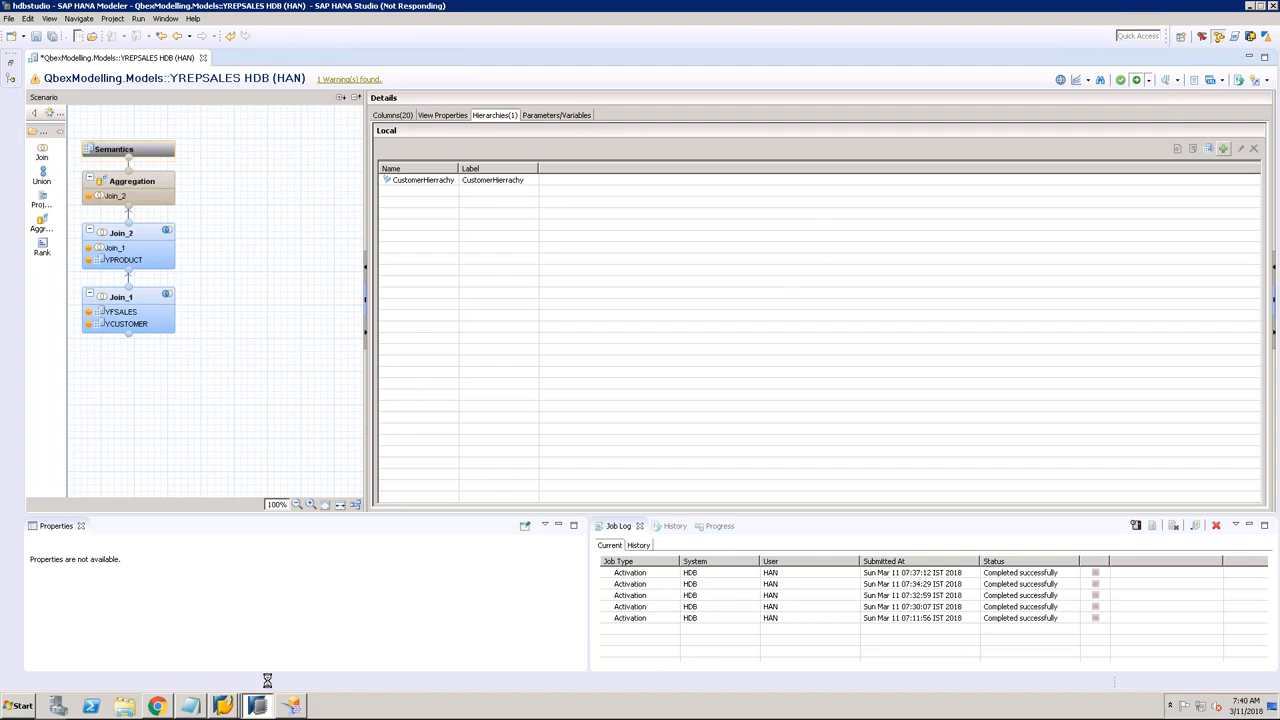
Step: Save and activate the YREPSALES calculation view in HANA Studio, confirming the redeployment
{"action": "left_click", "coordinate": [291, 706]}
{"action": "left_click", "coordinate": [300, 707]}
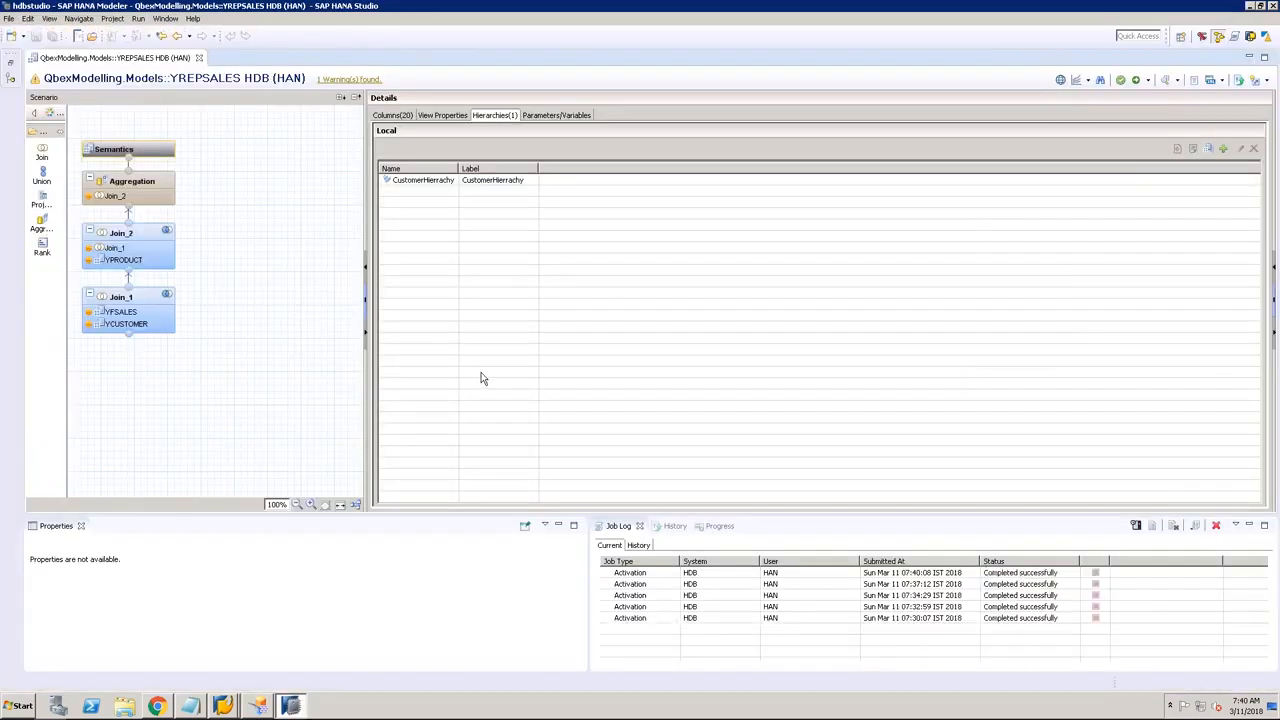
{"action": "left_click", "coordinate": [1135, 80]}
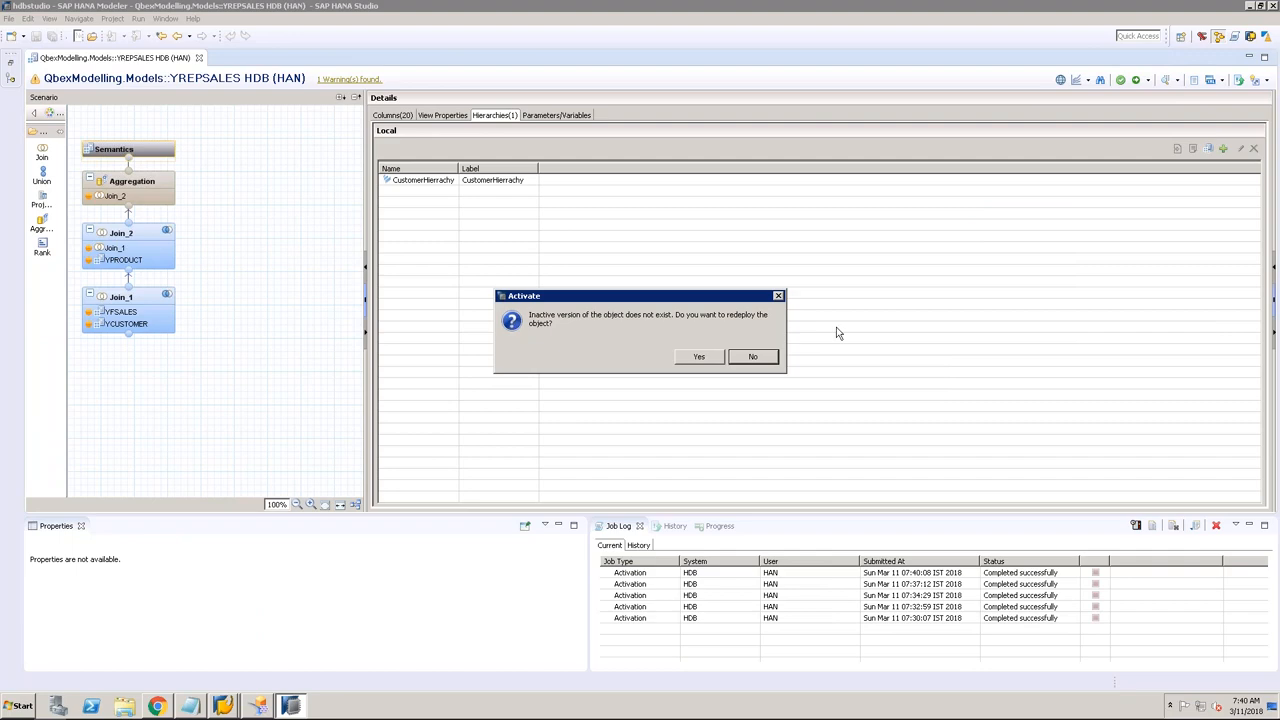
{"action": "left_click", "coordinate": [699, 357]}
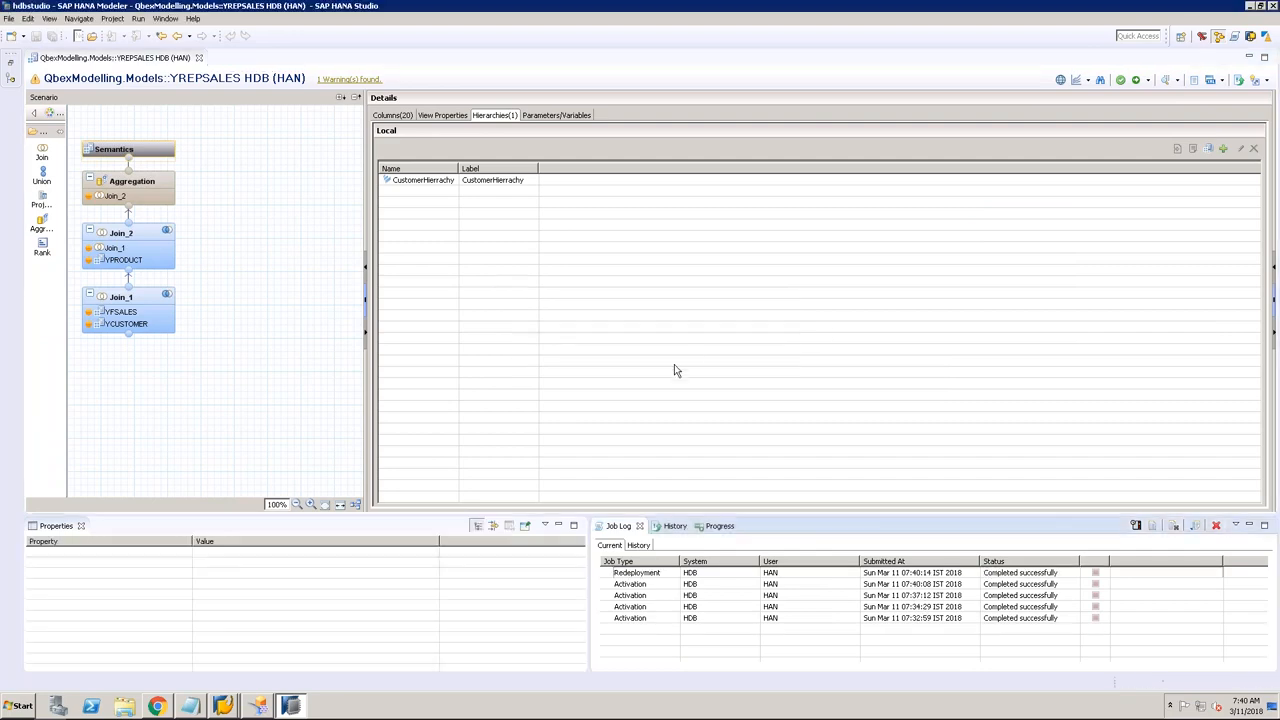
{"action": "left_click", "coordinate": [160, 707]}
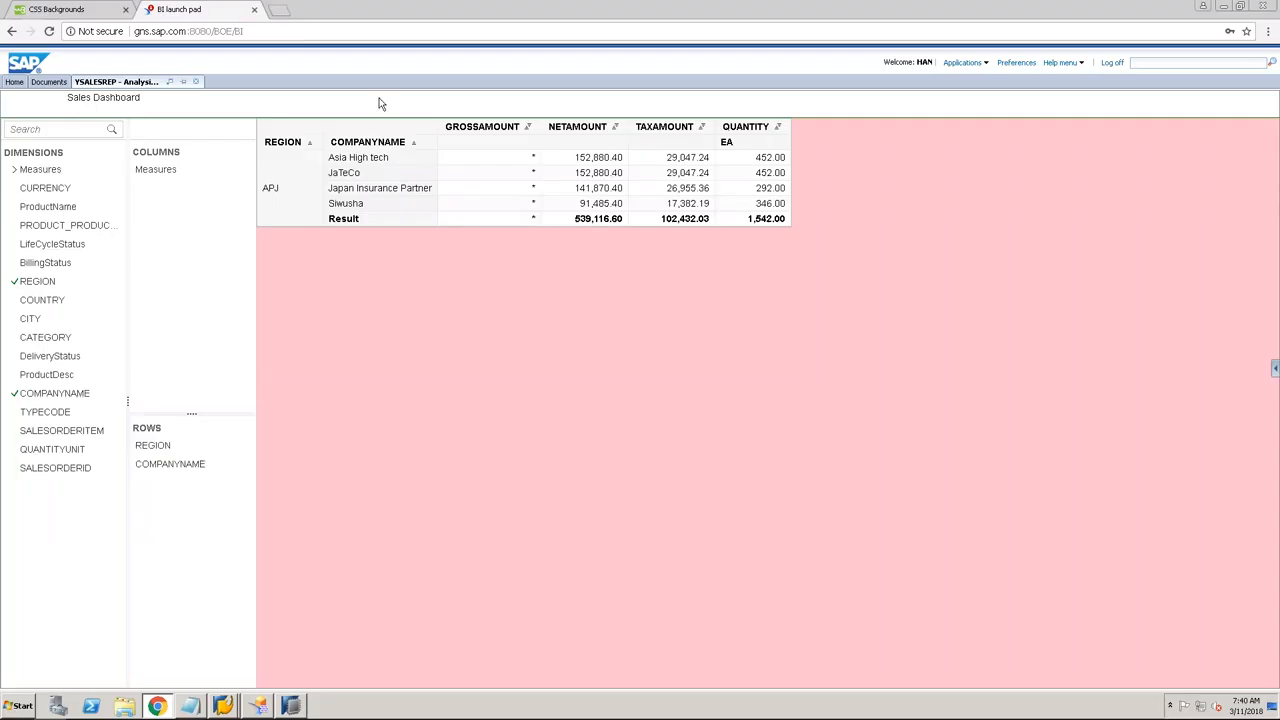
Step: Close and reopen the YSALESREP analysis from the refreshed BI launch pad documents list
{"action": "left_click", "coordinate": [196, 82]}
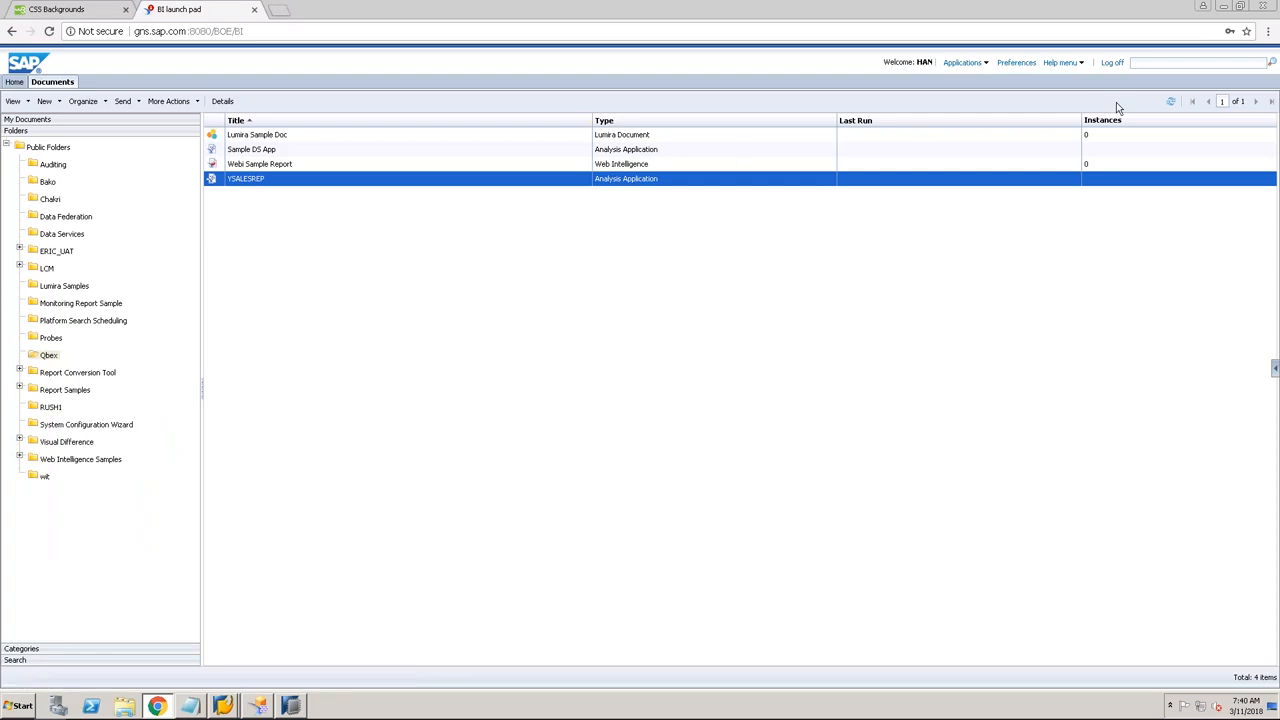
{"action": "left_click", "coordinate": [1171, 102]}
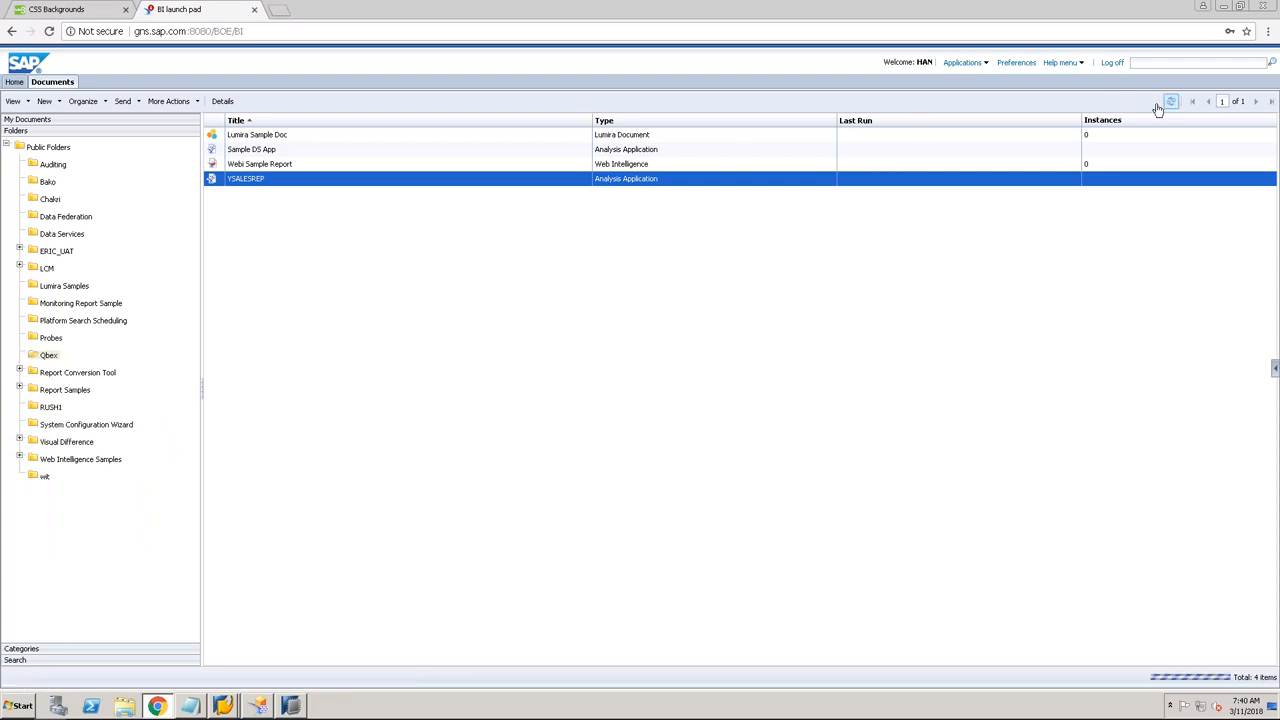
{"action": "right_click", "coordinate": [360, 181]}
{"action": "left_click", "coordinate": [368, 184]}
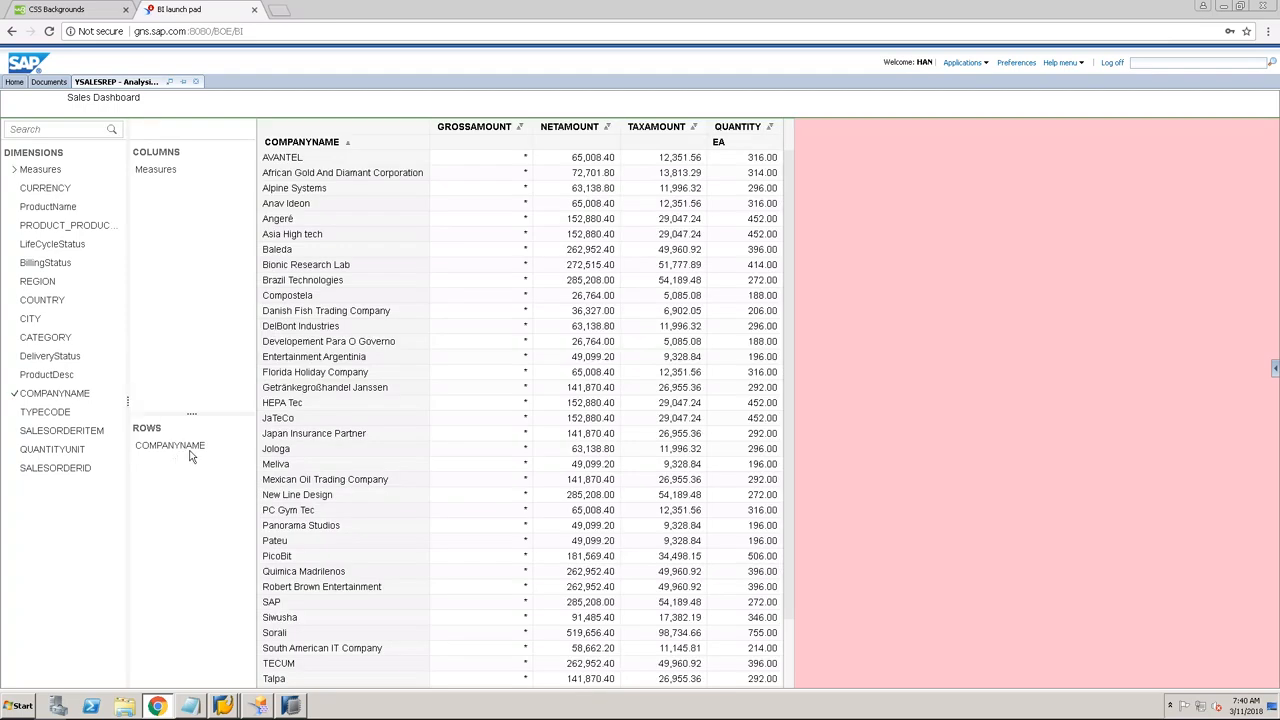
Step: Display the COMPANYNAME rows through the CustomerHierarchy hierarchy
{"action": "right_click", "coordinate": [190, 453]}
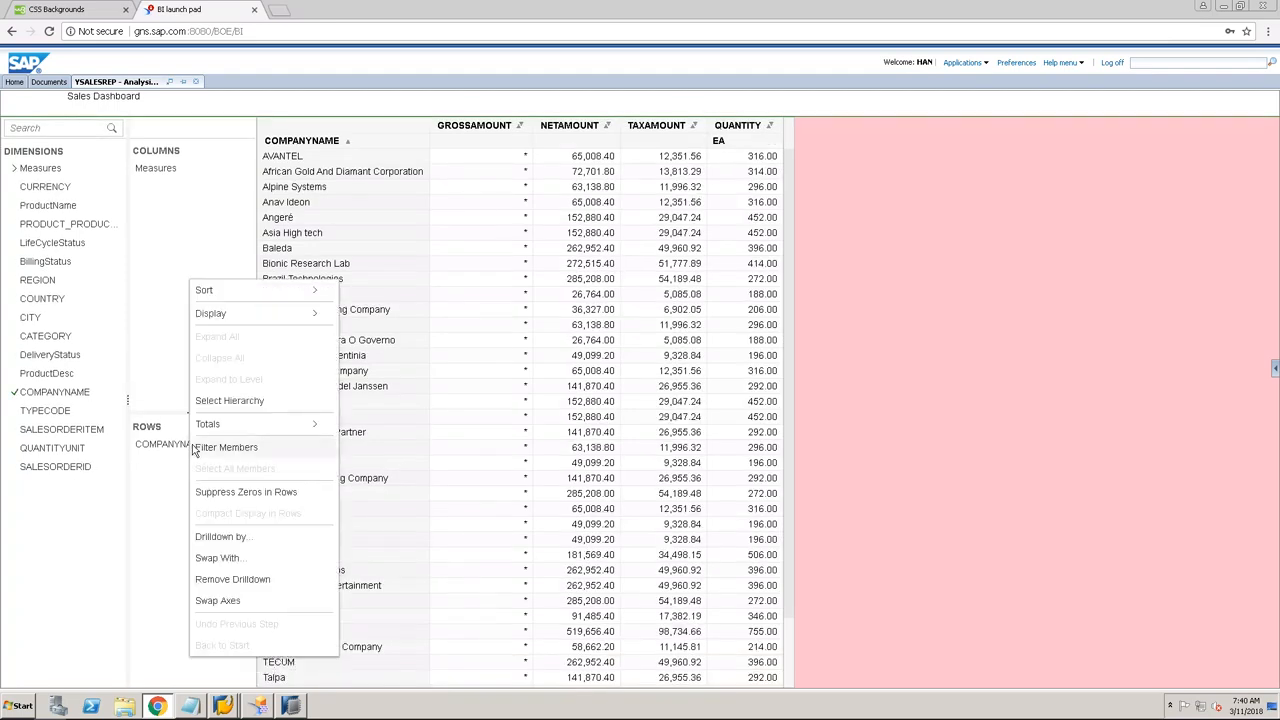
{"action": "left_click", "coordinate": [238, 400]}
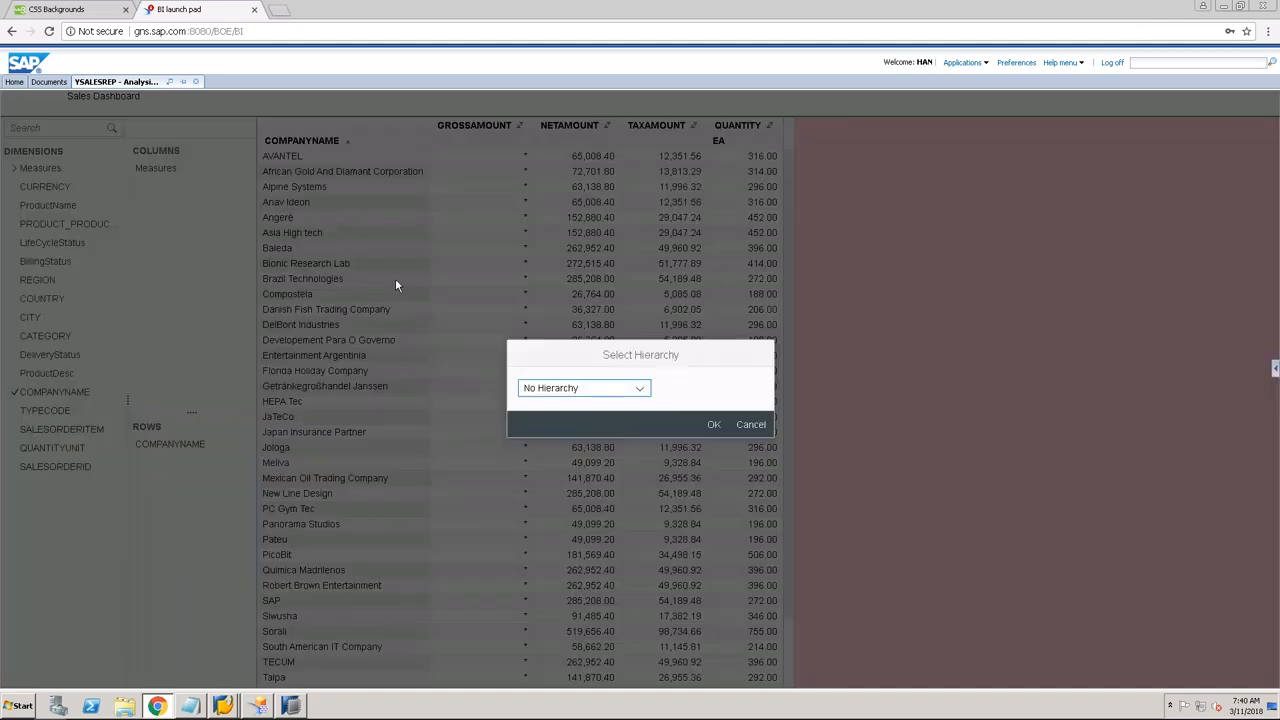
{"action": "left_click", "coordinate": [639, 389]}
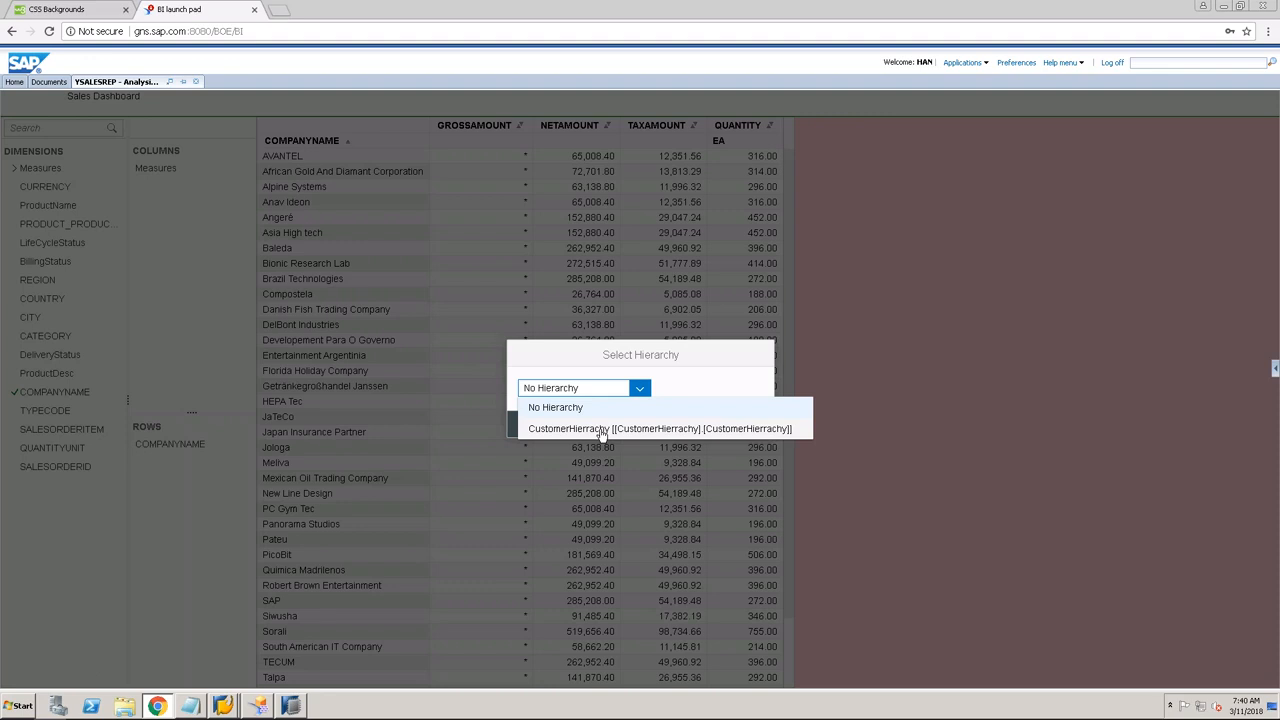
{"action": "left_click", "coordinate": [601, 430]}
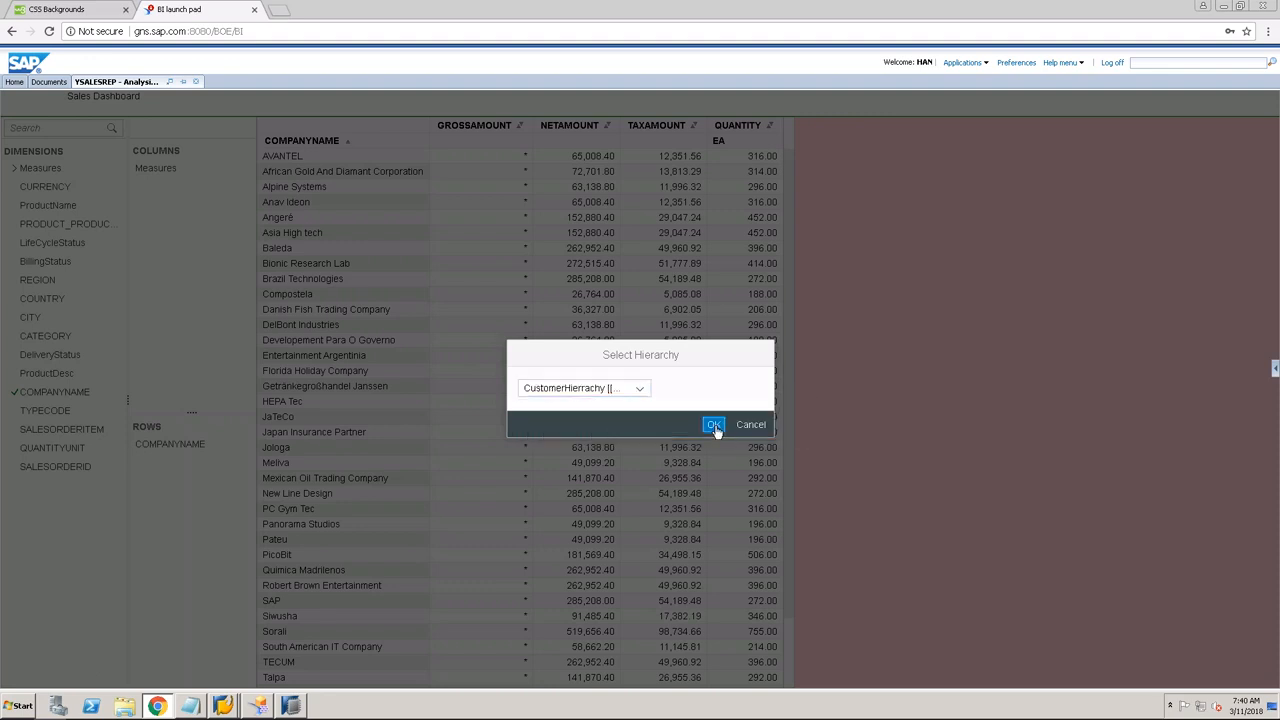
{"action": "left_click", "coordinate": [713, 425]}
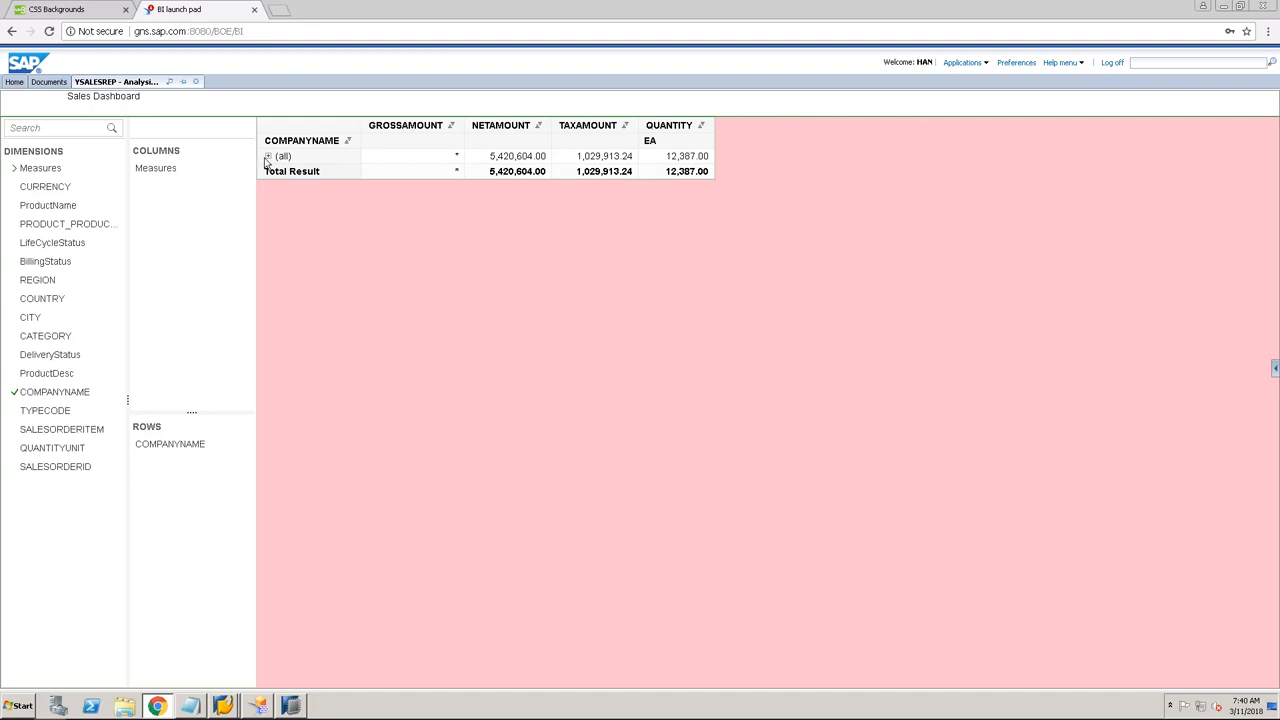
Step: Expand (all), APJ, CN, Shanghai, JP, Tokyo and Sapporo, then collapse (all) again
{"action": "left_click", "coordinate": [268, 157]}
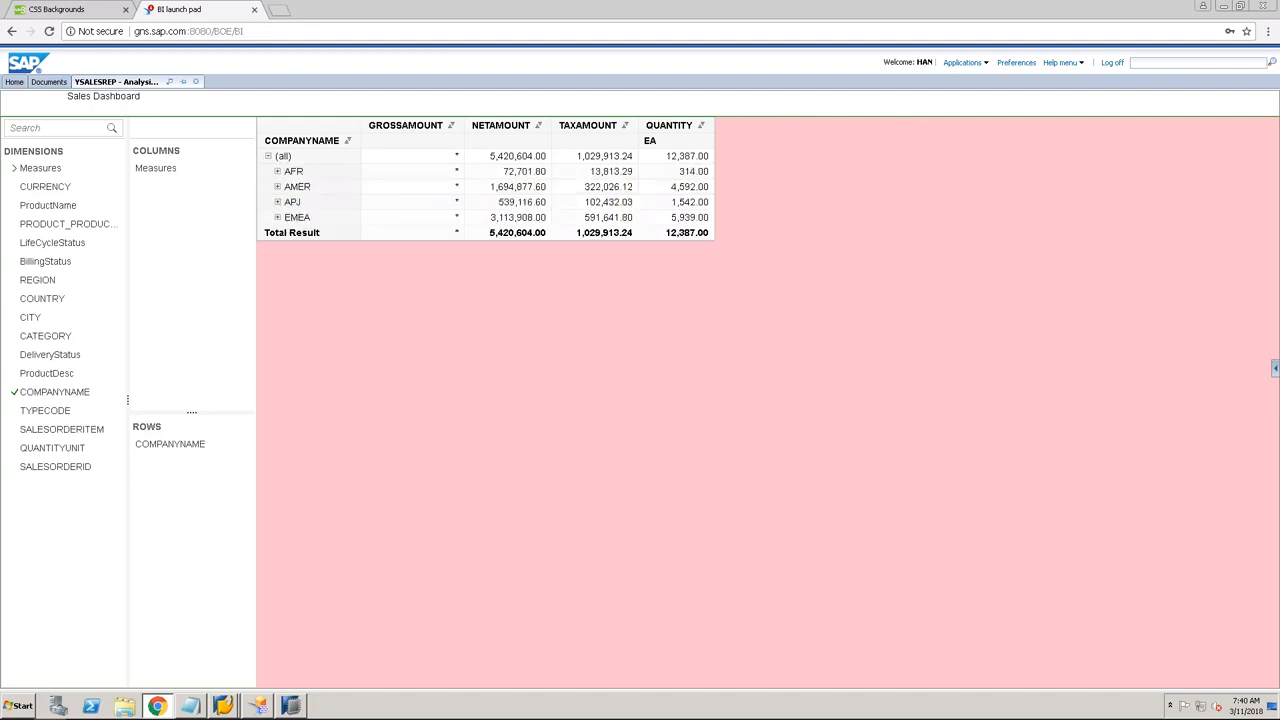
{"action": "left_click", "coordinate": [277, 202]}
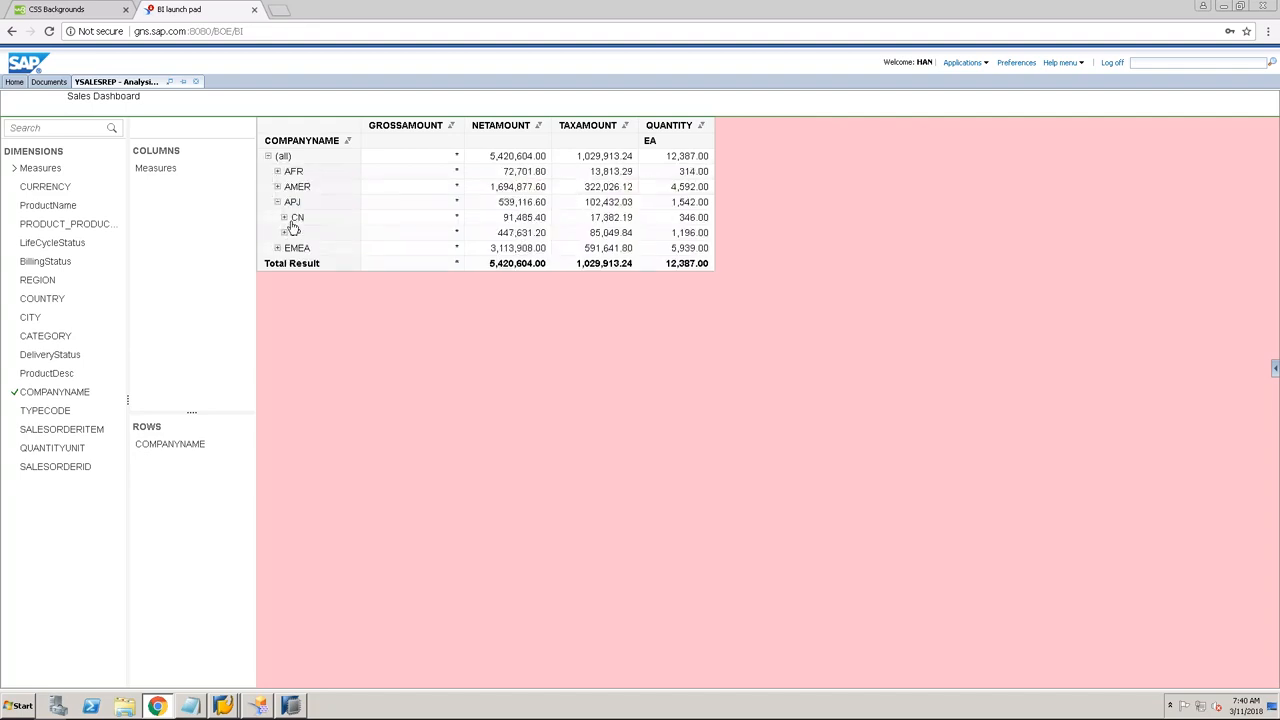
{"action": "left_click", "coordinate": [284, 217]}
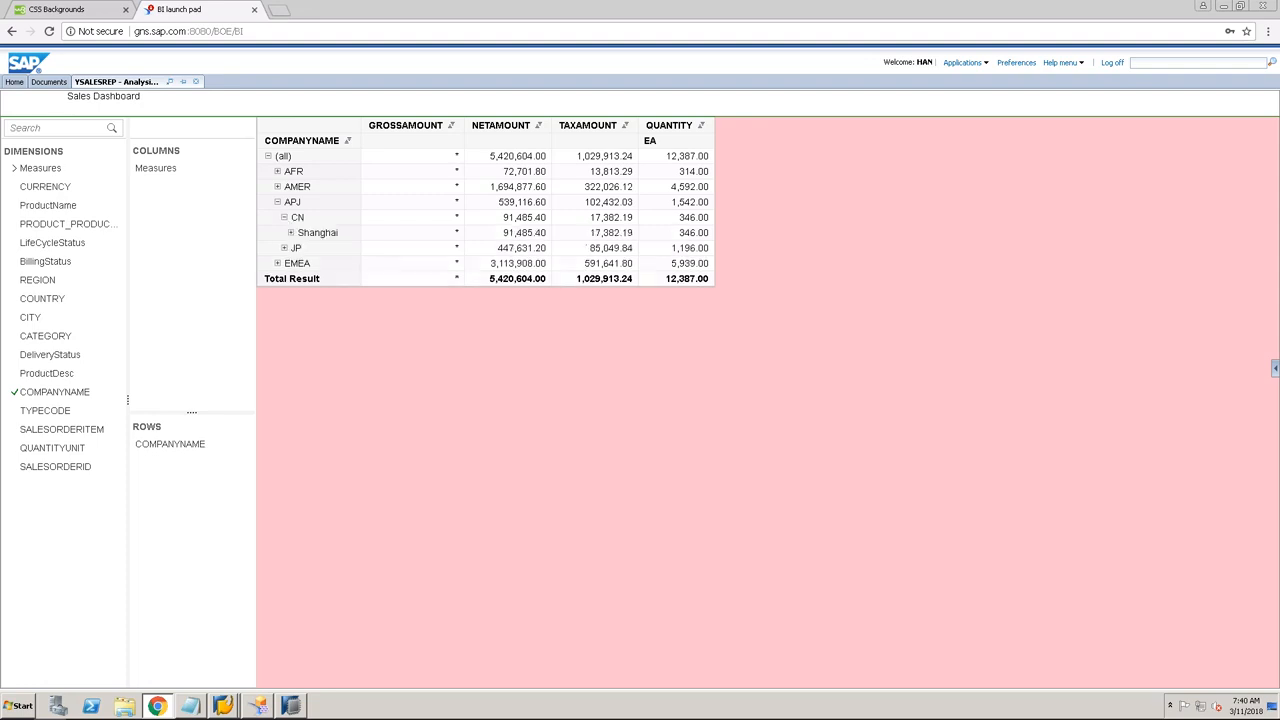
{"action": "left_click", "coordinate": [291, 233]}
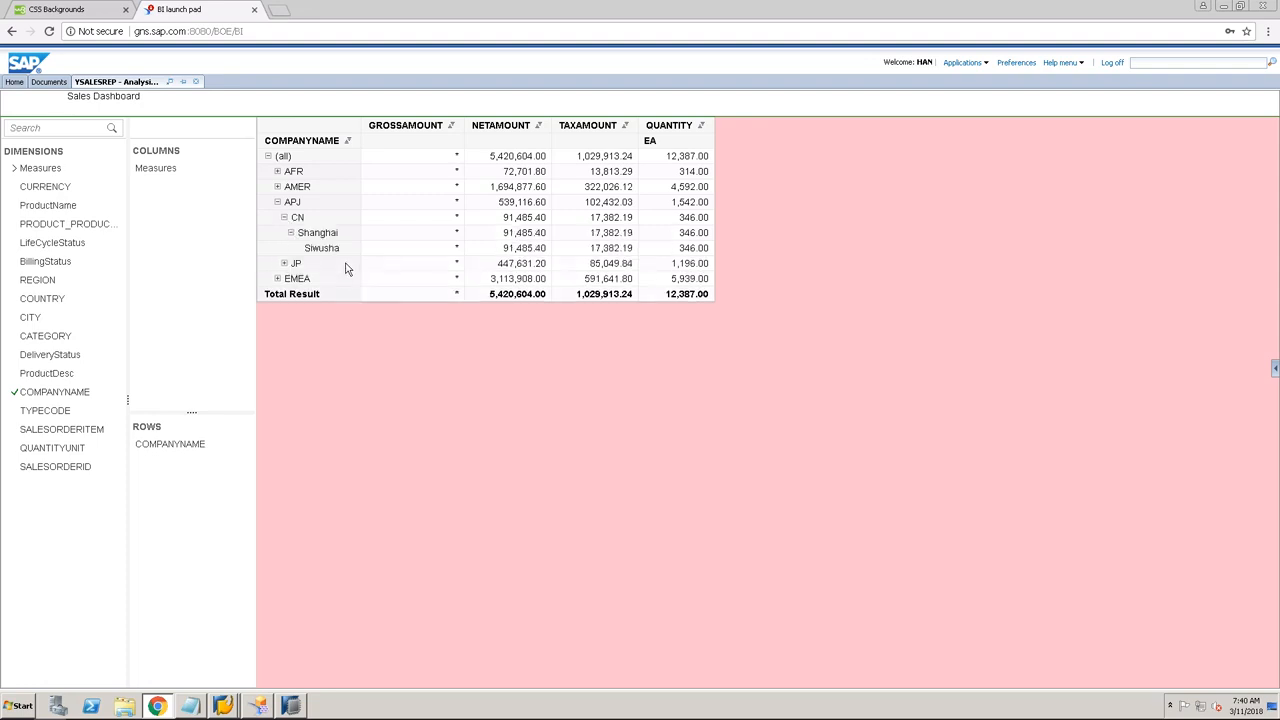
{"action": "left_click", "coordinate": [283, 264]}
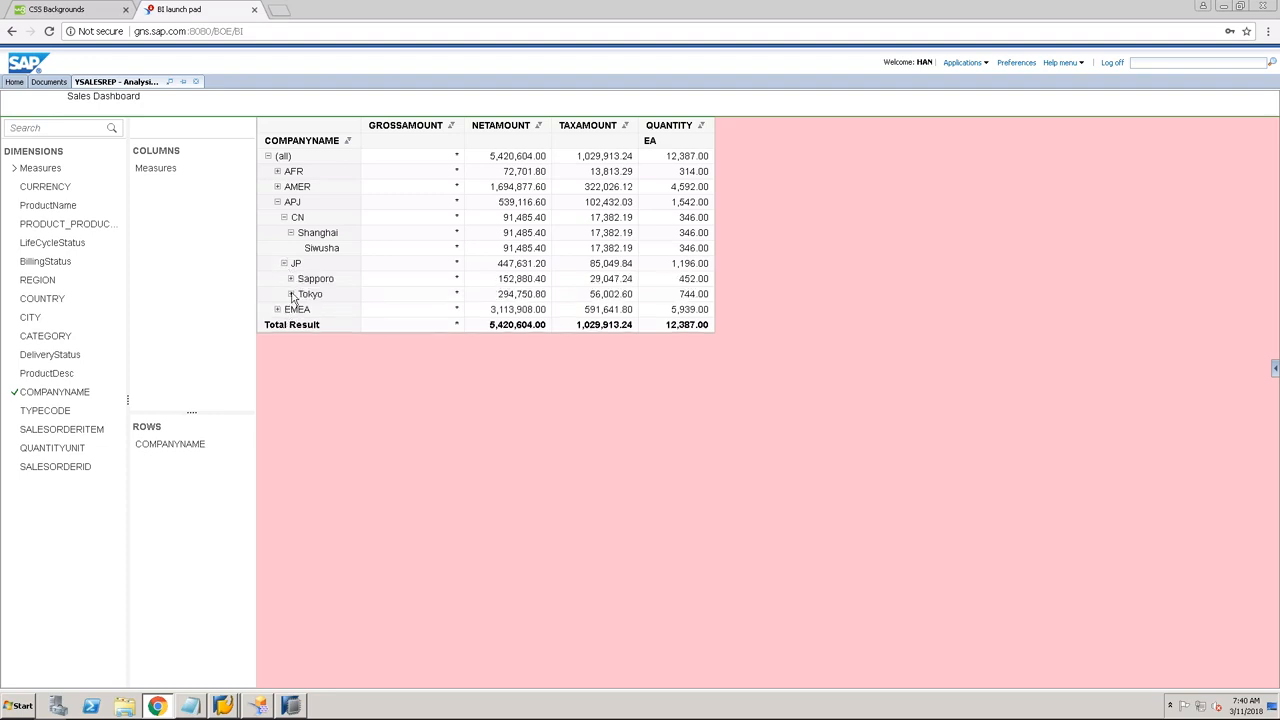
{"action": "left_click", "coordinate": [290, 294]}
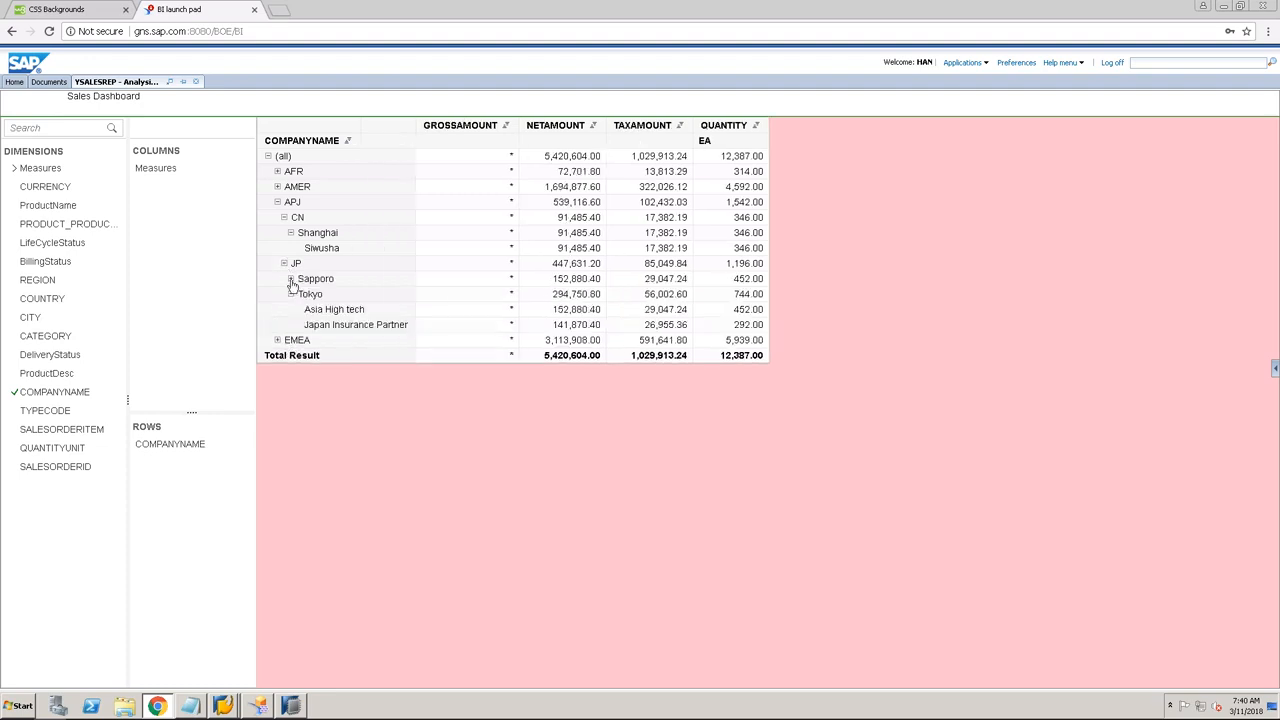
{"action": "left_click", "coordinate": [291, 279]}
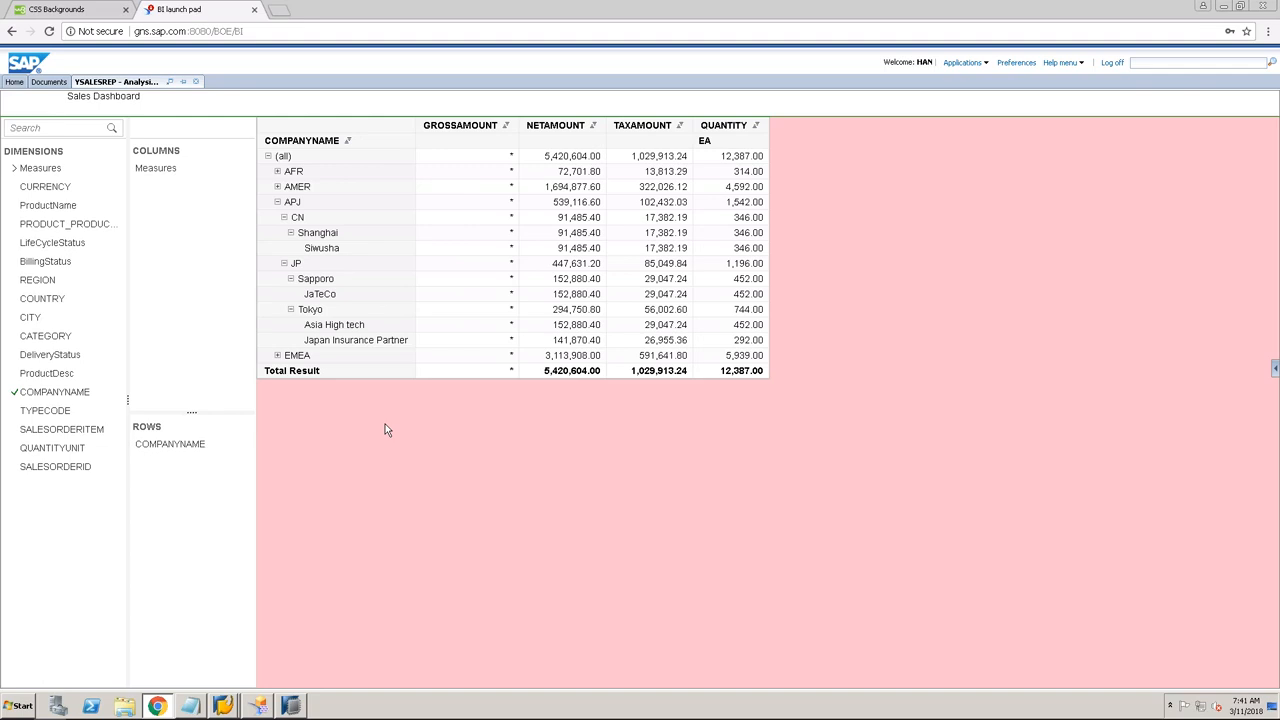
{"action": "left_click", "coordinate": [268, 156]}
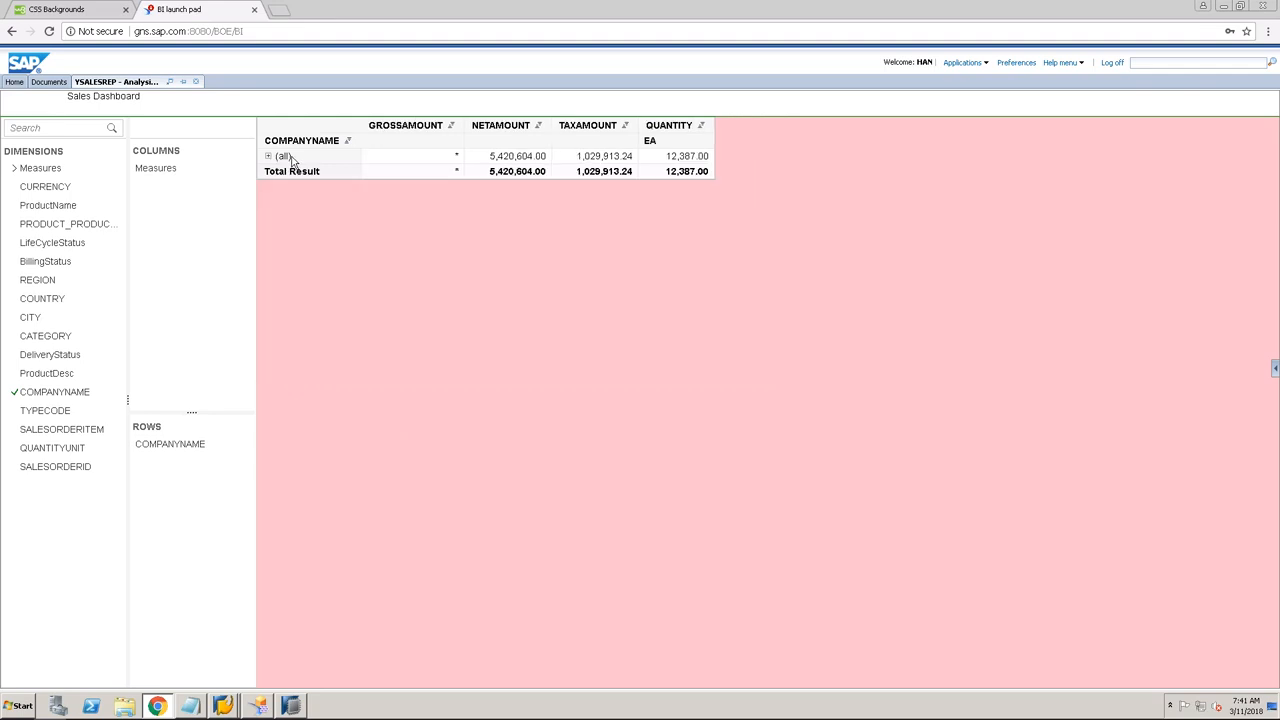
Step: Set CustomerHierarchy's Root Node Visibility to Do Not Add Root Node and activate YREPSALES
{"action": "left_click", "coordinate": [291, 706]}
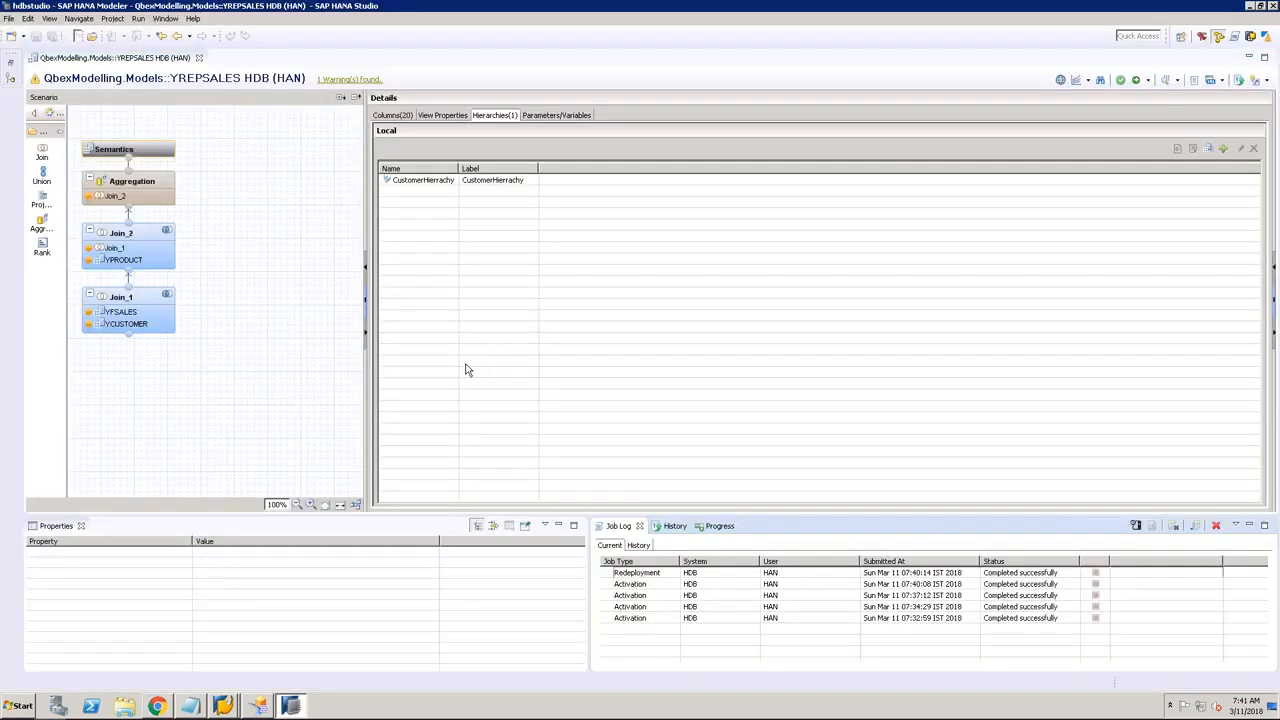
{"action": "left_click", "coordinate": [449, 184]}
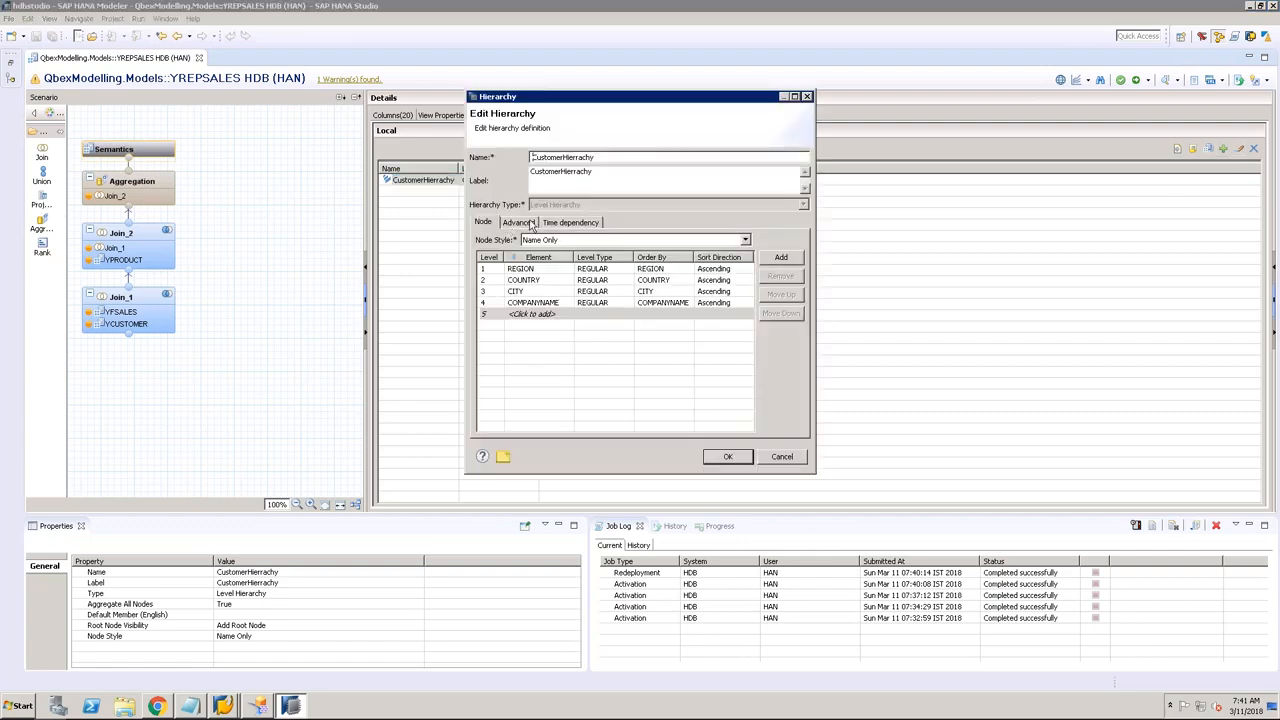
{"action": "left_click", "coordinate": [530, 222]}
{"action": "left_click", "coordinate": [610, 312]}
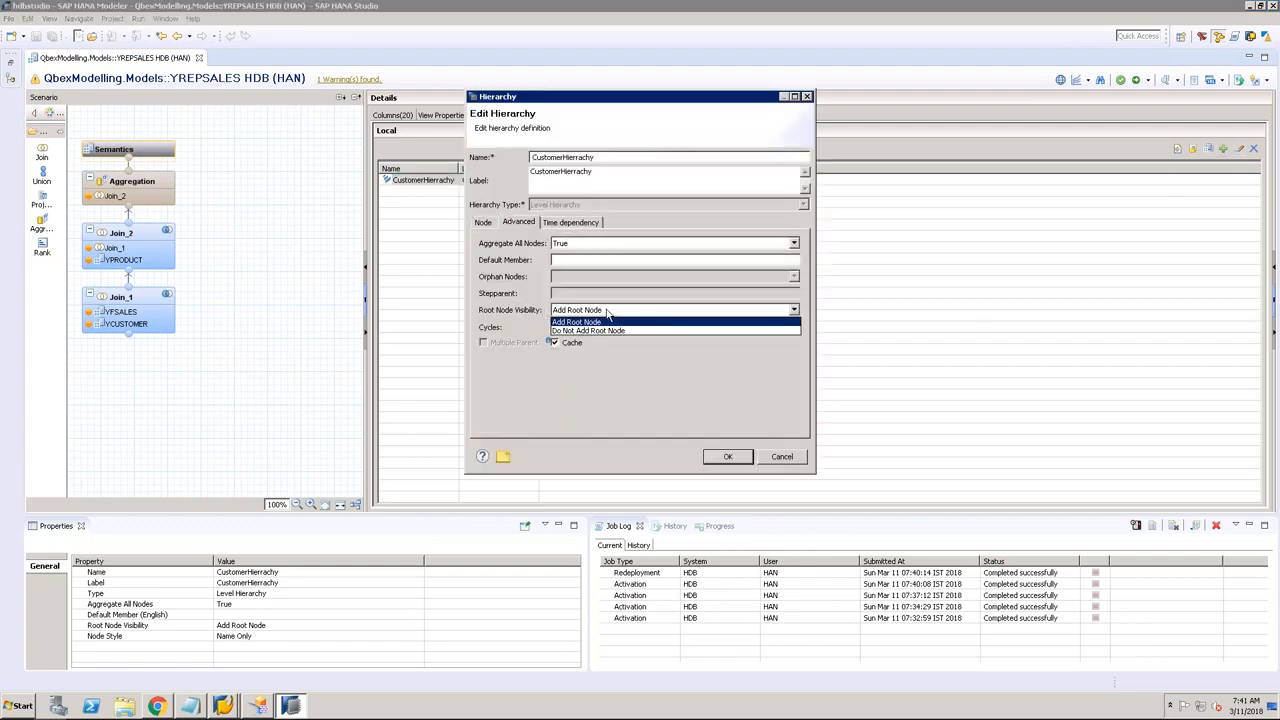
{"action": "left_click", "coordinate": [595, 336]}
{"action": "left_click", "coordinate": [729, 457]}
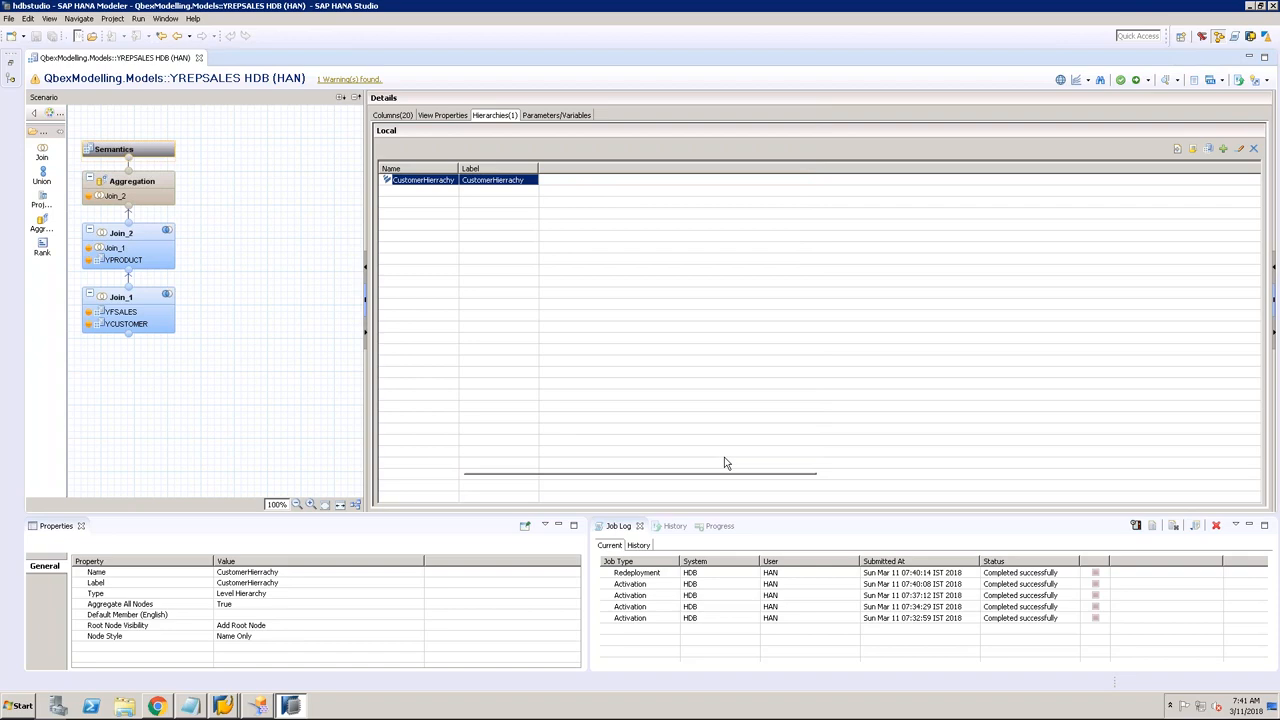
{"action": "left_click", "coordinate": [1133, 81]}
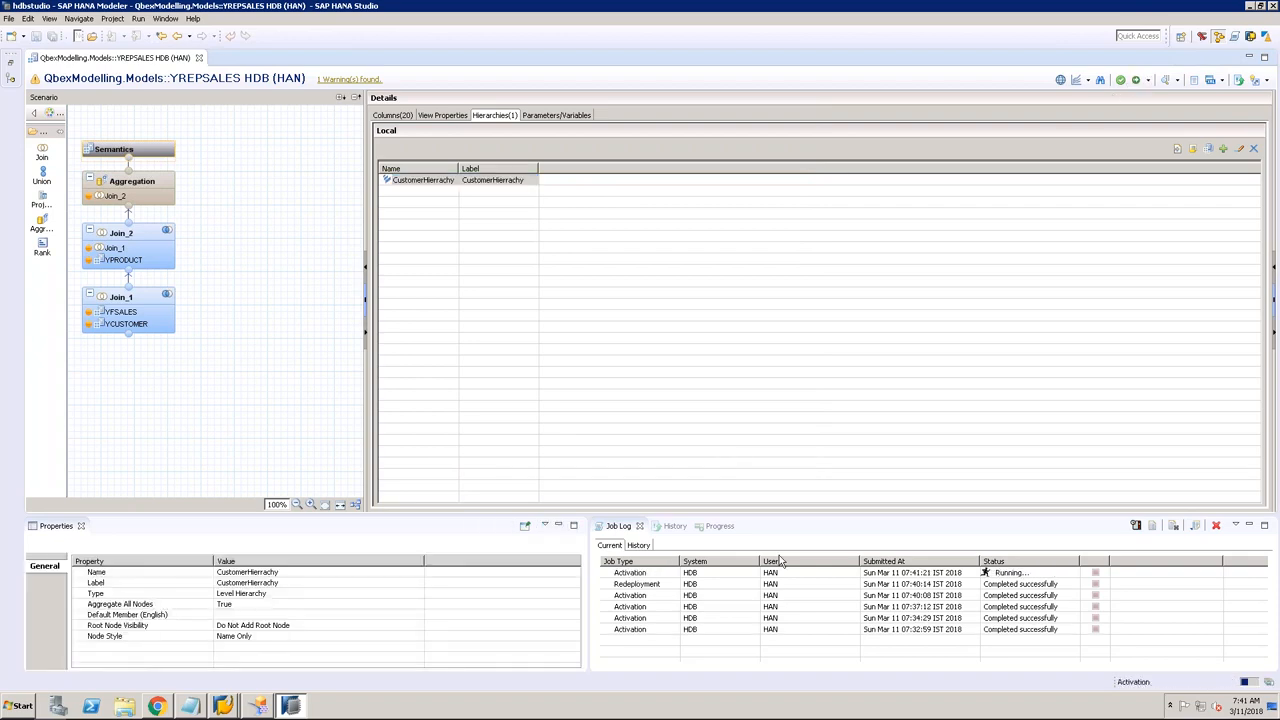
Step: Close and reopen the YSALESREP analysis from the refreshed BI launch pad documents list
{"action": "left_click", "coordinate": [166, 706]}
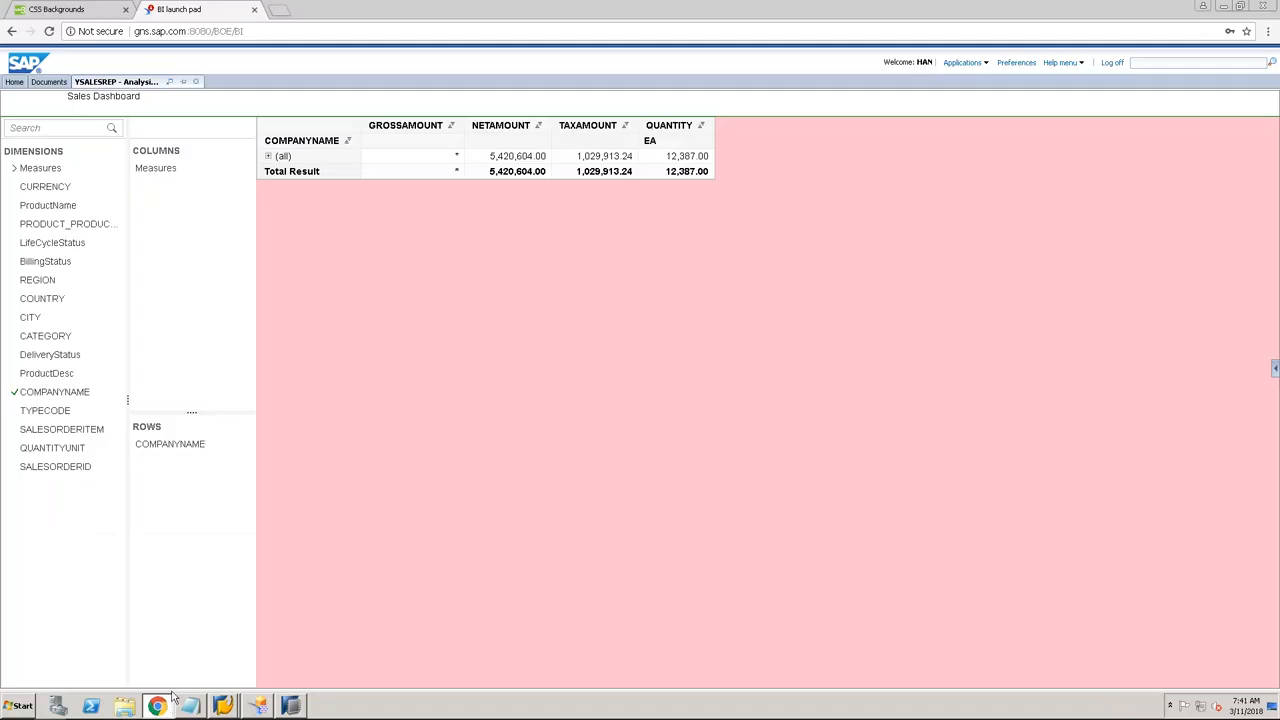
{"action": "left_click", "coordinate": [196, 82]}
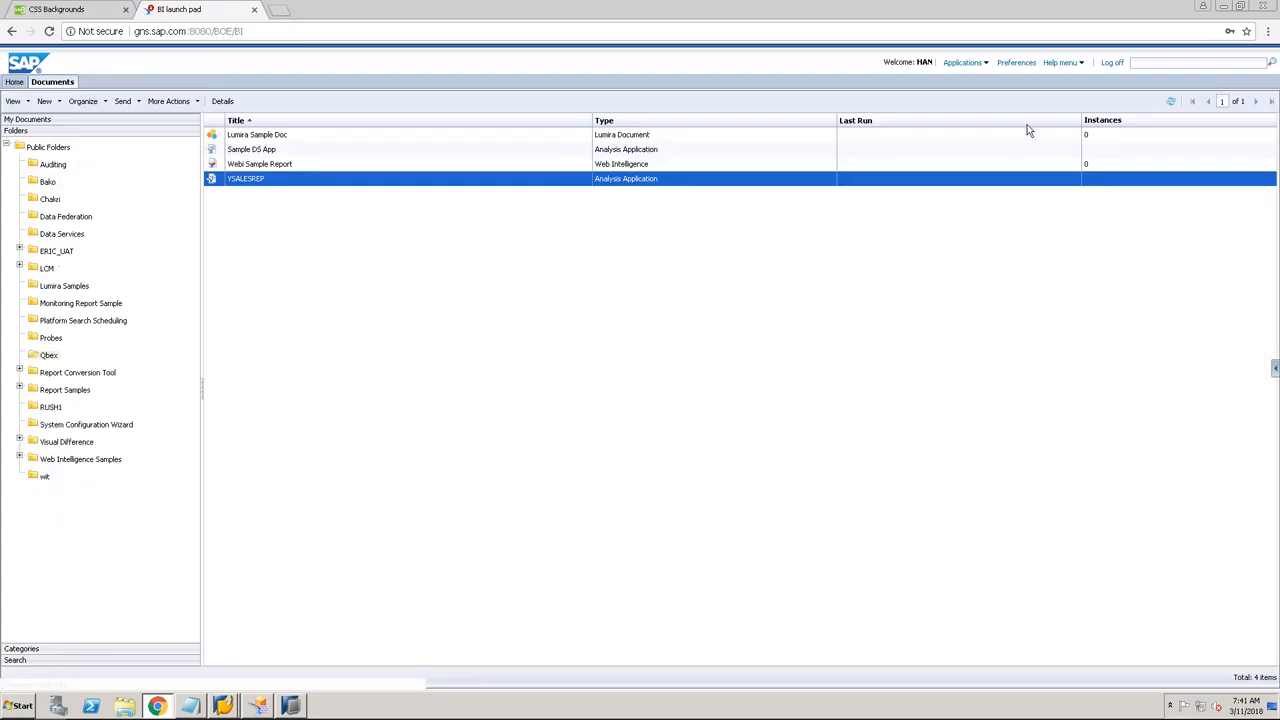
{"action": "left_click", "coordinate": [1171, 102]}
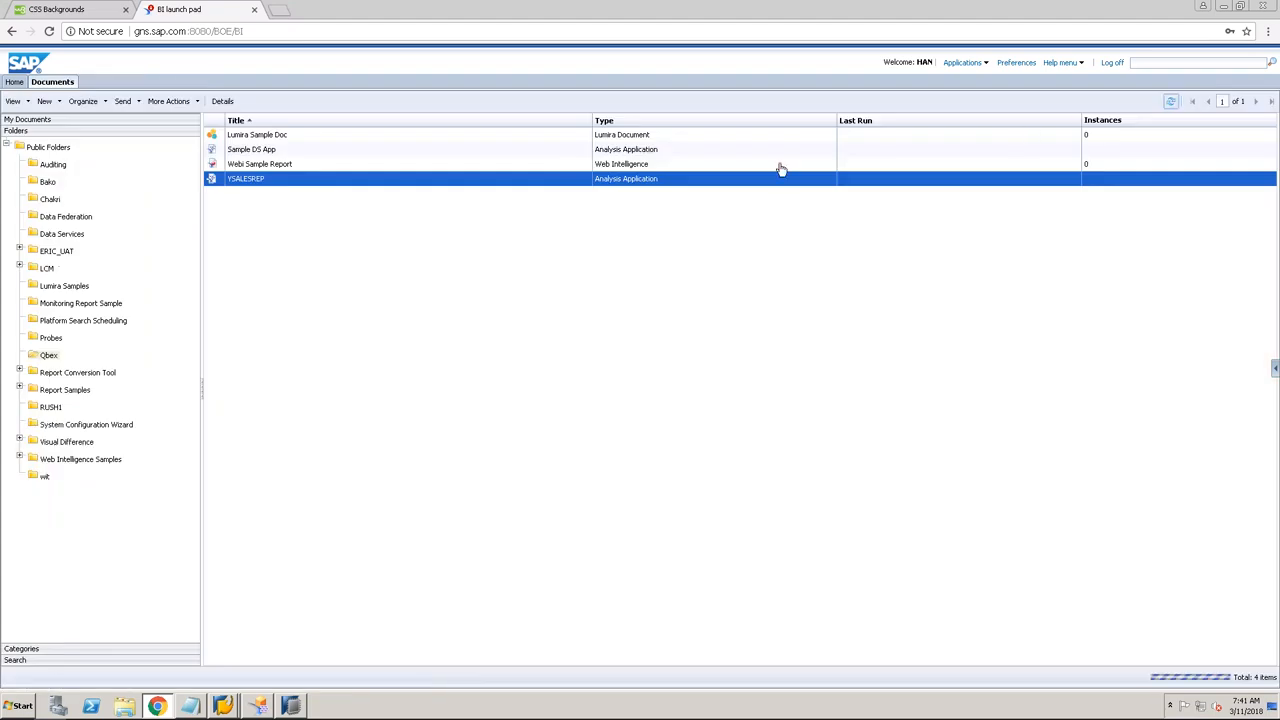
{"action": "right_click", "coordinate": [423, 181]}
{"action": "left_click", "coordinate": [440, 186]}
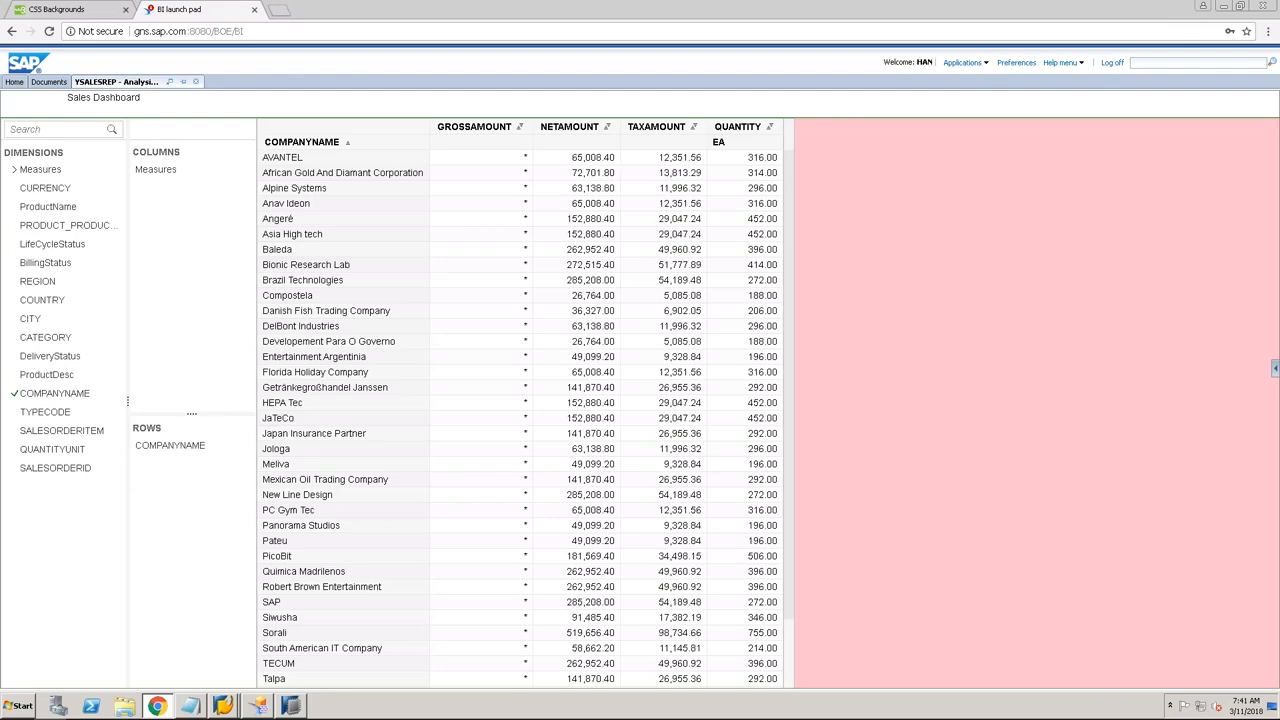
Step: Display the COMPANYNAME rows through the CustomerHierarchy hierarchy
{"action": "right_click", "coordinate": [170, 445]}
{"action": "left_click", "coordinate": [266, 405]}
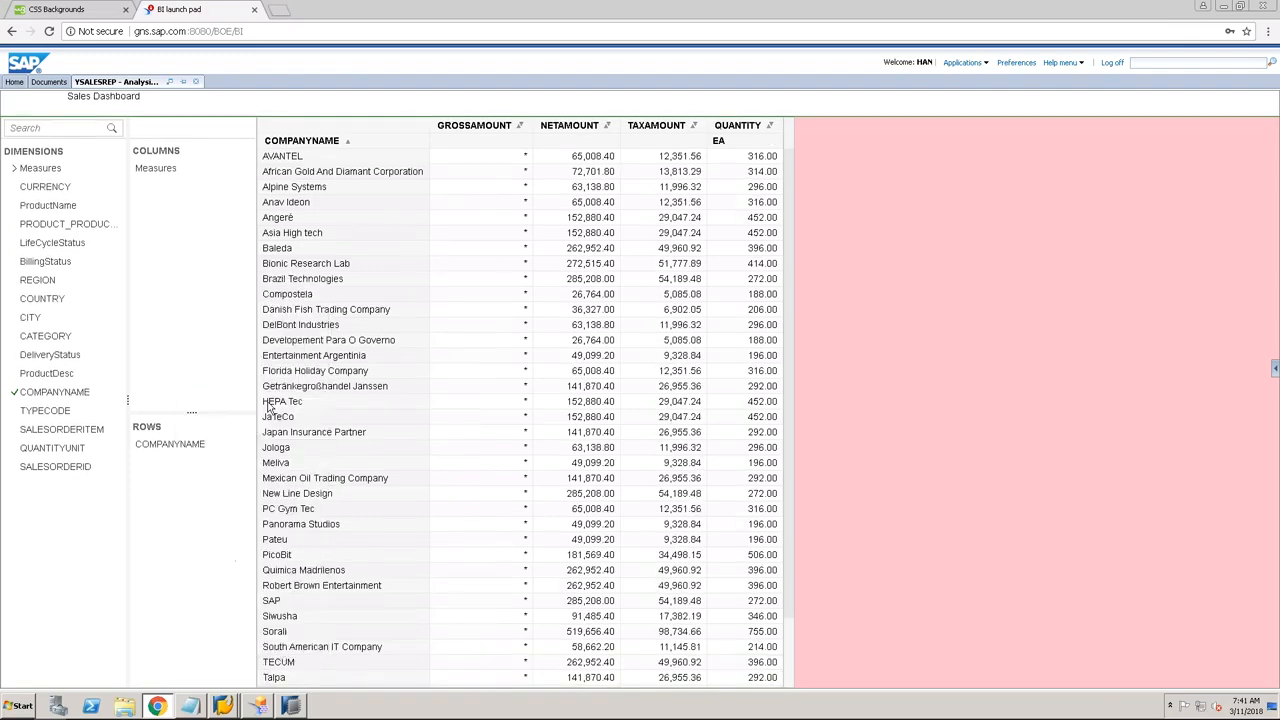
{"action": "left_click", "coordinate": [546, 389]}
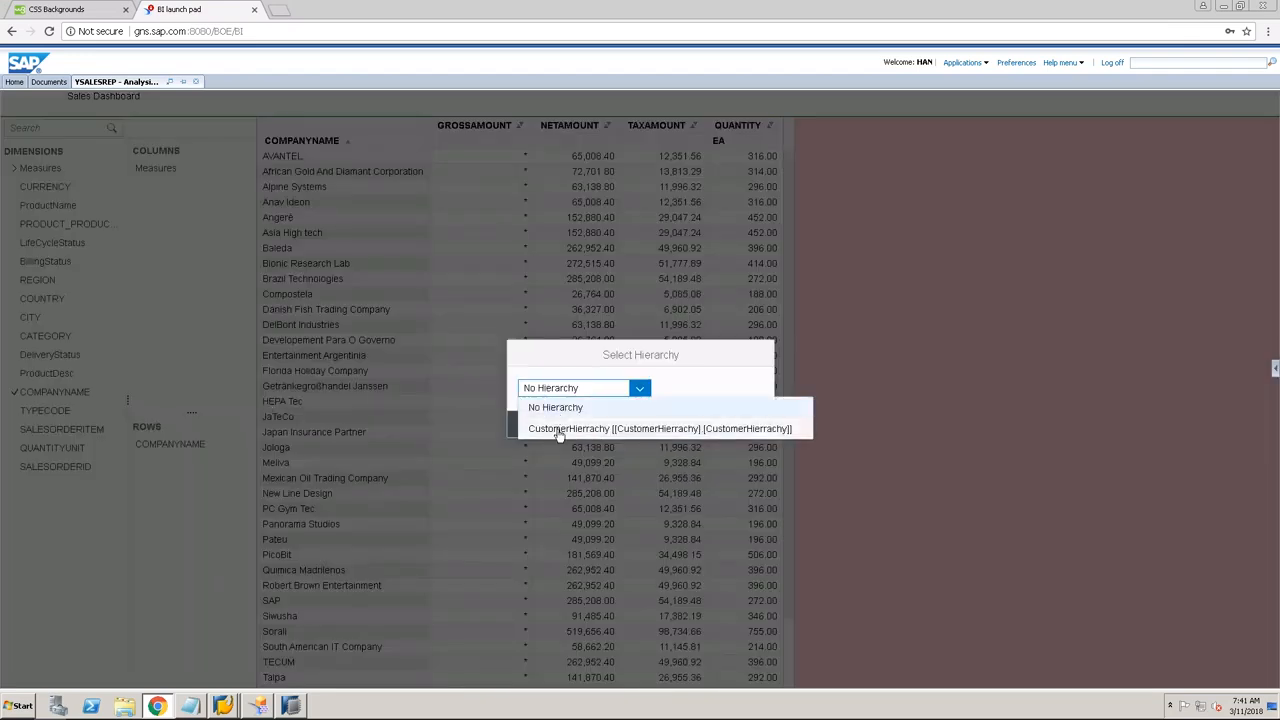
{"action": "left_click", "coordinate": [559, 430]}
{"action": "left_click", "coordinate": [708, 428]}
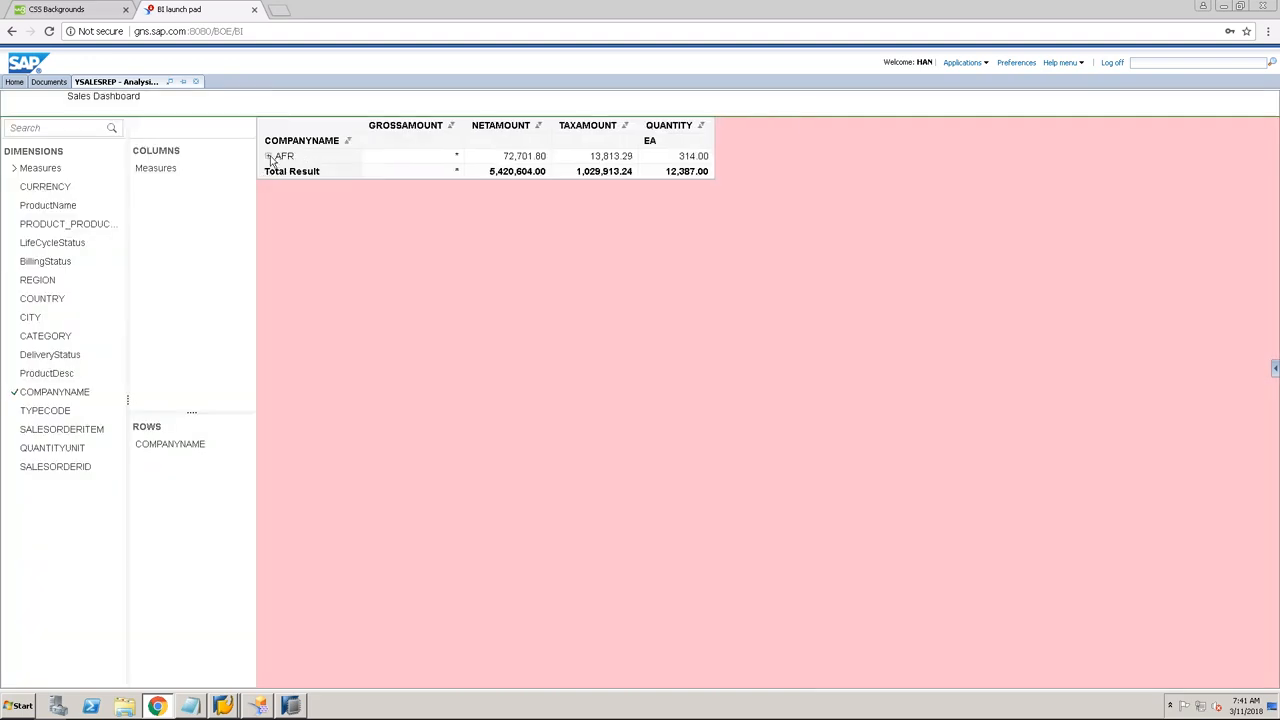
Step: Expand the AFR, ZA and Johannesburg nodes to show the company
{"action": "left_click", "coordinate": [268, 157]}
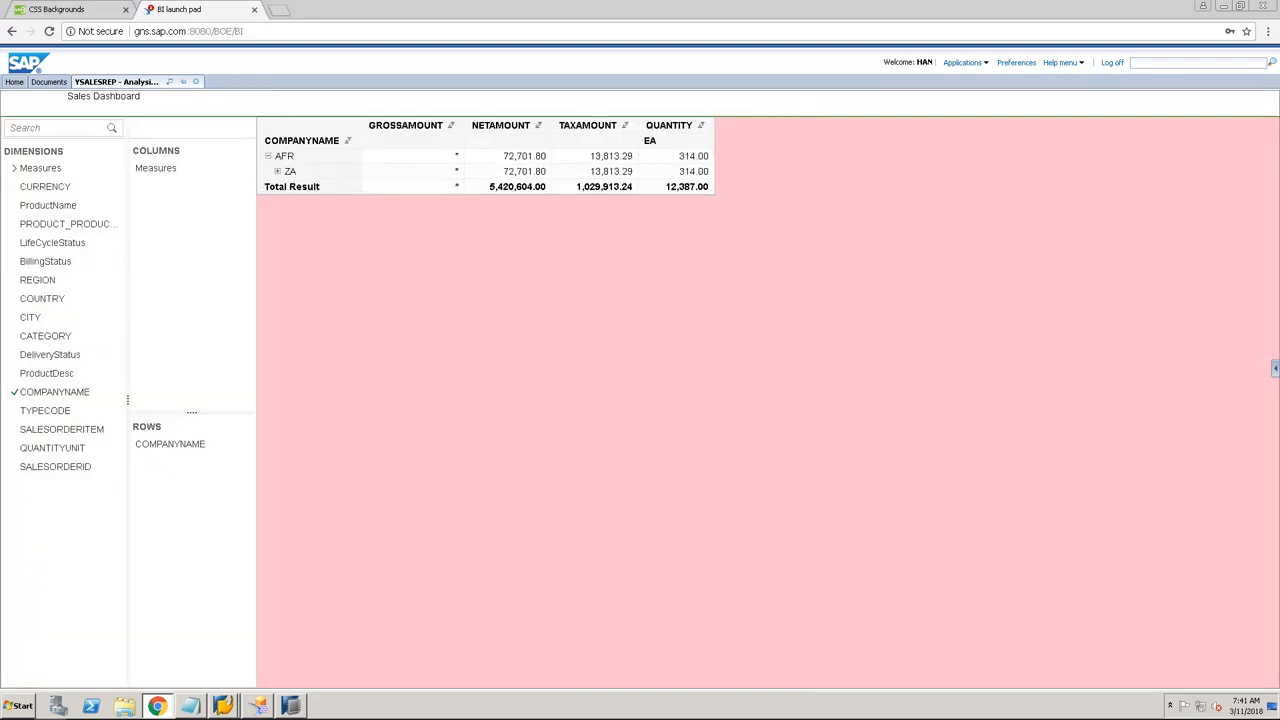
{"action": "left_click", "coordinate": [278, 172]}
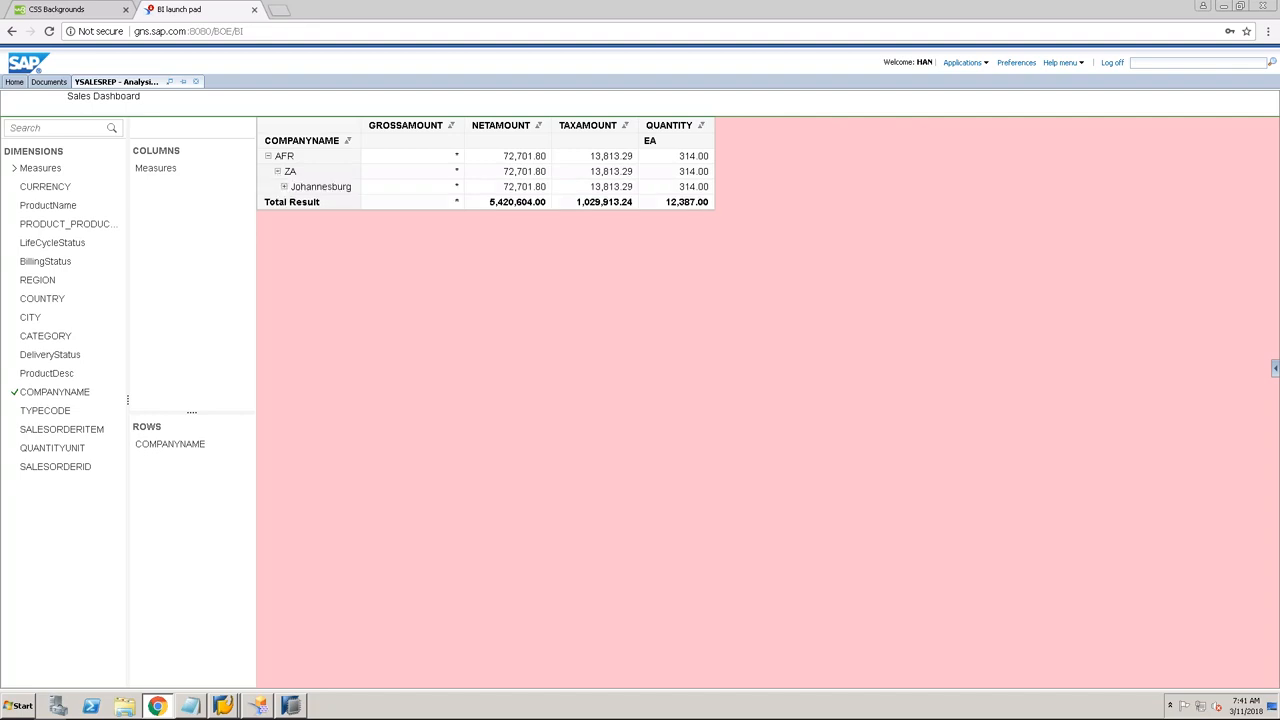
{"action": "left_click", "coordinate": [284, 188]}
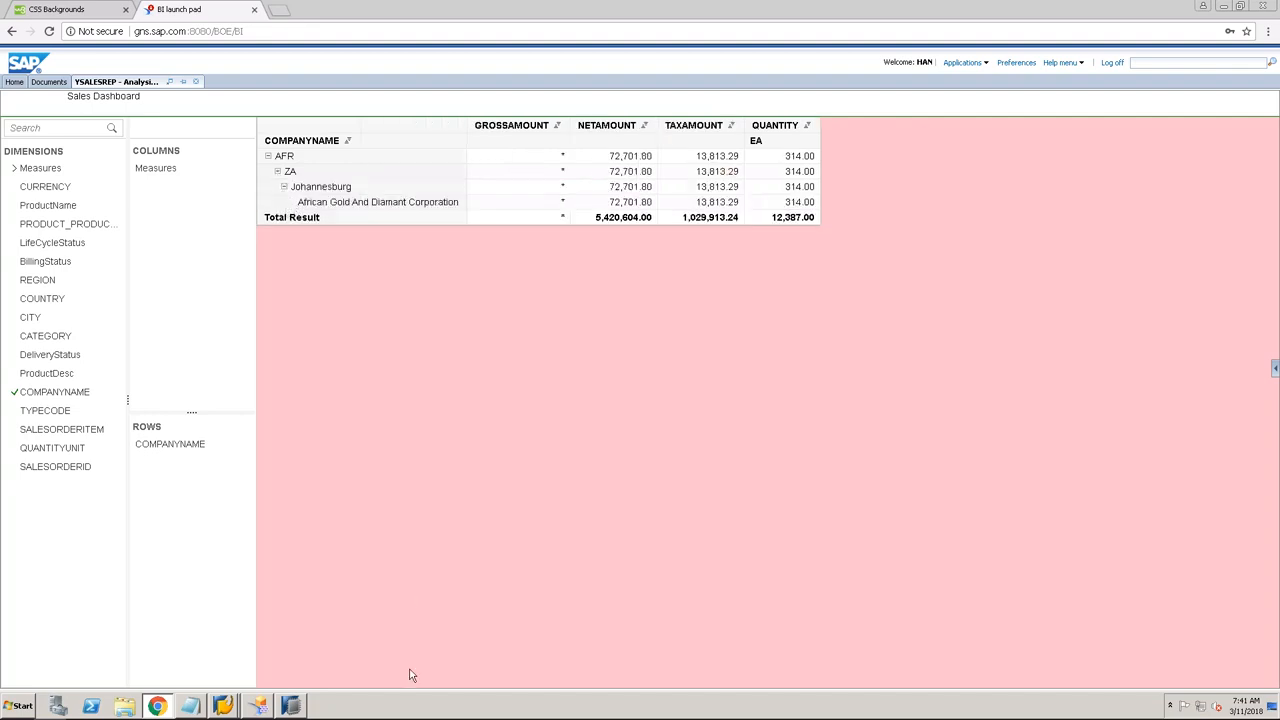
{"action": "left_click", "coordinate": [291, 706]}
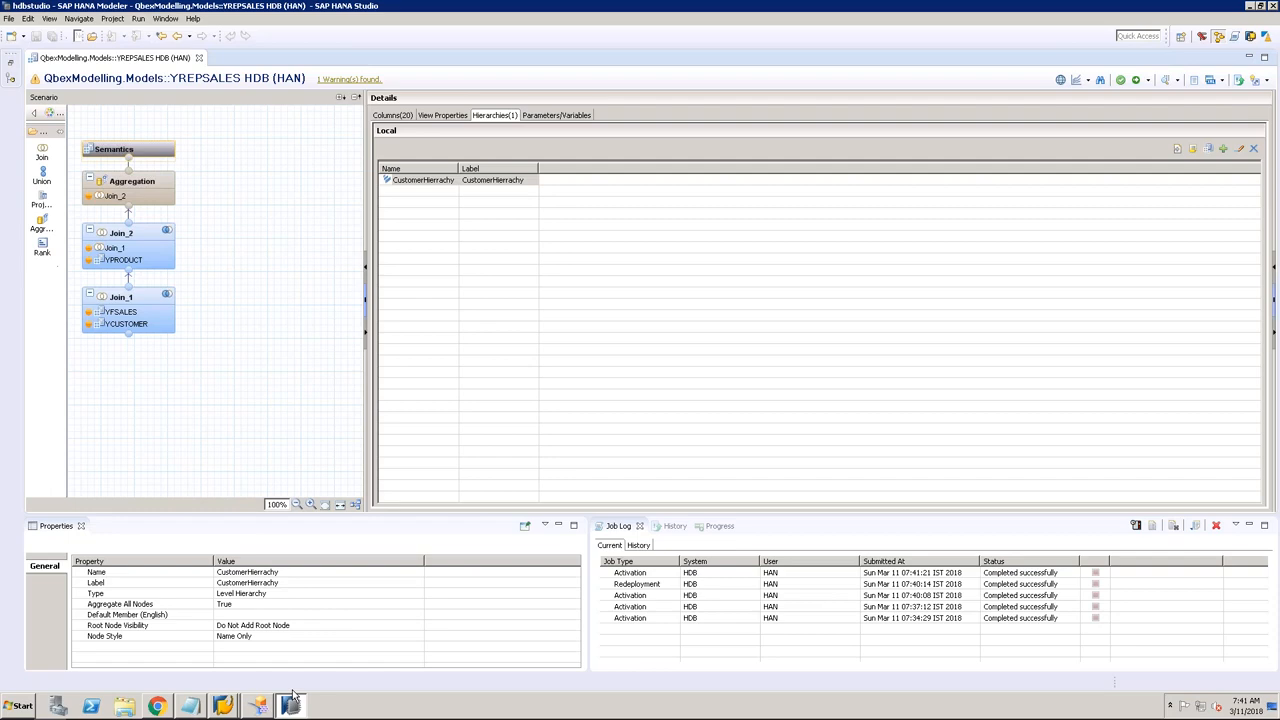
Step: Edit CustomerHierarchy to use Add Root Node visibility, then activate YREPSALES
{"action": "left_click", "coordinate": [490, 182]}
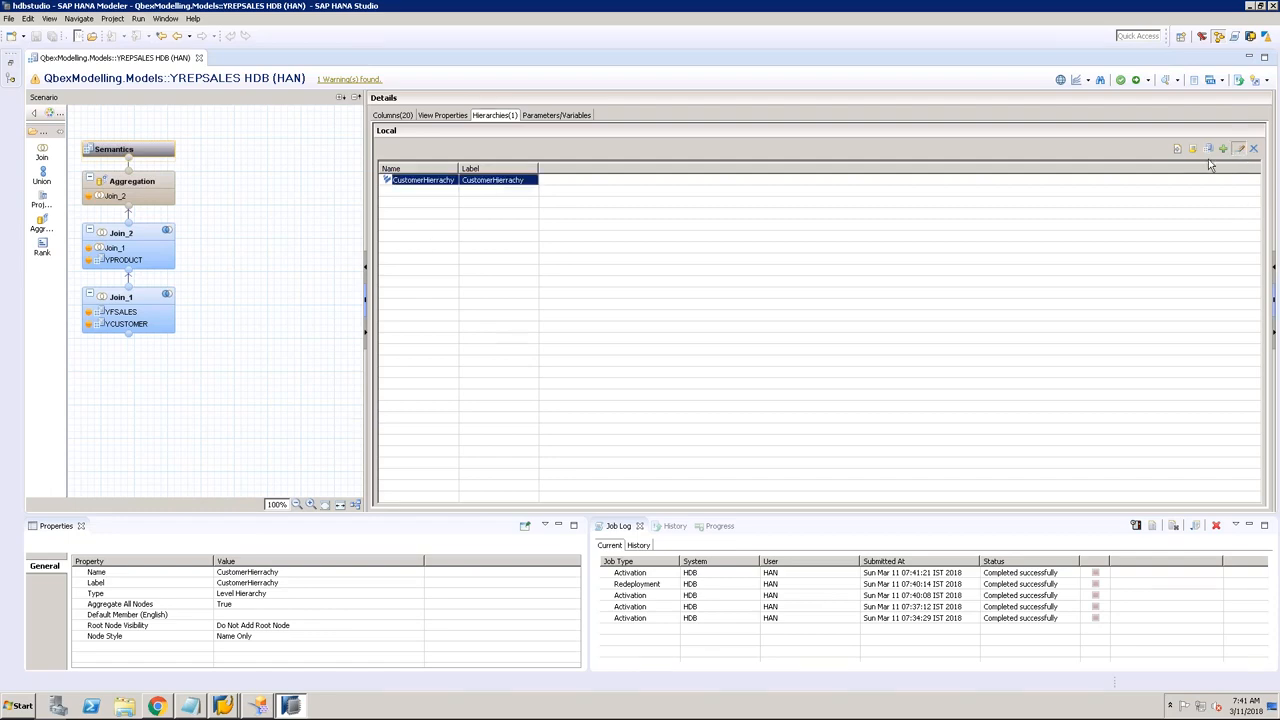
{"action": "left_click", "coordinate": [1239, 148]}
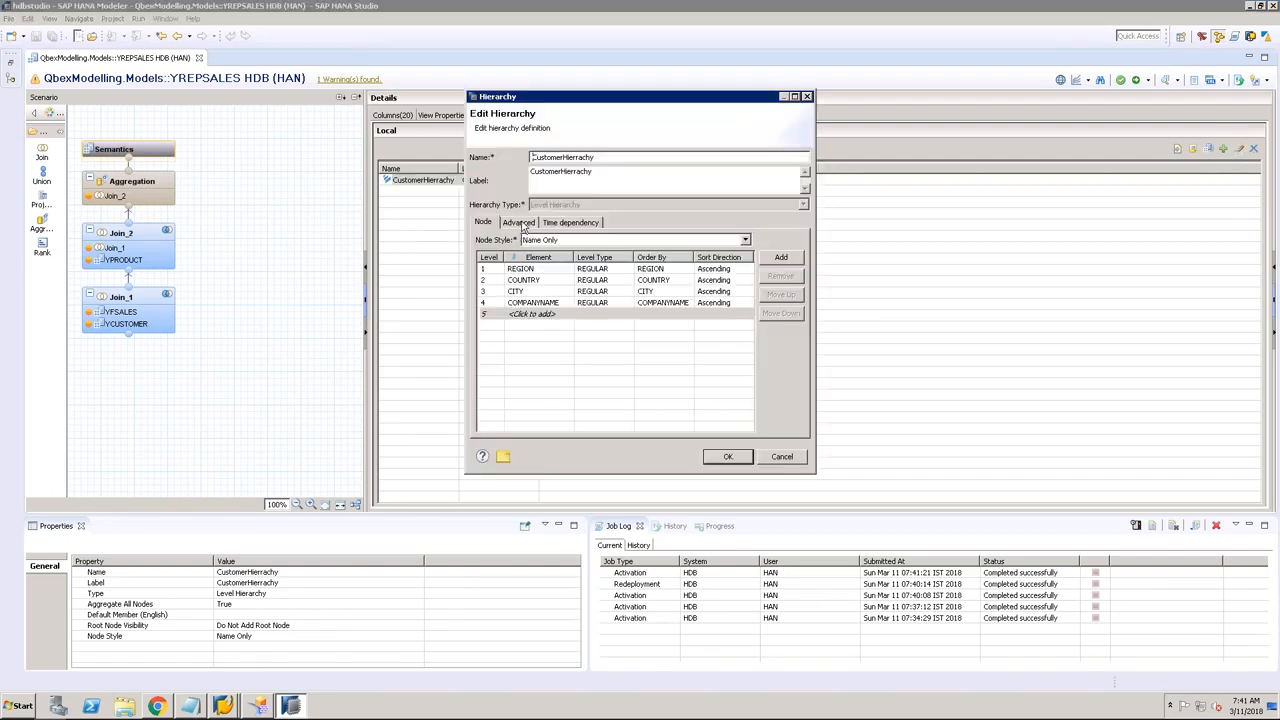
{"action": "left_click", "coordinate": [520, 222]}
{"action": "left_click", "coordinate": [610, 310]}
{"action": "left_click", "coordinate": [572, 323]}
{"action": "left_click", "coordinate": [727, 457]}
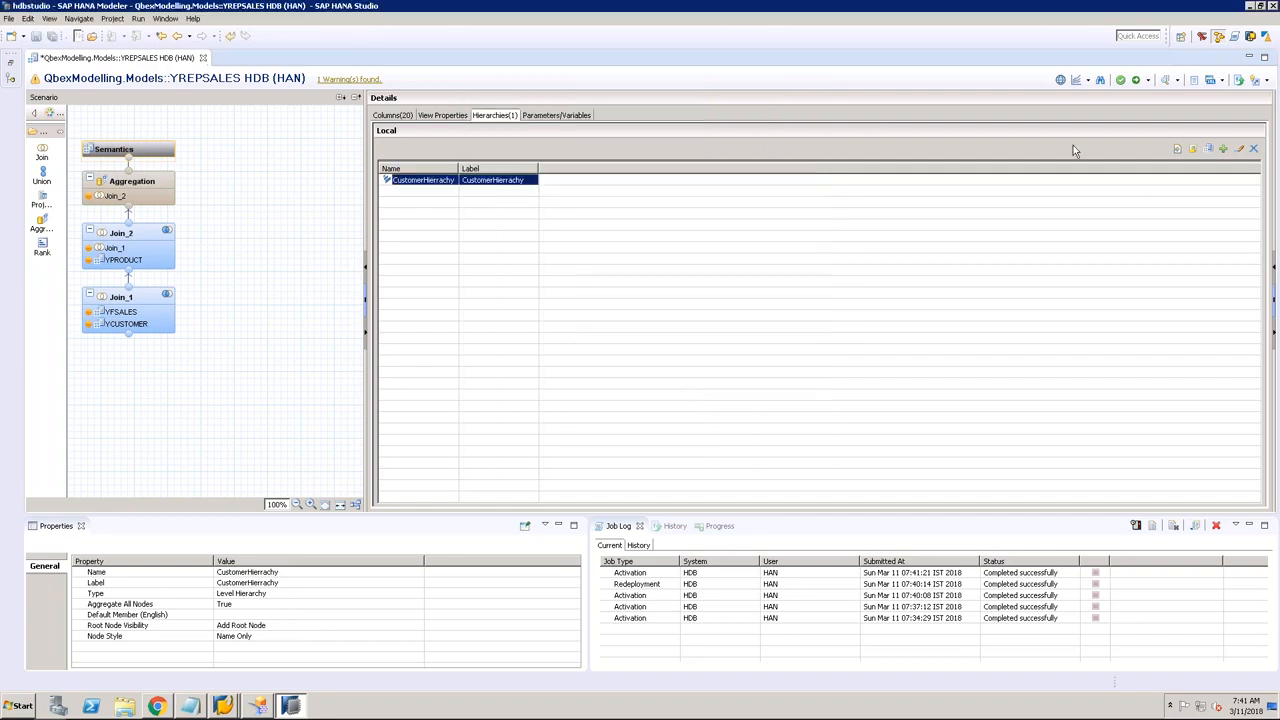
{"action": "left_click", "coordinate": [1136, 80]}
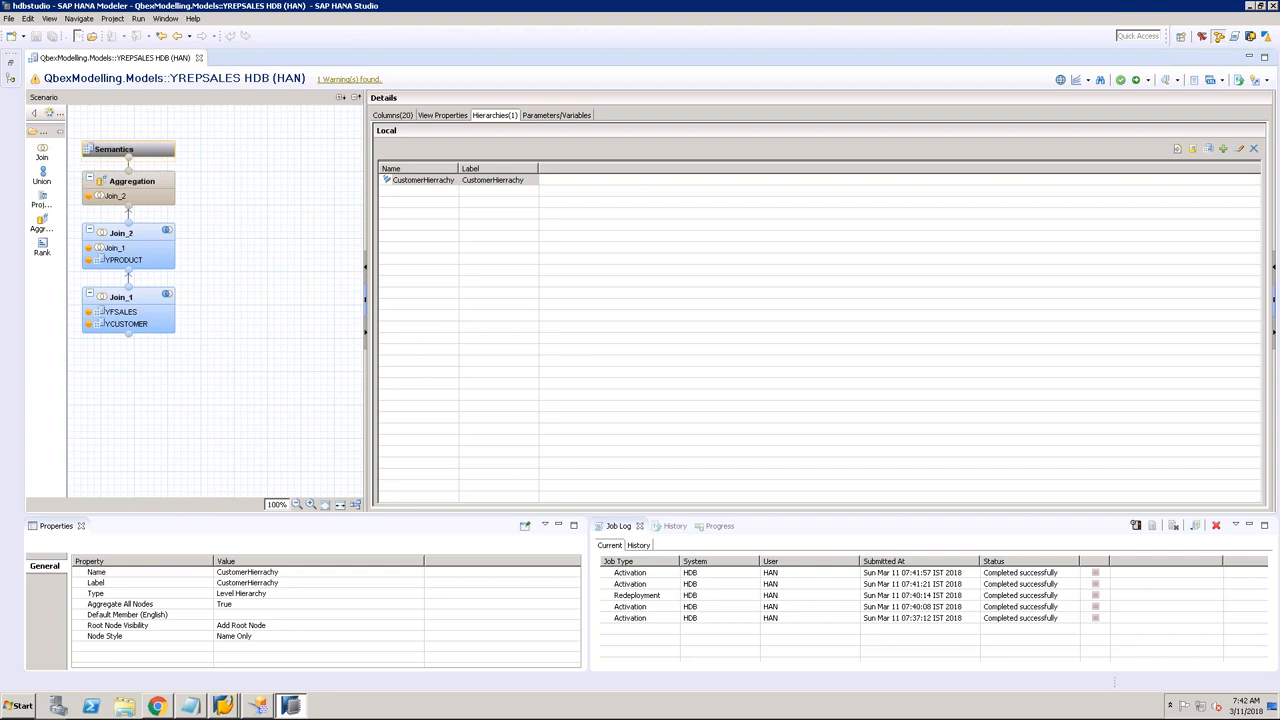
{"action": "left_click", "coordinate": [452, 183]}
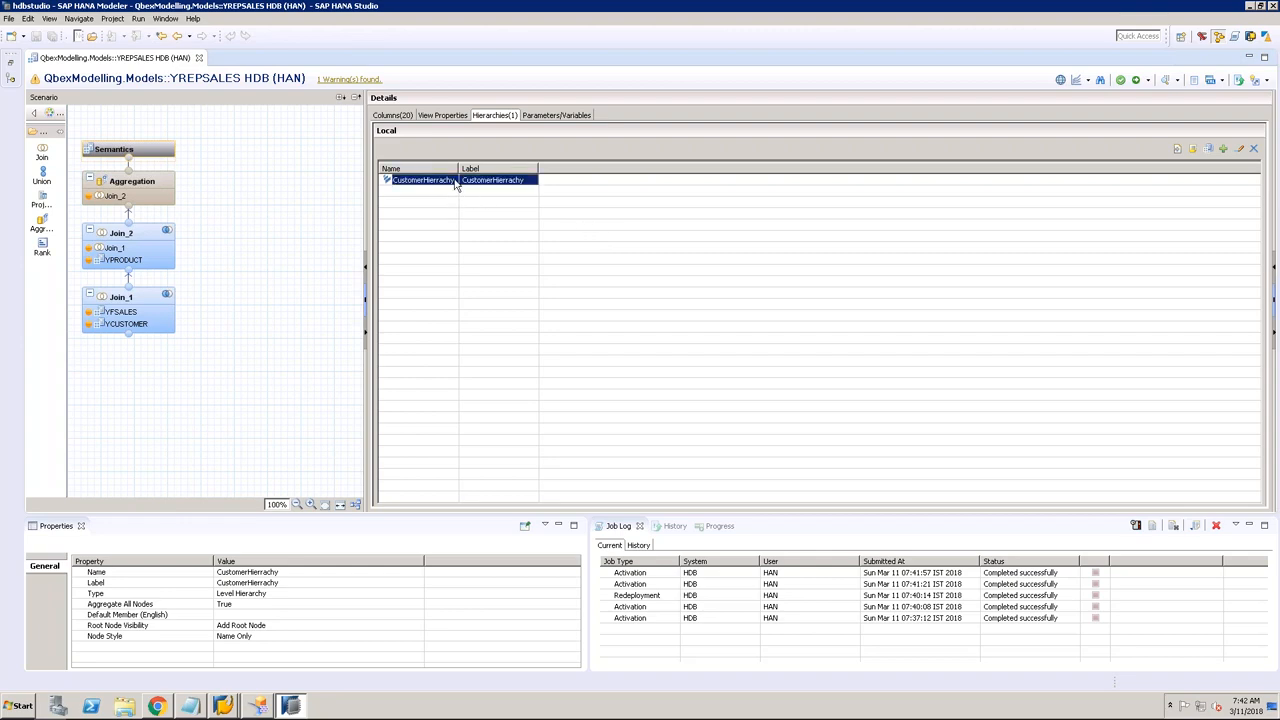
{"action": "double_click", "coordinate": [455, 182]}
{"action": "left_click", "coordinate": [558, 270]}
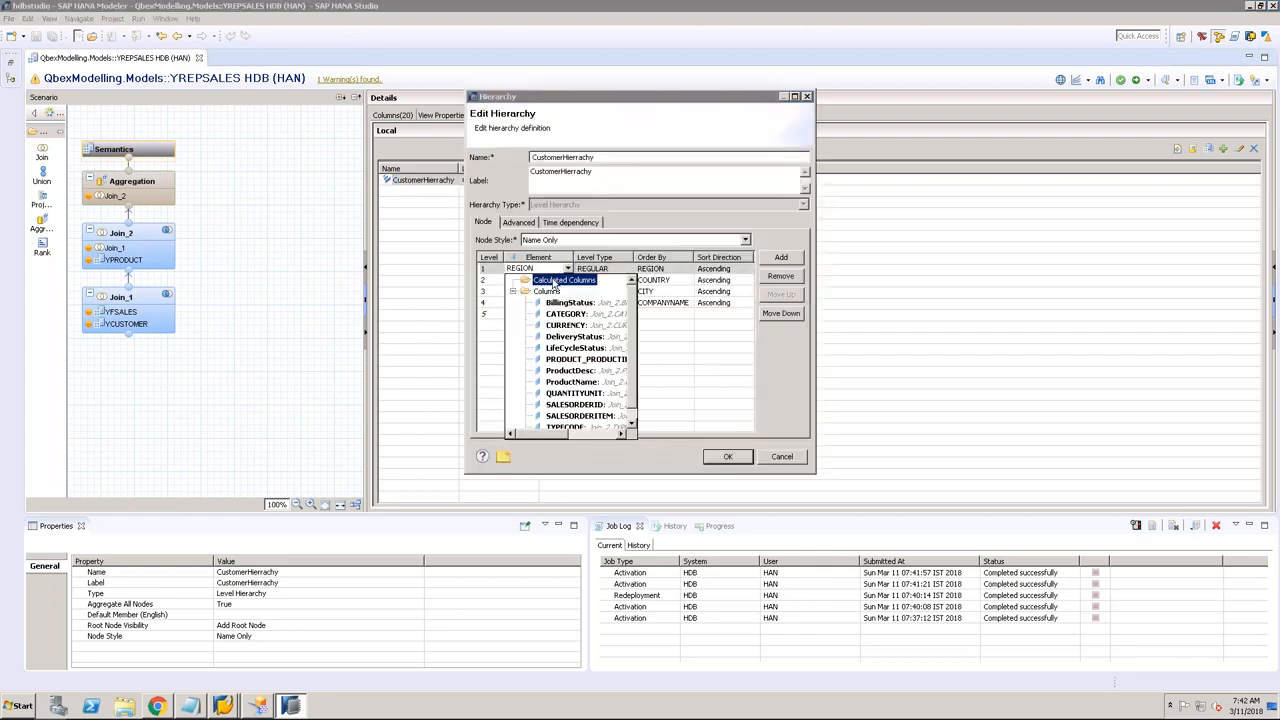
{"action": "left_click", "coordinate": [697, 342]}
{"action": "left_click", "coordinate": [663, 281]}
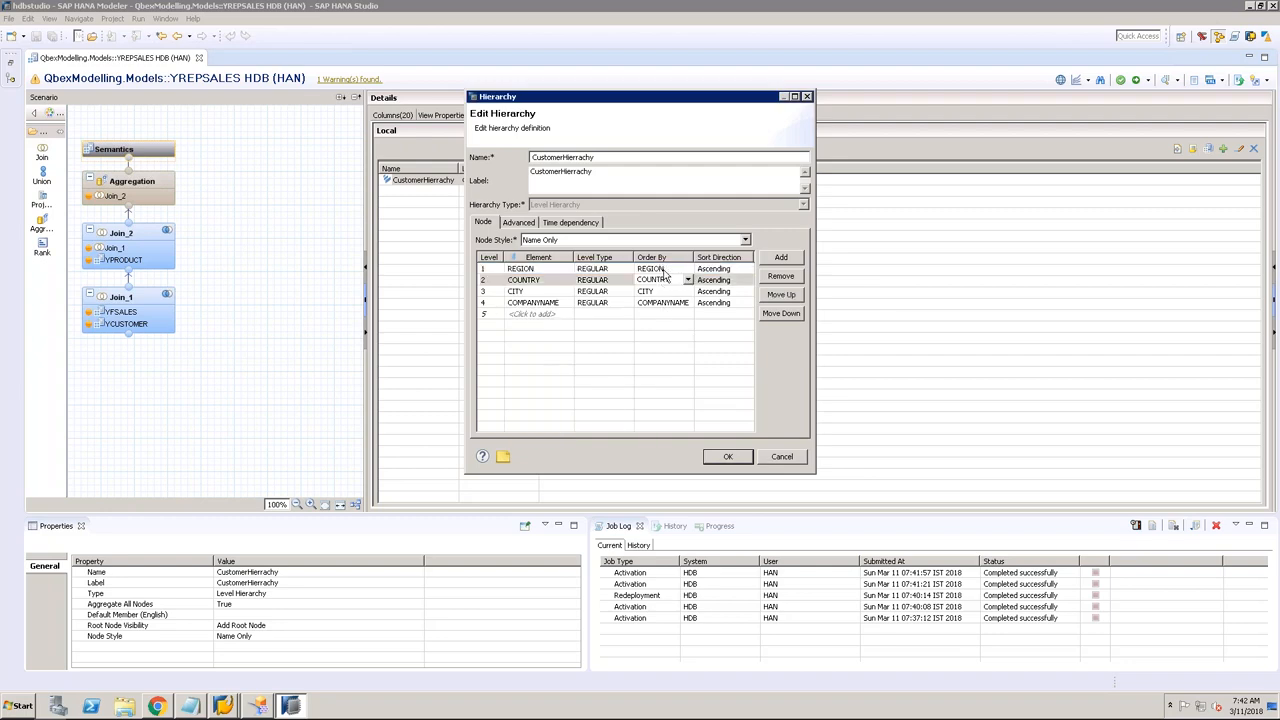
{"action": "left_click", "coordinate": [660, 291]}
{"action": "left_click", "coordinate": [658, 303]}
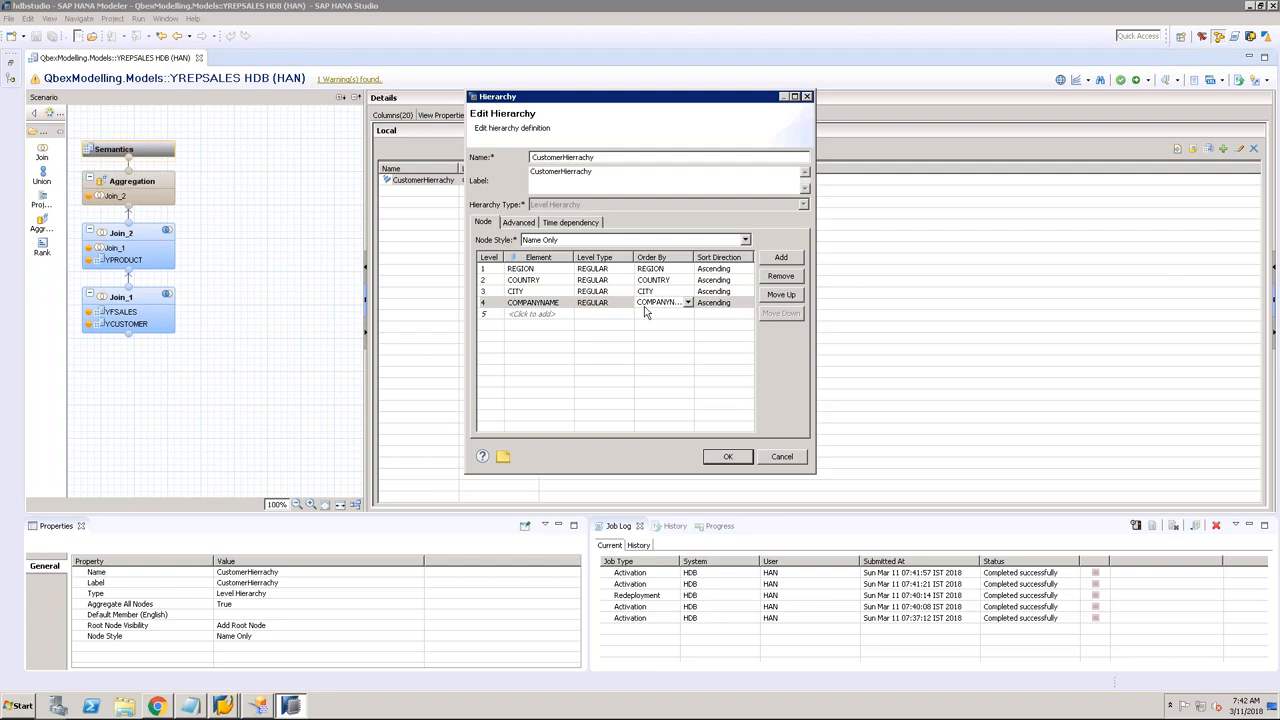
{"action": "left_click", "coordinate": [729, 457]}
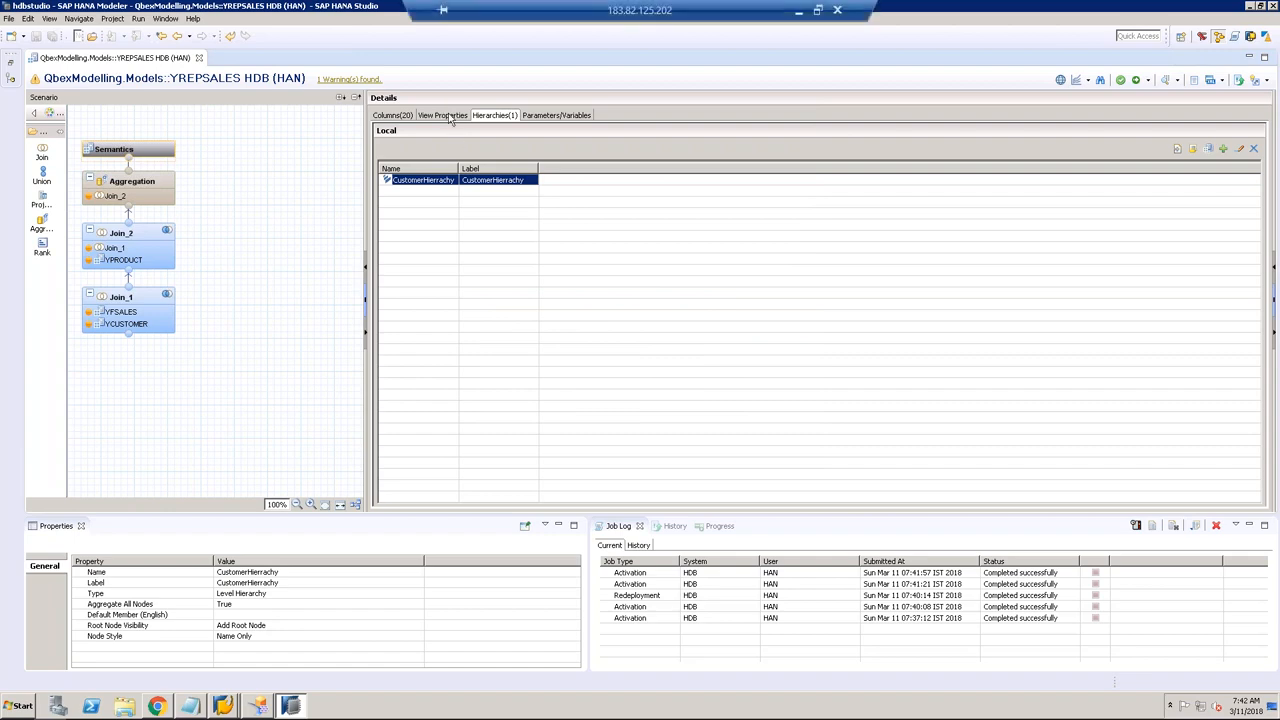
Step: Review YREPSALES's View Properties and its 20 columns, then close its editor
{"action": "left_click", "coordinate": [450, 116]}
{"action": "left_click", "coordinate": [404, 116]}
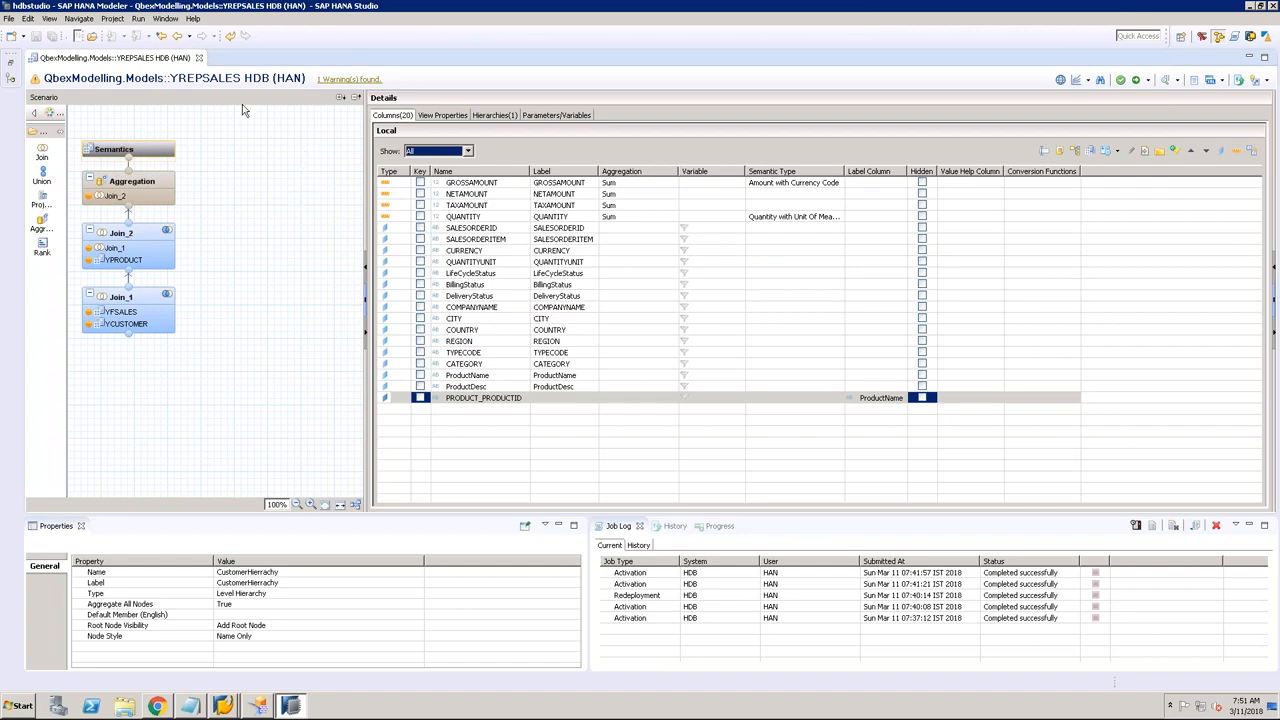
{"action": "left_click", "coordinate": [199, 58]}
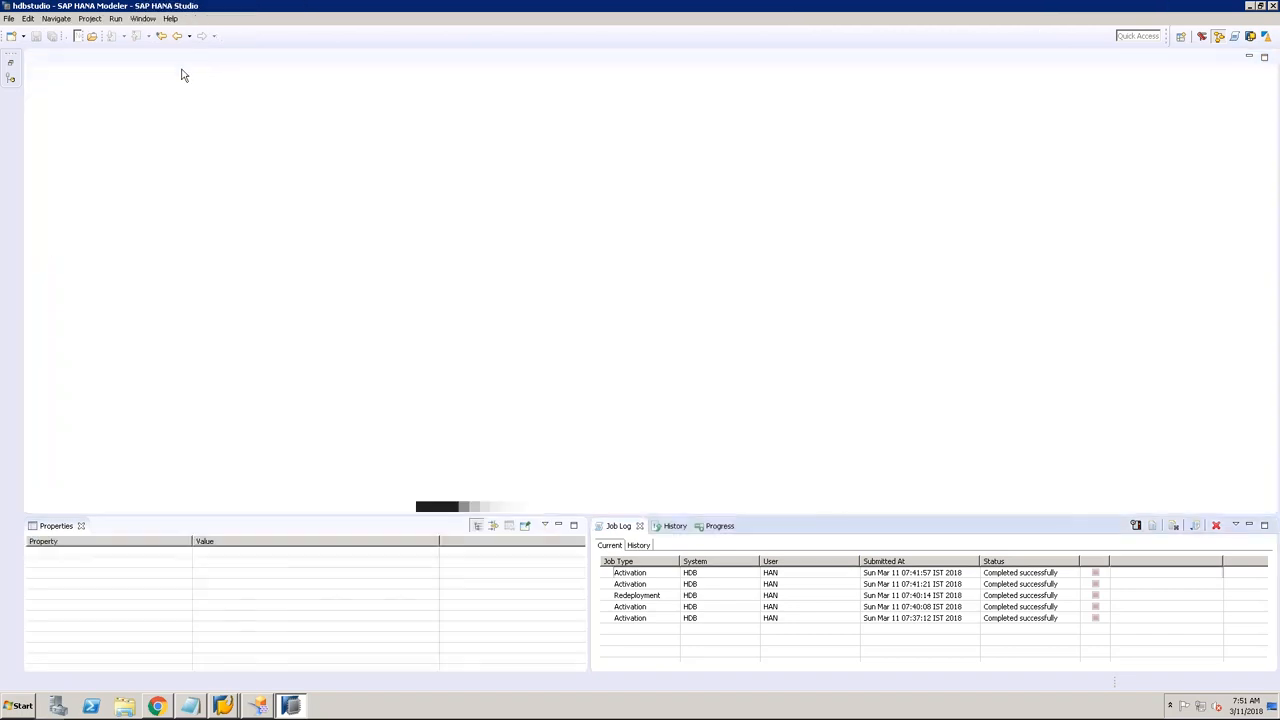
Step: Create a new calculation view named YIPVAR in the QbexModelling.Models Calculation Views folder
{"action": "left_click", "coordinate": [12, 65]}
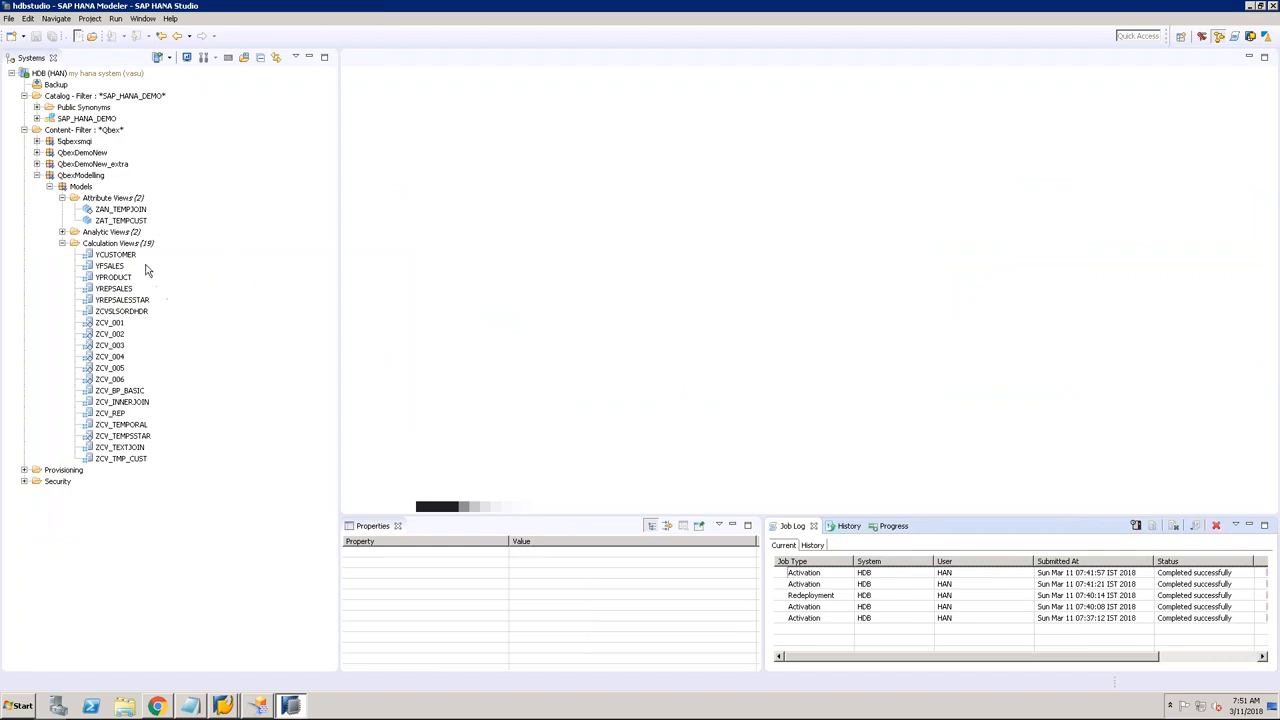
{"action": "right_click", "coordinate": [142, 243]}
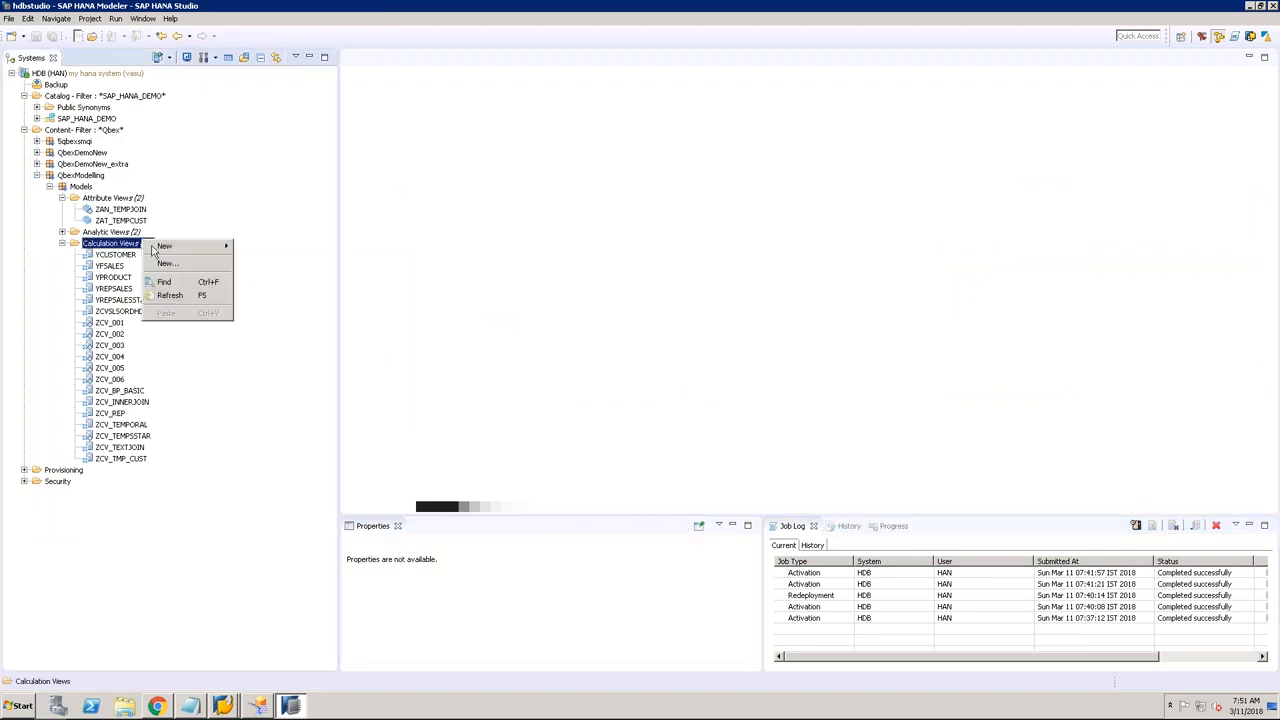
{"action": "left_click", "coordinate": [194, 265]}
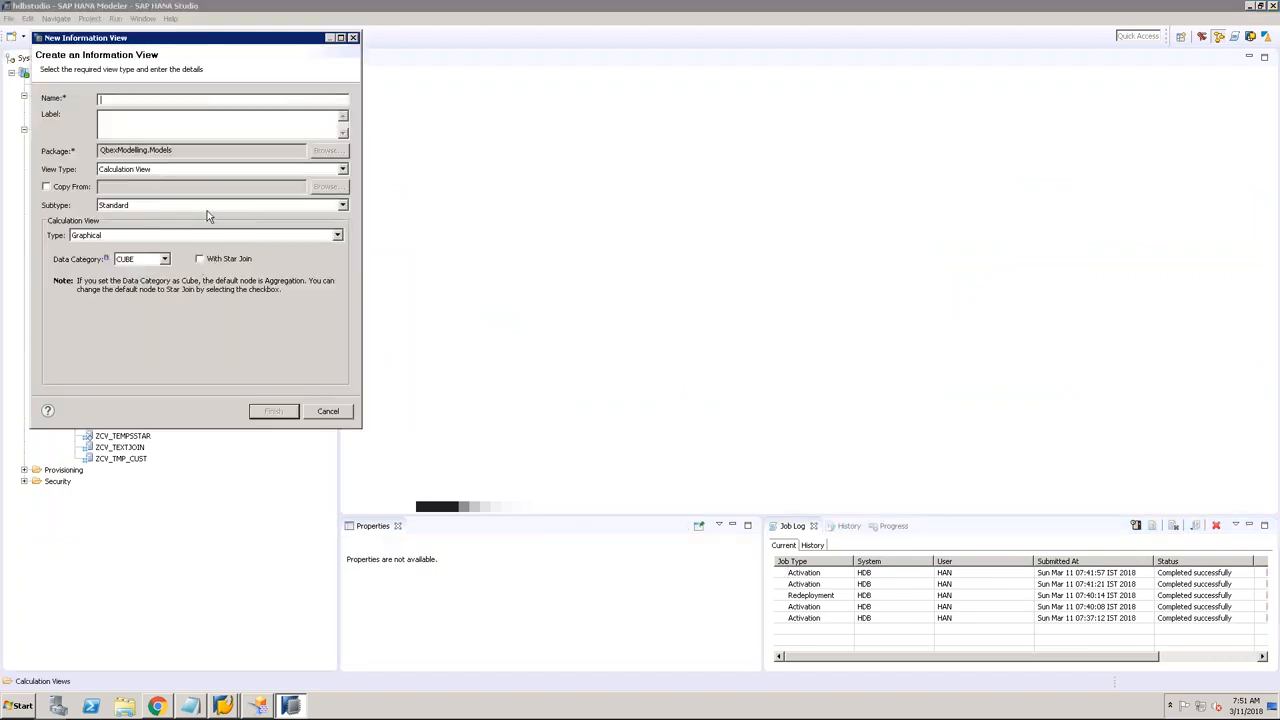
{"action": "type", "text": "YIPVAR"}
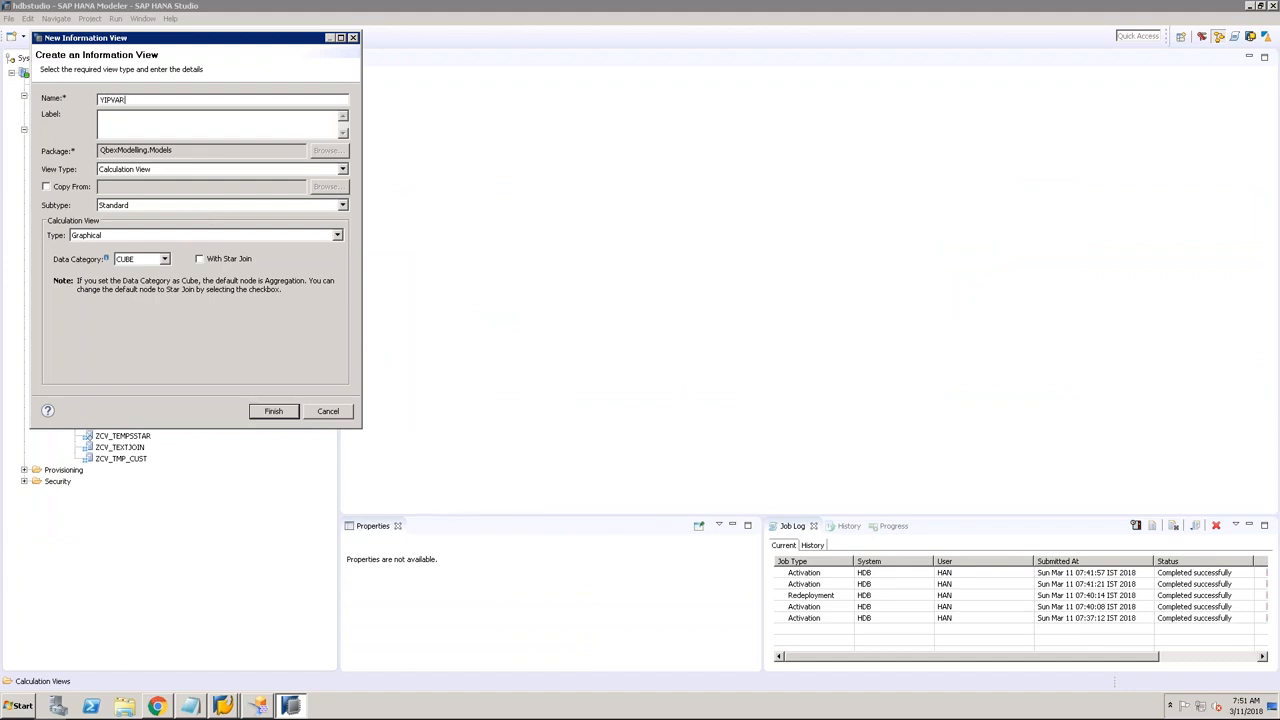
{"action": "key", "text": "Tab"}
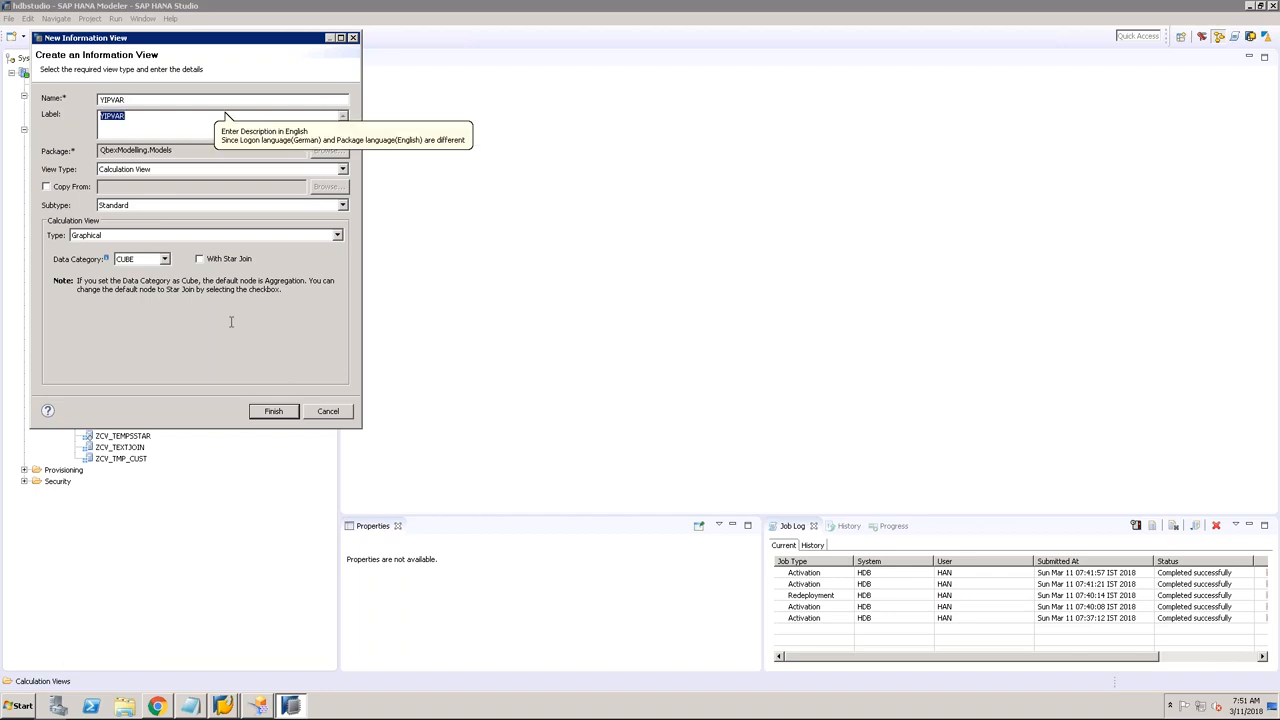
{"action": "left_click", "coordinate": [273, 412]}
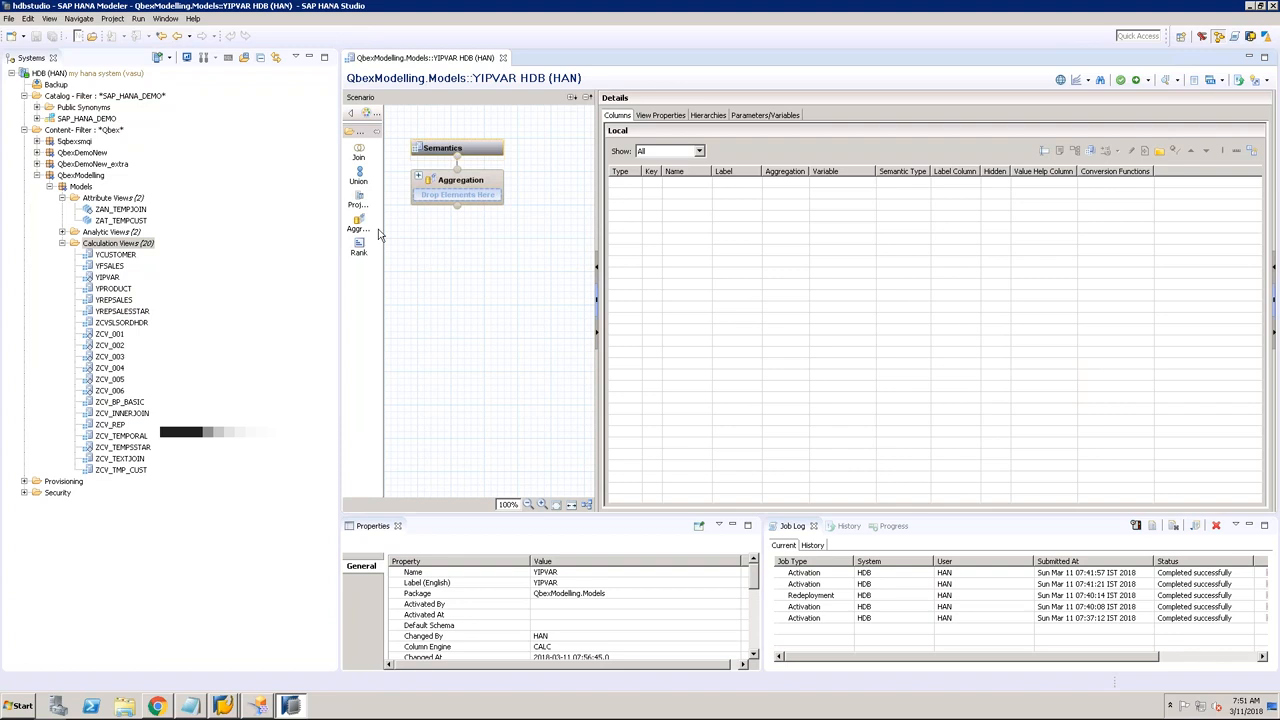
Step: Add a Join_1 node to the canvas, then delete it again
{"action": "left_click", "coordinate": [361, 155]}
{"action": "left_click", "coordinate": [466, 392]}
{"action": "left_click", "coordinate": [485, 398]}
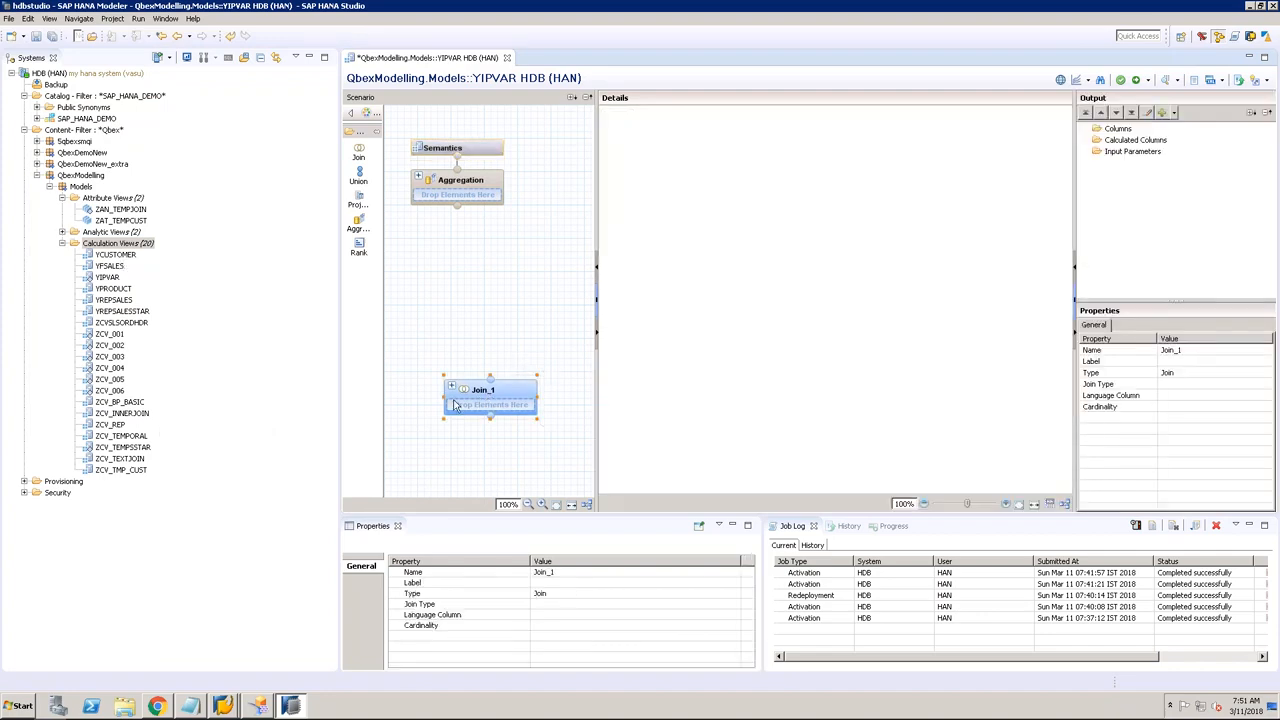
{"action": "left_click", "coordinate": [529, 366]}
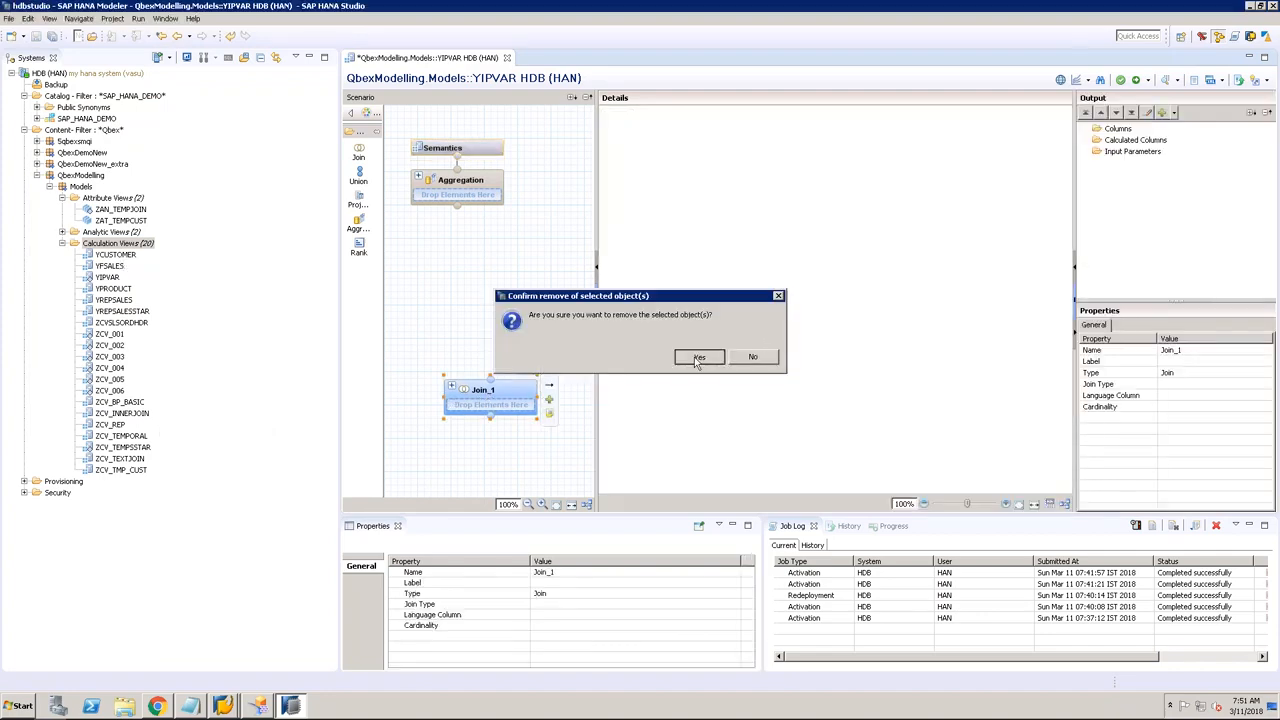
{"action": "left_click", "coordinate": [699, 358]}
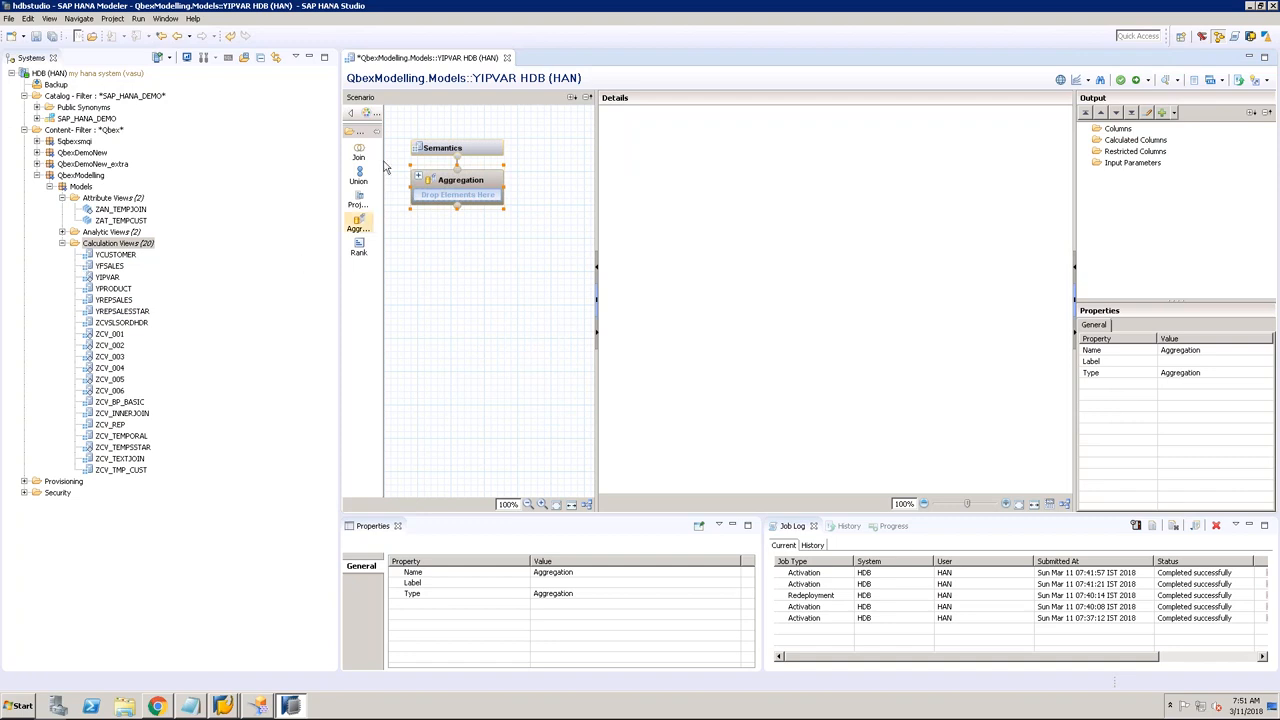
Step: Place Projection_1 below Aggregation and expand the SAP_HANA_DEMO schema
{"action": "left_click", "coordinate": [358, 200]}
{"action": "left_click", "coordinate": [433, 394]}
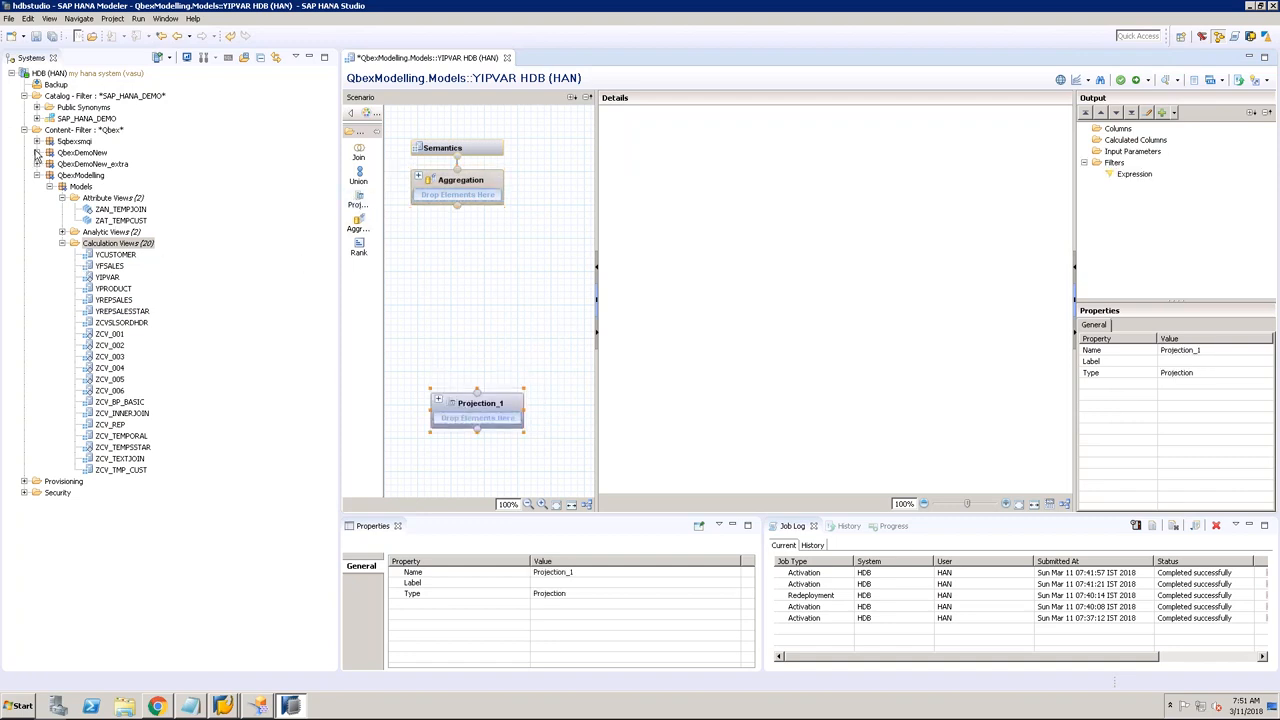
{"action": "left_click", "coordinate": [37, 118]}
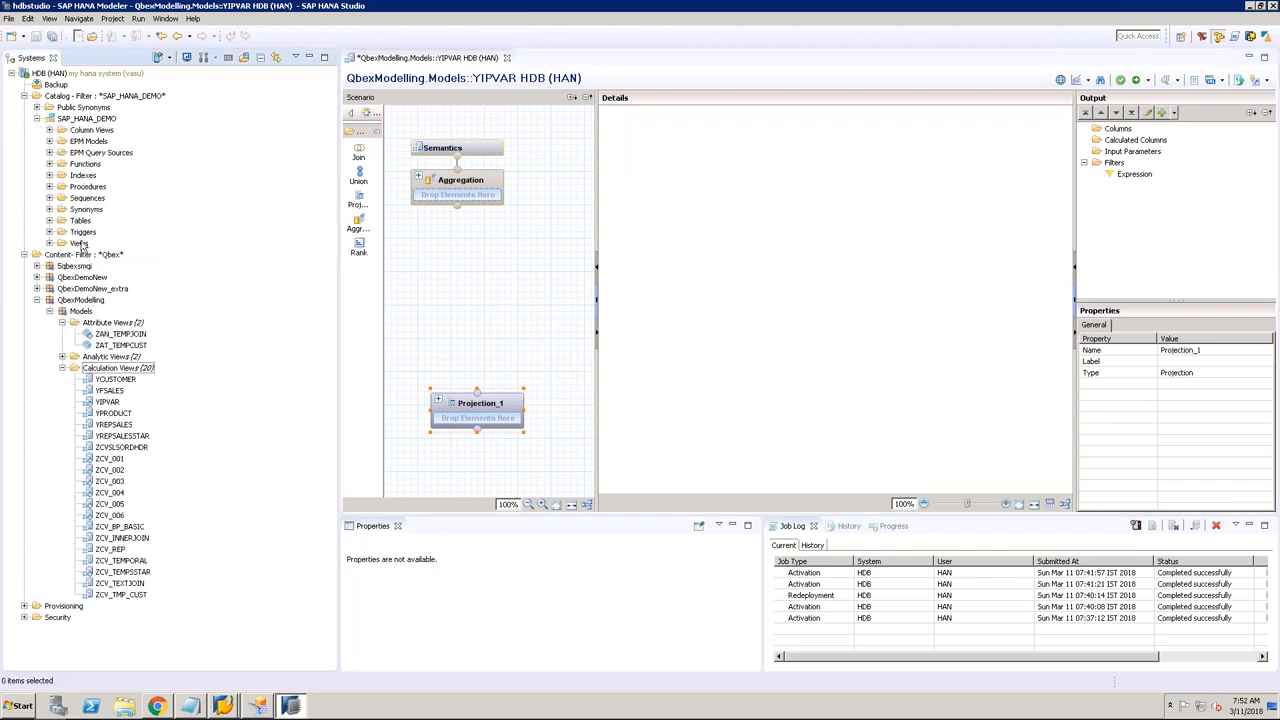
Step: Feed SO.Header into Projection_1, outputting SALESORDERID, PARTNER.PARTNERID, LIFECYCLESTATUS, BILLINGSTATUS and DELIVERYSTATUS
{"action": "left_click", "coordinate": [49, 220]}
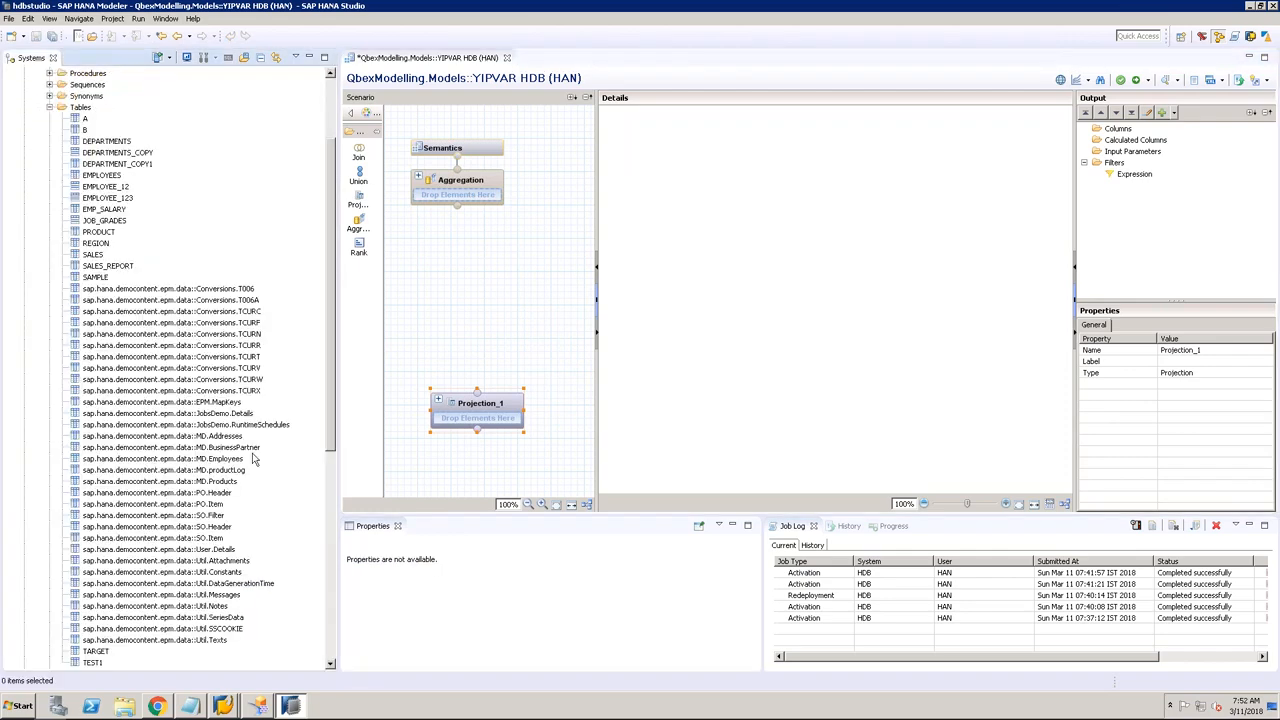
{"action": "left_click_drag", "start_coordinate": [212, 528], "coordinate": [478, 415]}
{"action": "left_click", "coordinate": [661, 145]}
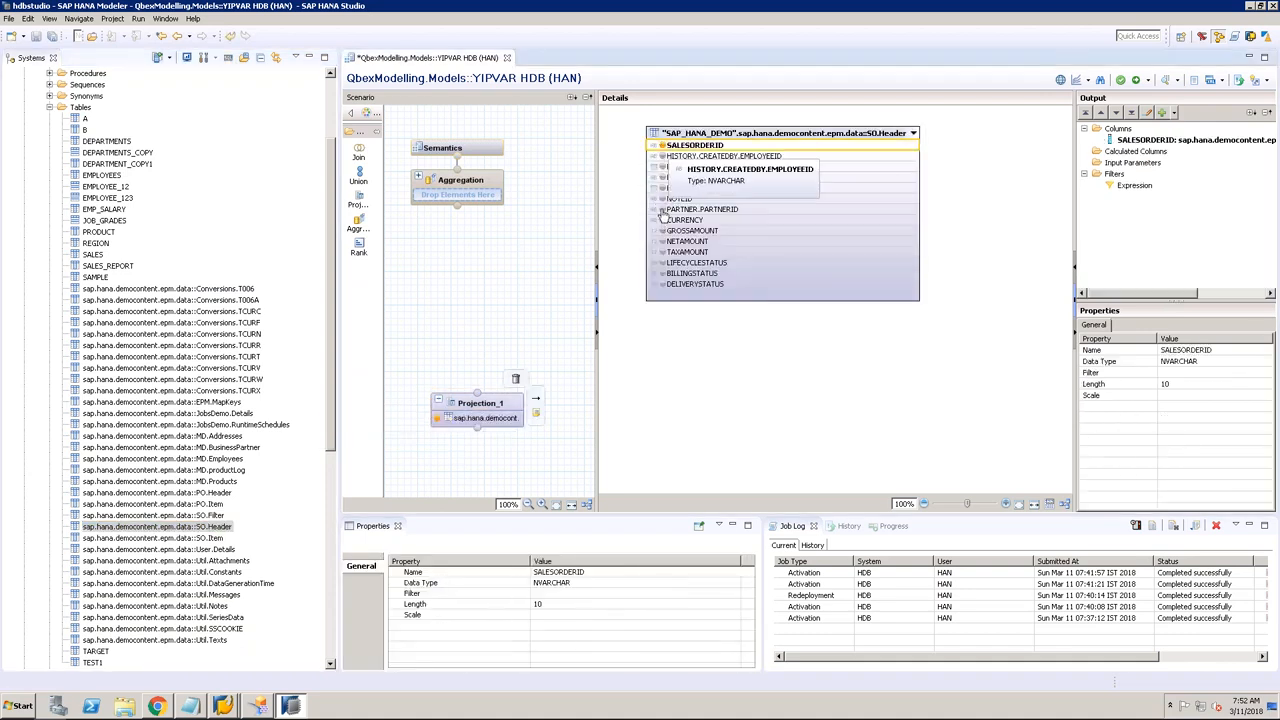
{"action": "left_click", "coordinate": [661, 209]}
{"action": "left_click", "coordinate": [661, 262]}
{"action": "left_click", "coordinate": [661, 273]}
{"action": "left_click", "coordinate": [661, 284]}
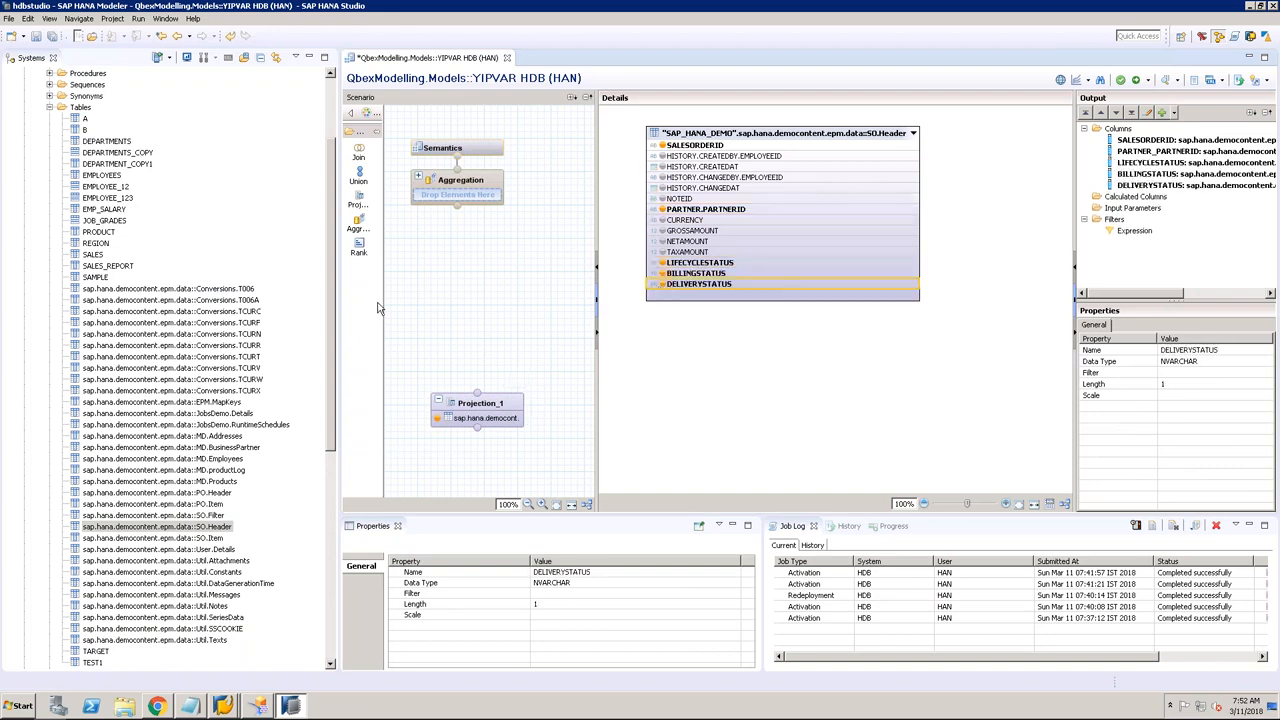
Step: Add Projection_2 on SO.Item, outputting nine columns including SALESORDERID, GROSSAMOUNT, NETAMOUNT and QUANTITY
{"action": "left_click", "coordinate": [358, 200]}
{"action": "left_click", "coordinate": [506, 298]}
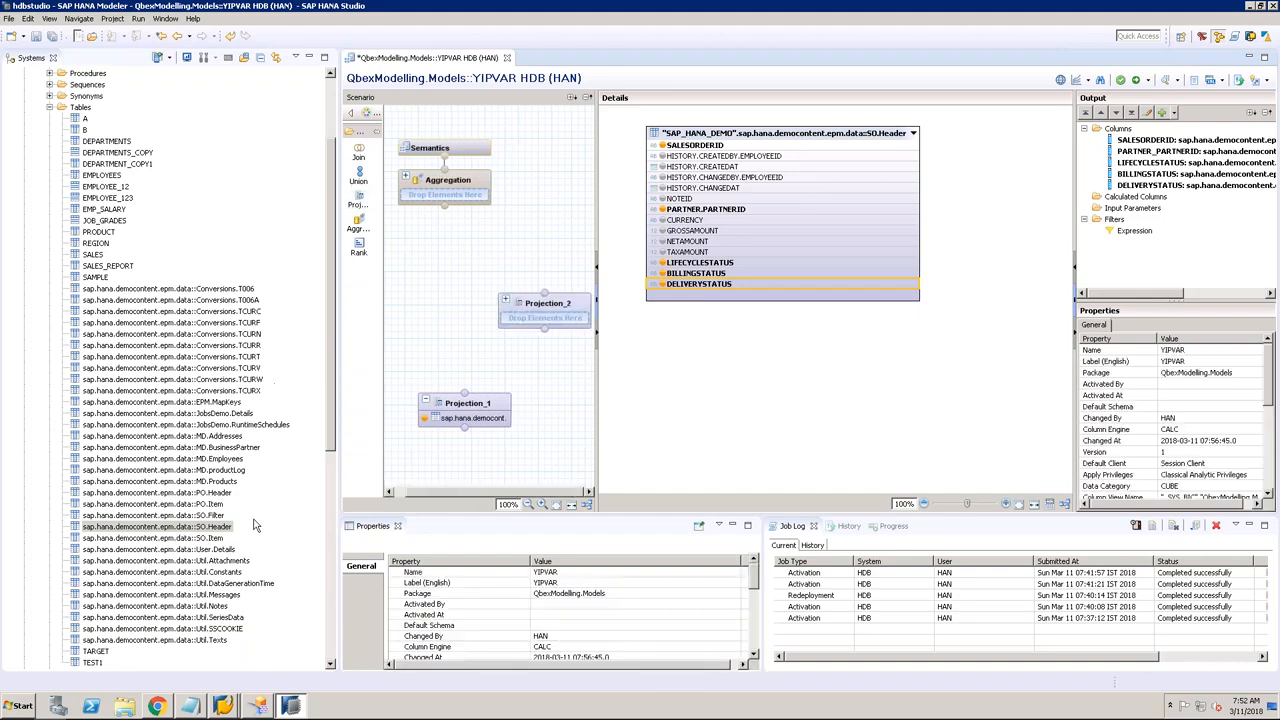
{"action": "left_click_drag", "start_coordinate": [219, 541], "coordinate": [551, 316]}
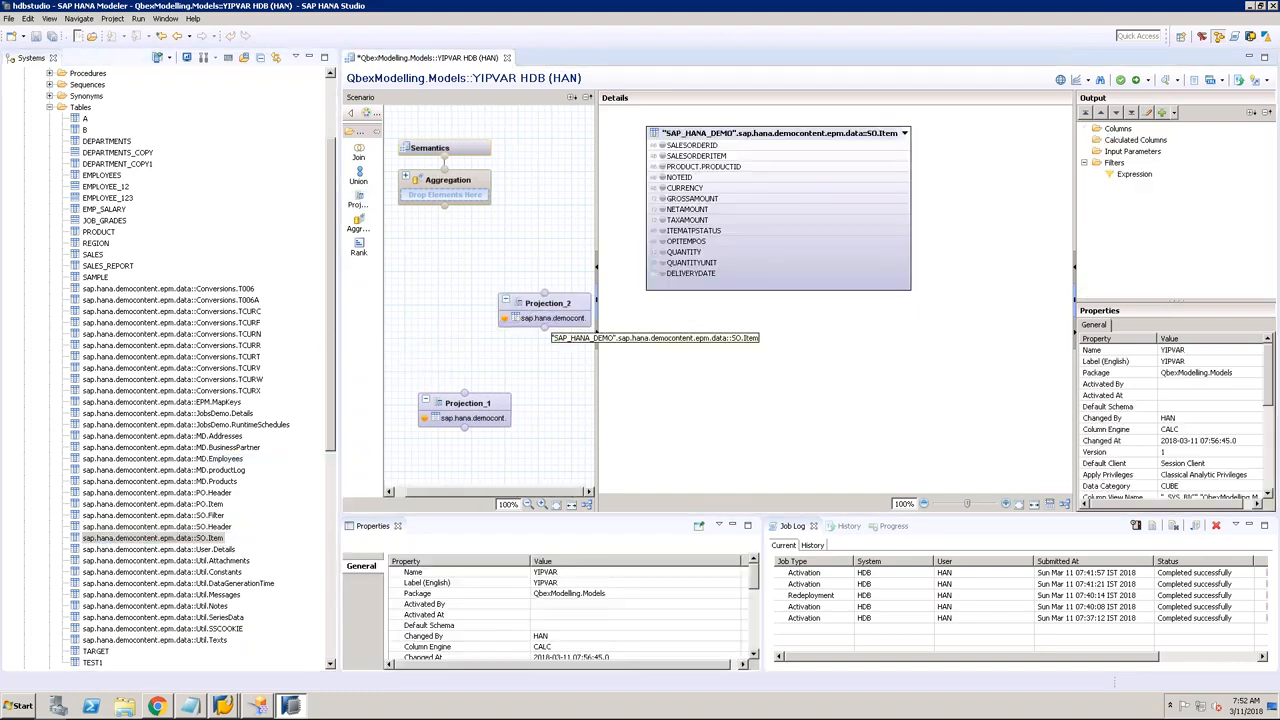
{"action": "left_click", "coordinate": [663, 146]}
{"action": "left_click", "coordinate": [663, 156]}
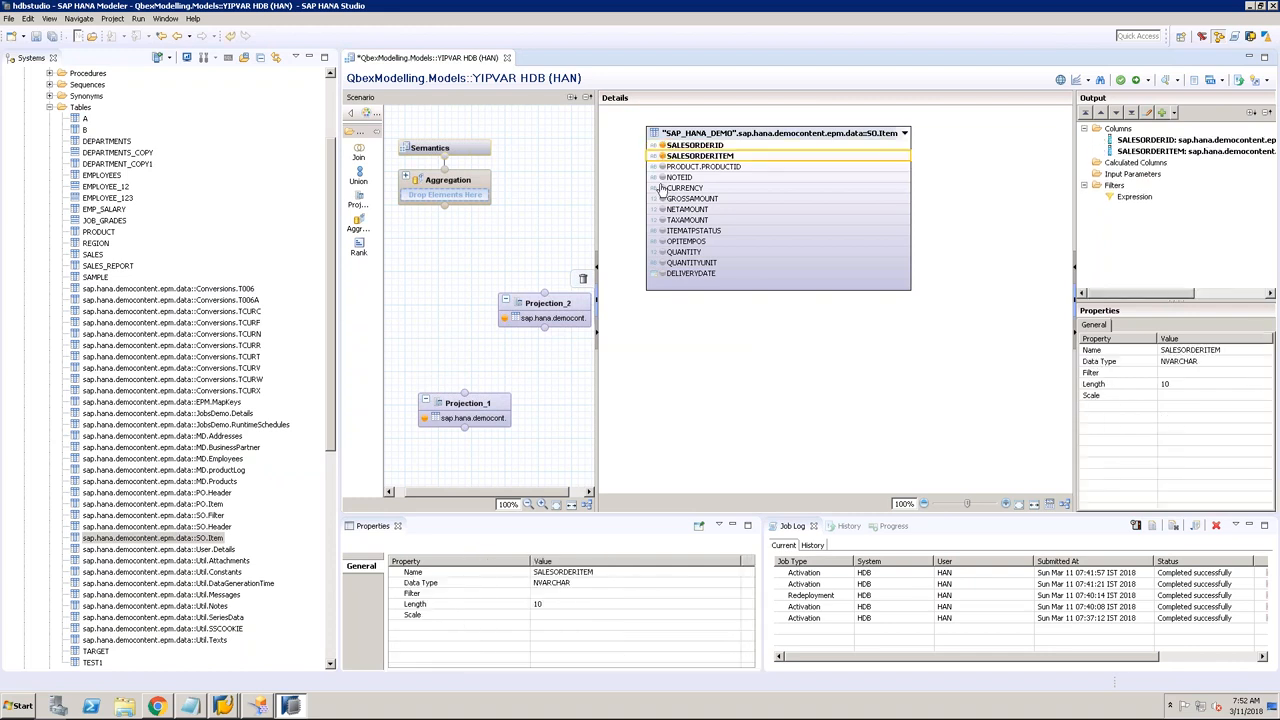
{"action": "left_click", "coordinate": [663, 167]}
{"action": "left_click", "coordinate": [663, 199]}
{"action": "left_click", "coordinate": [662, 209]}
{"action": "left_click", "coordinate": [662, 220]}
{"action": "left_click", "coordinate": [663, 188]}
{"action": "left_click", "coordinate": [662, 252]}
{"action": "left_click", "coordinate": [661, 263]}
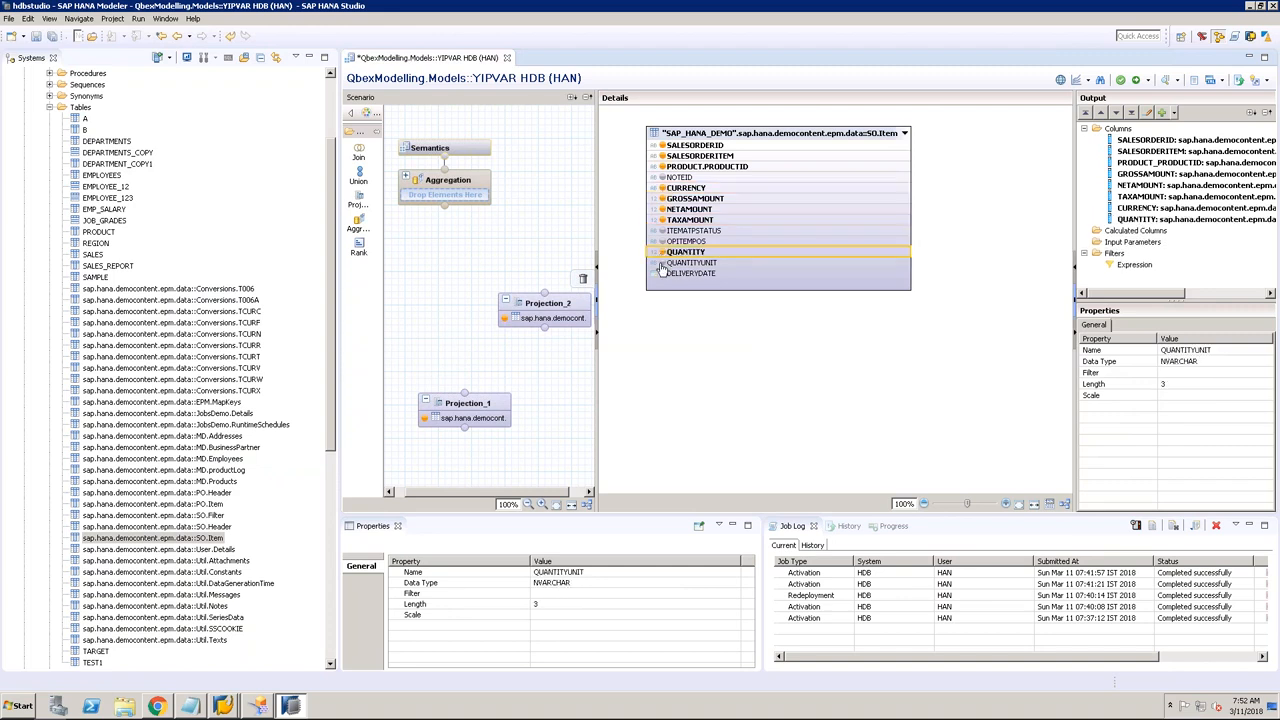
Step: Place a Join_1 node beside the projections and connect Projection_2 into it
{"action": "left_click", "coordinate": [360, 155]}
{"action": "left_click", "coordinate": [441, 276]}
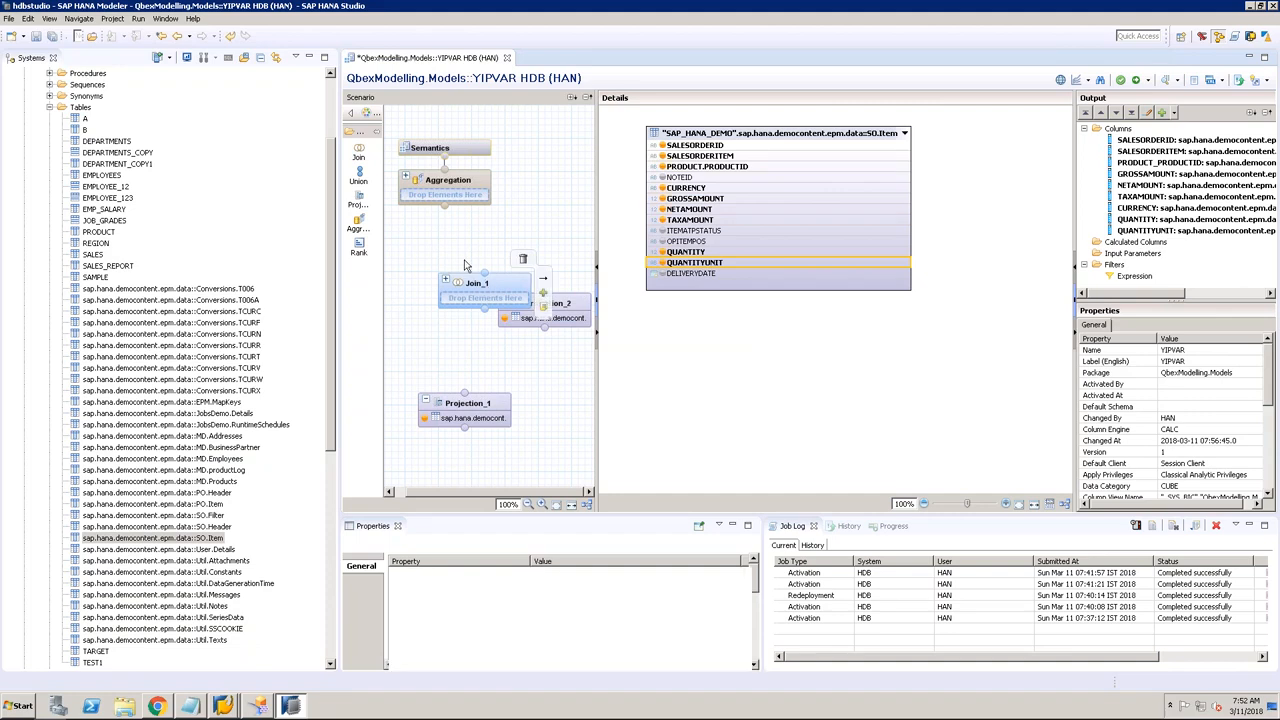
{"action": "left_click_drag", "start_coordinate": [484, 289], "coordinate": [464, 266]}
{"action": "left_click_drag", "start_coordinate": [545, 293], "coordinate": [465, 287]}
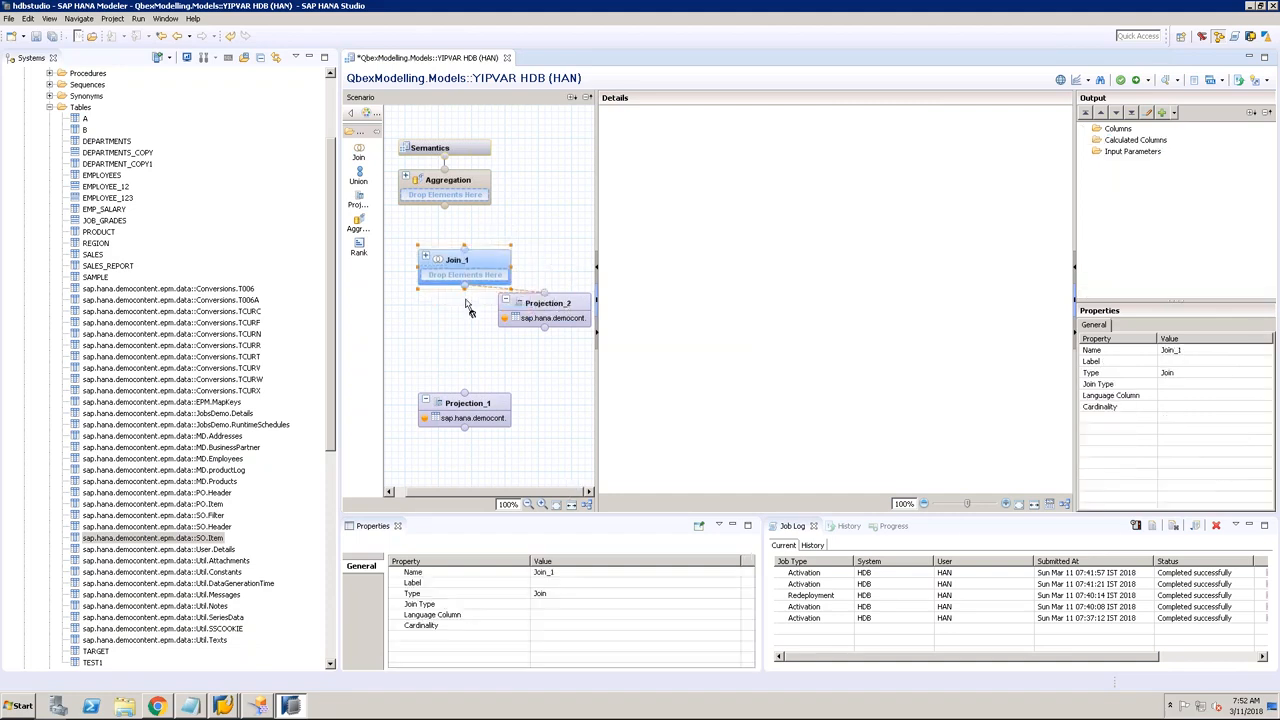
Step: Join Projection_2 and Projection_1 on SALESORDERID as a Referential join
{"action": "left_click_drag", "start_coordinate": [470, 312], "coordinate": [486, 272]}
{"action": "left_click", "coordinate": [487, 268]}
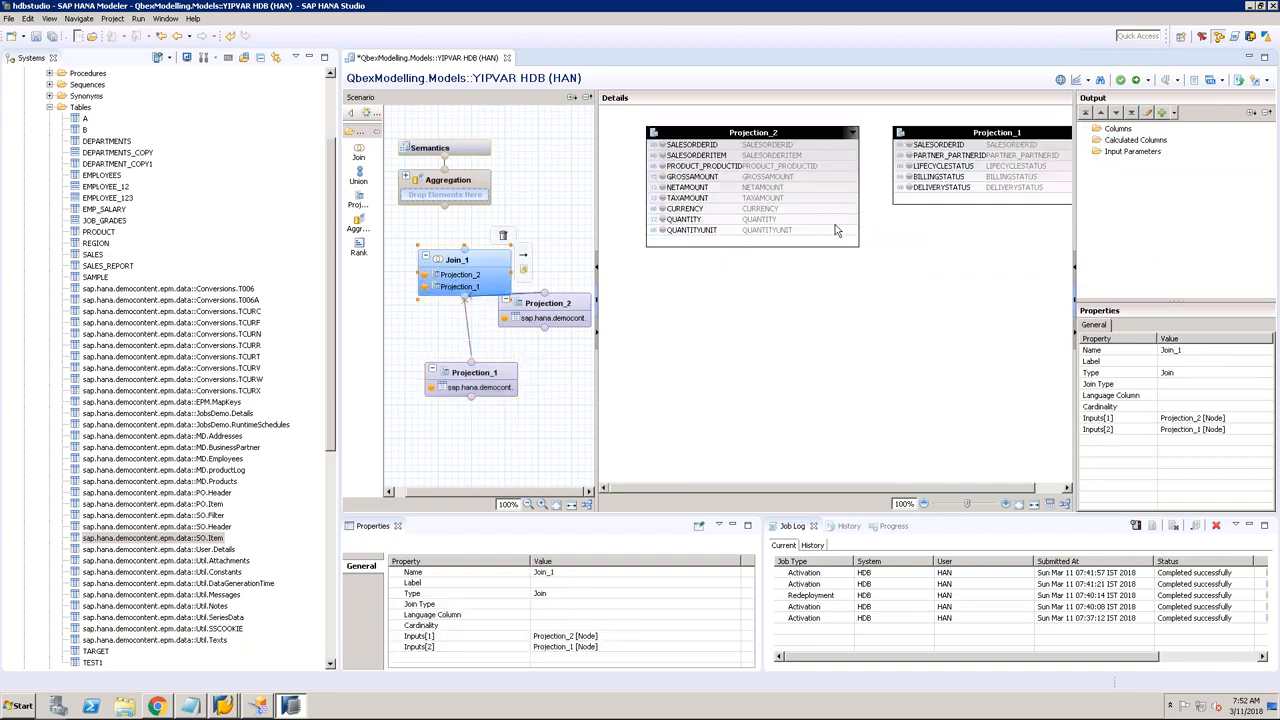
{"action": "left_click_drag", "start_coordinate": [867, 150], "coordinate": [936, 145]}
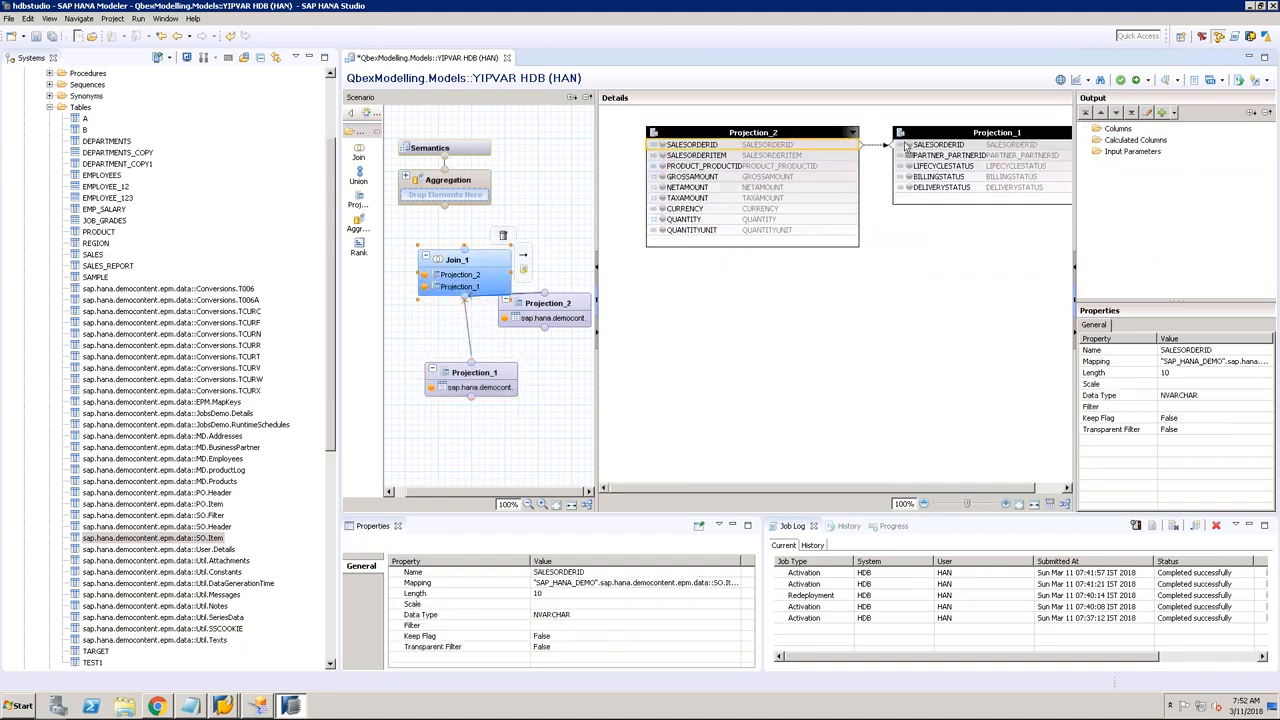
{"action": "left_click", "coordinate": [1206, 372]}
{"action": "left_click", "coordinate": [1170, 372]}
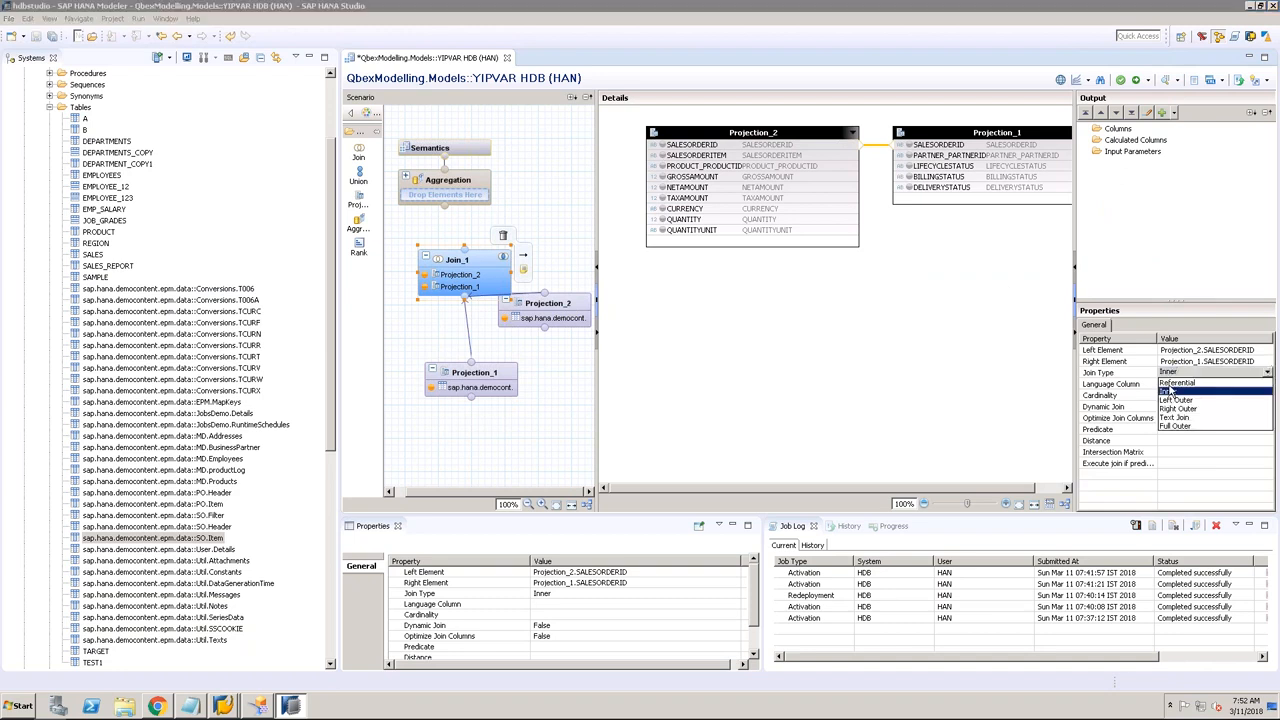
{"action": "left_click", "coordinate": [1177, 383]}
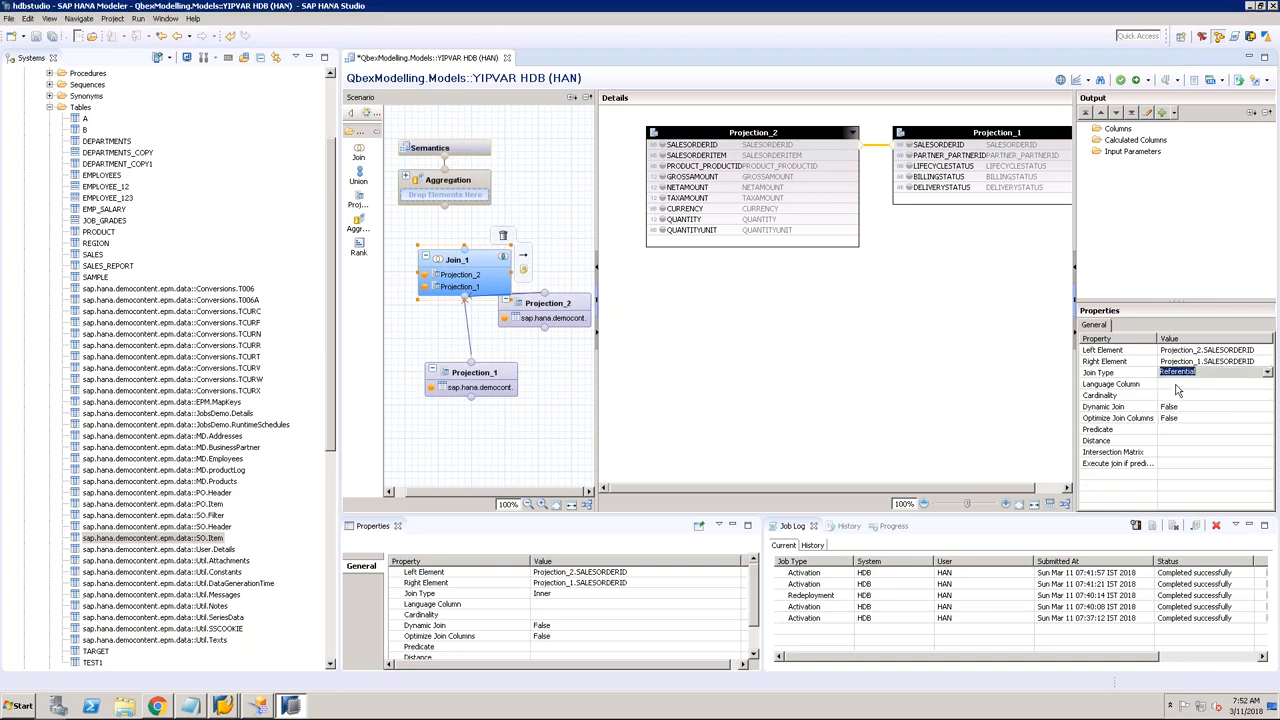
Step: Check the Semantics node's view properties, then return to Join_1
{"action": "left_click", "coordinate": [474, 158]}
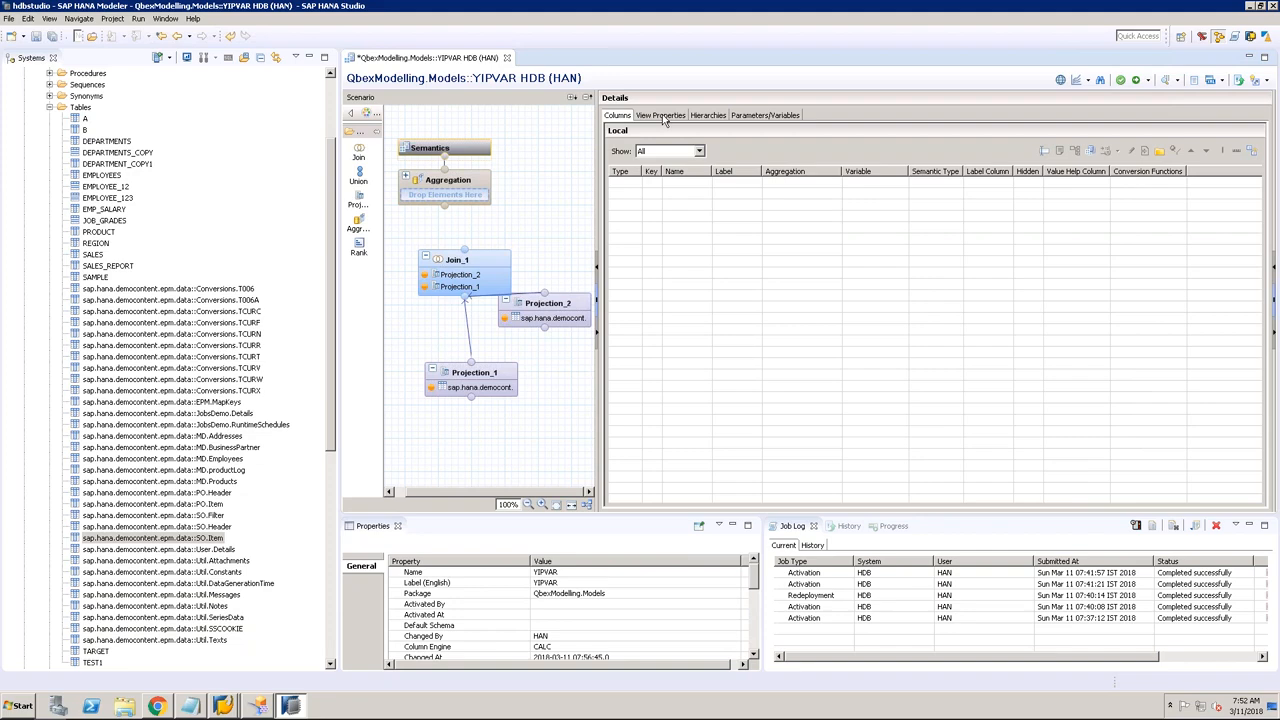
{"action": "left_click", "coordinate": [665, 117]}
{"action": "left_click", "coordinate": [652, 384]}
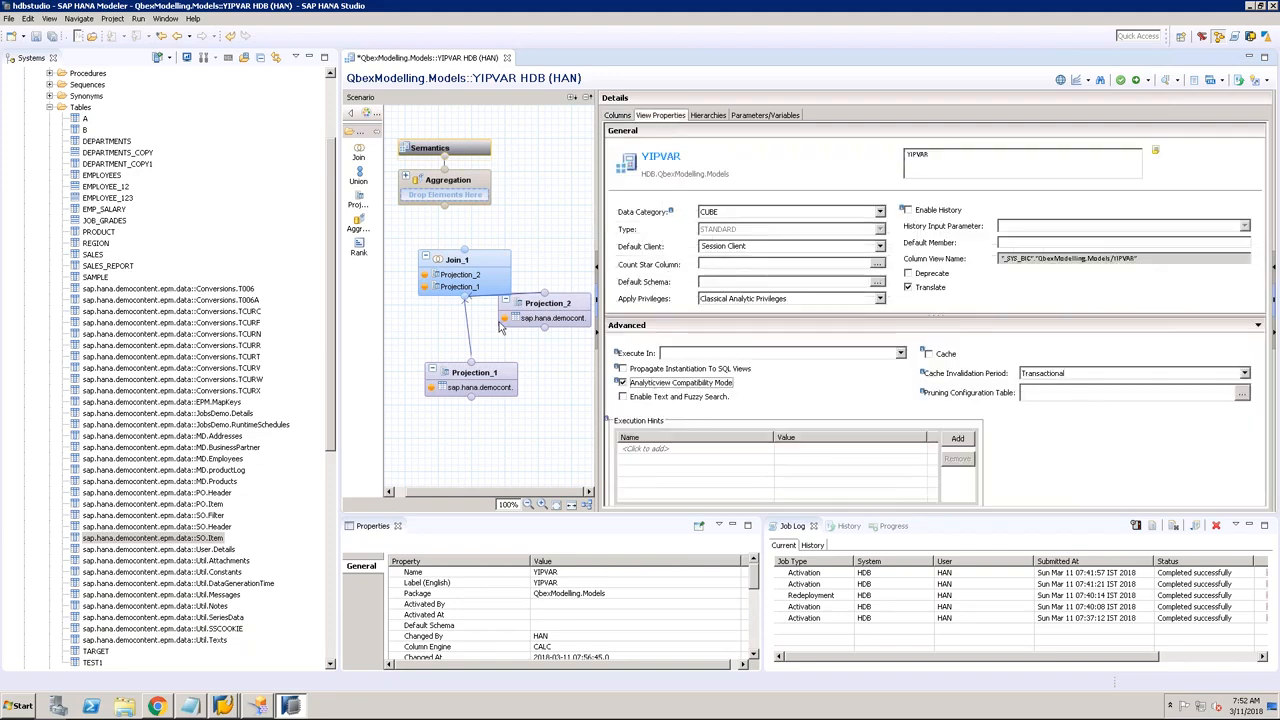
{"action": "left_click", "coordinate": [480, 265]}
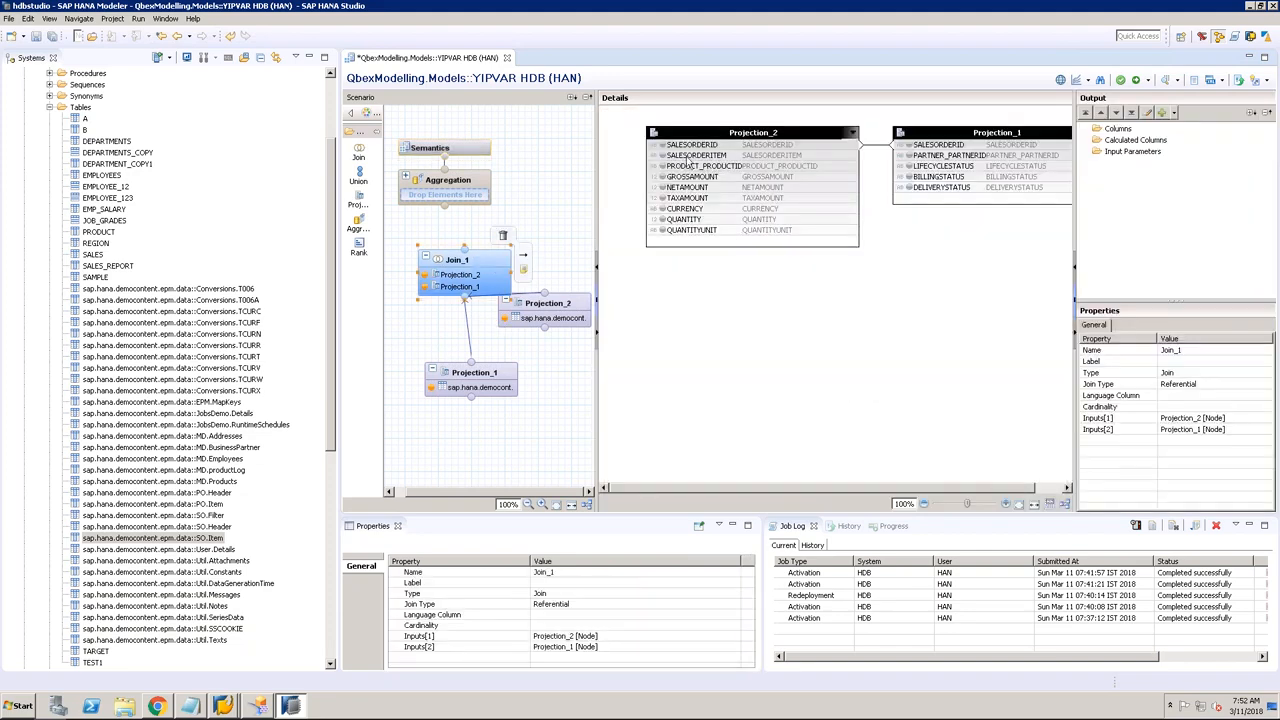
Step: Add all Projection_2 and Projection_1 columns to Join_1's output
{"action": "left_click", "coordinate": [698, 150]}
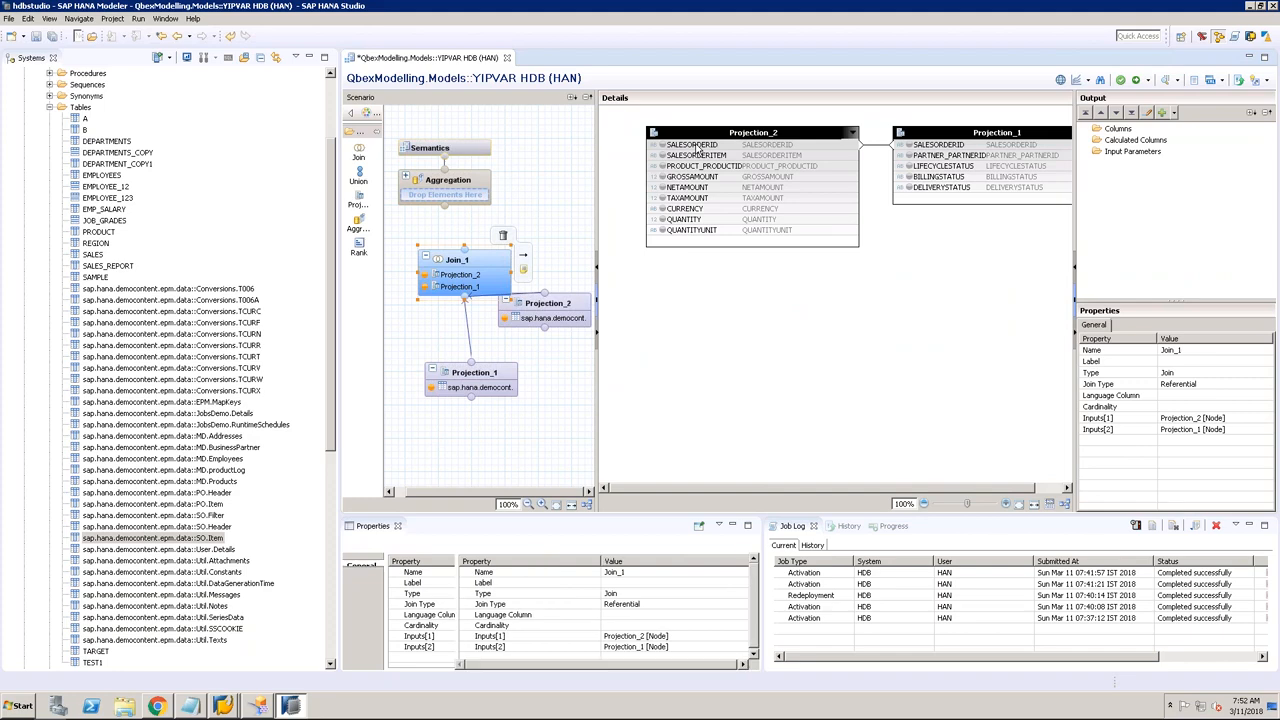
{"action": "left_click", "coordinate": [722, 230], "text": "shift"}
{"action": "right_click", "coordinate": [724, 228]}
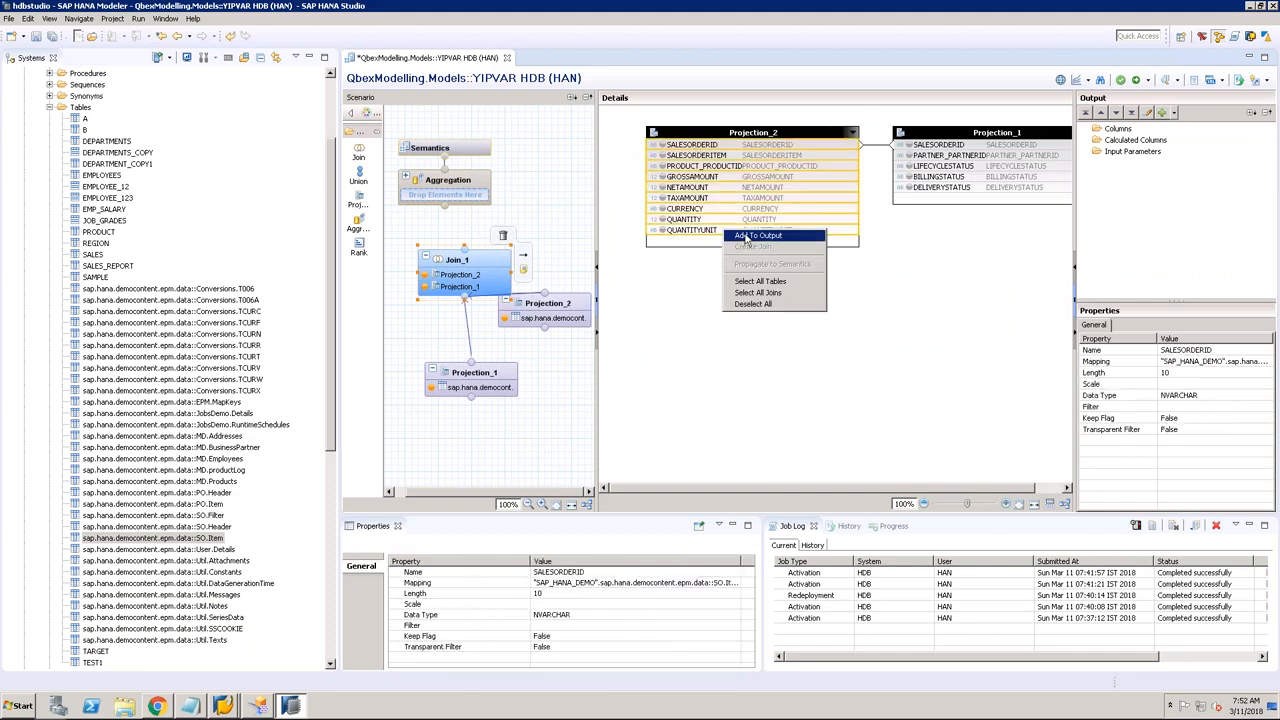
{"action": "left_click", "coordinate": [762, 236]}
{"action": "left_click", "coordinate": [938, 157]}
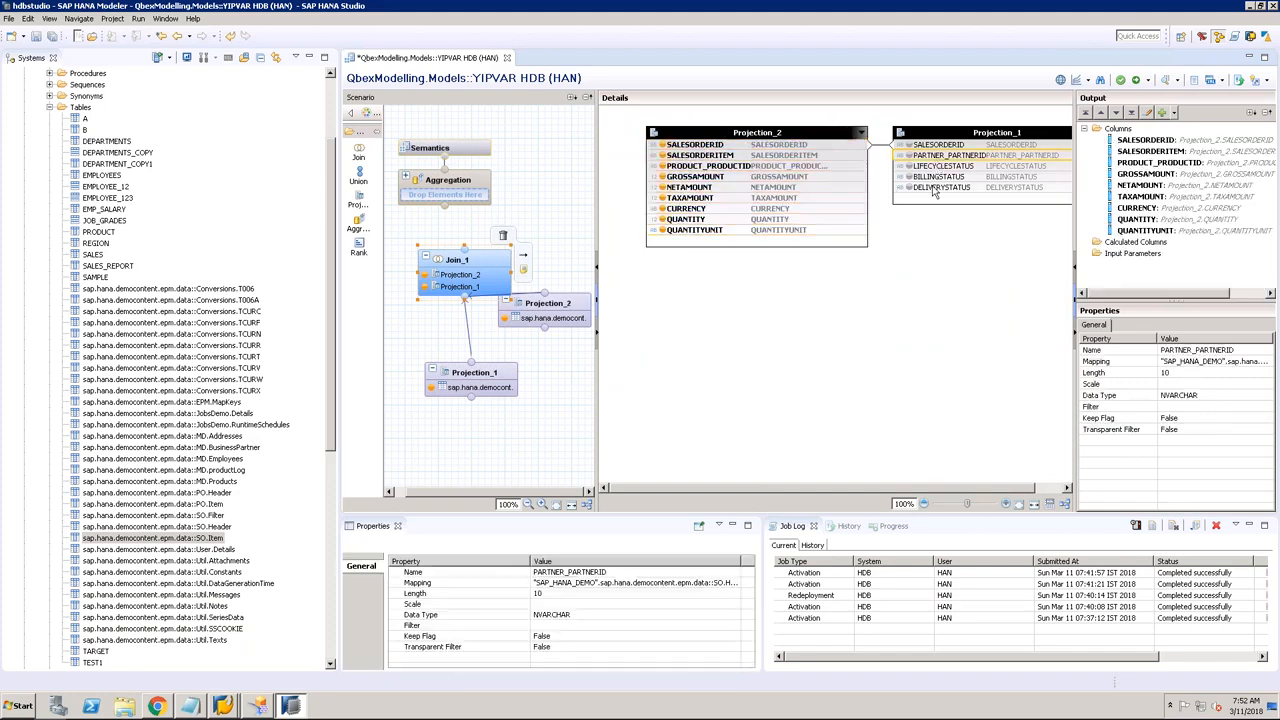
{"action": "left_click", "coordinate": [935, 190], "text": "shift"}
{"action": "right_click", "coordinate": [937, 191]}
{"action": "left_click", "coordinate": [962, 200]}
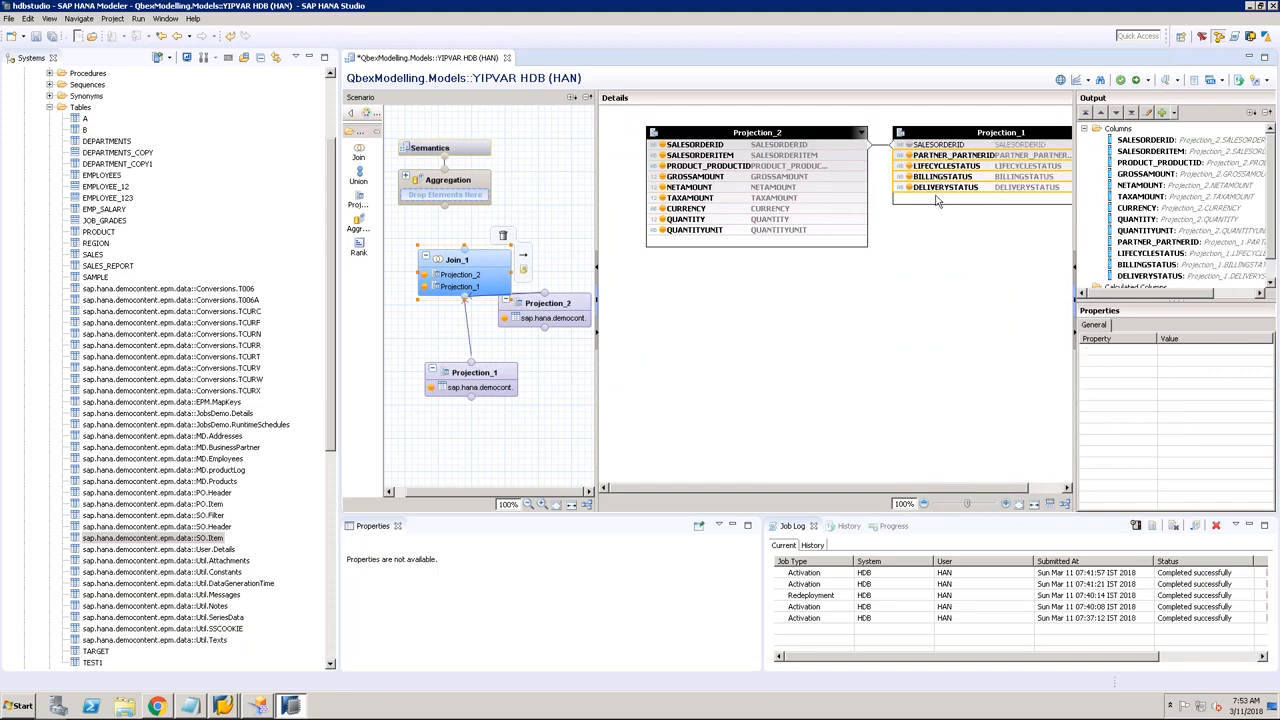
{"action": "left_click_drag", "start_coordinate": [597, 195], "coordinate": [738, 203]}
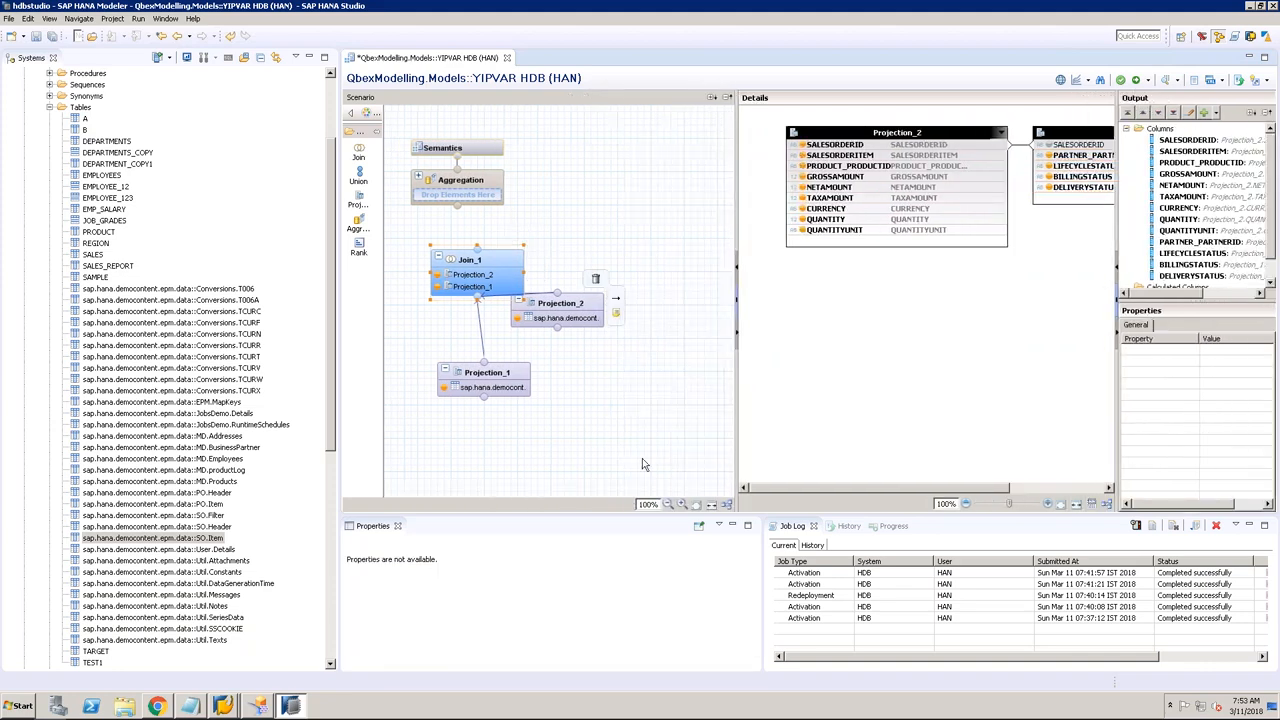
Step: Add Projection_3 on MD.BusinessPartner, outputting PARTNERID, PARTNERROLE and COMPANYNAME
{"action": "left_click", "coordinate": [705, 500]}
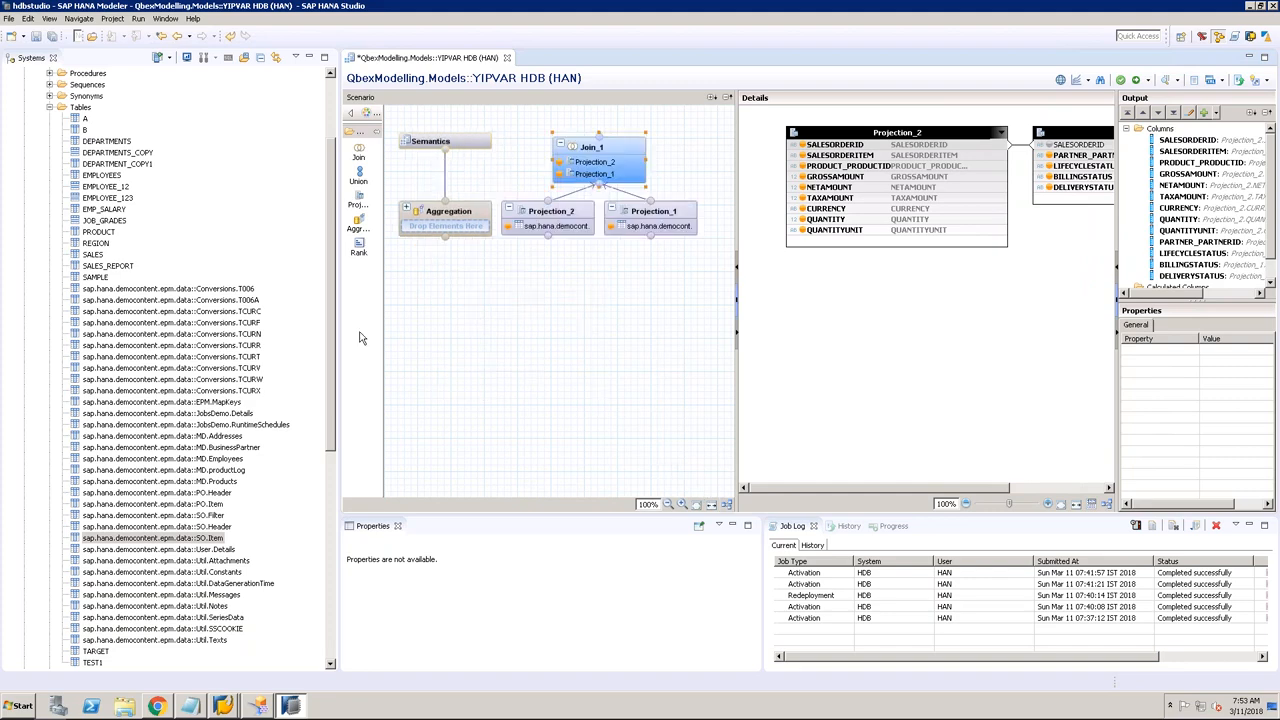
{"action": "left_click_drag", "start_coordinate": [358, 200], "coordinate": [588, 343]}
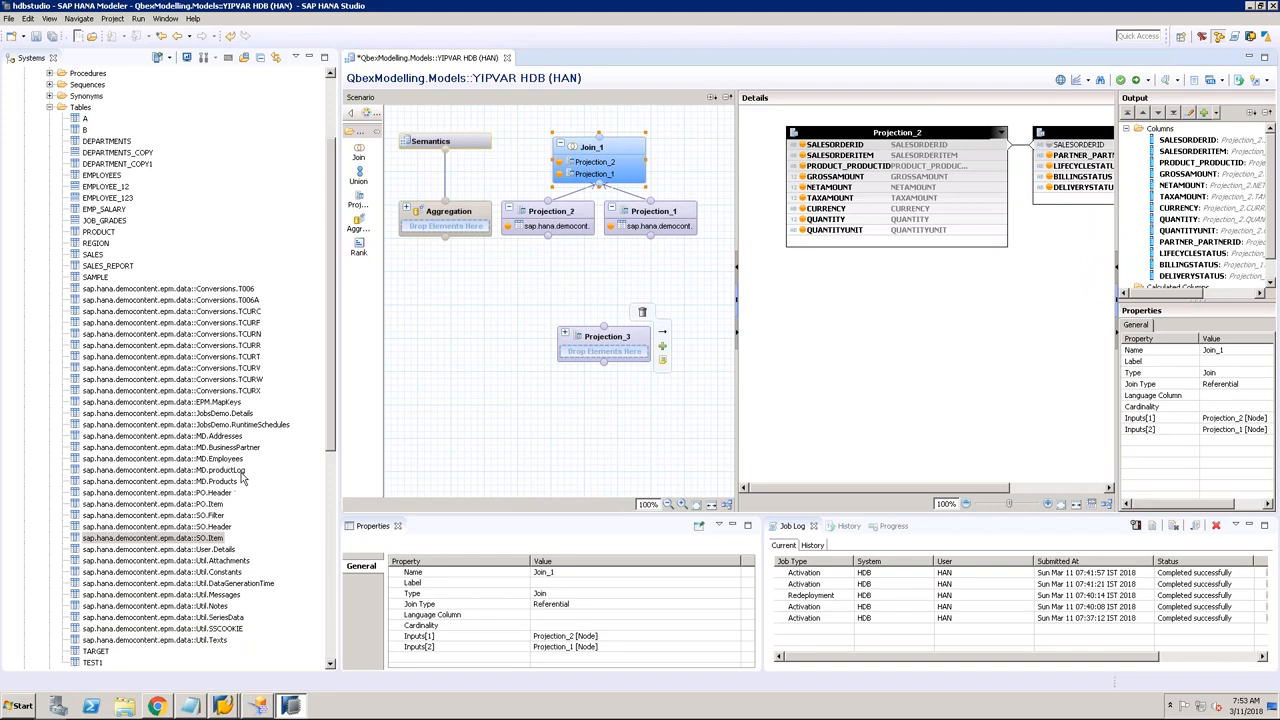
{"action": "left_click_drag", "start_coordinate": [237, 448], "coordinate": [605, 346]}
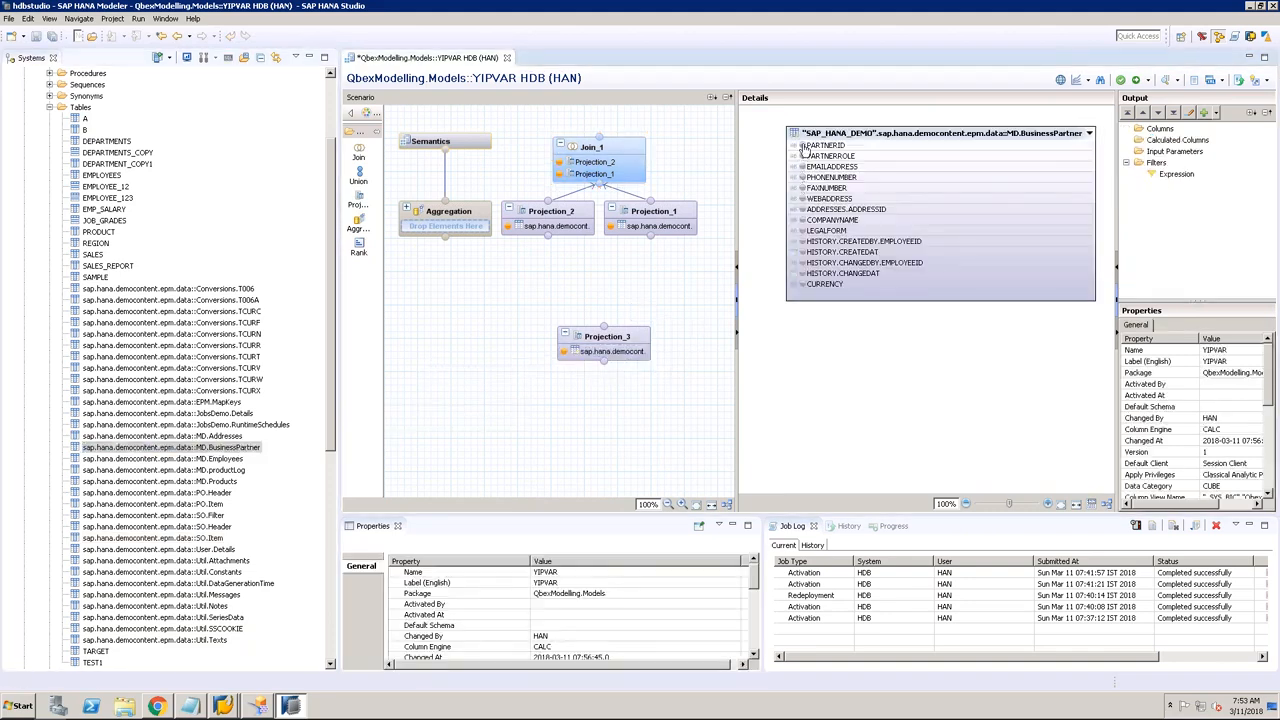
{"action": "left_click", "coordinate": [803, 146]}
{"action": "left_click", "coordinate": [806, 157]}
{"action": "left_click", "coordinate": [806, 157]}
{"action": "left_click", "coordinate": [805, 220]}
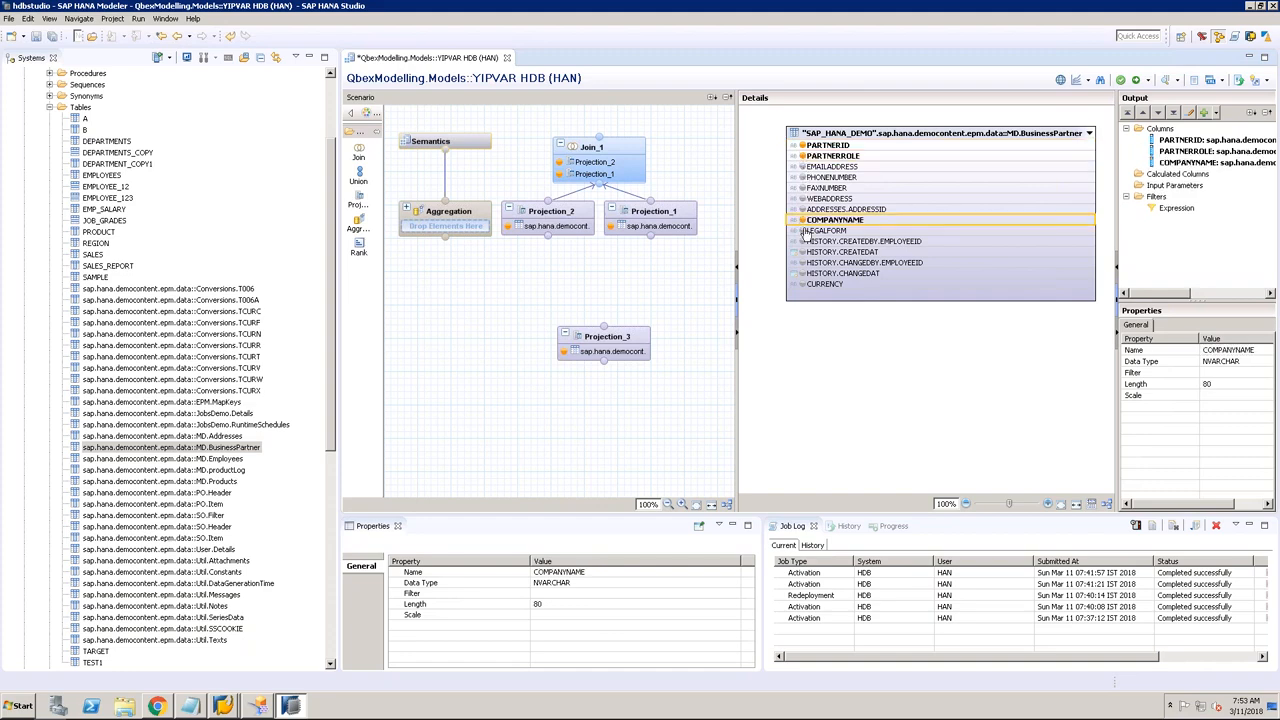
Step: Add Projection_4 on MD.Addresses outputting ADDRESSID, CITY, COUNTRY, REGION; also output Projection_3's ADDRESSES_ADDRESSID
{"action": "mouse_move", "coordinate": [597, 333]}
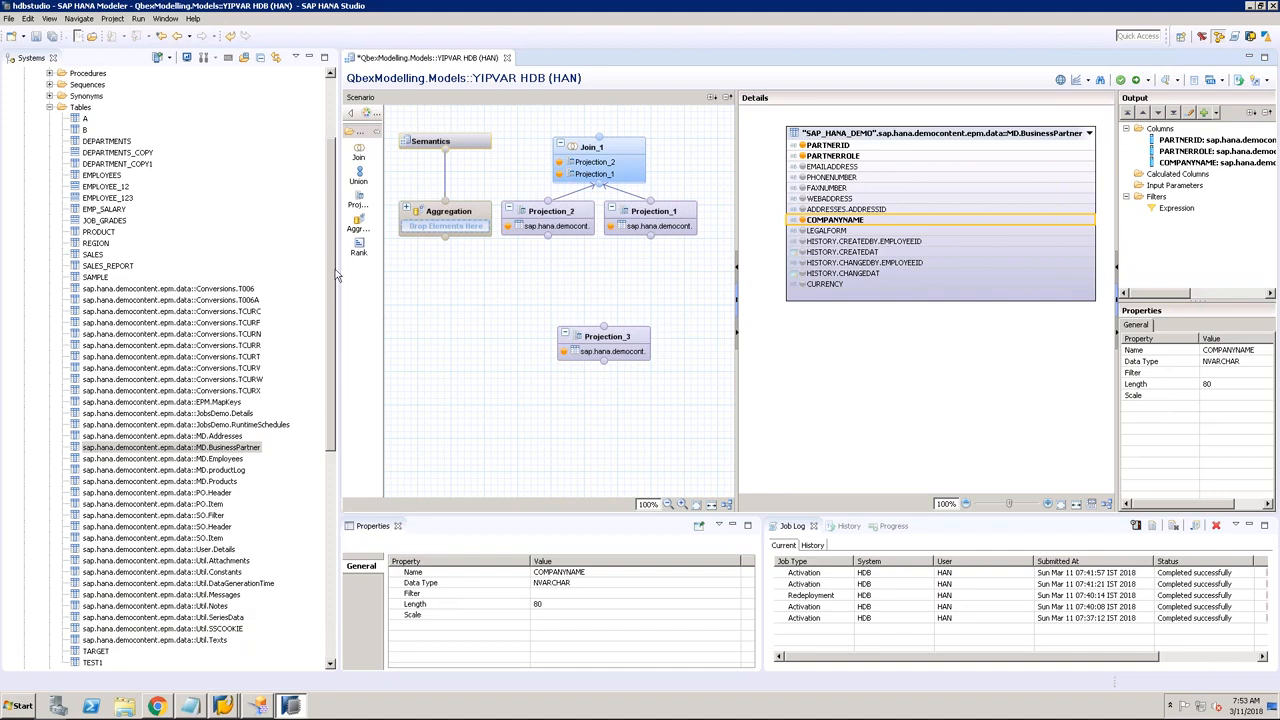
{"action": "left_click", "coordinate": [358, 205]}
{"action": "left_click", "coordinate": [680, 395]}
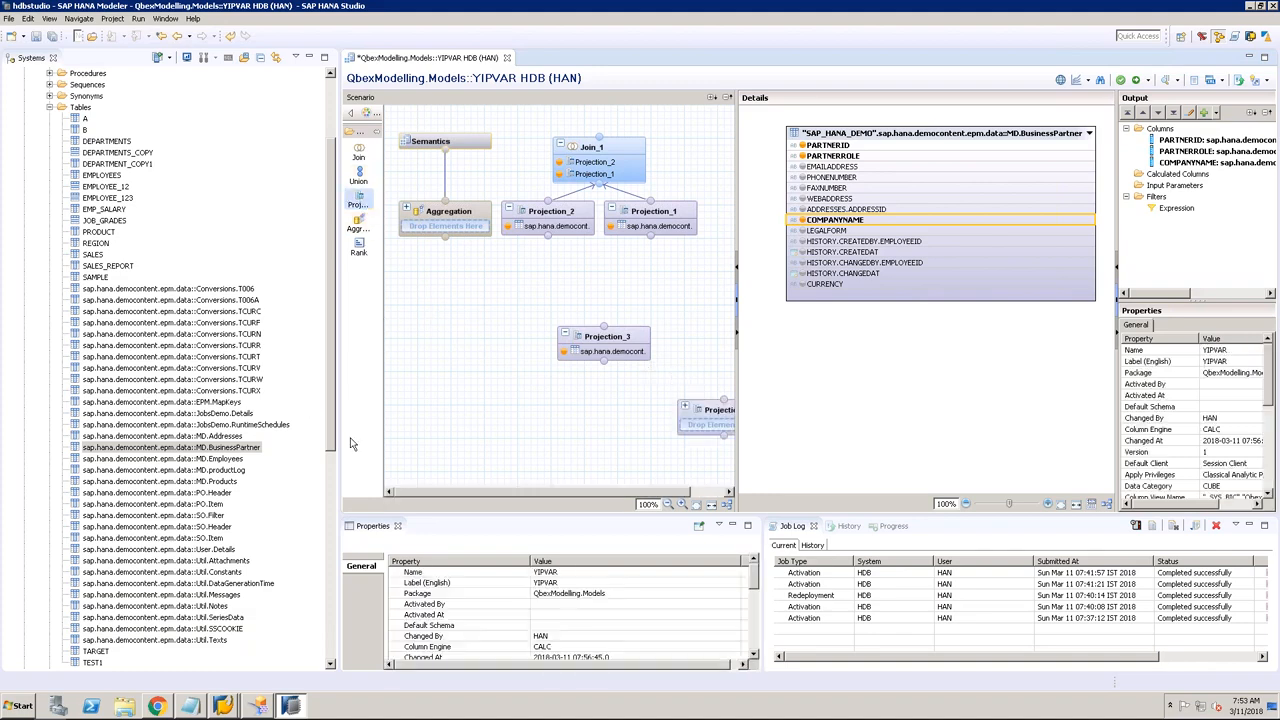
{"action": "left_click_drag", "start_coordinate": [232, 440], "coordinate": [685, 420]}
{"action": "left_click", "coordinate": [800, 146]}
{"action": "left_click", "coordinate": [801, 156]}
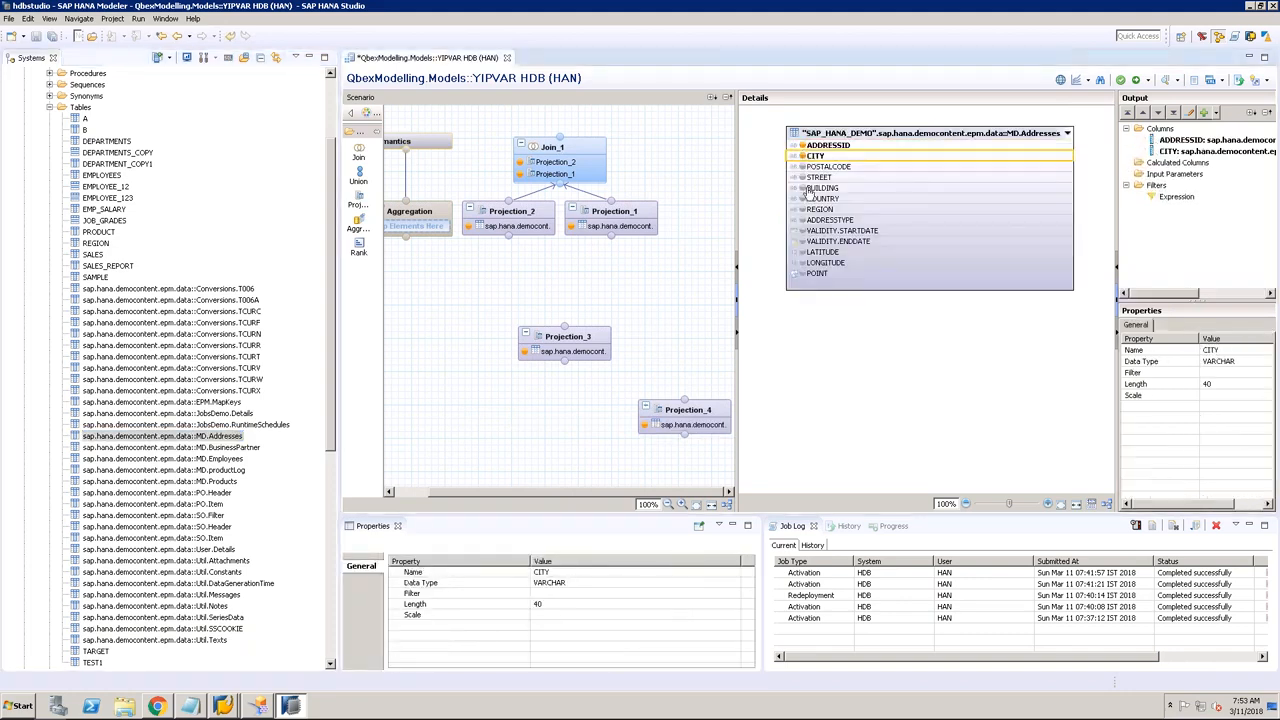
{"action": "left_click", "coordinate": [801, 198]}
{"action": "left_click", "coordinate": [801, 209]}
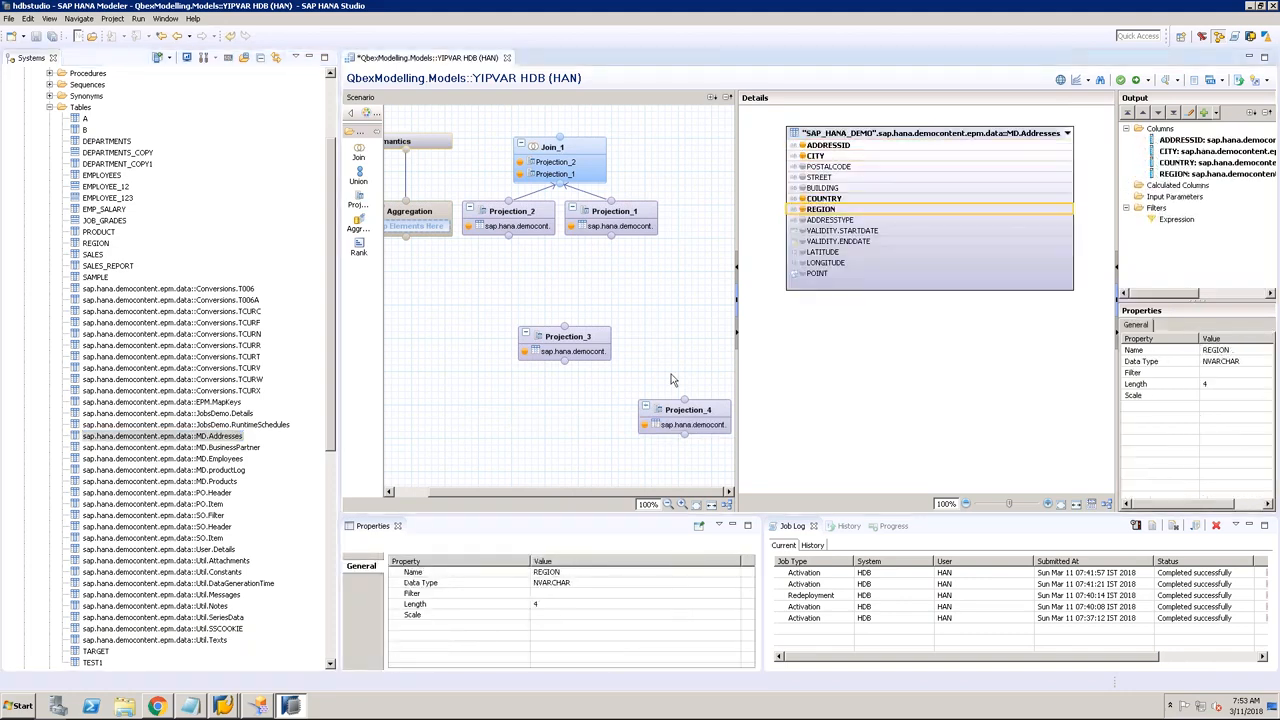
{"action": "left_click", "coordinate": [598, 348]}
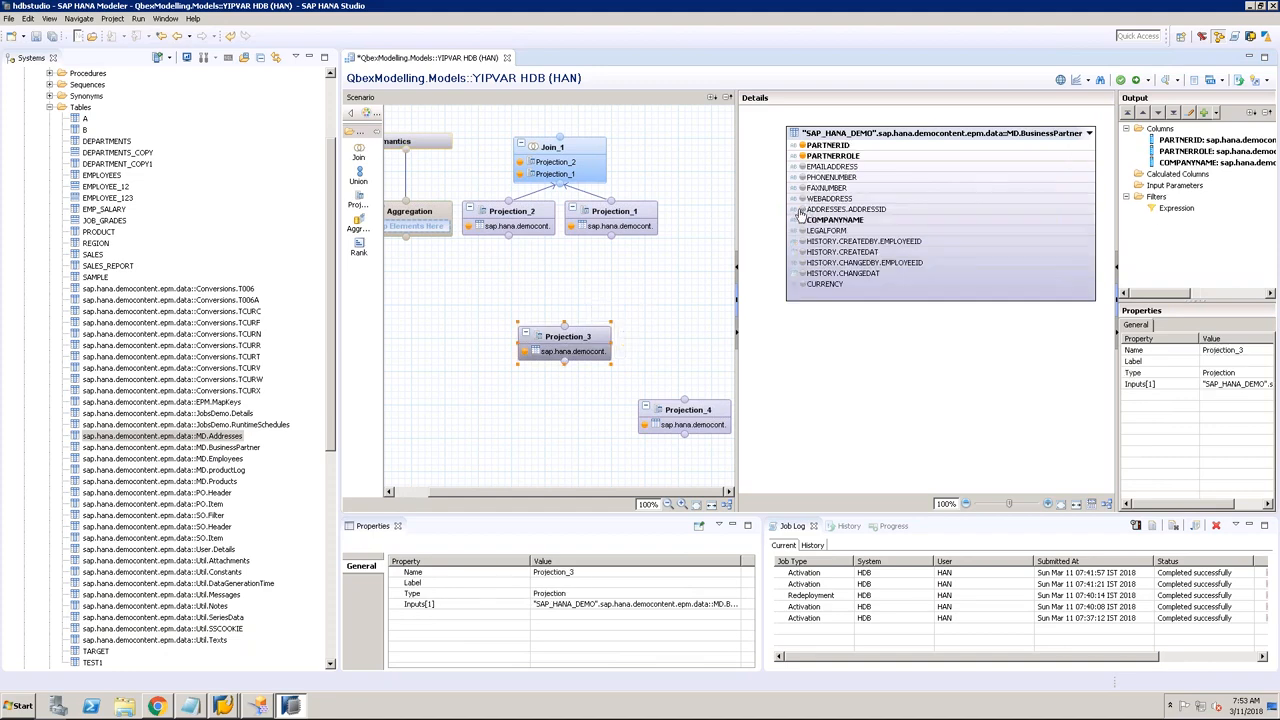
{"action": "left_click", "coordinate": [801, 209]}
Step: Join Projection_3 and Projection_4 in Join_2 on ADDRESSID with partner and location outputs, and add Join_3
{"action": "left_click", "coordinate": [638, 300]}
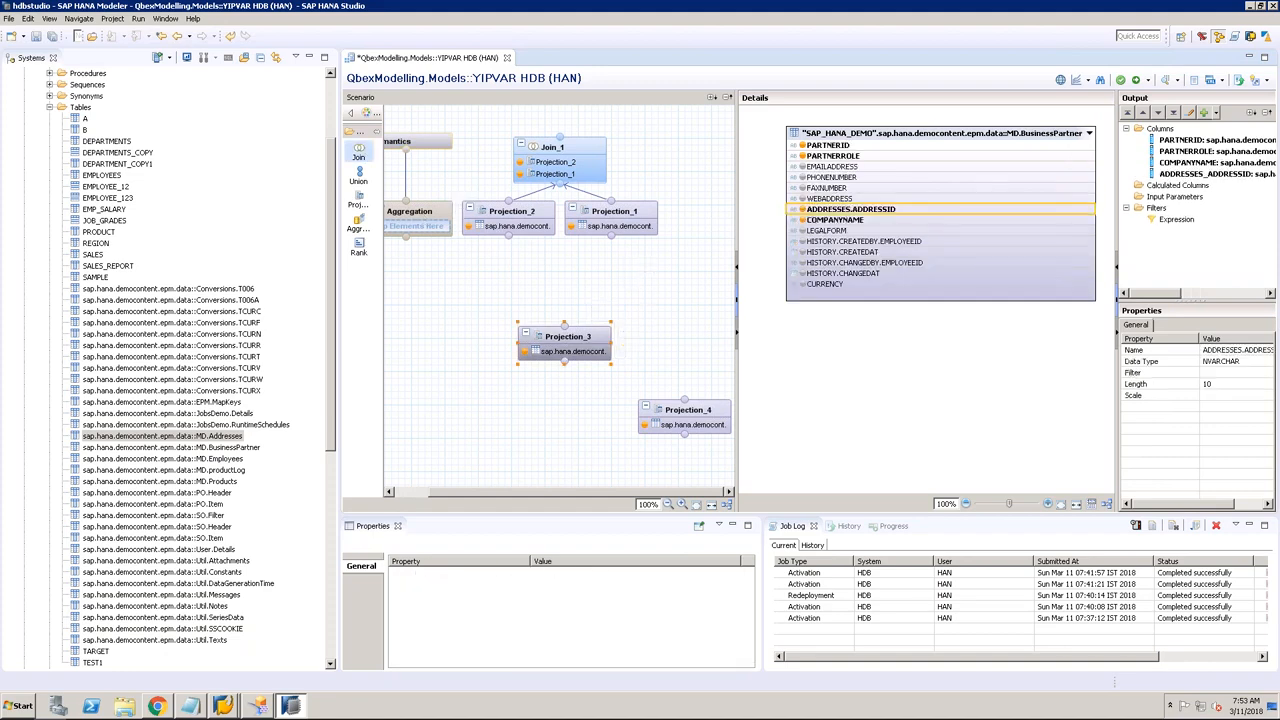
{"action": "left_click_drag", "start_coordinate": [565, 327], "coordinate": [688, 337]}
{"action": "left_click_drag", "start_coordinate": [687, 401], "coordinate": [688, 338]}
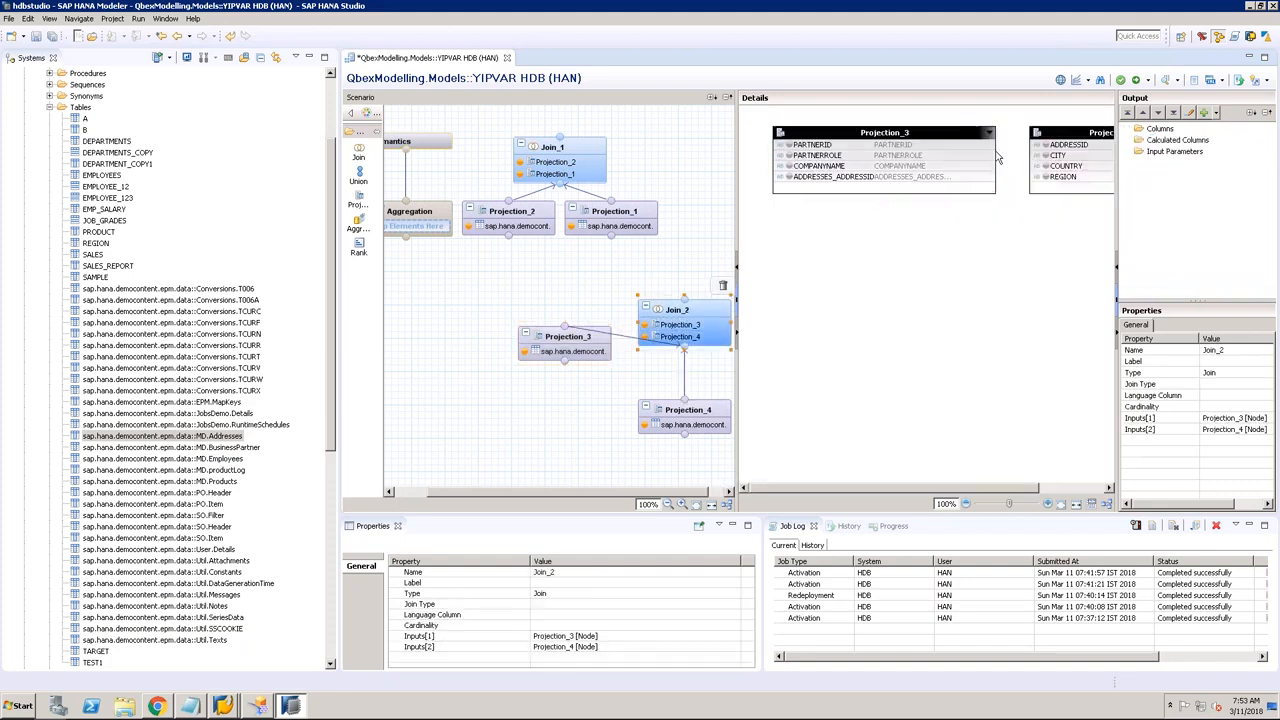
{"action": "left_click_drag", "start_coordinate": [975, 177], "coordinate": [1042, 146]}
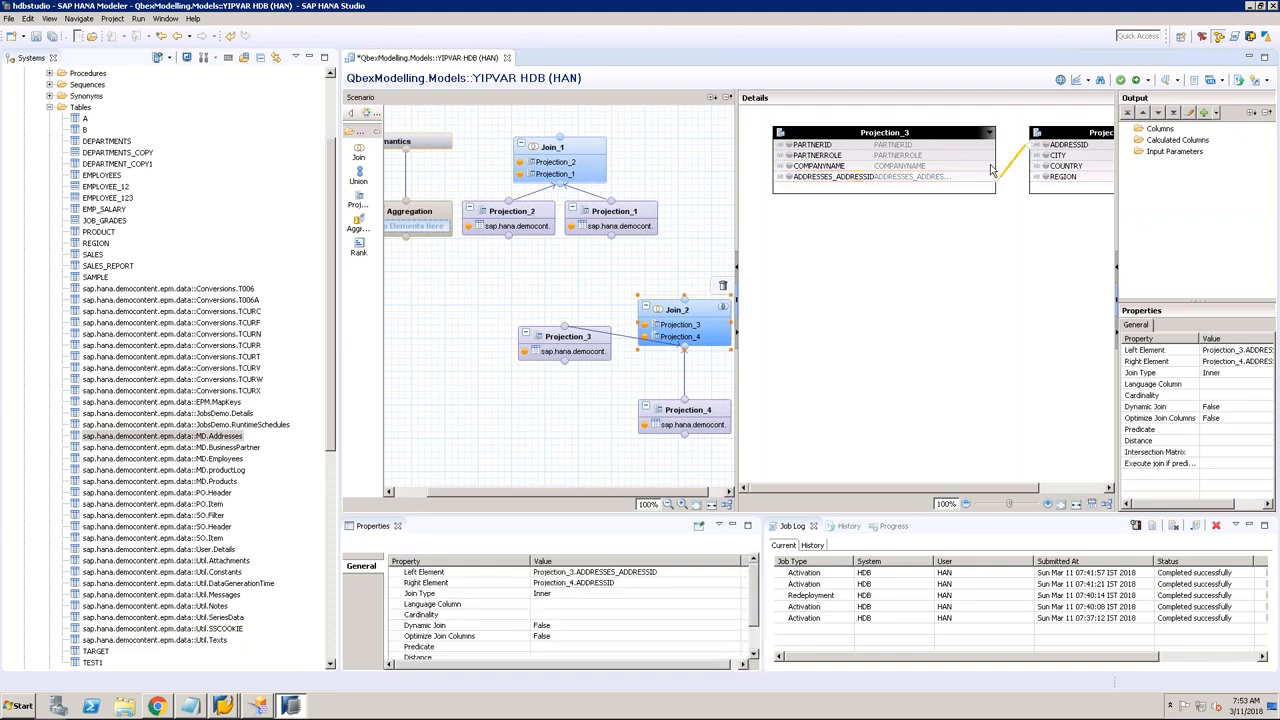
{"action": "left_click", "coordinate": [789, 145]}
{"action": "left_click", "coordinate": [789, 155]}
{"action": "left_click", "coordinate": [789, 166]}
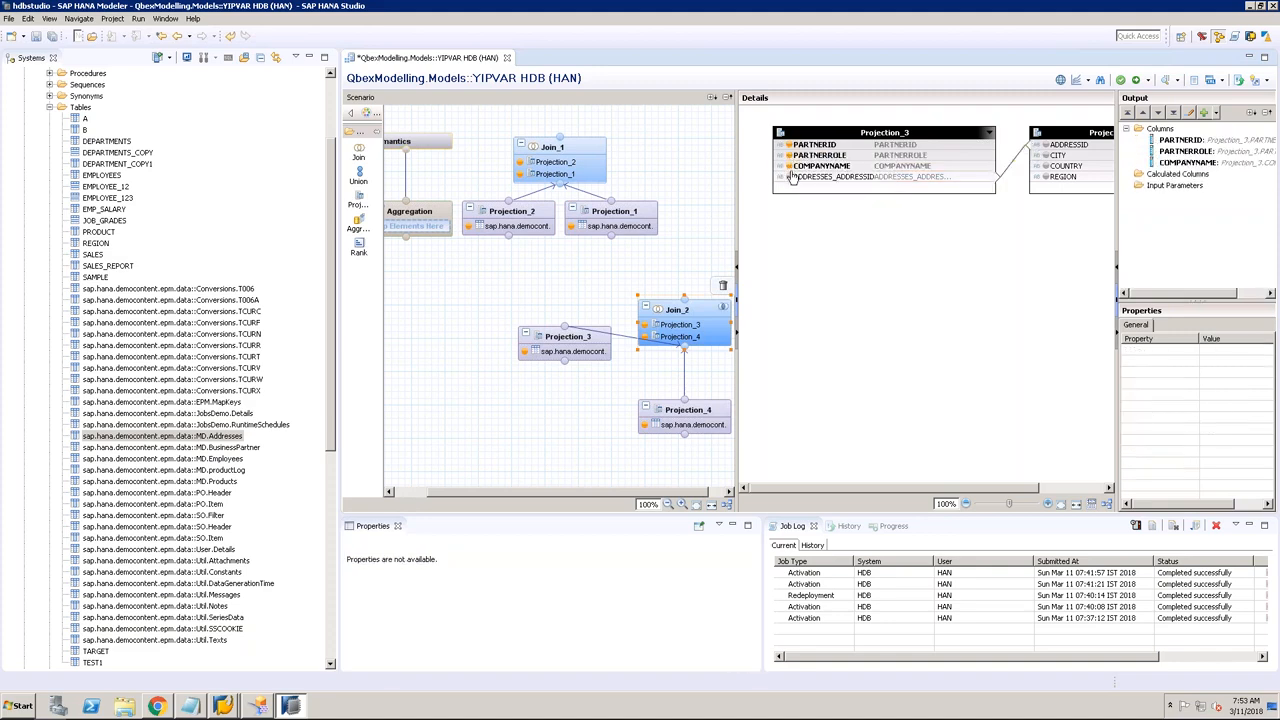
{"action": "left_click", "coordinate": [1045, 155]}
{"action": "left_click", "coordinate": [1045, 166]}
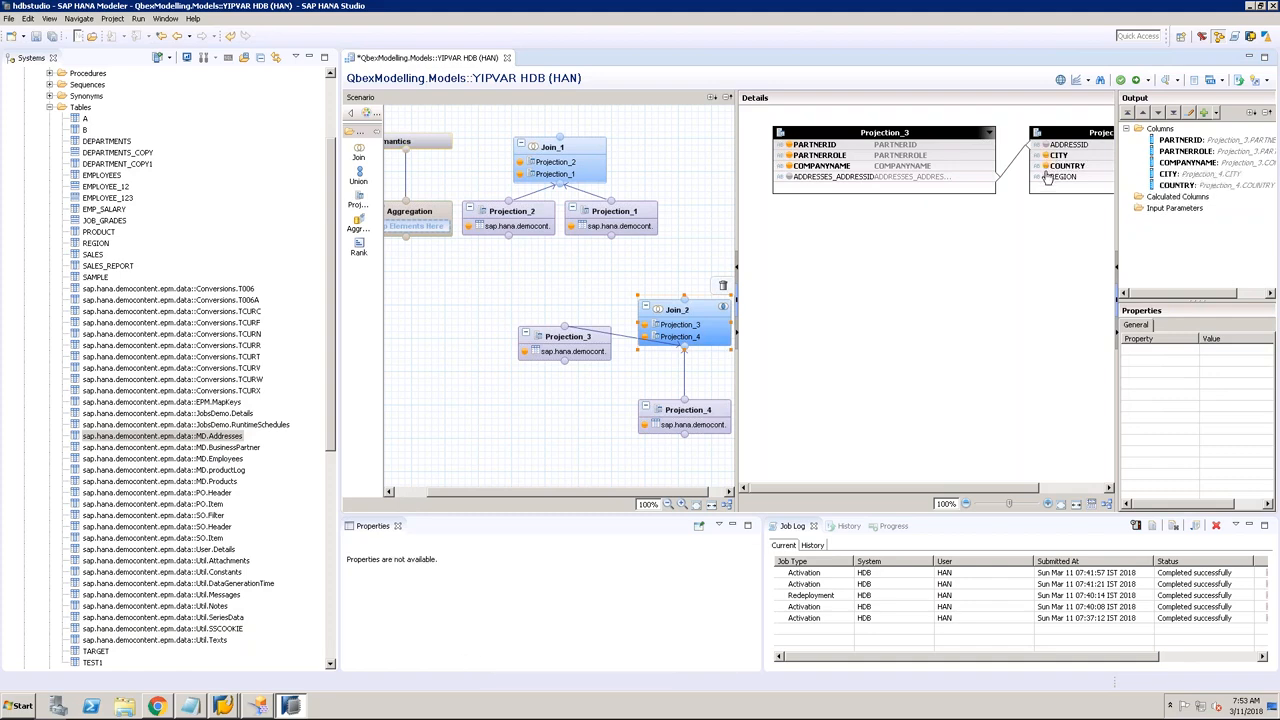
{"action": "left_click", "coordinate": [1045, 176]}
{"action": "left_click", "coordinate": [359, 150]}
{"action": "left_click", "coordinate": [448, 324]}
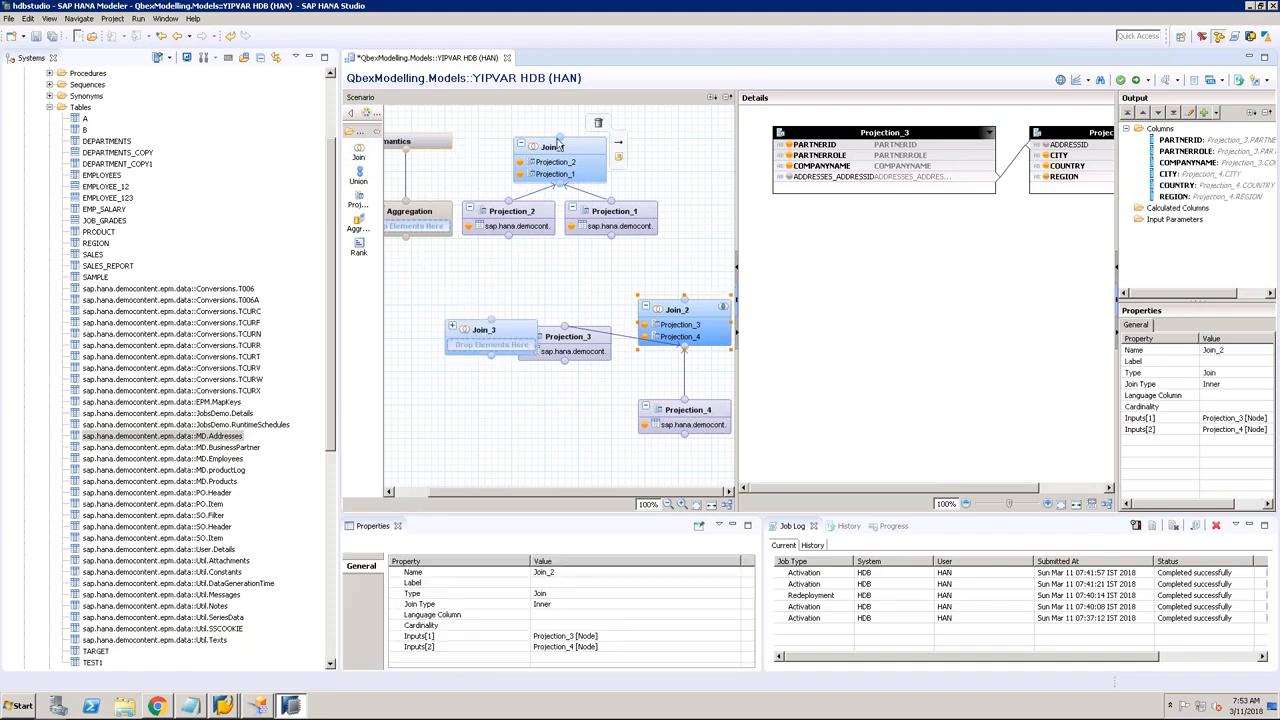
Step: Feed Join_1 and Join_2 into Join_3, joining PARTNER_PARTNERID to PARTNERID
{"action": "left_click_drag", "start_coordinate": [561, 143], "coordinate": [491, 356]}
{"action": "left_click_drag", "start_coordinate": [684, 307], "coordinate": [492, 364]}
{"action": "left_click", "coordinate": [510, 330]}
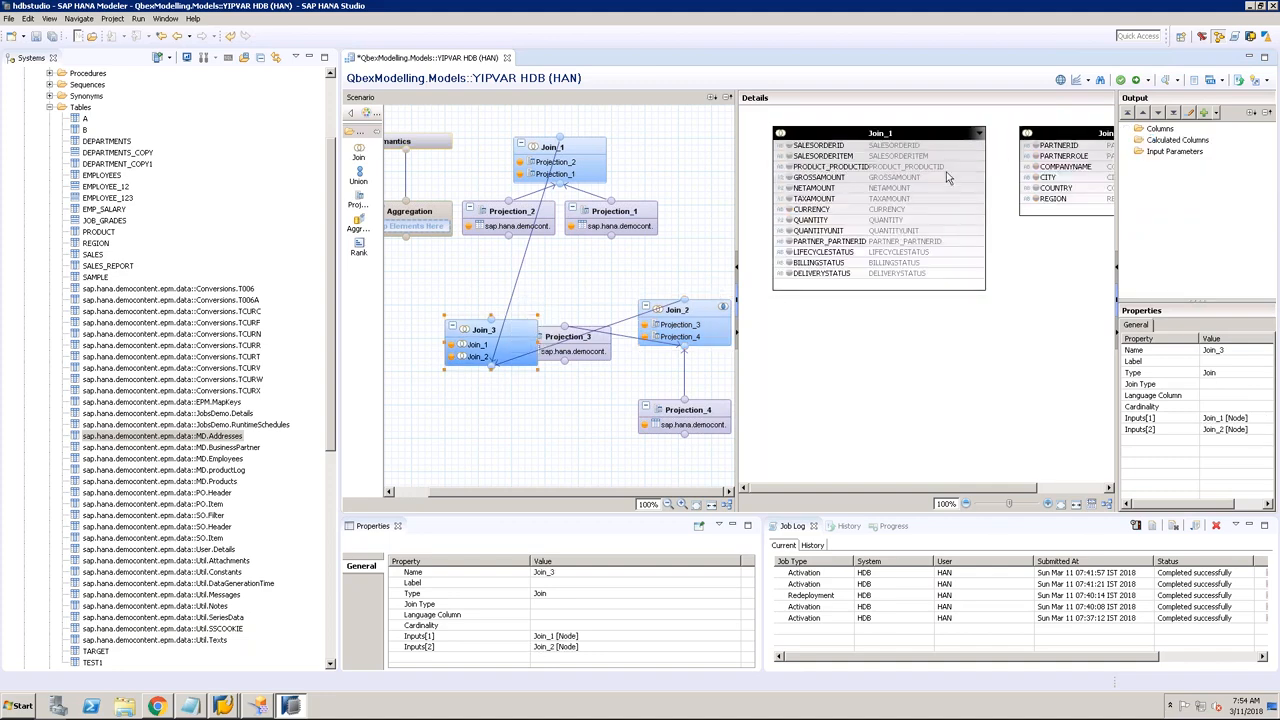
{"action": "left_click_drag", "start_coordinate": [955, 247], "coordinate": [1055, 145]}
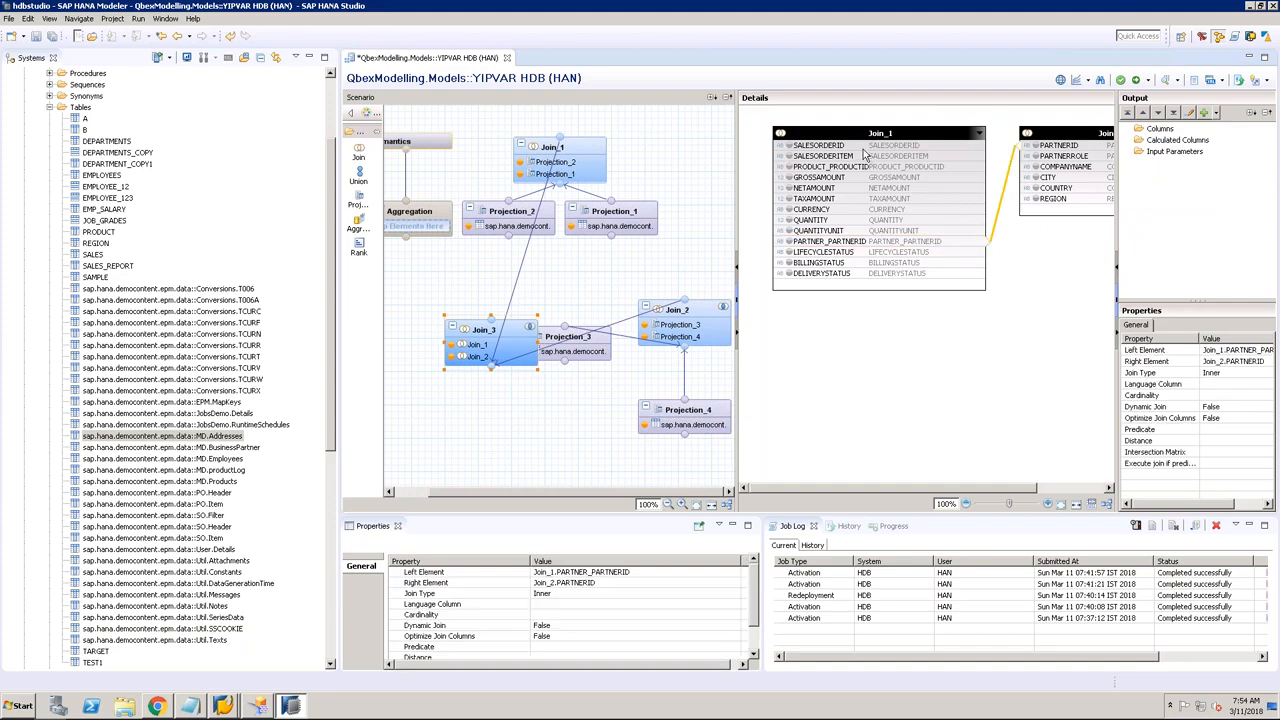
Step: Add all Join_1 columns and Join_2's PARTNERROLE through REGION to Join_3's output
{"action": "left_click", "coordinate": [864, 148]}
{"action": "left_click", "coordinate": [821, 275], "text": "shift"}
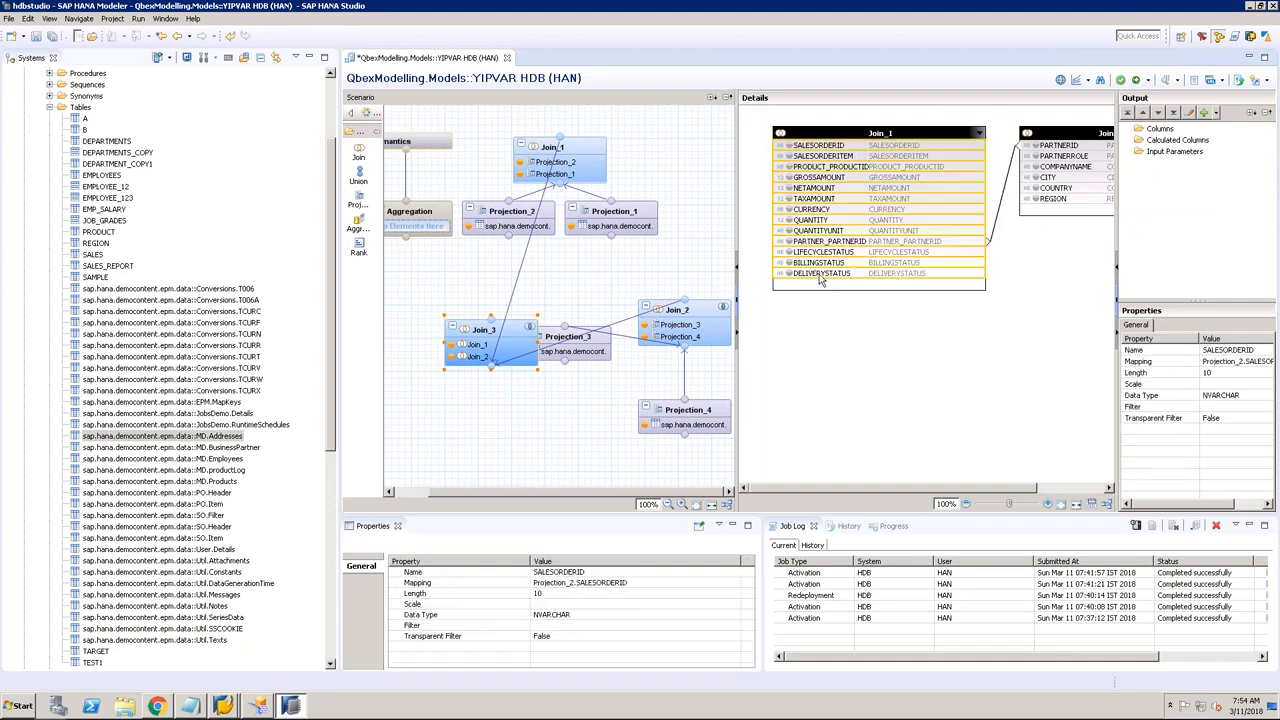
{"action": "right_click", "coordinate": [821, 275]}
{"action": "left_click", "coordinate": [845, 288]}
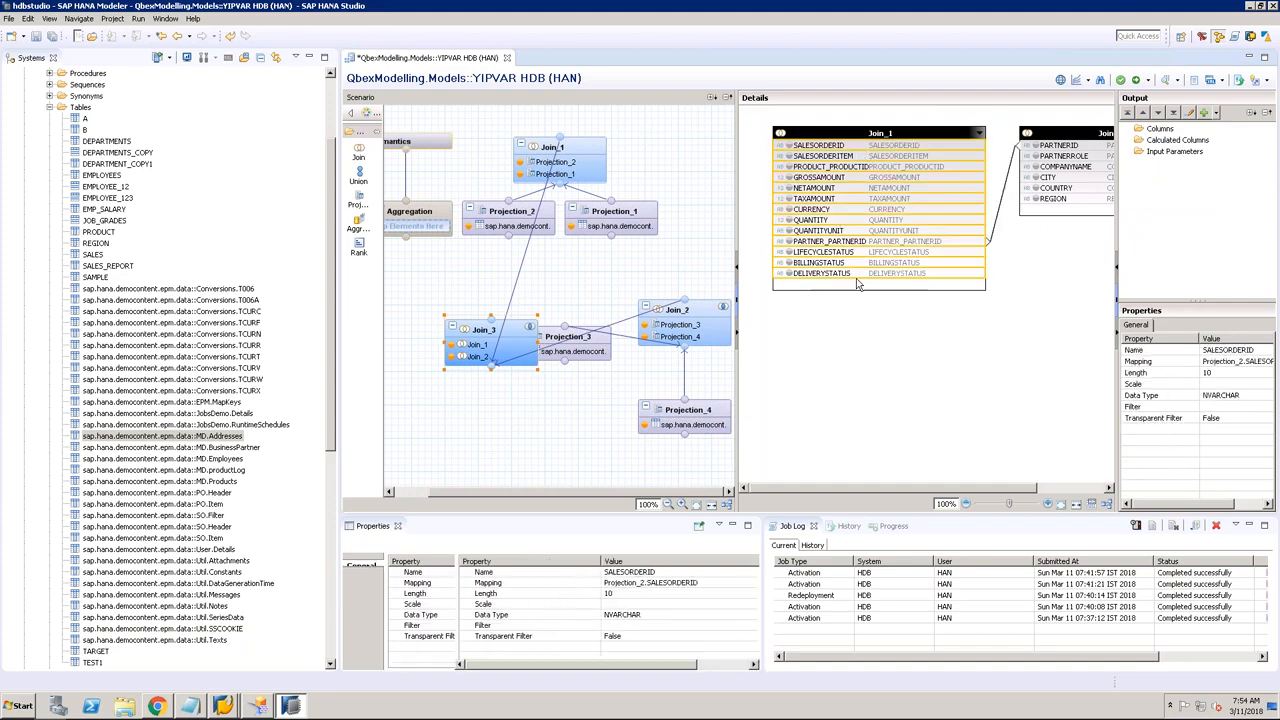
{"action": "left_click", "coordinate": [1063, 166]}
{"action": "left_click", "coordinate": [1062, 200], "text": "shift"}
{"action": "left_click", "coordinate": [1066, 156]}
{"action": "left_click", "coordinate": [1061, 200], "text": "shift"}
{"action": "right_click", "coordinate": [1061, 200]}
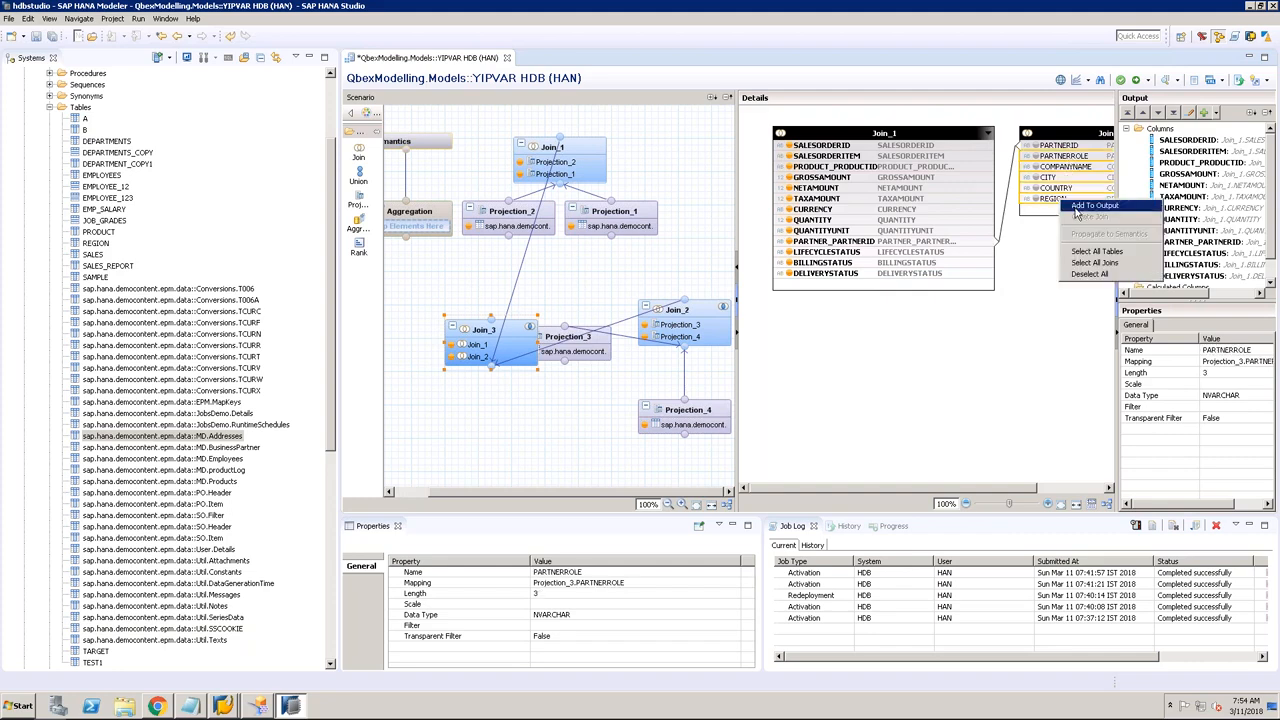
{"action": "left_click", "coordinate": [1085, 212]}
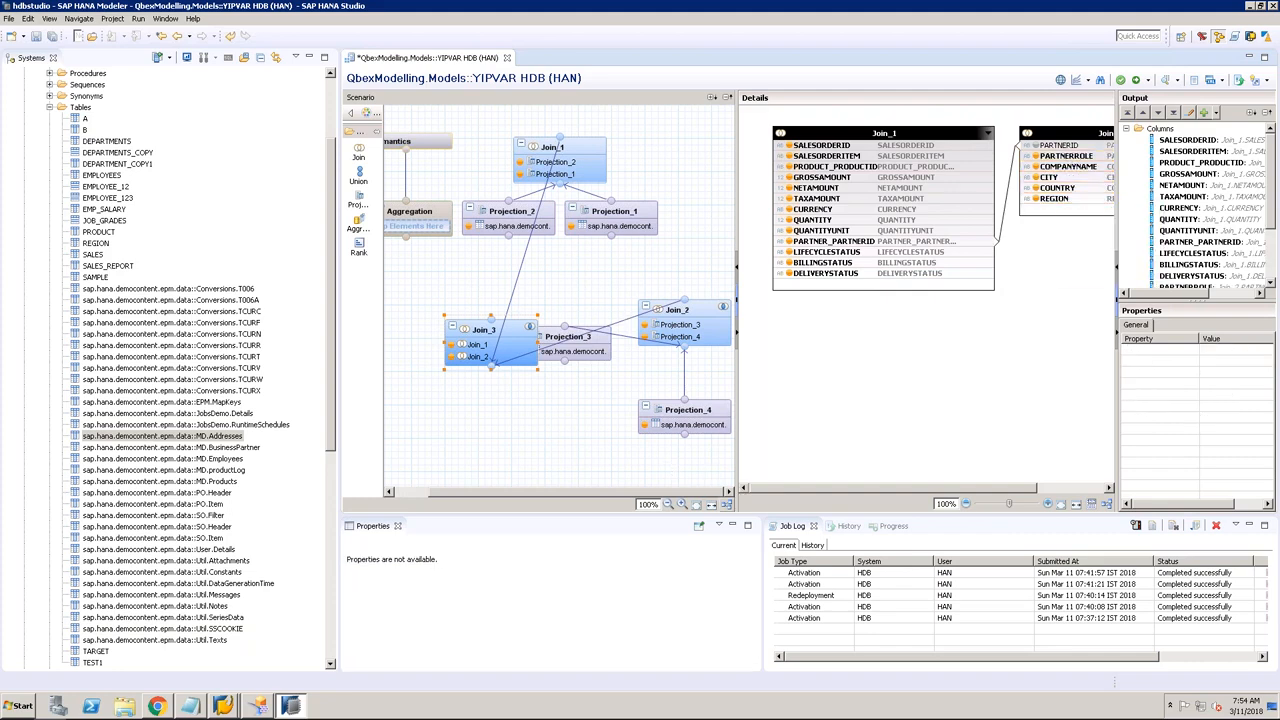
Step: Auto-arrange the diagram and connect Join_3 as the Aggregation node's input
{"action": "left_click", "coordinate": [726, 504]}
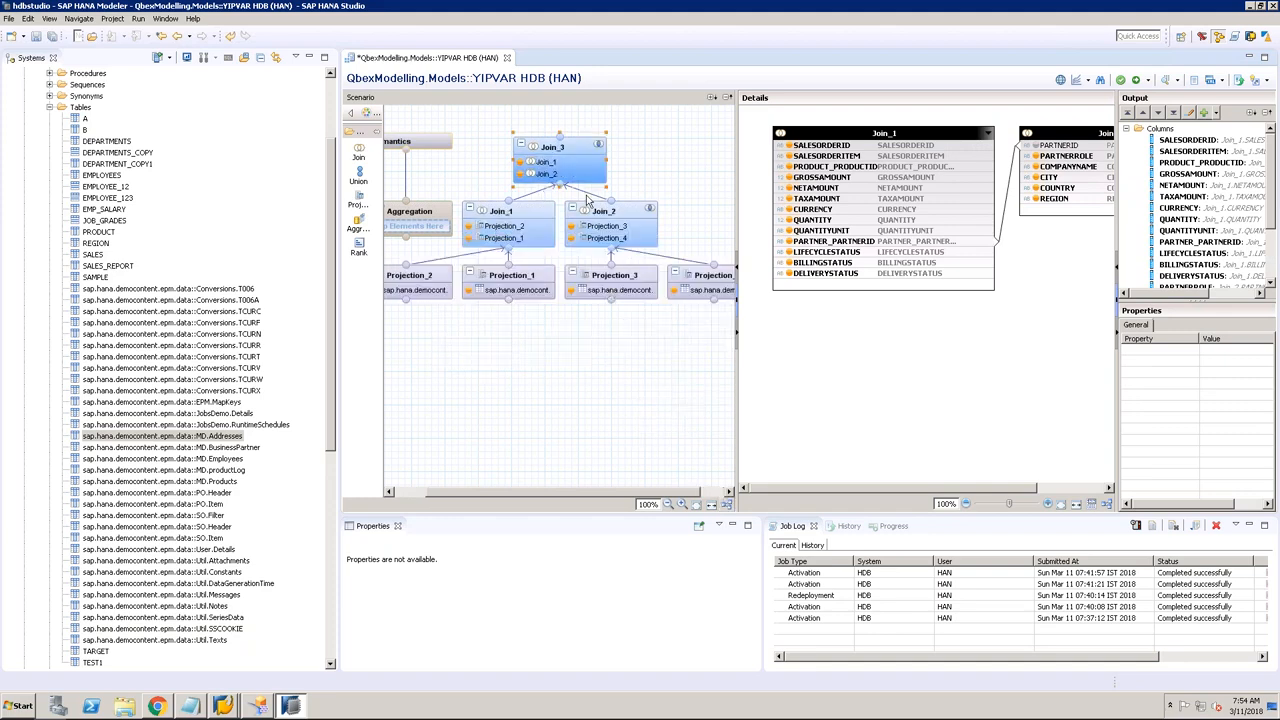
{"action": "mouse_move", "coordinate": [573, 150]}
{"action": "left_click_drag", "start_coordinate": [618, 142], "coordinate": [415, 232]}
Step: Add GROSSAMOUNT through TAXAMOUNT and QUANTITY to the Aggregation node's output
{"action": "left_click", "coordinate": [425, 217]}
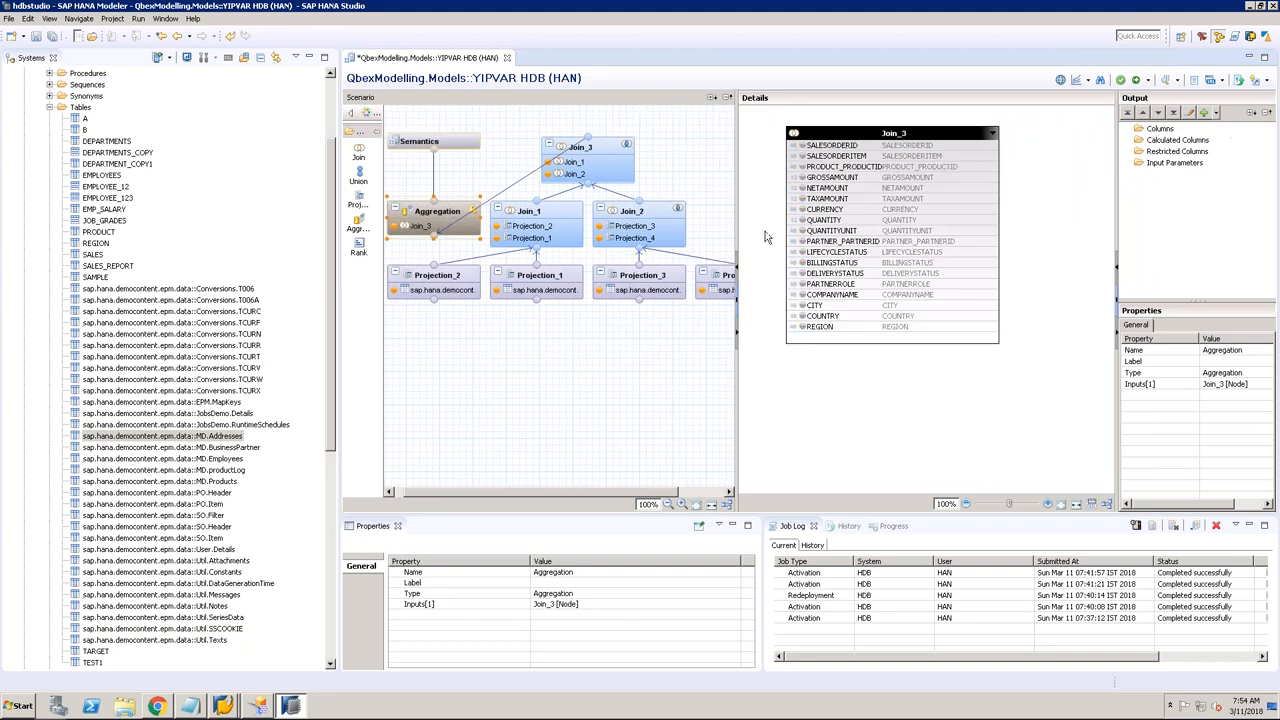
{"action": "left_click", "coordinate": [848, 178]}
{"action": "left_click", "coordinate": [840, 200], "text": "shift"}
{"action": "right_click", "coordinate": [838, 198]}
{"action": "left_click", "coordinate": [864, 207]}
{"action": "left_click", "coordinate": [838, 221]}
{"action": "right_click", "coordinate": [845, 220]}
{"action": "left_click", "coordinate": [873, 231]}
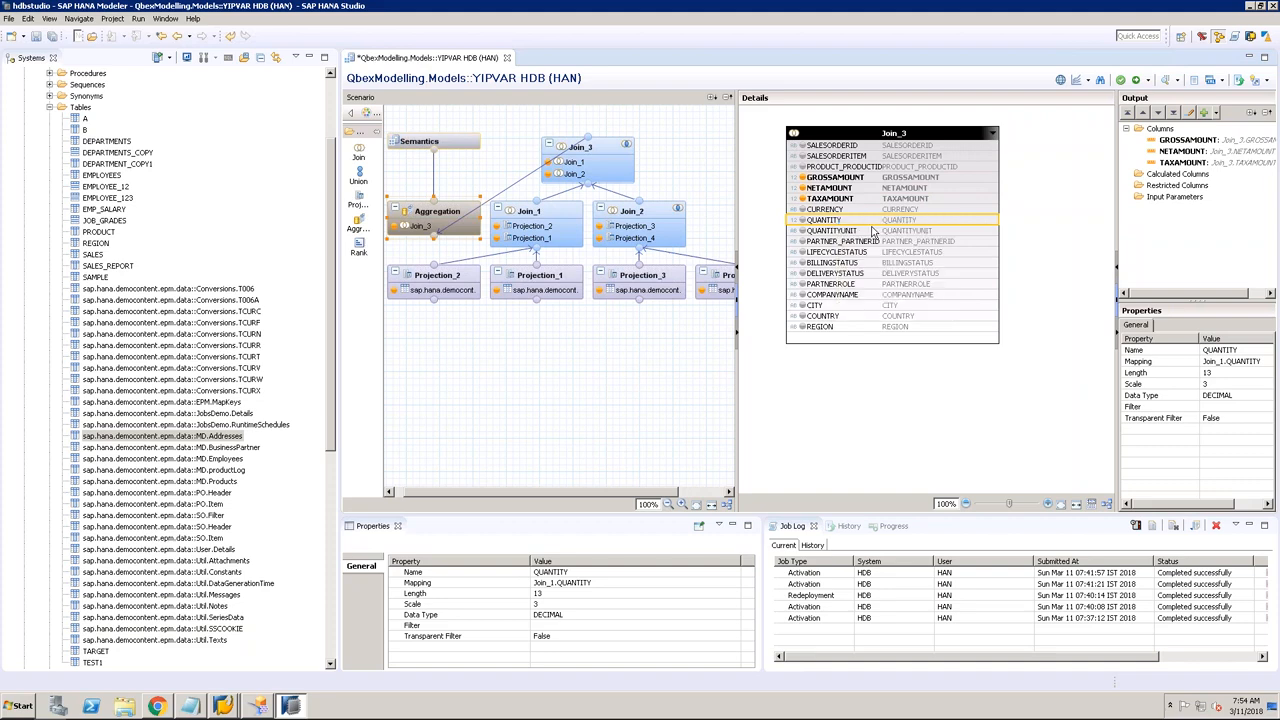
Step: Add SALESORDERID through PRODUCT_PRODUCTID, CURRENCY, and QUANTITYUNIT through REGION to the output
{"action": "left_click", "coordinate": [830, 147]}
{"action": "left_click", "coordinate": [829, 168], "text": "shift"}
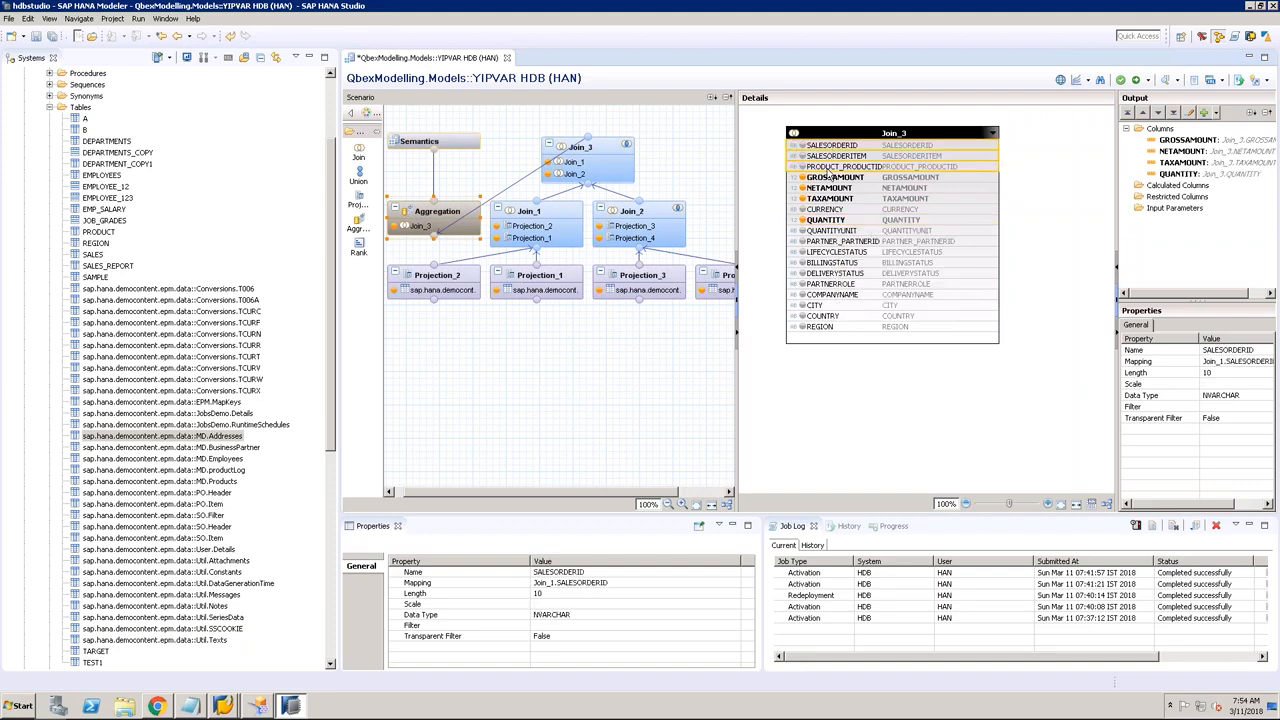
{"action": "right_click", "coordinate": [829, 172]}
{"action": "left_click", "coordinate": [859, 184]}
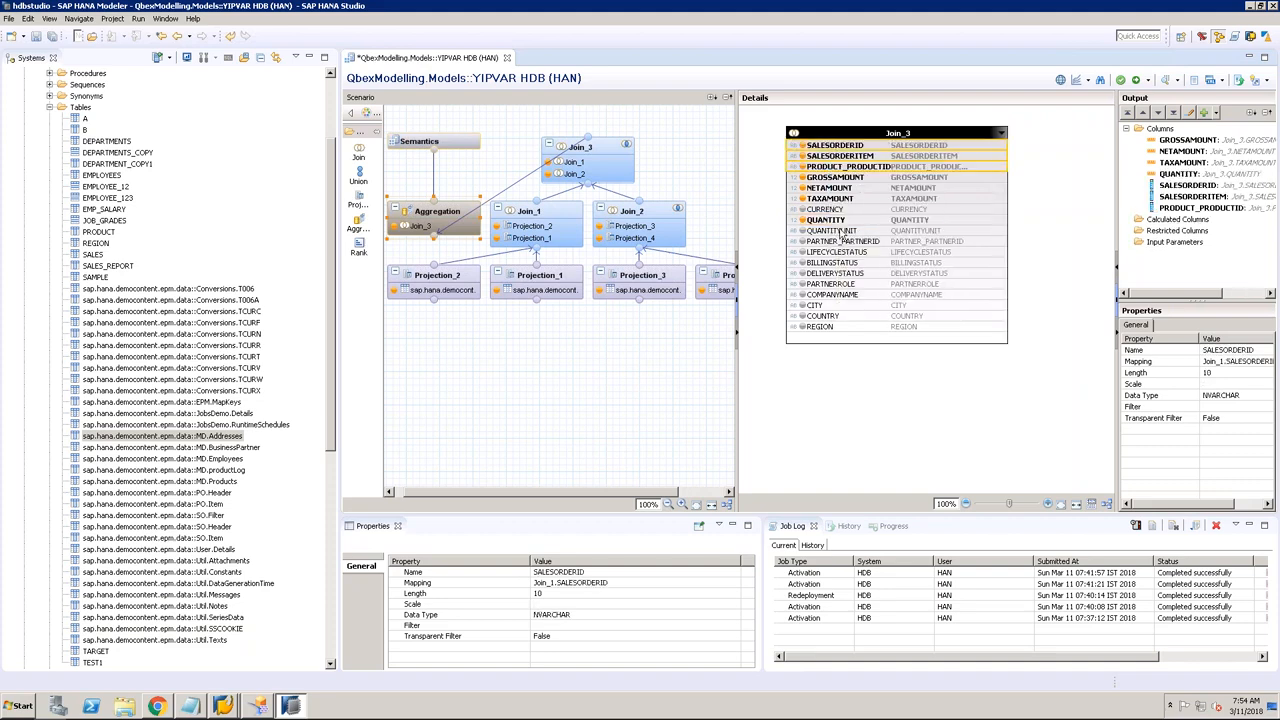
{"action": "left_click", "coordinate": [827, 212]}
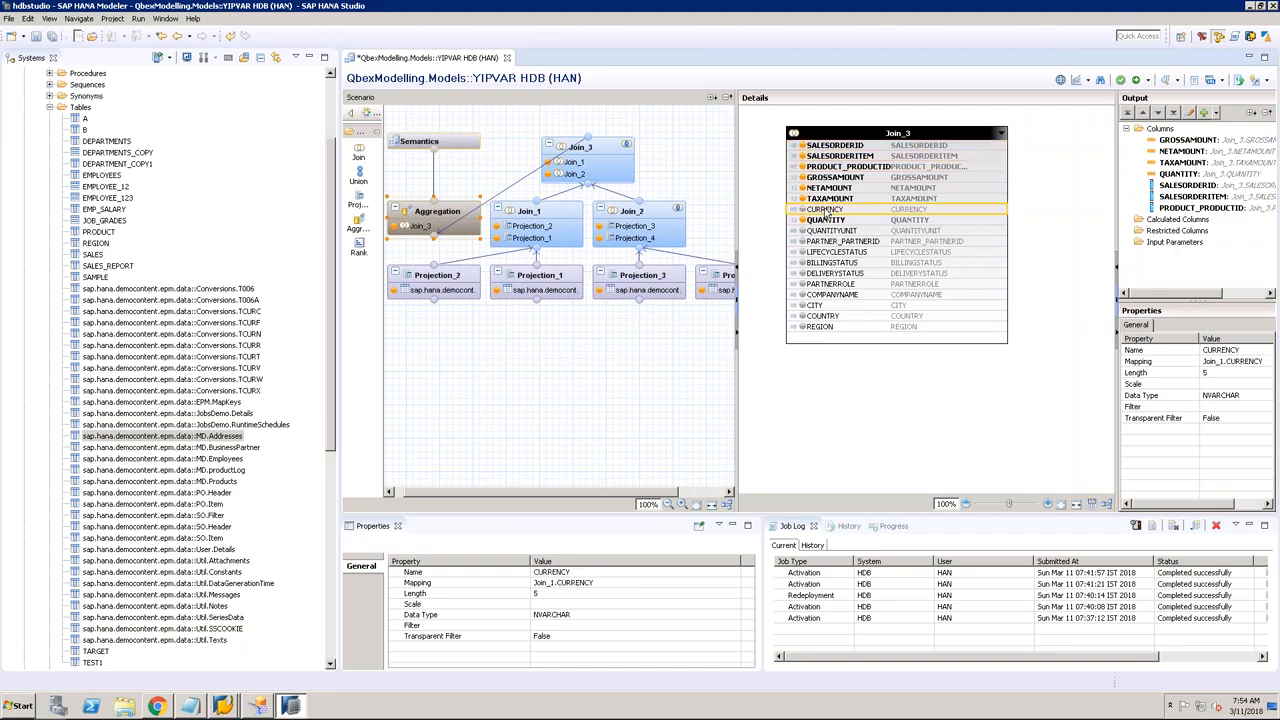
{"action": "right_click", "coordinate": [832, 210]}
{"action": "left_click", "coordinate": [862, 227]}
{"action": "left_click", "coordinate": [830, 230]}
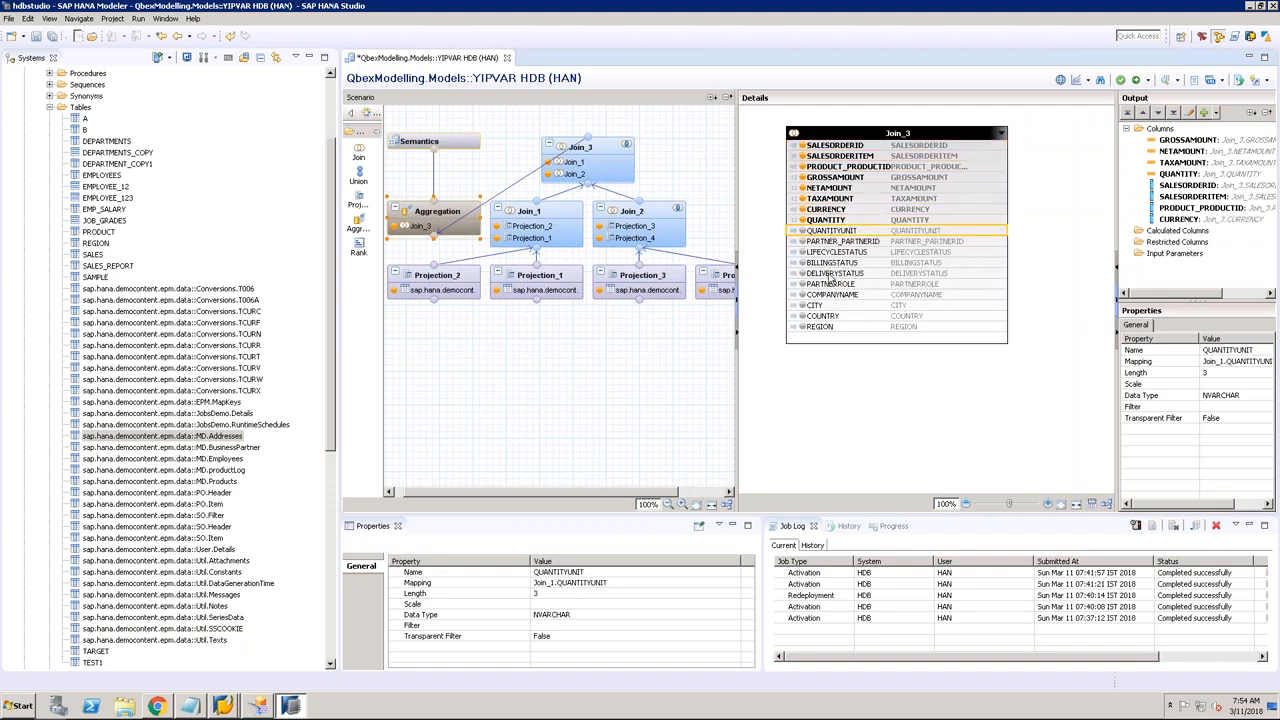
{"action": "left_click", "coordinate": [828, 325], "text": "shift"}
{"action": "right_click", "coordinate": [829, 325]}
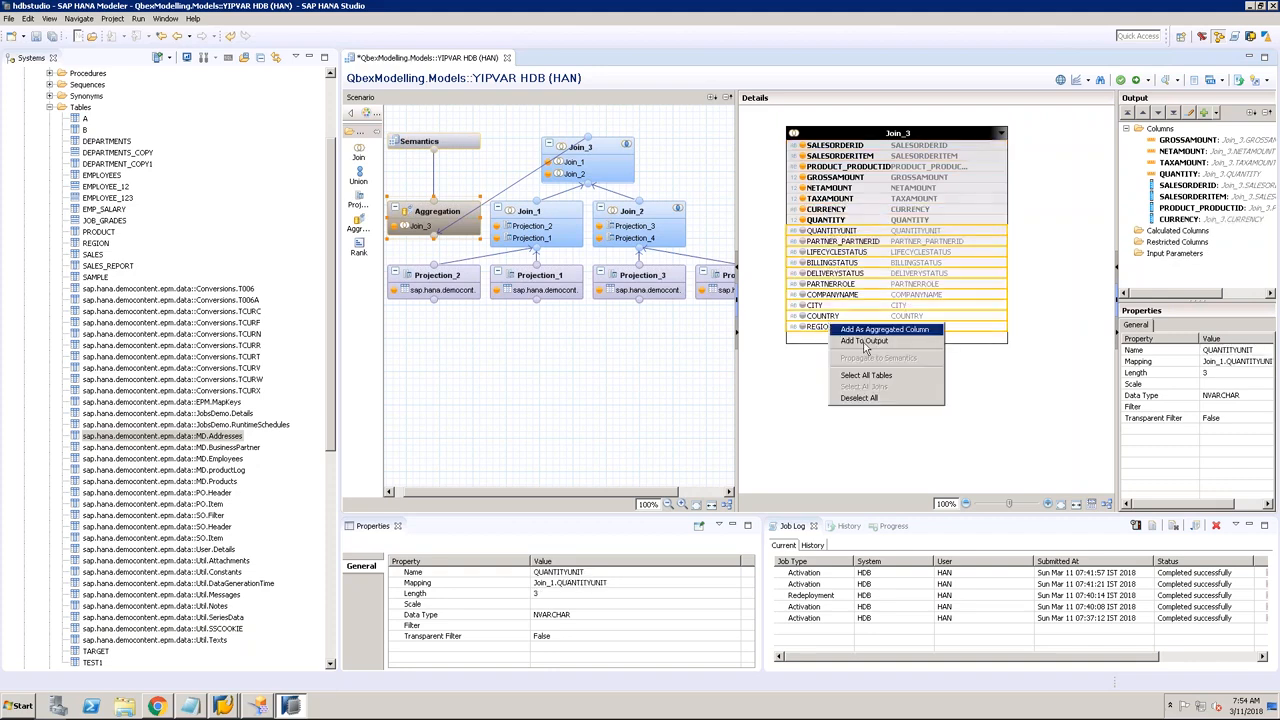
{"action": "left_click", "coordinate": [866, 346]}
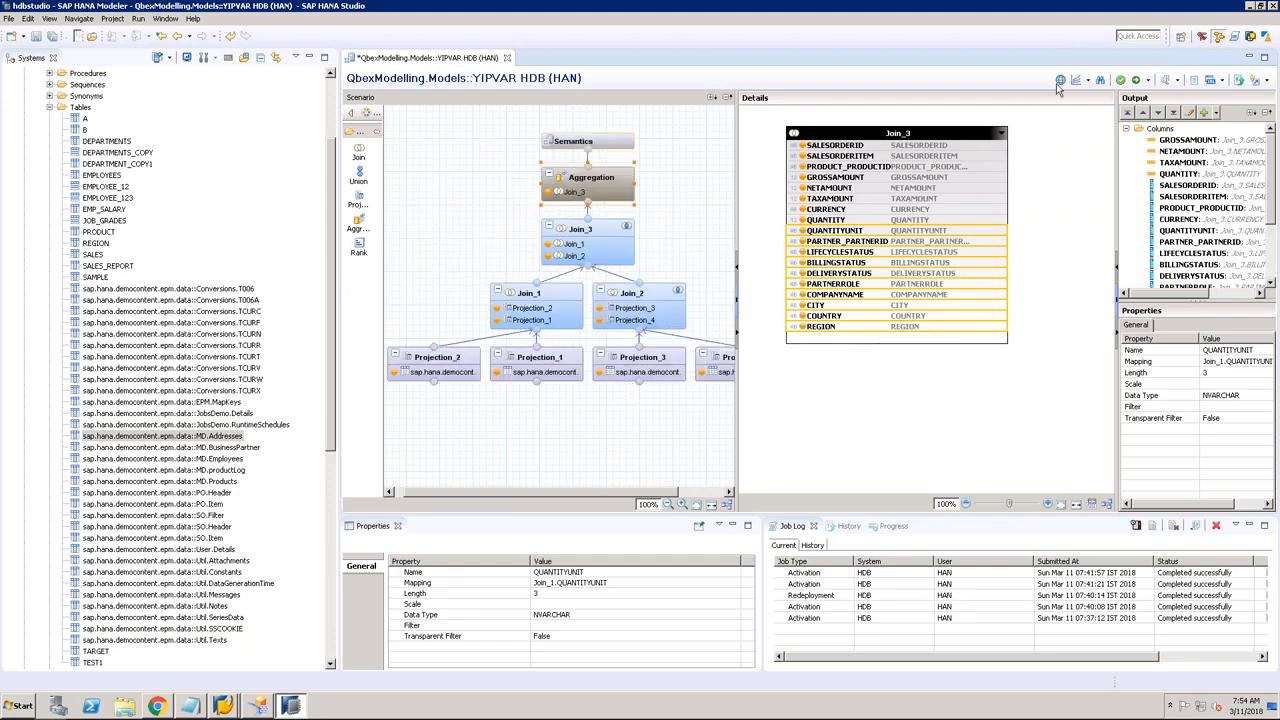
Step: Save and activate YIPVAR from Semantics under the 'syr changes' change, then switch to Design Studio
{"action": "left_click", "coordinate": [626, 146]}
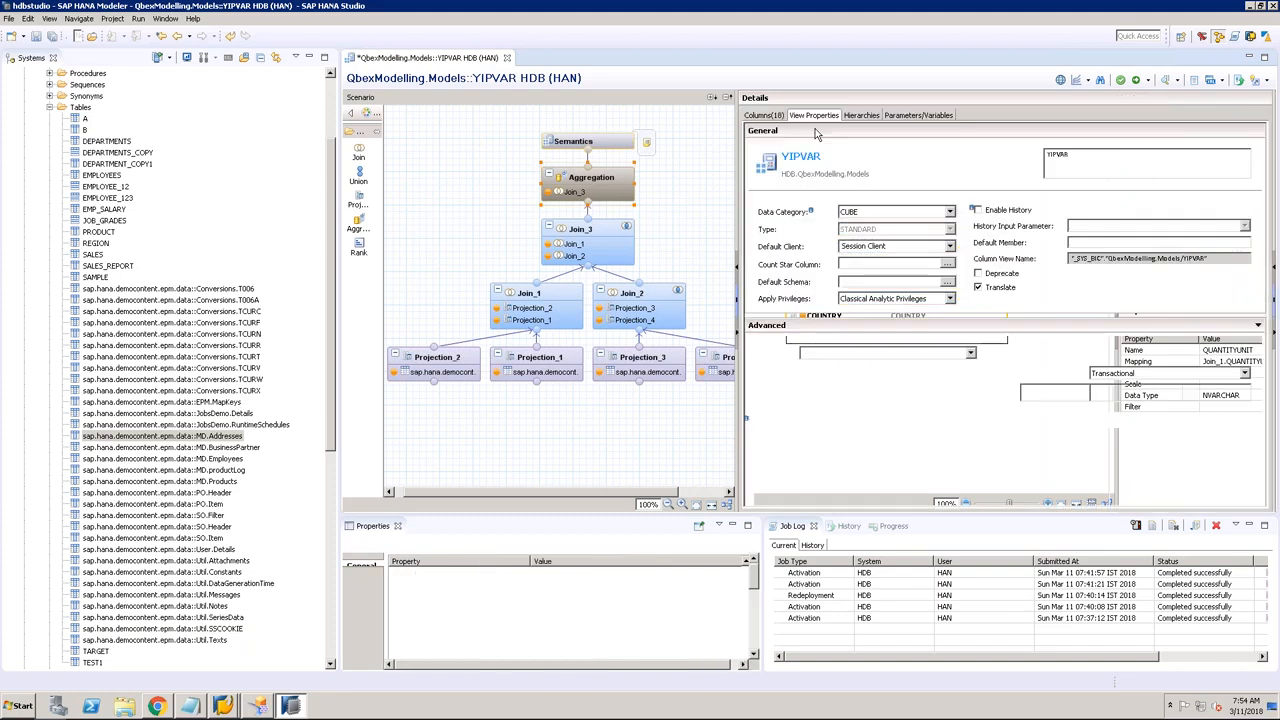
{"action": "left_click", "coordinate": [1135, 80]}
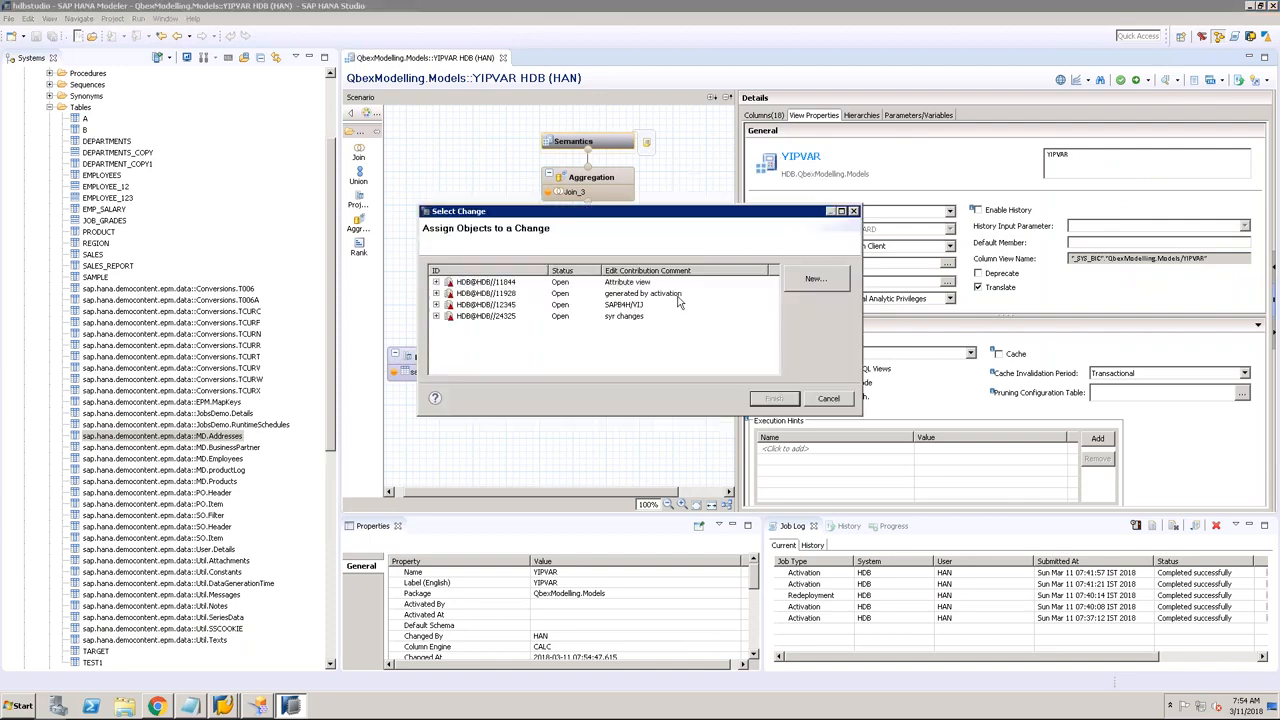
{"action": "left_click", "coordinate": [640, 316]}
{"action": "left_click", "coordinate": [776, 398]}
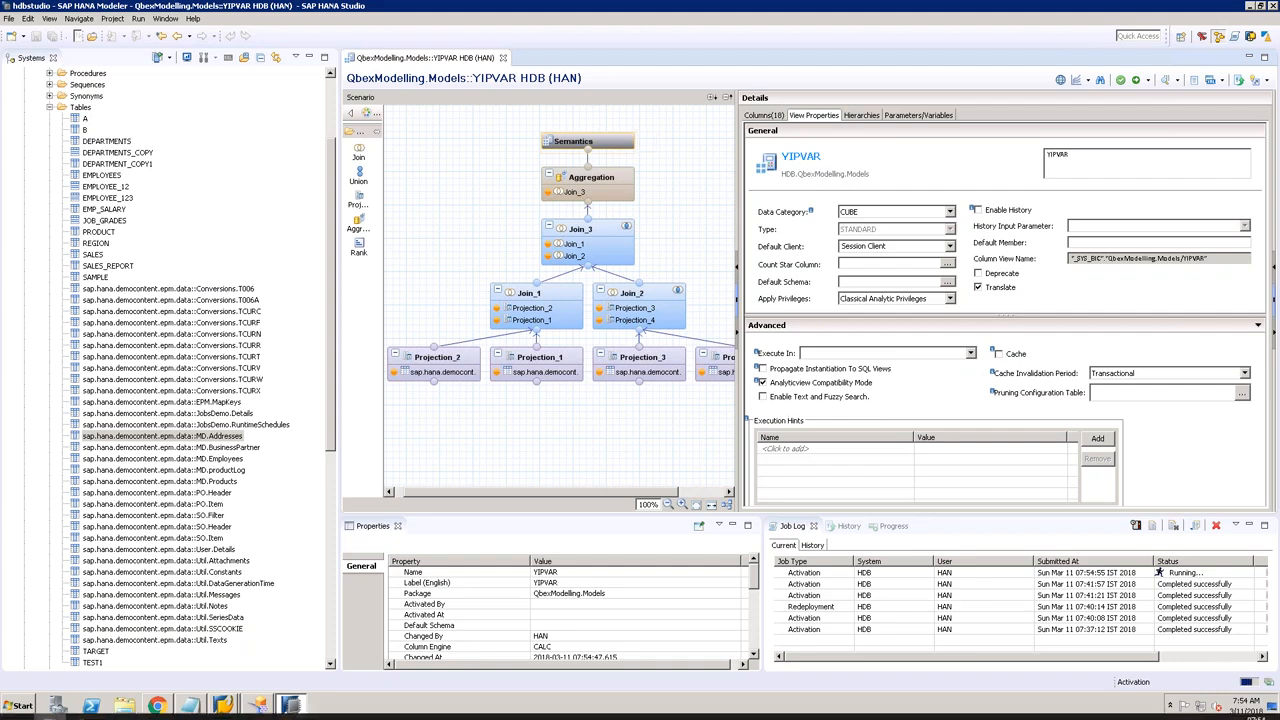
{"action": "left_click", "coordinate": [261, 705]}
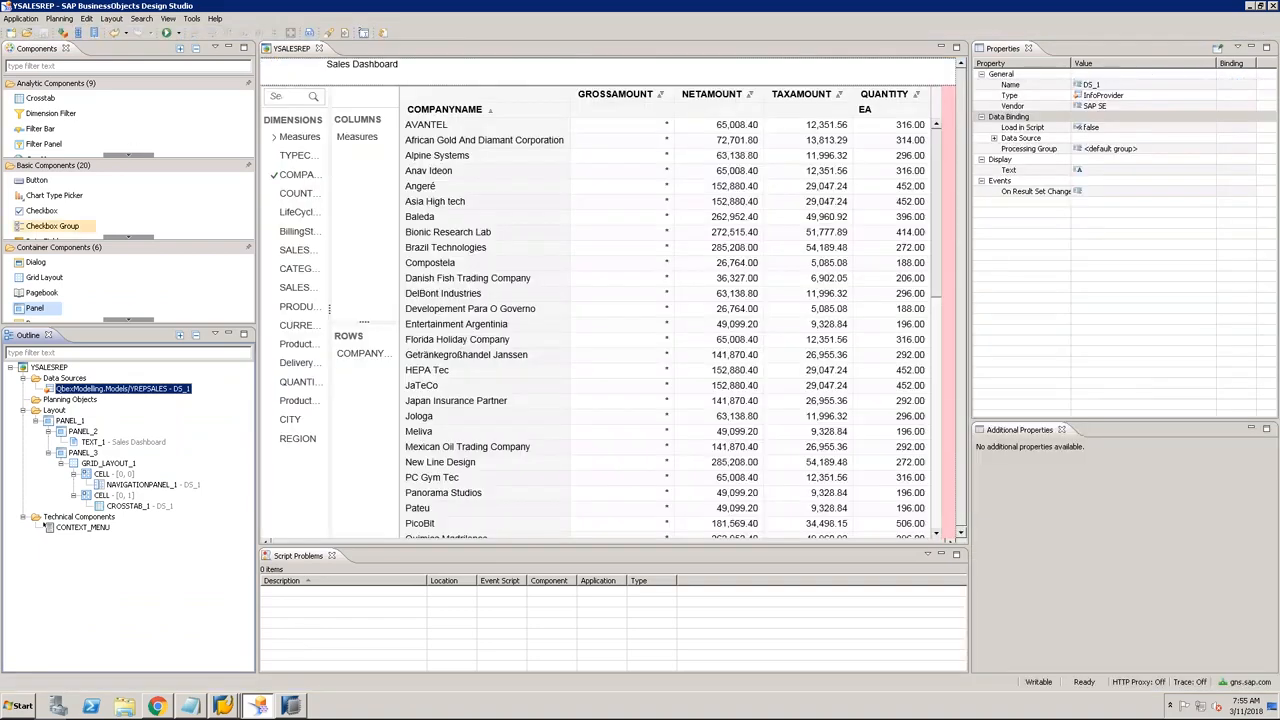
Step: Use Application > Save As to save the YSALESREP app as YIPVAR
{"action": "left_click", "coordinate": [22, 19]}
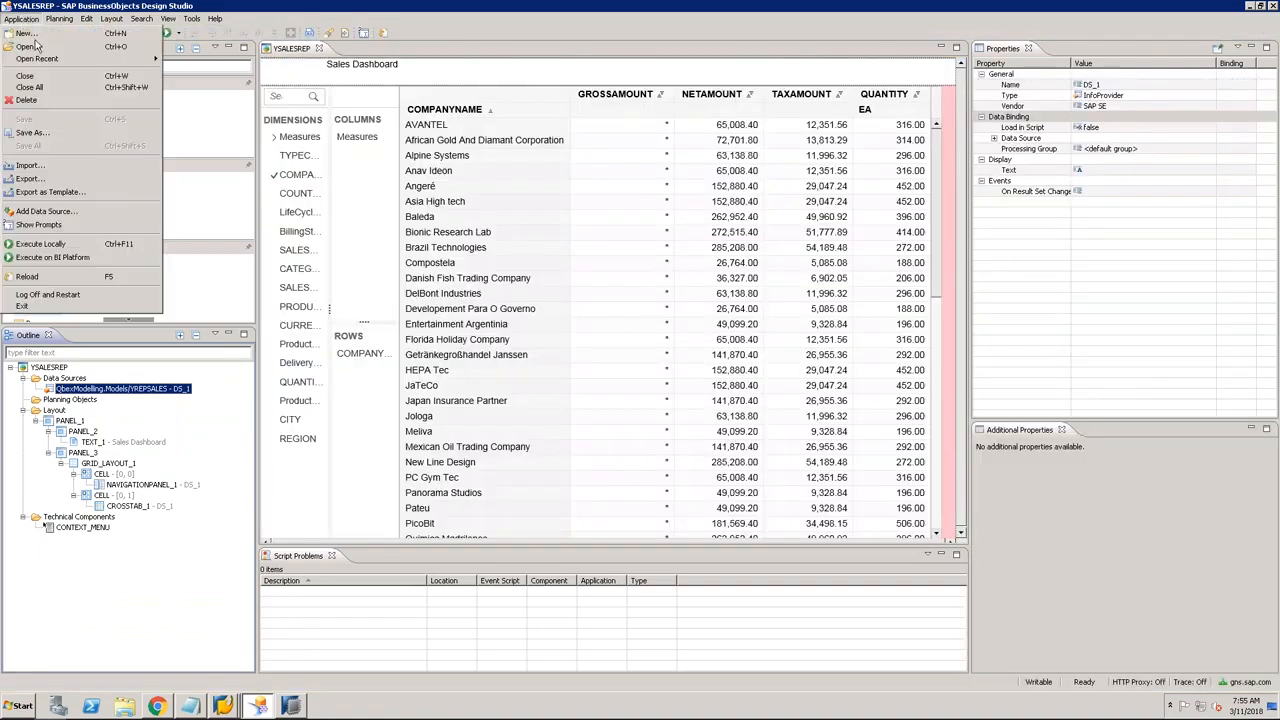
{"action": "left_click", "coordinate": [49, 134]}
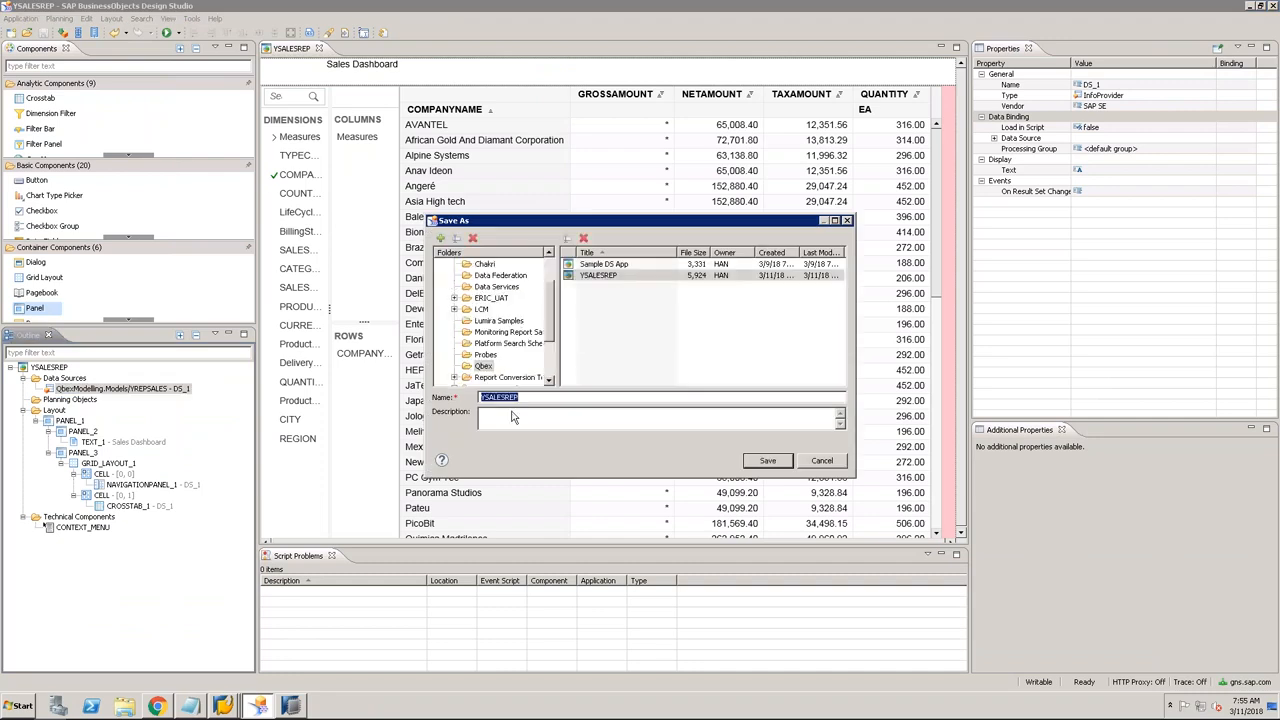
{"action": "left_click", "coordinate": [541, 396]}
{"action": "left_click", "coordinate": [768, 461]}
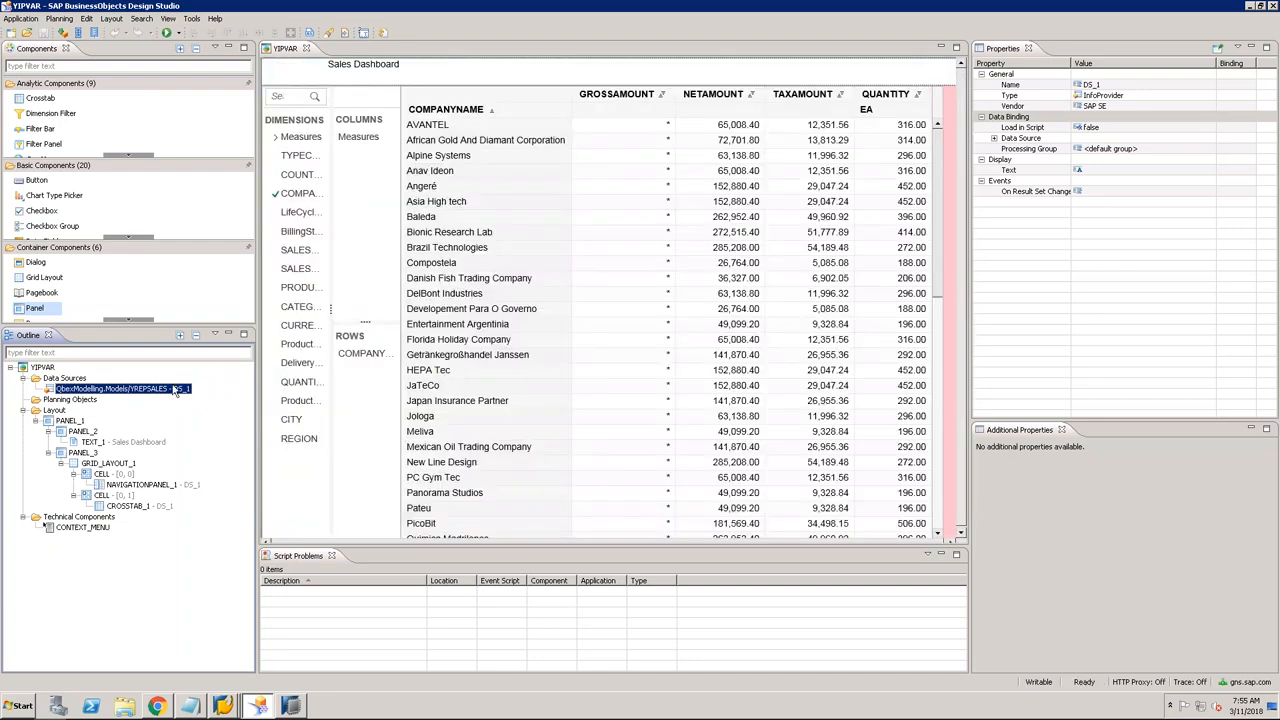
Step: Open DS_1's data source exchange, browse QbexModelling > Models, then cancel the selection
{"action": "left_click", "coordinate": [995, 139]}
{"action": "left_click", "coordinate": [1116, 150]}
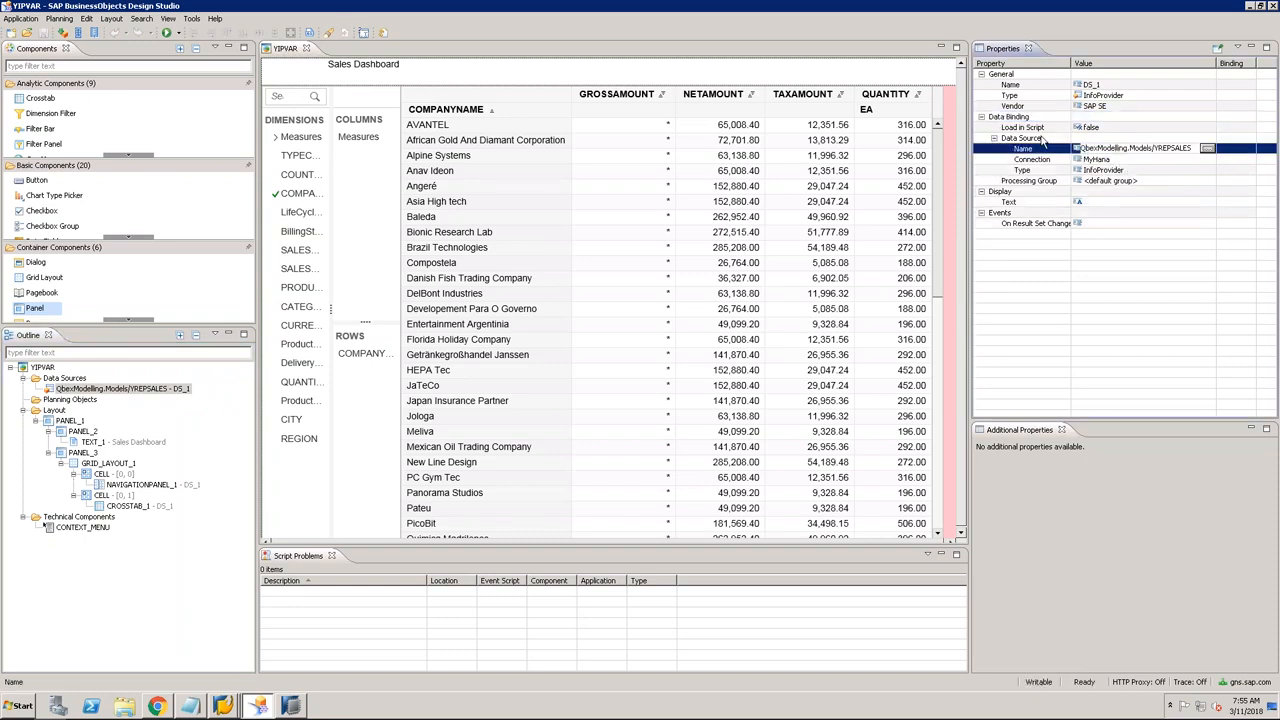
{"action": "left_click", "coordinate": [1207, 148]}
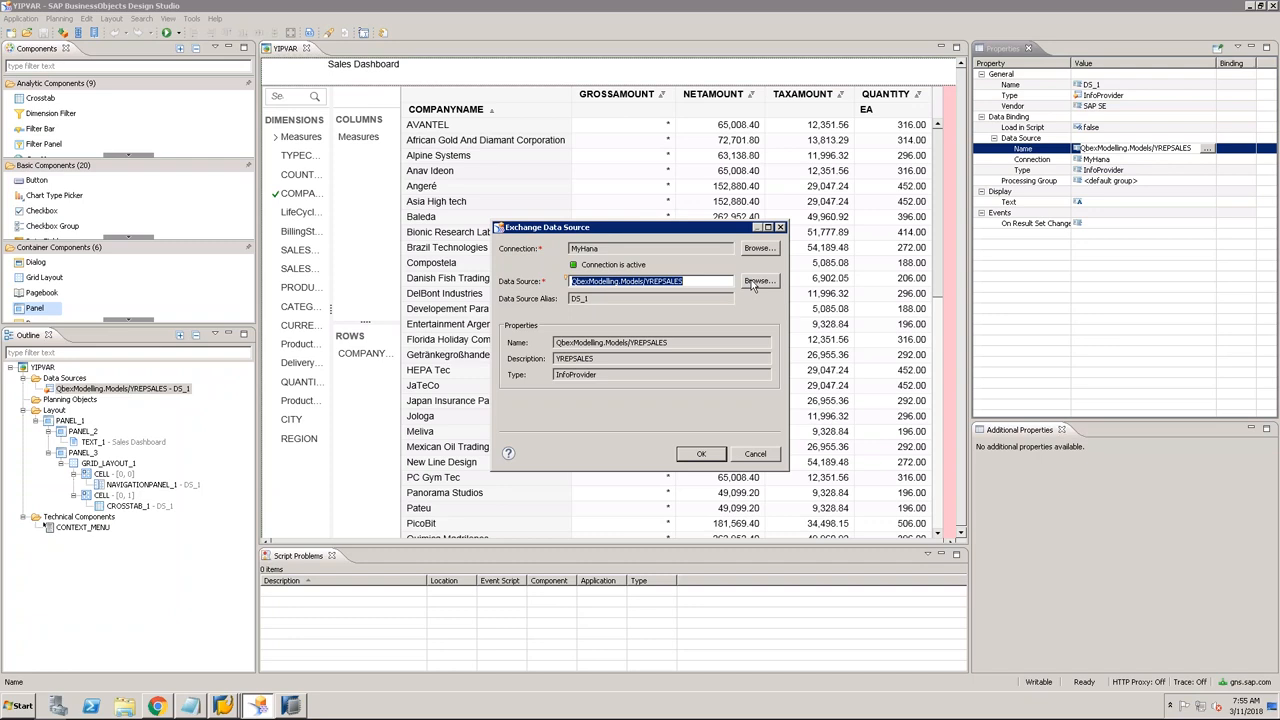
{"action": "left_click", "coordinate": [757, 282]}
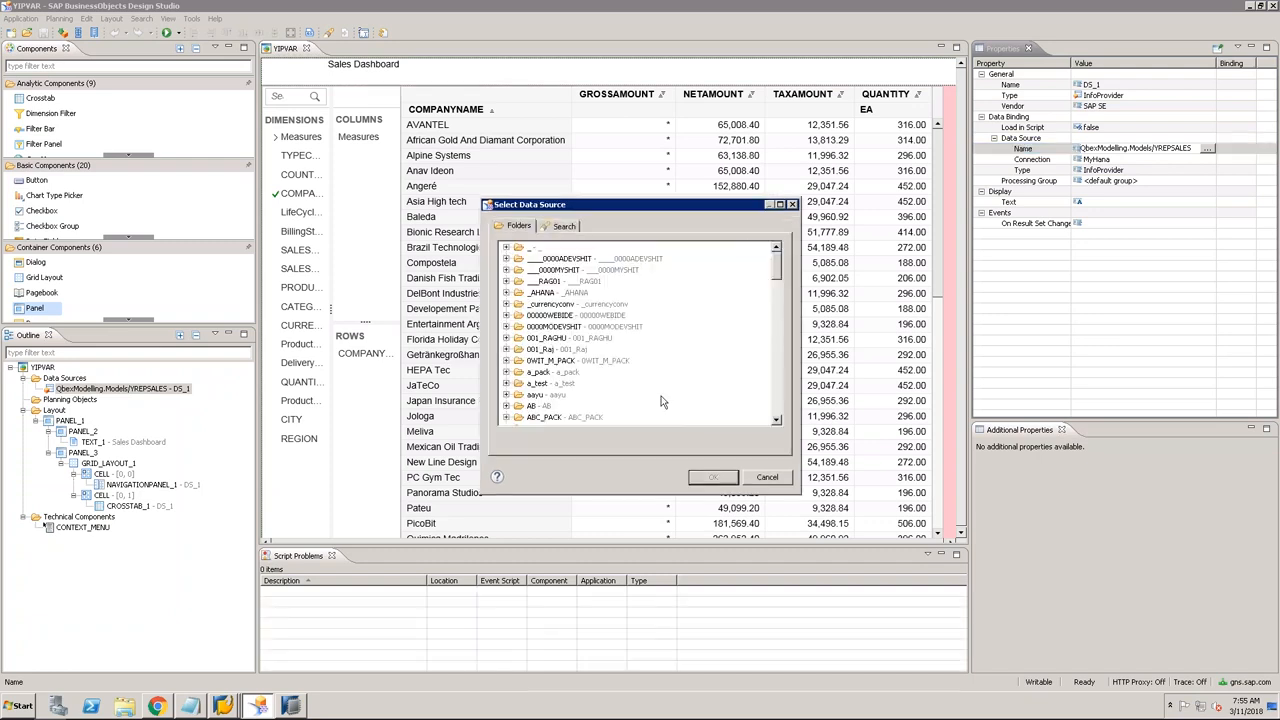
{"action": "left_click", "coordinate": [777, 378]}
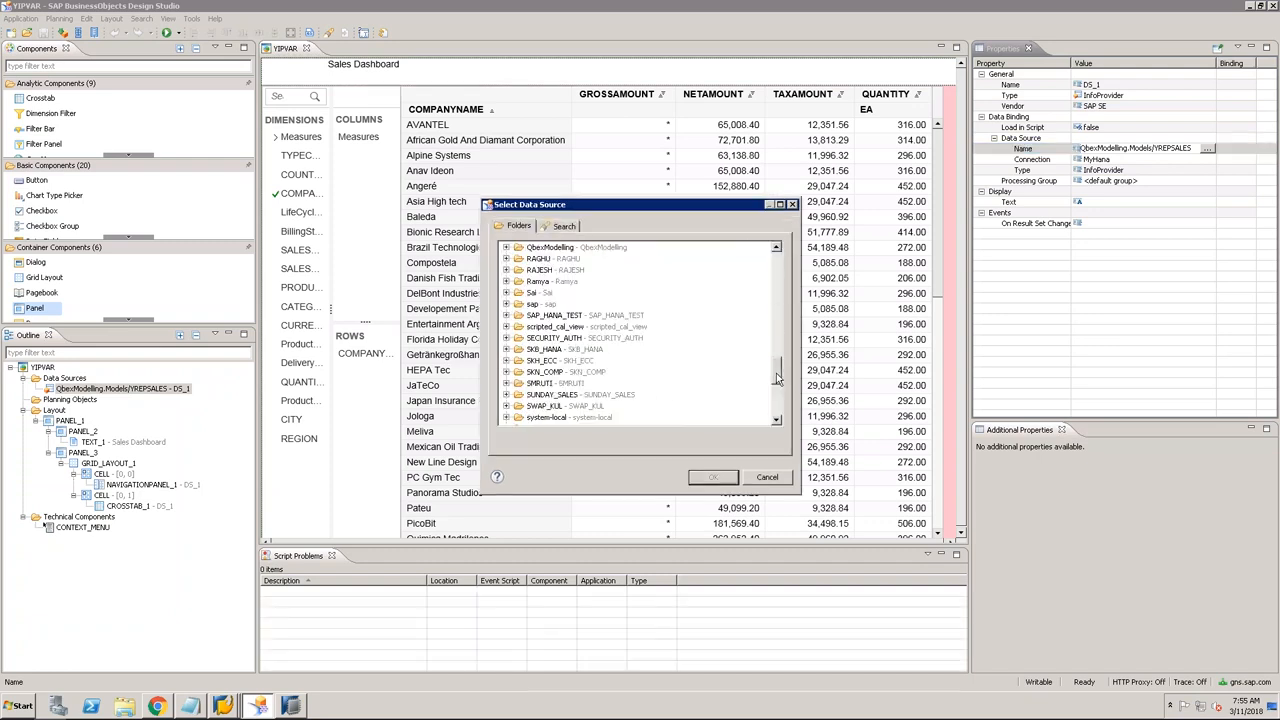
{"action": "left_click_drag", "start_coordinate": [777, 378], "coordinate": [778, 329]}
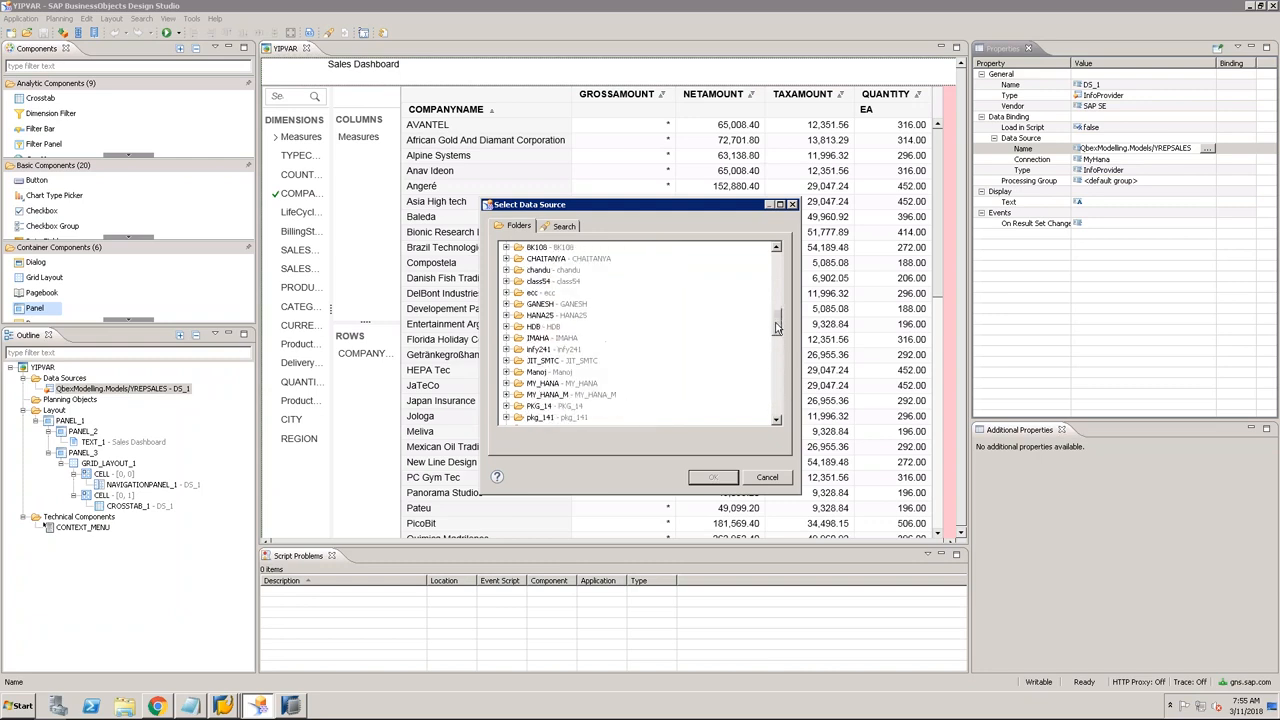
{"action": "left_click", "coordinate": [549, 396]}
{"action": "scroll", "coordinate": [549, 404], "scroll_direction": "down", "scroll_amount": 4}
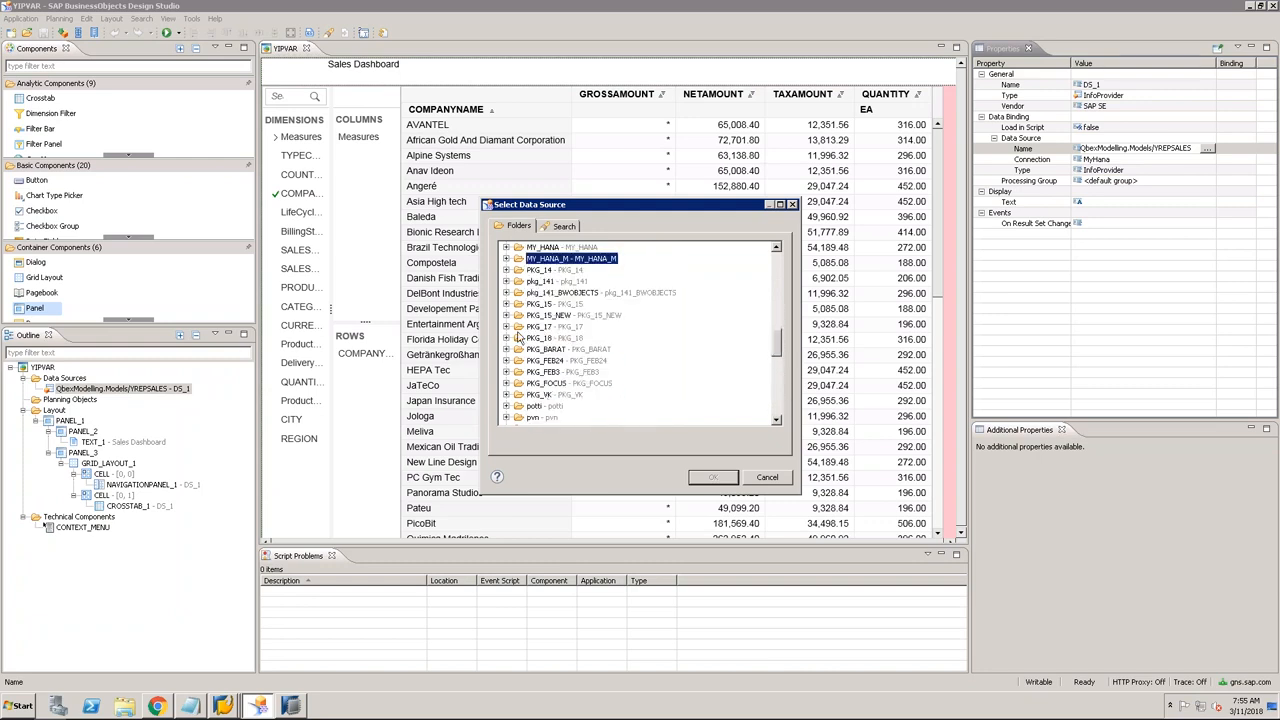
{"action": "scroll", "coordinate": [513, 403], "scroll_direction": "down", "scroll_amount": 2}
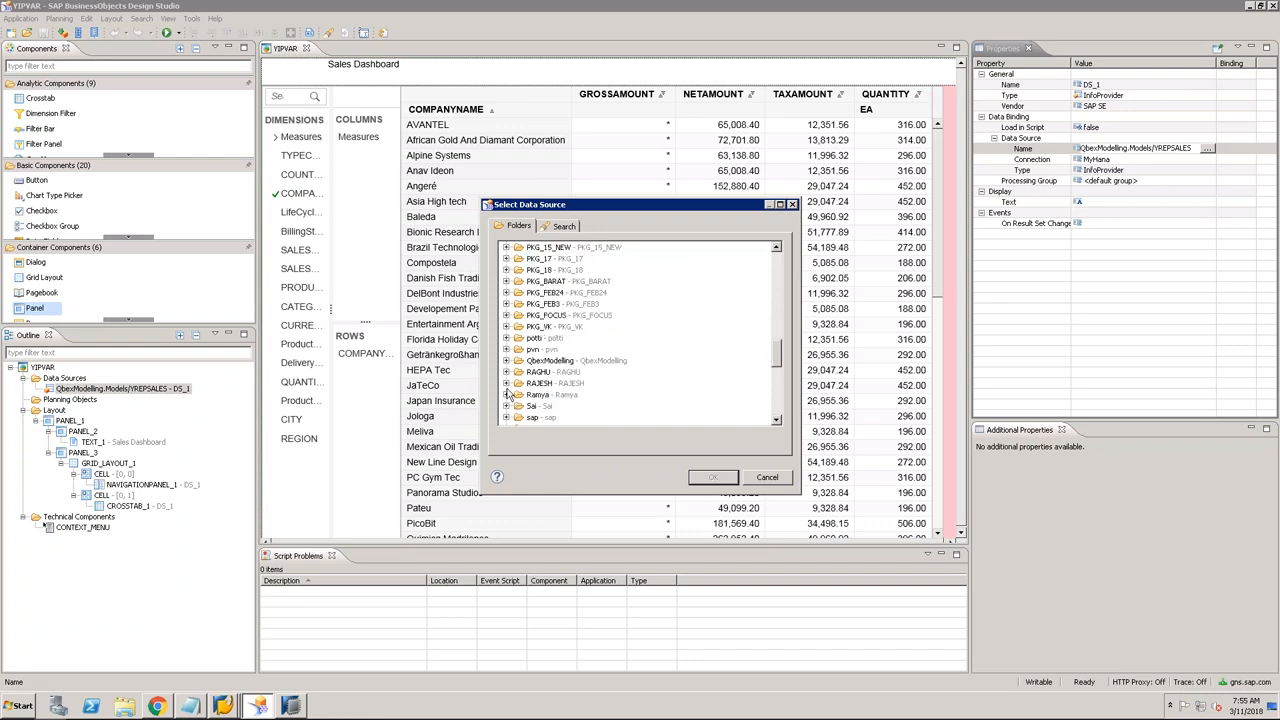
{"action": "left_click", "coordinate": [507, 361]}
{"action": "left_click", "coordinate": [519, 372]}
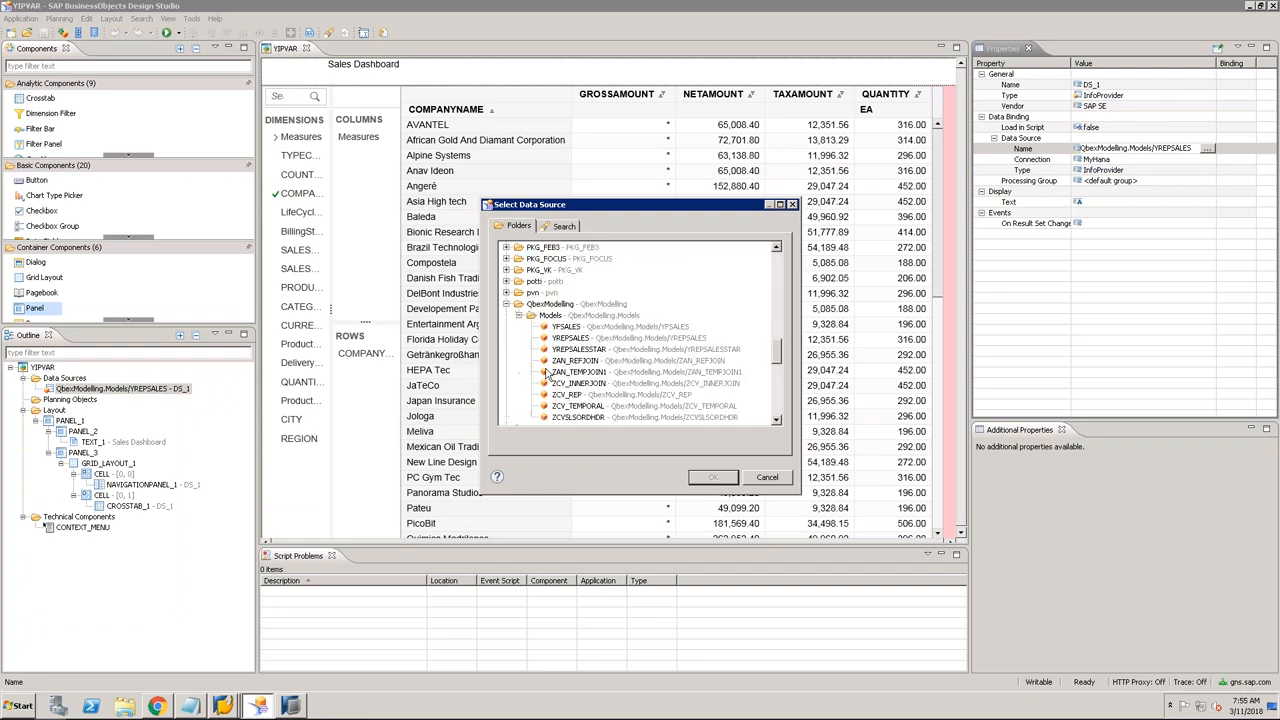
{"action": "left_click", "coordinate": [616, 351]}
{"action": "scroll", "coordinate": [616, 352], "scroll_direction": "down", "scroll_amount": 3}
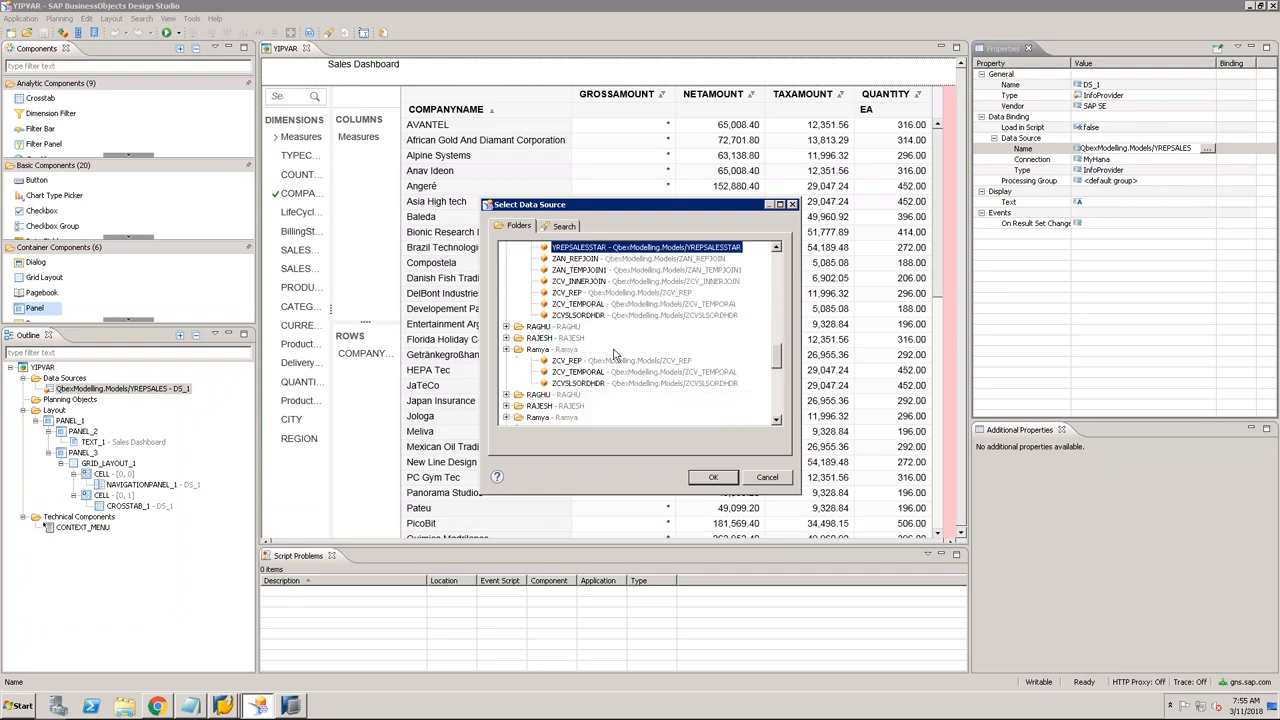
{"action": "scroll", "coordinate": [616, 348], "scroll_direction": "up", "scroll_amount": 1}
{"action": "scroll", "coordinate": [616, 347], "scroll_direction": "up", "scroll_amount": 3}
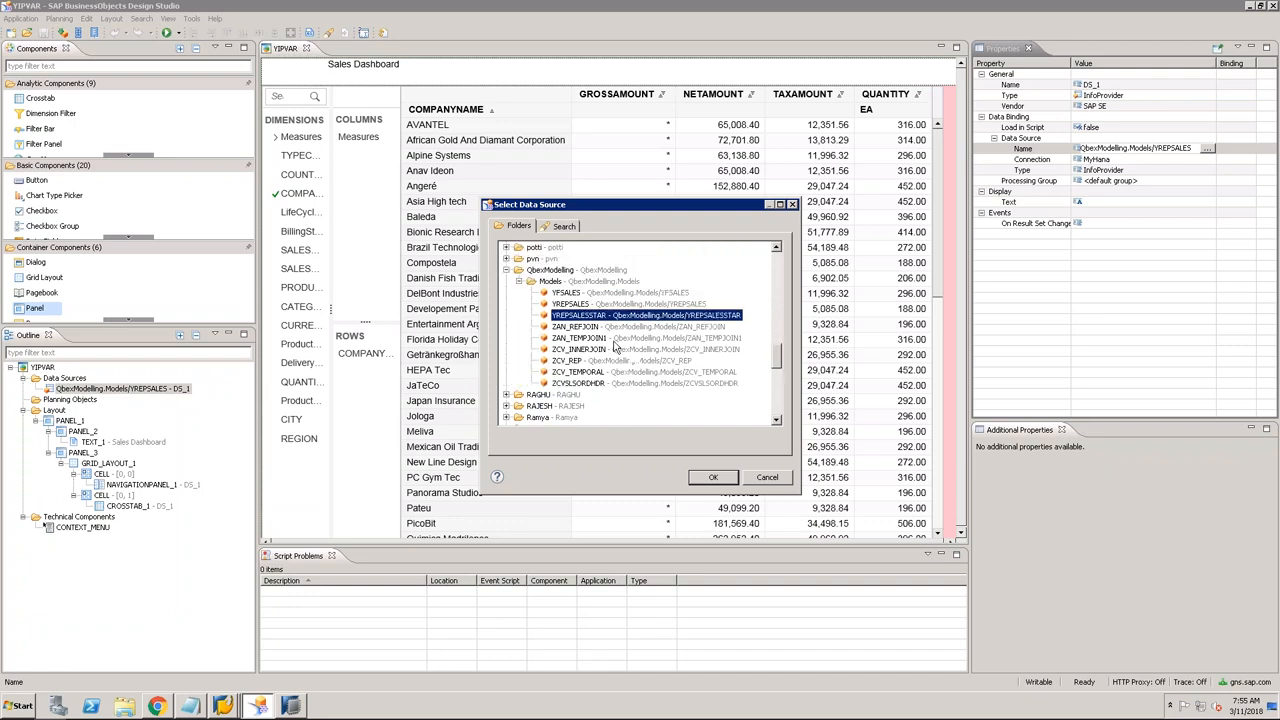
{"action": "left_click", "coordinate": [766, 479]}
Step: Reload connections, choose MyHana, and exchange DS_1 to QbexModelling.Models/YIPVAR
{"action": "left_click", "coordinate": [758, 257]}
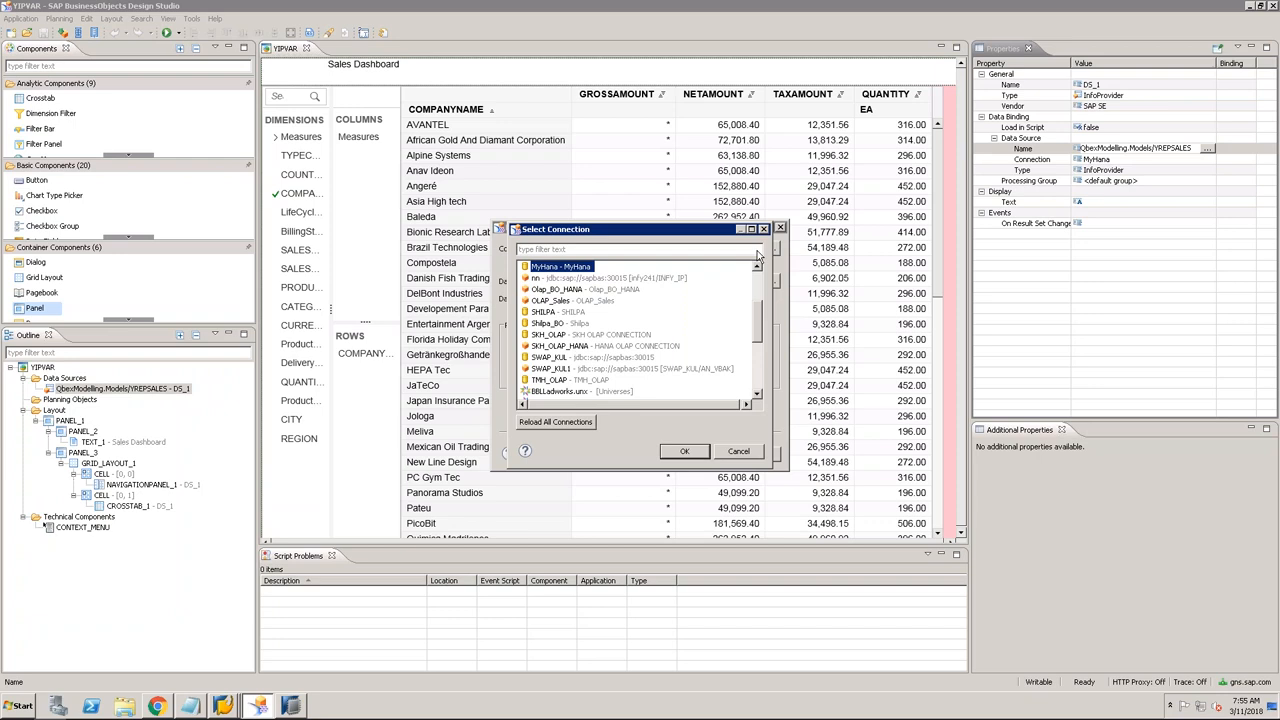
{"action": "left_click", "coordinate": [578, 423]}
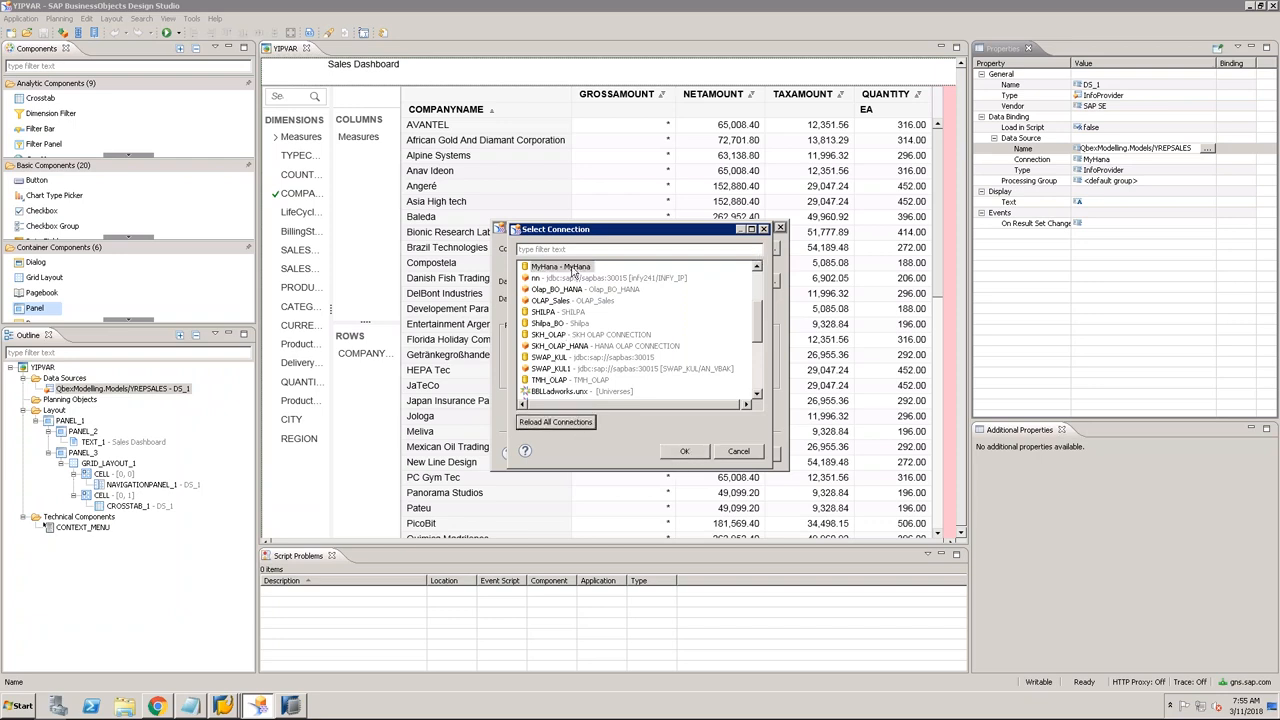
{"action": "double_click", "coordinate": [560, 267]}
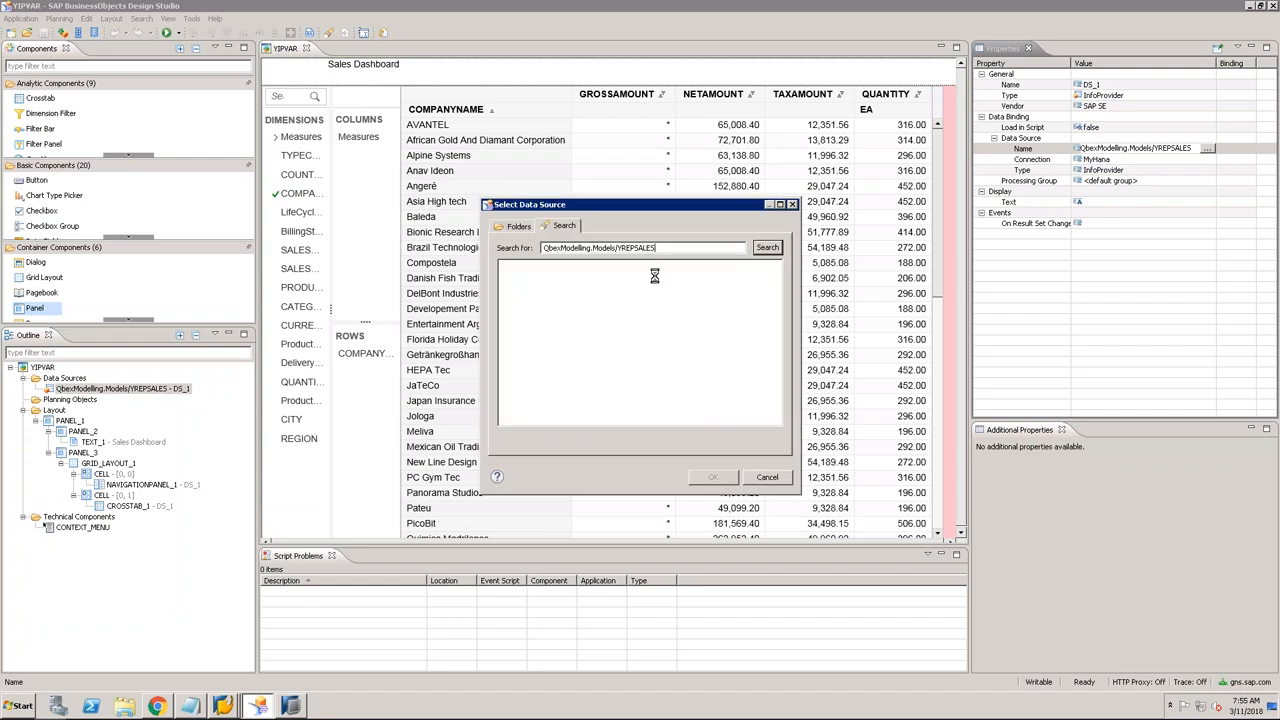
{"action": "left_click", "coordinate": [519, 227]}
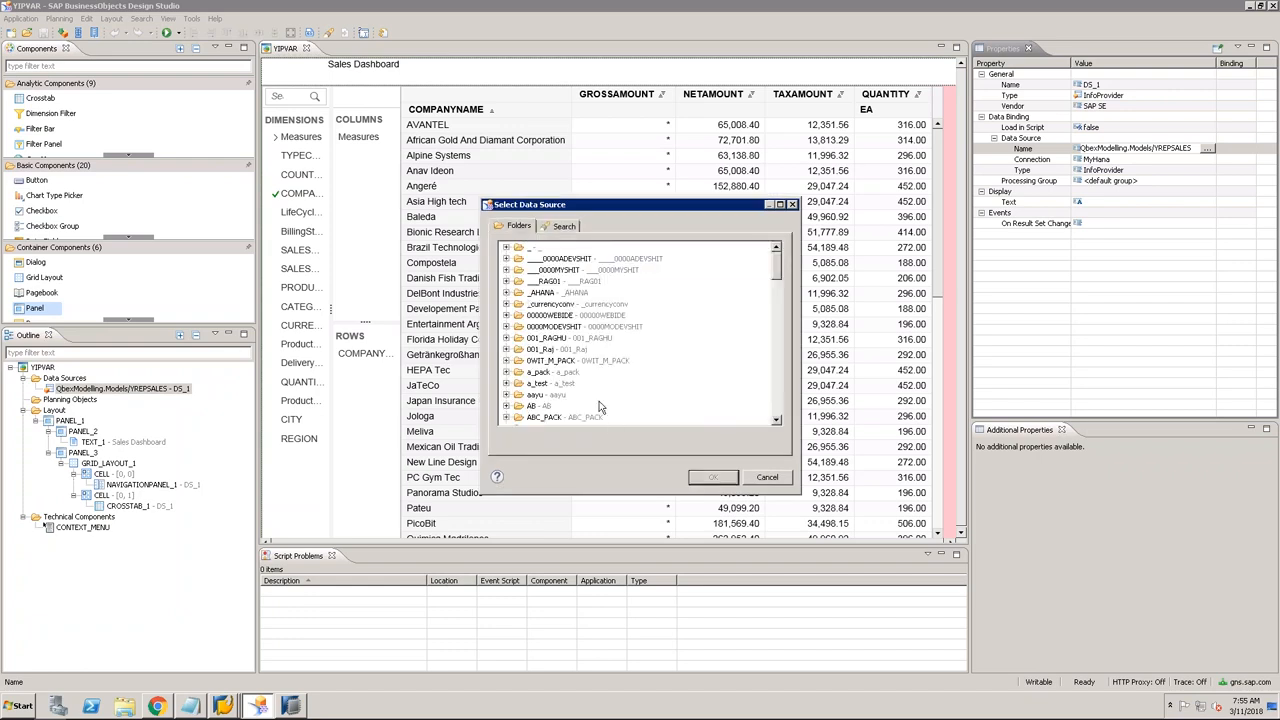
{"action": "scroll", "coordinate": [778, 388], "scroll_direction": "down", "scroll_amount": 10}
{"action": "left_click", "coordinate": [778, 388]}
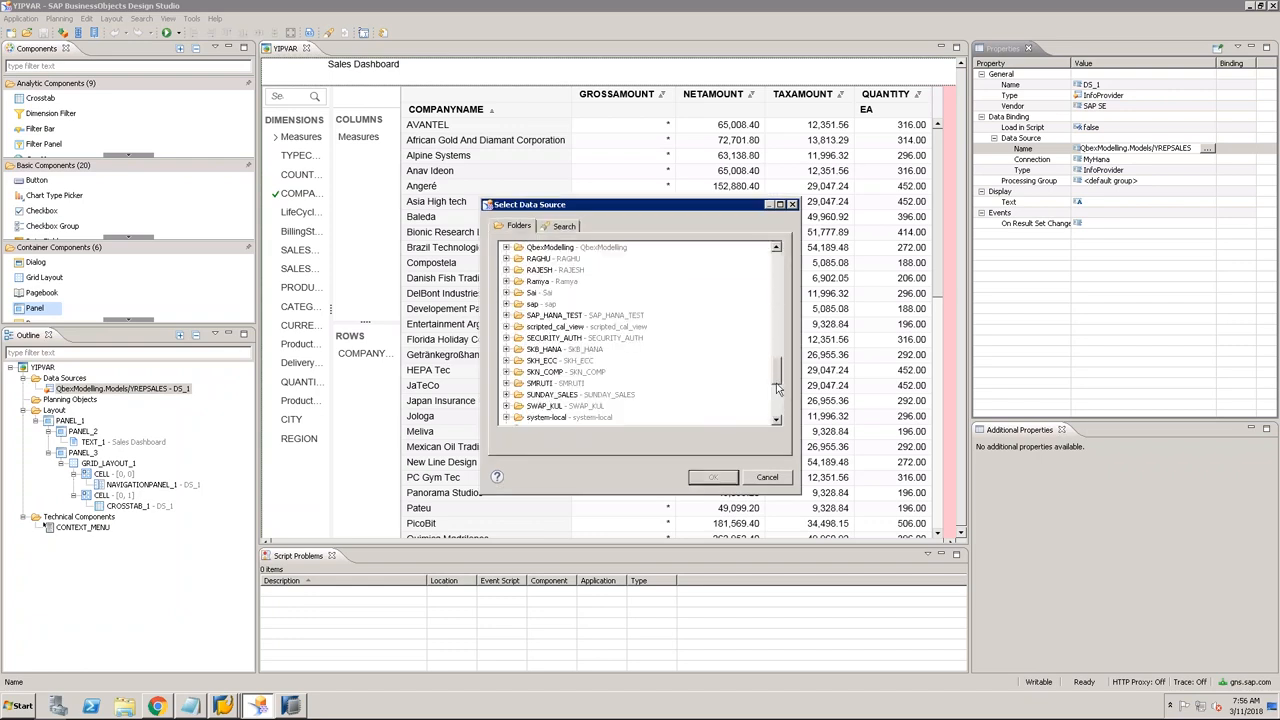
{"action": "left_click", "coordinate": [512, 248]}
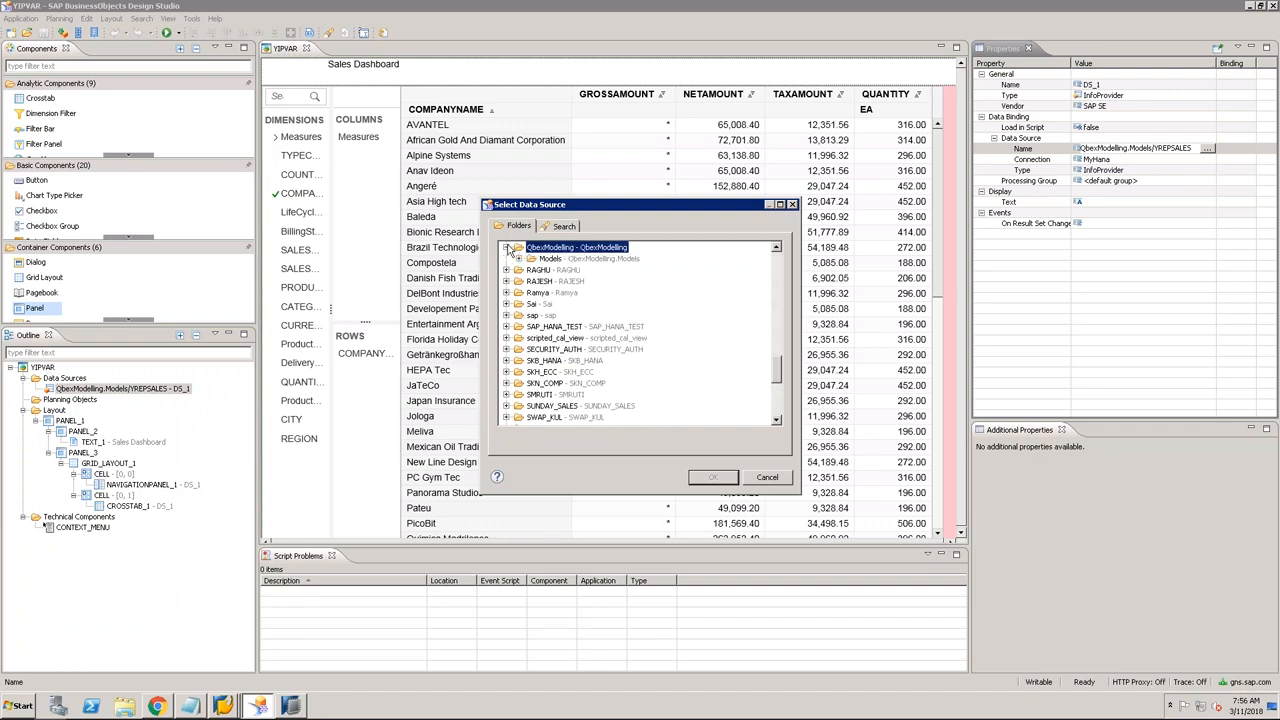
{"action": "left_click", "coordinate": [506, 247]}
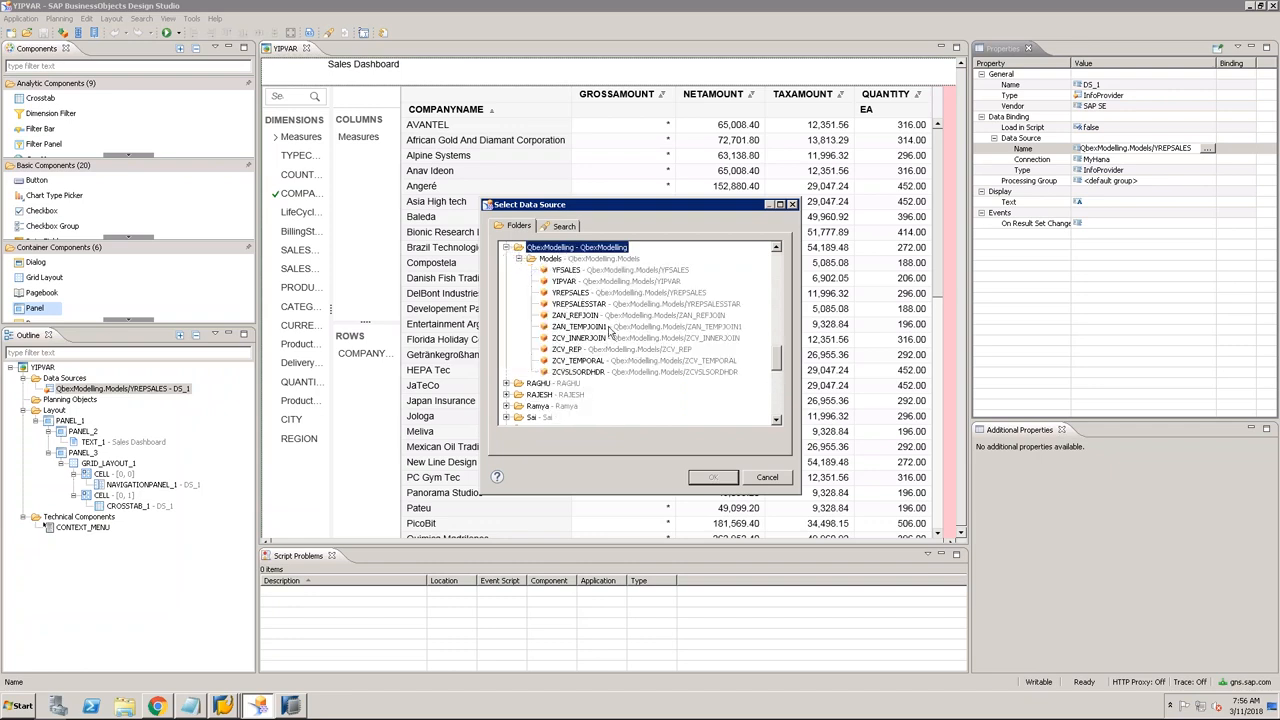
{"action": "left_click", "coordinate": [580, 282]}
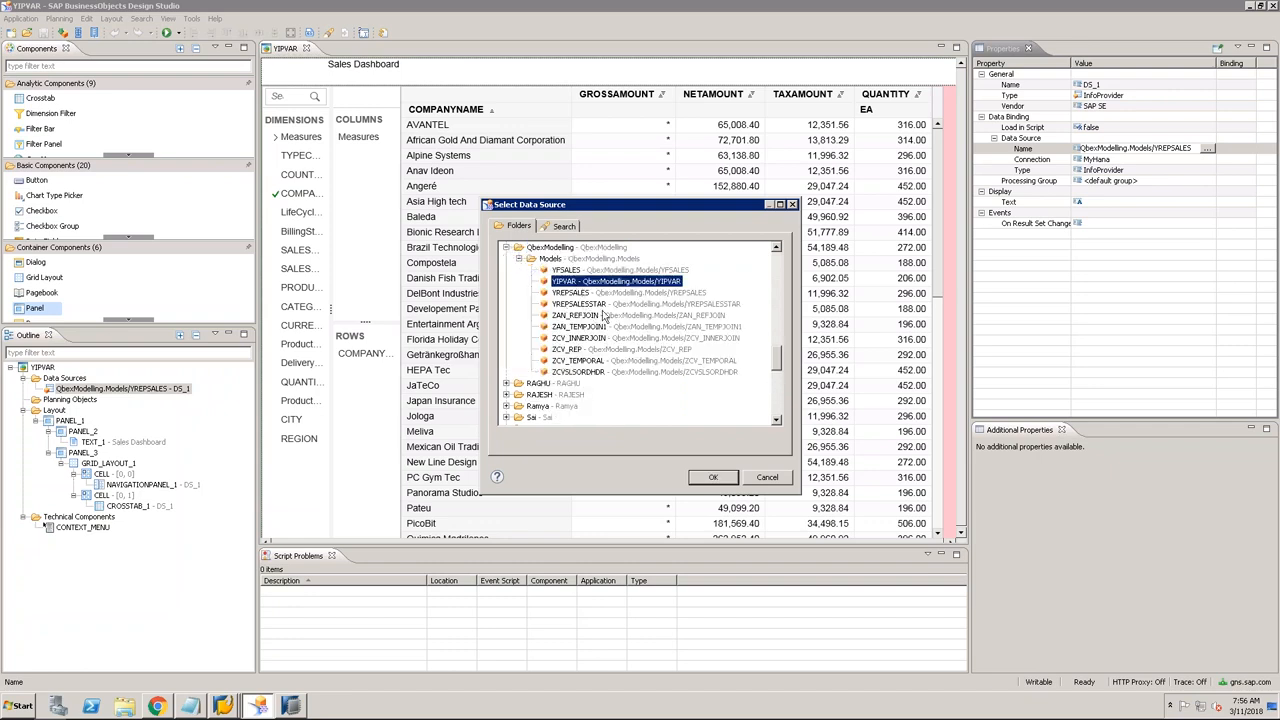
{"action": "left_click", "coordinate": [710, 477]}
{"action": "left_click", "coordinate": [703, 455]}
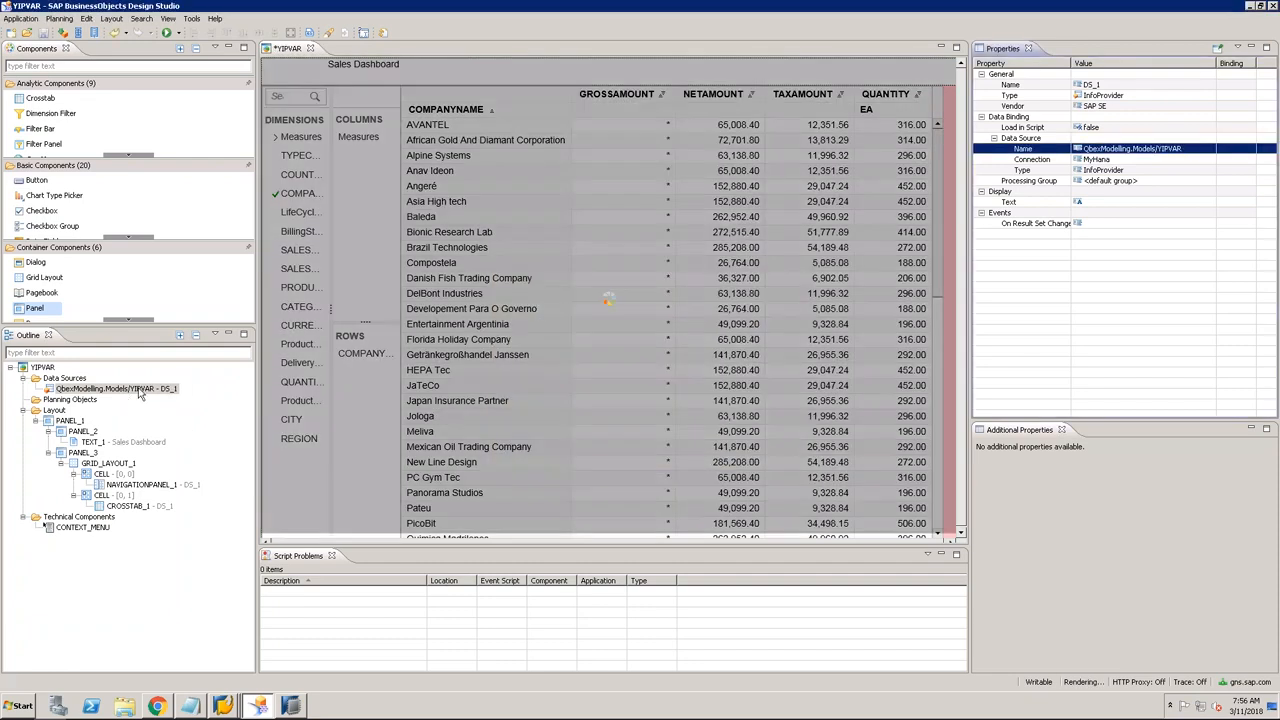
Step: Put COMPANYNAME into the rows of the data source's initial view and save the YIPVAR app
{"action": "right_click", "coordinate": [138, 388]}
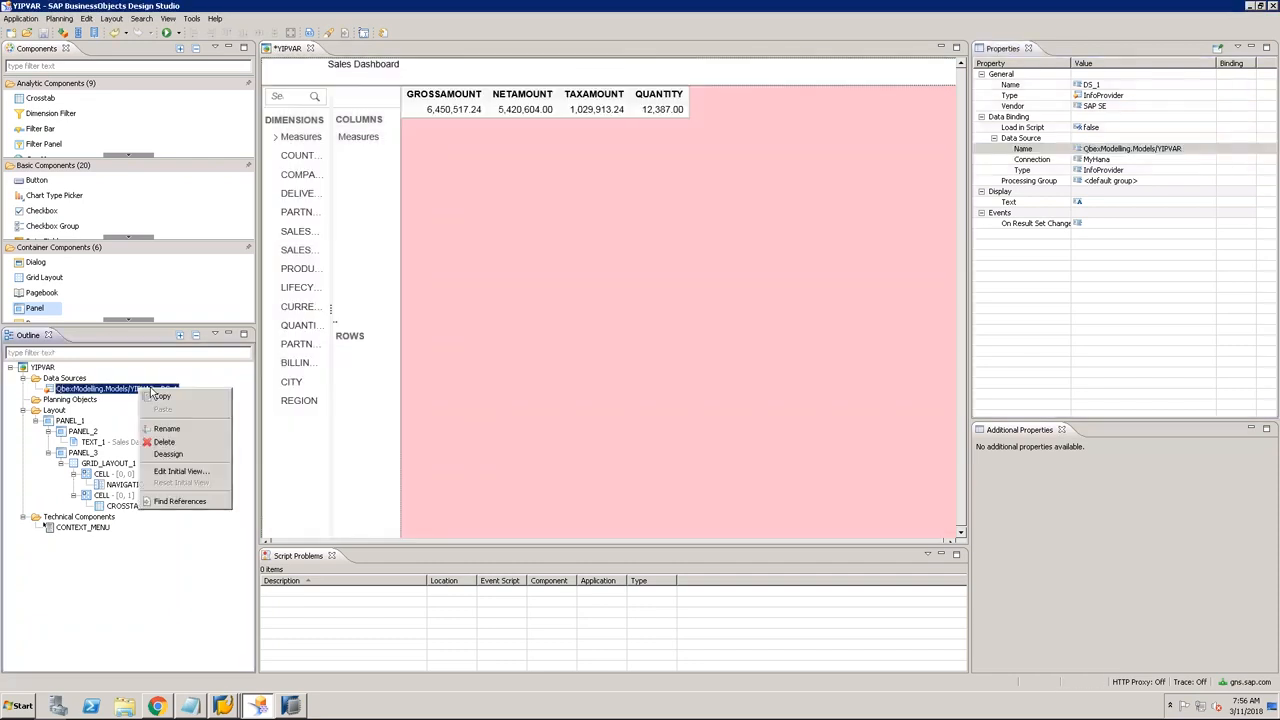
{"action": "left_click", "coordinate": [188, 471]}
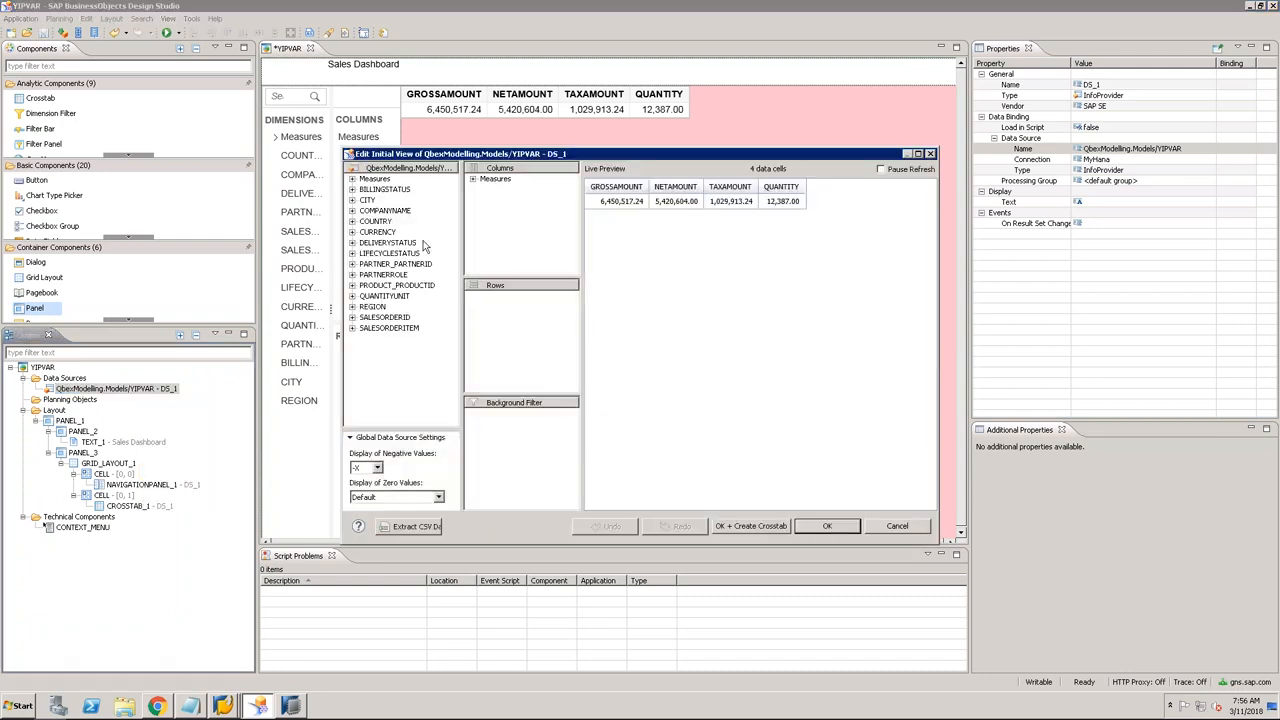
{"action": "left_click_drag", "start_coordinate": [387, 212], "coordinate": [545, 328]}
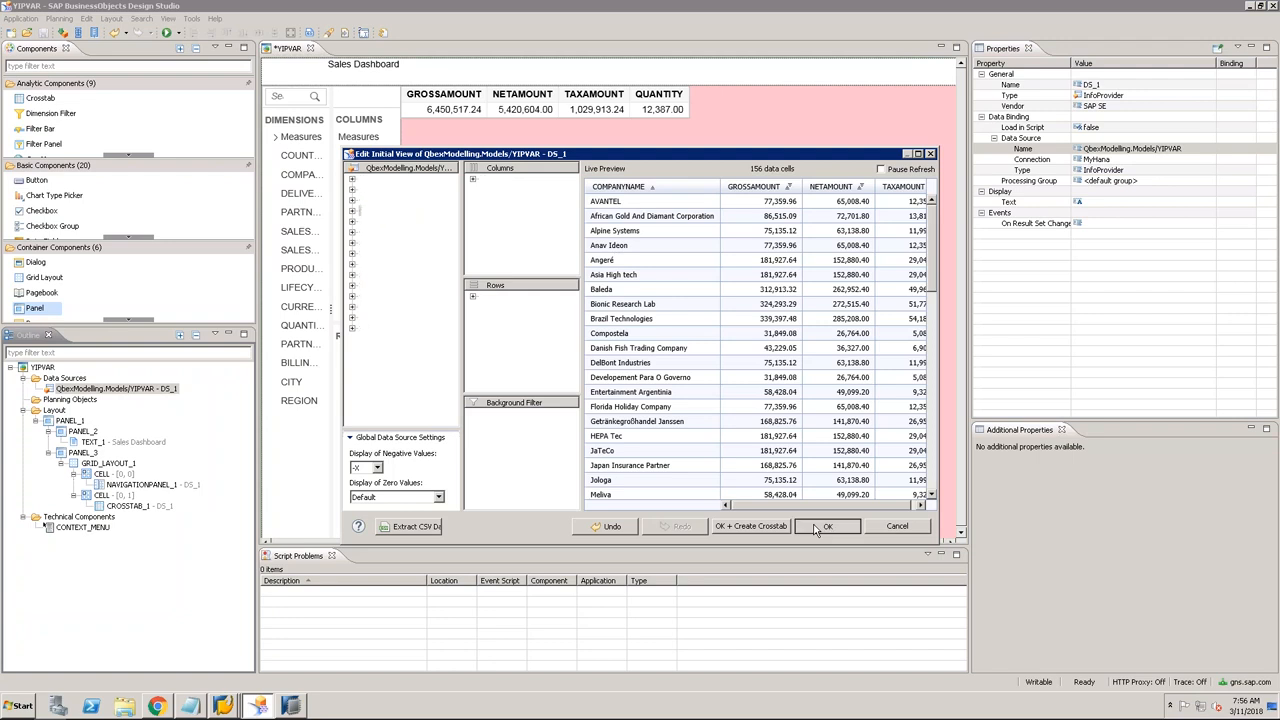
{"action": "key", "text": "Return"}
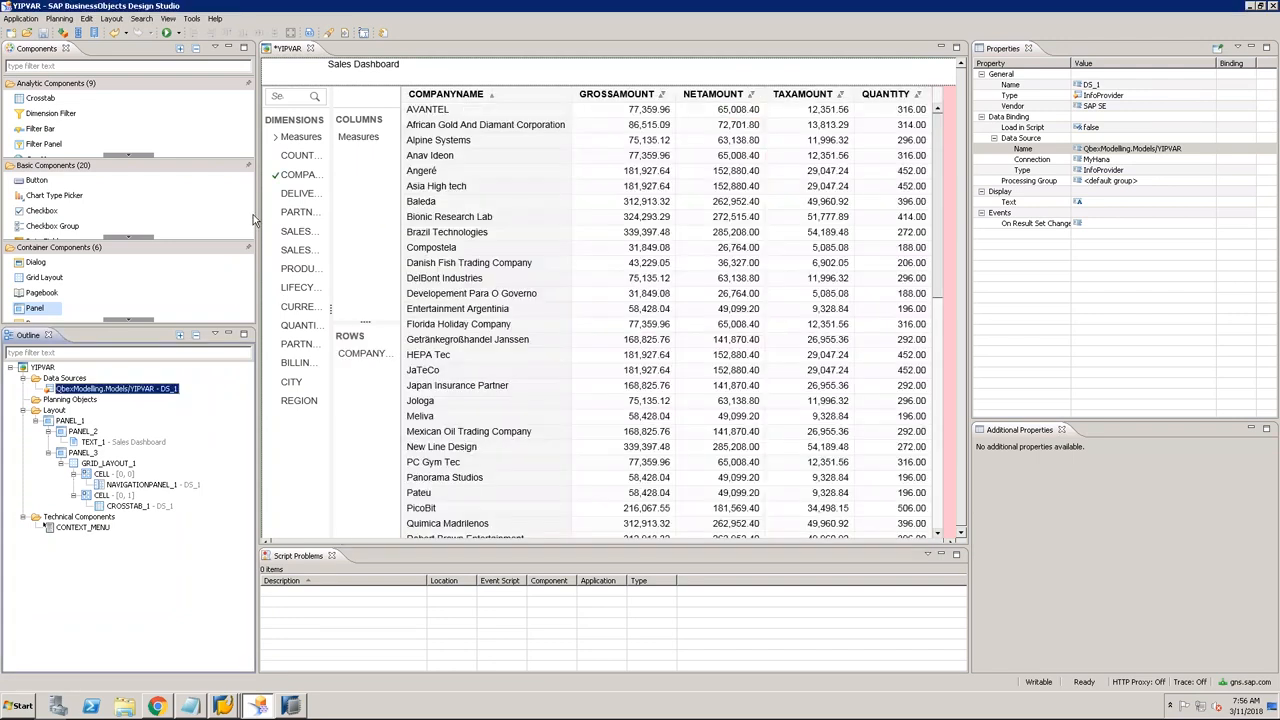
{"action": "left_click", "coordinate": [44, 34]}
Step: In BI launch pad, close the YSALESREP tab and view the YIPVAR document
{"action": "left_click", "coordinate": [159, 706]}
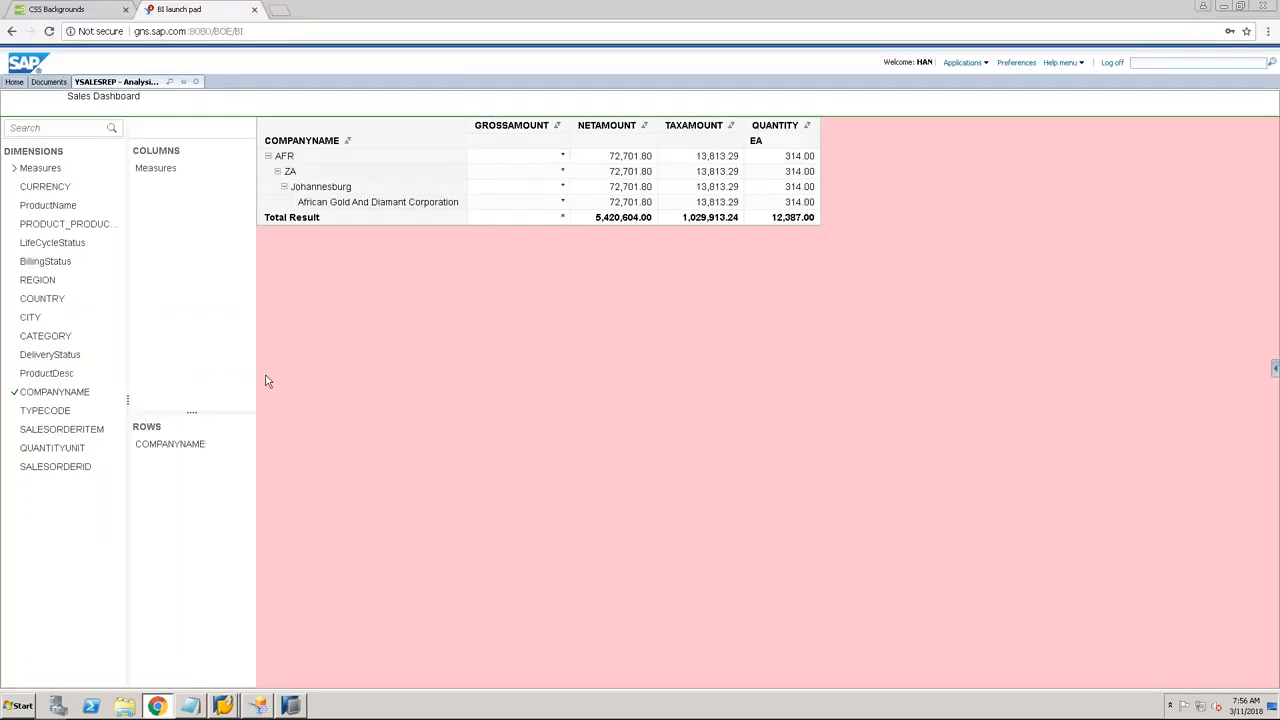
{"action": "left_click", "coordinate": [200, 85]}
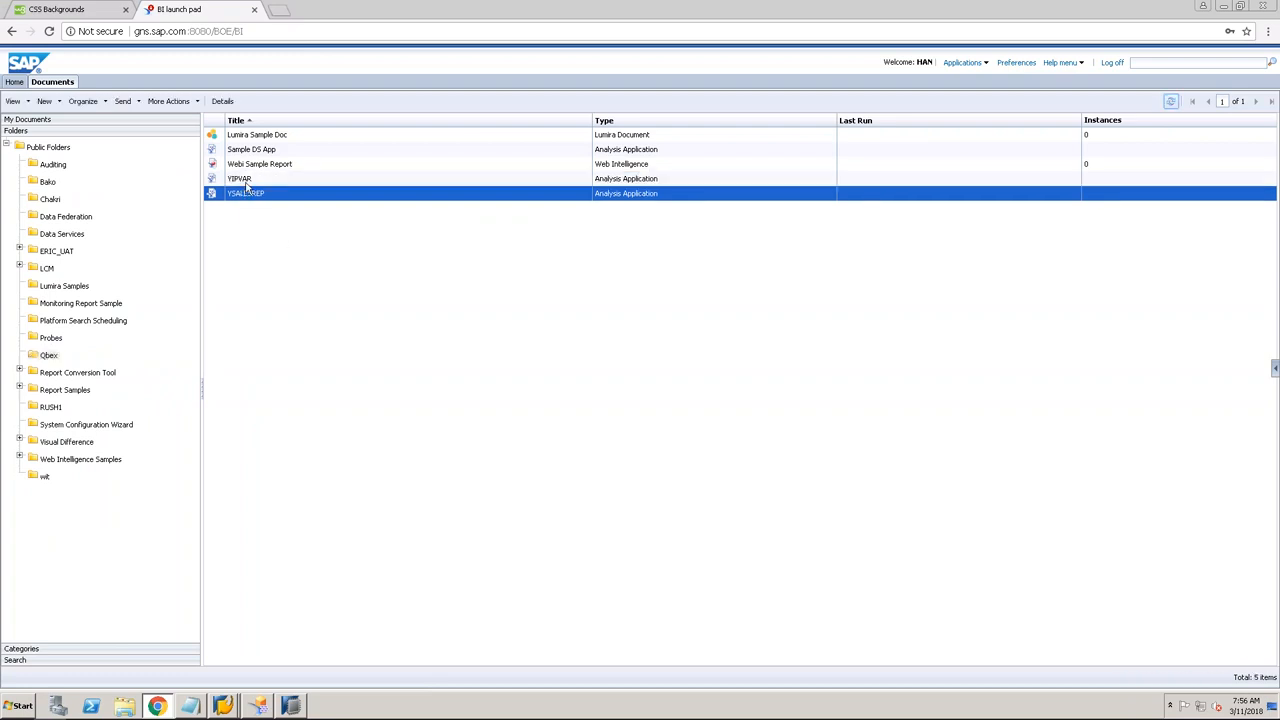
{"action": "left_click", "coordinate": [247, 182]}
{"action": "right_click", "coordinate": [247, 182]}
{"action": "left_click", "coordinate": [262, 188]}
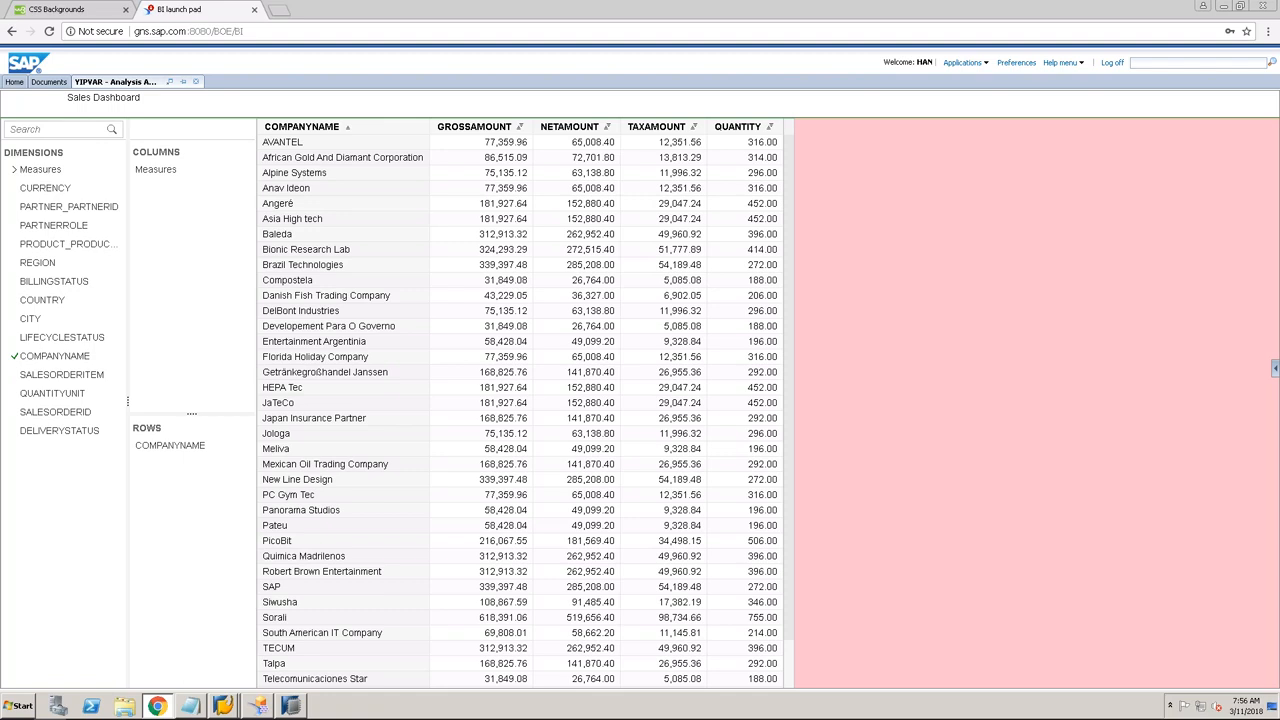
Step: Hide the Systems view, review Join_2's ADDRESSID and Join_3's PARTNER_PARTNERID joins, then show Semantics
{"action": "left_click", "coordinate": [290, 706]}
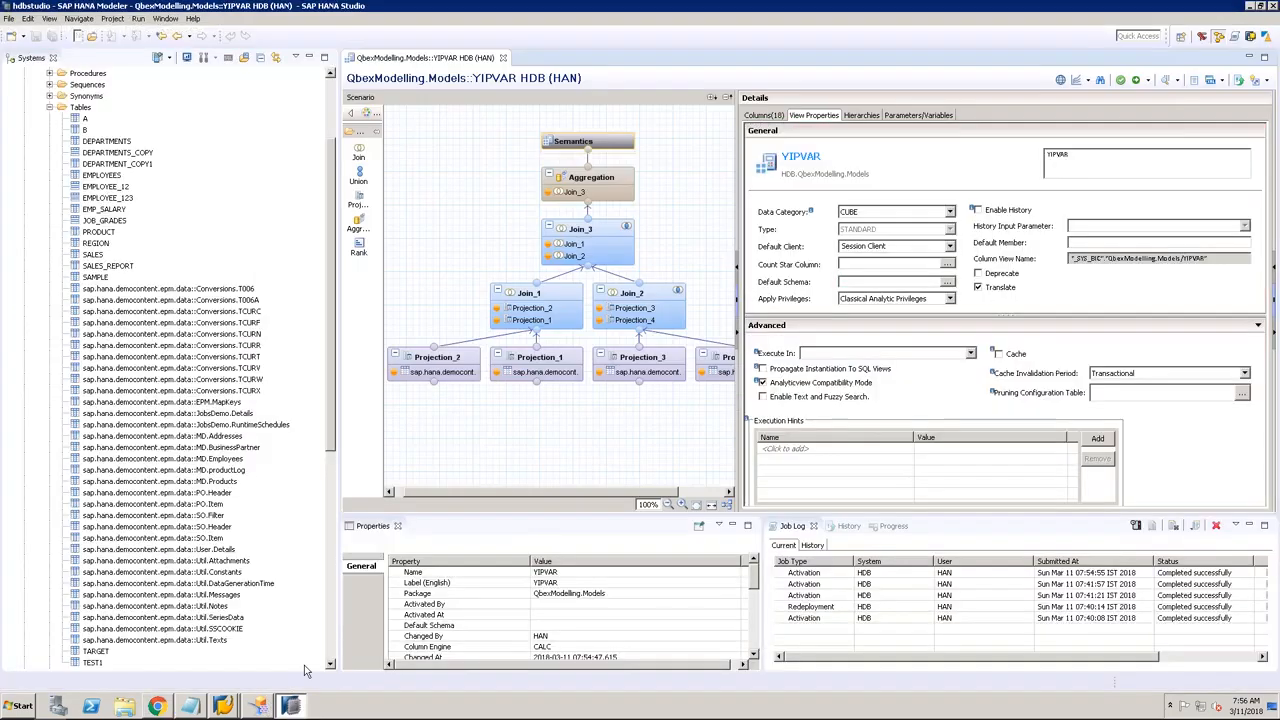
{"action": "left_click", "coordinate": [310, 57]}
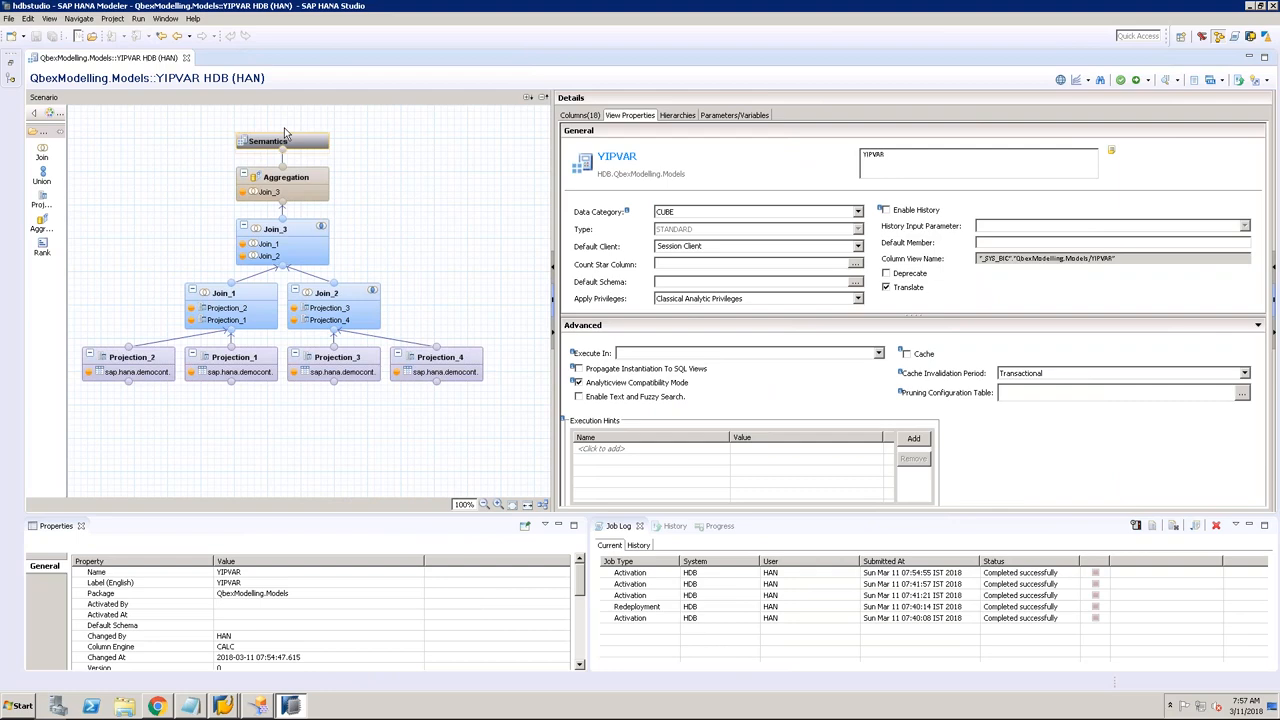
{"action": "left_click", "coordinate": [362, 297]}
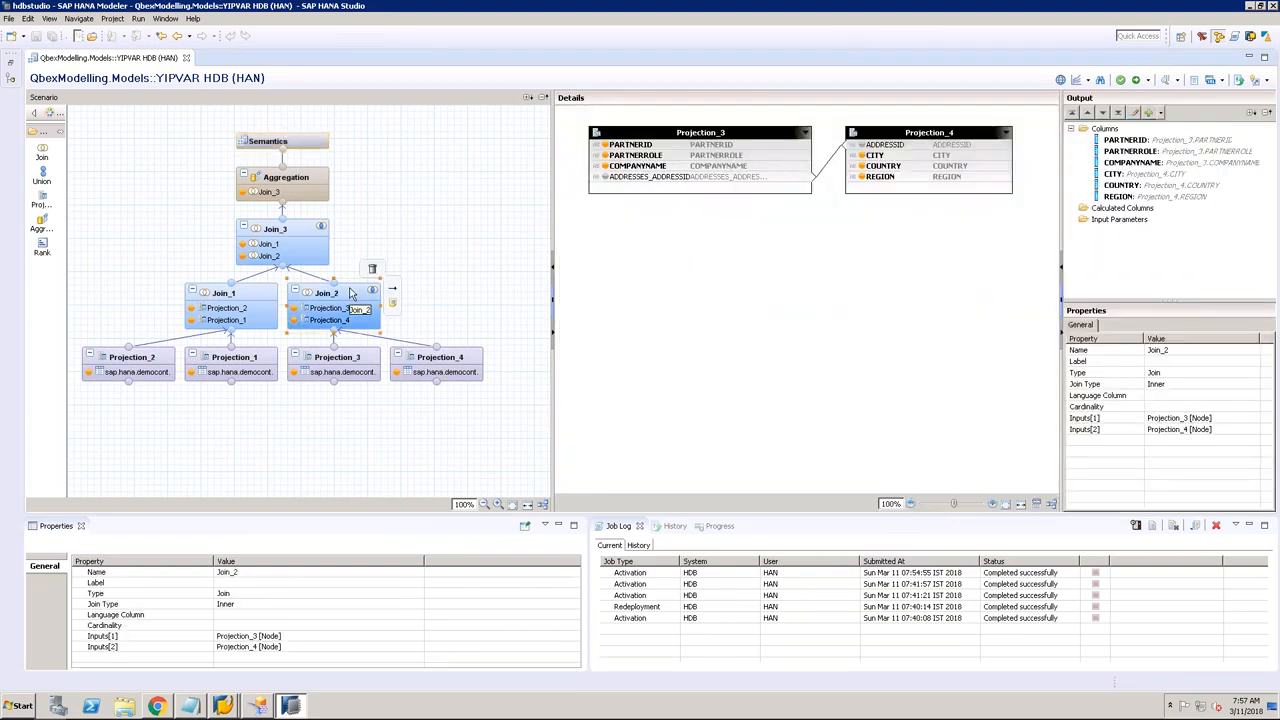
{"action": "left_click", "coordinate": [828, 168]}
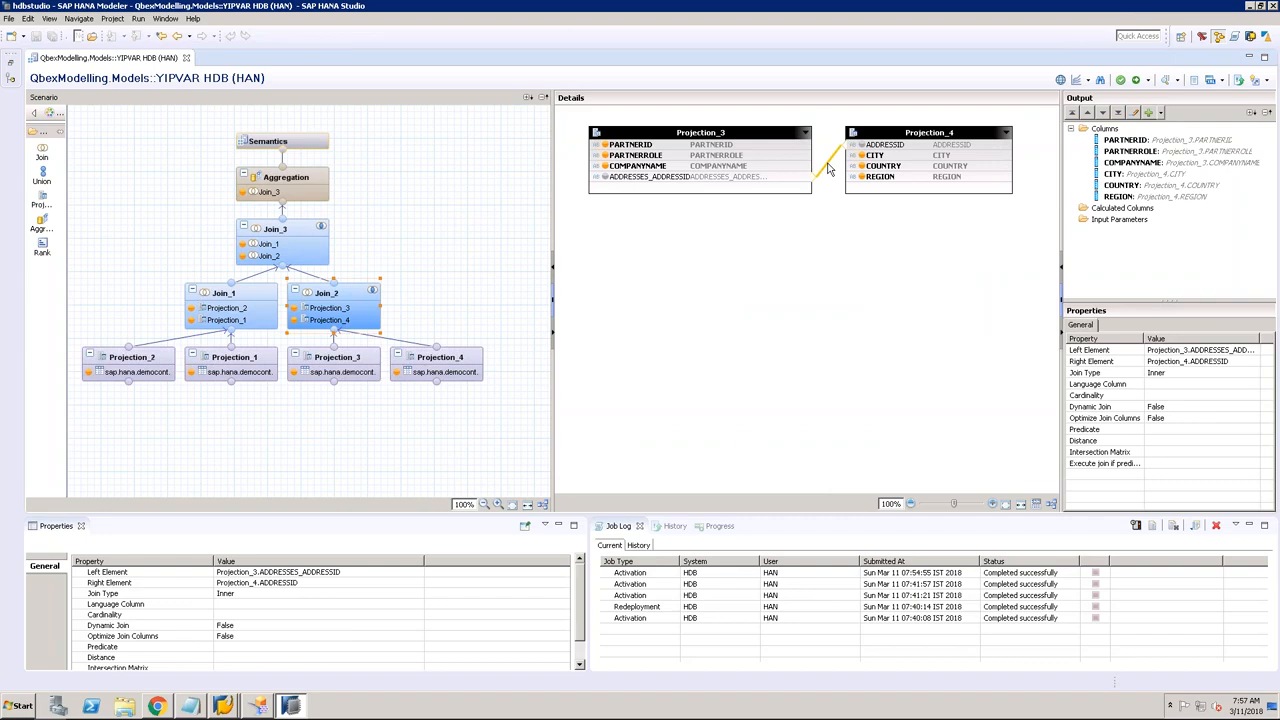
{"action": "left_click", "coordinate": [297, 235]}
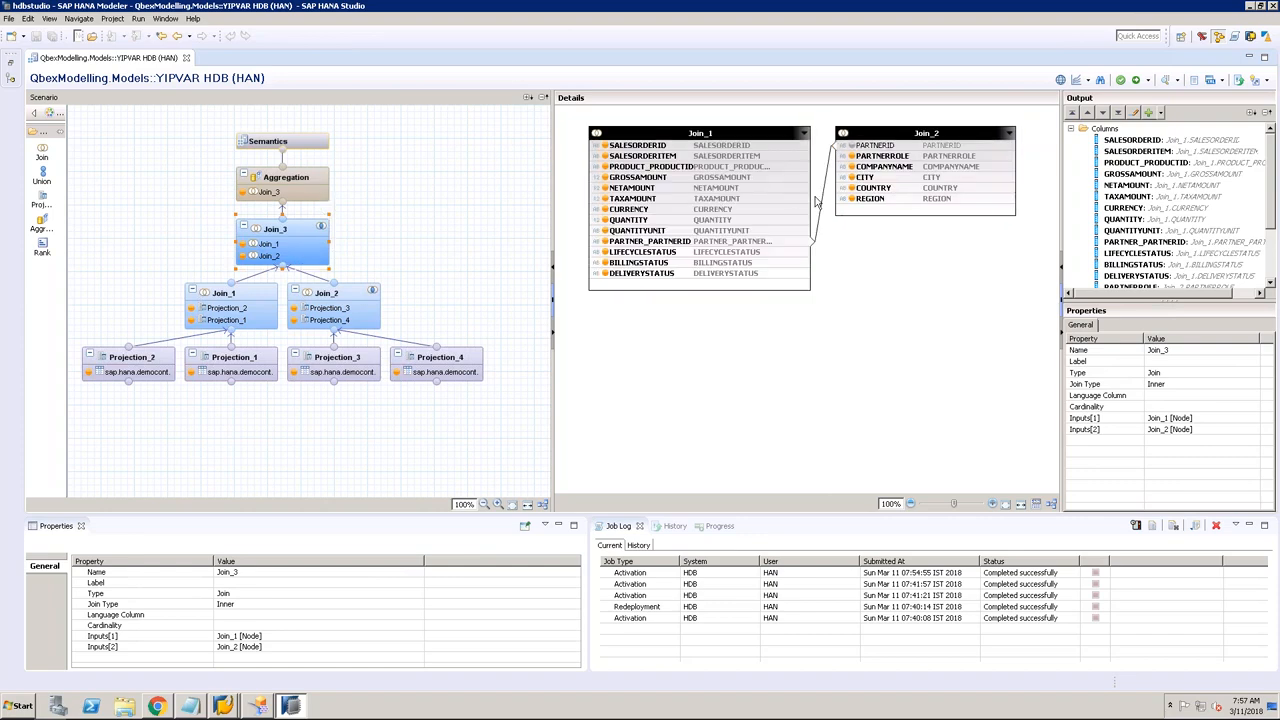
{"action": "left_click", "coordinate": [825, 197]}
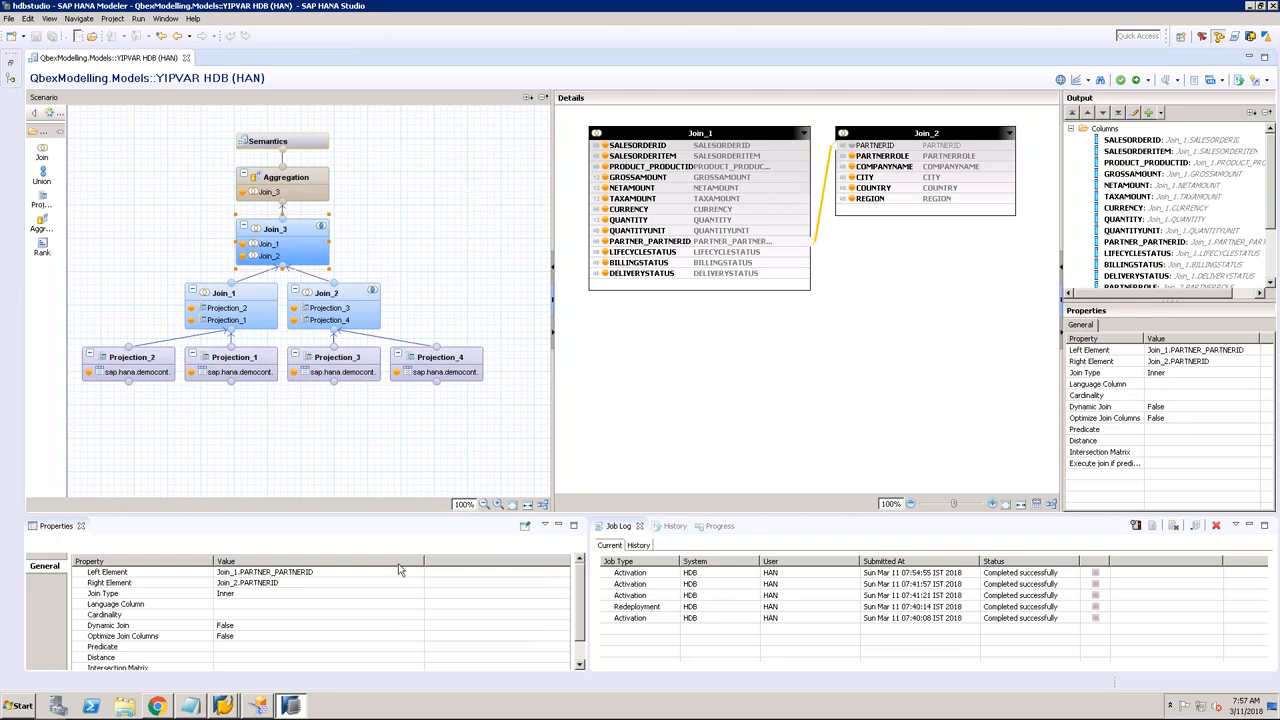
{"action": "mouse_move", "coordinate": [368, 718]}
{"action": "left_click", "coordinate": [316, 146]}
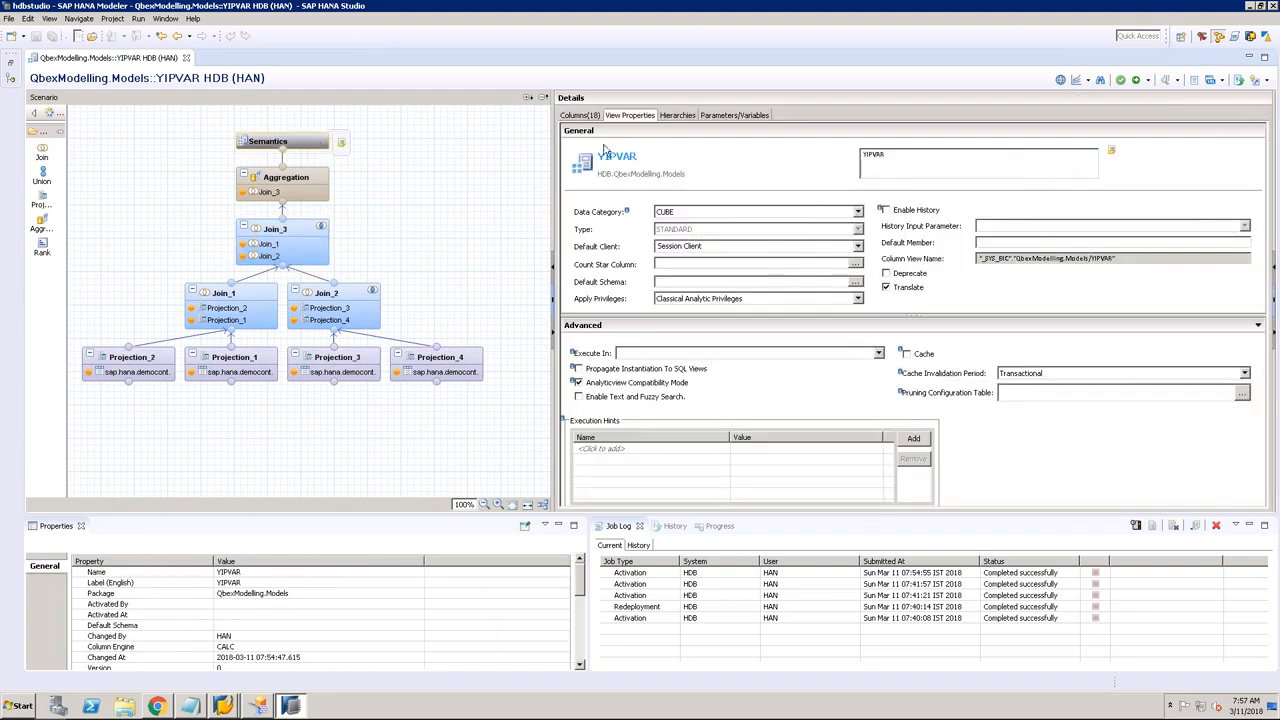
Step: Start a new variable in Parameters/Variables named V_REGION
{"action": "left_click", "coordinate": [738, 116]}
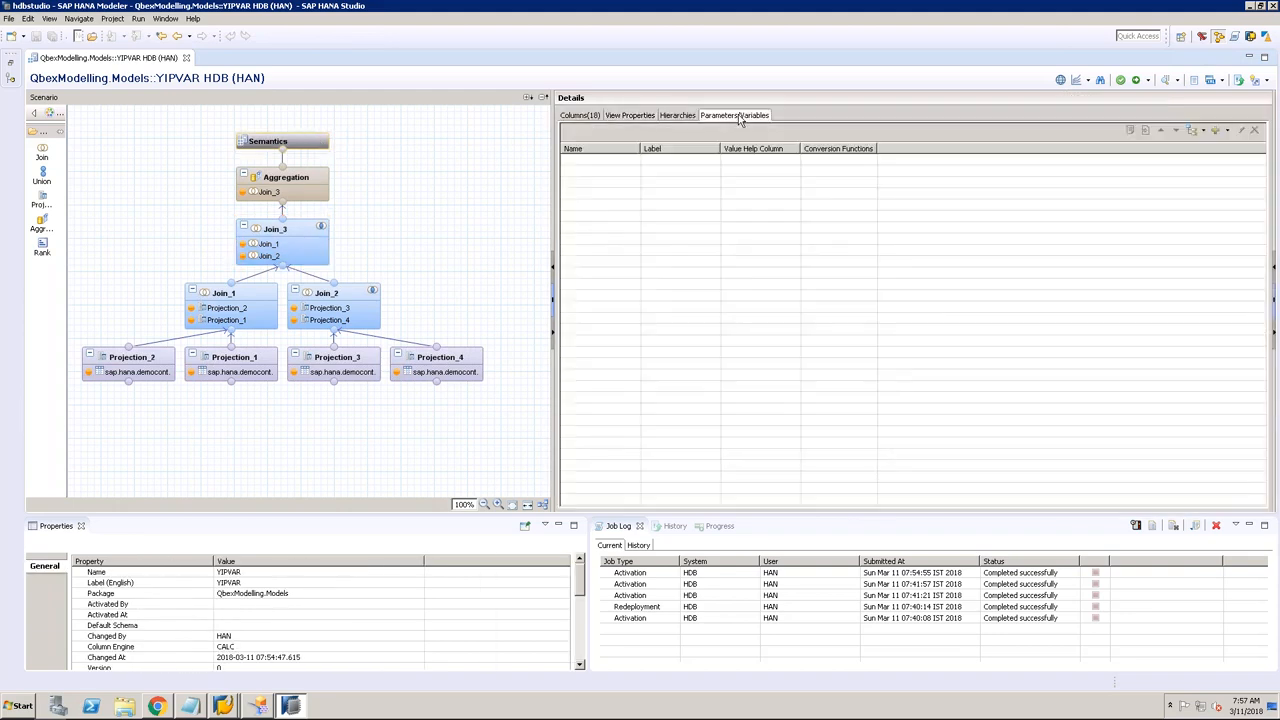
{"action": "left_click", "coordinate": [1228, 130]}
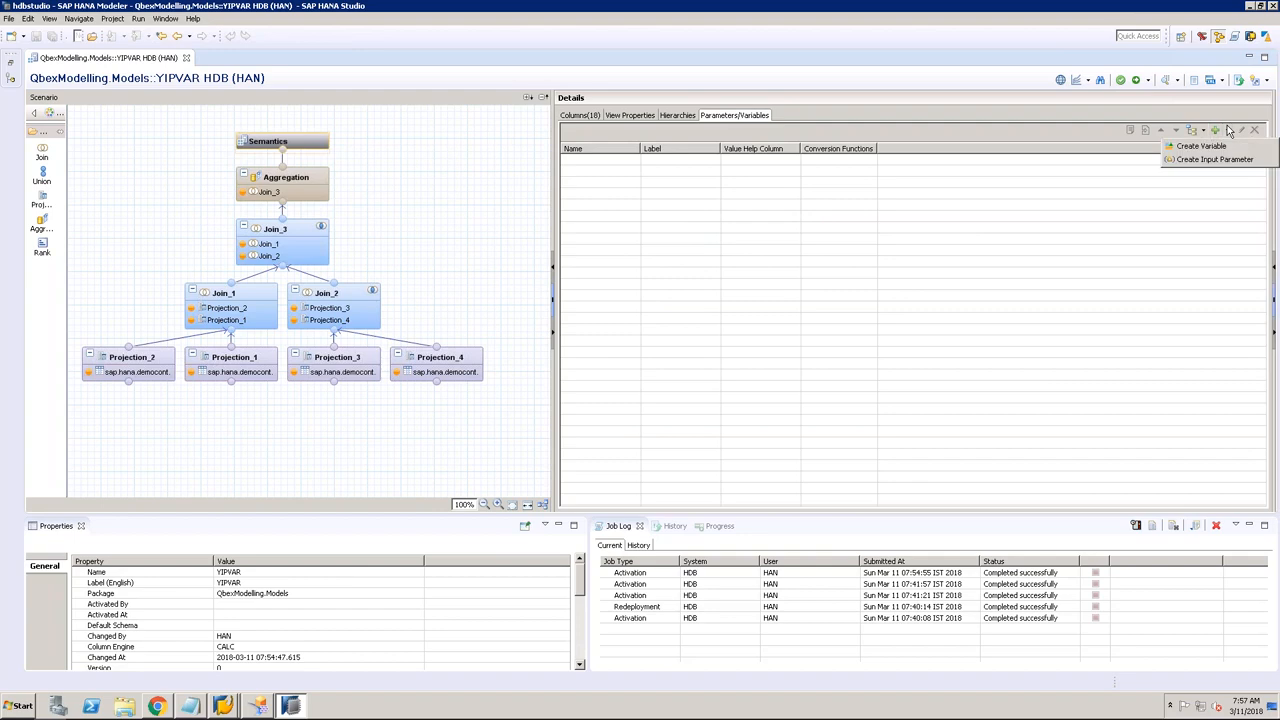
{"action": "left_click", "coordinate": [1180, 141]}
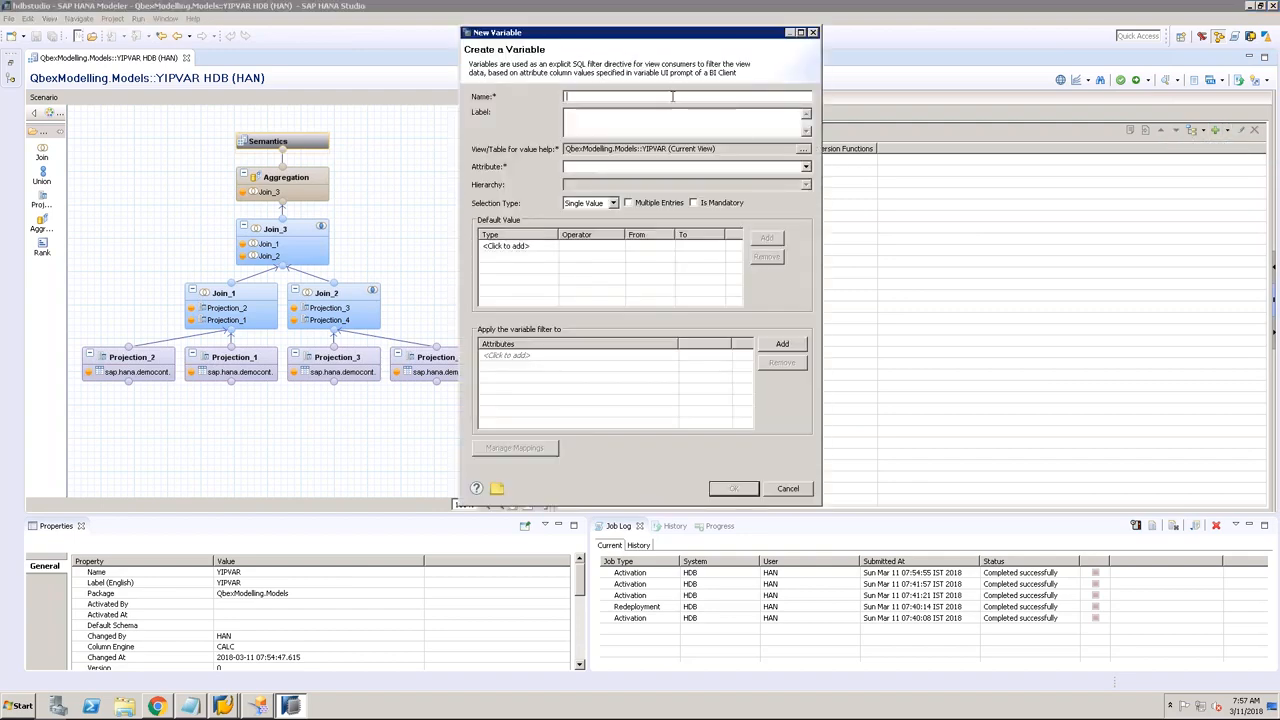
{"action": "type", "text": "V_REGION"}
{"action": "key", "text": "Tab"}
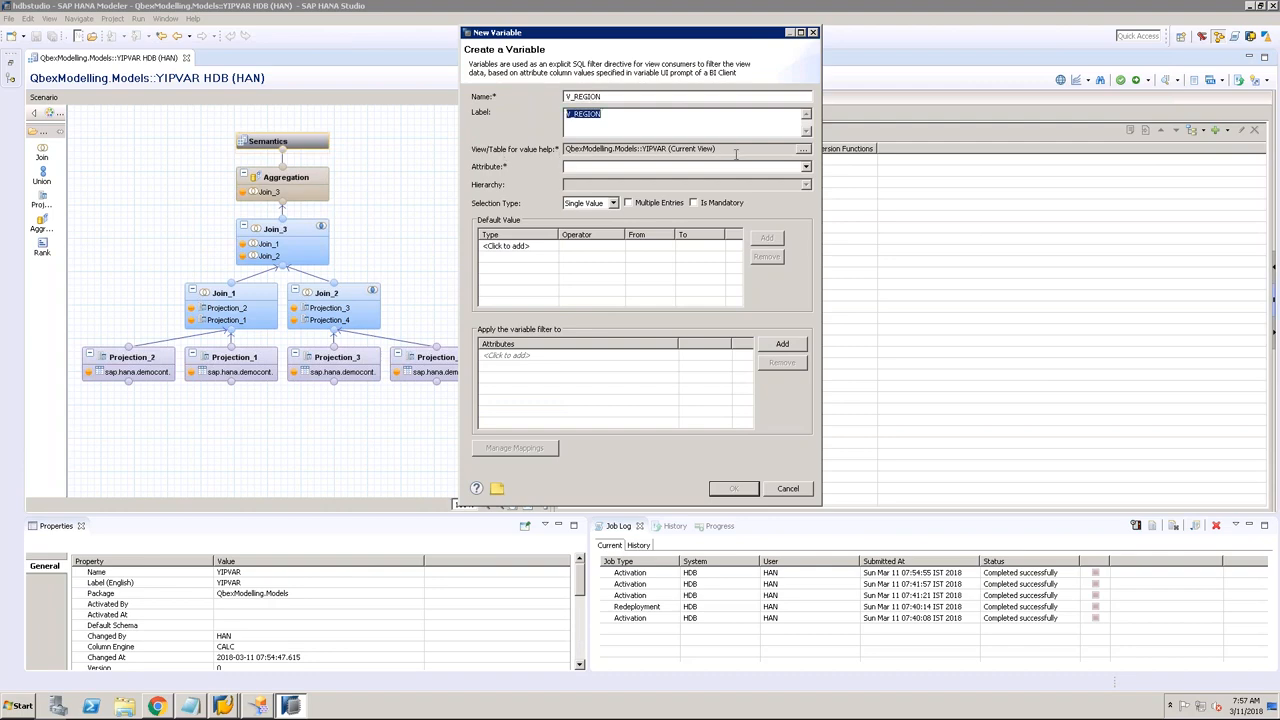
{"action": "left_click", "coordinate": [803, 148]}
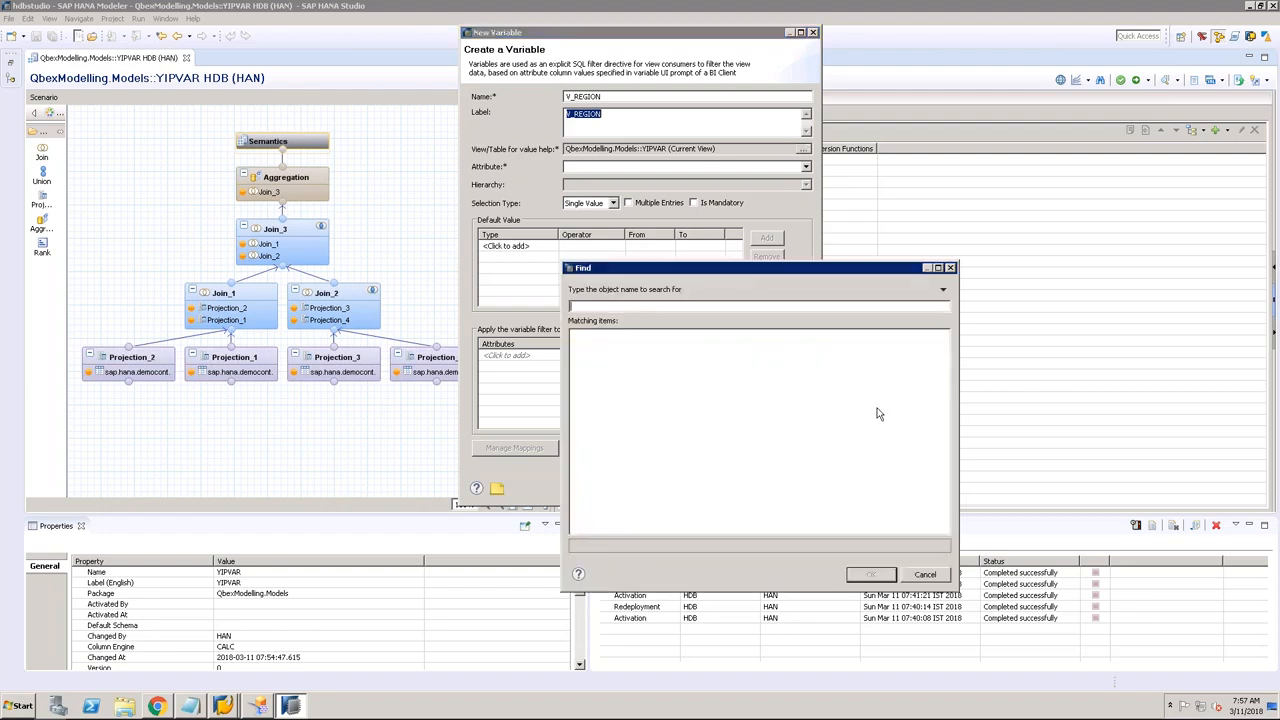
{"action": "left_click", "coordinate": [922, 575]}
{"action": "left_click_drag", "start_coordinate": [718, 149], "coordinate": [572, 149]}
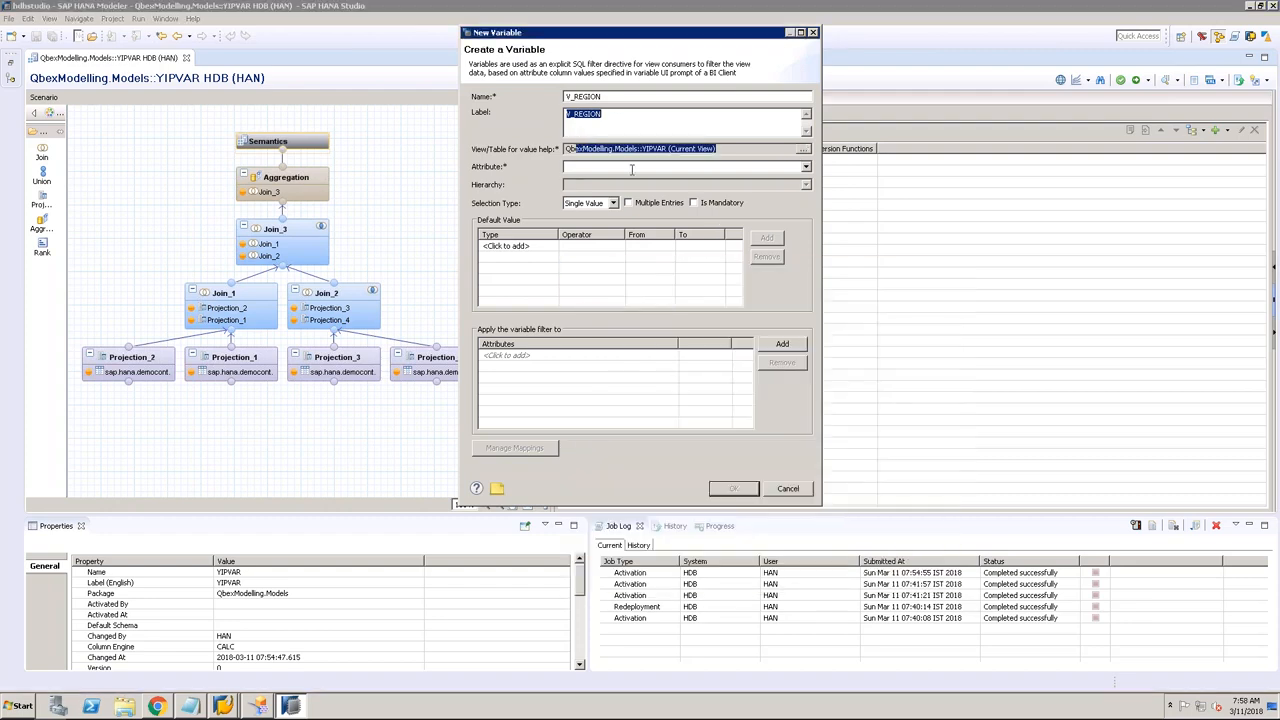
{"action": "left_click_drag", "start_coordinate": [620, 117], "coordinate": [541, 111]}
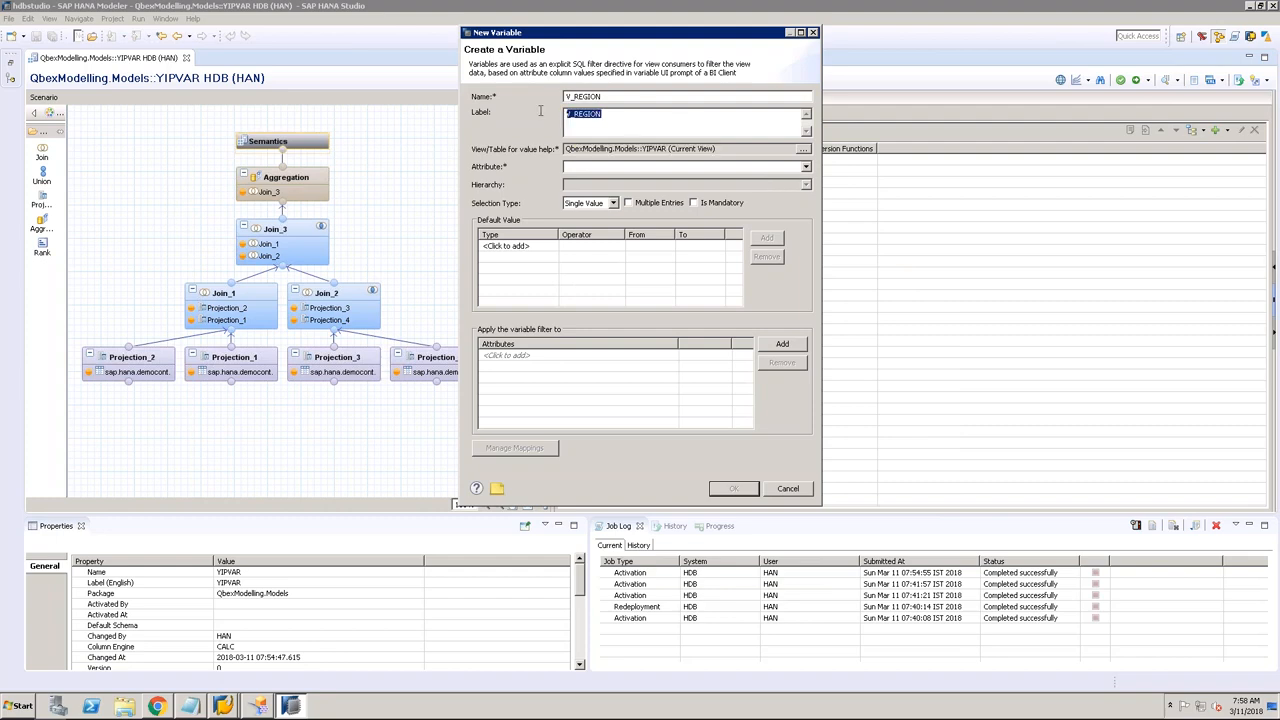
Step: Base V_REGION on REGION with single value and multiple entries, remove the default row, and create it
{"action": "left_click", "coordinate": [806, 168]}
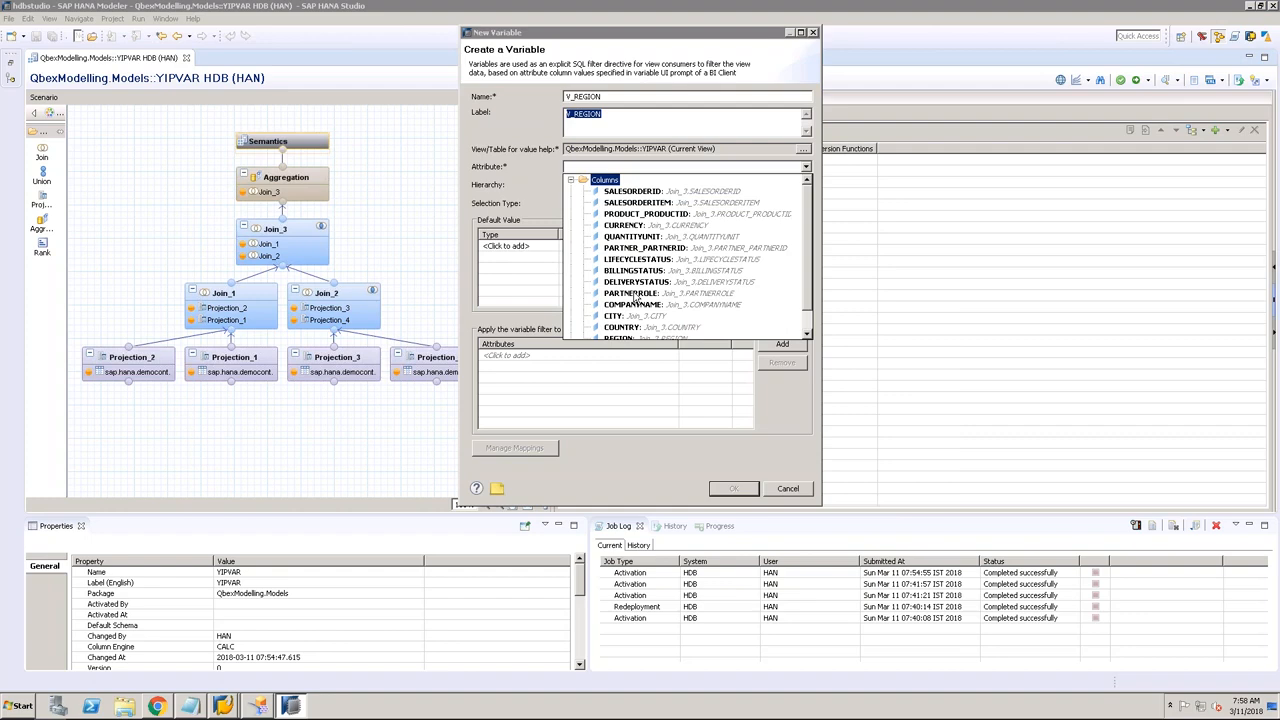
{"action": "left_click", "coordinate": [628, 339]}
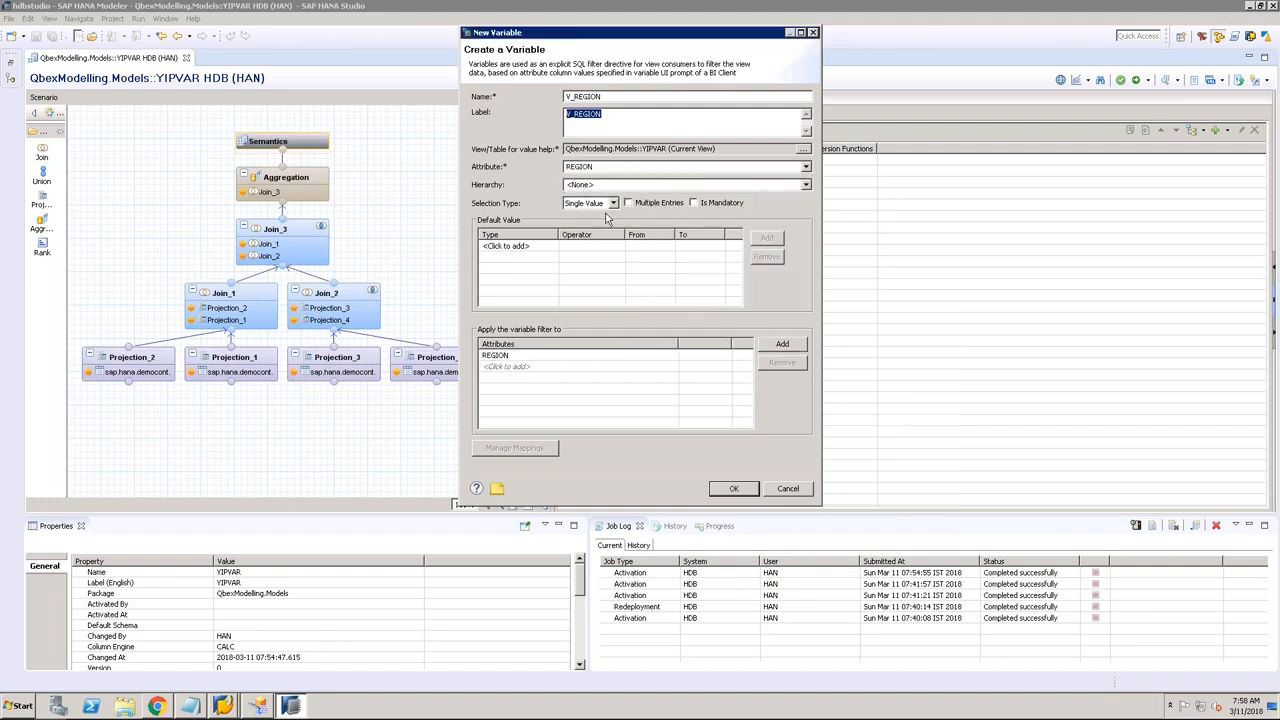
{"action": "left_click", "coordinate": [614, 204]}
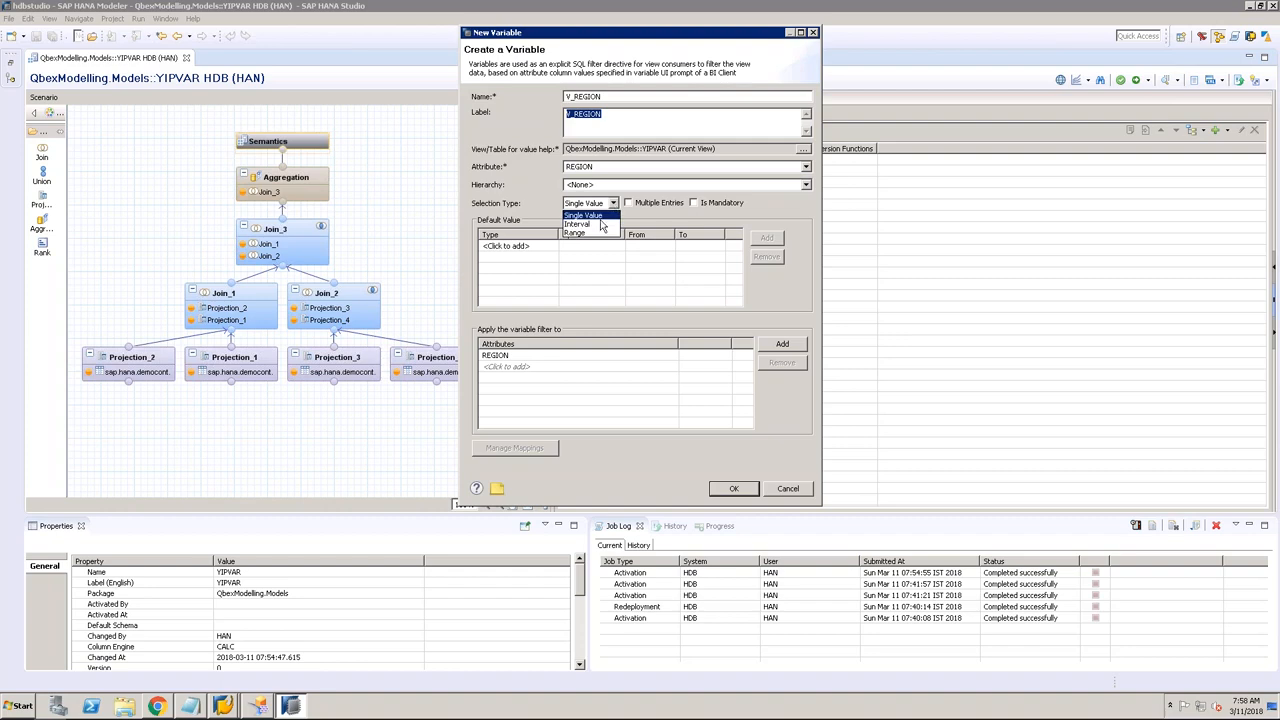
{"action": "left_click", "coordinate": [588, 215]}
{"action": "left_click", "coordinate": [641, 204]}
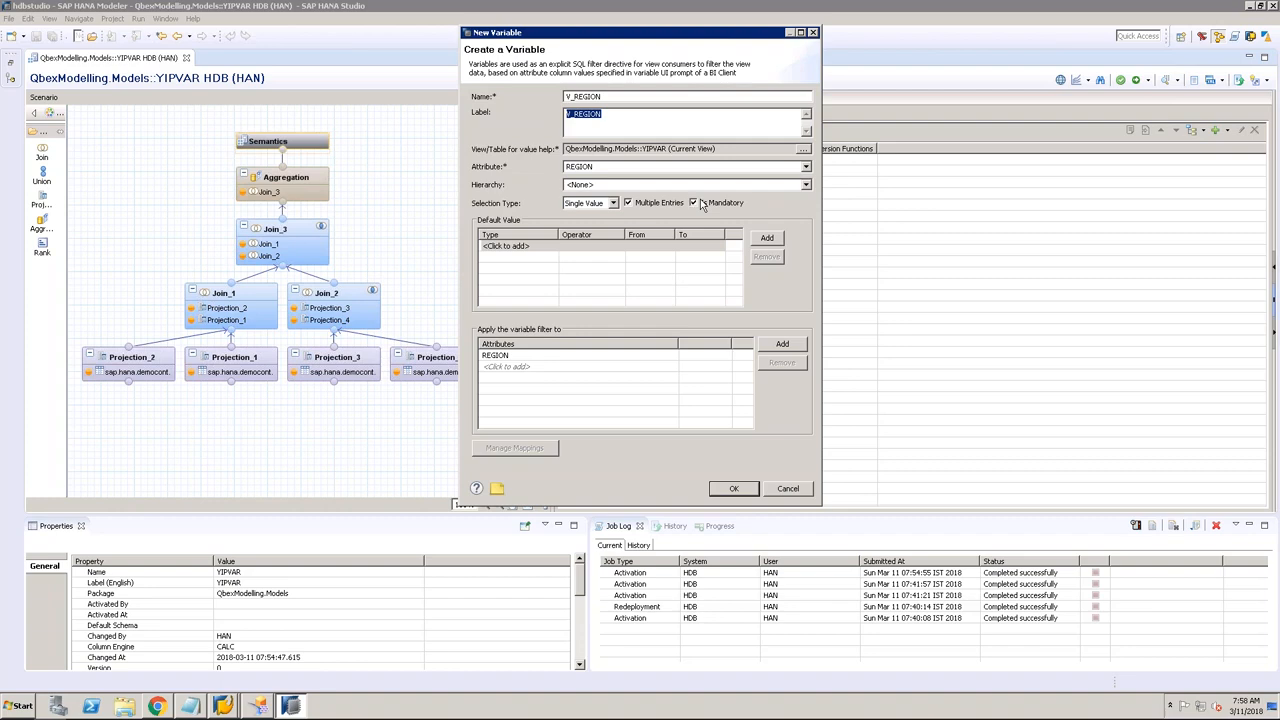
{"action": "left_click", "coordinate": [541, 250]}
{"action": "left_click", "coordinate": [540, 256]}
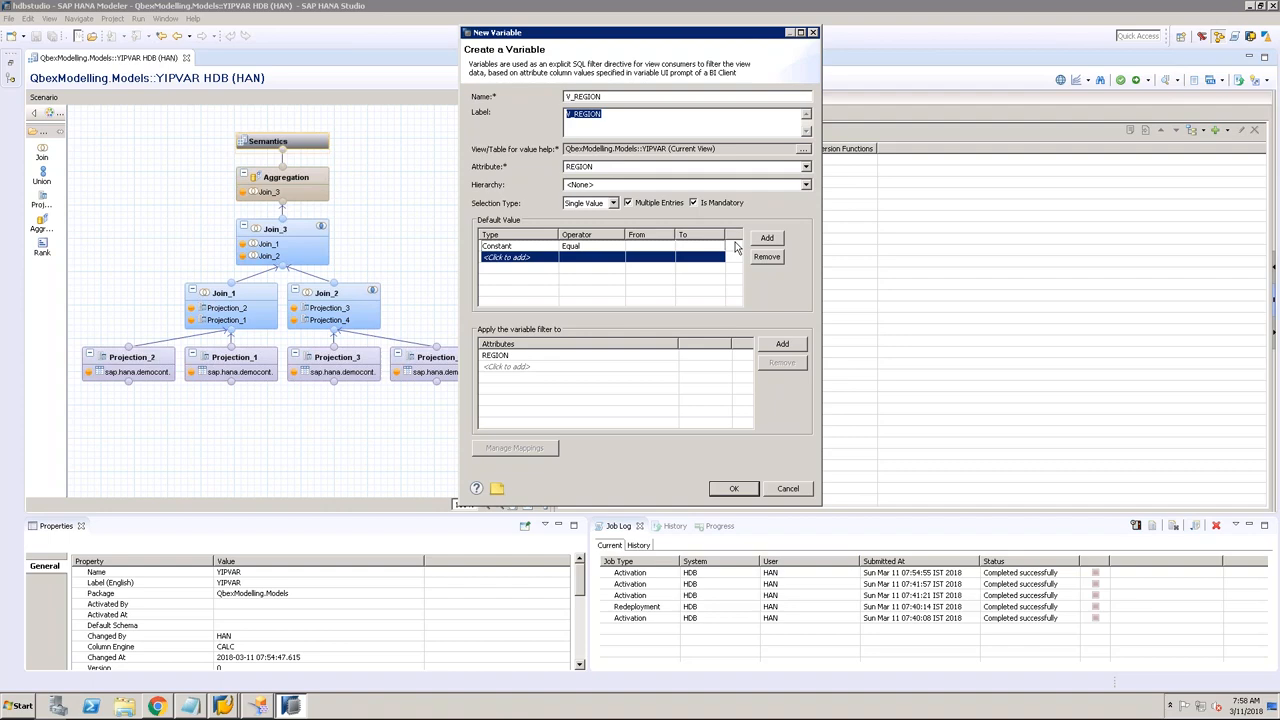
{"action": "left_click", "coordinate": [780, 259]}
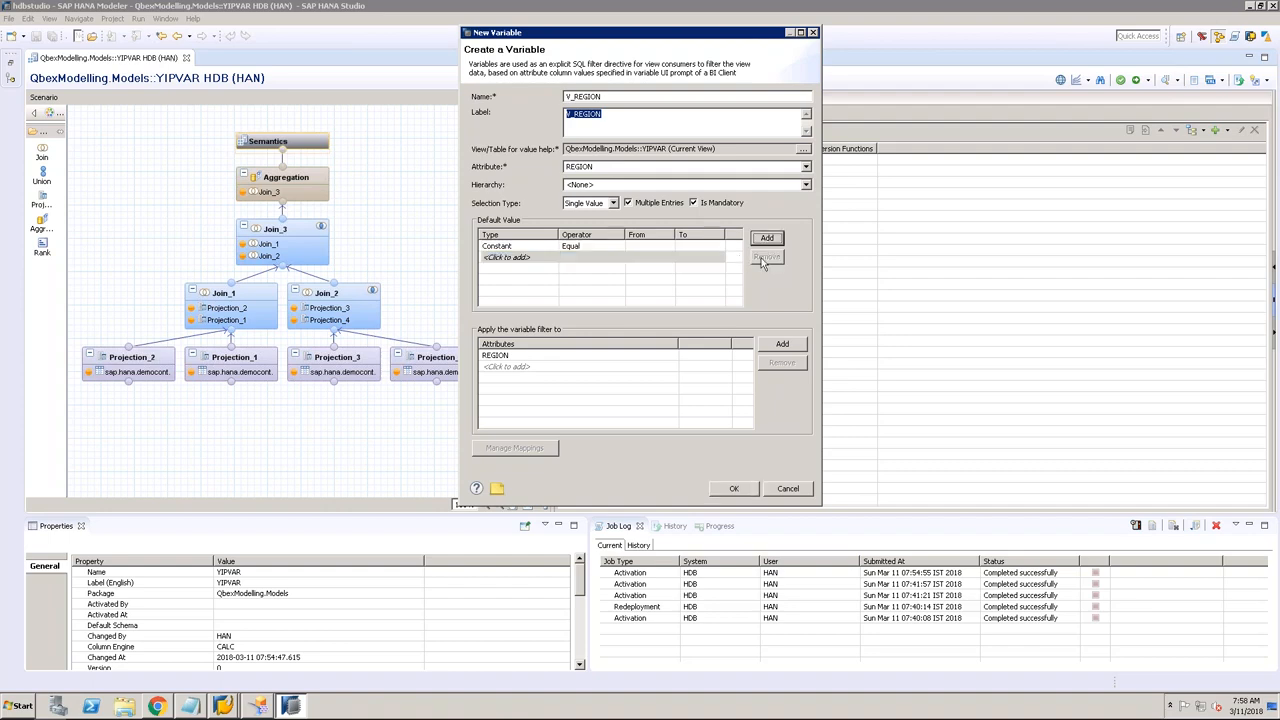
{"action": "left_click", "coordinate": [571, 250]}
{"action": "left_click", "coordinate": [767, 257]}
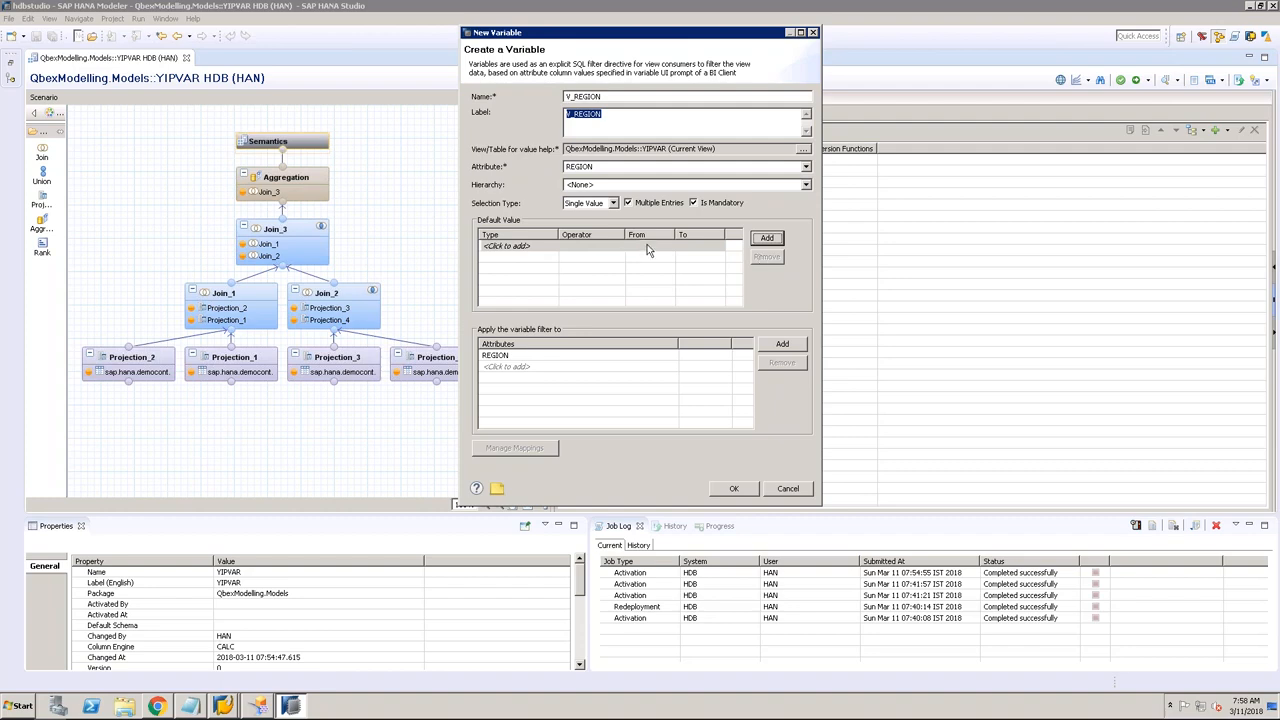
{"action": "left_click", "coordinate": [737, 488]}
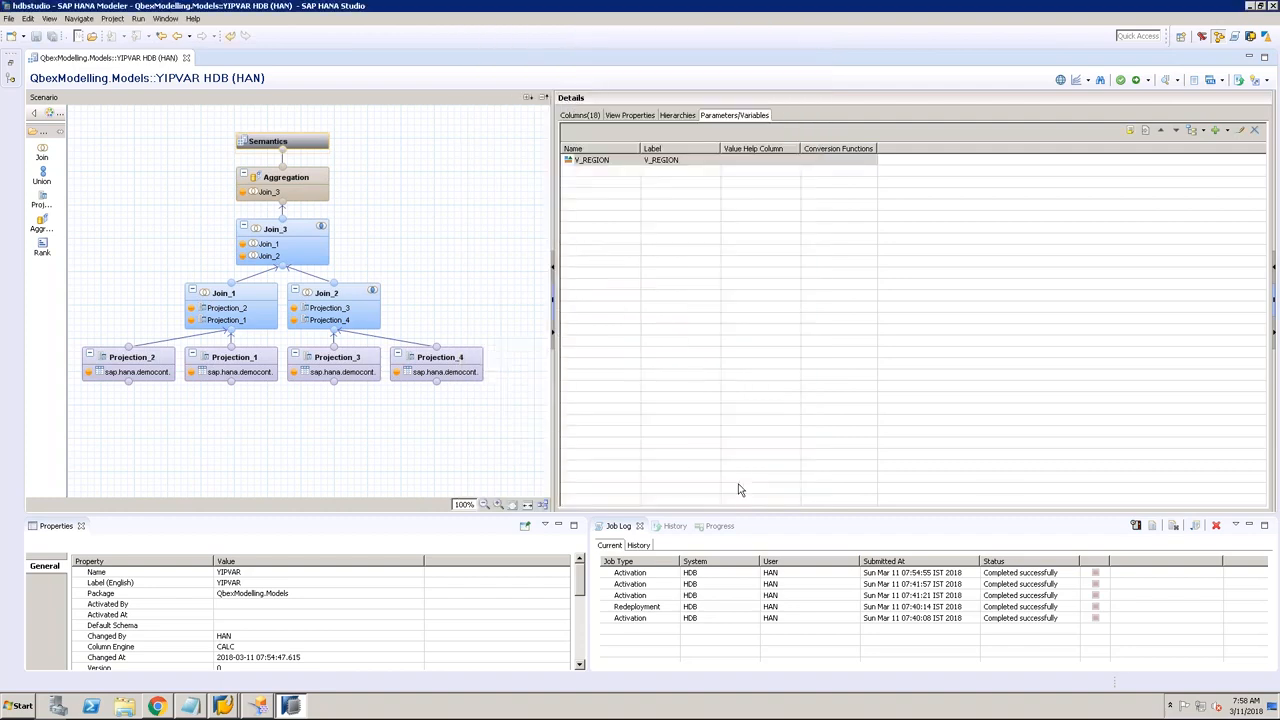
Step: Confirm REGION is bound to V_REGION, save and activate YIPVAR, and return to the BI launch pad
{"action": "left_click", "coordinate": [578, 116]}
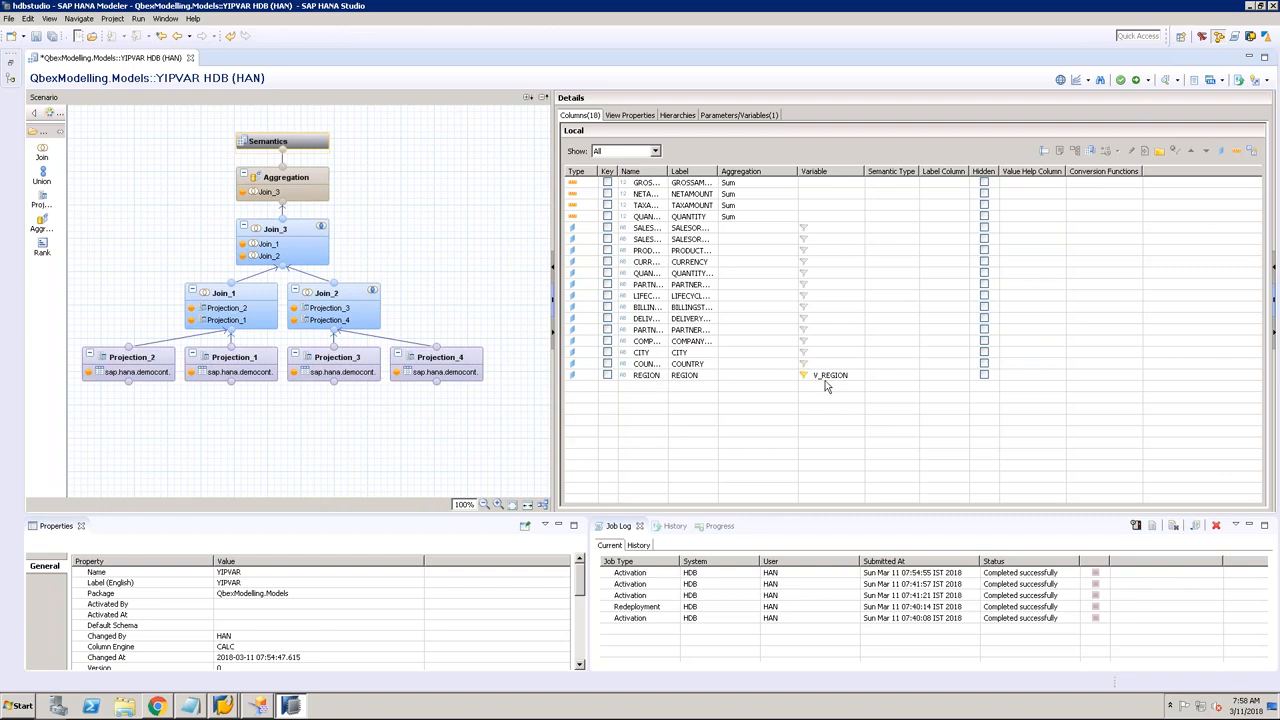
{"action": "left_click", "coordinate": [822, 378]}
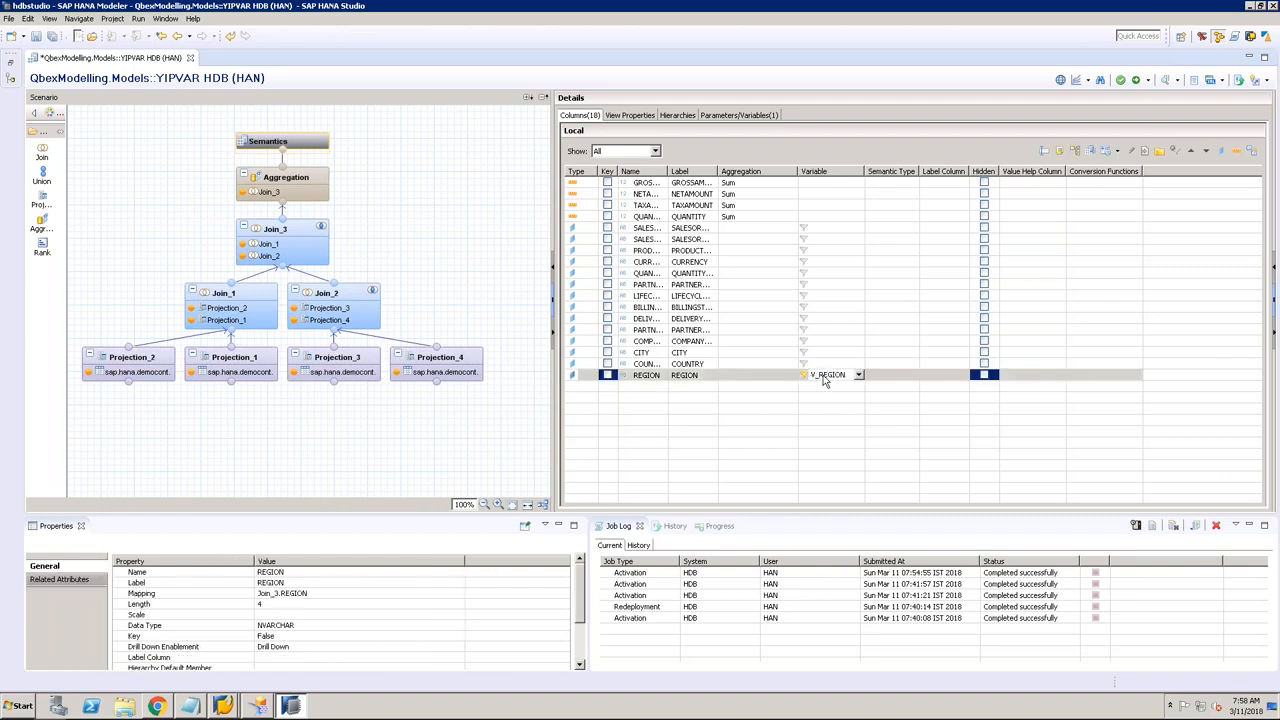
{"action": "left_click", "coordinate": [1136, 80]}
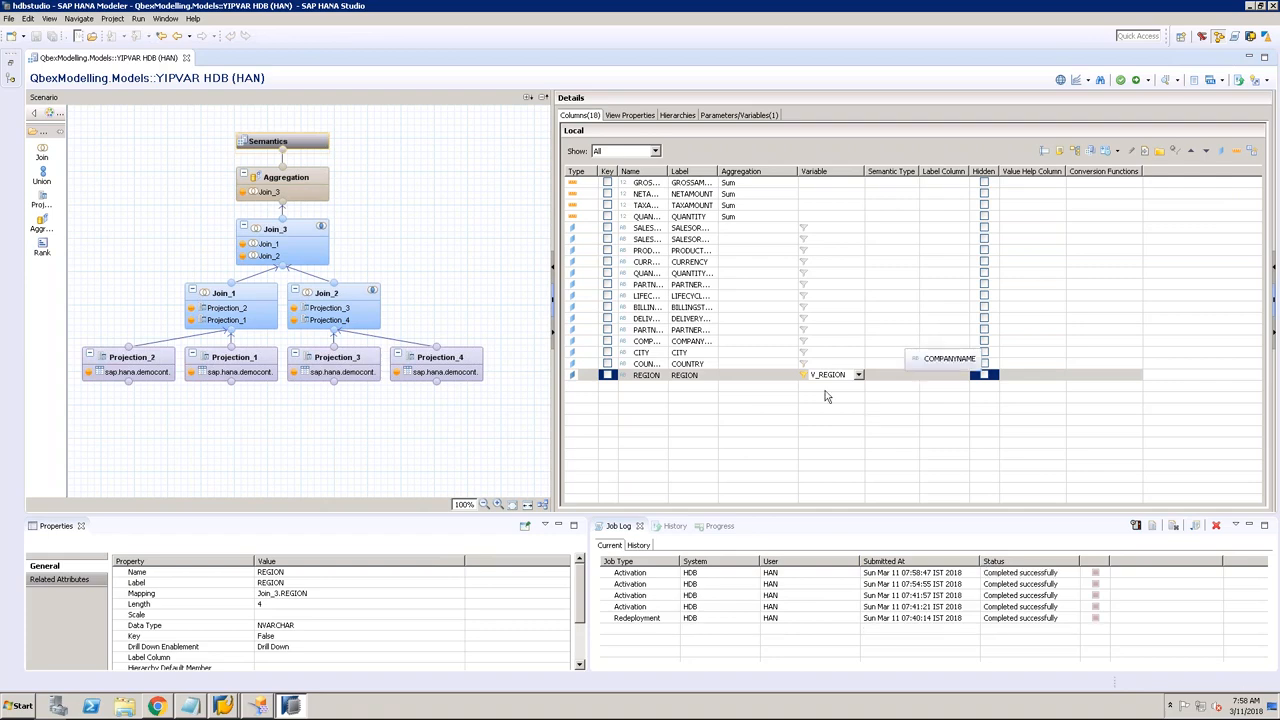
{"action": "left_click", "coordinate": [170, 710]}
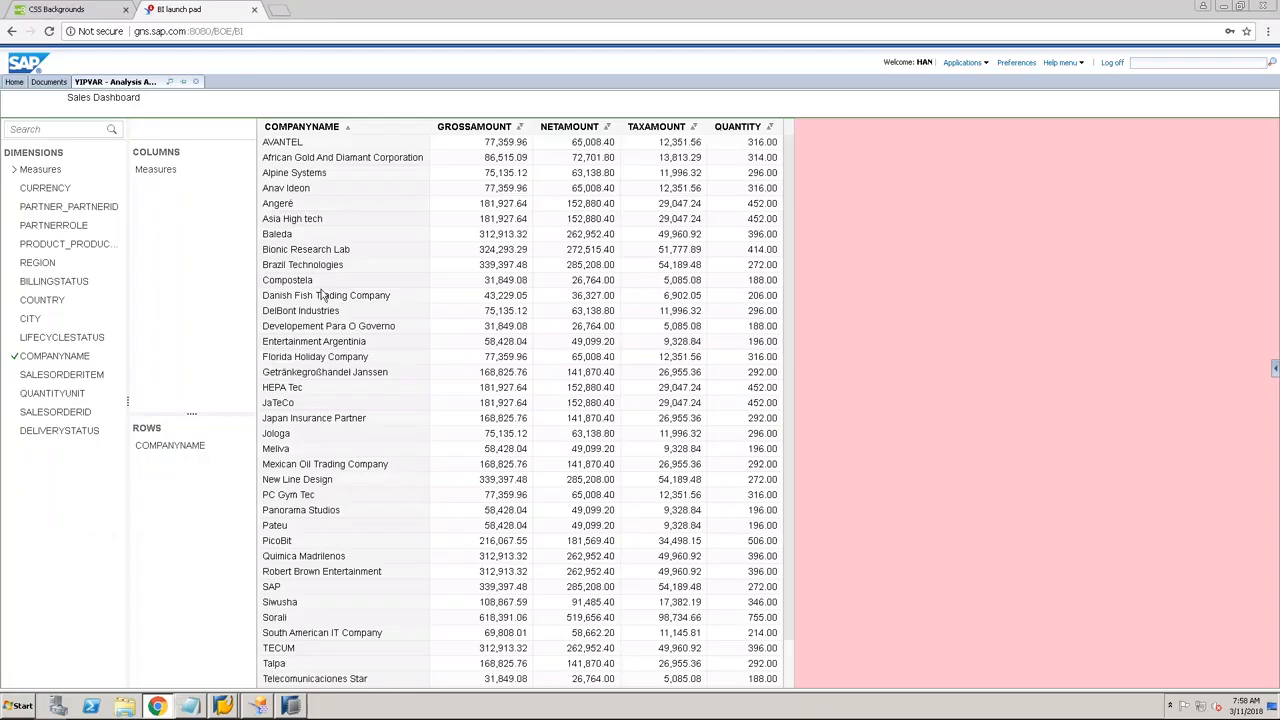
Step: Reopen the YIPVAR app, answer the V_REGION prompt with APJ, then return to HANA Studio
{"action": "left_click", "coordinate": [195, 81]}
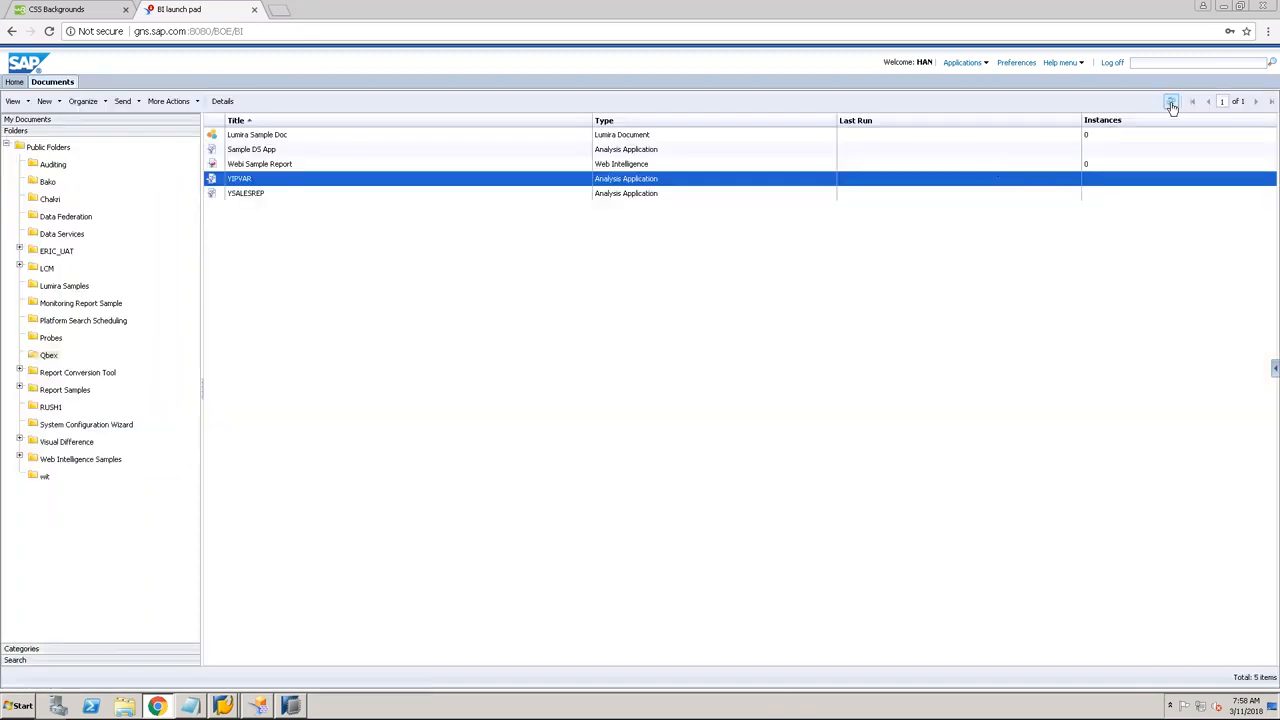
{"action": "right_click", "coordinate": [352, 188]}
{"action": "left_click", "coordinate": [364, 187]}
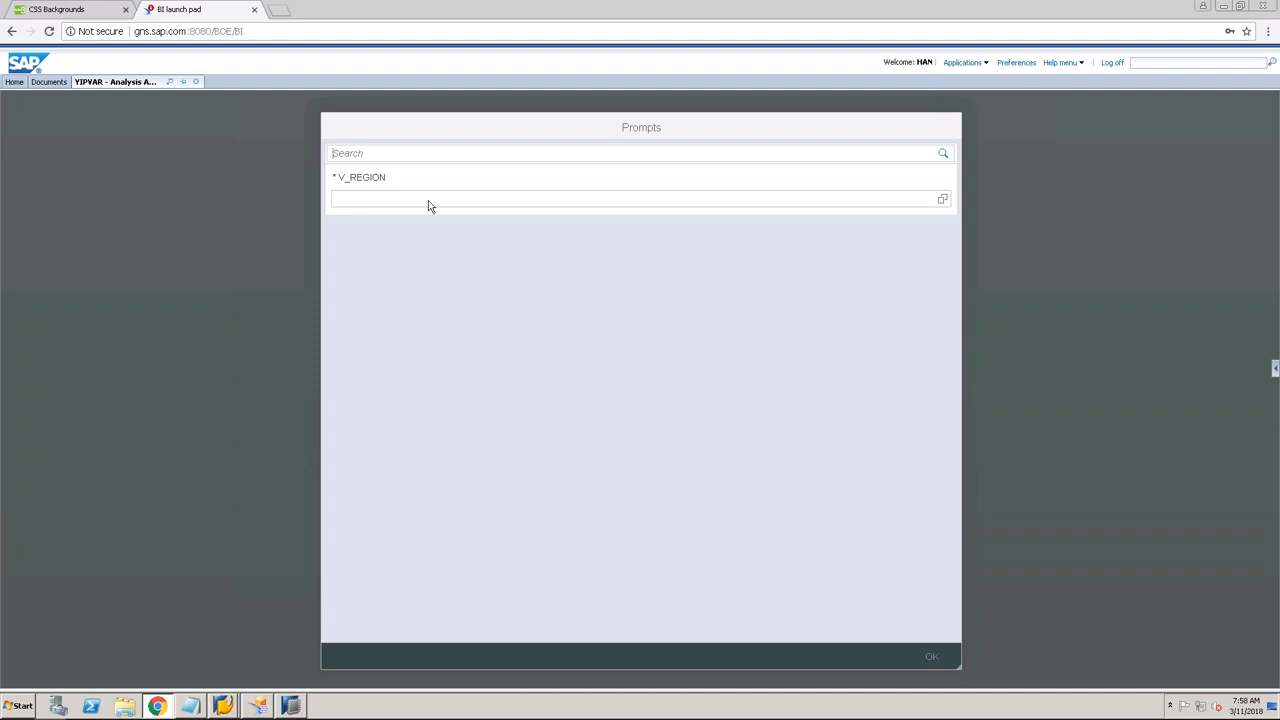
{"action": "left_click", "coordinate": [942, 199]}
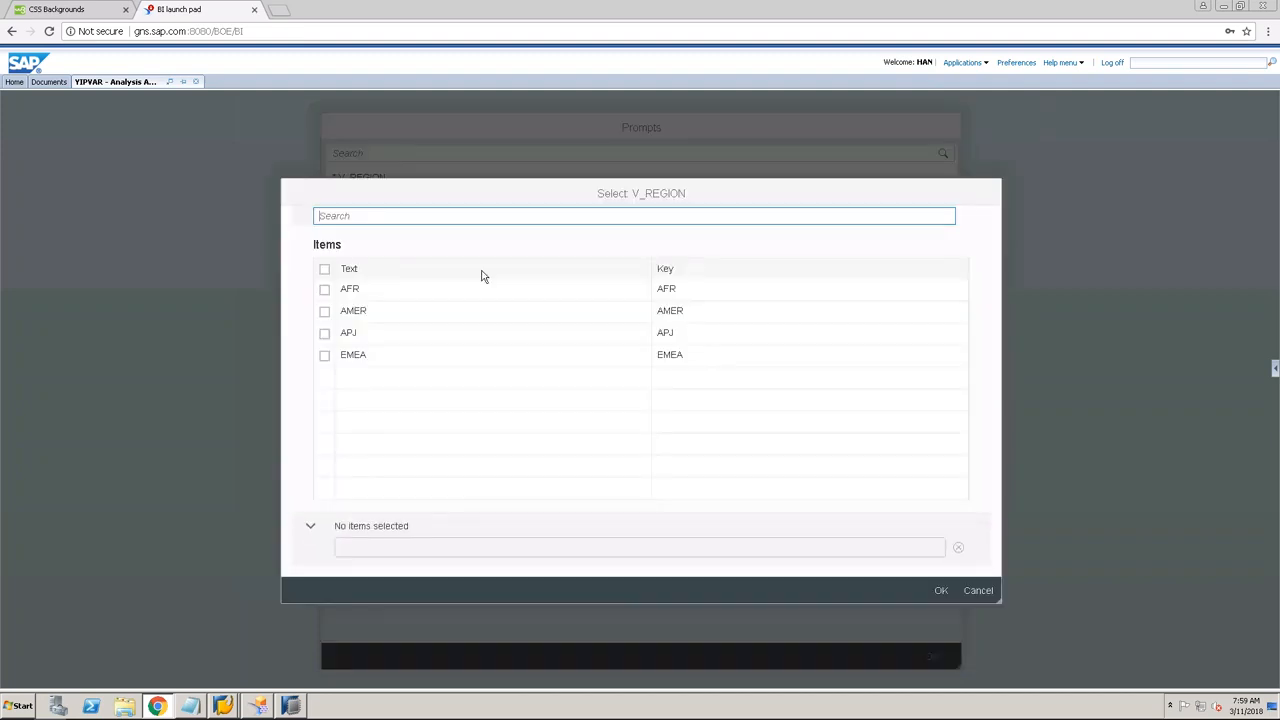
{"action": "left_click", "coordinate": [324, 333]}
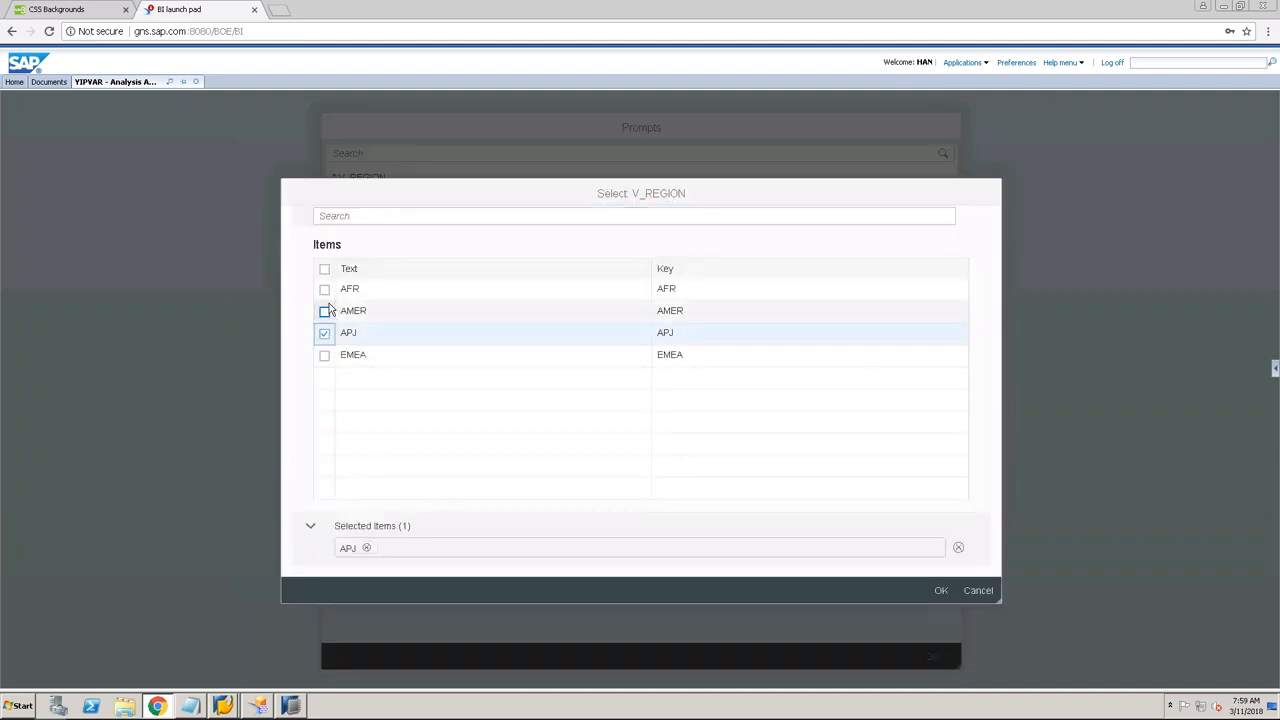
{"action": "left_click", "coordinate": [940, 591]}
{"action": "left_click", "coordinate": [931, 656]}
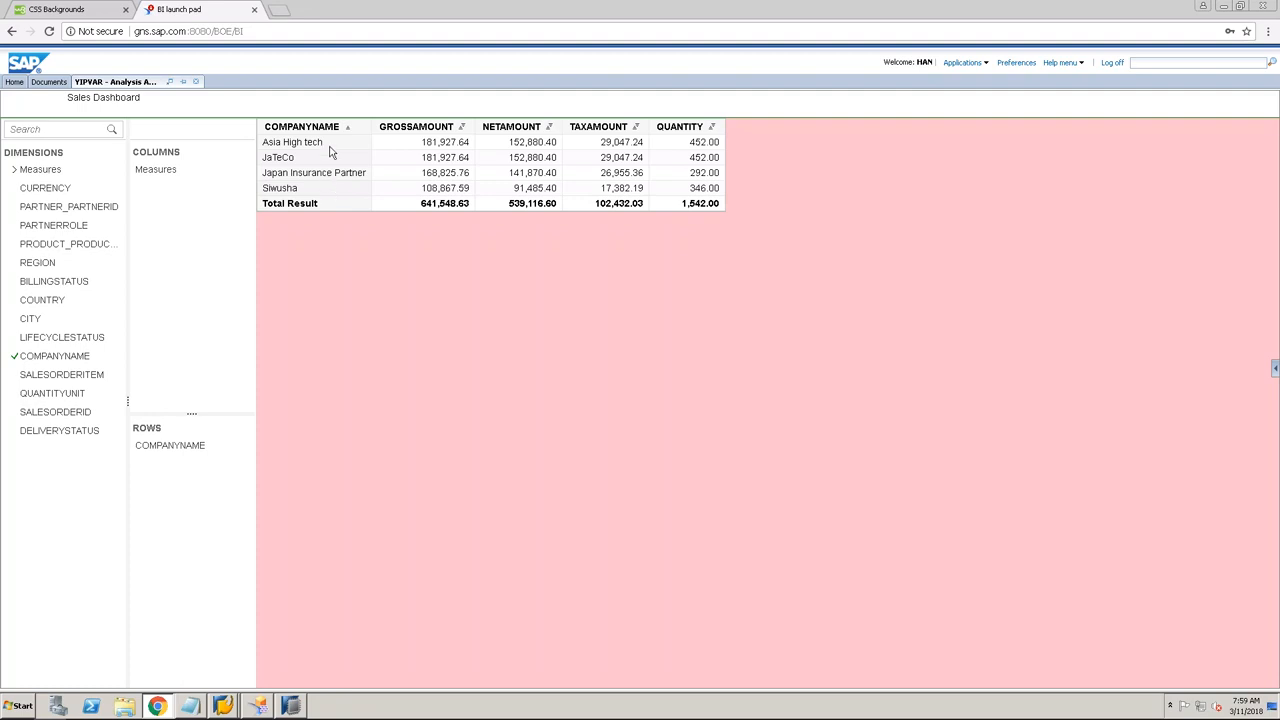
{"action": "left_click", "coordinate": [292, 706]}
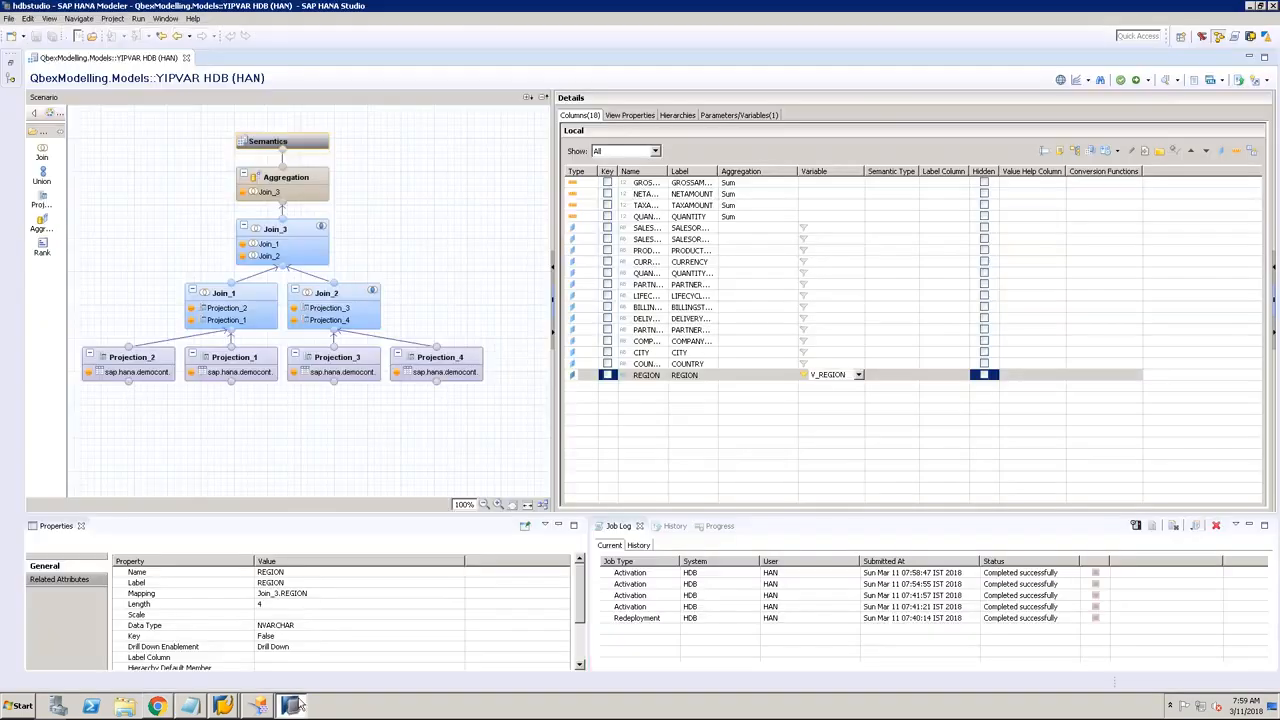
{"action": "left_click", "coordinate": [422, 374]}
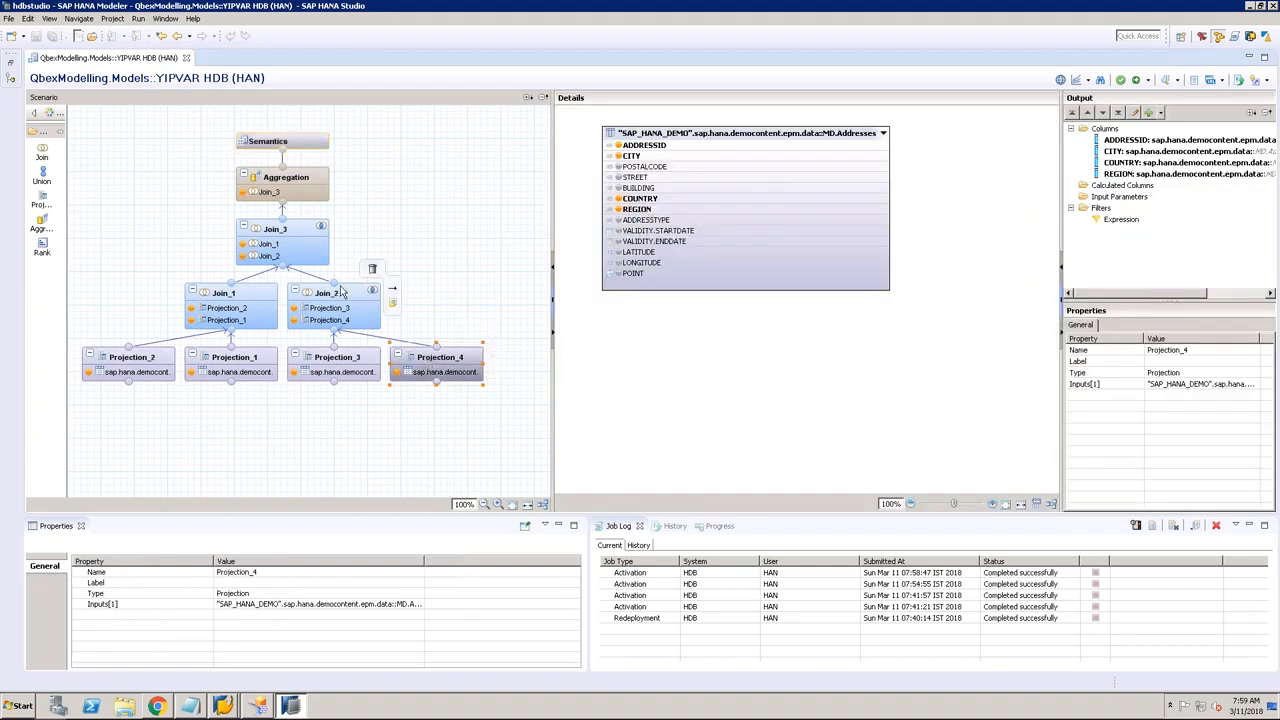
{"action": "left_click", "coordinate": [345, 293]}
{"action": "left_click", "coordinate": [320, 235]}
{"action": "left_click", "coordinate": [312, 190]}
{"action": "left_click", "coordinate": [311, 141]}
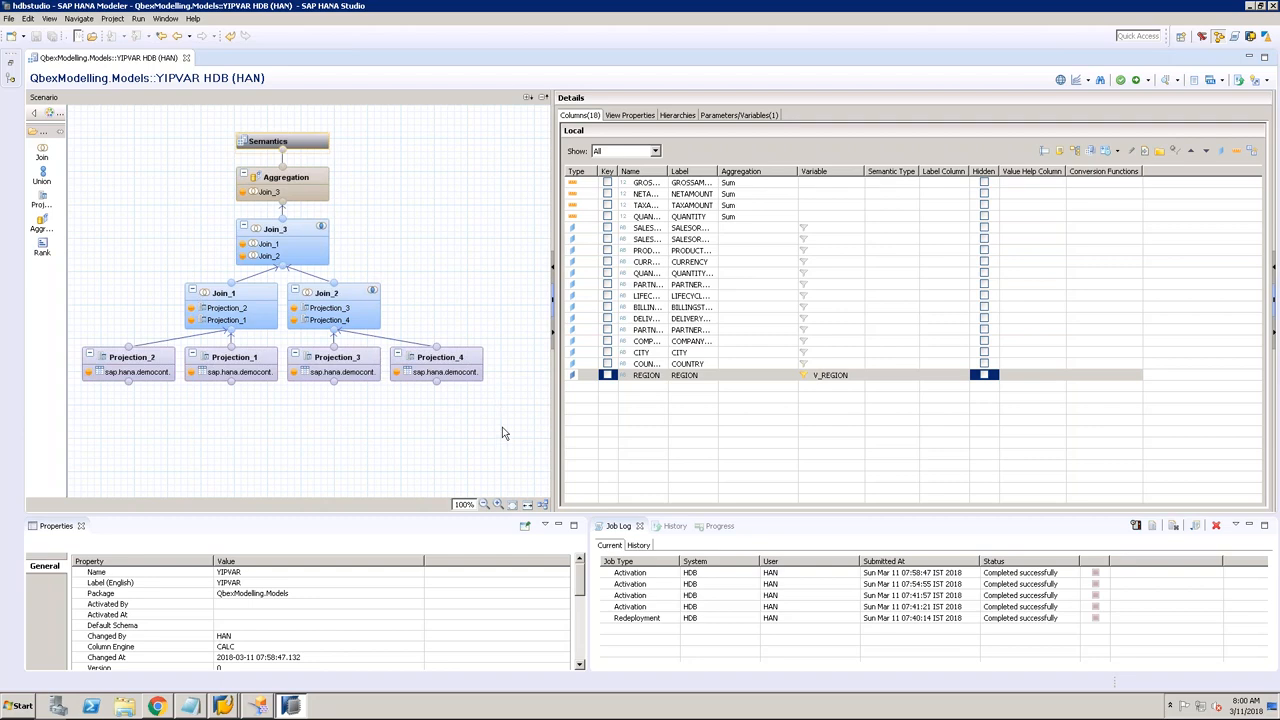
{"action": "left_click", "coordinate": [474, 365]}
{"action": "left_click", "coordinate": [364, 365]}
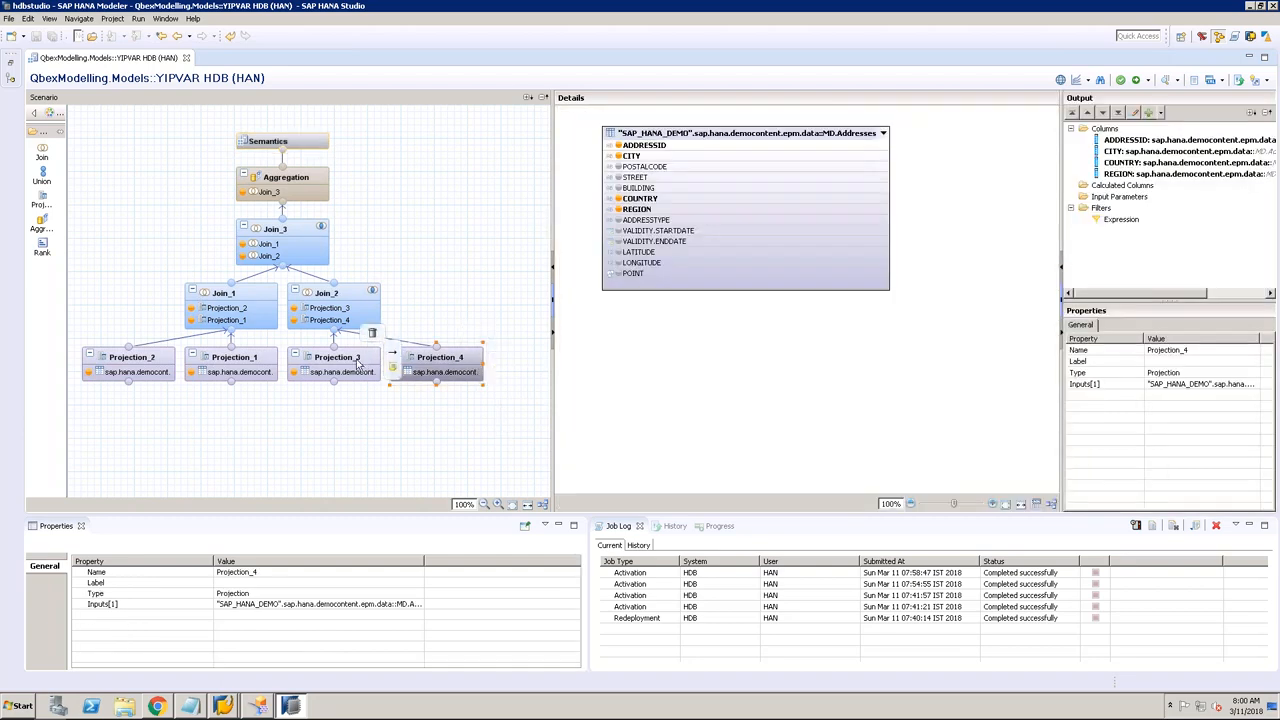
{"action": "left_click", "coordinate": [352, 318]}
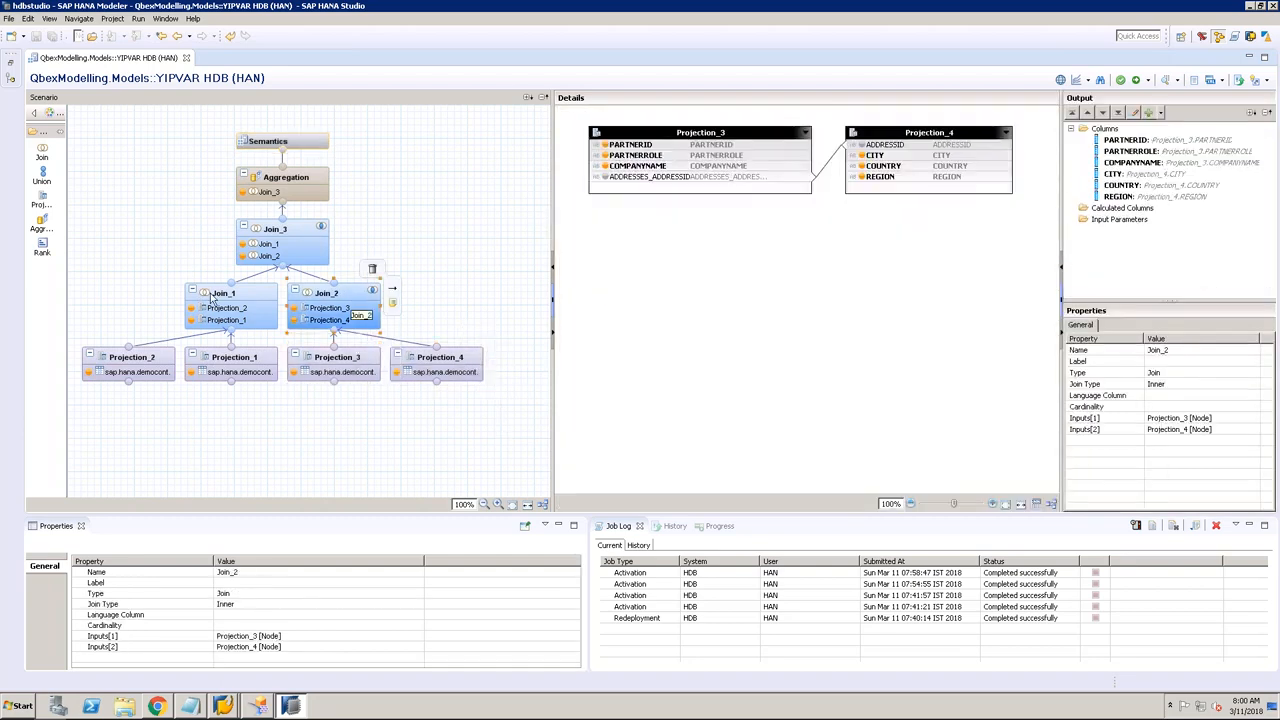
{"action": "left_click", "coordinate": [224, 297]}
{"action": "left_click", "coordinate": [297, 236]}
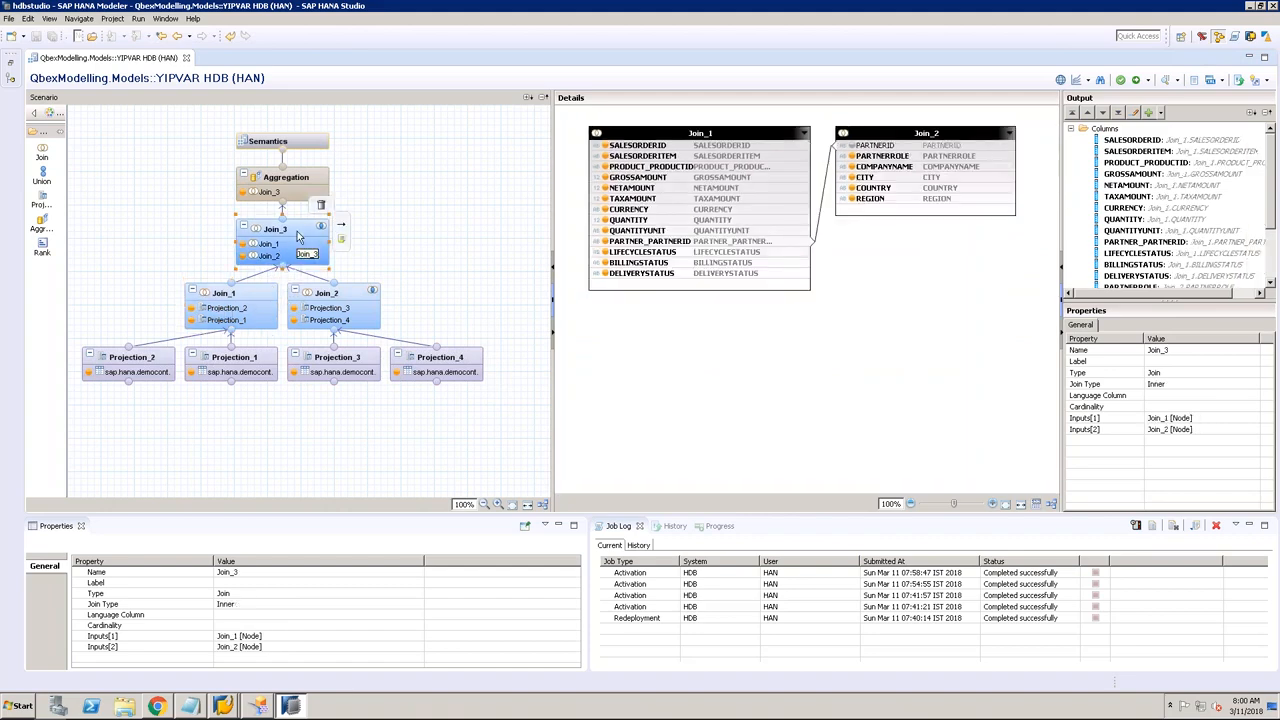
{"action": "left_click", "coordinate": [281, 141]}
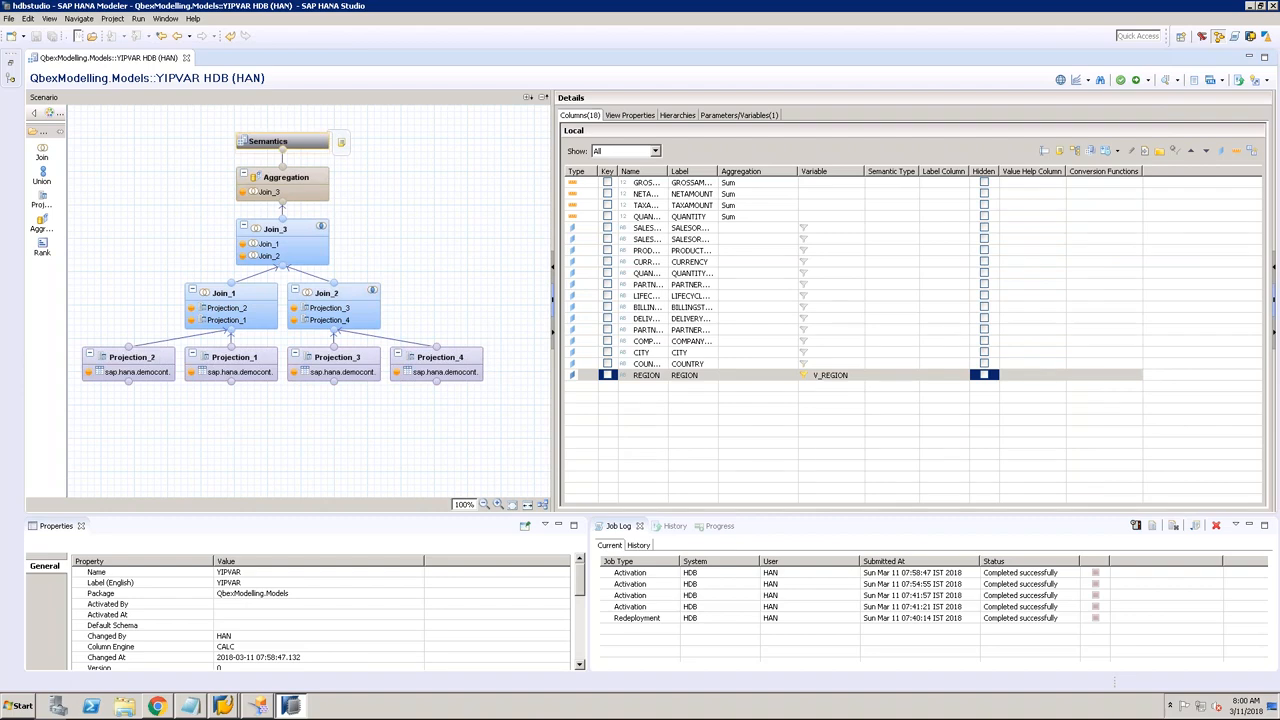
Step: Remove the V_REGION variable and its filter reference from the Parameters/Variables list
{"action": "left_click", "coordinate": [734, 118]}
{"action": "left_click", "coordinate": [696, 161]}
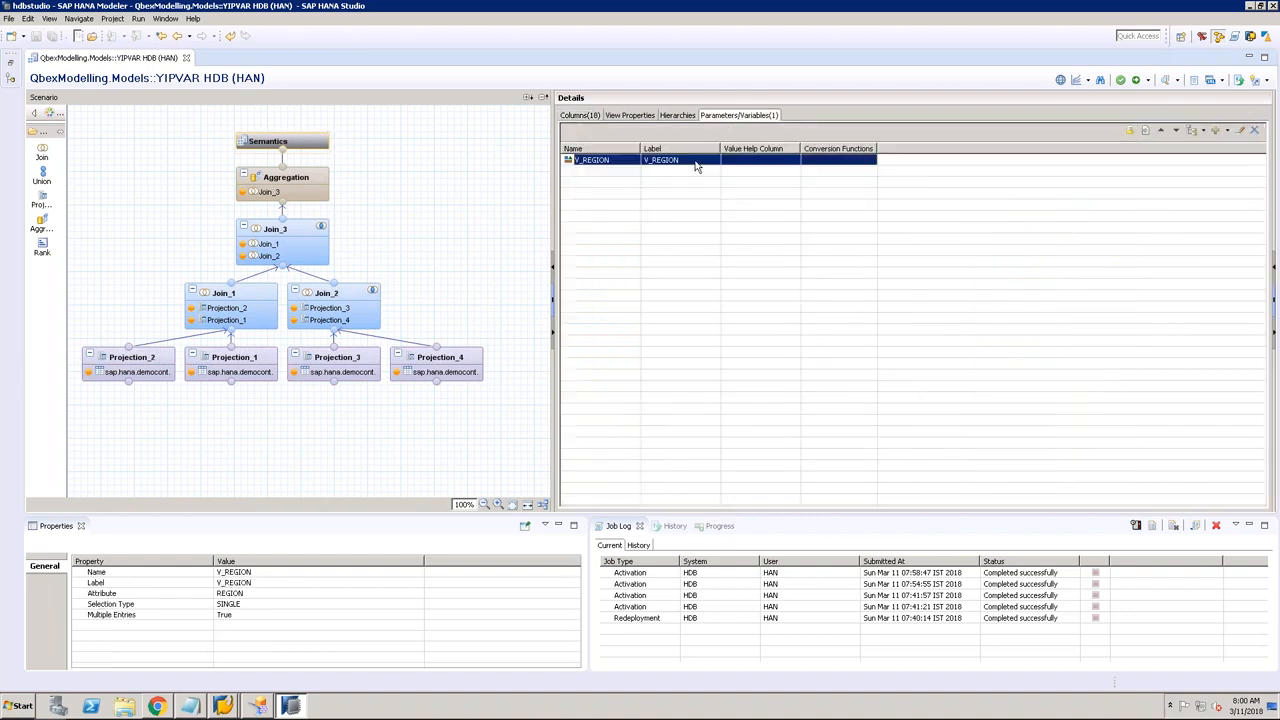
{"action": "left_click", "coordinate": [1255, 133]}
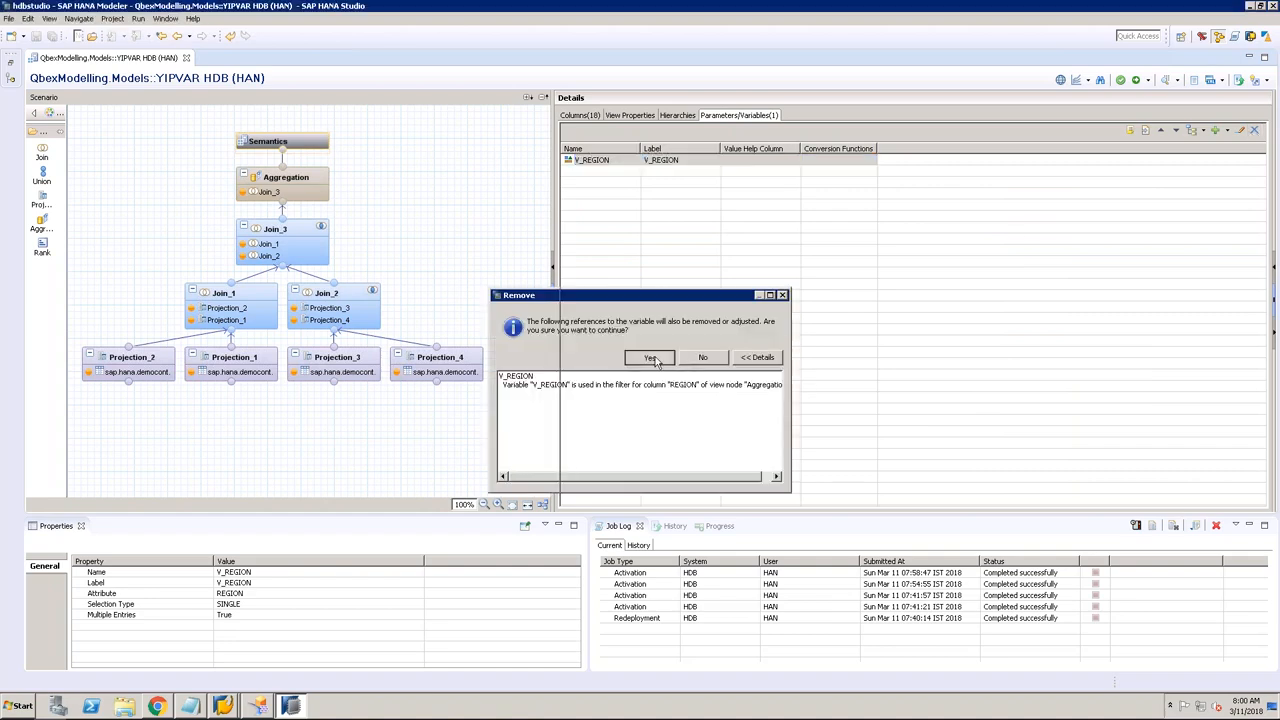
{"action": "left_click", "coordinate": [712, 358]}
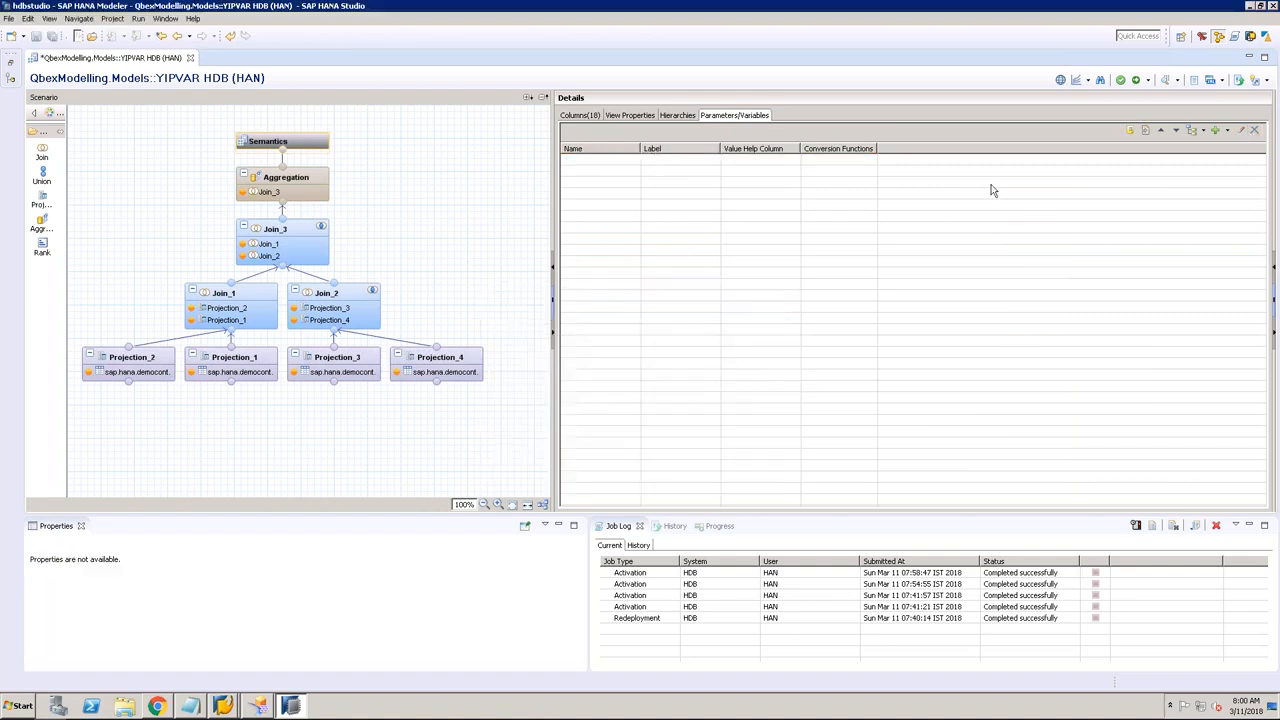
Step: Open and cancel the New Input Parameter dialog from Semantics and the Aggregation node
{"action": "left_click", "coordinate": [1227, 131]}
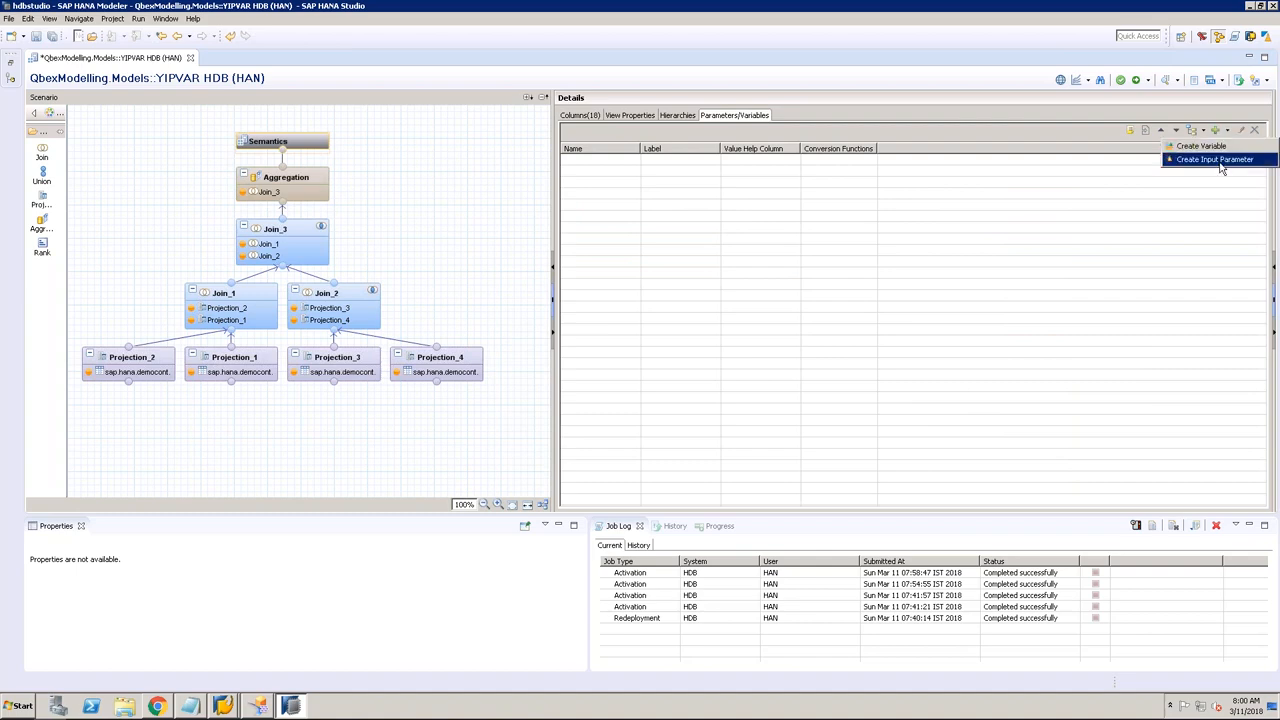
{"action": "left_click", "coordinate": [1214, 160]}
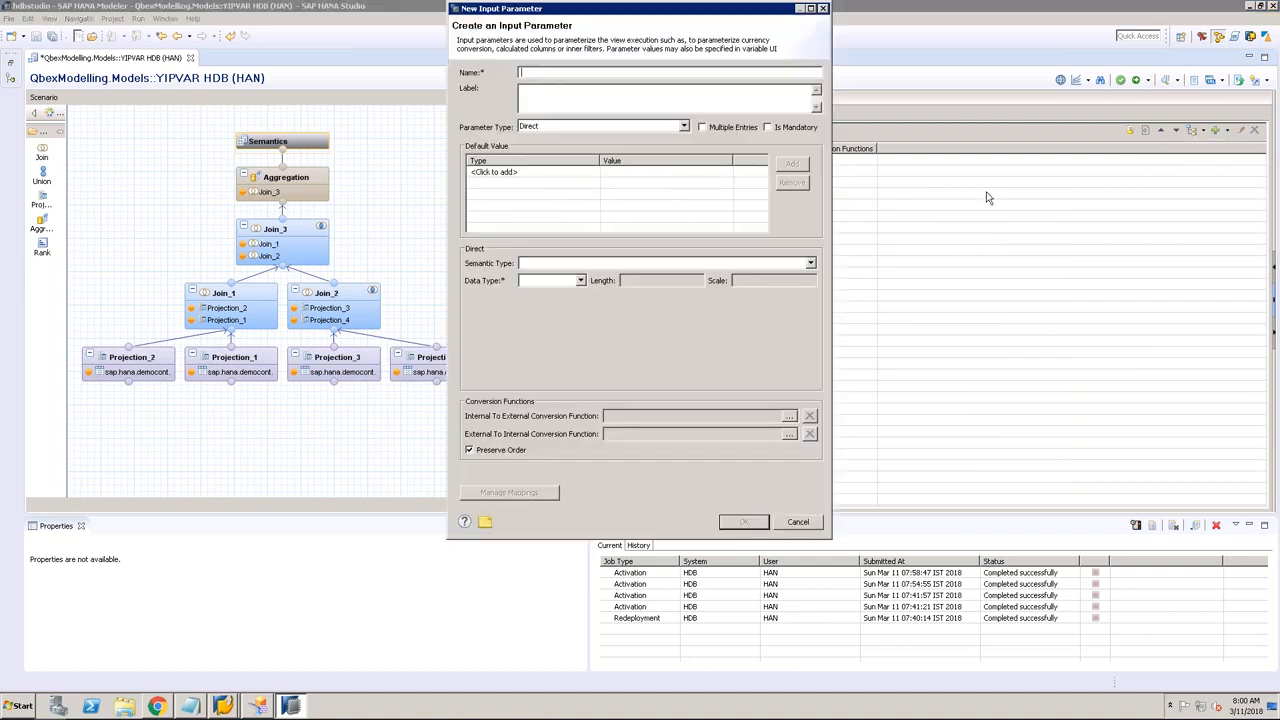
{"action": "left_click", "coordinate": [797, 522]}
{"action": "left_click", "coordinate": [306, 184]}
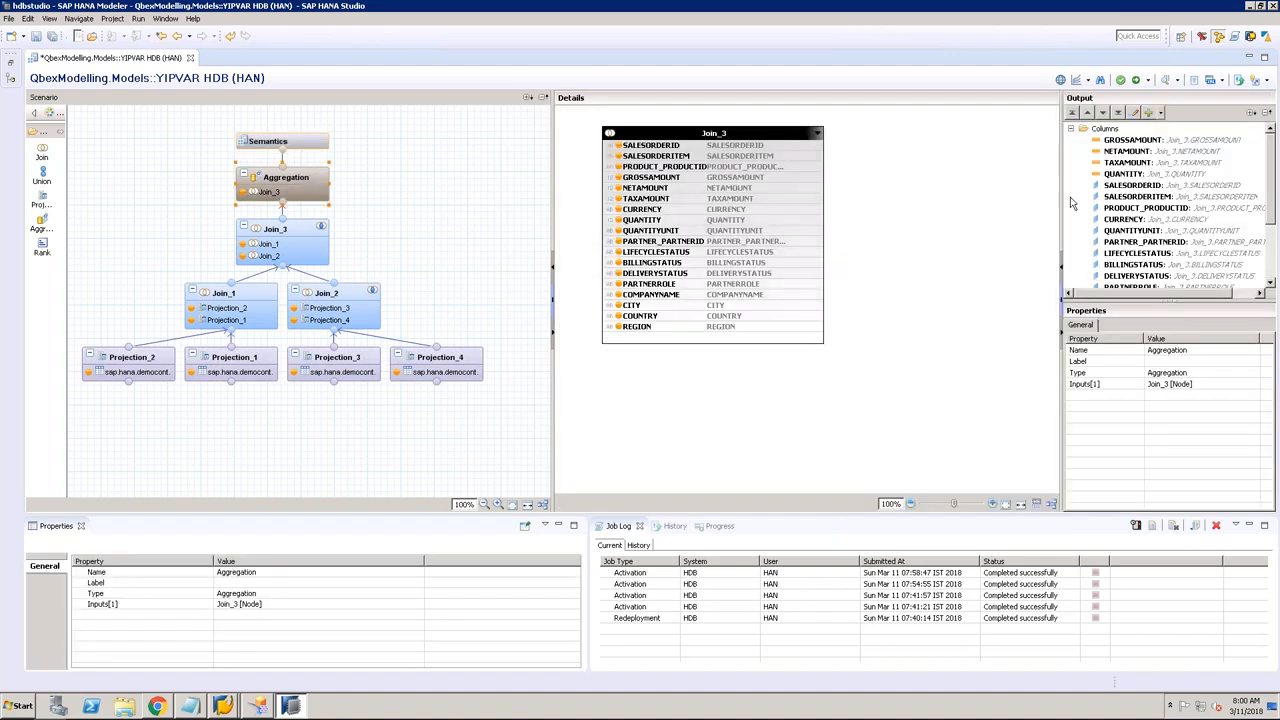
{"action": "left_click", "coordinate": [1071, 128]}
{"action": "left_click", "coordinate": [1112, 164]}
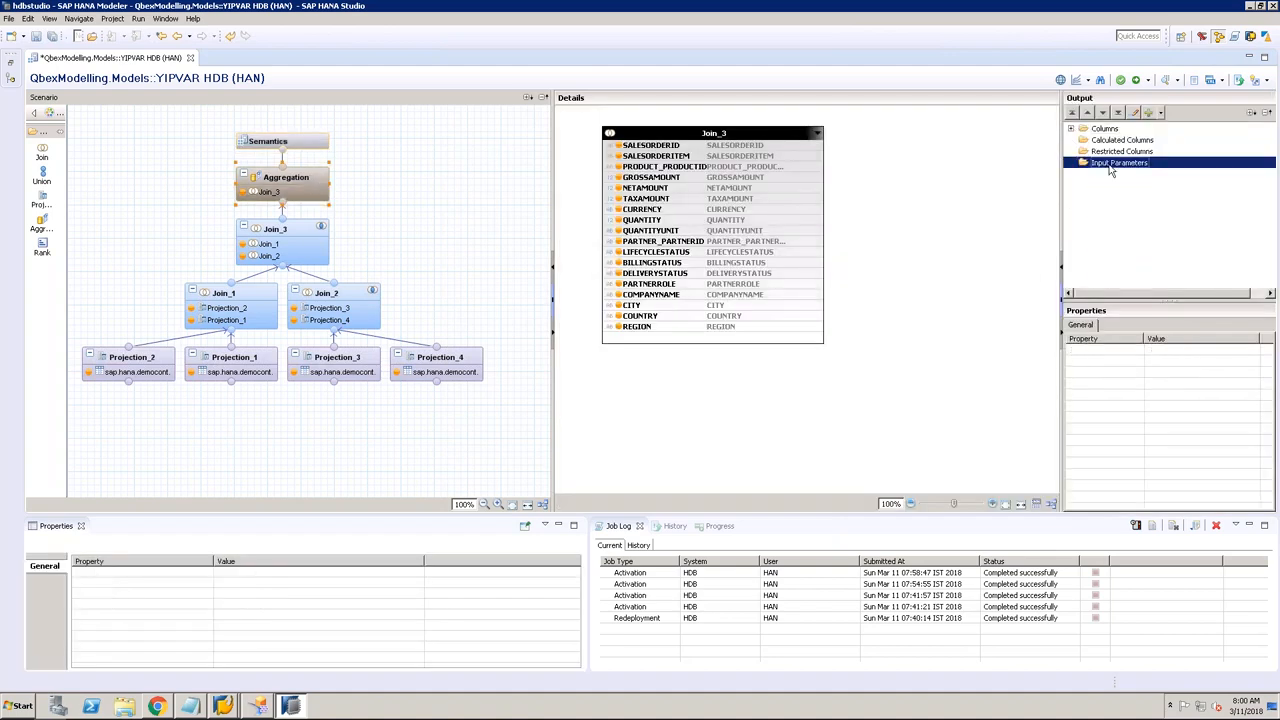
{"action": "right_click", "coordinate": [1110, 170]}
{"action": "left_click", "coordinate": [1124, 174]}
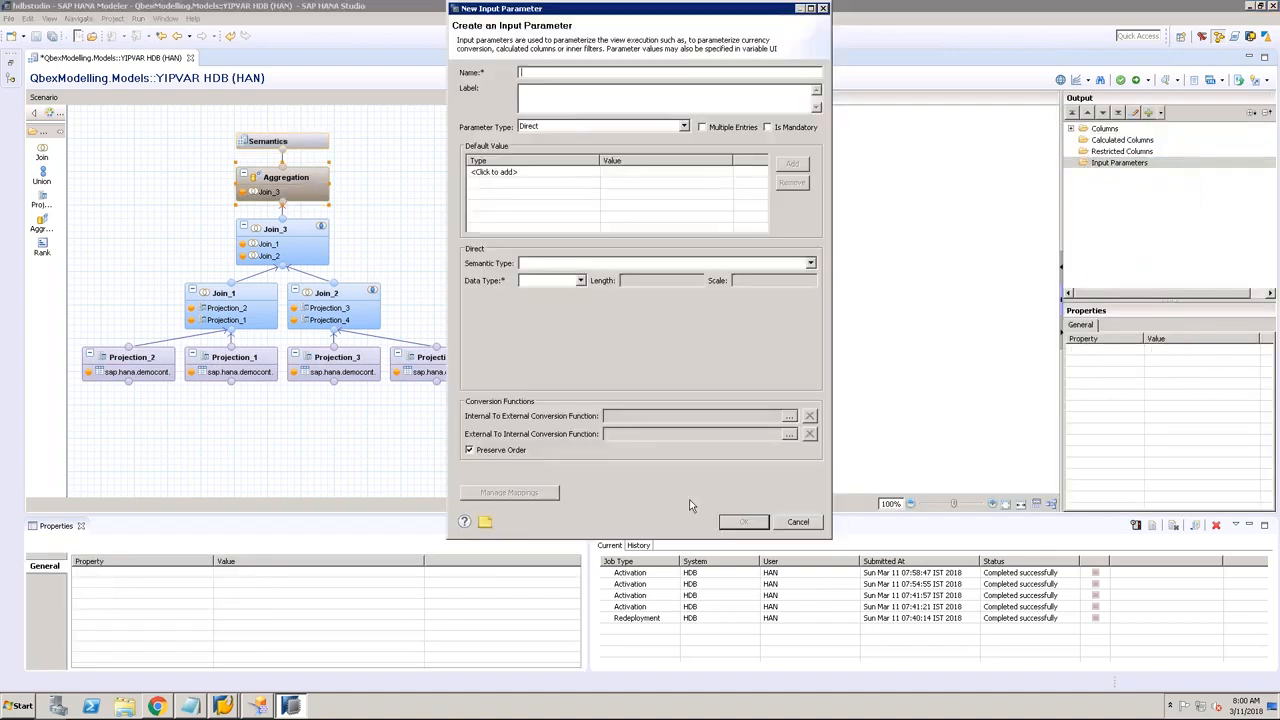
{"action": "left_click", "coordinate": [800, 527]}
Step: Open and cancel the New Input Parameter dialog from the Join_3 node, then return to Semantics
{"action": "left_click", "coordinate": [295, 248]}
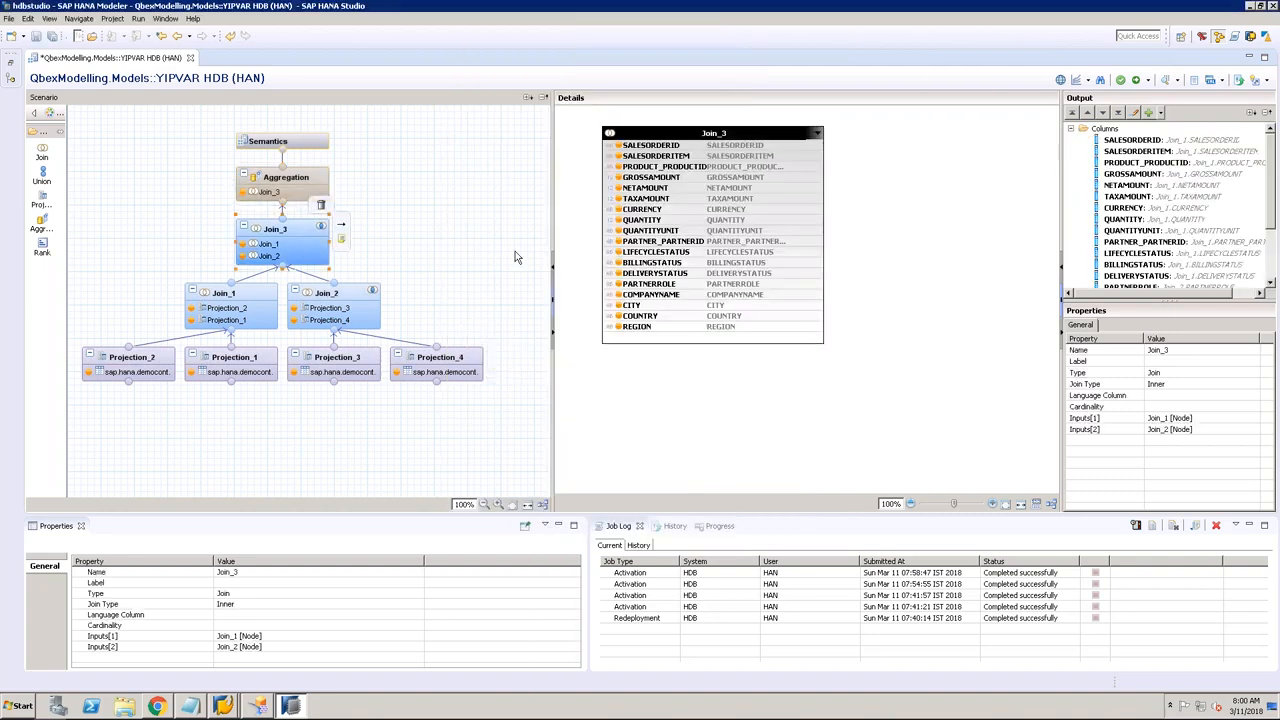
{"action": "left_click", "coordinate": [1071, 128]}
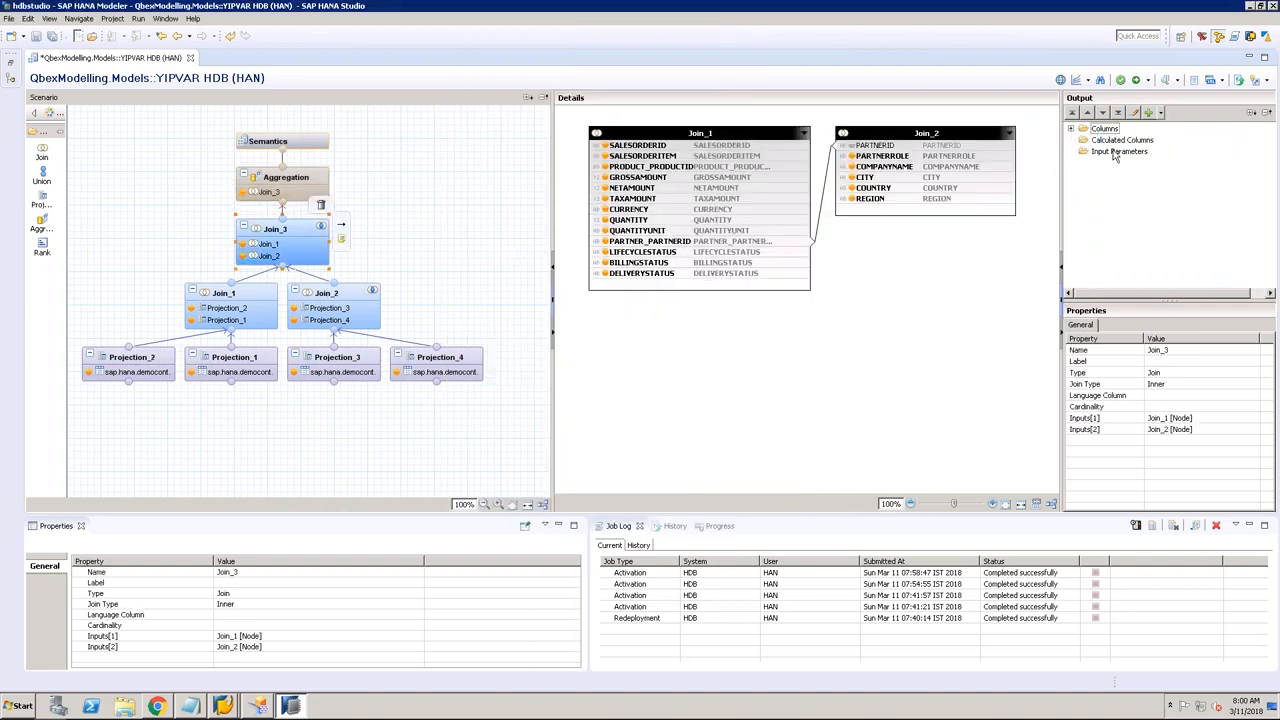
{"action": "right_click", "coordinate": [1113, 157]}
{"action": "left_click", "coordinate": [1128, 165]}
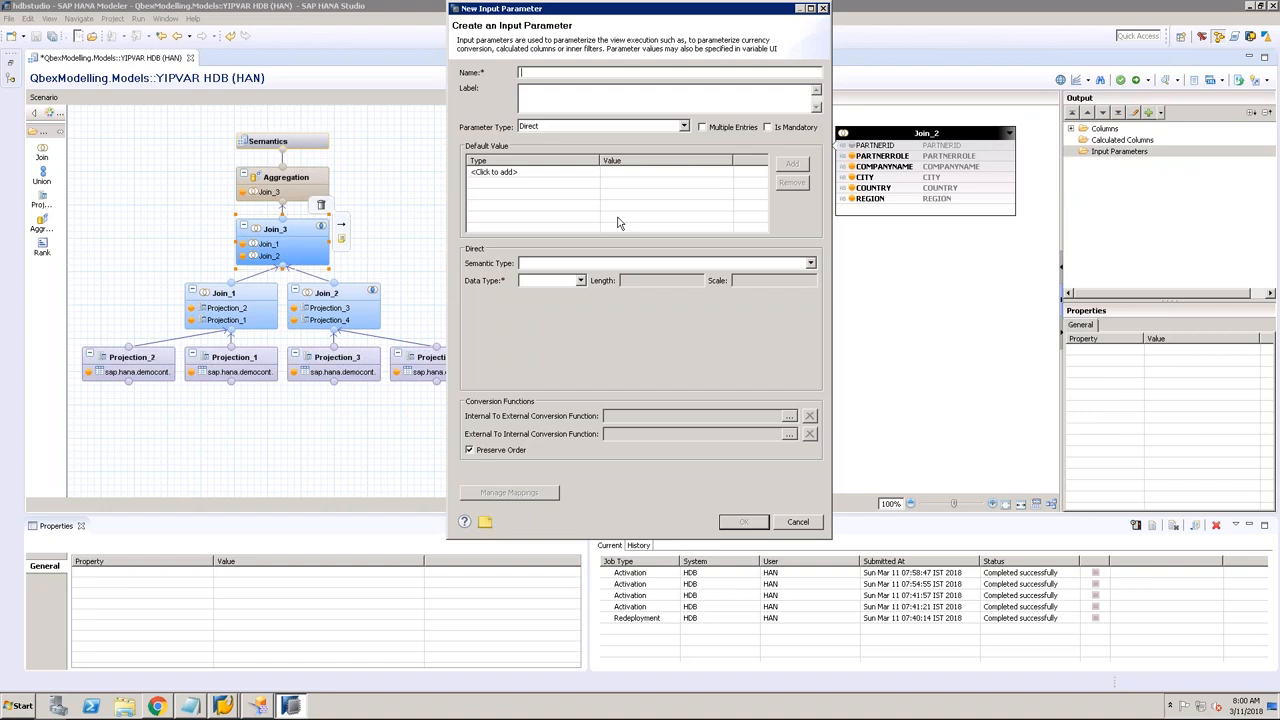
{"action": "left_click", "coordinate": [797, 521]}
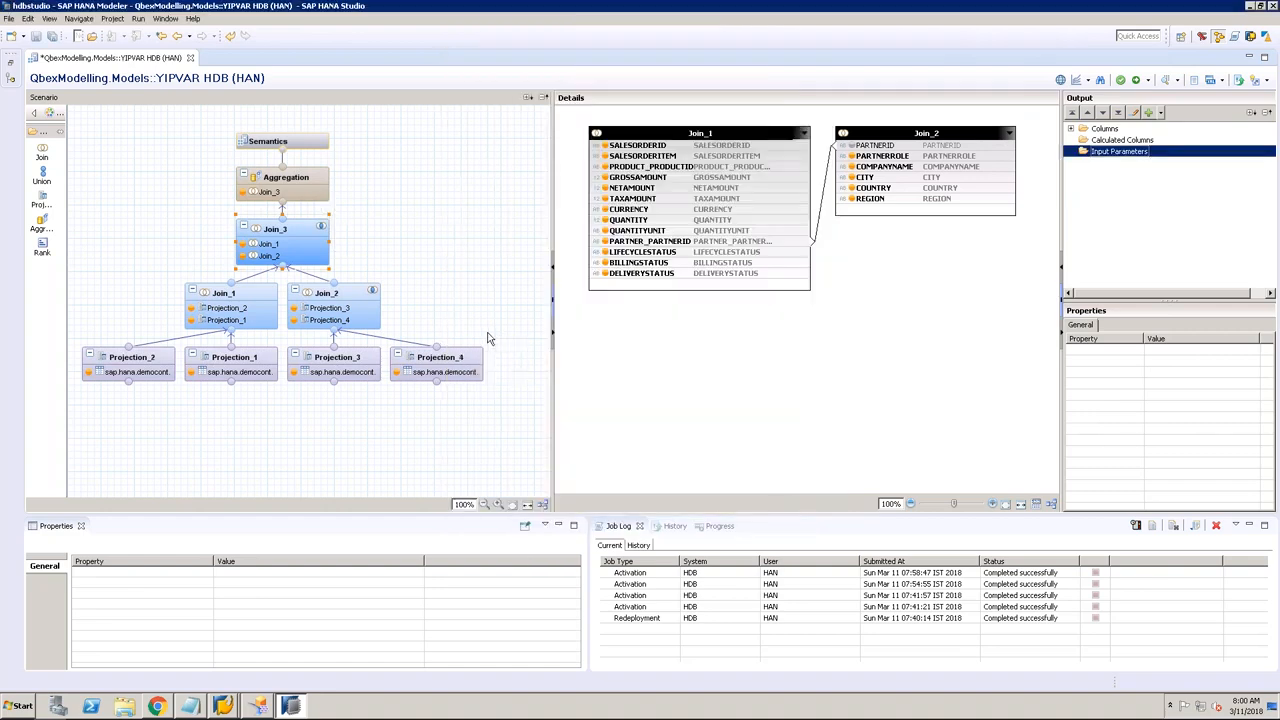
{"action": "left_click", "coordinate": [315, 145]}
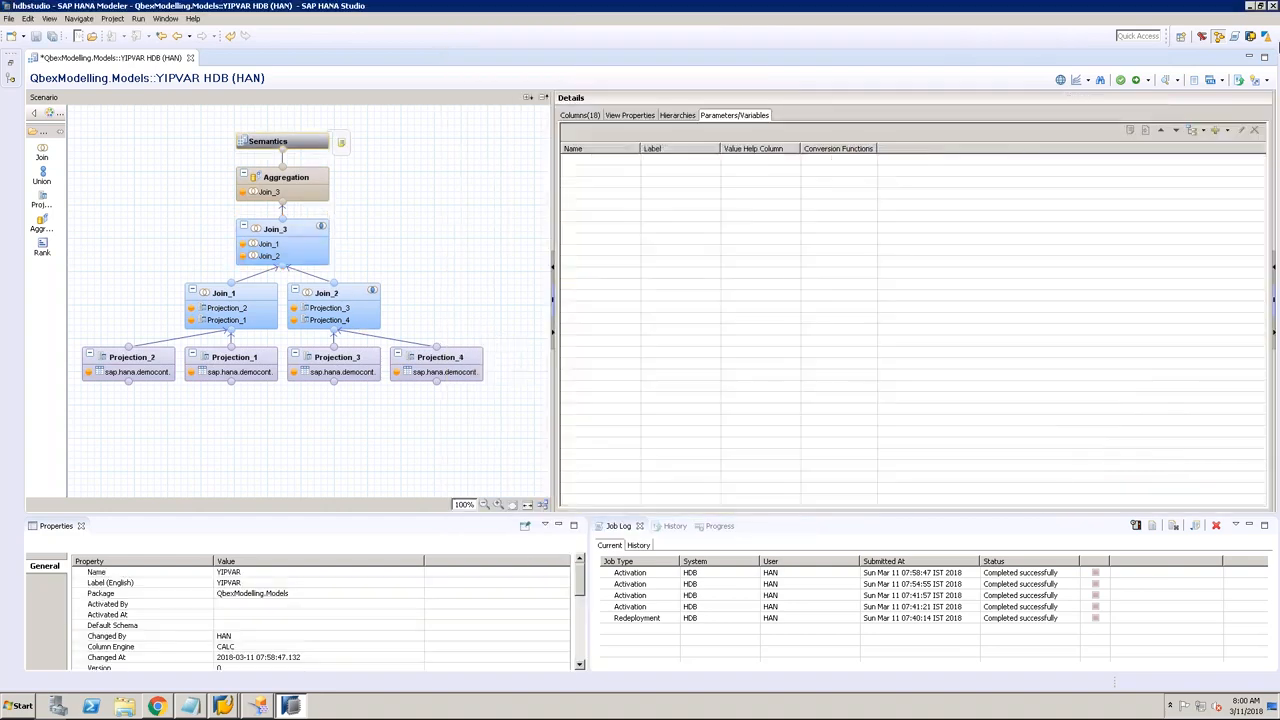
Step: Start a new input parameter named IP_REGION, leaving its parameter type as Direct
{"action": "left_click", "coordinate": [1227, 131]}
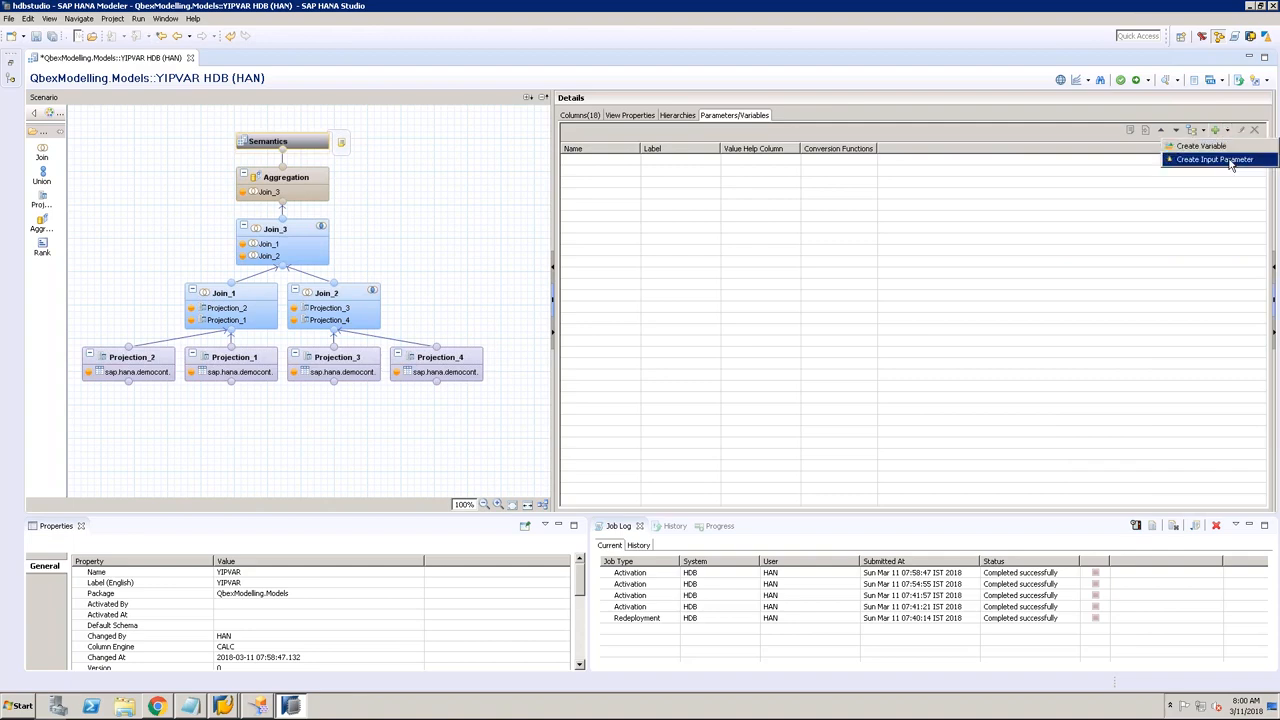
{"action": "left_click", "coordinate": [1226, 161]}
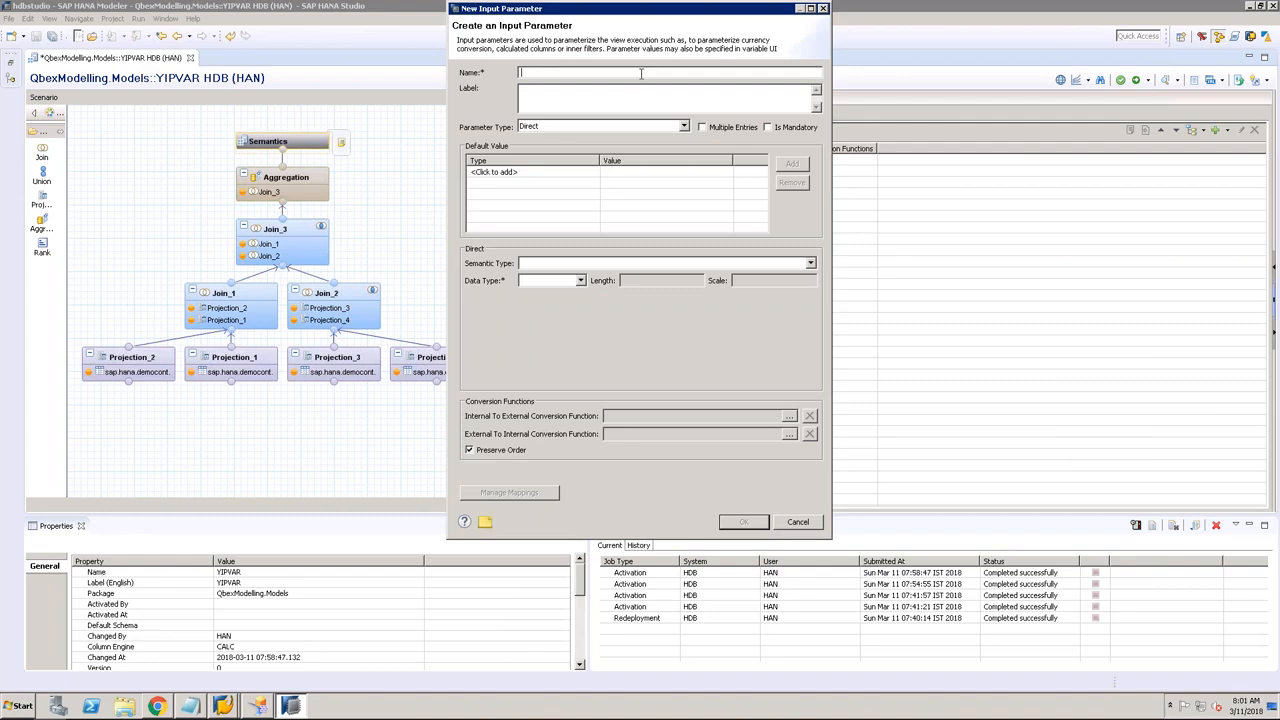
{"action": "type", "text": "IP_REGION"}
{"action": "key", "text": "Tab"}
{"action": "left_click", "coordinate": [597, 127]}
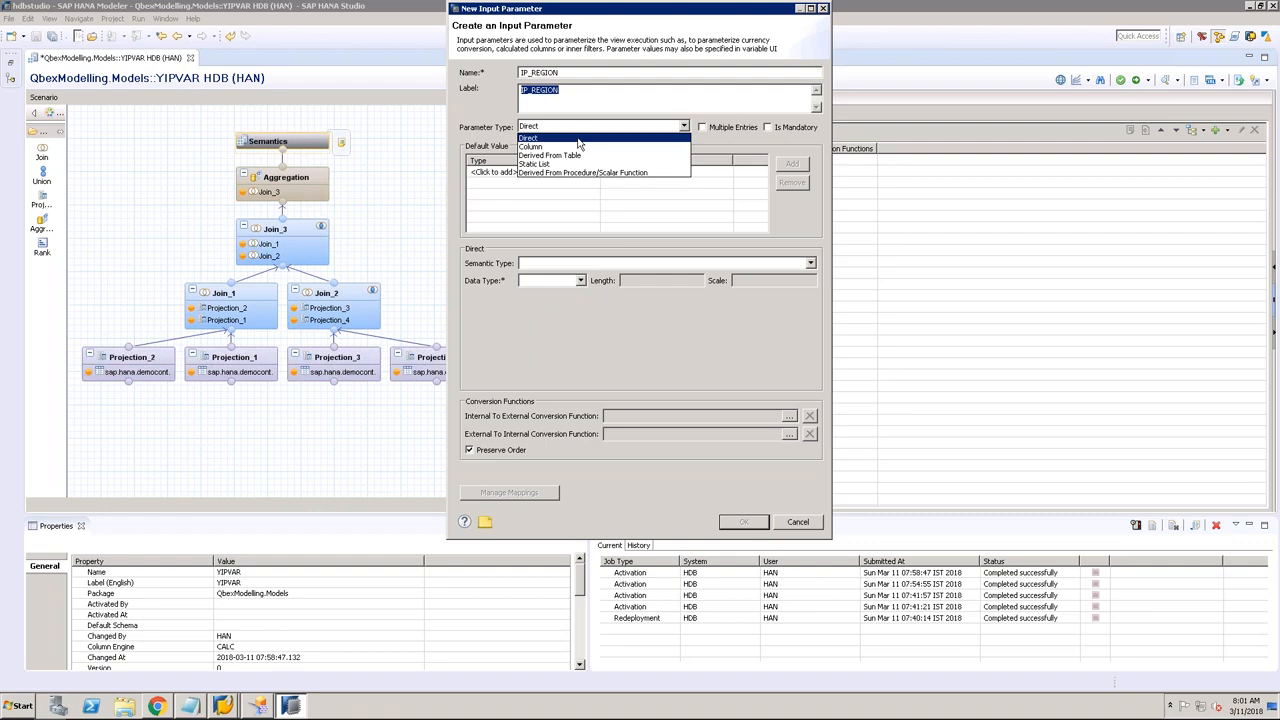
{"action": "left_click", "coordinate": [578, 139]}
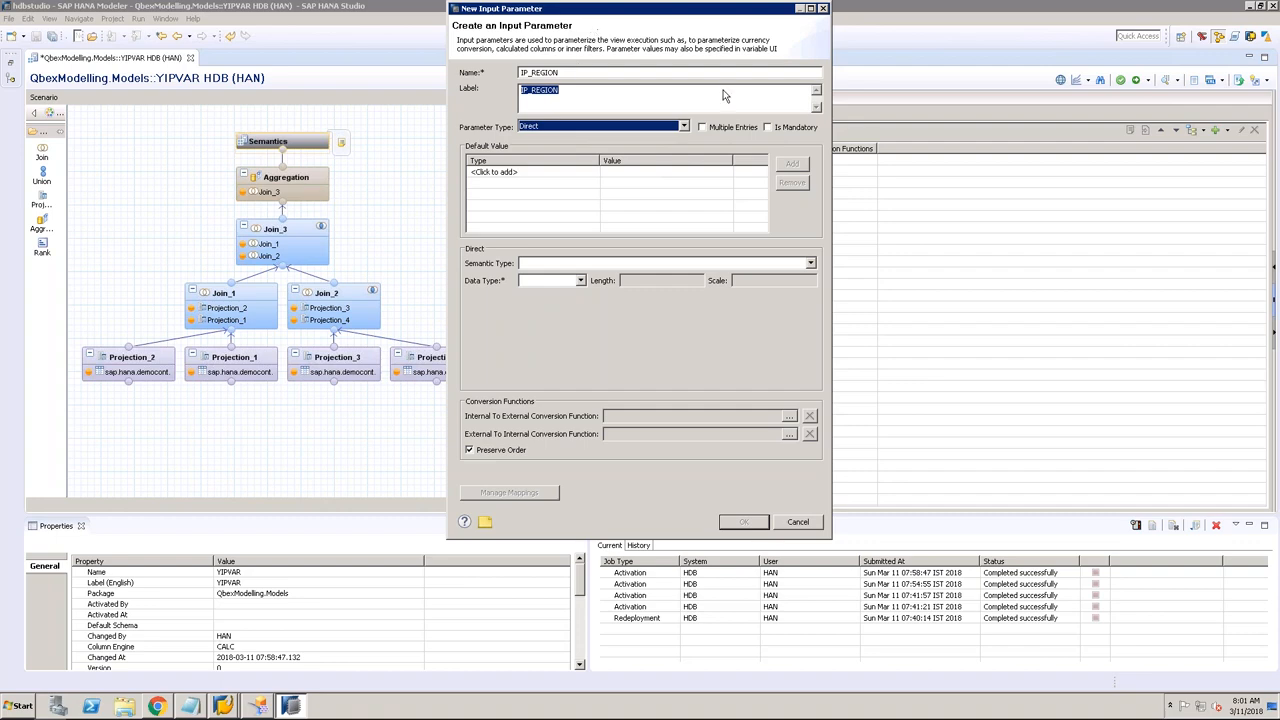
{"action": "left_click", "coordinate": [686, 128]}
{"action": "left_click", "coordinate": [537, 147]}
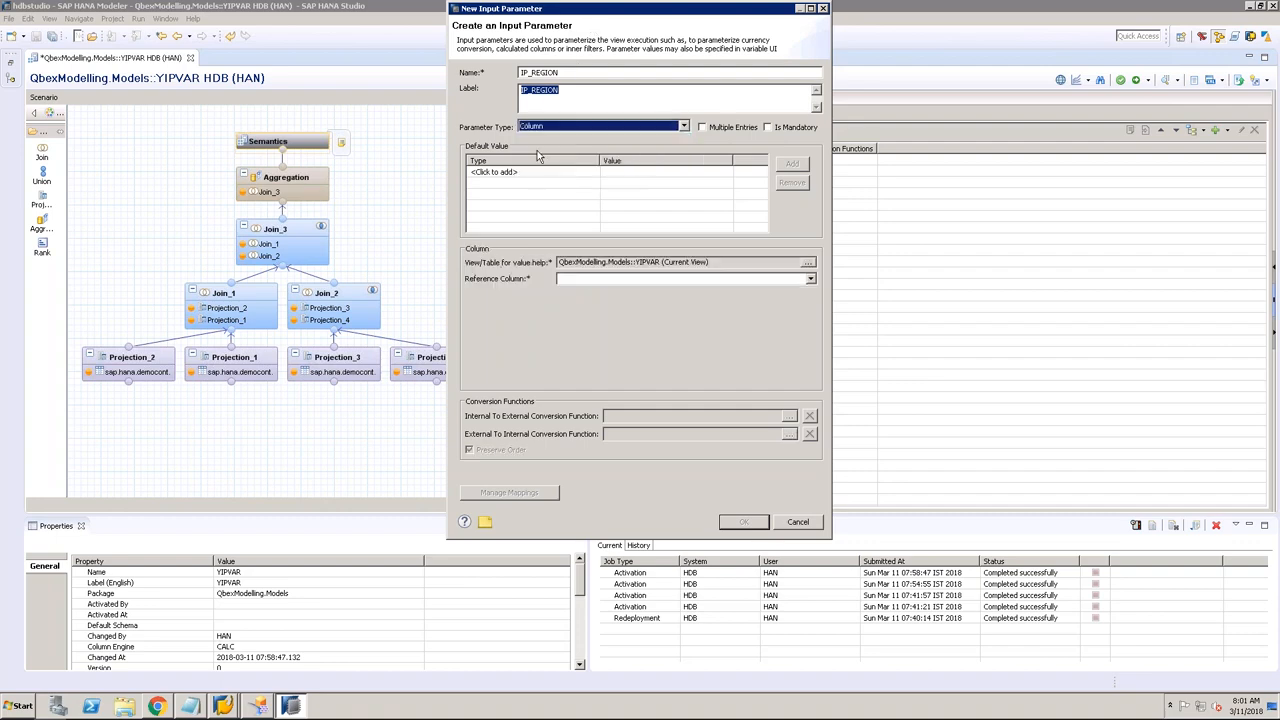
{"action": "left_click", "coordinate": [618, 128]}
{"action": "left_click", "coordinate": [600, 138]}
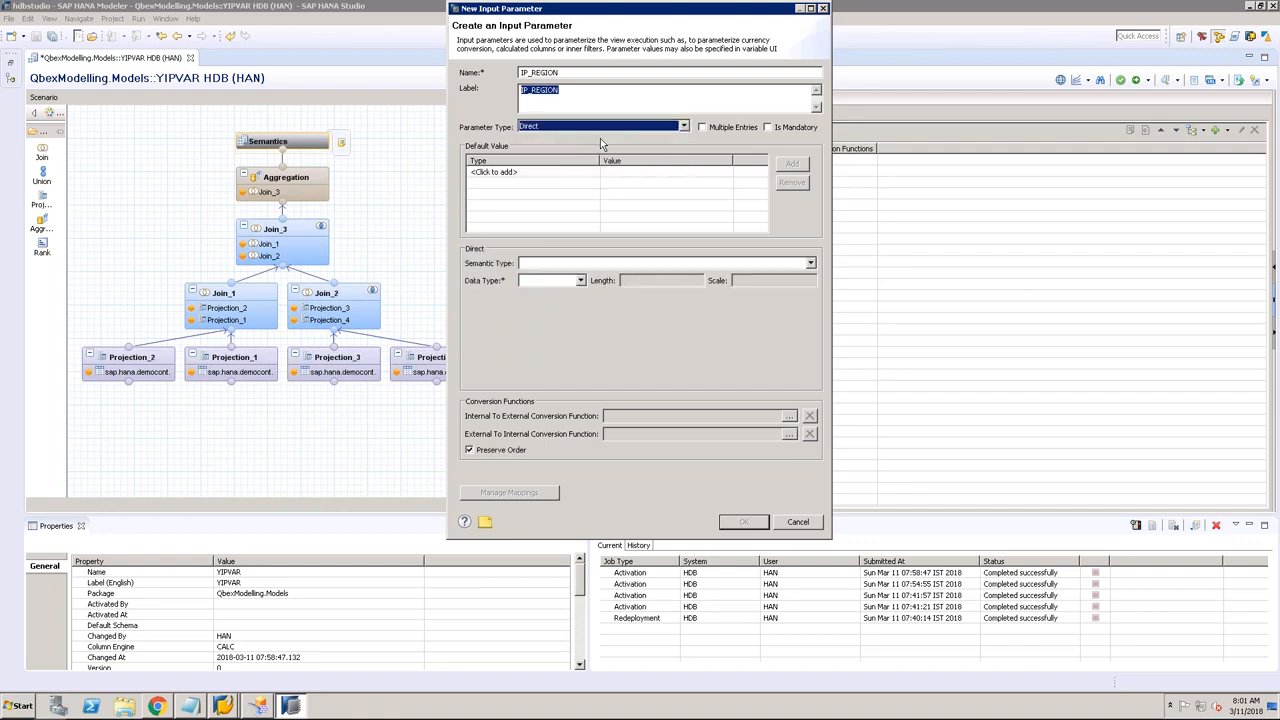
Step: Give IP_REGION data type VARCHAR with length 4 and create it
{"action": "left_click", "coordinate": [810, 263]}
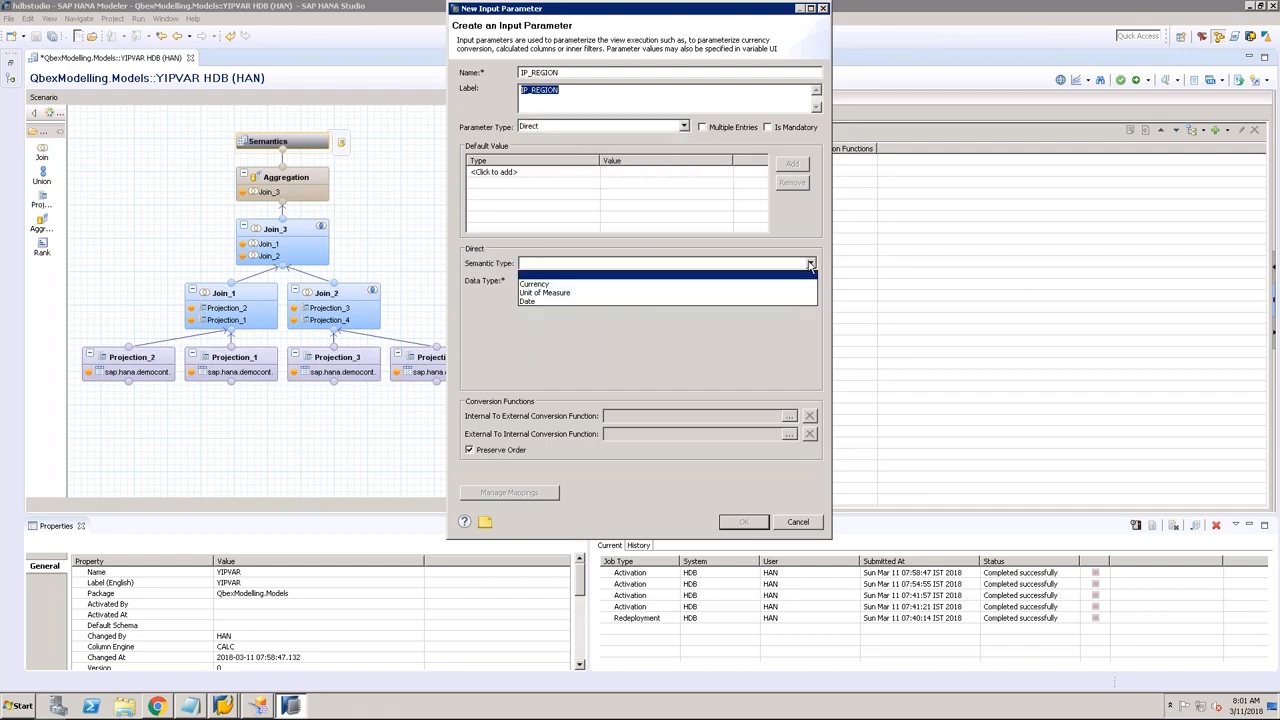
{"action": "left_click", "coordinate": [678, 272]}
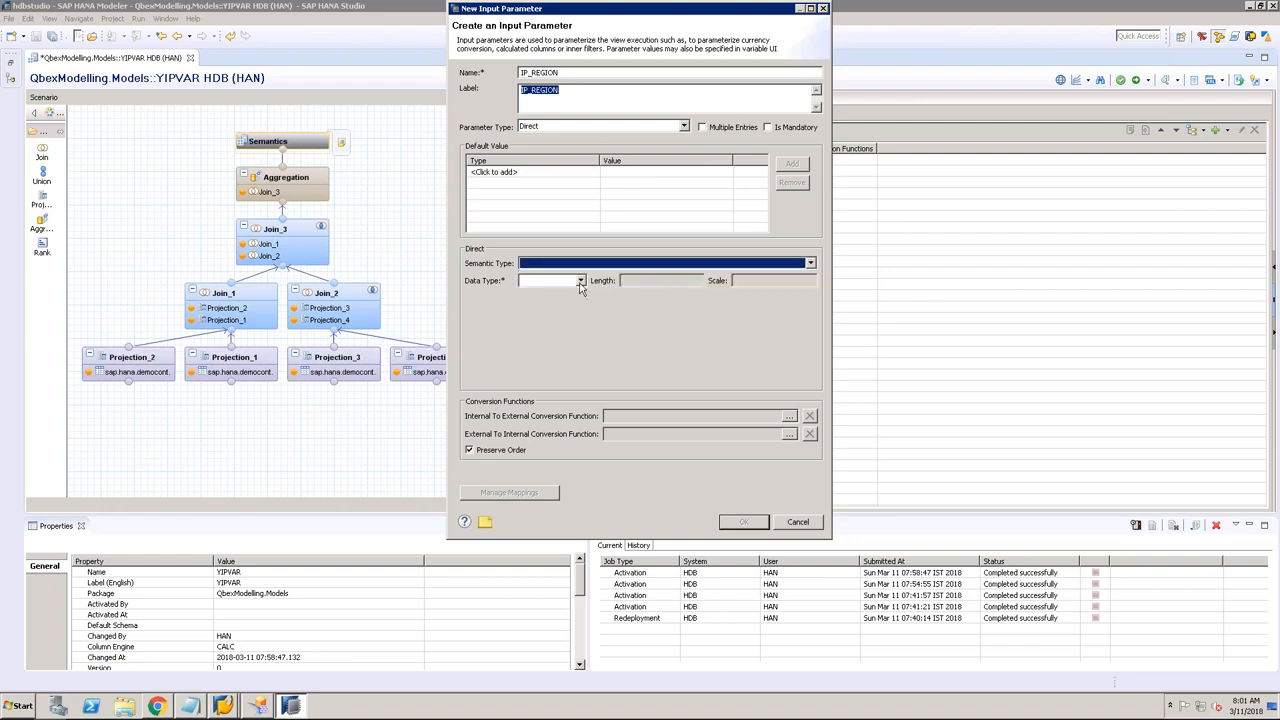
{"action": "left_click", "coordinate": [580, 280]}
{"action": "left_click", "coordinate": [560, 293]}
{"action": "left_click", "coordinate": [650, 281]}
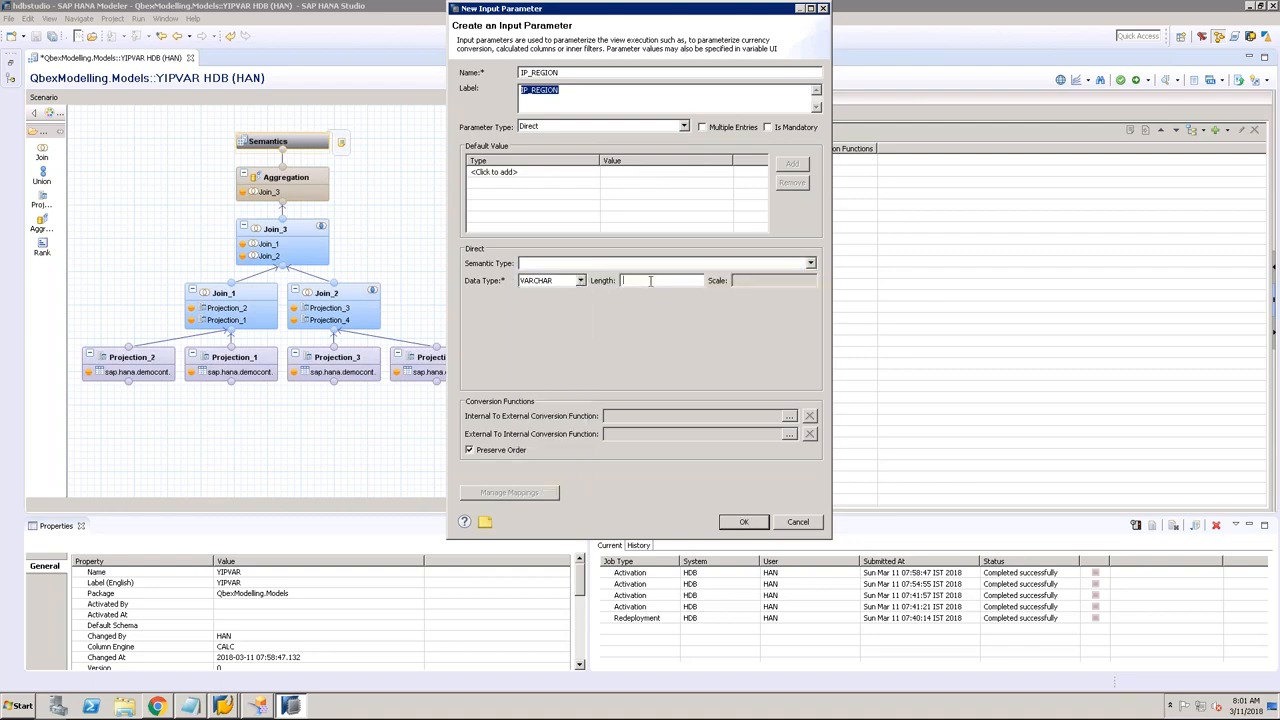
{"action": "type", "text": "4"}
{"action": "left_click", "coordinate": [741, 522]}
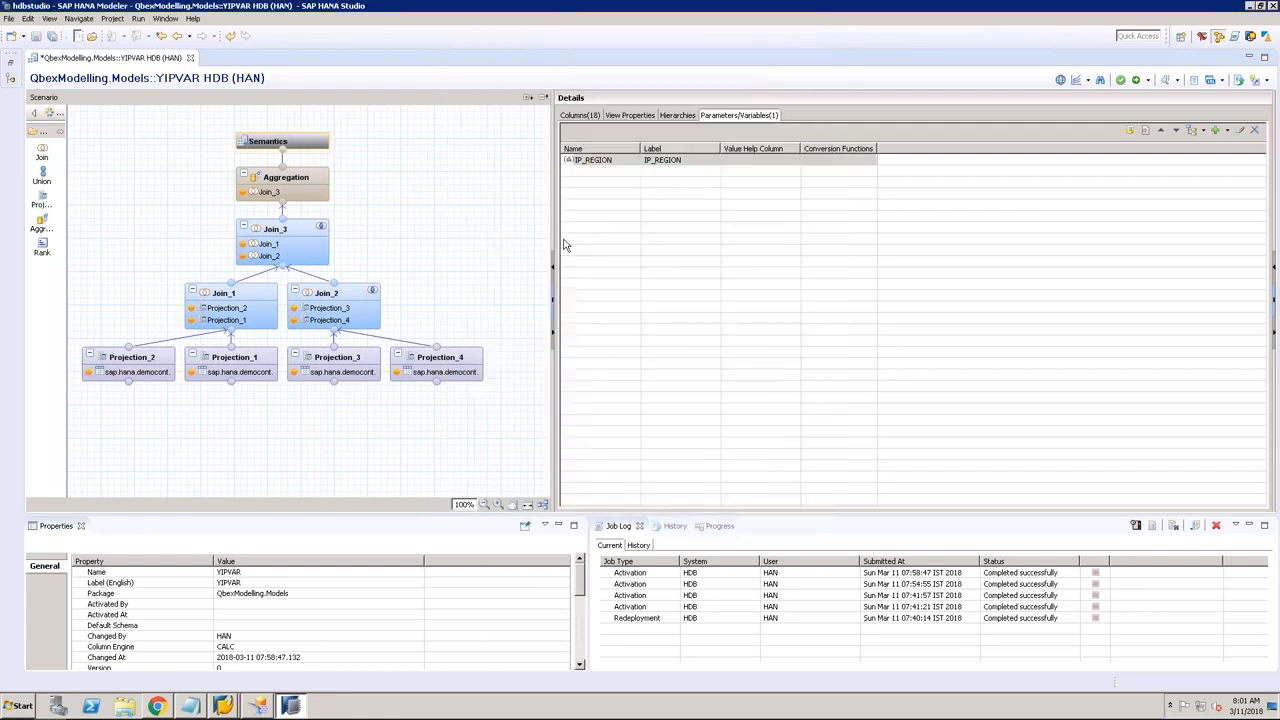
Step: Save and activate YIPVAR and check its raw data preview
{"action": "left_click", "coordinate": [1135, 80]}
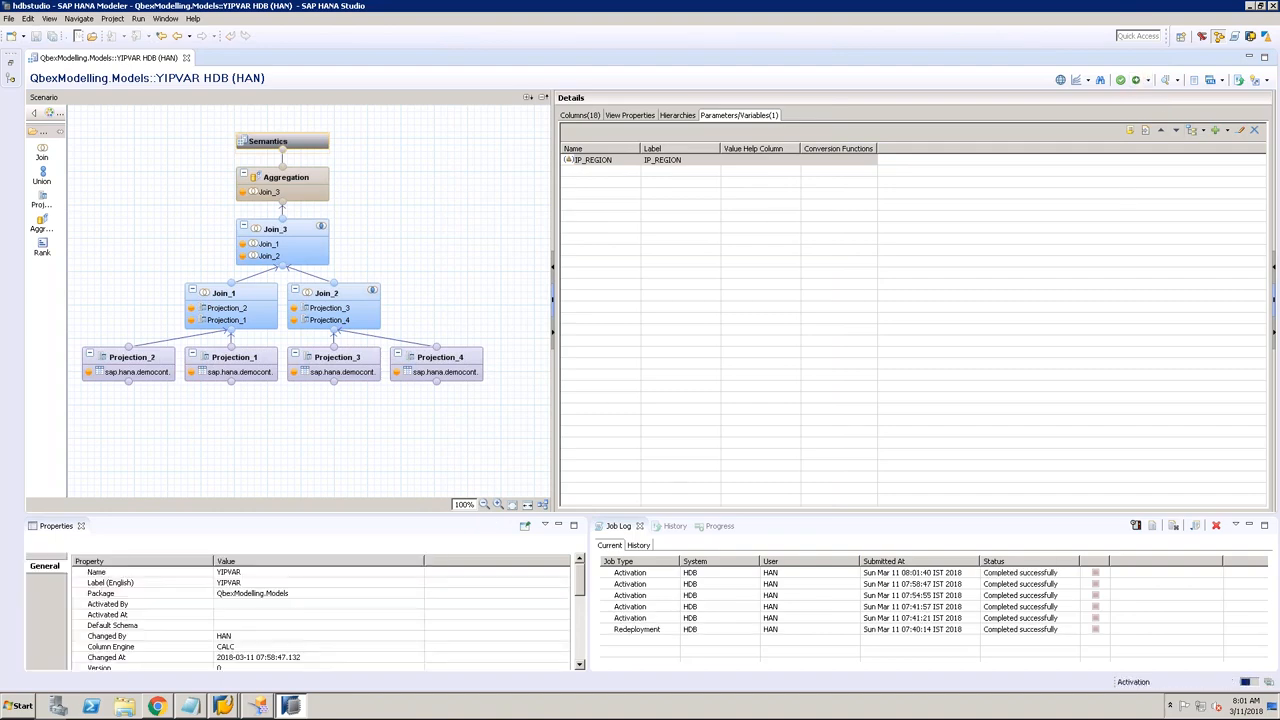
{"action": "left_click", "coordinate": [1166, 80]}
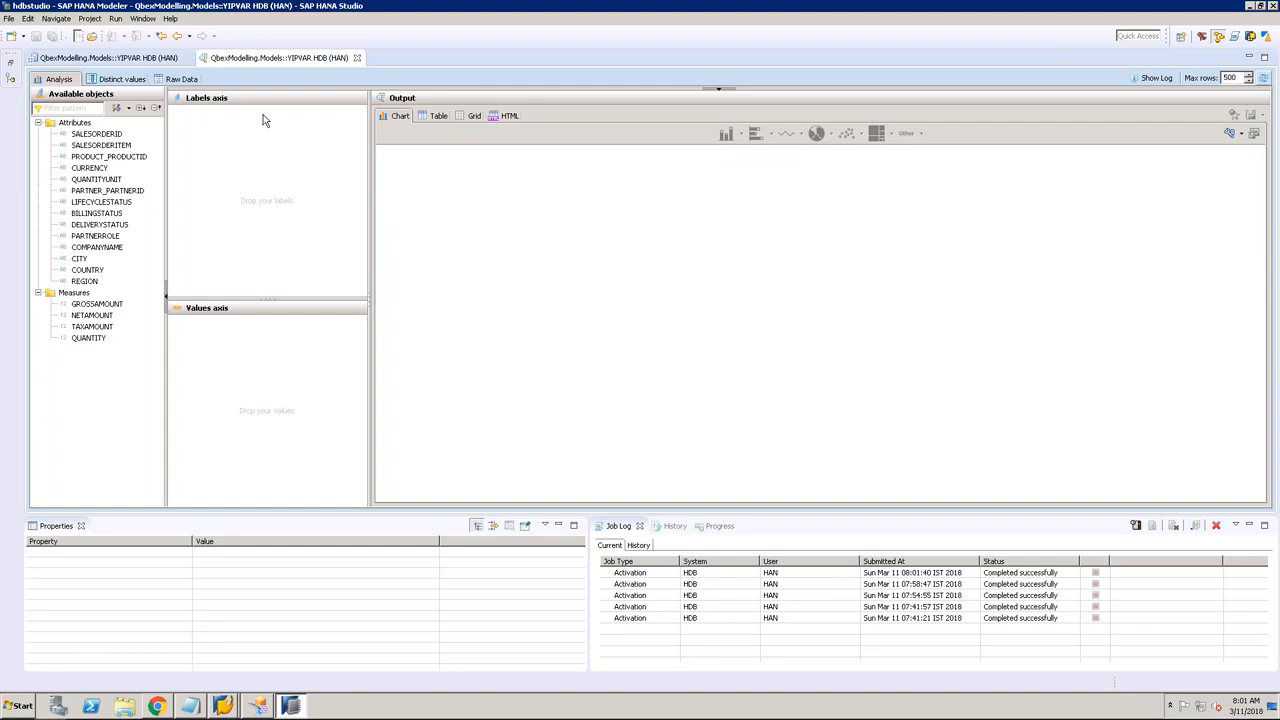
{"action": "left_click", "coordinate": [182, 80]}
{"action": "left_click", "coordinate": [358, 58]}
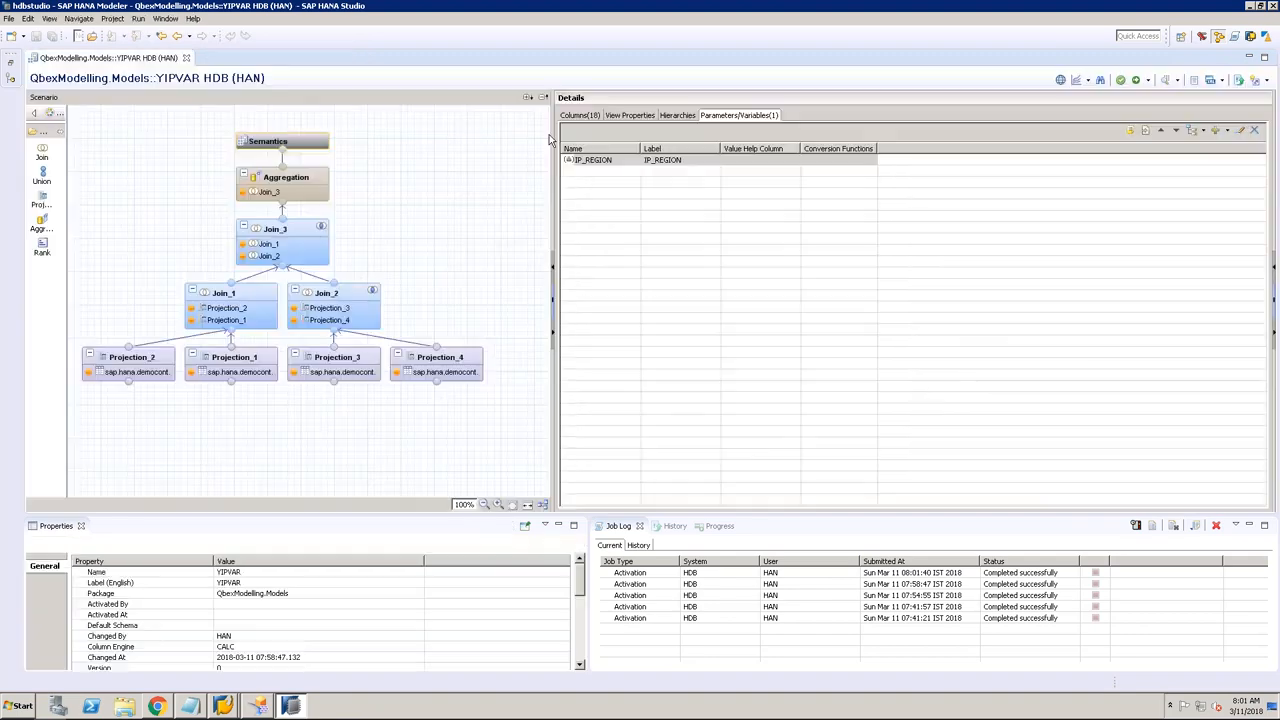
{"action": "left_click", "coordinate": [627, 161]}
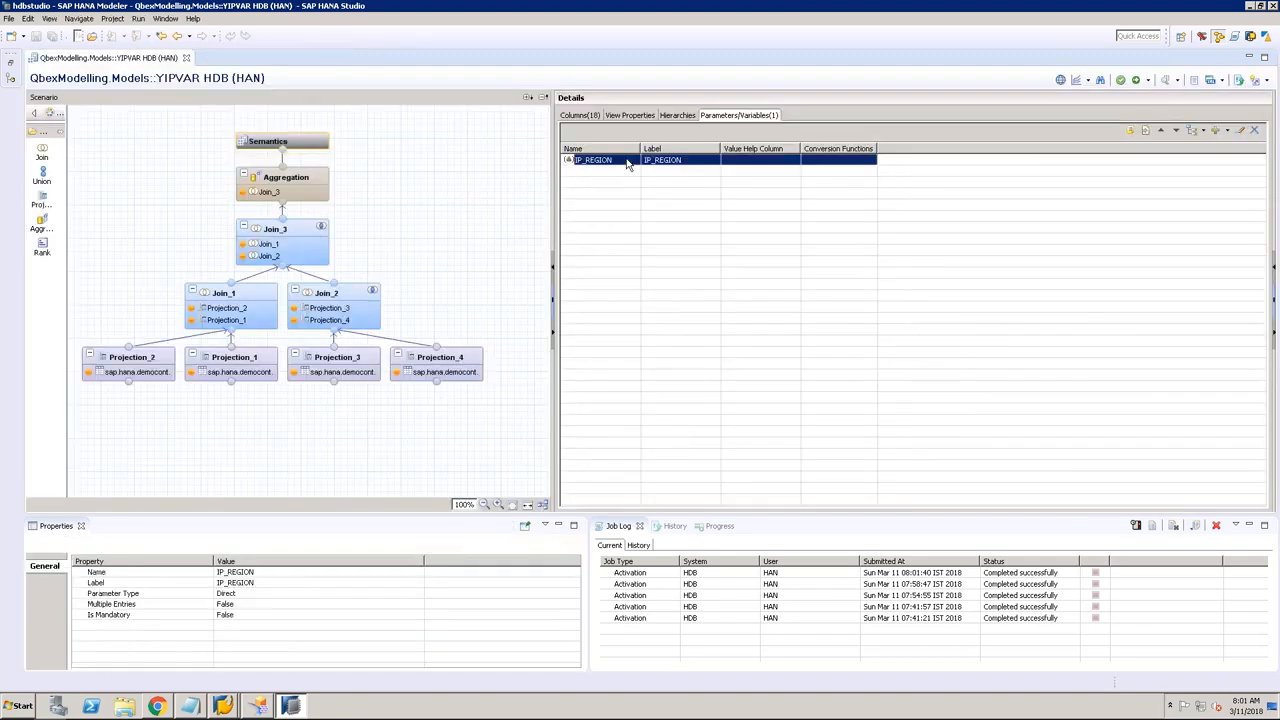
Step: Filter Projection_4's REGION column to equal input parameter IP_REGION, then save and activate
{"action": "left_click", "coordinate": [483, 362]}
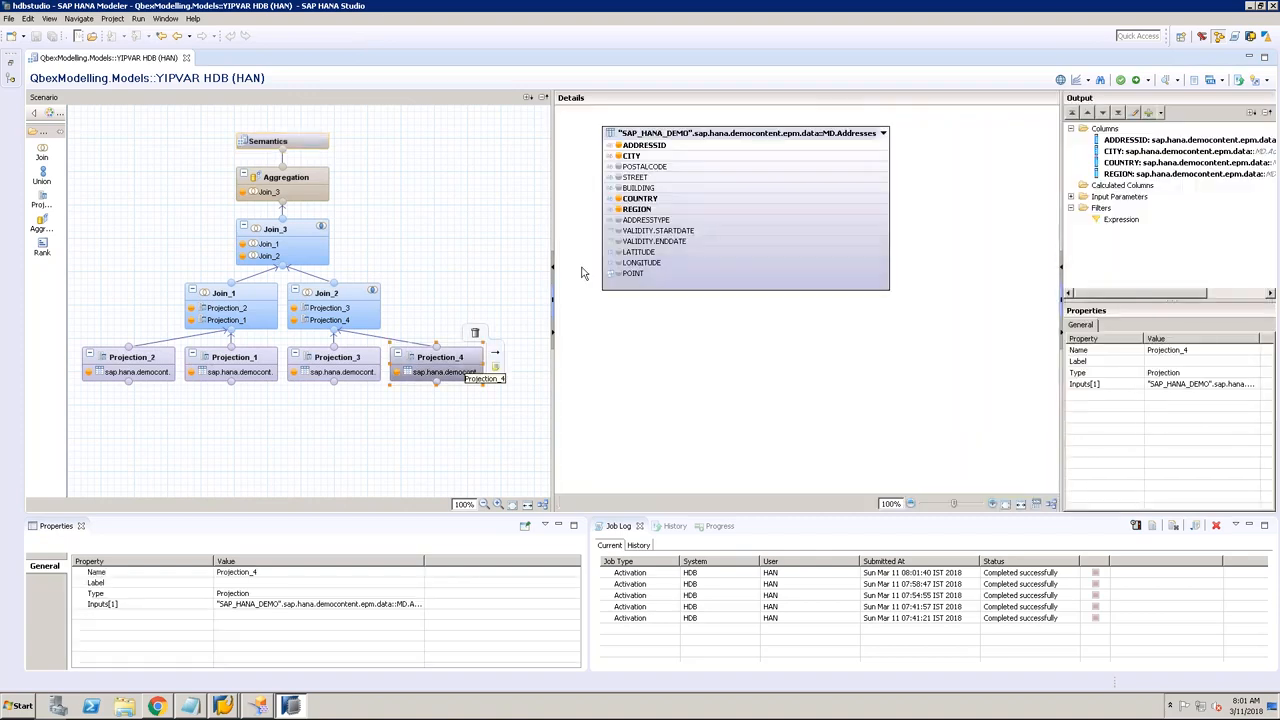
{"action": "left_click", "coordinate": [665, 210]}
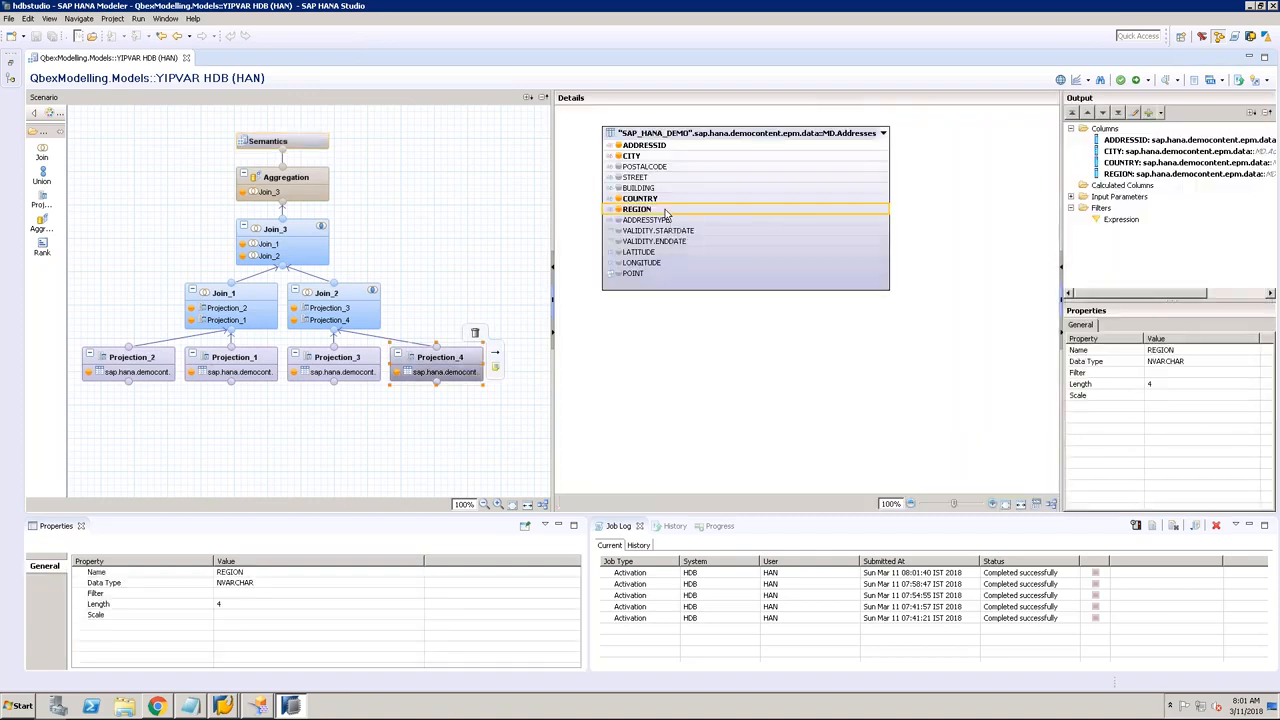
{"action": "right_click", "coordinate": [665, 213]}
{"action": "left_click", "coordinate": [693, 229]}
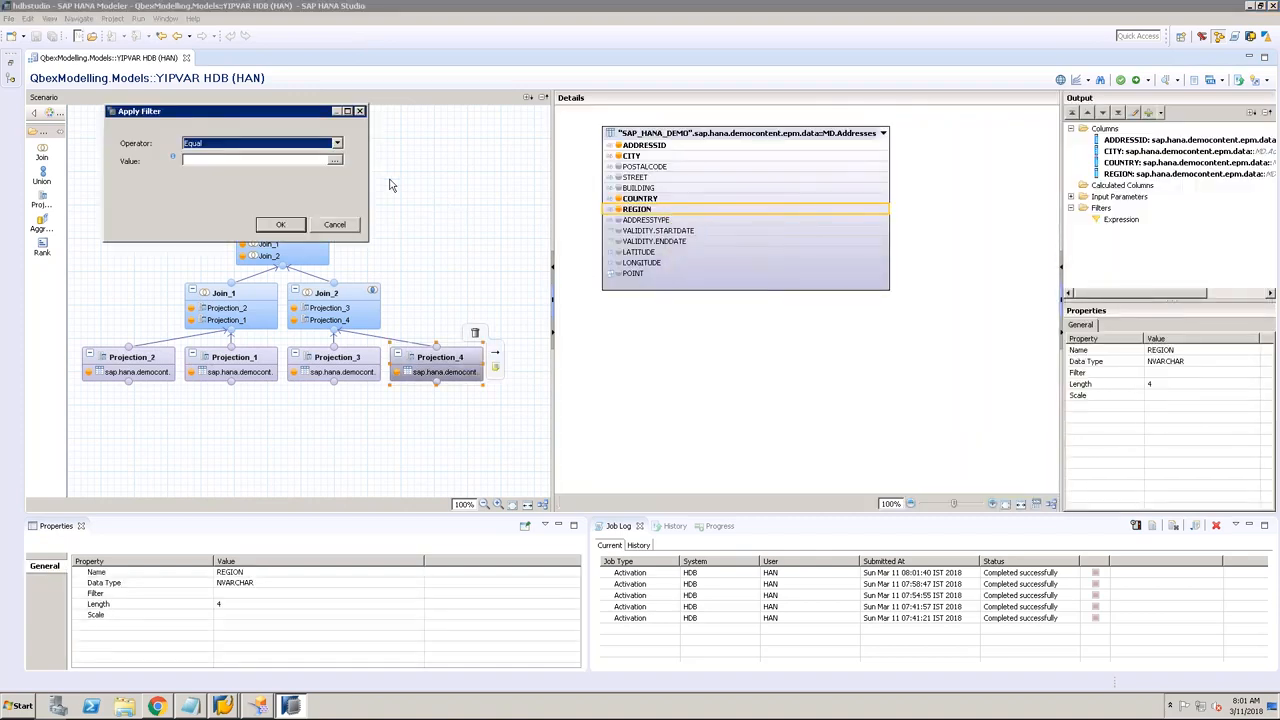
{"action": "left_click", "coordinate": [337, 161]}
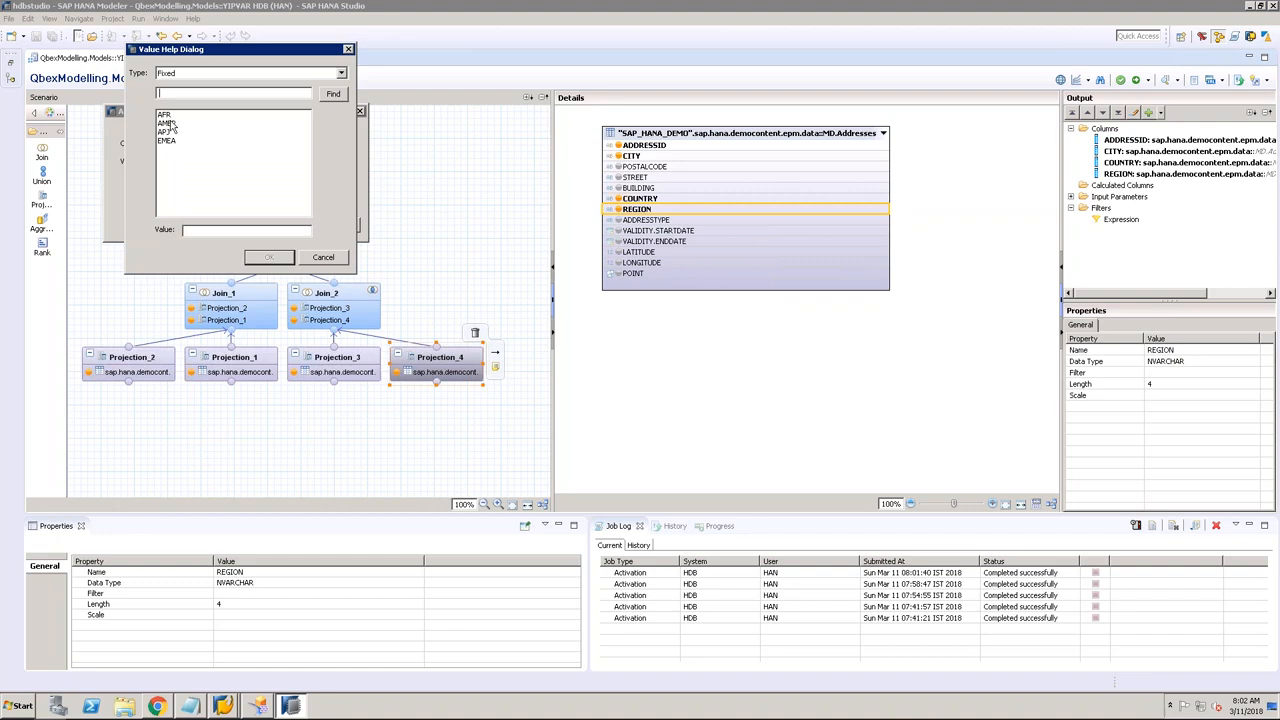
{"action": "left_click", "coordinate": [341, 77]}
{"action": "left_click", "coordinate": [288, 97]}
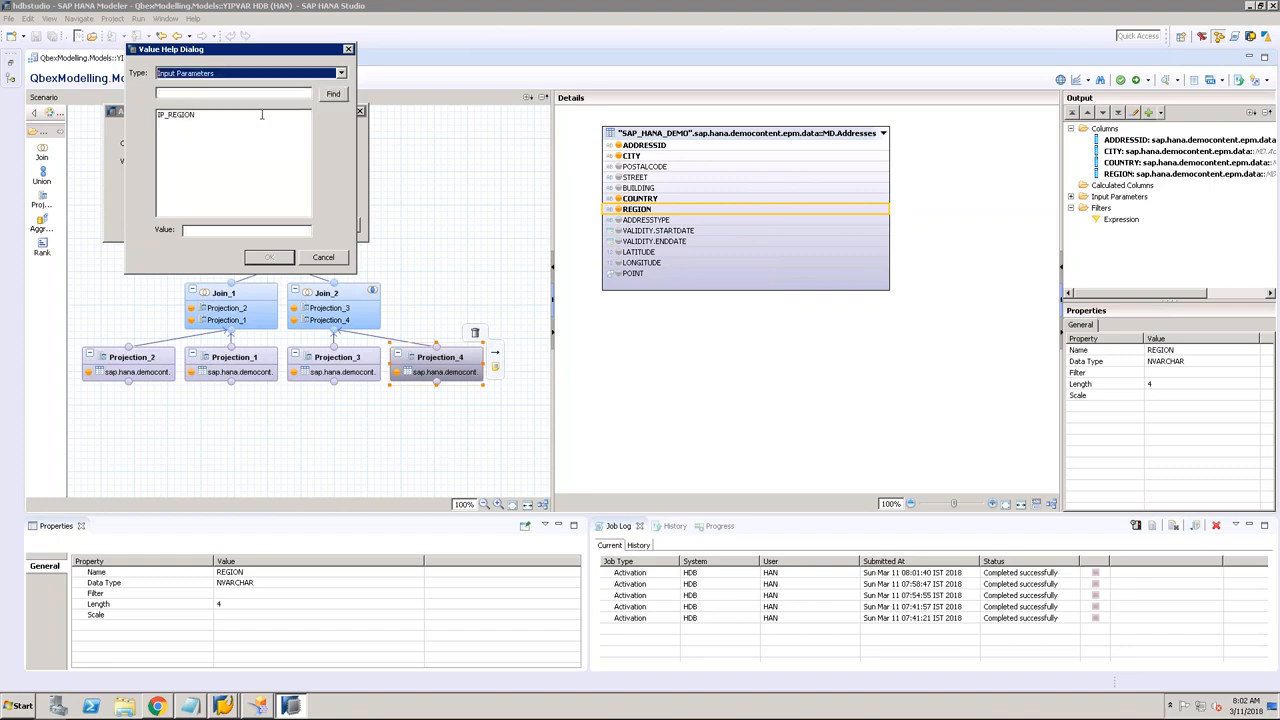
{"action": "left_click", "coordinate": [182, 116]}
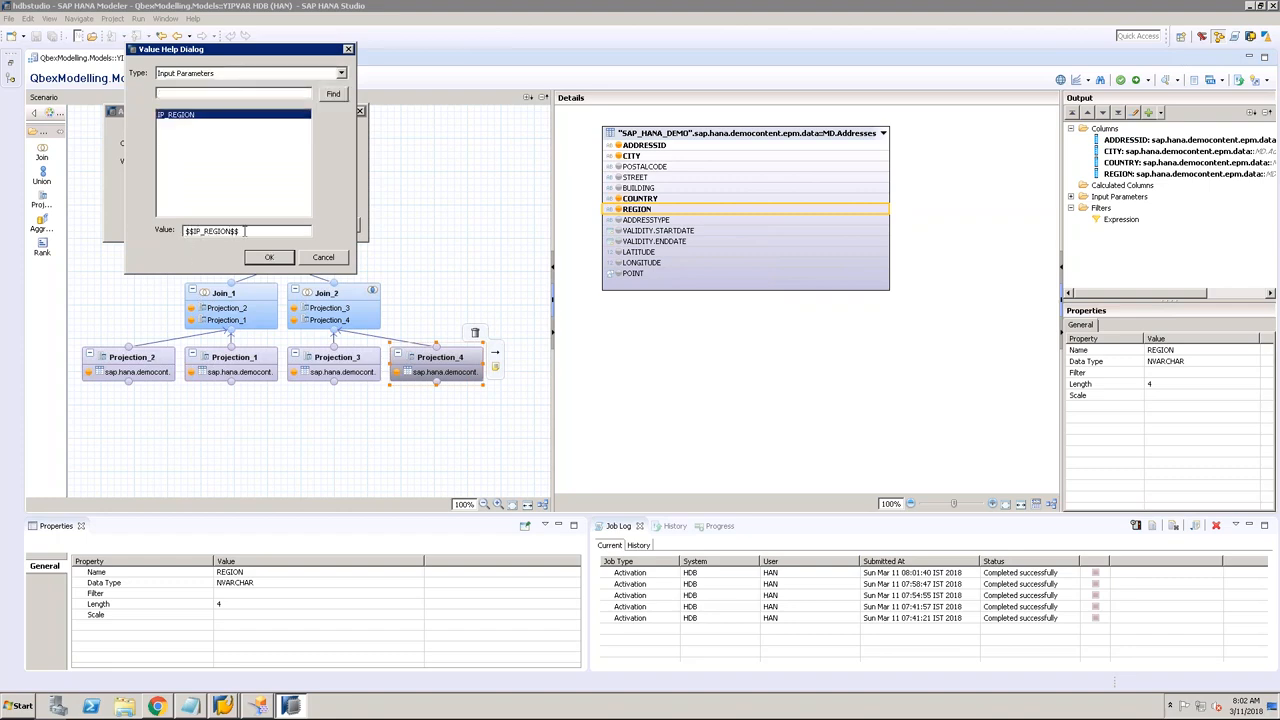
{"action": "left_click", "coordinate": [269, 258]}
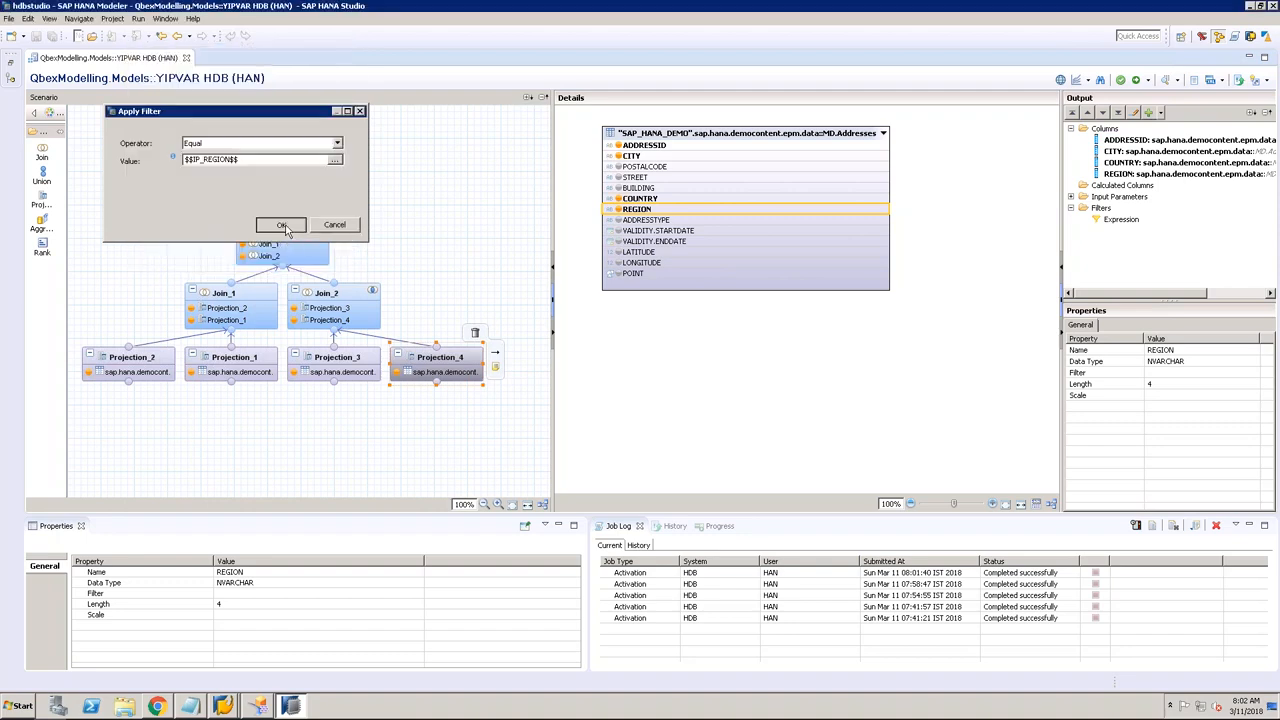
{"action": "left_click", "coordinate": [283, 226]}
{"action": "left_click", "coordinate": [1134, 81]}
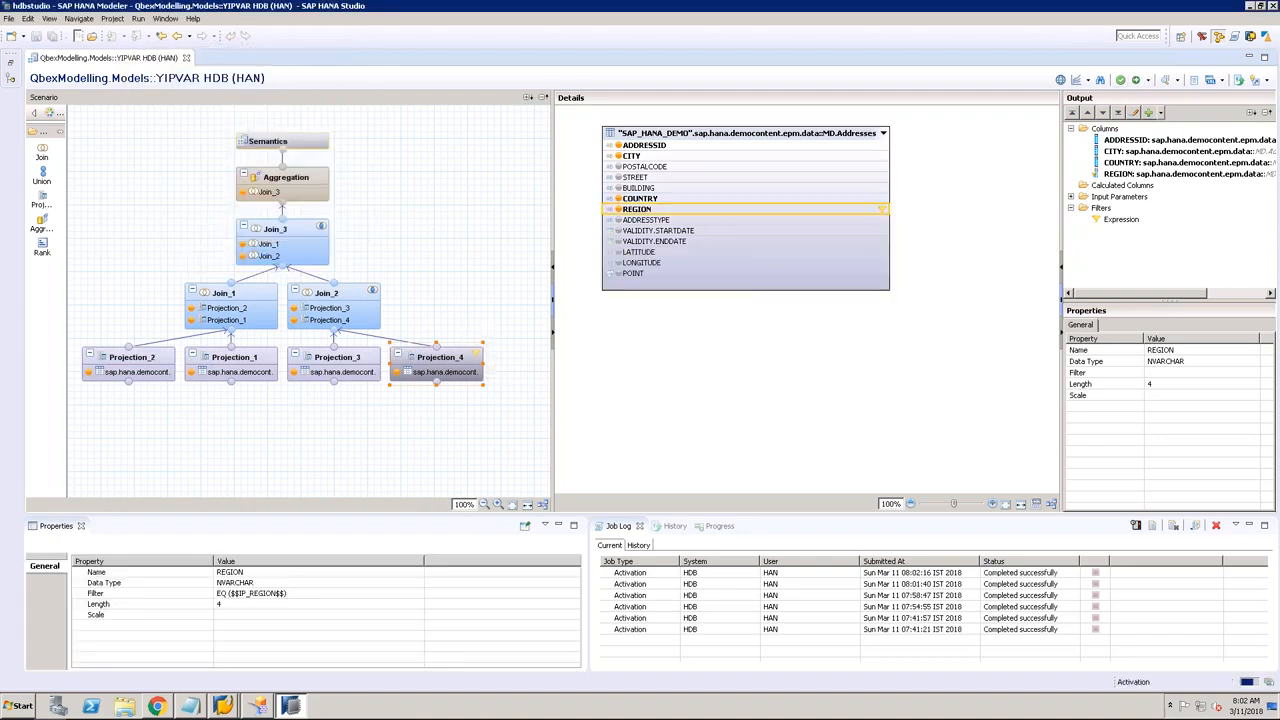
Step: Run the data preview with IP_REGION set to APJ
{"action": "left_click", "coordinate": [1166, 80]}
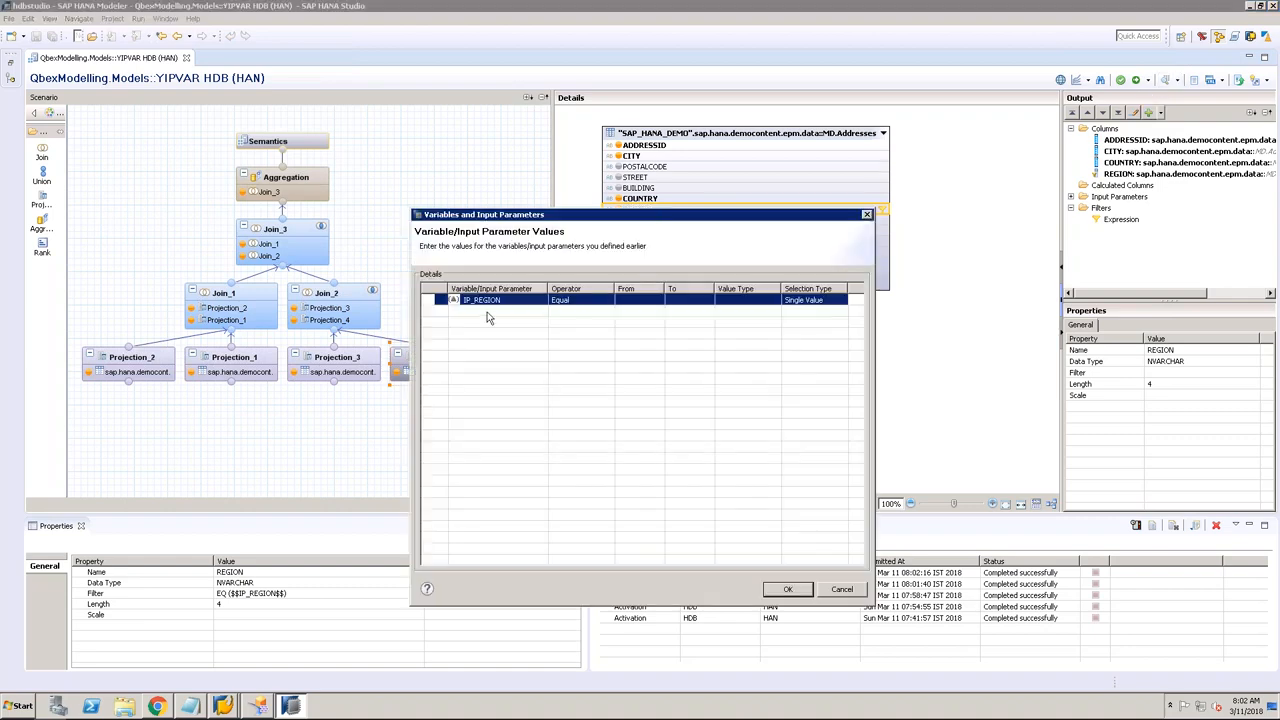
{"action": "left_click", "coordinate": [575, 303]}
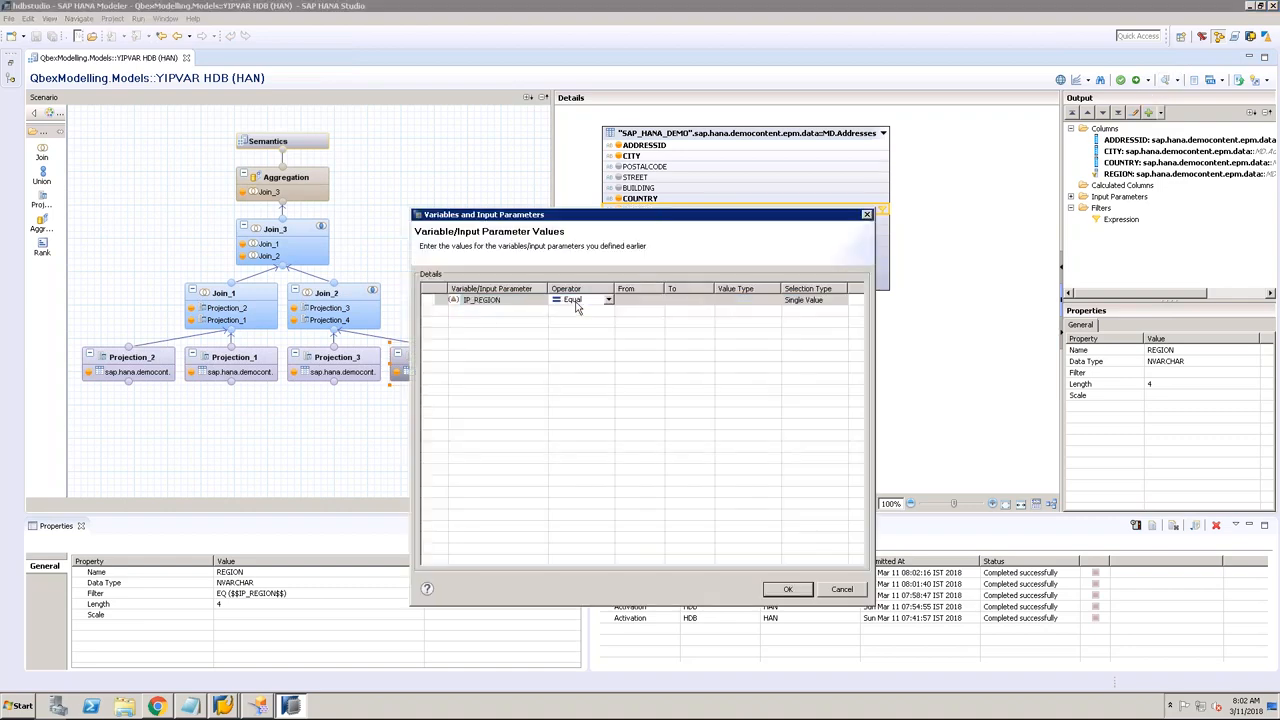
{"action": "left_click", "coordinate": [645, 303]}
{"action": "left_click", "coordinate": [656, 301]}
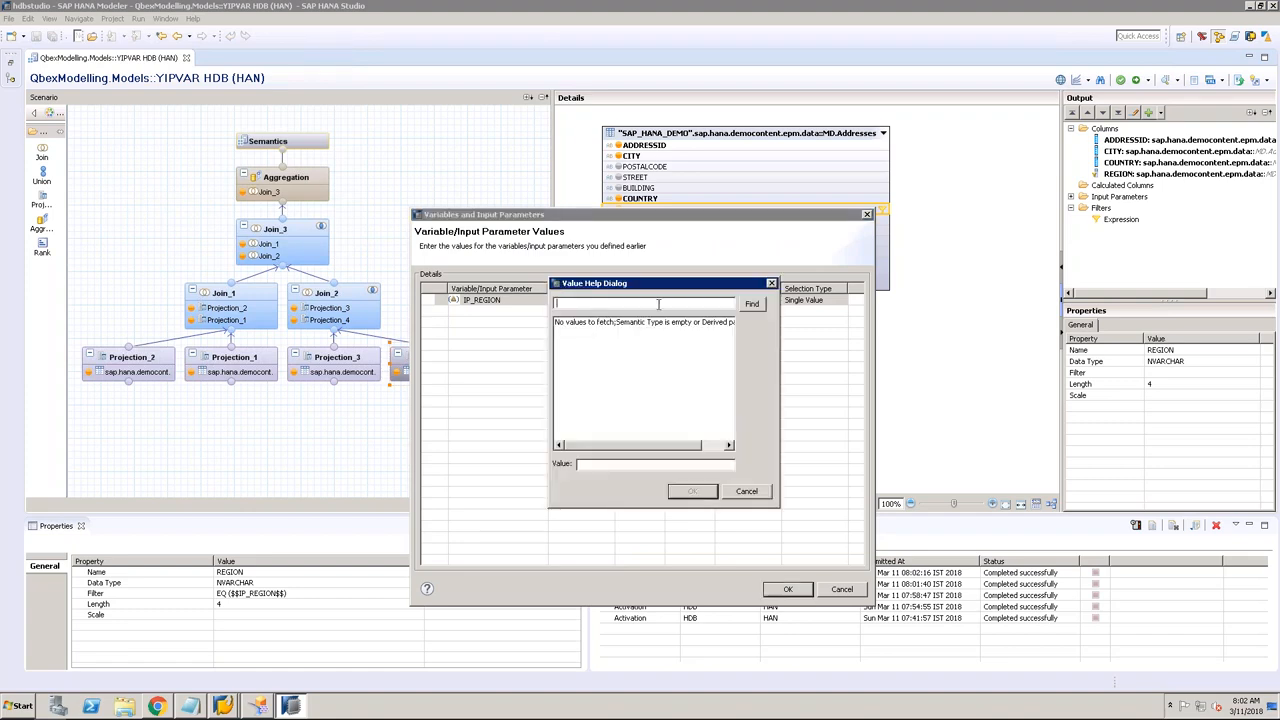
{"action": "left_click", "coordinate": [747, 495]}
{"action": "left_click", "coordinate": [643, 301]}
{"action": "type", "text": "APJ"}
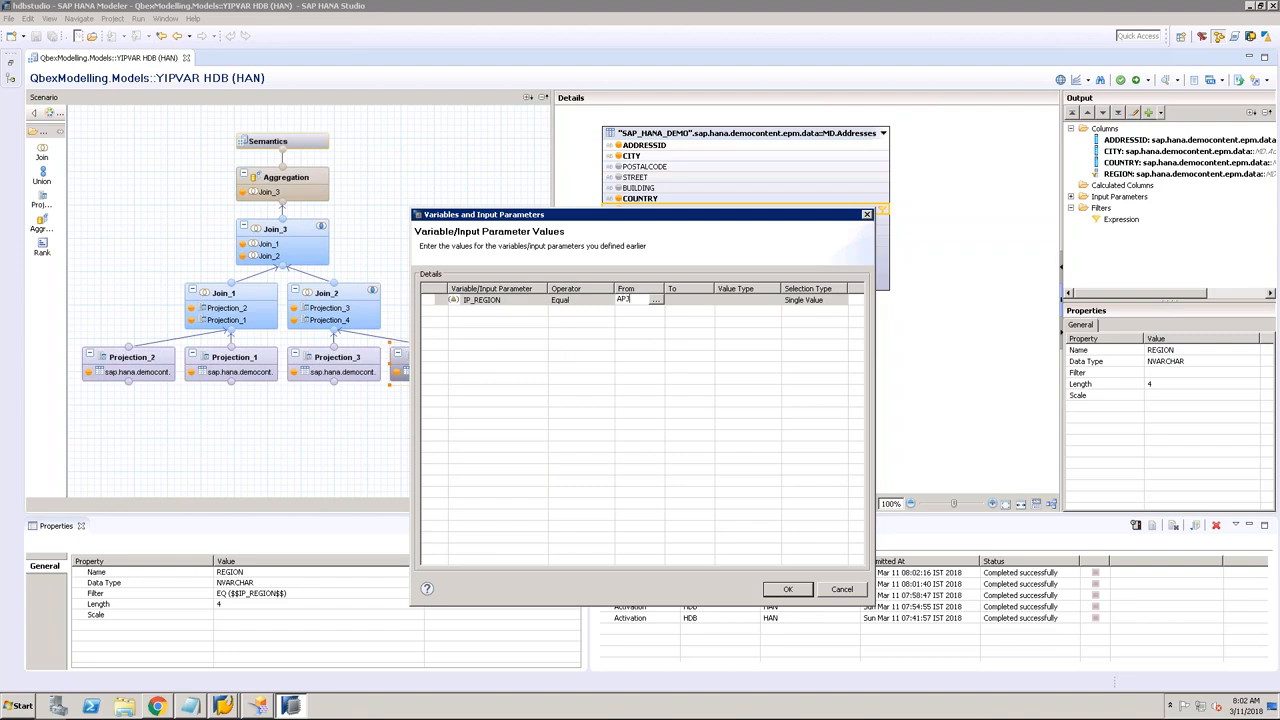
{"action": "key", "text": "Return"}
{"action": "left_click", "coordinate": [780, 589]}
Step: Check the raw rows and REGION's distinct values show only APJ, then return to the browser
{"action": "left_click", "coordinate": [172, 80]}
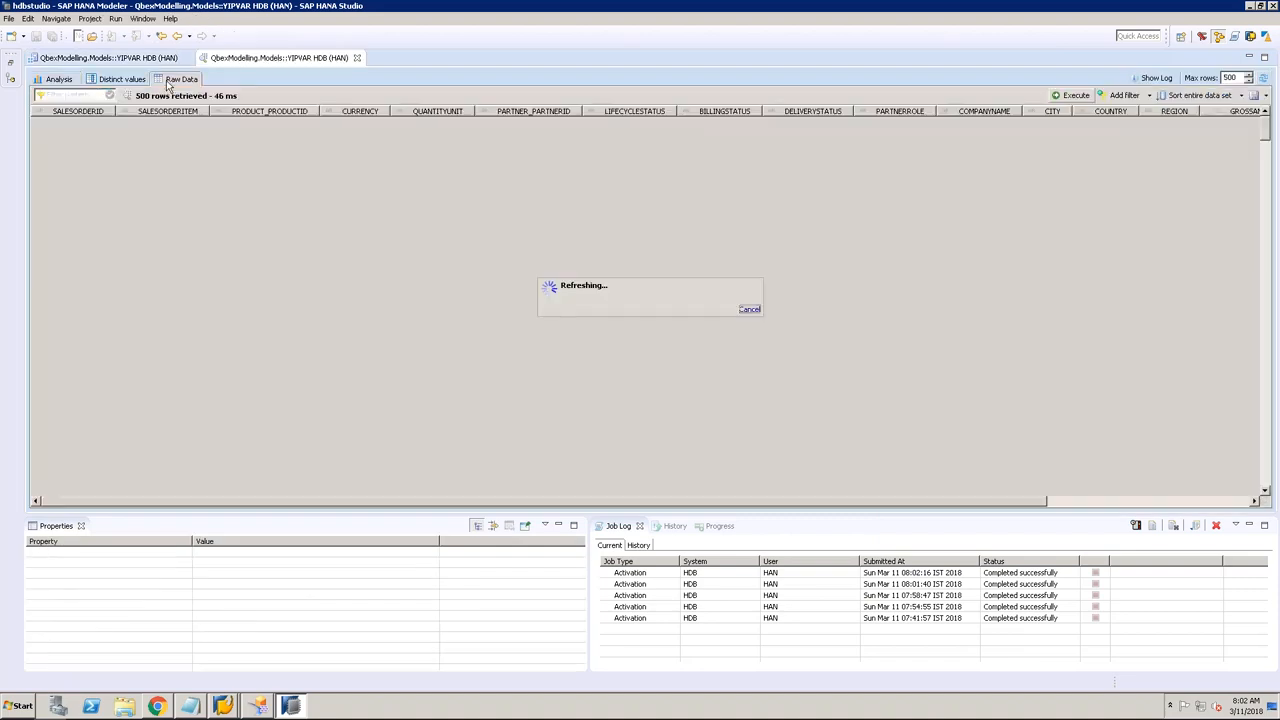
{"action": "left_click", "coordinate": [115, 79]}
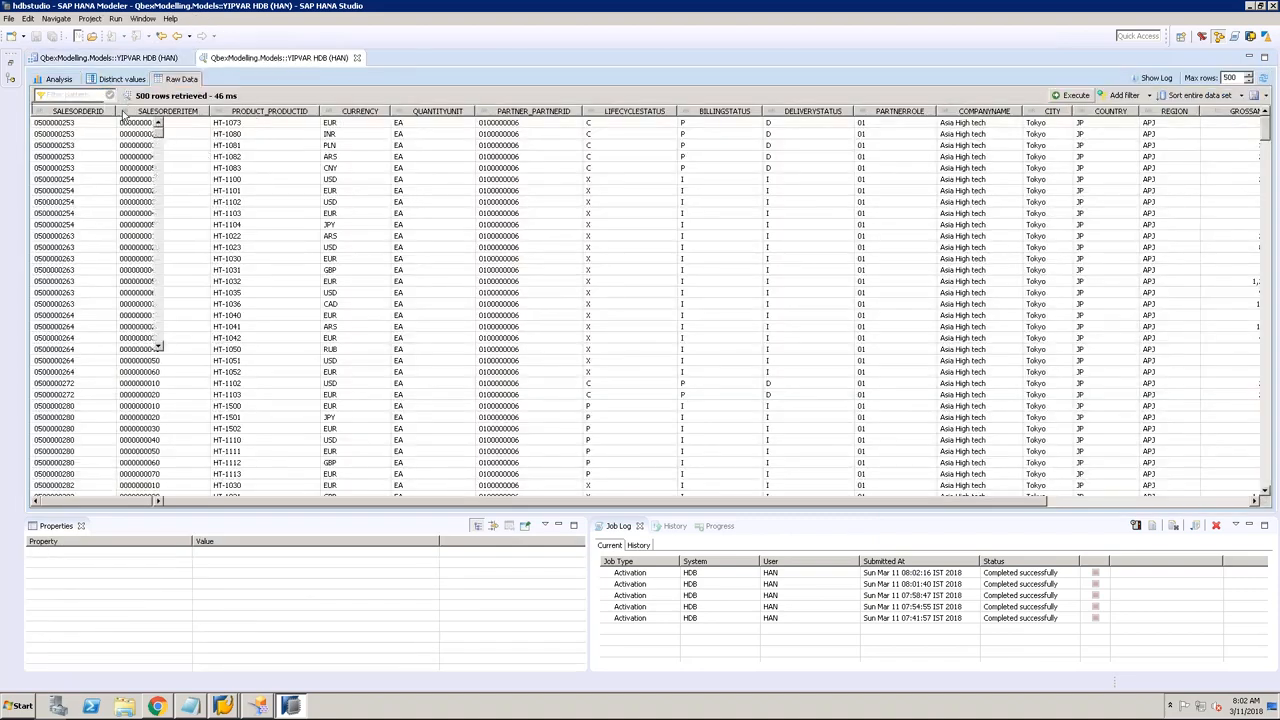
{"action": "left_click", "coordinate": [85, 281]}
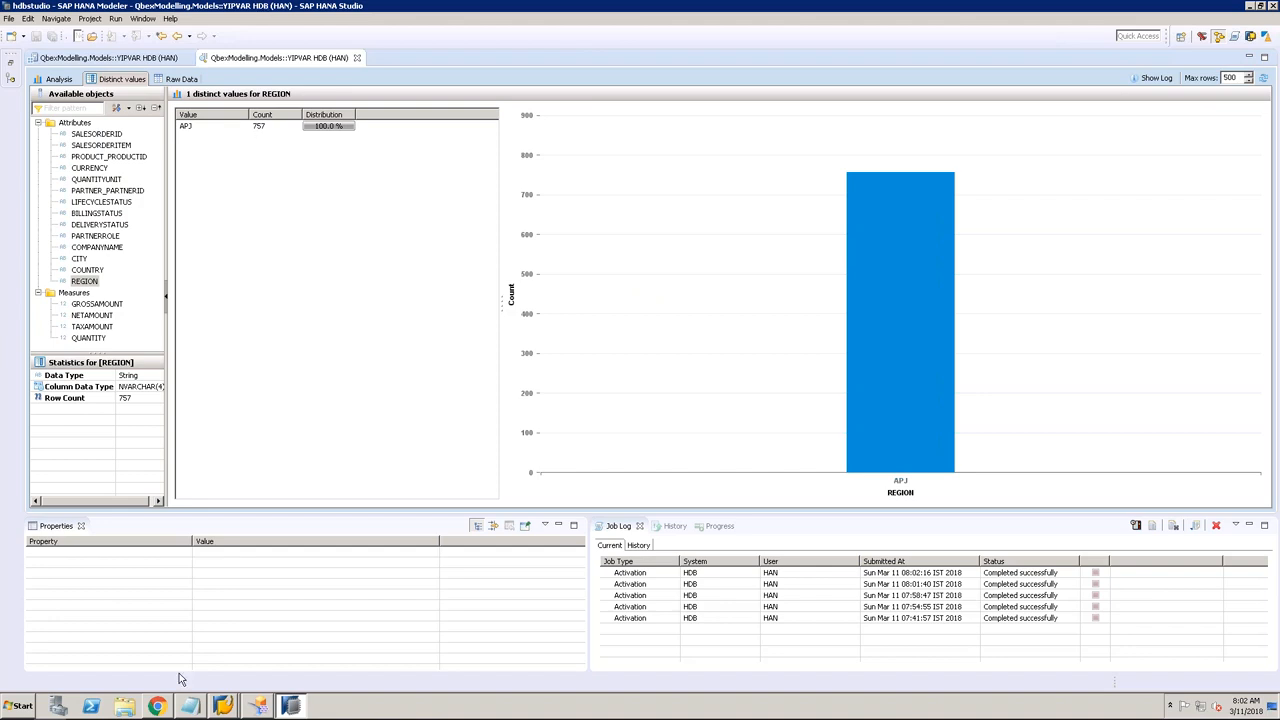
{"action": "left_click", "coordinate": [157, 712]}
{"action": "left_click", "coordinate": [211, 608]}
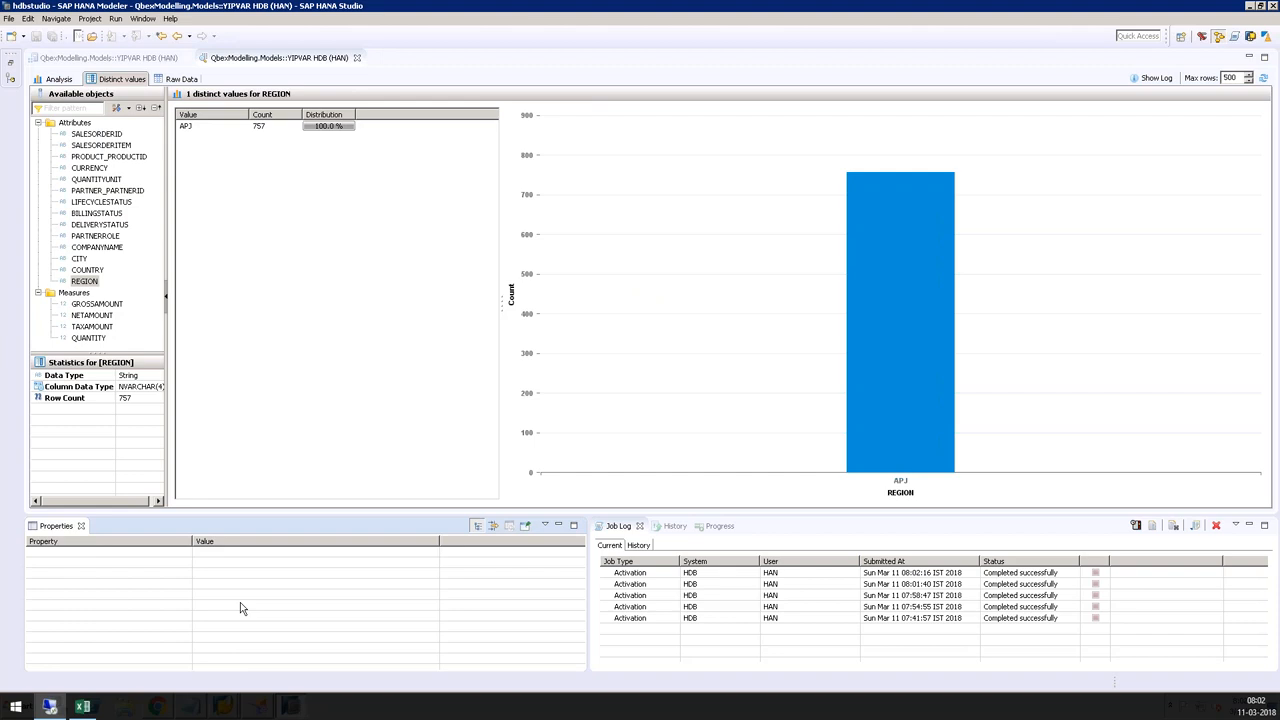
{"action": "left_click", "coordinate": [160, 707]}
Step: Rerun YIPVAR in the launch pad, see No Data Available, and return to Design Studio
{"action": "left_click", "coordinate": [197, 84]}
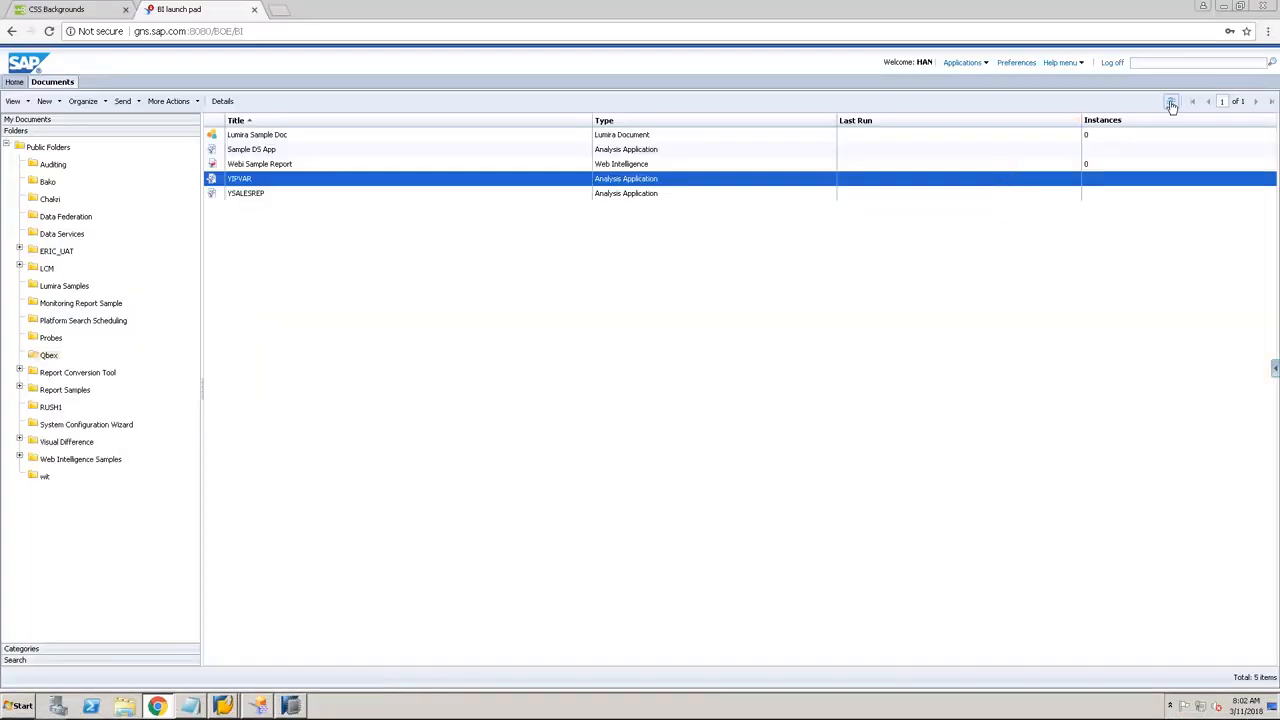
{"action": "right_click", "coordinate": [478, 180]}
{"action": "left_click", "coordinate": [502, 189]}
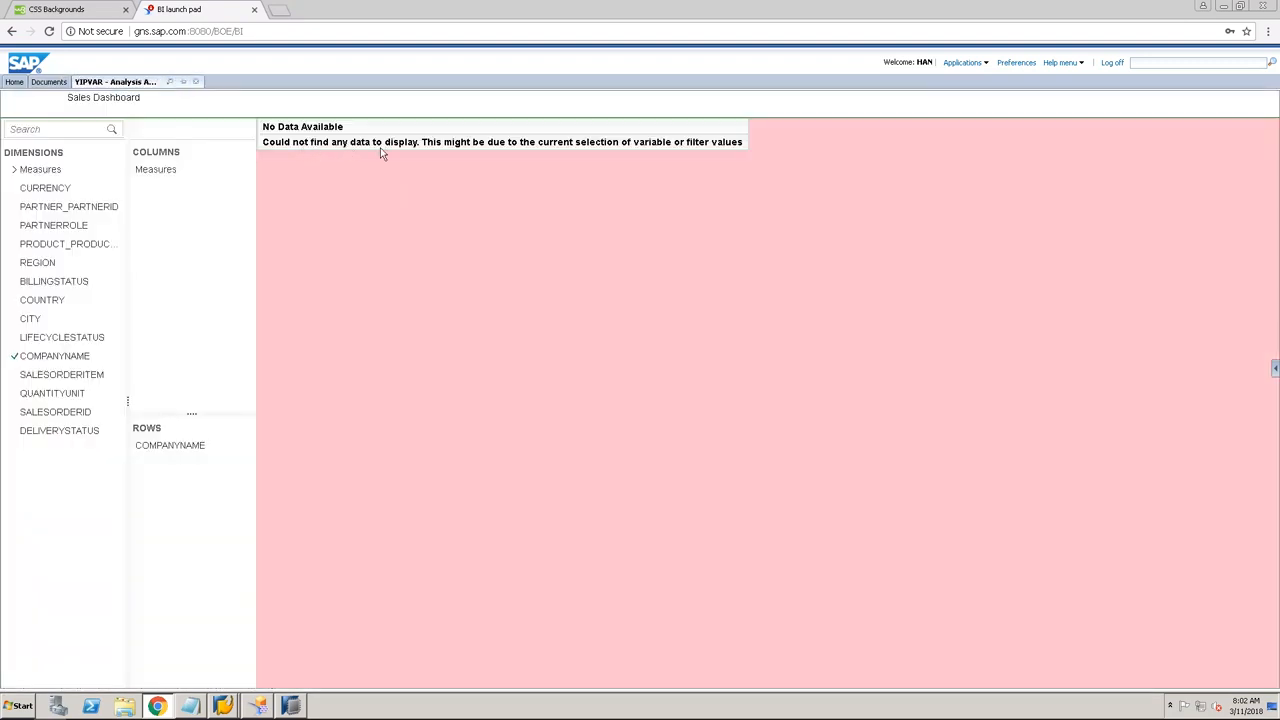
{"action": "left_click", "coordinate": [259, 707]}
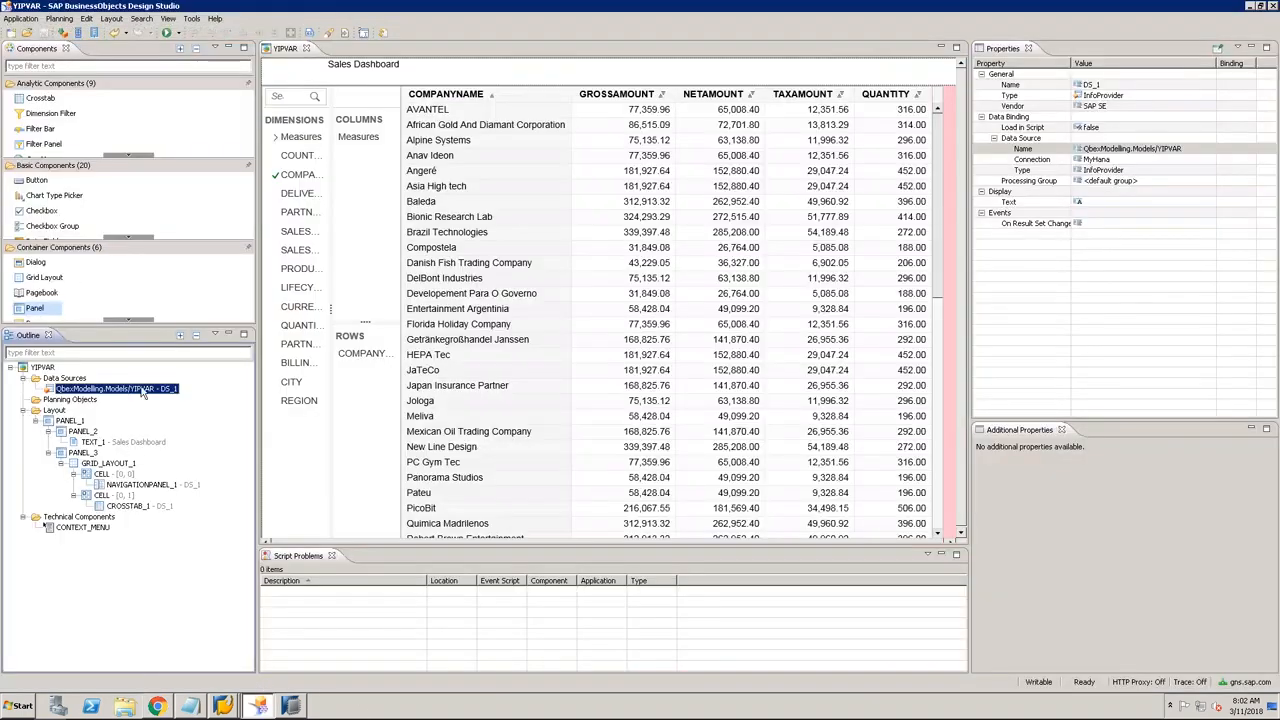
Step: Check the data source's initial view settings and confirm the app has no prompts
{"action": "right_click", "coordinate": [144, 391]}
{"action": "left_click", "coordinate": [184, 470]}
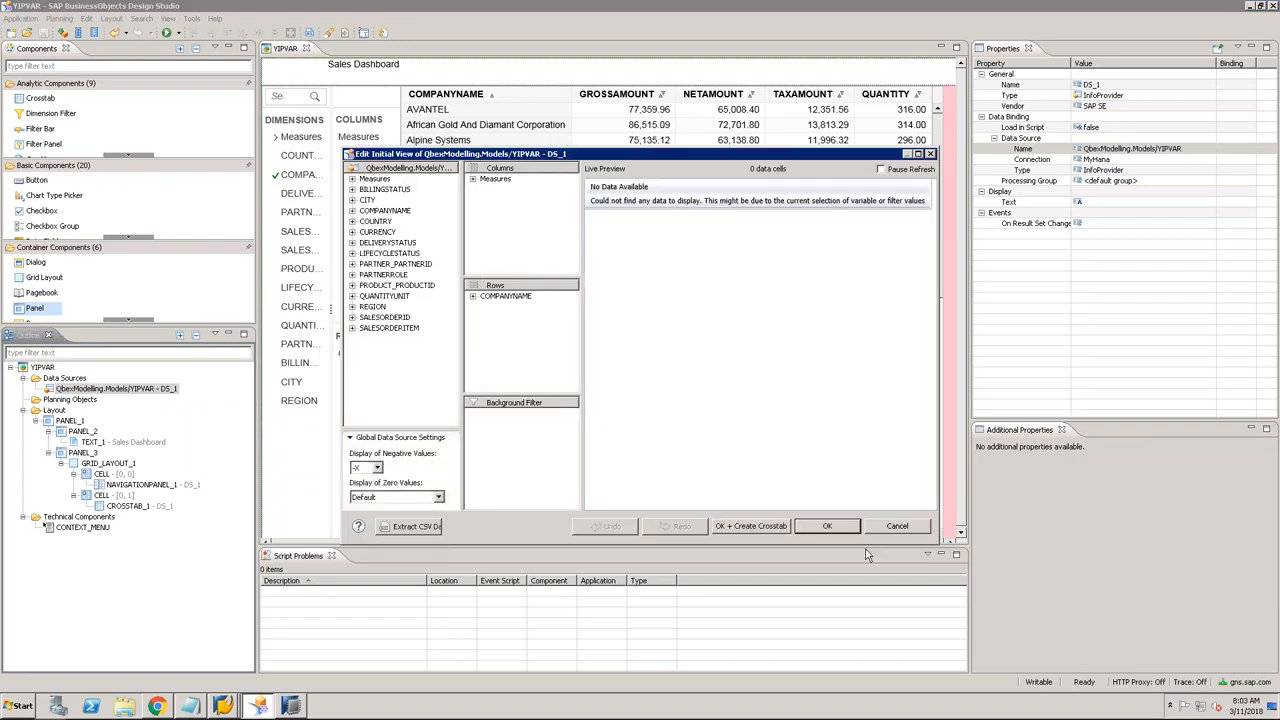
{"action": "left_click", "coordinate": [896, 527]}
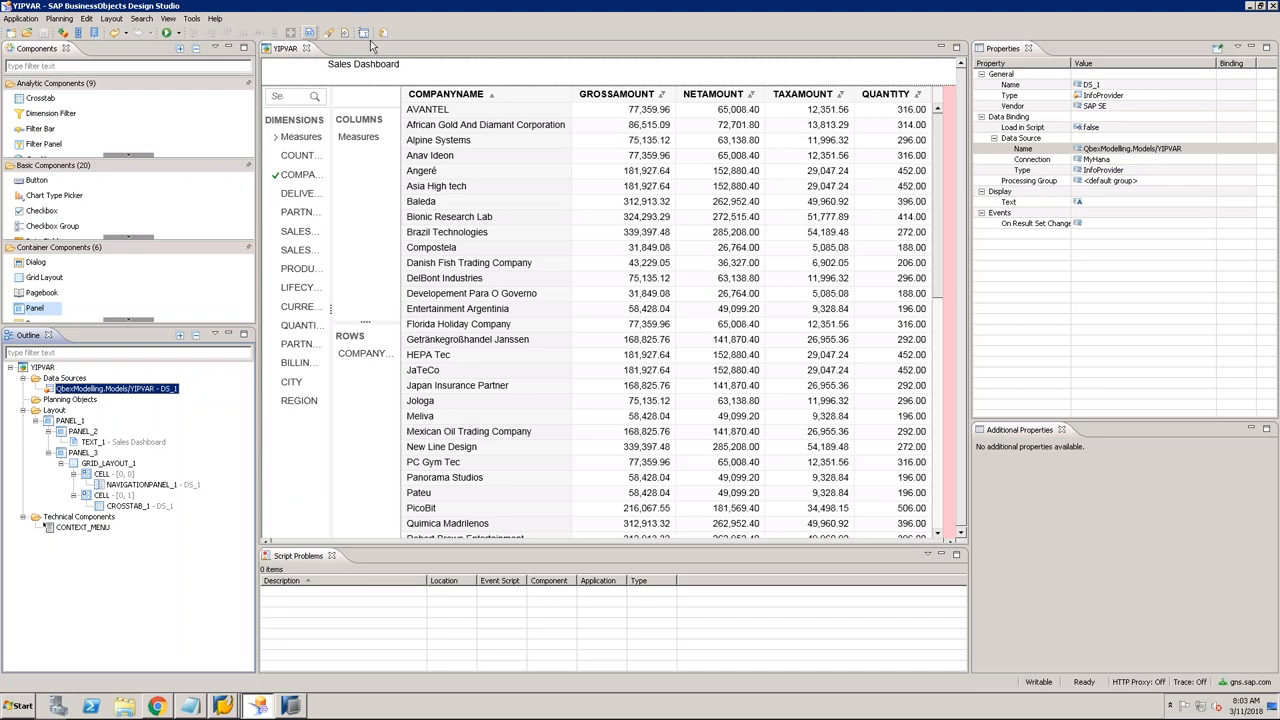
{"action": "left_click", "coordinate": [364, 33]}
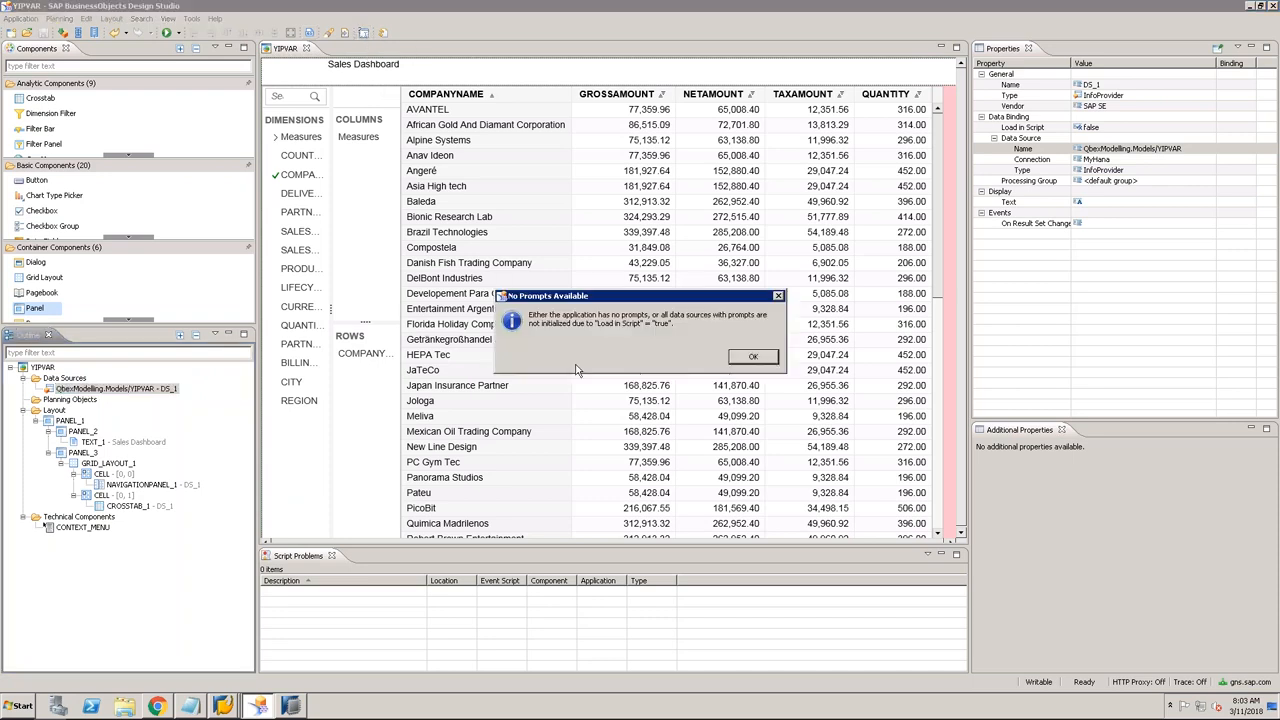
{"action": "left_click", "coordinate": [752, 358]}
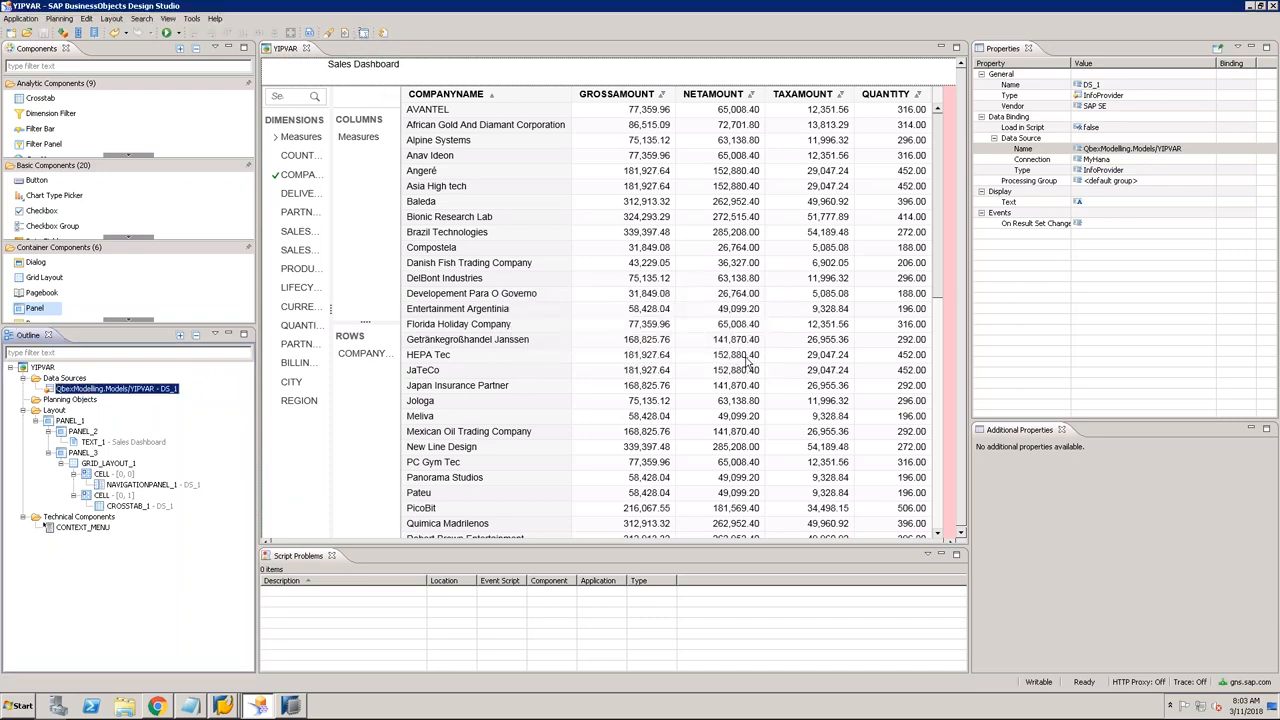
Step: Set the application's Force Prompts on Startup to true, save, and recheck its prompts
{"action": "left_click", "coordinate": [46, 368]}
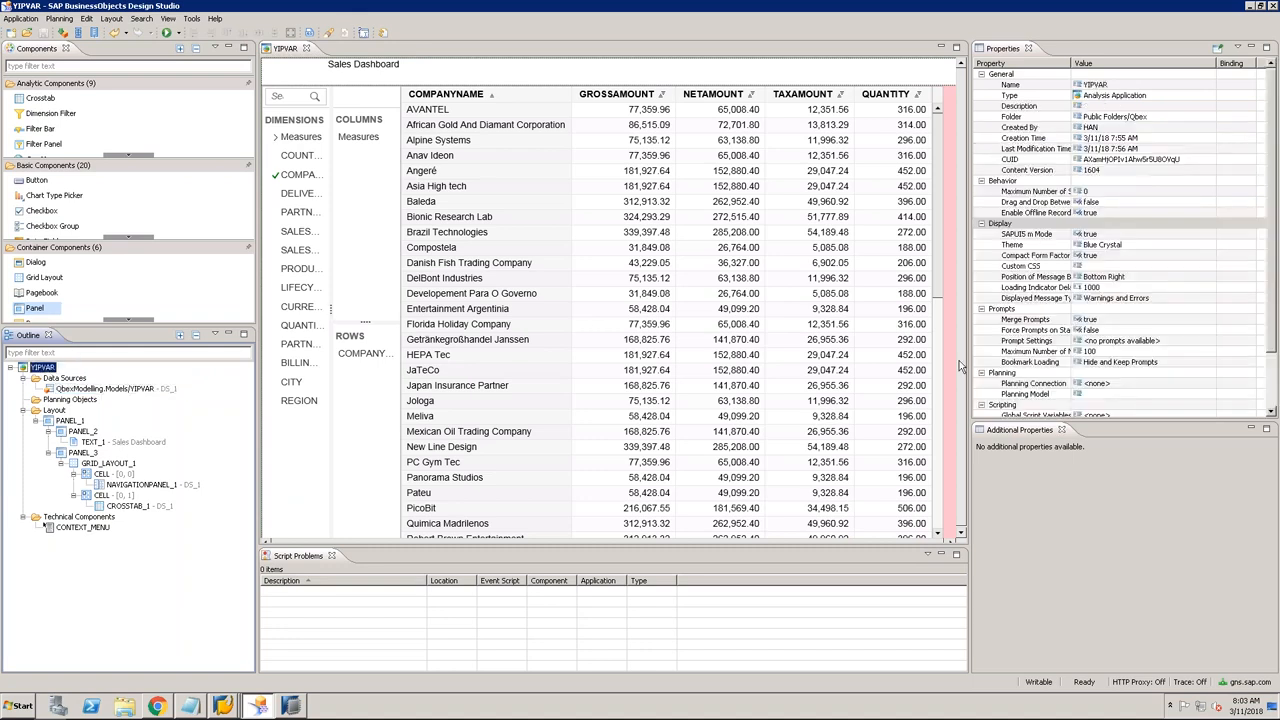
{"action": "left_click", "coordinate": [1271, 380]}
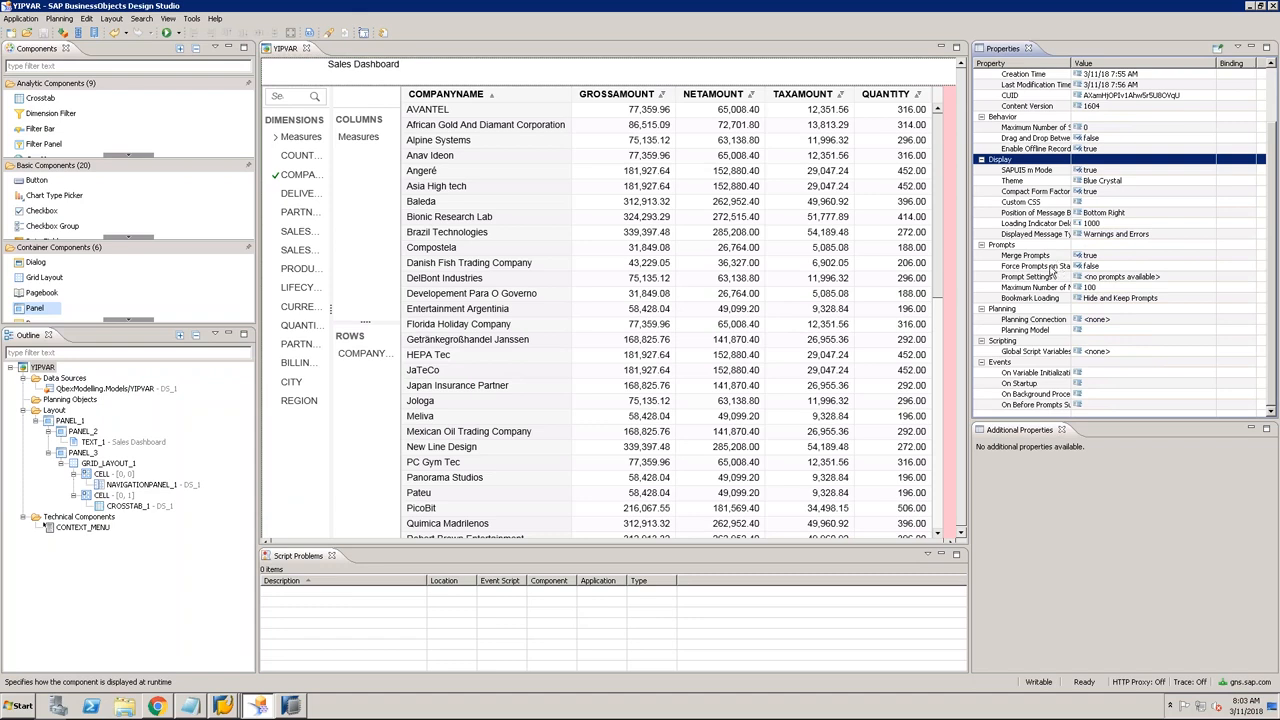
{"action": "left_click", "coordinate": [1070, 268]}
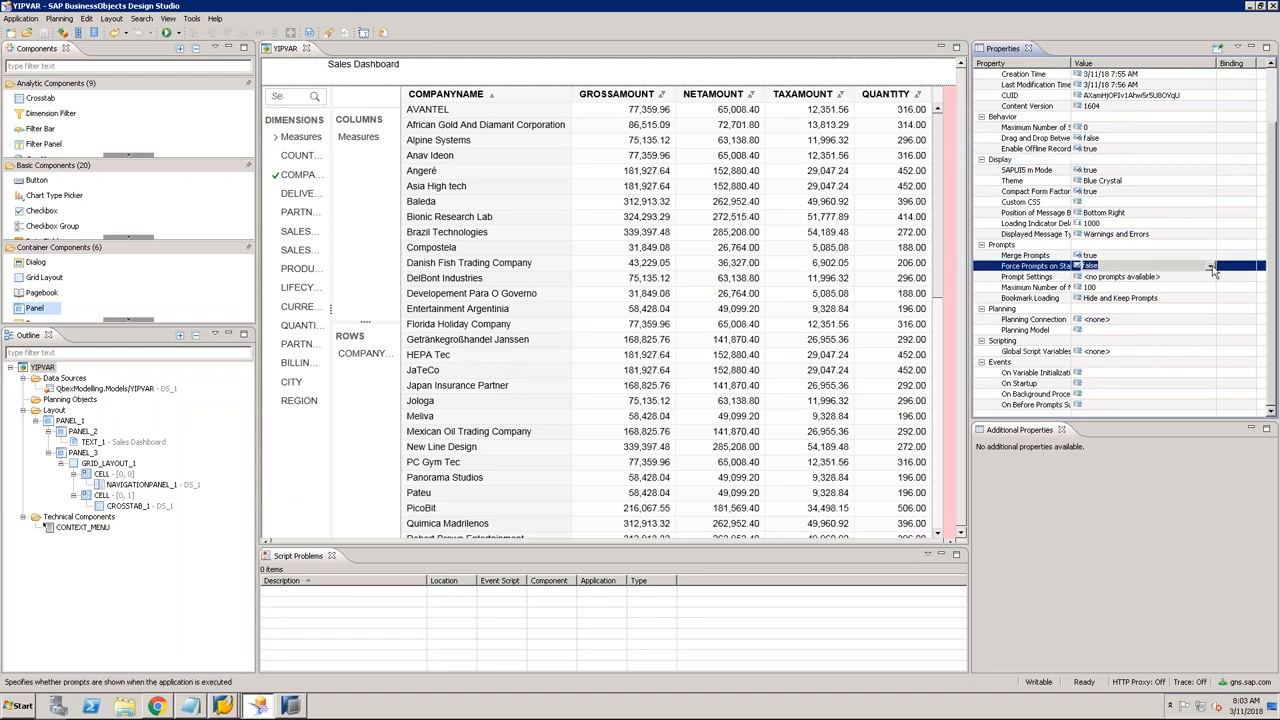
{"action": "left_click", "coordinate": [1212, 270]}
{"action": "left_click", "coordinate": [1118, 284]}
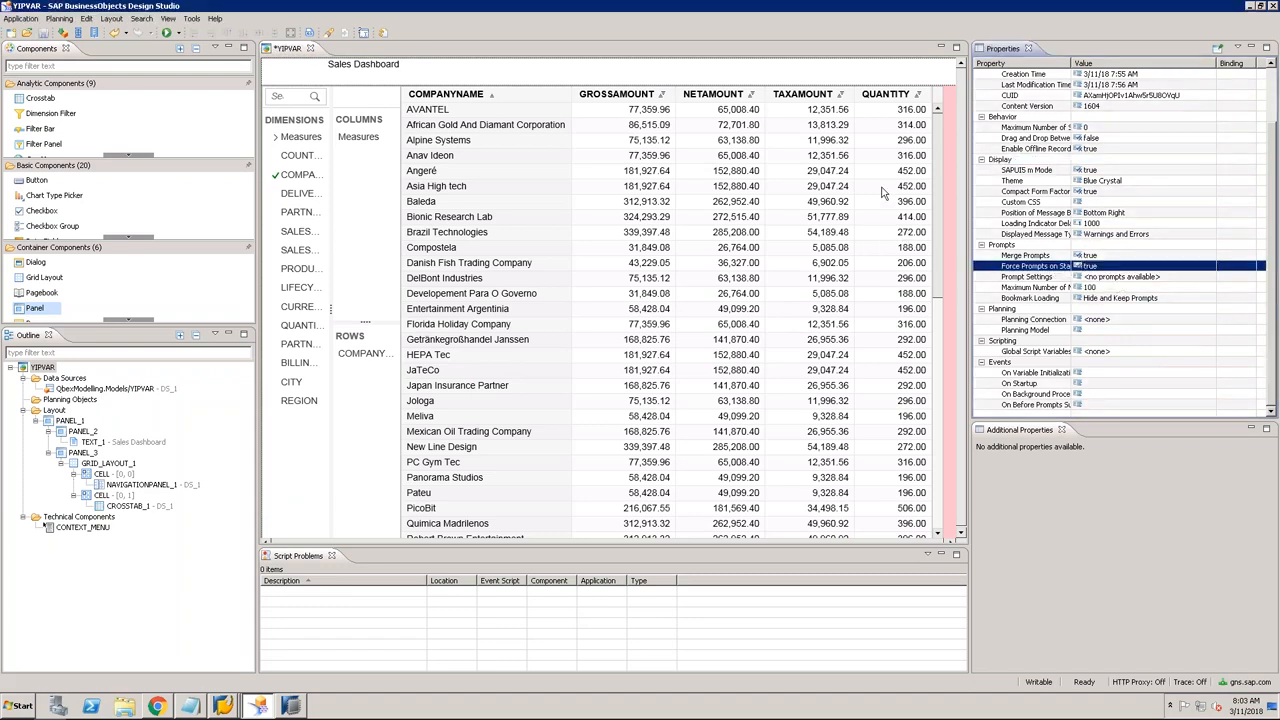
{"action": "left_click", "coordinate": [43, 33]}
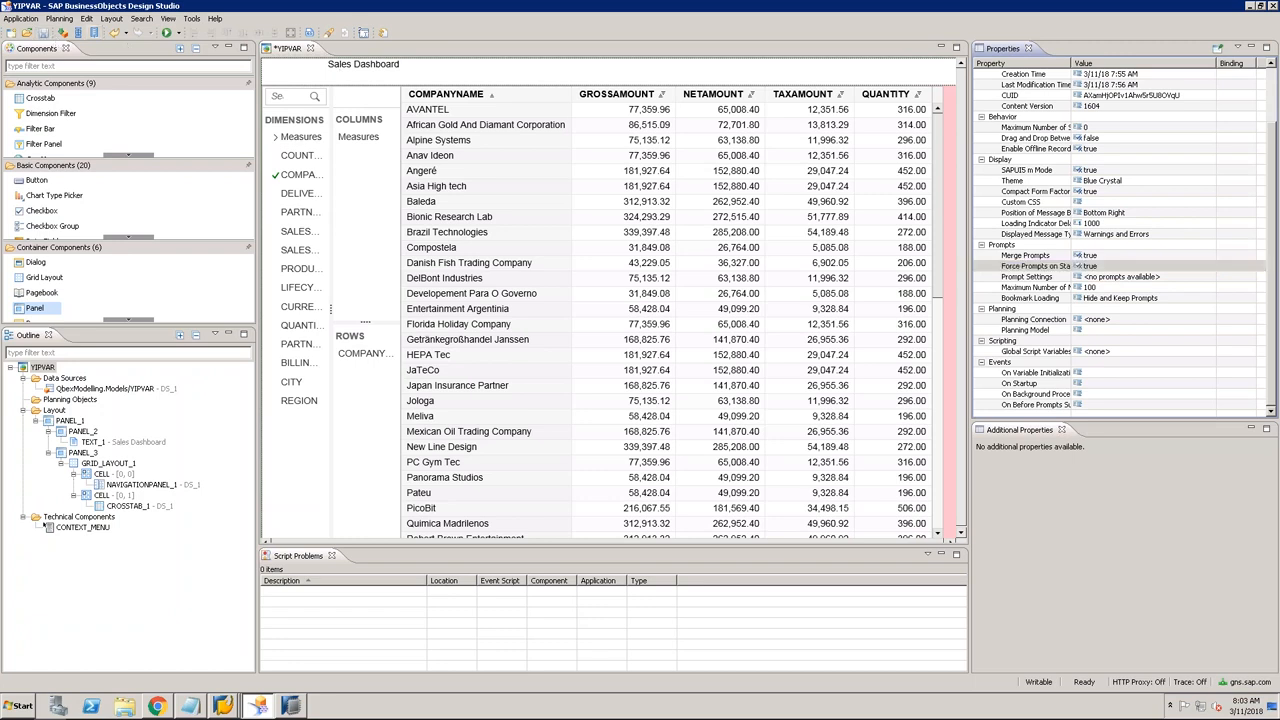
{"action": "left_click", "coordinate": [365, 35]}
{"action": "left_click", "coordinate": [755, 358]}
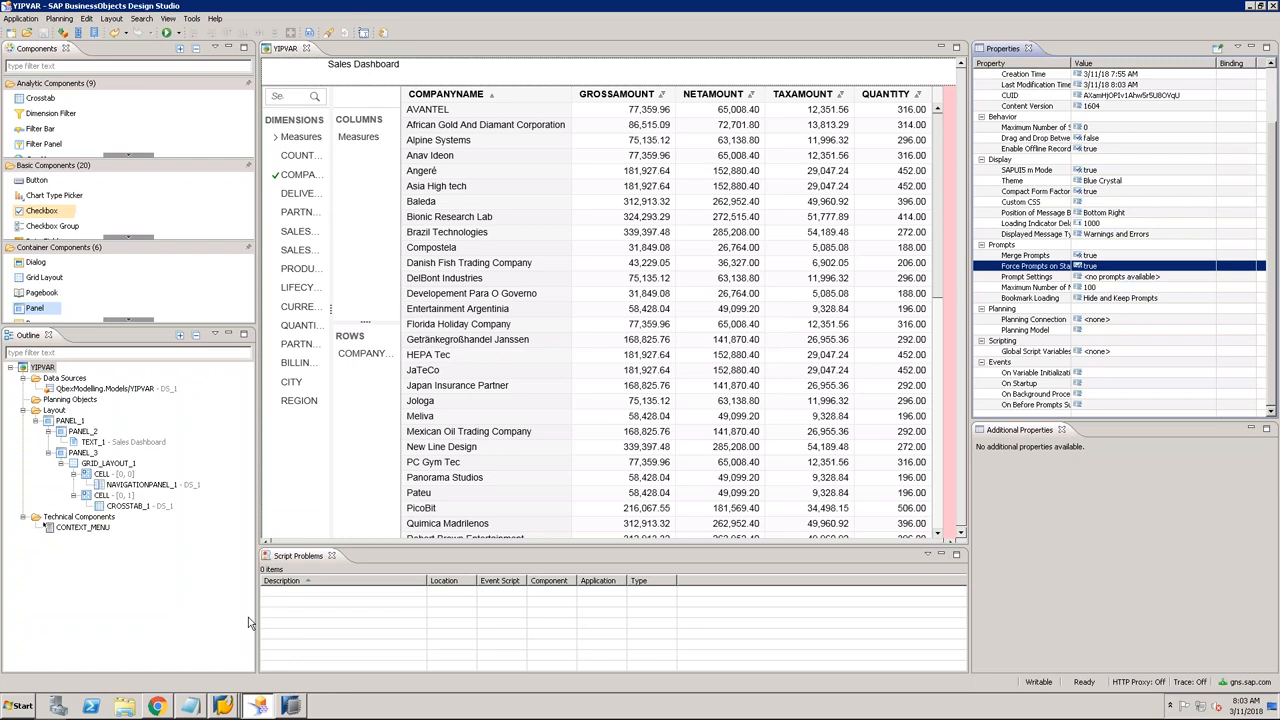
{"action": "left_click", "coordinate": [157, 706]}
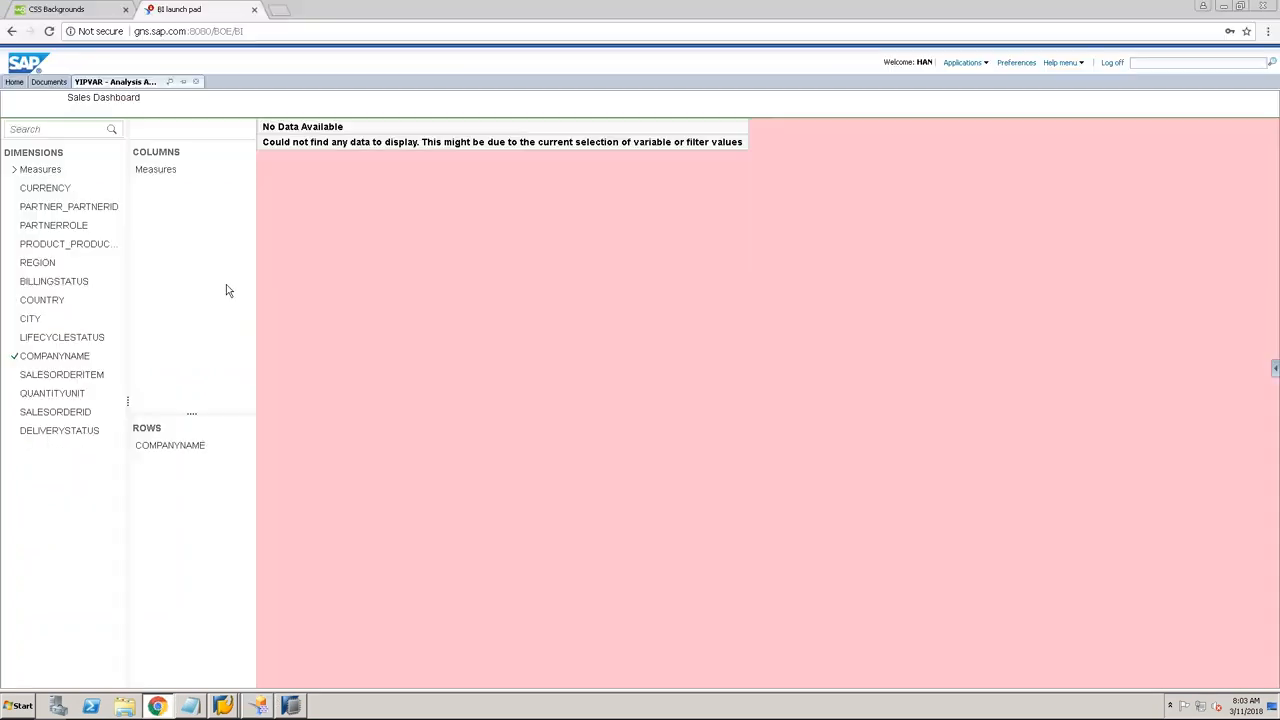
Step: Rerun YIPVAR with APJ for the IP_REGION prompt, view four APJ companies, then return to HANA Studio
{"action": "left_click", "coordinate": [196, 82]}
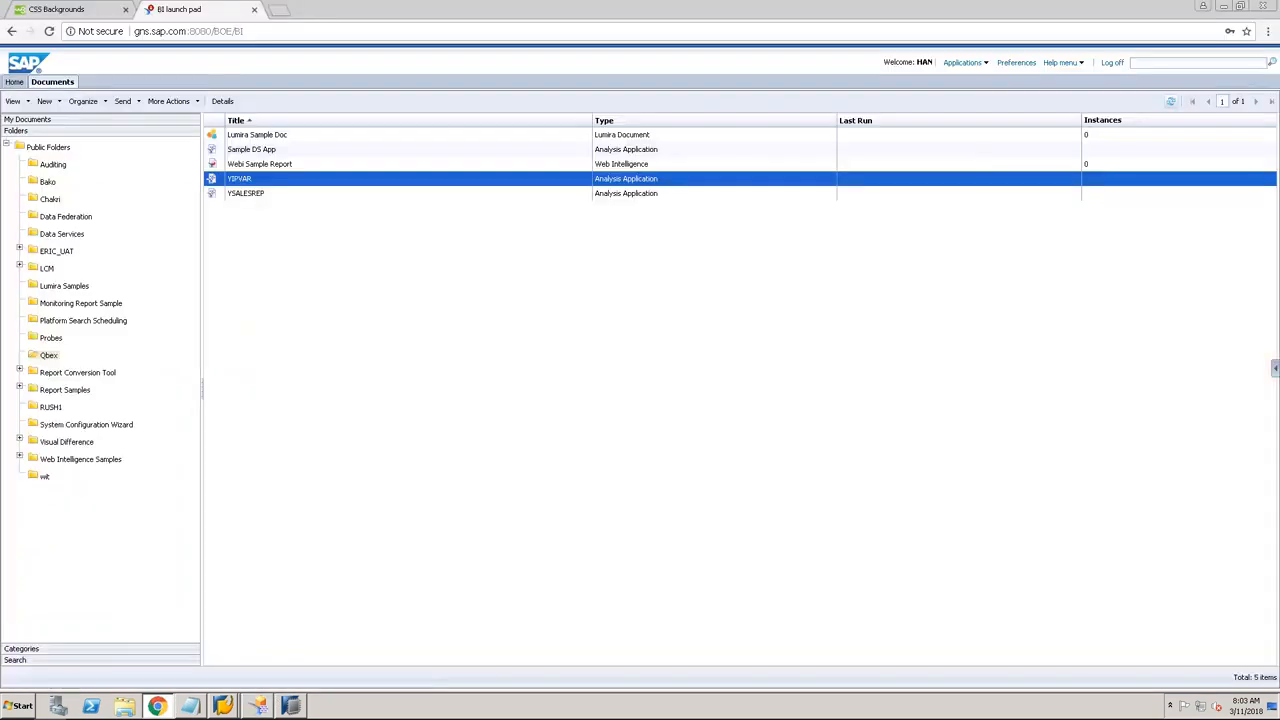
{"action": "right_click", "coordinate": [514, 182]}
{"action": "left_click", "coordinate": [530, 190]}
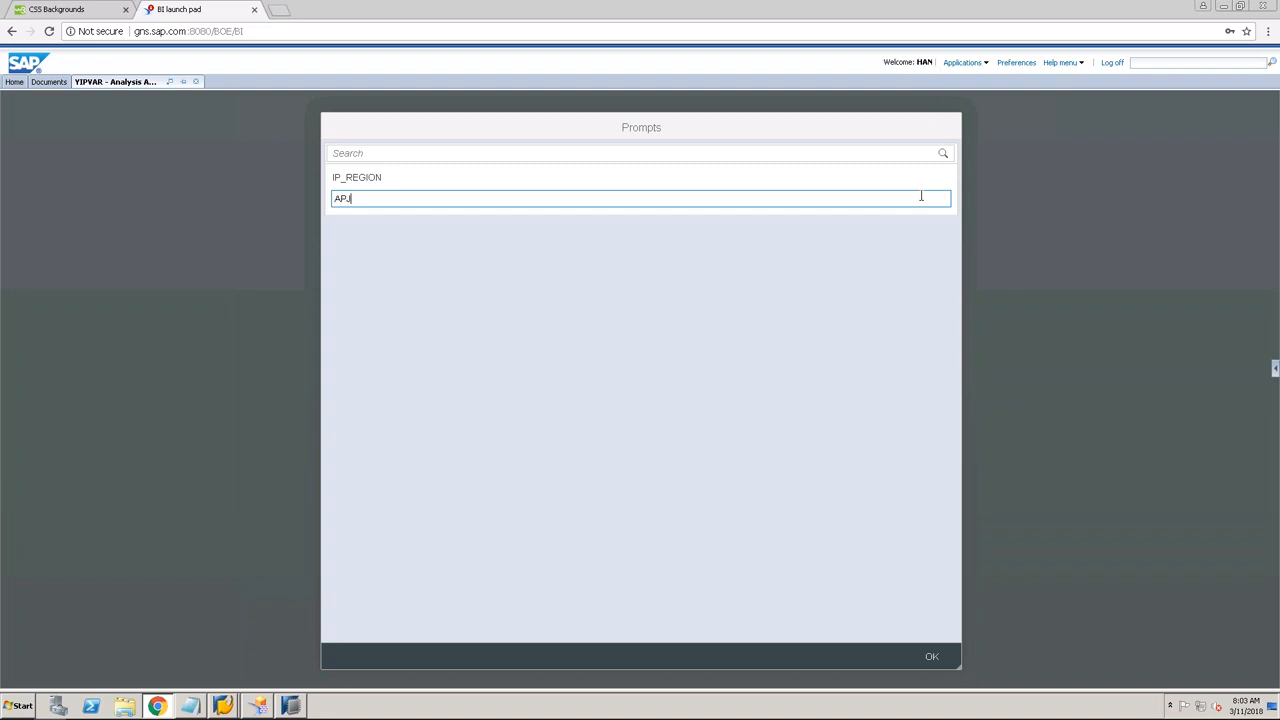
{"action": "key", "text": "Return"}
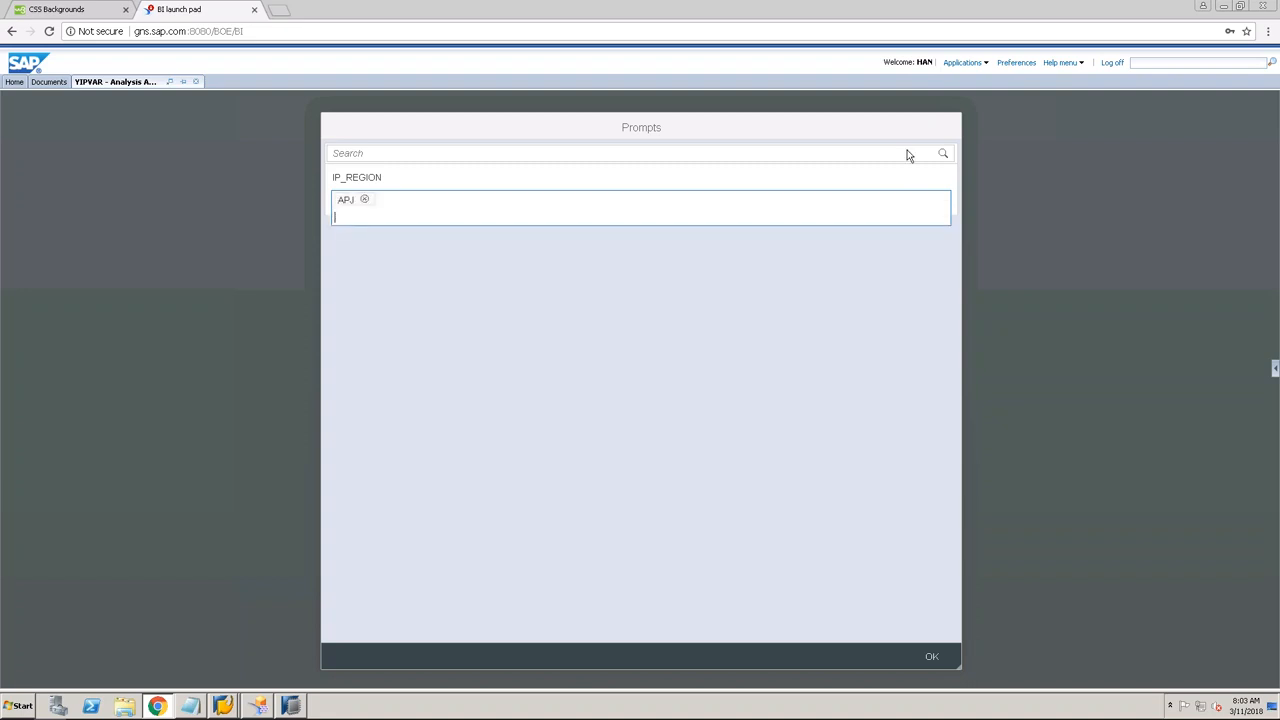
{"action": "left_click", "coordinate": [931, 656]}
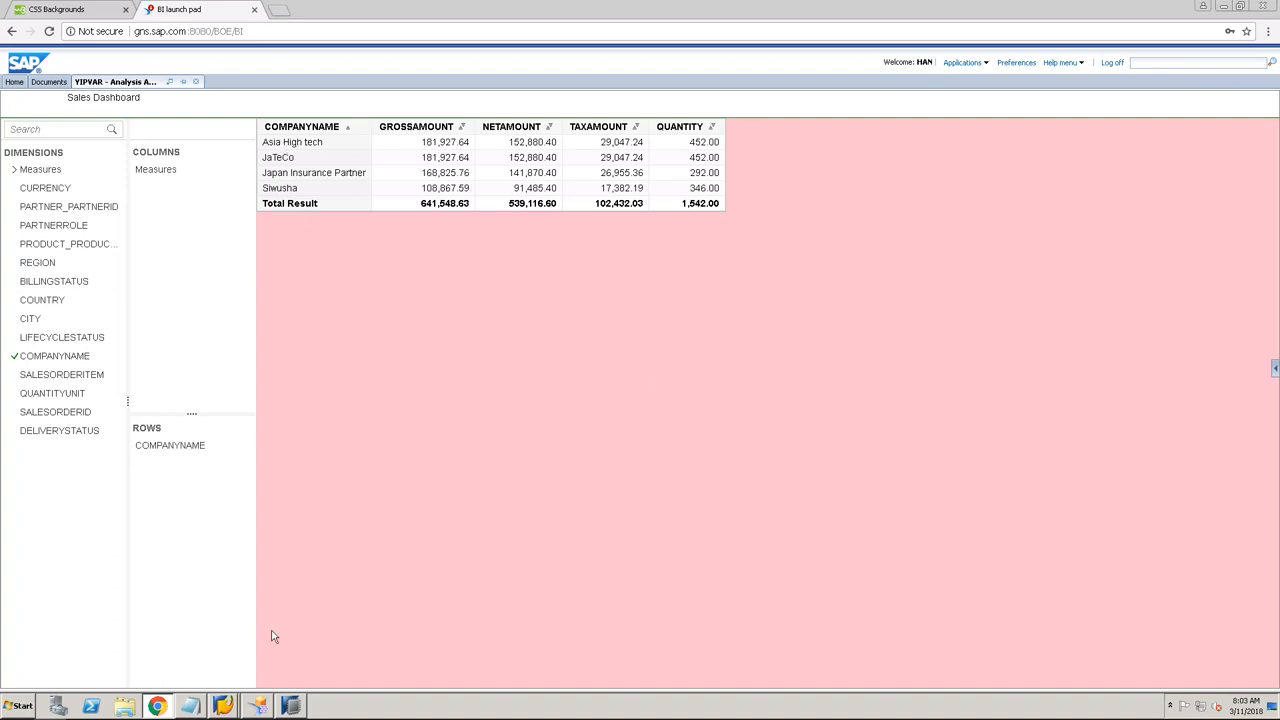
{"action": "left_click", "coordinate": [289, 706]}
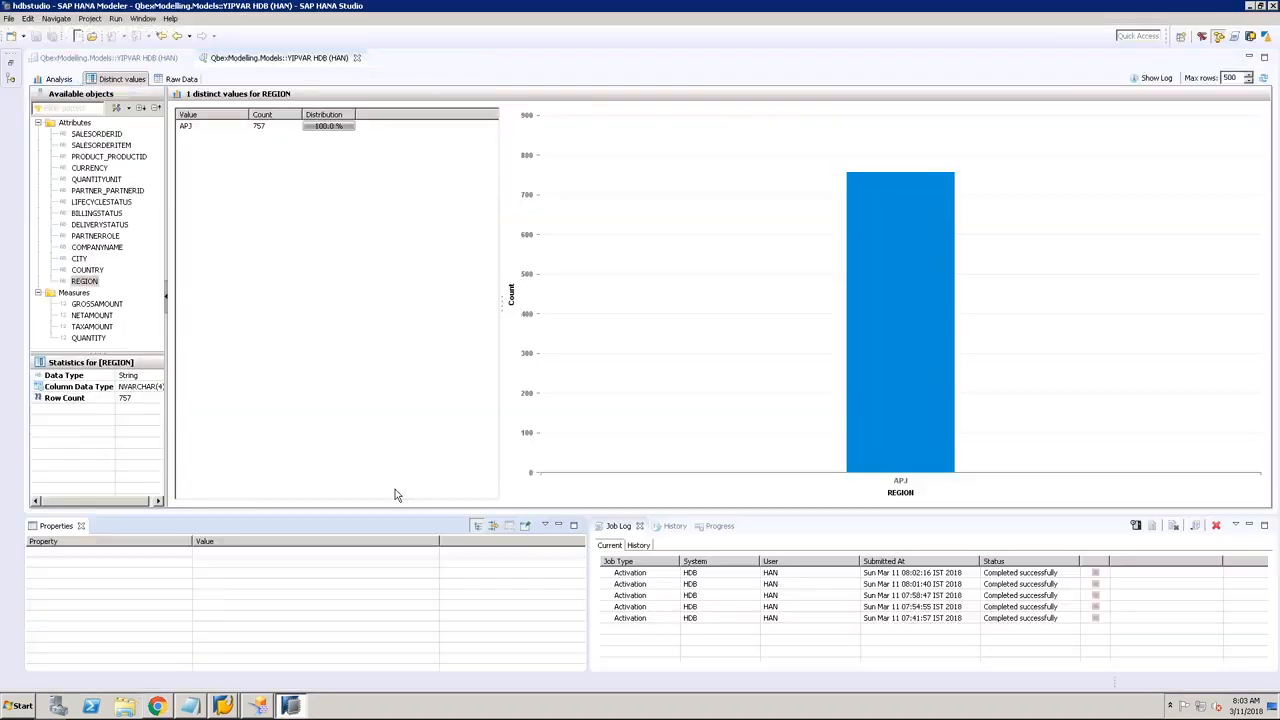
Step: Reopen IP_REGION for editing and change its parameter type to Column
{"action": "left_click", "coordinate": [358, 58]}
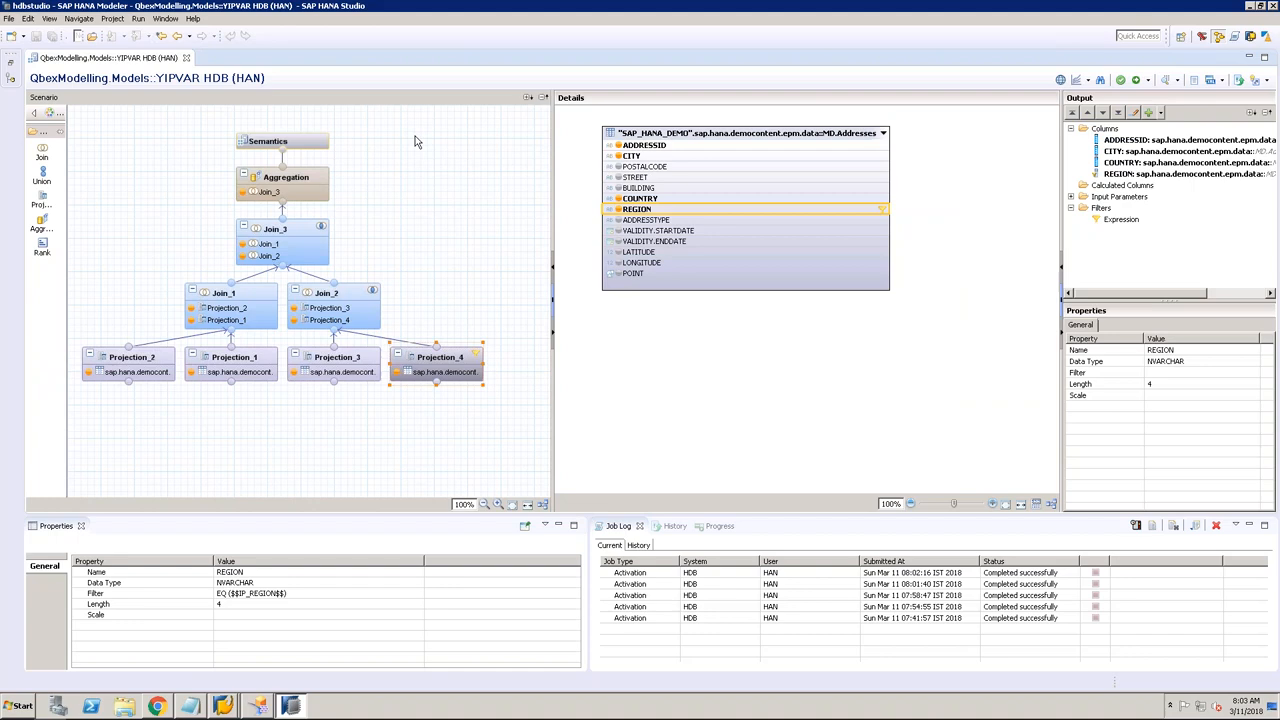
{"action": "left_click", "coordinate": [633, 161]}
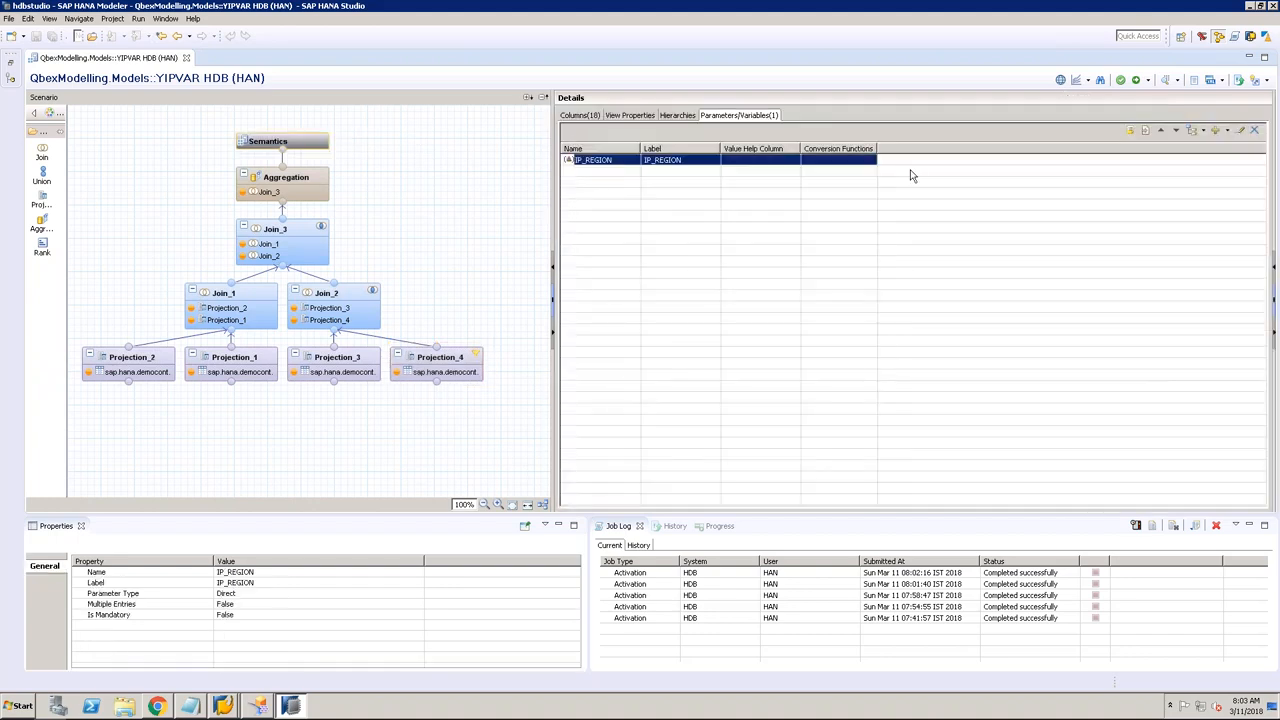
{"action": "left_click", "coordinate": [1242, 133]}
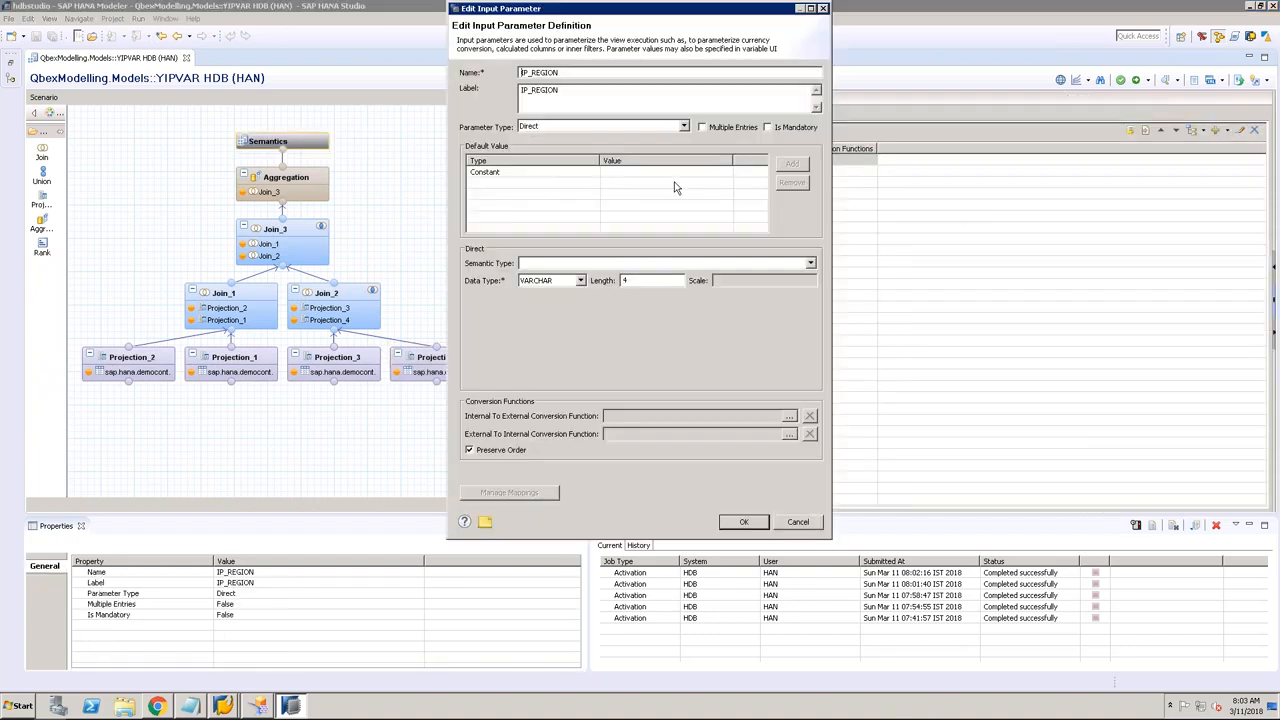
{"action": "left_click", "coordinate": [684, 128]}
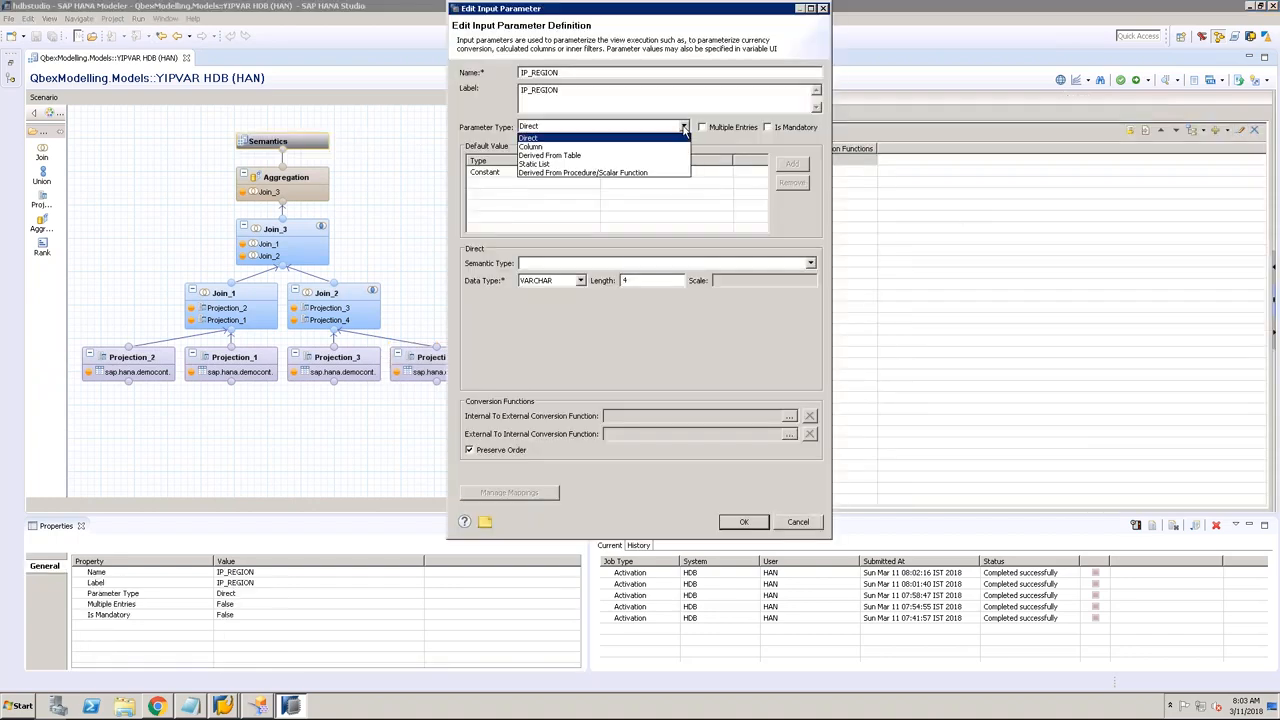
{"action": "left_click", "coordinate": [554, 147]}
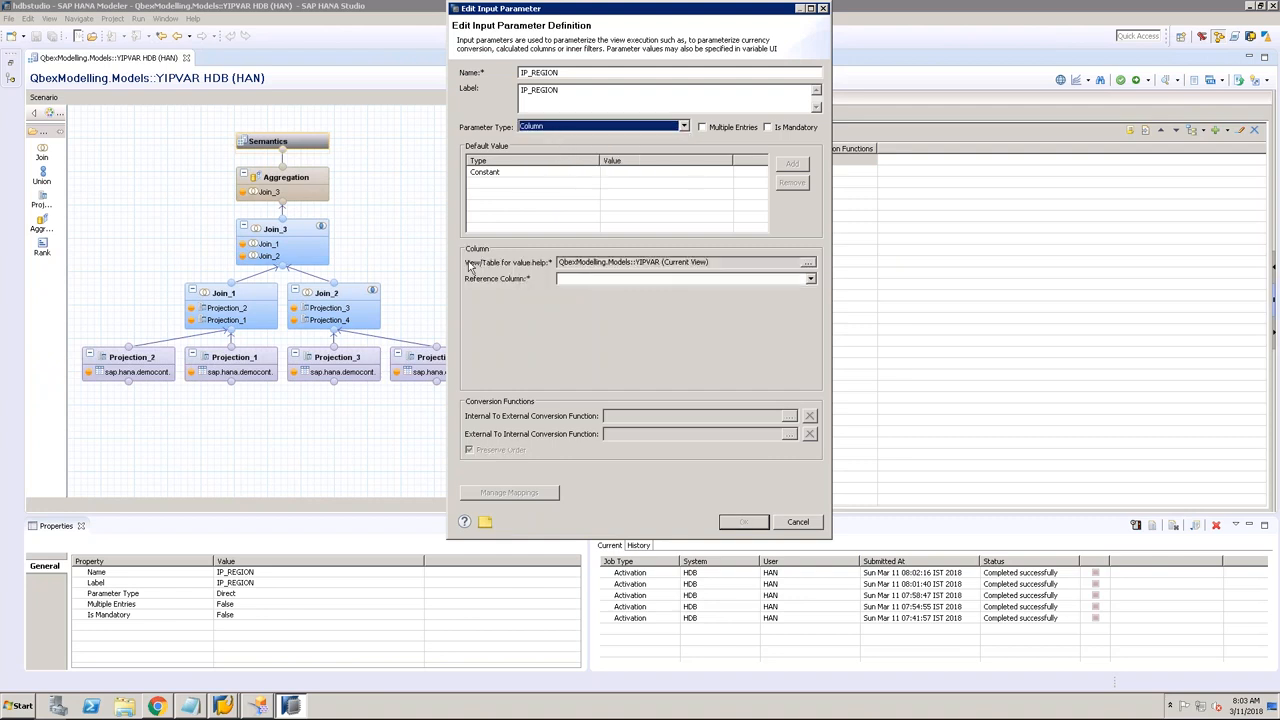
Step: Choose REGION as IP_REGION's reference column, confirm, and save and activate YIPVAR
{"action": "left_click_drag", "start_coordinate": [724, 264], "coordinate": [541, 265]}
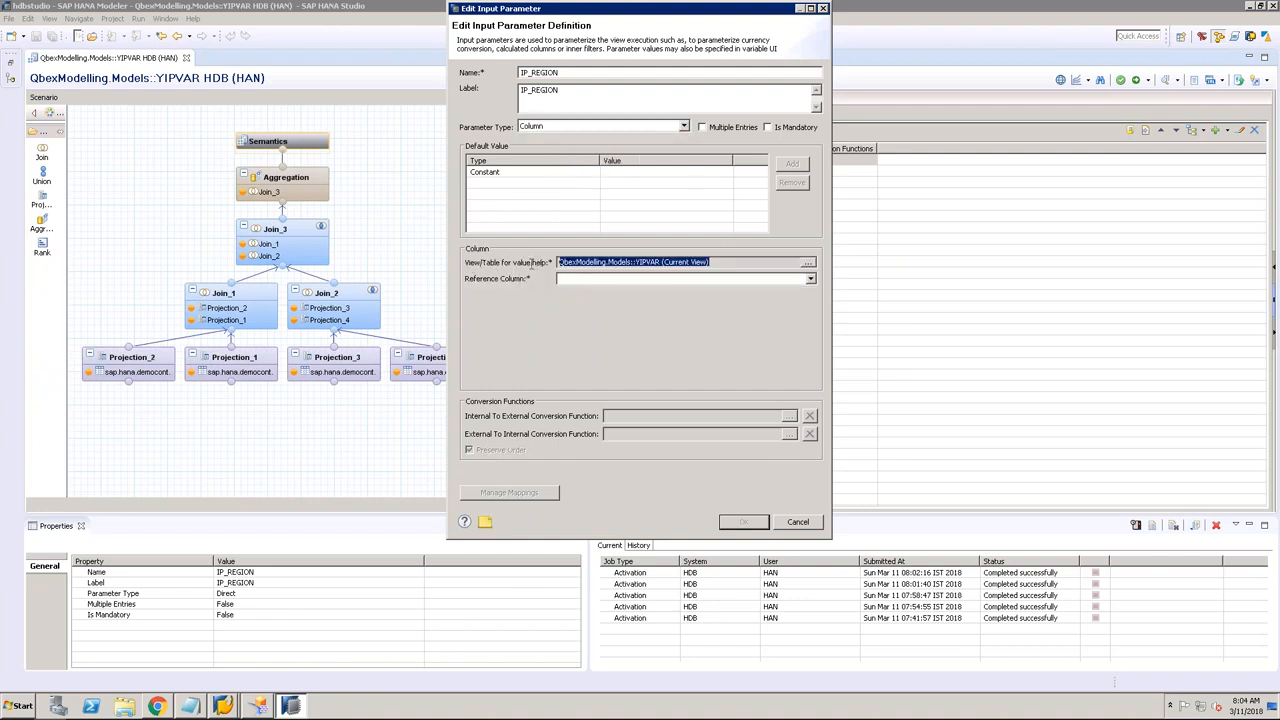
{"action": "left_click", "coordinate": [810, 279]}
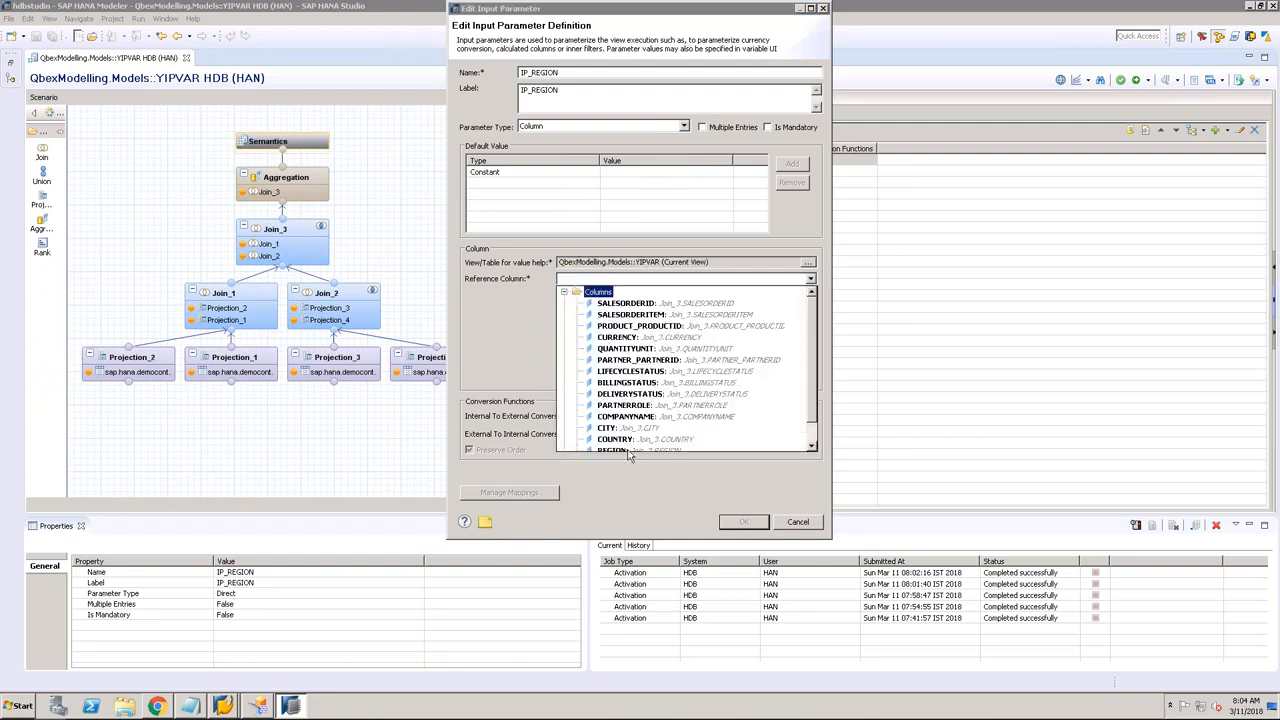
{"action": "left_click", "coordinate": [738, 262]}
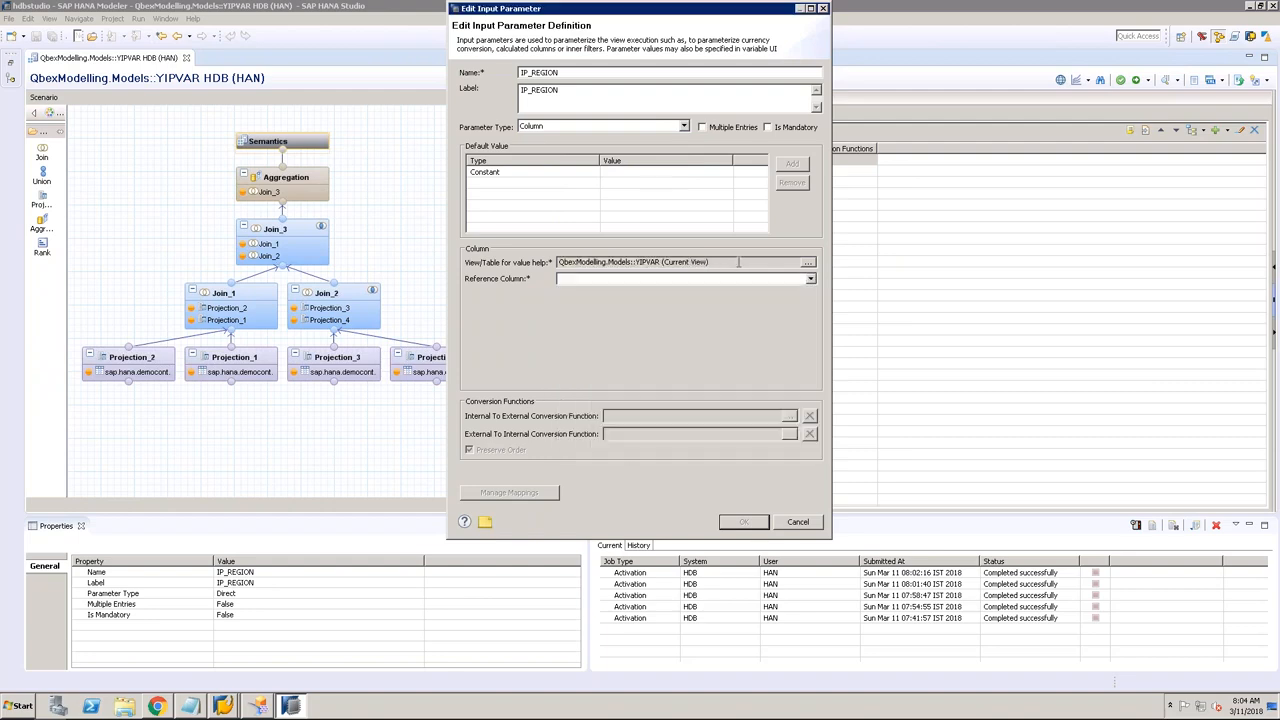
{"action": "left_click_drag", "start_coordinate": [738, 262], "coordinate": [552, 261]}
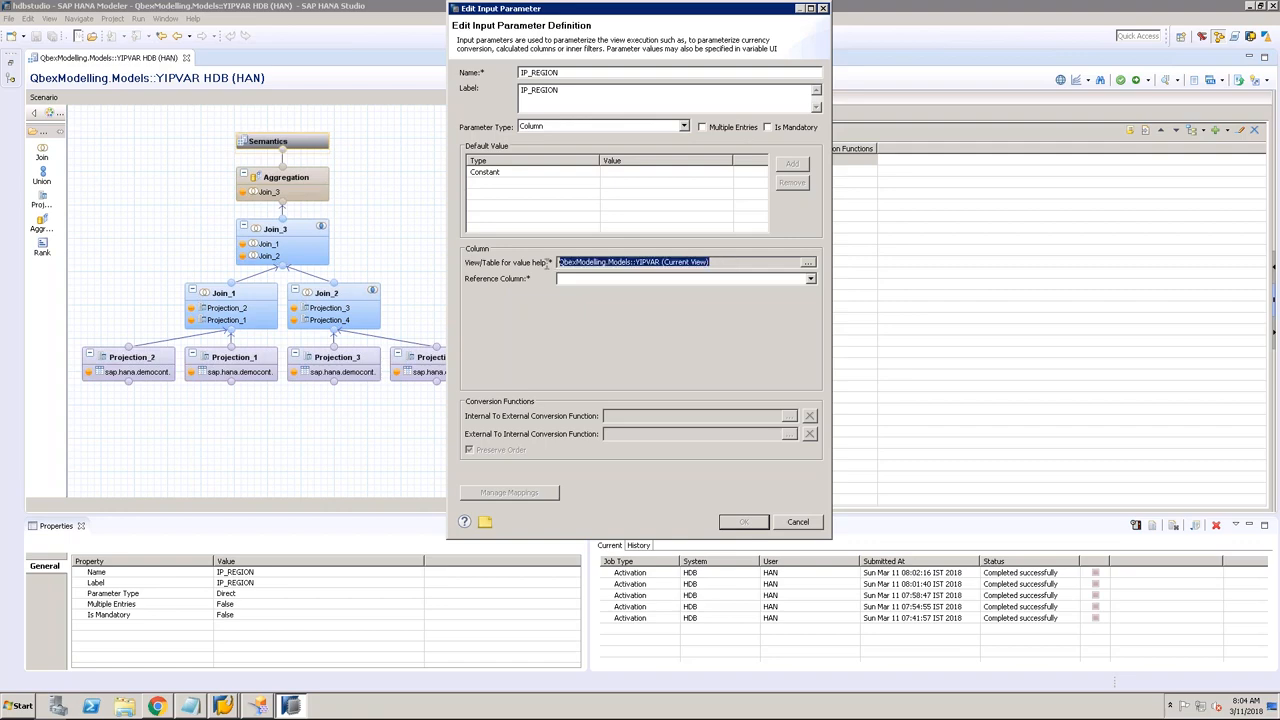
{"action": "left_click", "coordinate": [809, 279]}
{"action": "left_click", "coordinate": [612, 451]}
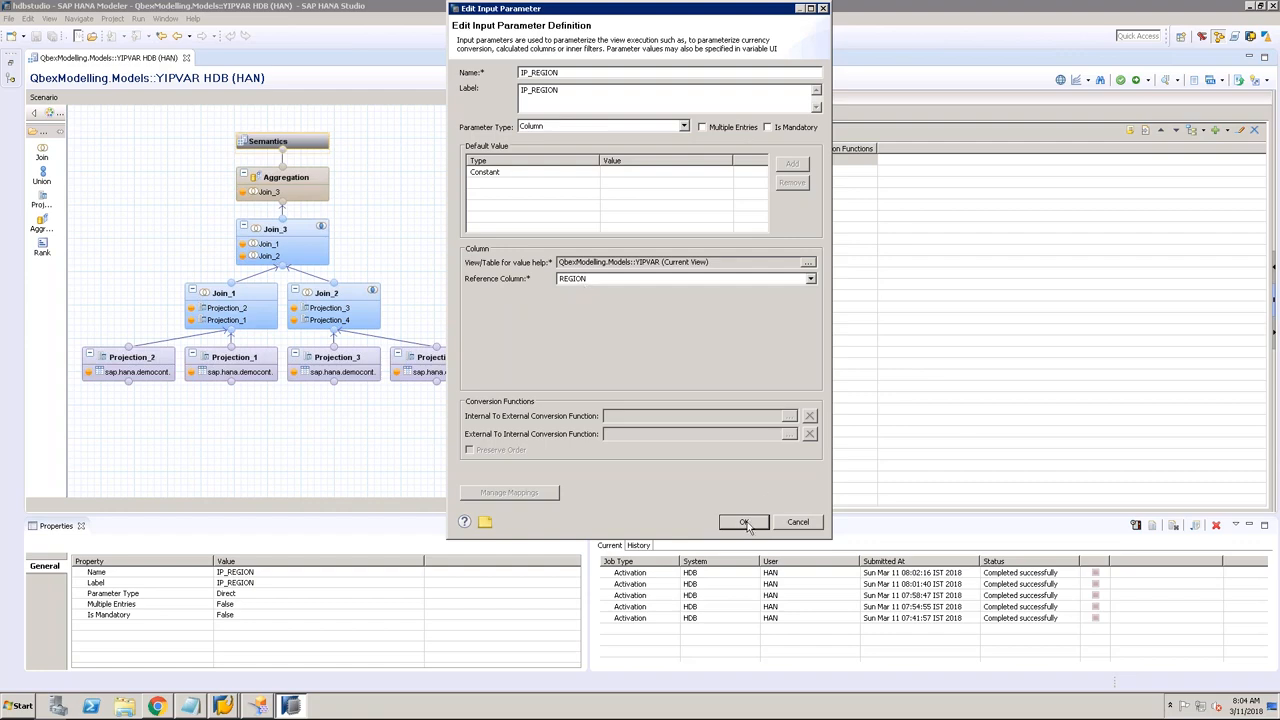
{"action": "left_click_drag", "start_coordinate": [712, 262], "coordinate": [521, 260]}
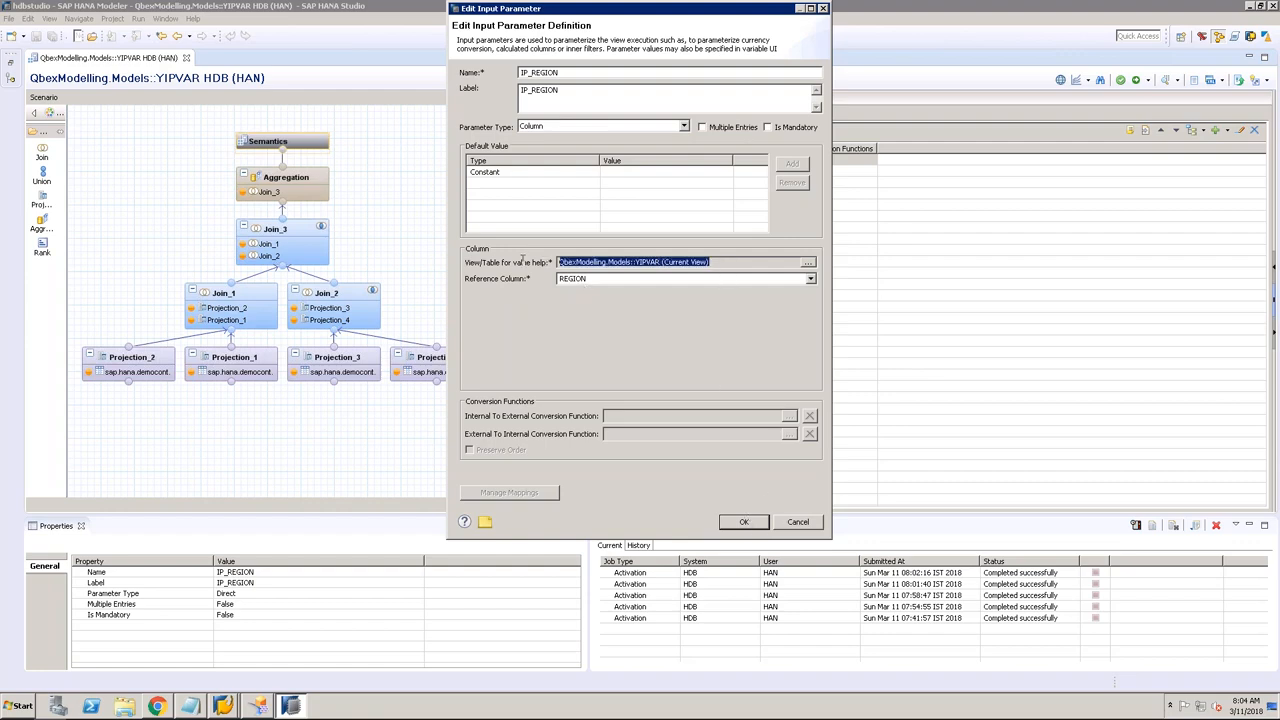
{"action": "left_click_drag", "start_coordinate": [740, 265], "coordinate": [558, 262]}
{"action": "left_click", "coordinate": [743, 521]}
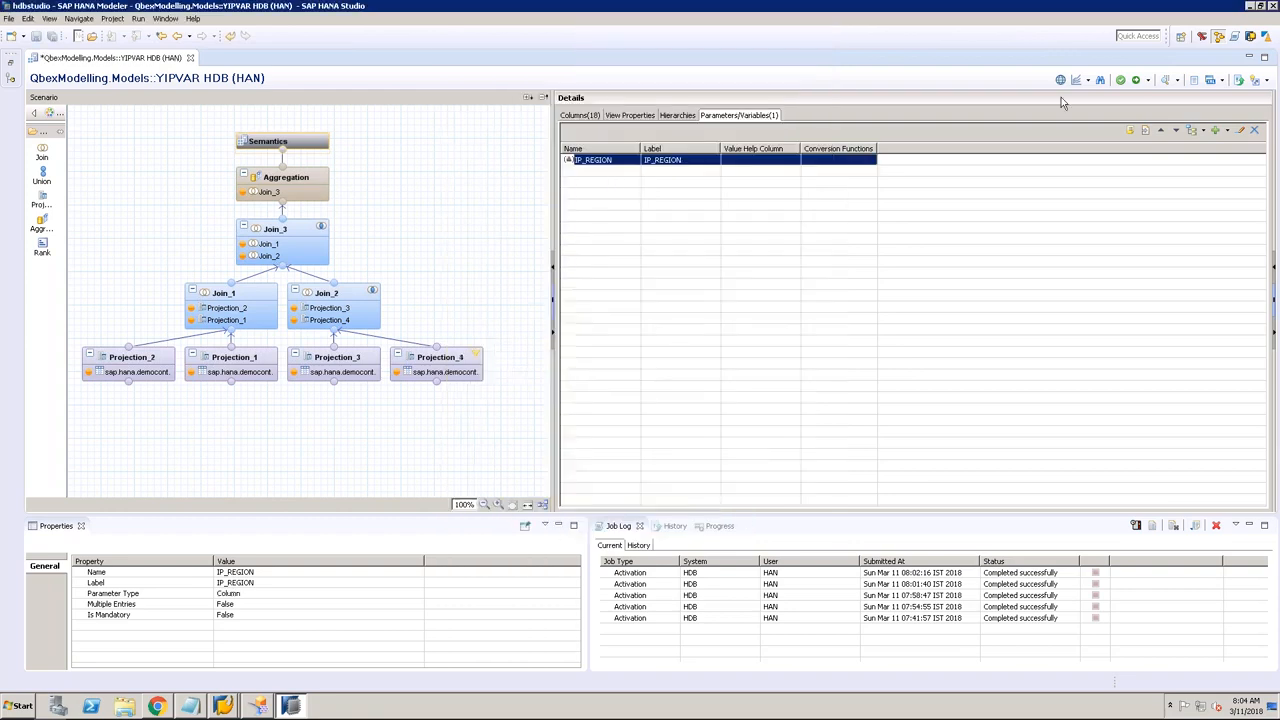
{"action": "left_click", "coordinate": [1136, 80]}
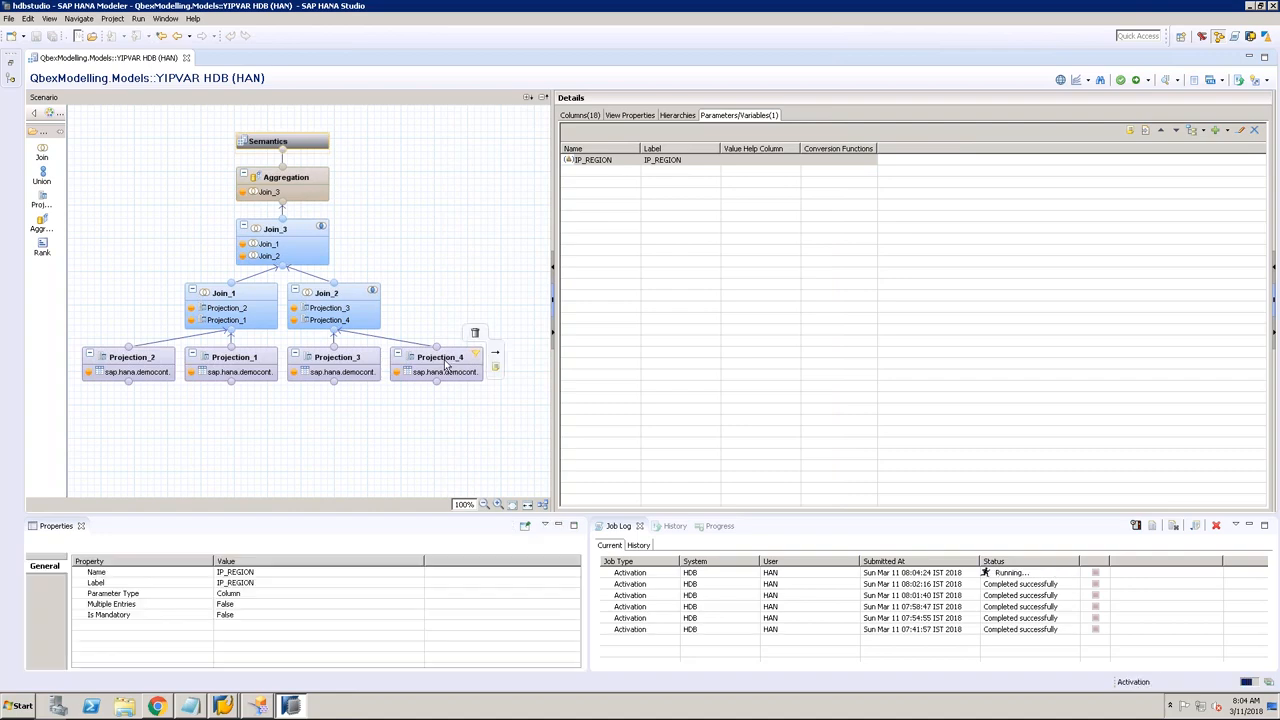
{"action": "left_click", "coordinate": [447, 366]}
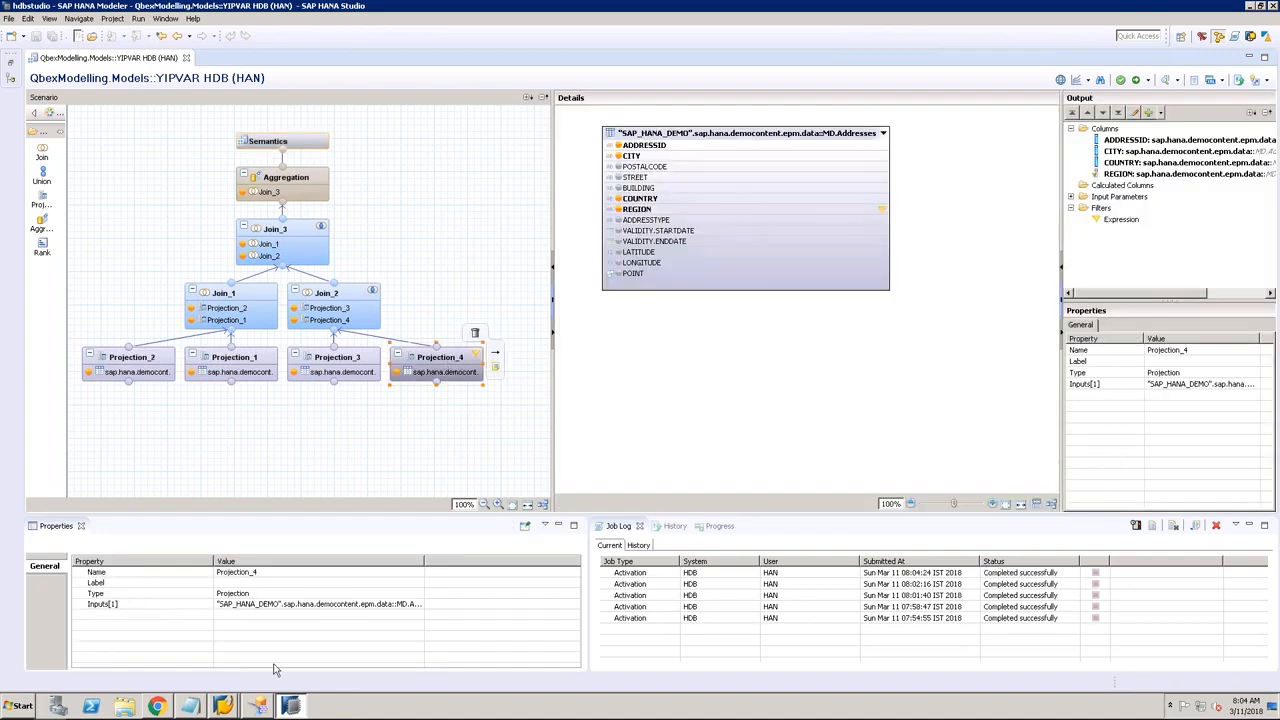
Step: In BI launch pad, close the YIPVAR dashboard and reopen YIPVAR so it prompts for IP_REGION
{"action": "left_click", "coordinate": [157, 706]}
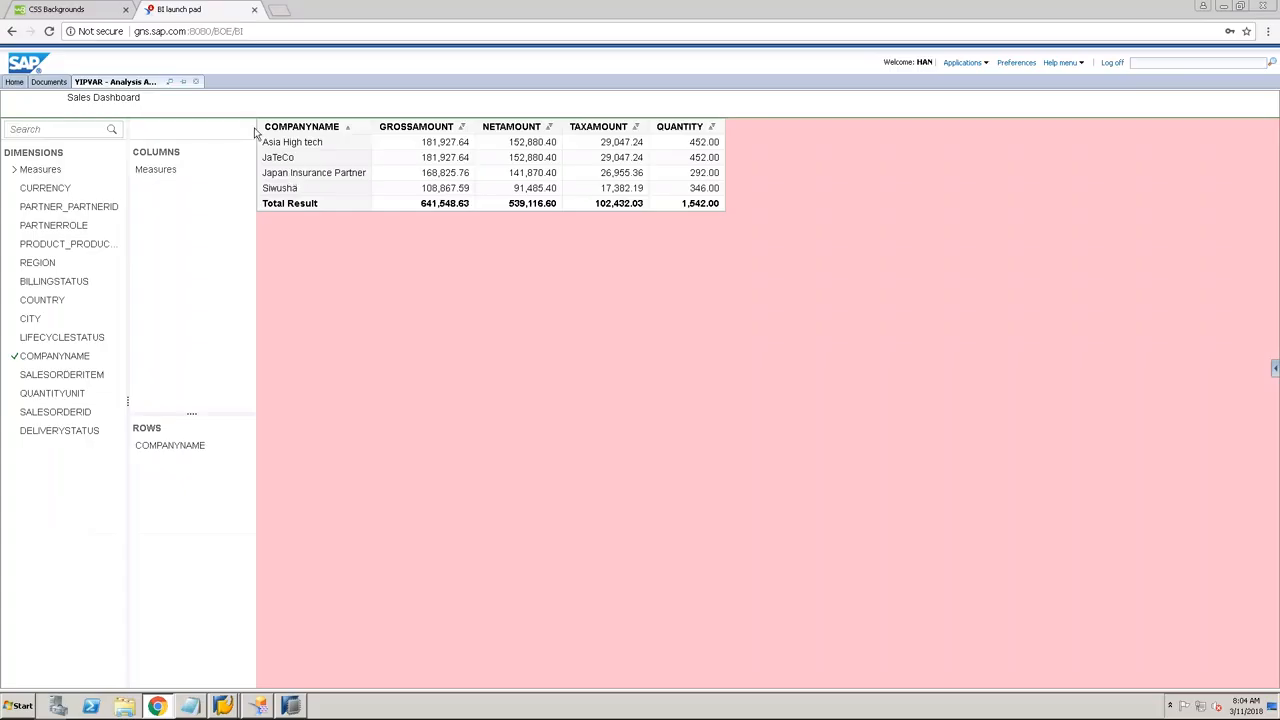
{"action": "left_click", "coordinate": [196, 81]}
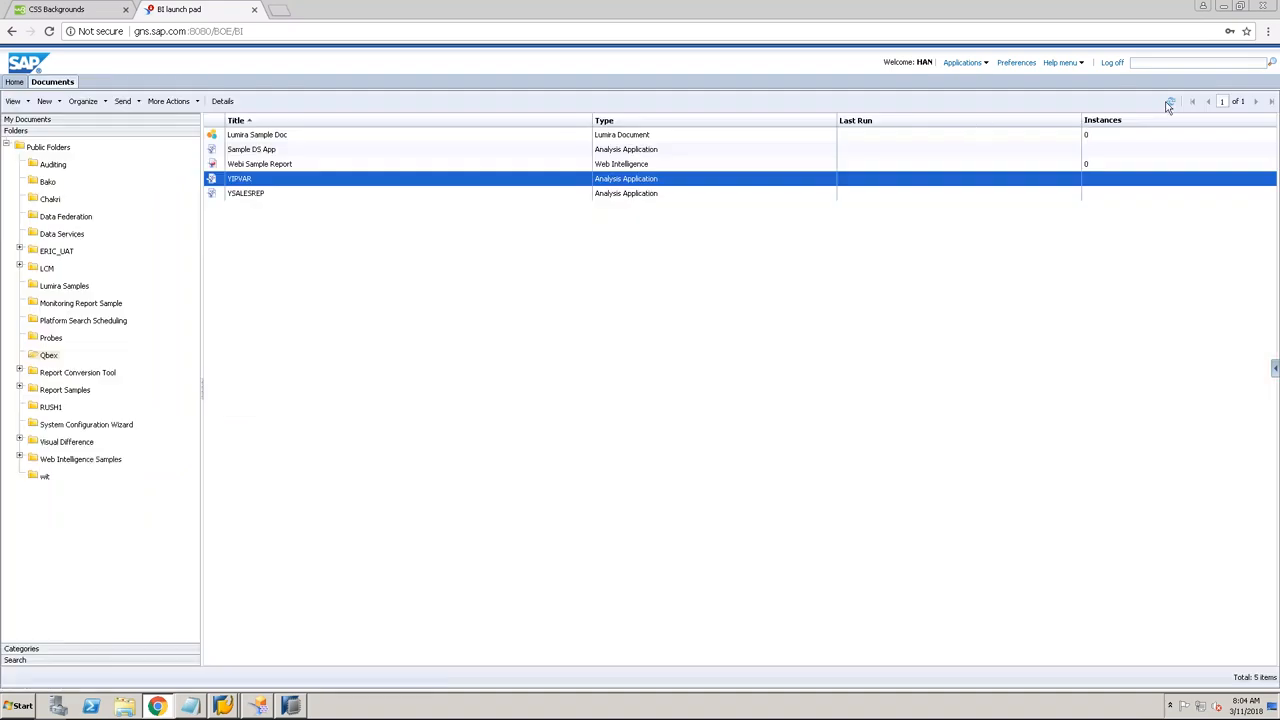
{"action": "right_click", "coordinate": [576, 178]}
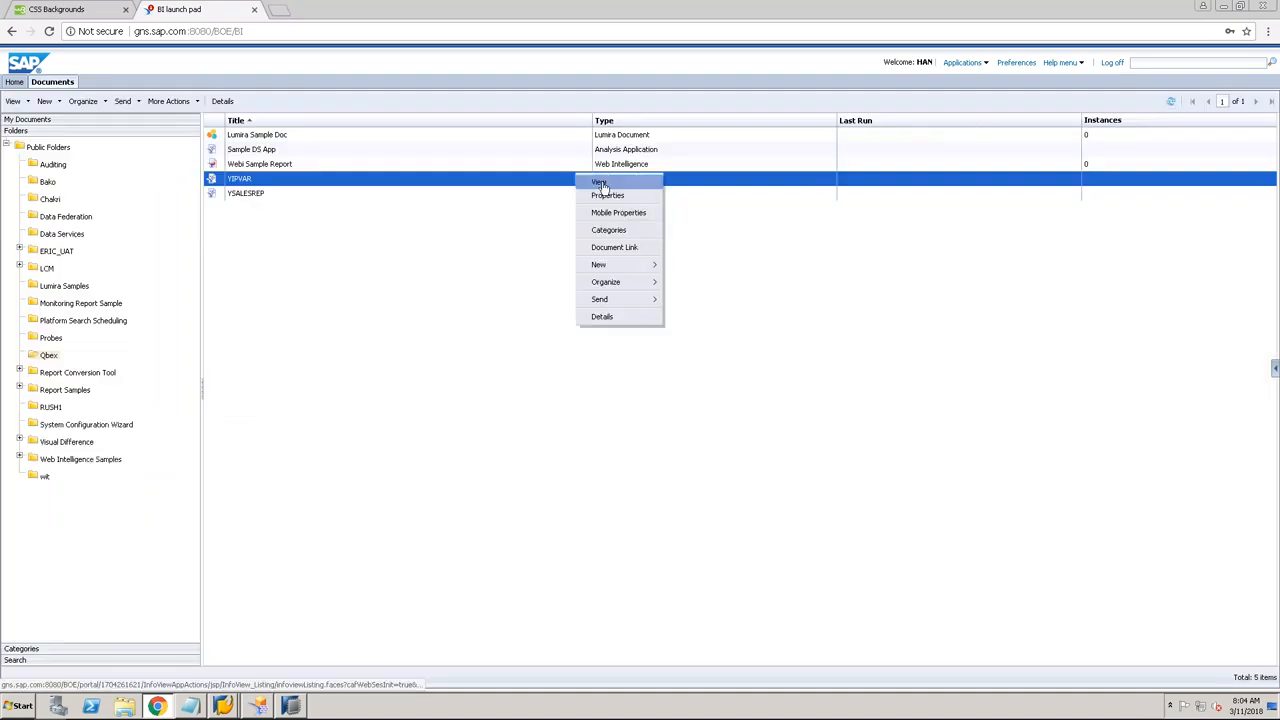
{"action": "left_click", "coordinate": [610, 185]}
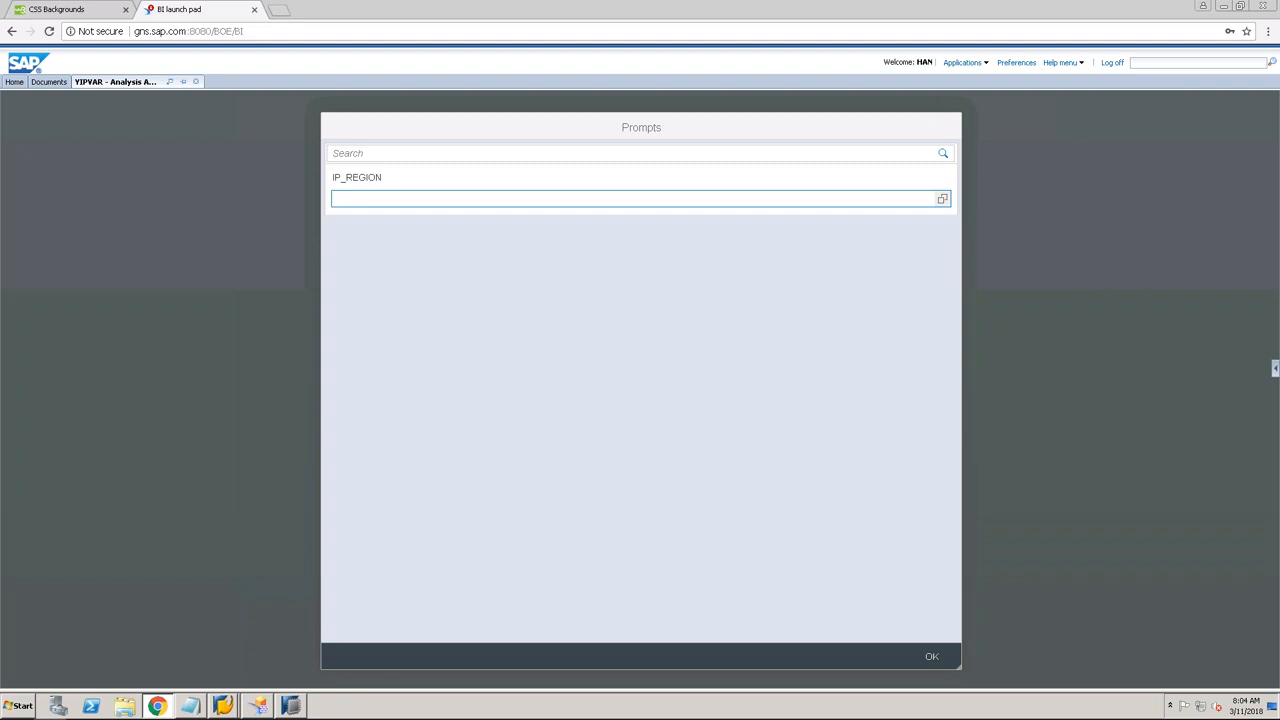
Step: Check the IP_REGION value list, cancel it, and return to SAP HANA Studio
{"action": "left_click", "coordinate": [942, 199]}
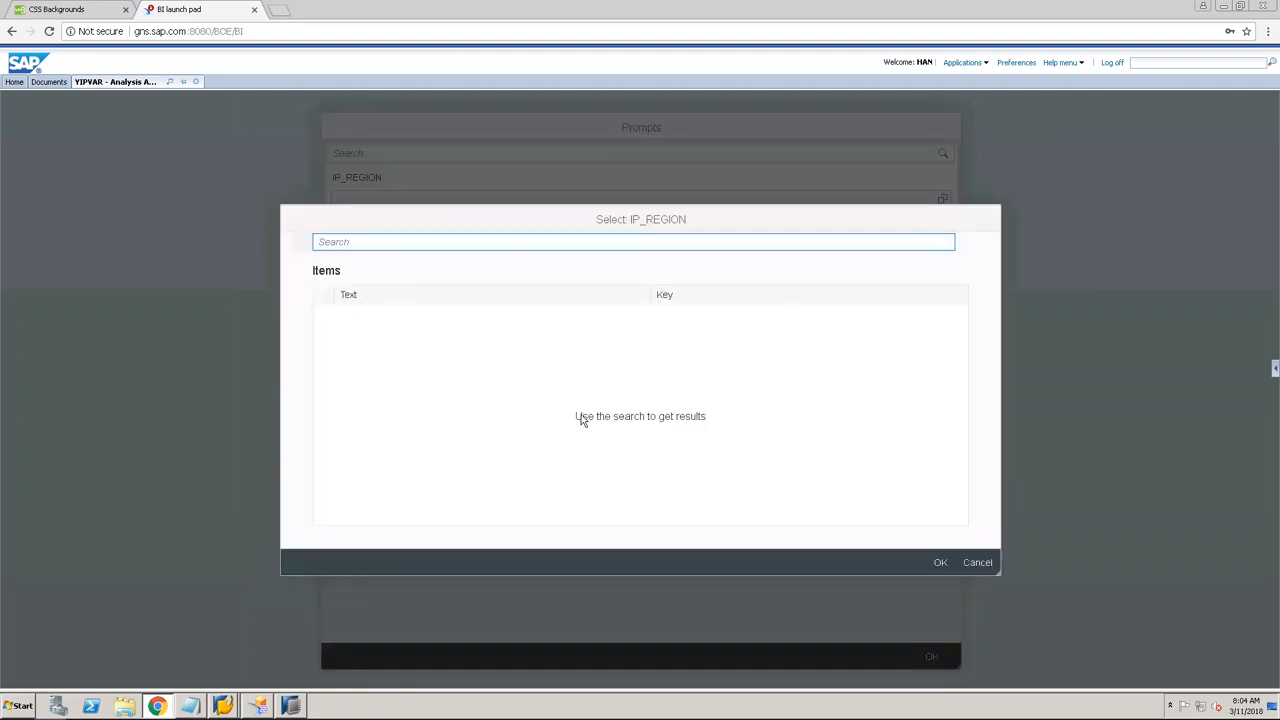
{"action": "left_click_drag", "start_coordinate": [580, 416], "coordinate": [707, 419]}
{"action": "left_click", "coordinate": [694, 417]}
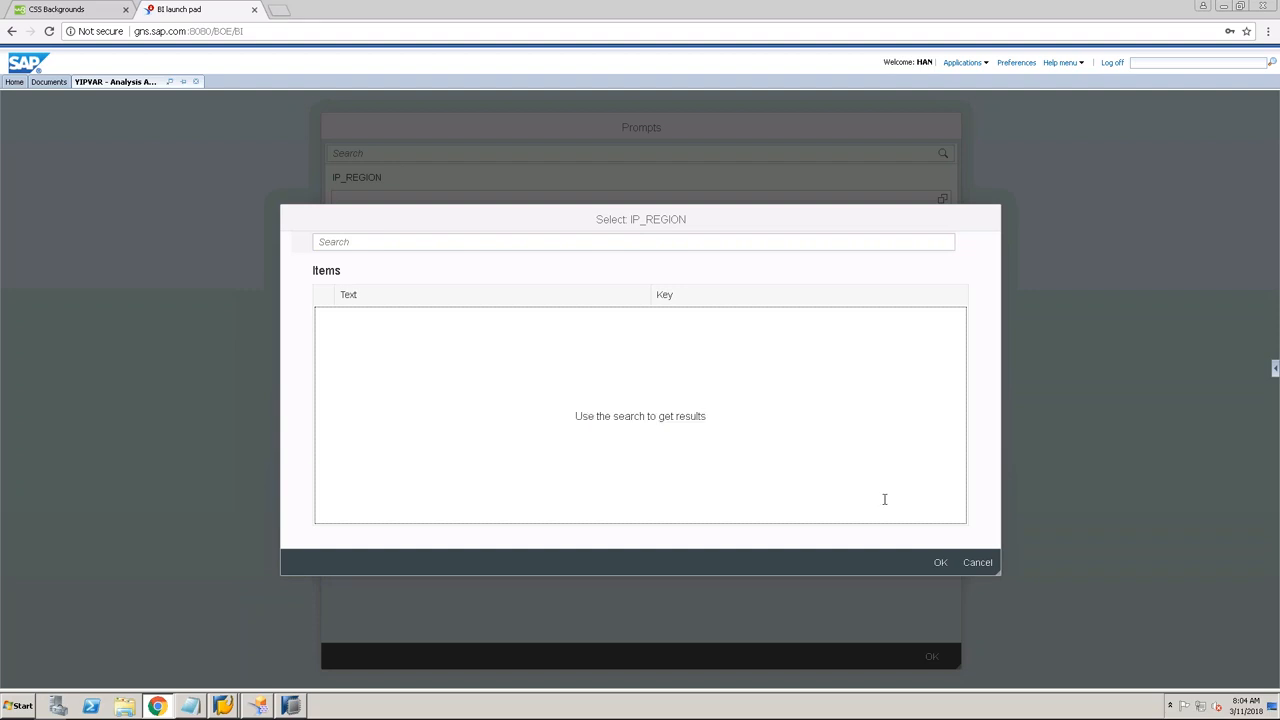
{"action": "left_click", "coordinate": [977, 562]}
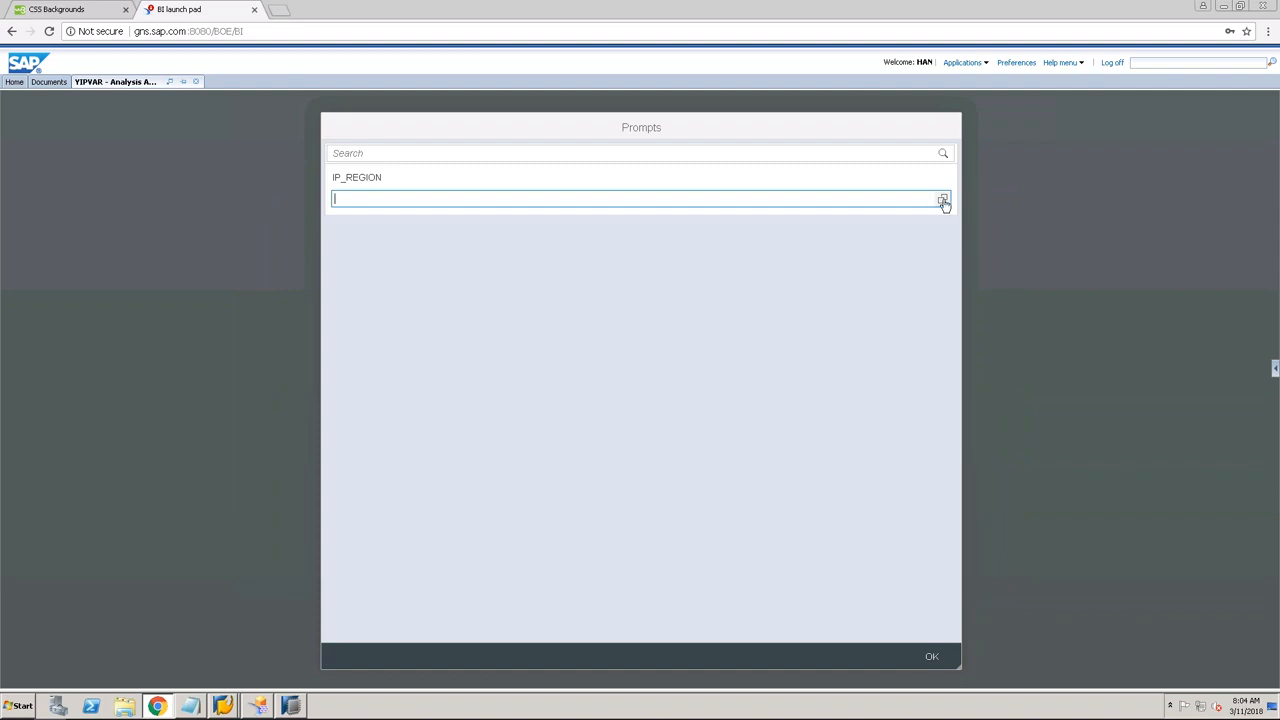
{"action": "left_click", "coordinate": [290, 706]}
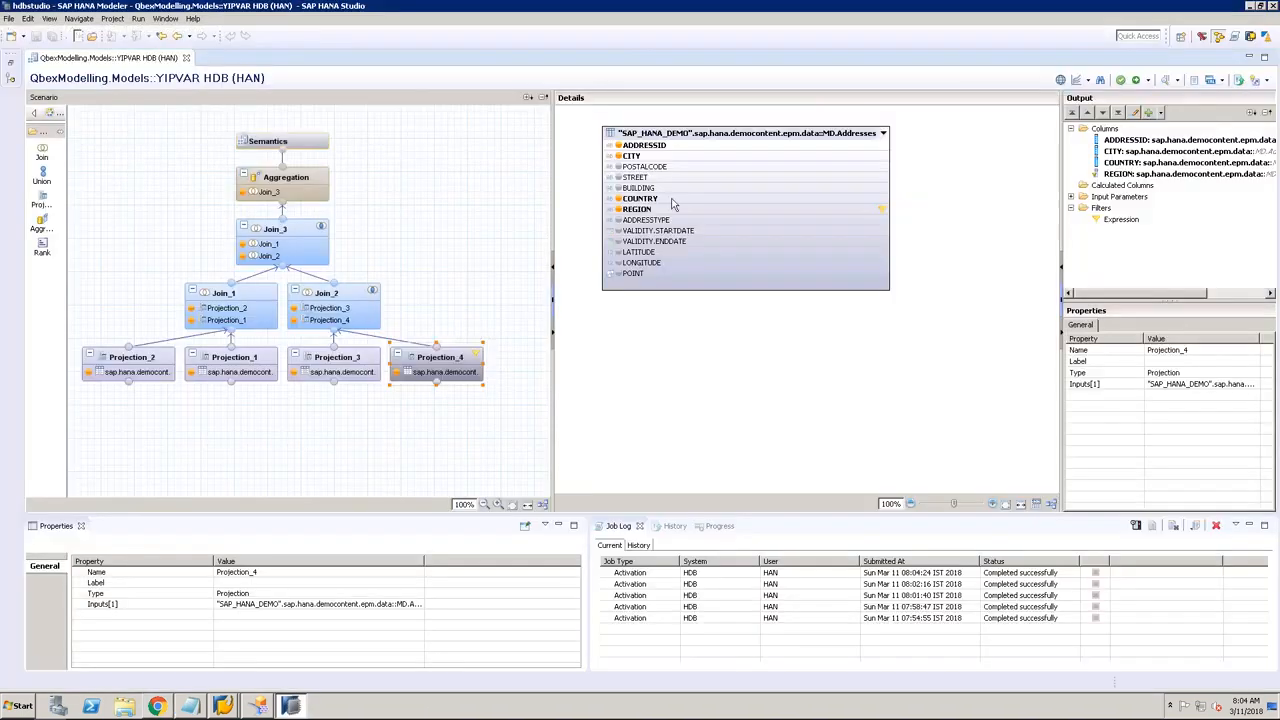
Step: Open the IP_REGION input parameter definition from the Semantics node
{"action": "left_click", "coordinate": [318, 141]}
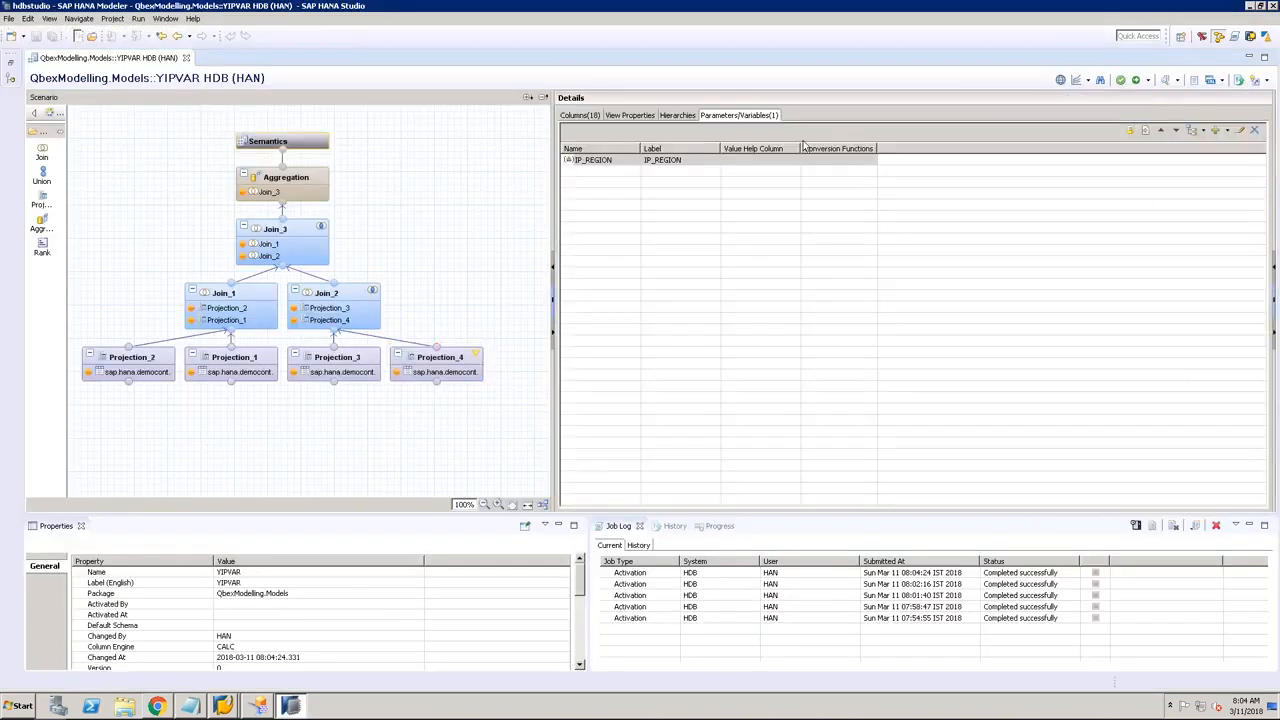
{"action": "left_click", "coordinate": [680, 161]}
{"action": "double_click", "coordinate": [680, 161]}
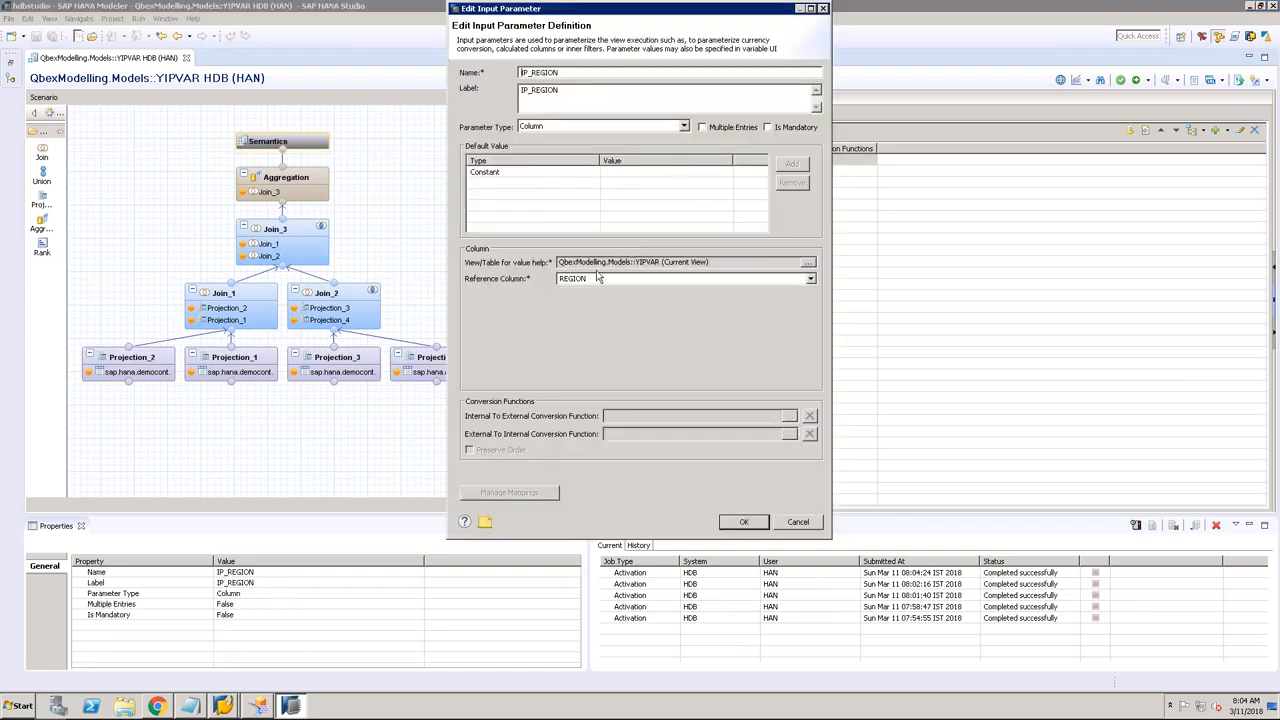
Step: Review the value-help view name and label in IP_REGION's Edit Input Parameter dialog
{"action": "left_click_drag", "start_coordinate": [712, 262], "coordinate": [540, 258]}
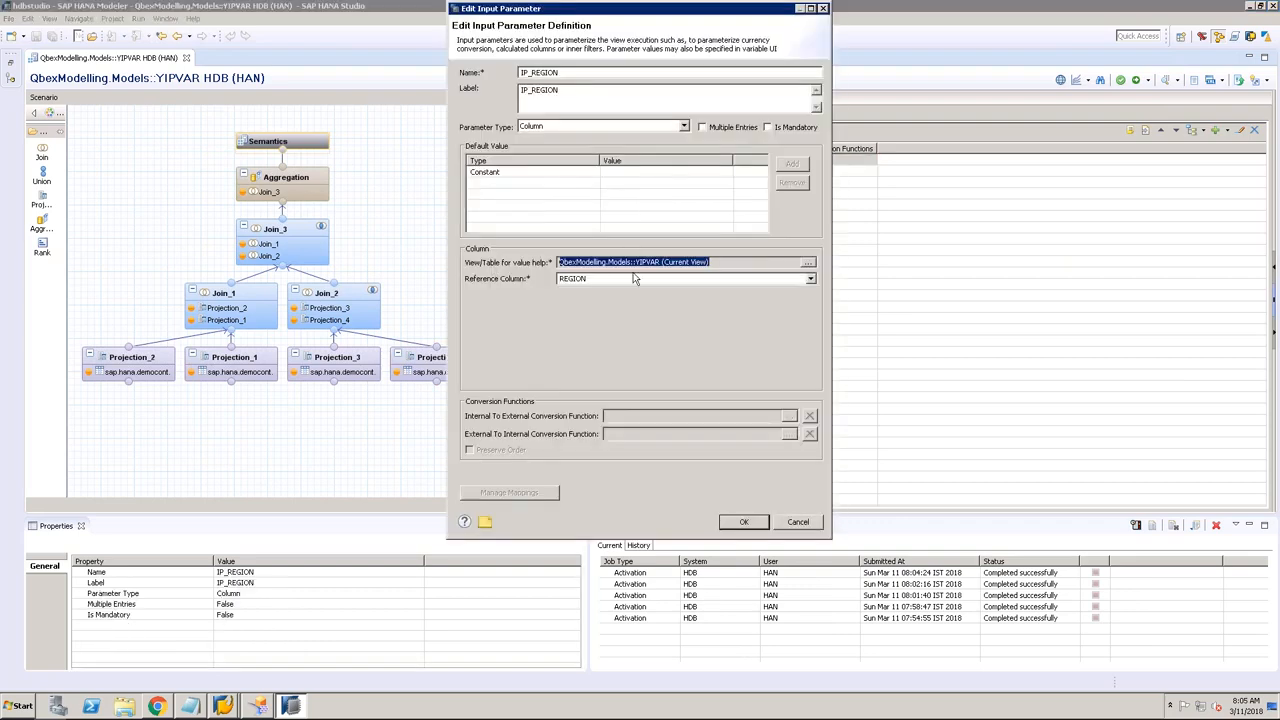
{"action": "left_click_drag", "start_coordinate": [712, 262], "coordinate": [519, 256]}
{"action": "left_click_drag", "start_coordinate": [727, 263], "coordinate": [557, 264]}
{"action": "left_click", "coordinate": [572, 89]}
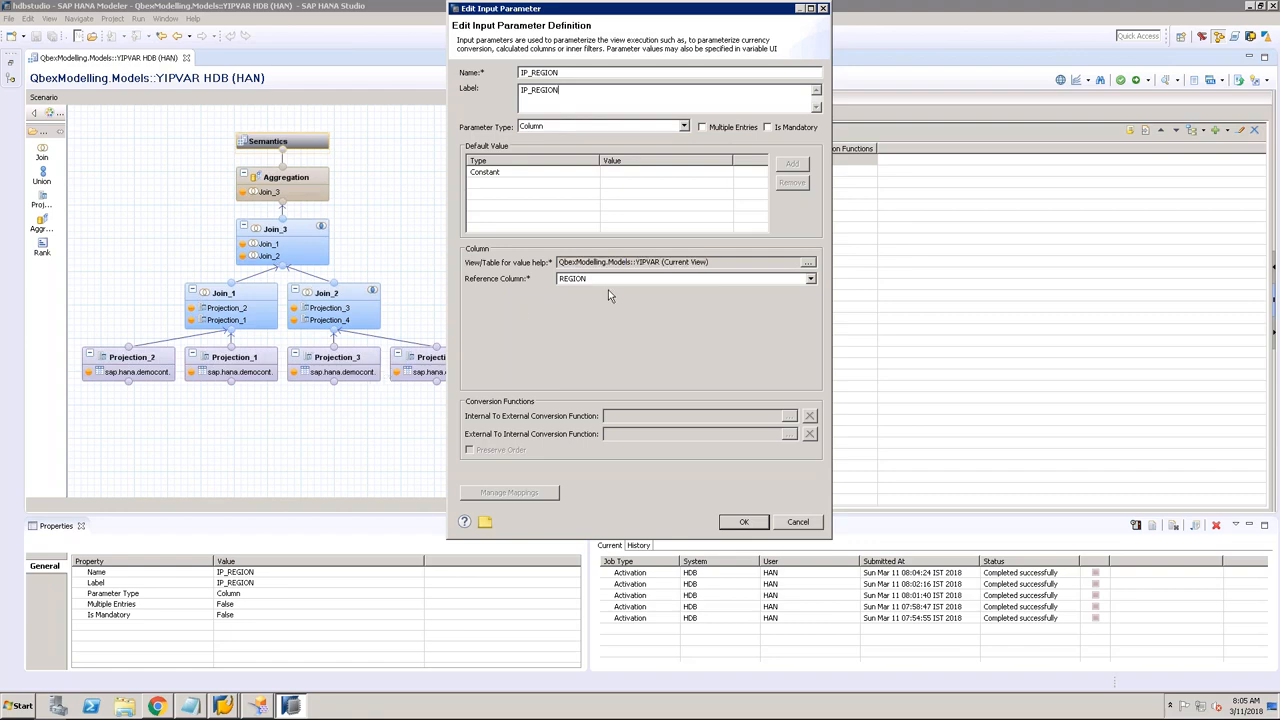
{"action": "left_click_drag", "start_coordinate": [710, 262], "coordinate": [397, 254]}
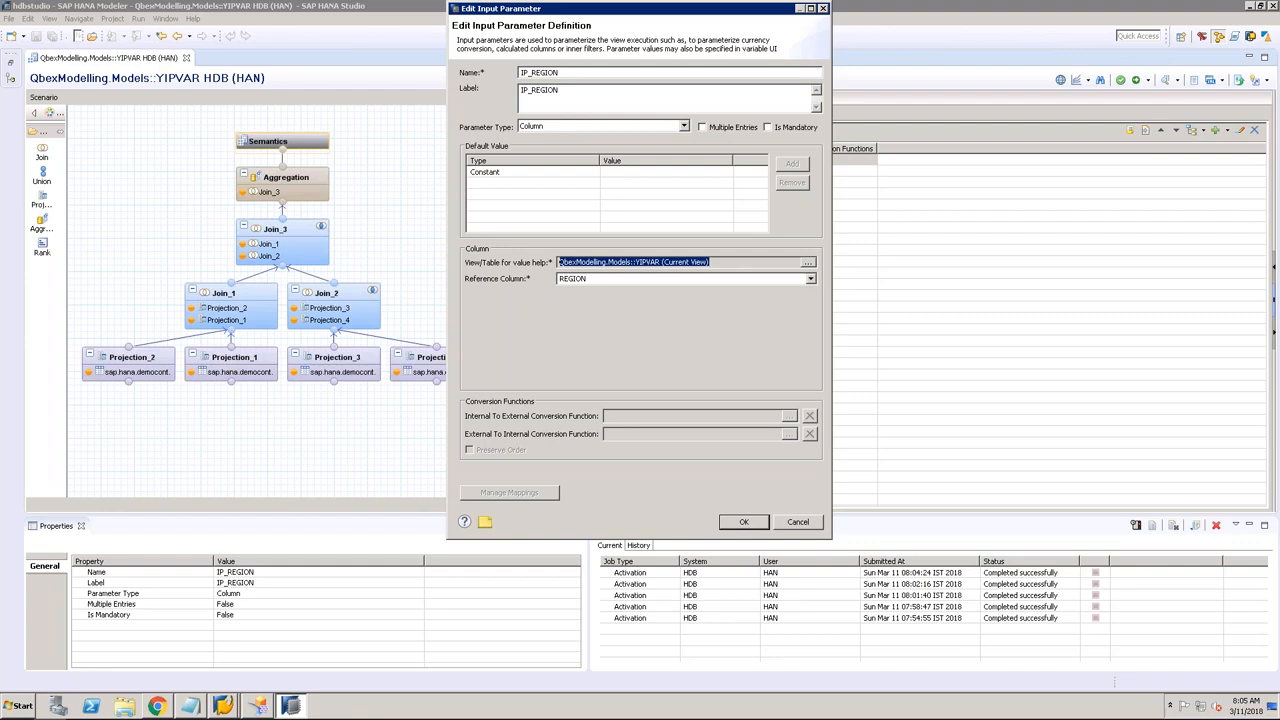
Step: Cancel IP_REGION's Edit Input Parameter dialog, leaving the definition unchanged
{"action": "left_click", "coordinate": [797, 265]}
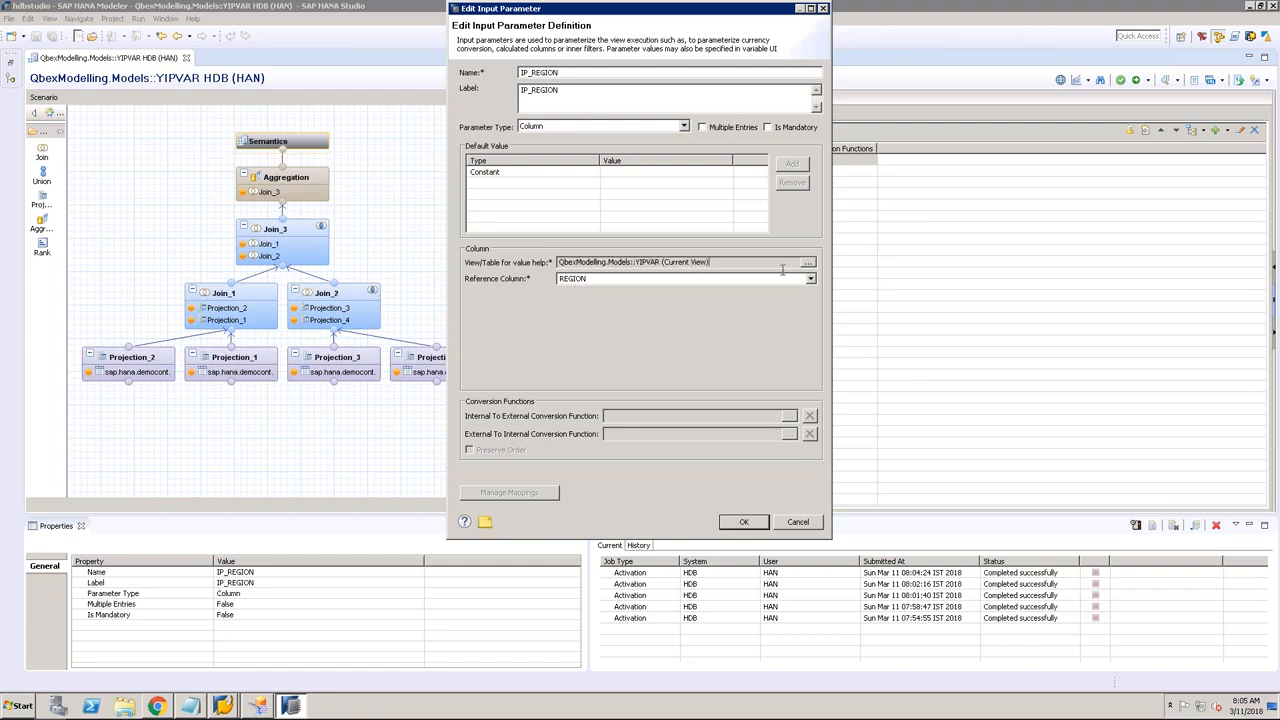
{"action": "left_click", "coordinate": [786, 529]}
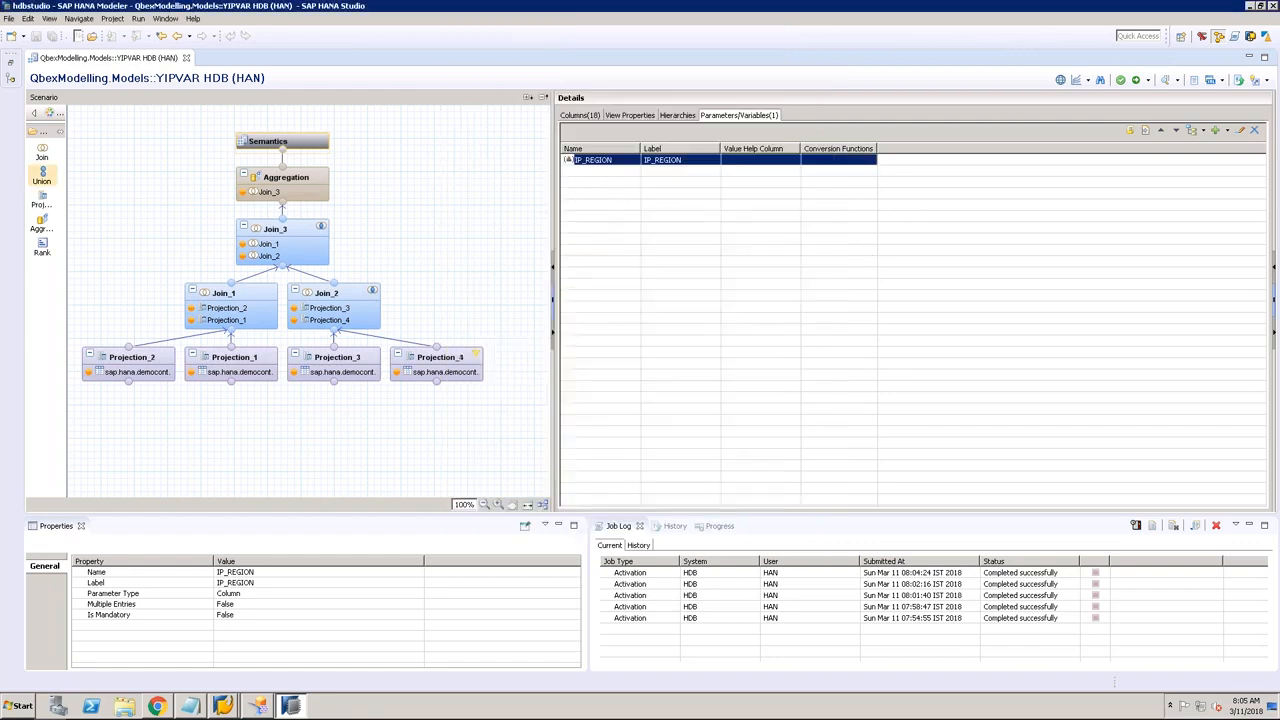
Step: Create a new calculation view YVHREGION with data category DIMENSION under Calculation Views
{"action": "left_click", "coordinate": [10, 65]}
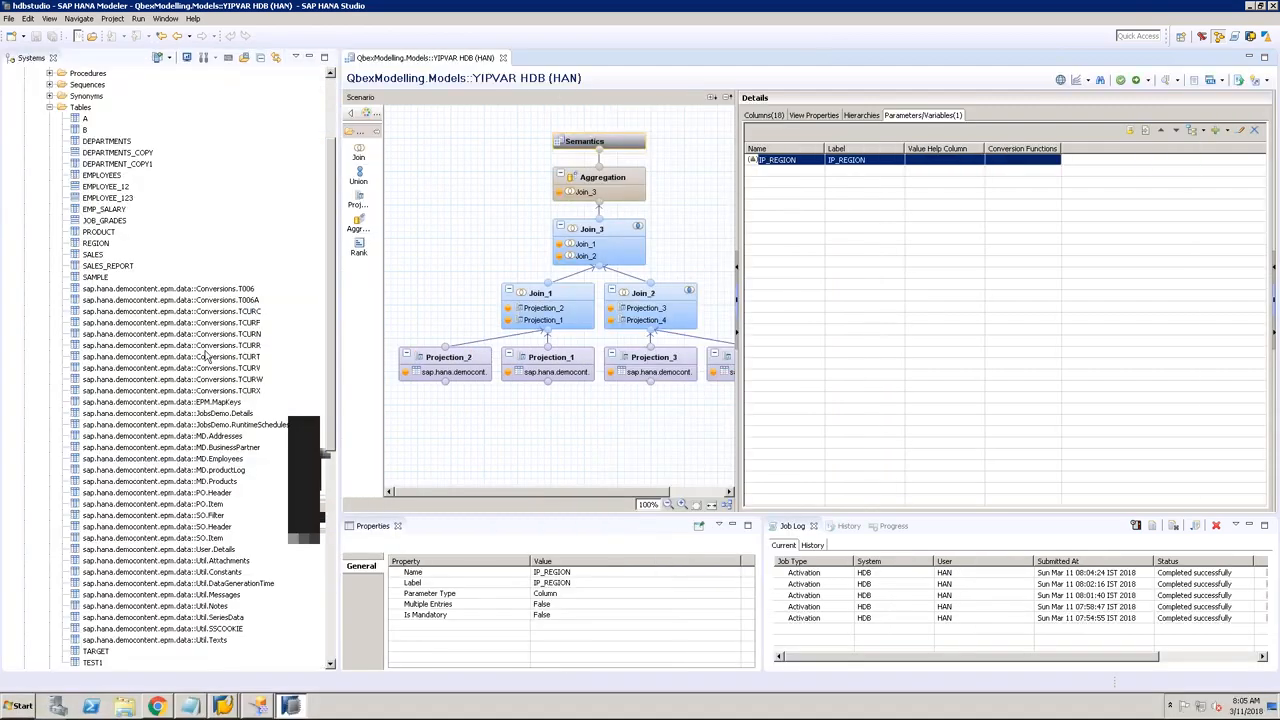
{"action": "left_click", "coordinate": [49, 107]}
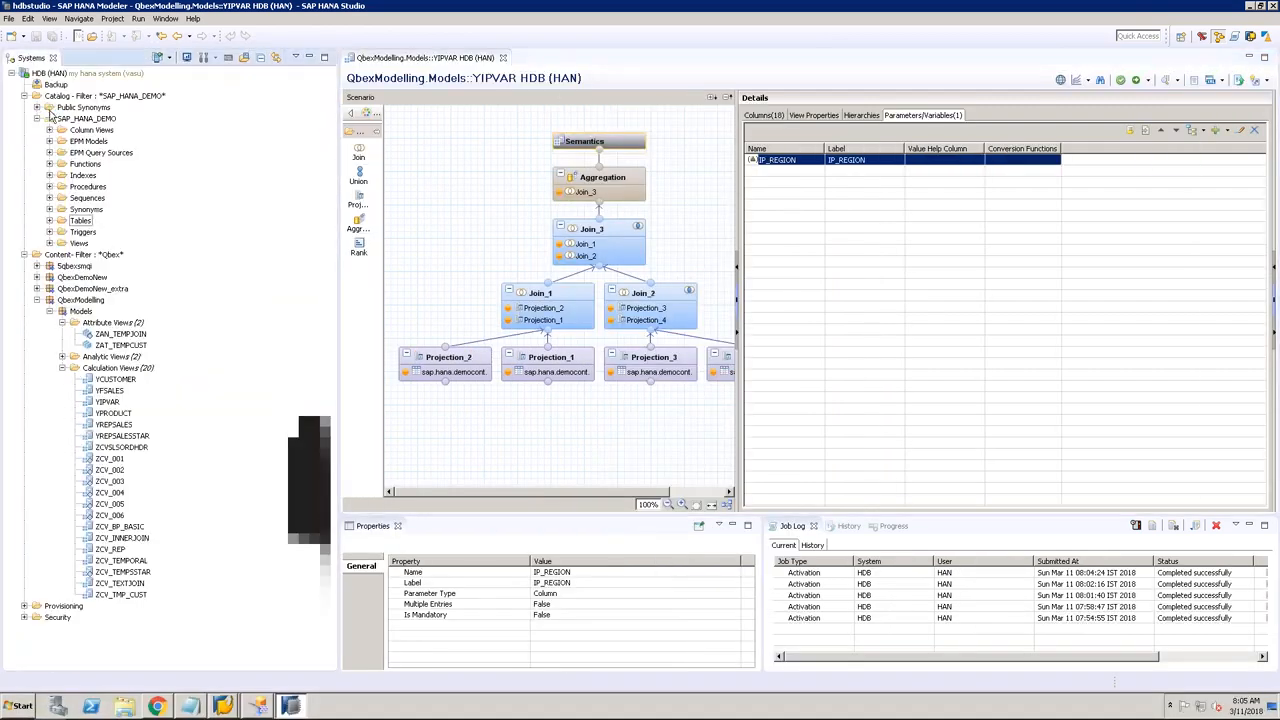
{"action": "right_click", "coordinate": [140, 369]}
{"action": "left_click", "coordinate": [165, 395]}
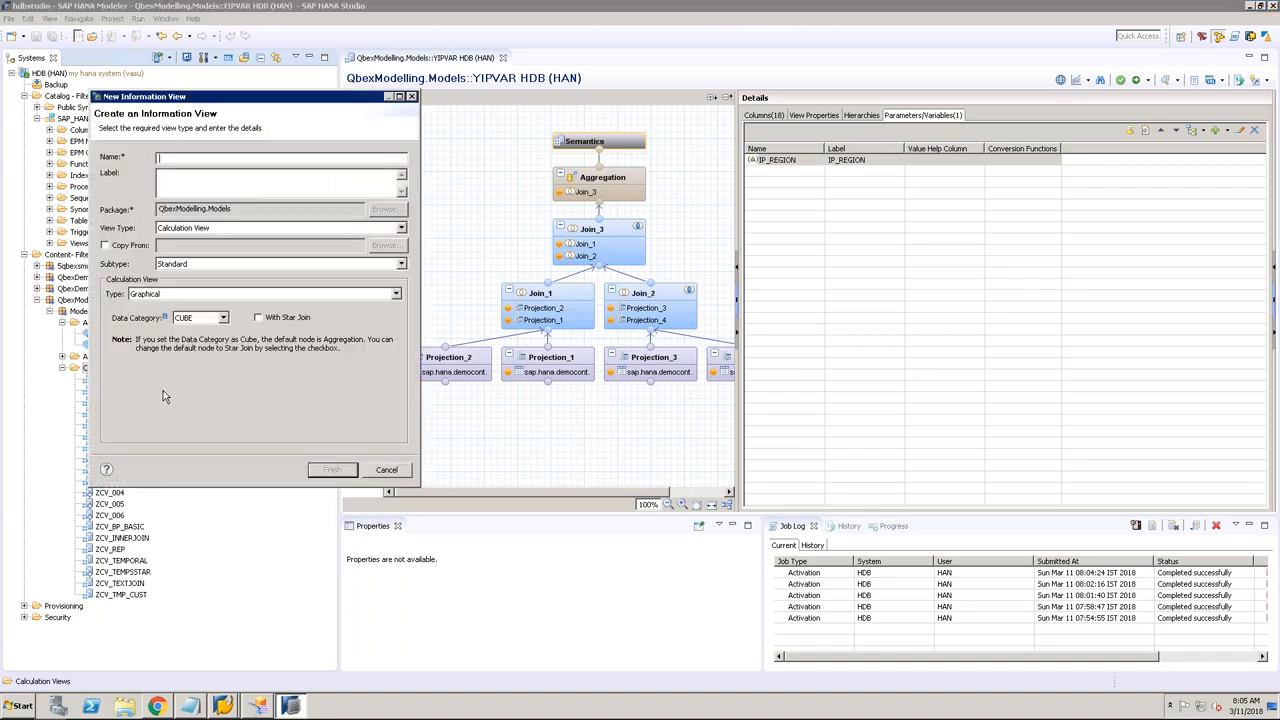
{"action": "type", "text": "Y"}
{"action": "type", "text": "YH"}
{"action": "left_click", "coordinate": [223, 318]}
{"action": "left_click", "coordinate": [196, 339]}
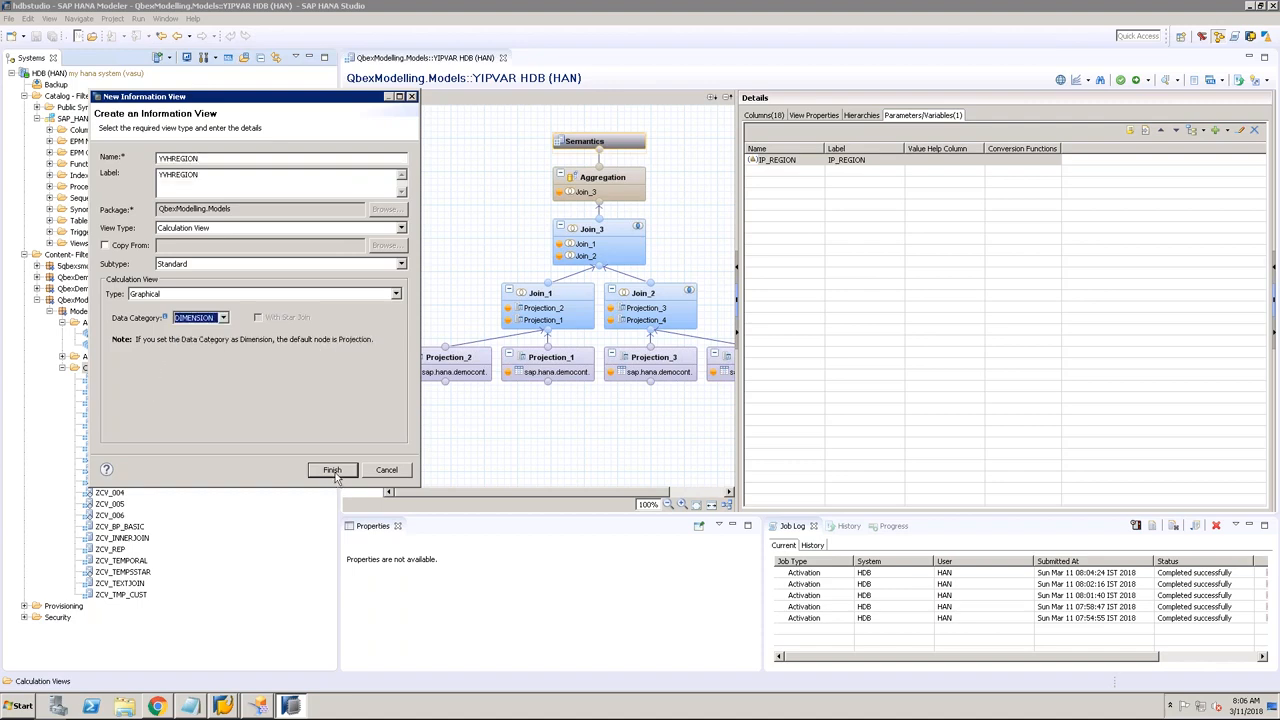
{"action": "left_click", "coordinate": [334, 474]}
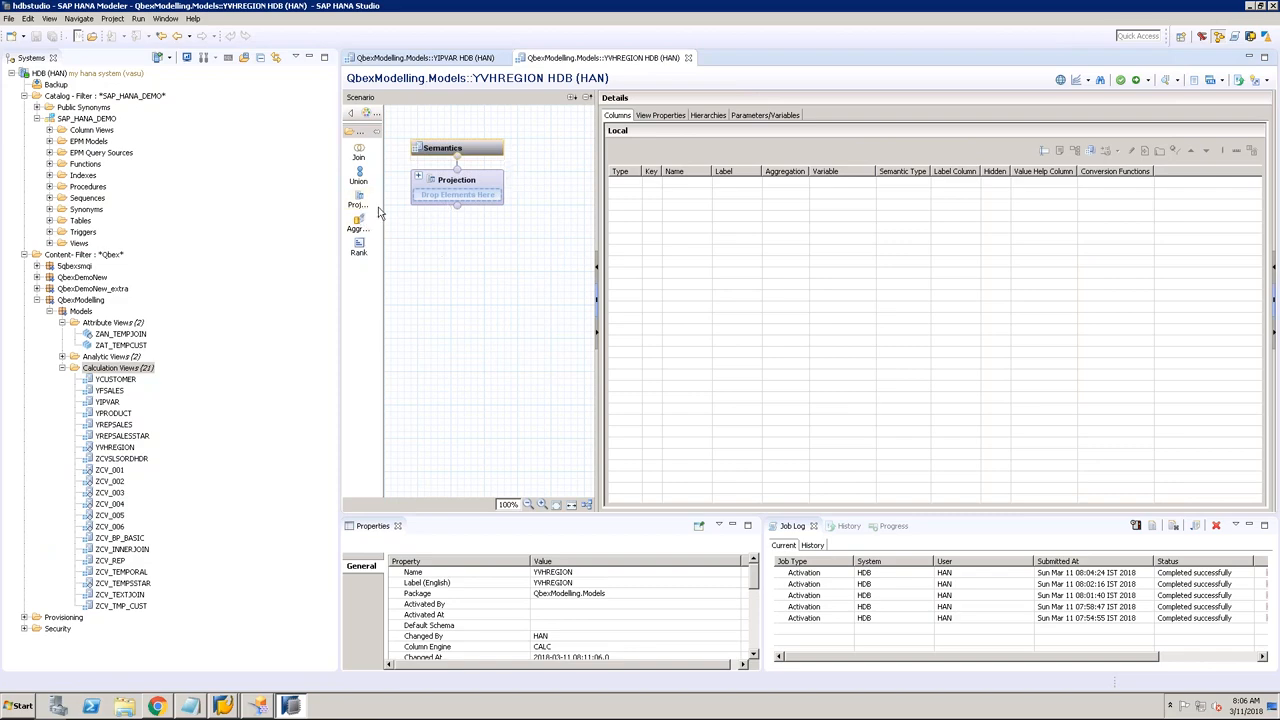
Step: Add the MD.Addresses table to the projection and output its REGION column
{"action": "left_click", "coordinate": [468, 184]}
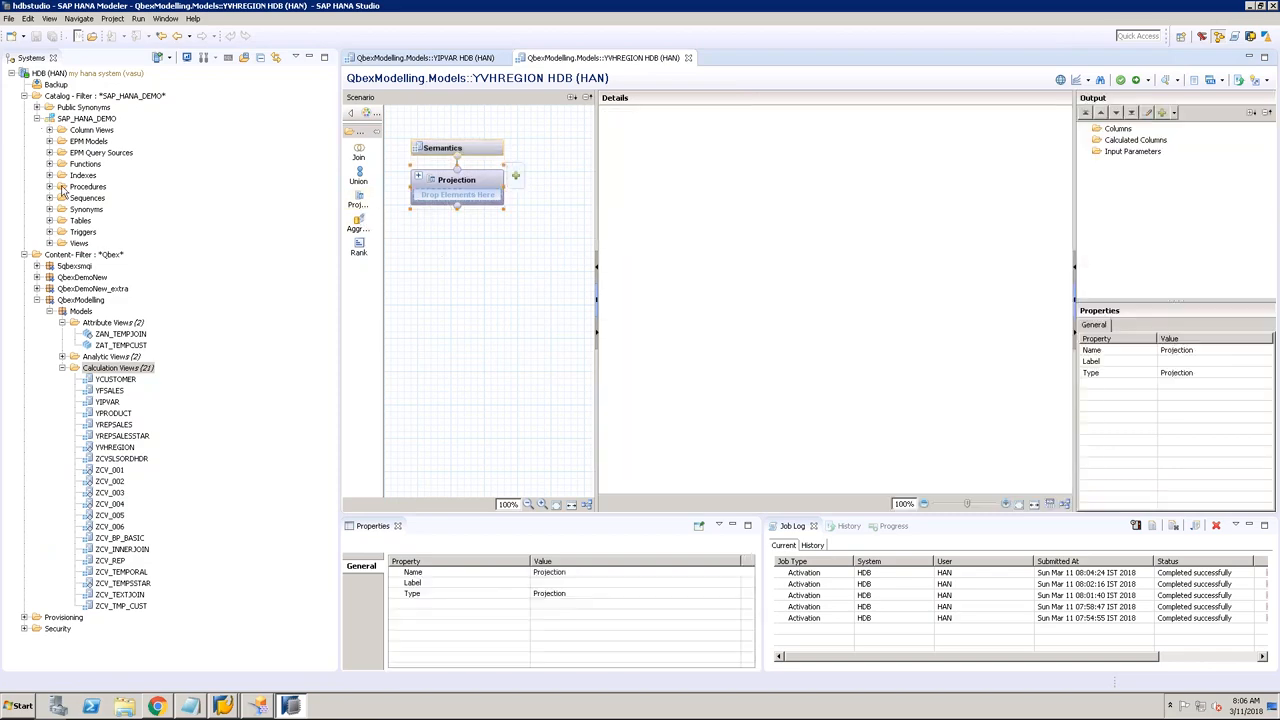
{"action": "left_click", "coordinate": [51, 221]}
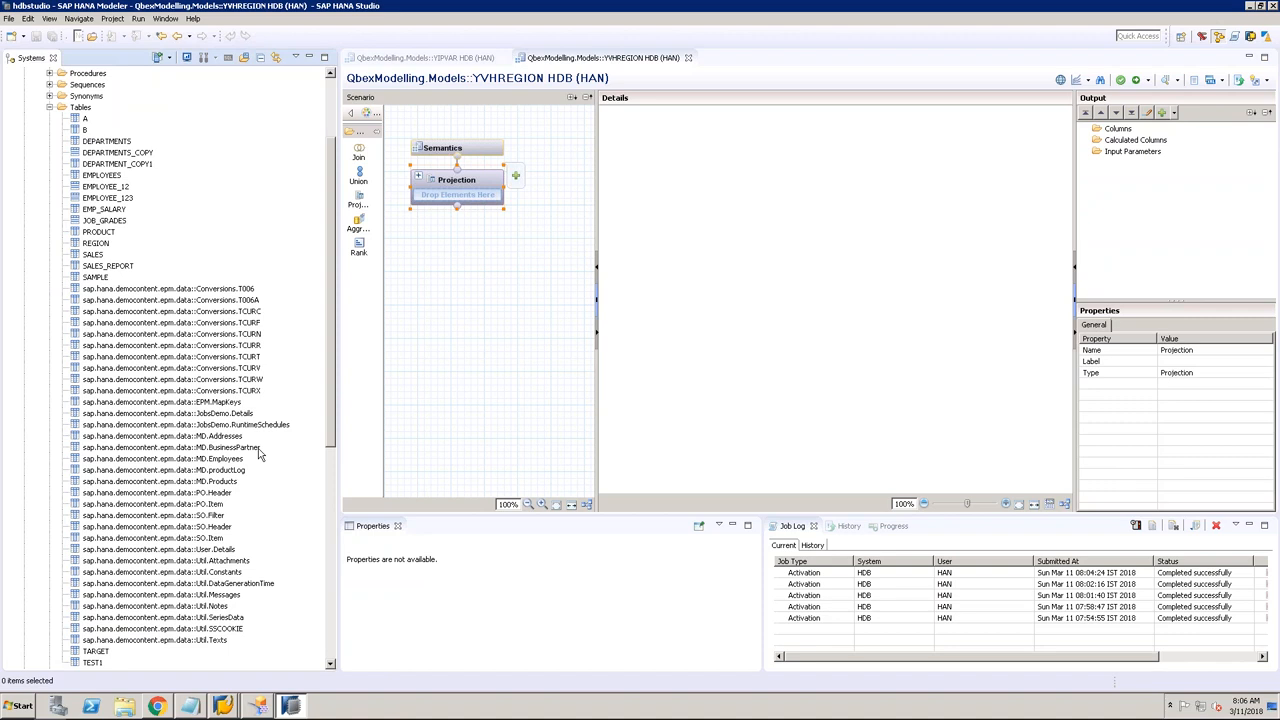
{"action": "left_click_drag", "start_coordinate": [230, 437], "coordinate": [456, 194]}
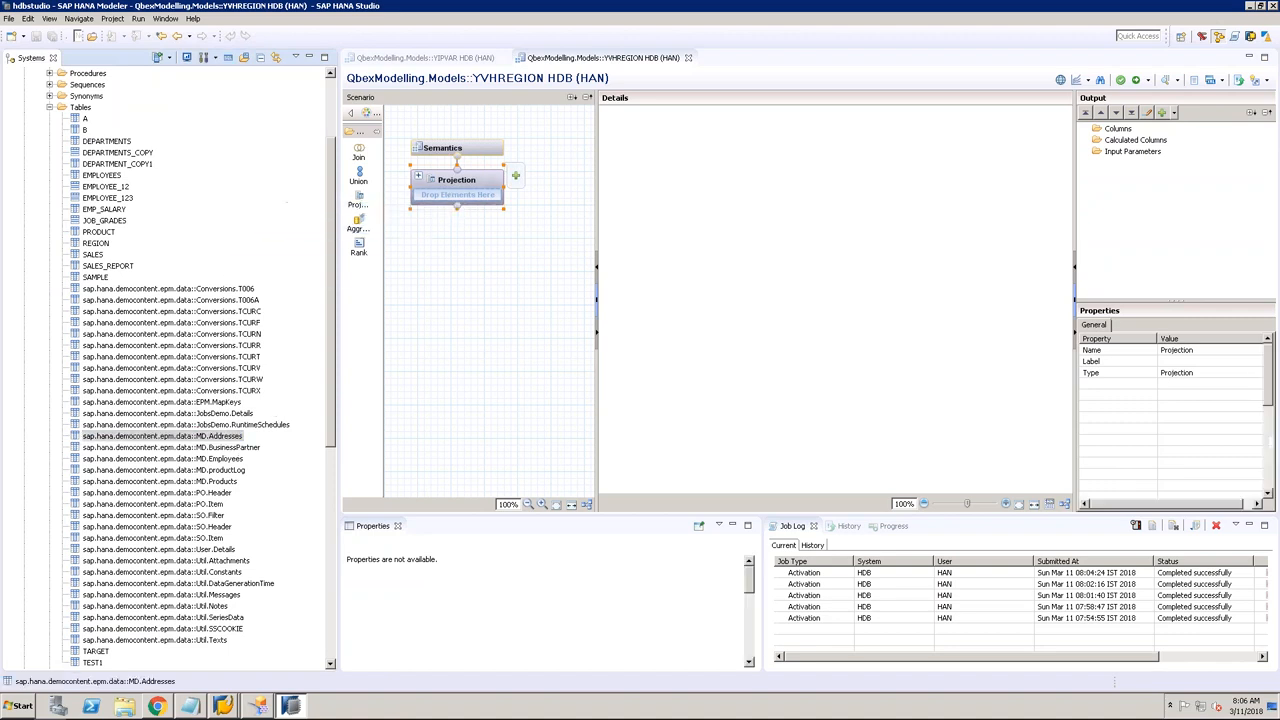
{"action": "left_click", "coordinate": [662, 209]}
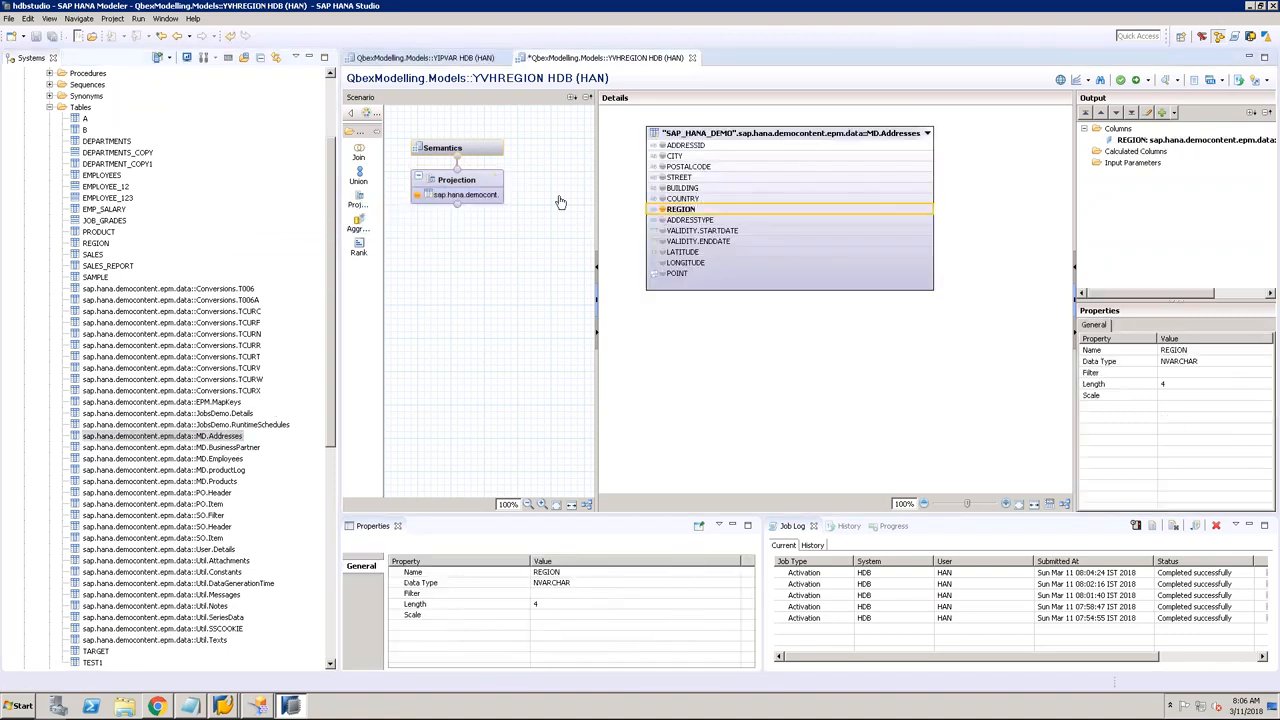
Step: Save and activate YVHREGION under the chosen change
{"action": "left_click", "coordinate": [487, 151]}
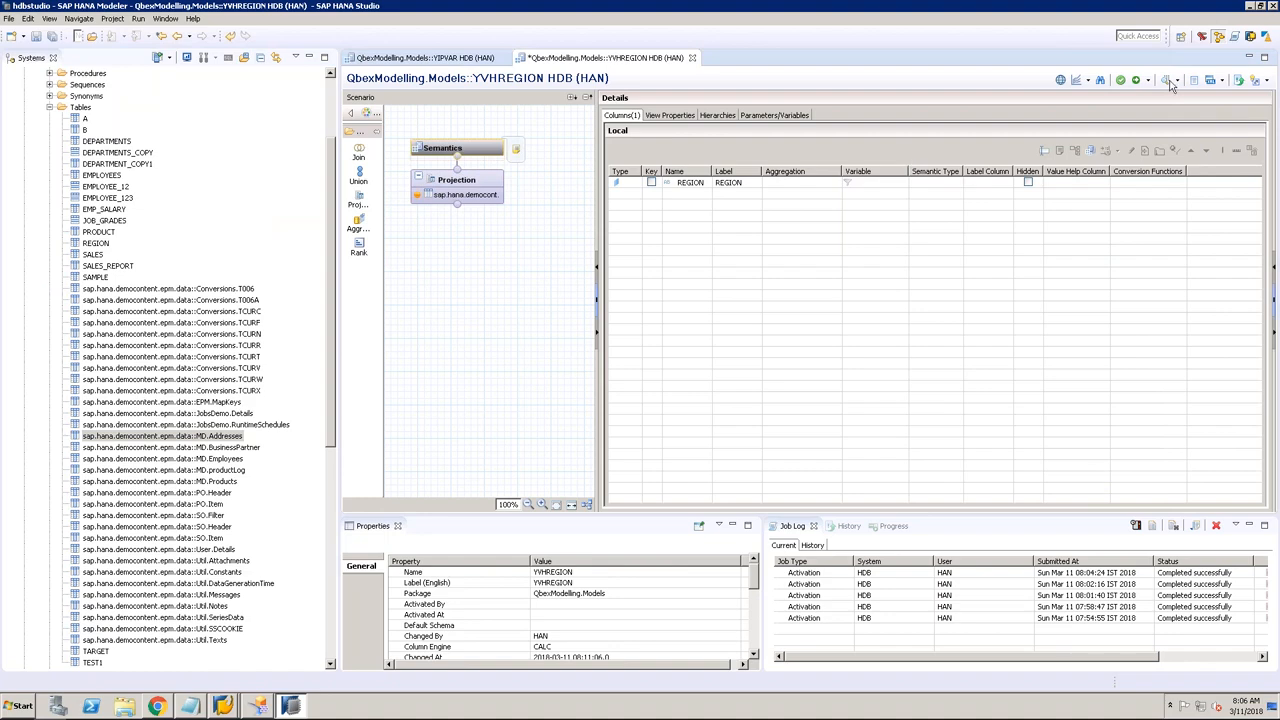
{"action": "left_click", "coordinate": [1136, 80]}
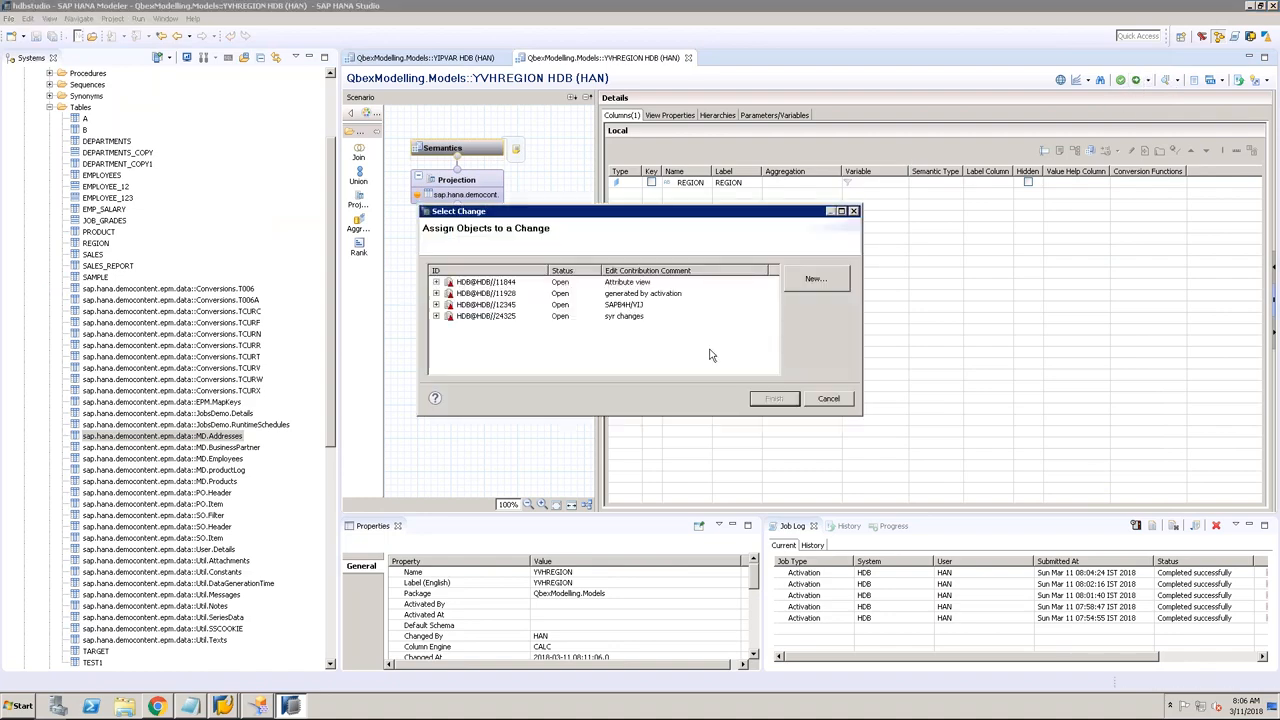
{"action": "left_click", "coordinate": [636, 318]}
{"action": "left_click", "coordinate": [778, 399]}
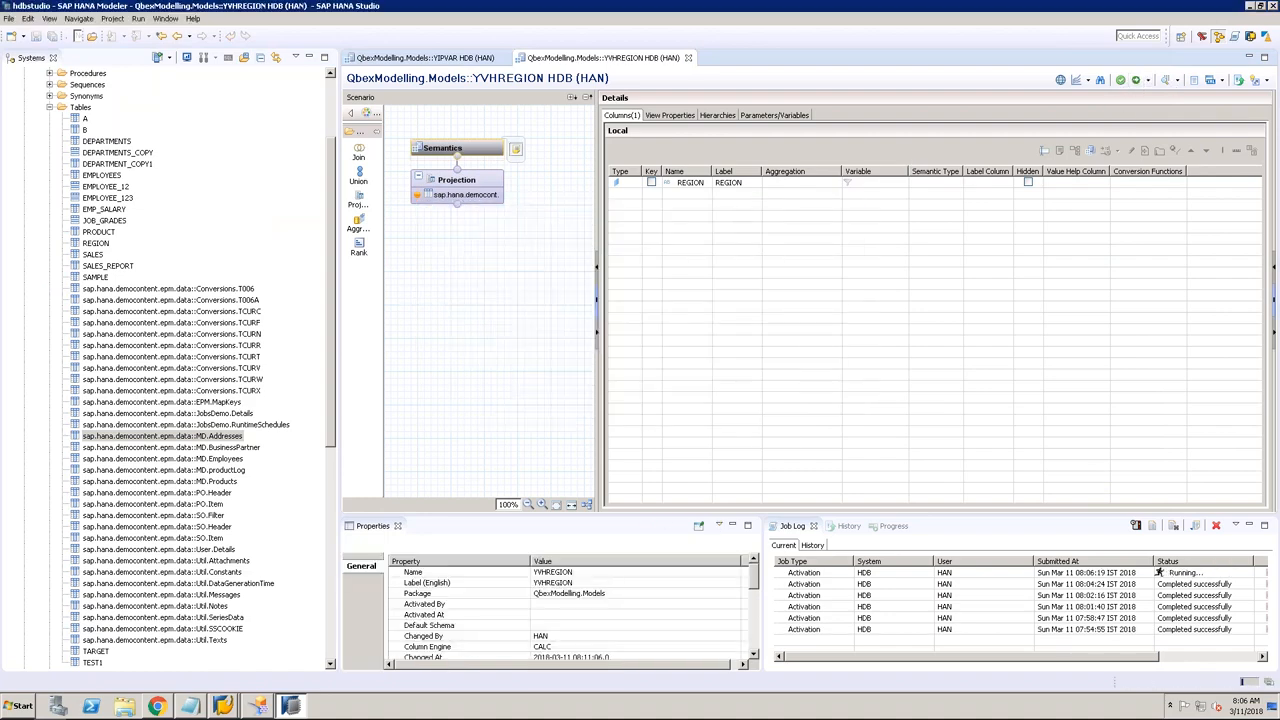
Step: Preview YVHREGION's raw data, showing 78 REGION rows of EMEA and AMER, then close it
{"action": "left_click", "coordinate": [1166, 80]}
{"action": "left_click", "coordinate": [498, 80]}
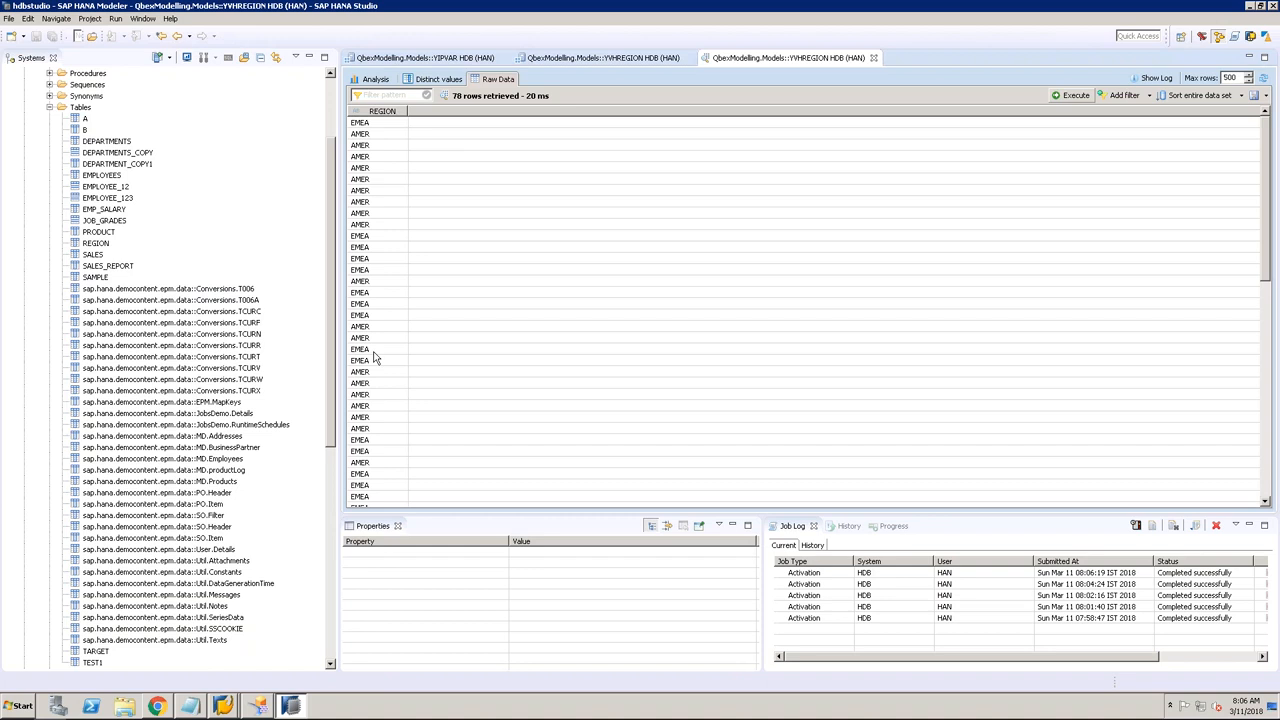
{"action": "left_click", "coordinate": [874, 58]}
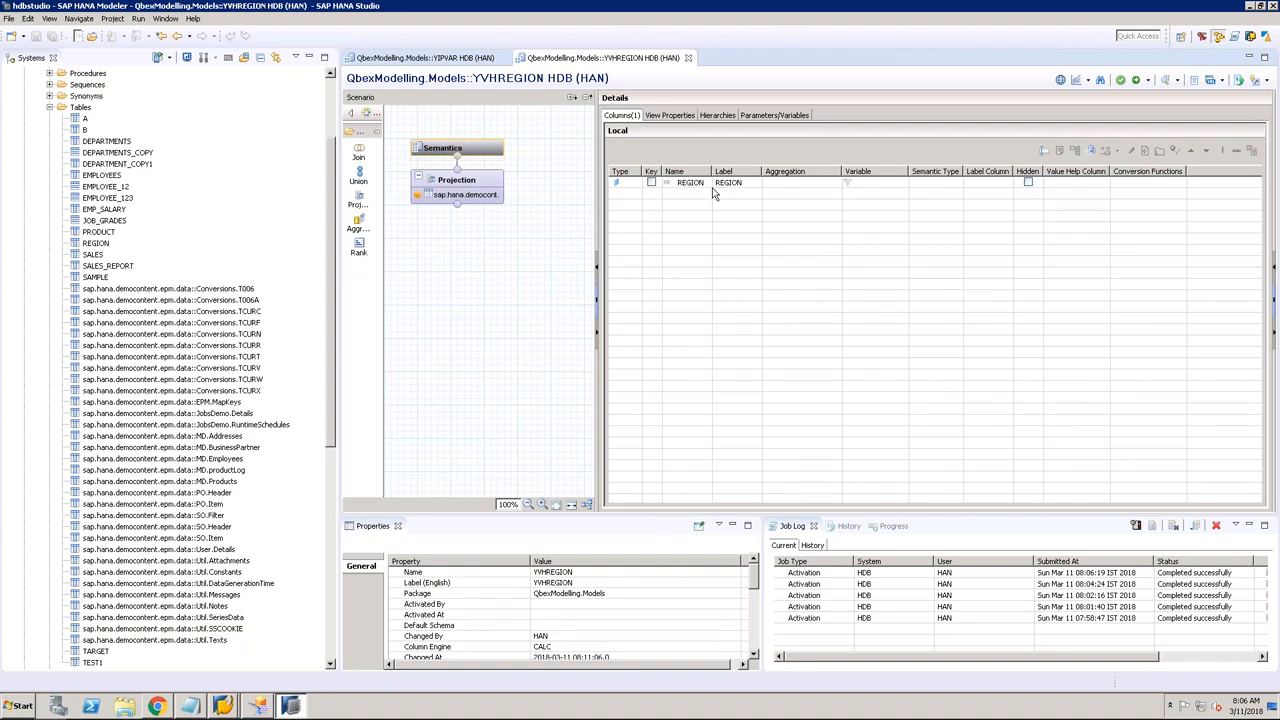
Step: Point IP_REGION's value help to view YVHREGION, reference column REGION, and reactivate YIPVAR
{"action": "left_click", "coordinate": [479, 60]}
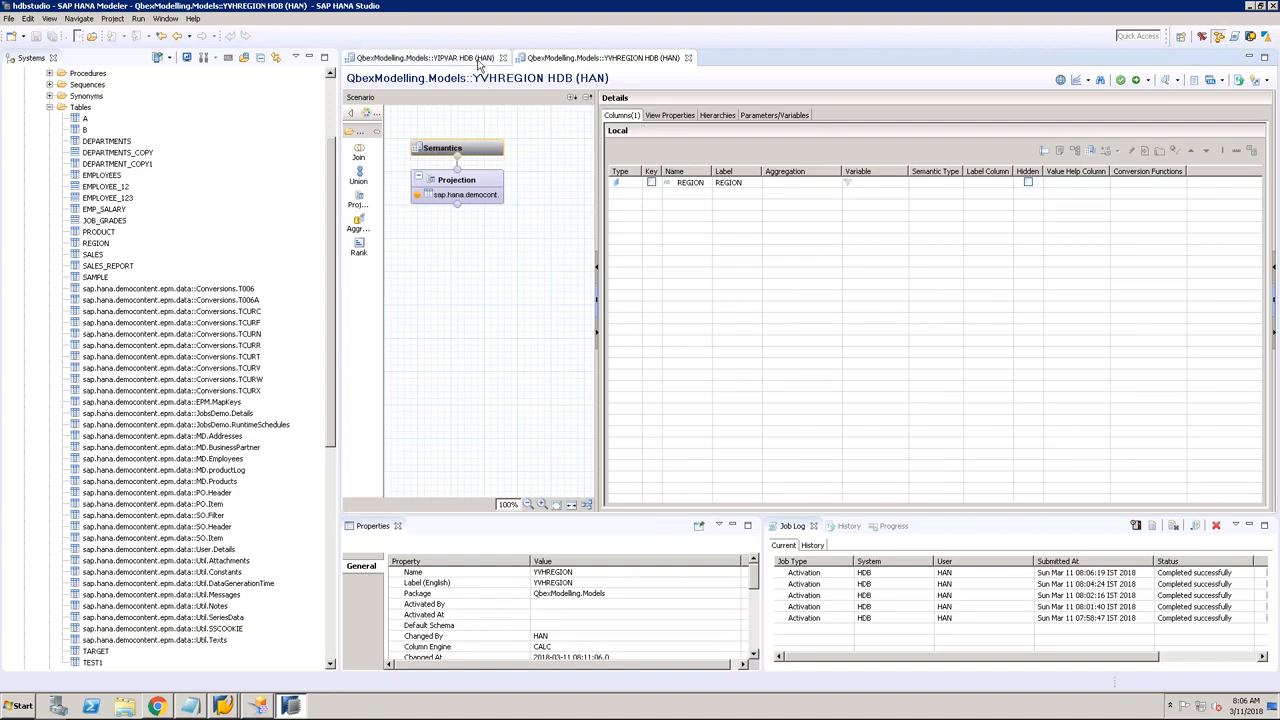
{"action": "left_click", "coordinate": [845, 165]}
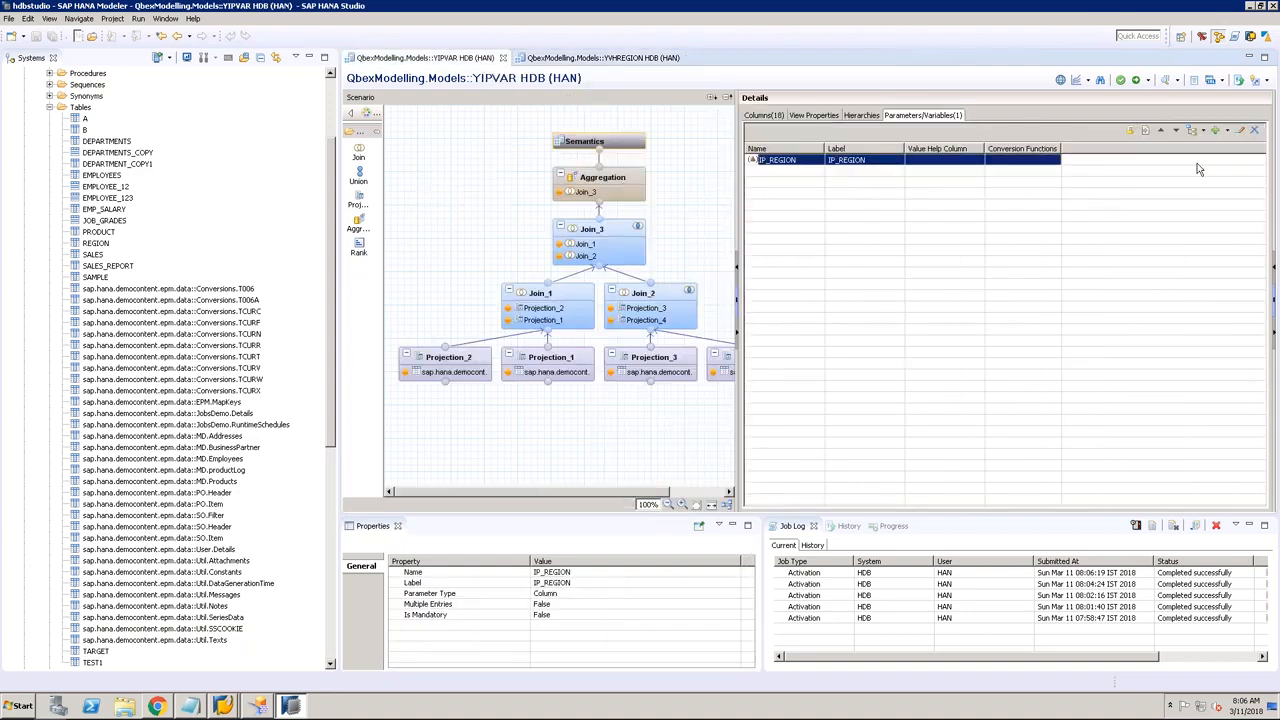
{"action": "left_click", "coordinate": [1238, 132]}
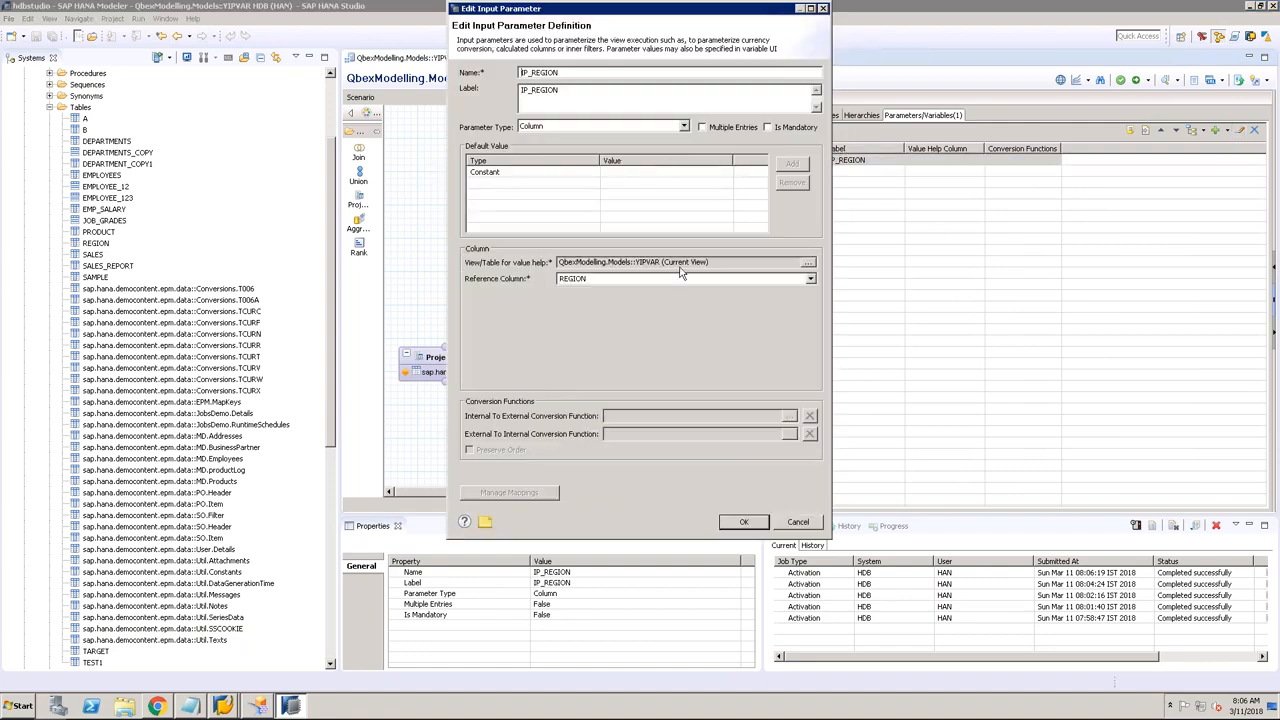
{"action": "left_click_drag", "start_coordinate": [598, 262], "coordinate": [775, 276]}
{"action": "left_click", "coordinate": [807, 264]}
{"action": "type", "text": "YVH"}
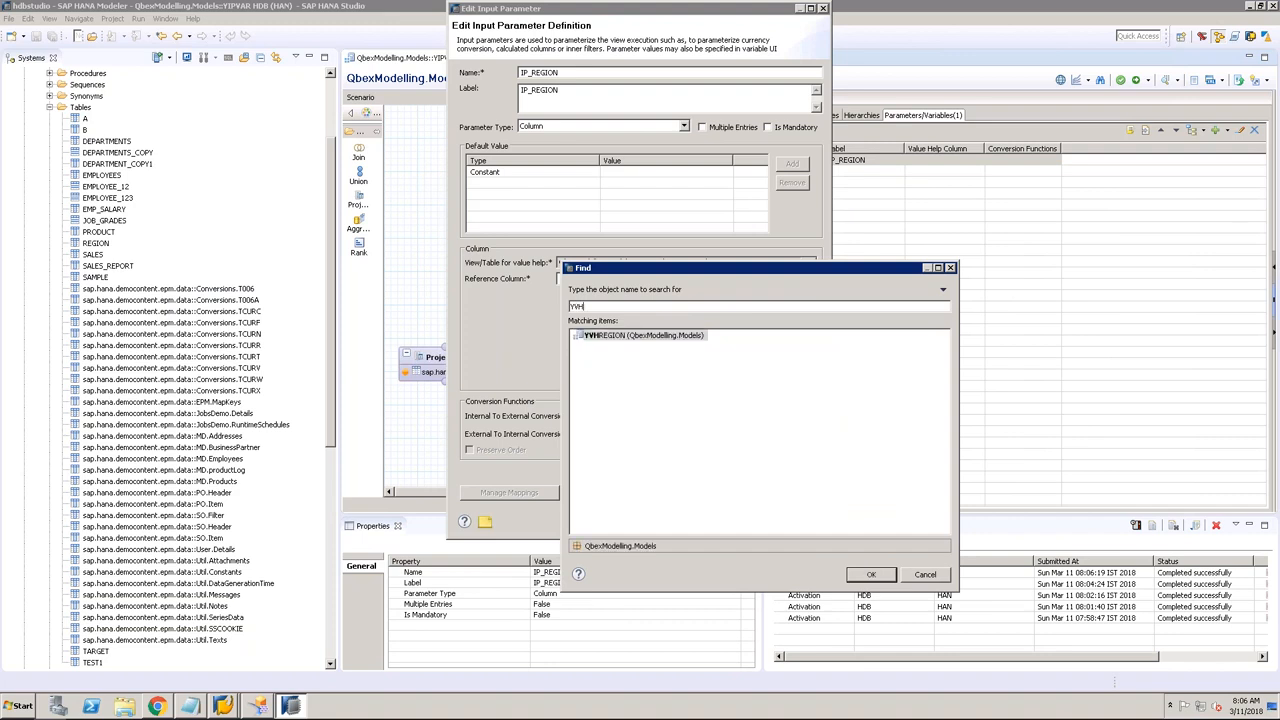
{"action": "double_click", "coordinate": [652, 337]}
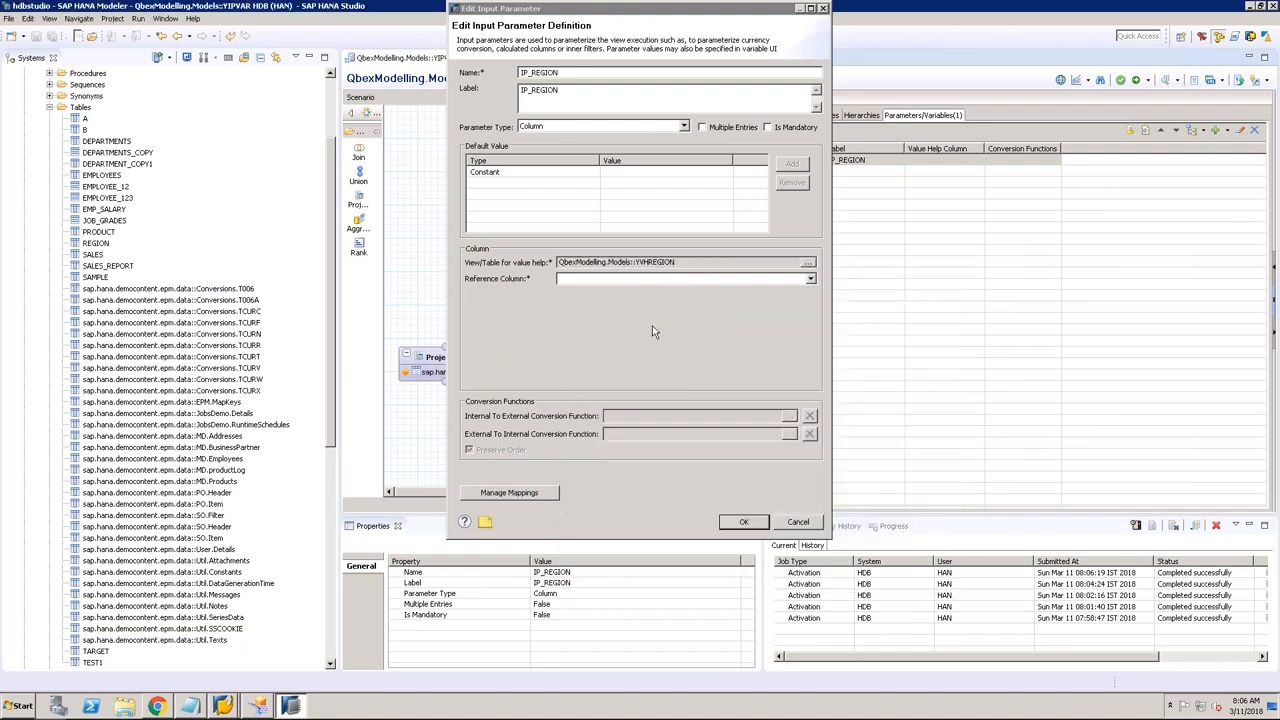
{"action": "left_click", "coordinate": [811, 279]}
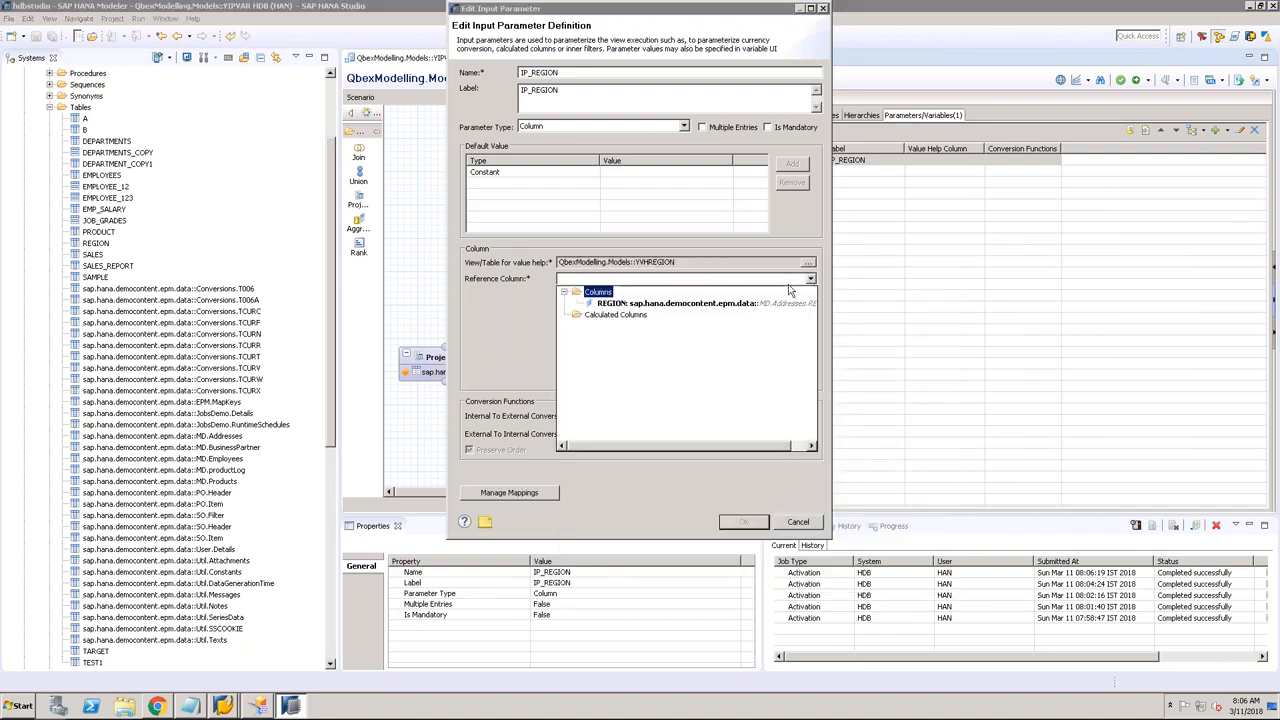
{"action": "left_click", "coordinate": [672, 310]}
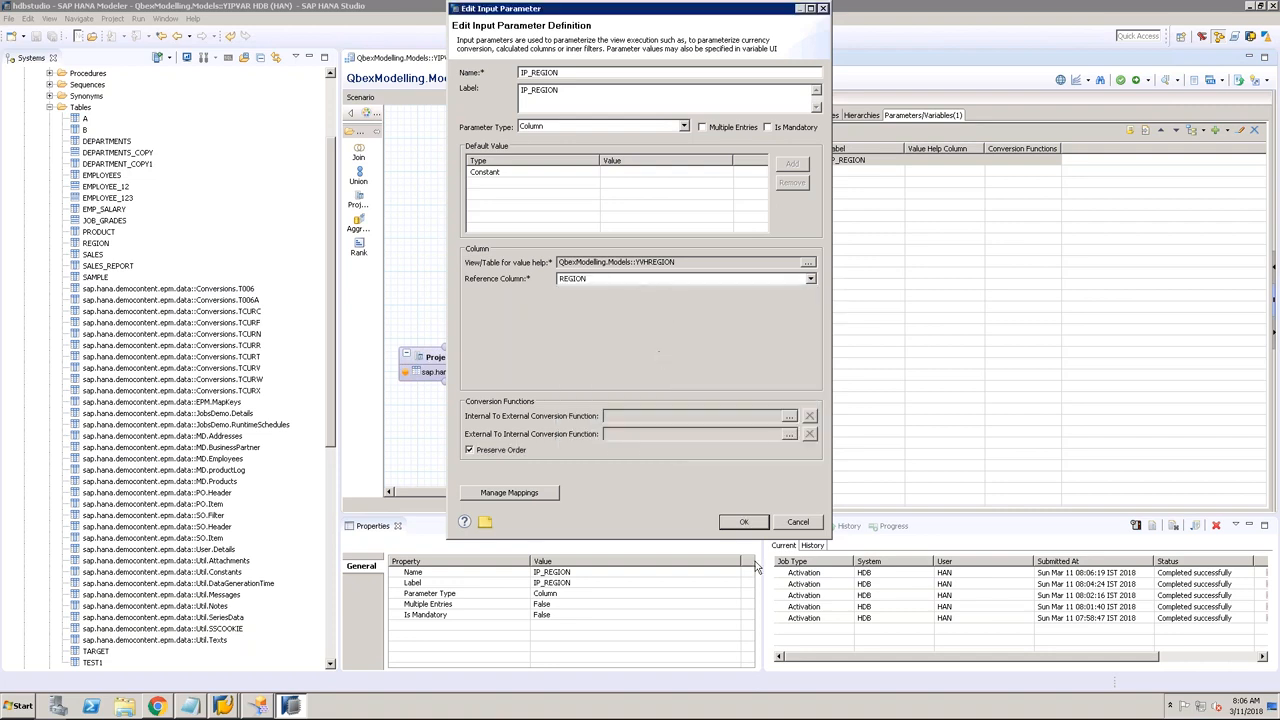
{"action": "left_click", "coordinate": [744, 522]}
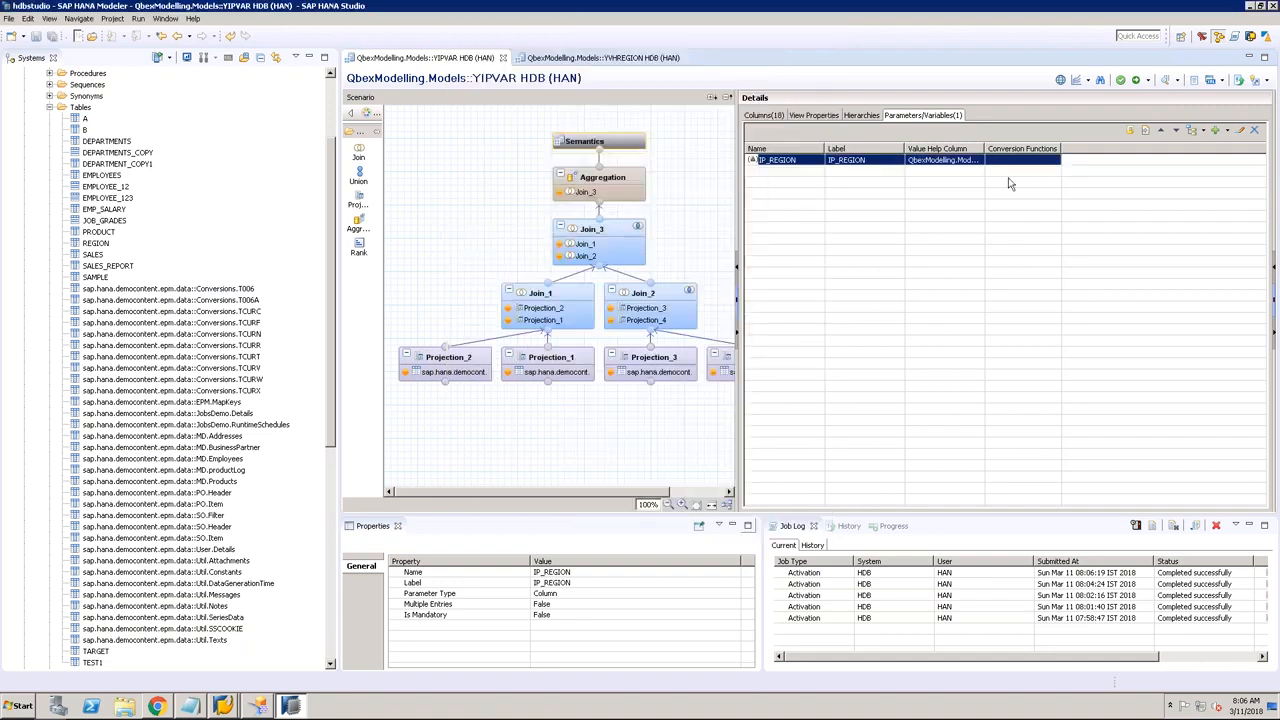
{"action": "left_click", "coordinate": [1136, 80]}
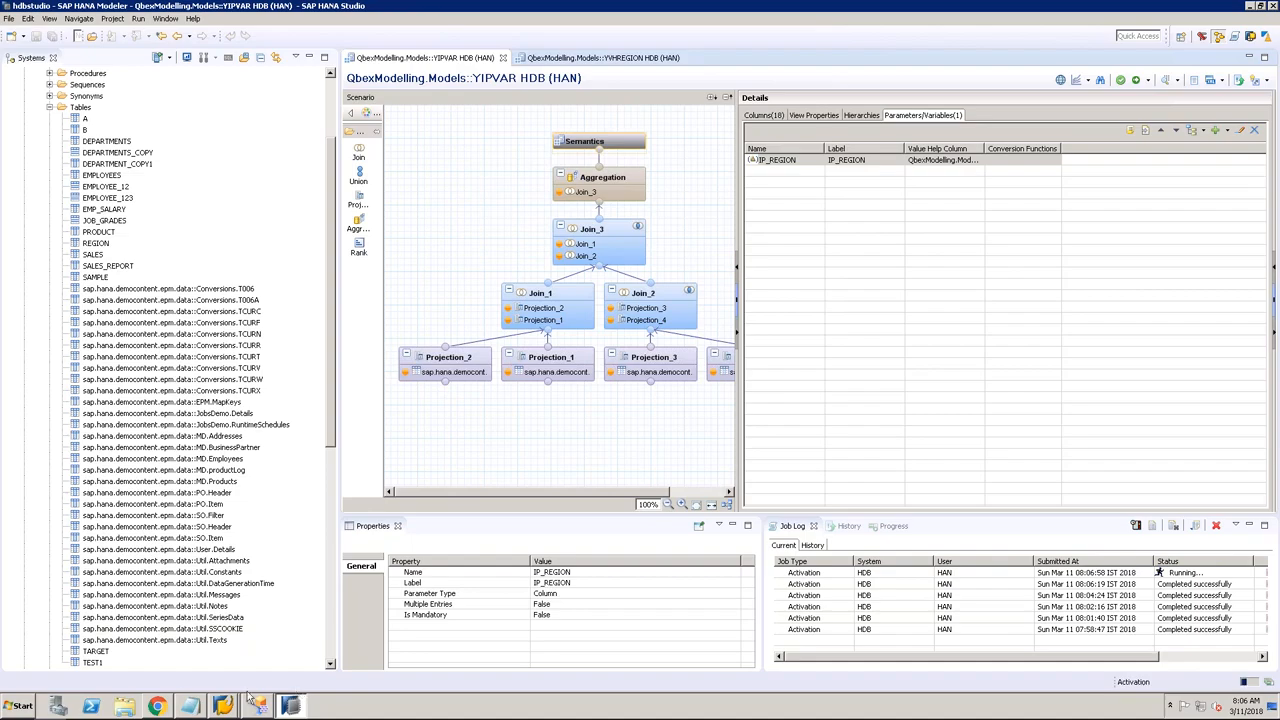
{"action": "left_click", "coordinate": [157, 706]}
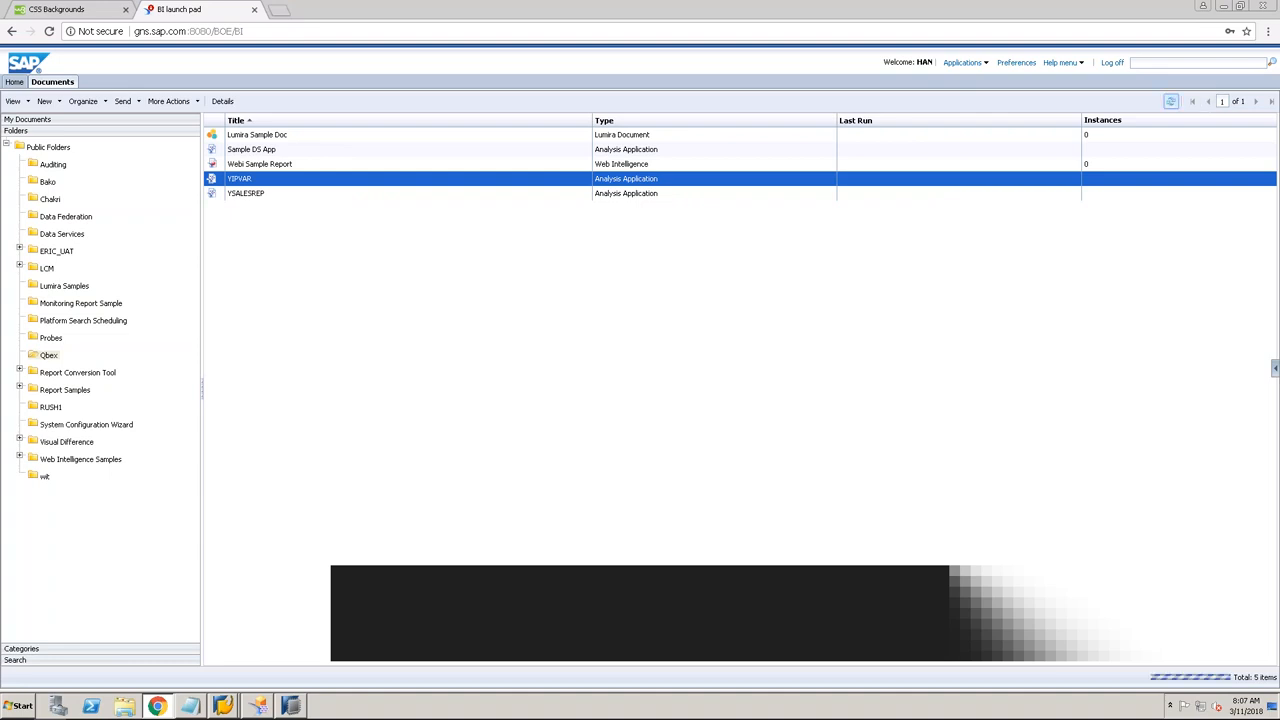
Step: View YIPVAR in BI launch pad with AMER chosen for IP_REGION to load the Sales Dashboard
{"action": "right_click", "coordinate": [527, 181]}
{"action": "left_click", "coordinate": [530, 184]}
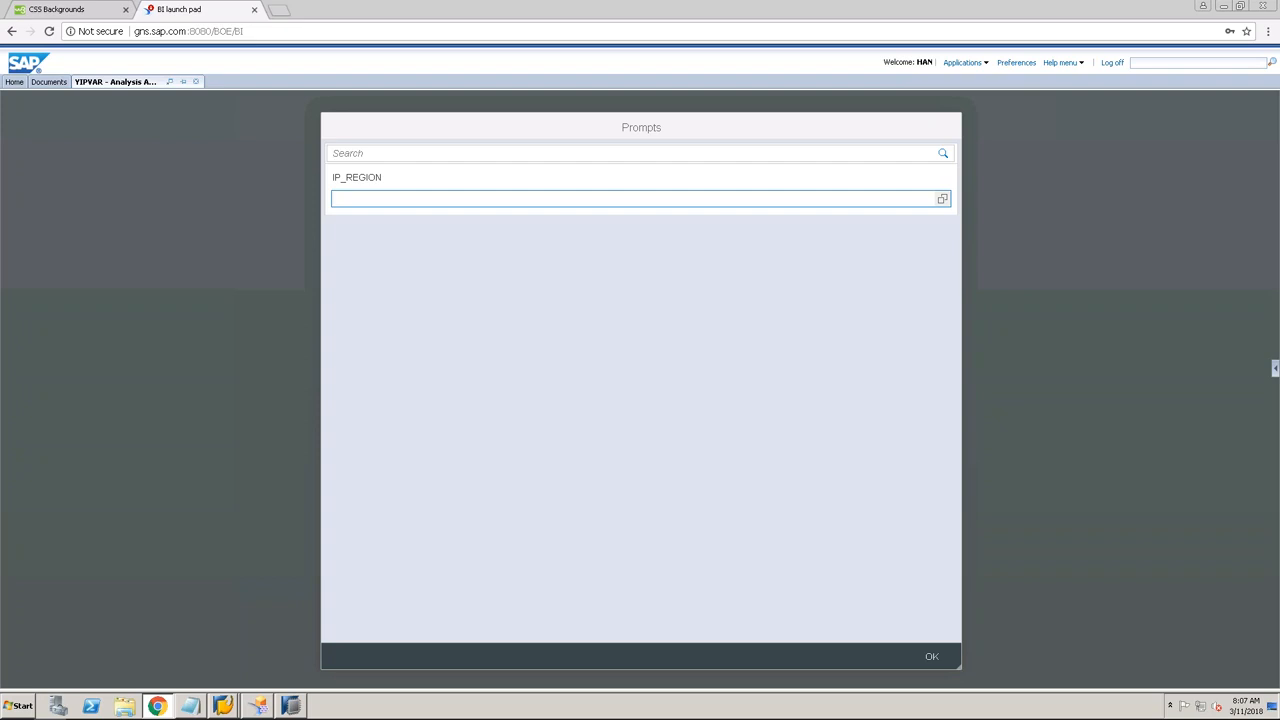
{"action": "left_click", "coordinate": [942, 199]}
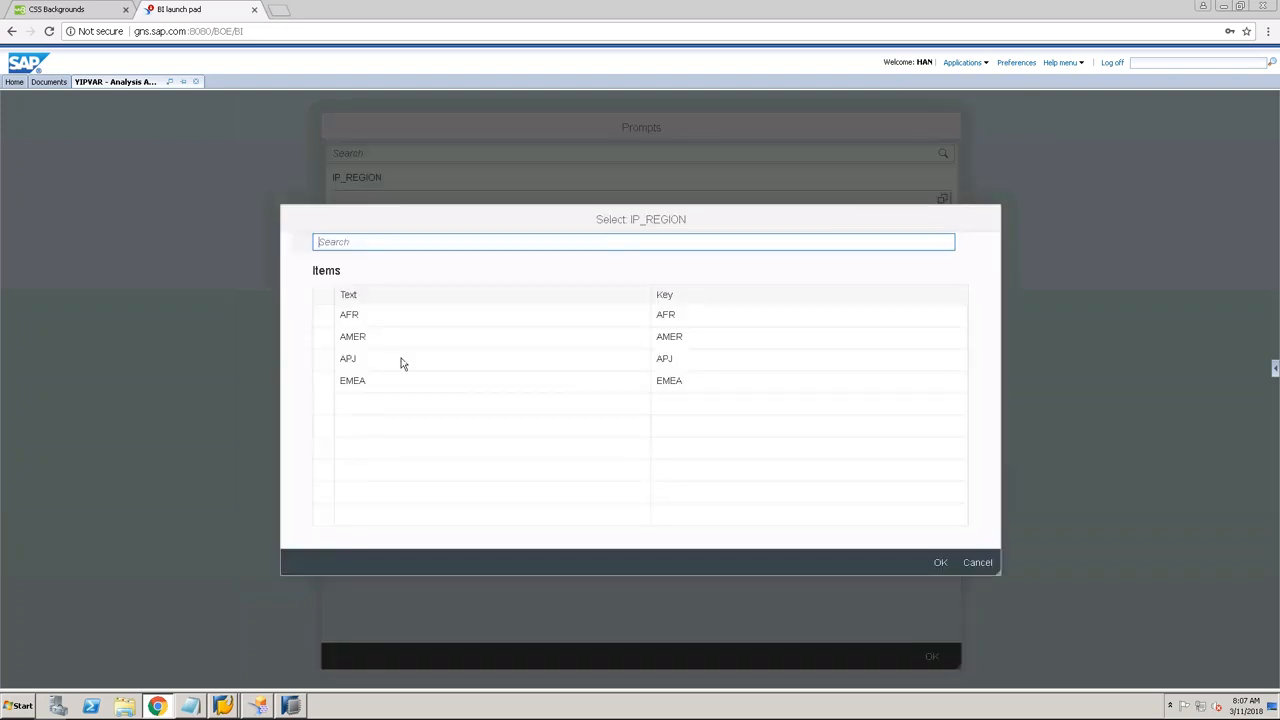
{"action": "left_click", "coordinate": [324, 338]}
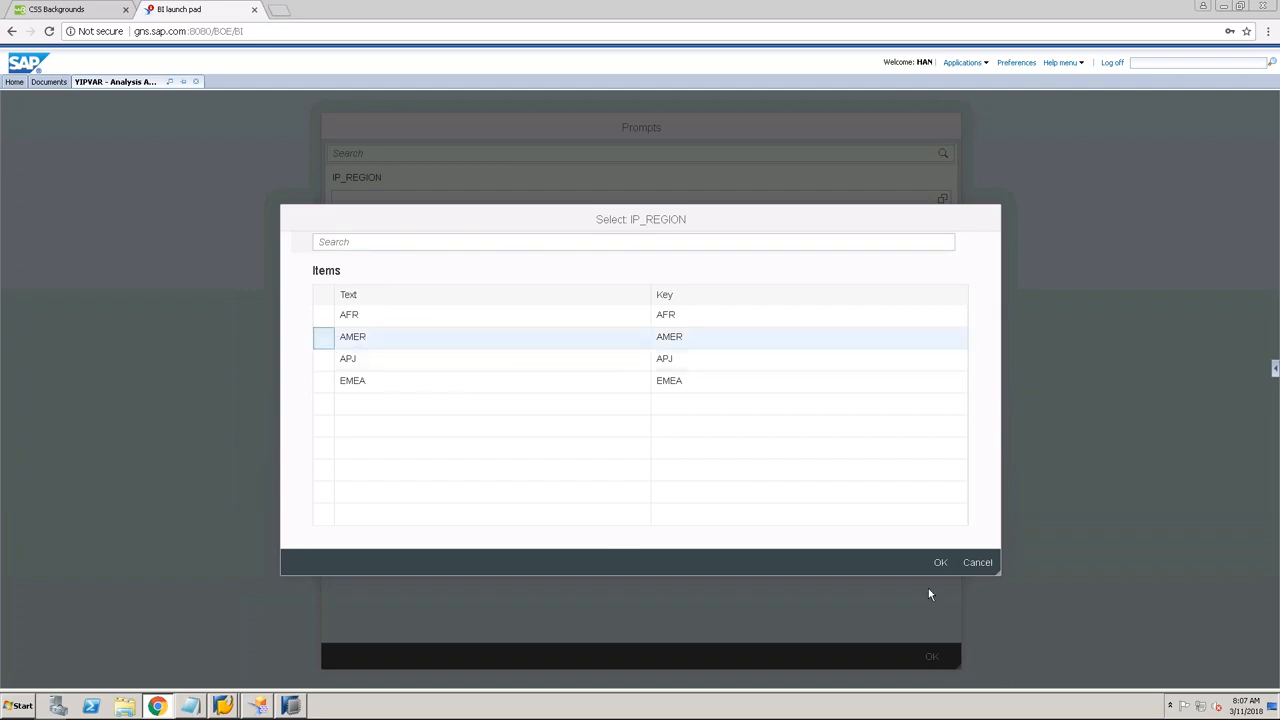
{"action": "left_click", "coordinate": [940, 562]}
{"action": "left_click", "coordinate": [922, 653]}
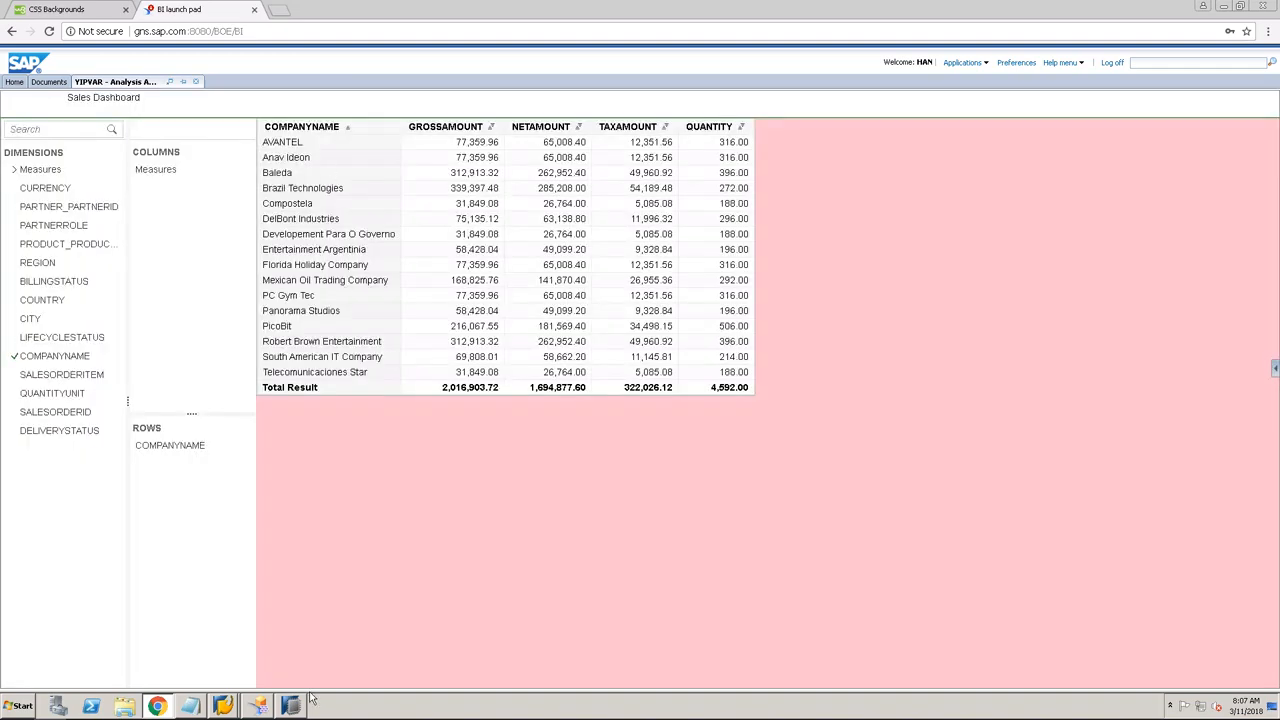
{"action": "left_click", "coordinate": [291, 706]}
Step: Tick Multiple Entries on the IP_REGION parameter and confirm the change
{"action": "left_click", "coordinate": [968, 166]}
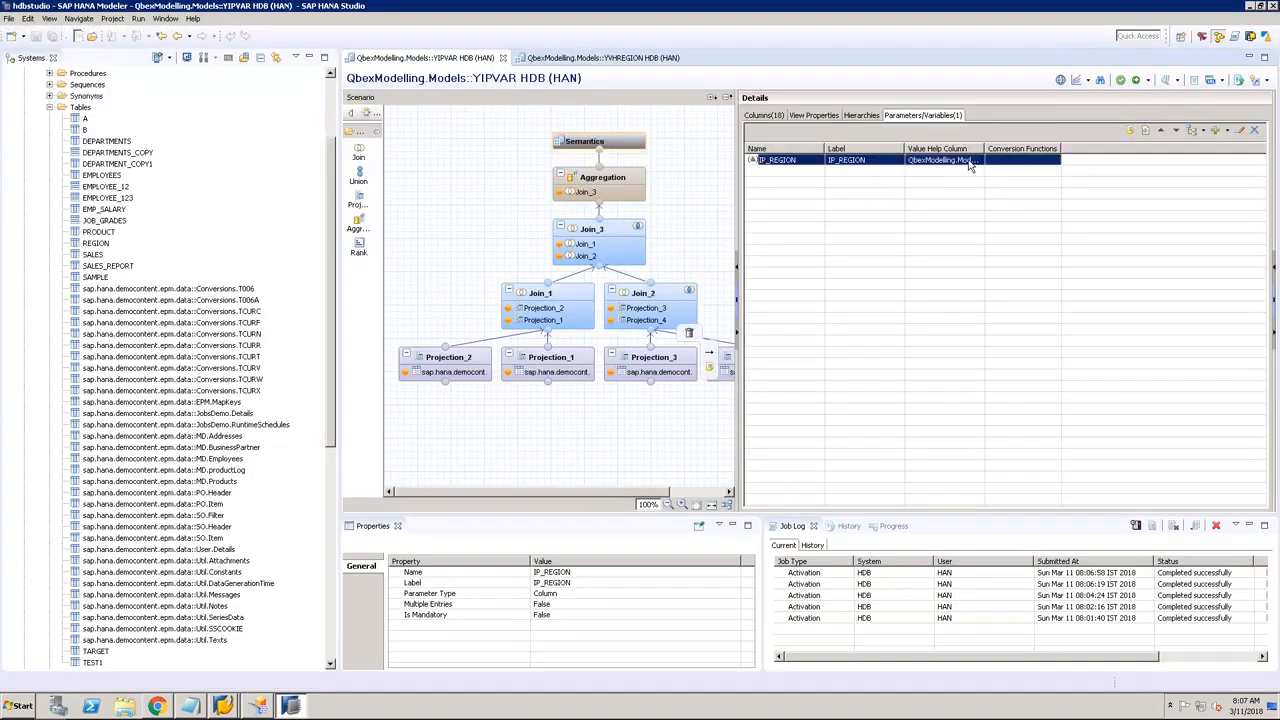
{"action": "double_click", "coordinate": [972, 162]}
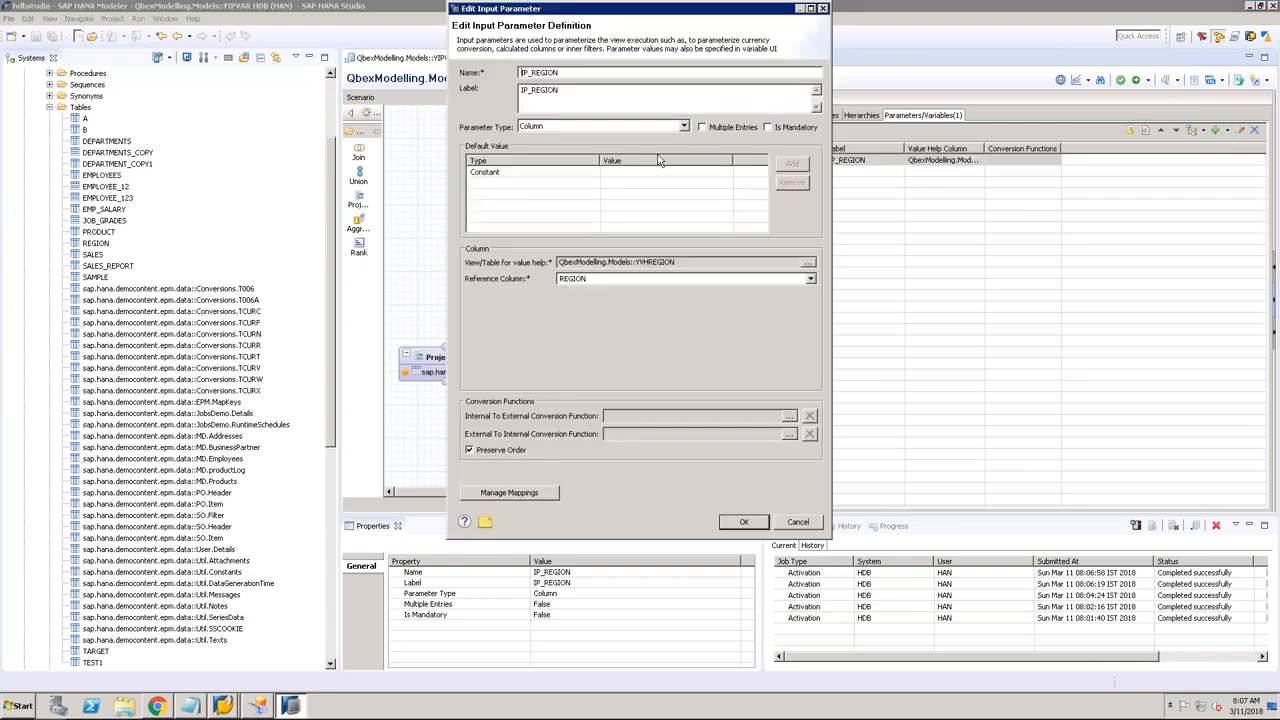
{"action": "left_click", "coordinate": [714, 128]}
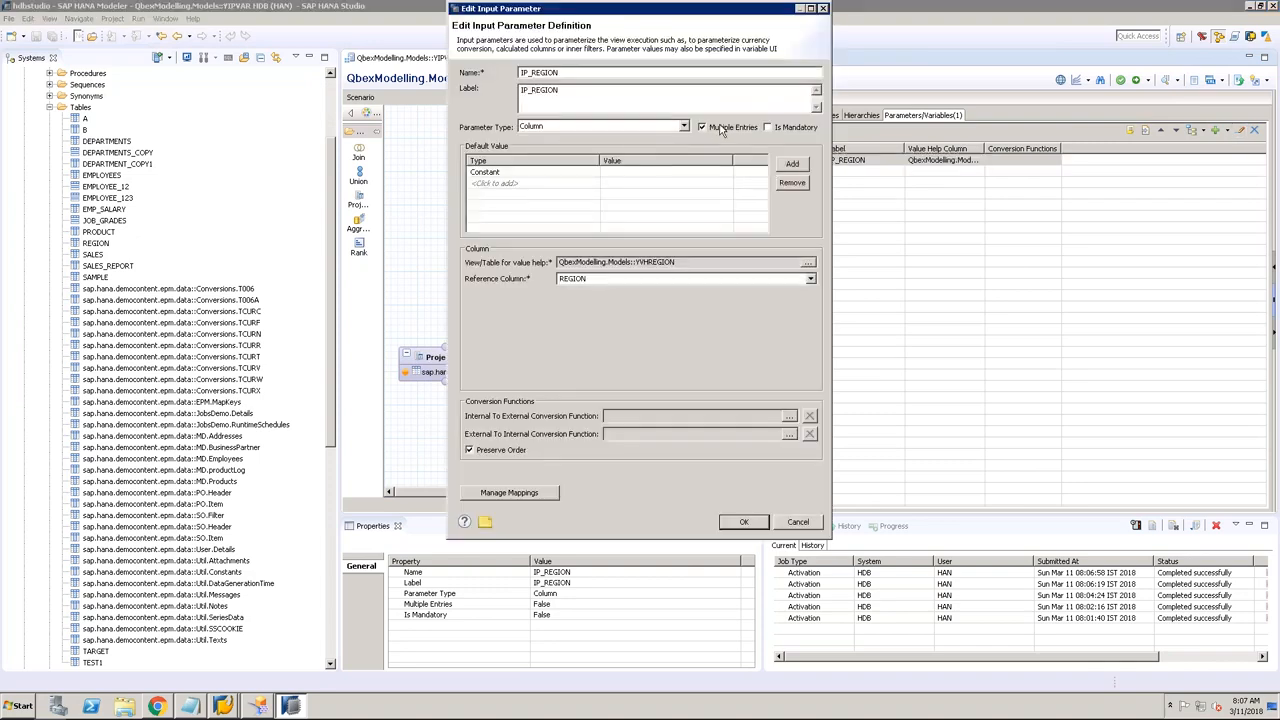
{"action": "left_click", "coordinate": [741, 523]}
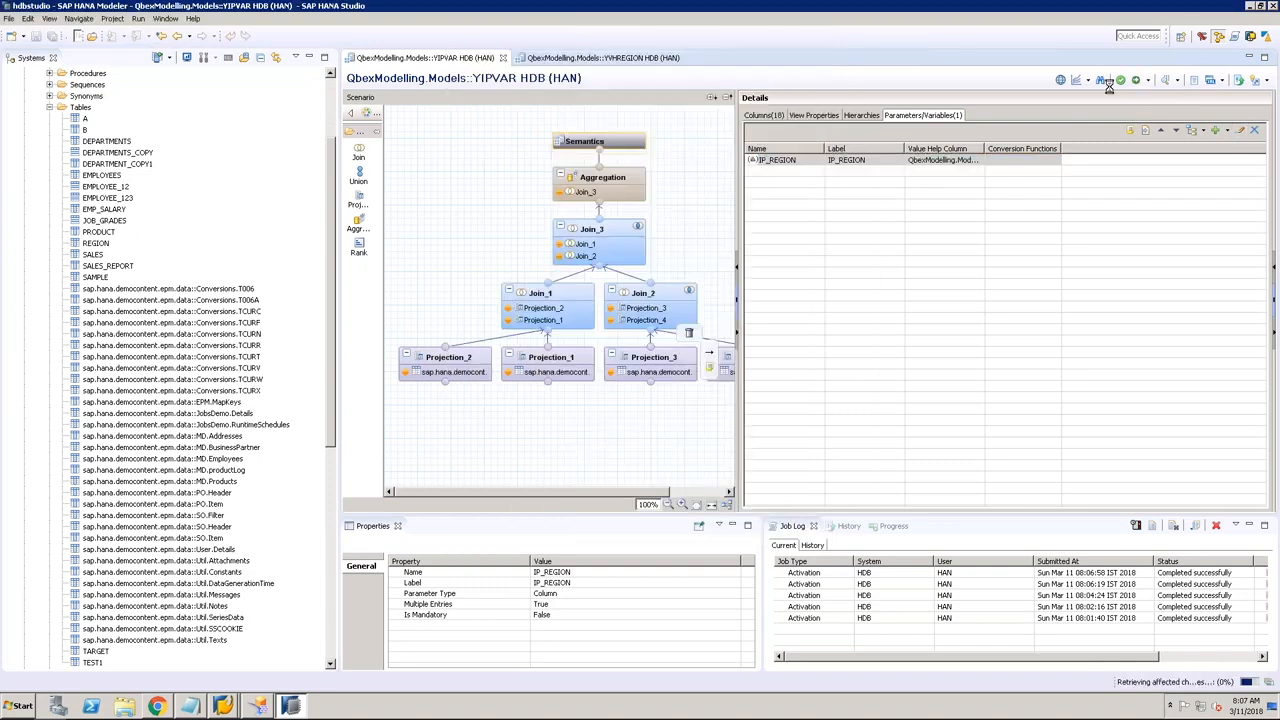
{"action": "left_click", "coordinate": [158, 705]}
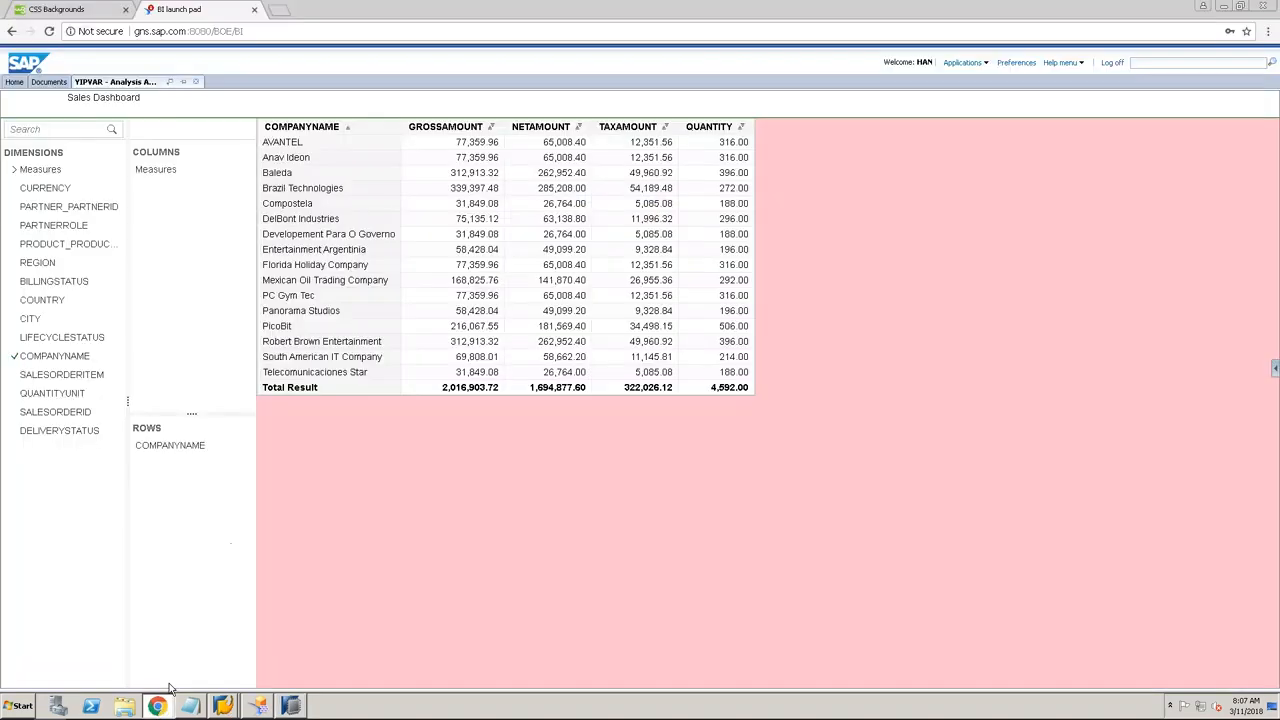
Step: Reopen YIPVAR and select AMER and APJ in the IP_REGION value list
{"action": "left_click", "coordinate": [196, 82]}
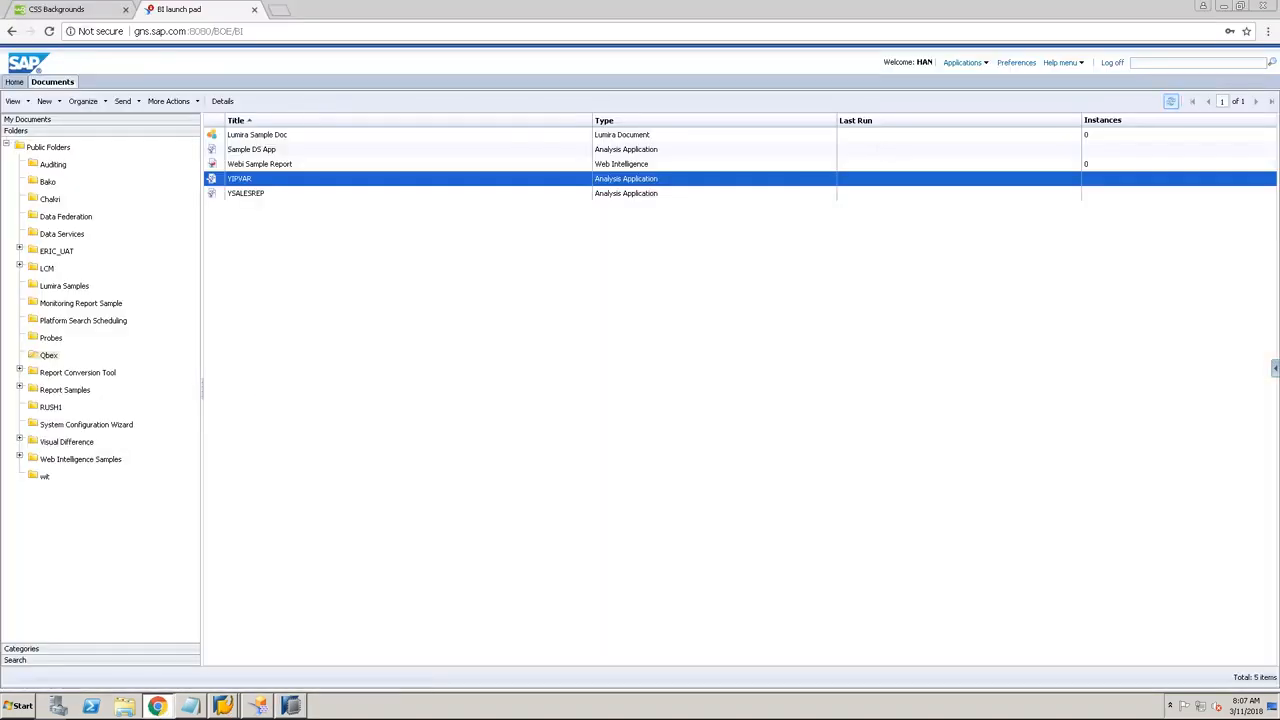
{"action": "right_click", "coordinate": [486, 178]}
{"action": "left_click", "coordinate": [500, 186]}
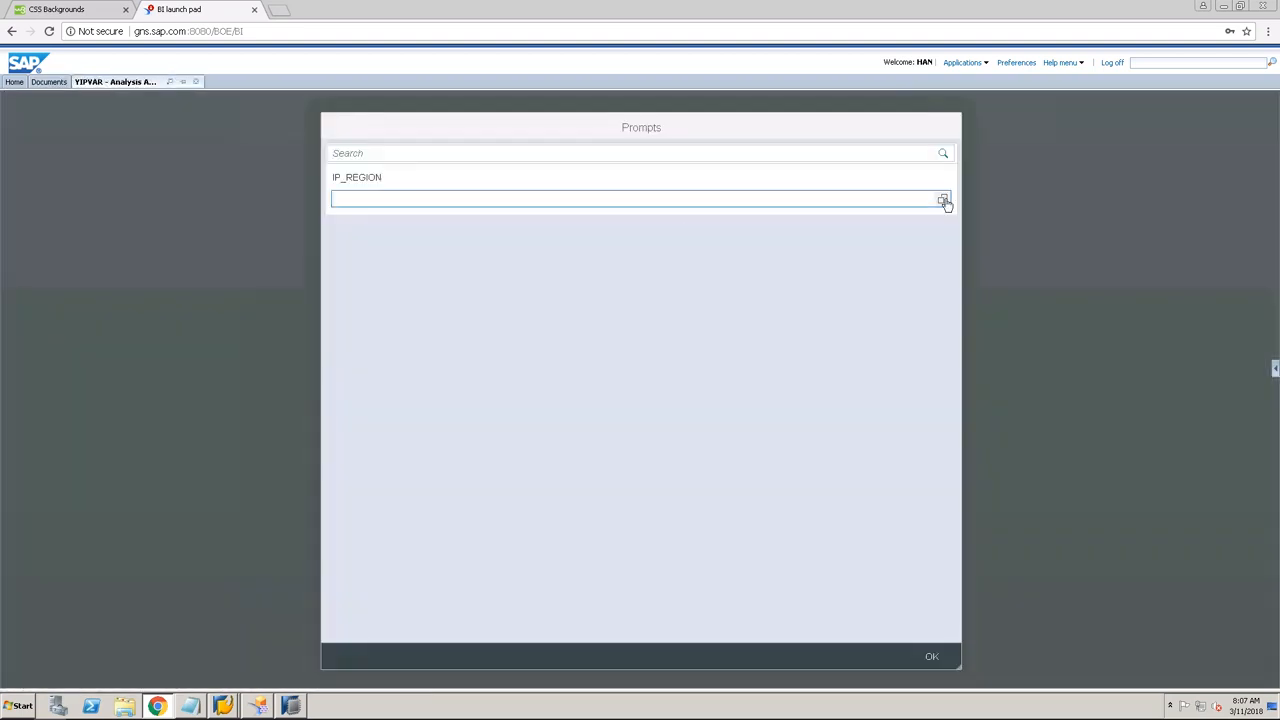
{"action": "left_click", "coordinate": [943, 201]}
{"action": "left_click", "coordinate": [327, 341]}
{"action": "left_click", "coordinate": [331, 363]}
{"action": "left_click", "coordinate": [326, 341]}
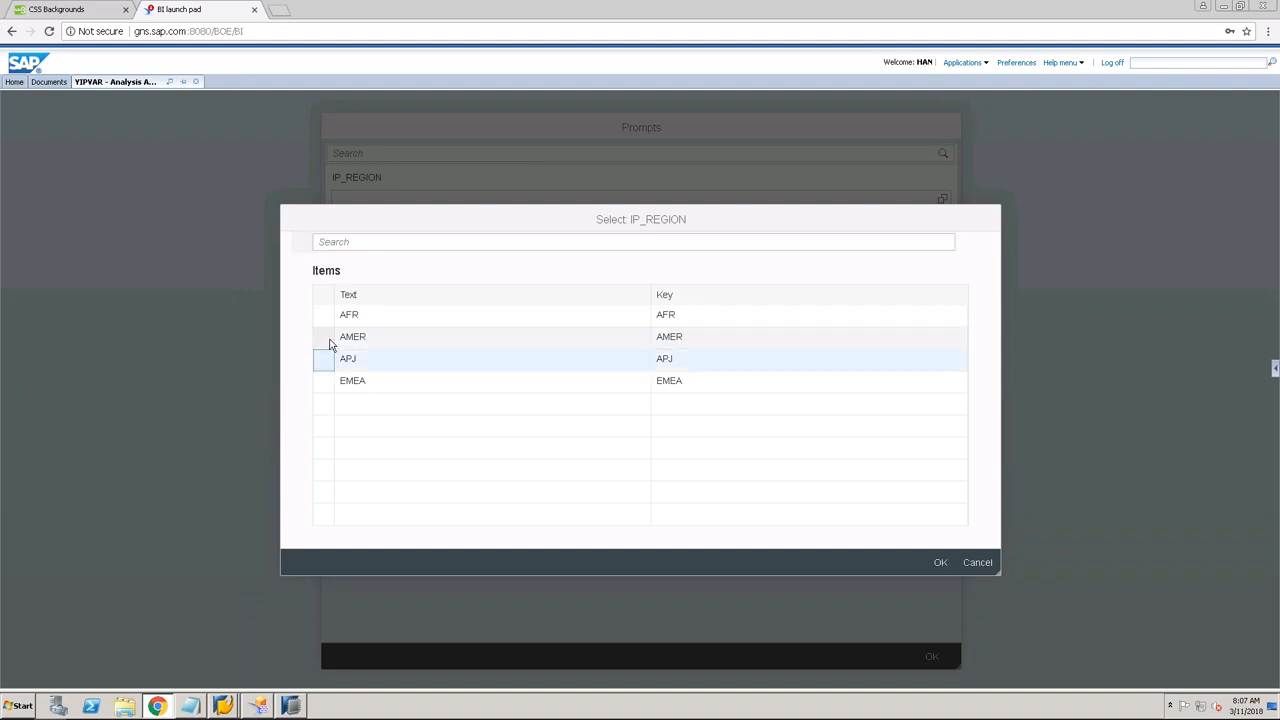
Step: Reactivate YIPVAR, review the model inconsistency error, and open the MD.Addresses projection
{"action": "left_click", "coordinate": [291, 706]}
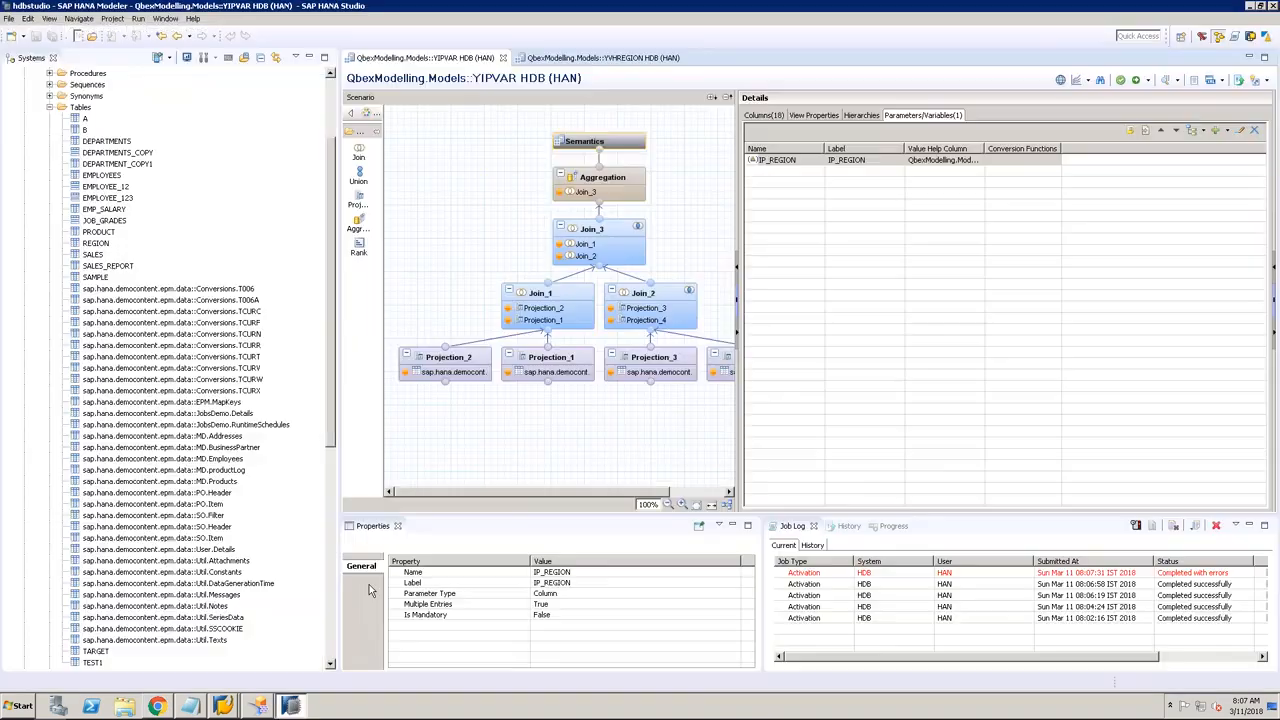
{"action": "left_click", "coordinate": [899, 164]}
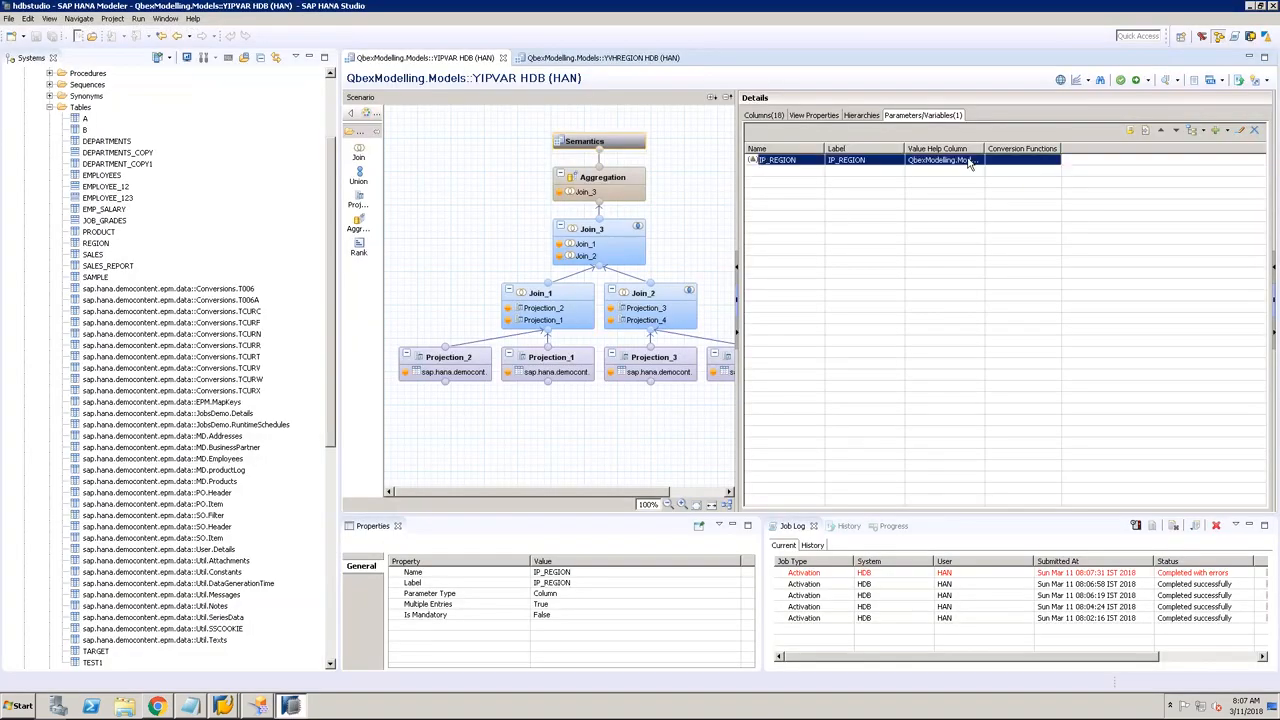
{"action": "left_click", "coordinate": [1240, 132]}
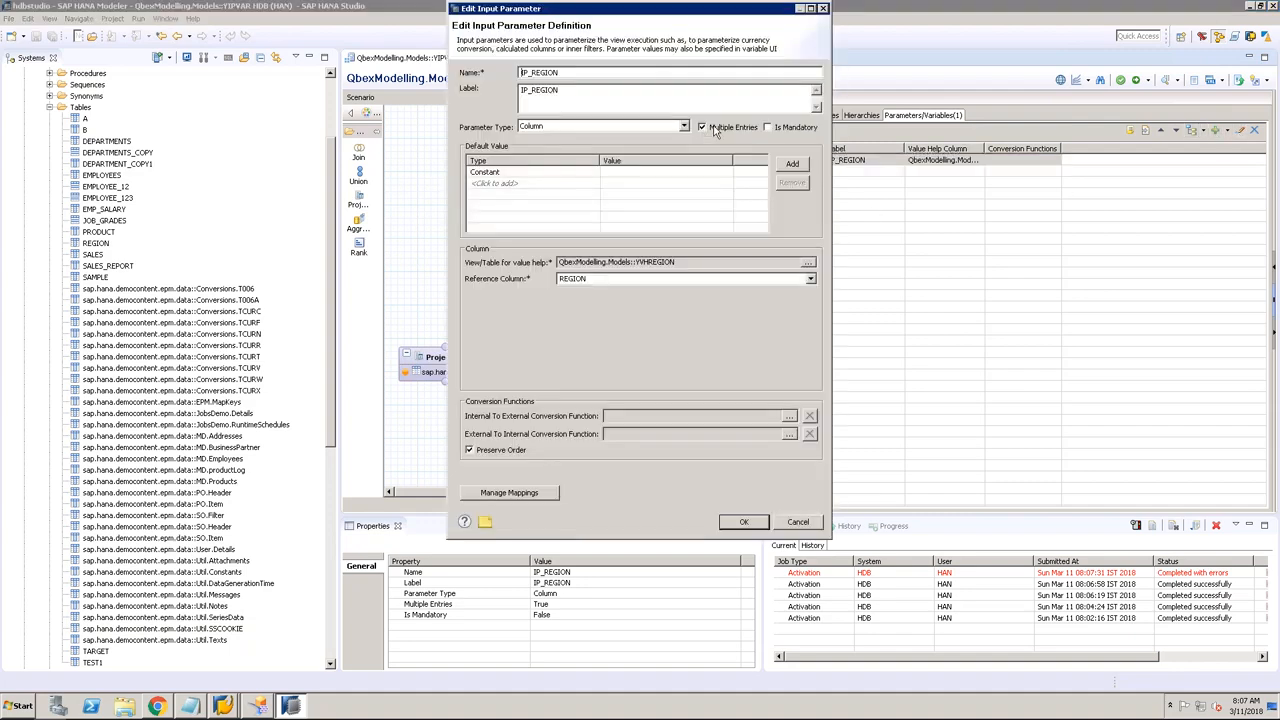
{"action": "left_click", "coordinate": [740, 522]}
{"action": "left_click", "coordinate": [1146, 86]}
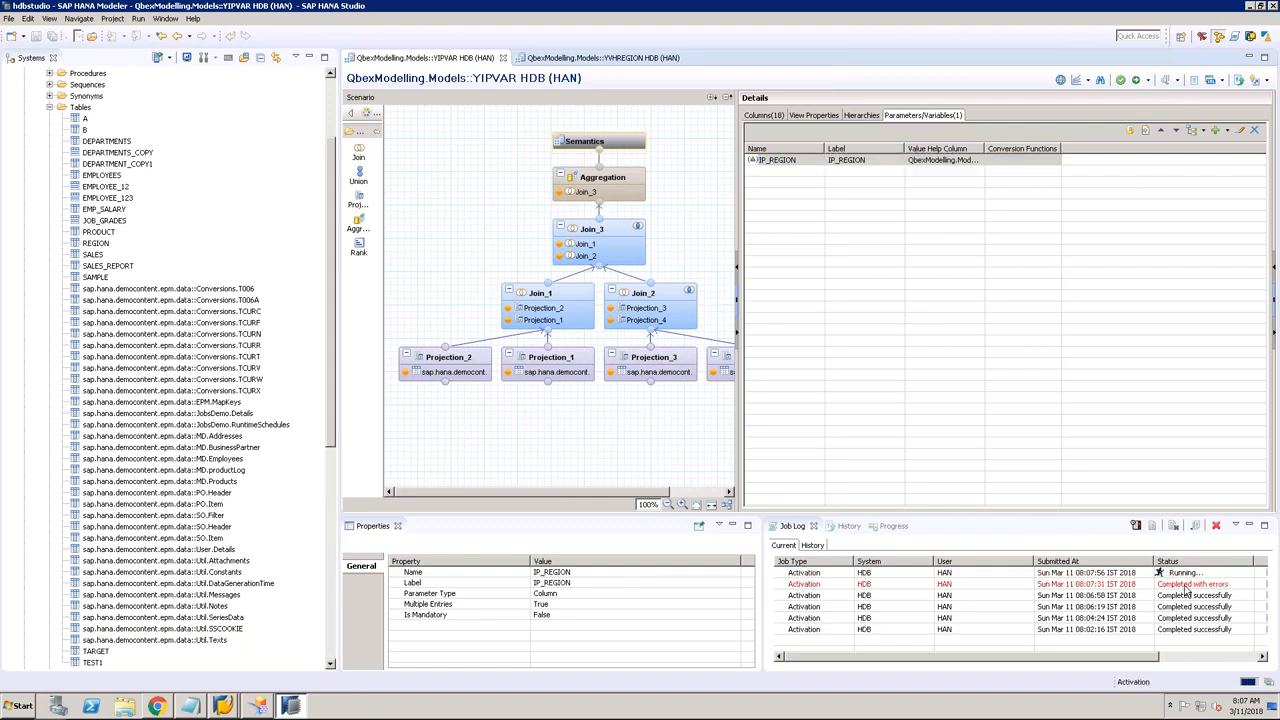
{"action": "double_click", "coordinate": [1192, 574]}
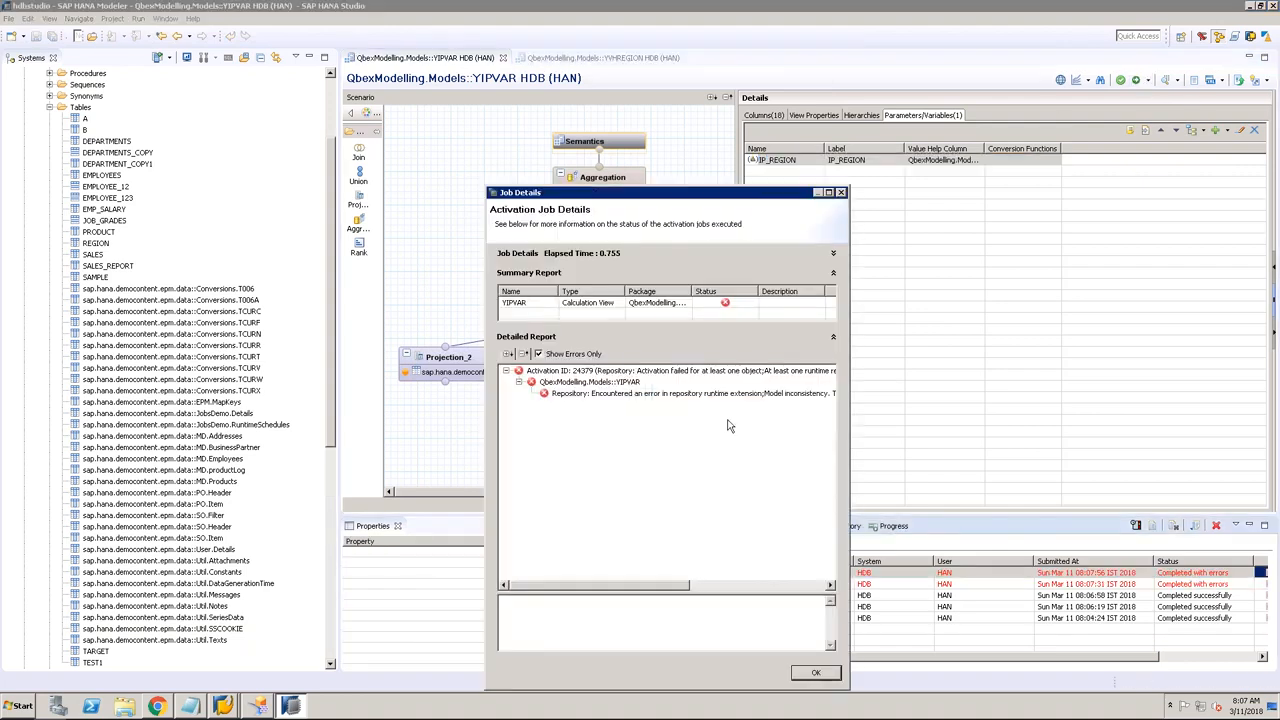
{"action": "left_click", "coordinate": [815, 674]}
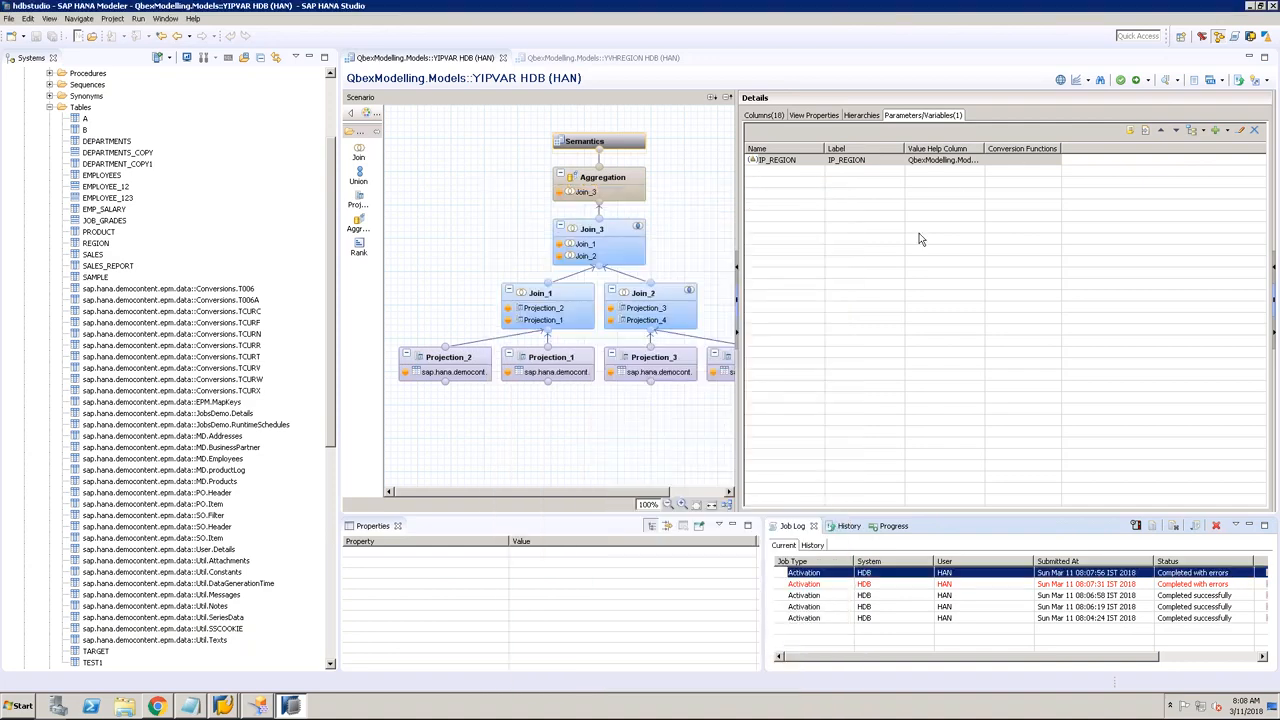
{"action": "left_click", "coordinate": [714, 355]}
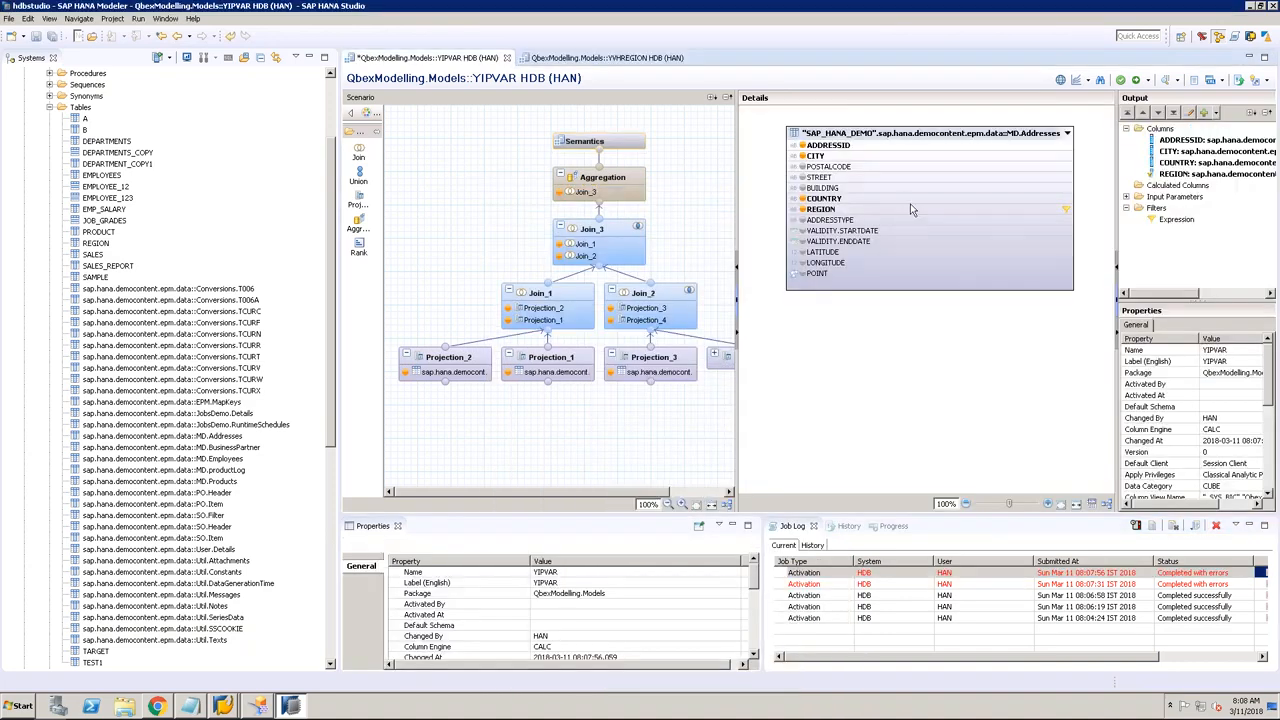
Step: Filter REGION by list of values IN($$IP_REGION$$) in the Addresses projection and reactivate YIPVAR
{"action": "right_click", "coordinate": [910, 208]}
{"action": "left_click", "coordinate": [945, 232]}
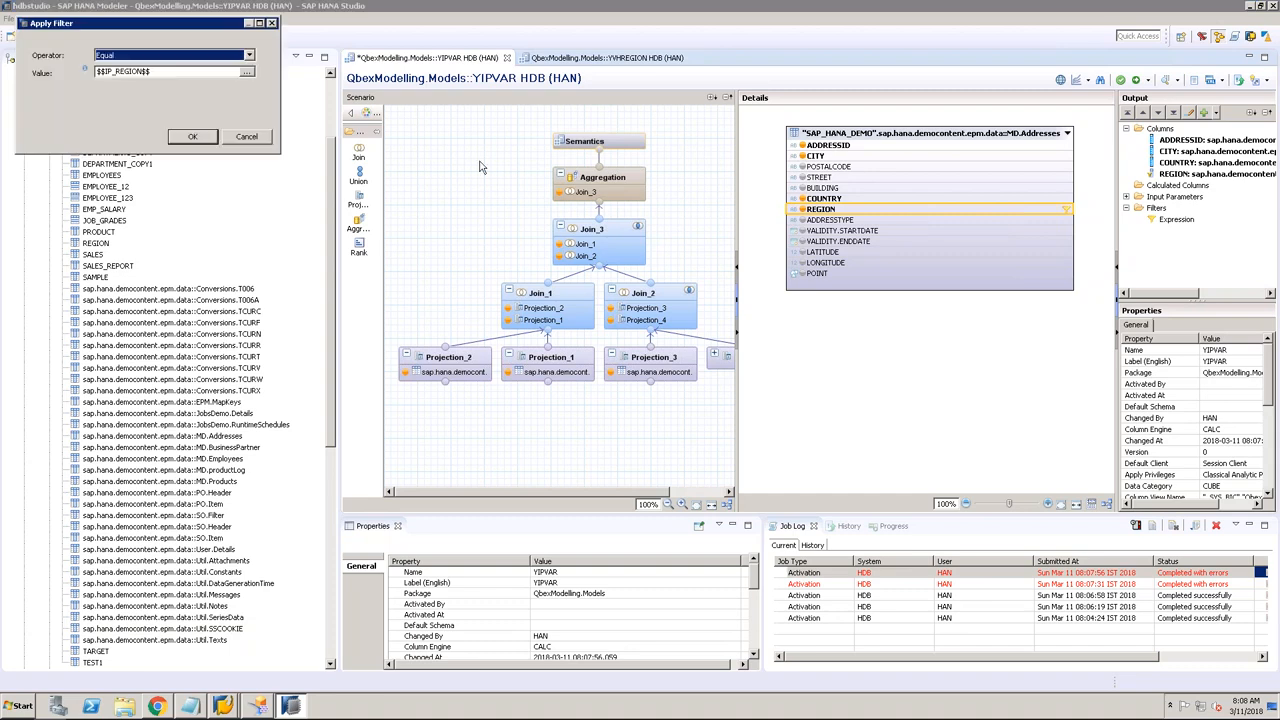
{"action": "left_click", "coordinate": [240, 56]}
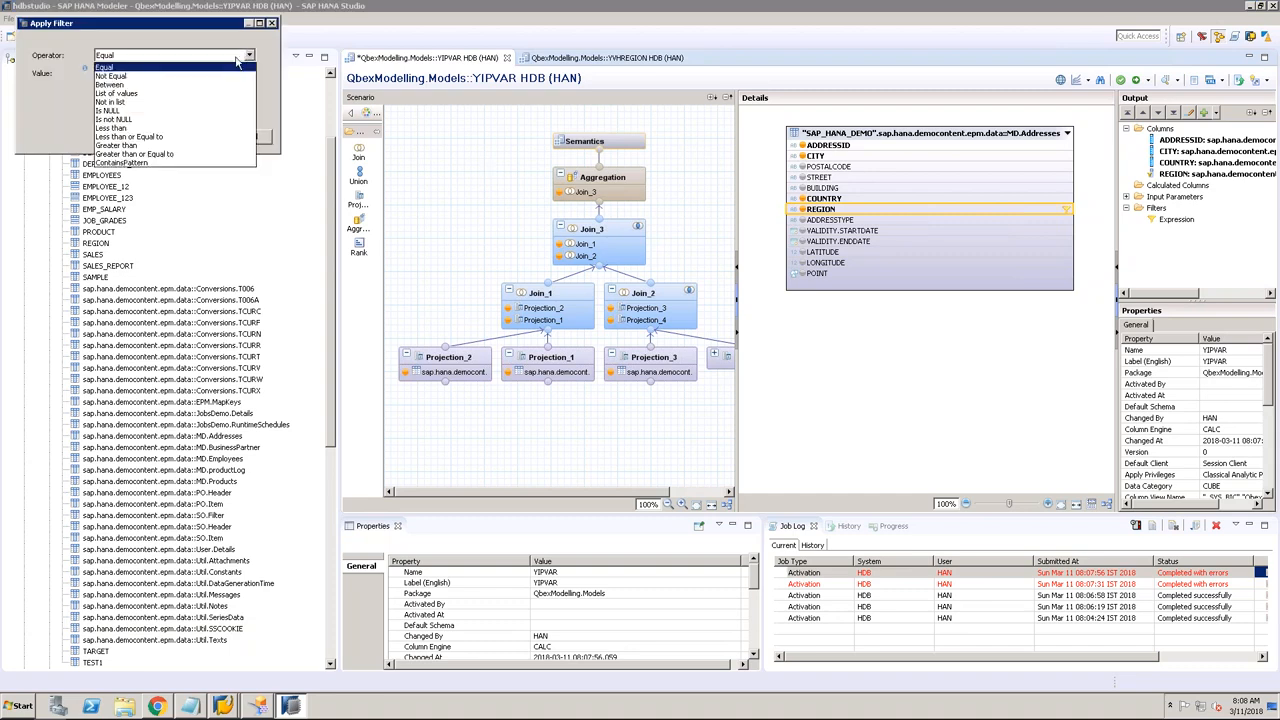
{"action": "left_click", "coordinate": [127, 94]}
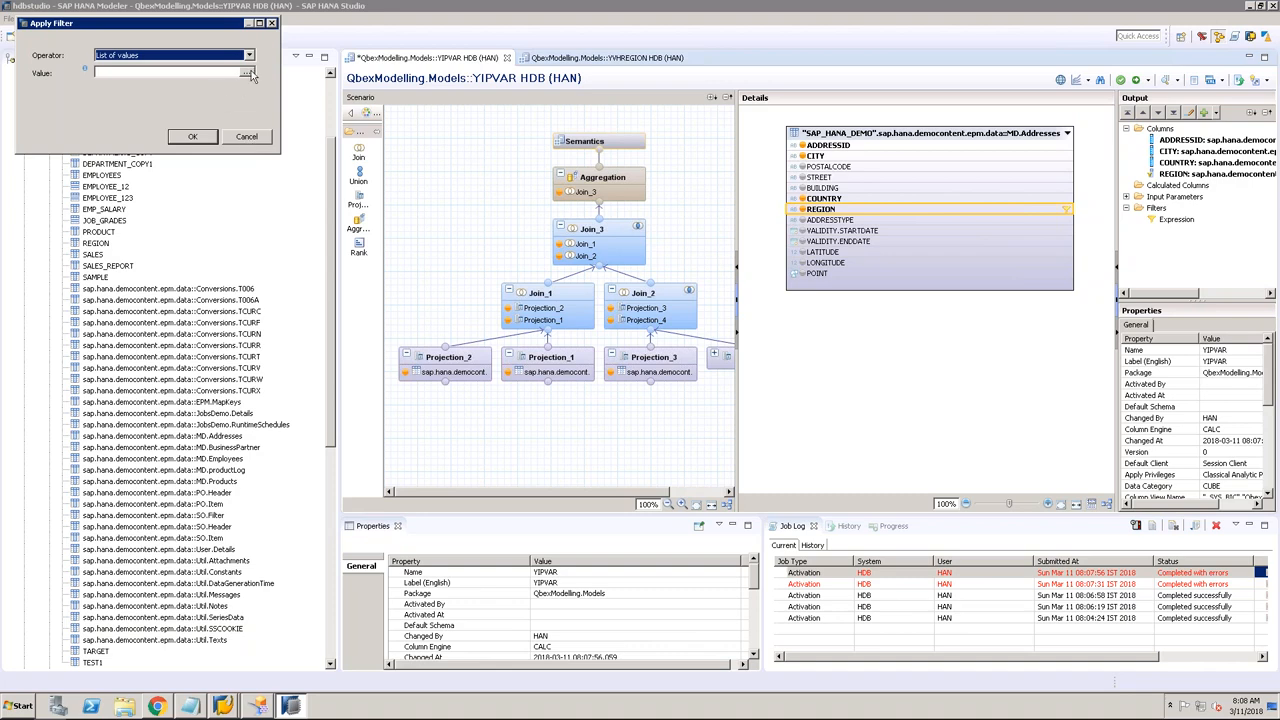
{"action": "left_click", "coordinate": [247, 74]}
{"action": "left_click", "coordinate": [253, 32]}
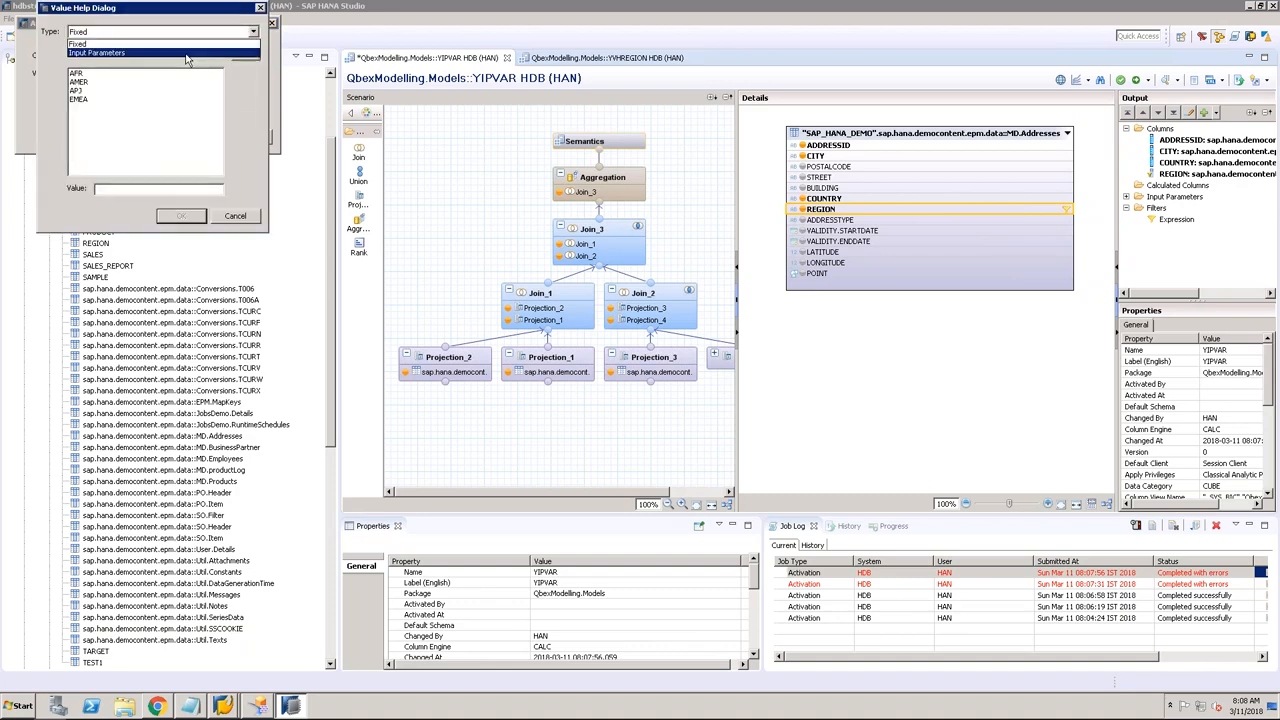
{"action": "left_click", "coordinate": [186, 53]}
{"action": "left_click", "coordinate": [120, 75]}
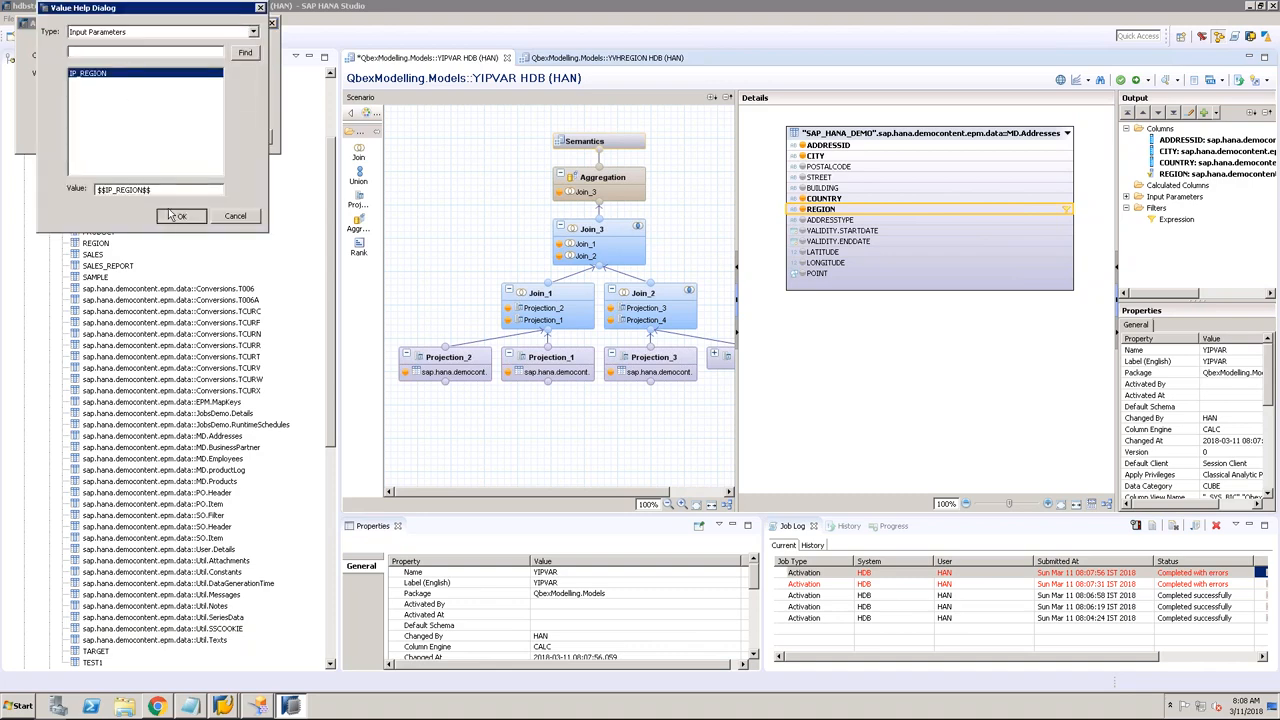
{"action": "left_click", "coordinate": [180, 216]}
{"action": "left_click", "coordinate": [190, 138]}
{"action": "left_click", "coordinate": [1122, 80]}
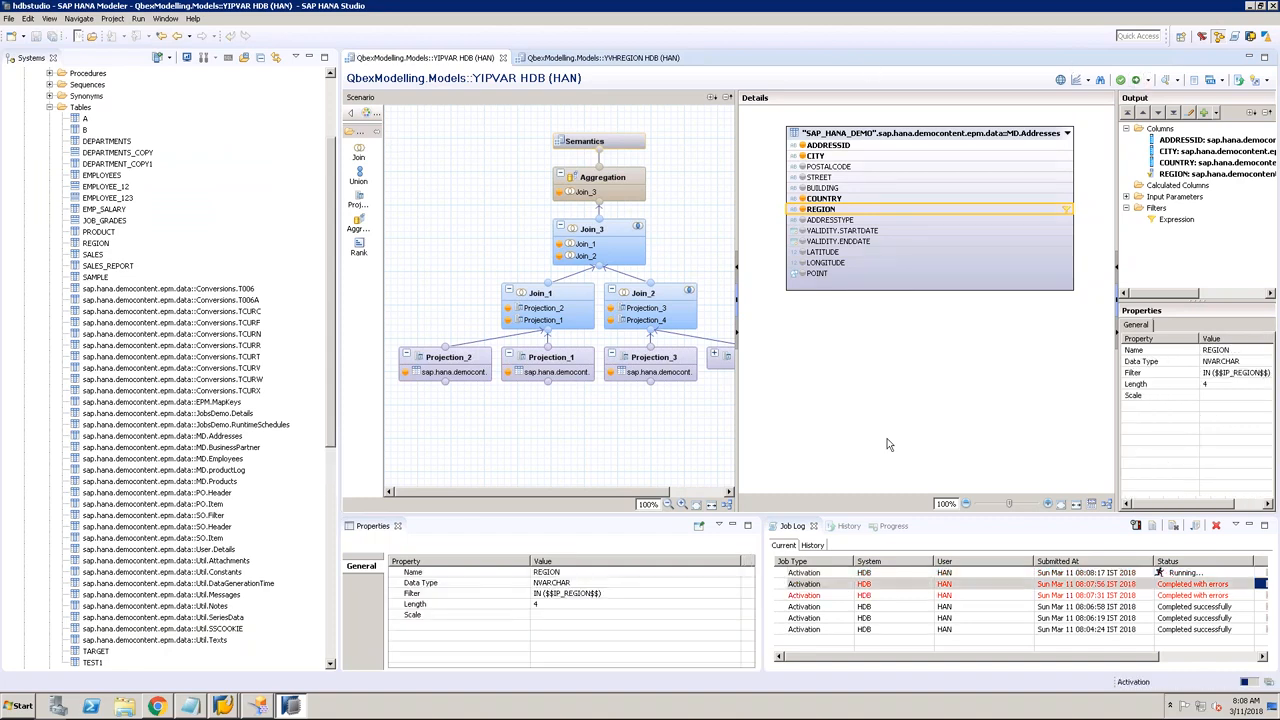
Step: Rerun YIPVAR with AMER and APJ for IP_REGION, giving 2,658,452.35 total gross amount
{"action": "left_click", "coordinate": [160, 706]}
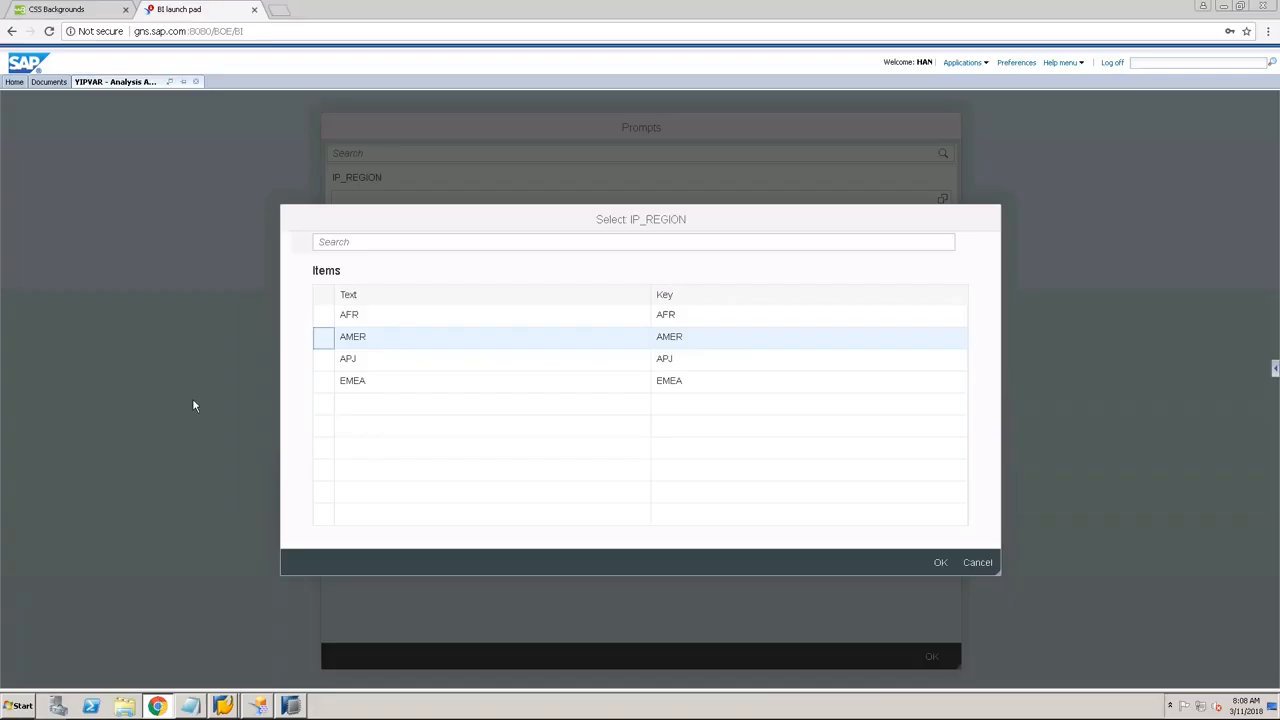
{"action": "left_click", "coordinate": [196, 82]}
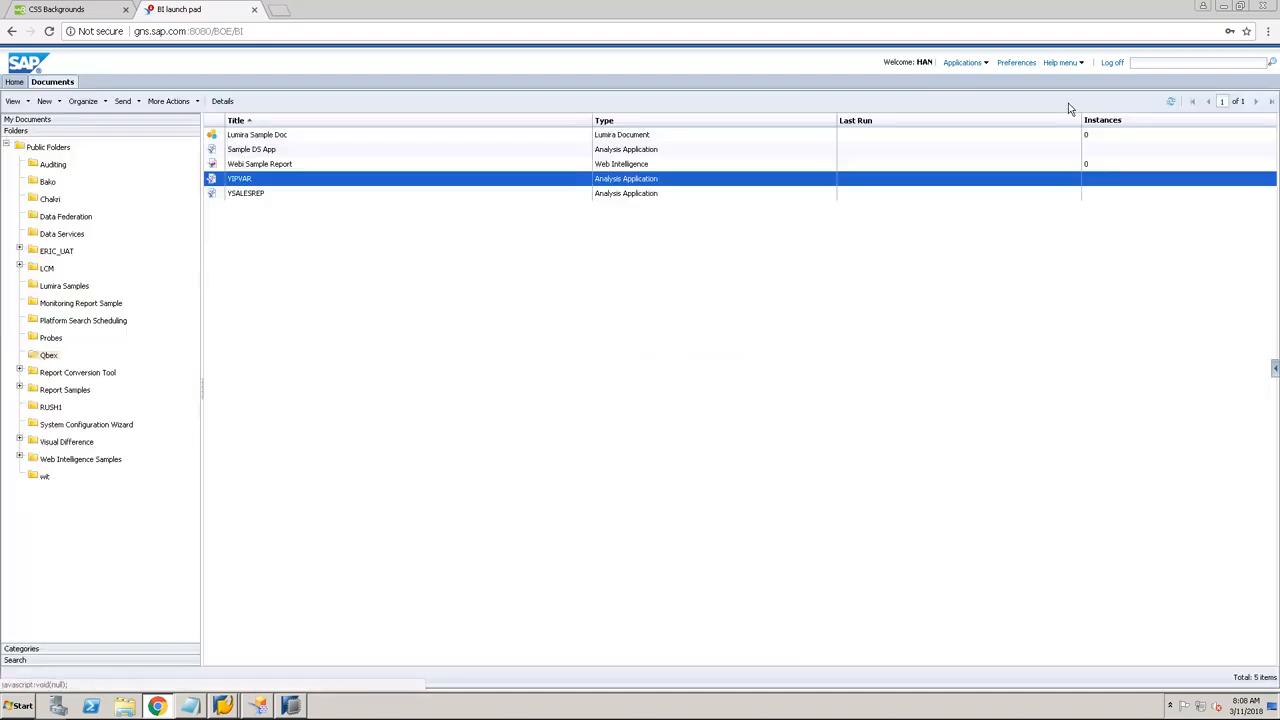
{"action": "right_click", "coordinate": [545, 185]}
{"action": "left_click", "coordinate": [561, 189]}
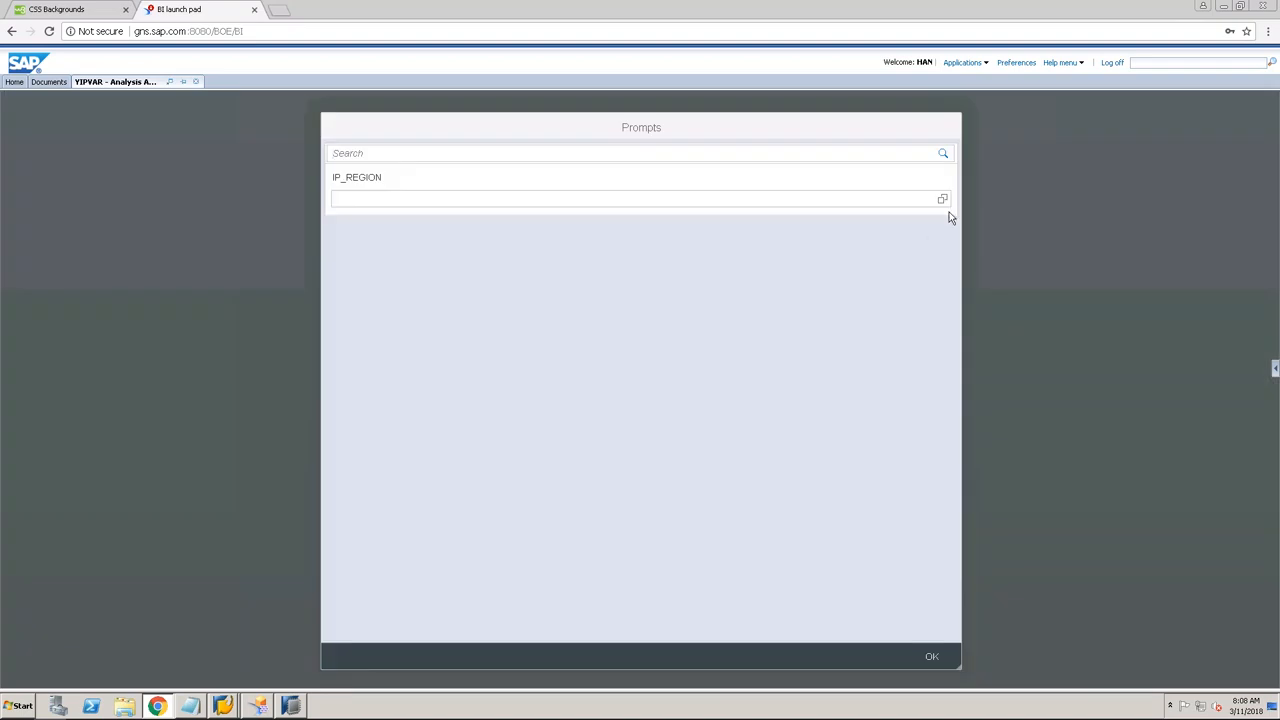
{"action": "left_click", "coordinate": [943, 200]}
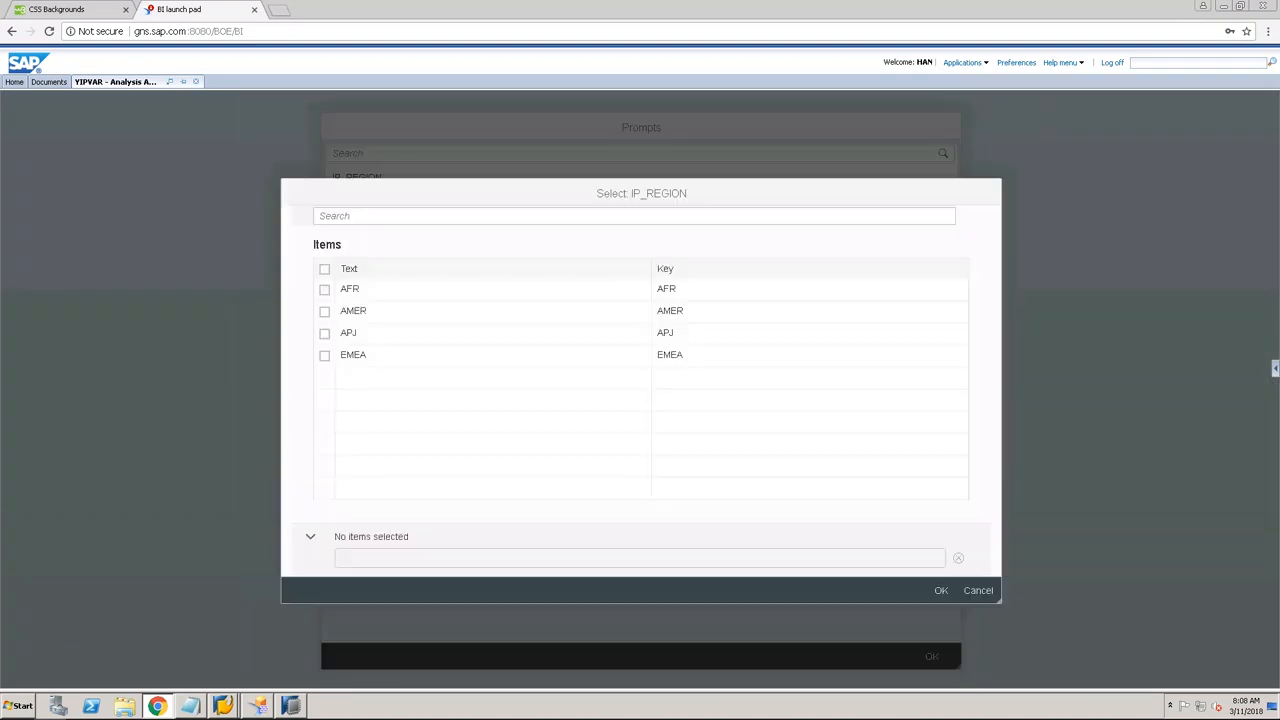
{"action": "left_click", "coordinate": [325, 311]}
{"action": "left_click", "coordinate": [325, 333]}
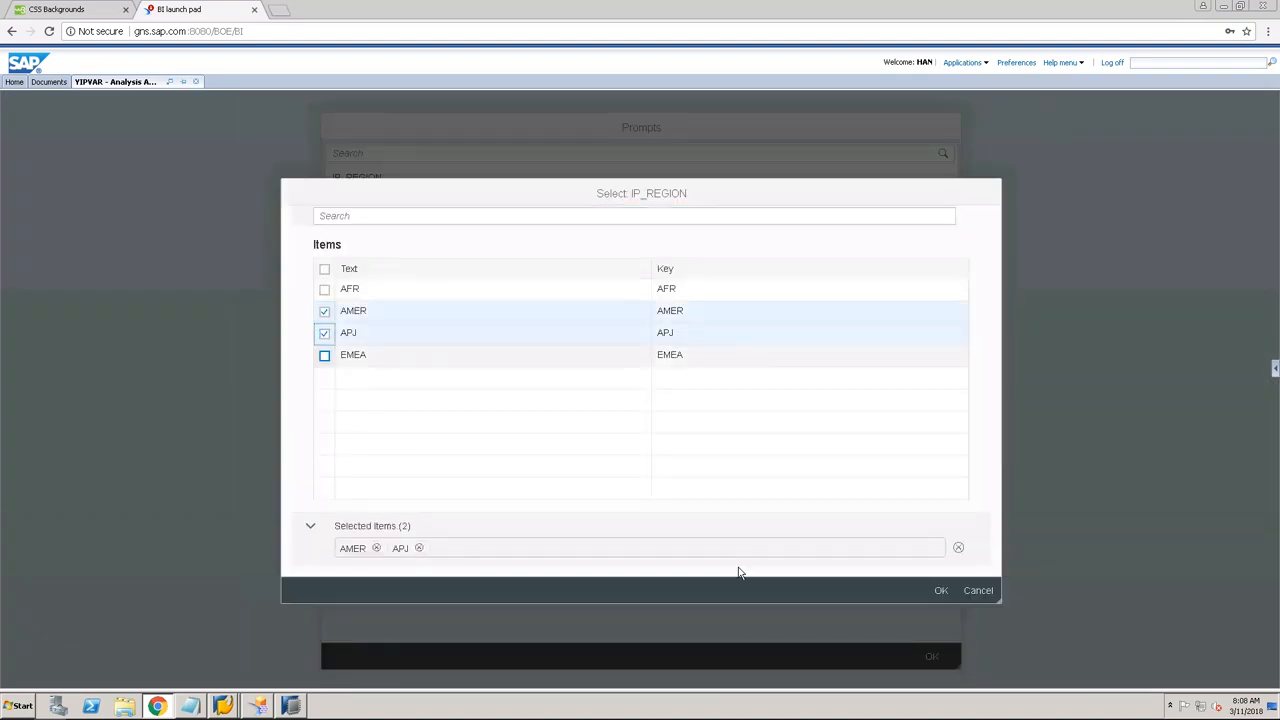
{"action": "left_click", "coordinate": [941, 591]}
{"action": "left_click", "coordinate": [936, 657]}
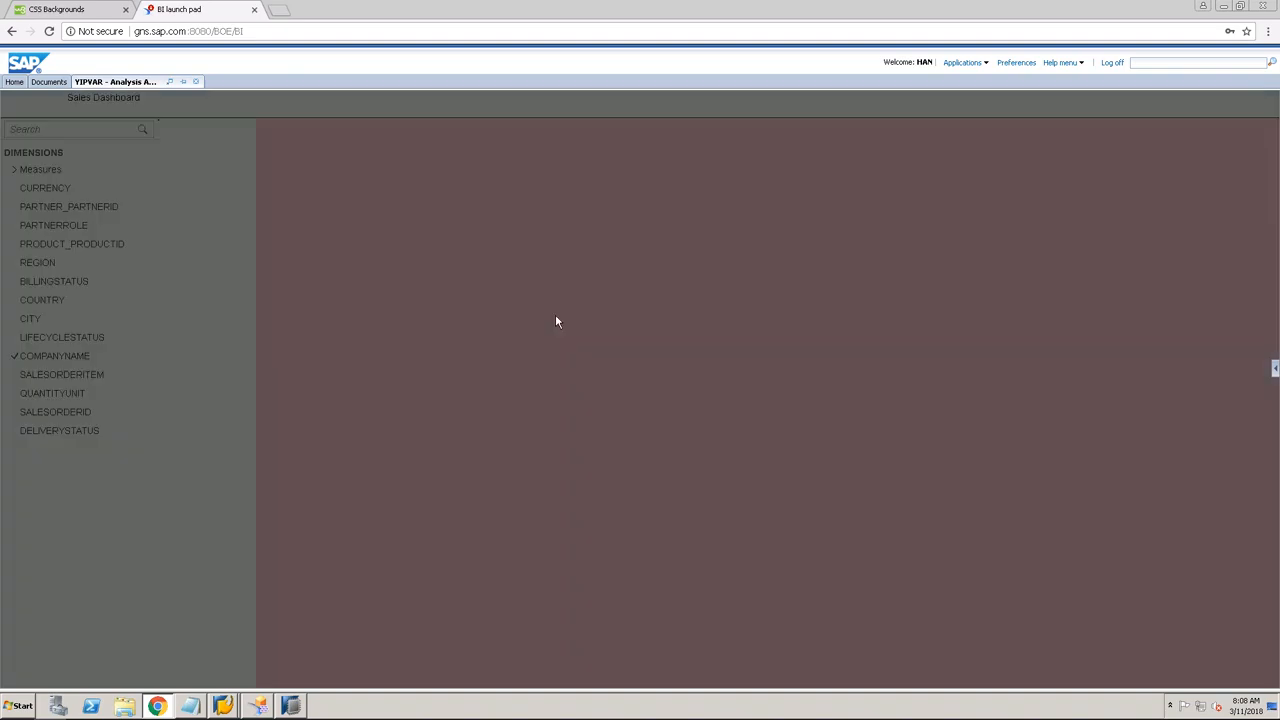
{"action": "left_click", "coordinate": [290, 706]}
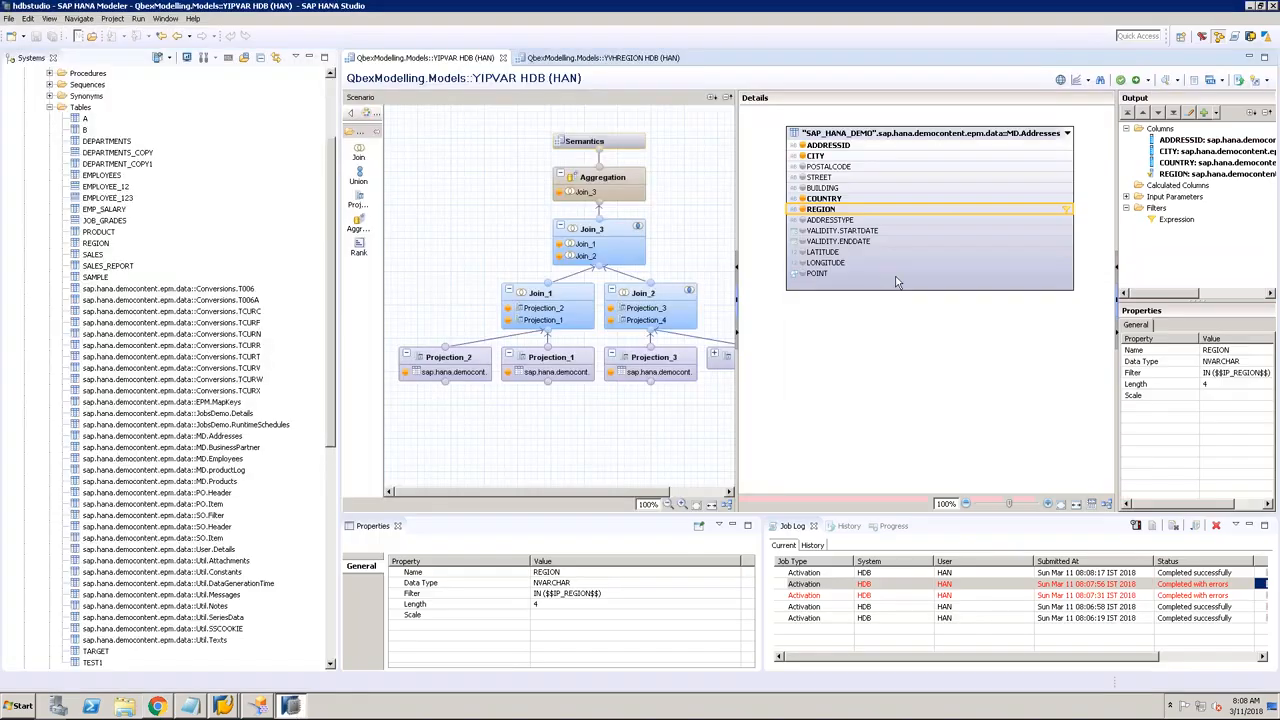
Step: Edit IP_REGION in Semantics and switch its parameter type to Derived From Table
{"action": "left_click", "coordinate": [613, 141]}
{"action": "left_click", "coordinate": [879, 159]}
{"action": "left_click", "coordinate": [1240, 131]}
{"action": "left_click", "coordinate": [624, 127]}
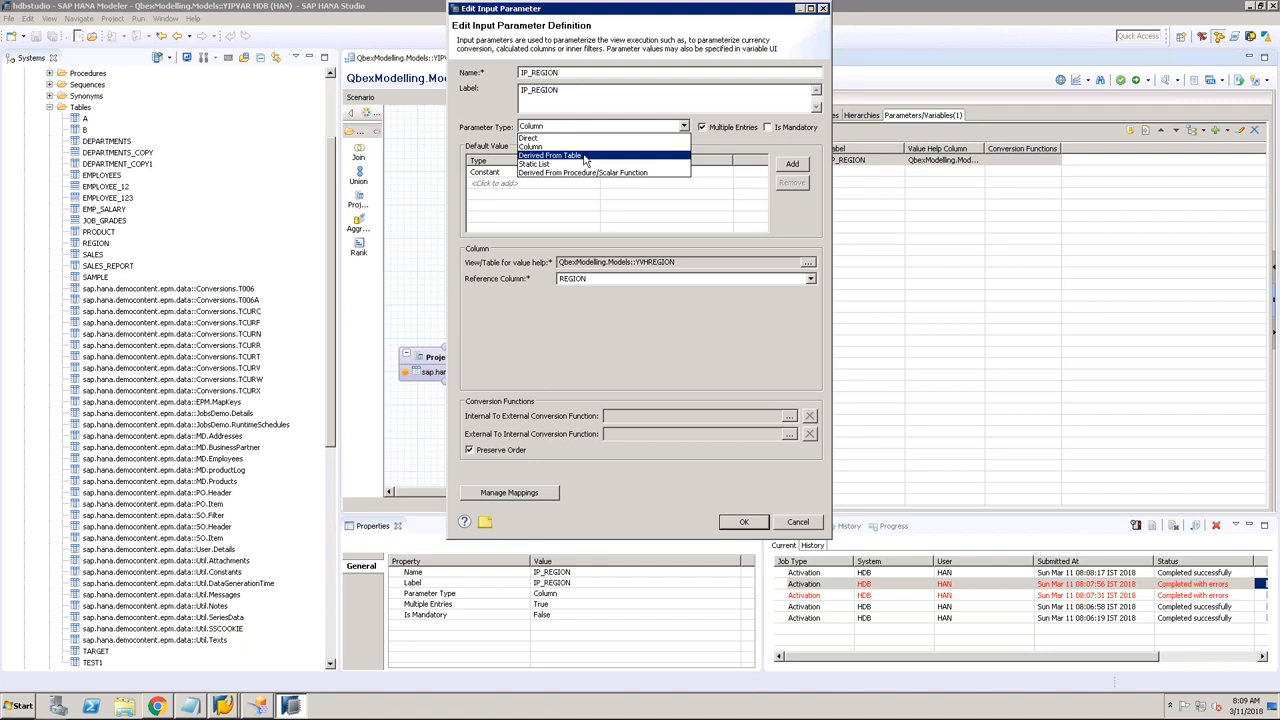
{"action": "left_click", "coordinate": [586, 157]}
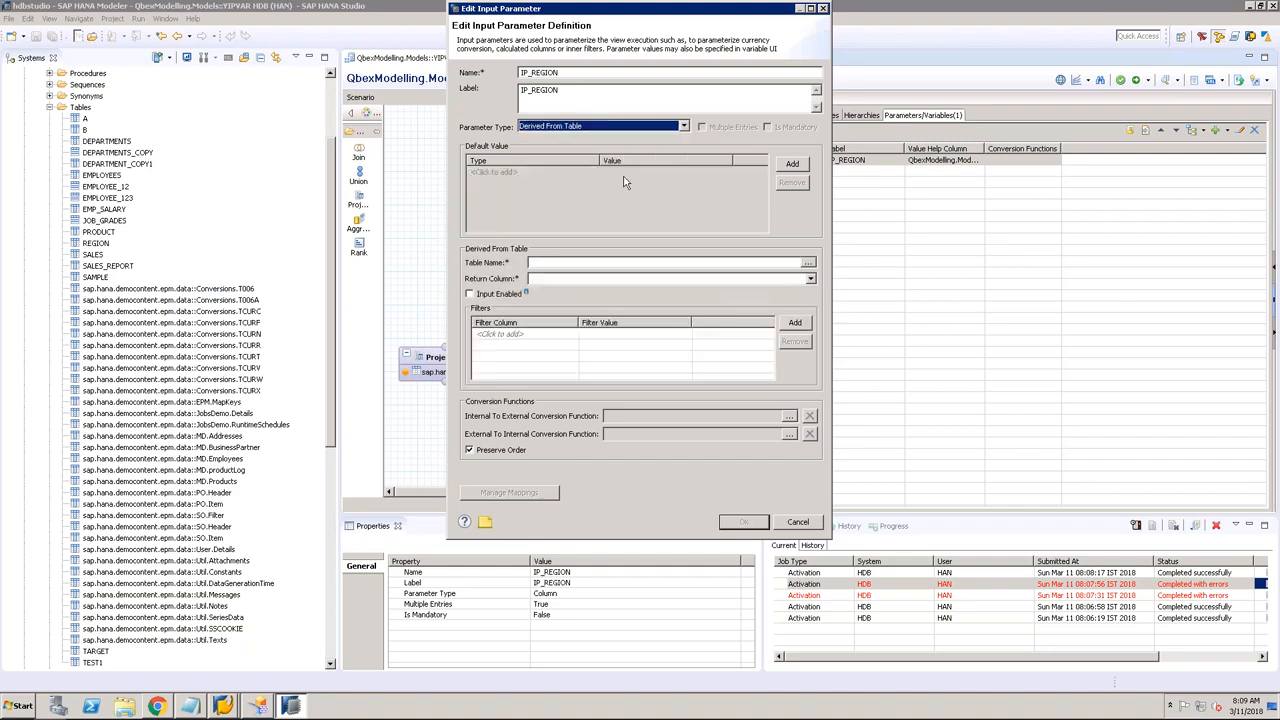
Step: Search the catalog for MD tables and choose MD.Addresses as IP_REGION's source table
{"action": "left_click", "coordinate": [808, 262]}
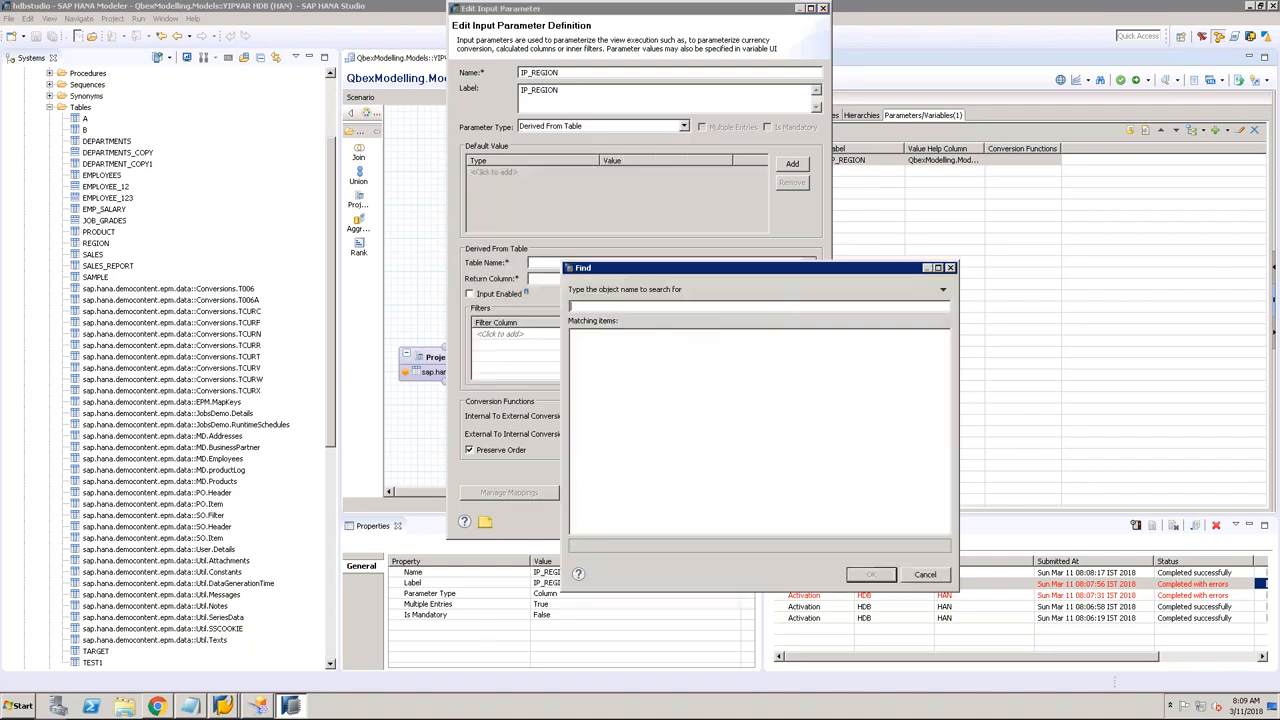
{"action": "type", "text": "SA"}
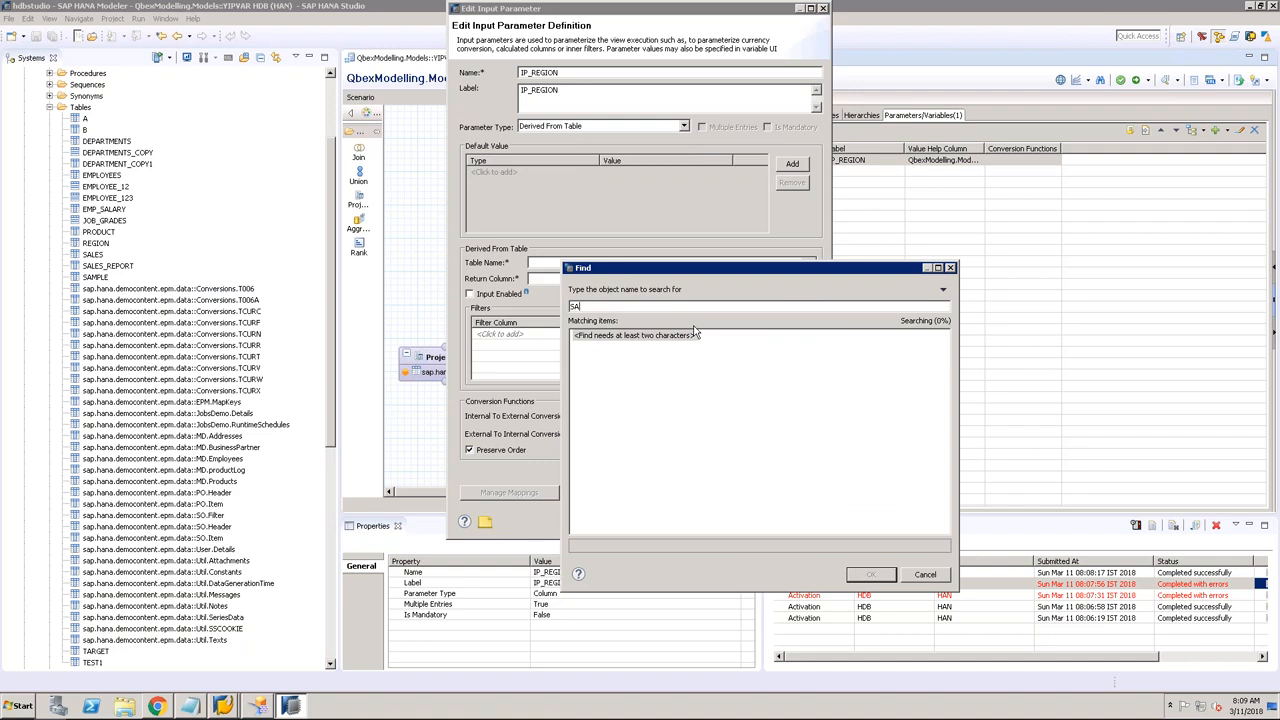
{"action": "type", "text": "P.HANA.DEMOCONTENT.EPM.DA"}
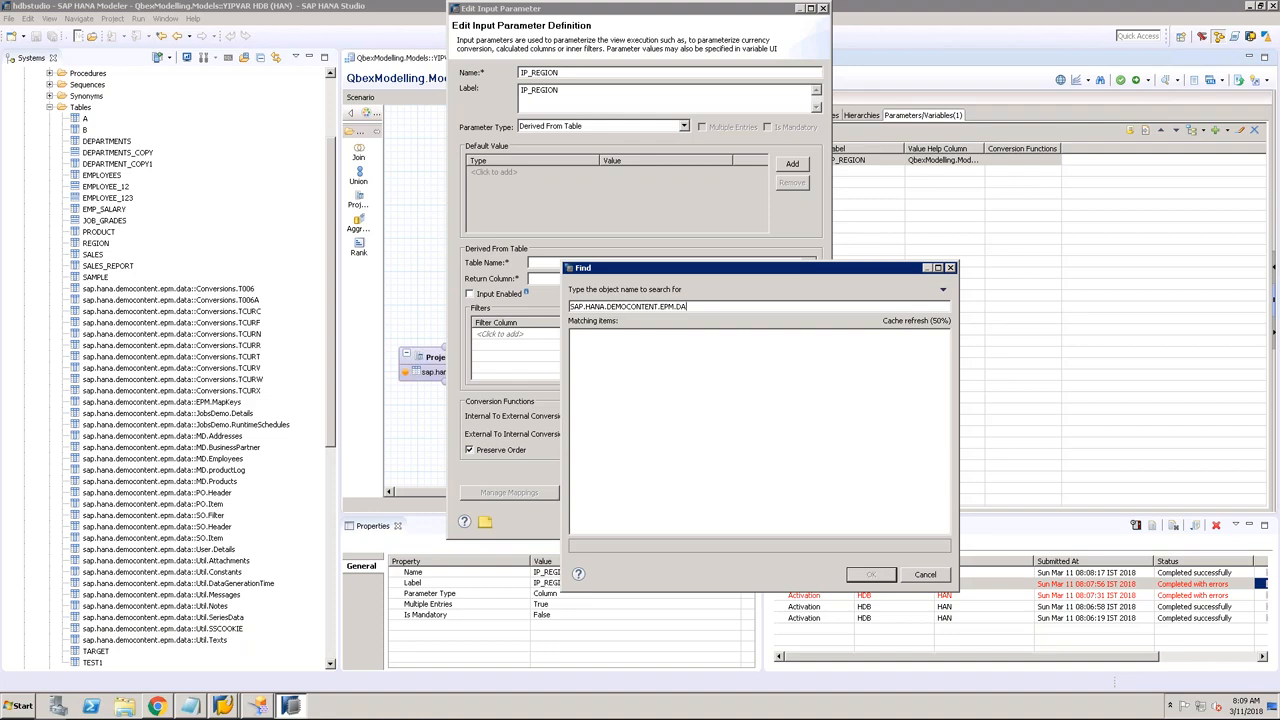
{"action": "type", "text": "TA::"}
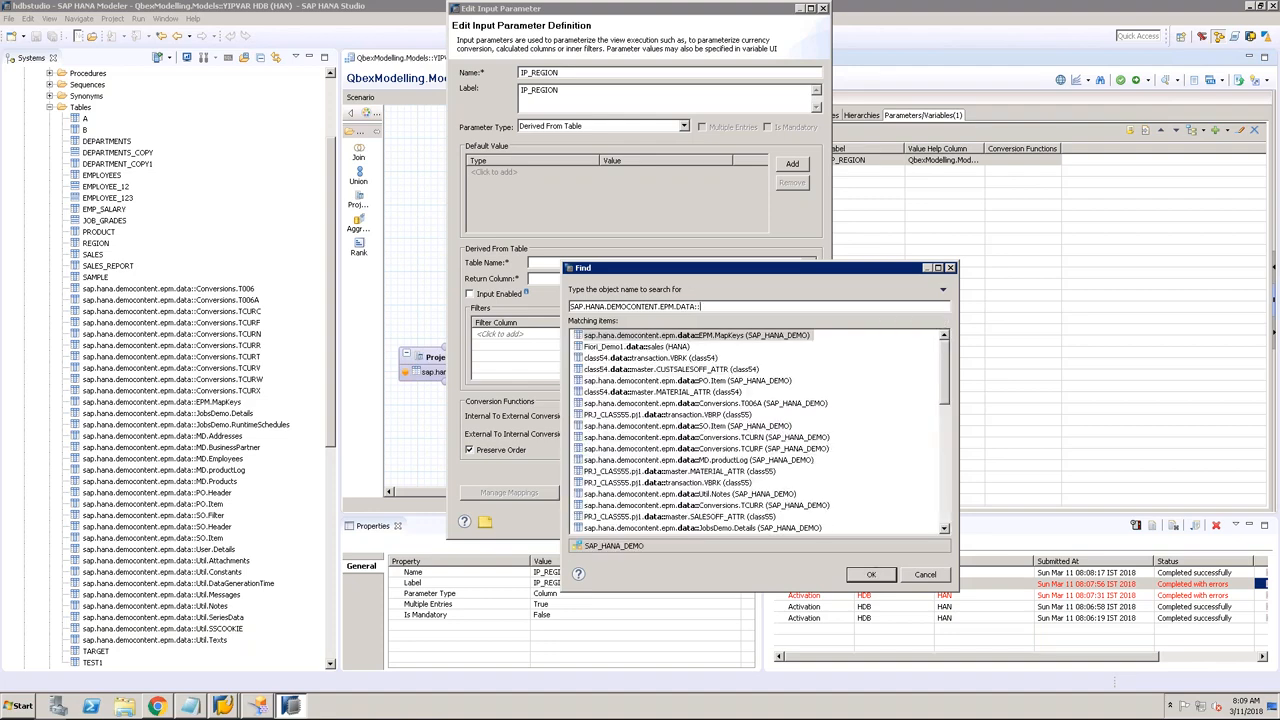
{"action": "type", "text": "aDD"}
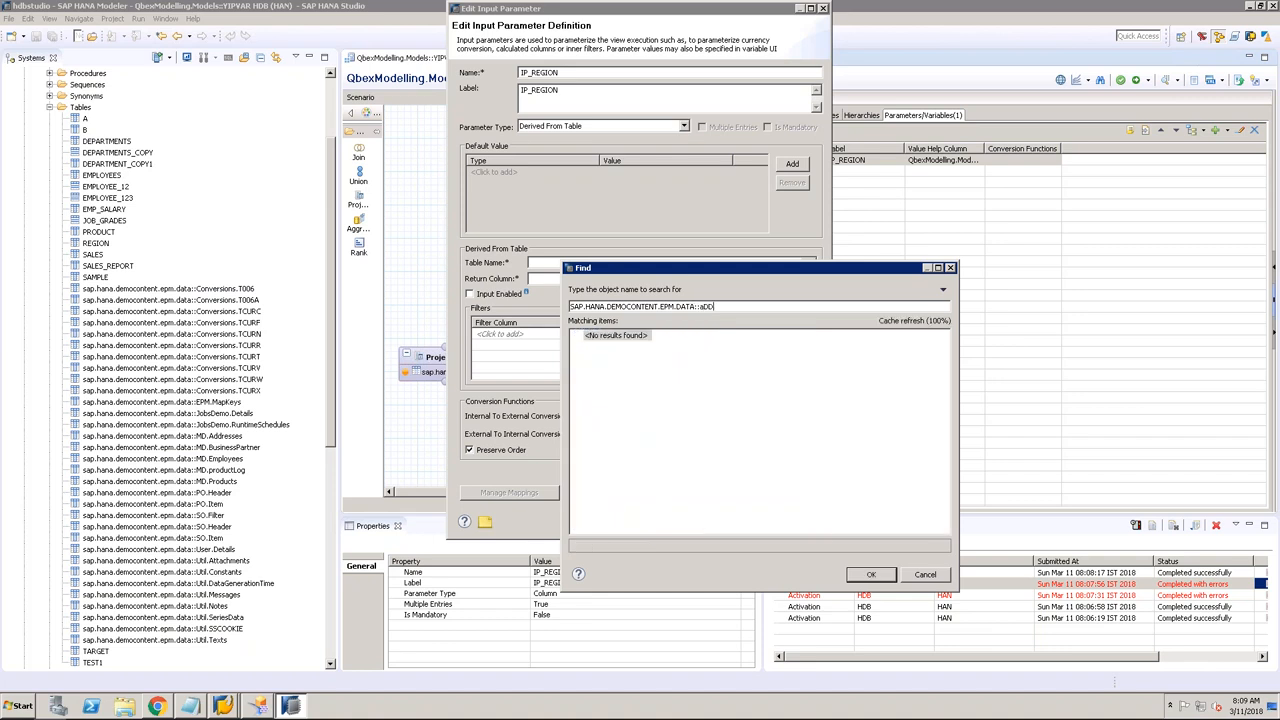
{"action": "key", "text": "BackSpace"}
{"action": "key", "text": "BackSpace"}
{"action": "key", "text": "BackSpace"}
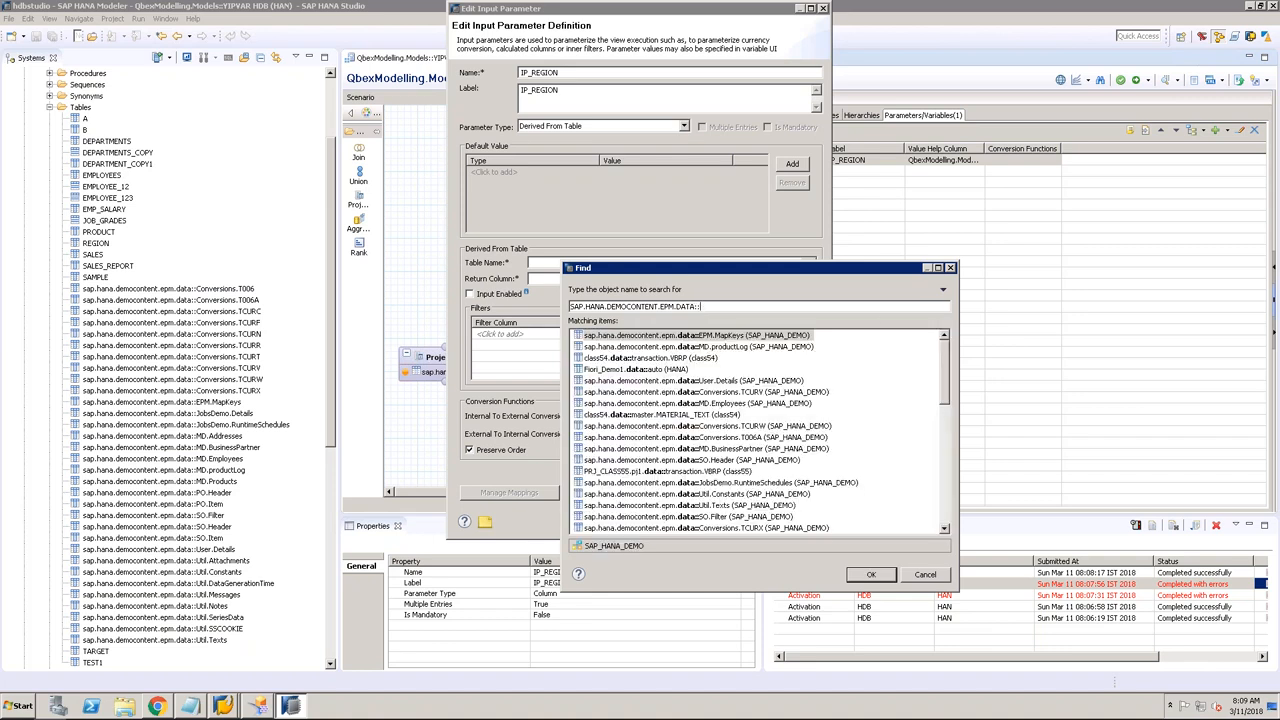
{"action": "type", "text": "ADD"}
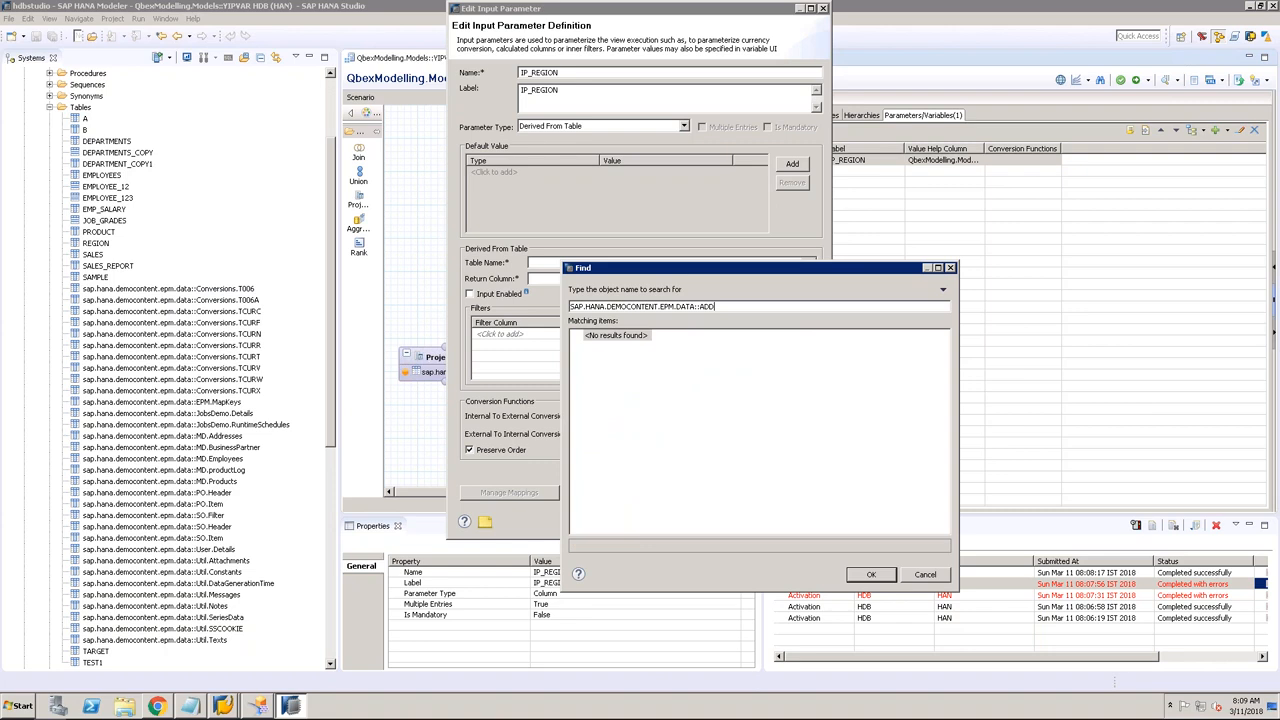
{"action": "key", "text": "BackSpace"}
{"action": "key", "text": "BackSpace"}
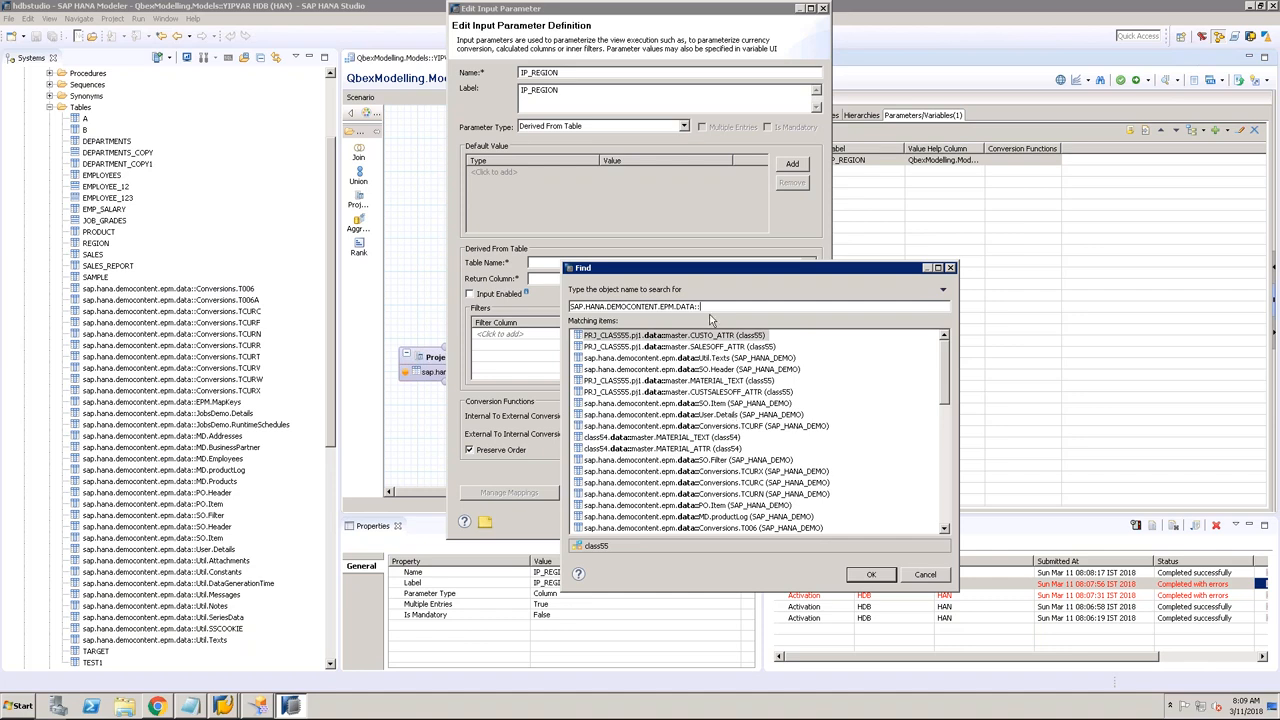
{"action": "type", "text": "MD"}
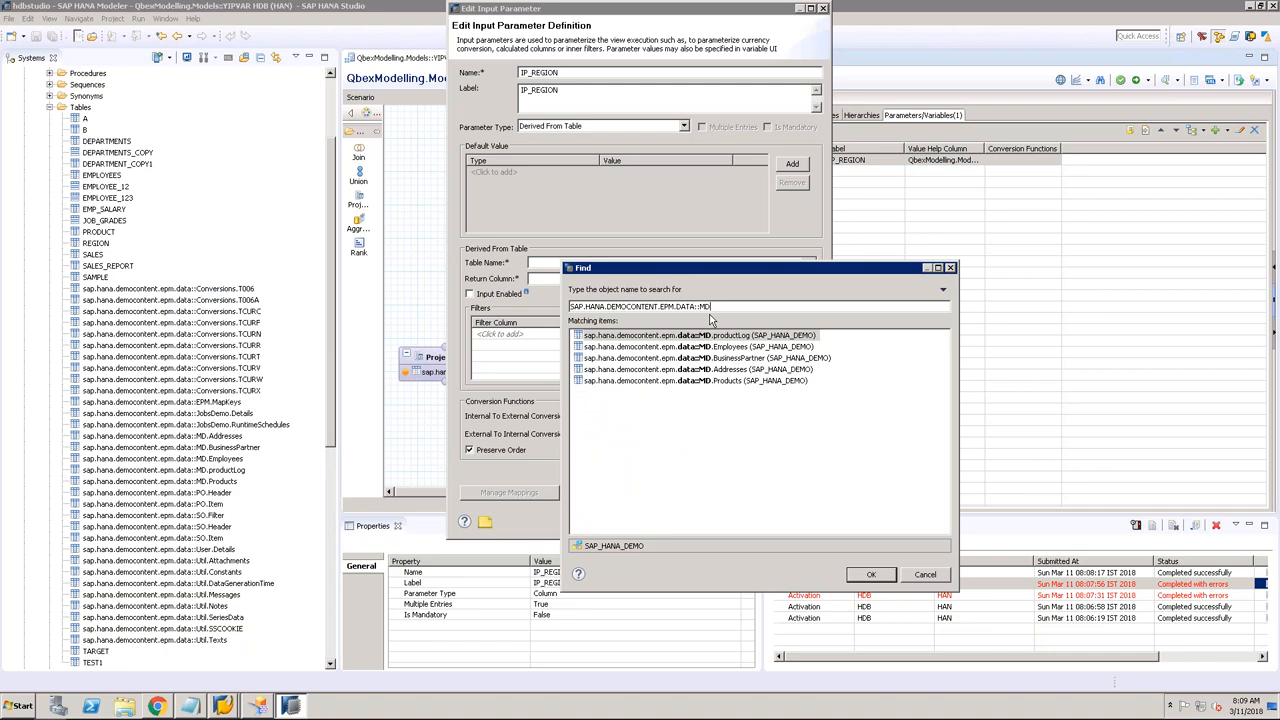
{"action": "left_click", "coordinate": [737, 370]}
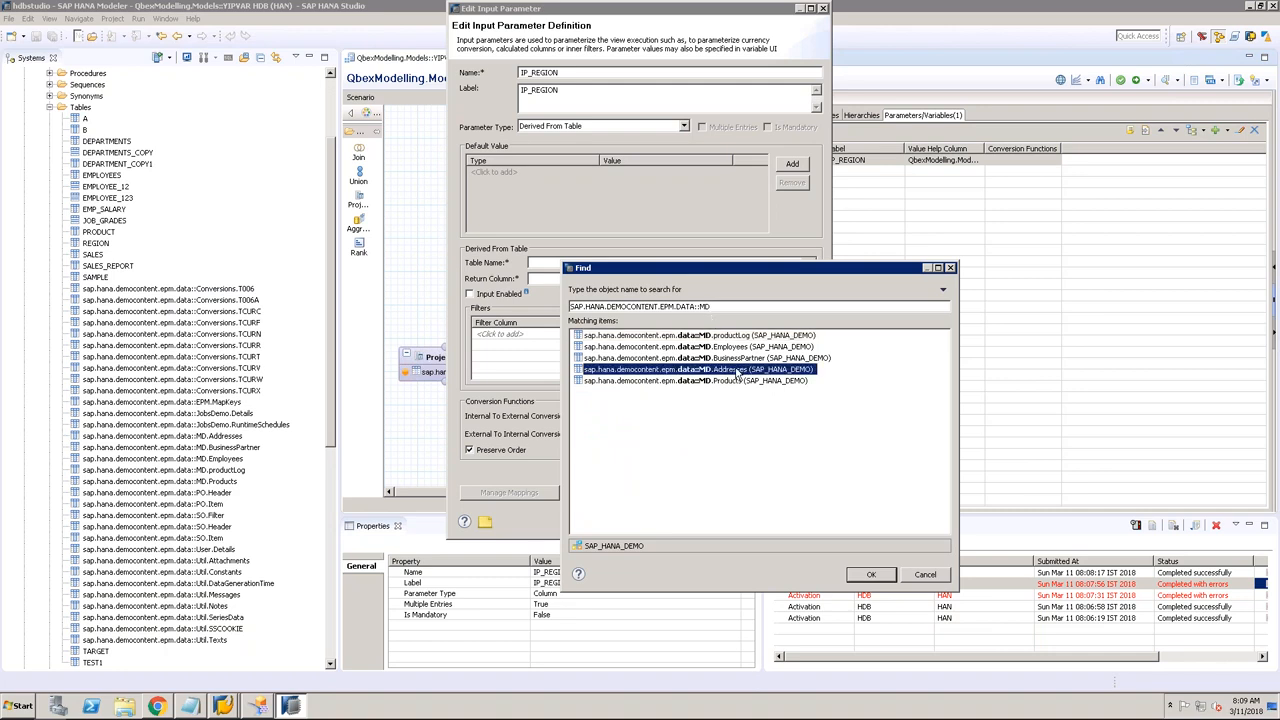
{"action": "left_click", "coordinate": [873, 575]}
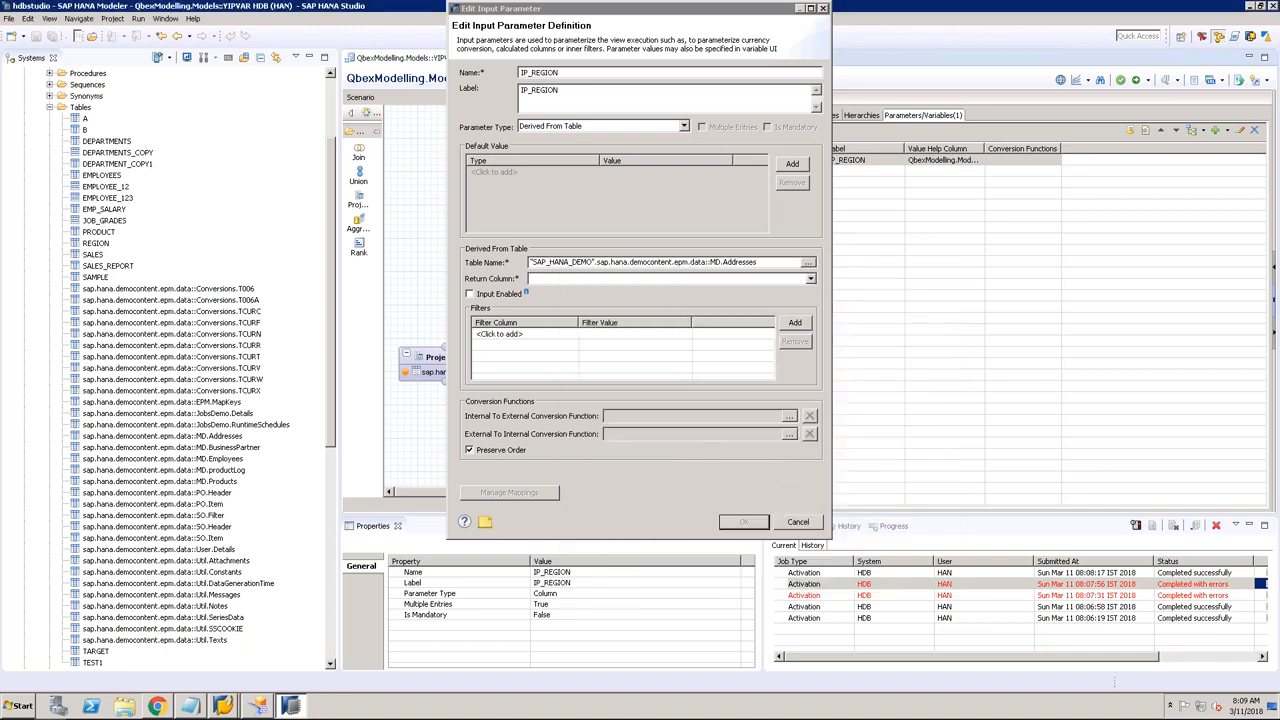
{"action": "left_click", "coordinate": [810, 279]}
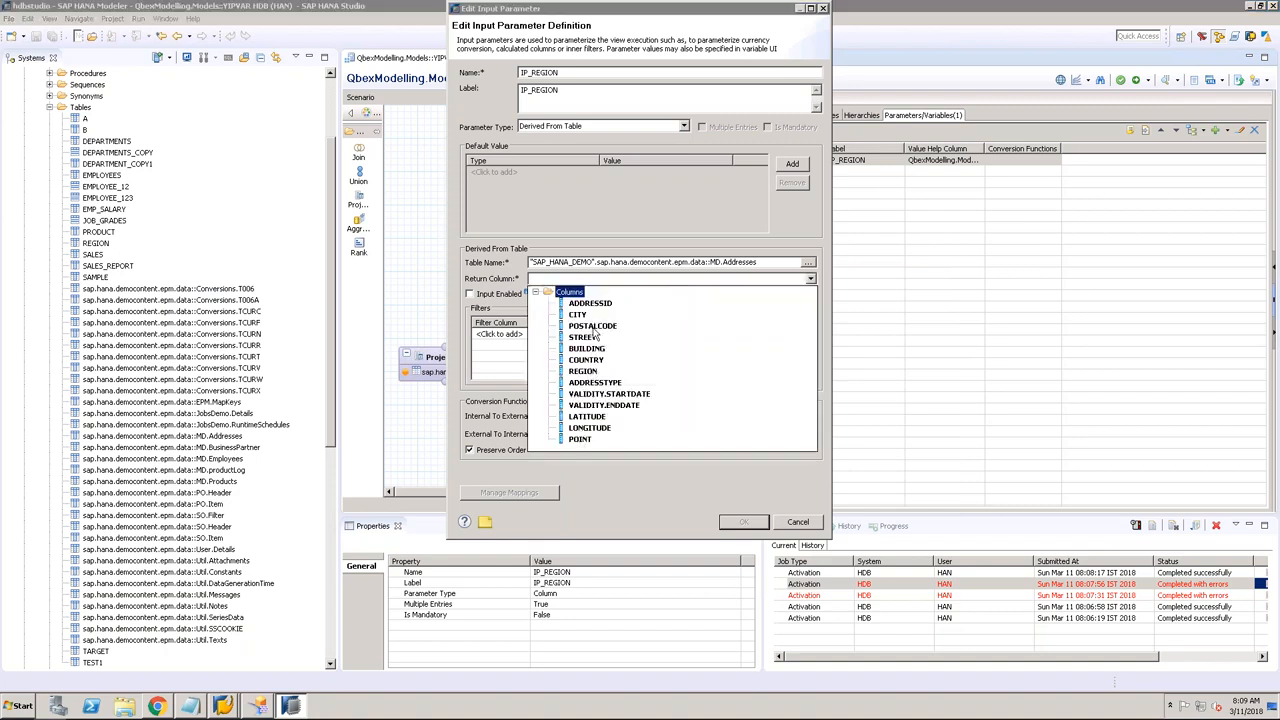
{"action": "left_click", "coordinate": [587, 372]}
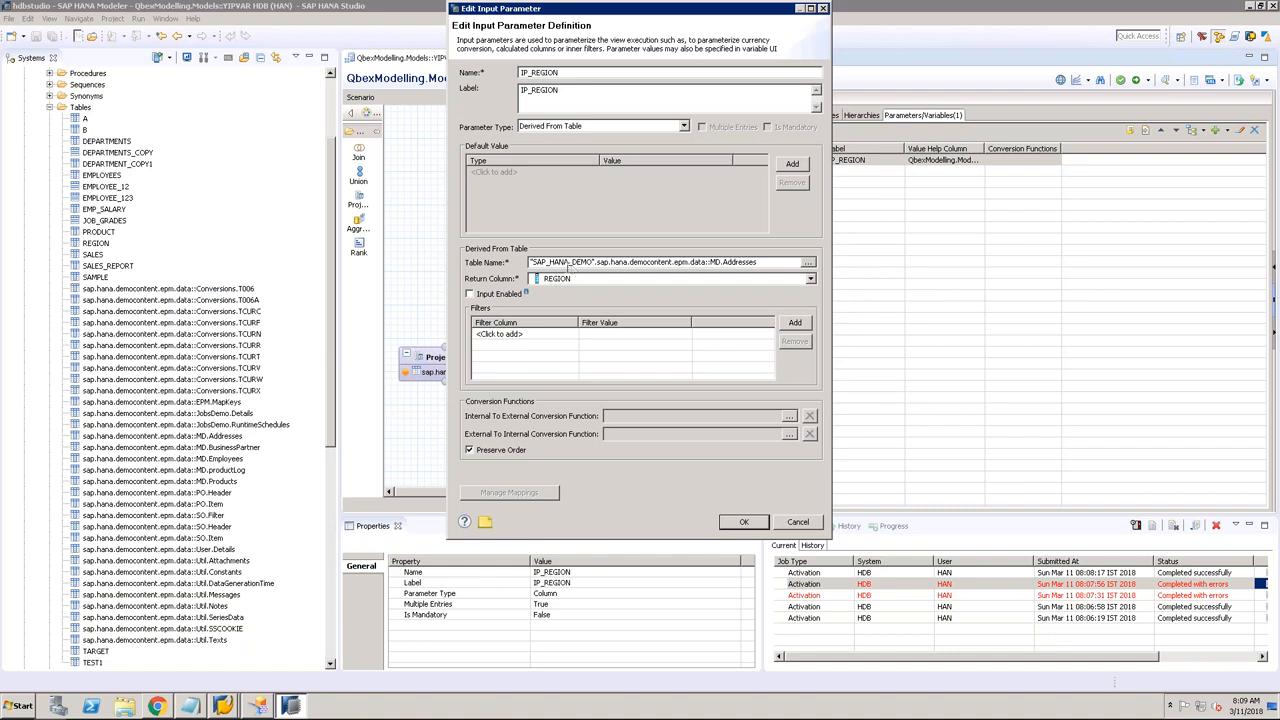
{"action": "left_click", "coordinate": [795, 323]}
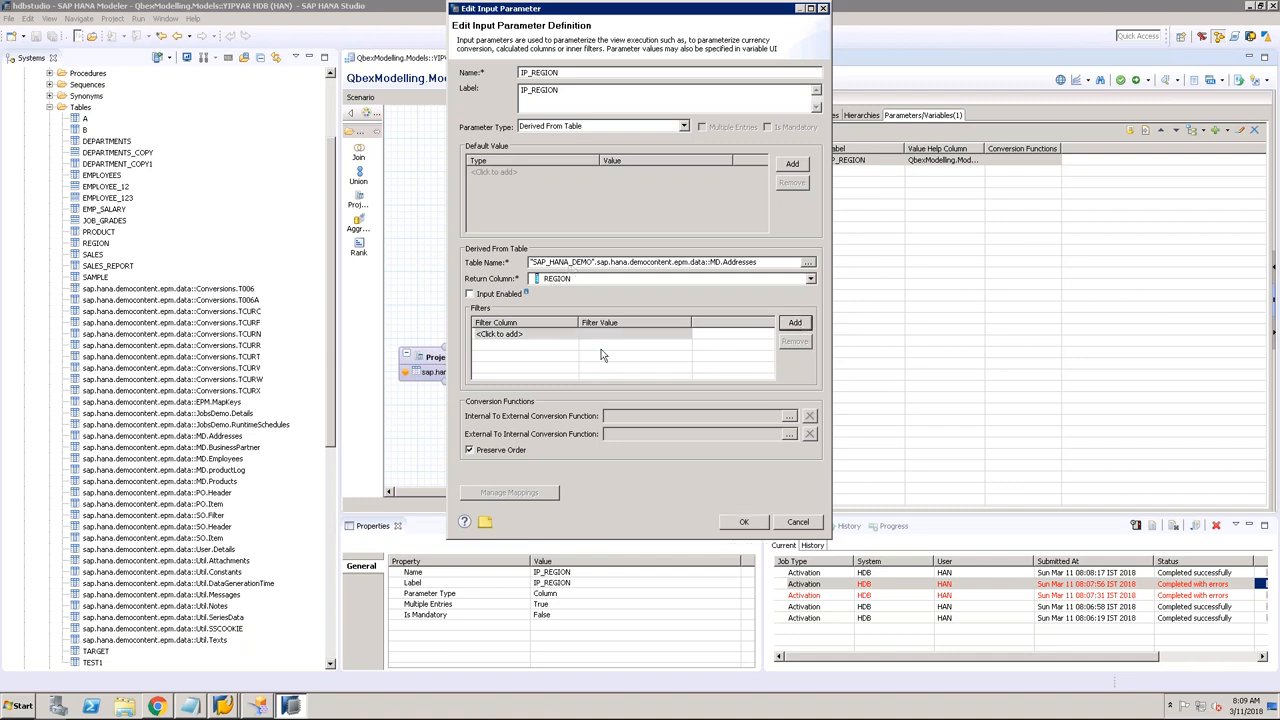
{"action": "left_click", "coordinate": [556, 342]}
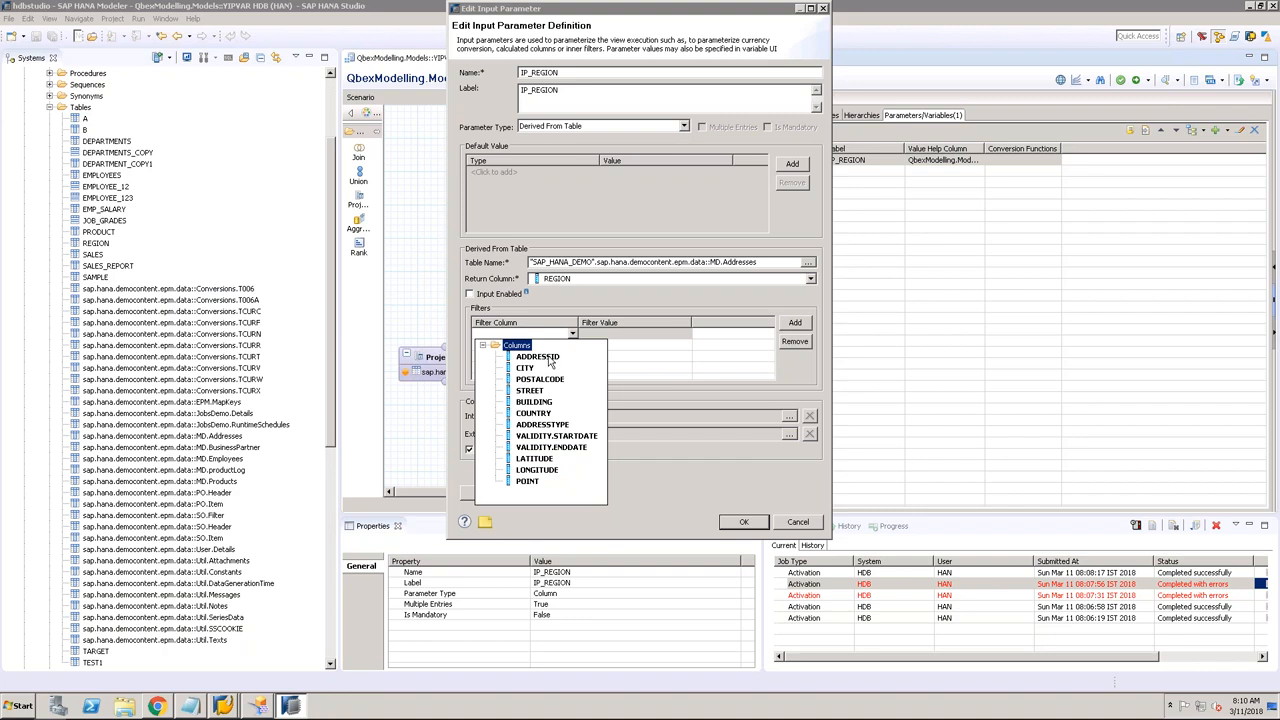
{"action": "left_click", "coordinate": [555, 350]}
{"action": "left_click", "coordinate": [630, 334]}
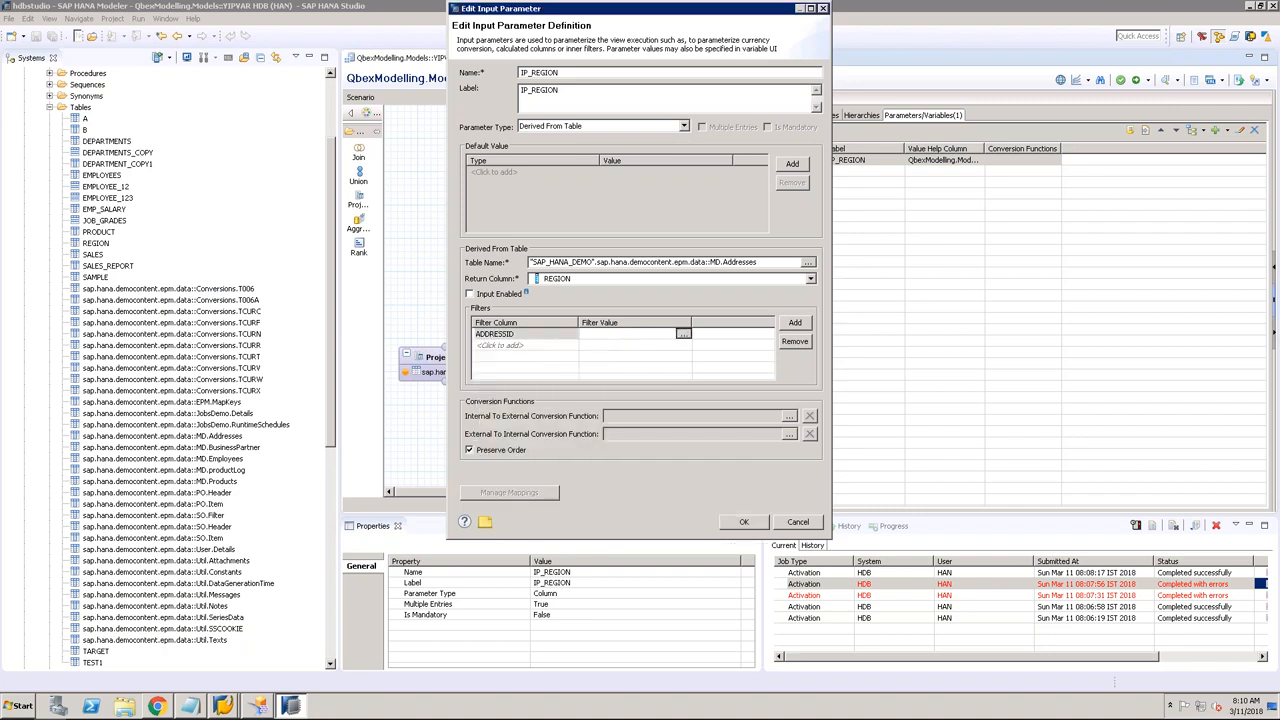
{"action": "left_click", "coordinate": [683, 334]}
{"action": "double_click", "coordinate": [583, 186]}
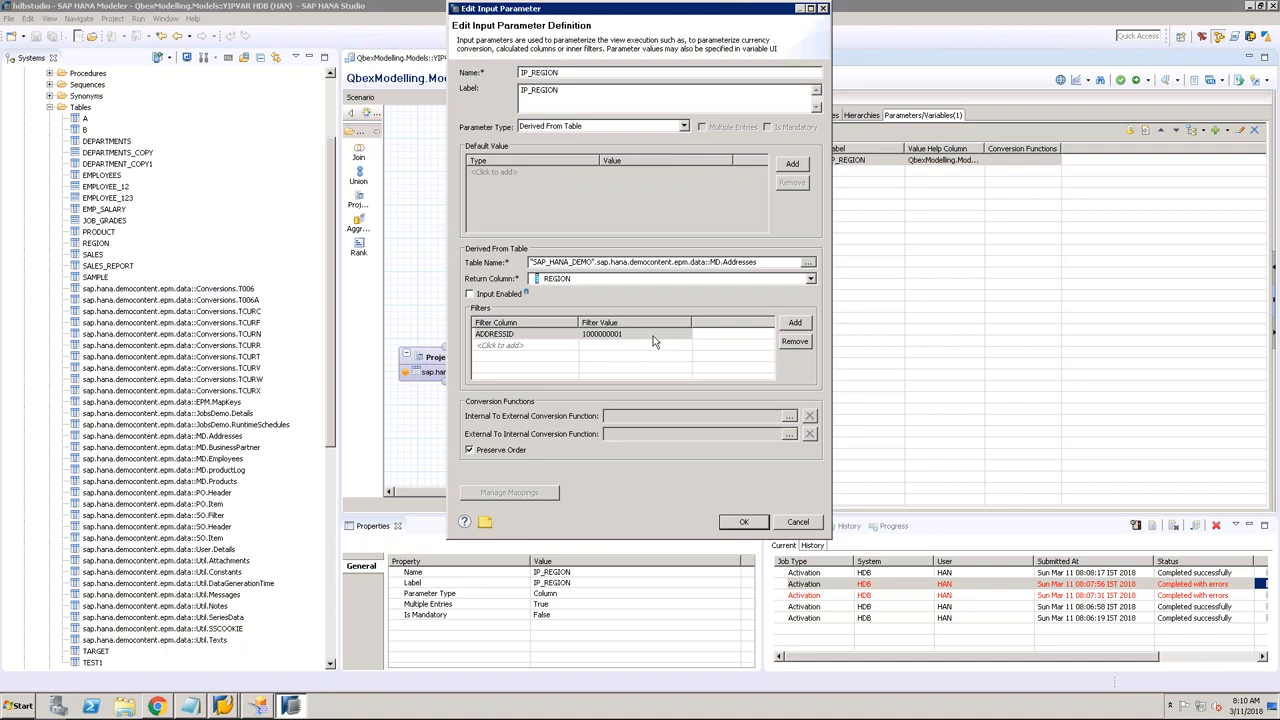
{"action": "left_click", "coordinate": [741, 522]}
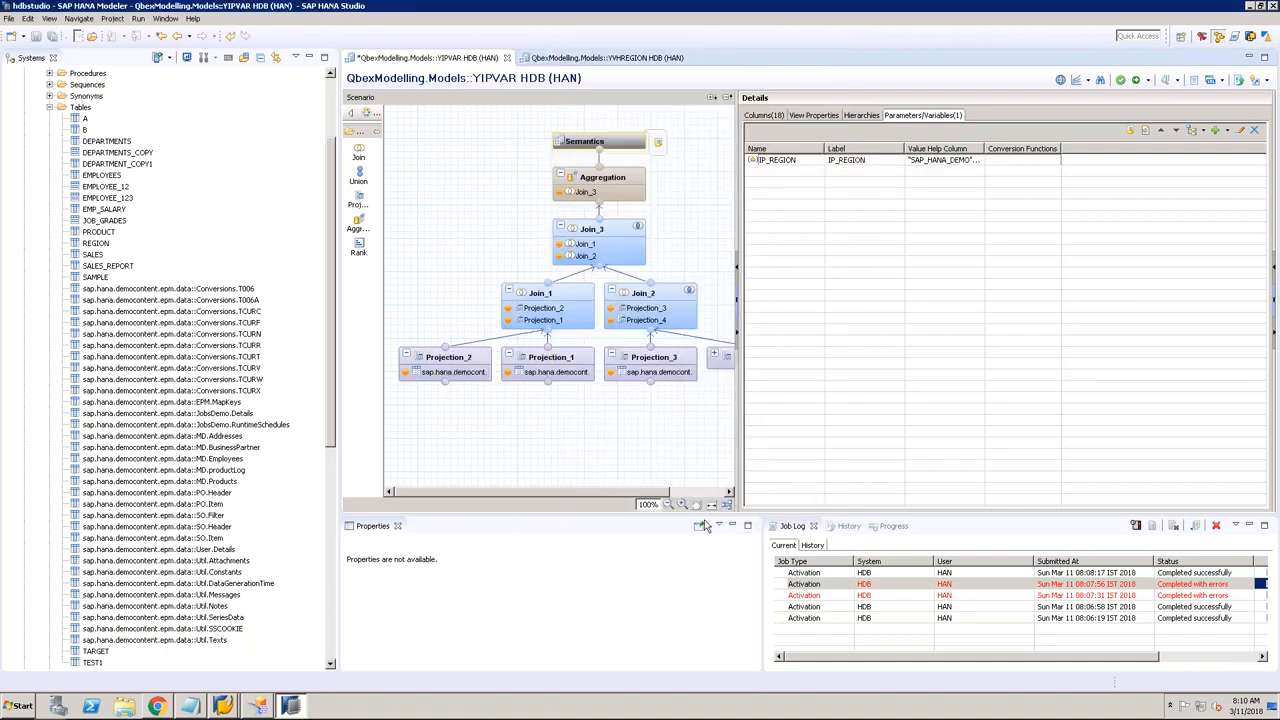
Step: Open a data preview of the MD.Addresses table from the Systems tree
{"action": "left_click", "coordinate": [237, 438]}
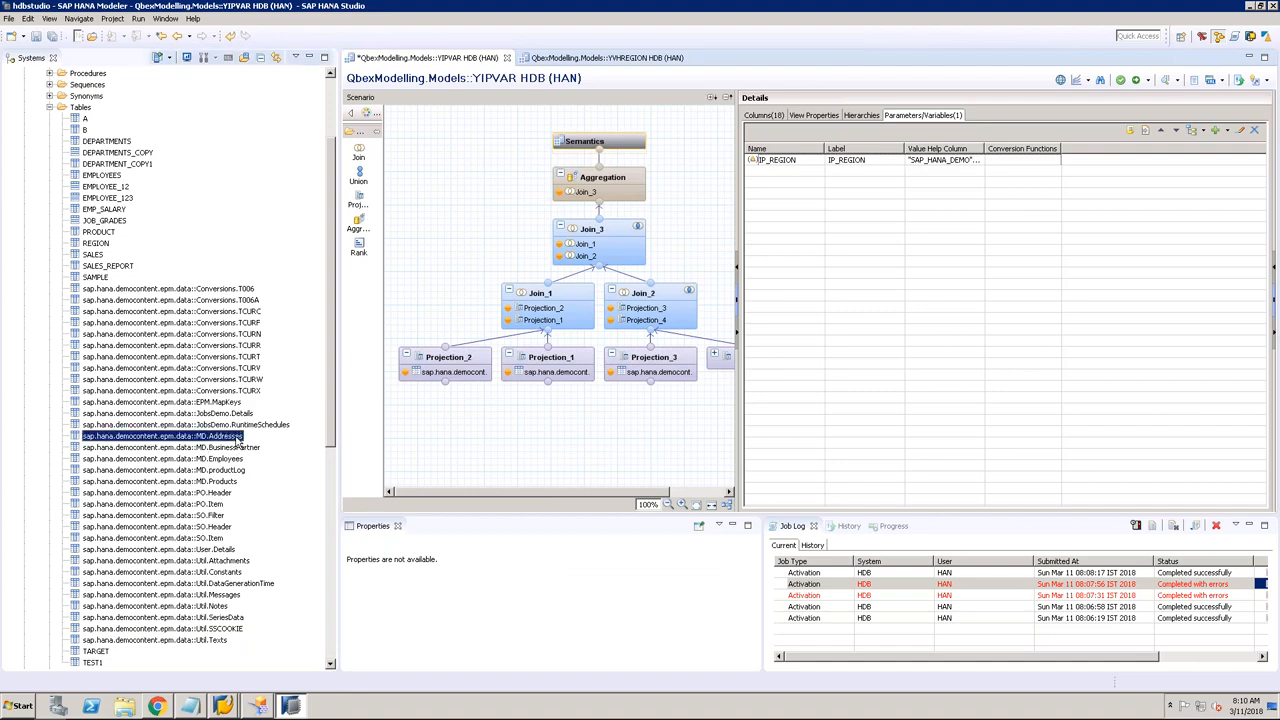
{"action": "right_click", "coordinate": [237, 438]}
{"action": "left_click", "coordinate": [364, 449]}
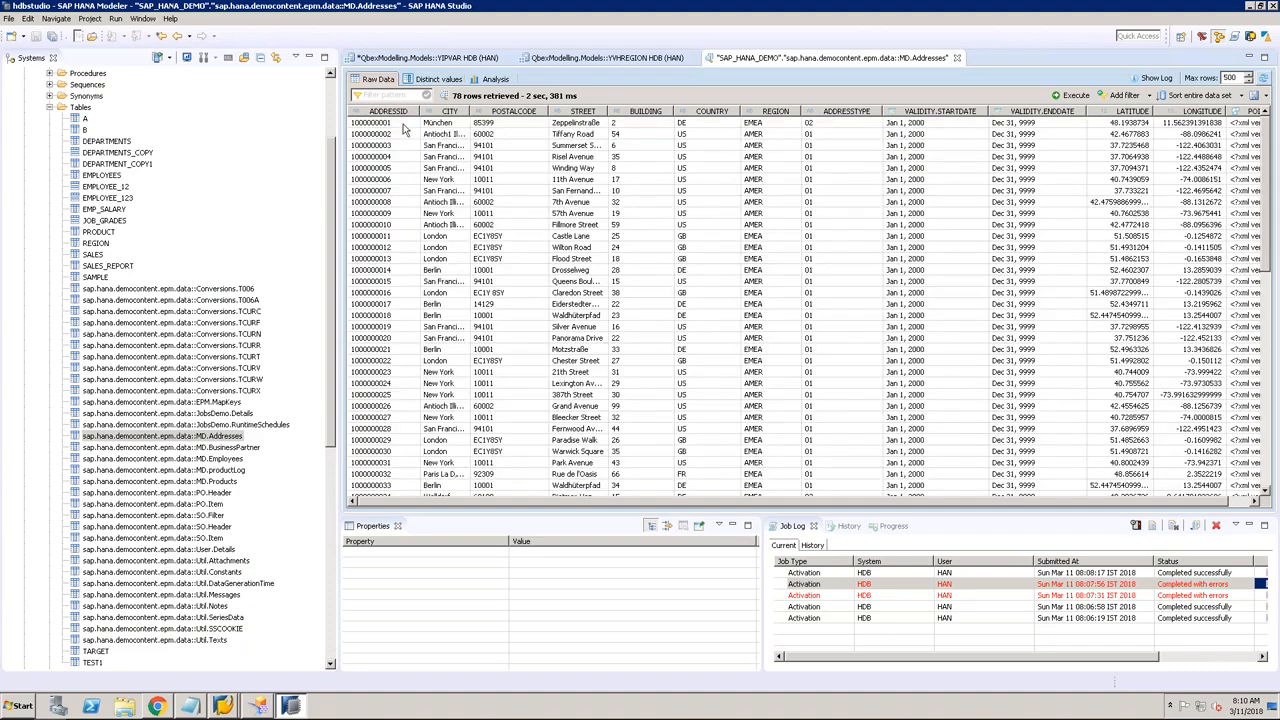
{"action": "left_click", "coordinate": [404, 123]}
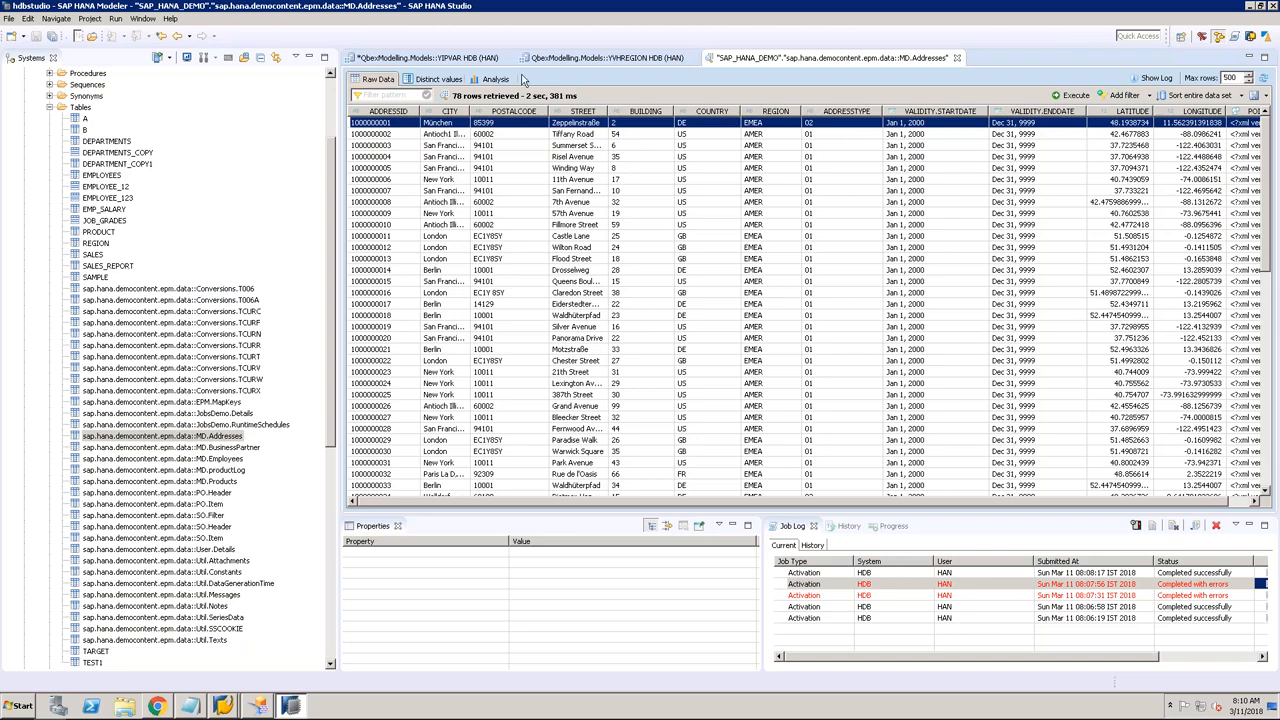
Step: Return to the YIPVAR calculation view and activate it
{"action": "left_click", "coordinate": [570, 58]}
{"action": "left_click", "coordinate": [498, 58]}
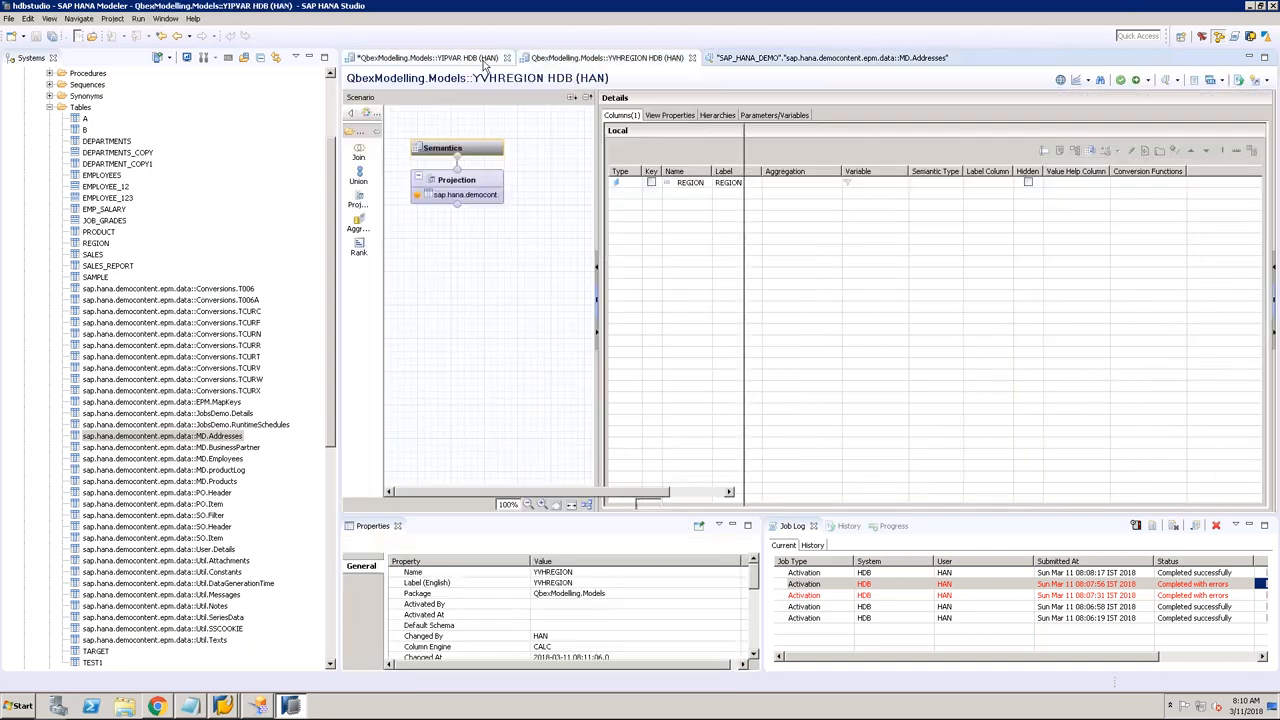
{"action": "left_click", "coordinate": [1136, 80]}
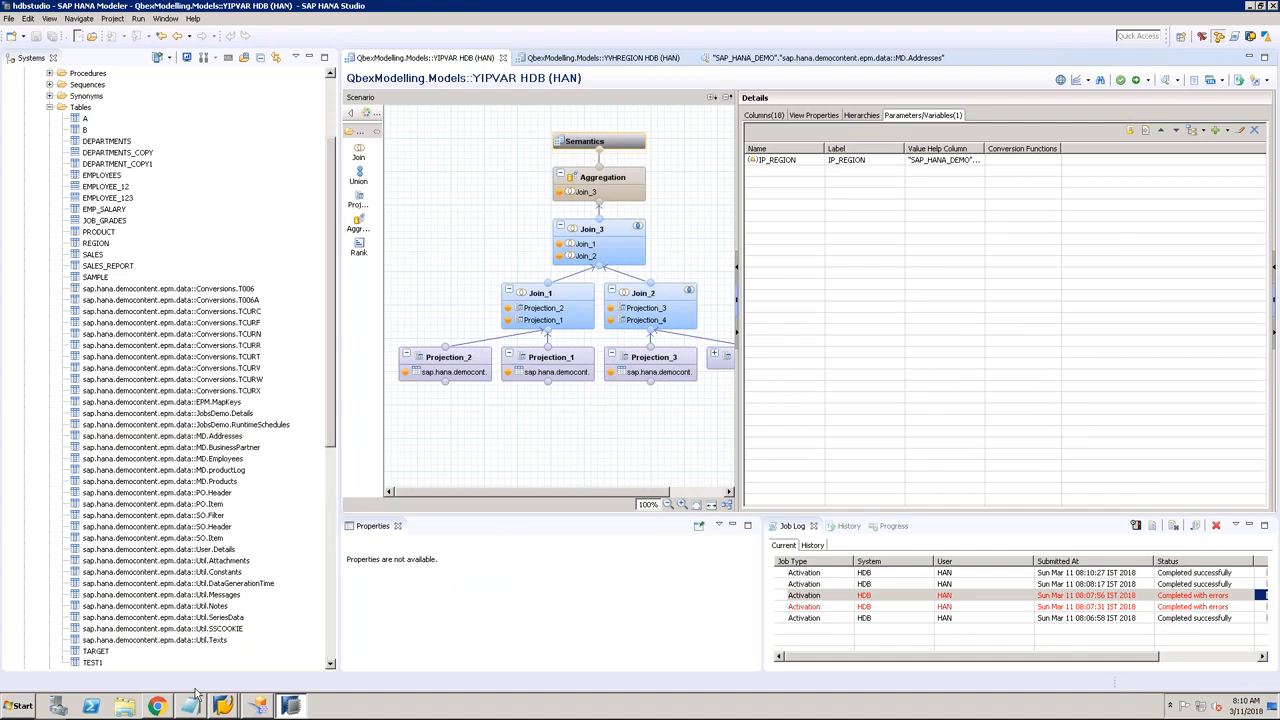
Step: Rerun YIPVAR in BI launch pad and read the SQL error: 'emea' not found at Projection_4
{"action": "left_click", "coordinate": [160, 706]}
{"action": "left_click", "coordinate": [195, 81]}
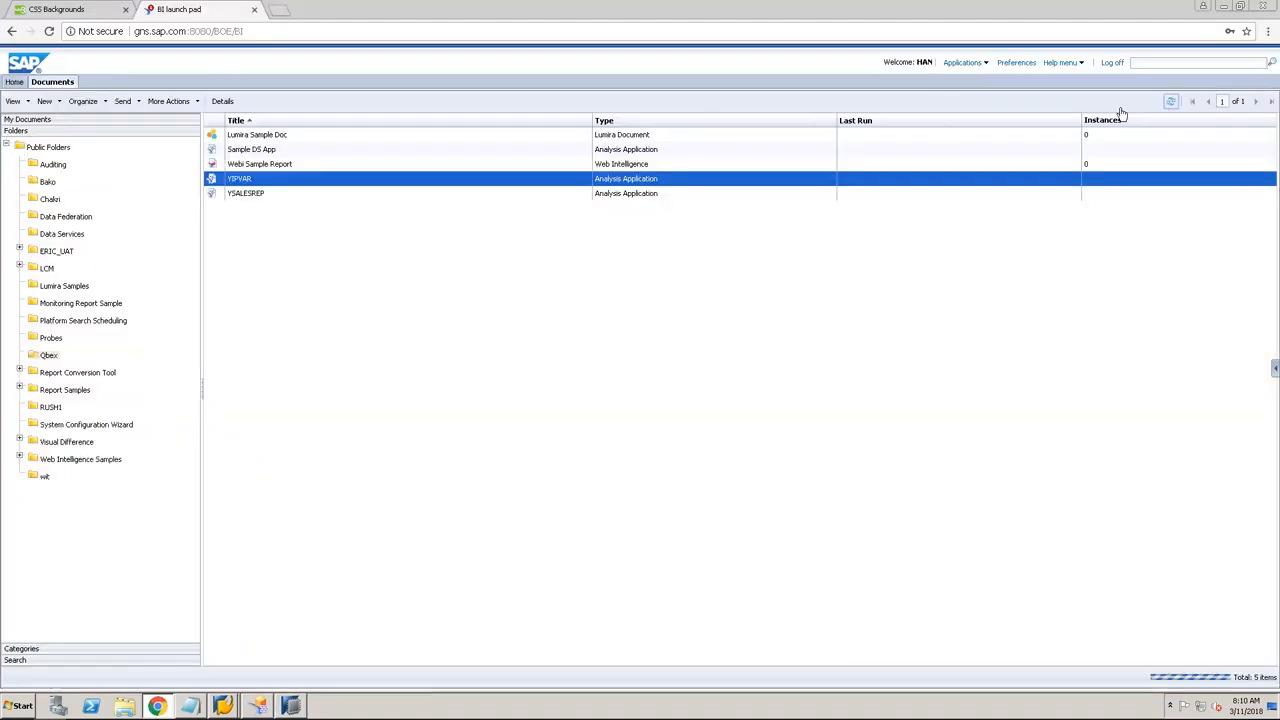
{"action": "right_click", "coordinate": [522, 187]}
{"action": "left_click", "coordinate": [543, 191]}
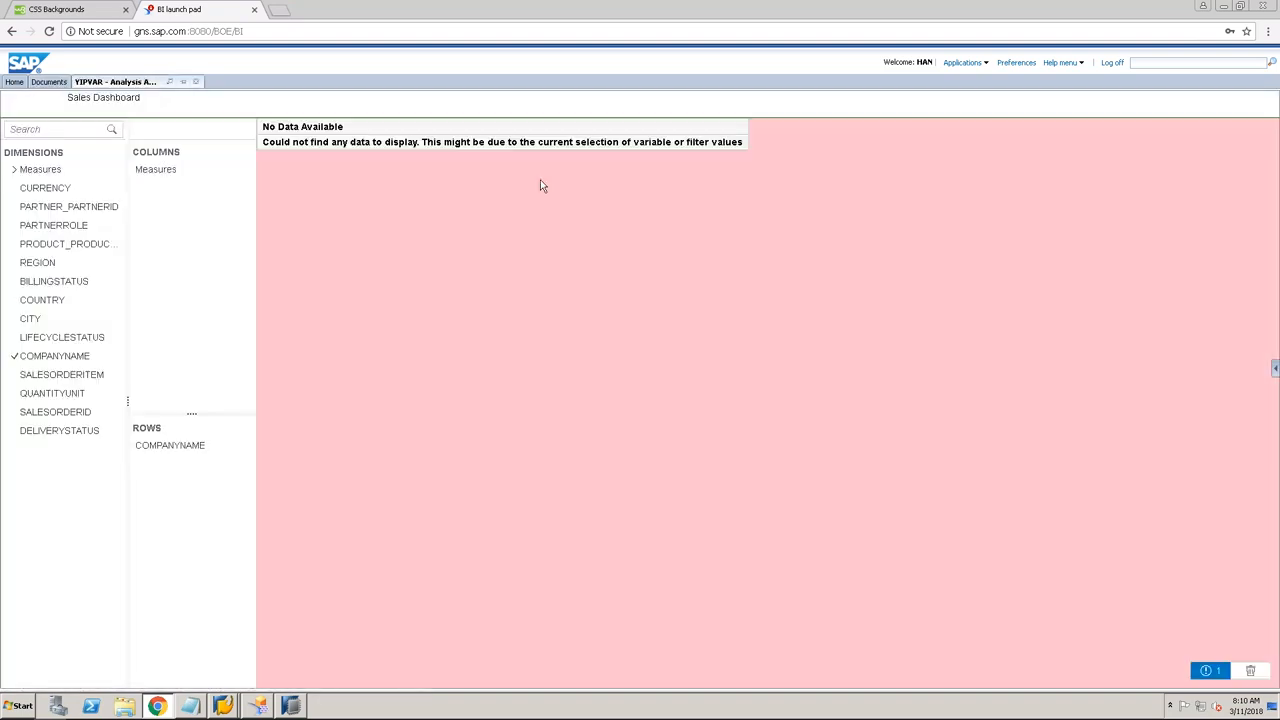
{"action": "left_click", "coordinate": [1214, 673]}
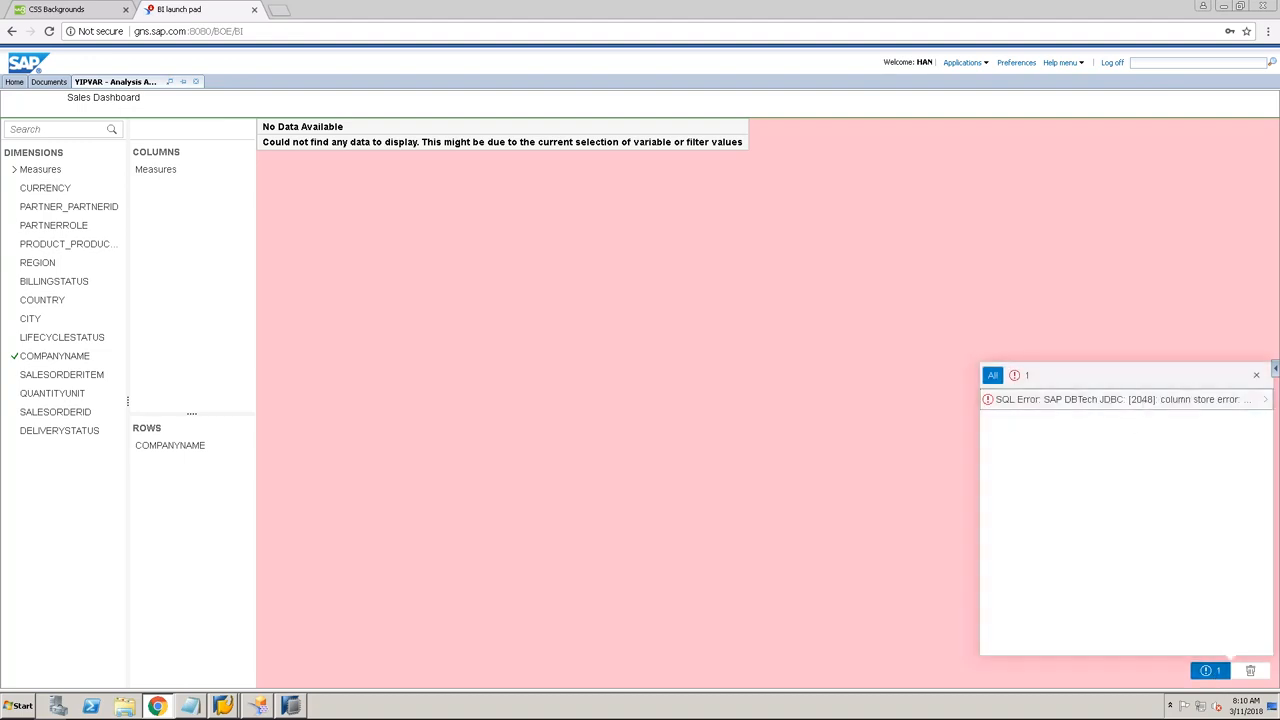
{"action": "left_click", "coordinate": [1194, 402]}
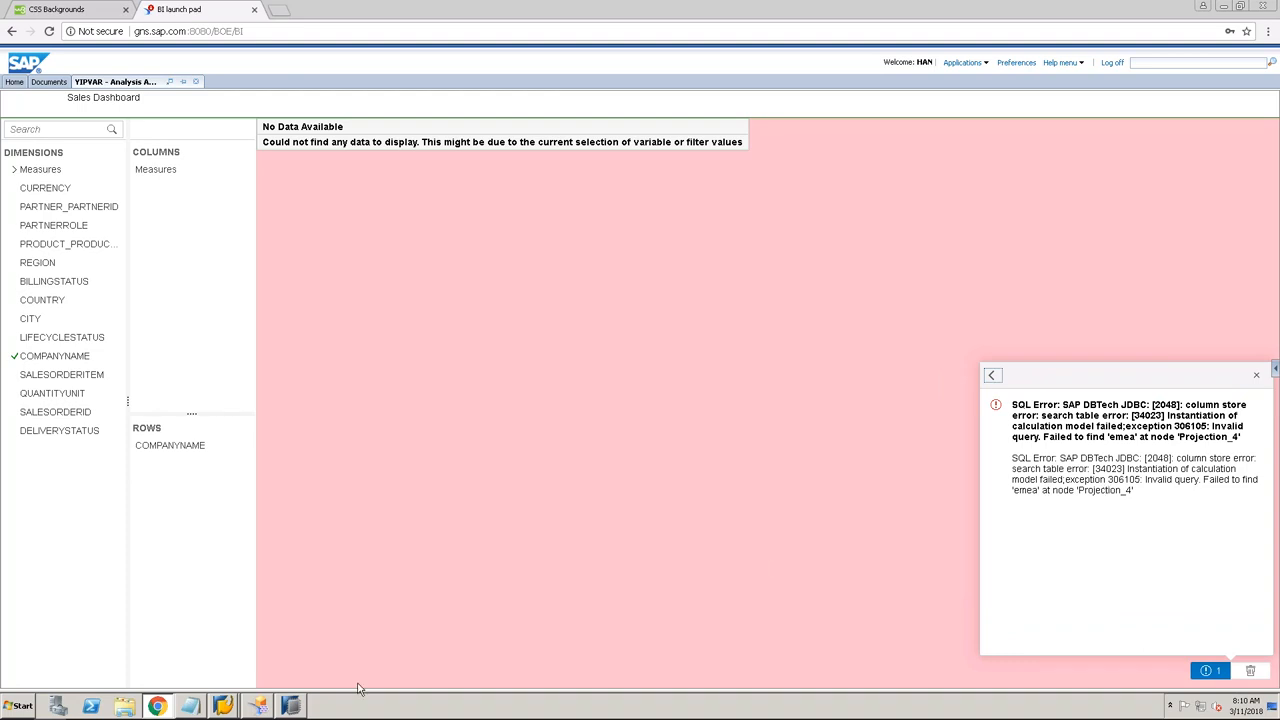
{"action": "left_click", "coordinate": [291, 706]}
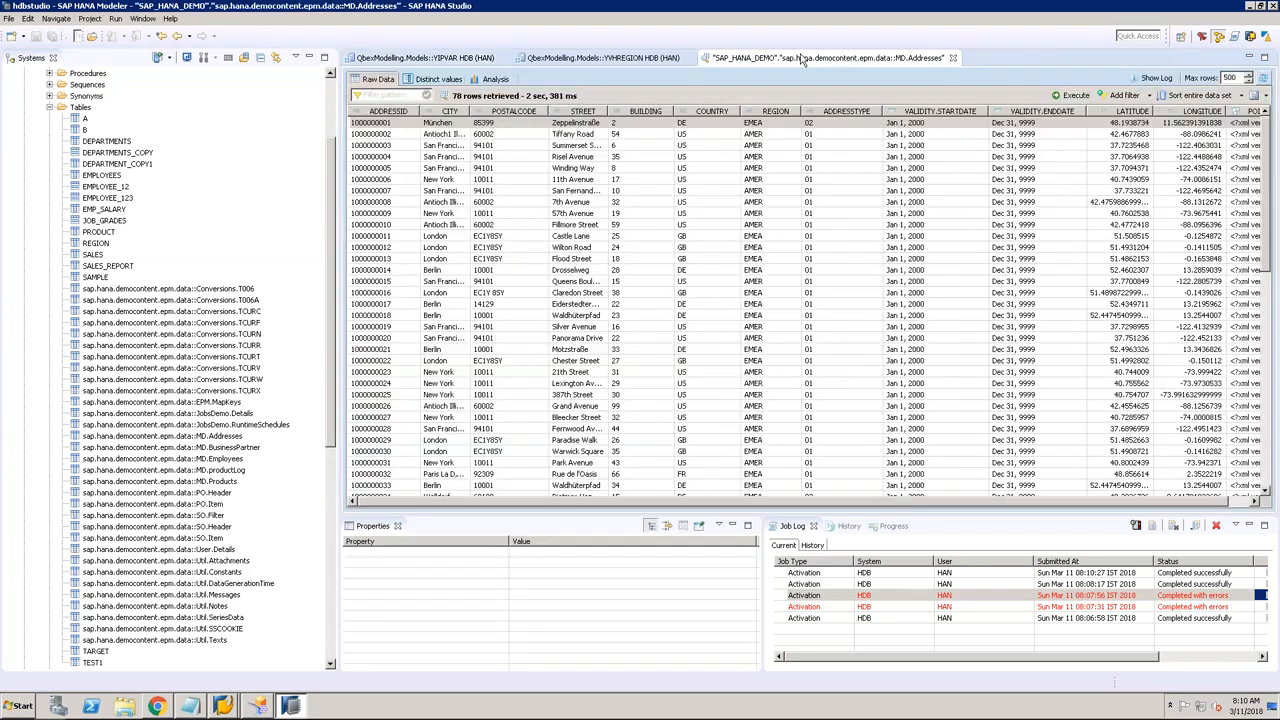
Step: Open YIPVAR's Projection_4 and inspect its REGION filter IN($$IP_REGION$$) without changing it
{"action": "left_click", "coordinate": [762, 122]}
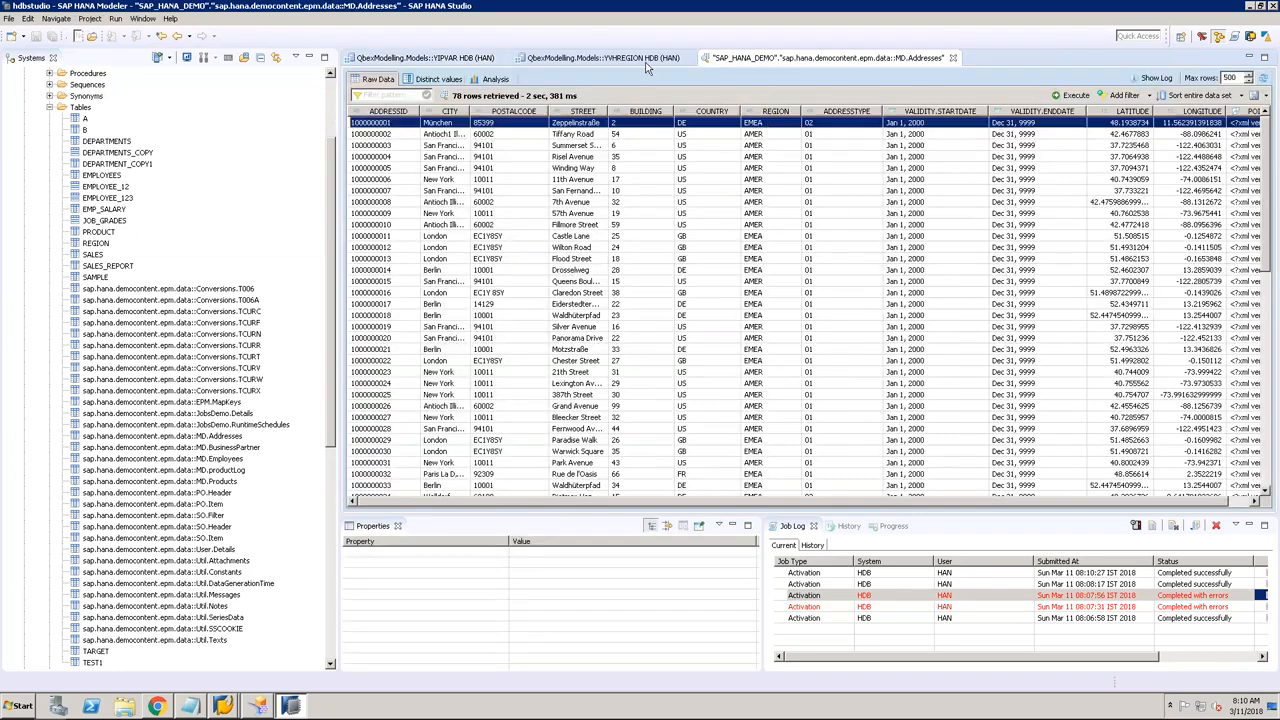
{"action": "left_click", "coordinate": [470, 58]}
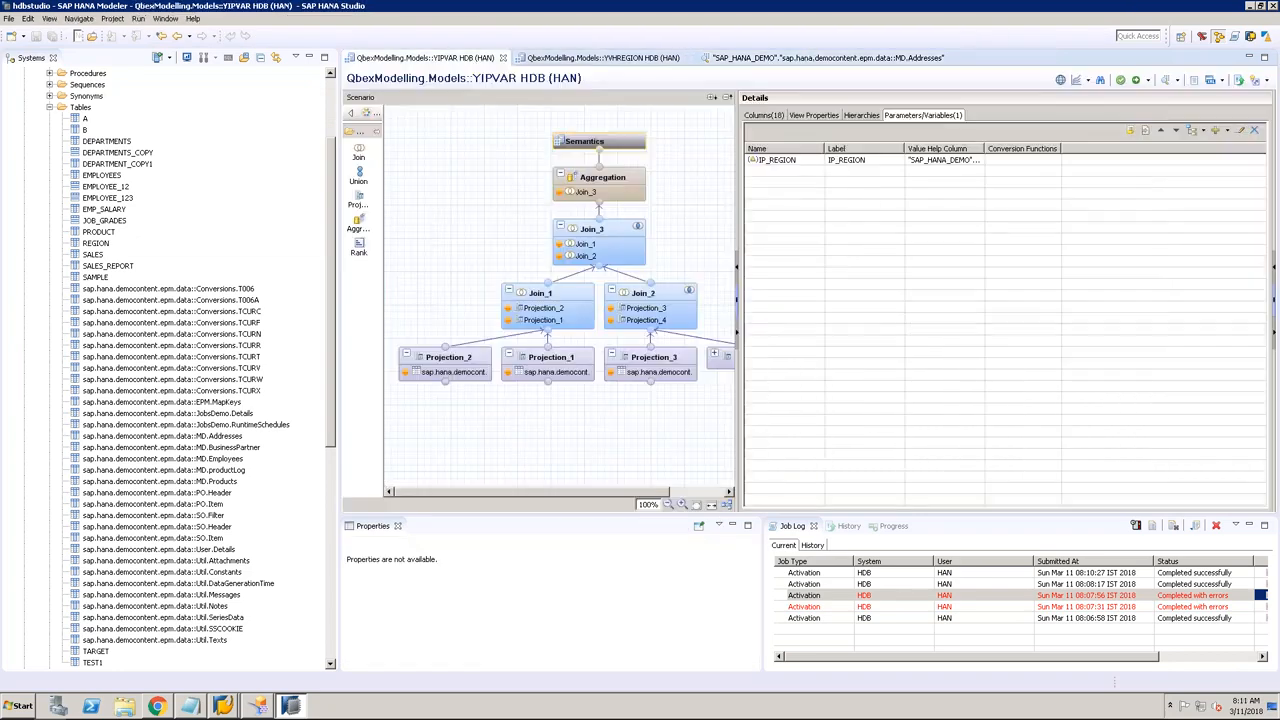
{"action": "left_click_drag", "start_coordinate": [652, 492], "coordinate": [706, 492]}
{"action": "left_click", "coordinate": [650, 357]}
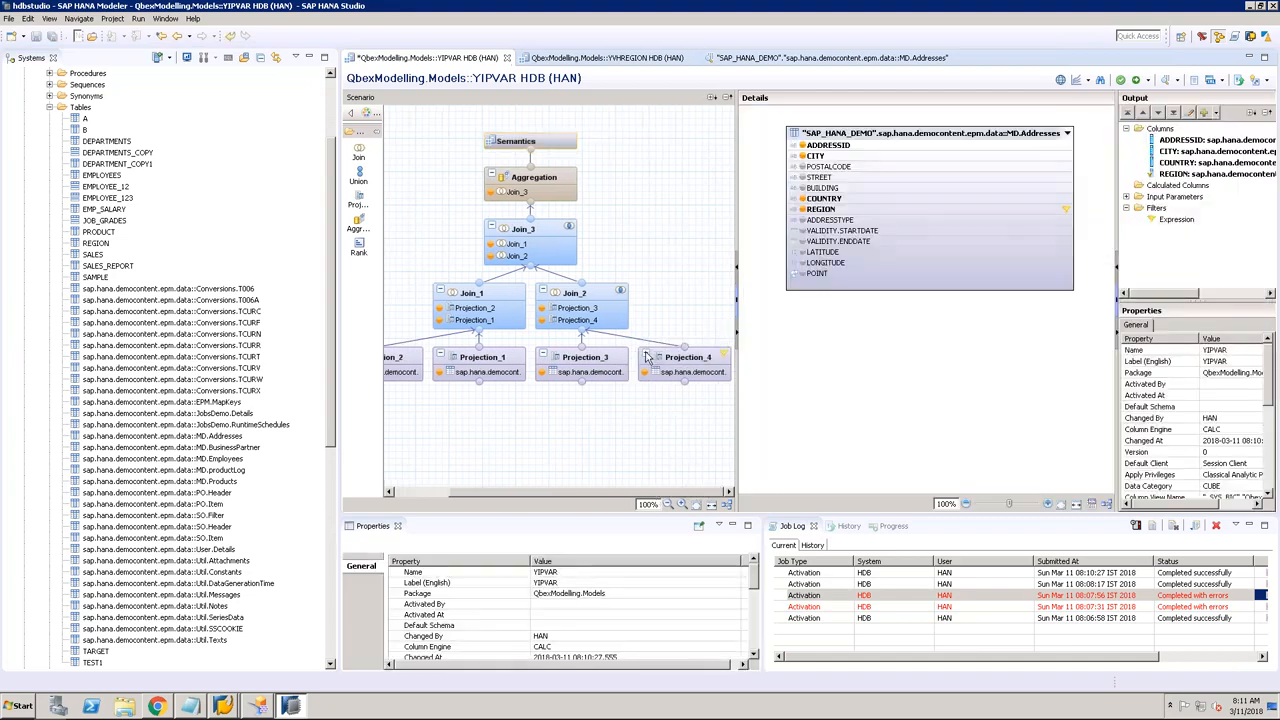
{"action": "left_click", "coordinate": [856, 210]}
{"action": "right_click", "coordinate": [858, 210]}
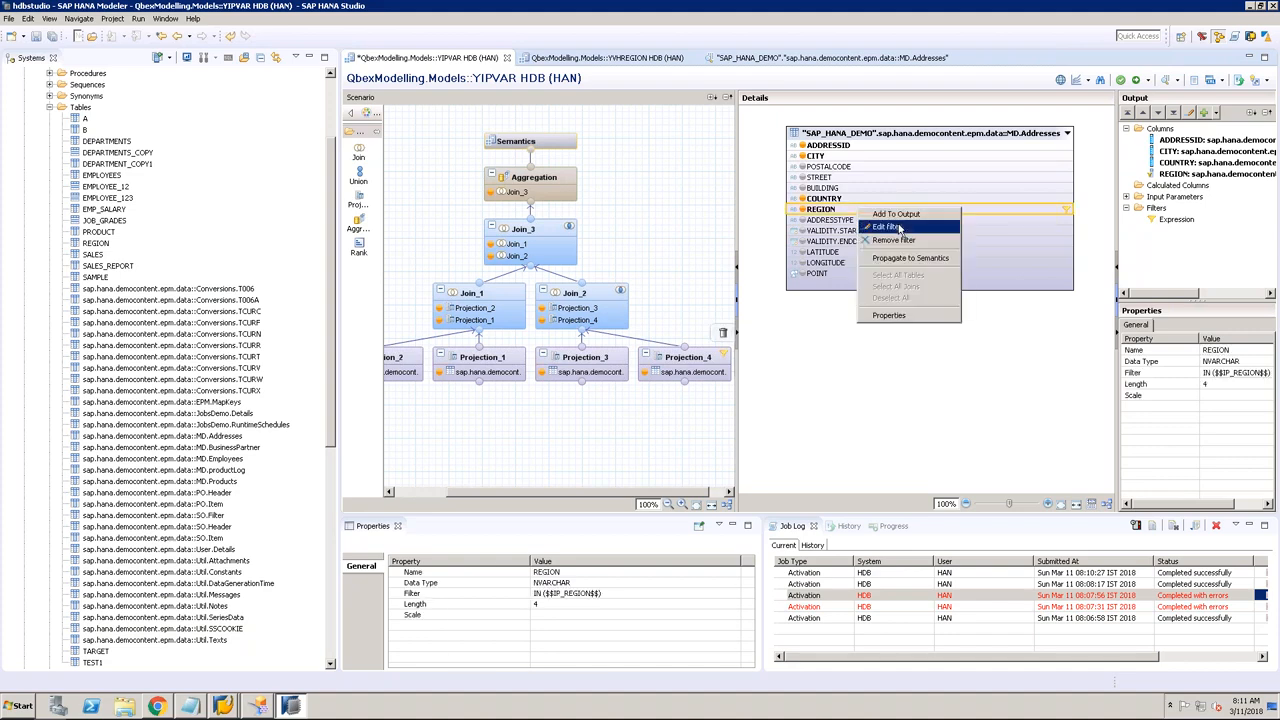
{"action": "left_click", "coordinate": [899, 228]}
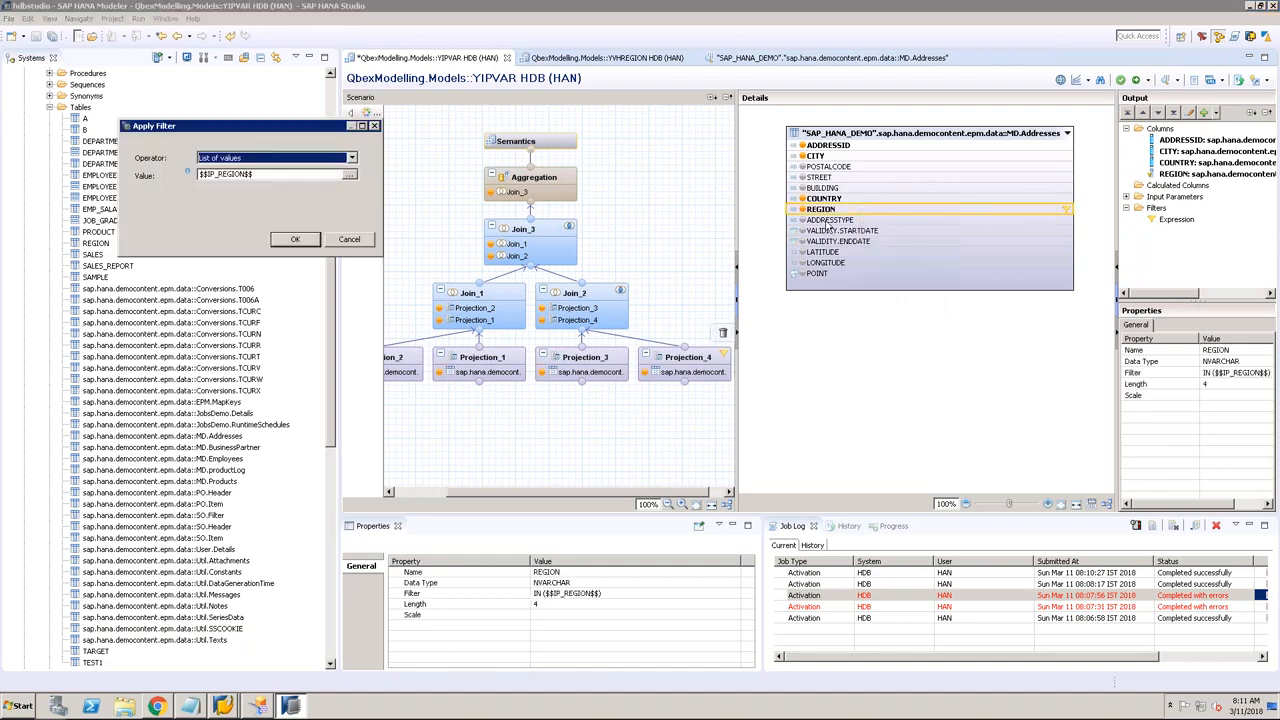
{"action": "left_click", "coordinate": [360, 243]}
Step: Preview MD.Addresses raw data from Projection_4, then select the table's REGION column
{"action": "left_click", "coordinate": [903, 133]}
{"action": "right_click", "coordinate": [905, 134]}
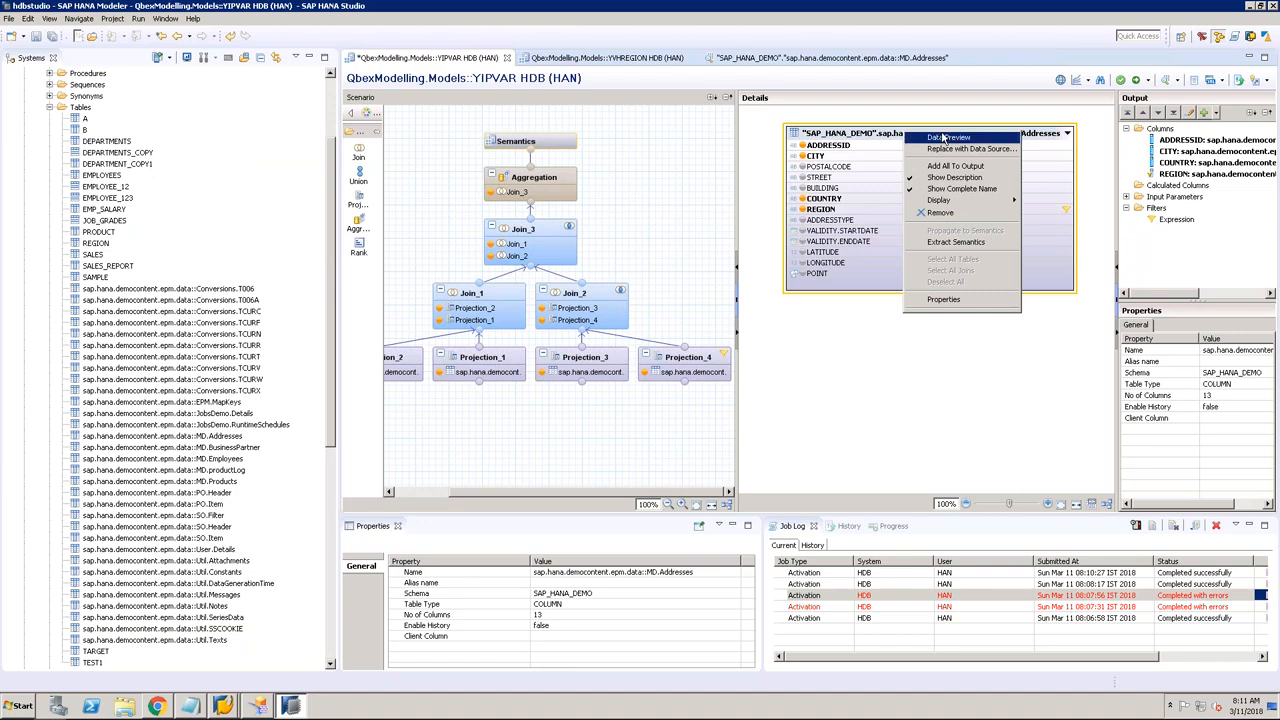
{"action": "left_click", "coordinate": [943, 139]}
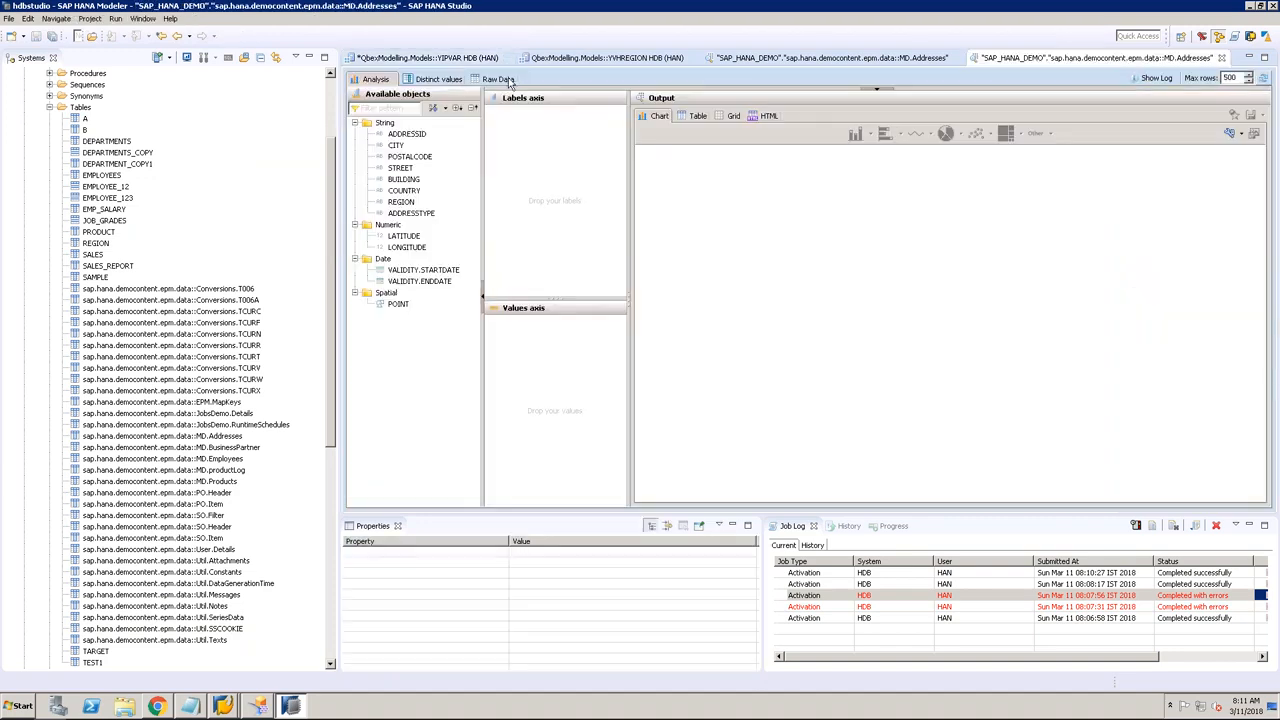
{"action": "left_click", "coordinate": [508, 79]}
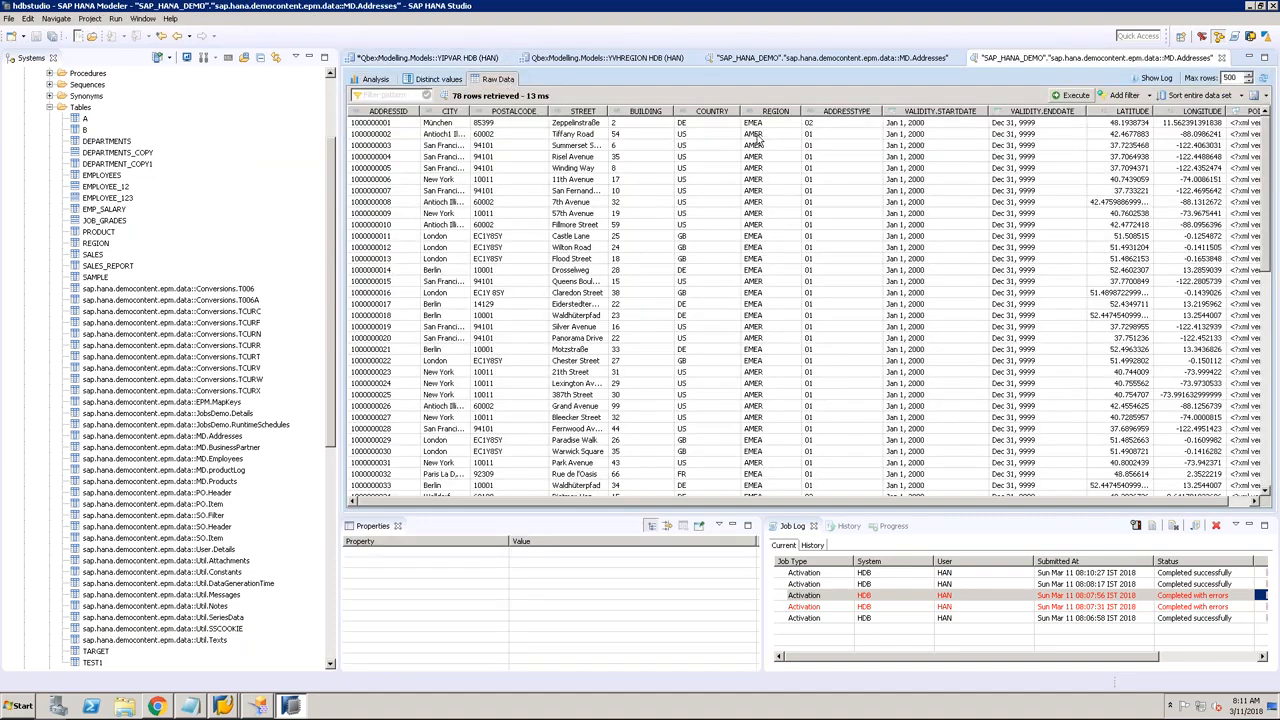
{"action": "left_click", "coordinate": [1221, 57]}
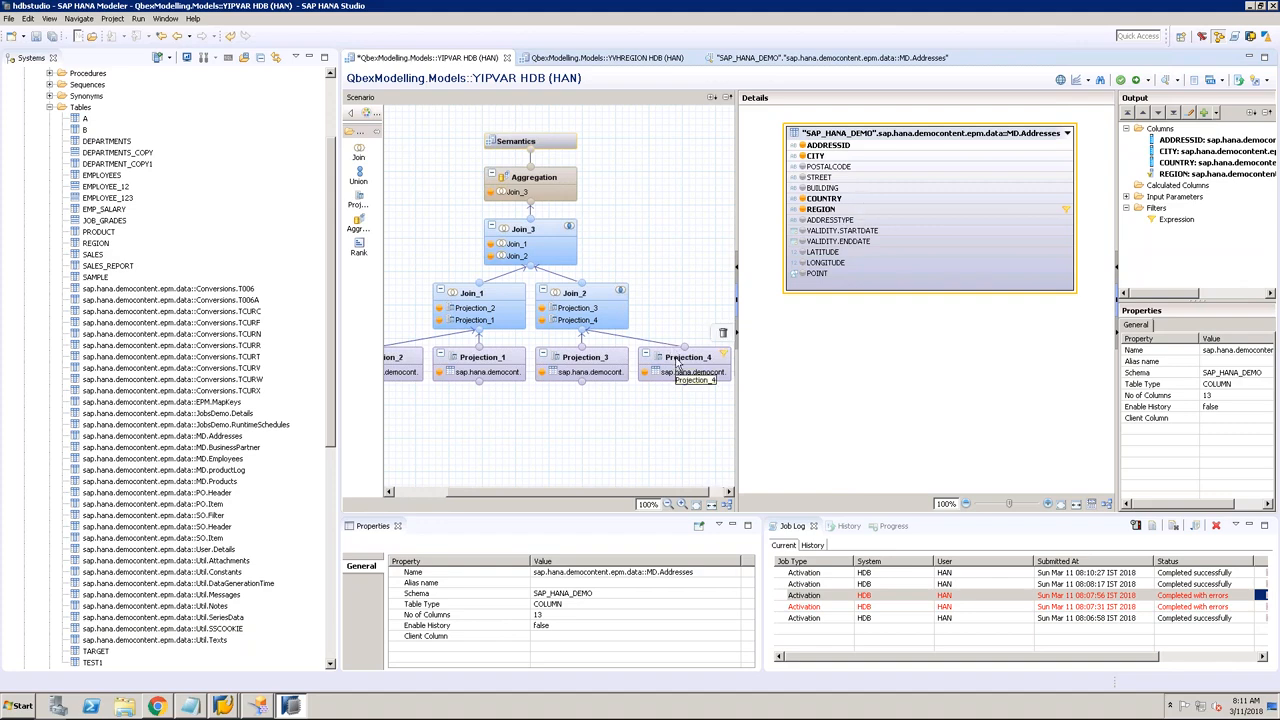
{"action": "left_click", "coordinate": [955, 212]}
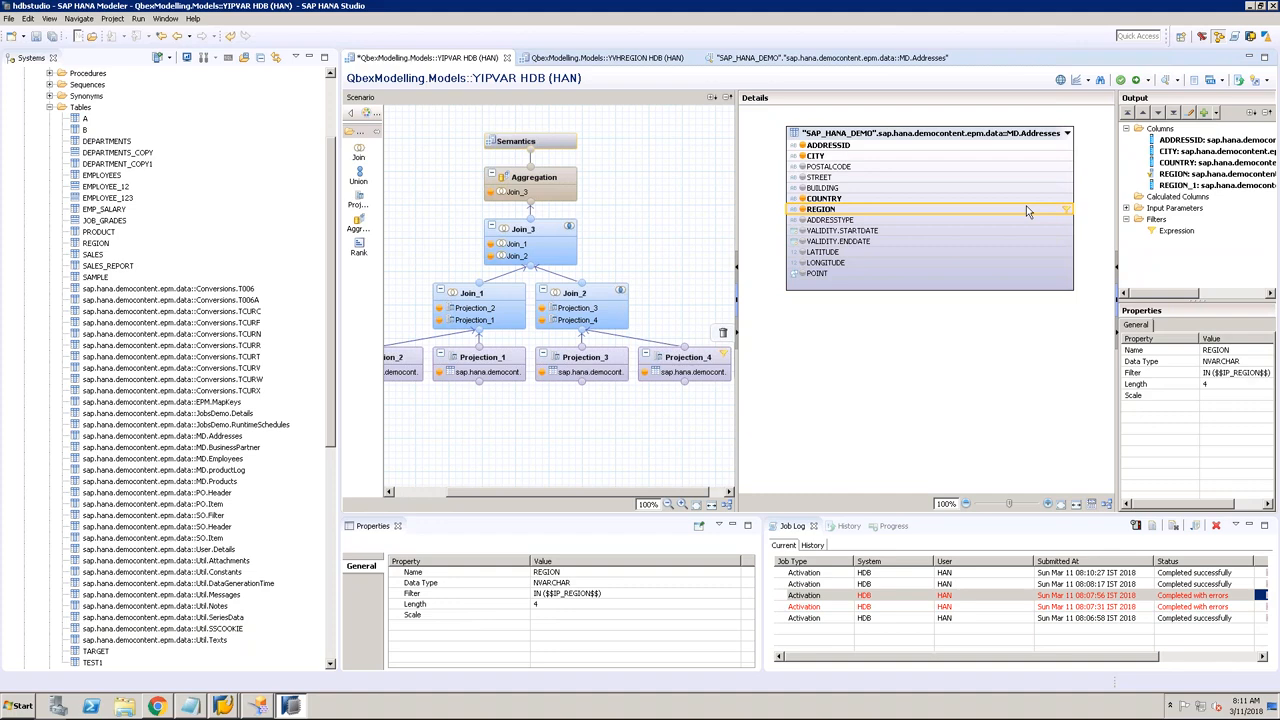
Step: Edit the REGION filter, trying the Equal operator with an input-parameter value
{"action": "right_click", "coordinate": [946, 211]}
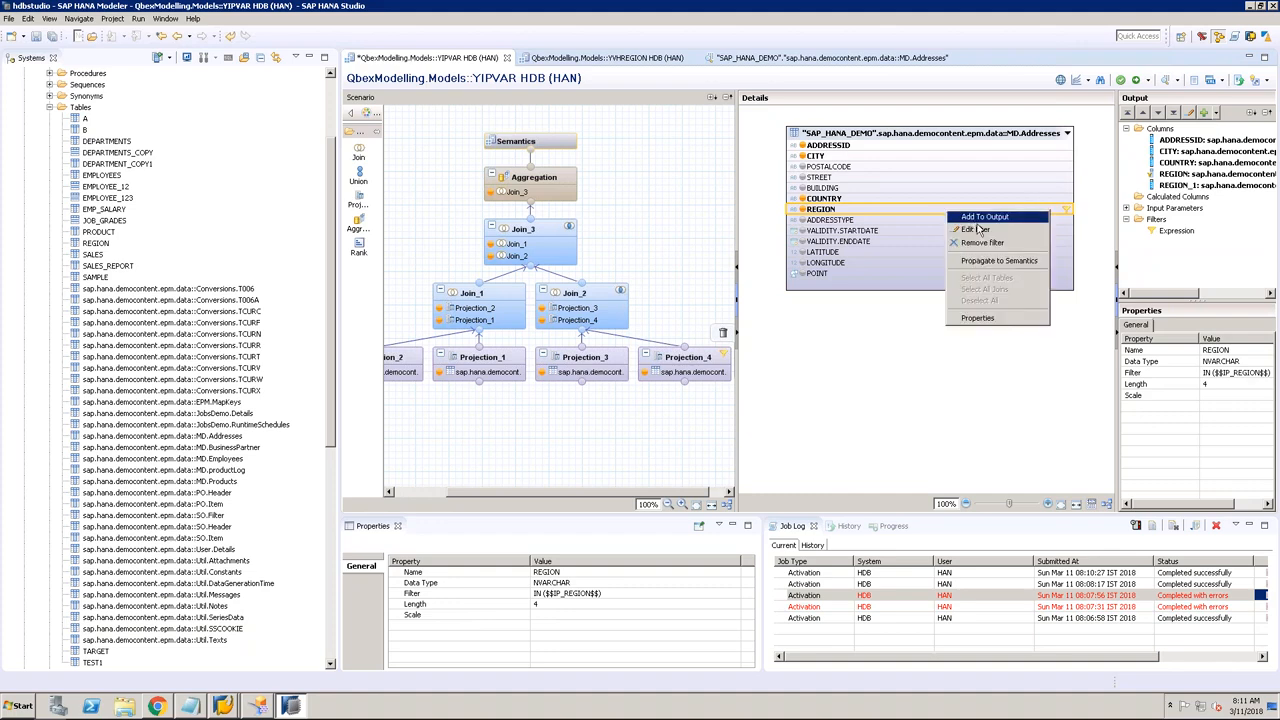
{"action": "left_click", "coordinate": [985, 231]}
{"action": "left_click", "coordinate": [380, 187]}
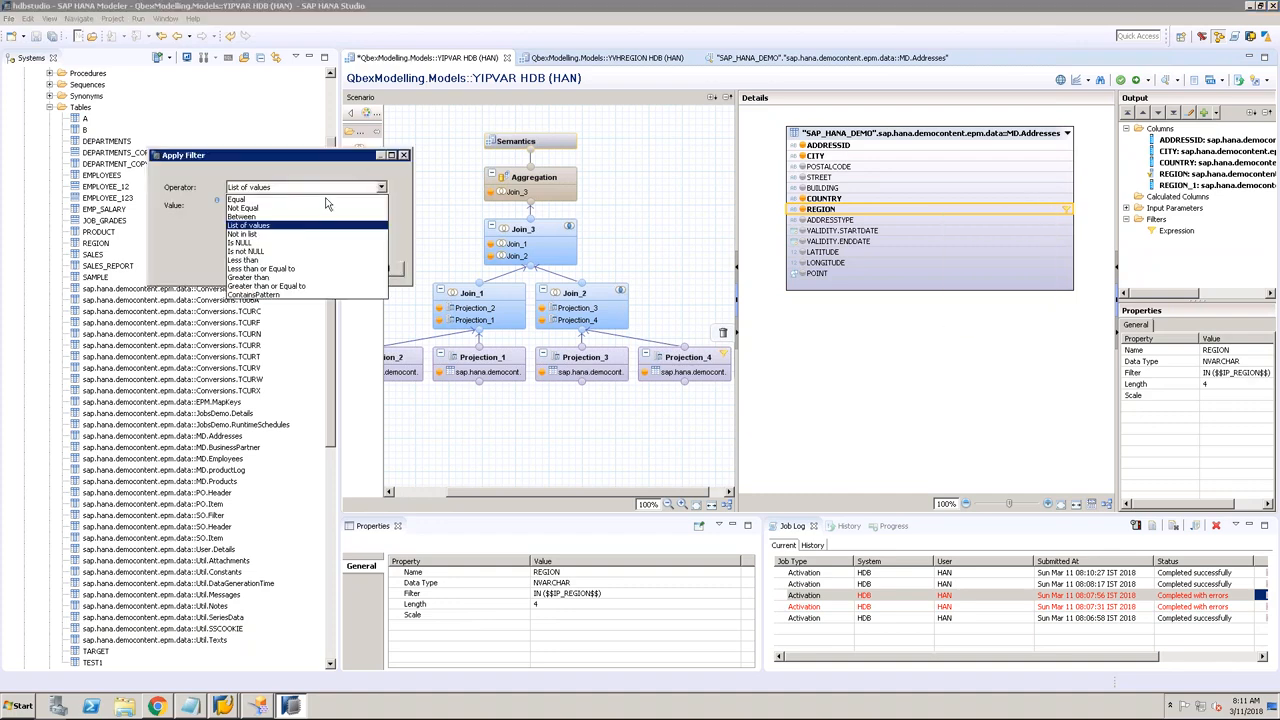
{"action": "left_click", "coordinate": [280, 200]}
{"action": "left_click", "coordinate": [378, 207]}
{"action": "left_click", "coordinate": [386, 118]}
{"action": "left_click", "coordinate": [306, 138]}
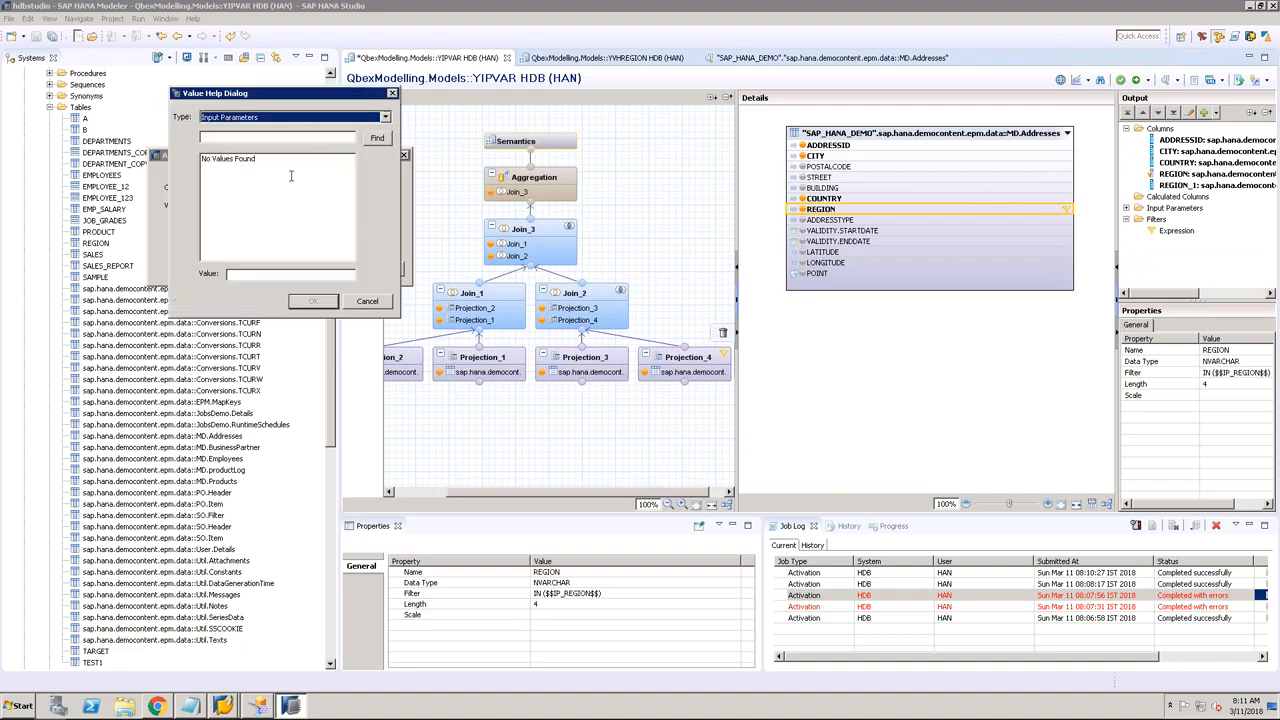
{"action": "left_click", "coordinate": [256, 160]}
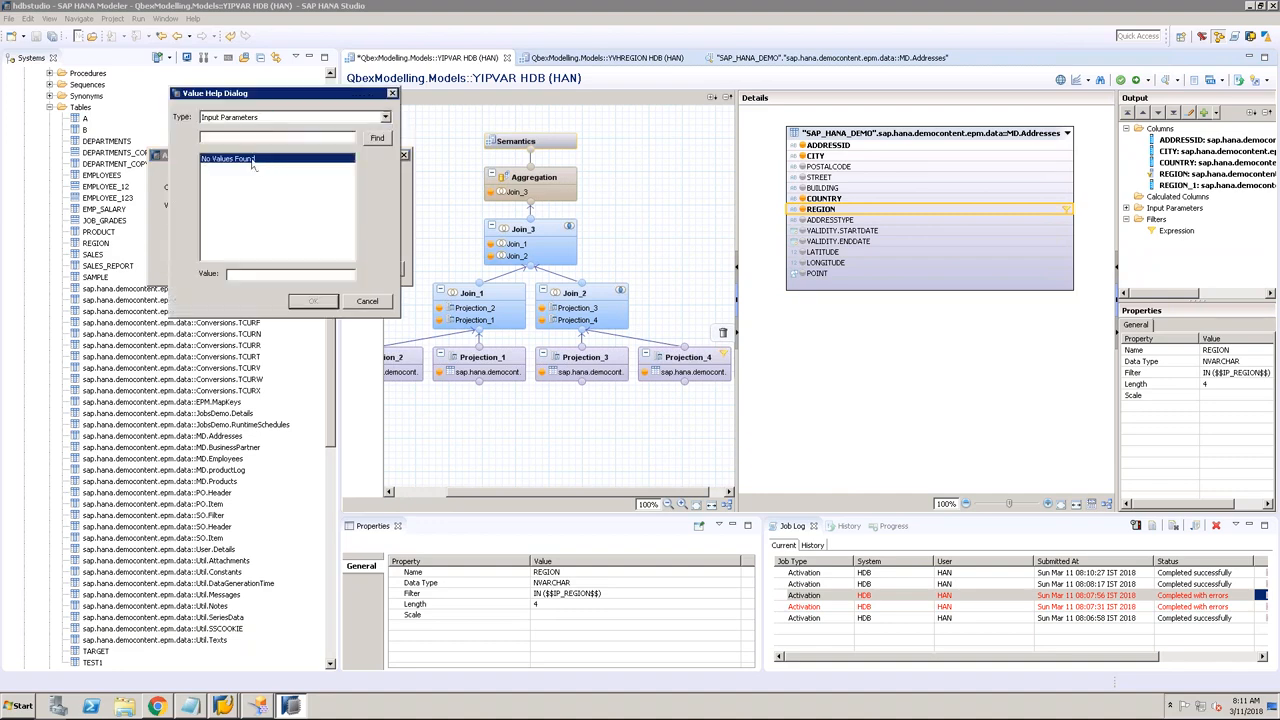
{"action": "left_click", "coordinate": [362, 302]}
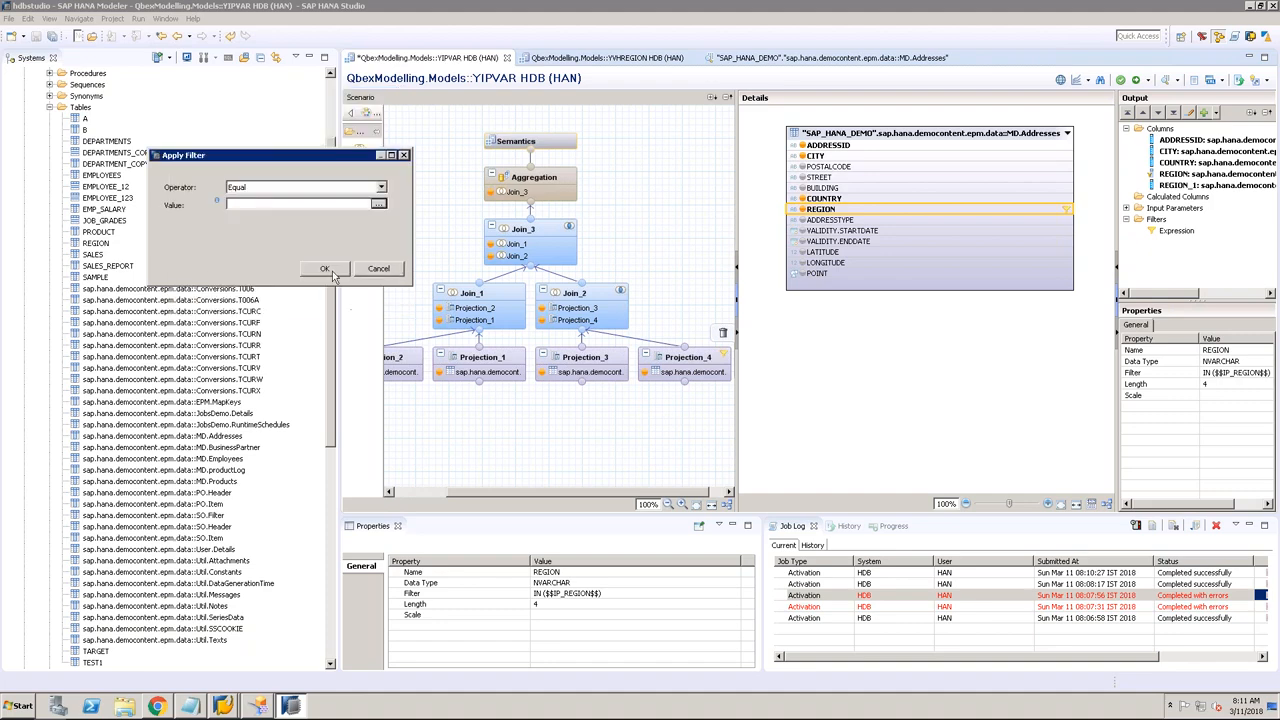
Step: Set the REGION filter to List of values using $$IP_REGION$$ and activate YIPVAR
{"action": "left_click", "coordinate": [381, 187]}
{"action": "left_click", "coordinate": [306, 224]}
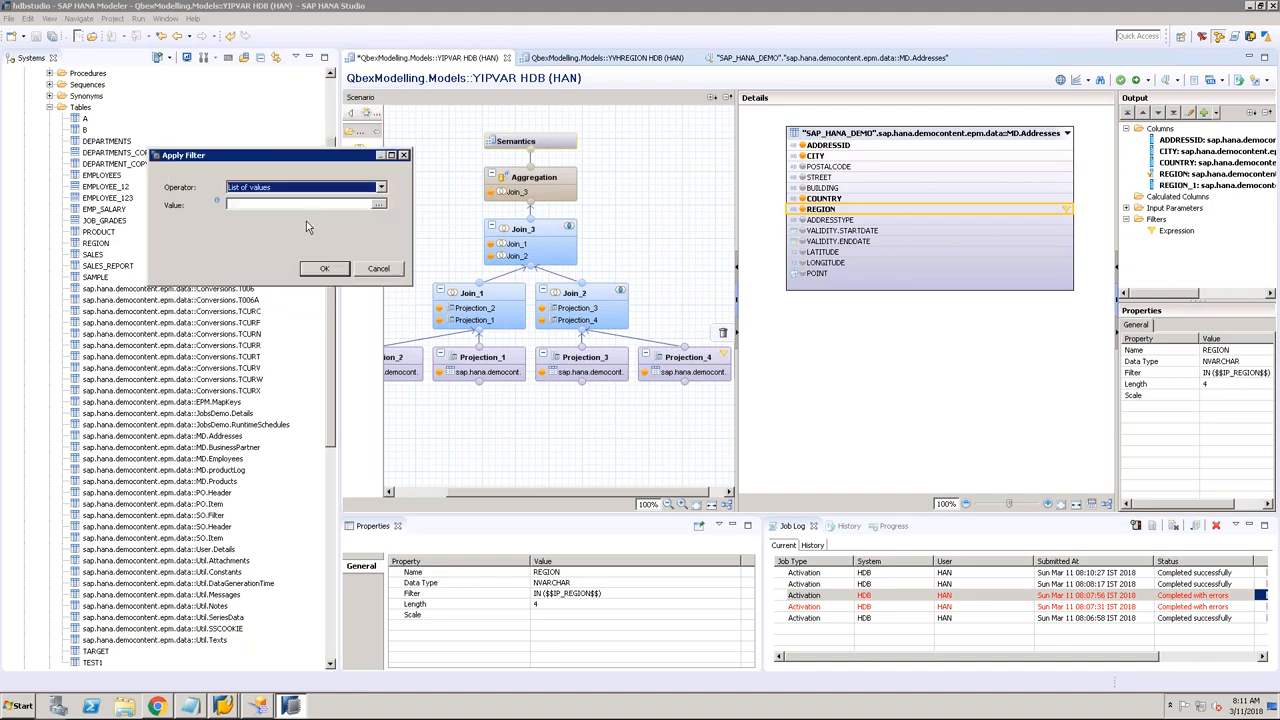
{"action": "left_click", "coordinate": [378, 205]}
{"action": "left_click", "coordinate": [386, 118]}
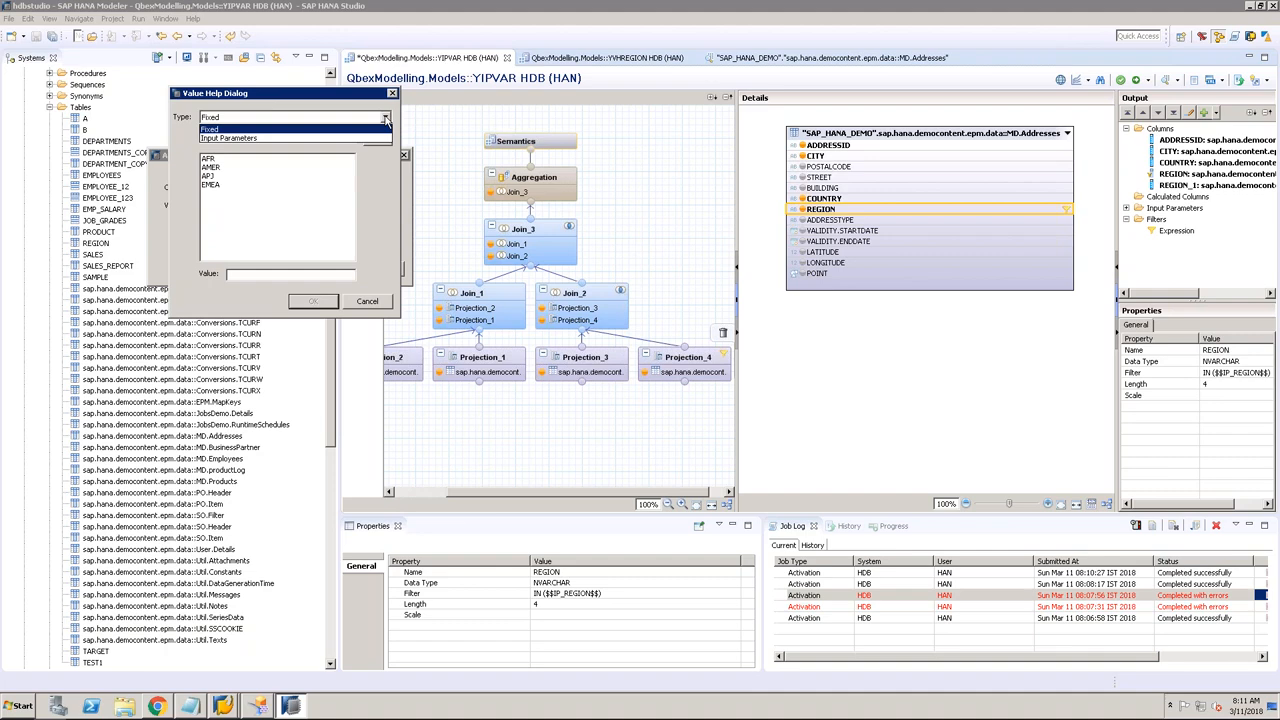
{"action": "left_click", "coordinate": [366, 139]}
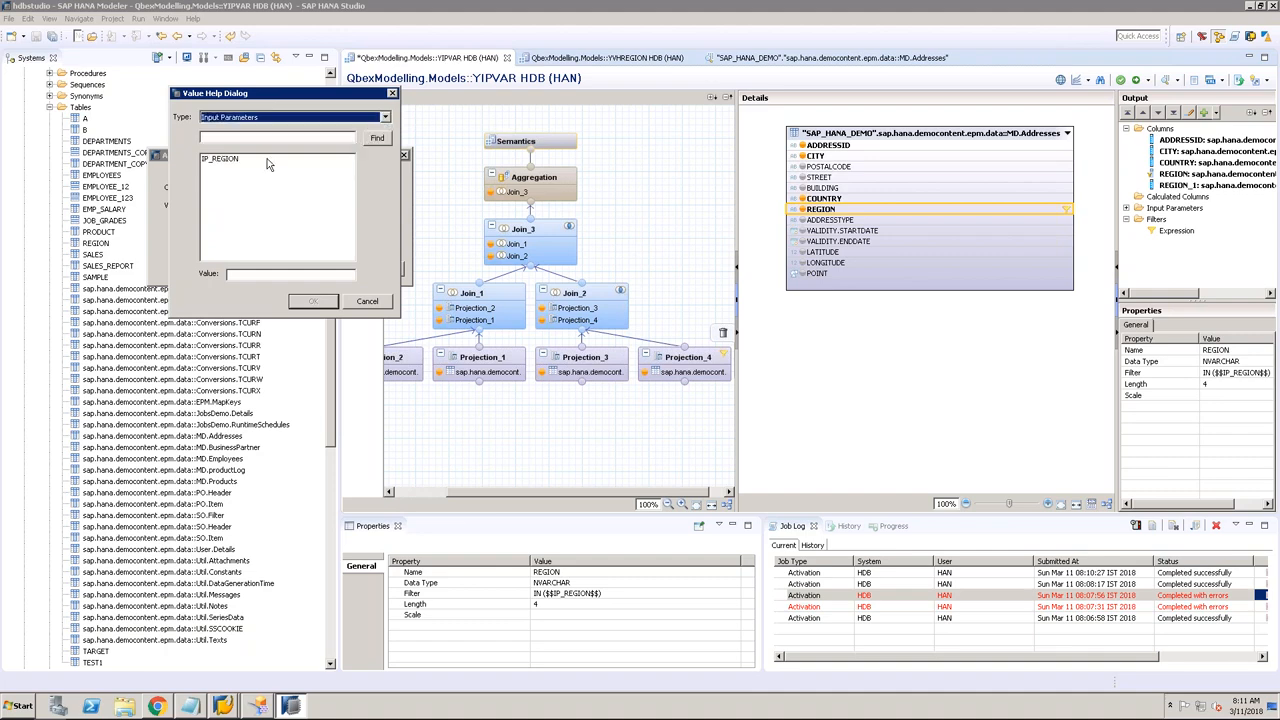
{"action": "left_click", "coordinate": [242, 163]}
{"action": "left_click", "coordinate": [312, 303]}
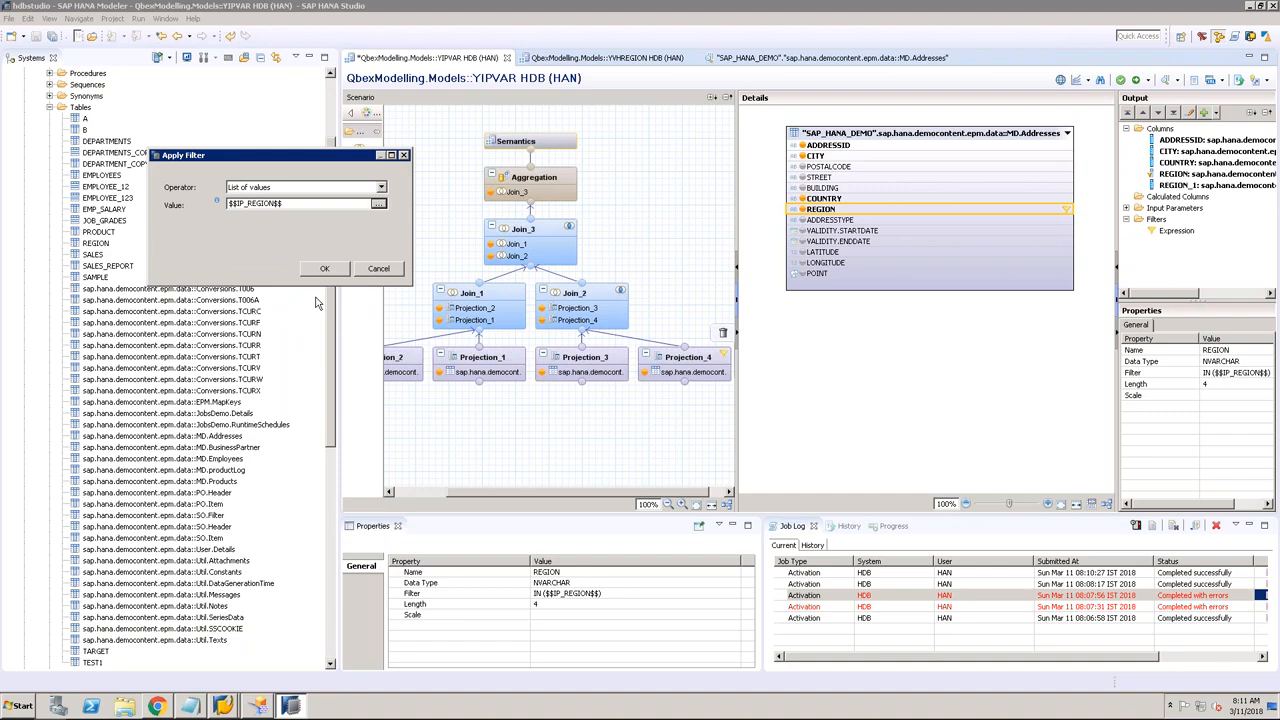
{"action": "left_click", "coordinate": [328, 269]}
{"action": "left_click", "coordinate": [1135, 80]}
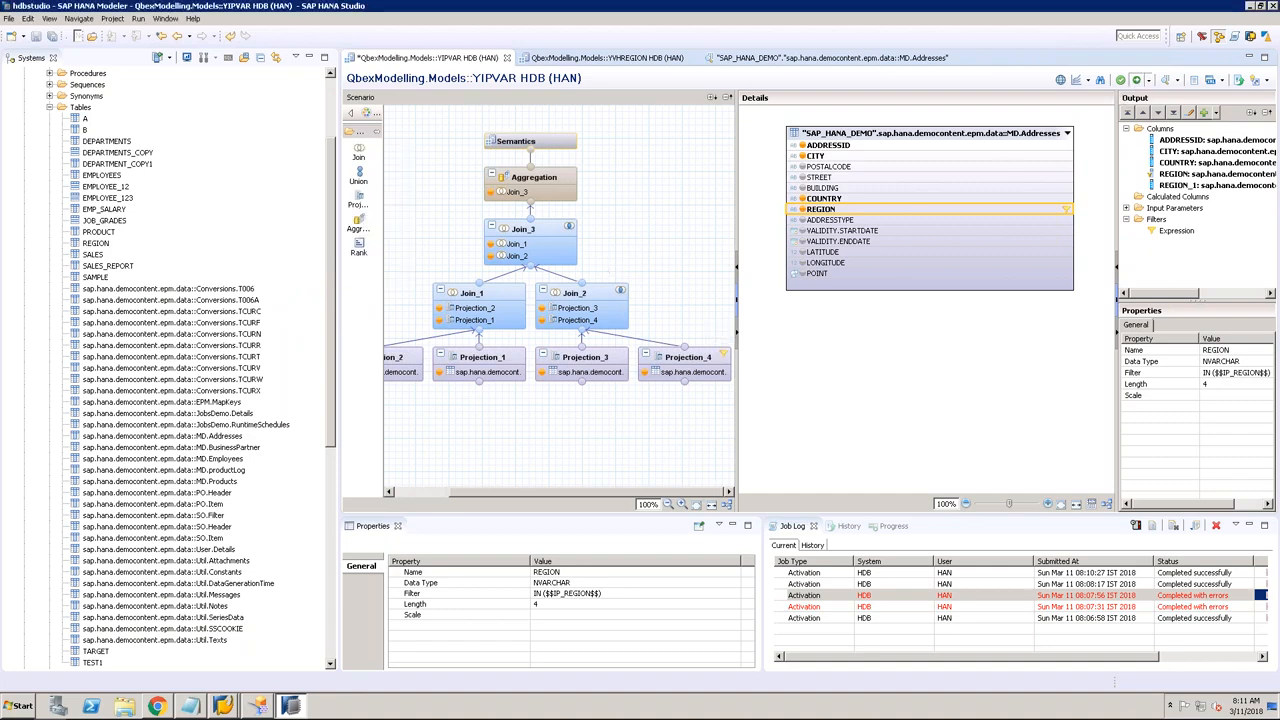
Step: Preview YIPVAR's raw data, read the 'emea' not found at Projection_4 error, and dismiss it
{"action": "left_click", "coordinate": [1166, 81]}
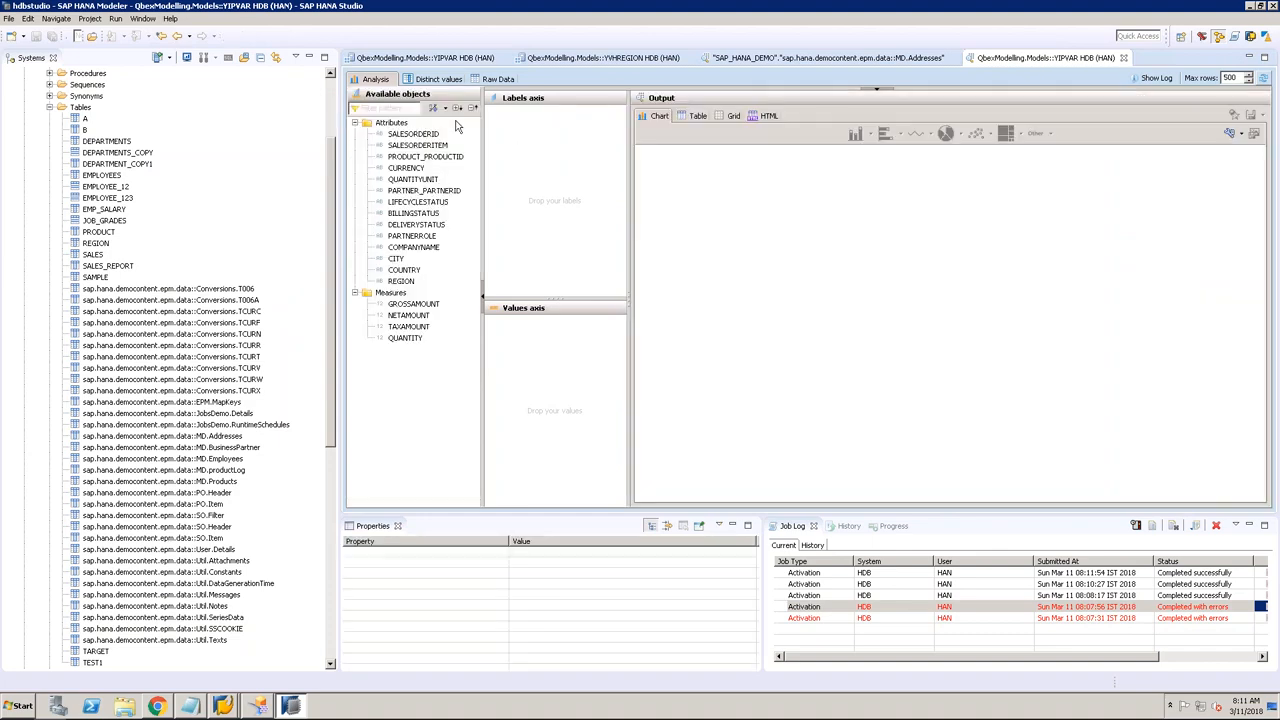
{"action": "left_click", "coordinate": [503, 80]}
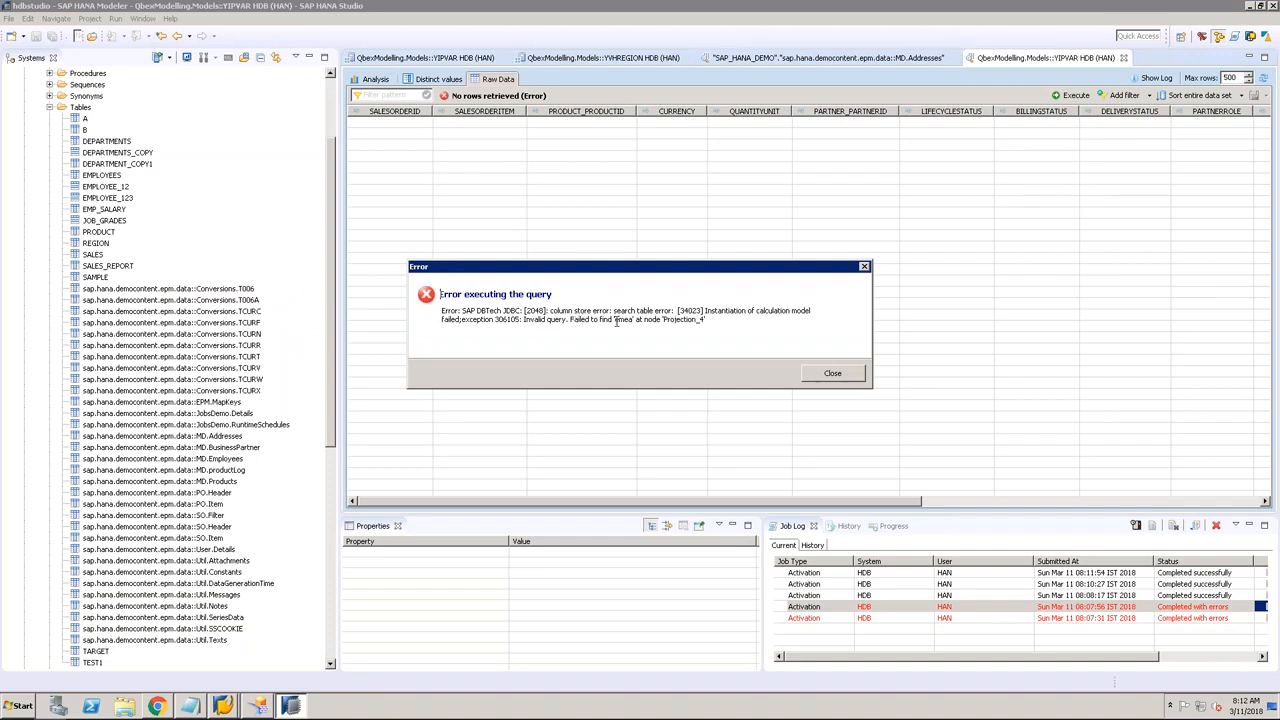
{"action": "double_click", "coordinate": [621, 320]}
{"action": "left_click", "coordinate": [830, 374]}
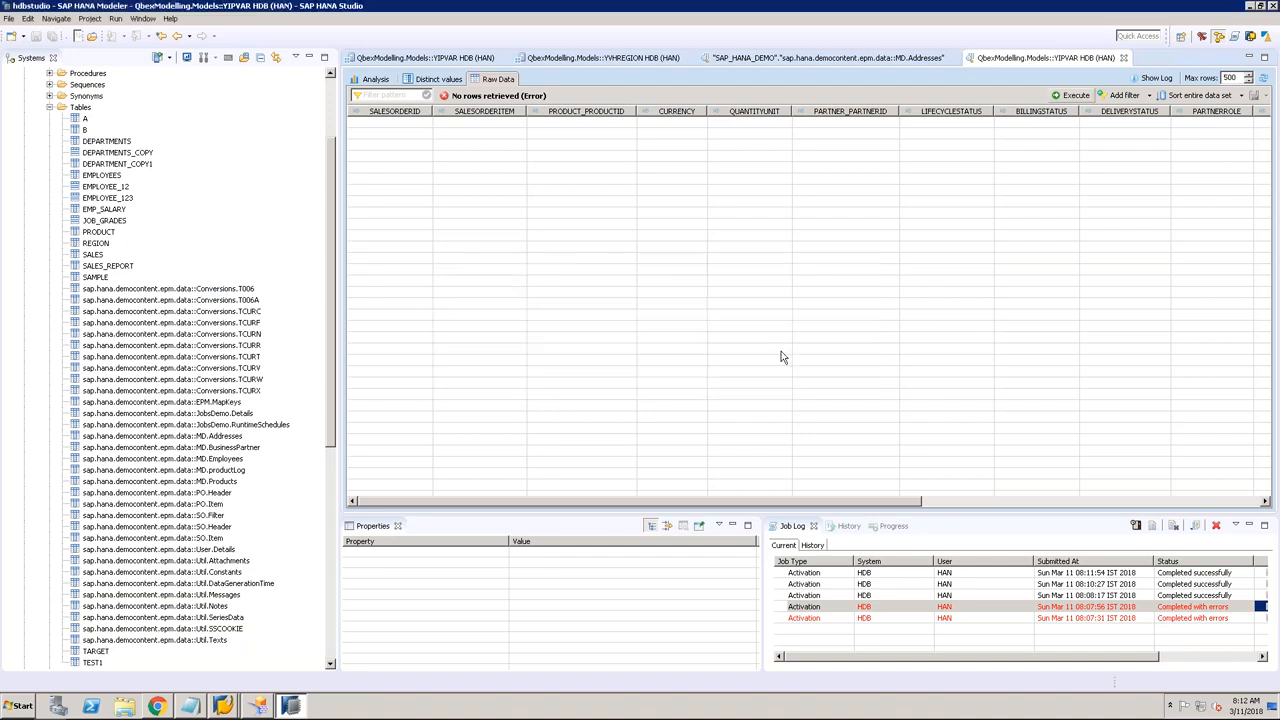
{"action": "left_click", "coordinate": [455, 58]}
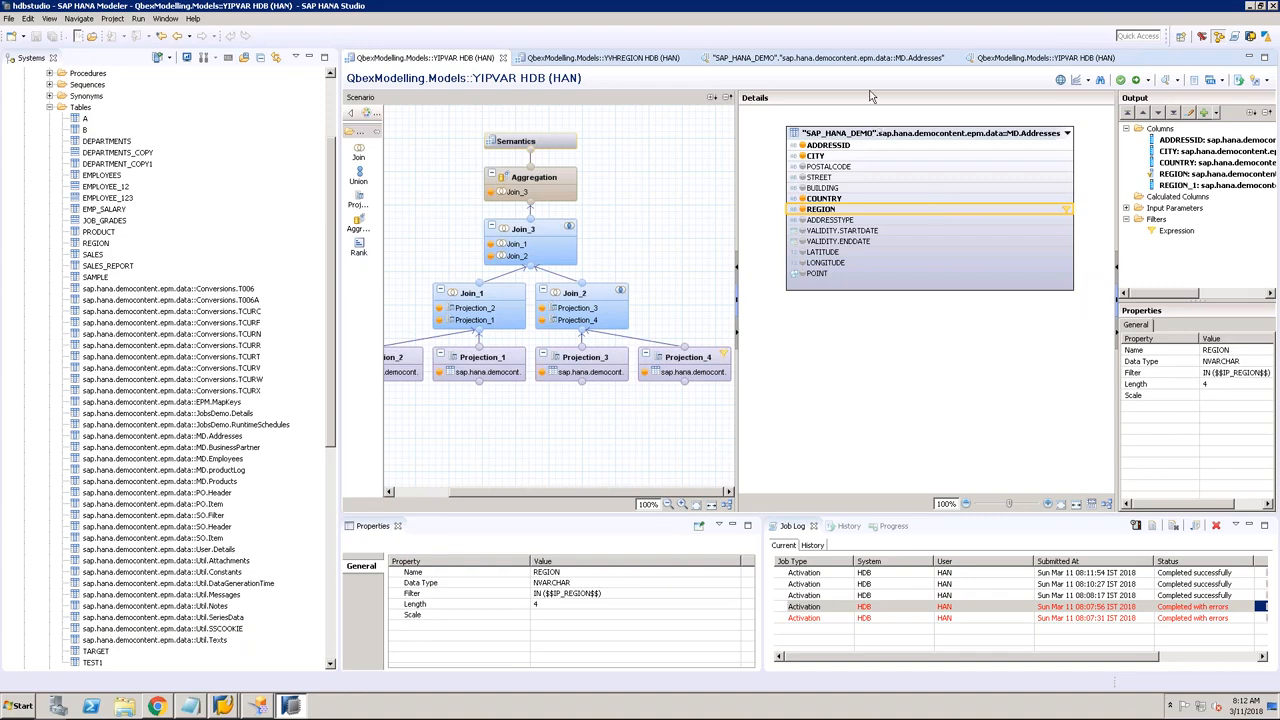
{"action": "left_click", "coordinate": [886, 58]}
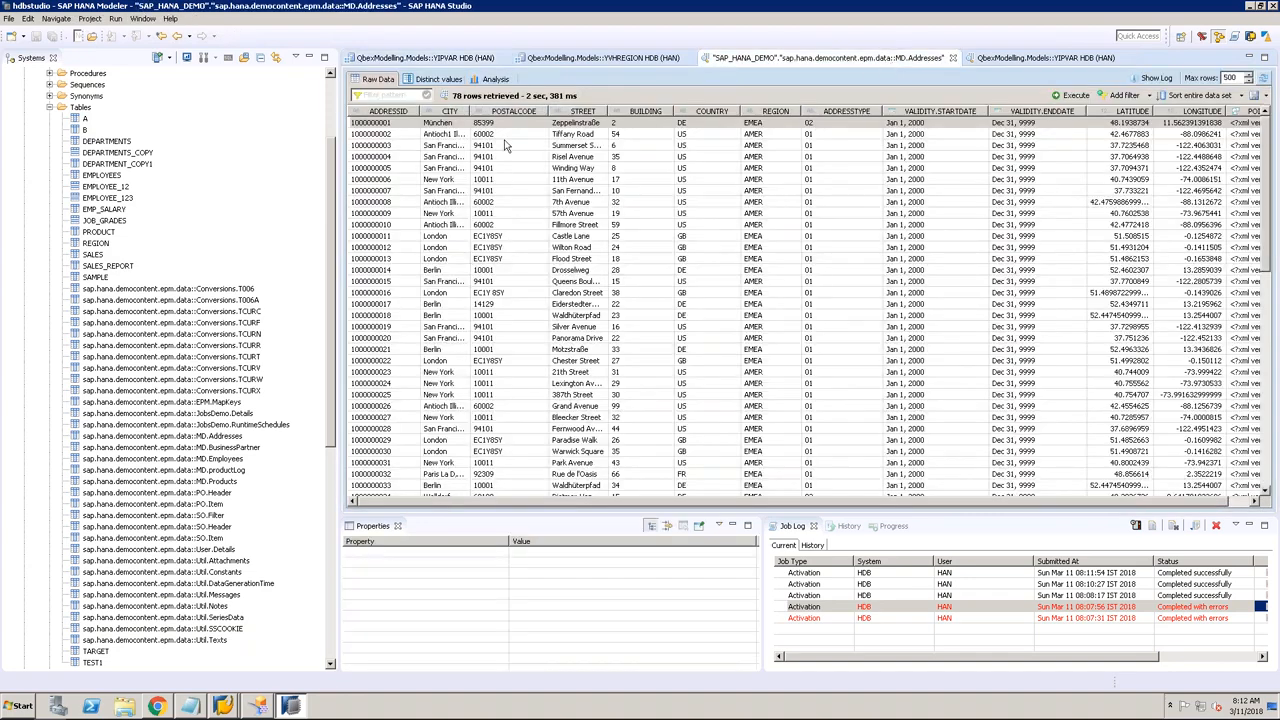
{"action": "left_click", "coordinate": [791, 137]}
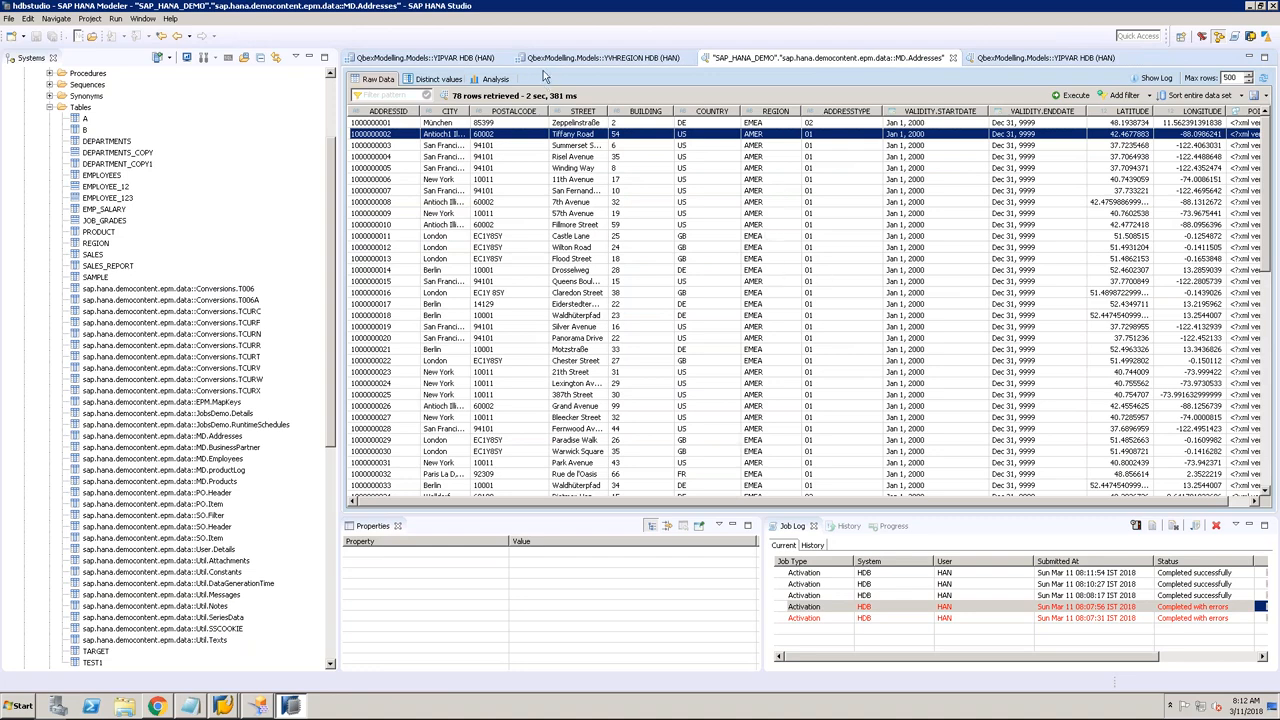
{"action": "left_click", "coordinate": [440, 57]}
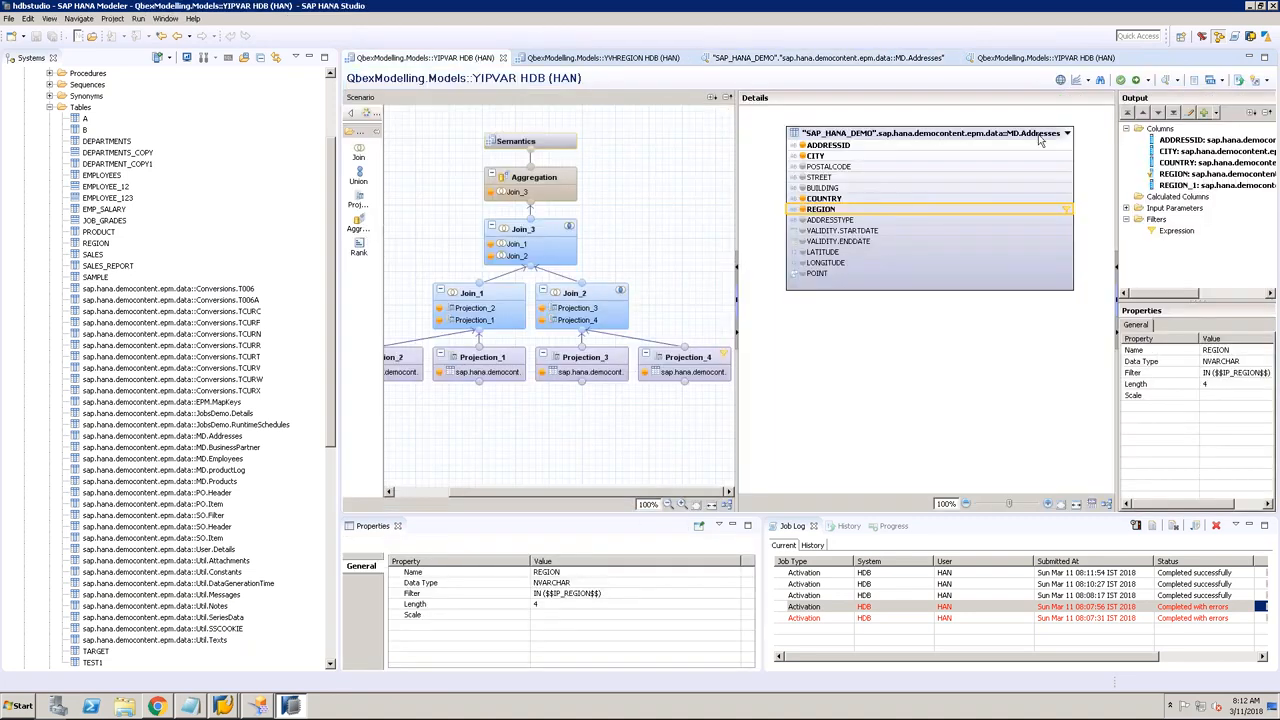
{"action": "left_click", "coordinate": [555, 143]}
{"action": "left_click", "coordinate": [933, 162]}
{"action": "left_click", "coordinate": [1240, 131]}
{"action": "left_click", "coordinate": [668, 336]}
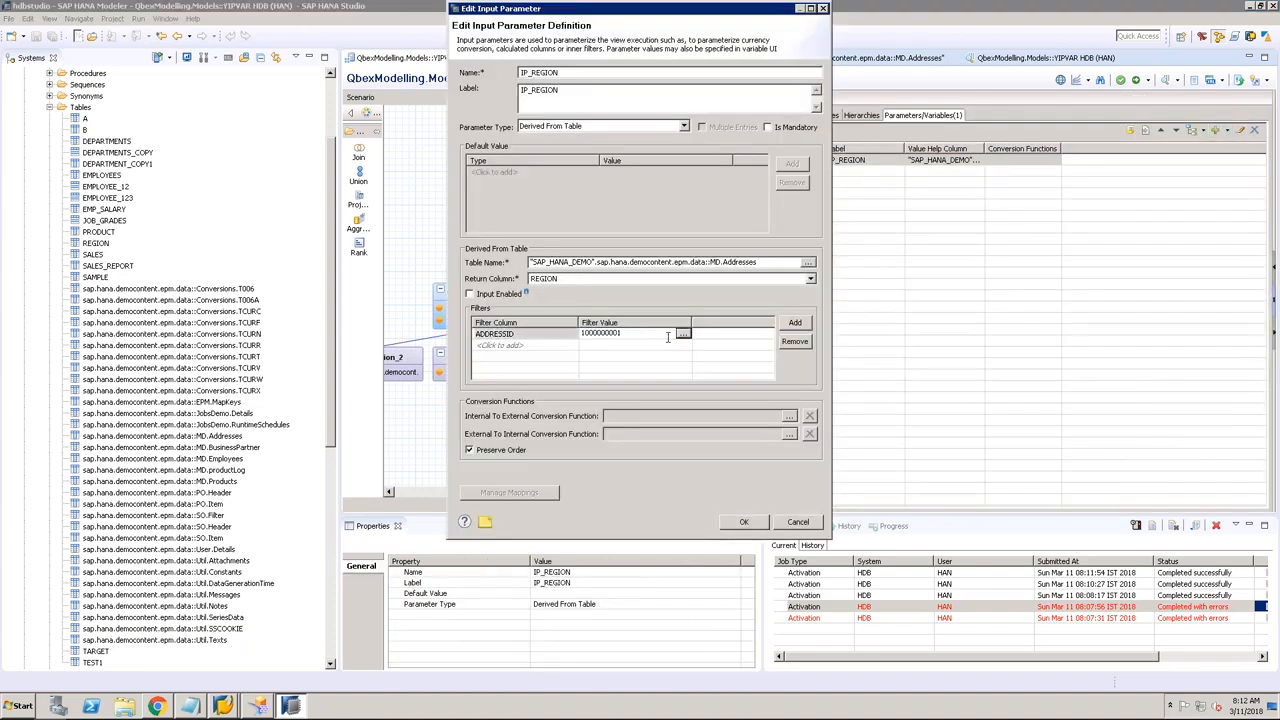
{"action": "left_click", "coordinate": [683, 334]}
{"action": "left_click", "coordinate": [590, 194]}
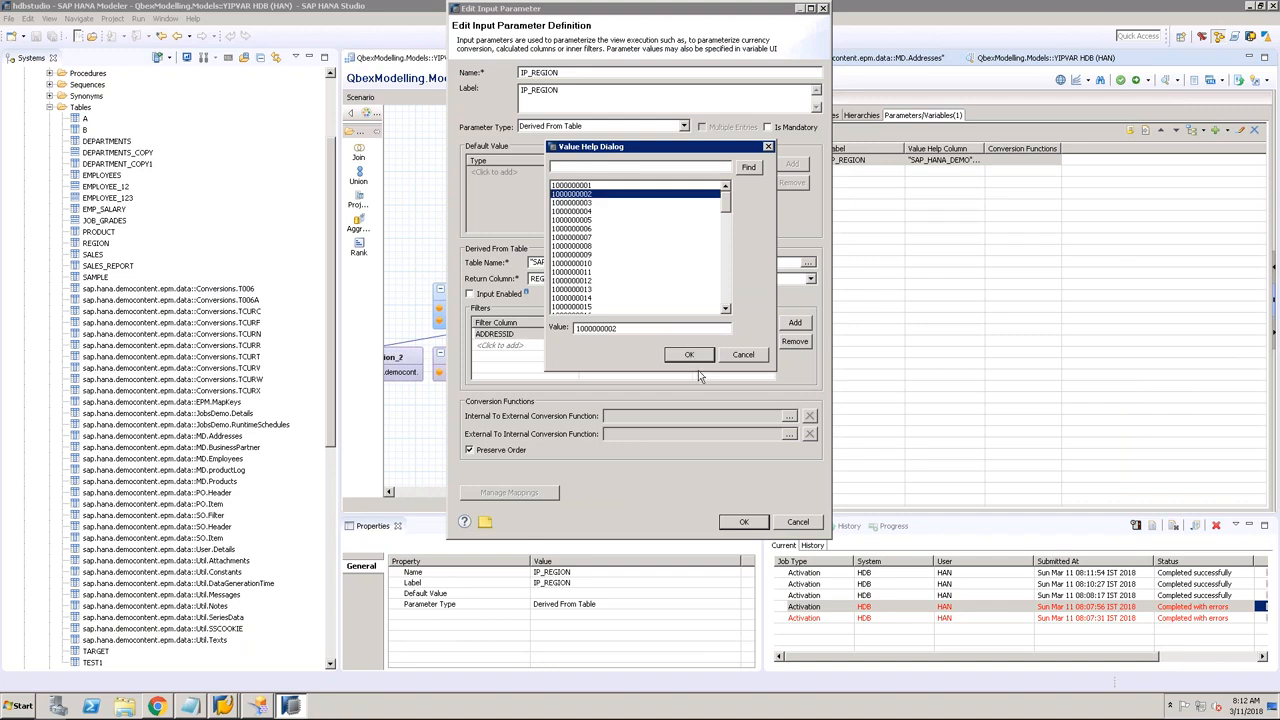
{"action": "left_click", "coordinate": [698, 356]}
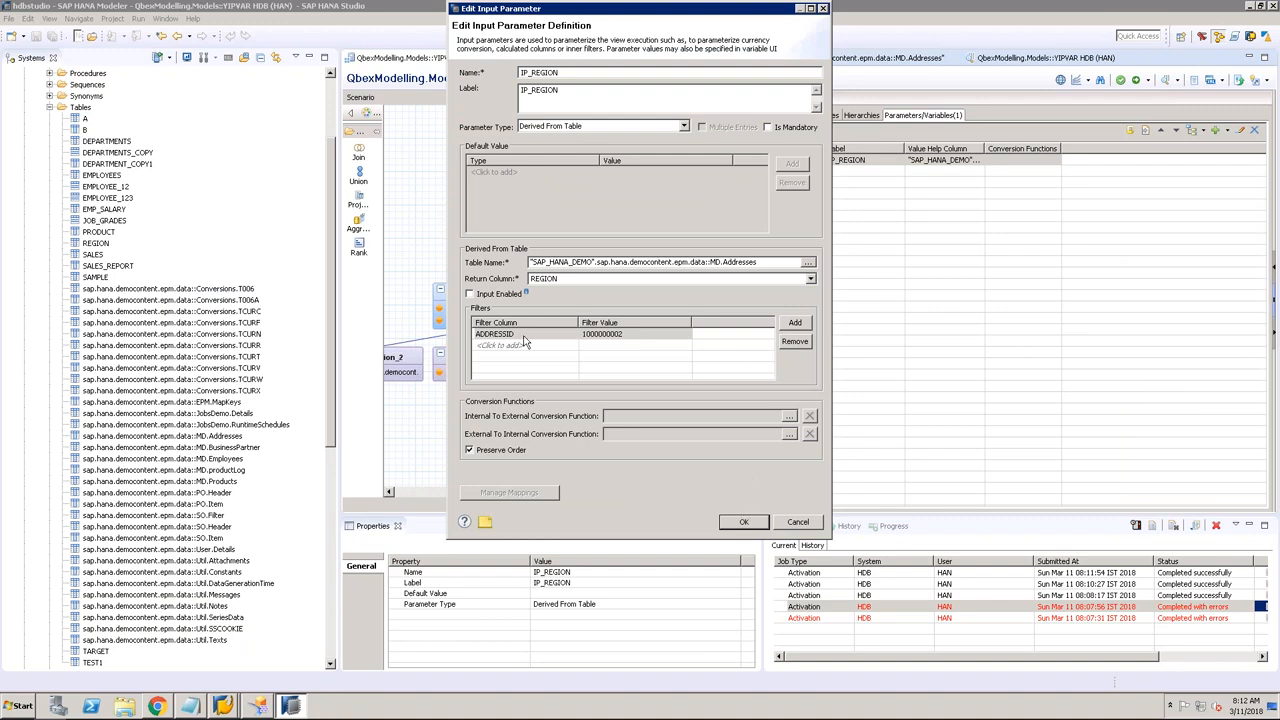
{"action": "left_click", "coordinate": [503, 295]}
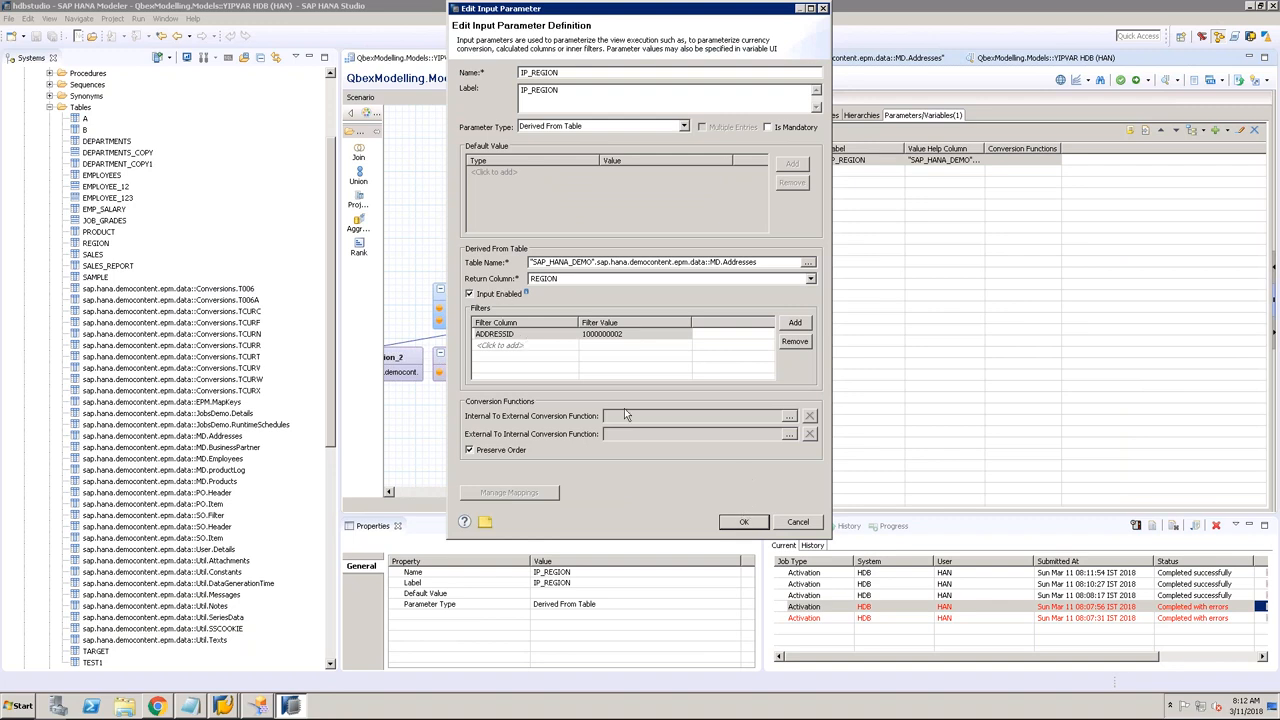
{"action": "left_click", "coordinate": [733, 522]}
Step: Reactivate YIPVAR and preview its raw data for AMER, retrieving 500 rows
{"action": "left_click", "coordinate": [1121, 80]}
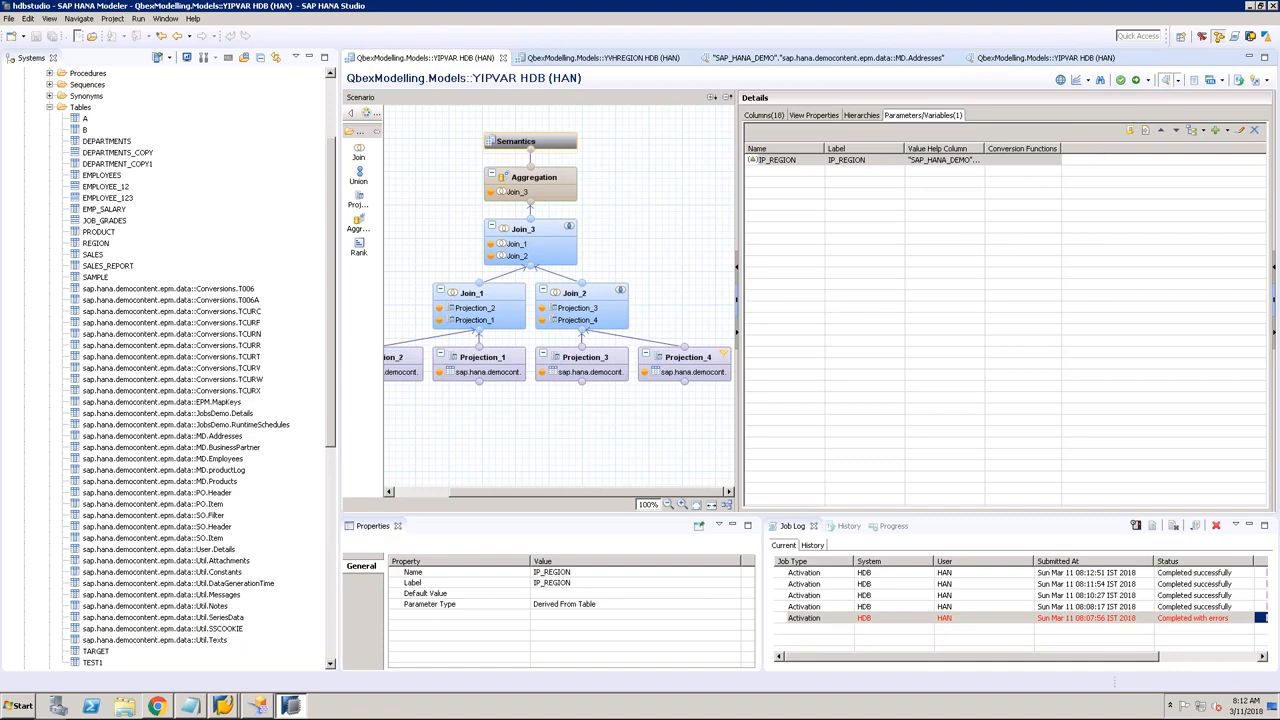
{"action": "left_click", "coordinate": [1150, 88]}
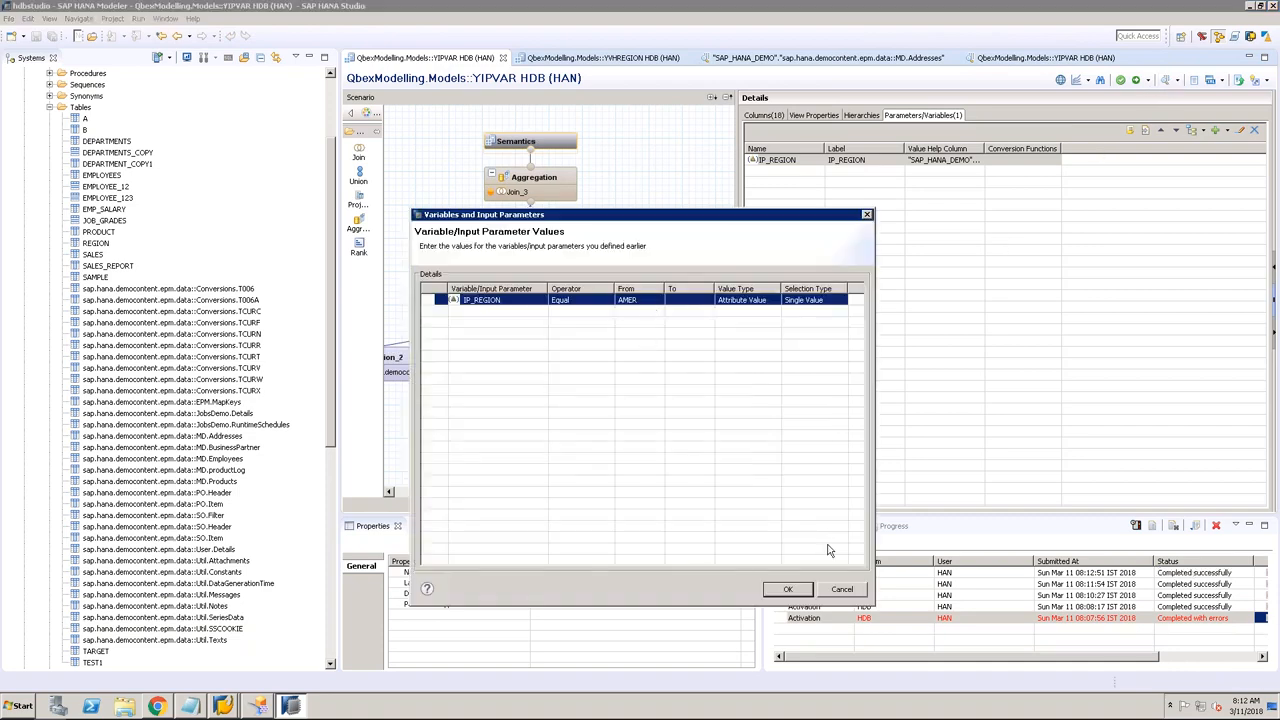
{"action": "left_click", "coordinate": [787, 589]}
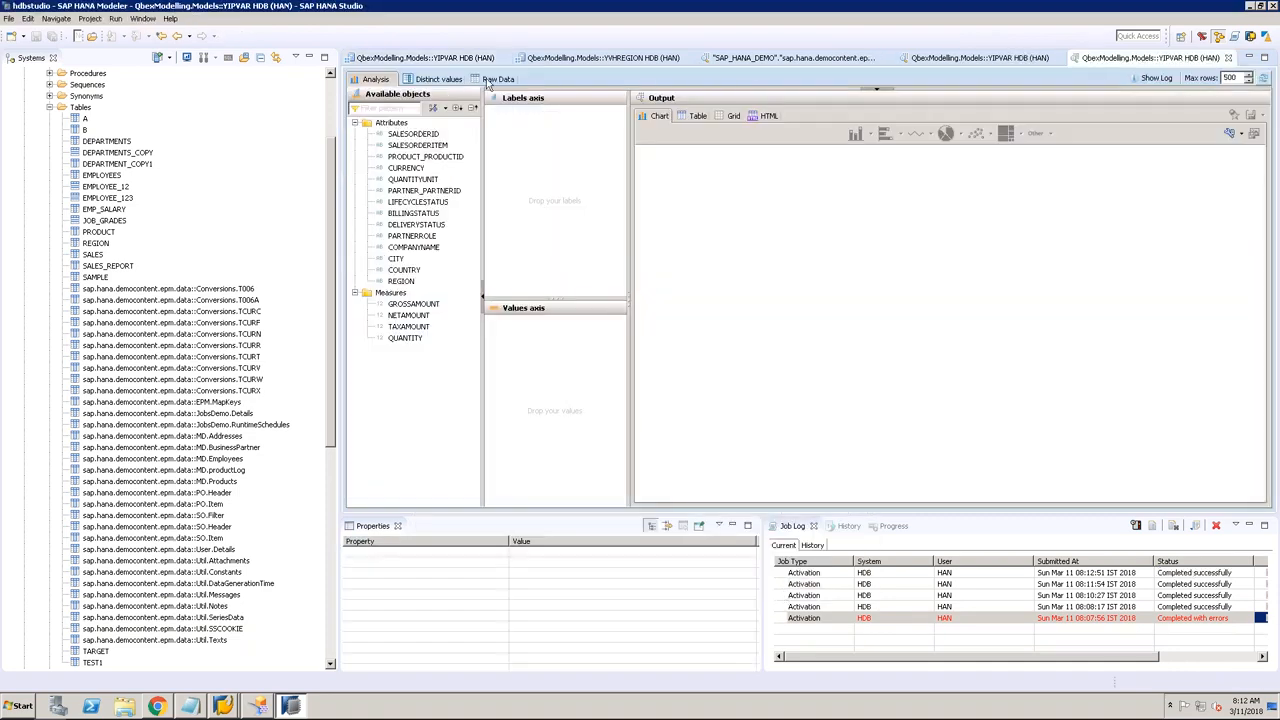
{"action": "left_click", "coordinate": [490, 80]}
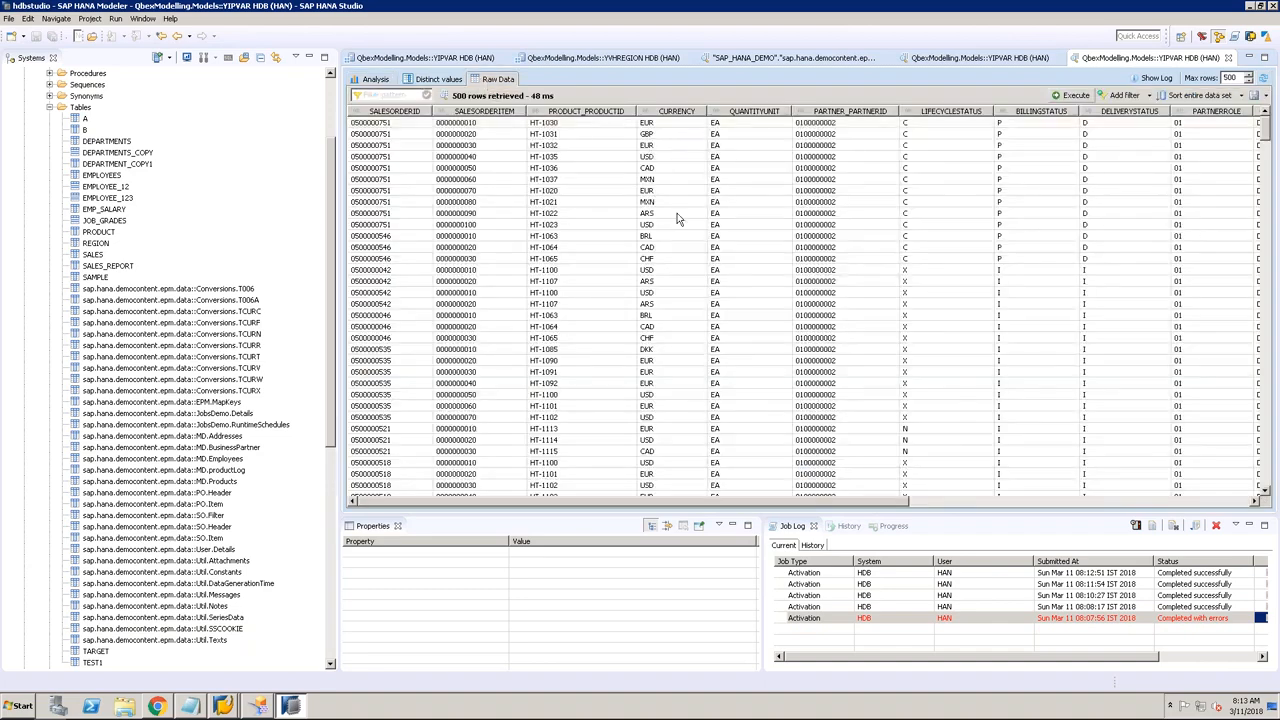
{"action": "left_click", "coordinate": [157, 705]}
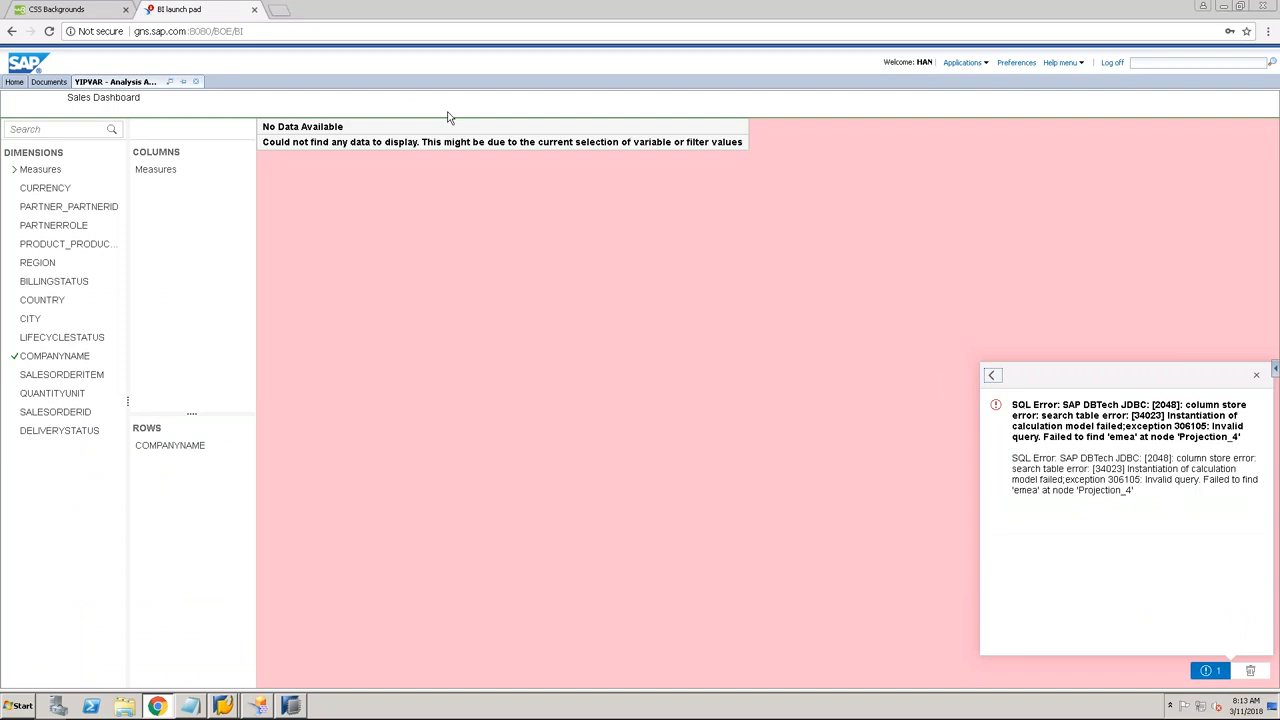
Step: Reopen YIPVAR in BI launch pad, accepting AMER for IP_REGION to fill the Sales Dashboard
{"action": "left_click", "coordinate": [195, 82]}
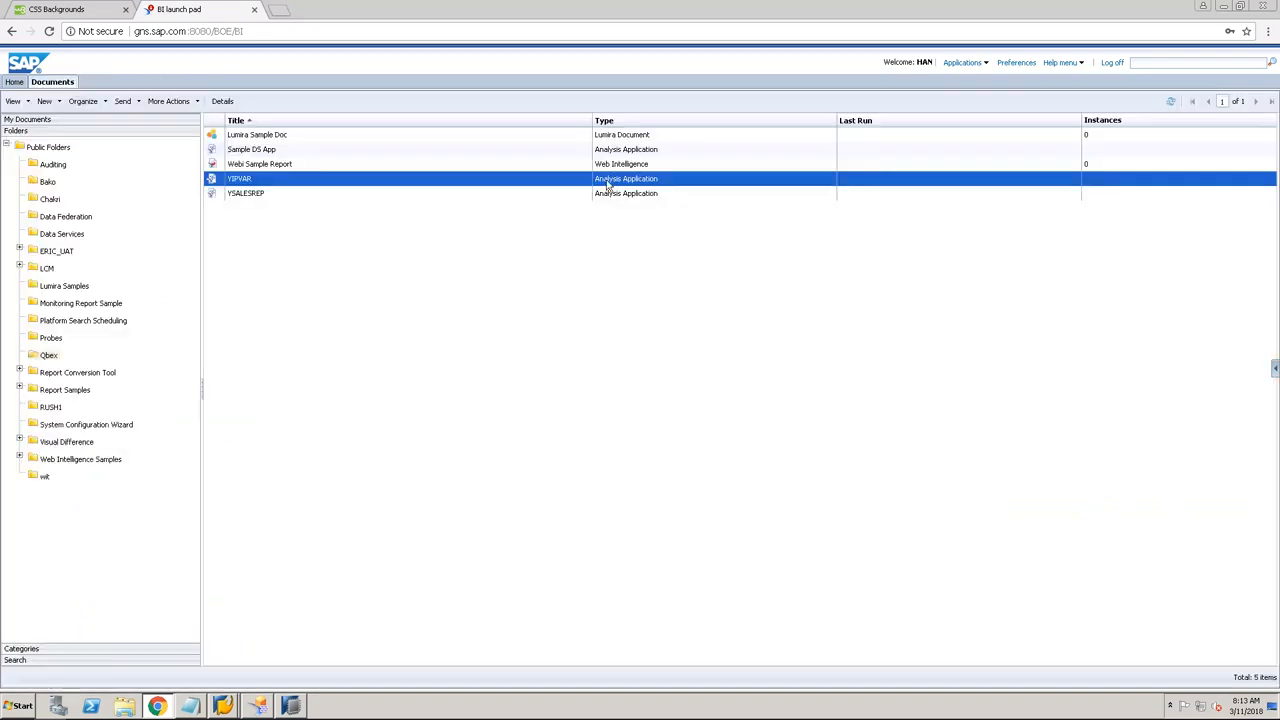
{"action": "right_click", "coordinate": [389, 183]}
{"action": "left_click", "coordinate": [407, 186]}
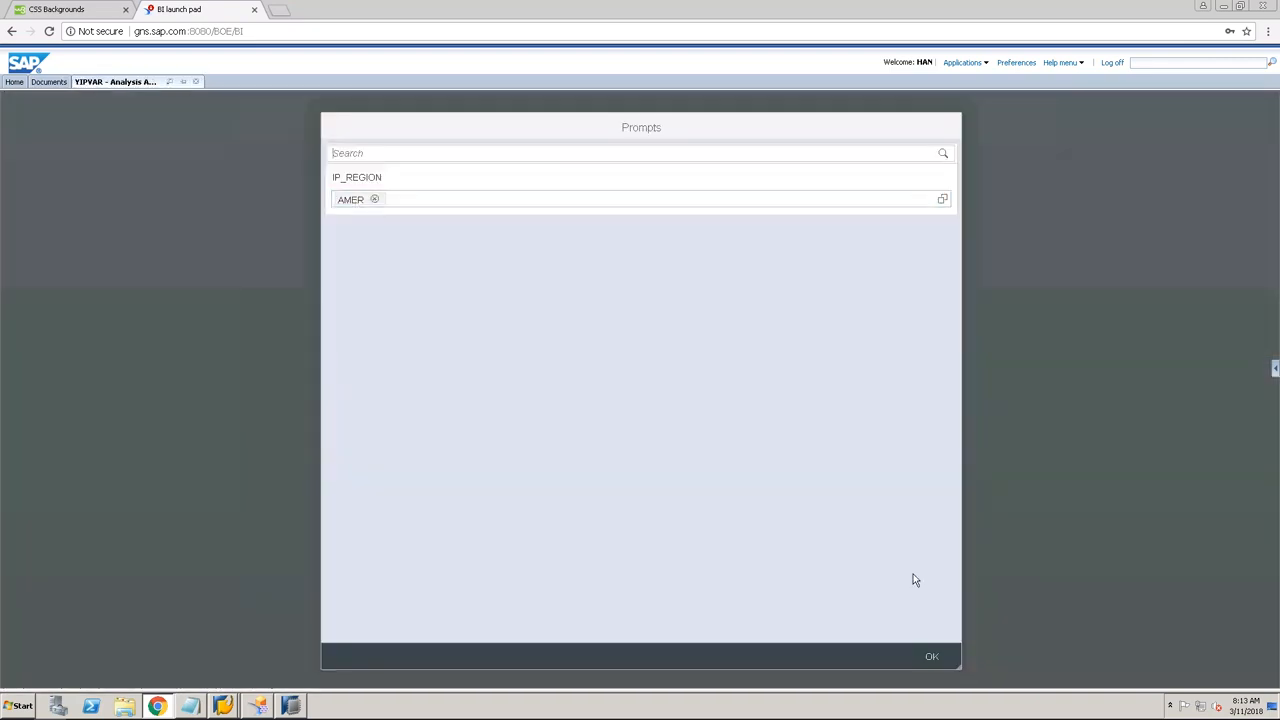
{"action": "left_click", "coordinate": [931, 656]}
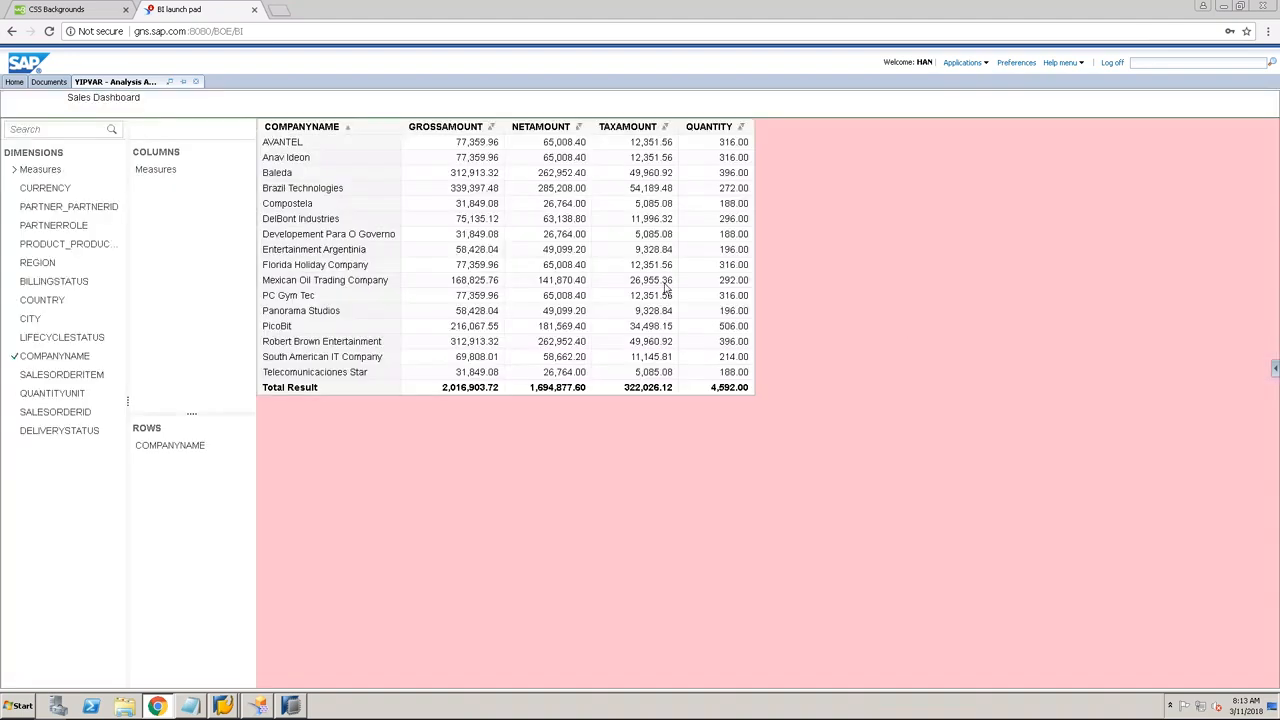
{"action": "left_click", "coordinate": [288, 707]}
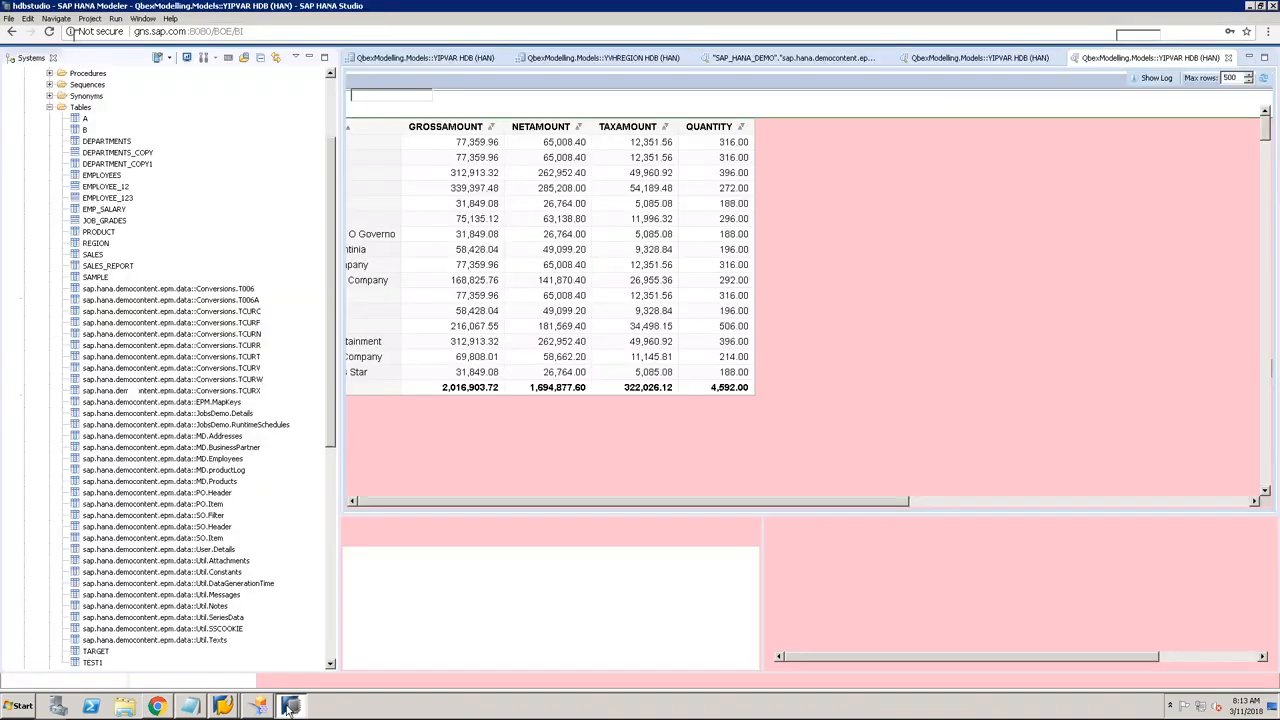
Step: Turn off Input Enabled on the IP_REGION parameter and reactivate YIPVAR with Ctrl+F3
{"action": "left_click", "coordinate": [1228, 58]}
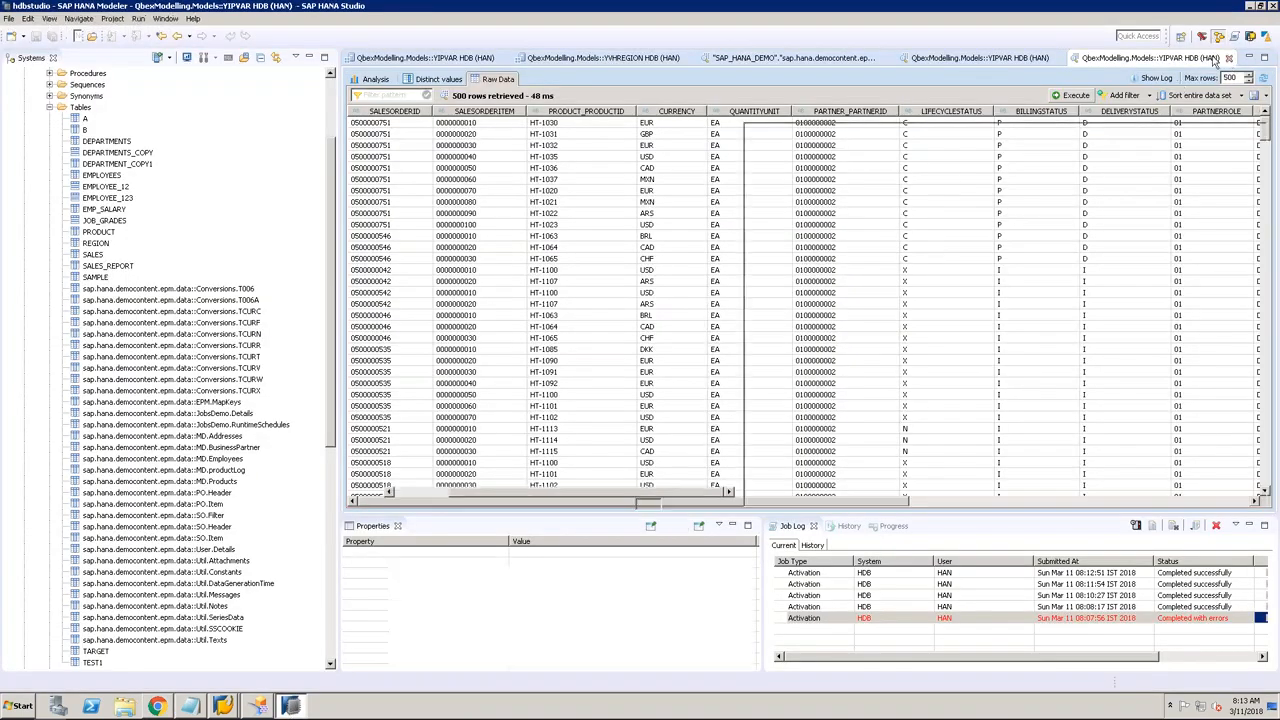
{"action": "left_click", "coordinate": [1123, 58]}
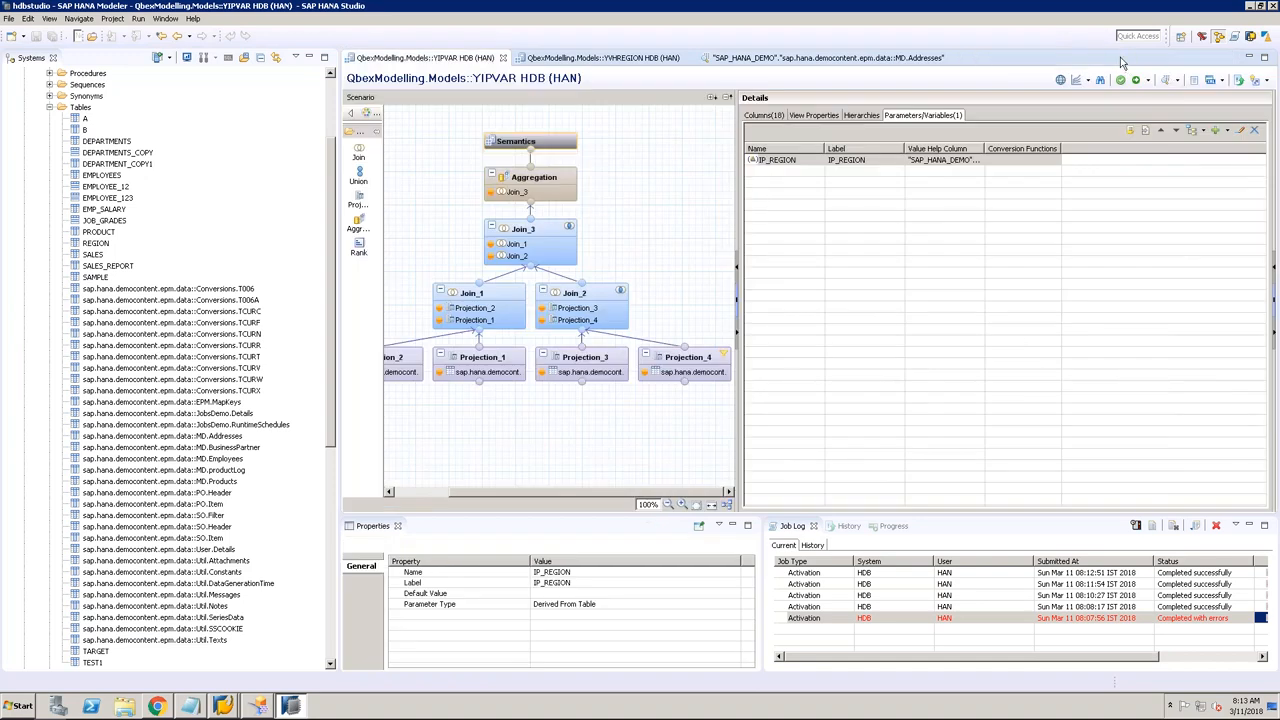
{"action": "left_click", "coordinate": [926, 162]}
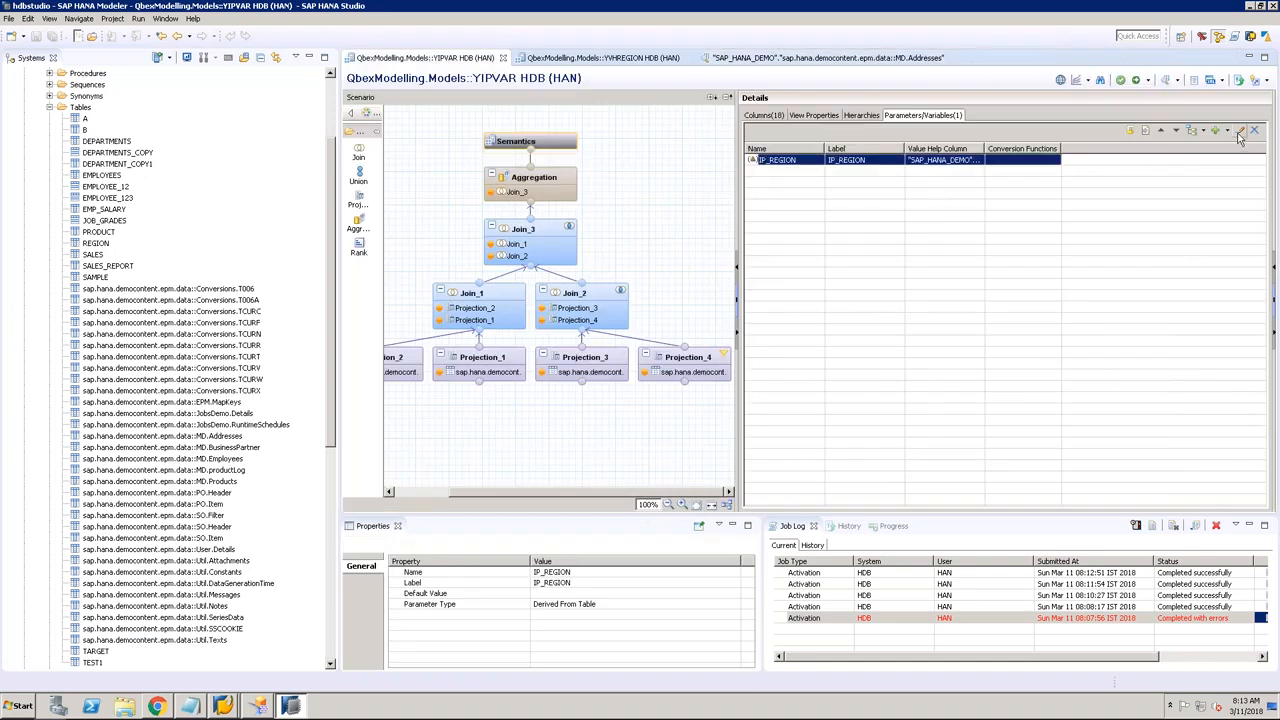
{"action": "left_click", "coordinate": [1241, 131]}
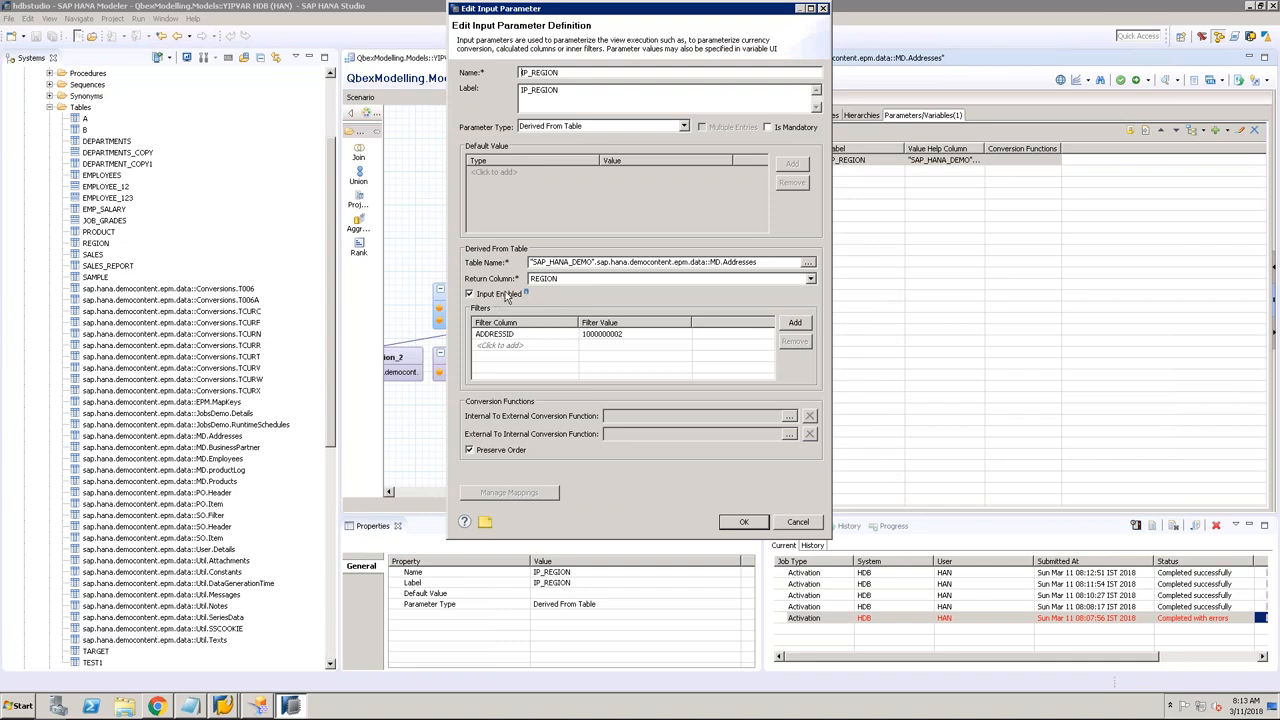
{"action": "left_click", "coordinate": [508, 294]}
{"action": "left_click", "coordinate": [743, 522]}
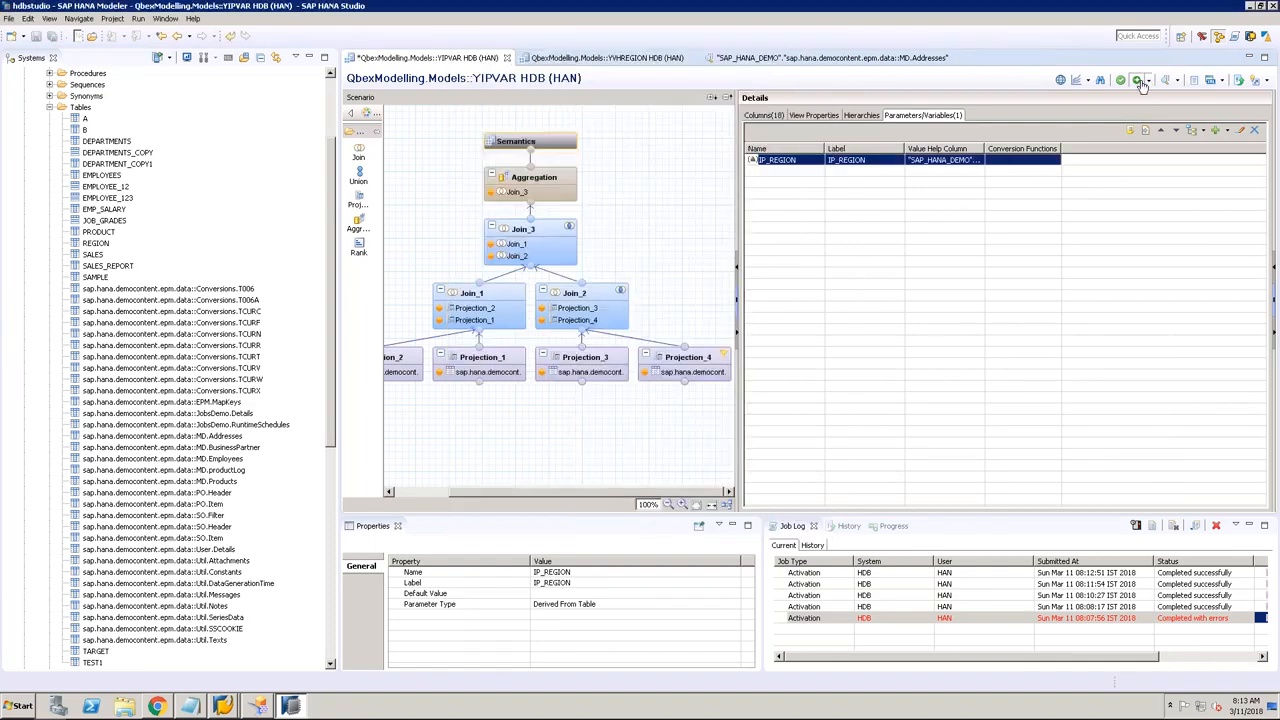
{"action": "key", "text": "ctrl+F3"}
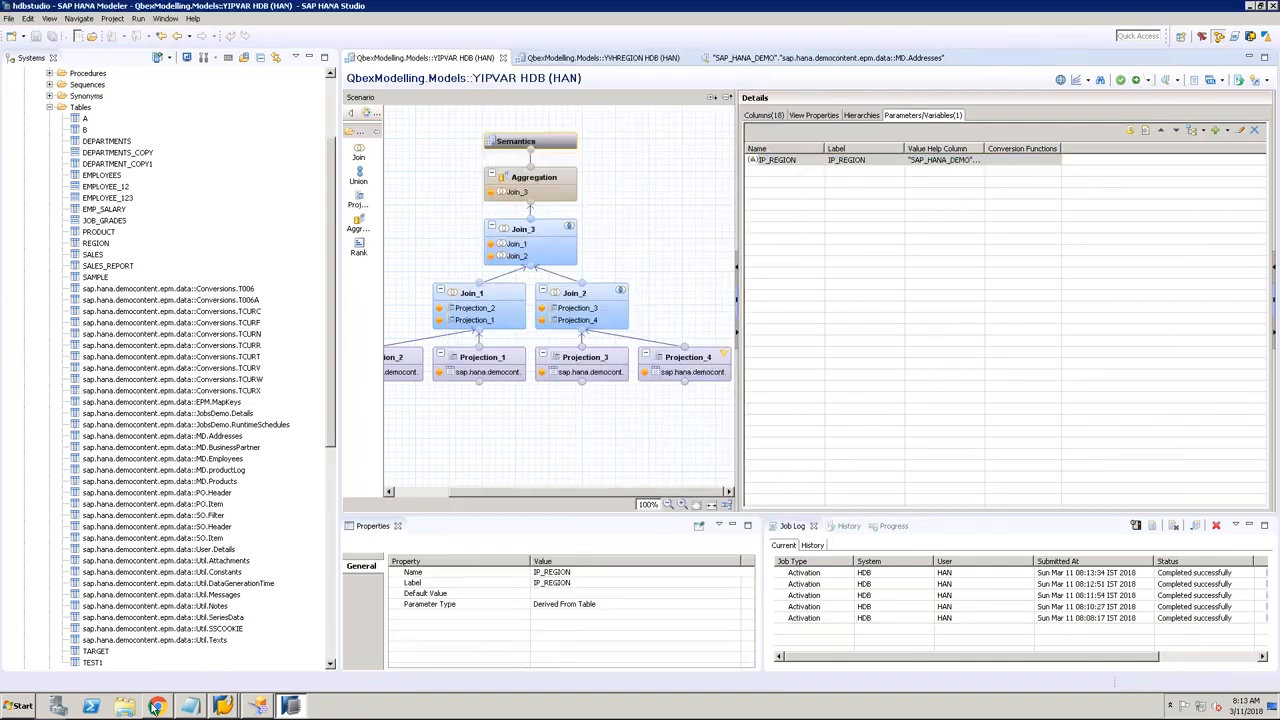
{"action": "left_click", "coordinate": [157, 706]}
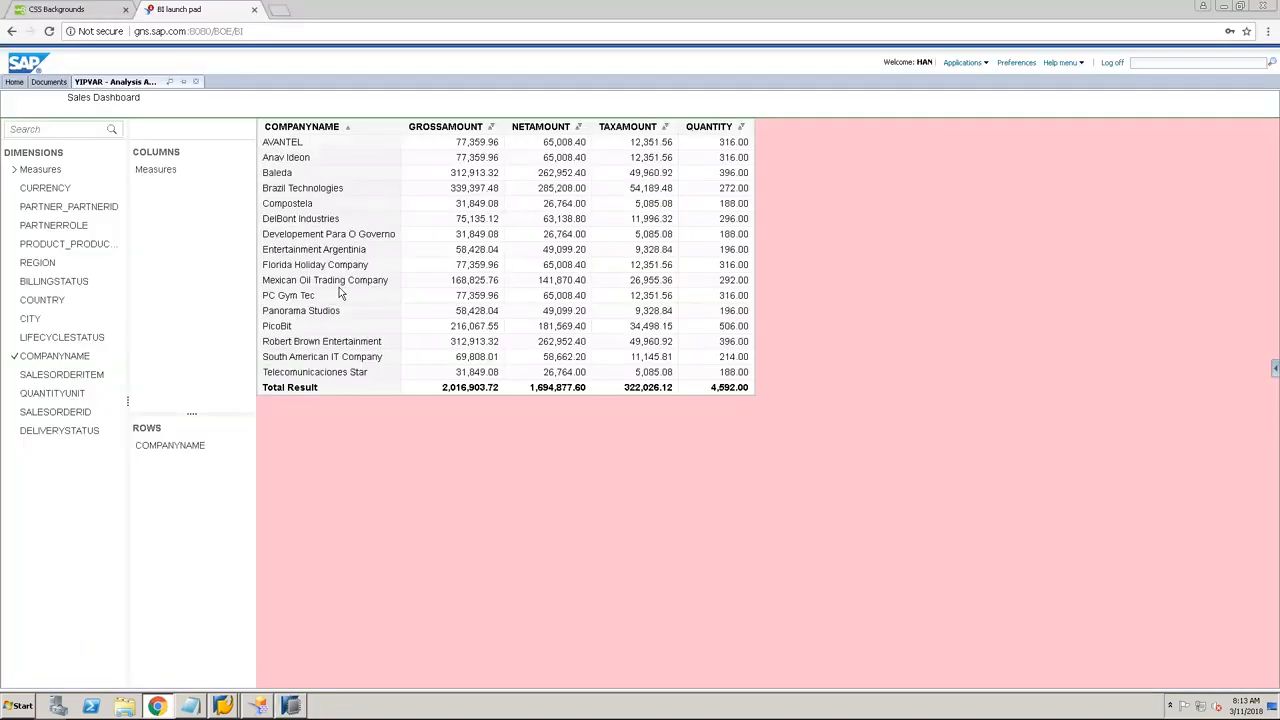
Step: Close the YIPVAR analysis and reopen it from Documents in BI launch pad
{"action": "left_click", "coordinate": [196, 82]}
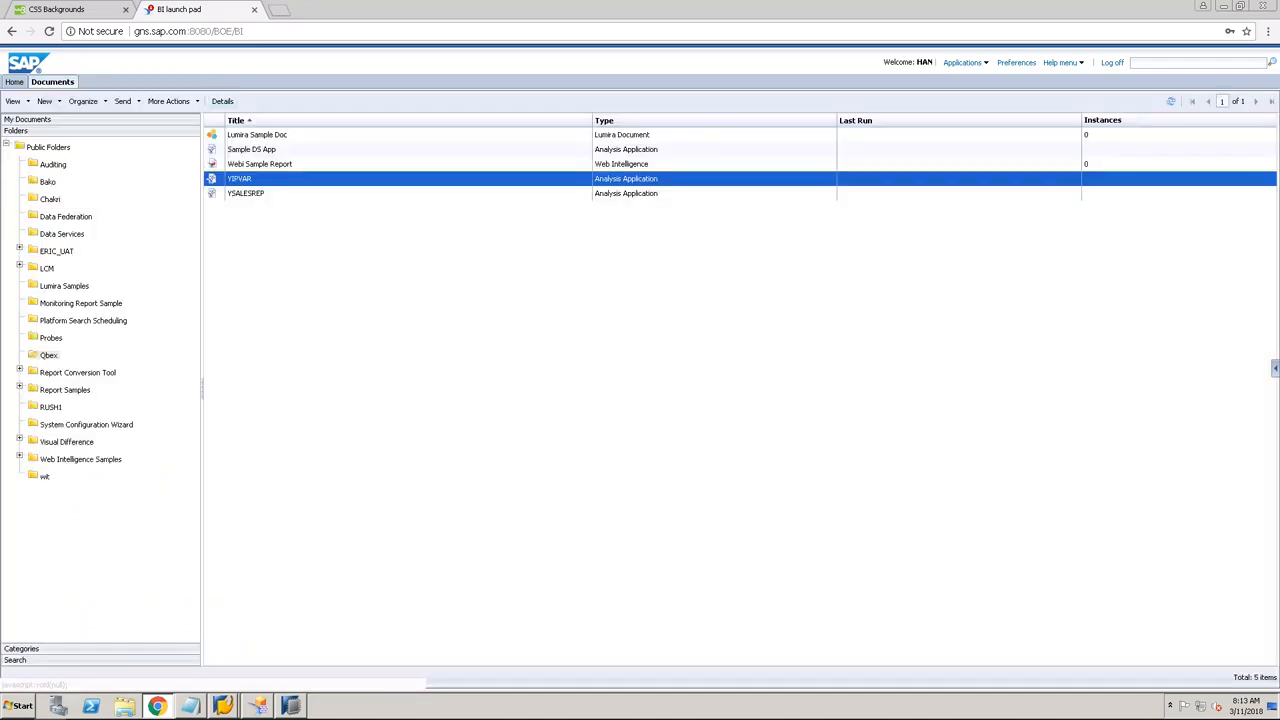
{"action": "right_click", "coordinate": [428, 182]}
{"action": "left_click", "coordinate": [450, 191]}
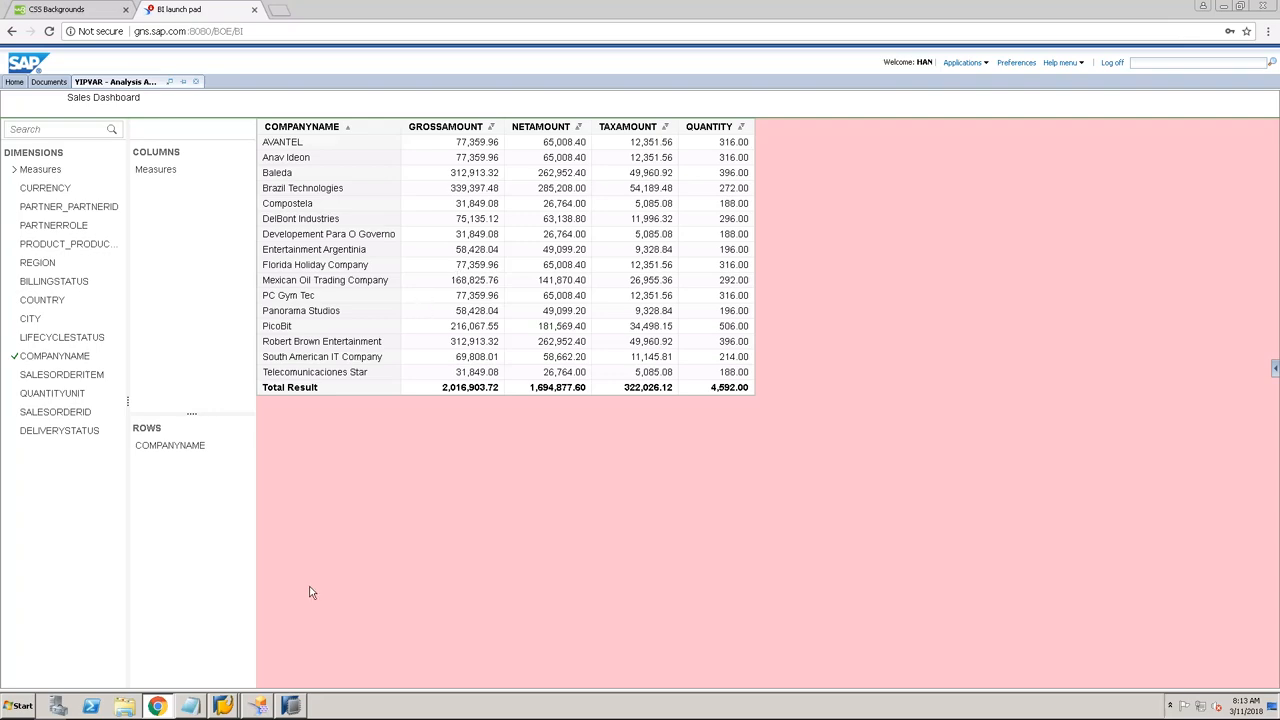
{"action": "left_click", "coordinate": [290, 706]}
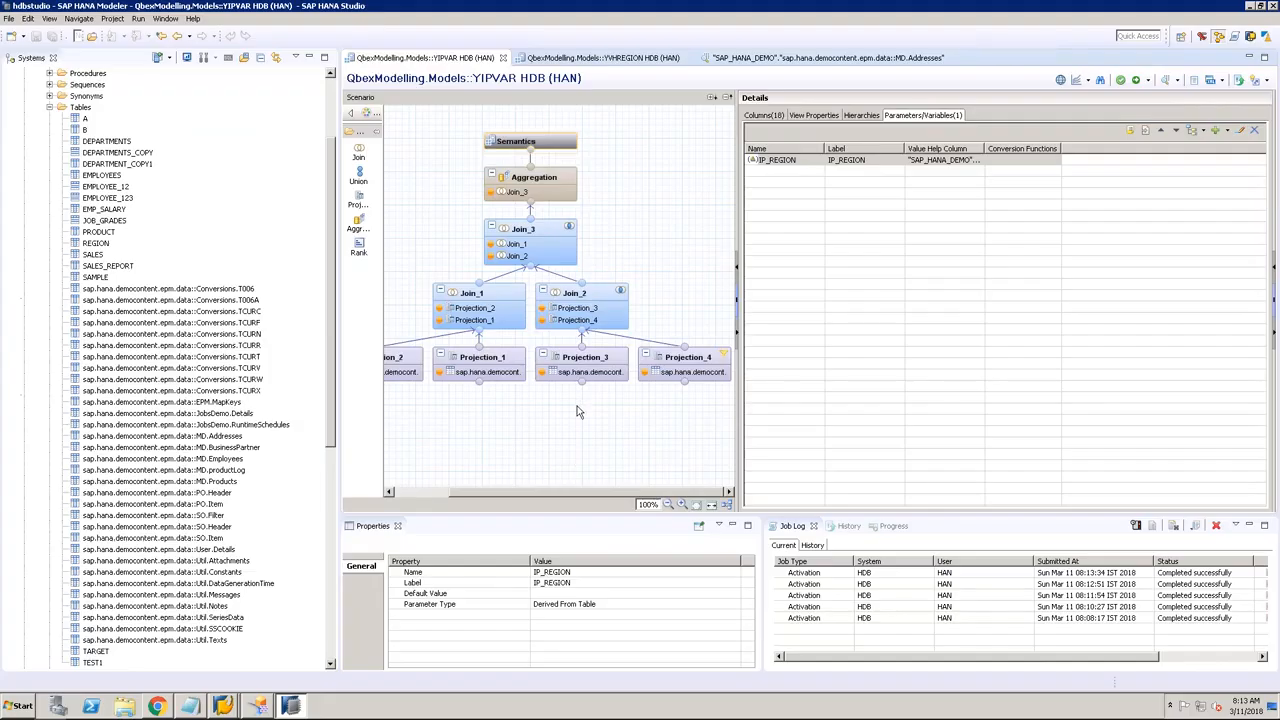
Step: Make IP_REGION a Static List parameter with multiple entries and VARCHAR data type
{"action": "double_click", "coordinate": [855, 162]}
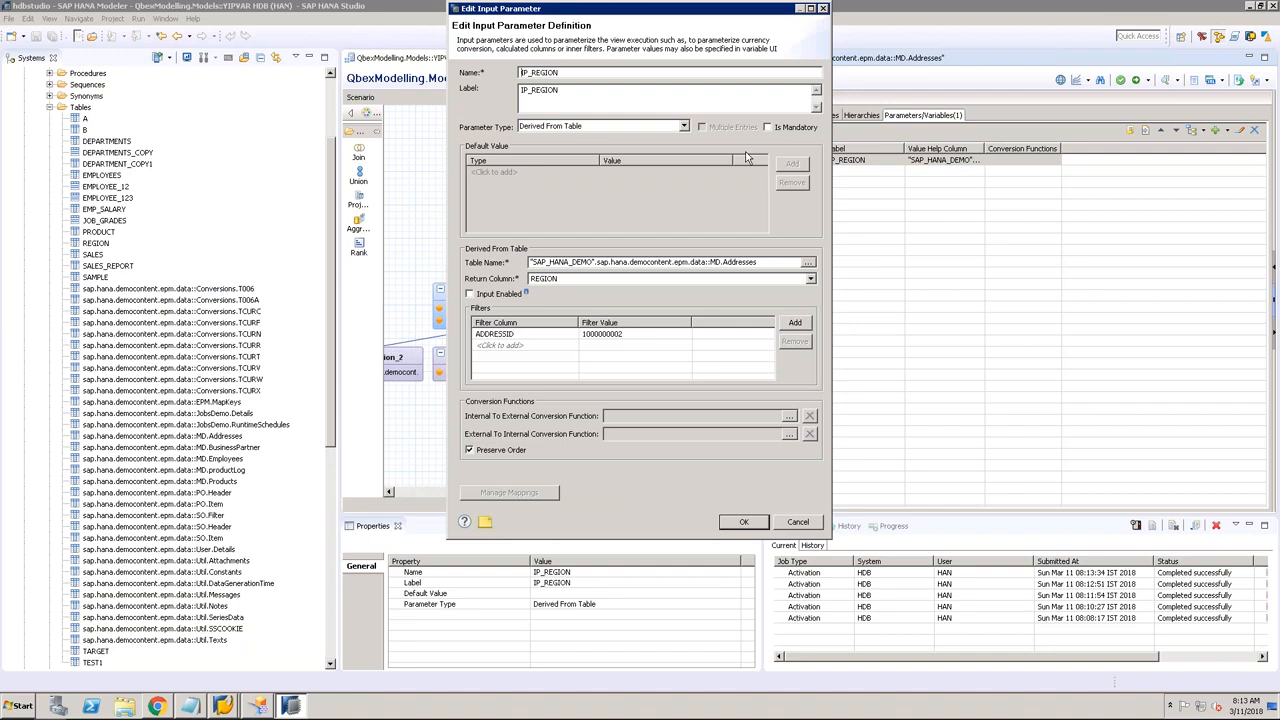
{"action": "left_click", "coordinate": [684, 127]}
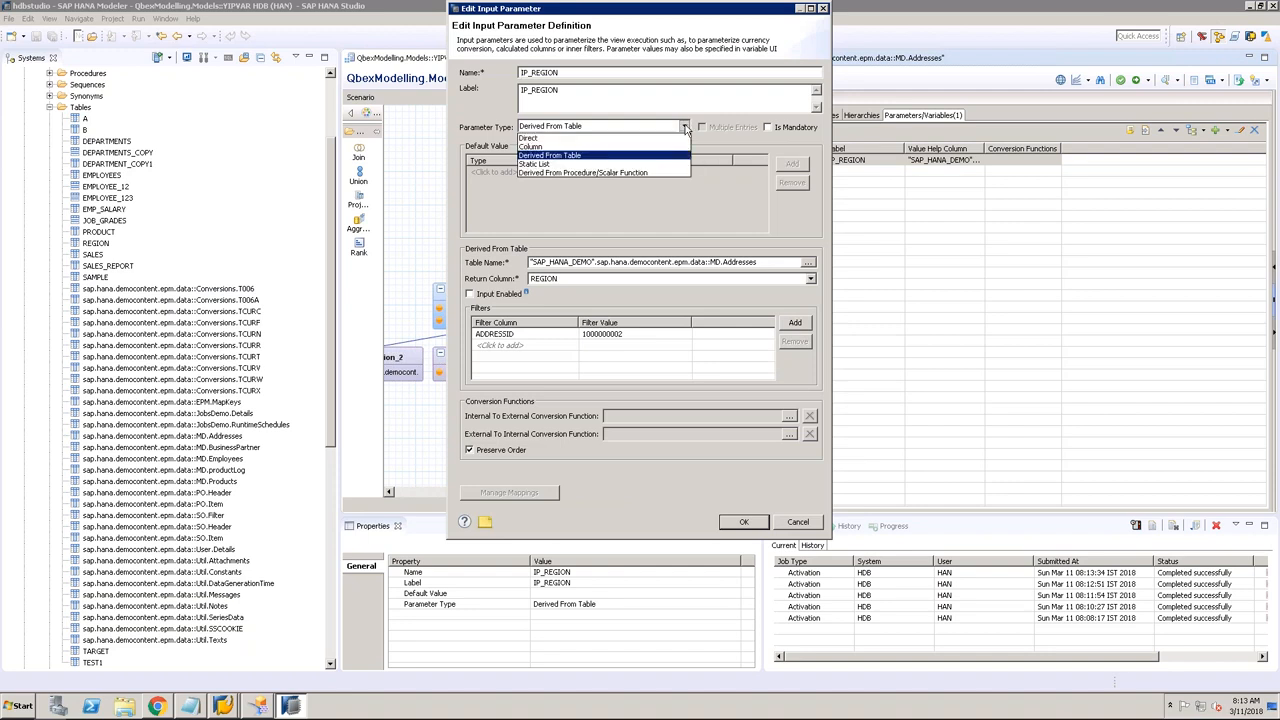
{"action": "left_click", "coordinate": [544, 165]}
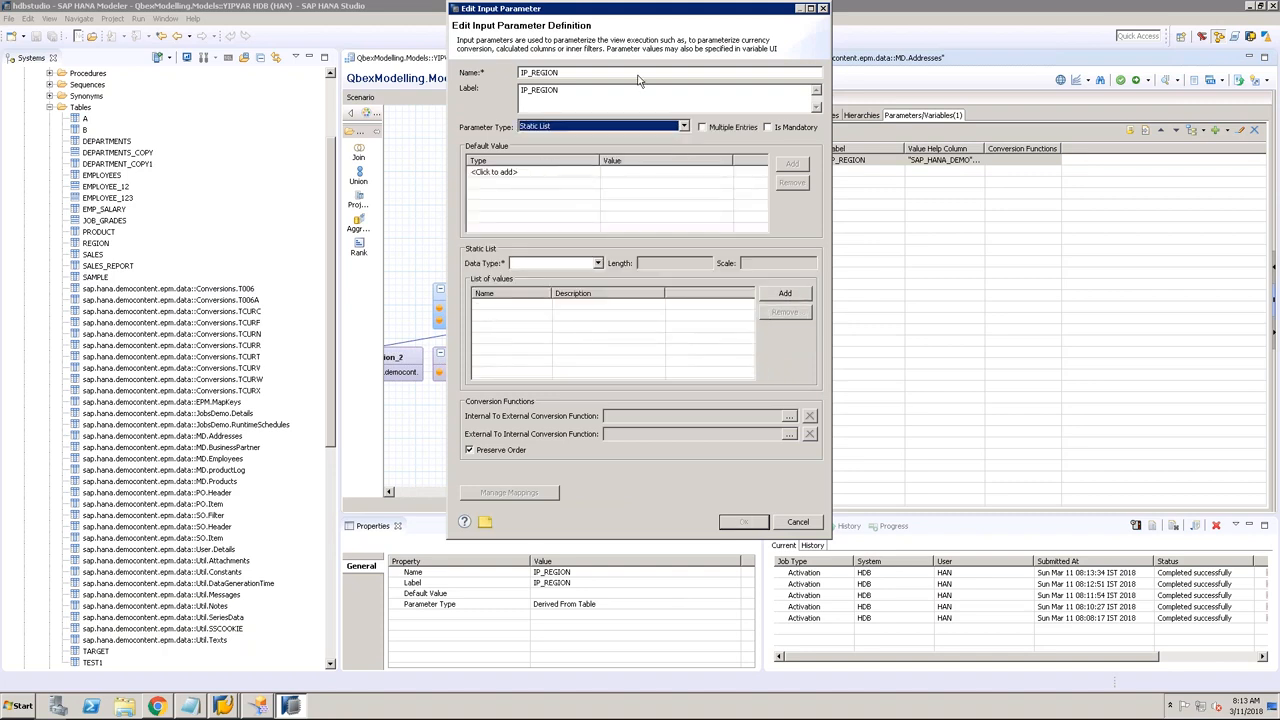
{"action": "left_click", "coordinate": [703, 127]}
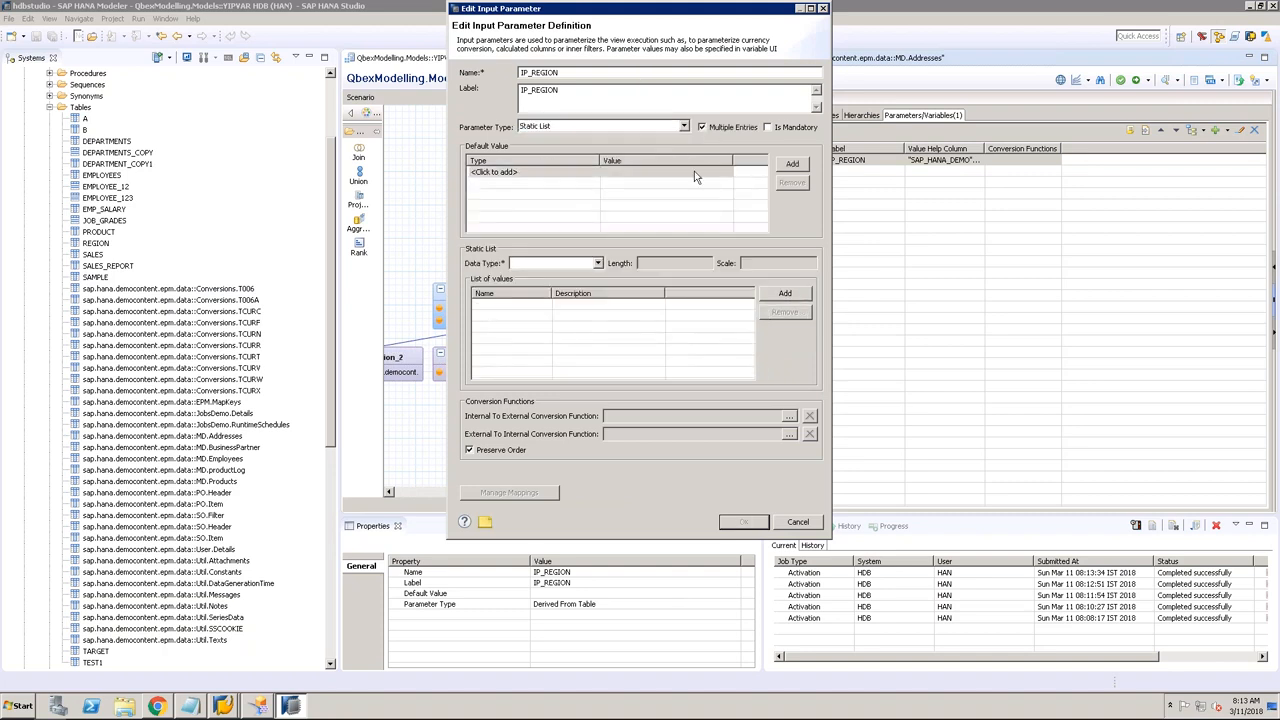
{"action": "left_click", "coordinate": [597, 263]}
{"action": "left_click", "coordinate": [530, 275]}
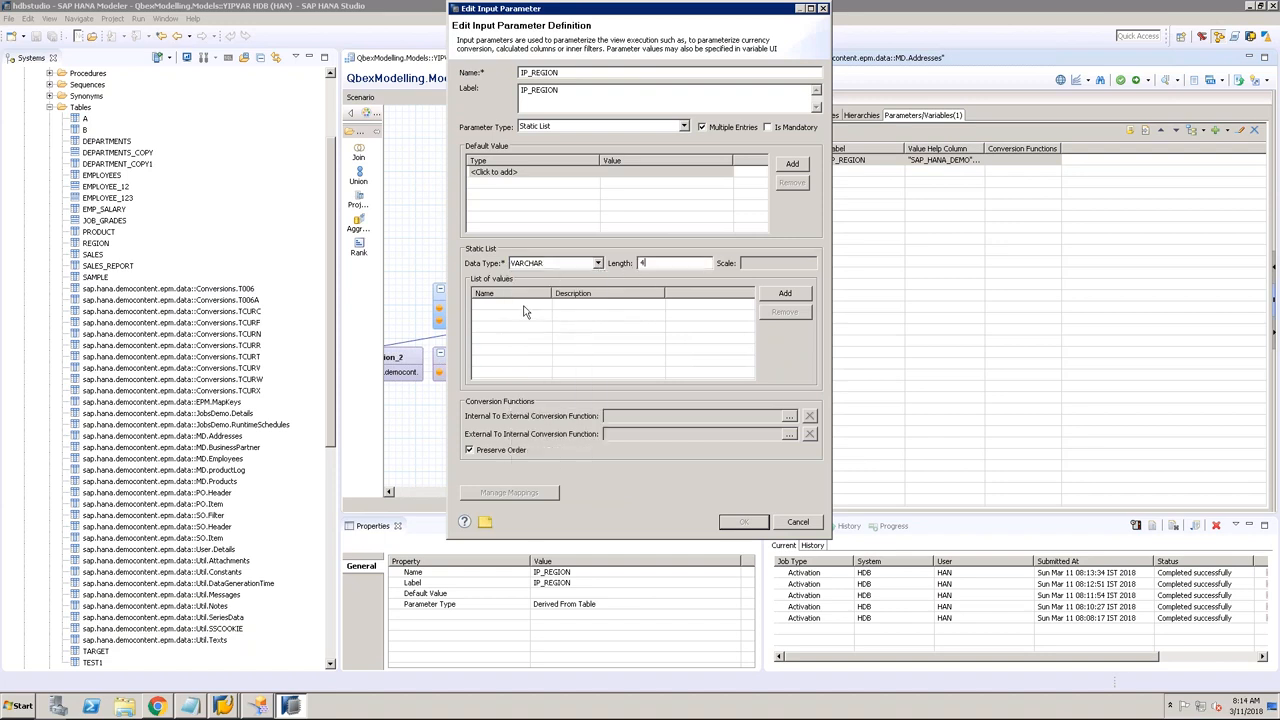
Step: Add APJ as the first static list value with its description
{"action": "left_click", "coordinate": [790, 296]}
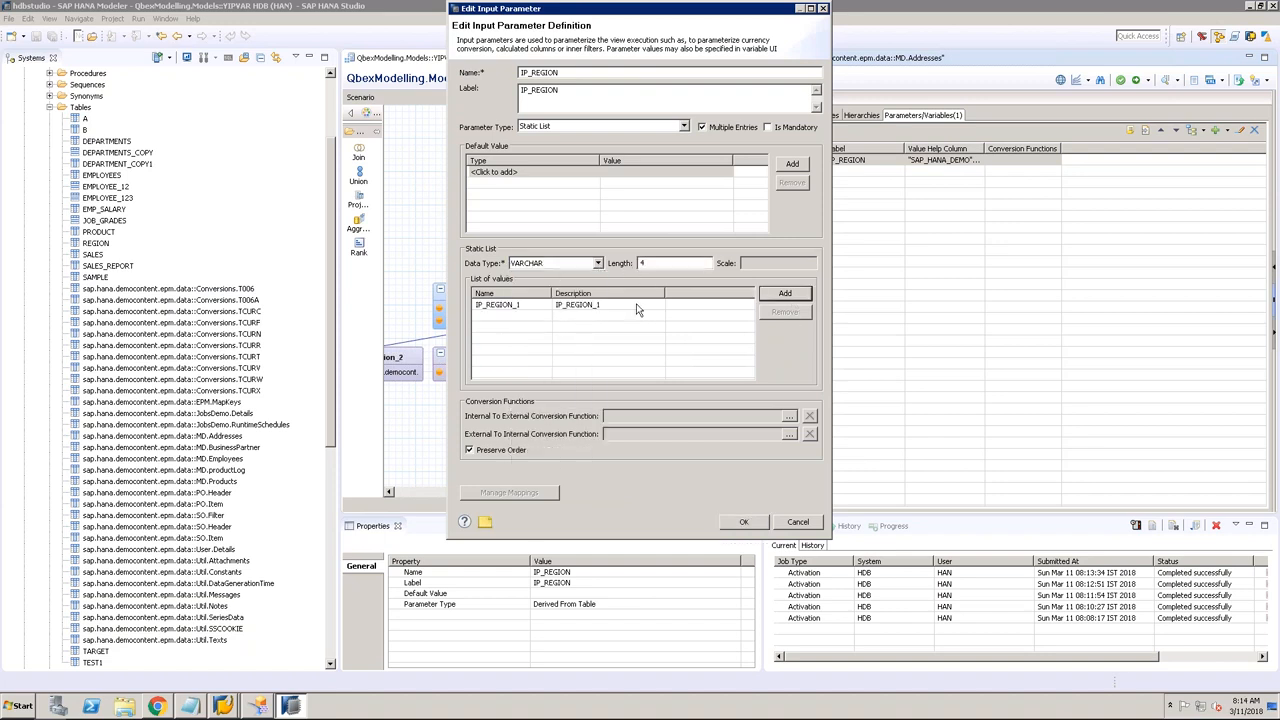
{"action": "left_click", "coordinate": [545, 305]}
{"action": "type", "text": "APJ"}
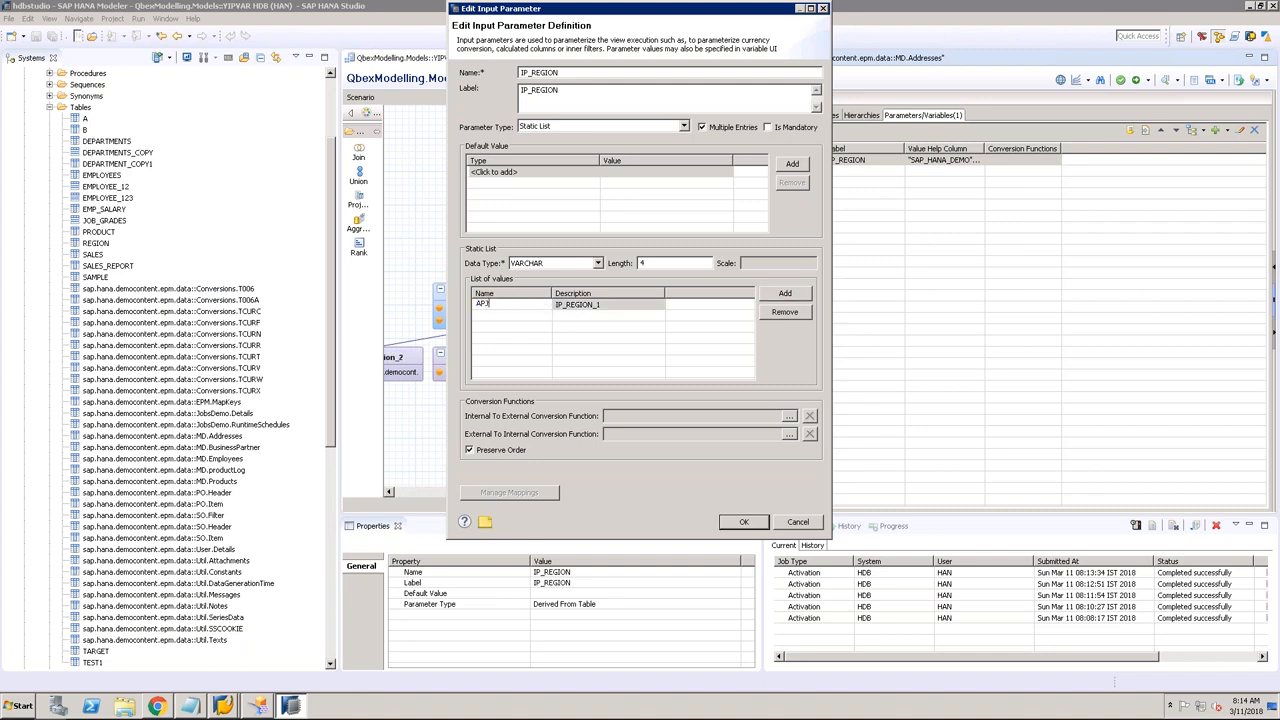
{"action": "key", "text": "Tab"}
{"action": "type", "text": "A"}
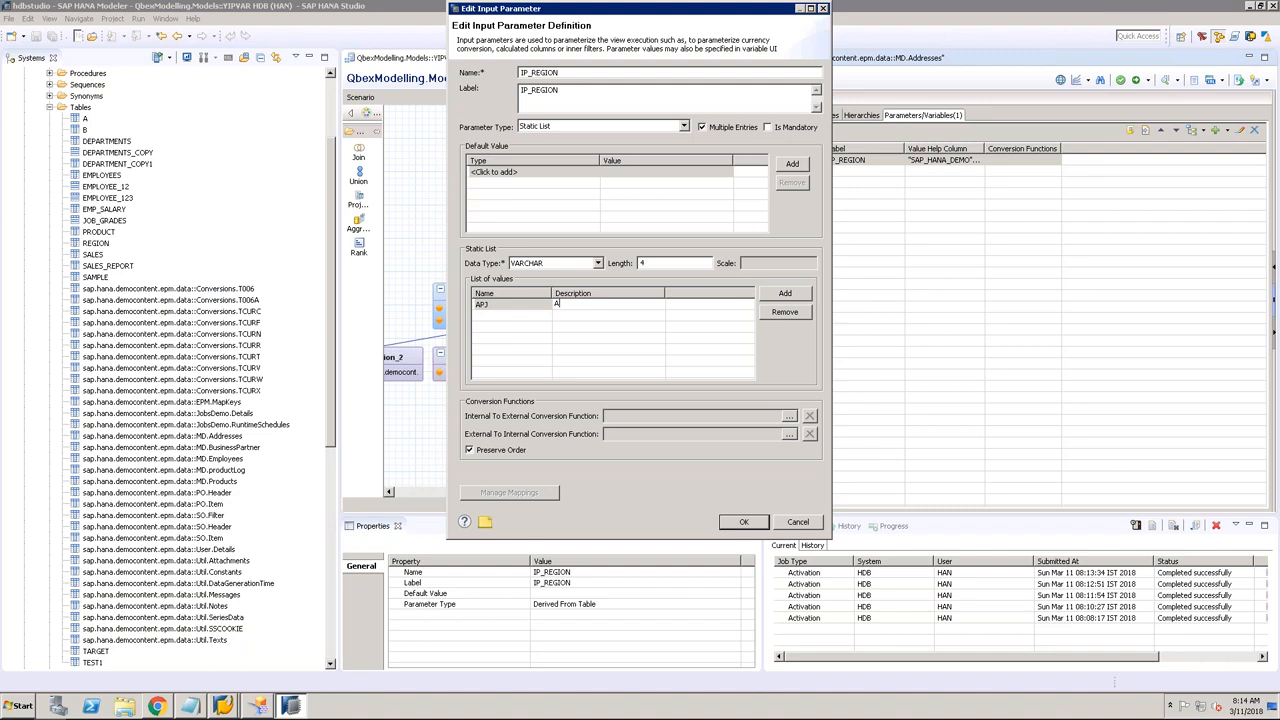
{"action": "left_click", "coordinate": [785, 293]}
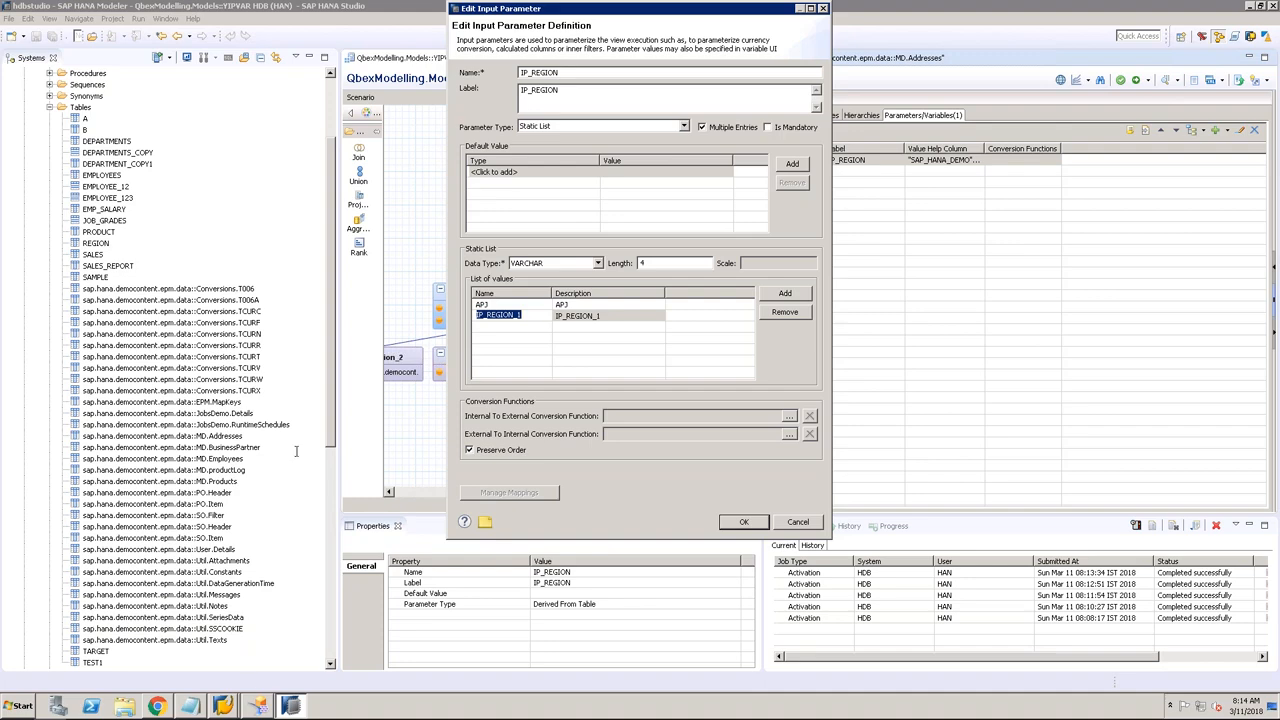
Step: In BI launch pad, add REGION to the rows under COMPANYNAME
{"action": "left_click", "coordinate": [157, 706]}
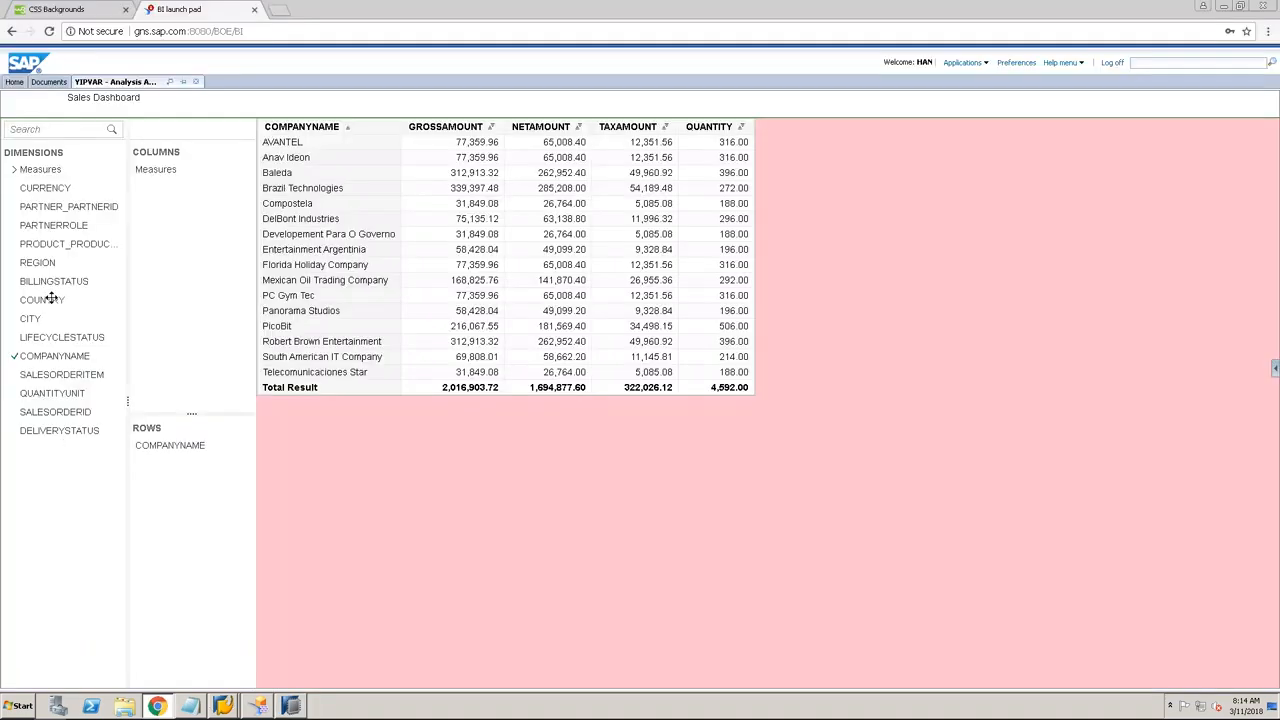
{"action": "left_click_drag", "start_coordinate": [50, 262], "coordinate": [184, 462]}
{"action": "left_click", "coordinate": [291, 706]}
Step: Enter AMER as the second list value with its description and confirm the parameter
{"action": "left_click", "coordinate": [514, 318]}
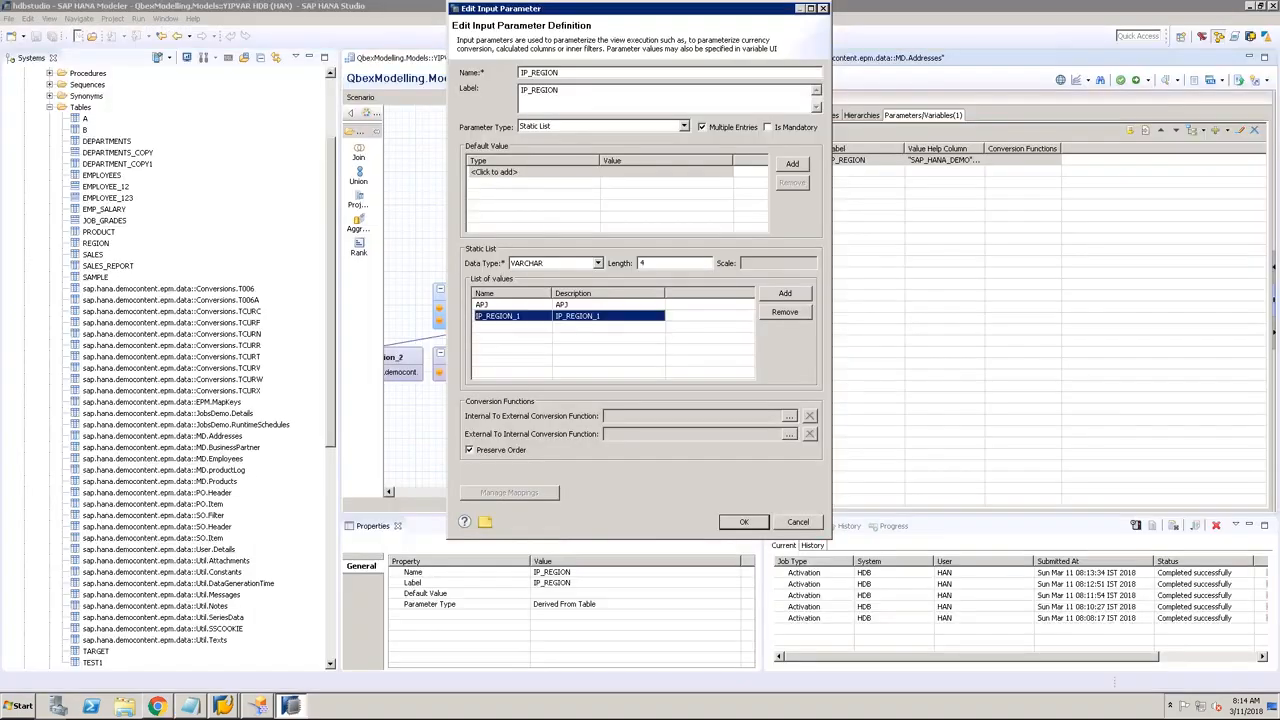
{"action": "left_click", "coordinate": [512, 316]}
{"action": "type", "text": "AMER"}
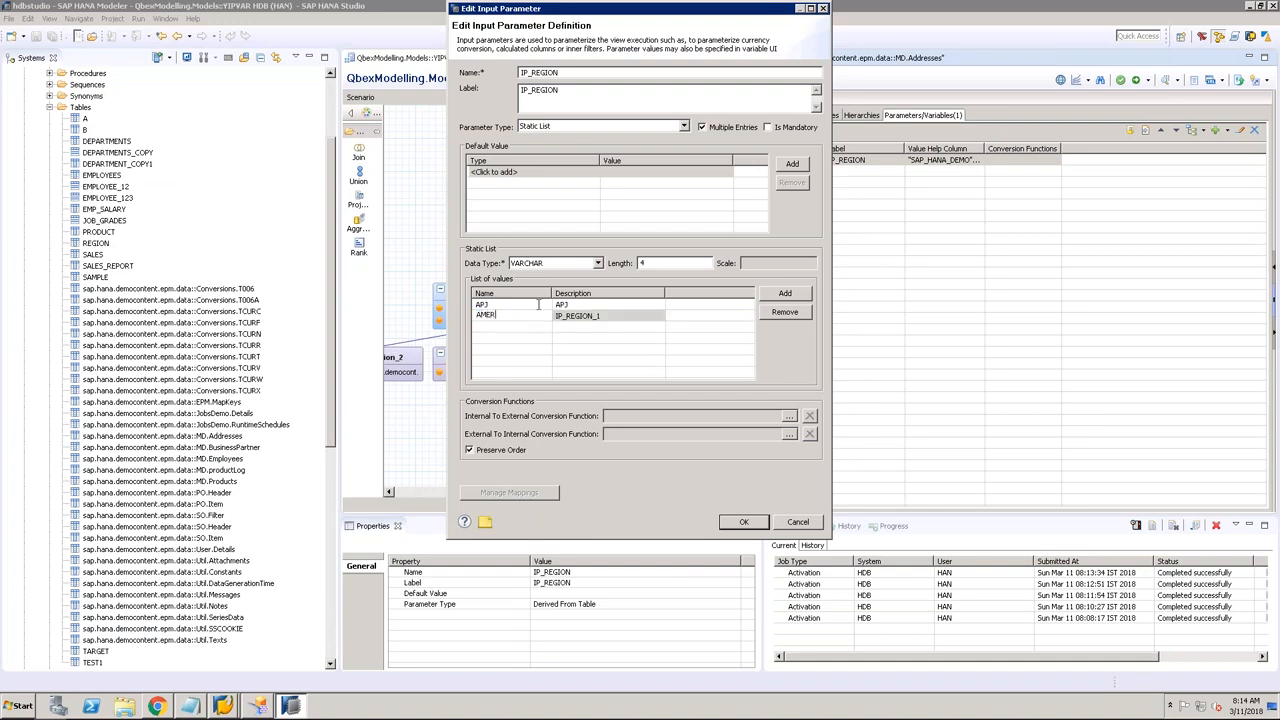
{"action": "left_click", "coordinate": [589, 318]}
{"action": "type", "text": "AMER"}
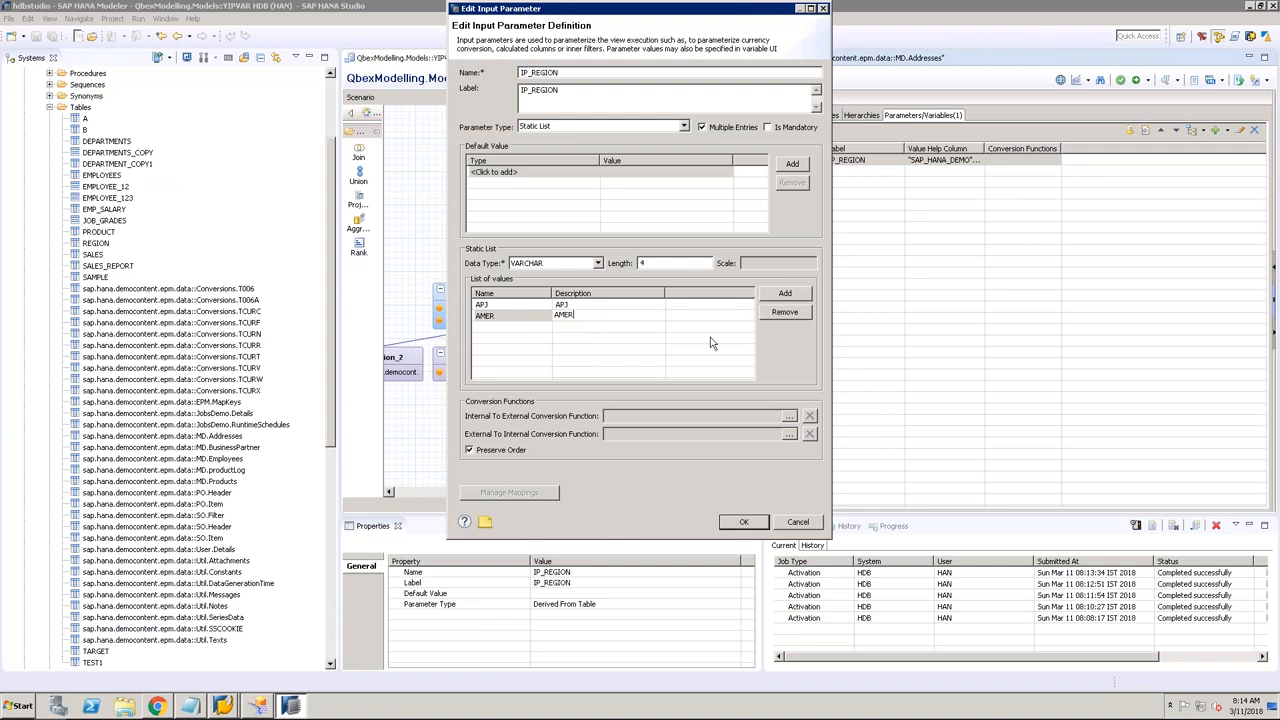
{"action": "left_click", "coordinate": [713, 320]}
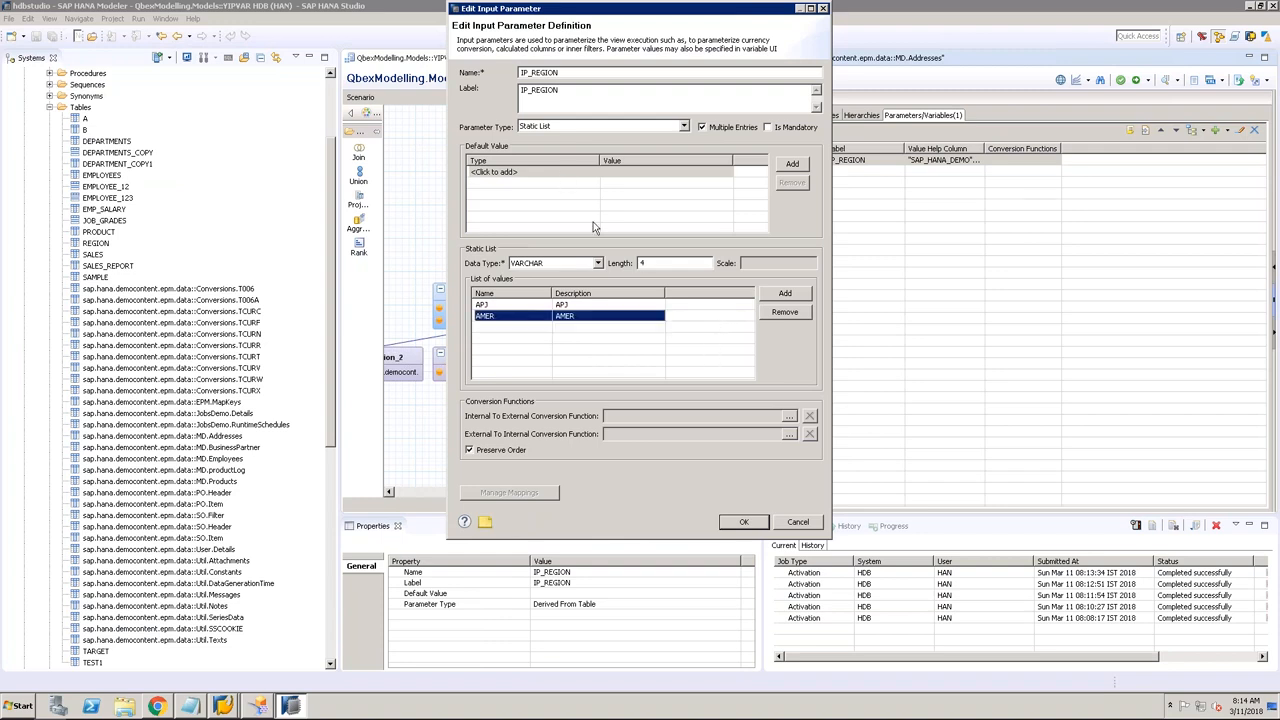
{"action": "left_click", "coordinate": [755, 521]}
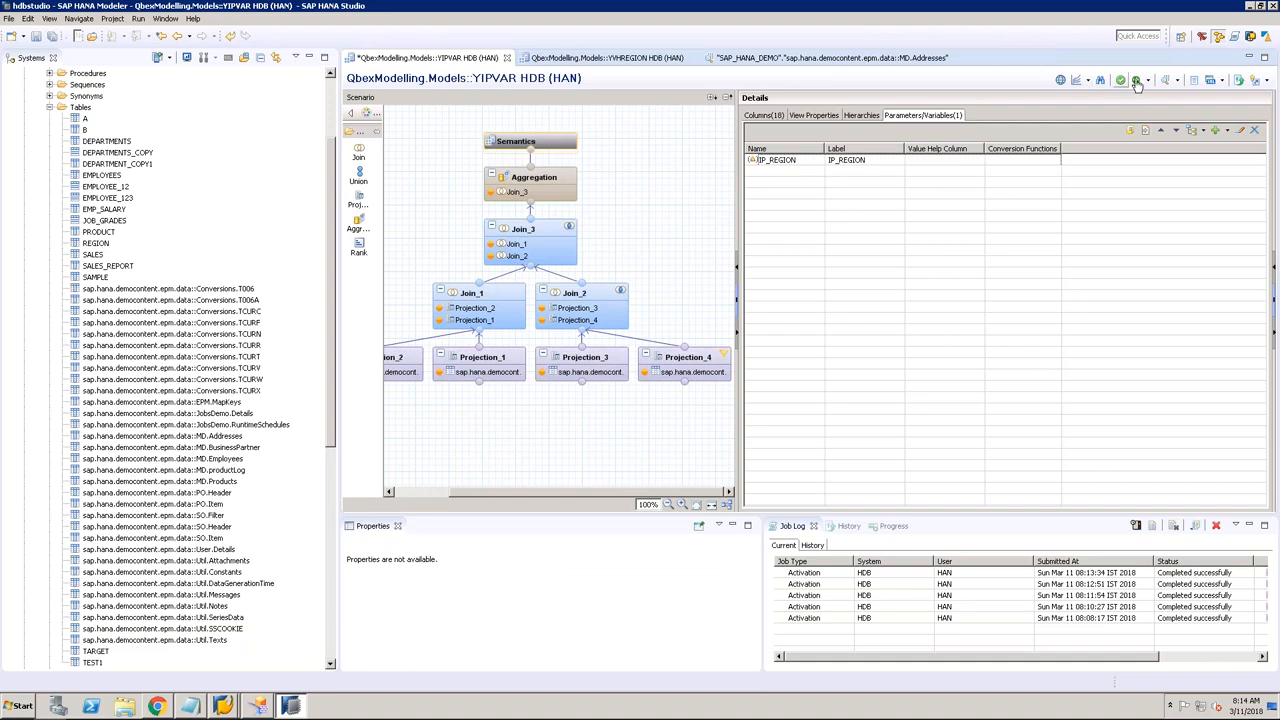
Step: Activate YIPVAR, reopen it in BI launch pad, and check the IP_REGION value list
{"action": "left_click", "coordinate": [1137, 82]}
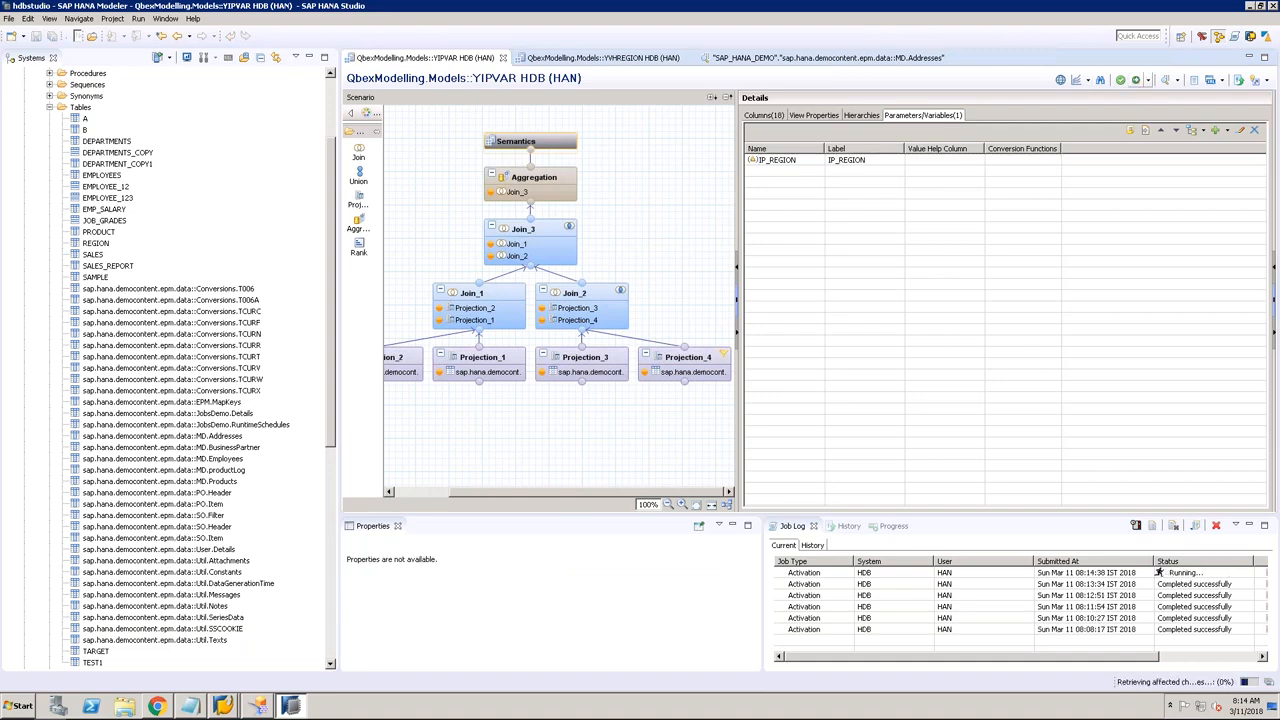
{"action": "left_click", "coordinate": [160, 707]}
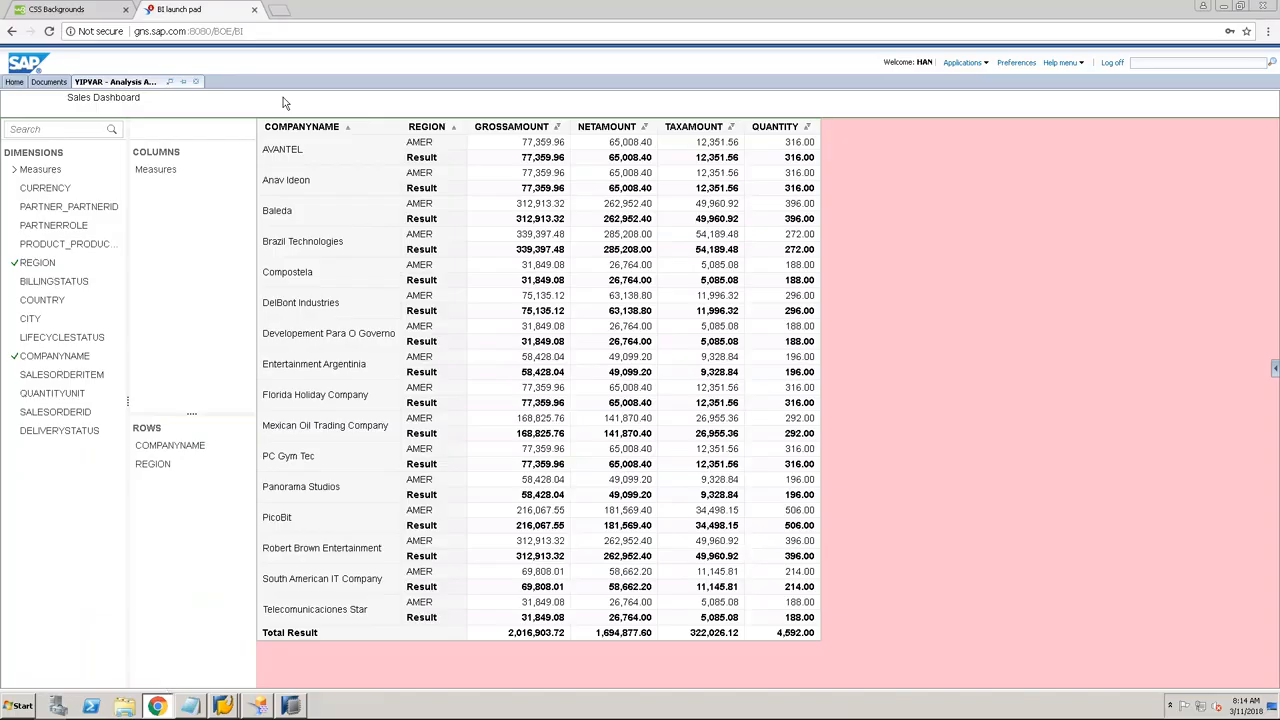
{"action": "left_click", "coordinate": [196, 81]}
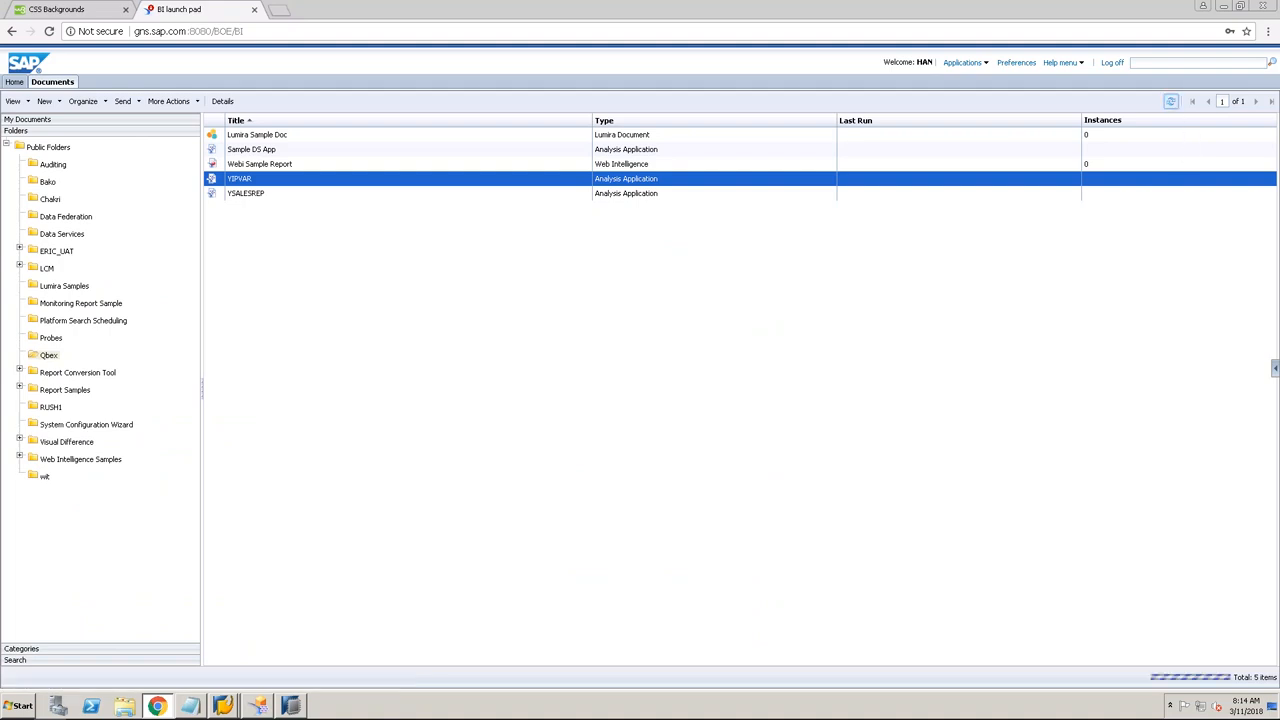
{"action": "right_click", "coordinate": [482, 182]}
{"action": "left_click", "coordinate": [511, 189]}
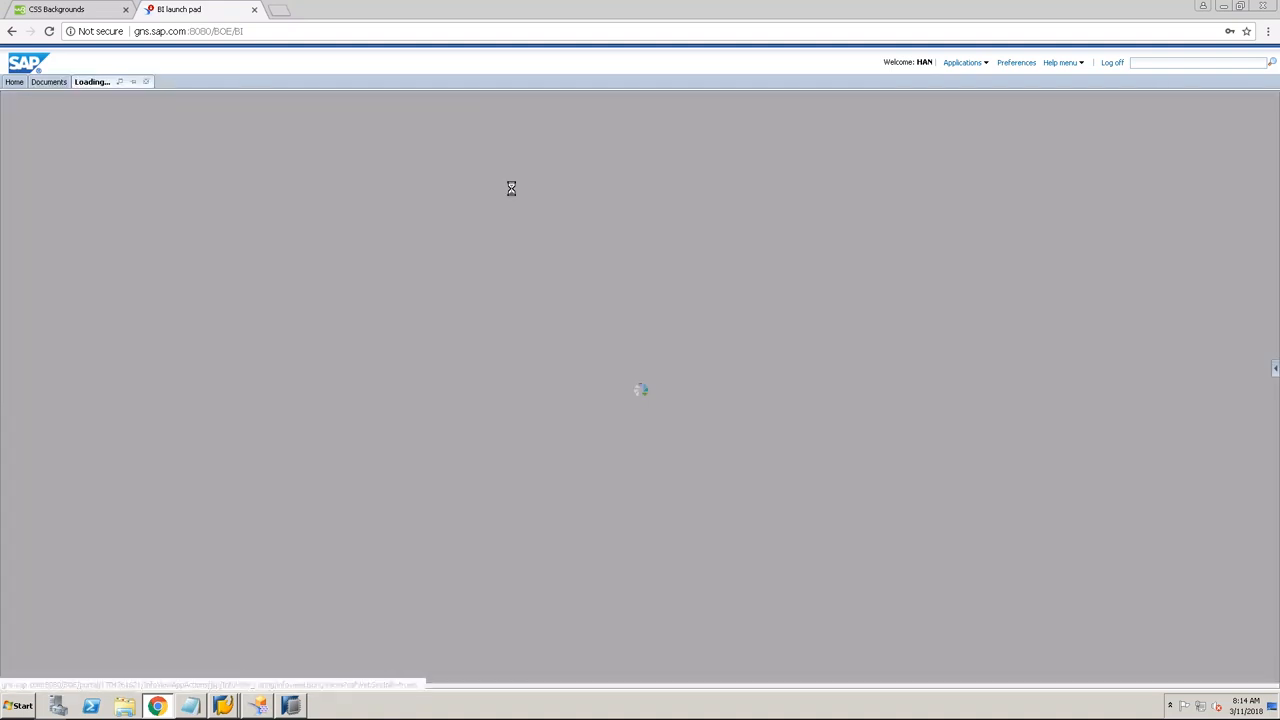
{"action": "left_click", "coordinate": [942, 198]}
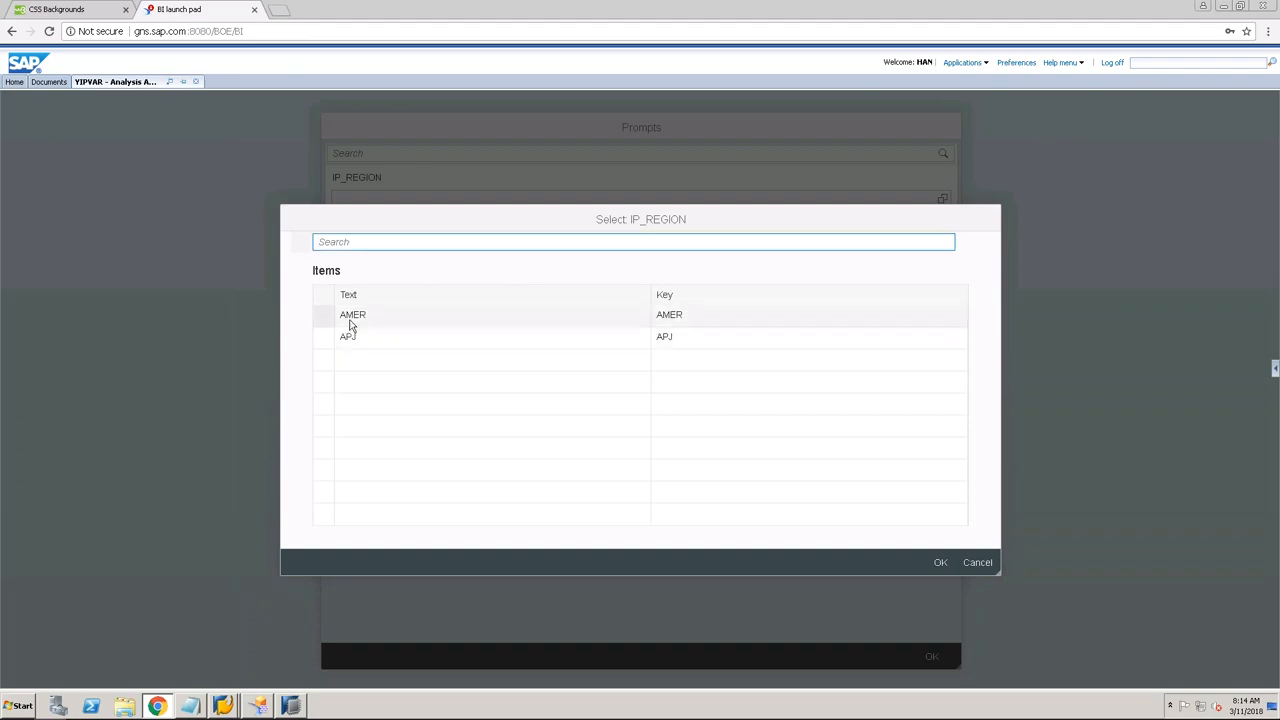
Step: Back in HANA Studio, review the IP_REGION parameter definition
{"action": "left_click", "coordinate": [290, 705]}
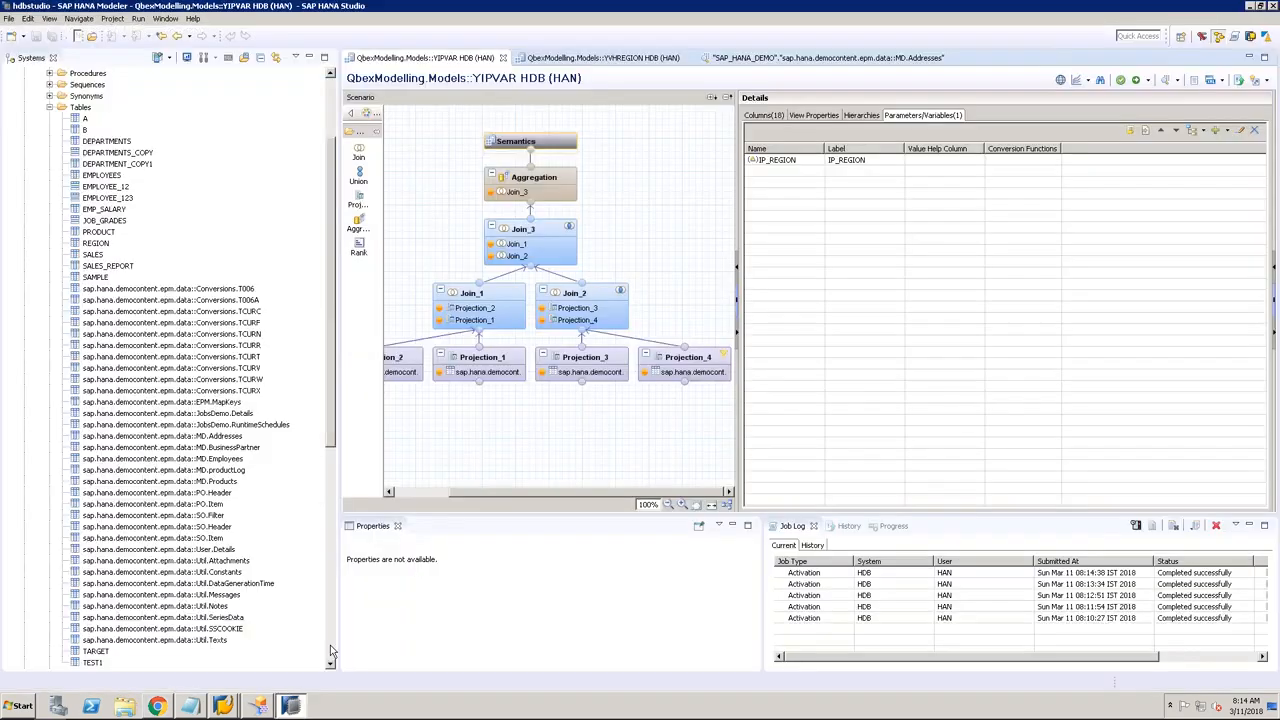
{"action": "double_click", "coordinate": [806, 161]}
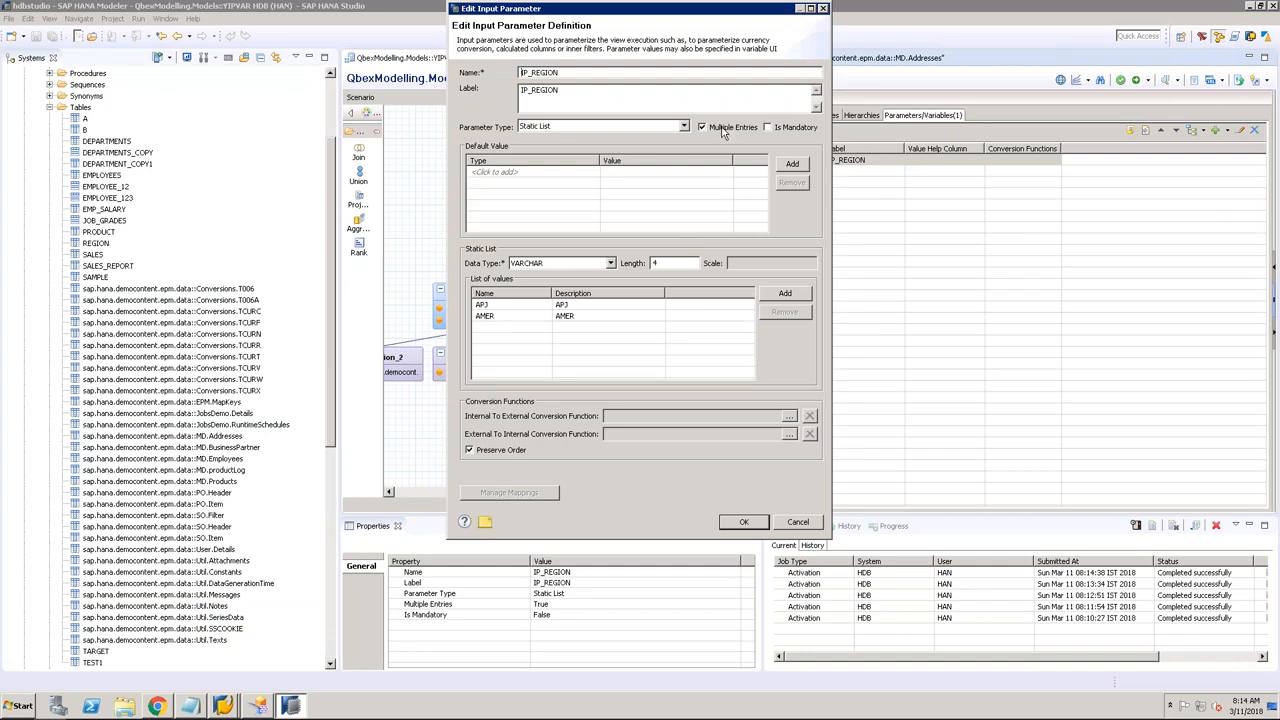
{"action": "left_click", "coordinate": [743, 521]}
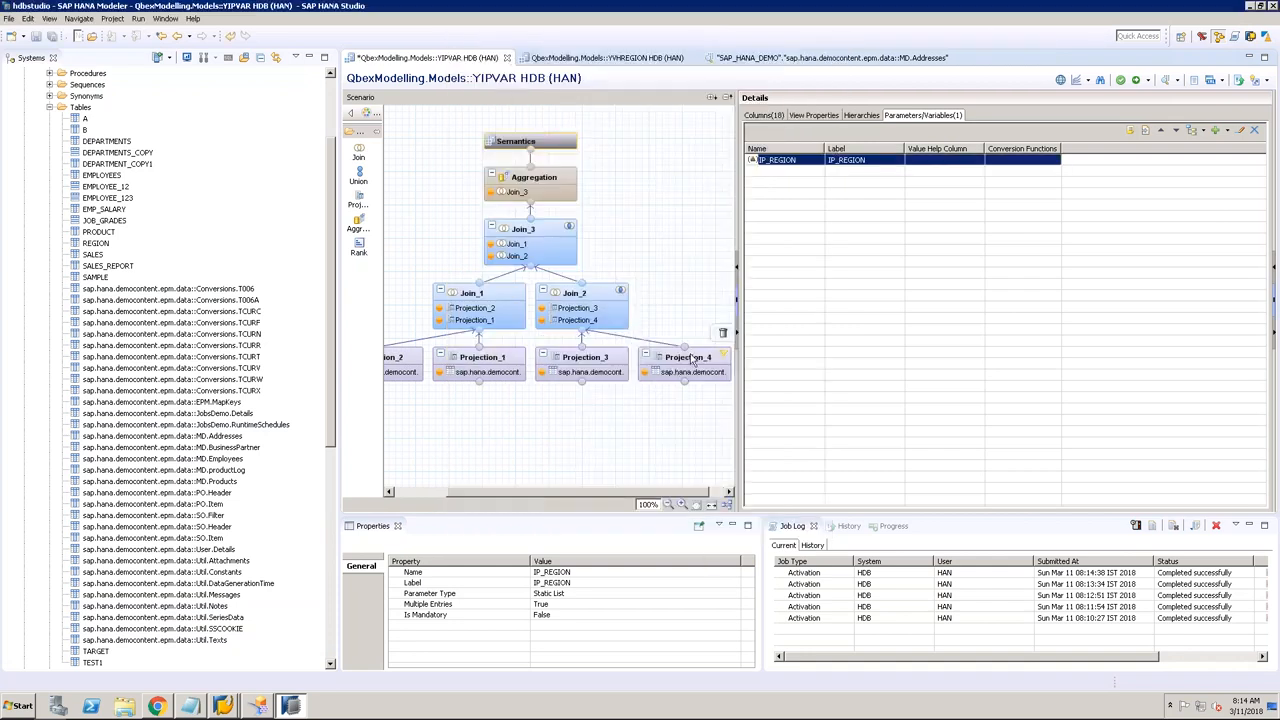
Step: Filter Projection_4's REGION by List of values $$IP_REGION$$, then save and activate
{"action": "left_click", "coordinate": [692, 359]}
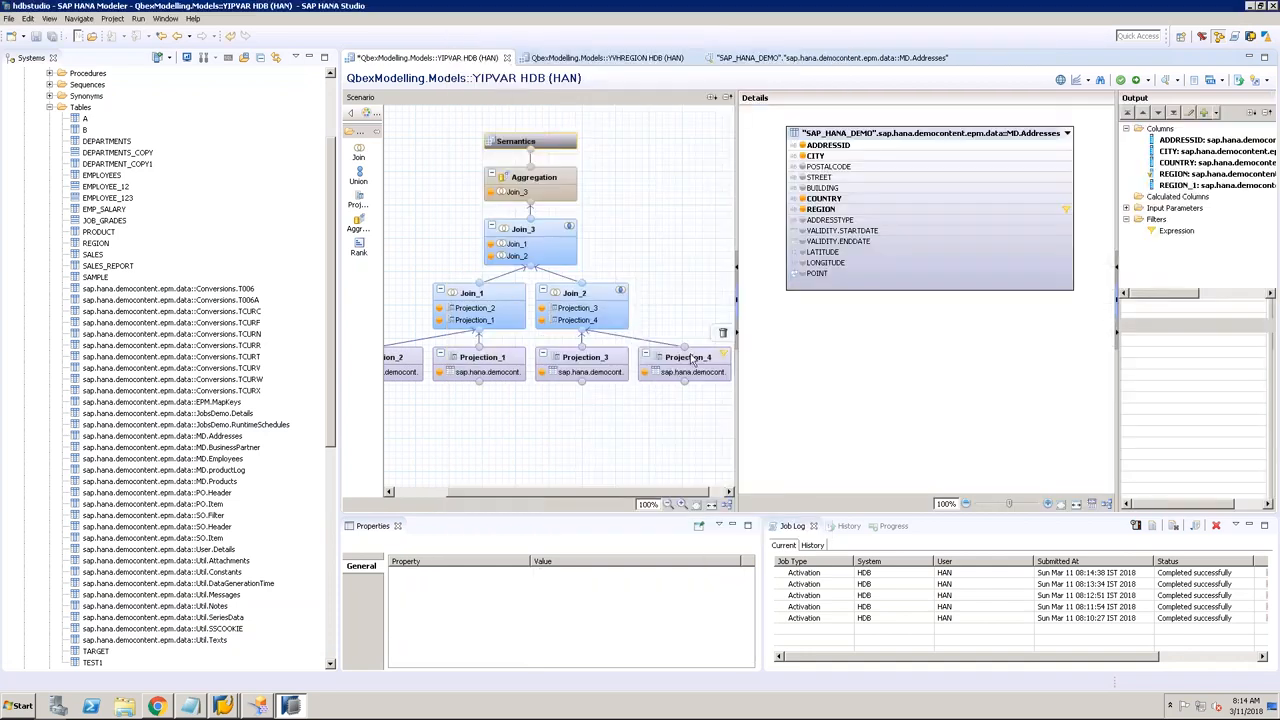
{"action": "right_click", "coordinate": [928, 214]}
{"action": "left_click", "coordinate": [945, 218]}
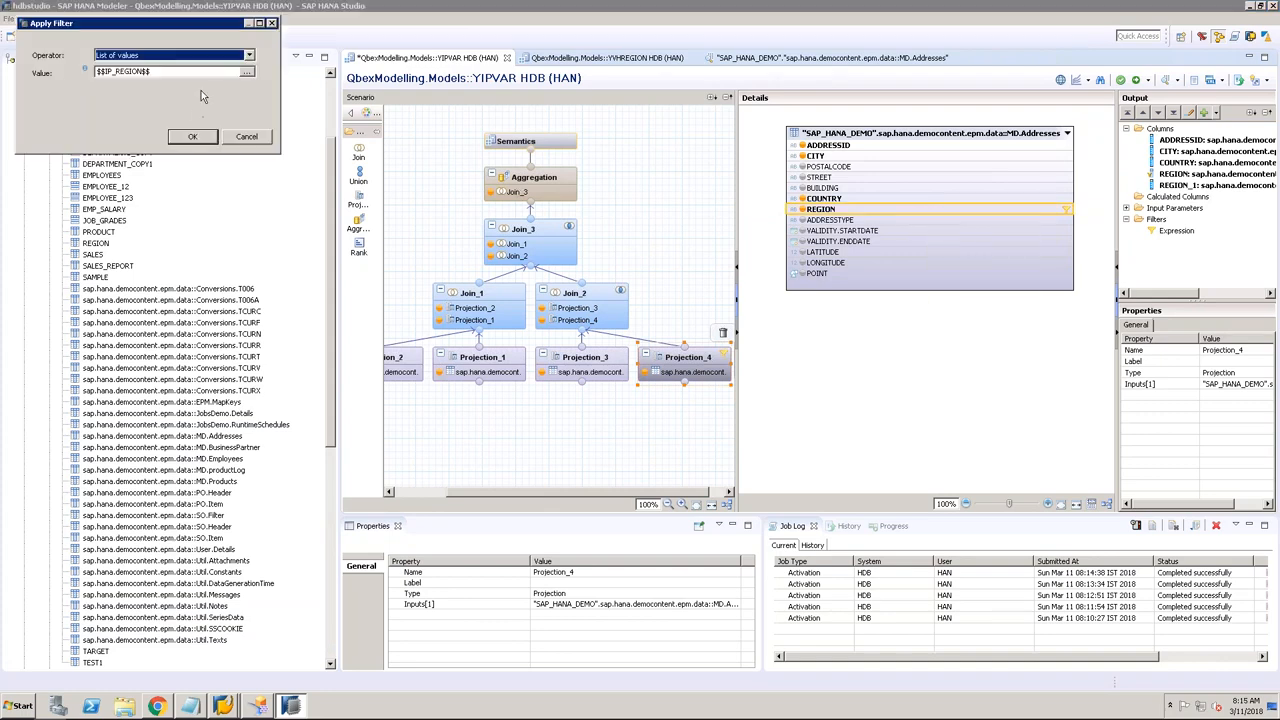
{"action": "left_click", "coordinate": [250, 56]}
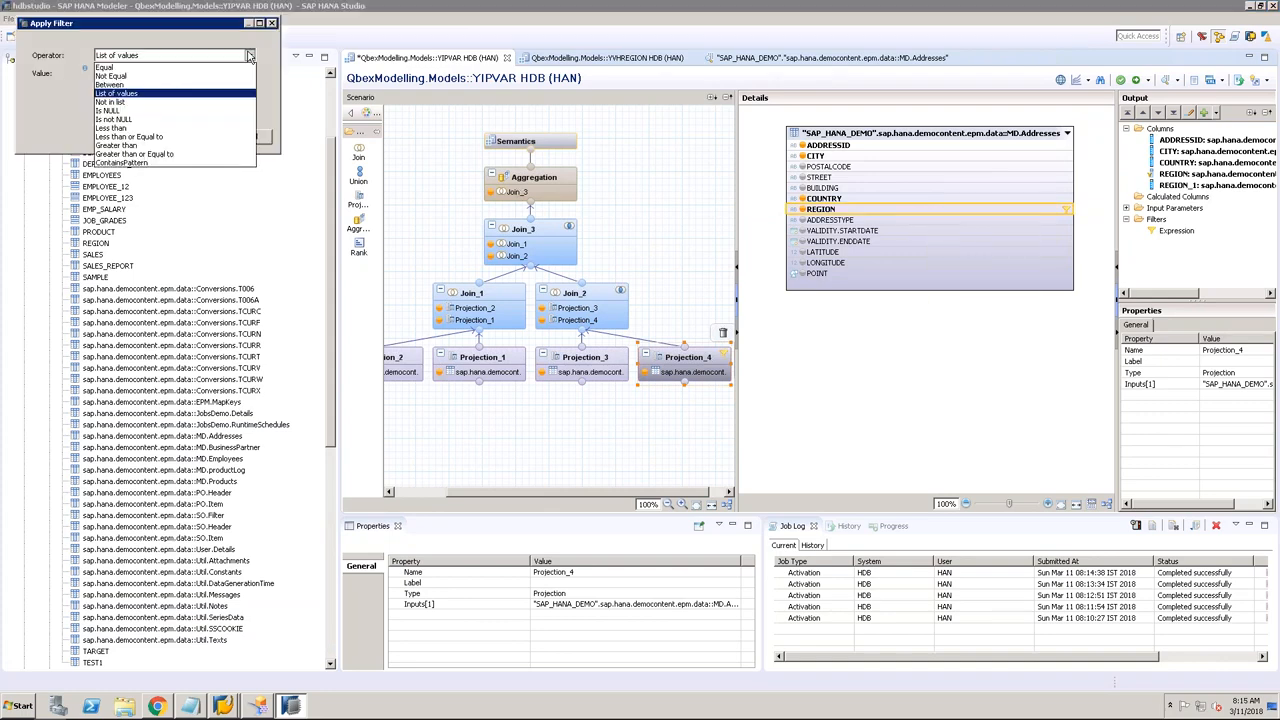
{"action": "left_click", "coordinate": [157, 94]}
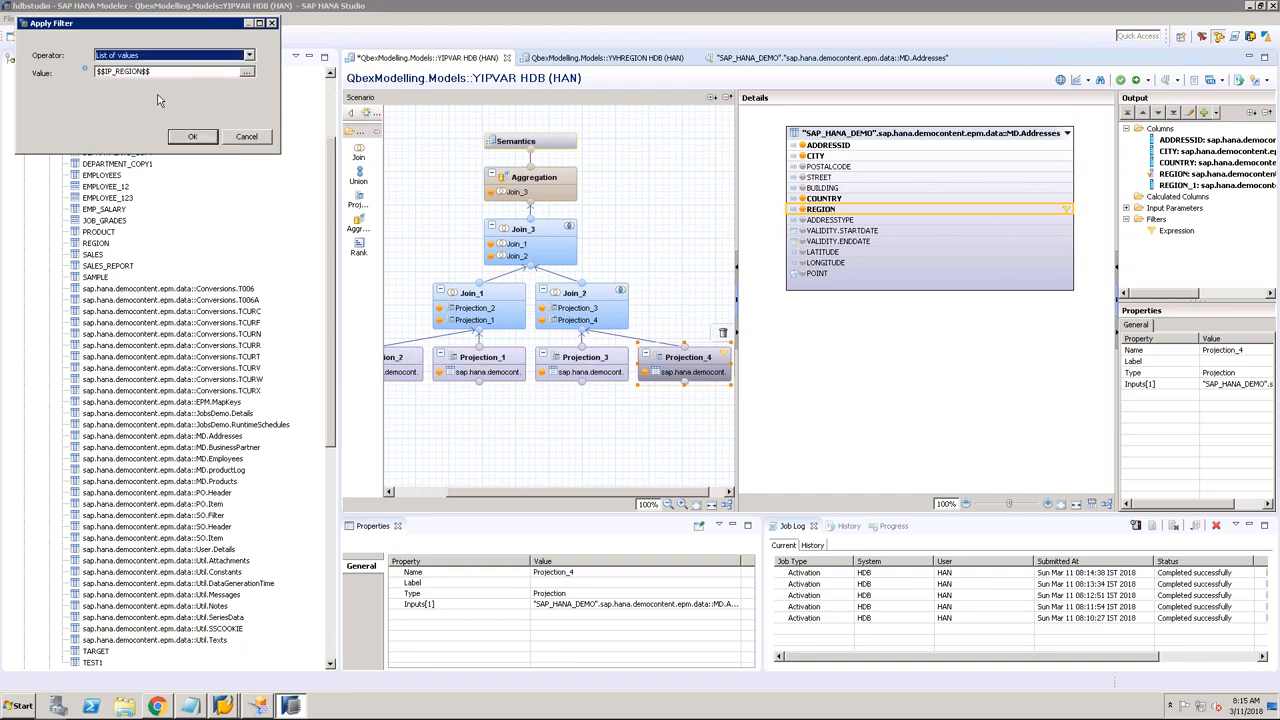
{"action": "left_click", "coordinate": [232, 75]}
{"action": "left_click", "coordinate": [252, 34]}
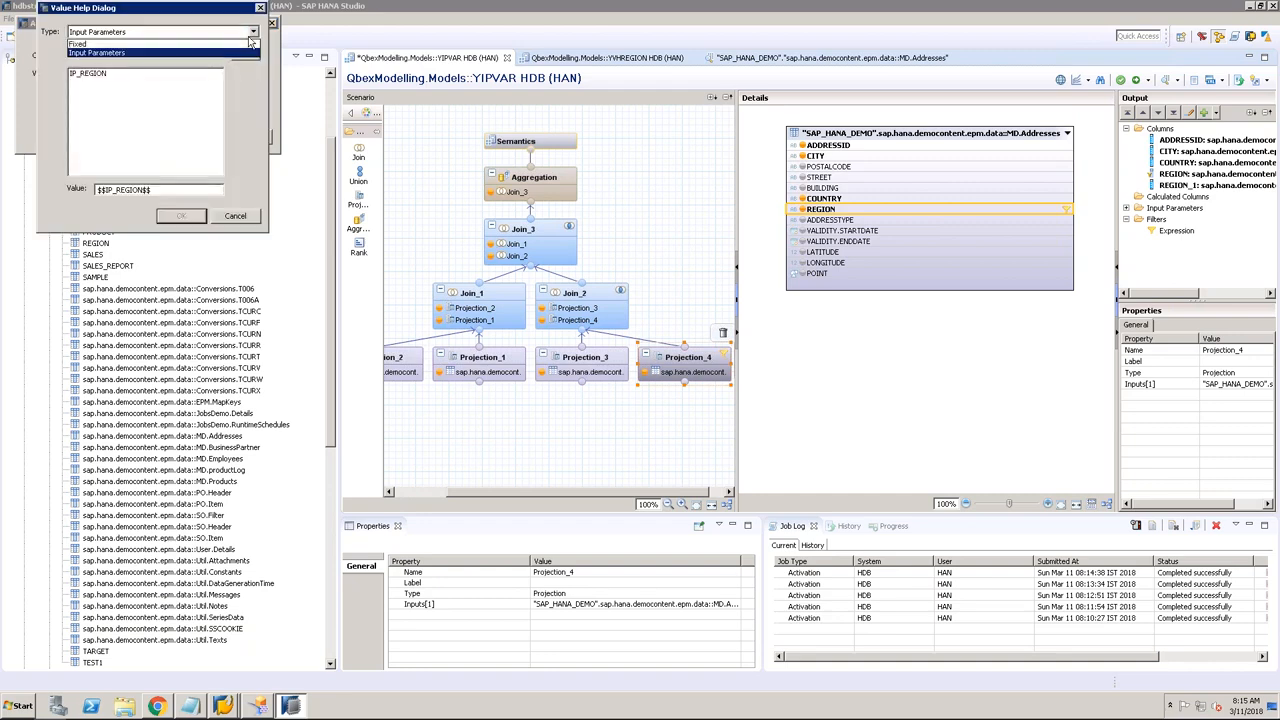
{"action": "left_click", "coordinate": [152, 56]}
{"action": "left_click", "coordinate": [141, 73]}
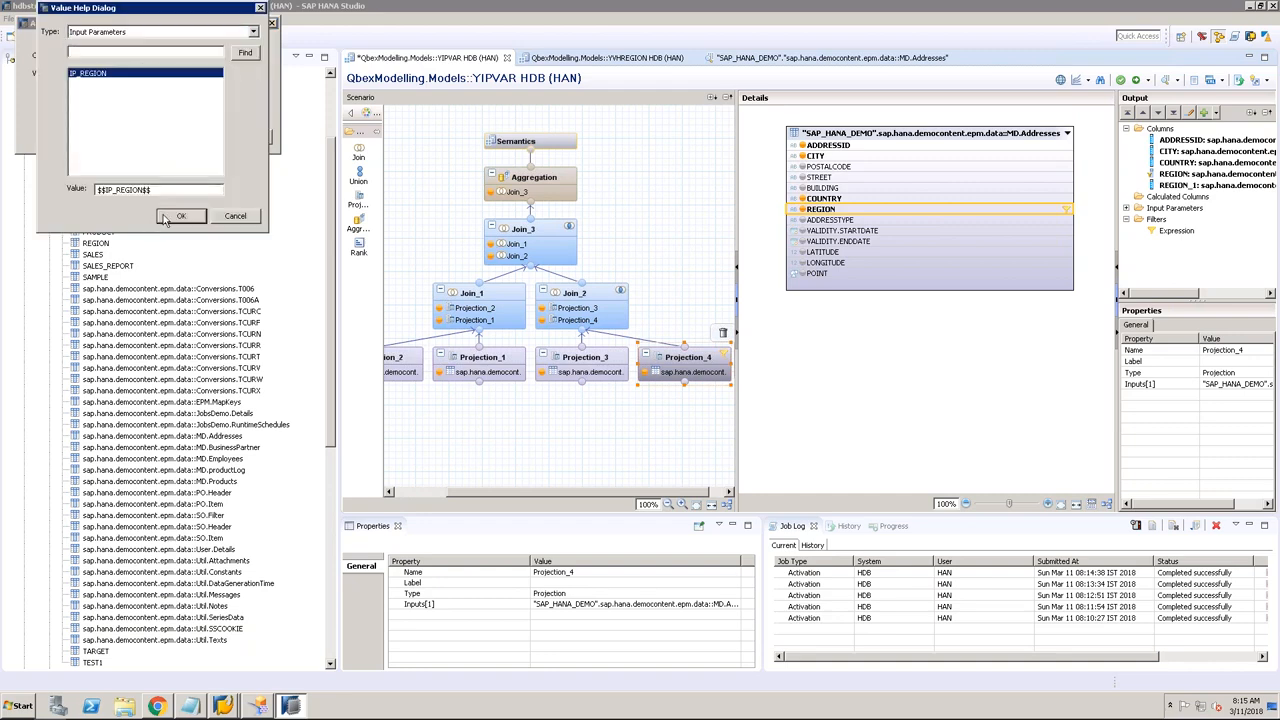
{"action": "left_click", "coordinate": [170, 216]}
{"action": "left_click", "coordinate": [190, 138]}
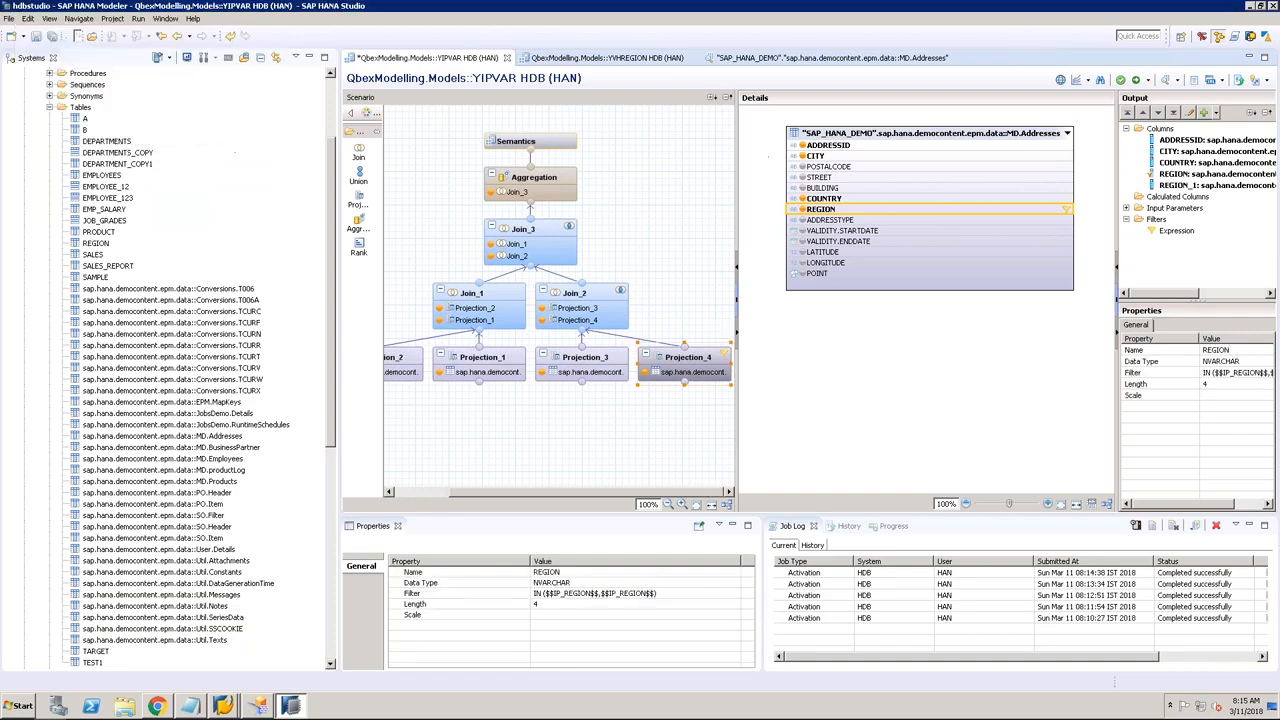
{"action": "left_click", "coordinate": [1135, 79]}
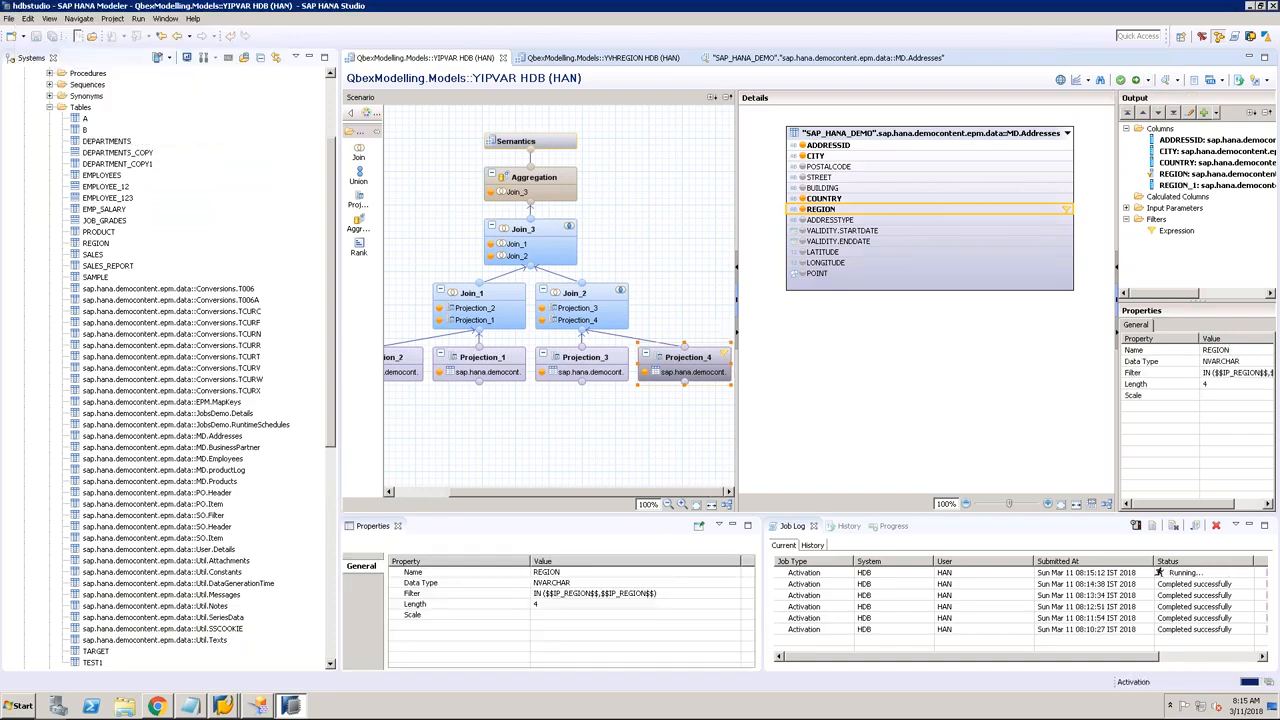
Step: Close the old YIPVAR report in BI launch pad and view it again
{"action": "left_click", "coordinate": [157, 706]}
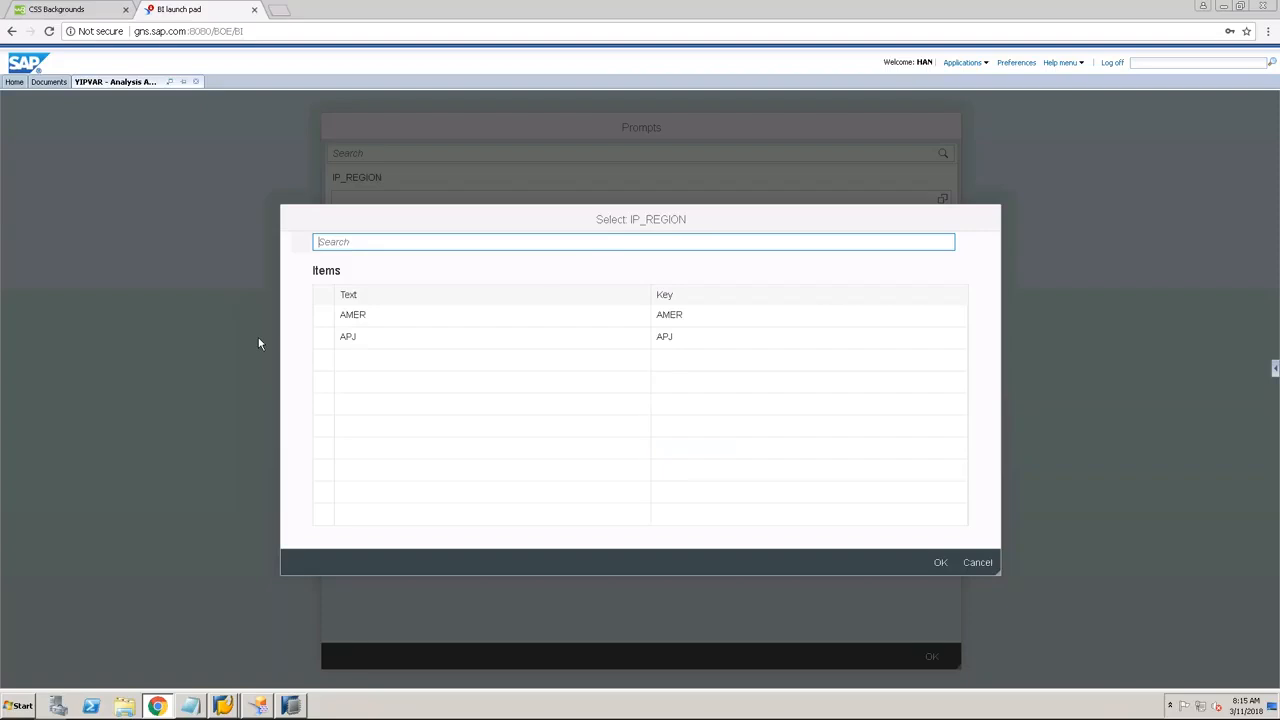
{"action": "left_click", "coordinate": [196, 82]}
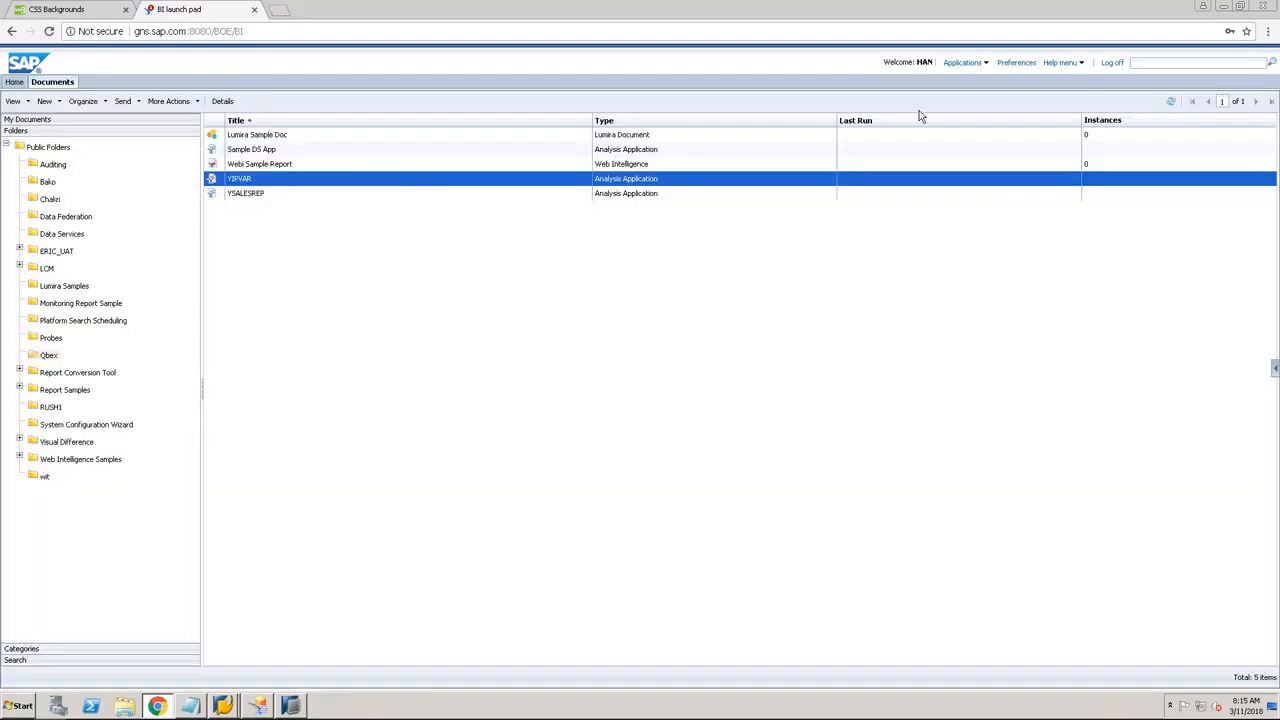
{"action": "right_click", "coordinate": [524, 179]}
{"action": "left_click", "coordinate": [540, 186]}
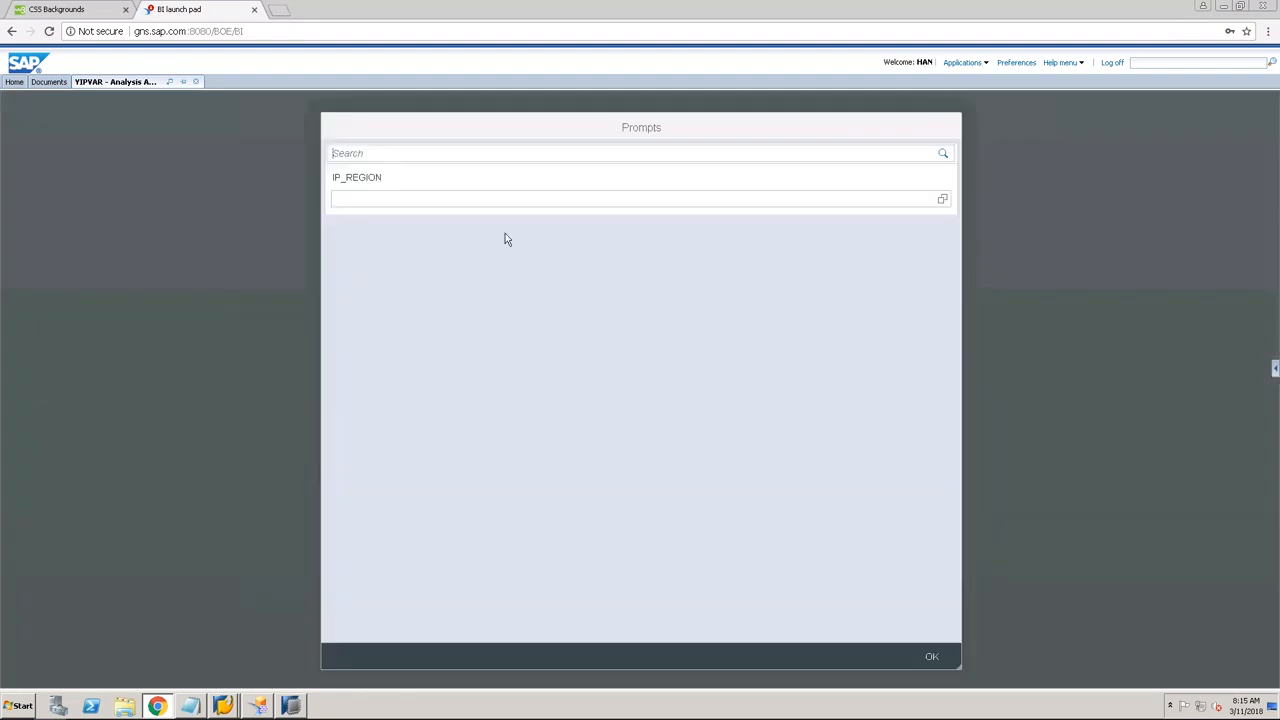
Step: Answer the IP_REGION prompt with AMER and run the report
{"action": "left_click", "coordinate": [942, 199]}
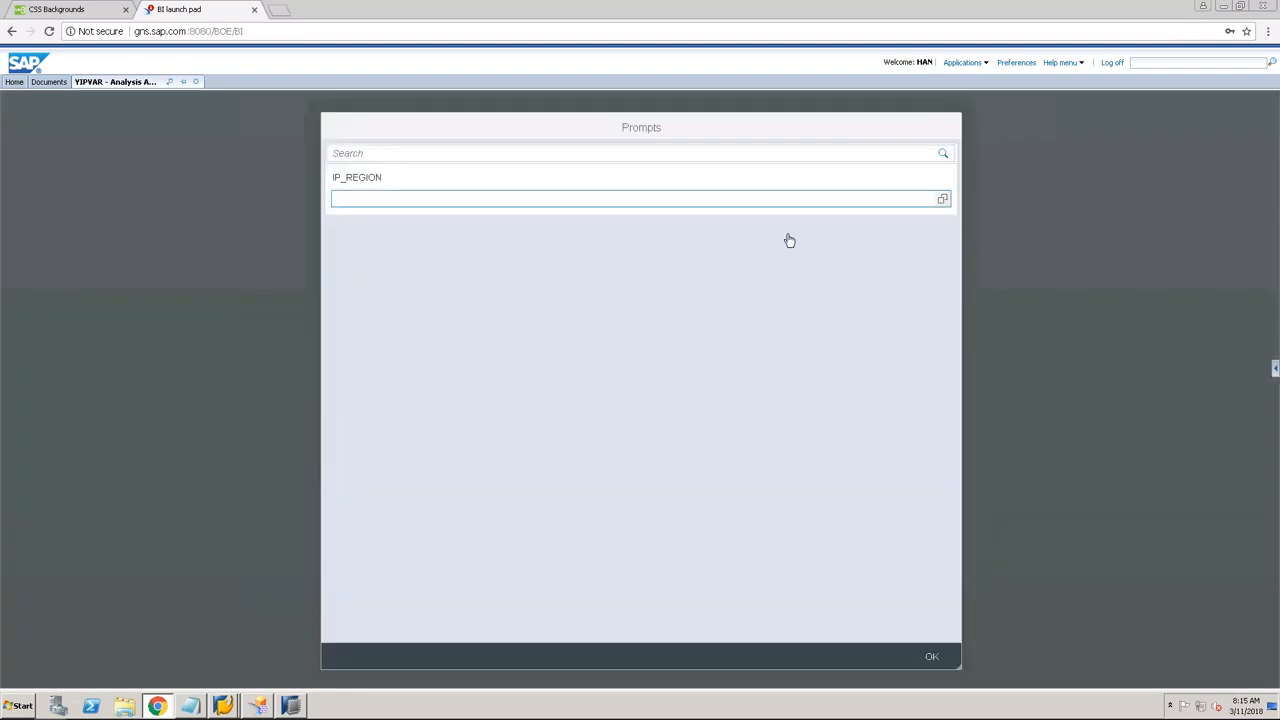
{"action": "left_click", "coordinate": [327, 318]}
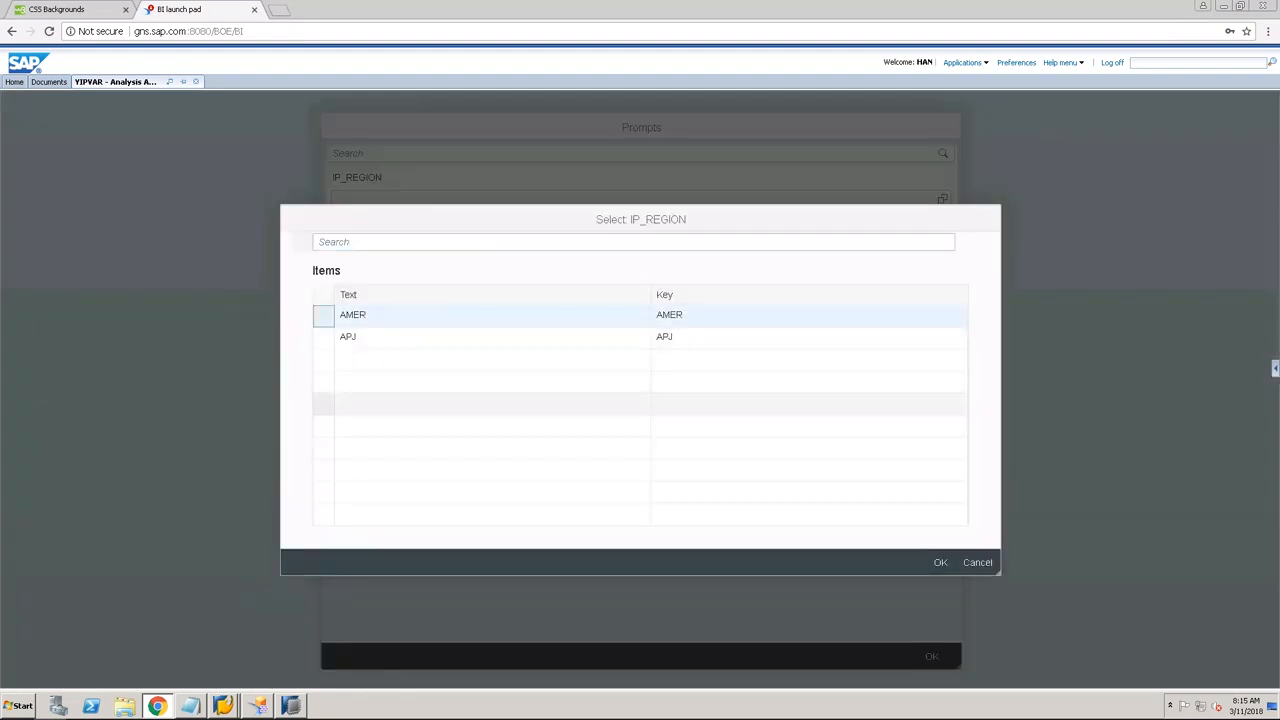
{"action": "left_click", "coordinate": [936, 563]}
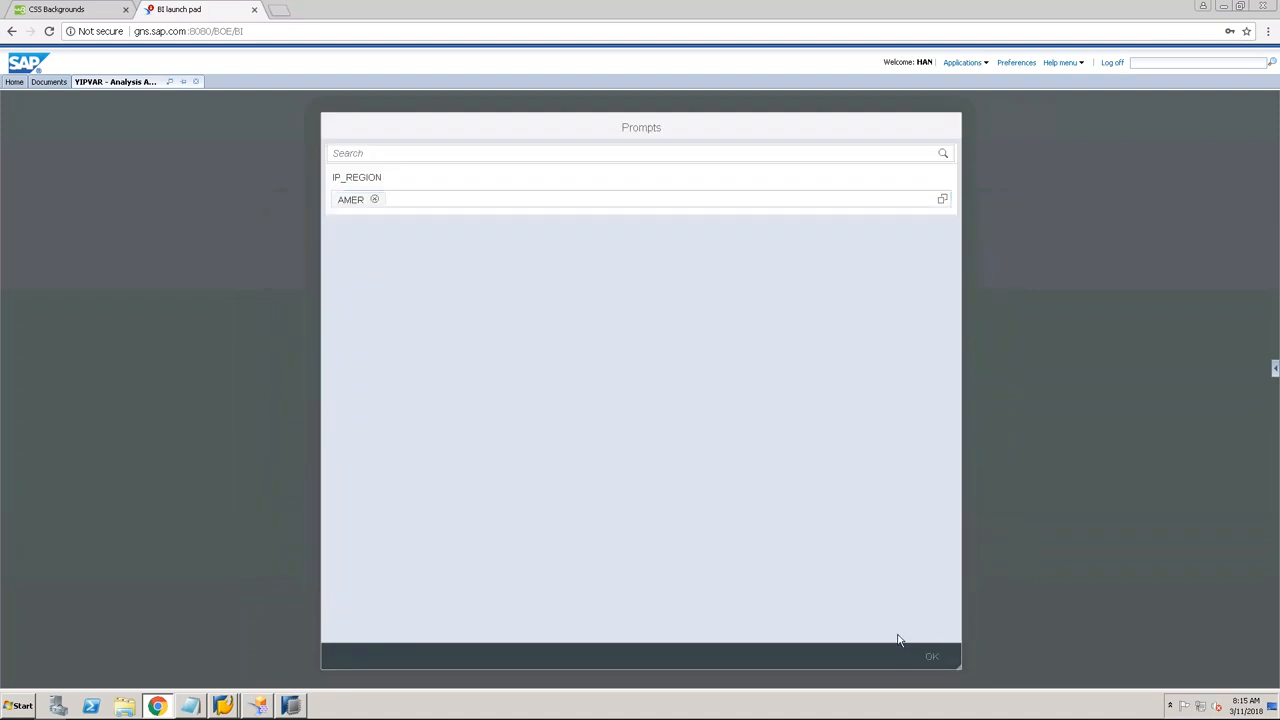
{"action": "left_click", "coordinate": [930, 656]}
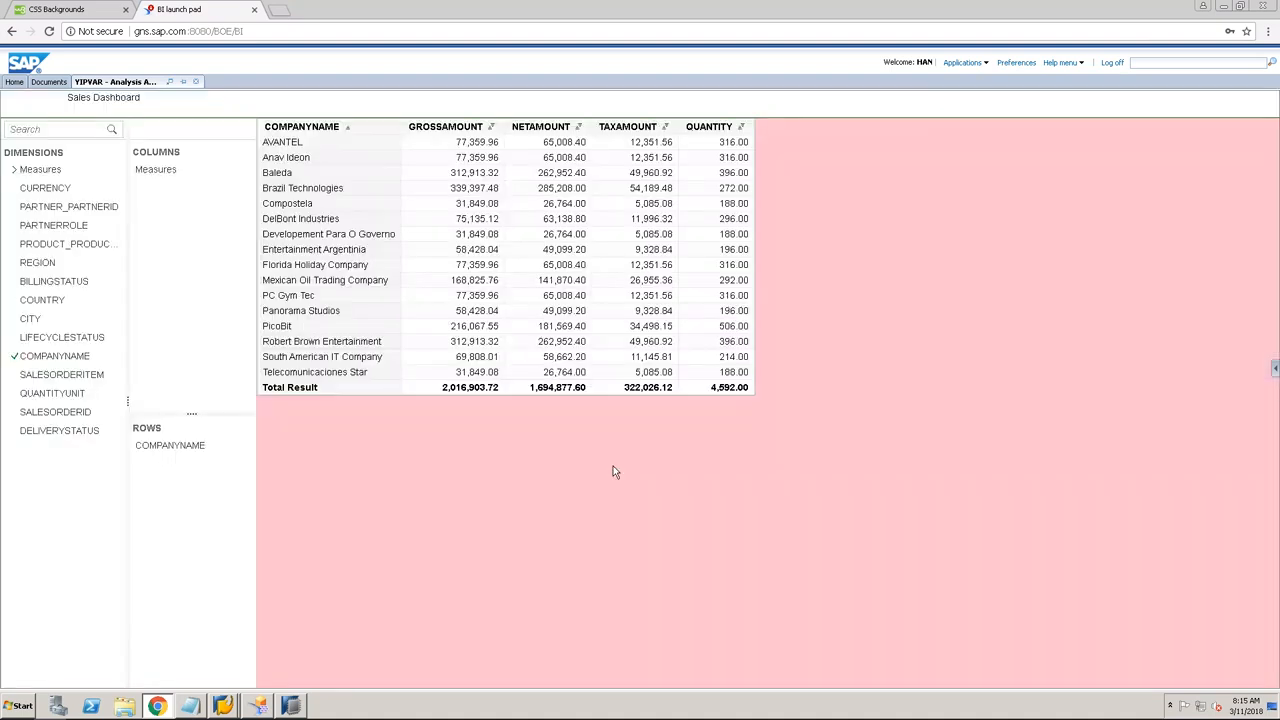
{"action": "left_click", "coordinate": [290, 706]}
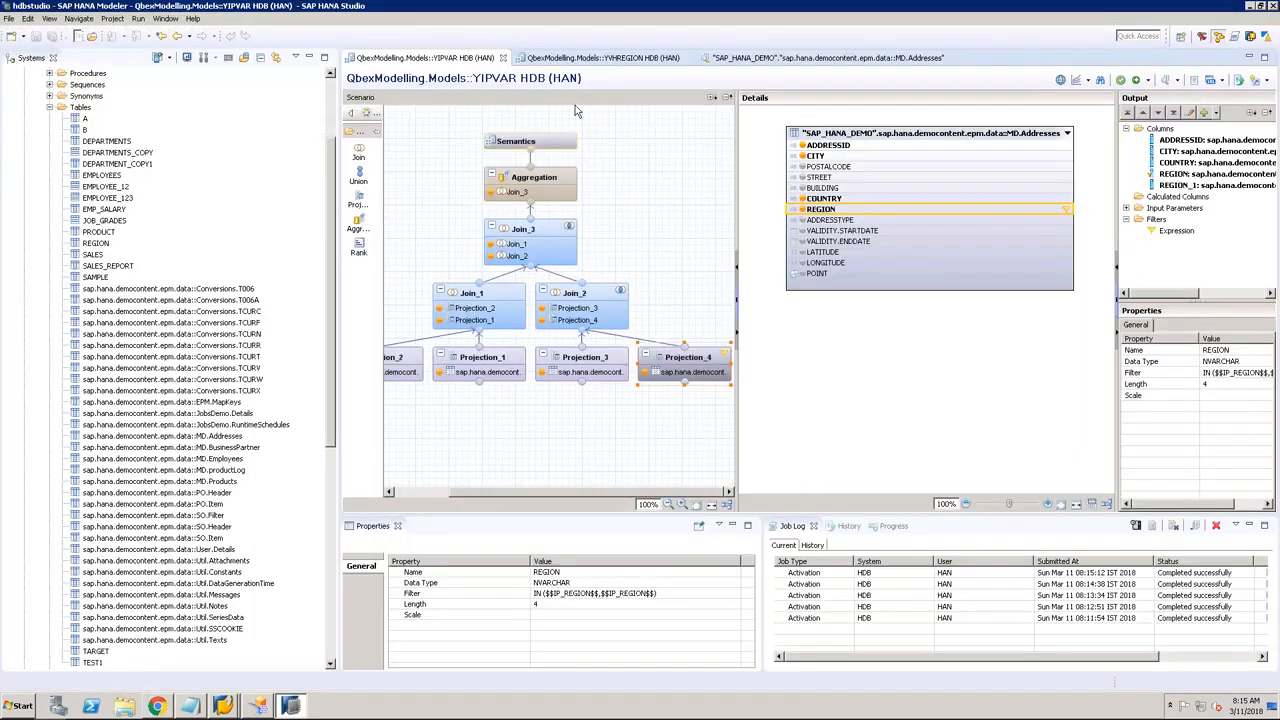
Step: Close the MD.Addresses and YVHREGION editors and select IP_REGION in YIPVAR's parameters
{"action": "left_click", "coordinate": [958, 58]}
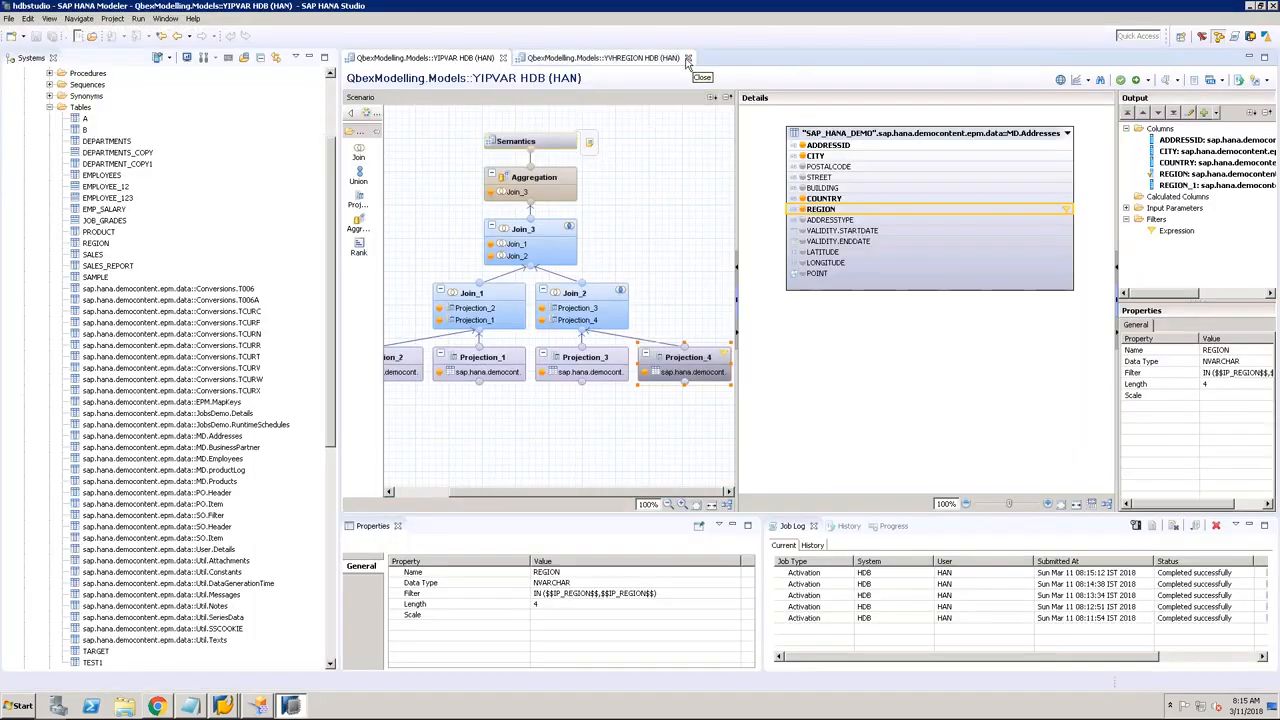
{"action": "left_click", "coordinate": [688, 58]}
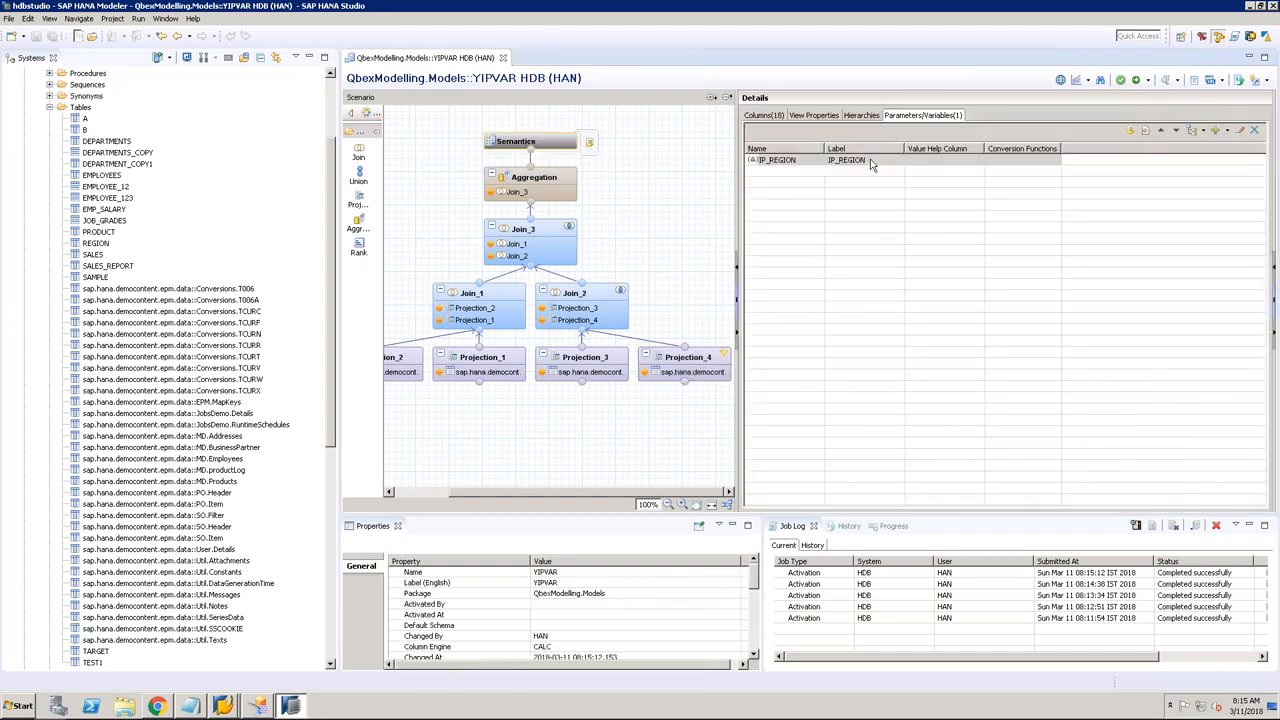
{"action": "left_click", "coordinate": [870, 161]}
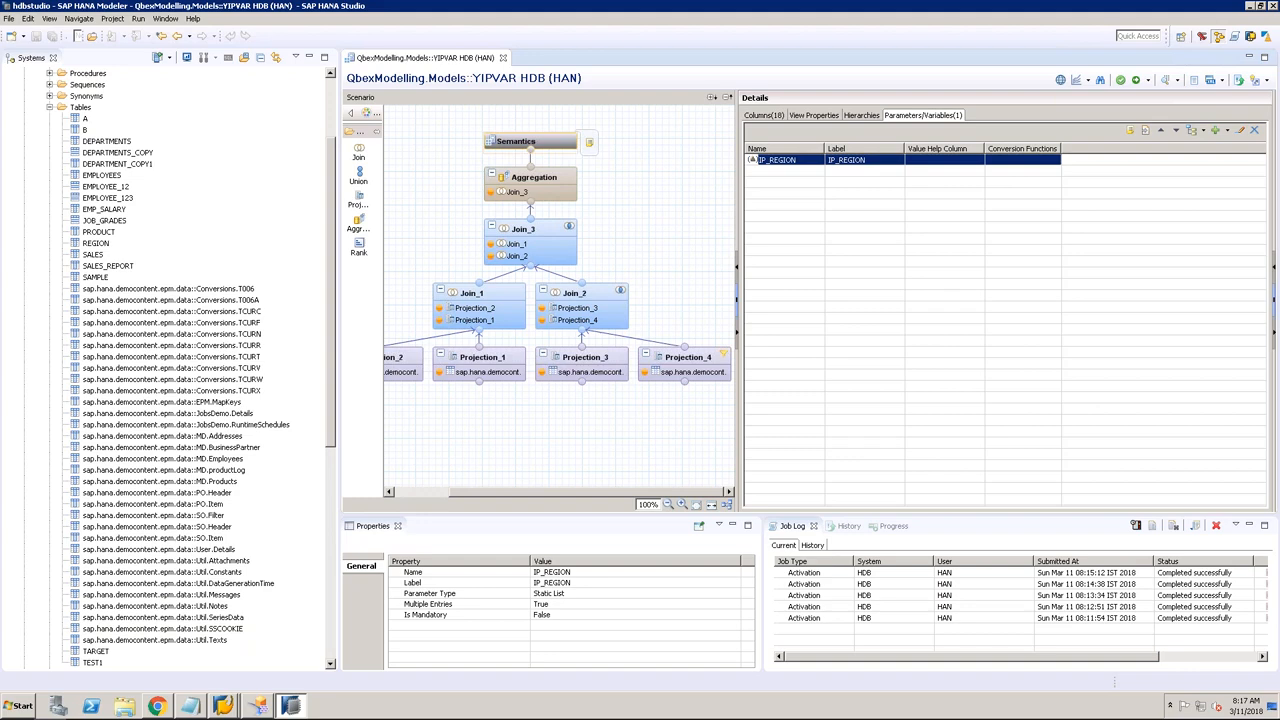
{"action": "left_click", "coordinate": [686, 371]}
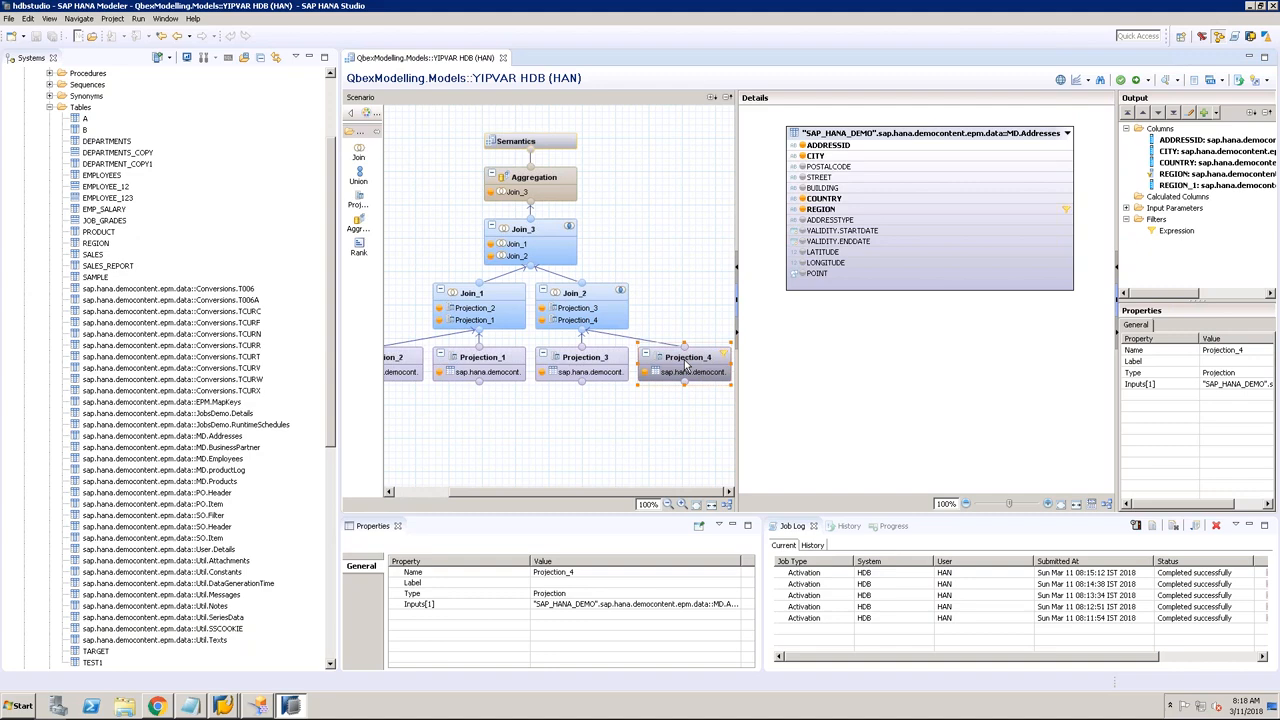
{"action": "left_click", "coordinate": [605, 302]}
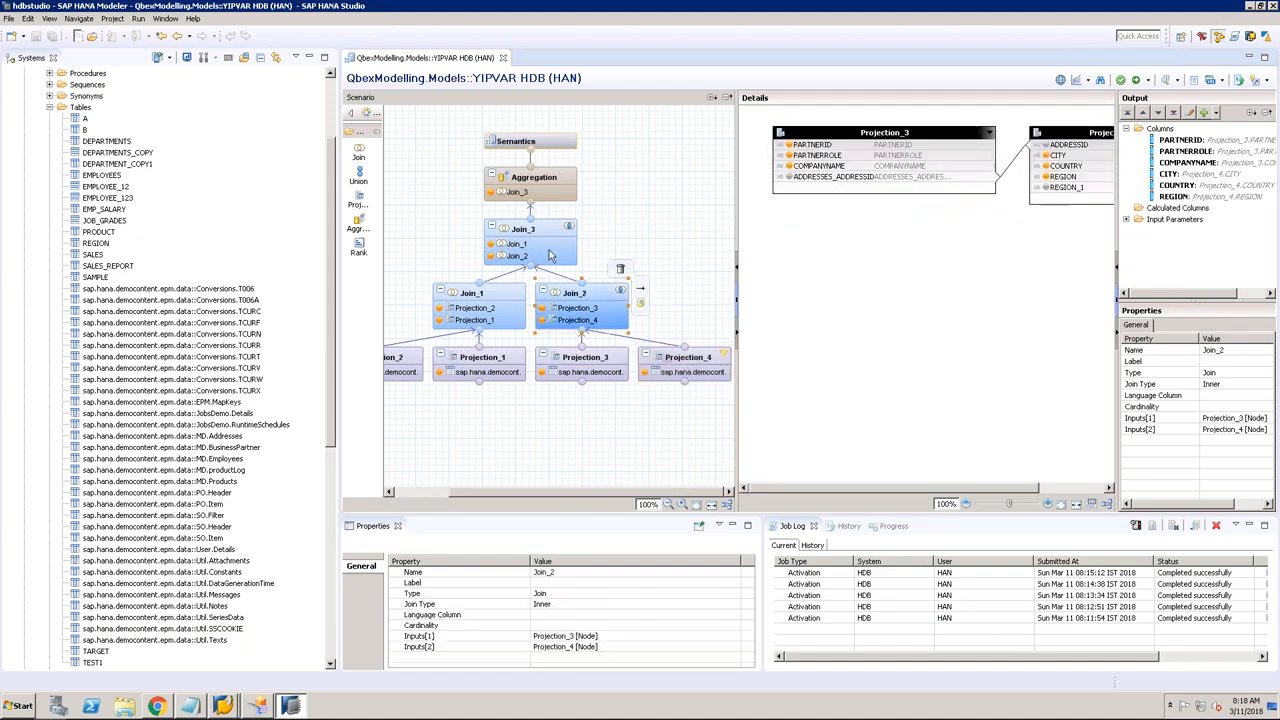
{"action": "left_click", "coordinate": [548, 235]}
{"action": "left_click", "coordinate": [545, 183]}
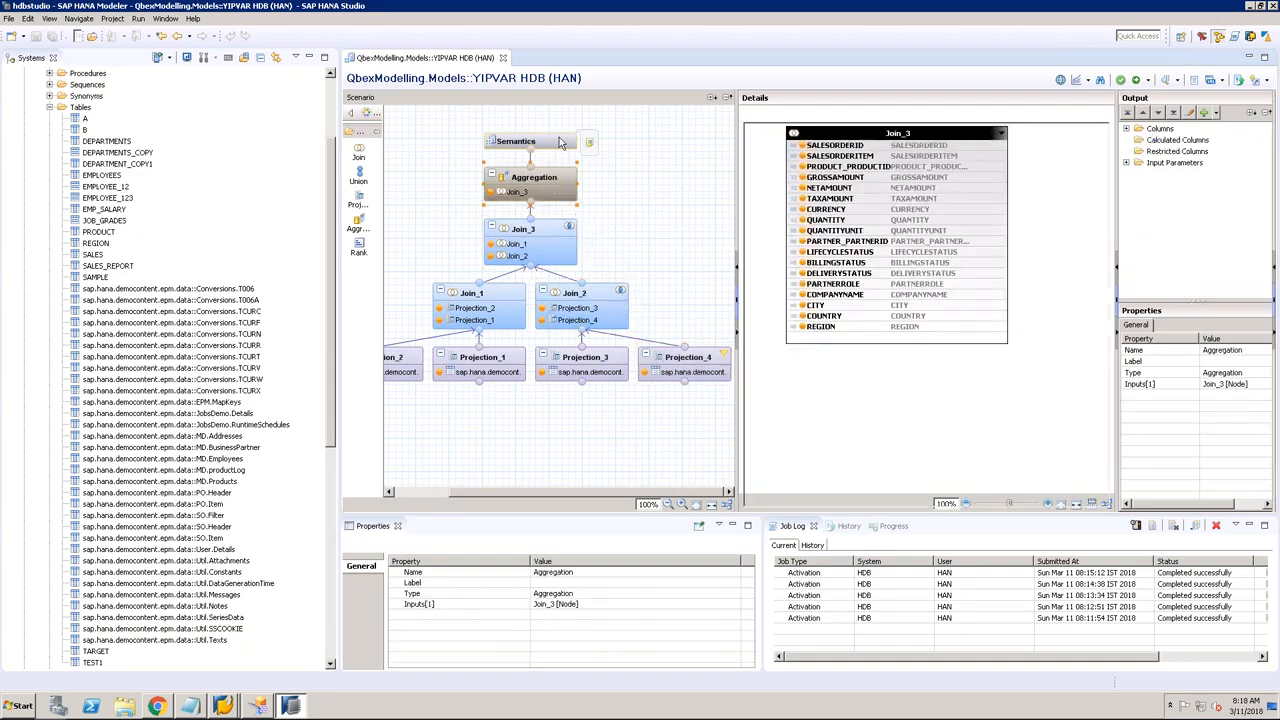
{"action": "left_click", "coordinate": [559, 139]}
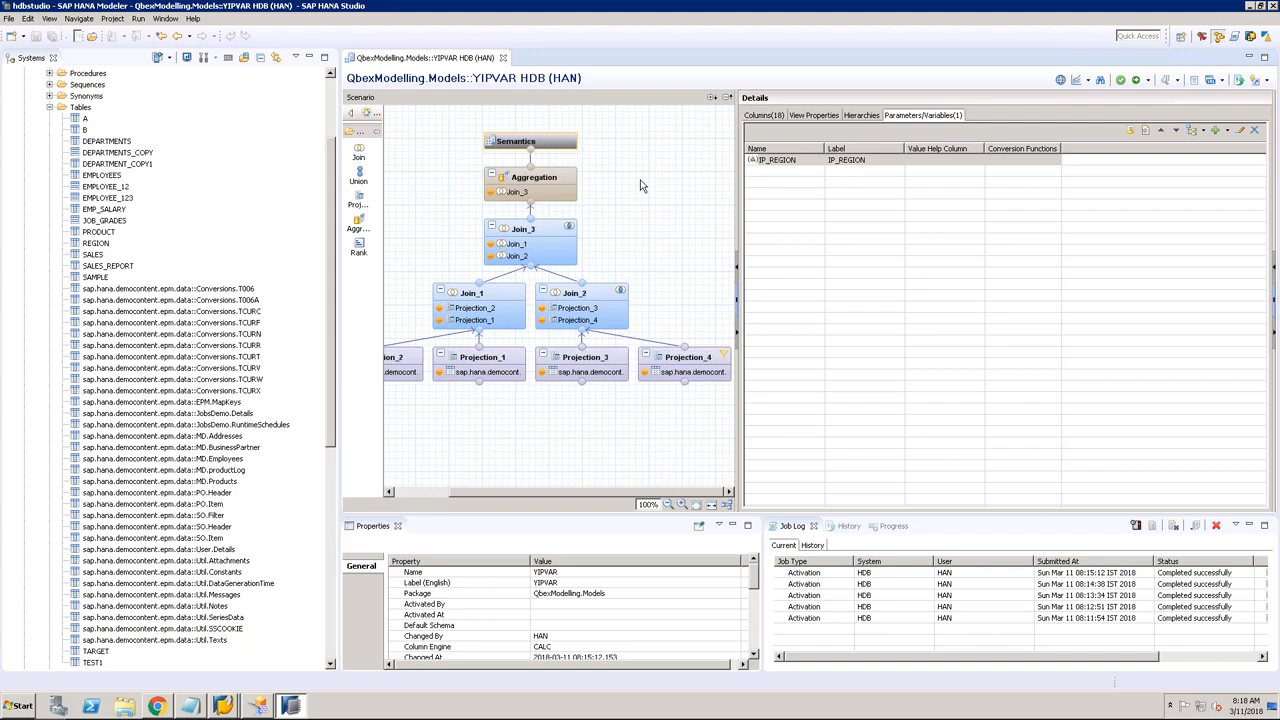
{"action": "left_click", "coordinate": [852, 163]}
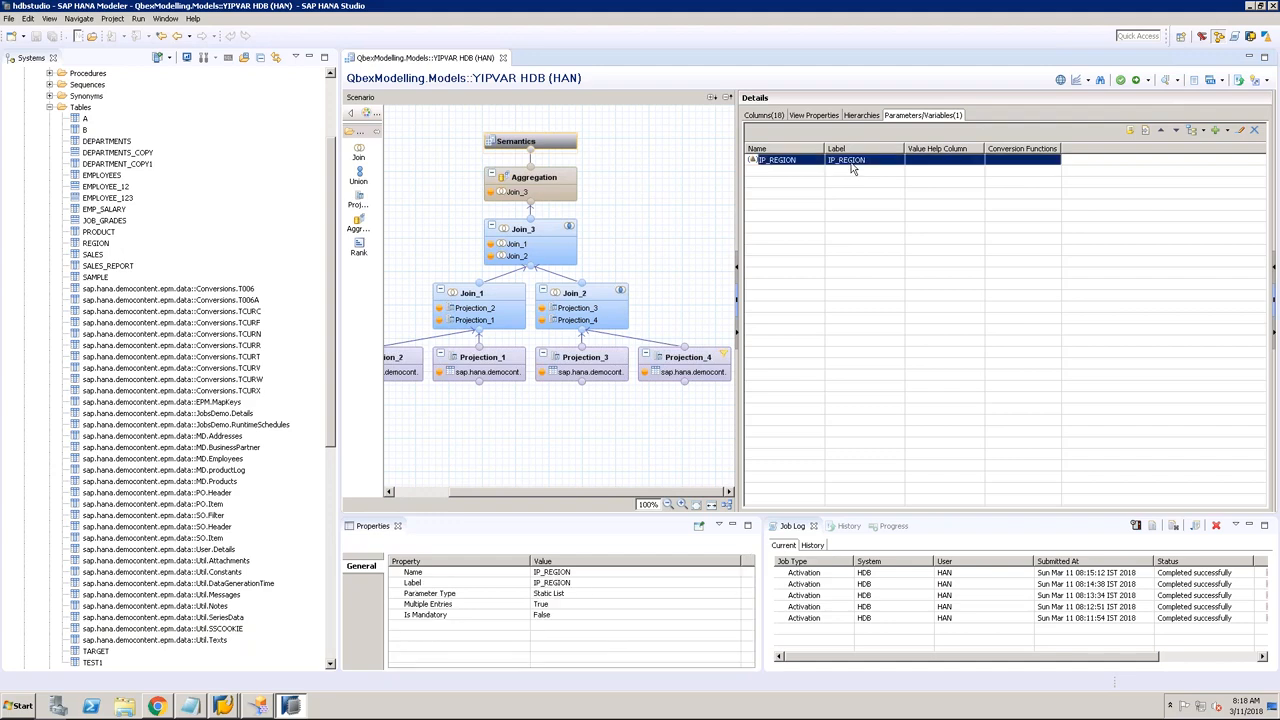
{"action": "left_click", "coordinate": [1240, 130]}
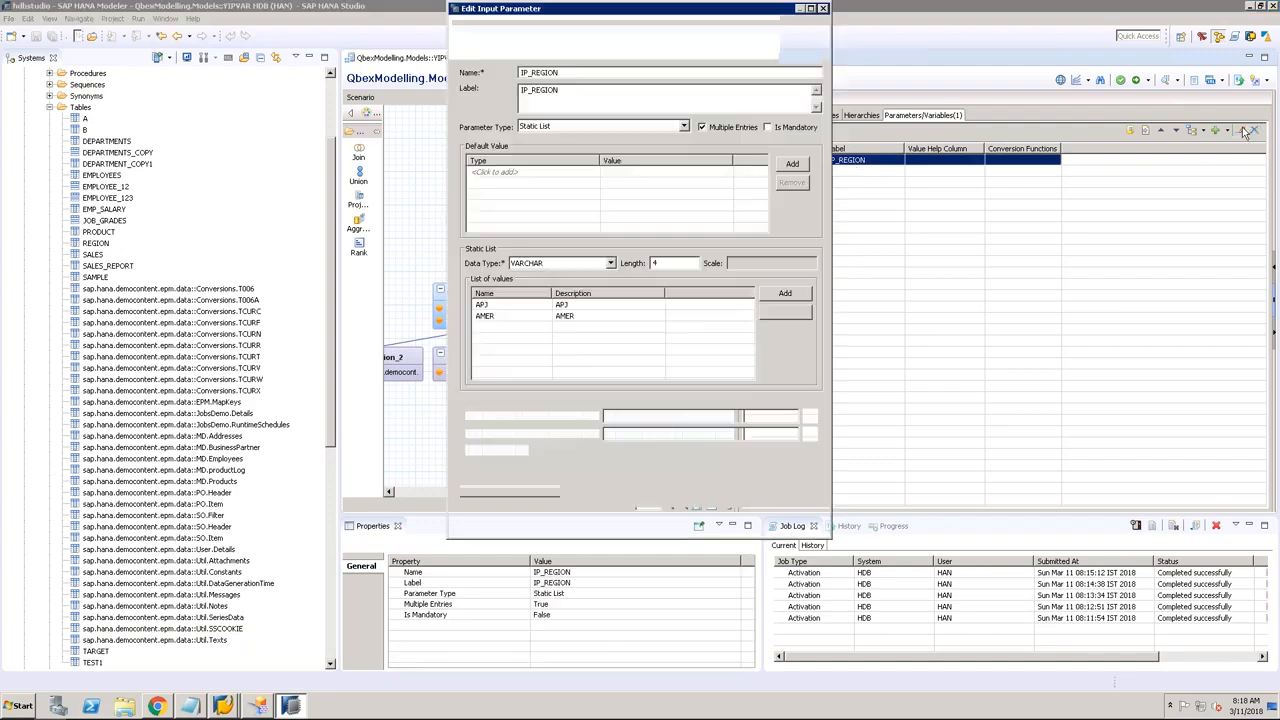
{"action": "left_click", "coordinate": [648, 129]}
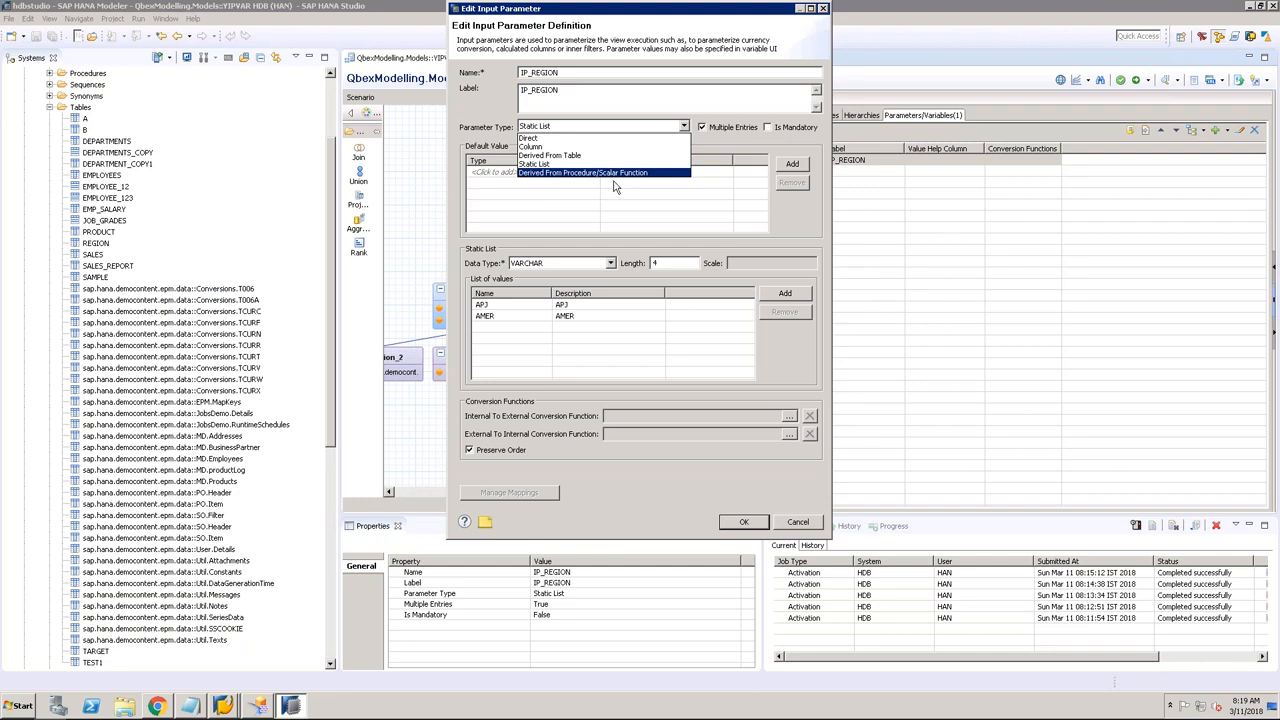
{"action": "left_click", "coordinate": [798, 524]}
{"action": "left_click", "coordinate": [798, 521]}
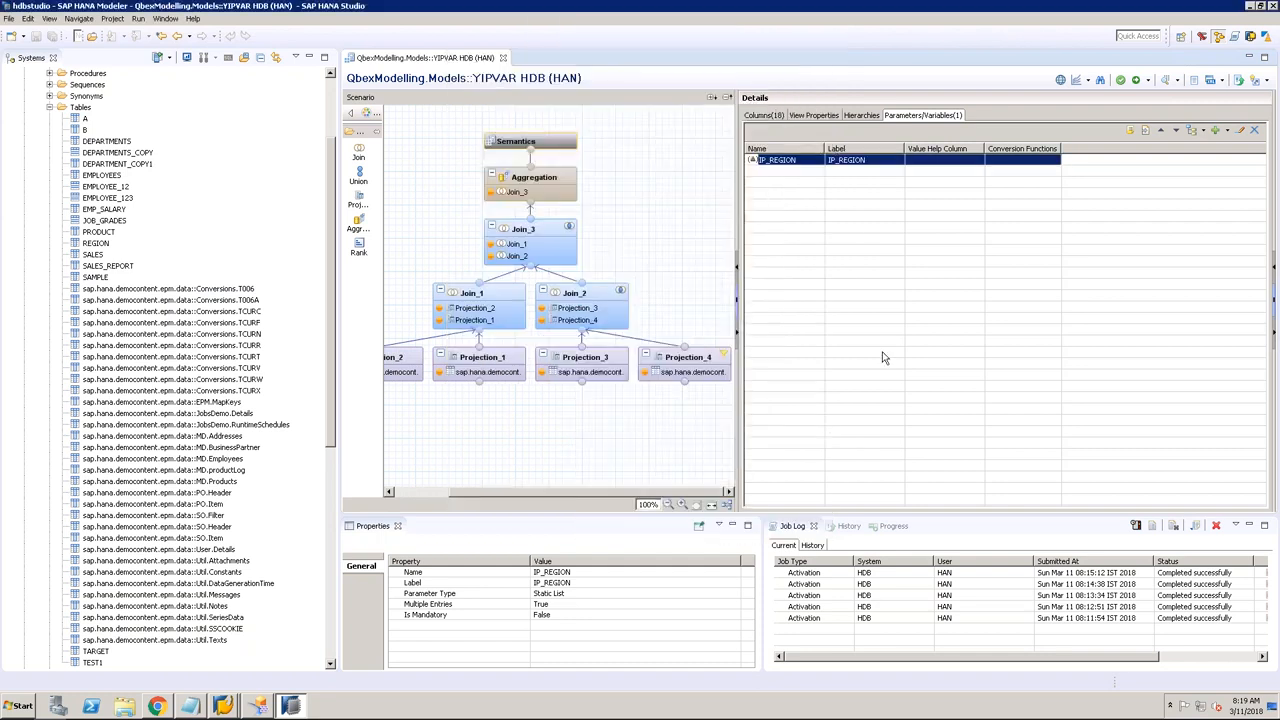
Step: Delete IP_REGION, remove Projection_4's REGION filter, and collapse the catalog Tables folder
{"action": "left_click", "coordinate": [1256, 131]}
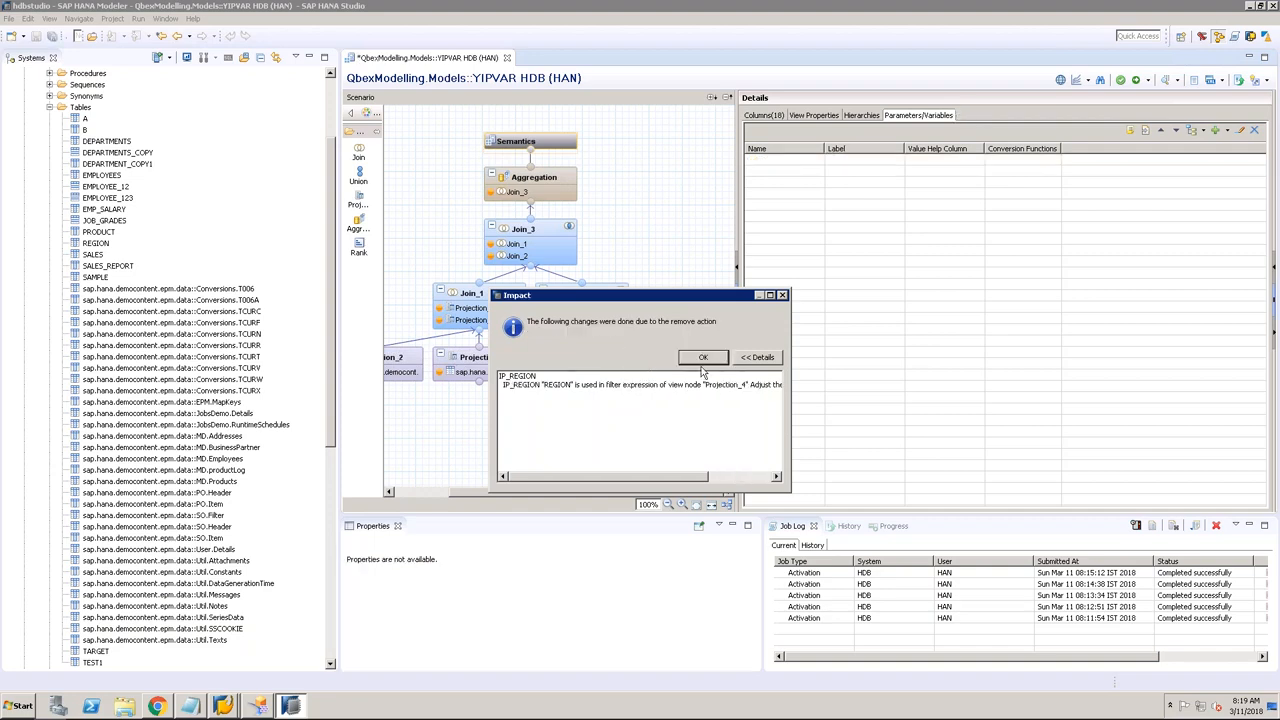
{"action": "left_click", "coordinate": [704, 360]}
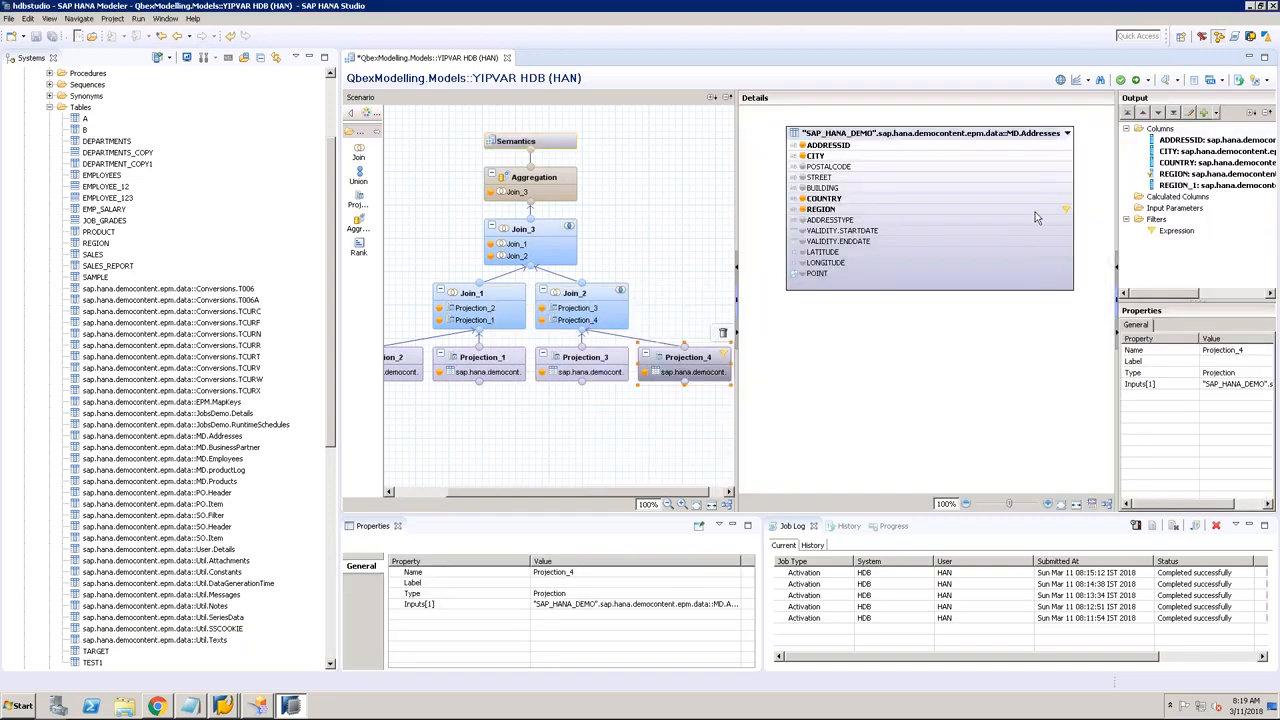
{"action": "right_click", "coordinate": [1034, 211]}
{"action": "left_click", "coordinate": [1062, 242]}
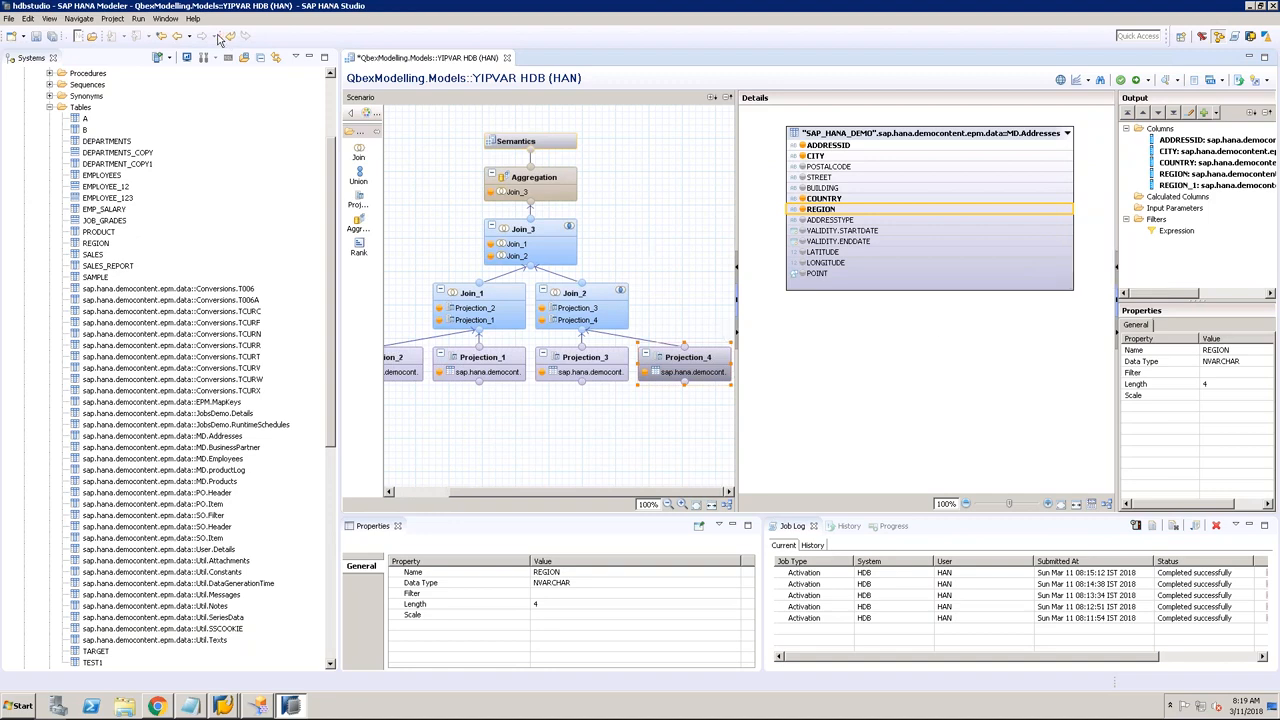
{"action": "left_click", "coordinate": [331, 112]}
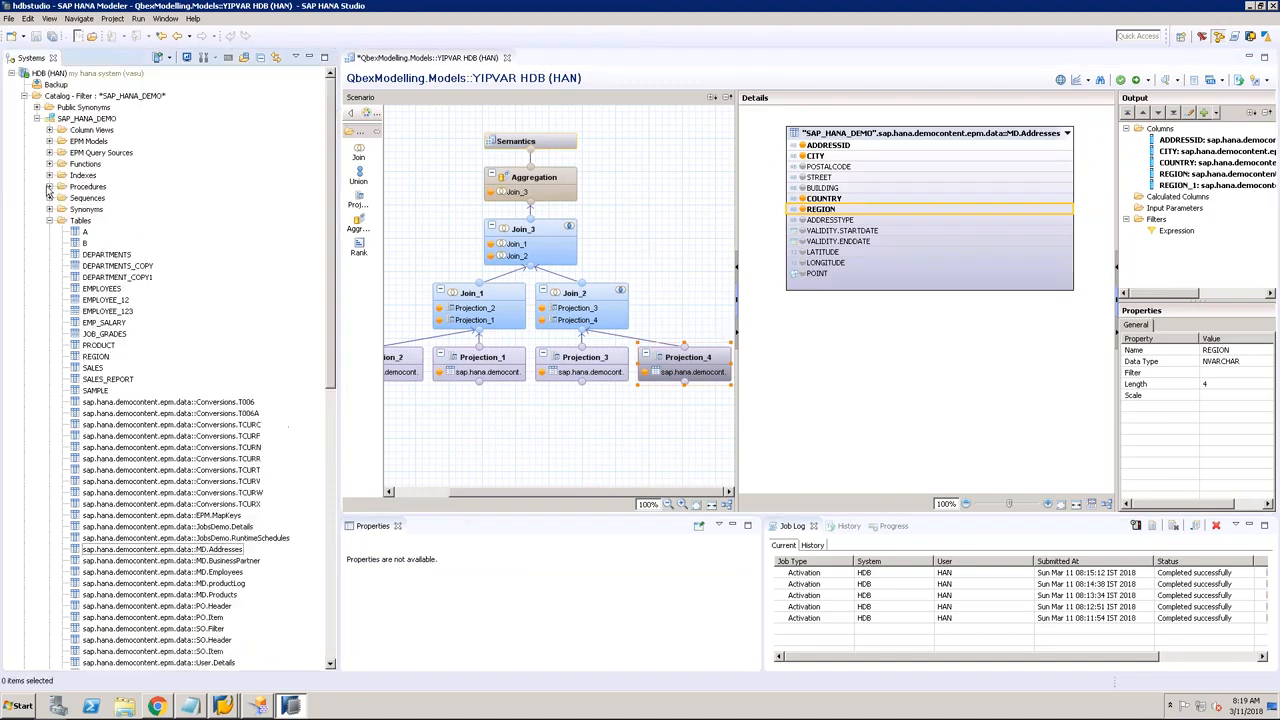
{"action": "left_click", "coordinate": [49, 220]}
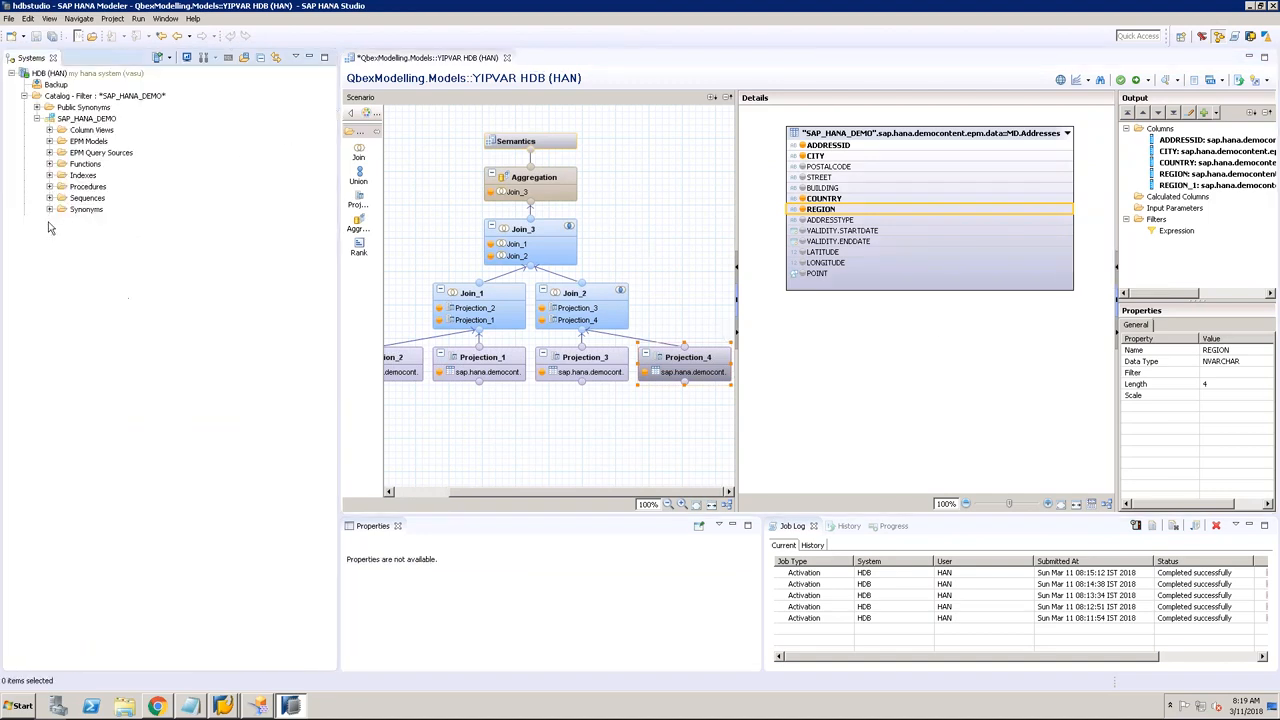
Step: Filter the catalog to schema QBEX and expand its tables down to InputParameter
{"action": "right_click", "coordinate": [102, 96]}
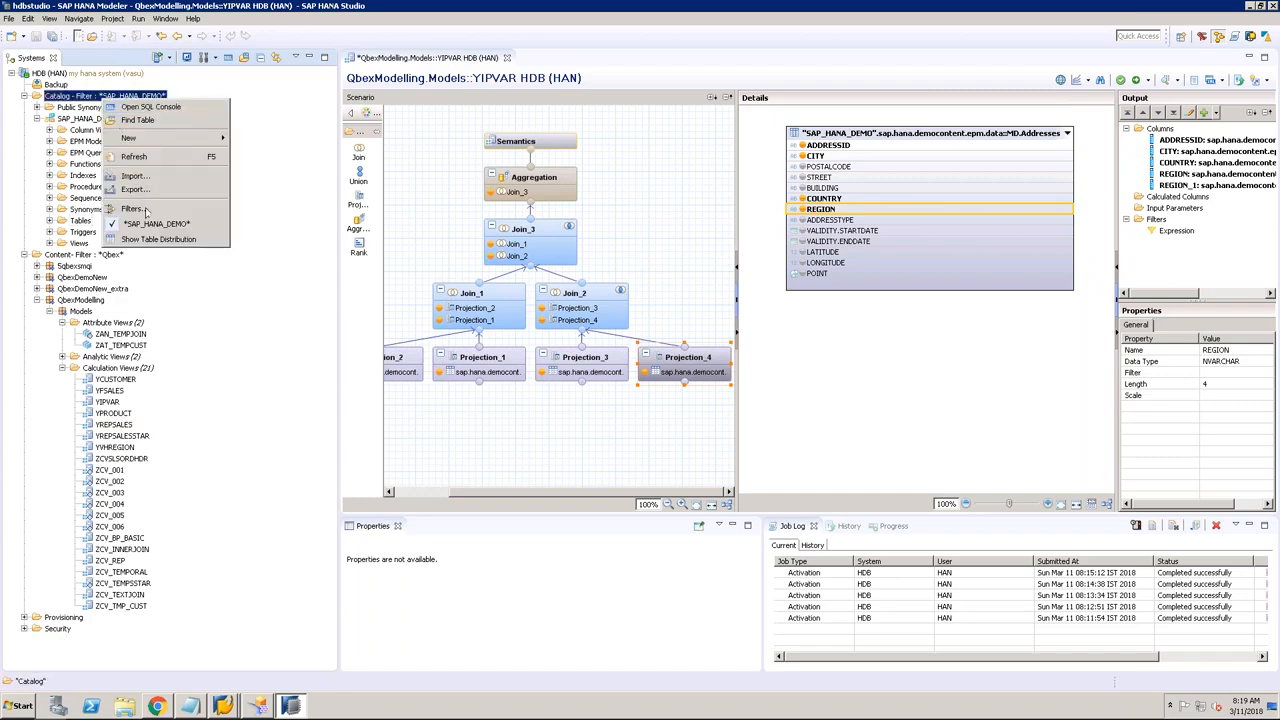
{"action": "left_click", "coordinate": [145, 210]}
{"action": "type", "text": "QBEX"}
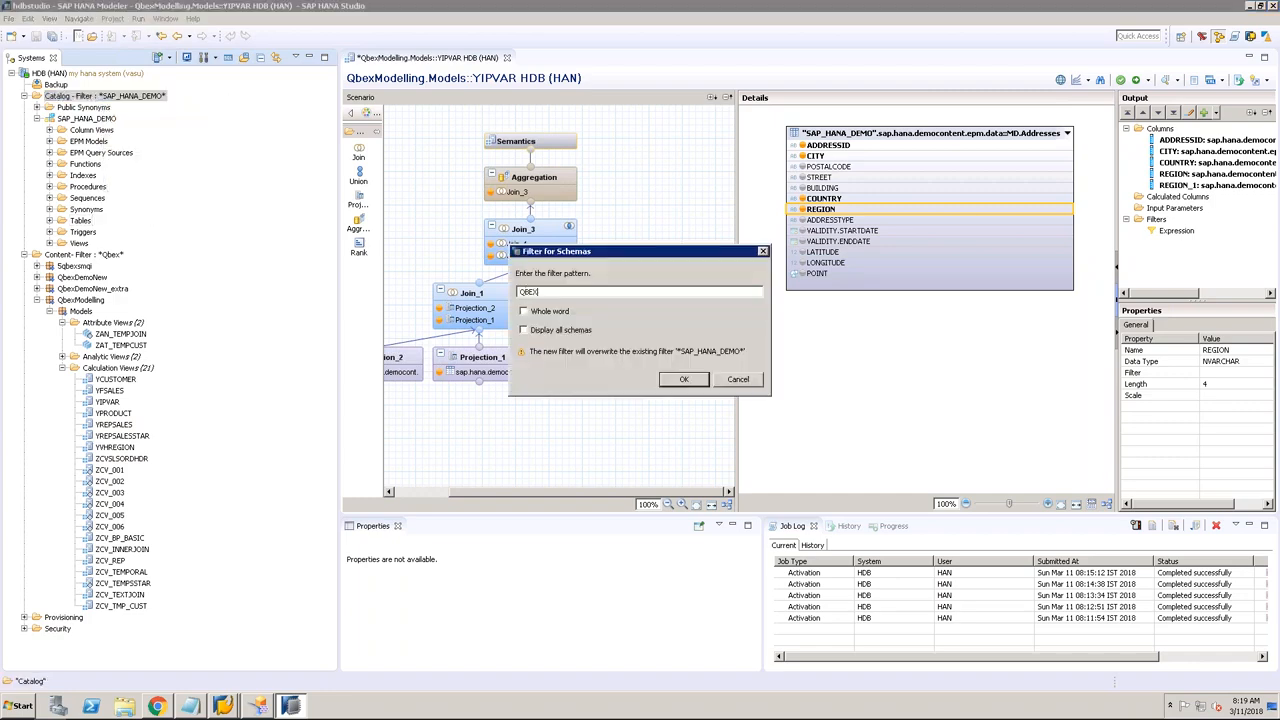
{"action": "key", "text": "Return"}
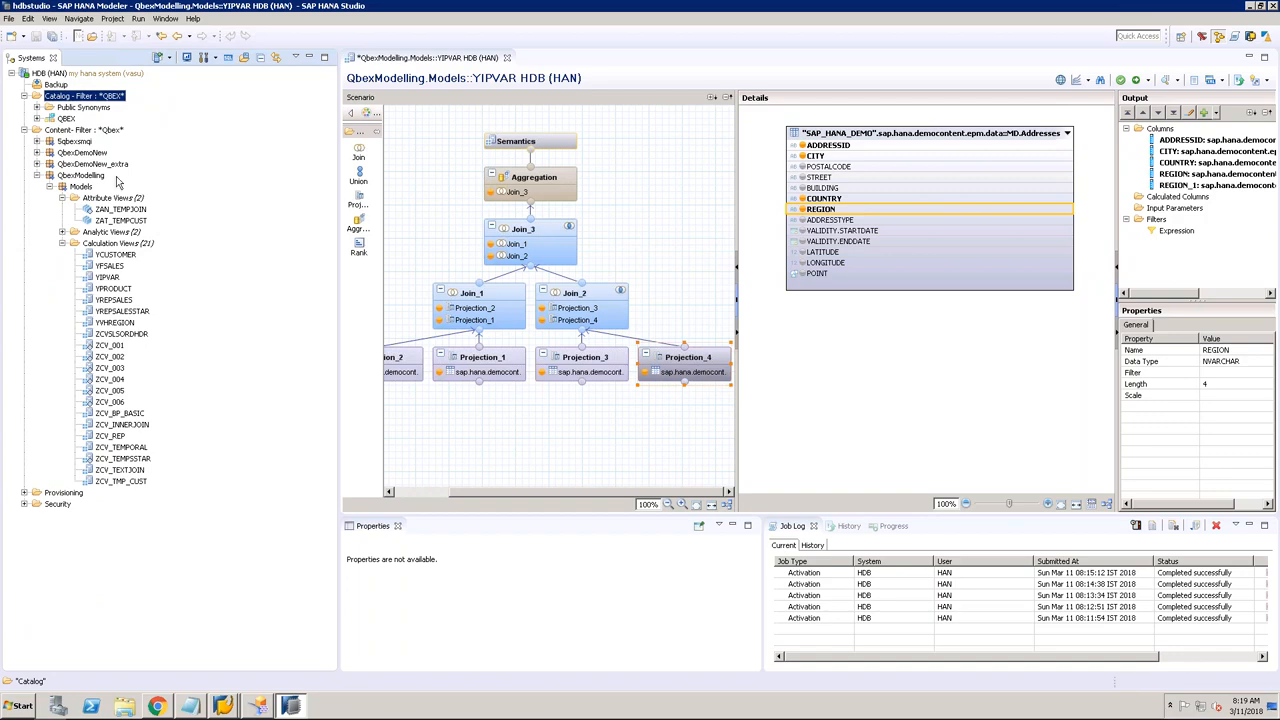
{"action": "left_click", "coordinate": [36, 118]}
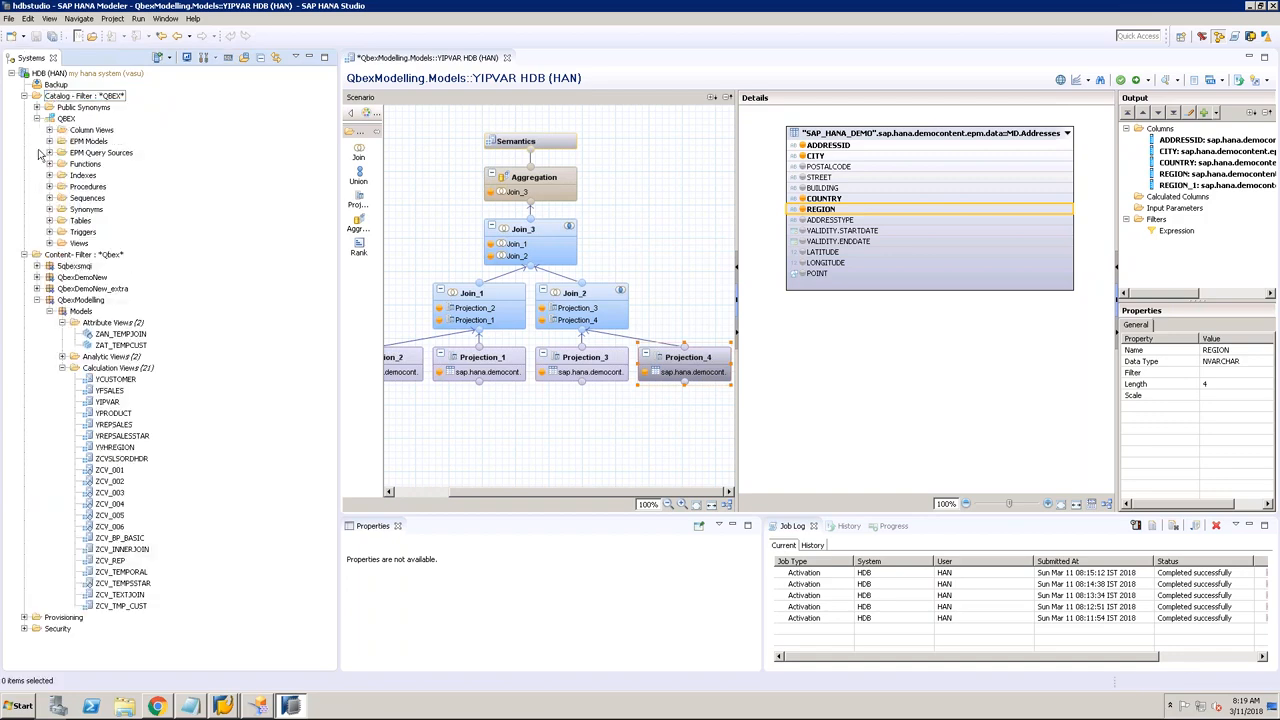
{"action": "left_click", "coordinate": [49, 221]}
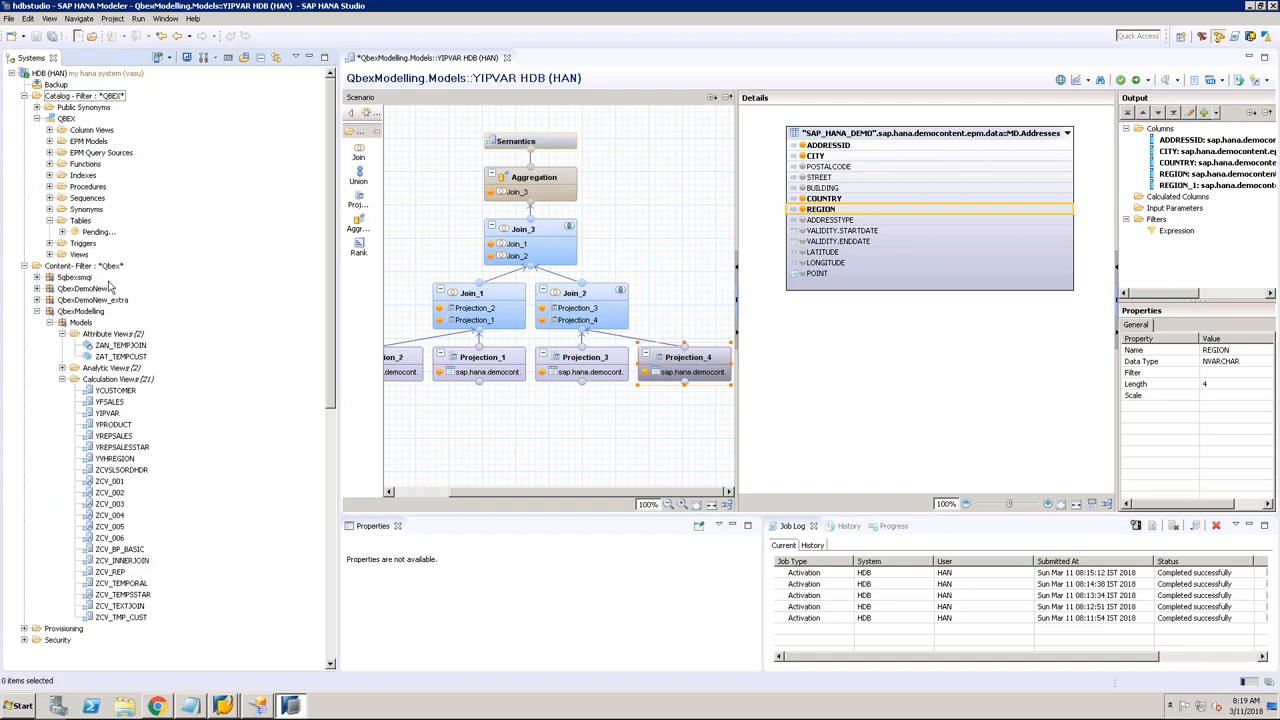
{"action": "scroll", "coordinate": [113, 318], "scroll_direction": "down", "scroll_amount": 5}
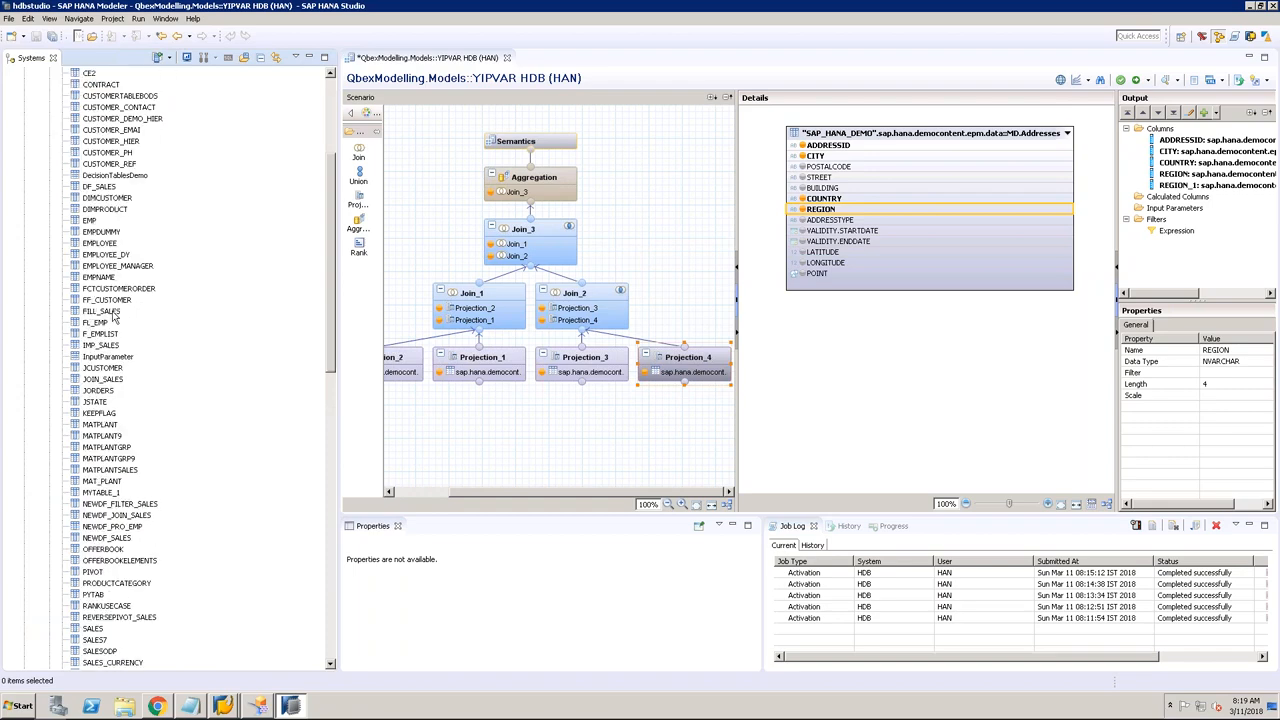
{"action": "scroll", "coordinate": [115, 317], "scroll_direction": "down", "scroll_amount": 5}
{"action": "left_click", "coordinate": [112, 188]}
{"action": "right_click", "coordinate": [115, 189]}
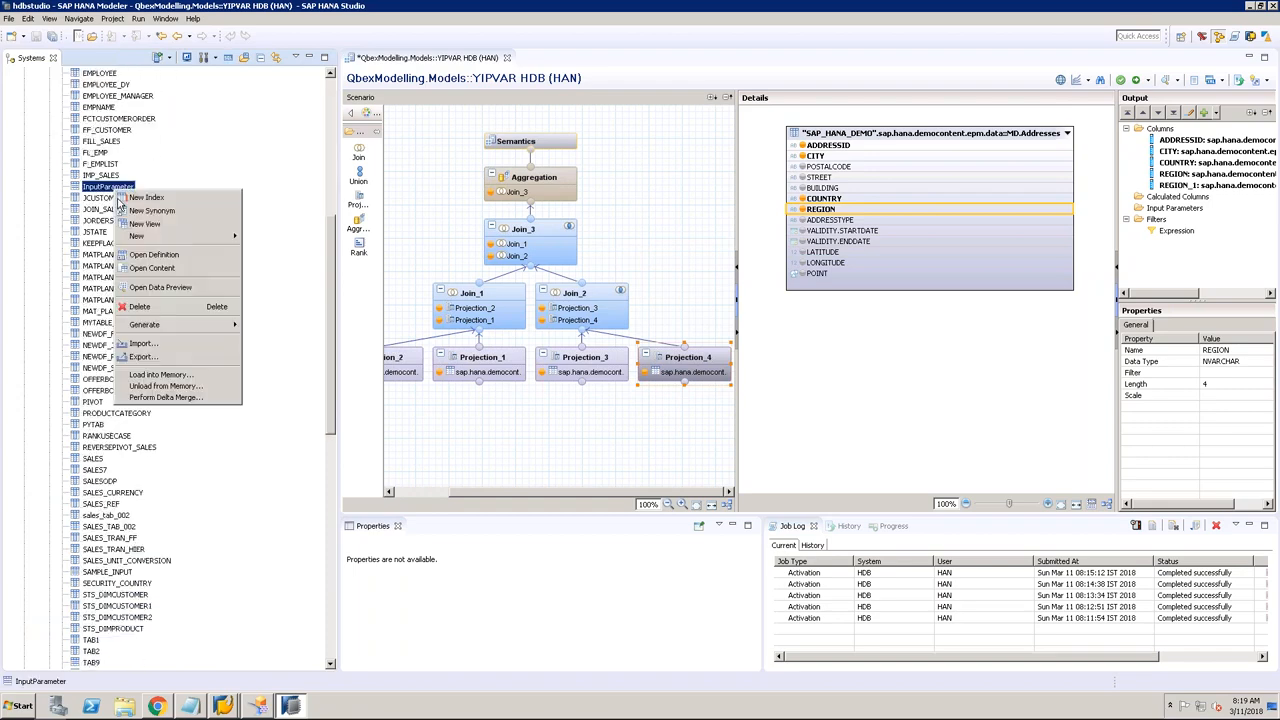
Step: Preview InputParameter's DE/EMEA, US/AMER and JP/APJ rows, then select the HDB (HAN) system
{"action": "left_click", "coordinate": [160, 287]}
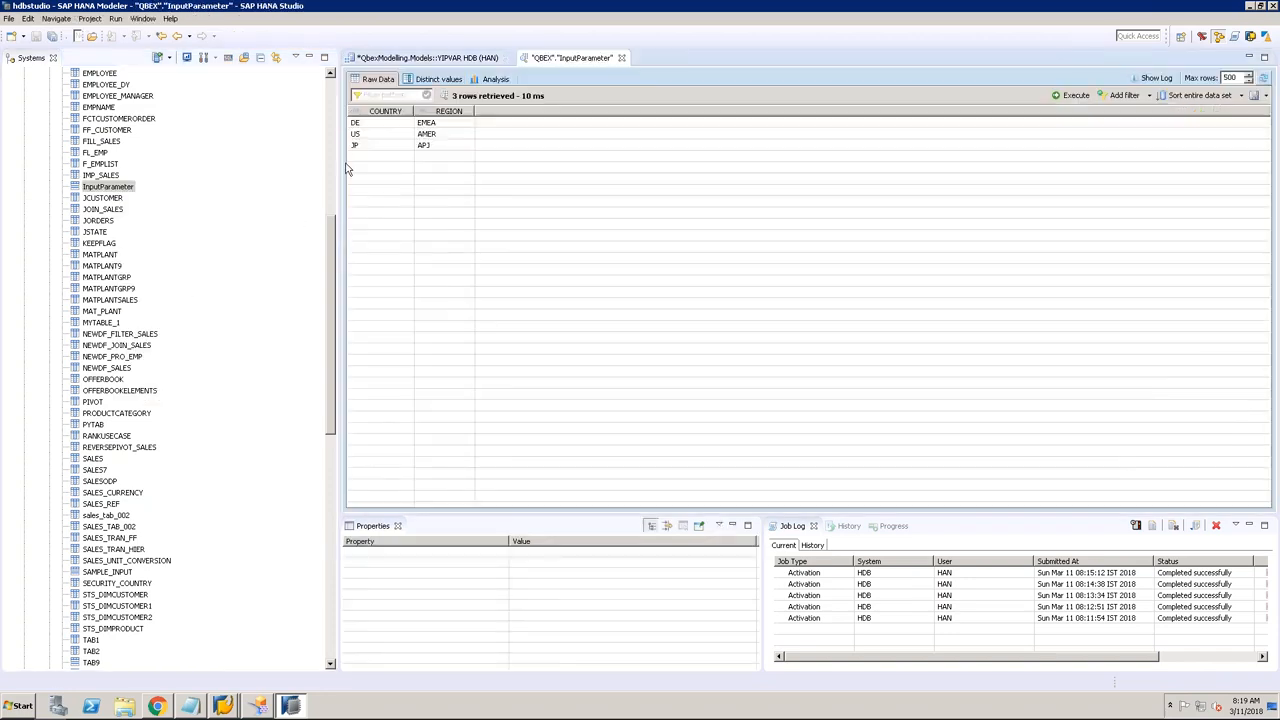
{"action": "left_click", "coordinate": [381, 123]}
{"action": "left_click", "coordinate": [381, 147]}
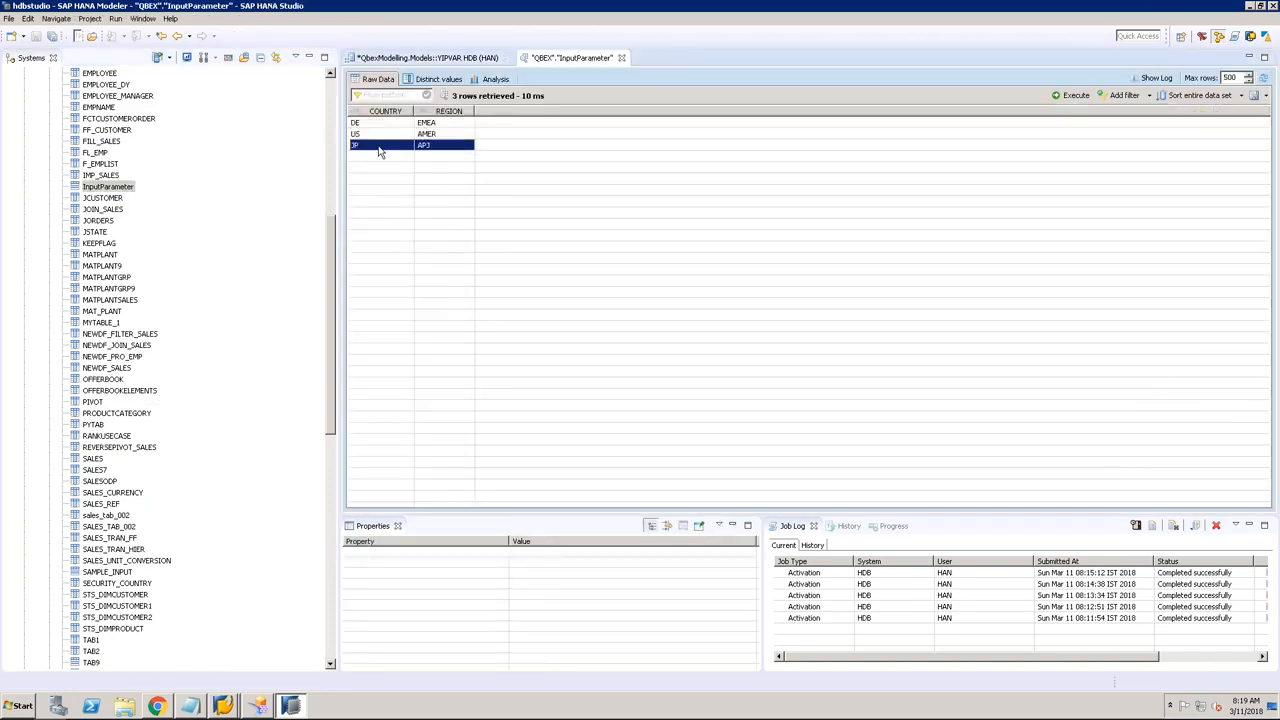
{"action": "left_click", "coordinate": [441, 124]}
{"action": "left_click", "coordinate": [442, 135]}
{"action": "left_click", "coordinate": [443, 146]}
{"action": "left_click", "coordinate": [402, 123]}
{"action": "left_click", "coordinate": [395, 135]}
{"action": "left_click", "coordinate": [425, 144]}
{"action": "left_click", "coordinate": [453, 123]}
{"action": "left_click", "coordinate": [453, 146]}
{"action": "left_click", "coordinate": [381, 127]}
{"action": "left_click", "coordinate": [381, 135]}
{"action": "left_click", "coordinate": [381, 148]}
{"action": "left_click", "coordinate": [331, 86]}
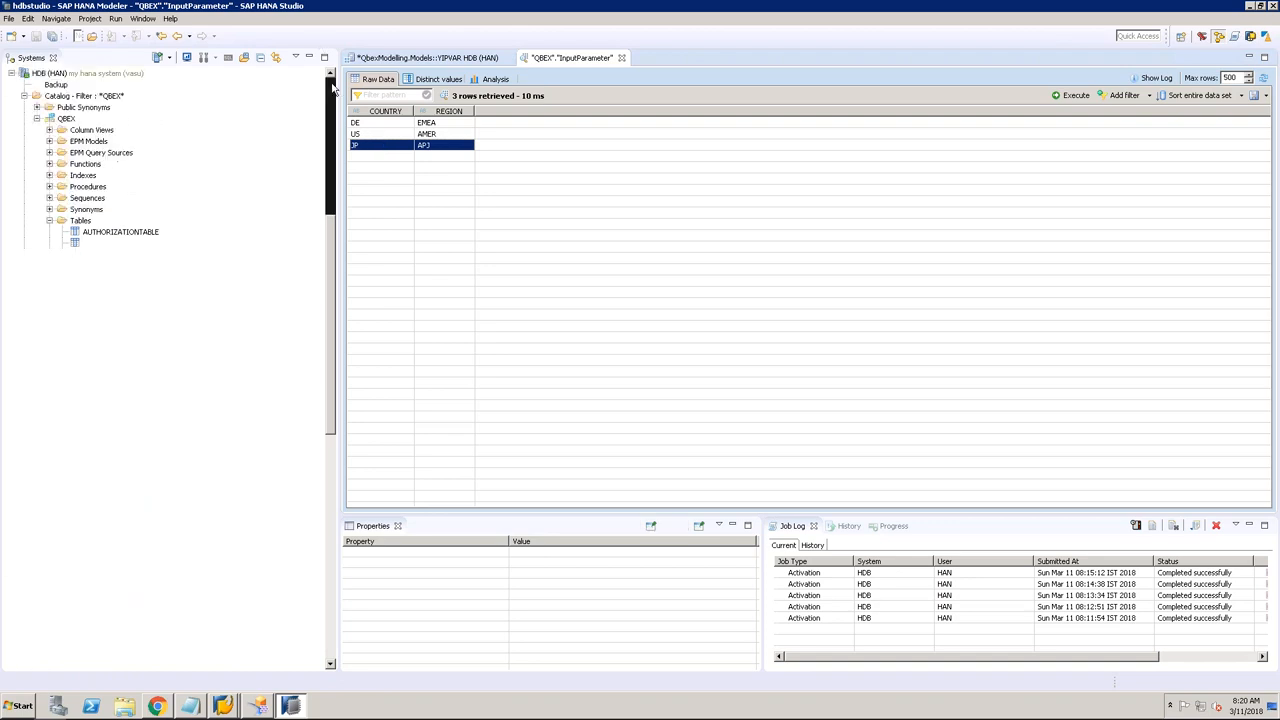
{"action": "left_click", "coordinate": [90, 76]}
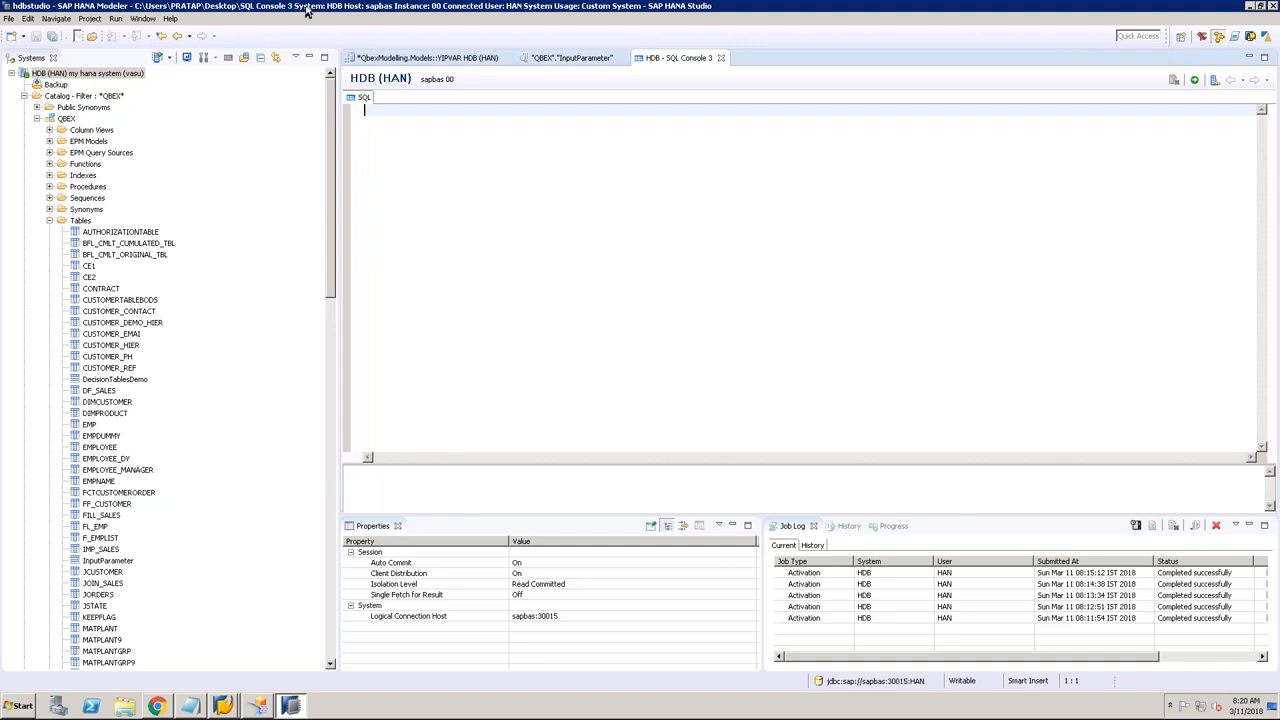
Step: Paste the ProcedureInputParameter CREATE PROCEDURE script and set the editor font to Courier New 18
{"action": "right_click", "coordinate": [493, 174]}
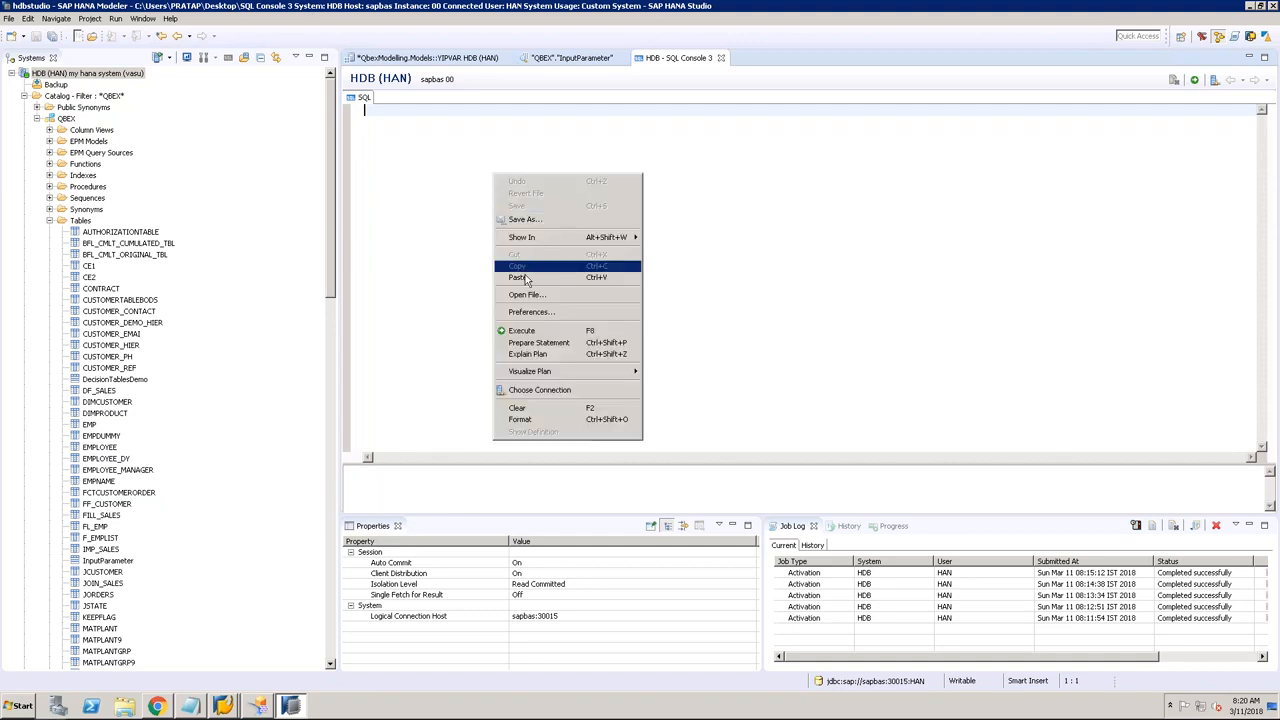
{"action": "left_click", "coordinate": [530, 276]}
{"action": "right_click", "coordinate": [625, 162]}
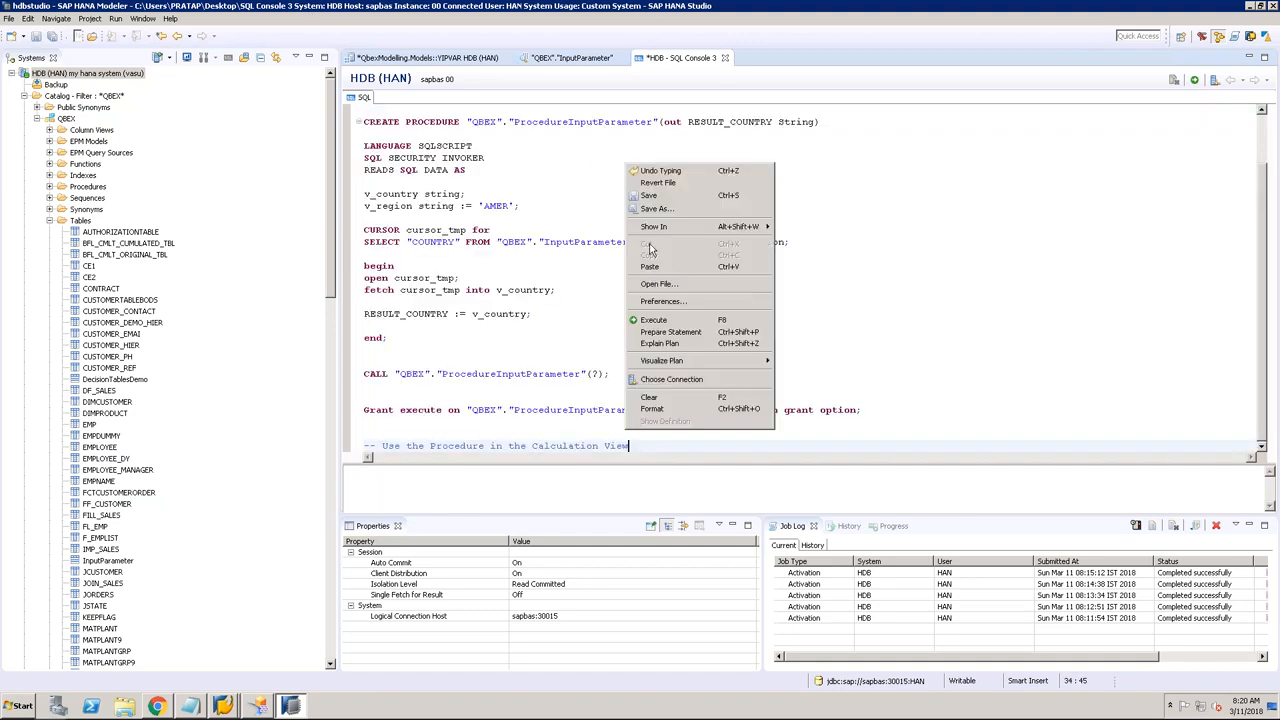
{"action": "left_click", "coordinate": [663, 301]}
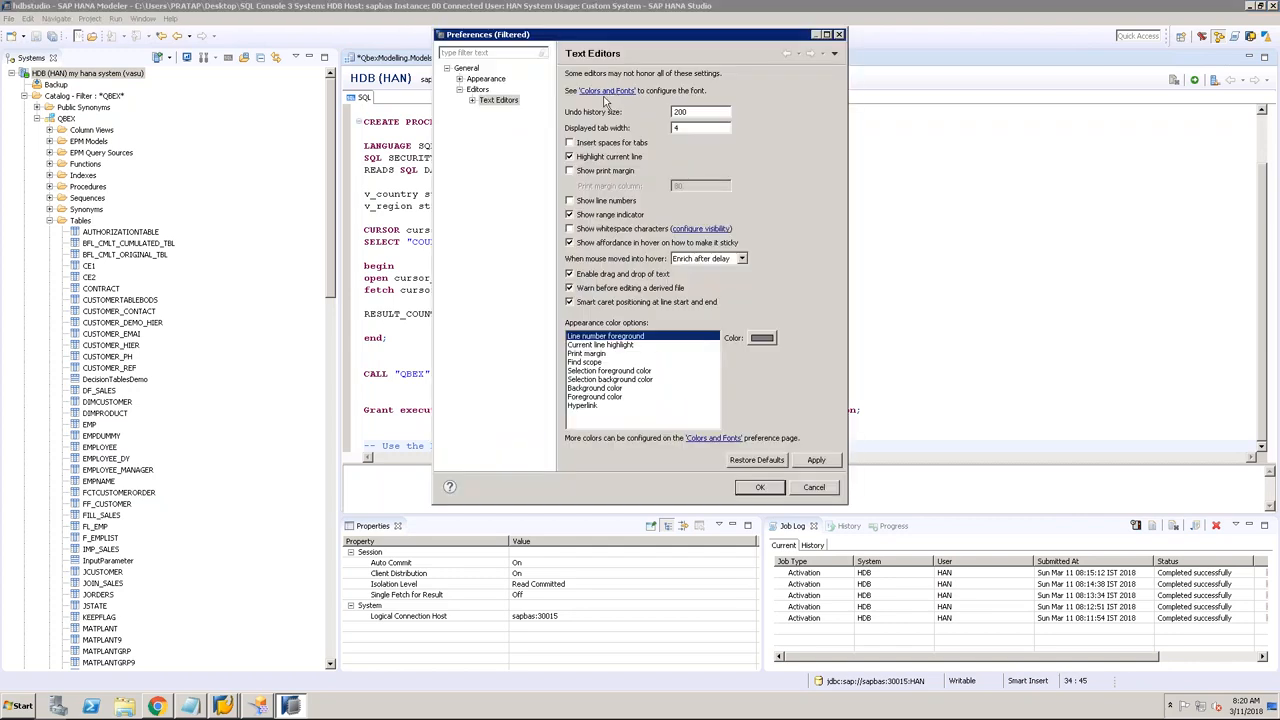
{"action": "left_click", "coordinate": [613, 90]}
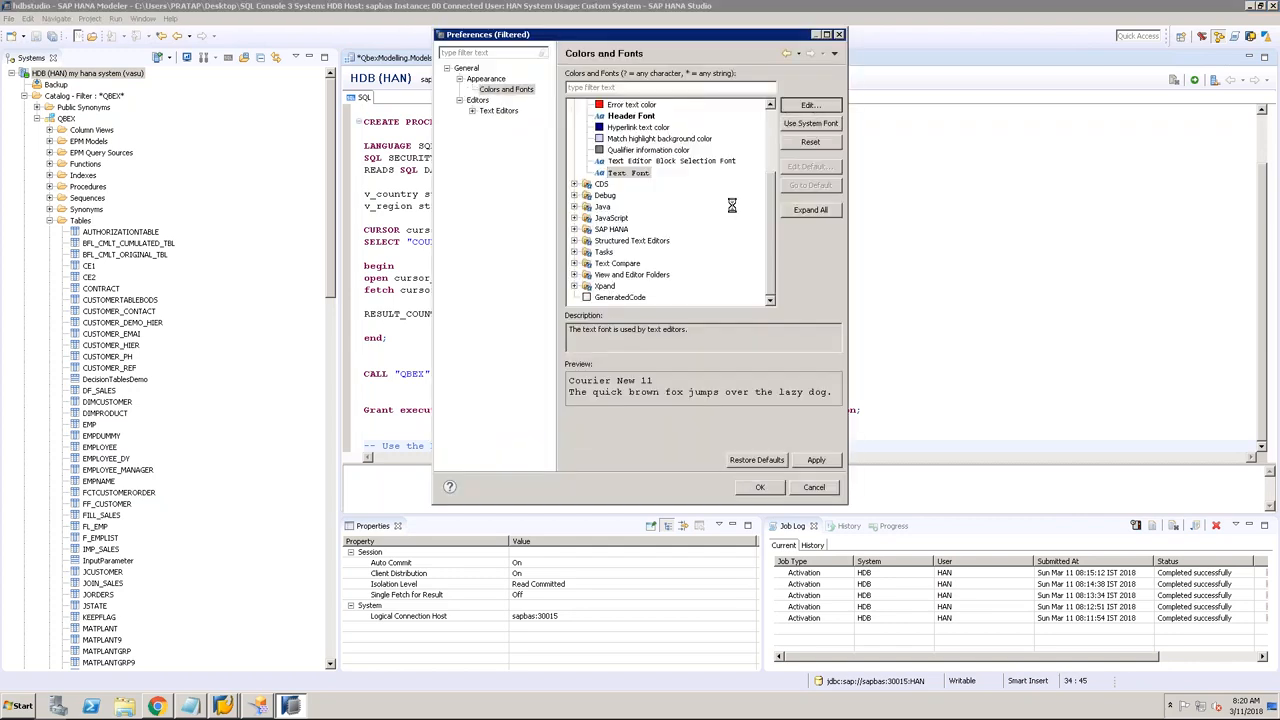
{"action": "left_click", "coordinate": [810, 106]}
{"action": "left_click", "coordinate": [690, 206]}
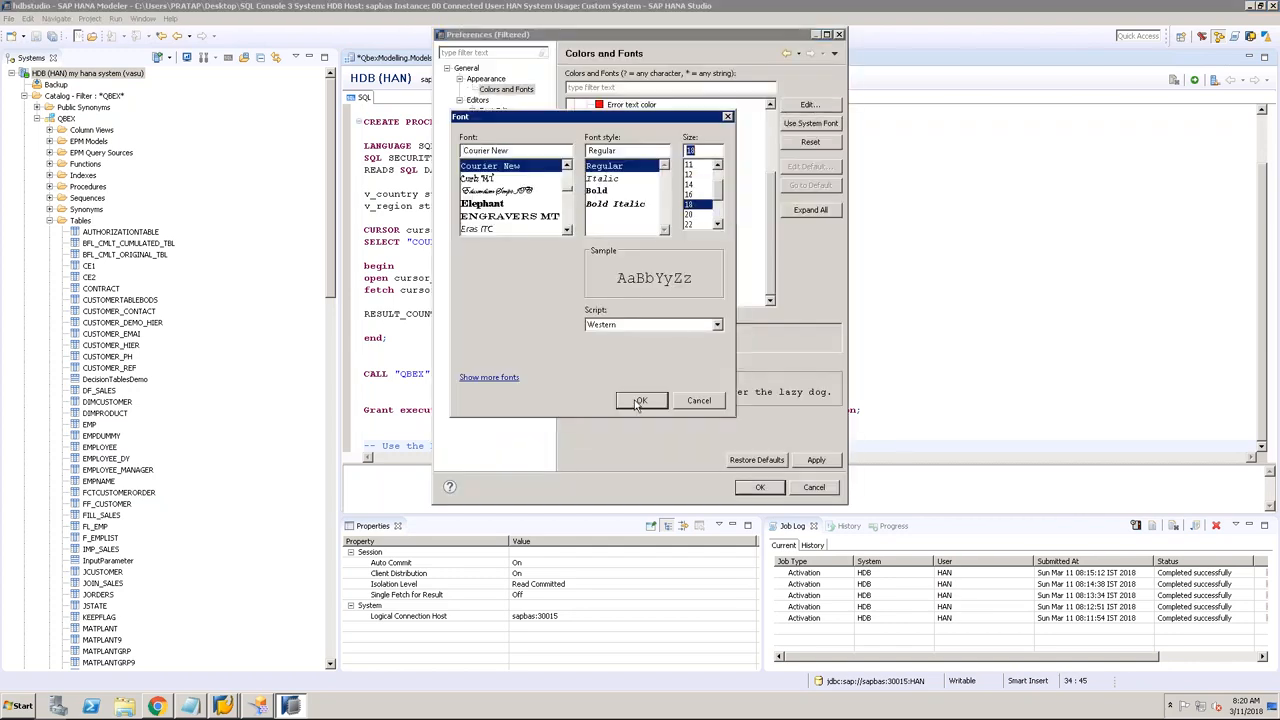
{"action": "left_click", "coordinate": [641, 400]}
{"action": "left_click", "coordinate": [760, 487]}
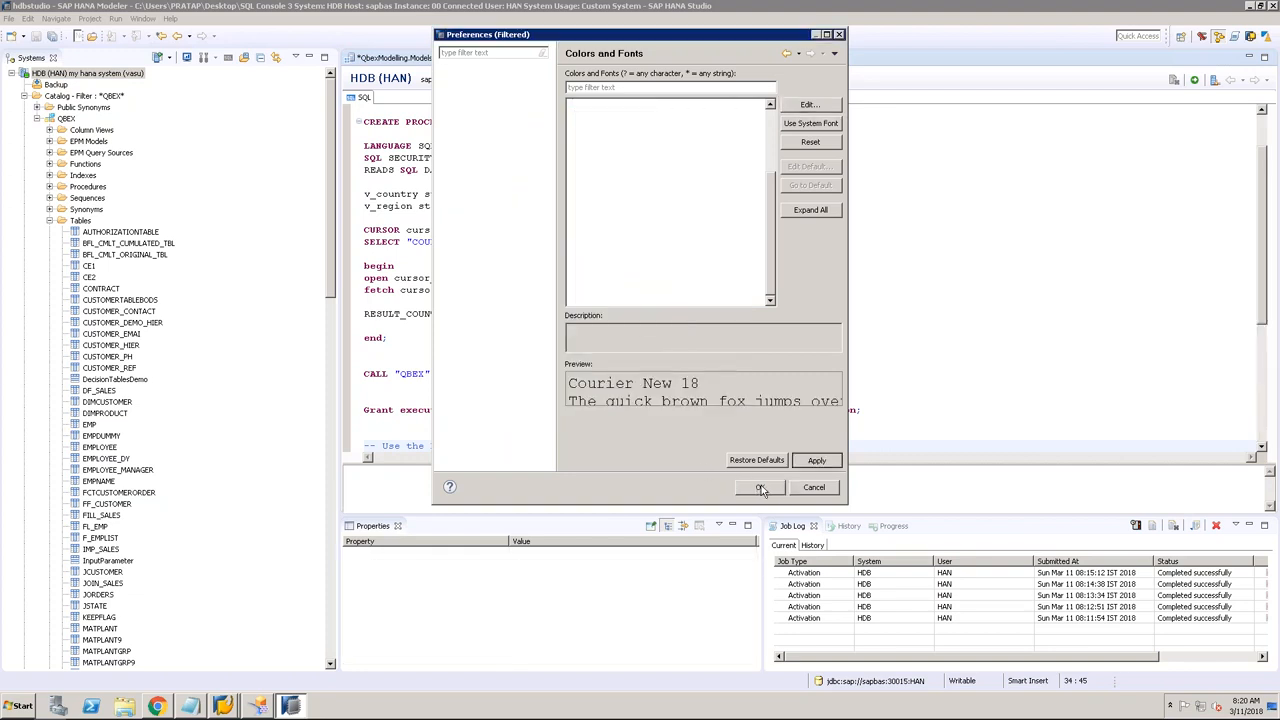
{"action": "left_click", "coordinate": [760, 487]}
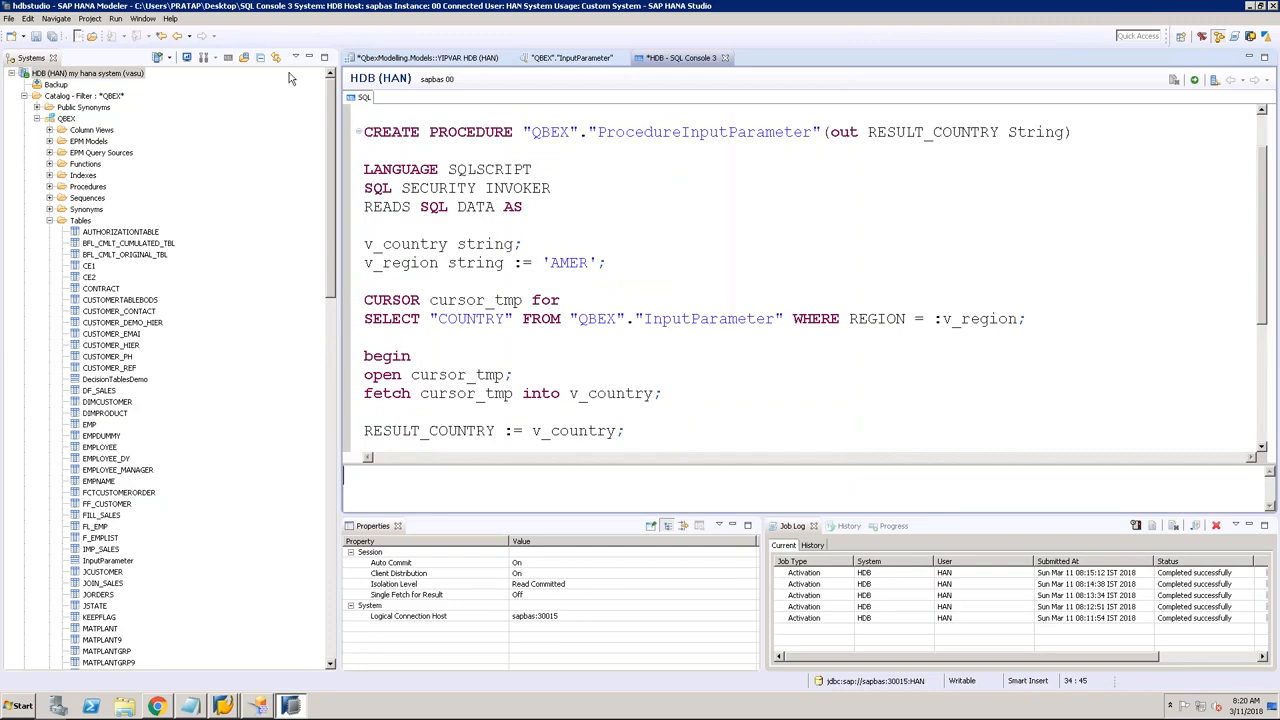
Step: Run the SELECT on QBEX.InputParameter, returning the DE/EMEA, US/AMER and JP/APJ rows
{"action": "left_click", "coordinate": [310, 57]}
{"action": "left_click", "coordinate": [368, 176]}
{"action": "scroll", "coordinate": [369, 177], "scroll_direction": "up", "scroll_amount": 2}
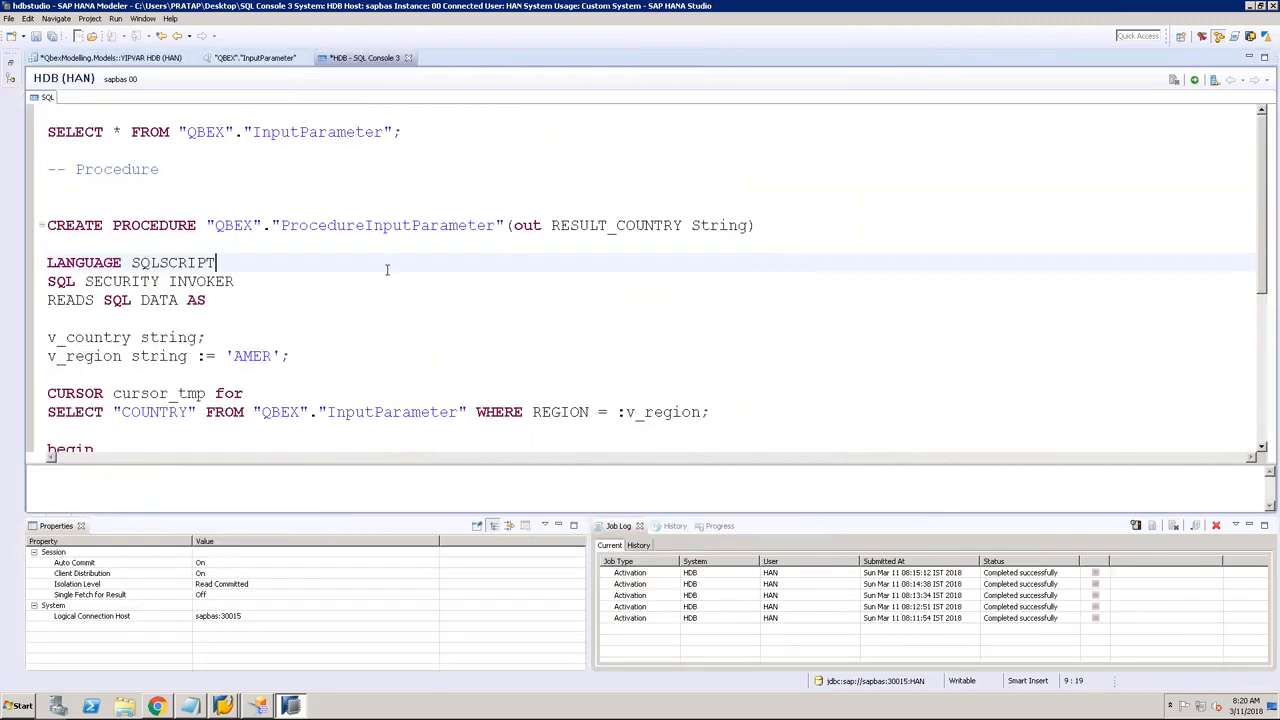
{"action": "left_click_drag", "start_coordinate": [406, 133], "coordinate": [48, 151]}
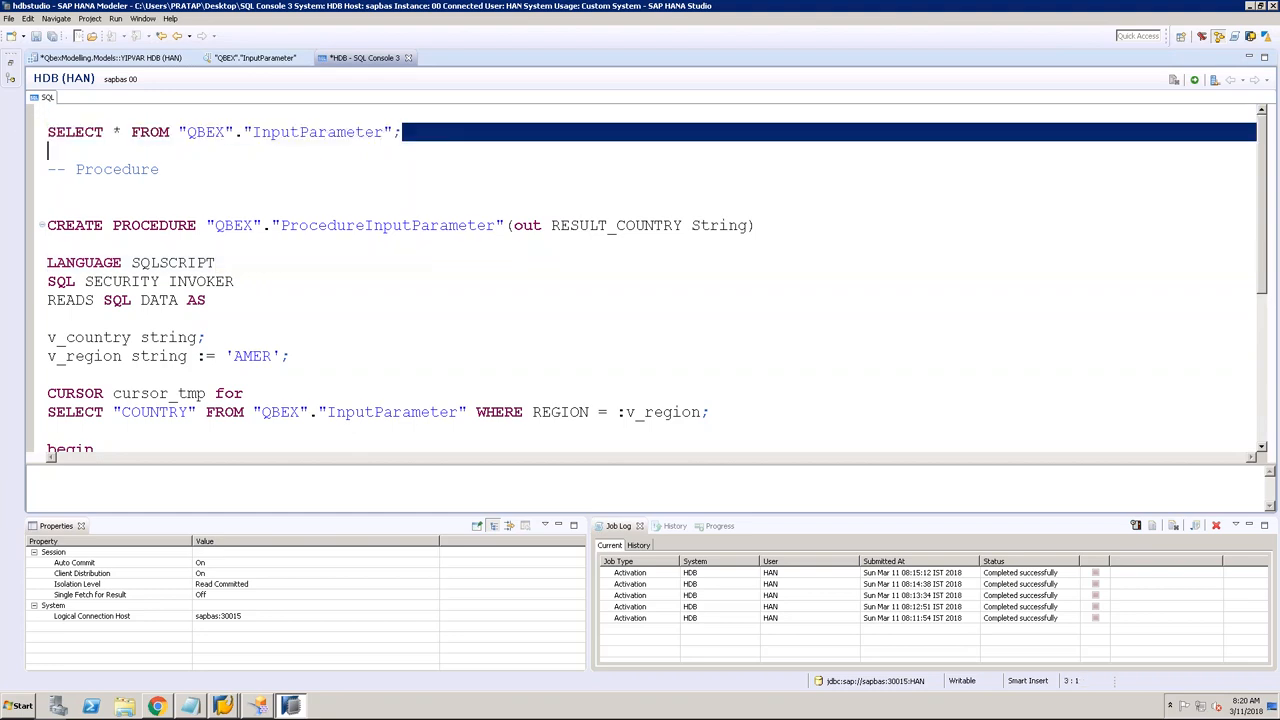
{"action": "left_click_drag", "start_coordinate": [406, 131], "coordinate": [38, 129]}
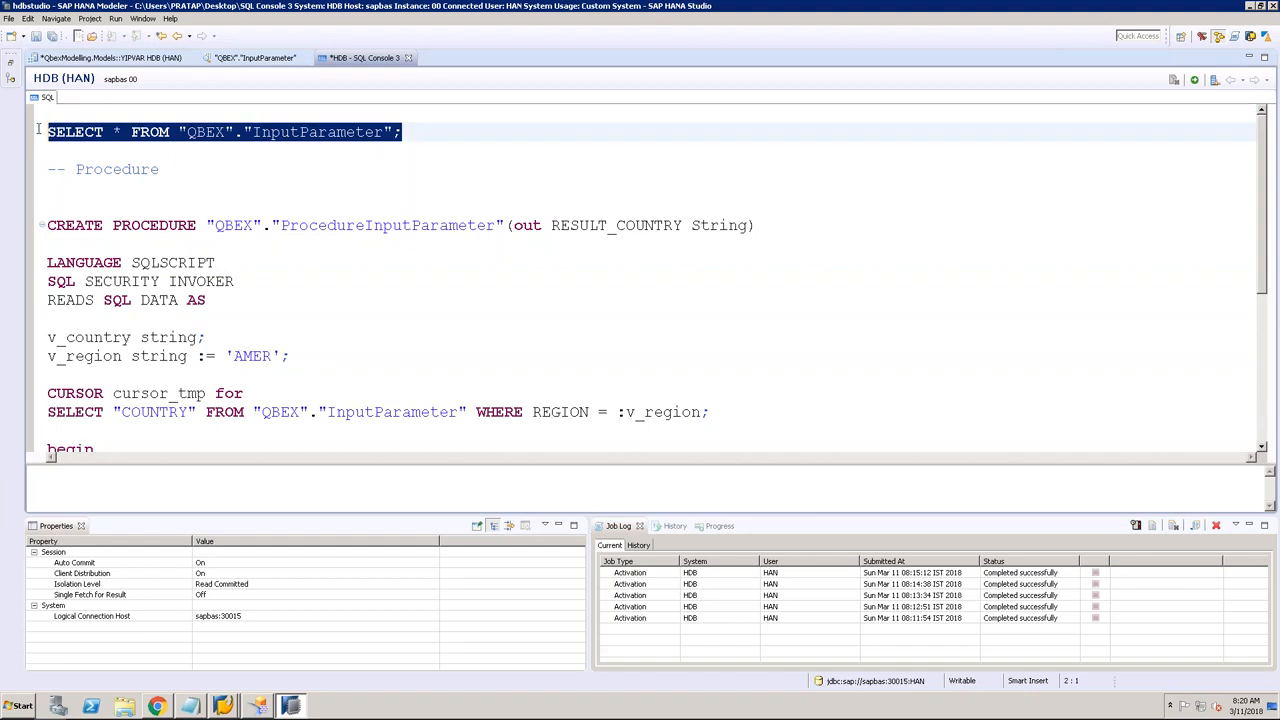
{"action": "left_click", "coordinate": [1196, 80]}
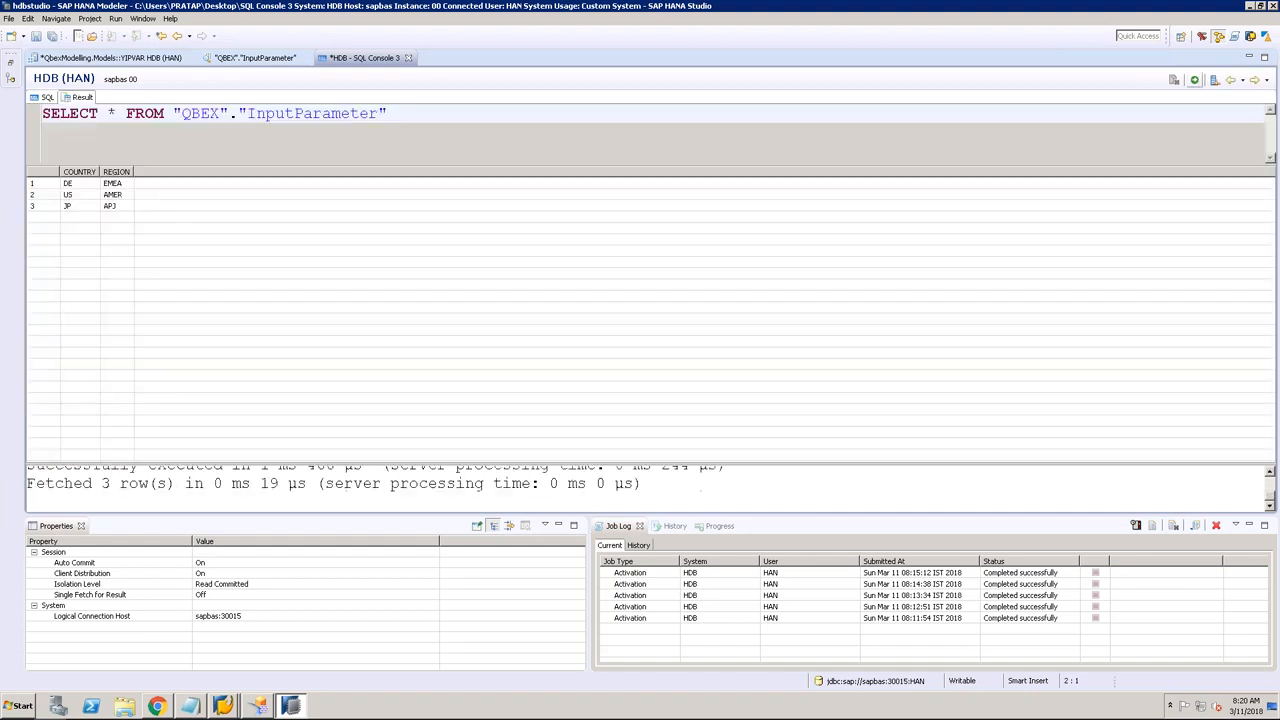
{"action": "left_click", "coordinate": [82, 185]}
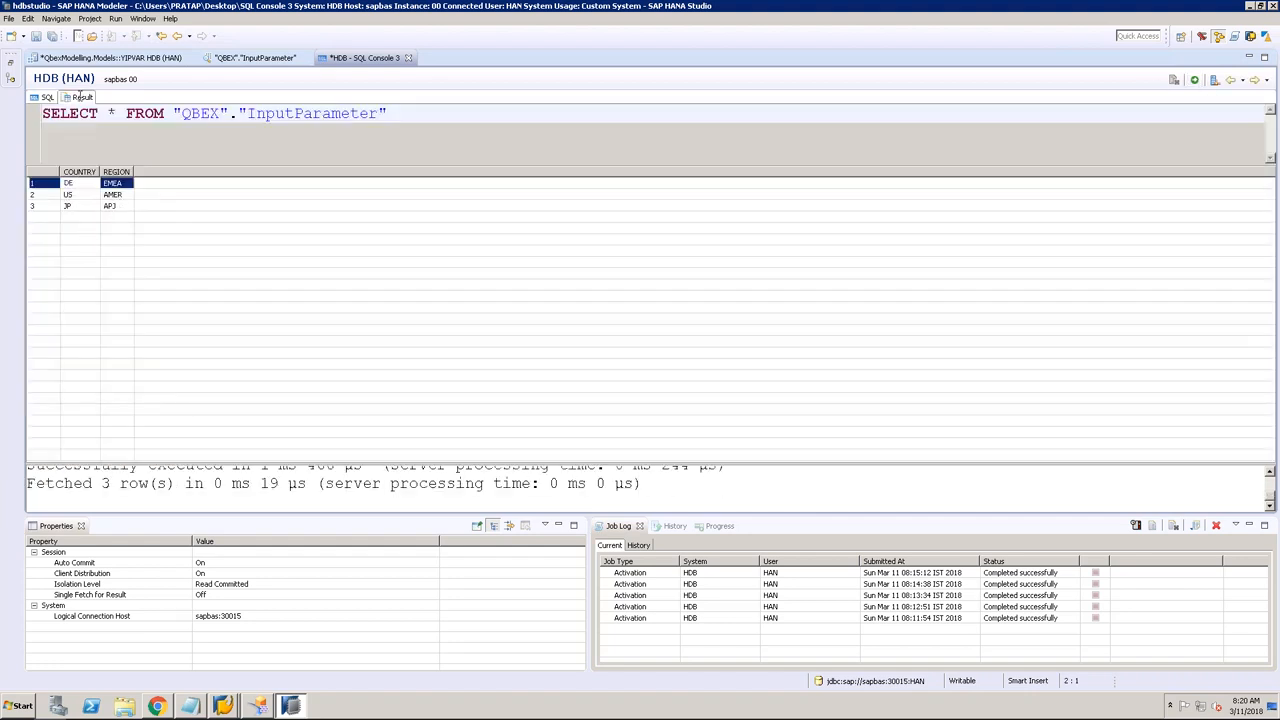
{"action": "left_click", "coordinate": [36, 98]}
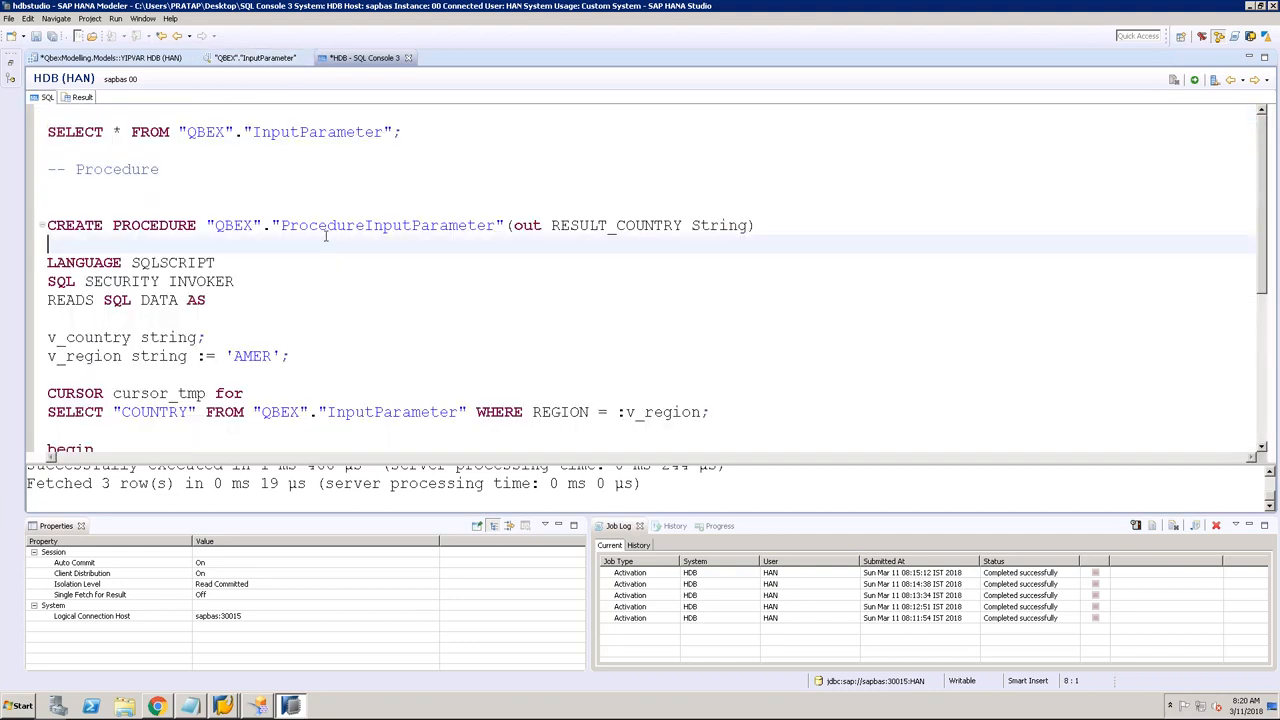
{"action": "scroll", "coordinate": [325, 235], "scroll_direction": "down", "scroll_amount": 1}
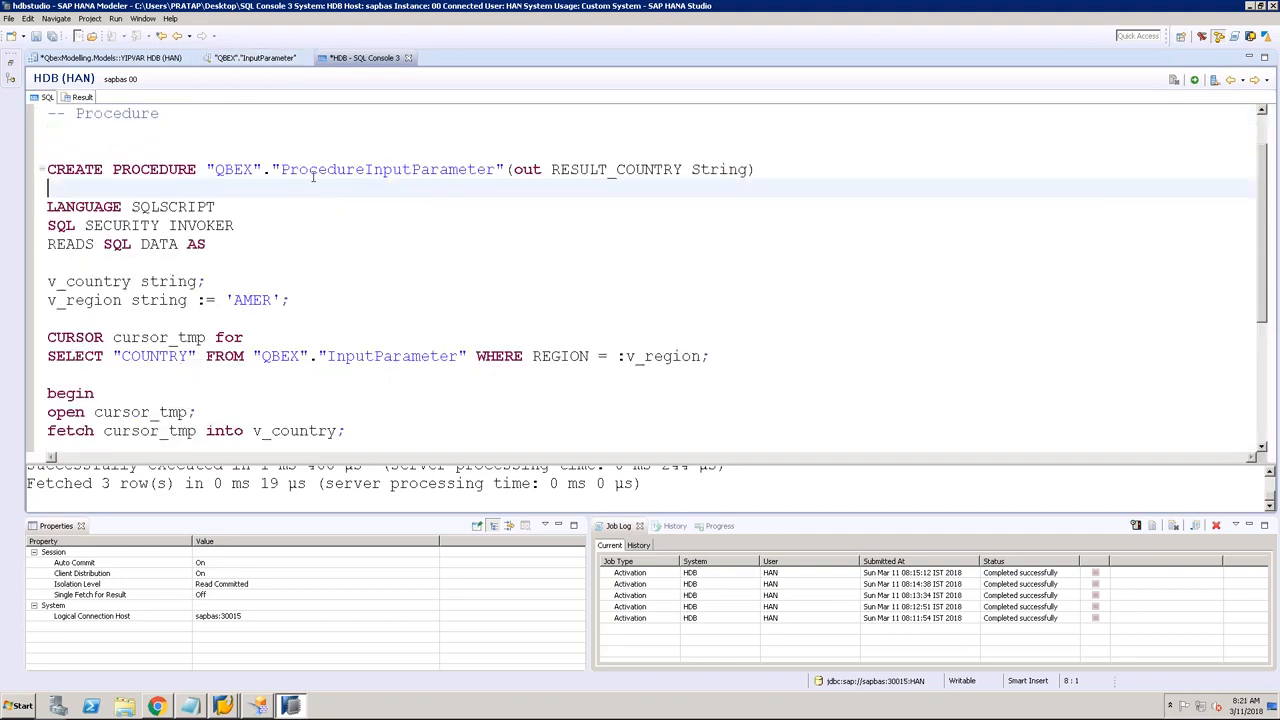
{"action": "left_click", "coordinate": [54, 169]}
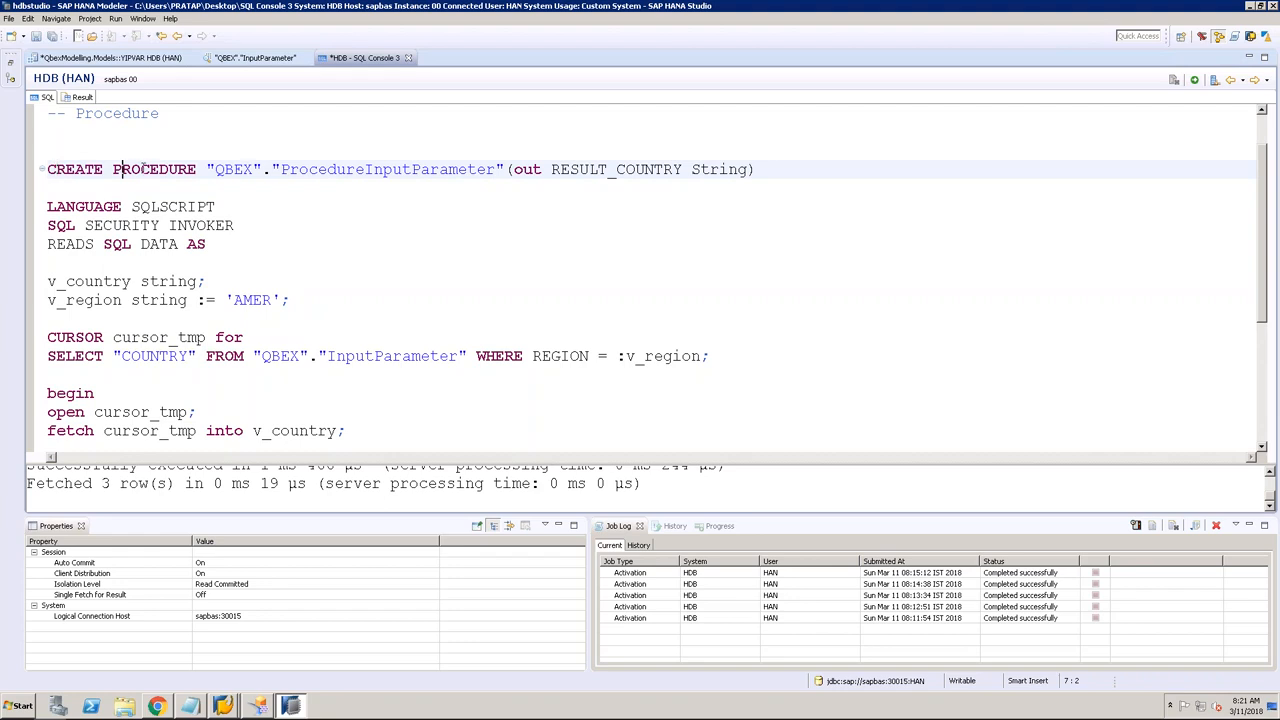
{"action": "left_click_drag", "start_coordinate": [220, 170], "coordinate": [513, 170]}
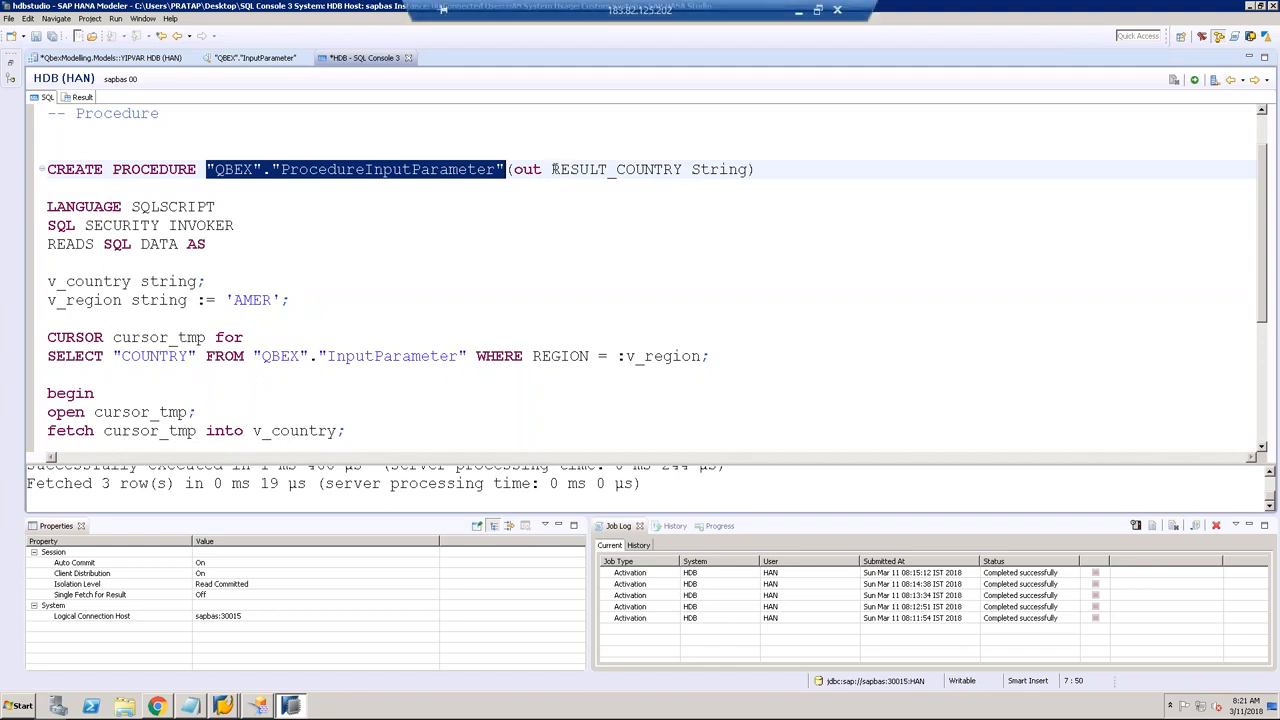
{"action": "left_click", "coordinate": [684, 169]}
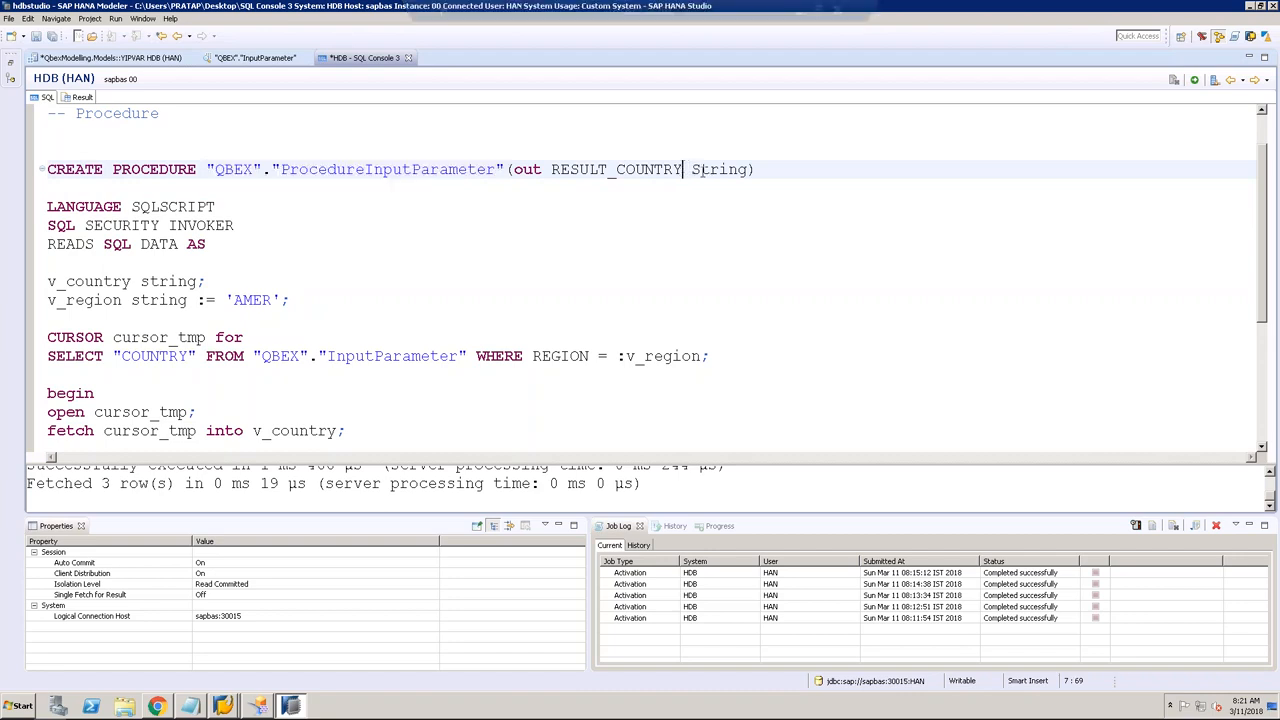
{"action": "left_click", "coordinate": [137, 206]}
{"action": "left_click_drag", "start_coordinate": [48, 225], "coordinate": [207, 225]}
{"action": "scroll", "coordinate": [207, 220], "scroll_direction": "down", "scroll_amount": 2}
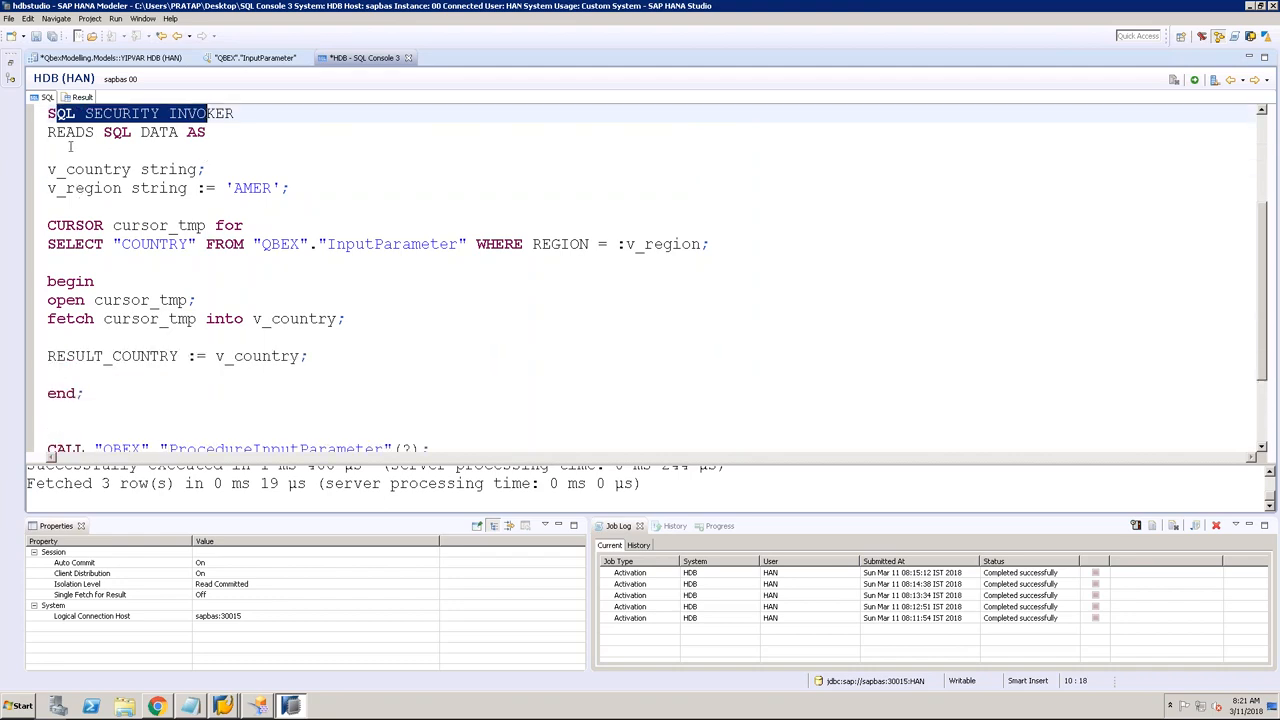
{"action": "left_click_drag", "start_coordinate": [48, 131], "coordinate": [226, 131]}
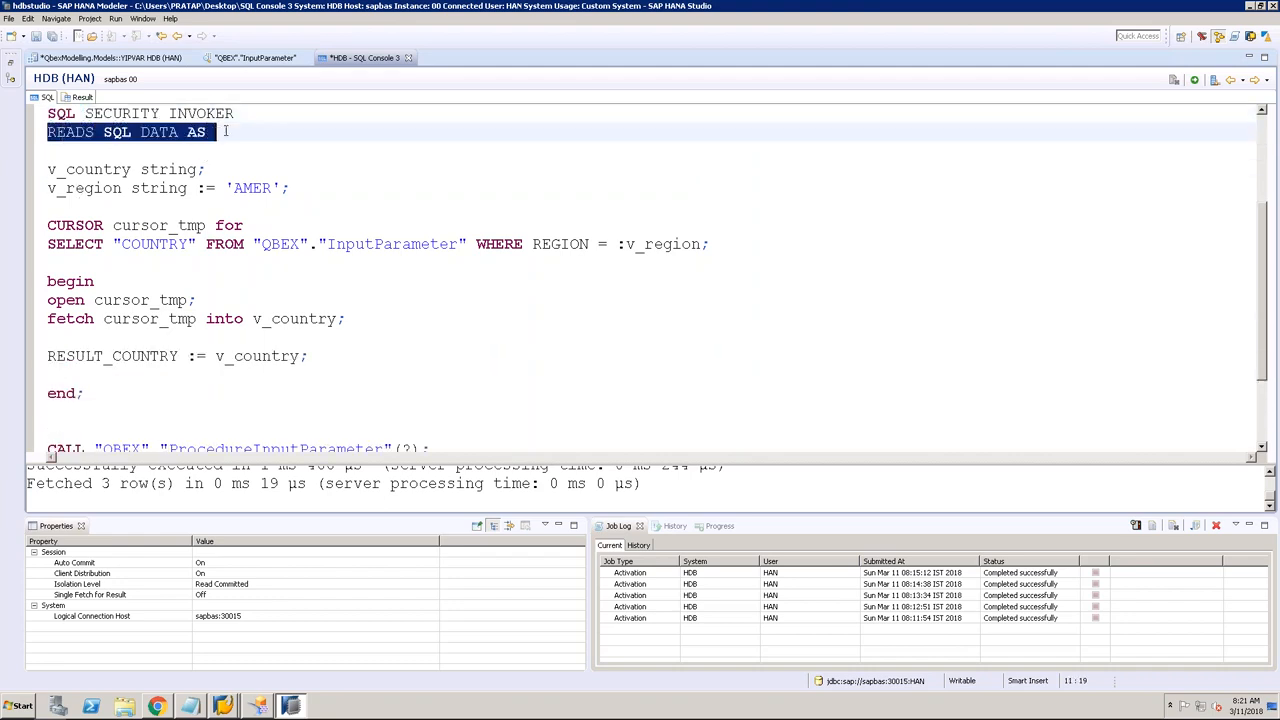
{"action": "left_click", "coordinate": [57, 170]}
{"action": "left_click_drag", "start_coordinate": [47, 170], "coordinate": [133, 170]}
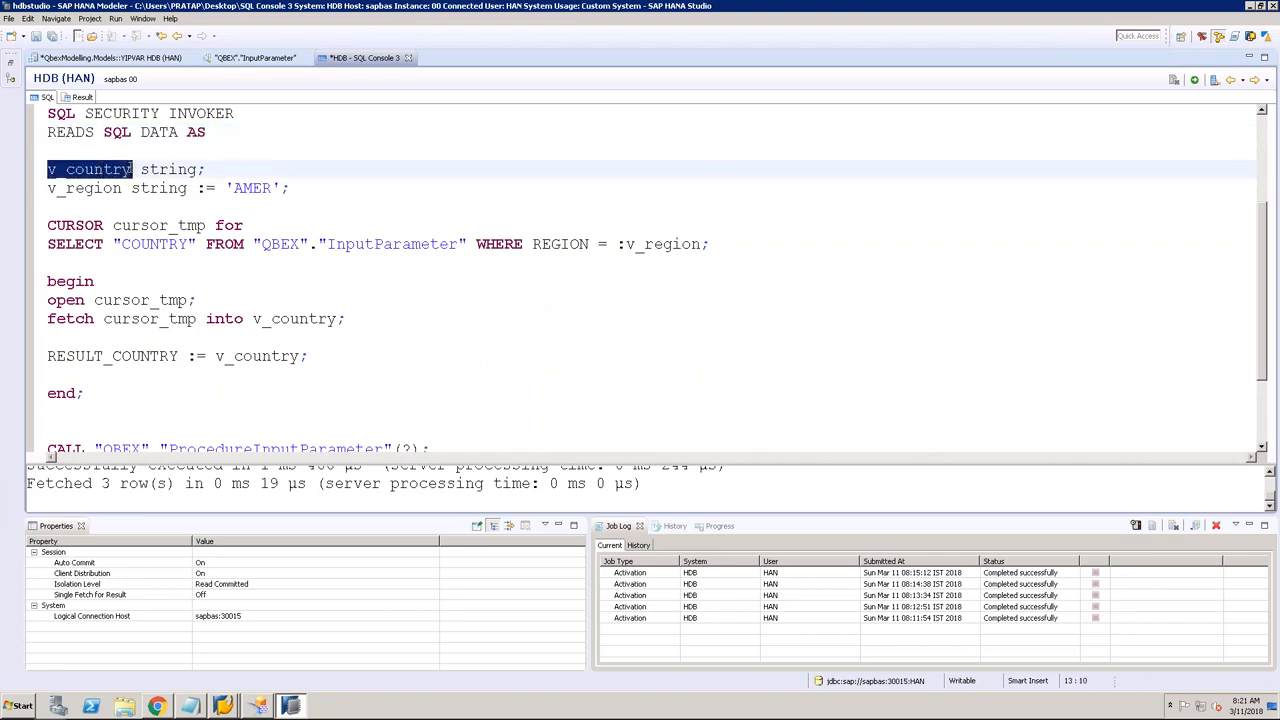
{"action": "left_click", "coordinate": [141, 170]}
{"action": "double_click", "coordinate": [189, 170]}
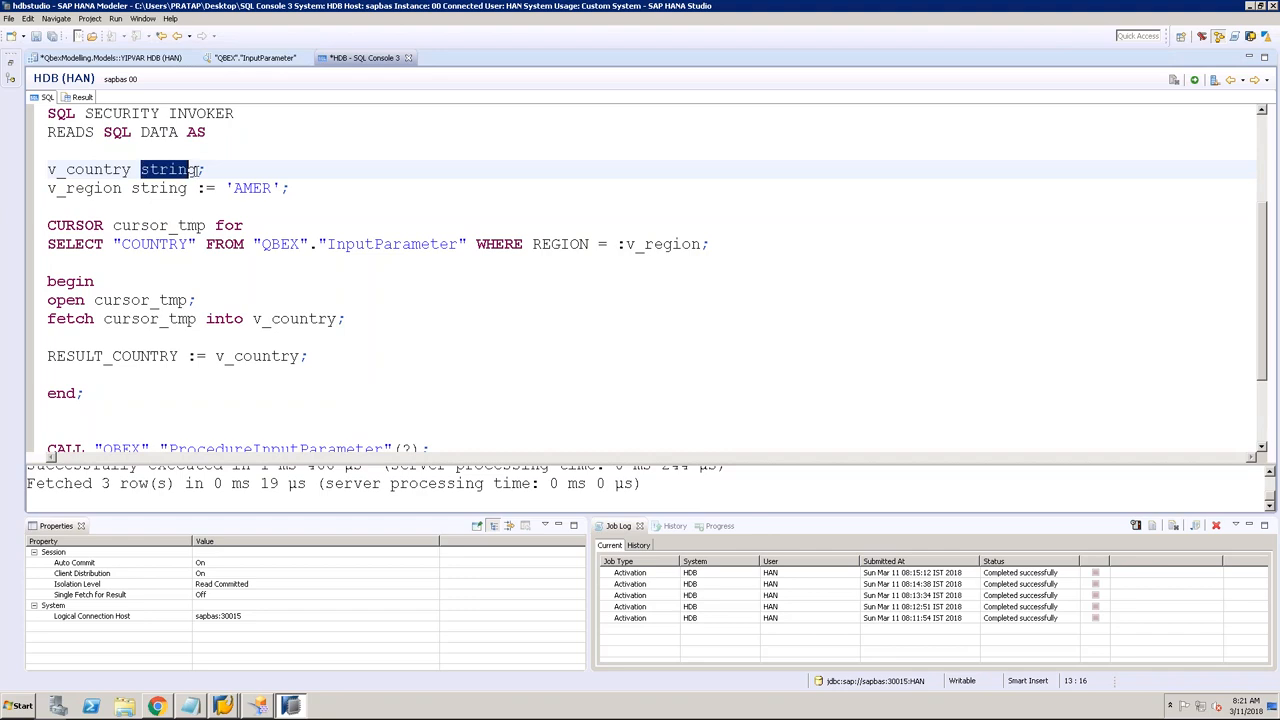
{"action": "left_click_drag", "start_coordinate": [47, 189], "coordinate": [272, 188]}
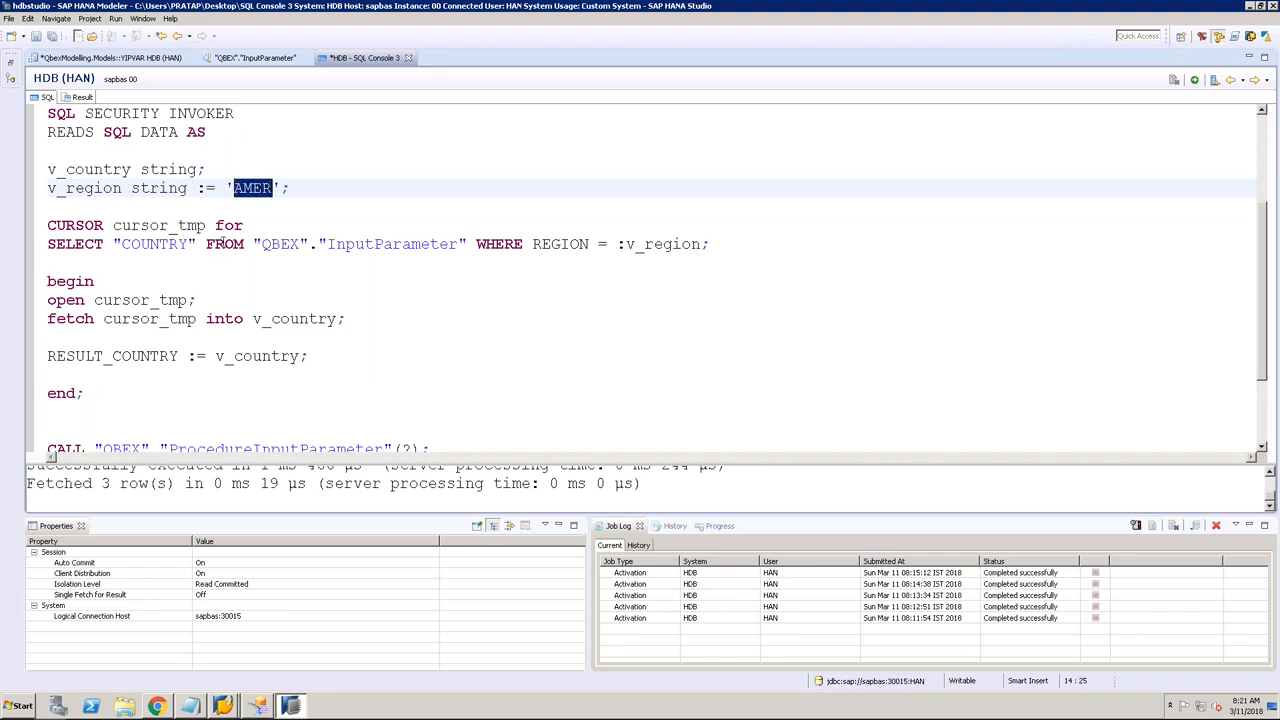
{"action": "left_click", "coordinate": [50, 227]}
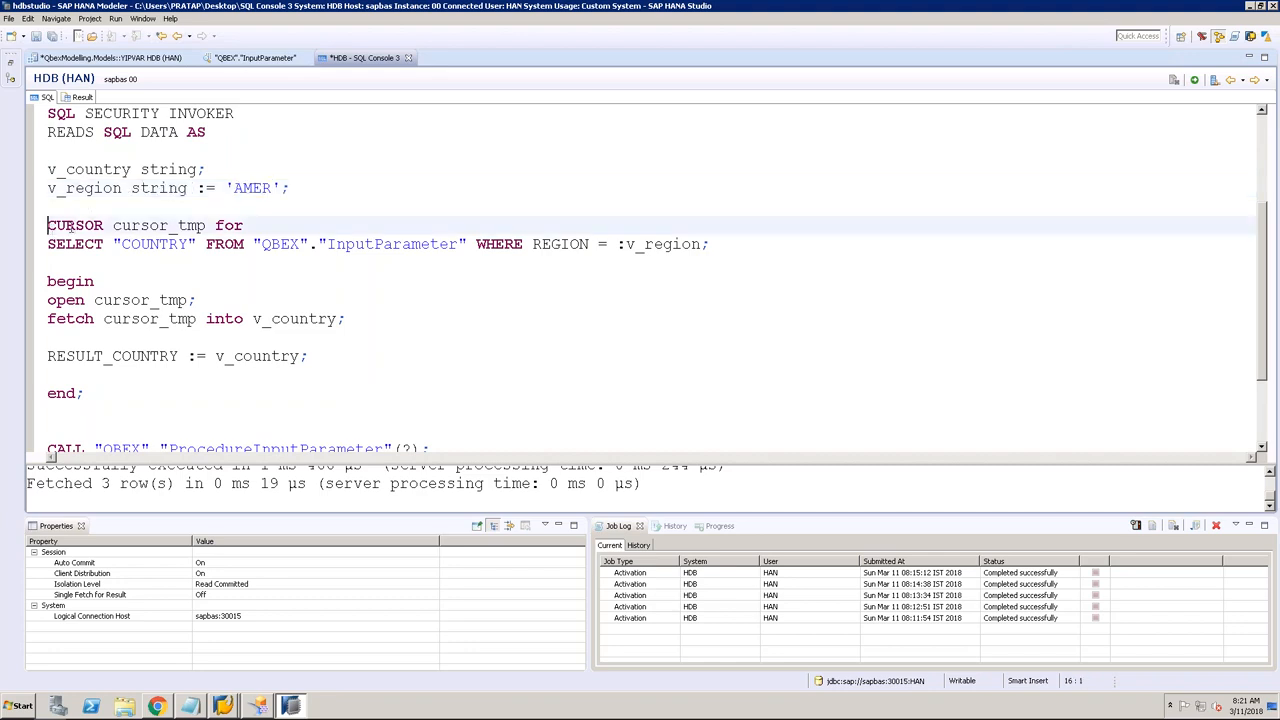
{"action": "left_click", "coordinate": [85, 244]}
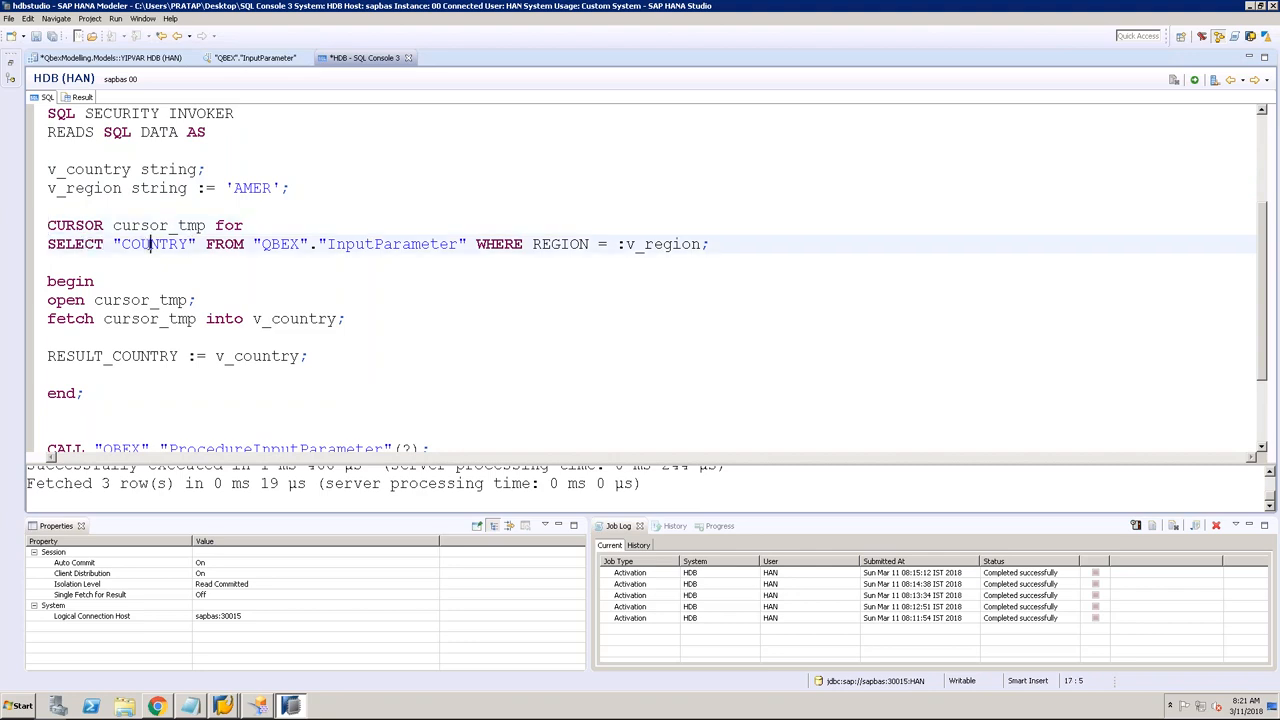
{"action": "left_click", "coordinate": [272, 245]}
{"action": "left_click", "coordinate": [627, 244]}
{"action": "left_click_drag", "start_coordinate": [617, 244], "coordinate": [703, 245]}
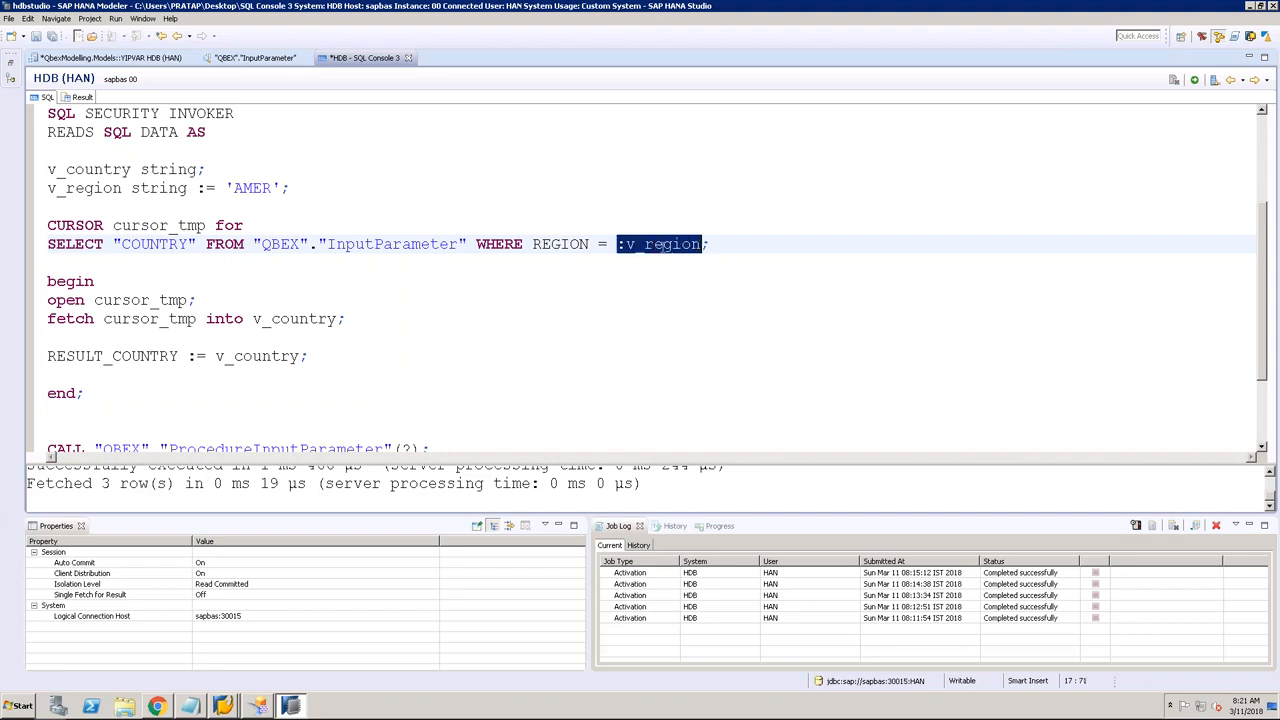
{"action": "left_click", "coordinate": [257, 187]}
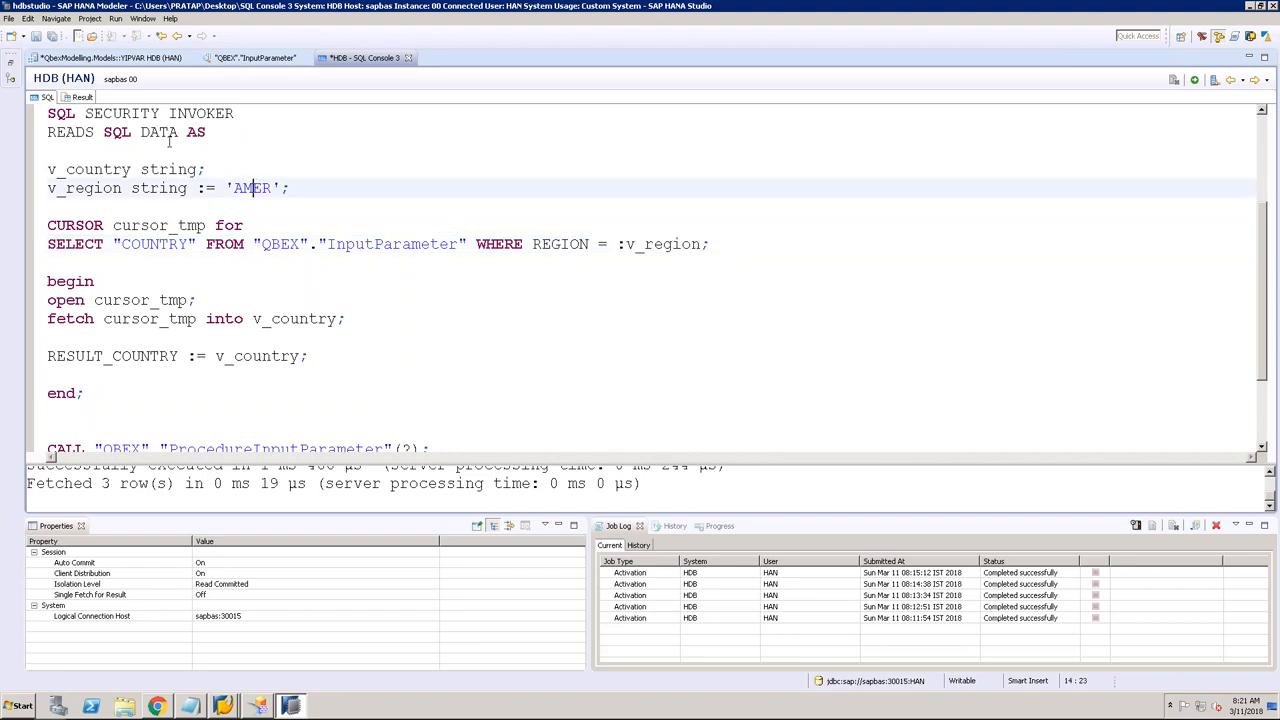
{"action": "left_click", "coordinate": [79, 99]}
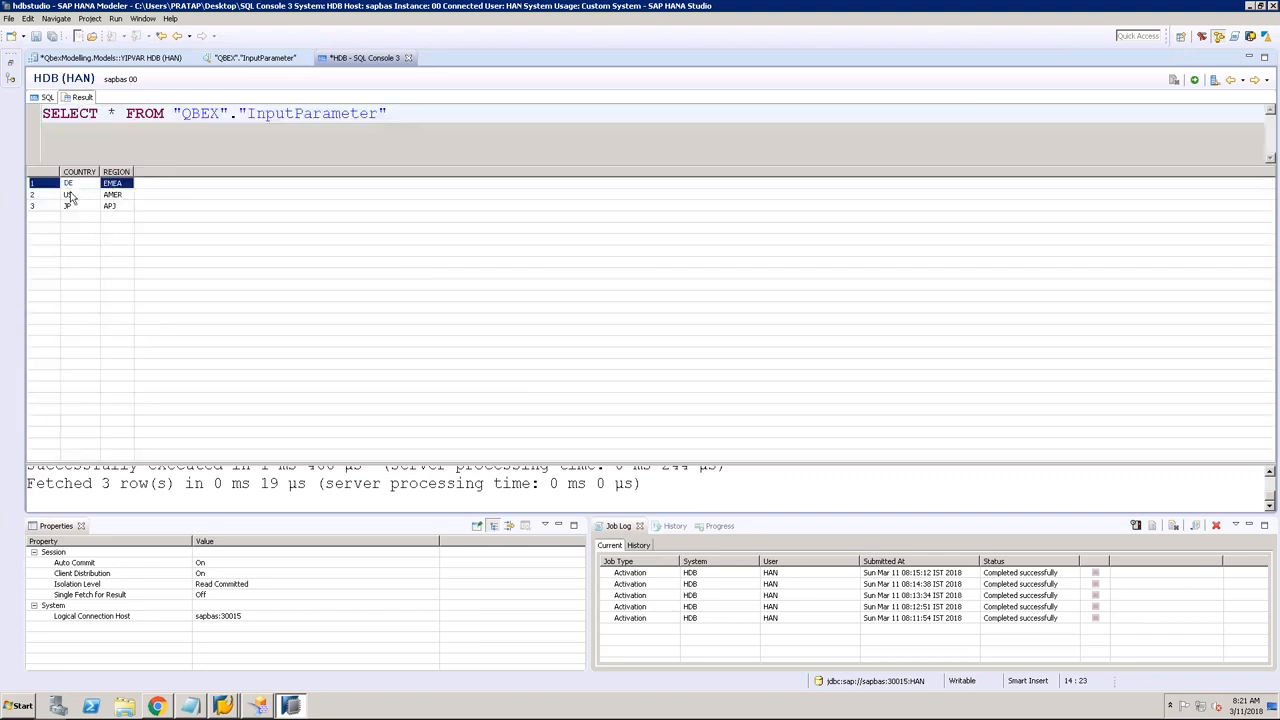
{"action": "left_click", "coordinate": [107, 195]}
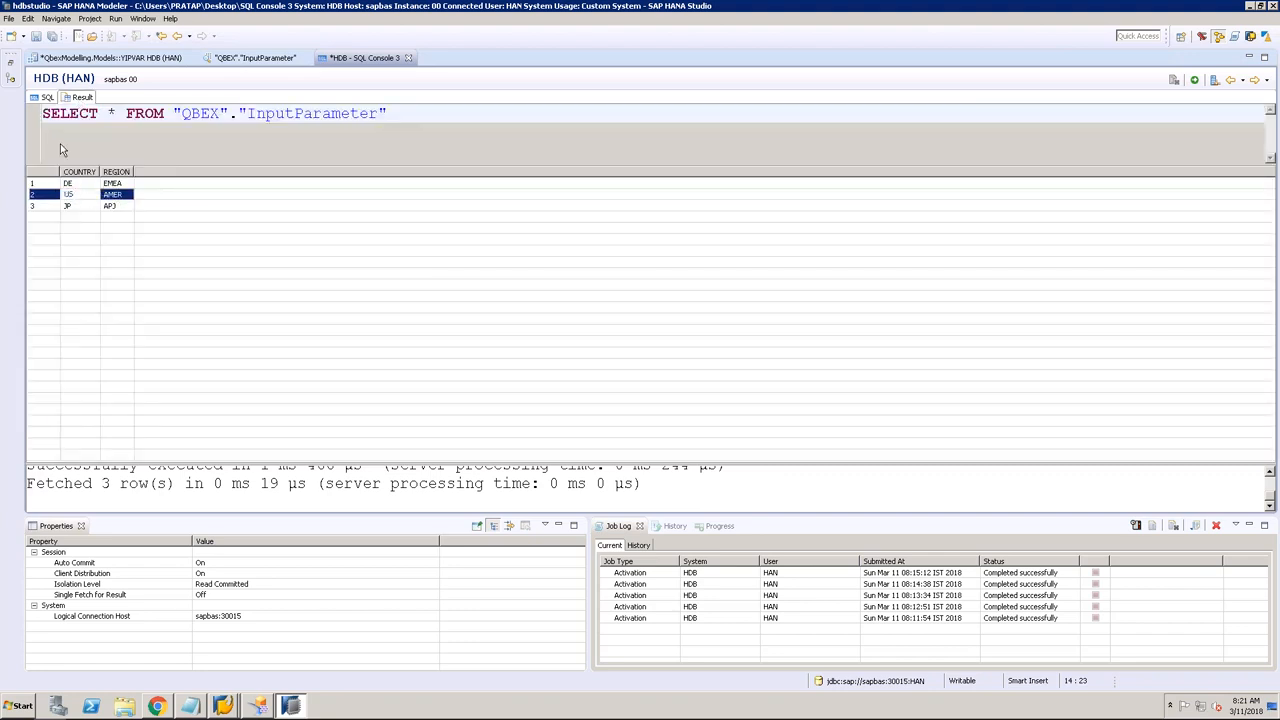
{"action": "left_click", "coordinate": [47, 97]}
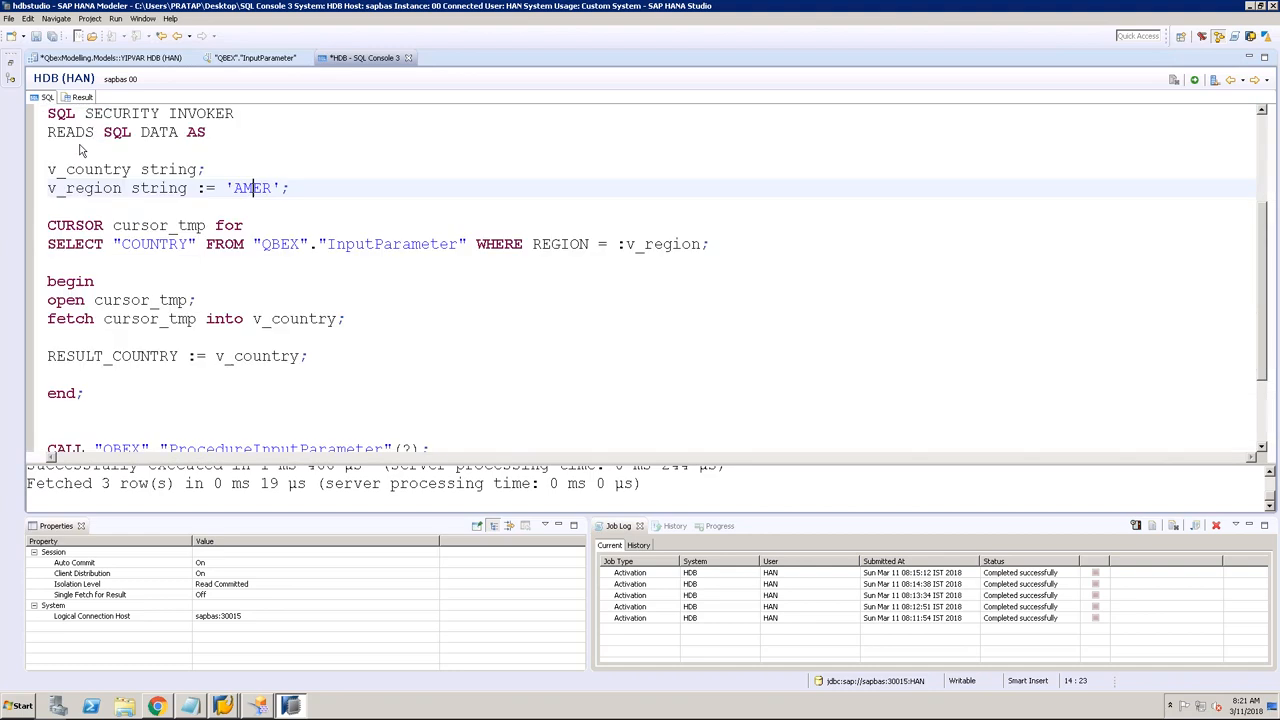
{"action": "left_click", "coordinate": [166, 316]}
{"action": "scroll", "coordinate": [166, 316], "scroll_direction": "down", "scroll_amount": 1}
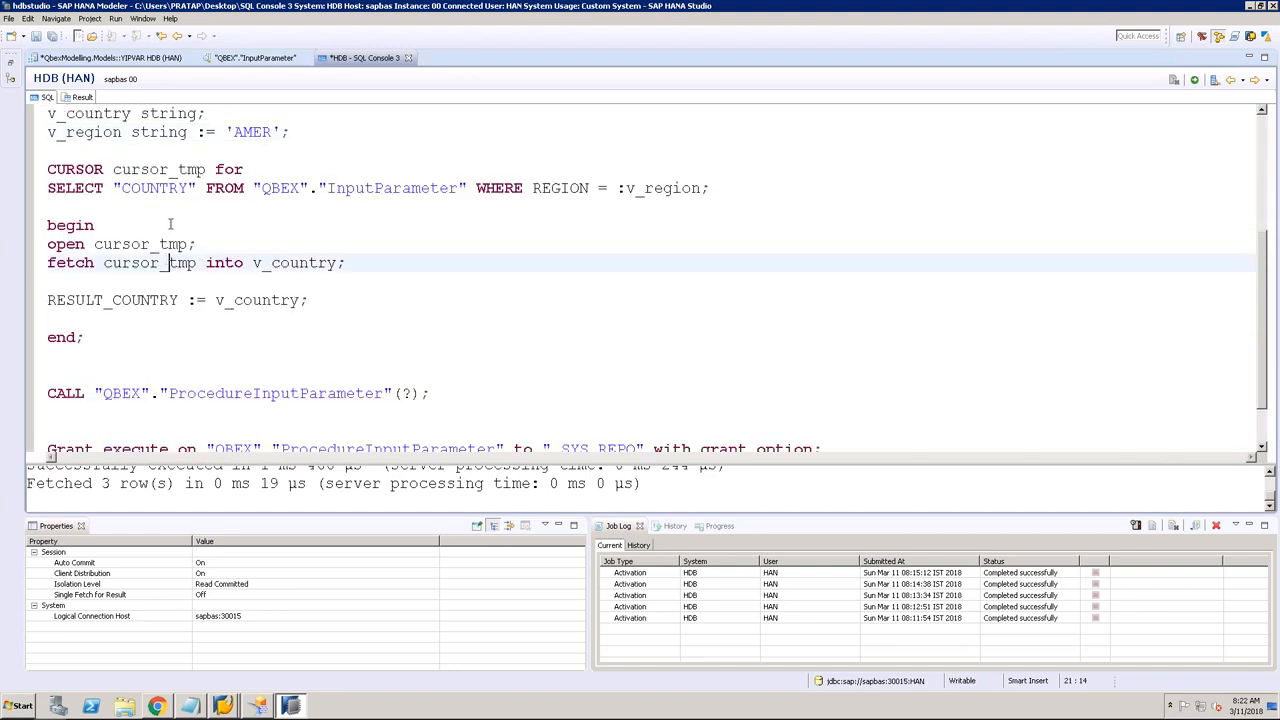
{"action": "left_click", "coordinate": [121, 262]}
{"action": "left_click_drag", "start_coordinate": [252, 263], "coordinate": [339, 263]}
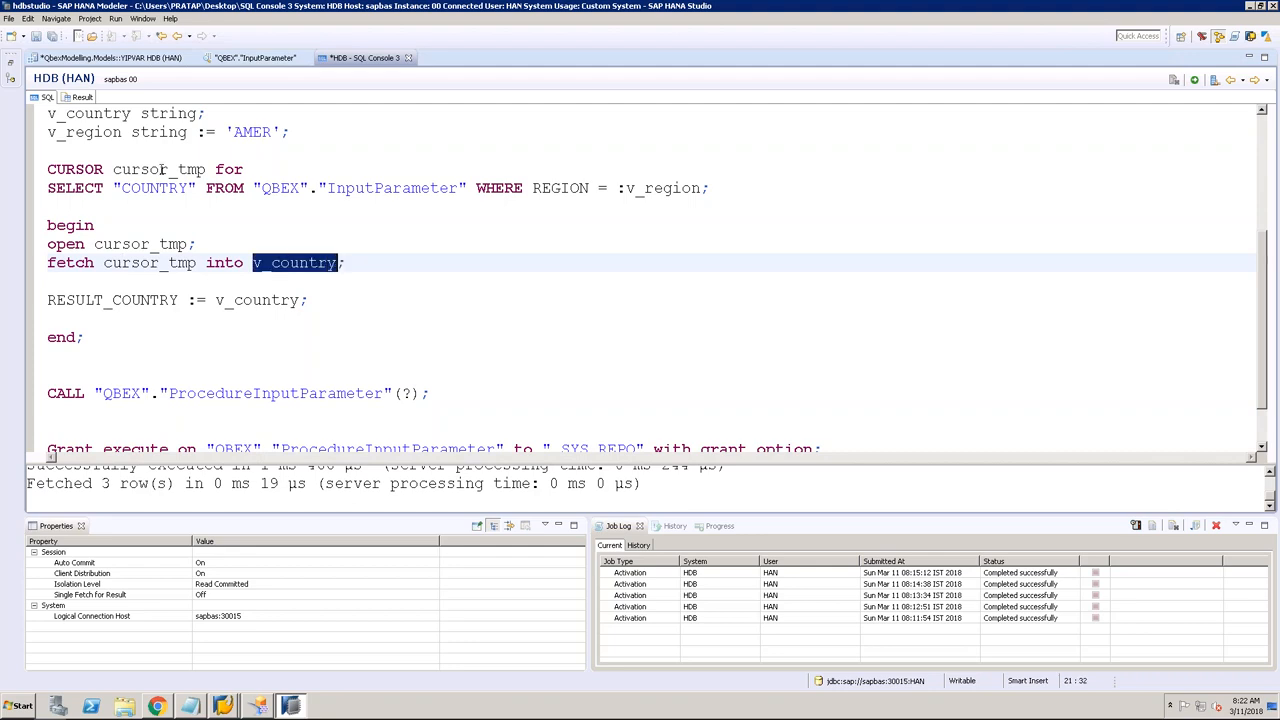
{"action": "left_click_drag", "start_coordinate": [216, 300], "coordinate": [301, 300]}
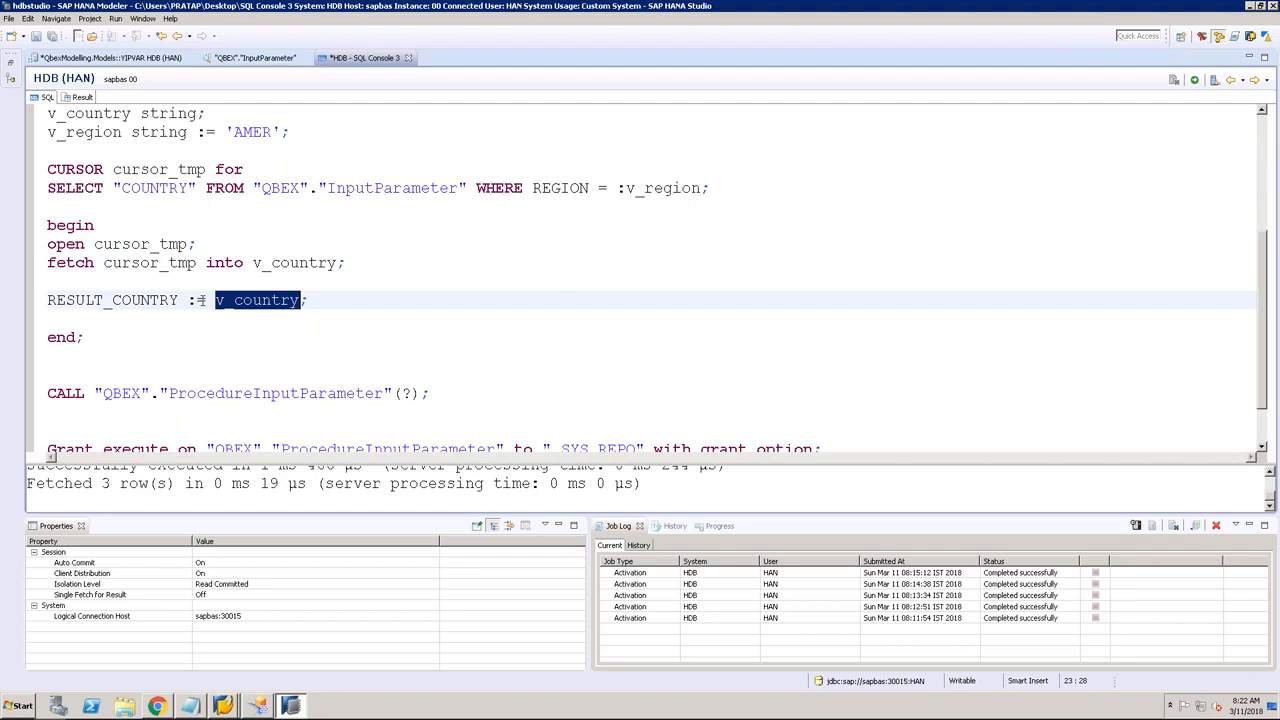
{"action": "left_click_drag", "start_coordinate": [182, 300], "coordinate": [56, 300]}
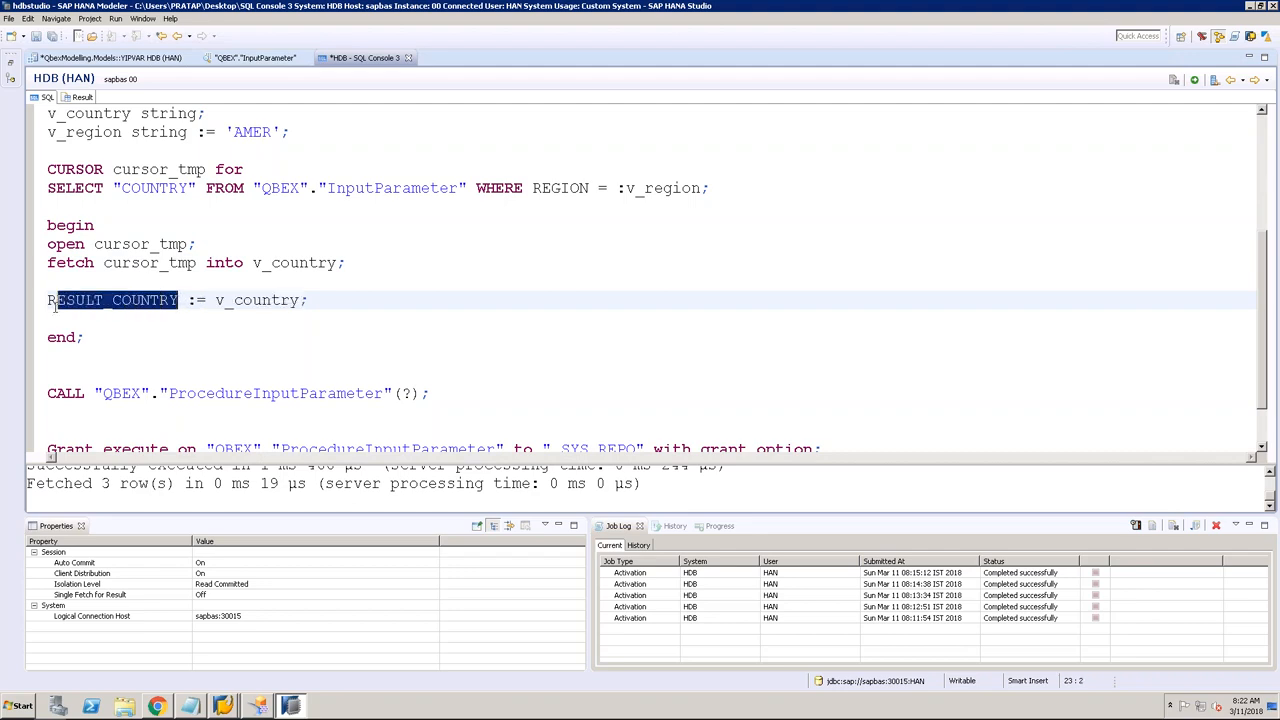
{"action": "scroll", "coordinate": [406, 339], "scroll_direction": "up", "scroll_amount": 1}
{"action": "scroll", "coordinate": [406, 339], "scroll_direction": "up", "scroll_amount": 3}
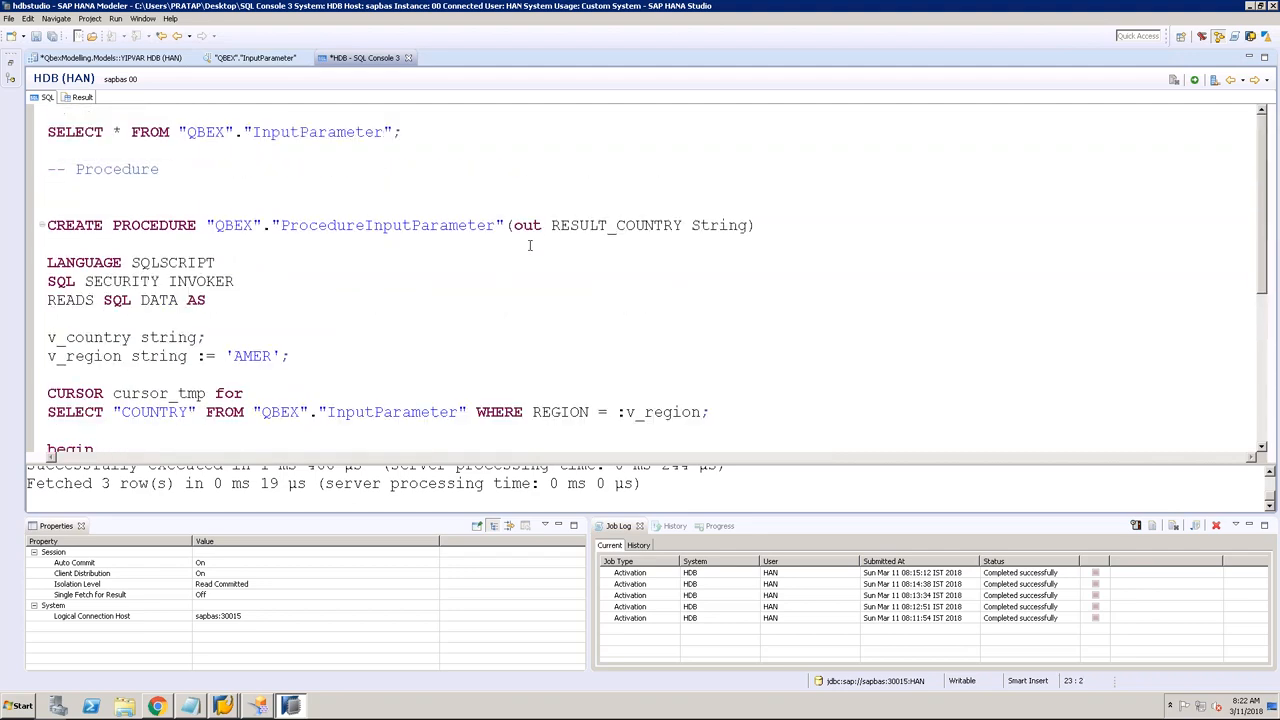
{"action": "left_click_drag", "start_coordinate": [550, 225], "coordinate": [683, 226]}
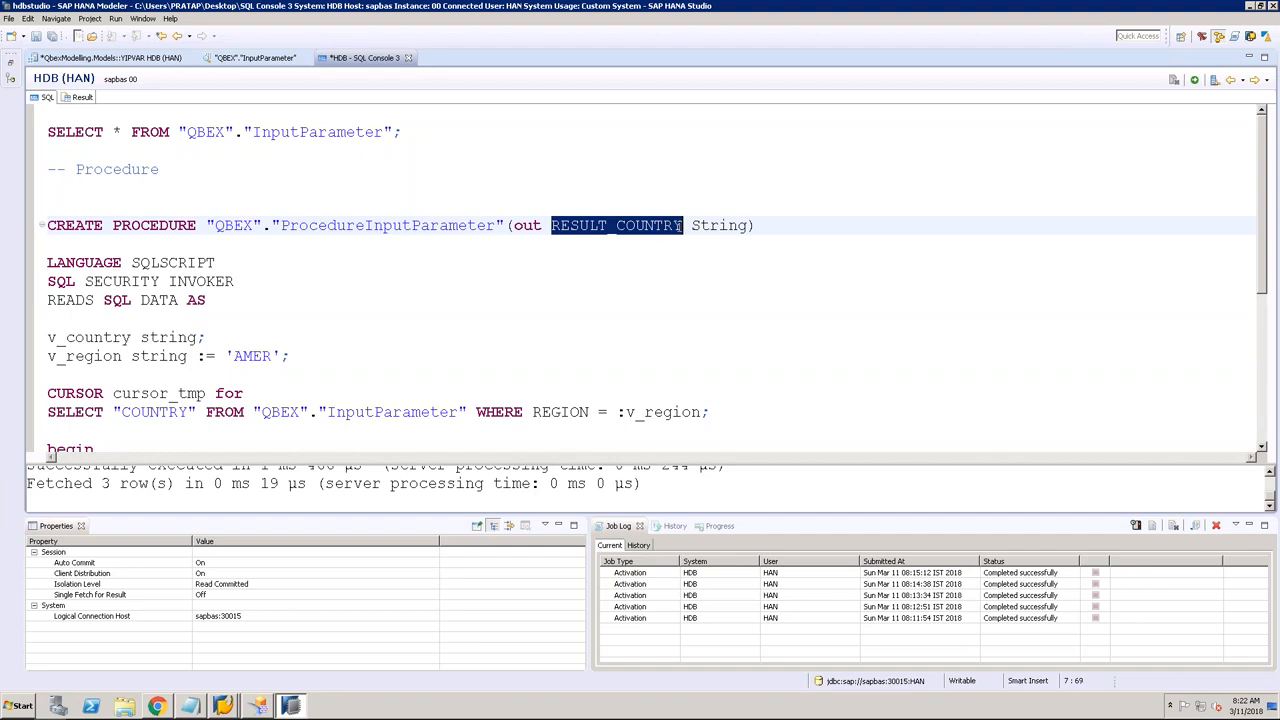
{"action": "scroll", "coordinate": [553, 299], "scroll_direction": "down", "scroll_amount": 3}
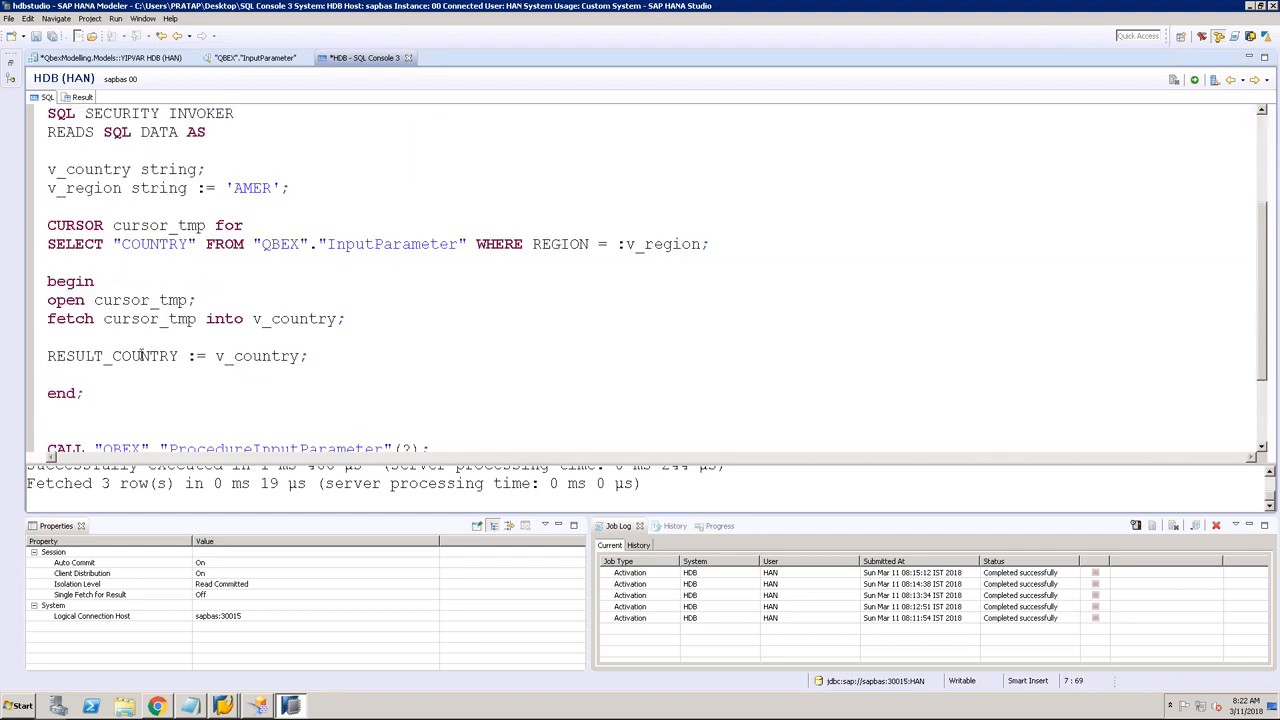
{"action": "left_click_drag", "start_coordinate": [85, 393], "coordinate": [47, 225]}
Step: Create the ProcedureInputParameter procedure and confirm it appears under QBEX Procedures
{"action": "scroll", "coordinate": [123, 283], "scroll_direction": "down", "scroll_amount": 2}
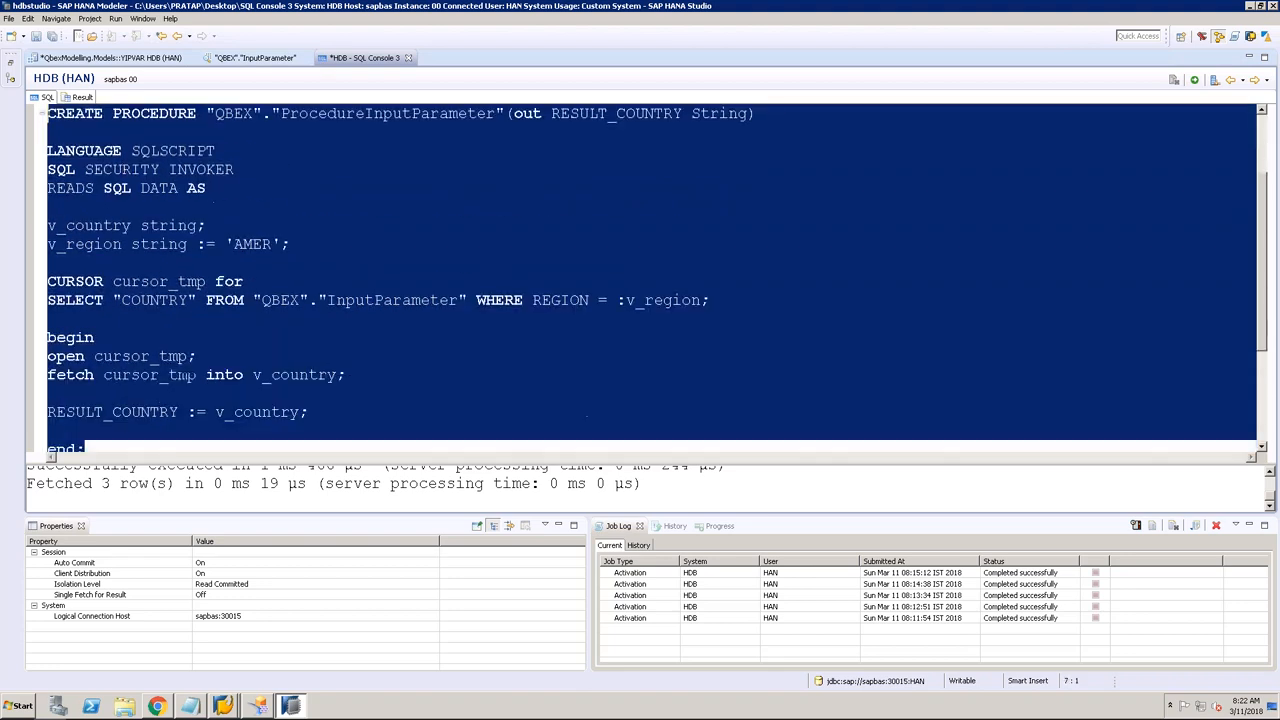
{"action": "left_click", "coordinate": [1194, 80]}
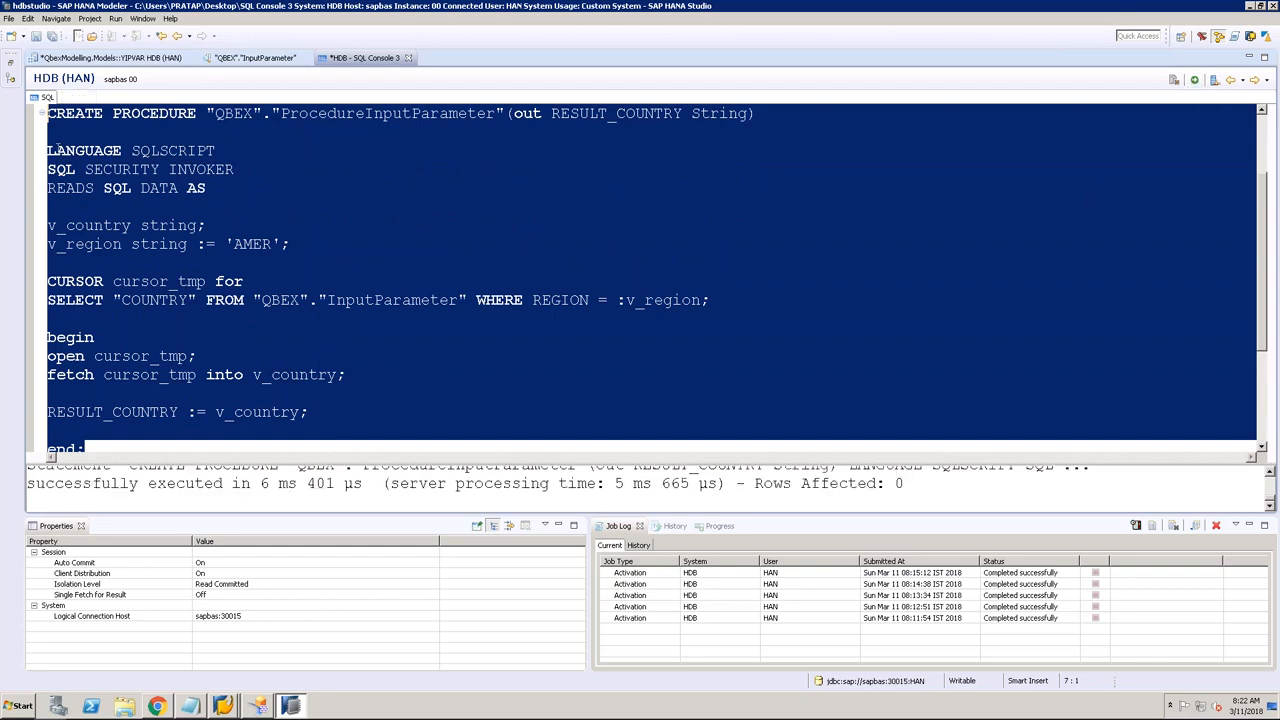
{"action": "left_click", "coordinate": [10, 62]}
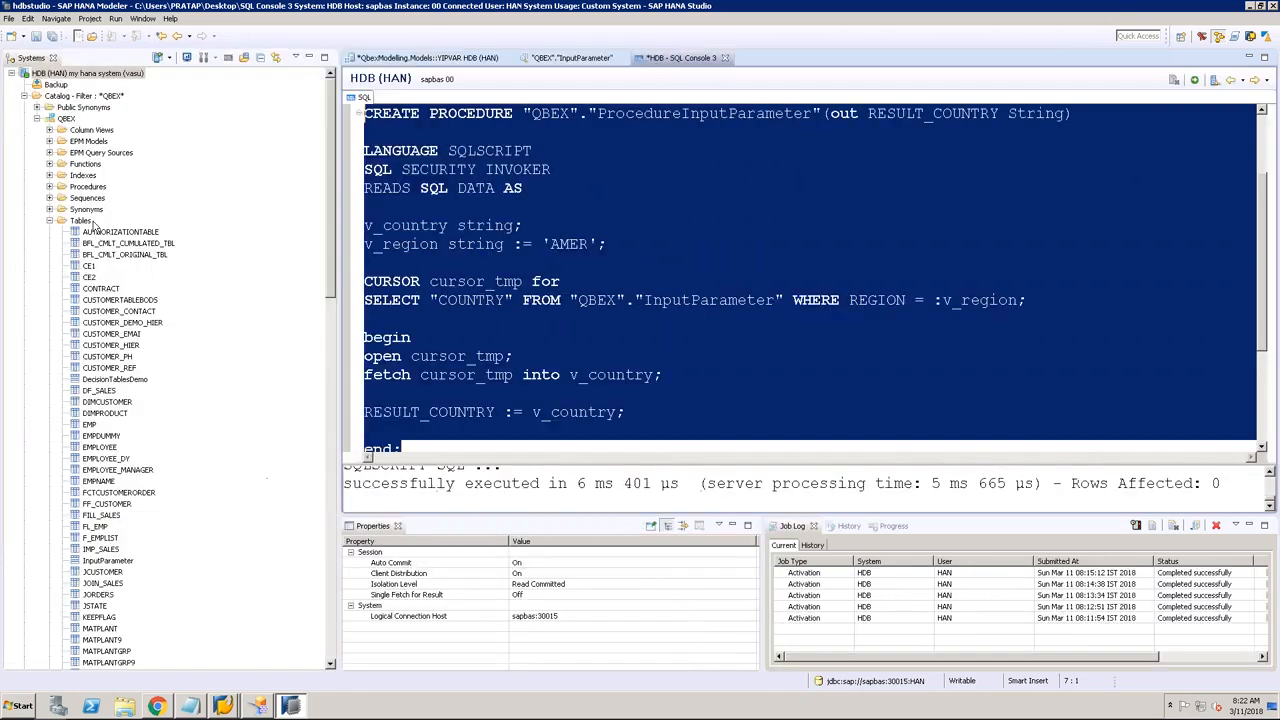
{"action": "left_click", "coordinate": [49, 221]}
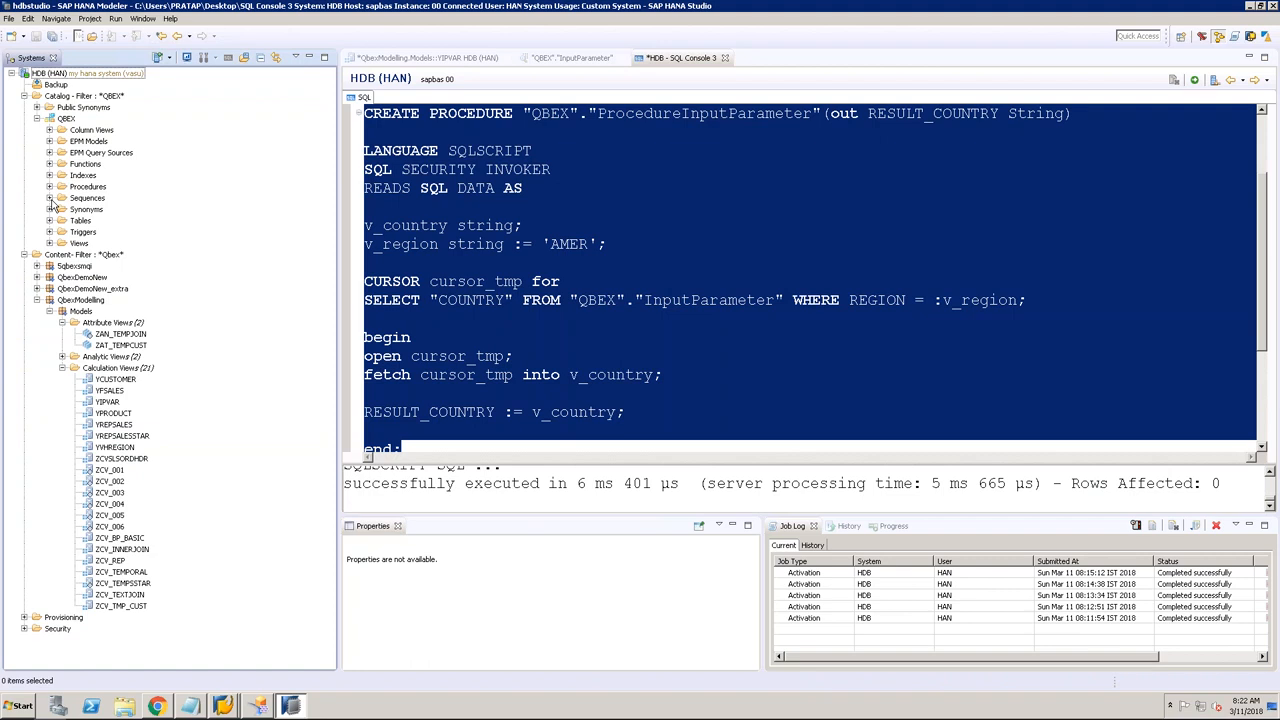
{"action": "left_click", "coordinate": [49, 187]}
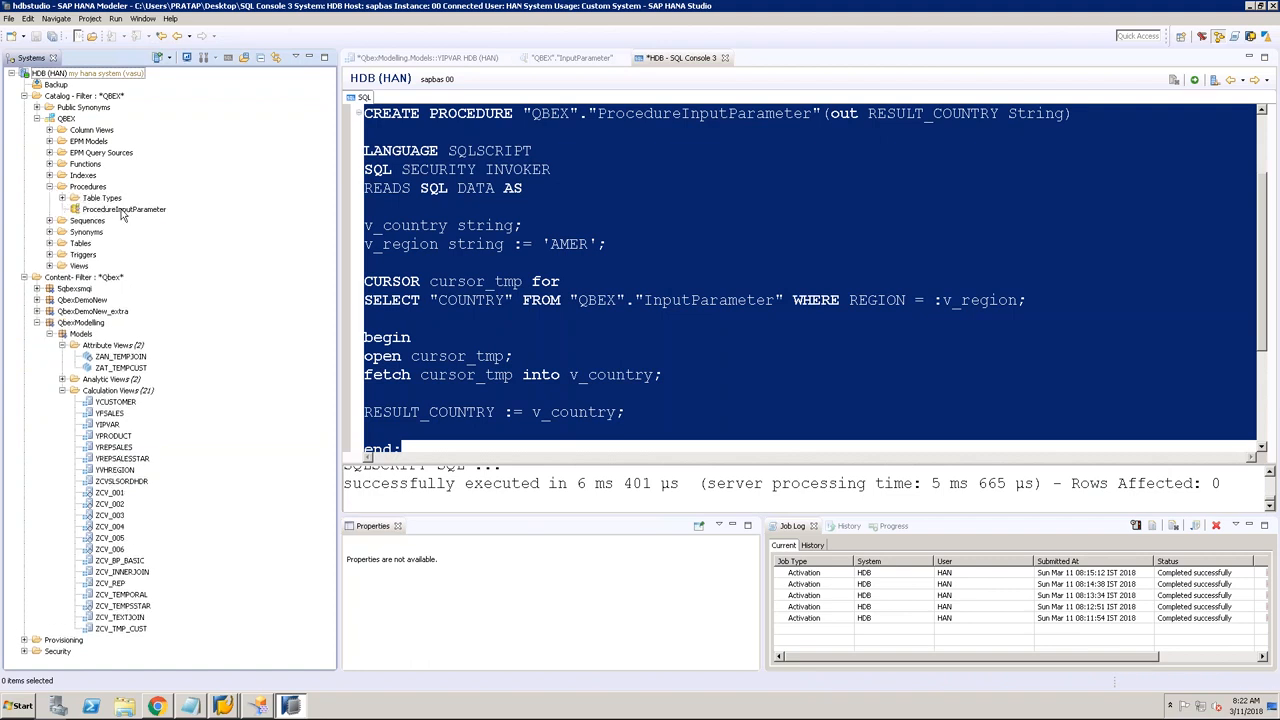
{"action": "left_click", "coordinate": [122, 210]}
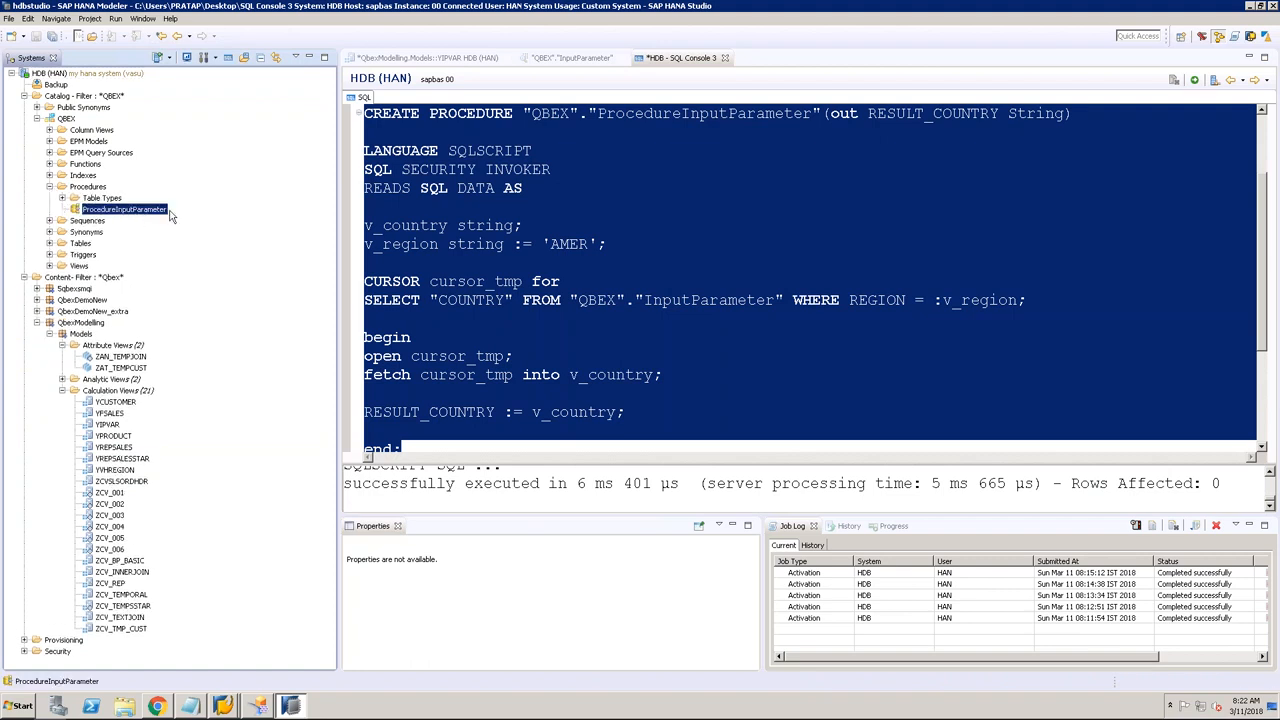
Step: Run the CALL on ProcedureInputParameter and check that it returns US
{"action": "left_click", "coordinate": [640, 356]}
{"action": "scroll", "coordinate": [700, 300], "scroll_direction": "down", "scroll_amount": 1}
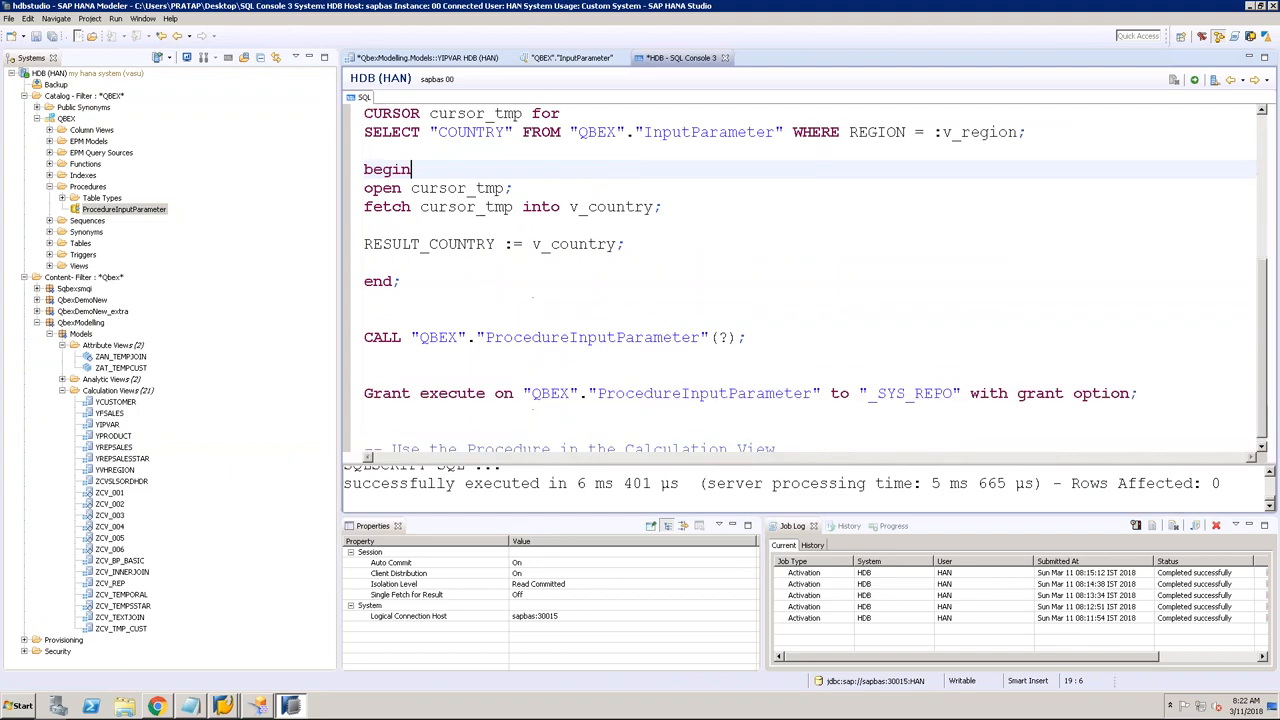
{"action": "left_click", "coordinate": [775, 337]}
{"action": "left_click_drag", "start_coordinate": [775, 337], "coordinate": [360, 328]}
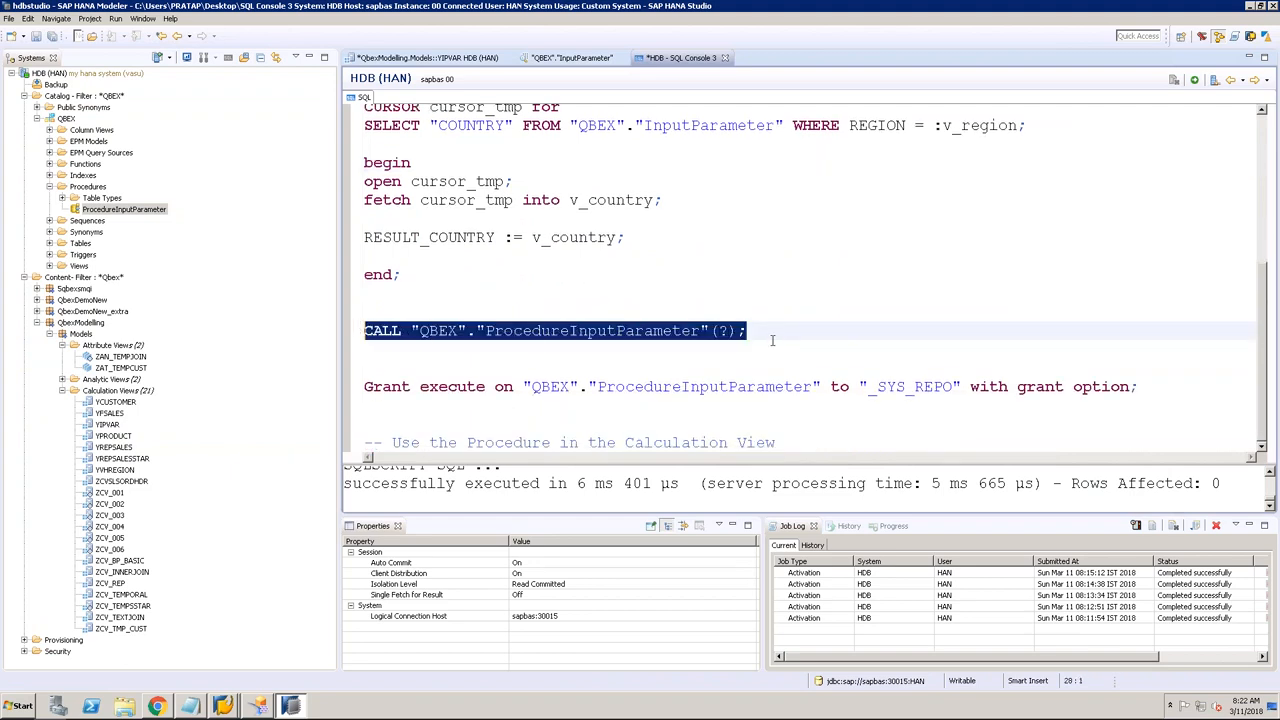
{"action": "left_click", "coordinate": [1194, 79]}
{"action": "left_click", "coordinate": [401, 186]}
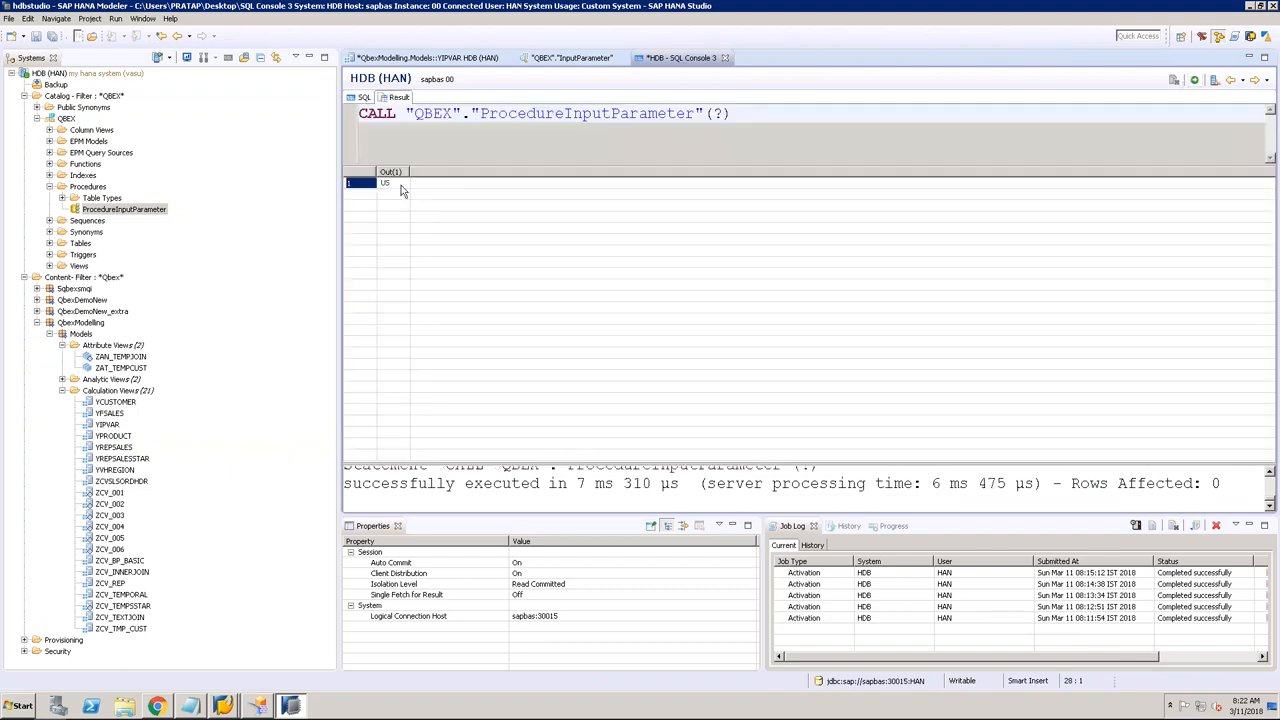
Step: Grant _SYS_REPO execute rights on ProcedureInputParameter with grant option
{"action": "left_click", "coordinate": [360, 97]}
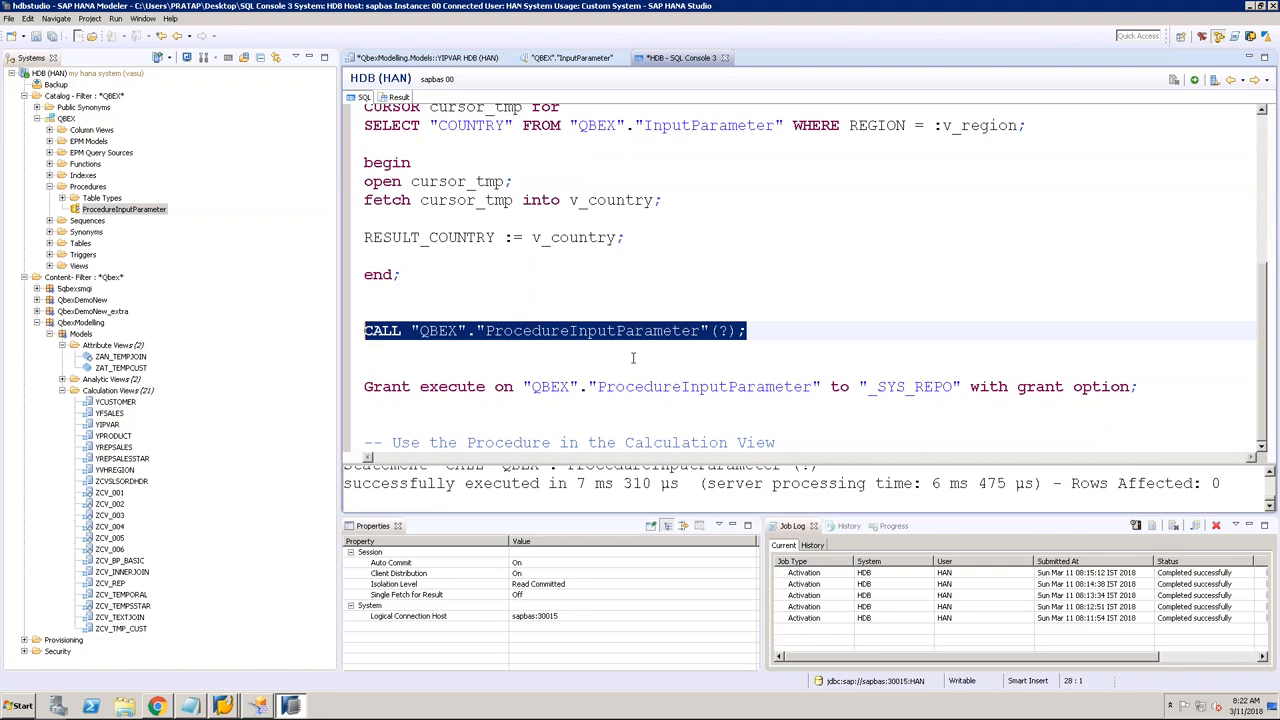
{"action": "left_click", "coordinate": [632, 357]}
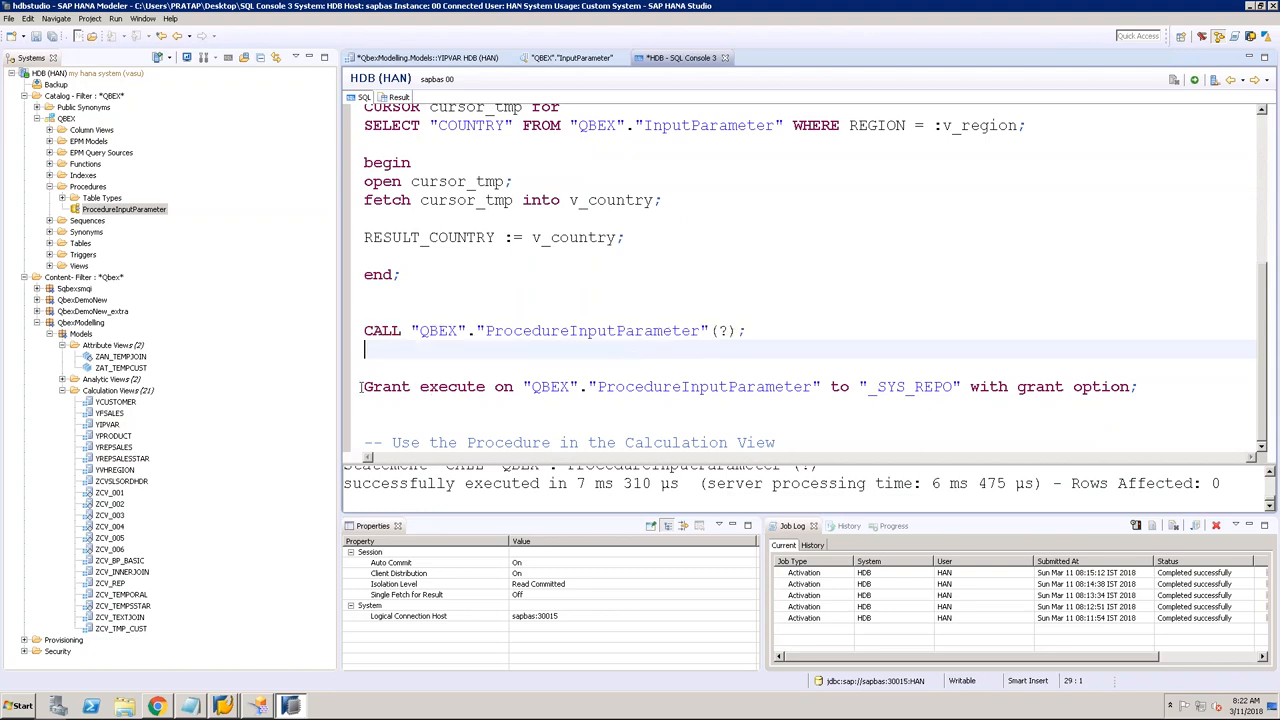
{"action": "left_click_drag", "start_coordinate": [522, 388], "coordinate": [806, 388]}
{"action": "left_click_drag", "start_coordinate": [1139, 388], "coordinate": [351, 388]}
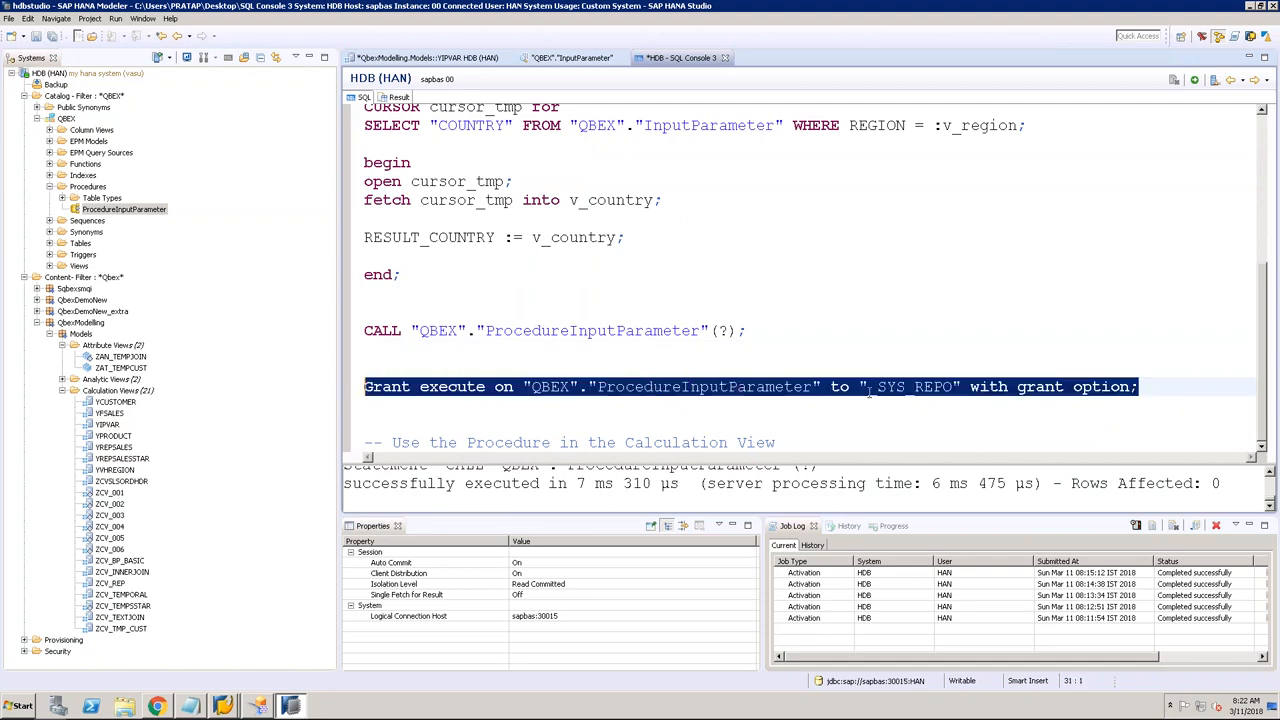
{"action": "left_click", "coordinate": [1194, 79]}
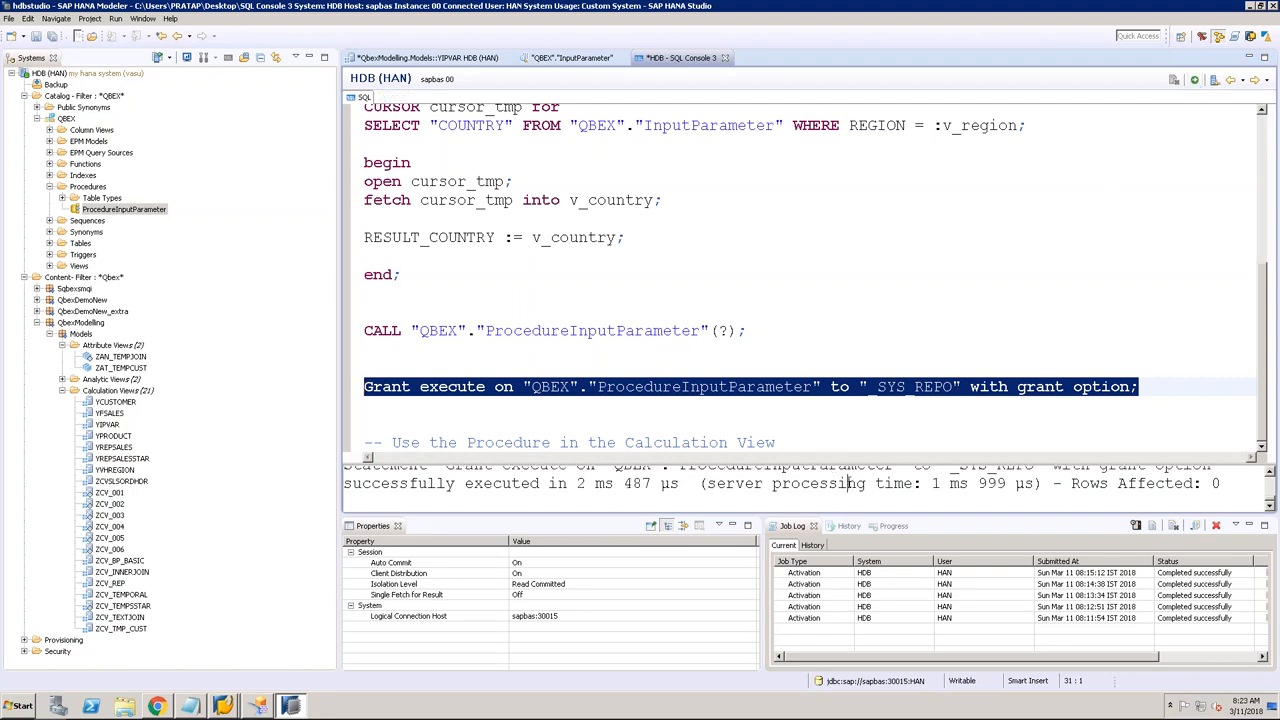
{"action": "scroll", "coordinate": [848, 483], "scroll_direction": "up", "scroll_amount": 2}
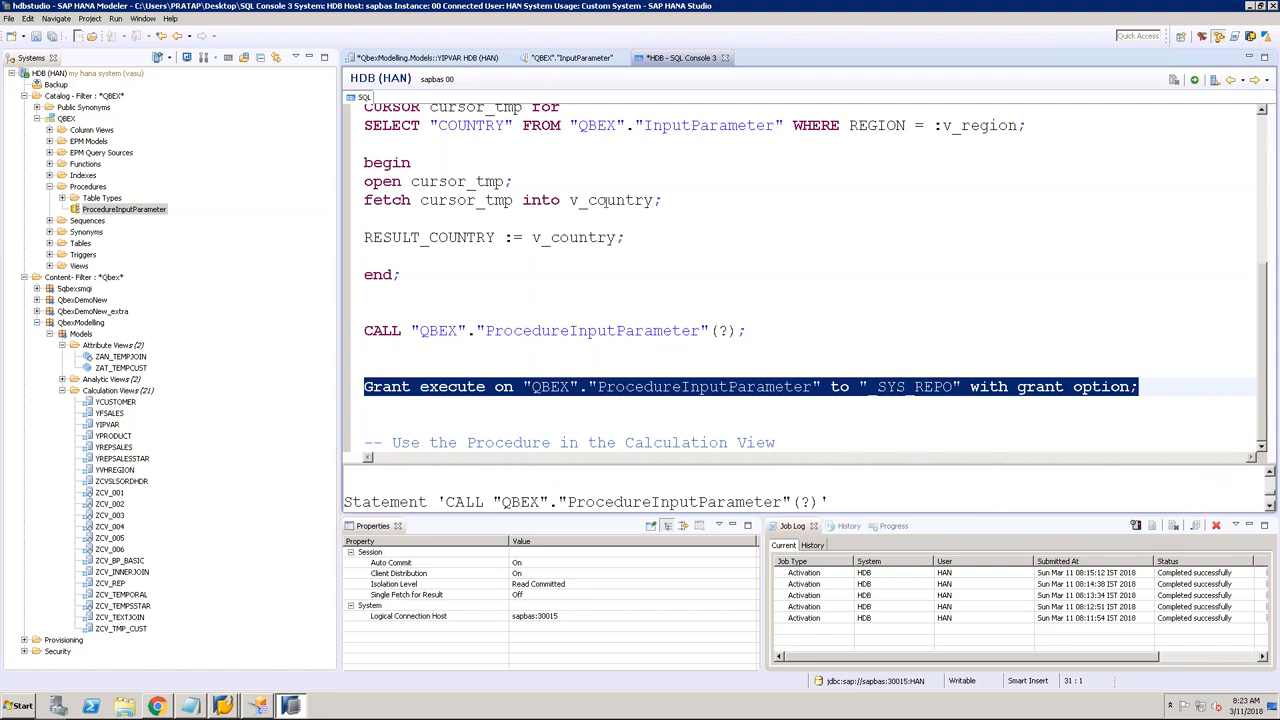
{"action": "scroll", "coordinate": [607, 203], "scroll_direction": "up", "scroll_amount": 1}
Step: Add an input parameter IP_COUNTRY to YIPVAR's Semantics with type Derived From Procedure
{"action": "left_click", "coordinate": [484, 58]}
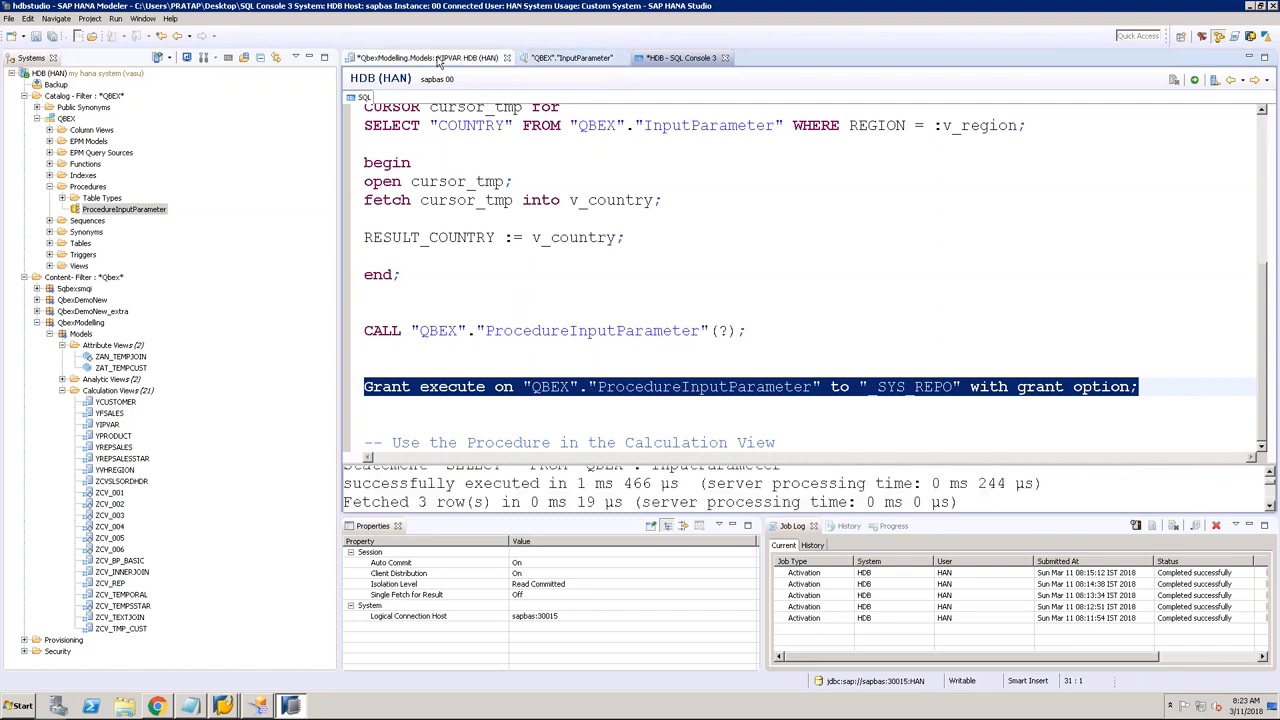
{"action": "left_click", "coordinate": [558, 145]}
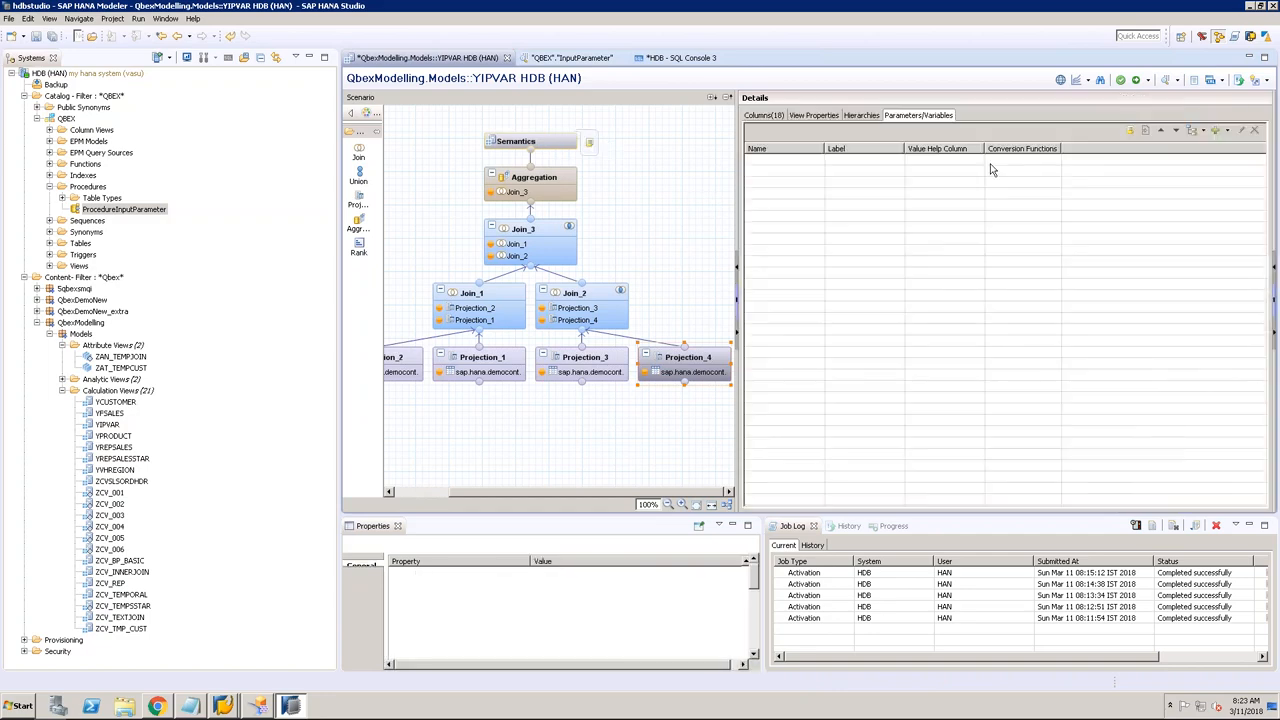
{"action": "left_click", "coordinate": [1229, 133]}
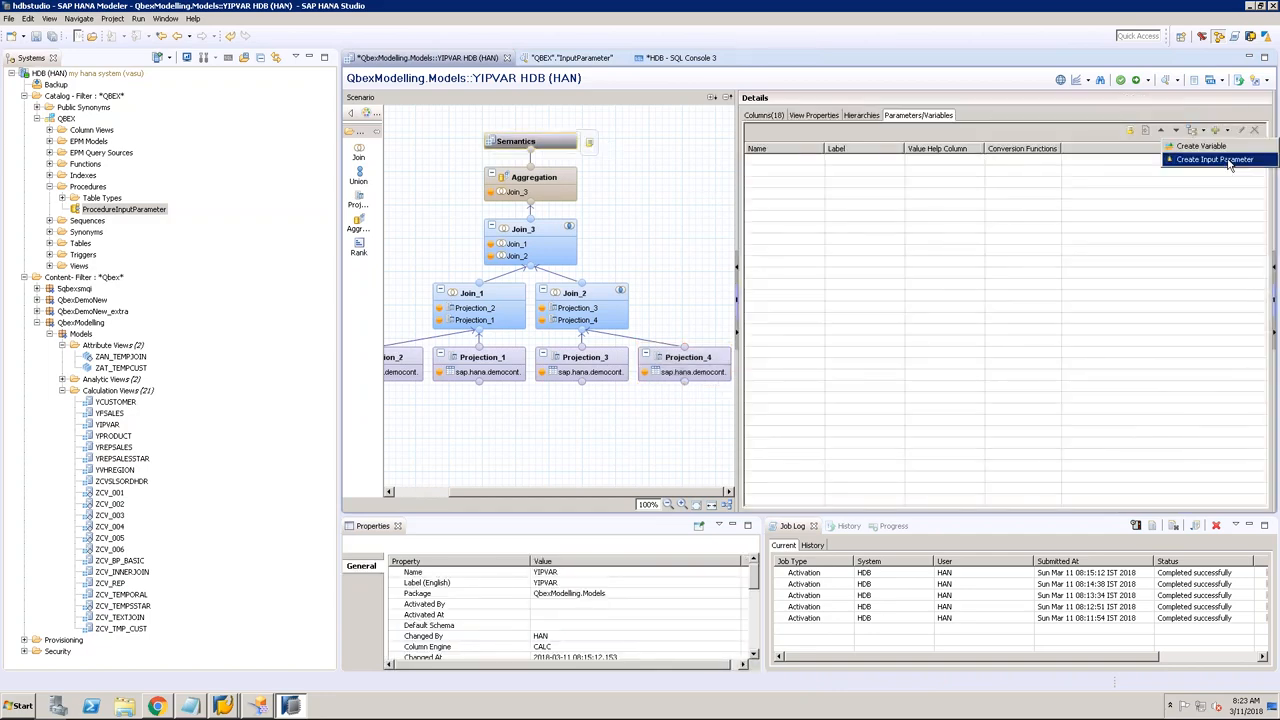
{"action": "left_click", "coordinate": [1212, 160]}
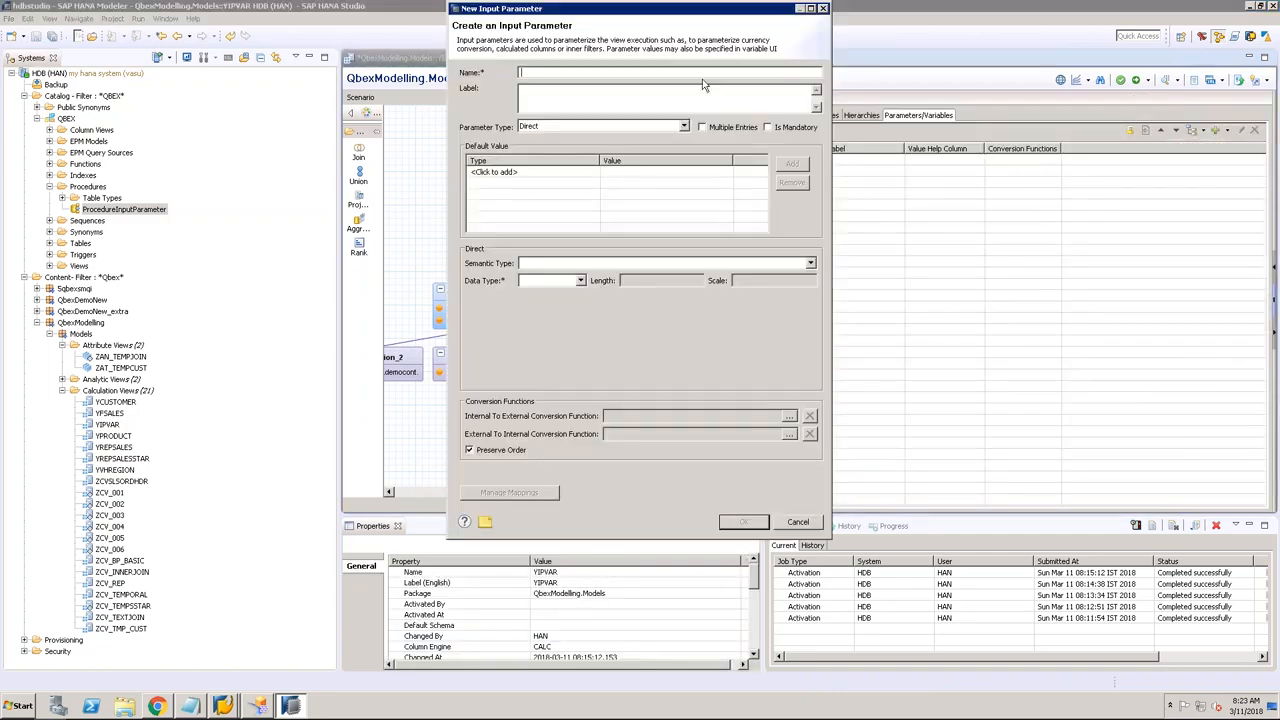
{"action": "type", "text": "IP_COUNTR"}
{"action": "left_click", "coordinate": [626, 126]}
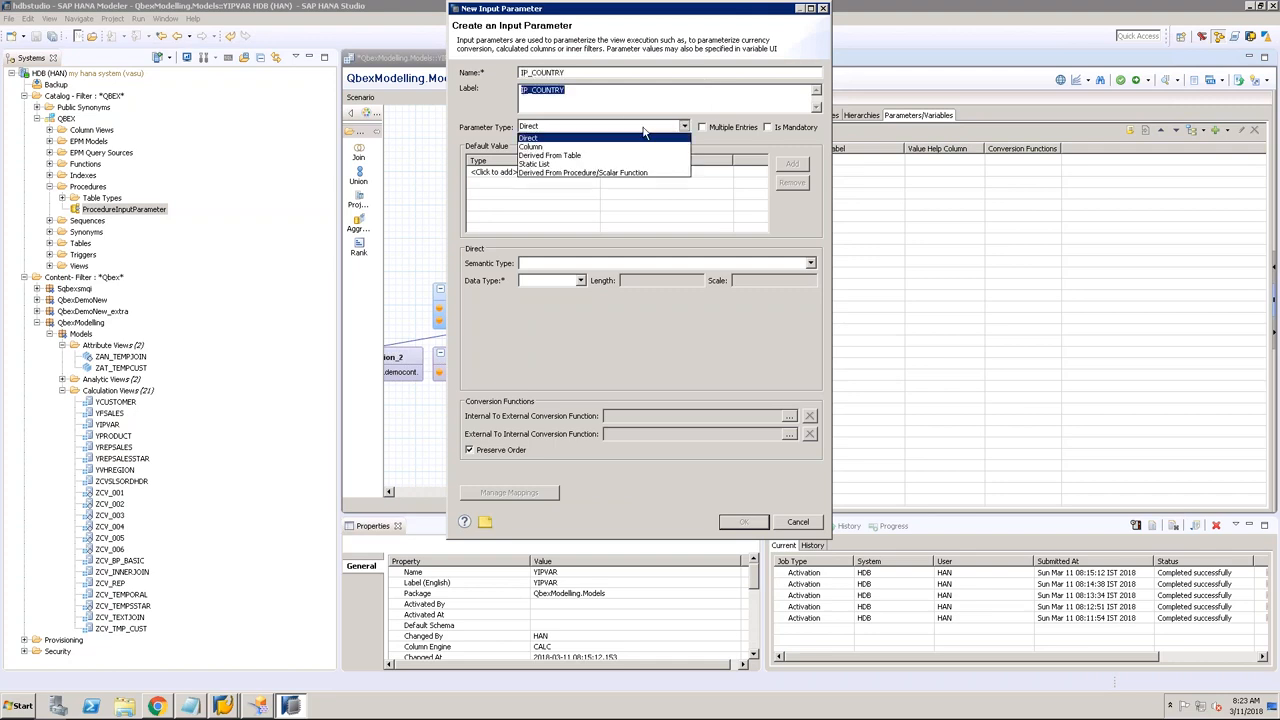
{"action": "left_click", "coordinate": [573, 174]}
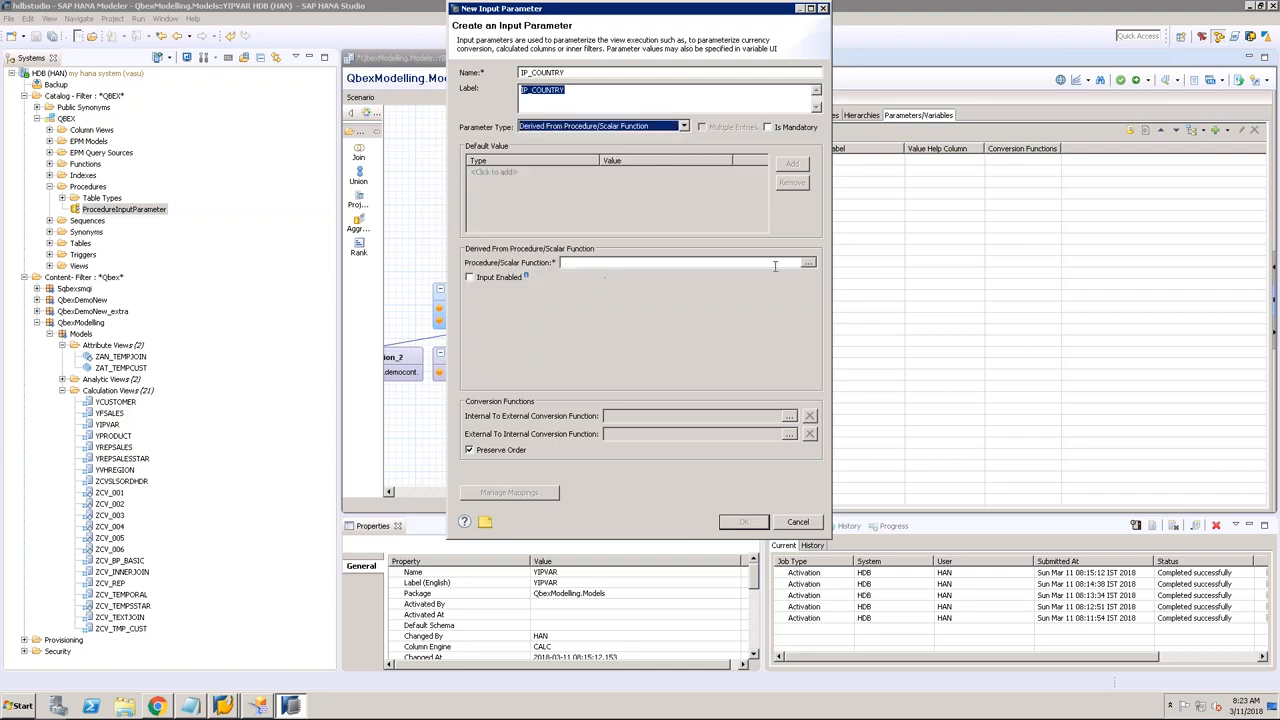
Step: Use QBEX.ProcedureInputParameter as the source procedure, enable input, and confirm the parameter
{"action": "left_click", "coordinate": [808, 263]}
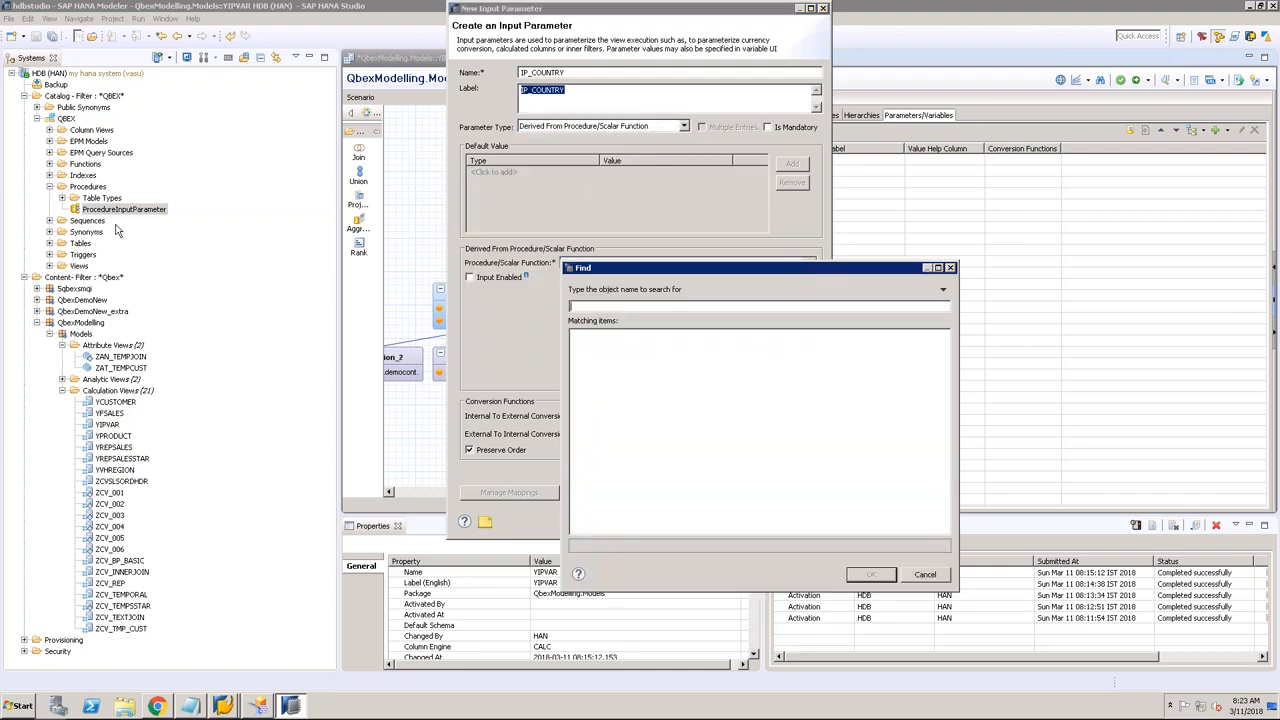
{"action": "type", "text": "Proce"}
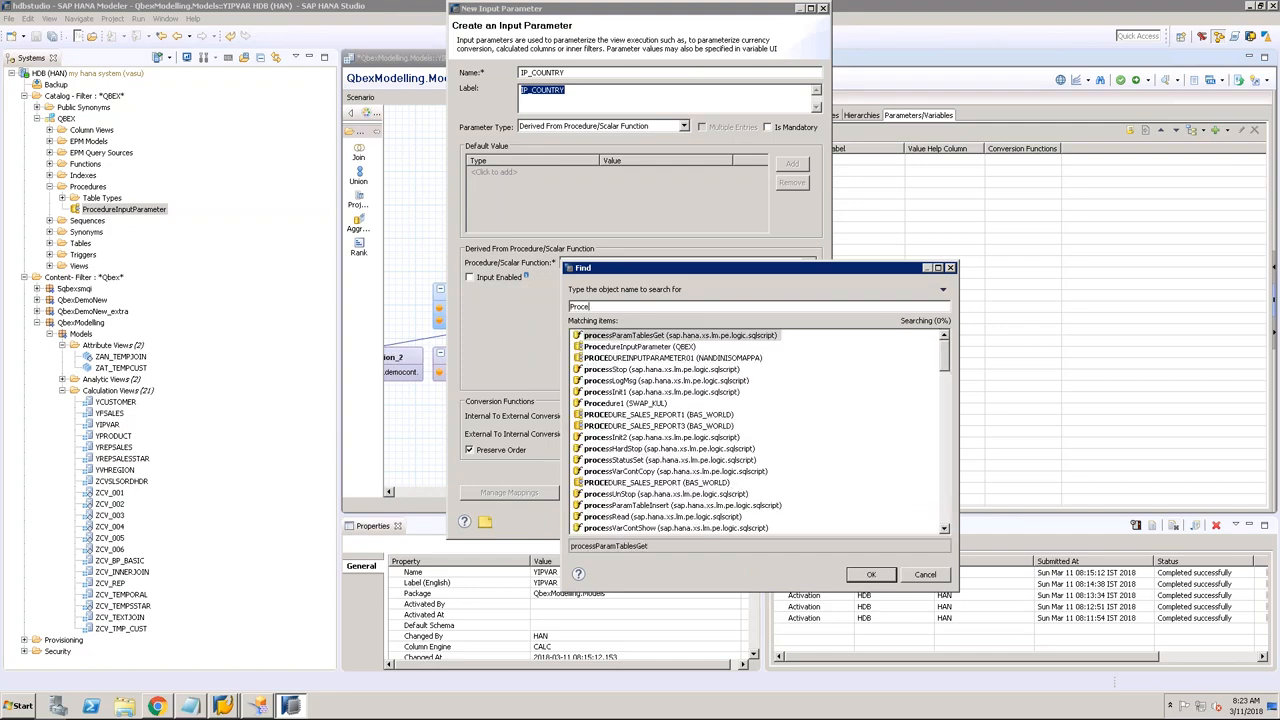
{"action": "type", "text": "dure"}
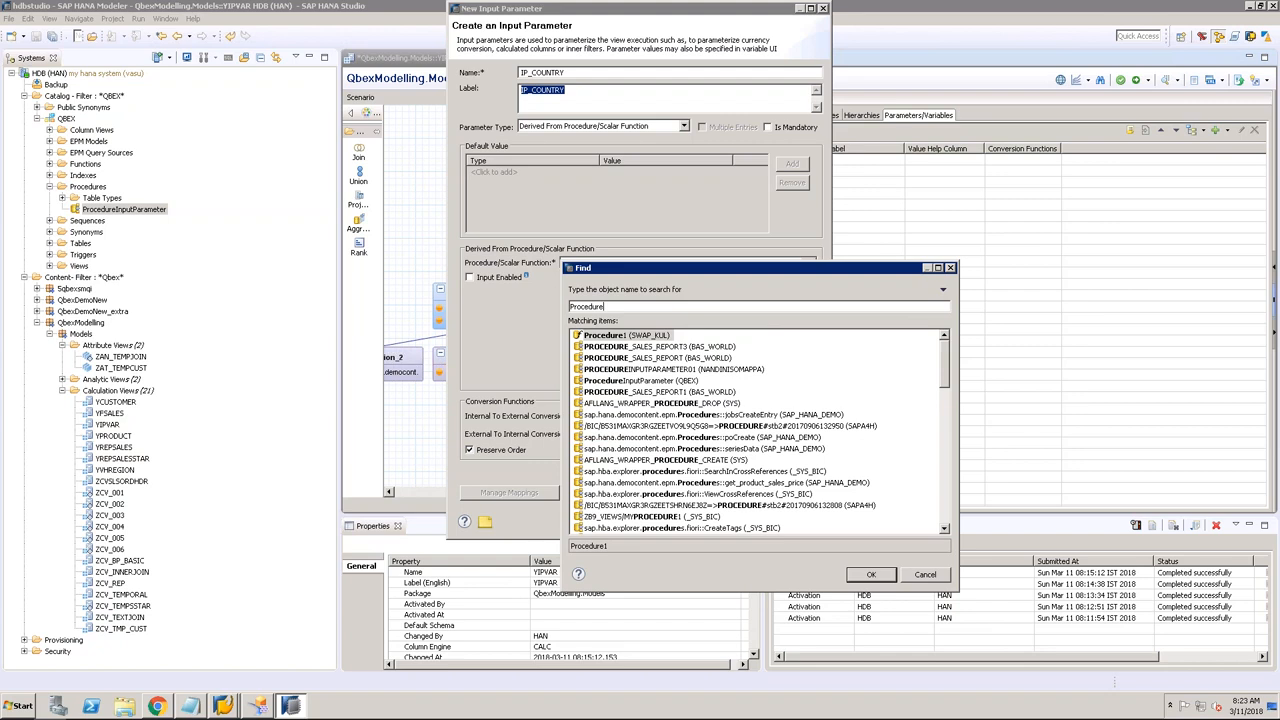
{"action": "type", "text": "Input"}
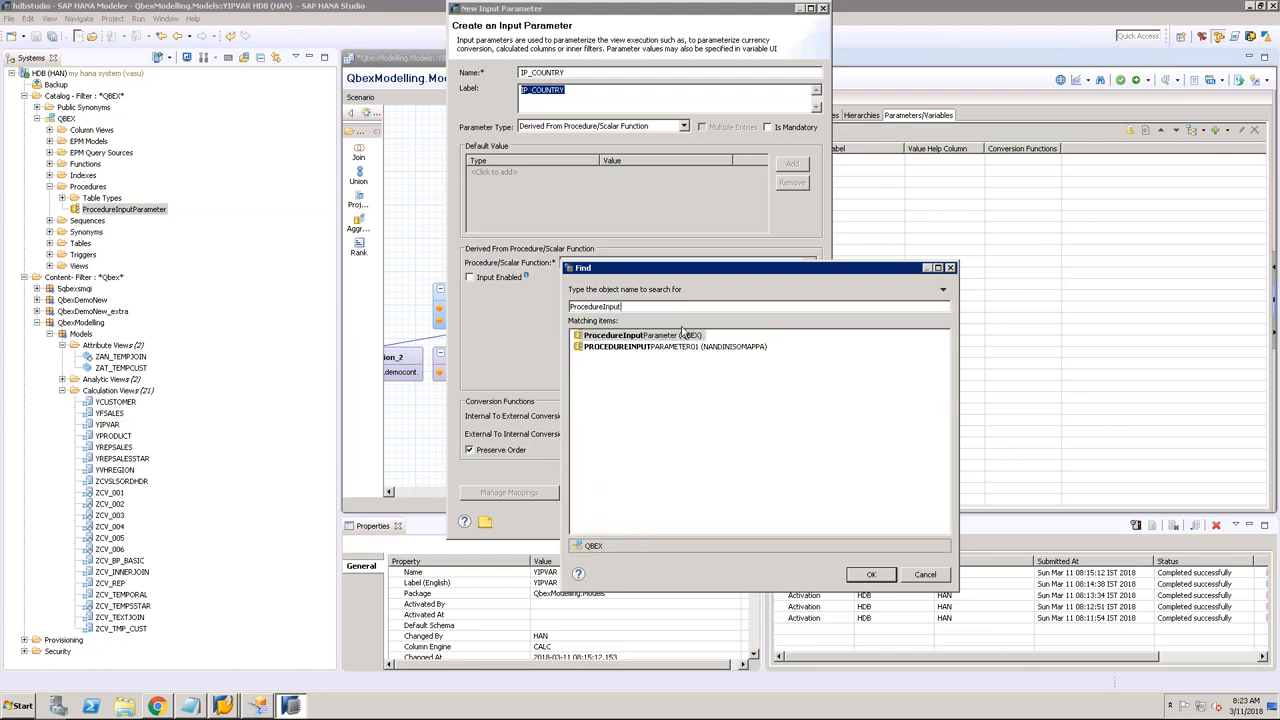
{"action": "left_click", "coordinate": [611, 336]}
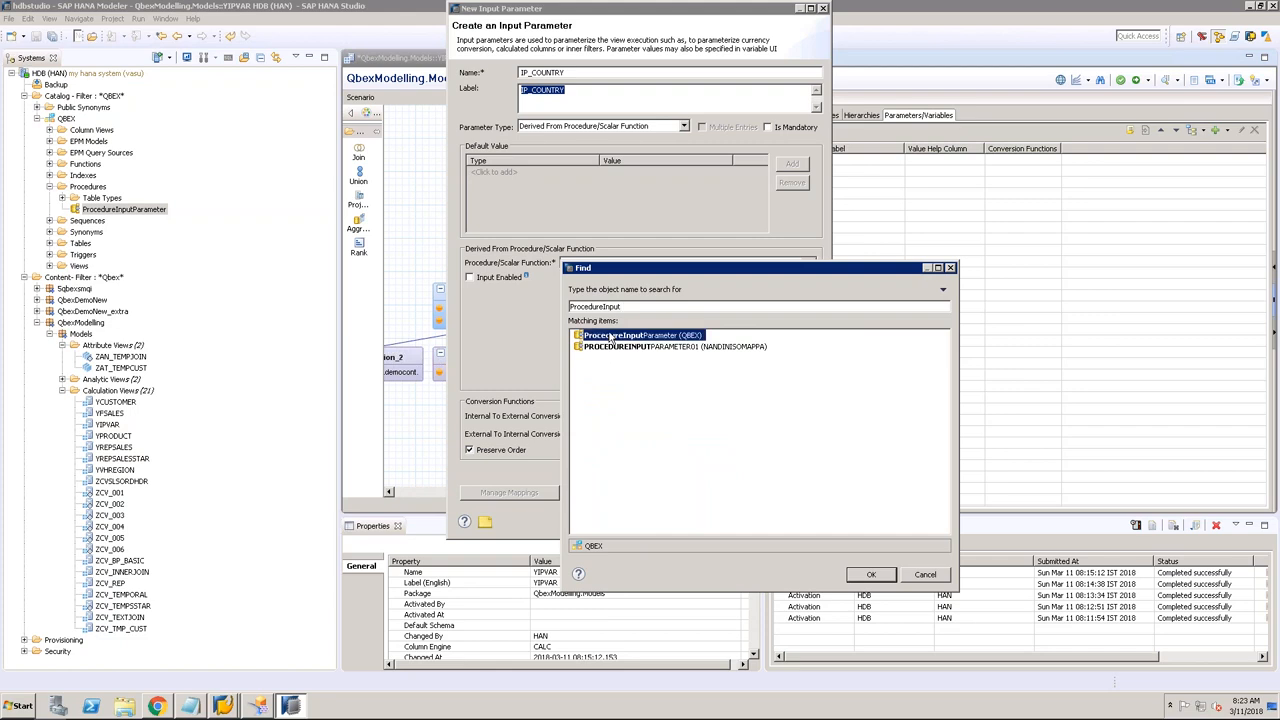
{"action": "double_click", "coordinate": [676, 338]}
{"action": "left_click_drag", "start_coordinate": [688, 262], "coordinate": [553, 260]}
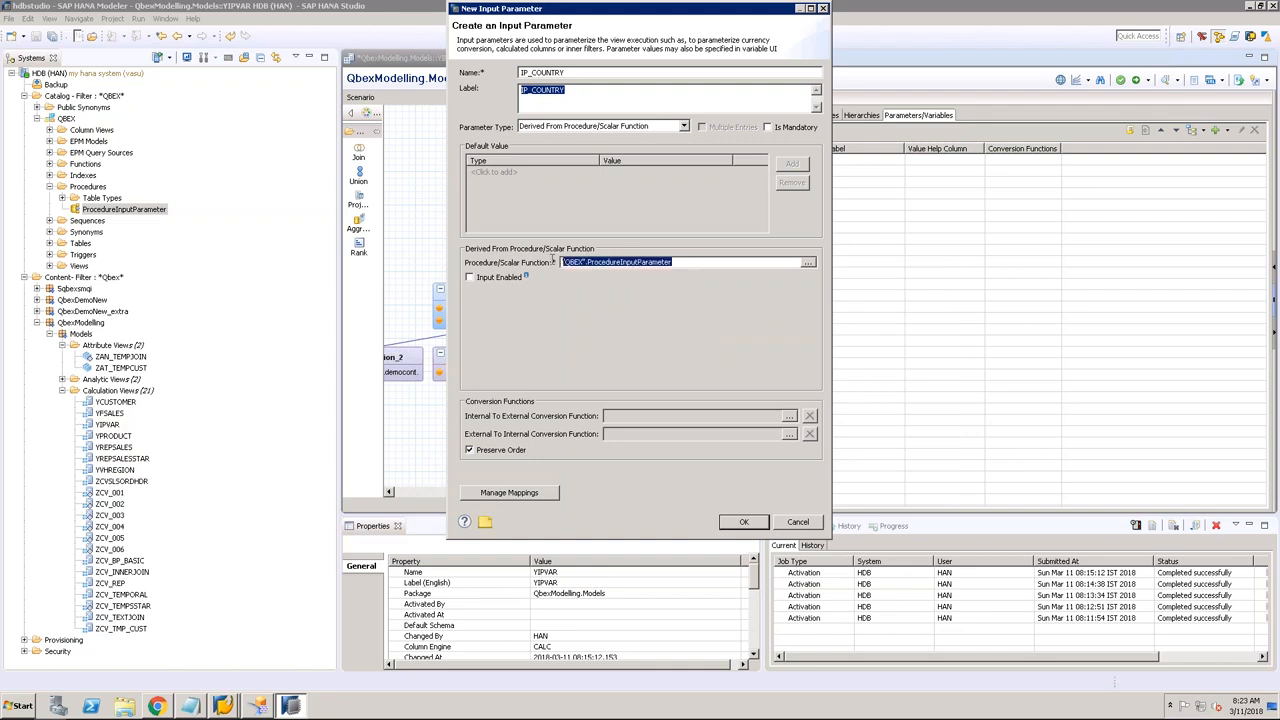
{"action": "left_click", "coordinate": [470, 278]}
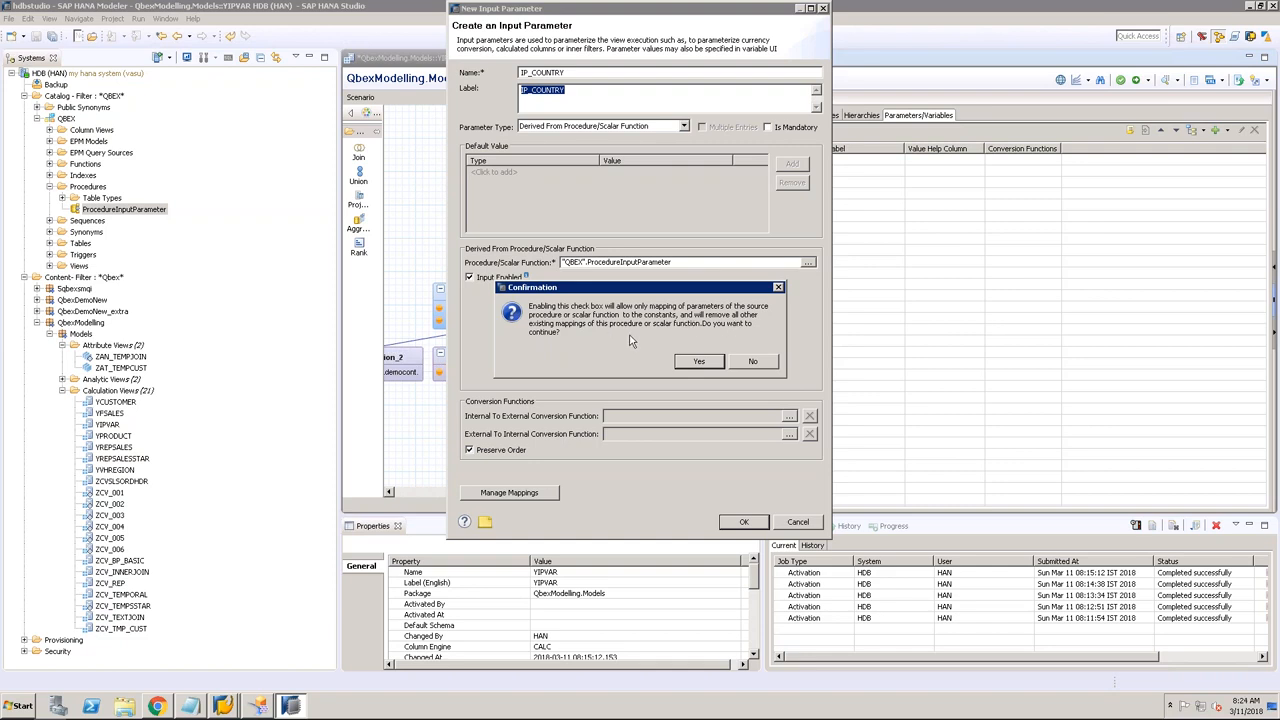
{"action": "left_click", "coordinate": [697, 362]}
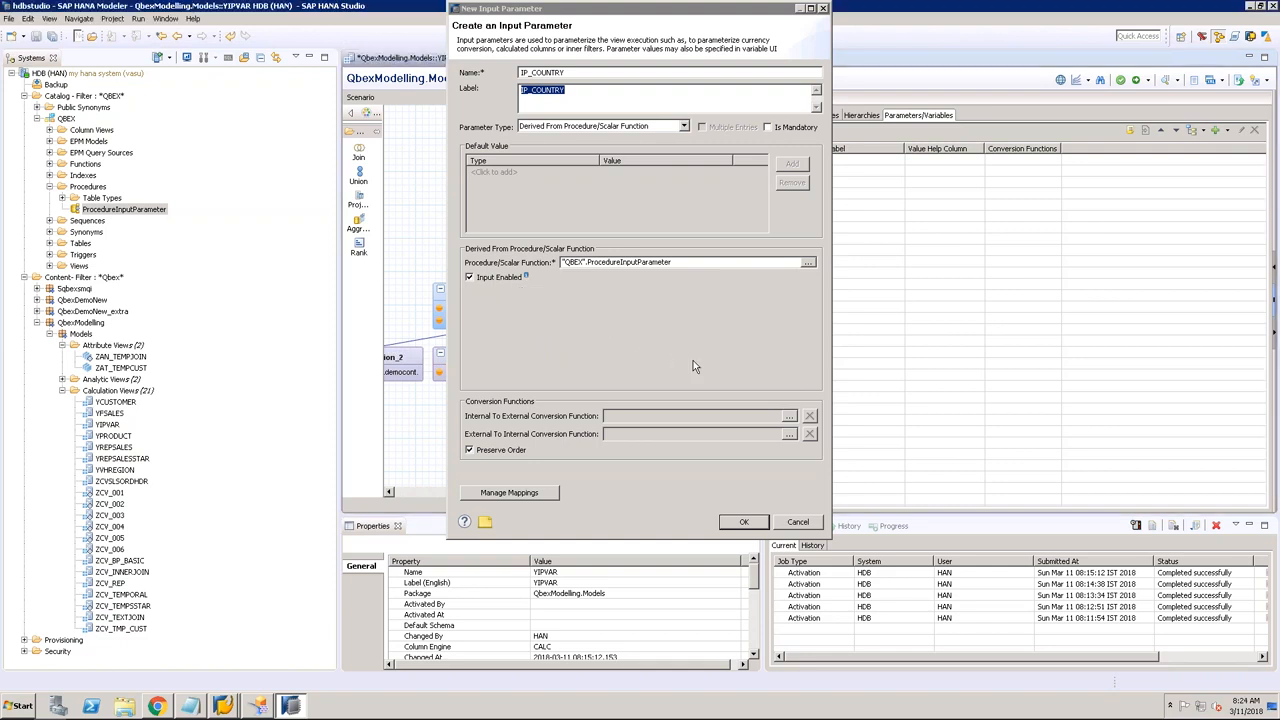
{"action": "left_click", "coordinate": [744, 521]}
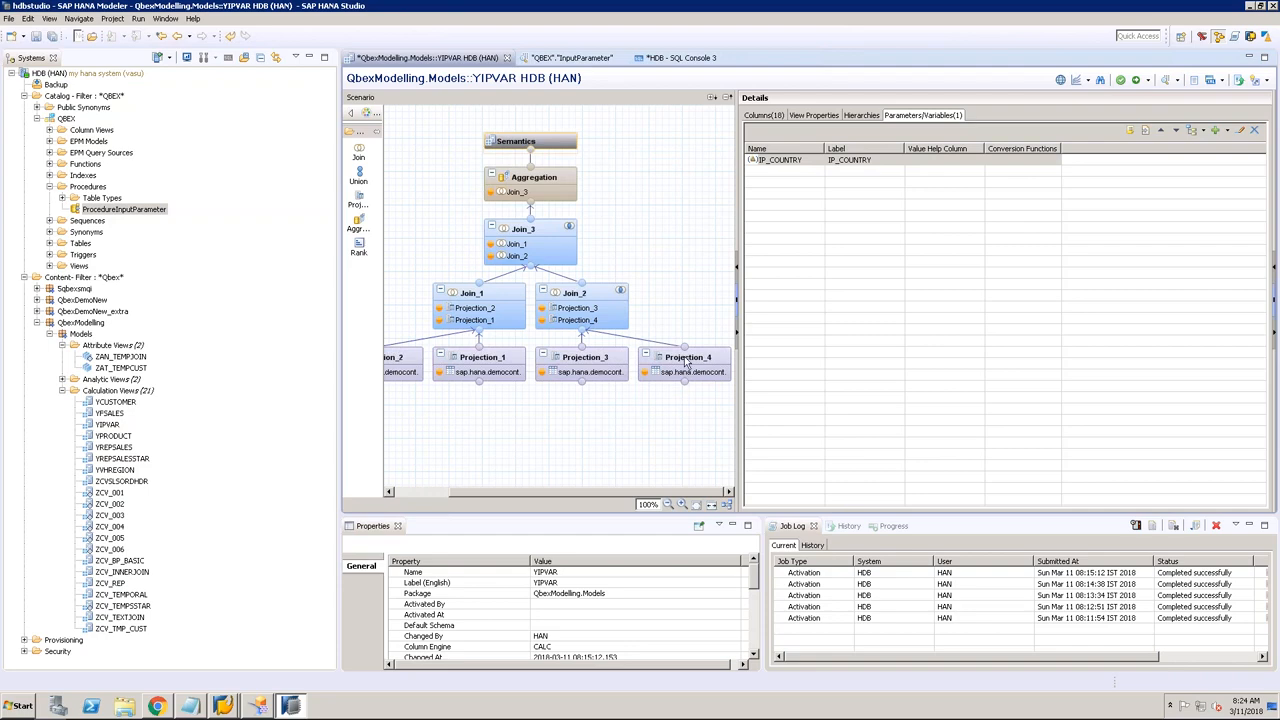
Step: Filter Projection_4's COUNTRY by $$IP_COUNTRY$$, save and activate YIPVAR, then go to BI launch pad
{"action": "left_click", "coordinate": [687, 366]}
{"action": "left_click", "coordinate": [824, 198]}
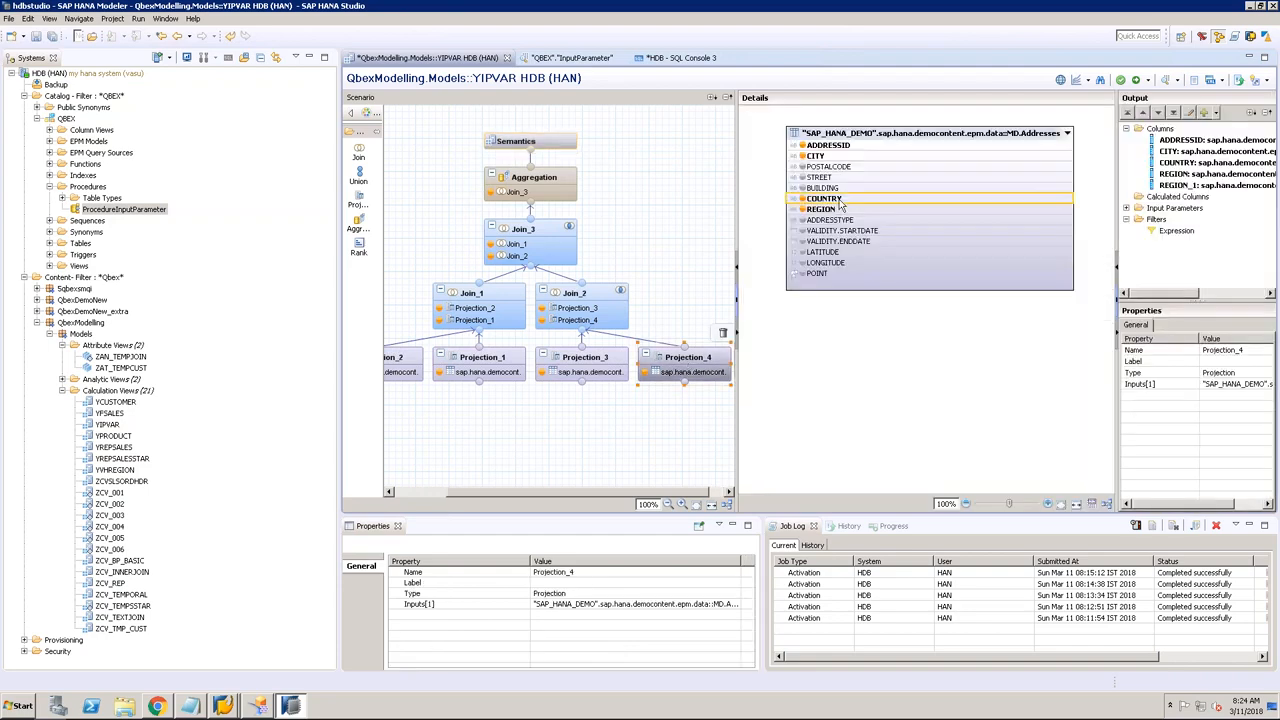
{"action": "right_click", "coordinate": [838, 202]}
{"action": "left_click", "coordinate": [870, 219]}
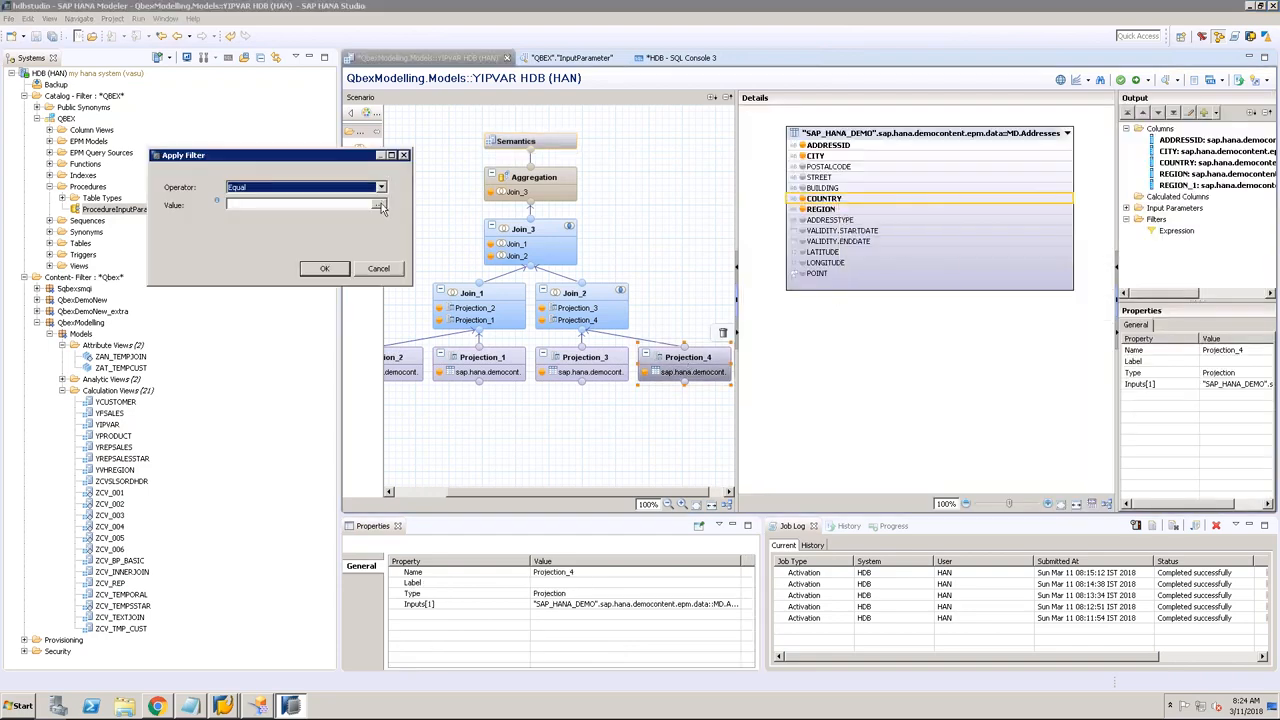
{"action": "left_click", "coordinate": [379, 205]}
{"action": "left_click", "coordinate": [373, 118]}
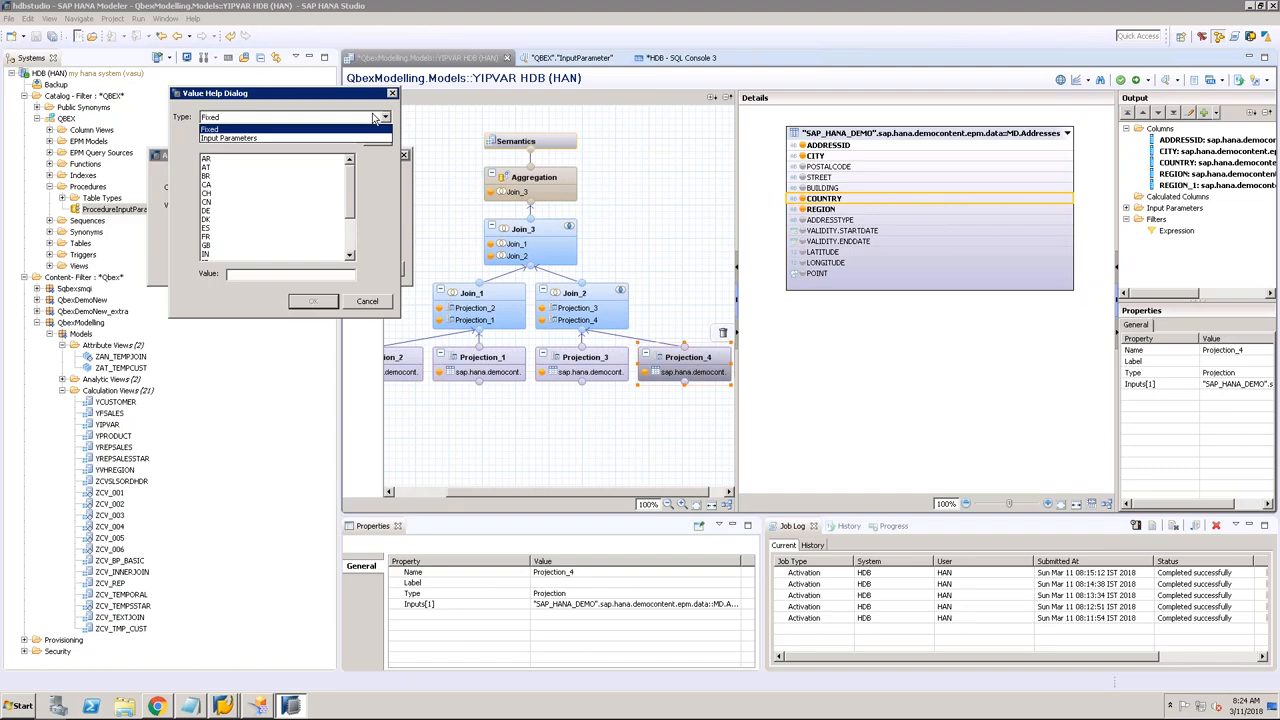
{"action": "left_click", "coordinate": [278, 138]}
{"action": "left_click", "coordinate": [222, 158]}
{"action": "left_click", "coordinate": [313, 301]}
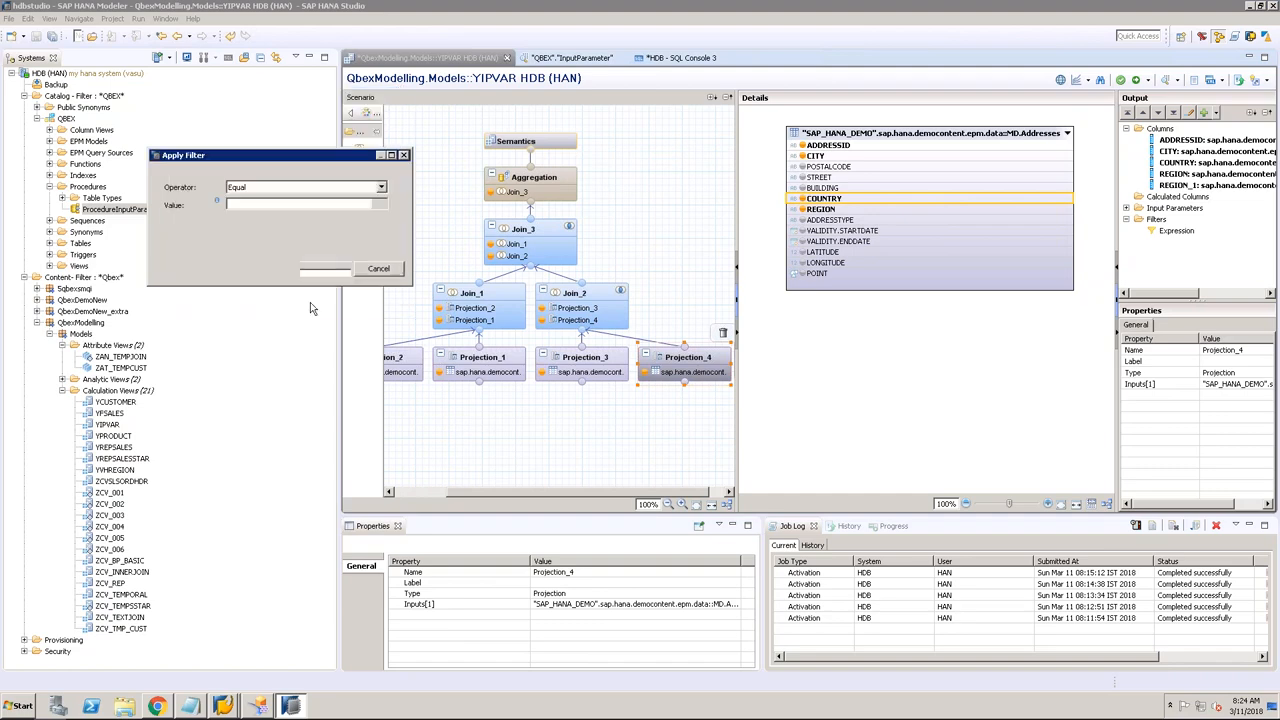
{"action": "left_click", "coordinate": [324, 274]}
{"action": "left_click", "coordinate": [1137, 80]}
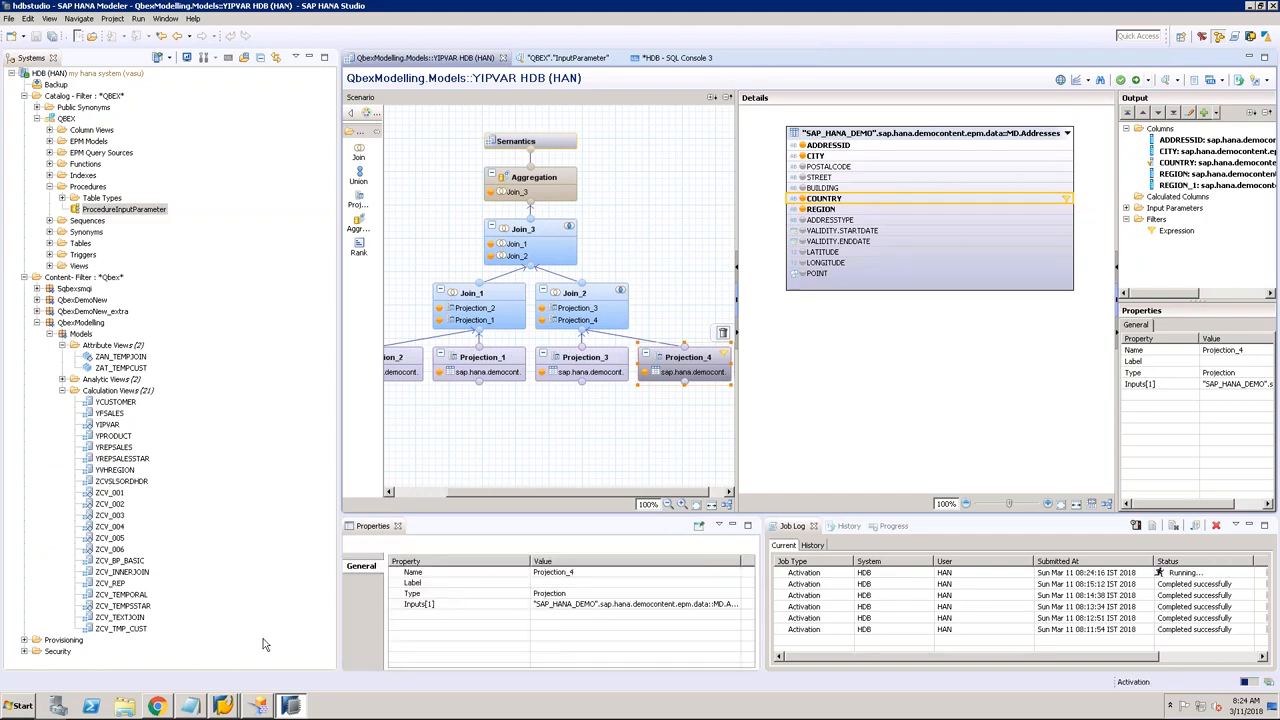
{"action": "left_click", "coordinate": [156, 705]}
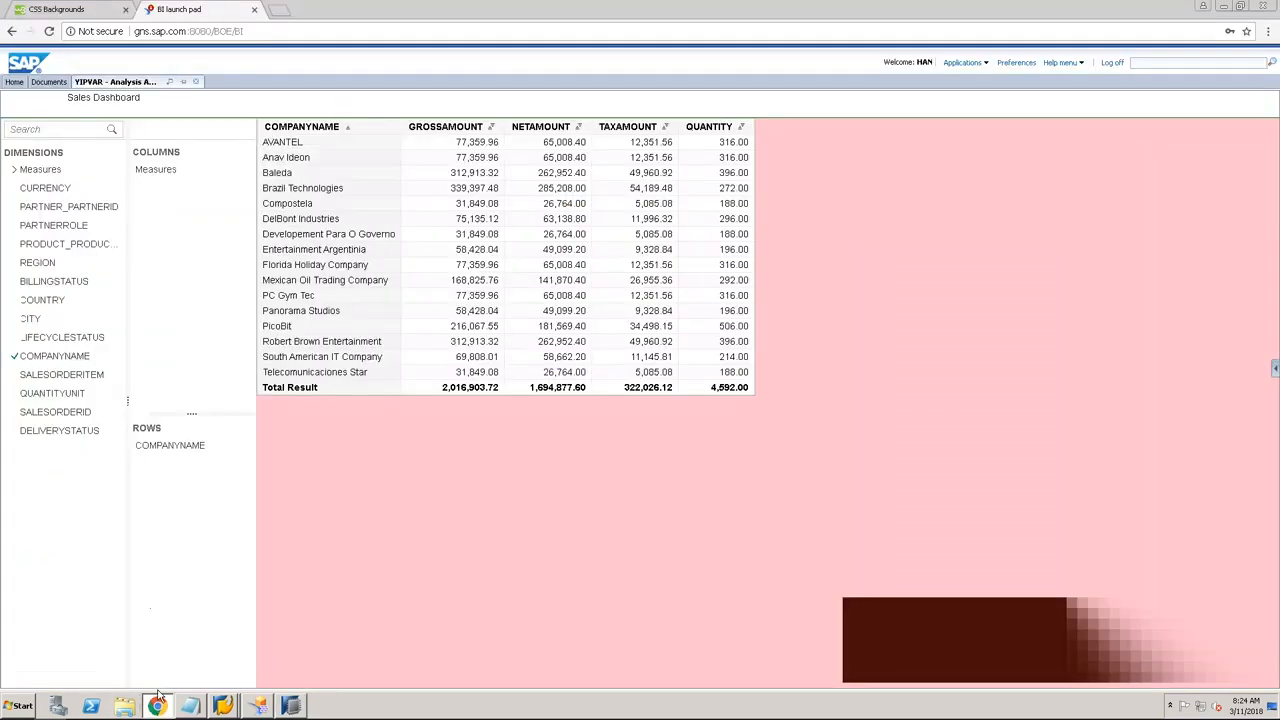
Step: Reopen YIPVAR with IP_COUNTRY set to US, add COUNTRY to the rows, and return to HANA Studio
{"action": "left_click", "coordinate": [196, 81]}
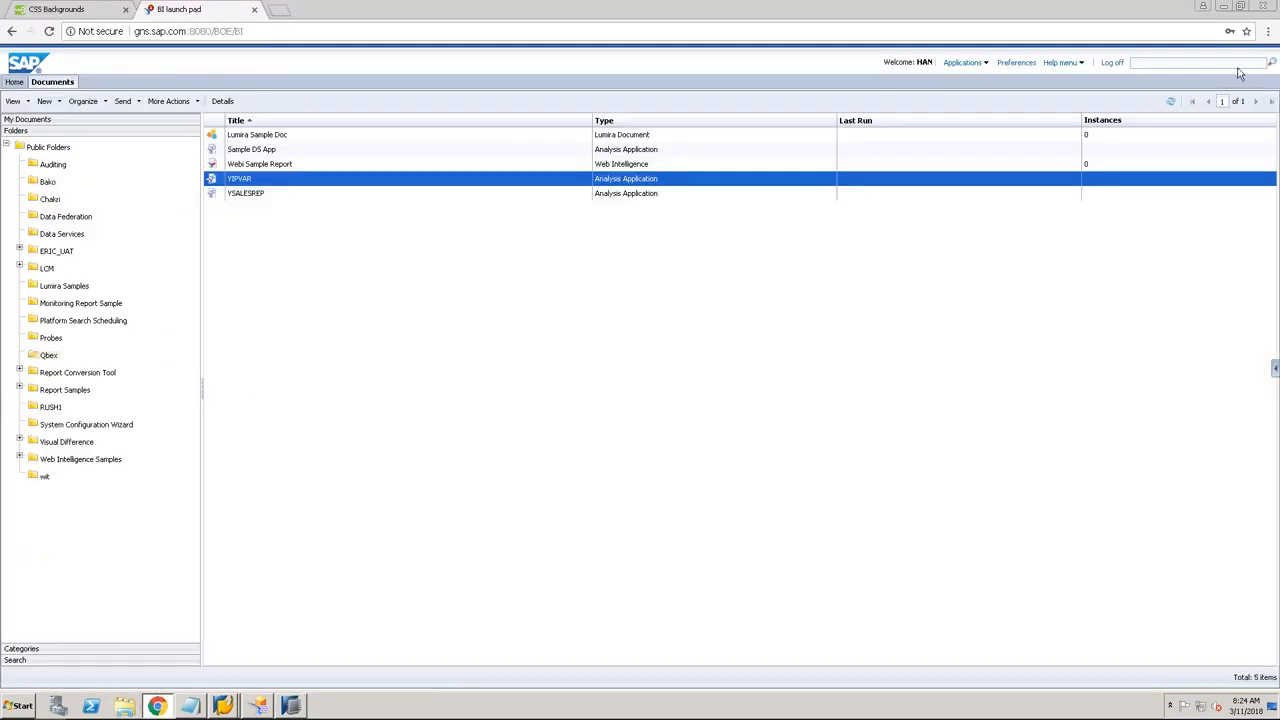
{"action": "right_click", "coordinate": [572, 180]}
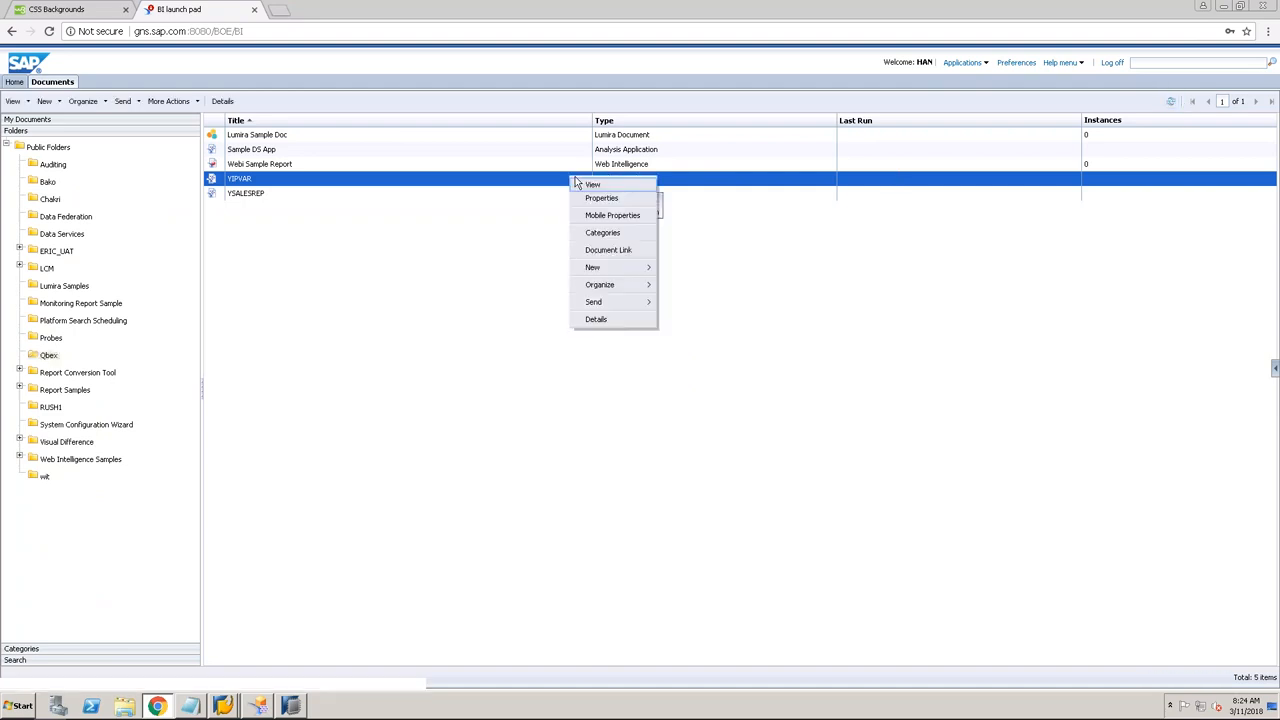
{"action": "left_click", "coordinate": [593, 185]}
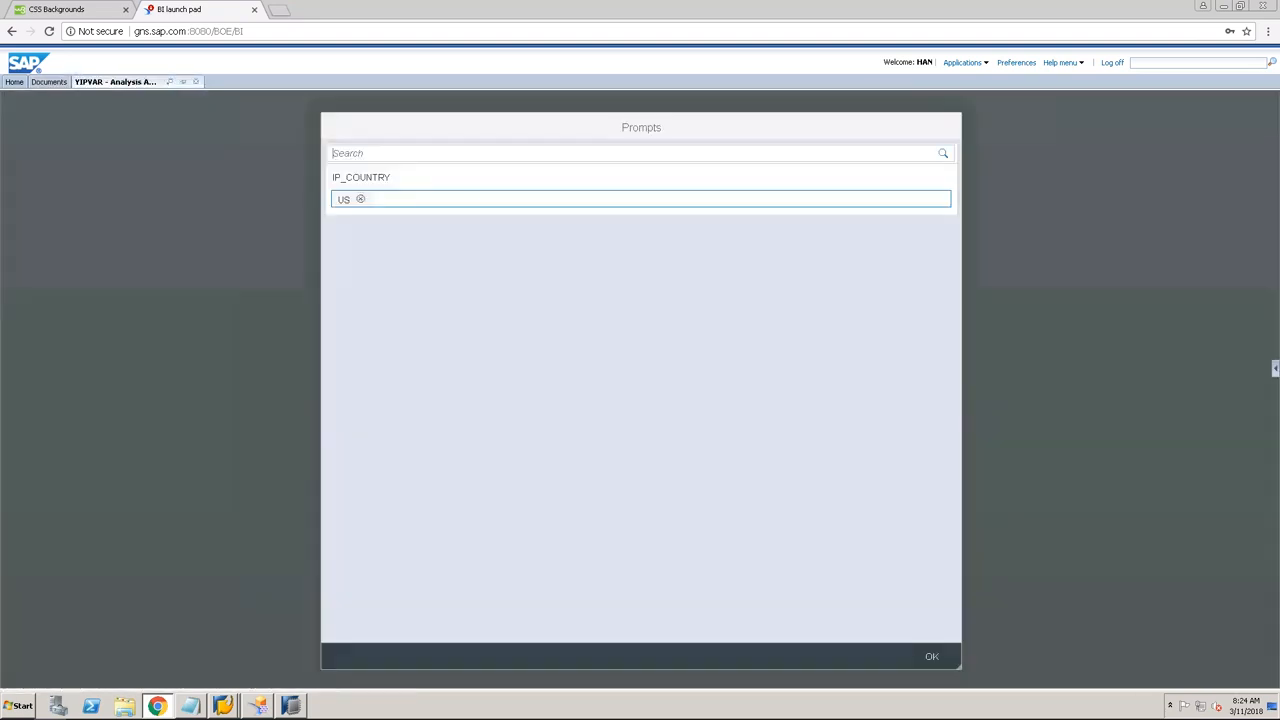
{"action": "left_click", "coordinate": [347, 206]}
{"action": "left_click", "coordinate": [930, 660]}
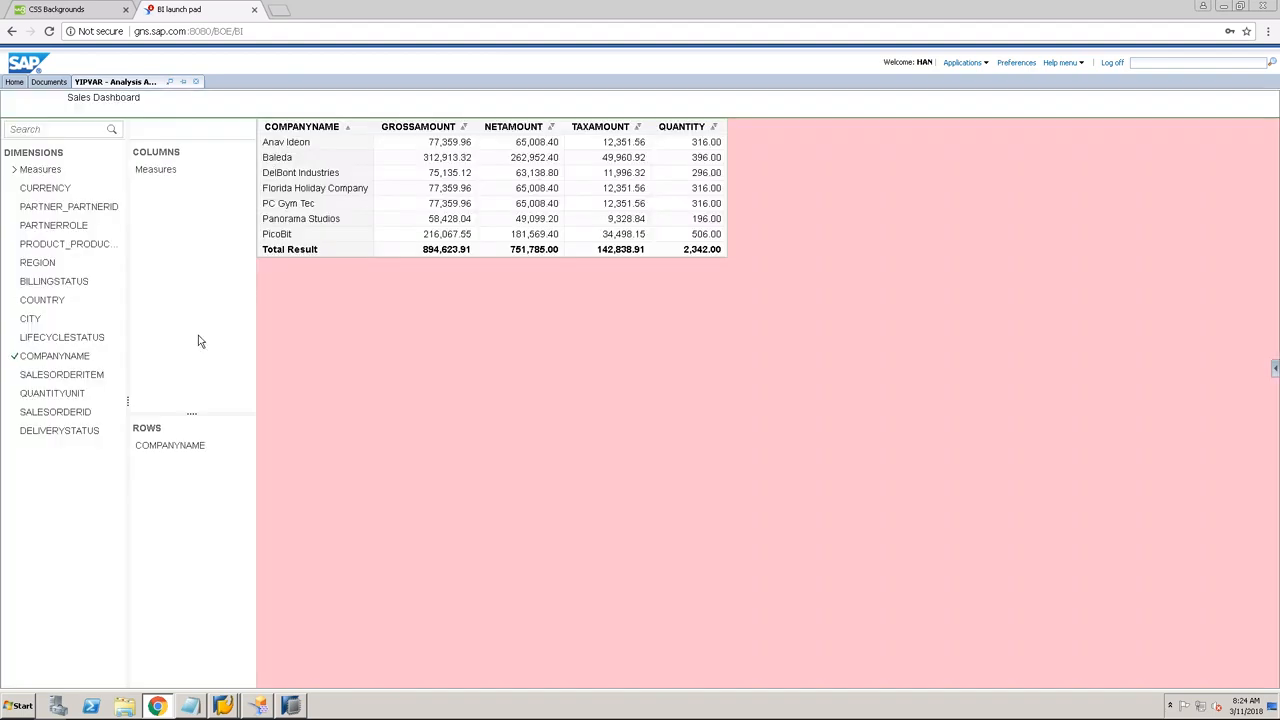
{"action": "left_click_drag", "start_coordinate": [42, 300], "coordinate": [71, 468]}
{"action": "key", "text": "alt+Tab"}
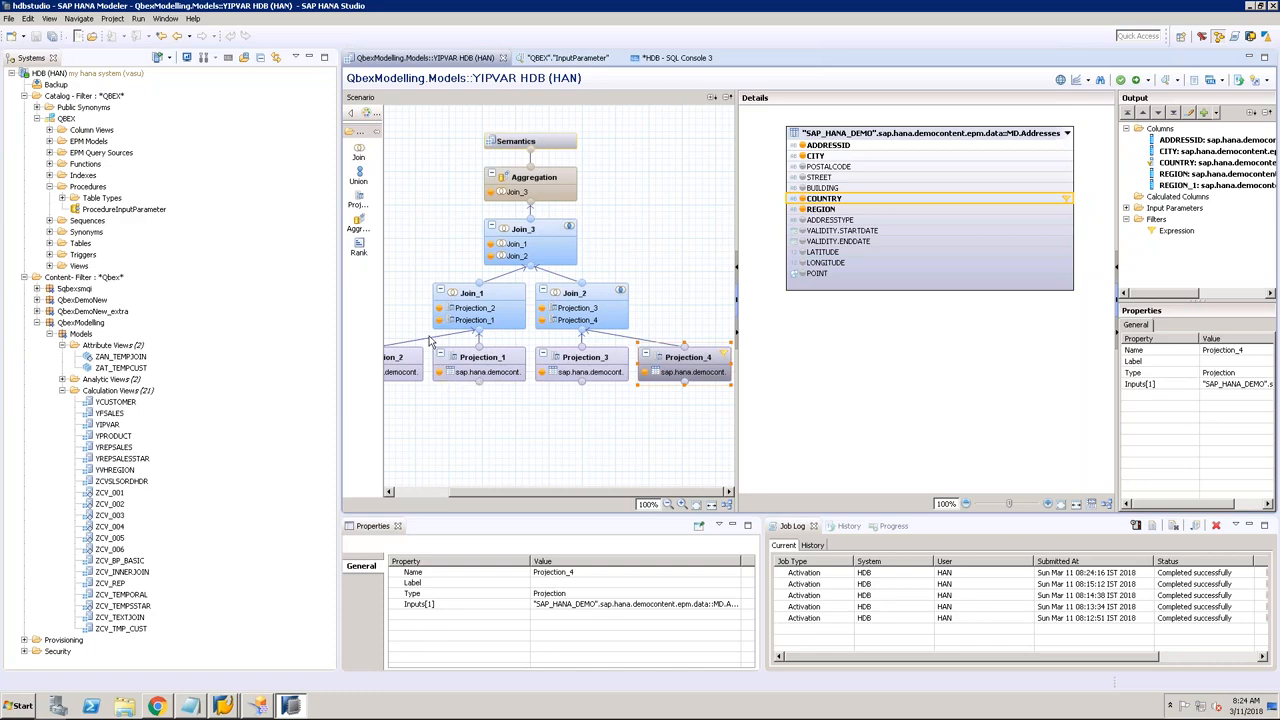
Step: Close the YIPVAR, SQL Console 3 and InputParameter tabs, then open the YREPSALES view
{"action": "left_click", "coordinate": [505, 58]}
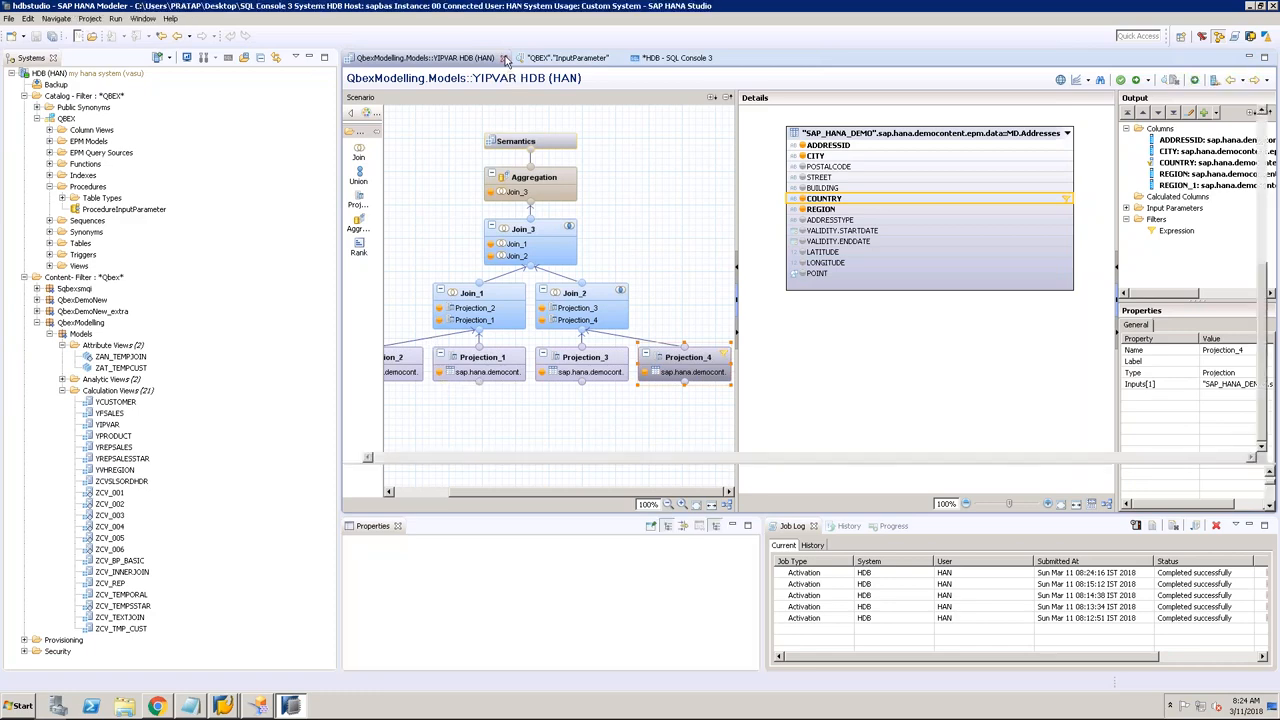
{"action": "left_click", "coordinate": [549, 60]}
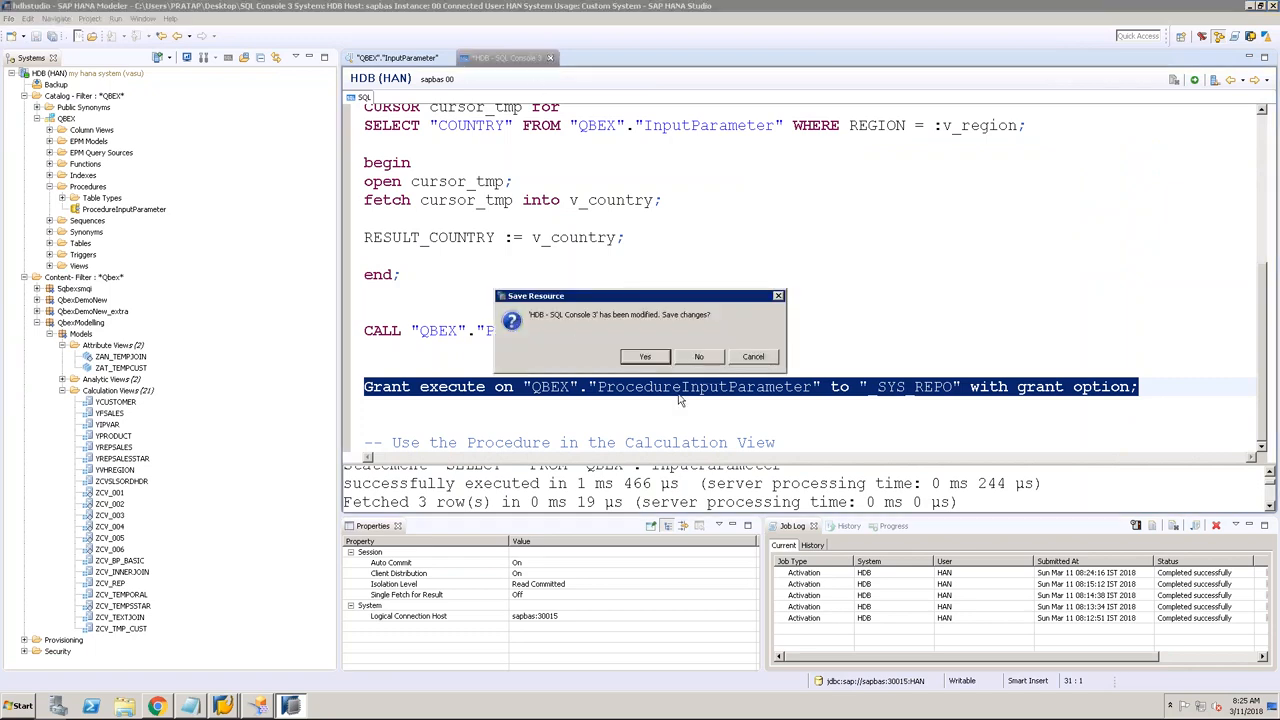
{"action": "left_click", "coordinate": [709, 362]}
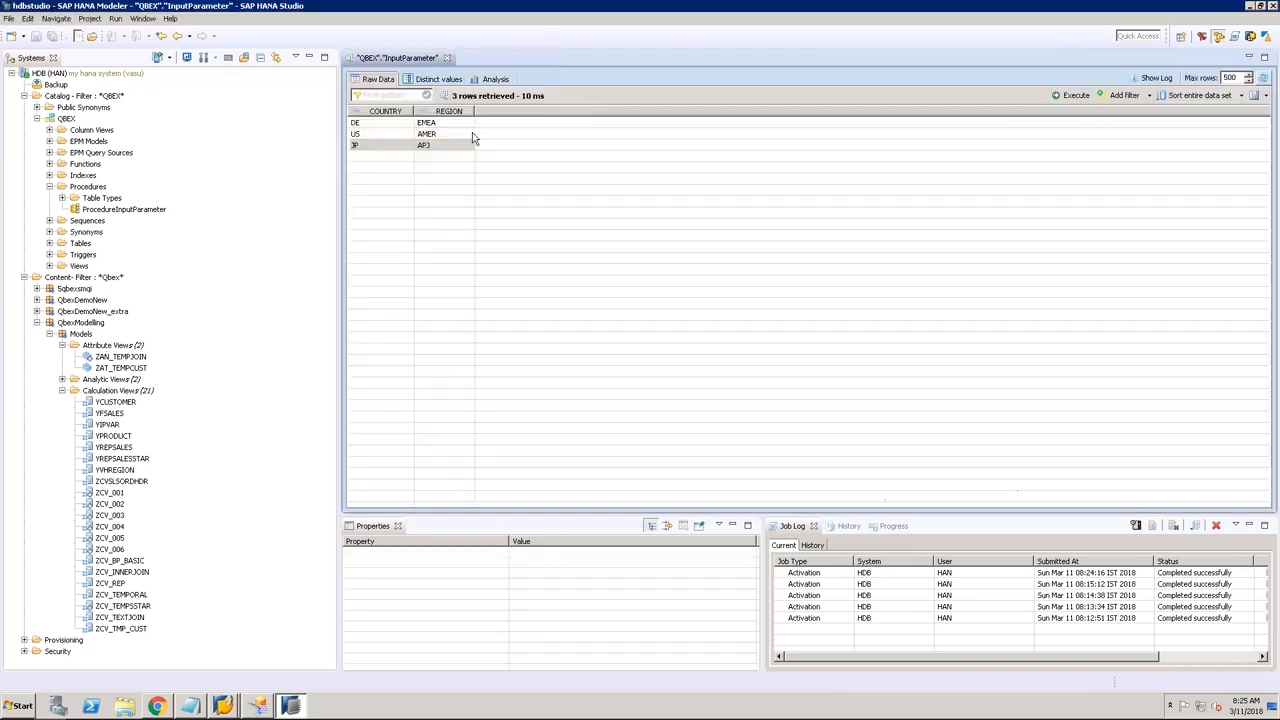
{"action": "left_click", "coordinate": [447, 59]}
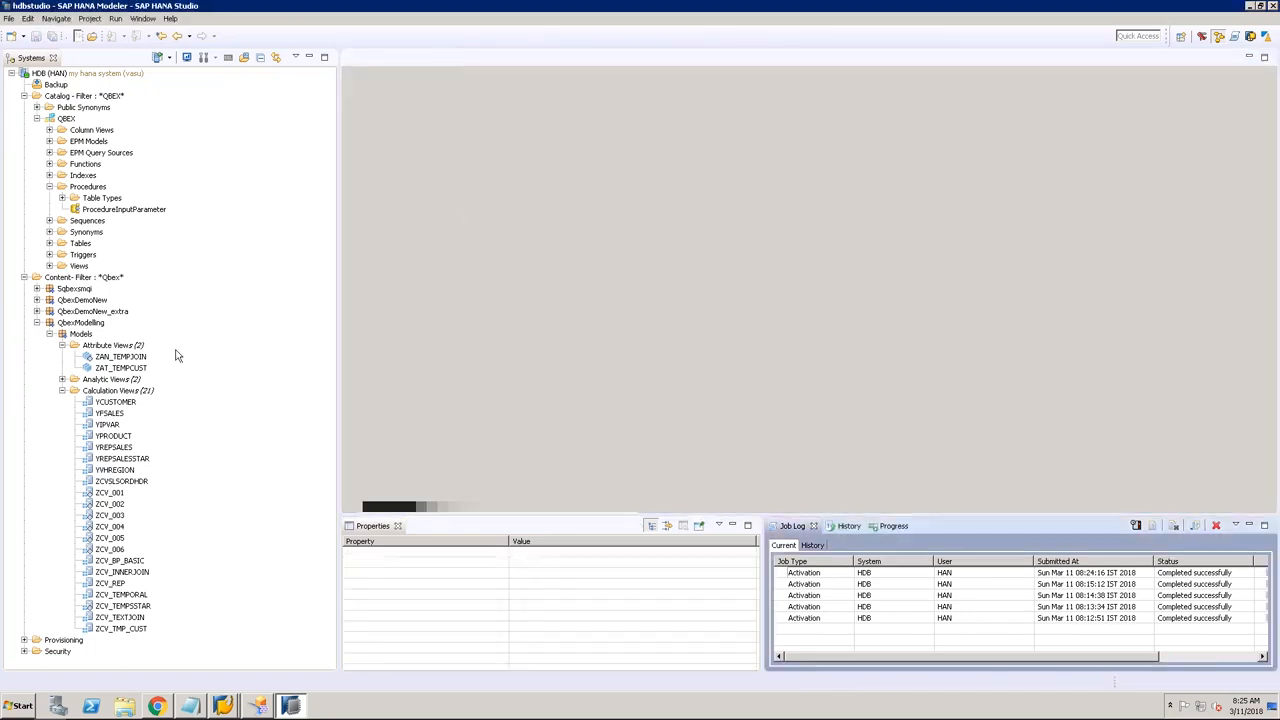
{"action": "left_click", "coordinate": [37, 118]}
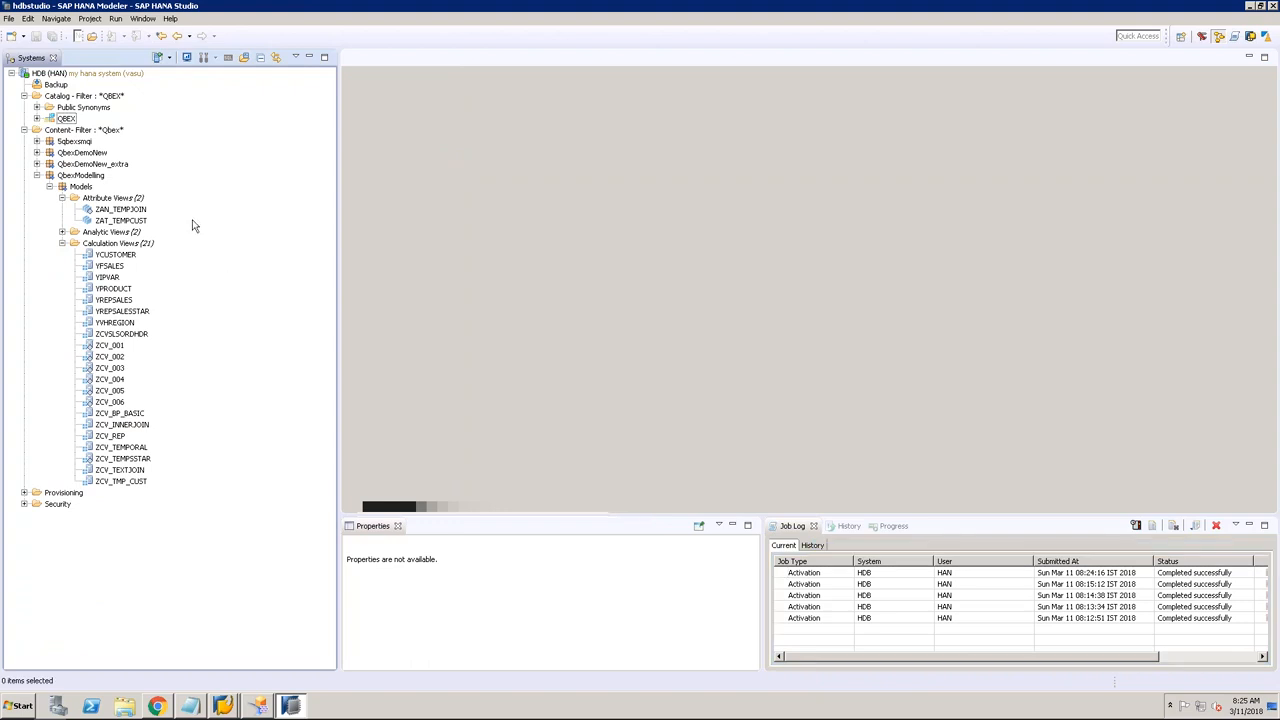
{"action": "double_click", "coordinate": [126, 304]}
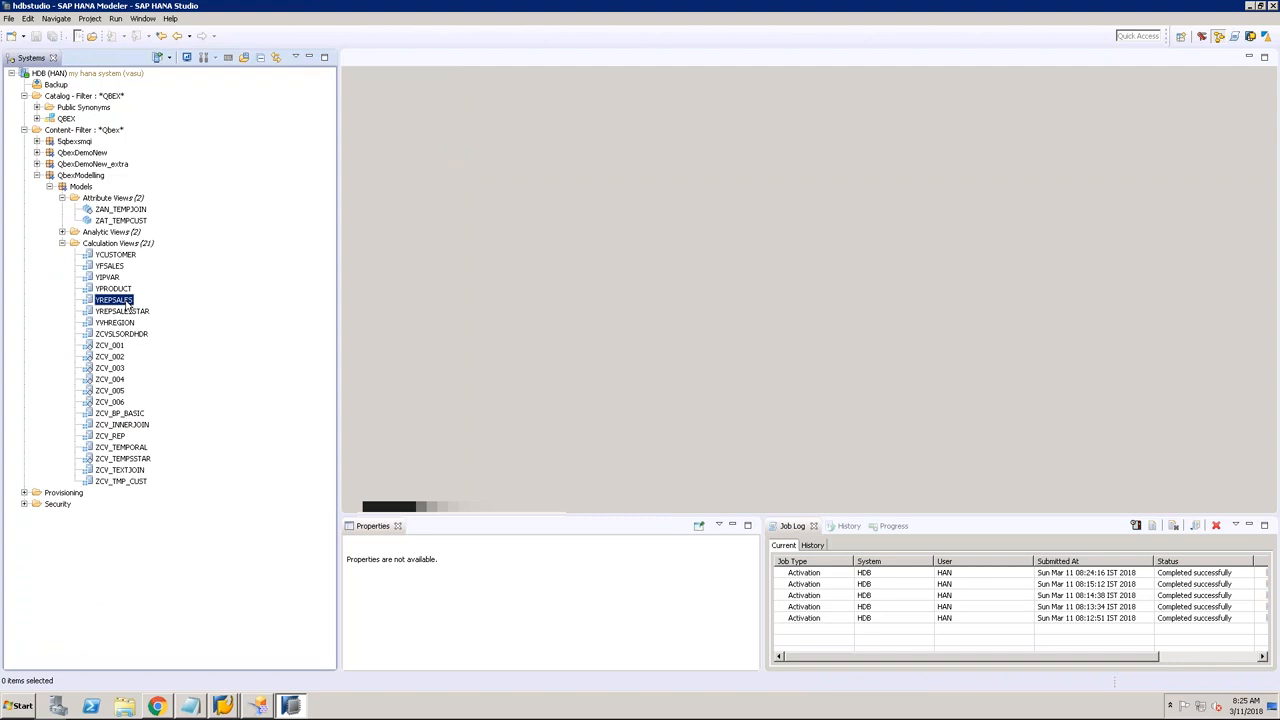
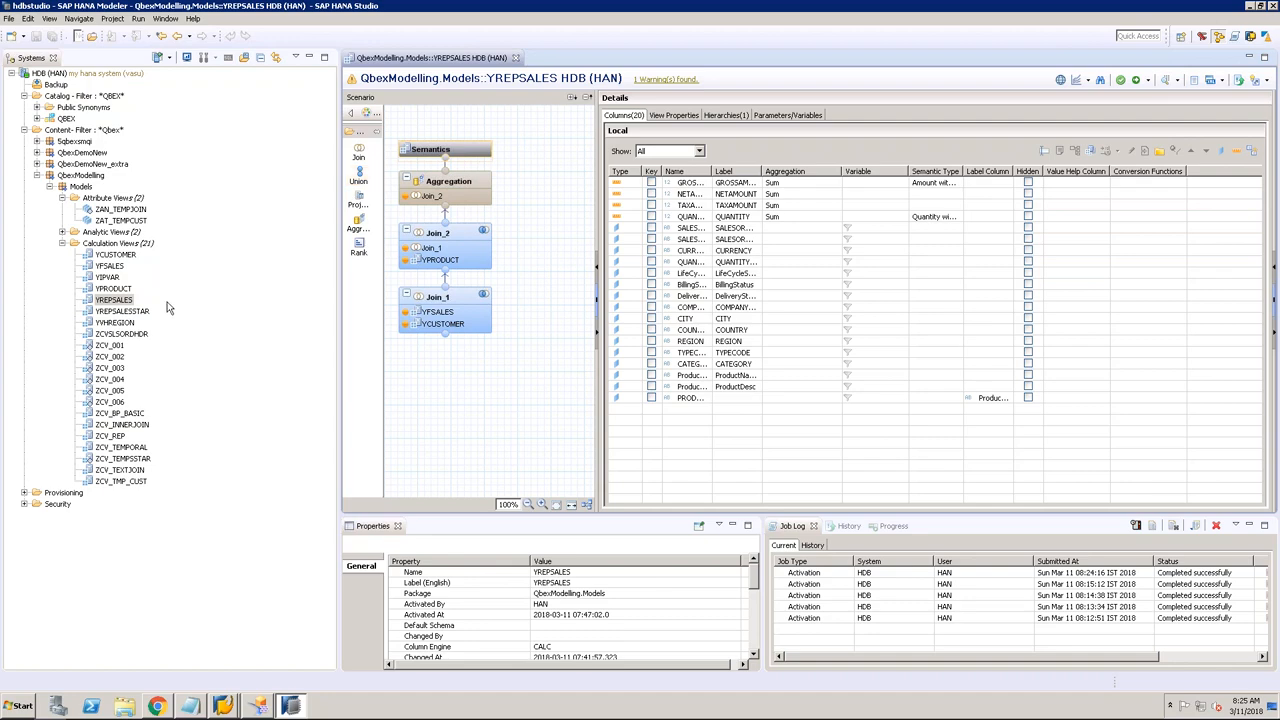
Step: Briefly reopen the YIPVAR calculation view, then close it again
{"action": "double_click", "coordinate": [107, 277]}
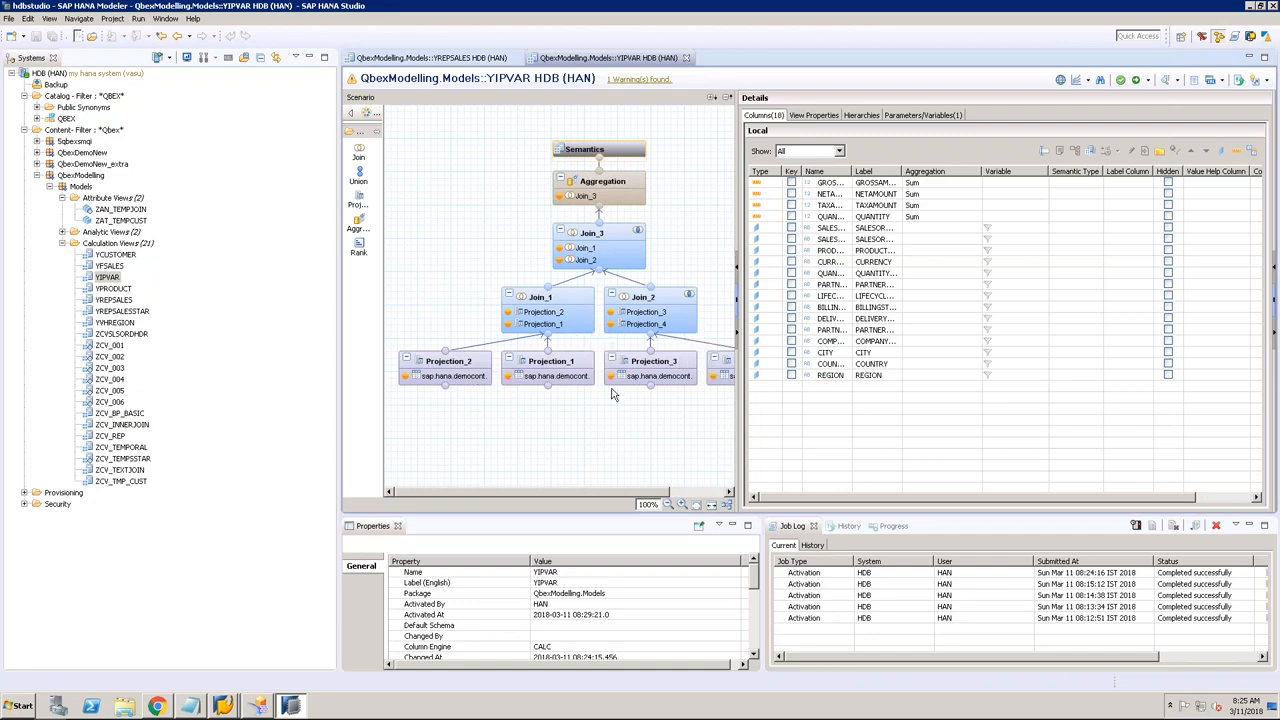
{"action": "scroll", "coordinate": [687, 485], "scroll_direction": "right", "scroll_amount": 2}
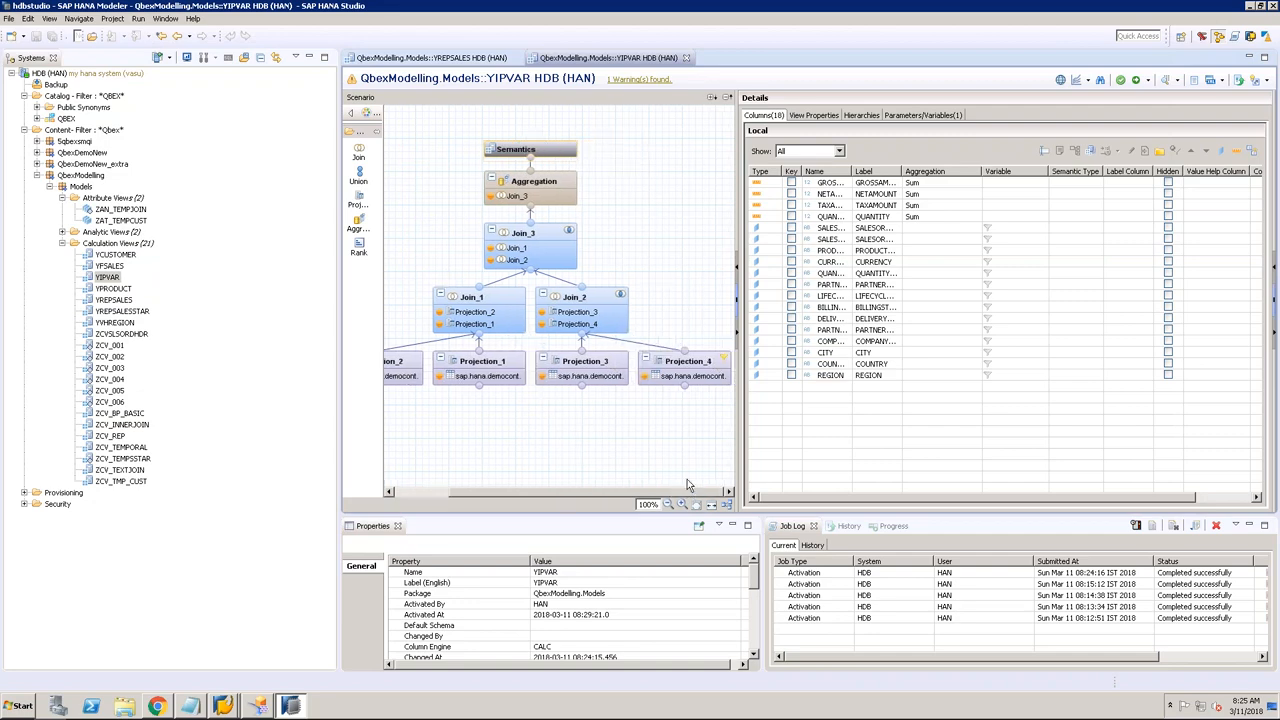
{"action": "left_click", "coordinate": [688, 58]}
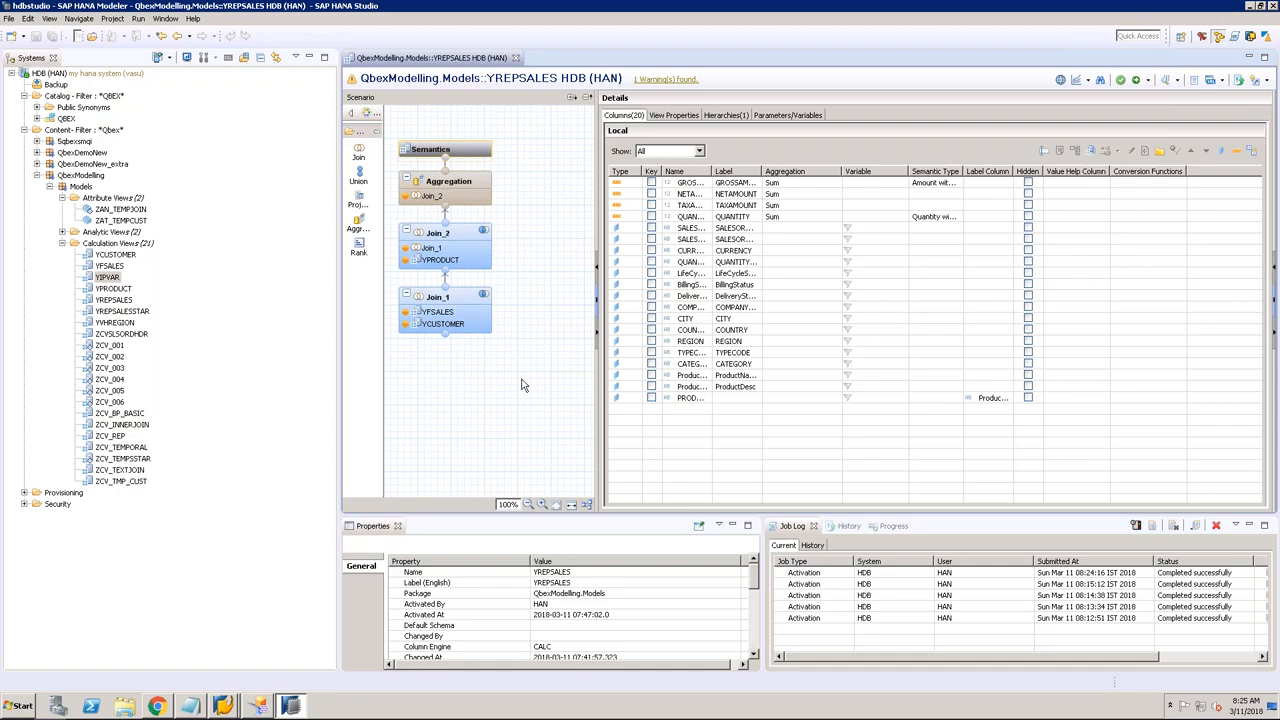
Step: In YREPSALES, create a new input parameter ip_region of type Column
{"action": "left_click", "coordinate": [786, 116]}
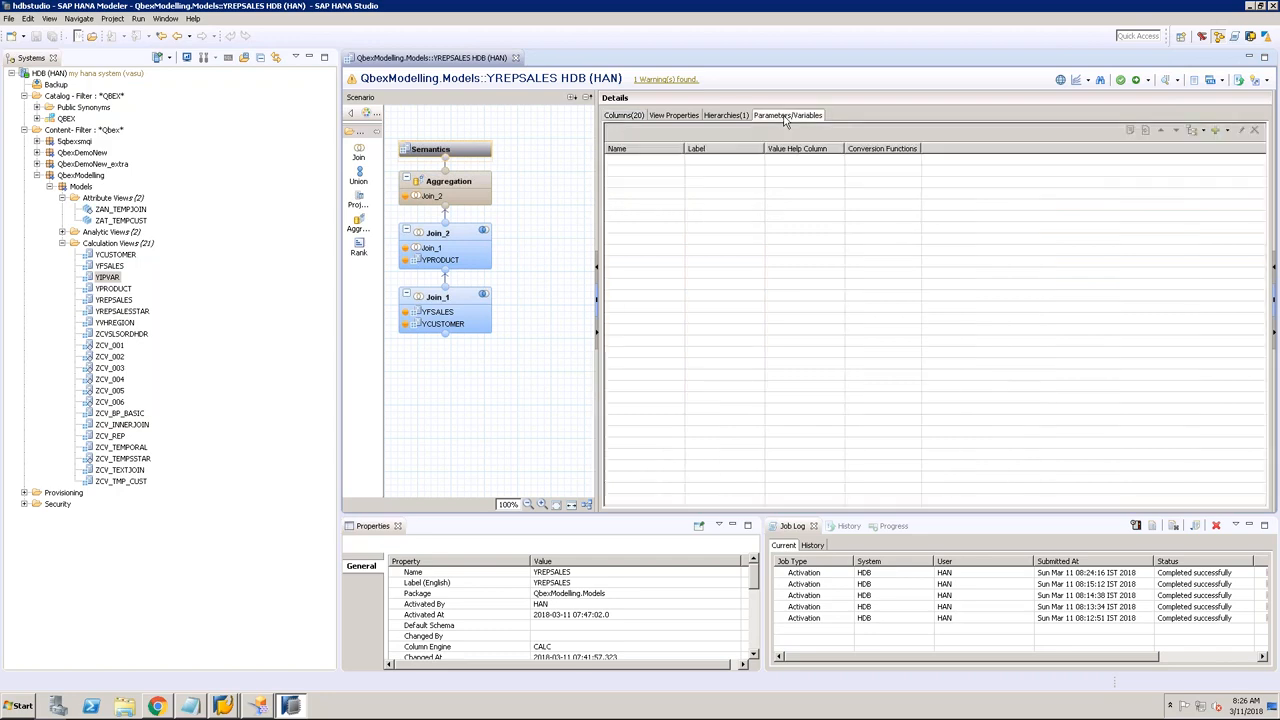
{"action": "left_click", "coordinate": [1228, 131]}
{"action": "left_click", "coordinate": [1220, 163]}
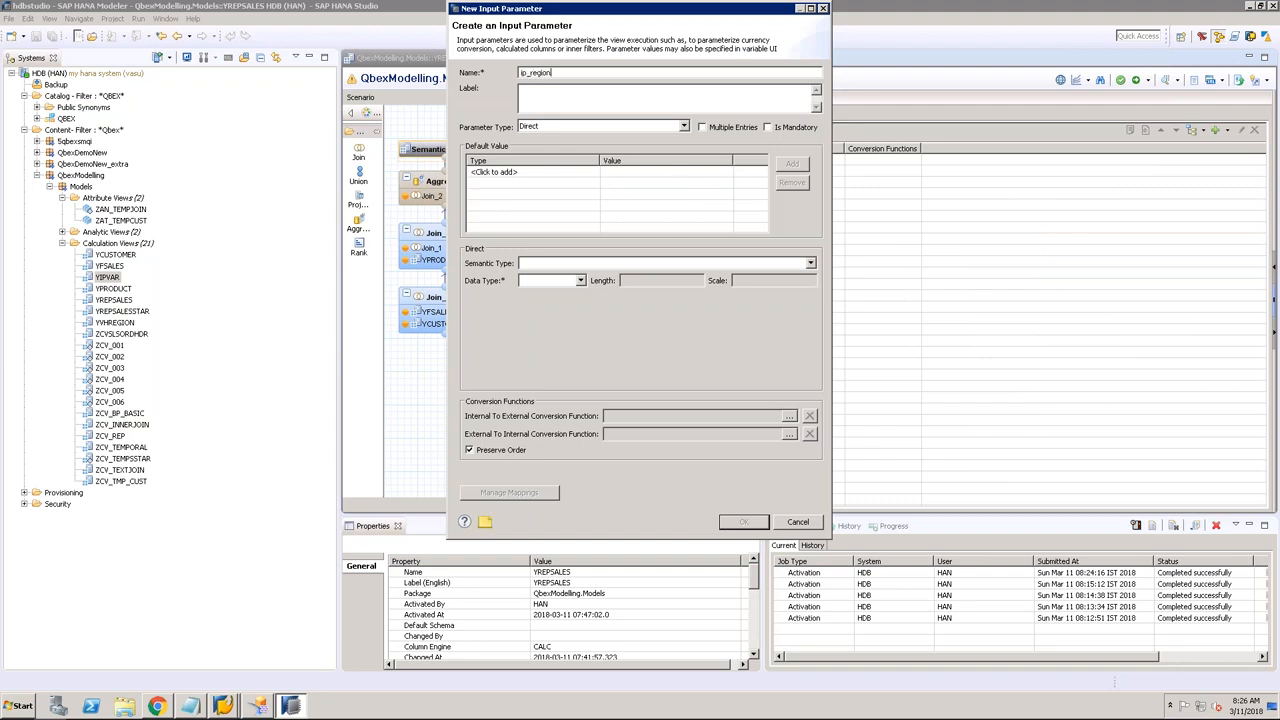
{"action": "left_click", "coordinate": [577, 96]}
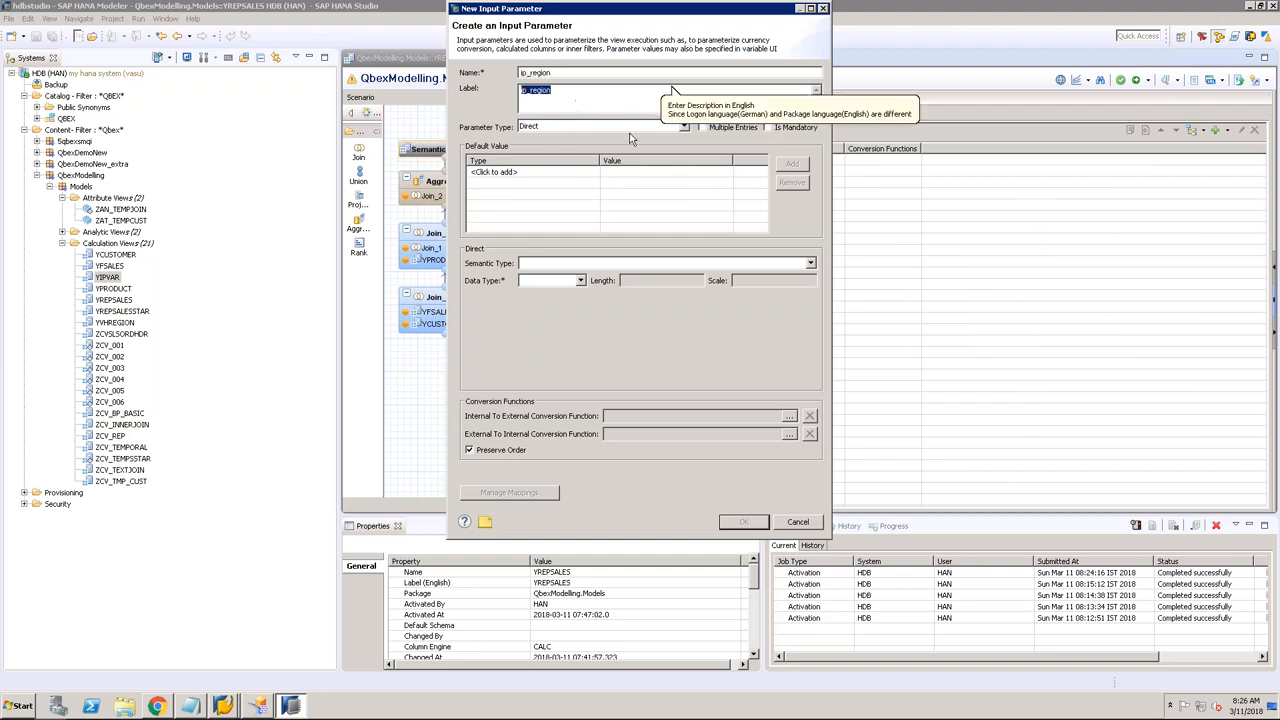
{"action": "left_click", "coordinate": [631, 125]}
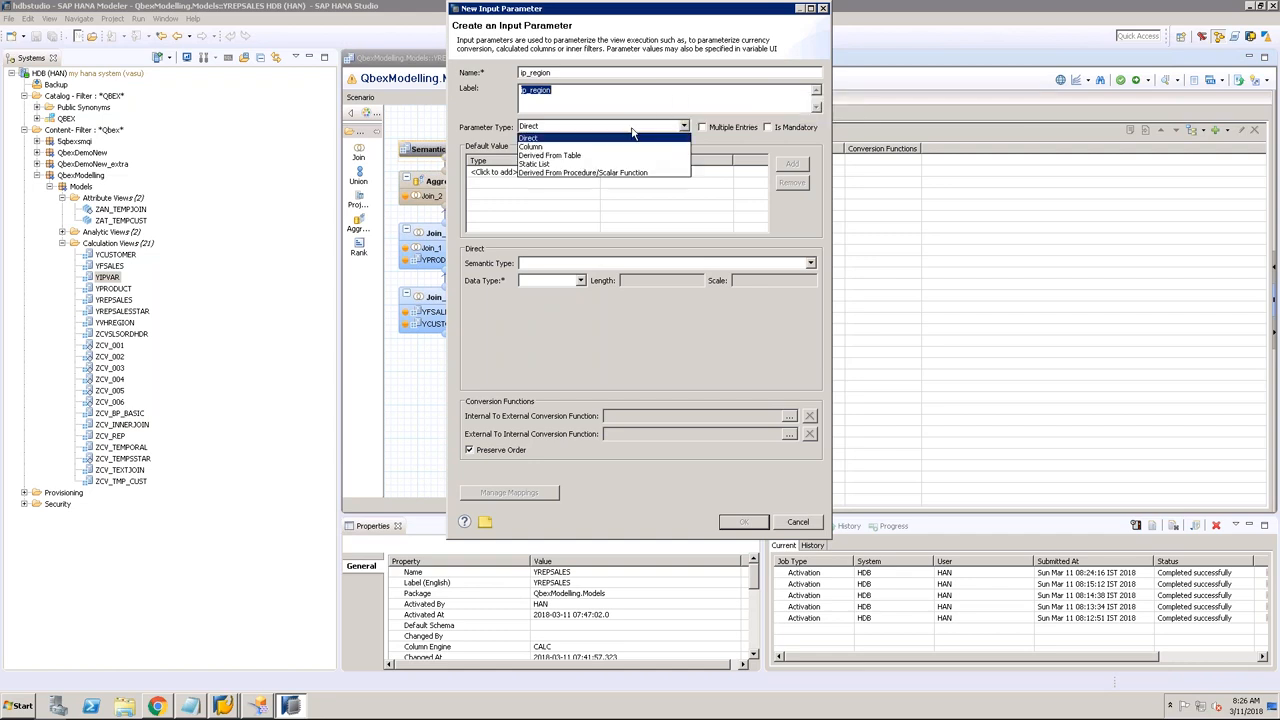
{"action": "left_click", "coordinate": [559, 146]}
Step: Take ip_region's value help from YVHREGION with REGION as reference column, and confirm
{"action": "left_click", "coordinate": [810, 280]}
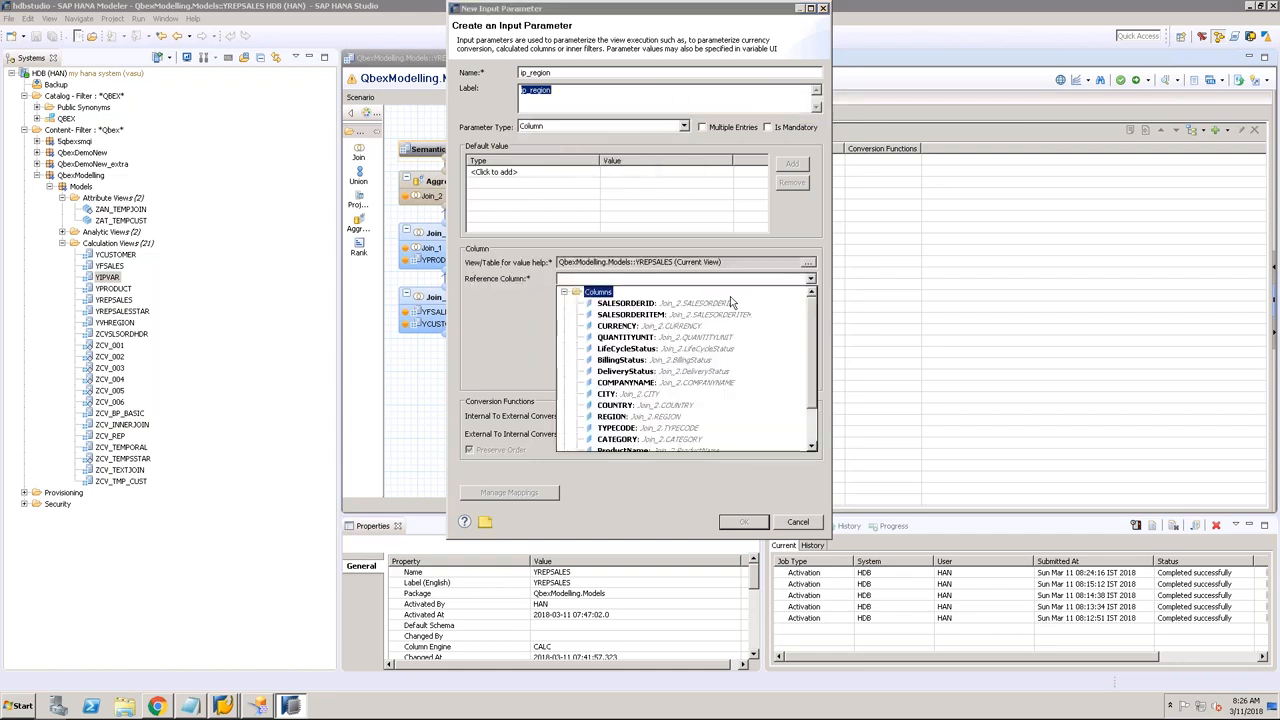
{"action": "left_click", "coordinate": [623, 418]}
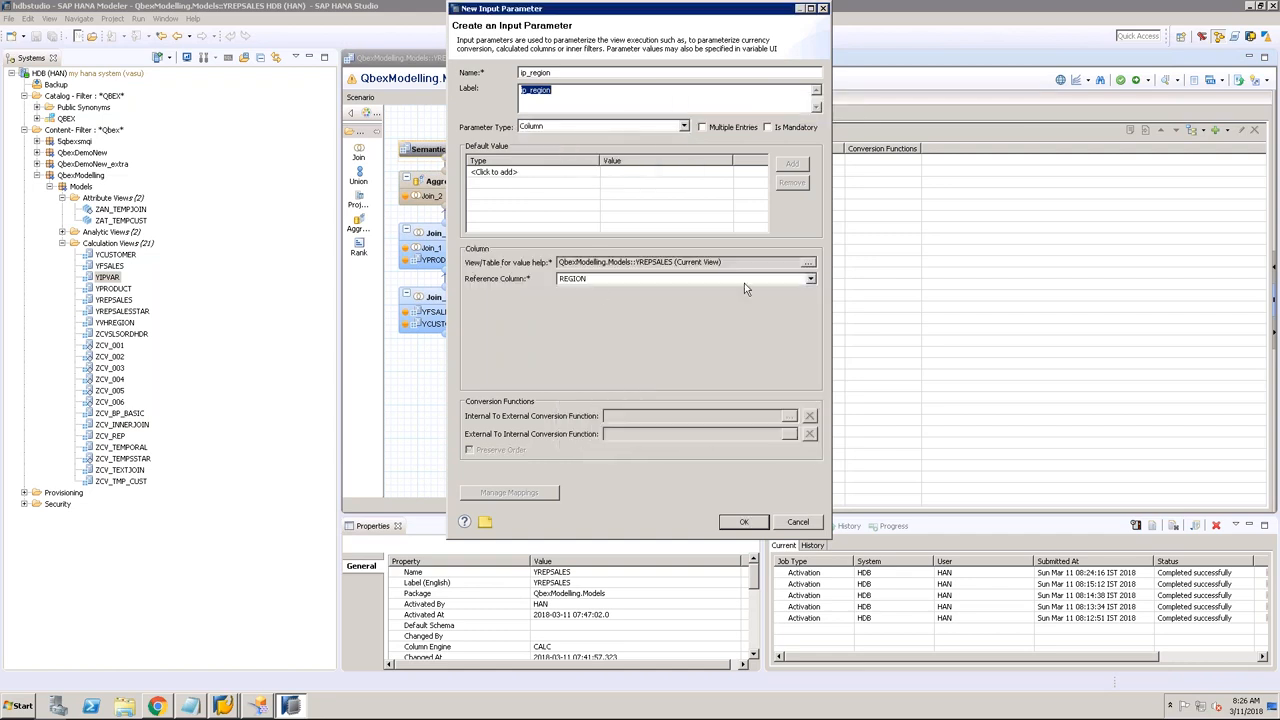
{"action": "left_click", "coordinate": [808, 262]}
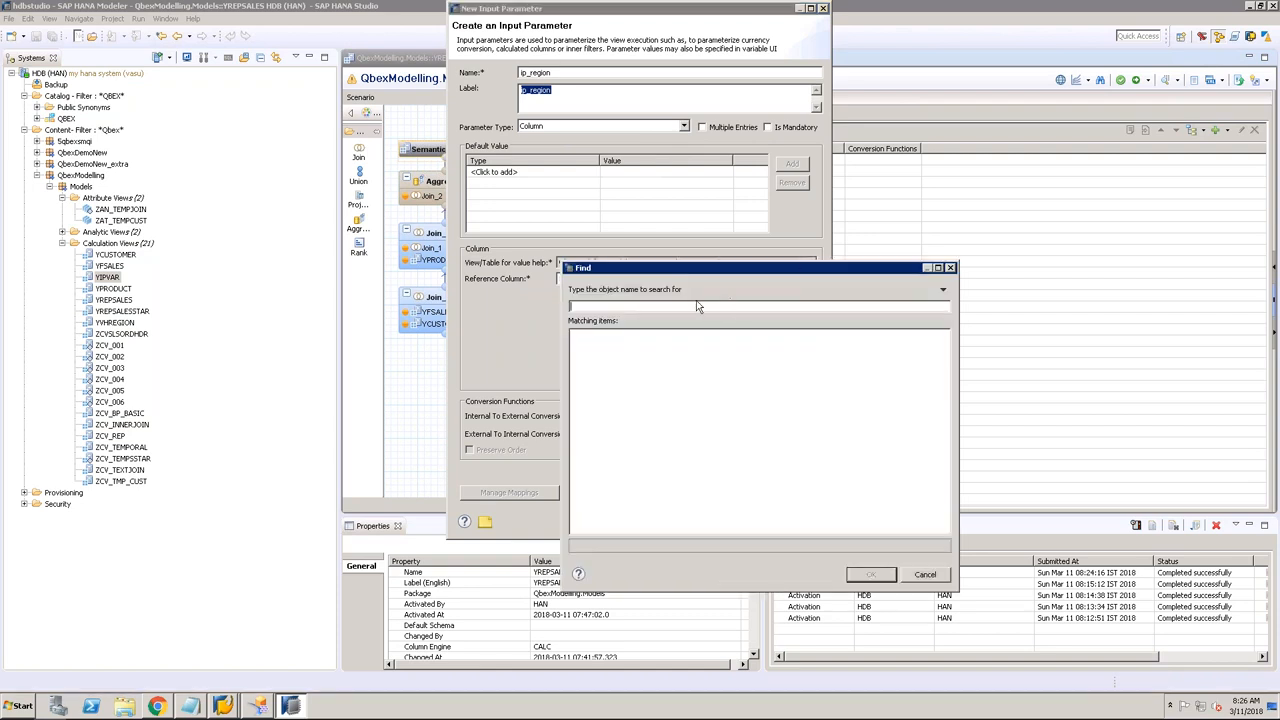
{"action": "type", "text": "y"}
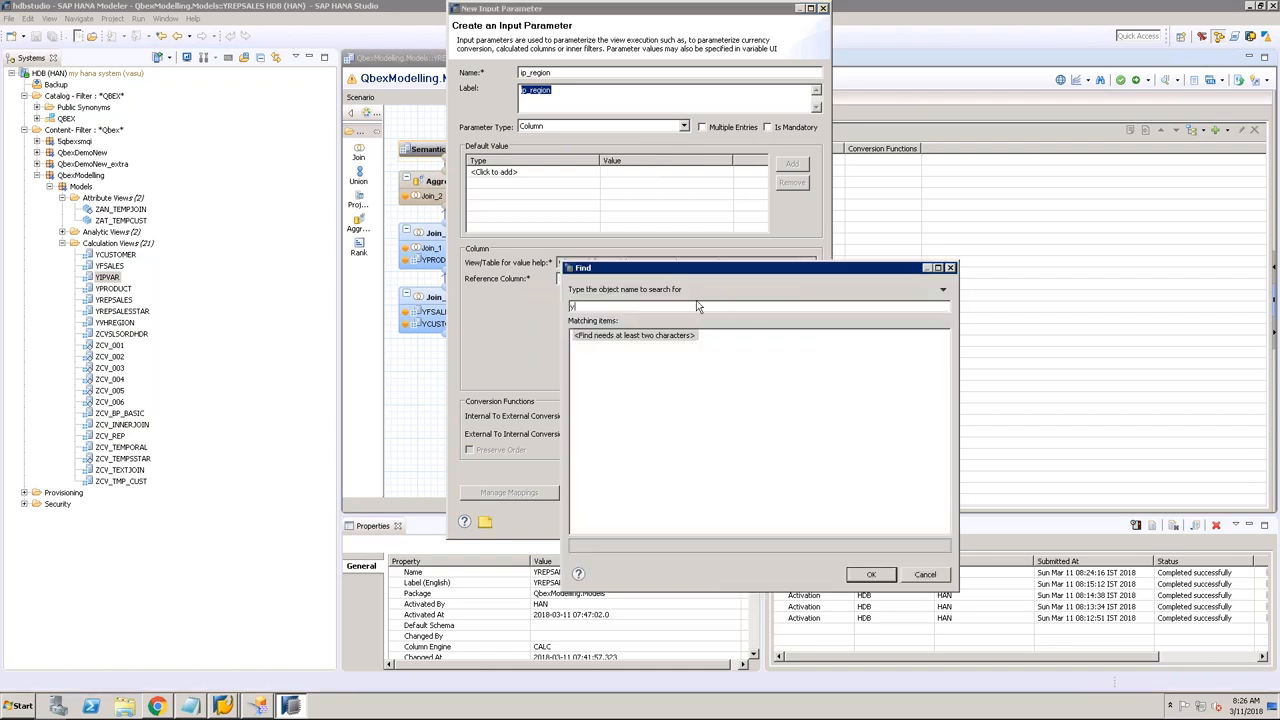
{"action": "type", "text": "vhr"}
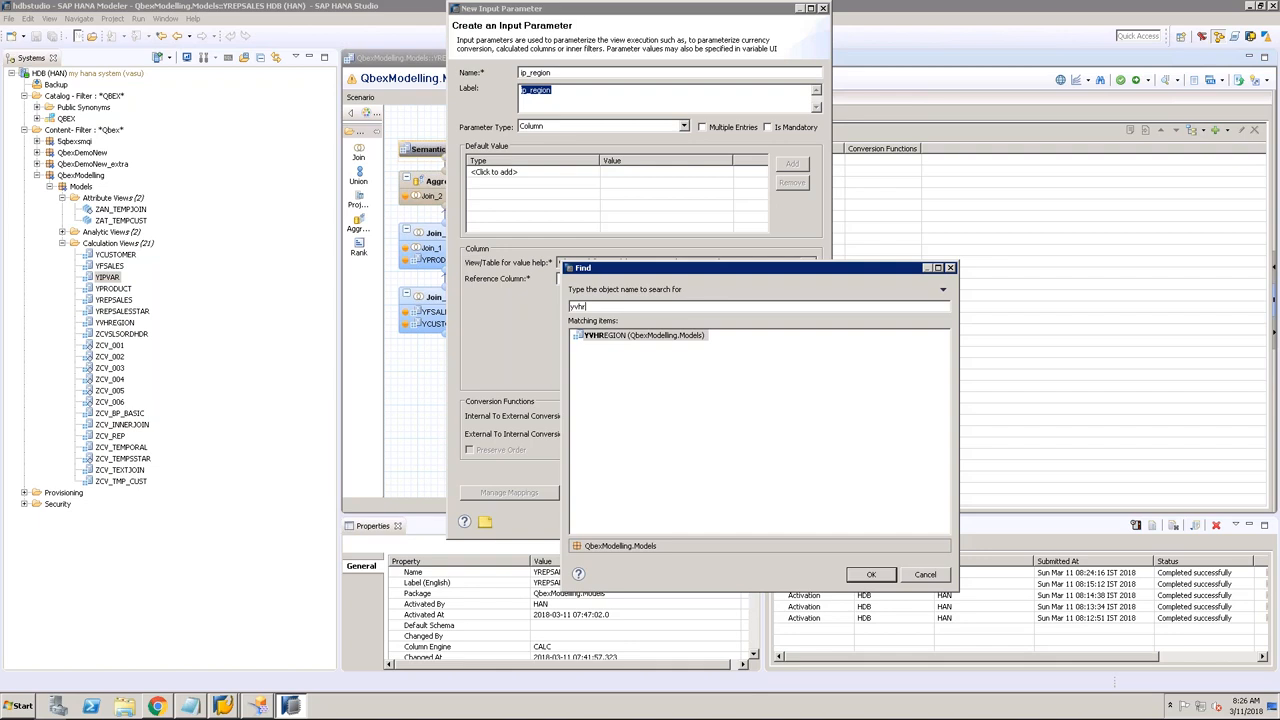
{"action": "double_click", "coordinate": [699, 337]}
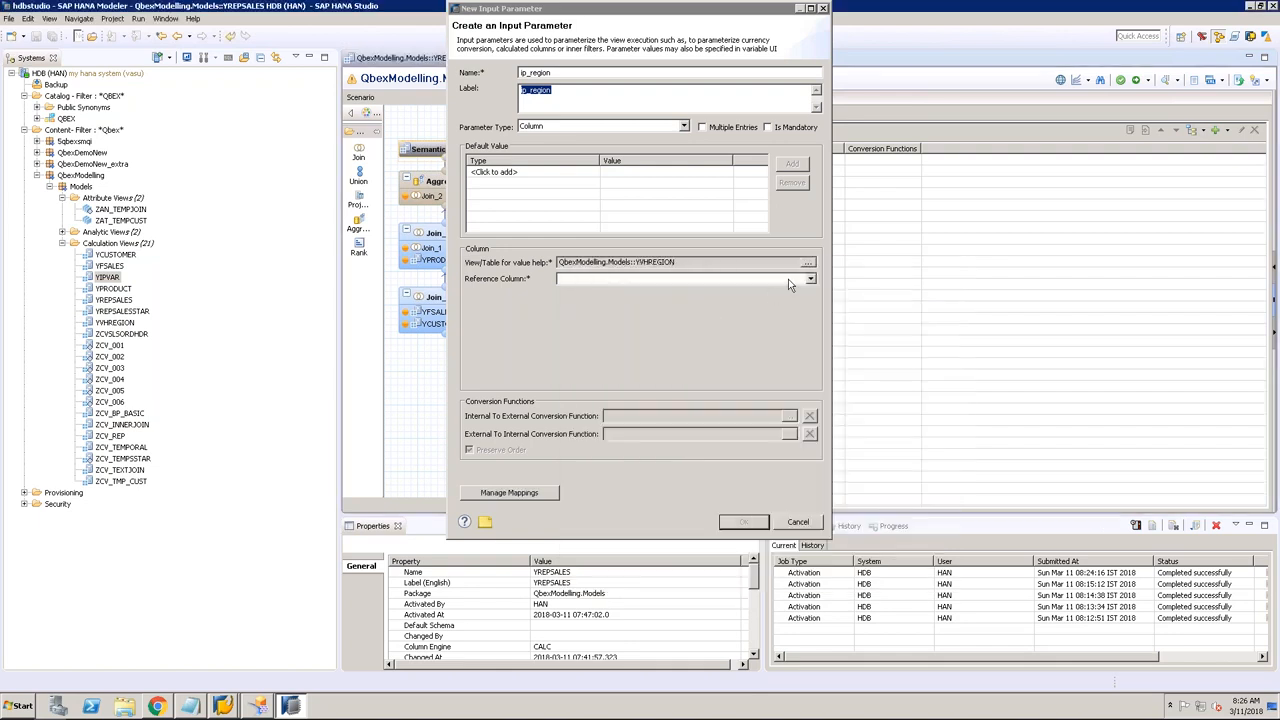
{"action": "left_click", "coordinate": [788, 279]}
{"action": "left_click", "coordinate": [648, 304]}
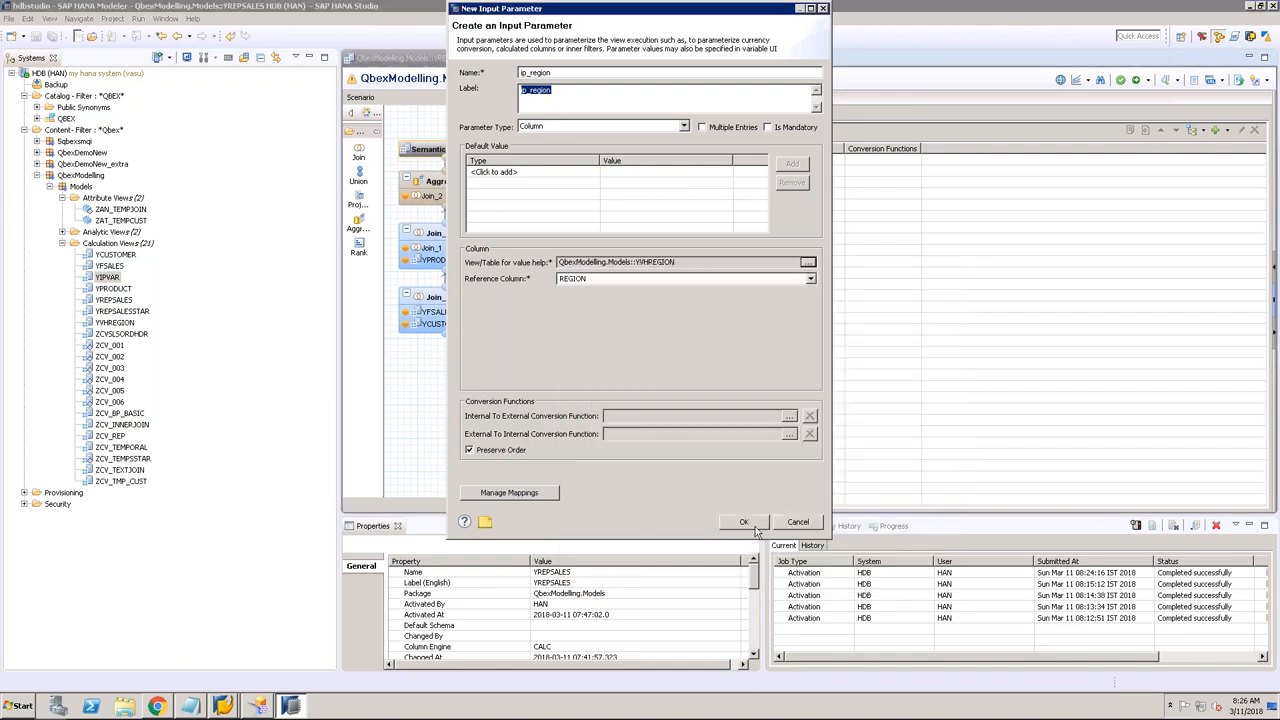
{"action": "left_click", "coordinate": [755, 528]}
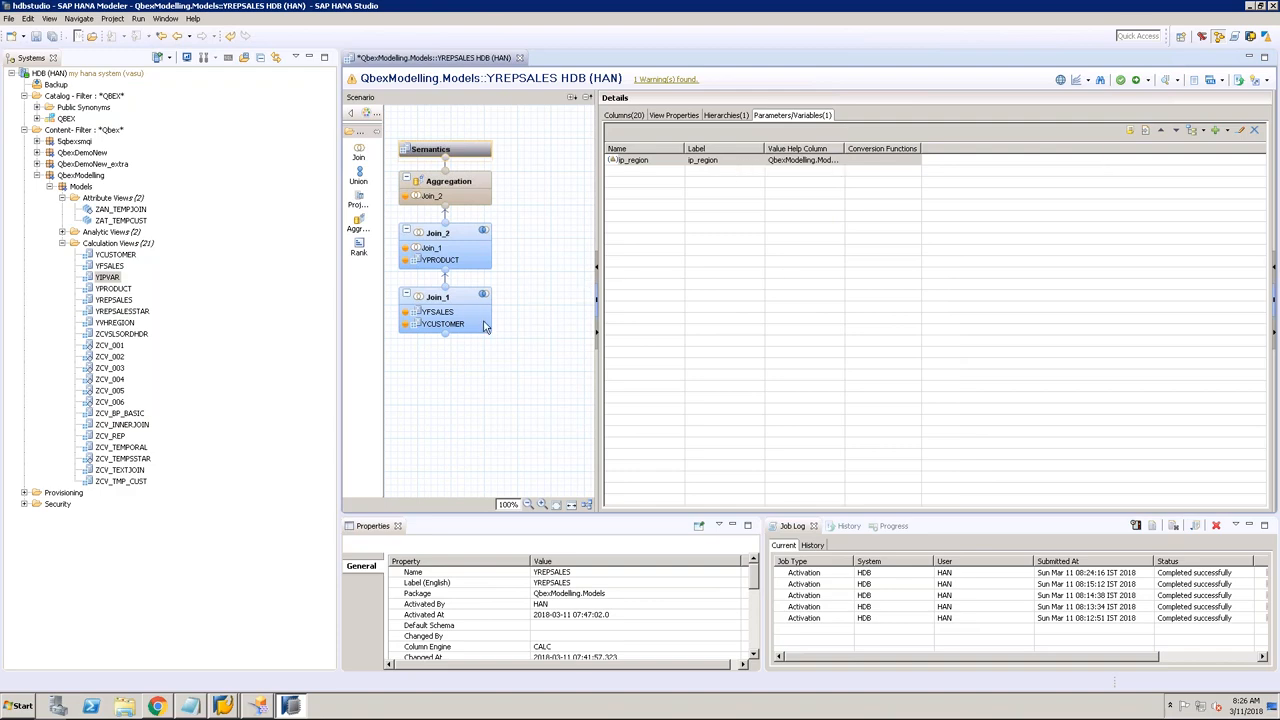
Step: Inspect Join_1 of YFSALES and YCUSTOMER and its REGION column
{"action": "left_click", "coordinate": [469, 309]}
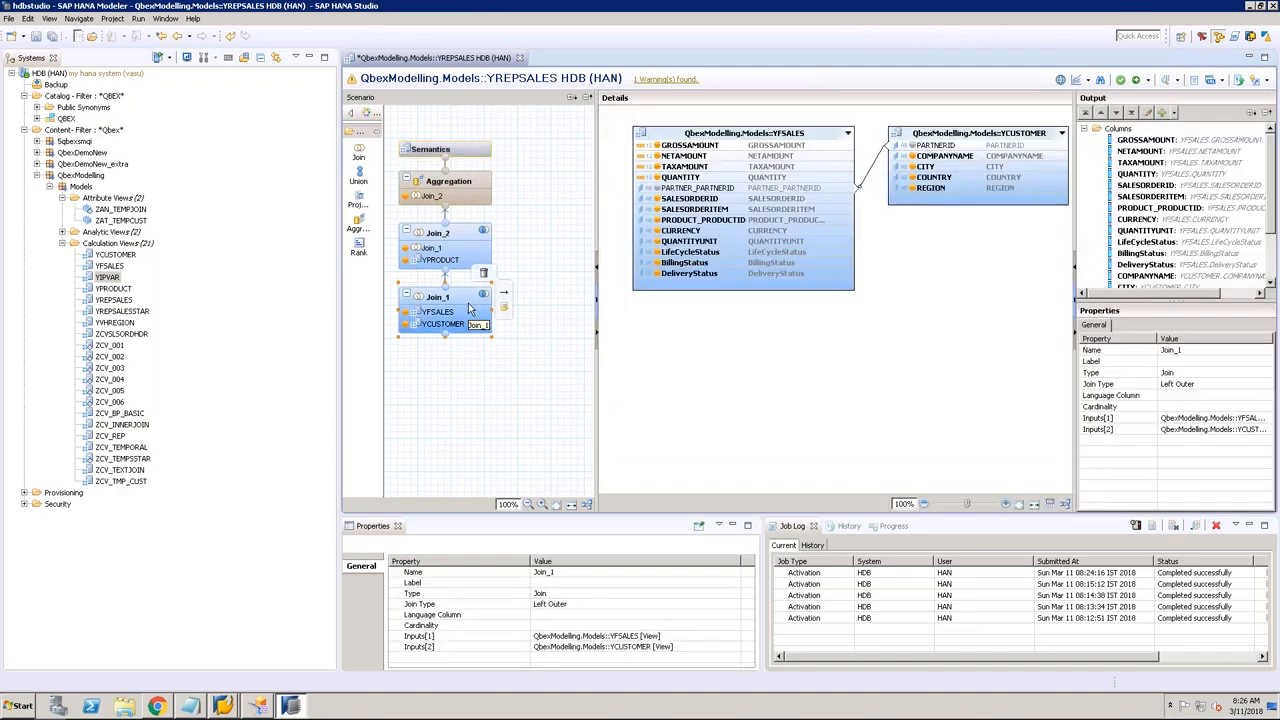
{"action": "right_click", "coordinate": [955, 191]}
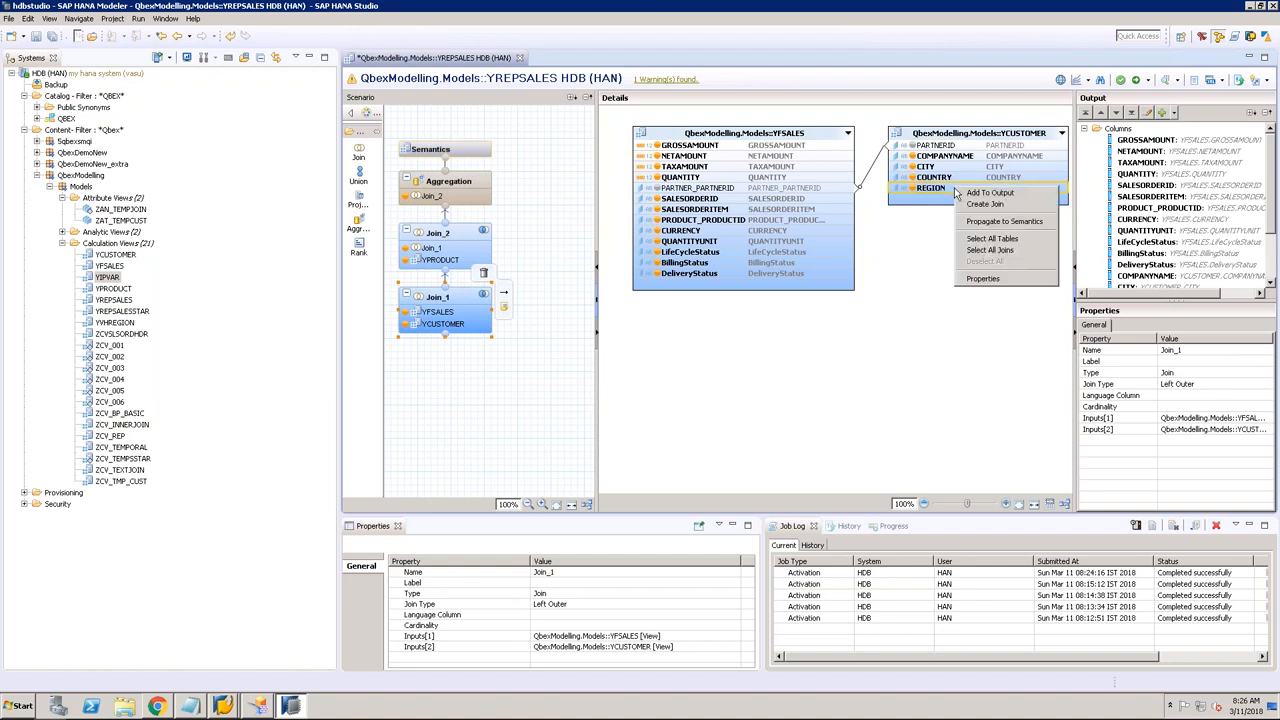
{"action": "left_click", "coordinate": [923, 246]}
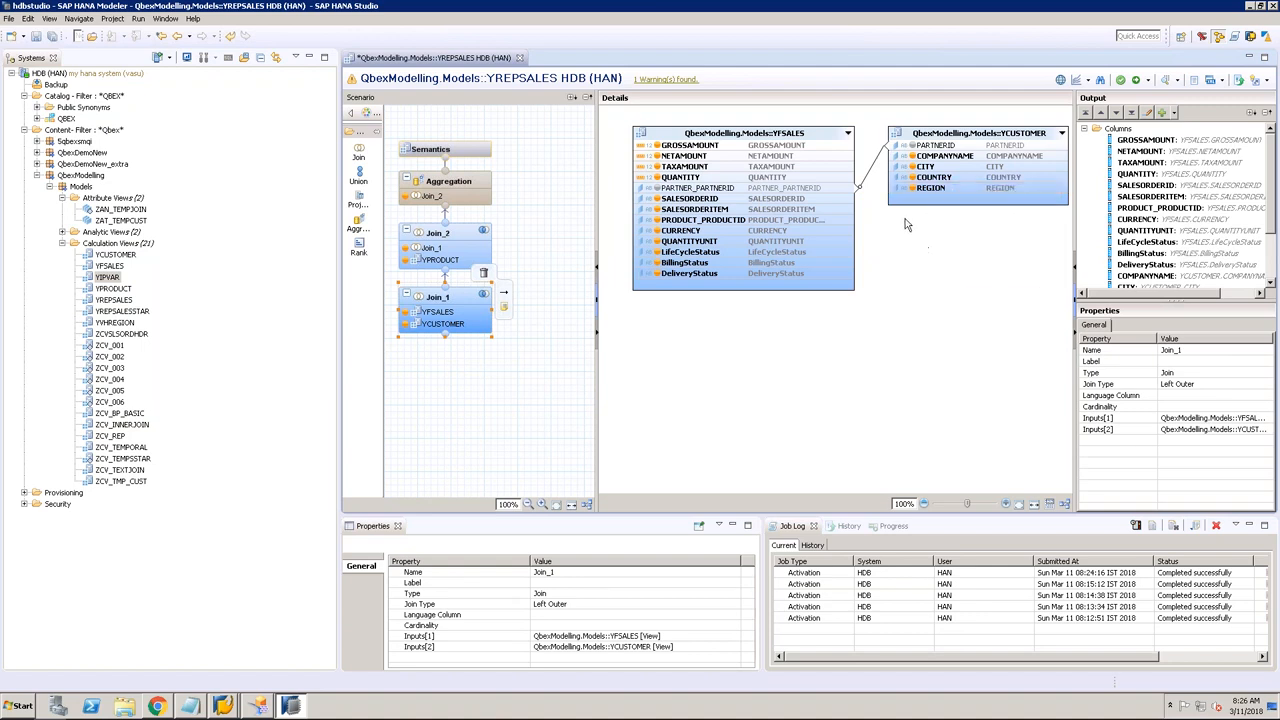
Step: Delete the ip_region parameter from Semantics and activate YREPSALES
{"action": "left_click", "coordinate": [459, 158]}
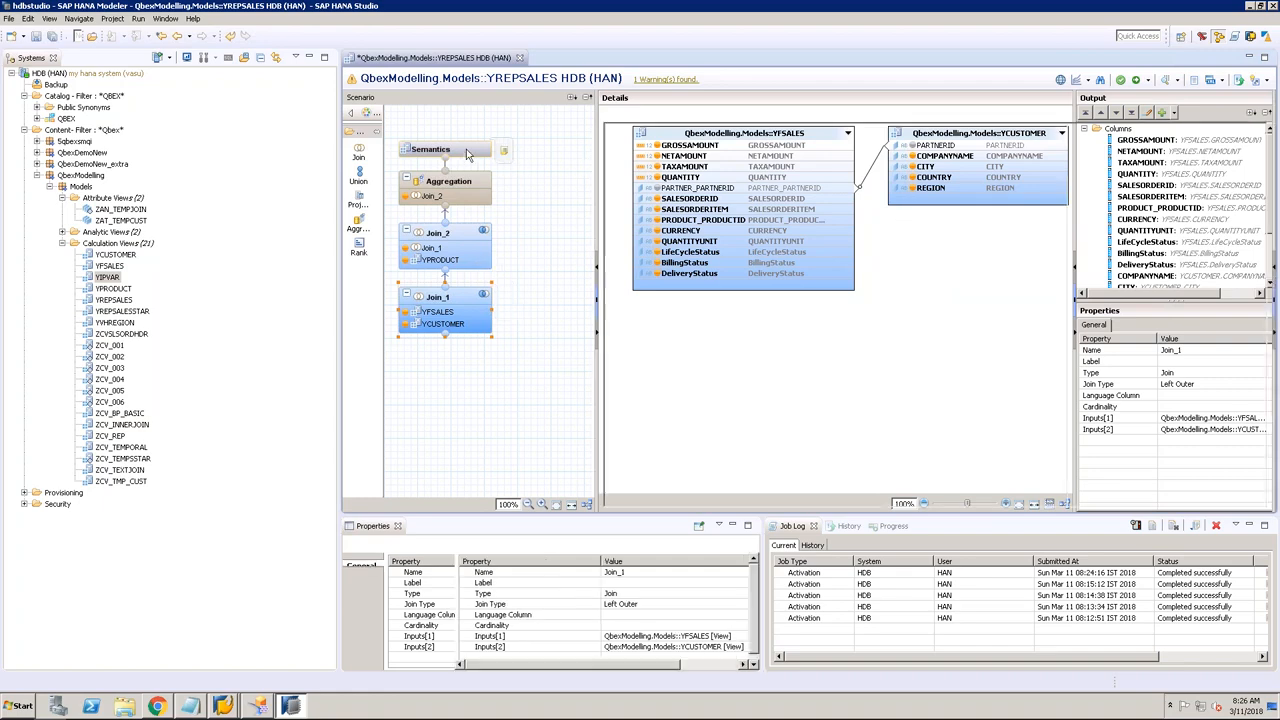
{"action": "left_click", "coordinate": [676, 163]}
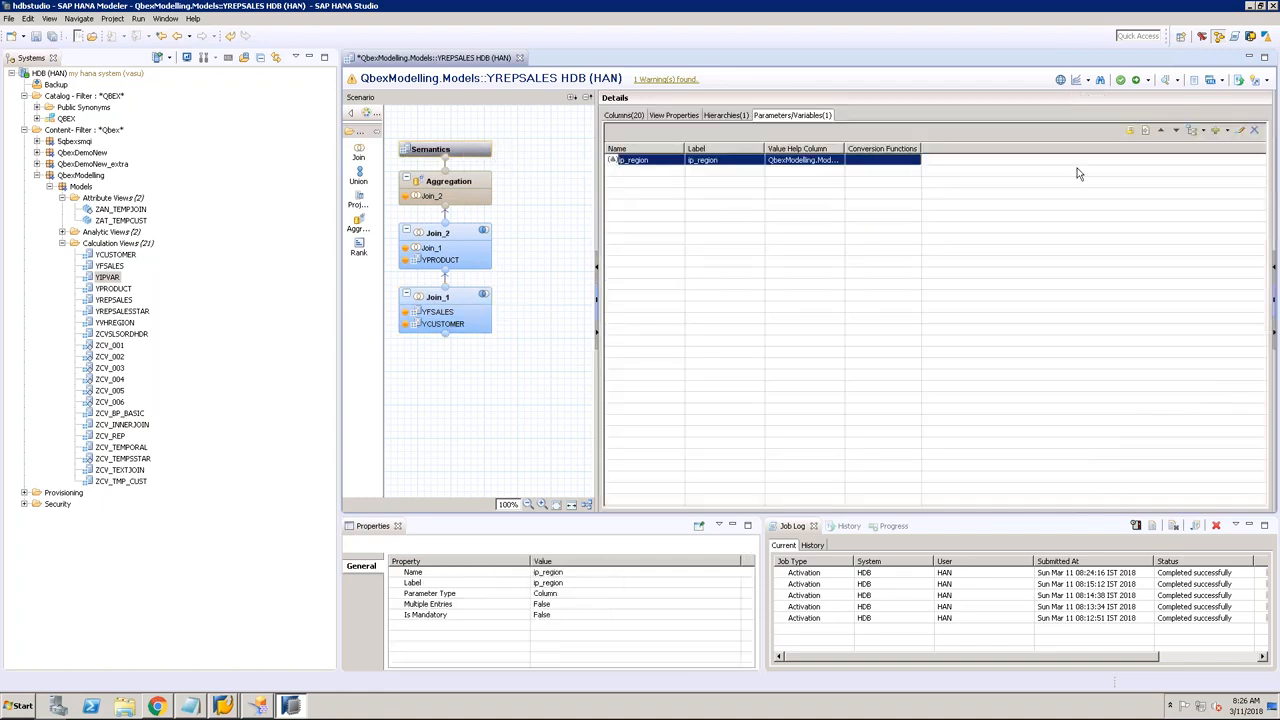
{"action": "left_click", "coordinate": [1258, 136]}
{"action": "left_click", "coordinate": [715, 358]}
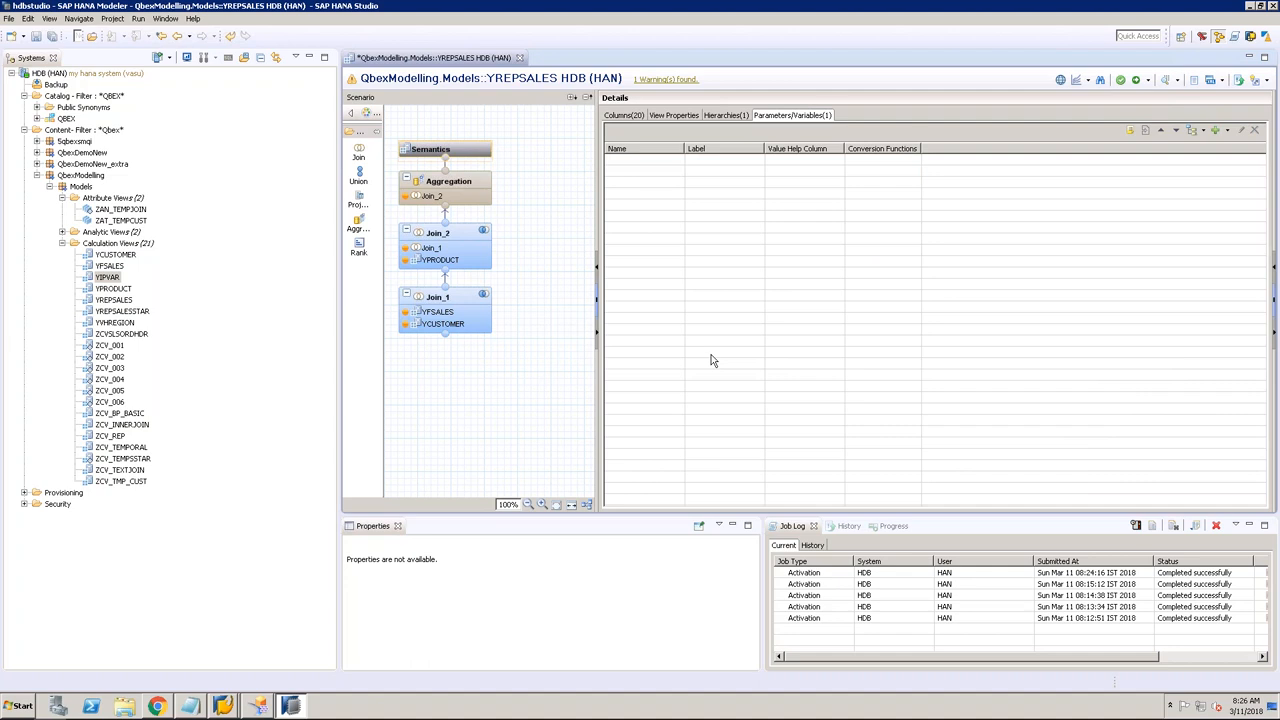
{"action": "left_click", "coordinate": [1136, 84]}
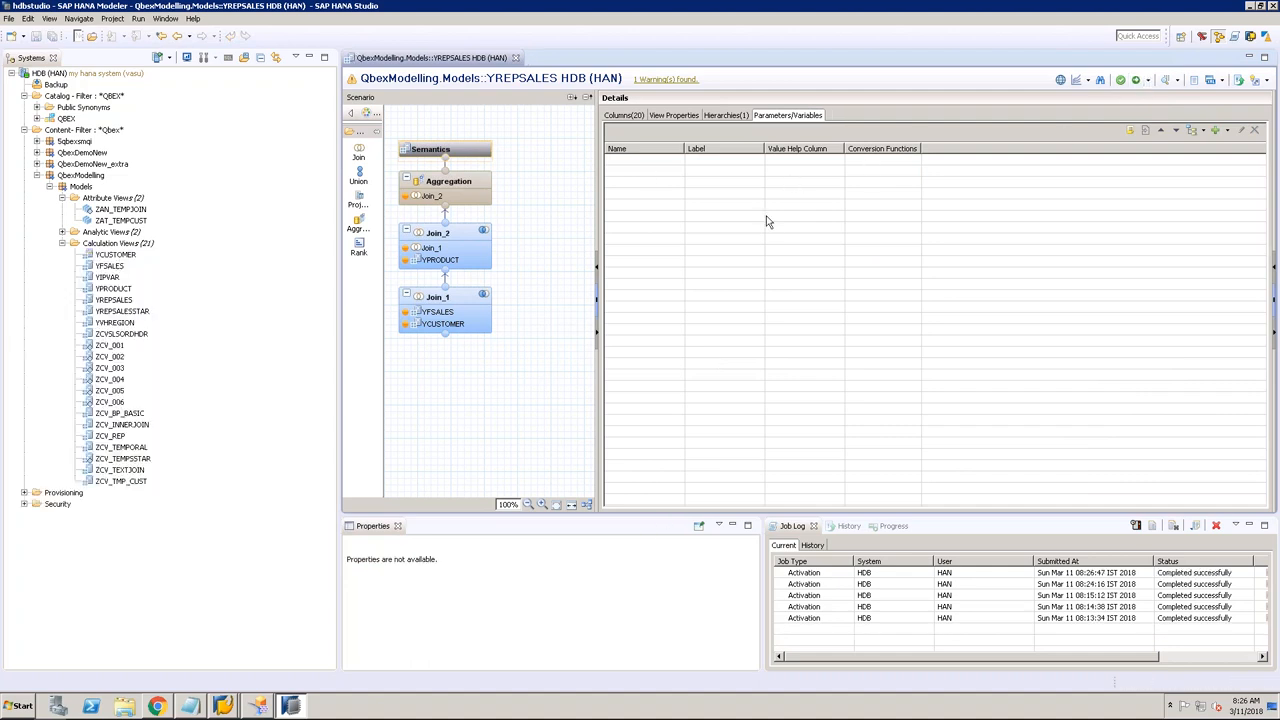
Step: Open the YCUSTOMER calculation view, tidy its diagram, and compare it with YREPSALES
{"action": "left_click", "coordinate": [450, 330]}
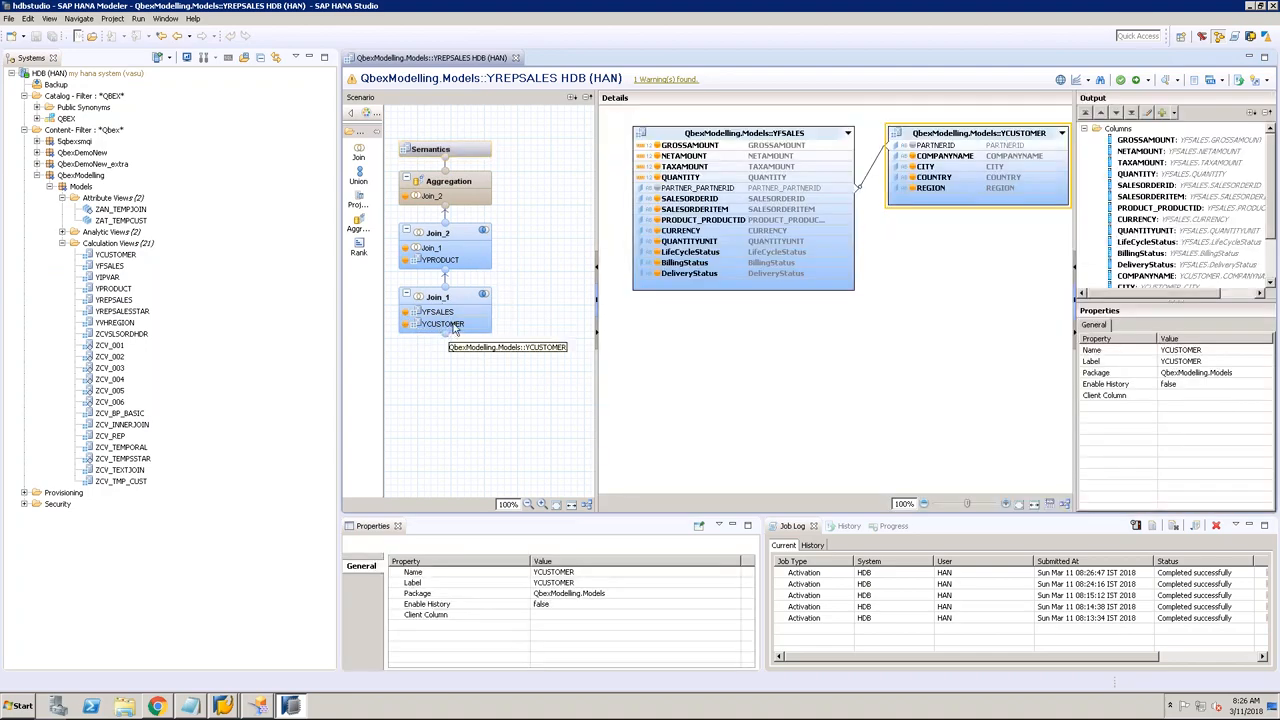
{"action": "left_click", "coordinate": [117, 256]}
{"action": "double_click", "coordinate": [116, 256]}
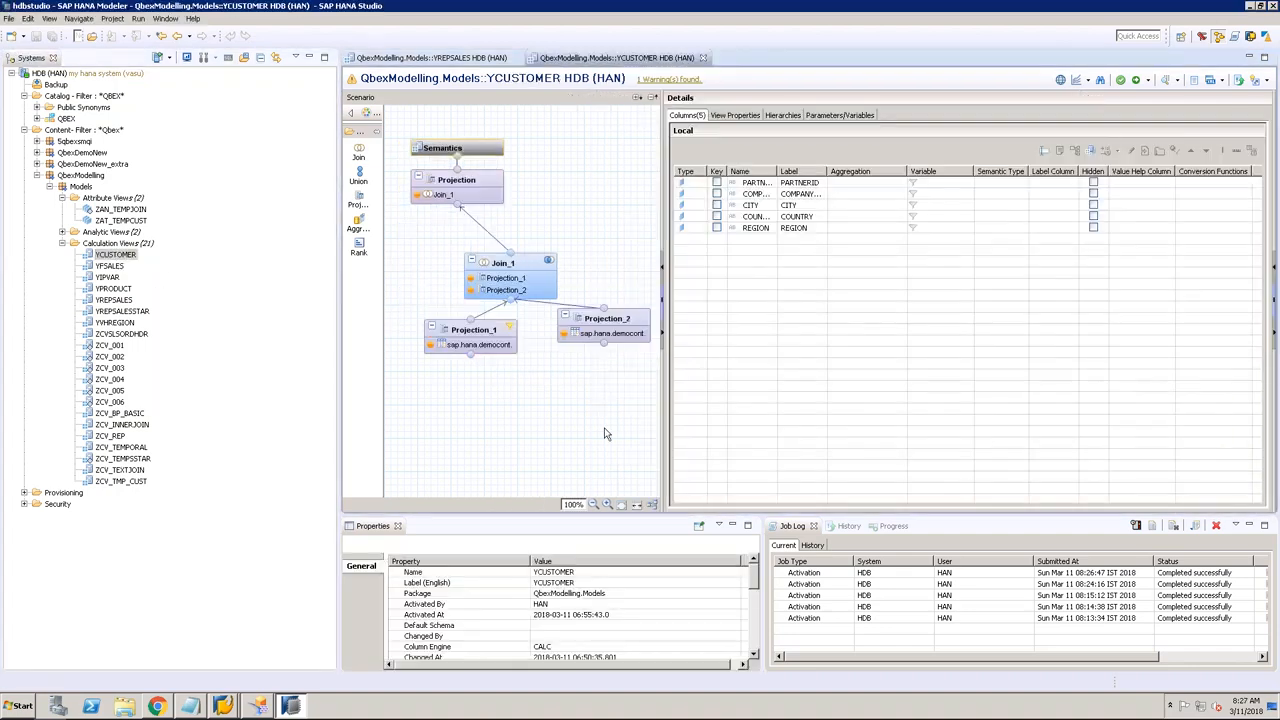
{"action": "left_click", "coordinate": [650, 504]}
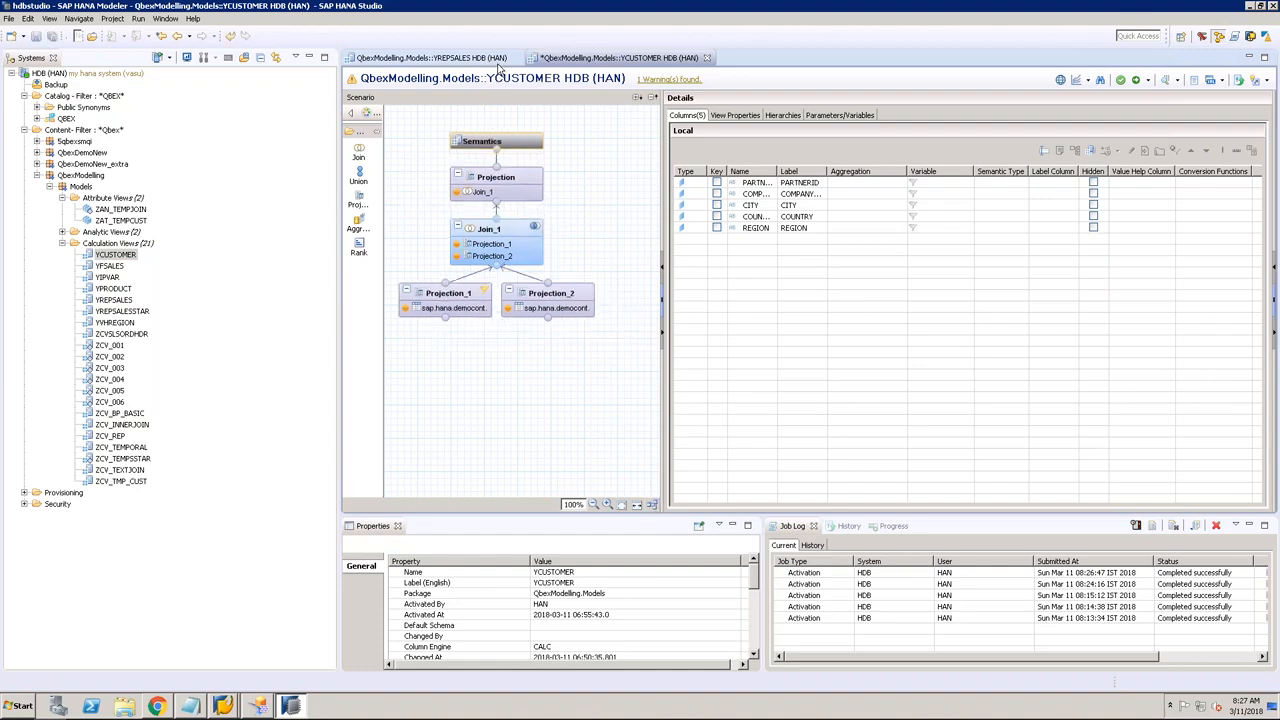
{"action": "left_click", "coordinate": [490, 58]}
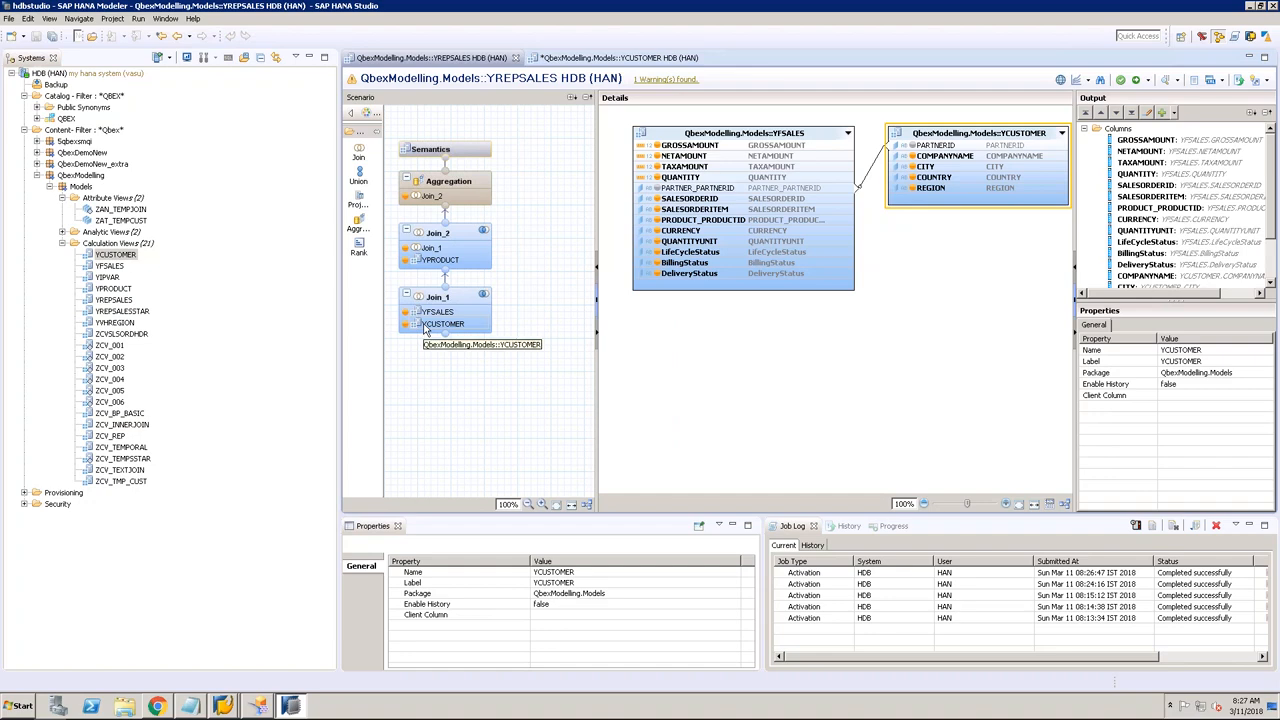
{"action": "left_click", "coordinate": [590, 60]}
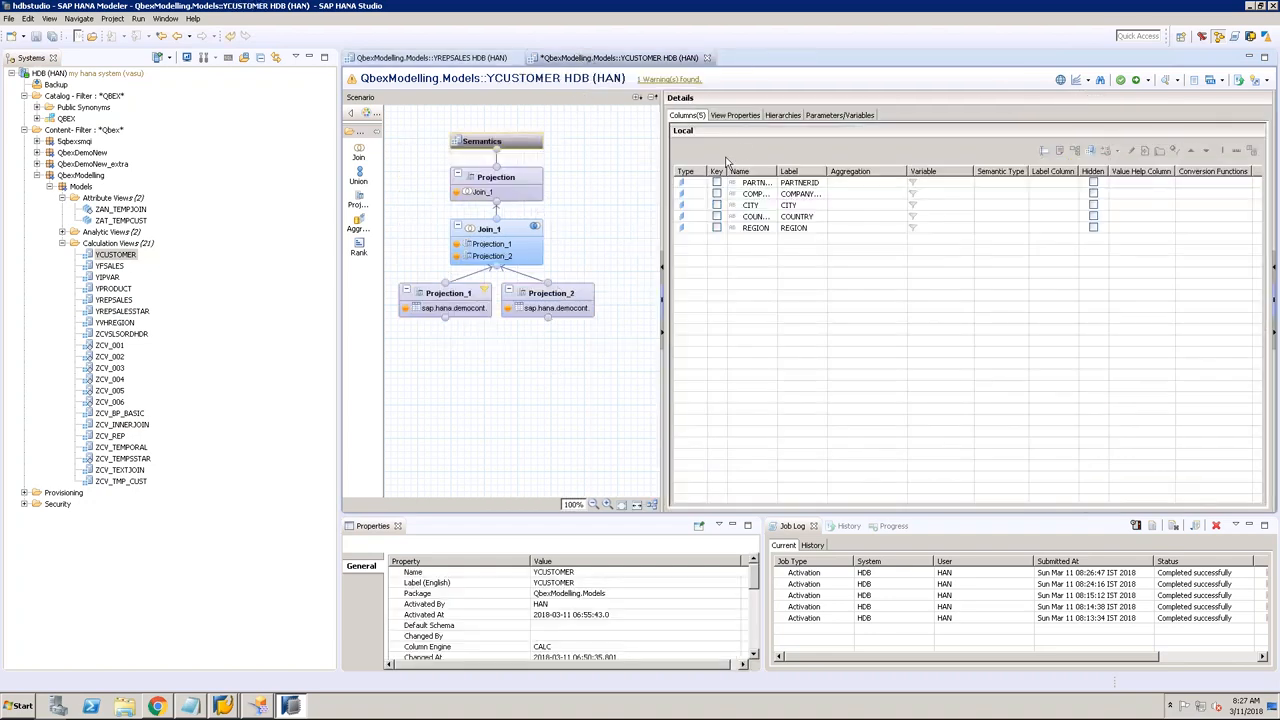
Step: Create a column-type input parameter IP_REG in YCUSTOMER
{"action": "left_click", "coordinate": [850, 117]}
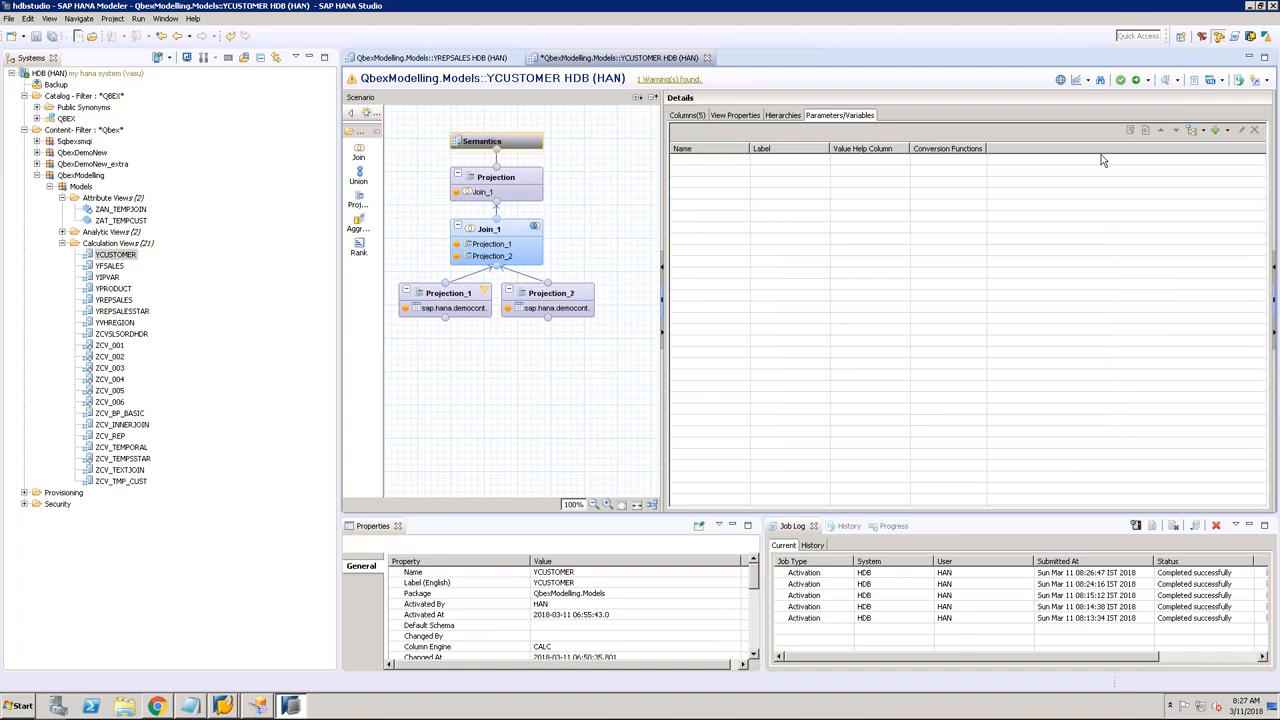
{"action": "left_click", "coordinate": [1228, 132]}
{"action": "left_click", "coordinate": [1189, 161]}
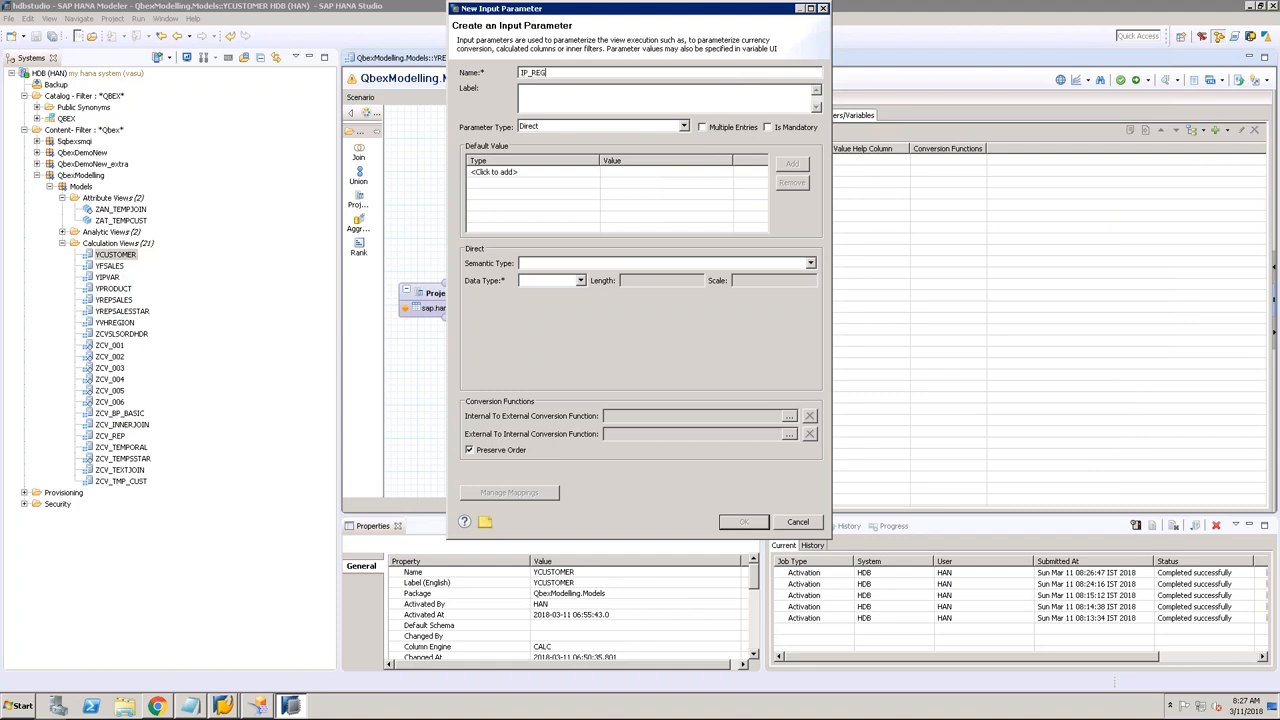
{"action": "left_click", "coordinate": [672, 90]}
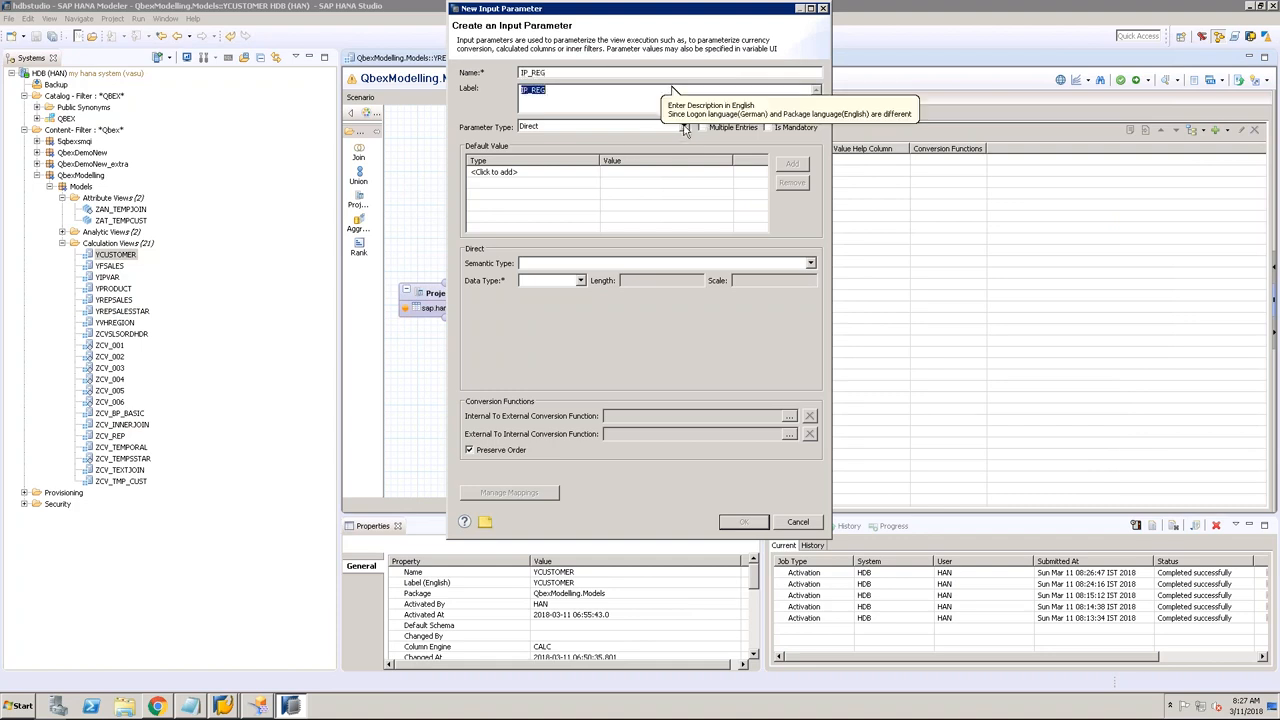
{"action": "left_click", "coordinate": [581, 128]}
{"action": "left_click", "coordinate": [558, 143]}
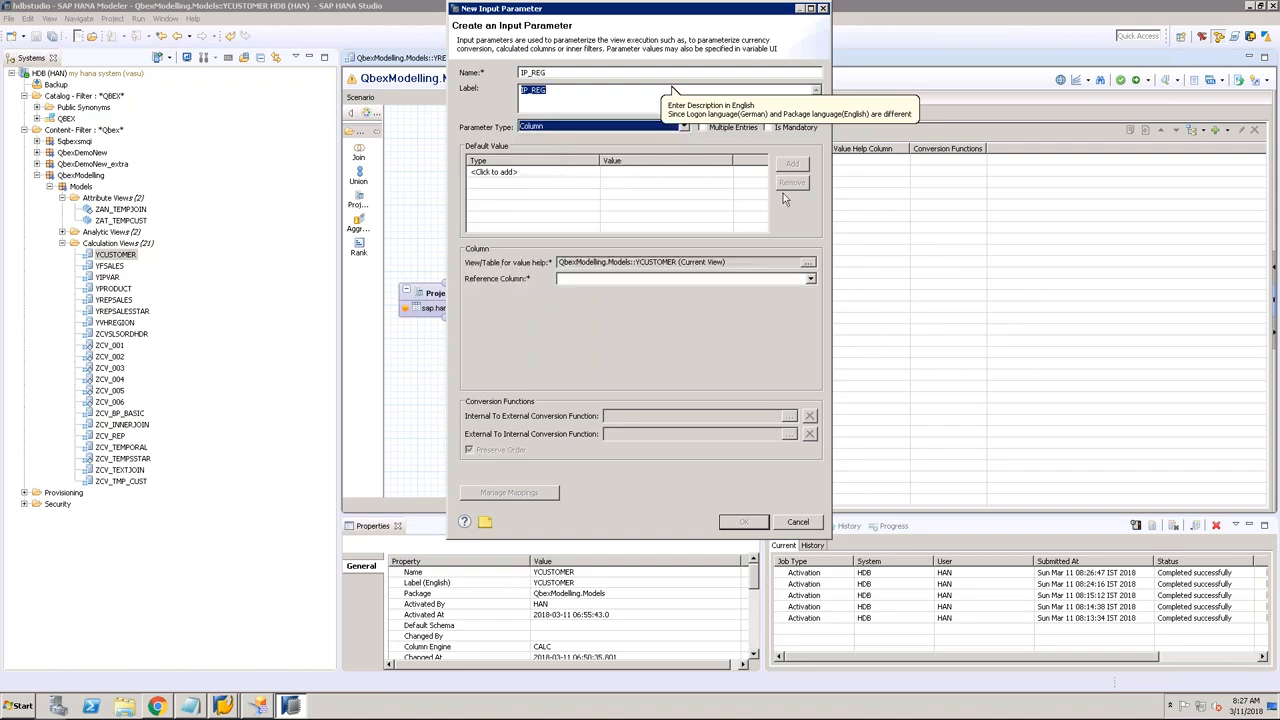
Step: Set IP_REG's value help to YVHREGION, reference column REGION, and confirm
{"action": "left_click", "coordinate": [807, 262]}
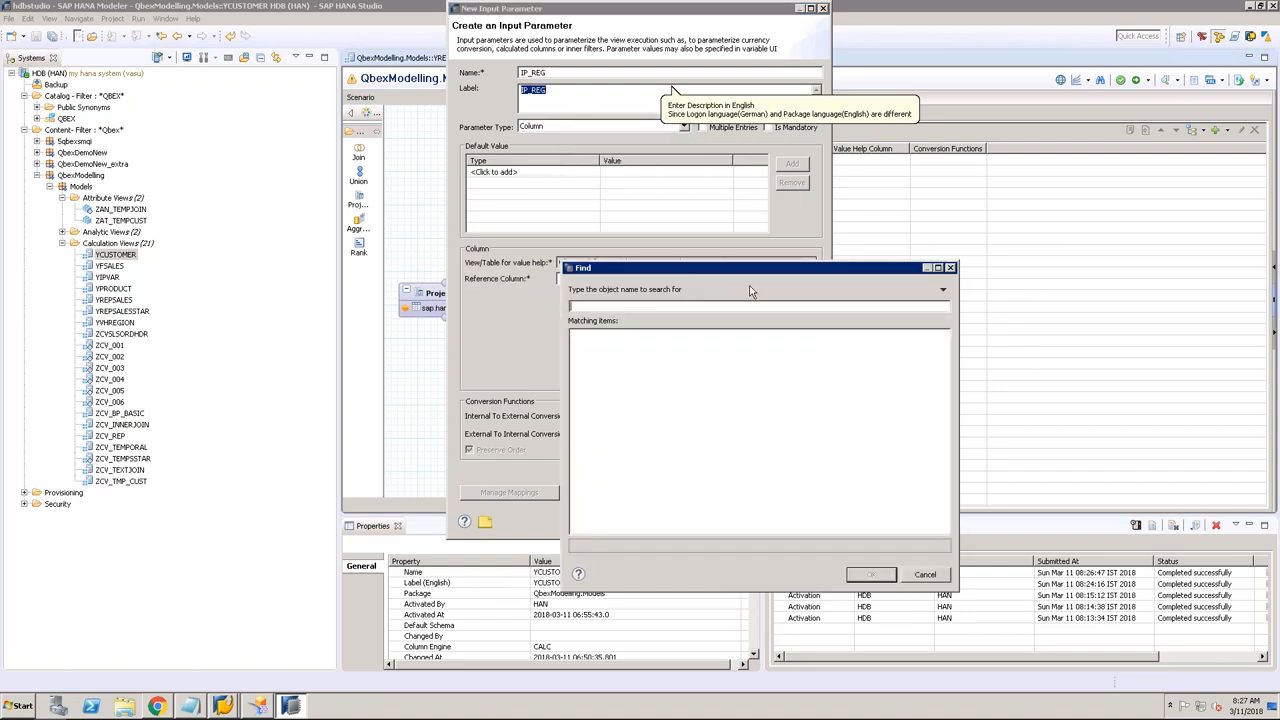
{"action": "type", "text": "YVH"}
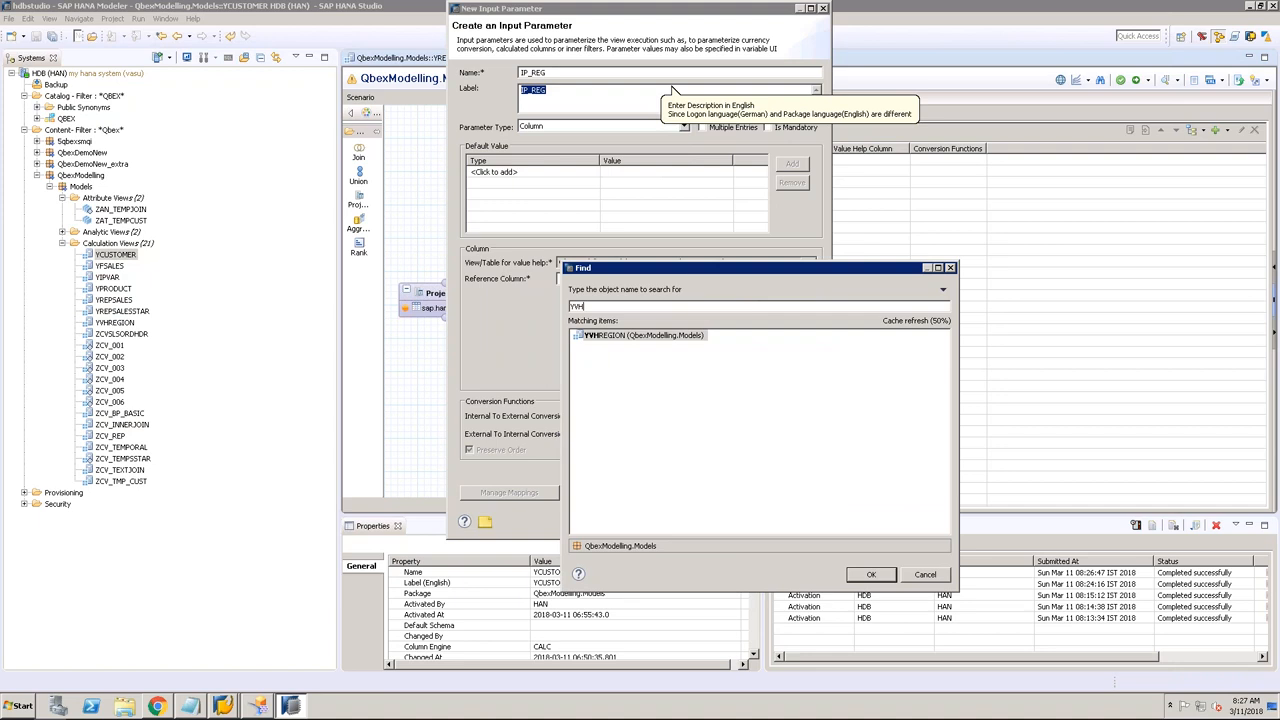
{"action": "double_click", "coordinate": [687, 340]}
{"action": "left_click", "coordinate": [702, 281]}
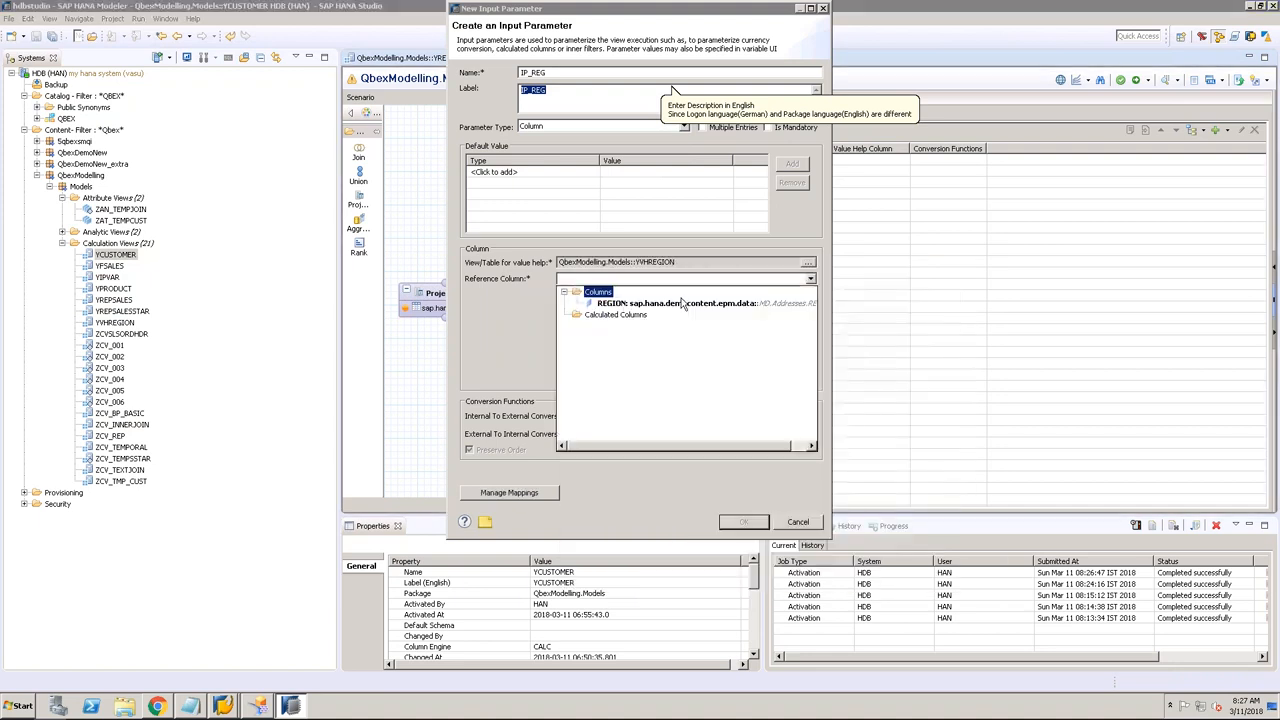
{"action": "left_click", "coordinate": [606, 304]}
{"action": "left_click", "coordinate": [744, 522]}
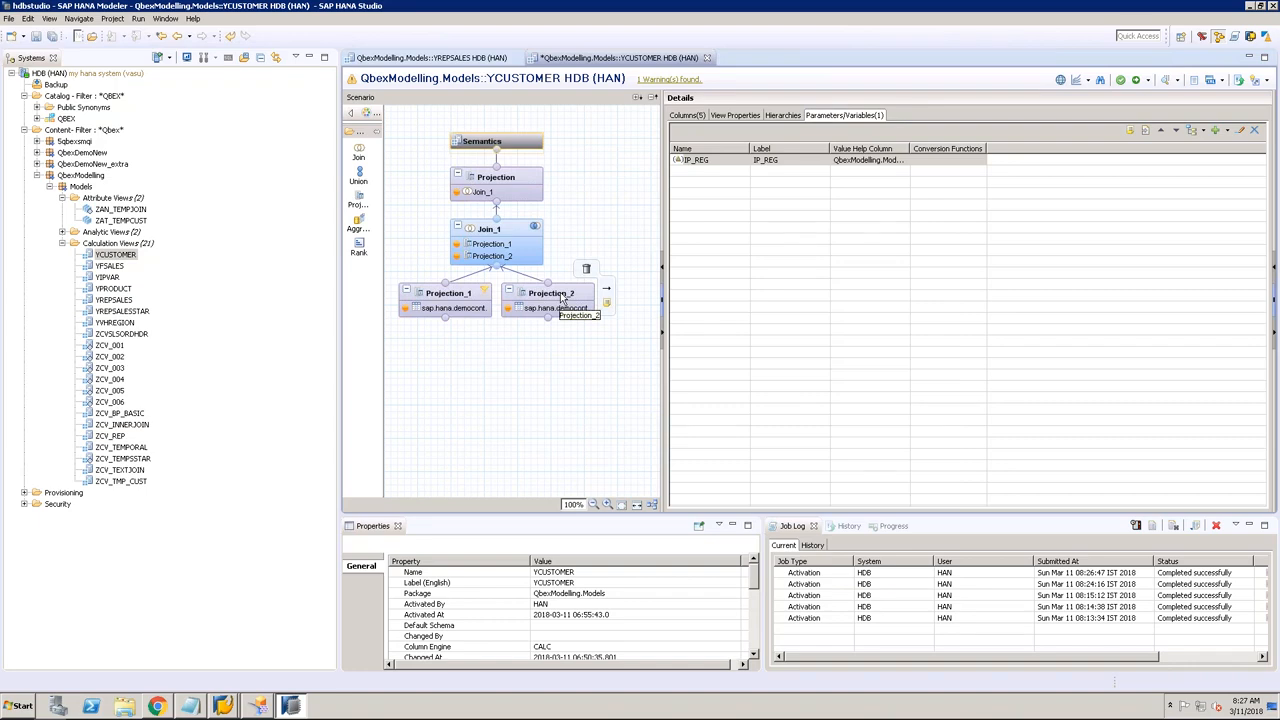
Step: Filter Projection_2's REGION by $$IP_REG$$, then save, activate and start a data preview
{"action": "left_click", "coordinate": [561, 300]}
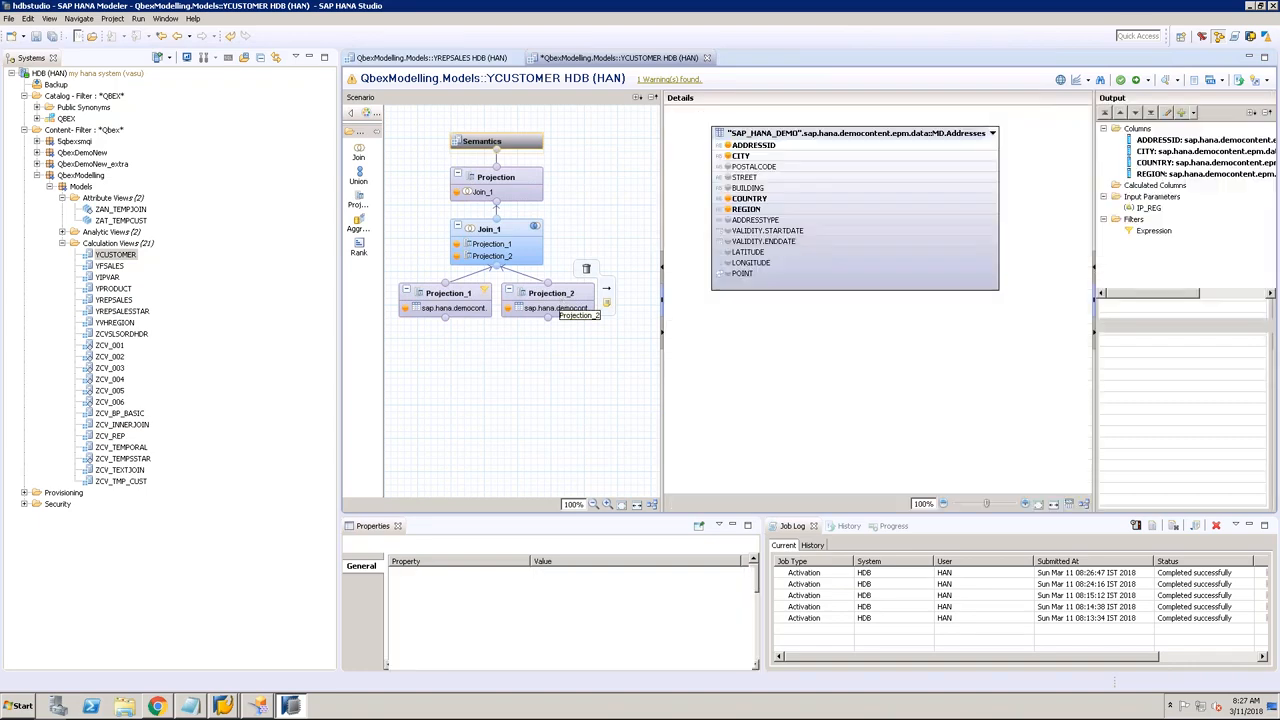
{"action": "right_click", "coordinate": [855, 213]}
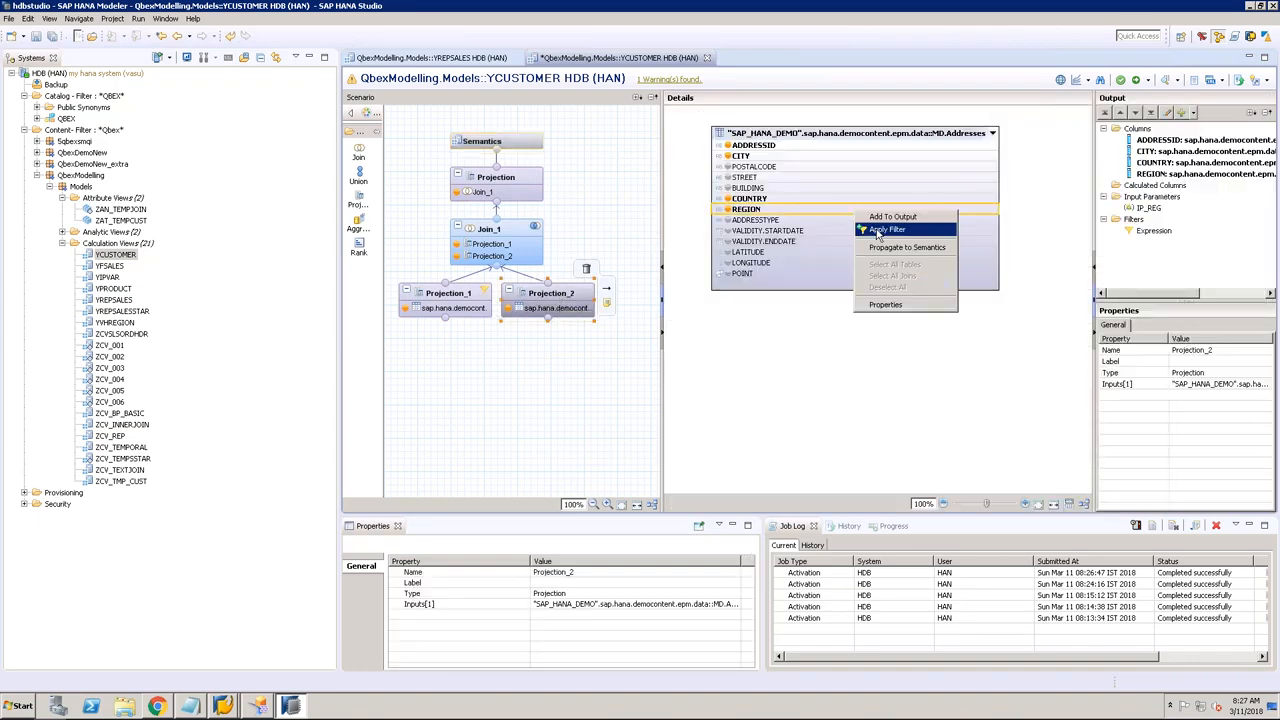
{"action": "left_click", "coordinate": [878, 231]}
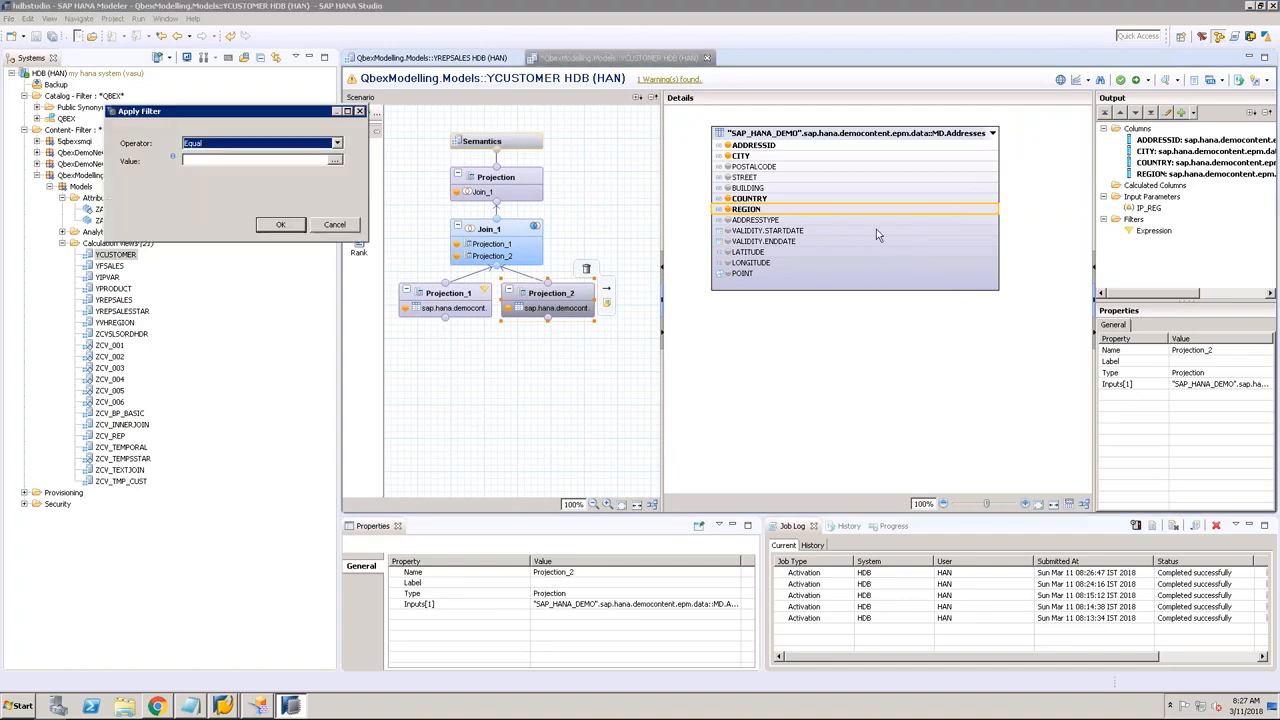
{"action": "left_click", "coordinate": [334, 160]}
{"action": "left_click", "coordinate": [339, 74]}
{"action": "left_click", "coordinate": [240, 94]}
{"action": "left_click", "coordinate": [188, 115]}
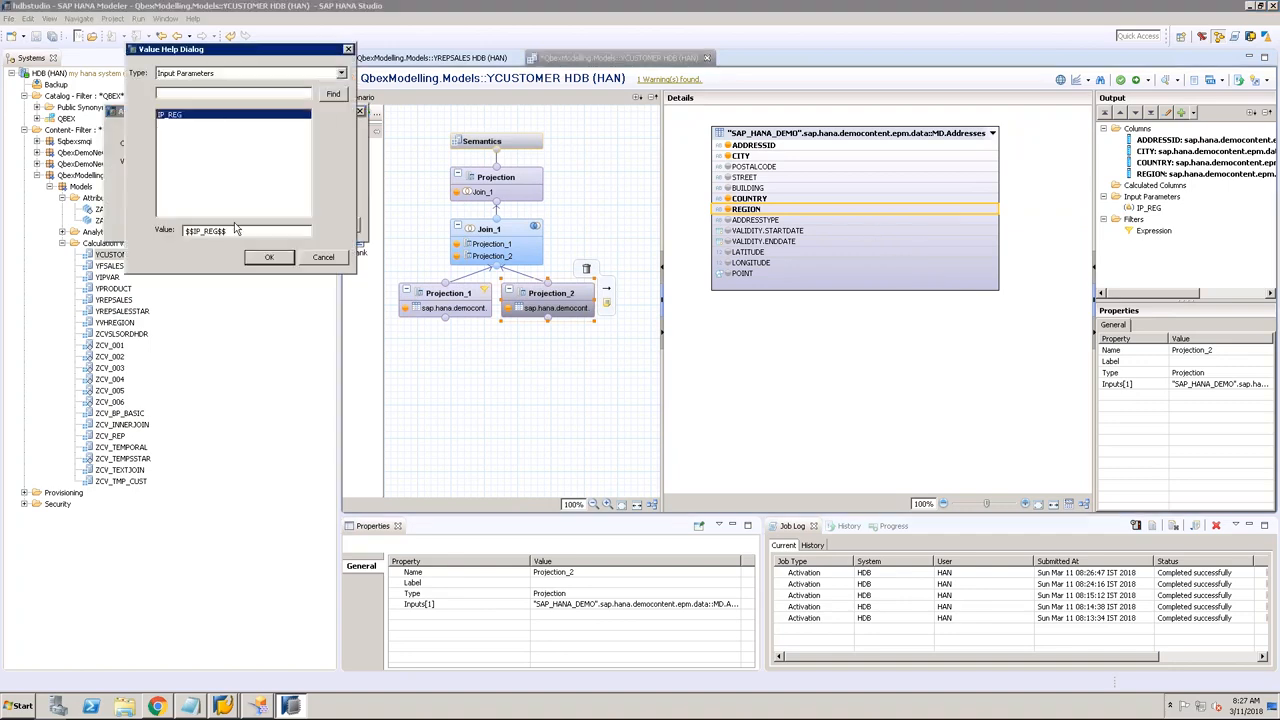
{"action": "left_click", "coordinate": [268, 258]}
{"action": "left_click", "coordinate": [285, 225]}
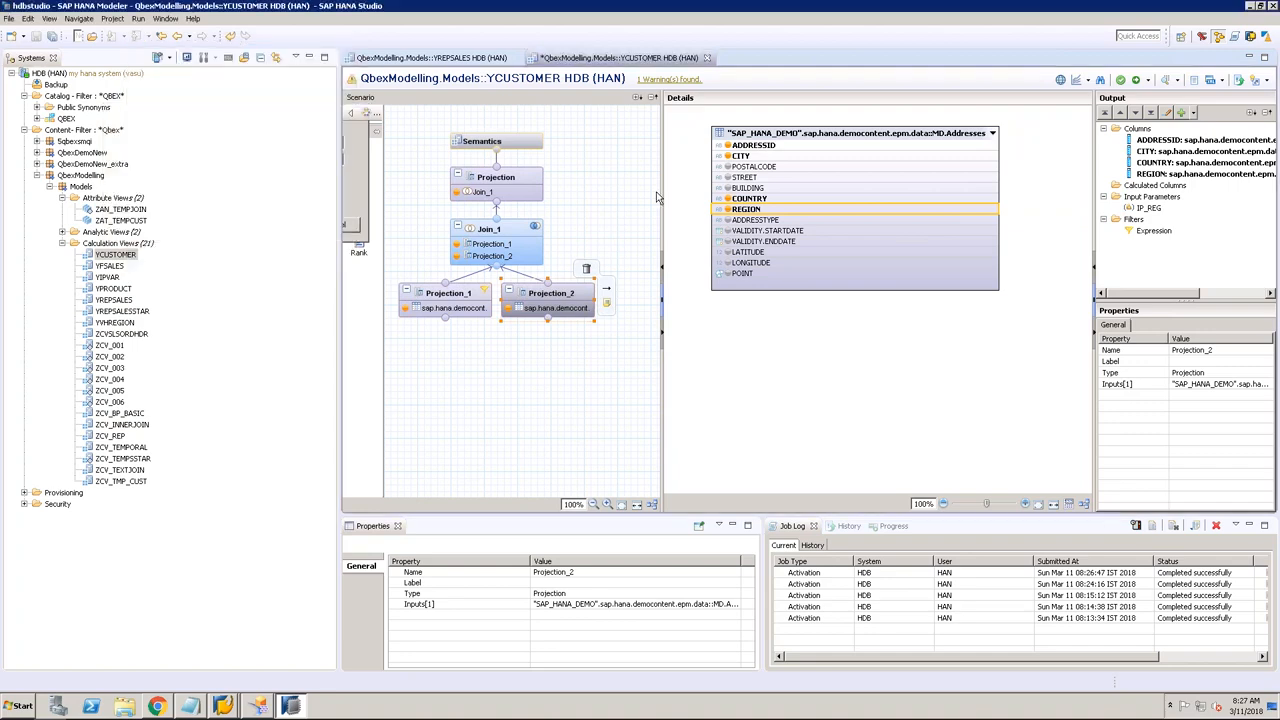
{"action": "left_click", "coordinate": [1136, 81]}
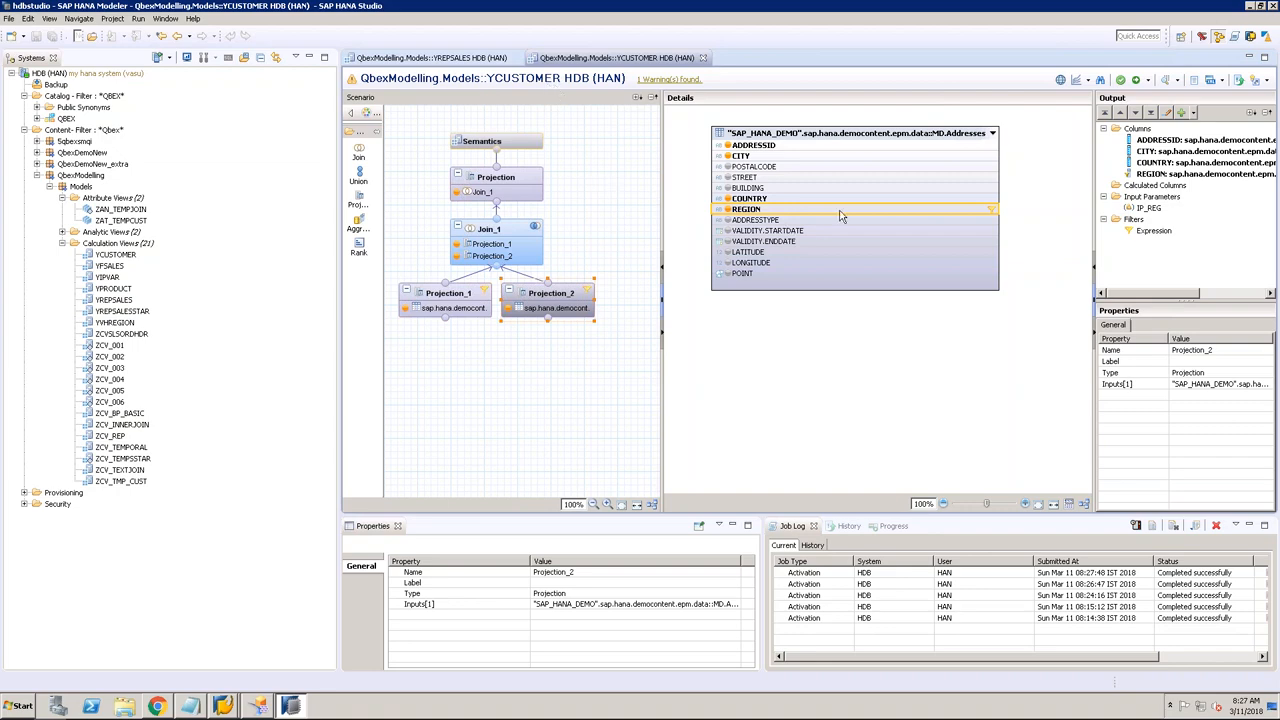
{"action": "left_click", "coordinate": [1167, 84]}
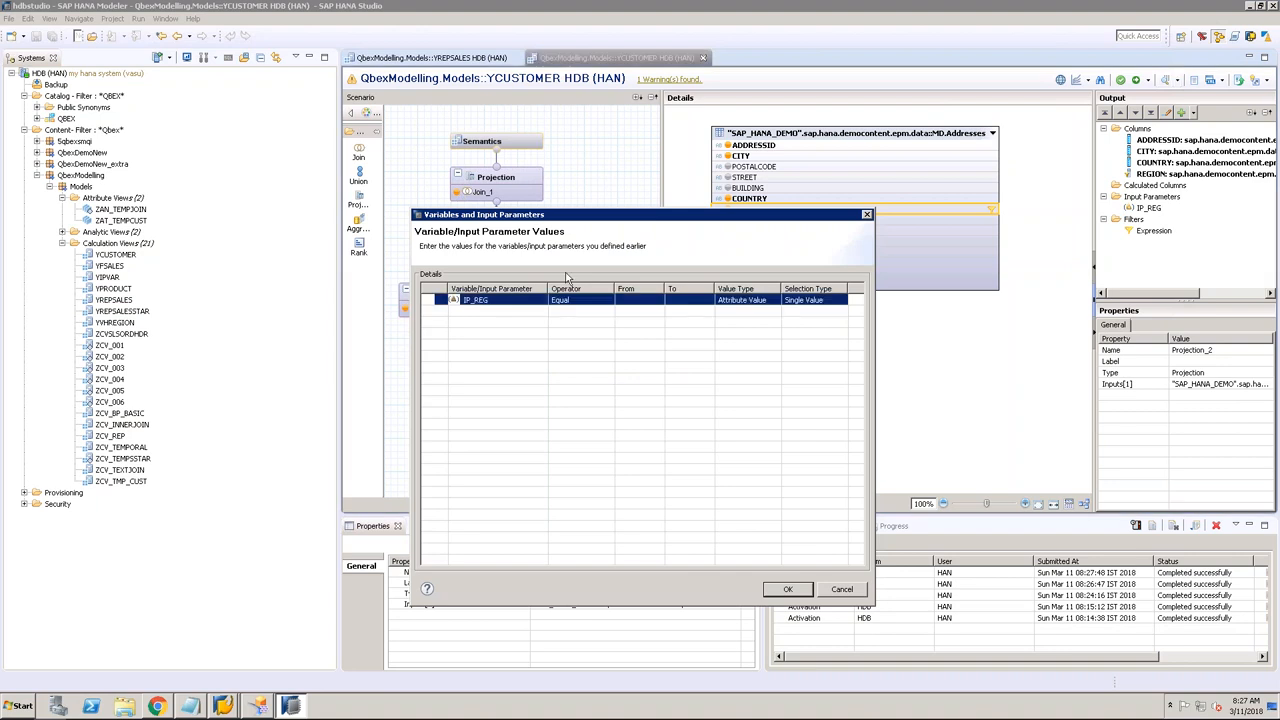
Step: Preview YCUSTOMER with IP_REG set to EMEA, review the 39 rows, then close the preview
{"action": "left_click", "coordinate": [632, 301]}
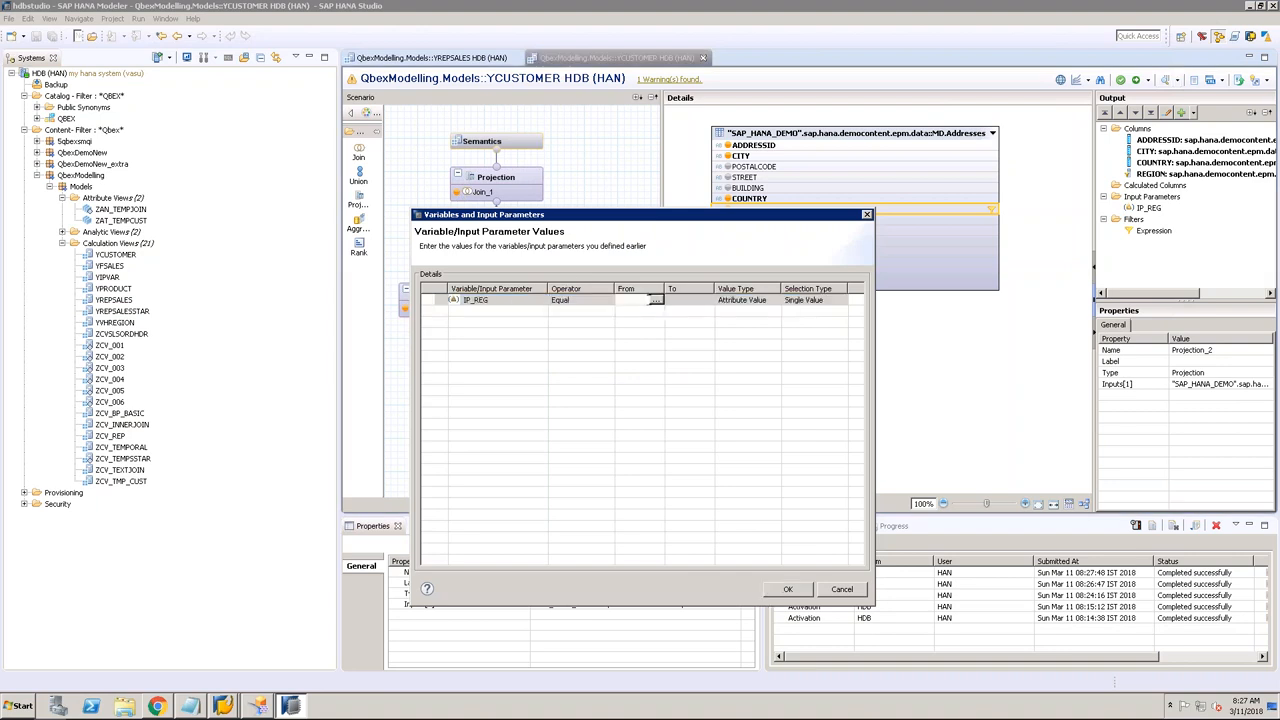
{"action": "left_click", "coordinate": [655, 300]}
{"action": "double_click", "coordinate": [570, 352]}
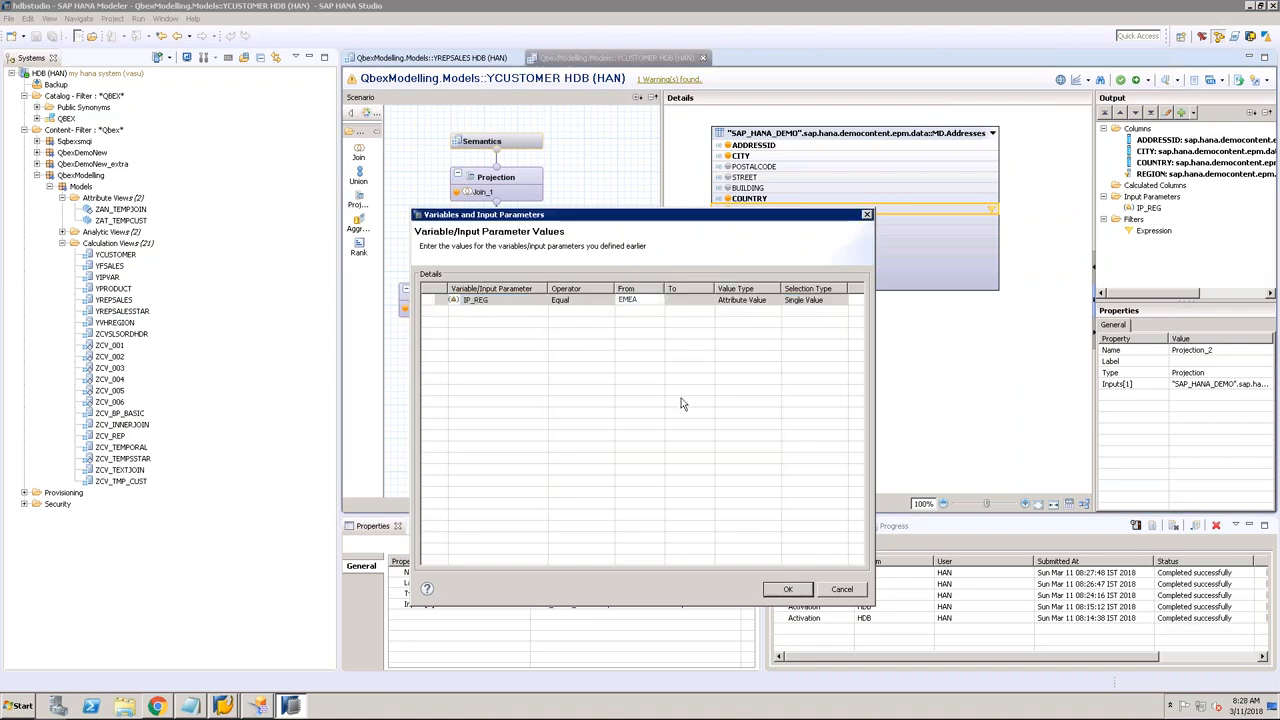
{"action": "left_click", "coordinate": [789, 588]}
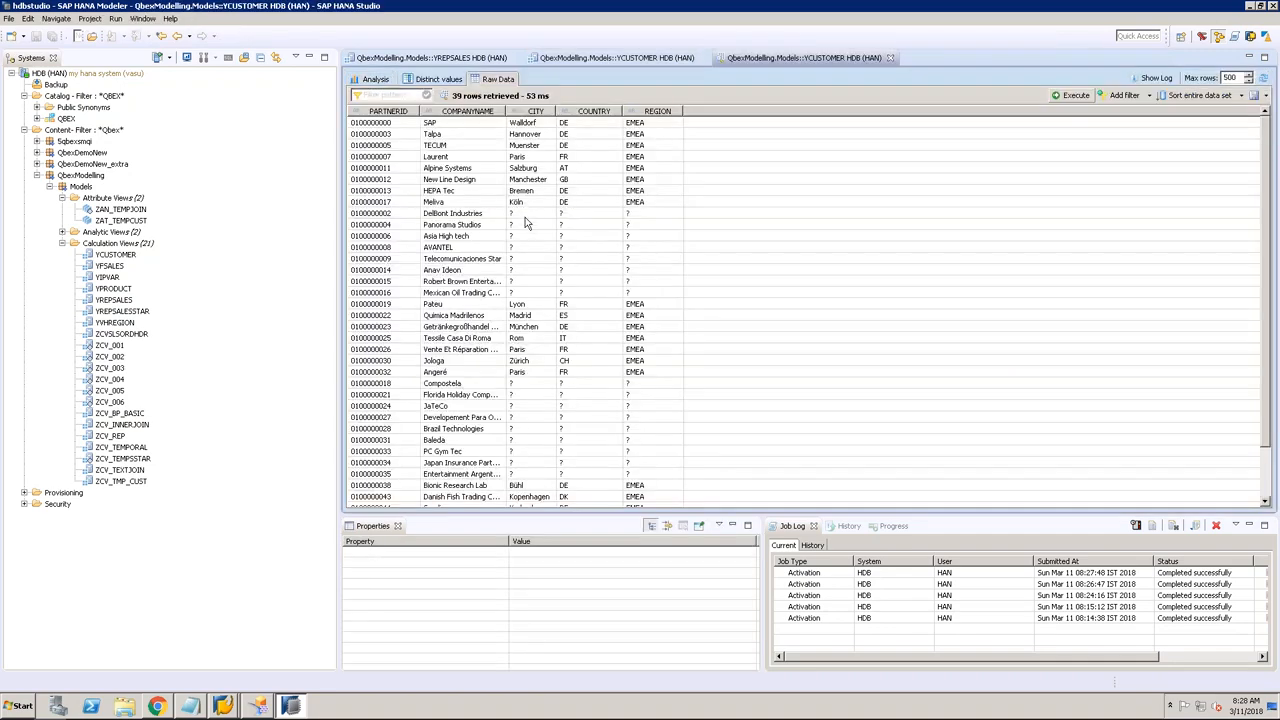
{"action": "left_click", "coordinate": [527, 218]}
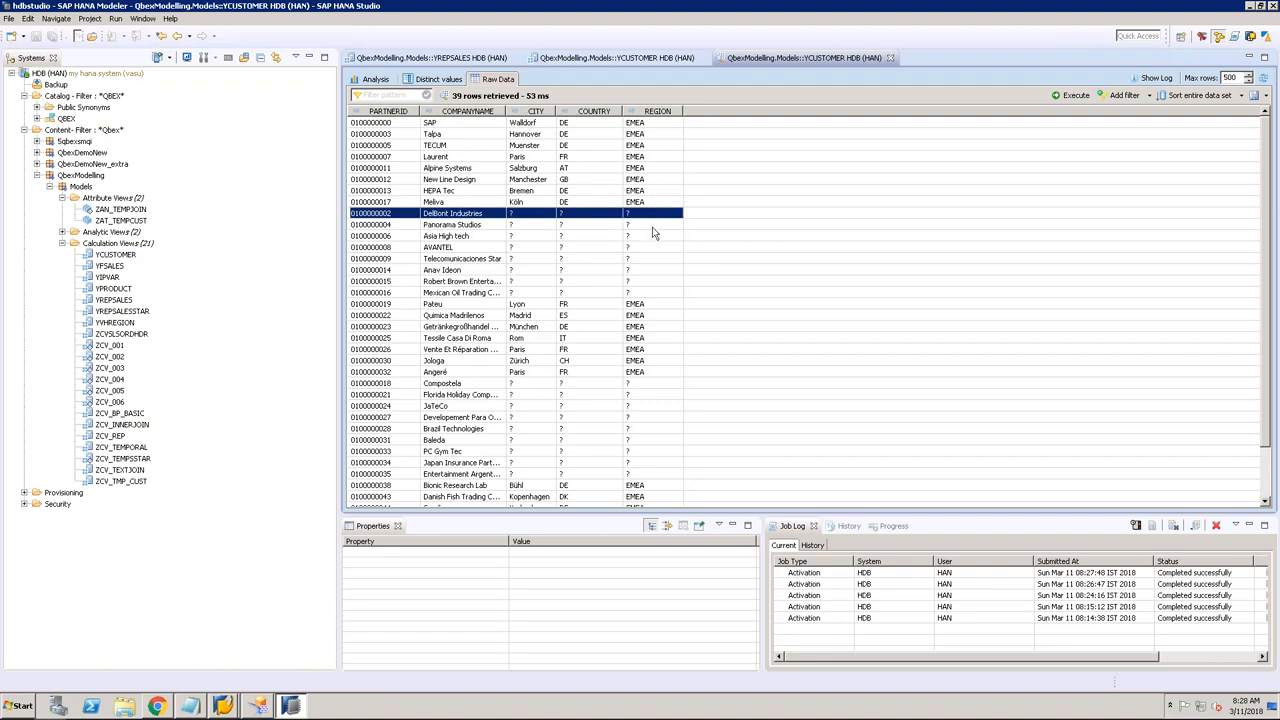
{"action": "left_click", "coordinate": [893, 58]}
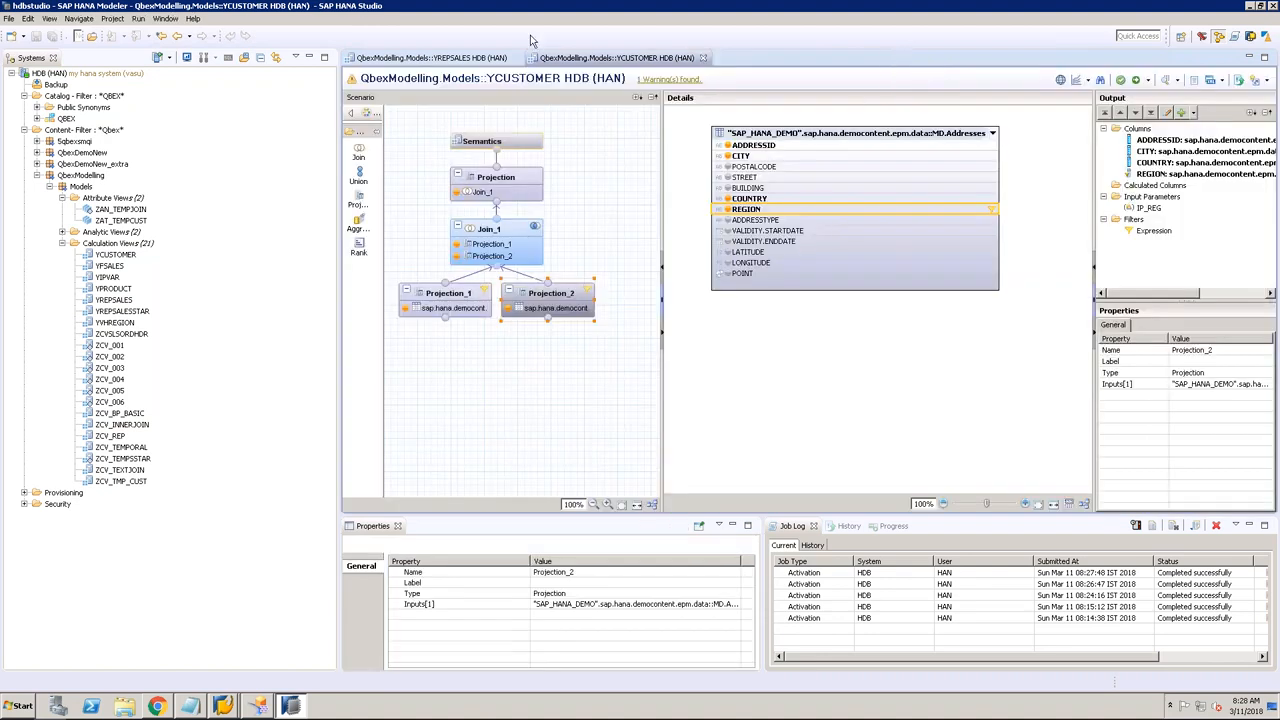
Step: Preview YREPSALES's raw data and scroll its 500 rows, where CITY, COUNTRY and REGION are empty
{"action": "left_click", "coordinate": [488, 60]}
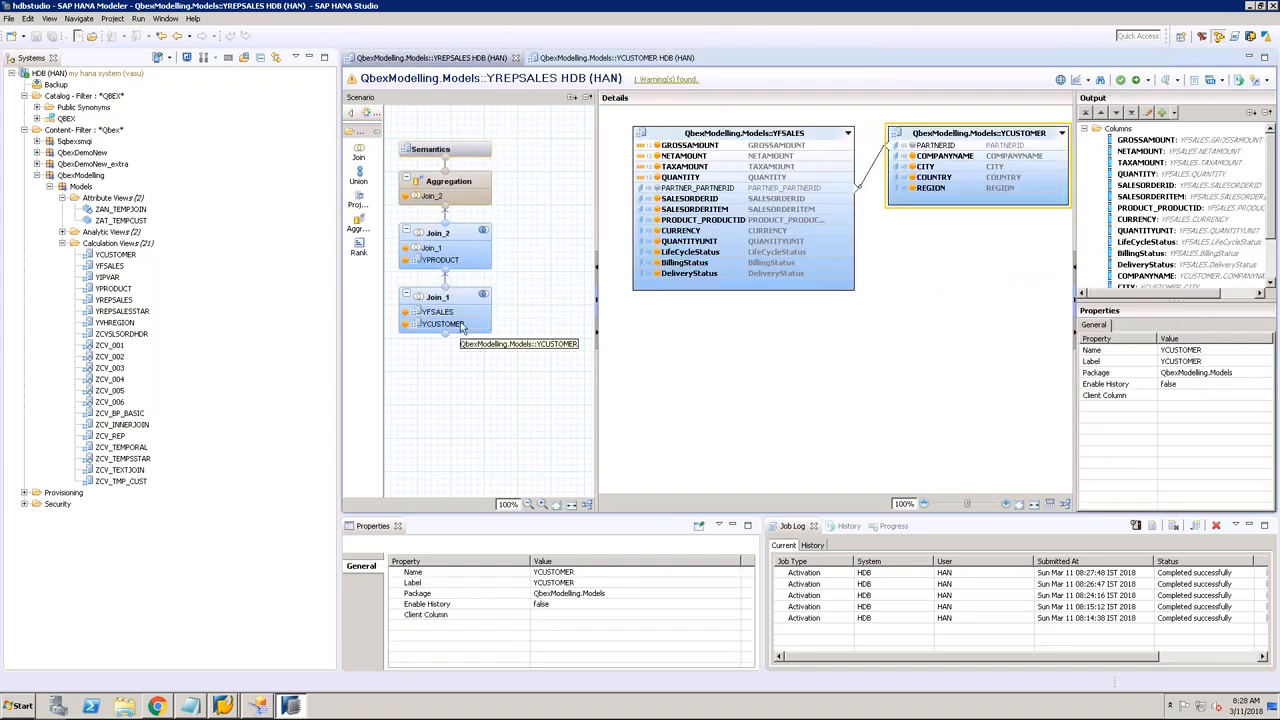
{"action": "left_click", "coordinate": [645, 58]}
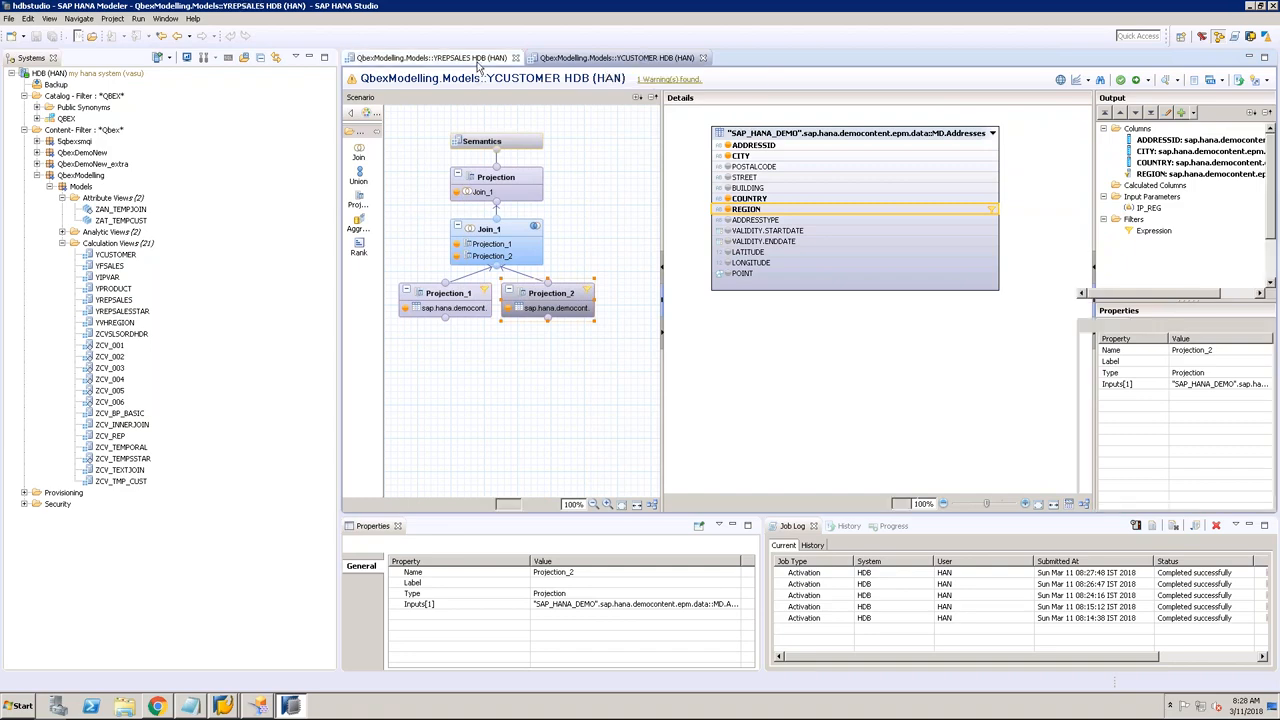
{"action": "left_click", "coordinate": [468, 58]}
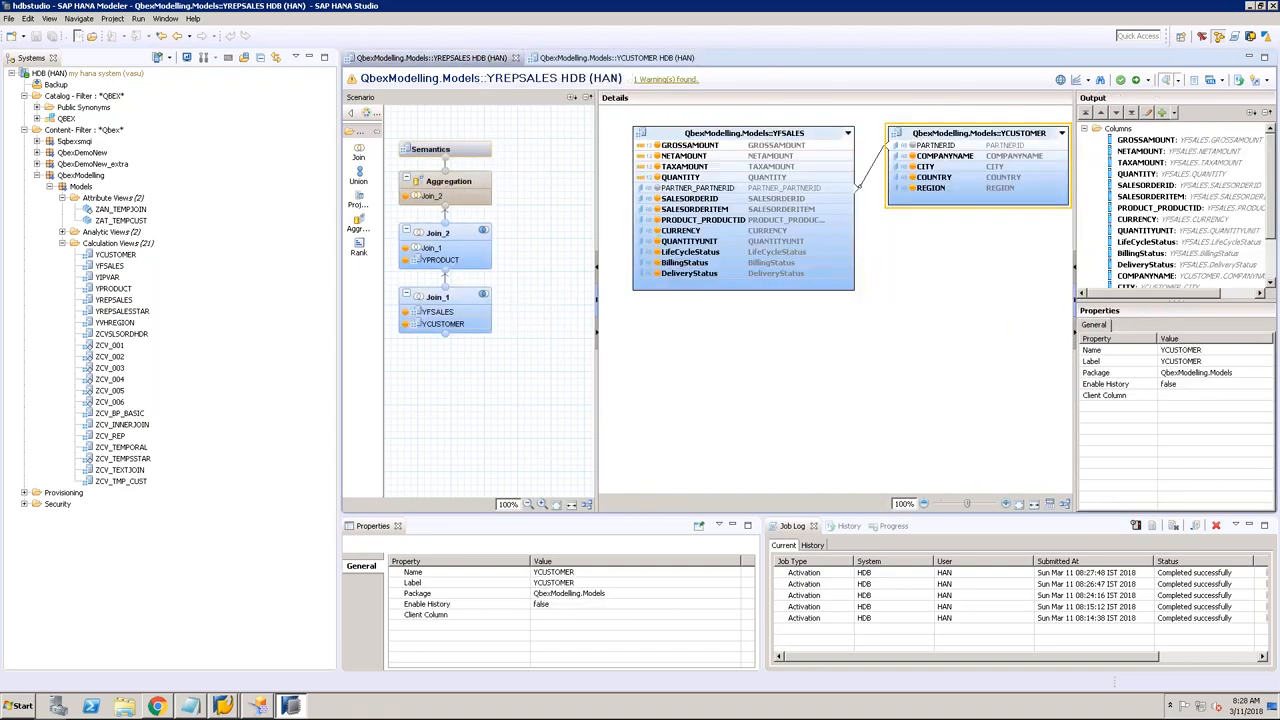
{"action": "left_click", "coordinate": [1152, 82]}
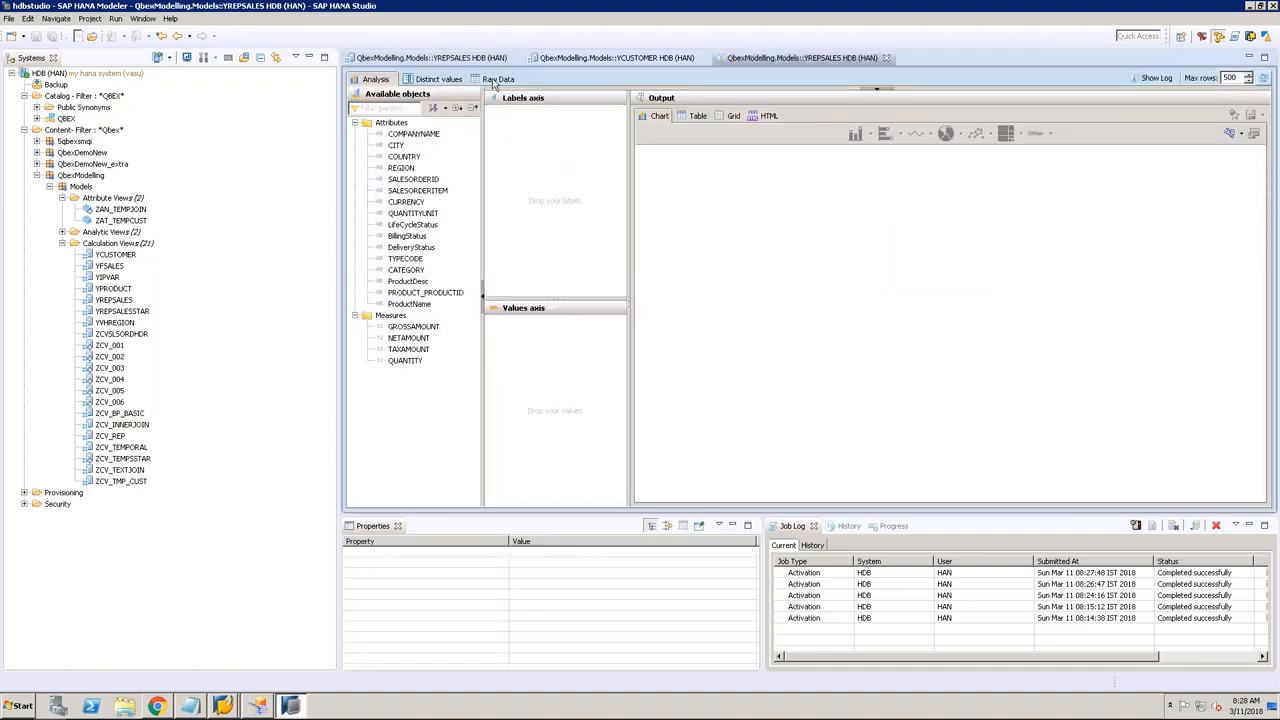
{"action": "left_click", "coordinate": [496, 79]}
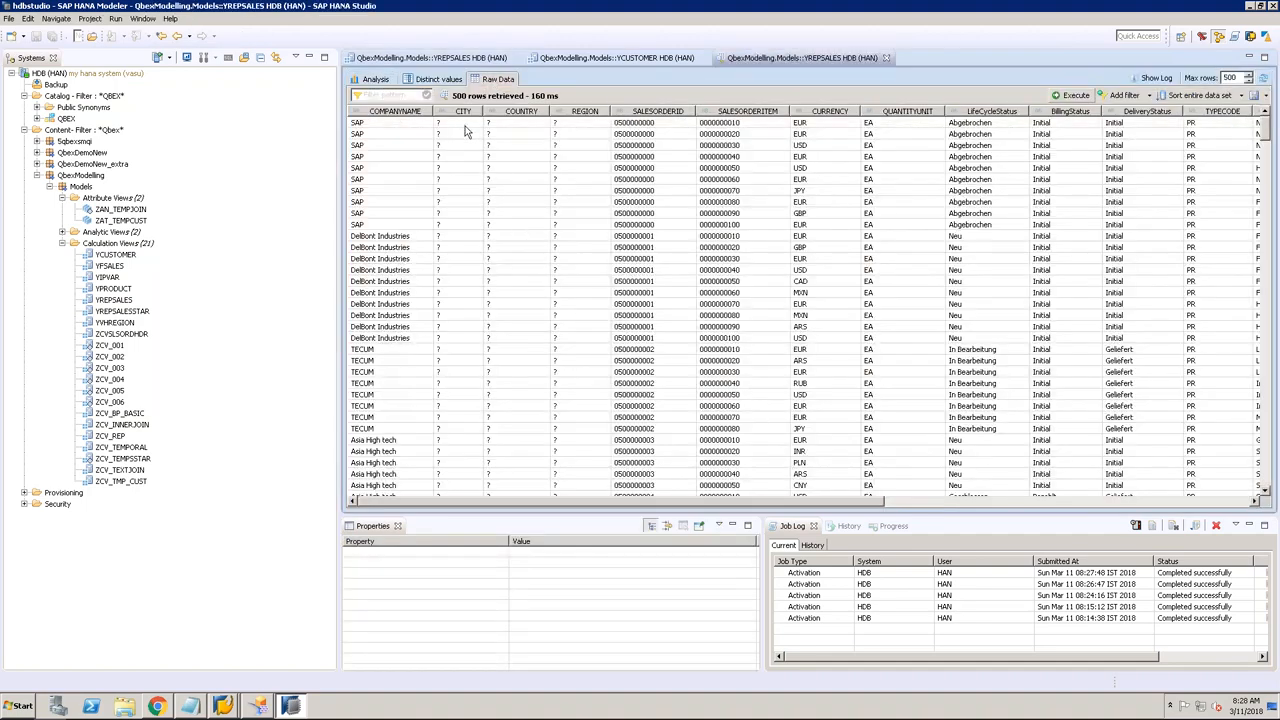
{"action": "left_click", "coordinate": [495, 327]}
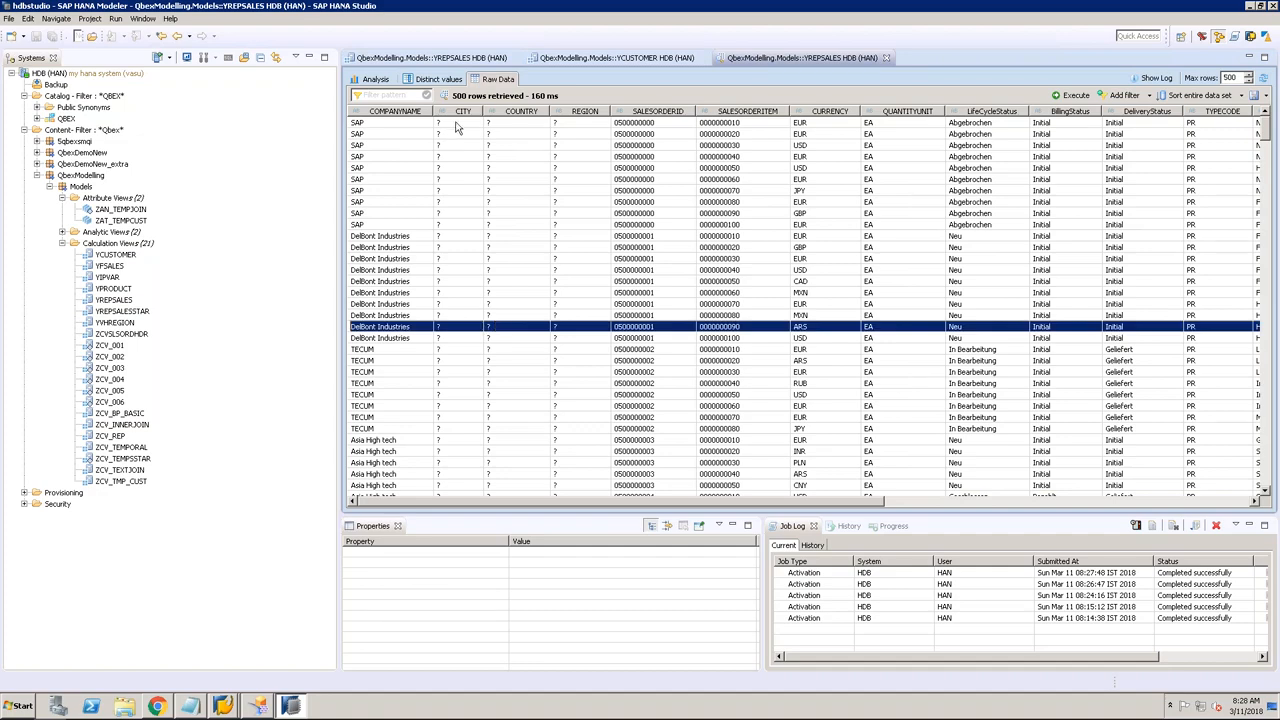
{"action": "scroll", "coordinate": [536, 173], "scroll_direction": "down", "scroll_amount": 15}
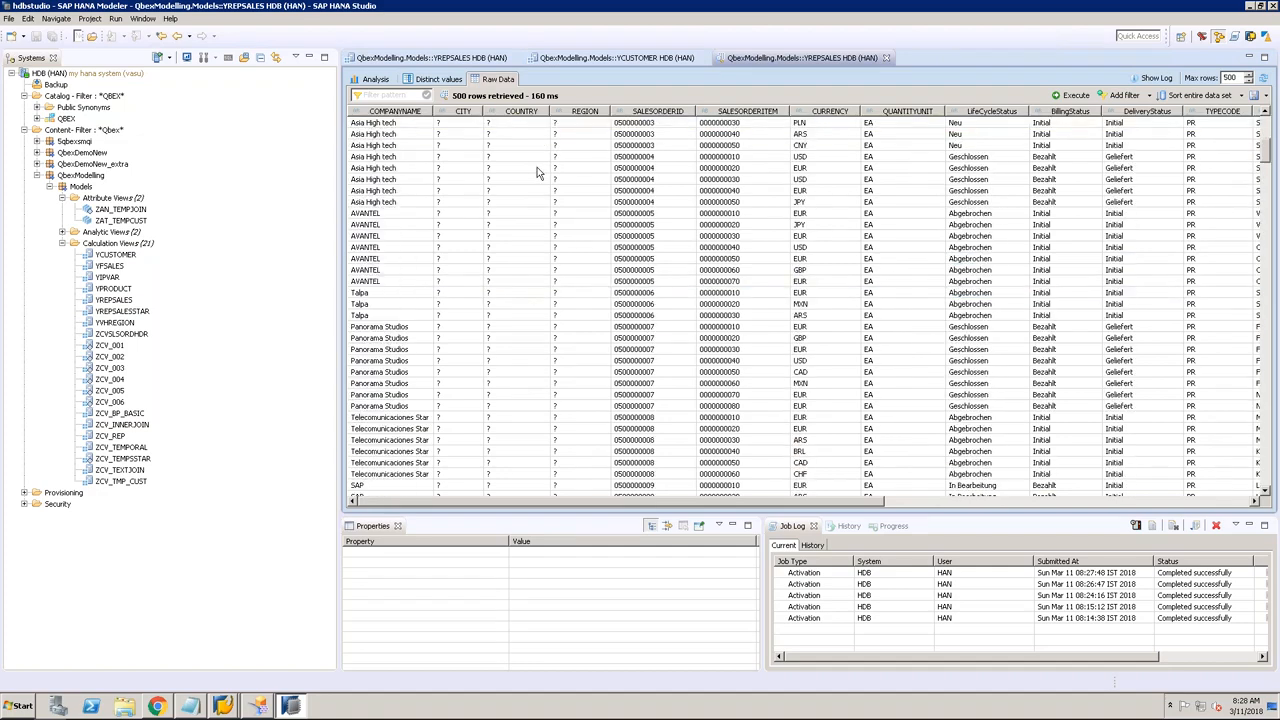
{"action": "scroll", "coordinate": [536, 173], "scroll_direction": "down", "scroll_amount": 10}
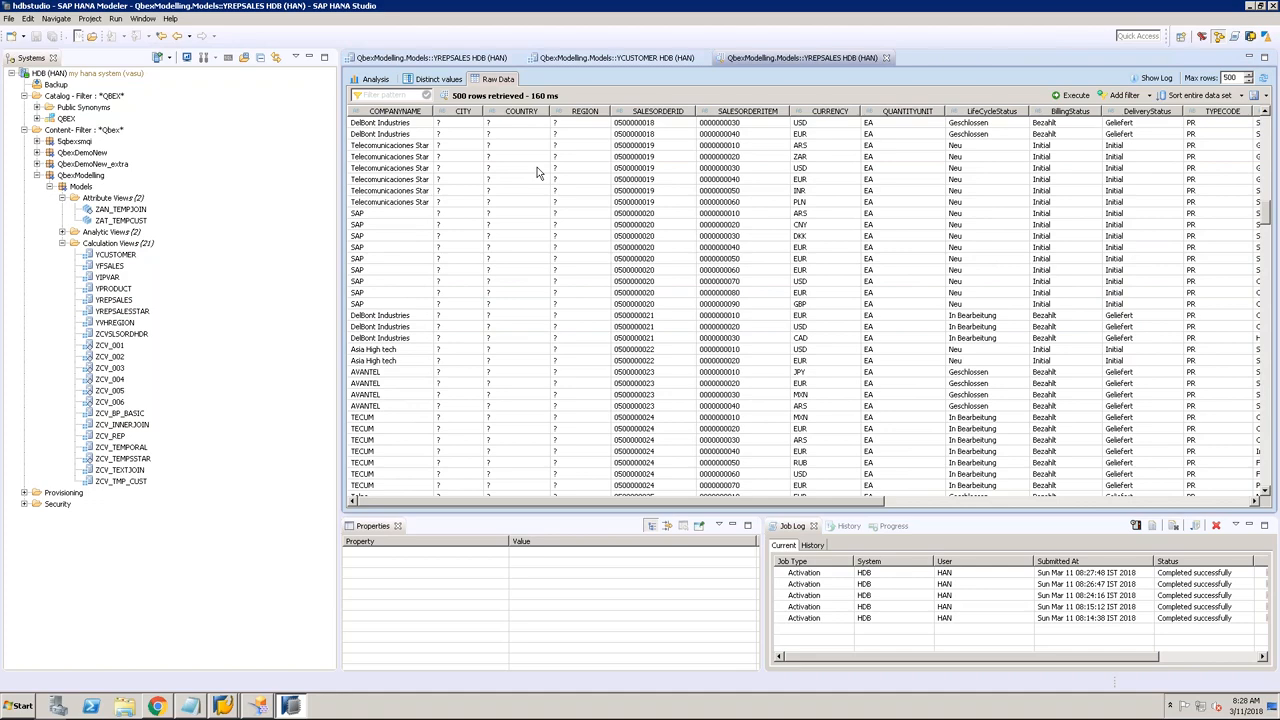
Step: Close the preview and compare the Parameters/Variables lists of YREPSALES and YCUSTOMER
{"action": "left_click", "coordinate": [885, 58]}
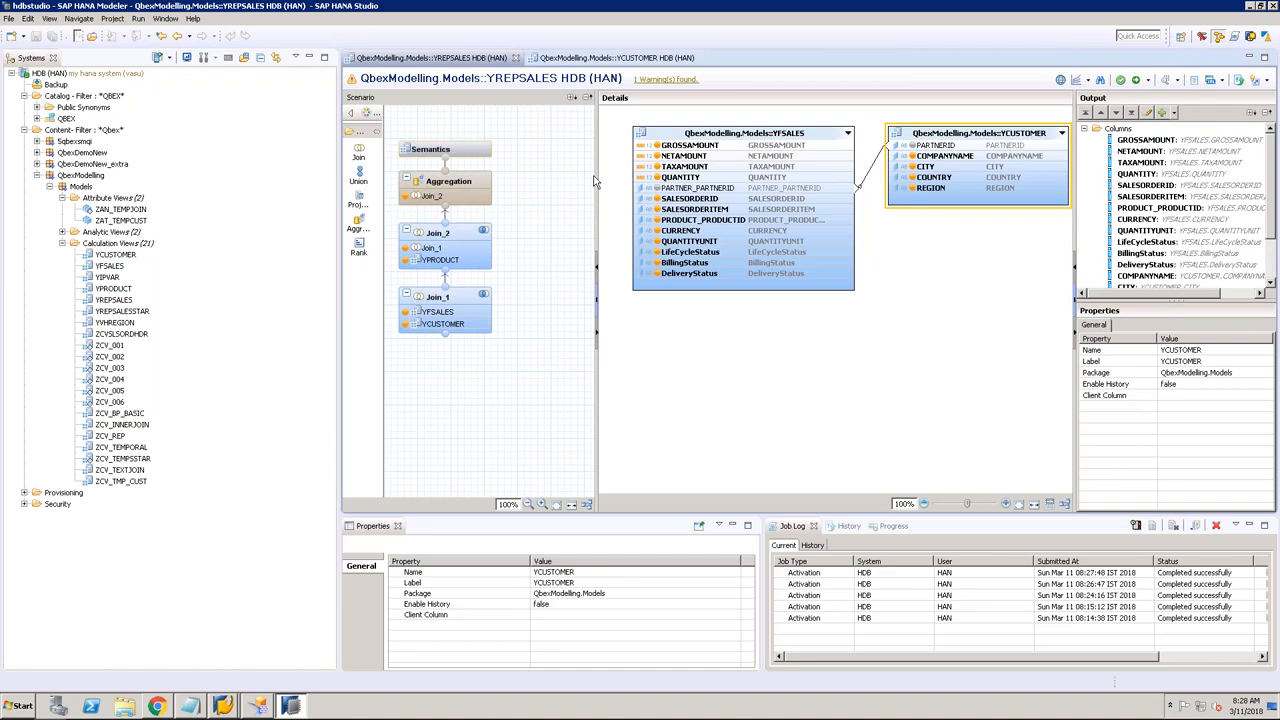
{"action": "left_click", "coordinate": [632, 58]}
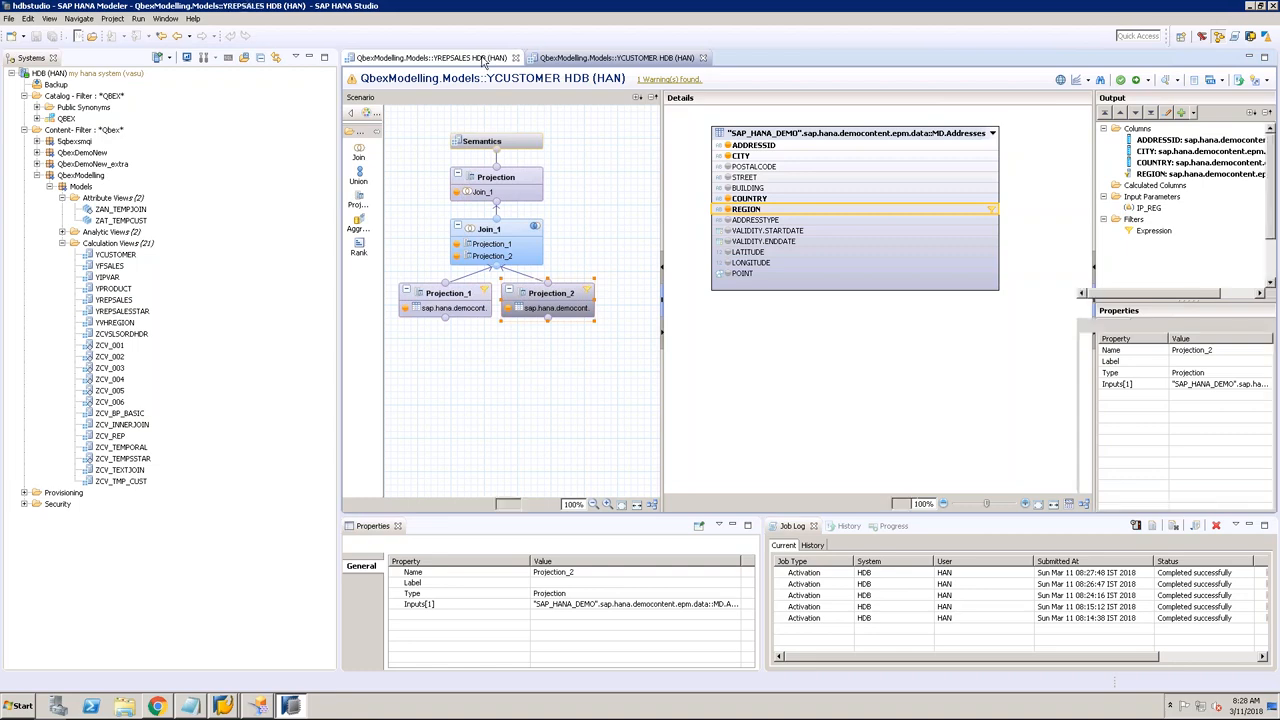
{"action": "left_click", "coordinate": [480, 58]}
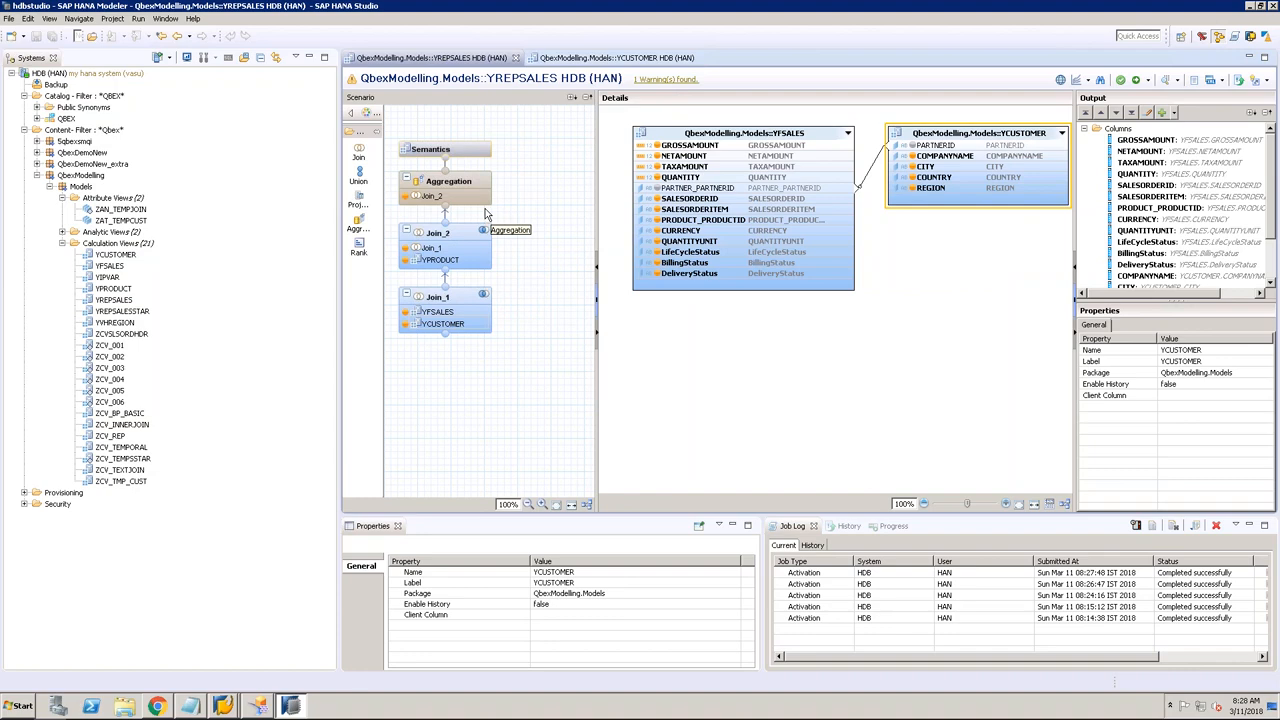
{"action": "left_click", "coordinate": [474, 152]}
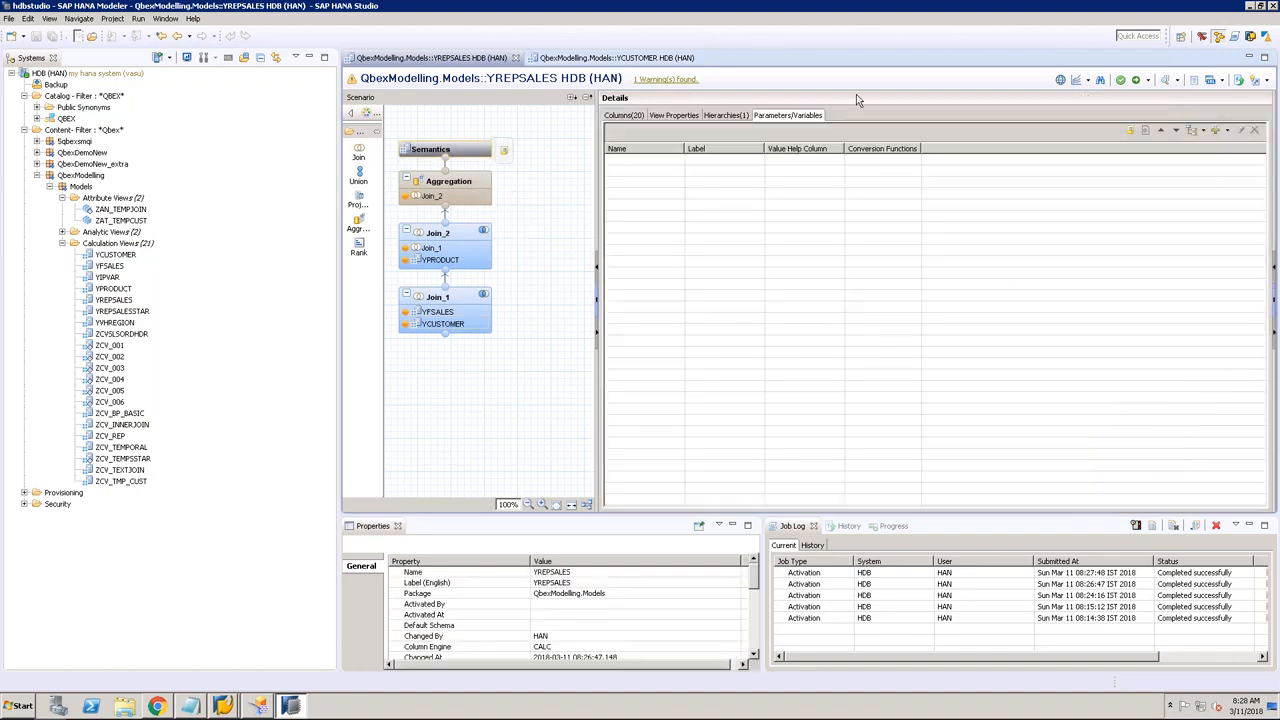
{"action": "left_click", "coordinate": [614, 57]}
{"action": "left_click", "coordinate": [538, 142]}
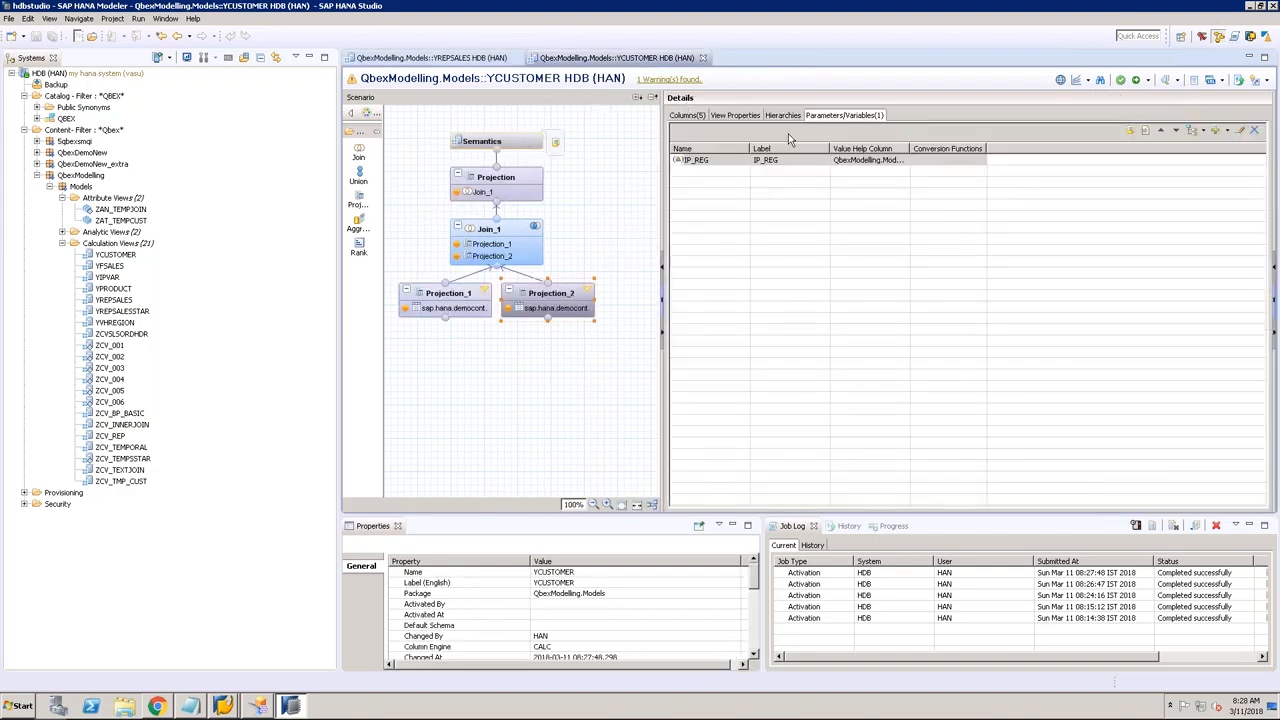
{"action": "left_click", "coordinate": [430, 57]}
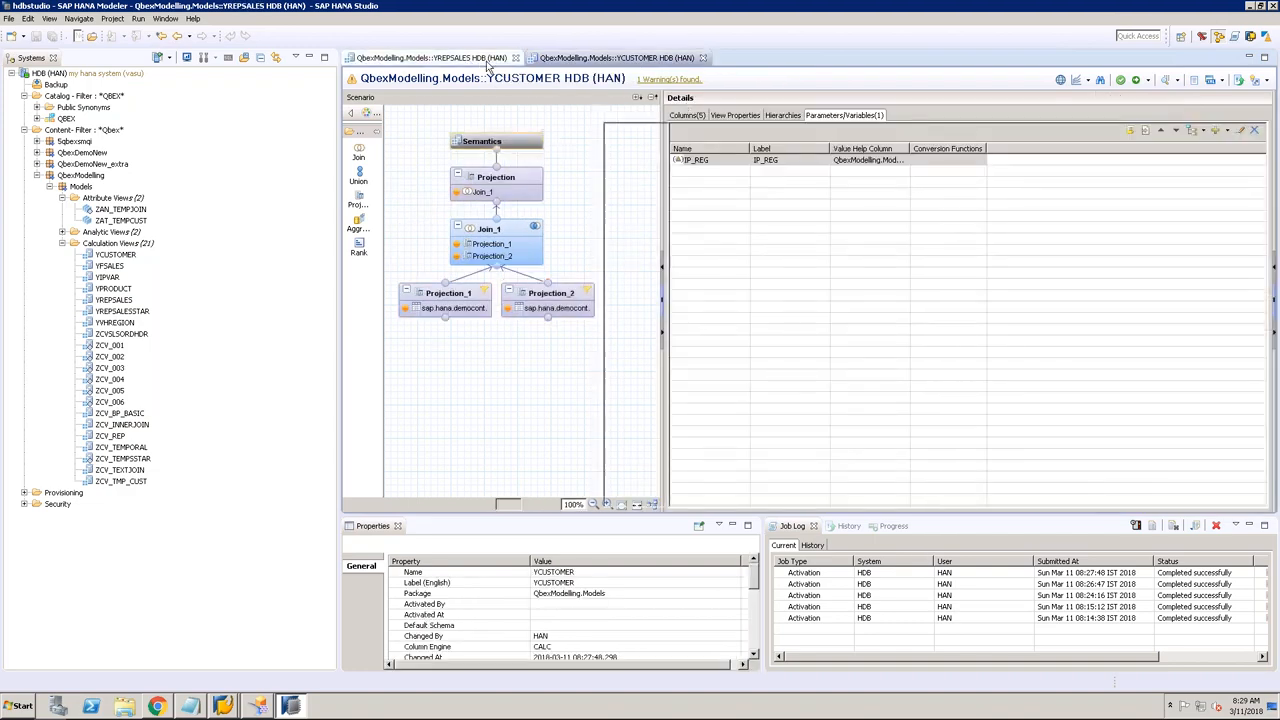
Step: Create a column-type input parameter IP_REG in YREPSALES
{"action": "left_click", "coordinate": [1228, 131]}
{"action": "left_click", "coordinate": [1212, 159]}
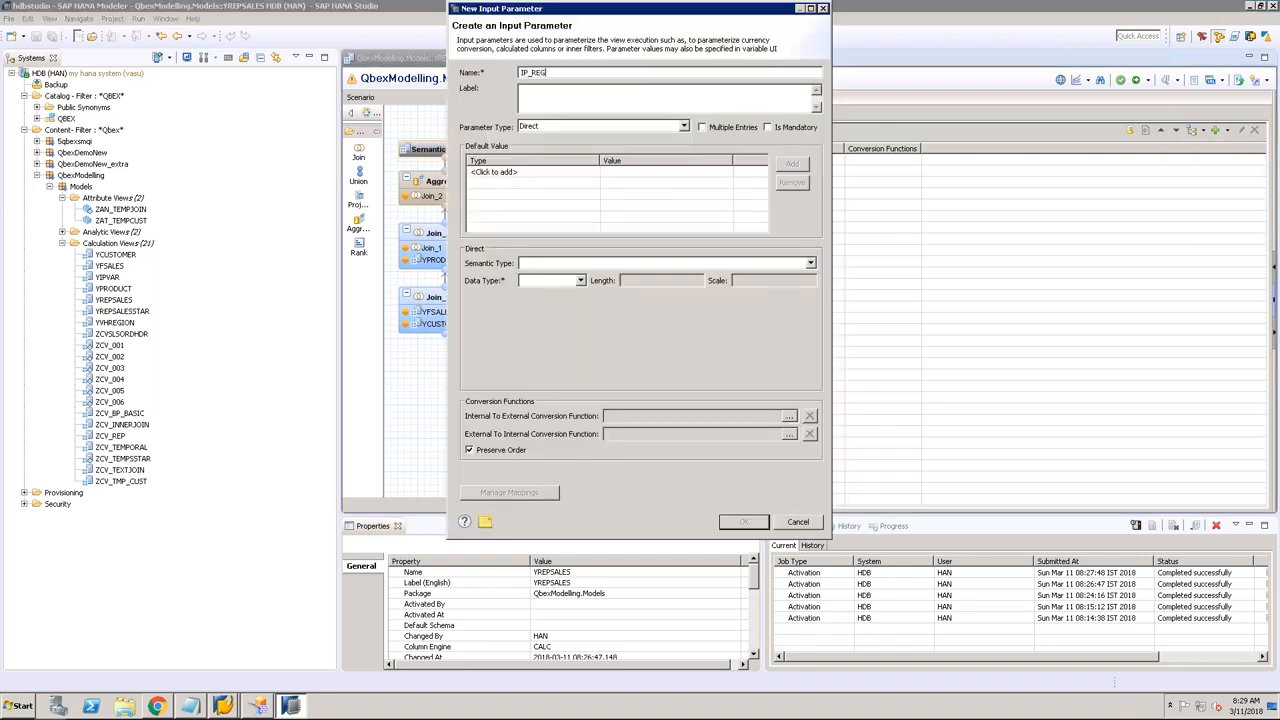
{"action": "left_click", "coordinate": [641, 107]}
{"action": "left_click", "coordinate": [648, 127]}
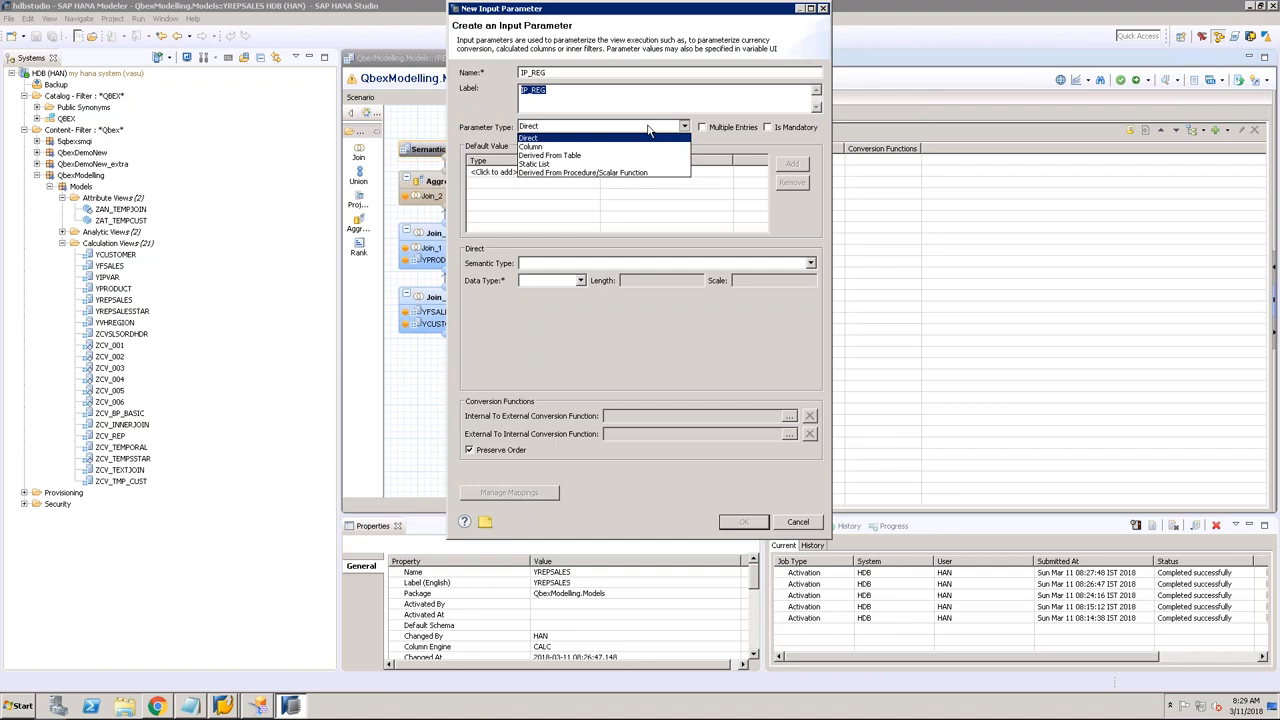
{"action": "left_click", "coordinate": [567, 148]}
Step: Take IP_REG's value help from YHREGION with REGION as reference column, and confirm
{"action": "left_click", "coordinate": [808, 265]}
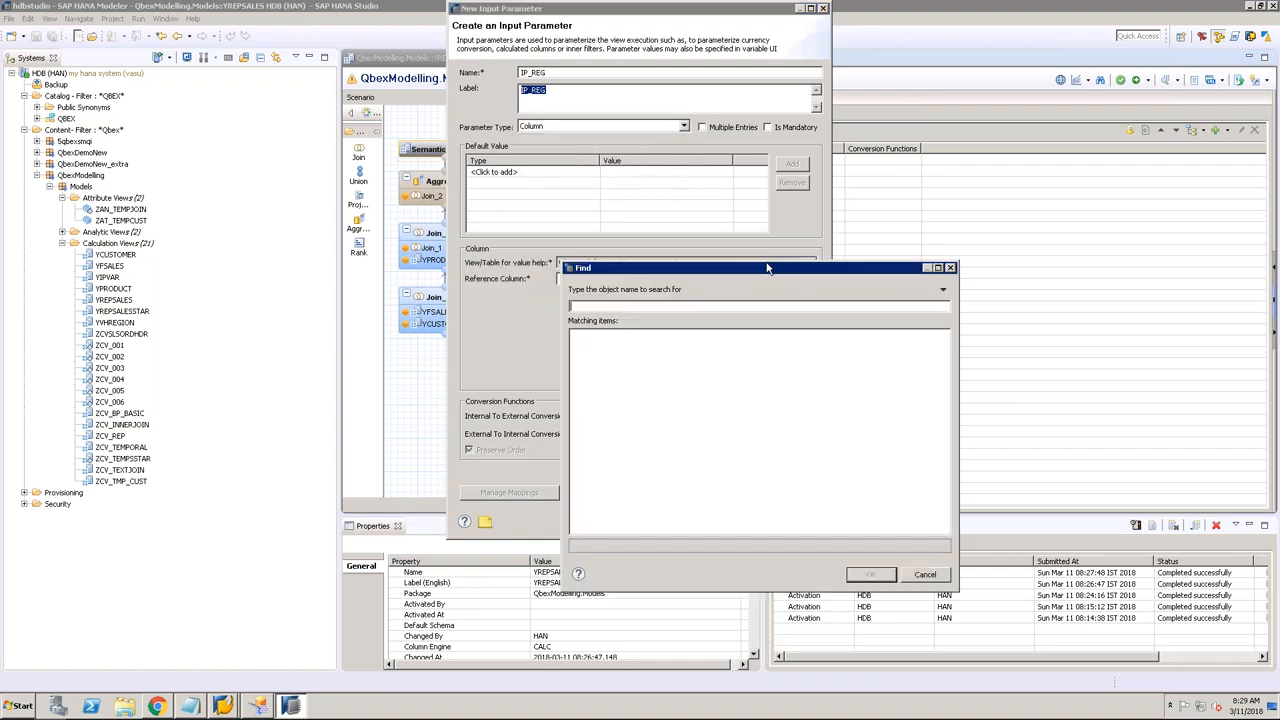
{"action": "type", "text": "YH"}
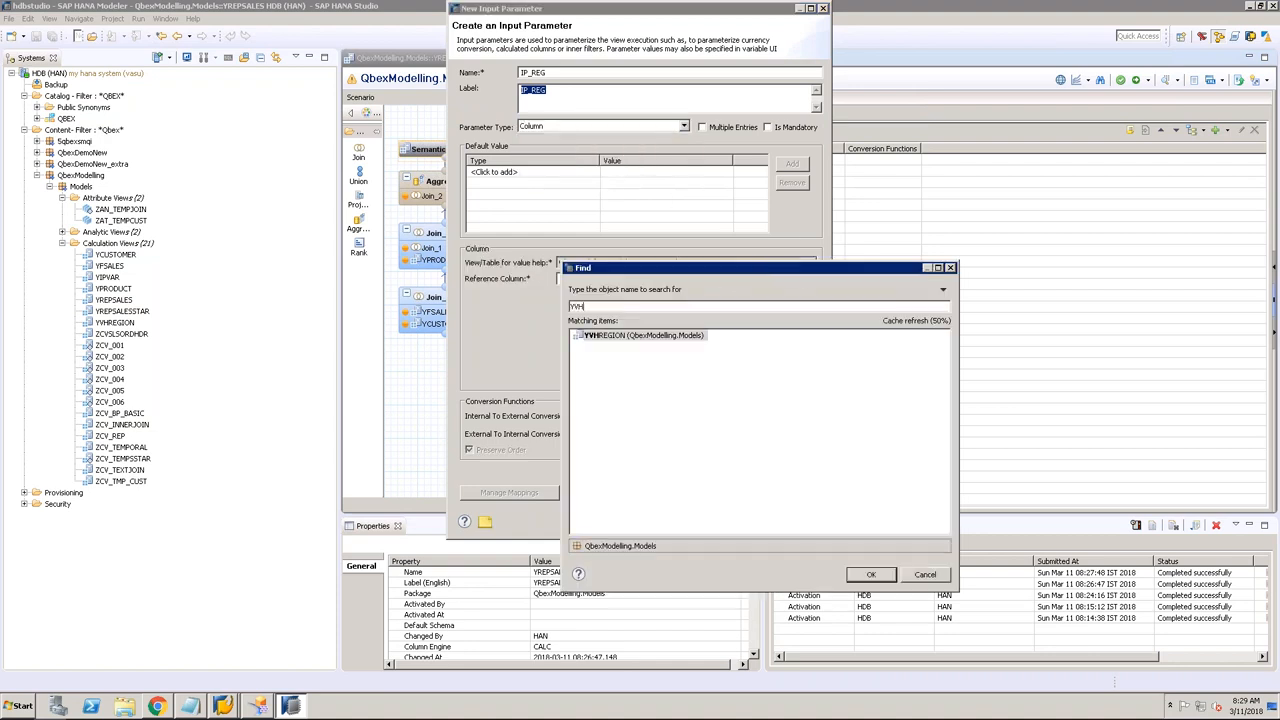
{"action": "double_click", "coordinate": [675, 338]}
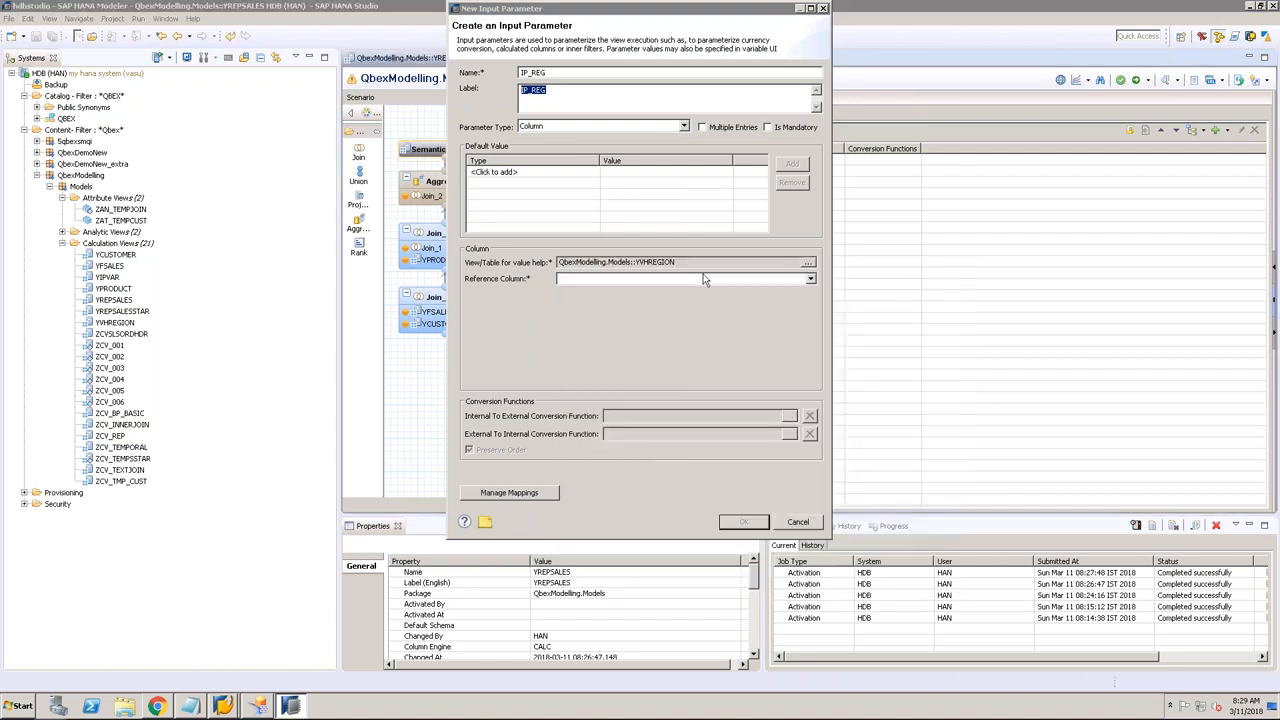
{"action": "left_click", "coordinate": [697, 278]}
{"action": "left_click", "coordinate": [650, 288]}
{"action": "left_click", "coordinate": [744, 523]}
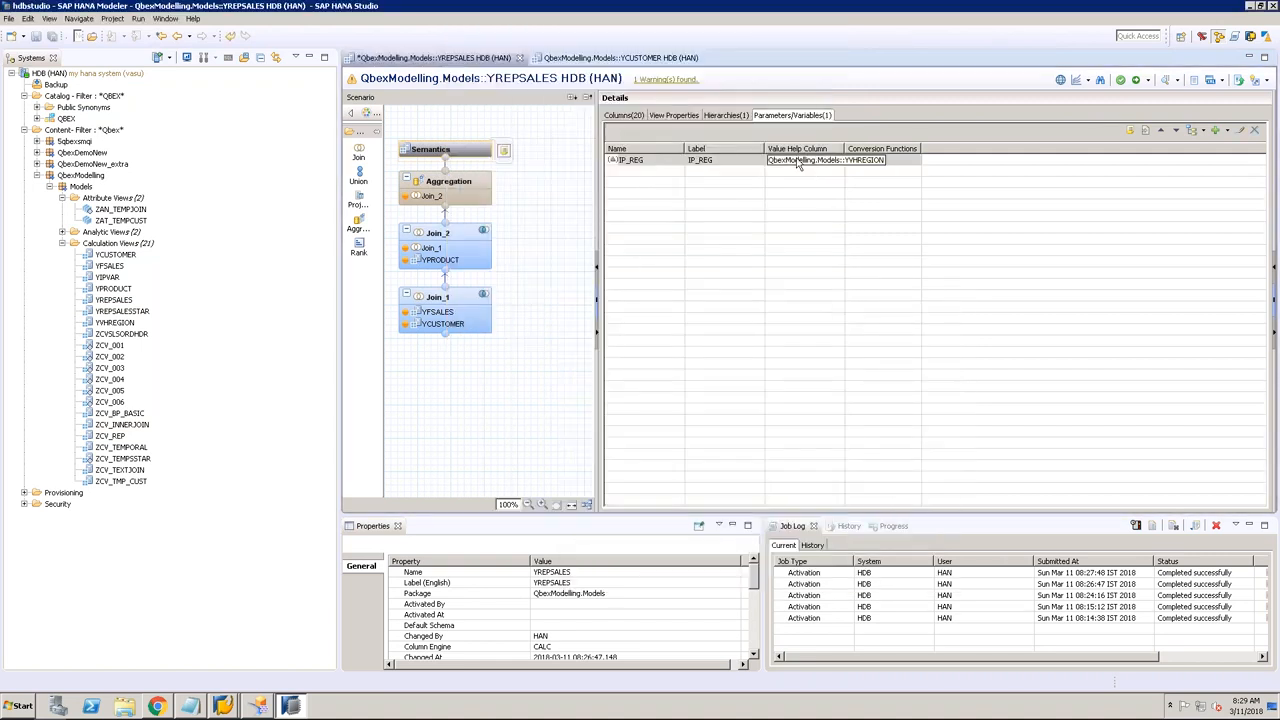
{"action": "left_click", "coordinate": [1136, 80]}
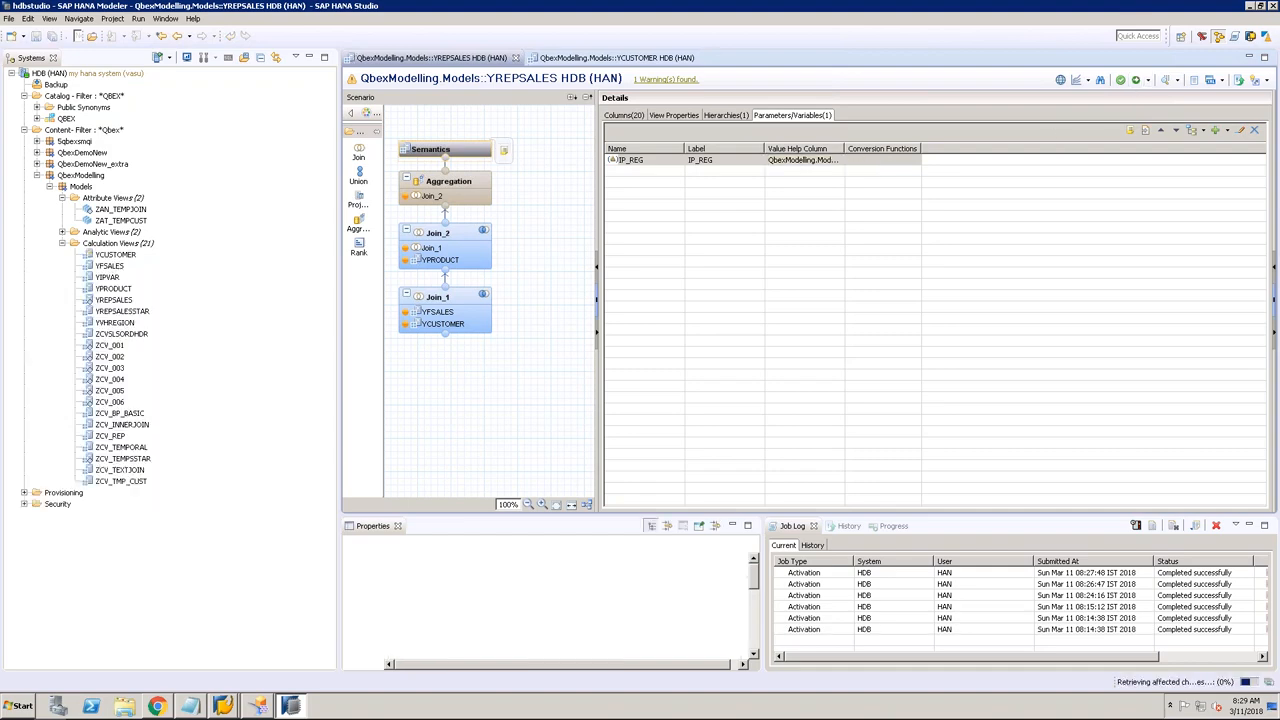
{"action": "left_click", "coordinate": [463, 326]}
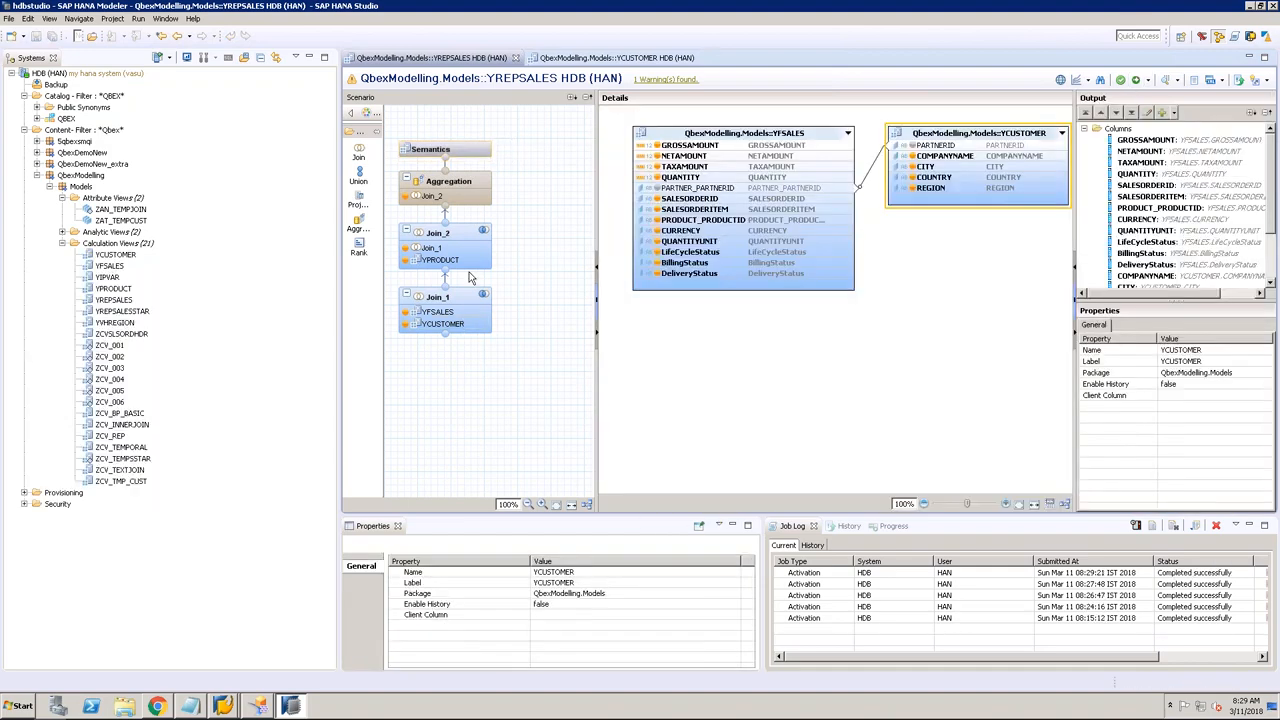
{"action": "left_click", "coordinate": [478, 150]}
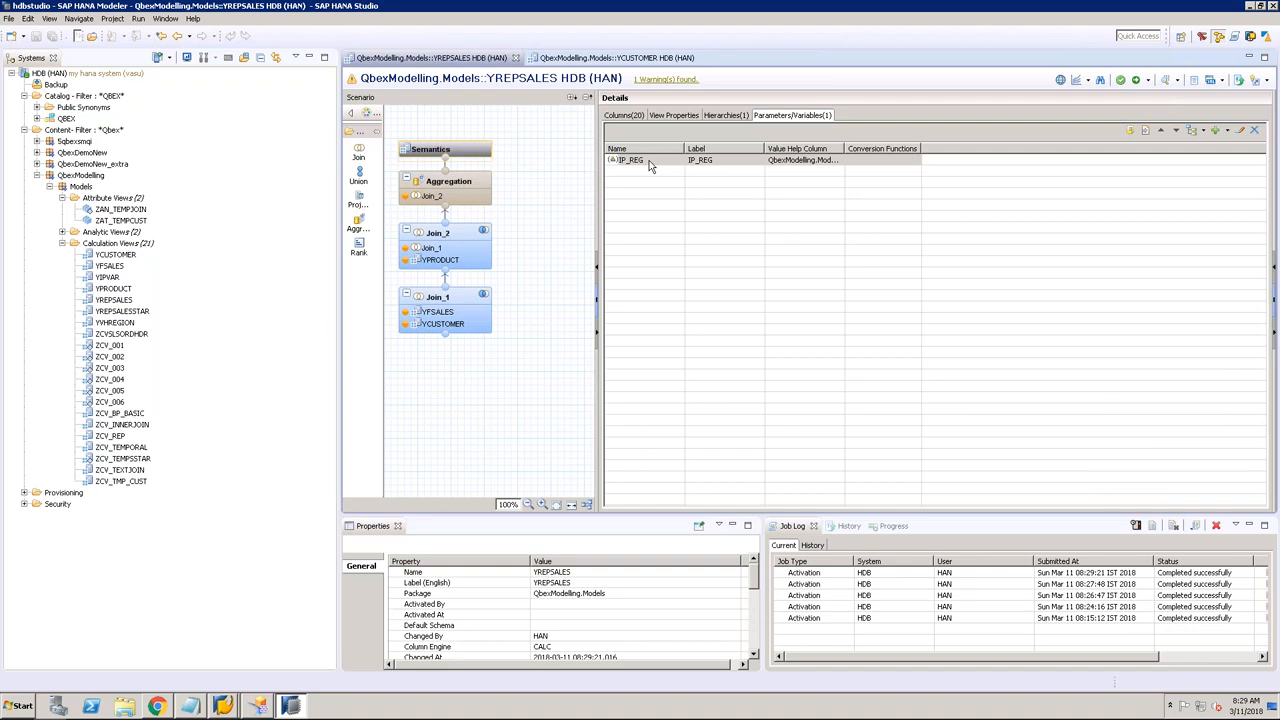
{"action": "left_click", "coordinate": [649, 160]}
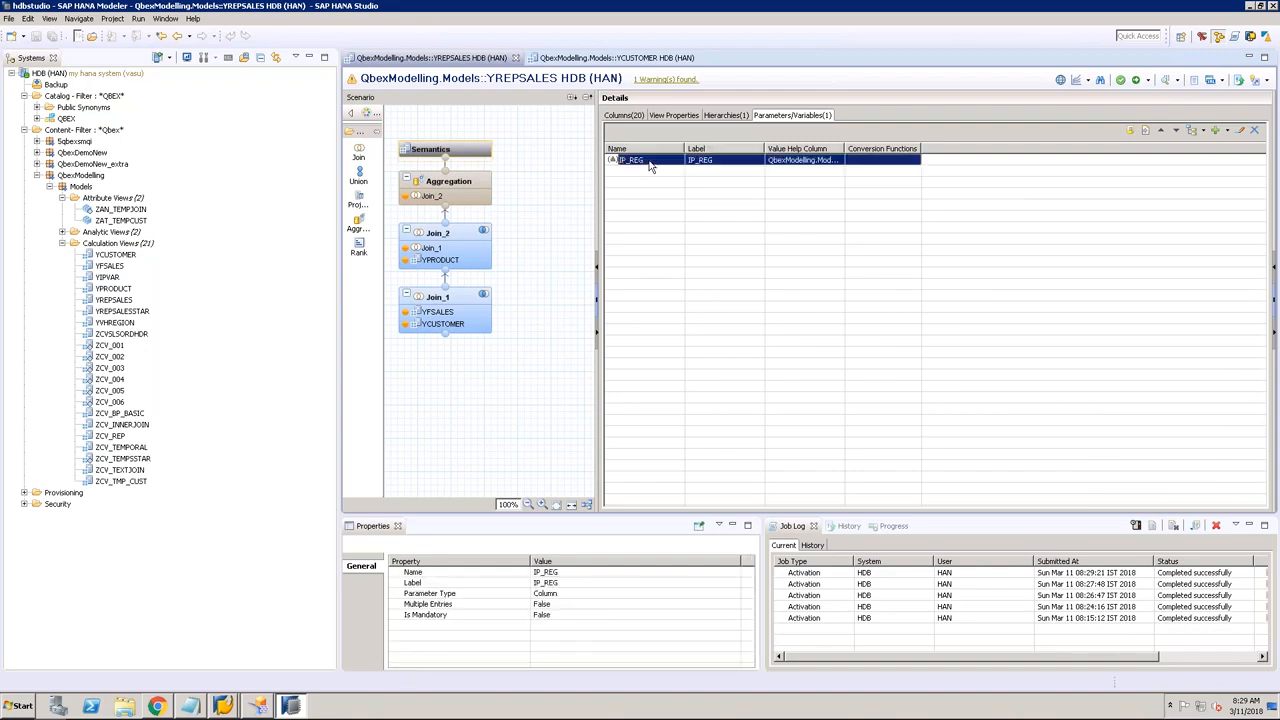
{"action": "left_click", "coordinate": [615, 57]}
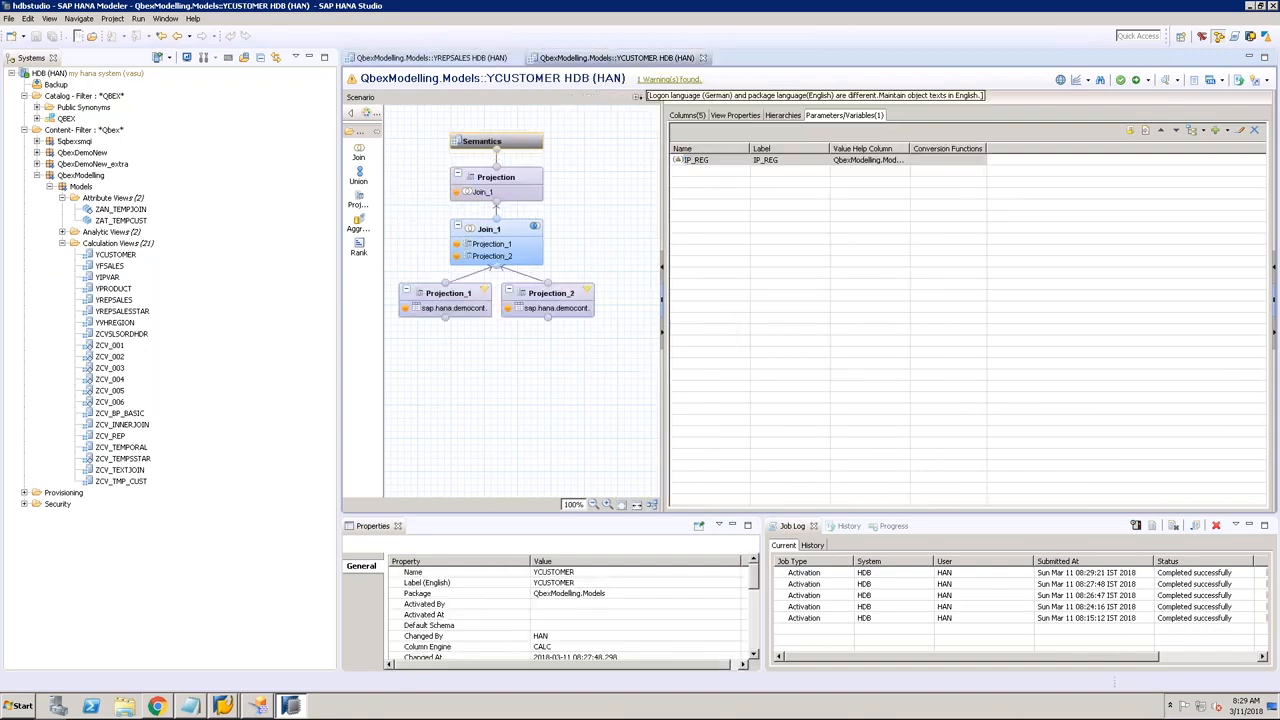
{"action": "left_click", "coordinate": [710, 160]}
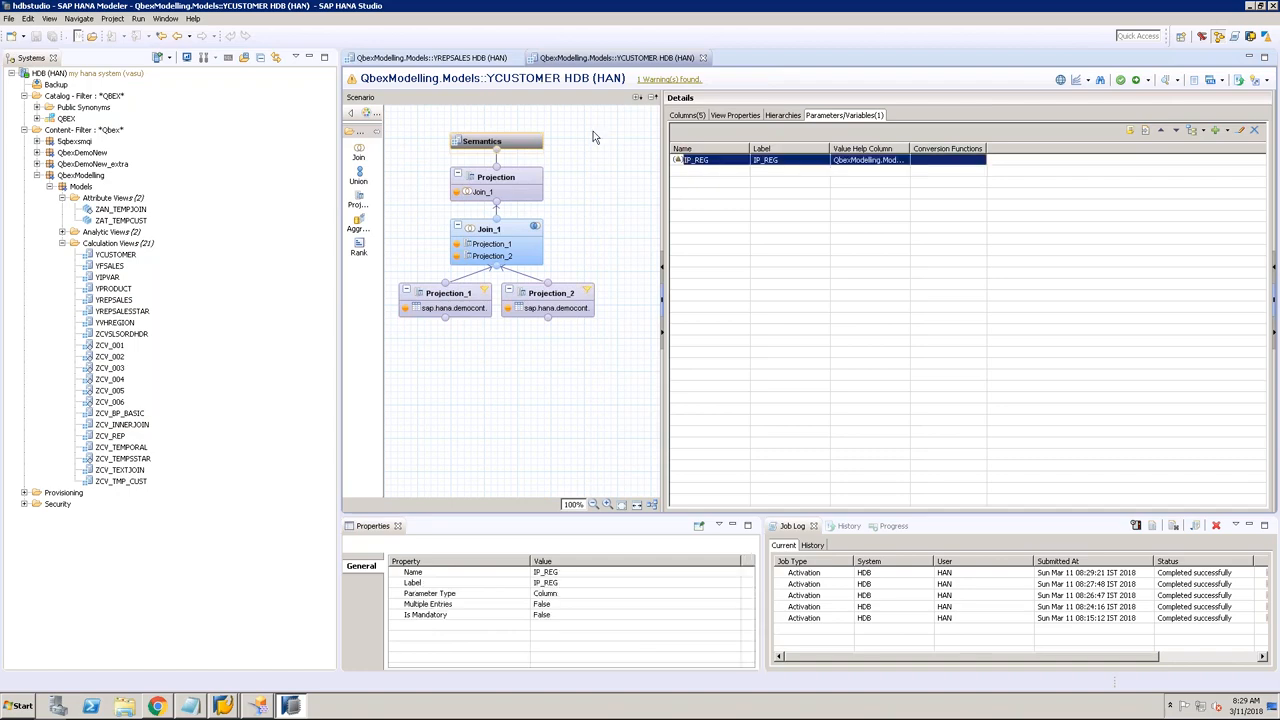
{"action": "left_click", "coordinate": [500, 58]}
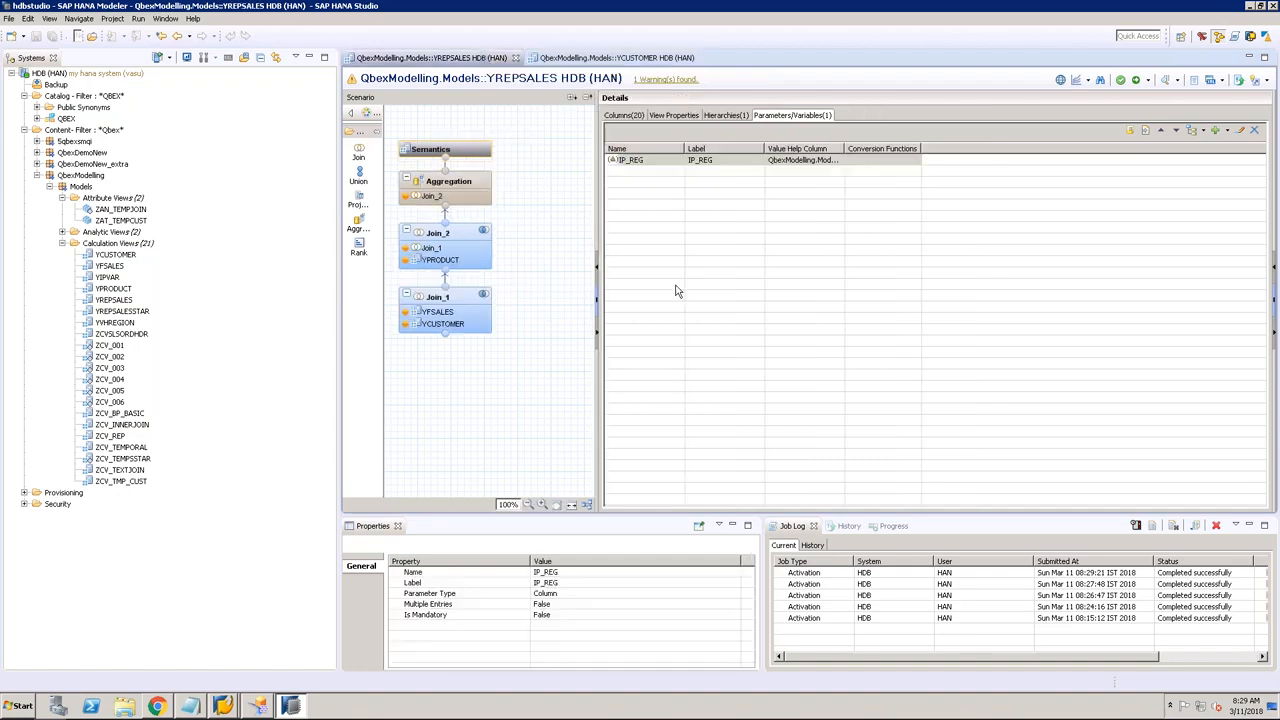
{"action": "left_click", "coordinate": [1204, 131]}
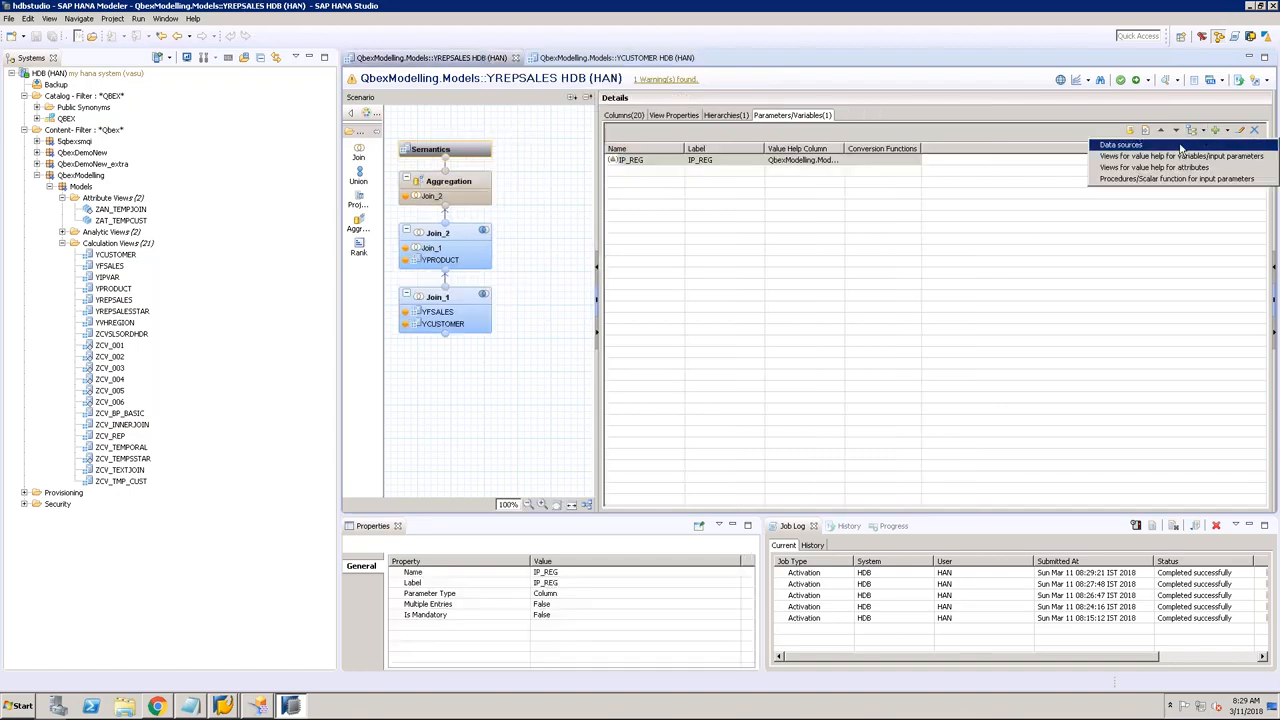
{"action": "left_click", "coordinate": [1194, 129]}
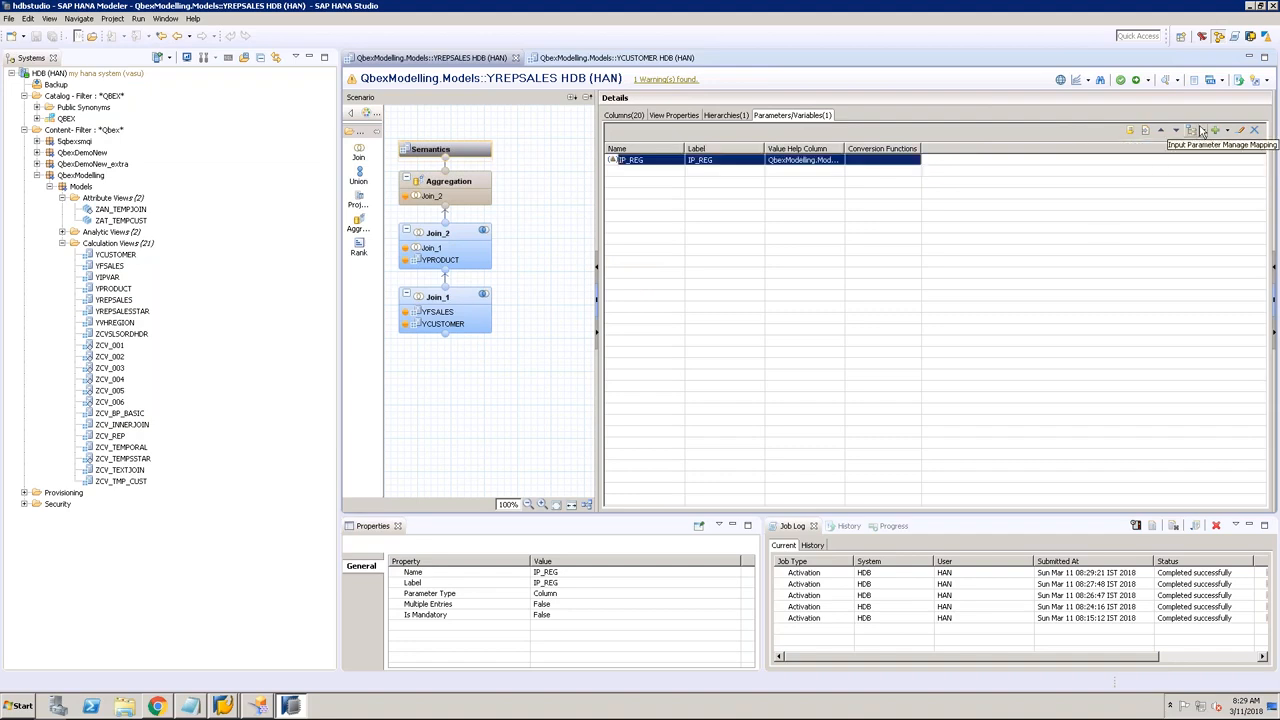
{"action": "left_click", "coordinate": [1205, 131]}
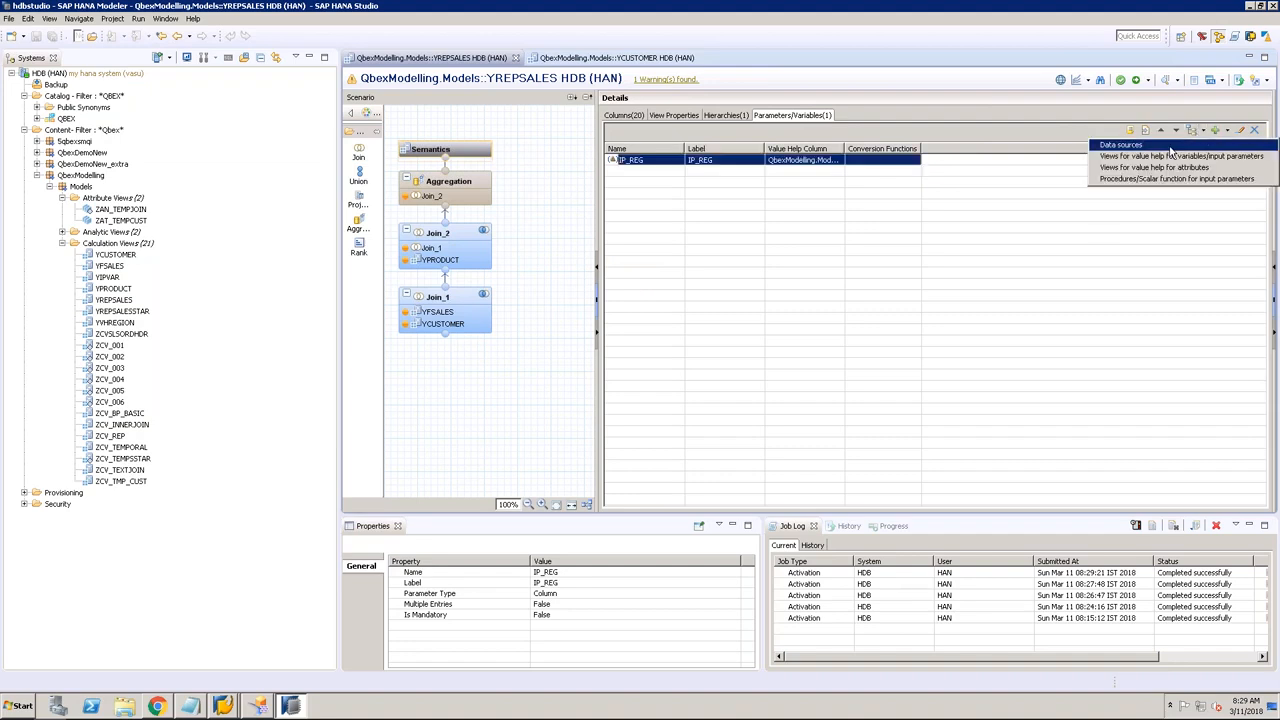
{"action": "left_click", "coordinate": [1122, 144]}
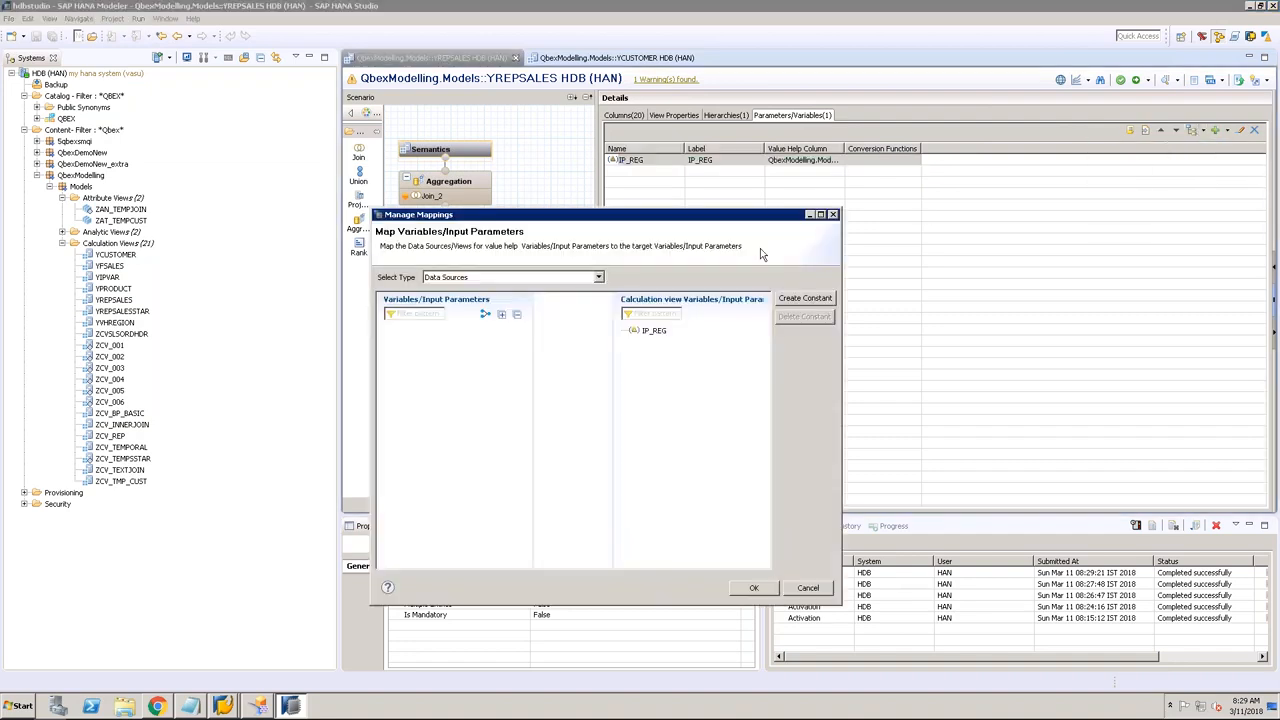
{"action": "left_click", "coordinate": [808, 587]}
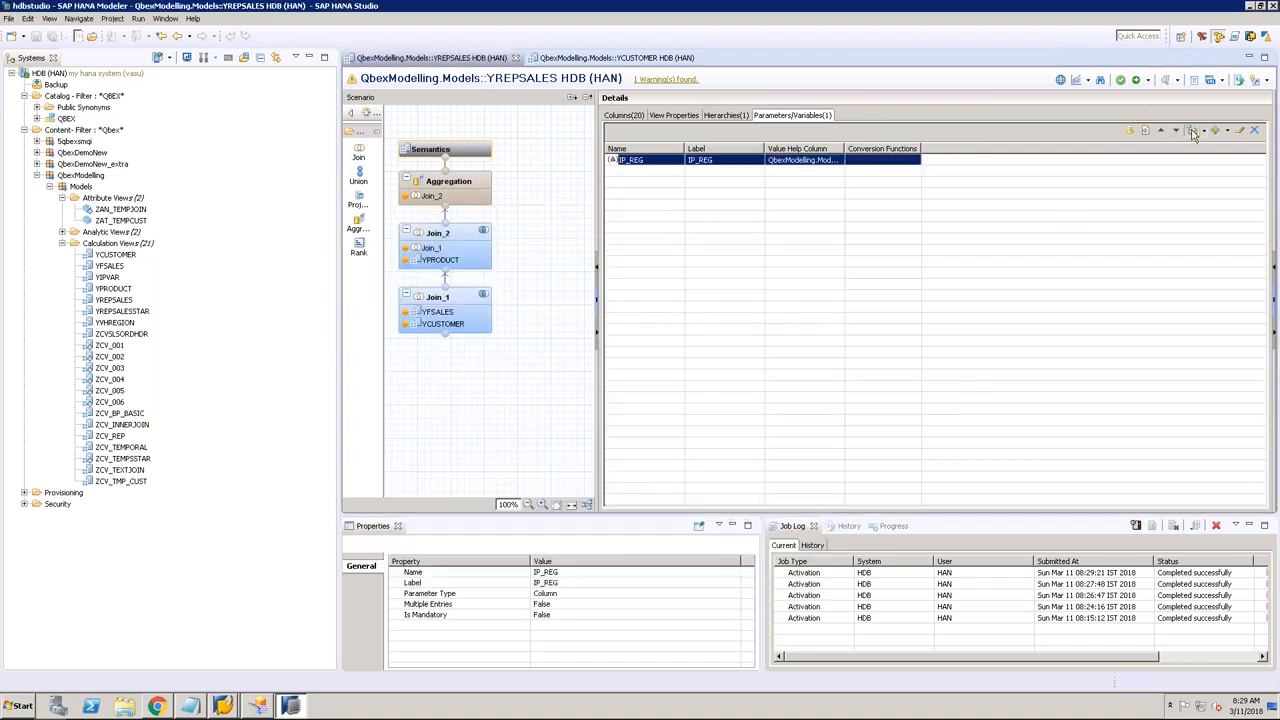
{"action": "left_click", "coordinate": [1193, 135]}
{"action": "left_click", "coordinate": [548, 282]}
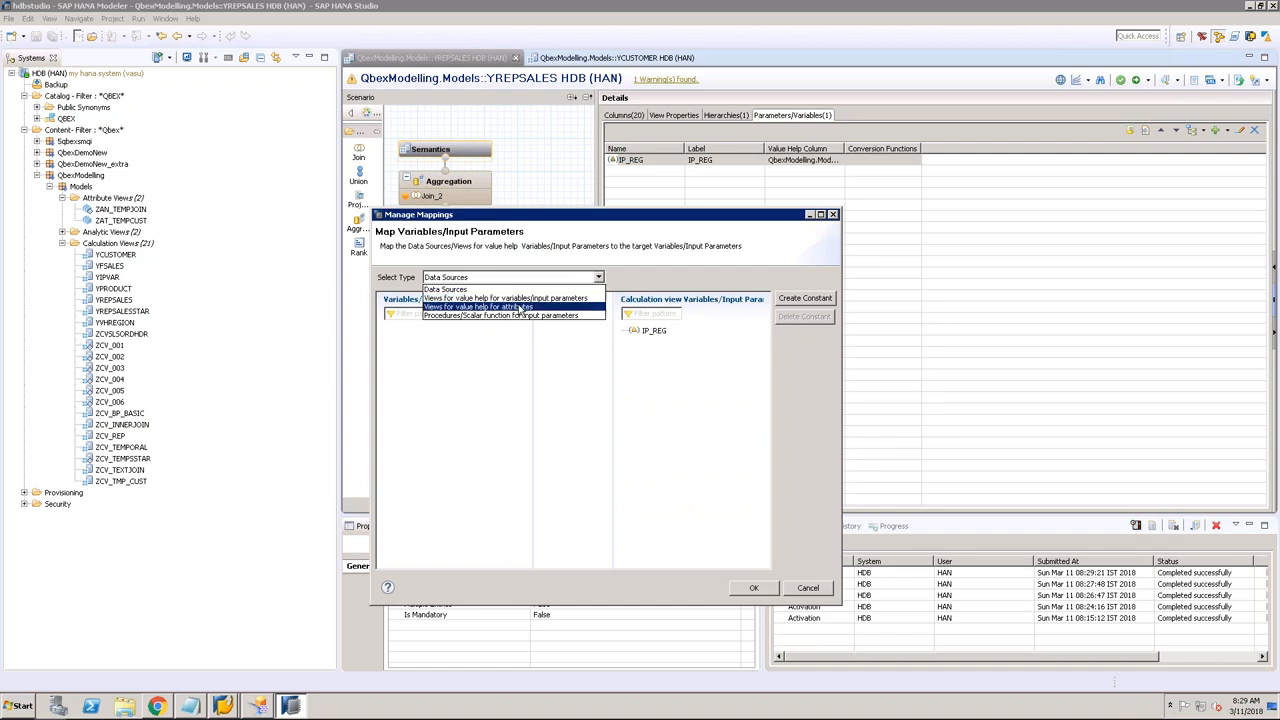
{"action": "left_click", "coordinate": [519, 307]}
{"action": "left_click", "coordinate": [536, 282]}
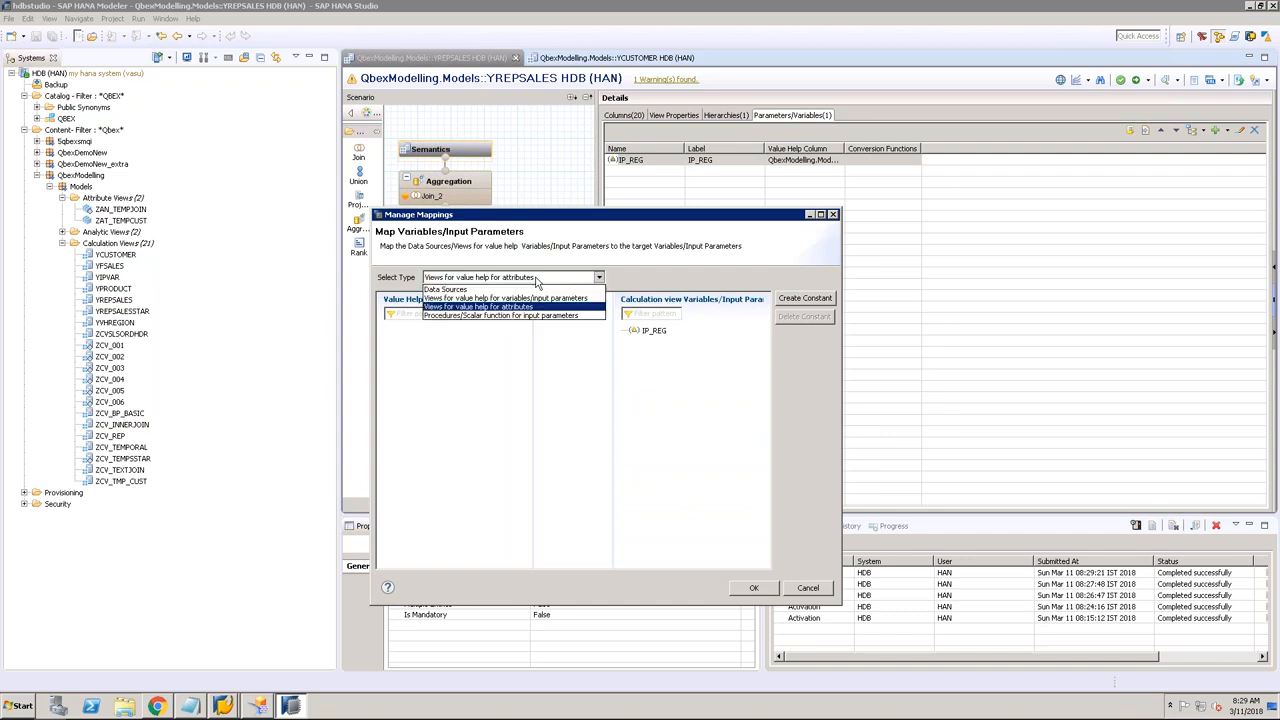
{"action": "left_click", "coordinate": [522, 298]}
{"action": "left_click", "coordinate": [543, 286]}
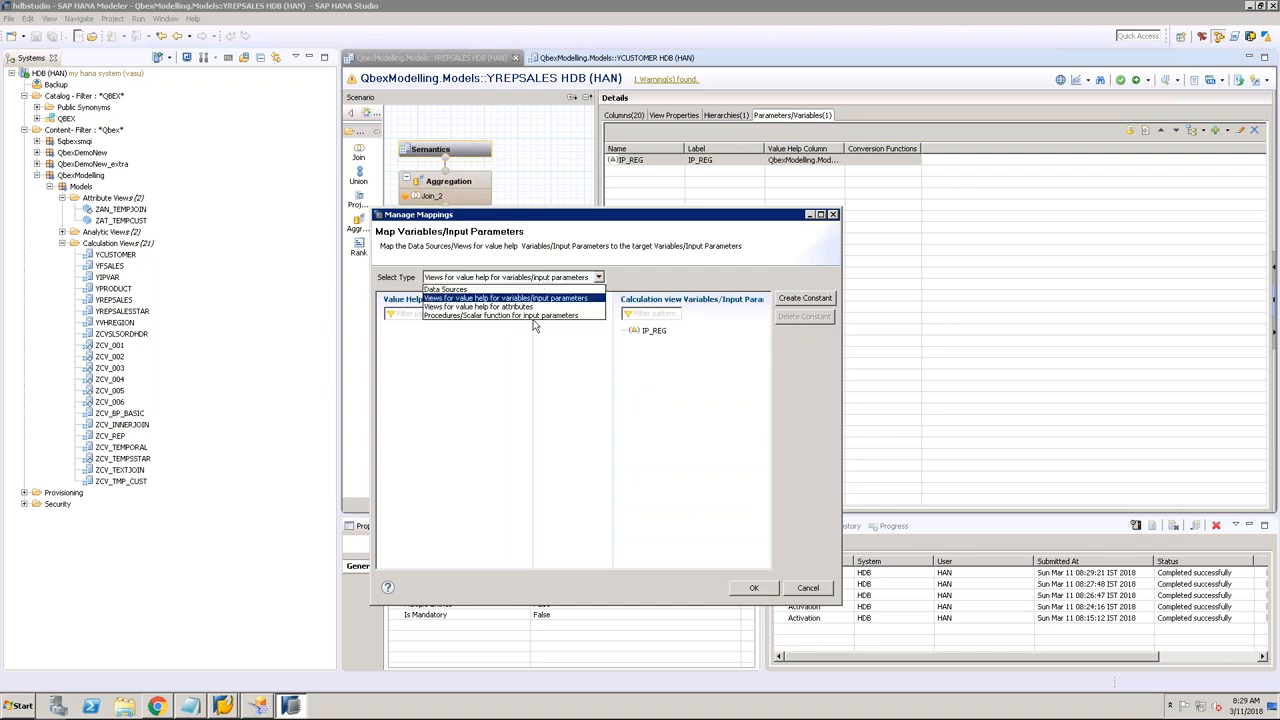
{"action": "left_click", "coordinate": [743, 440]}
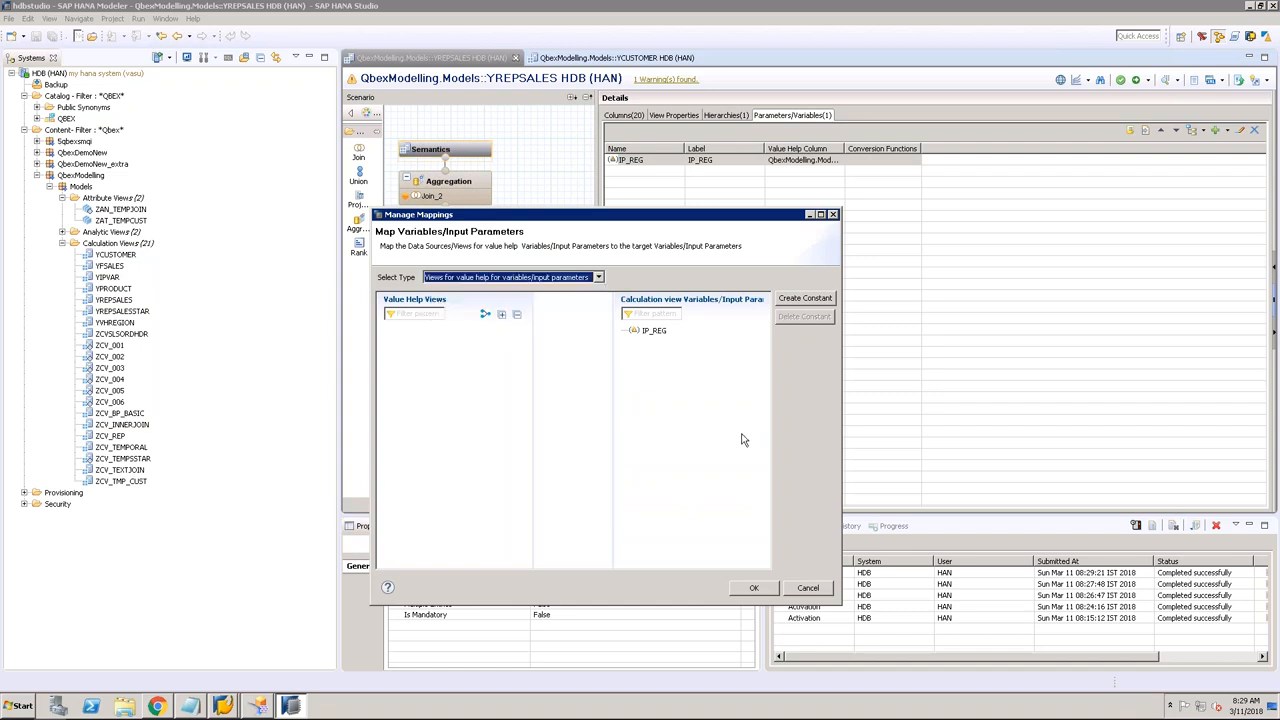
{"action": "left_click", "coordinate": [808, 587]}
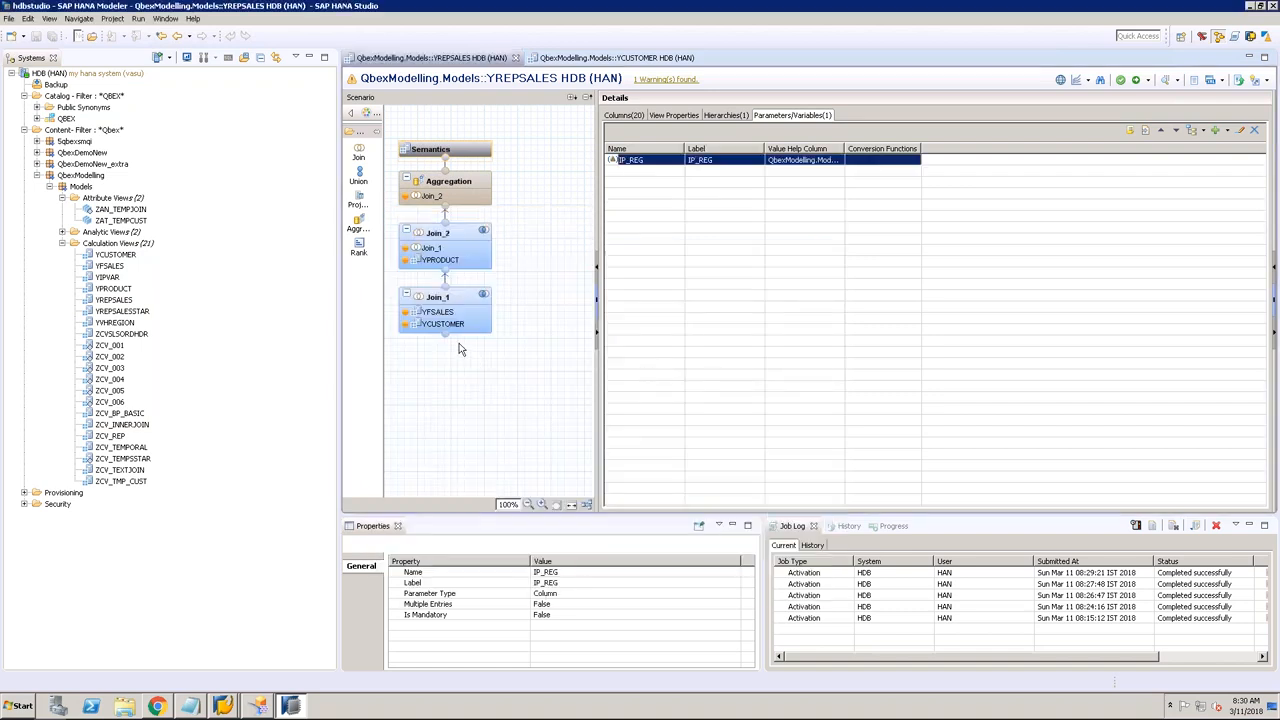
Step: Browse YREPSALES's parameter mapping types for IP_REG, then cancel without changes
{"action": "left_click", "coordinate": [605, 58]}
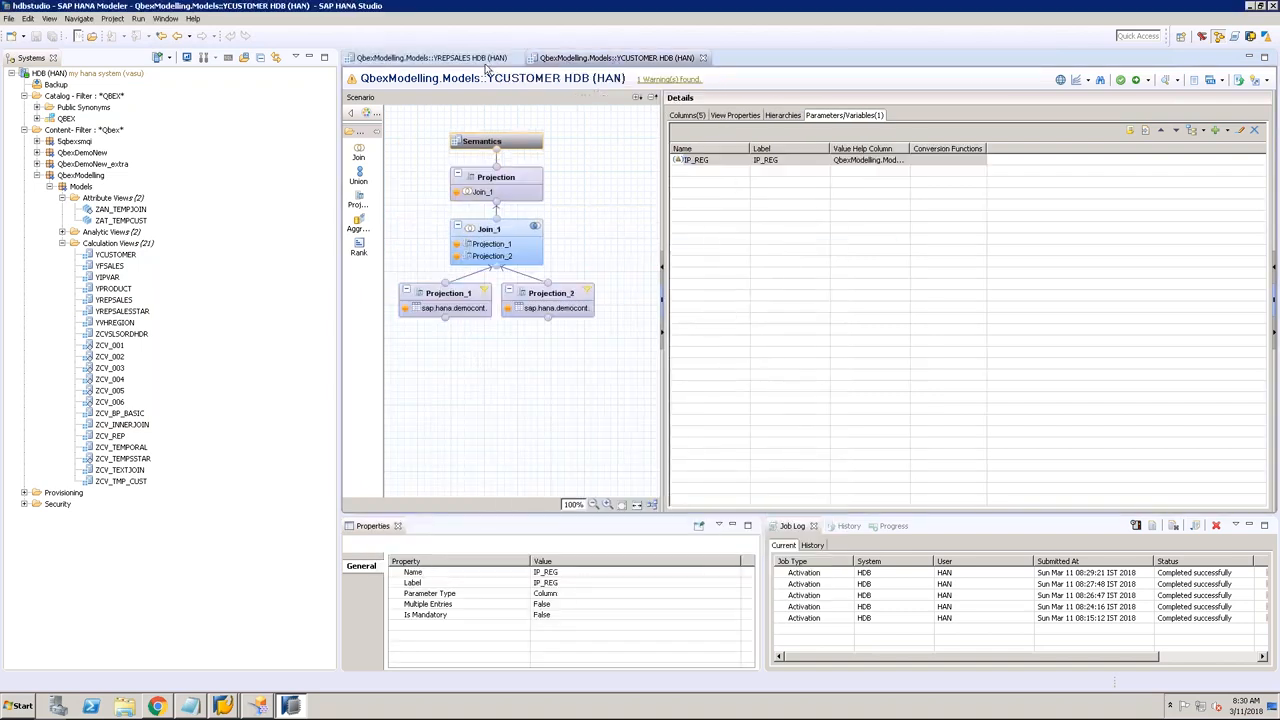
{"action": "left_click", "coordinate": [472, 58]}
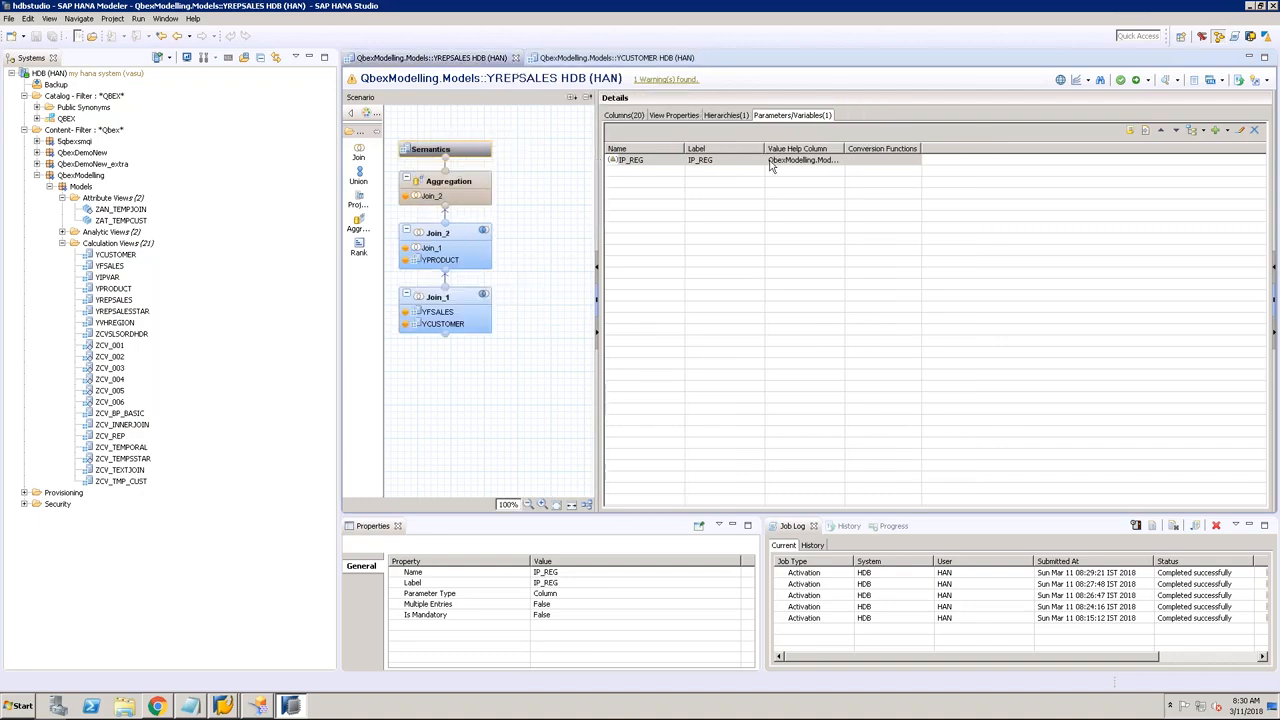
{"action": "left_click", "coordinate": [1204, 133]}
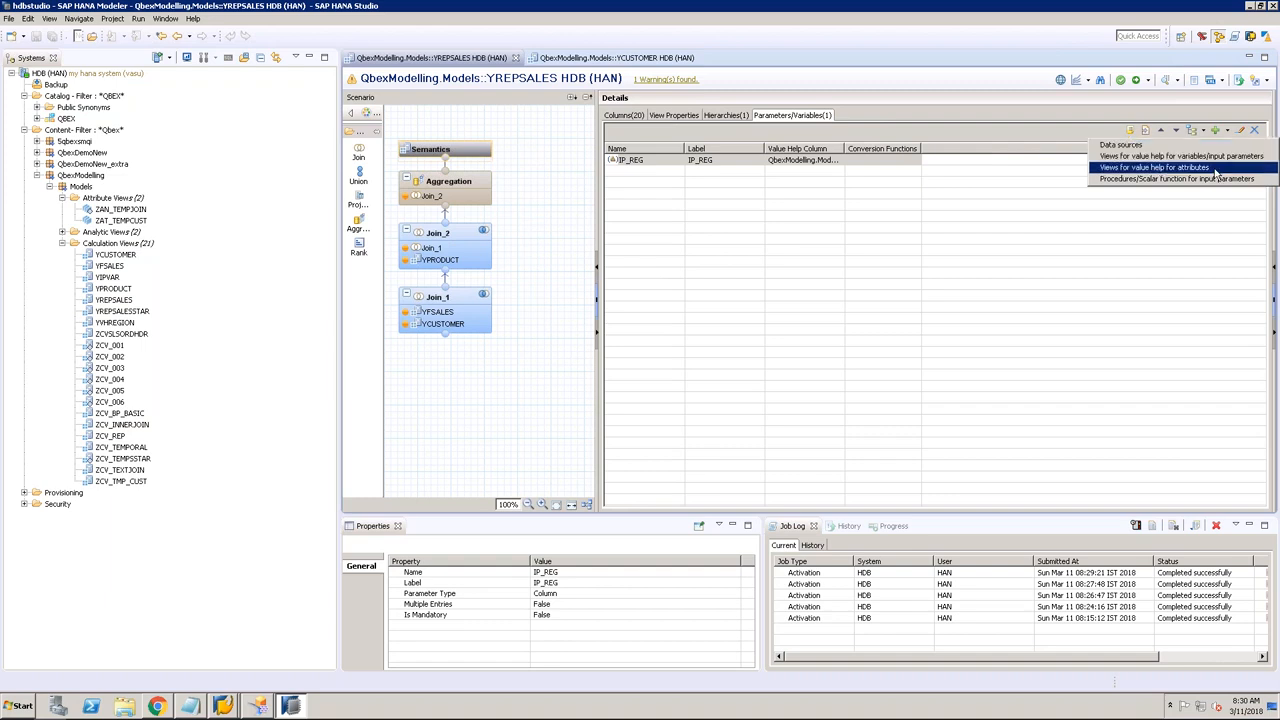
{"action": "left_click", "coordinate": [1124, 167]}
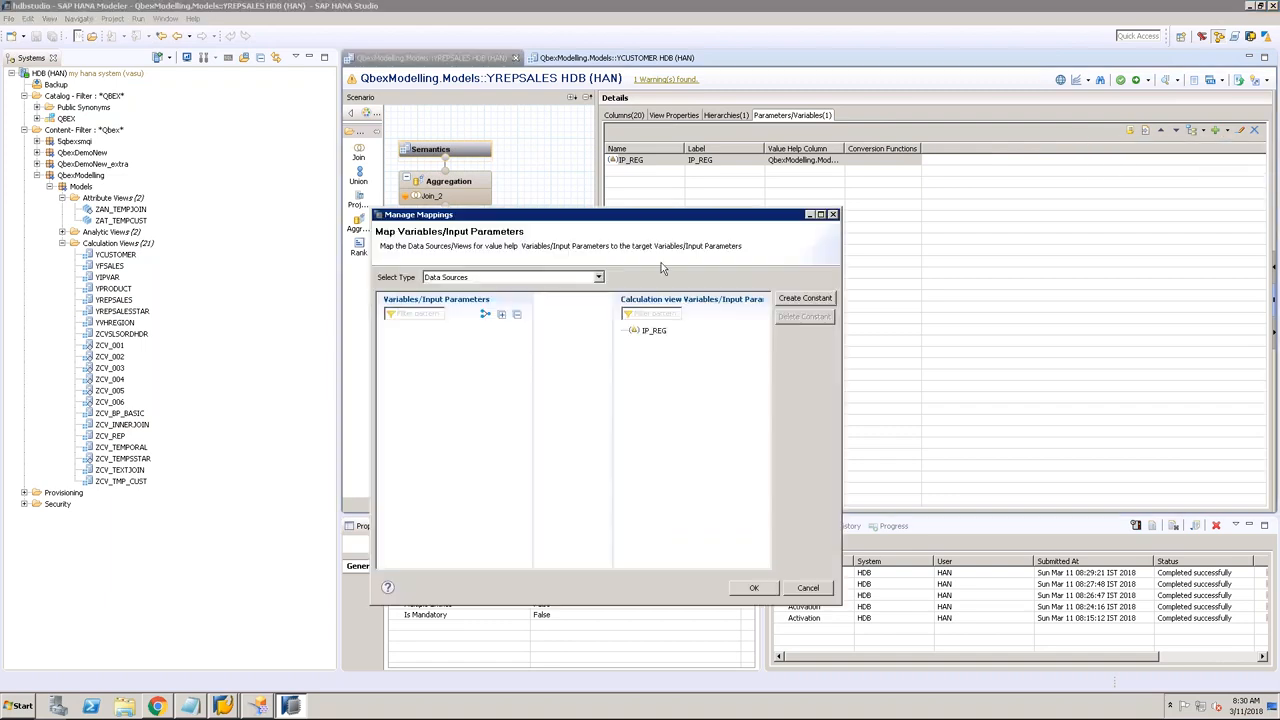
{"action": "left_click", "coordinate": [662, 334]}
{"action": "left_click", "coordinate": [578, 280]}
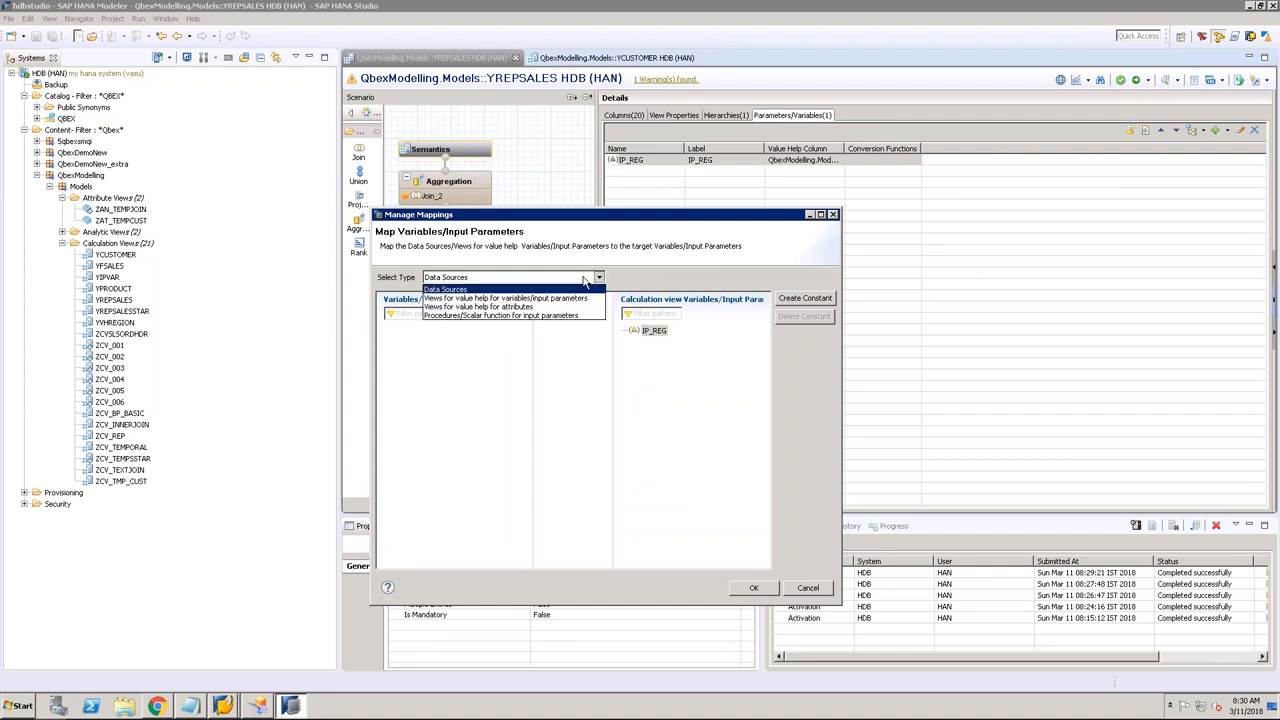
{"action": "left_click", "coordinate": [543, 303]}
{"action": "left_click", "coordinate": [555, 281]}
{"action": "left_click", "coordinate": [540, 315]}
{"action": "left_click", "coordinate": [555, 281]}
{"action": "left_click", "coordinate": [540, 298]}
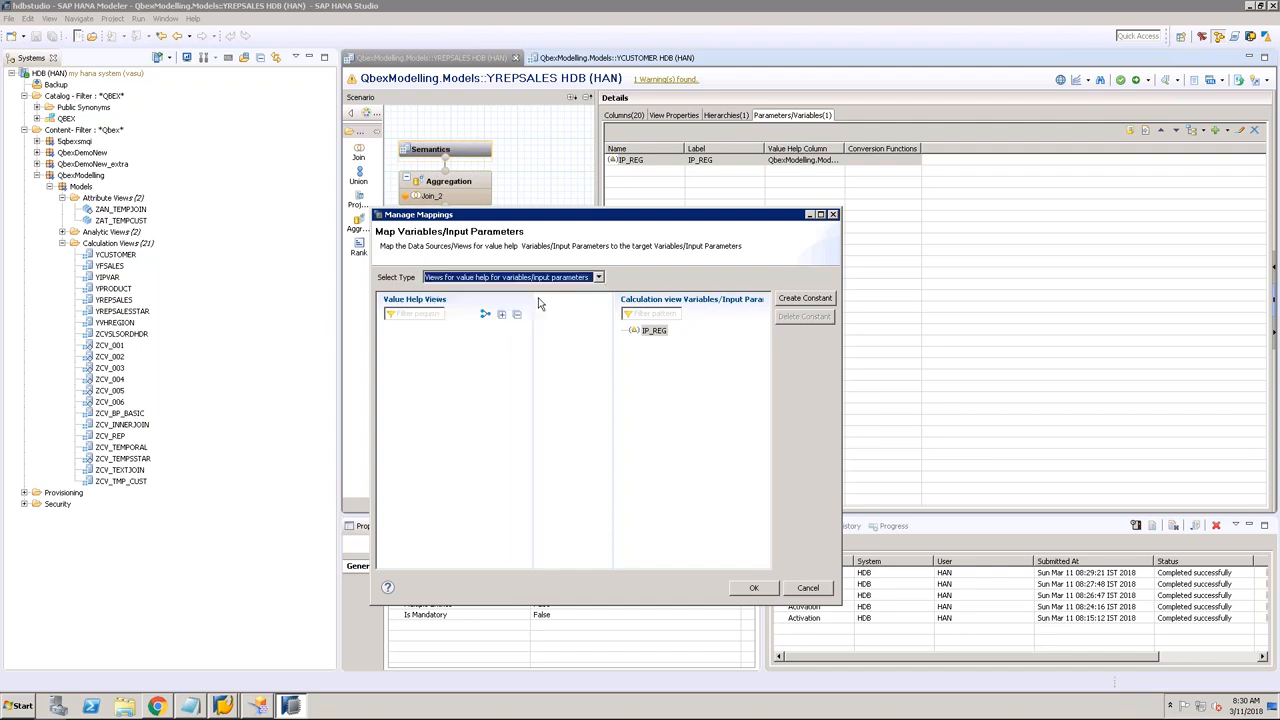
{"action": "left_click", "coordinate": [807, 590]}
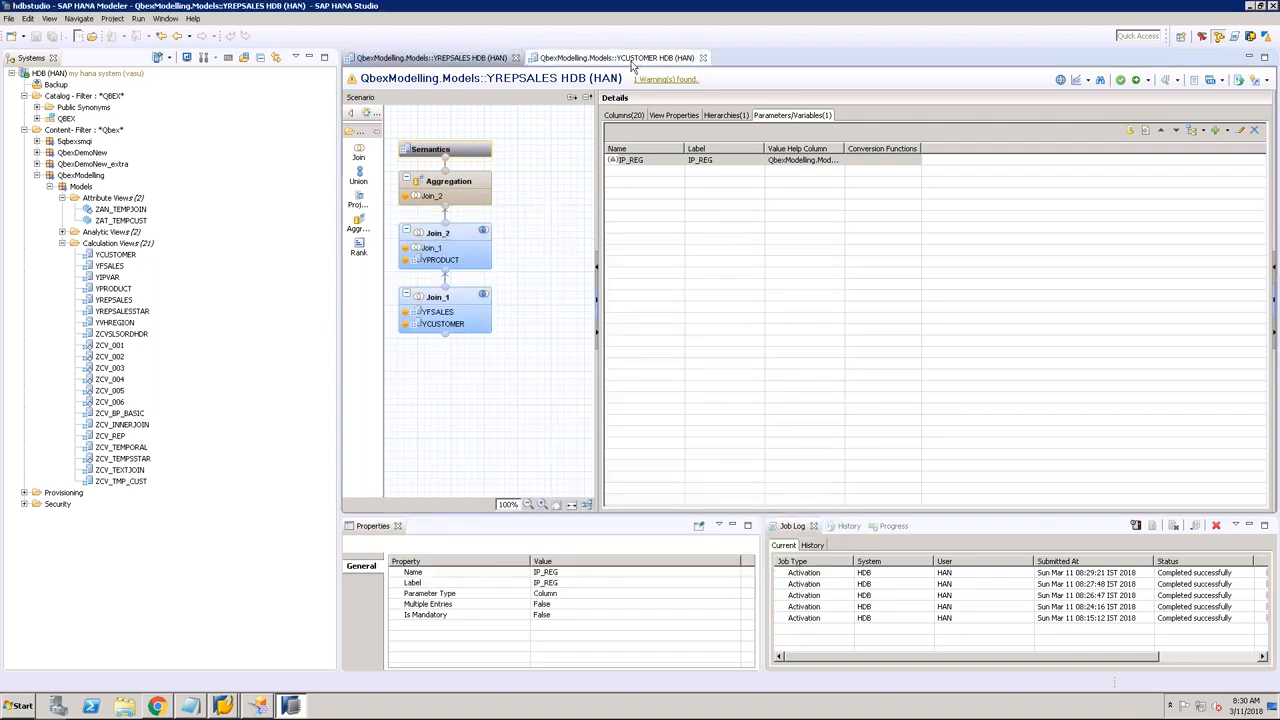
Step: Activate and redeploy the YCUSTOMER view
{"action": "left_click", "coordinate": [650, 57]}
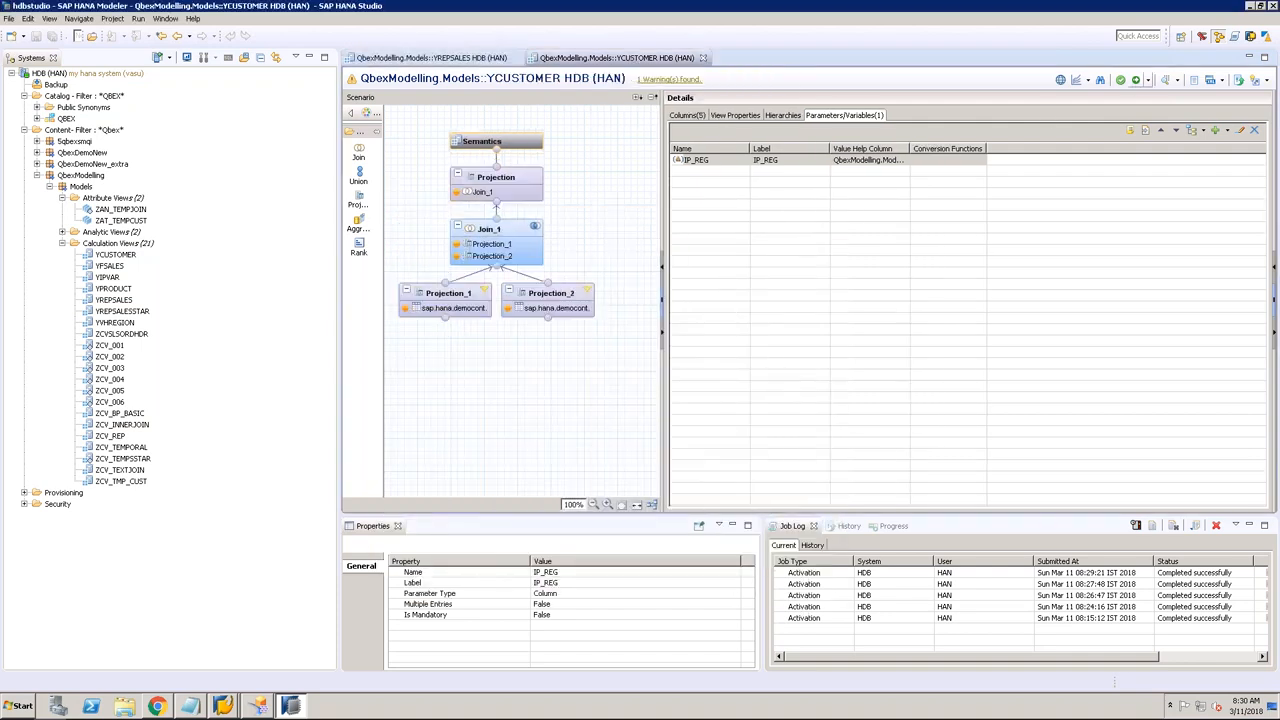
{"action": "left_click", "coordinate": [1136, 80]}
{"action": "left_click", "coordinate": [692, 358]}
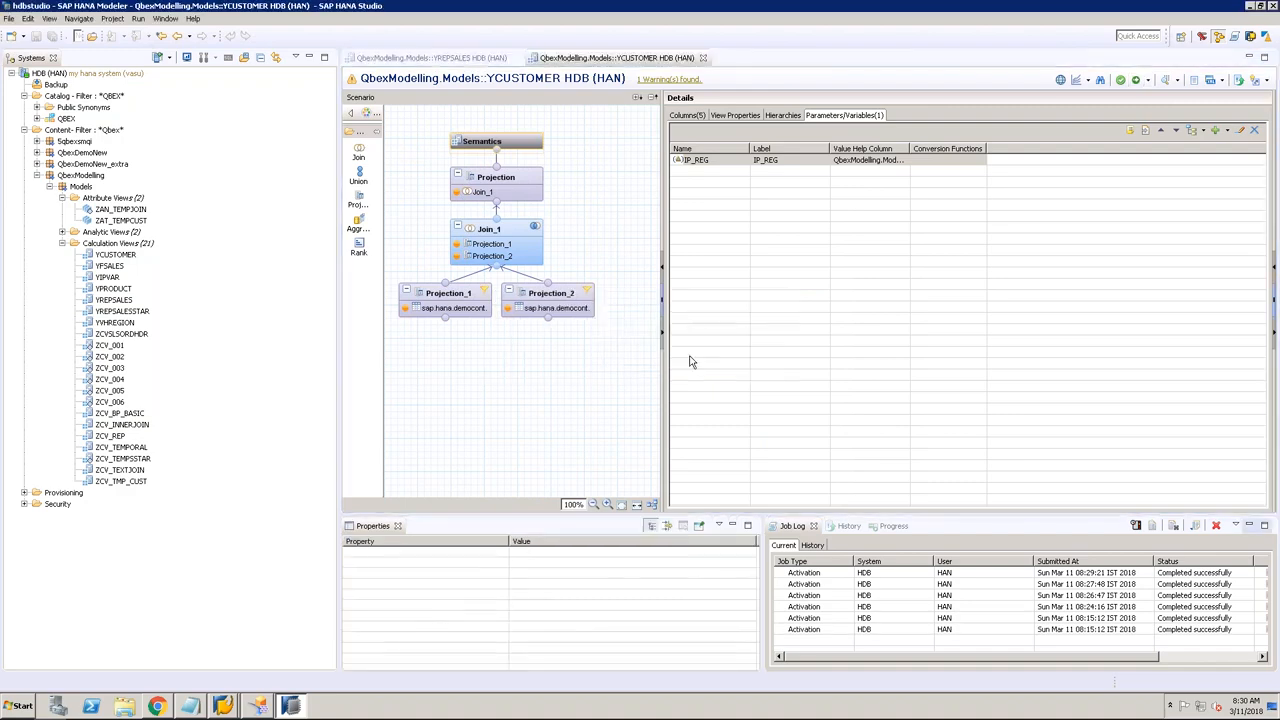
Step: Discard YREPSALES's parameter mapping and close the YREPSALES editor
{"action": "left_click", "coordinate": [485, 58]}
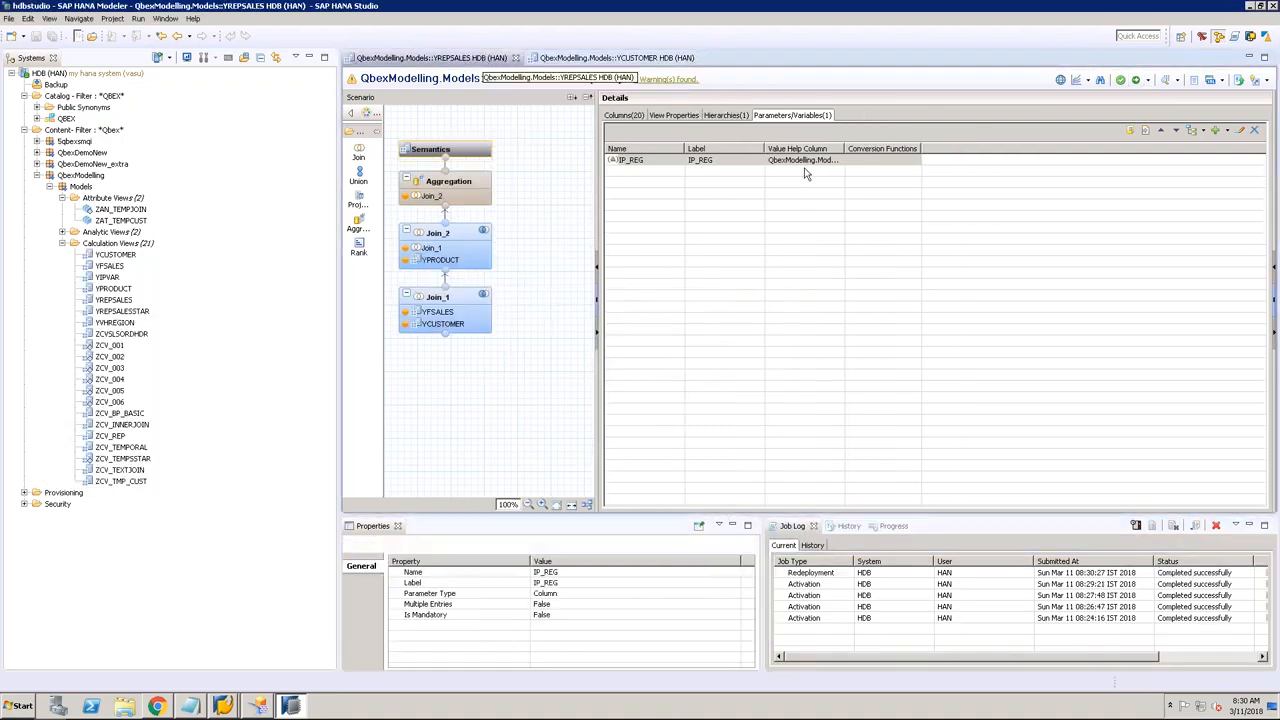
{"action": "left_click", "coordinate": [1193, 131]}
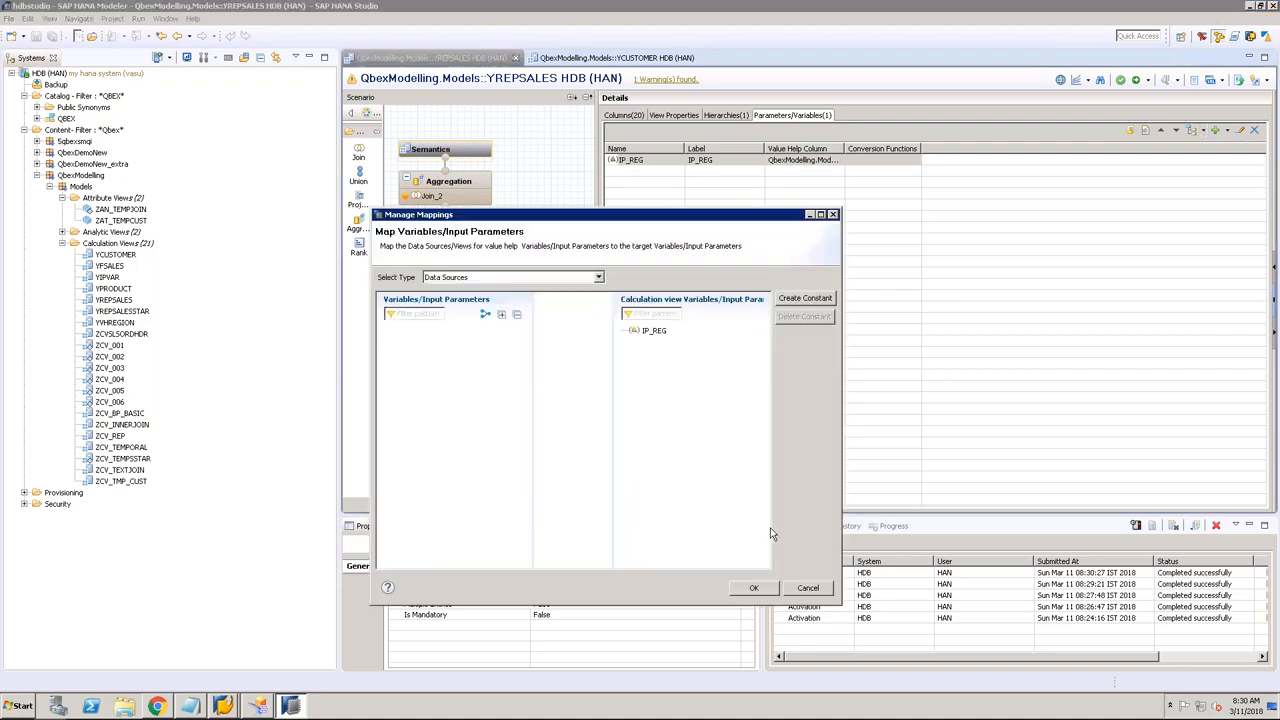
{"action": "left_click", "coordinate": [806, 589]}
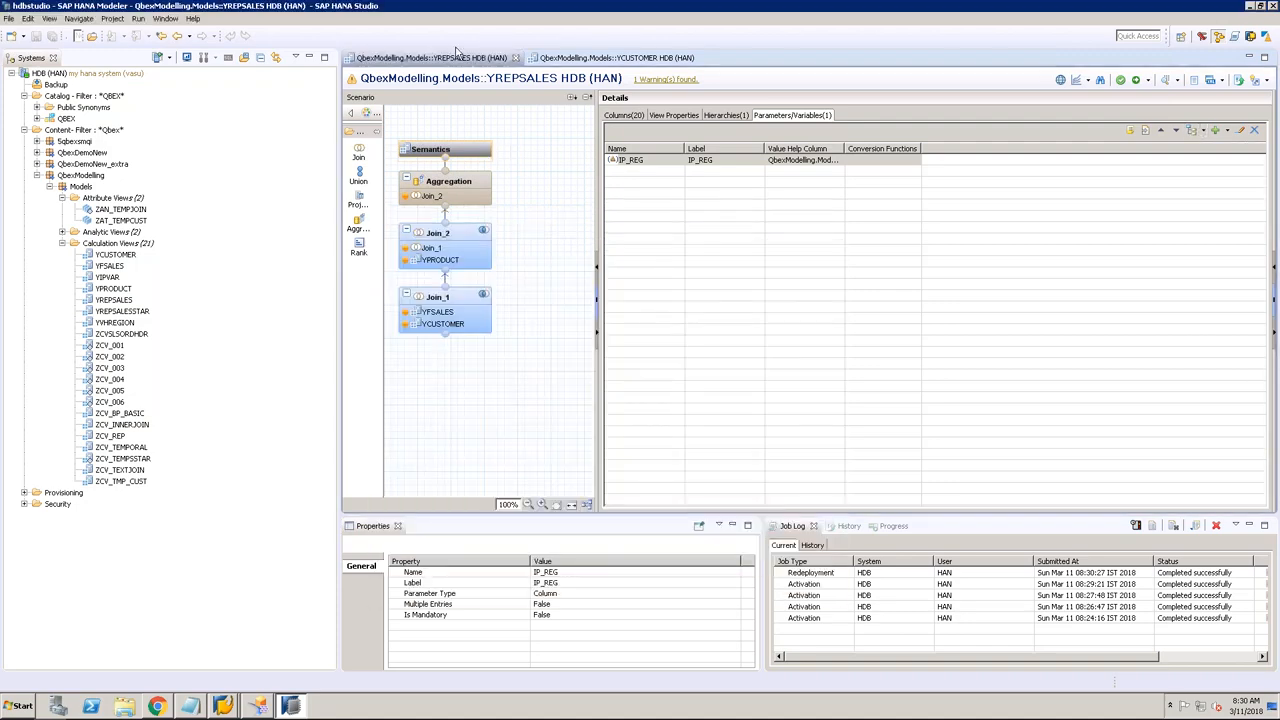
{"action": "left_click", "coordinate": [516, 58]}
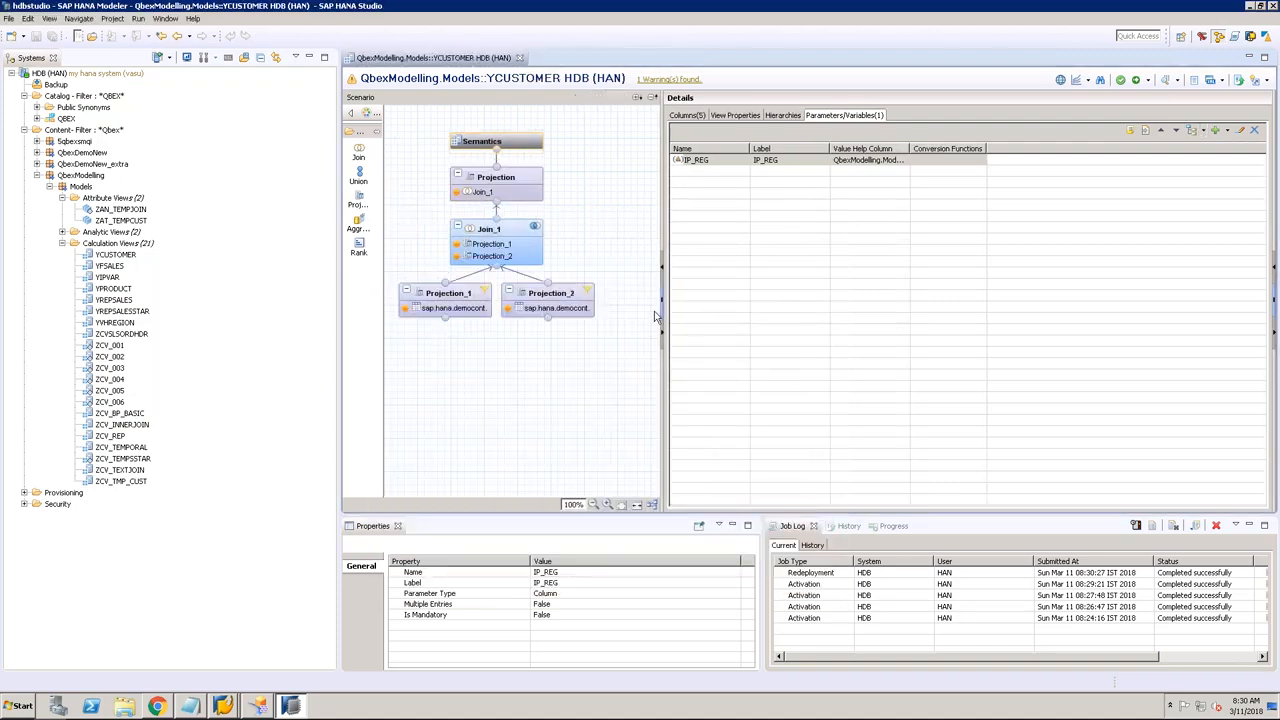
Step: Close YCUSTOMER and reopen YREPSALES at its input parameters
{"action": "left_click", "coordinate": [519, 58]}
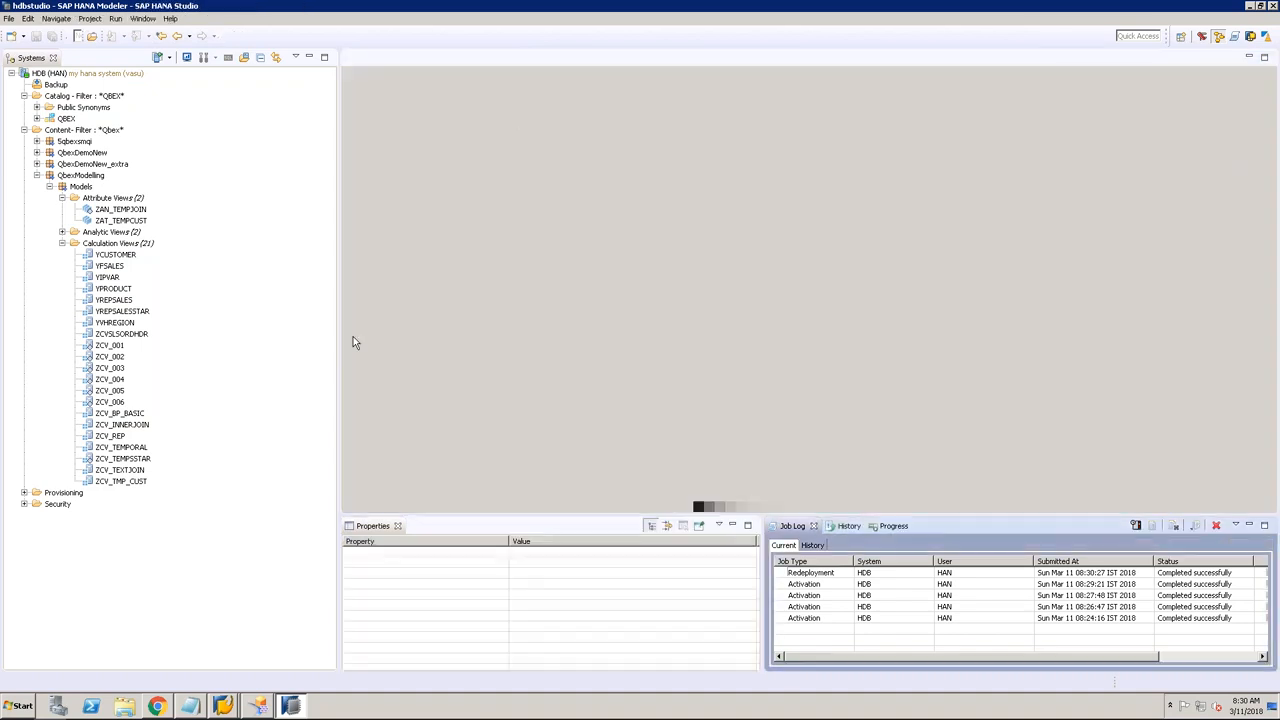
{"action": "double_click", "coordinate": [113, 300]}
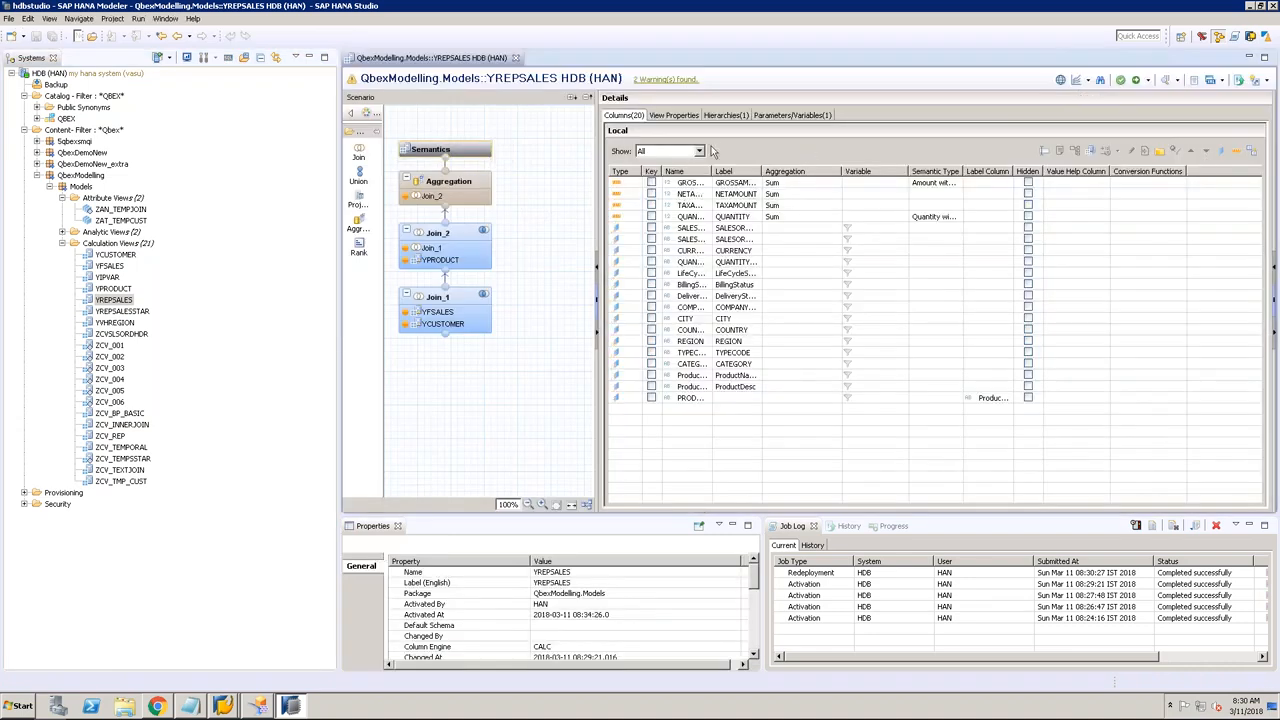
{"action": "left_click", "coordinate": [780, 116]}
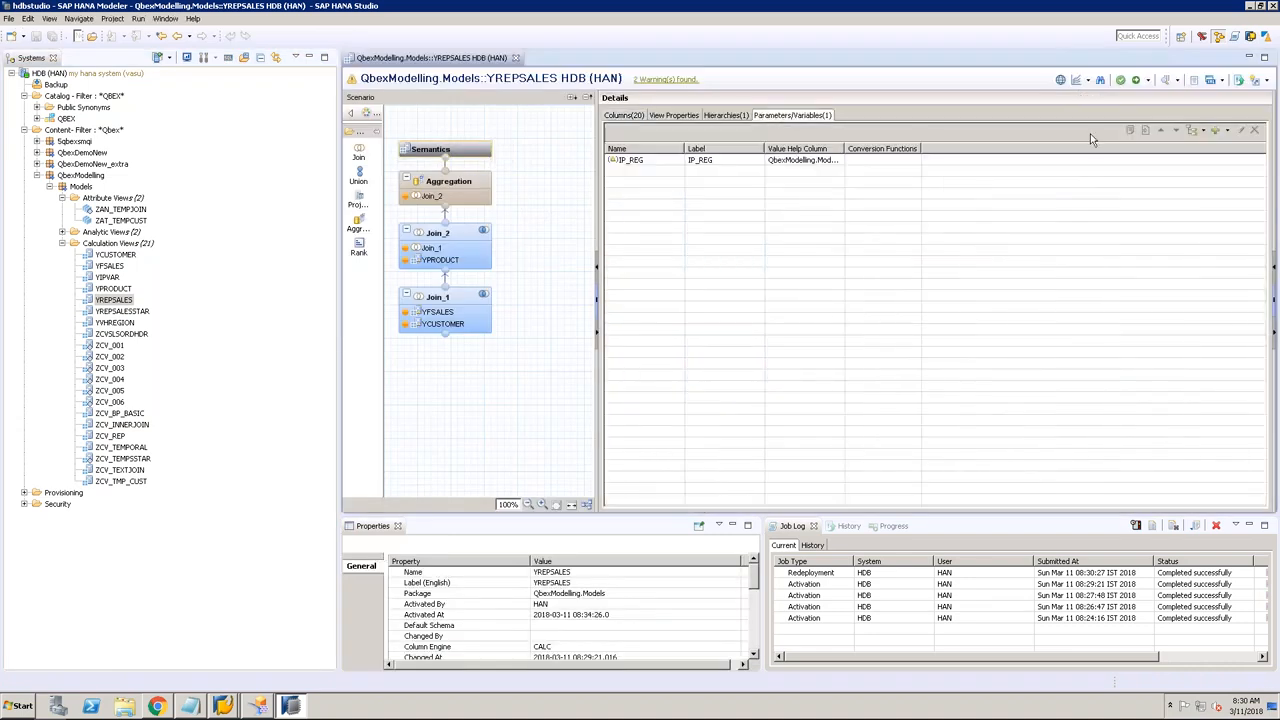
Step: Map YCUSTOMER's IP_REG onto YREPSALES's IP_REG, confirm, and activate YREPSALES
{"action": "left_click", "coordinate": [1191, 131]}
{"action": "left_click_drag", "start_coordinate": [530, 322], "coordinate": [574, 318]}
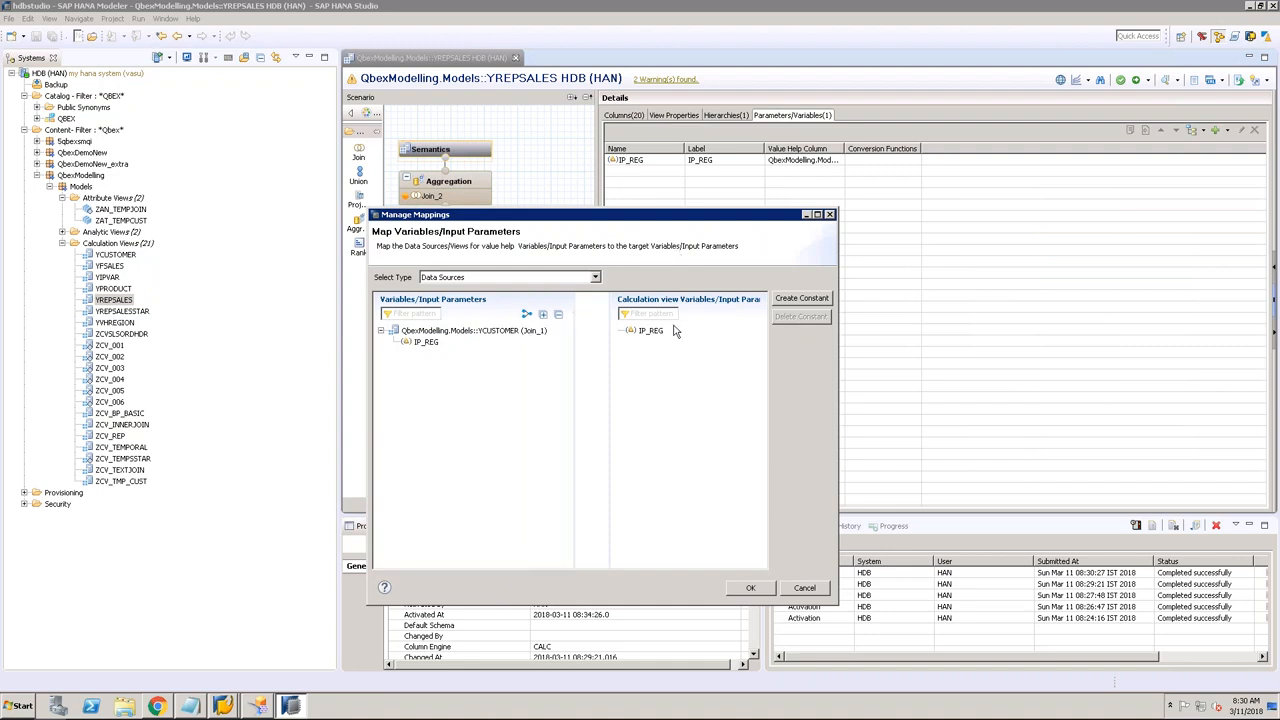
{"action": "left_click", "coordinate": [649, 333]}
{"action": "left_click_drag", "start_coordinate": [426, 342], "coordinate": [650, 331]}
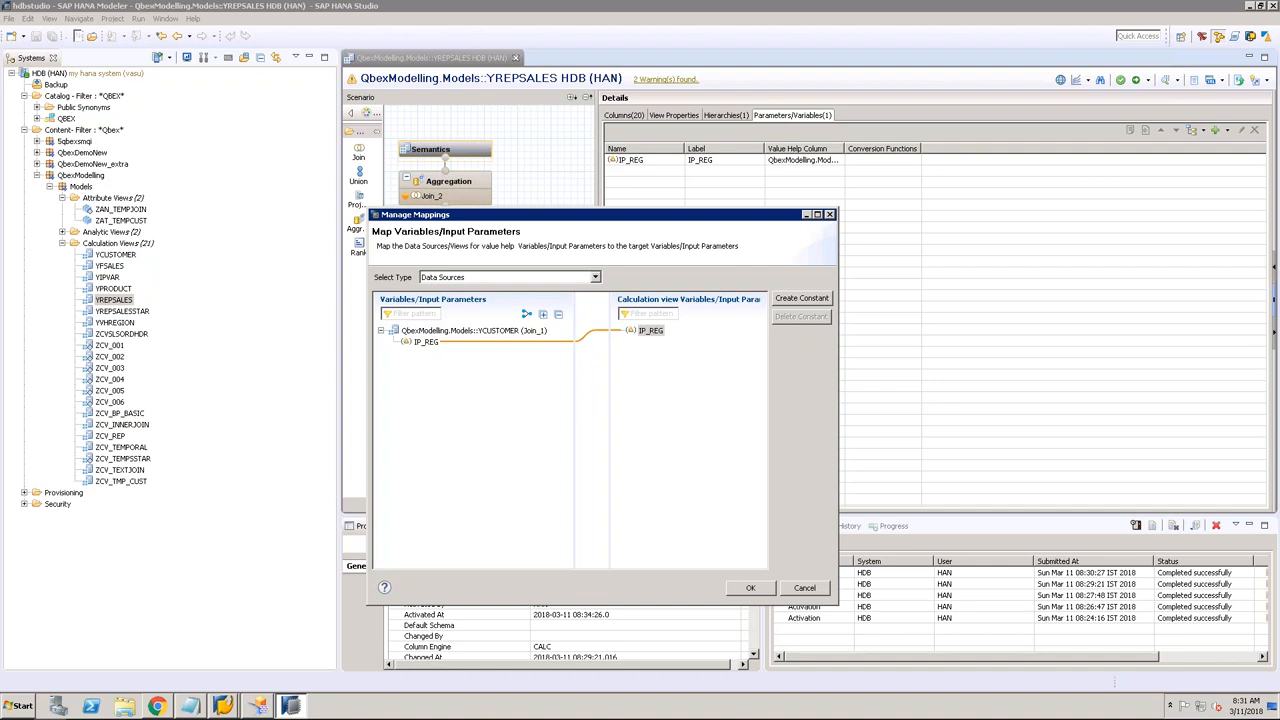
{"action": "left_click", "coordinate": [750, 587]}
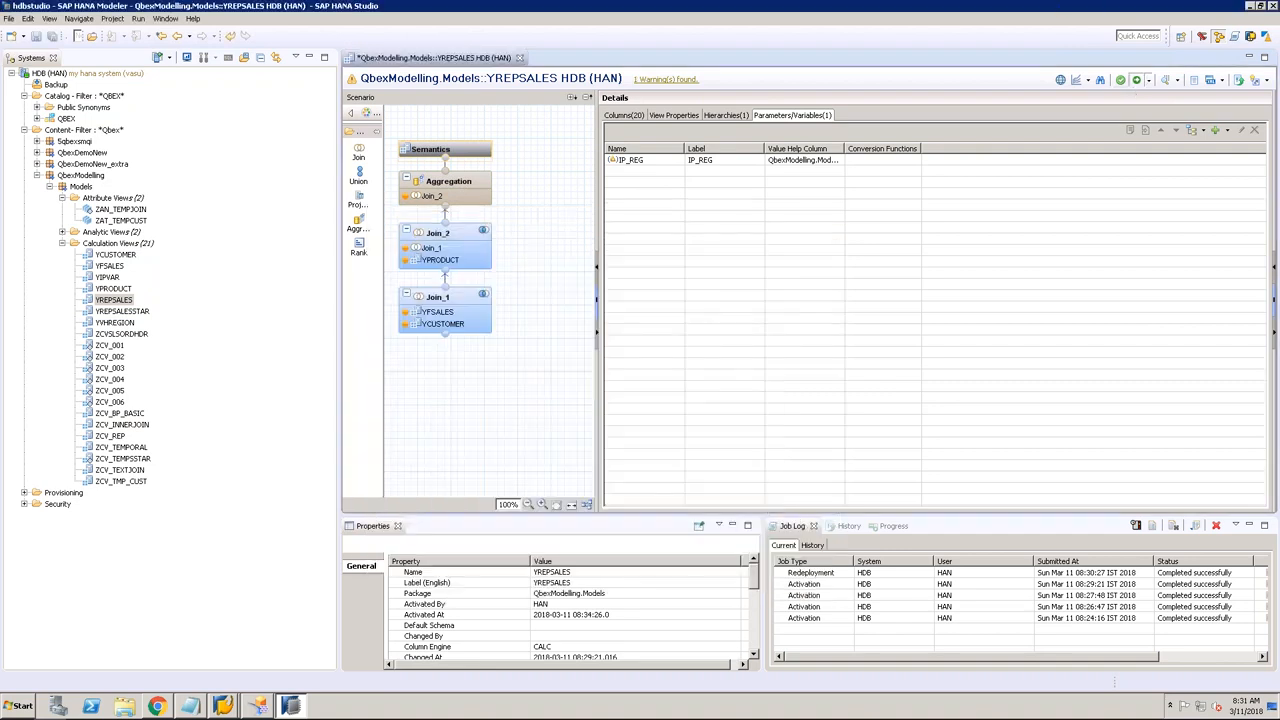
{"action": "left_click", "coordinate": [1134, 80]}
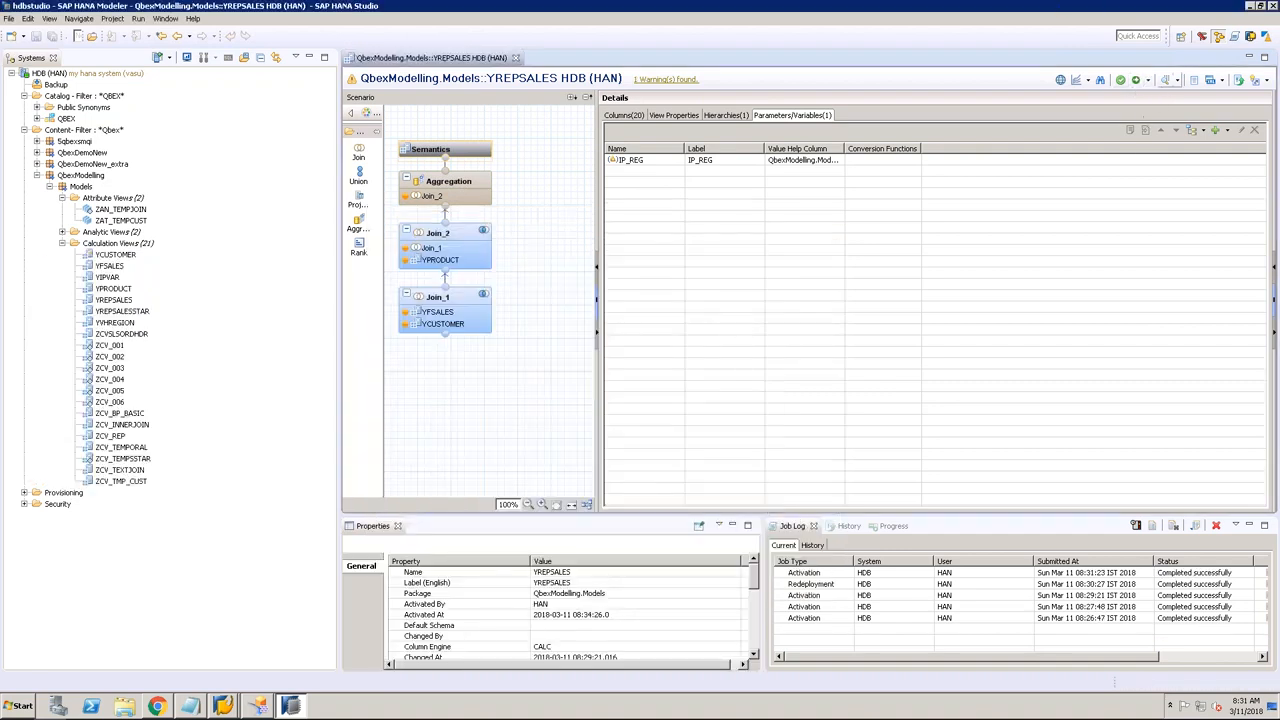
{"action": "left_click", "coordinate": [1164, 80]}
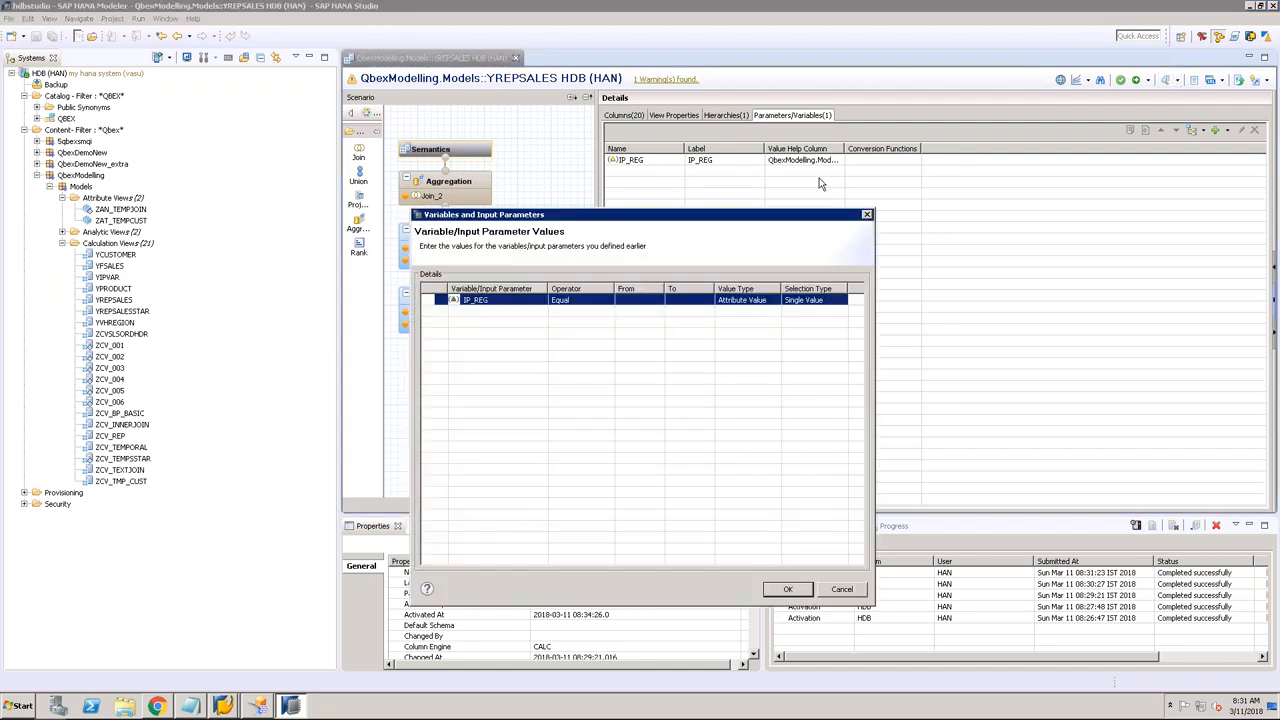
{"action": "left_click", "coordinate": [651, 300]}
{"action": "left_click", "coordinate": [655, 299]}
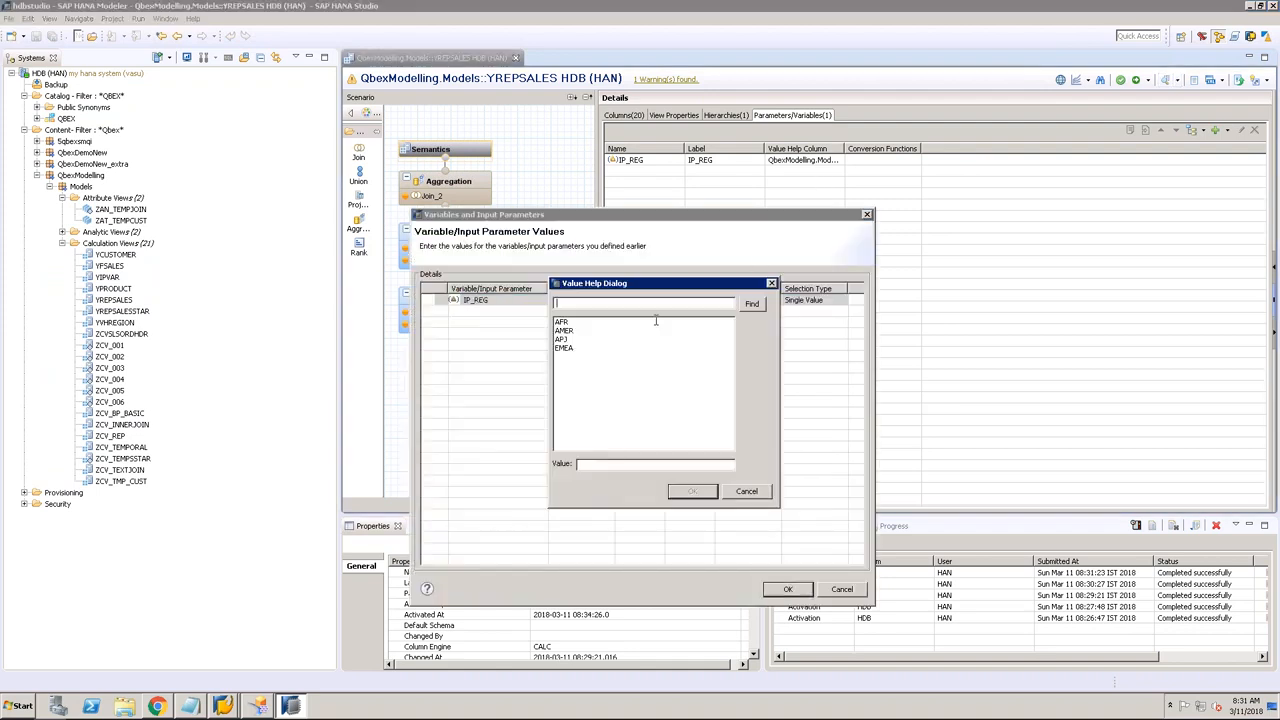
{"action": "double_click", "coordinate": [561, 339]}
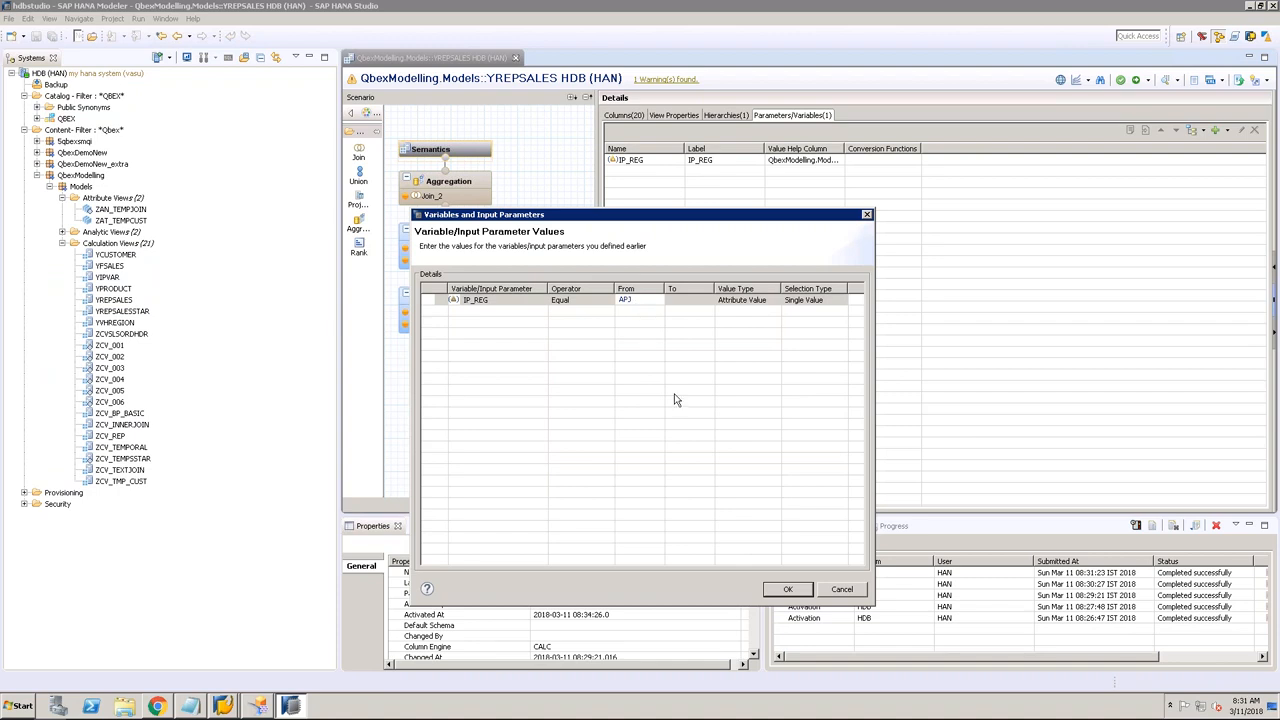
{"action": "left_click", "coordinate": [788, 589]}
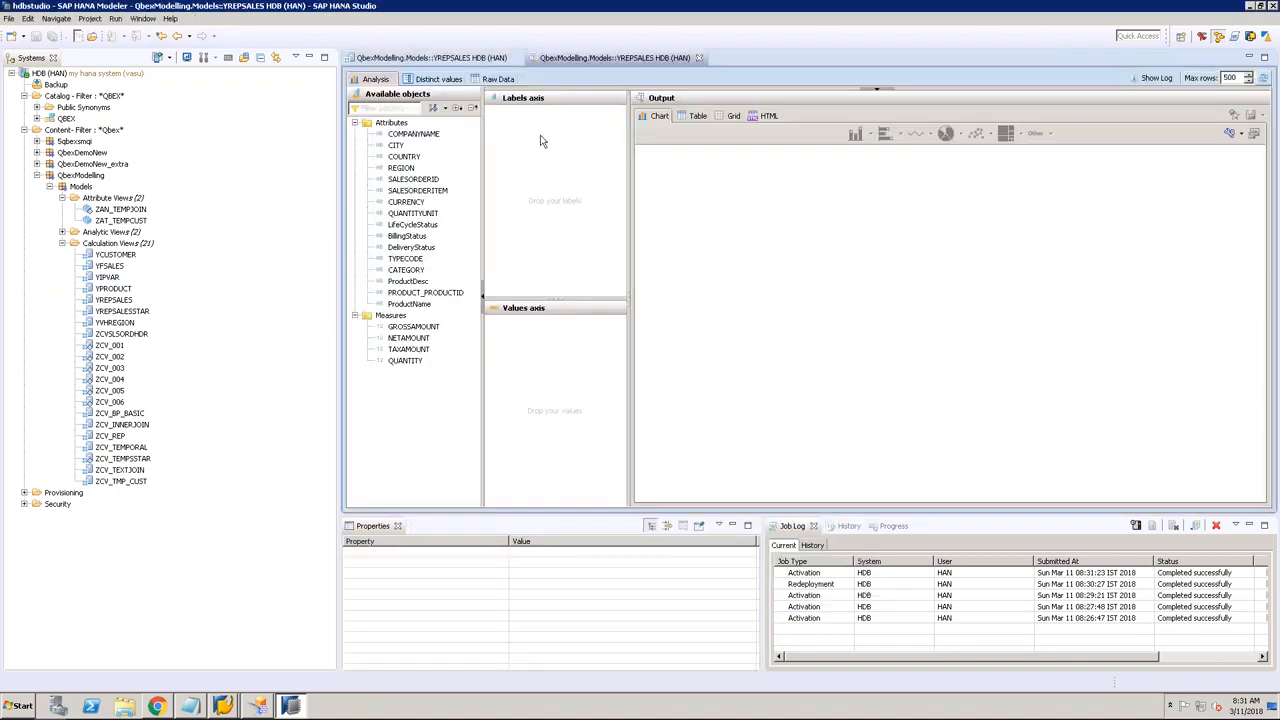
{"action": "left_click", "coordinate": [494, 80]}
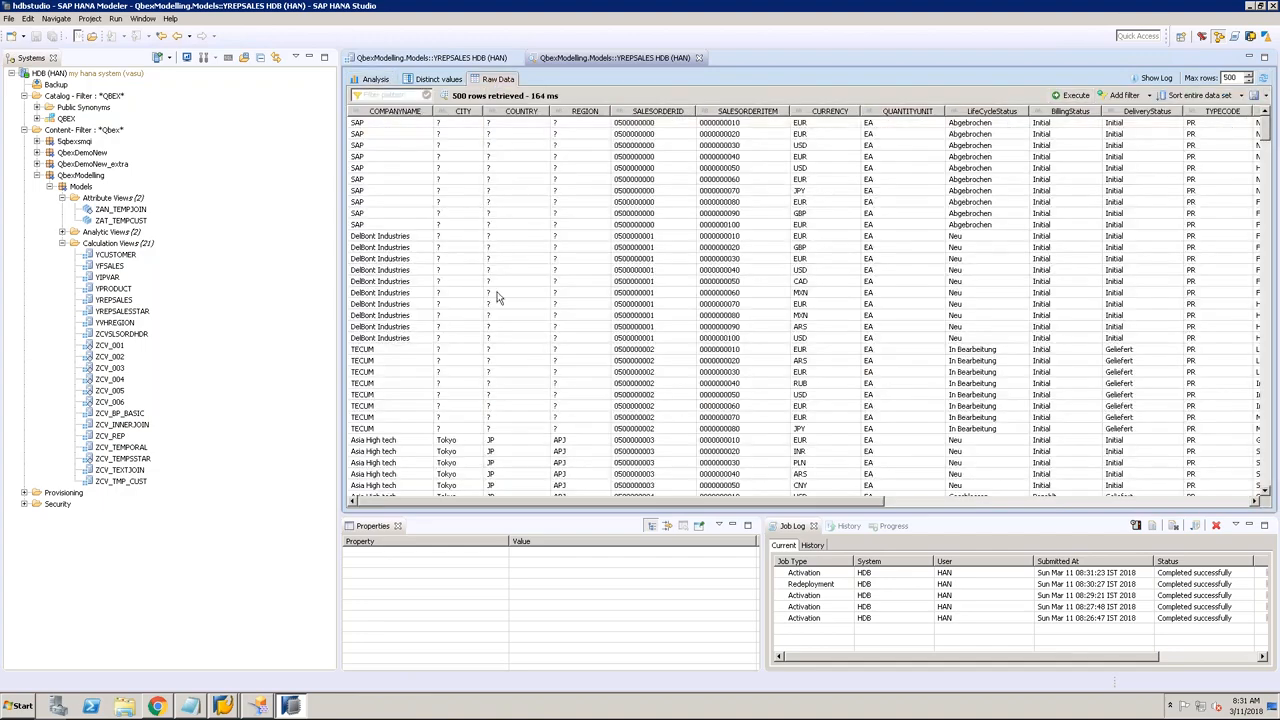
{"action": "scroll", "coordinate": [500, 290], "scroll_direction": "down", "scroll_amount": 6}
{"action": "left_click", "coordinate": [507, 270]}
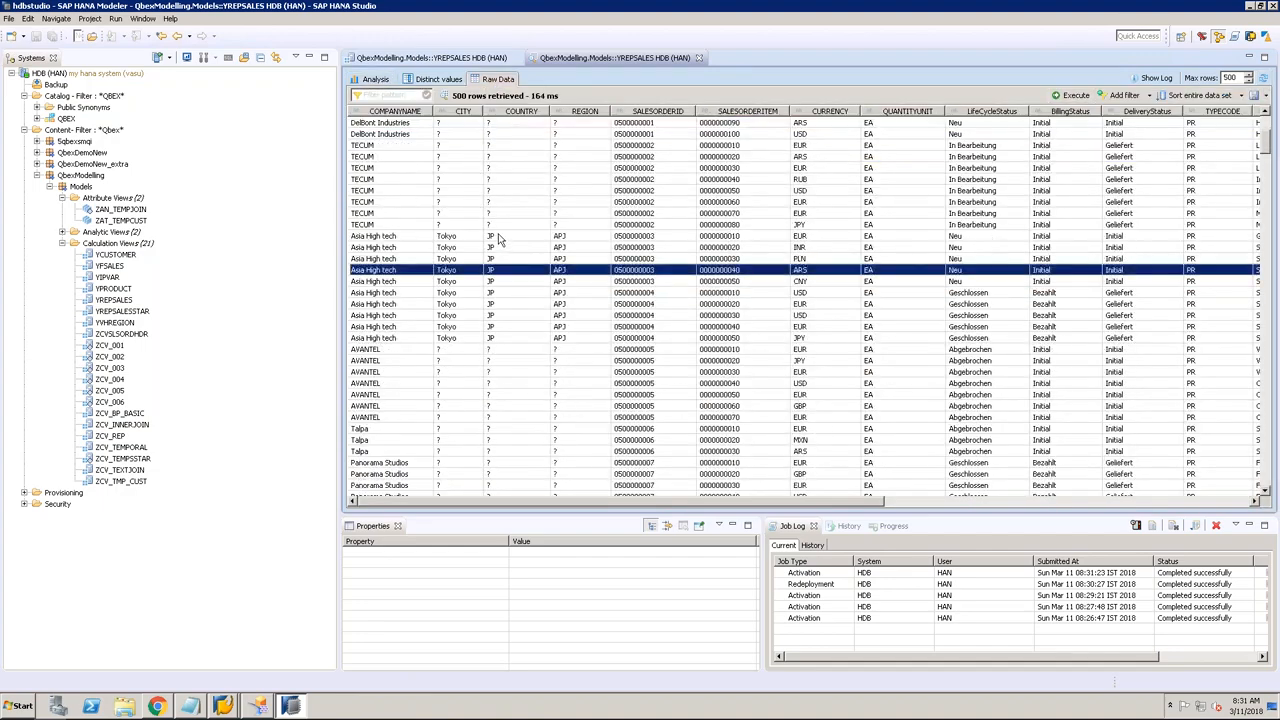
{"action": "left_click", "coordinate": [503, 292]}
{"action": "left_click", "coordinate": [507, 327]}
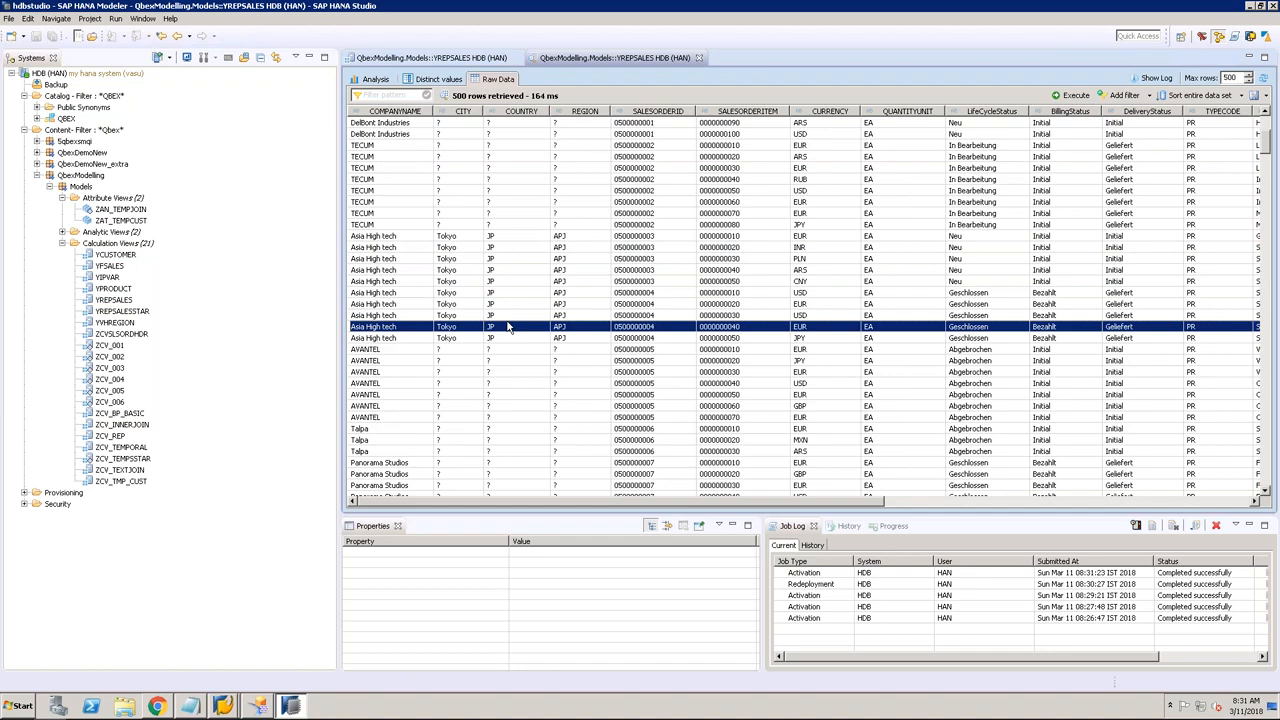
{"action": "scroll", "coordinate": [507, 327], "scroll_direction": "down", "scroll_amount": 3}
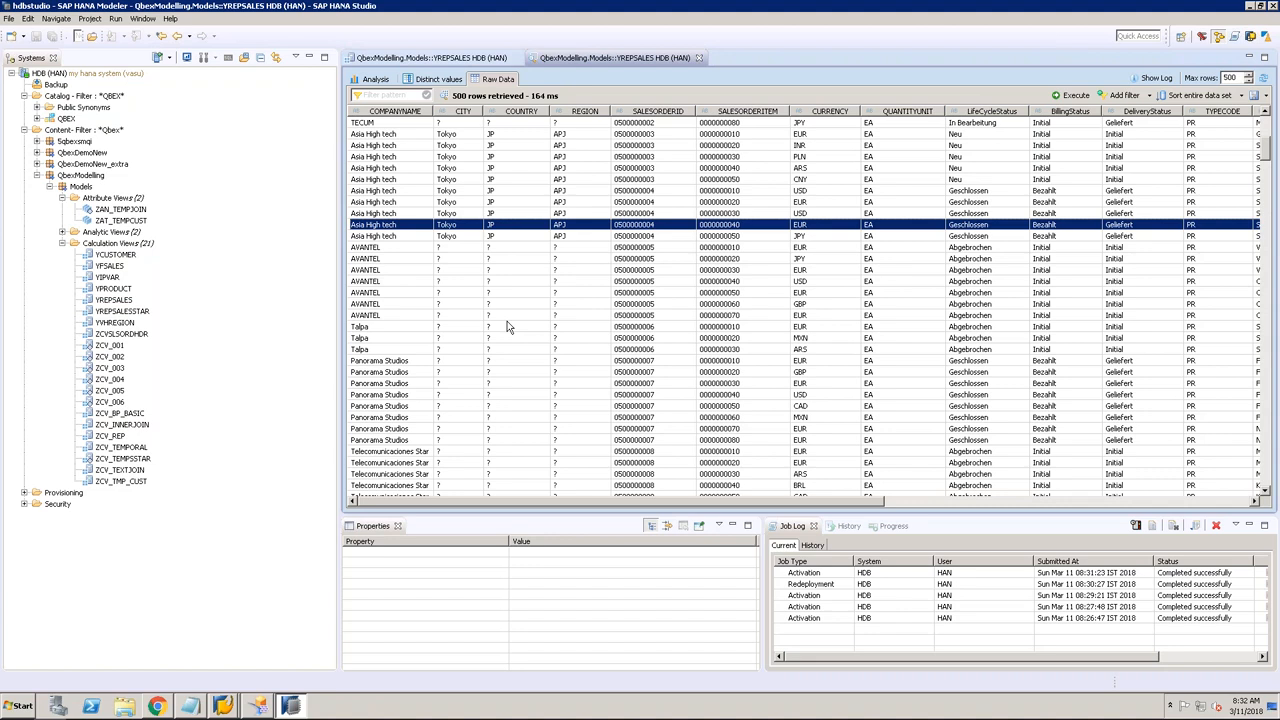
{"action": "left_click", "coordinate": [698, 57]}
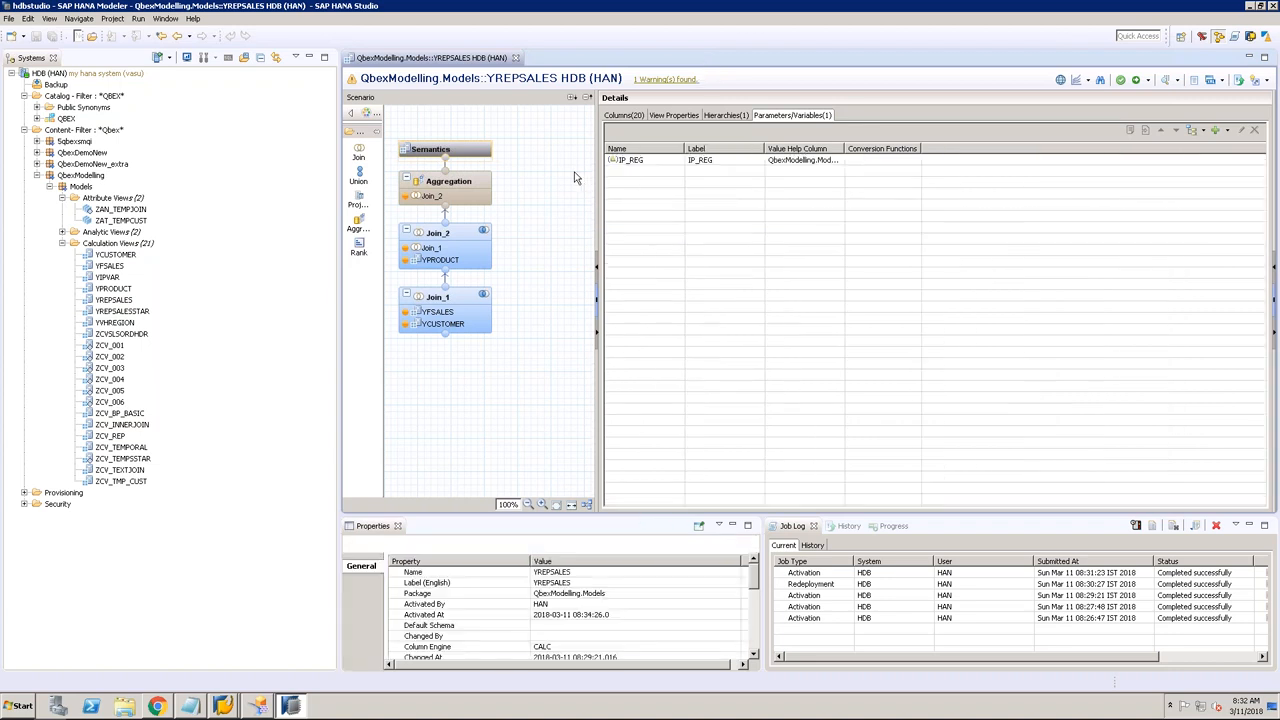
Step: Close the YREPSALES editor and open the YIPVAR calculation view
{"action": "left_click", "coordinate": [515, 57]}
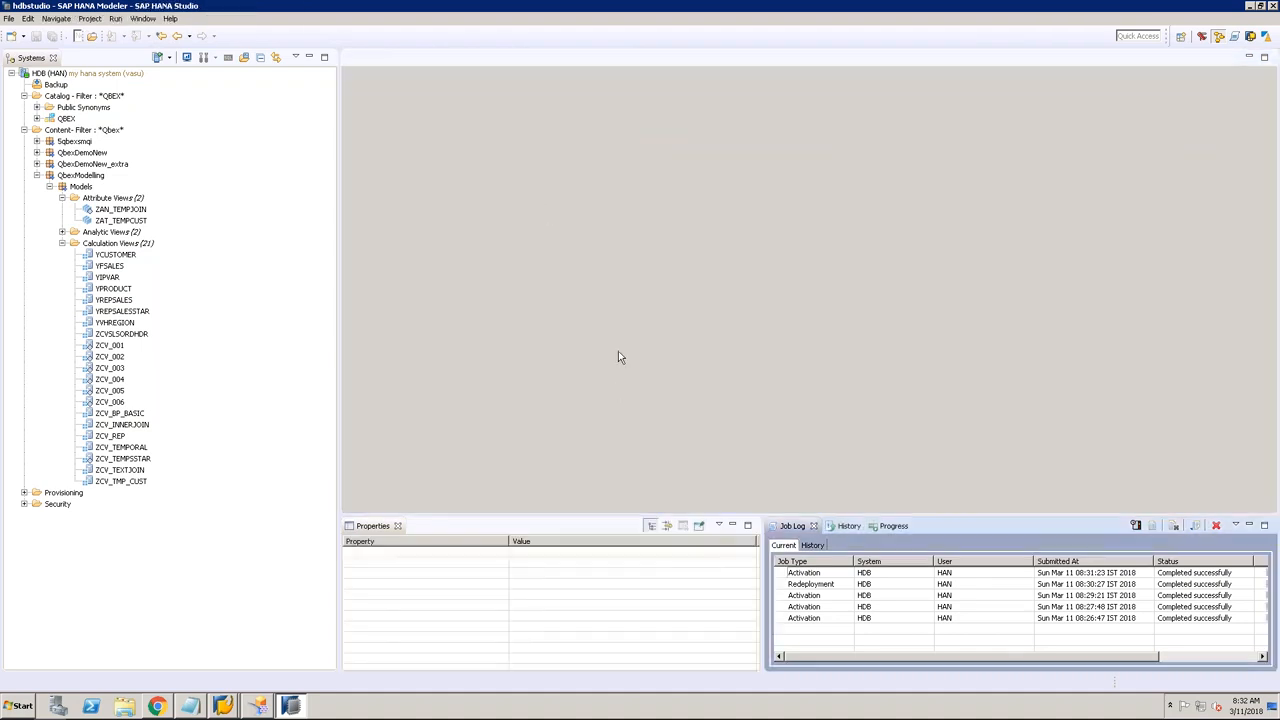
{"action": "double_click", "coordinate": [113, 300]}
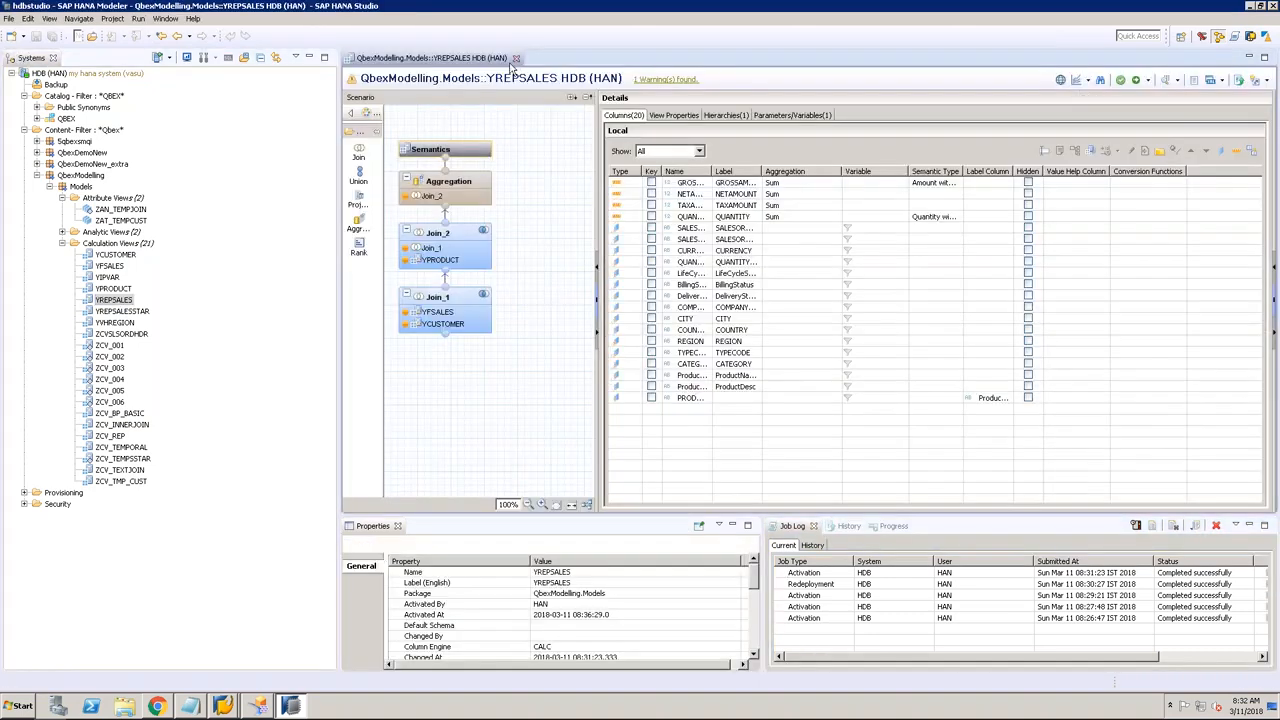
{"action": "left_click", "coordinate": [515, 57]}
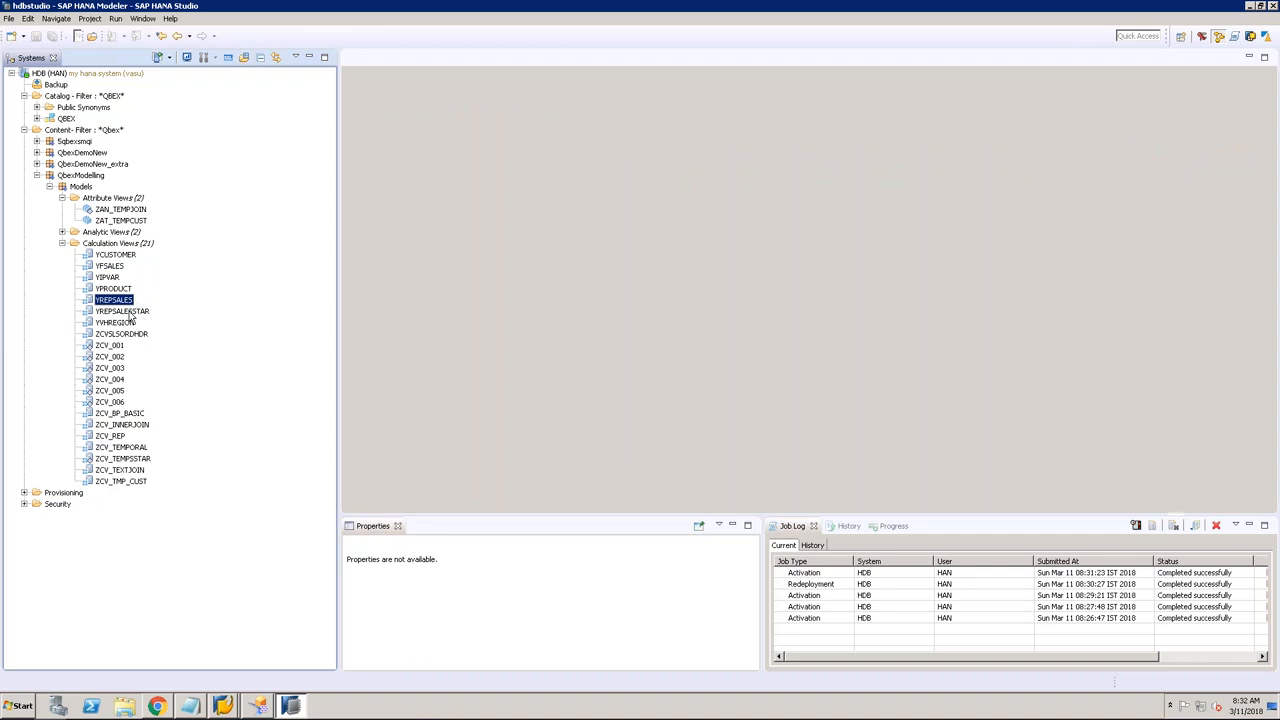
{"action": "double_click", "coordinate": [108, 277]}
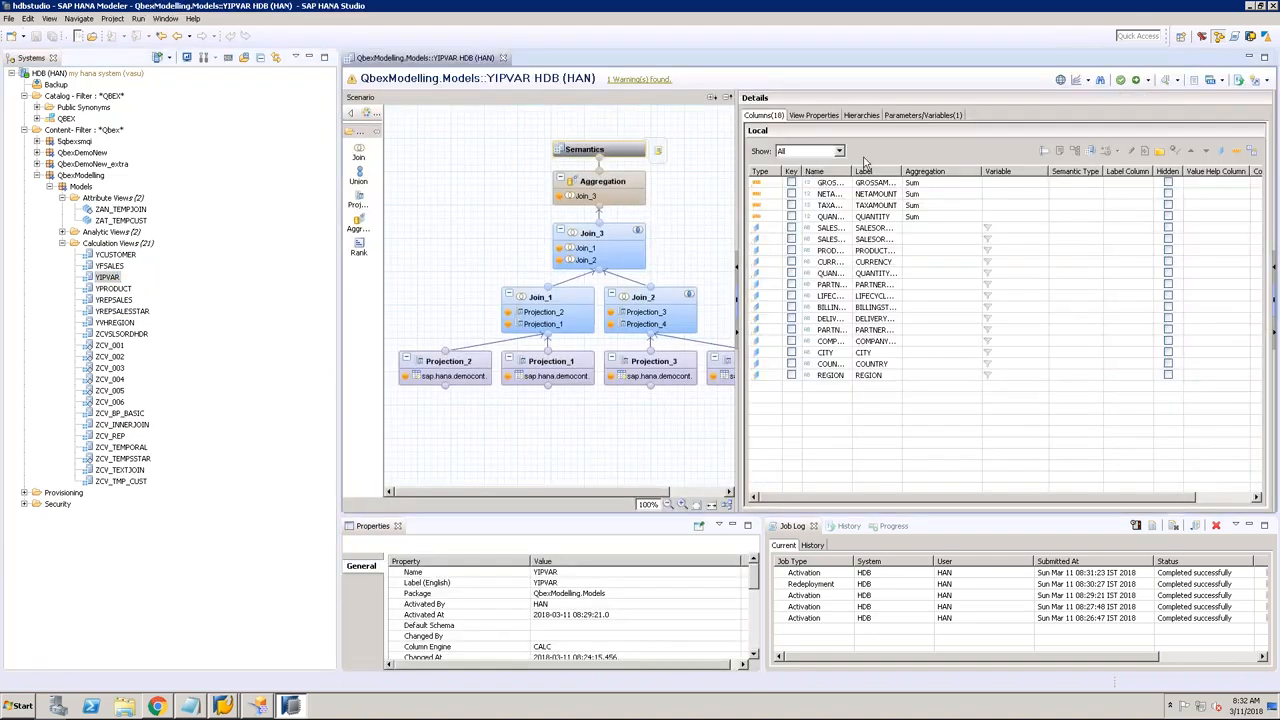
Step: Delete IP_COUNTRY, remove Projection_4's COUNTRY filter, and save and activate YIPVAR
{"action": "left_click", "coordinate": [910, 116]}
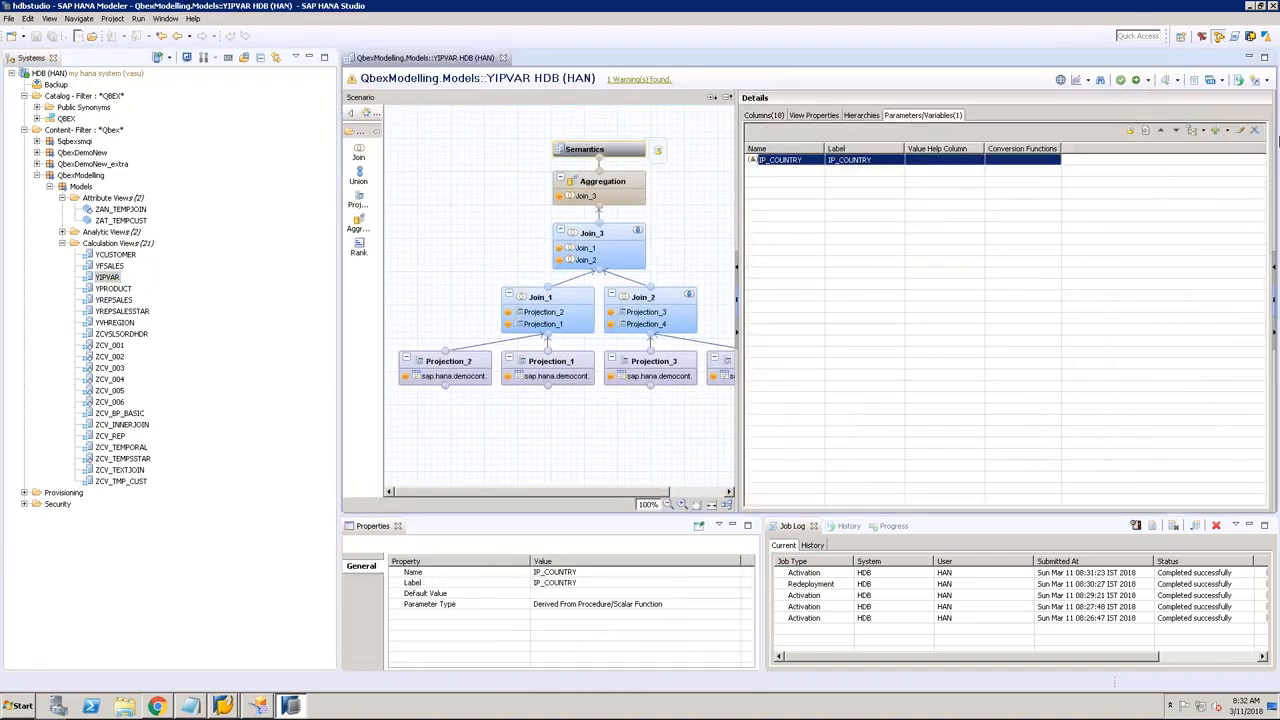
{"action": "left_click", "coordinate": [1254, 130]}
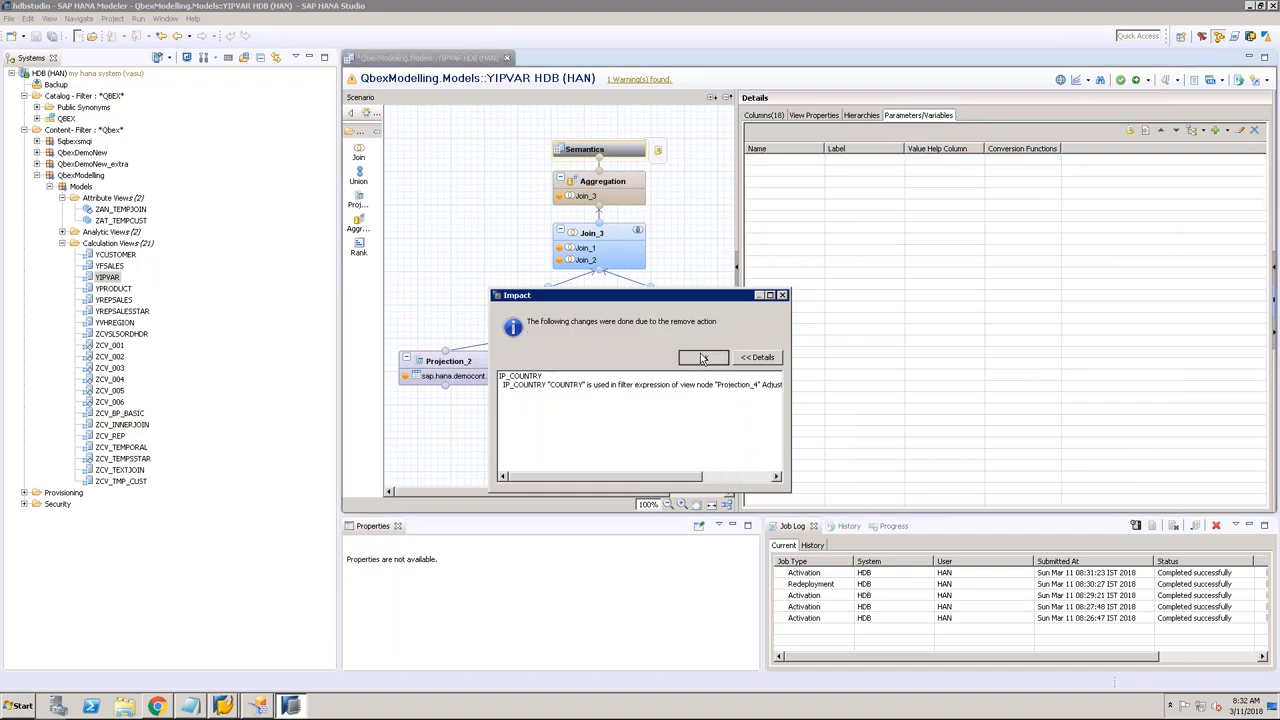
{"action": "left_click", "coordinate": [703, 358]}
{"action": "left_click", "coordinate": [722, 366]}
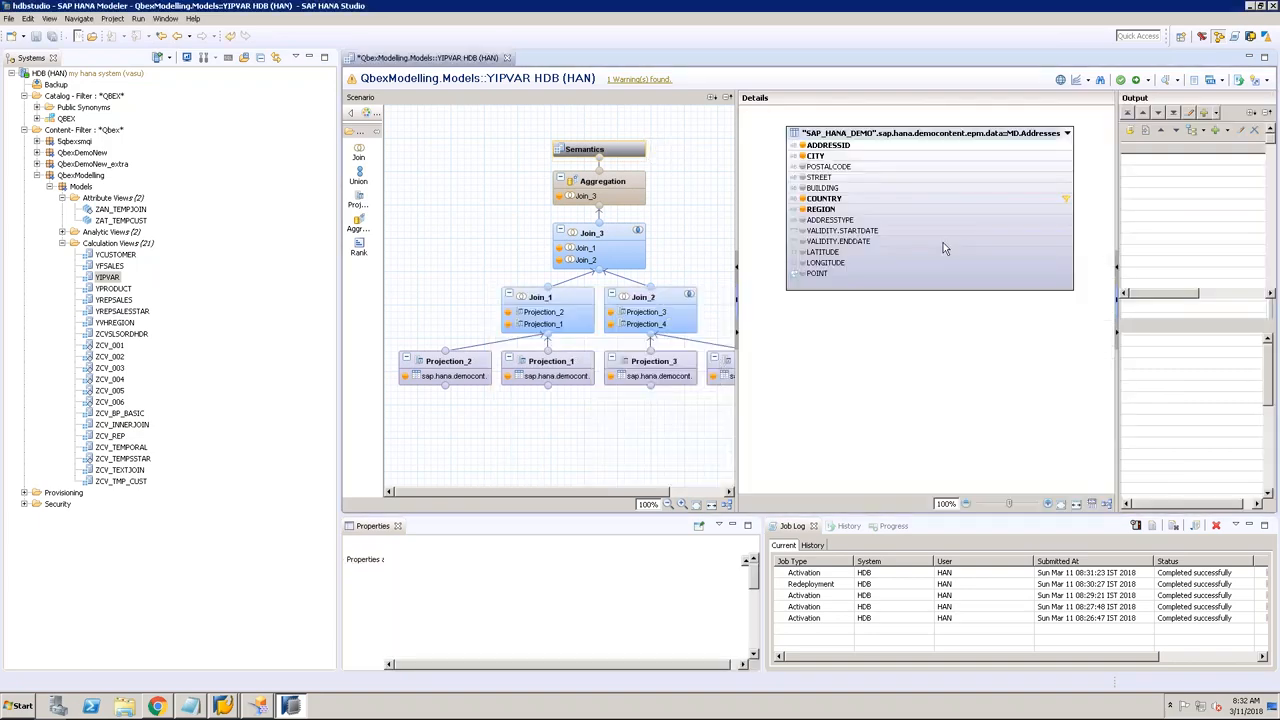
{"action": "right_click", "coordinate": [974, 200]}
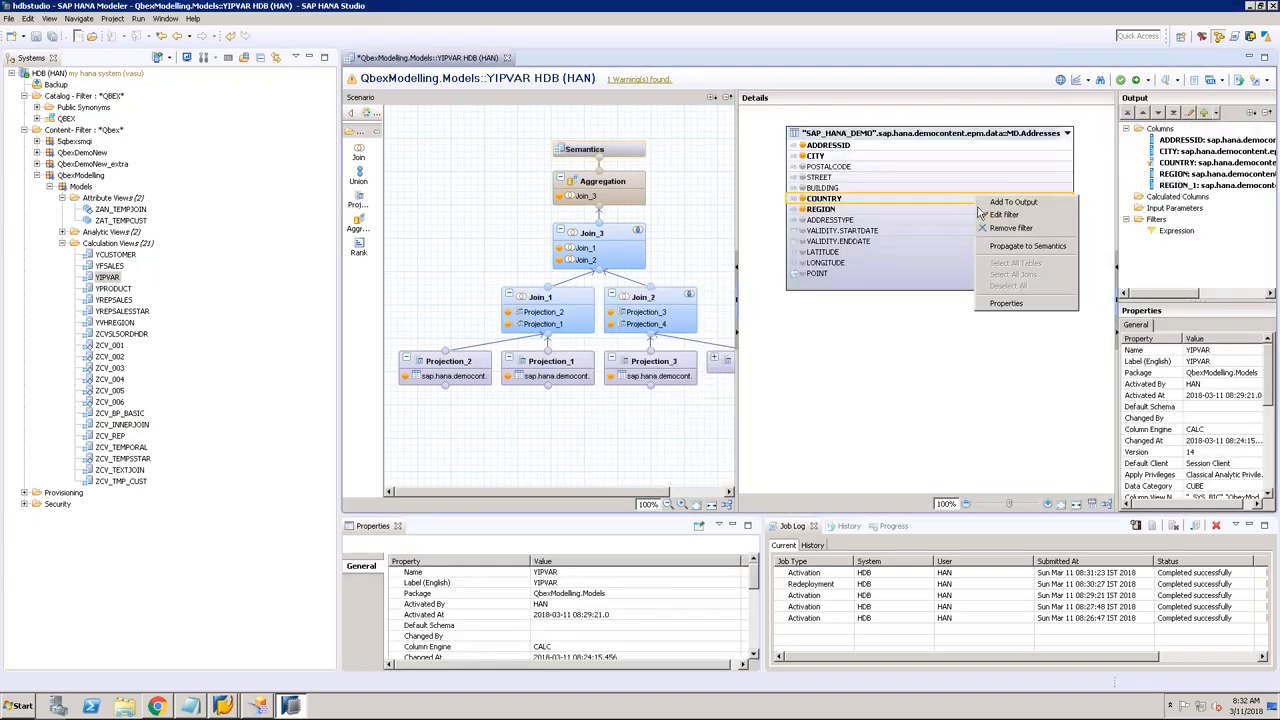
{"action": "left_click", "coordinate": [1001, 236]}
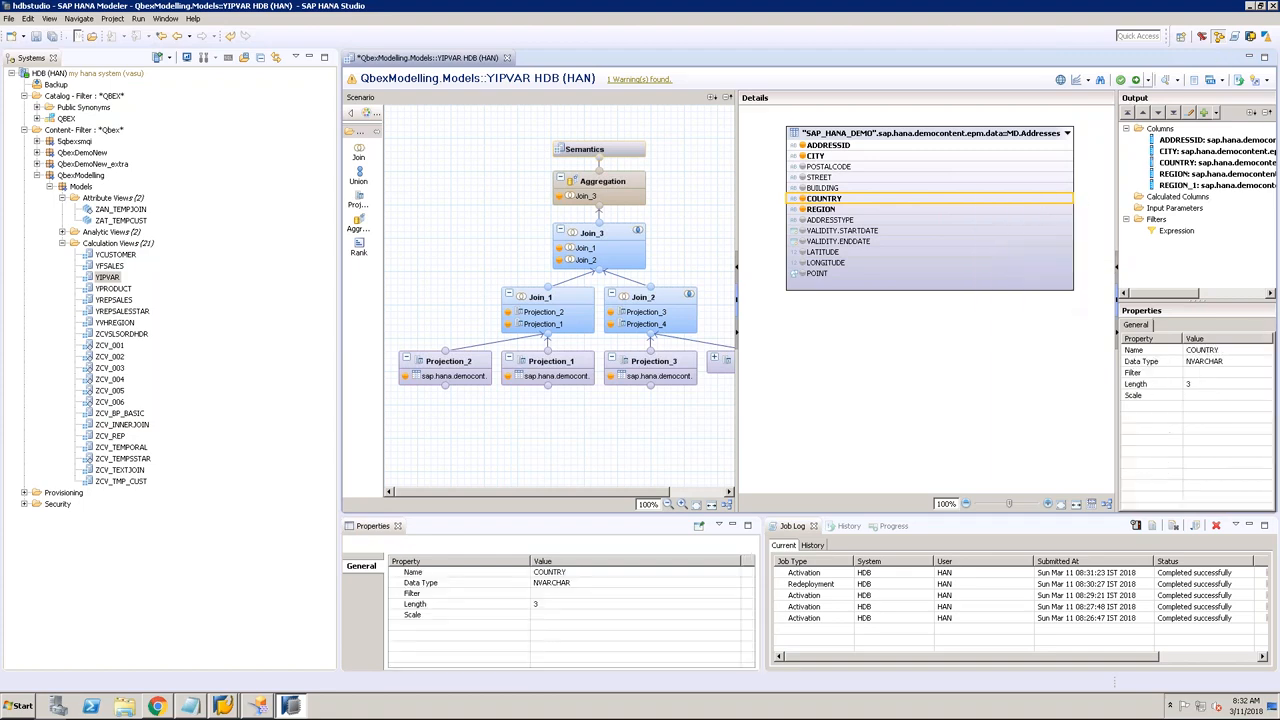
{"action": "left_click", "coordinate": [1136, 80]}
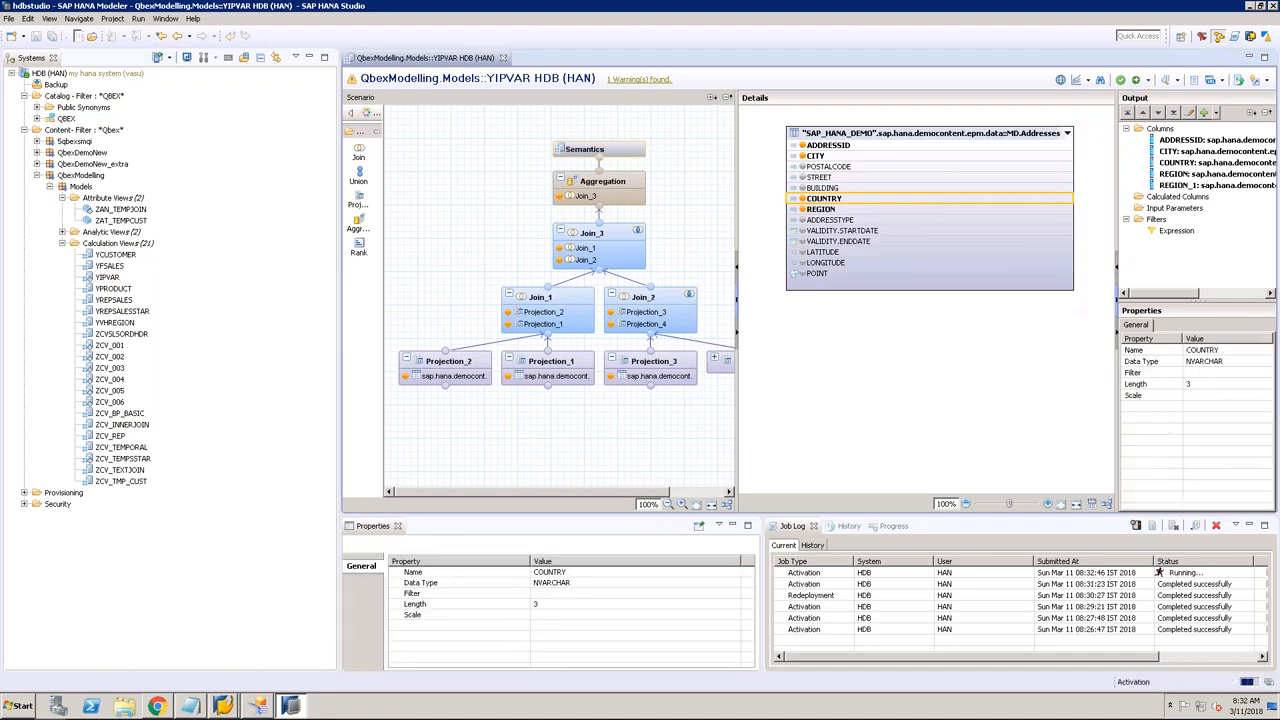
Step: Maximize the view editor and select the Projection_4 node
{"action": "left_click", "coordinate": [309, 57]}
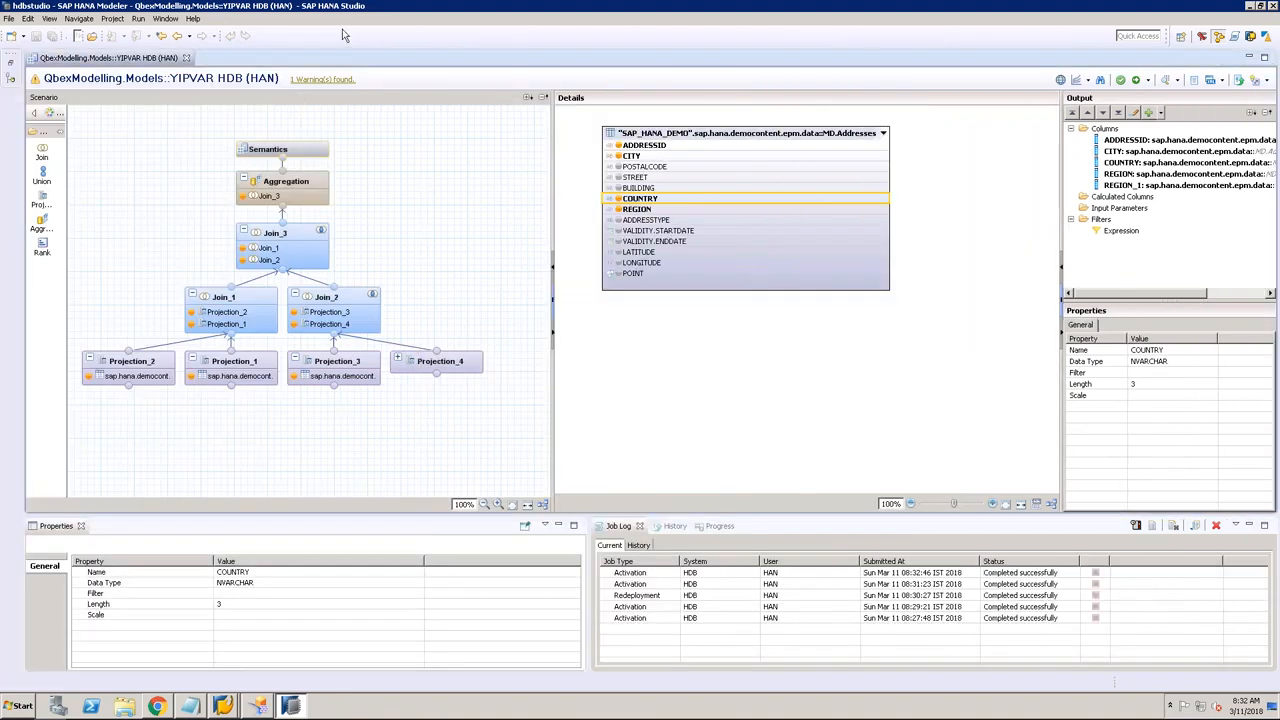
{"action": "left_click", "coordinate": [398, 368]}
{"action": "left_click", "coordinate": [398, 359]}
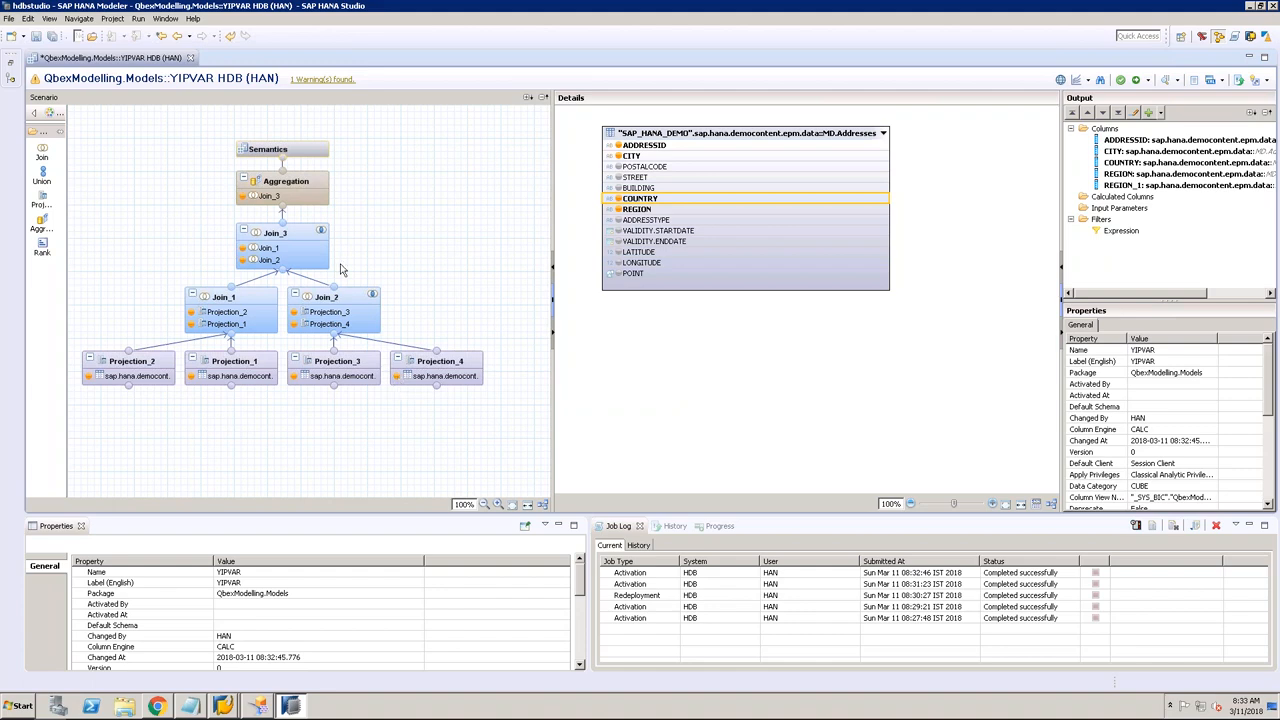
{"action": "left_click", "coordinate": [419, 359]}
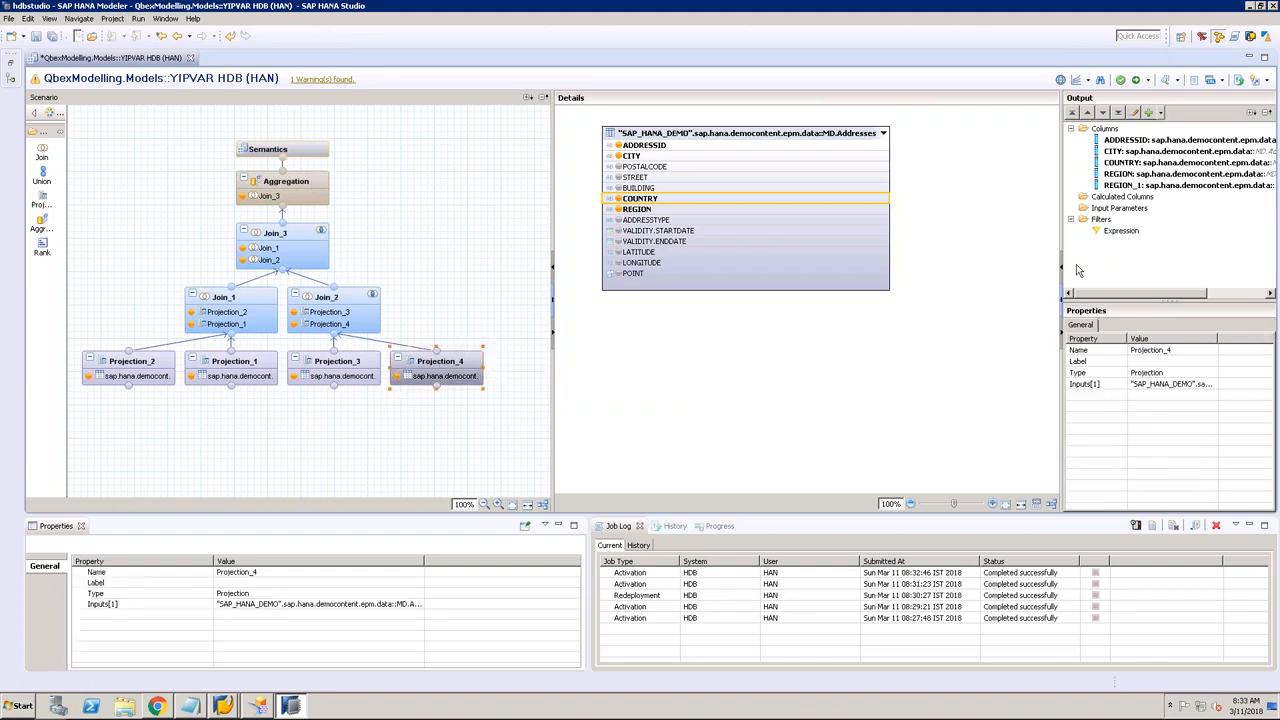
Step: Start and cancel a new calculated column twice, then browse the Join_3 and Aggregation columns
{"action": "left_click", "coordinate": [1127, 197]}
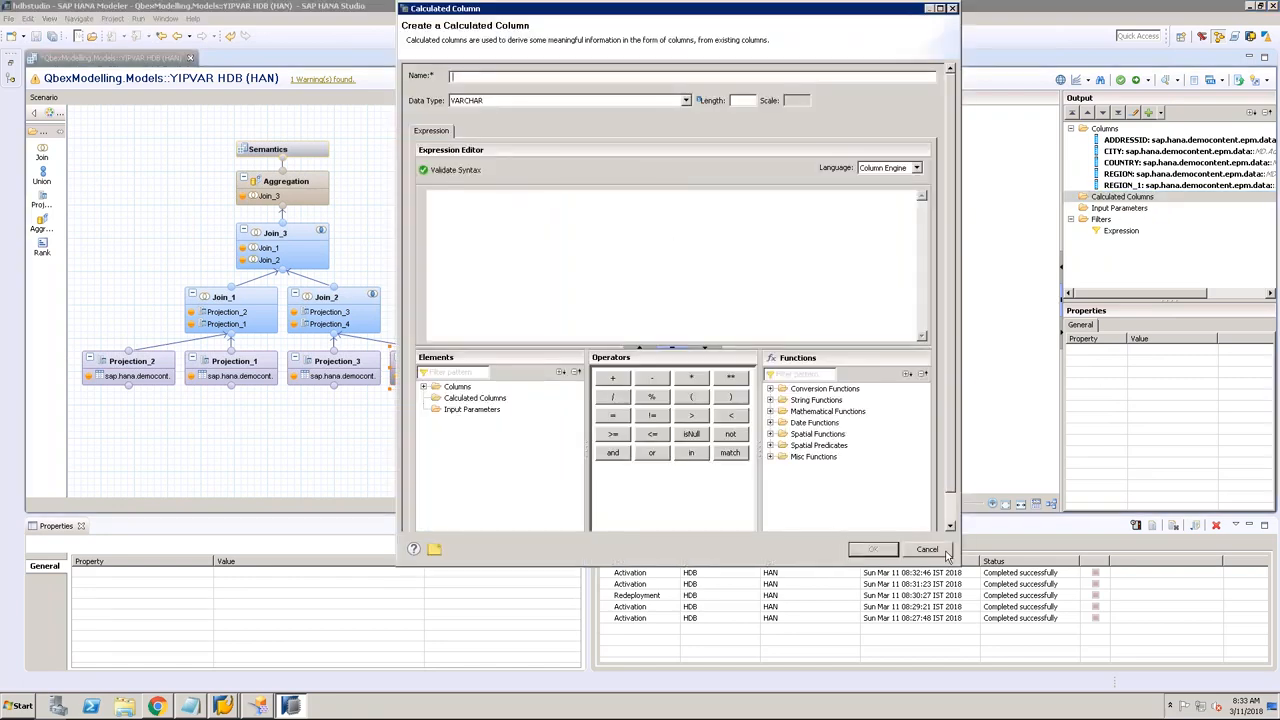
{"action": "left_click", "coordinate": [927, 549]}
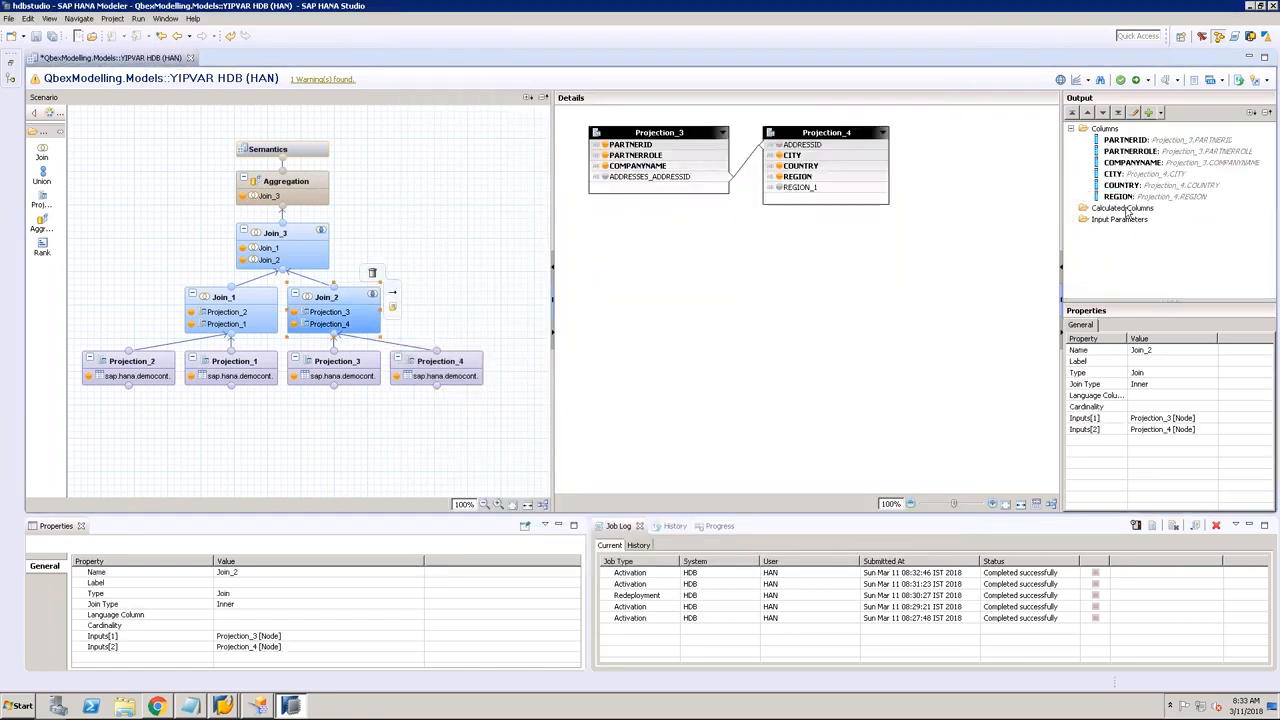
{"action": "right_click", "coordinate": [1124, 208]}
{"action": "left_click", "coordinate": [1148, 215]}
{"action": "left_click", "coordinate": [905, 545]}
{"action": "left_click", "coordinate": [310, 239]}
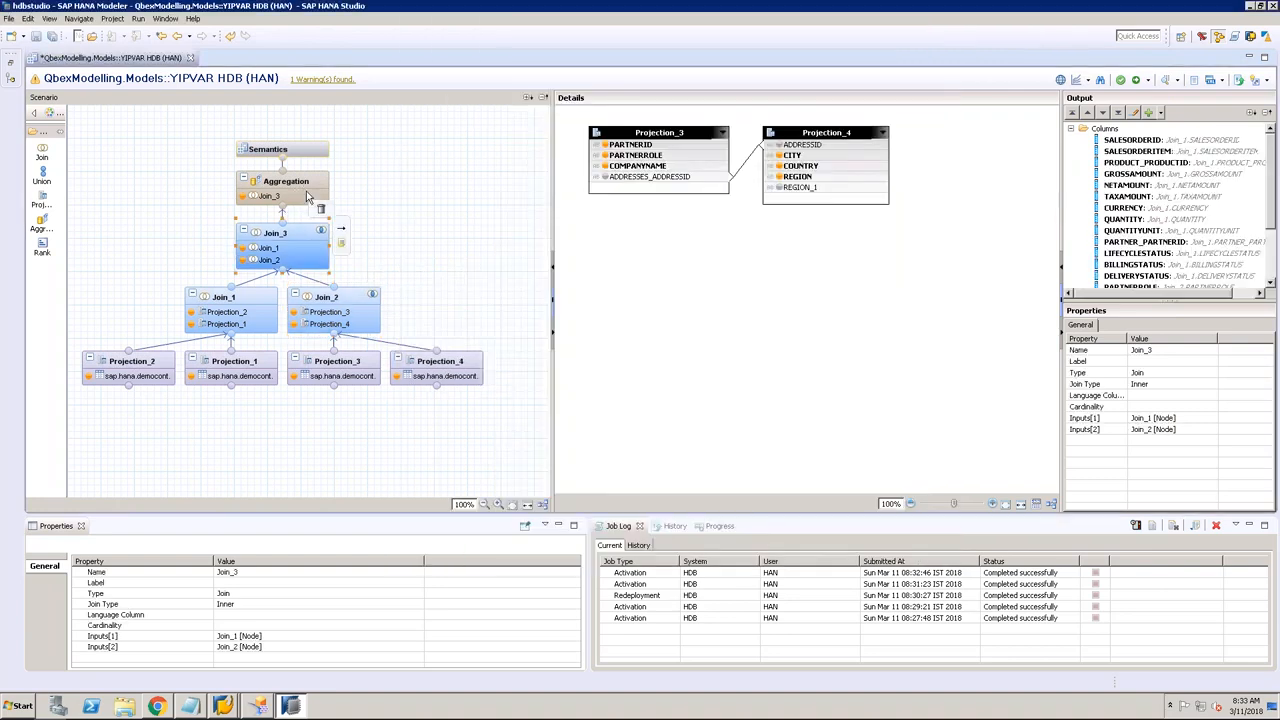
{"action": "left_click", "coordinate": [300, 186]}
{"action": "left_click", "coordinate": [1071, 129]}
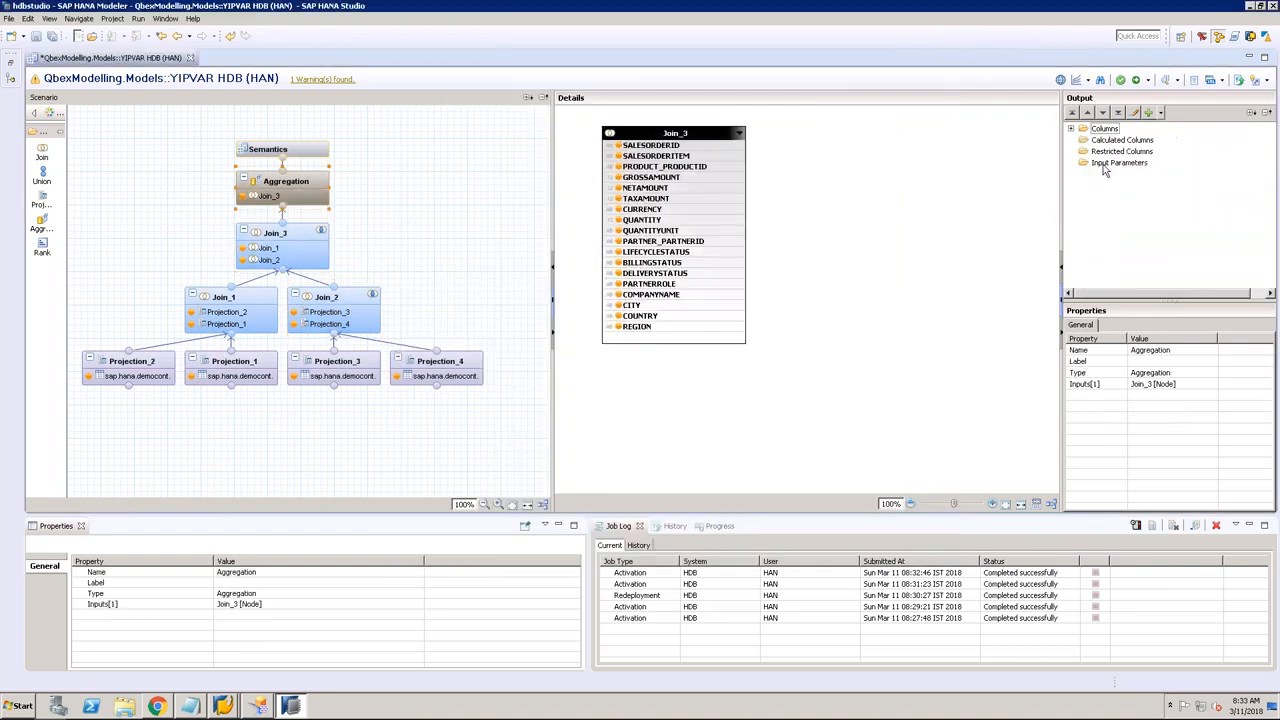
{"action": "right_click", "coordinate": [1118, 141]}
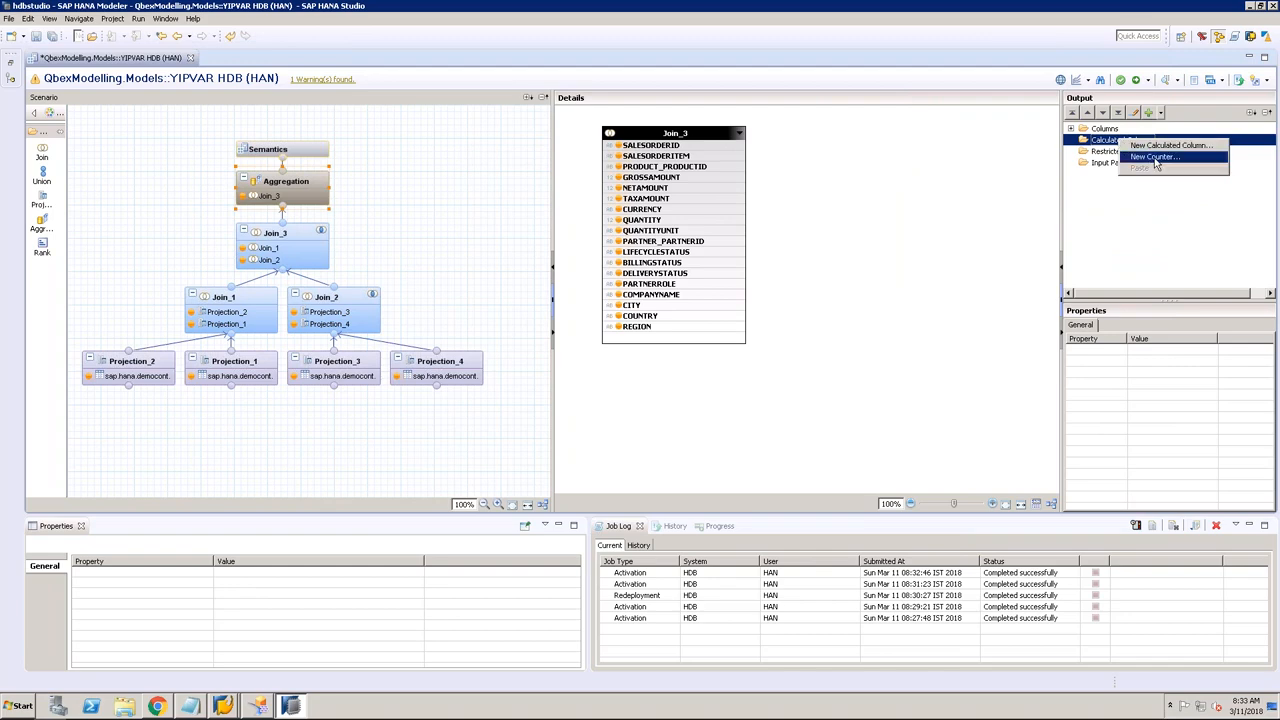
{"action": "left_click", "coordinate": [669, 302]}
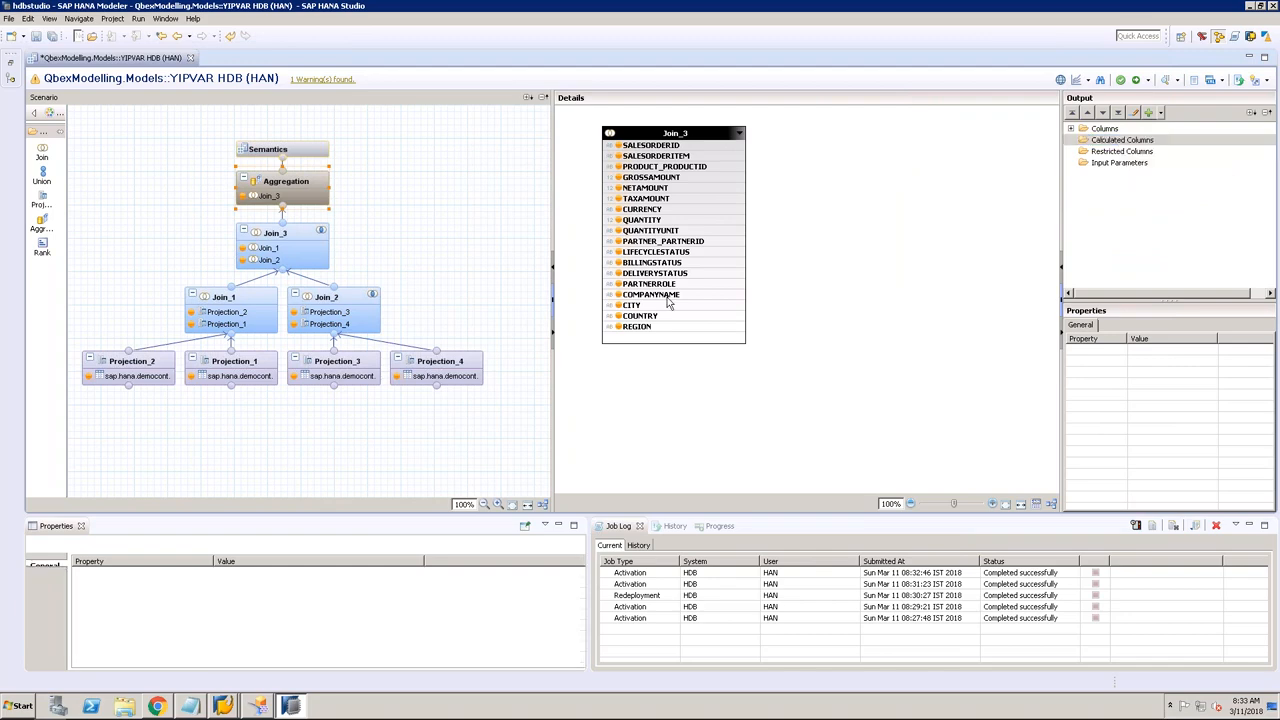
Step: Inspect Projection_4's columns and the QUANTITY and GROSSAMOUNT properties, then select Calculated Columns
{"action": "left_click", "coordinate": [444, 365]}
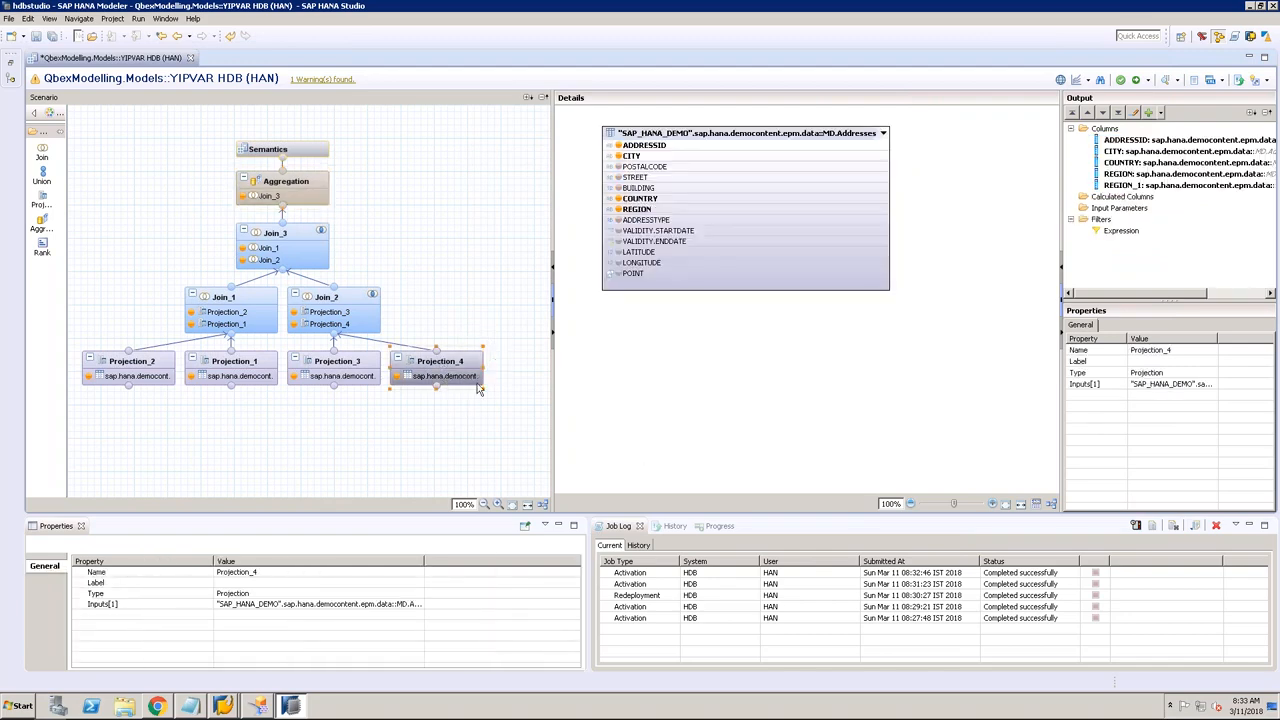
{"action": "left_click", "coordinate": [305, 183]}
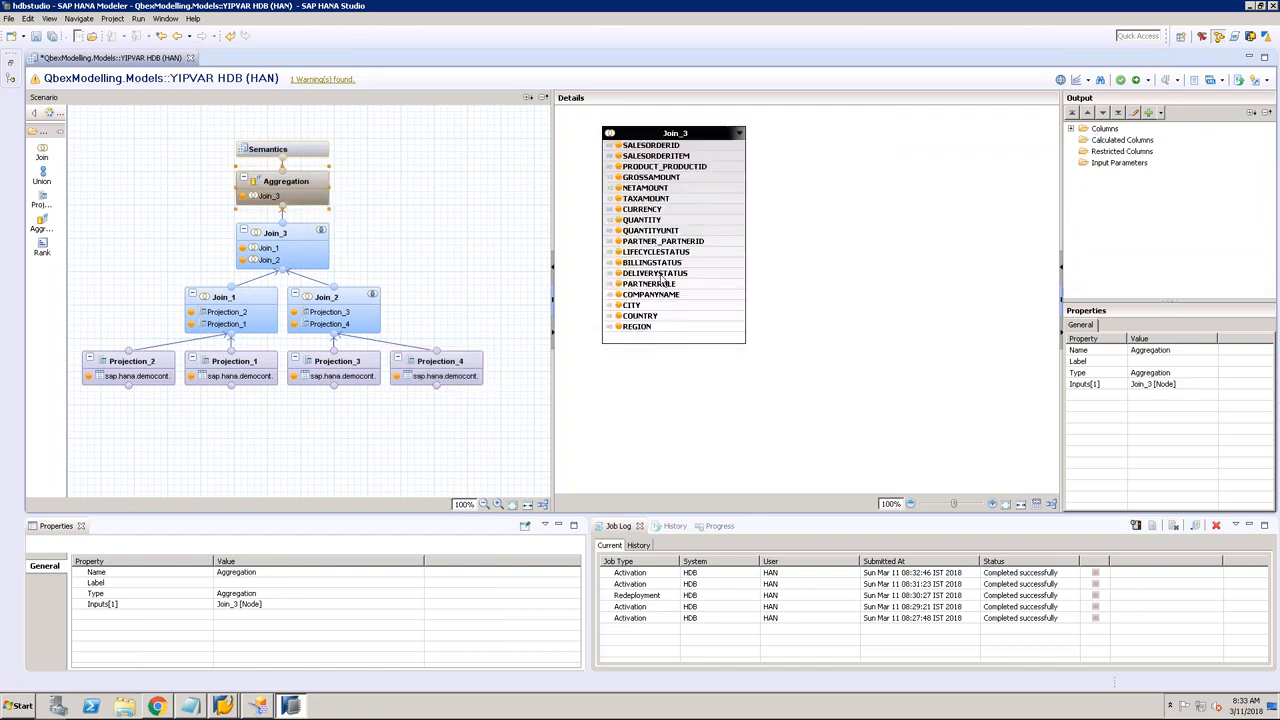
{"action": "left_click", "coordinate": [659, 221]}
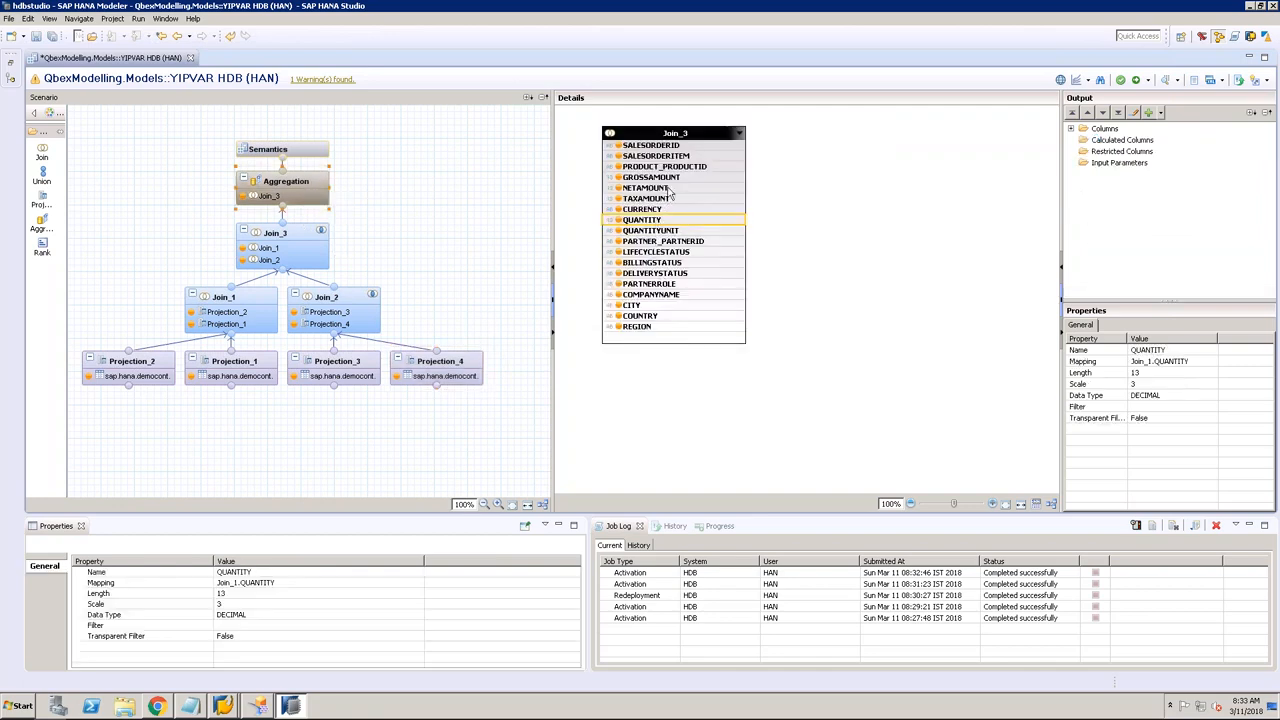
{"action": "left_click", "coordinate": [673, 180]}
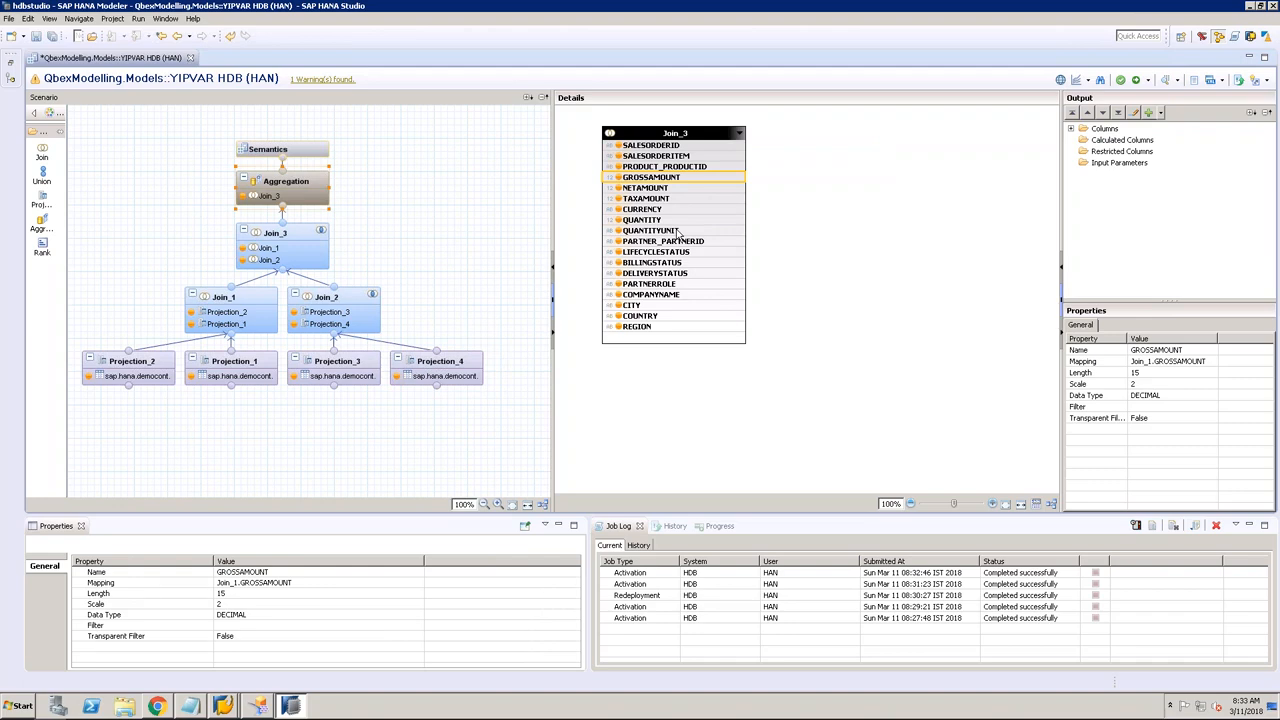
{"action": "left_click", "coordinate": [672, 220]}
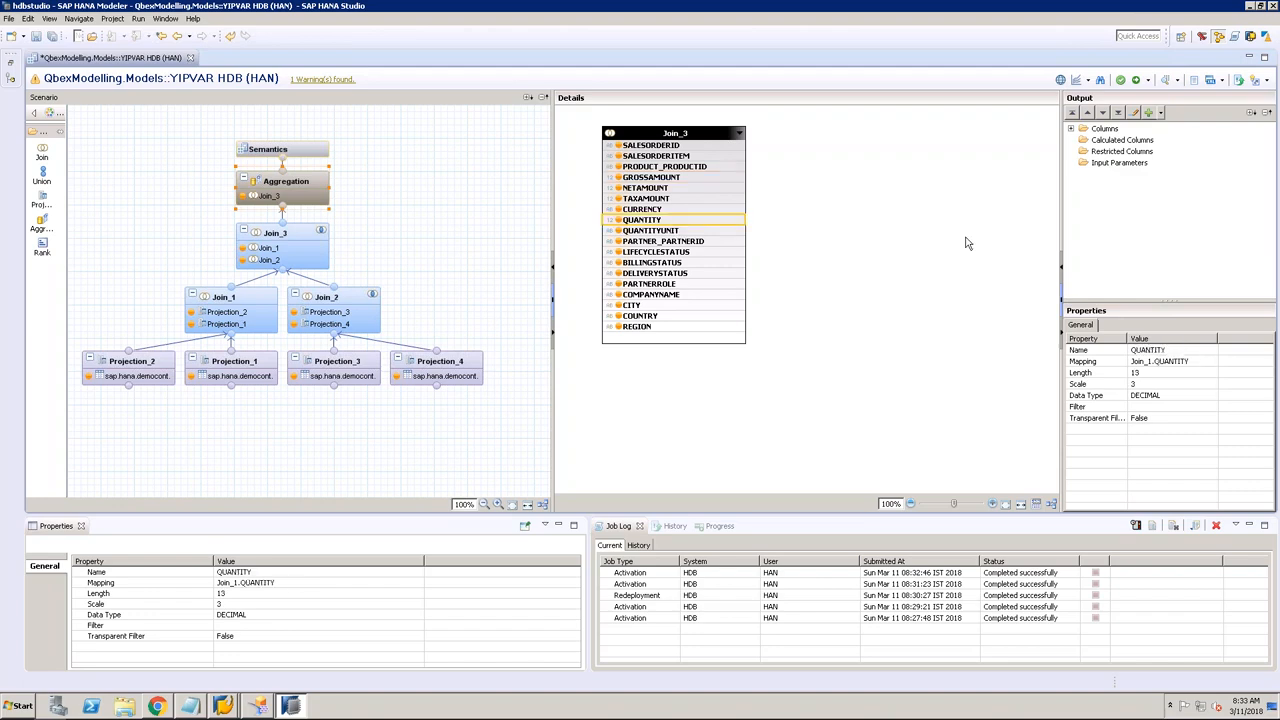
{"action": "left_click", "coordinate": [1122, 140]}
Step: Create a calculated column named ASP as a DECIMAL(13,3) measure
{"action": "right_click", "coordinate": [1122, 143]}
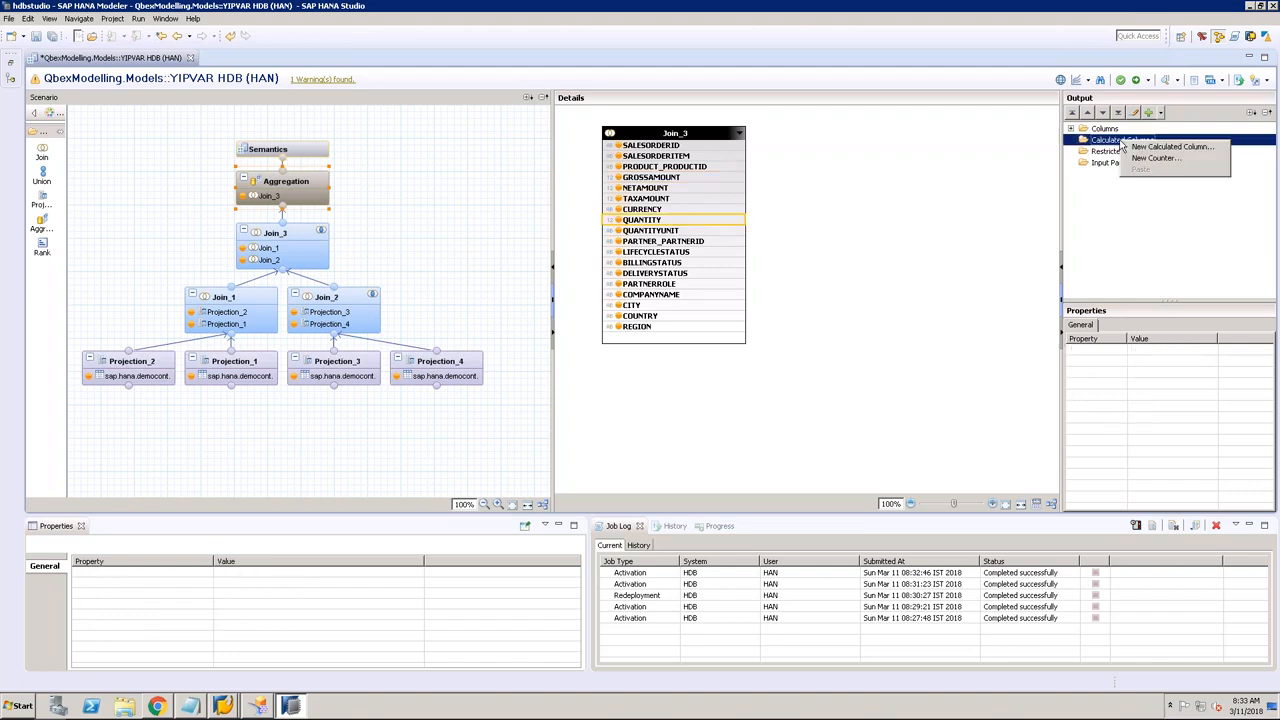
{"action": "left_click", "coordinate": [1138, 146]}
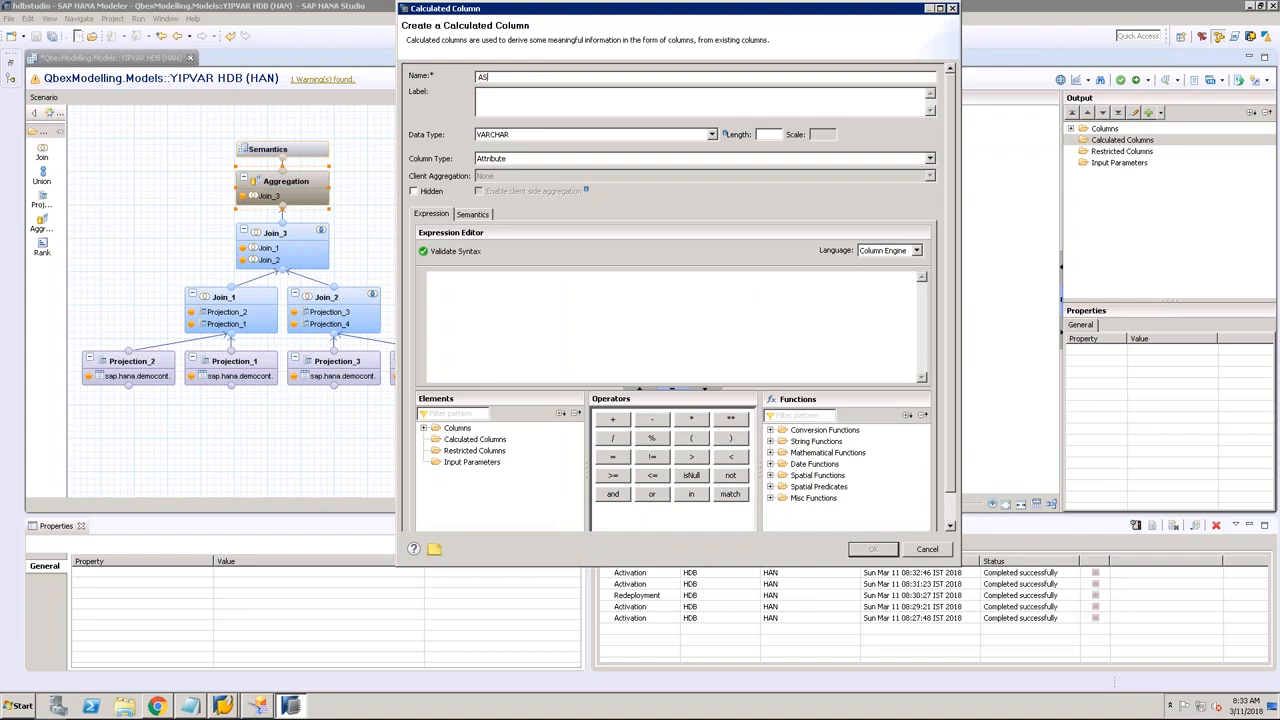
{"action": "type", "text": "ASP"}
{"action": "key", "text": "Tab"}
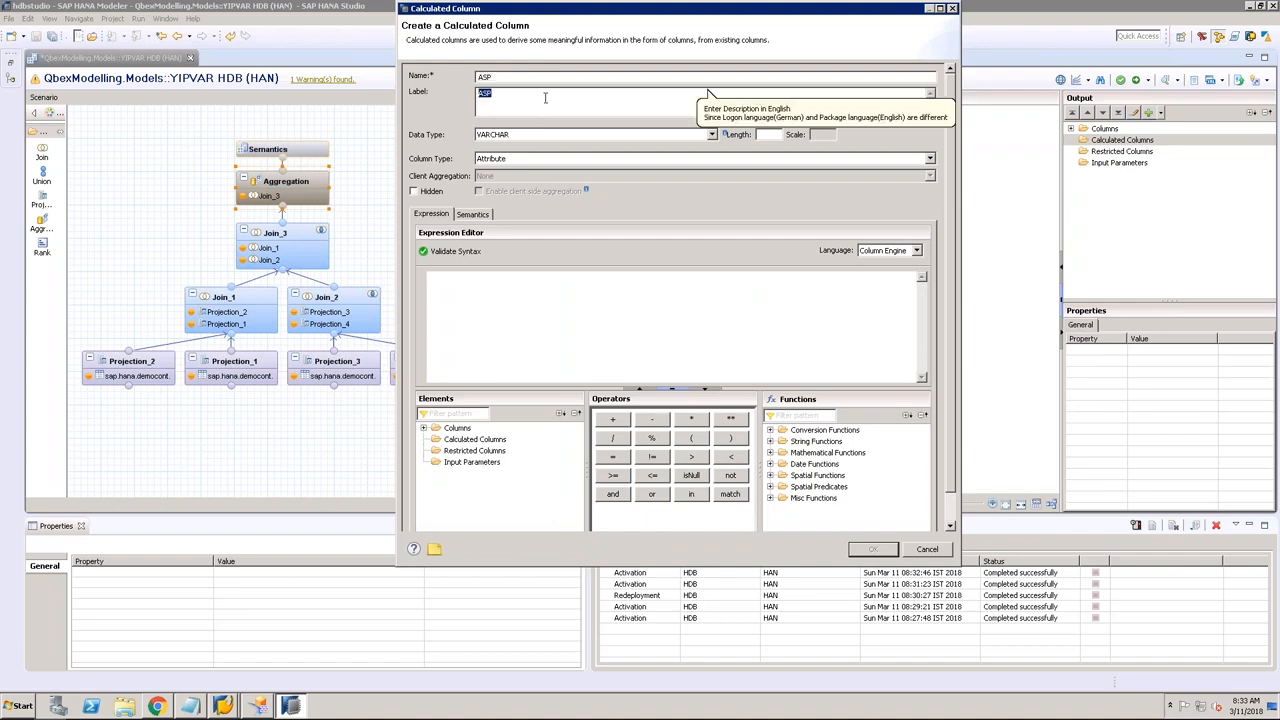
{"action": "left_click", "coordinate": [531, 140]}
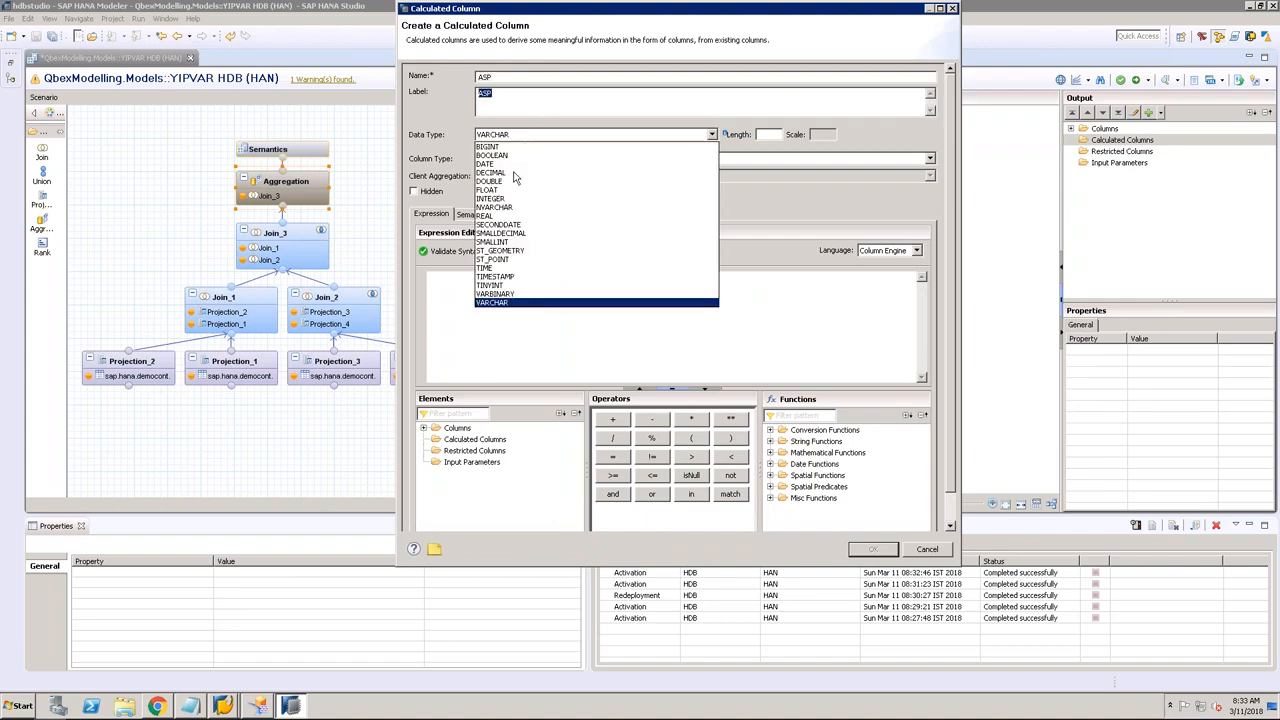
{"action": "left_click", "coordinate": [505, 173]}
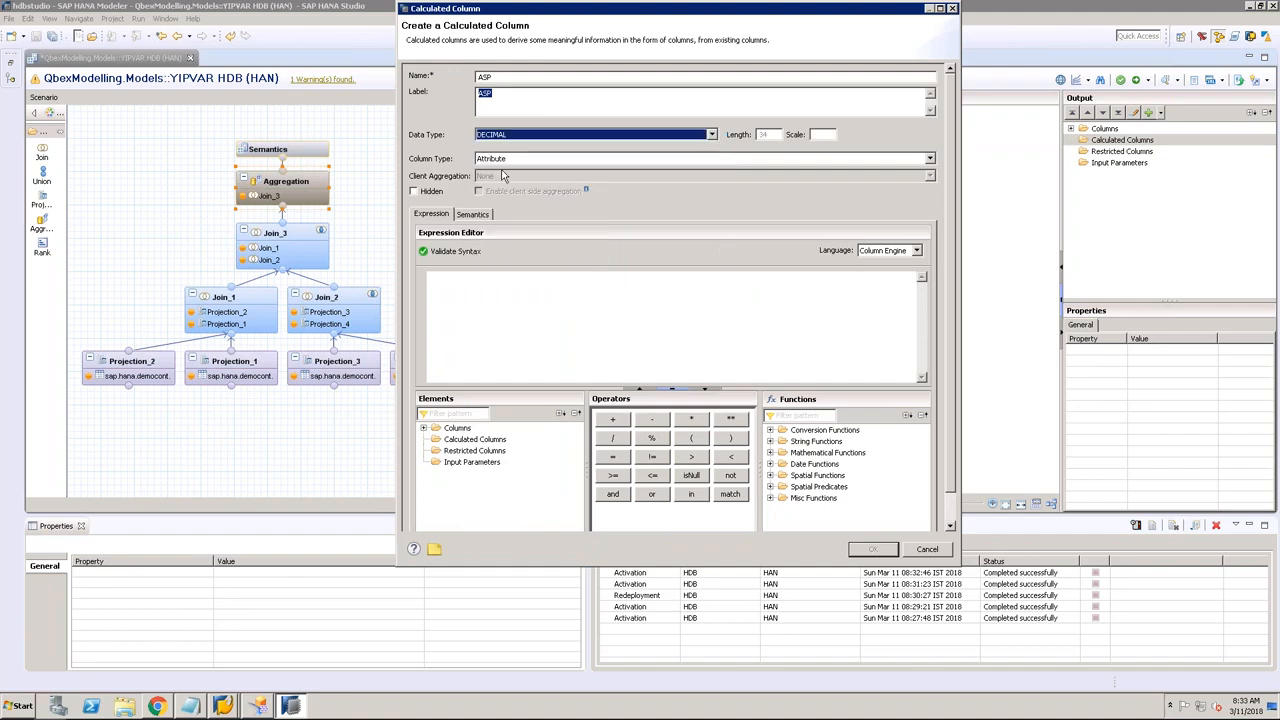
{"action": "left_click", "coordinate": [760, 134]}
{"action": "type", "text": "13"}
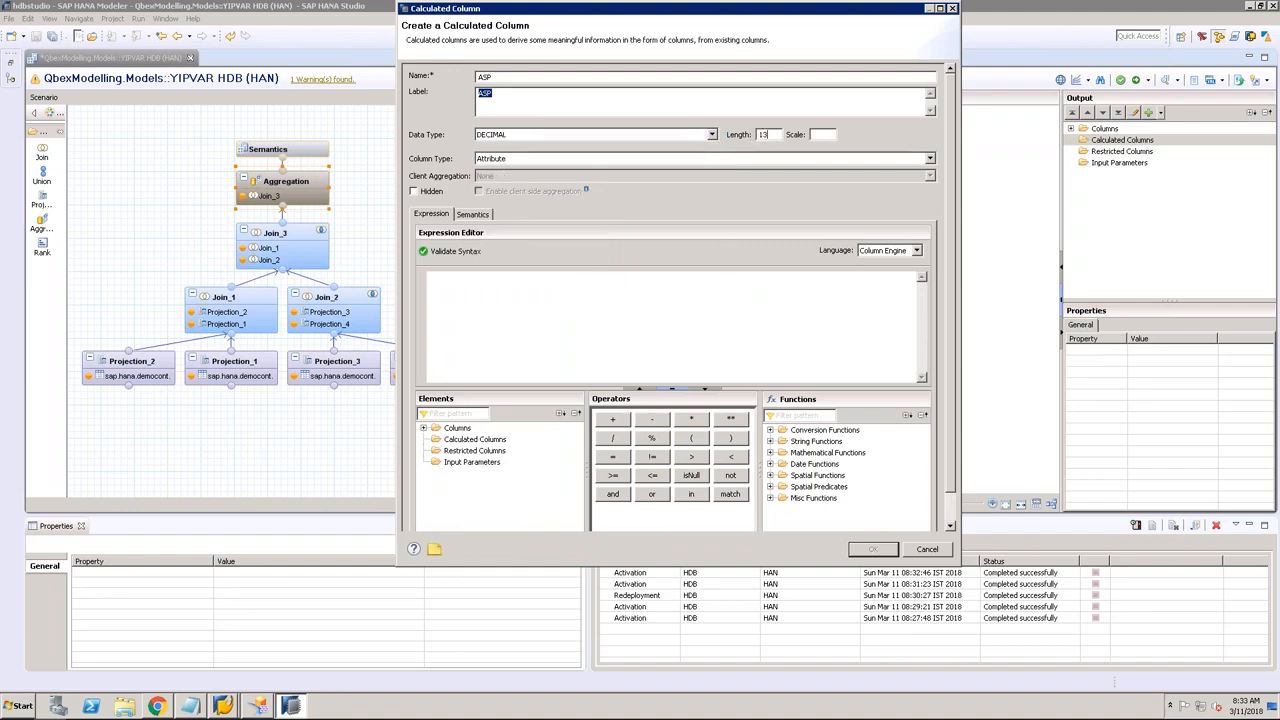
{"action": "left_click", "coordinate": [560, 160]}
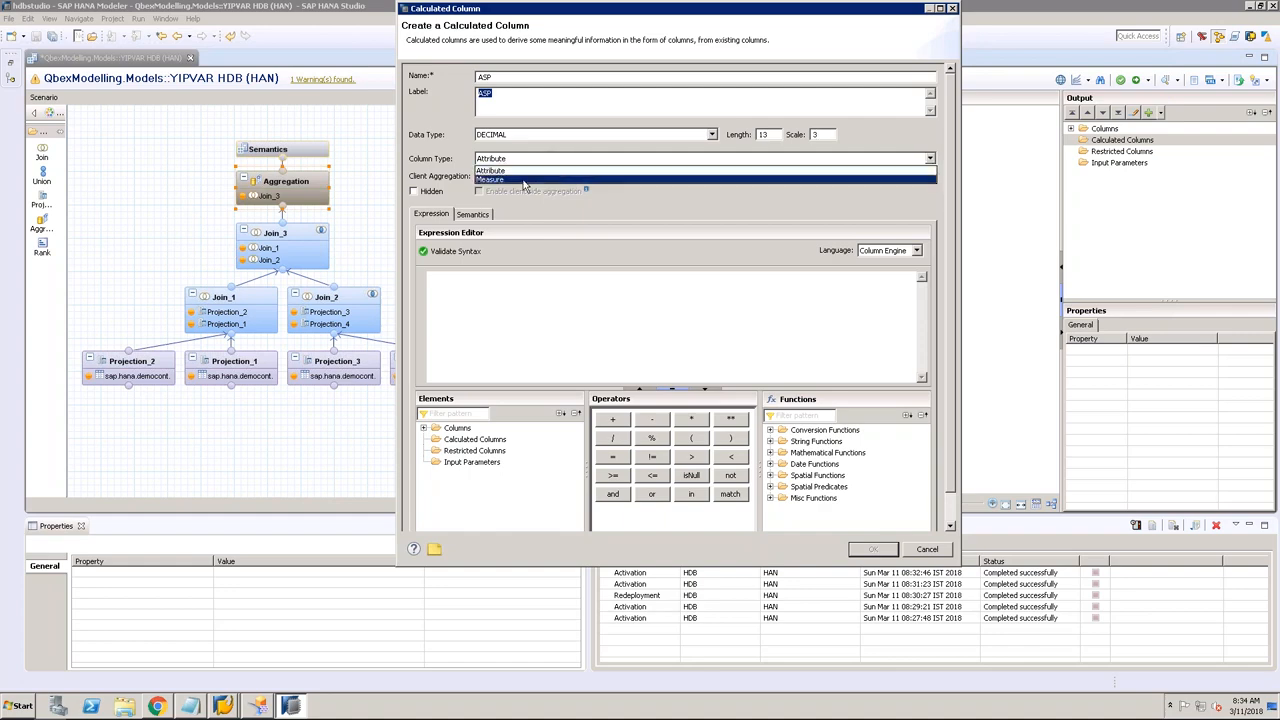
{"action": "left_click", "coordinate": [524, 179]}
Step: Set ASP's expression to "GROSSAMOUNT"/"QUANTITY" and confirm the column
{"action": "left_click", "coordinate": [500, 281]}
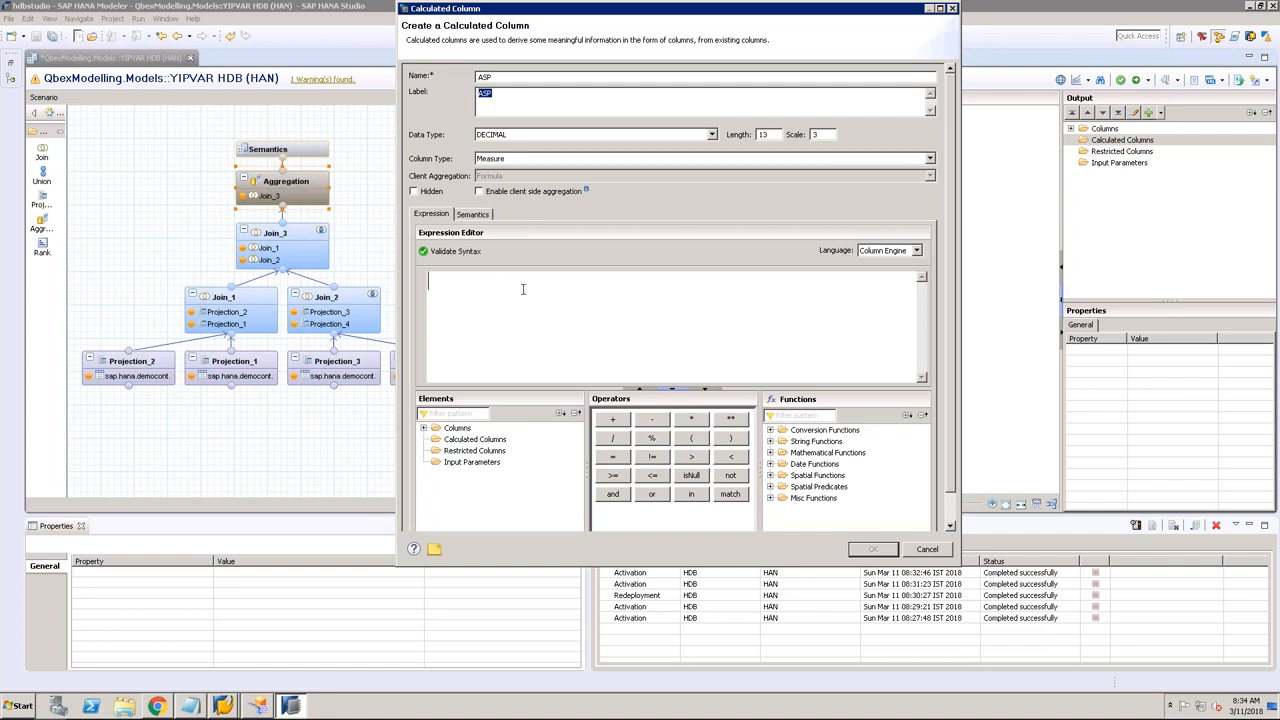
{"action": "left_click", "coordinate": [423, 428]}
{"action": "left_click", "coordinate": [423, 428]}
{"action": "left_click", "coordinate": [470, 441]}
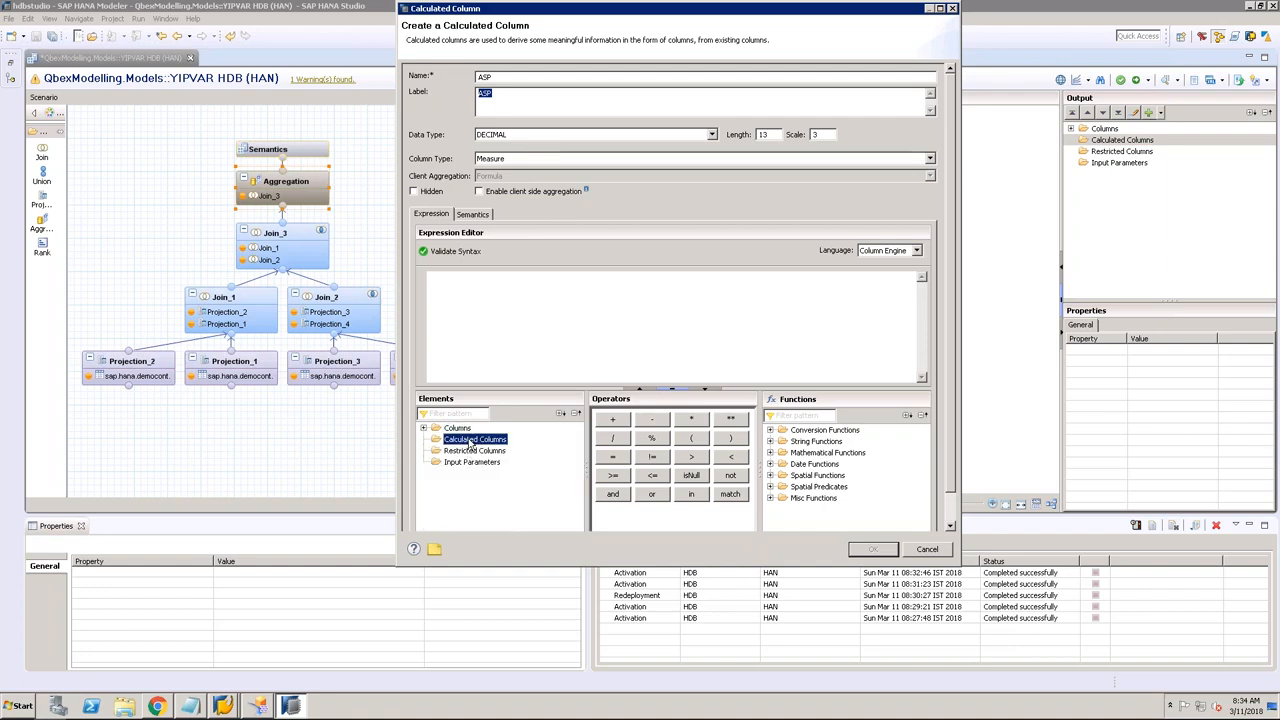
{"action": "left_click", "coordinate": [487, 451]}
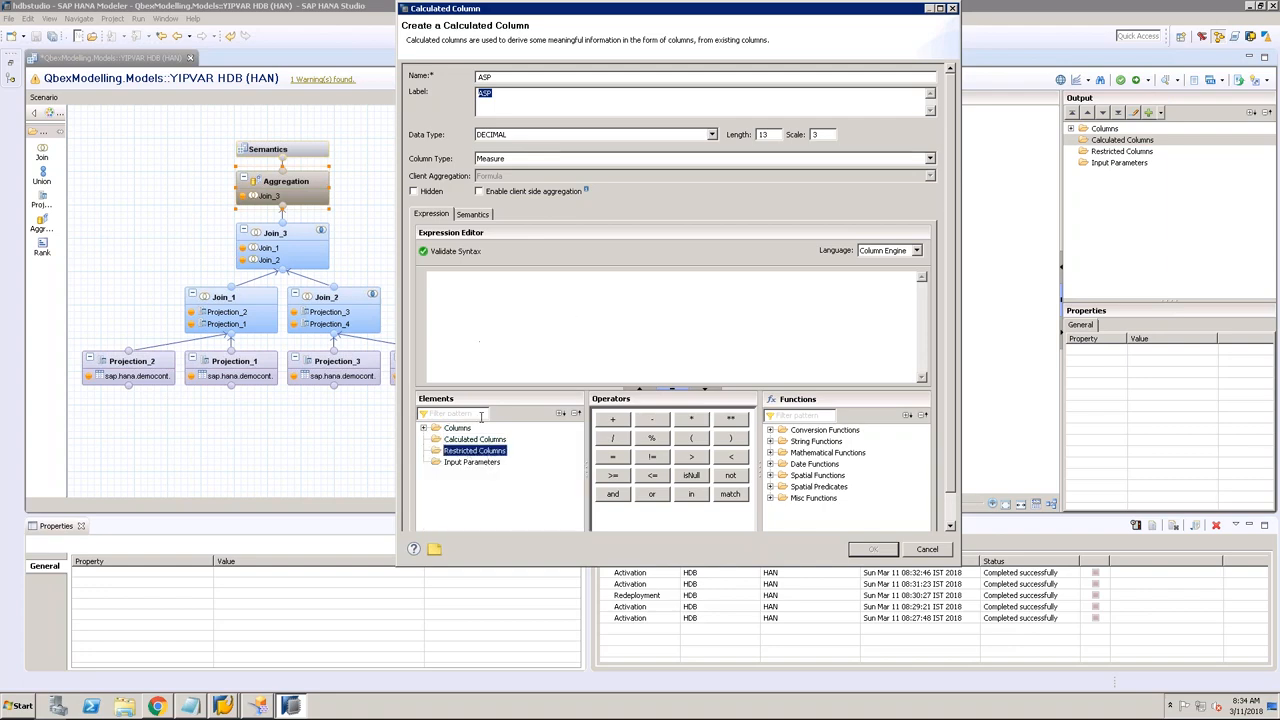
{"action": "left_click", "coordinate": [472, 463]}
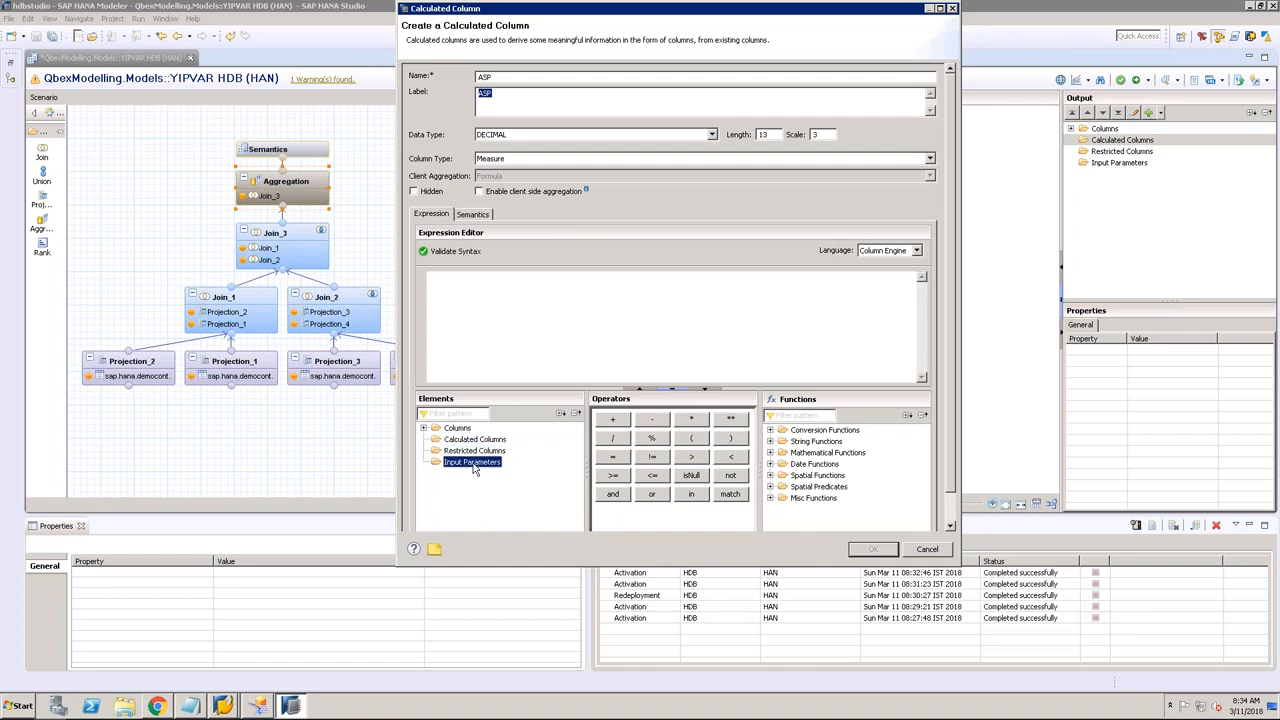
{"action": "left_click", "coordinate": [423, 428]}
{"action": "double_click", "coordinate": [520, 443]}
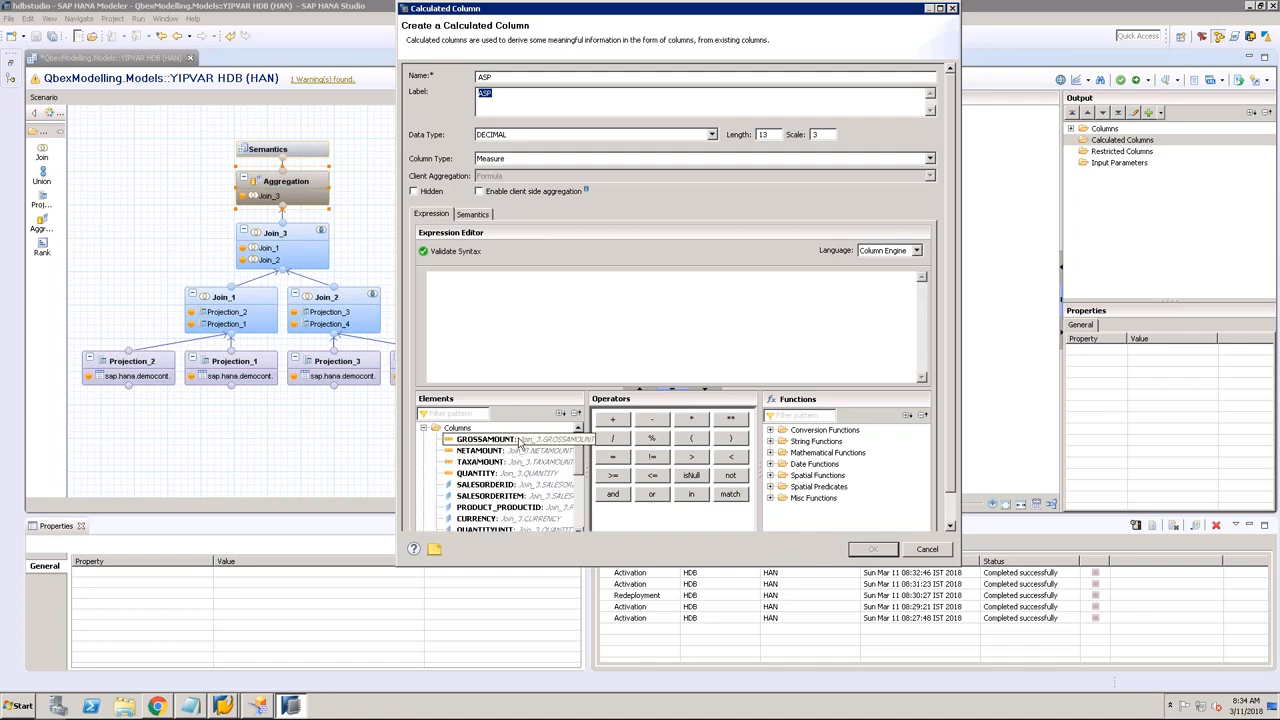
{"action": "left_click", "coordinate": [613, 438]}
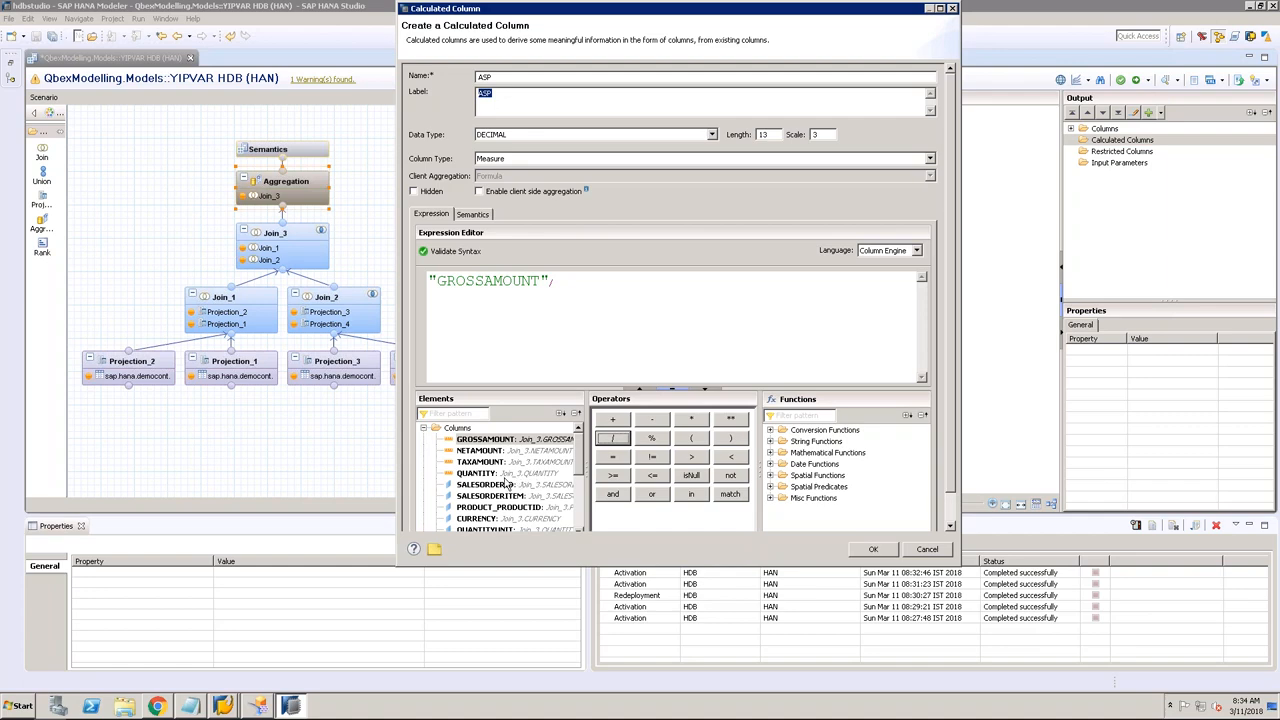
{"action": "double_click", "coordinate": [490, 473]}
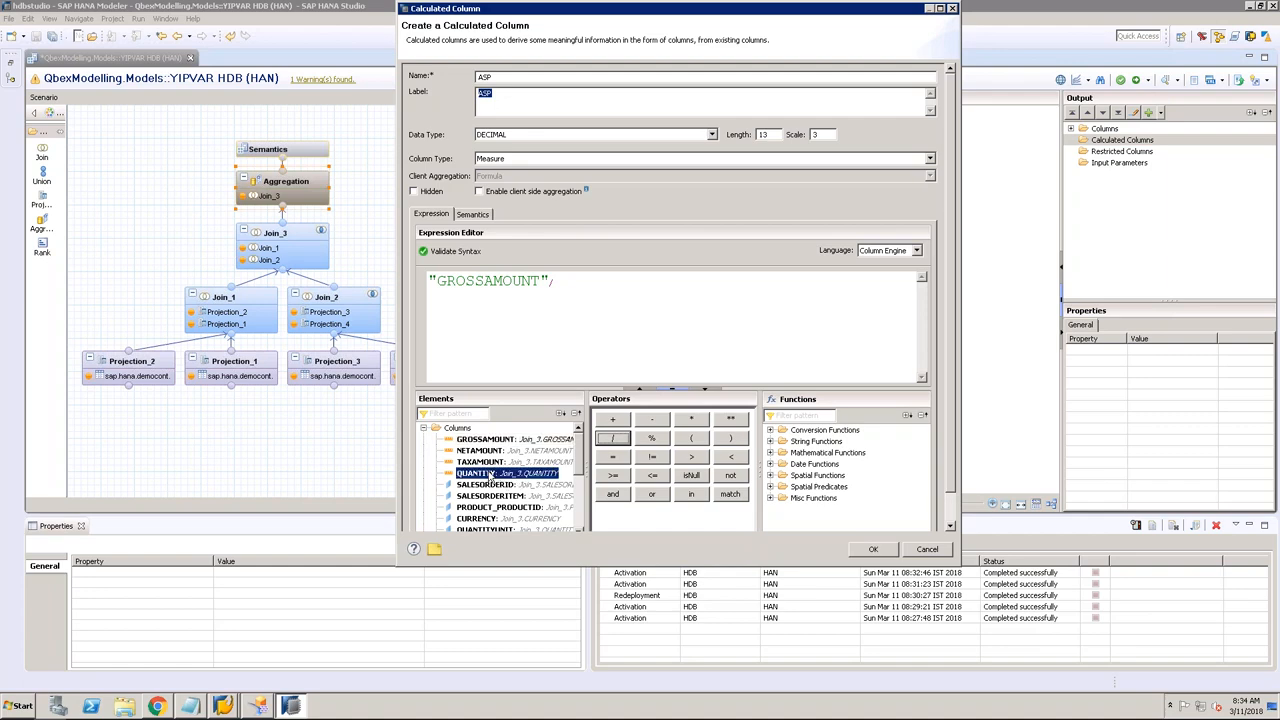
{"action": "left_click_drag", "start_coordinate": [665, 281], "coordinate": [375, 273]}
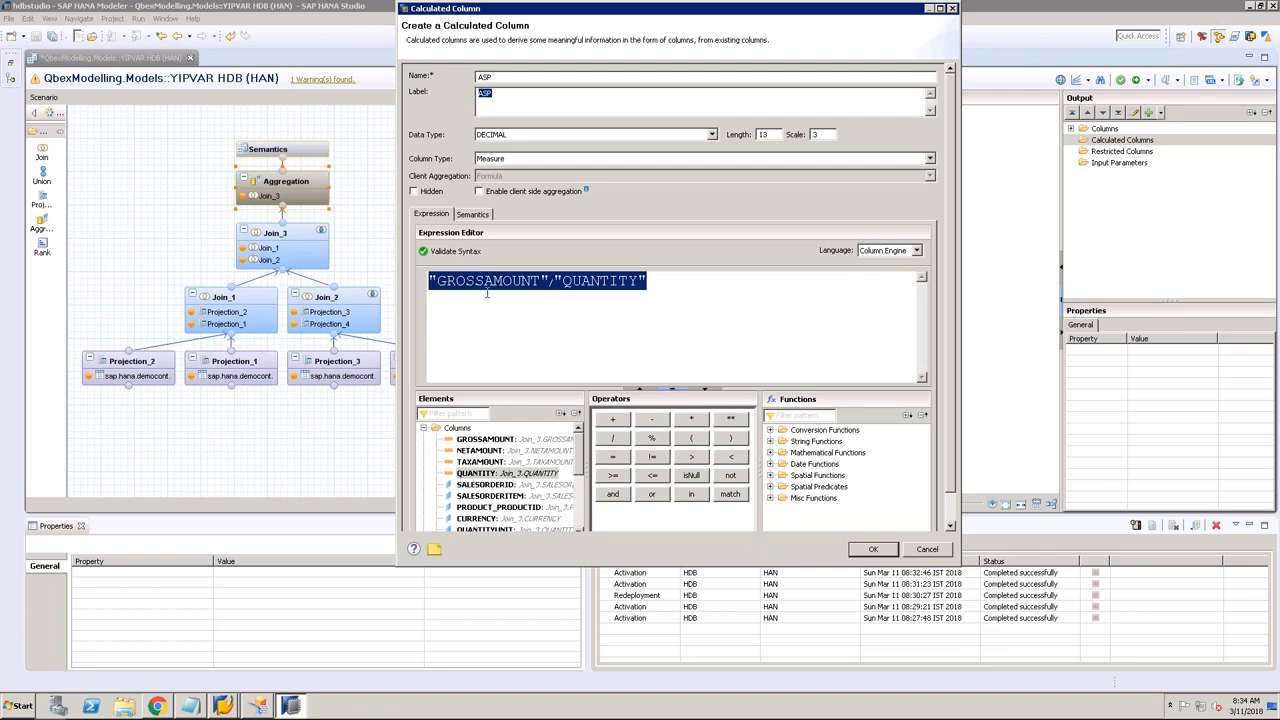
{"action": "left_click", "coordinate": [873, 549]}
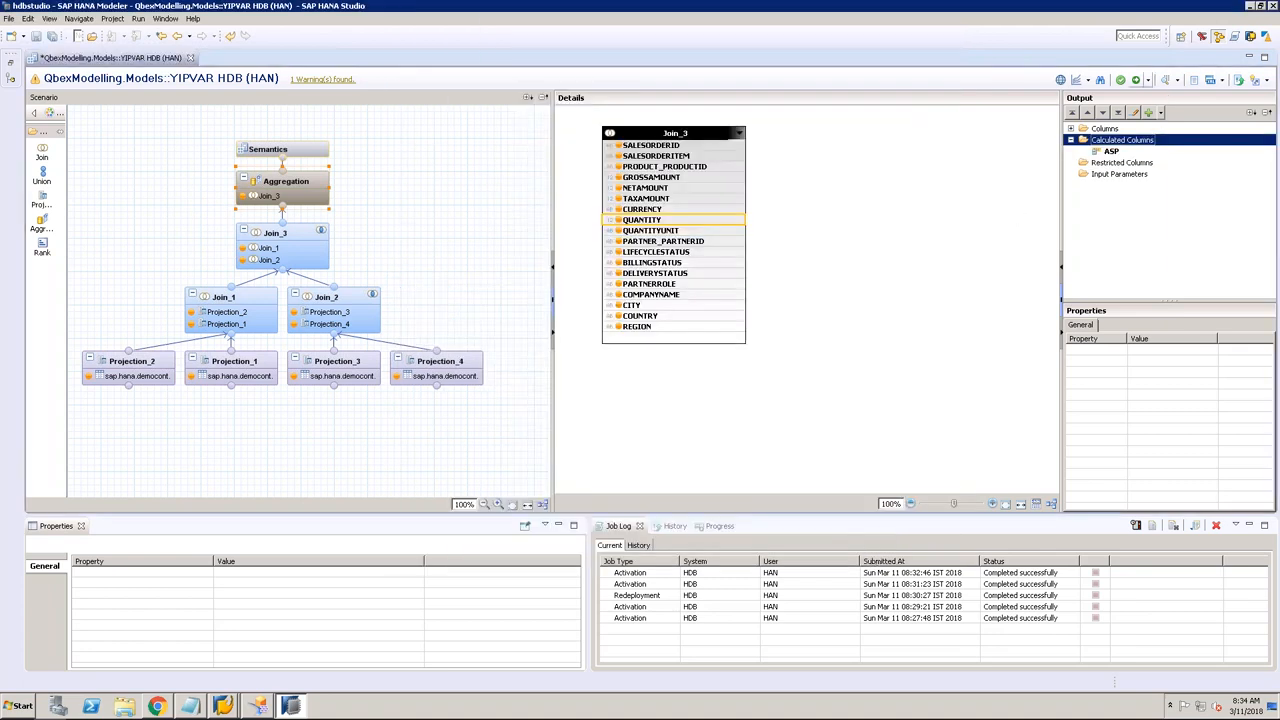
Step: Check ASP's formula and data type in Semantics, then save and activate YIPVAR
{"action": "left_click", "coordinate": [310, 152]}
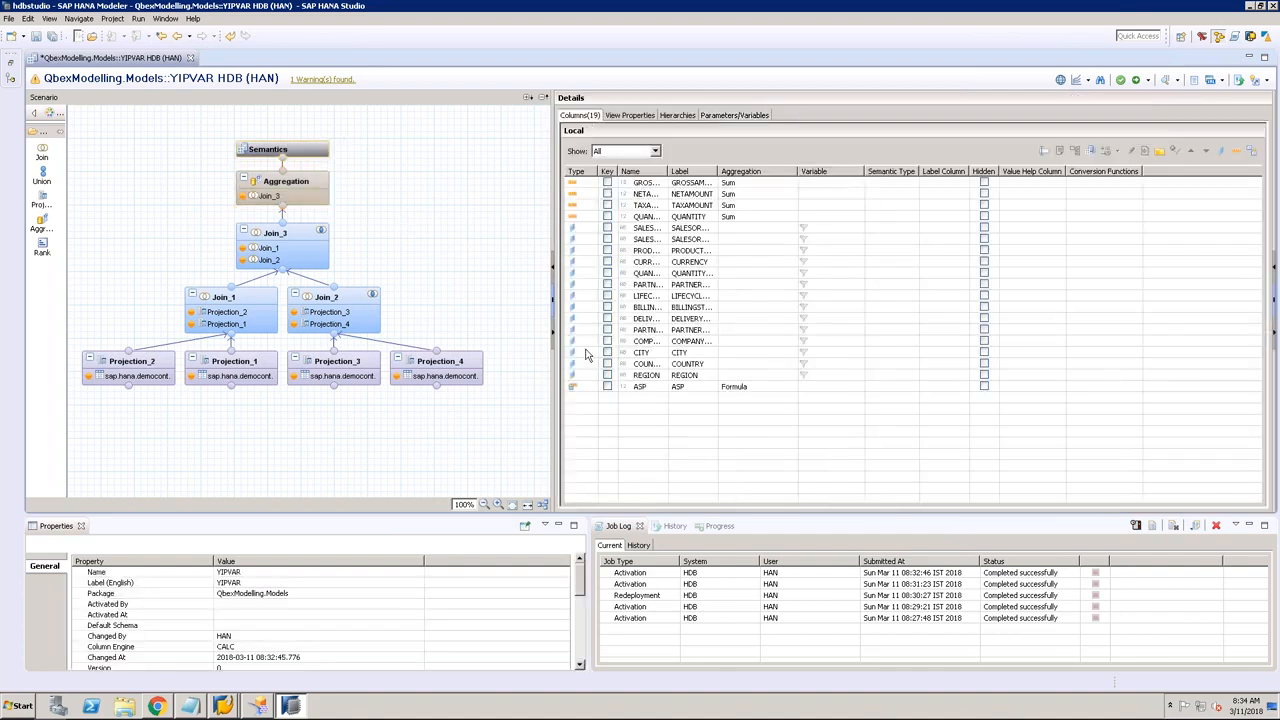
{"action": "left_click", "coordinate": [780, 386]}
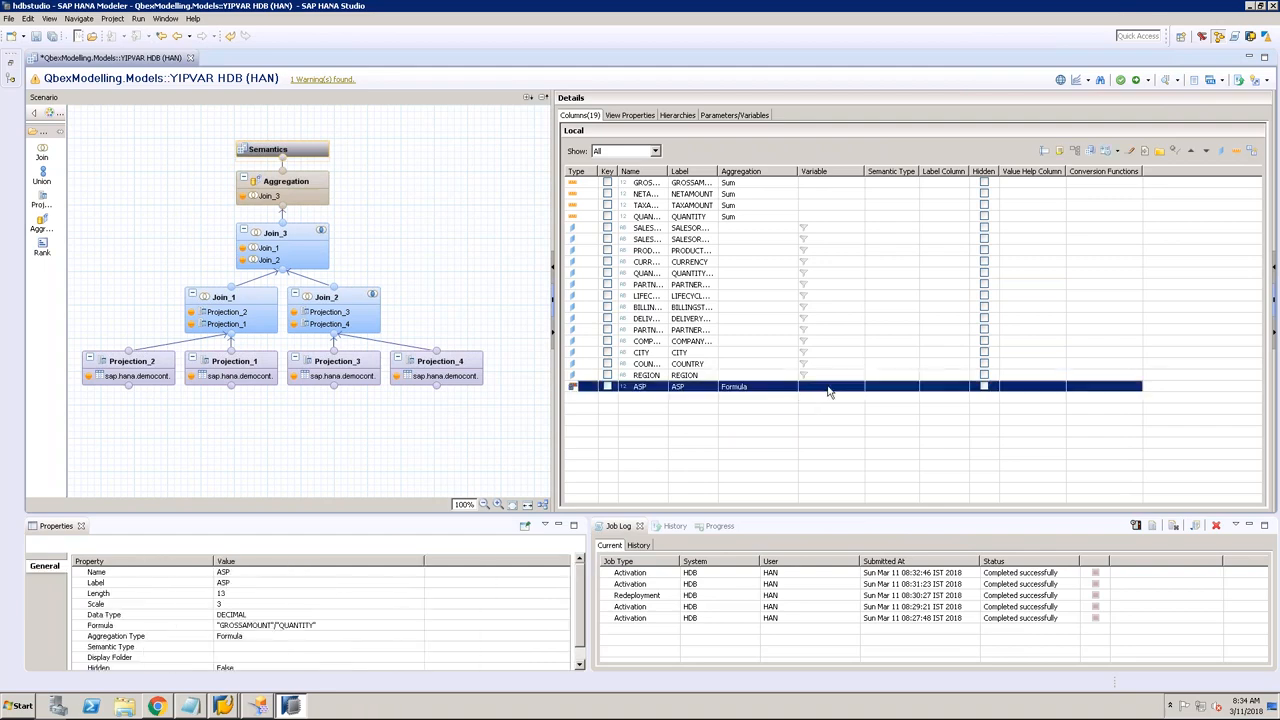
{"action": "left_click", "coordinate": [1133, 80]}
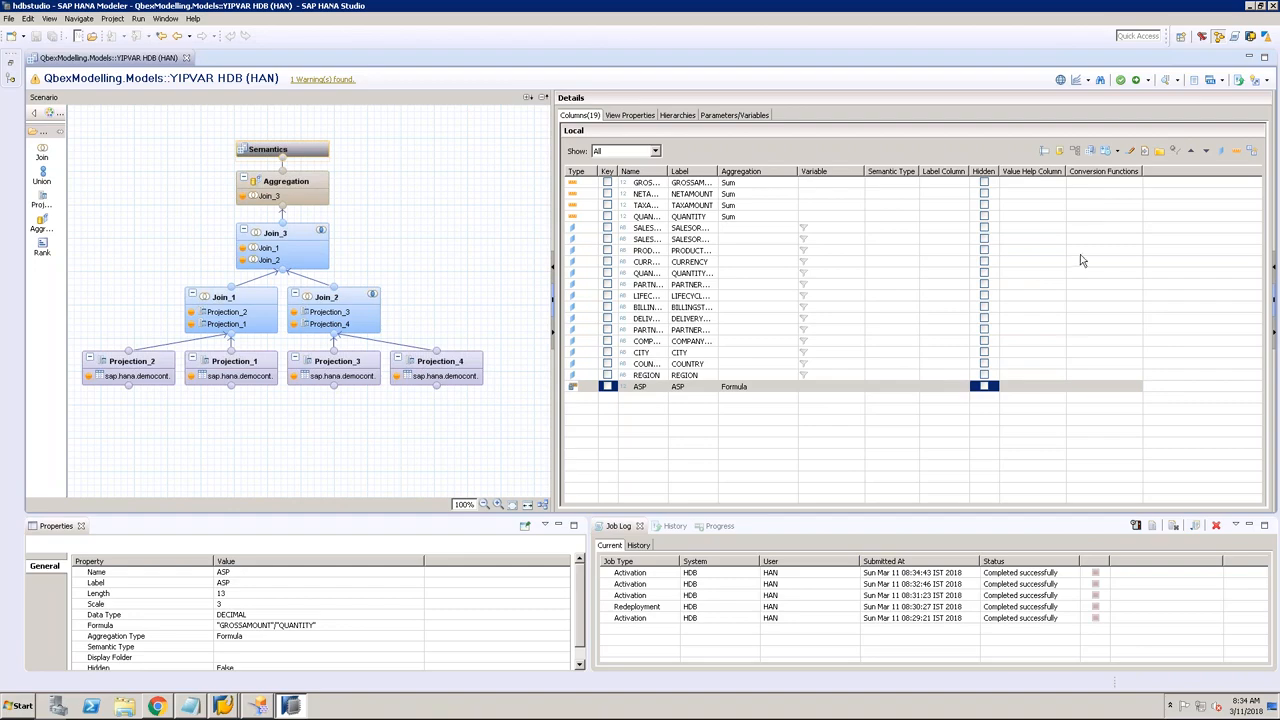
{"action": "left_click", "coordinate": [157, 706]}
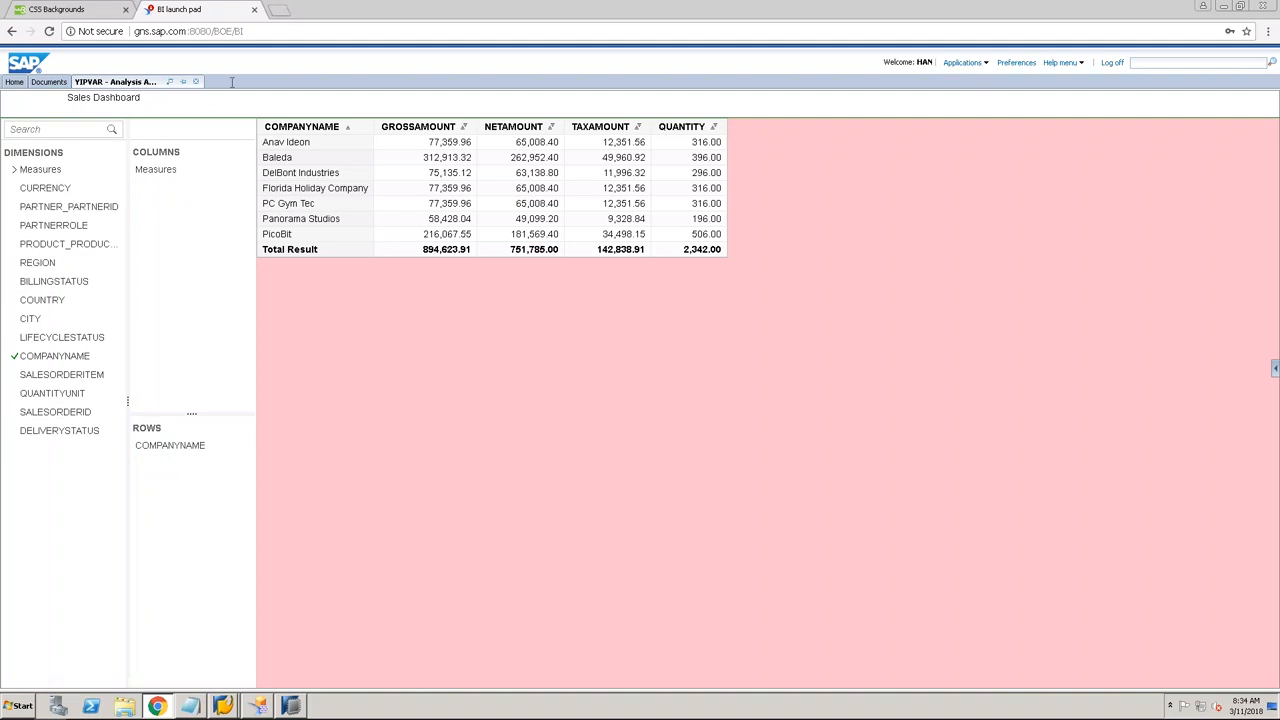
Step: Close the outdated YIPVAR report and reopen the YIPVAR analysis from Documents
{"action": "left_click", "coordinate": [195, 81]}
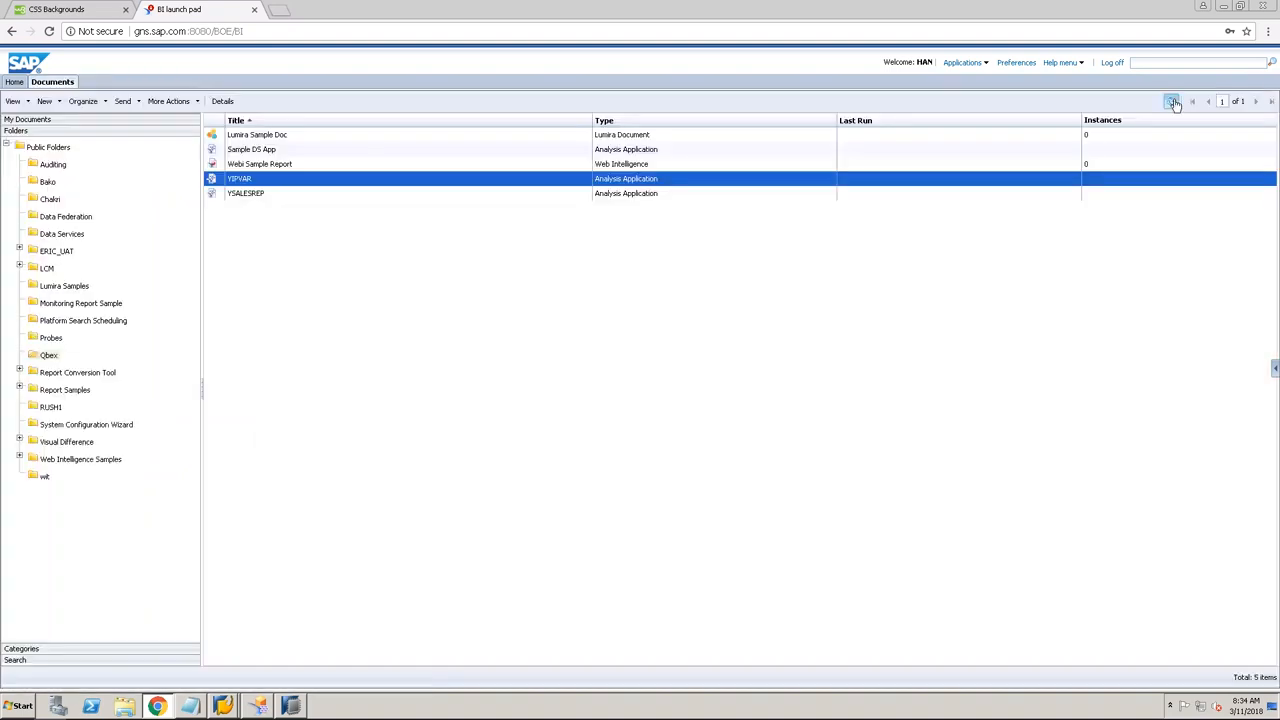
{"action": "right_click", "coordinate": [457, 181]}
{"action": "left_click", "coordinate": [478, 186]}
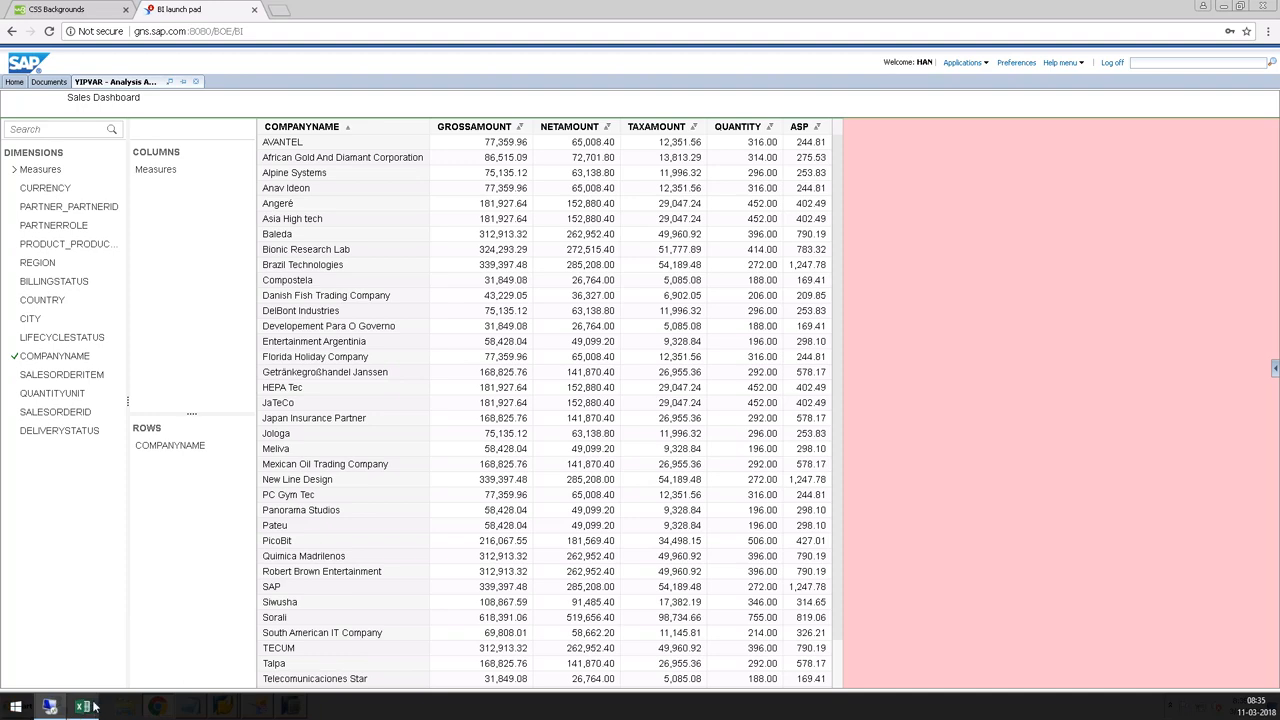
{"action": "mouse_move", "coordinate": [93, 707]}
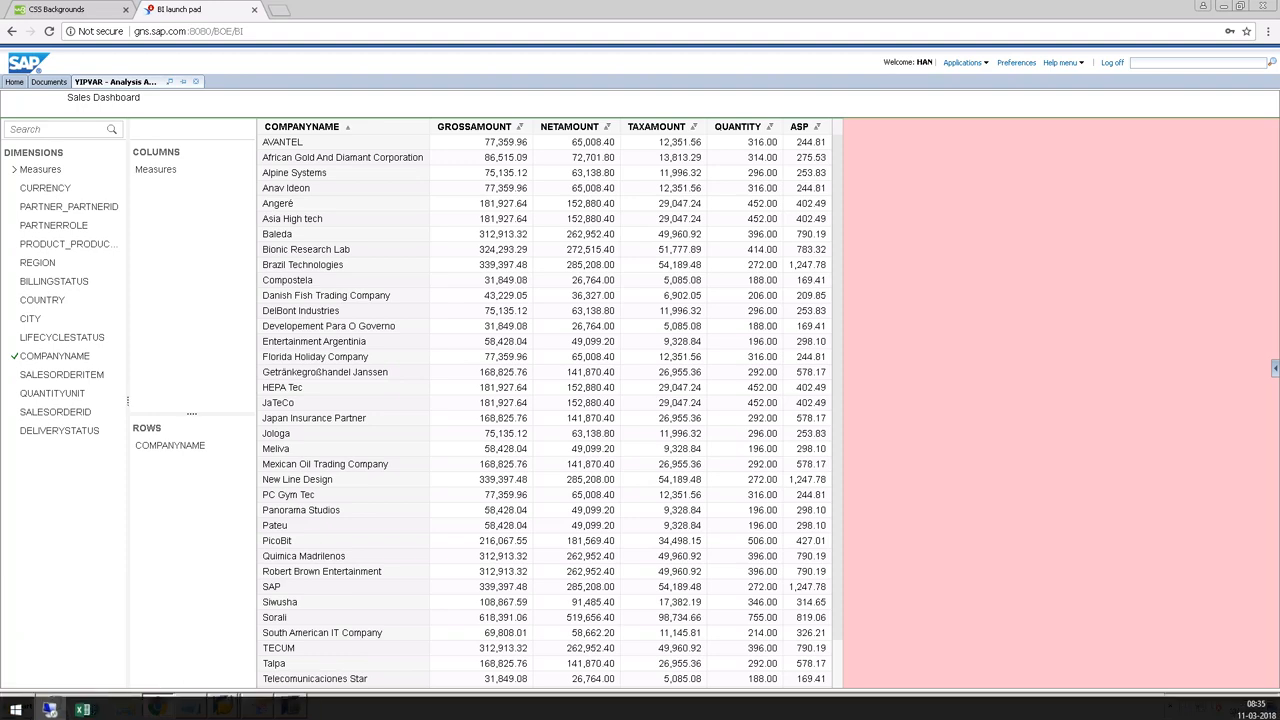
Step: Open Windows Calculator and compute AVANTEL's 77359.96 / 316 = 244.81
{"action": "left_click", "coordinate": [21, 704]}
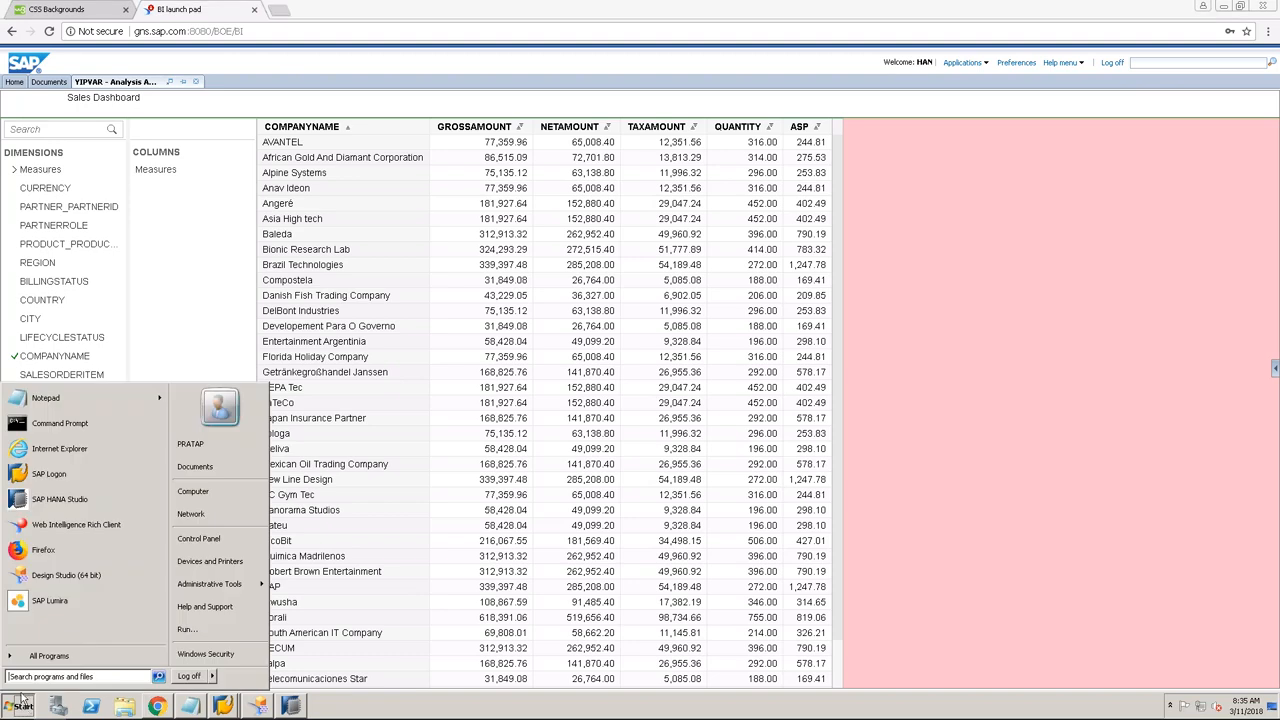
{"action": "type", "text": "CAL"}
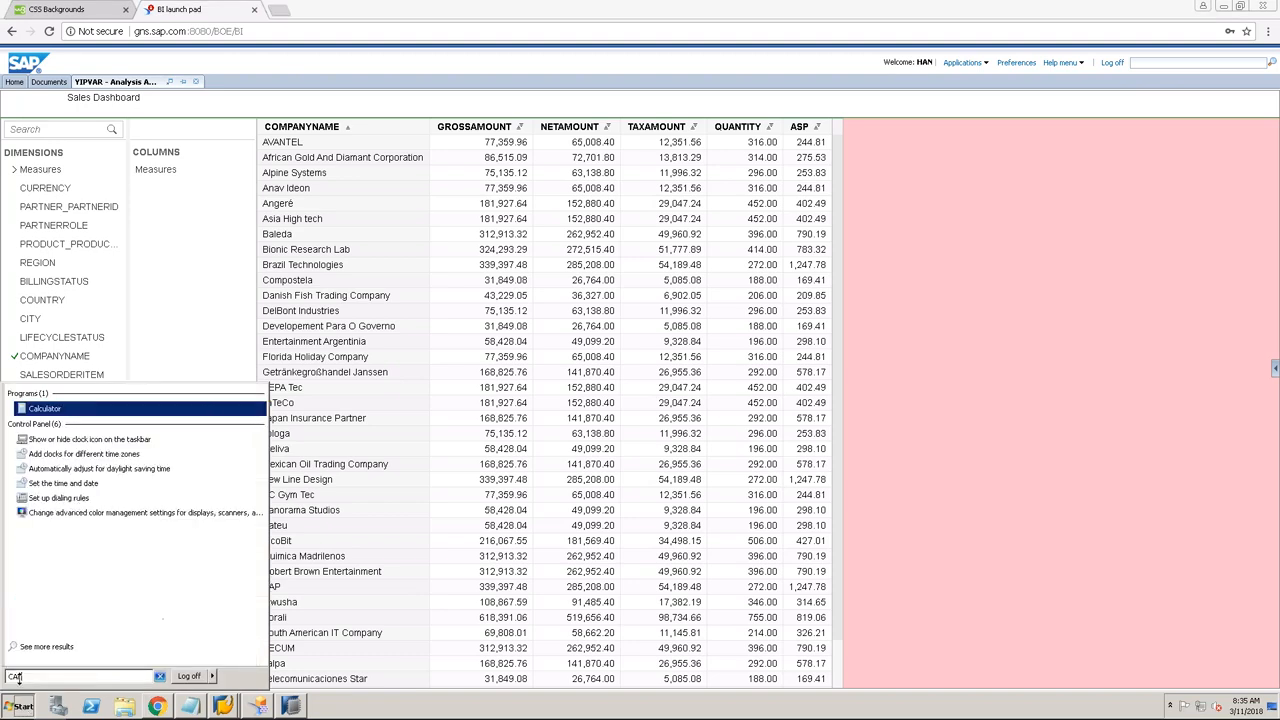
{"action": "left_click", "coordinate": [208, 405]}
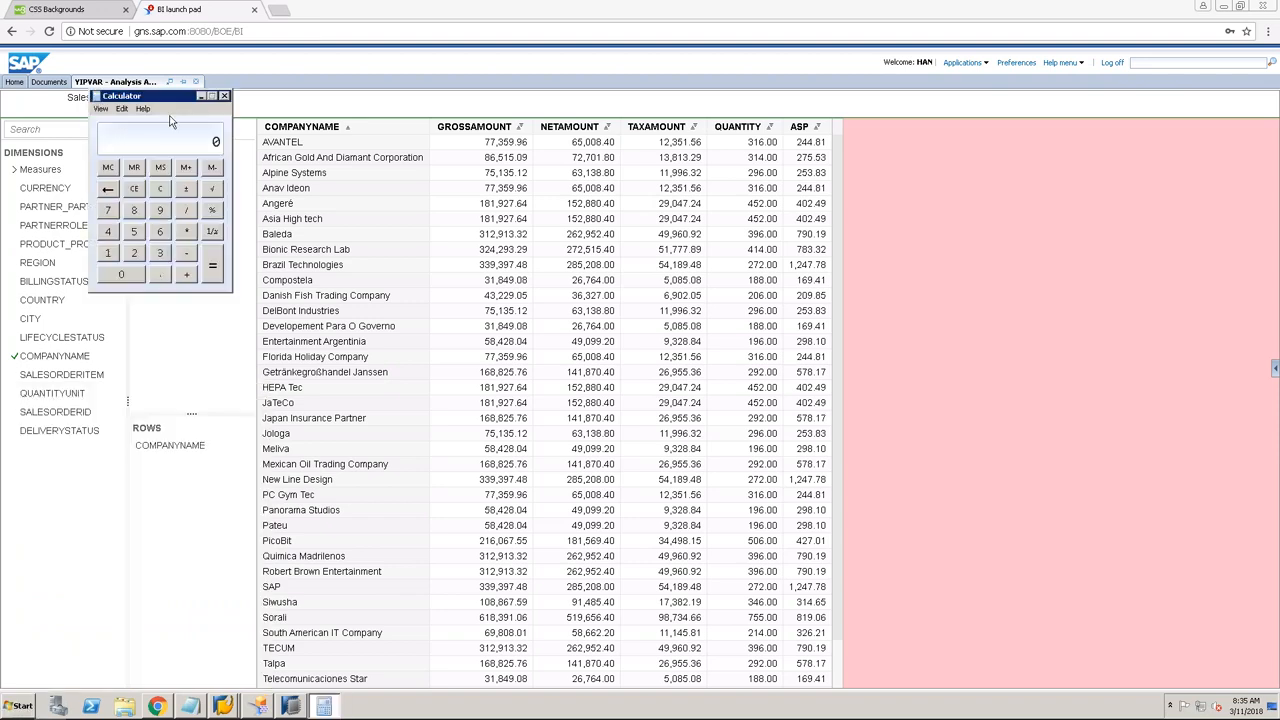
{"action": "left_click_drag", "start_coordinate": [165, 97], "coordinate": [840, 217]}
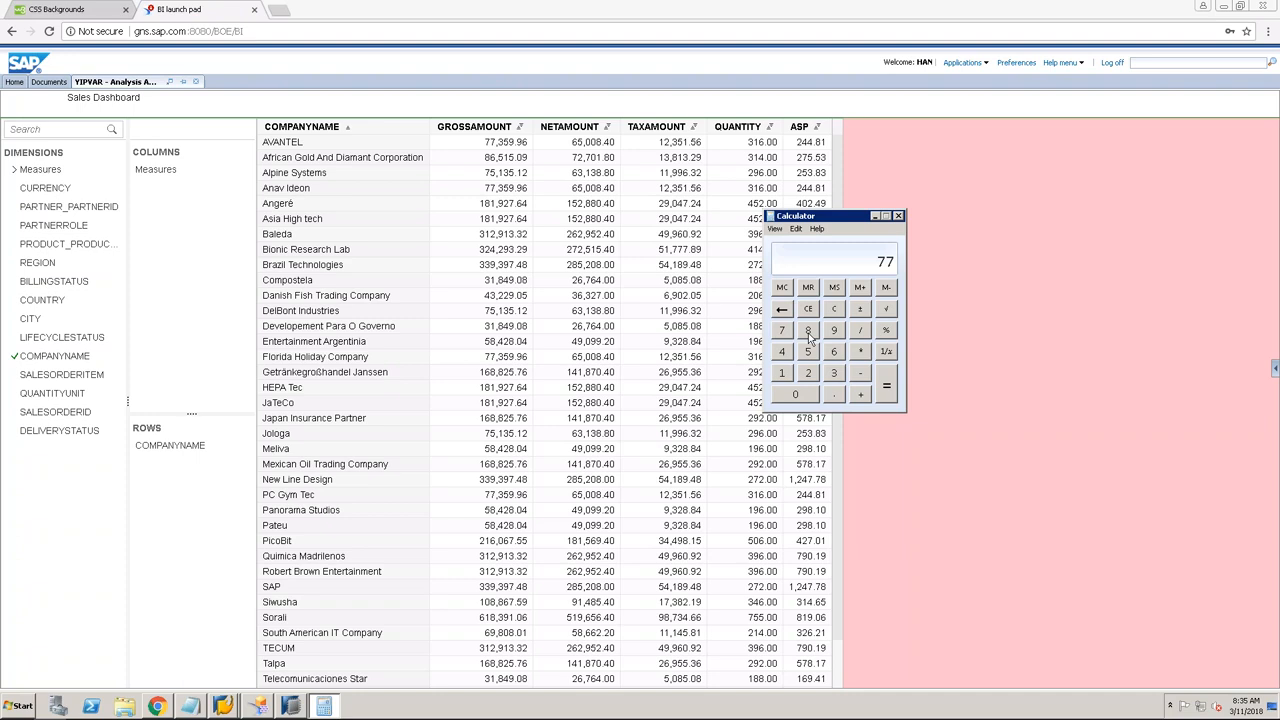
{"action": "left_click", "coordinate": [833, 372]}
{"action": "left_click", "coordinate": [808, 351]}
{"action": "left_click", "coordinate": [836, 331]}
{"action": "left_click", "coordinate": [834, 394]}
{"action": "left_click", "coordinate": [834, 331]}
{"action": "left_click", "coordinate": [834, 351]}
{"action": "left_click", "coordinate": [860, 330]}
{"action": "left_click", "coordinate": [833, 374]}
{"action": "left_click", "coordinate": [782, 373]}
{"action": "left_click", "coordinate": [834, 351]}
{"action": "left_click", "coordinate": [886, 390]}
Step: Replace COMPANYNAME with REGION in the report rows
{"action": "left_click_drag", "start_coordinate": [818, 220], "coordinate": [1050, 163]}
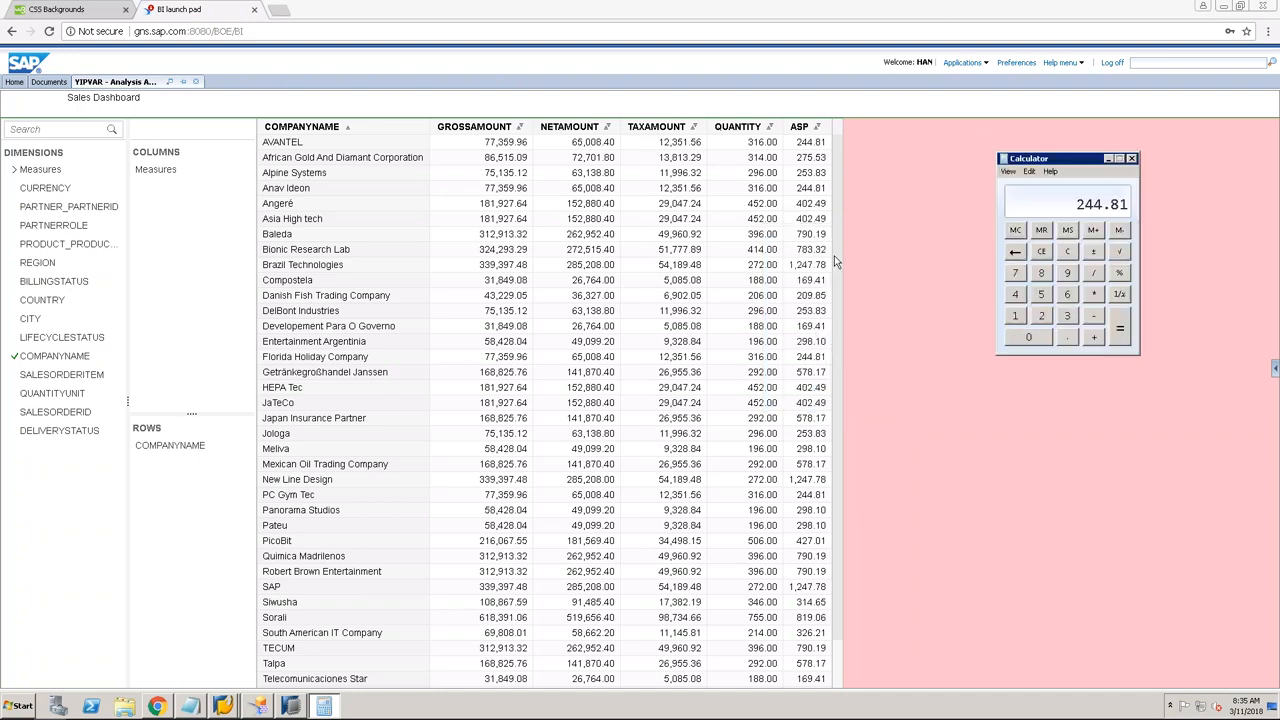
{"action": "left_click_drag", "start_coordinate": [170, 445], "coordinate": [26, 443]}
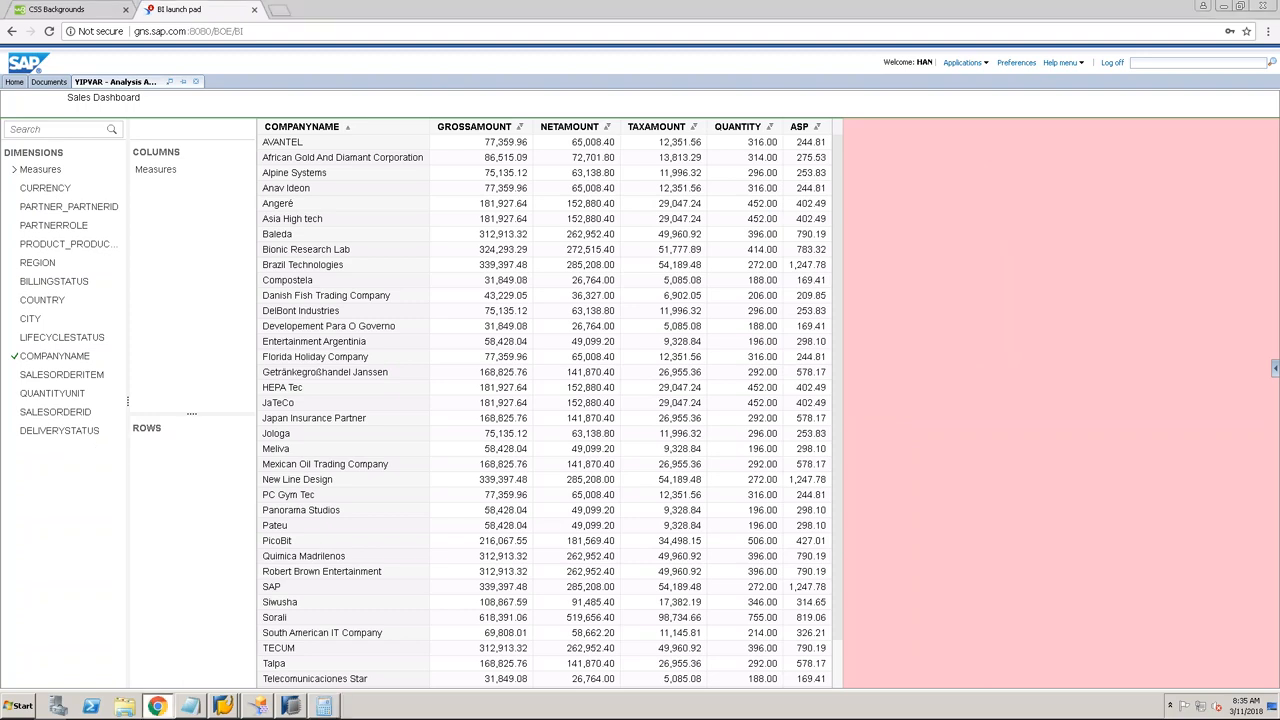
{"action": "left_click_drag", "start_coordinate": [36, 262], "coordinate": [150, 445]}
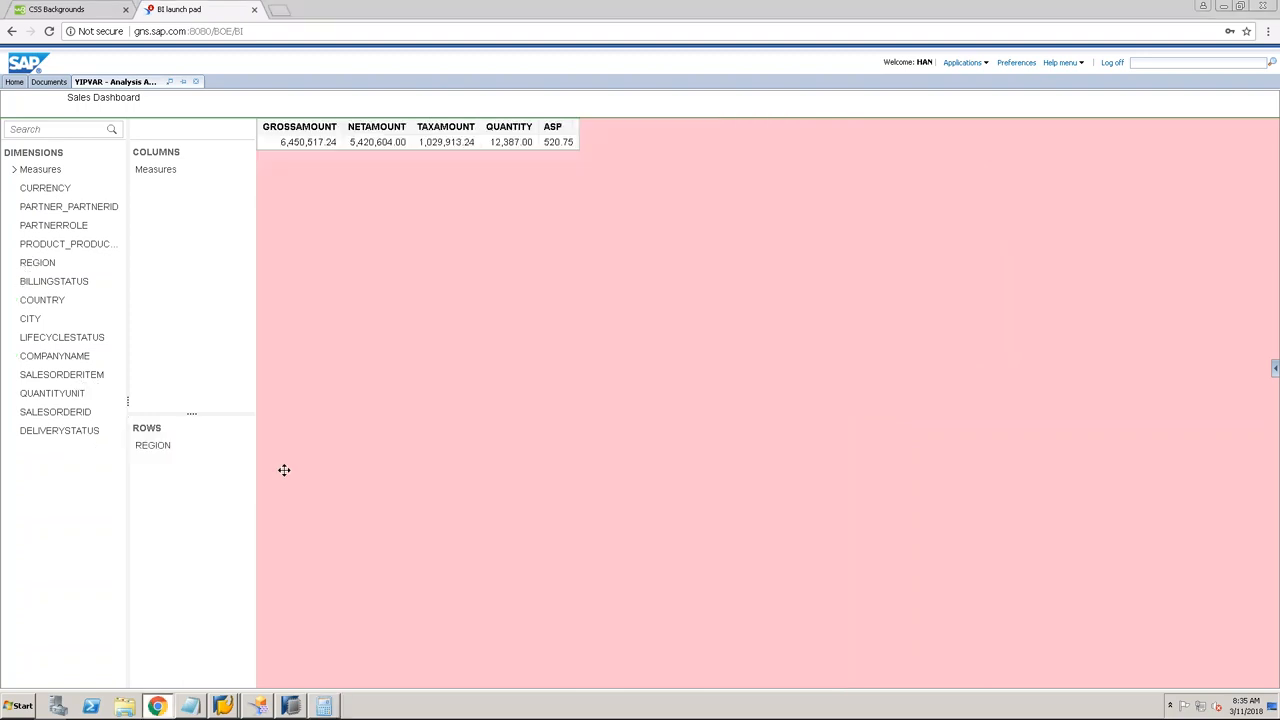
Step: Compute AFR's 86515.09 / 314 in Calculator, giving about 275.53
{"action": "left_click", "coordinate": [324, 704]}
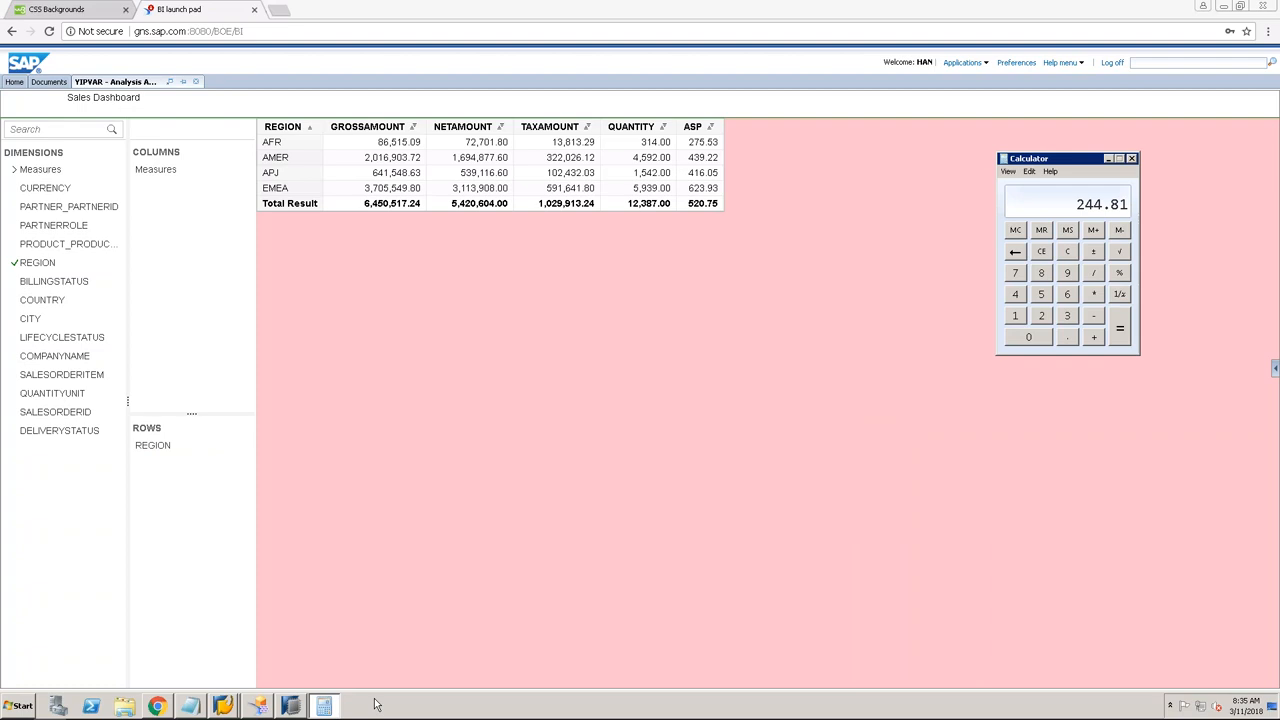
{"action": "left_click_drag", "start_coordinate": [1076, 160], "coordinate": [990, 134]}
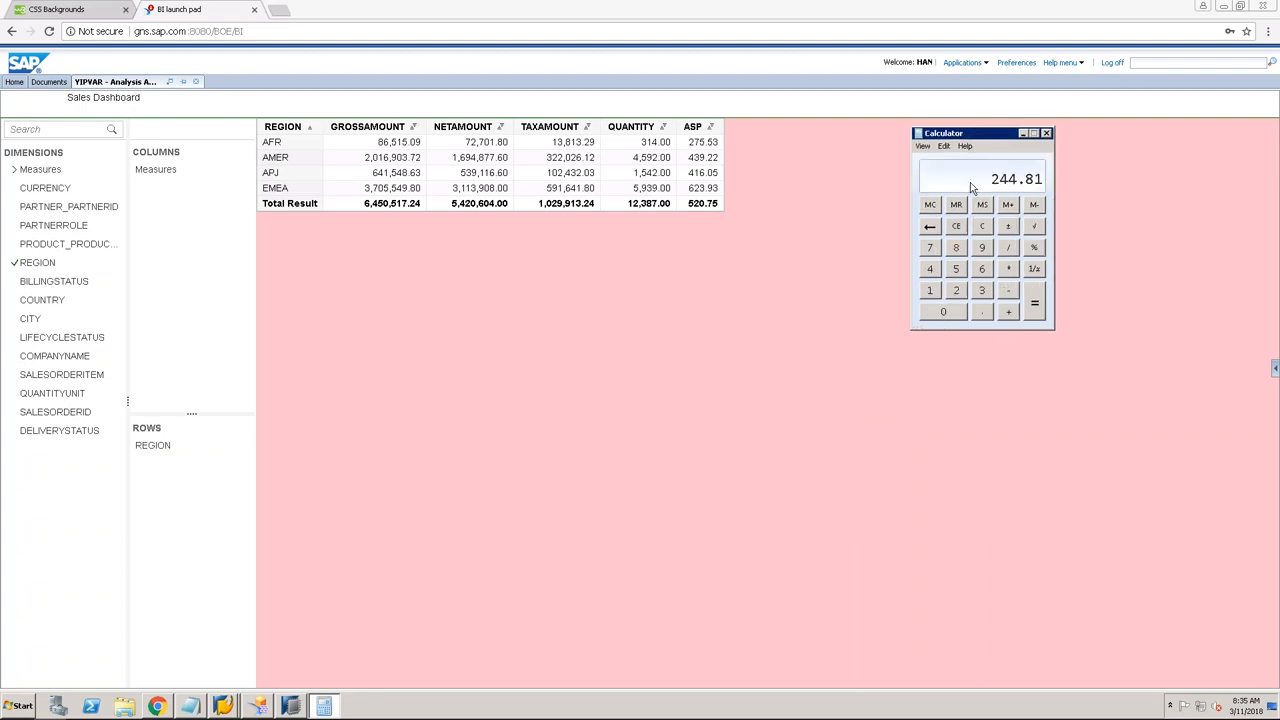
{"action": "left_click", "coordinate": [982, 226]}
{"action": "left_click", "coordinate": [957, 250]}
{"action": "left_click", "coordinate": [985, 270]}
{"action": "left_click", "coordinate": [956, 275]}
{"action": "type", "text": "15.09 /"}
{"action": "left_click", "coordinate": [985, 292]}
{"action": "left_click", "coordinate": [930, 287]}
{"action": "left_click", "coordinate": [930, 271]}
{"action": "left_click", "coordinate": [1034, 302]}
Step: Enable client-side Sum aggregation on the ASP column and reactivate YIPVAR
{"action": "left_click", "coordinate": [290, 706]}
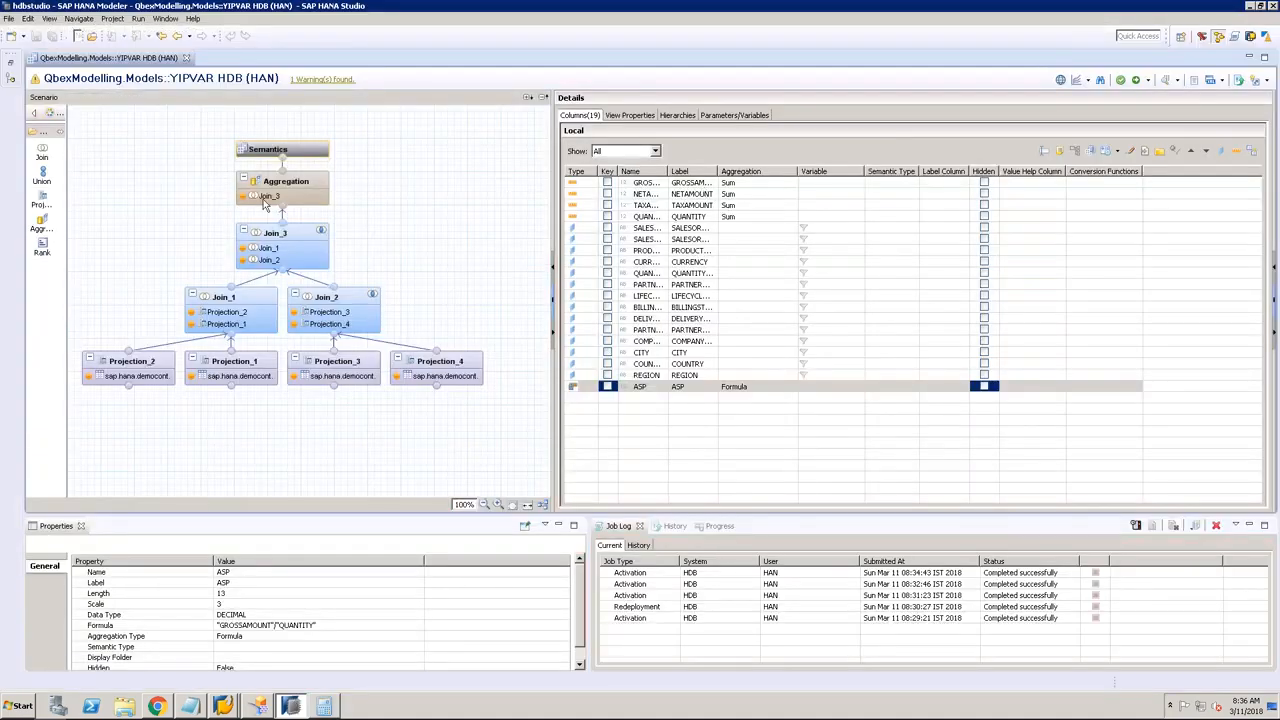
{"action": "left_click", "coordinate": [288, 182]}
{"action": "left_click", "coordinate": [1071, 140]}
{"action": "left_click", "coordinate": [1112, 151]}
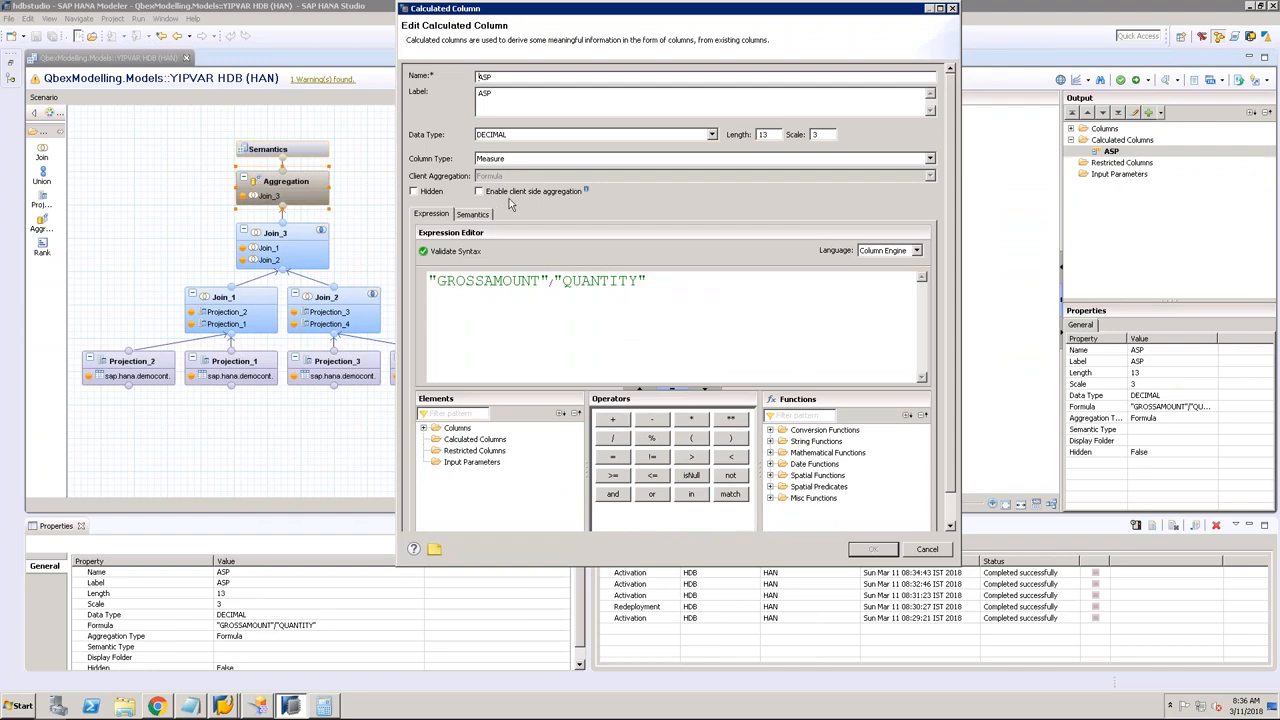
{"action": "left_click", "coordinate": [519, 194]}
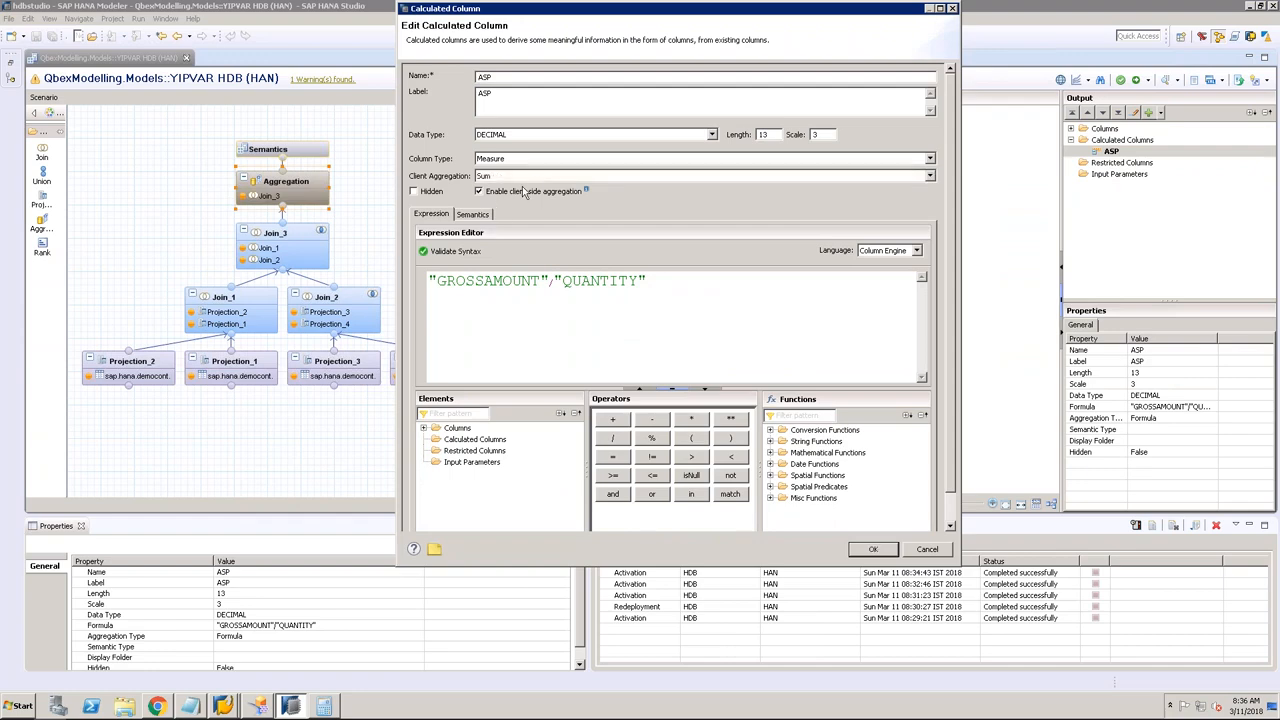
{"action": "left_click", "coordinate": [537, 178]}
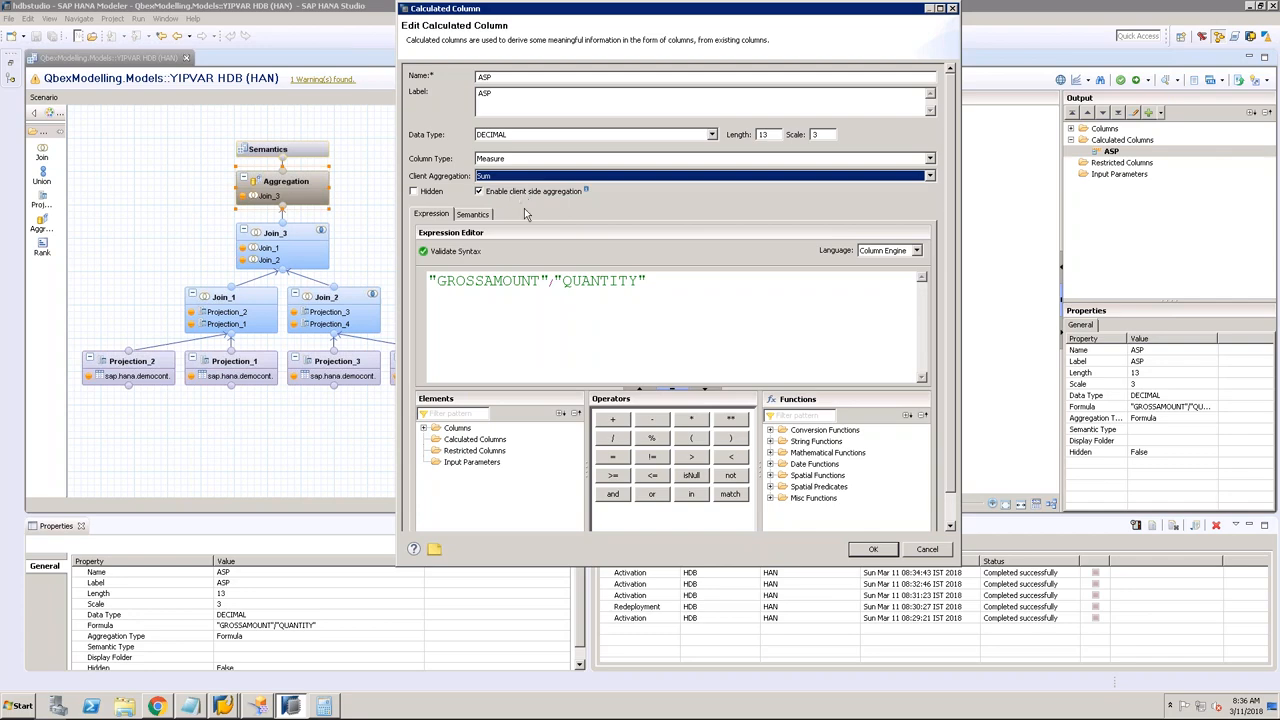
{"action": "left_click", "coordinate": [872, 549]}
{"action": "left_click", "coordinate": [290, 151]}
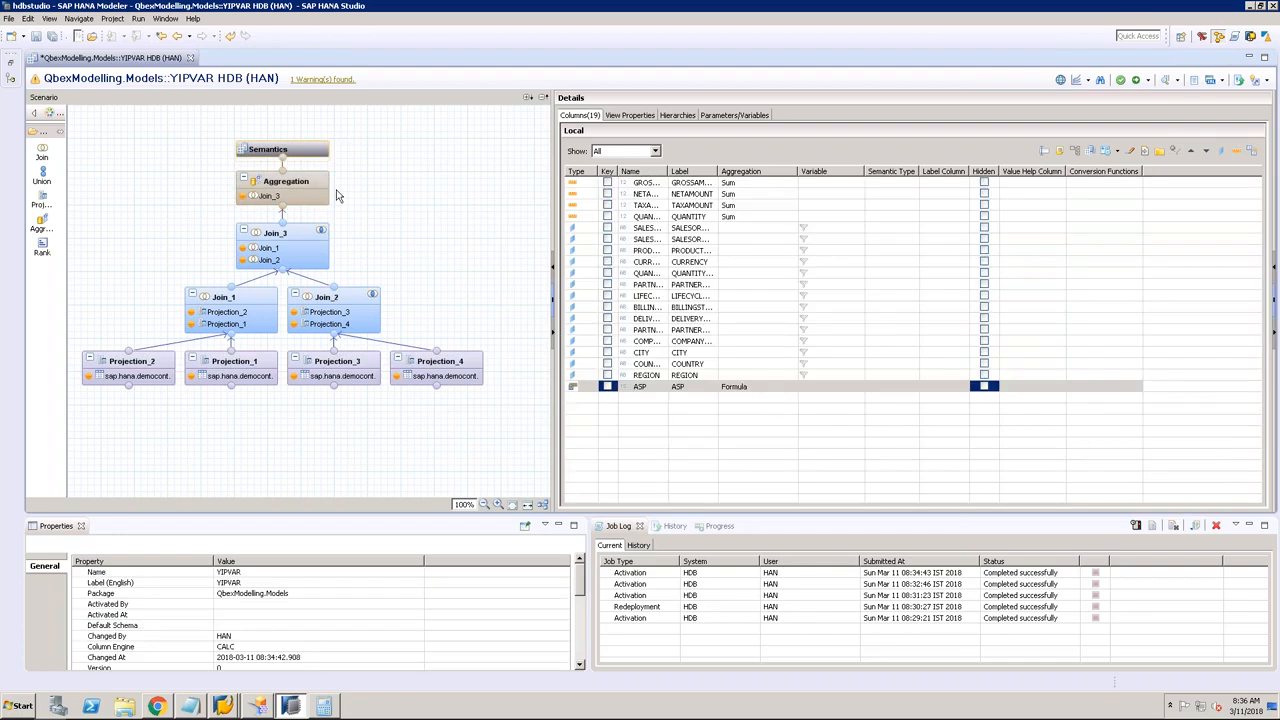
{"action": "left_click", "coordinate": [1136, 80]}
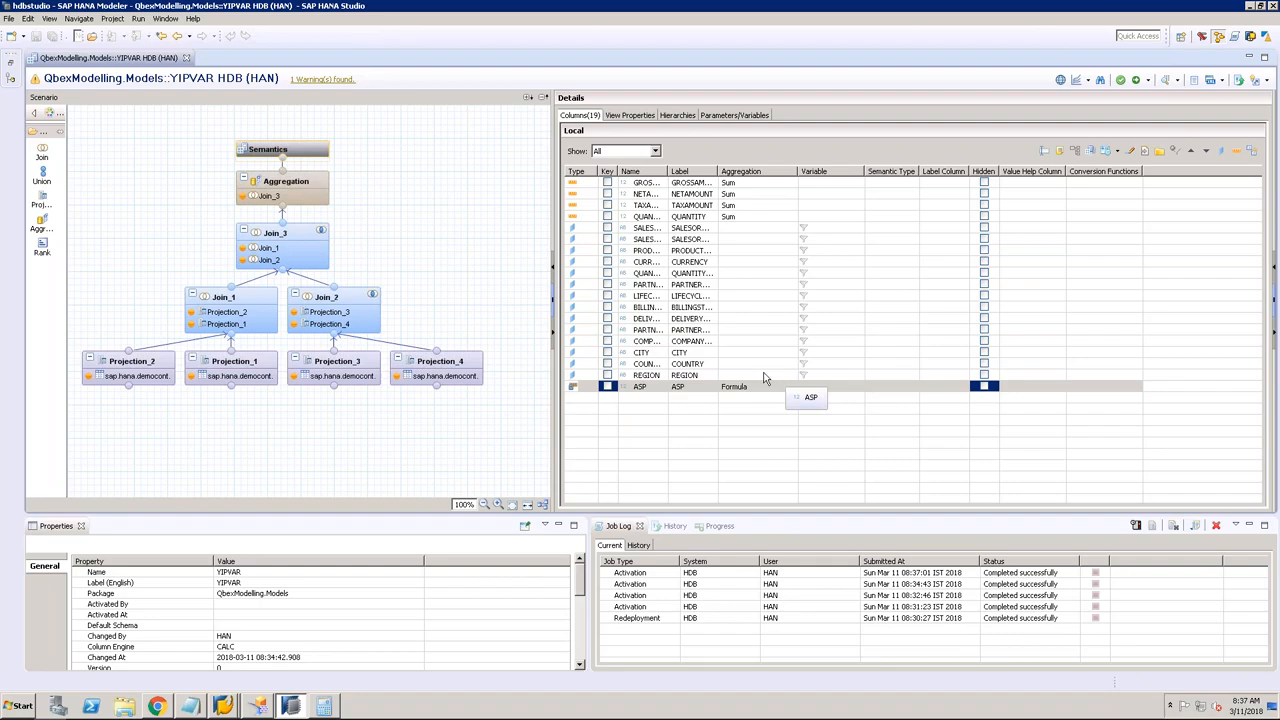
{"action": "left_click", "coordinate": [157, 706]}
Step: Close, refresh and reopen the YIPVAR analysis from Documents, then return to HANA Studio
{"action": "left_click", "coordinate": [198, 87]}
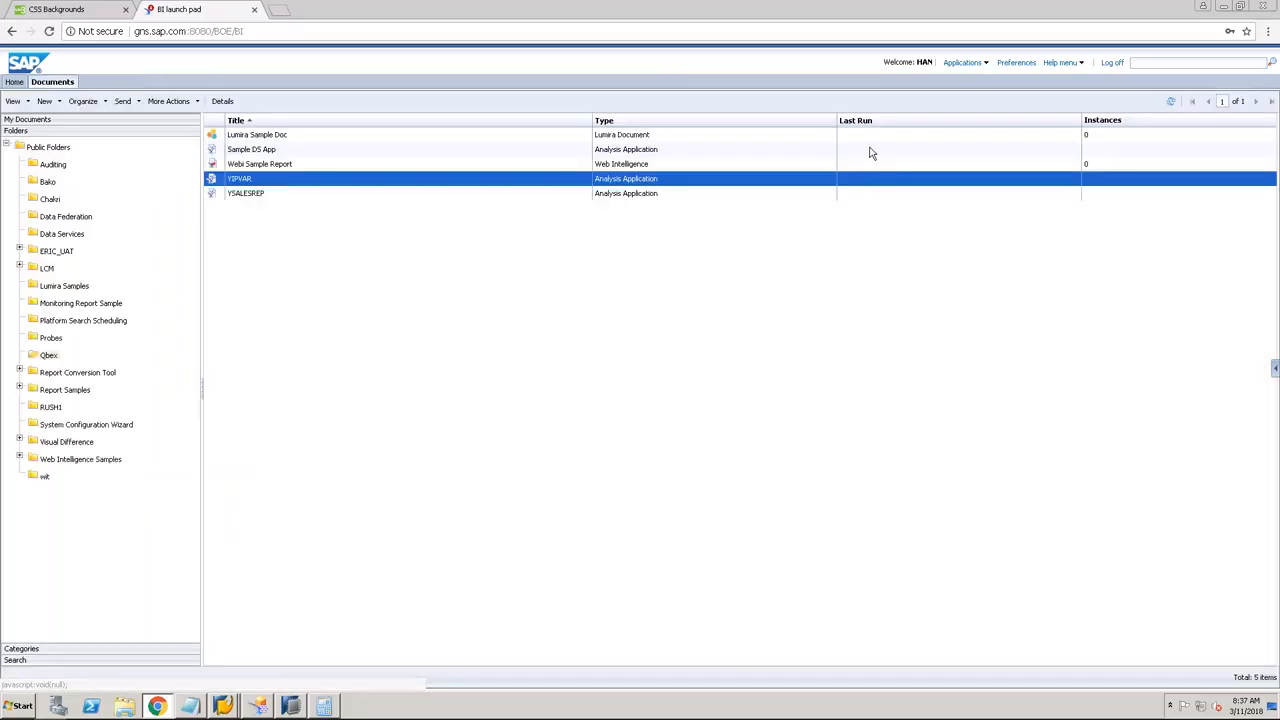
{"action": "left_click", "coordinate": [1170, 101]}
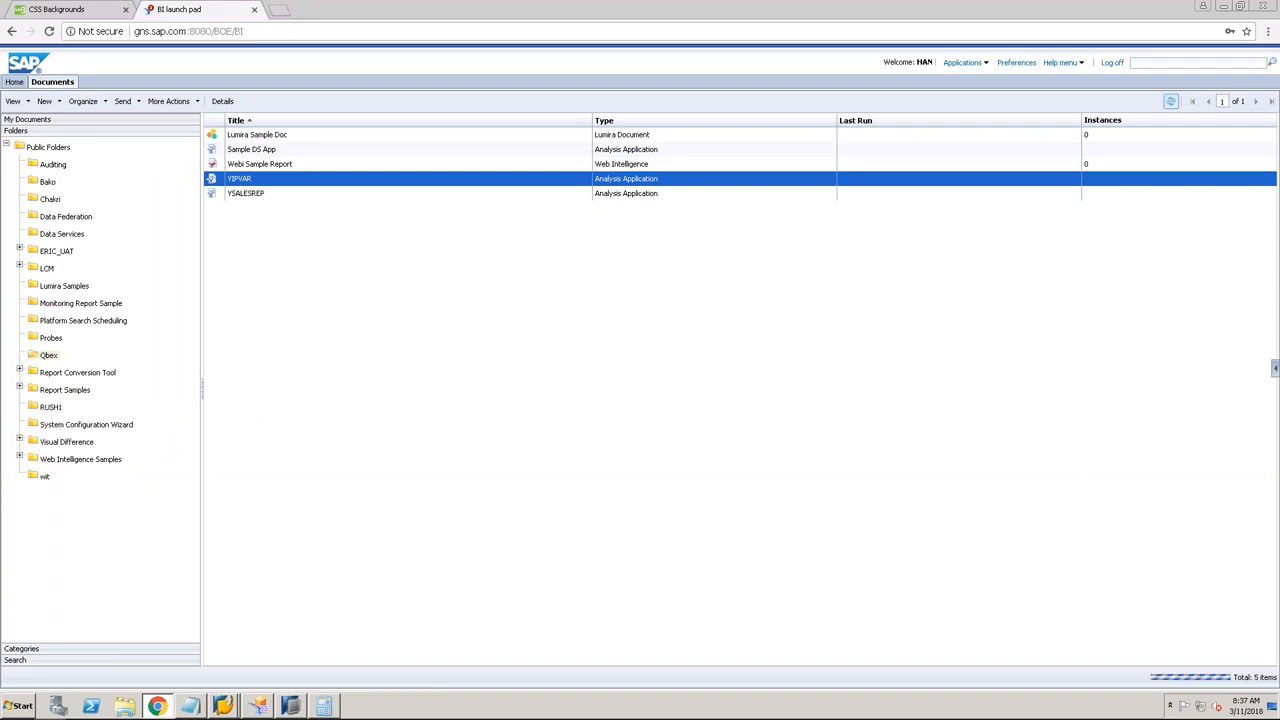
{"action": "right_click", "coordinate": [516, 179]}
{"action": "left_click", "coordinate": [530, 184]}
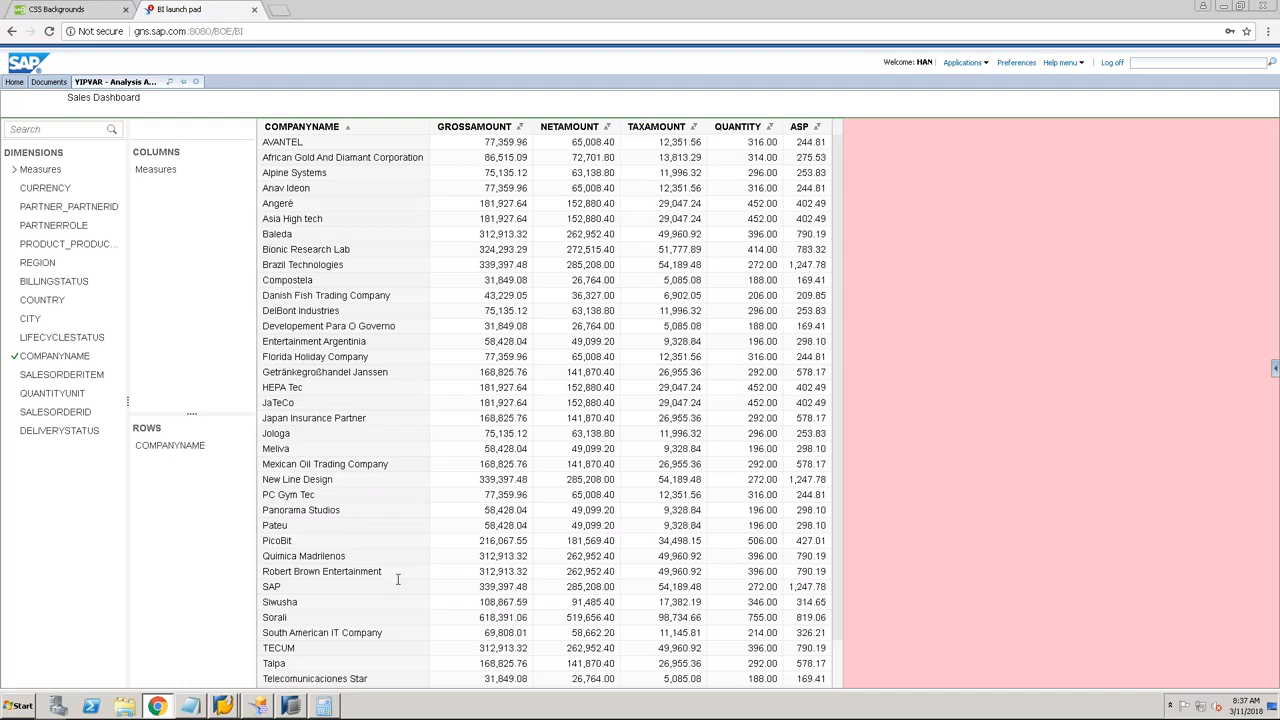
{"action": "left_click", "coordinate": [290, 706]}
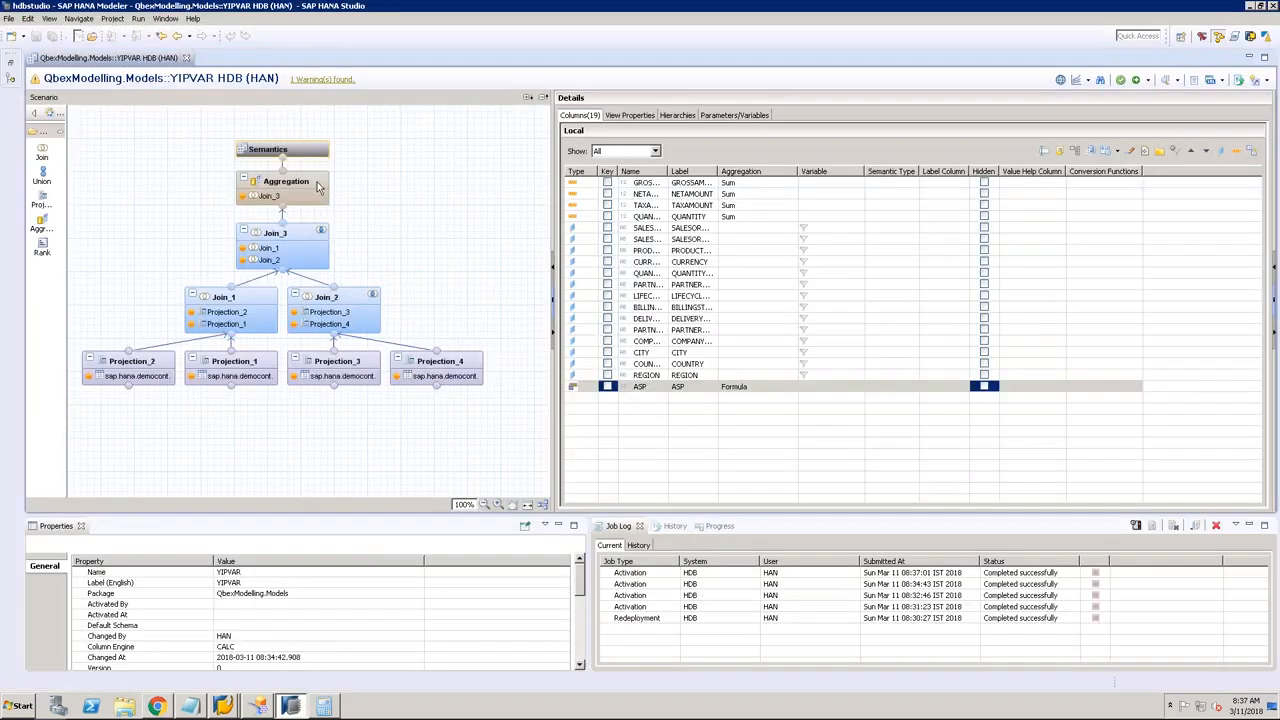
Step: Open ASP's expression editor and insert the if() function template at the formula start
{"action": "left_click", "coordinate": [286, 183]}
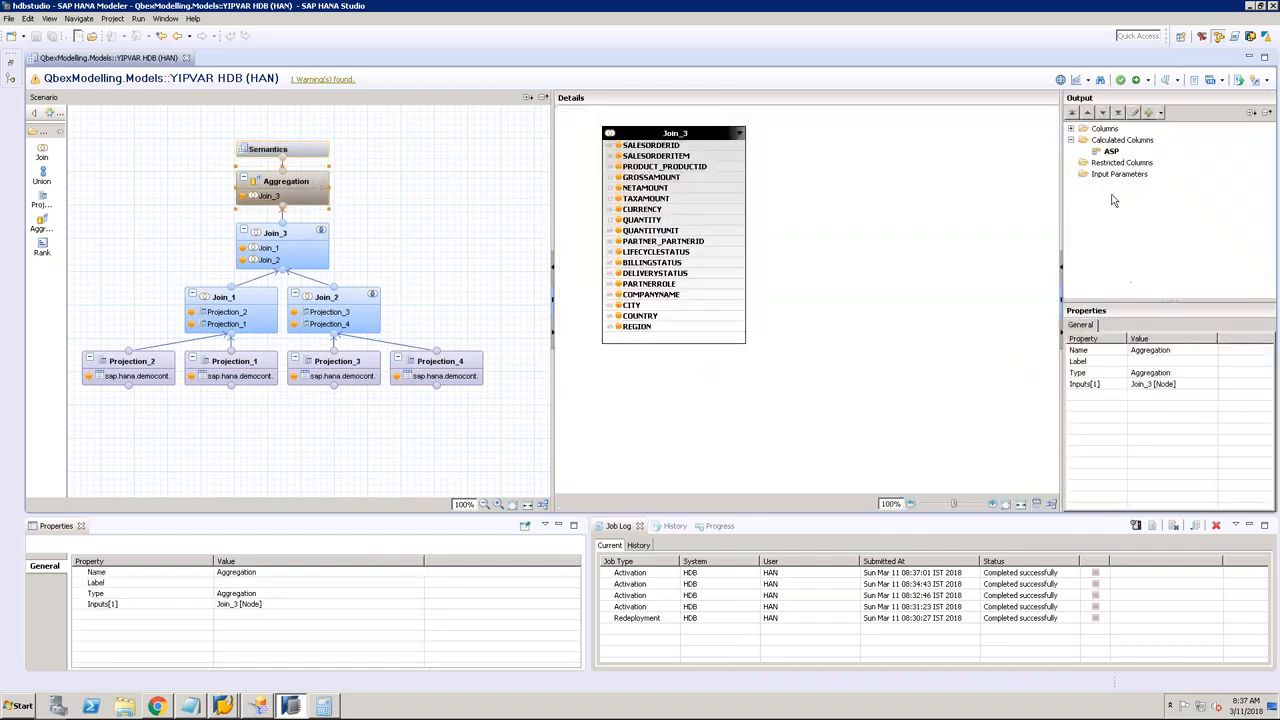
{"action": "right_click", "coordinate": [1111, 152]}
{"action": "left_click", "coordinate": [1127, 160]}
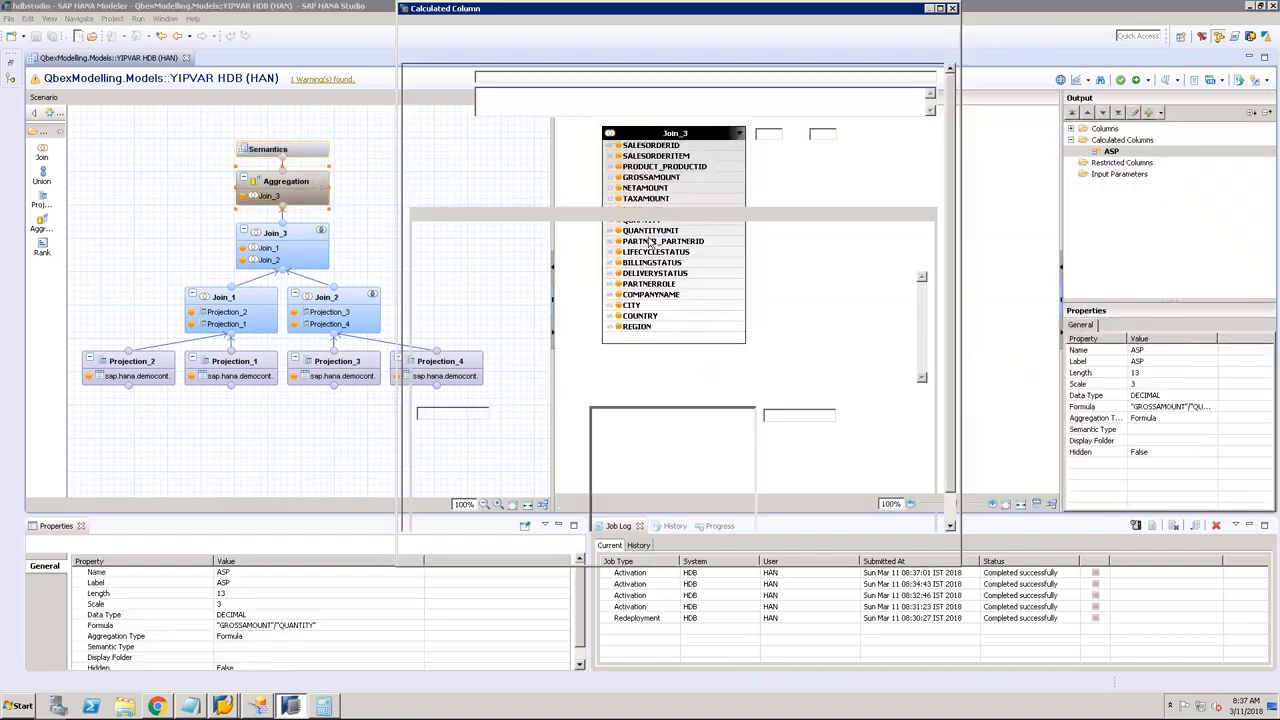
{"action": "left_click_drag", "start_coordinate": [556, 280], "coordinate": [651, 279]}
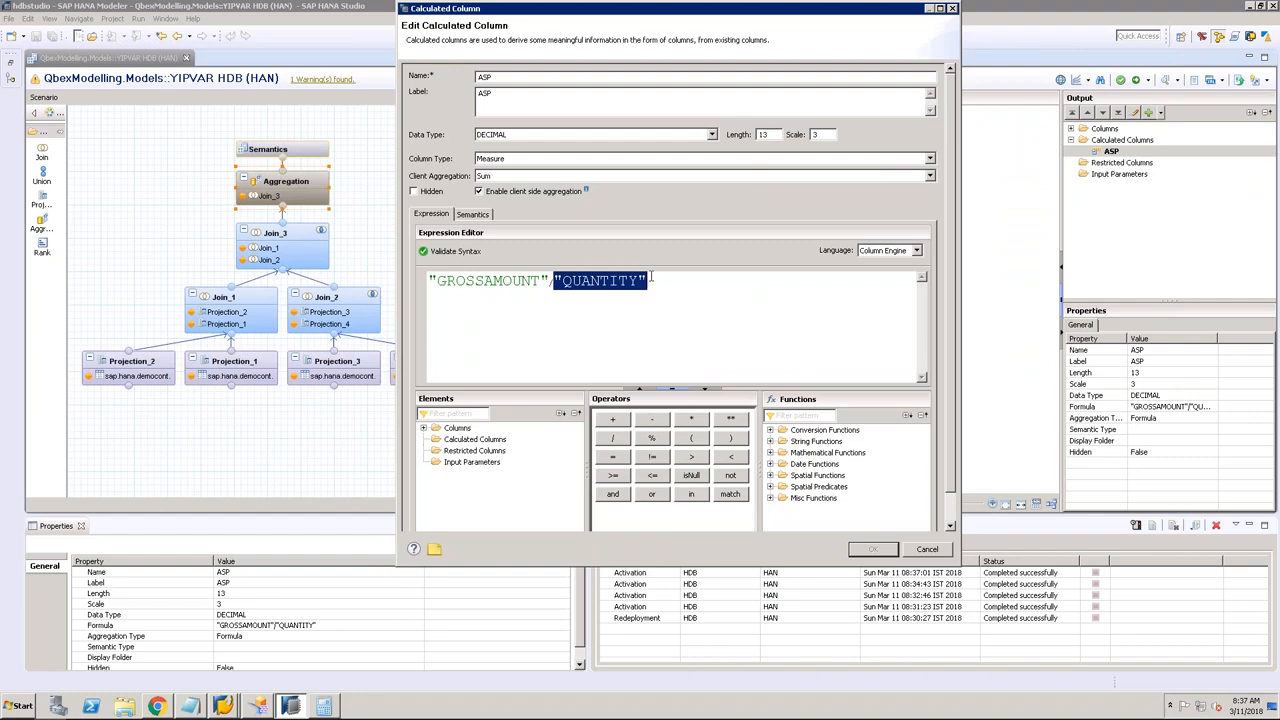
{"action": "left_click", "coordinate": [653, 280]}
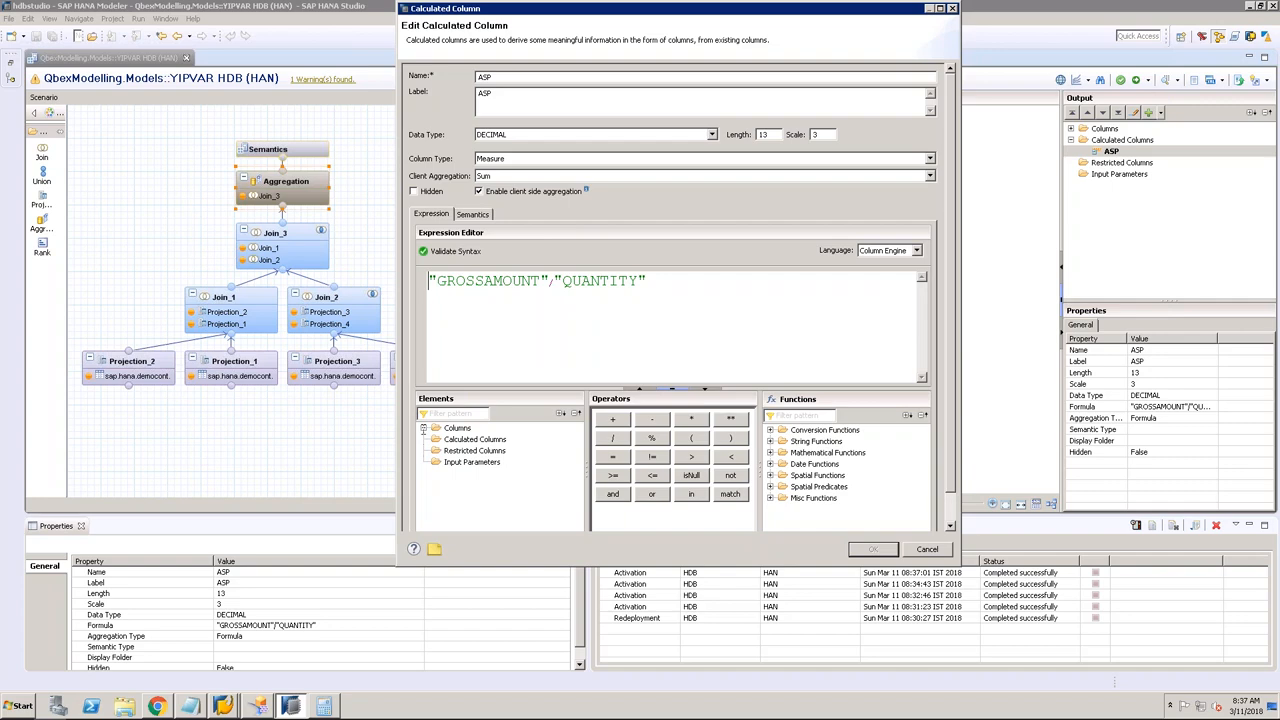
{"action": "left_click", "coordinate": [803, 418]}
{"action": "type", "text": "if"}
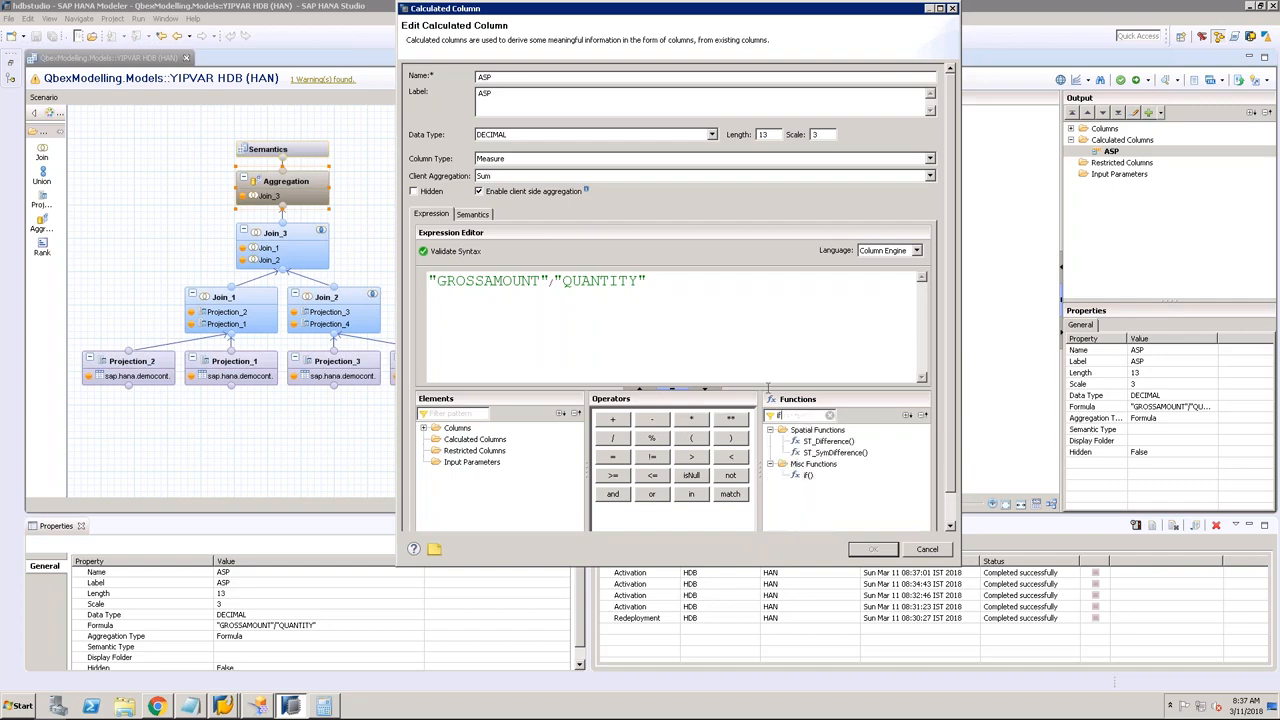
{"action": "left_click", "coordinate": [431, 283]}
{"action": "double_click", "coordinate": [808, 475]}
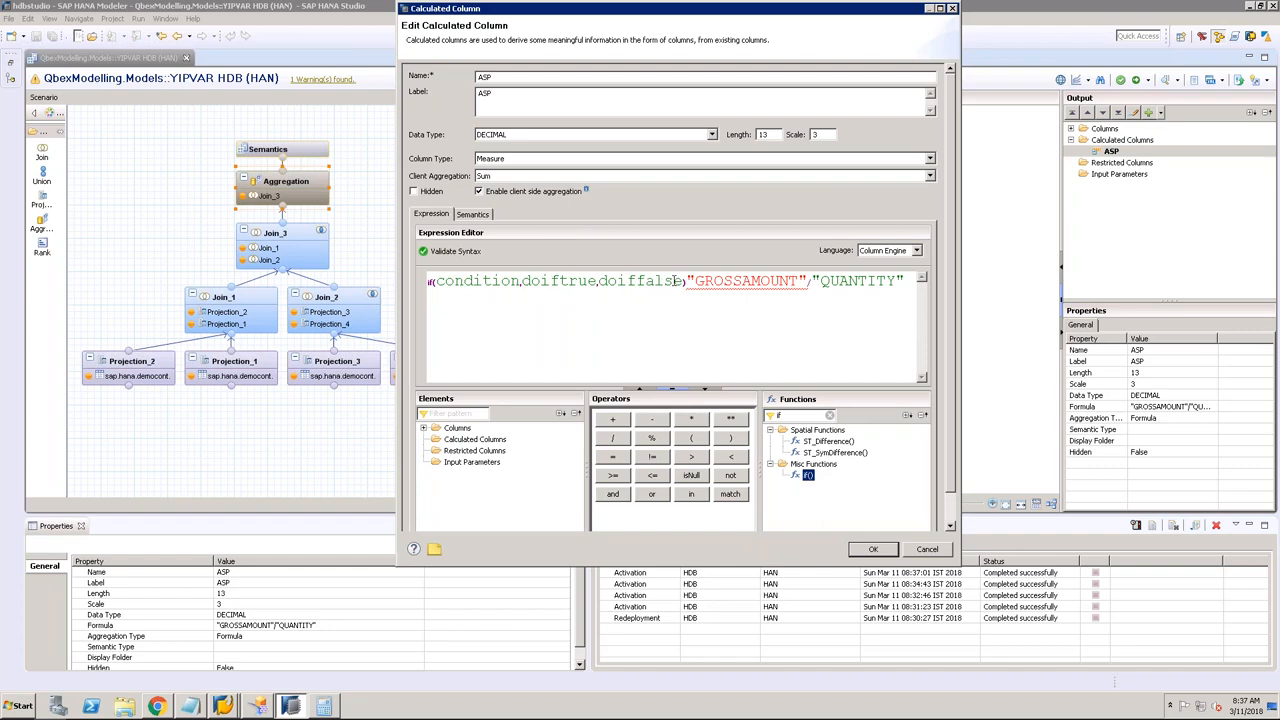
{"action": "left_click_drag", "start_coordinate": [687, 281], "coordinate": [502, 284]}
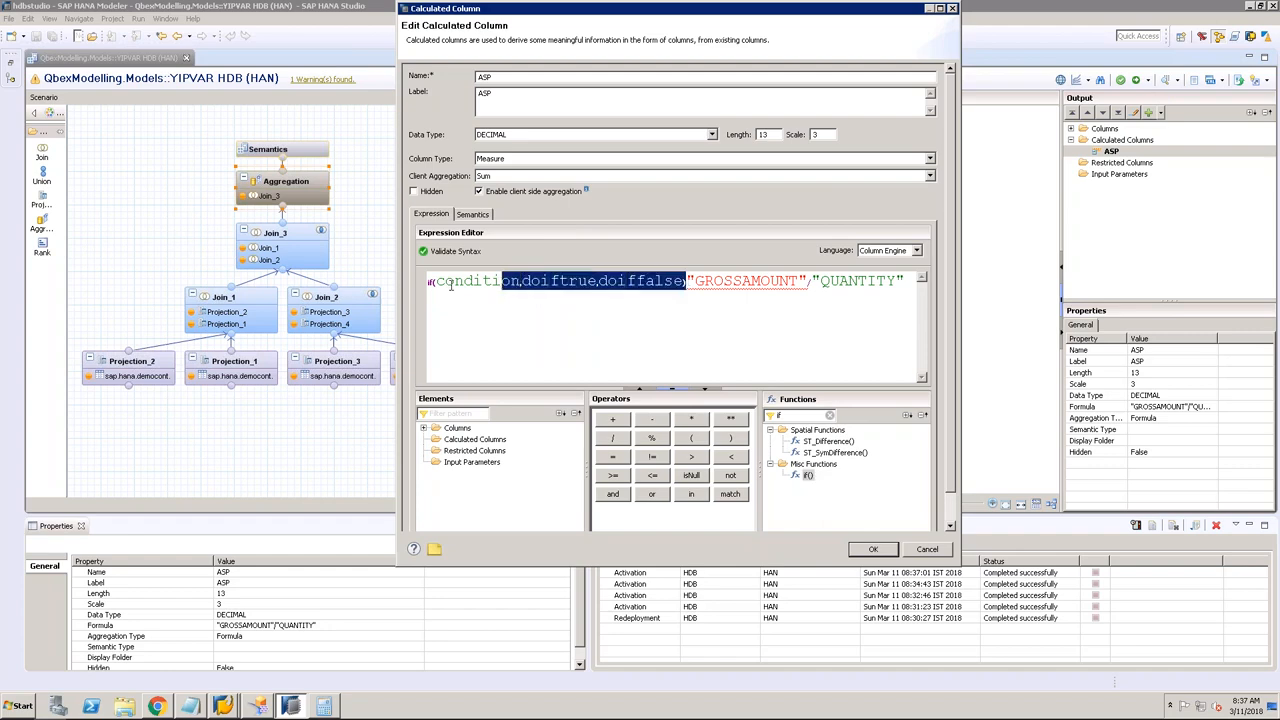
{"action": "left_click_drag", "start_coordinate": [687, 282], "coordinate": [399, 283]}
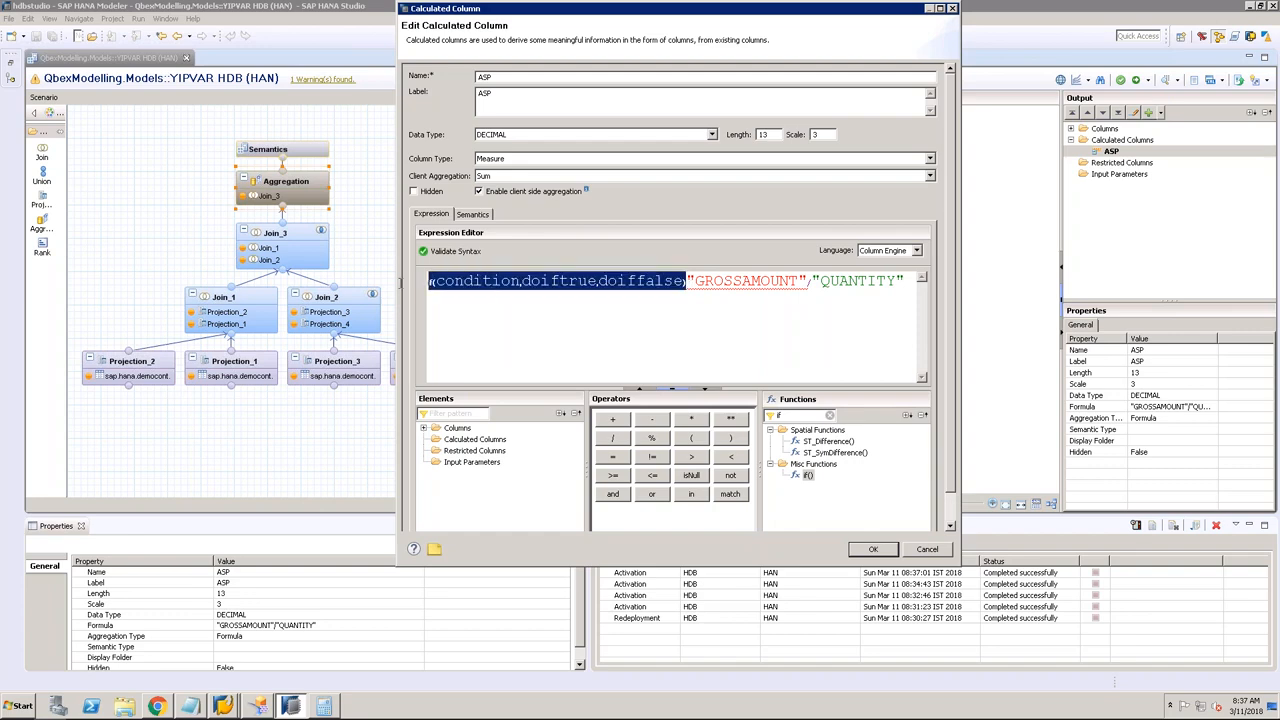
{"action": "key", "text": "BackSpace"}
Step: Rewrite ASP as if("QUANTITY"=0,0,"GROSSAMOUNT"/"QUANTITY"), validate the syntax, and confirm
{"action": "type", "text": "if("}
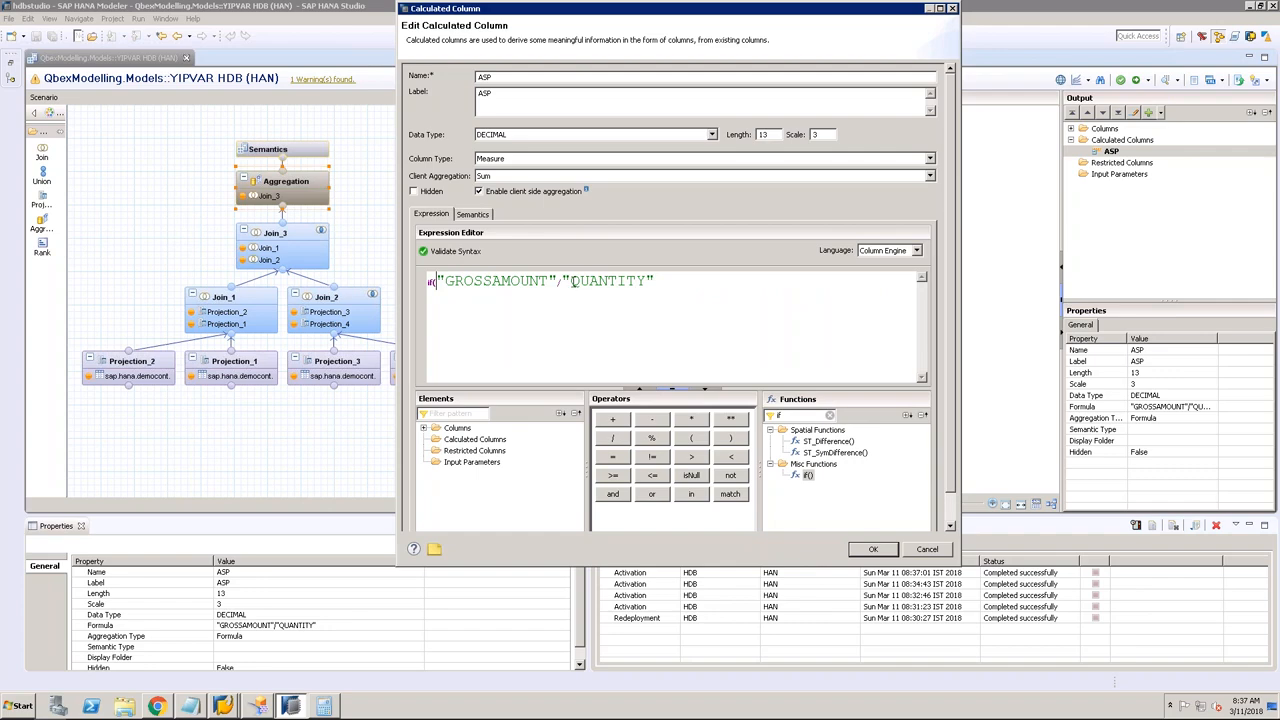
{"action": "left_click", "coordinate": [423, 428]}
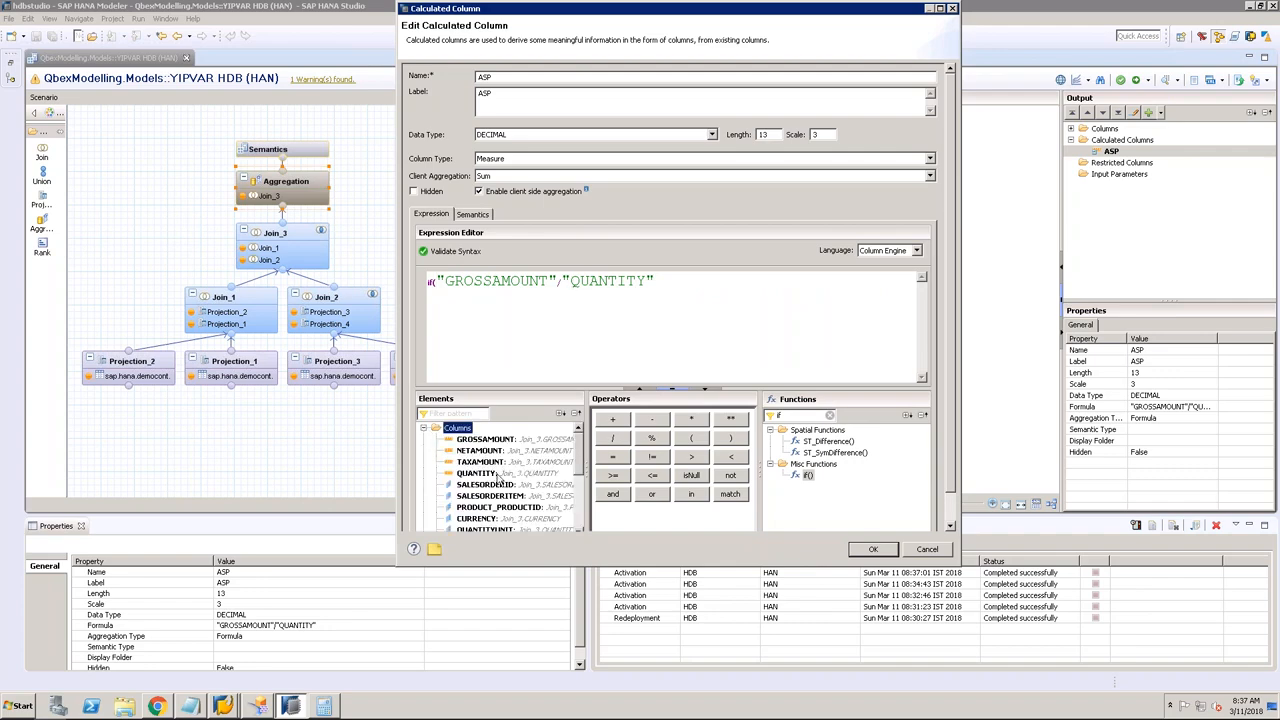
{"action": "double_click", "coordinate": [497, 475]}
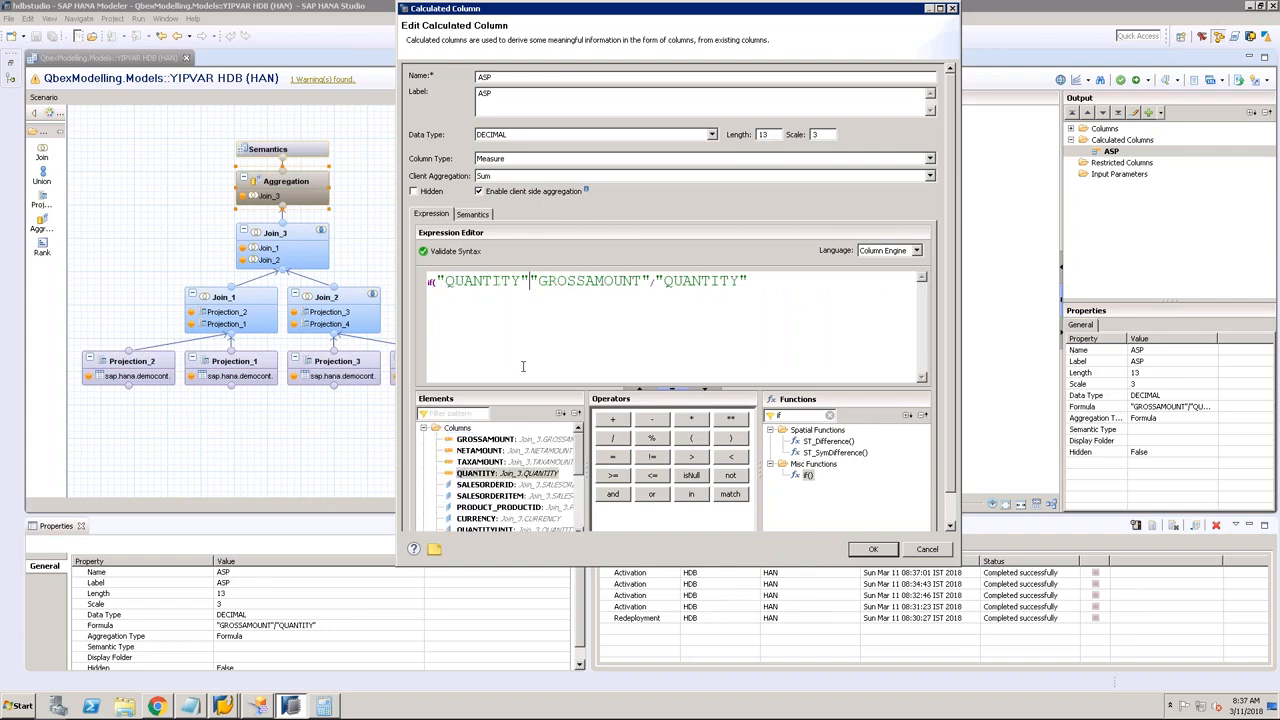
{"action": "type", "text": "=0"}
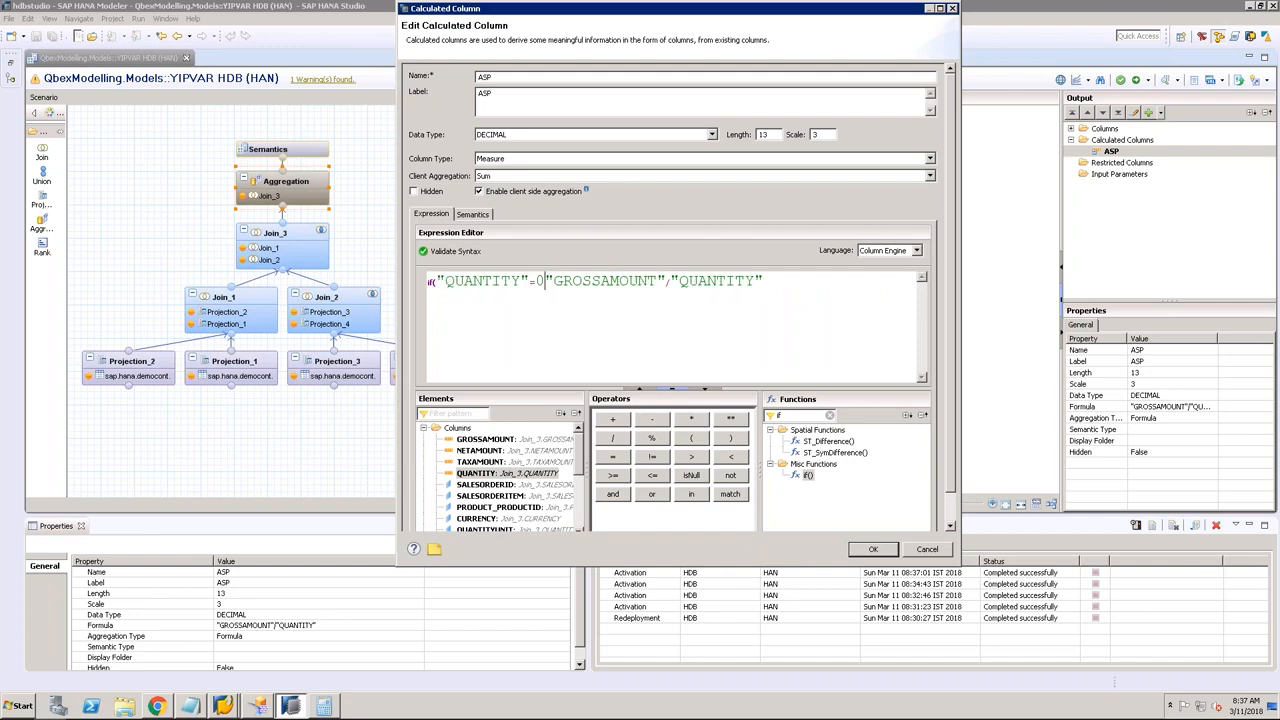
{"action": "type", "text": ","}
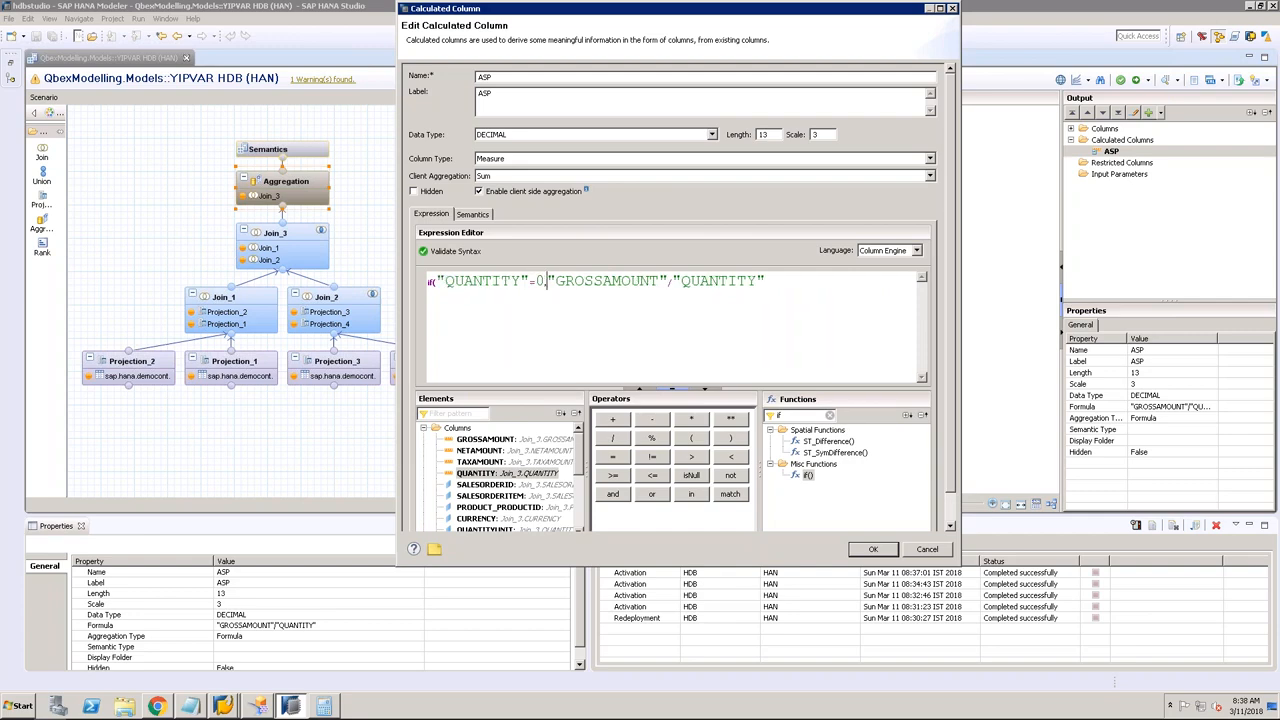
{"action": "type", "text": "0"}
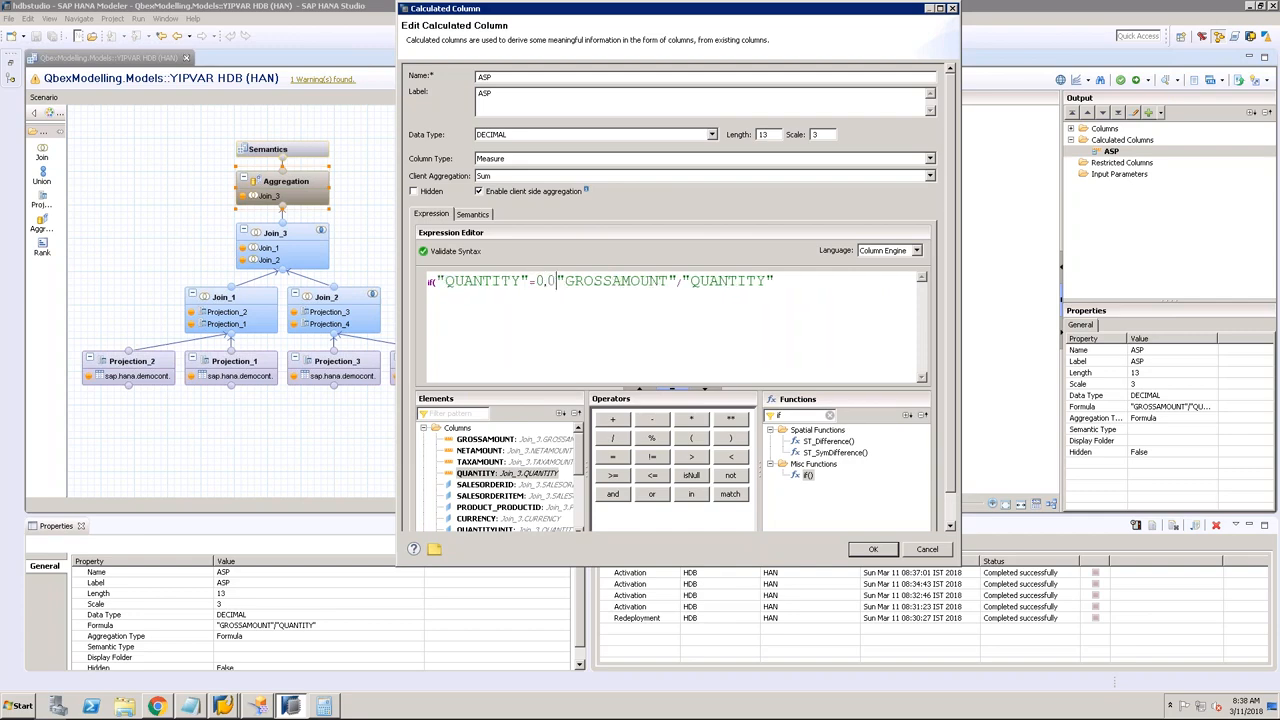
{"action": "type", "text": ","}
{"action": "left_click", "coordinate": [792, 278]}
{"action": "type", "text": ")"}
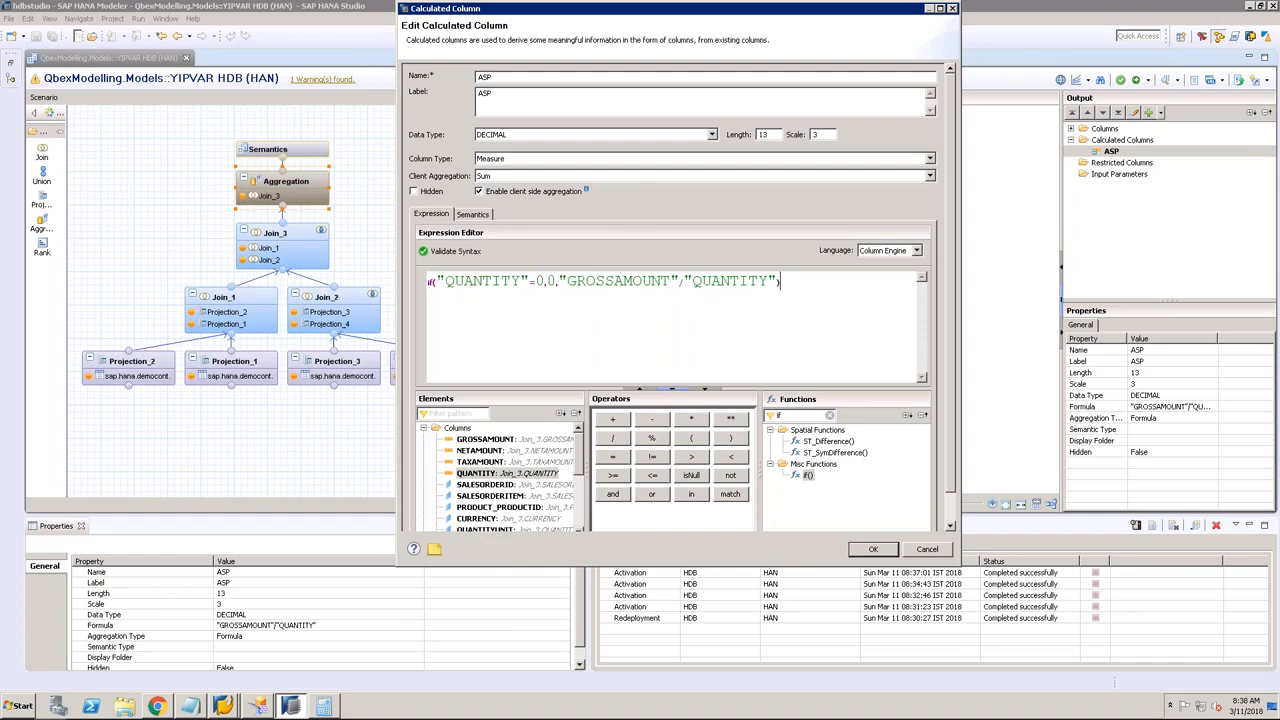
{"action": "left_click", "coordinate": [456, 253]}
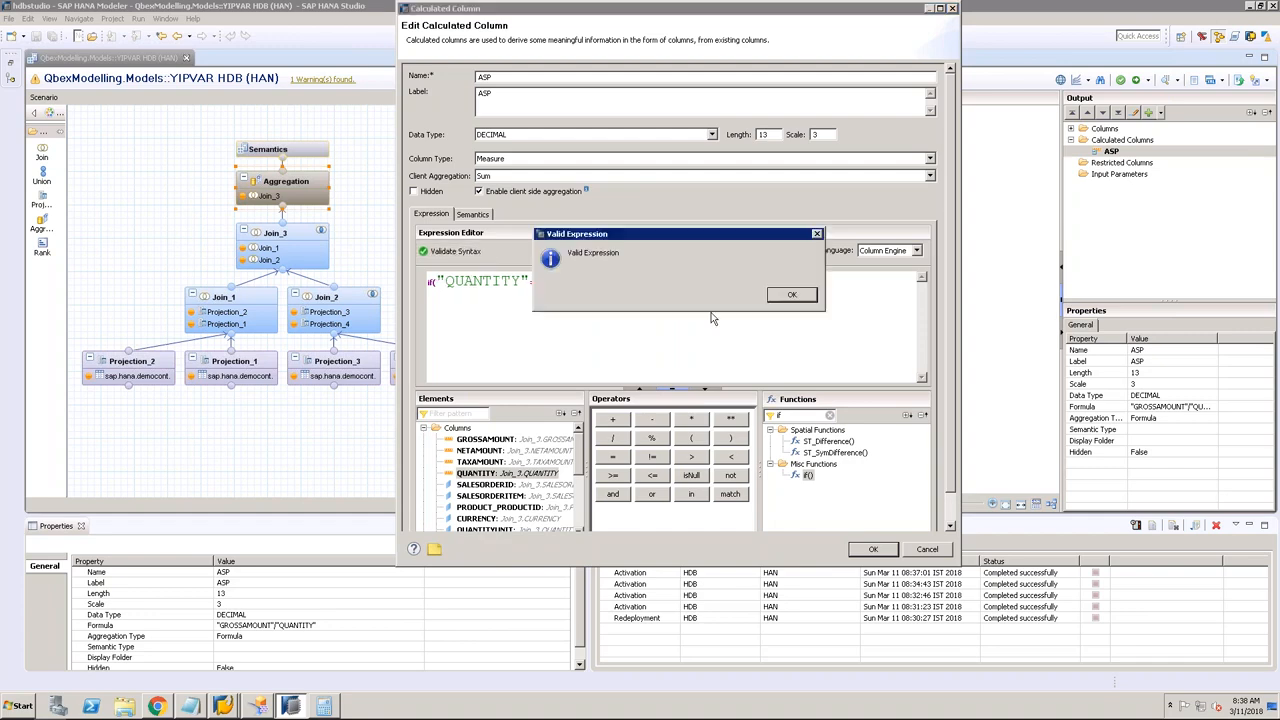
{"action": "left_click", "coordinate": [801, 302]}
{"action": "left_click", "coordinate": [869, 550]}
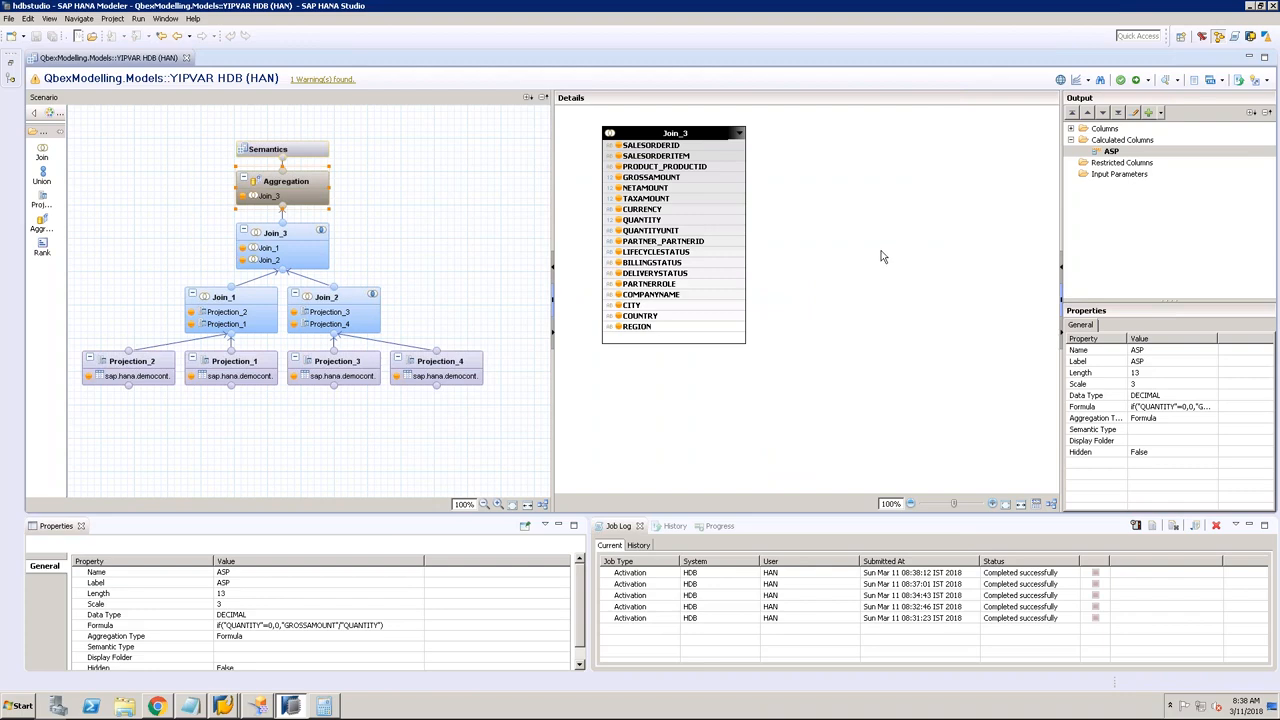
Step: Inspect the Aggregation node's Join_3 inputs TAXAMOUNT and GROSSAMOUNT (DECIMAL 15,2)
{"action": "left_click", "coordinate": [1132, 140]}
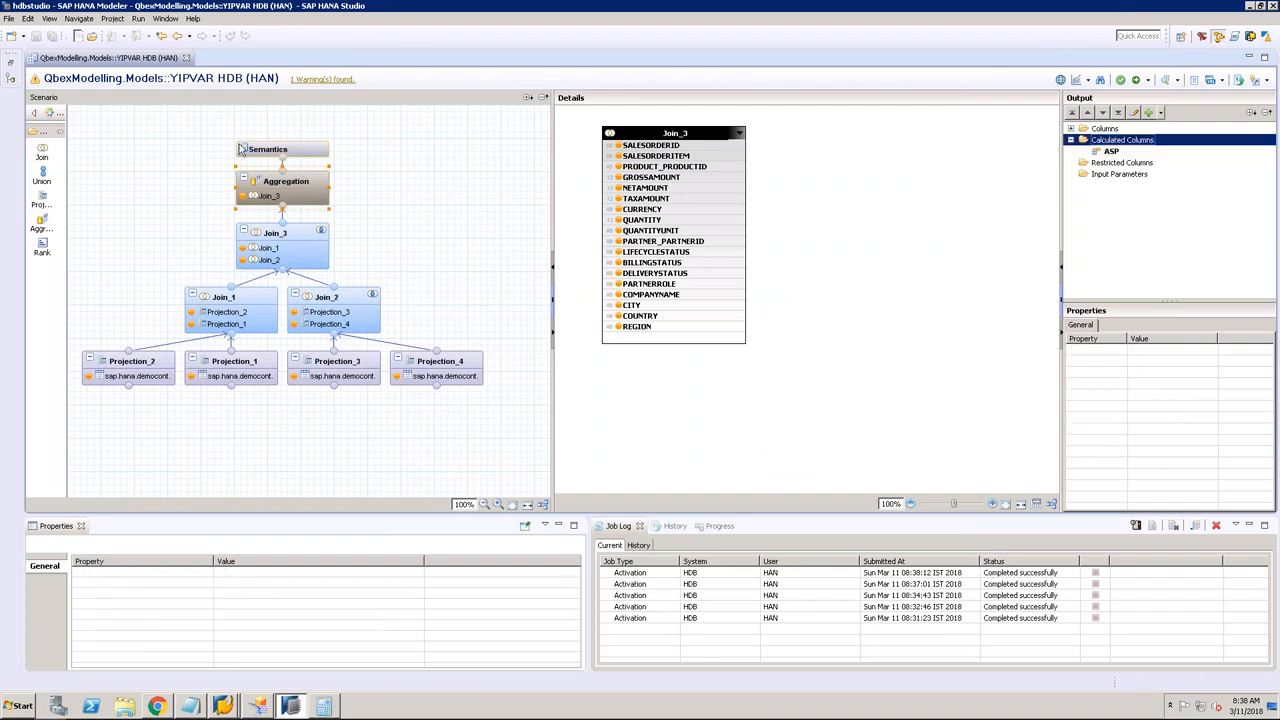
{"action": "left_click", "coordinate": [312, 187]}
{"action": "mouse_move", "coordinate": [302, 237]}
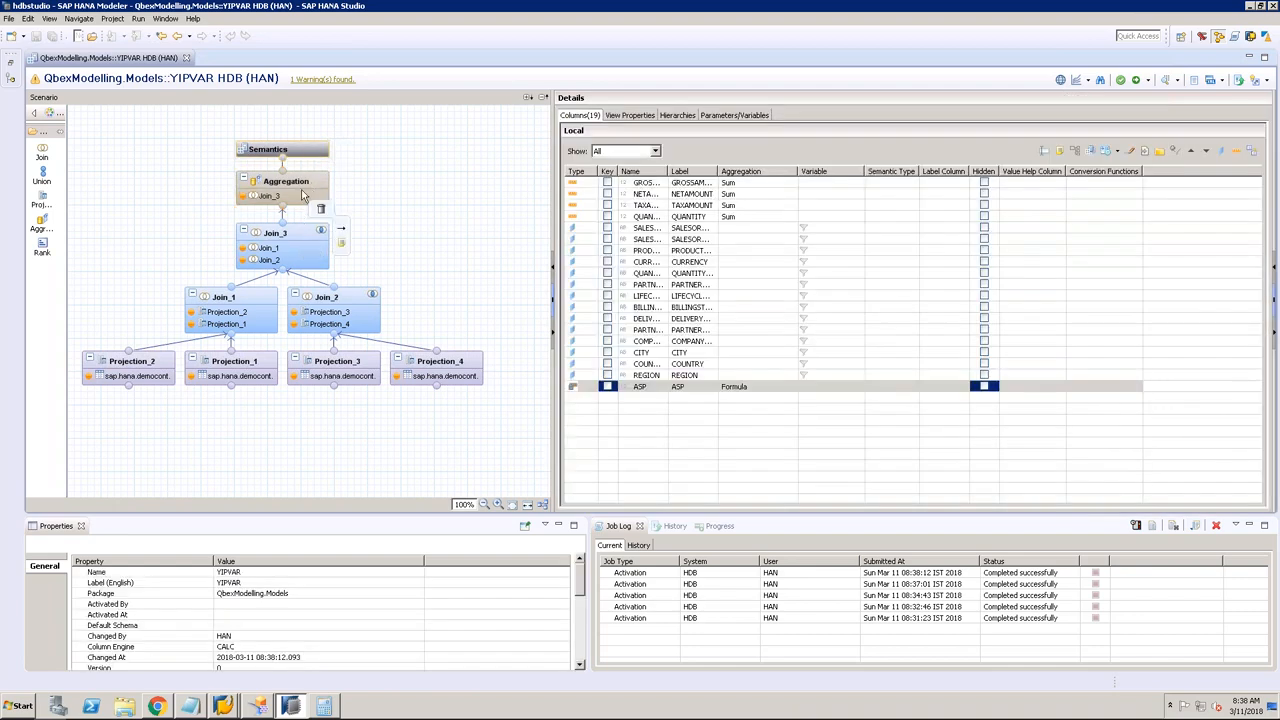
{"action": "left_click", "coordinate": [306, 184]}
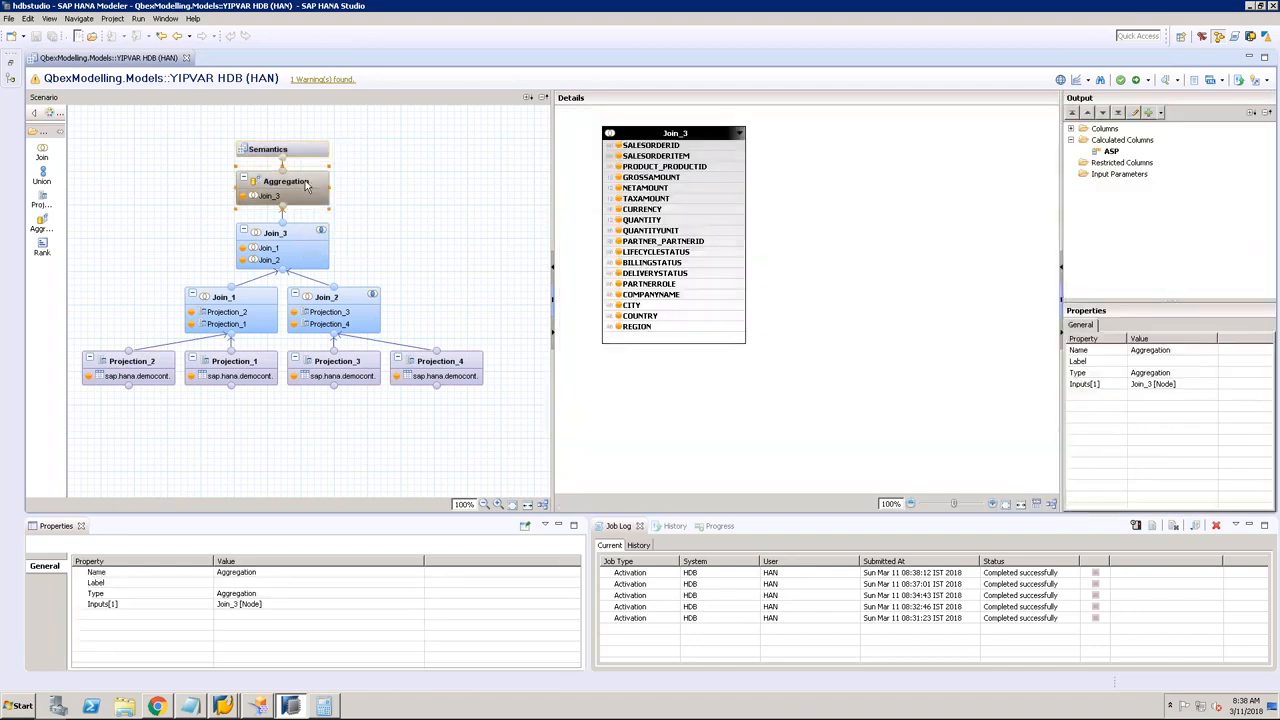
{"action": "left_click", "coordinate": [666, 200]}
{"action": "left_click", "coordinate": [678, 178]}
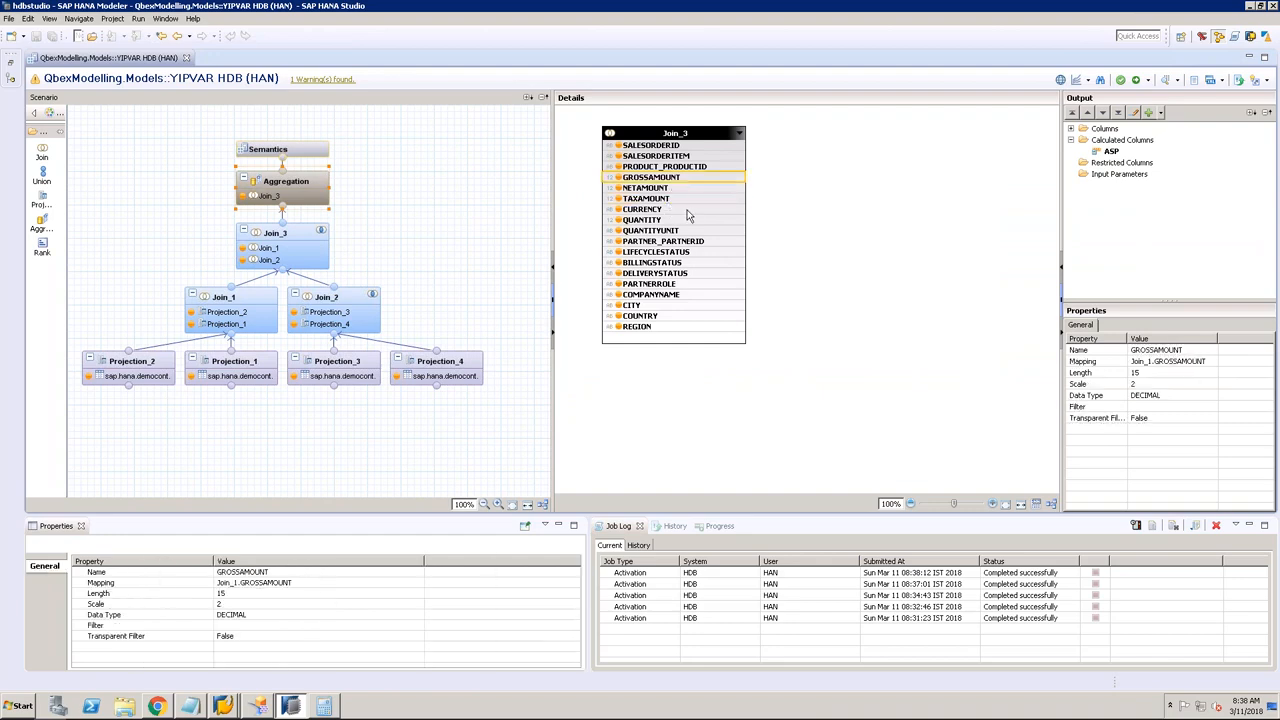
Step: Create a calculated column named TaxAmountNew as a DECIMAL measure
{"action": "right_click", "coordinate": [1128, 142]}
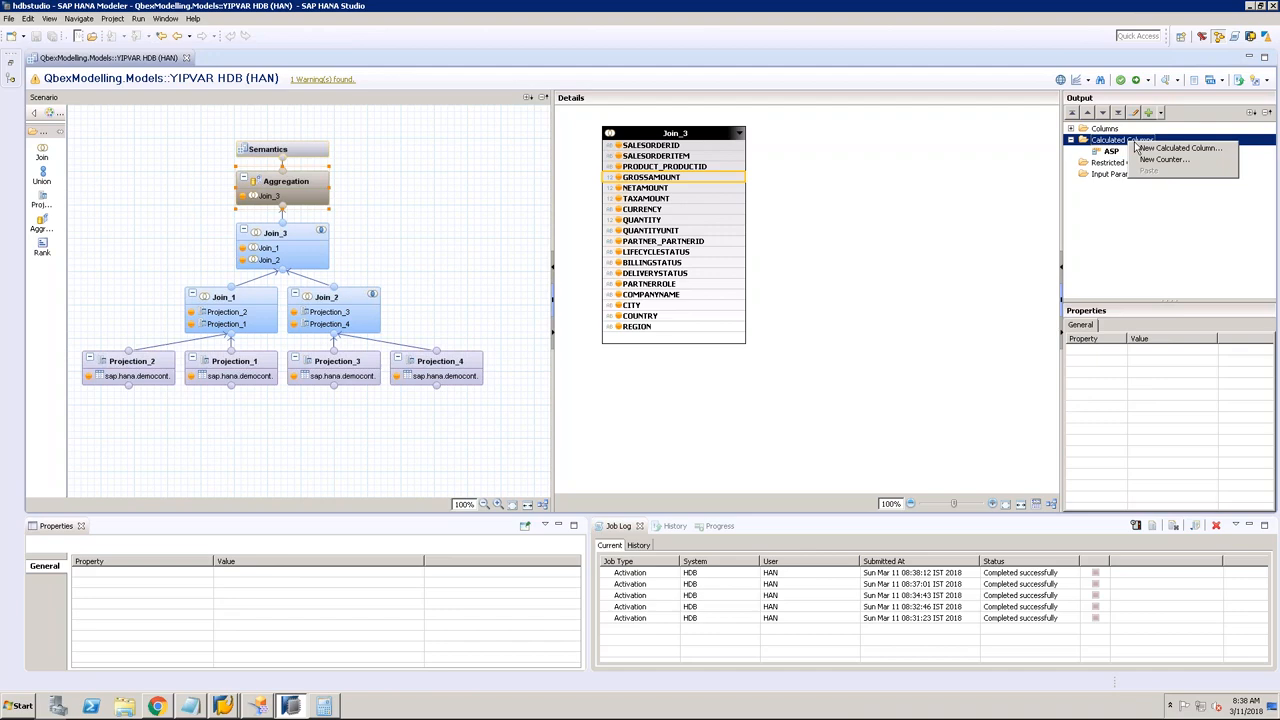
{"action": "left_click", "coordinate": [1165, 148]}
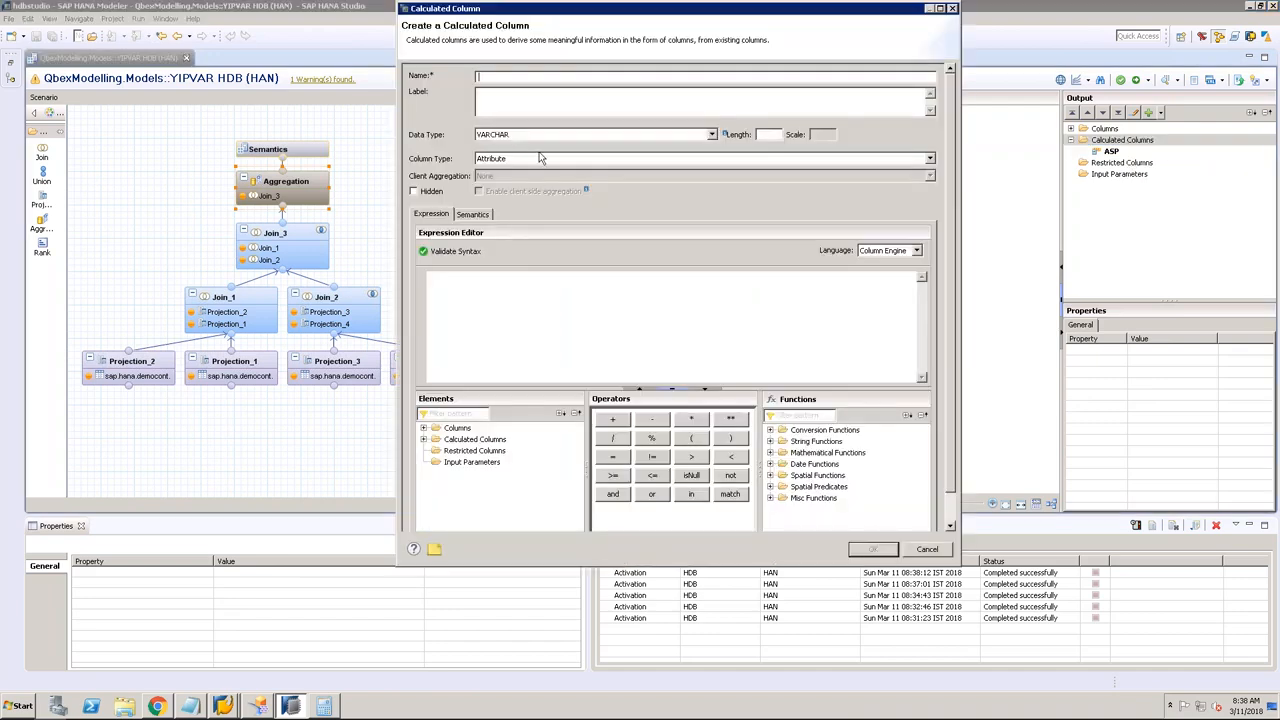
{"action": "type", "text": "TaxAmountNew"}
{"action": "left_click", "coordinate": [619, 98]}
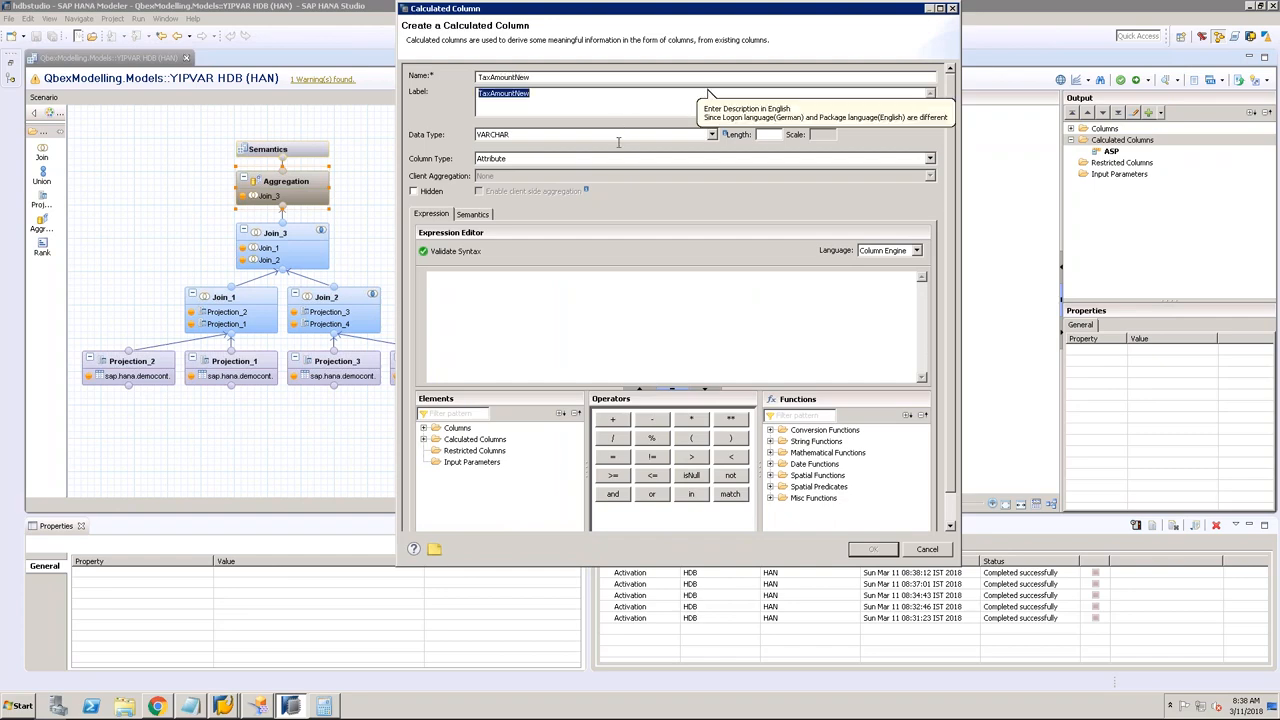
{"action": "left_click", "coordinate": [617, 136]}
{"action": "left_click", "coordinate": [510, 172]}
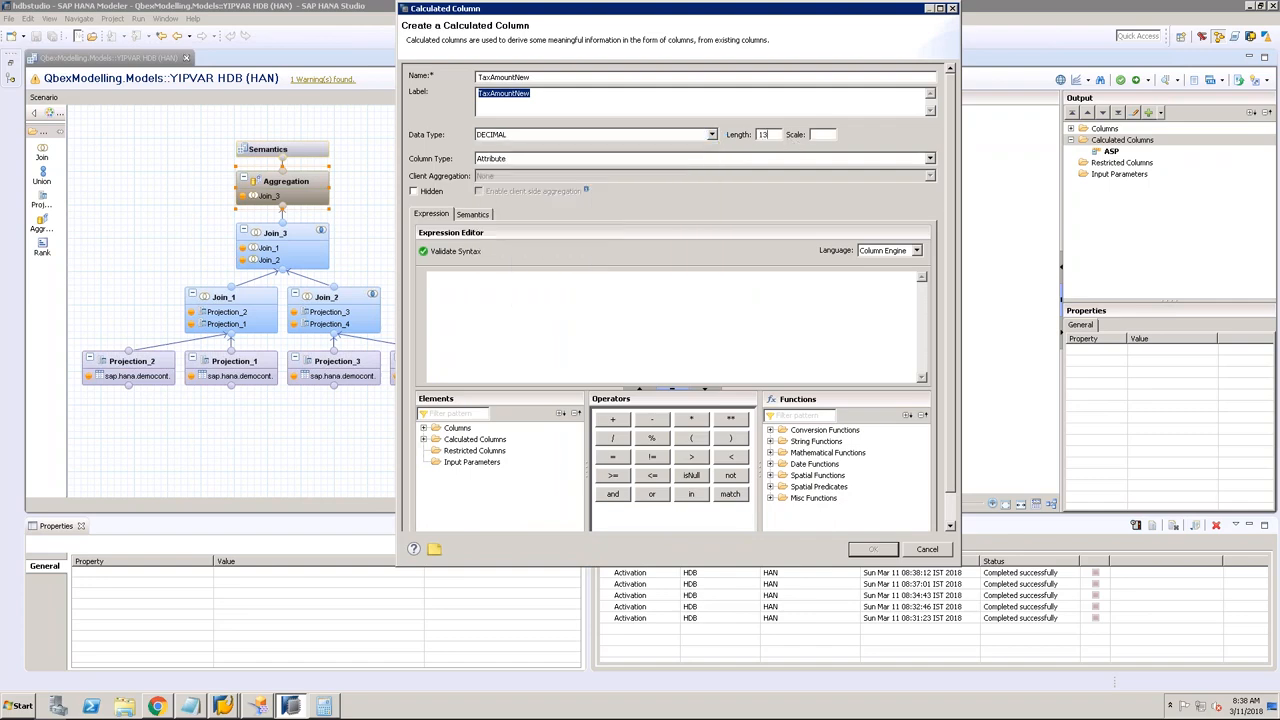
{"action": "left_click", "coordinate": [615, 162]}
{"action": "left_click", "coordinate": [538, 181]}
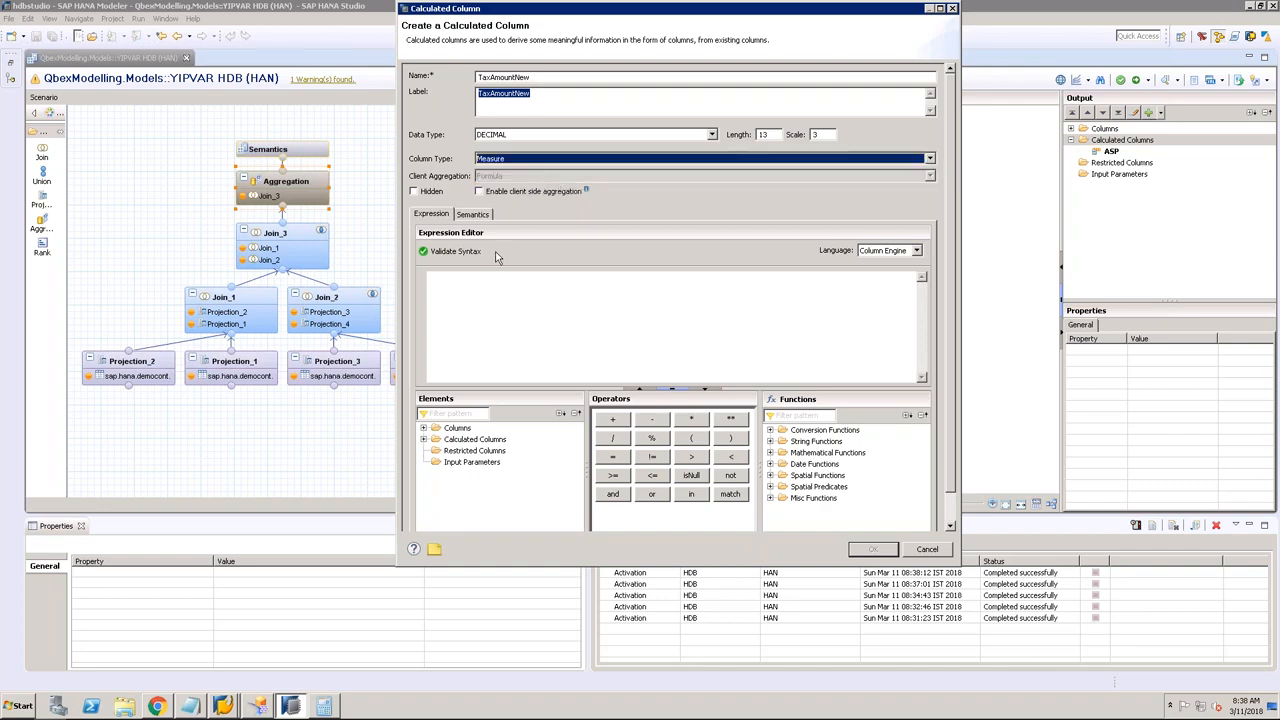
Step: Enter the expression ("GROSSAMOUNT"*15)/100) and validate its syntax
{"action": "left_click", "coordinate": [476, 290]}
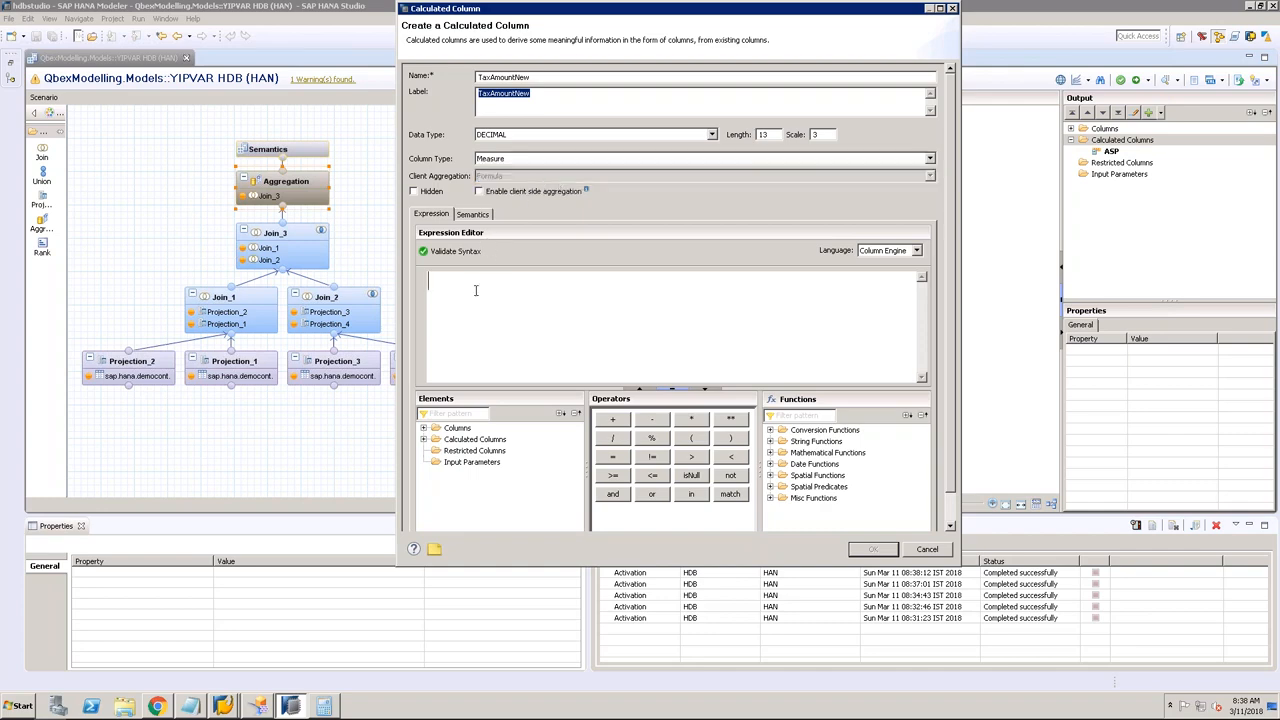
{"action": "double_click", "coordinate": [435, 429]}
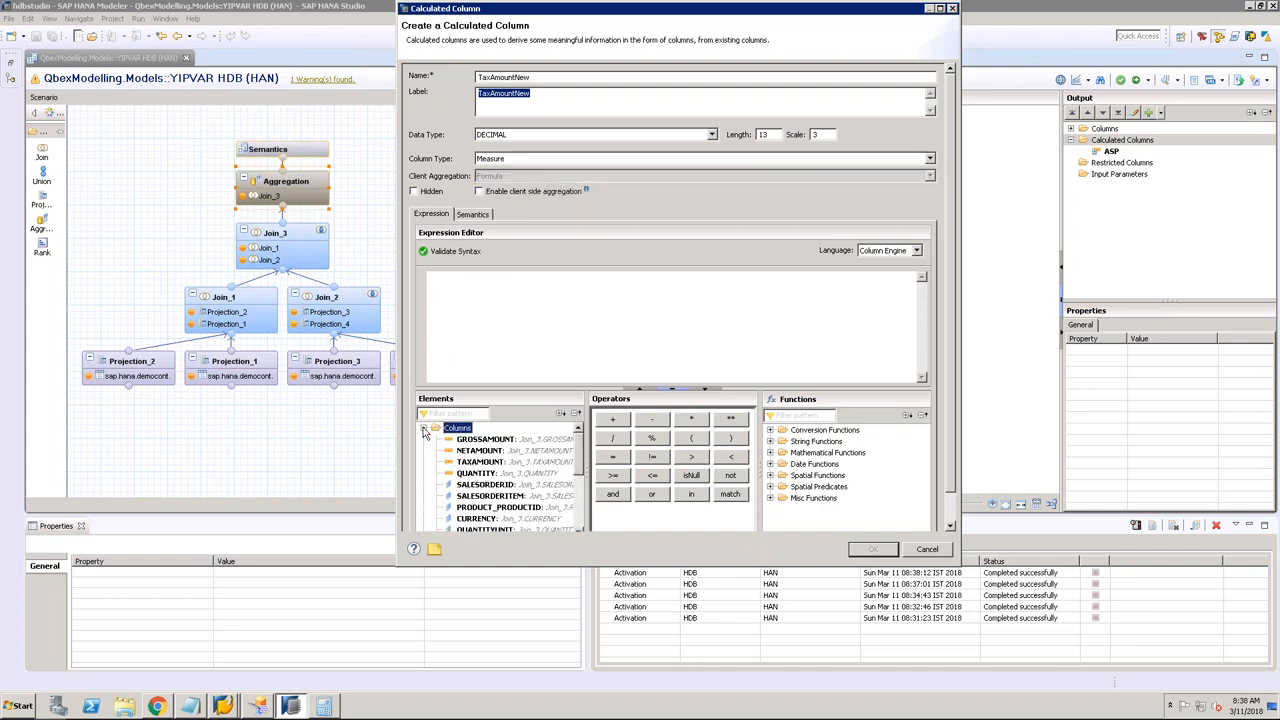
{"action": "left_click", "coordinate": [493, 298]}
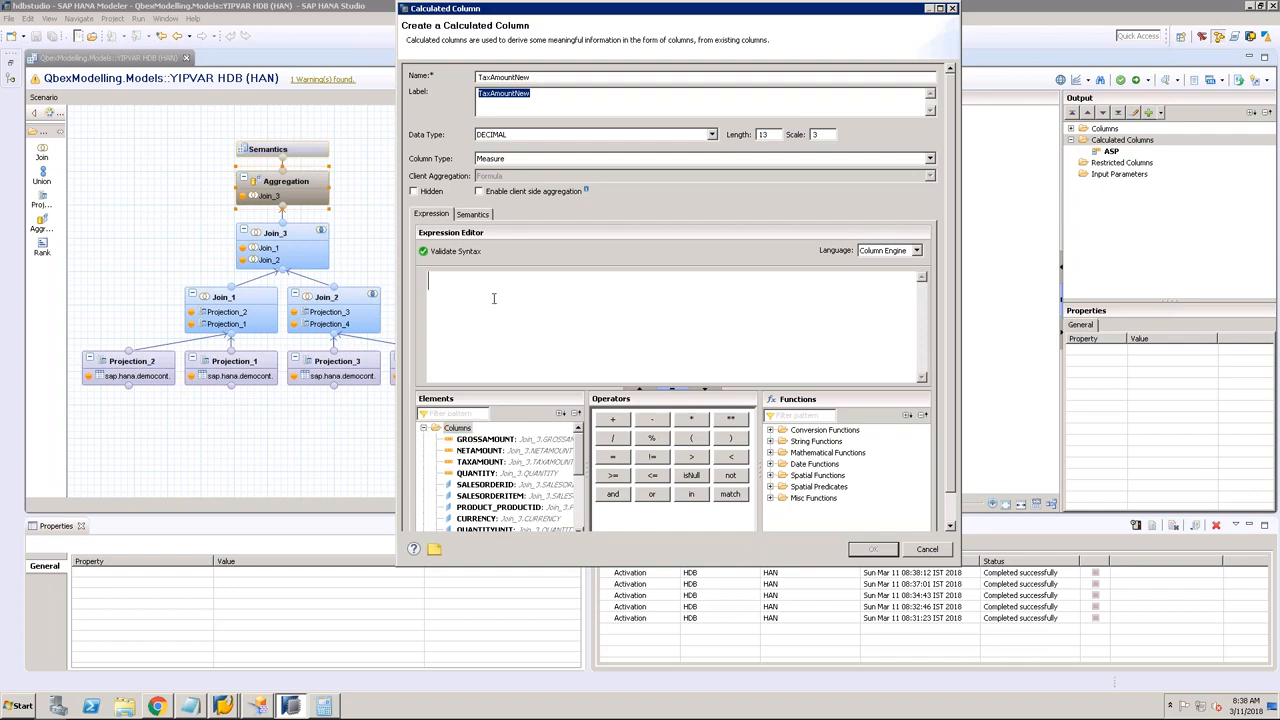
{"action": "type", "text": "("}
{"action": "double_click", "coordinate": [485, 439]}
{"action": "type", "text": "*1"}
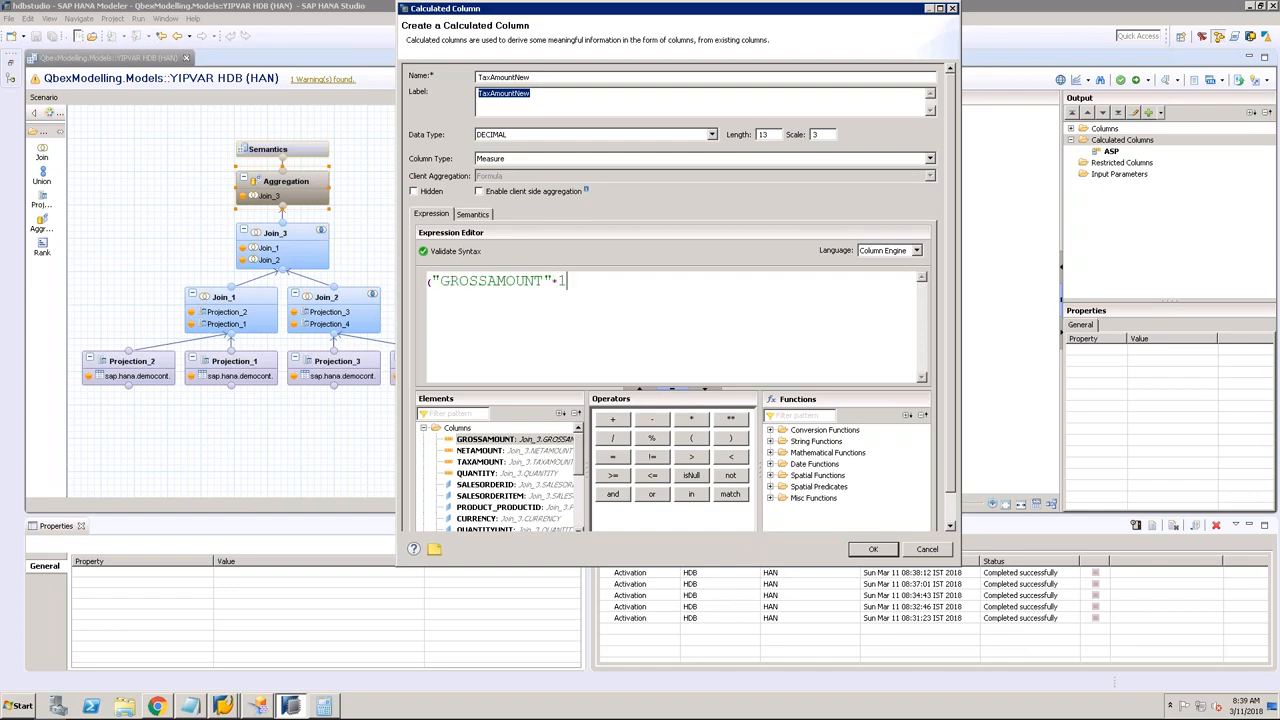
{"action": "type", "text": "5)/100"}
{"action": "left_click", "coordinate": [468, 252]}
{"action": "left_click", "coordinate": [787, 299]}
Step: Change the expression to "GROSSAMOUNT"*0.15, validate it, and save the column
{"action": "left_click_drag", "start_coordinate": [559, 281], "coordinate": [634, 281]}
{"action": "key", "text": "BackSpace"}
{"action": "type", "text": "0.10"}
{"action": "key", "text": "BackSpace"}
{"action": "type", "text": "5"}
{"action": "left_click", "coordinate": [440, 252]}
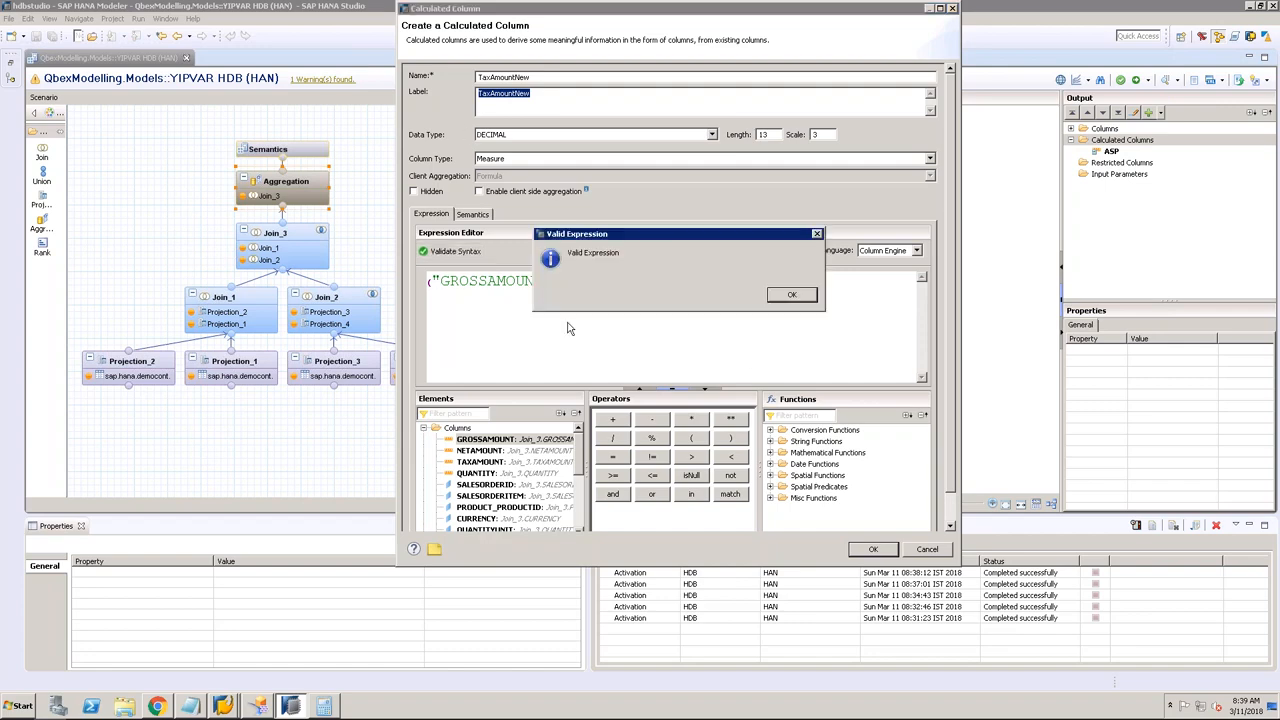
{"action": "left_click", "coordinate": [792, 296]}
{"action": "left_click", "coordinate": [873, 550]}
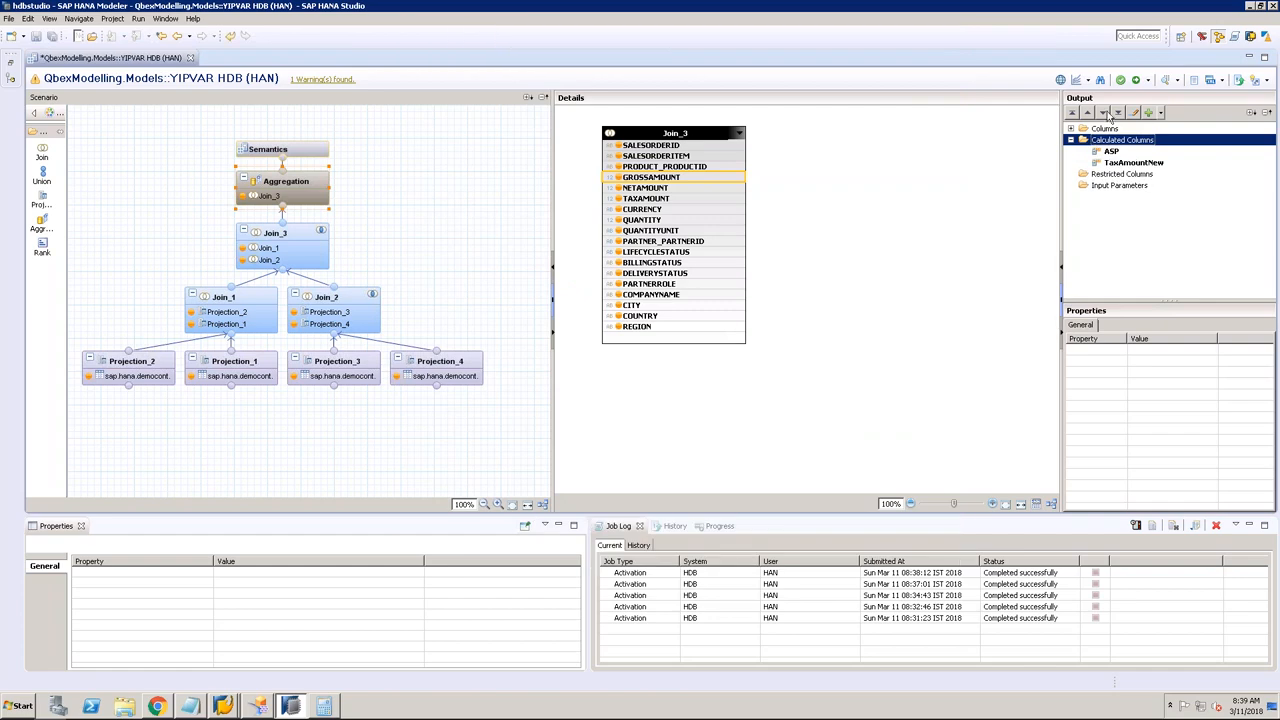
{"action": "left_click", "coordinate": [296, 155]}
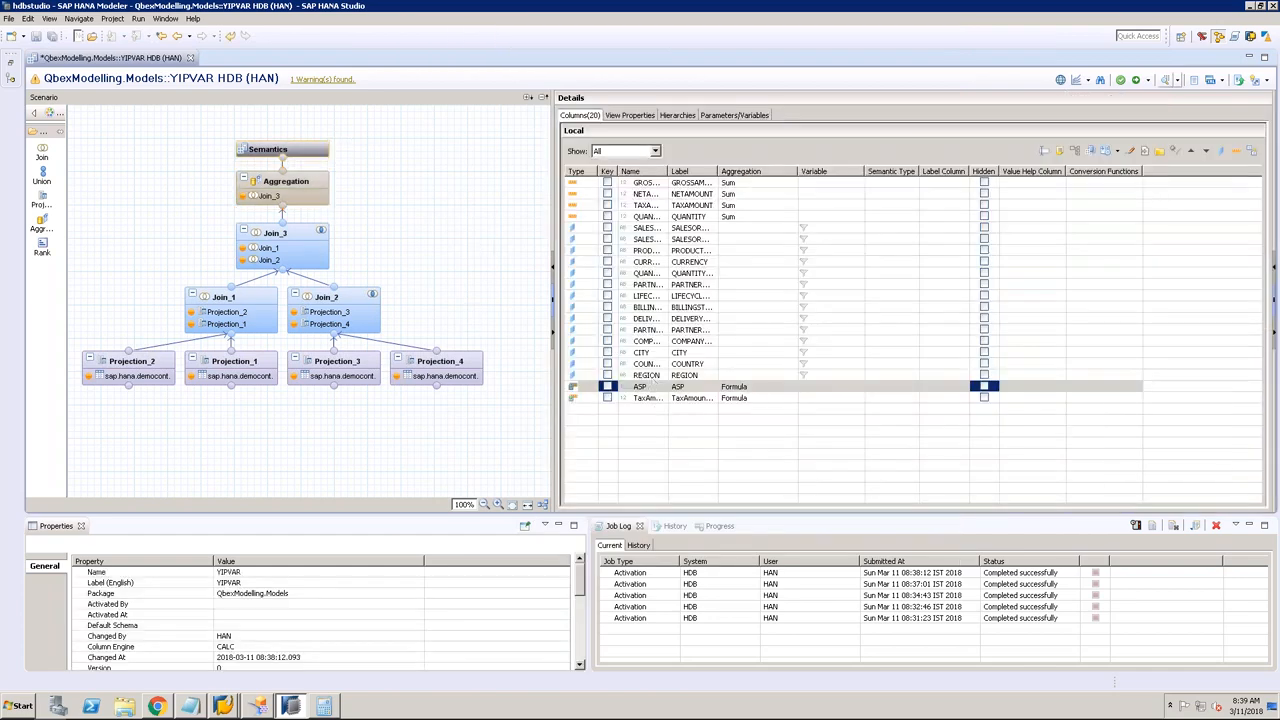
Step: Activate the YIPVAR view and close the outdated YIPVAR report in the browser
{"action": "left_click", "coordinate": [1137, 82]}
{"action": "left_click", "coordinate": [160, 707]}
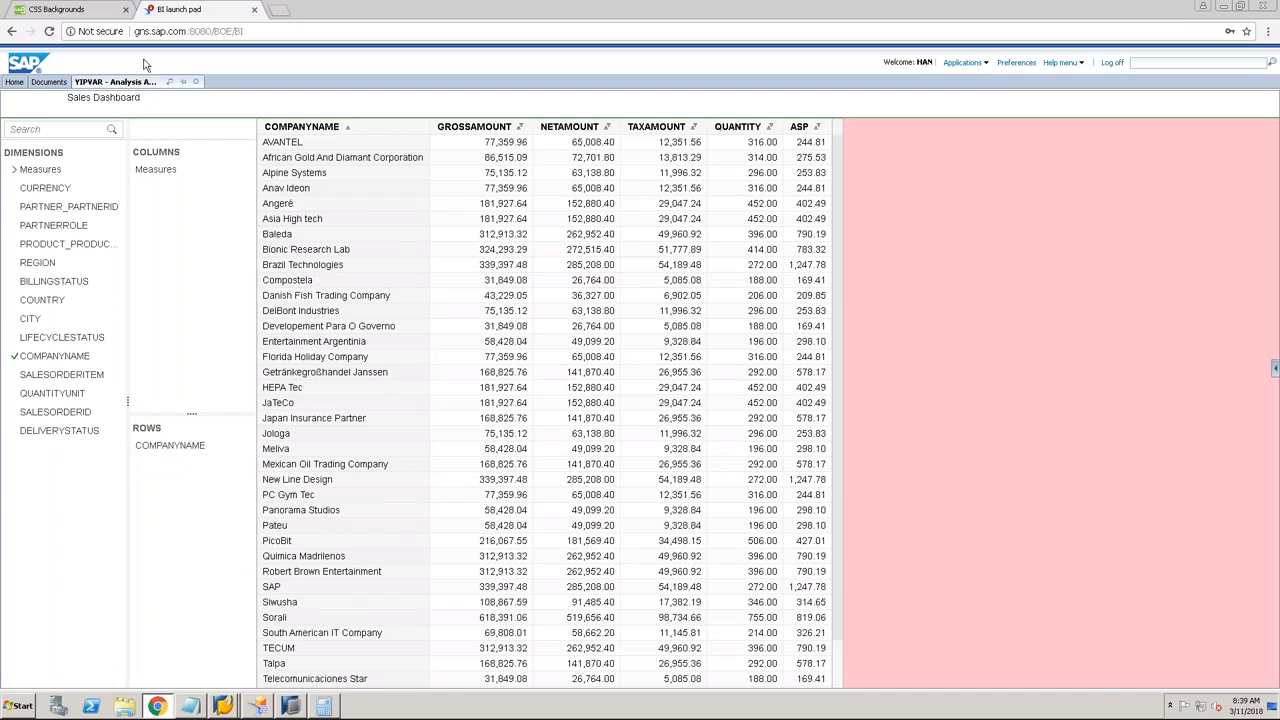
{"action": "left_click", "coordinate": [195, 81]}
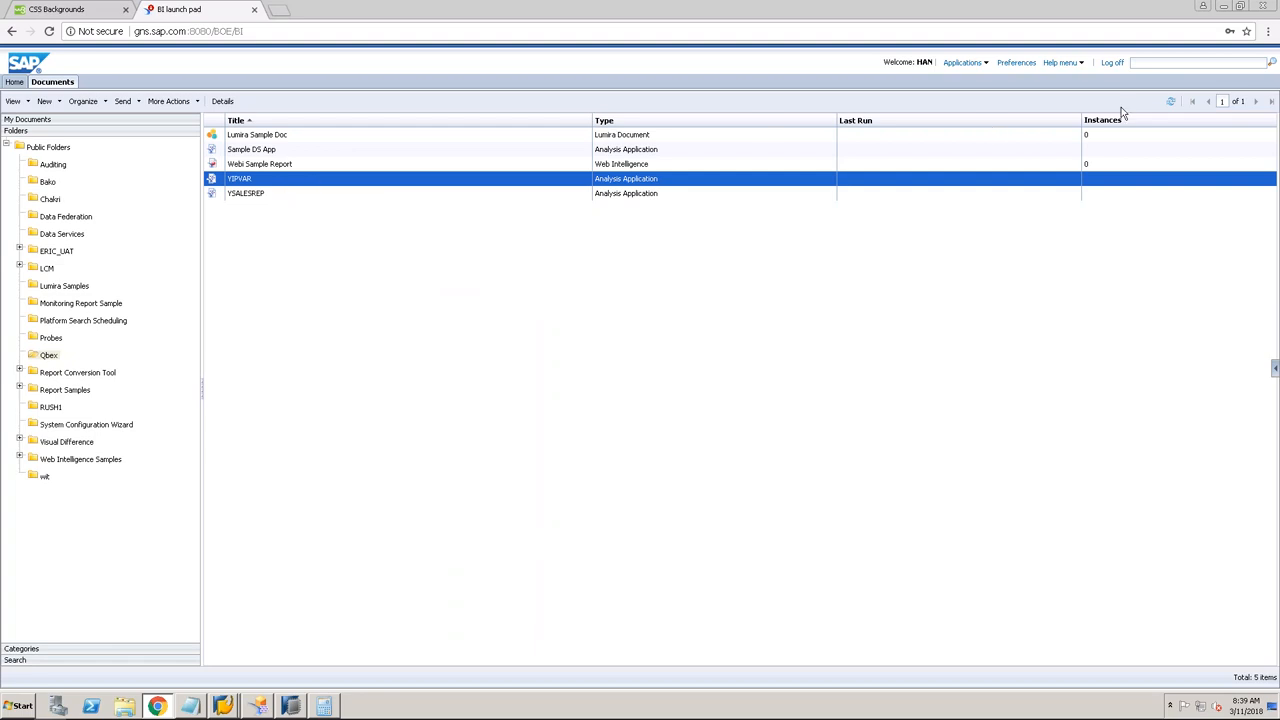
Step: Reopen the YIPVAR report from the BI launch pad Documents list while it loads
{"action": "right_click", "coordinate": [657, 183]}
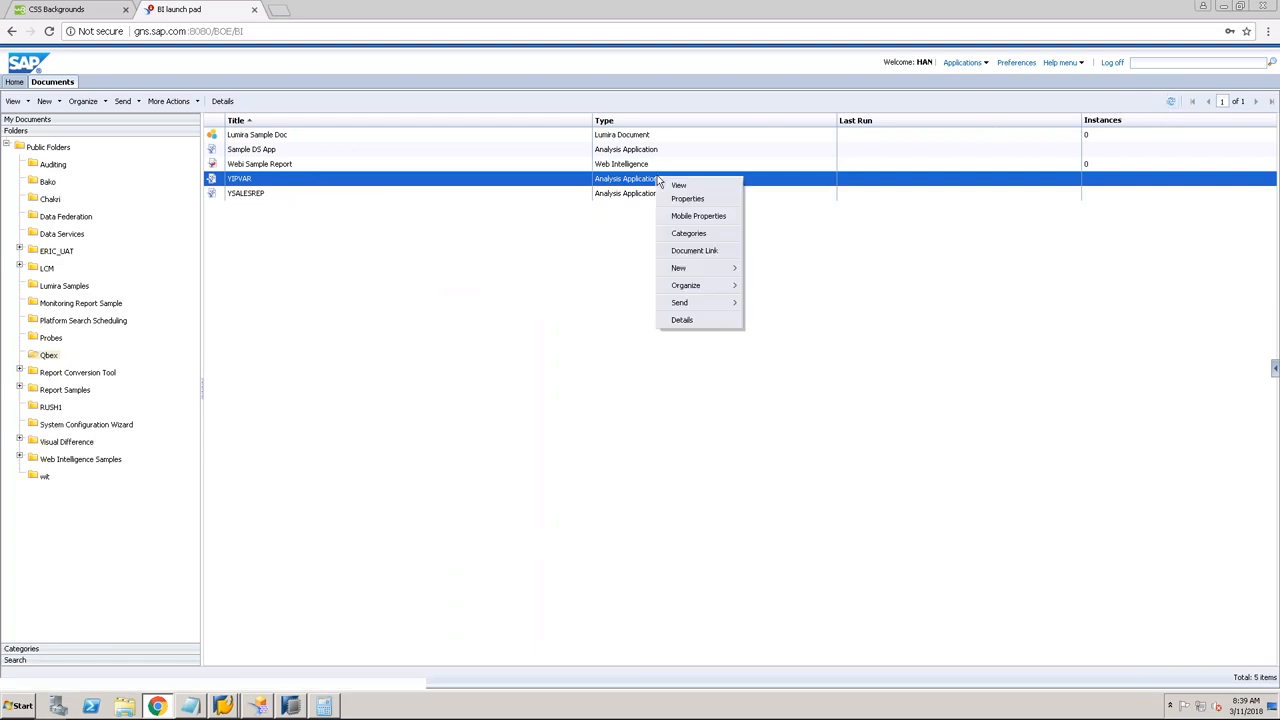
{"action": "left_click", "coordinate": [678, 185]}
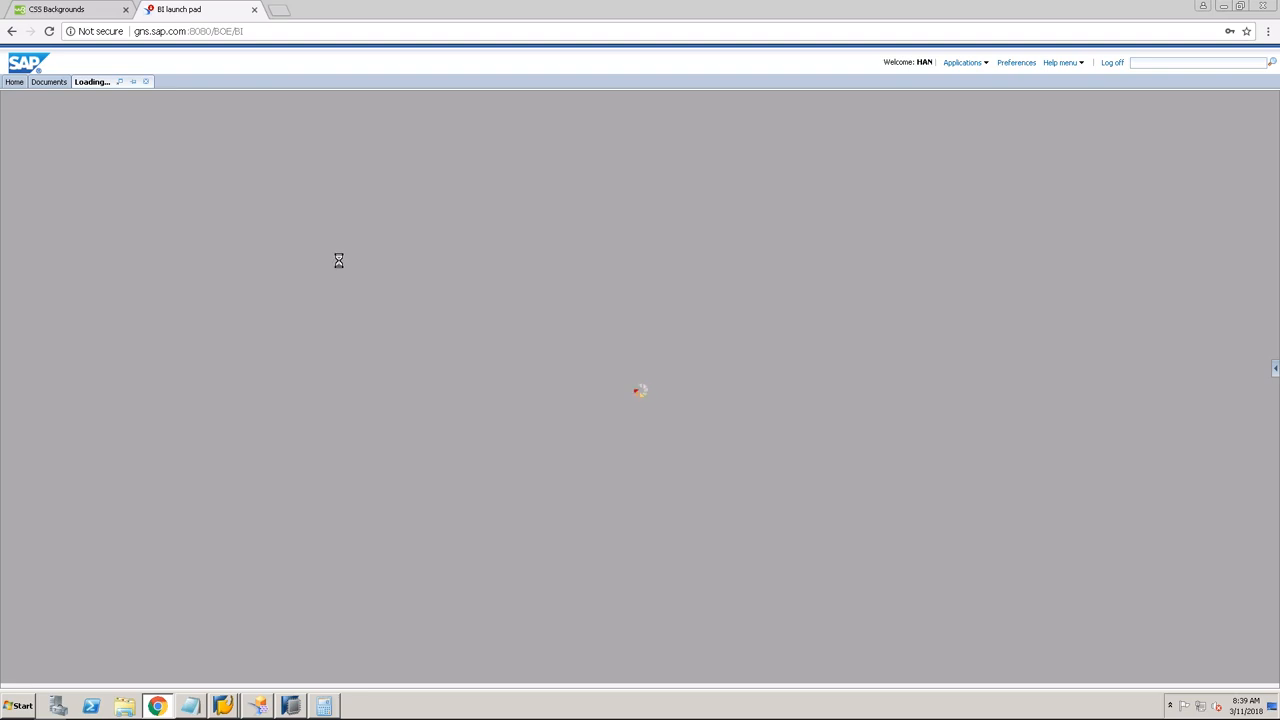
{"action": "left_click", "coordinate": [292, 707]}
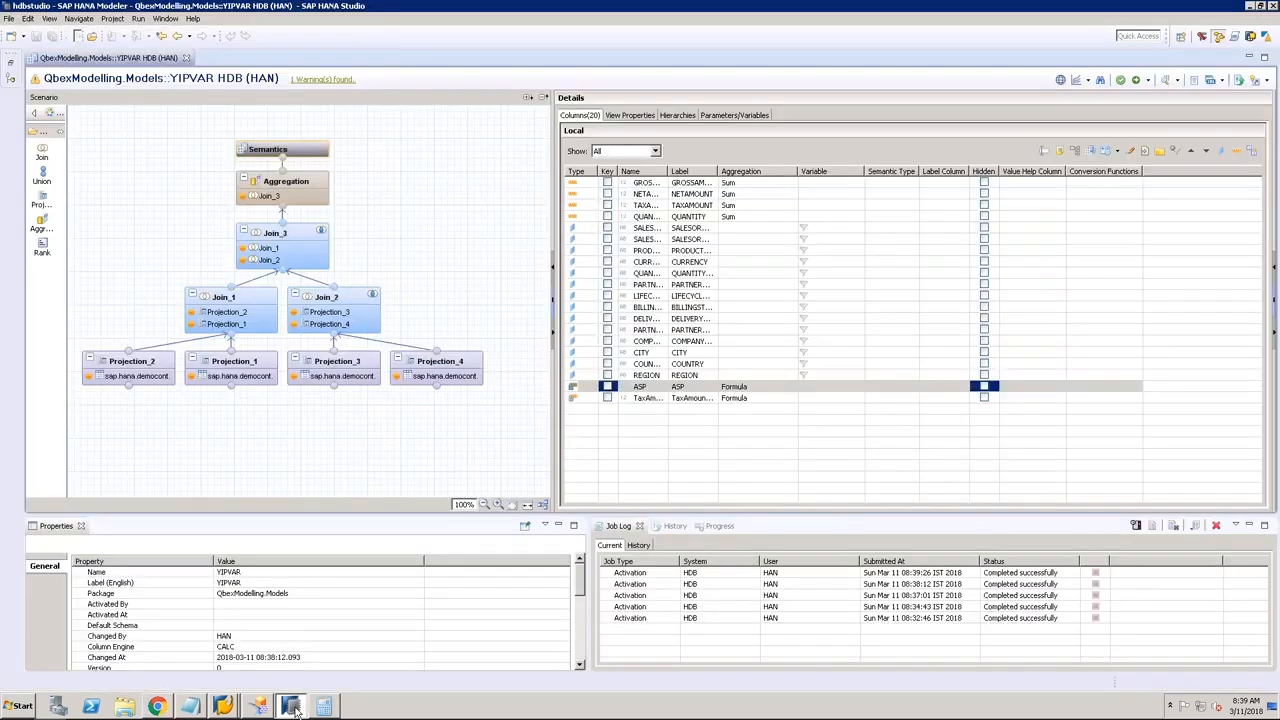
{"action": "left_click", "coordinate": [295, 707]}
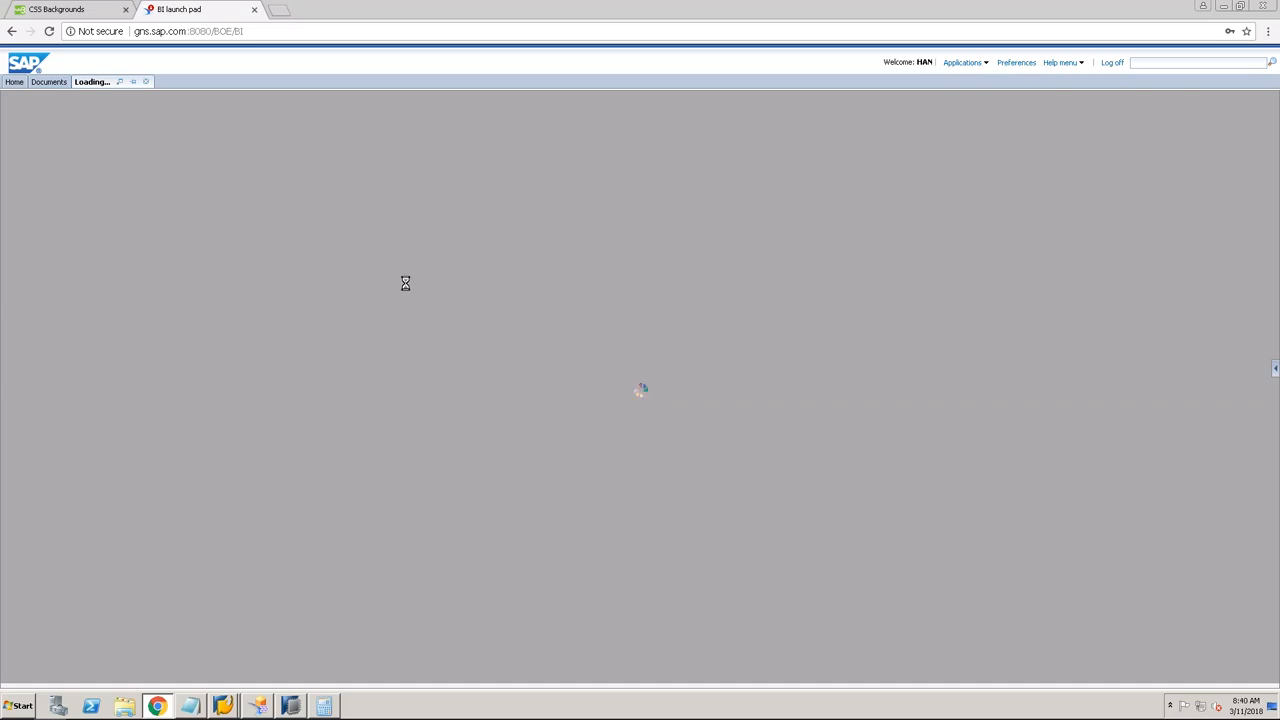
{"action": "left_click", "coordinate": [293, 707]}
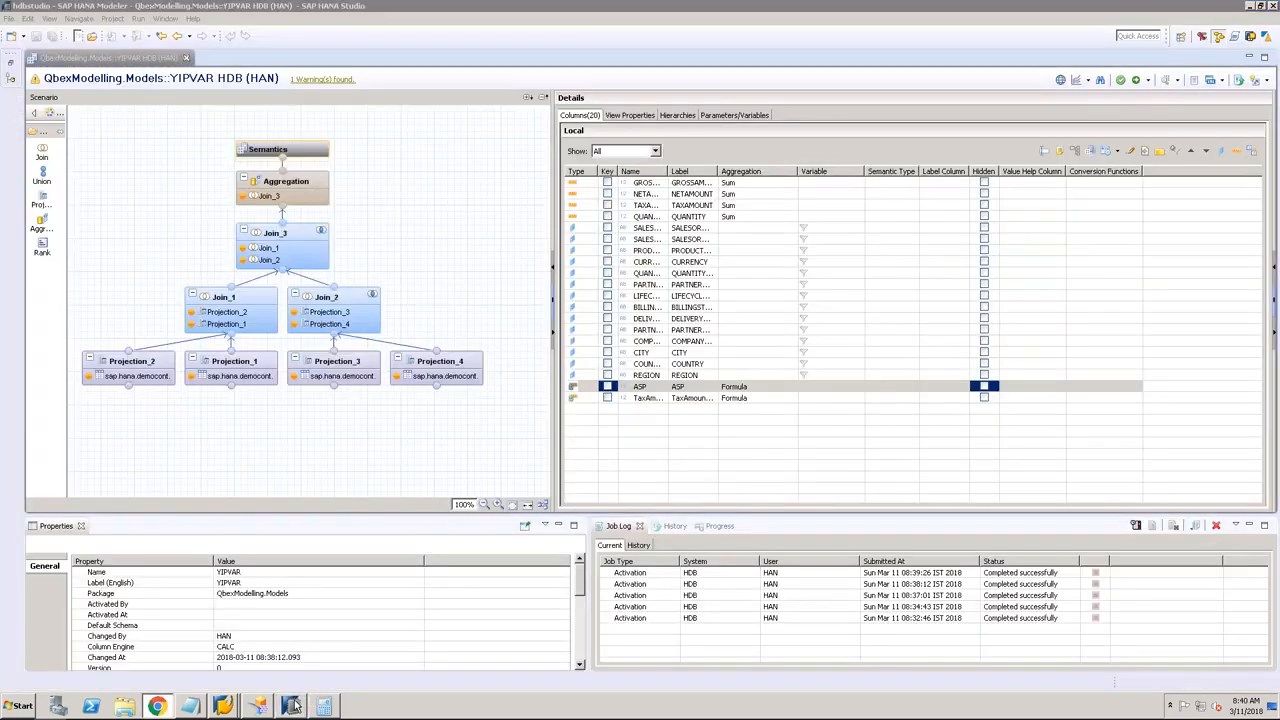
{"action": "left_click", "coordinate": [295, 707]}
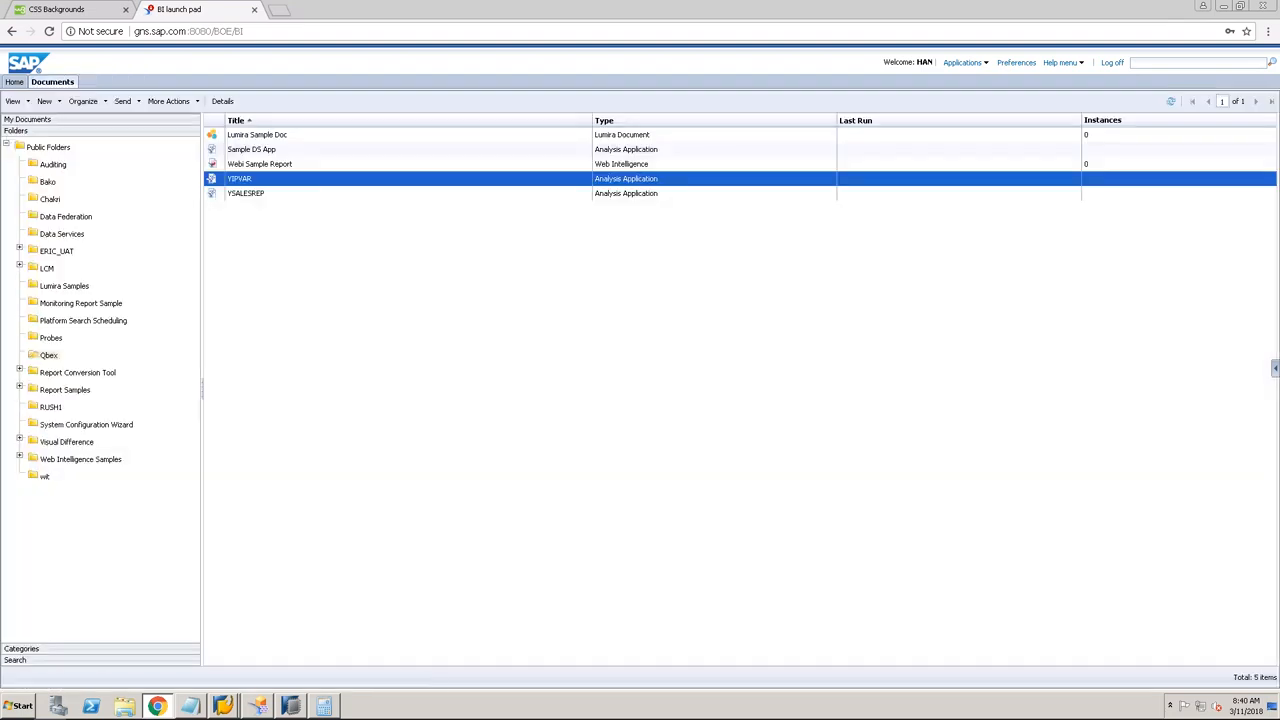
Step: Refresh the documents list and view YIPVAR to confirm the TaxAmountNew column appears
{"action": "left_click", "coordinate": [1171, 102]}
{"action": "right_click", "coordinate": [580, 179]}
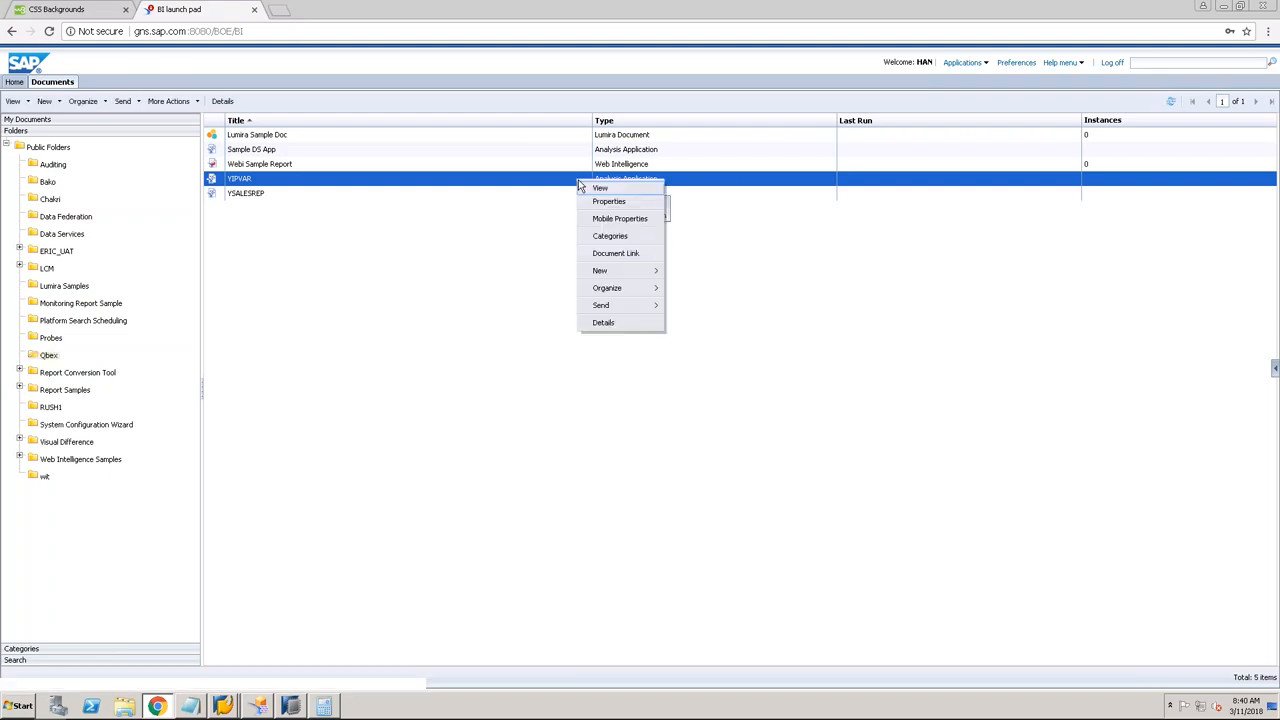
{"action": "left_click", "coordinate": [590, 189]}
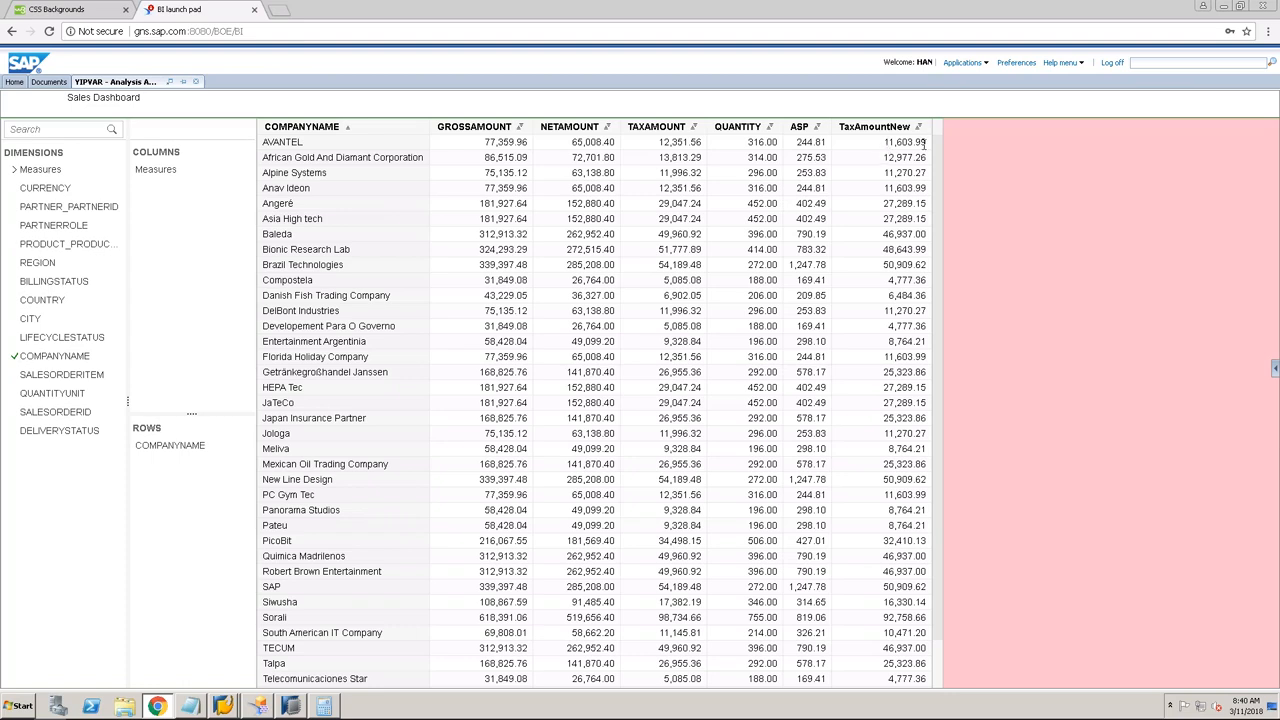
{"action": "left_click", "coordinate": [290, 706]}
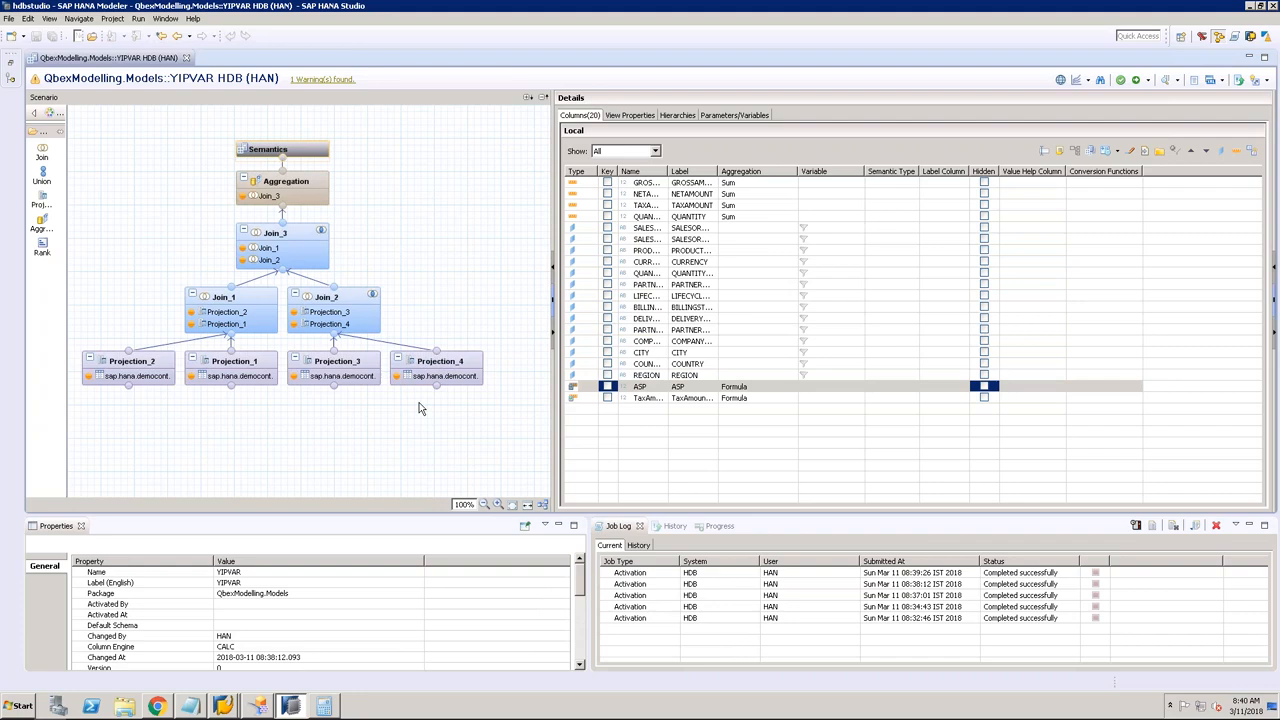
Step: Create input parameter IP_TAX labelled 'IP_TAX %' with the Static List parameter type
{"action": "left_click", "coordinate": [313, 183]}
{"action": "right_click", "coordinate": [1125, 187]}
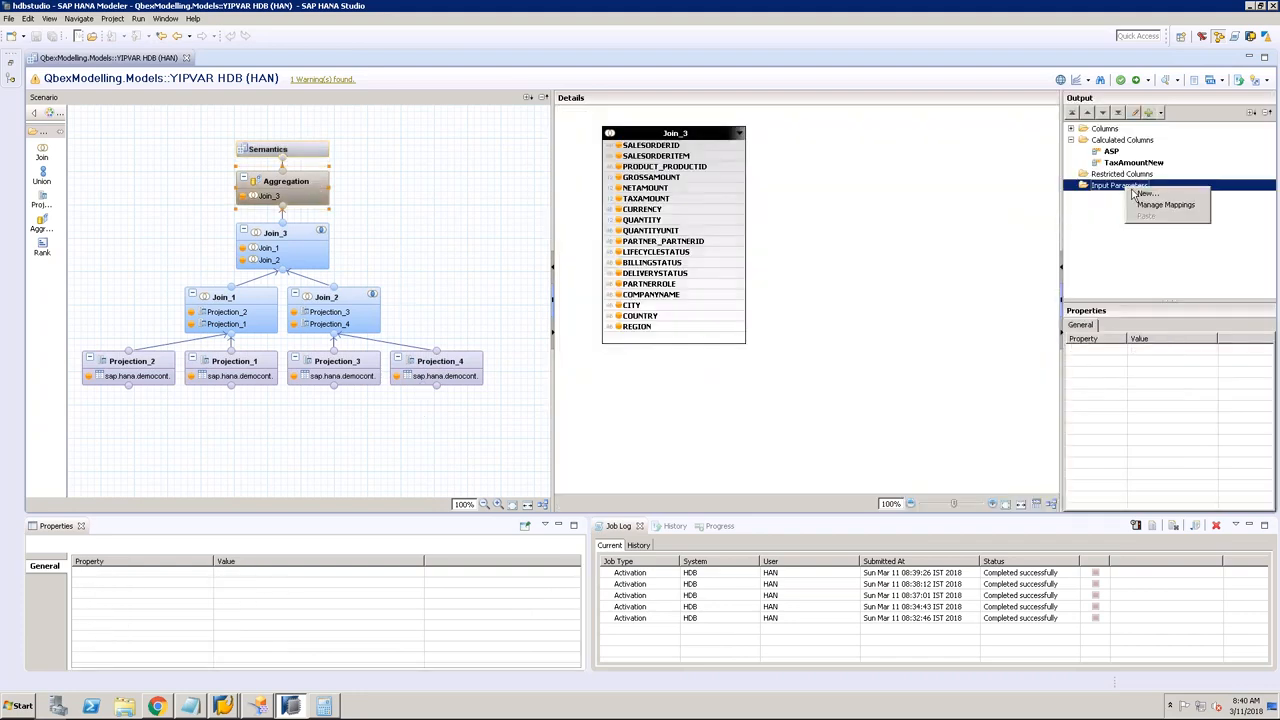
{"action": "left_click", "coordinate": [1144, 194]}
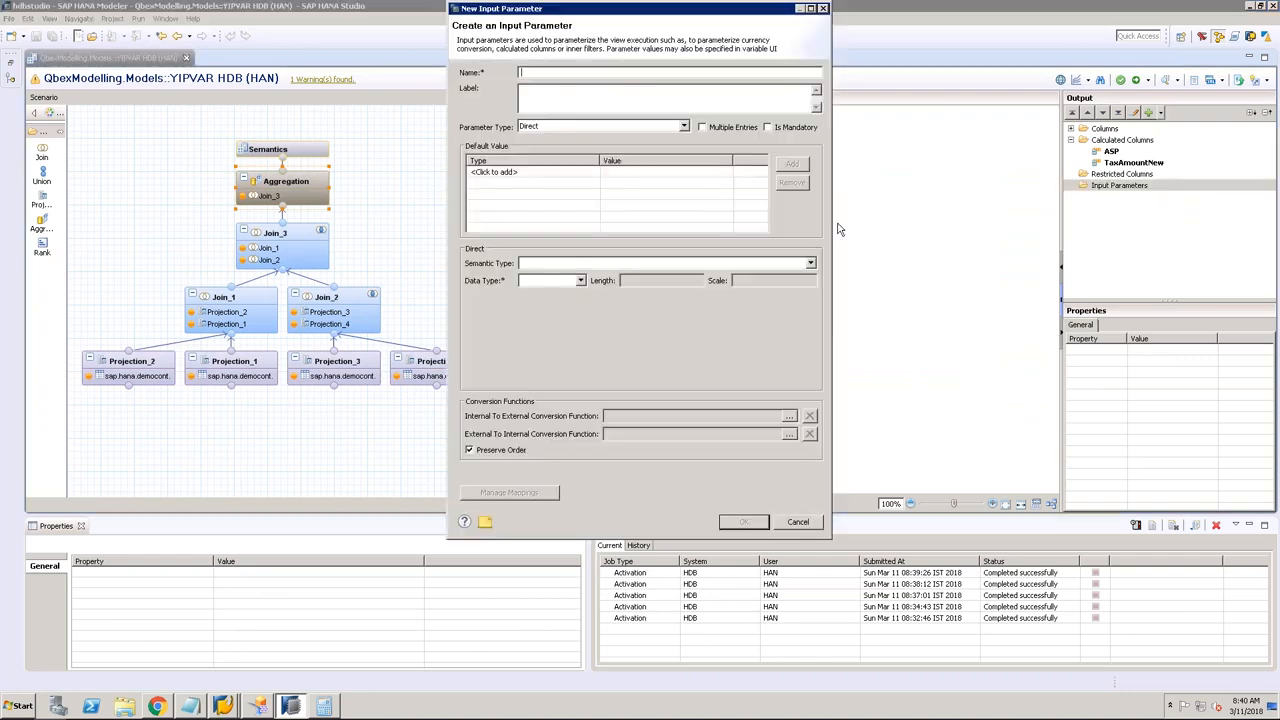
{"action": "type", "text": "IP_TAX"}
{"action": "left_click", "coordinate": [672, 92]}
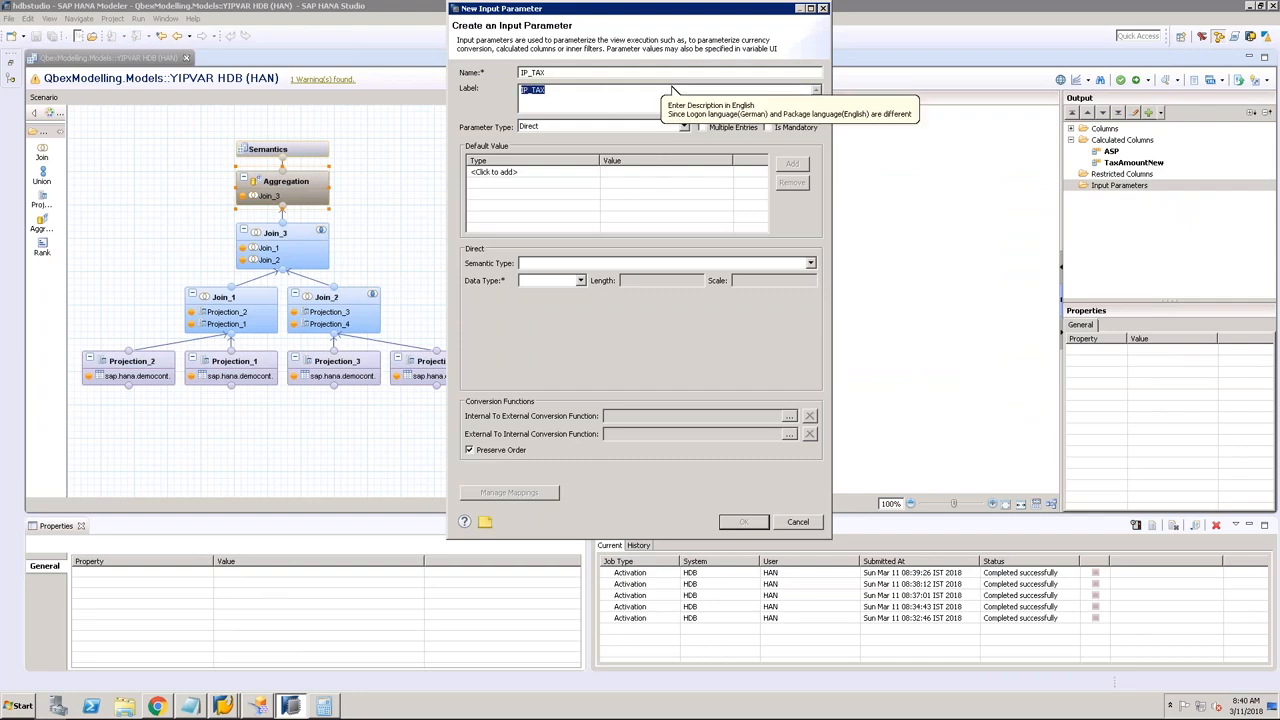
{"action": "type", "text": "%"}
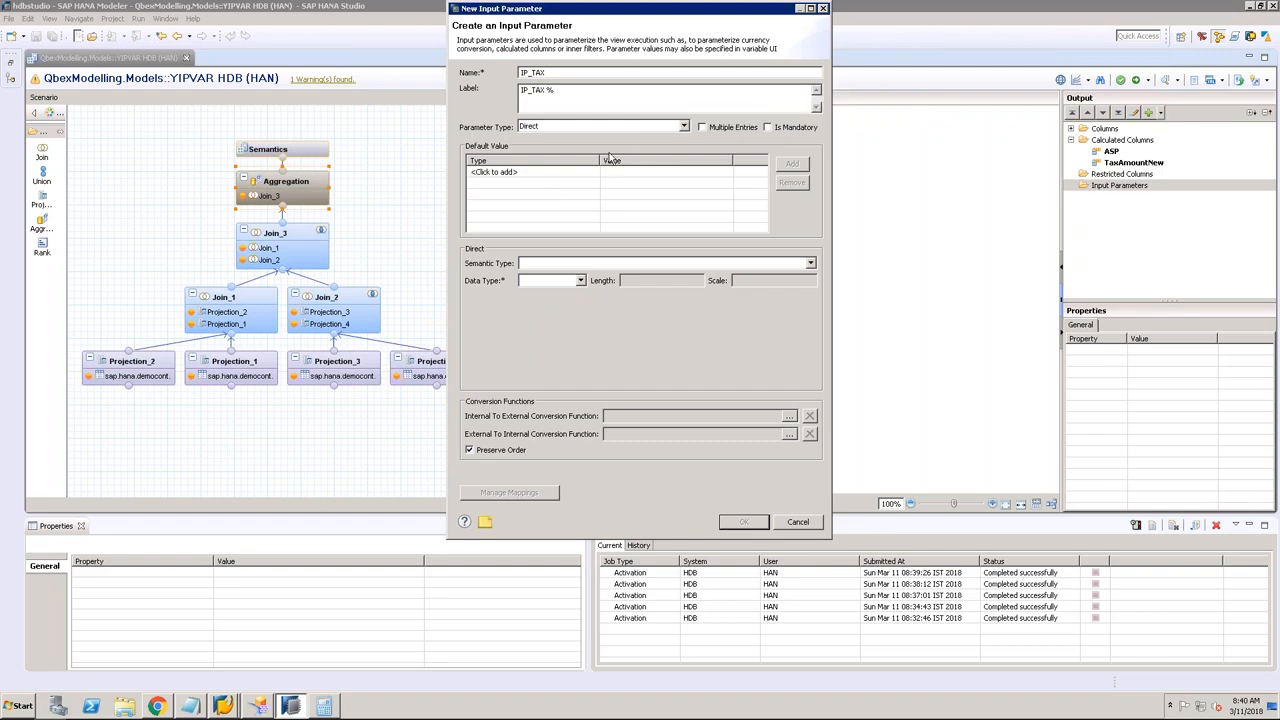
{"action": "left_click", "coordinate": [676, 127]}
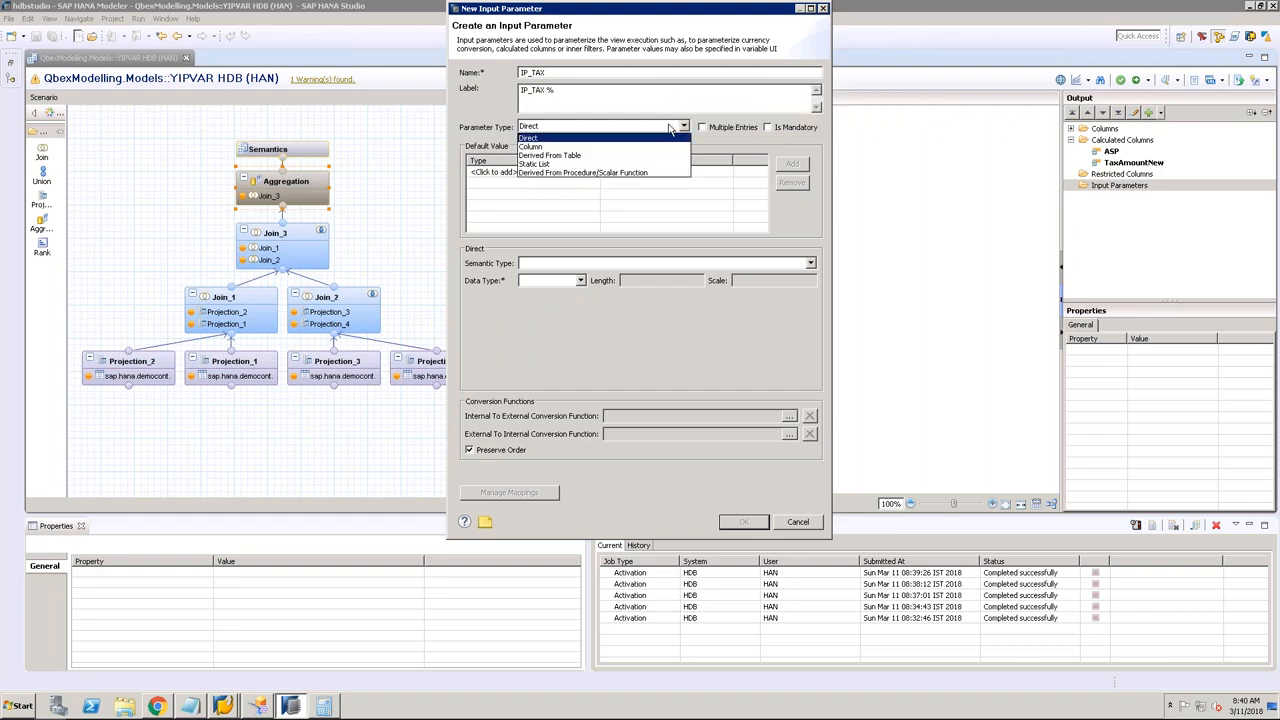
{"action": "left_click", "coordinate": [549, 164]}
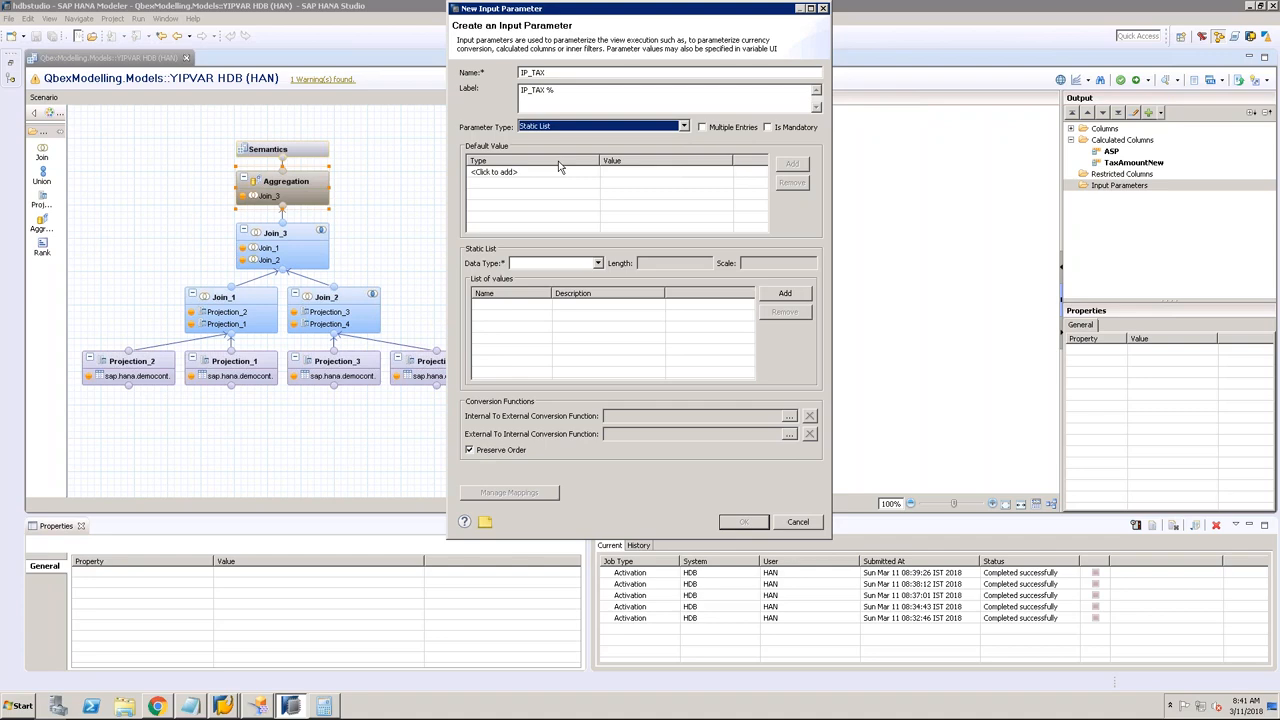
{"action": "left_click", "coordinate": [703, 128]}
{"action": "left_click", "coordinate": [712, 131]}
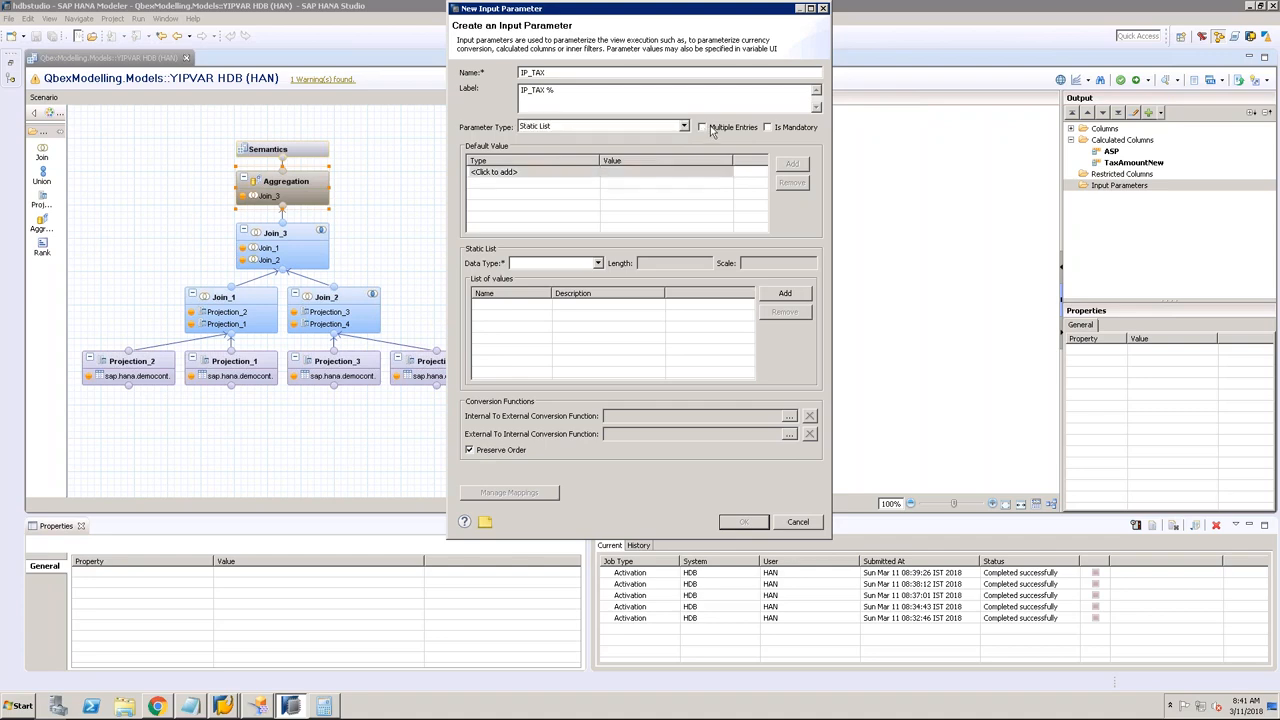
{"action": "left_click", "coordinate": [587, 264]}
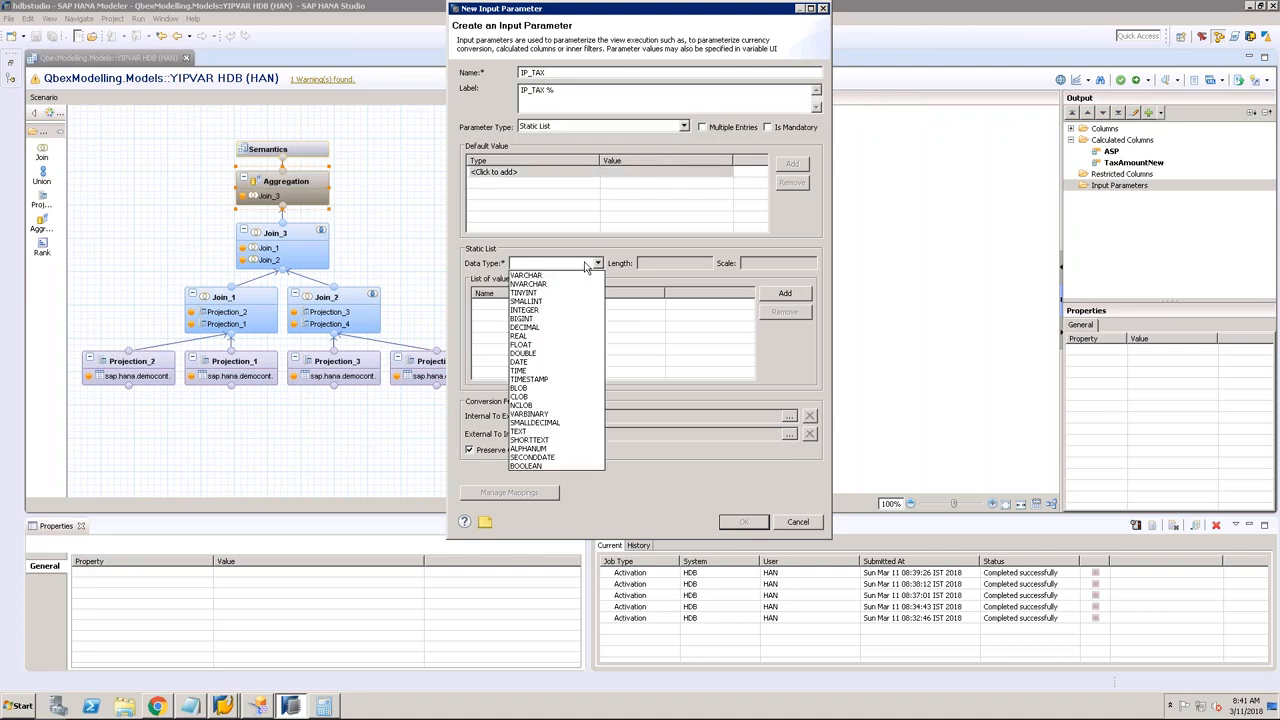
Step: Set IP_TAX to DECIMAL and add the list values 0.13 and 0.14
{"action": "left_click", "coordinate": [537, 329]}
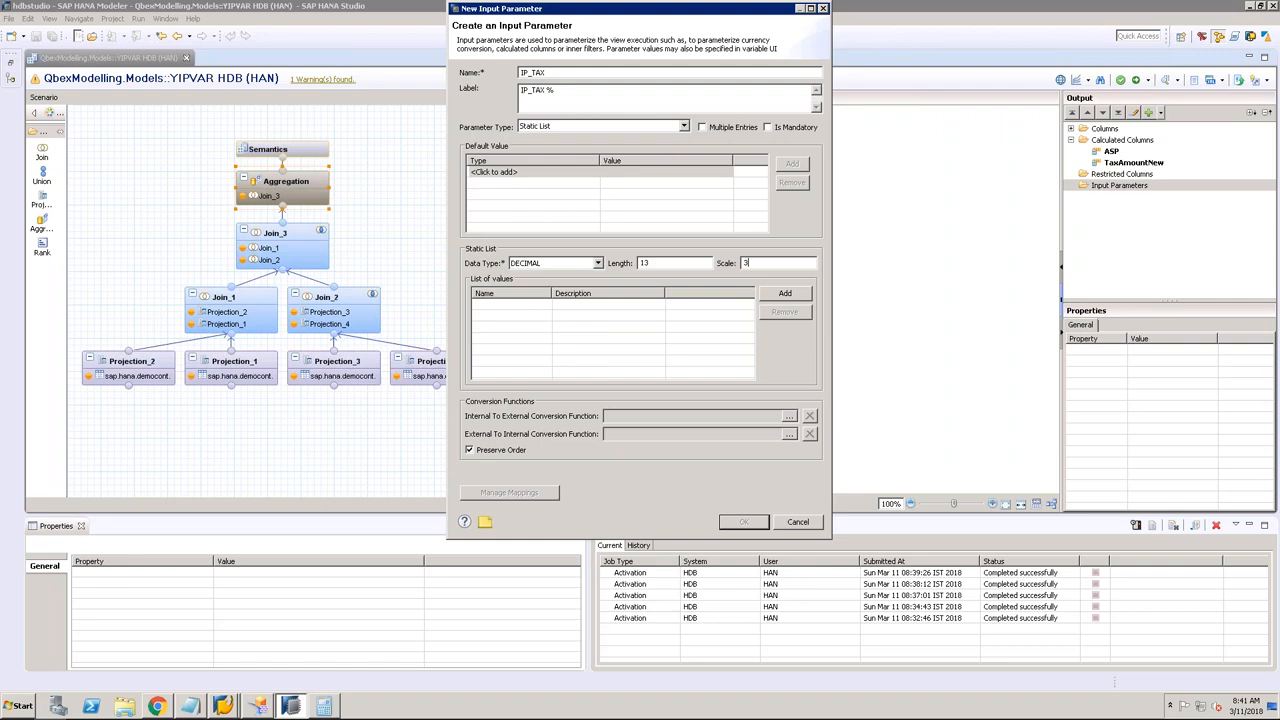
{"action": "left_click", "coordinate": [785, 296]}
{"action": "left_click", "coordinate": [526, 306]}
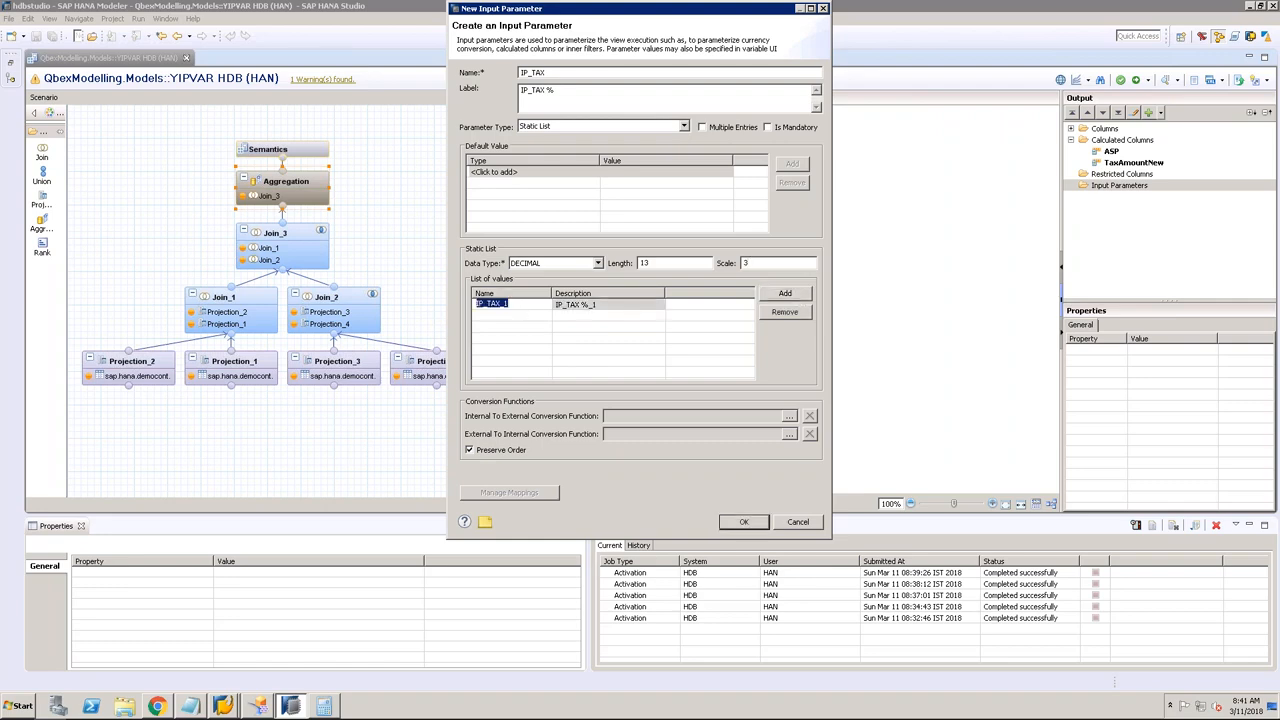
{"action": "type", "text": "13"}
{"action": "key", "text": "BackSpace"}
{"action": "key", "text": "BackSpace"}
{"action": "type", "text": "0.1"}
{"action": "key", "text": "Tab"}
{"action": "type", "text": "0.13"}
{"action": "left_click", "coordinate": [807, 293]}
{"action": "left_click", "coordinate": [508, 316]}
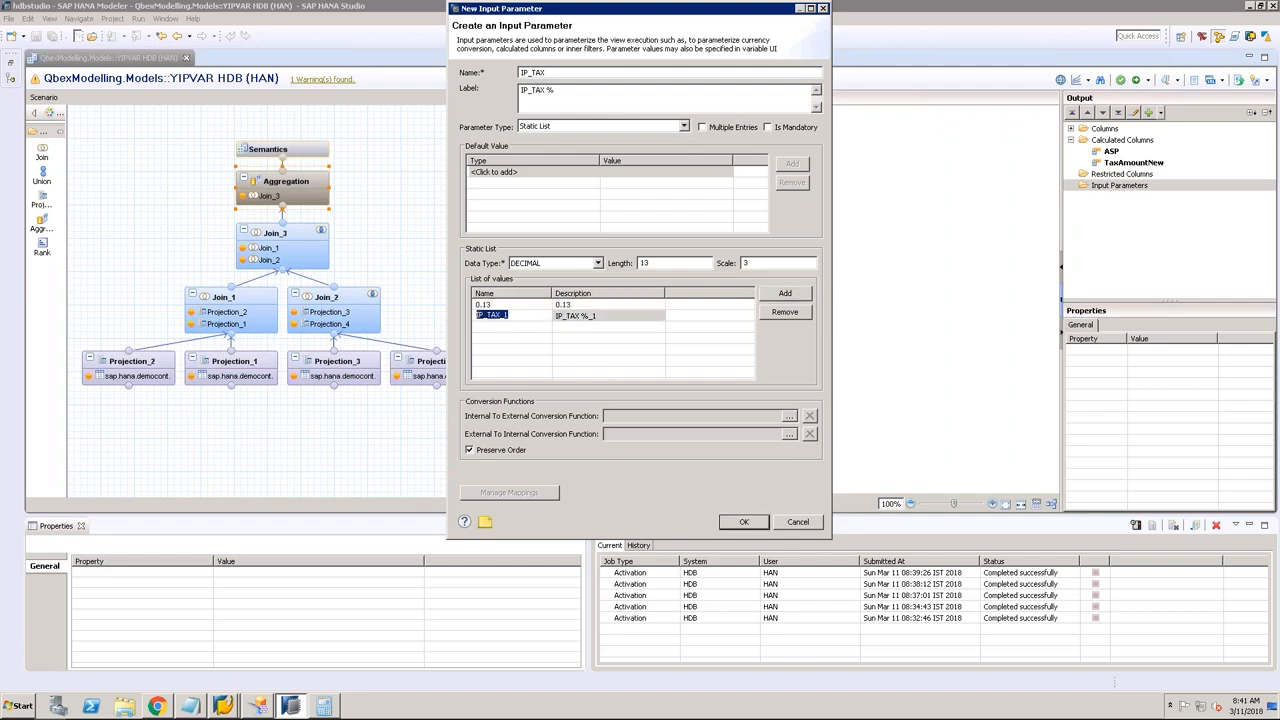
{"action": "type", "text": "0.14"}
{"action": "key", "text": "Tab"}
{"action": "type", "text": "0.14"}
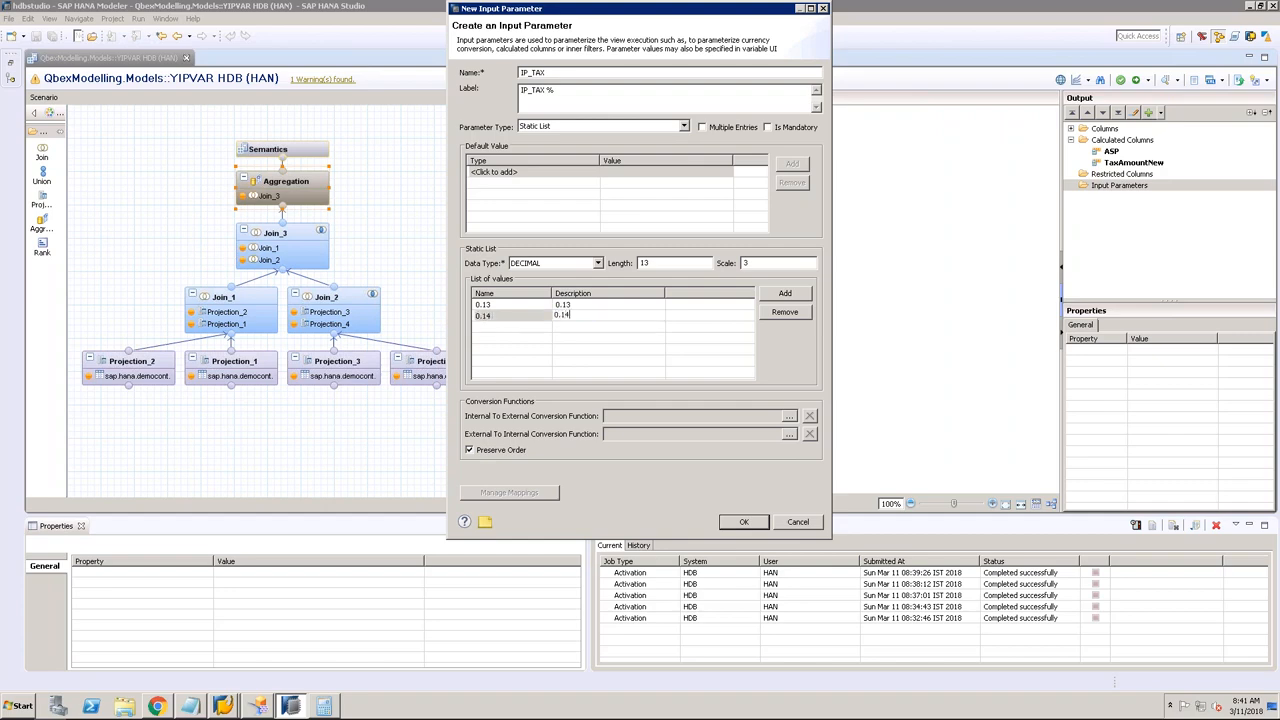
Step: Add the value 0.15, mark IP_TAX as mandatory, and save the parameter
{"action": "left_click", "coordinate": [788, 296]}
{"action": "left_click", "coordinate": [495, 327]}
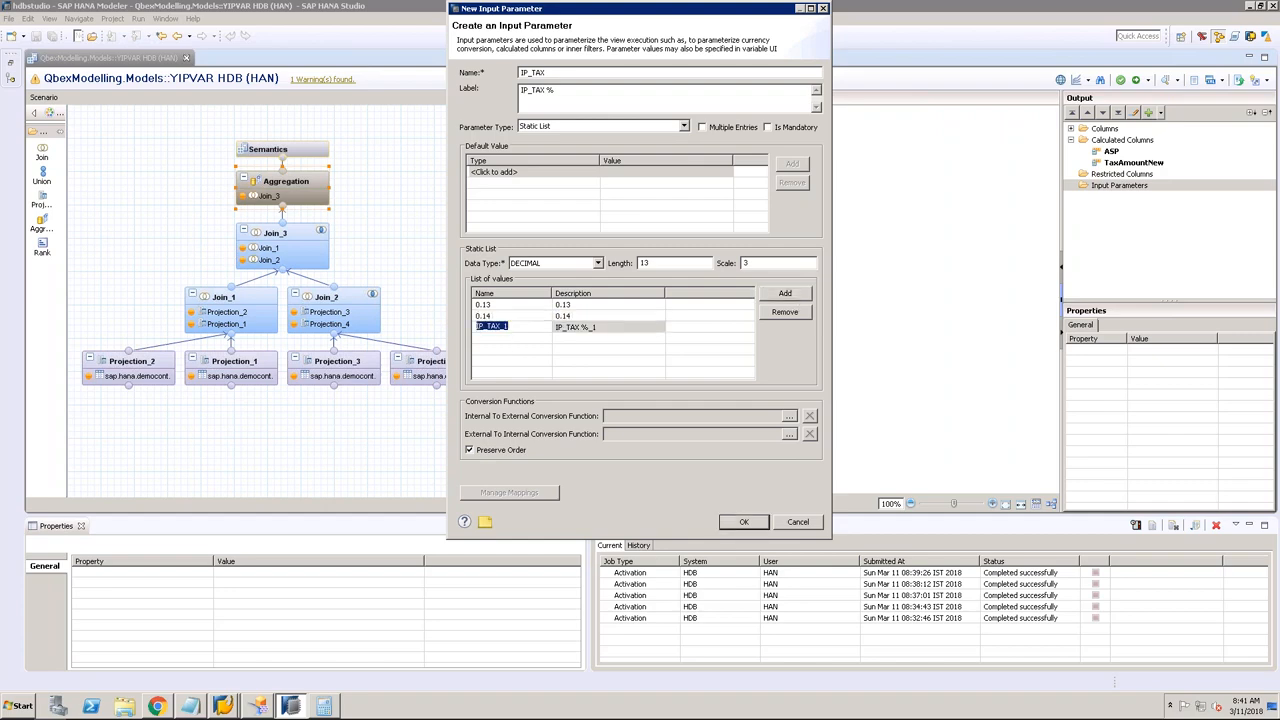
{"action": "type", "text": "0.15"}
{"action": "key", "text": "Tab"}
{"action": "type", "text": "0.15"}
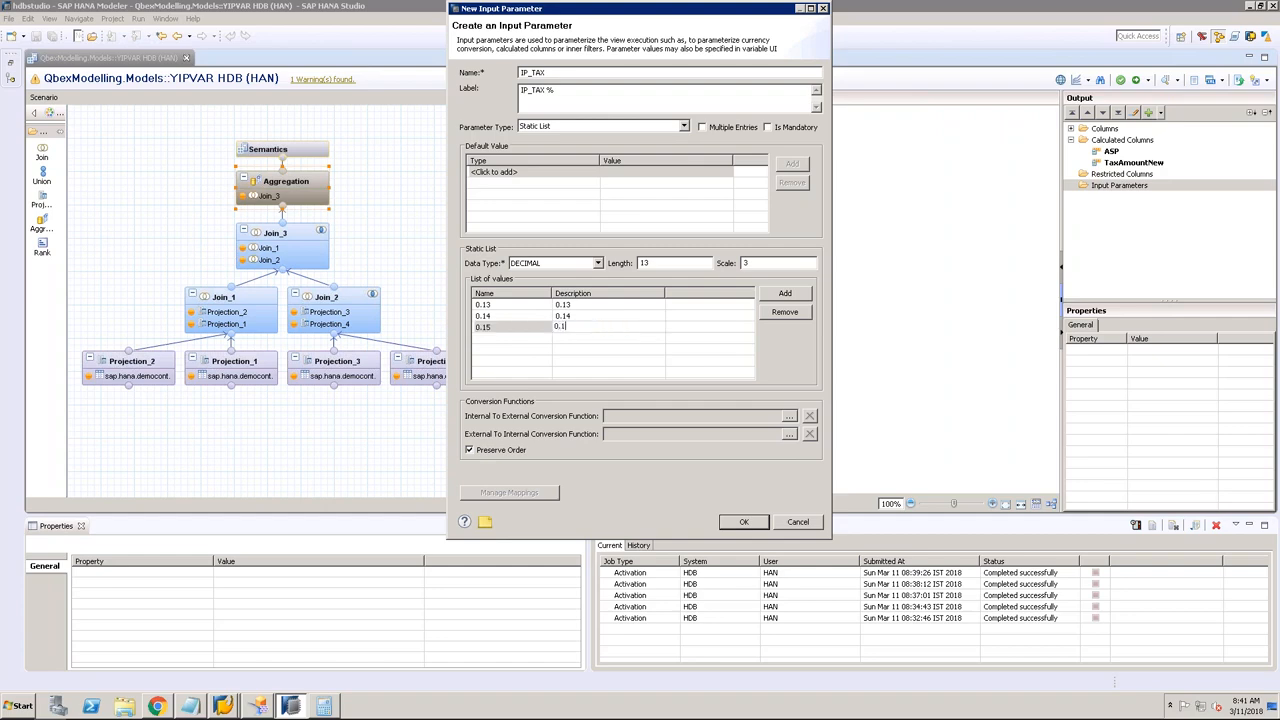
{"action": "left_click", "coordinate": [628, 316]}
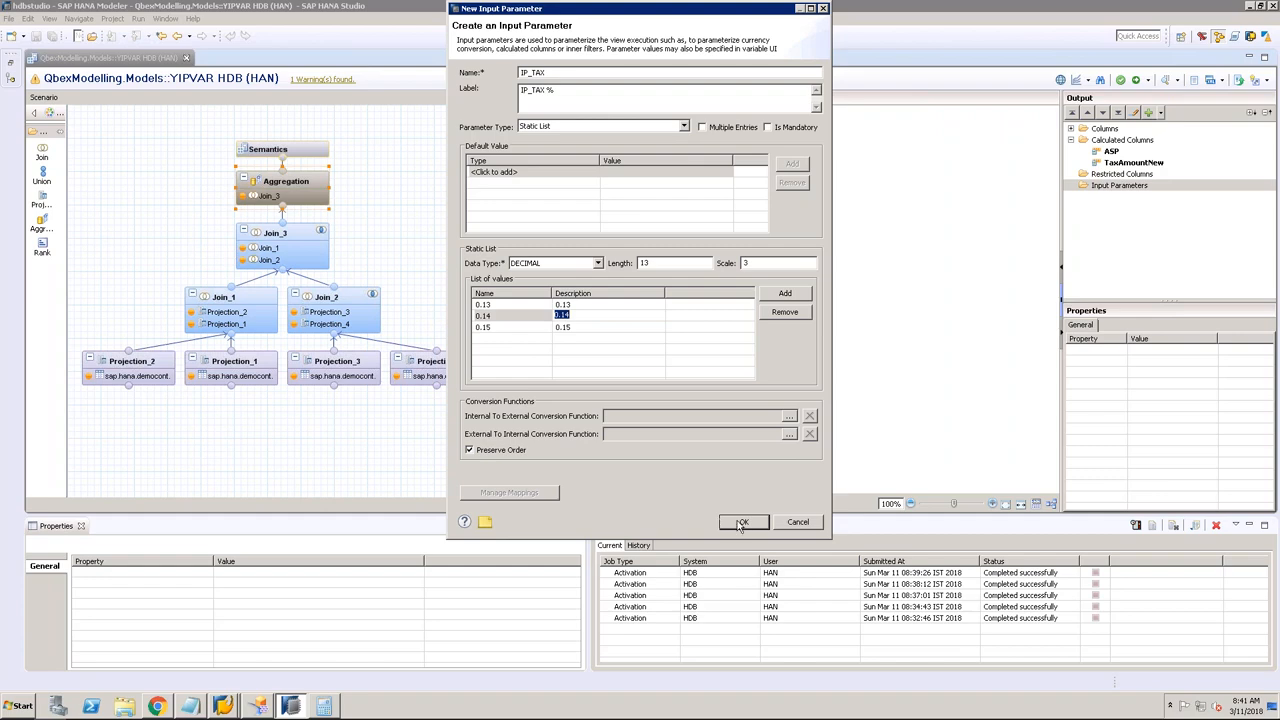
{"action": "left_click", "coordinate": [781, 129]}
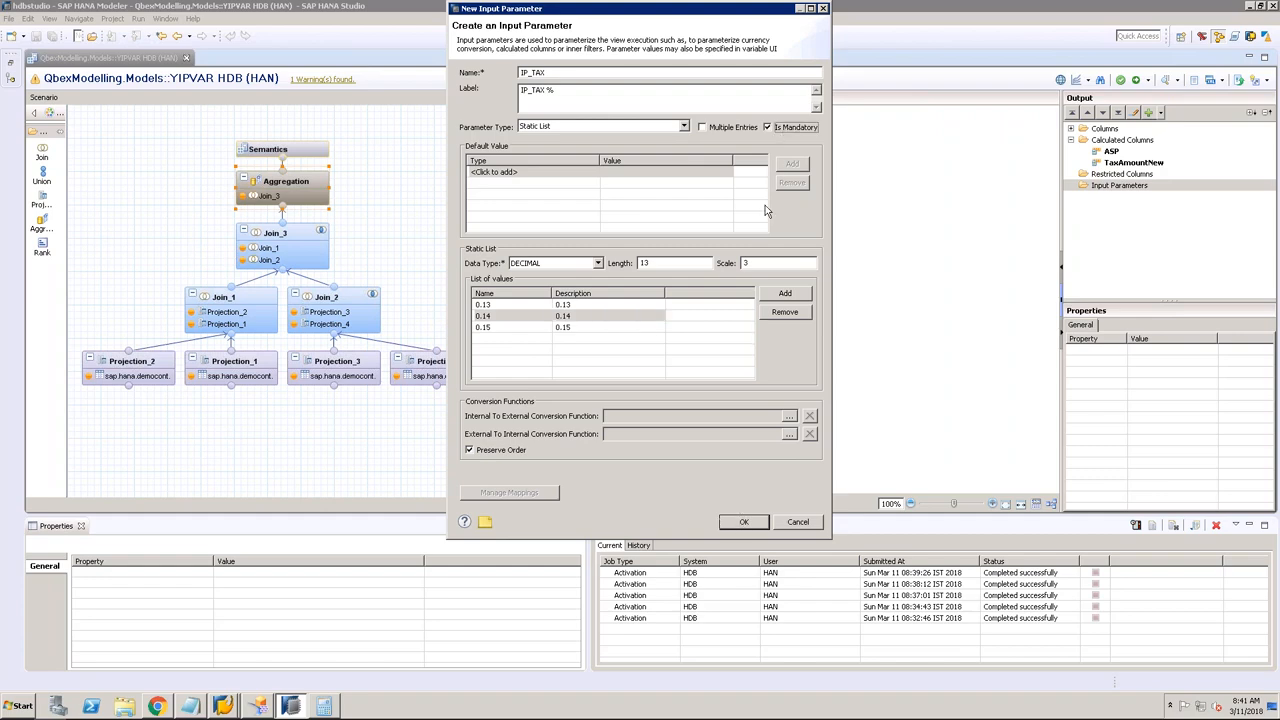
{"action": "left_click", "coordinate": [745, 522]}
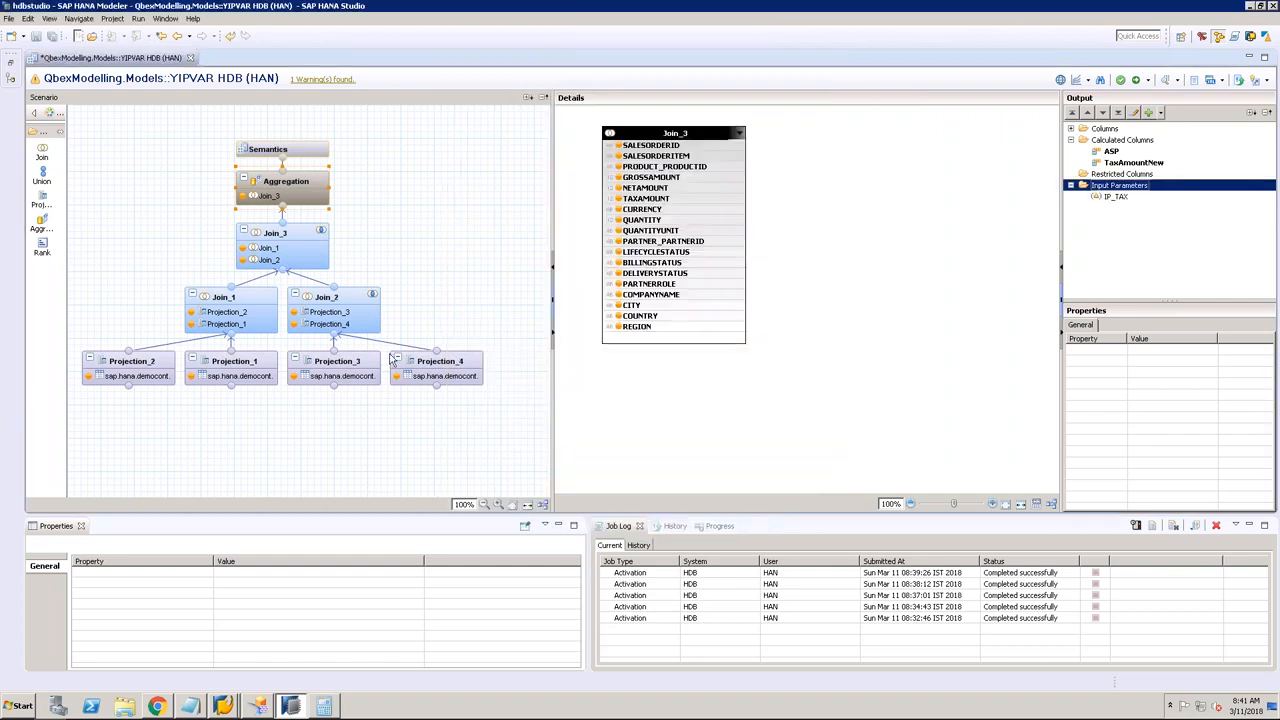
Step: Replace 0.15 in TaxAmountNew's formula with $$IP_TAX$$, validate it, and save
{"action": "right_click", "coordinate": [1143, 165]}
{"action": "left_click", "coordinate": [1158, 171]}
{"action": "left_click_drag", "start_coordinate": [569, 281], "coordinate": [607, 281]}
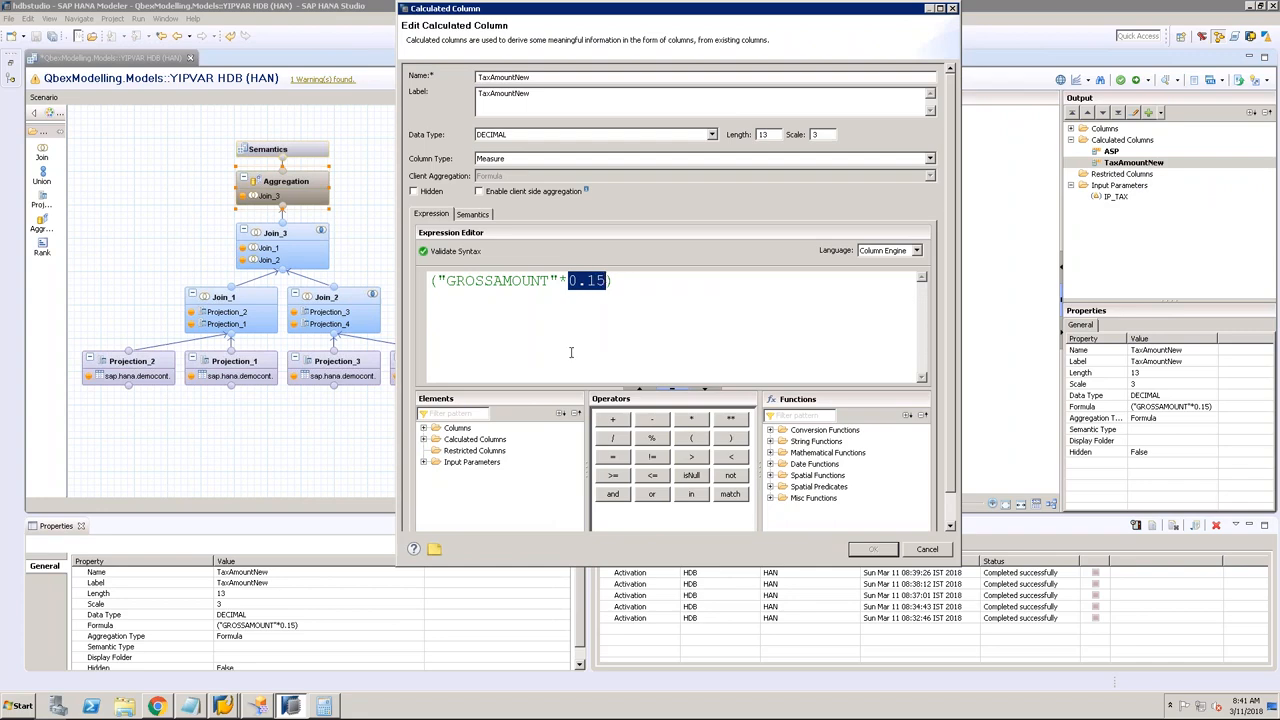
{"action": "key", "text": "Delete"}
{"action": "left_click", "coordinate": [424, 462]}
{"action": "double_click", "coordinate": [464, 474]}
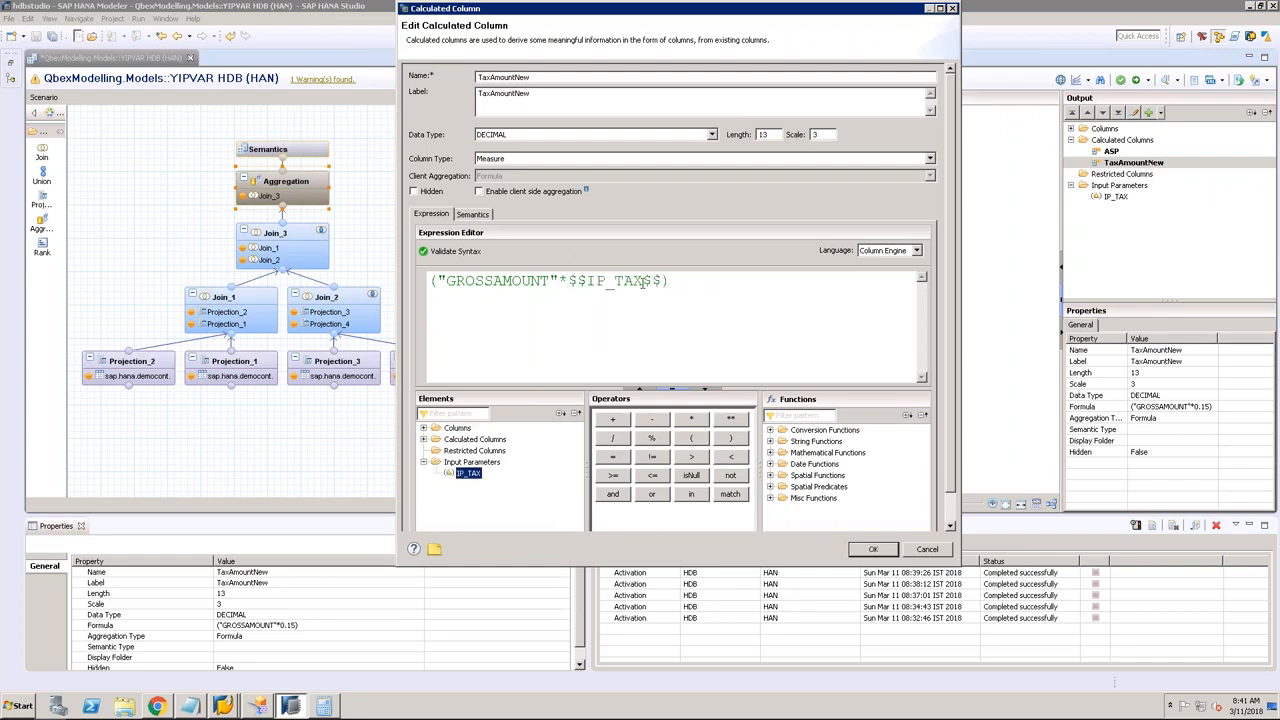
{"action": "left_click", "coordinate": [462, 251]}
{"action": "left_click", "coordinate": [796, 298]}
{"action": "left_click", "coordinate": [870, 550]}
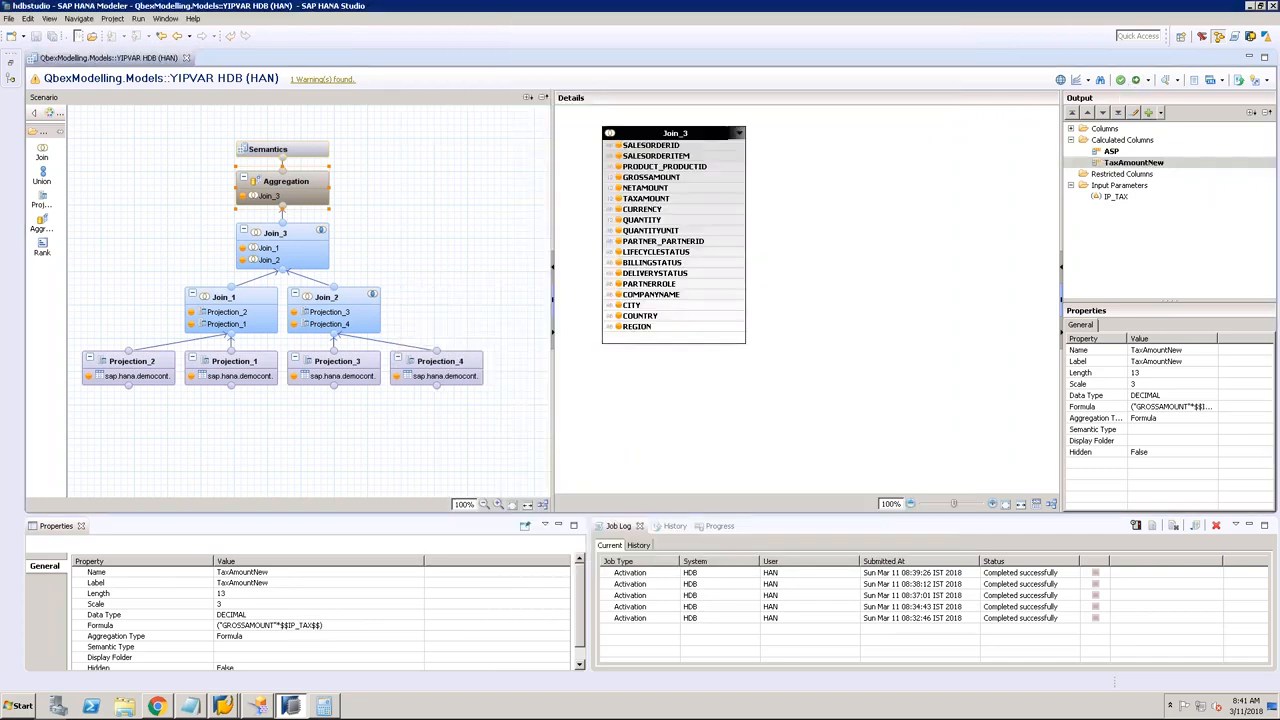
{"action": "left_click", "coordinate": [162, 706]}
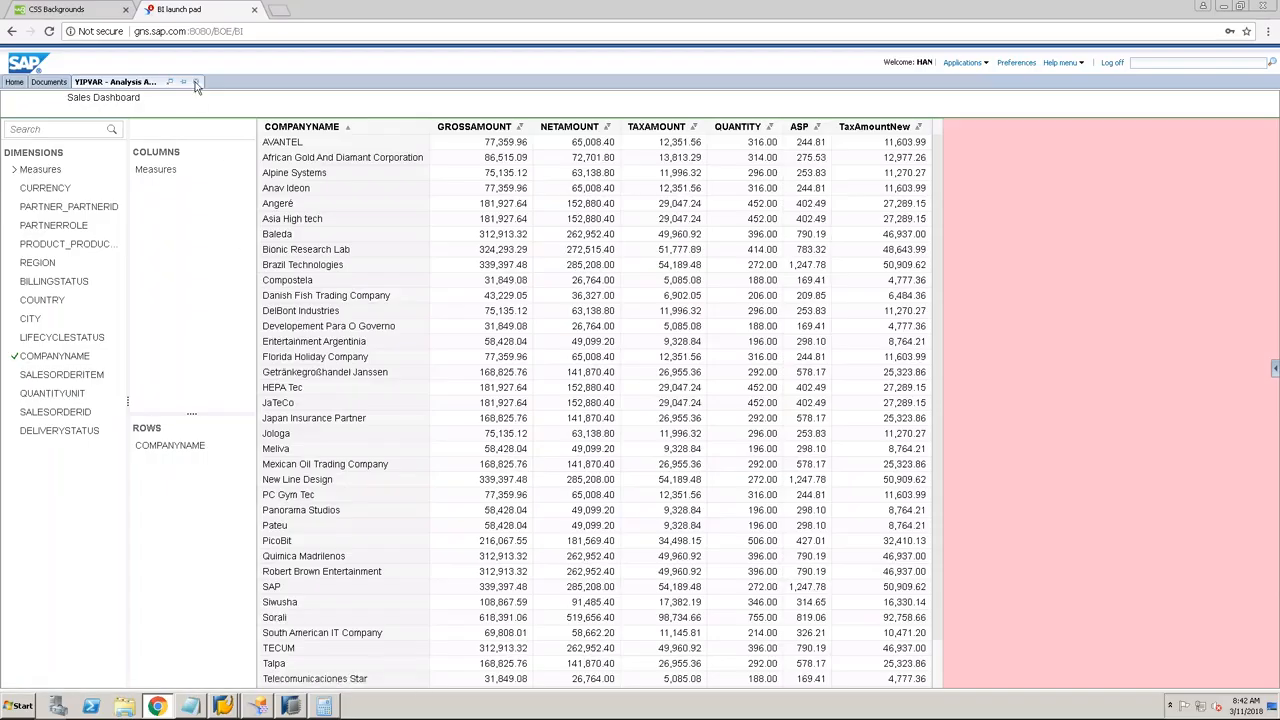
Step: Reopen the YIPVAR report and answer the IP_TAX % prompt with 0.13
{"action": "left_click", "coordinate": [196, 83]}
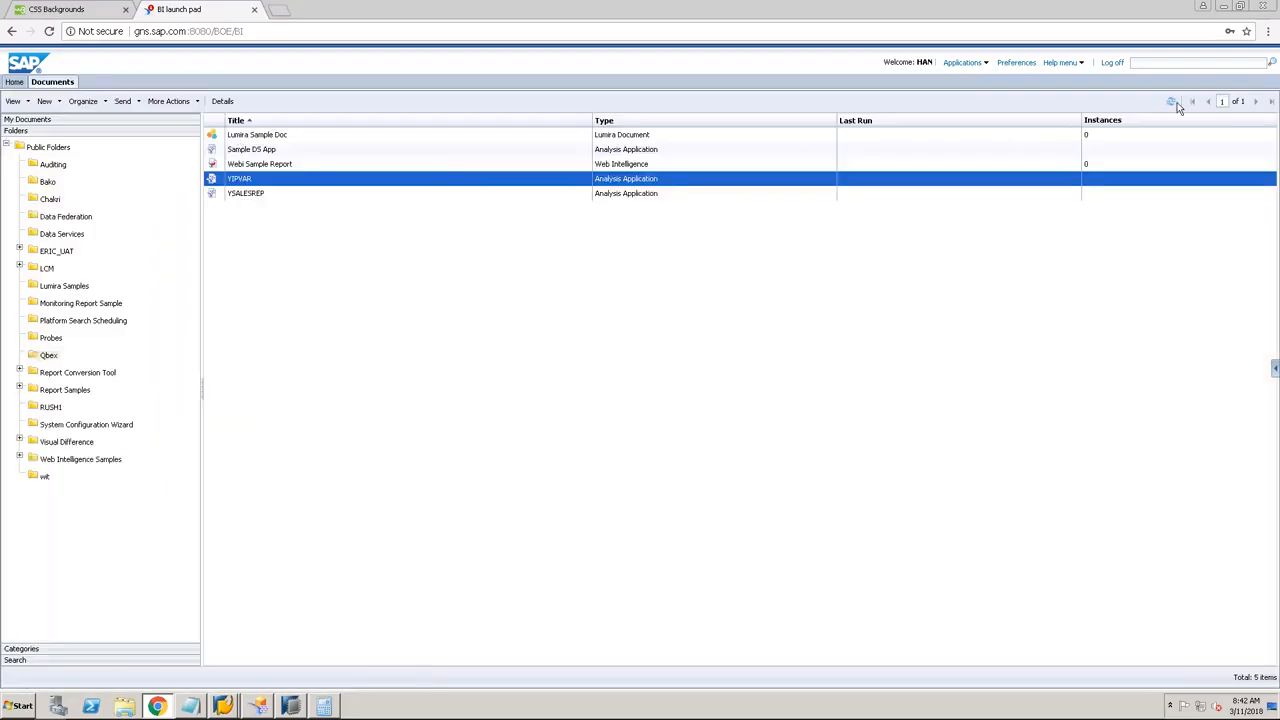
{"action": "right_click", "coordinate": [470, 185]}
{"action": "left_click", "coordinate": [484, 185]}
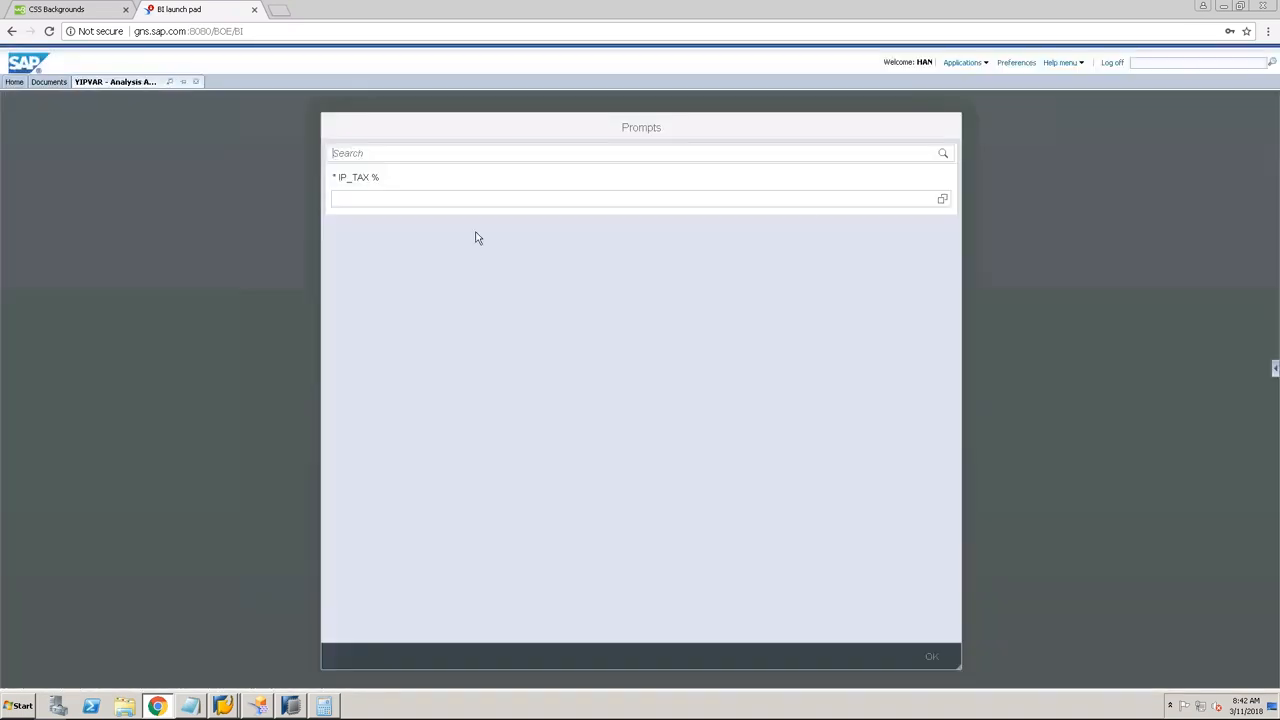
{"action": "left_click", "coordinate": [943, 201]}
{"action": "left_click", "coordinate": [323, 316]}
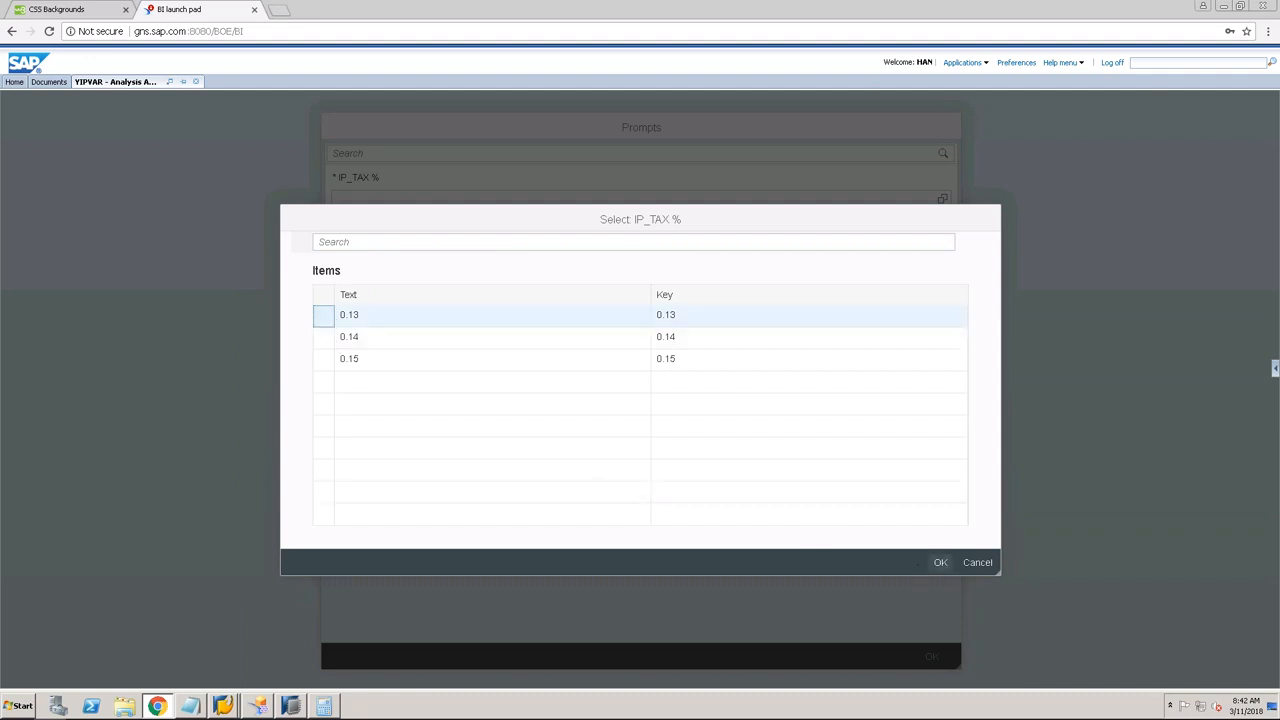
{"action": "left_click", "coordinate": [940, 562]}
{"action": "left_click", "coordinate": [931, 657]}
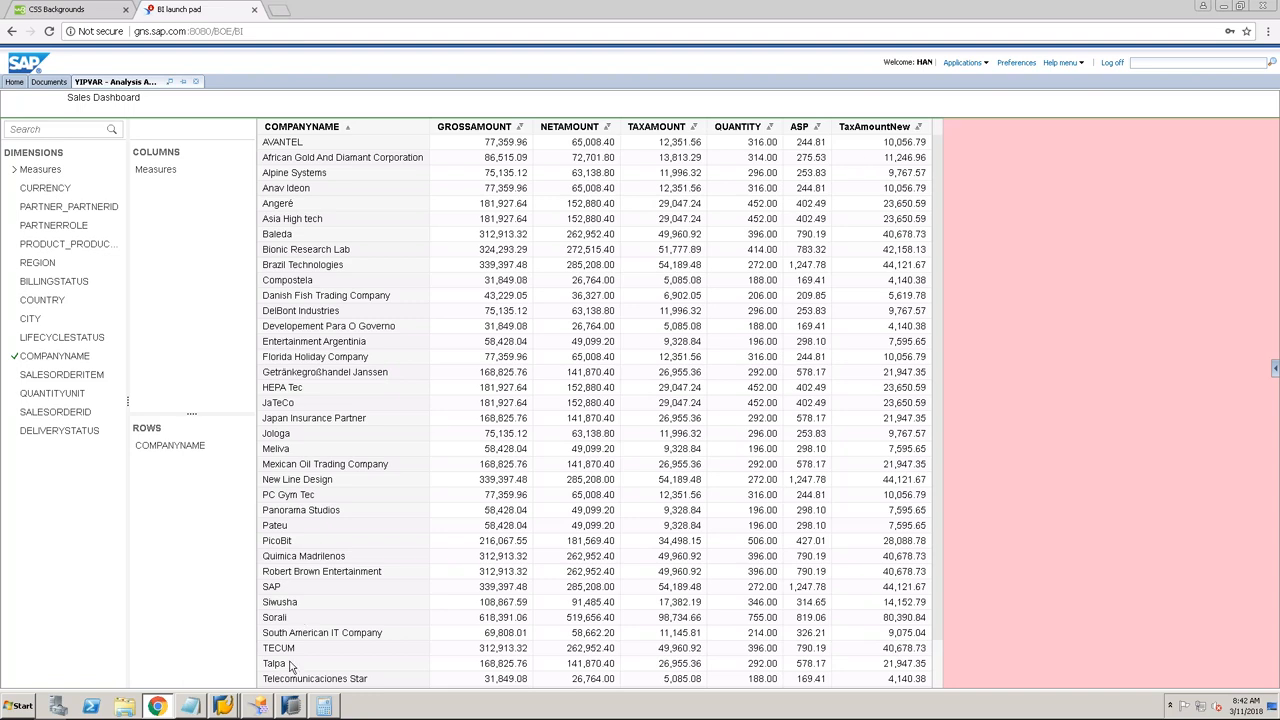
{"action": "mouse_move", "coordinate": [291, 708]}
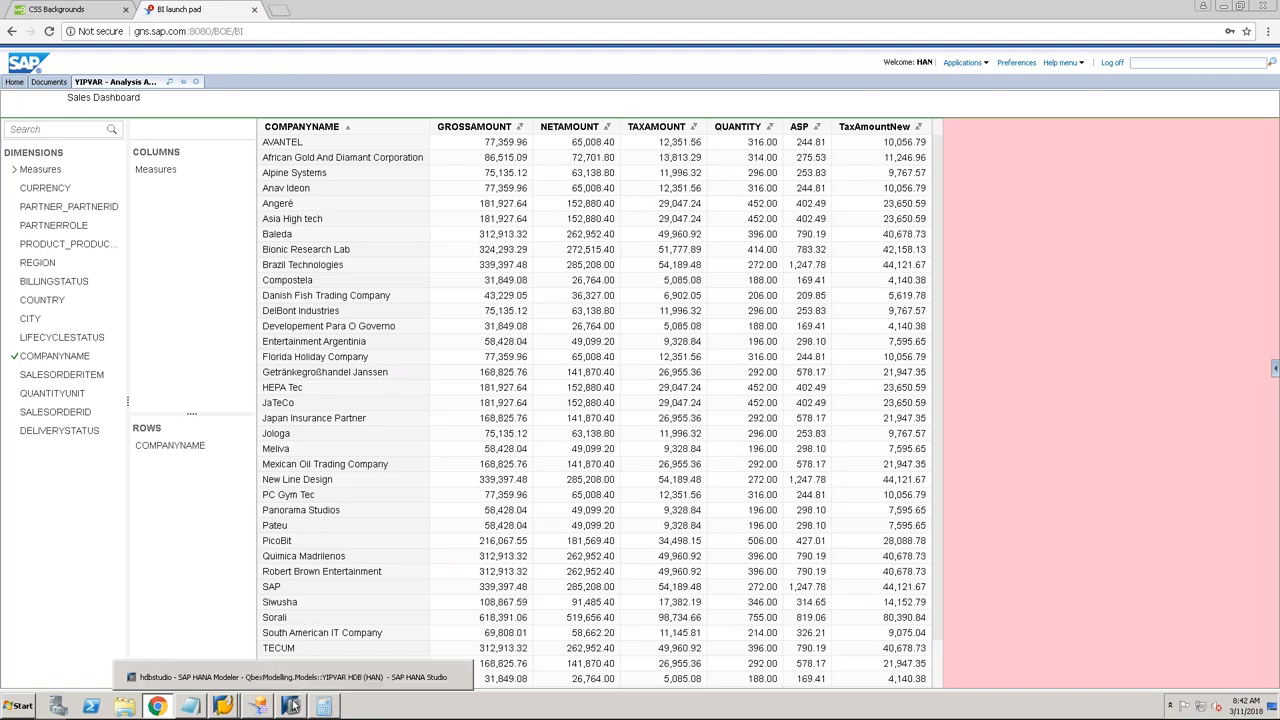